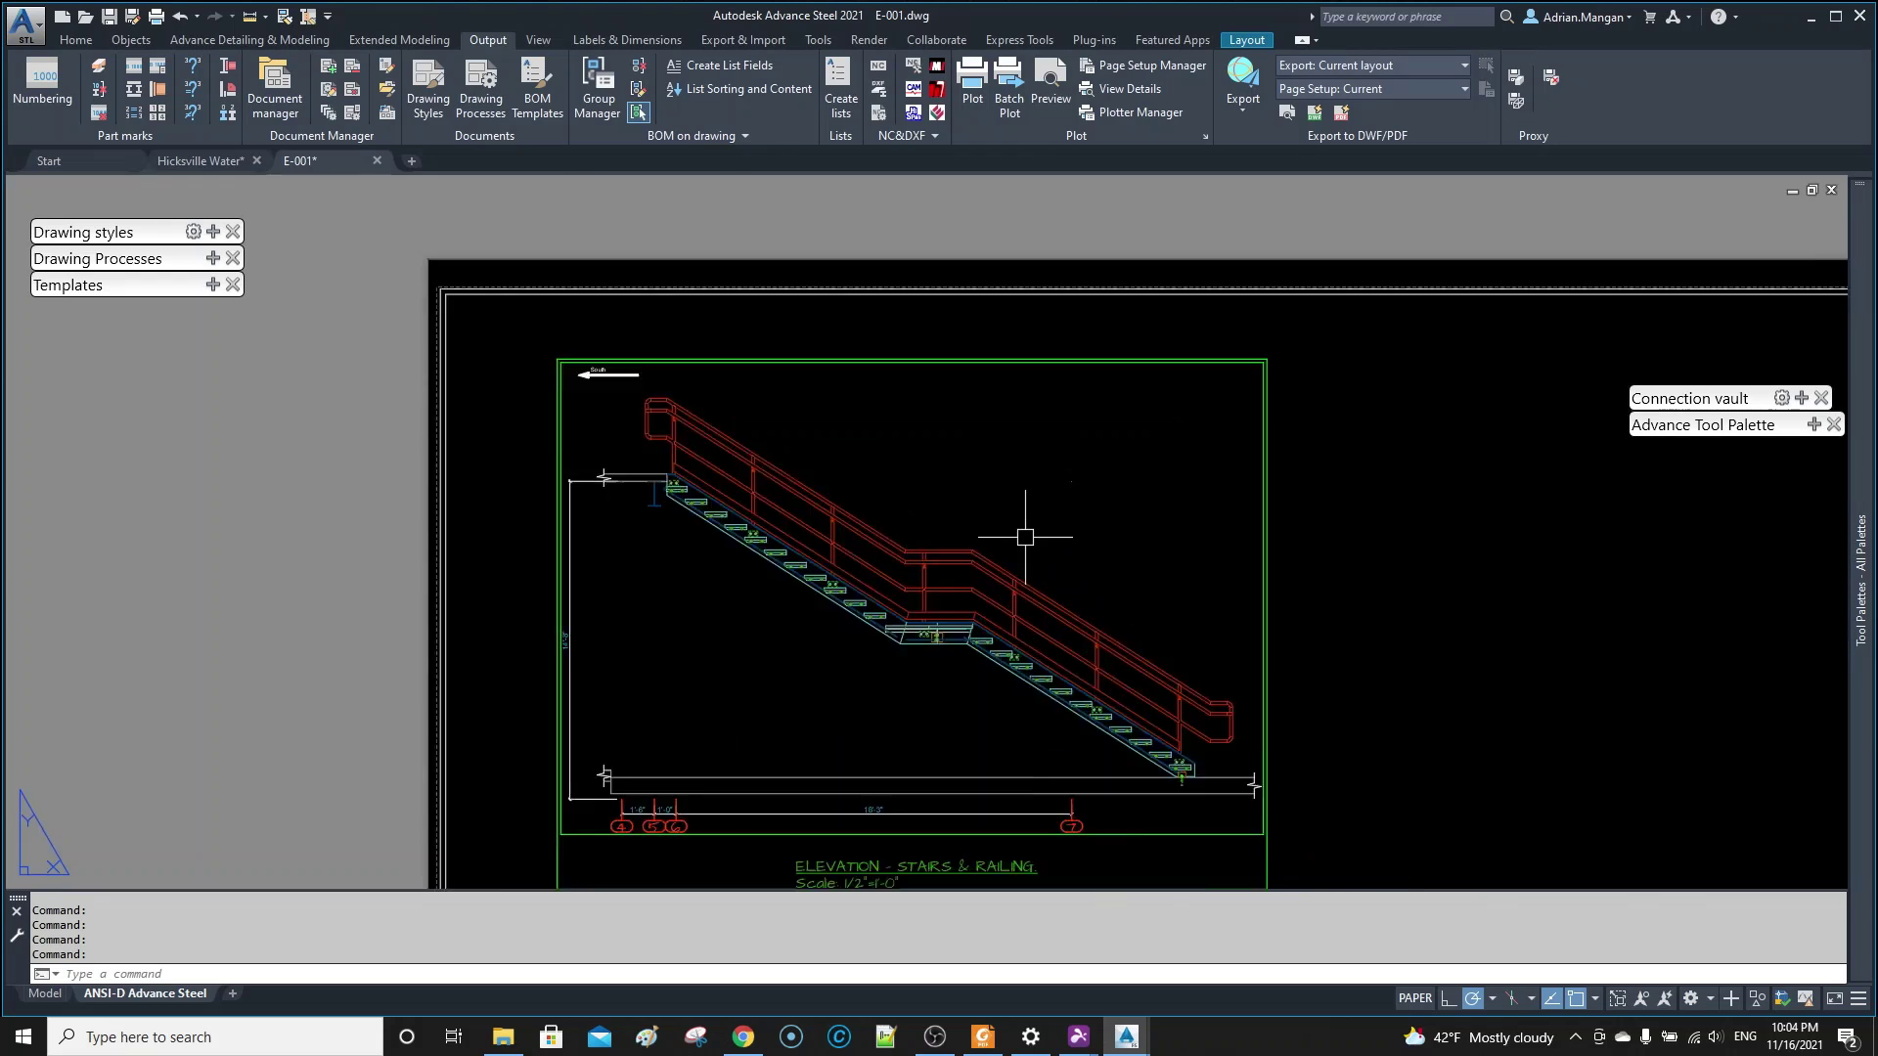
- Examine the stair and railing elevation on the sheet, including its overall height dimension and the grid dimensions below it
scroll(1035, 557, down, 3)
middle_drag(1047, 489, 1049, 466)
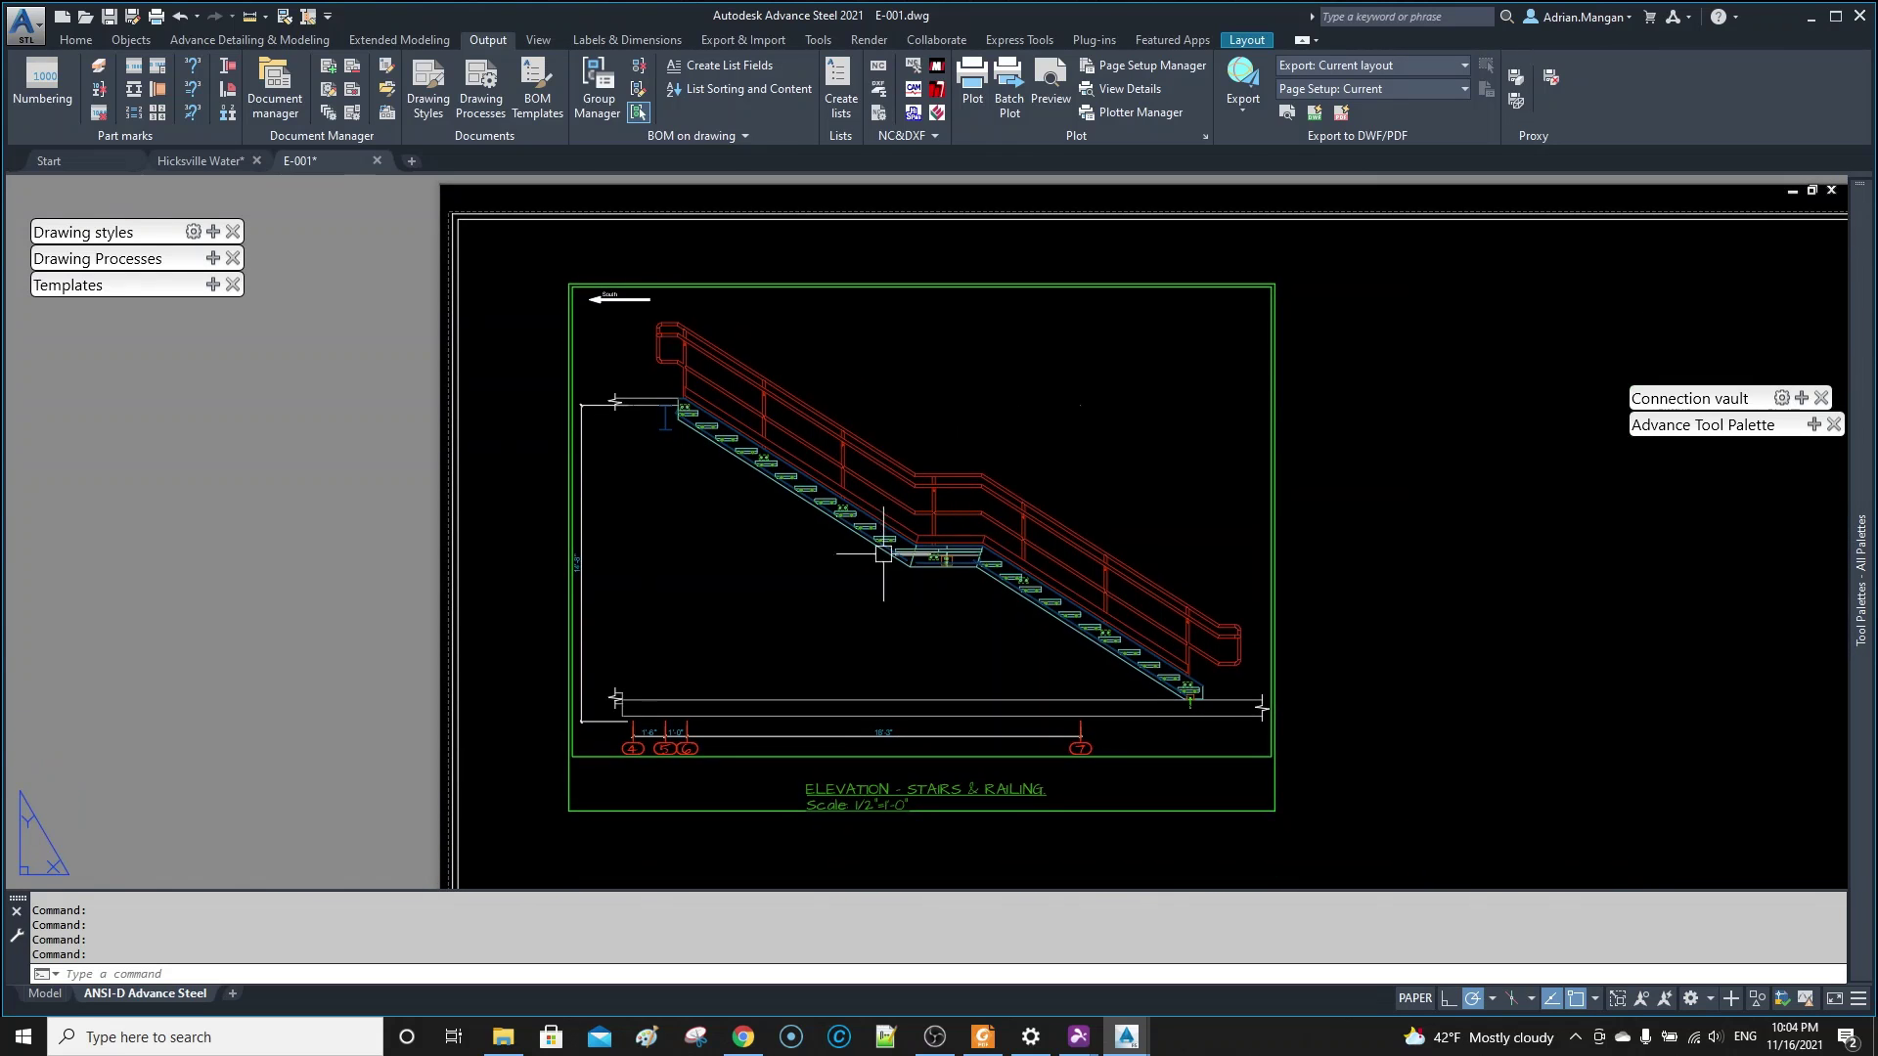
scroll(680, 708, up, 8)
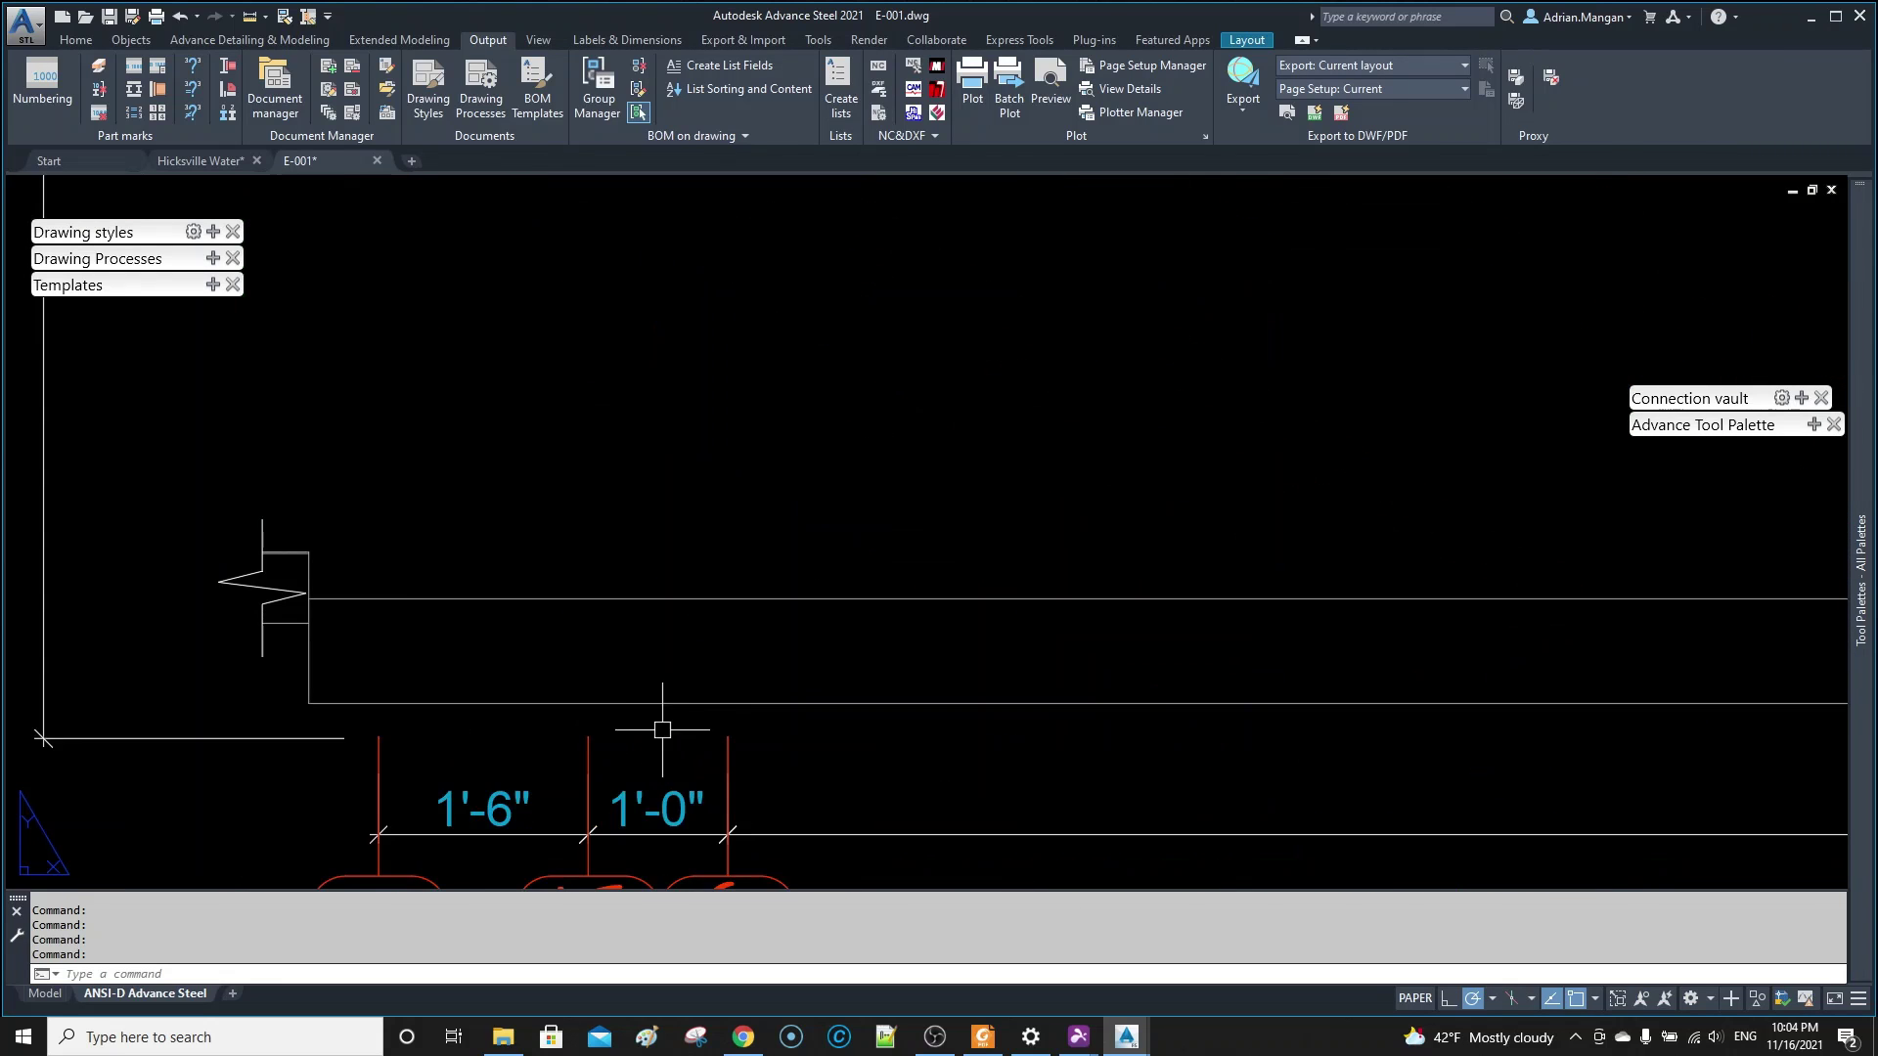
scroll(662, 721, down, 6)
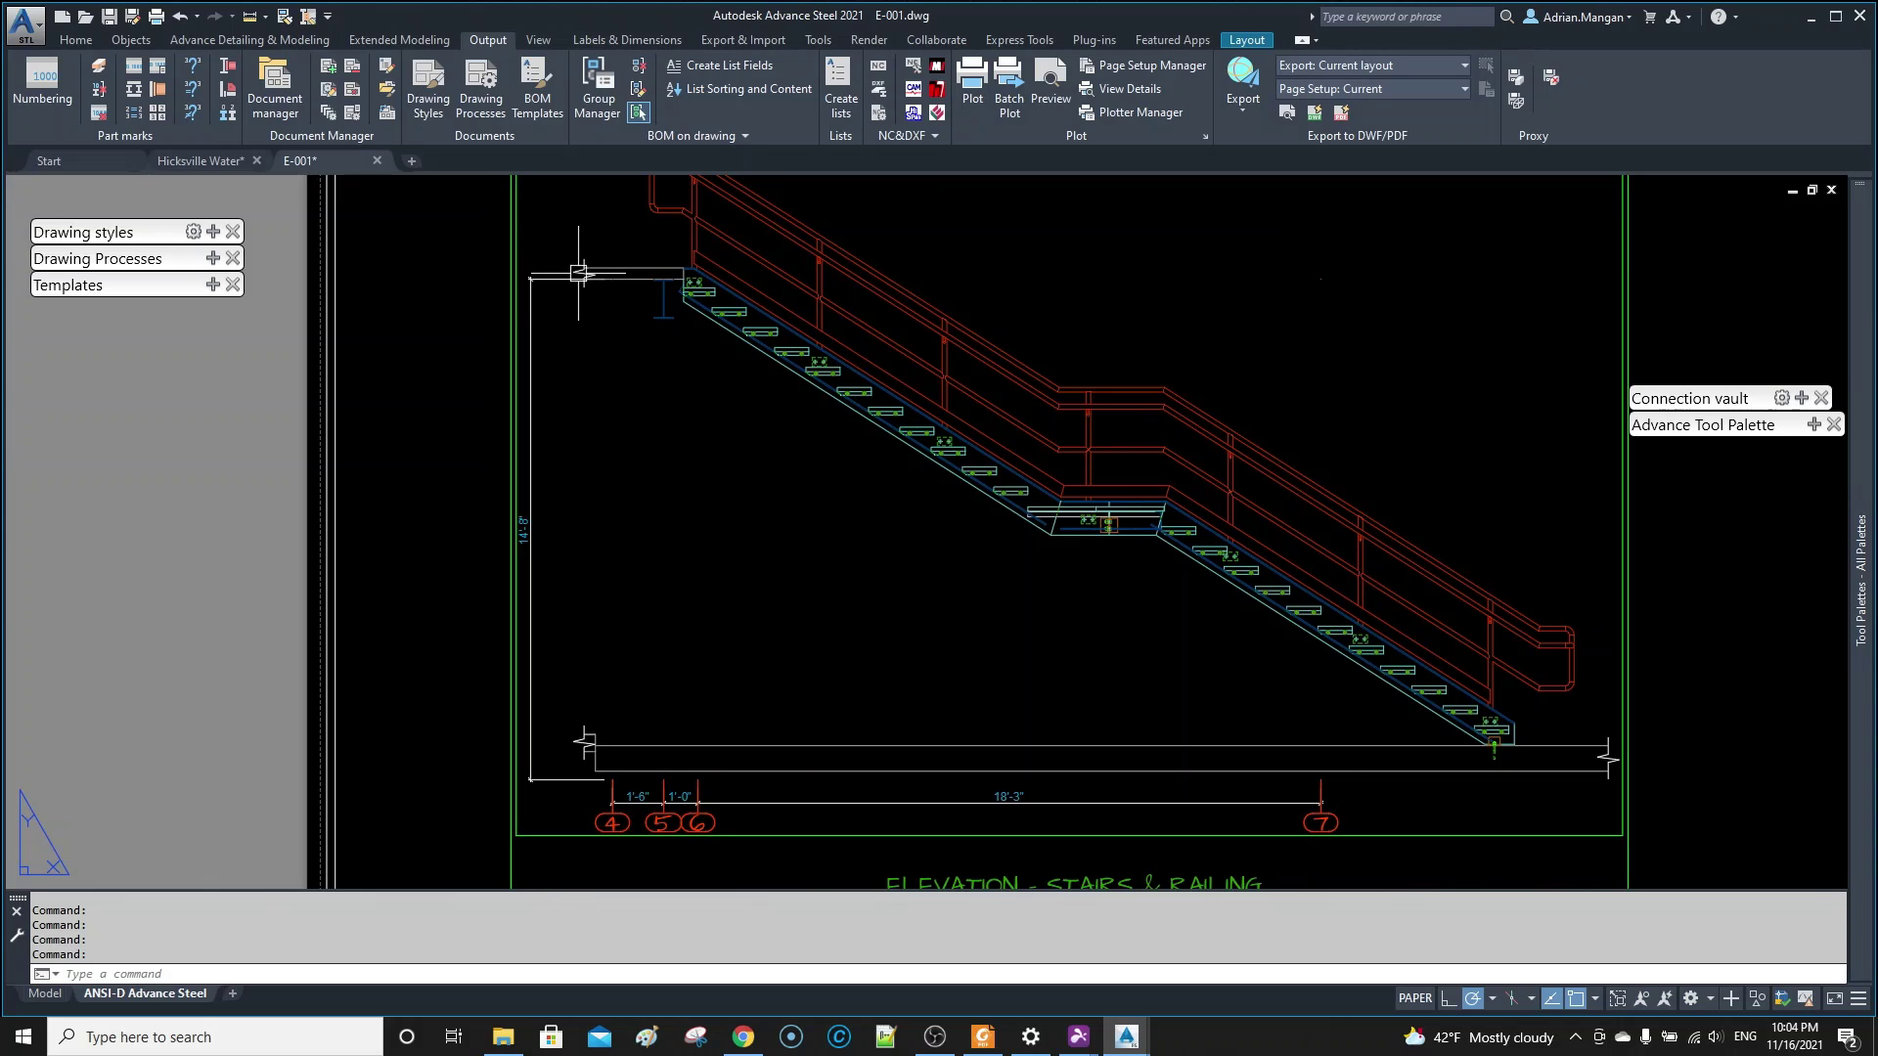
click(598, 783)
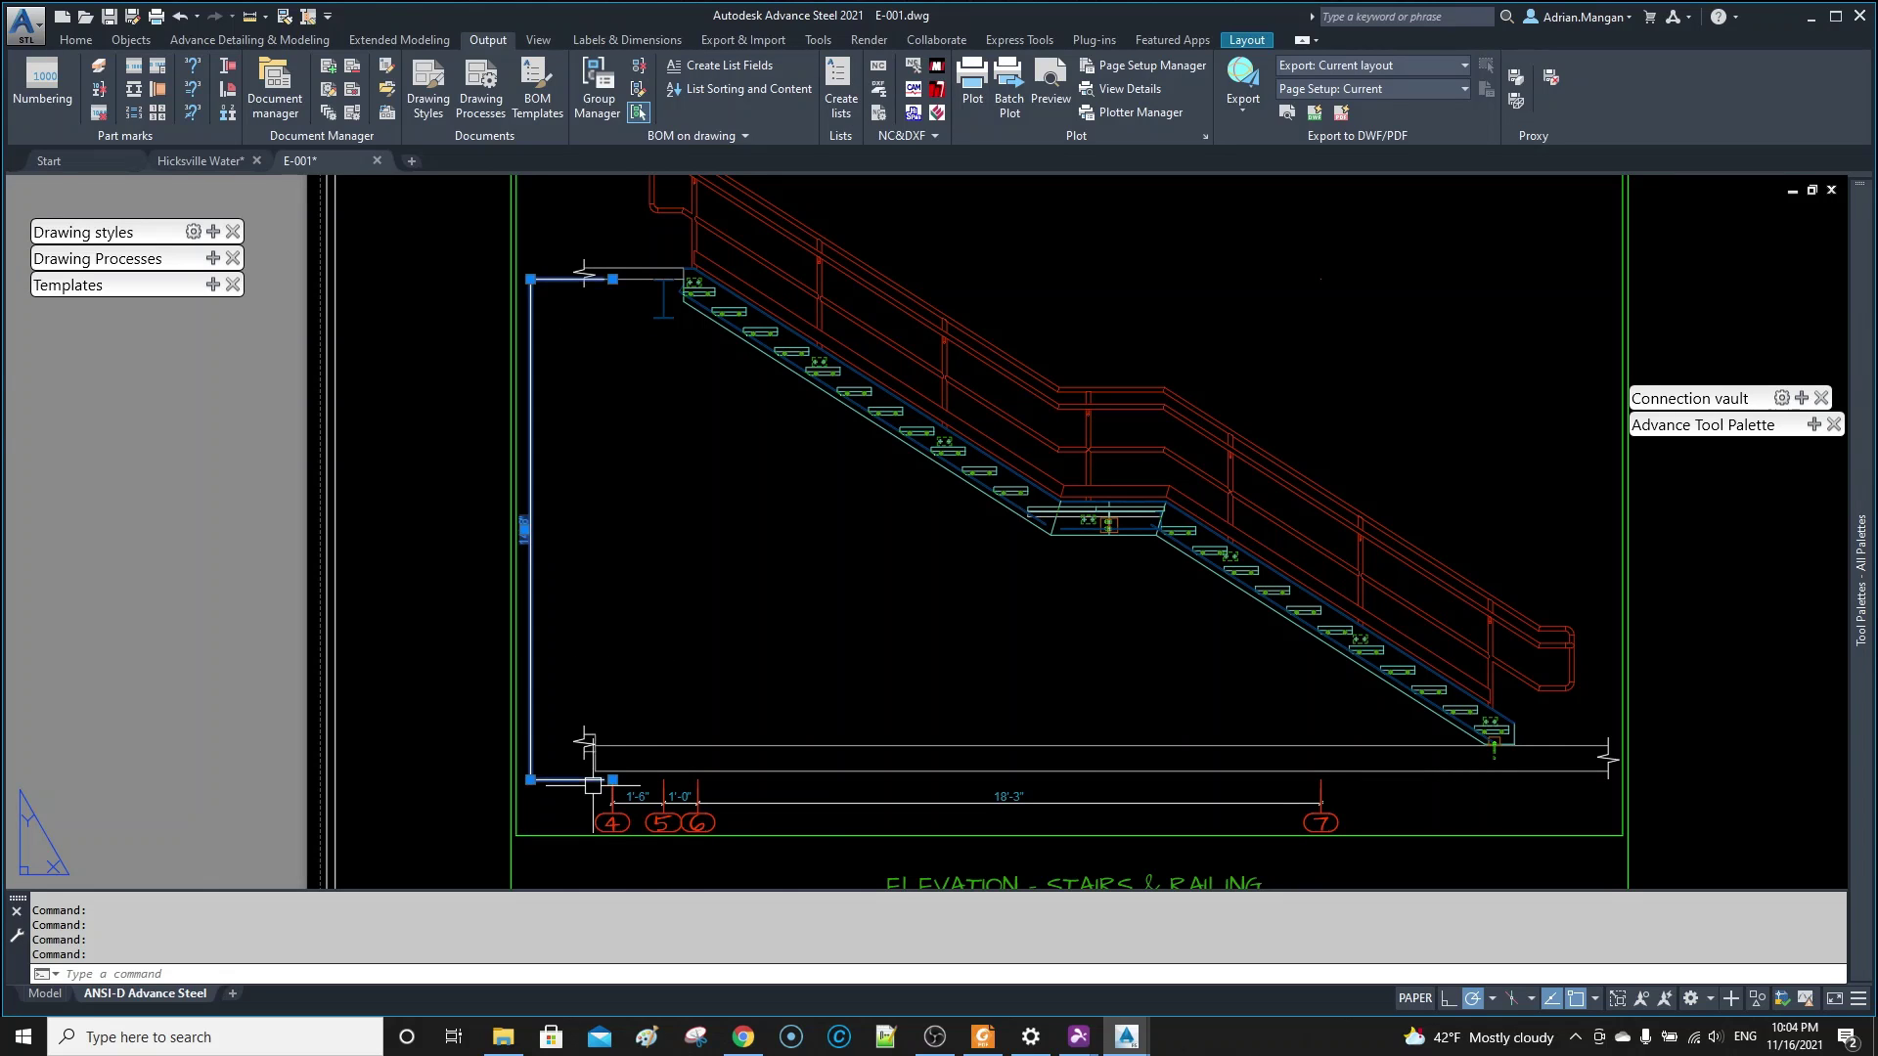
scroll(598, 786, up, 6)
click(613, 791)
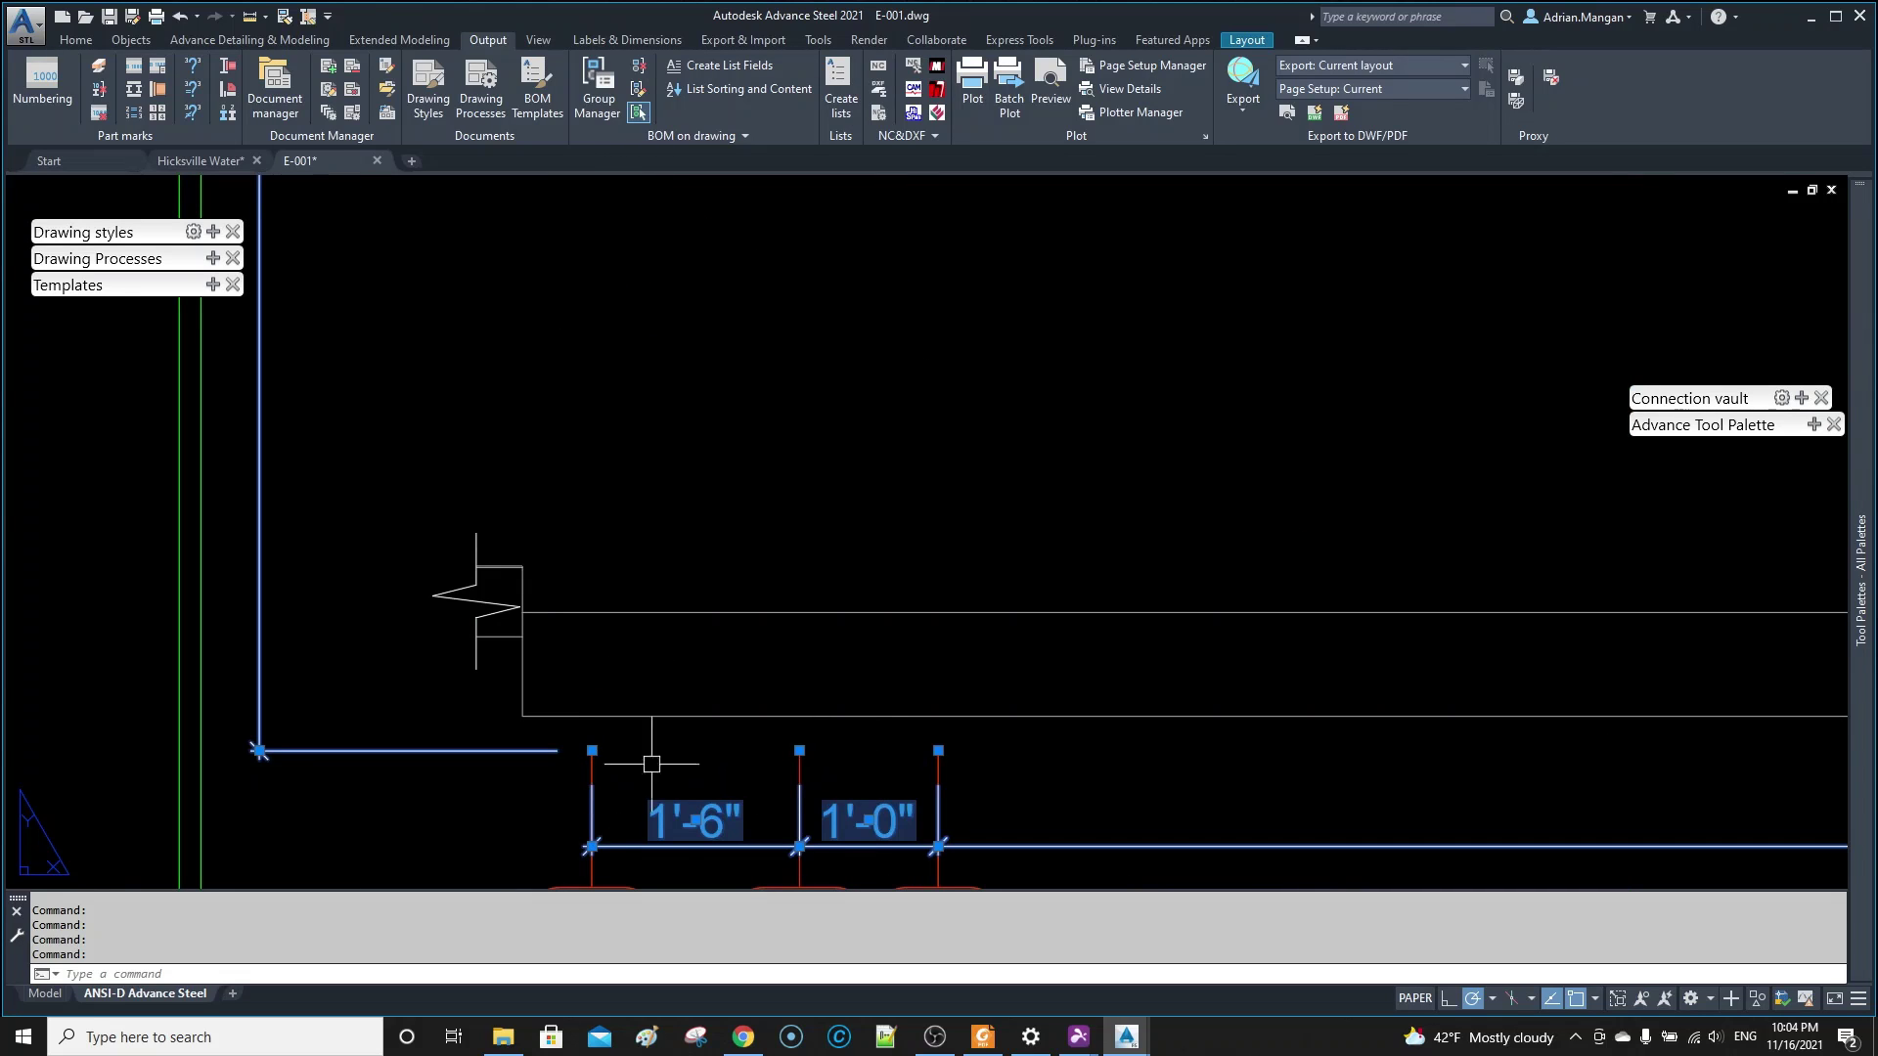
scroll(614, 744, down, 6)
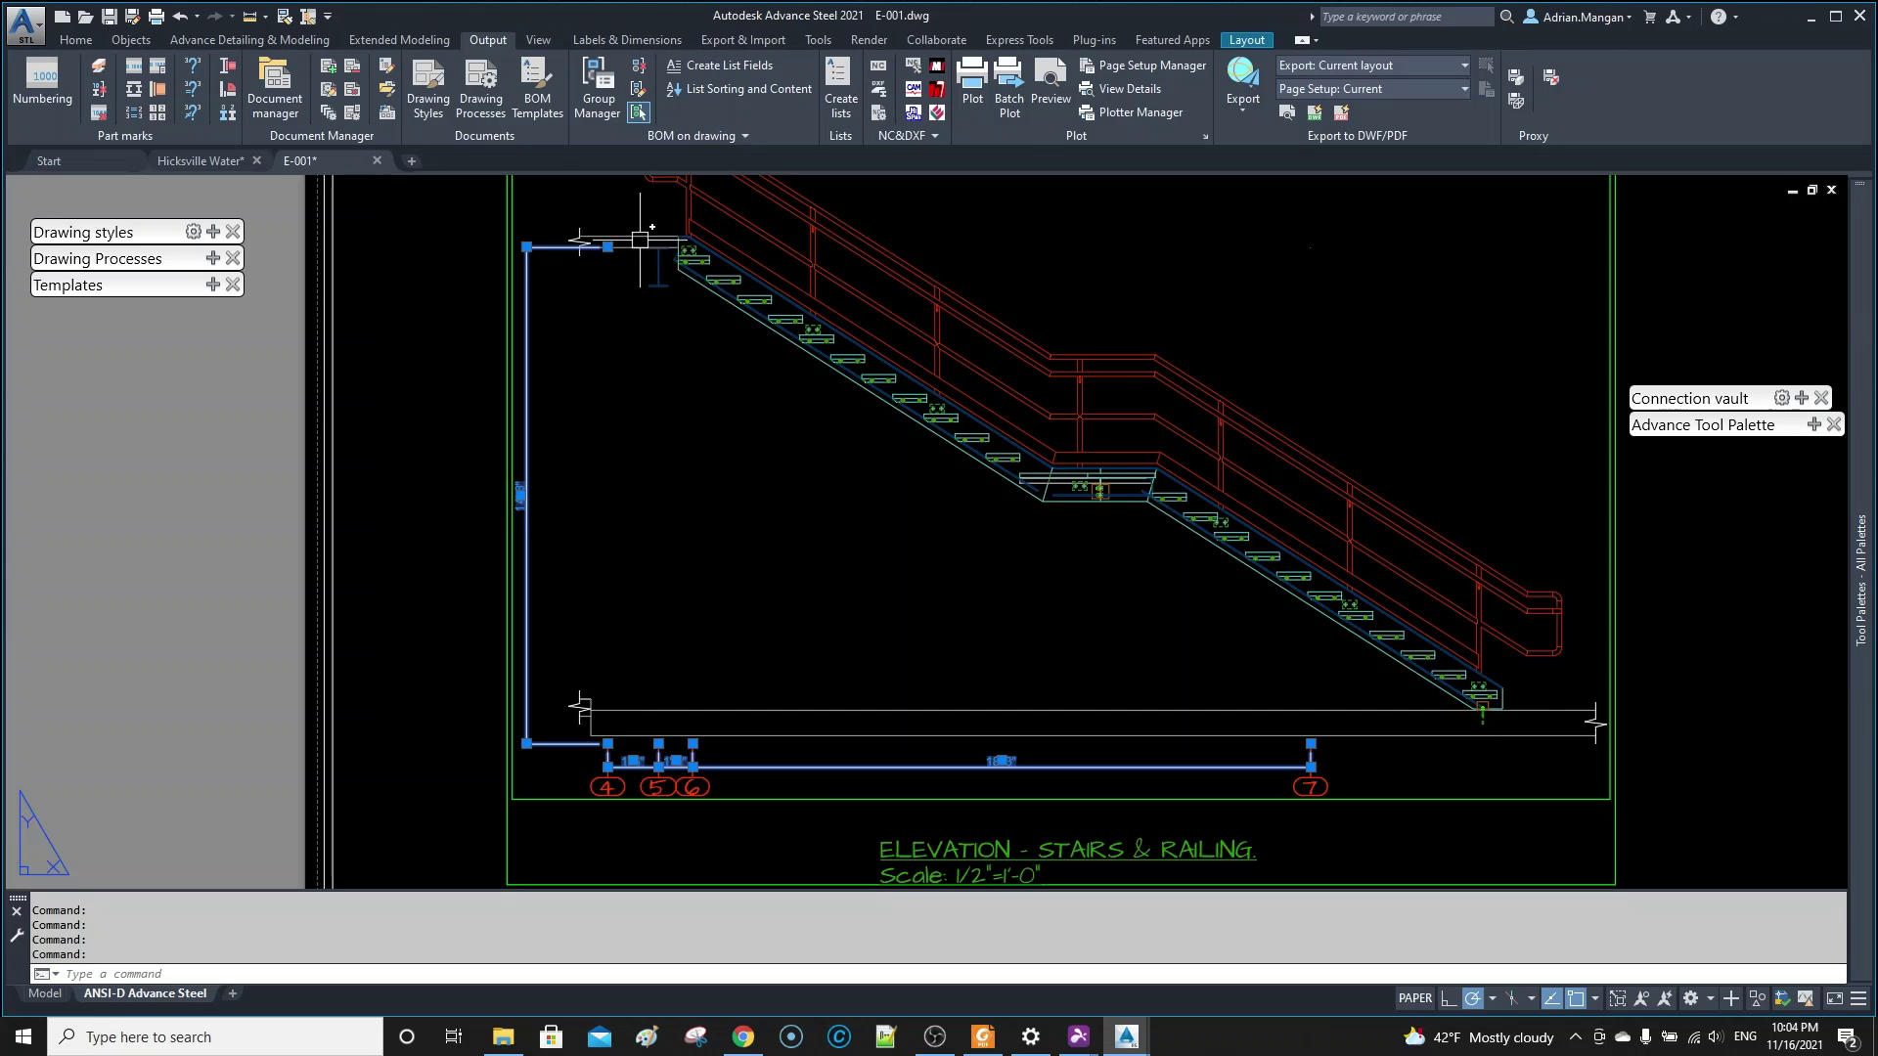
scroll(650, 245, up, 4)
key(Escape)
scroll(650, 245, down, 8)
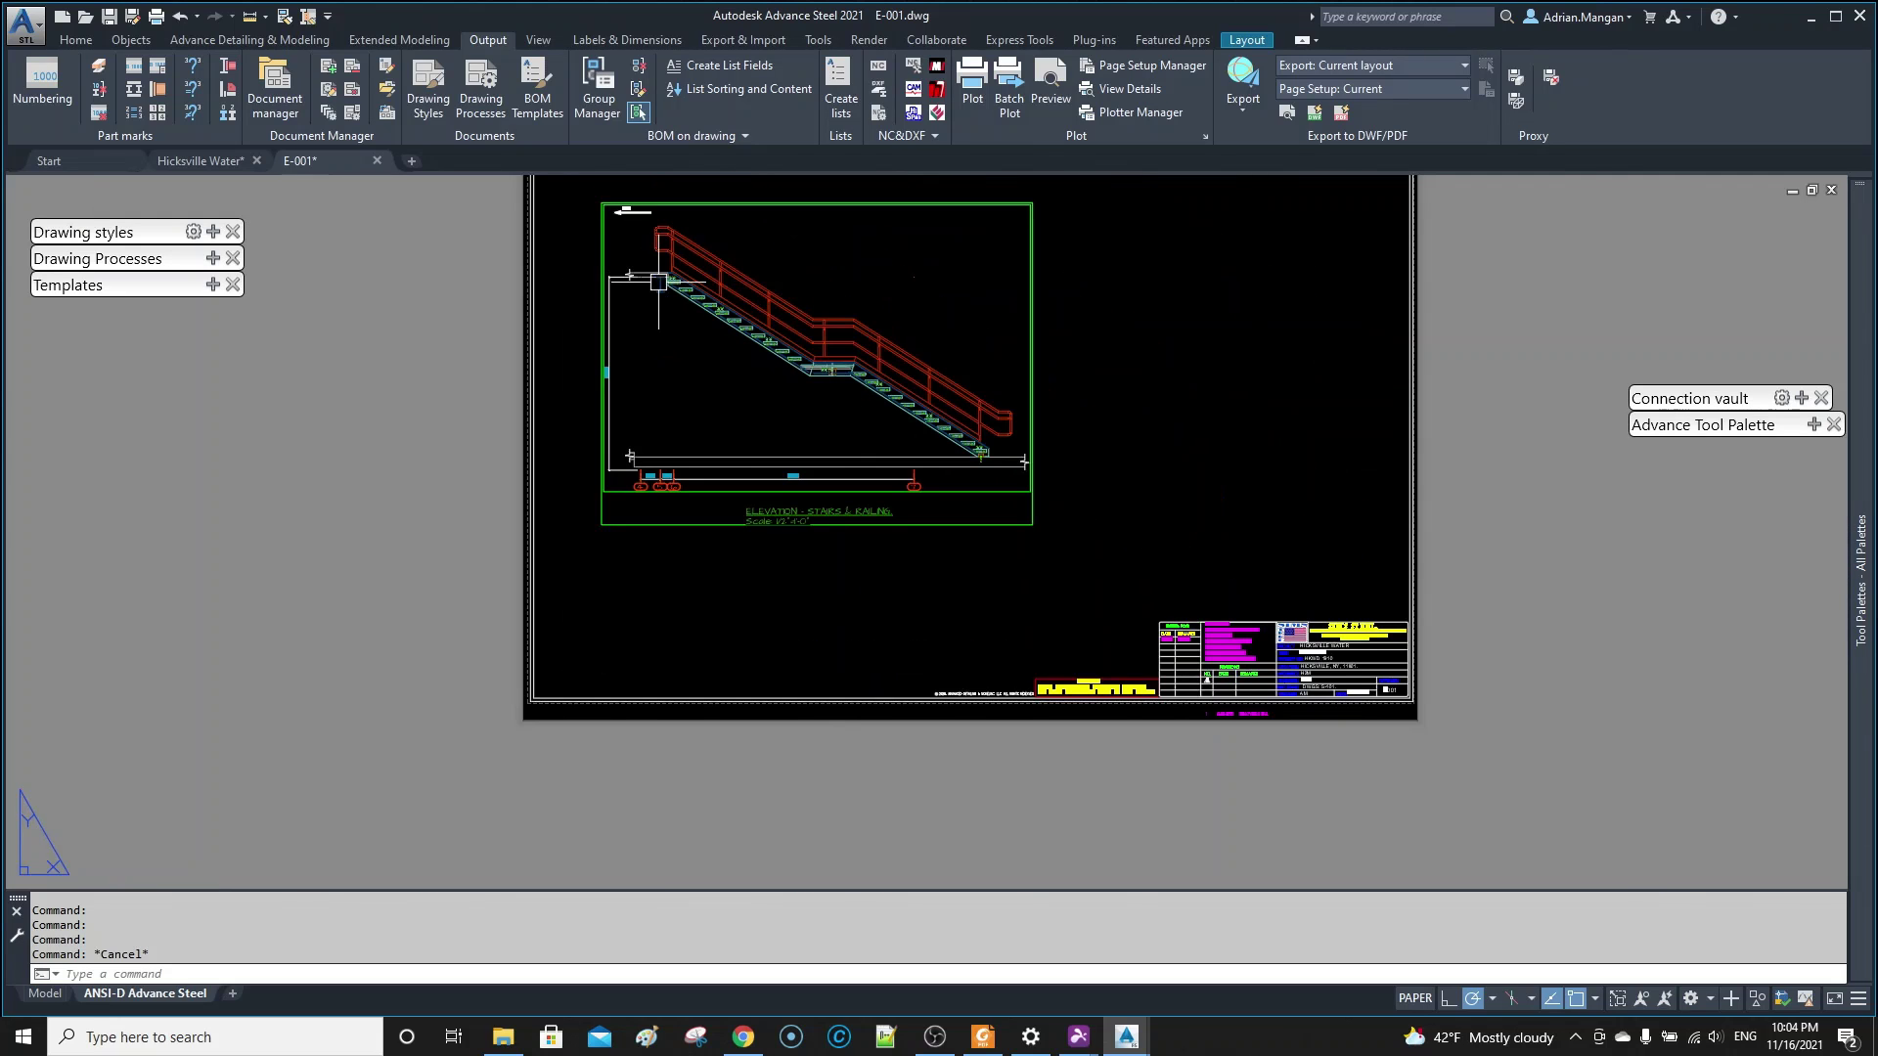
scroll(713, 475, up, 4)
scroll(682, 521, down, 2)
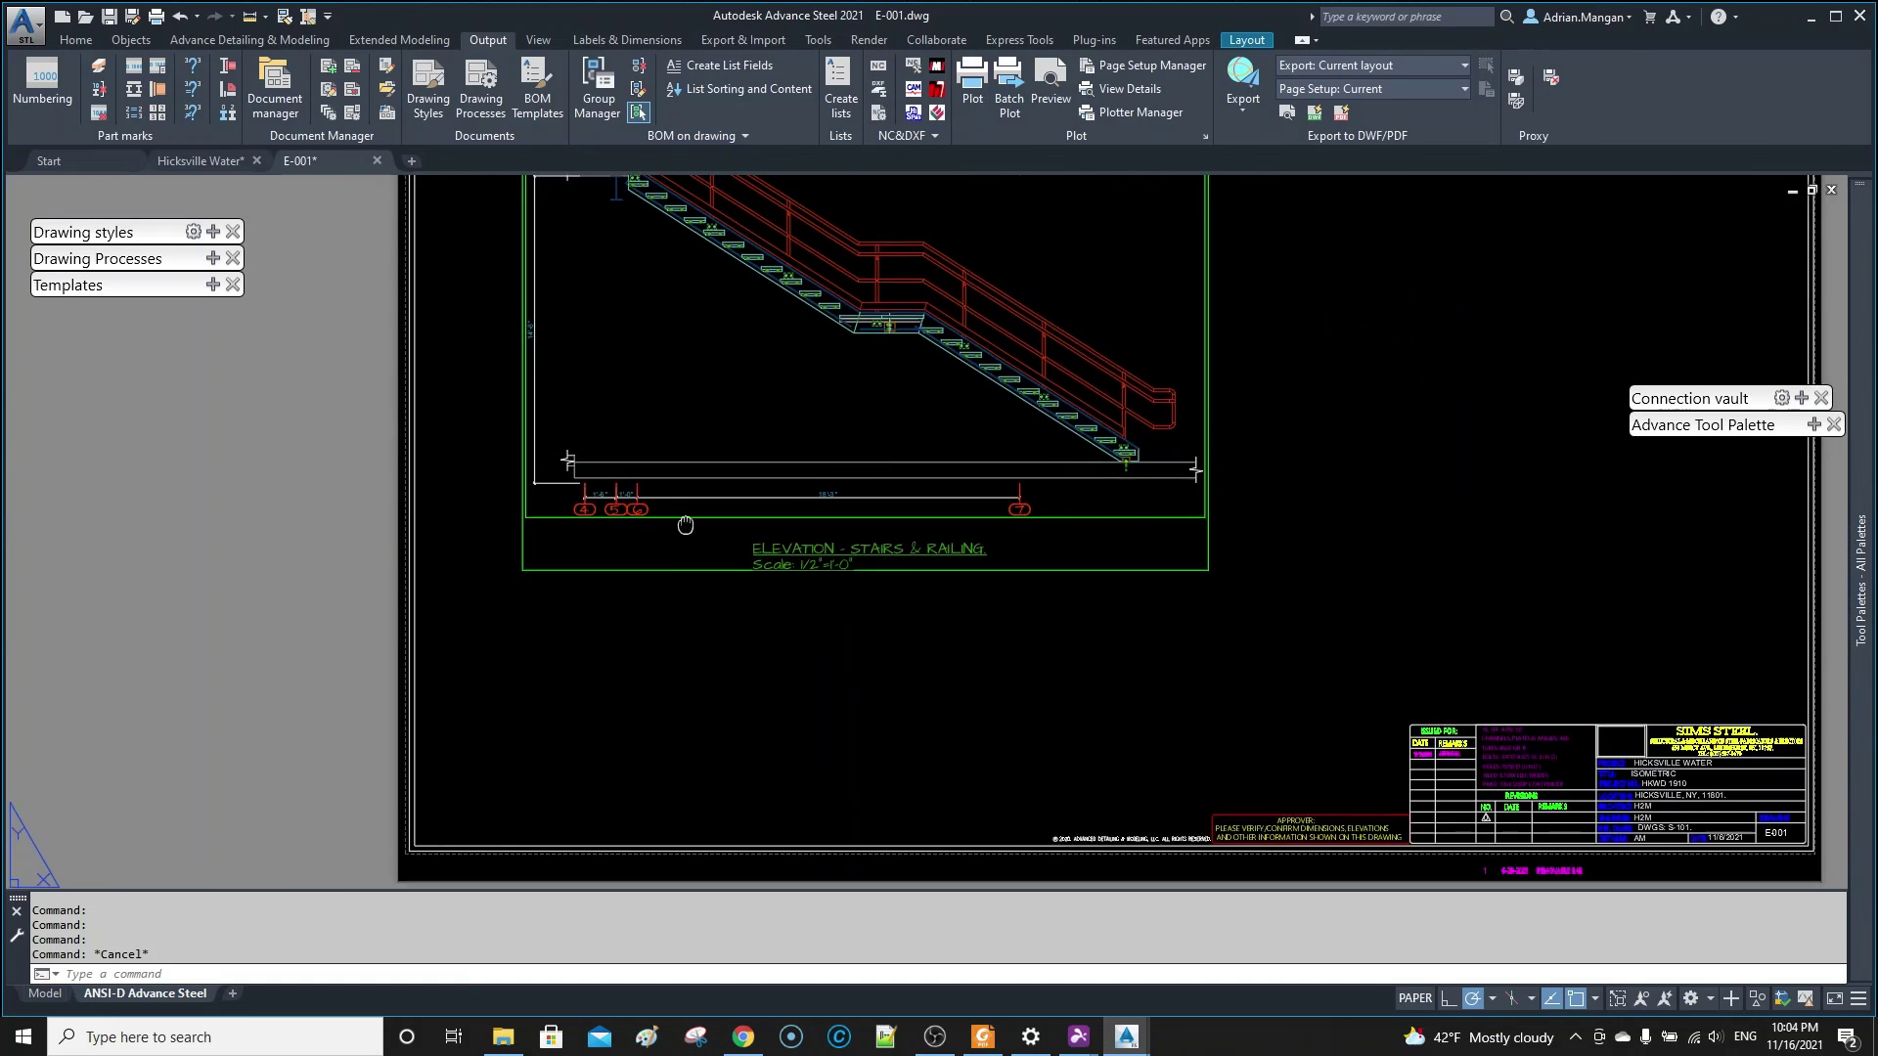
middle_drag(684, 524, 647, 649)
middle_drag(735, 394, 830, 463)
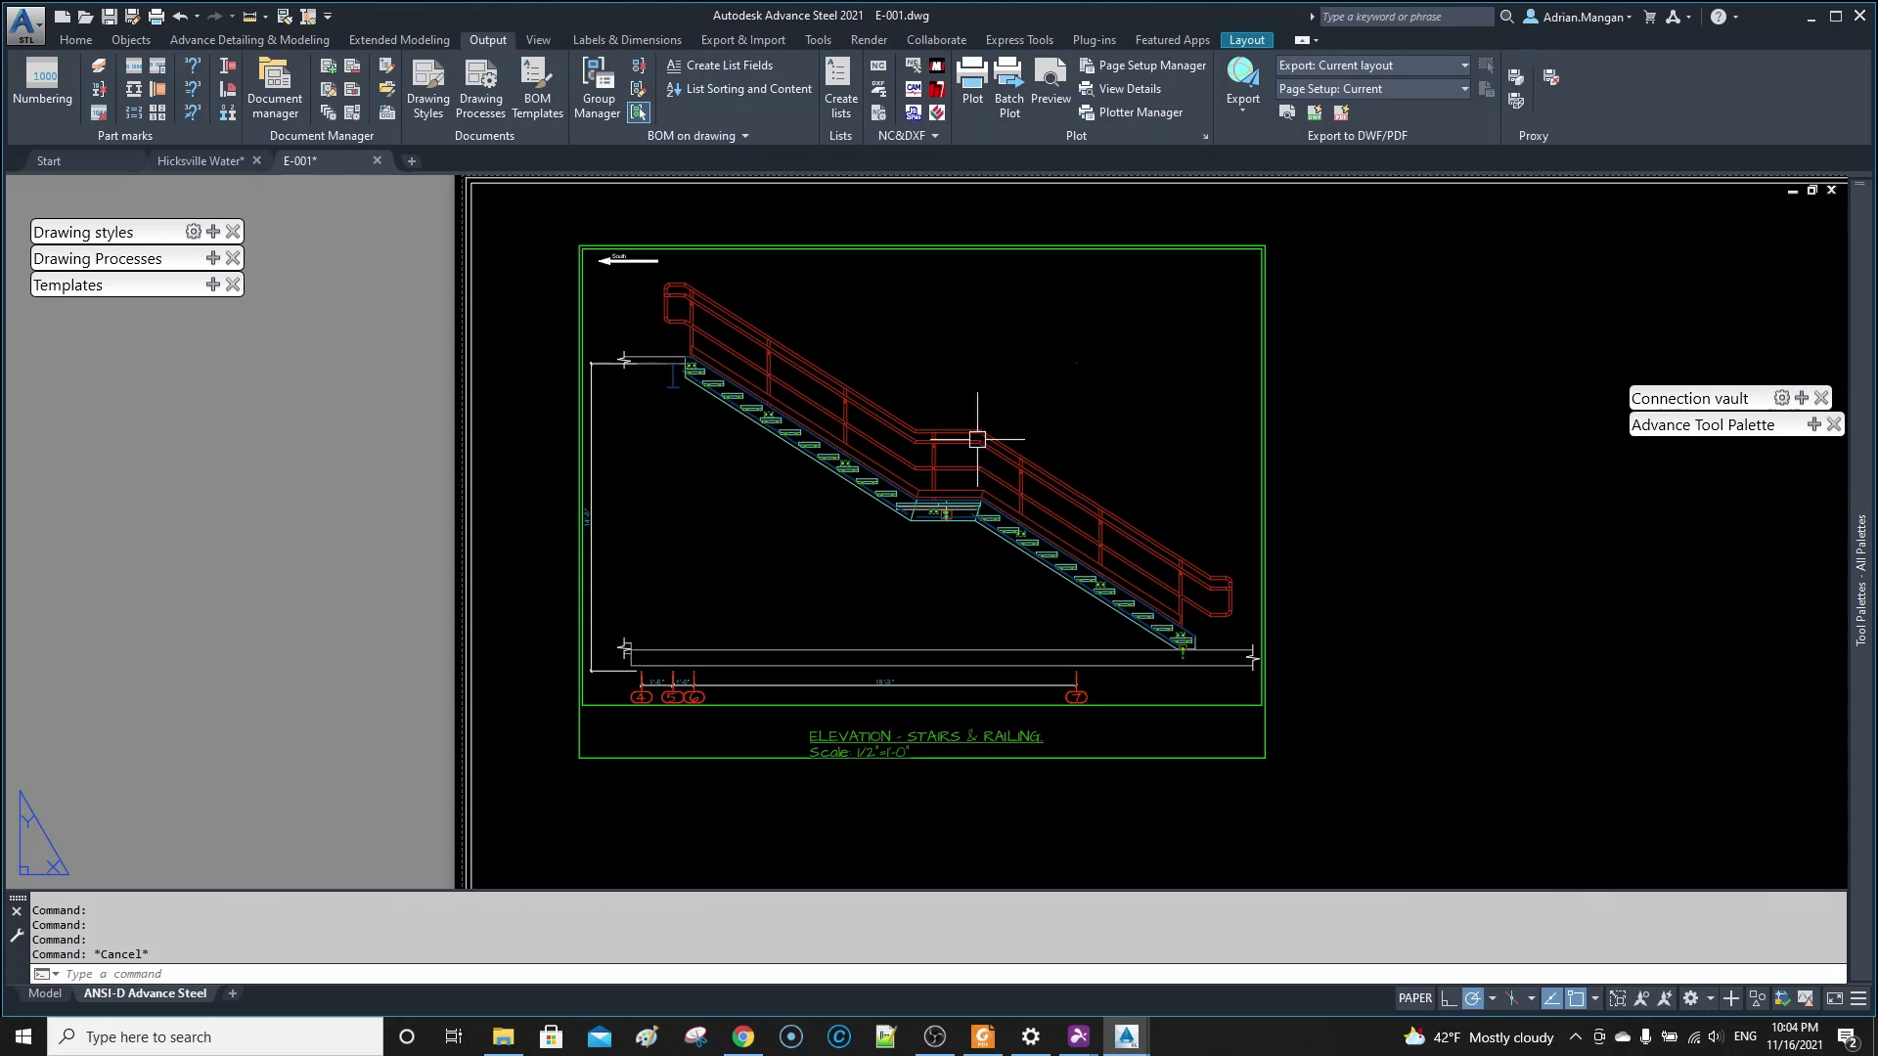
scroll(776, 407, down, 2)
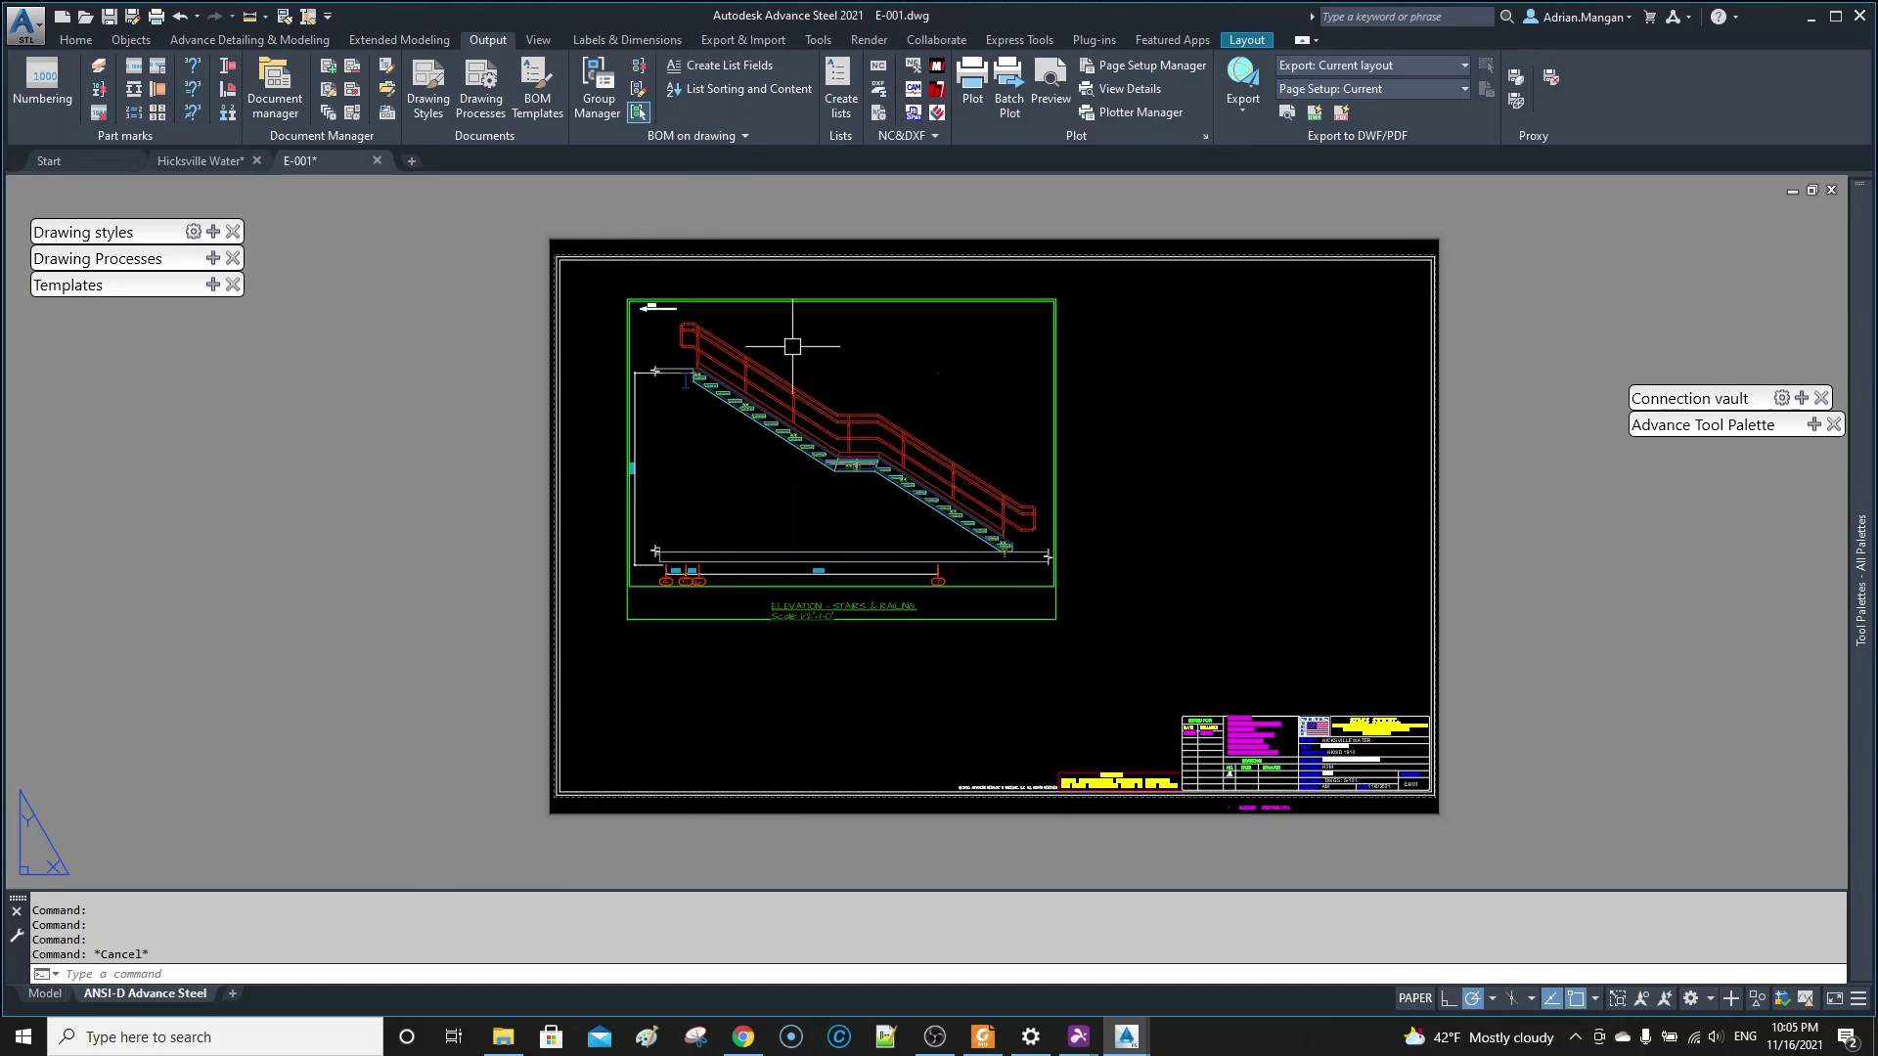
- Check which drawing style and process the stair elevation detail uses in its detail properties, widening the description area to read them
double_click(968, 619)
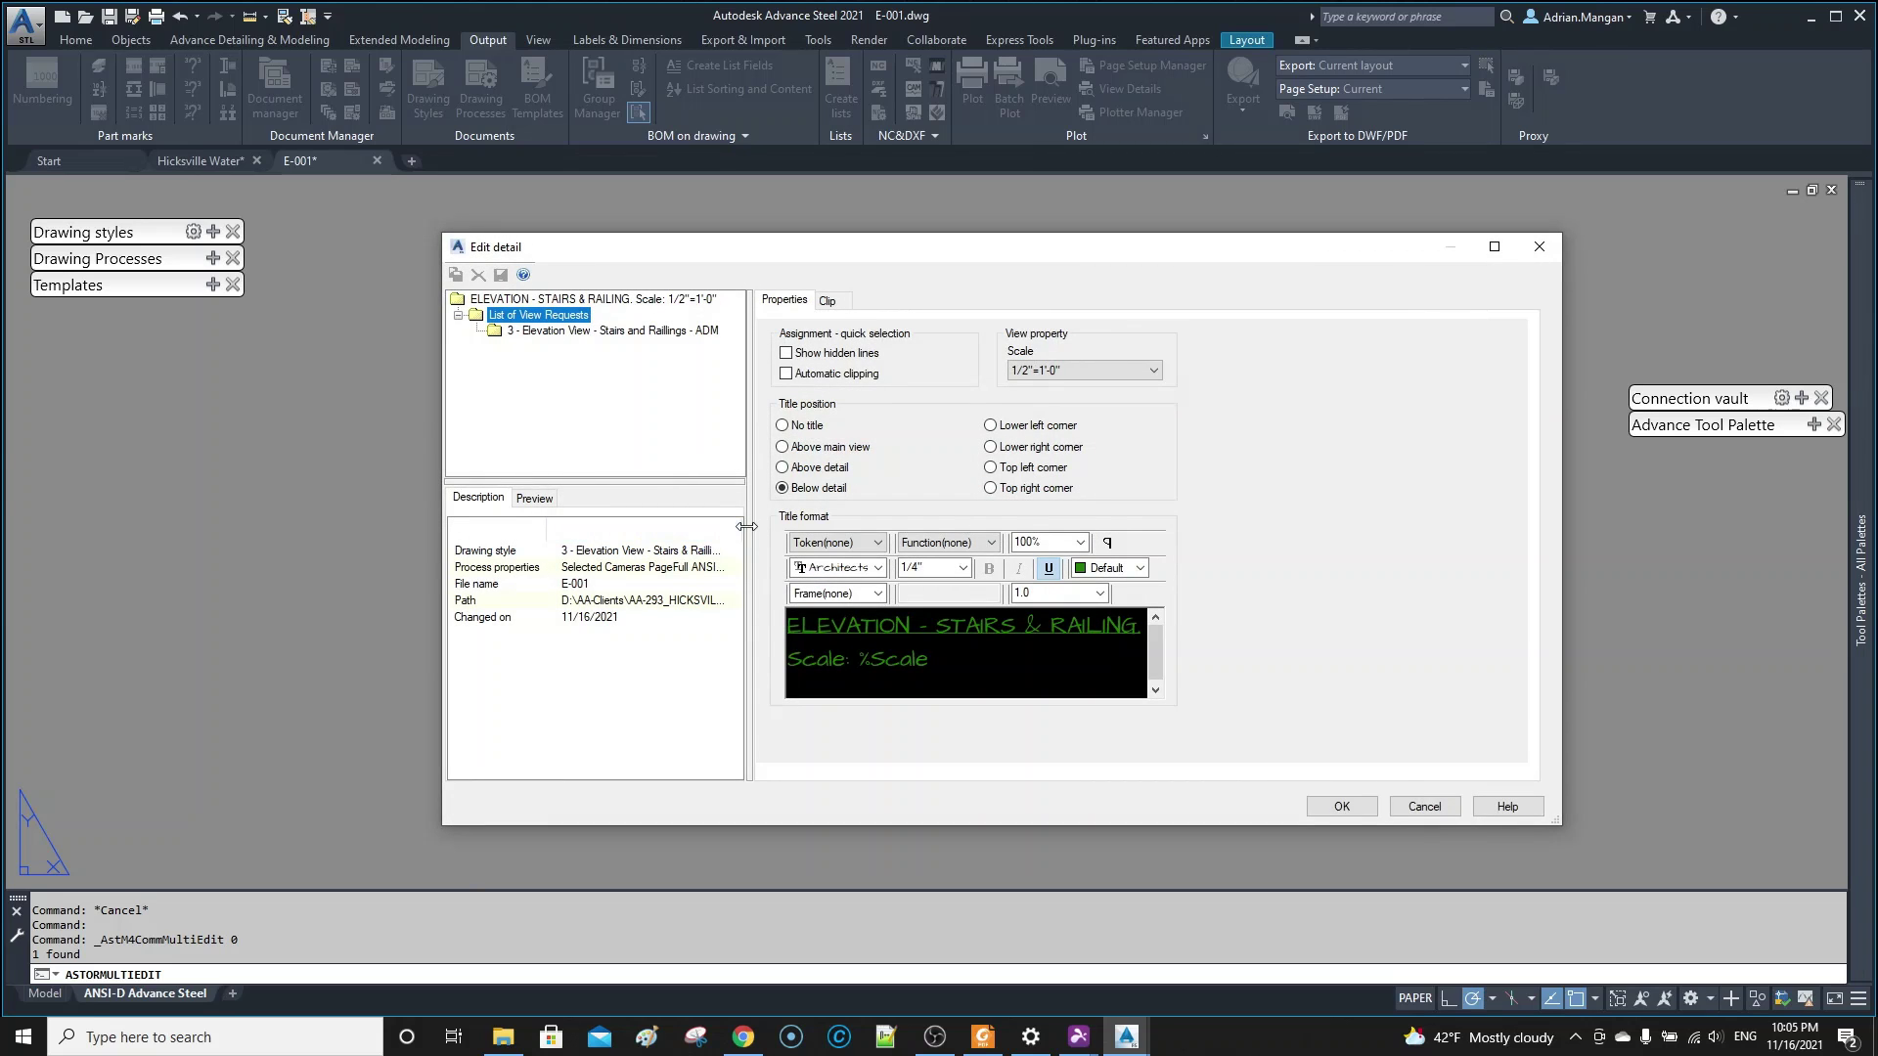
drag(750, 527, 900, 528)
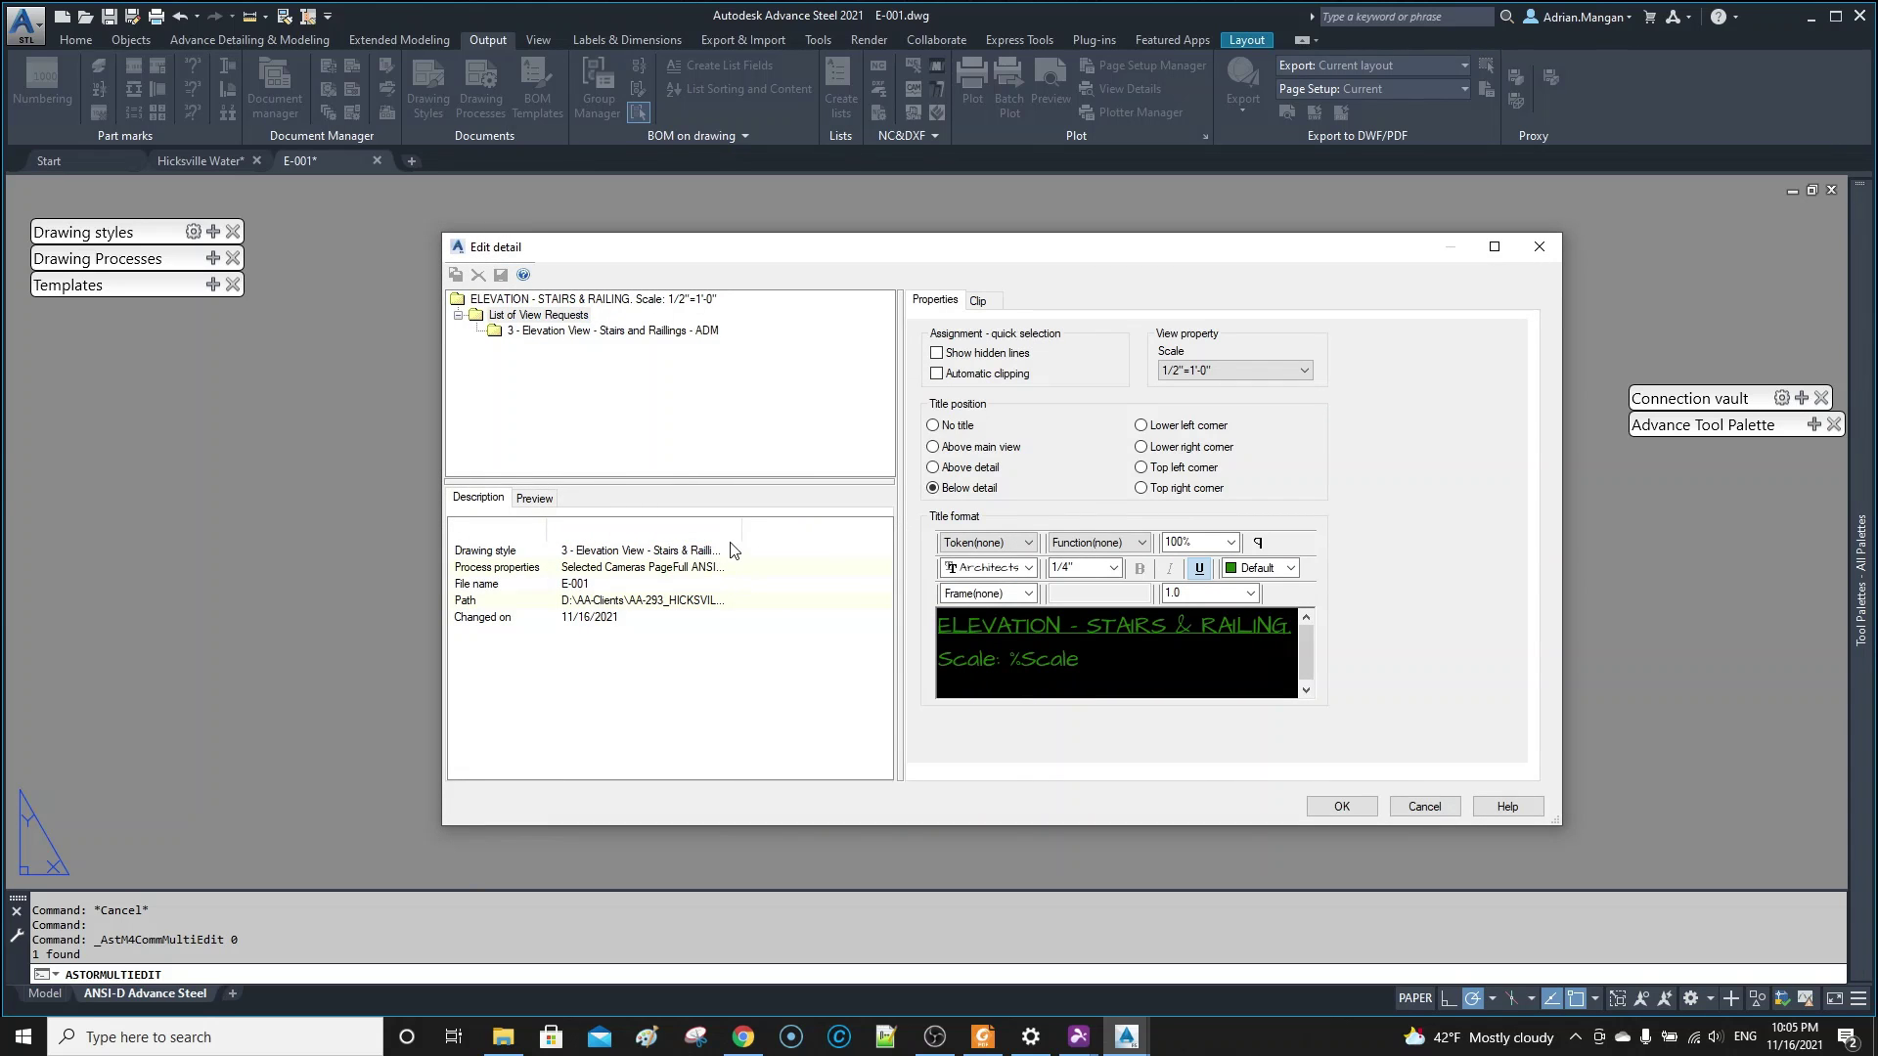
drag(742, 526, 847, 527)
click(1341, 807)
- Inspect how the railings, steps, landing and grid lines are presented in the stair elevation
scroll(816, 391, up, 6)
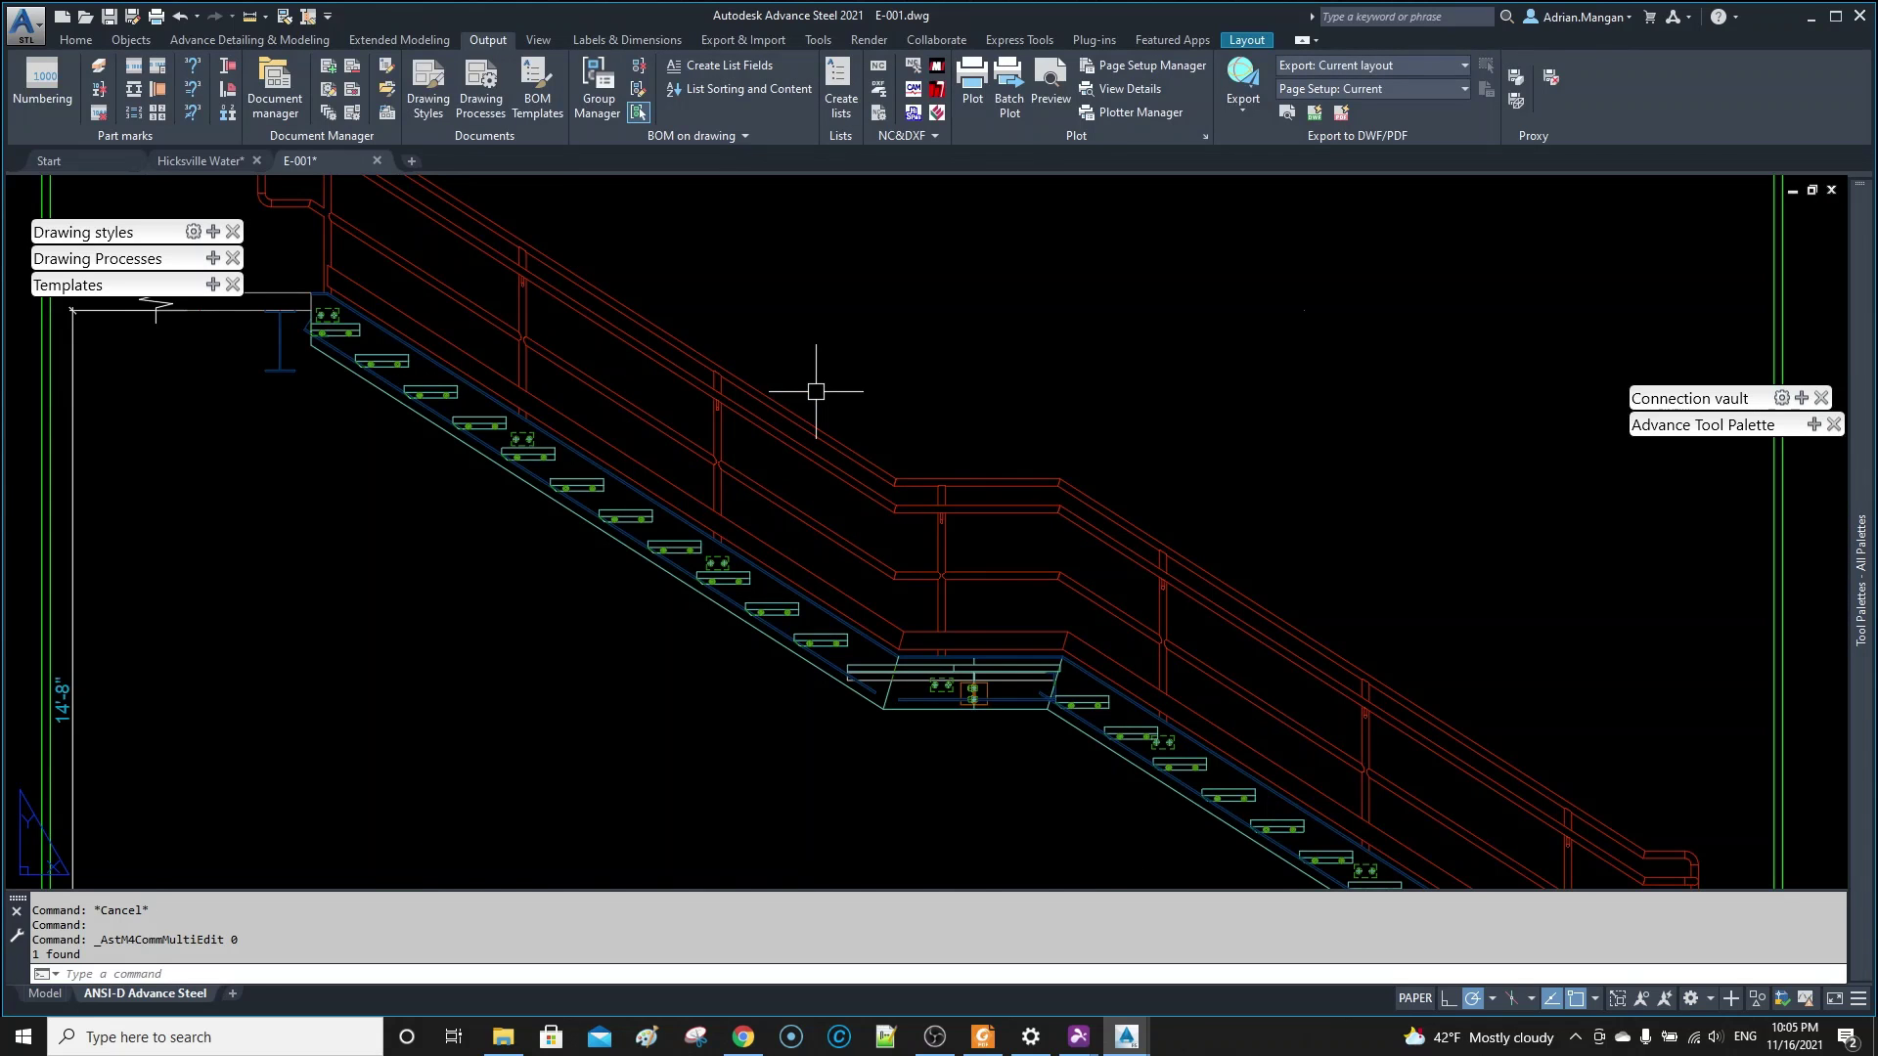
scroll(816, 391, down, 3)
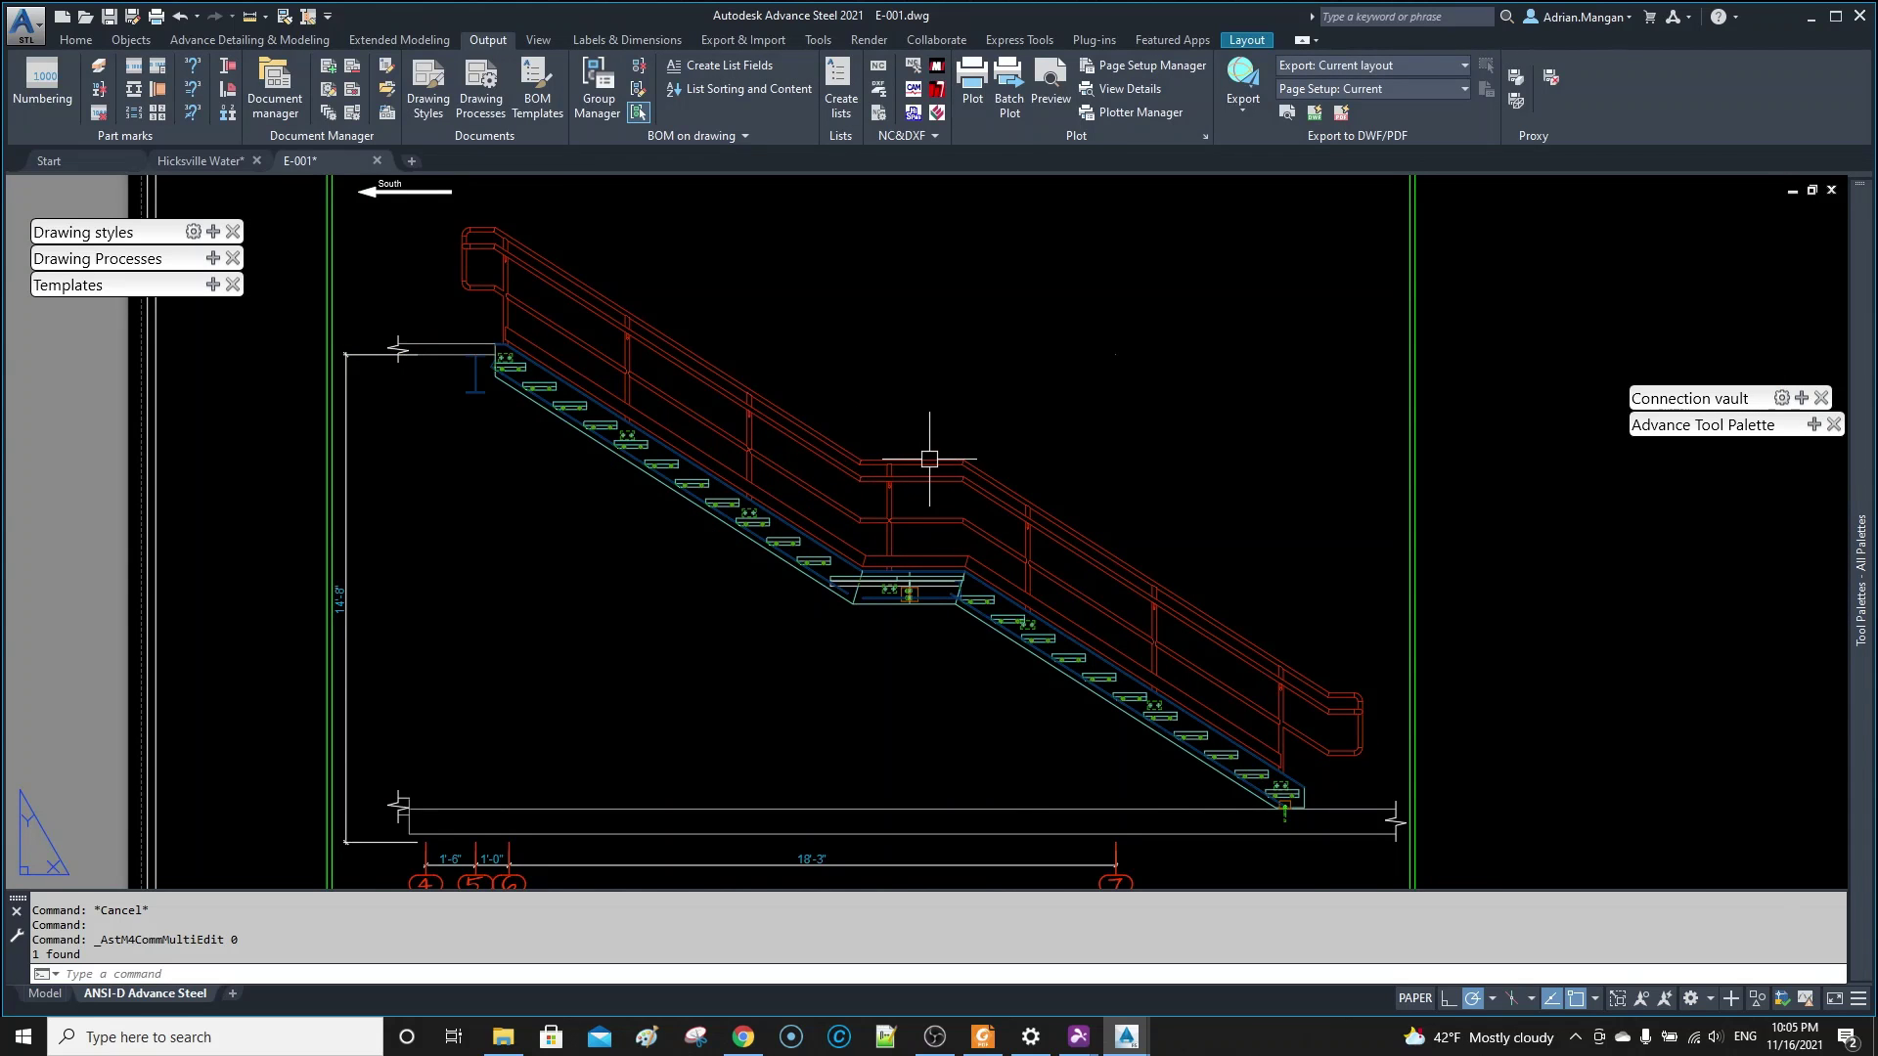
mouse_move(912, 466)
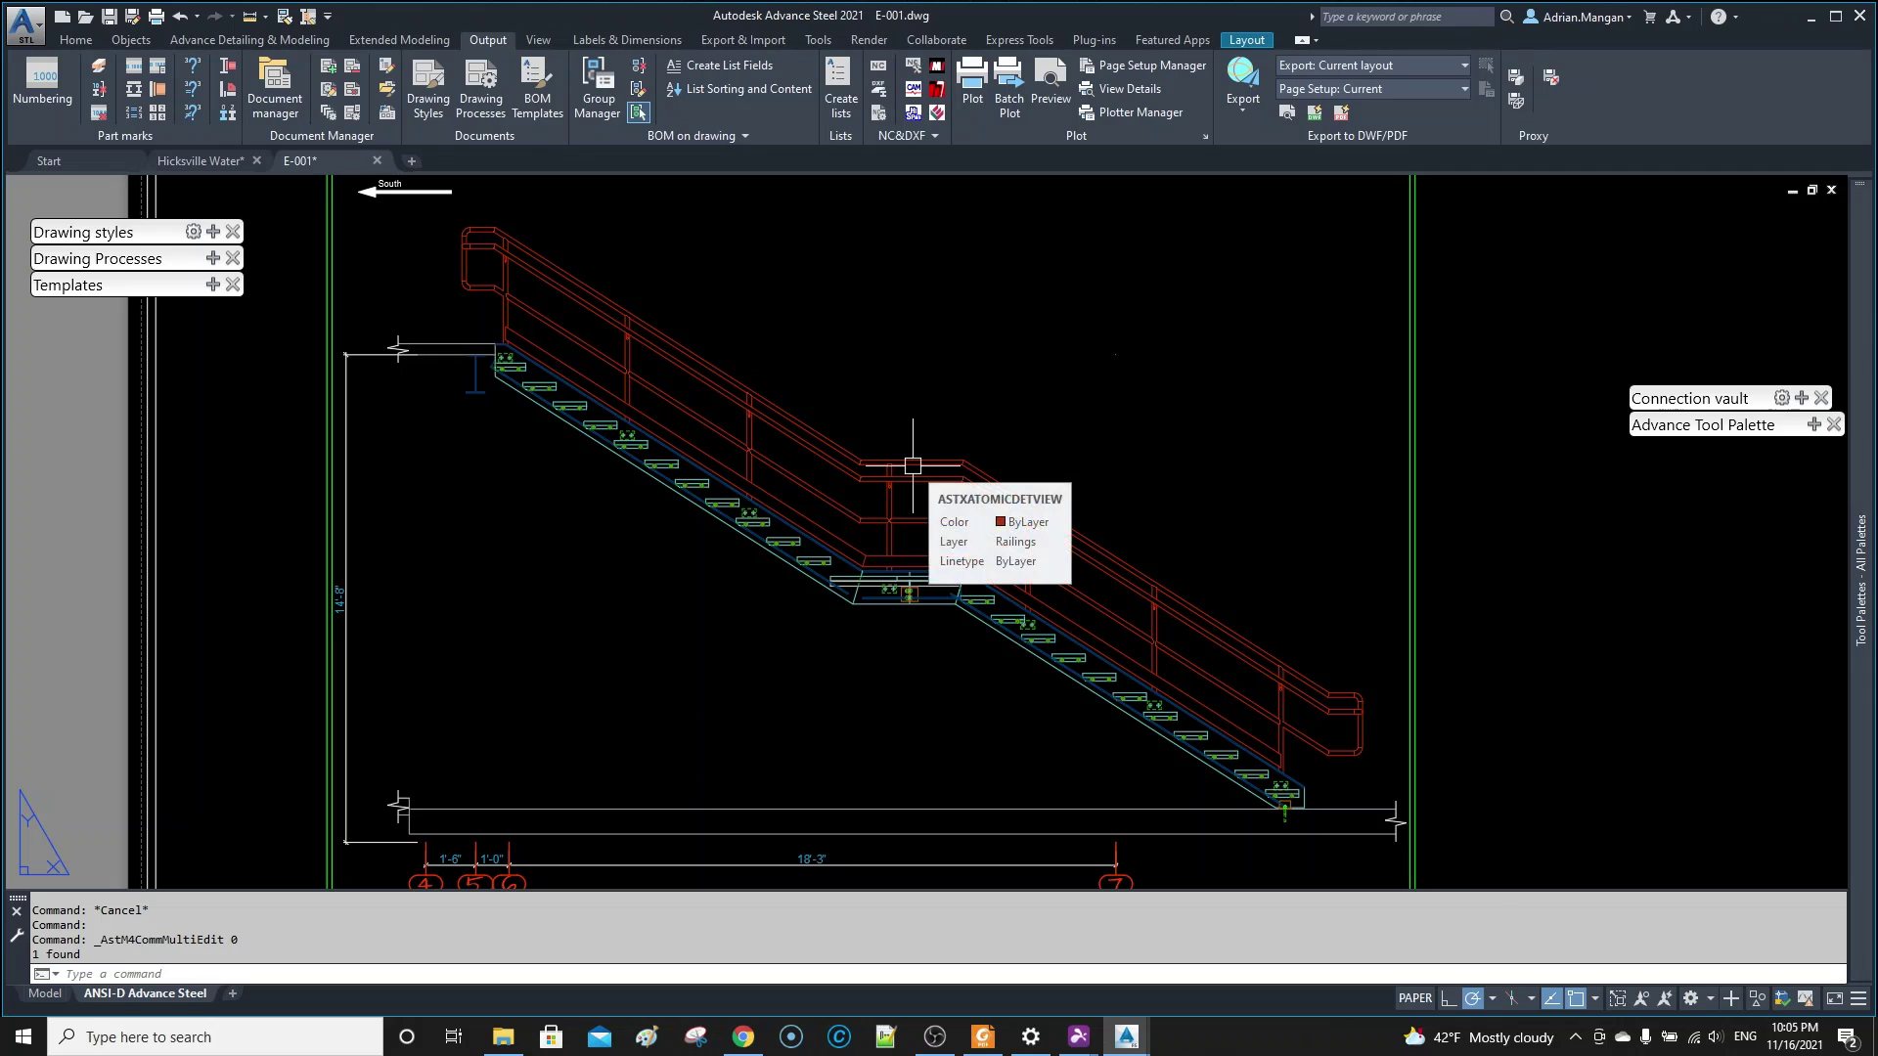
scroll(912, 465, down, 2)
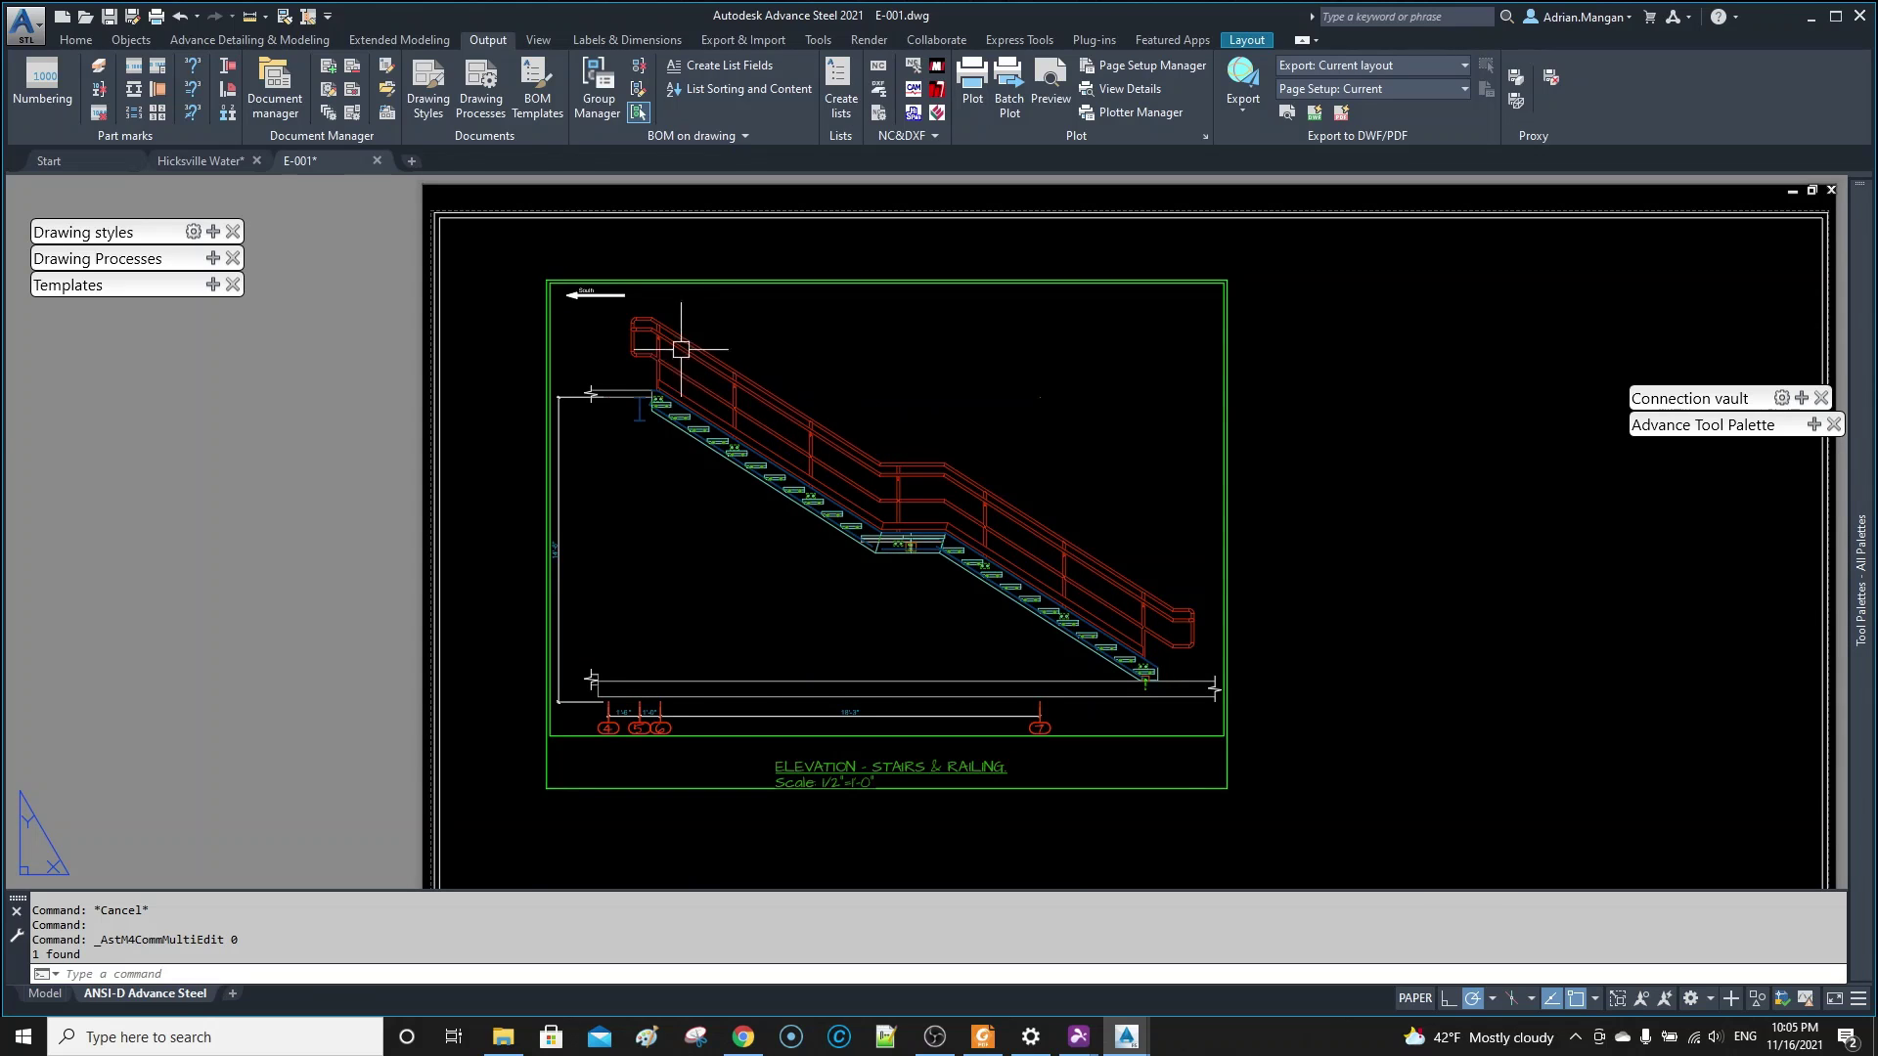
scroll(665, 372, down, 2)
scroll(739, 416, up, 4)
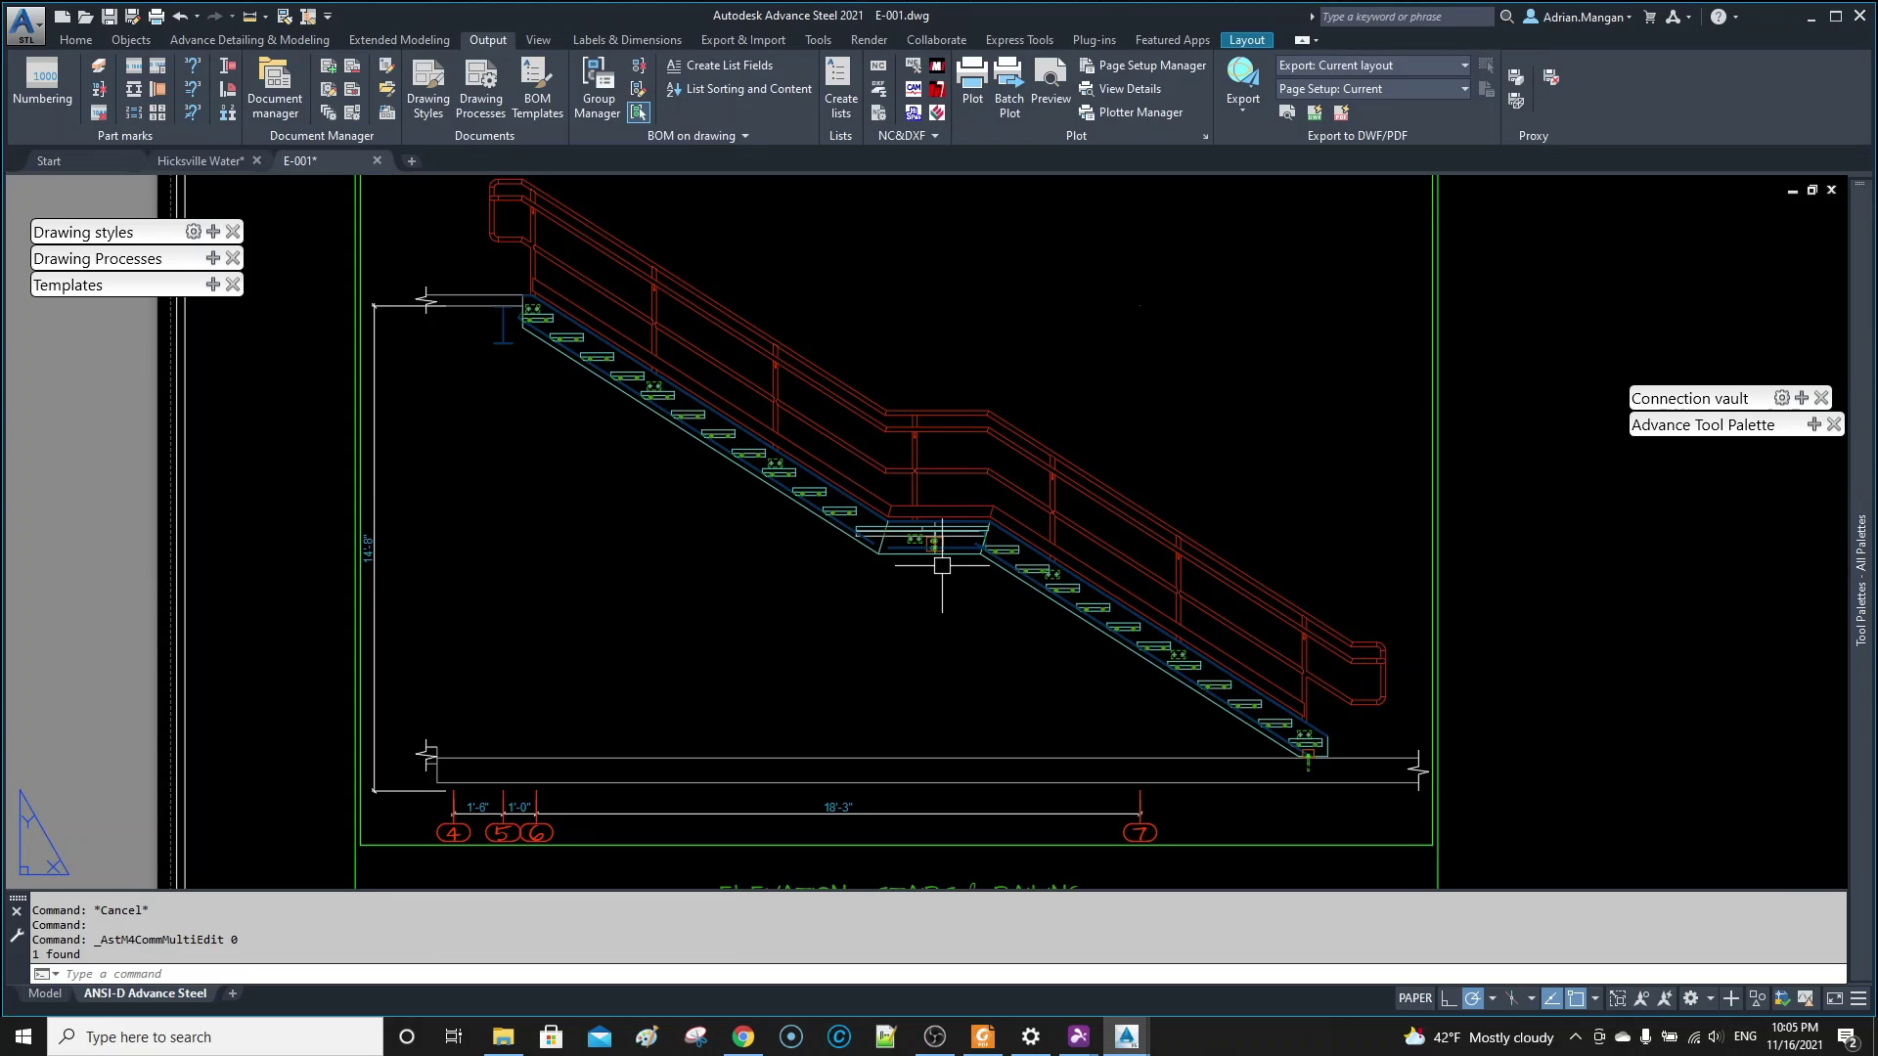
scroll(944, 569, down, 2)
middle_drag(944, 568, 874, 524)
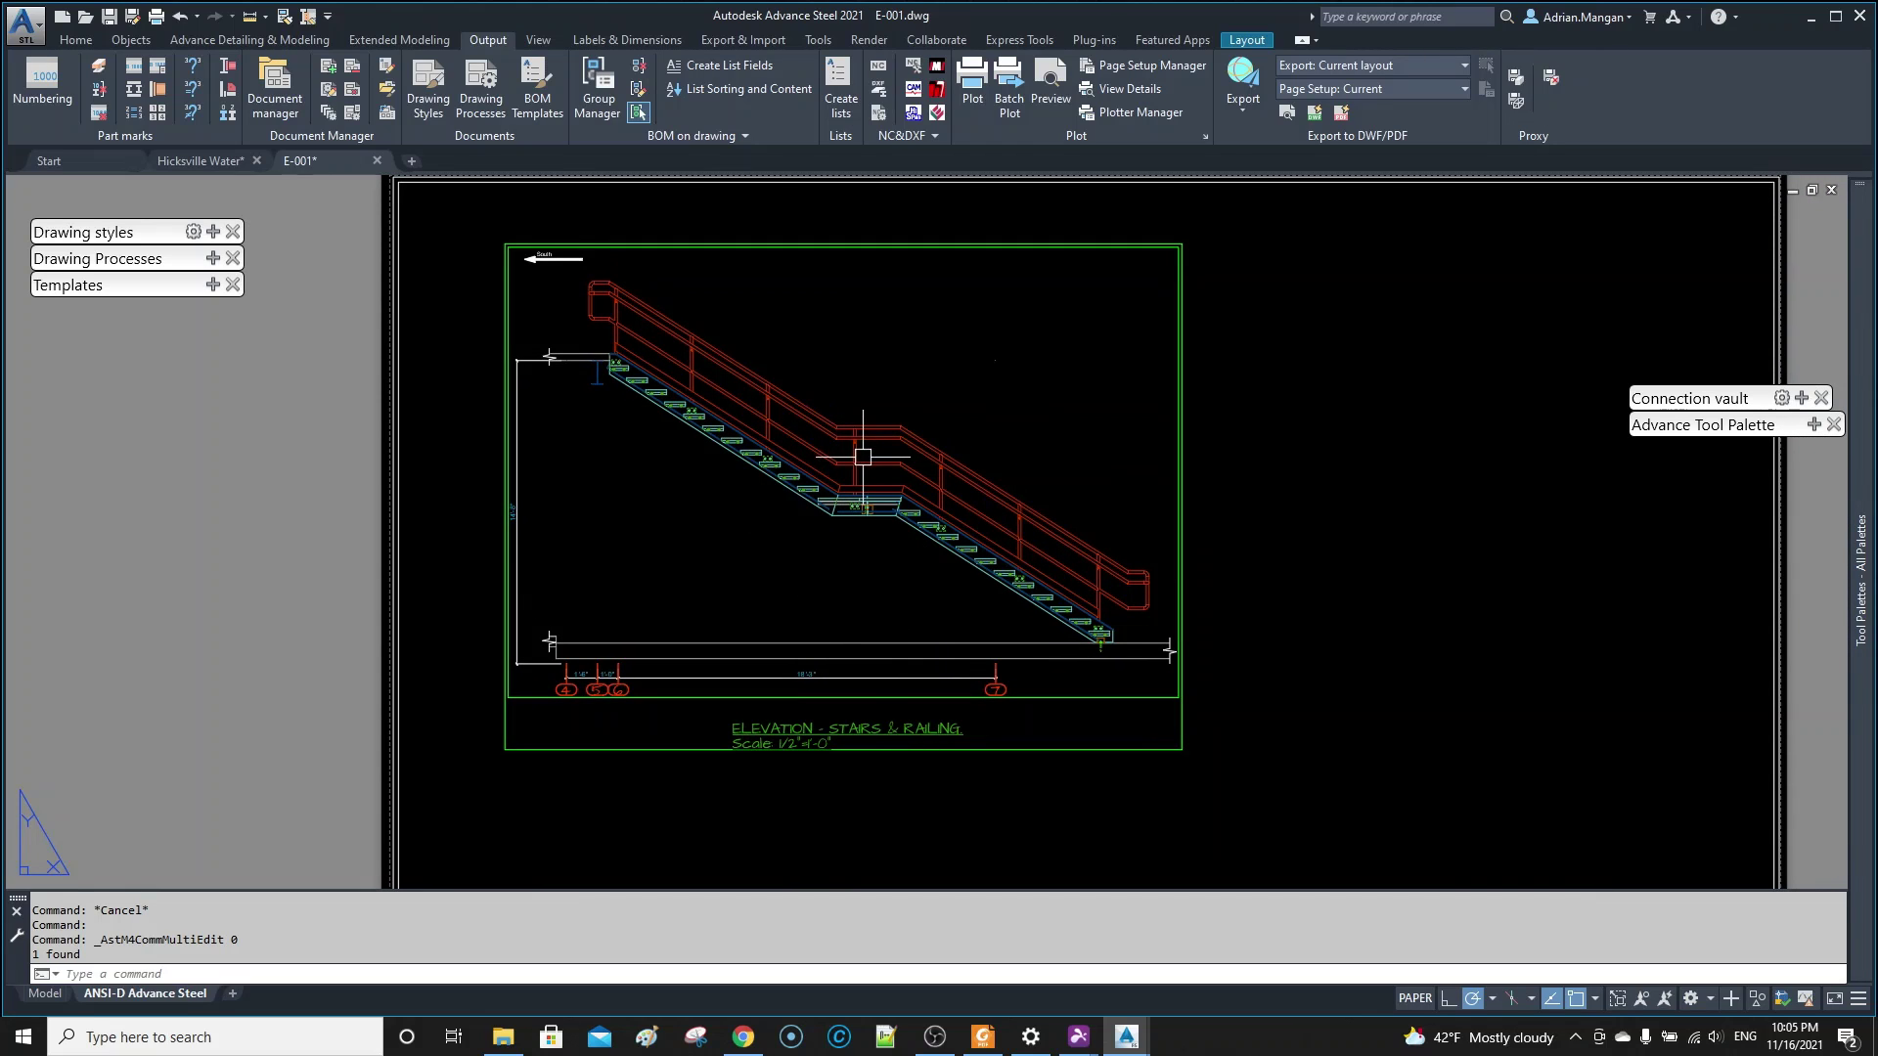
scroll(808, 435, down, 2)
scroll(743, 330, up, 4)
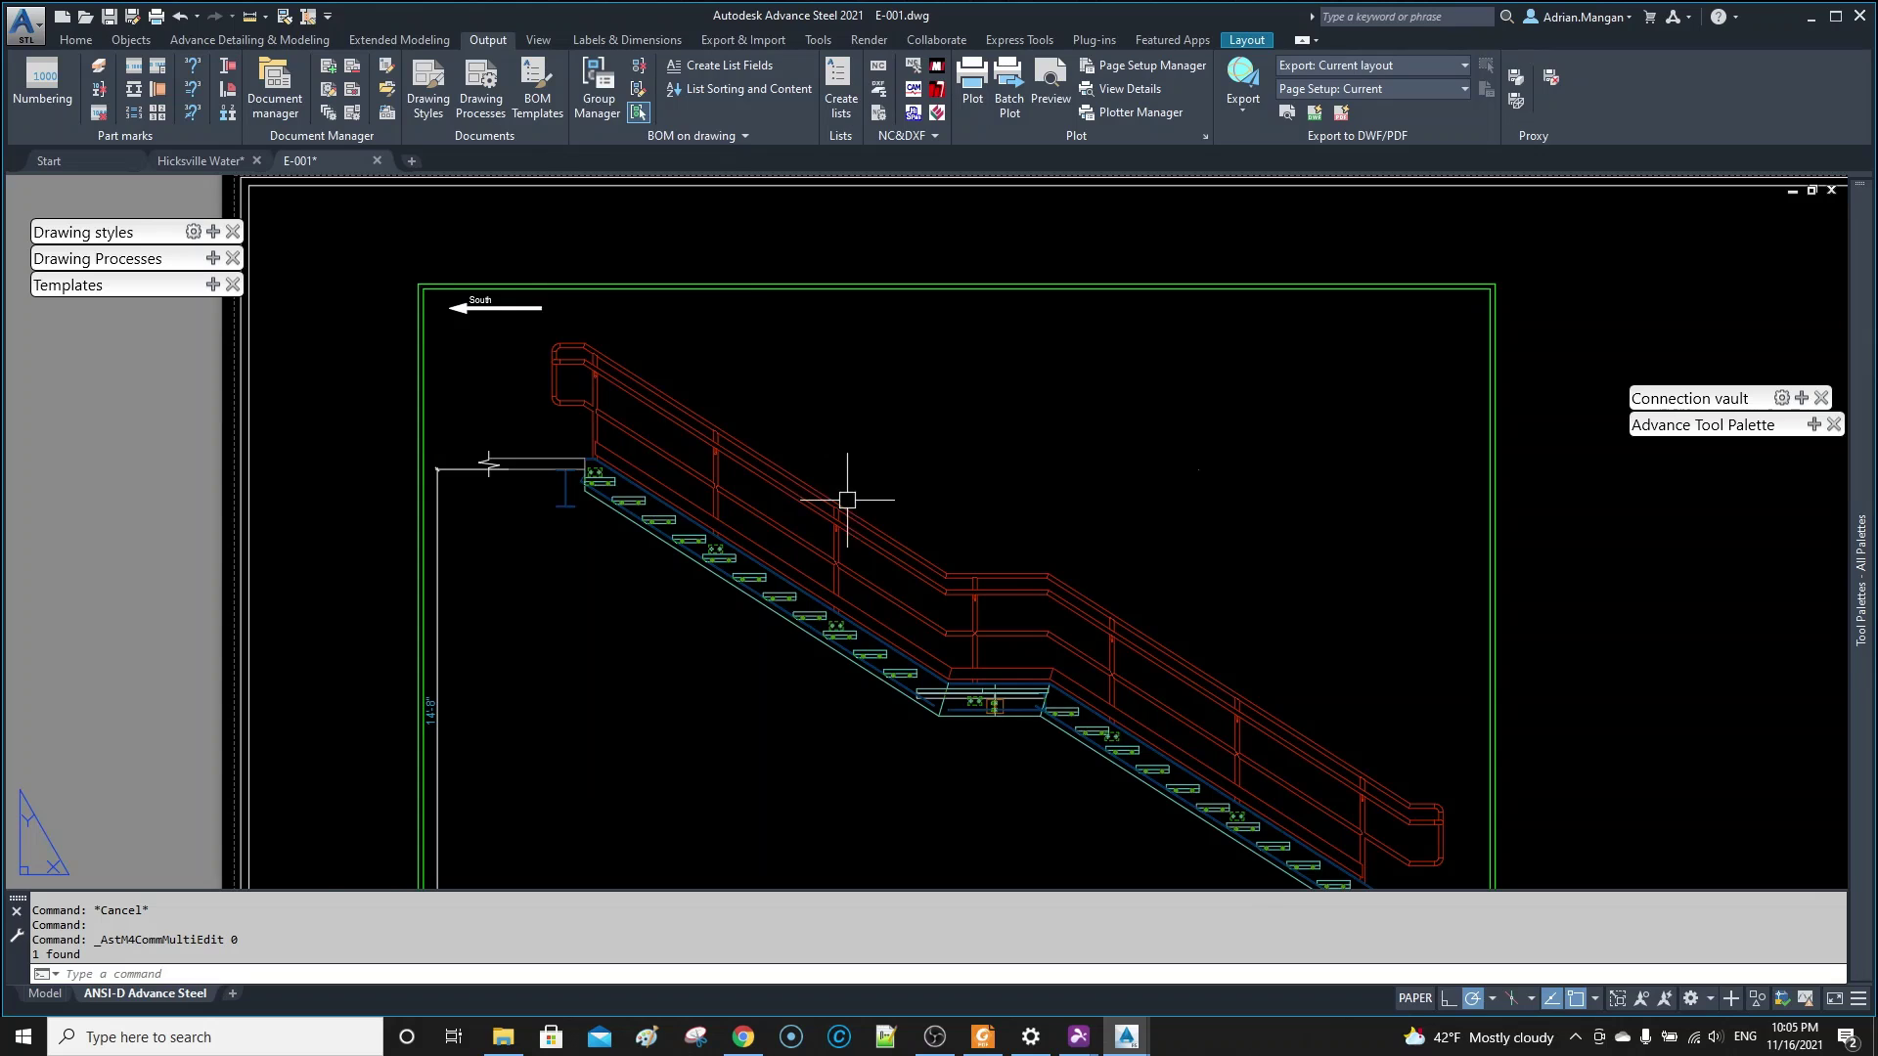
middle_drag(847, 500, 769, 363)
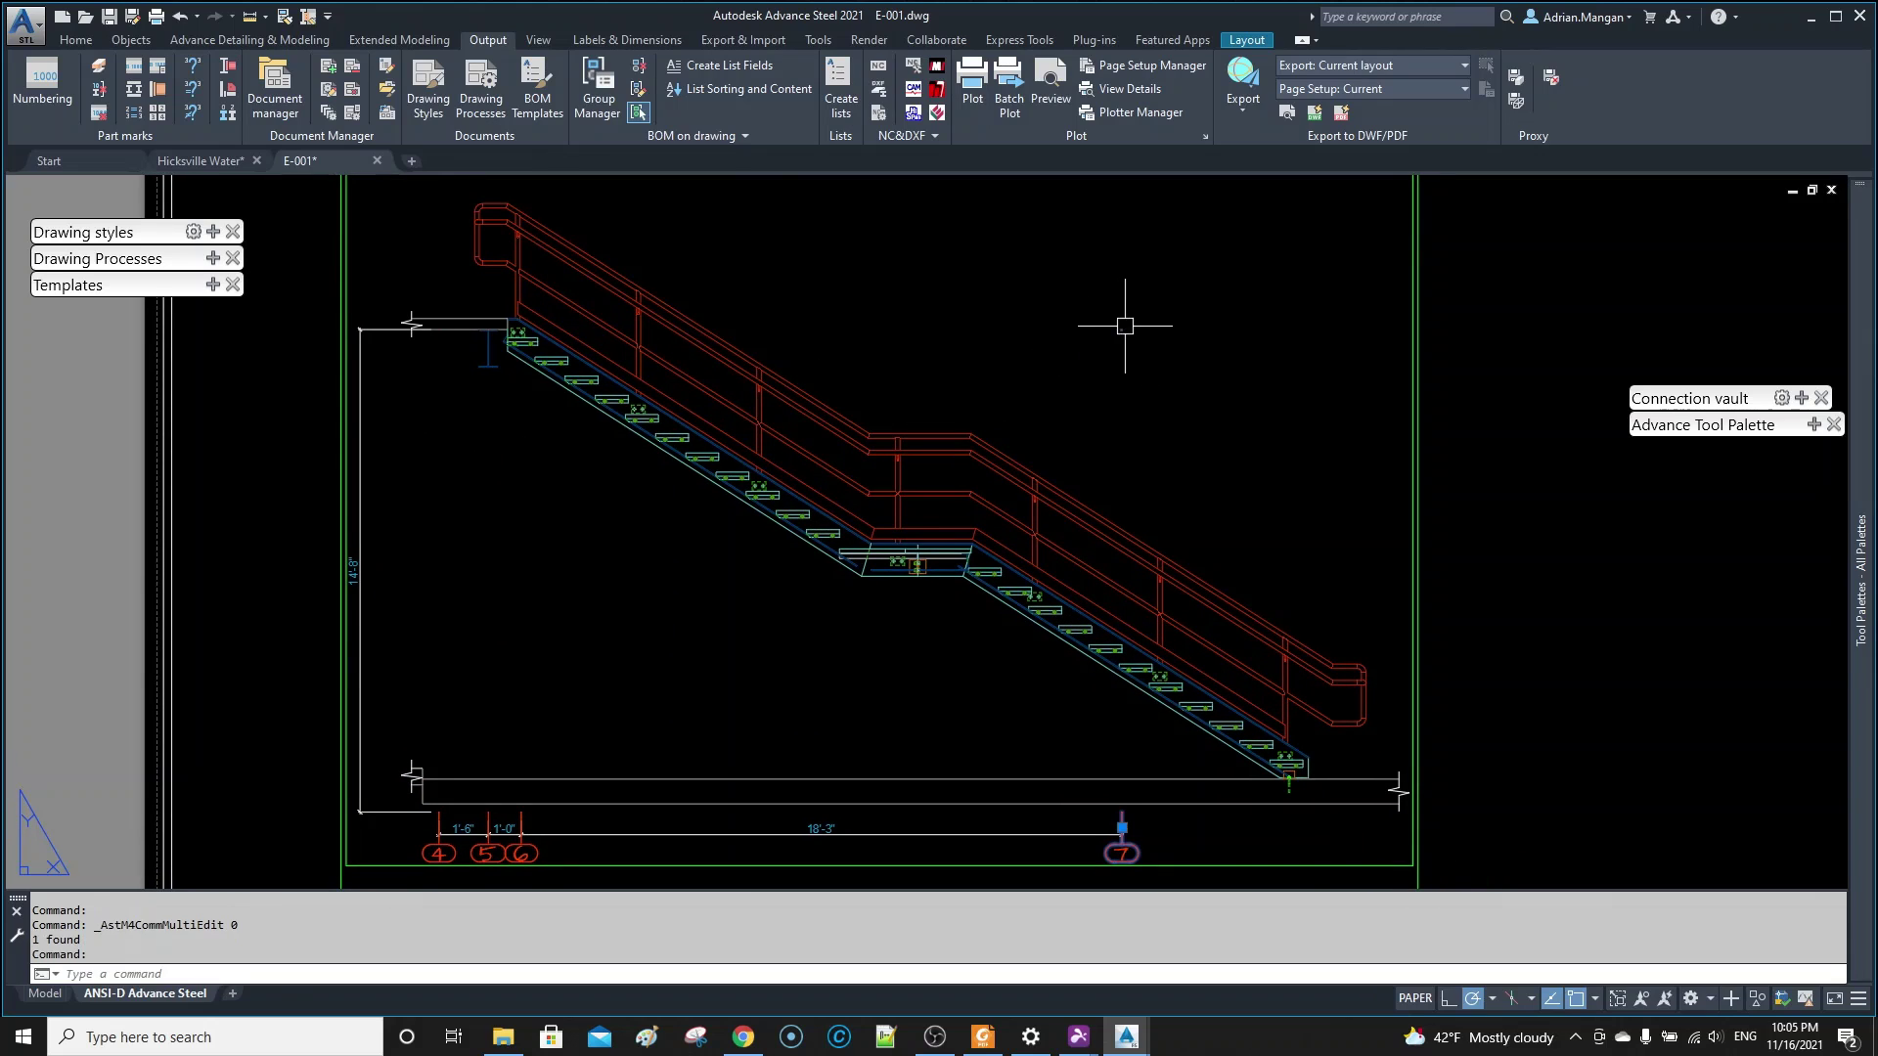
key(Escape)
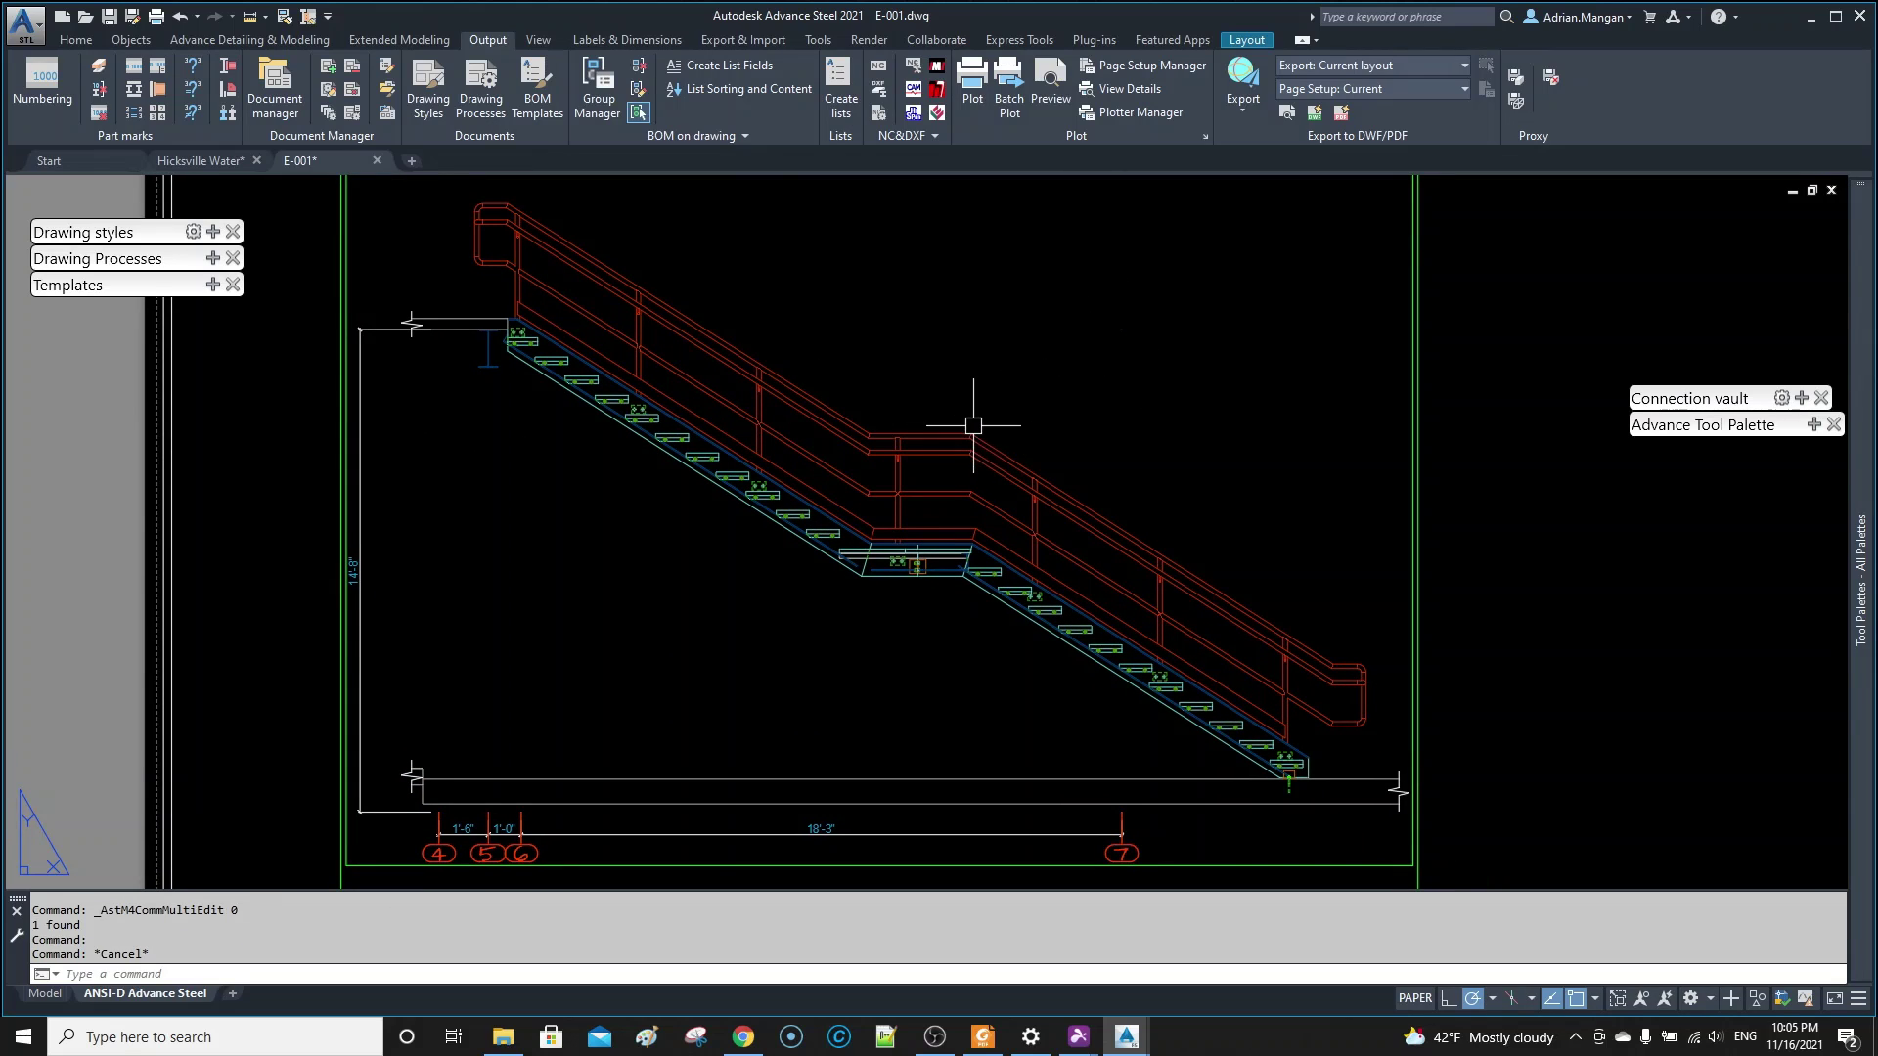
scroll(974, 426, down, 2)
scroll(939, 468, down, 2)
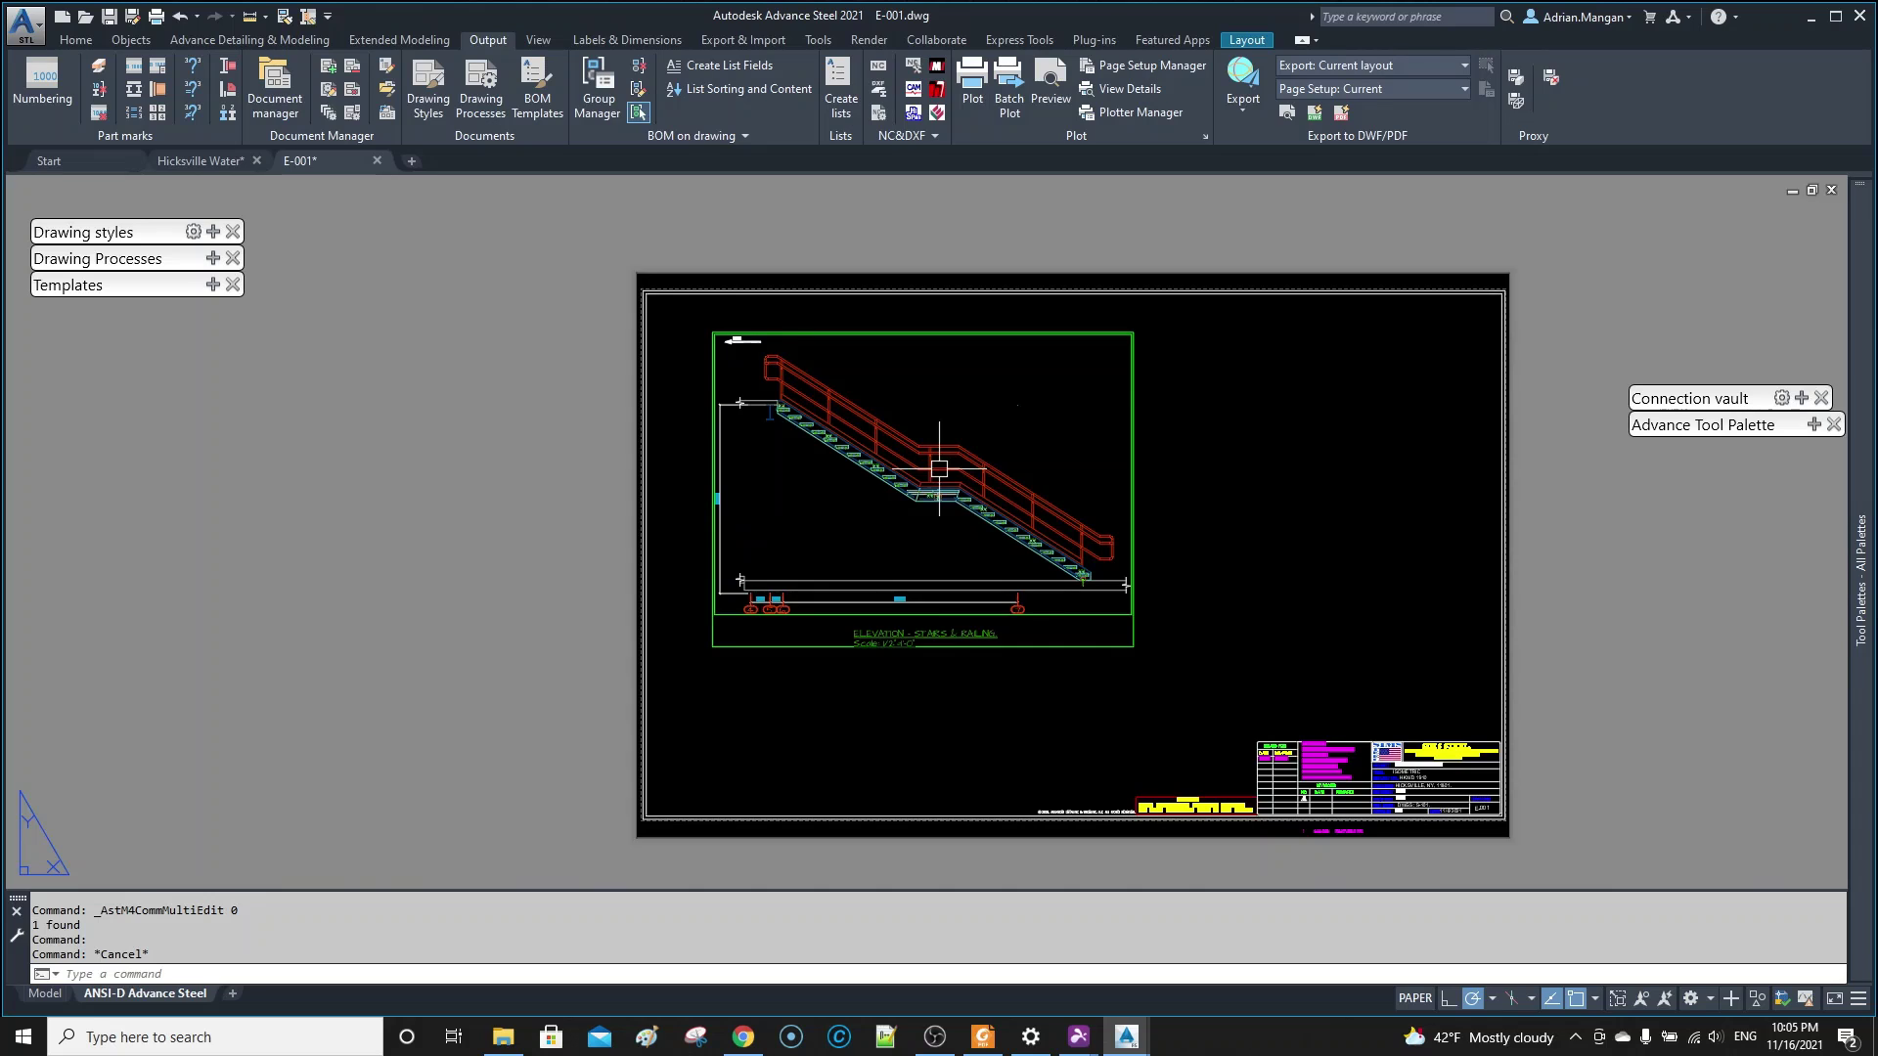
scroll(939, 469, up, 2)
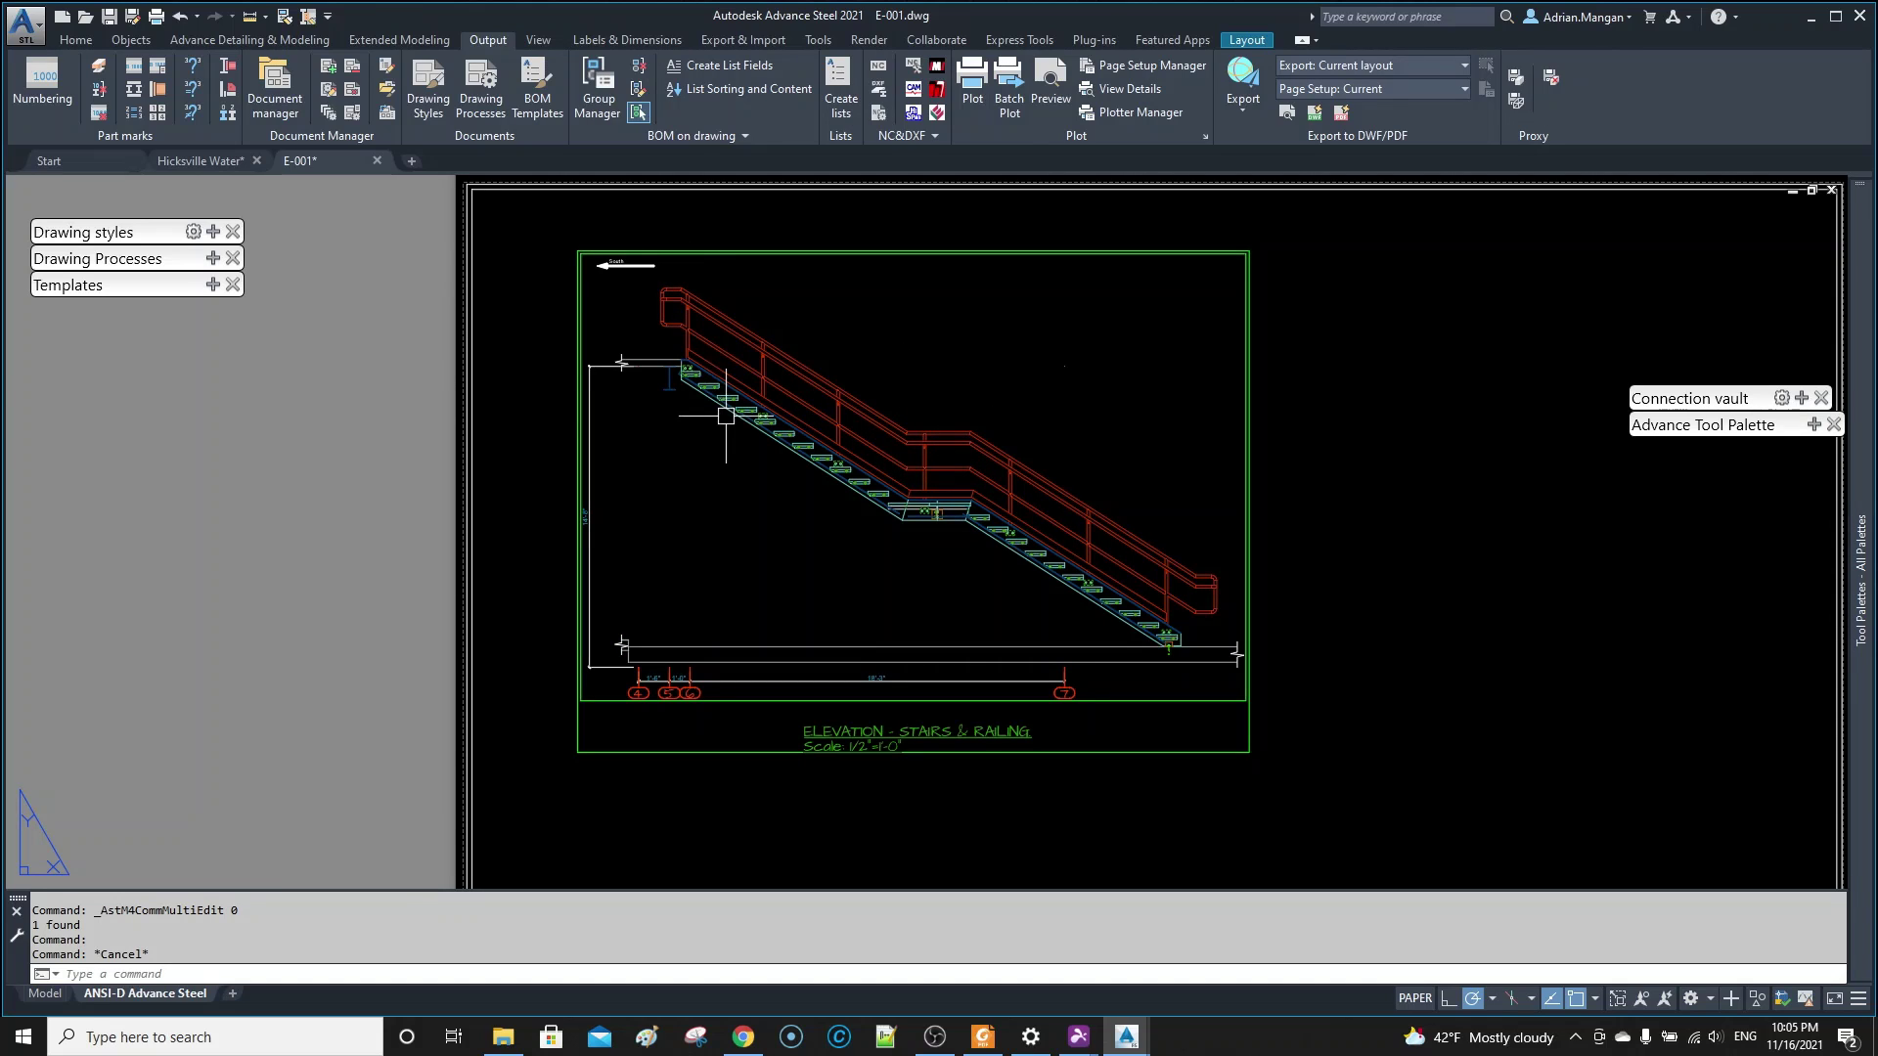
- Select individual rail members of the upper flight's railing to identify them, clearing the selection each time
click(747, 328)
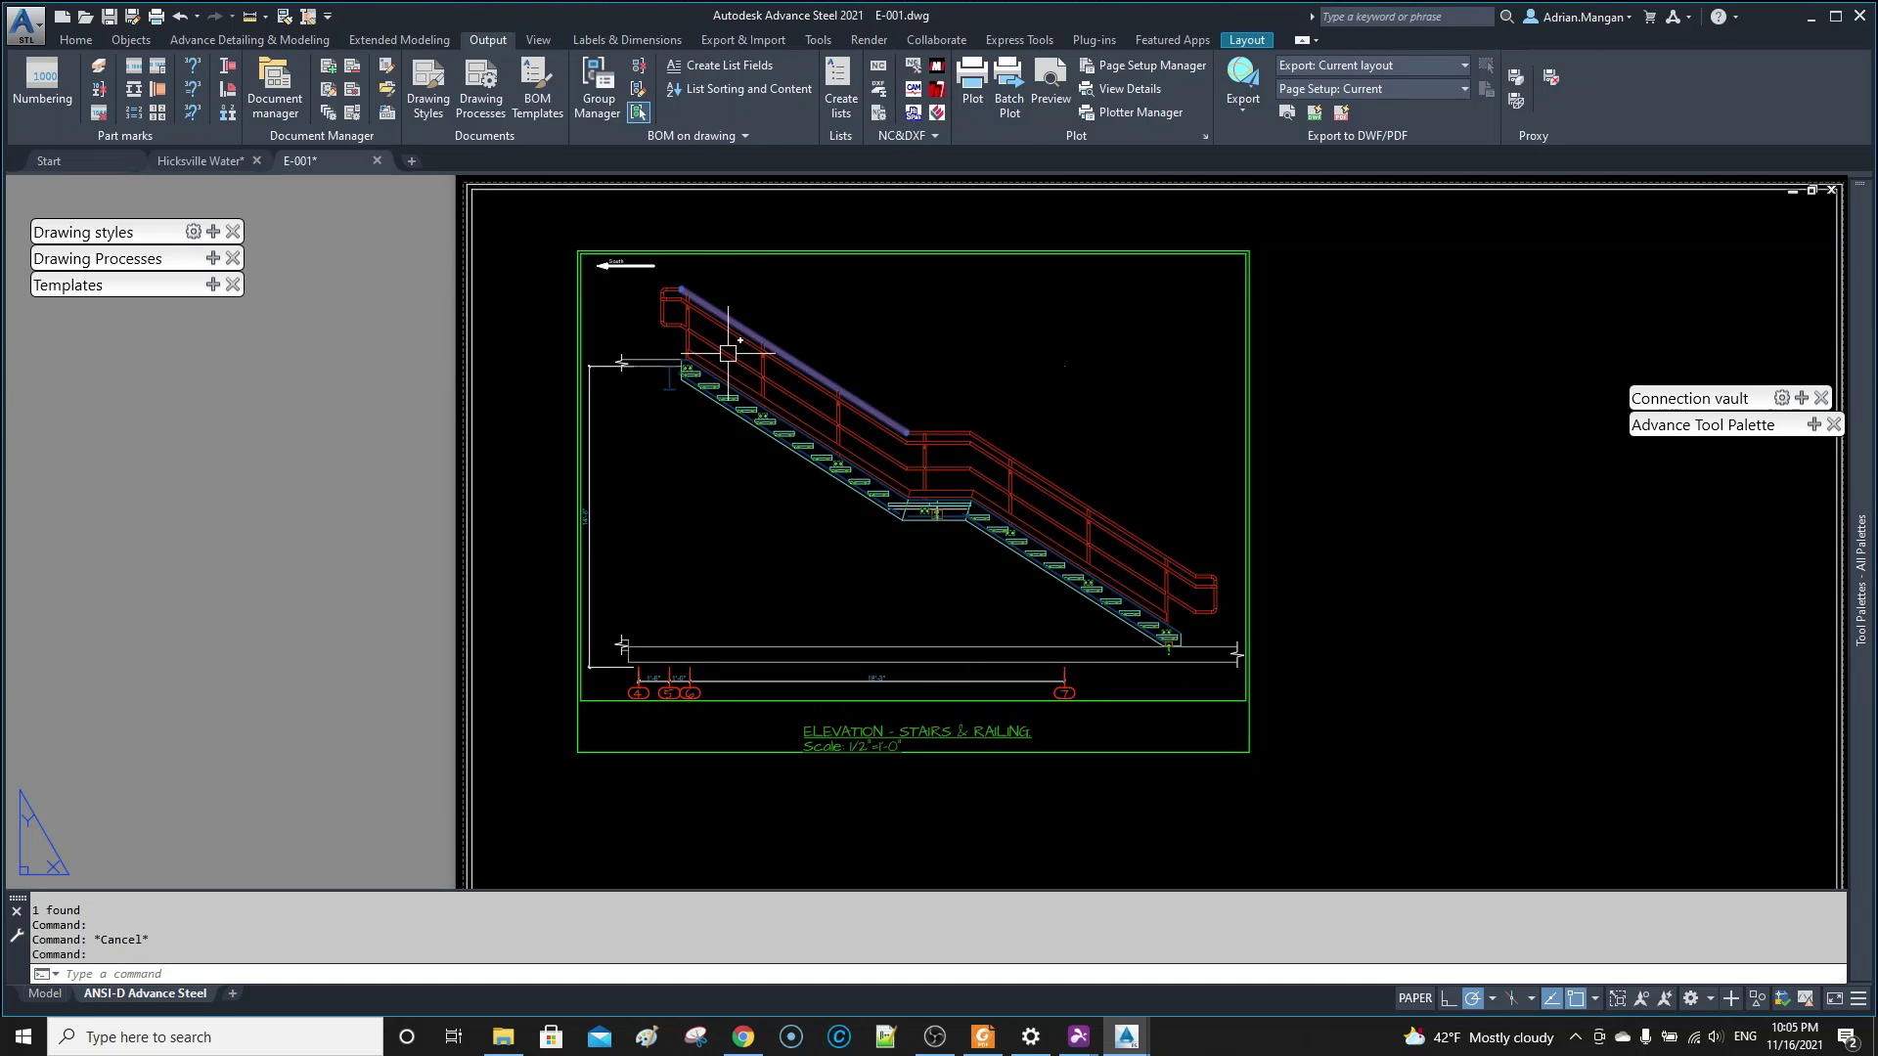
key(Escape)
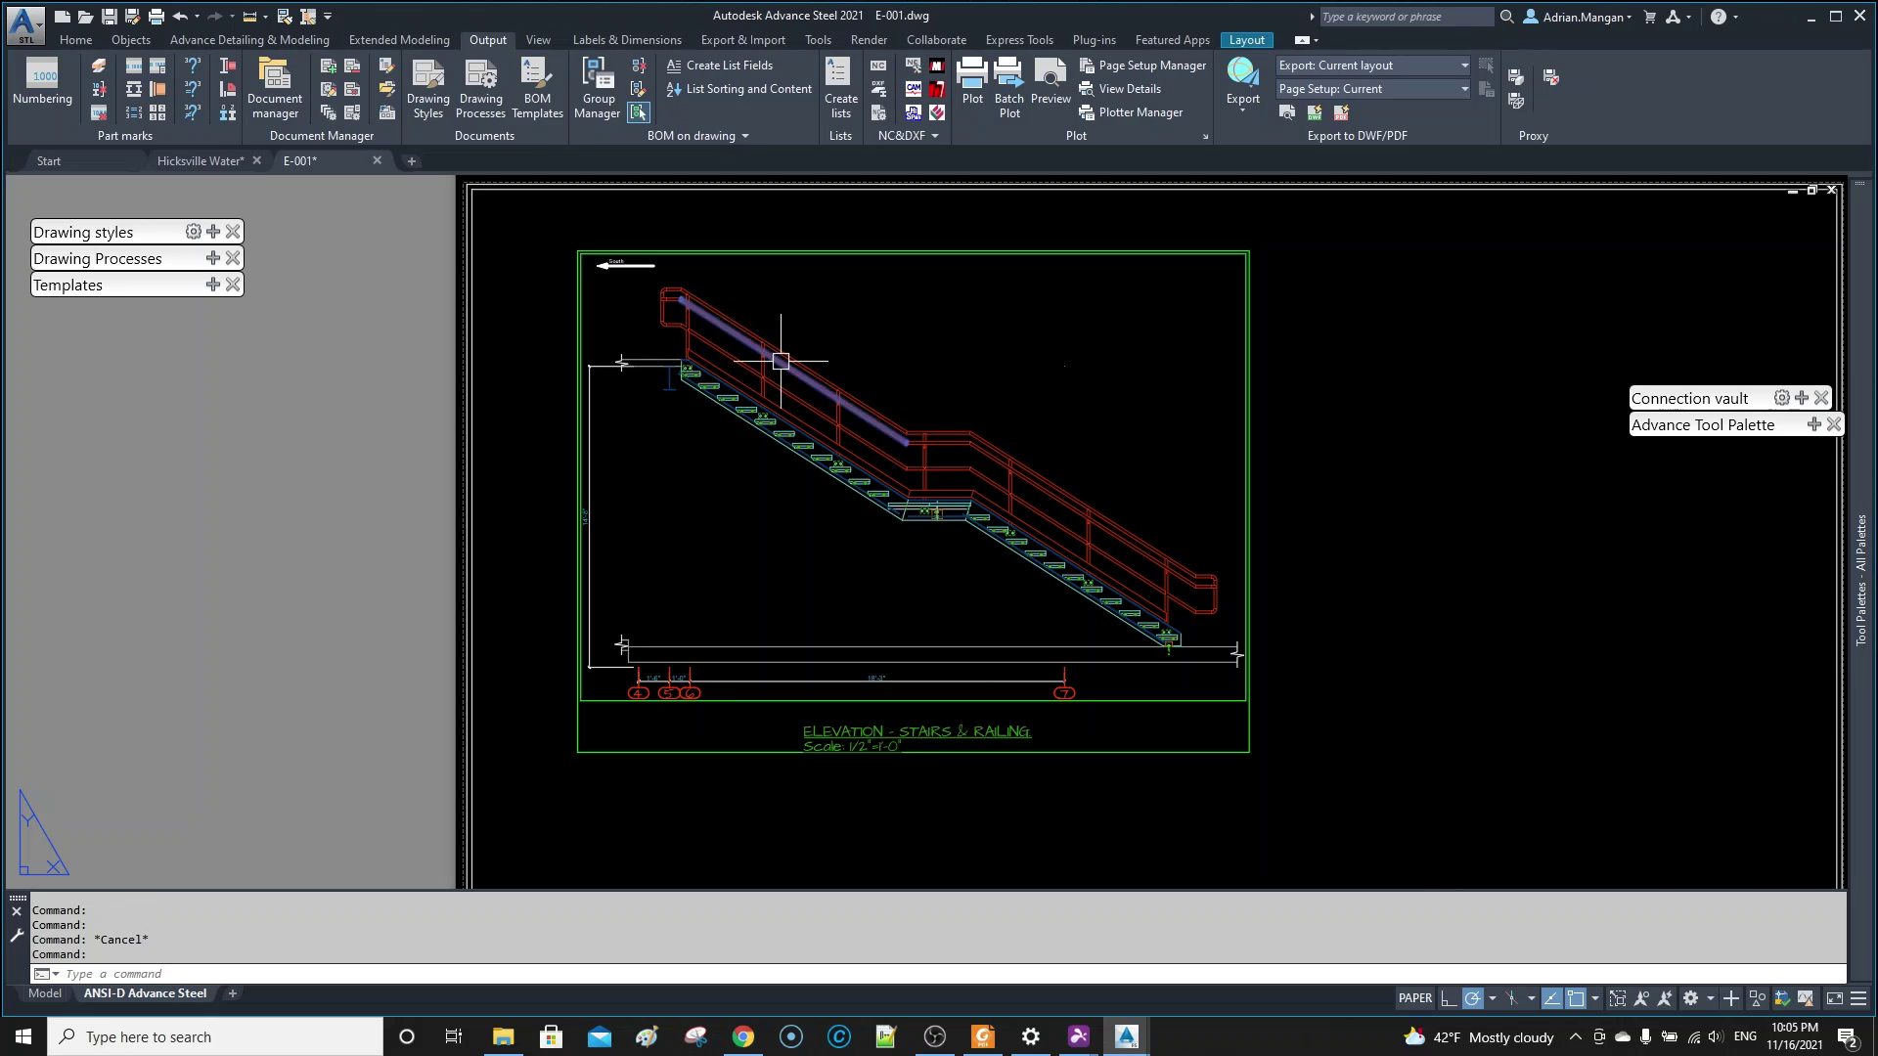
scroll(781, 361, up, 3)
key(Escape)
click(764, 425)
scroll(784, 404, down, 2)
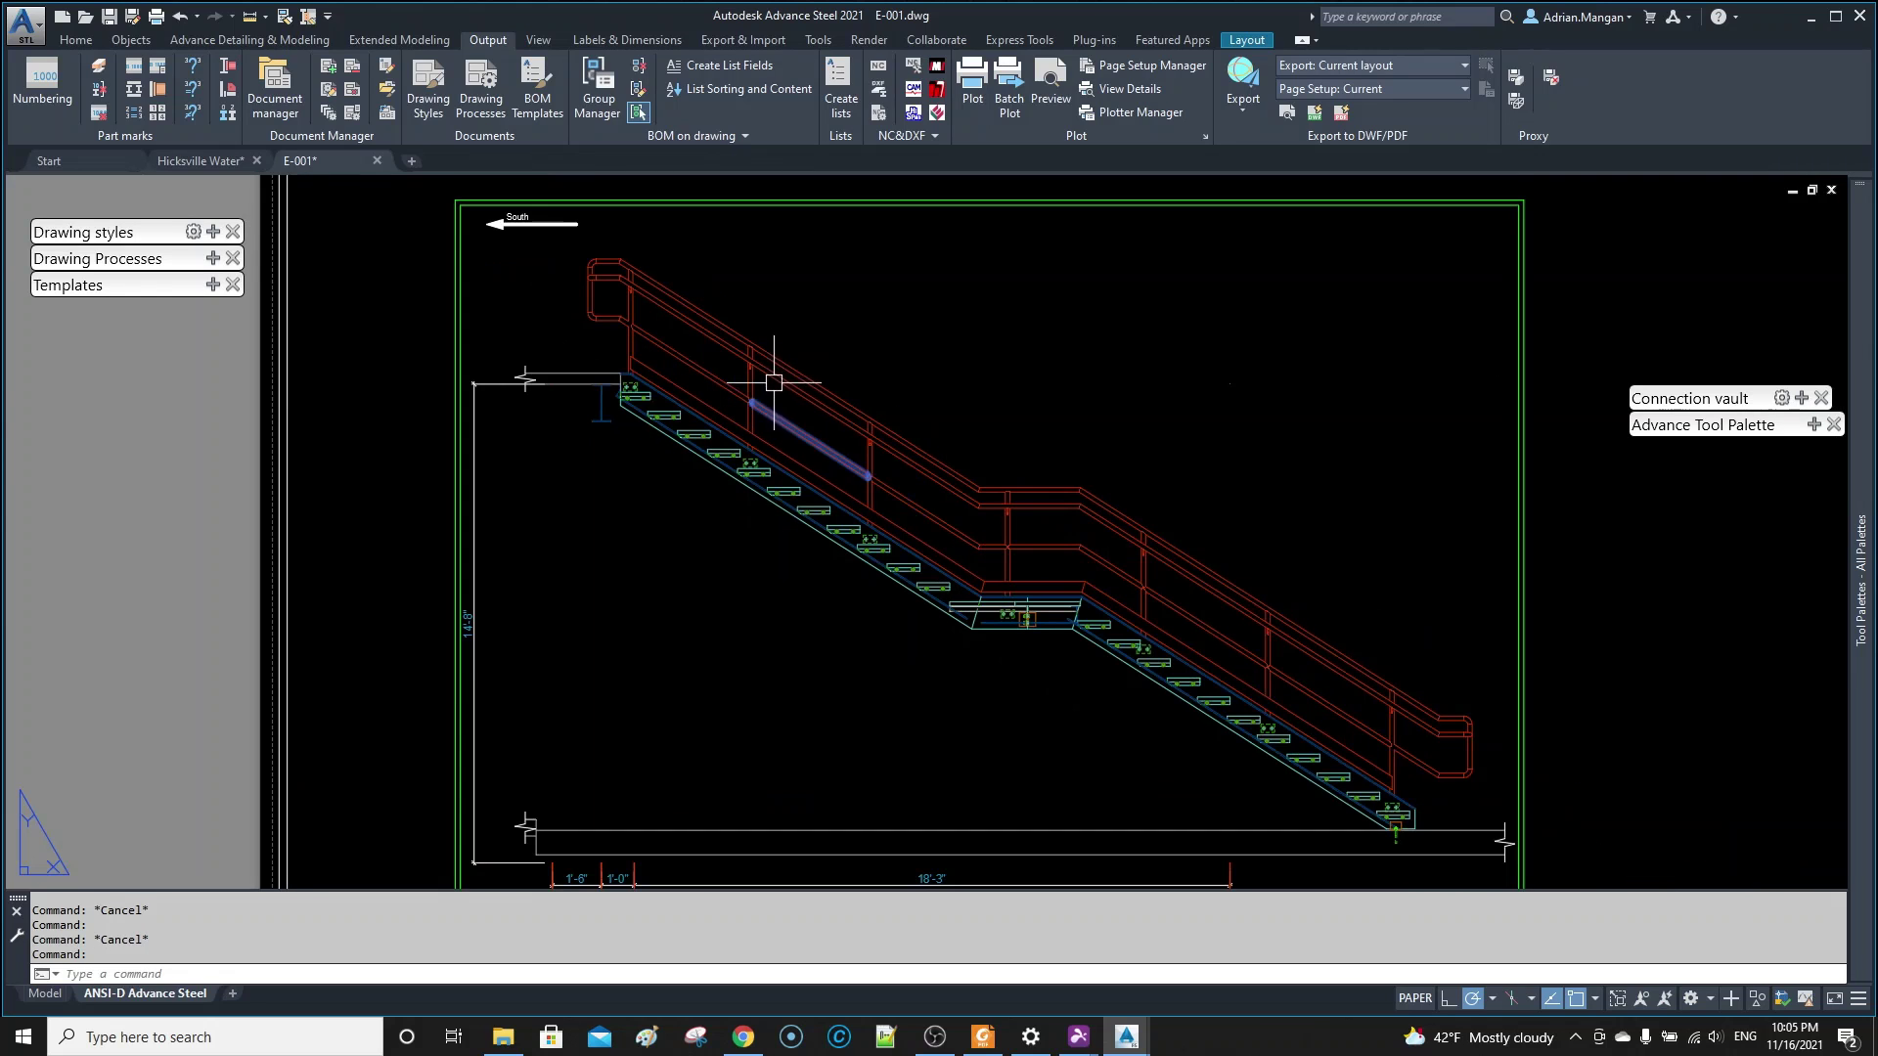
key(Escape)
middle_drag(763, 369, 692, 345)
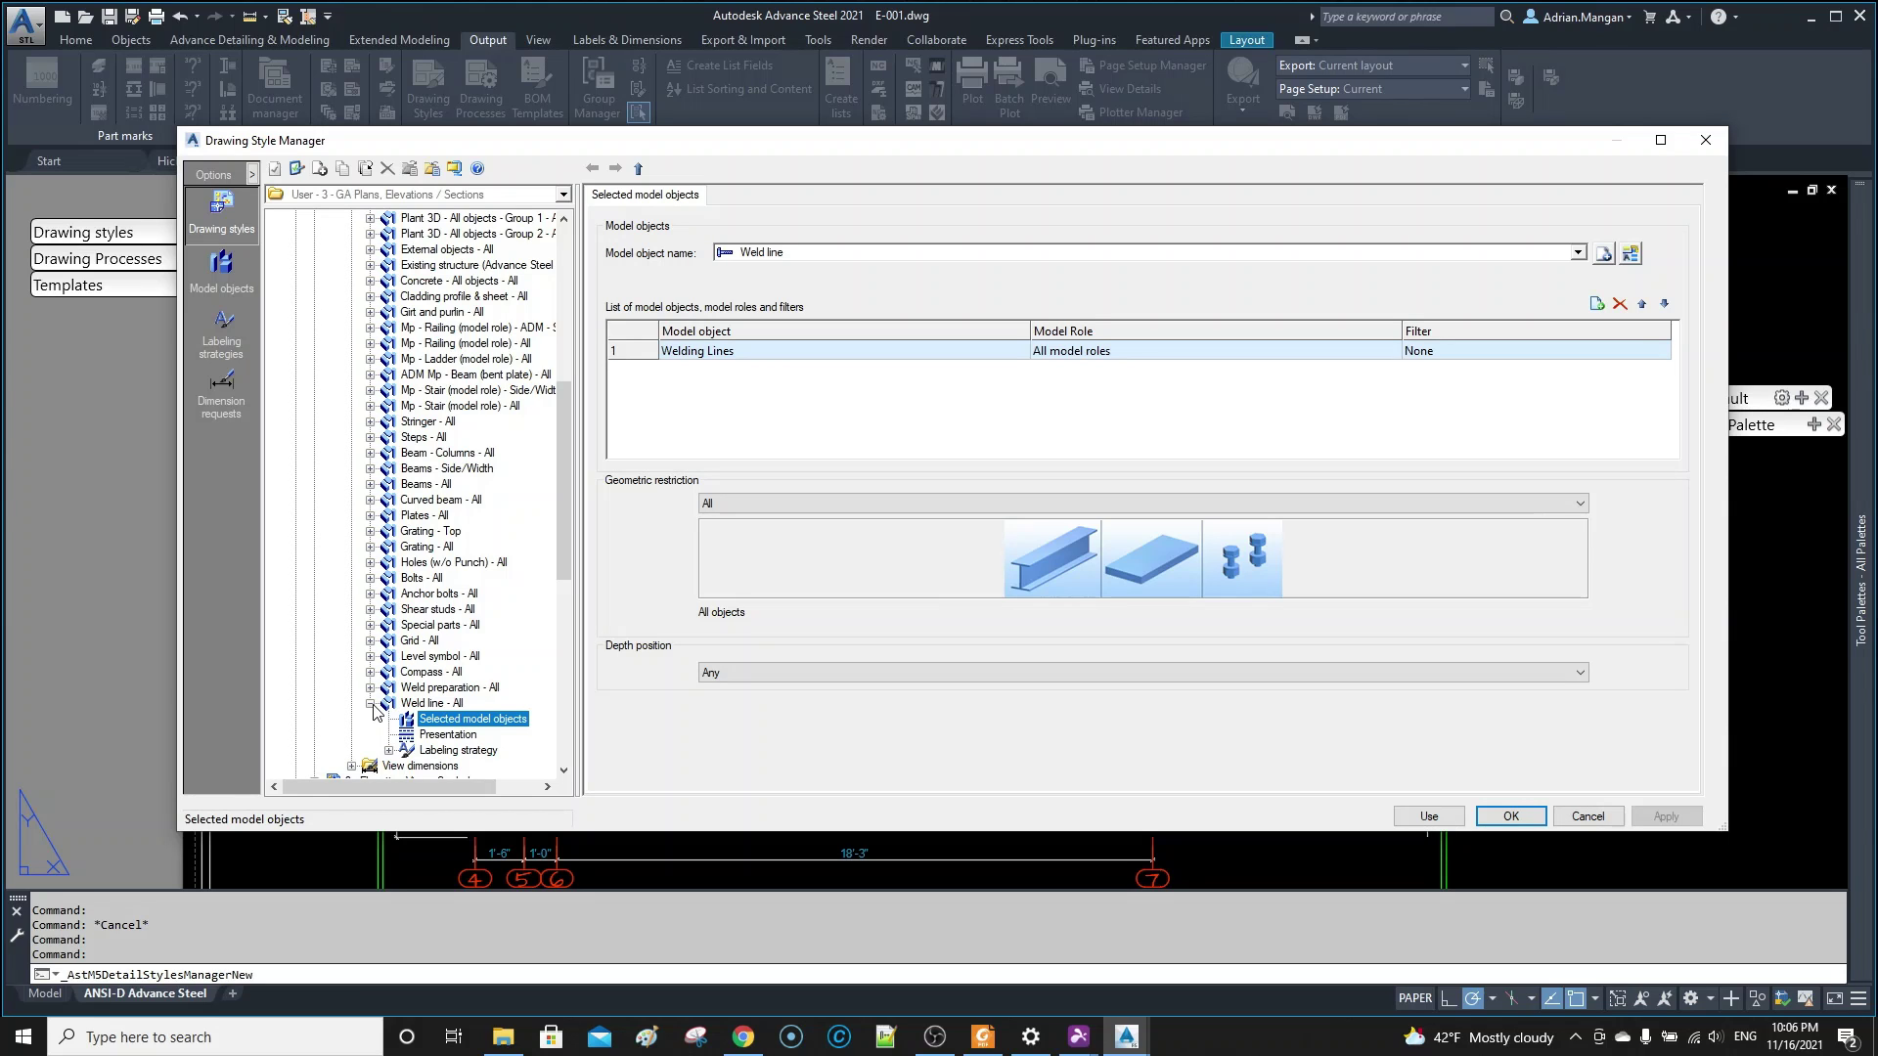
- Review the objects presentation rules of the drawing style "3 - Elevation View - Stairs & Raillings -ADM" and collapse its tree
scroll(373, 451, up, 4)
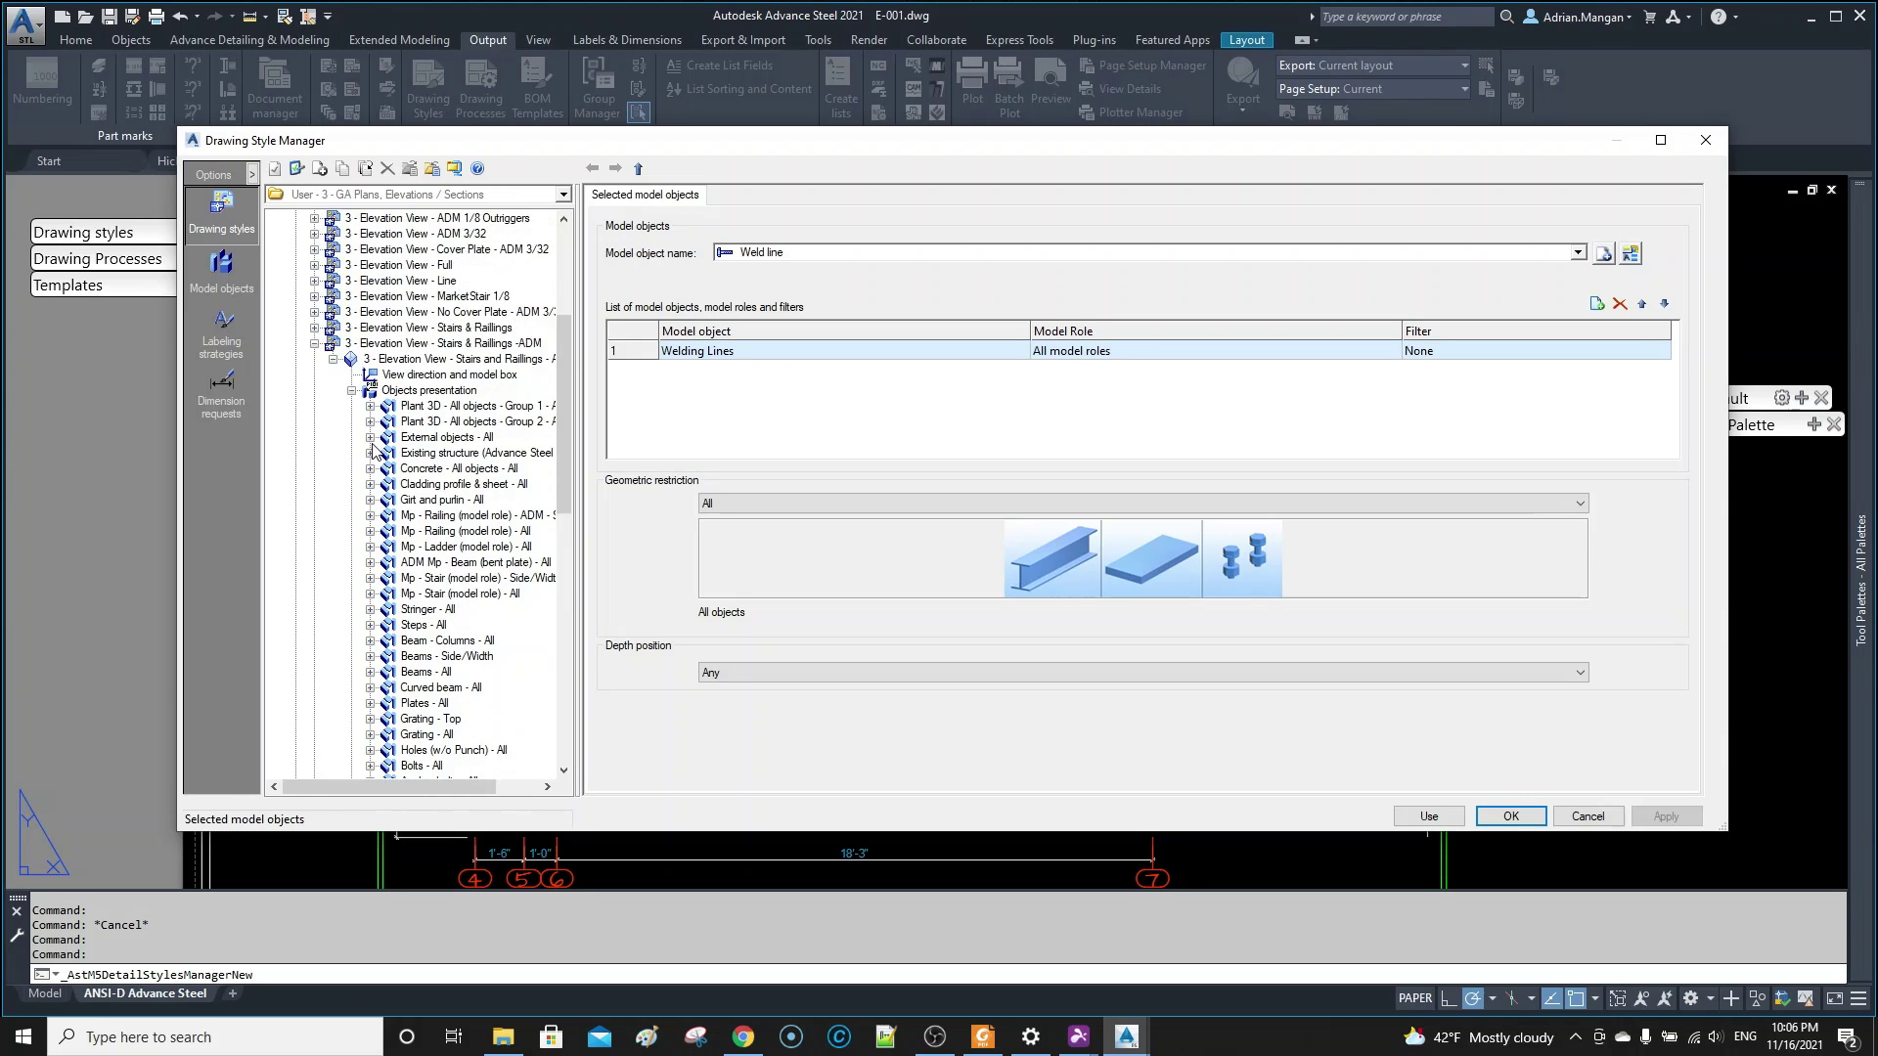
click(402, 394)
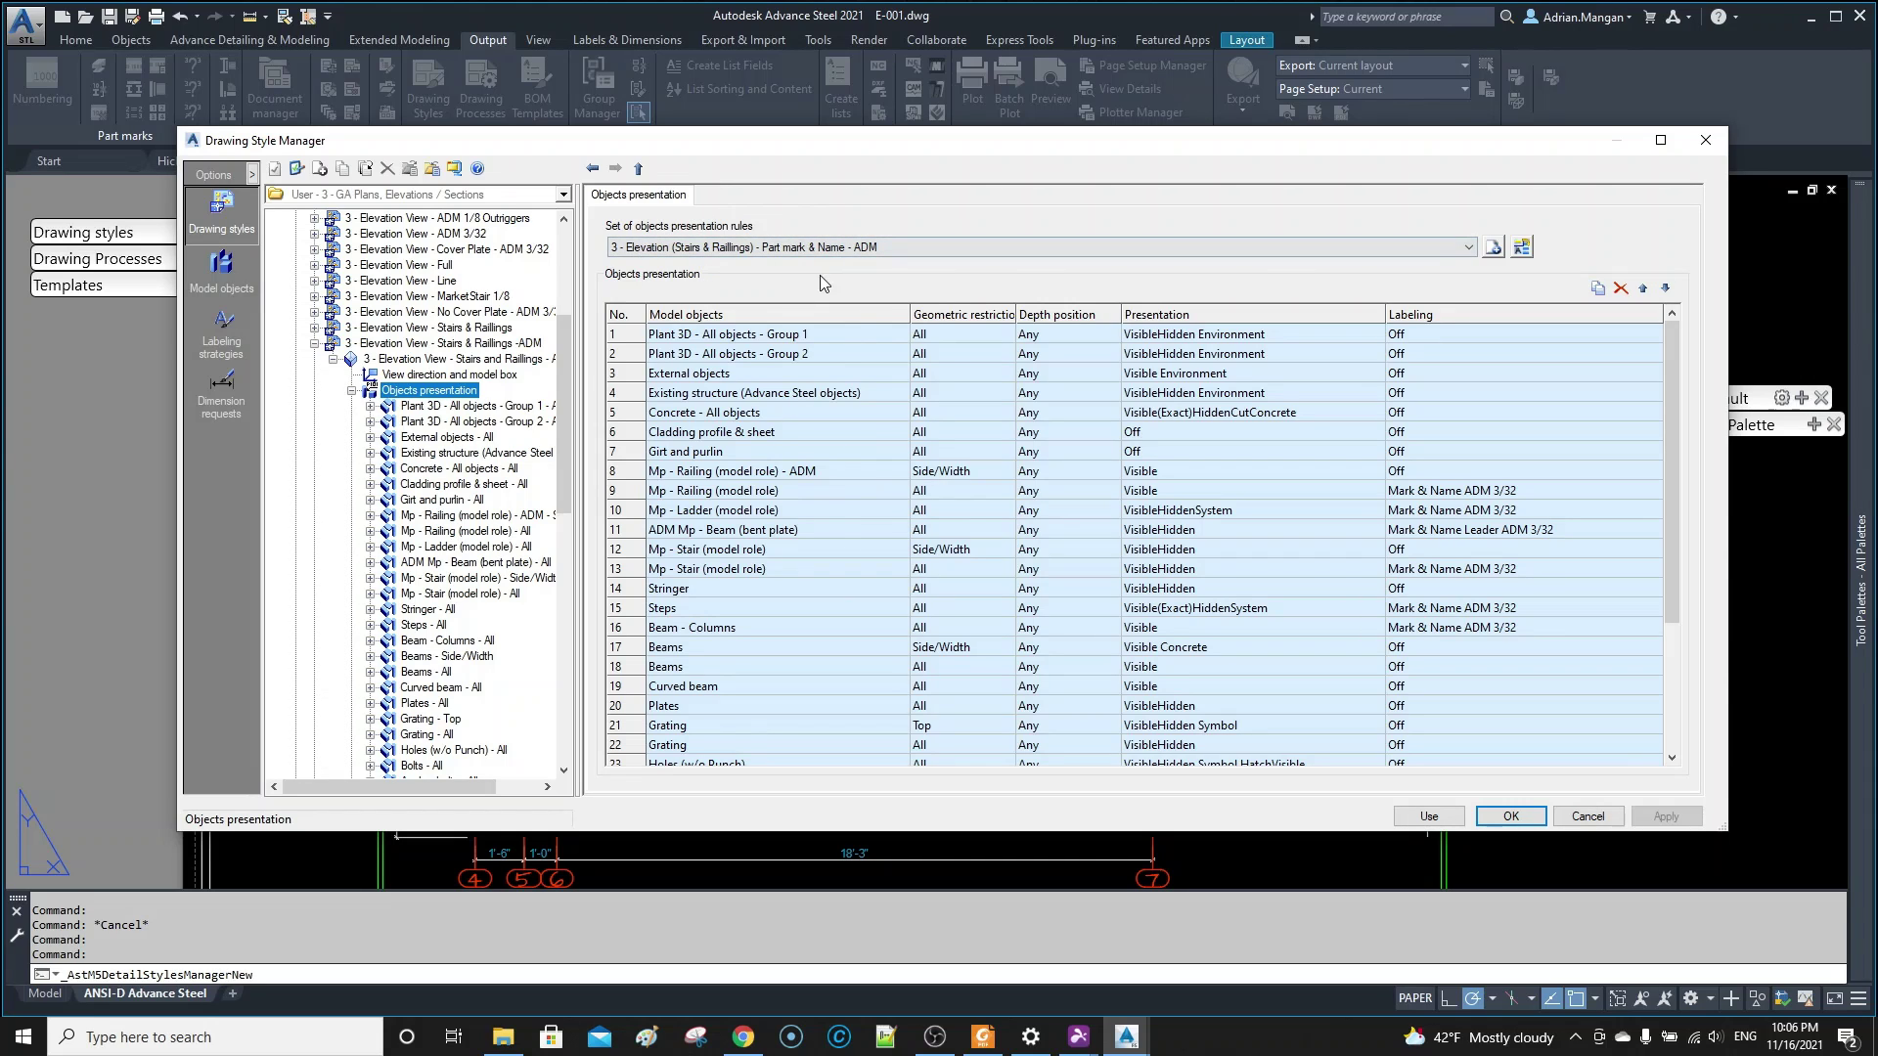
scroll(467, 396, up, 1)
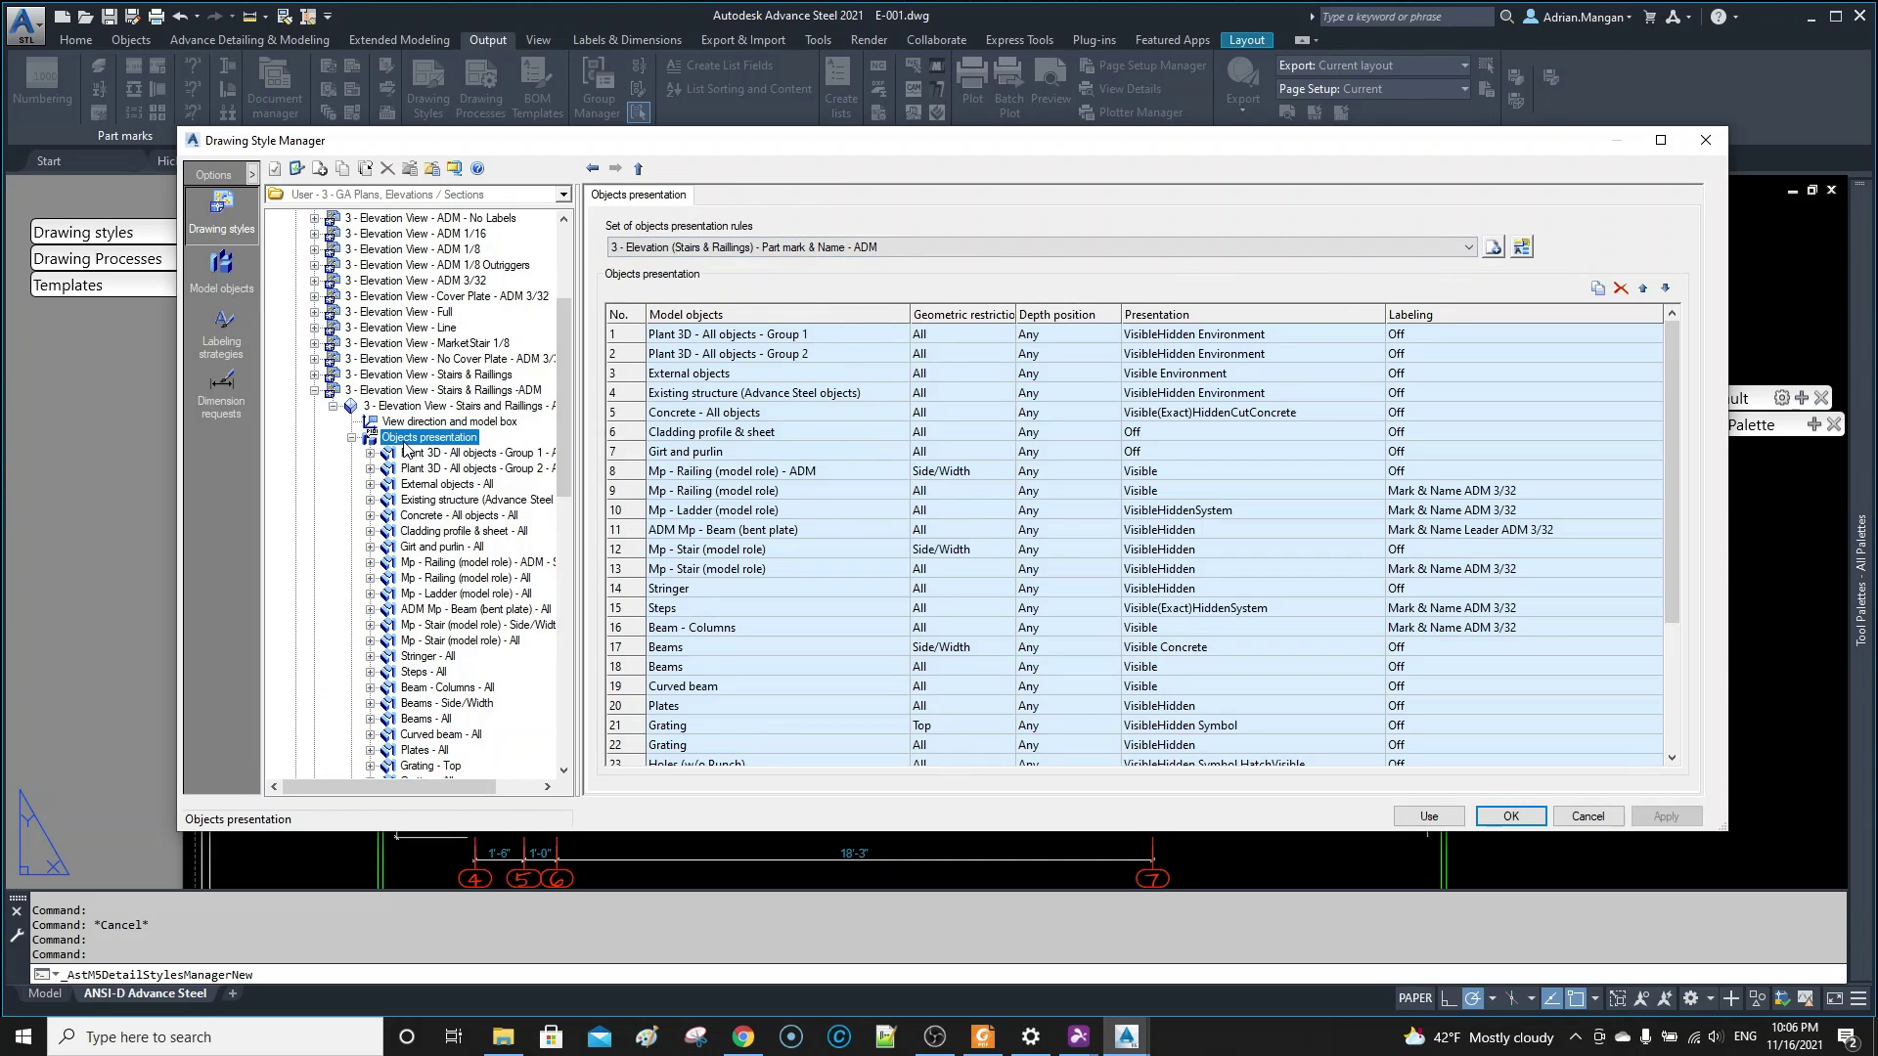
click(351, 437)
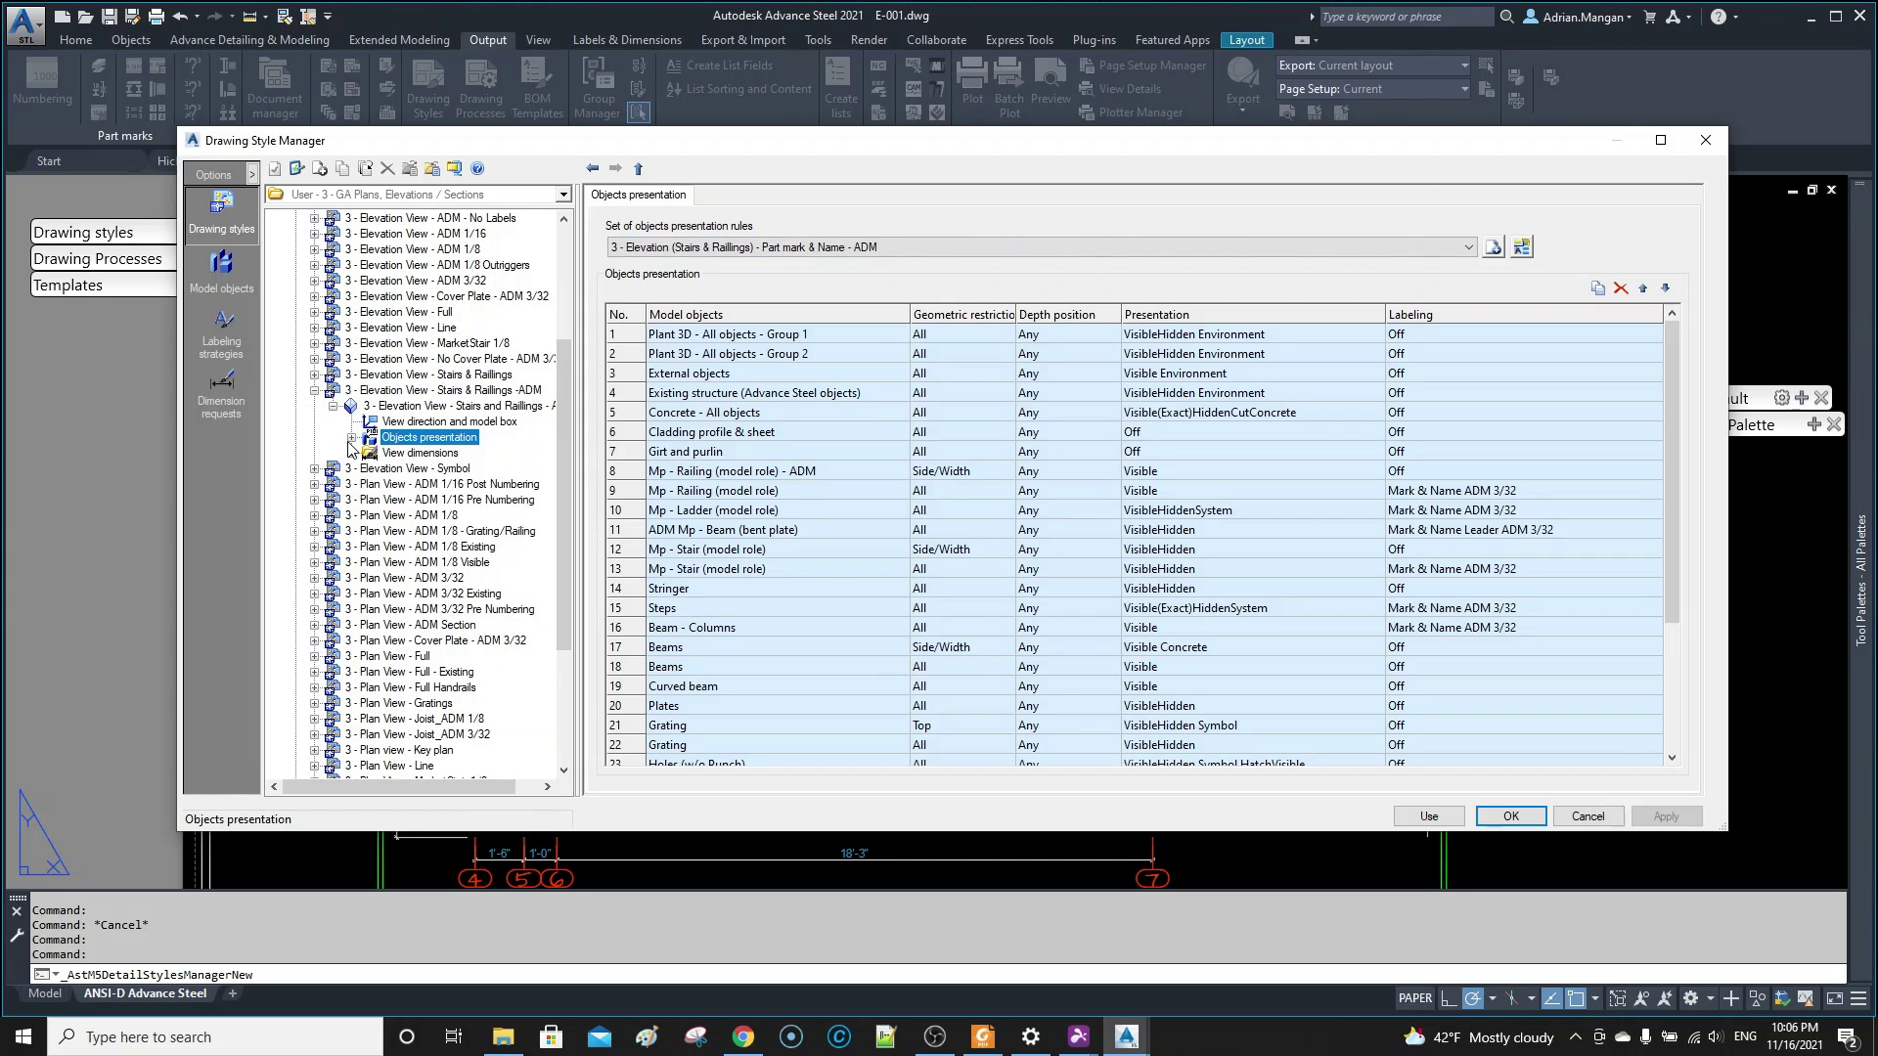
click(314, 390)
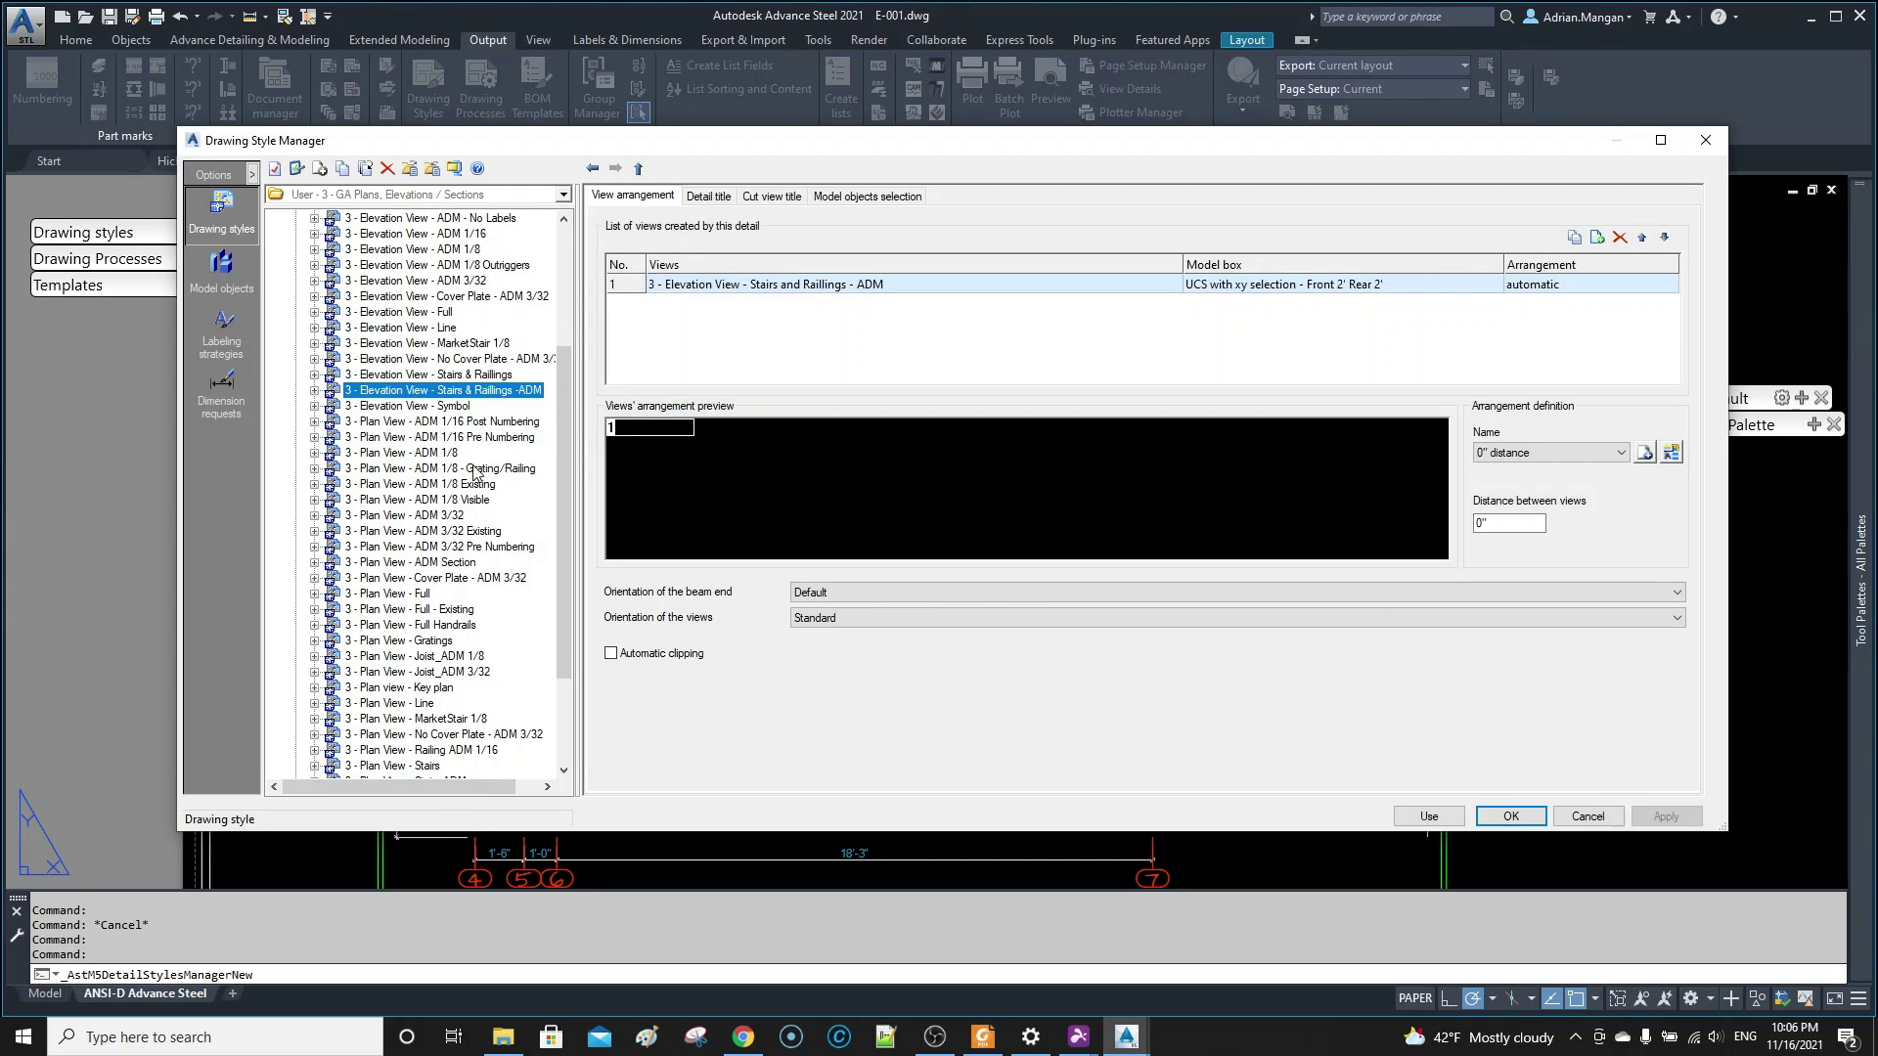
- Copy the drawing style "3 - Elevation View - Stairs & Raillings -ADM" and name the copy "3 - Elevation View - Stairs & Raillings -ADM PRE"
scroll(478, 380, up, 5)
scroll(478, 380, down, 4)
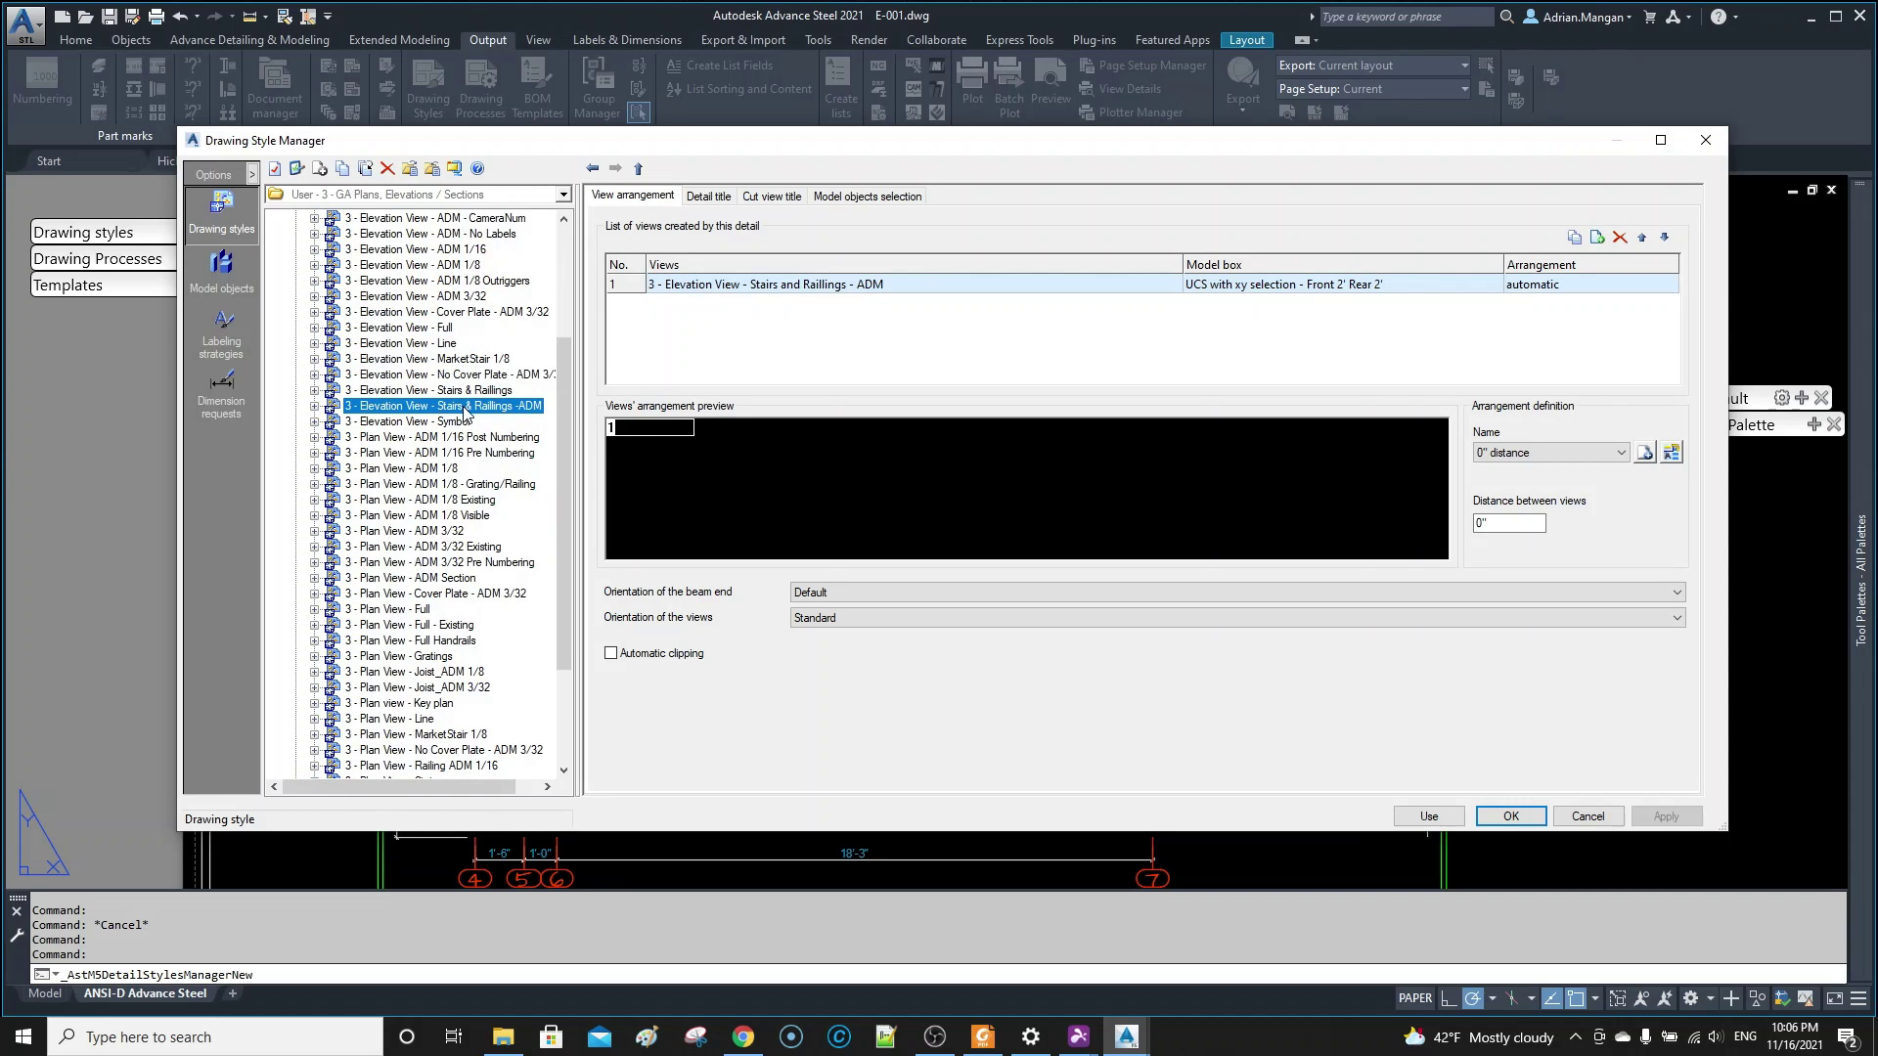
right_click(465, 409)
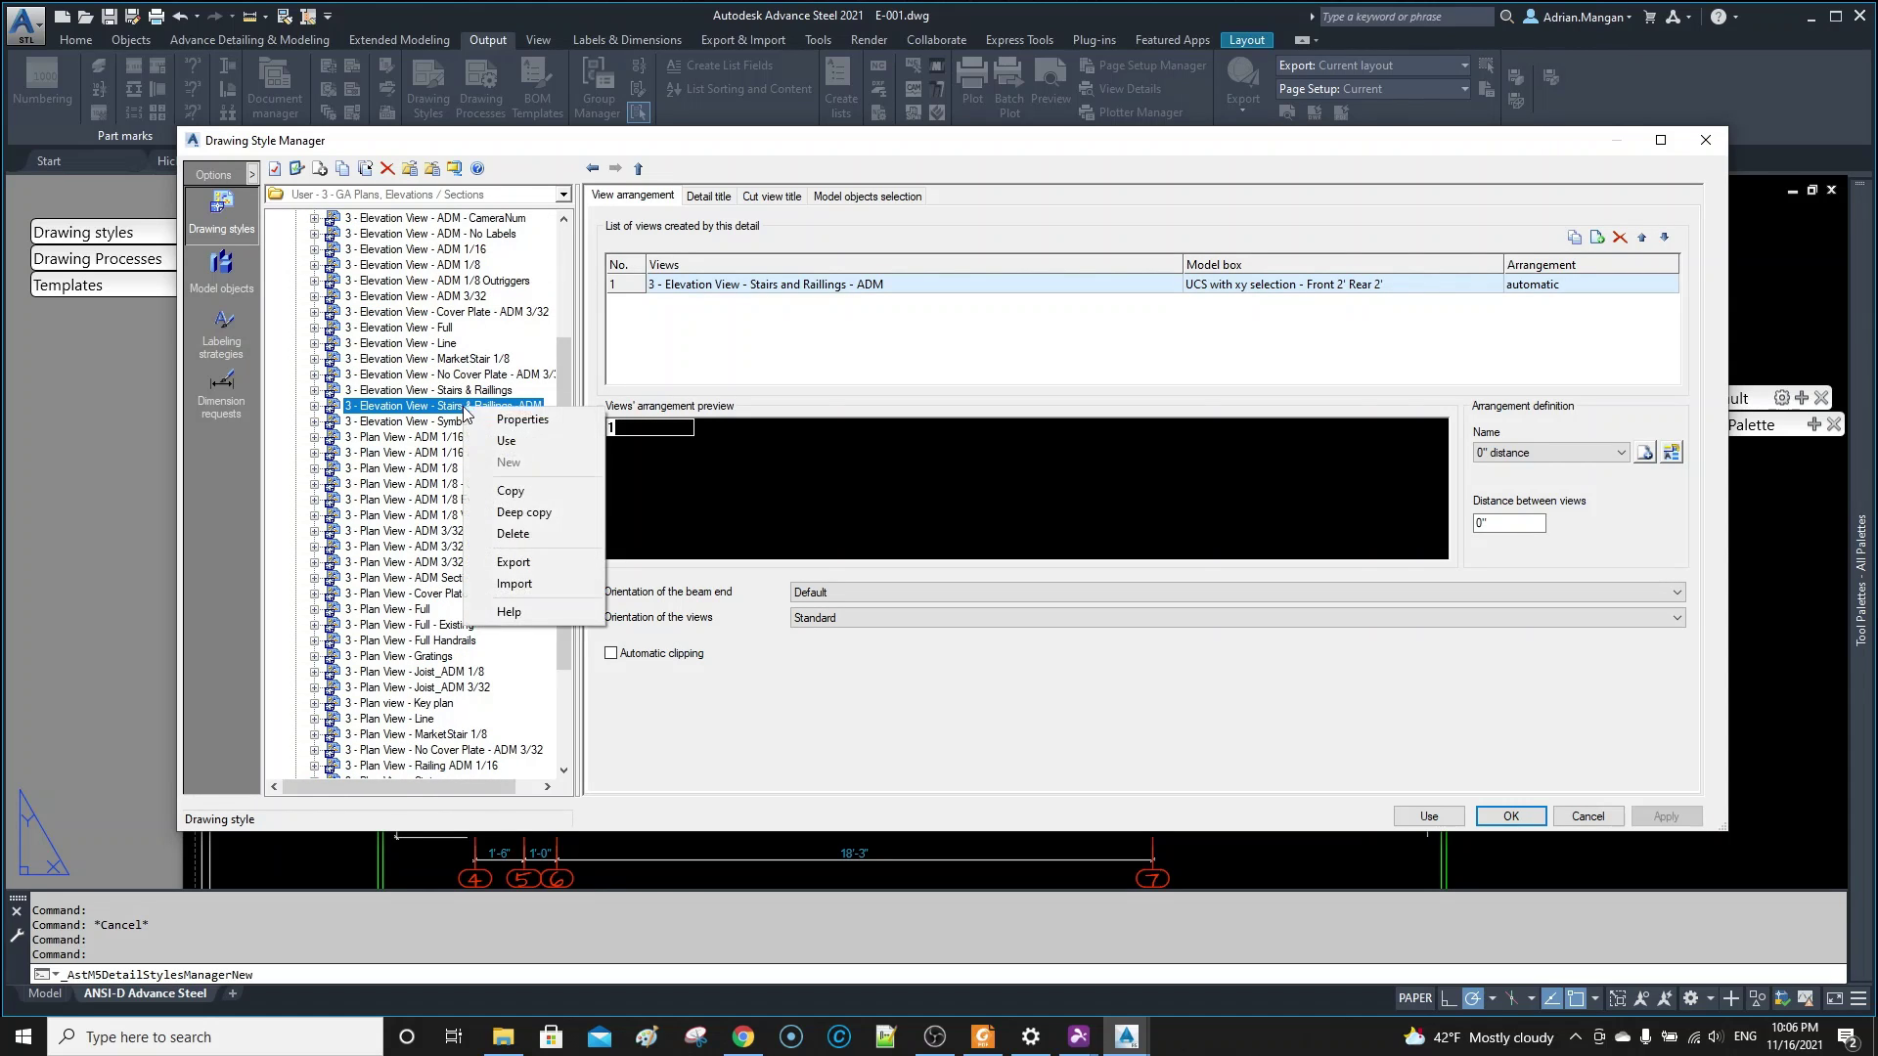
click(524, 491)
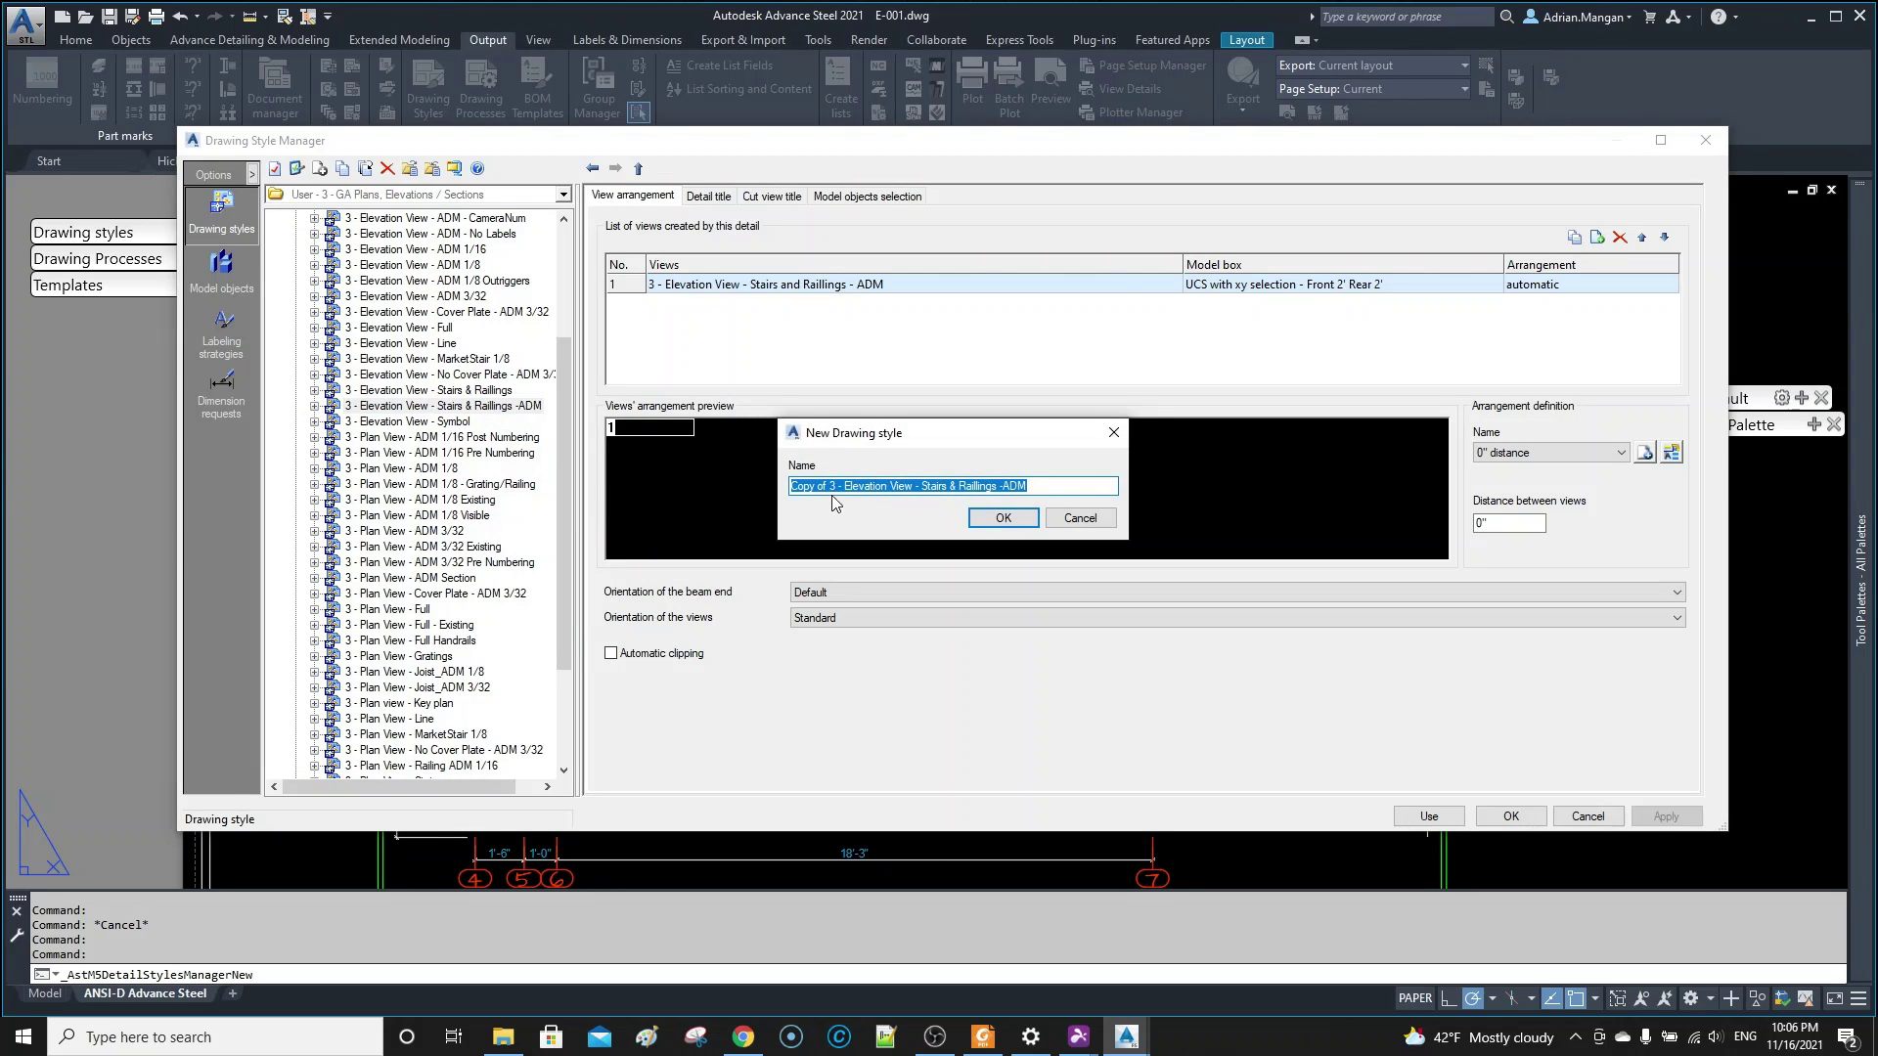
drag(830, 494, 741, 484)
key(Delete)
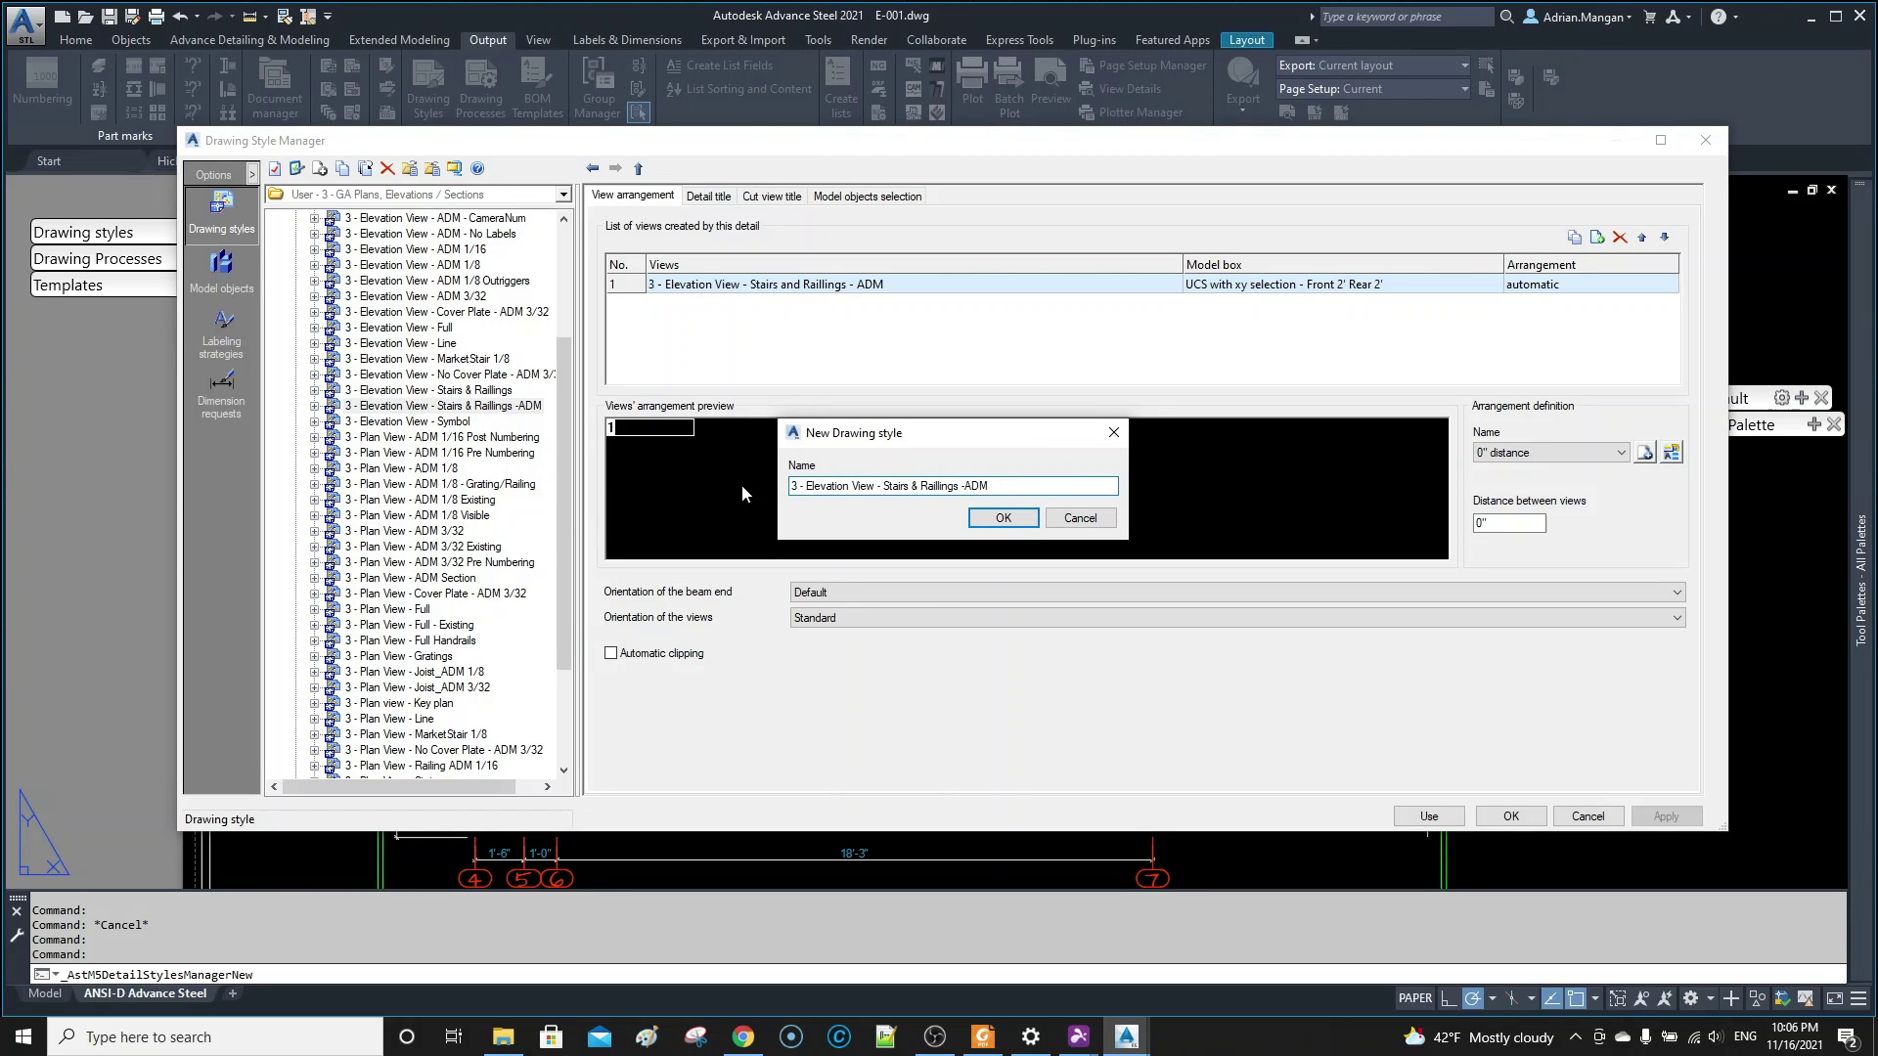
click(1038, 490)
text(pr)
click(1030, 520)
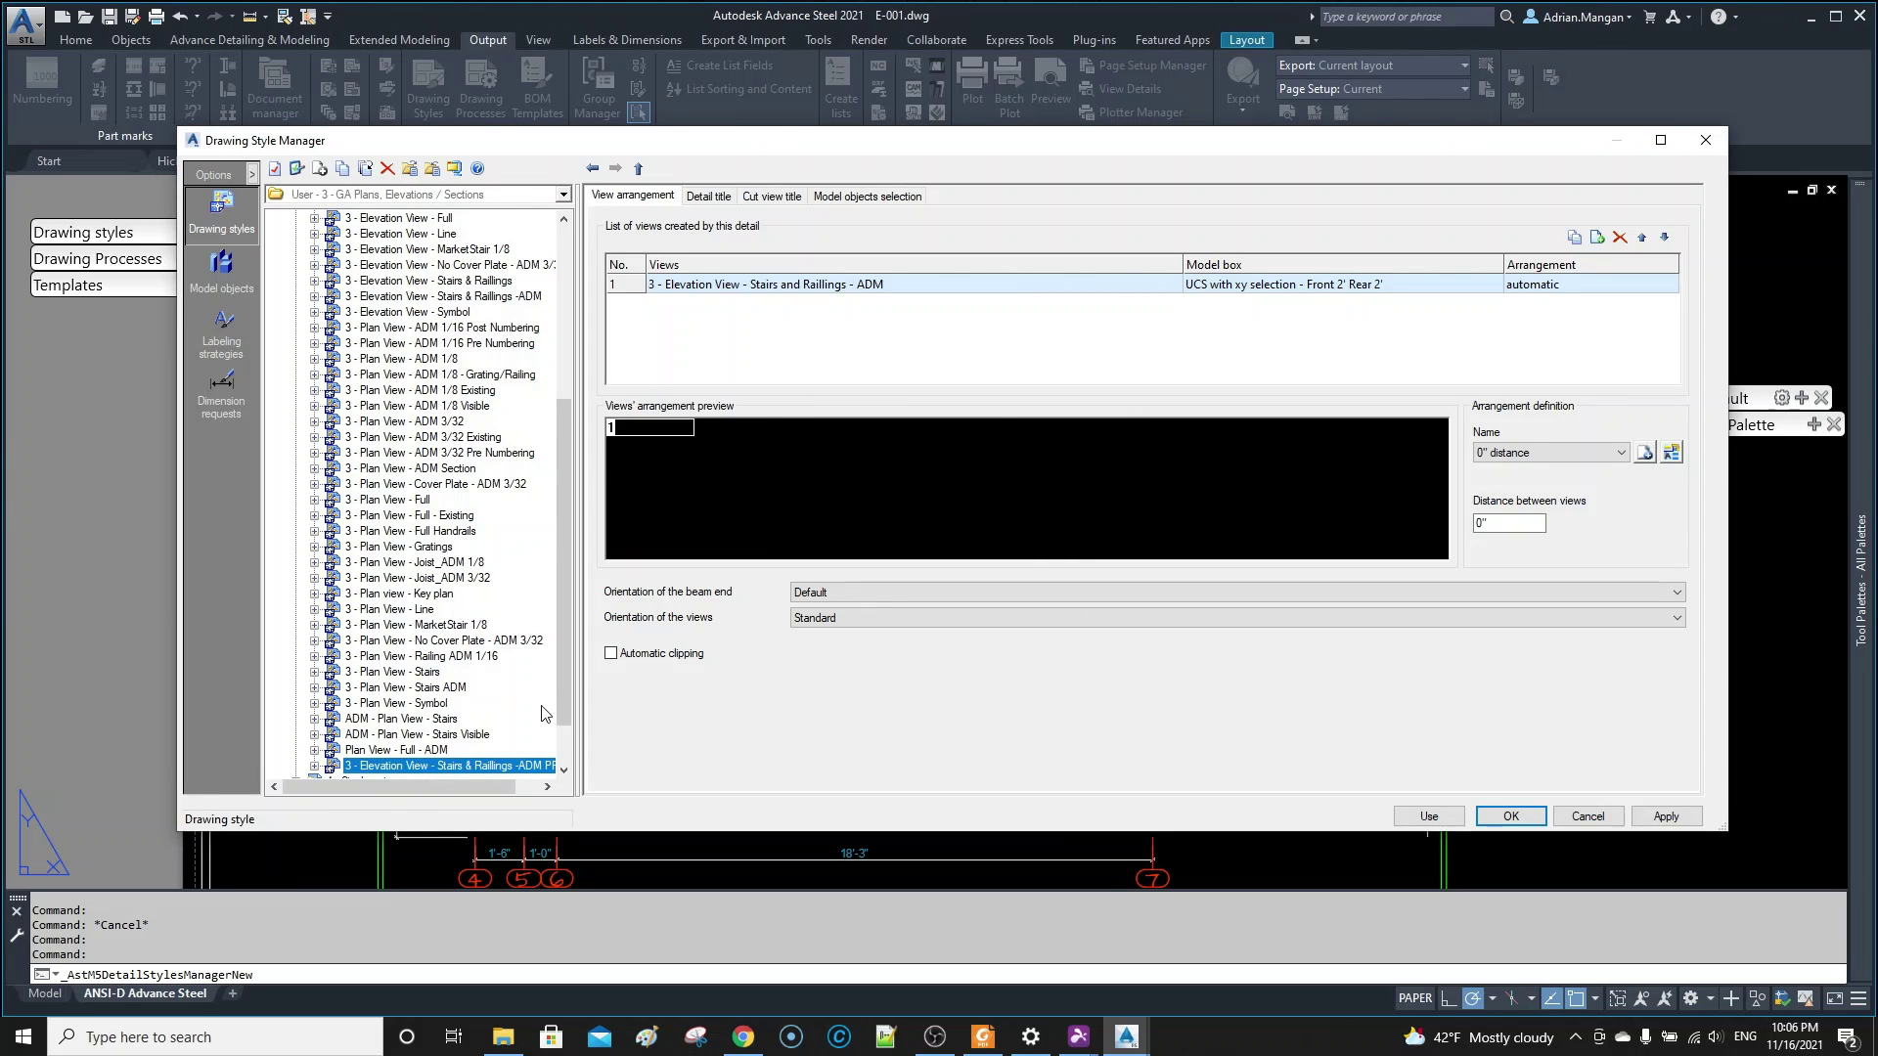
- In the copied PRE style, create a new view from its existing one, named "3 - Elevation View - Stairs and Raillings - ADM PRE"
scroll(545, 713, down, 2)
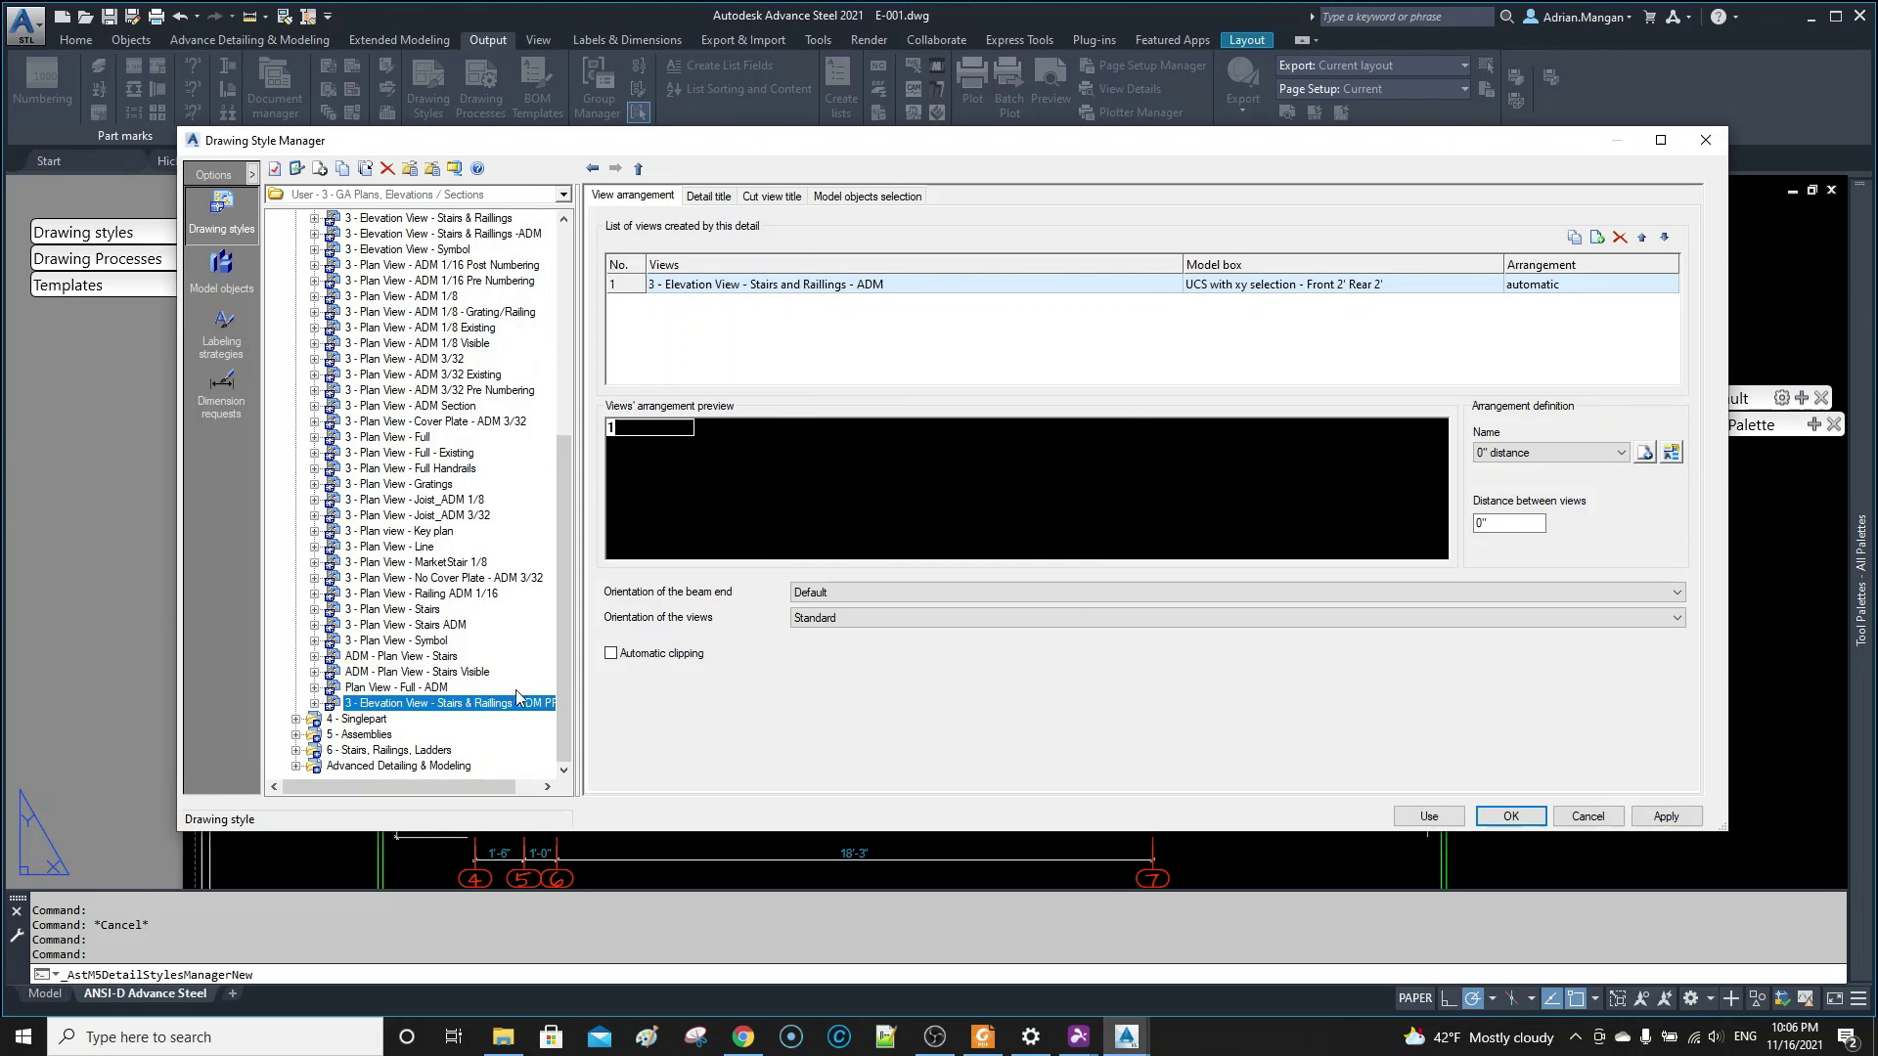
click(314, 704)
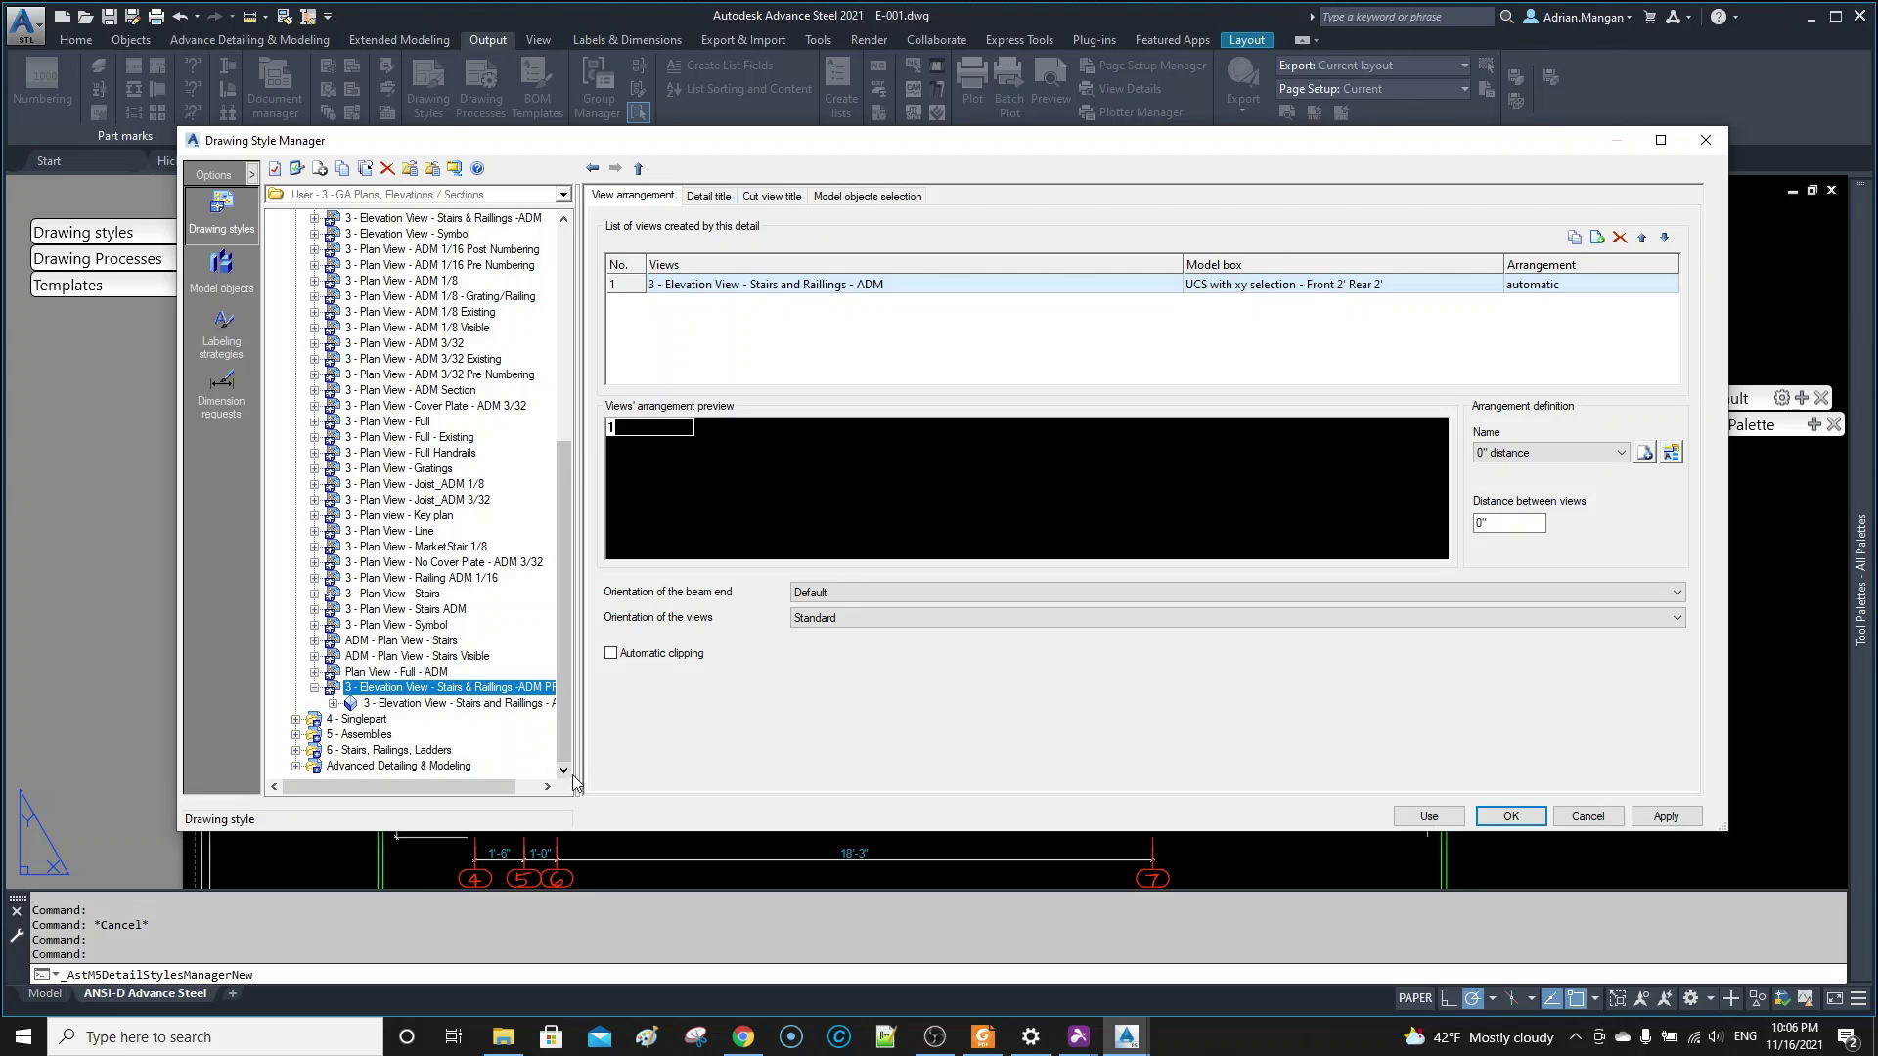
drag(580, 759, 664, 759)
click(416, 719)
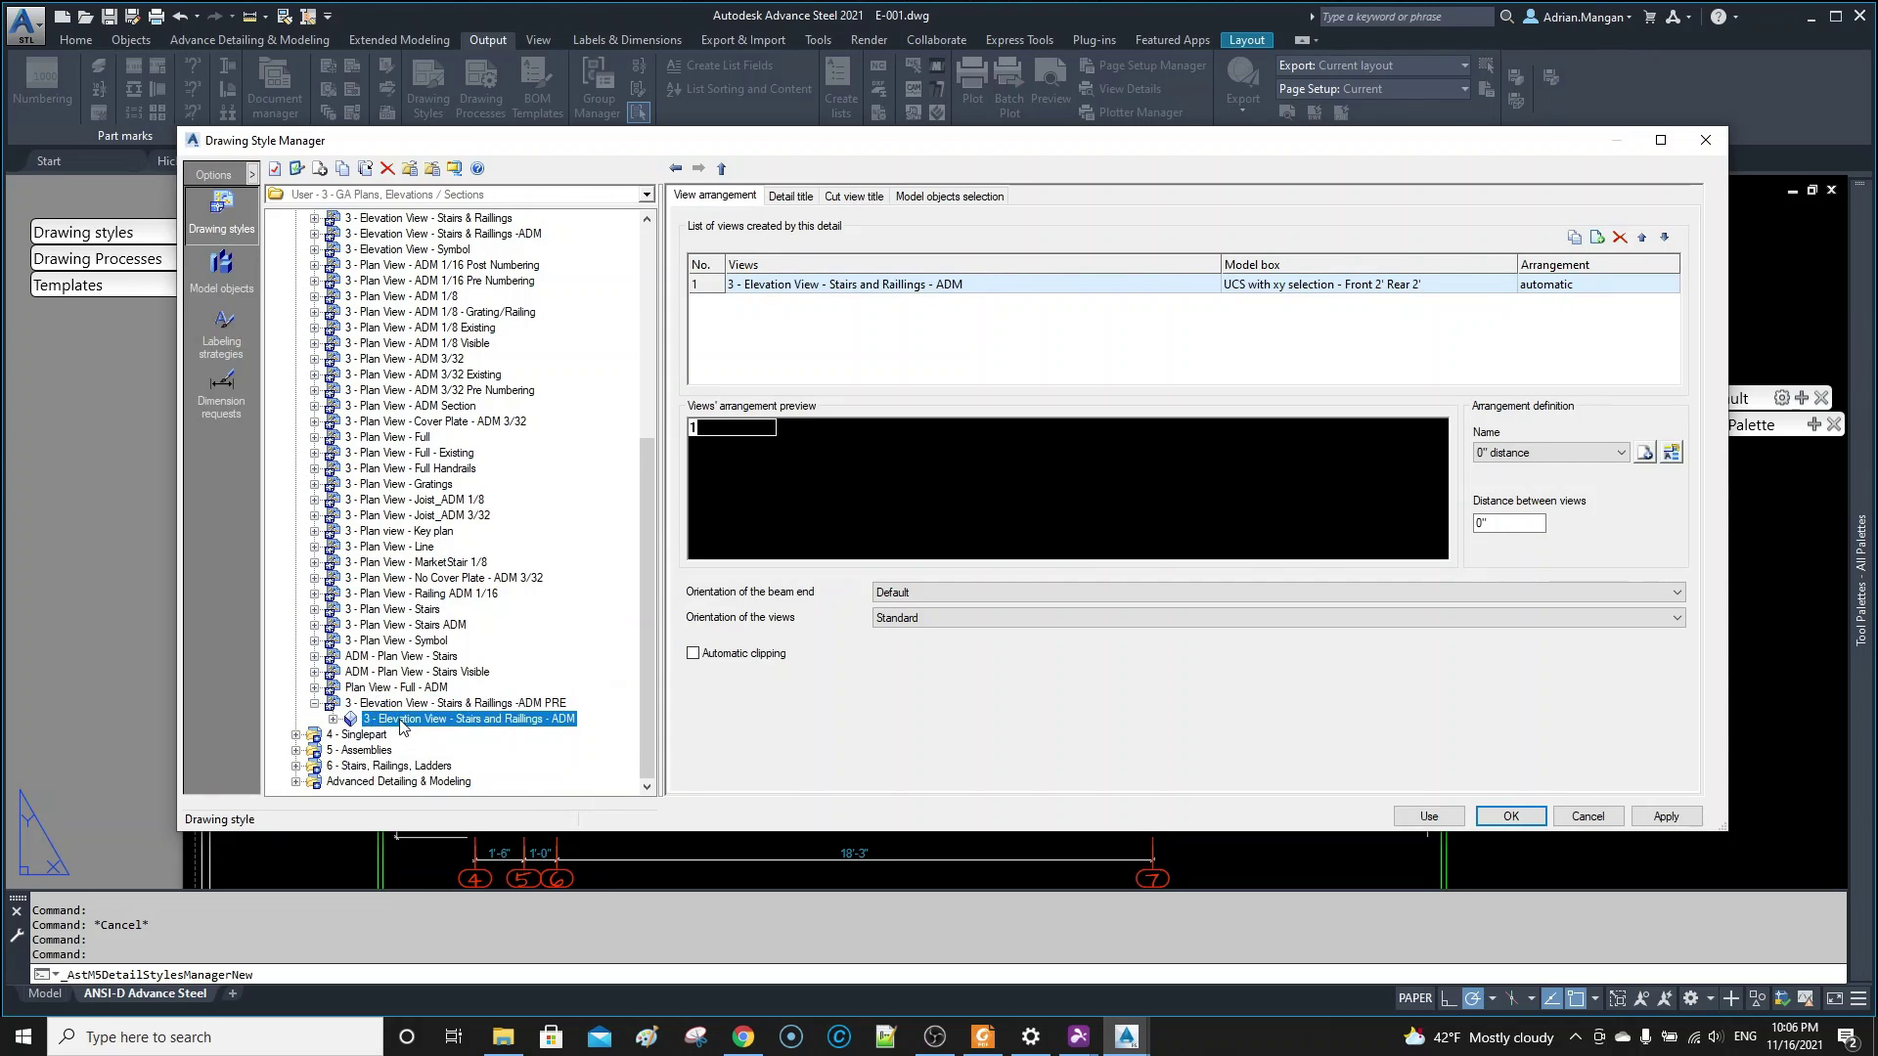
click(705, 195)
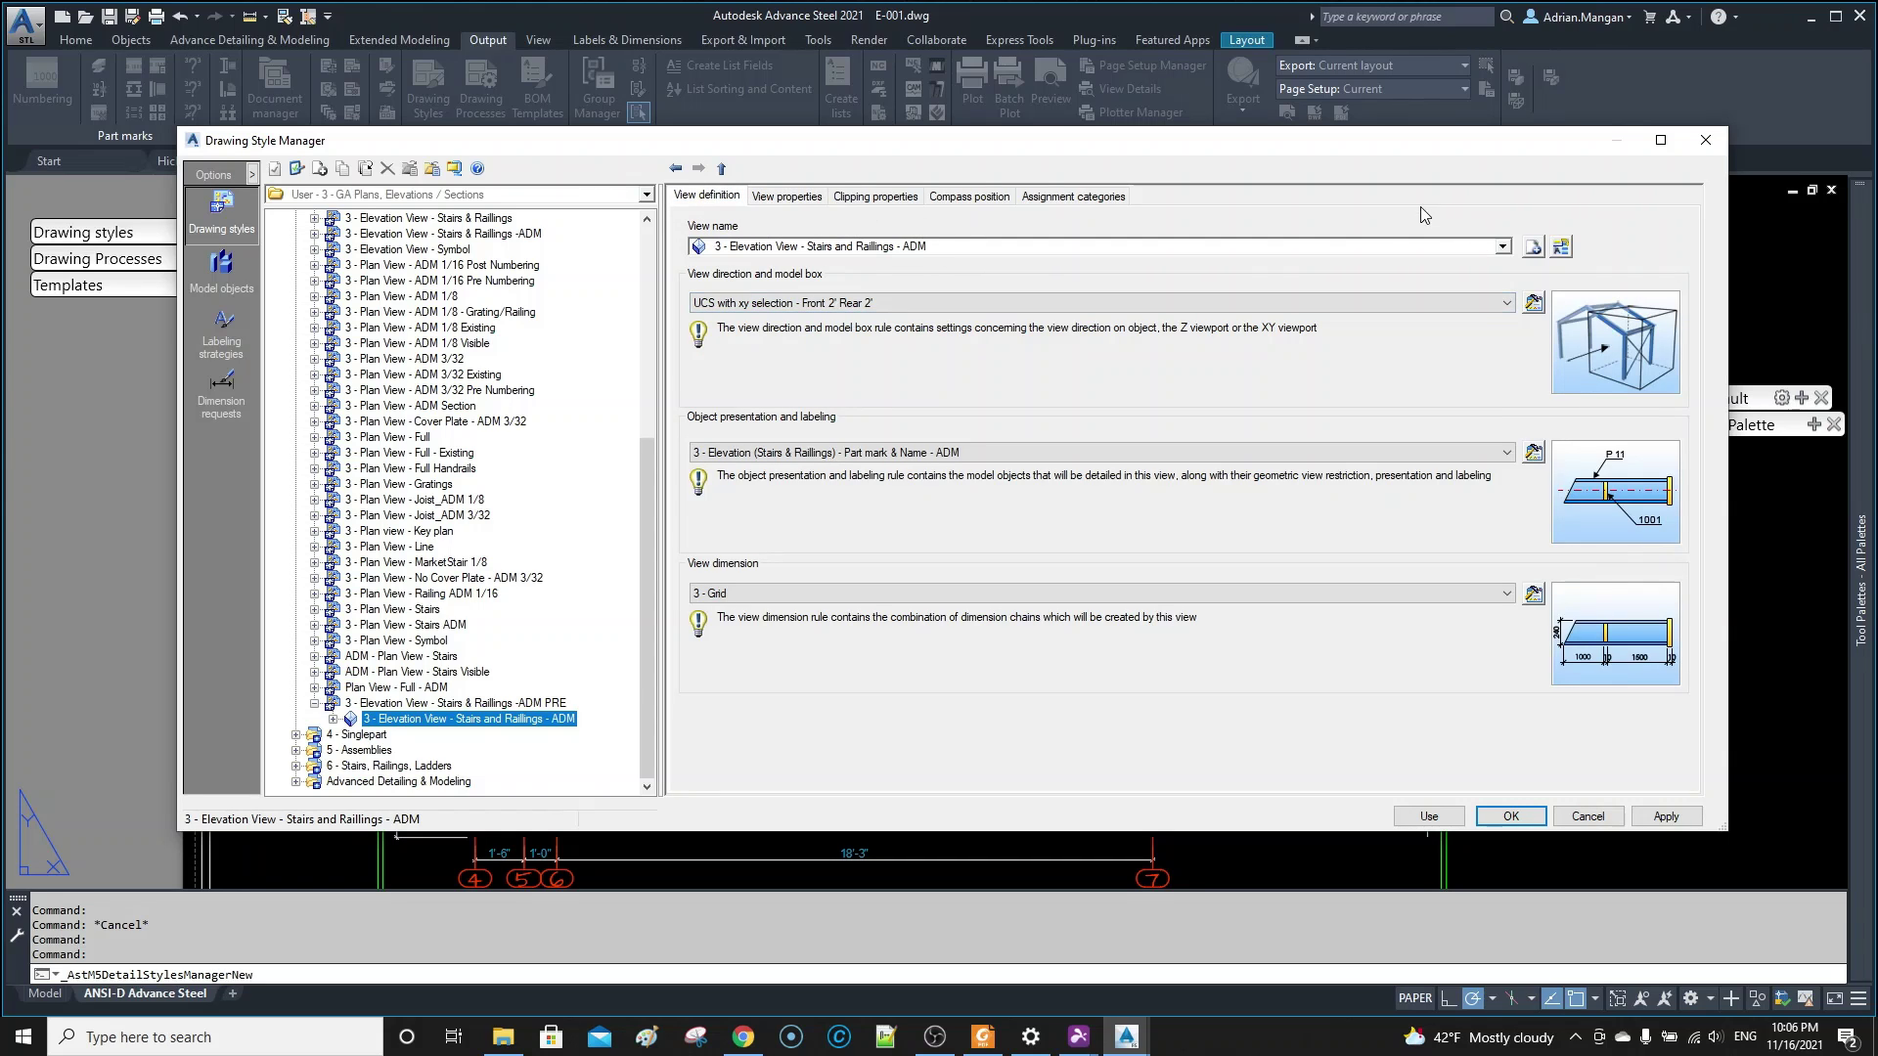
click(1529, 247)
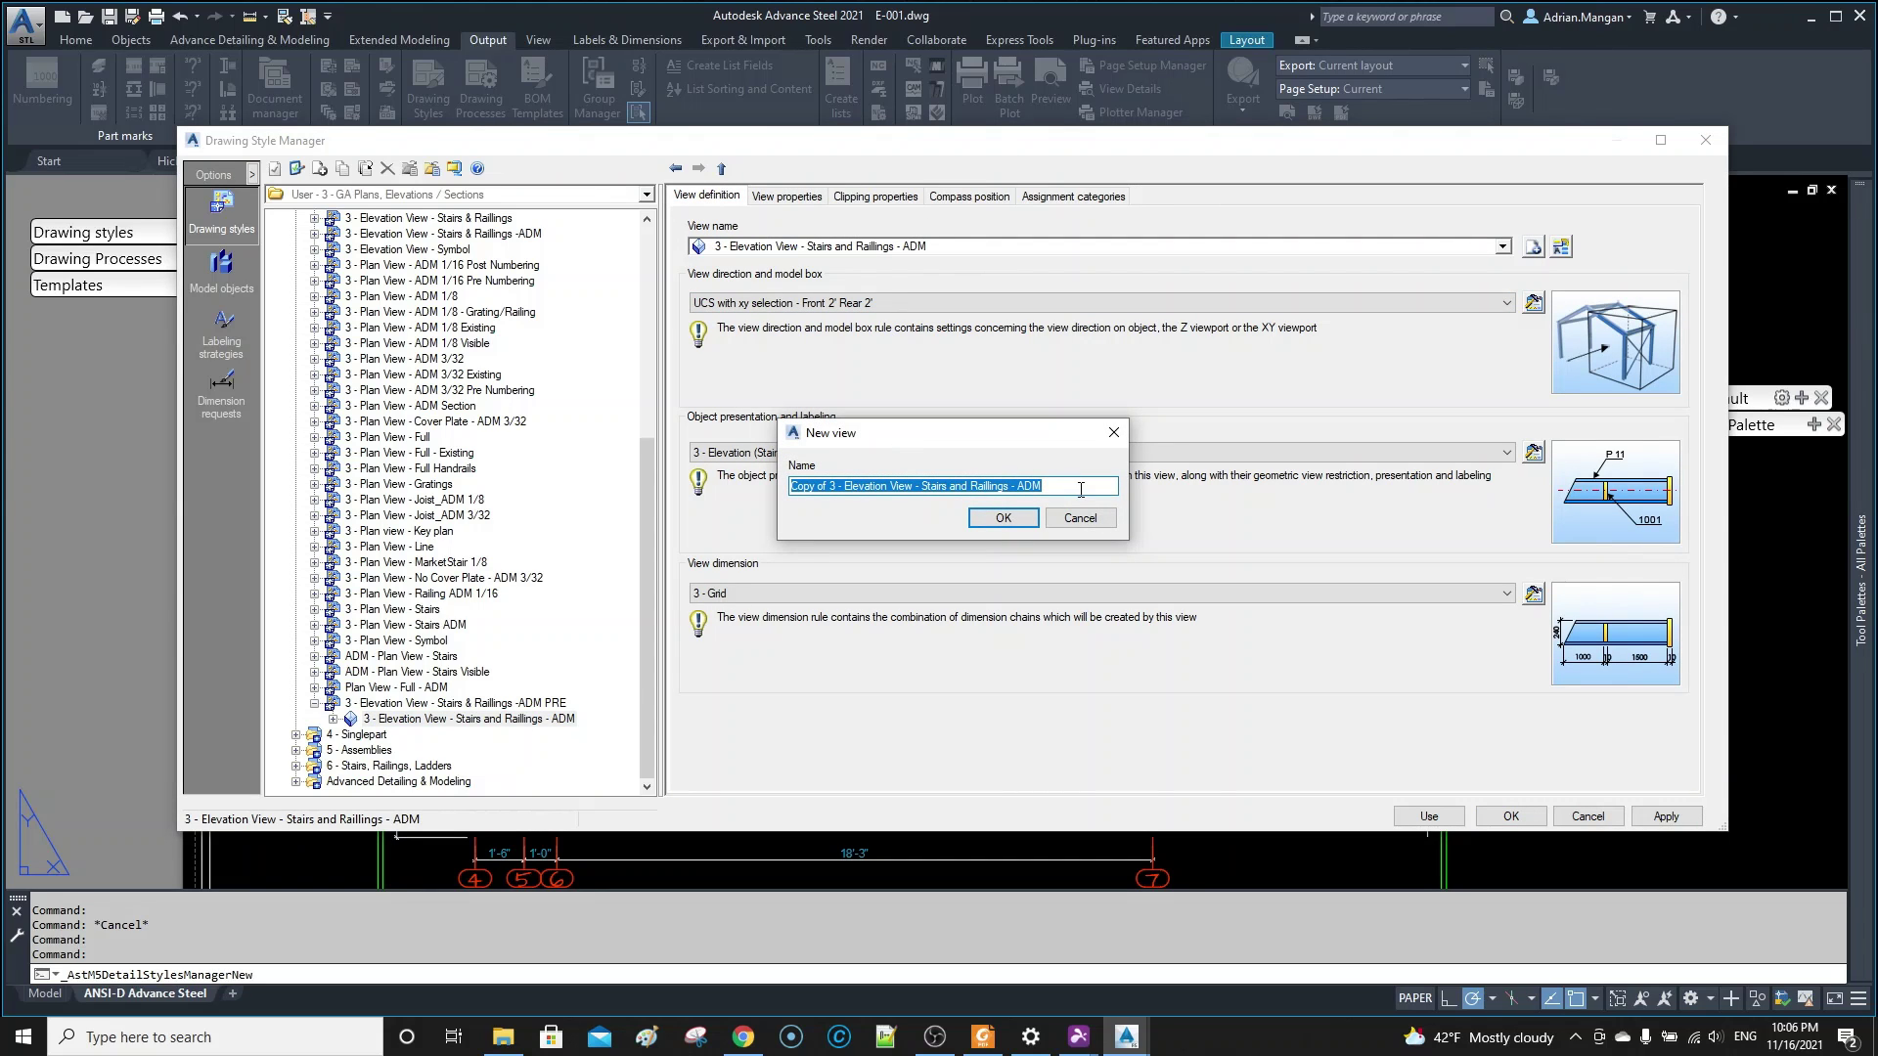
drag(830, 489, 787, 491)
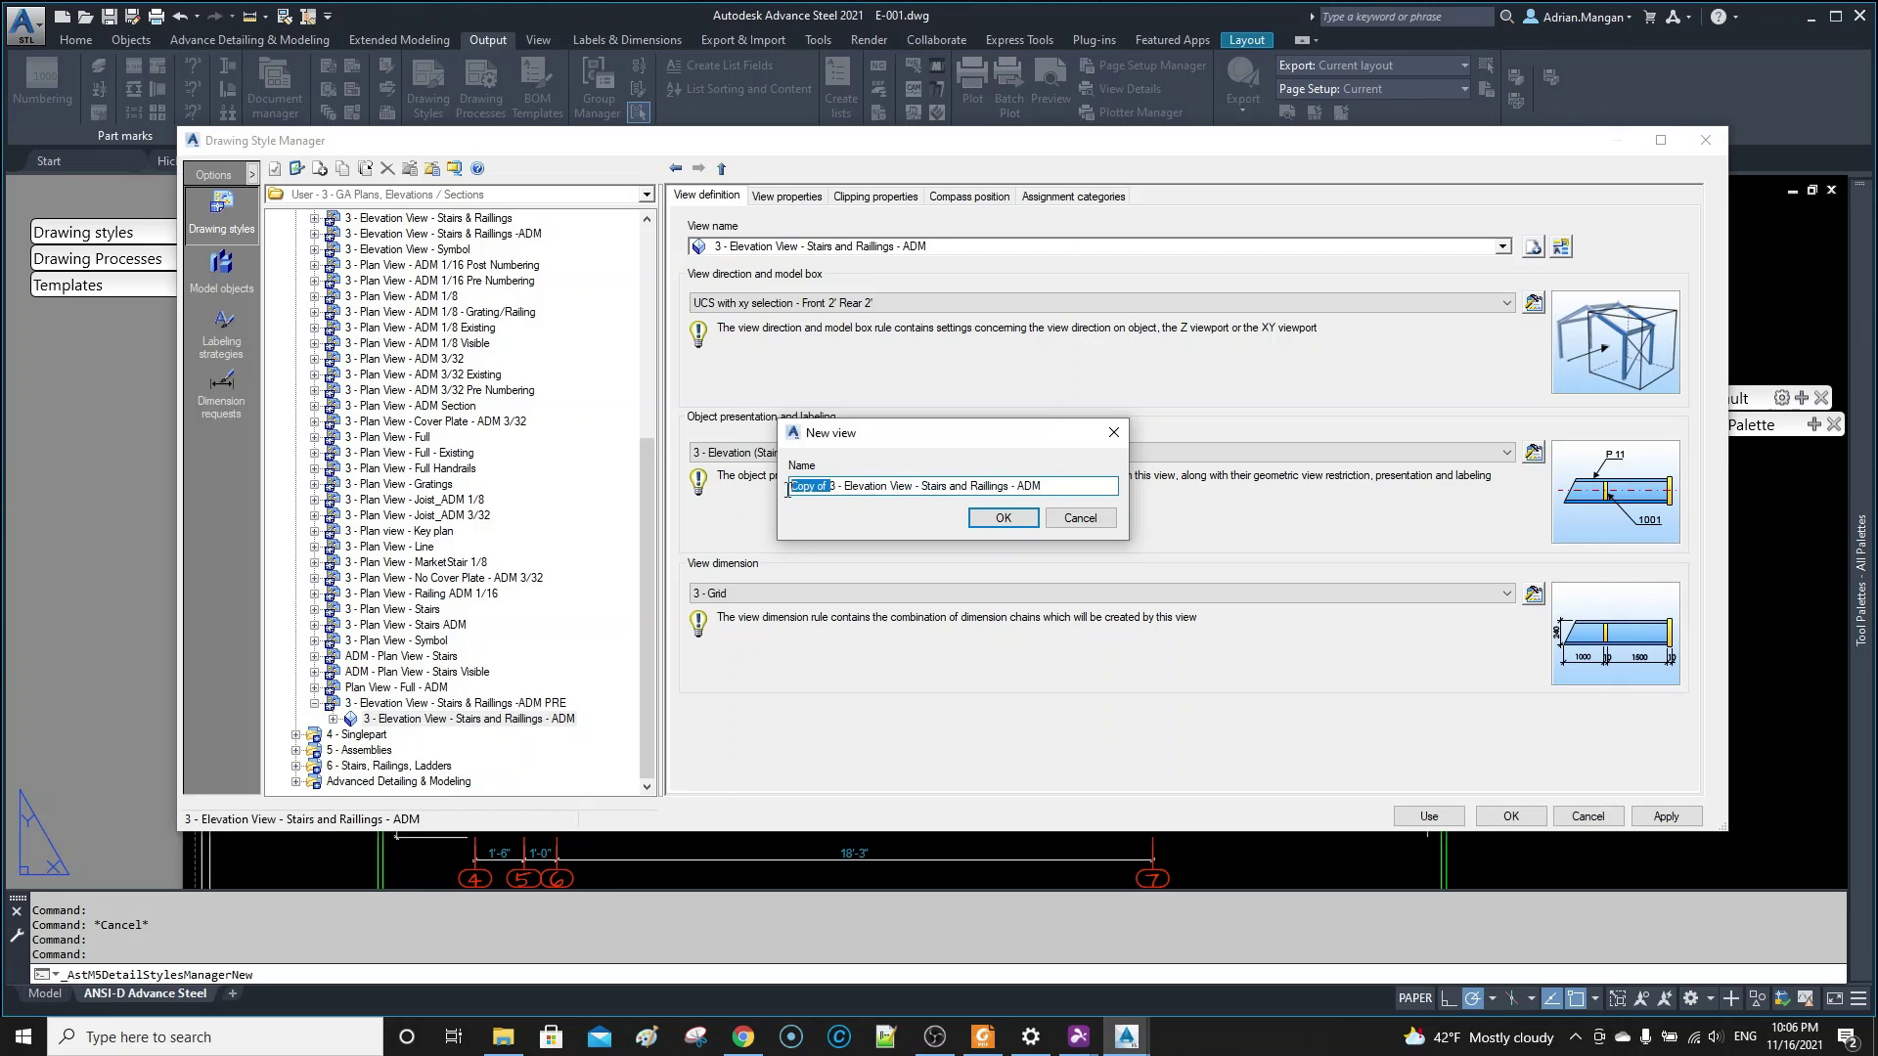
key(Delete)
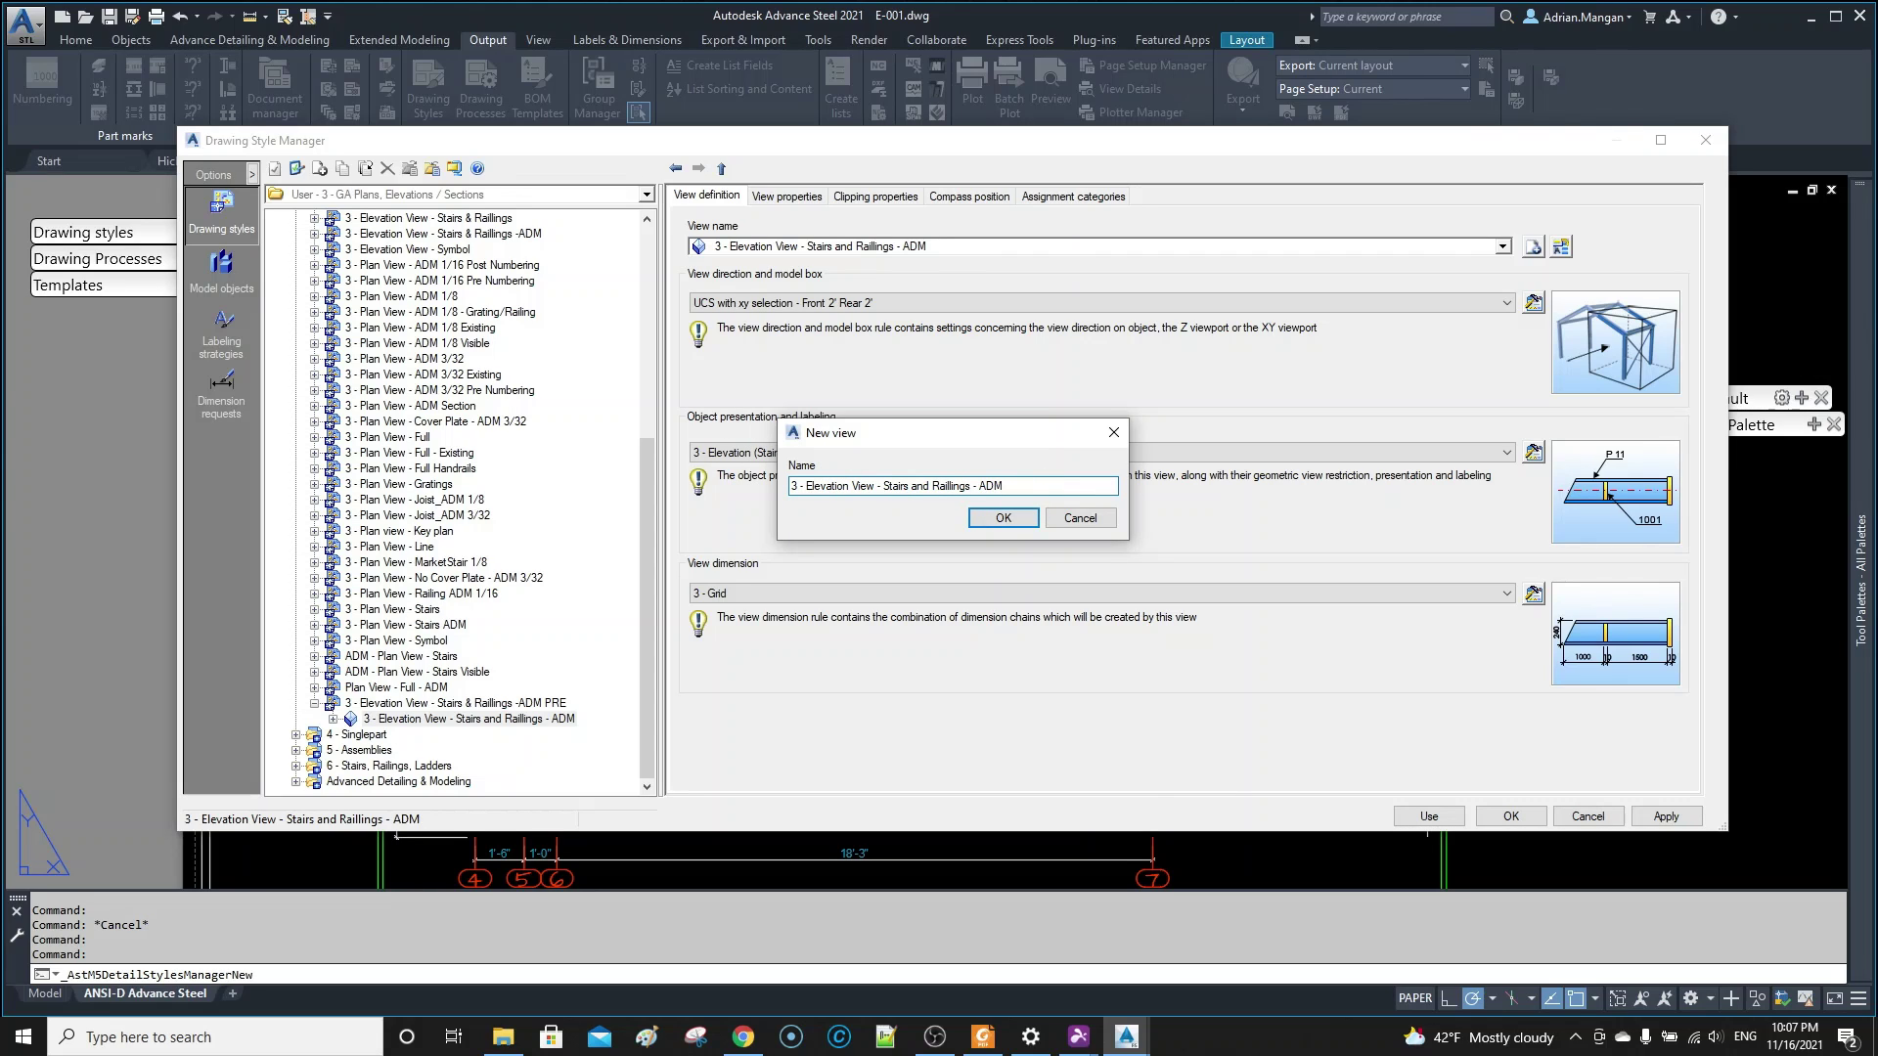
click(1006, 519)
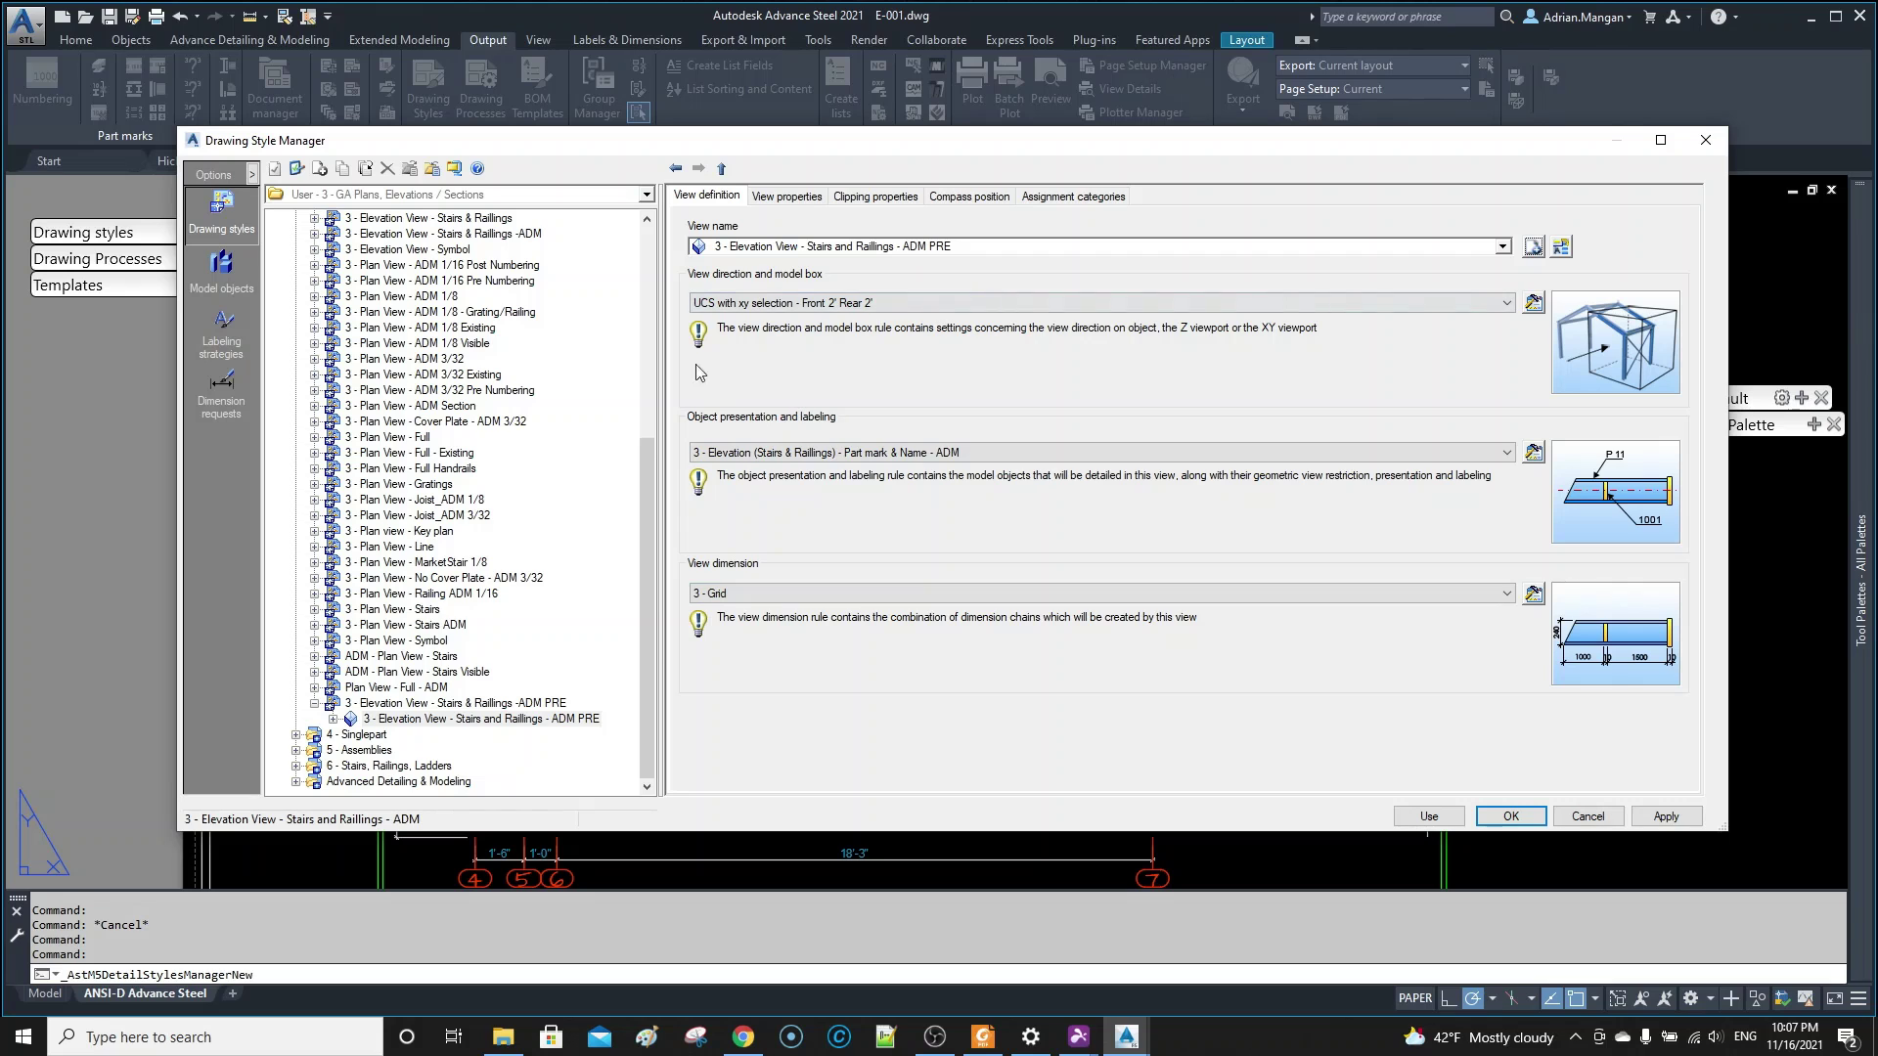
- Create a new objects presentation rule set for the PRE view by copying its existing one, named "3 - Elevation (Stairs & Raillings) - ADM PRE"
double_click(350, 721)
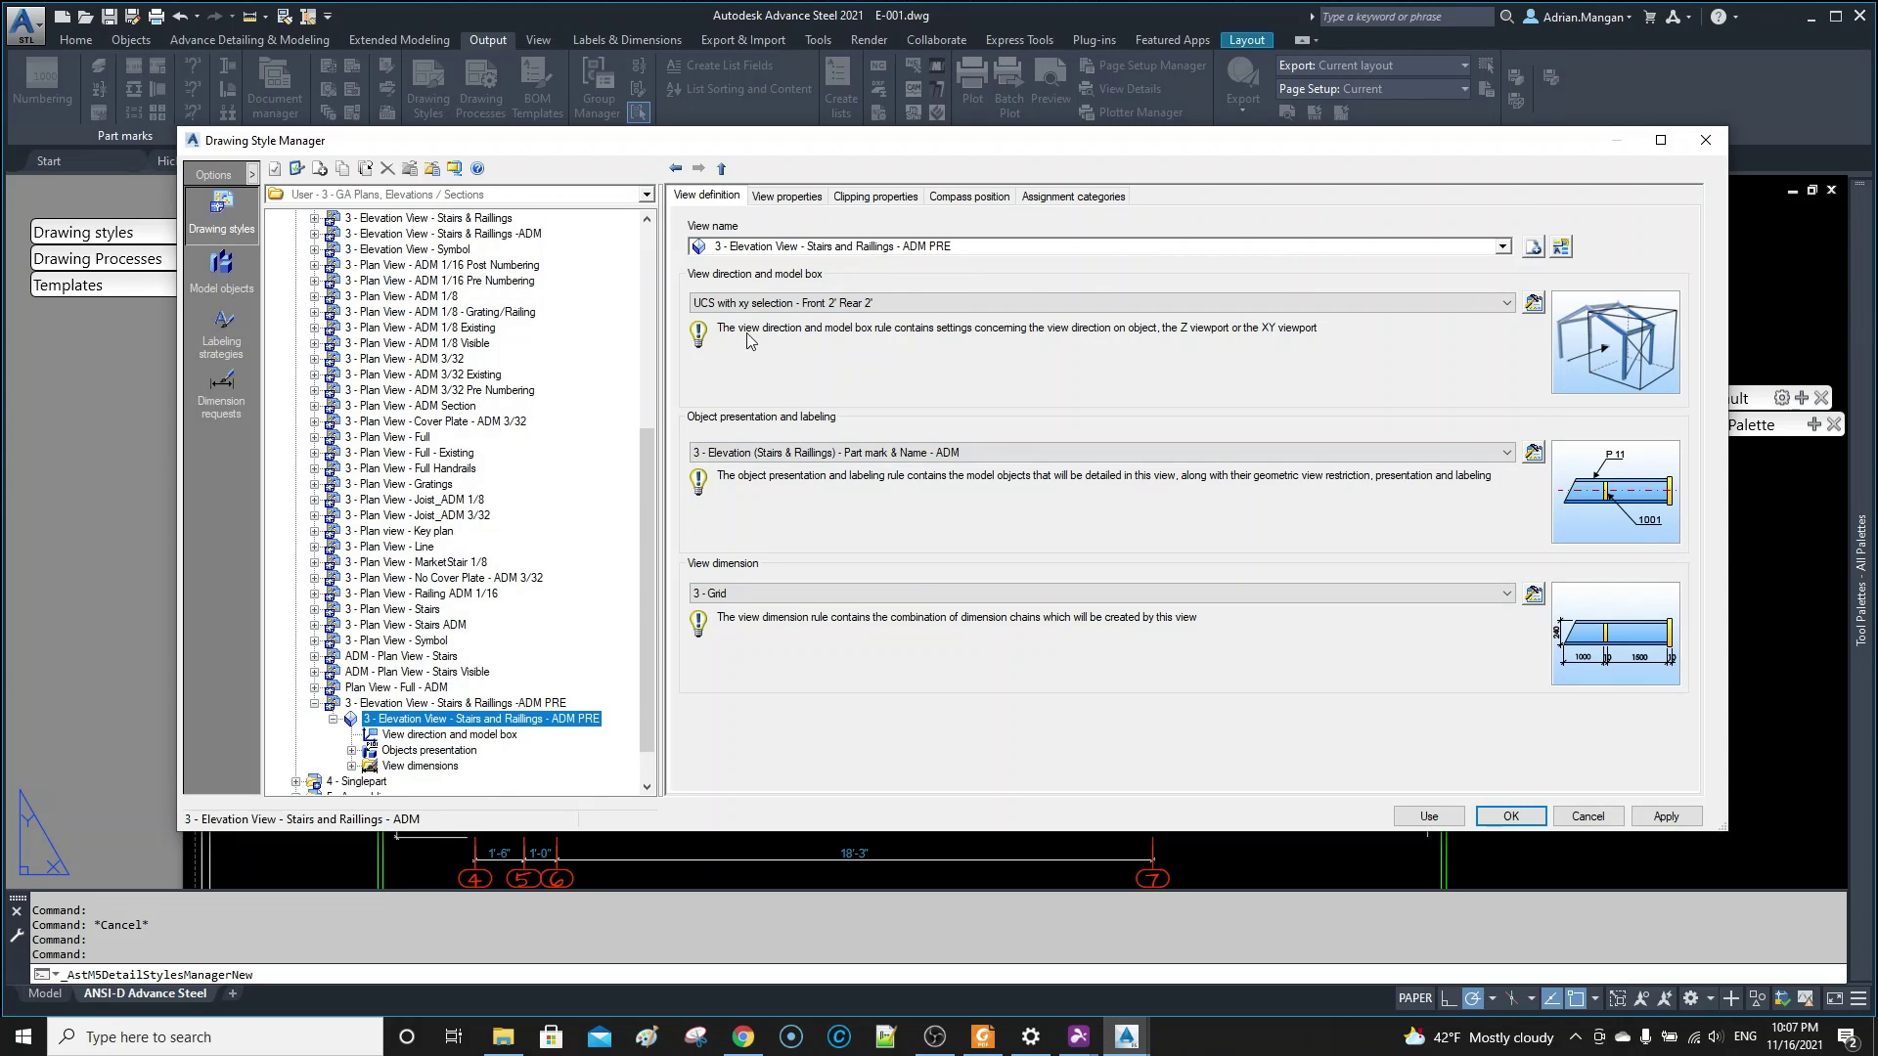
click(408, 752)
click(352, 750)
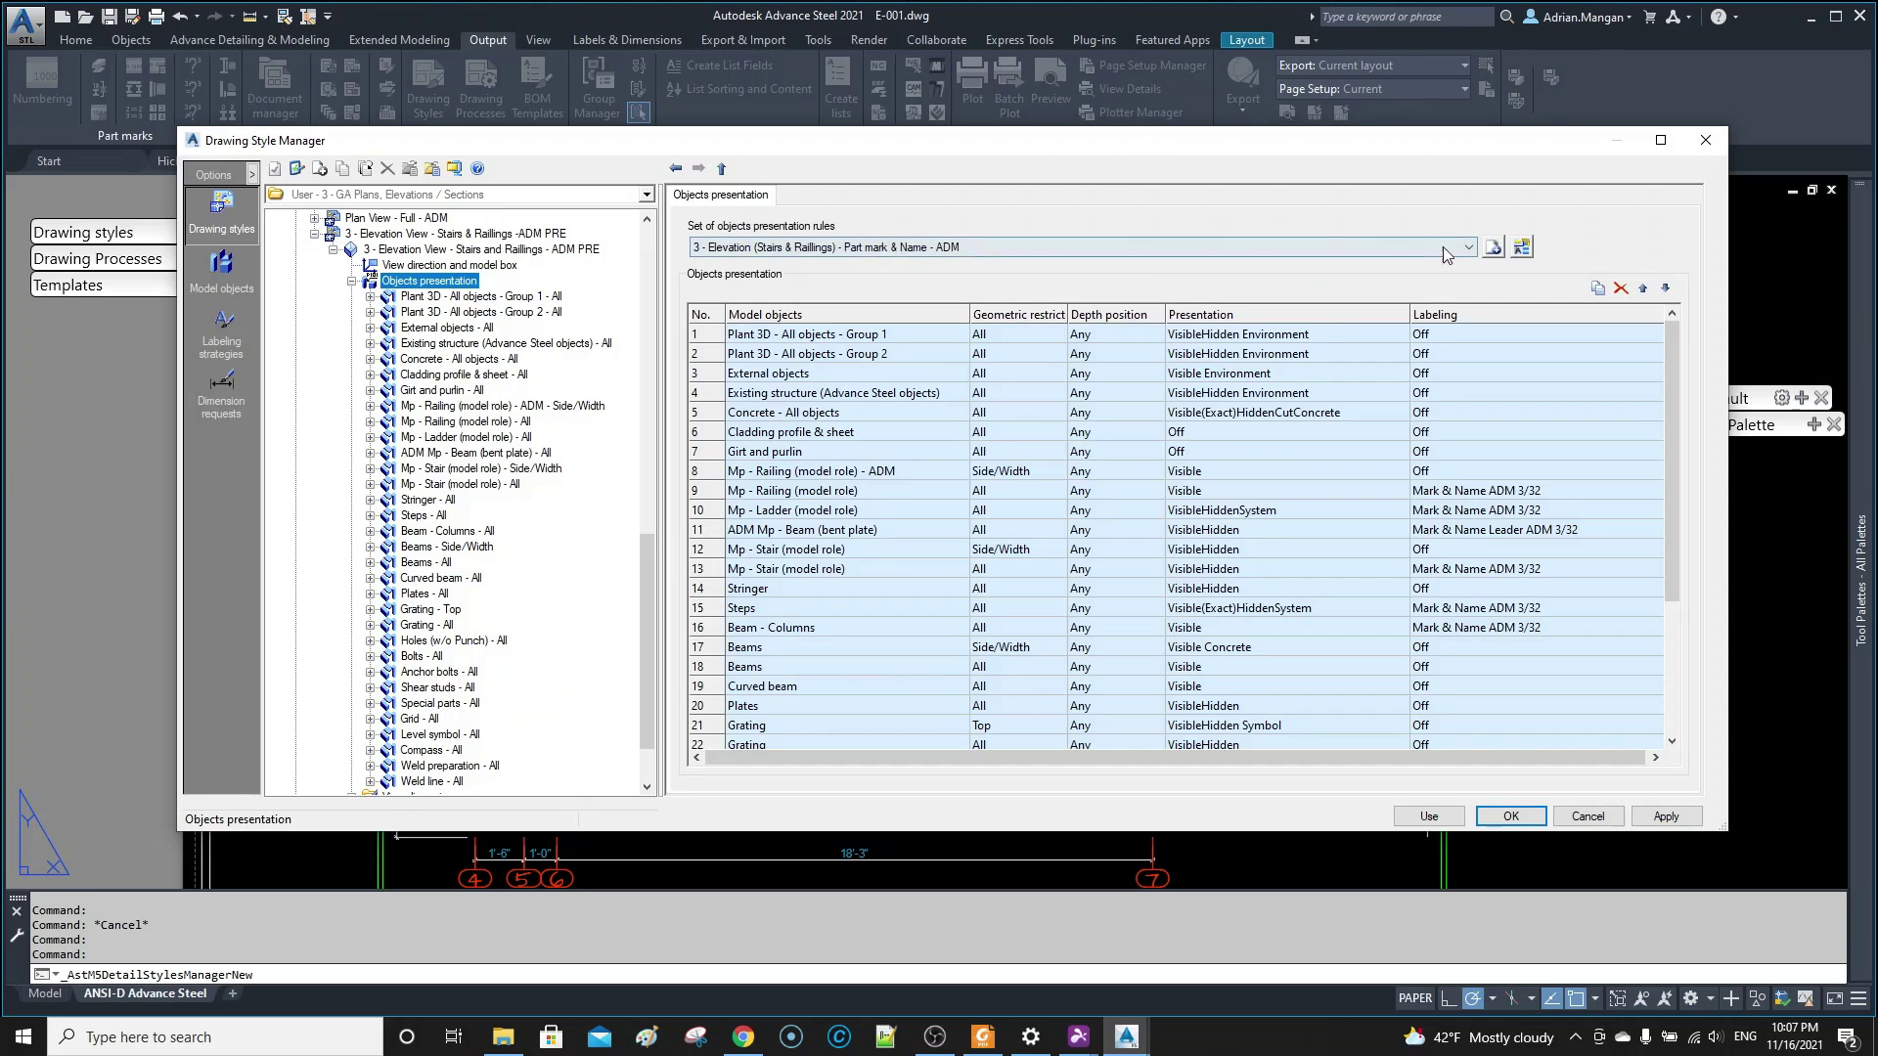
click(1494, 251)
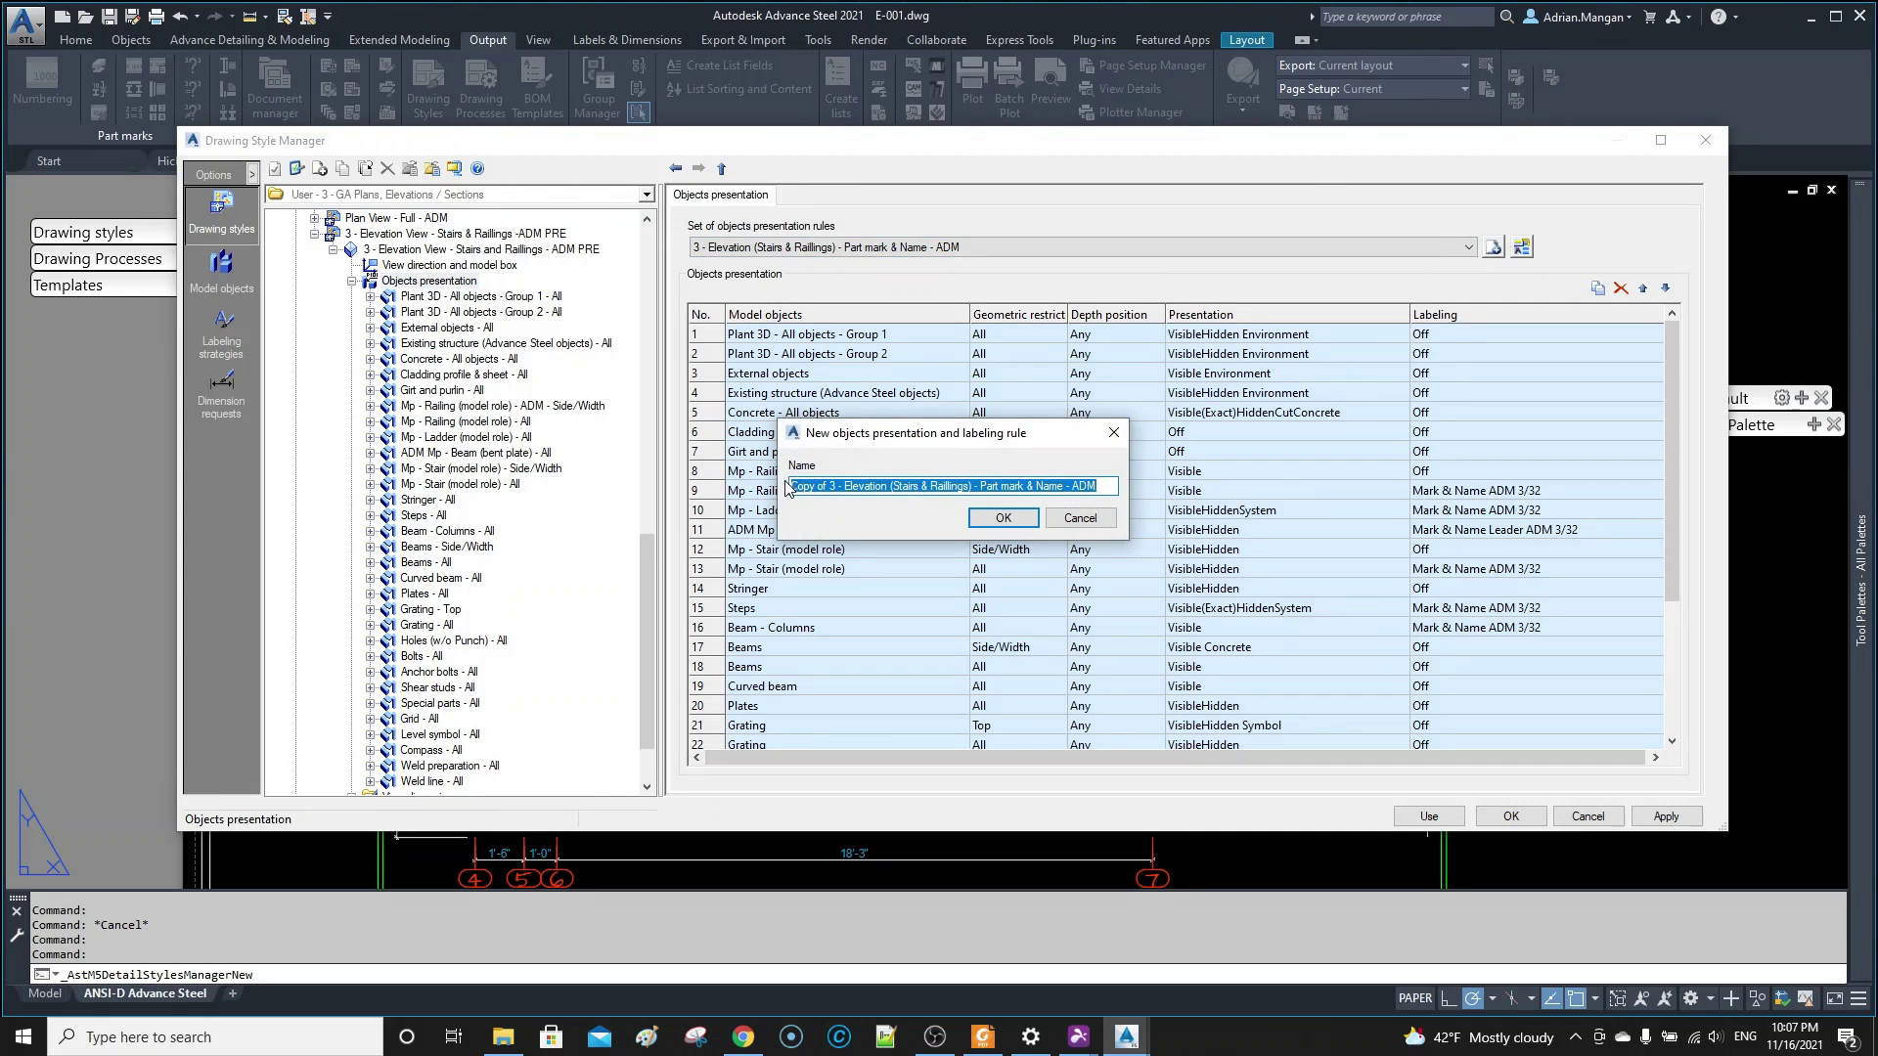
drag(829, 494, 707, 492)
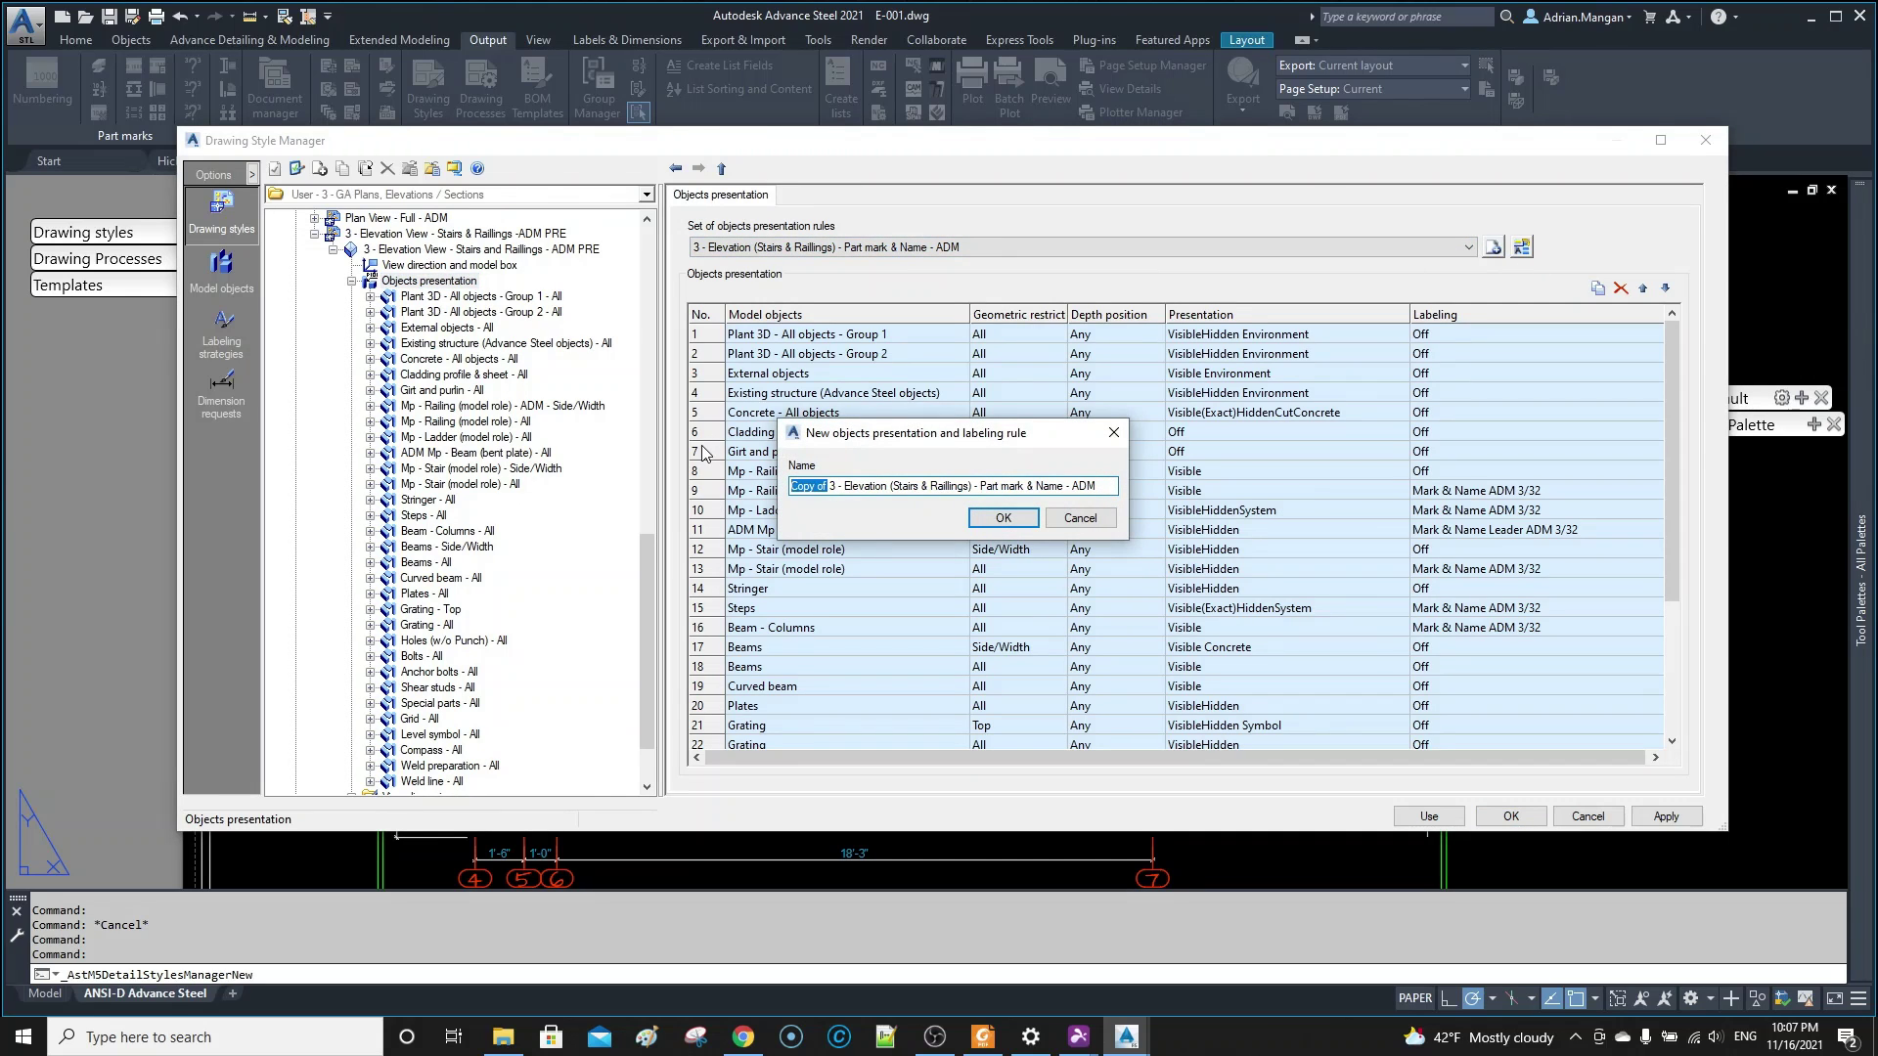
key(Delete)
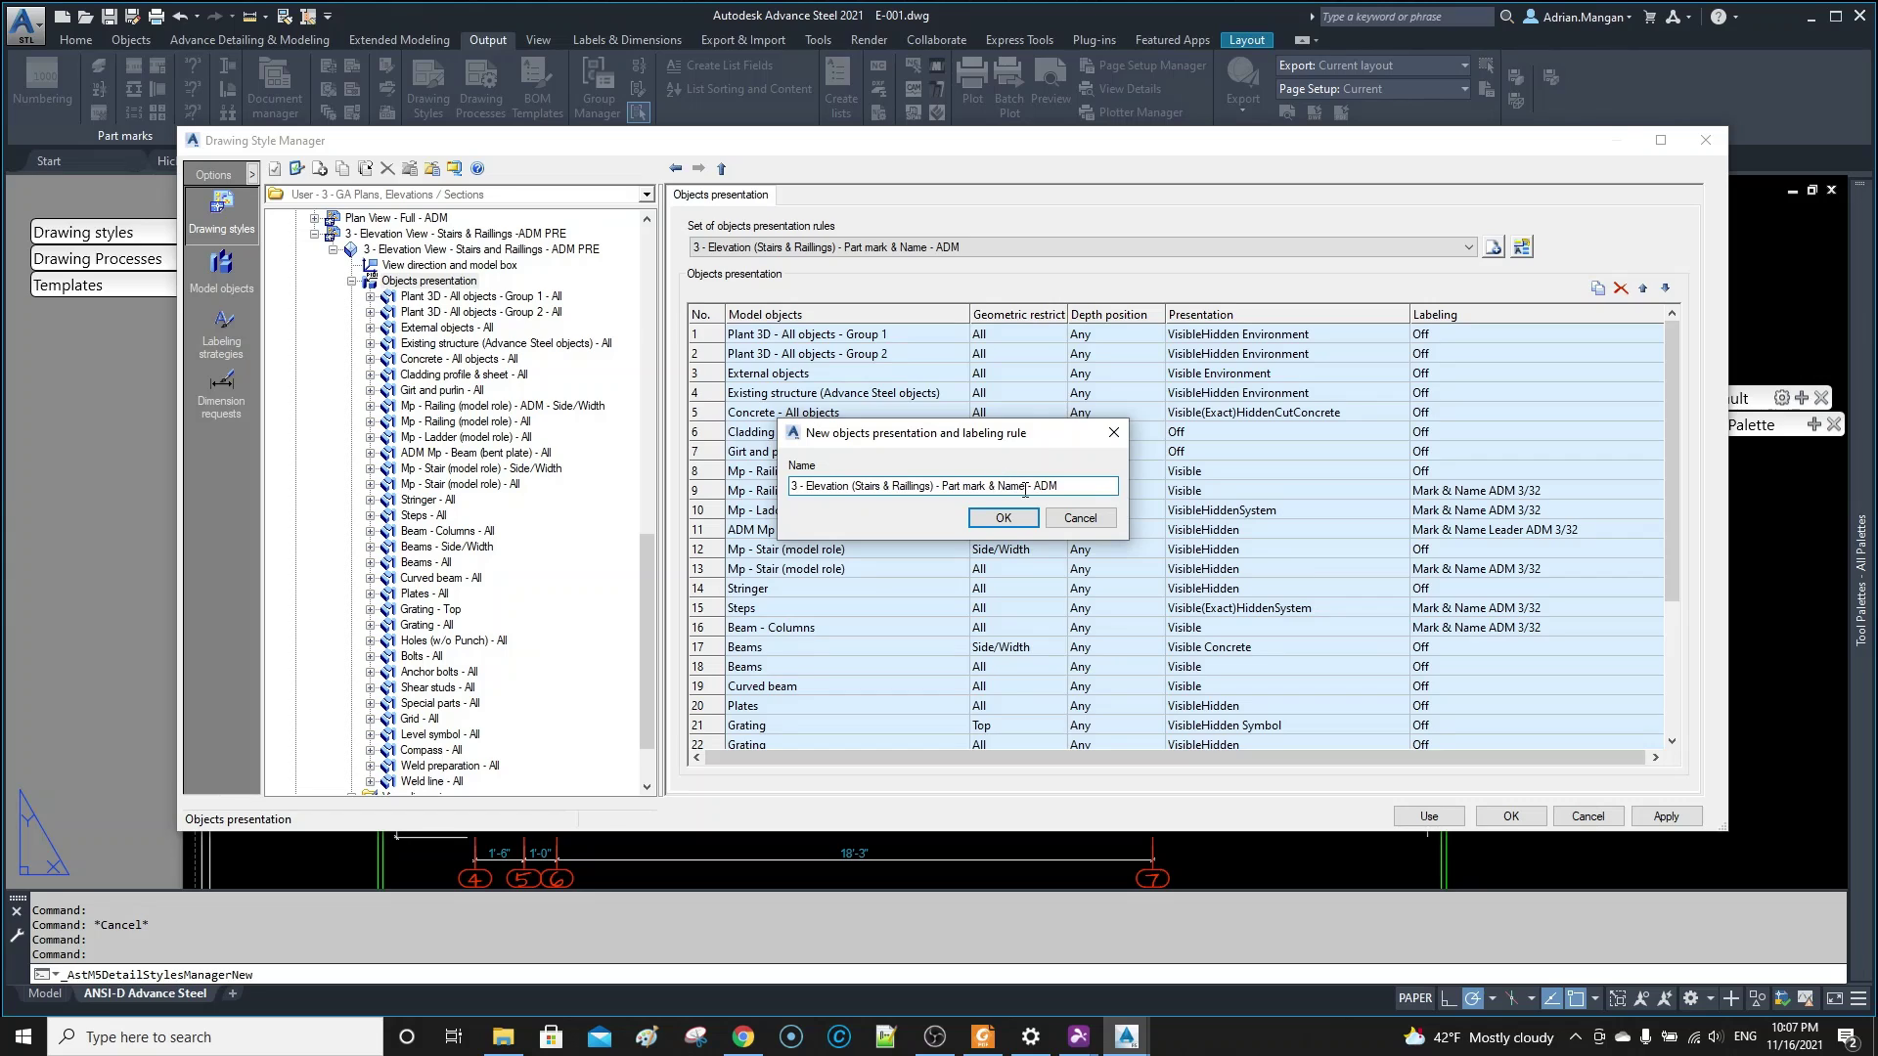
drag(1033, 487, 959, 499)
key(Delete)
key(Delete)
click(1030, 524)
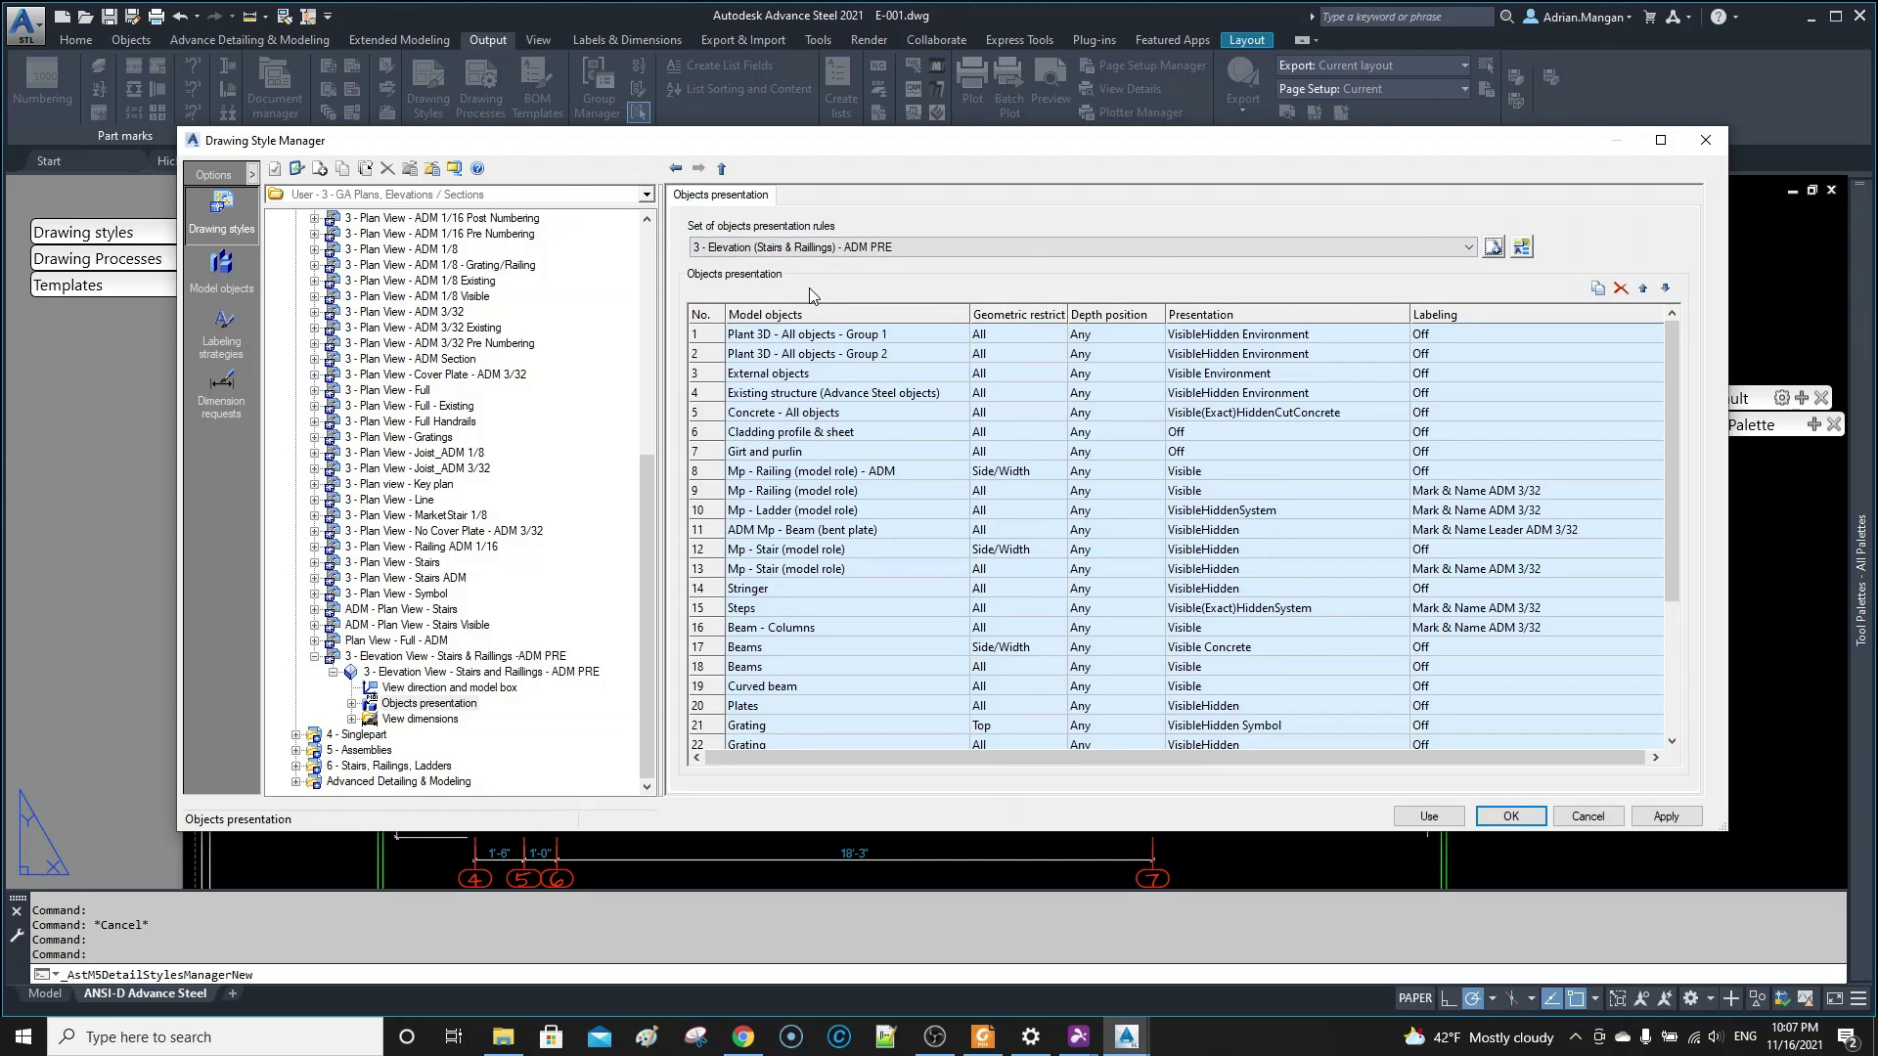
- Check the view properties of the PRE view, including its scale, against the stair elevation in the drawing
drag(849, 149, 981, 142)
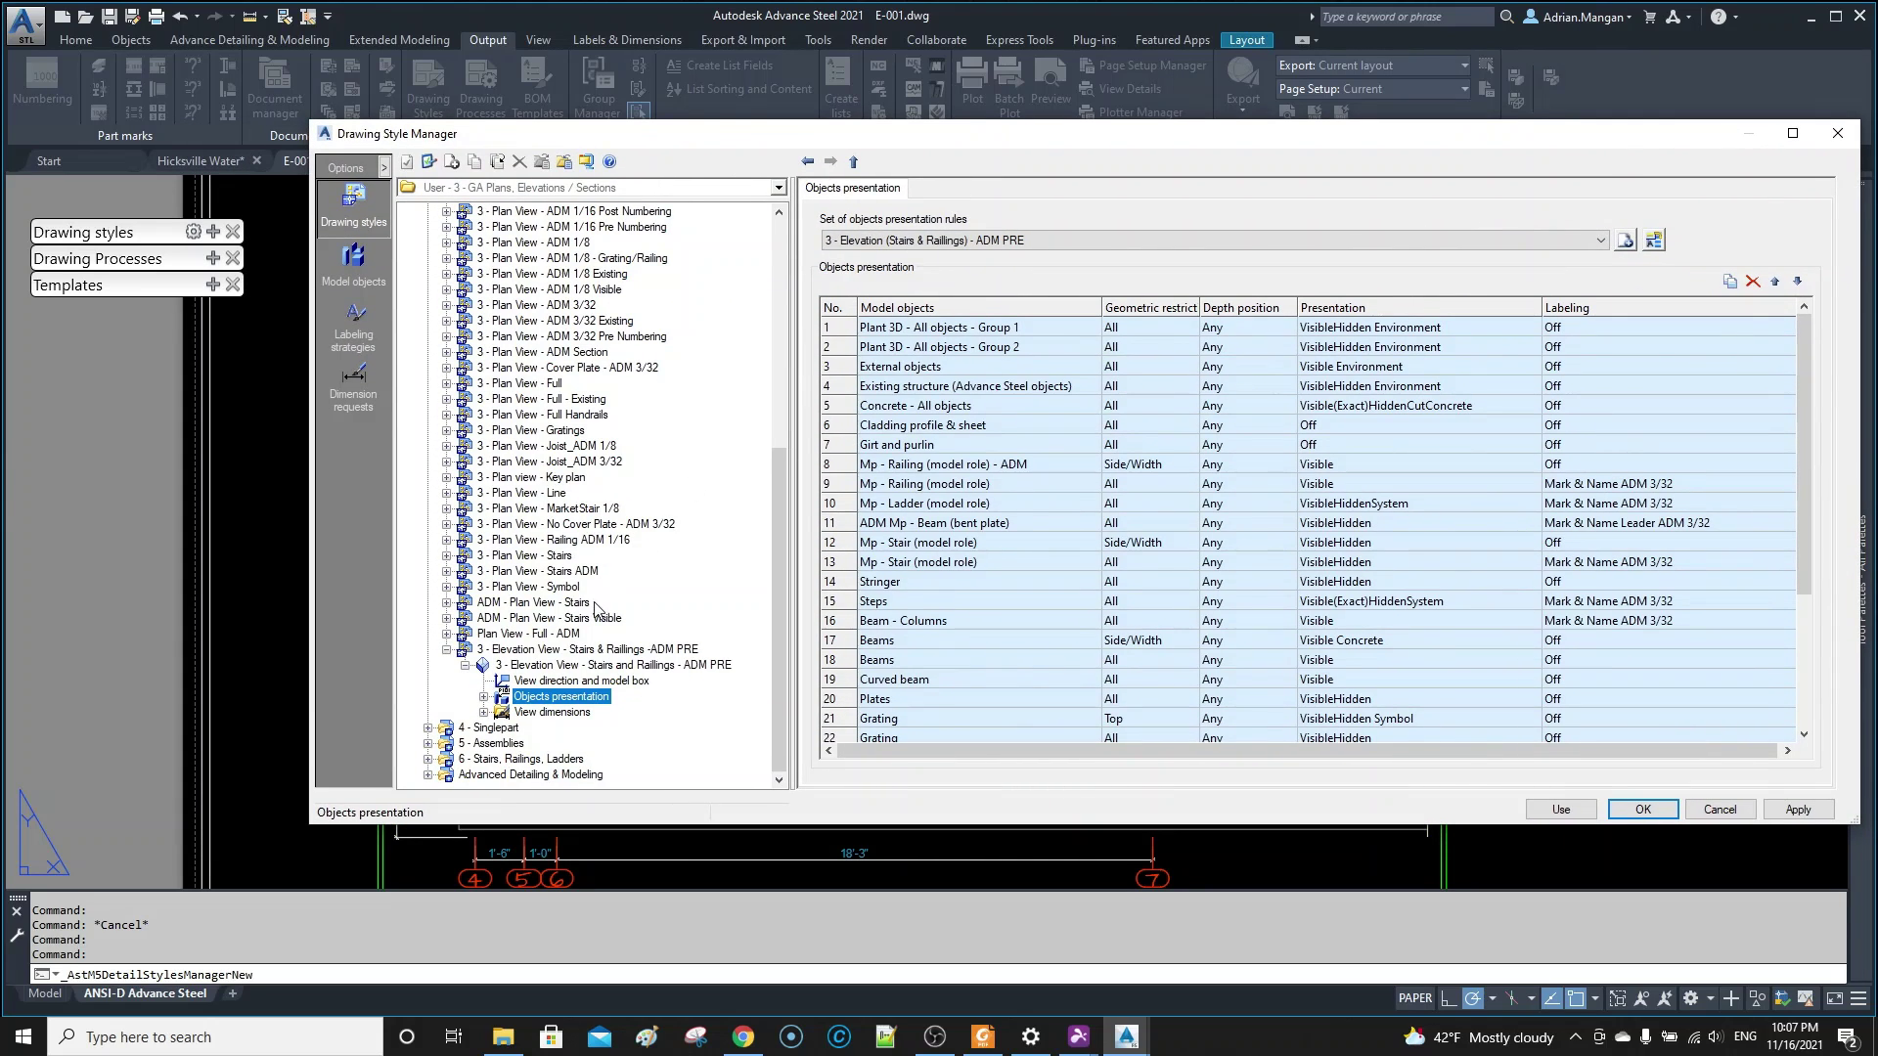
click(567, 664)
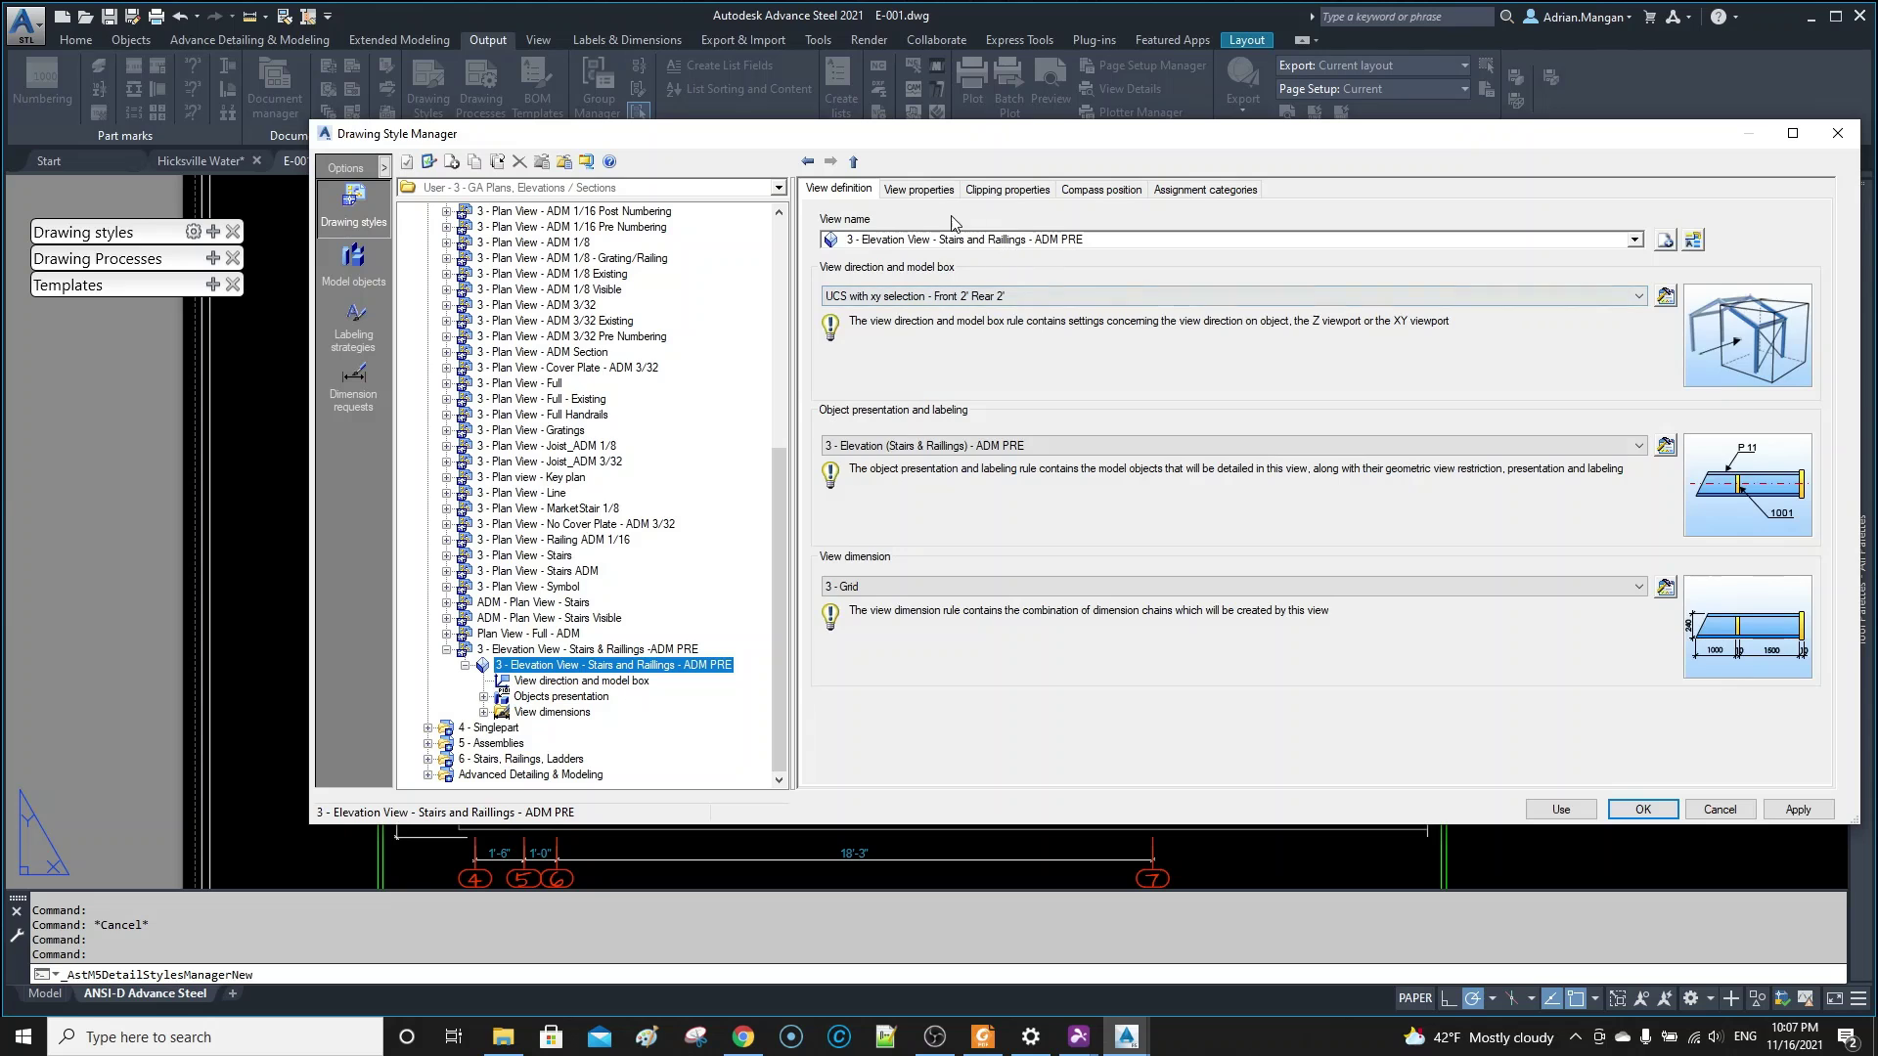
click(919, 190)
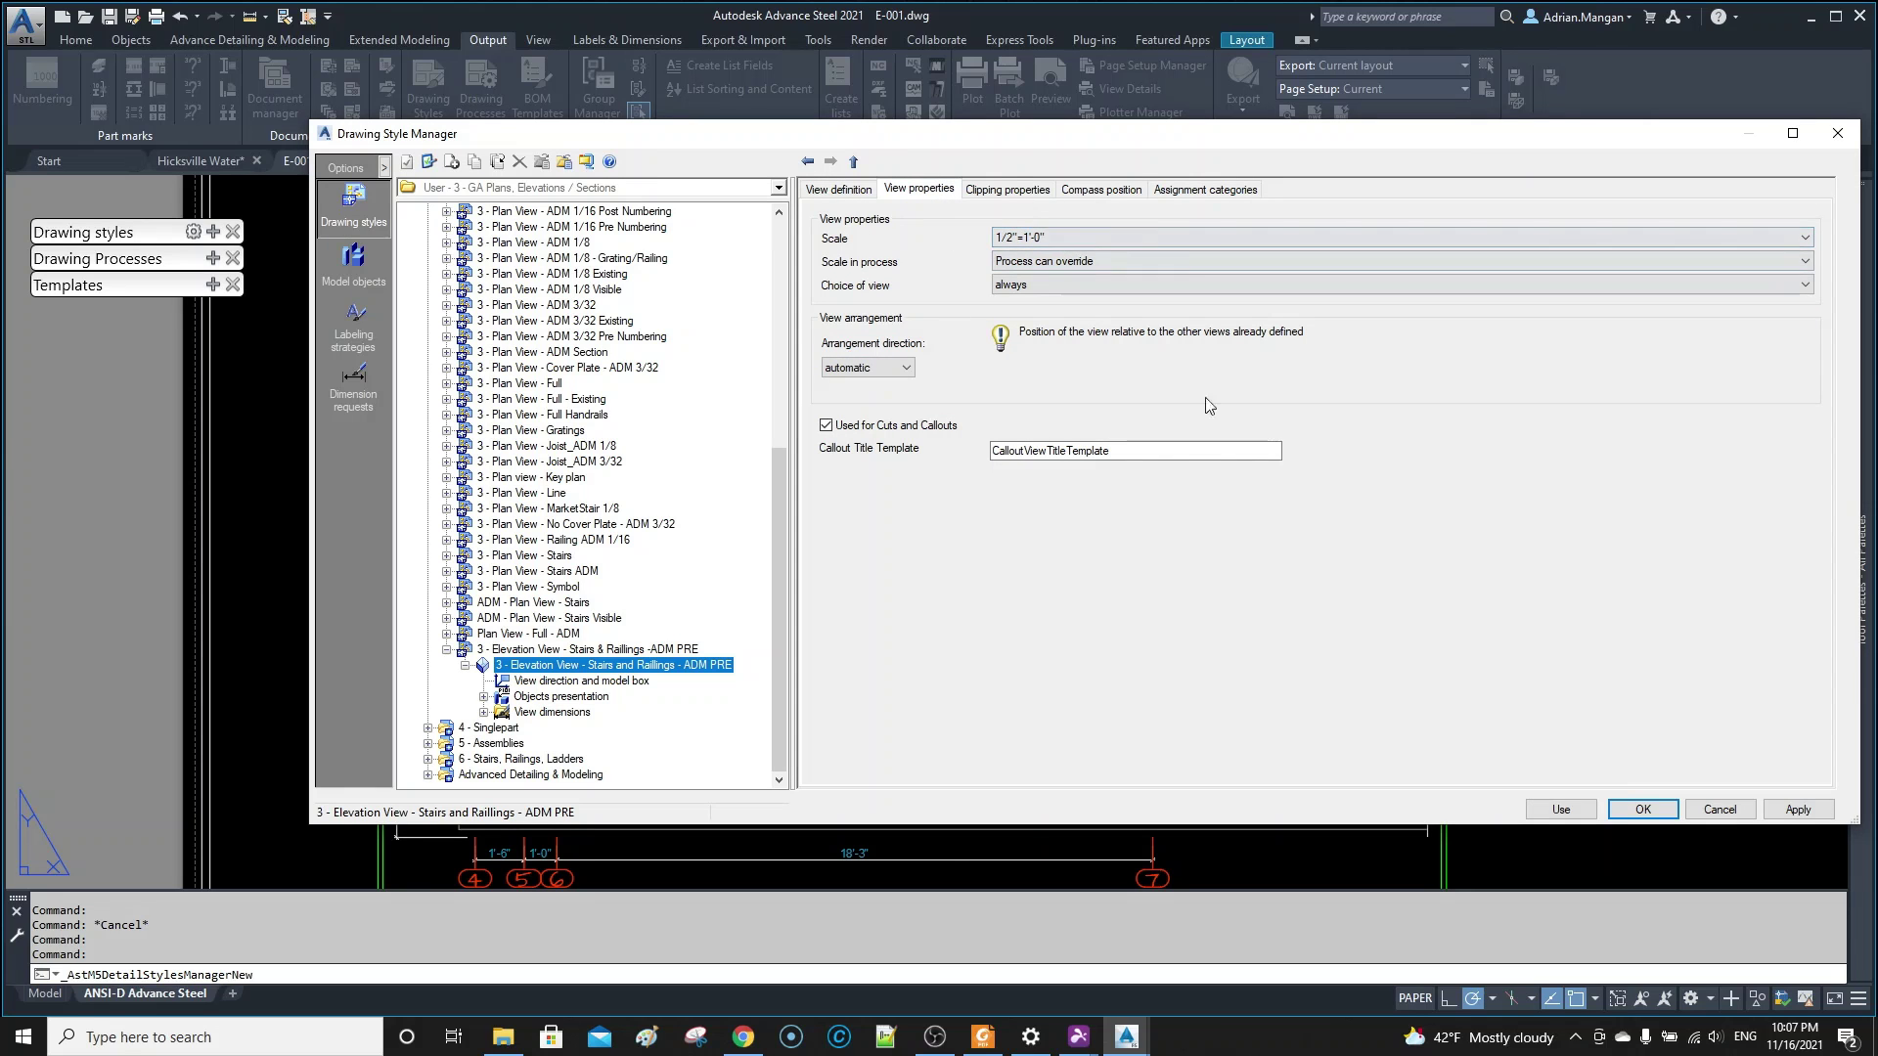
mouse_move(1558, 141)
mouse_down()
mouse_move(1339, 554)
mouse_move(1345, 606)
mouse_up()
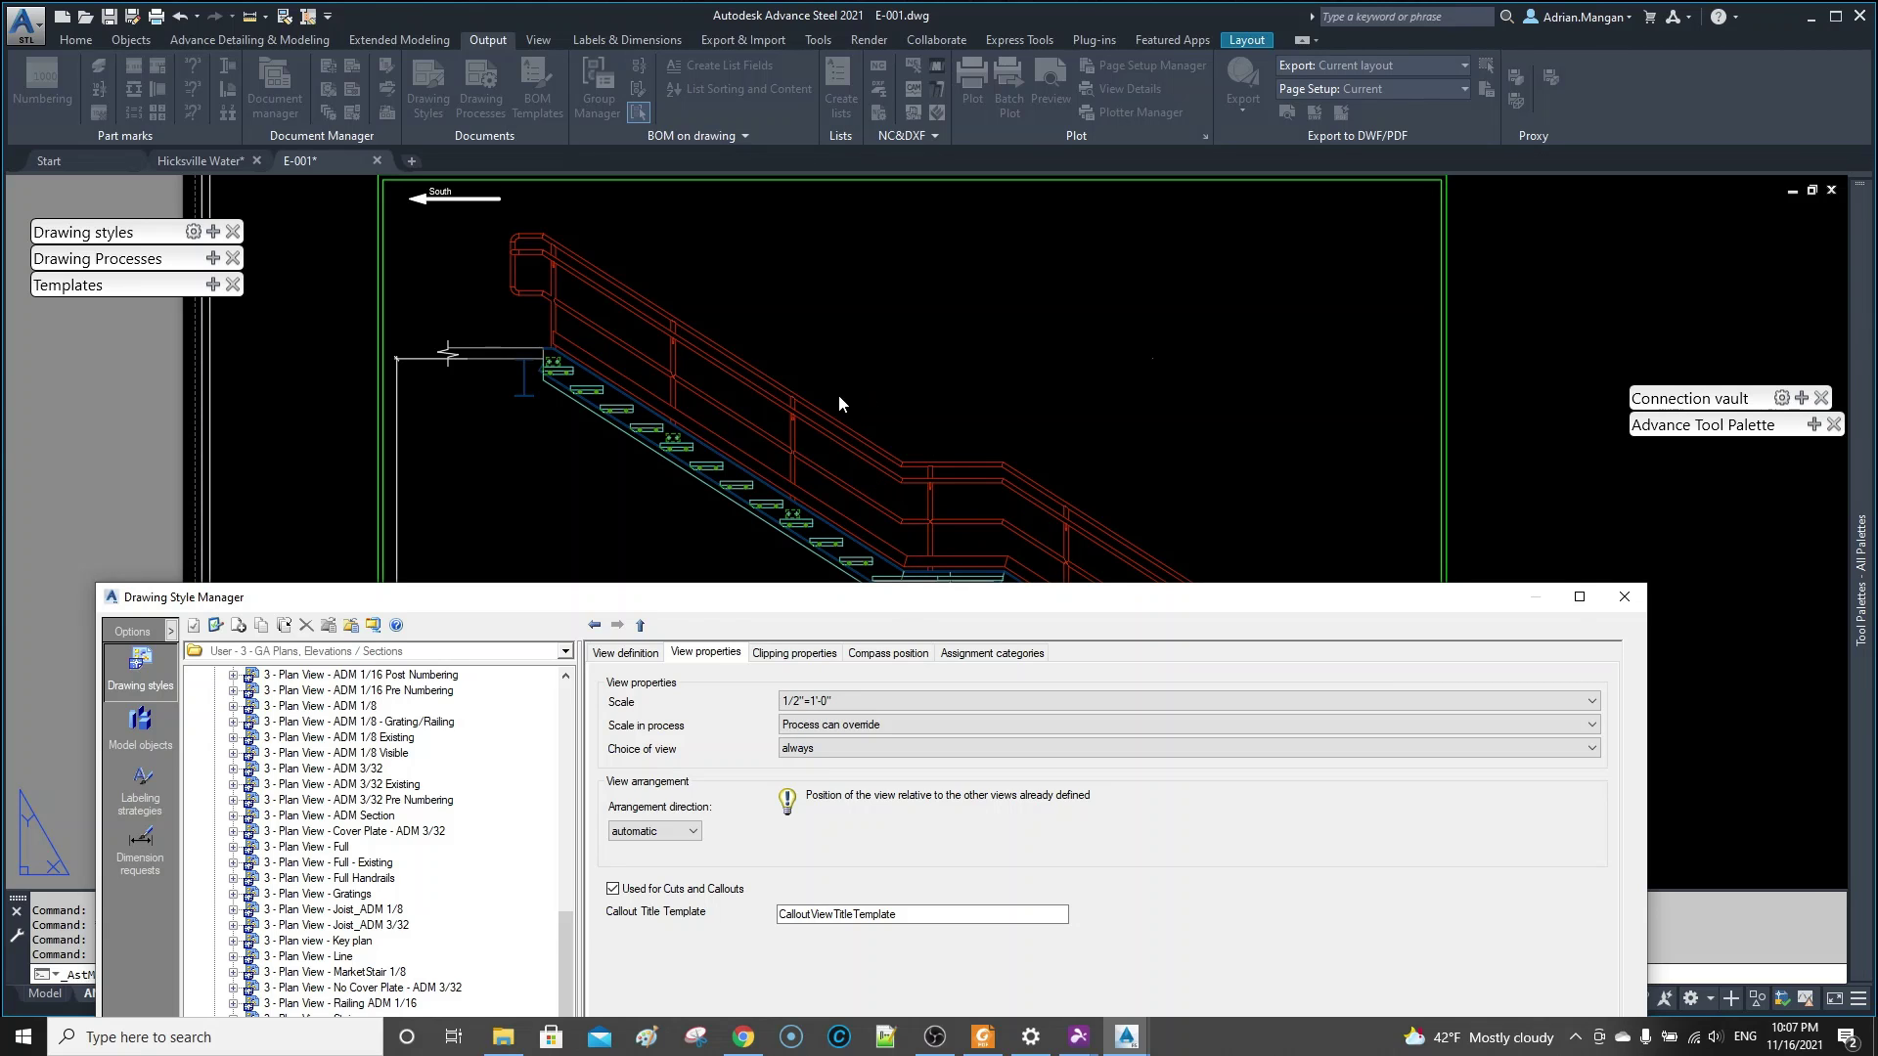
mouse_move(899, 590)
mouse_down()
mouse_move(940, 486)
mouse_move(958, 243)
mouse_up()
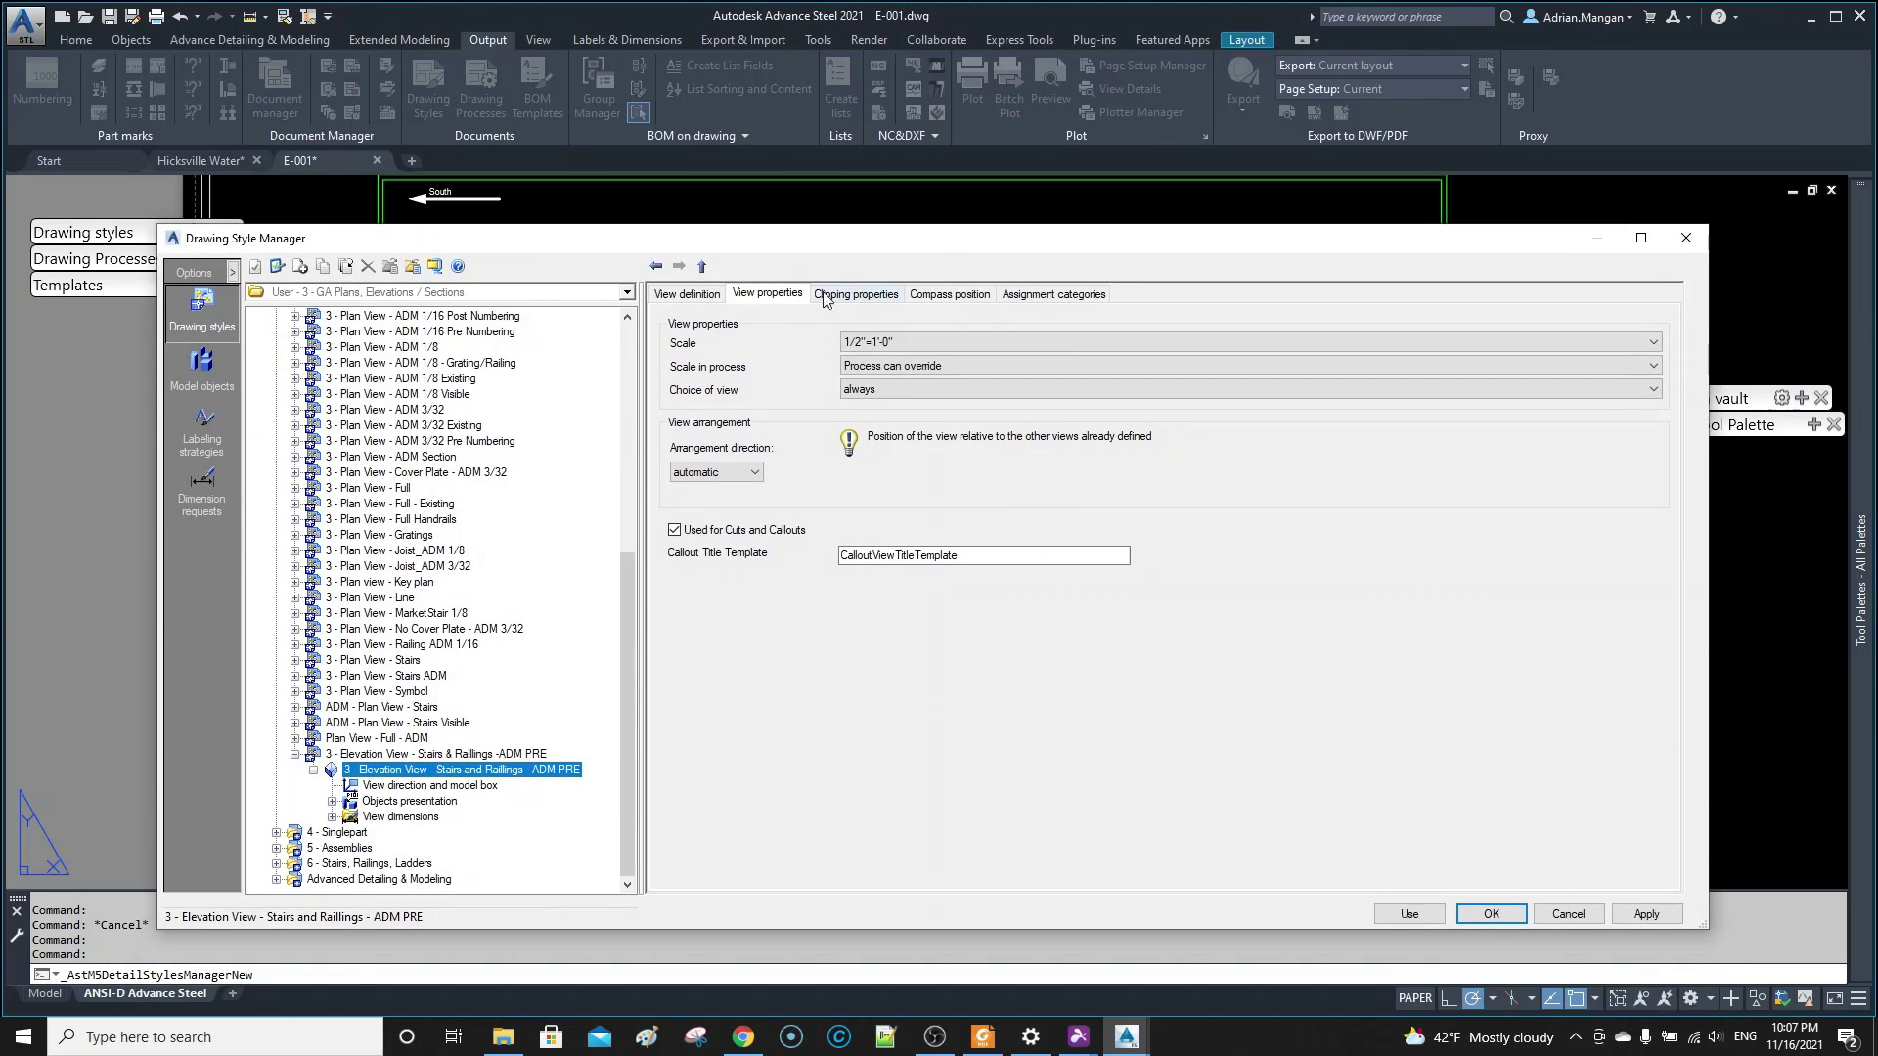
- Review the full list of objects presentation rules in the set "3 - Elevation (Stairs & Raillings) - ADM PRE"
click(403, 802)
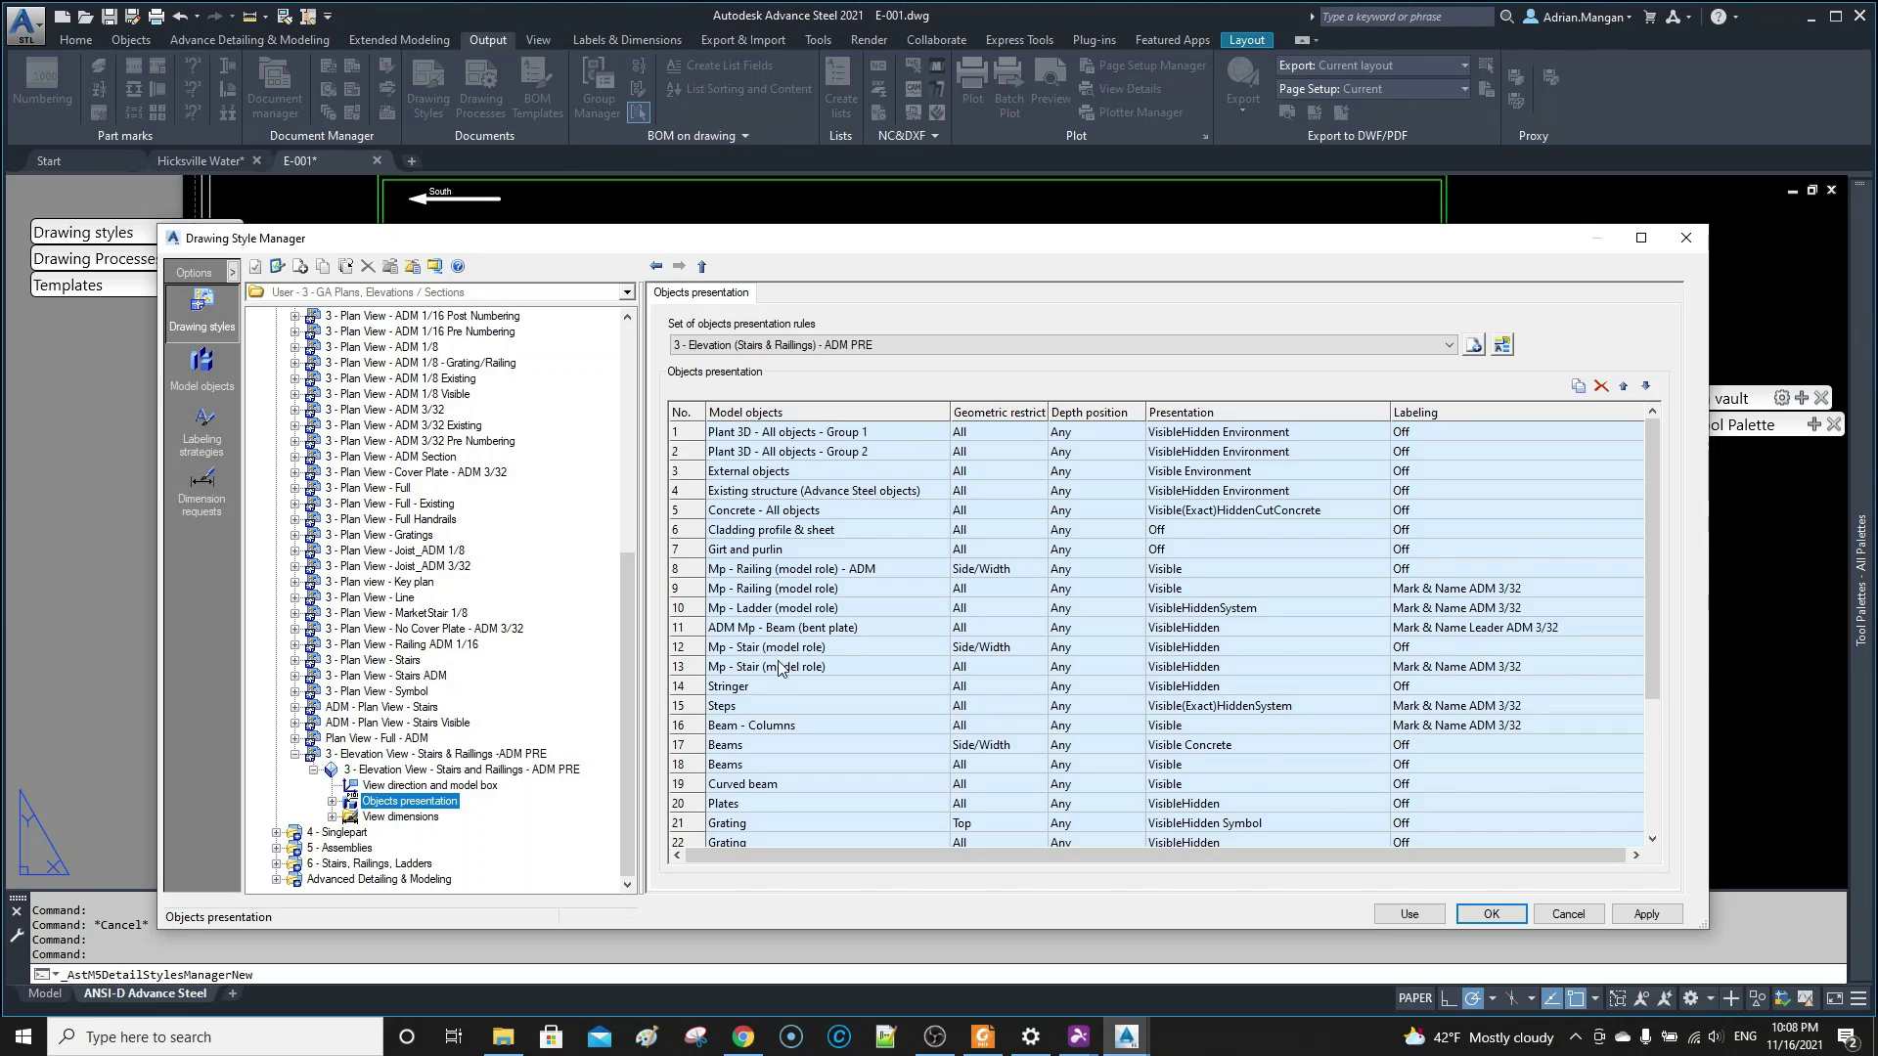
scroll(782, 675, down, 1)
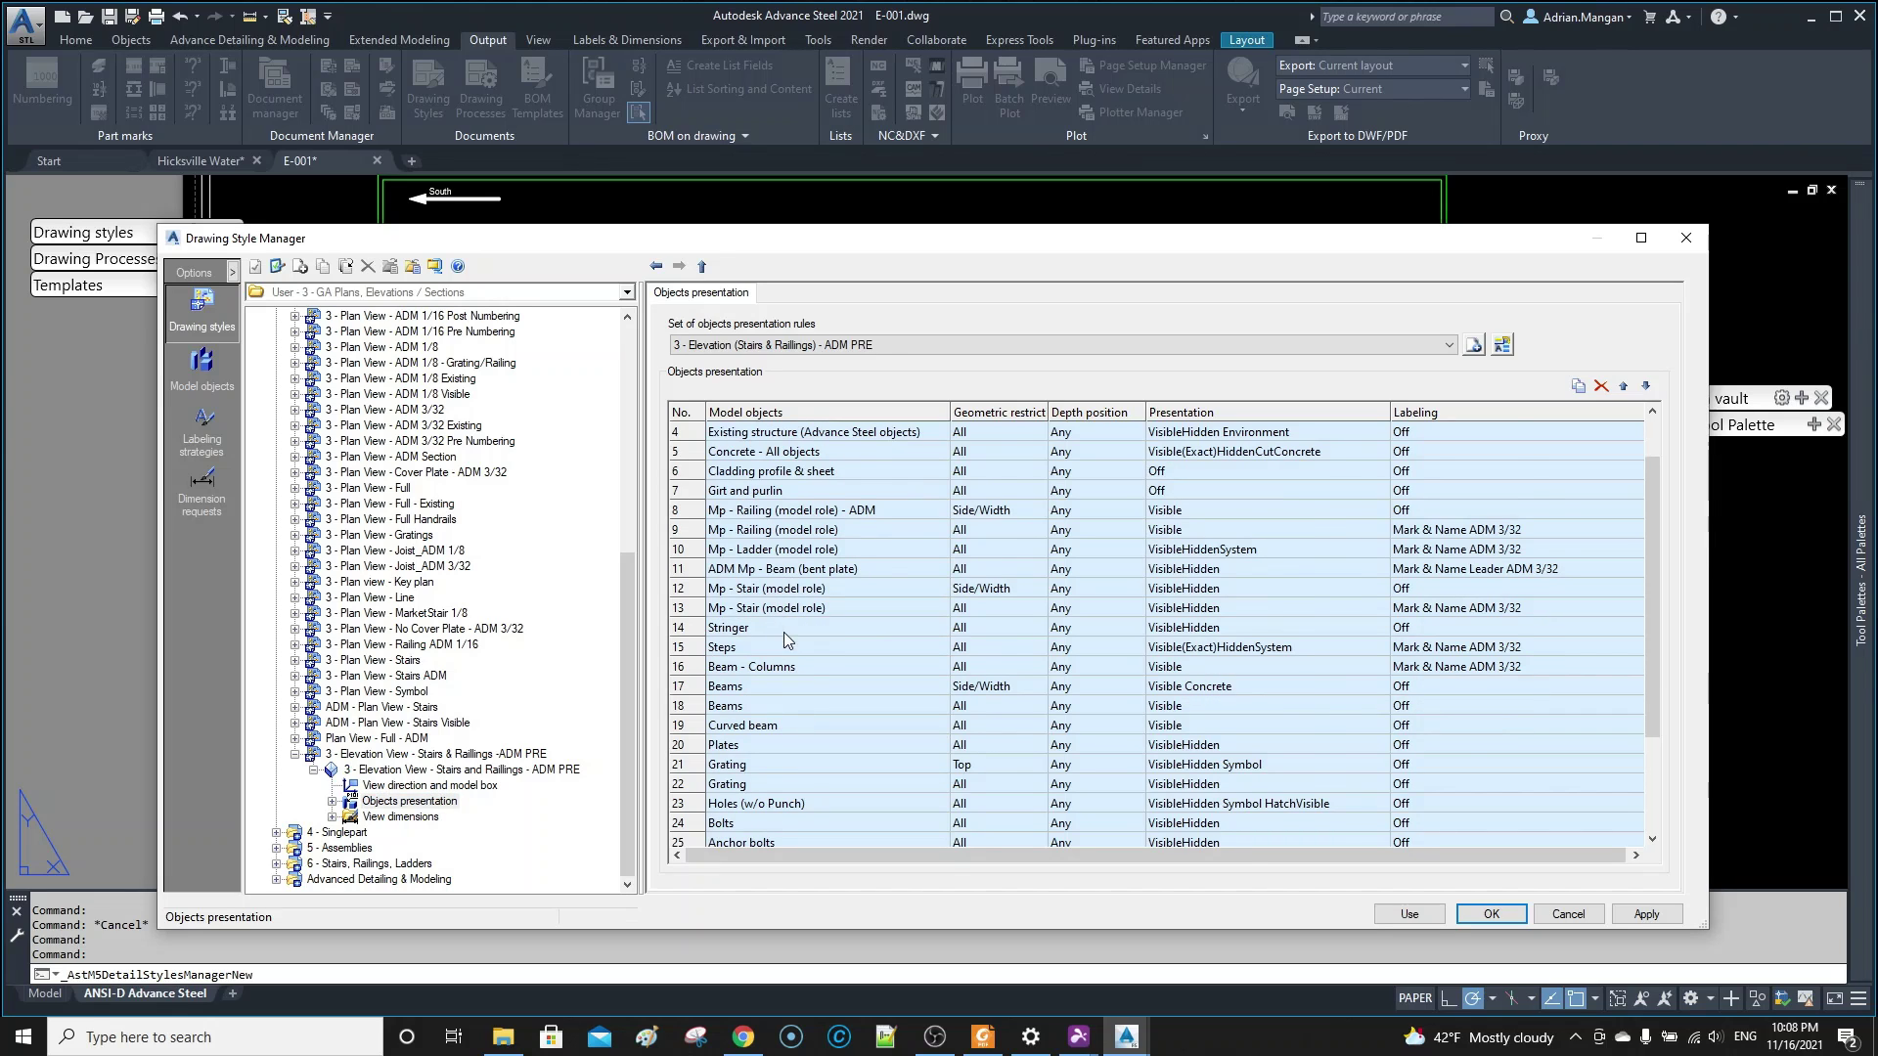
scroll(785, 641, down, 1)
scroll(784, 632, down, 2)
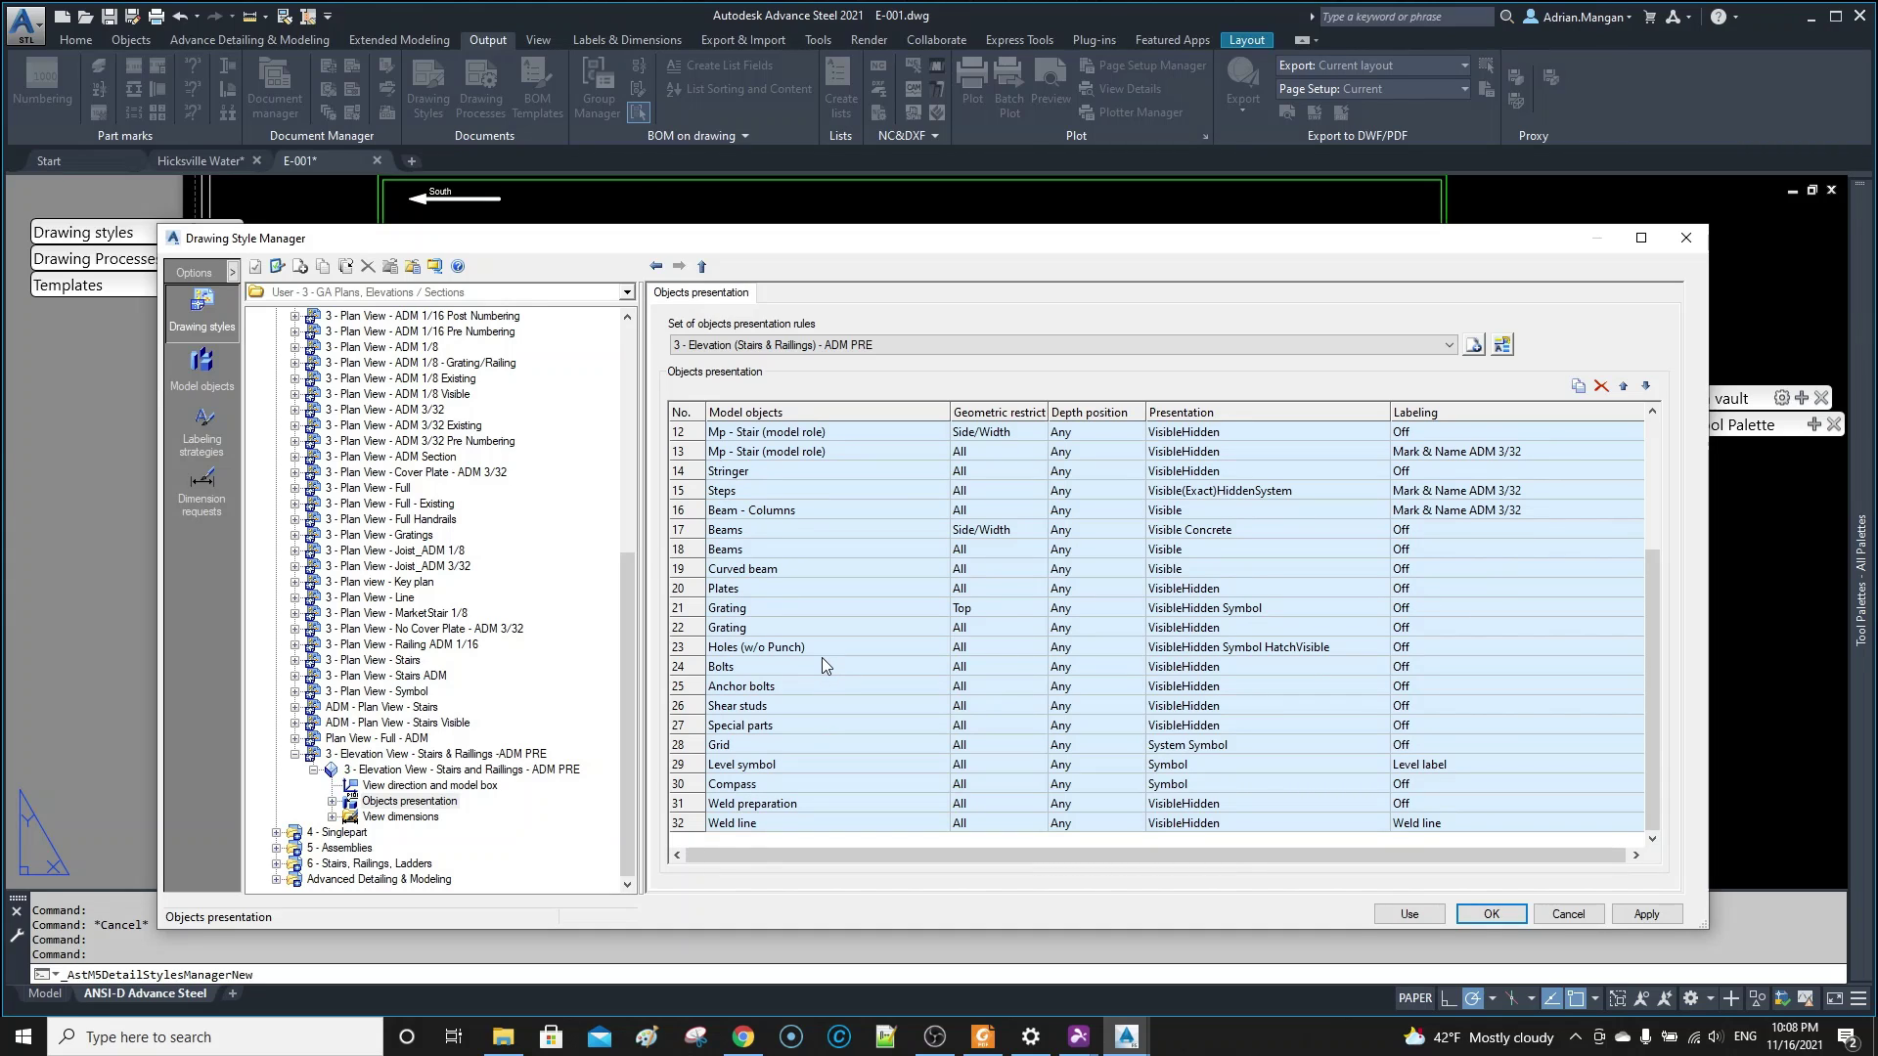
scroll(816, 594, up, 2)
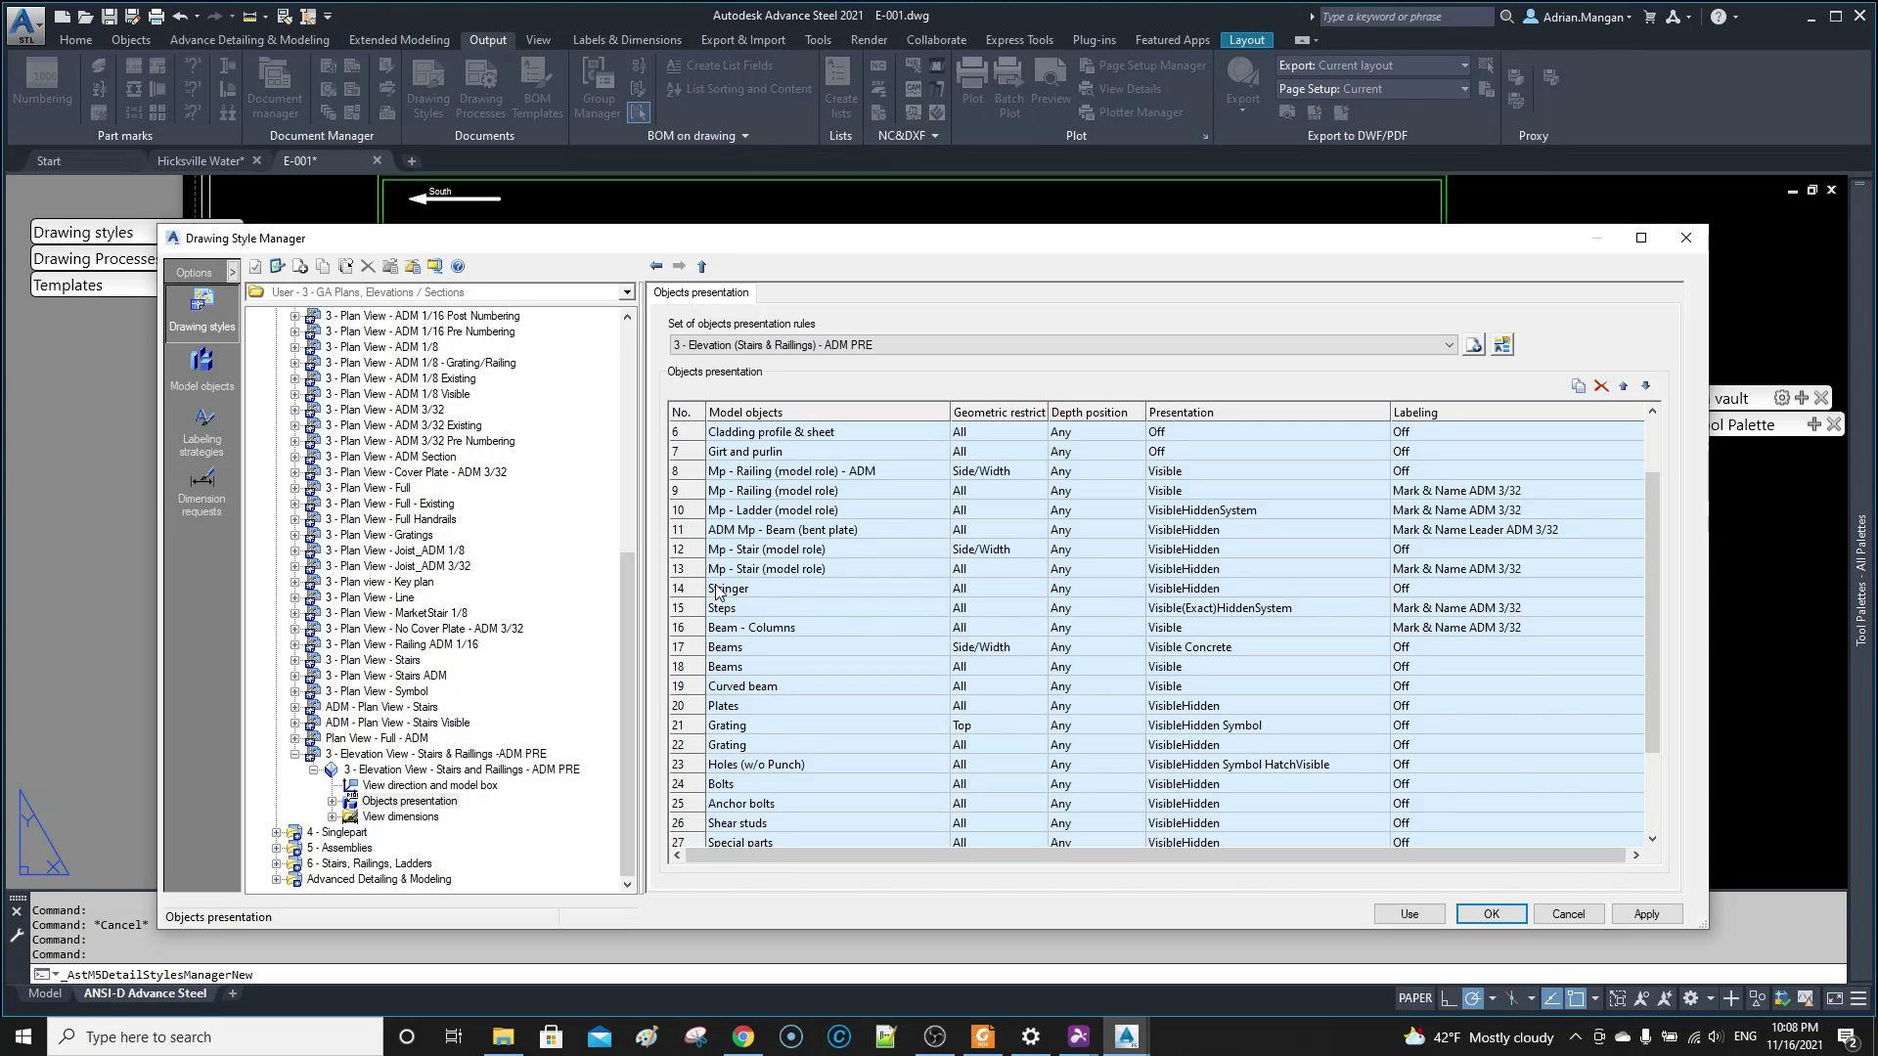
scroll(763, 595, up, 1)
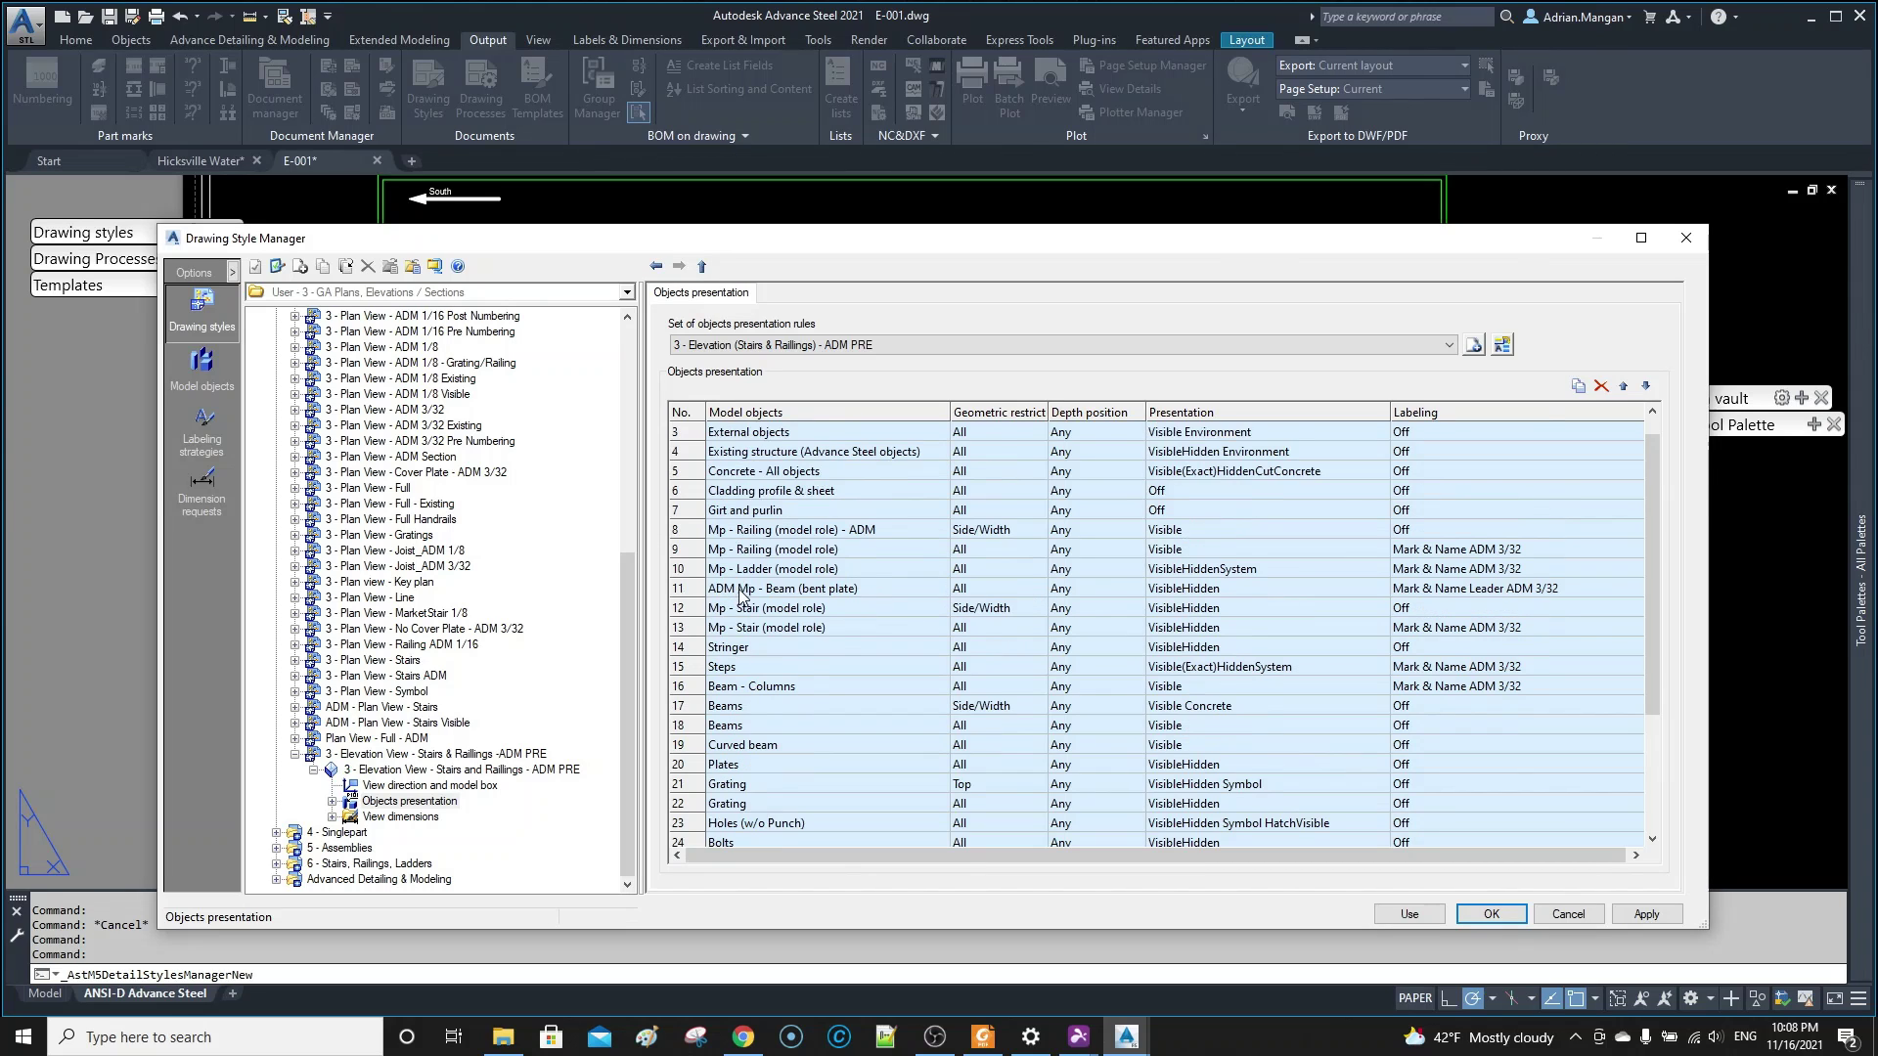
- Inspect which model objects and roles the Stringer rule covers and which labeling options it offers, leaving its labeling as is
double_click(700, 650)
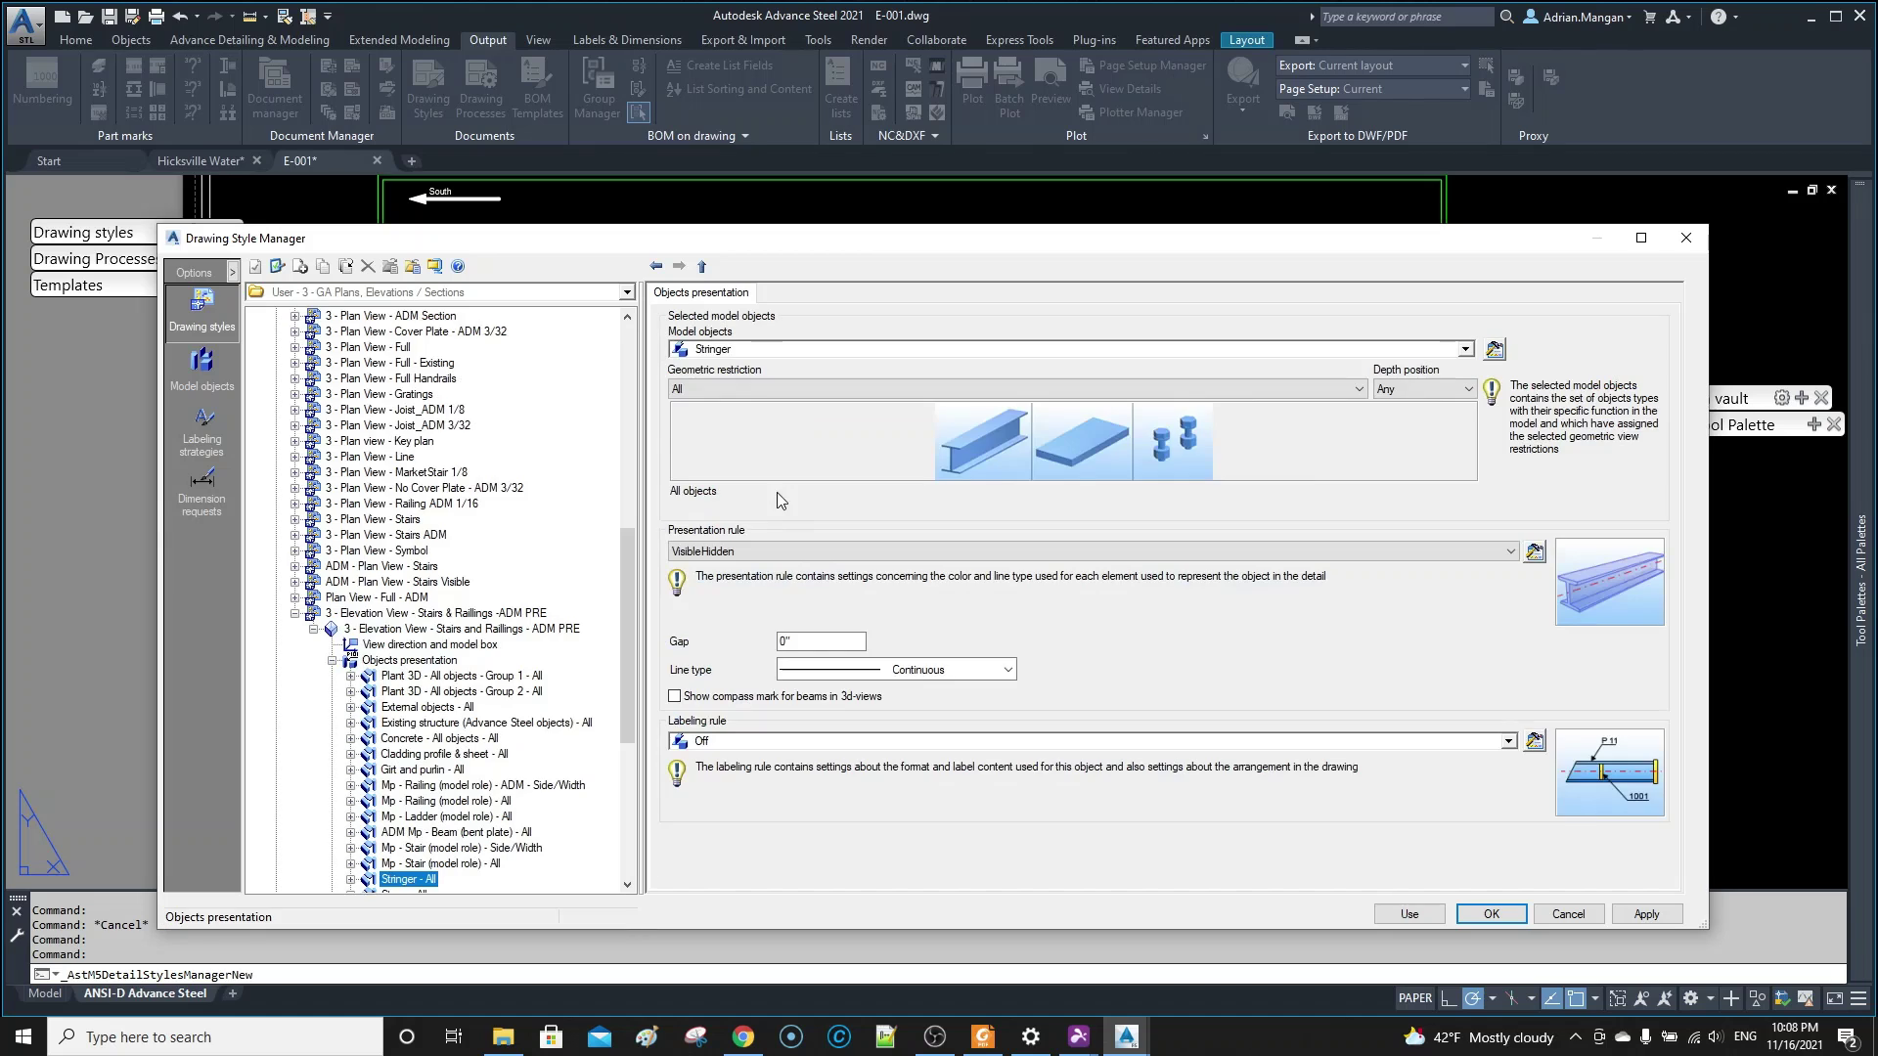
click(1495, 349)
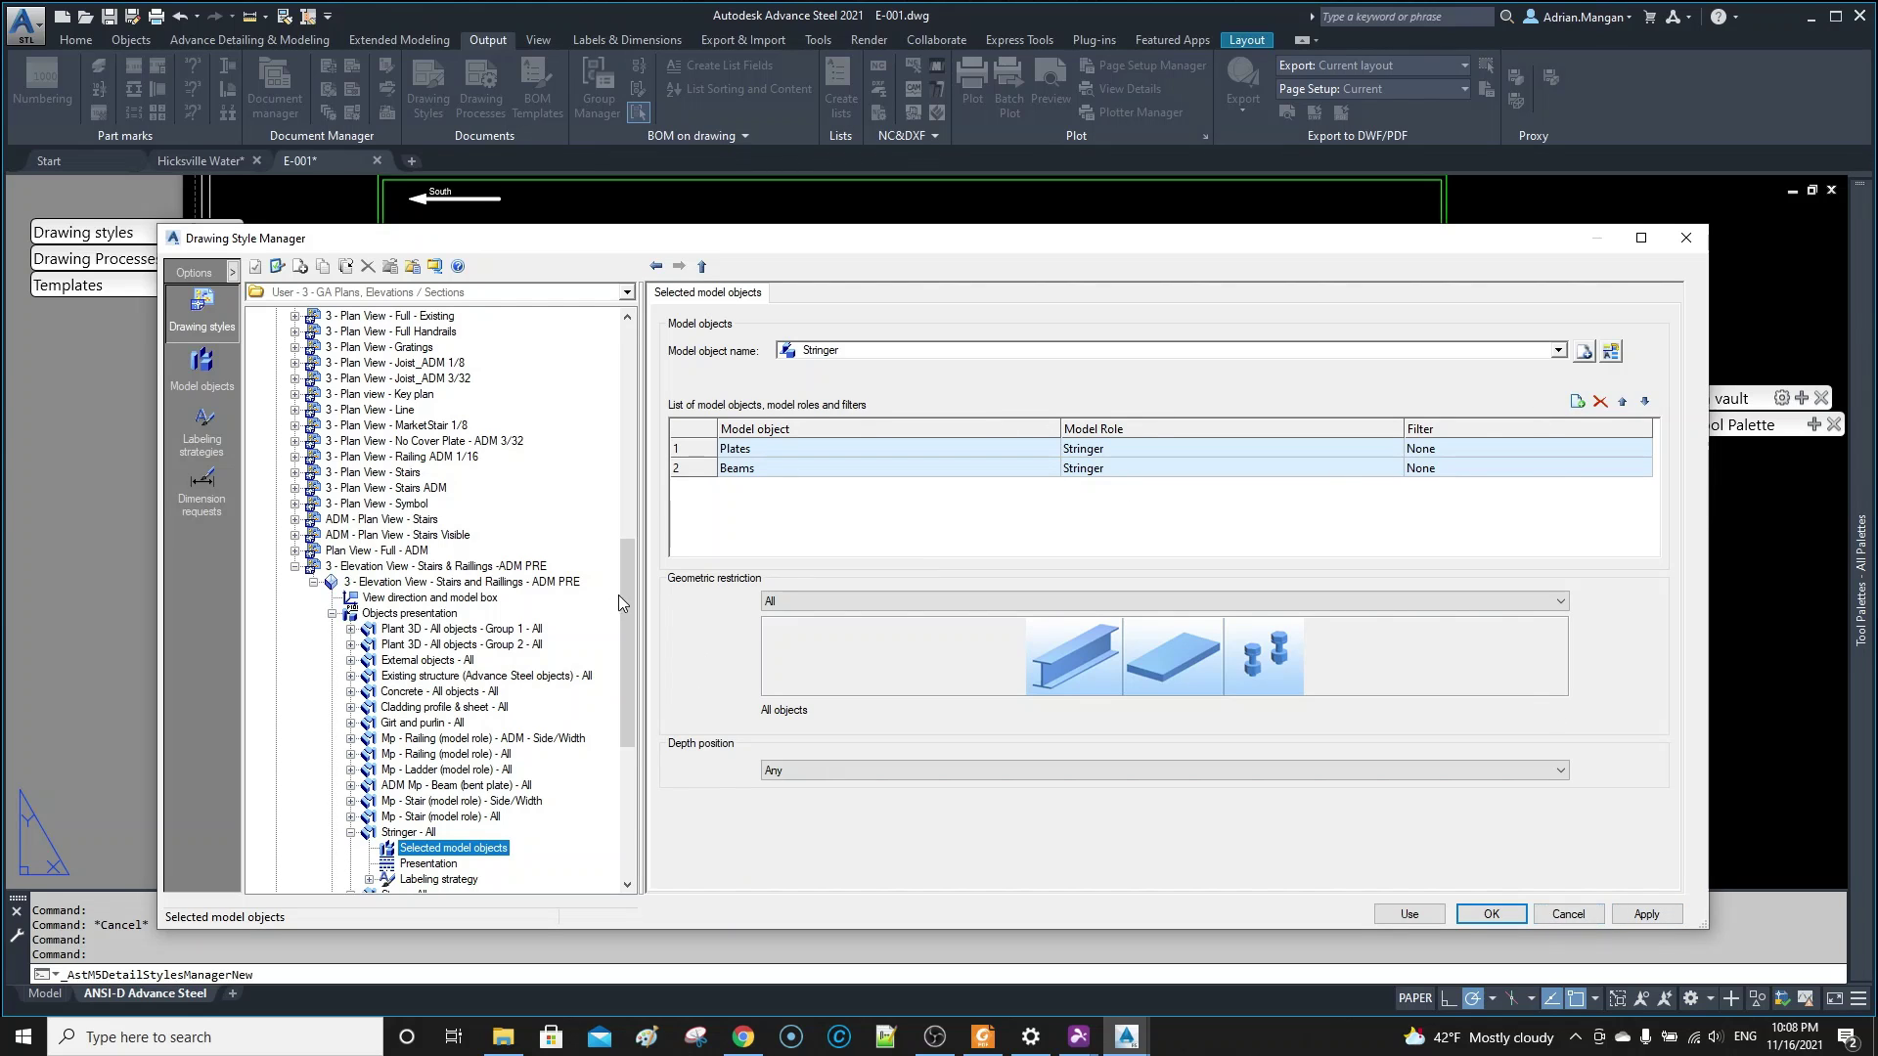
click(411, 614)
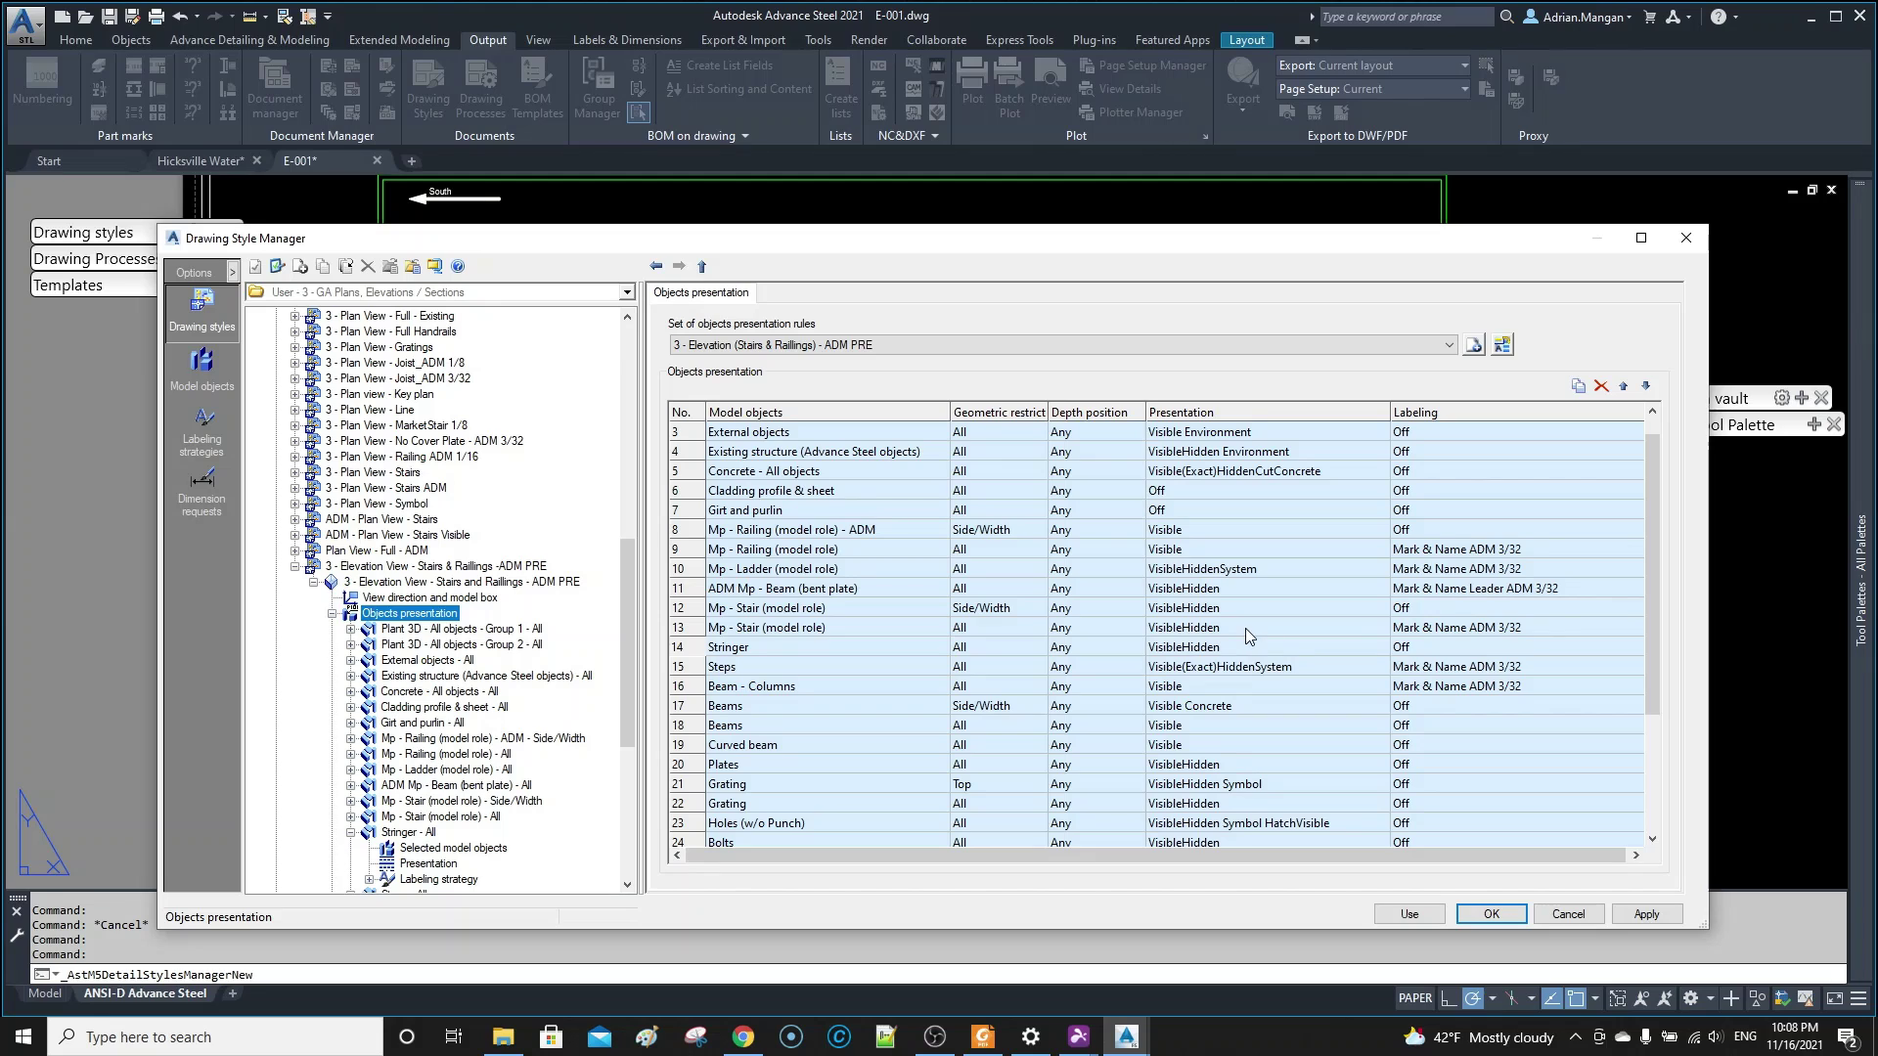
click(1476, 647)
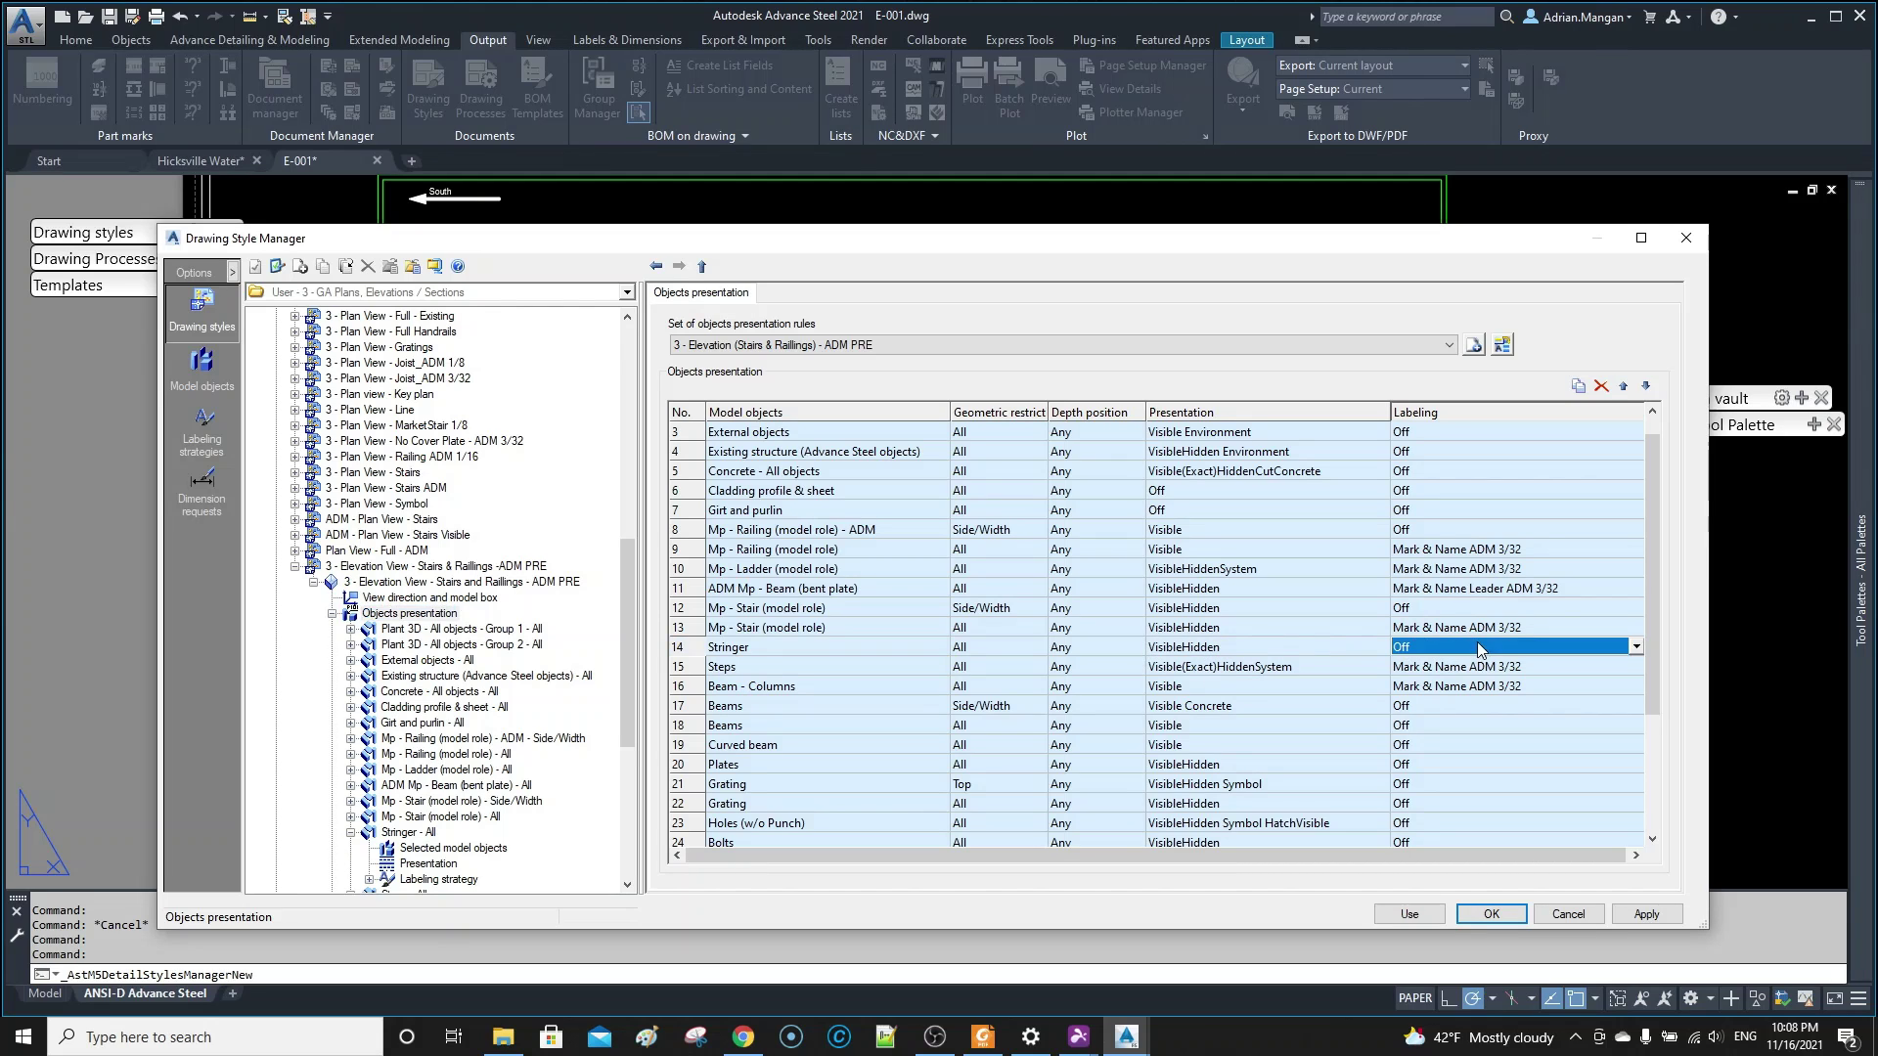
click(1633, 646)
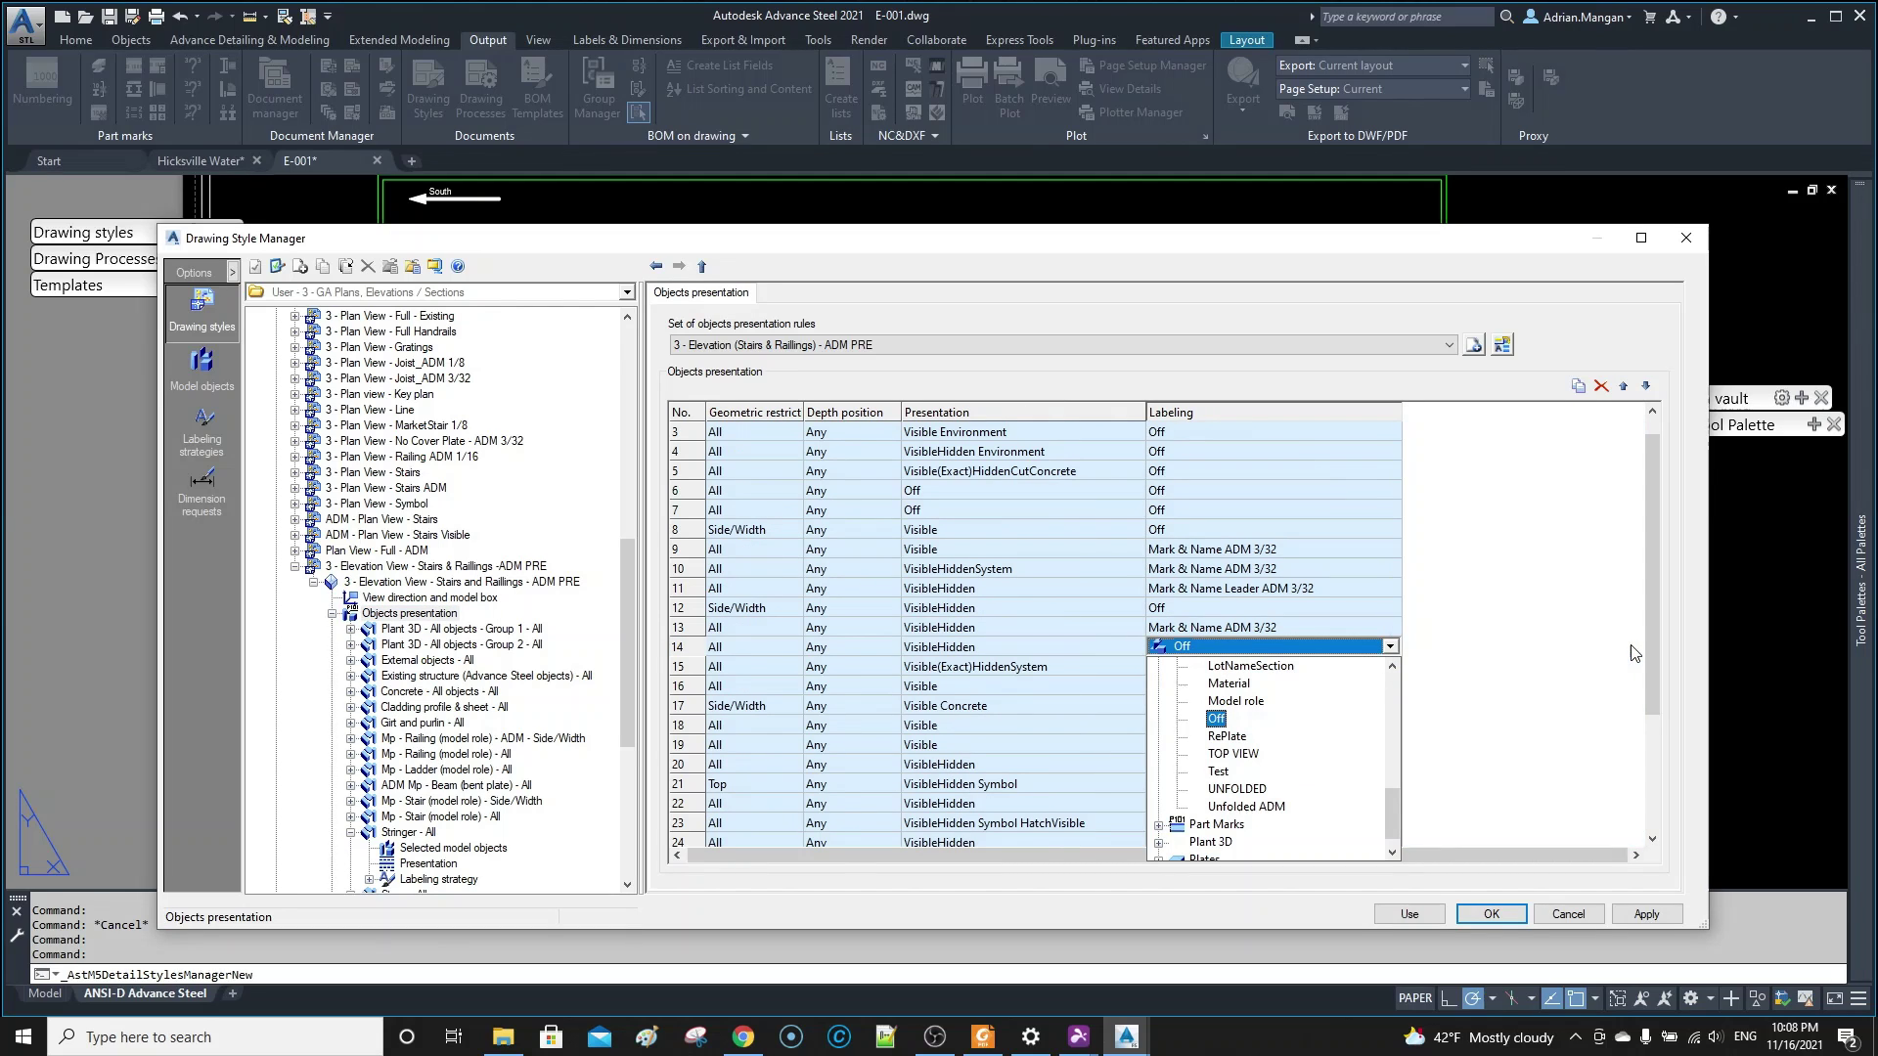
click(1390, 646)
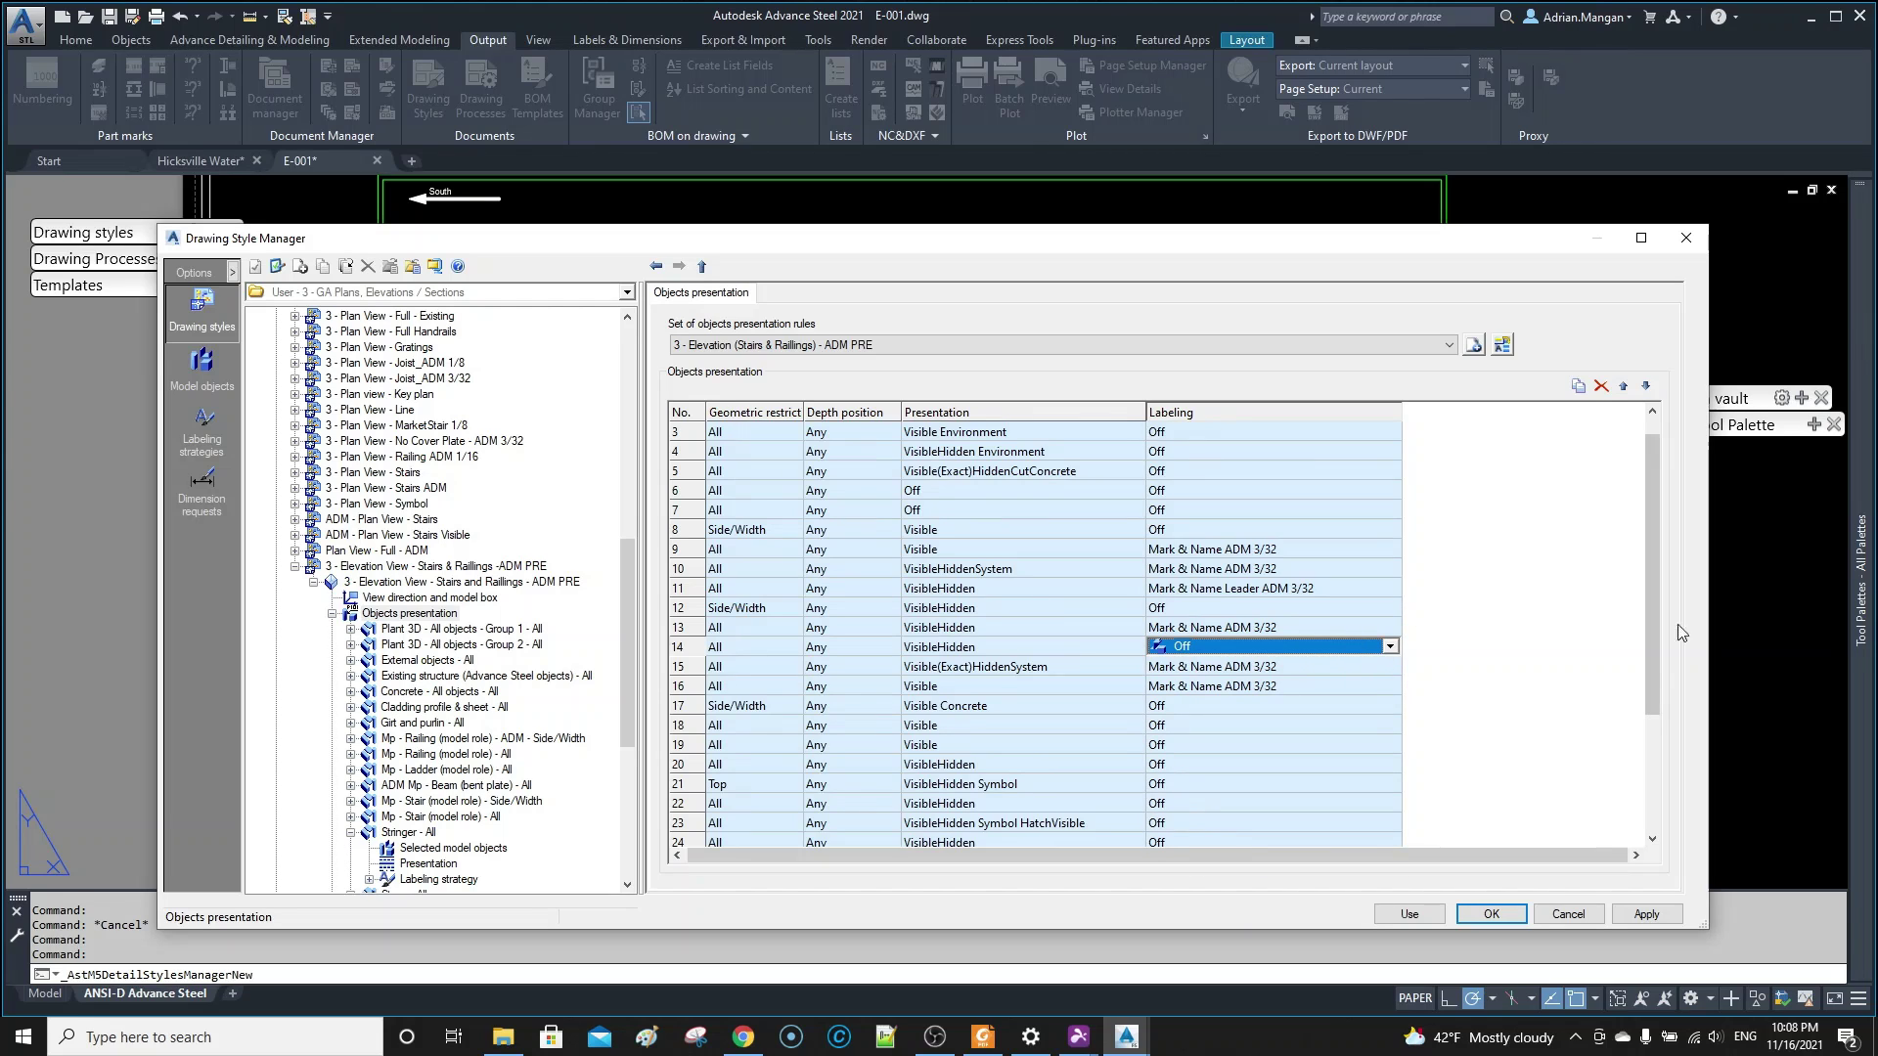
- Browse the Part Marks labeling strategies available for the Stringer rule
drag(1526, 242, 1415, 150)
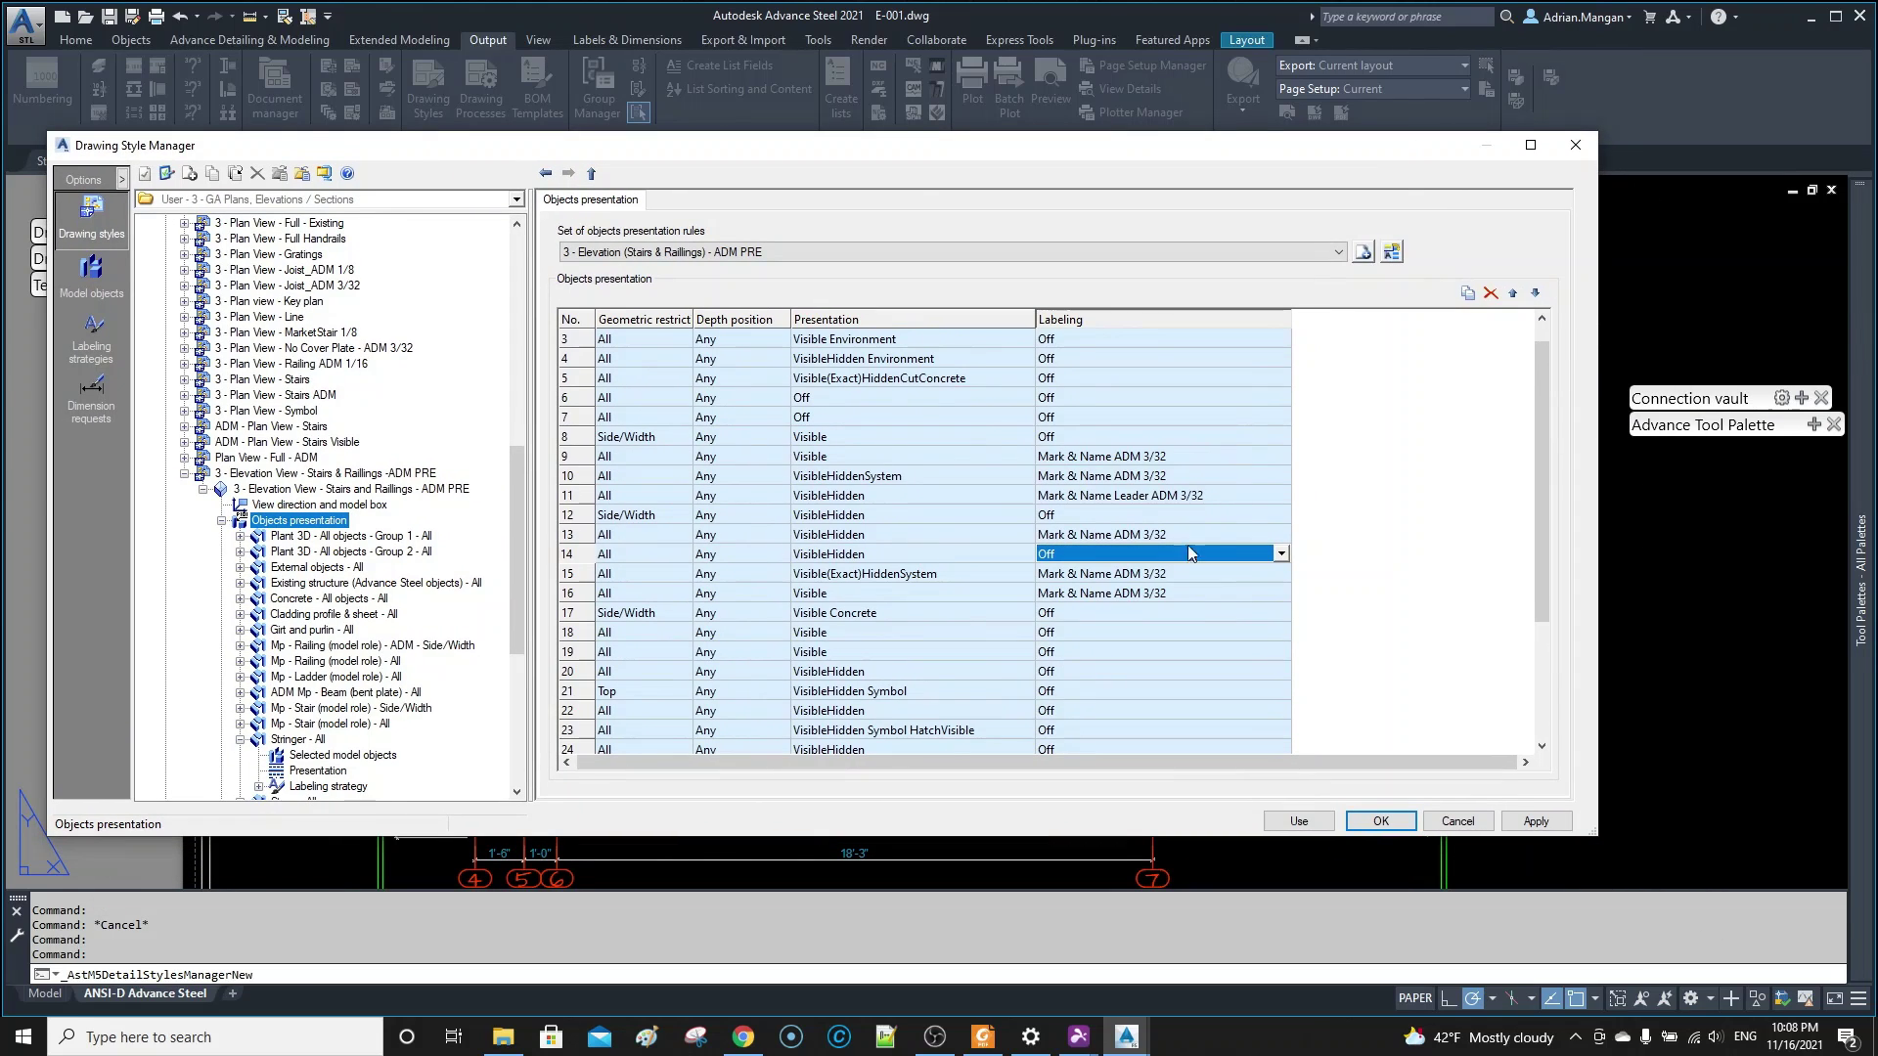
click(1281, 554)
scroll(1125, 646, up, 12)
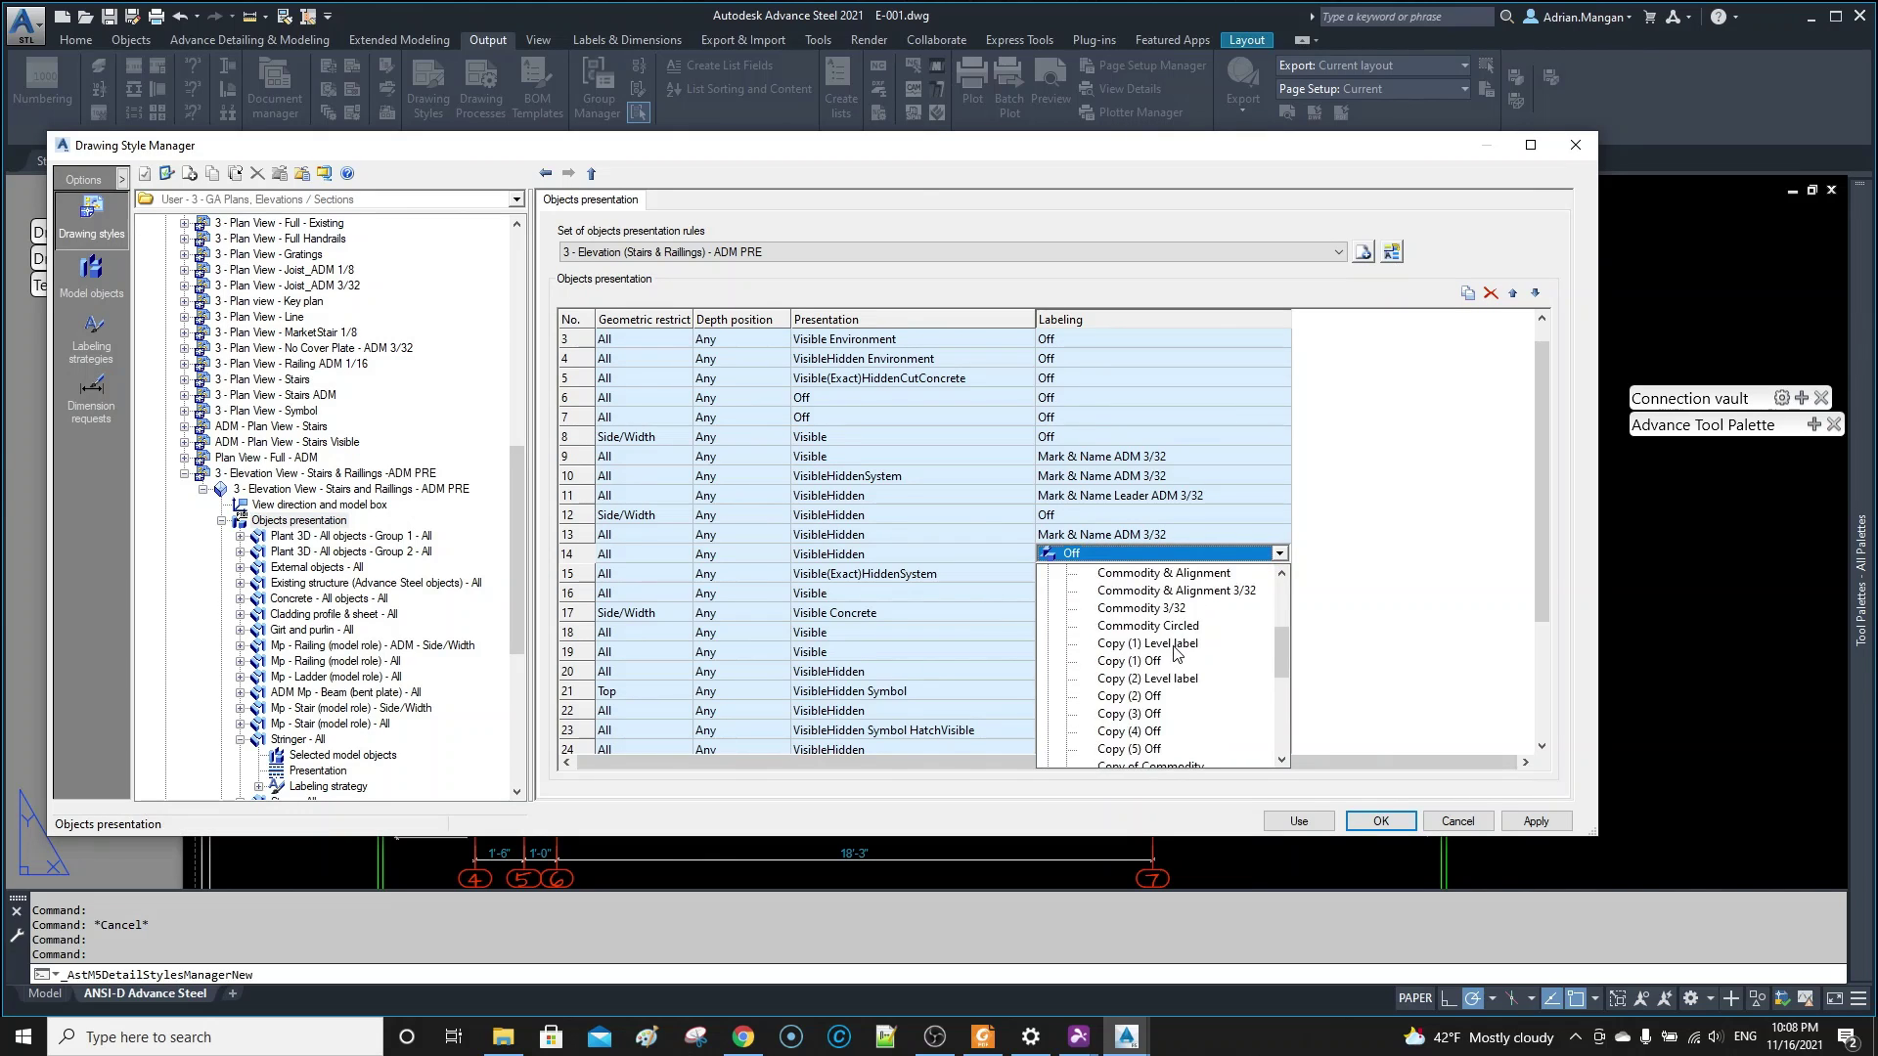
click(1048, 627)
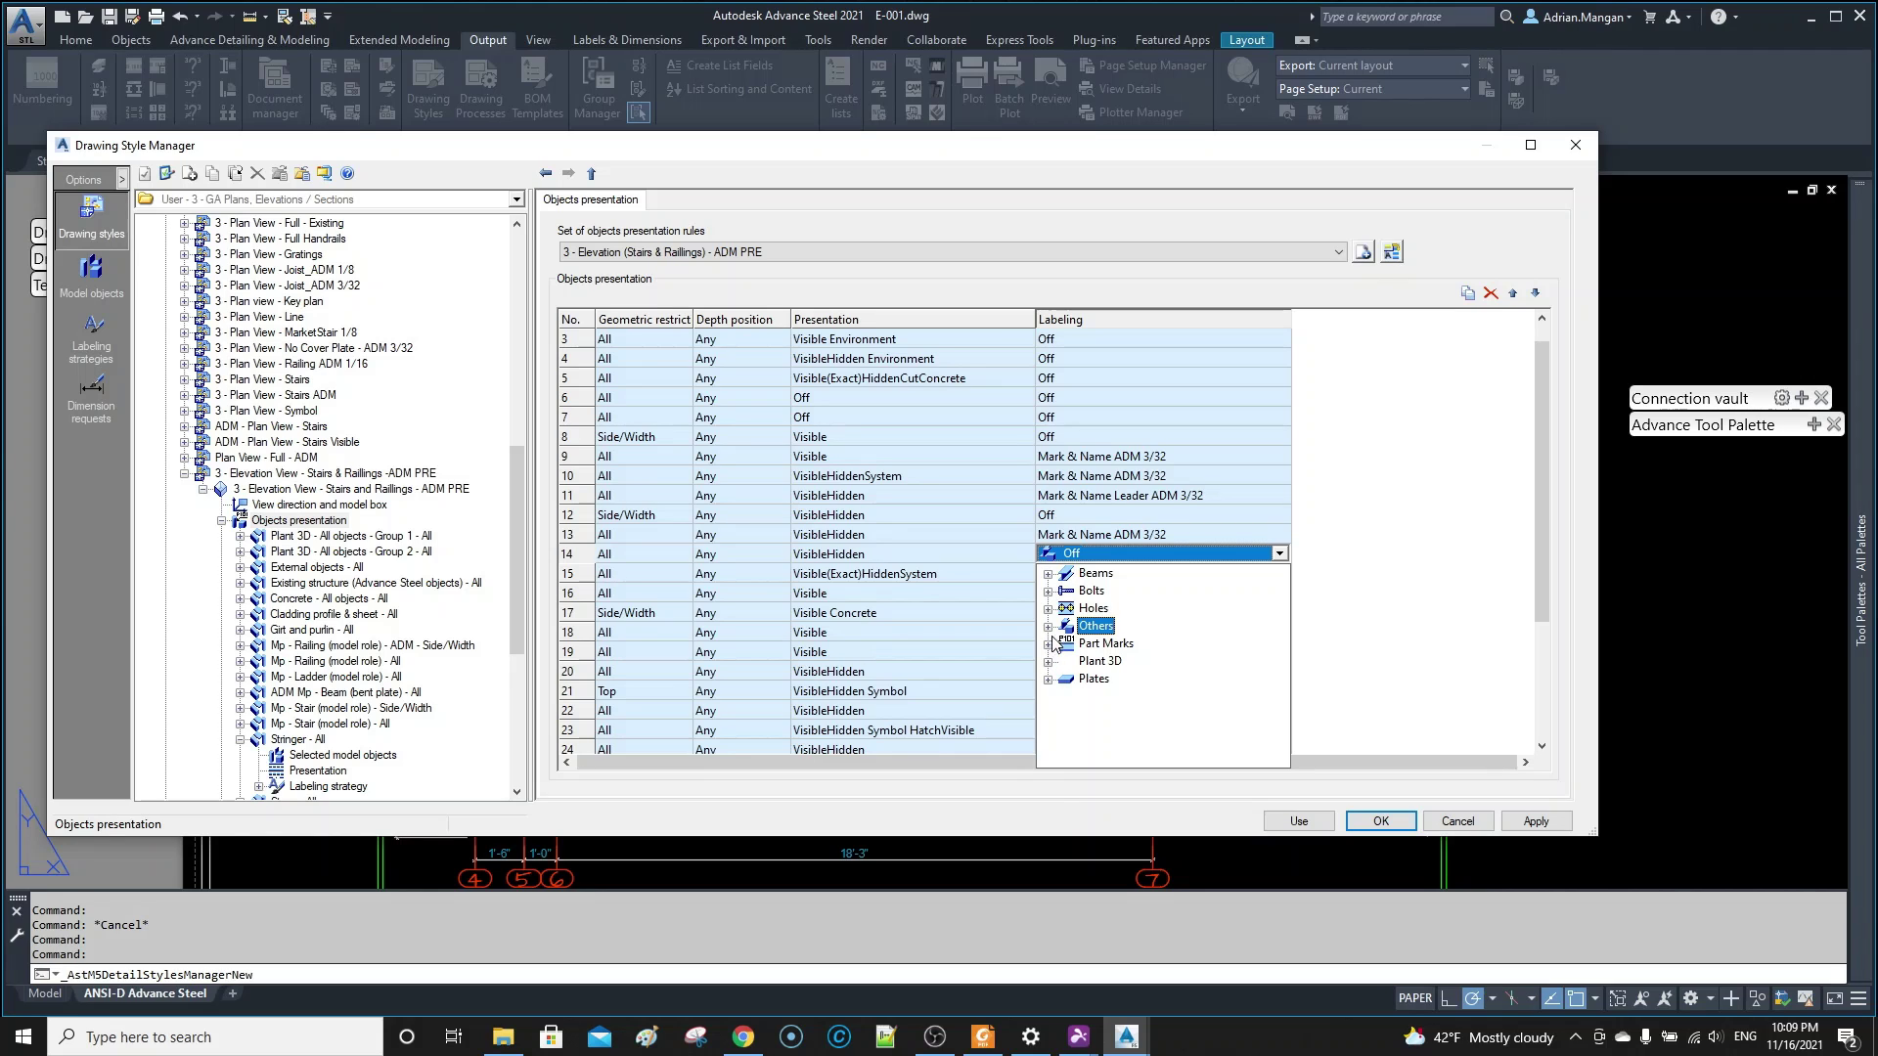
click(1049, 642)
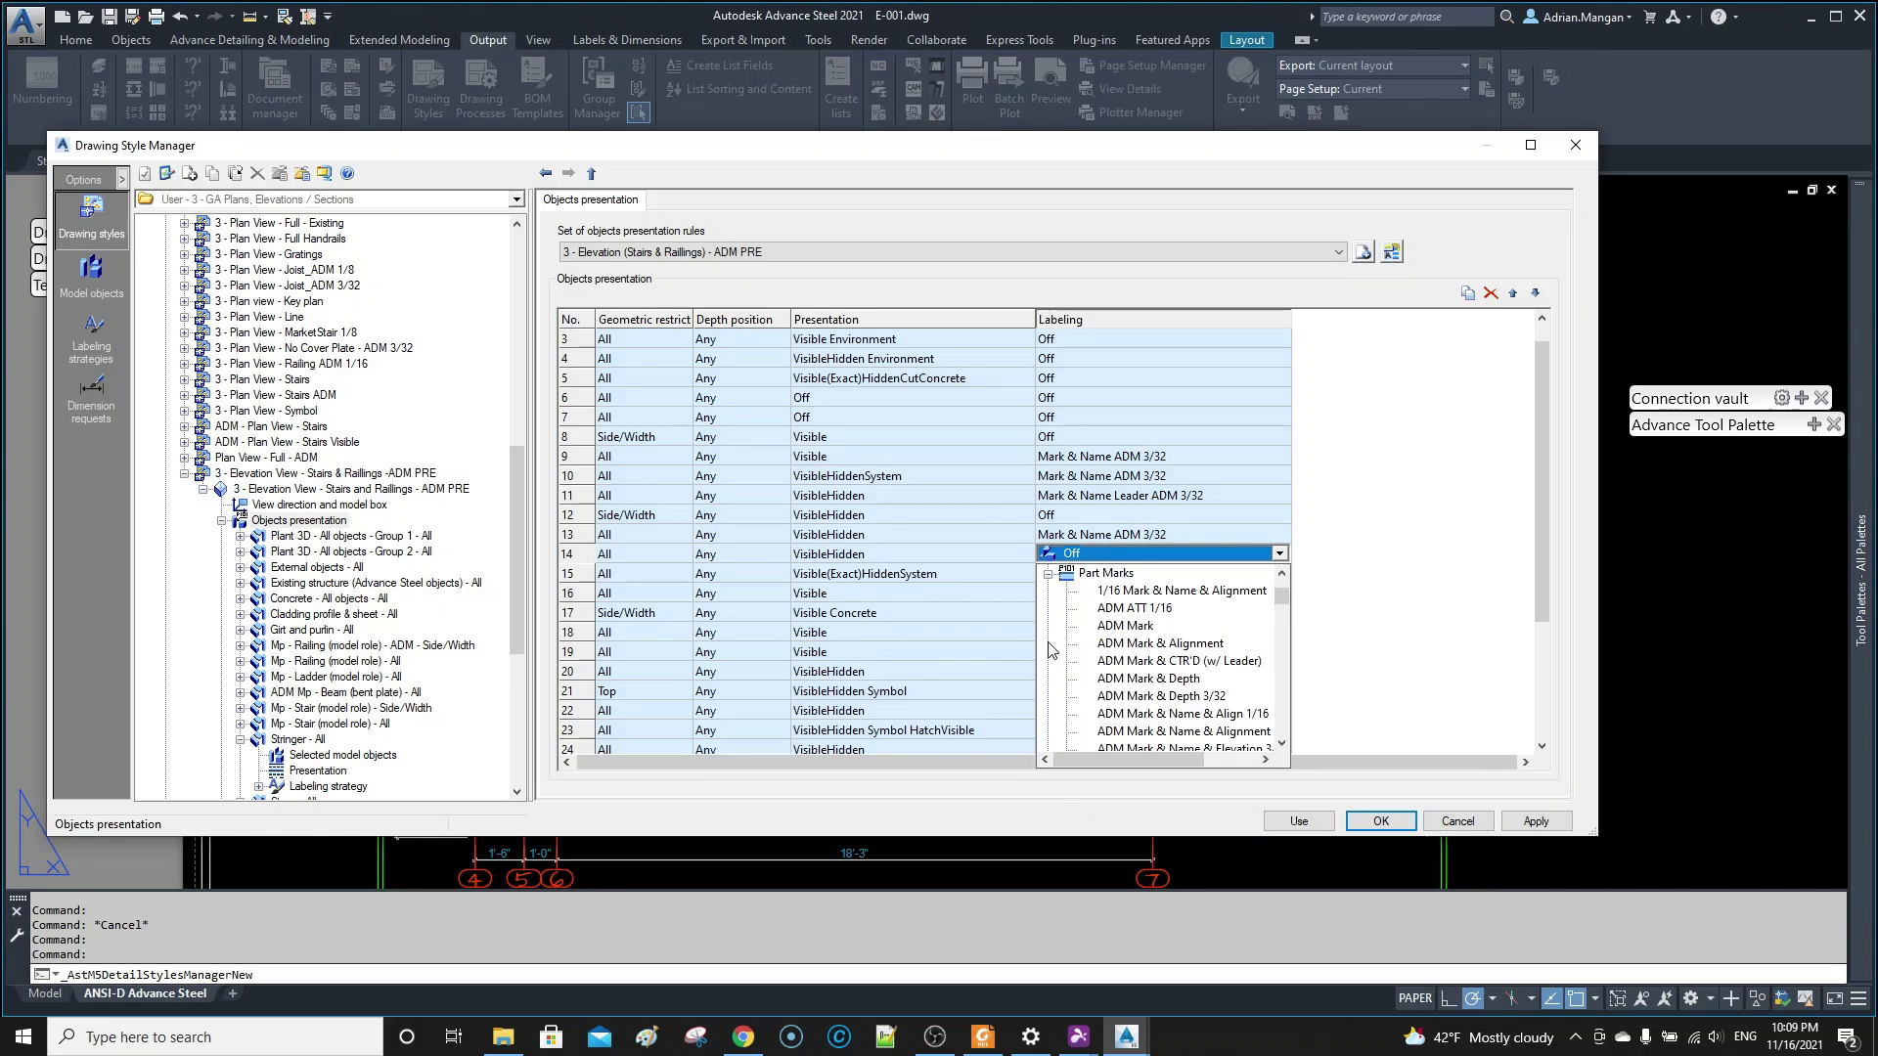
scroll(1135, 657, down, 8)
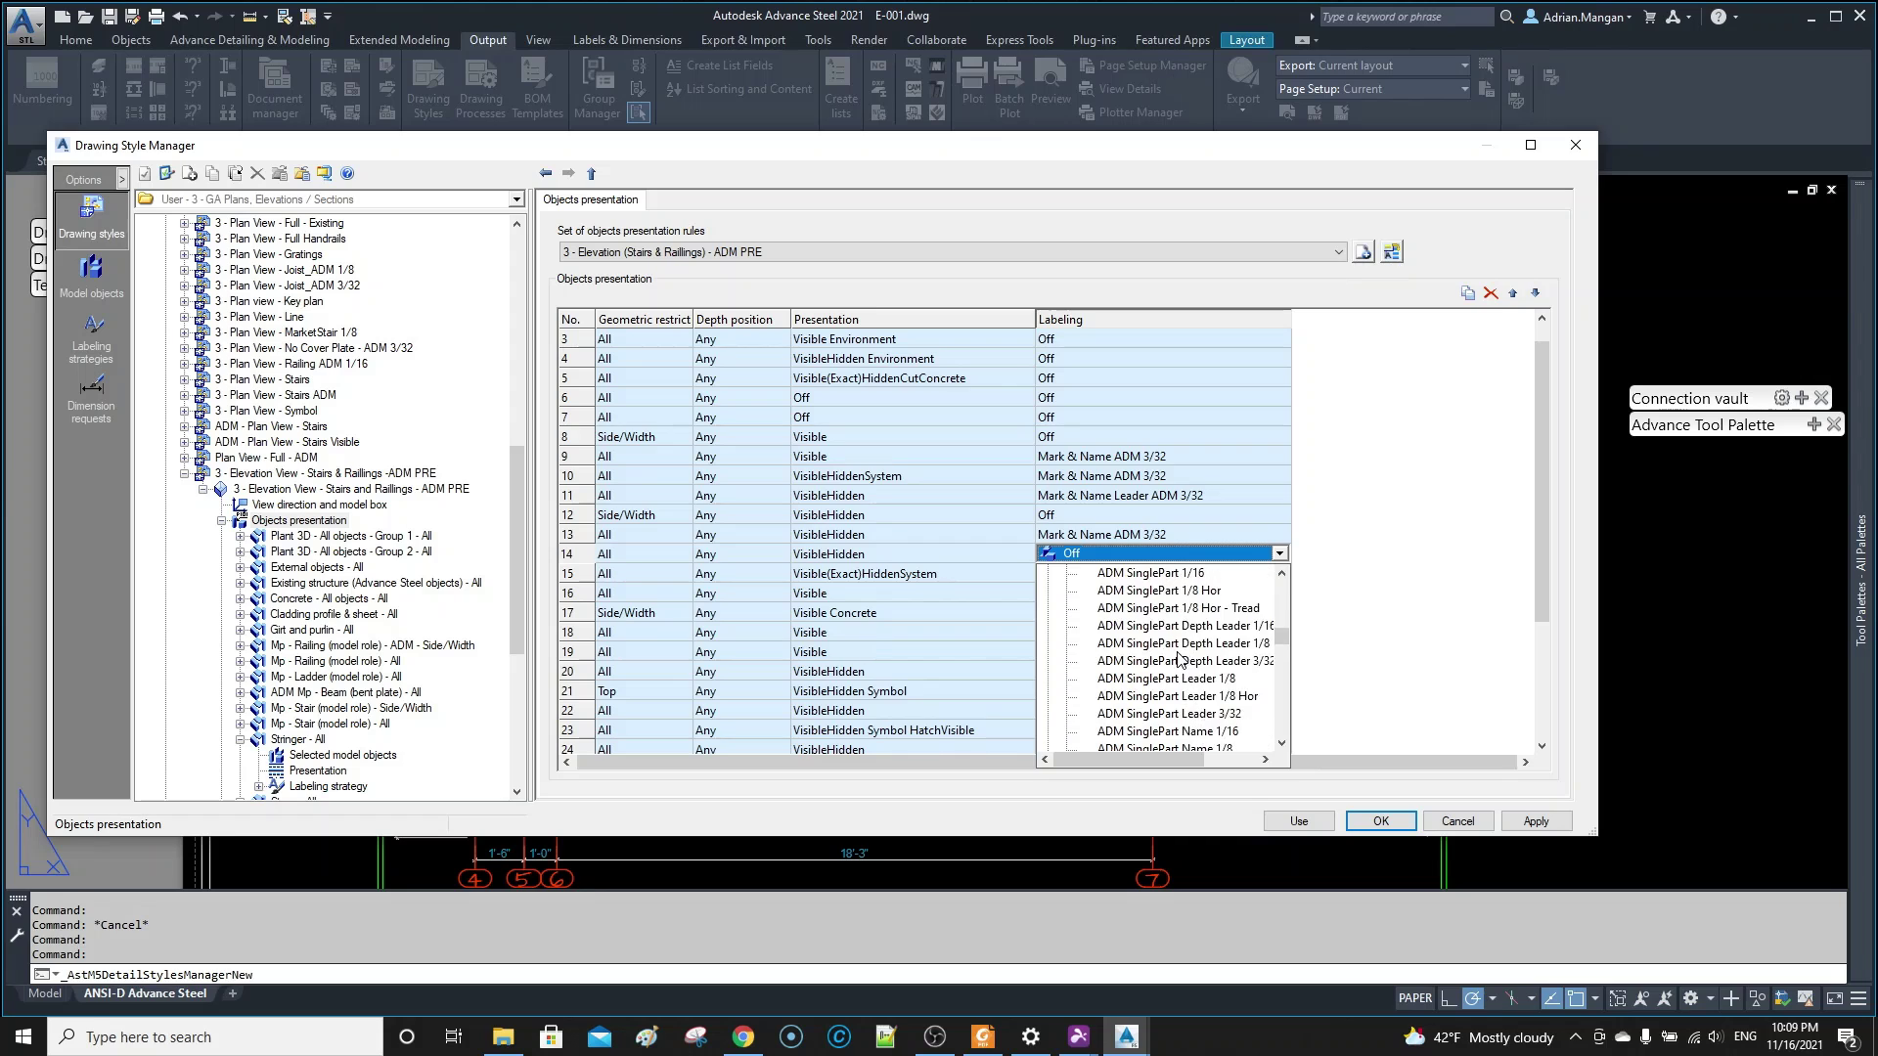
scroll(1179, 659, down, 4)
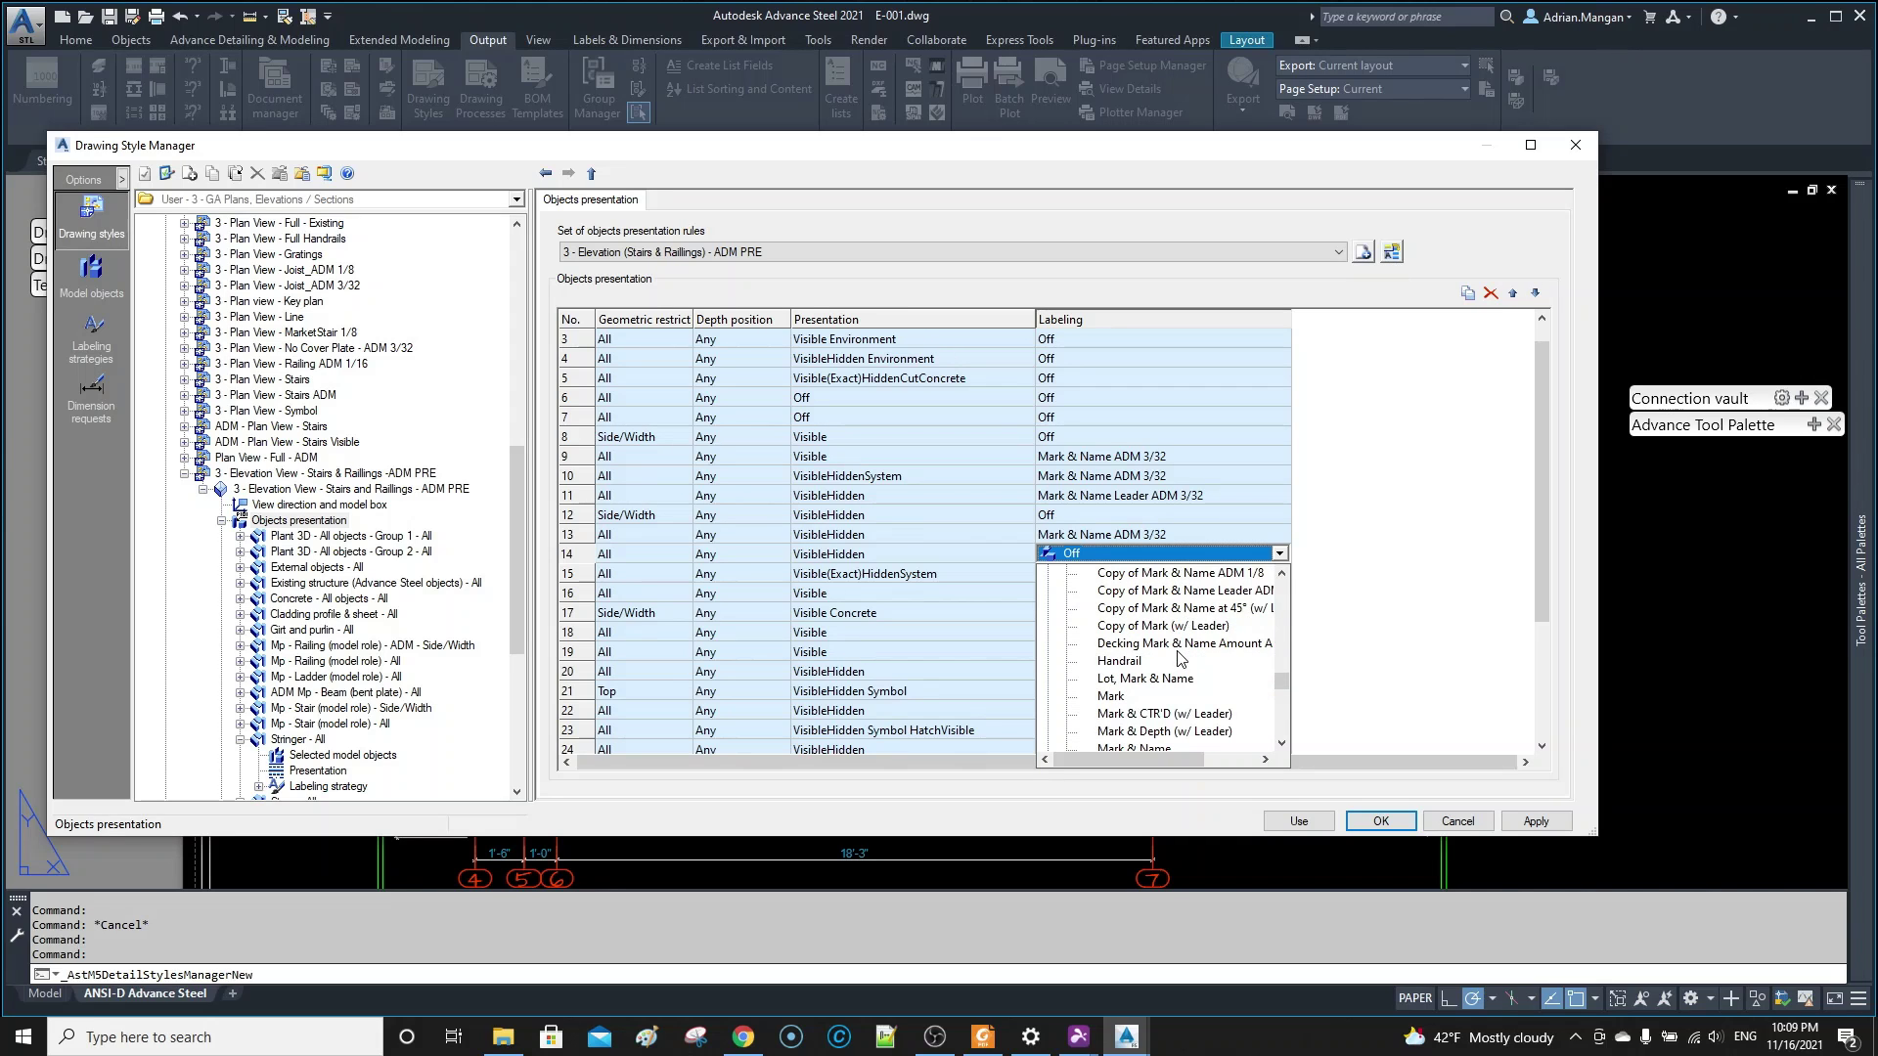
scroll(1179, 636, down, 2)
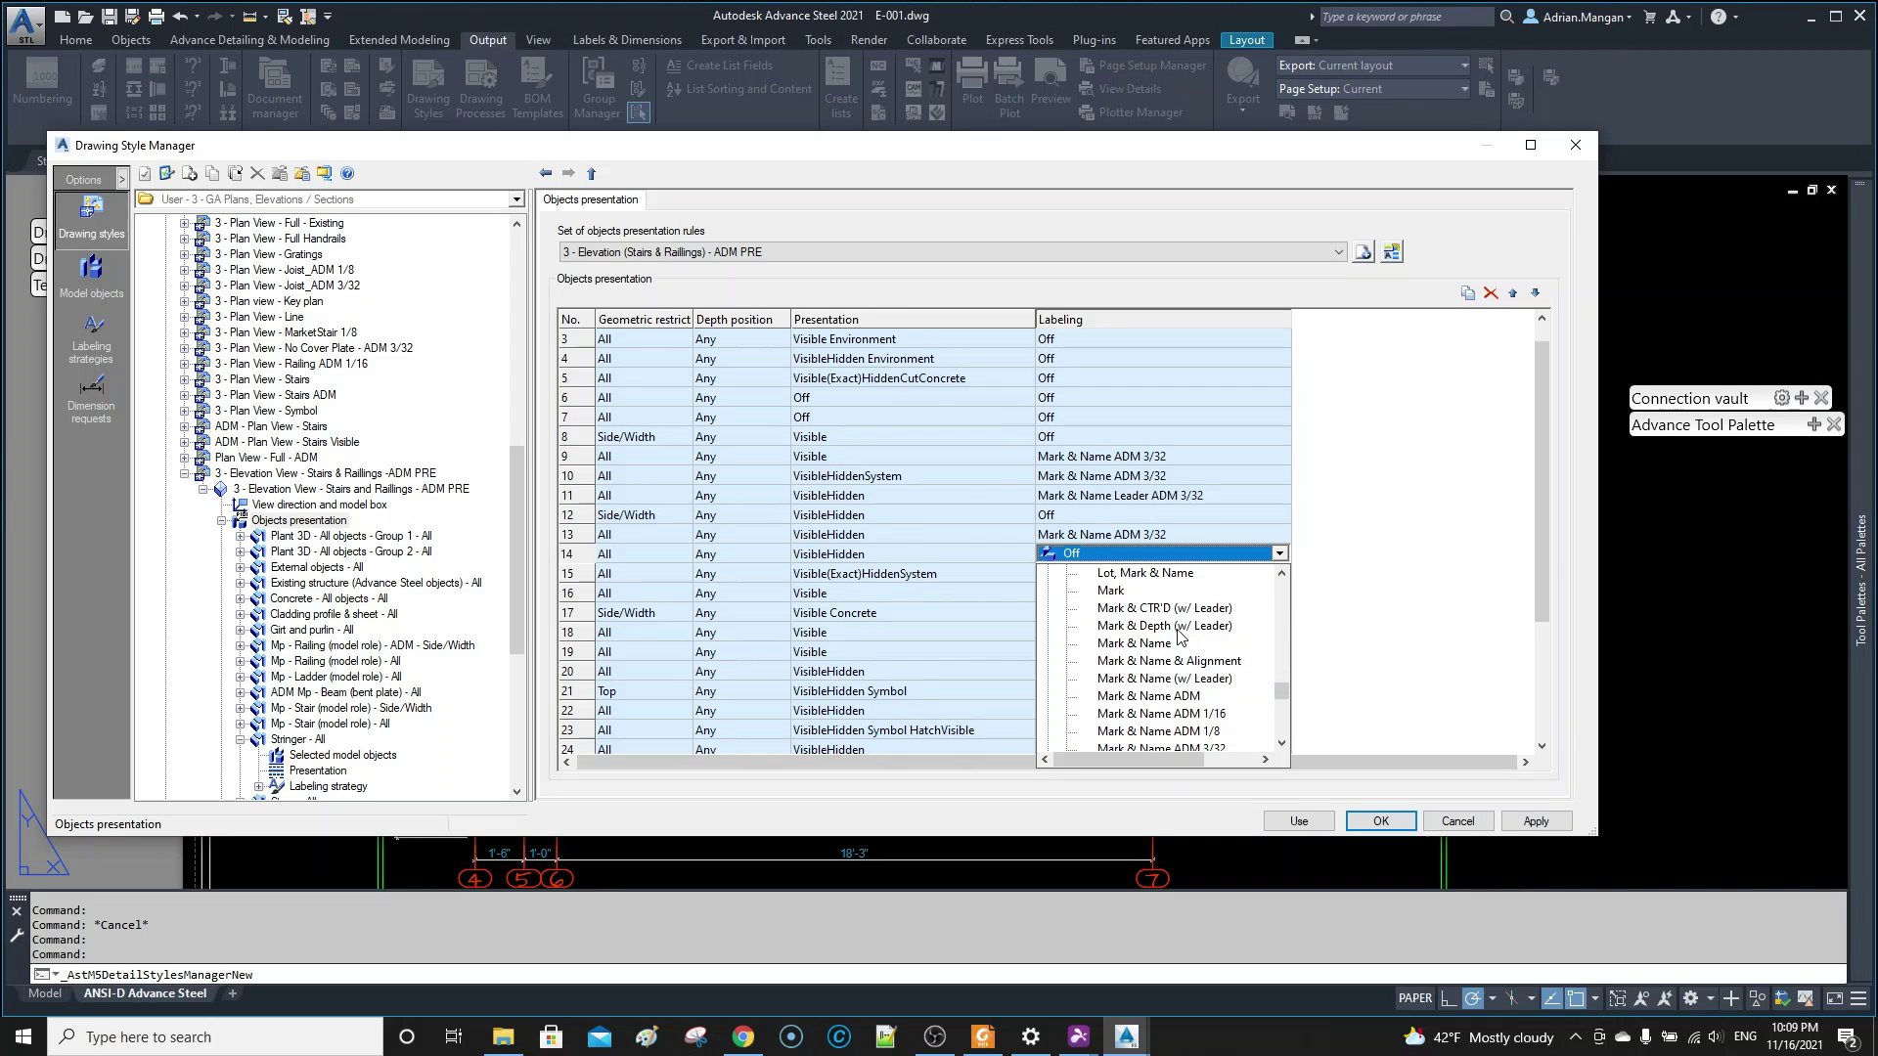
scroll(1147, 648, down, 4)
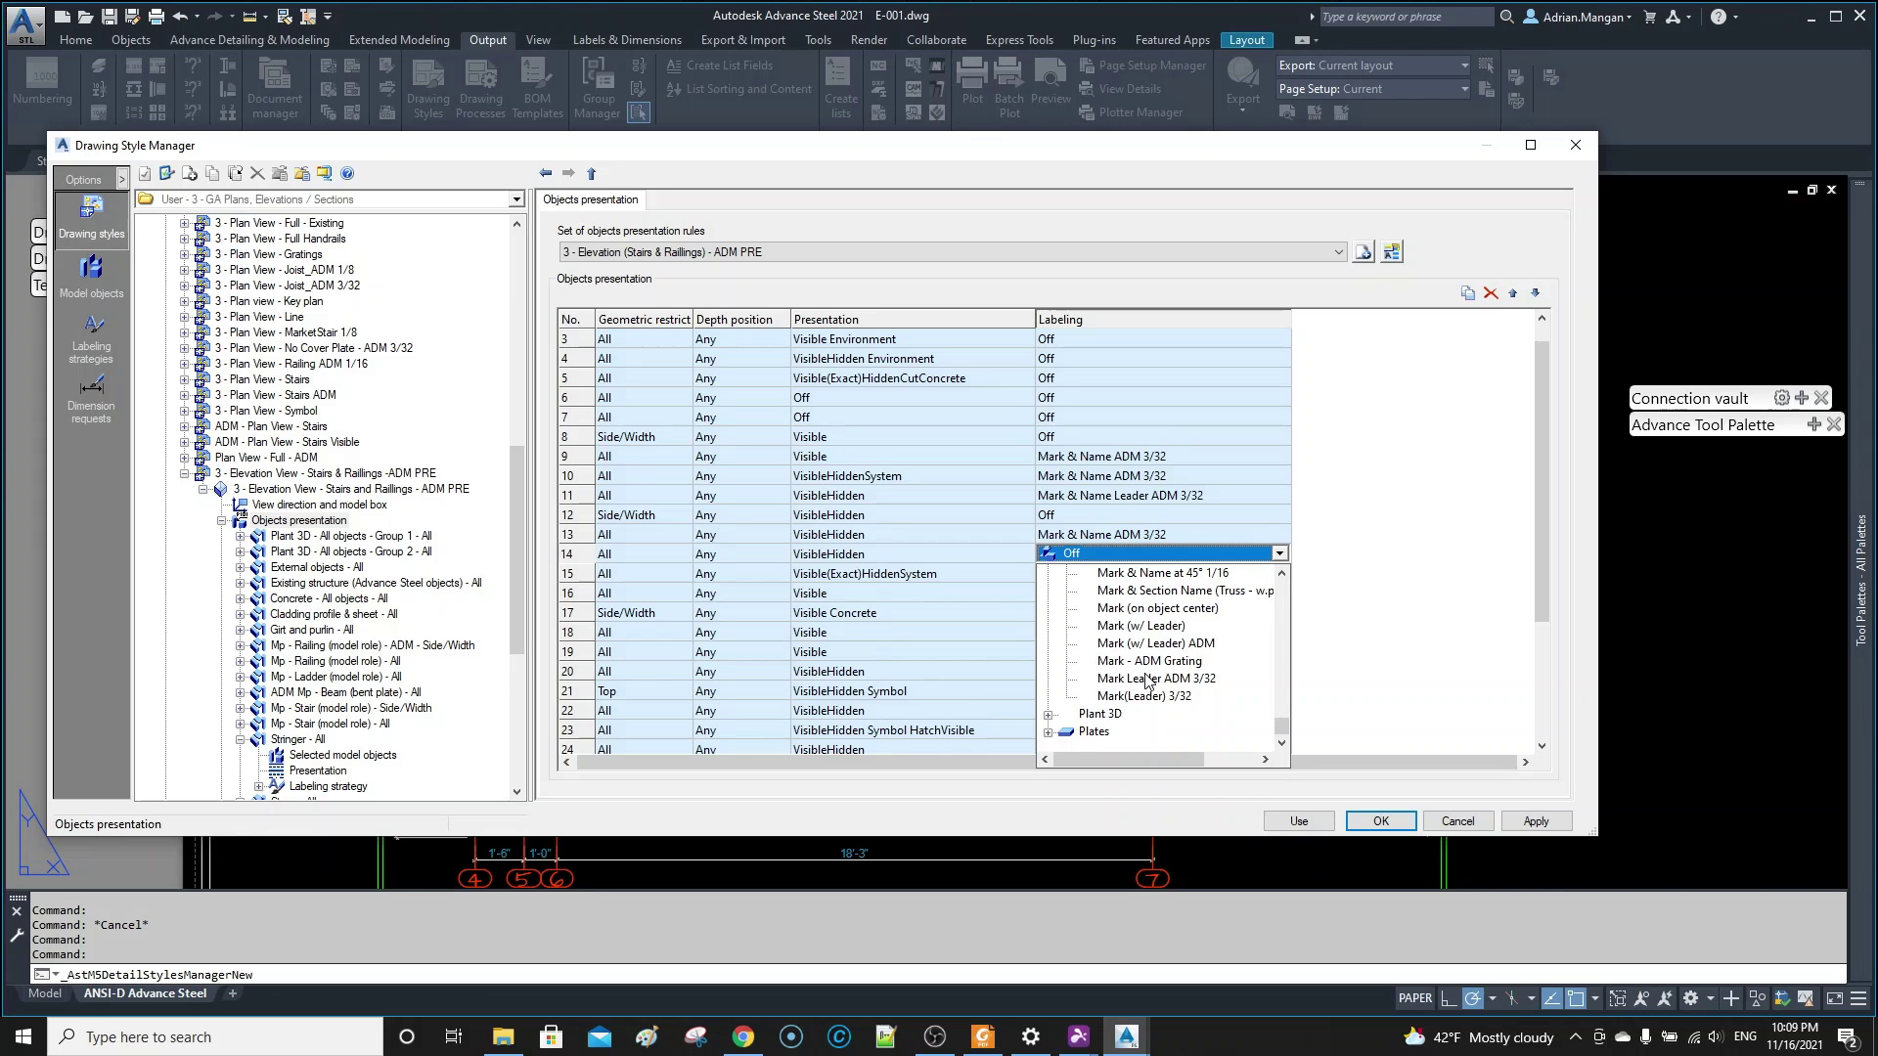
scroll(1150, 682, up, 10)
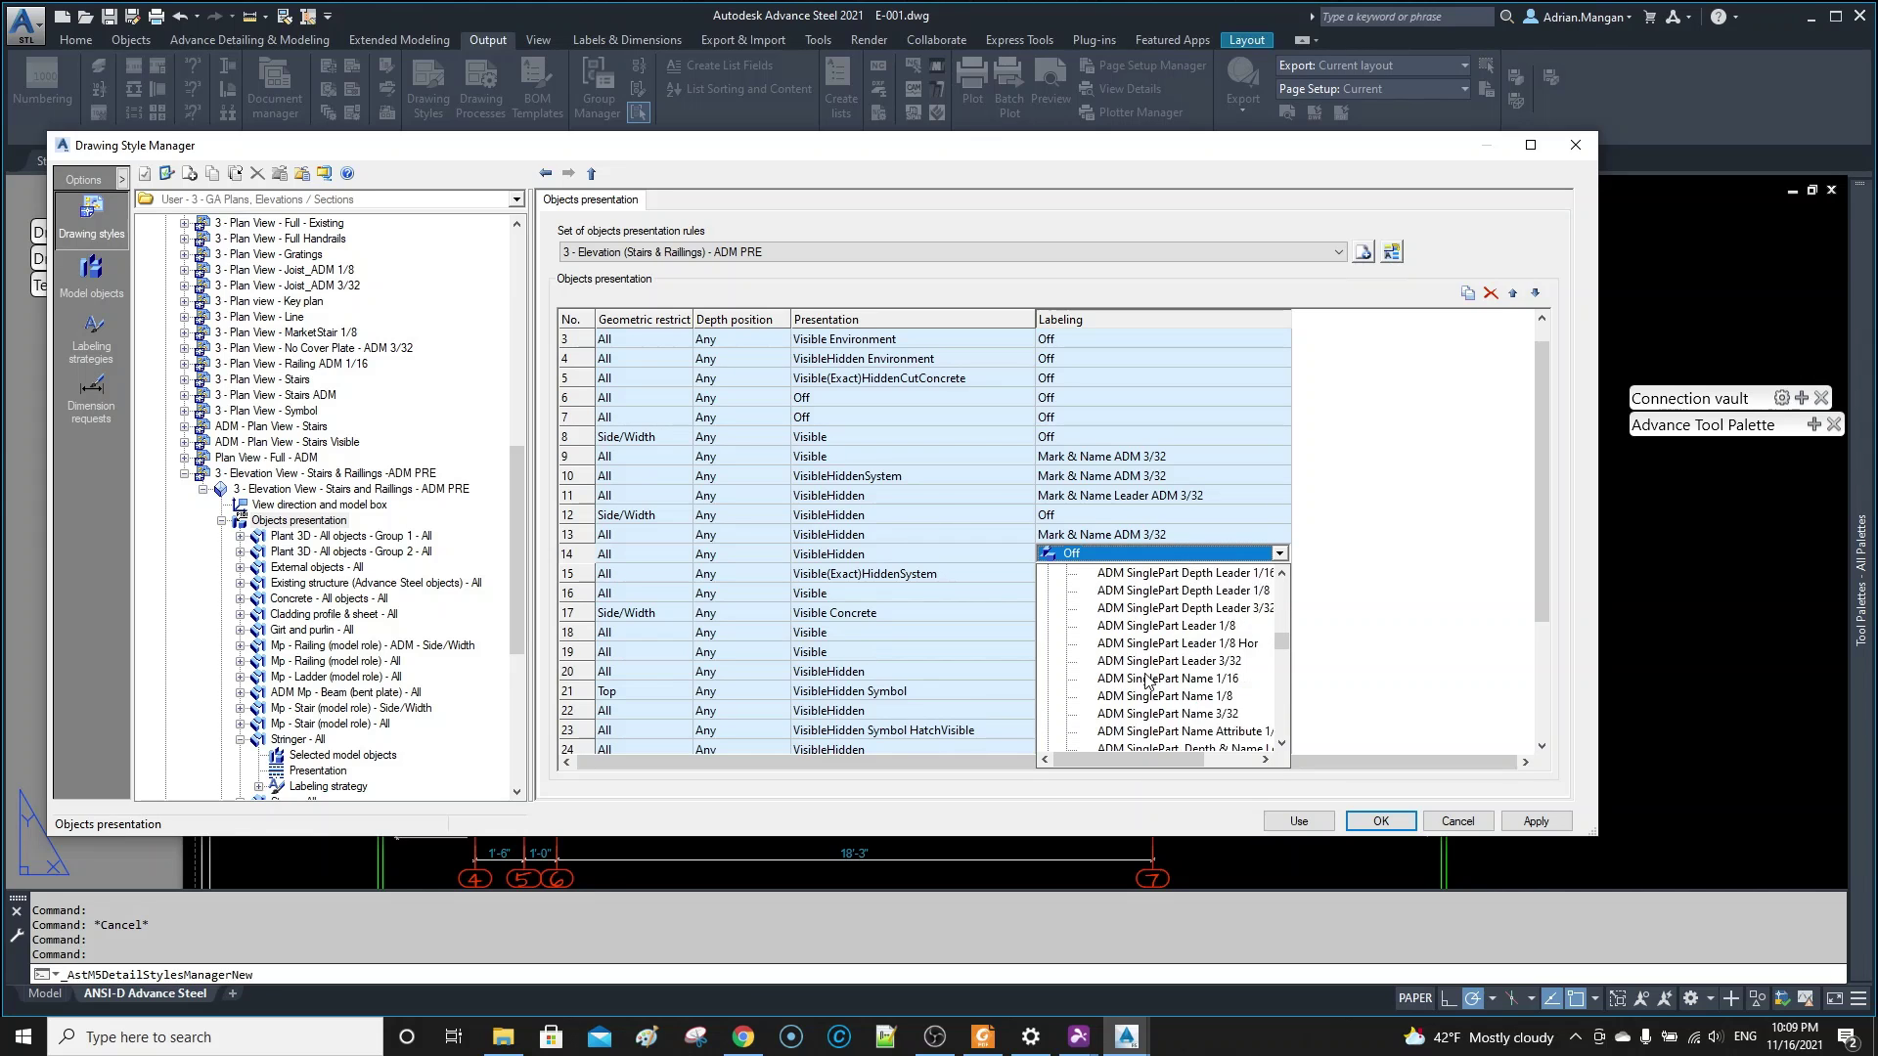
scroll(1148, 682, up, 6)
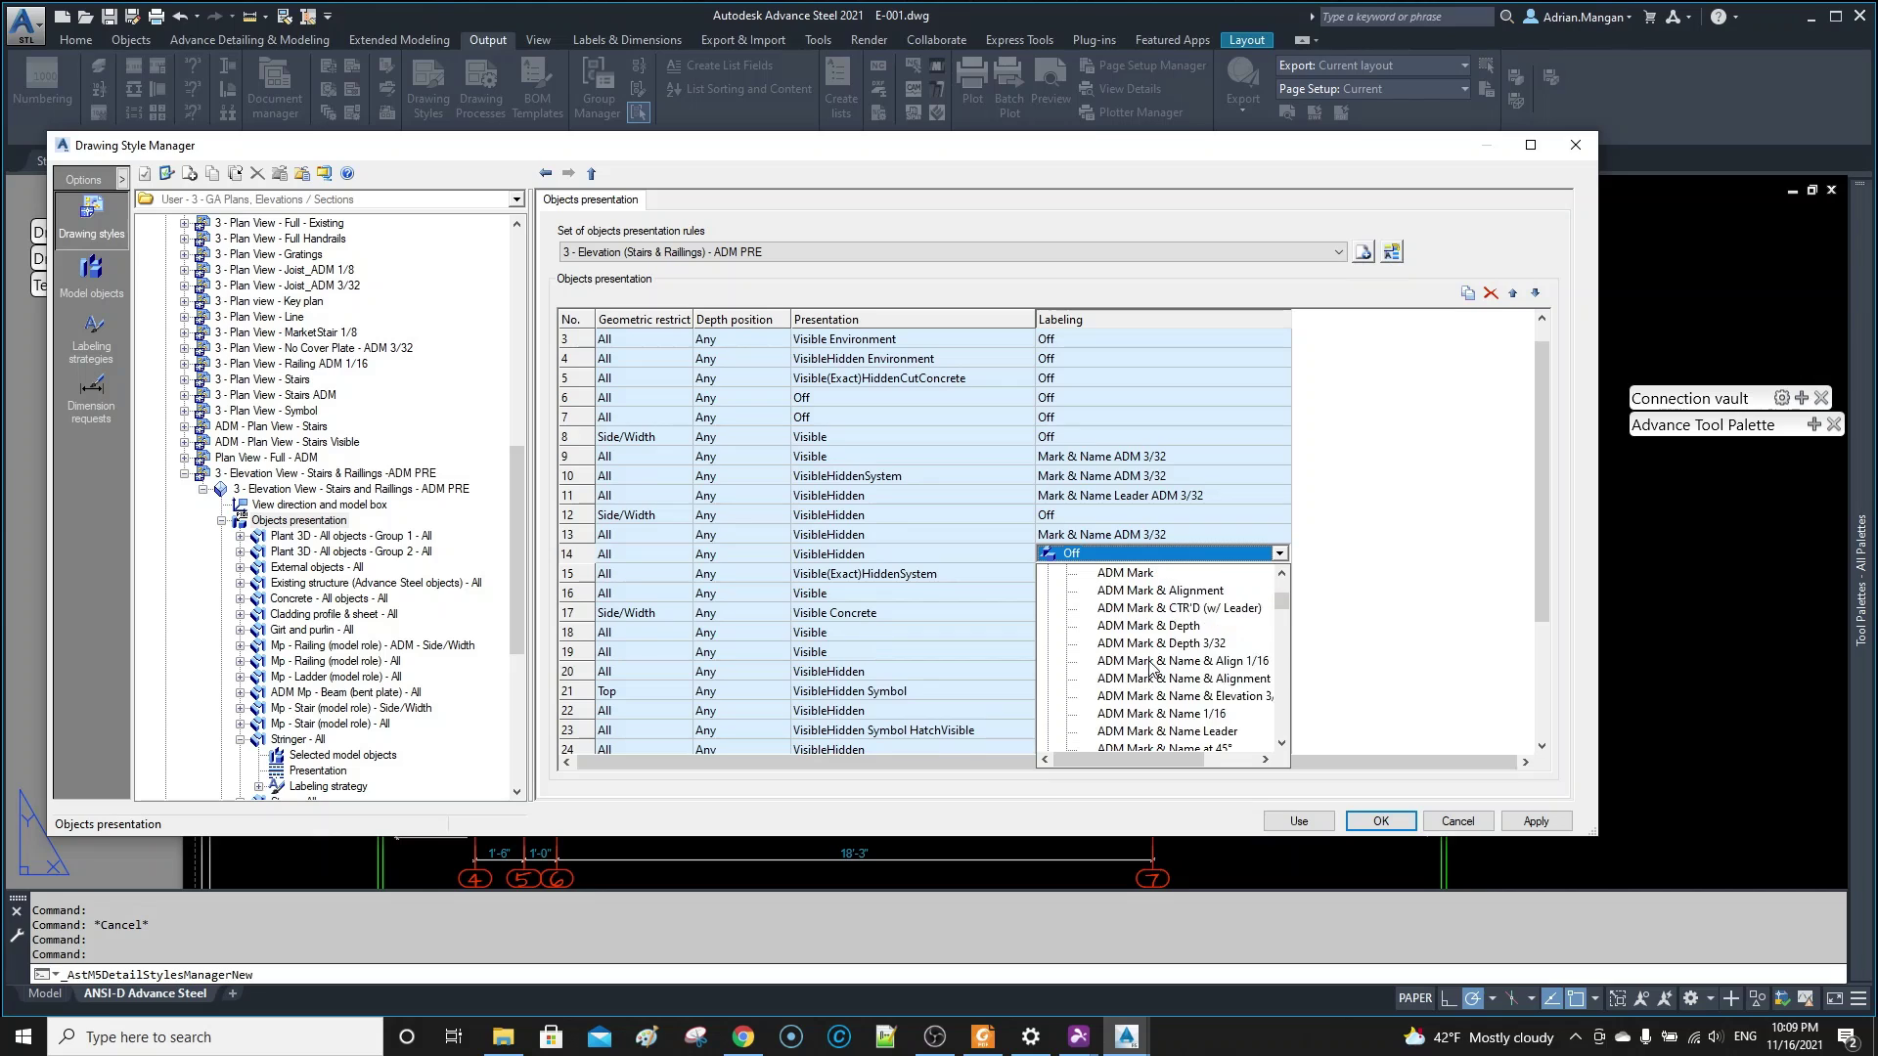
scroll(1155, 672, up, 1)
scroll(1167, 682, up, 2)
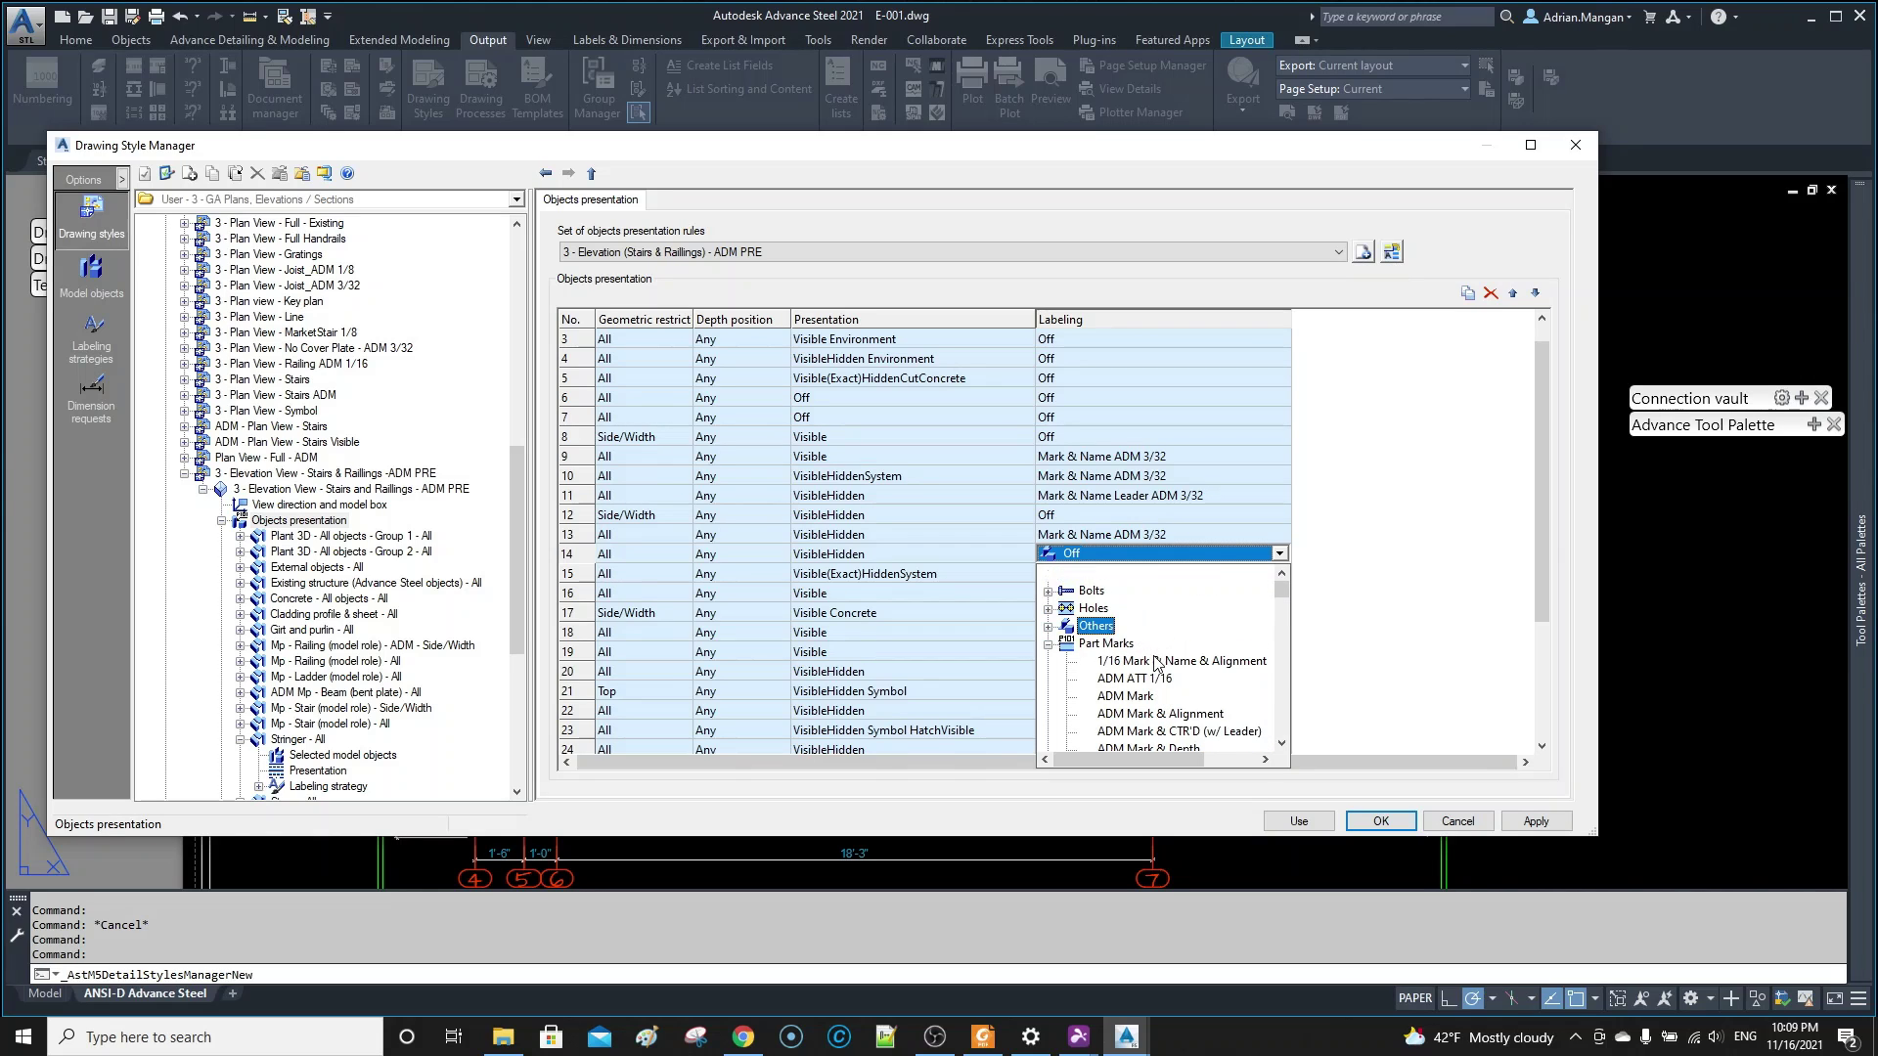
click(1048, 645)
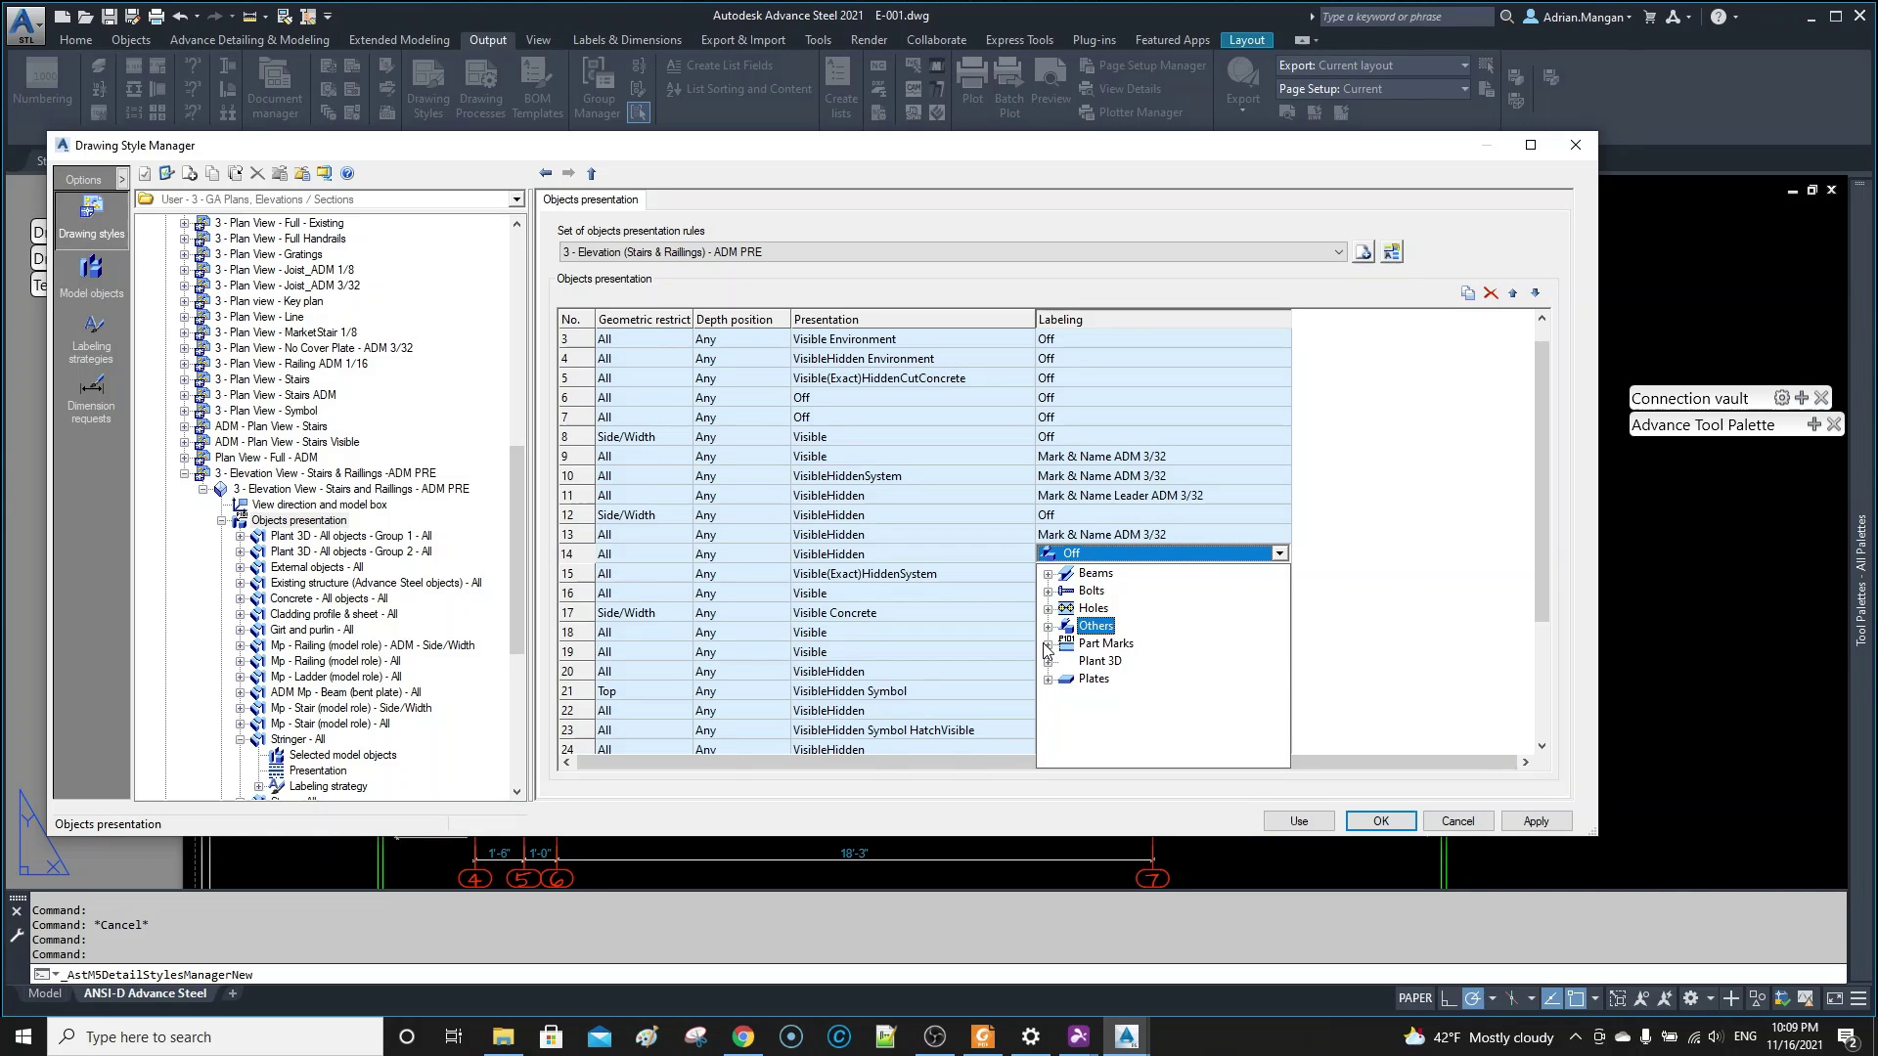
- Set the Stringer rule's labeling to the beam strategy "Section name 3/32" and update the stair elevation view with the style
click(1047, 575)
scroll(1186, 657, down, 4)
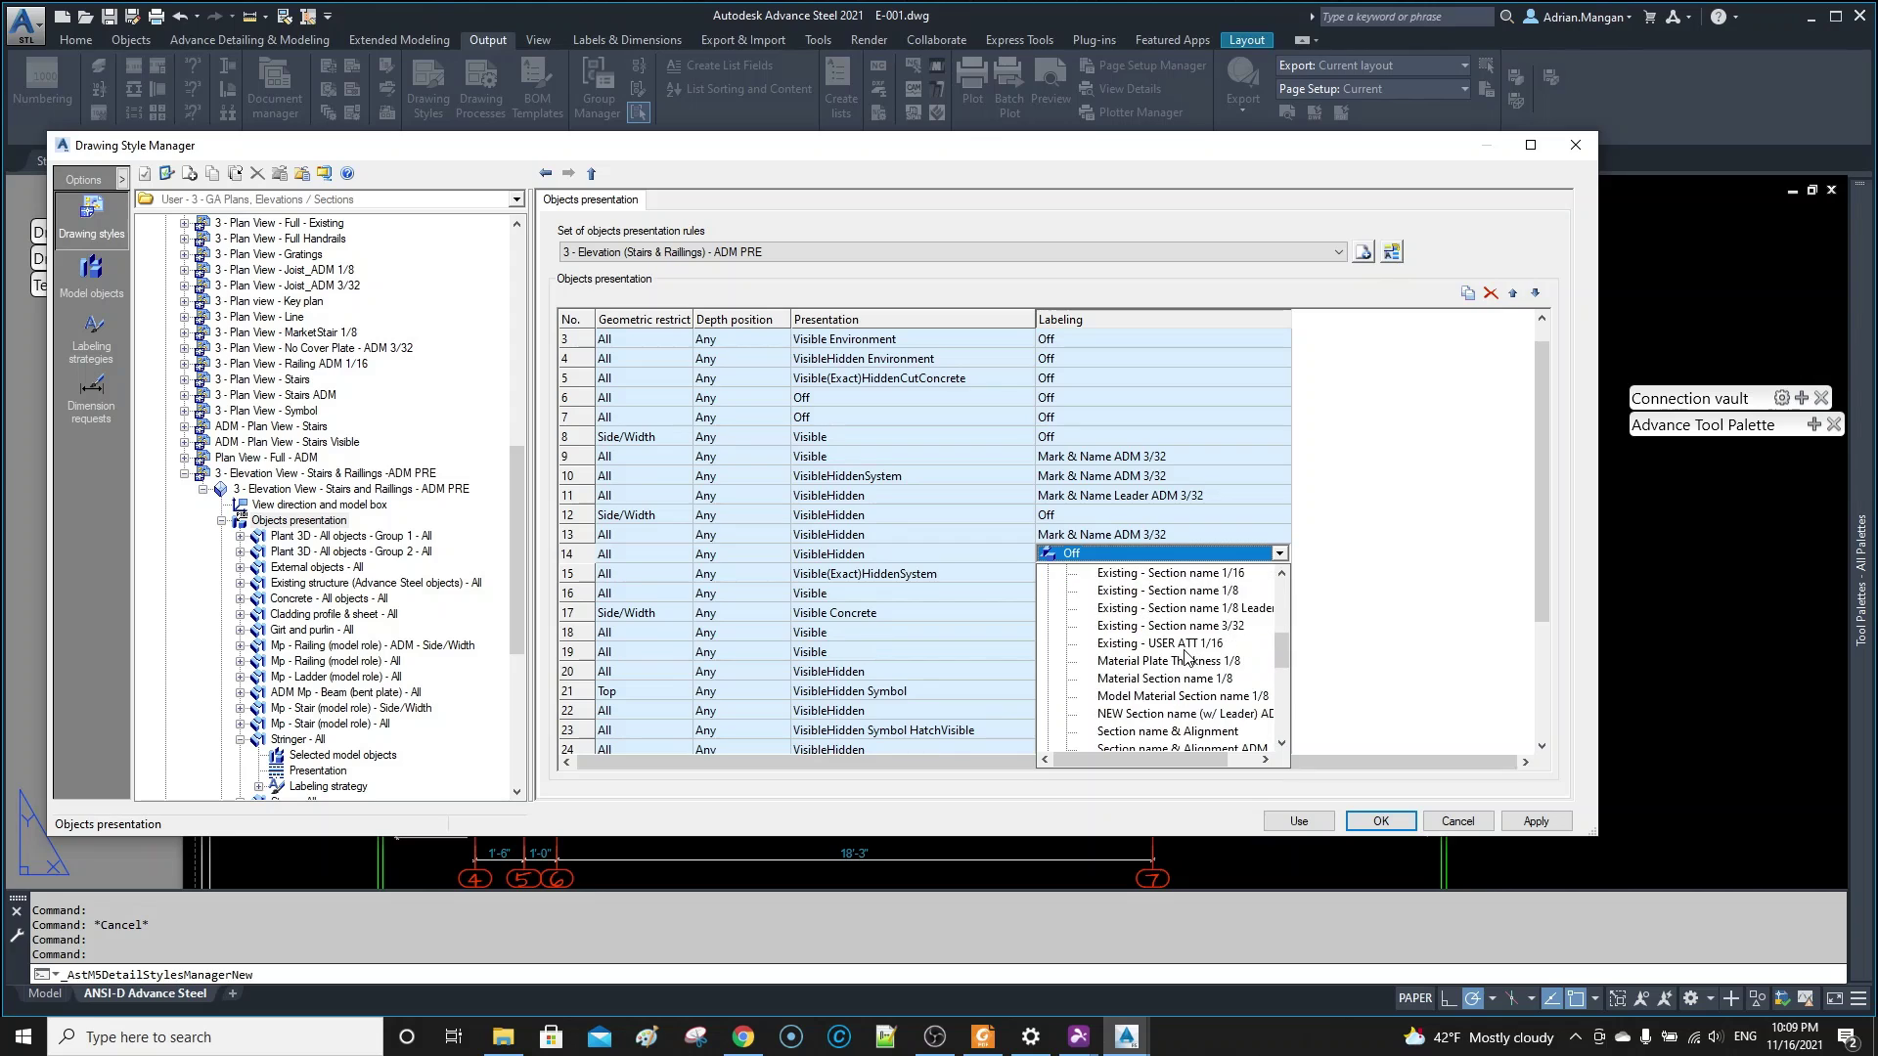
scroll(1187, 657, down, 3)
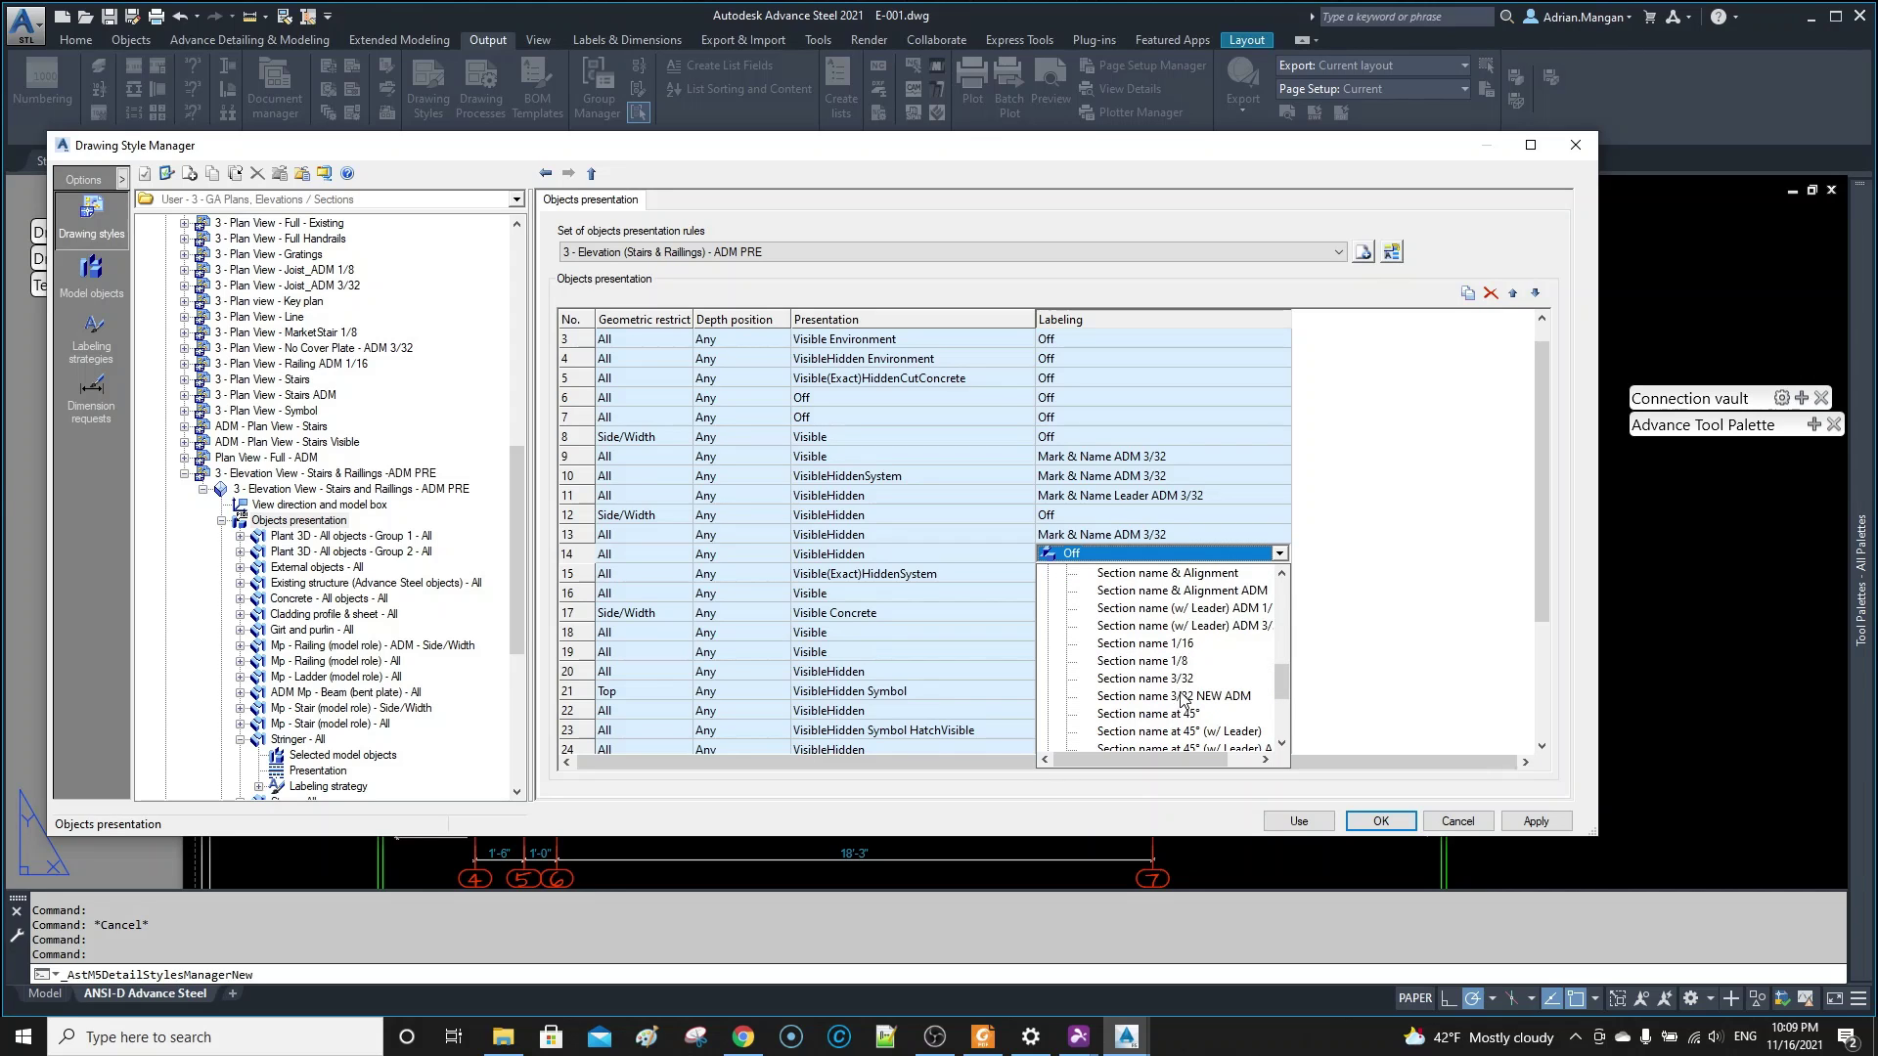
scroll(1182, 685, down, 1)
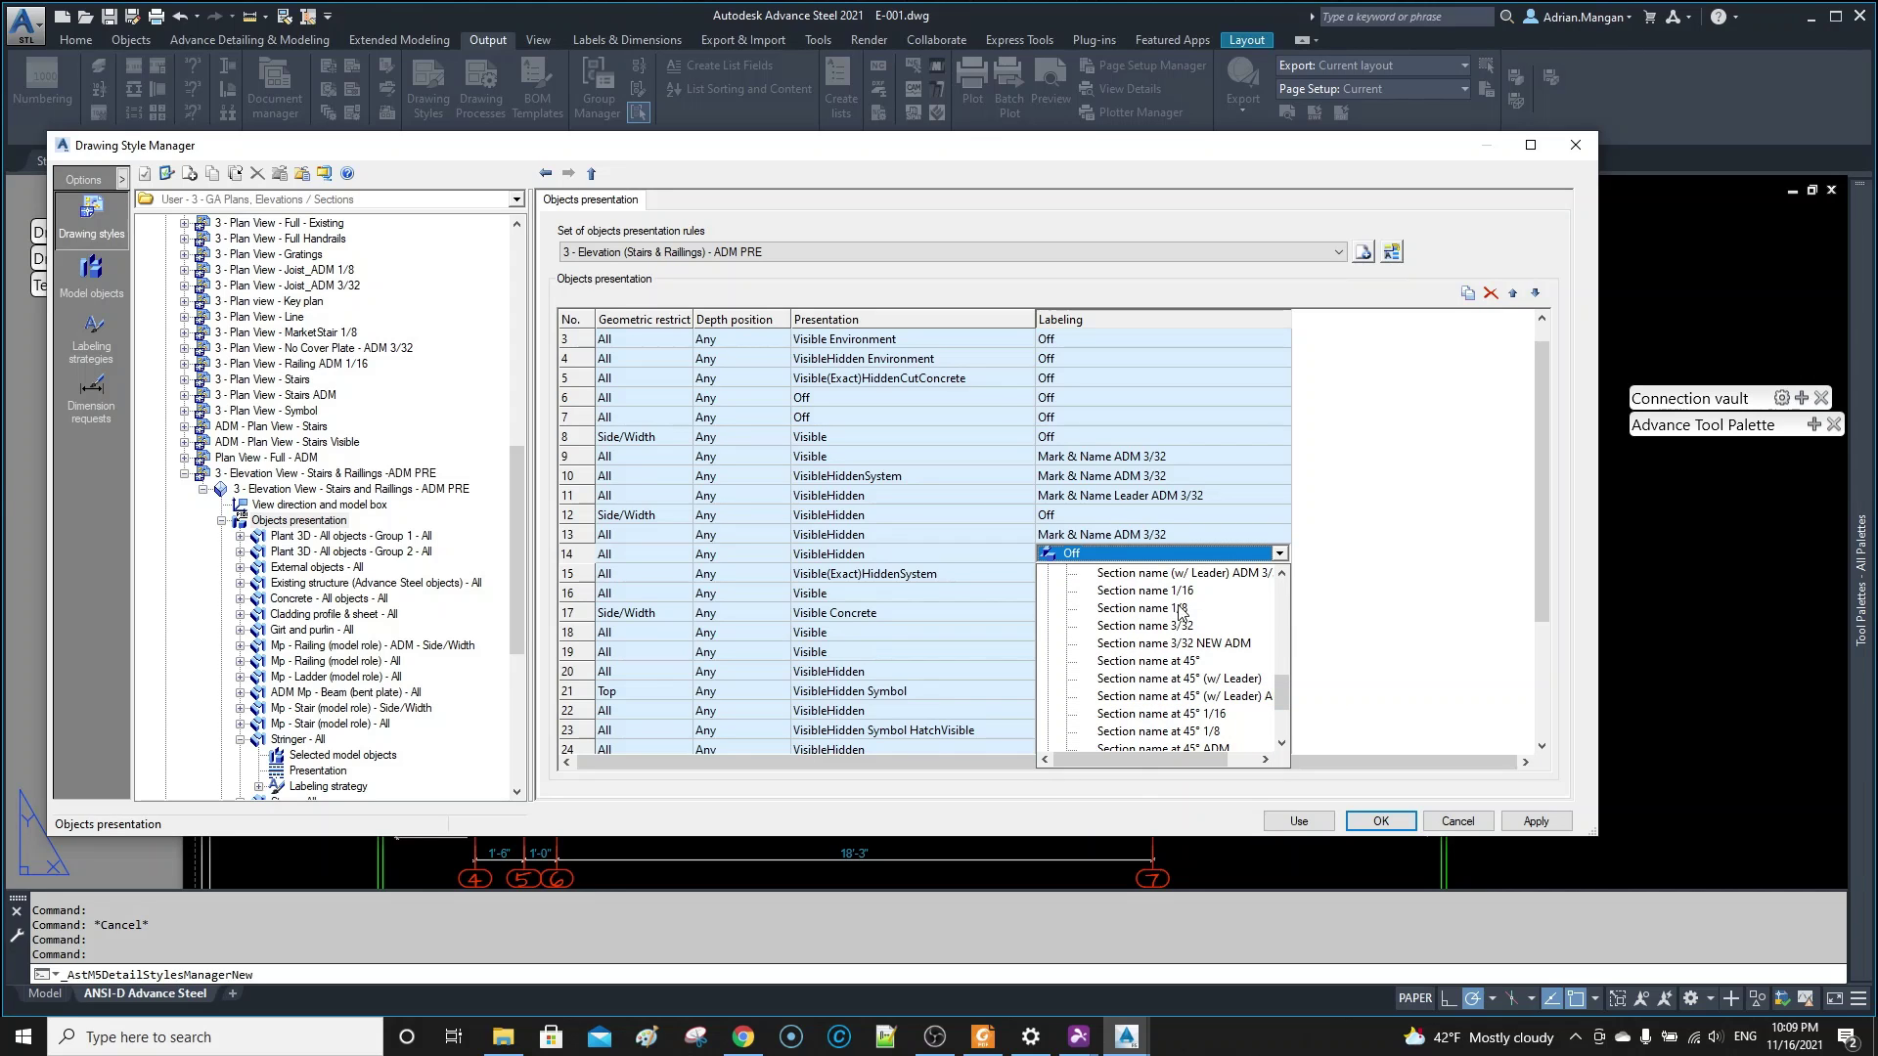
click(1171, 626)
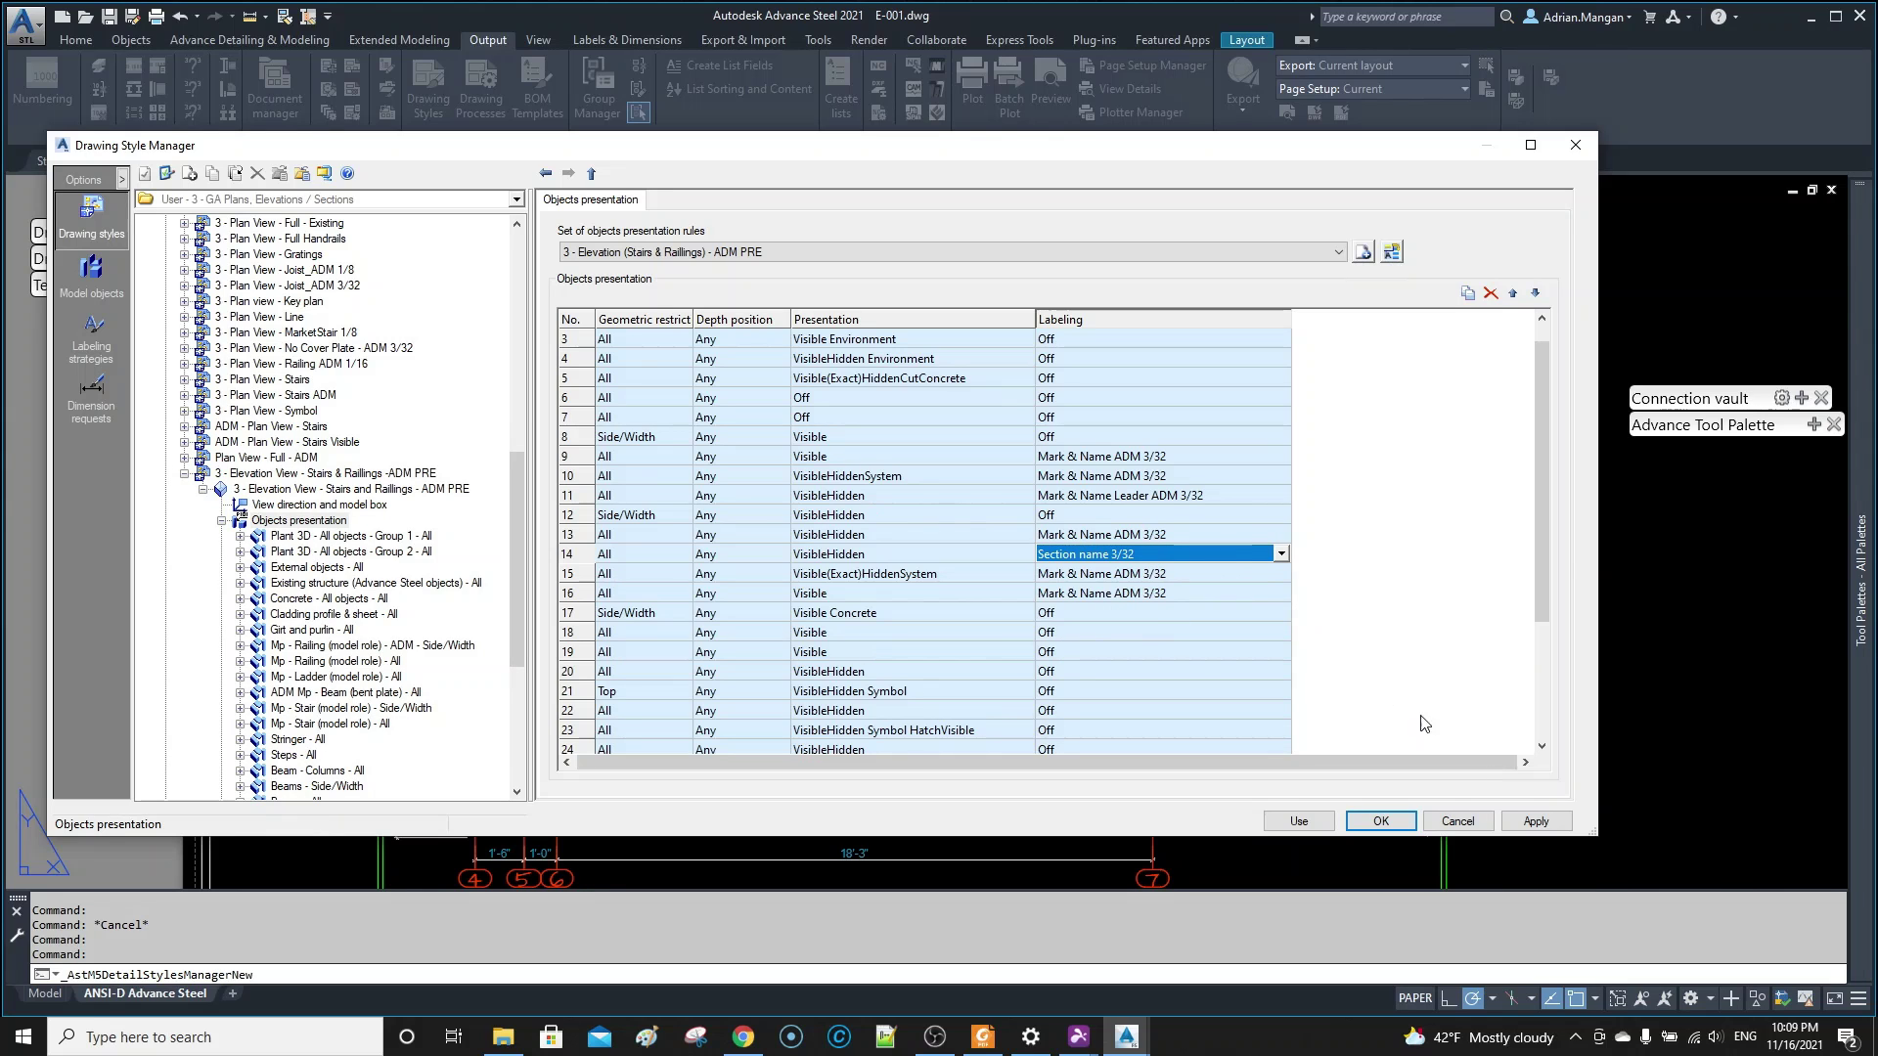
click(1545, 825)
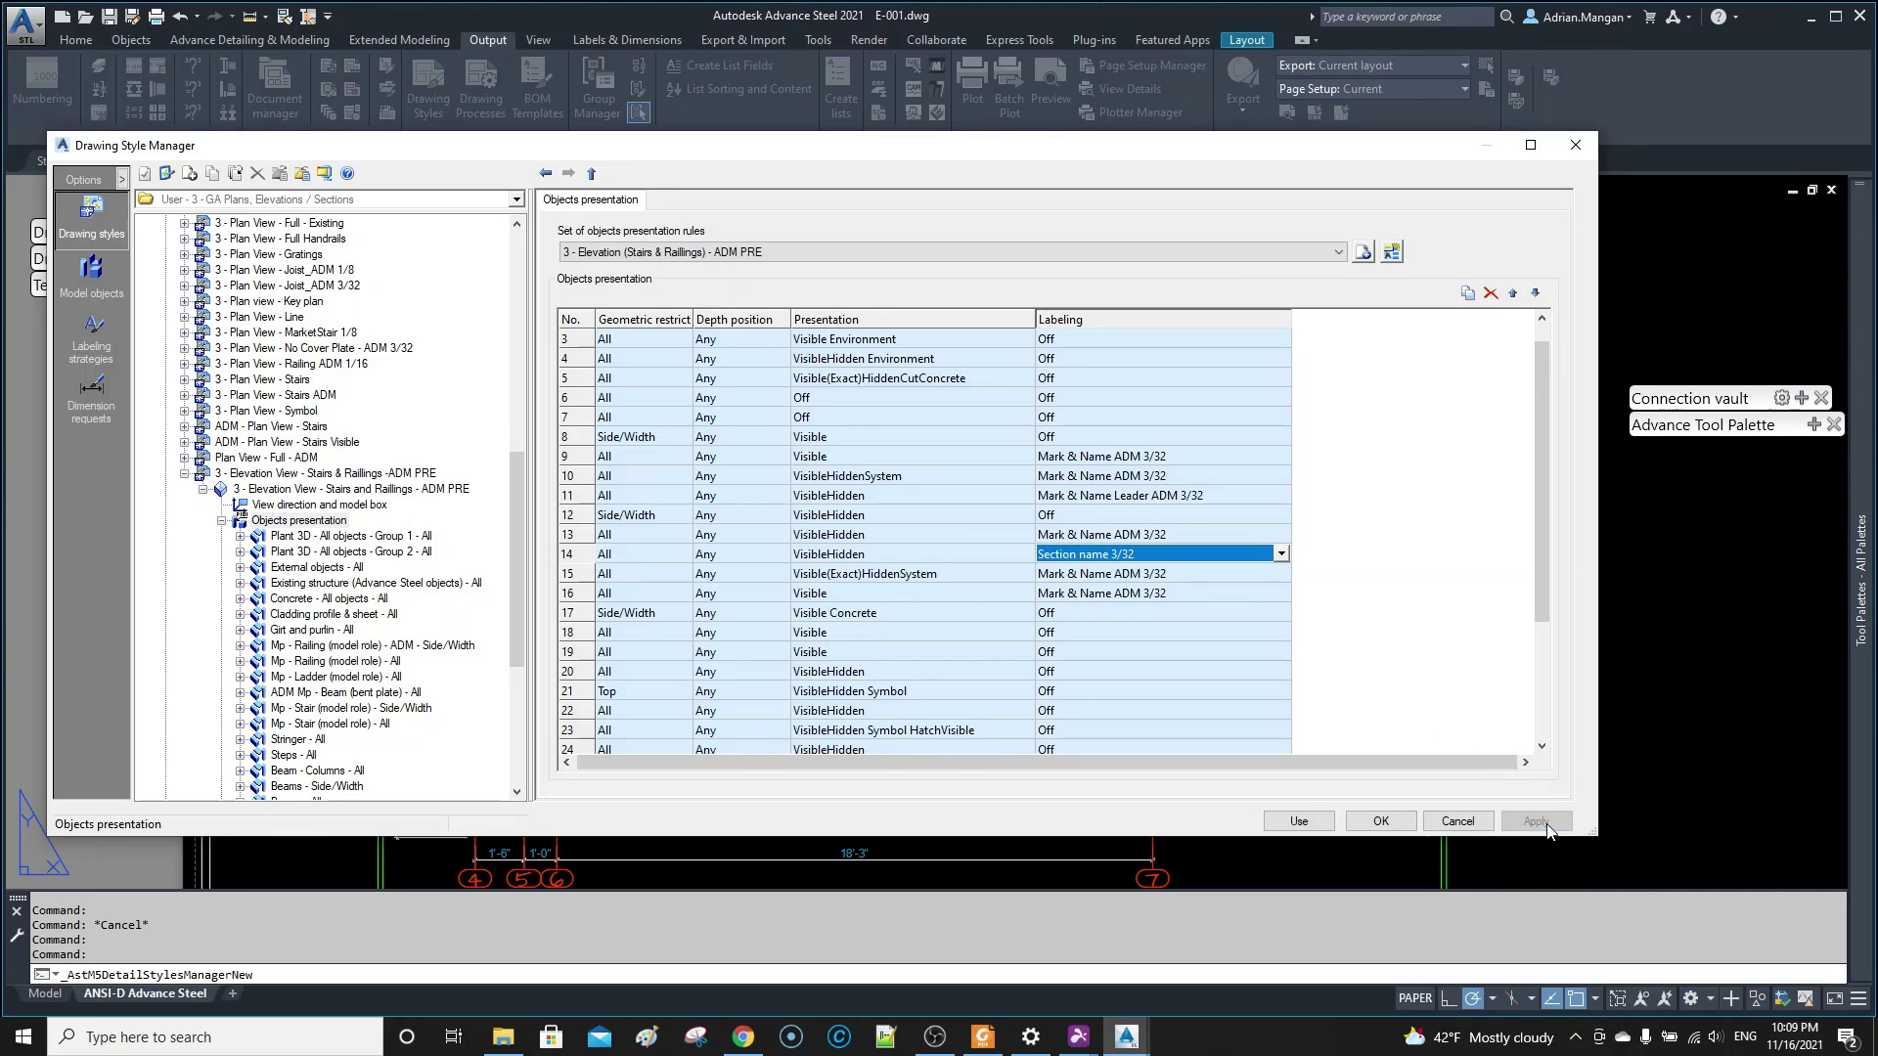
click(1299, 820)
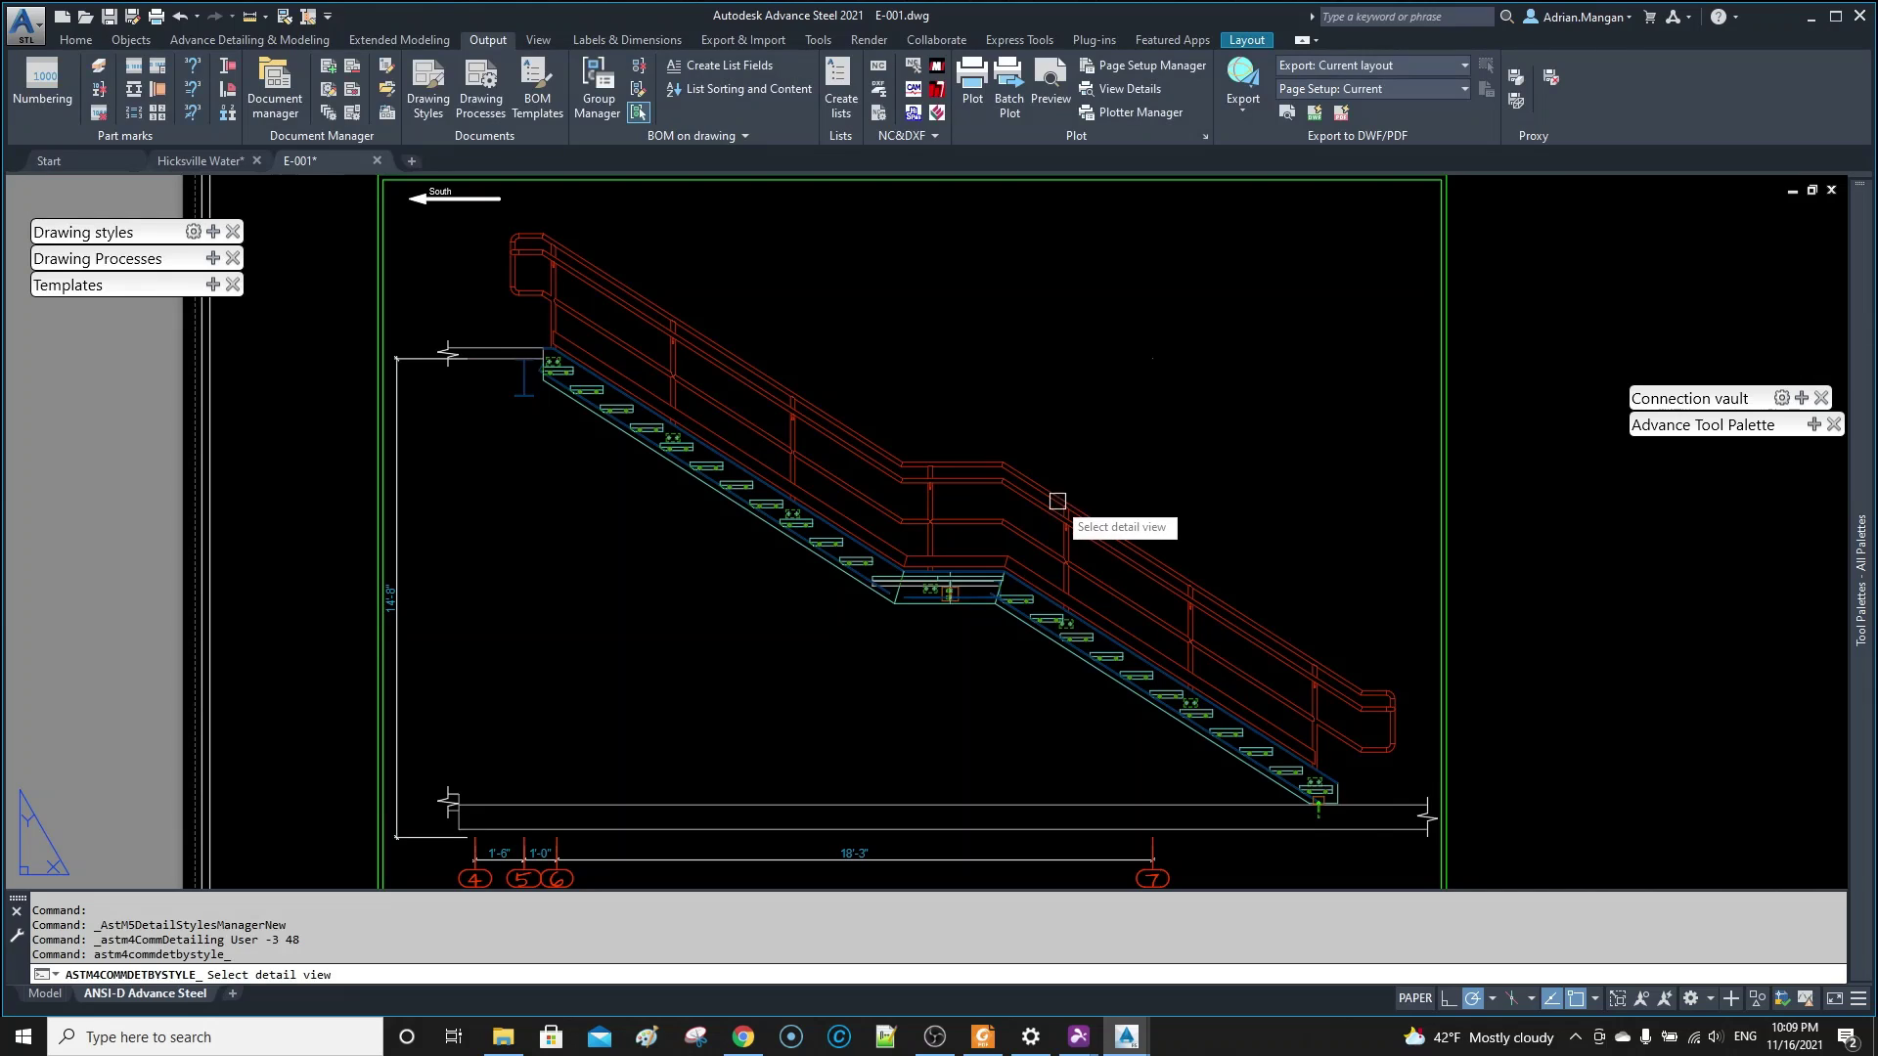
click(1057, 501)
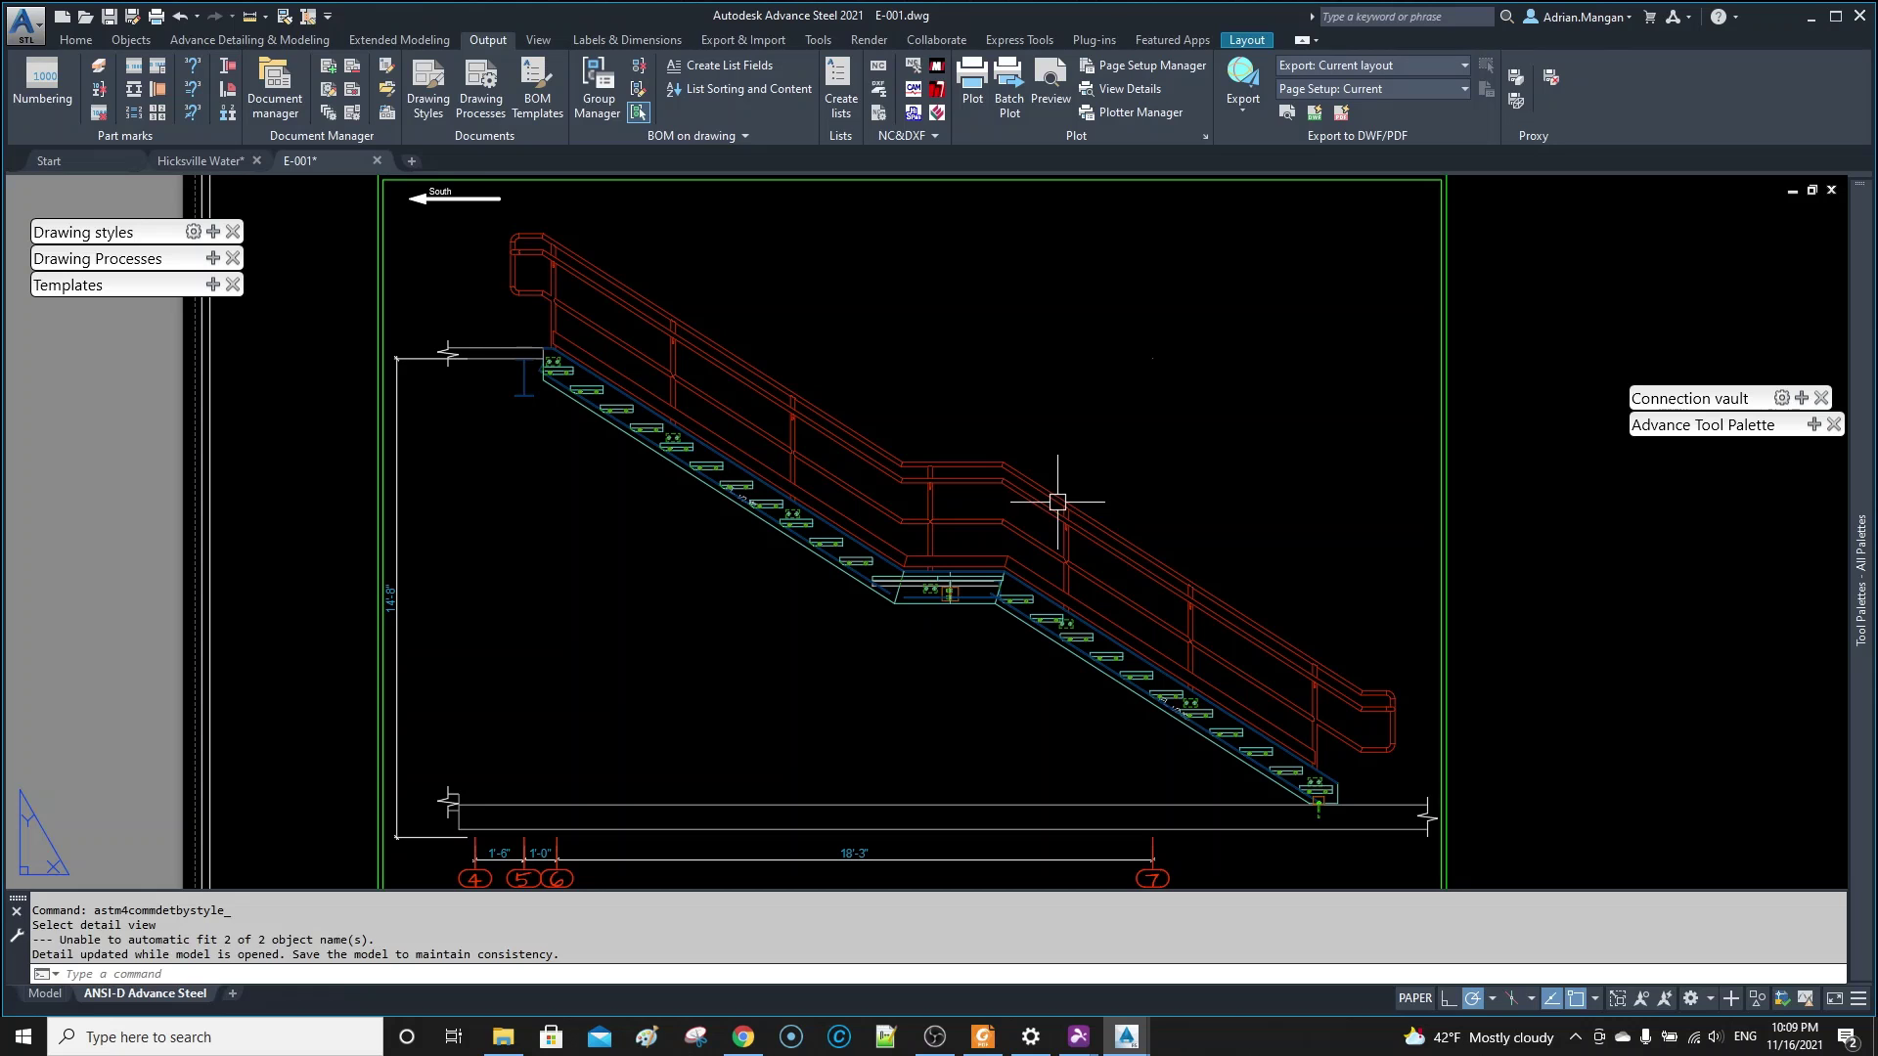
- Select the section labels on both stringer flights and examine their size and placement in the elevation
scroll(801, 510, up, 5)
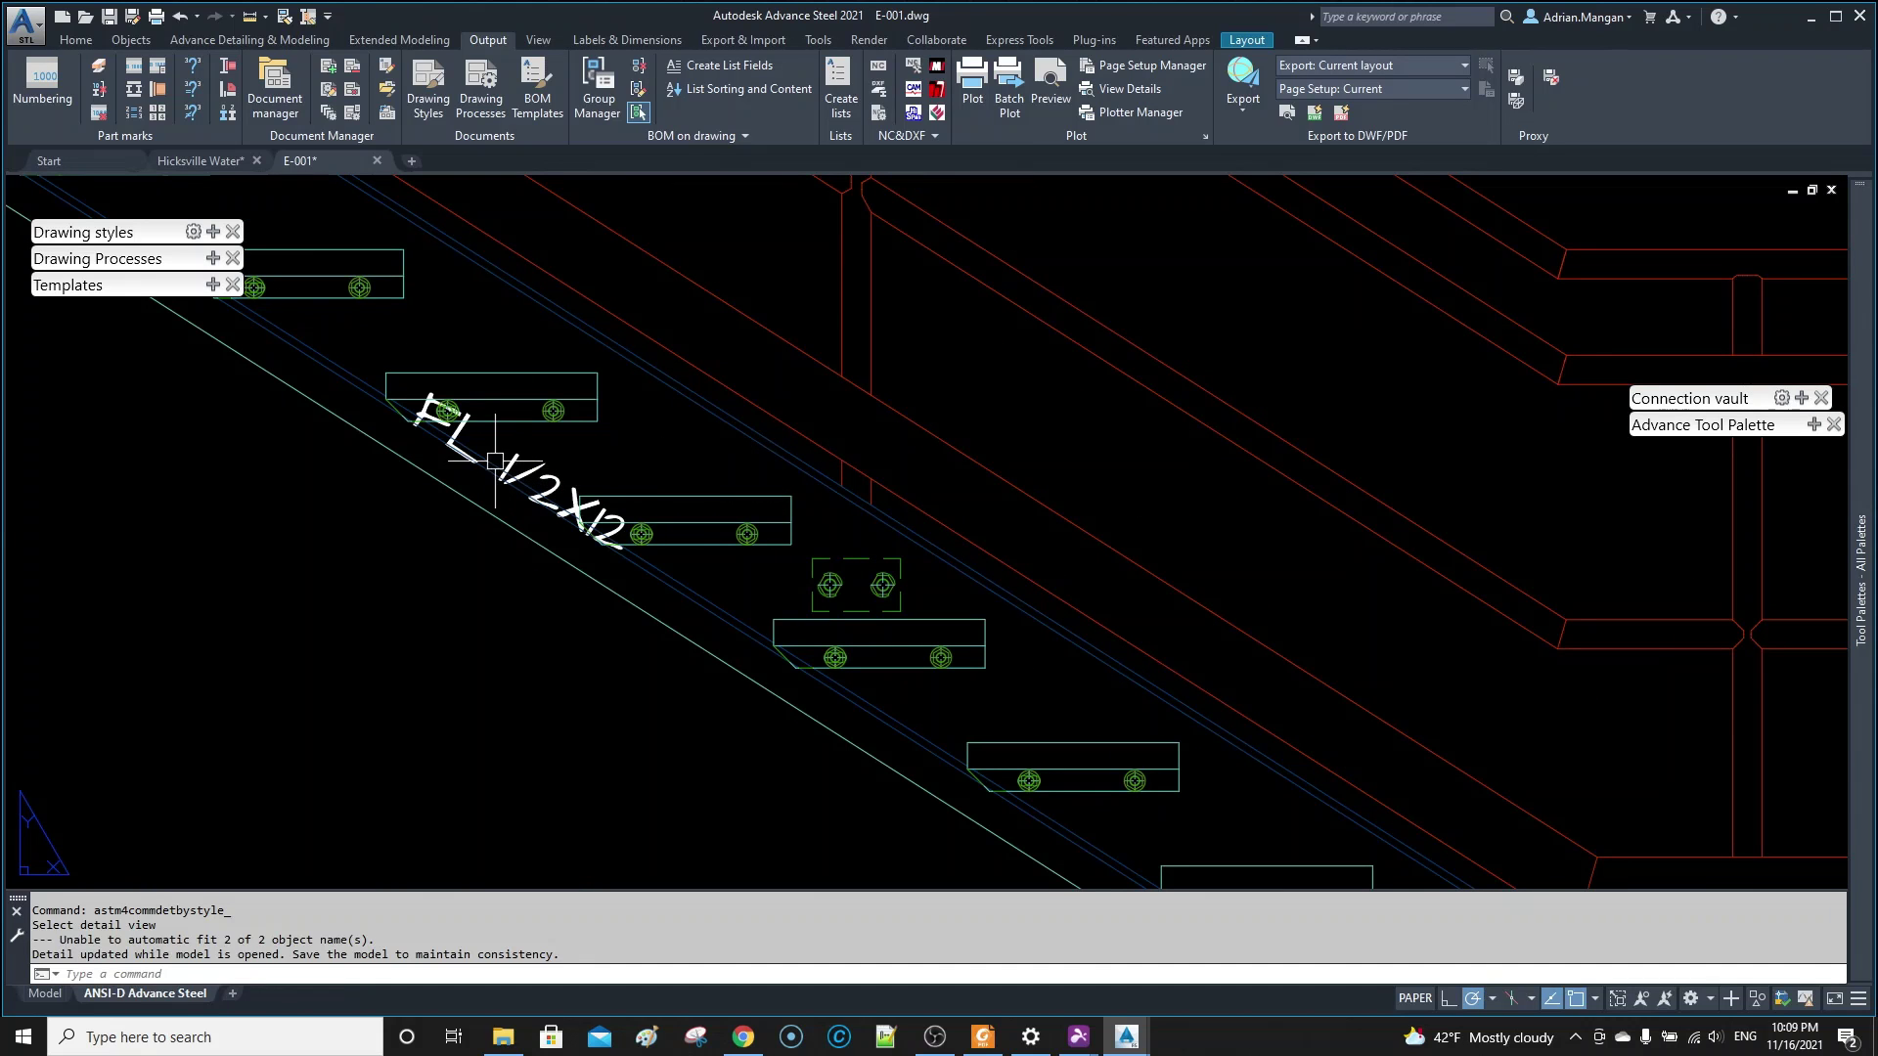
click(464, 424)
scroll(465, 423, down, 6)
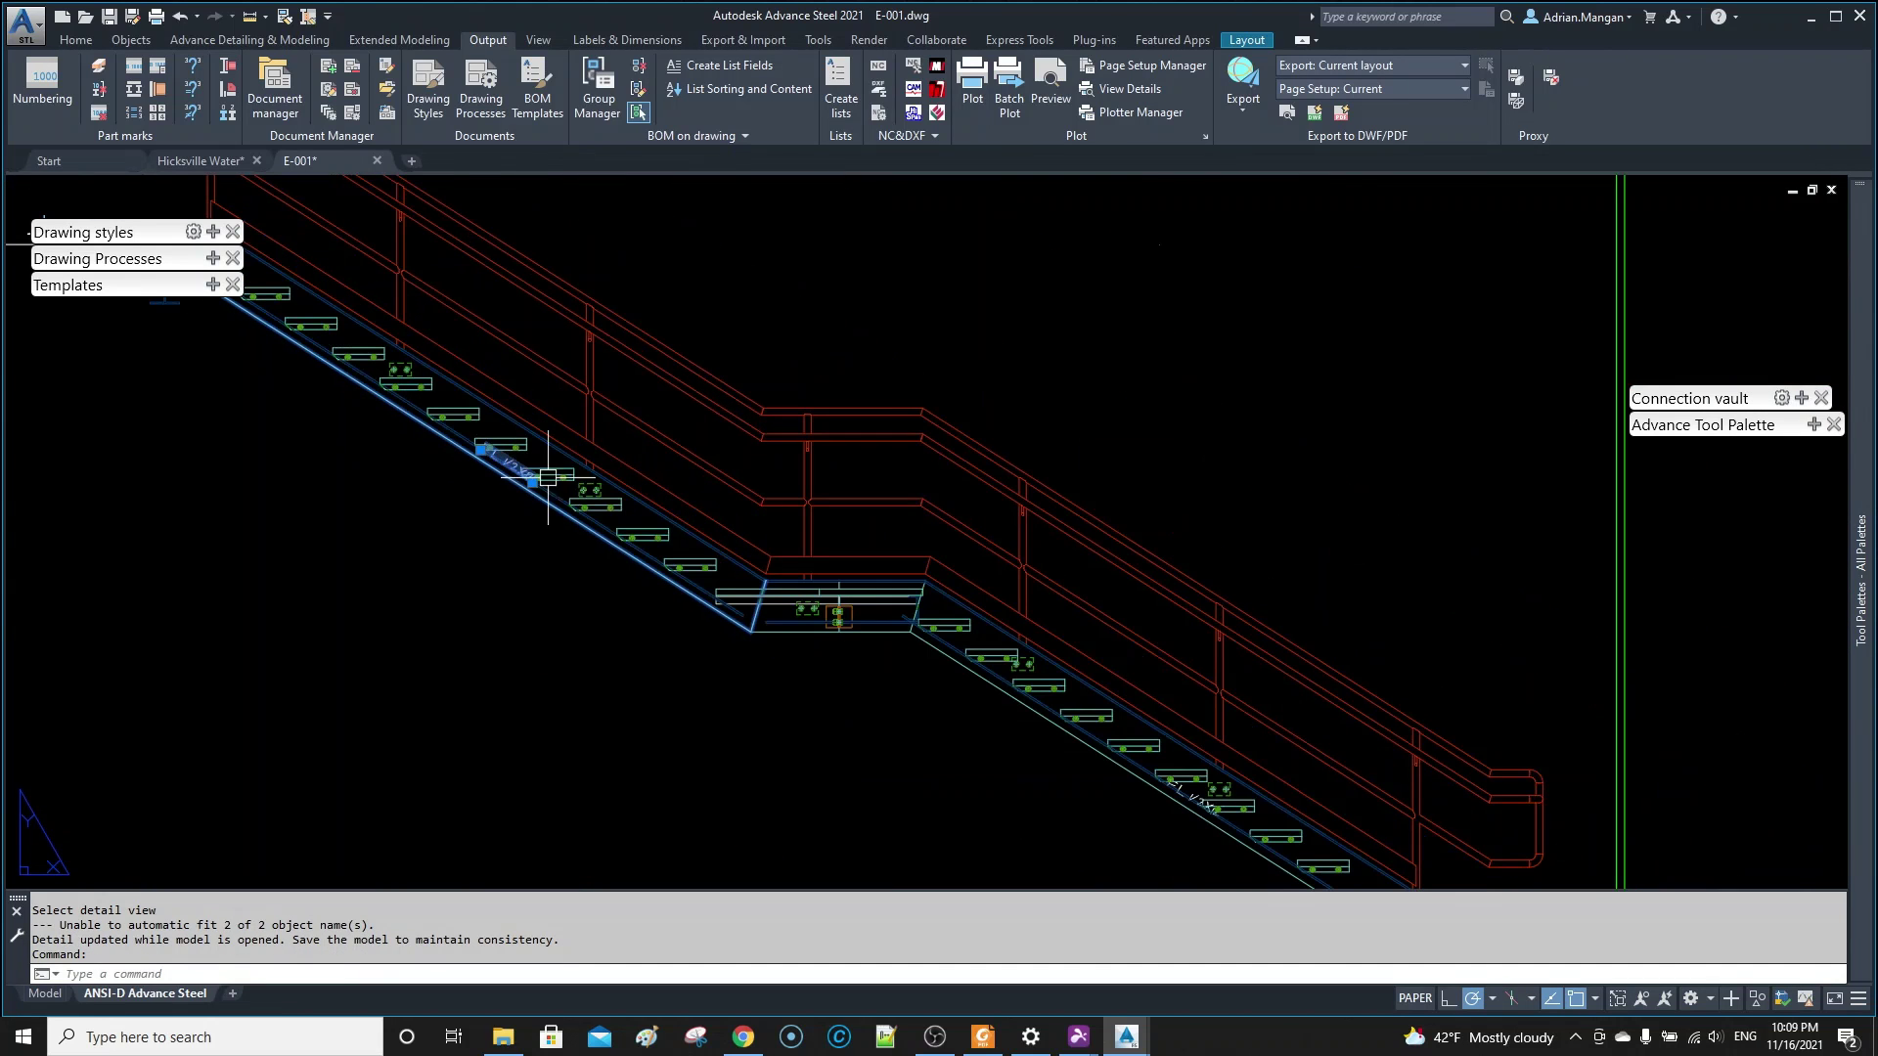
scroll(1187, 776, up, 5)
click(1194, 794)
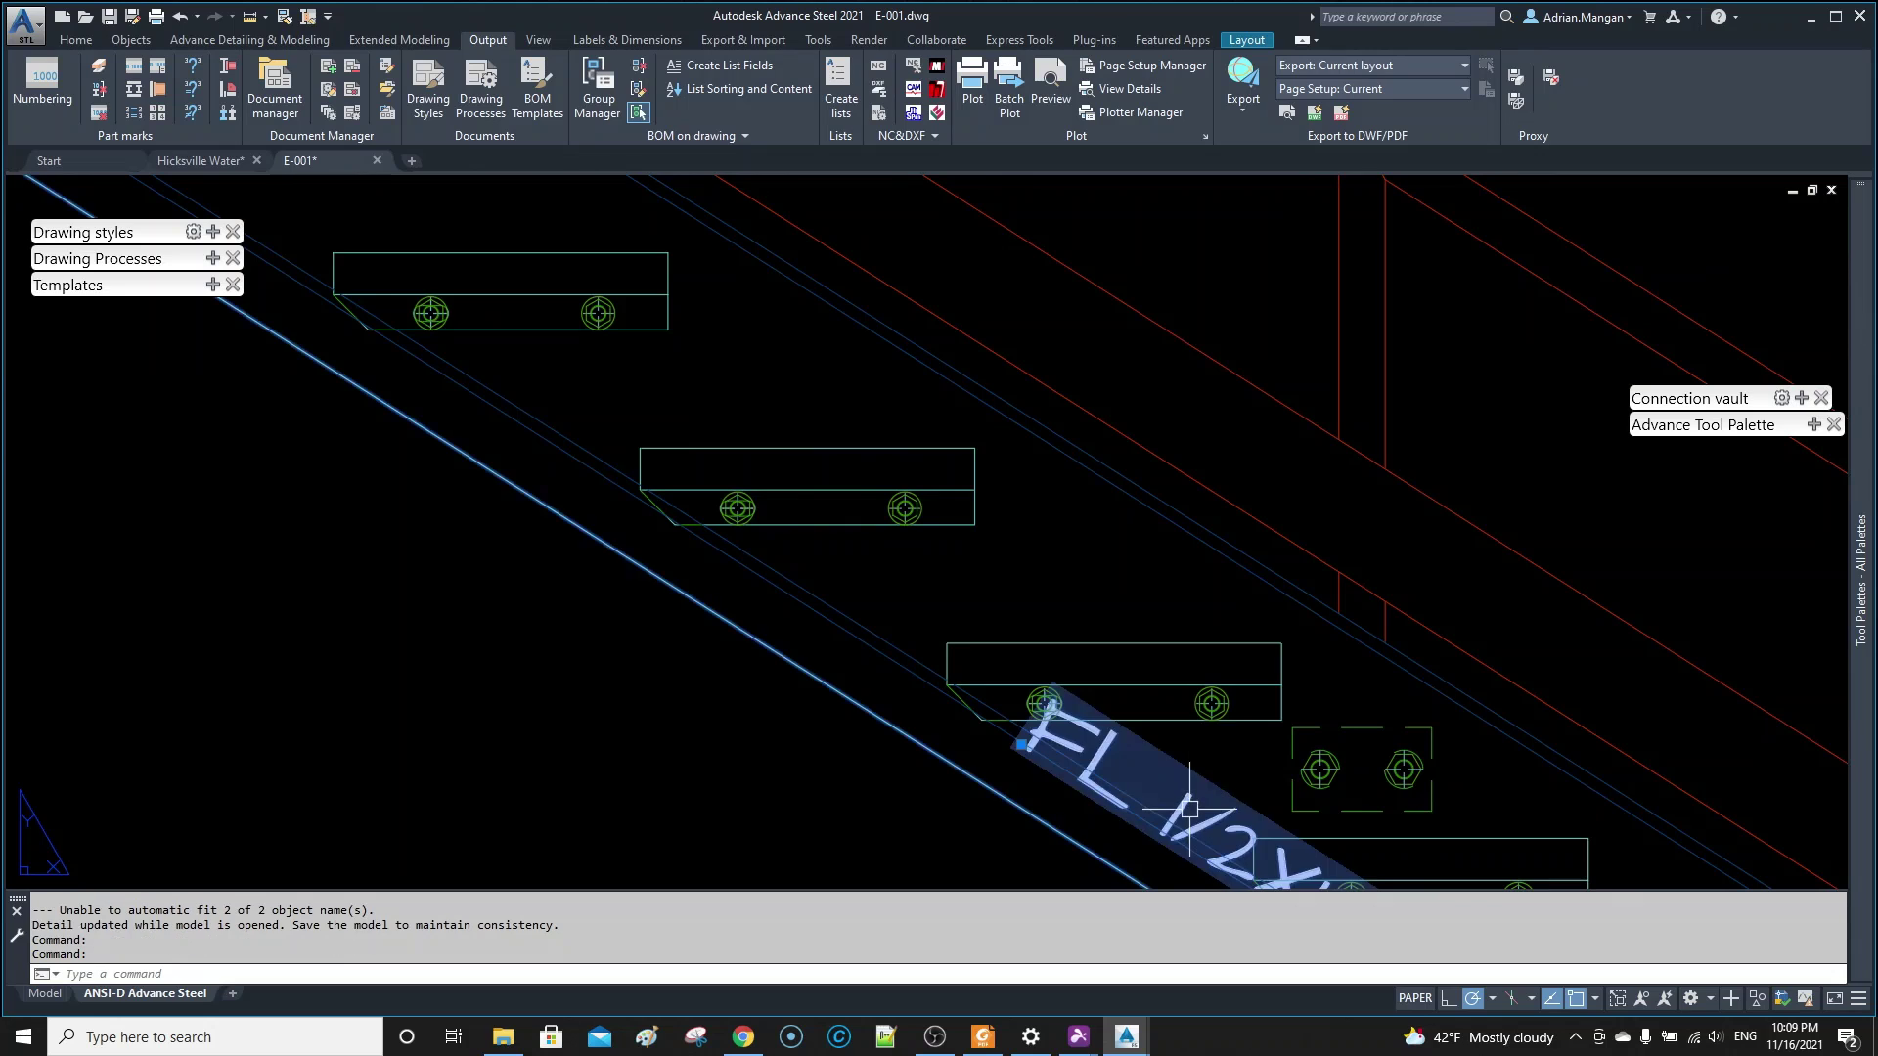
scroll(1193, 794, down, 5)
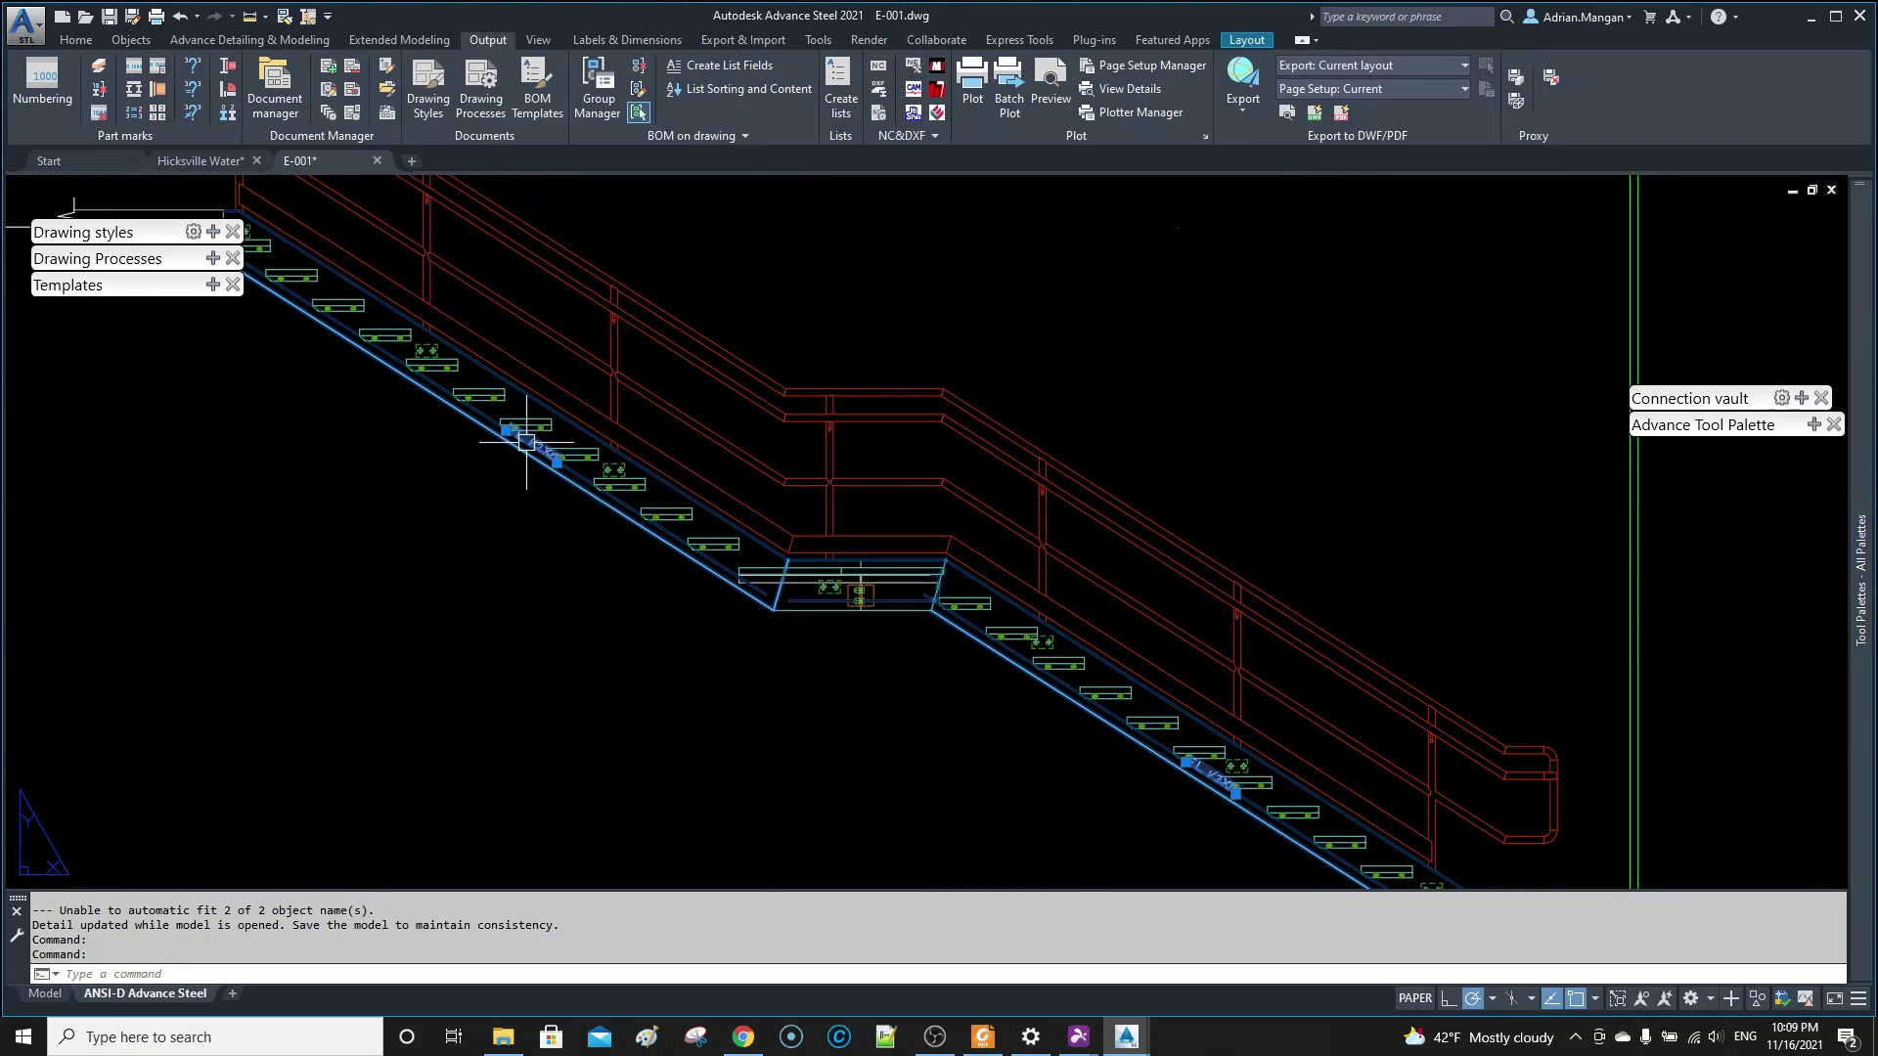
middle_drag(542, 428, 736, 434)
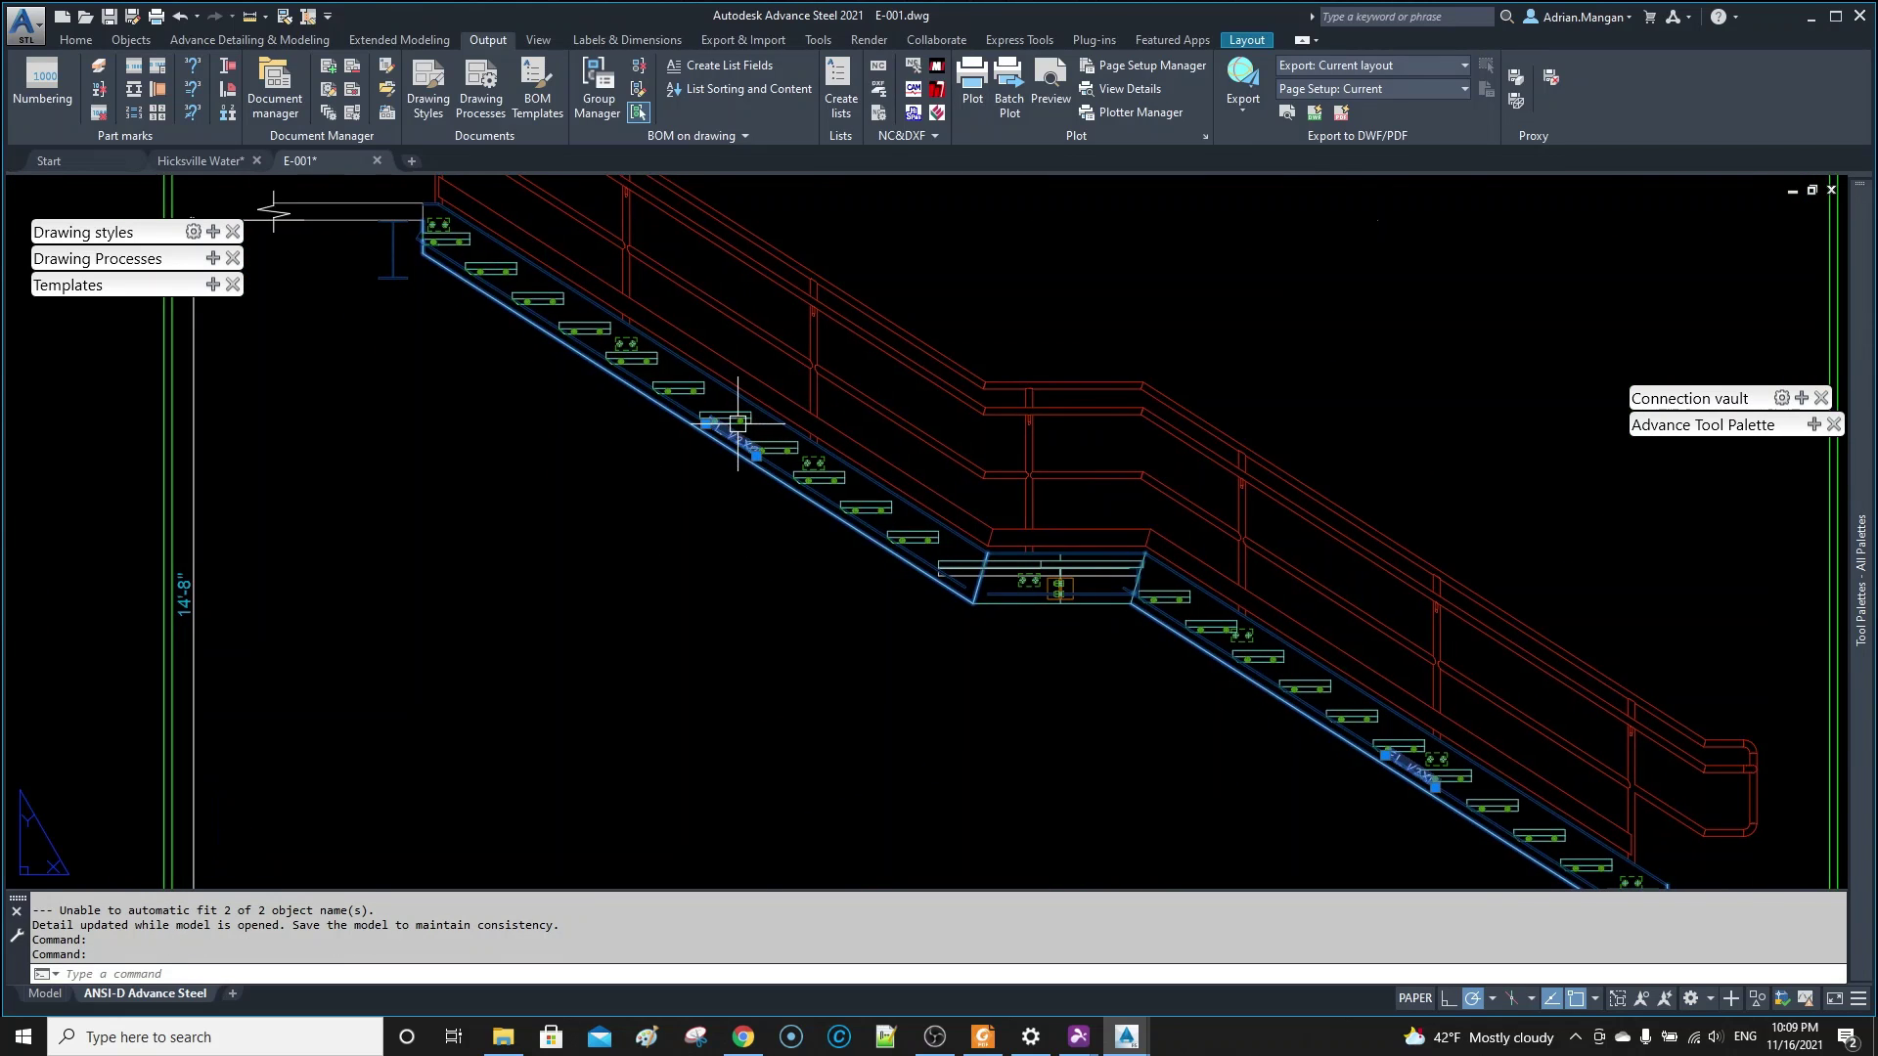
scroll(736, 433, up, 5)
scroll(738, 433, down, 4)
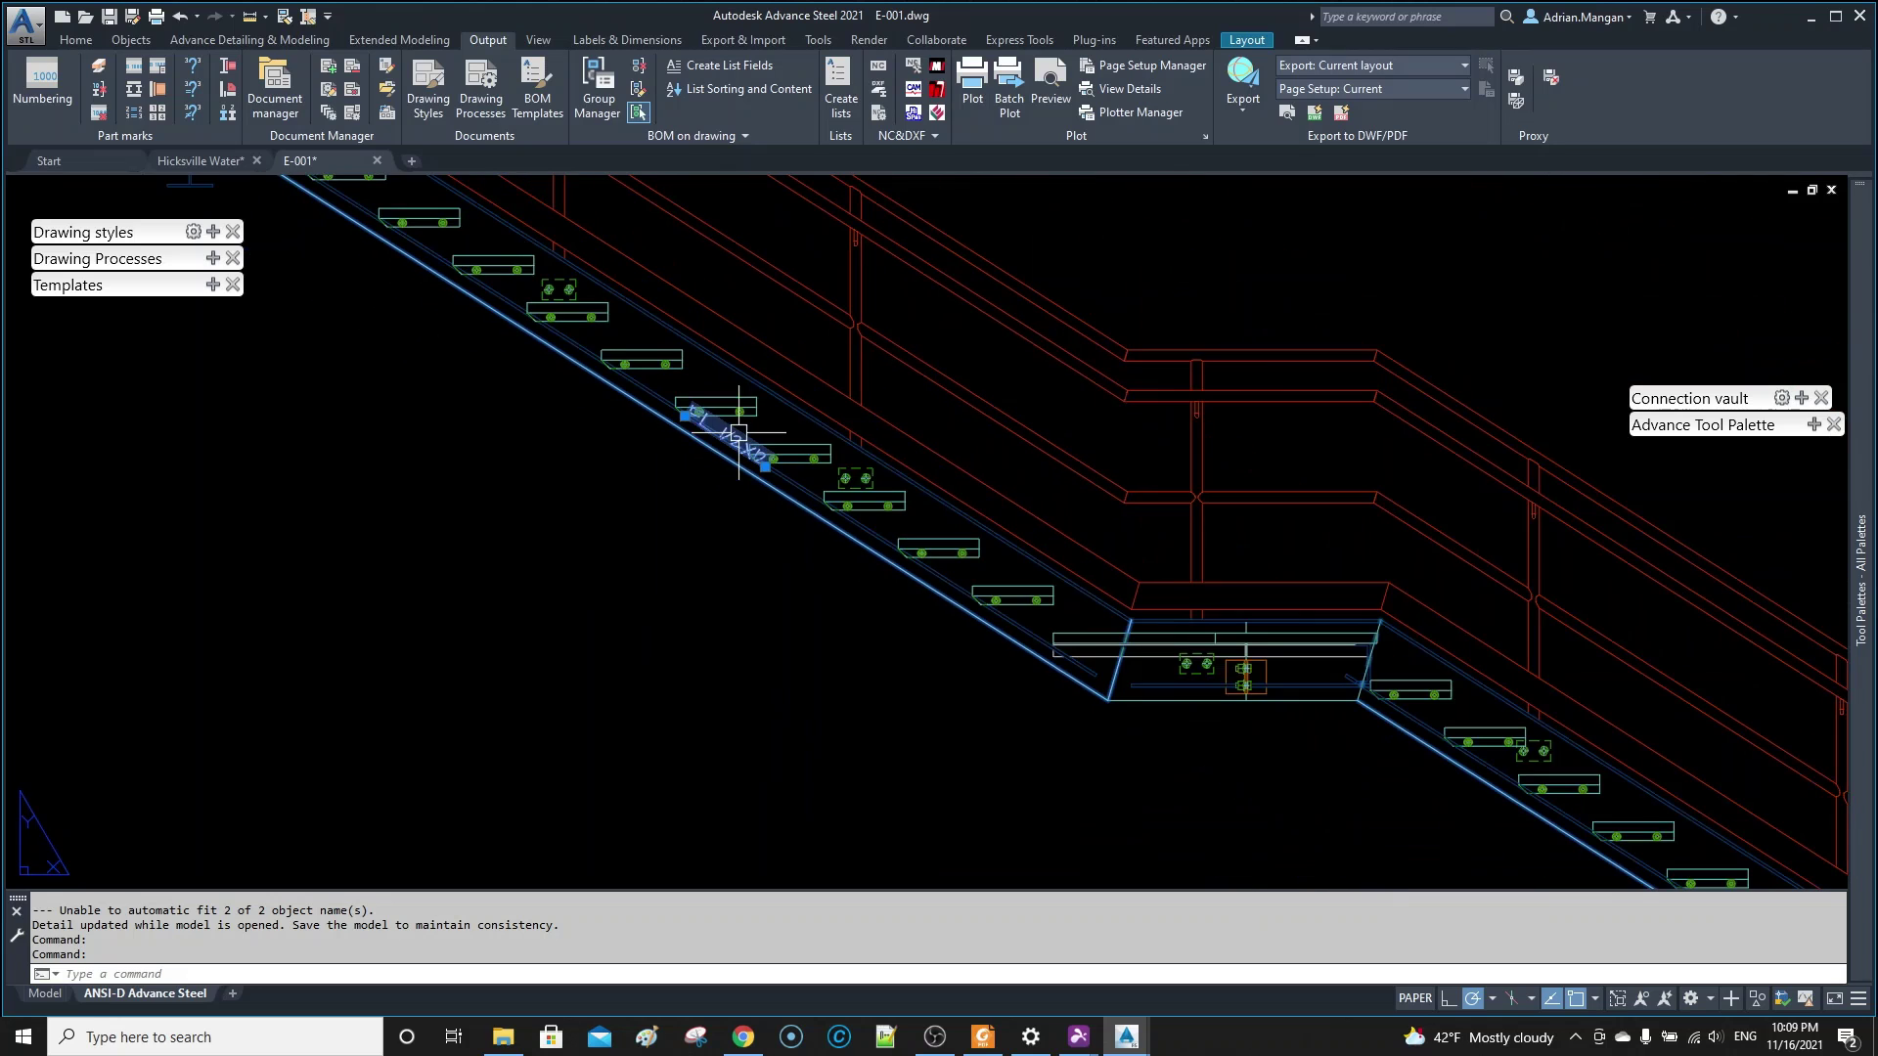
scroll(739, 431, down, 8)
scroll(694, 313, up, 1)
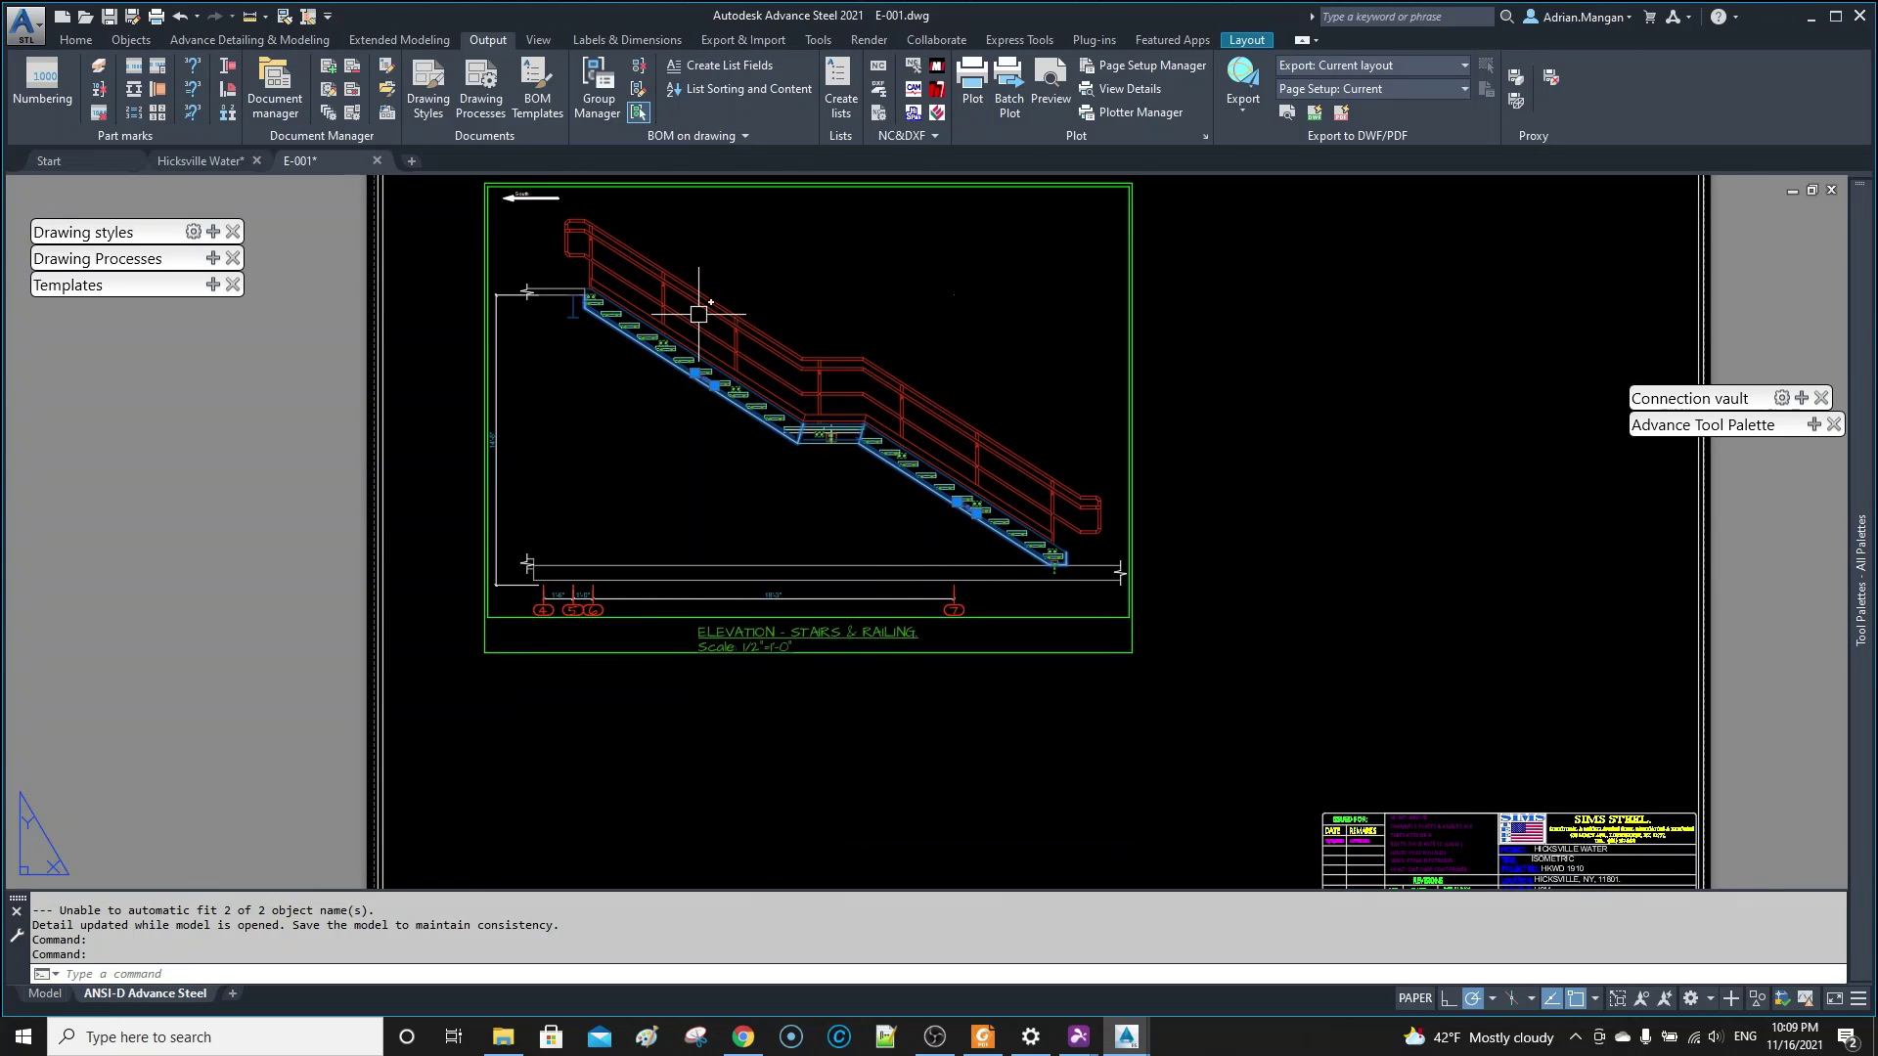
middle_drag(732, 452, 724, 507)
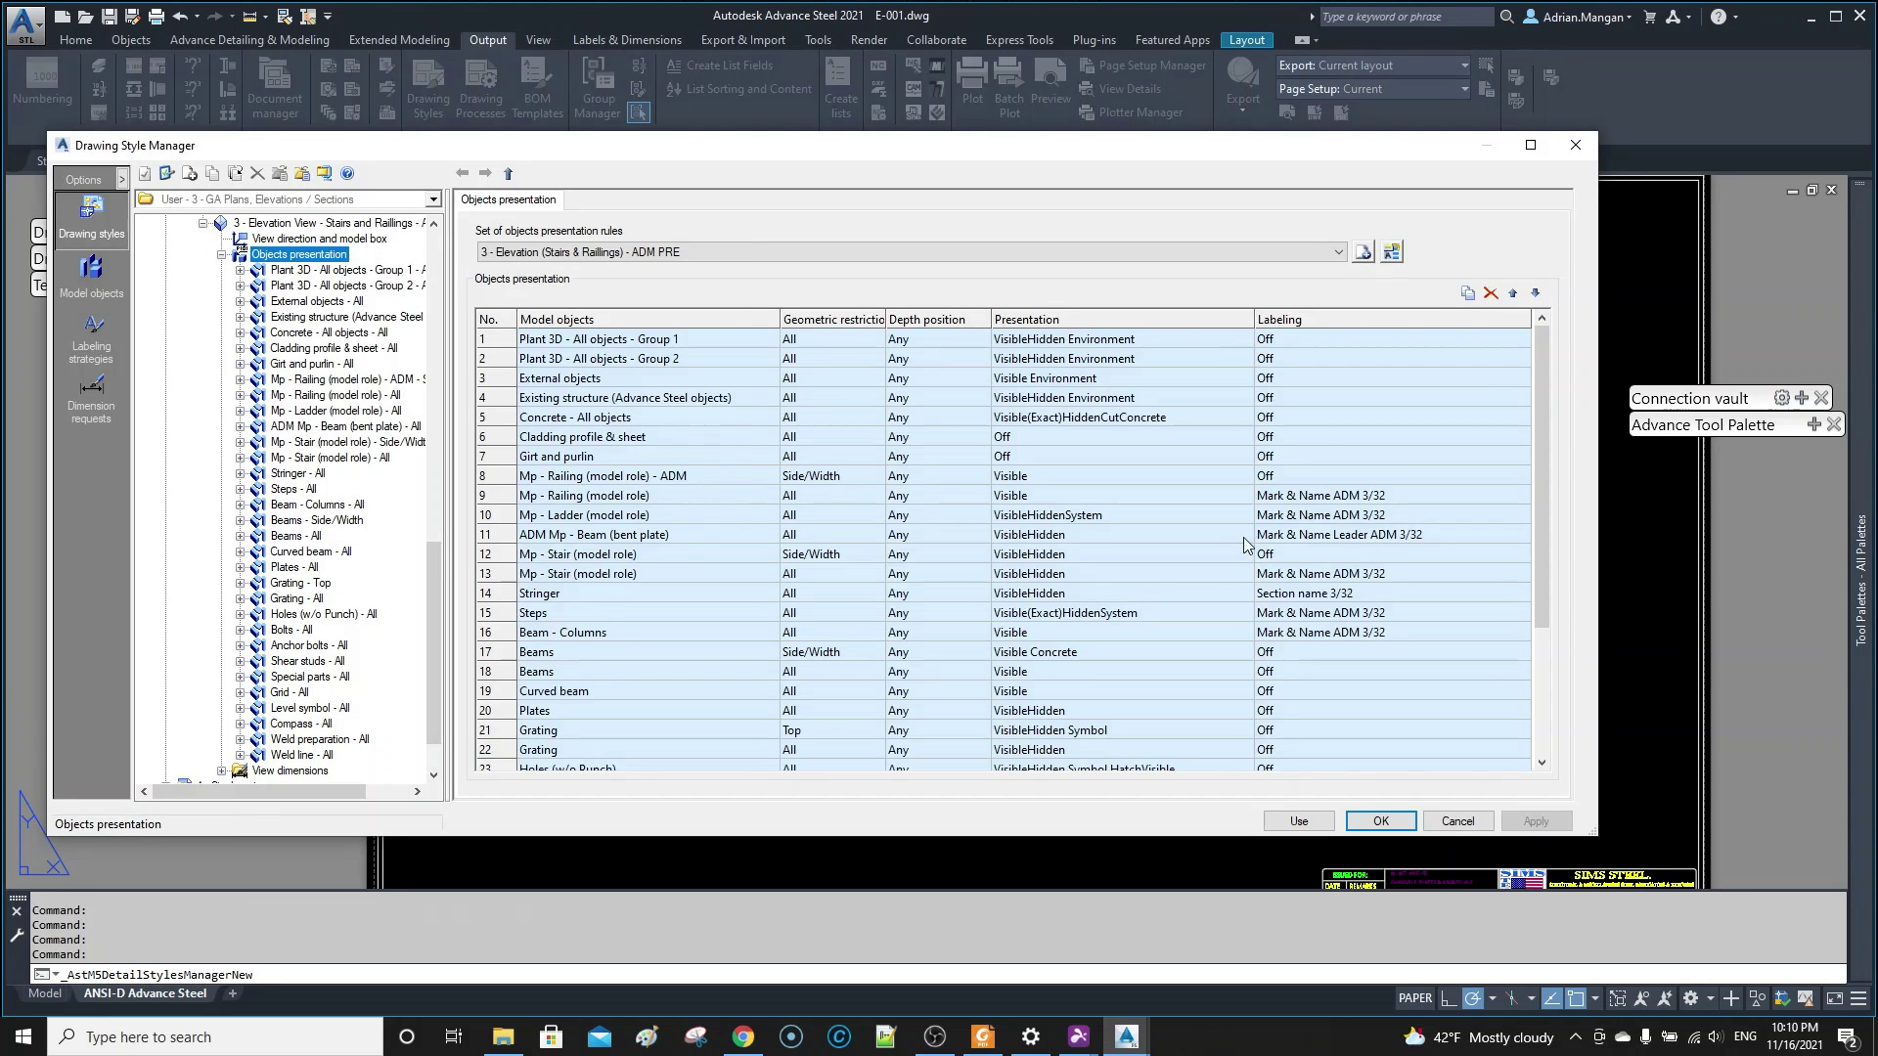
- Change the Stringer rule's labeling strategy to "Section name (w/ Leader) ADM 3/32" and apply it
click(1476, 599)
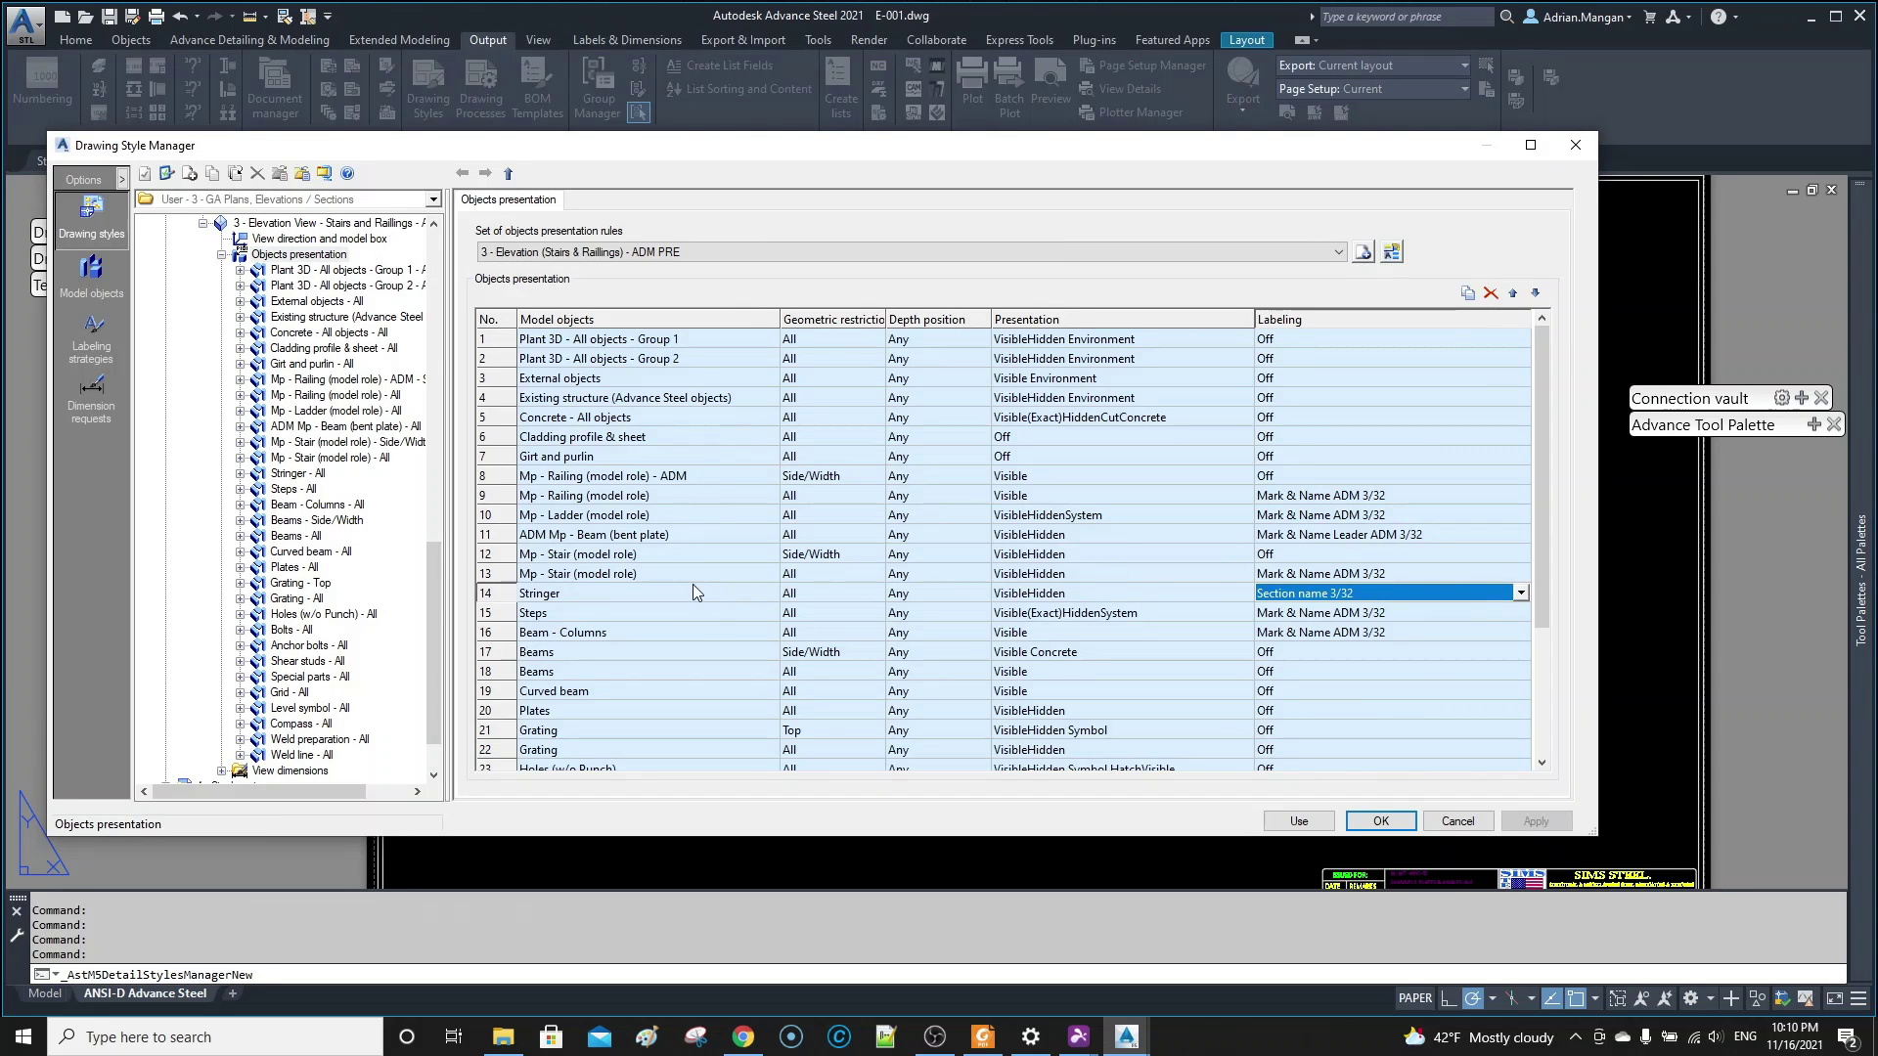
double_click(520, 595)
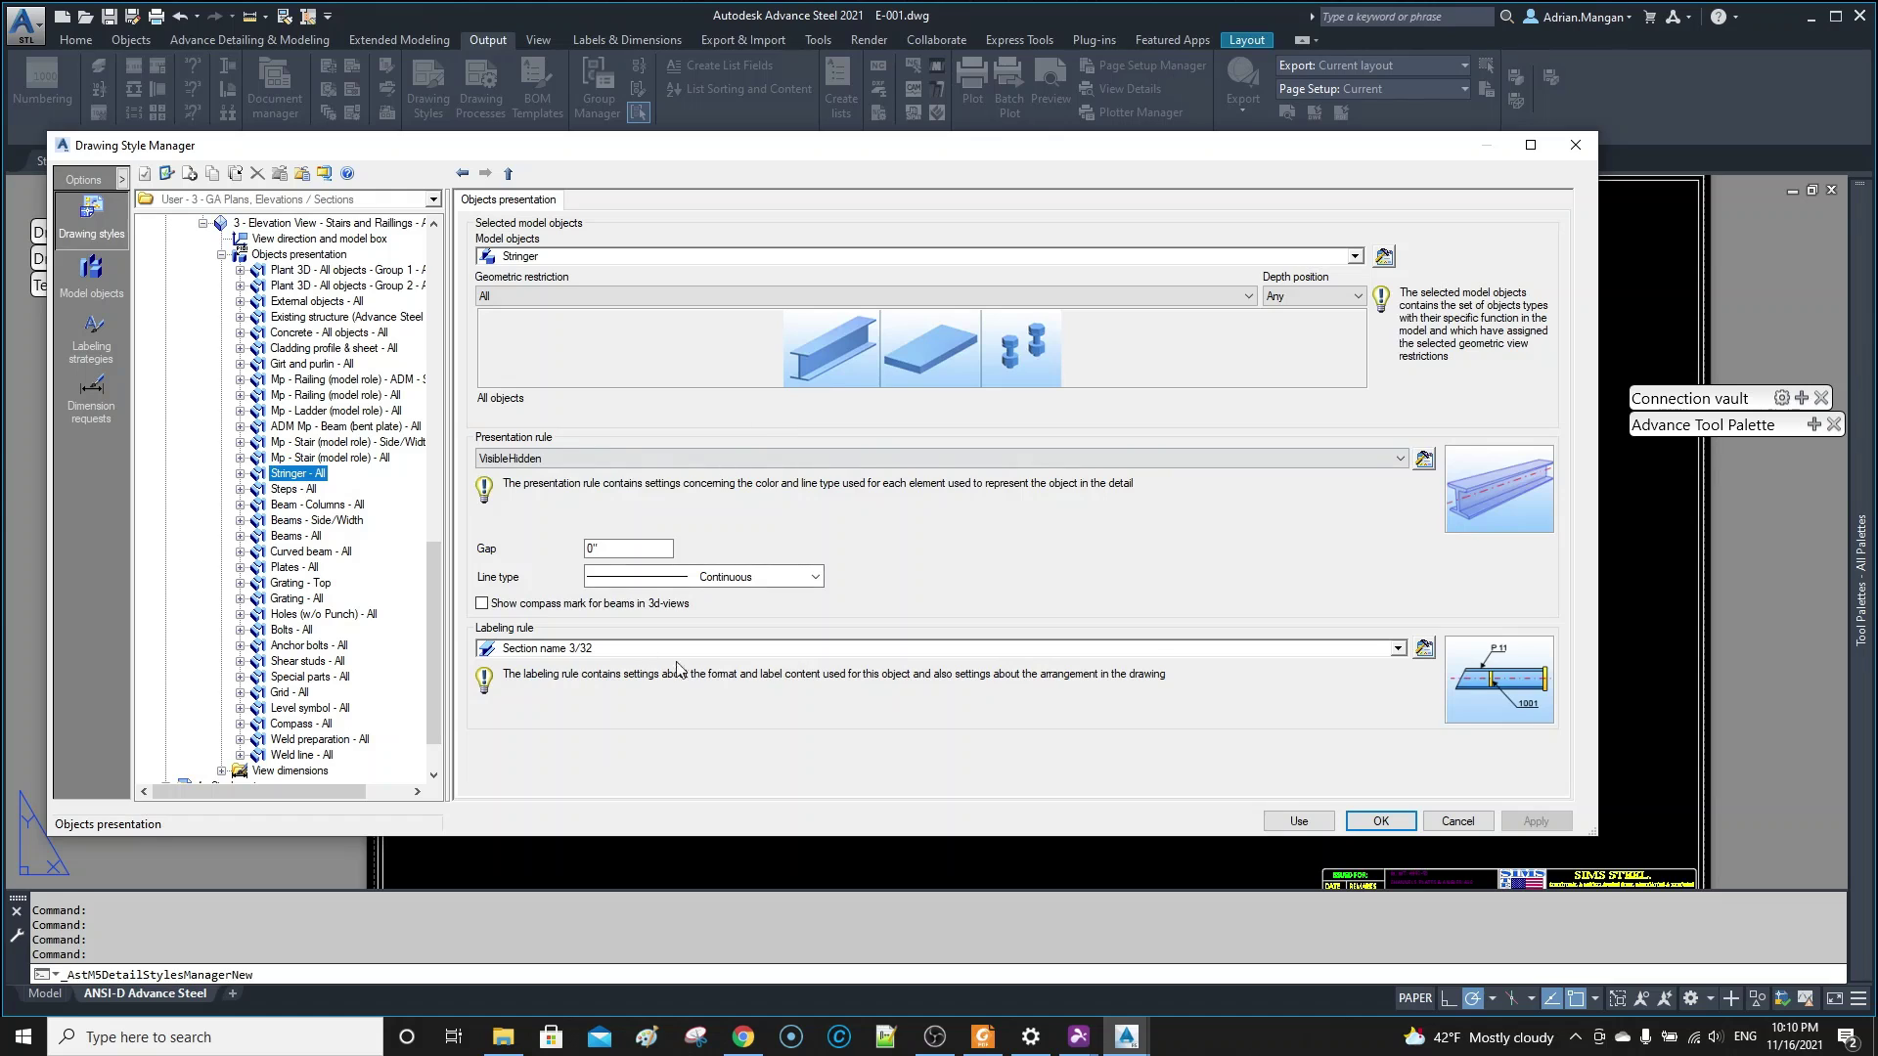
click(1419, 650)
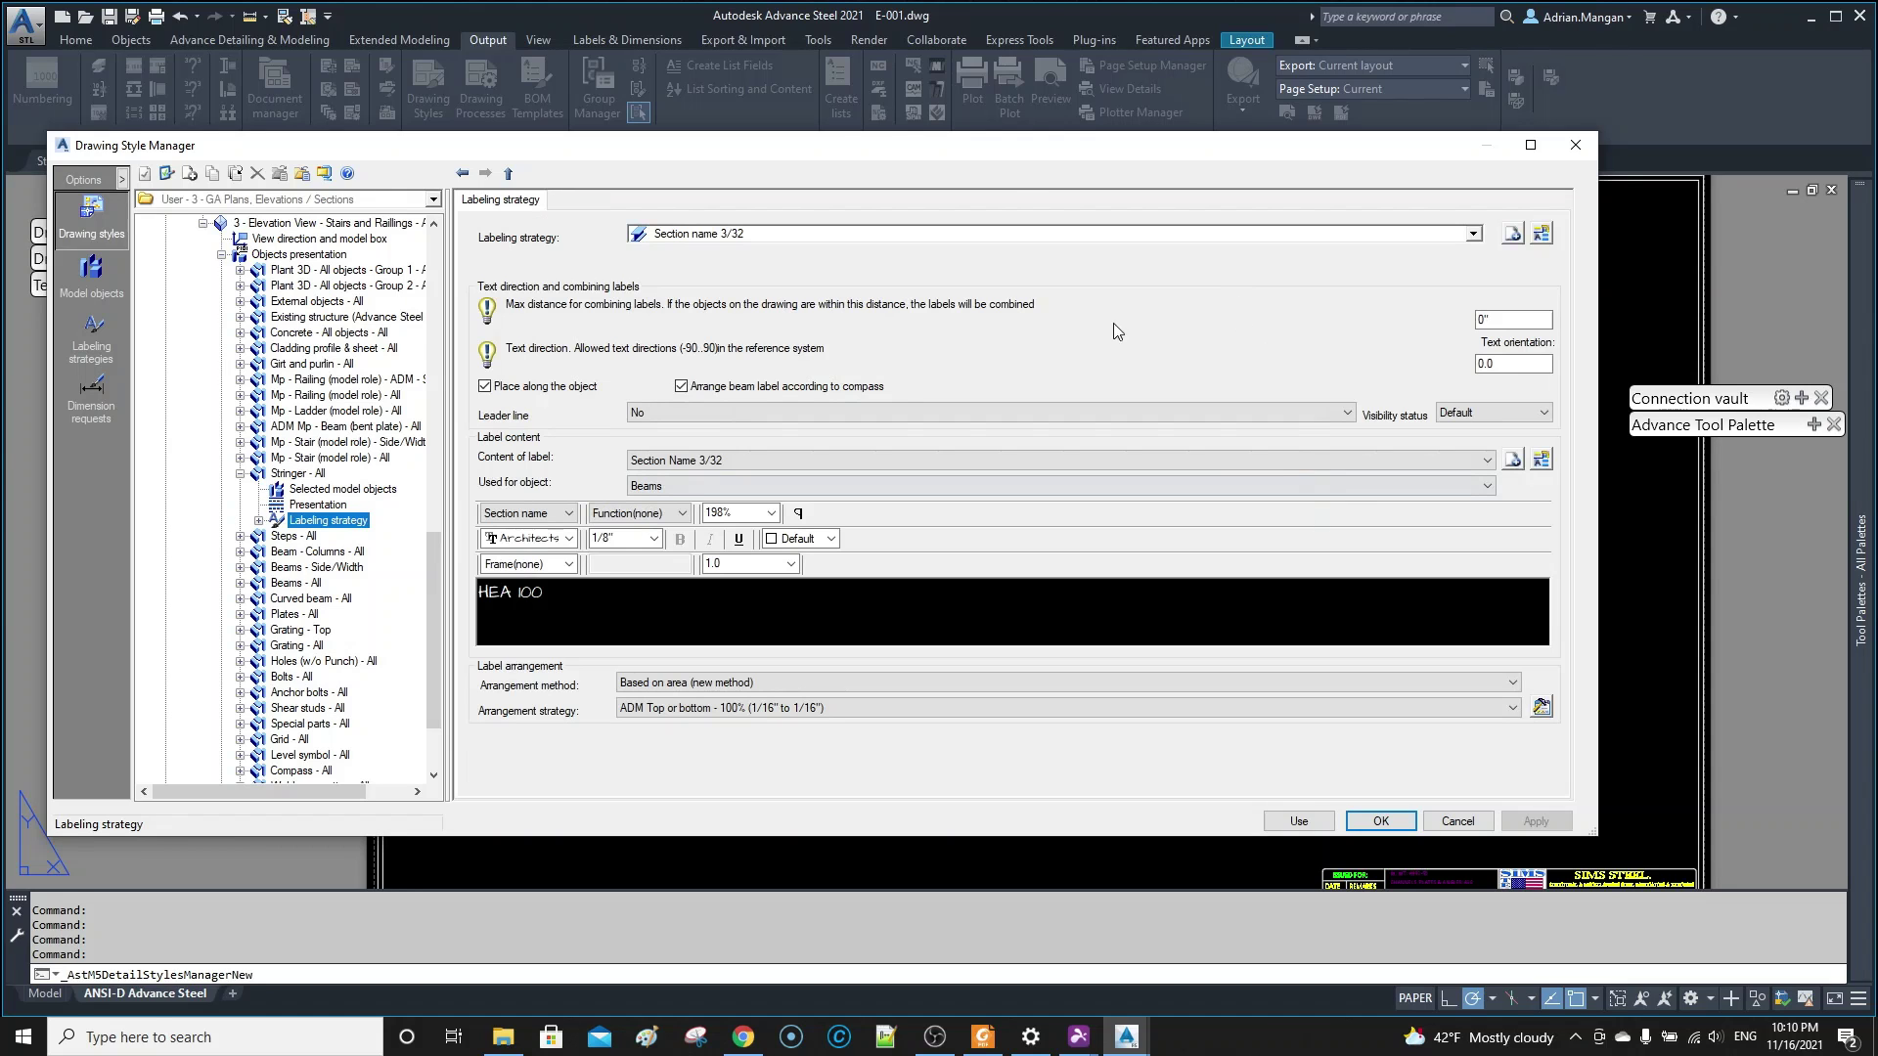
click(1473, 234)
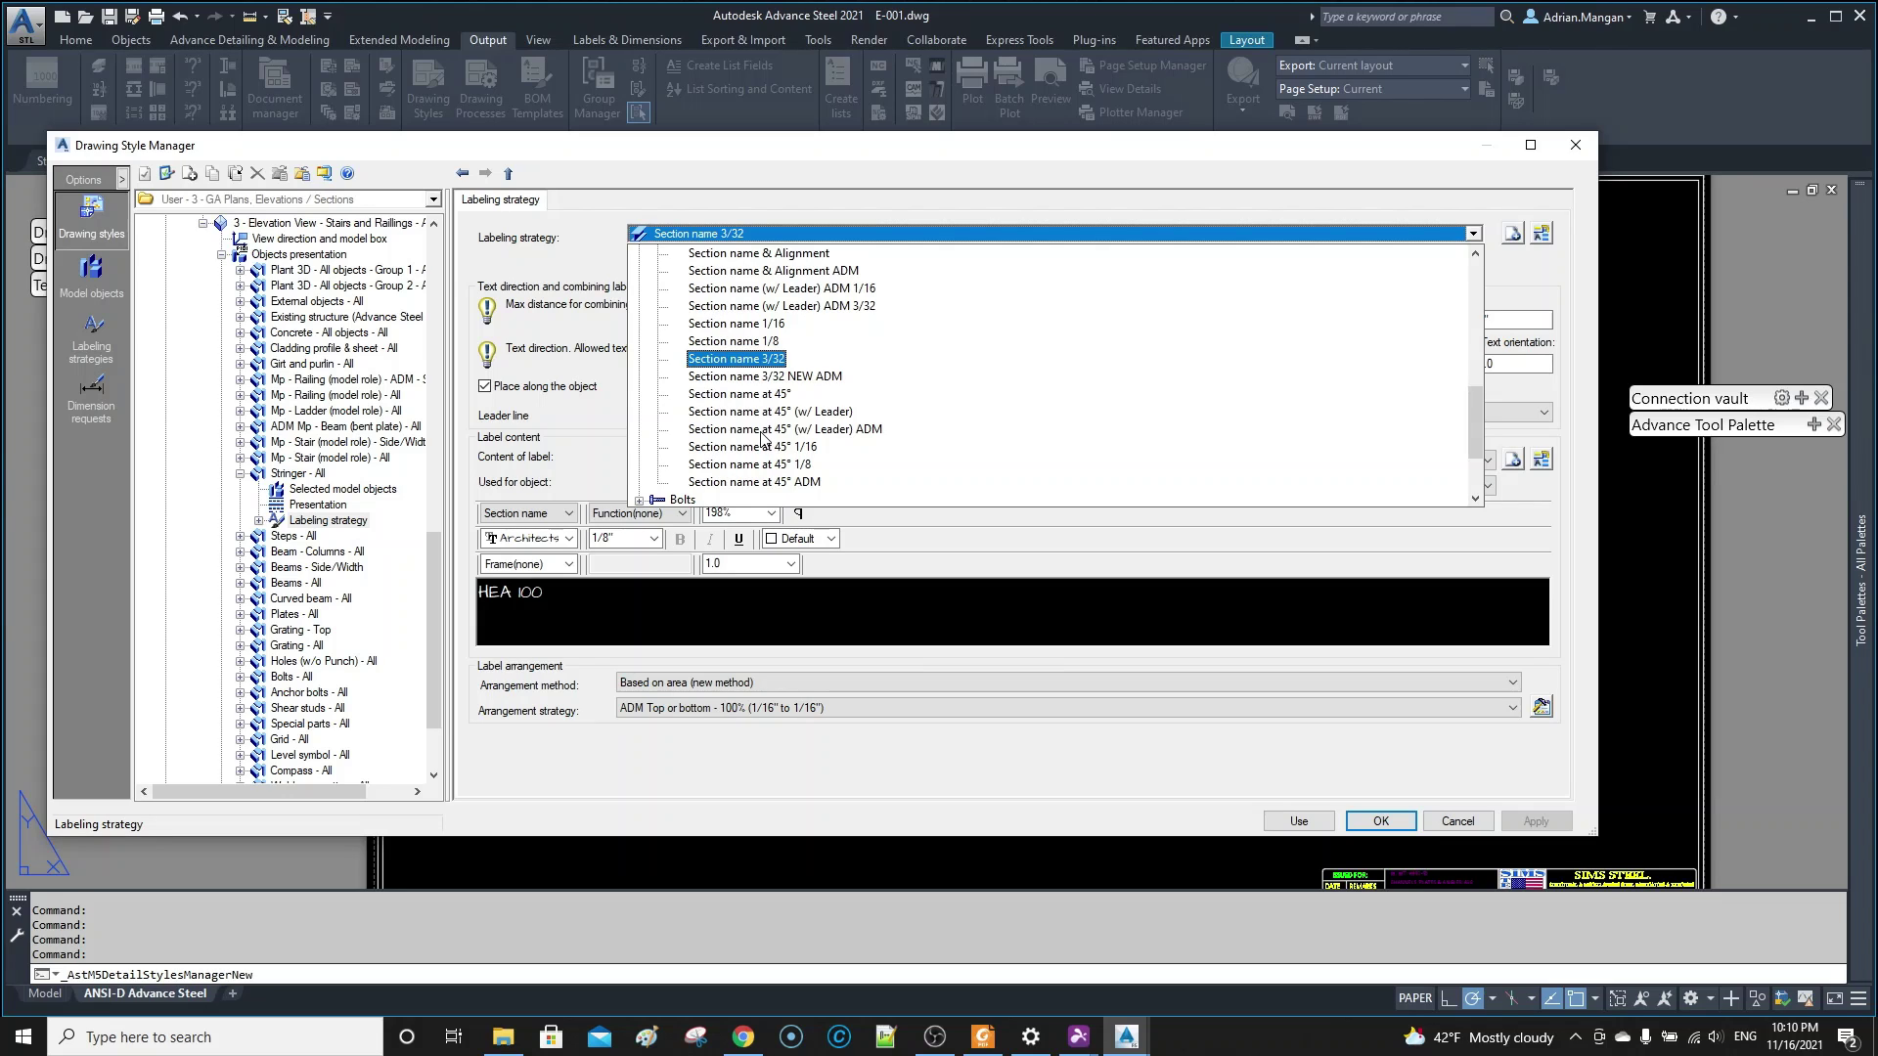
click(798, 306)
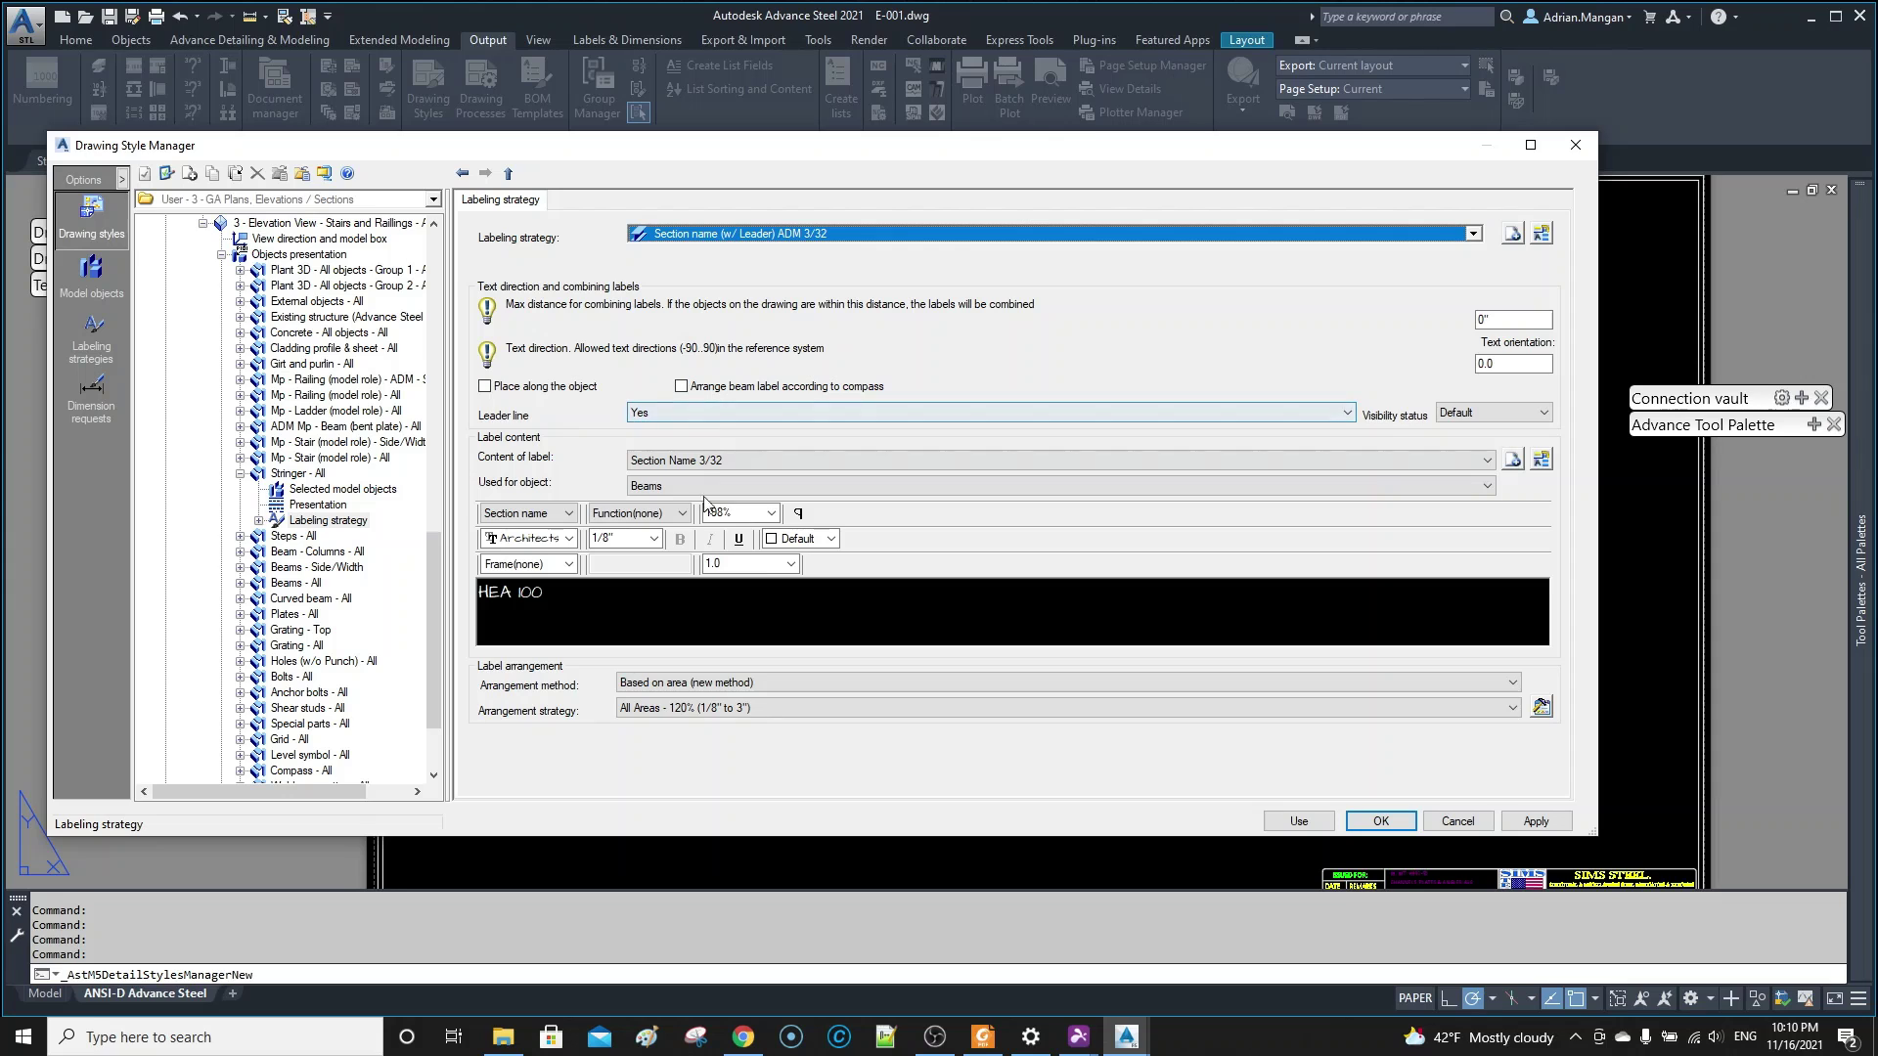
click(1536, 821)
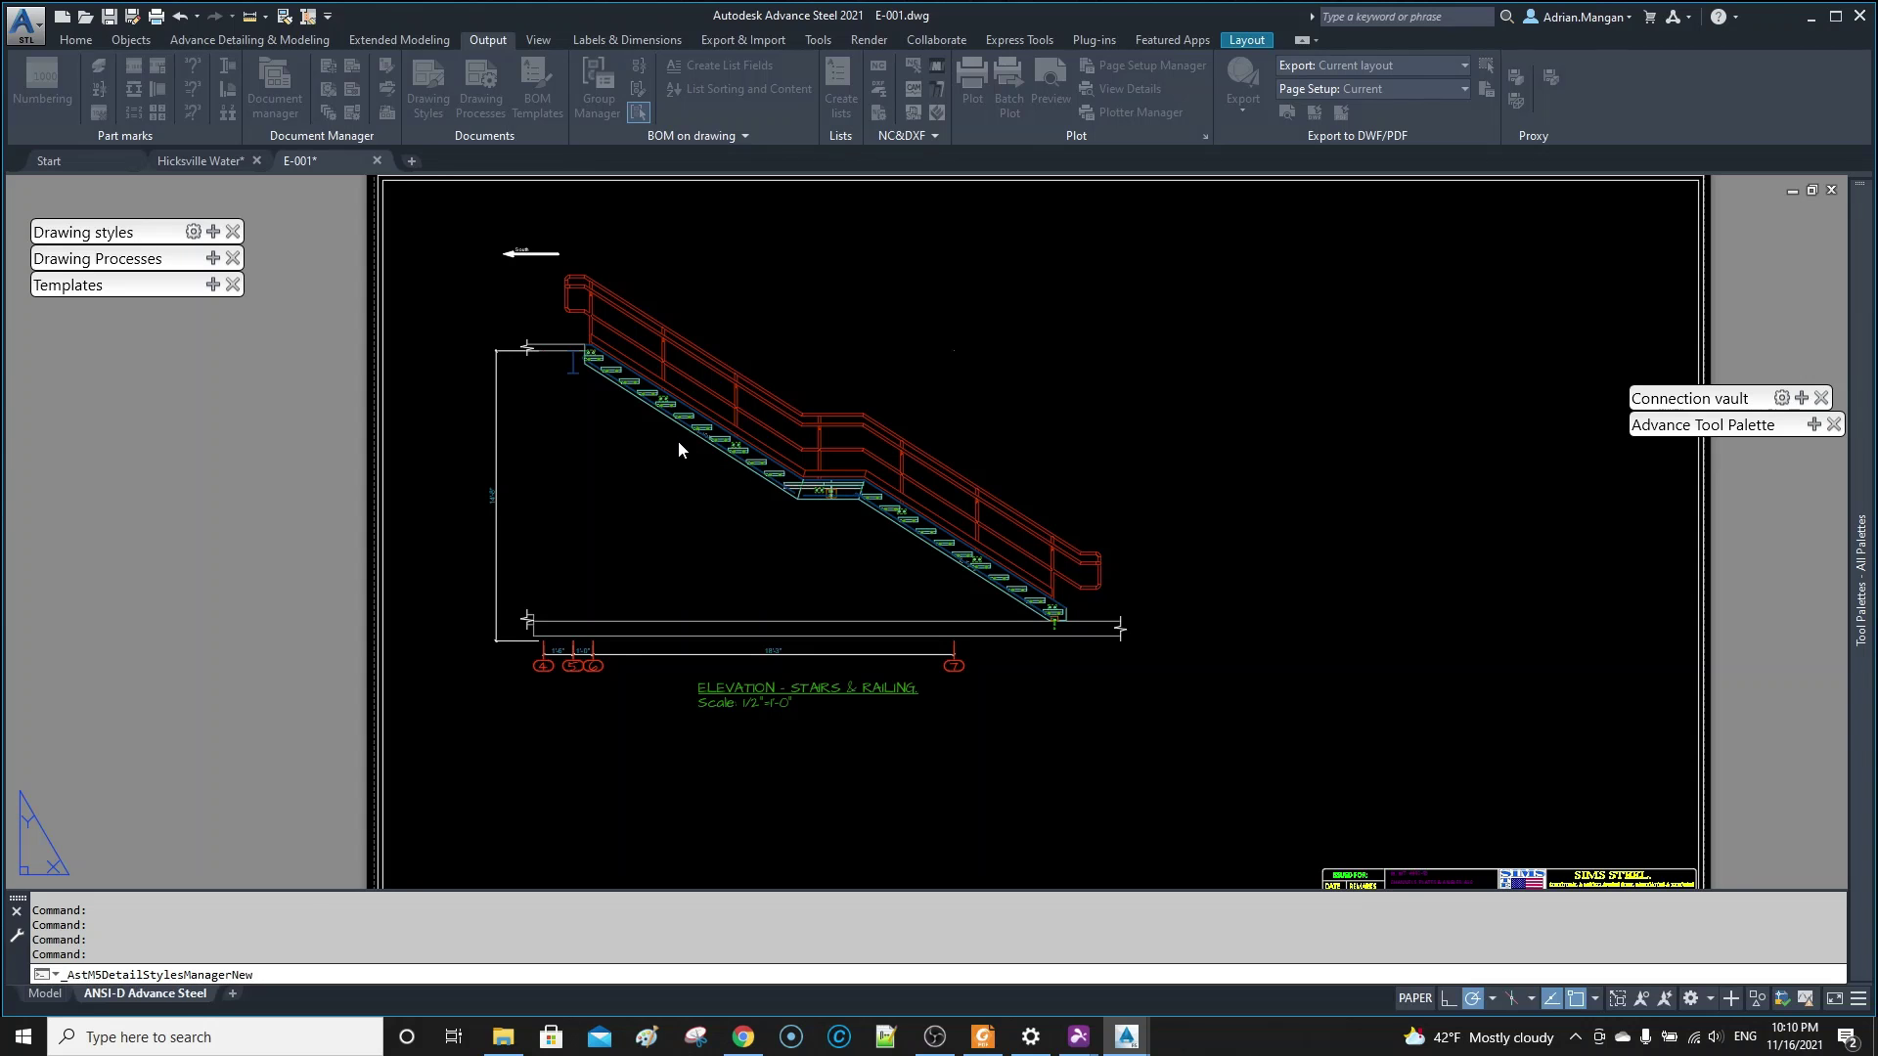
- Move the upper flight's FL 1/2X12 label to just beneath its stringer, close to the leader arrow
scroll(548, 354, up, 6)
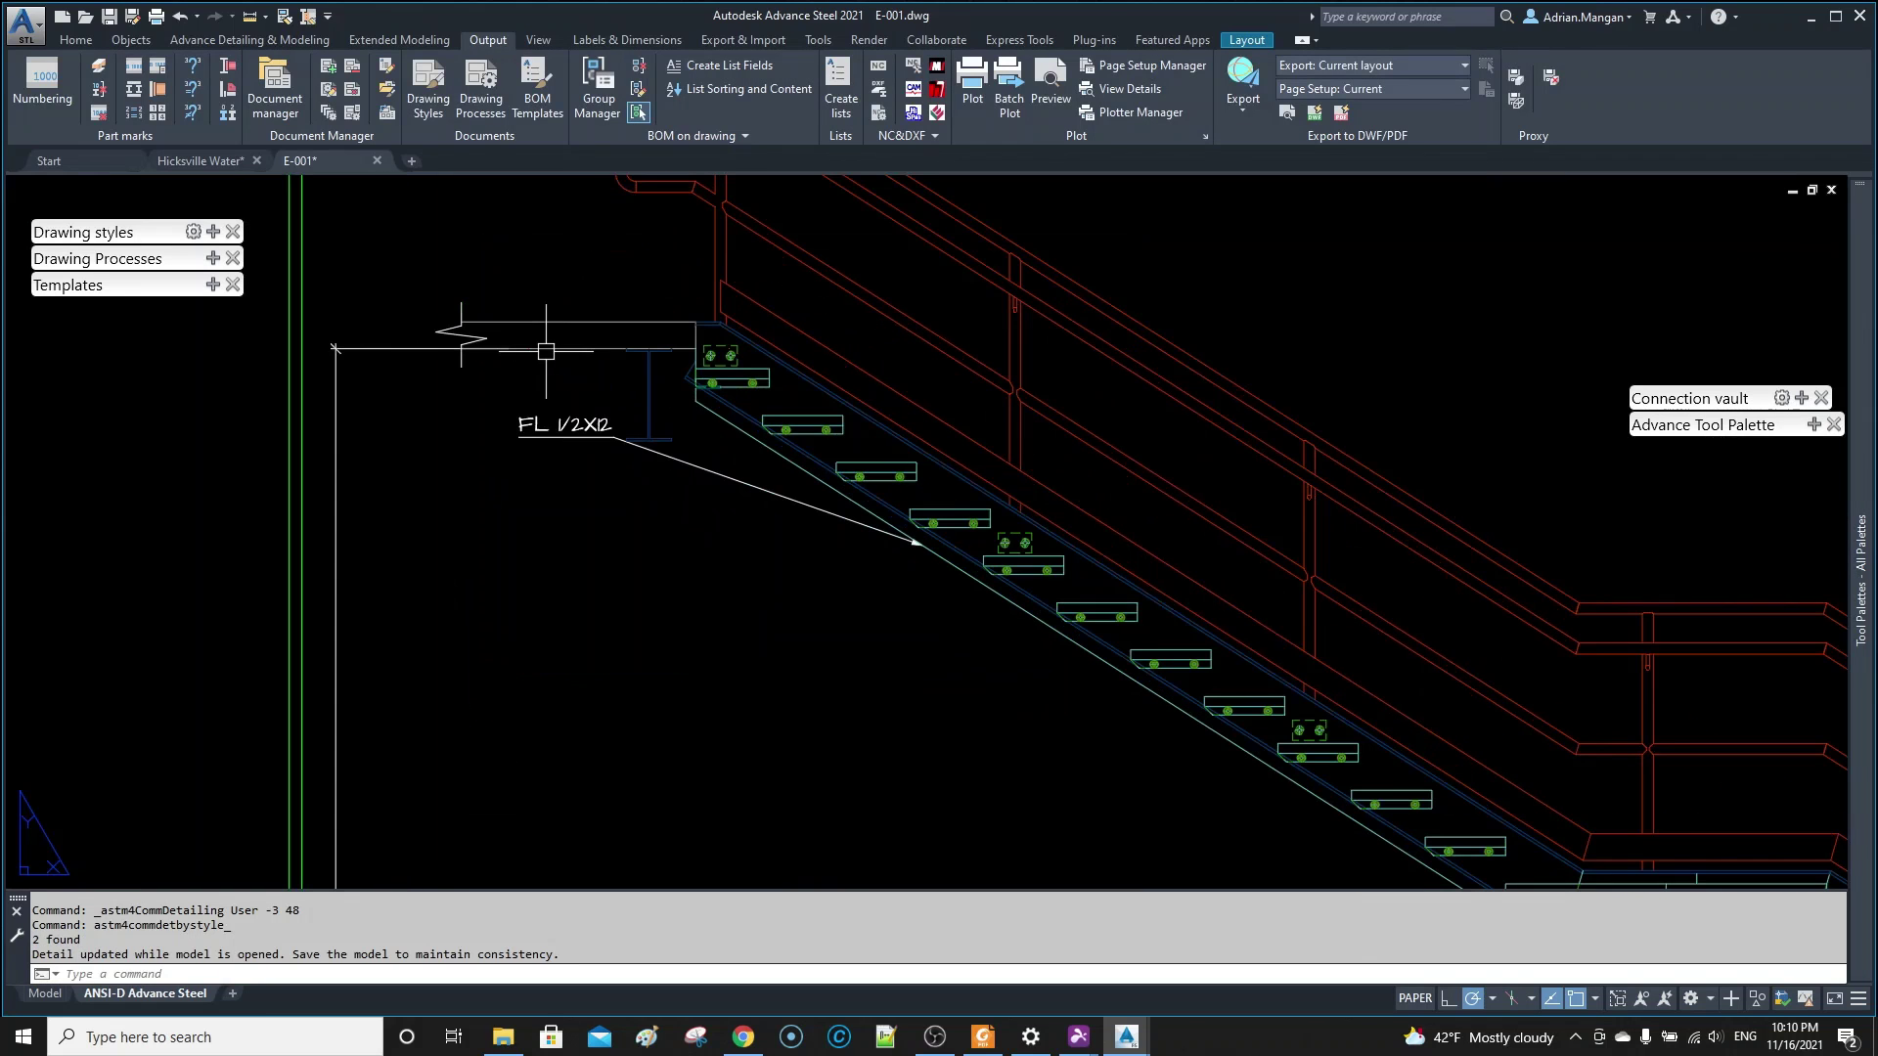
click(543, 405)
click(518, 431)
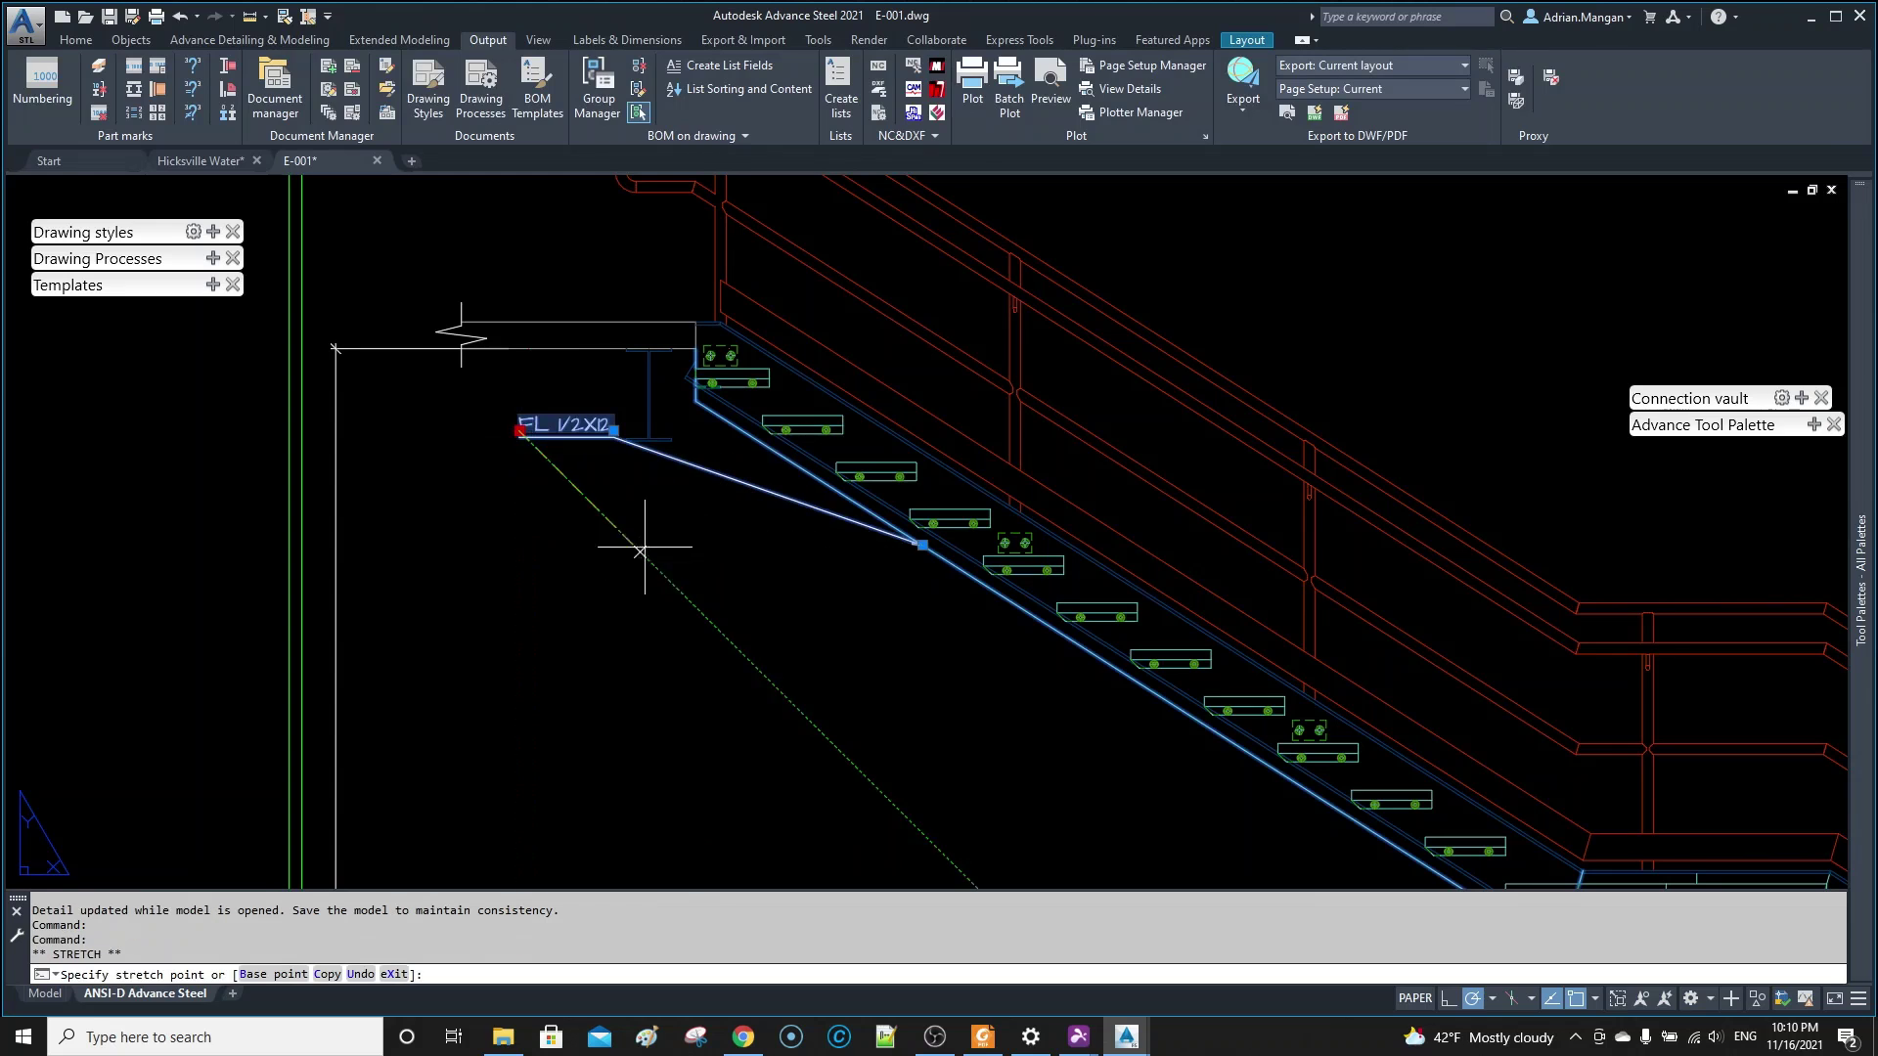
key(Escape)
scroll(651, 399, down, 4)
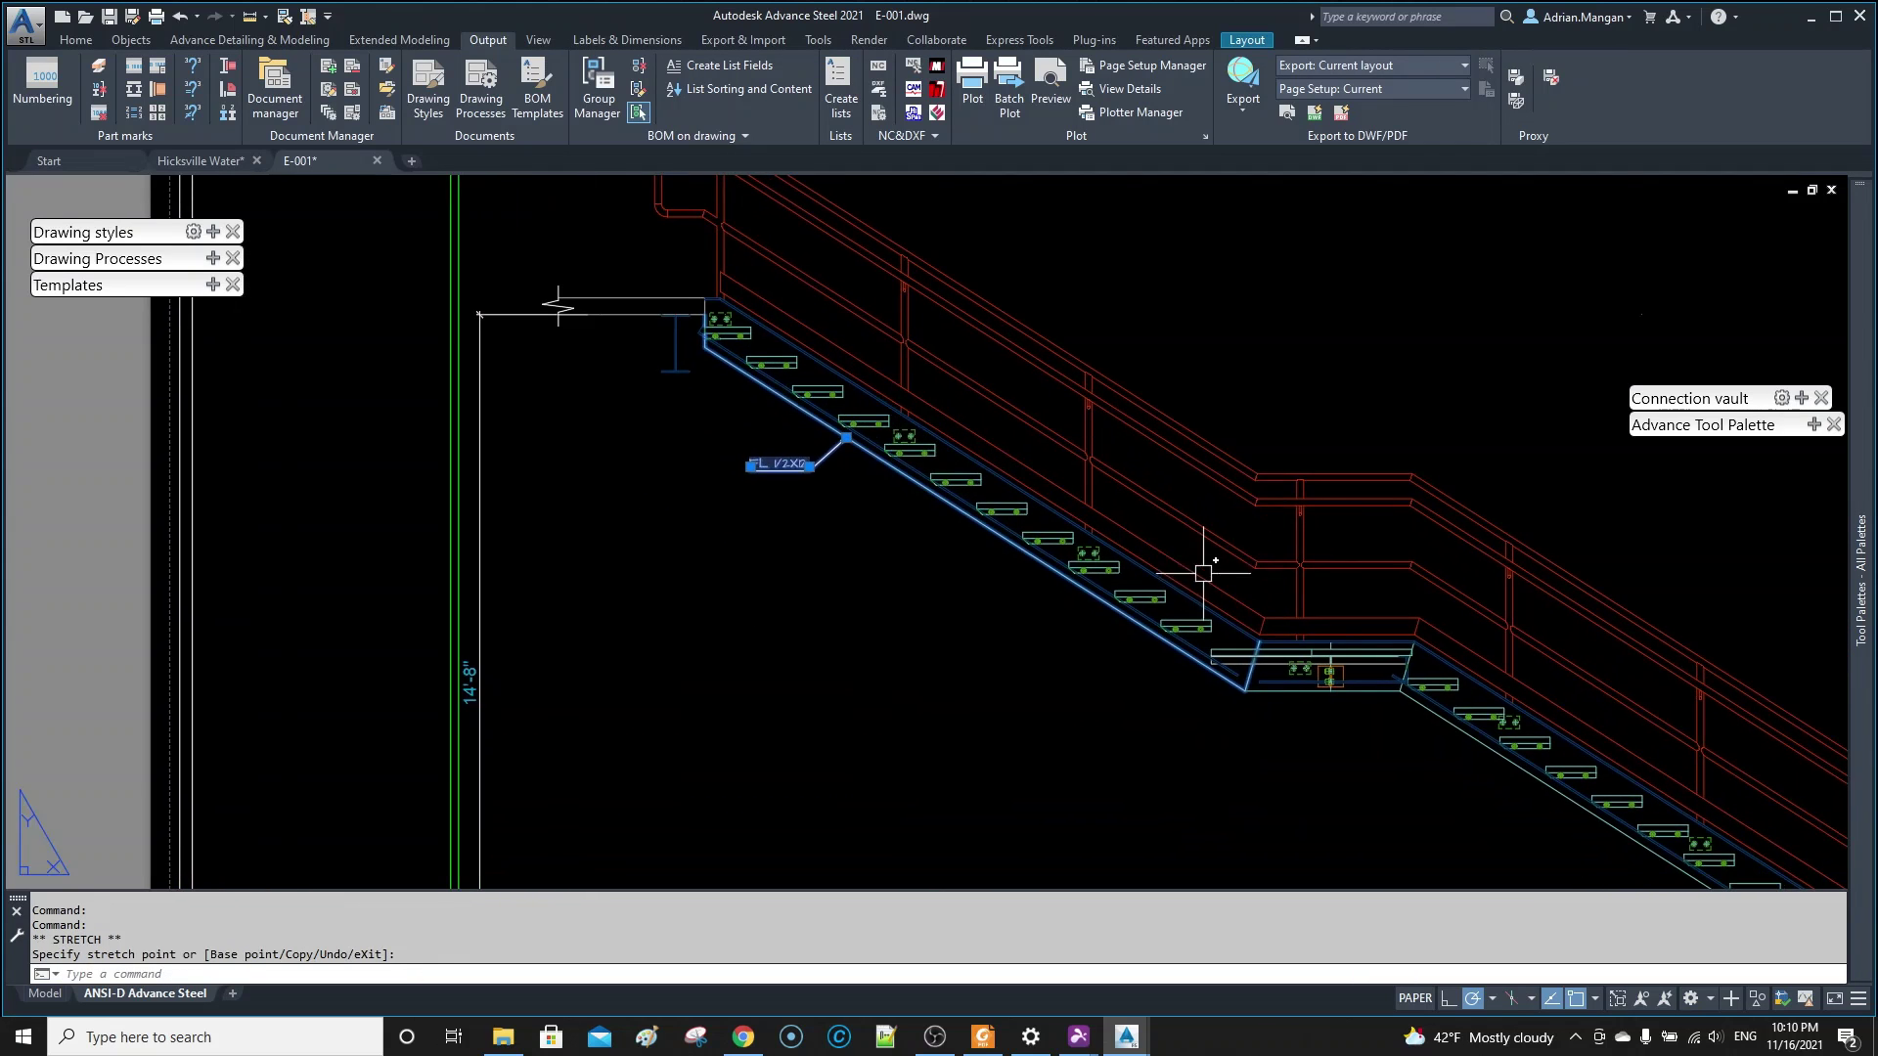
- Move the lower flight's section label from the stair foot to the open area beneath the stringer
middle_drag(1381, 706, 1070, 448)
click(1453, 595)
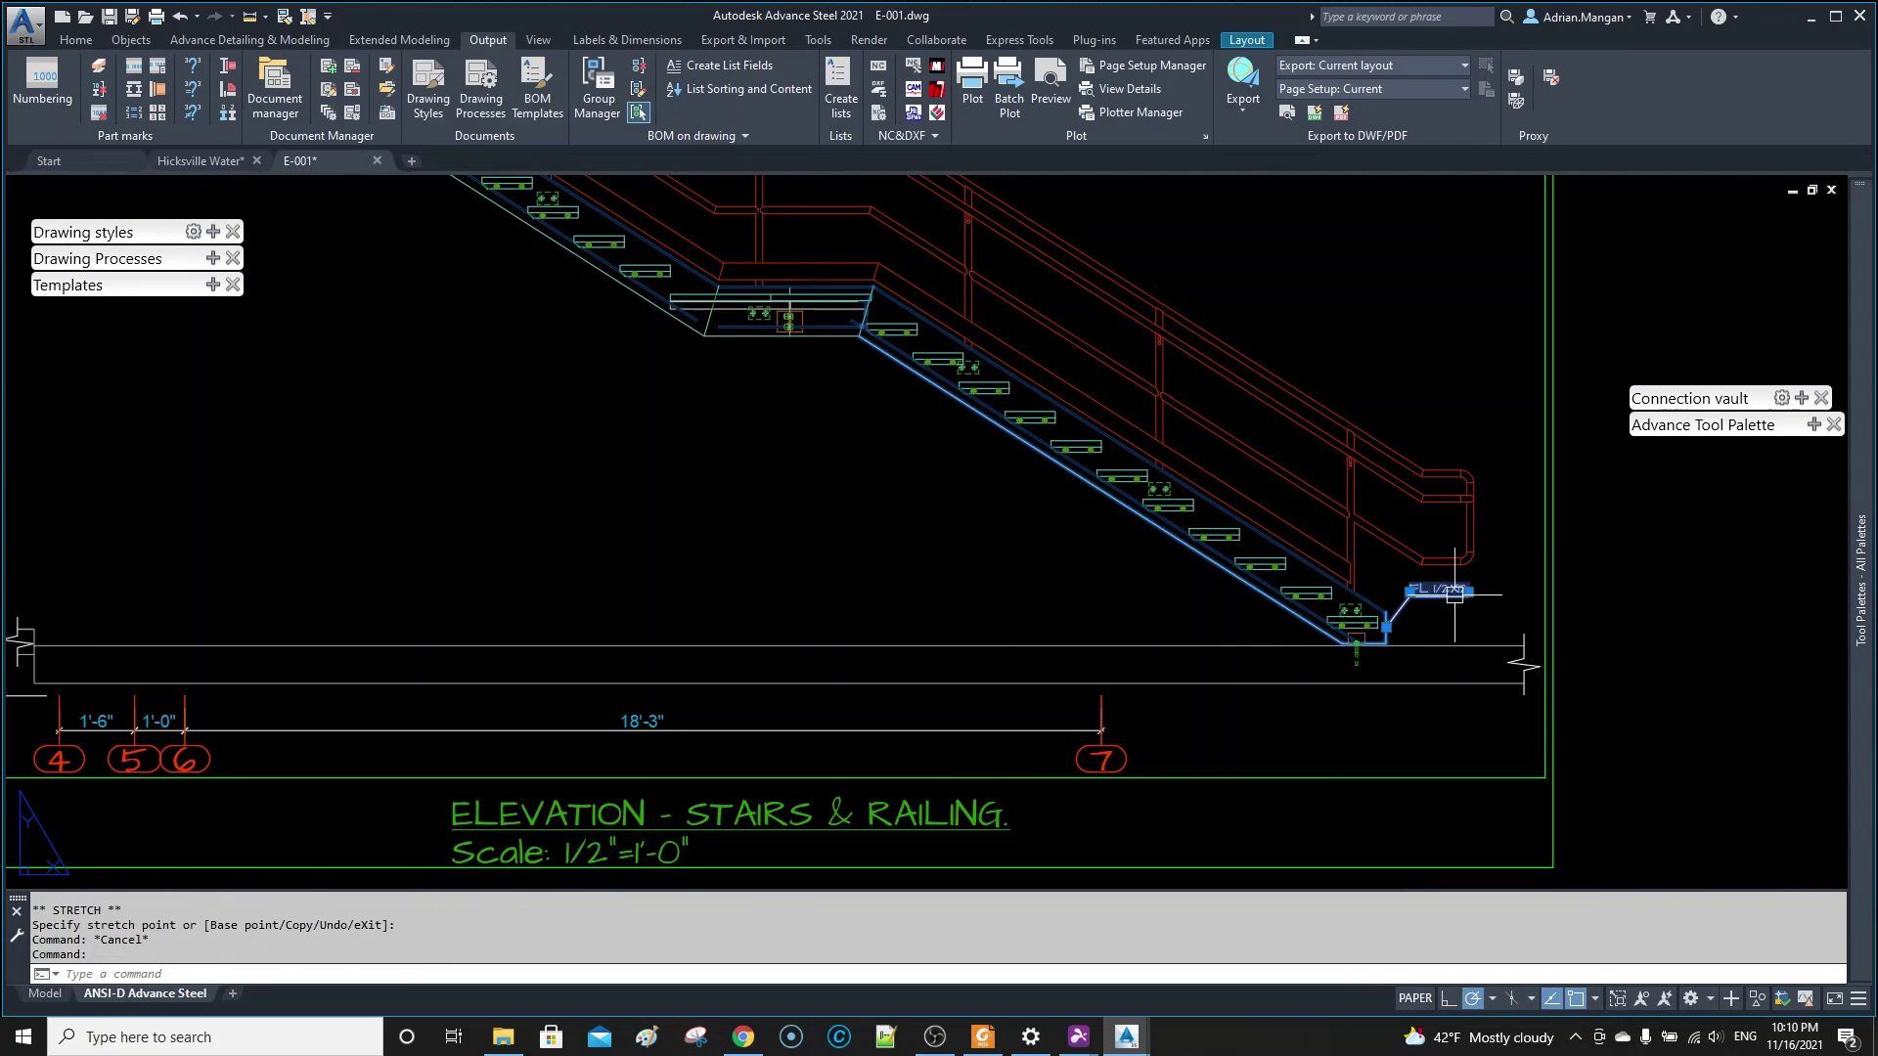
click(1410, 592)
click(964, 515)
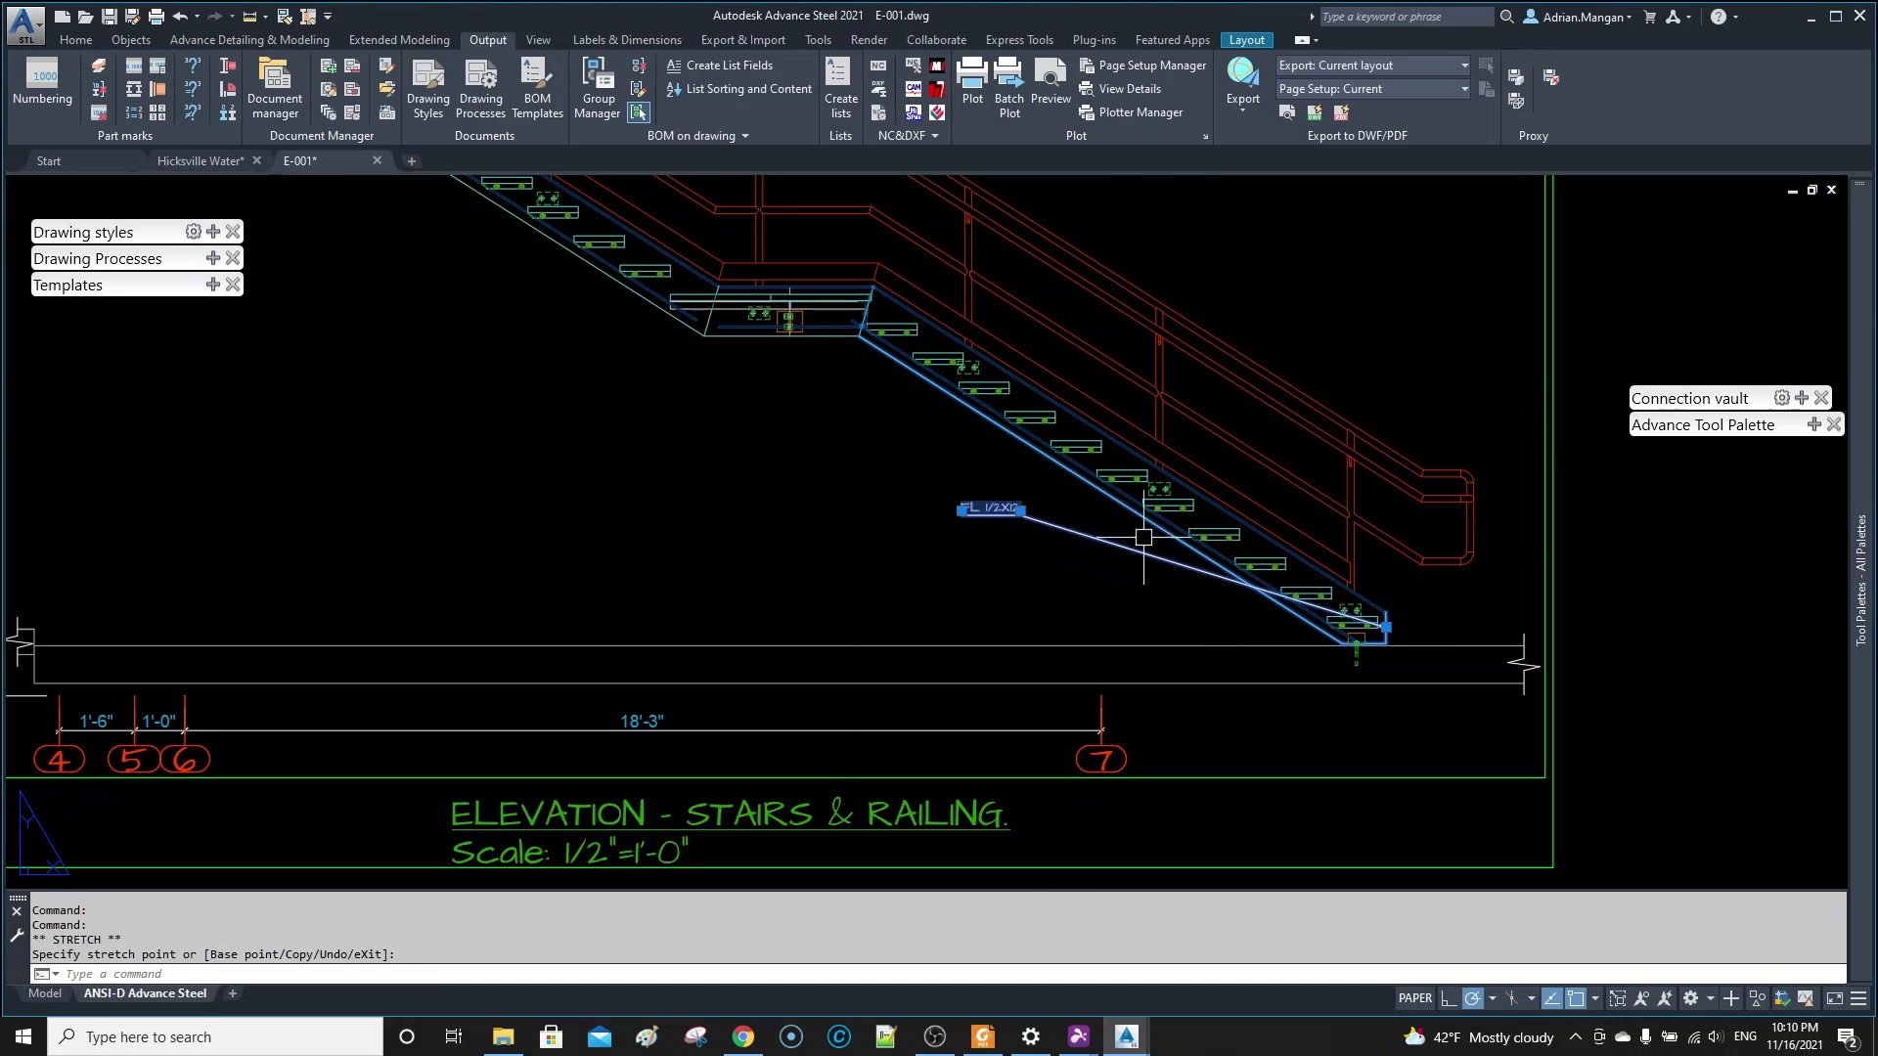
- Attach the lower label's leader arrow partway along the stringer's bottom edge and reposition its text below the arrow
scroll(1161, 550, up, 2)
click(1519, 677)
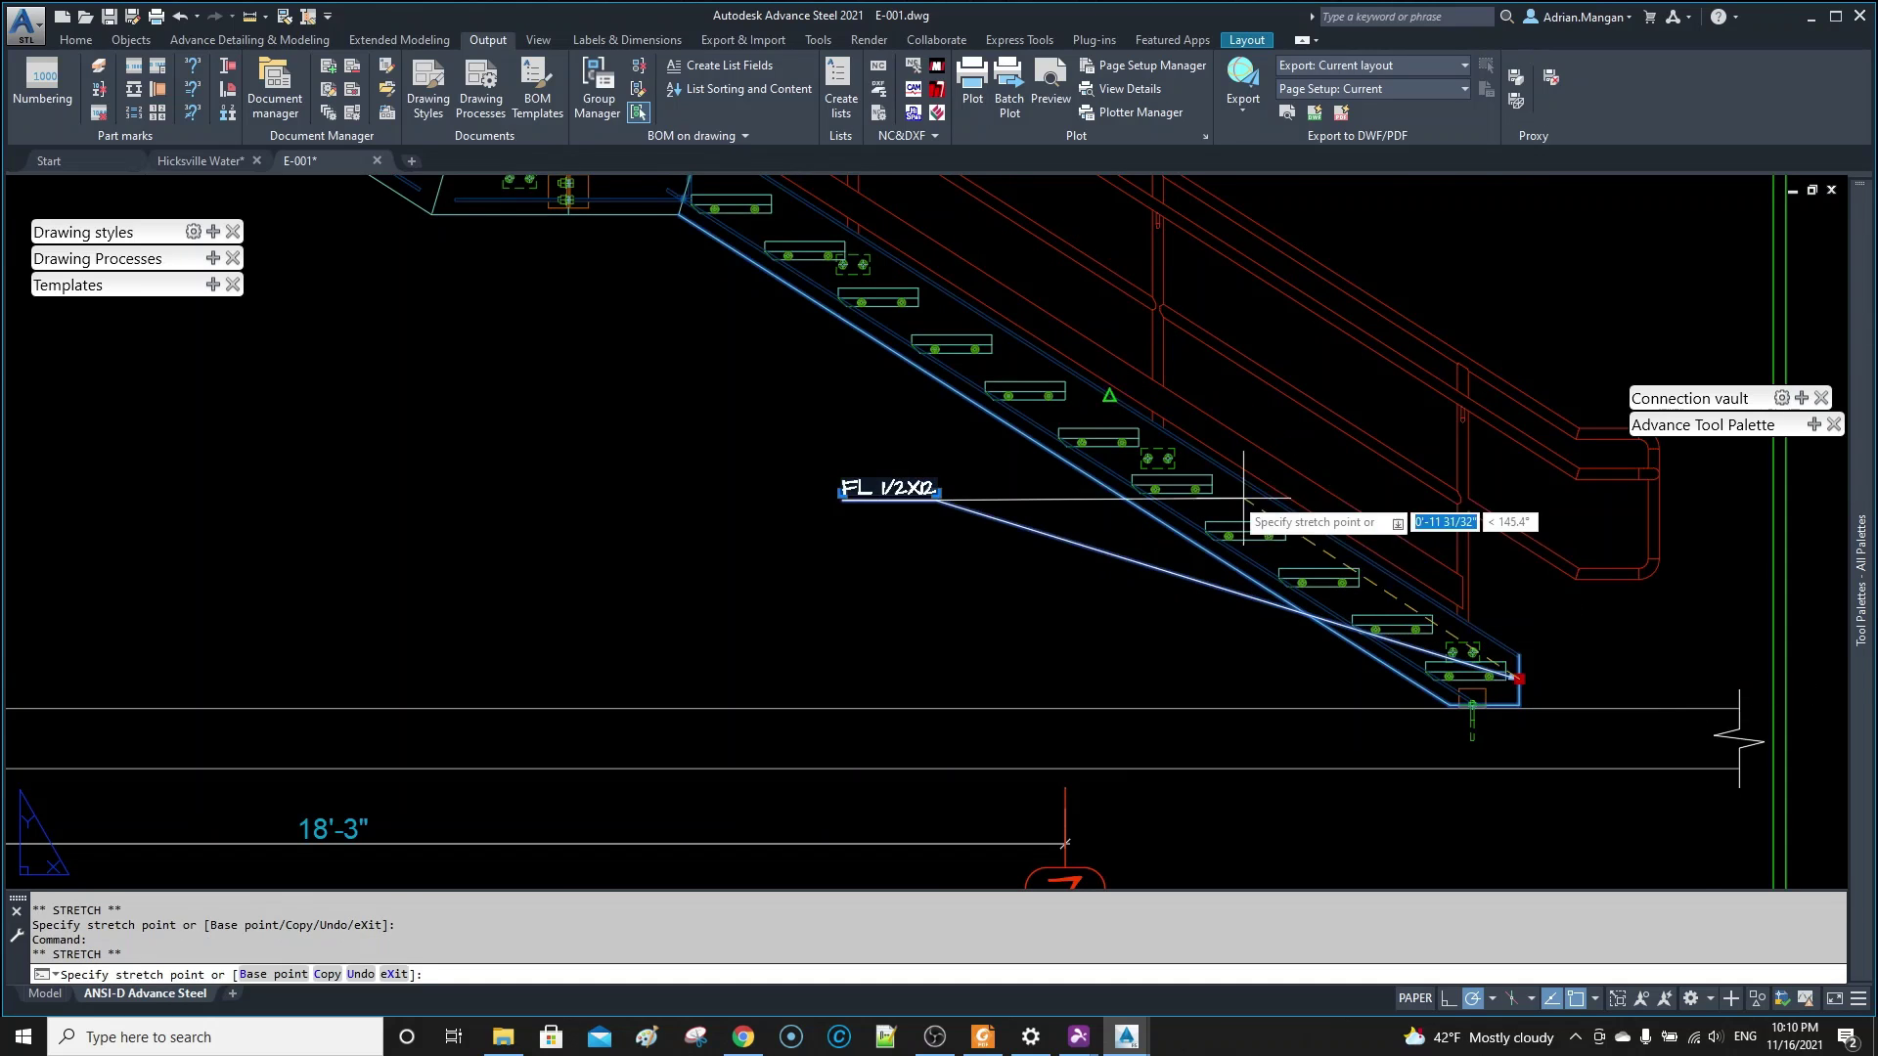
scroll(1075, 442, up, 3)
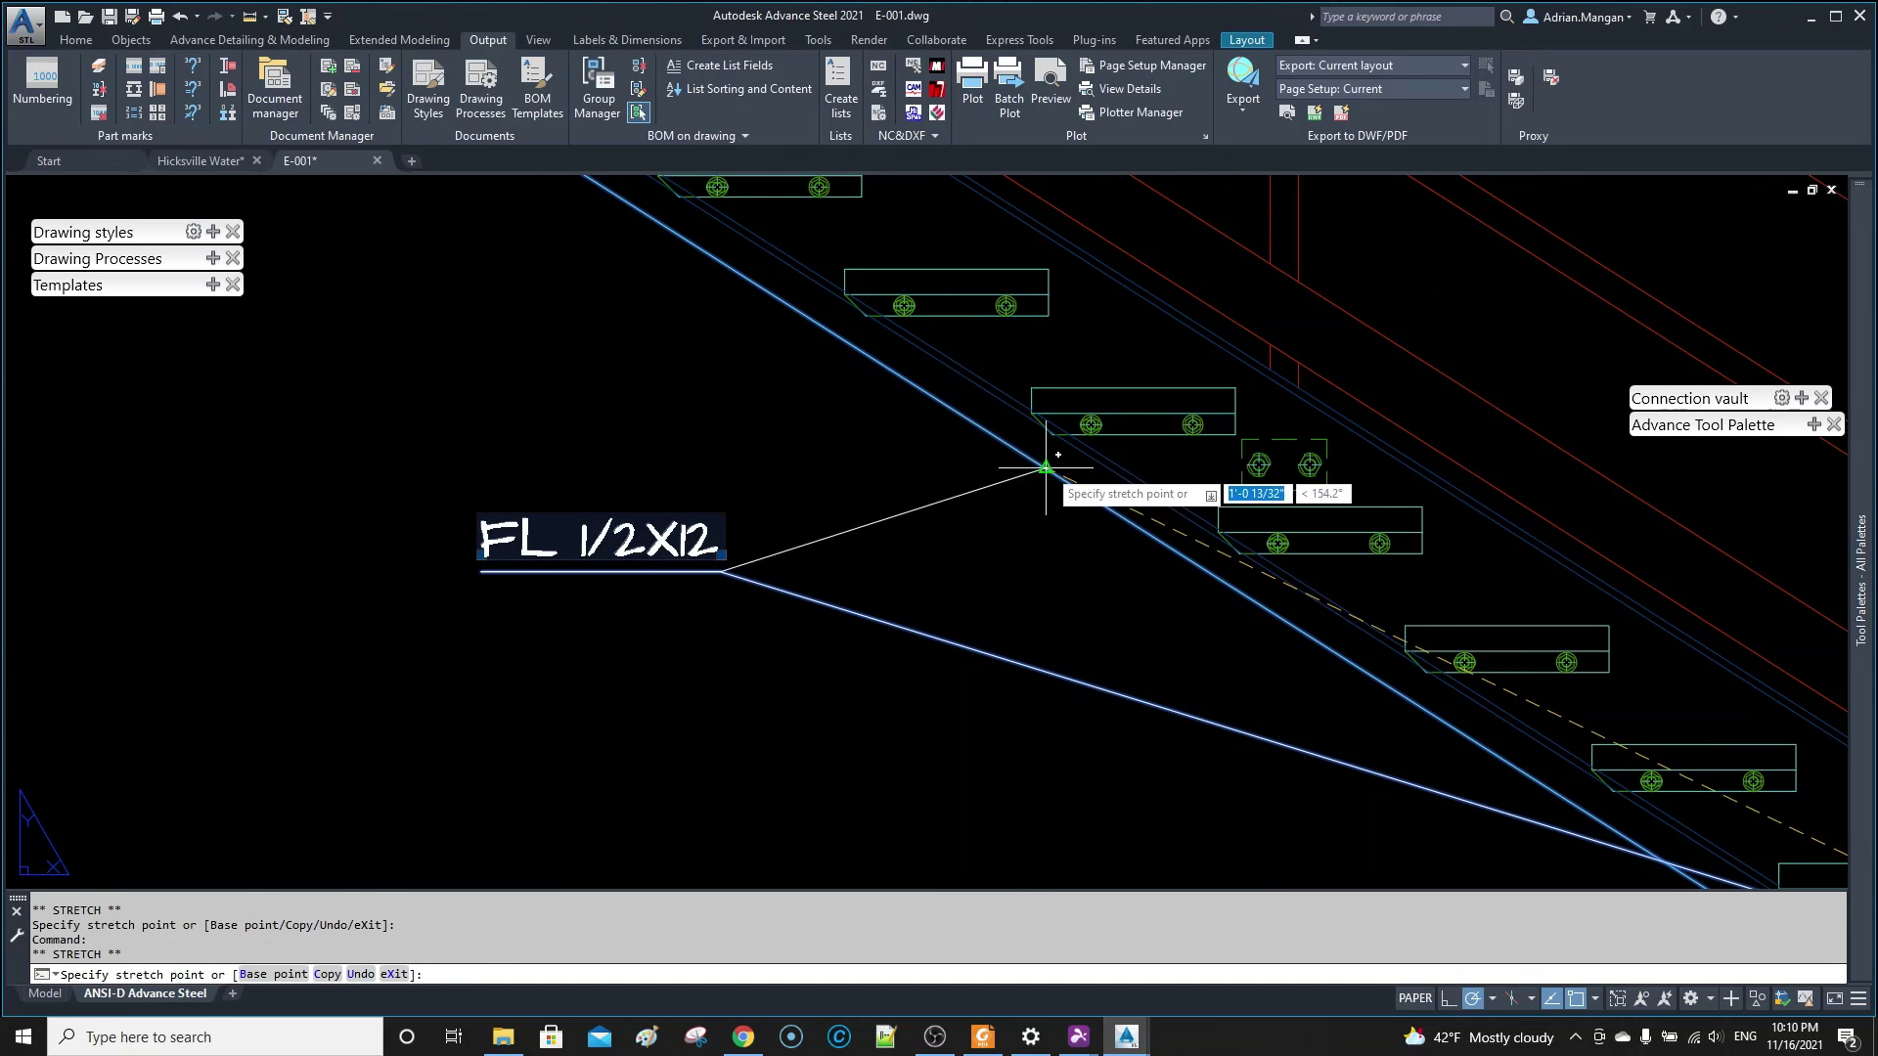
click(1046, 469)
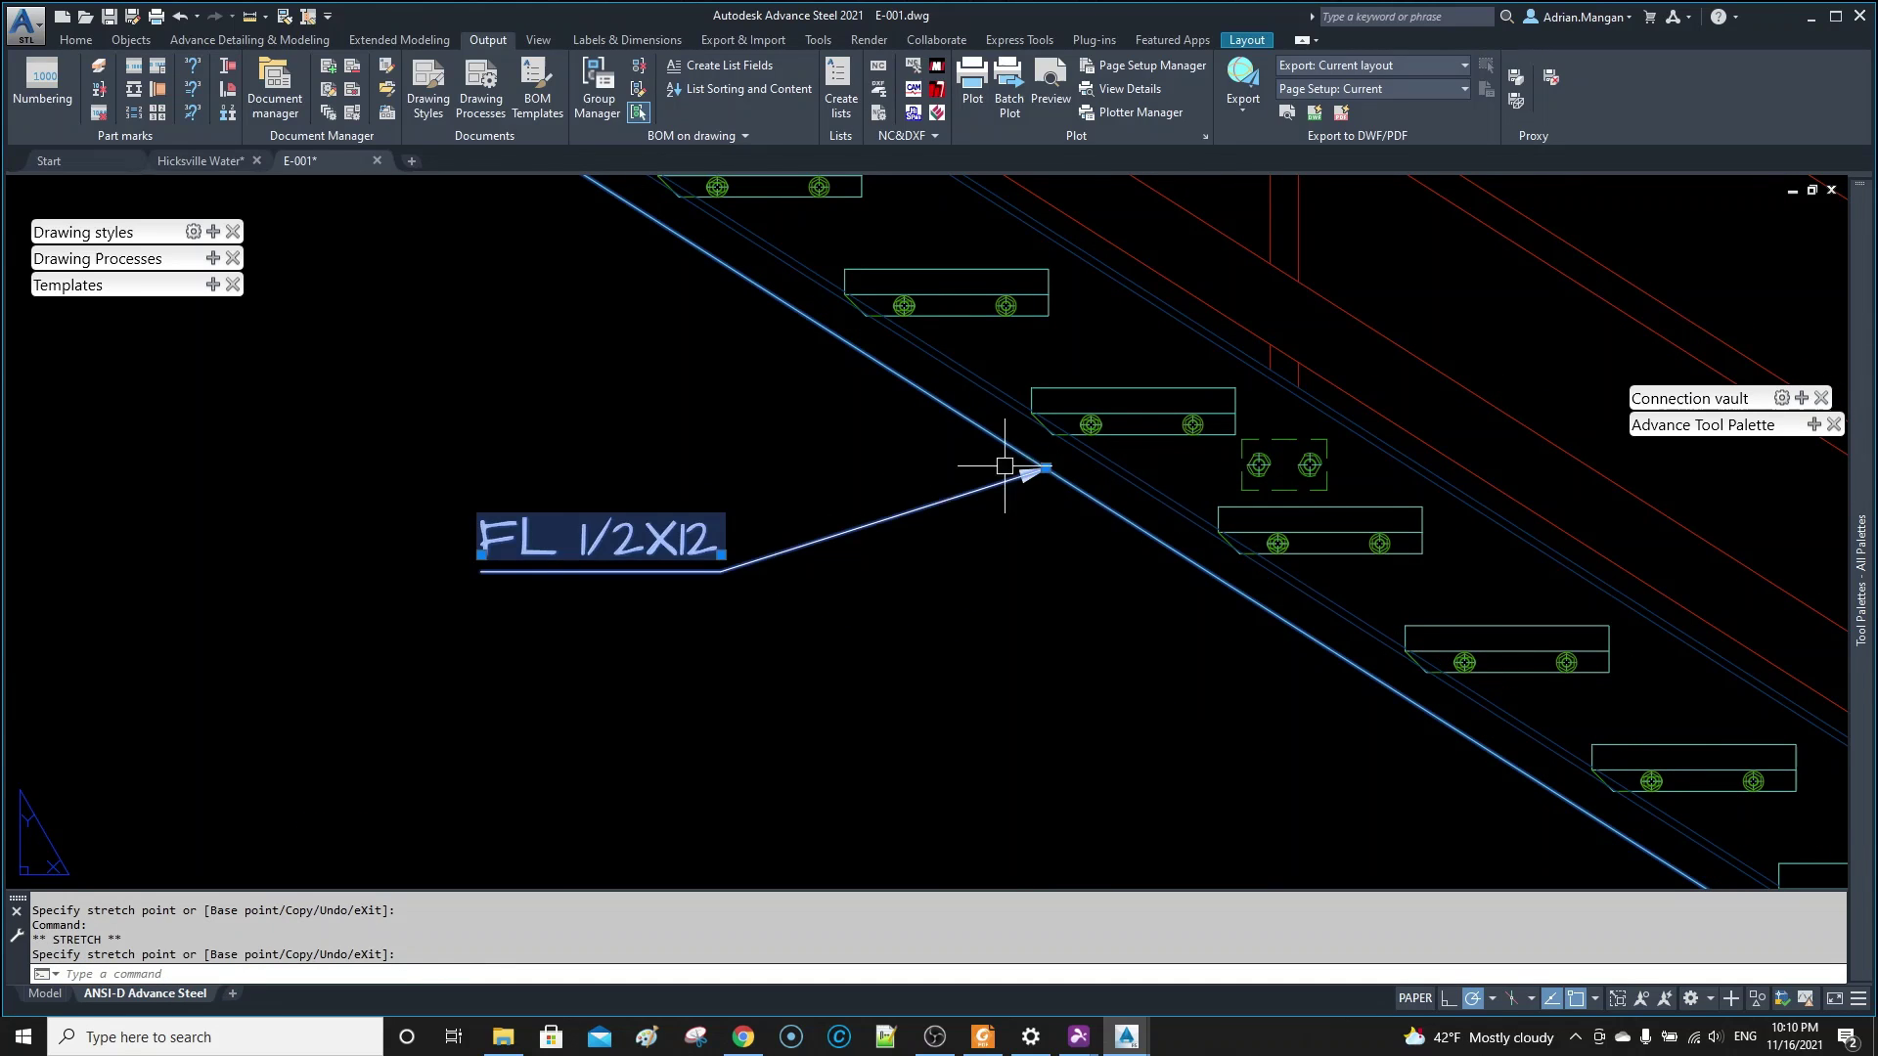
click(481, 555)
click(611, 647)
key(Escape)
scroll(685, 606, down, 5)
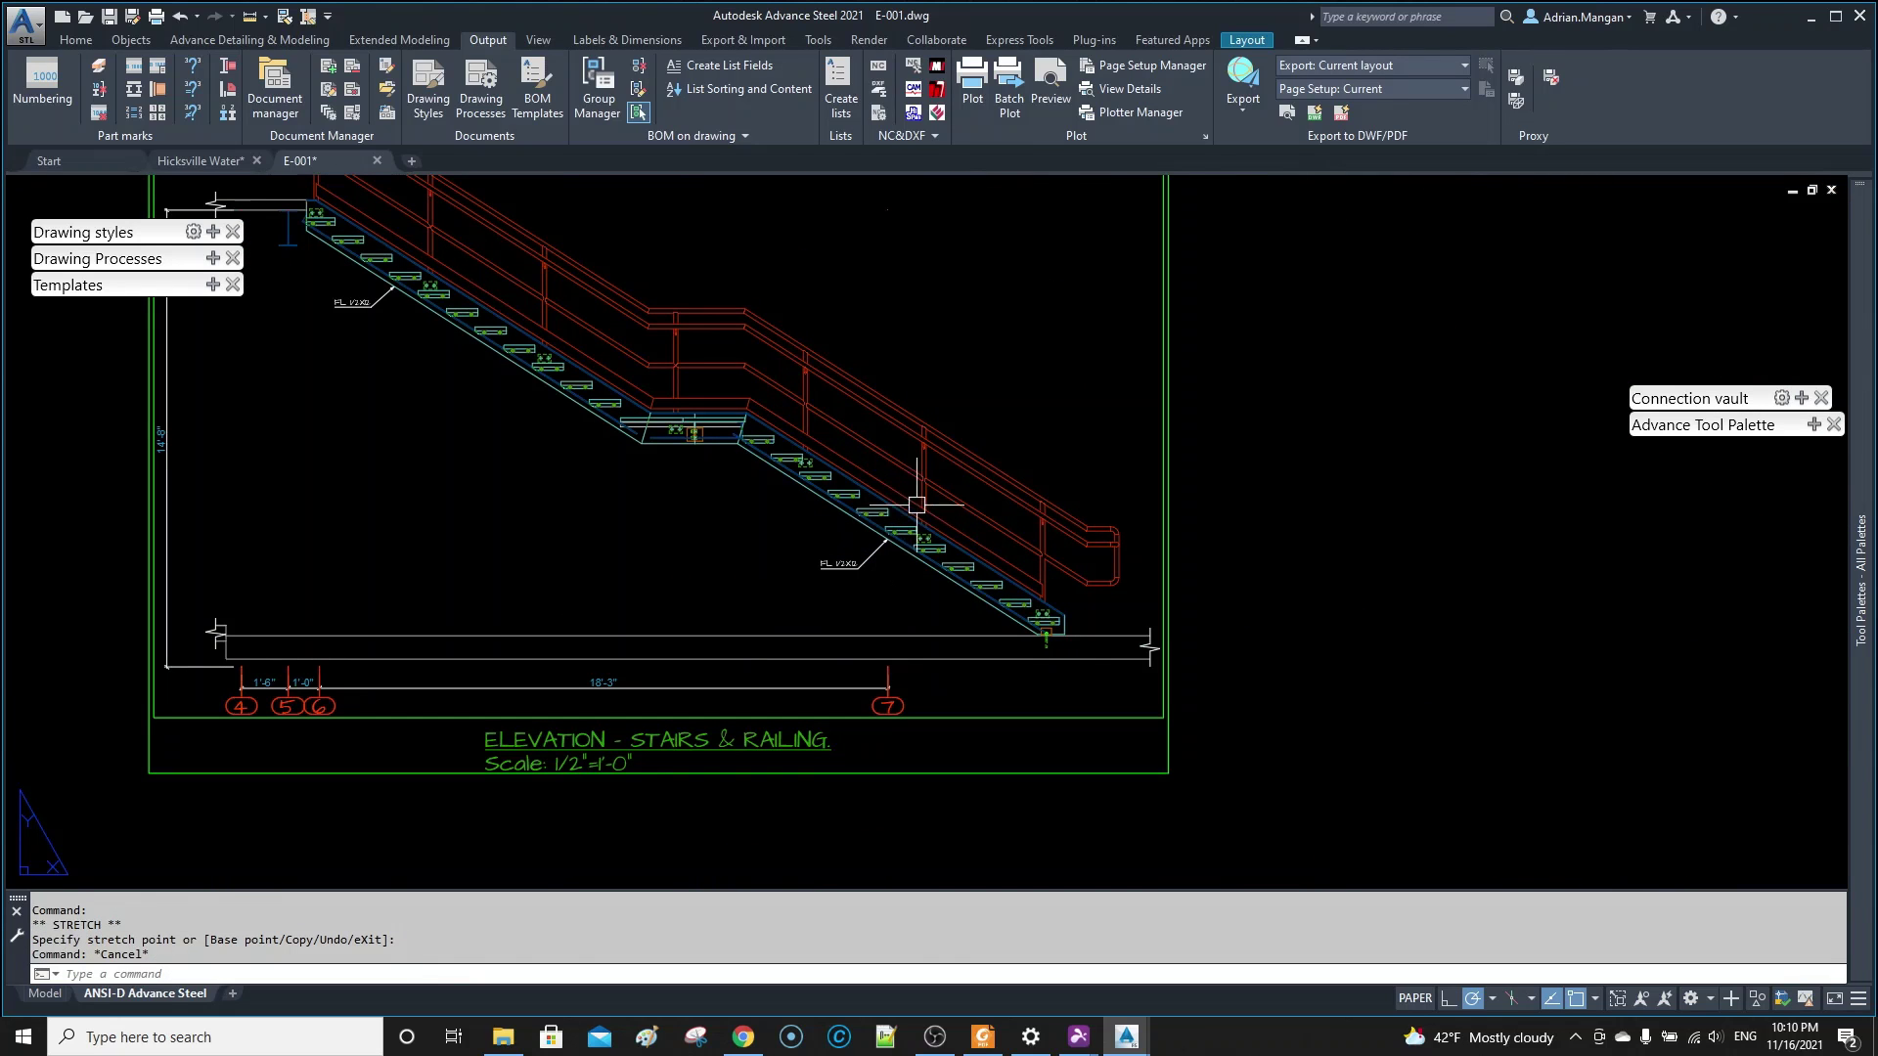
- Look briefly at the Hicksville Water model, return to E-001, and examine the landing stringer in the elevation
scroll(893, 445, up, 2)
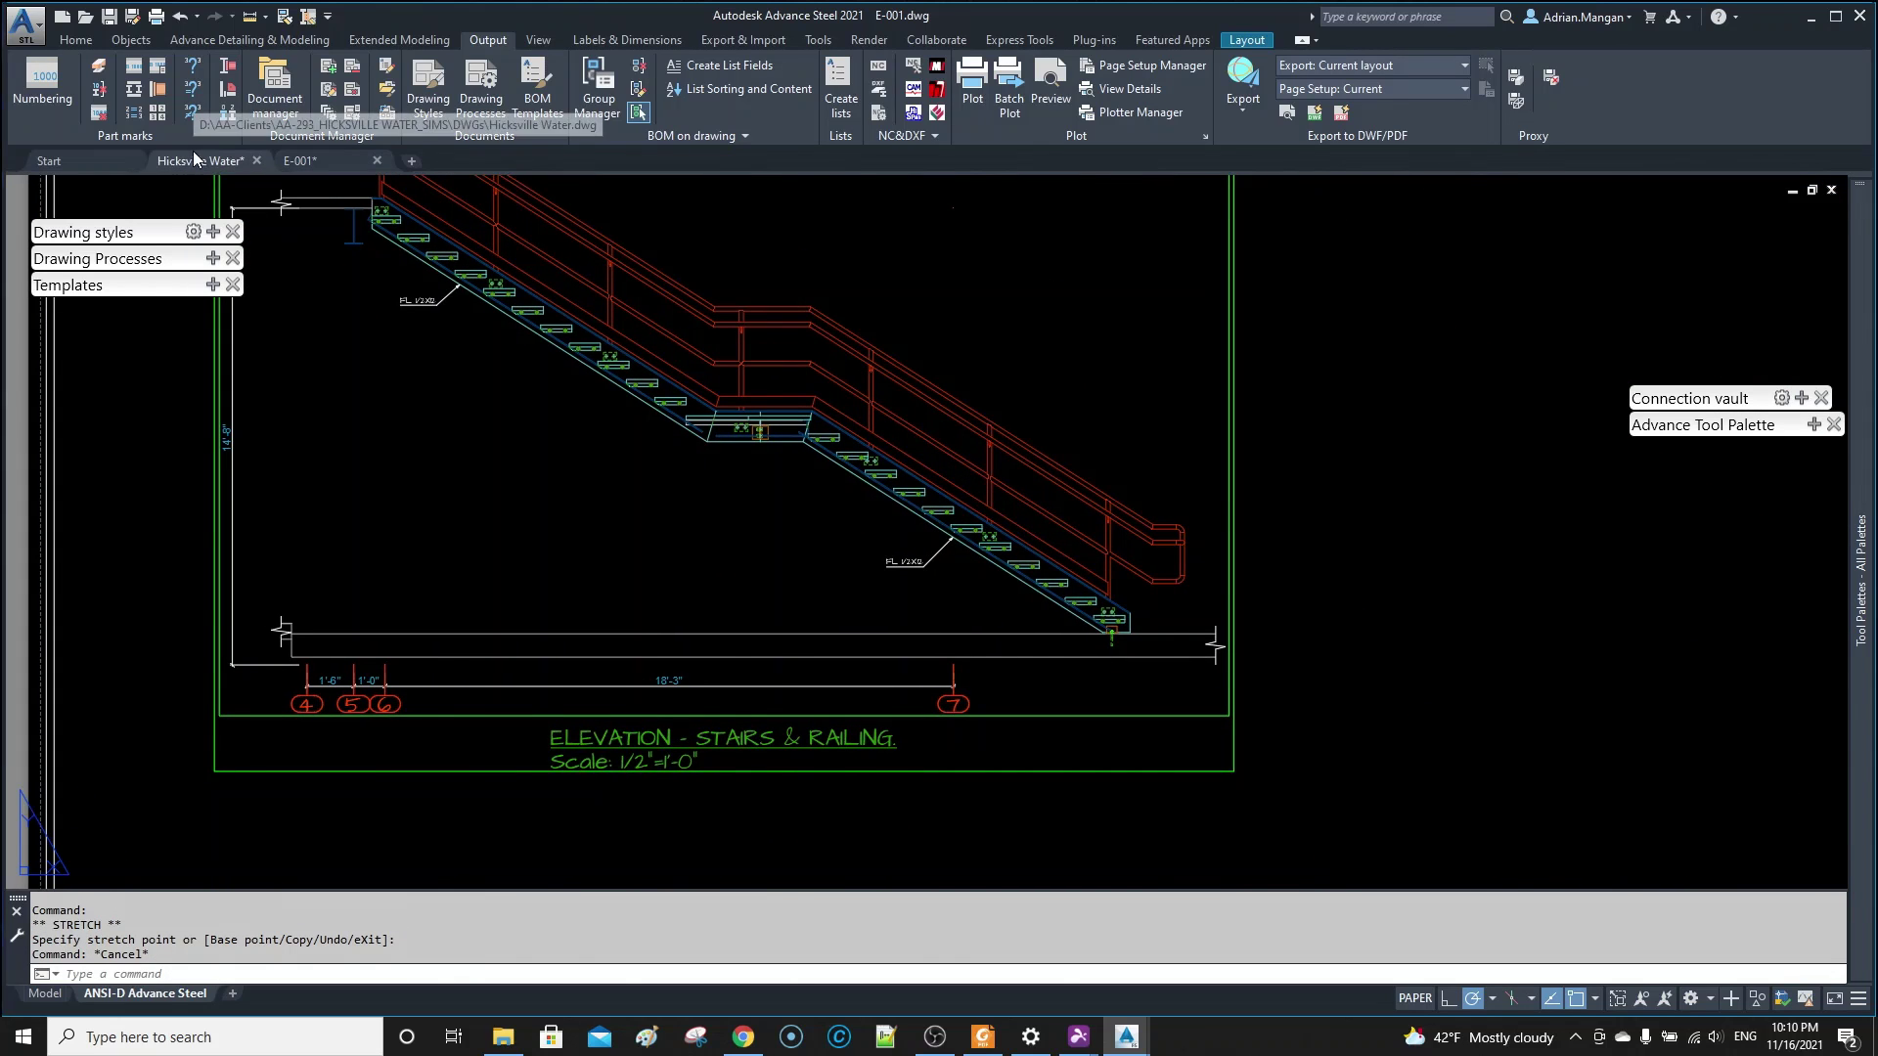
click(201, 160)
key(Escape)
scroll(861, 533, down, 4)
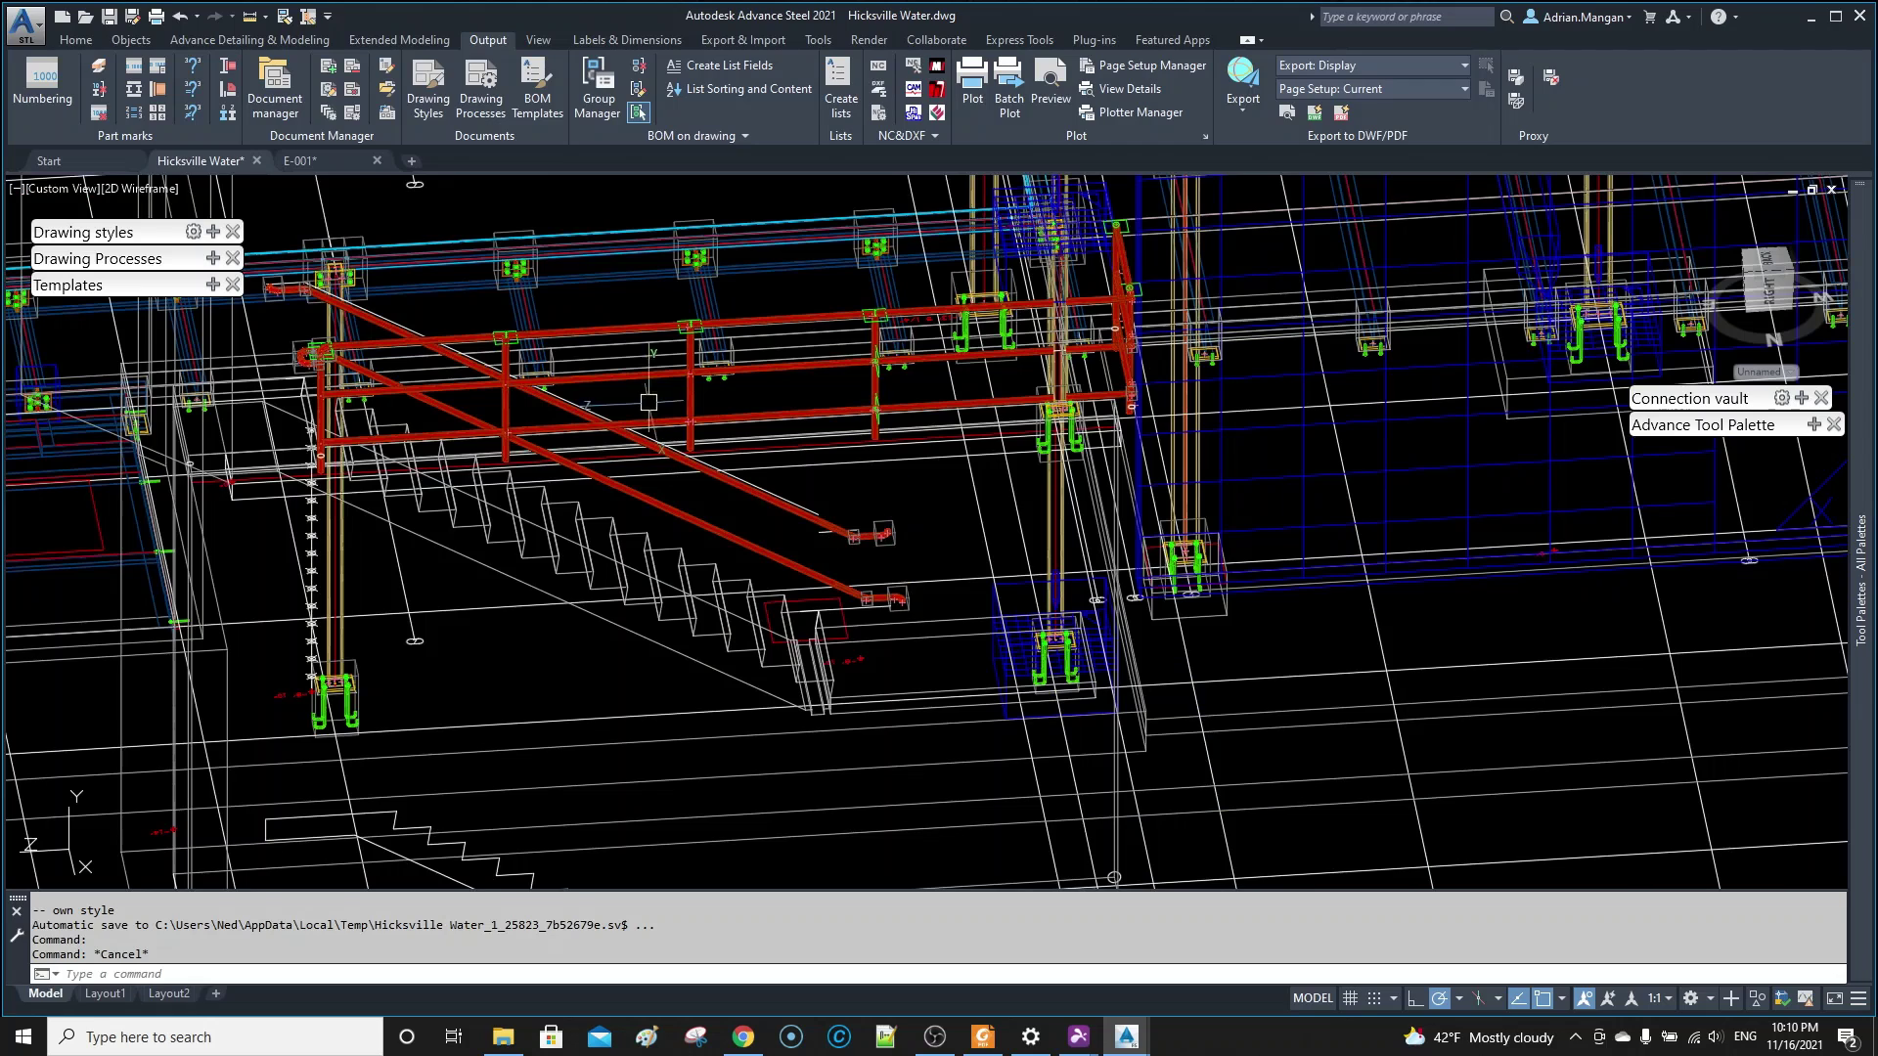
click(338, 161)
scroll(963, 517, down, 3)
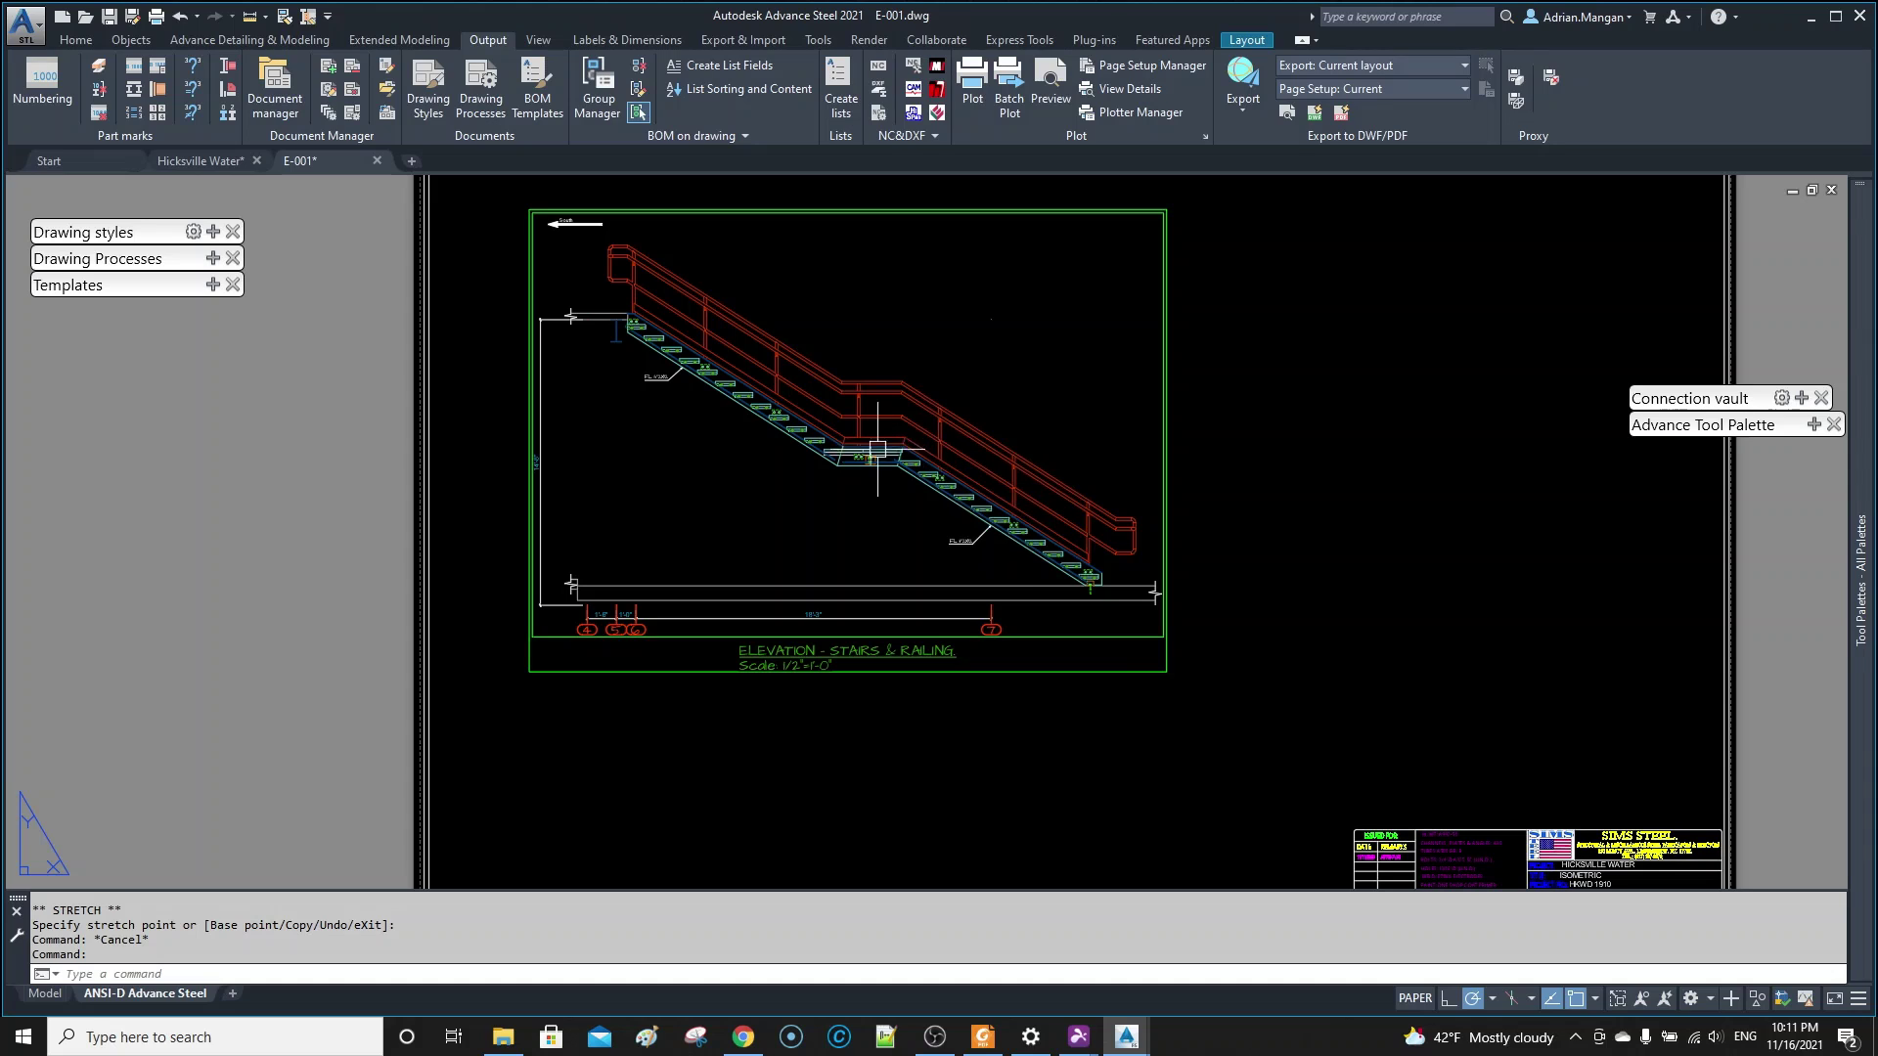
scroll(841, 455, up, 4)
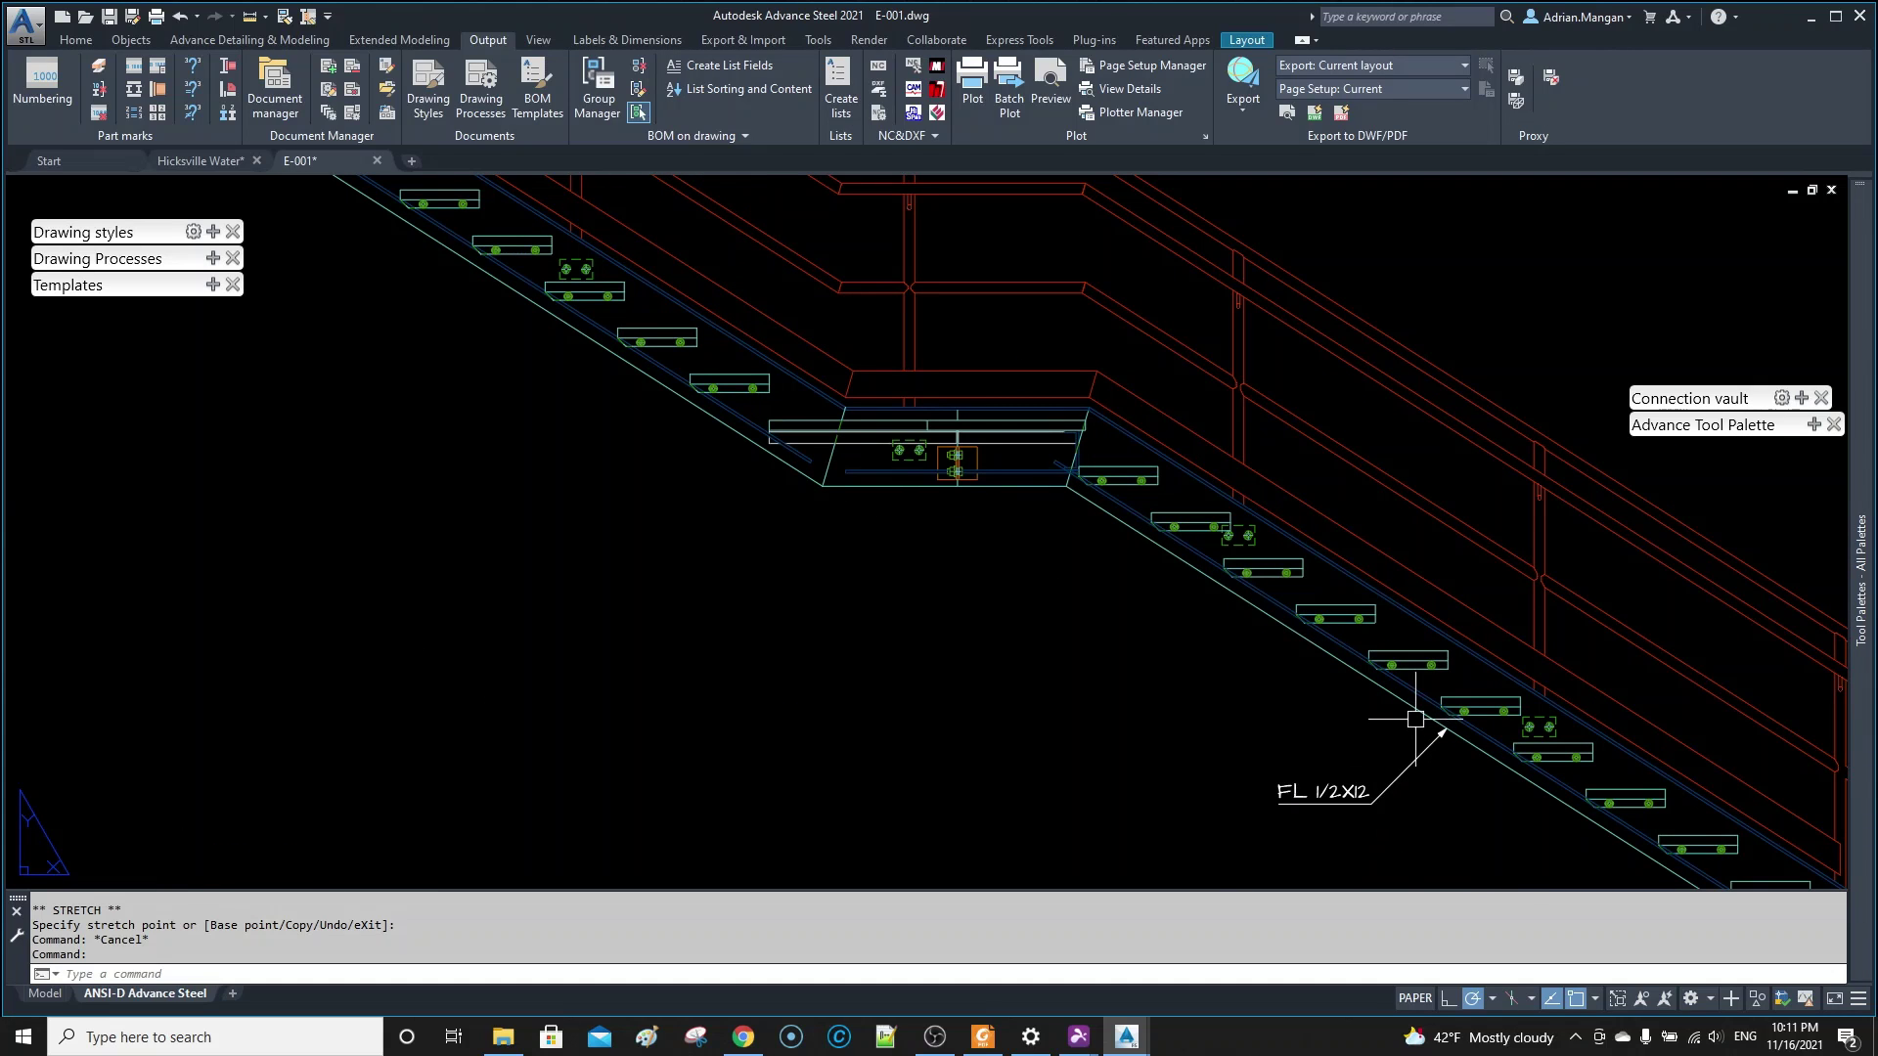
- In the Hicksville Water model, activate the model view boxed around the stairs and view it in 3D
click(174, 161)
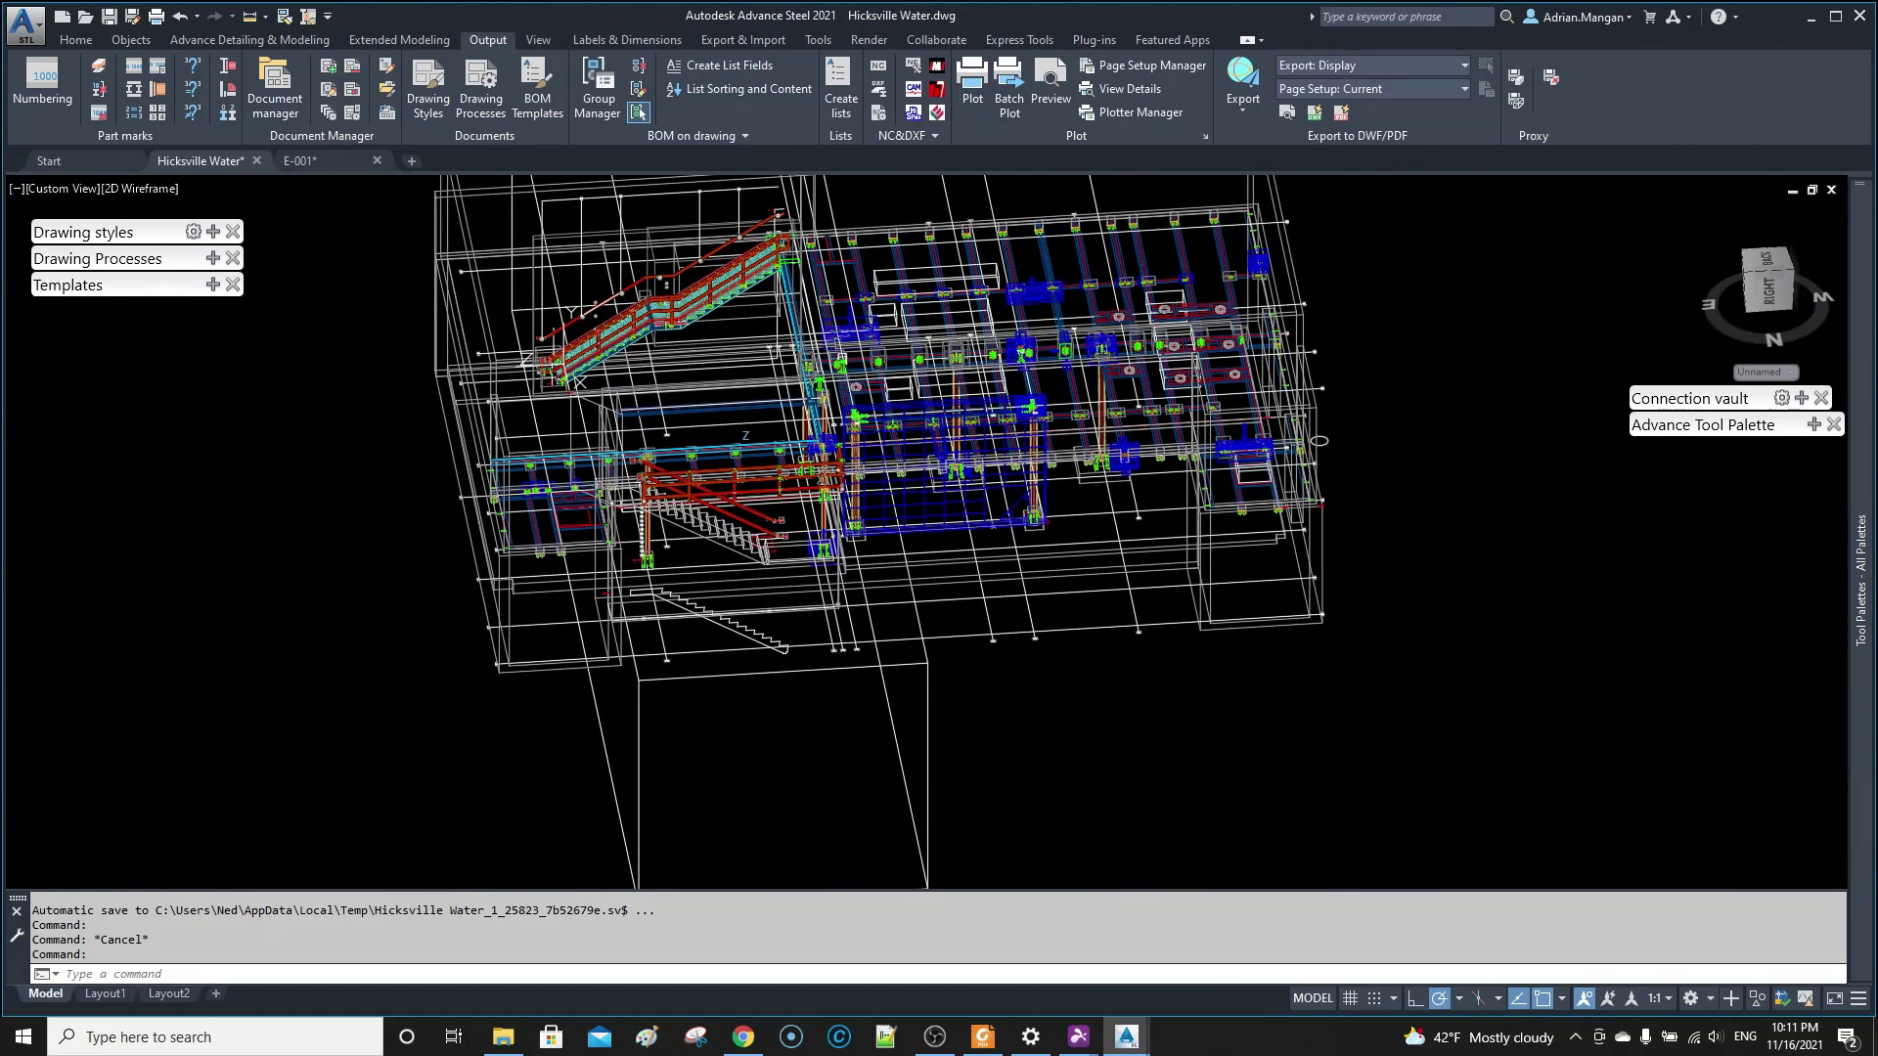
shift+middle_drag(862, 376, 707, 137)
shift+middle_drag(806, 197, 731, 177)
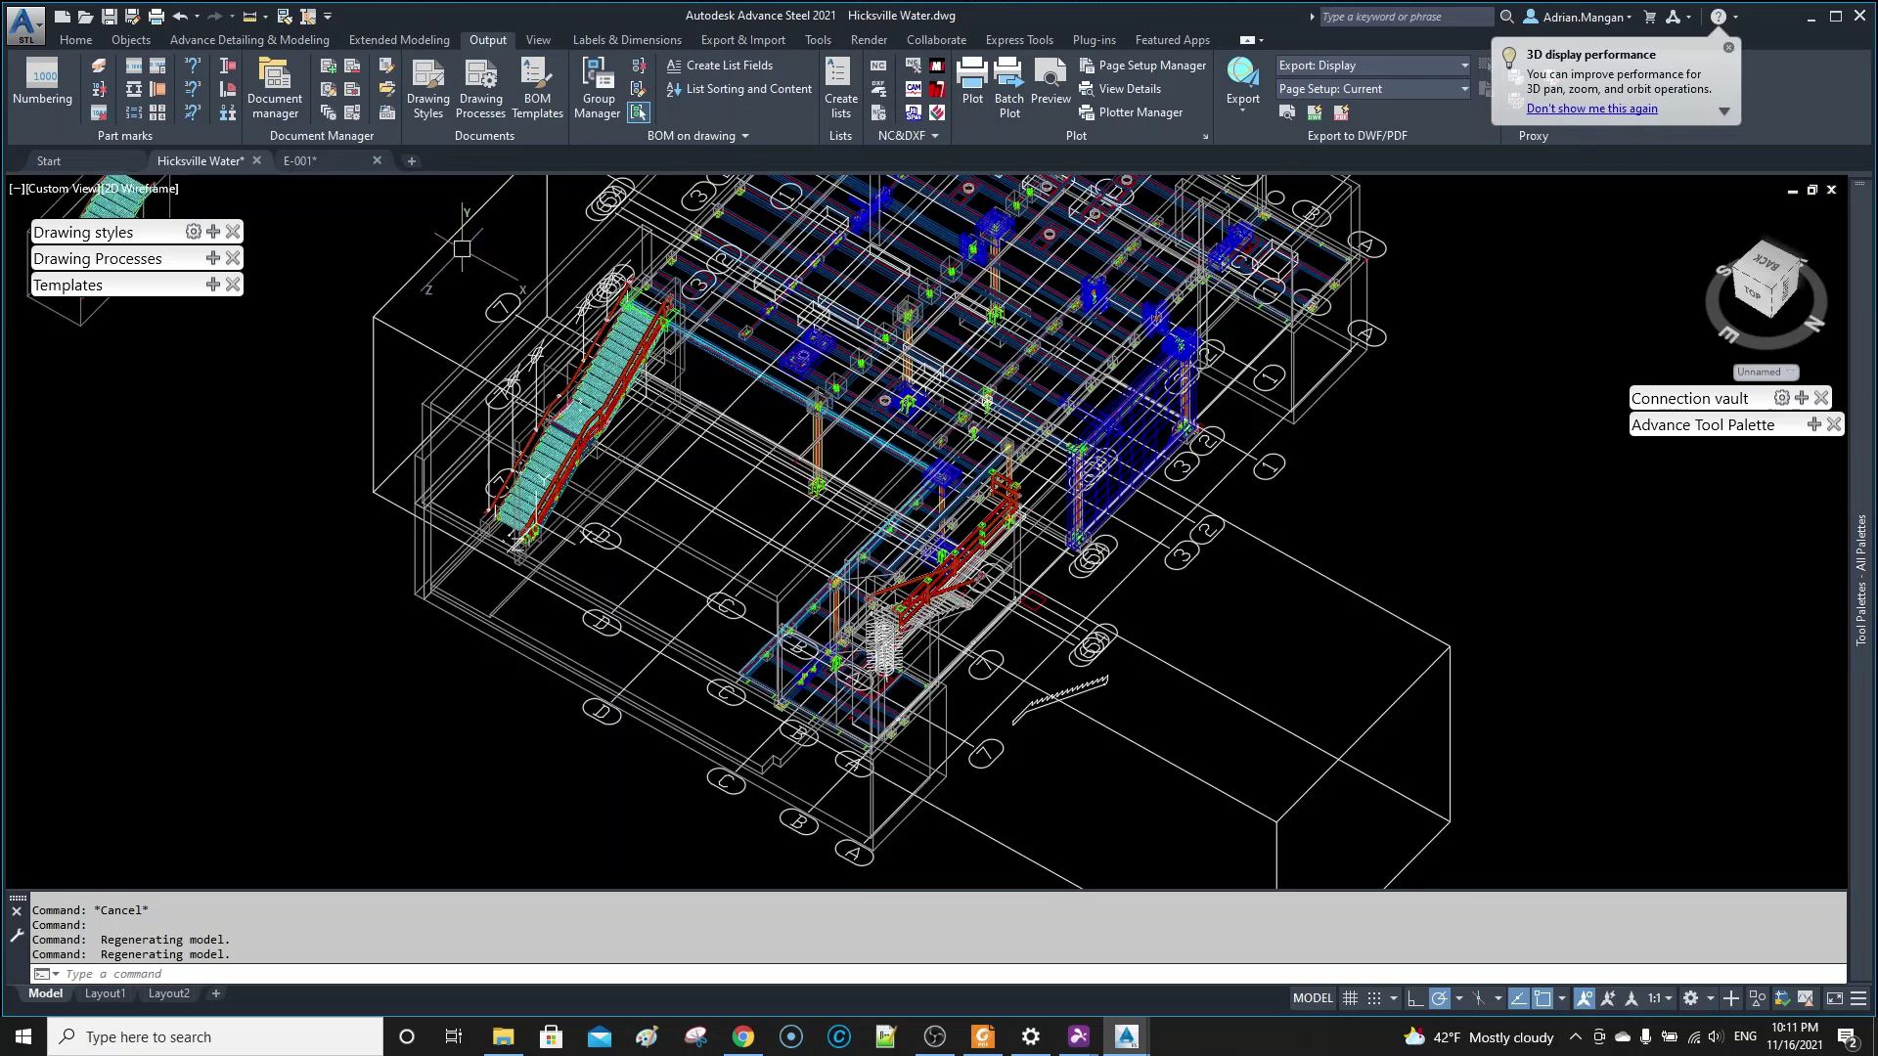
double_click(464, 230)
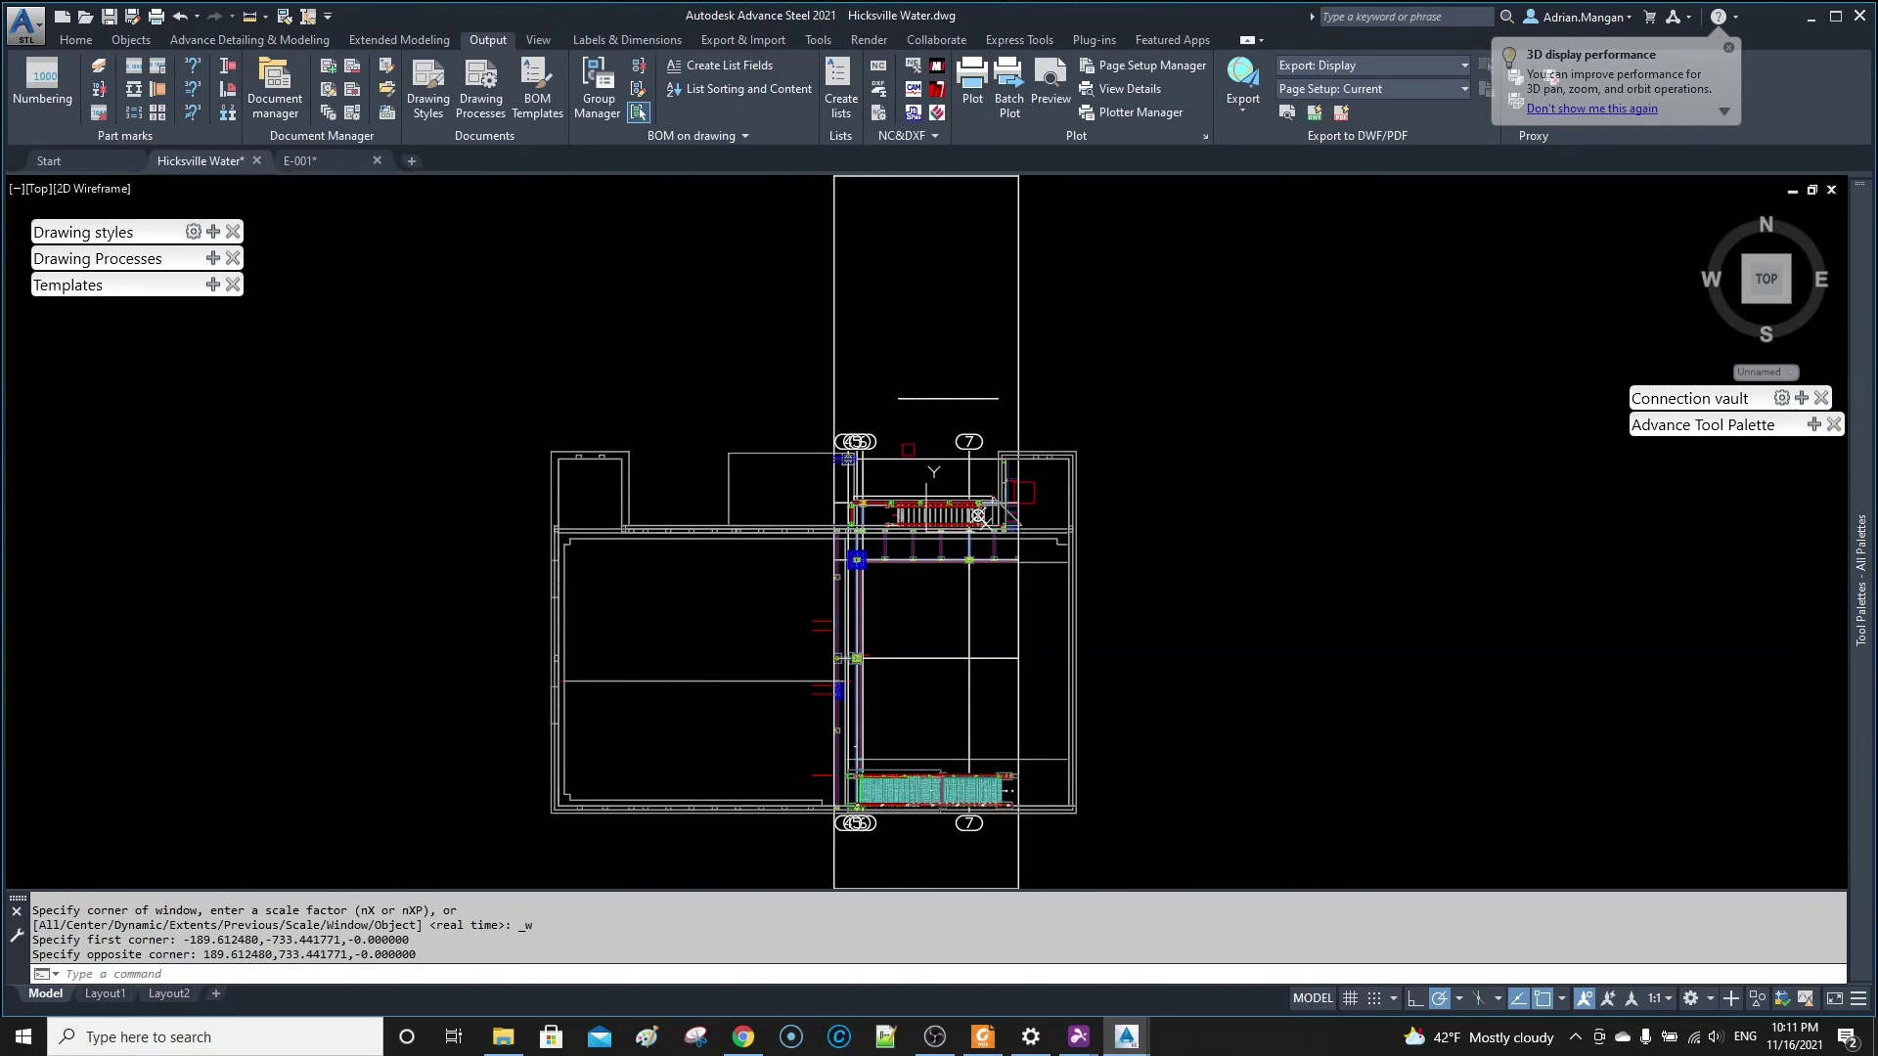
shift+middle_drag(979, 516, 604, 375)
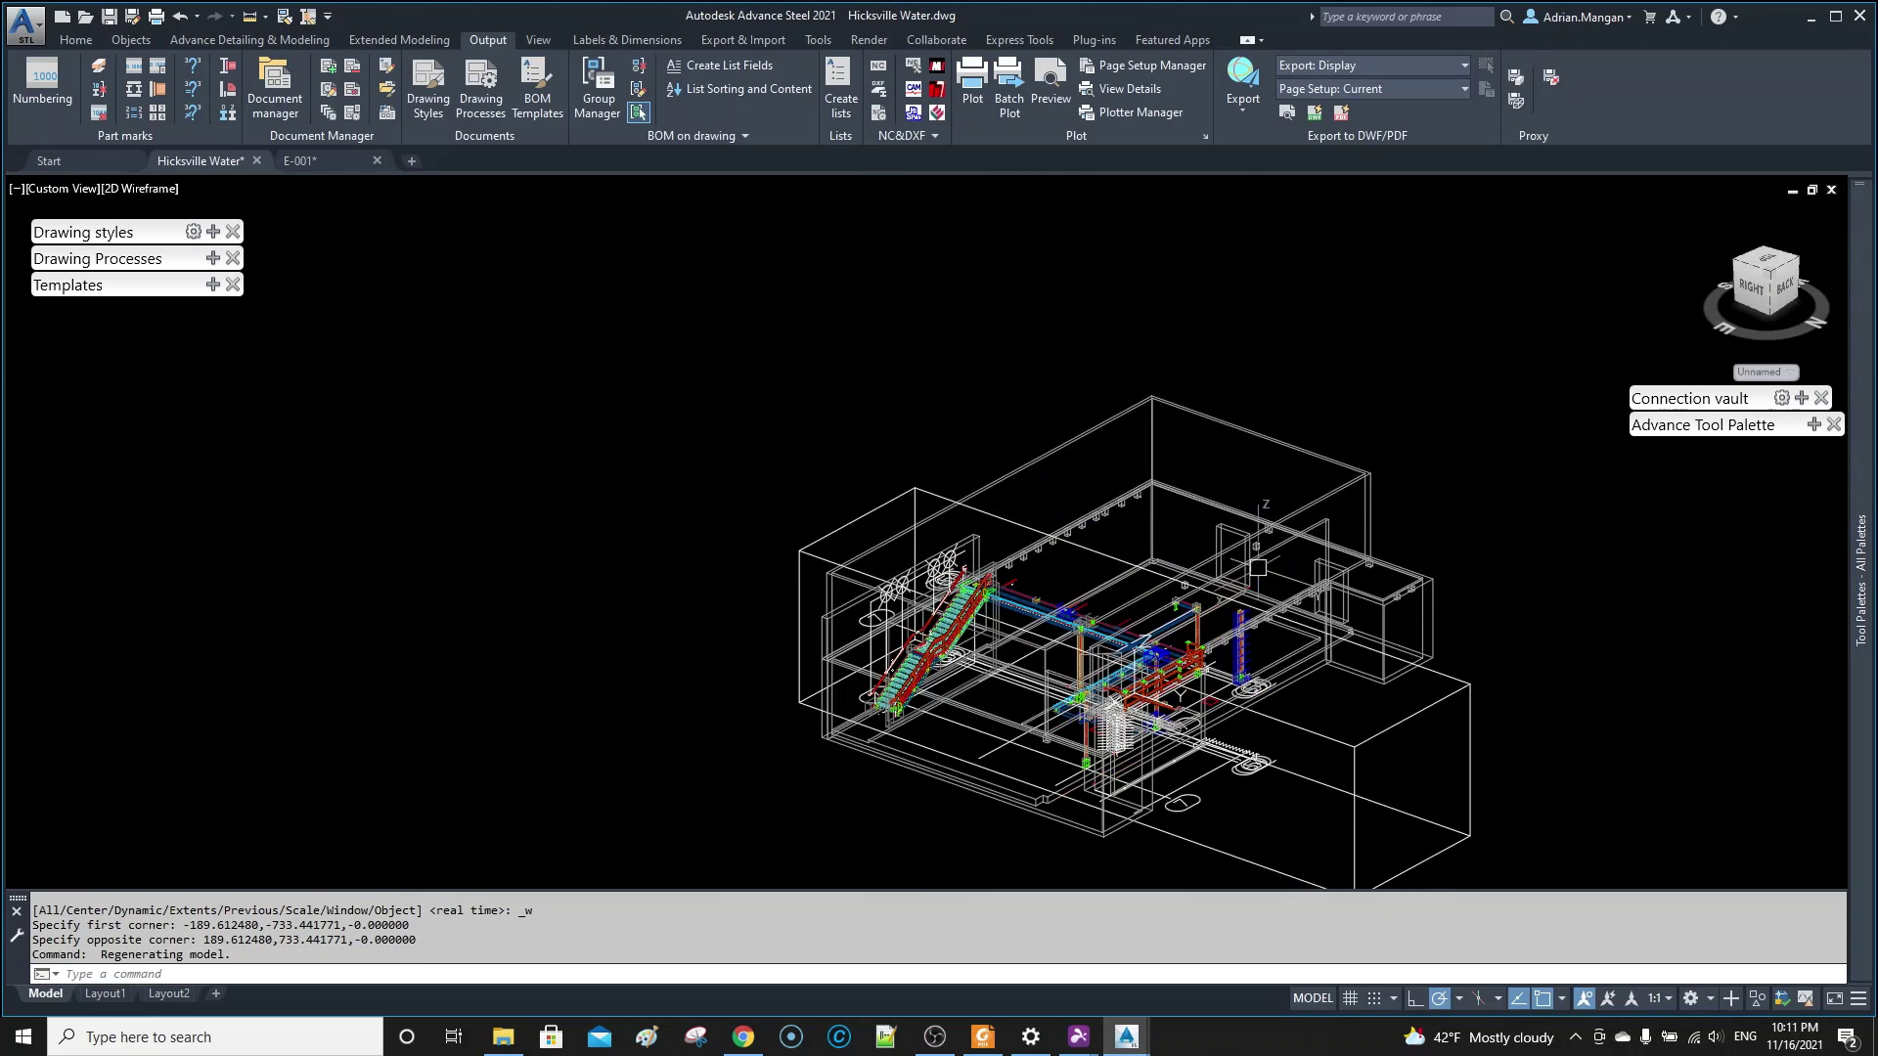
- Shorten the model view box by stretching its far end in closer to the stairs
click(1446, 697)
click(1471, 684)
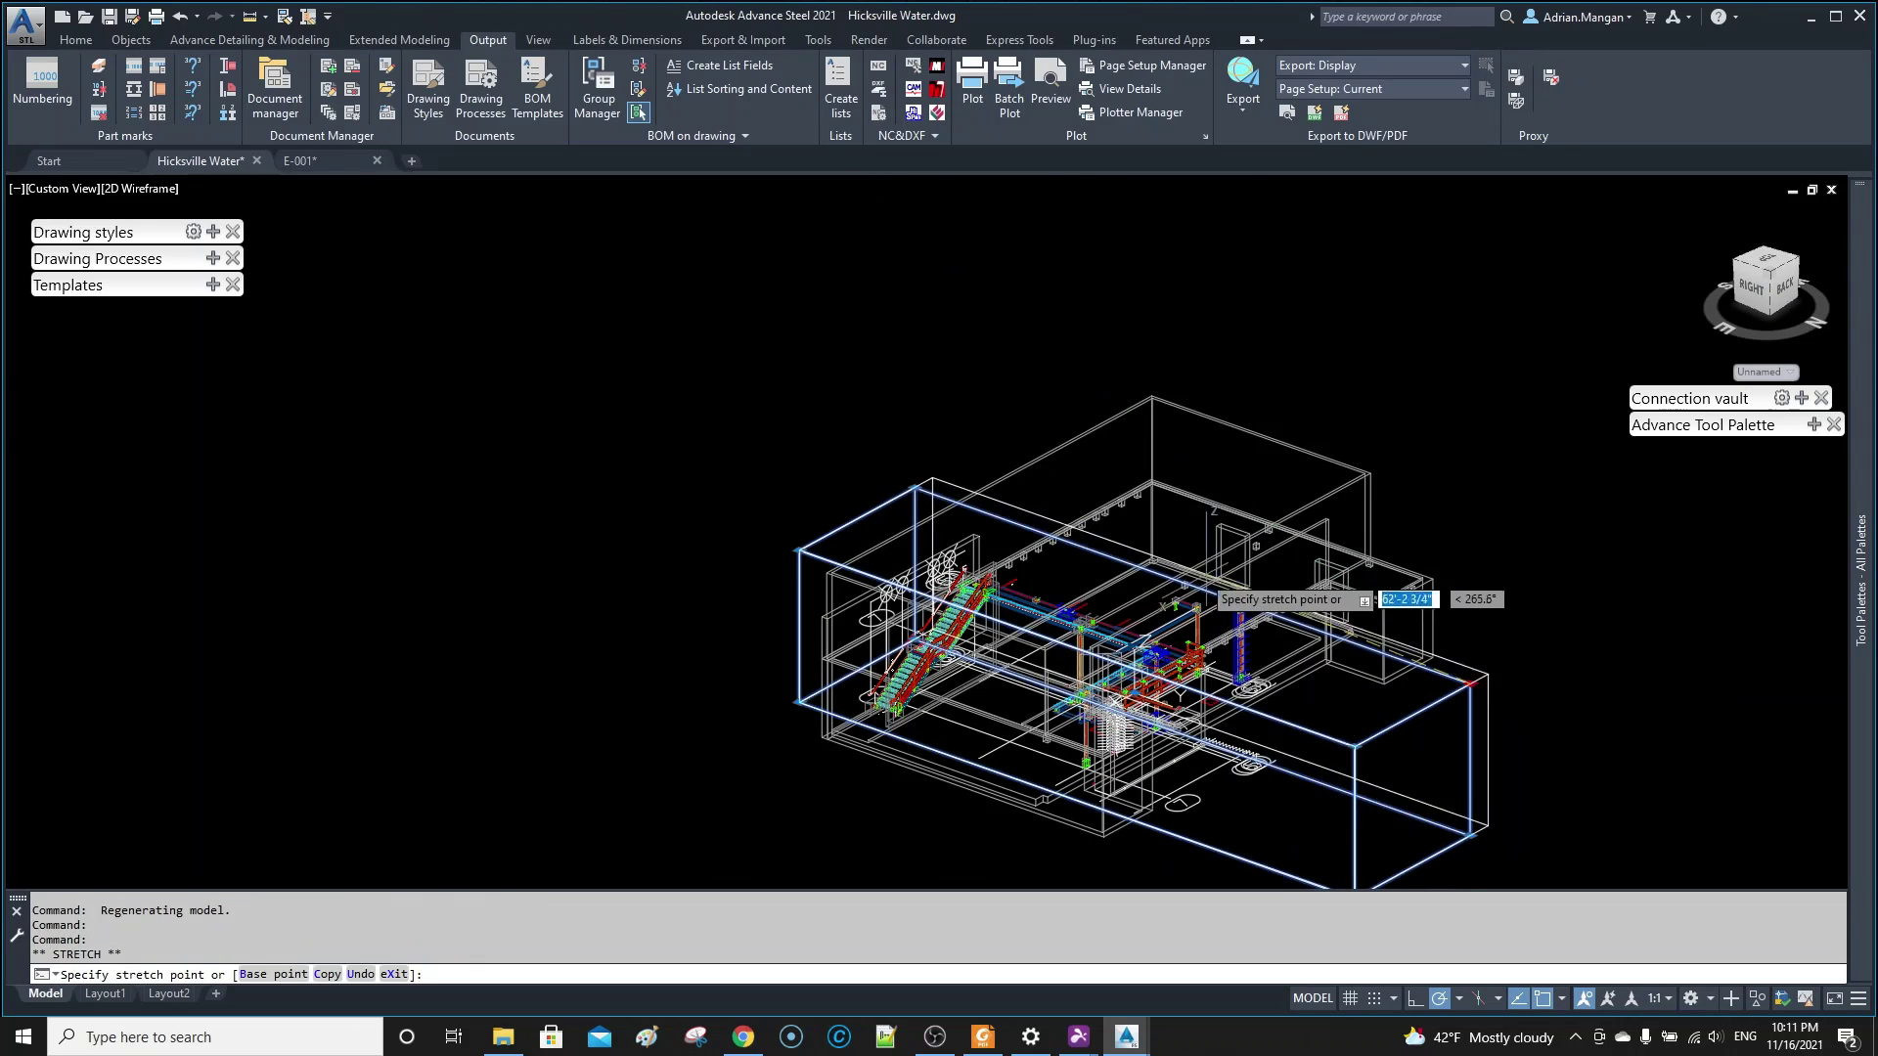
scroll(1156, 572, up, 5)
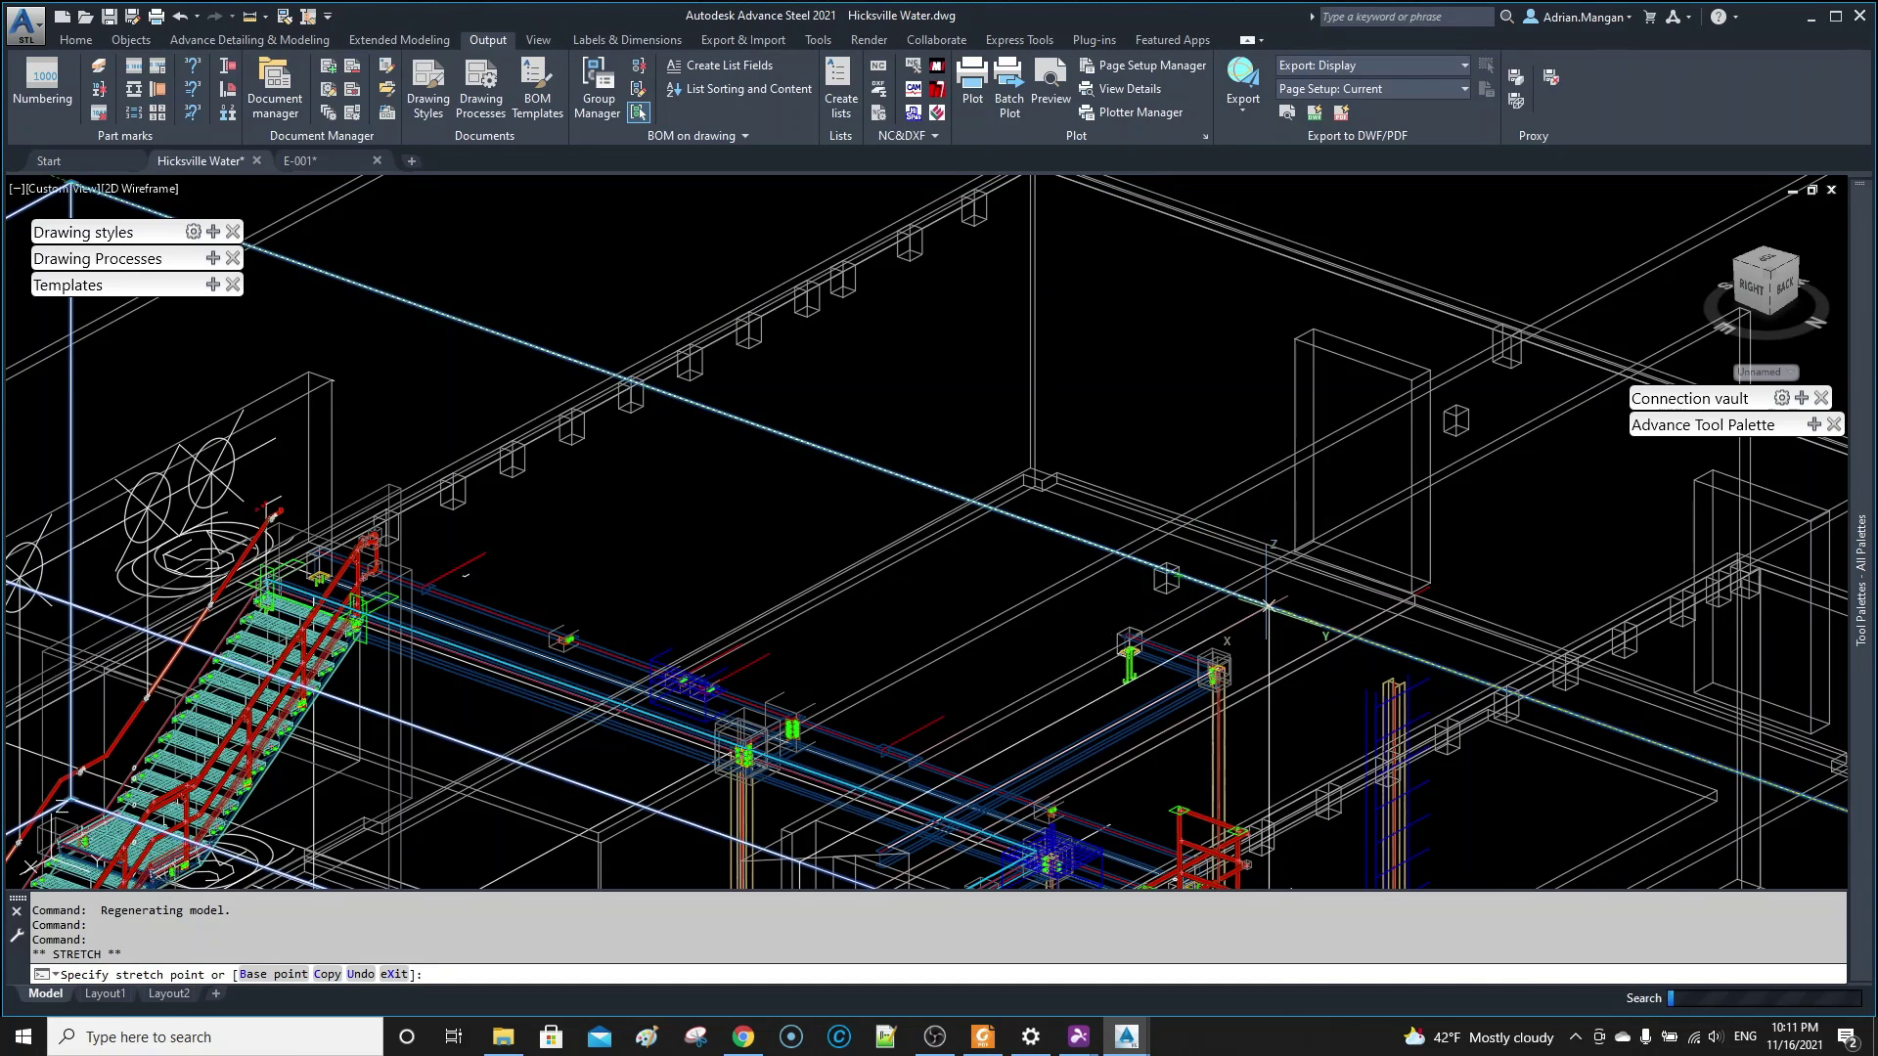
click(1268, 606)
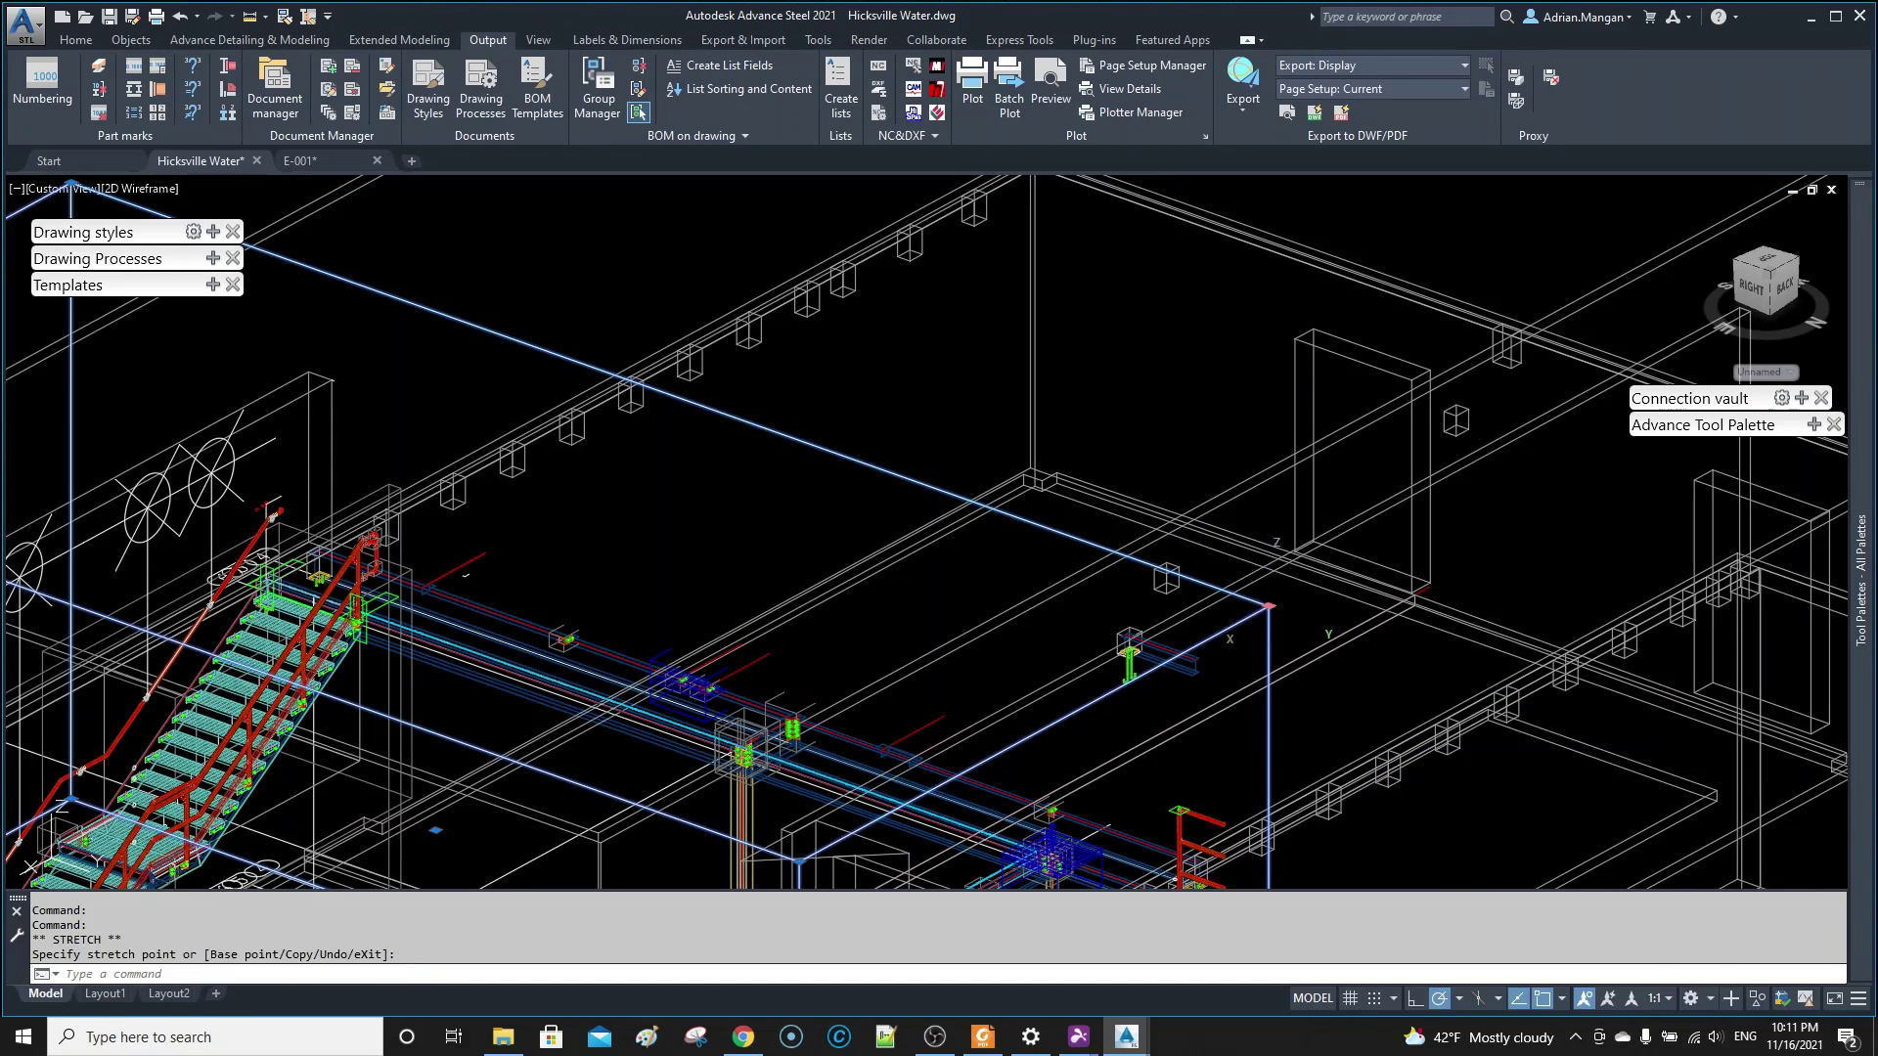
click(1268, 606)
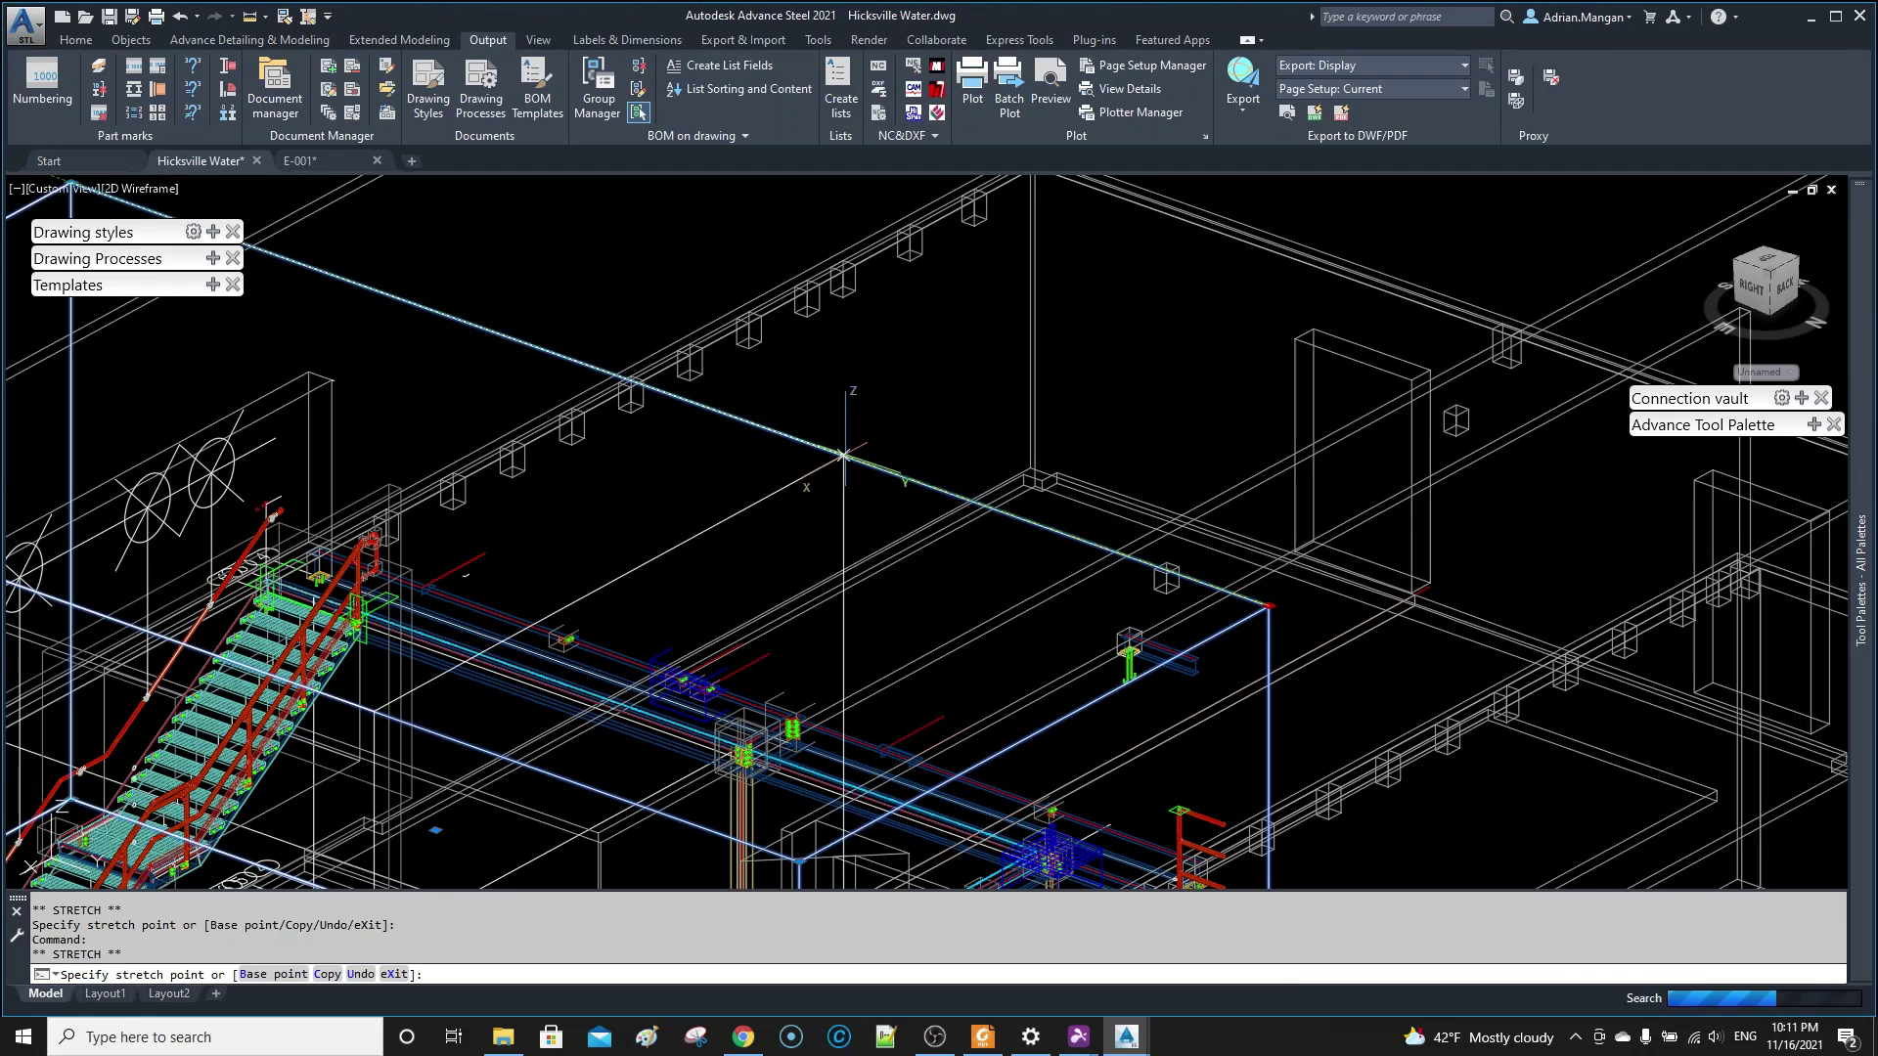
click(843, 455)
scroll(859, 501, down, 5)
middle_drag(859, 500, 1272, 551)
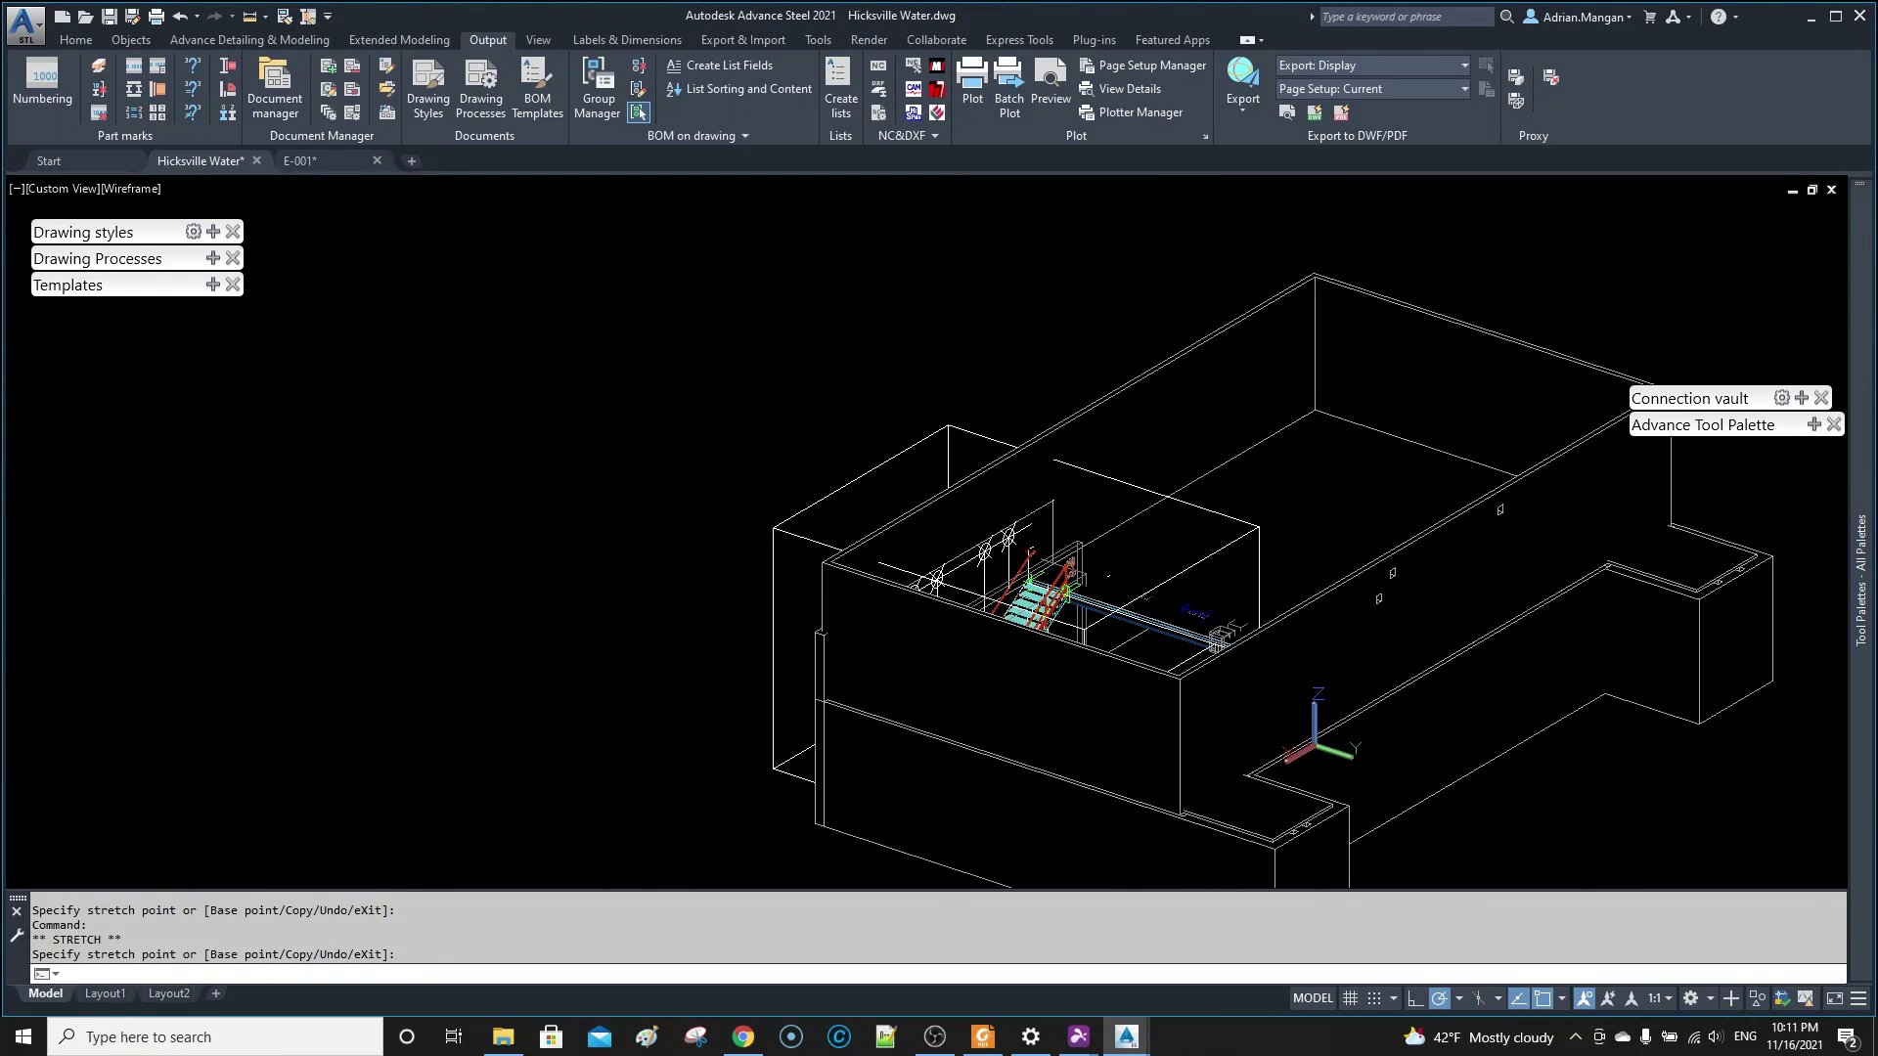
key(Escape)
- Hide the large upper wall object enclosing the building around the stairs
click(1226, 331)
right_click(1221, 276)
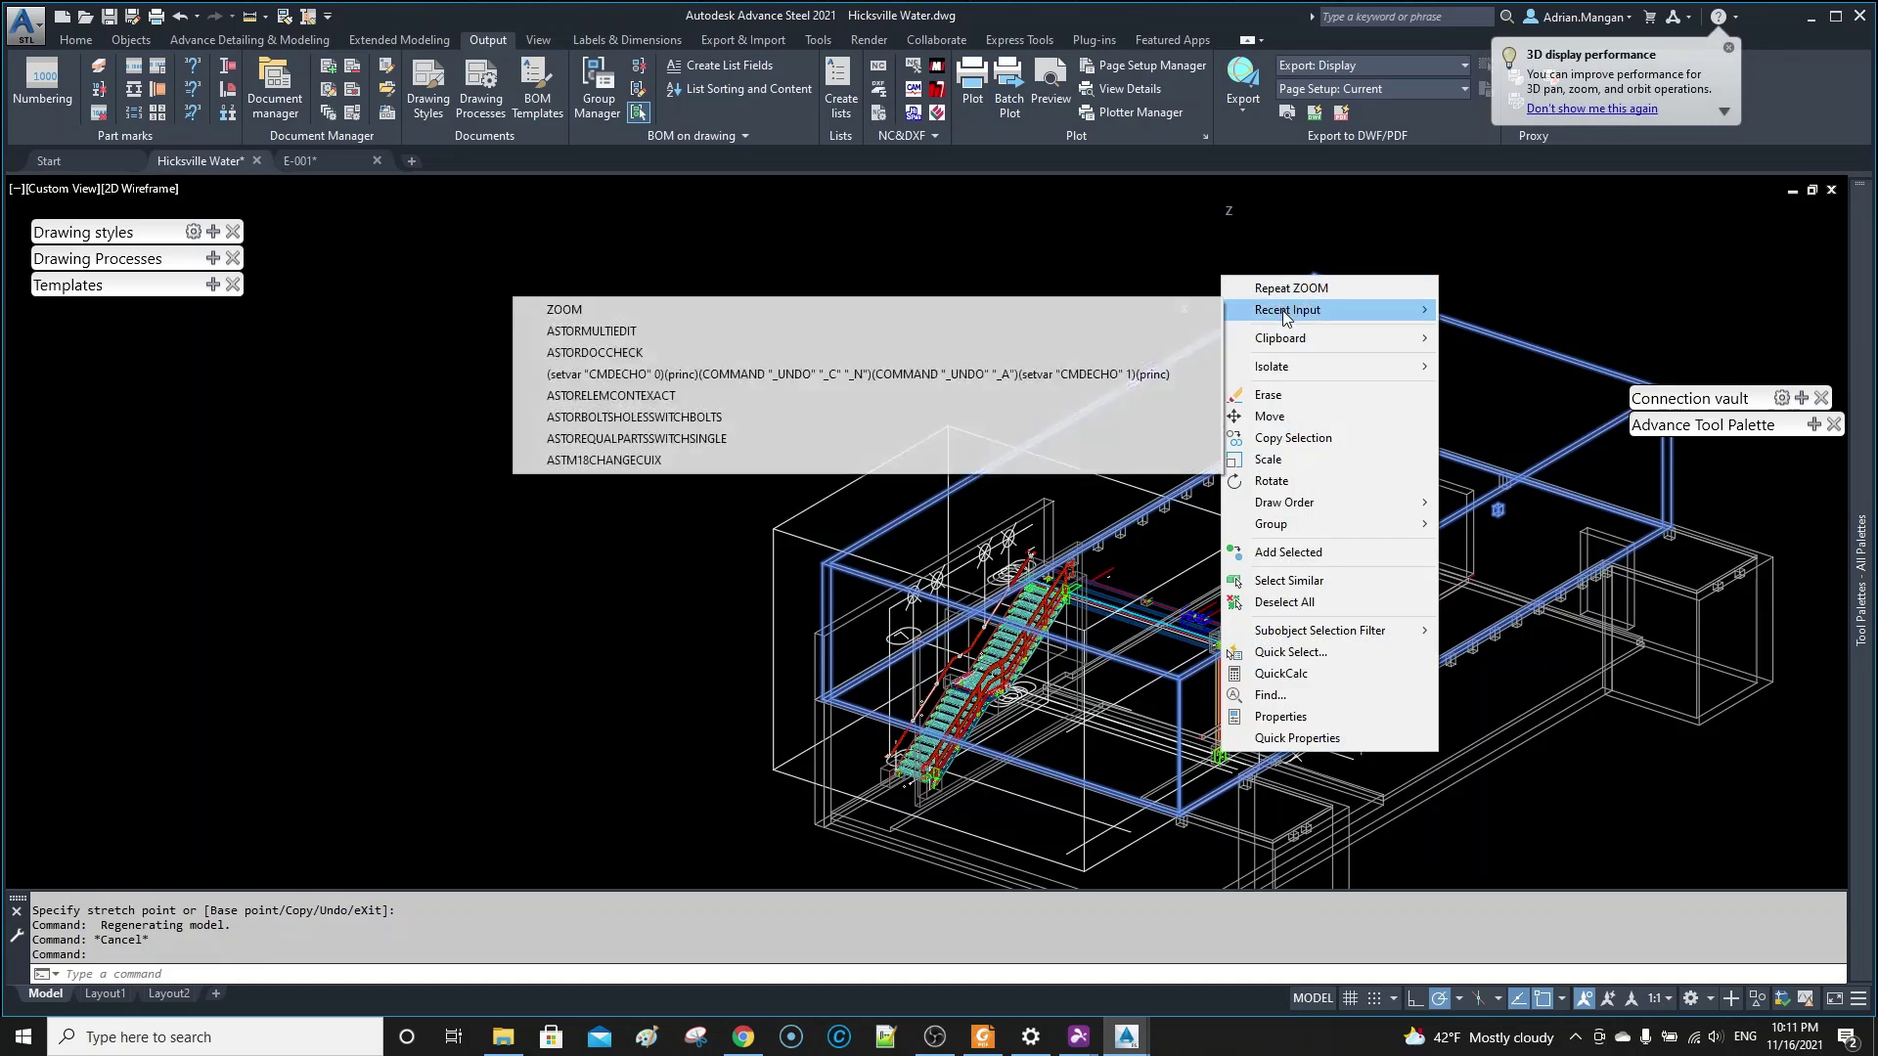
mouse_move(1283, 368)
click(1501, 388)
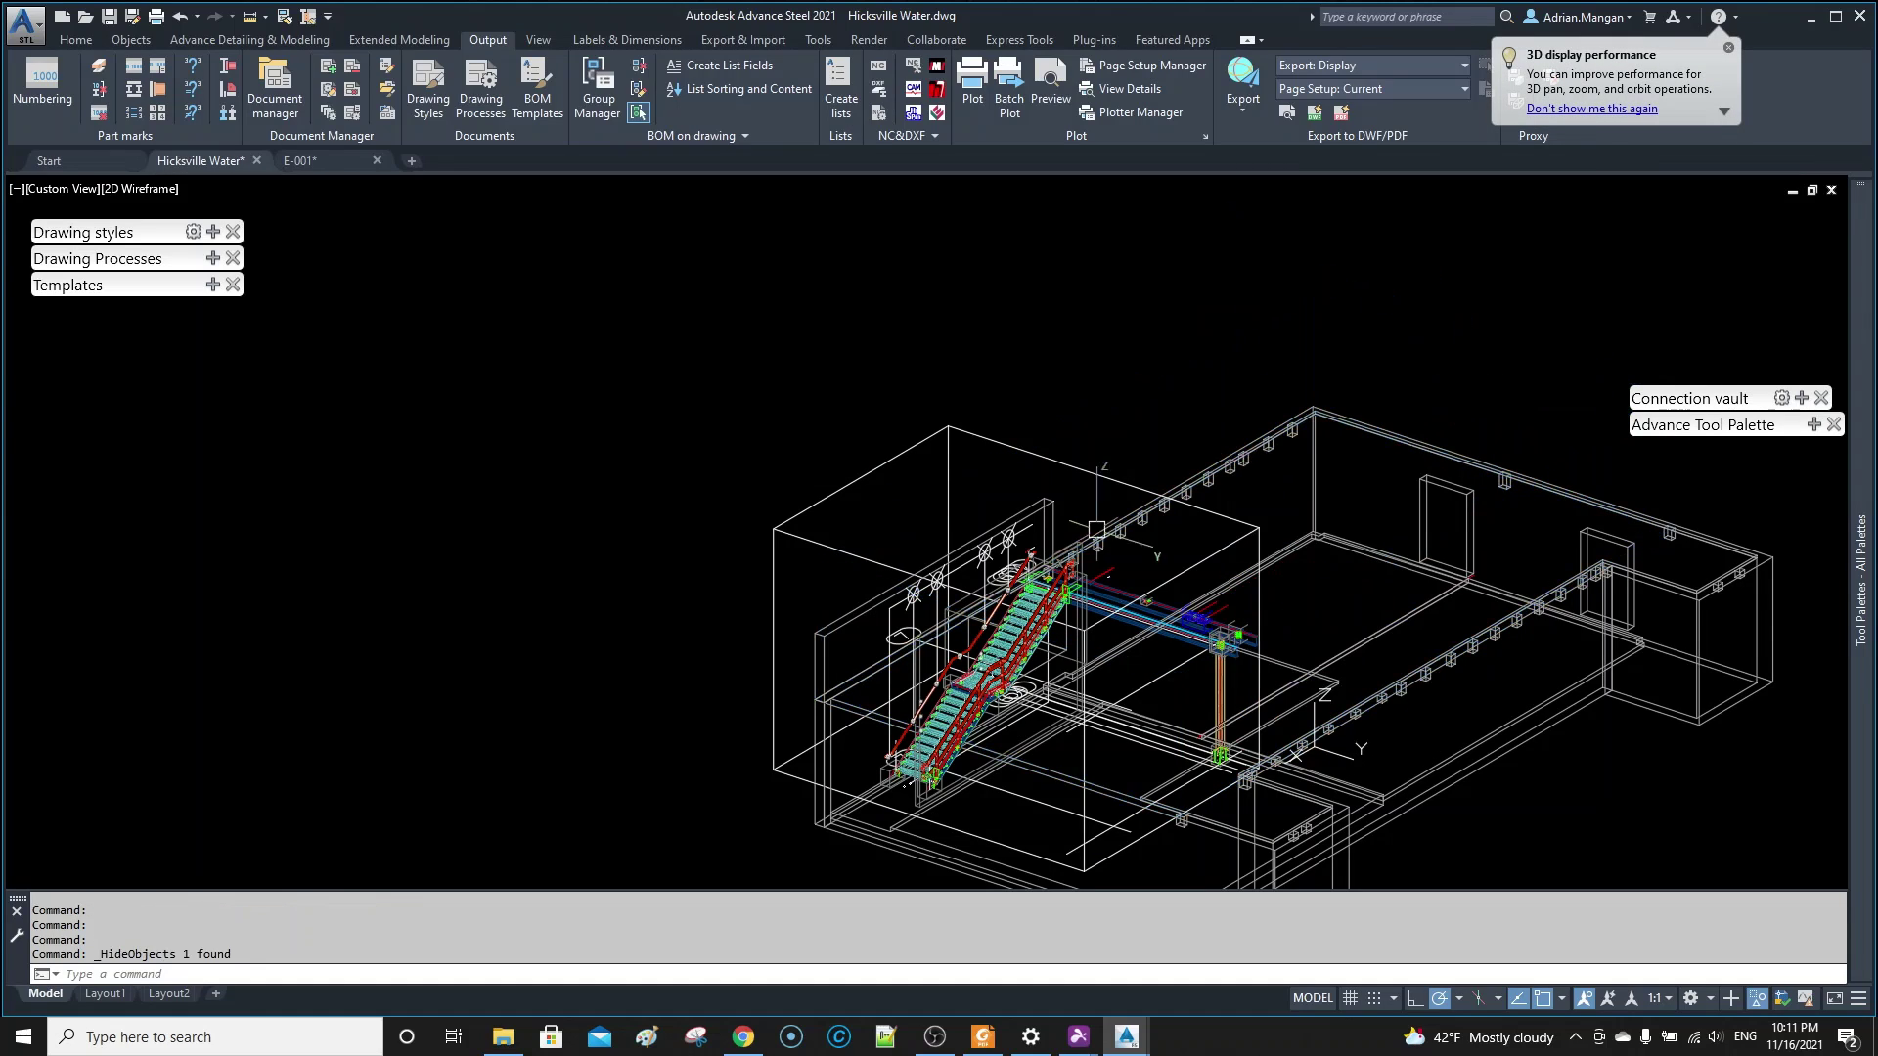
- Check the section and material of the landing stringer in its beam properties
middle_drag(1316, 745, 905, 442)
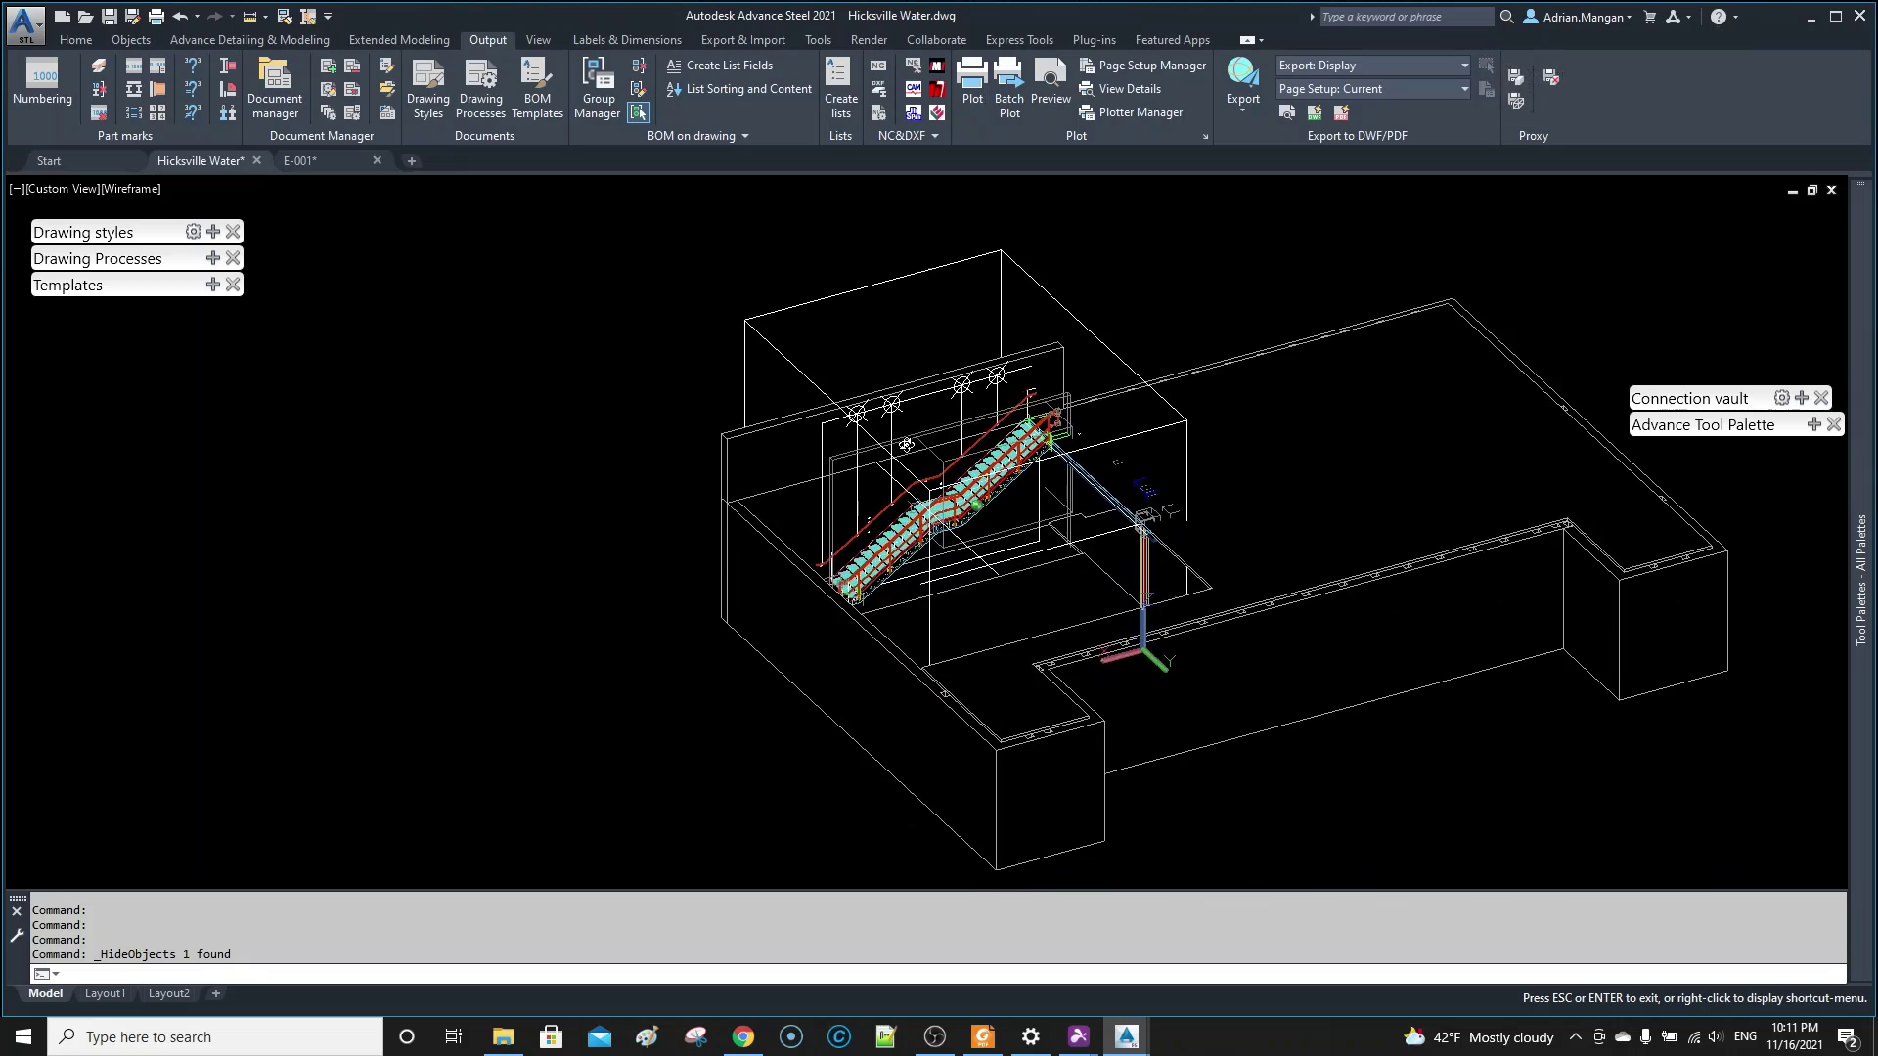
scroll(908, 508, up, 6)
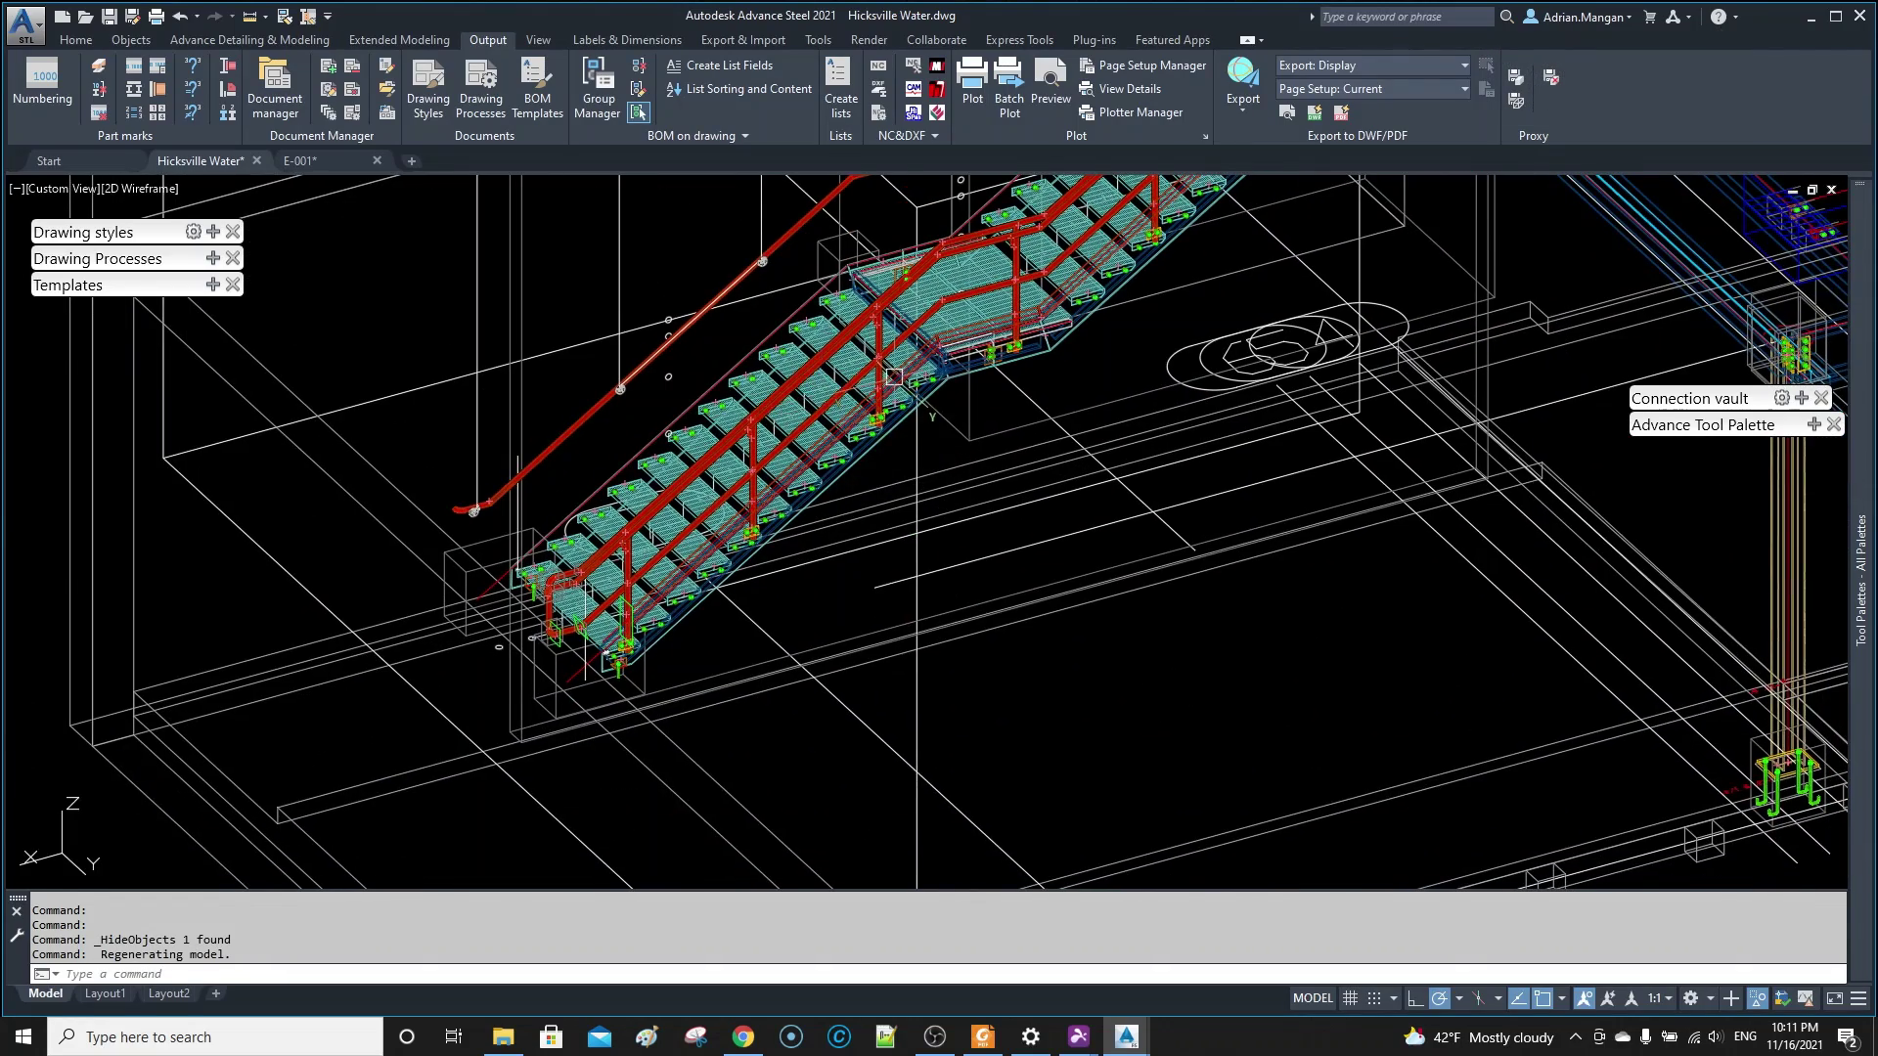
scroll(893, 377, up, 5)
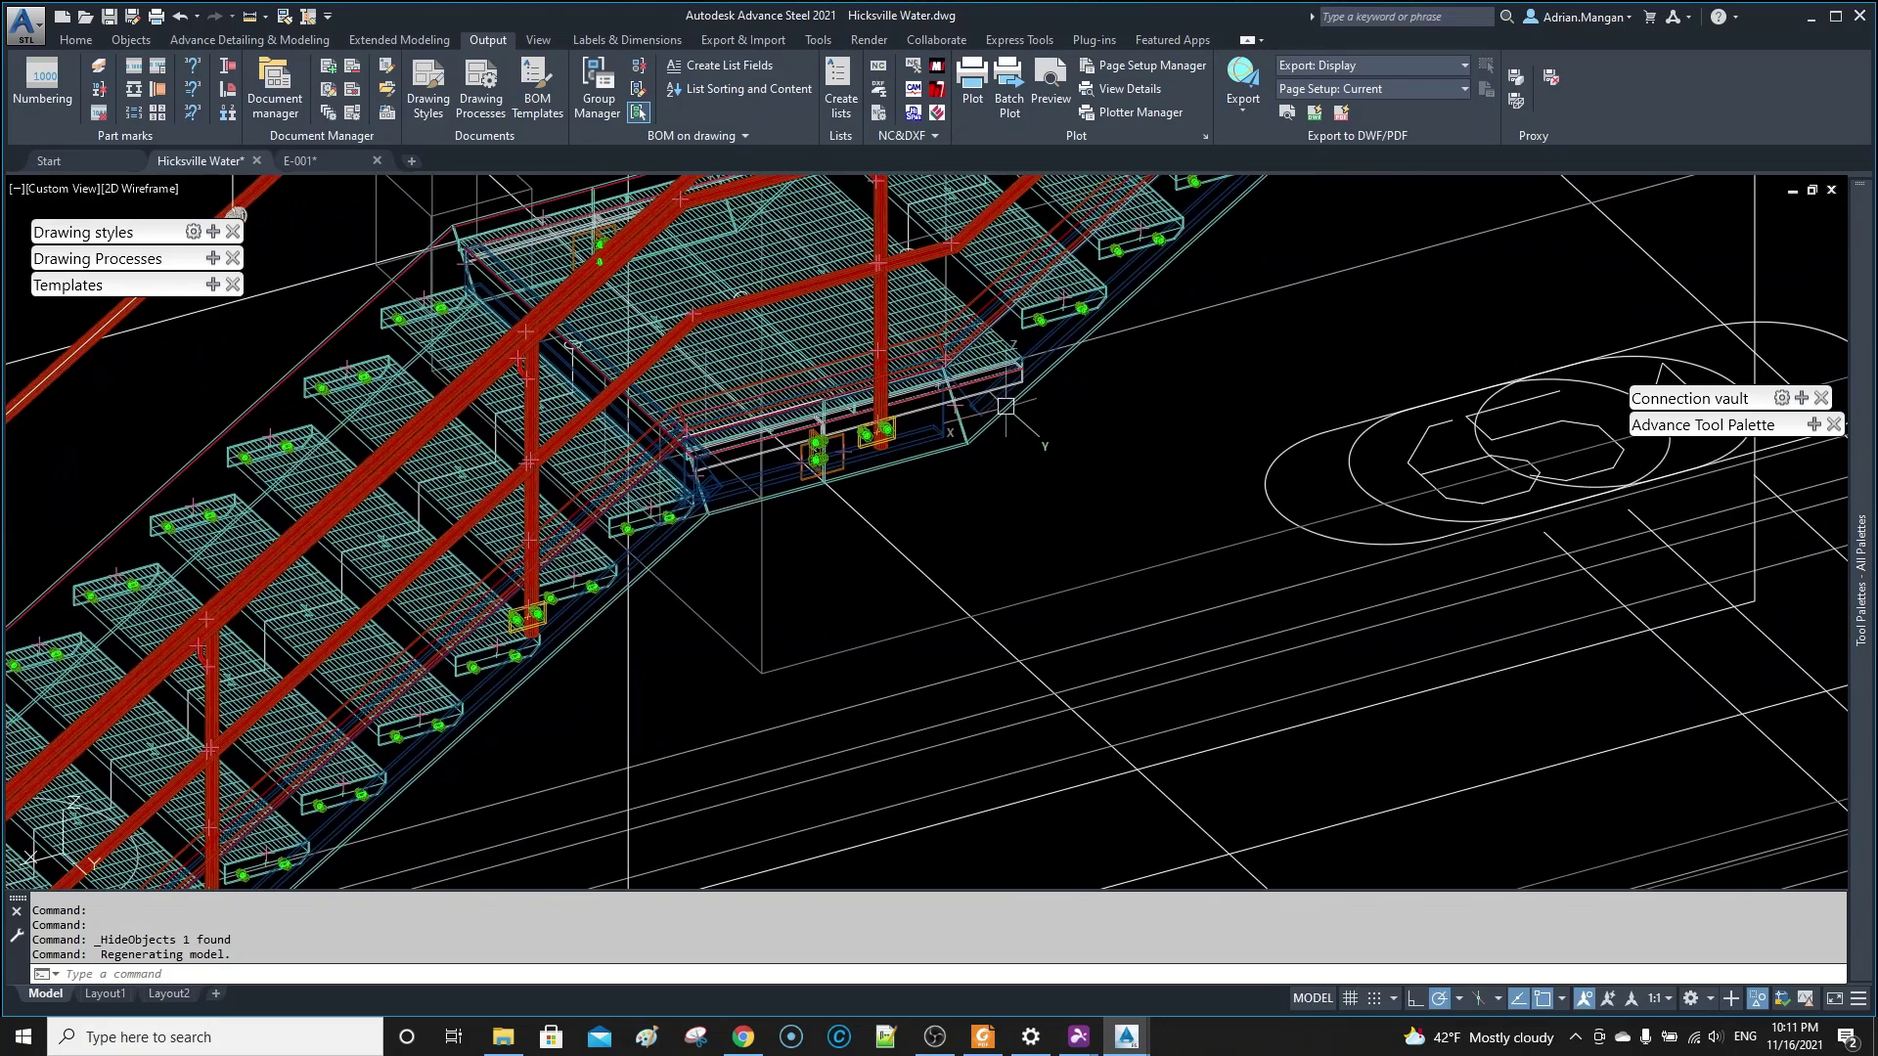
double_click(1023, 397)
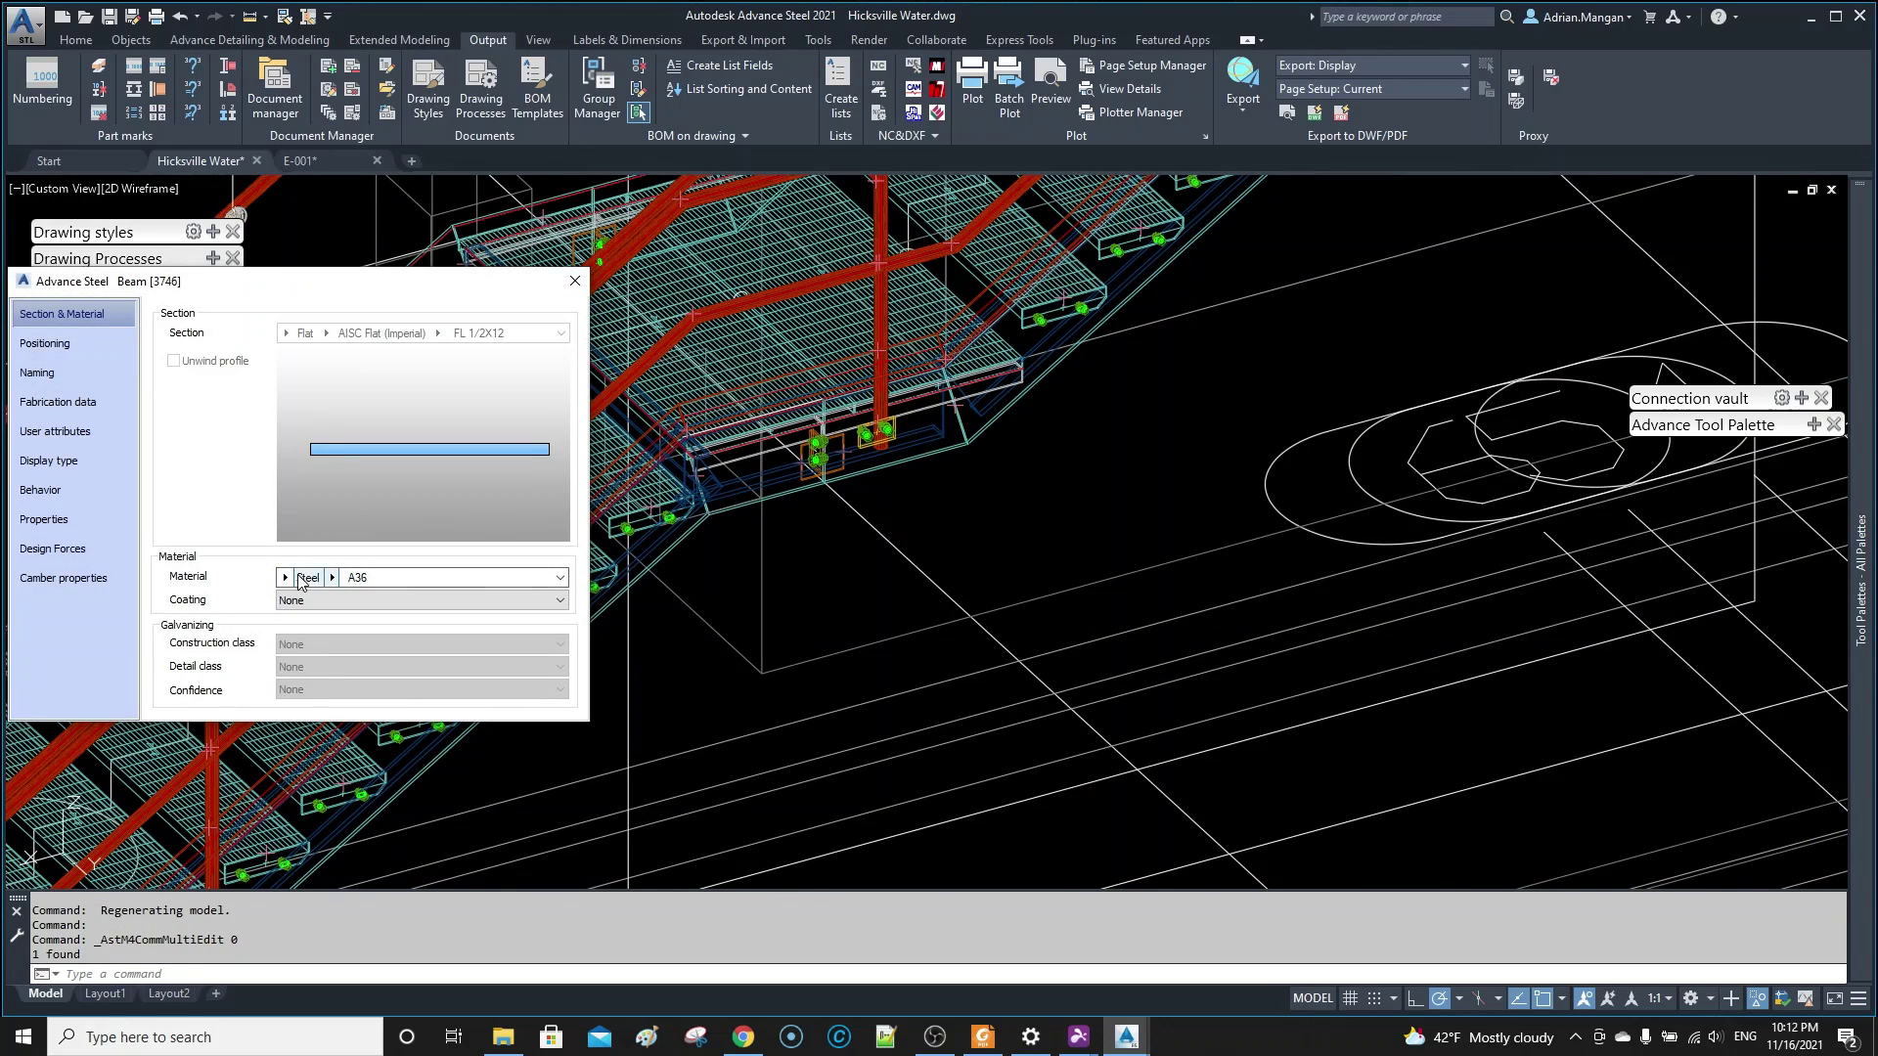
key(Escape)
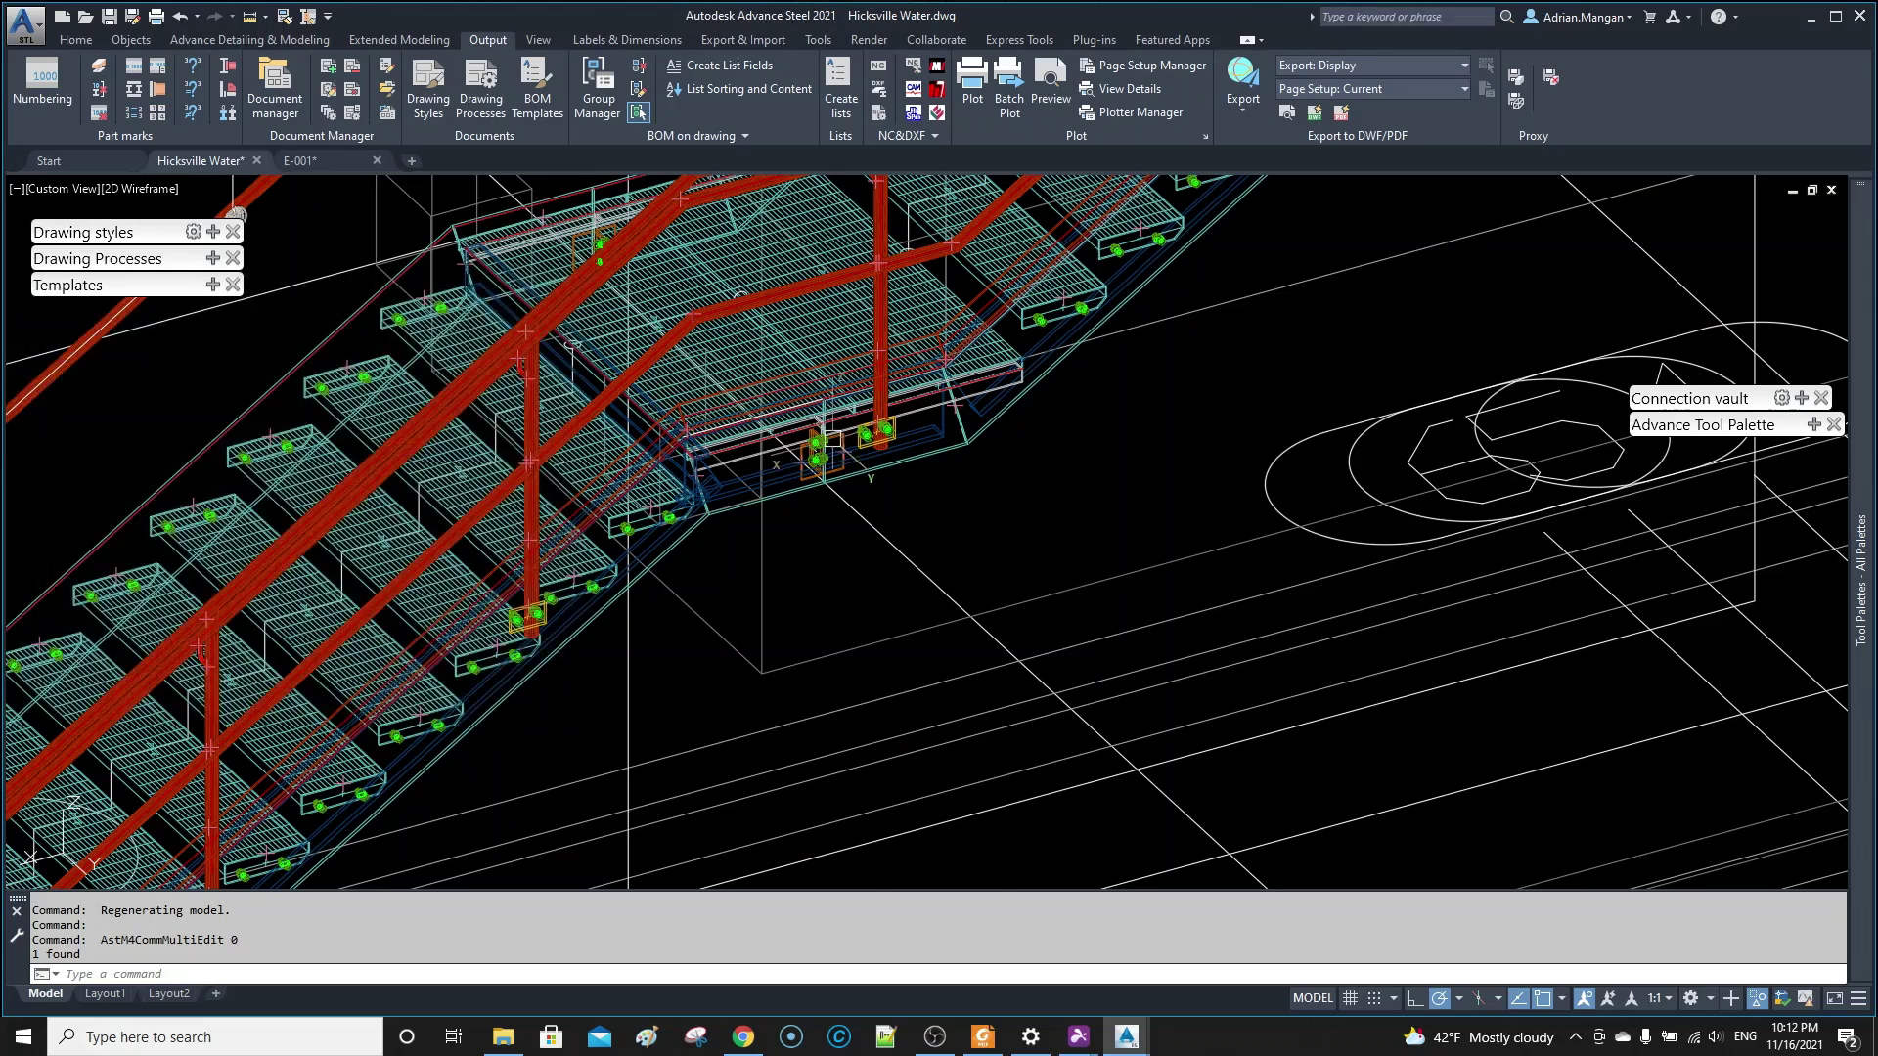
- Set the material of the stair and landing stringers on both sides to Aluminium from the Others category
scroll(851, 455, down, 3)
scroll(851, 455, up, 2)
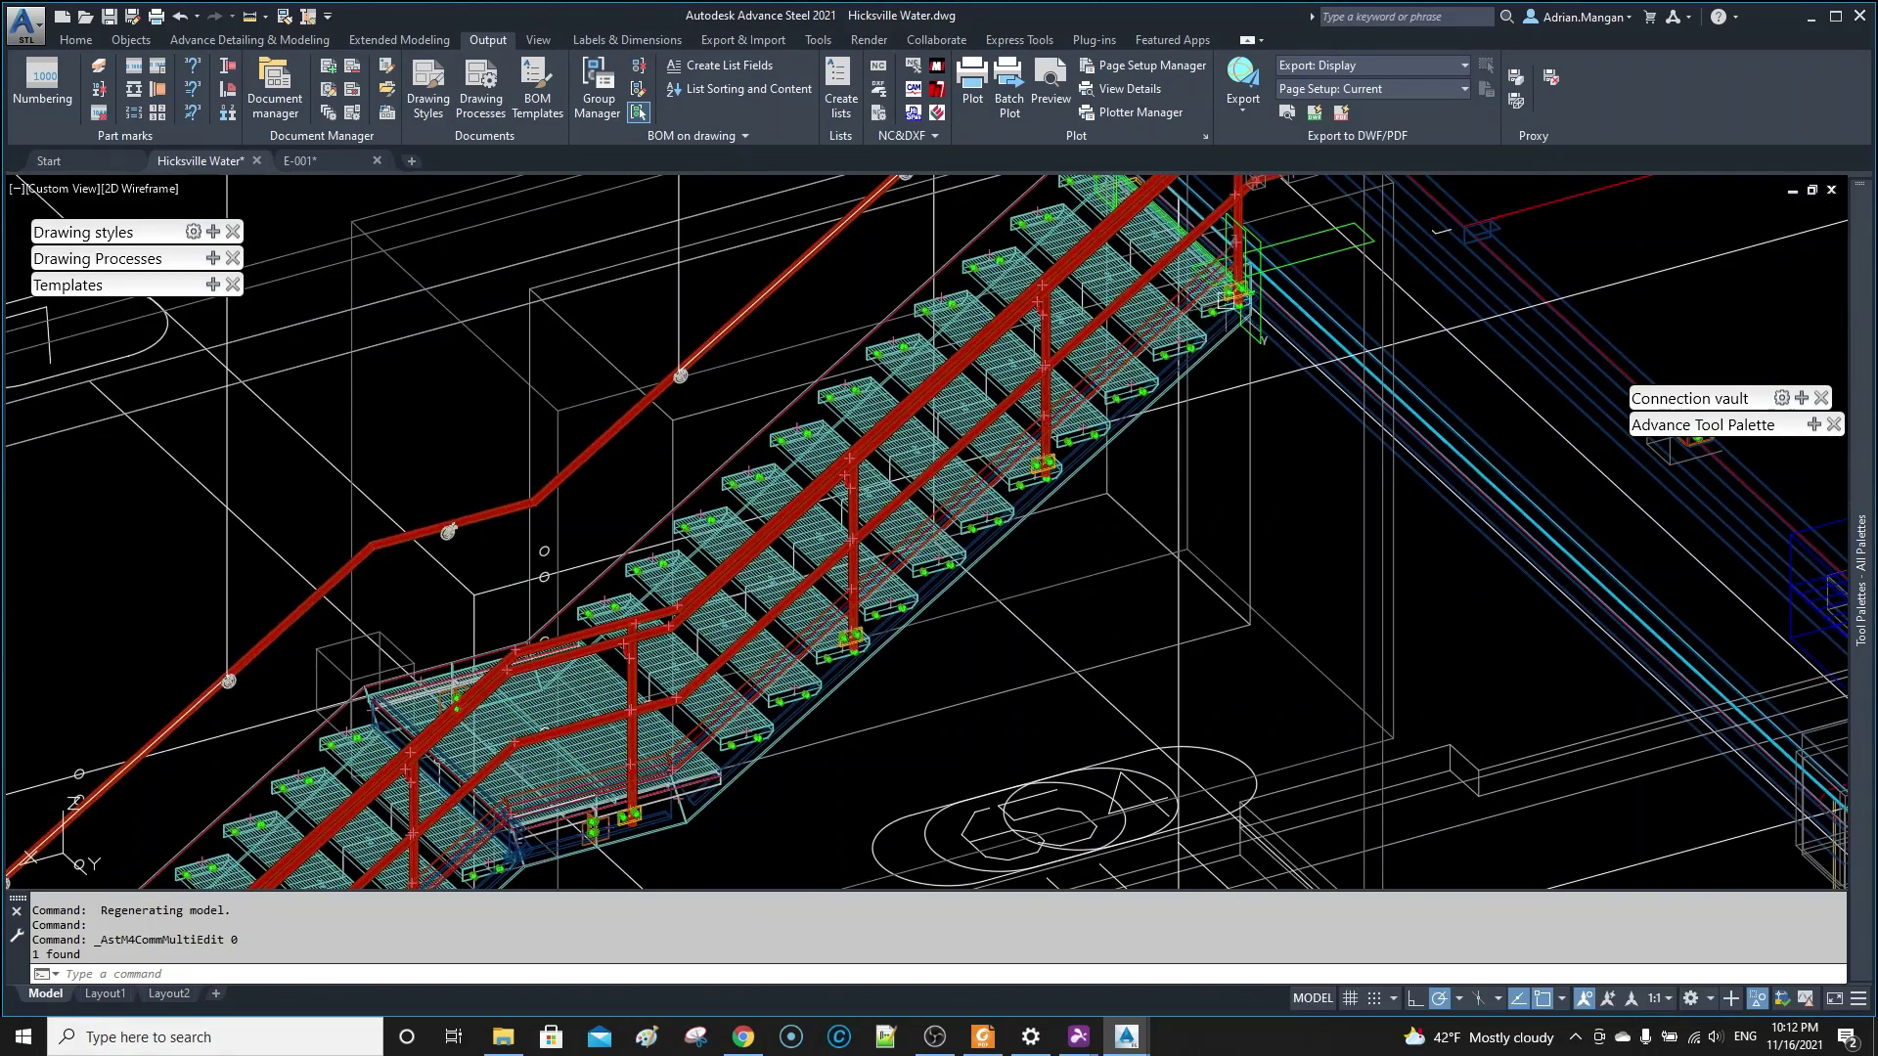
scroll(1223, 313, up, 3)
scroll(1222, 393, down, 5)
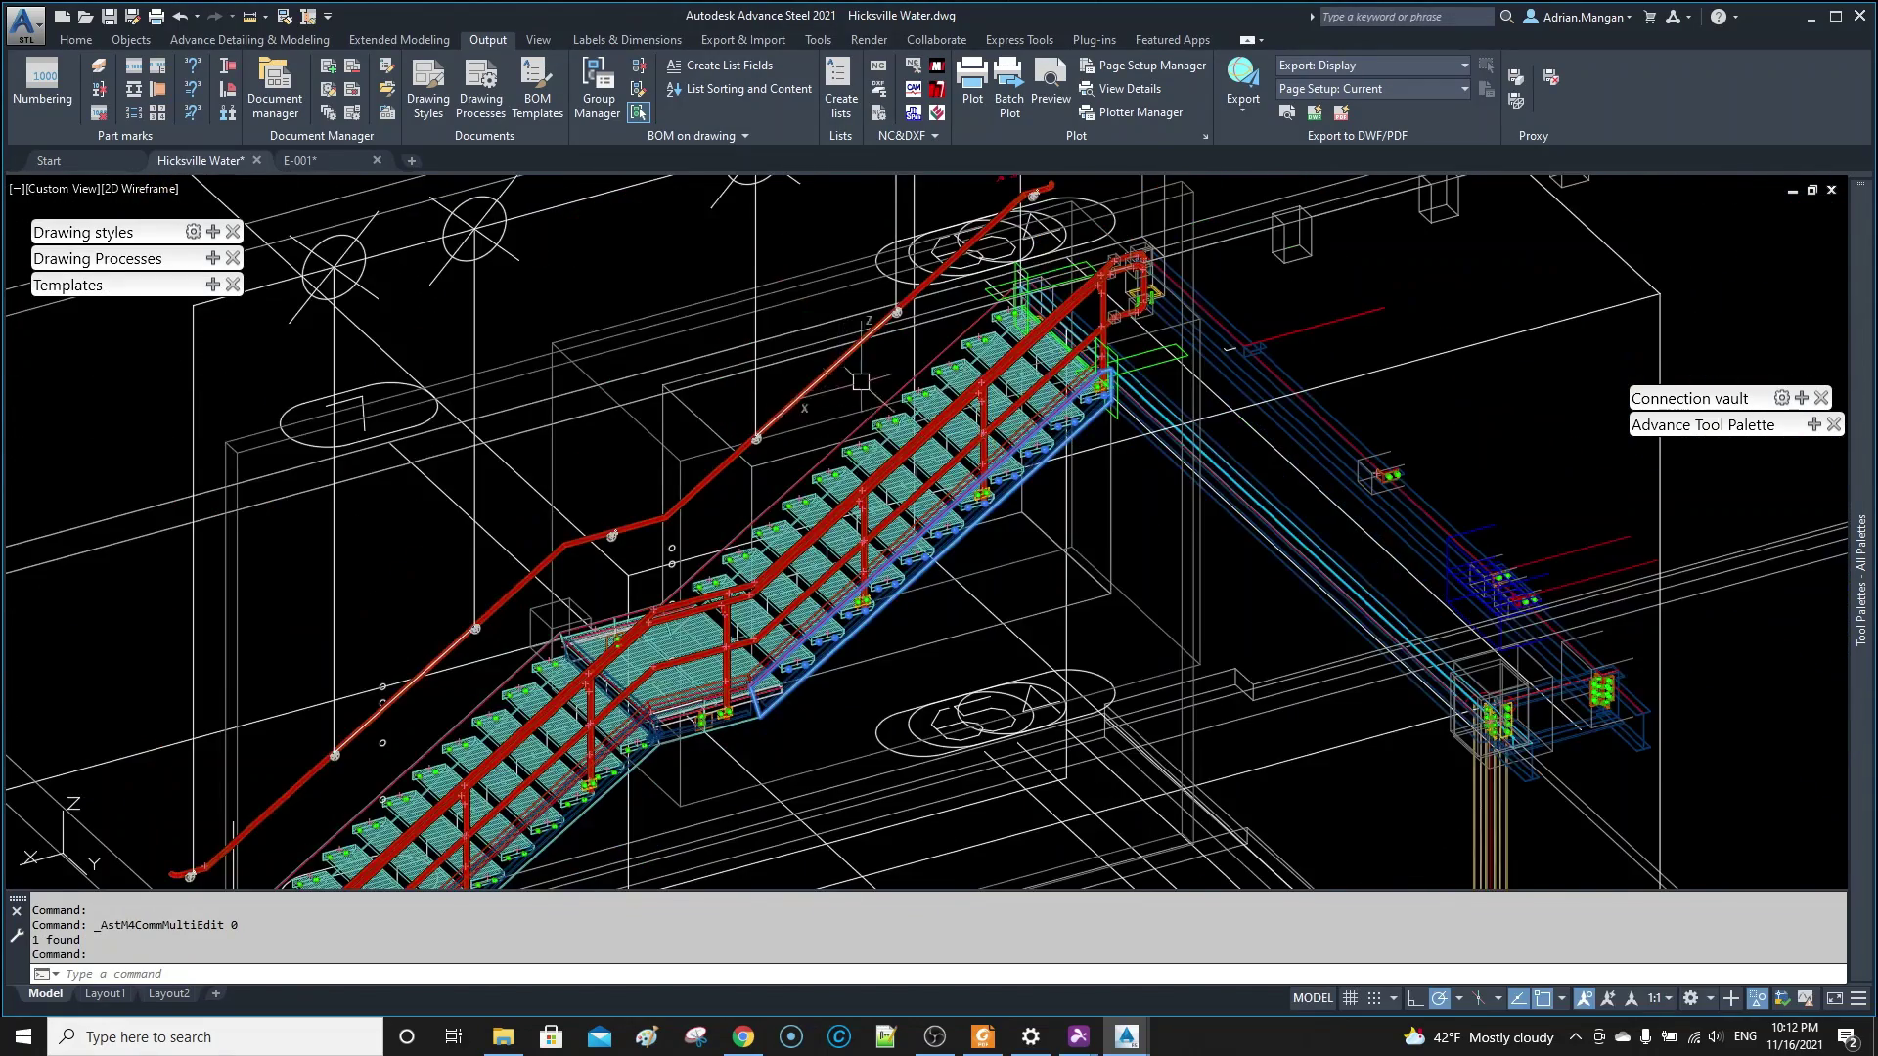
scroll(895, 406, up, 5)
scroll(908, 411, down, 5)
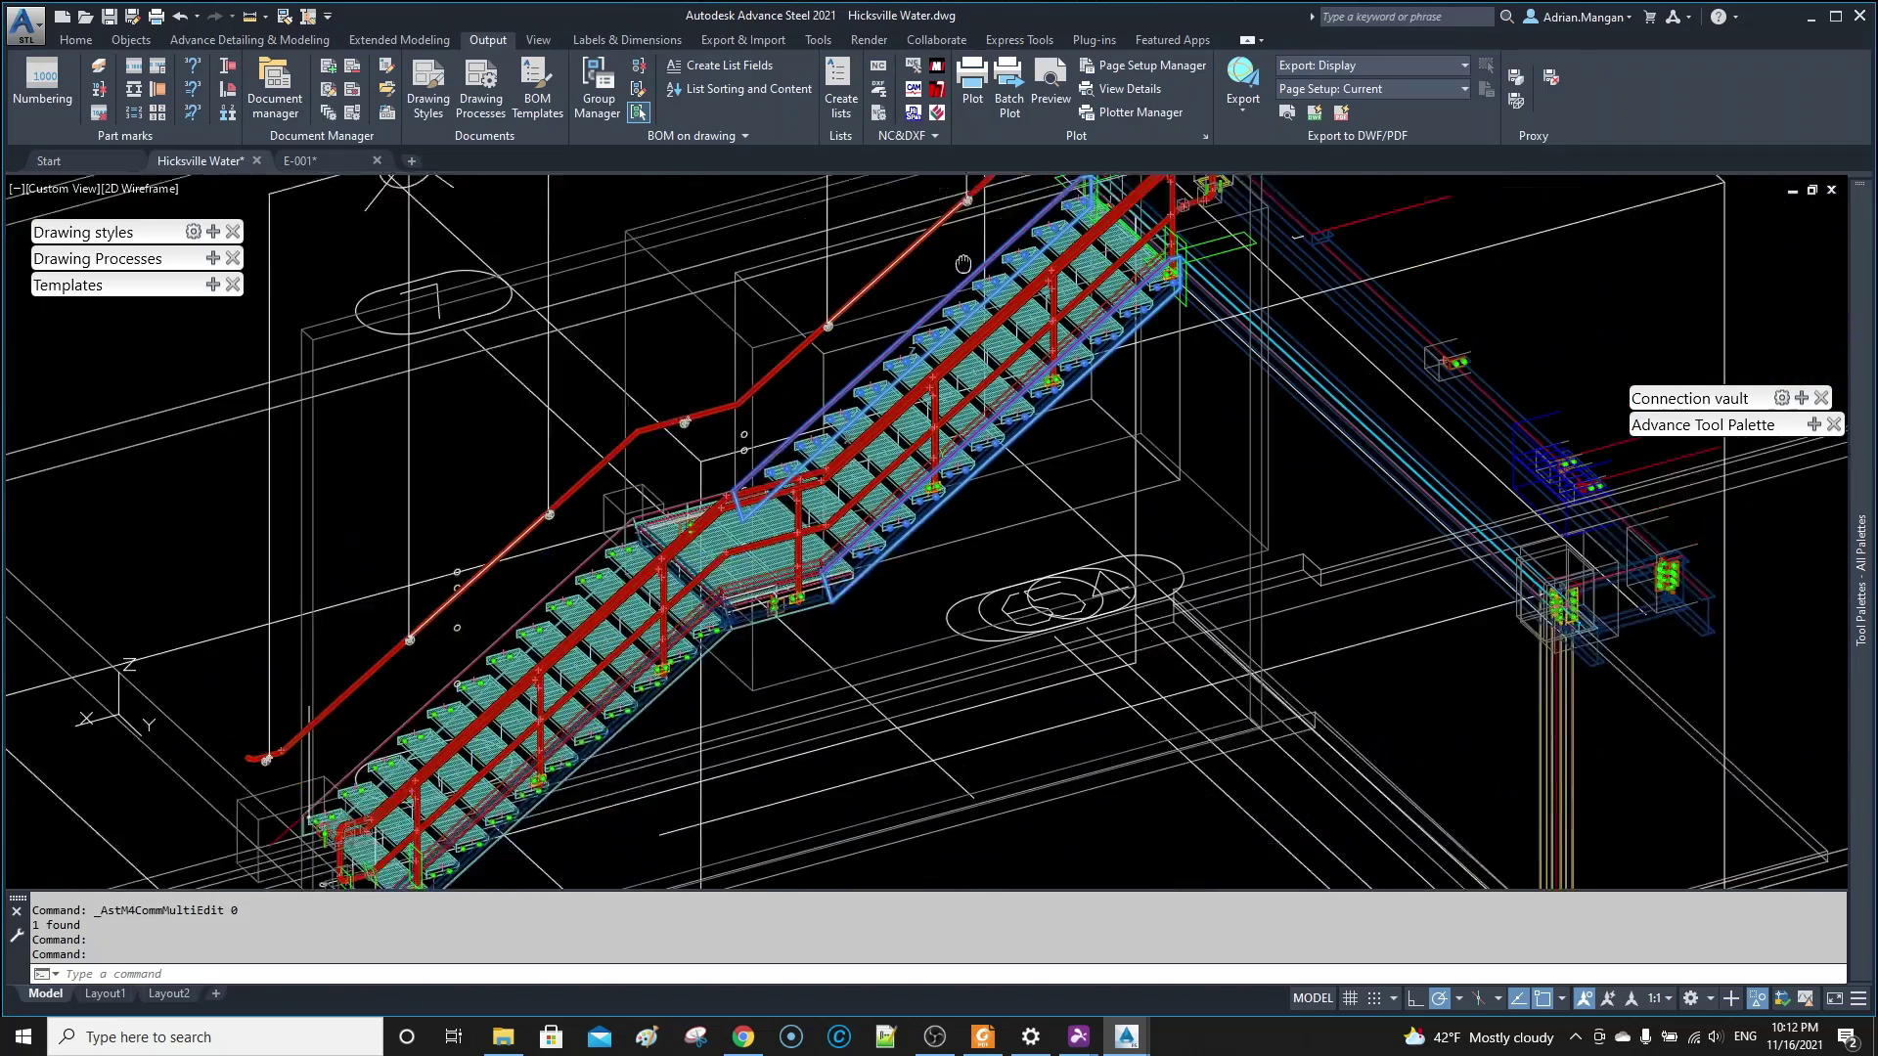
scroll(724, 448, up, 5)
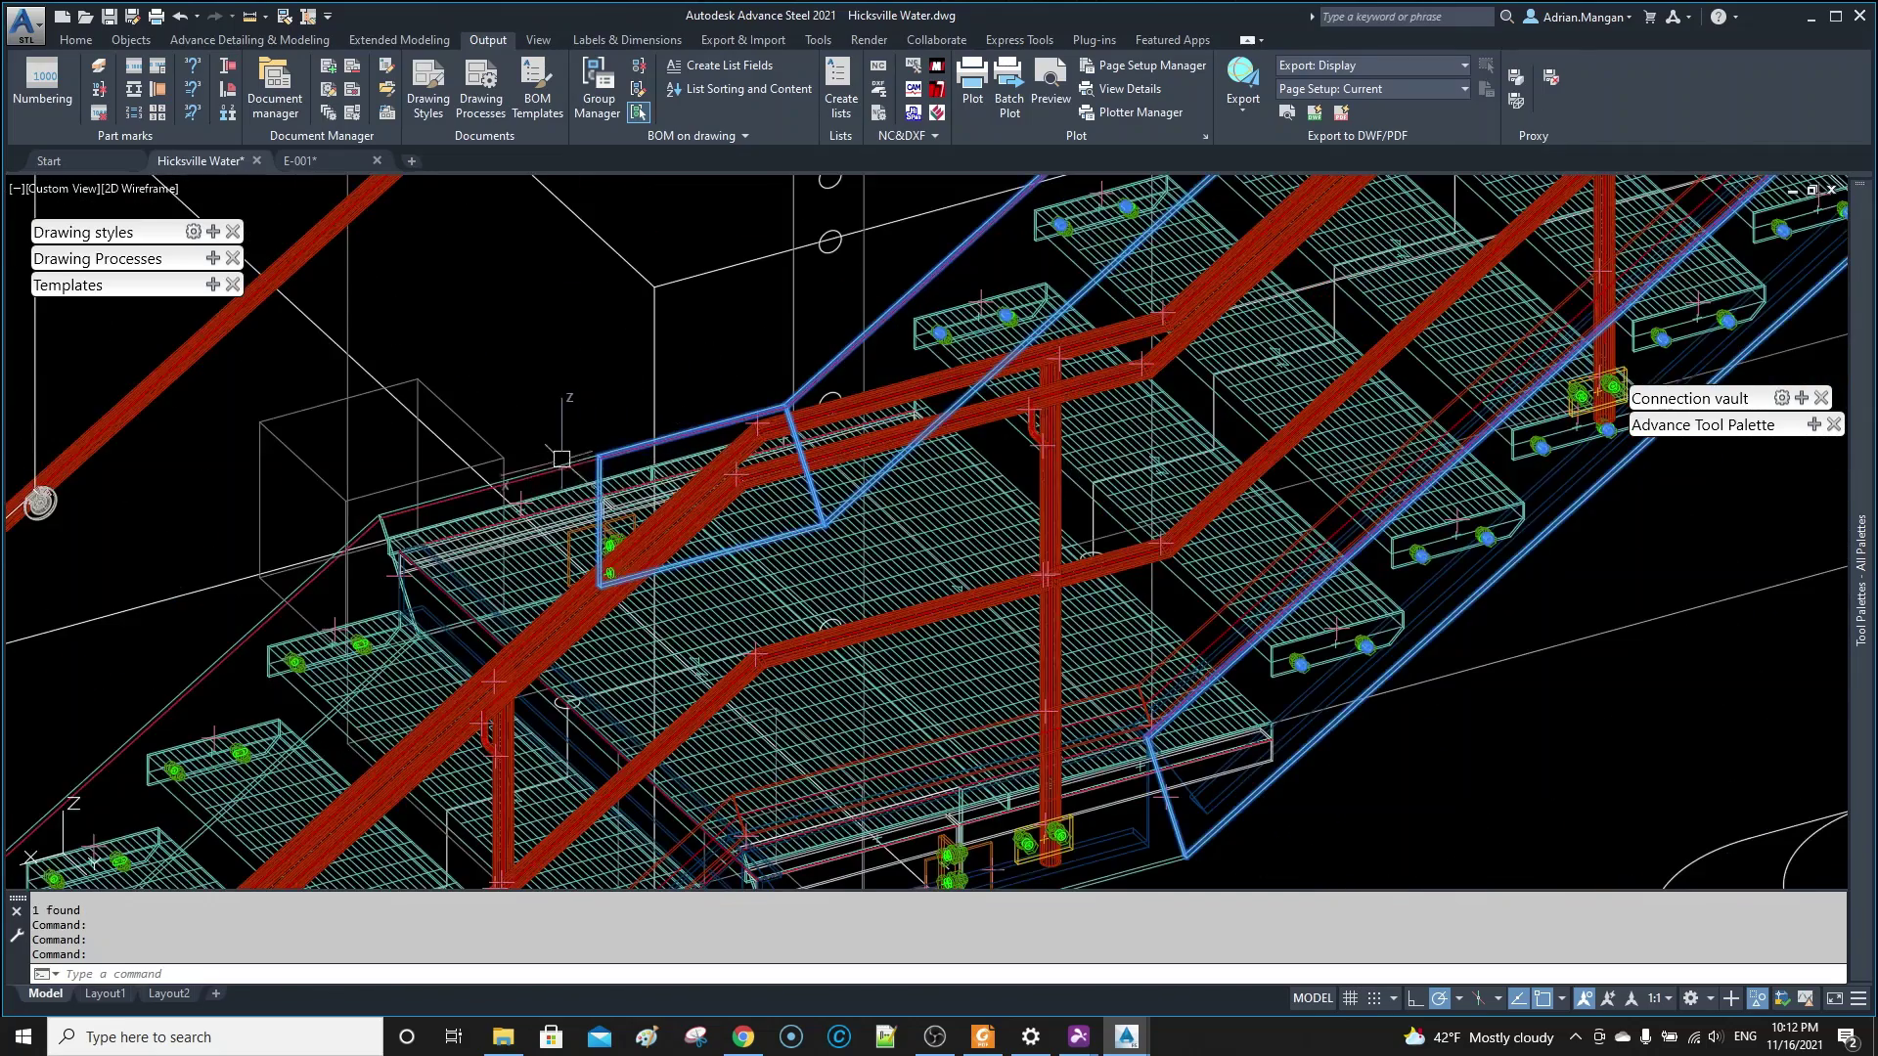
scroll(883, 462, down, 4)
scroll(884, 462, up, 5)
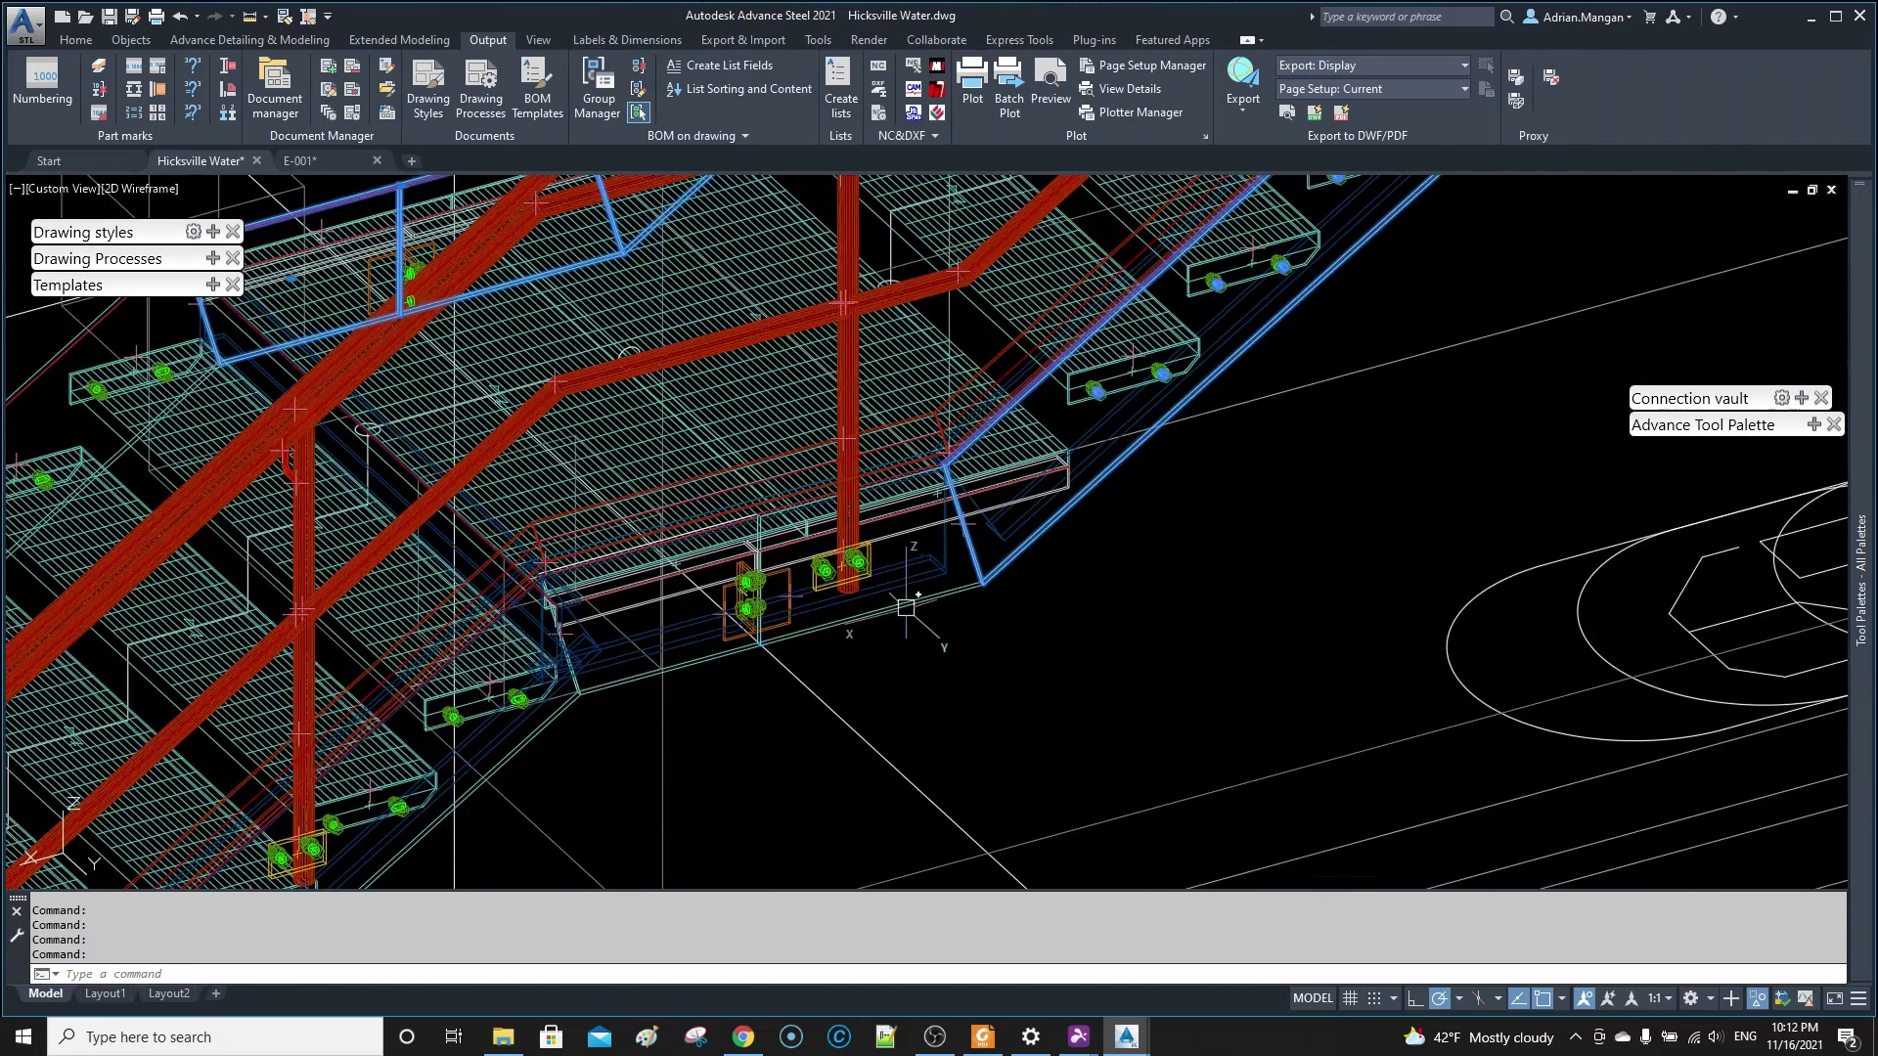
scroll(744, 606, down, 4)
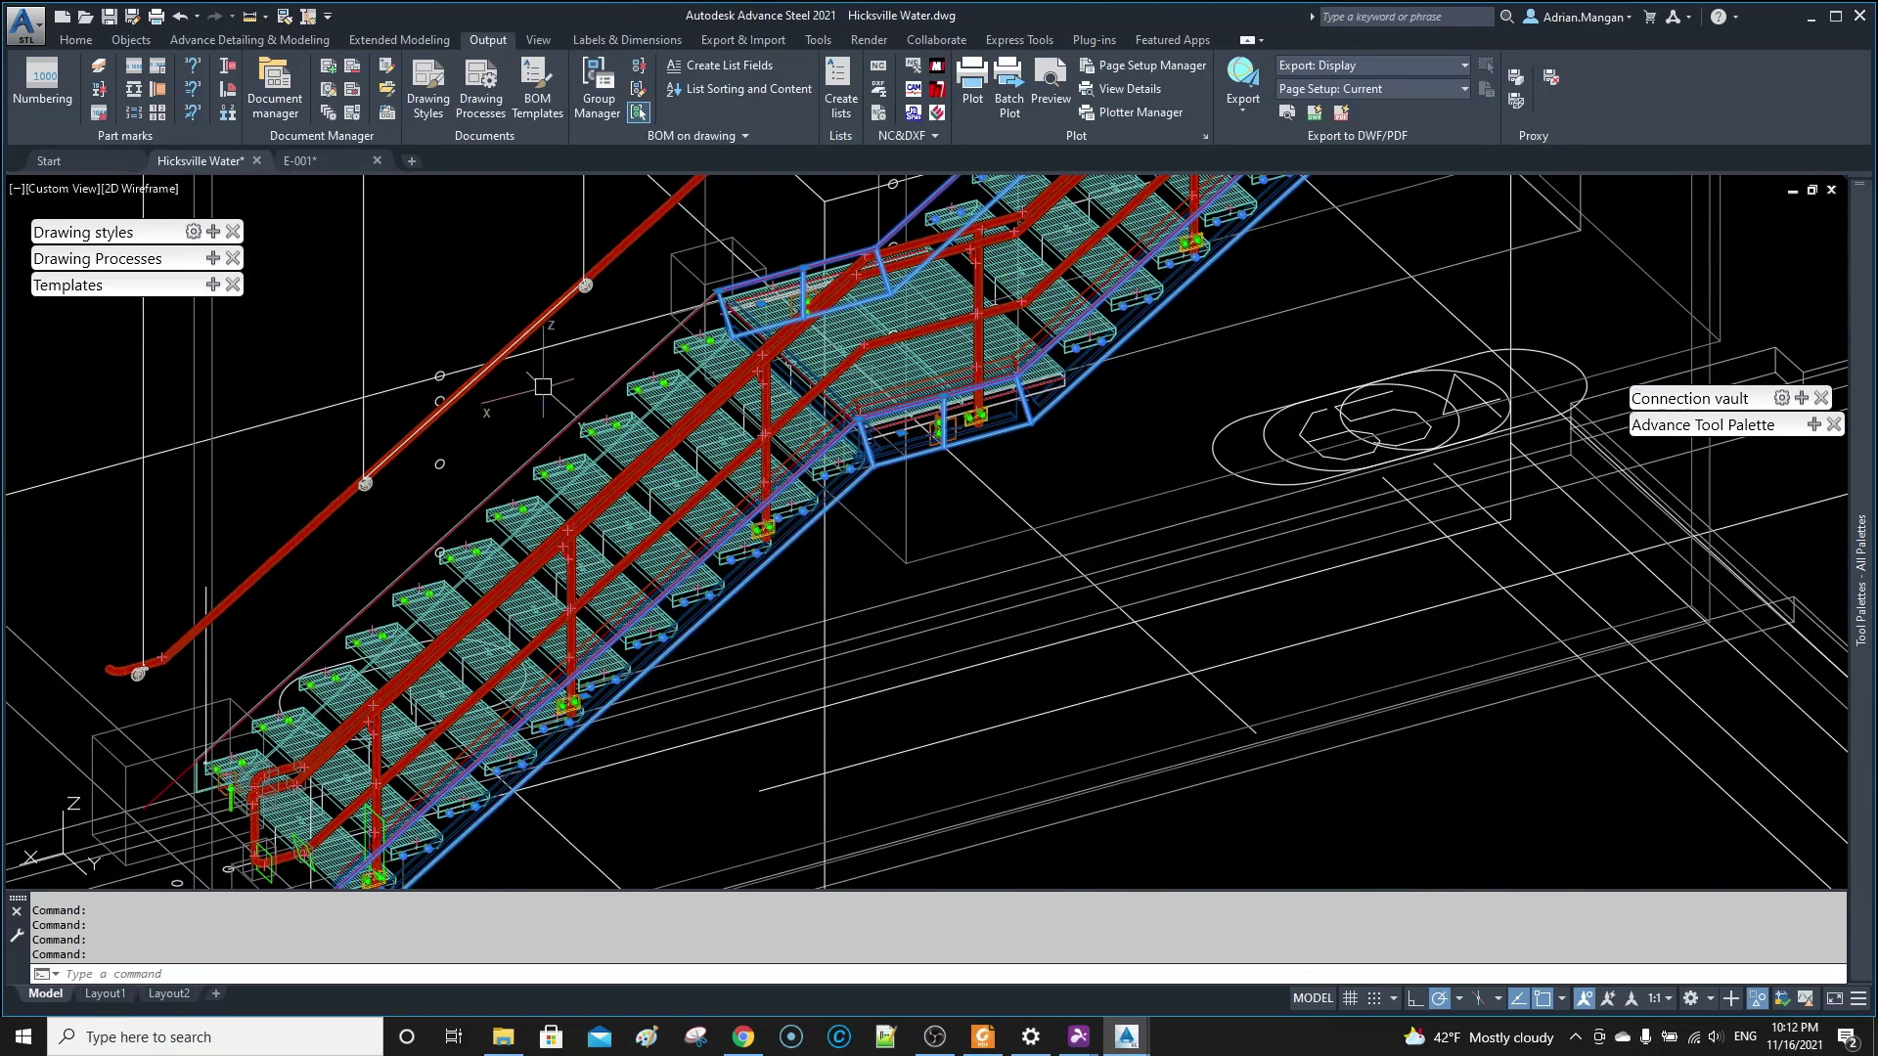
right_click(580, 387)
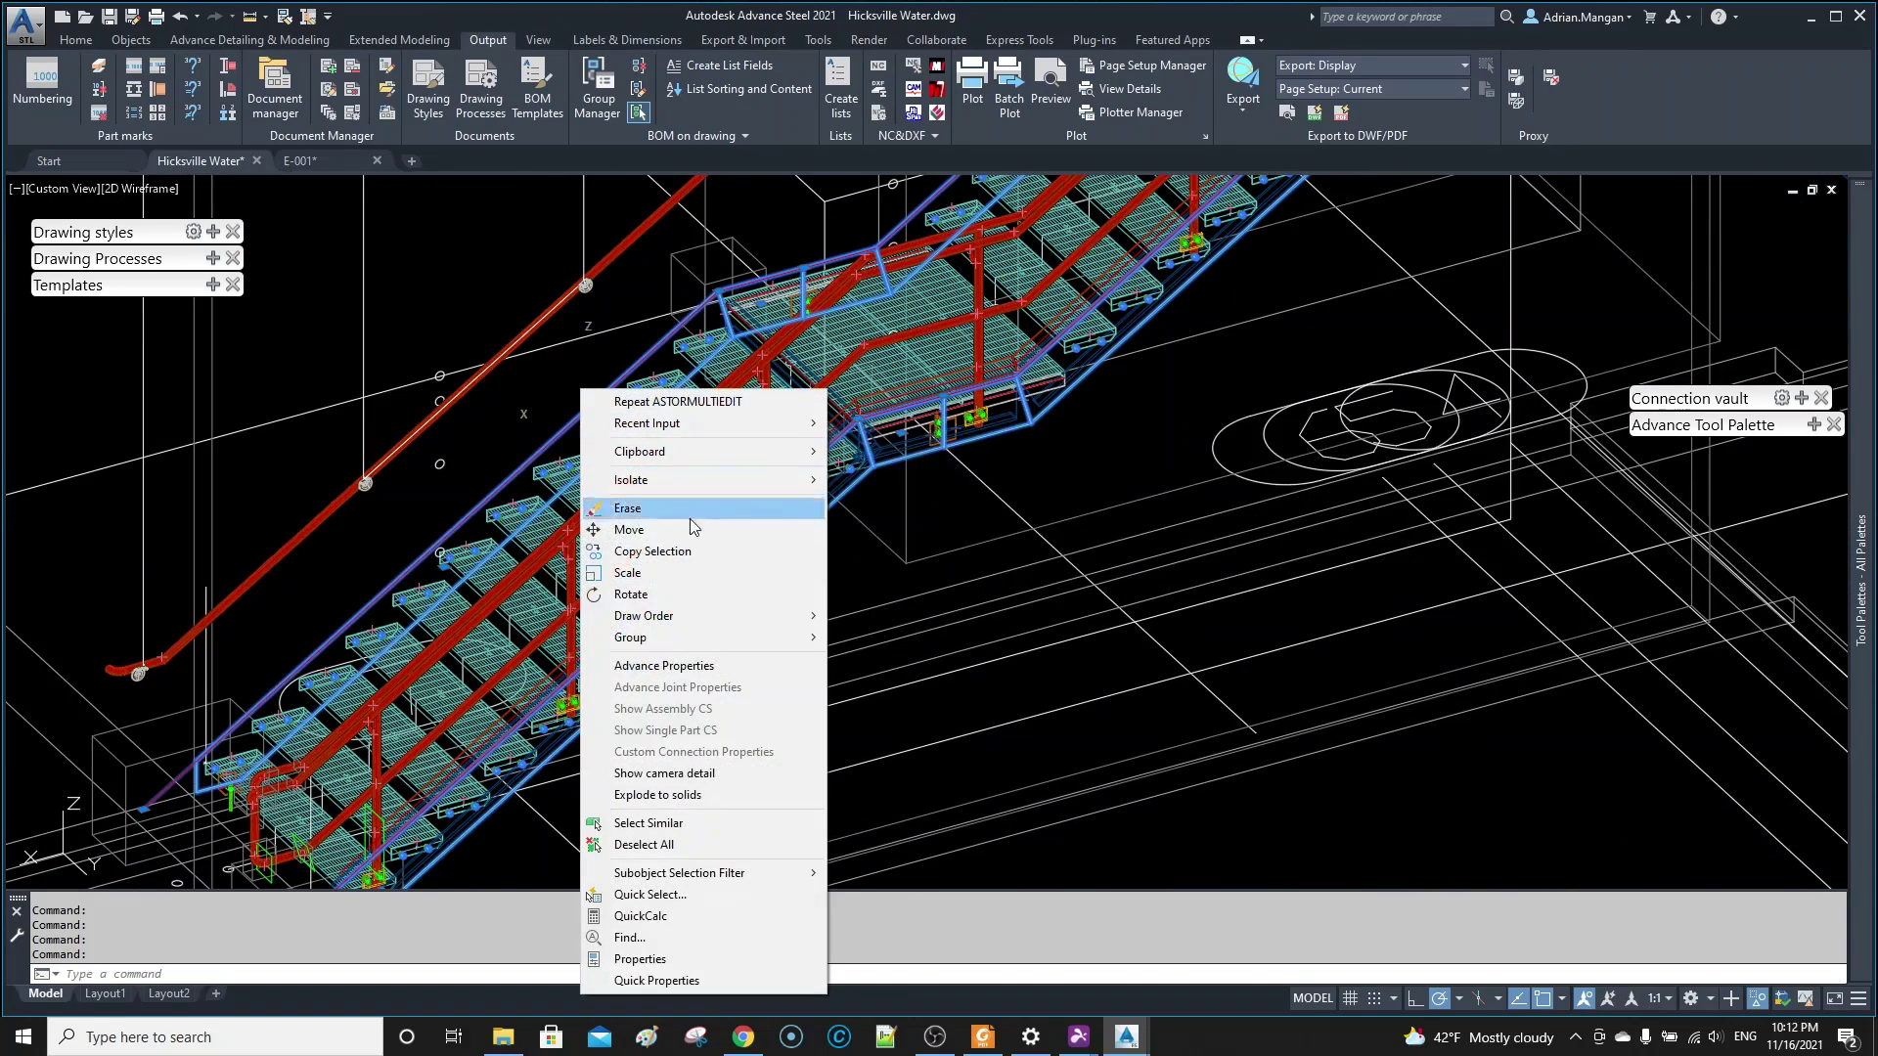
click(691, 665)
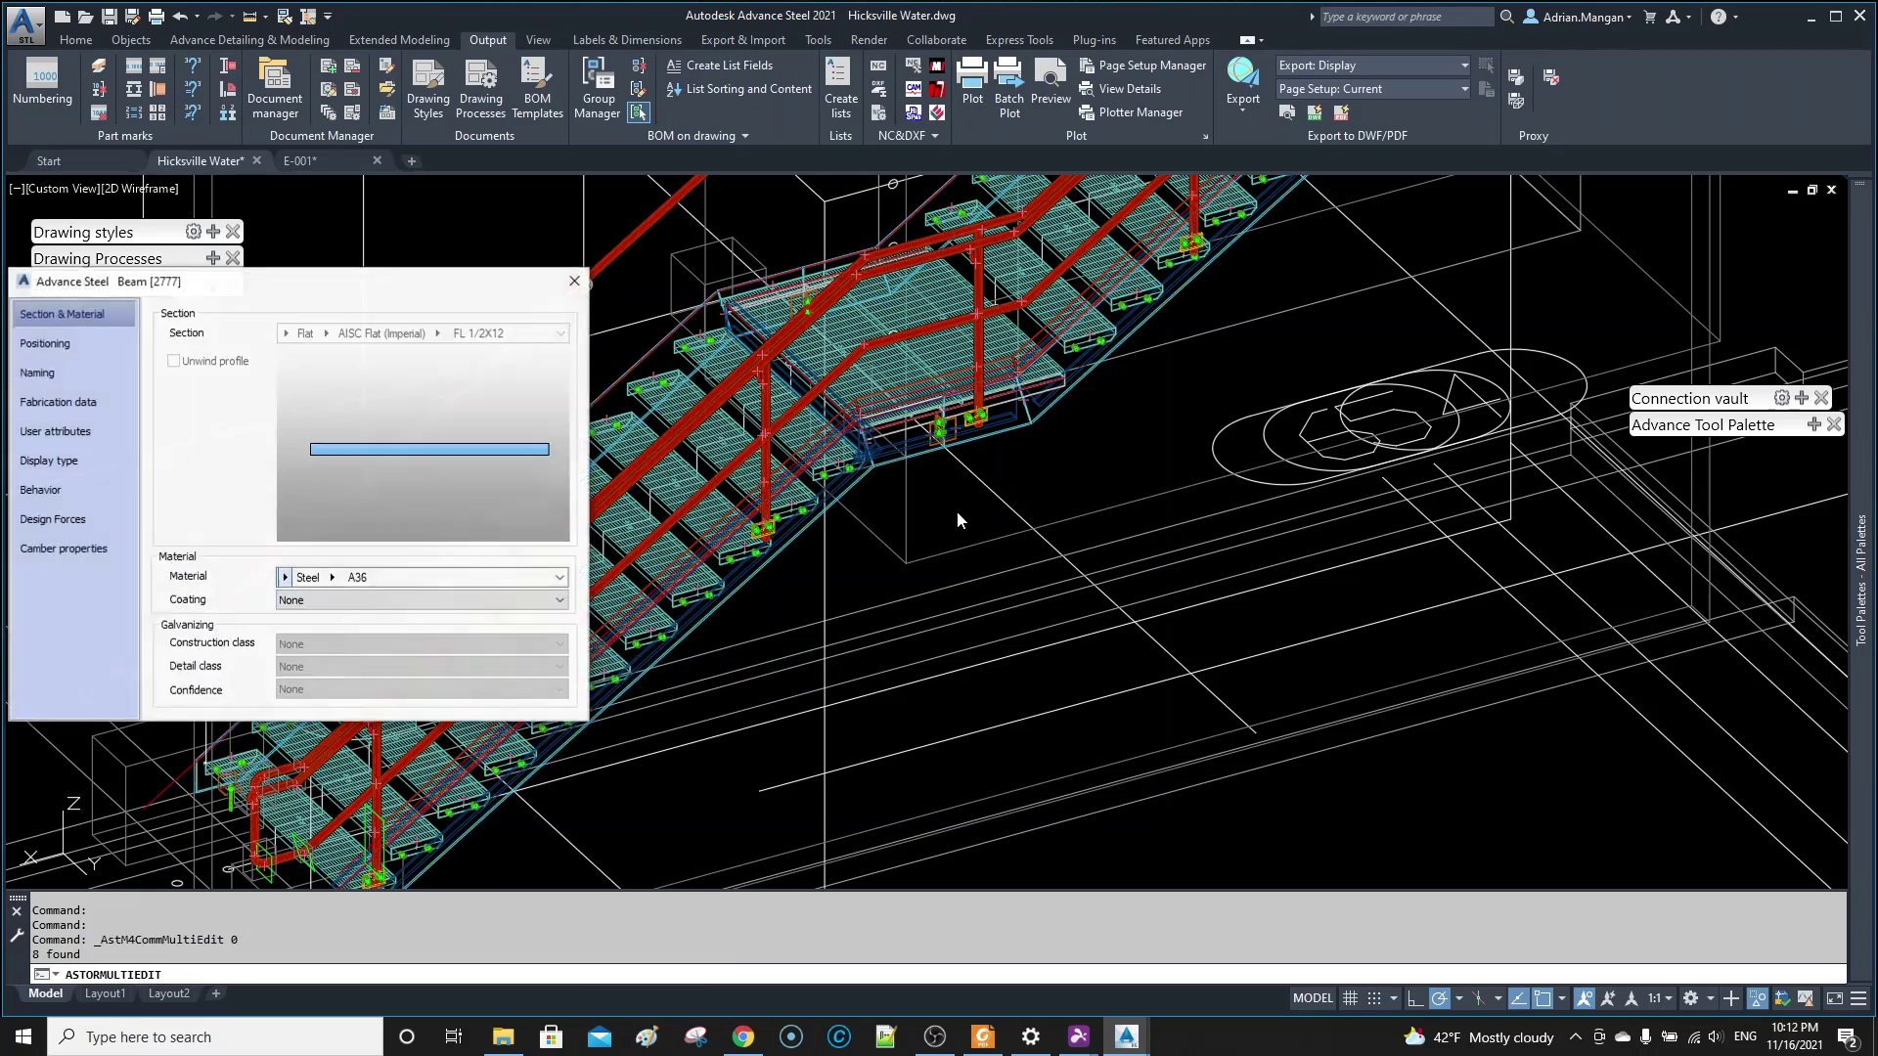
click(284, 577)
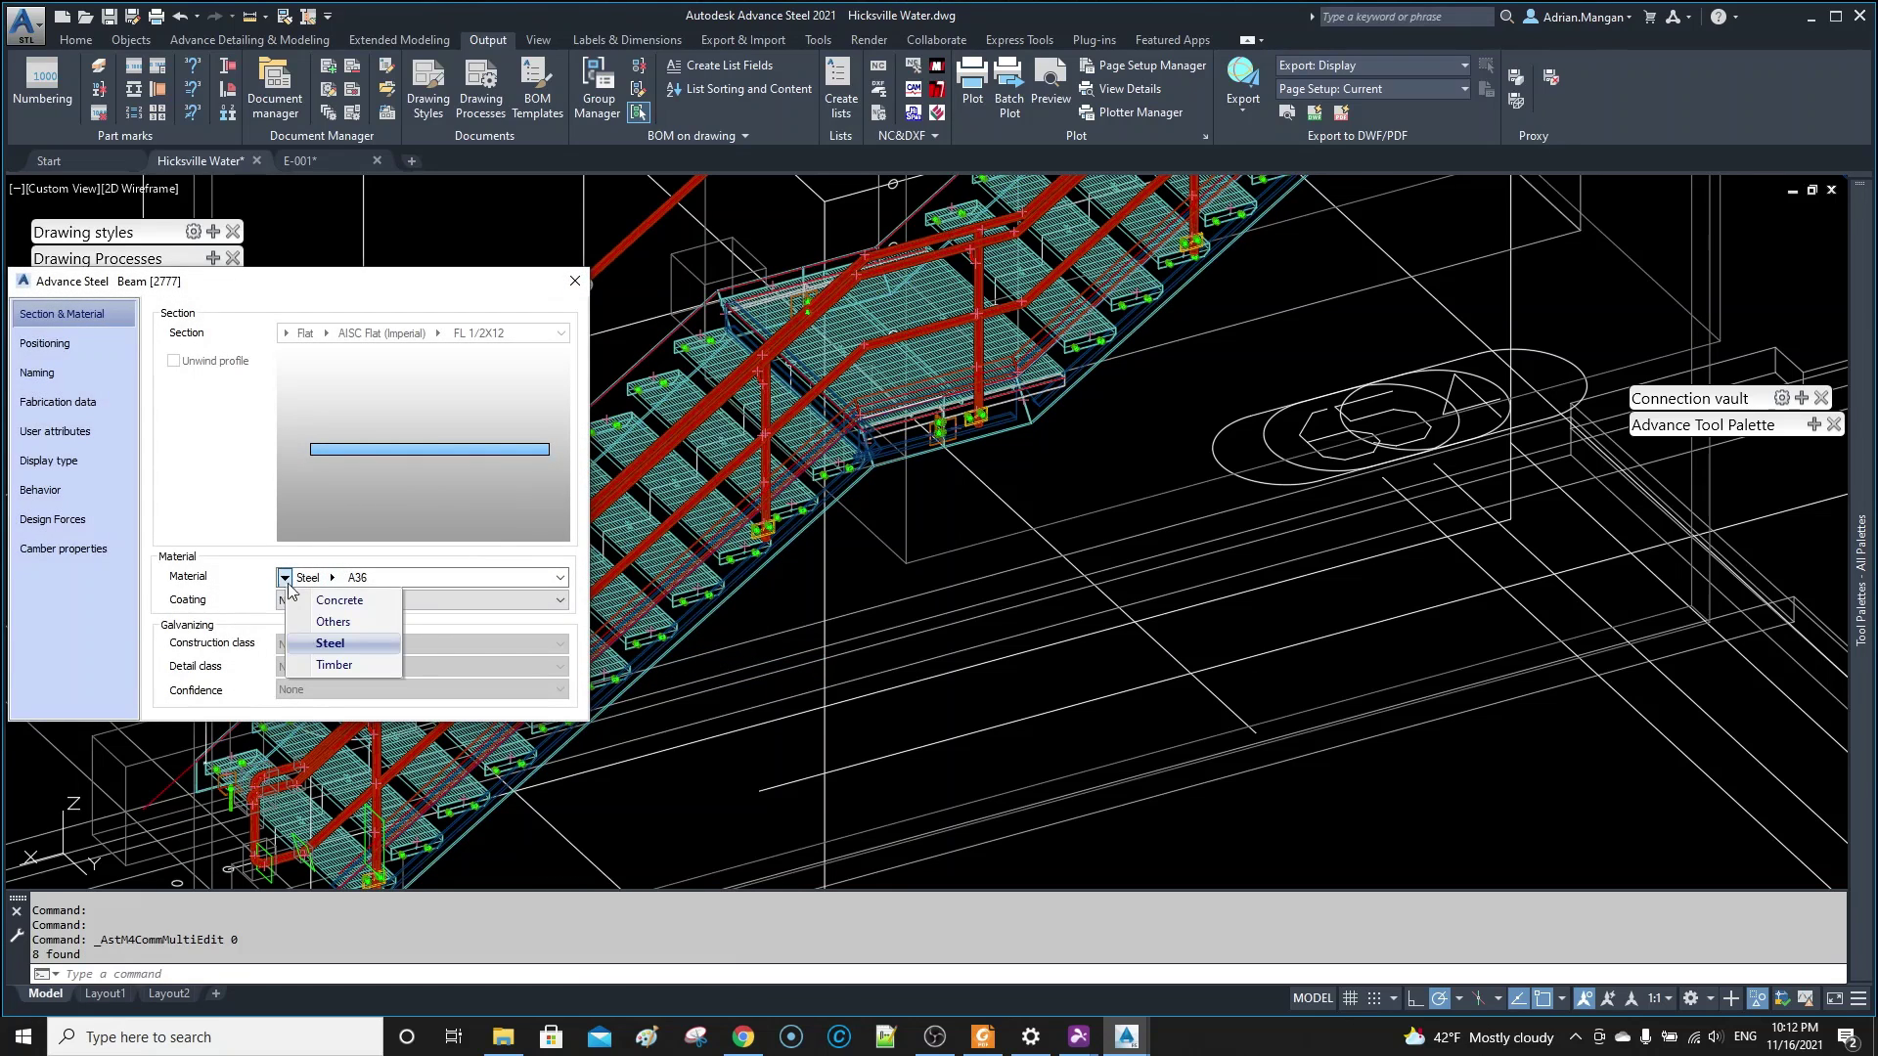
click(332, 622)
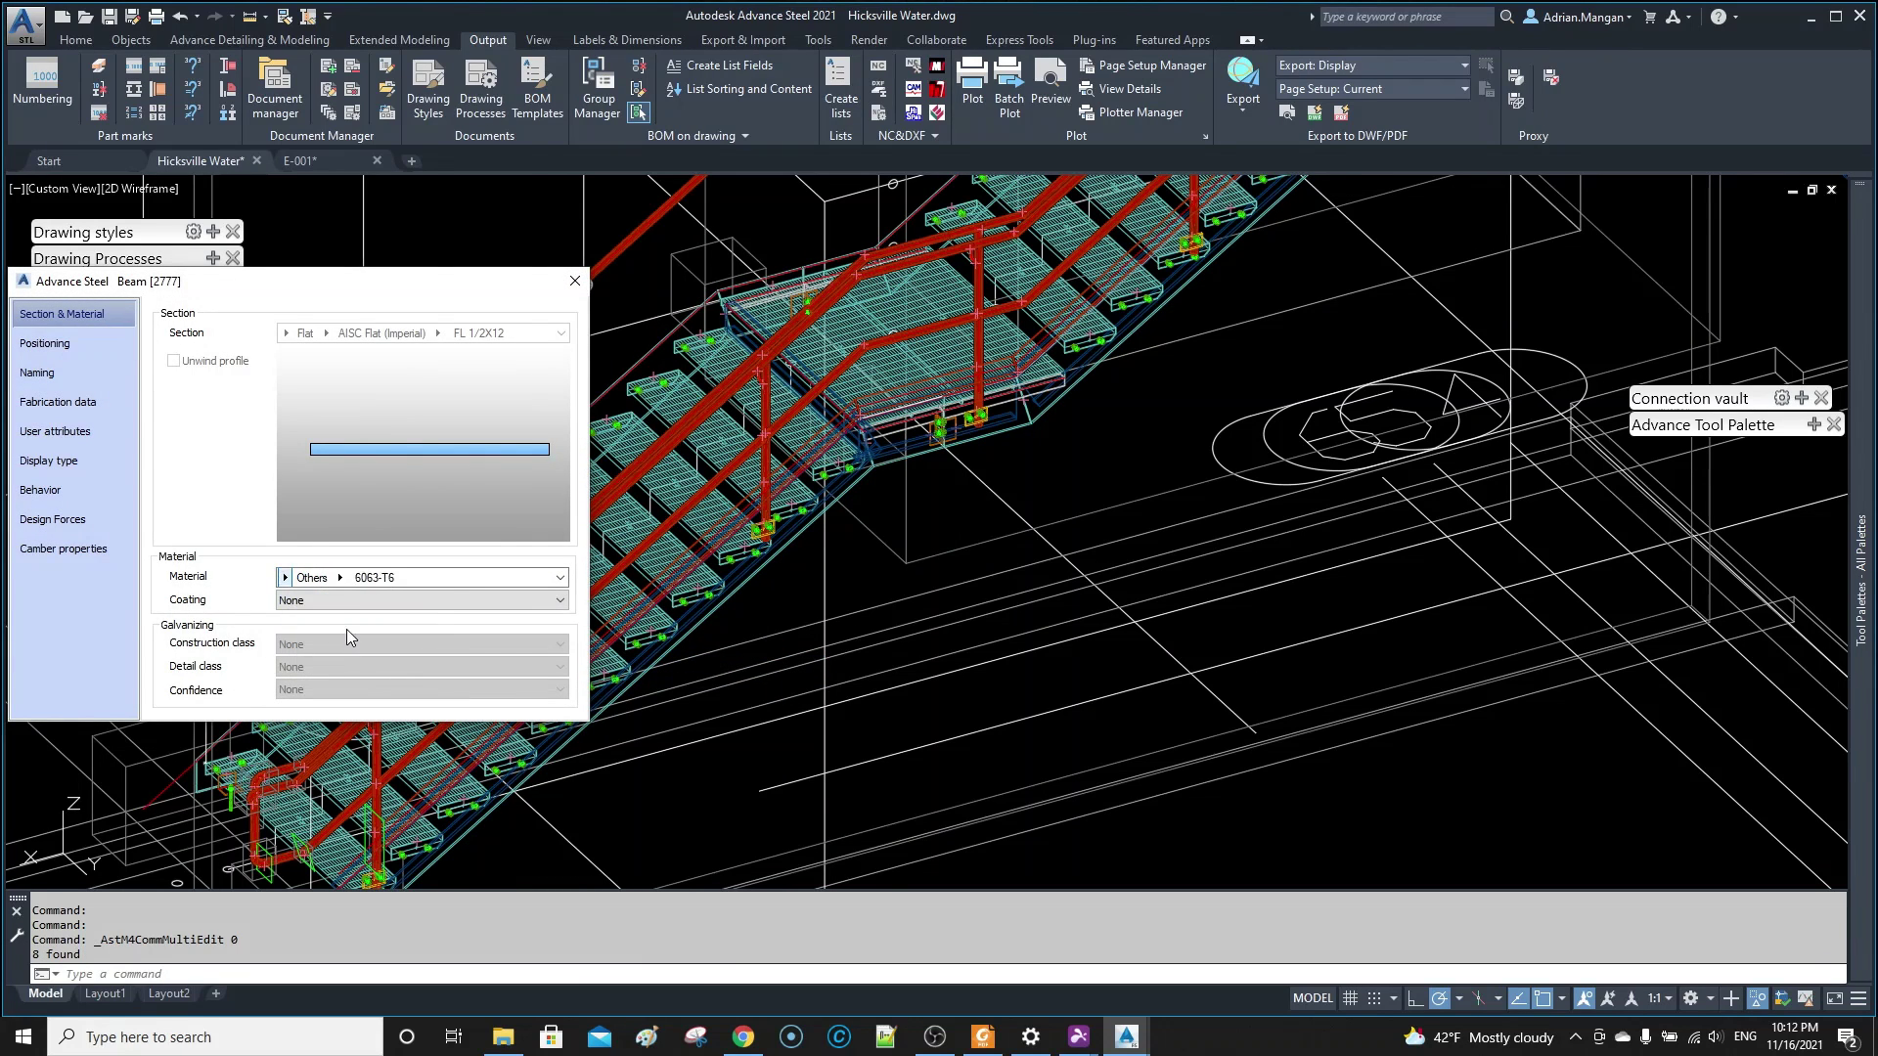
click(358, 583)
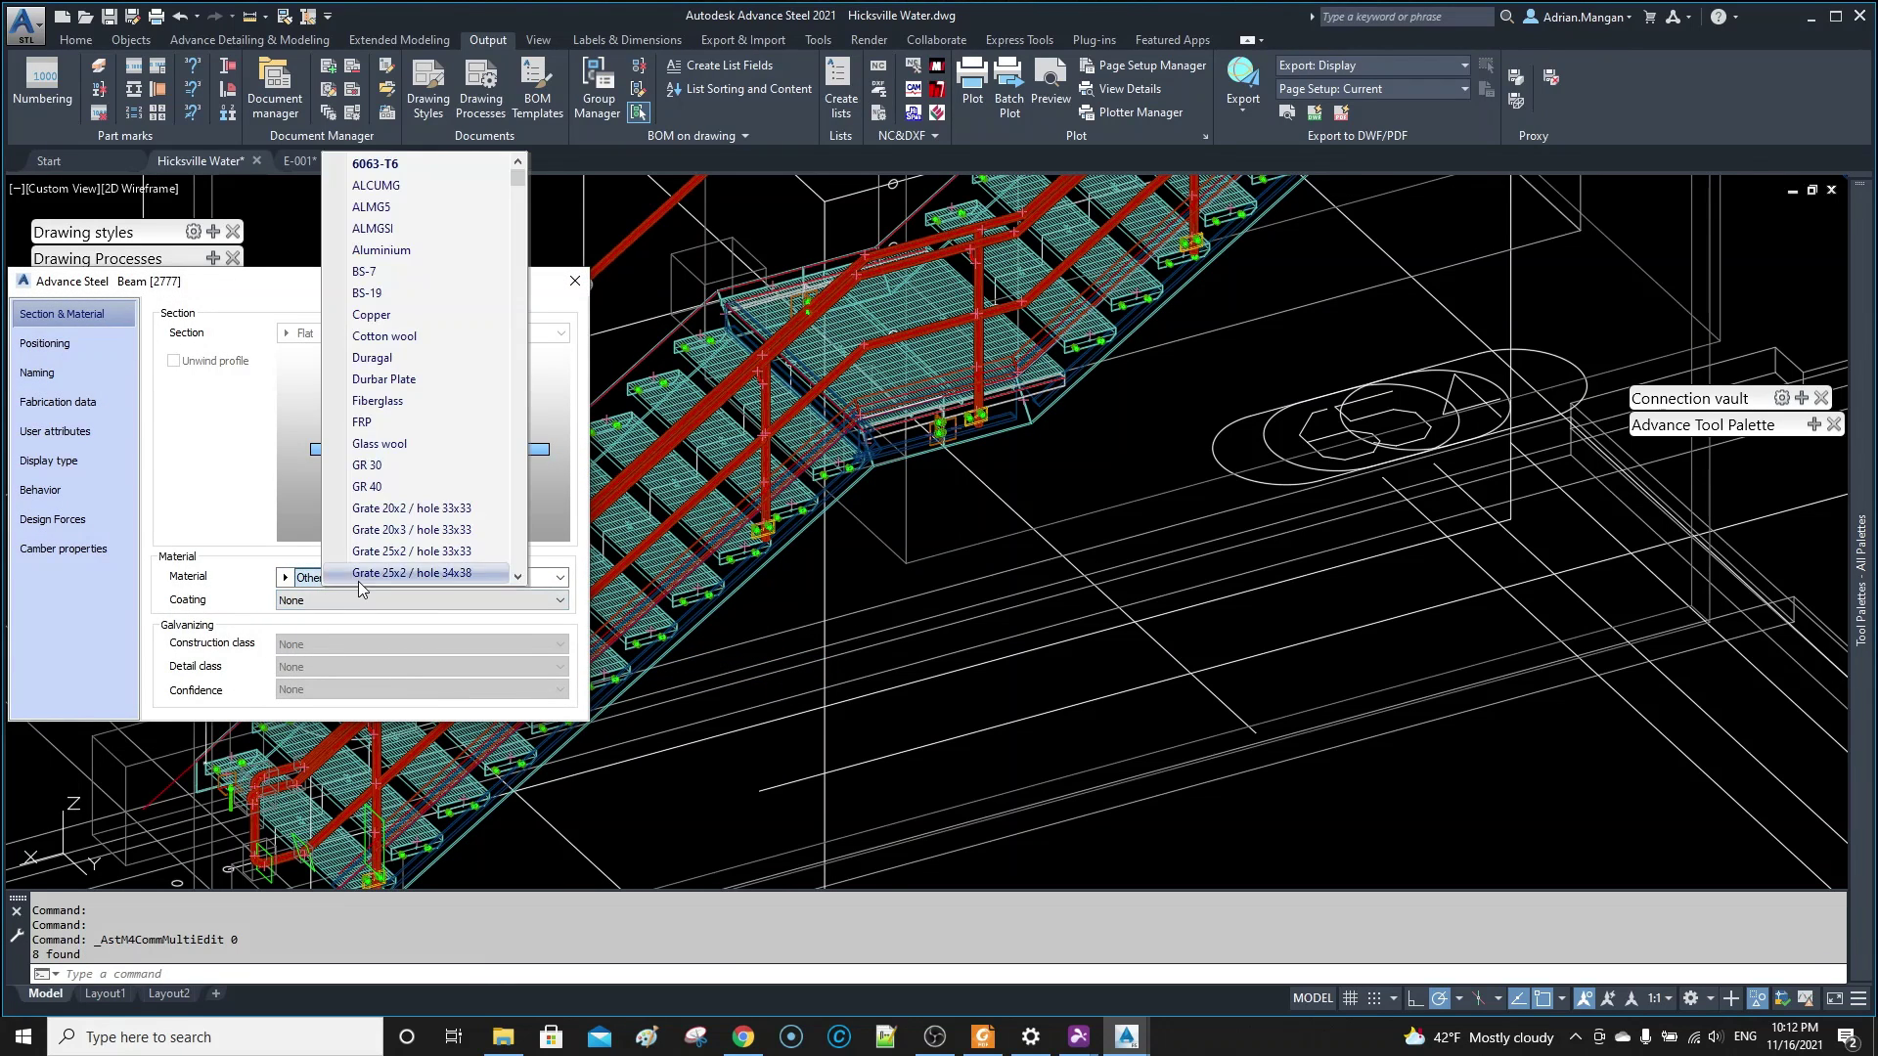
click(398, 251)
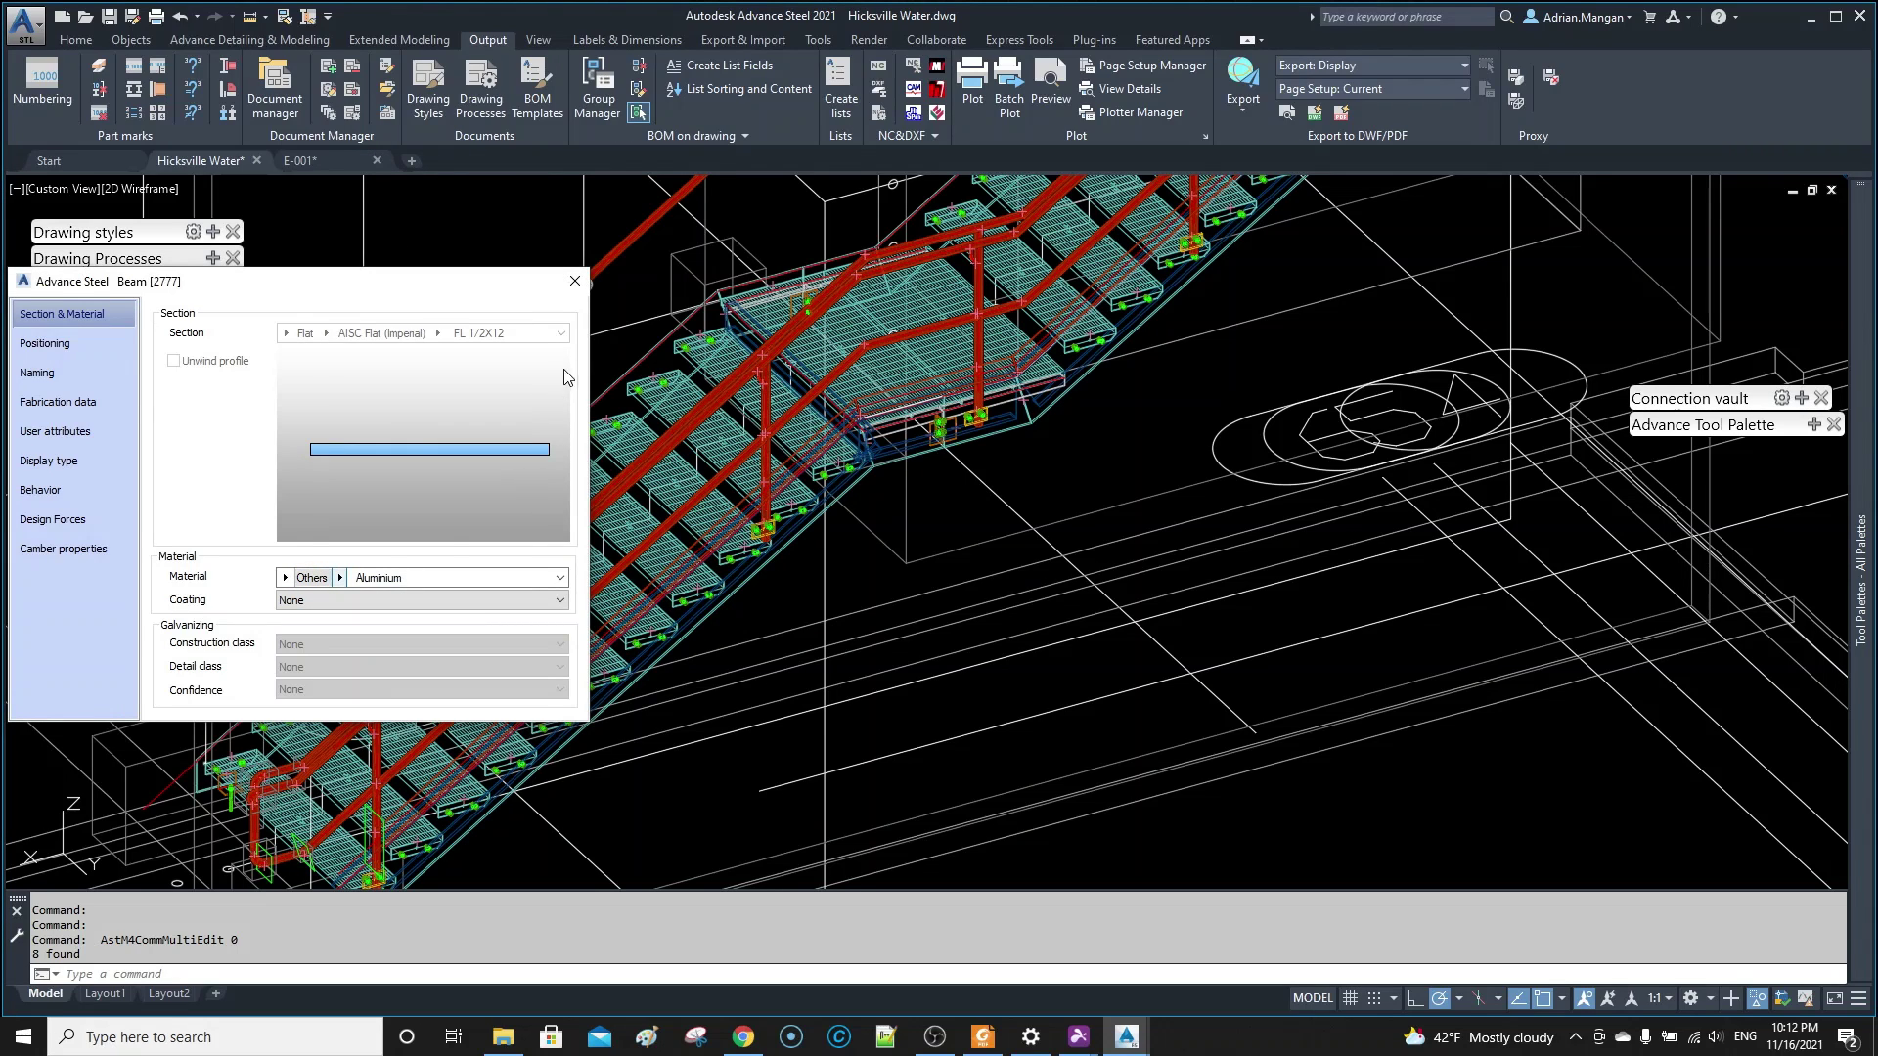
click(574, 285)
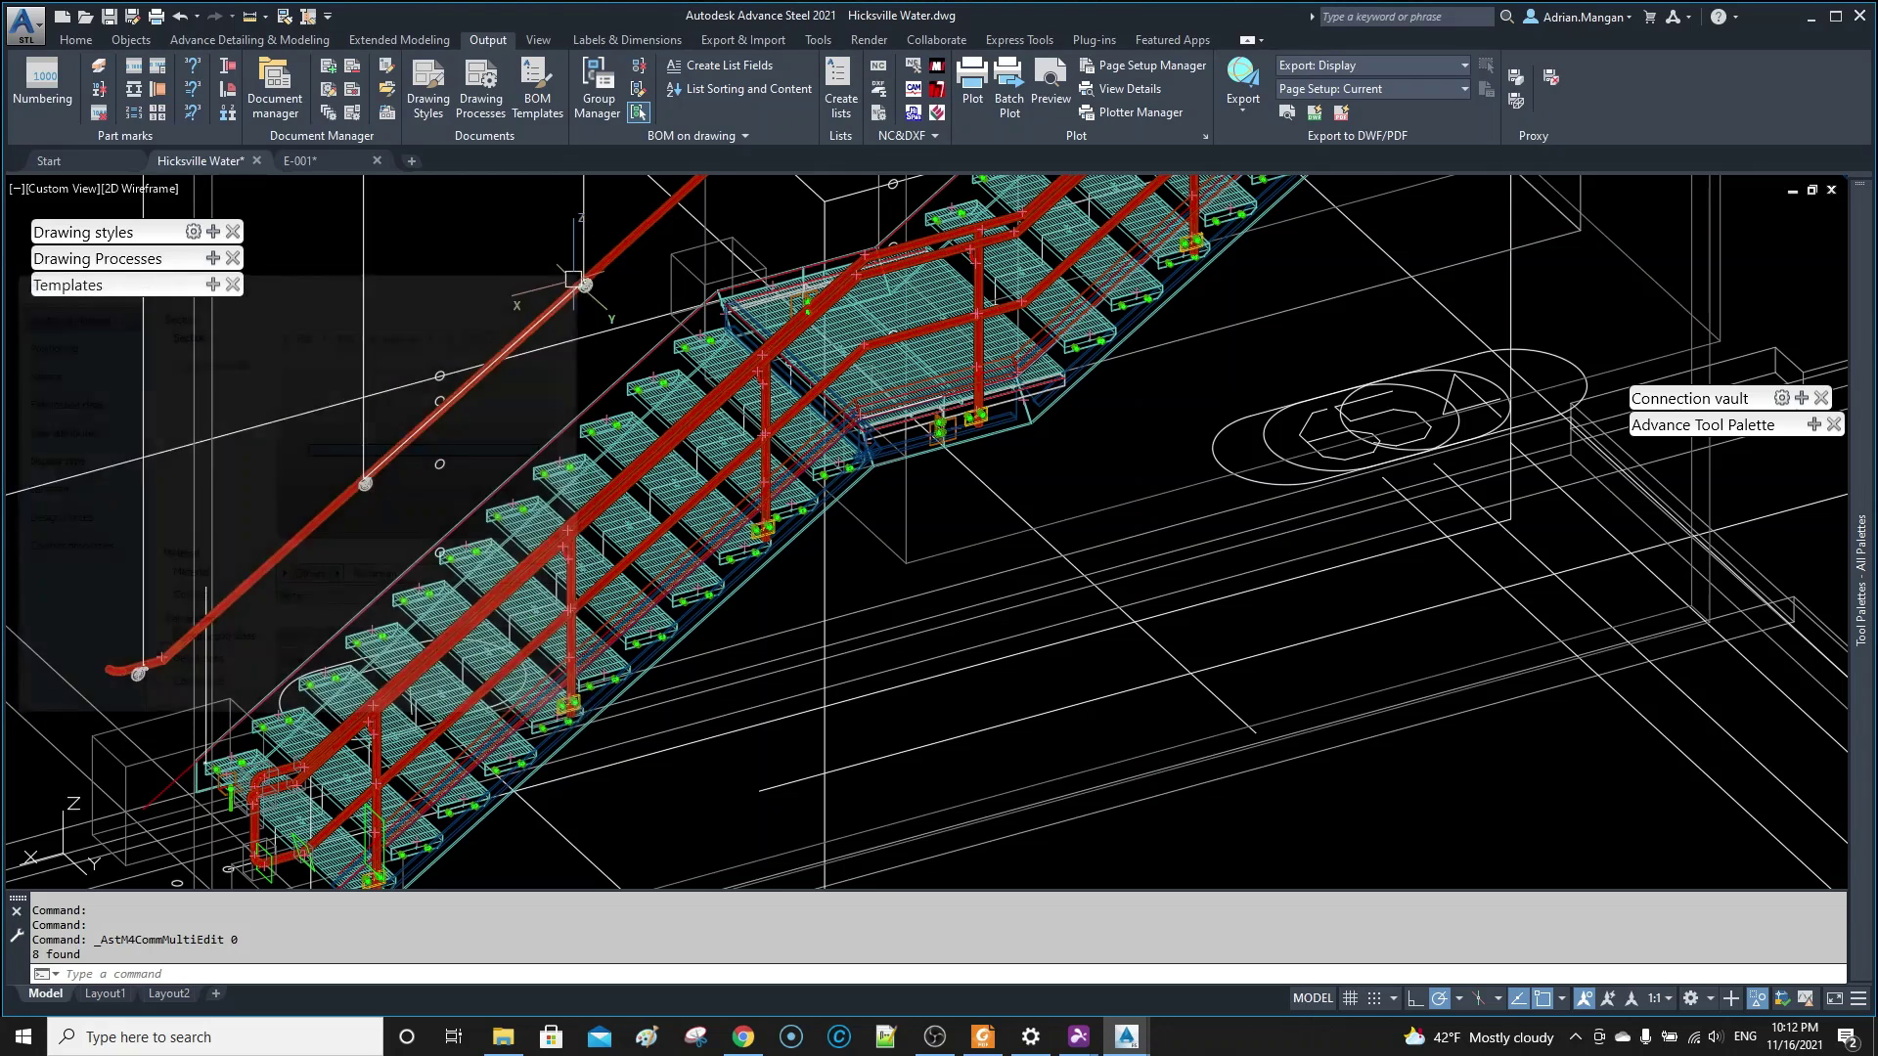
- In drawing E-001, open the Drawing Style Manager at the stringer labeling strategy and choose "Section name (w/ Leader) ADM 3/32"
click(352, 166)
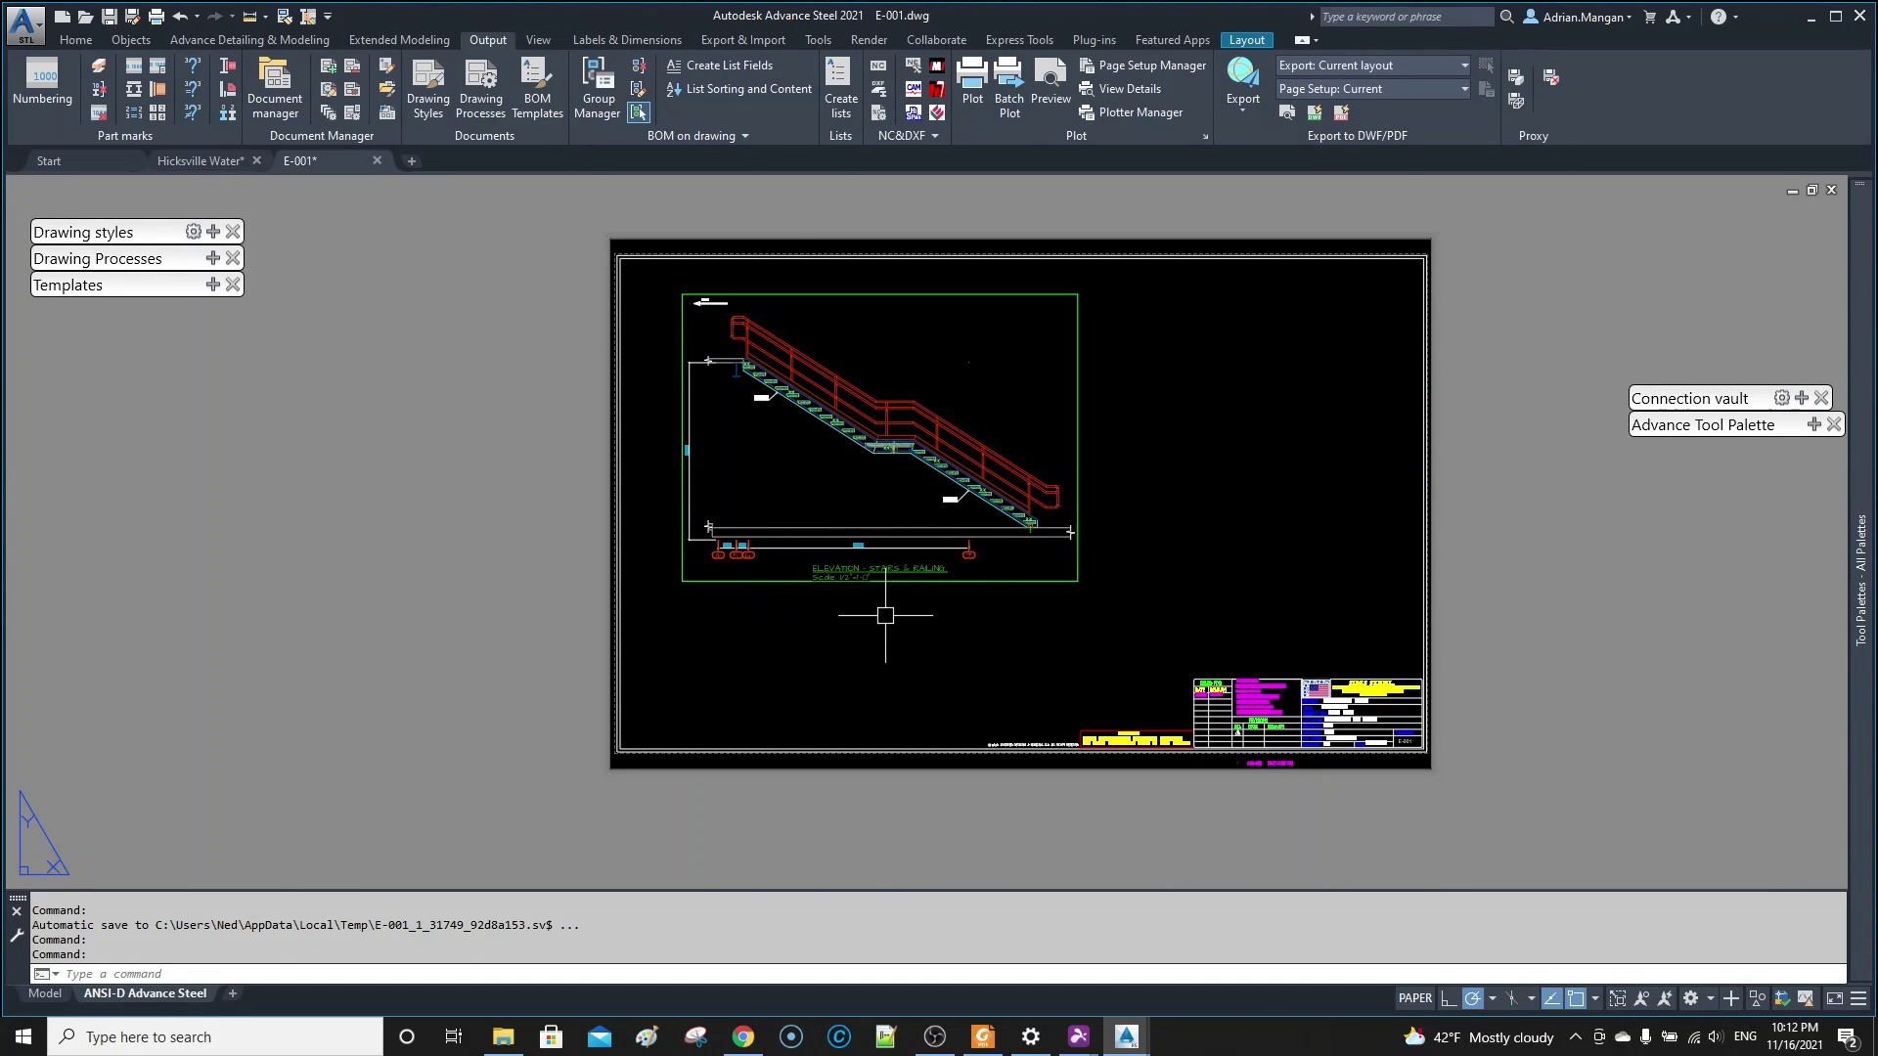
scroll(895, 576, up, 4)
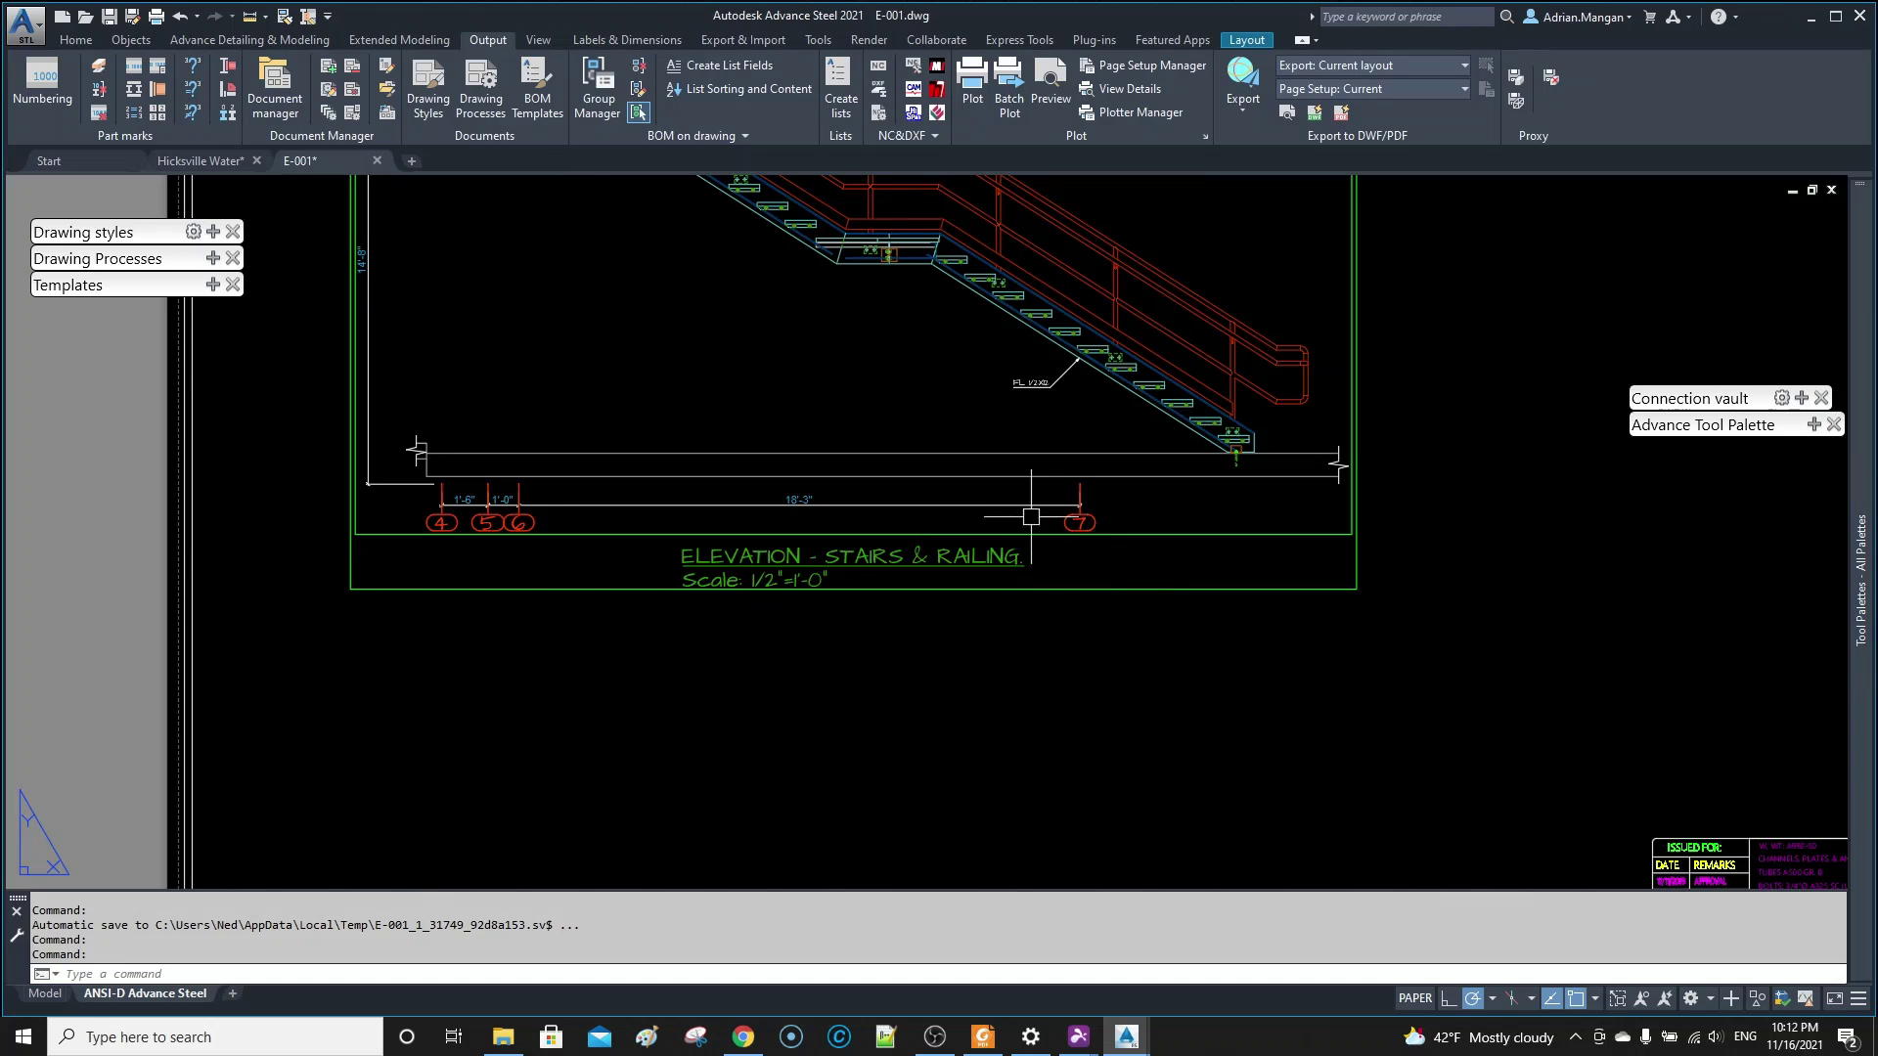
scroll(968, 382, down, 2)
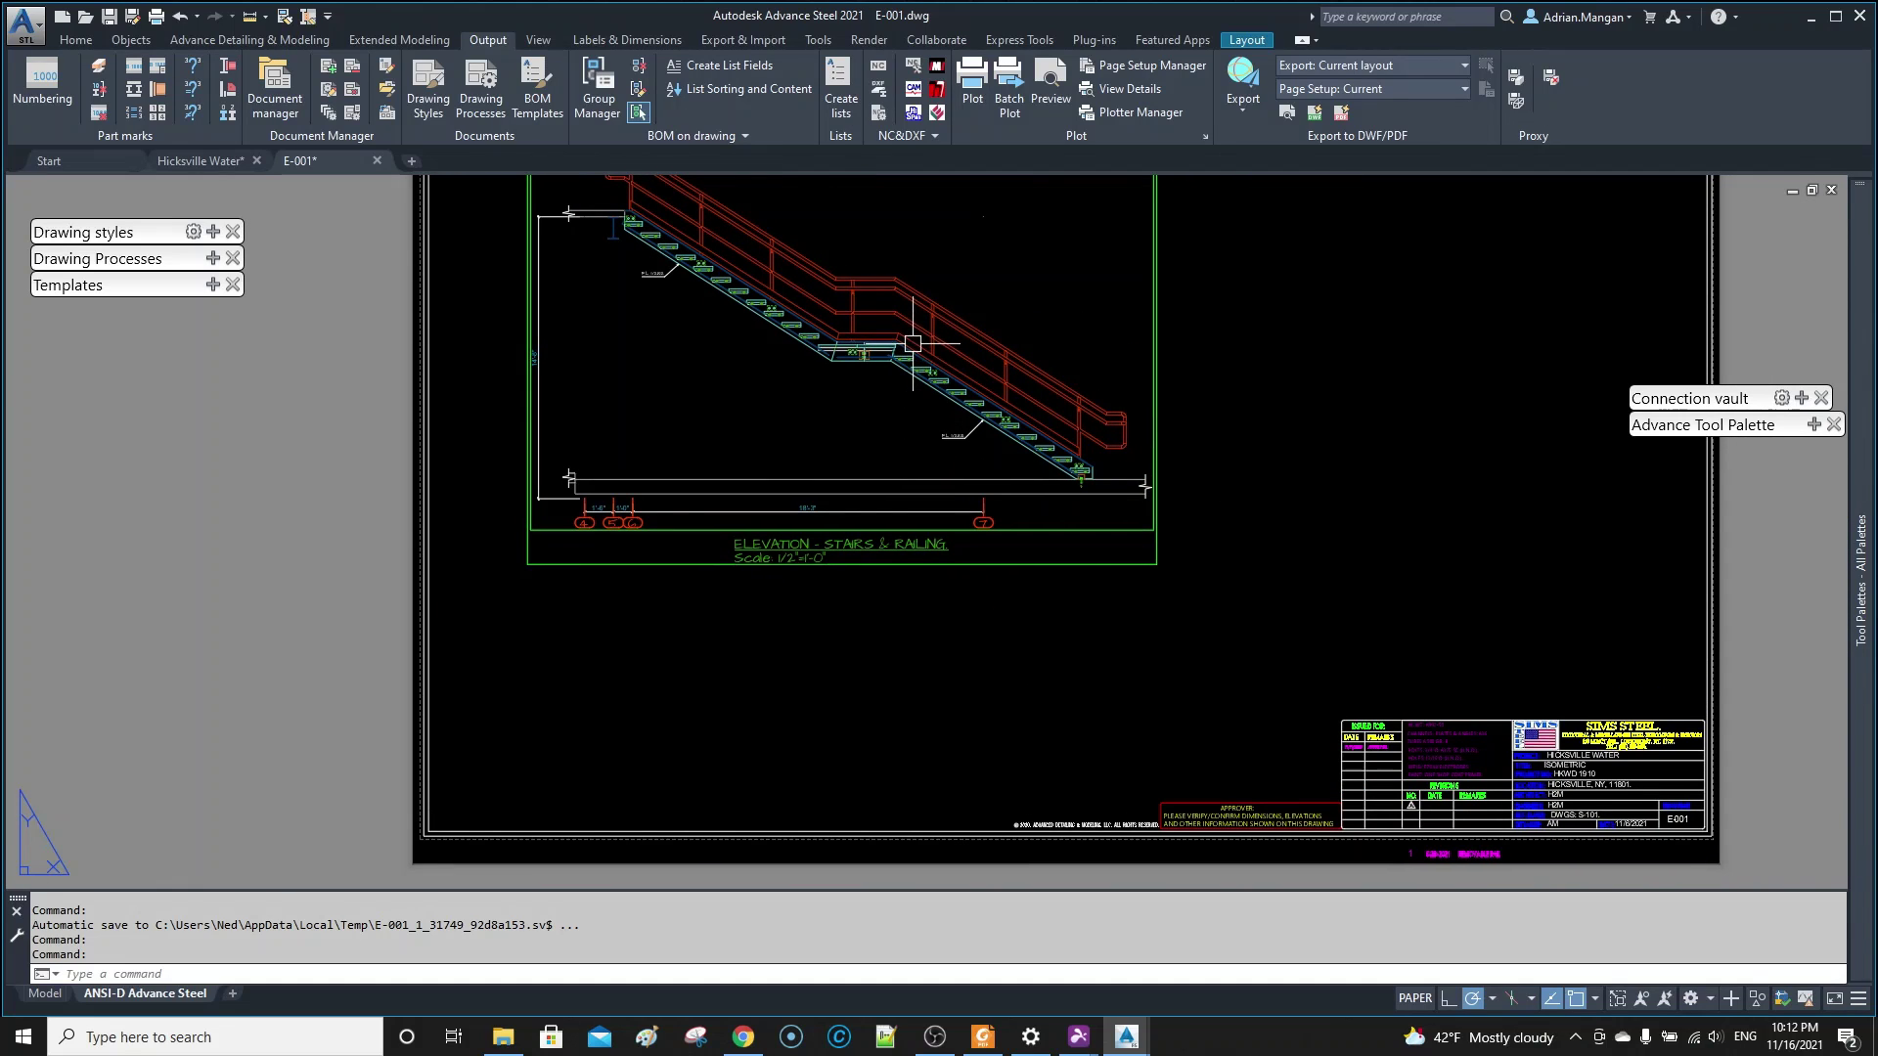
click(328, 89)
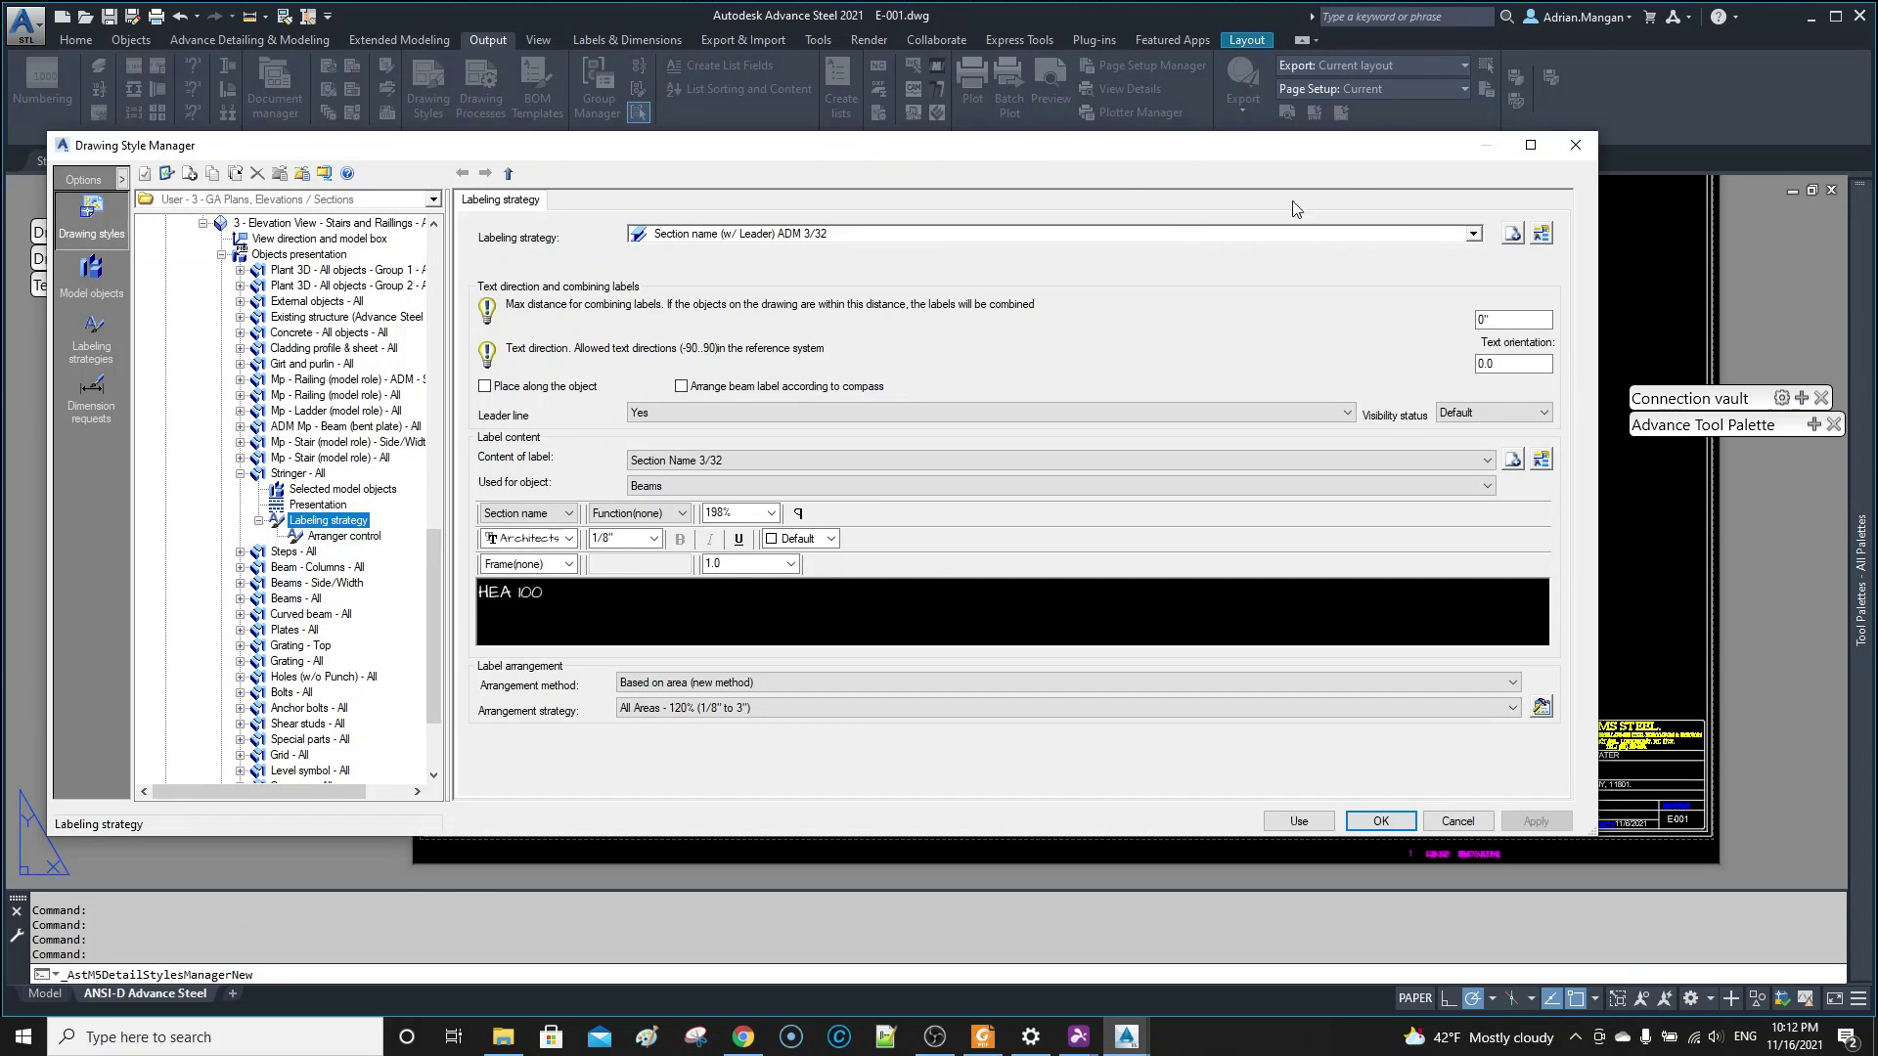
click(1472, 236)
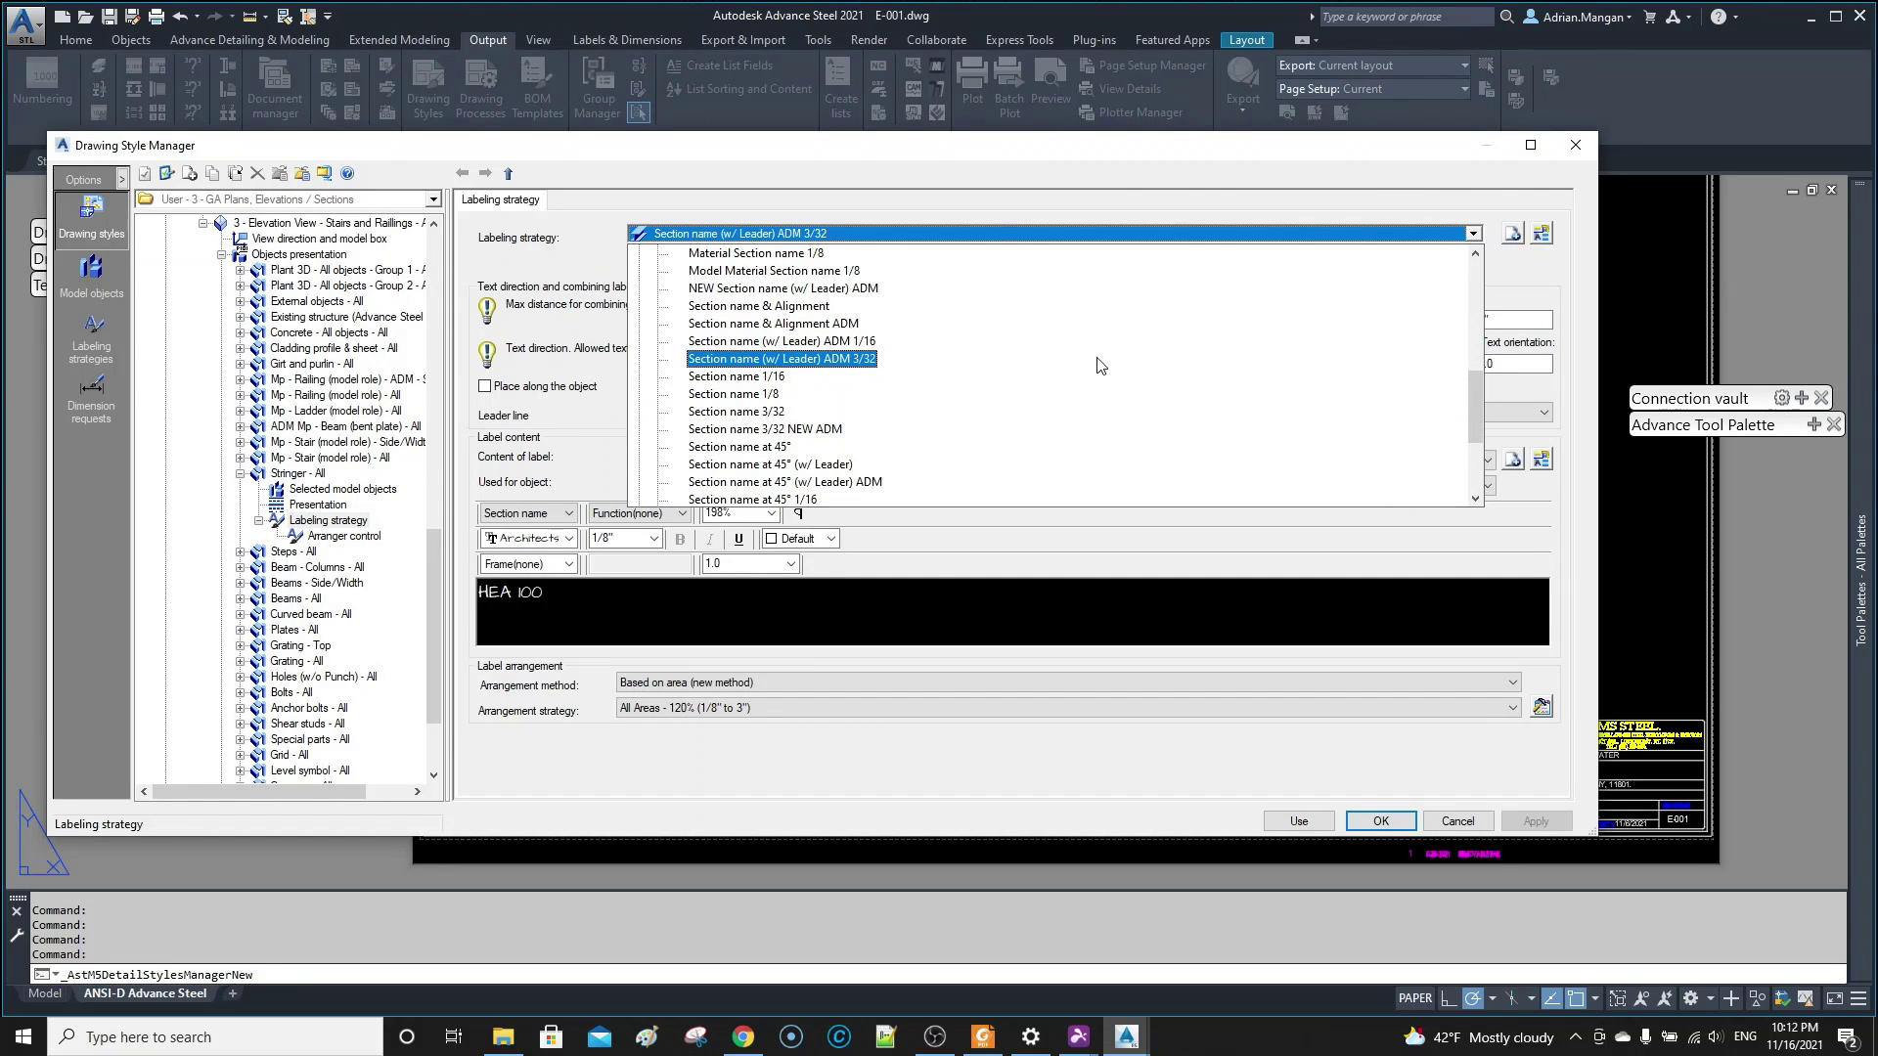
scroll(830, 377, up, 1)
scroll(812, 357, up, 2)
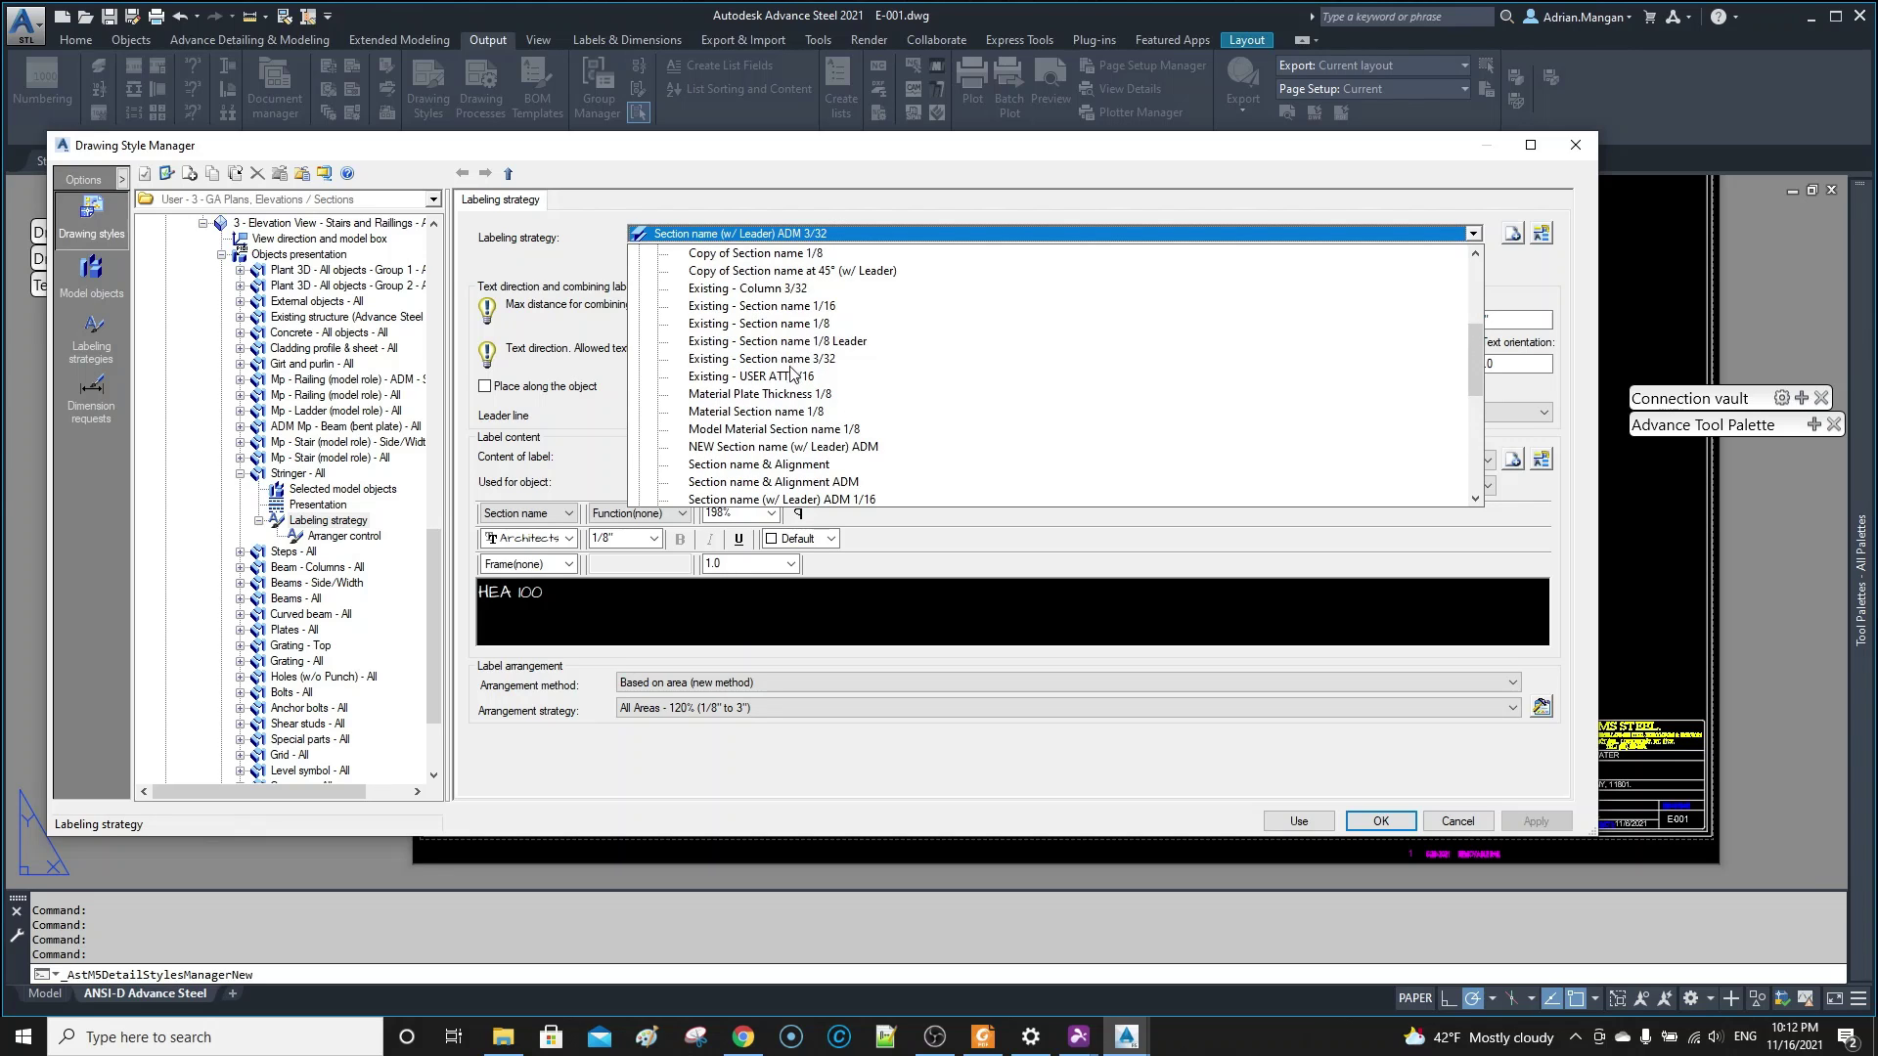
scroll(792, 375, down, 2)
scroll(791, 385, down, 3)
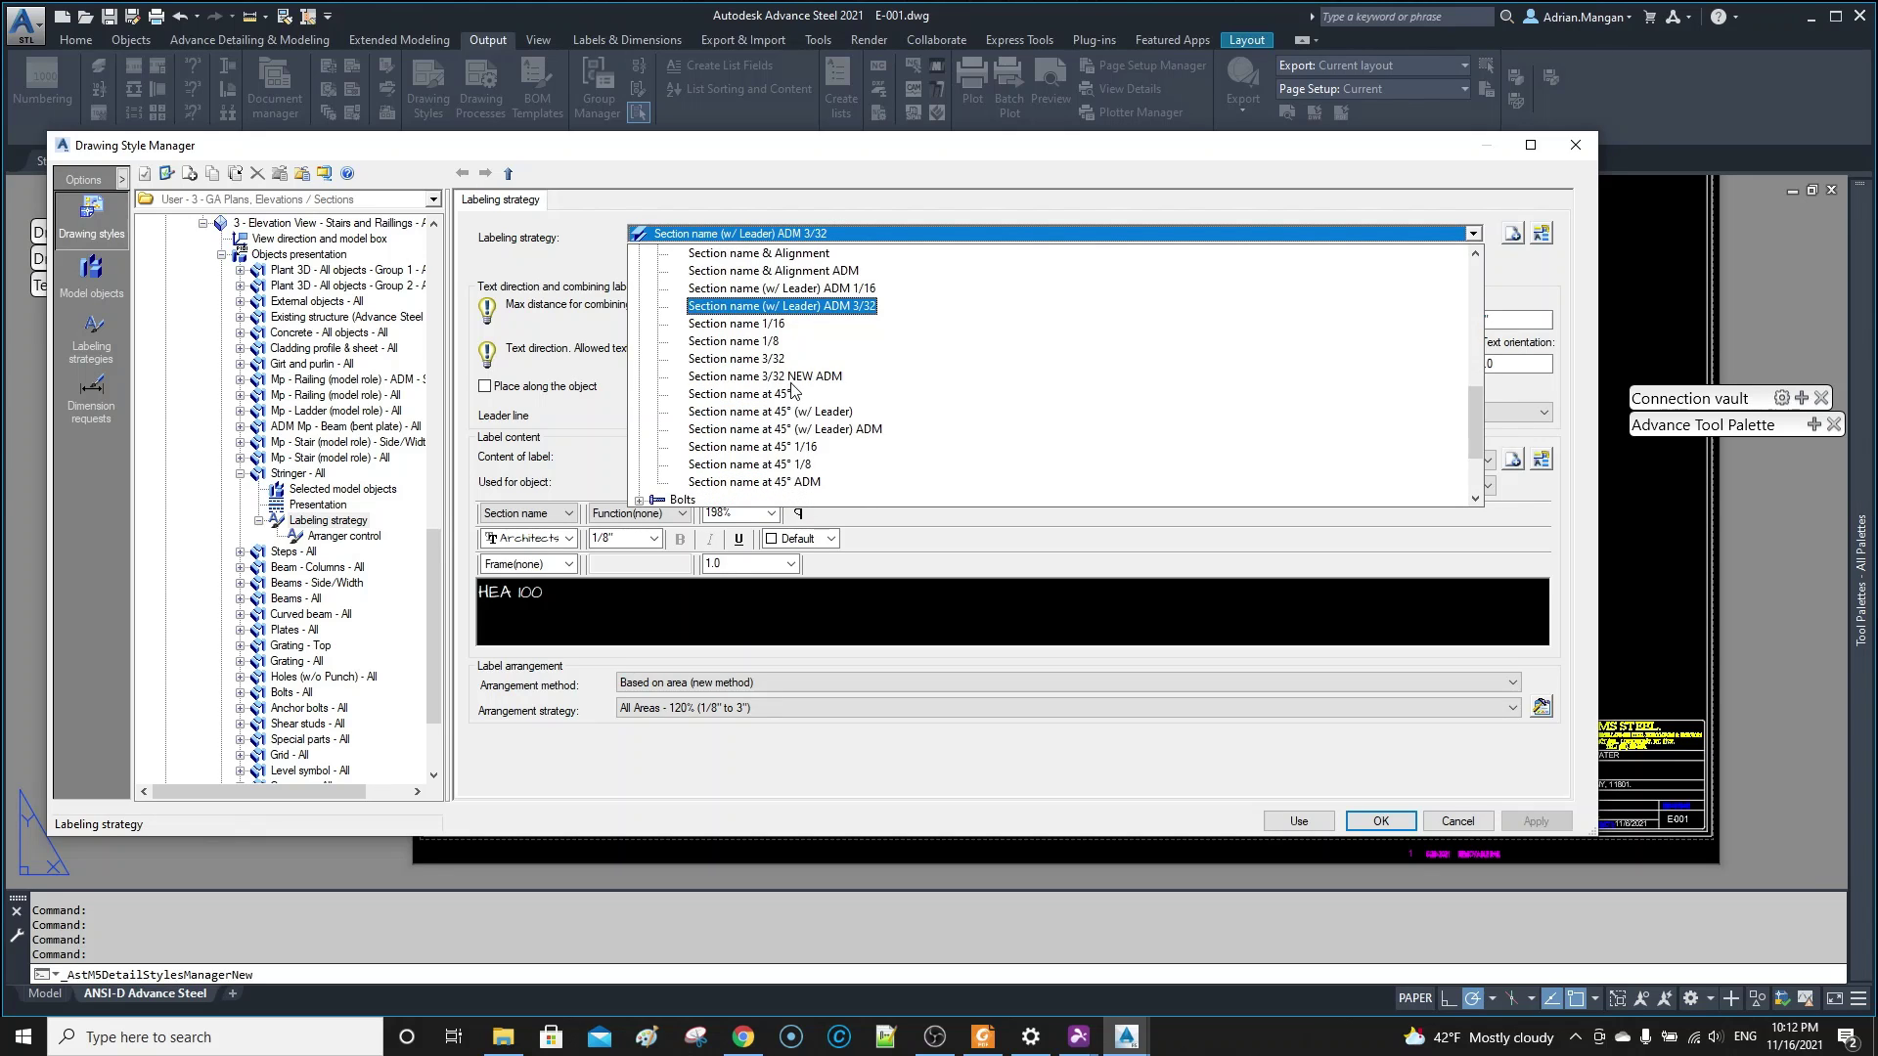
scroll(811, 370, up, 1)
click(874, 311)
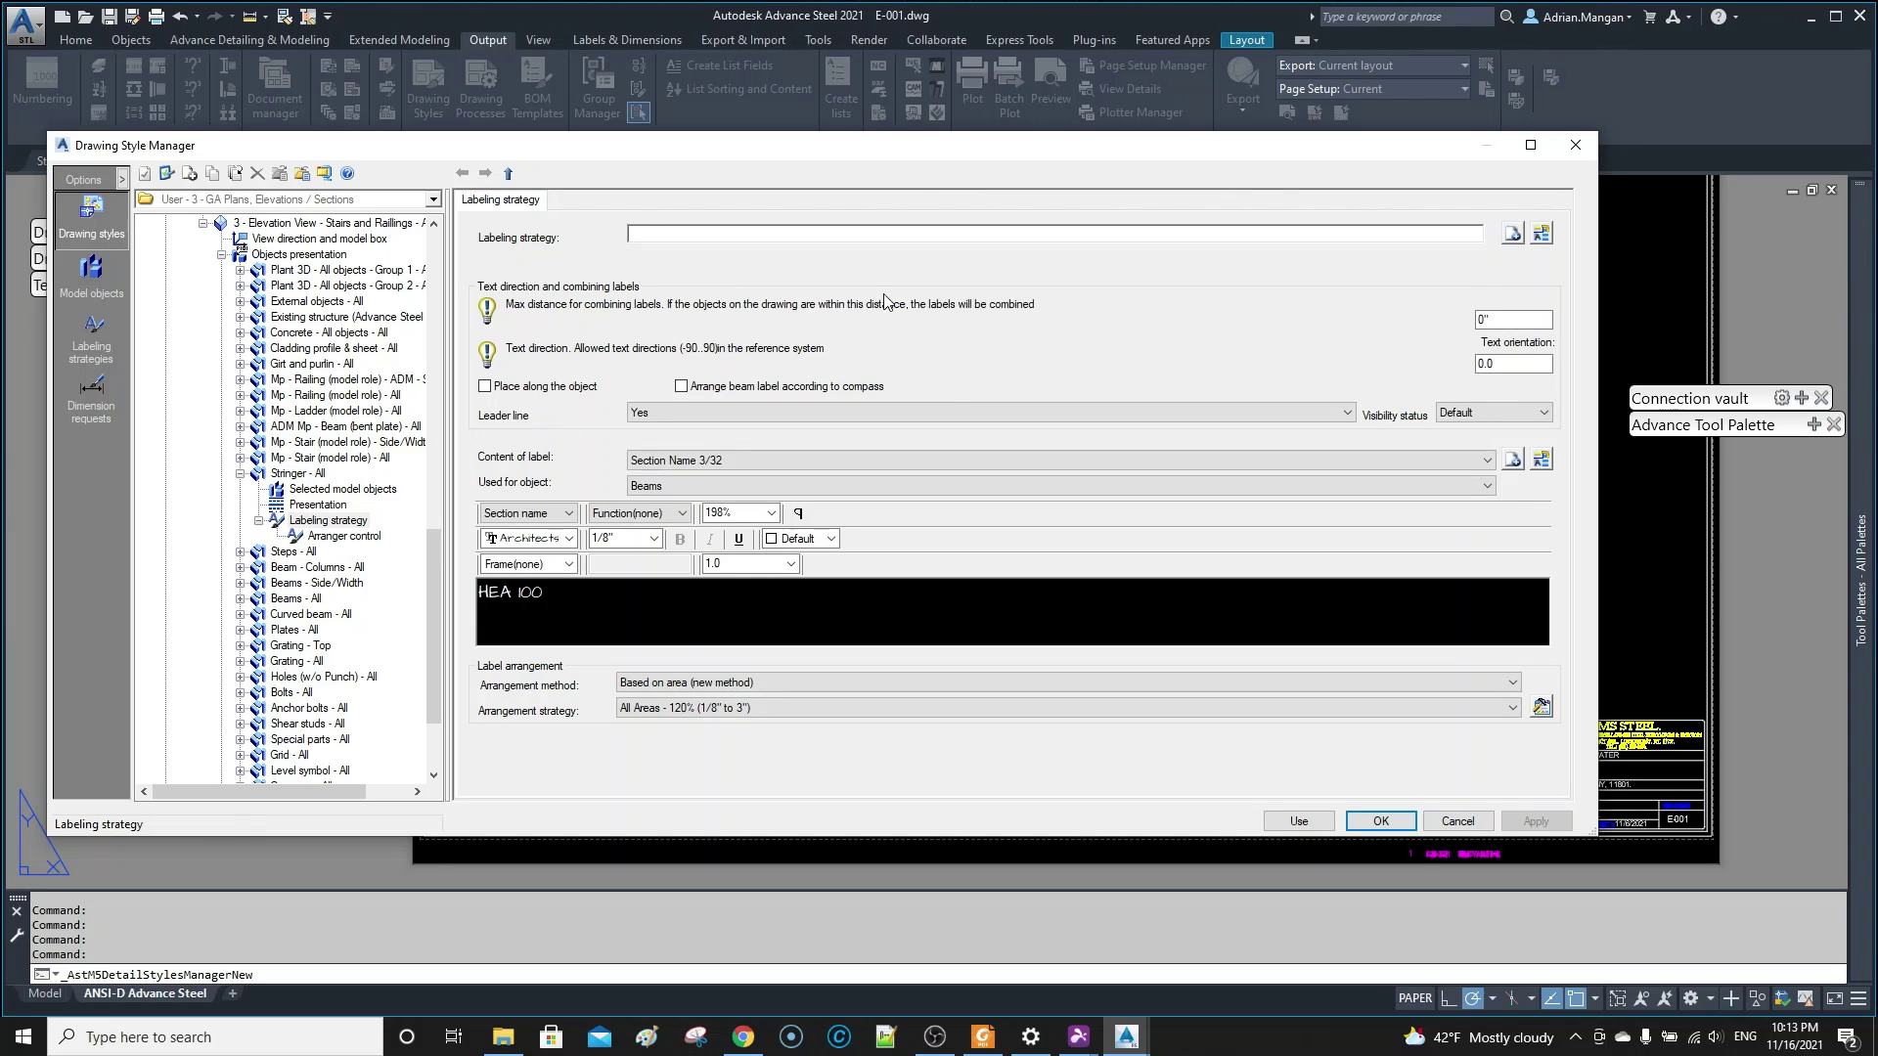
- Create a copy of the stringer labeling strategy named "Material Section name (w/ Leader) ADM 3/32"
click(1512, 234)
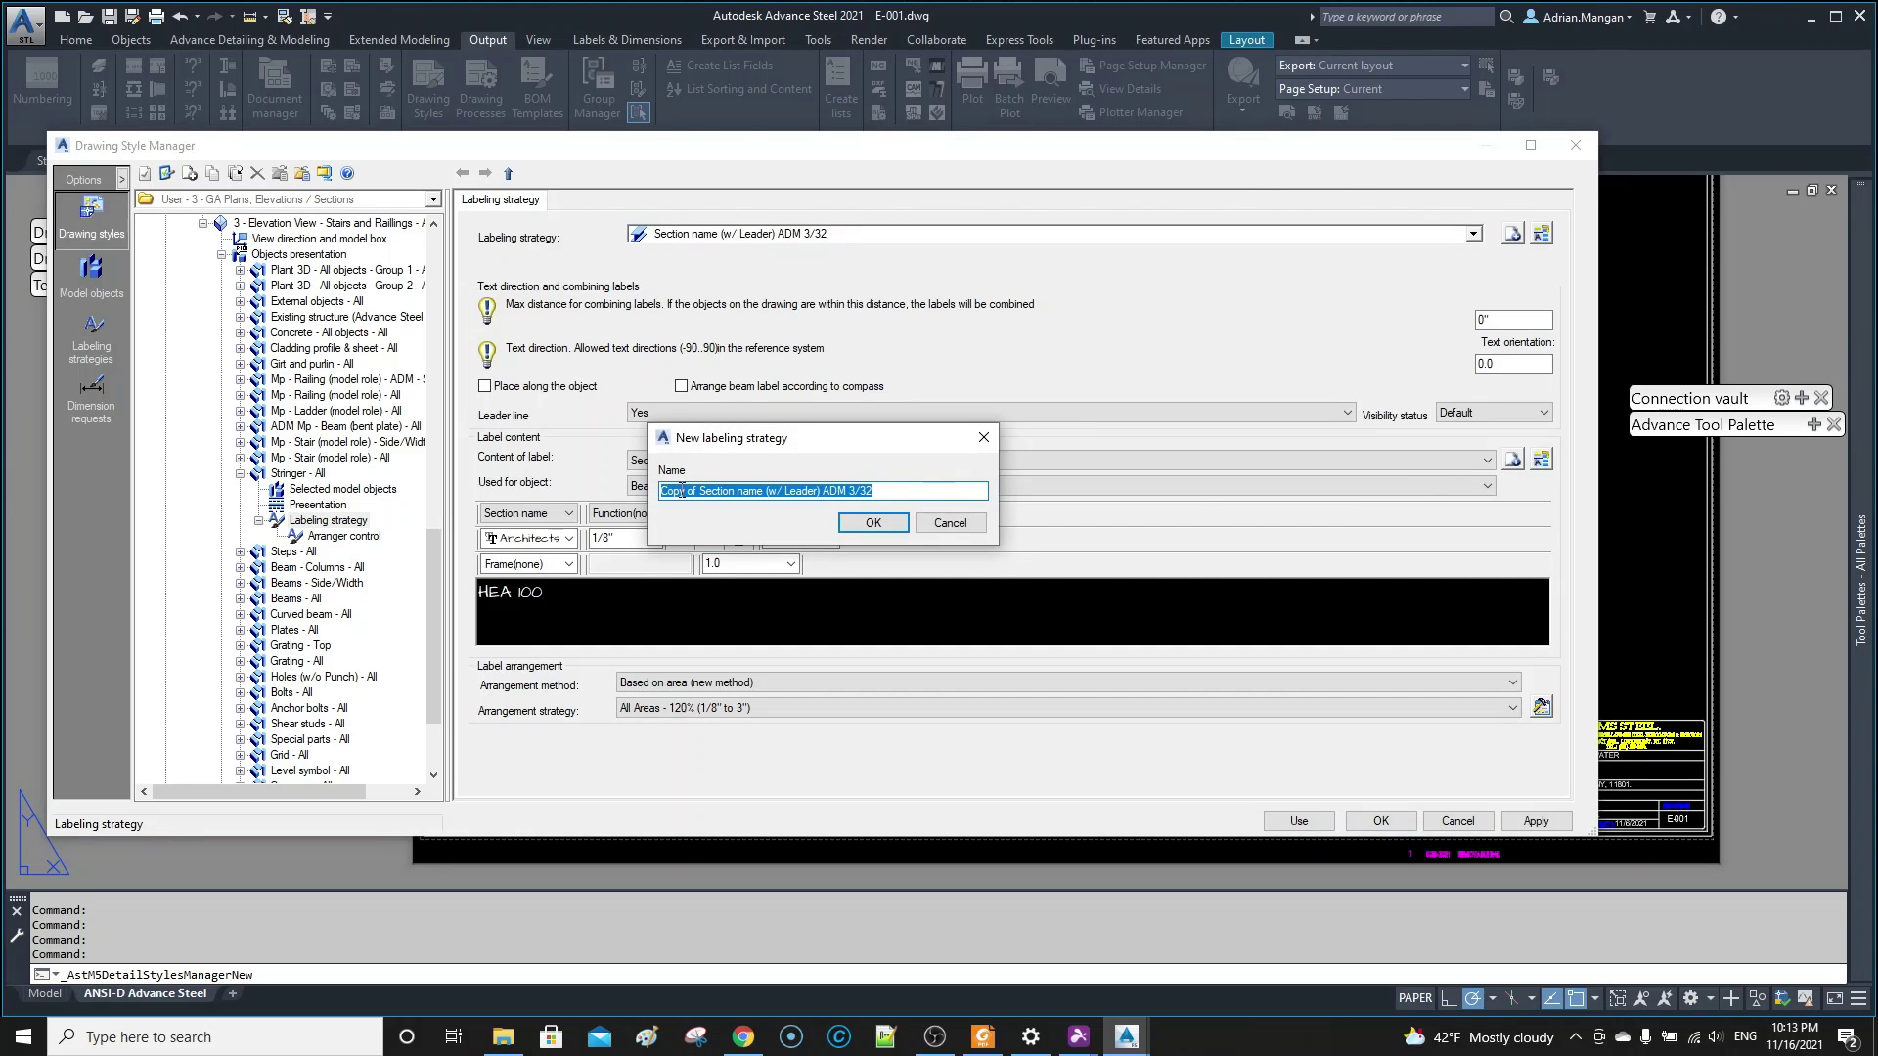
drag(702, 491, 626, 493)
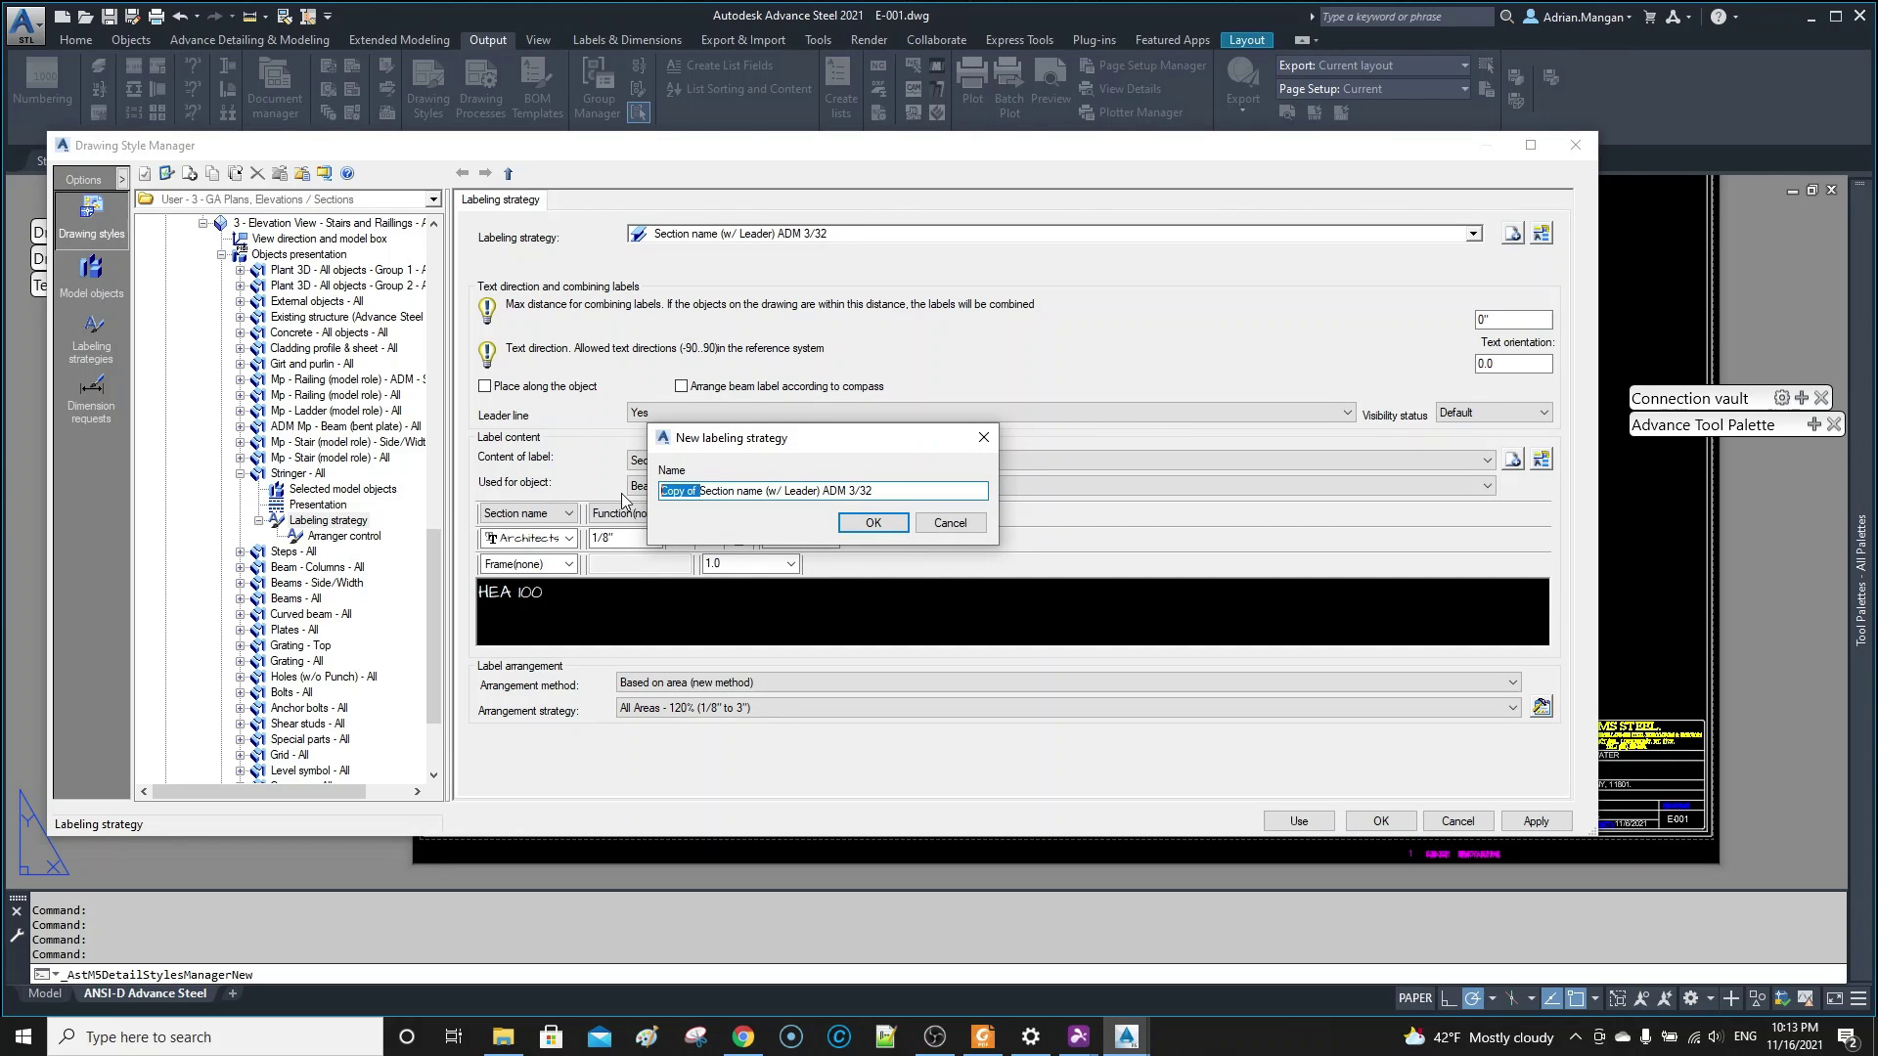
key(BackSpace)
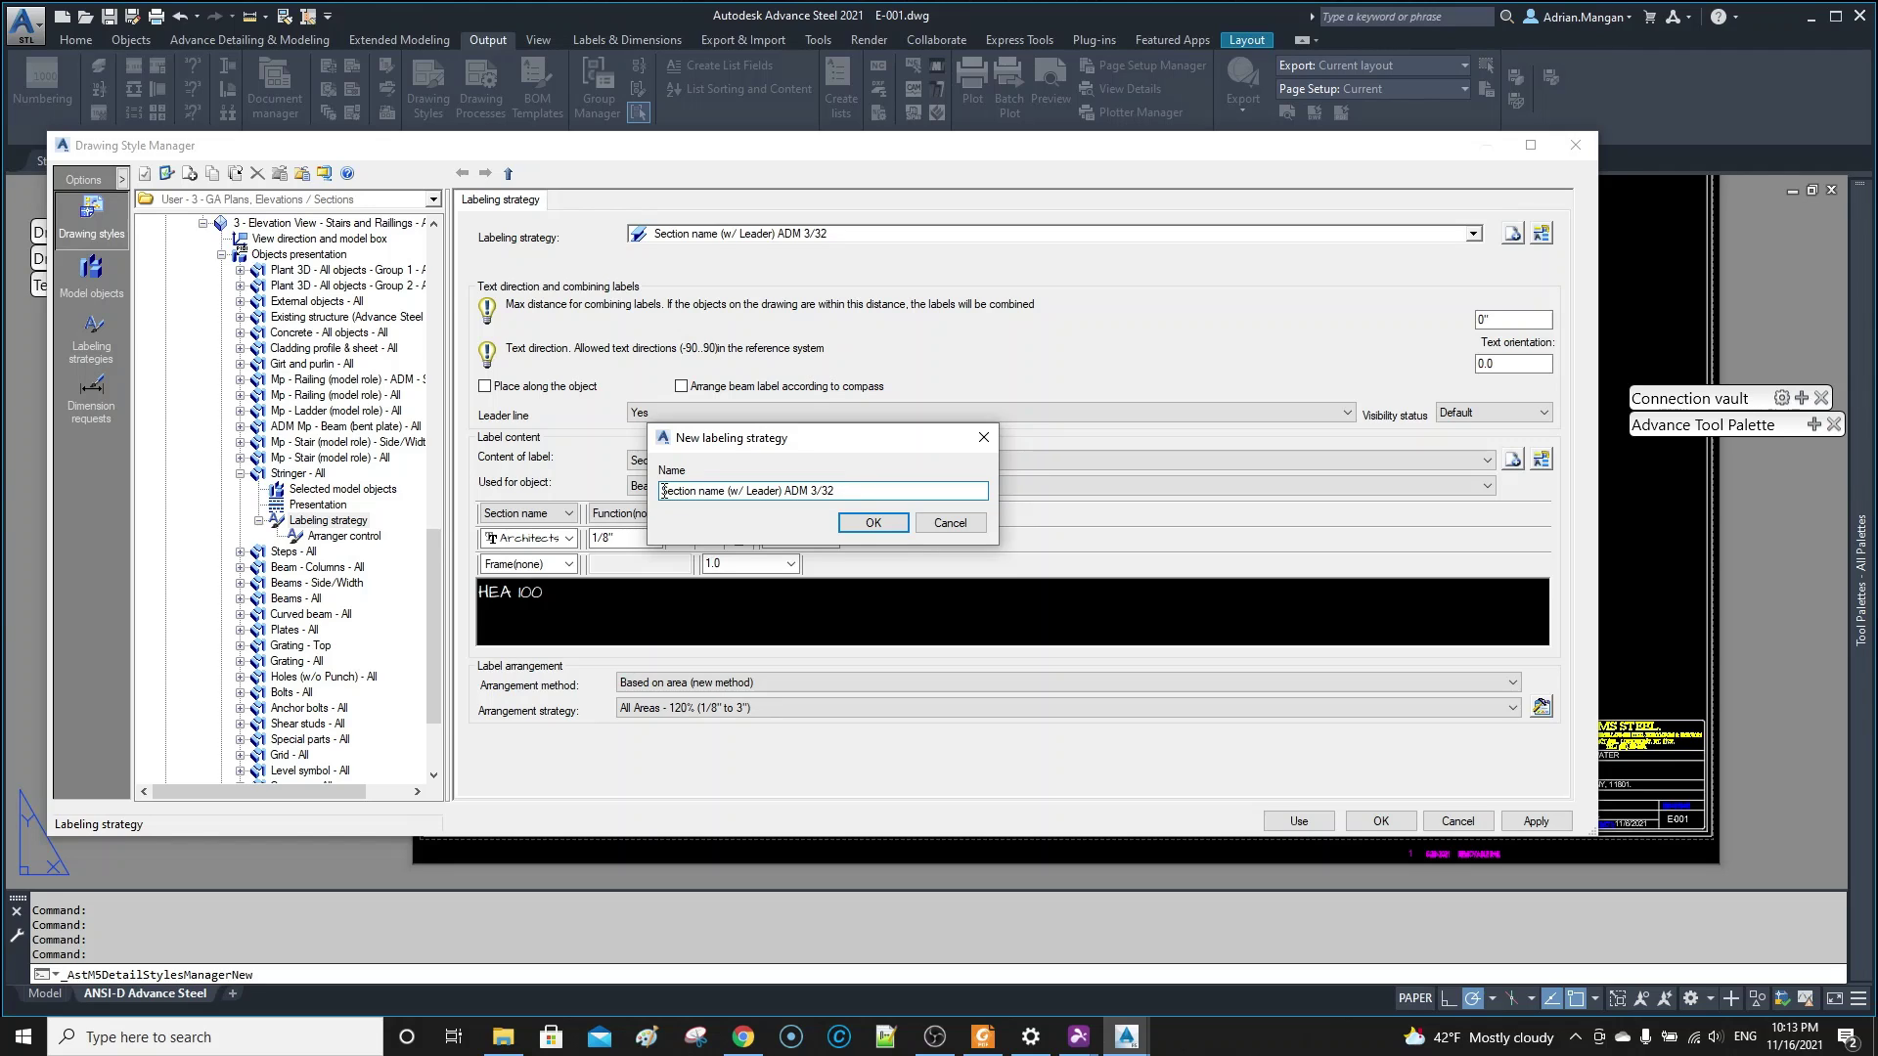
text(mATERIAL)
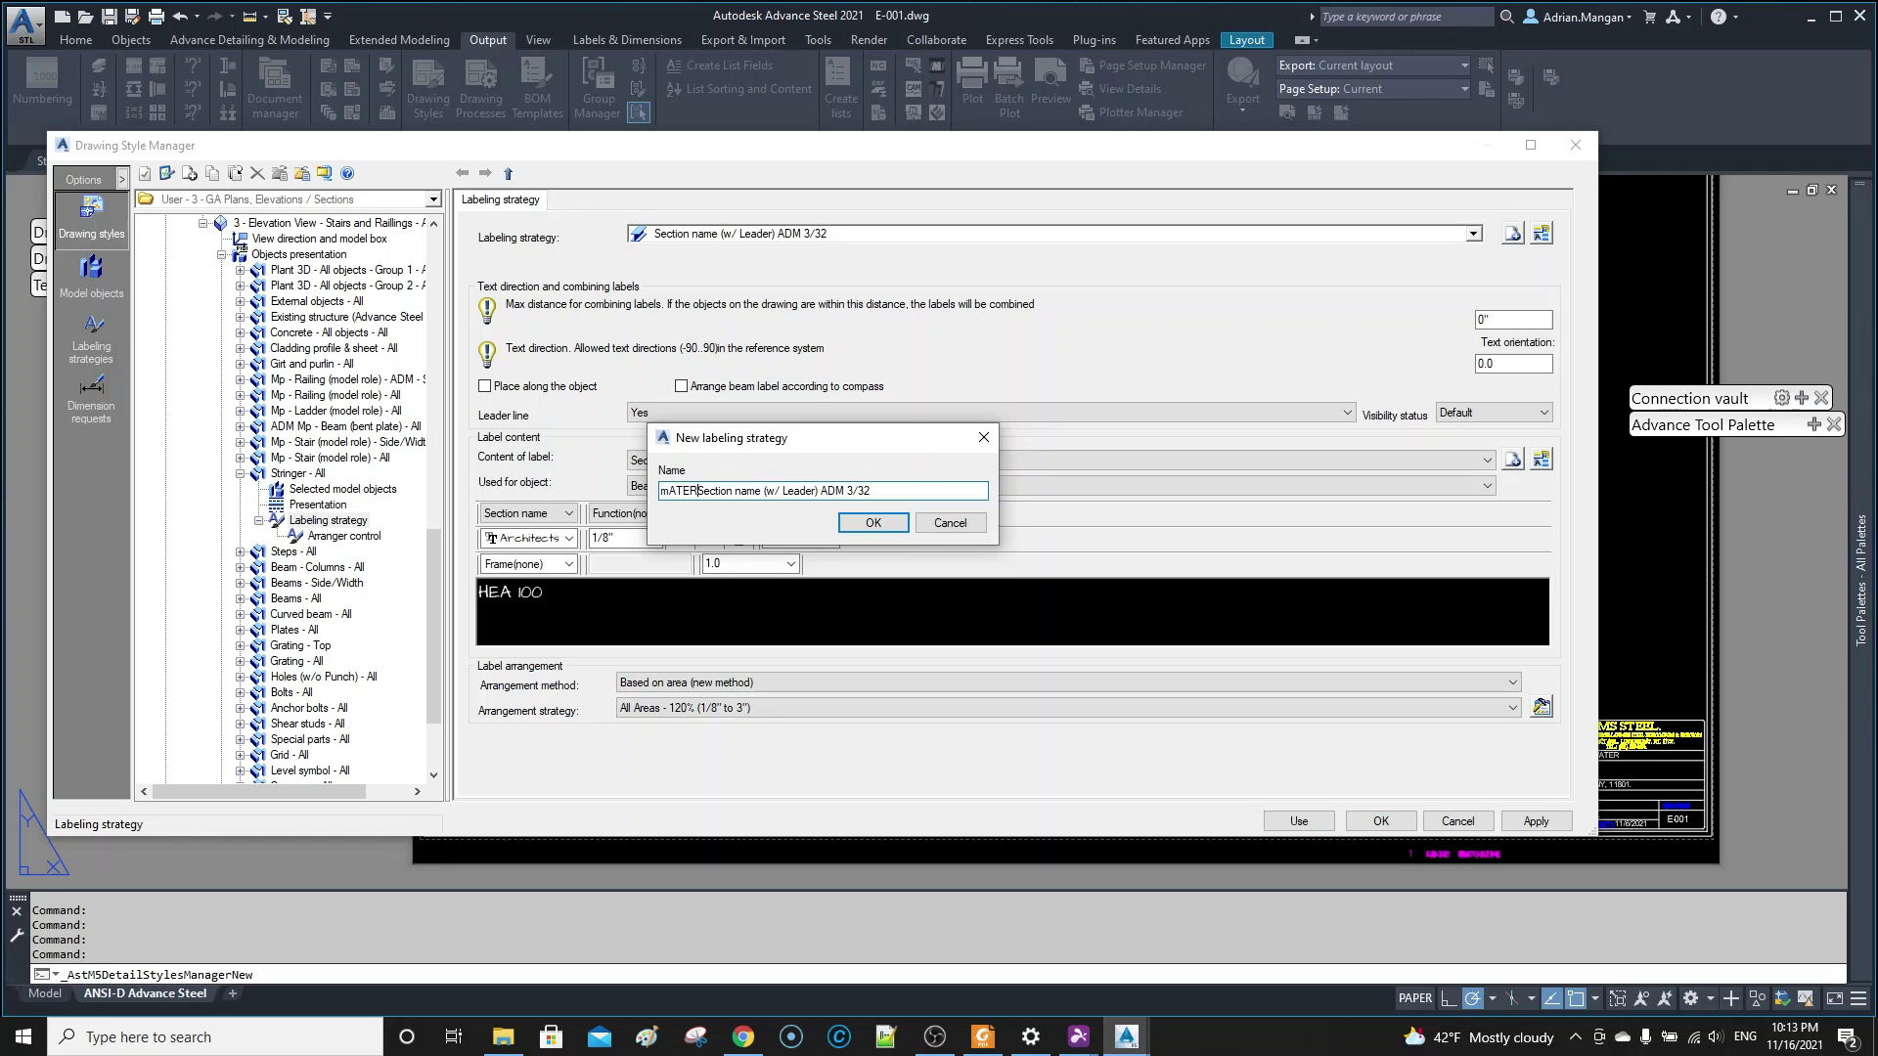
key(BackSpace)
key(BackSpace)
key(BackSpace)
key(BackSpace)
key(BackSpace)
key(BackSpace)
key(BackSpace)
key(BackSpace)
text(Material)
click(887, 525)
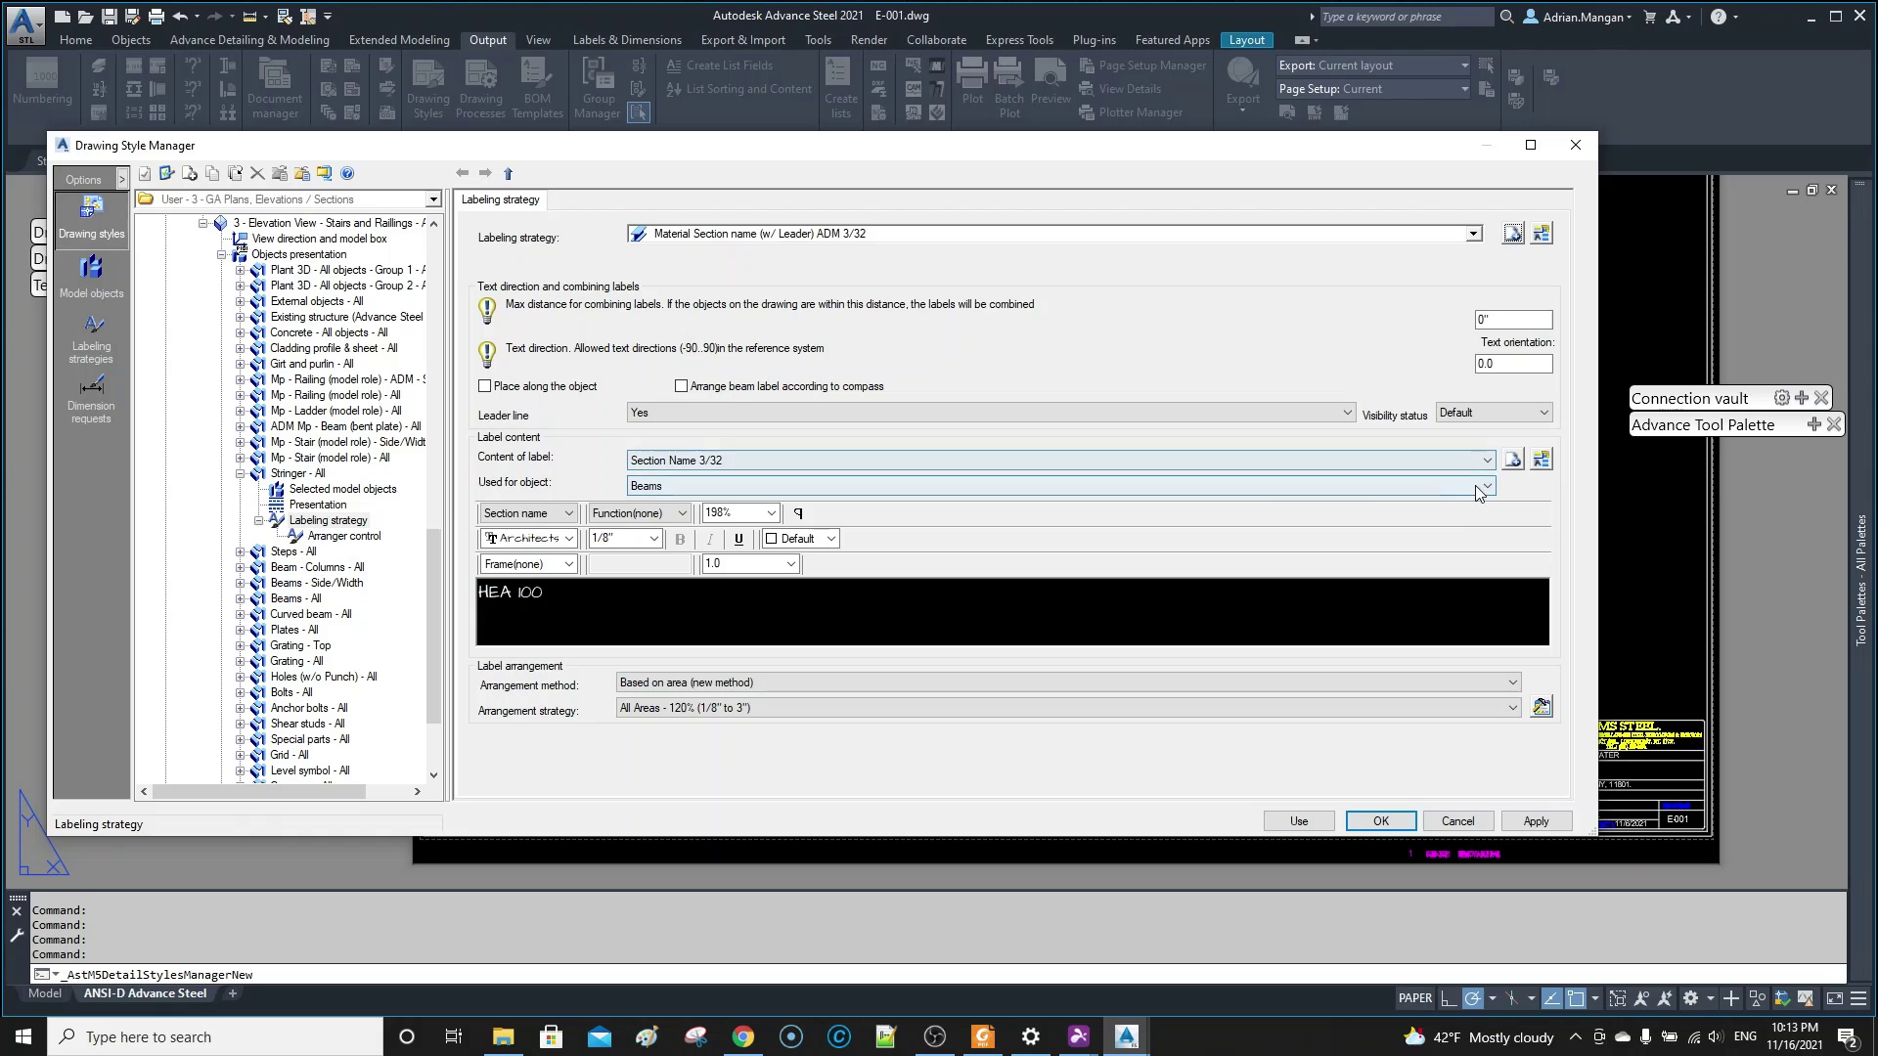
- Create a copy of the label content type named "Material Section Name 3/32"
click(1514, 460)
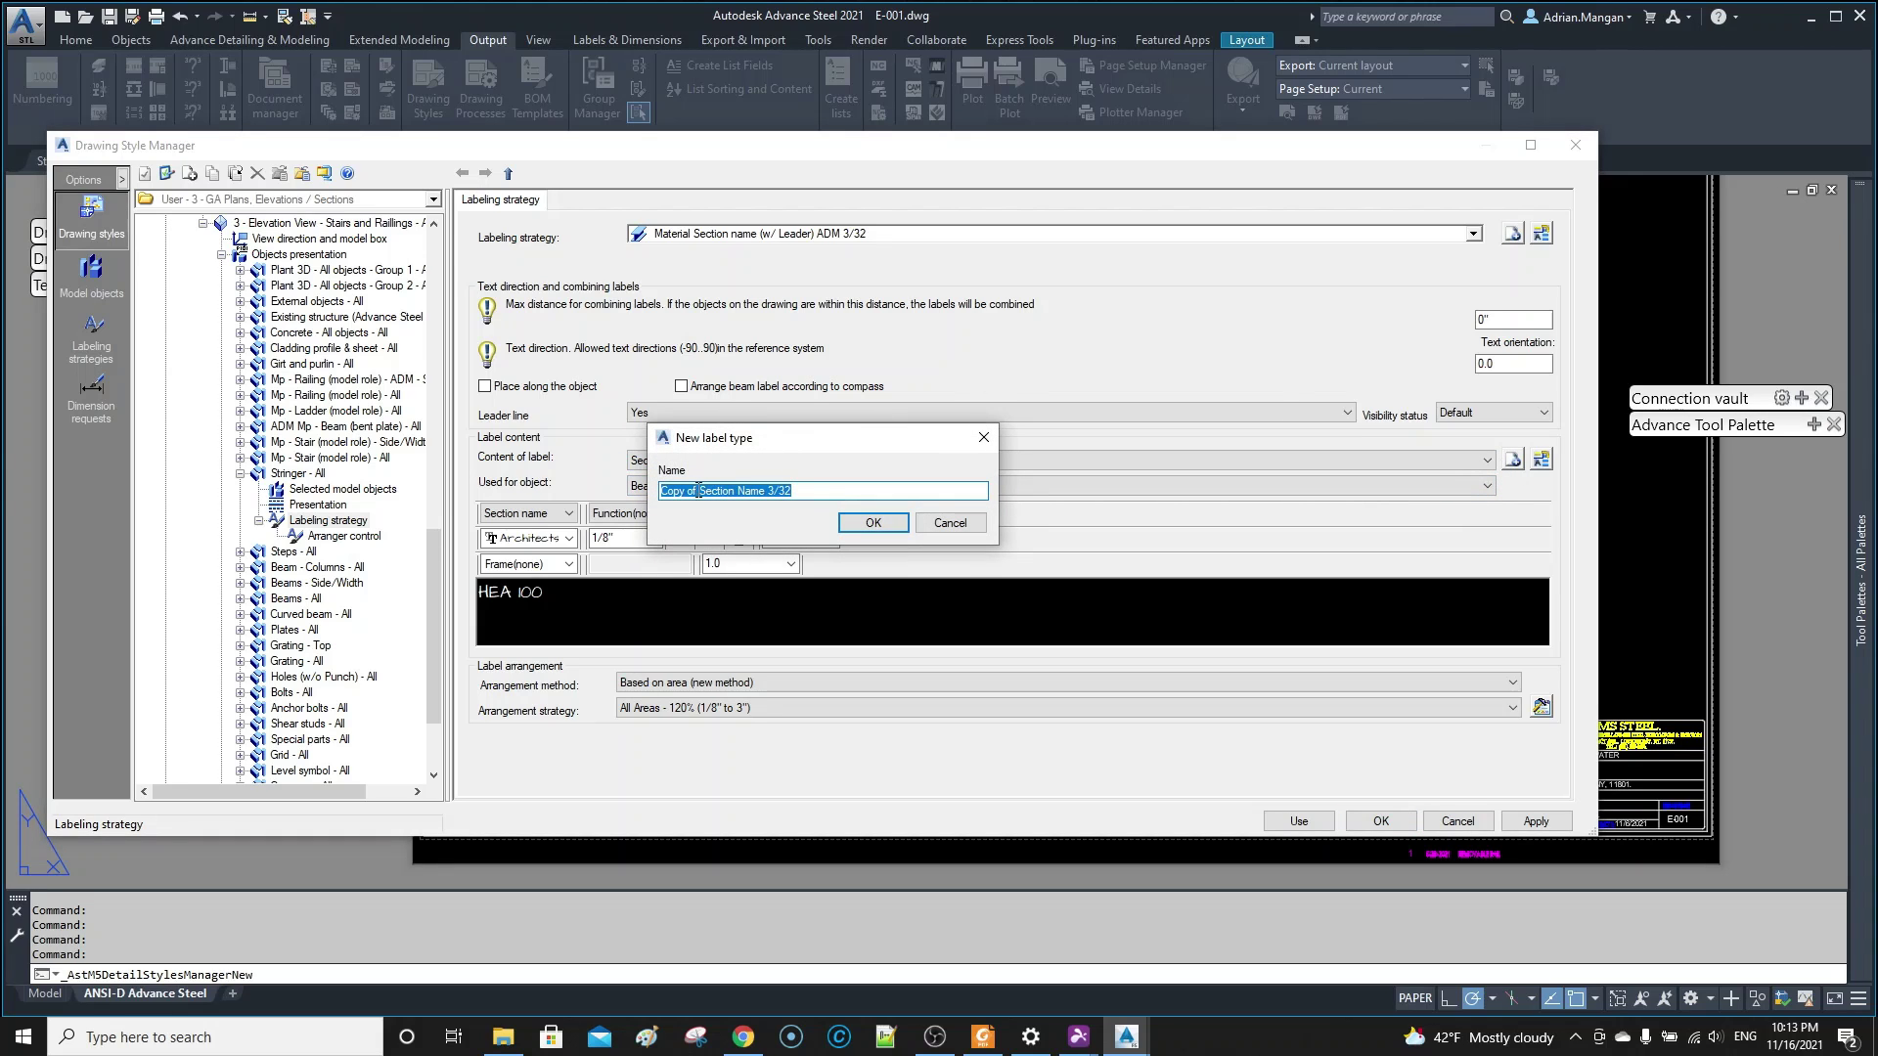
drag(704, 495, 668, 500)
text(Material)
click(873, 523)
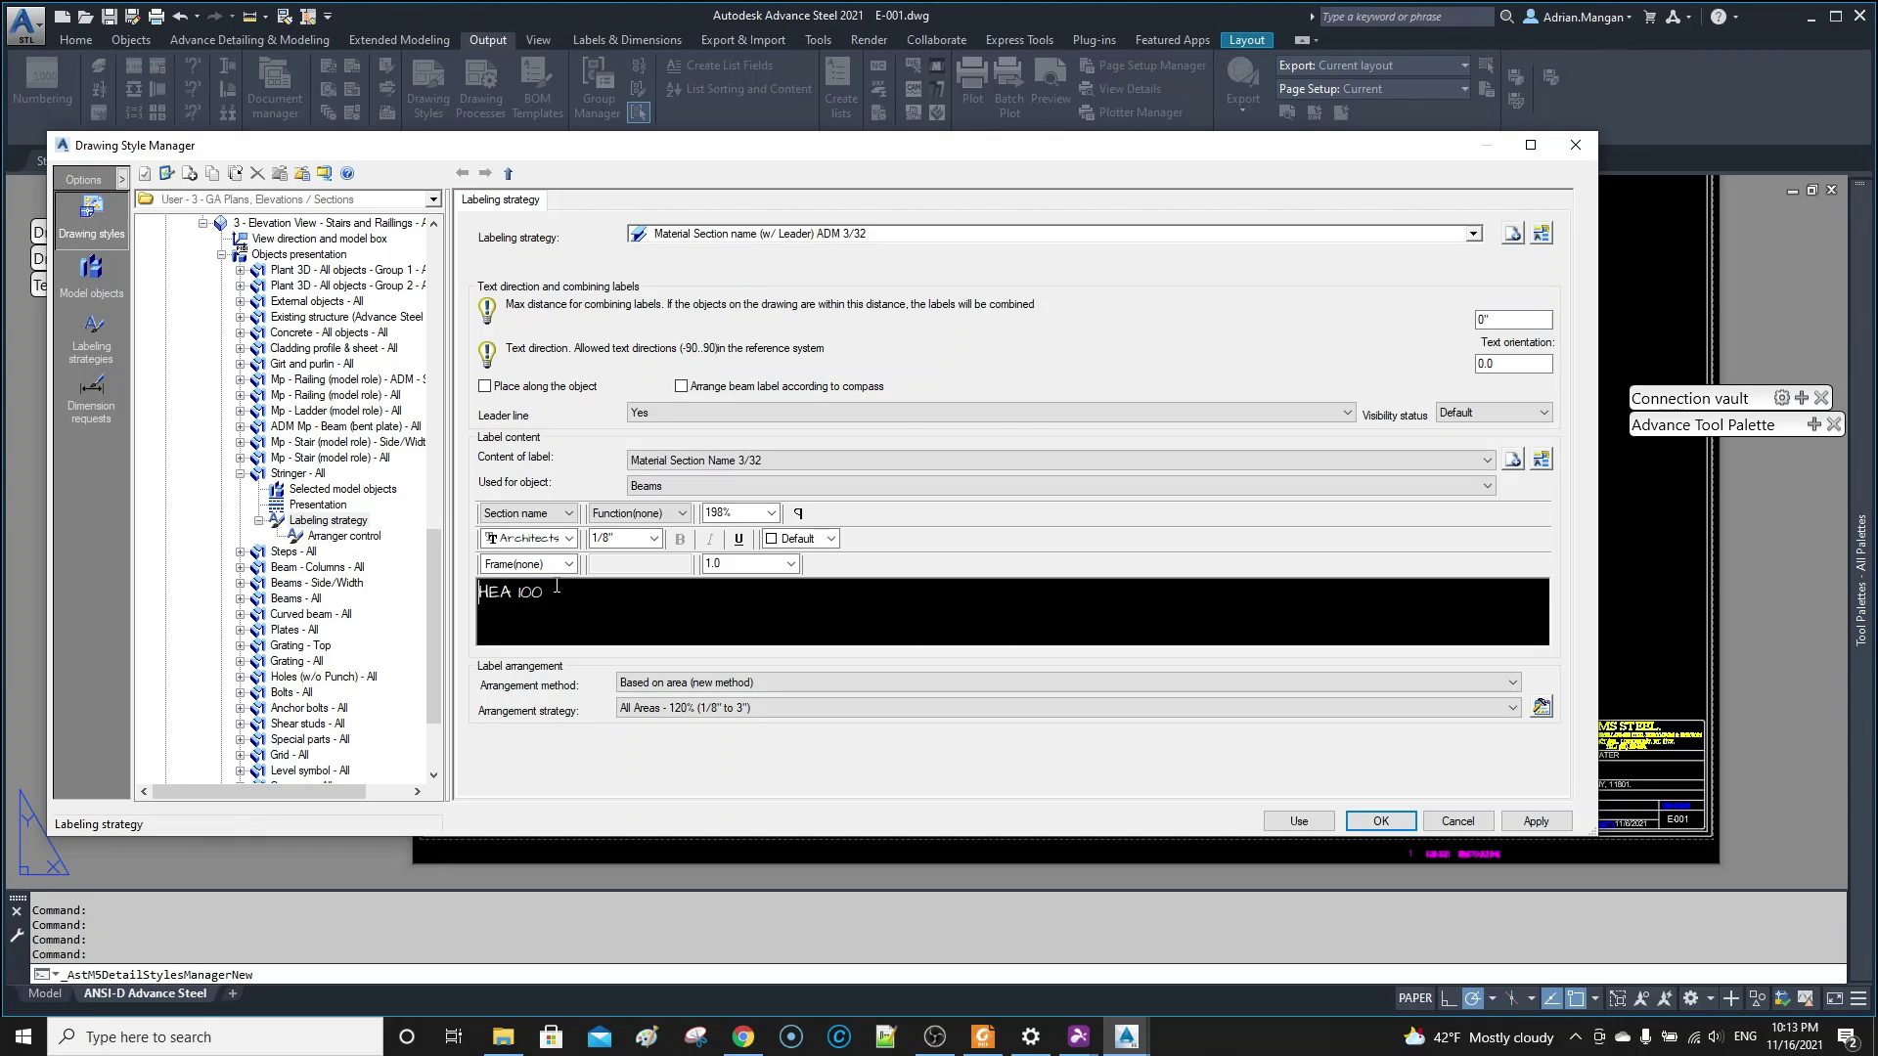
- Add a Material token on a new line above the section name in the label content and apply the change
key(Return)
click(570, 514)
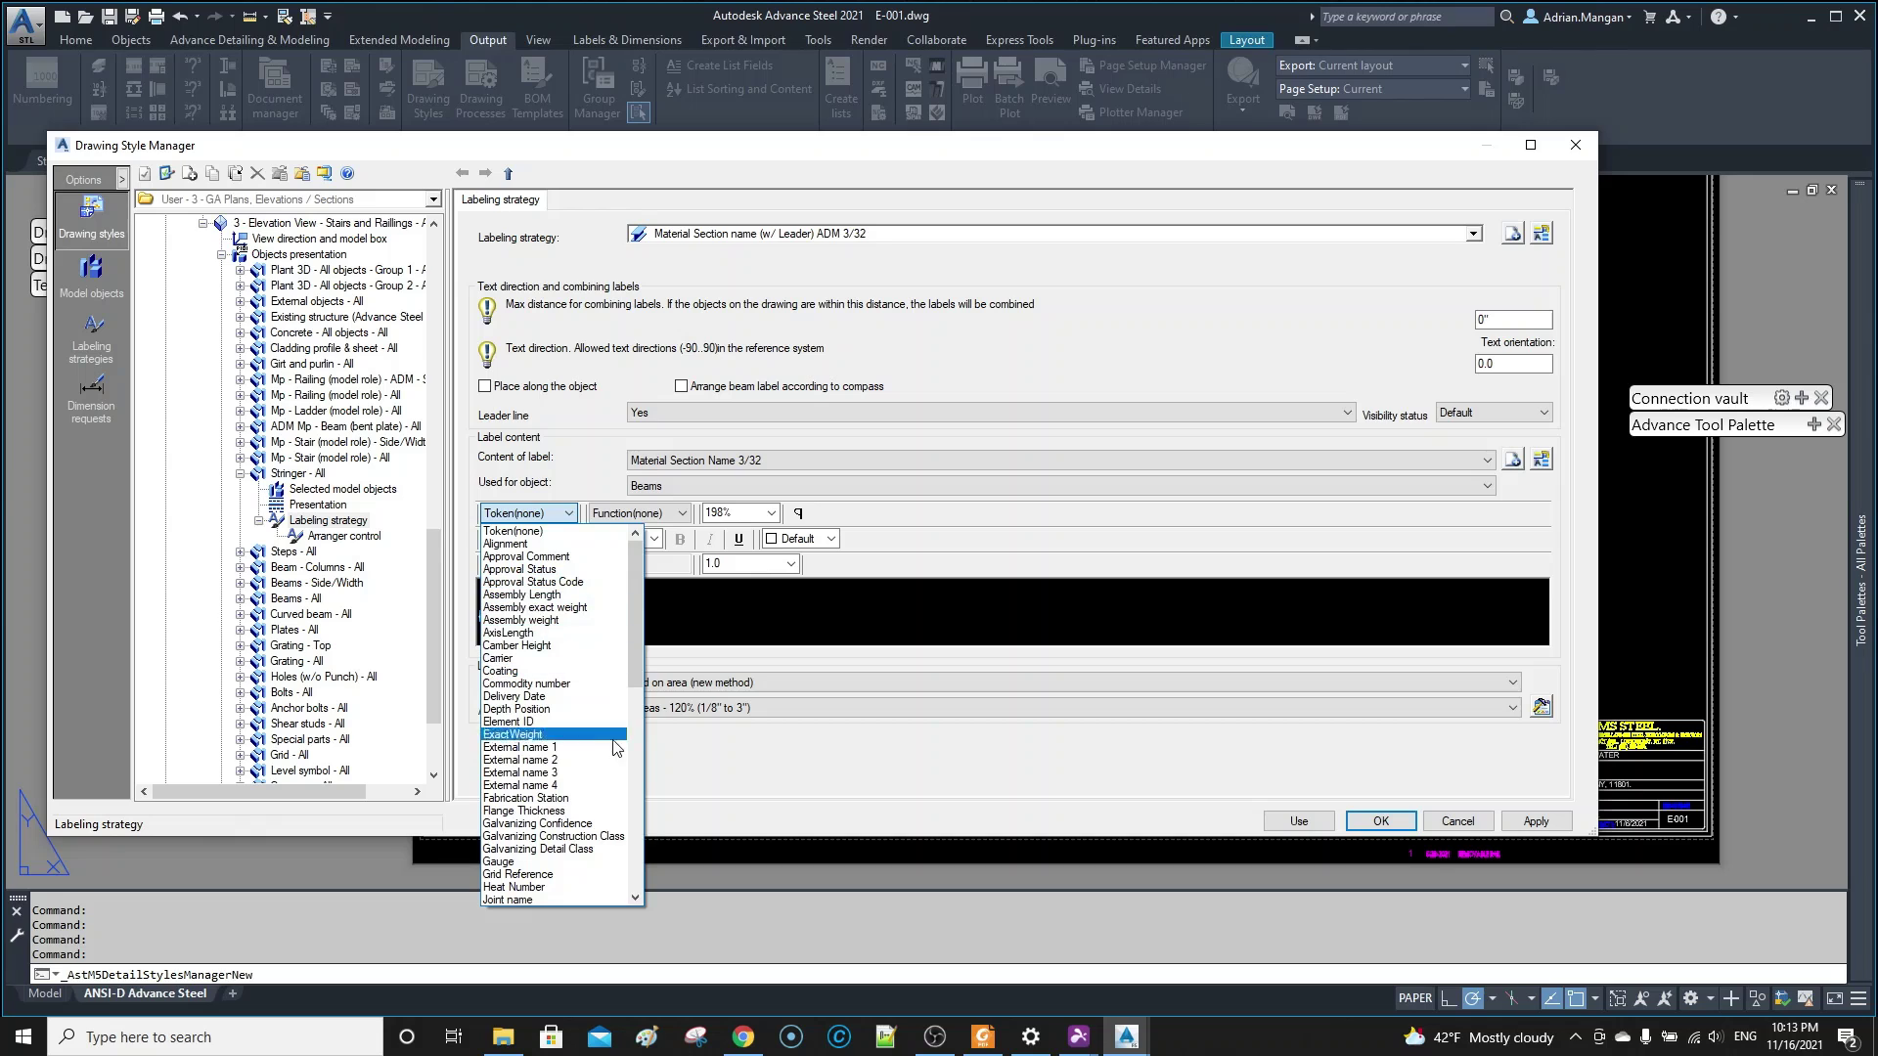
scroll(618, 756, down, 10)
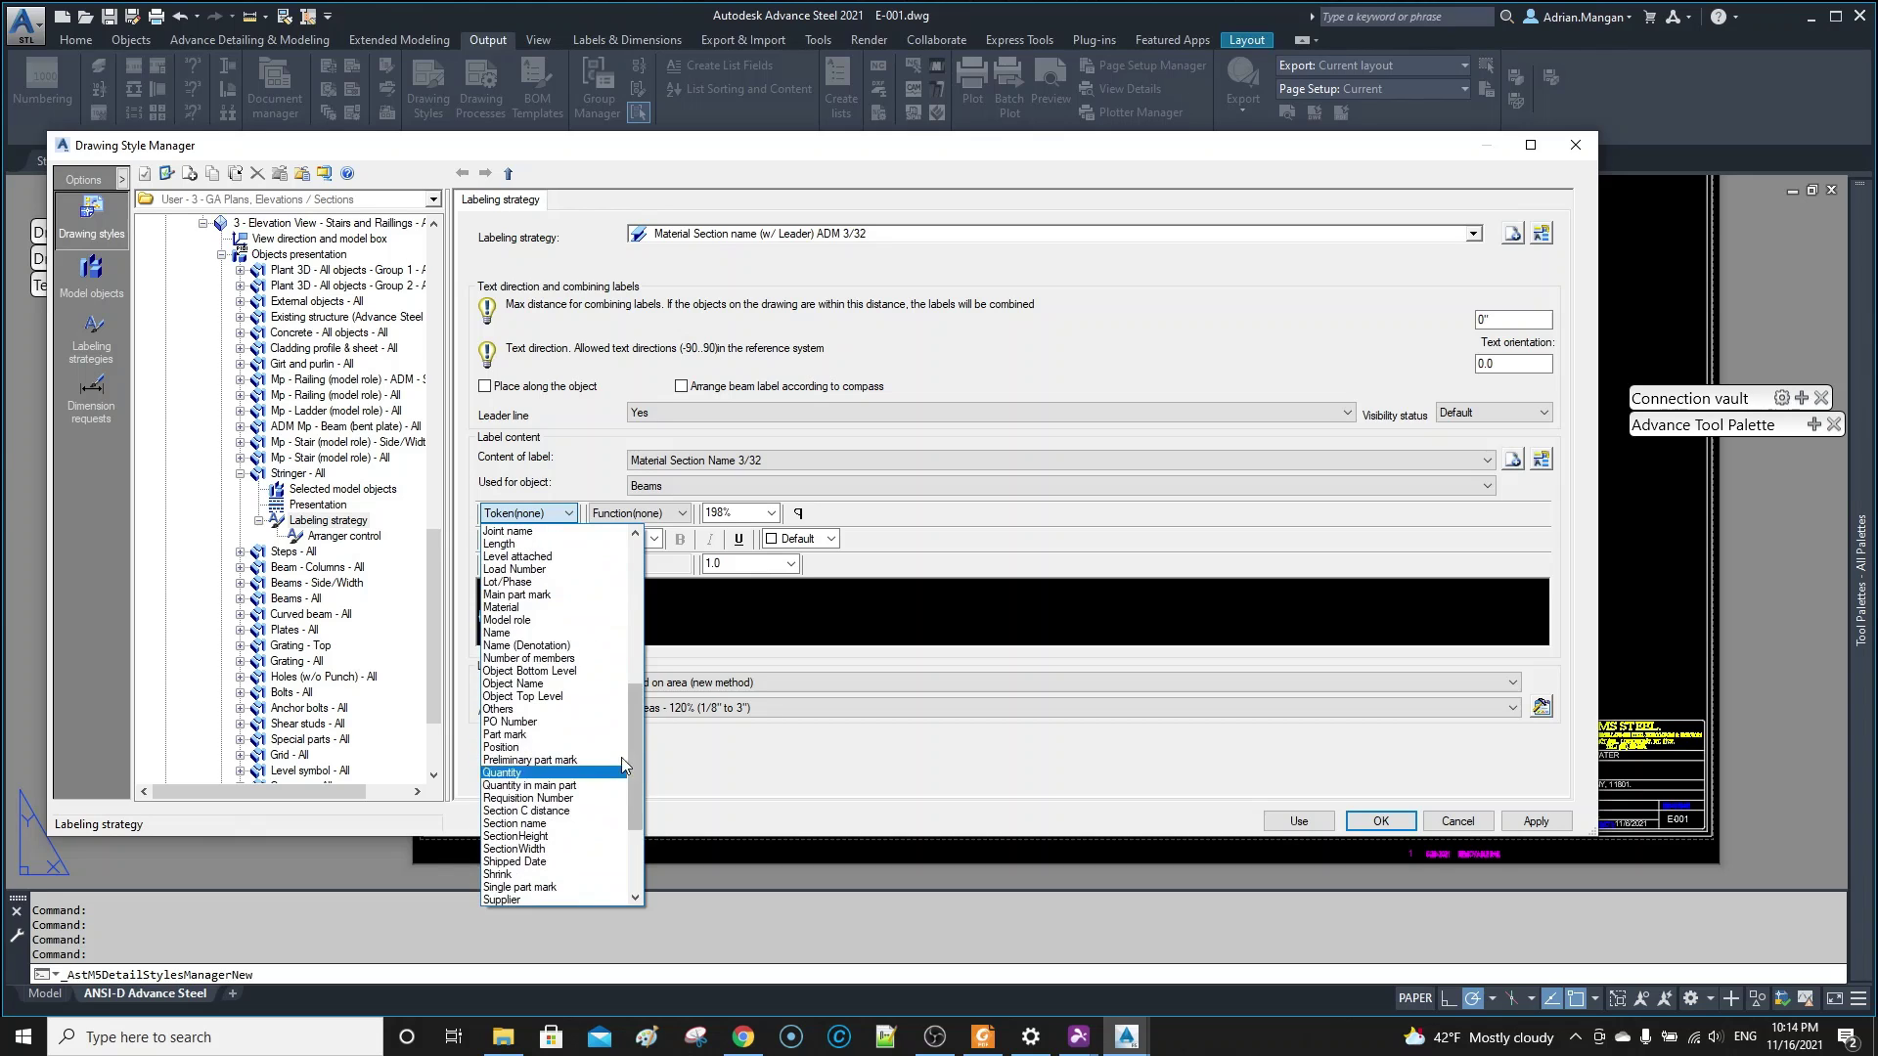
click(585, 609)
click(1553, 827)
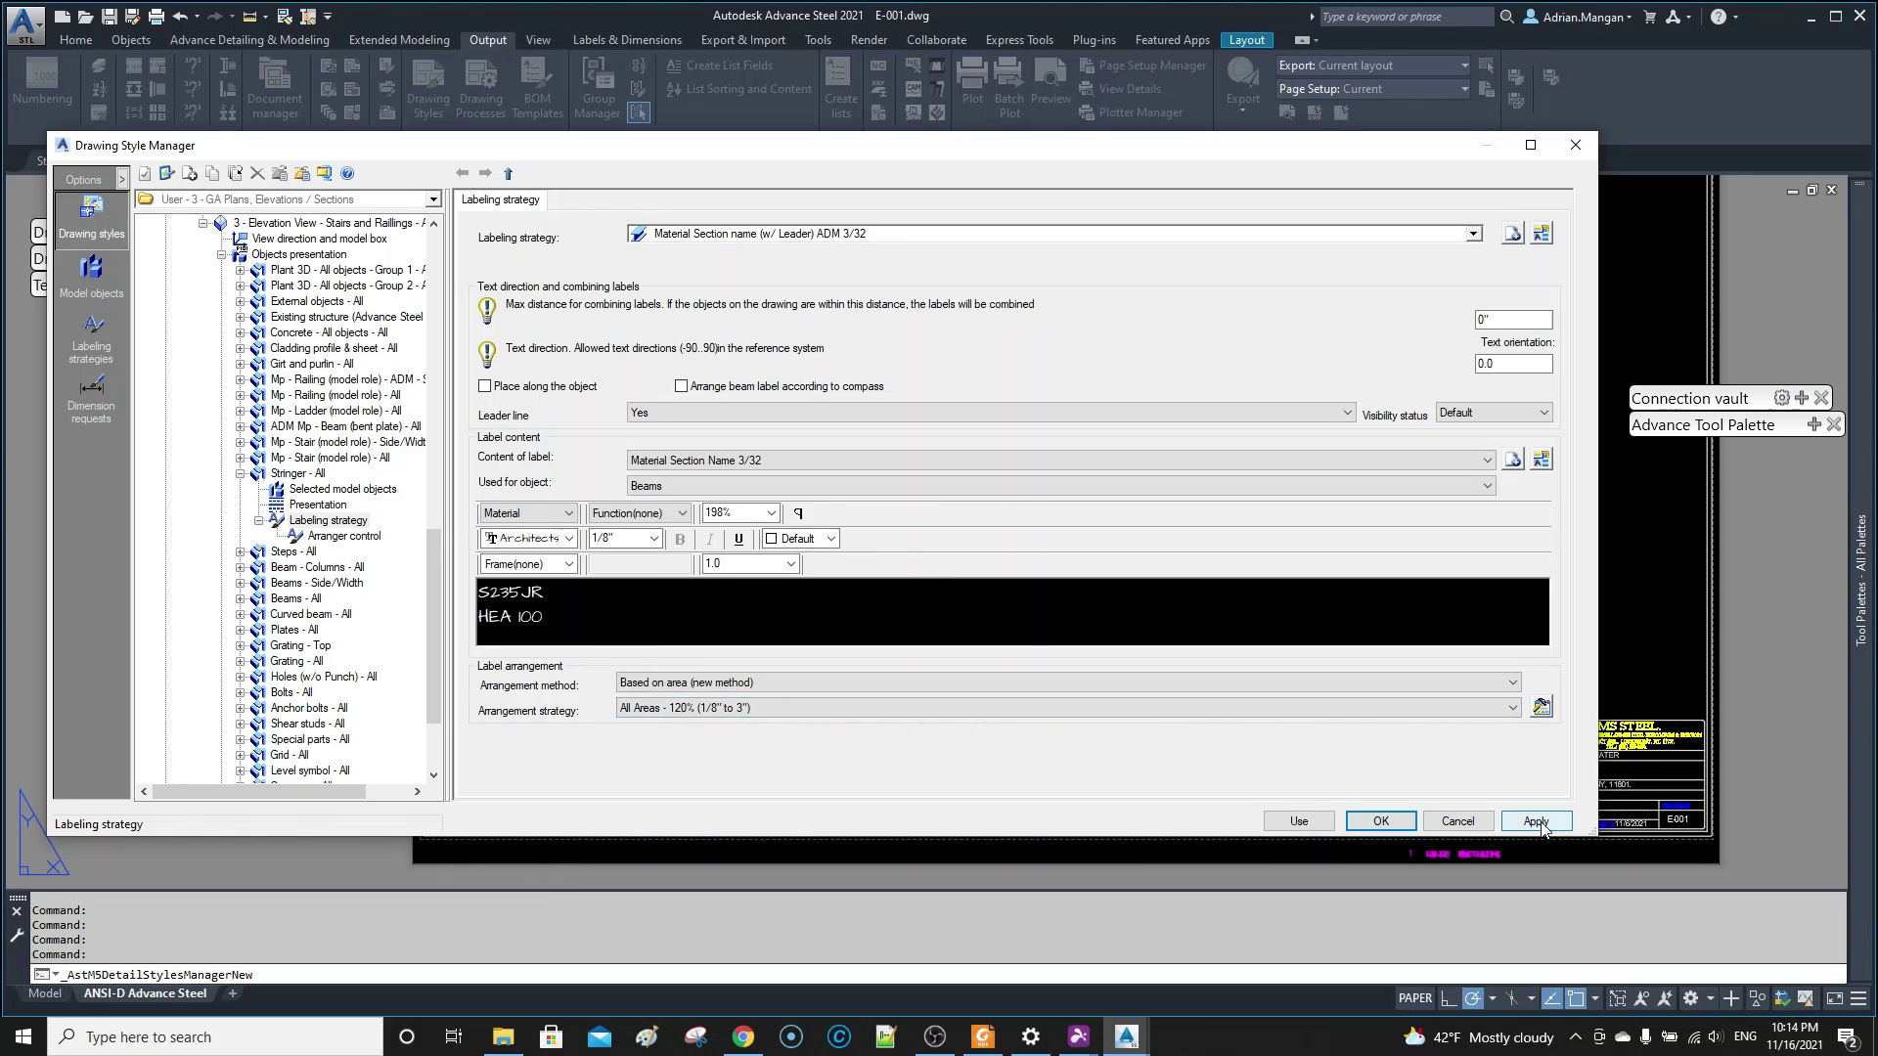
- Update the stairs and railing elevation view with the modified style and inspect the upper stringer's label
click(1368, 822)
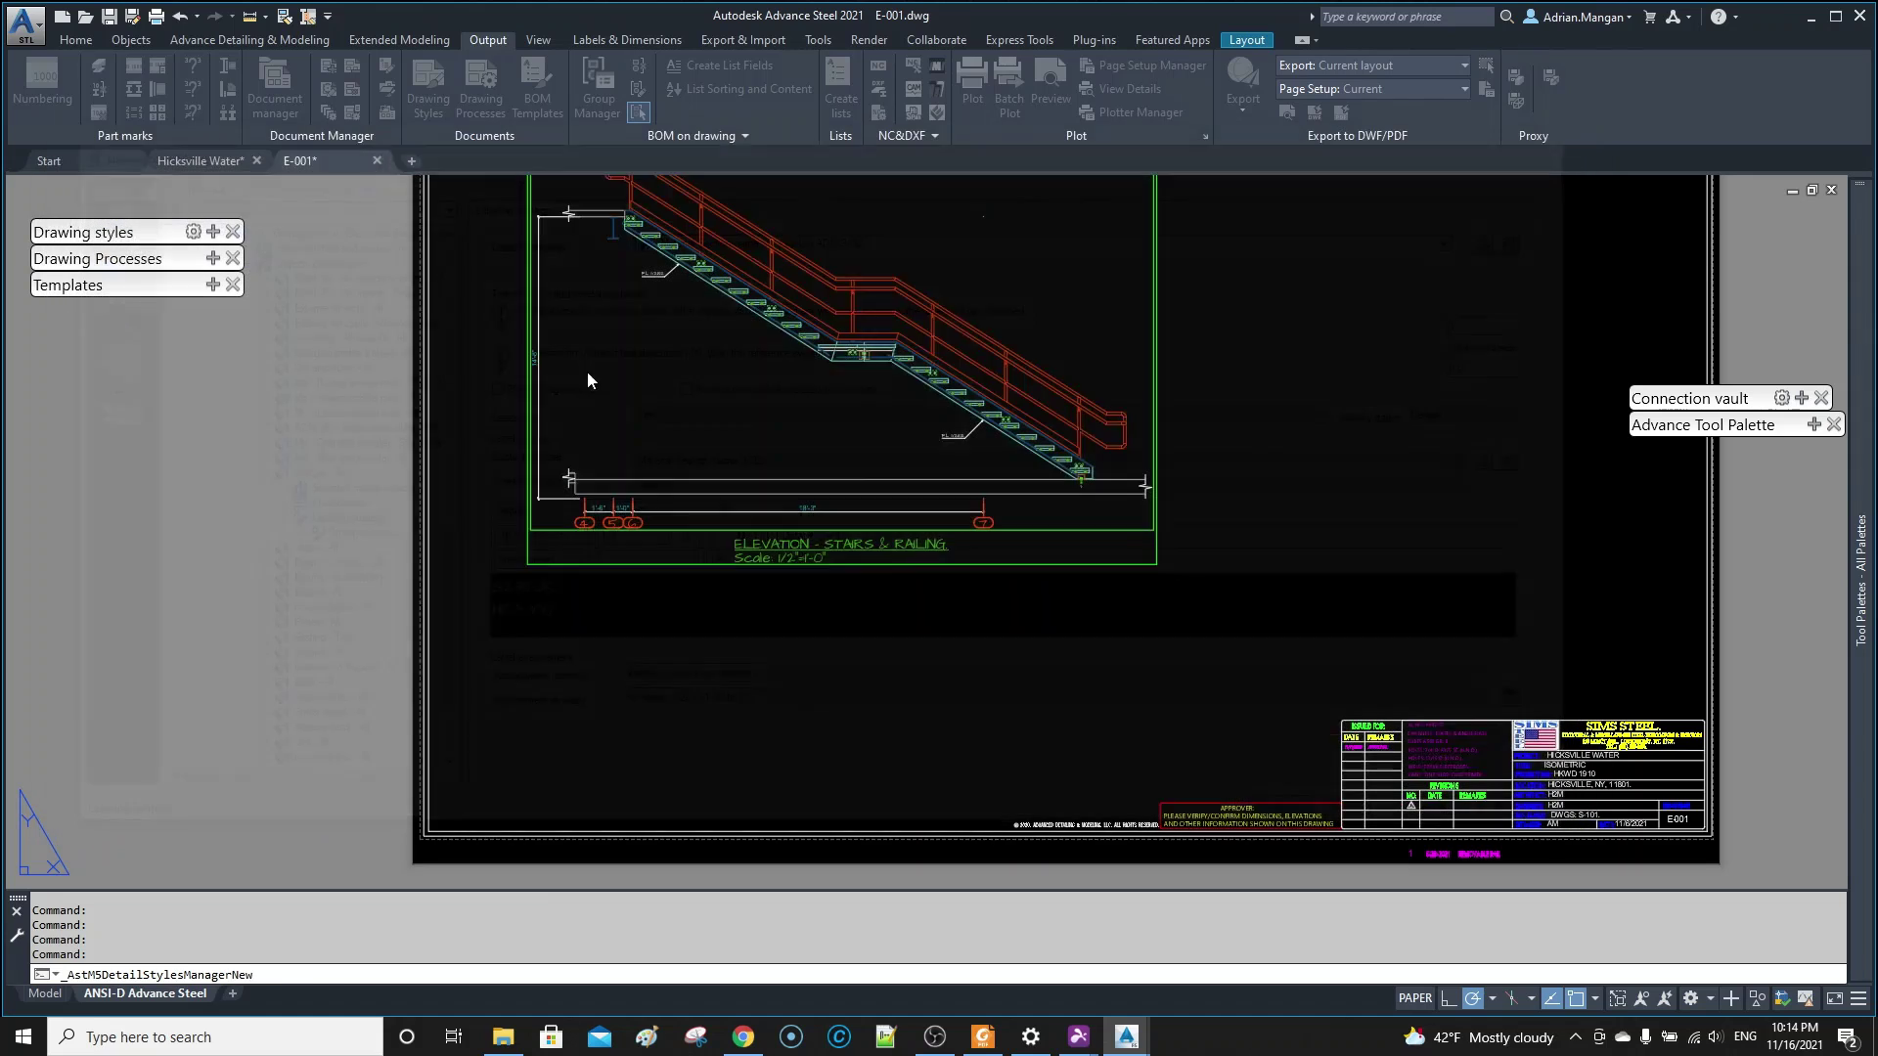
scroll(780, 259, up, 2)
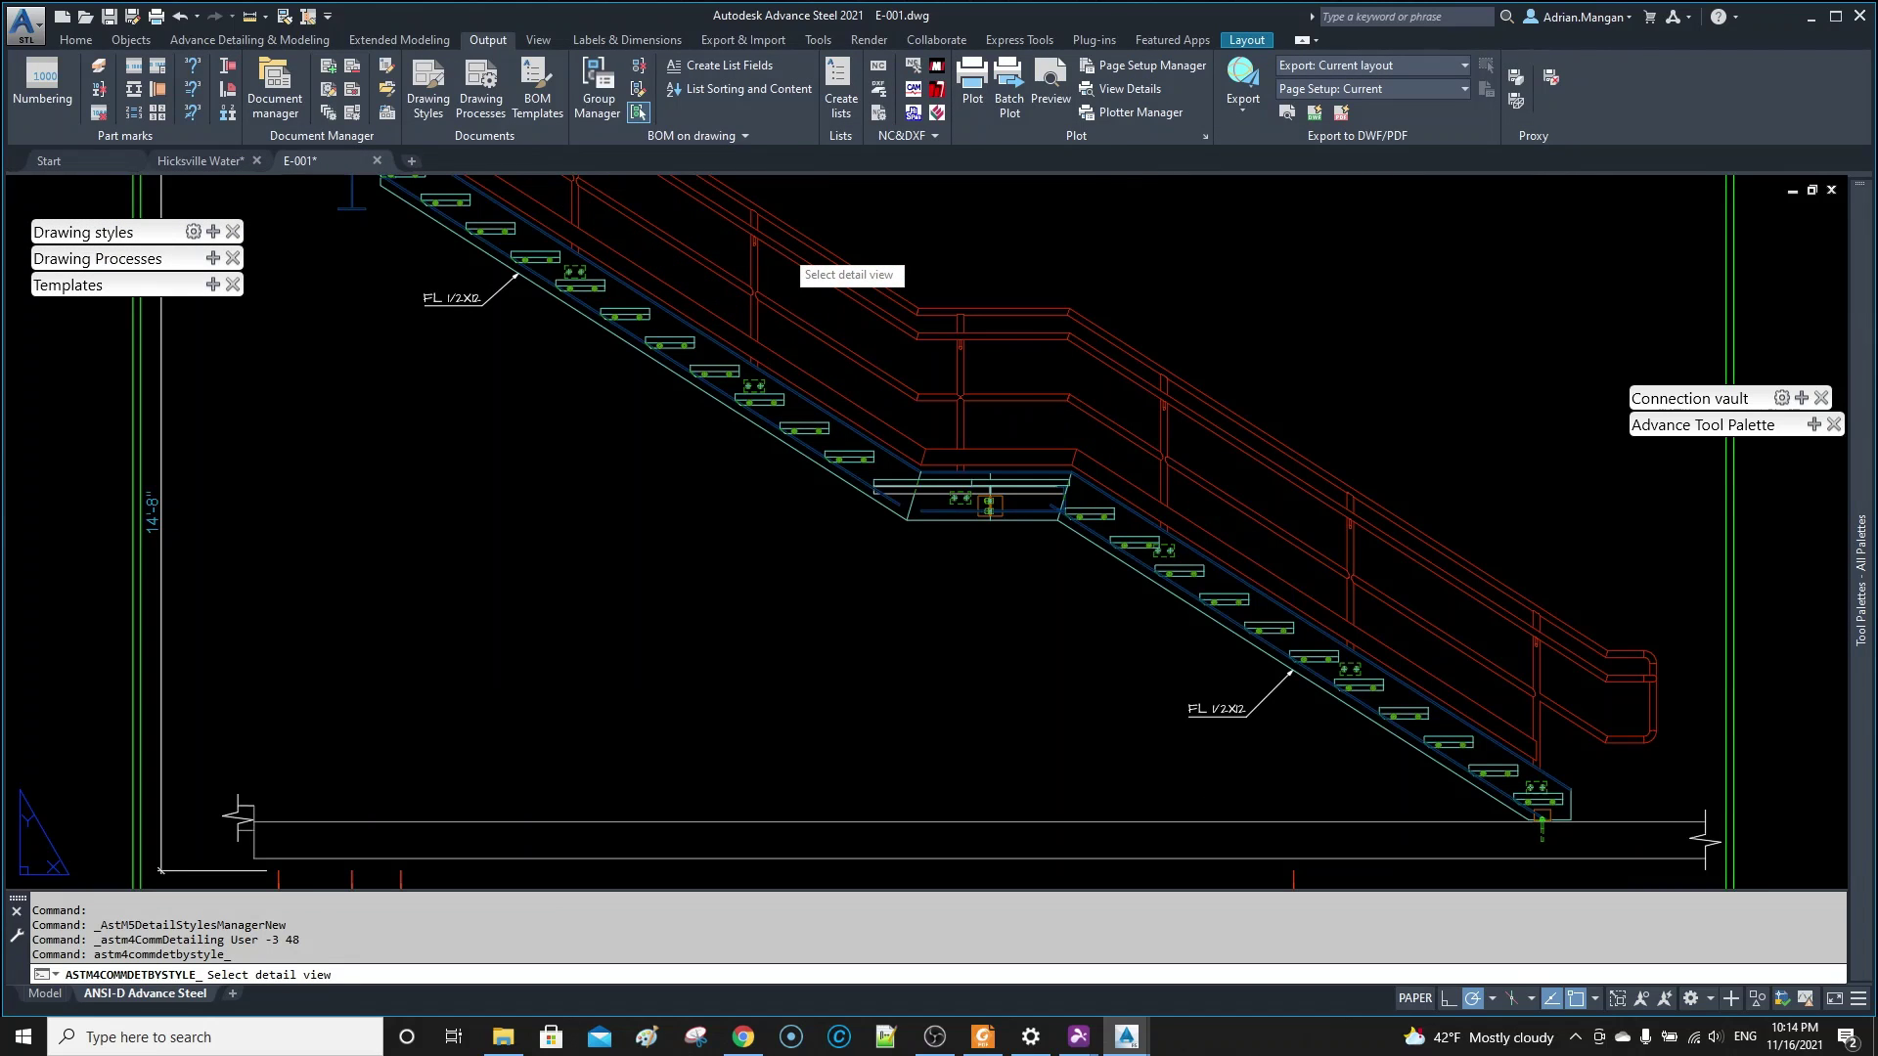
click(780, 255)
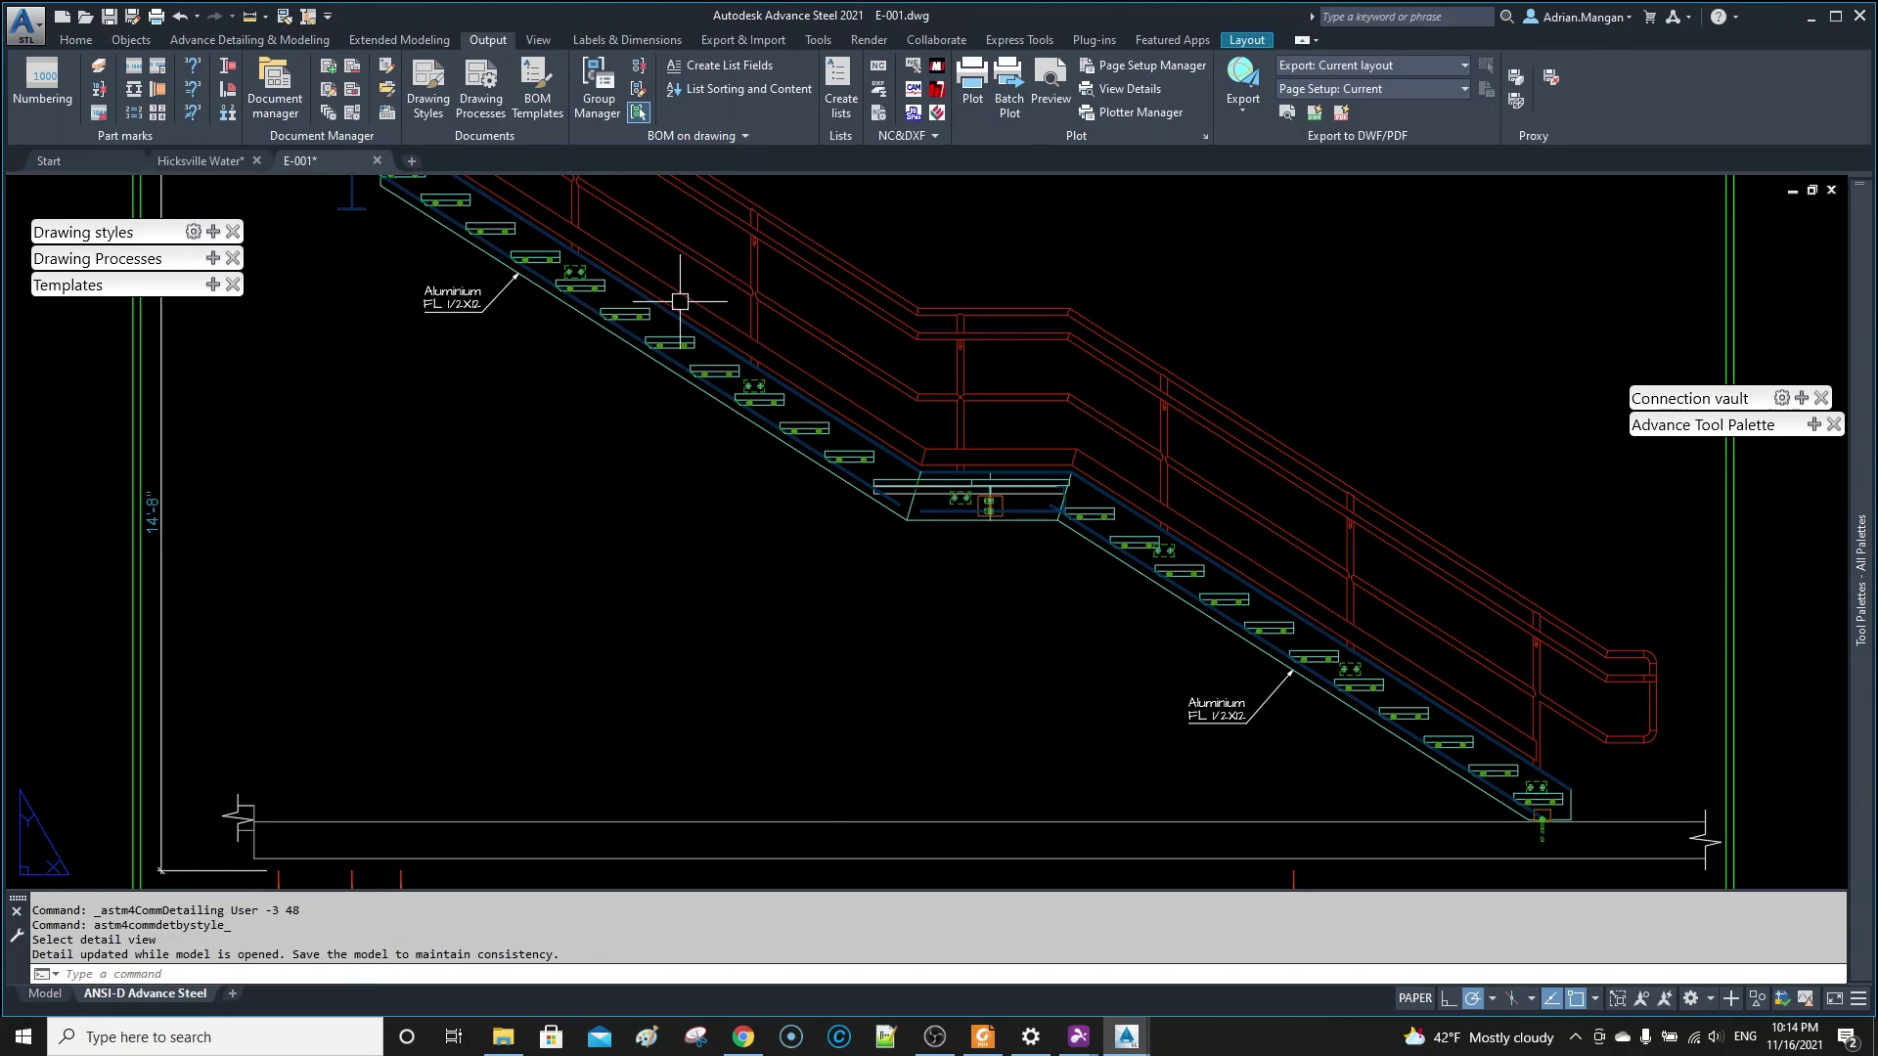
scroll(409, 271, up, 4)
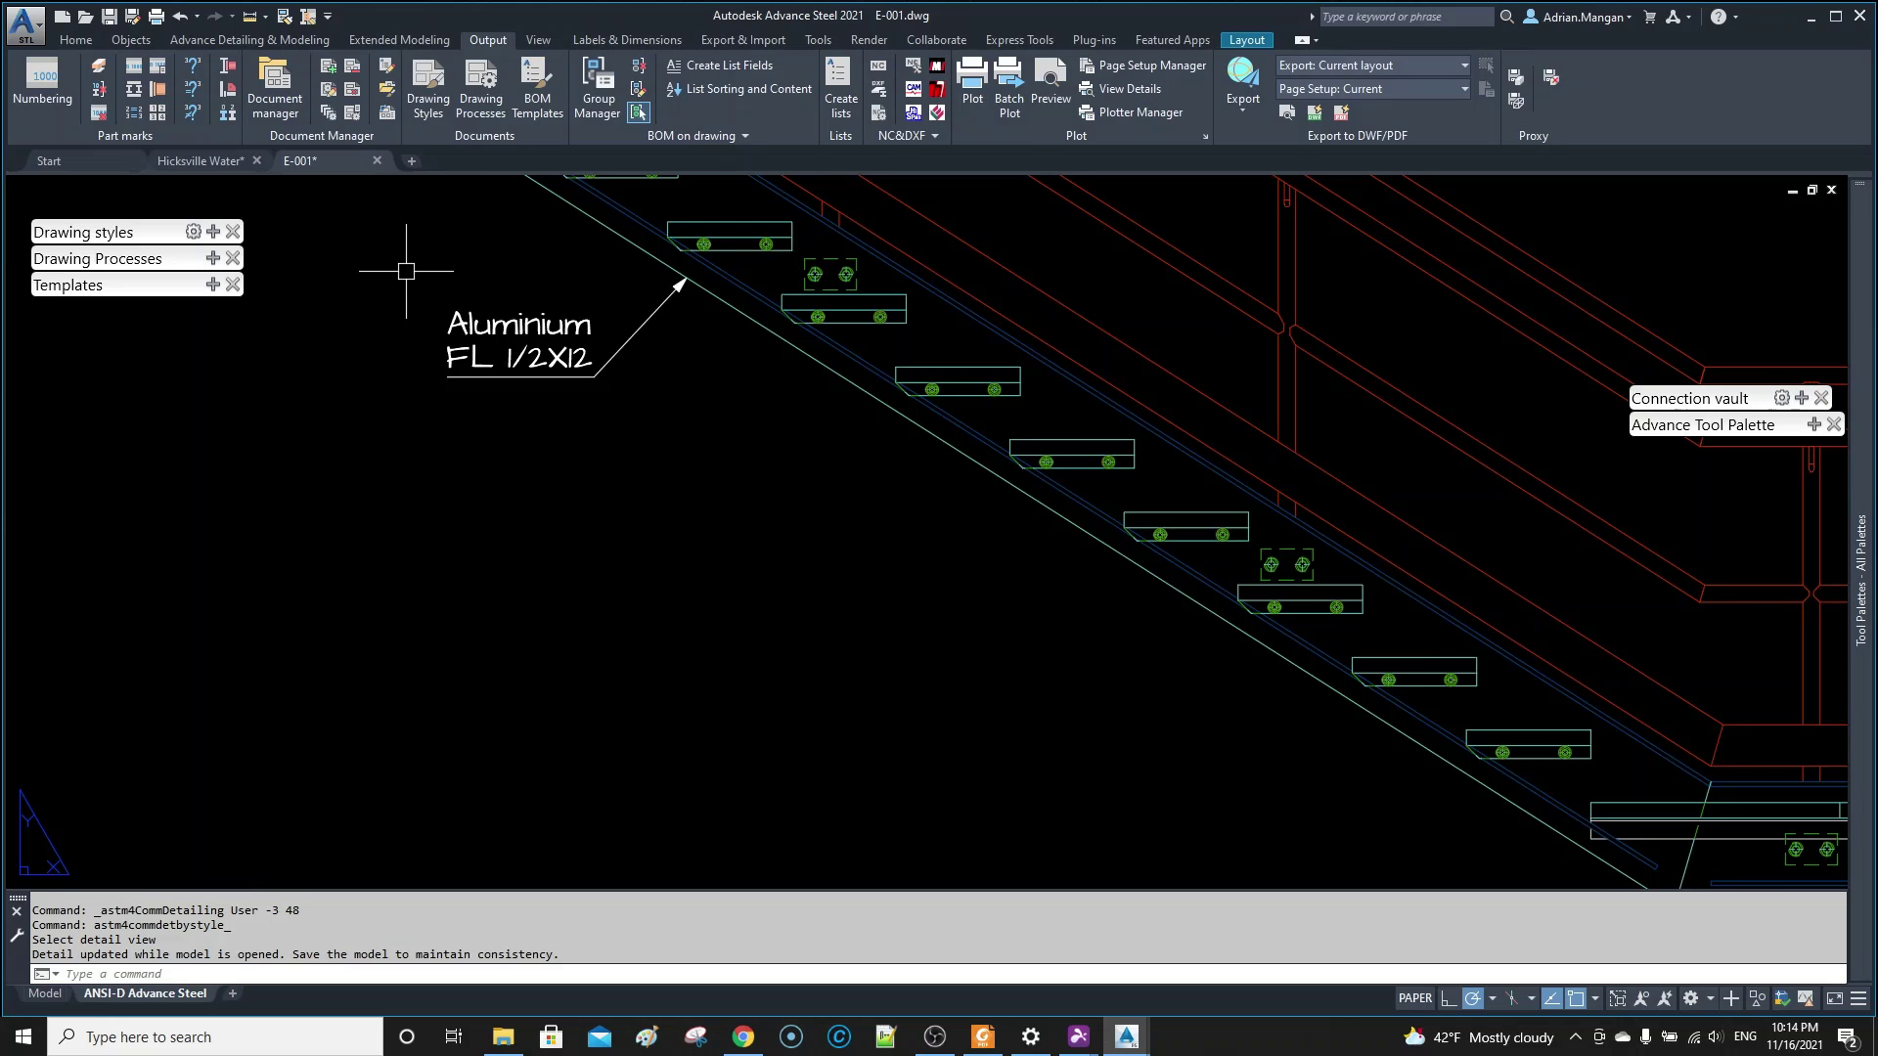
- Examine the flight stringers' material and section labels and the landing stringer in the stairs and railing elevation
scroll(550, 388, down, 5)
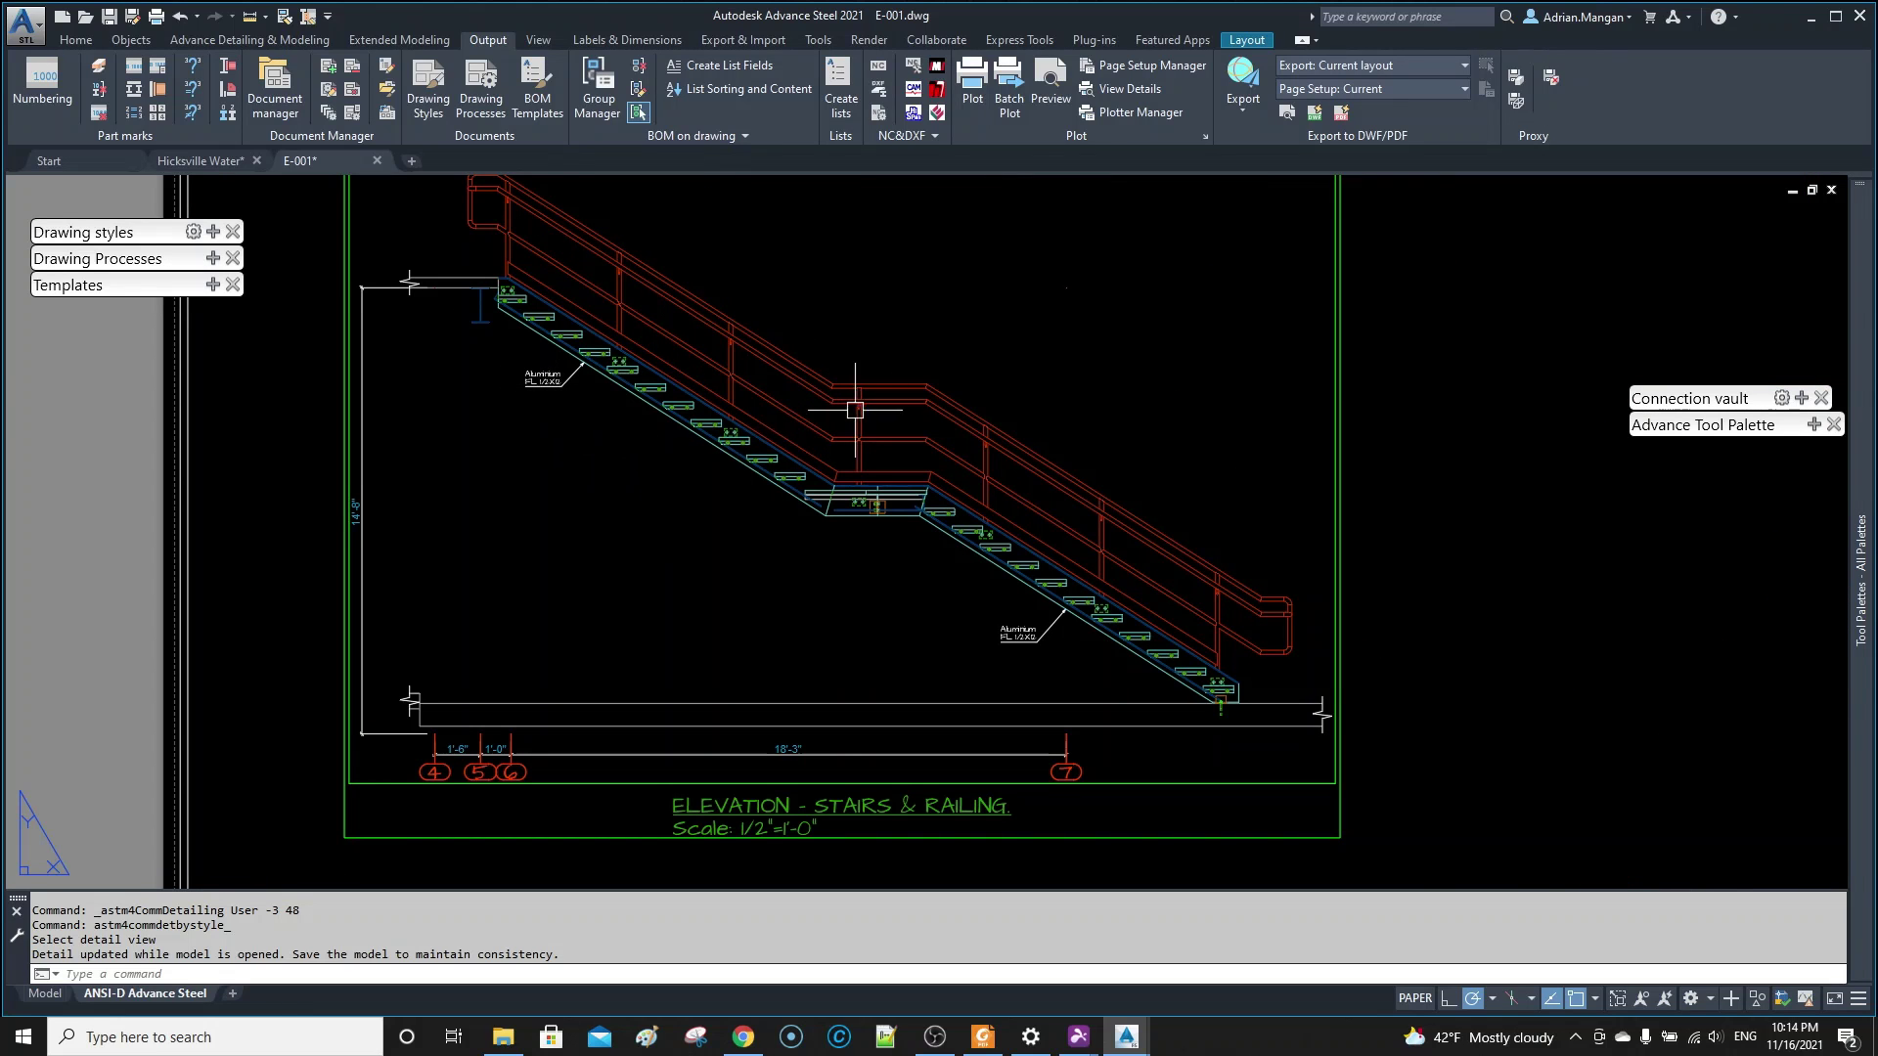
scroll(704, 372, up, 1)
scroll(443, 370, up, 2)
scroll(442, 370, down, 3)
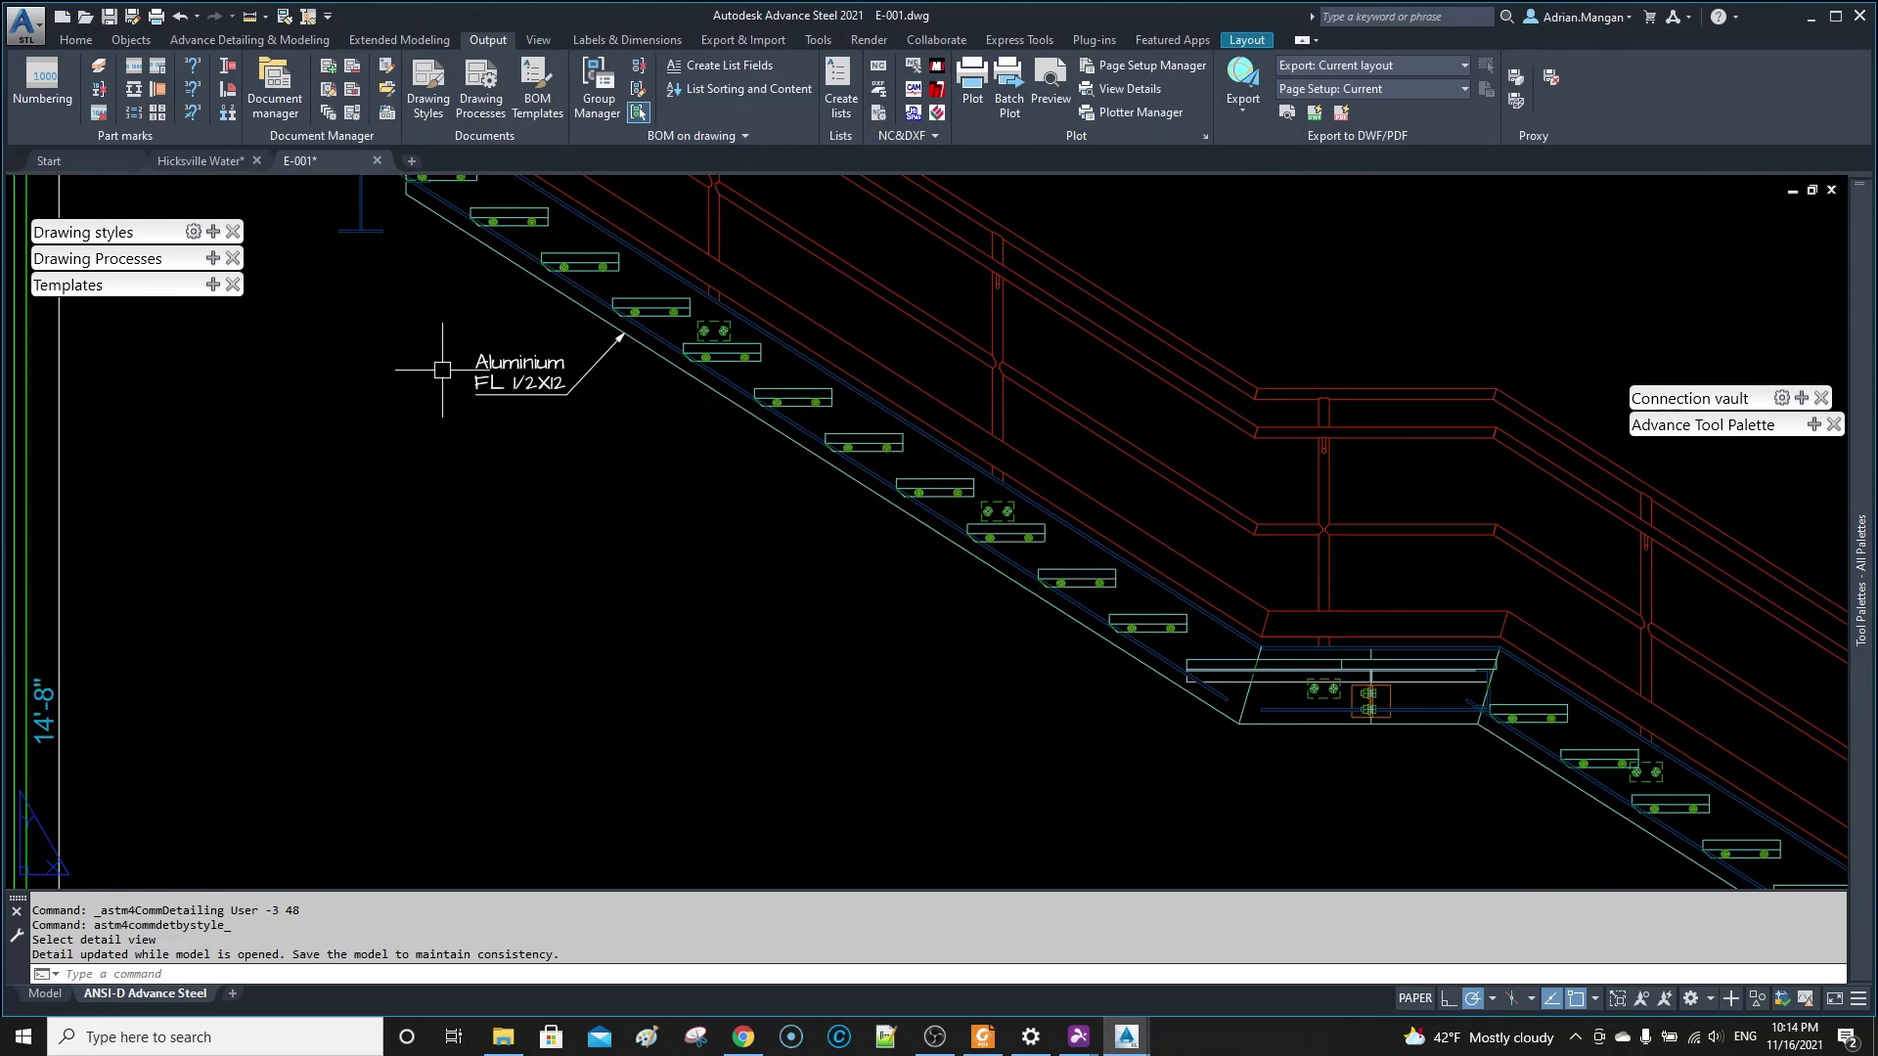
scroll(818, 533, up, 5)
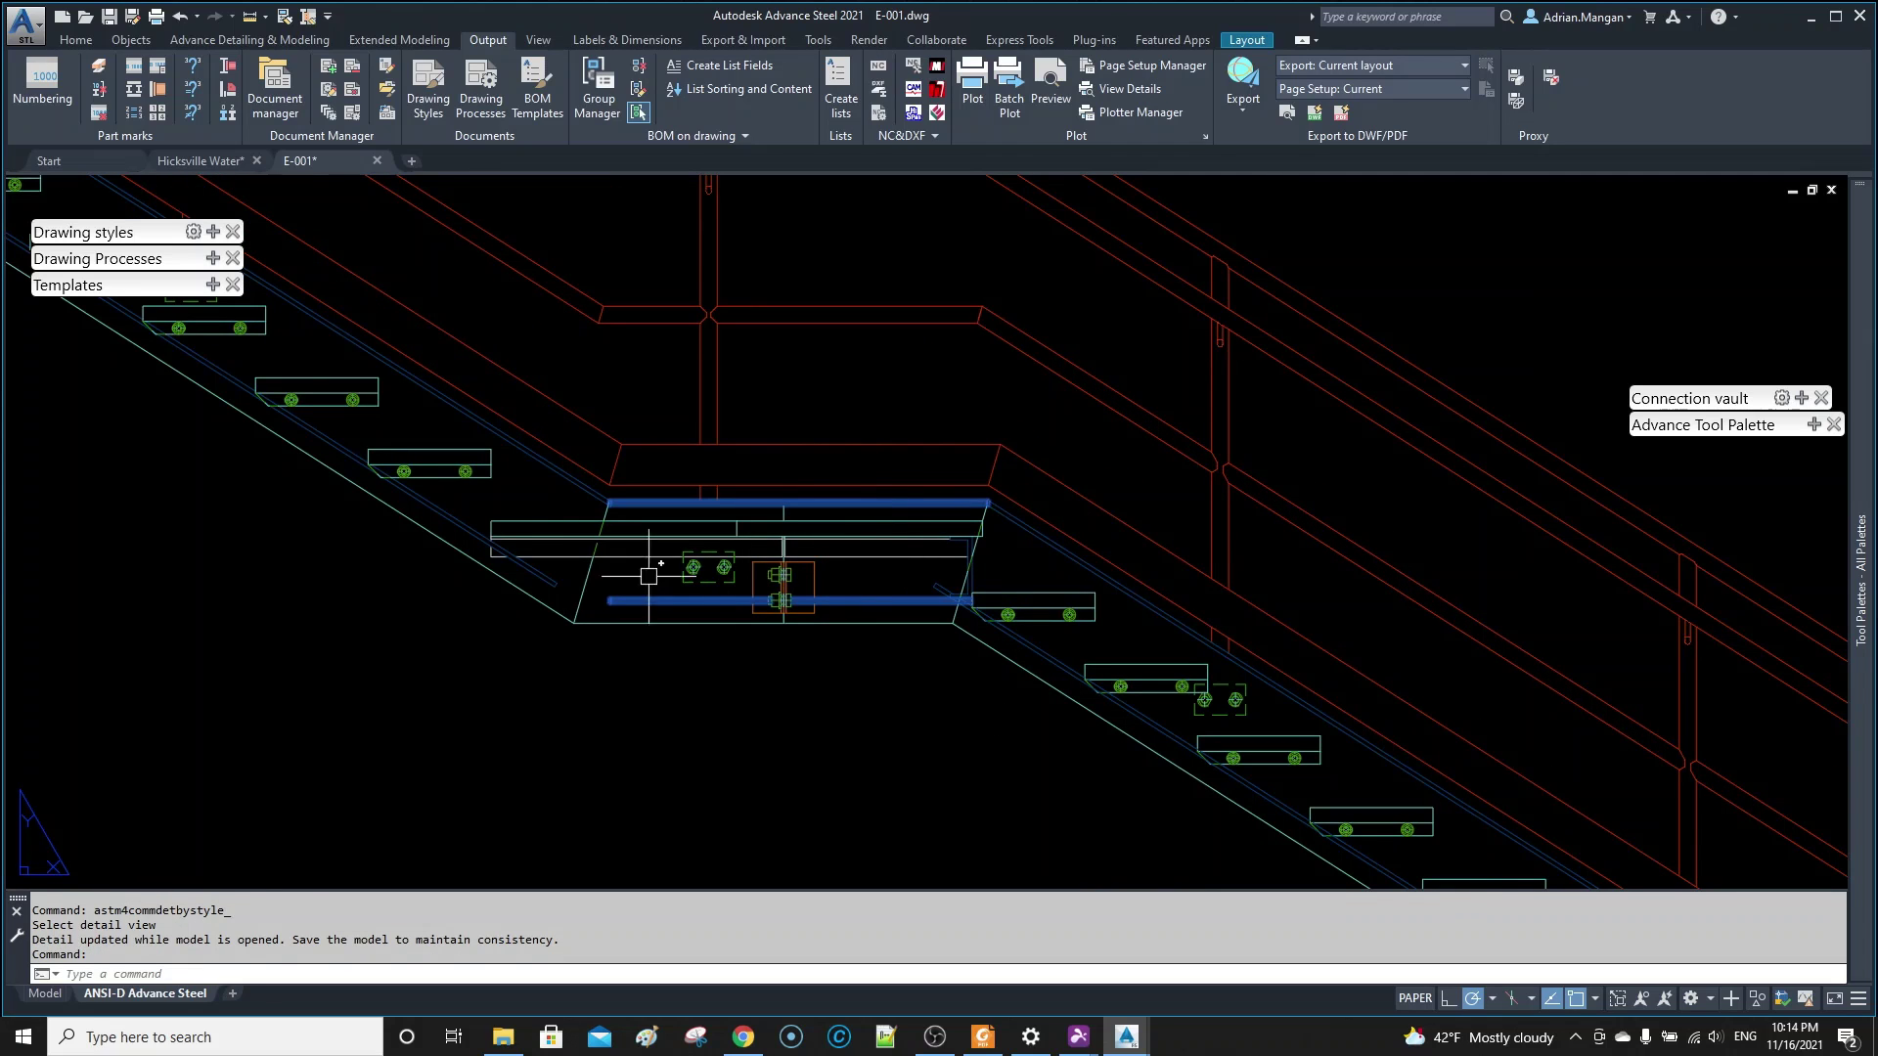
click(539, 579)
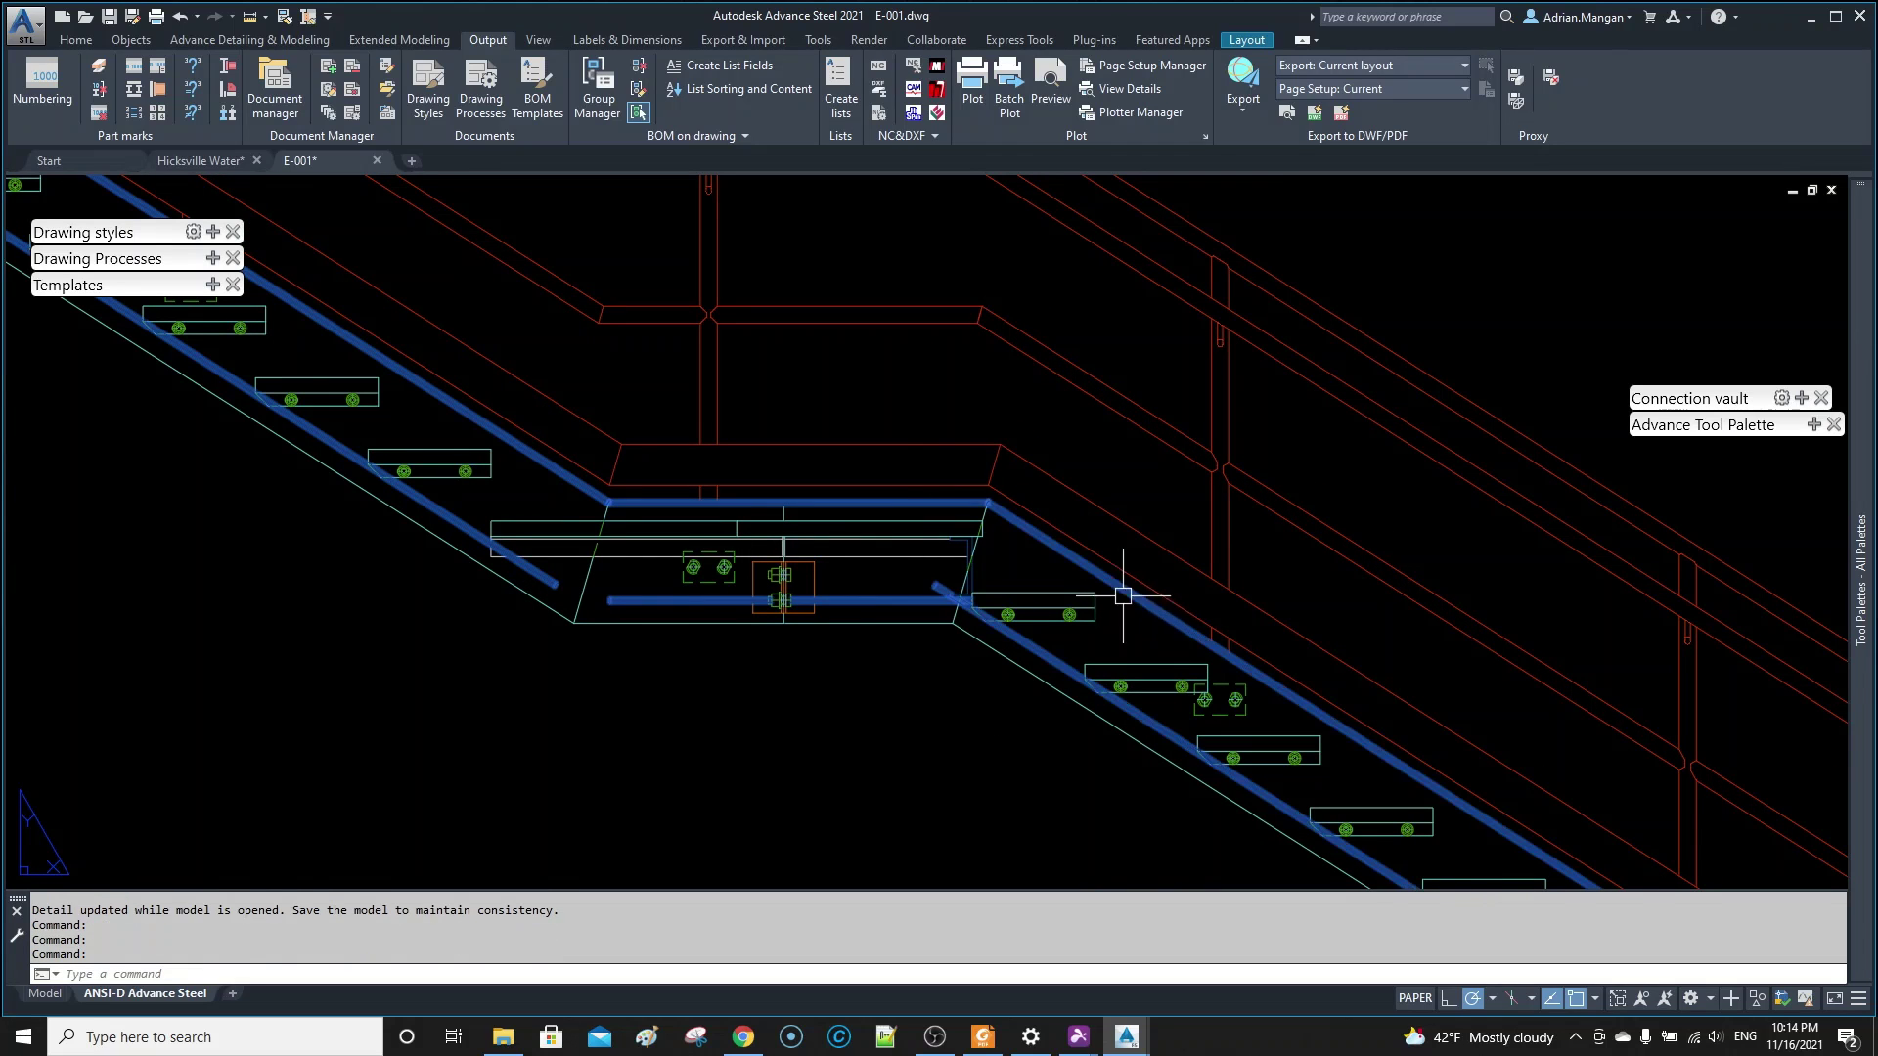
key(Escape)
- Switch to the Hicksville Water model and examine the stair's landing, stringers and upper flight railing
click(235, 165)
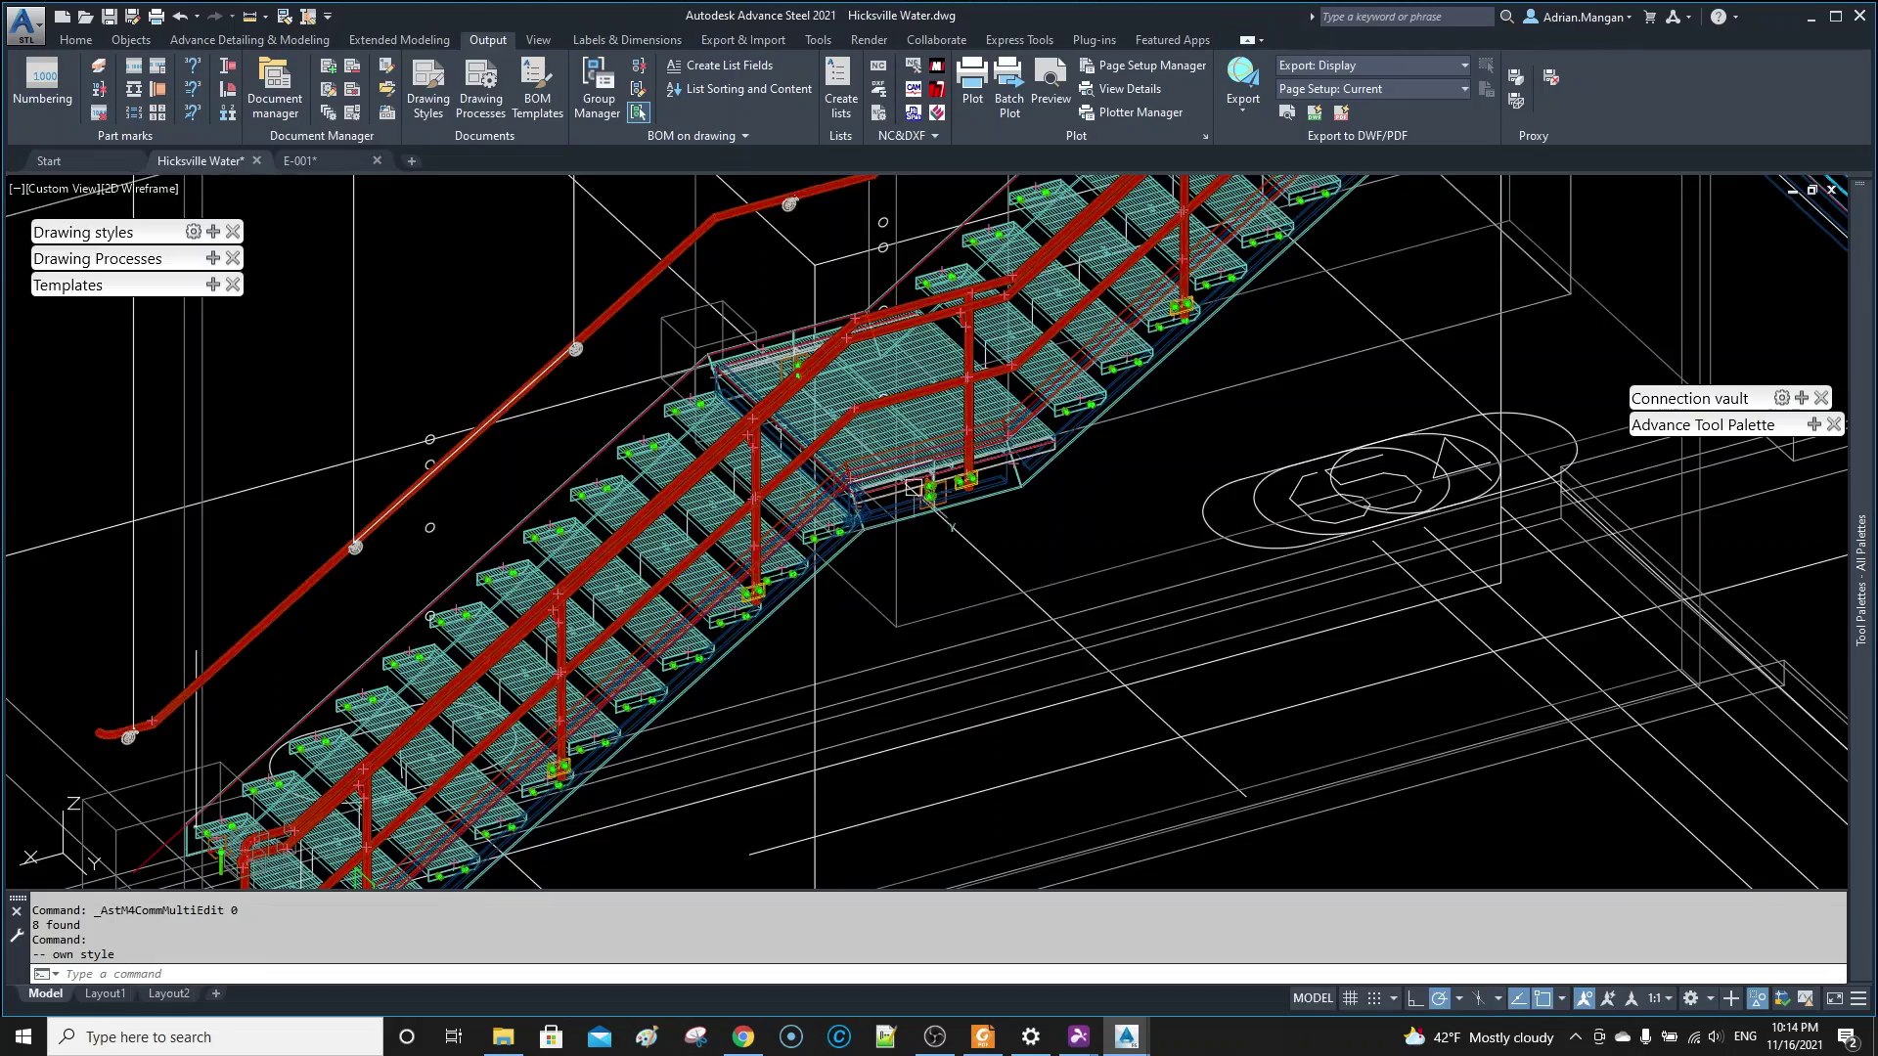
scroll(1008, 421, up, 2)
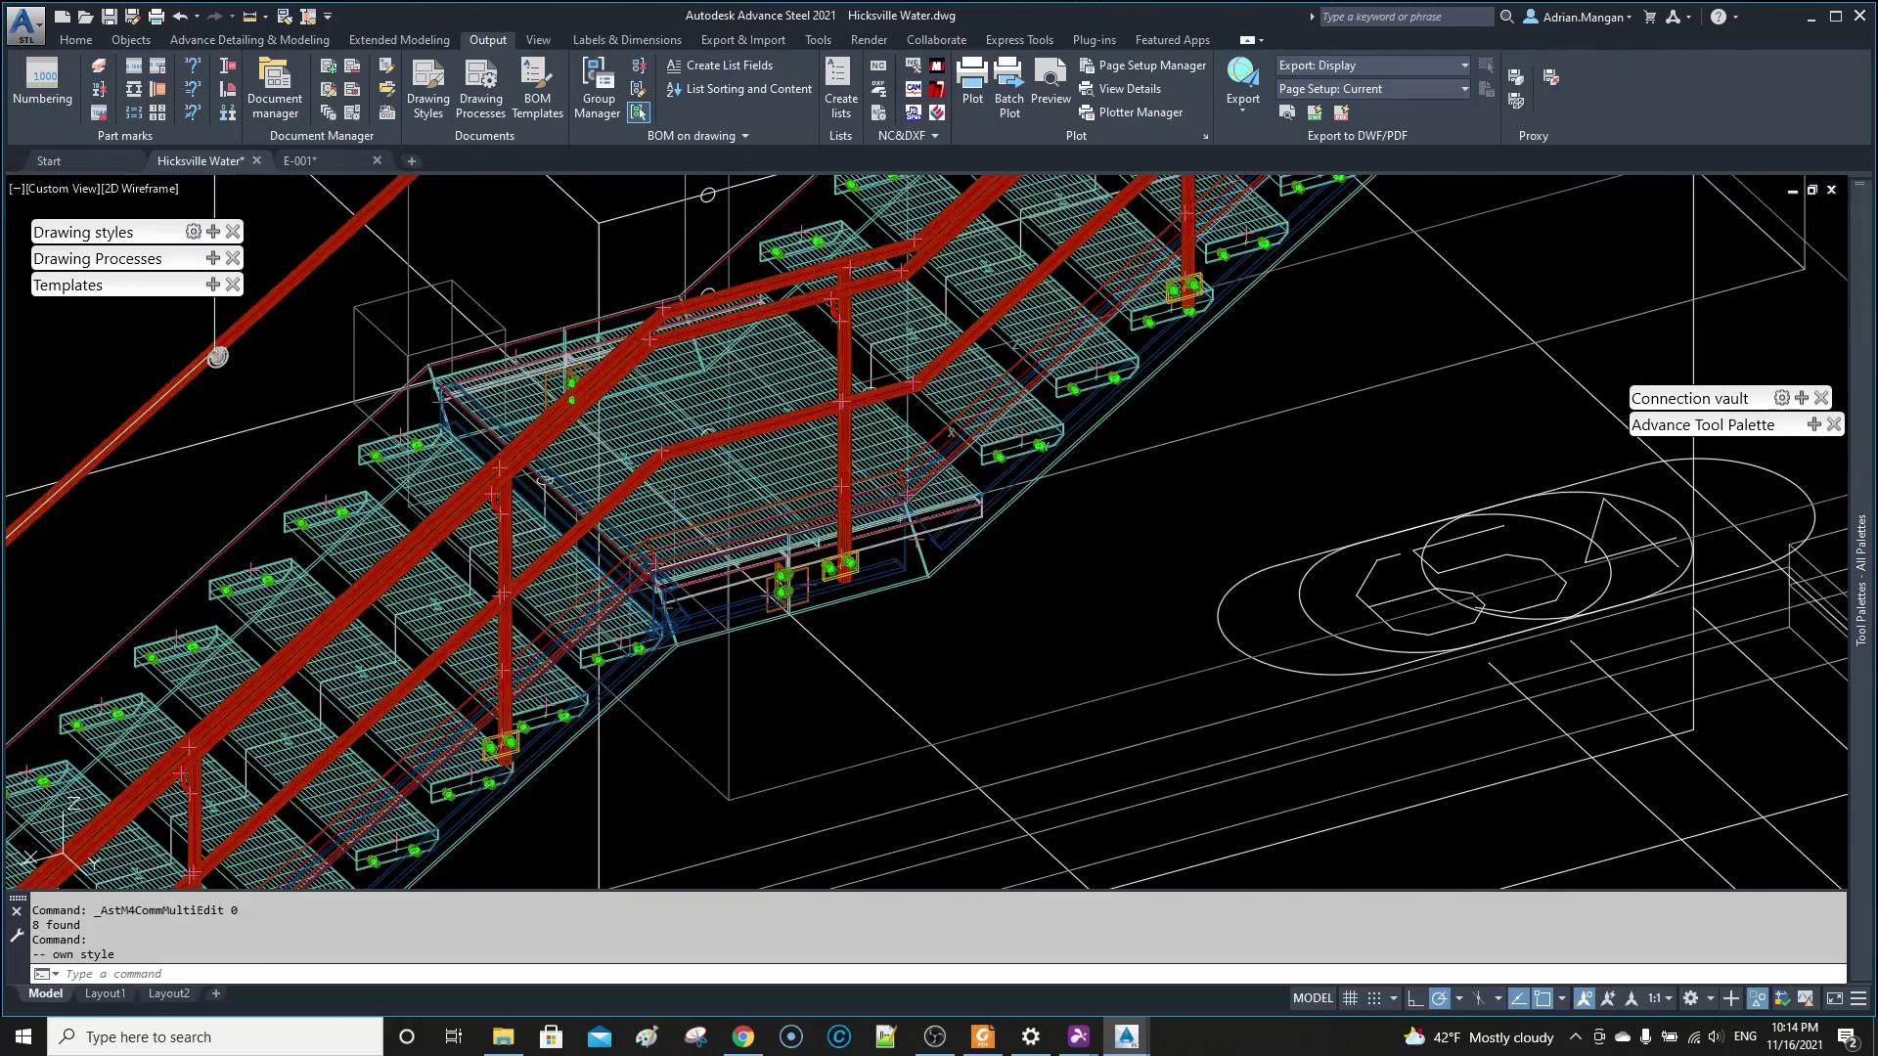
shift+middle_drag(1006, 420, 984, 389)
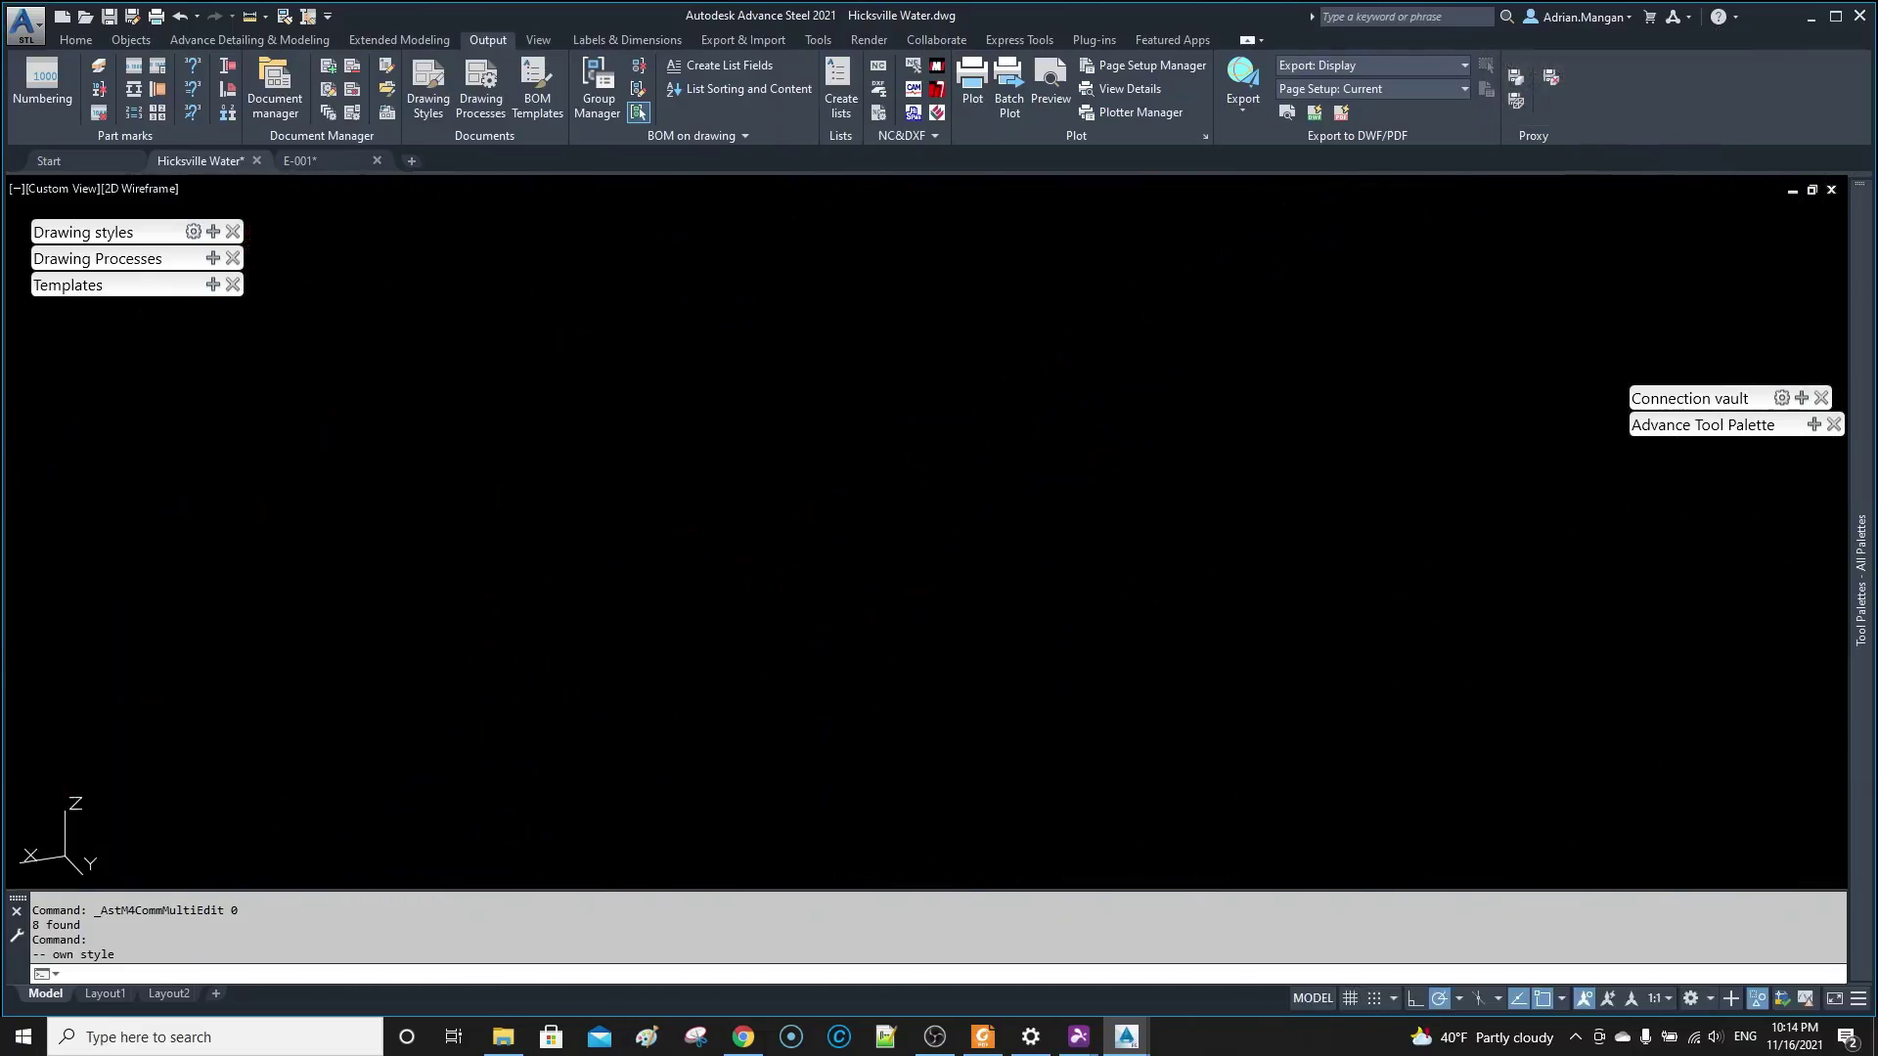
scroll(998, 493, down, 5)
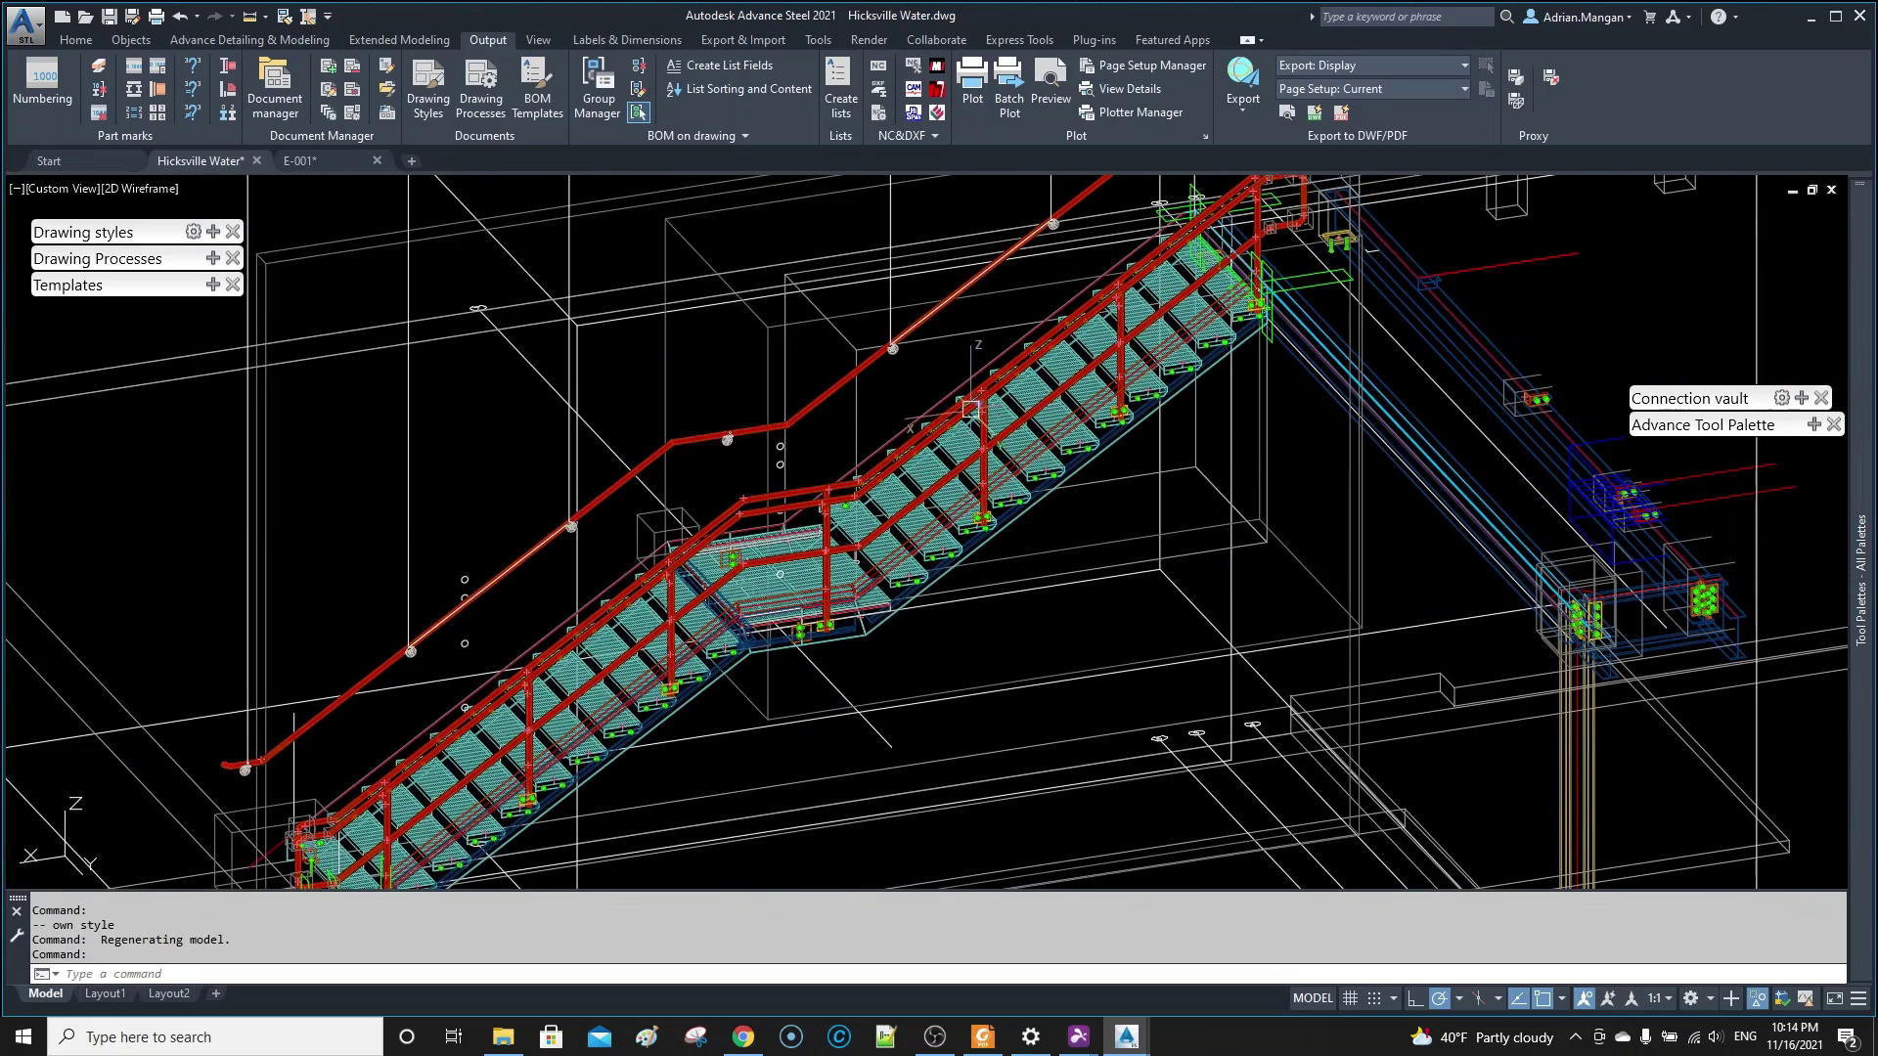
scroll(971, 409, up, 5)
key(Escape)
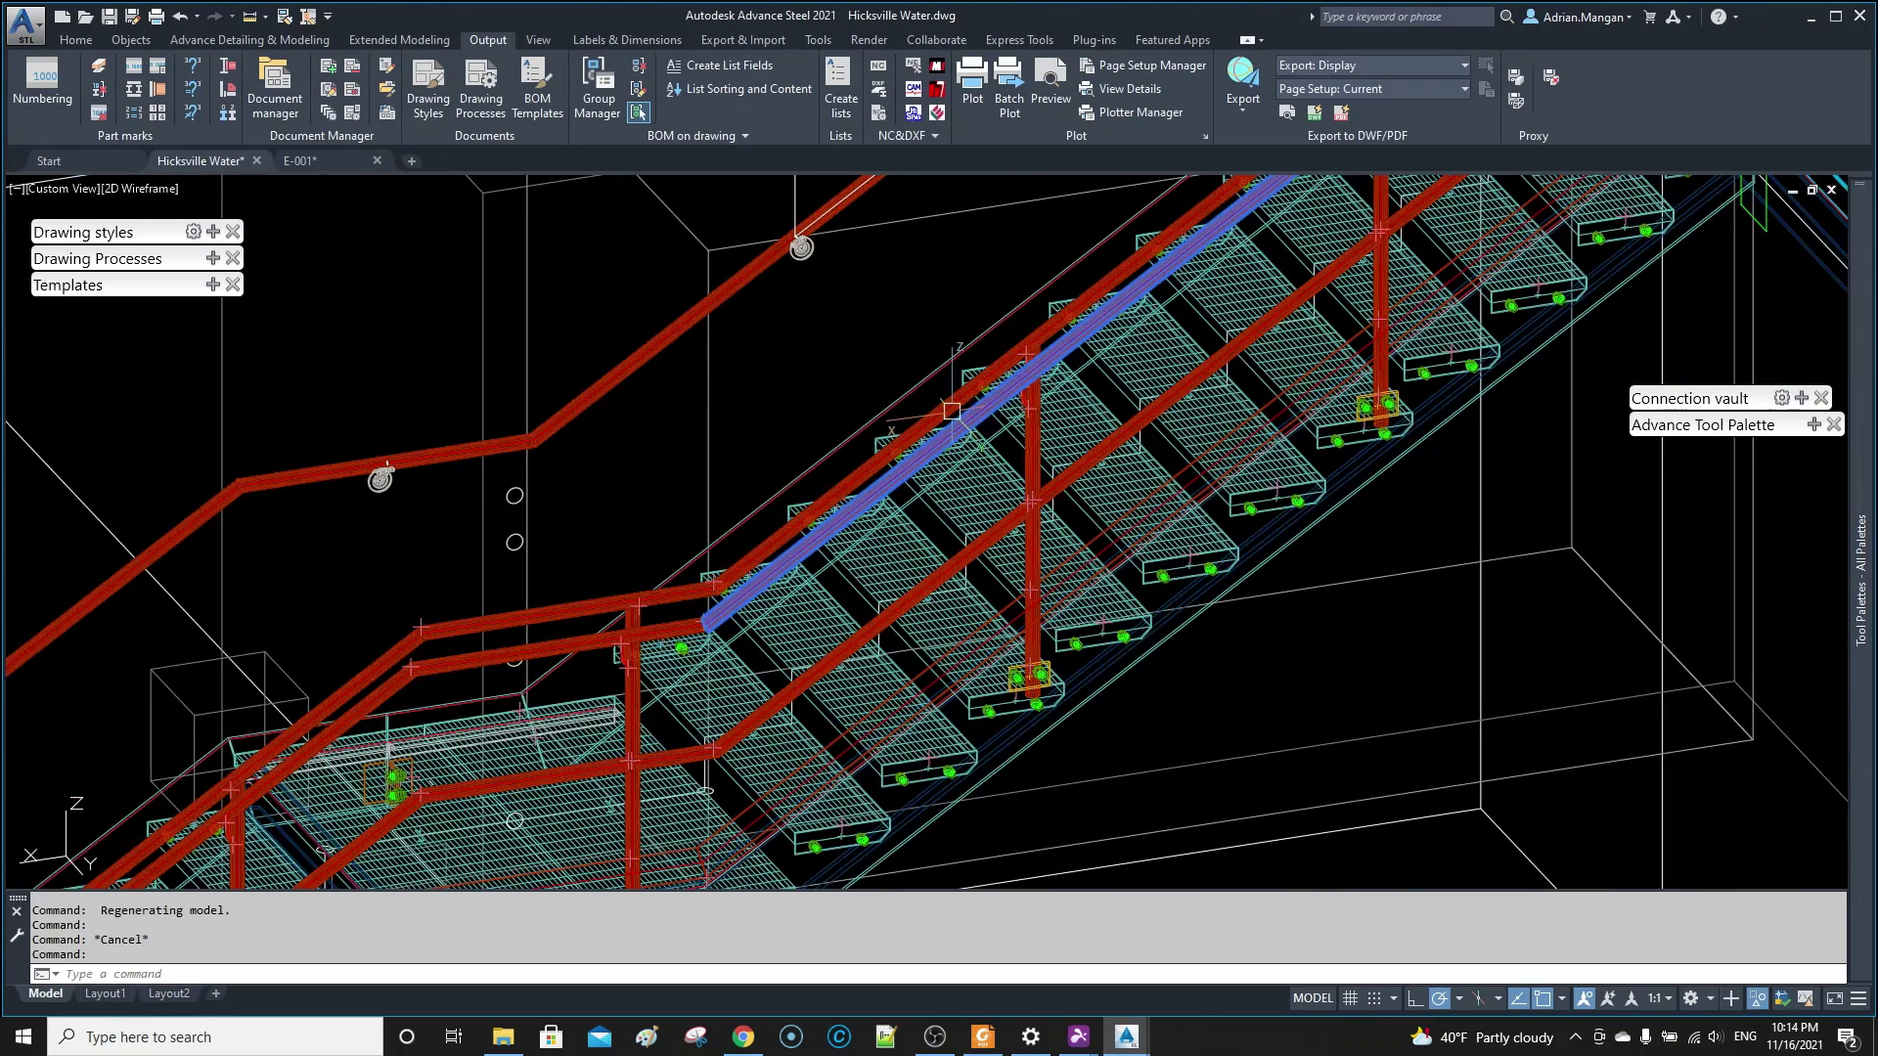
right_click(951, 411)
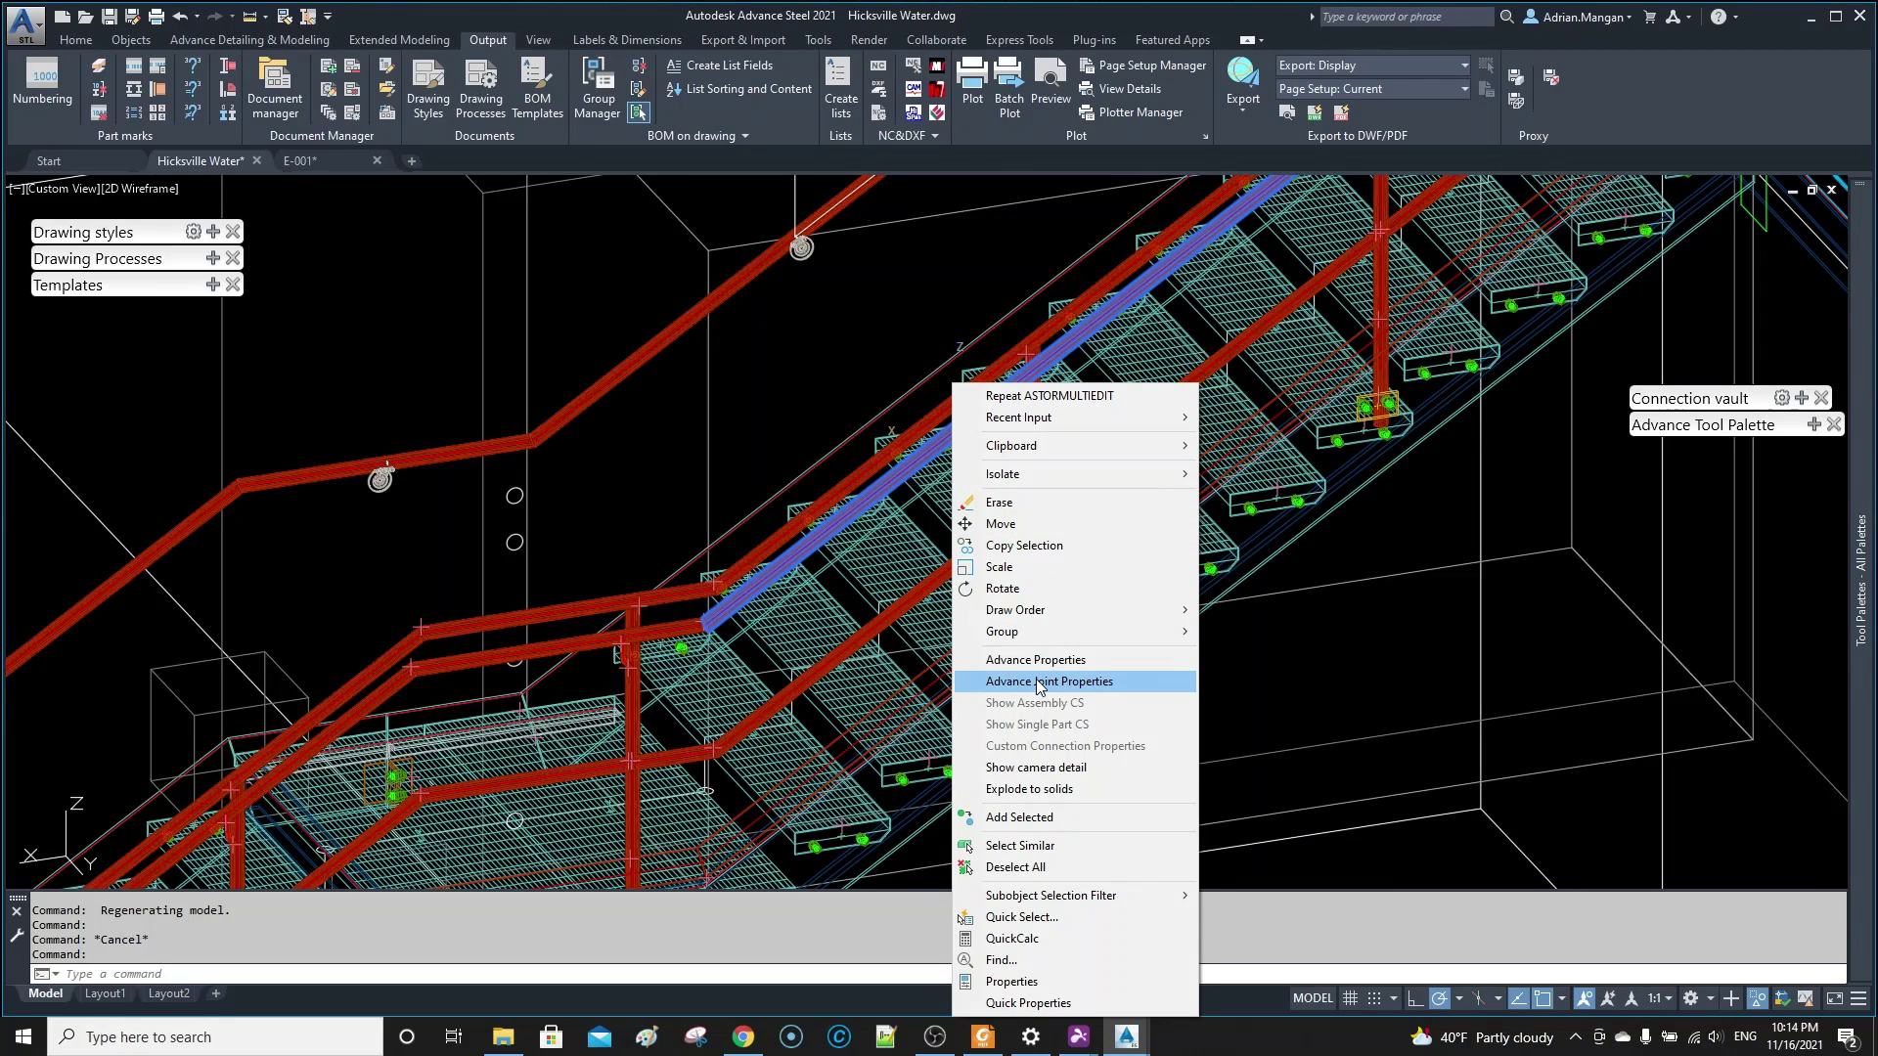
key(Escape)
scroll(983, 564, down, 3)
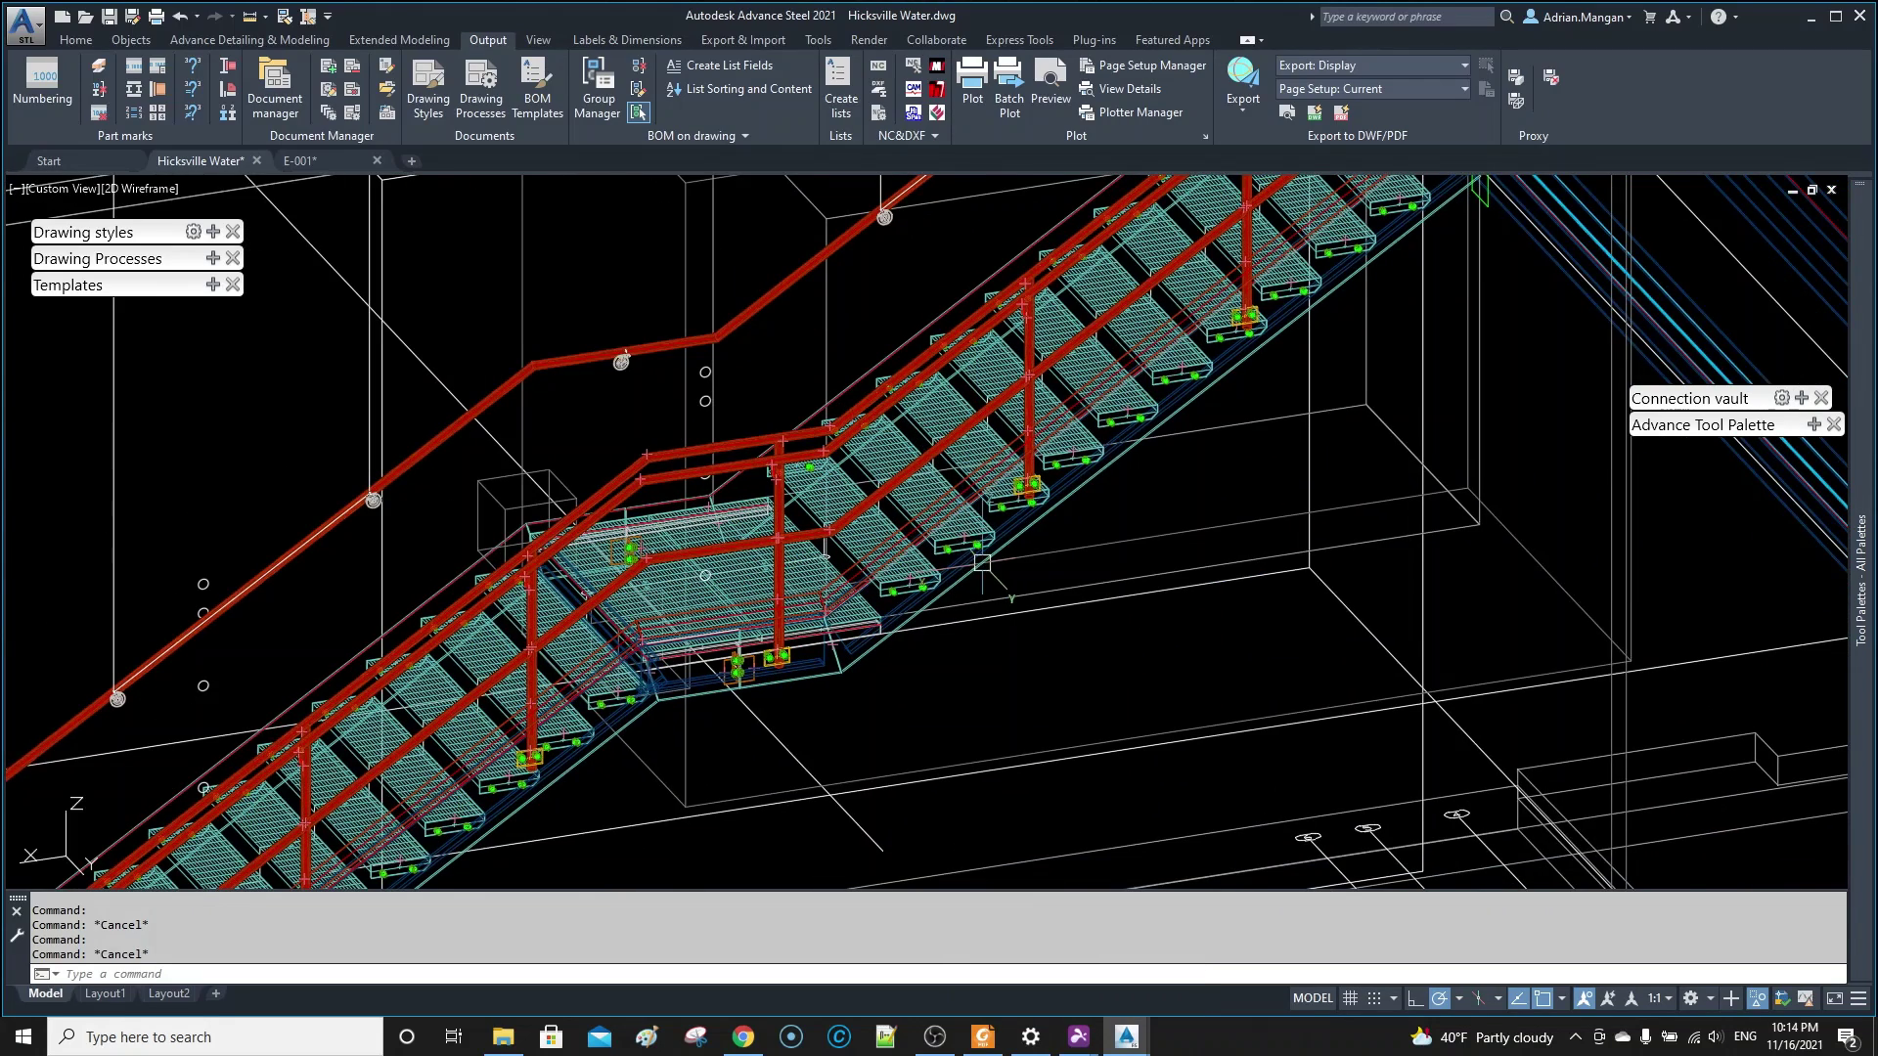
scroll(982, 564, up, 2)
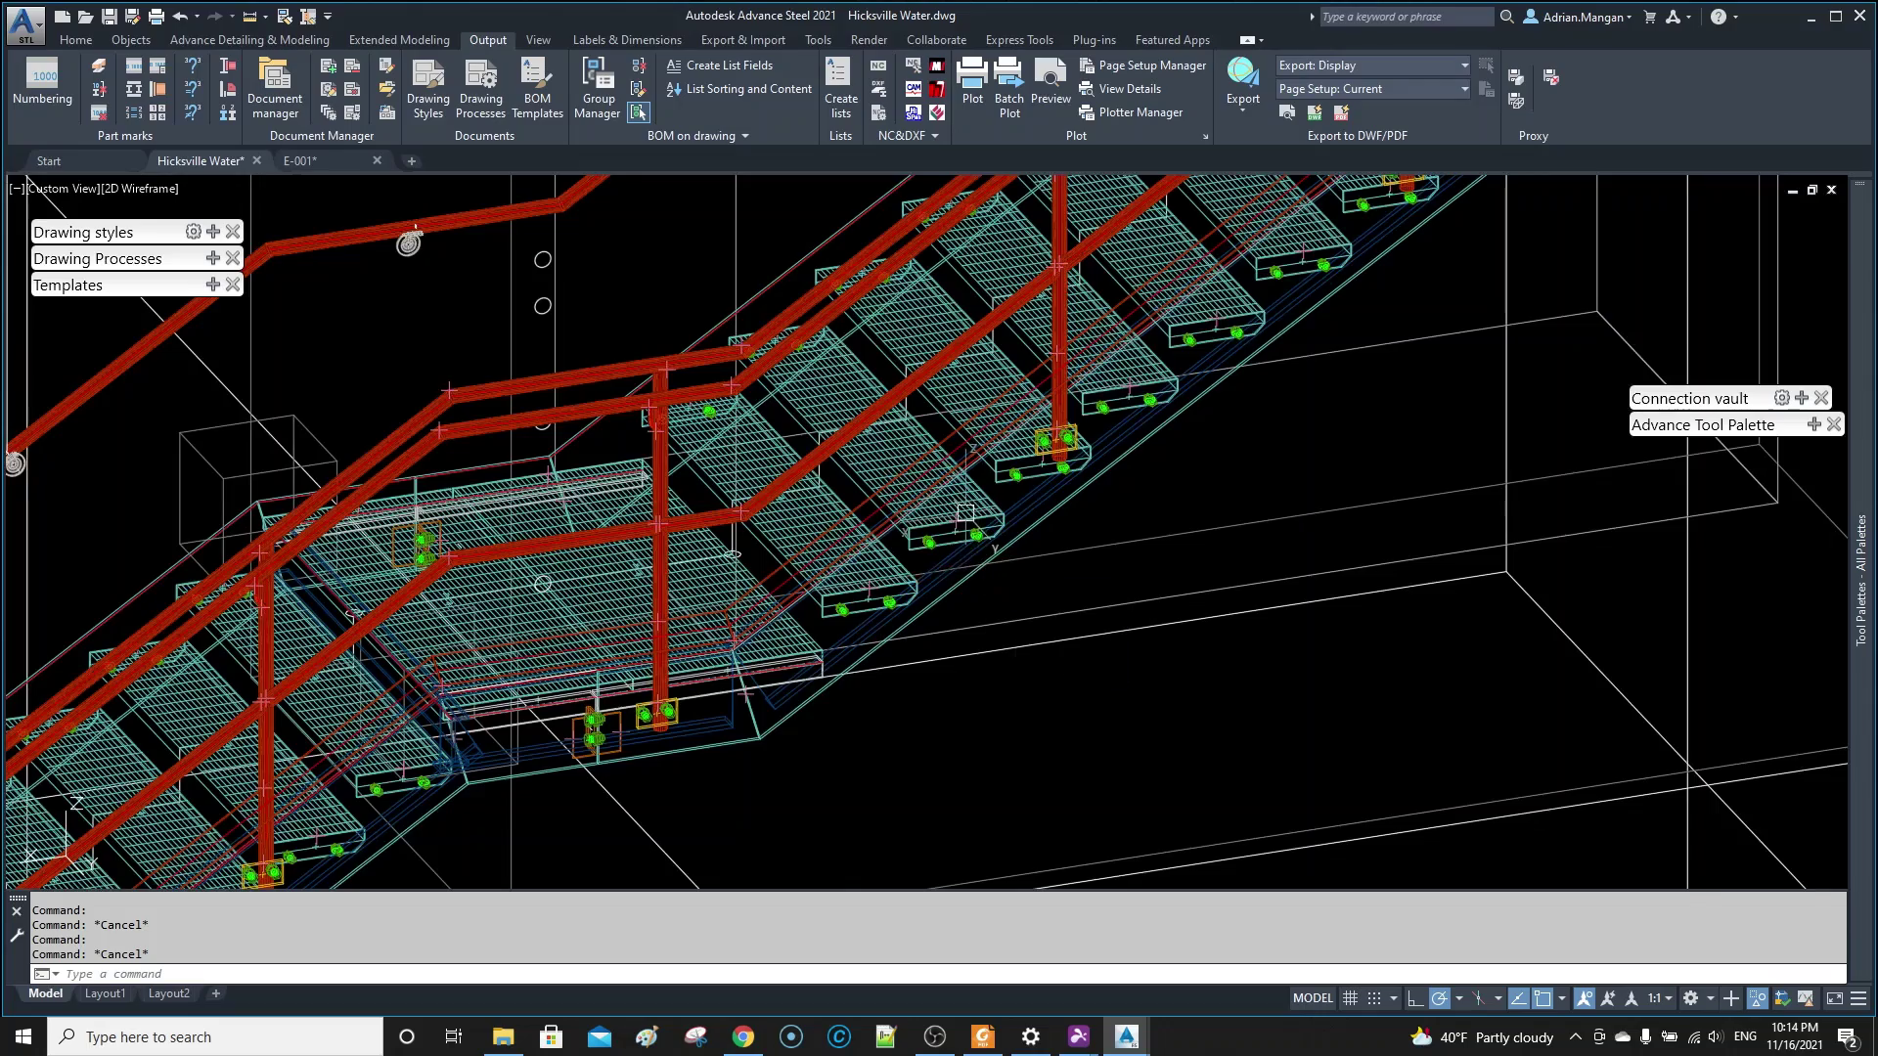
scroll(966, 513, down, 3)
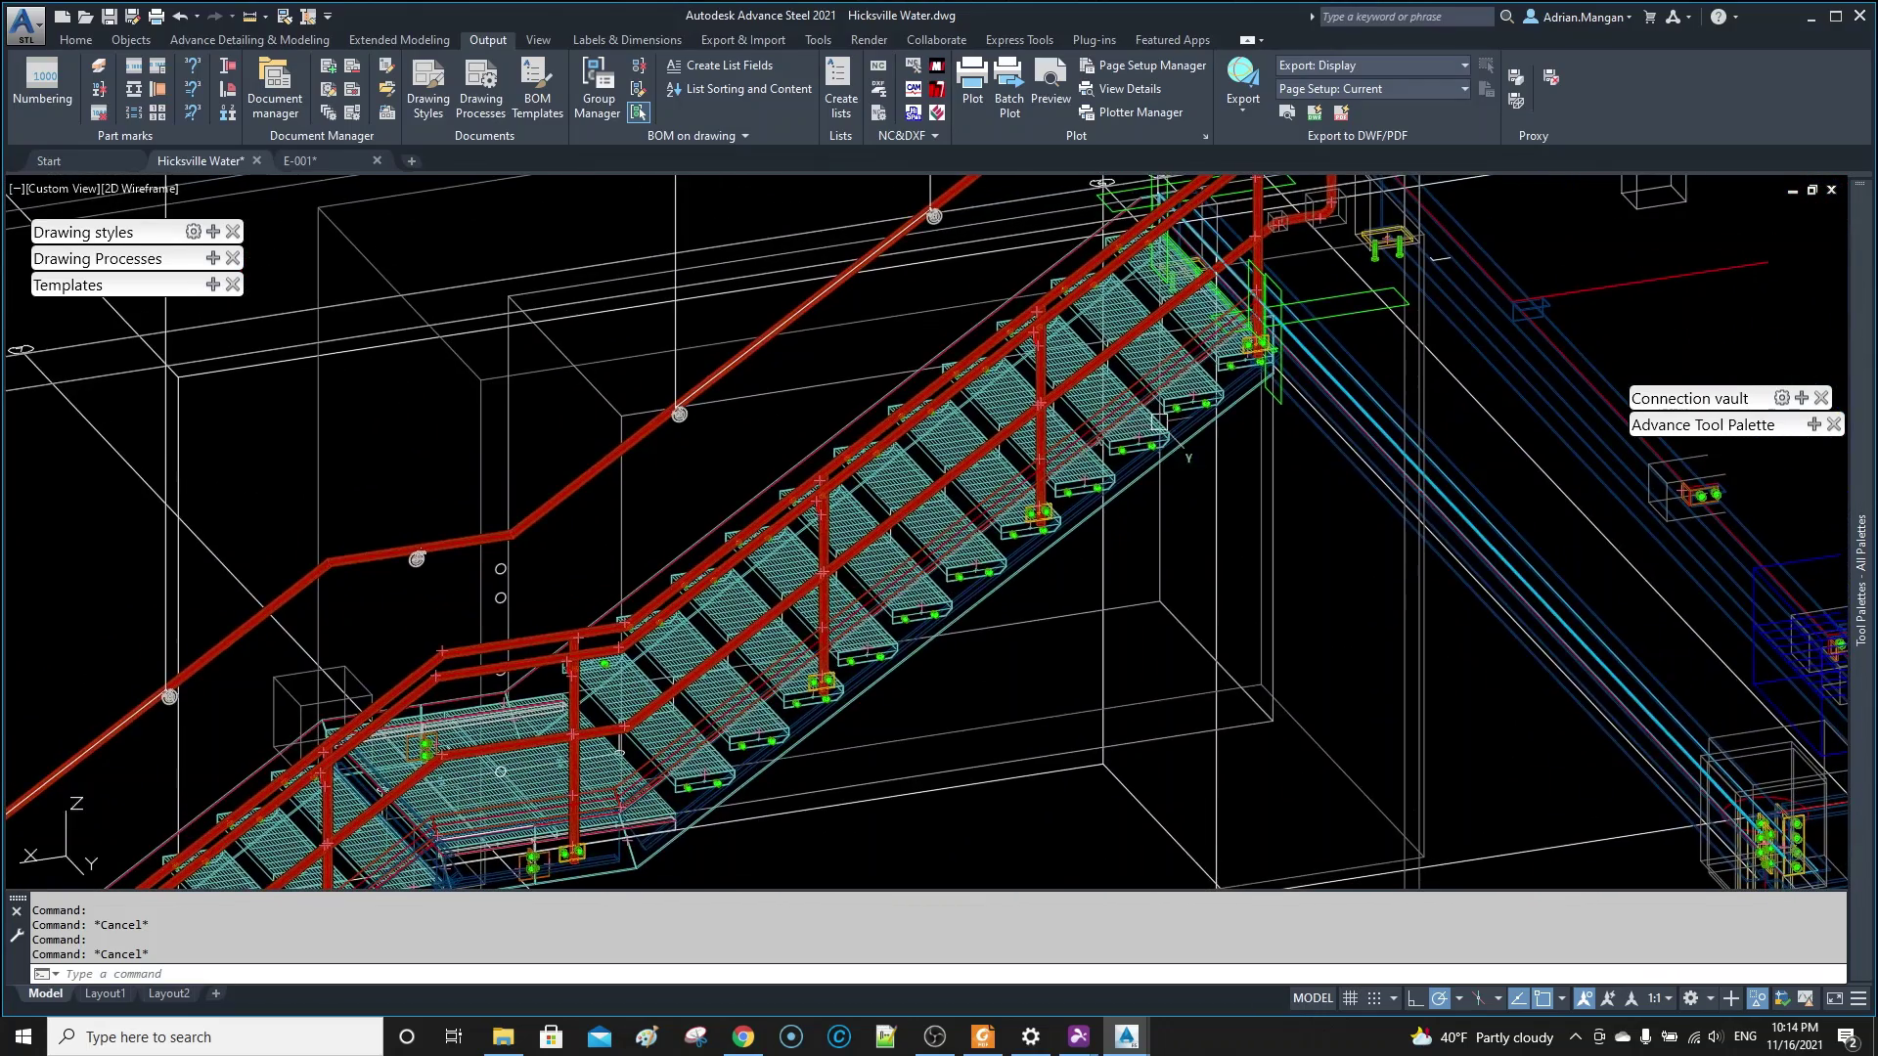
scroll(1162, 416, up, 3)
scroll(1284, 337, down, 2)
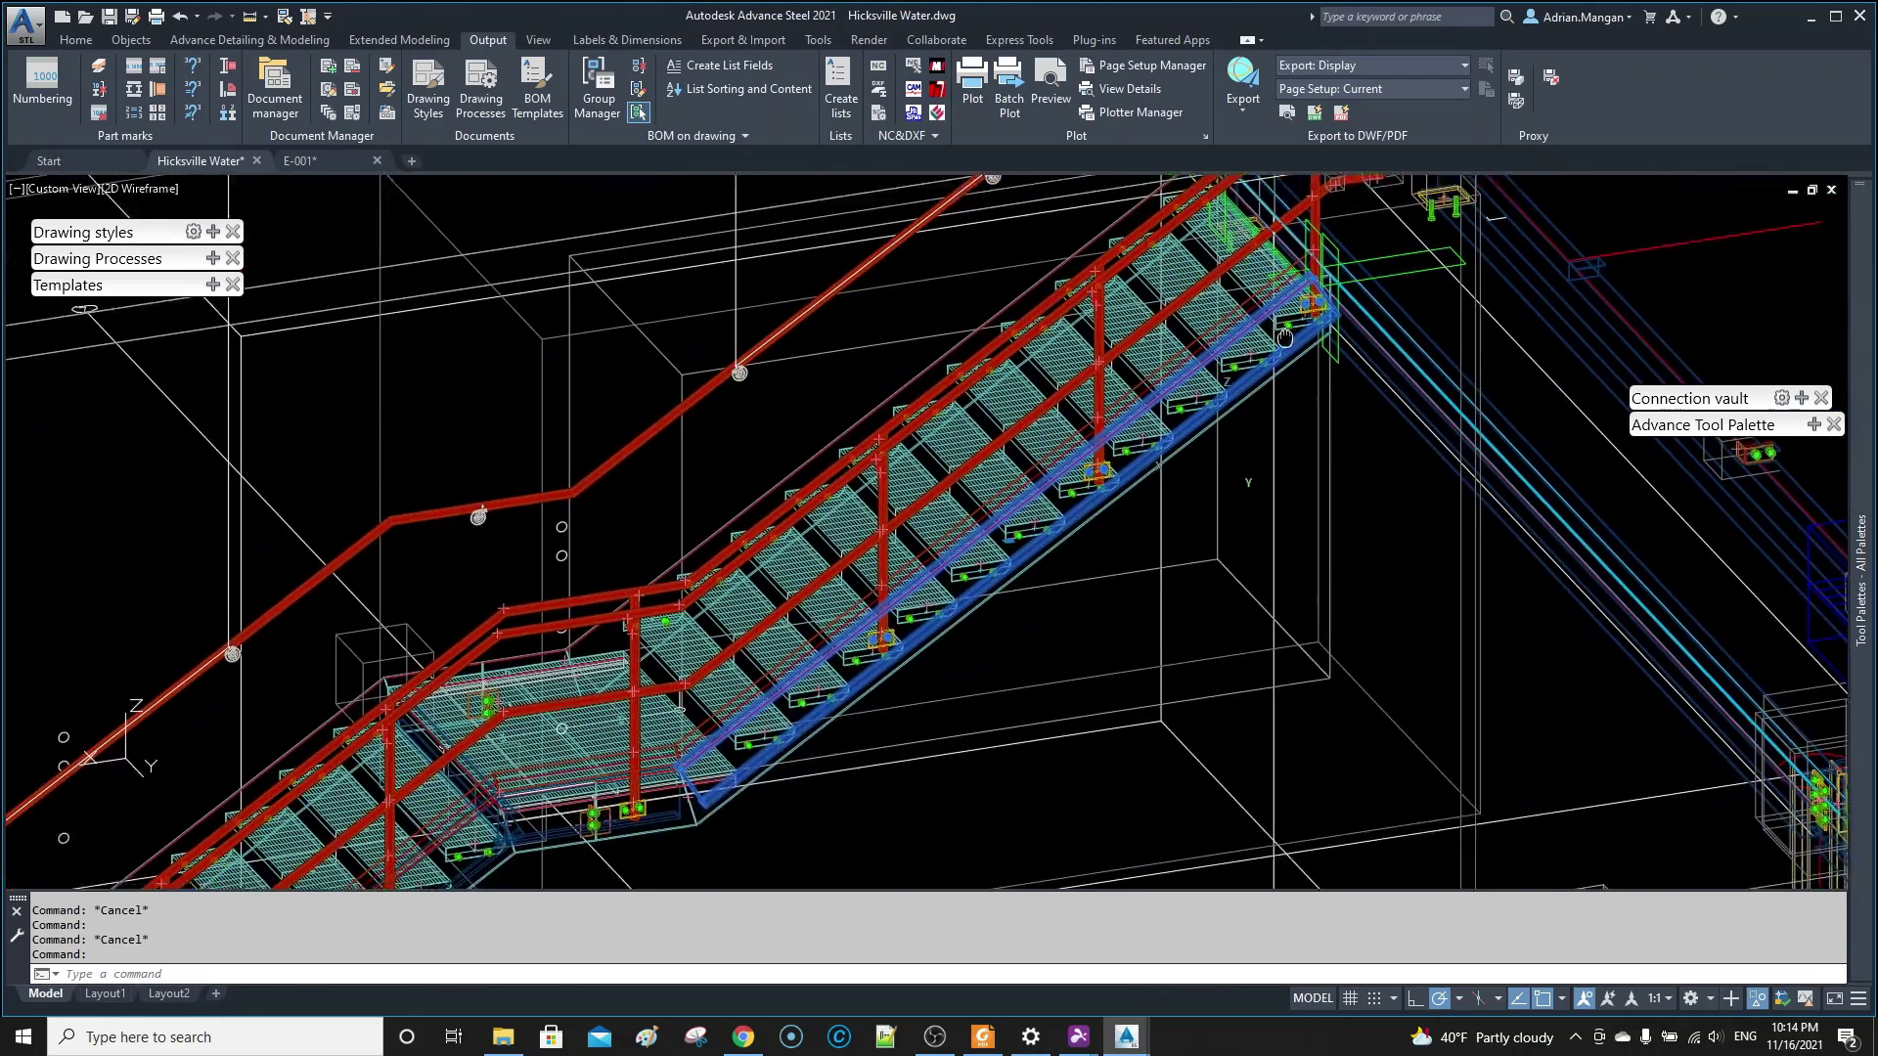
scroll(1284, 338, down, 1)
scroll(1072, 460, down, 4)
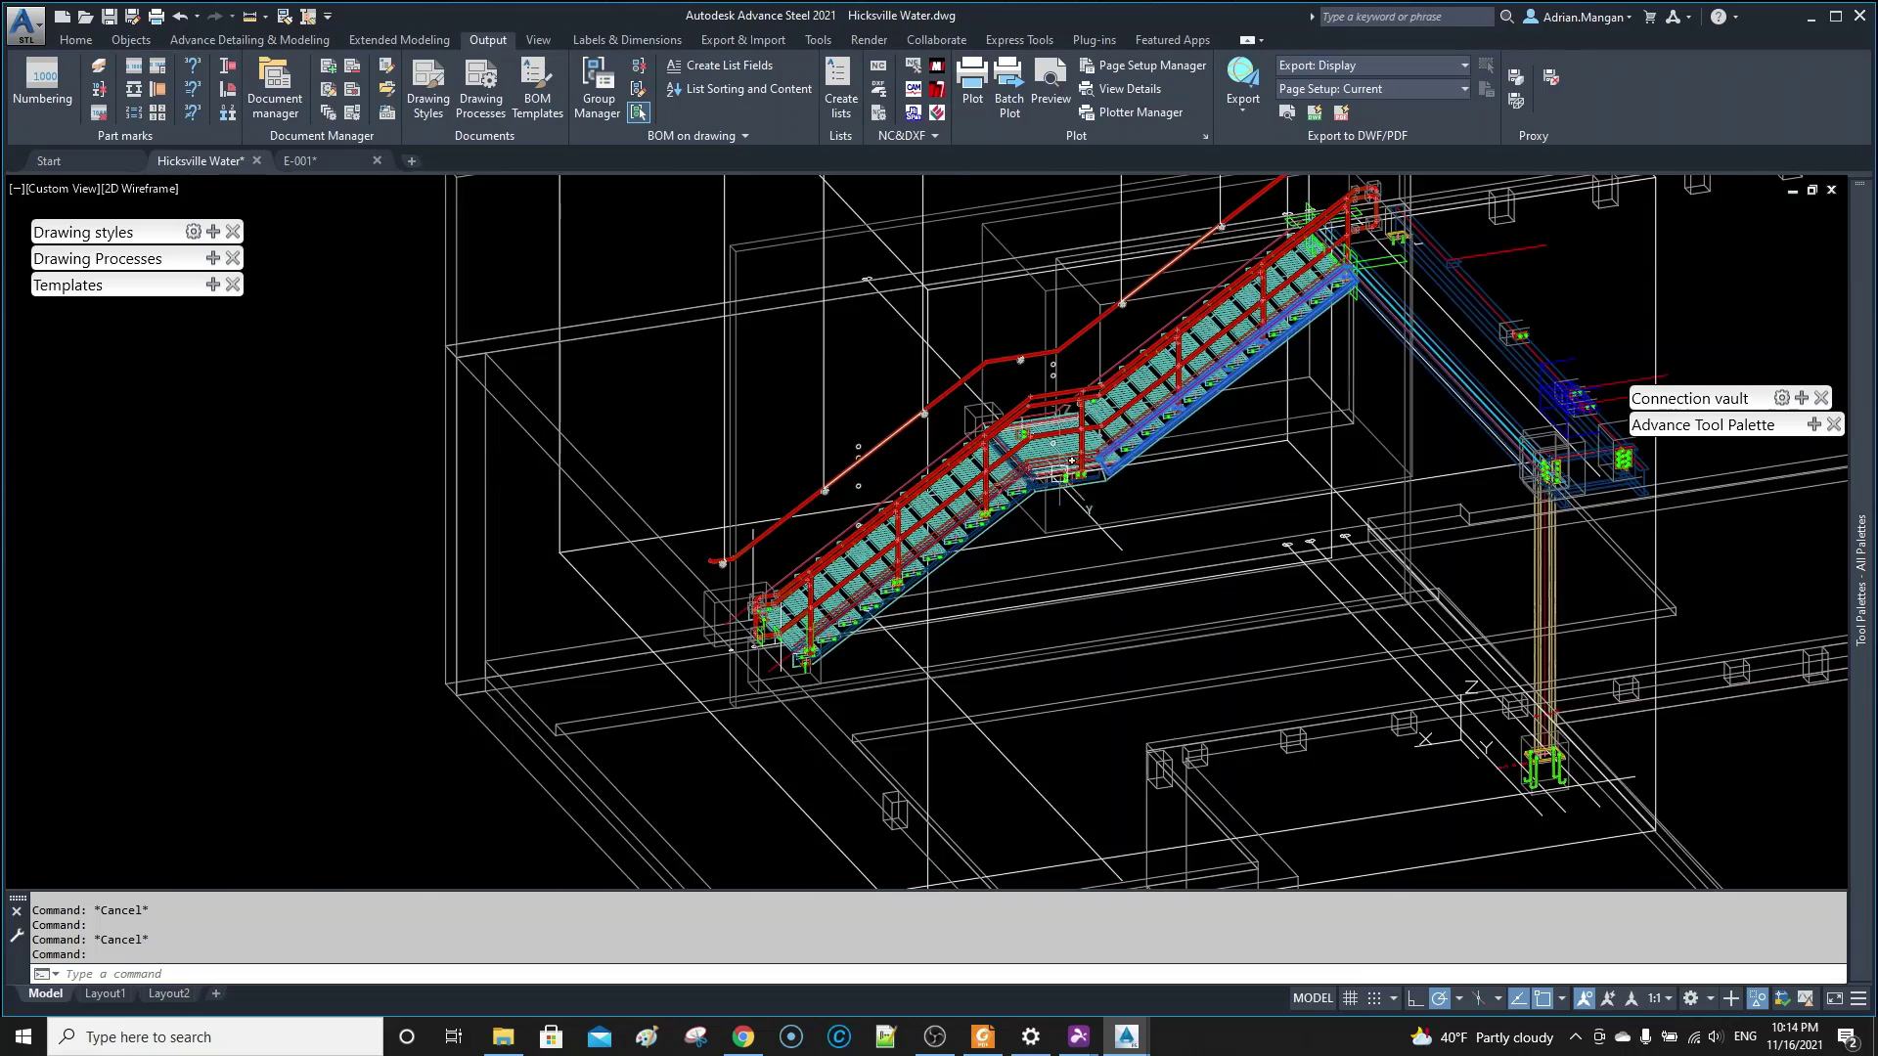
scroll(1072, 460, up, 4)
scroll(1066, 464, down, 3)
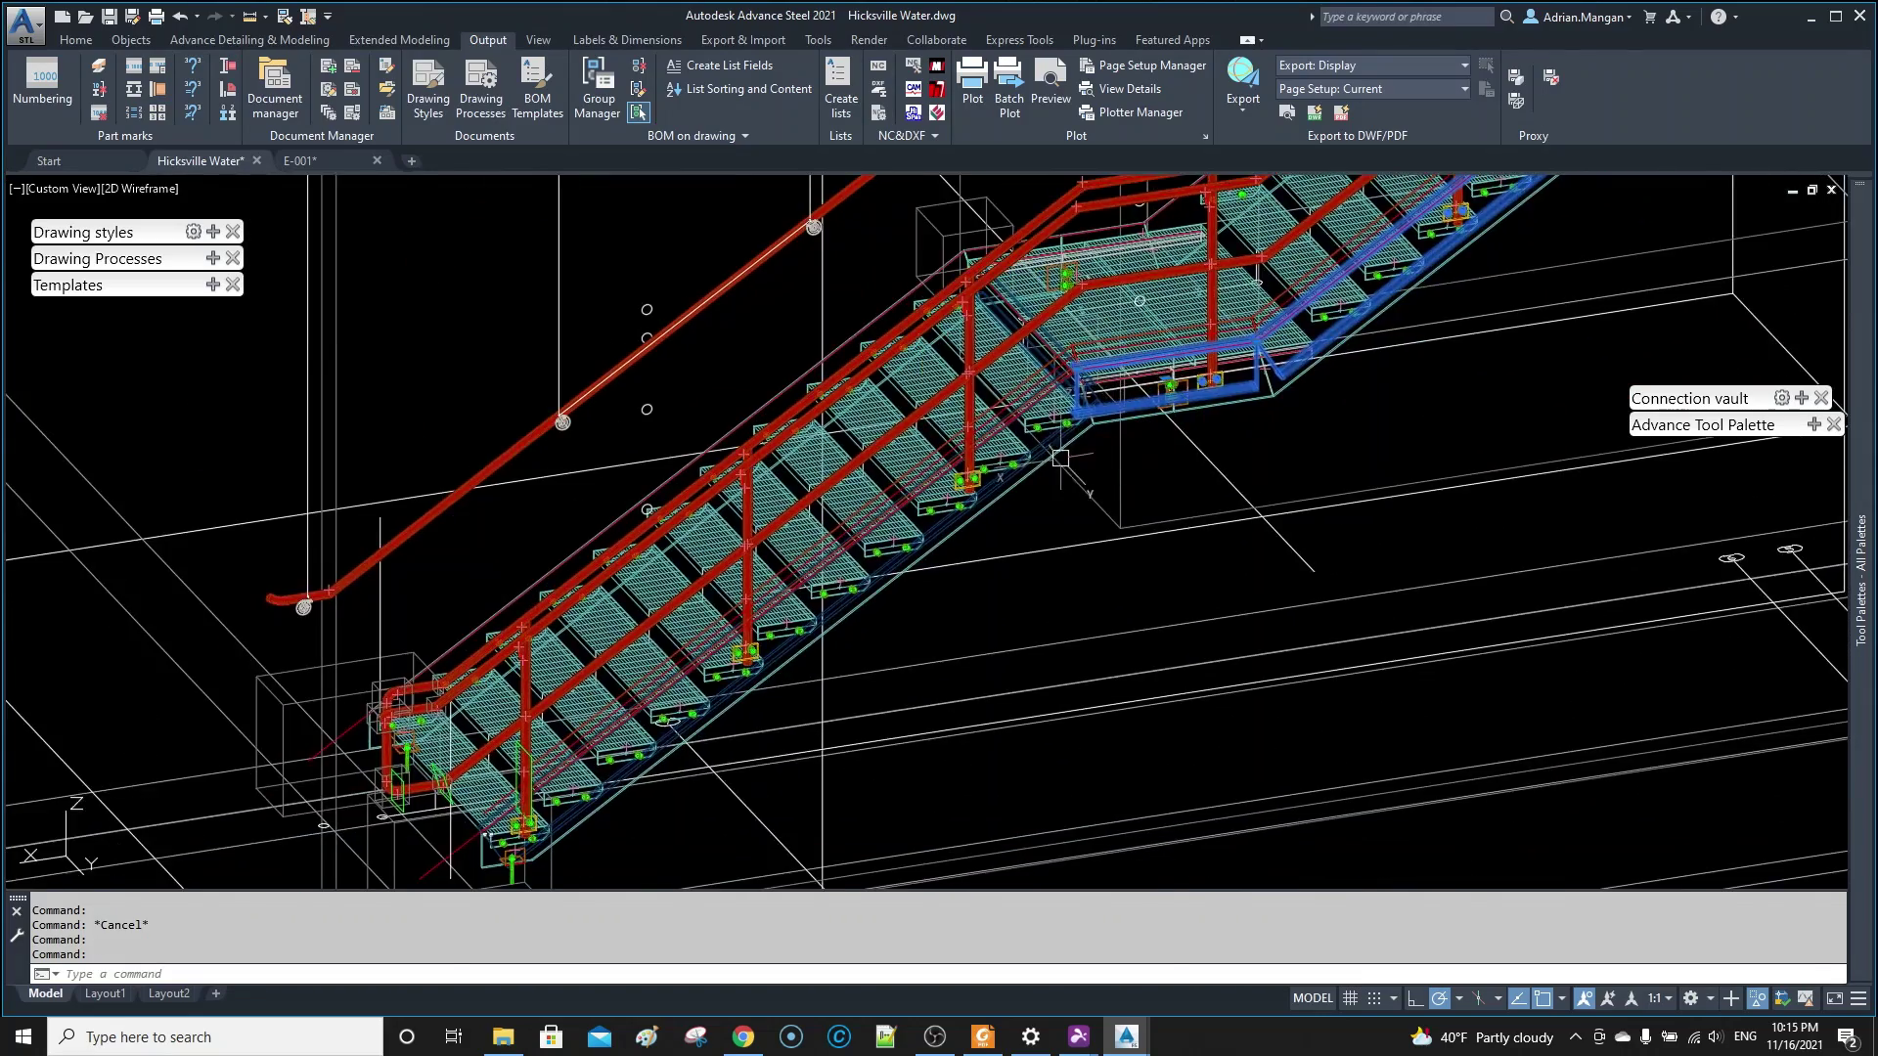
scroll(1061, 458, up, 4)
scroll(1047, 416, down, 4)
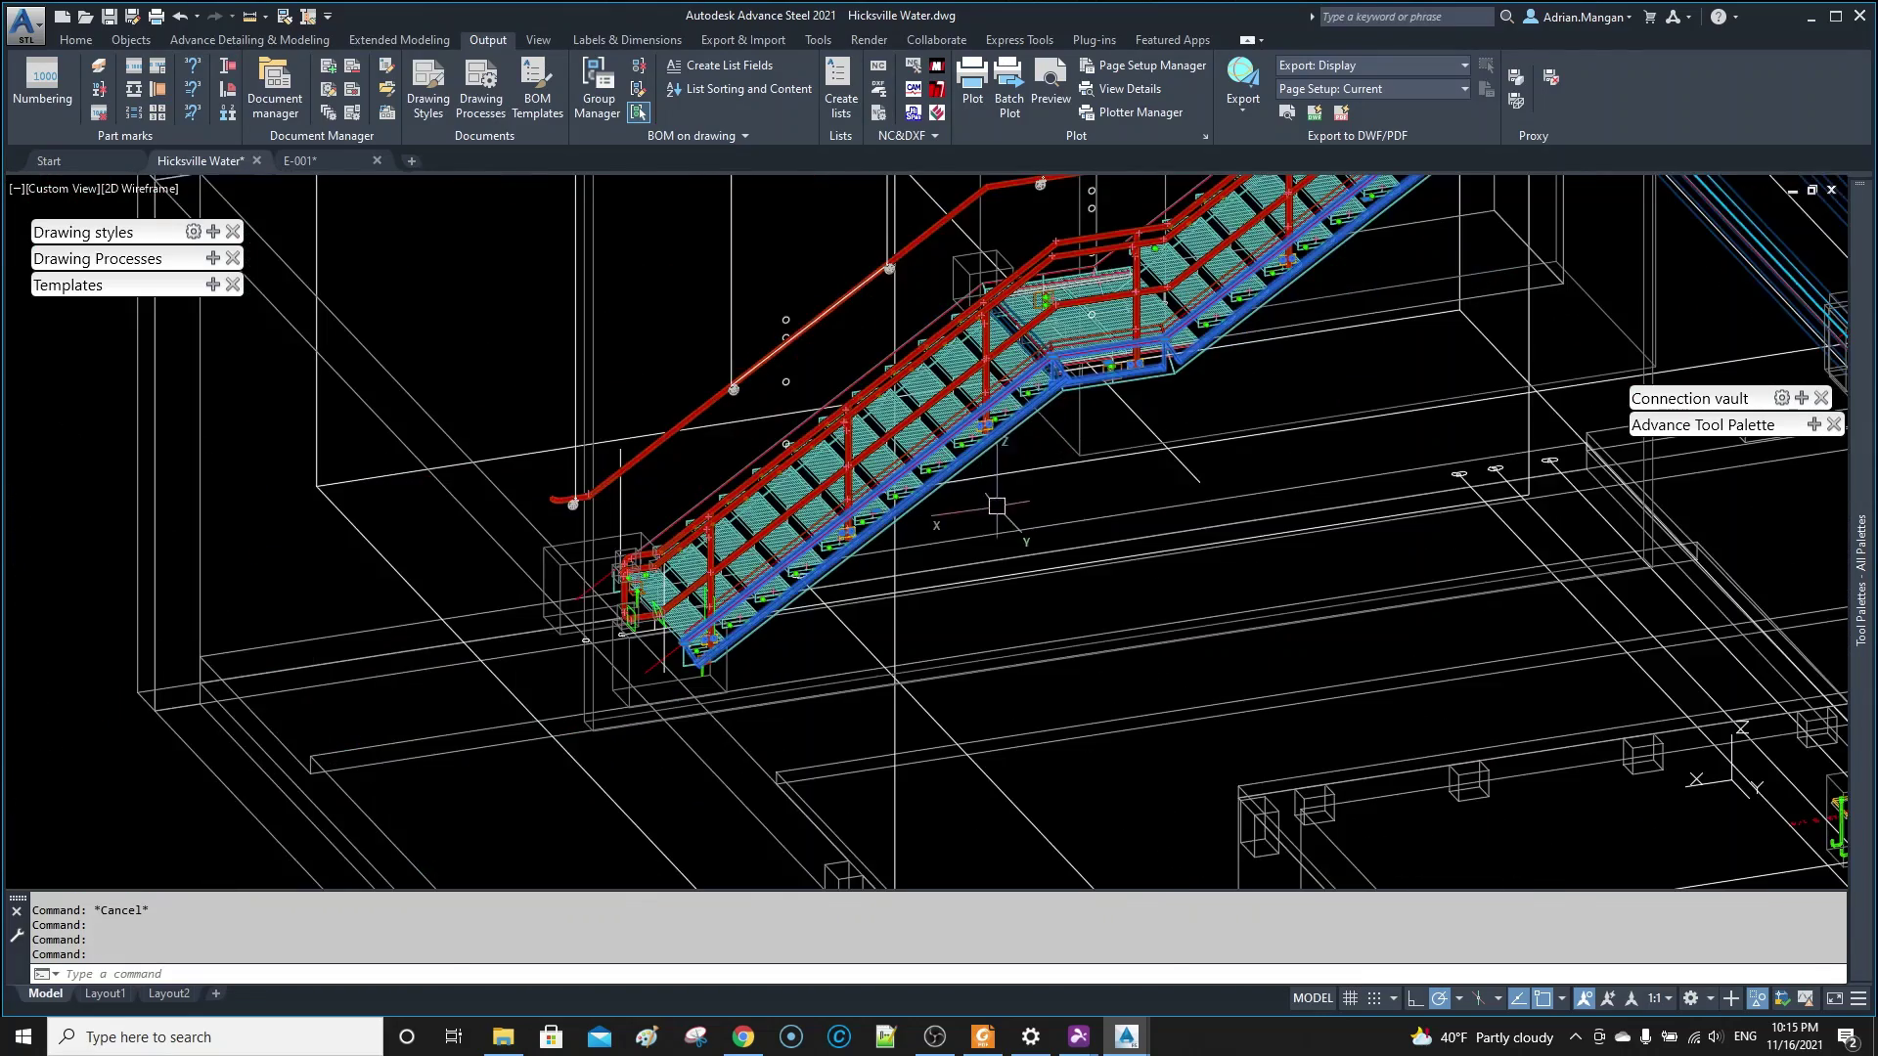
right_click(1003, 413)
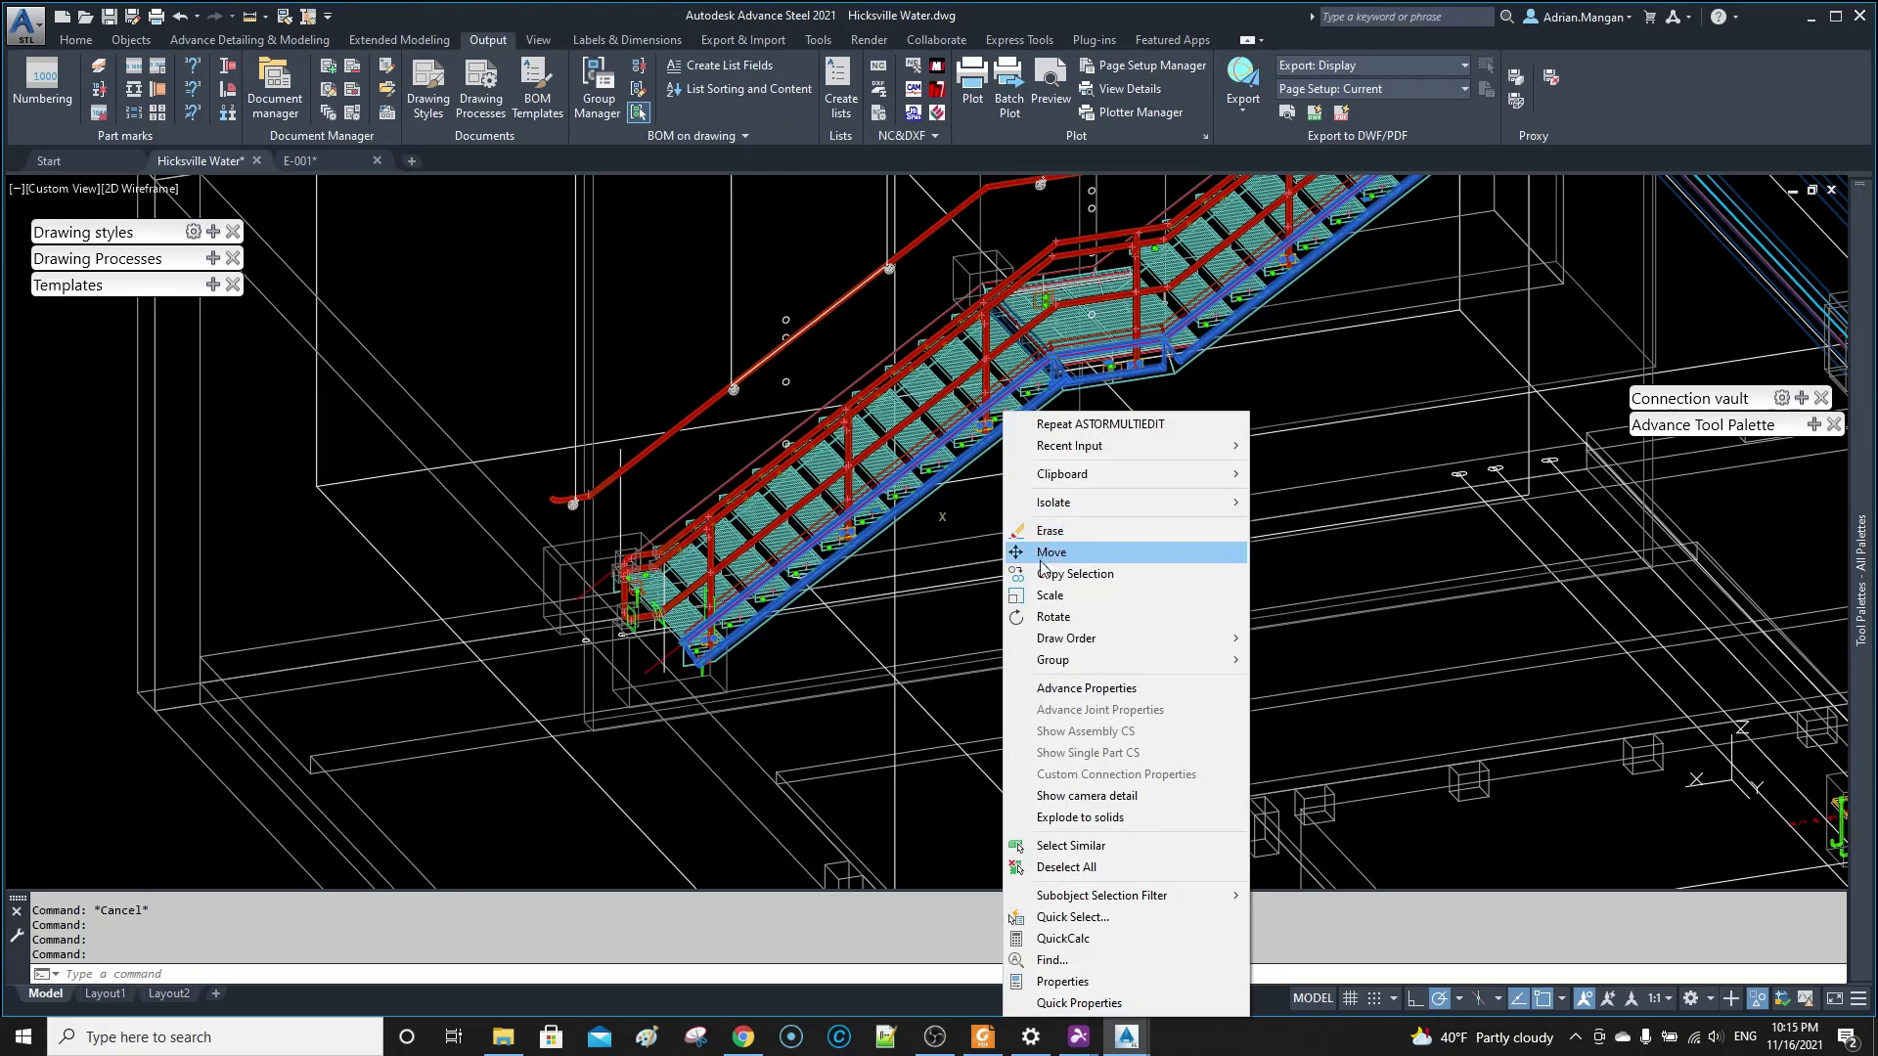
click(978, 484)
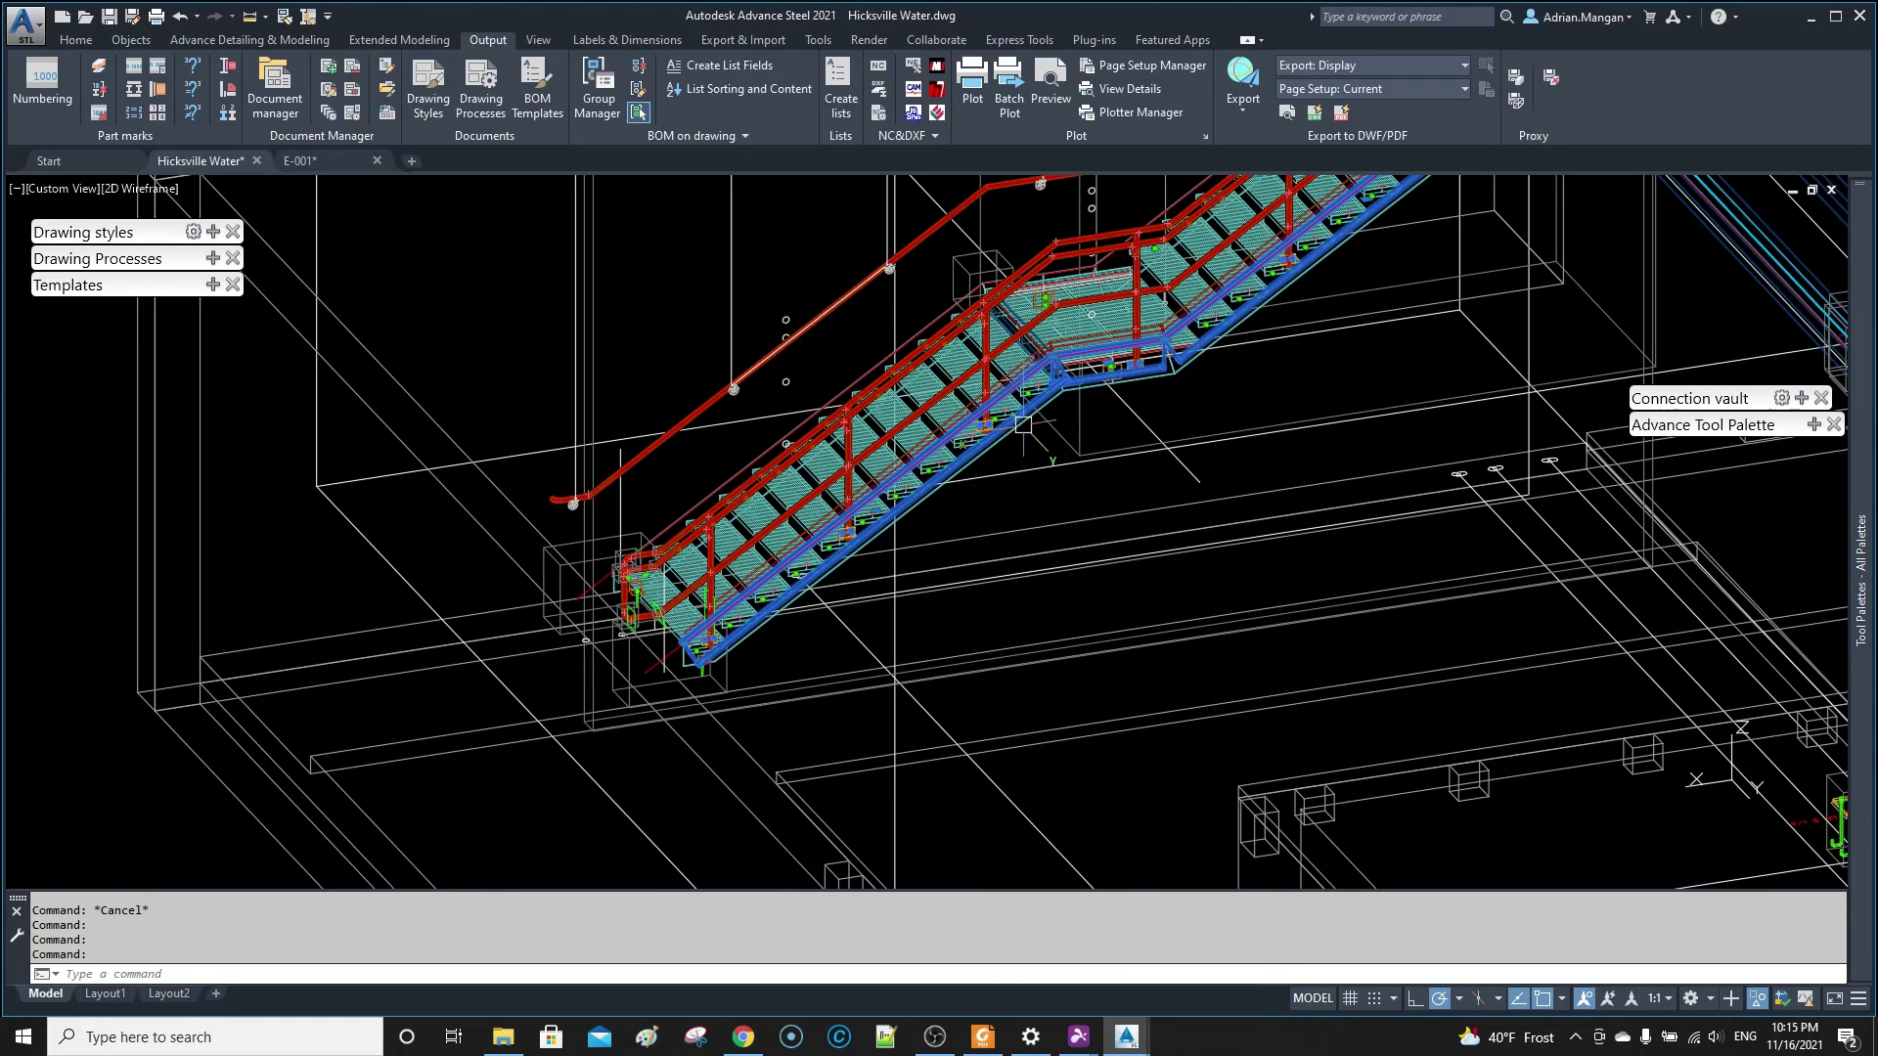
key(Escape)
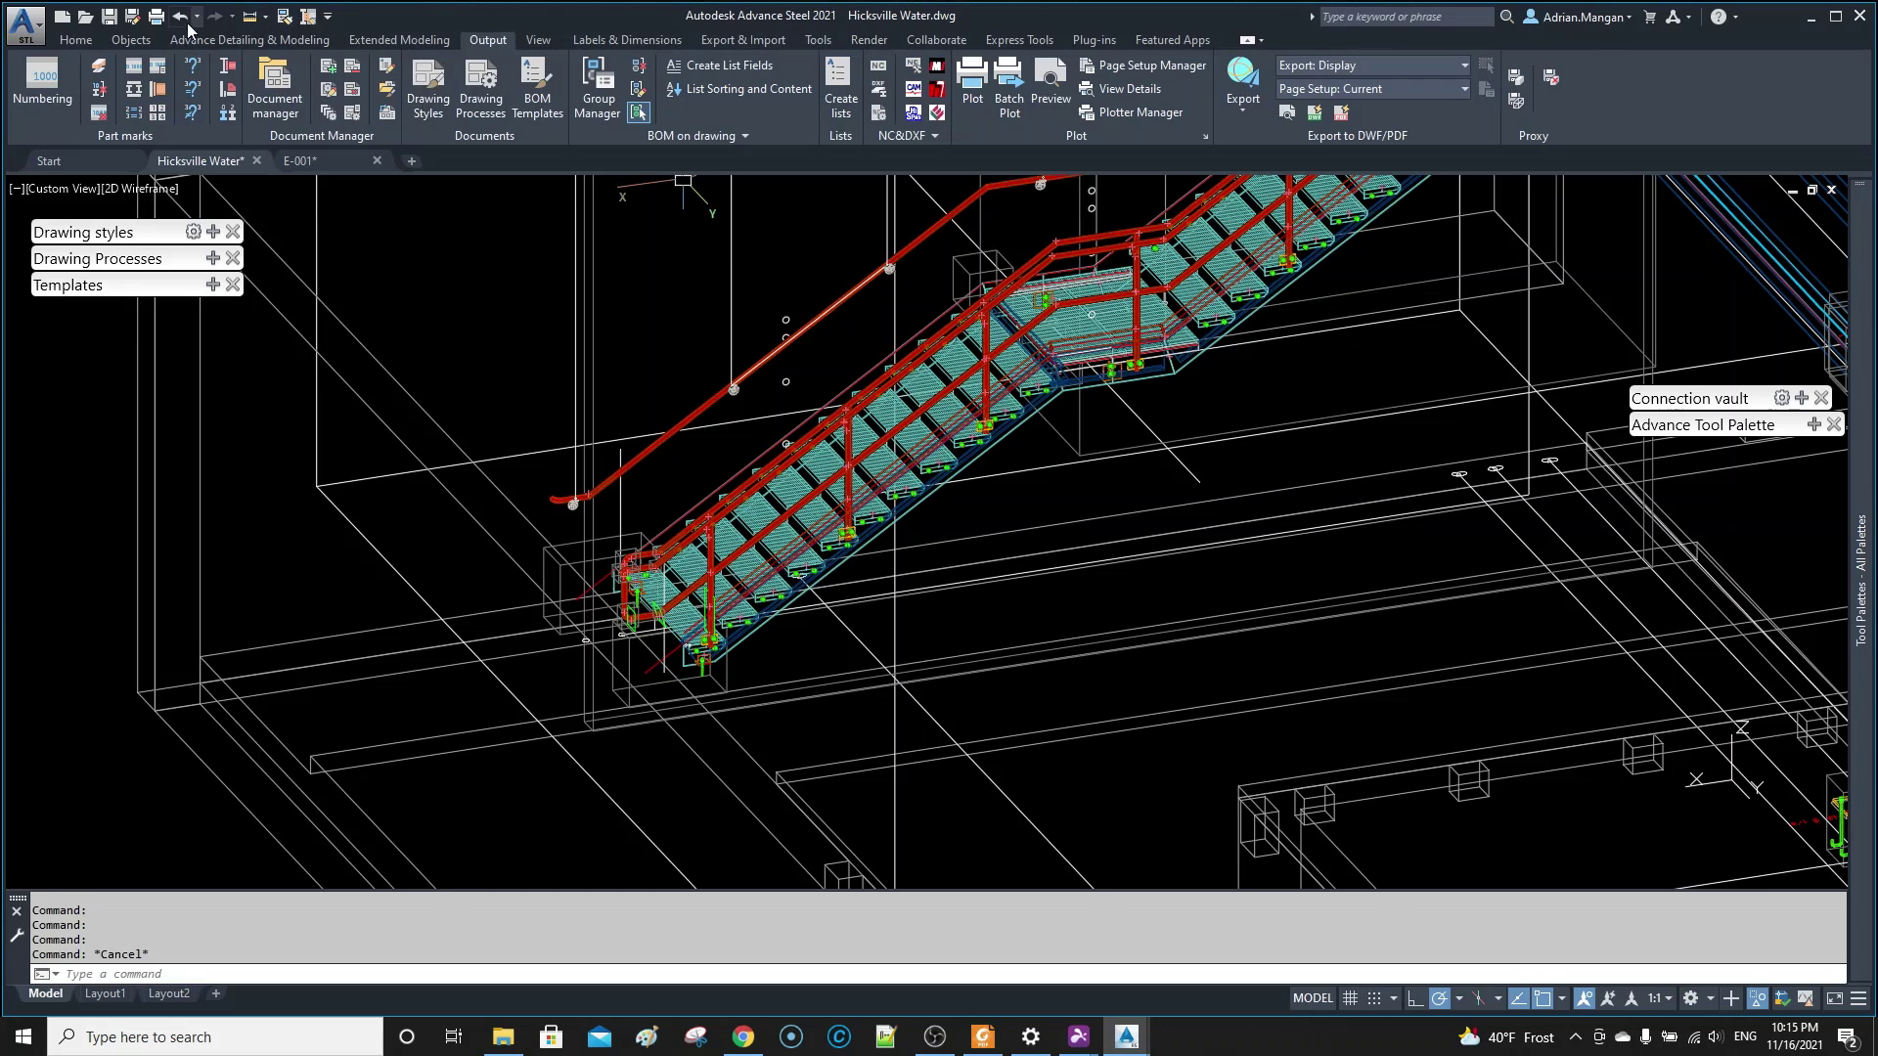
- Open the Advance Steel Management Tools and list the model roles in the Object Property Editor
click(78, 40)
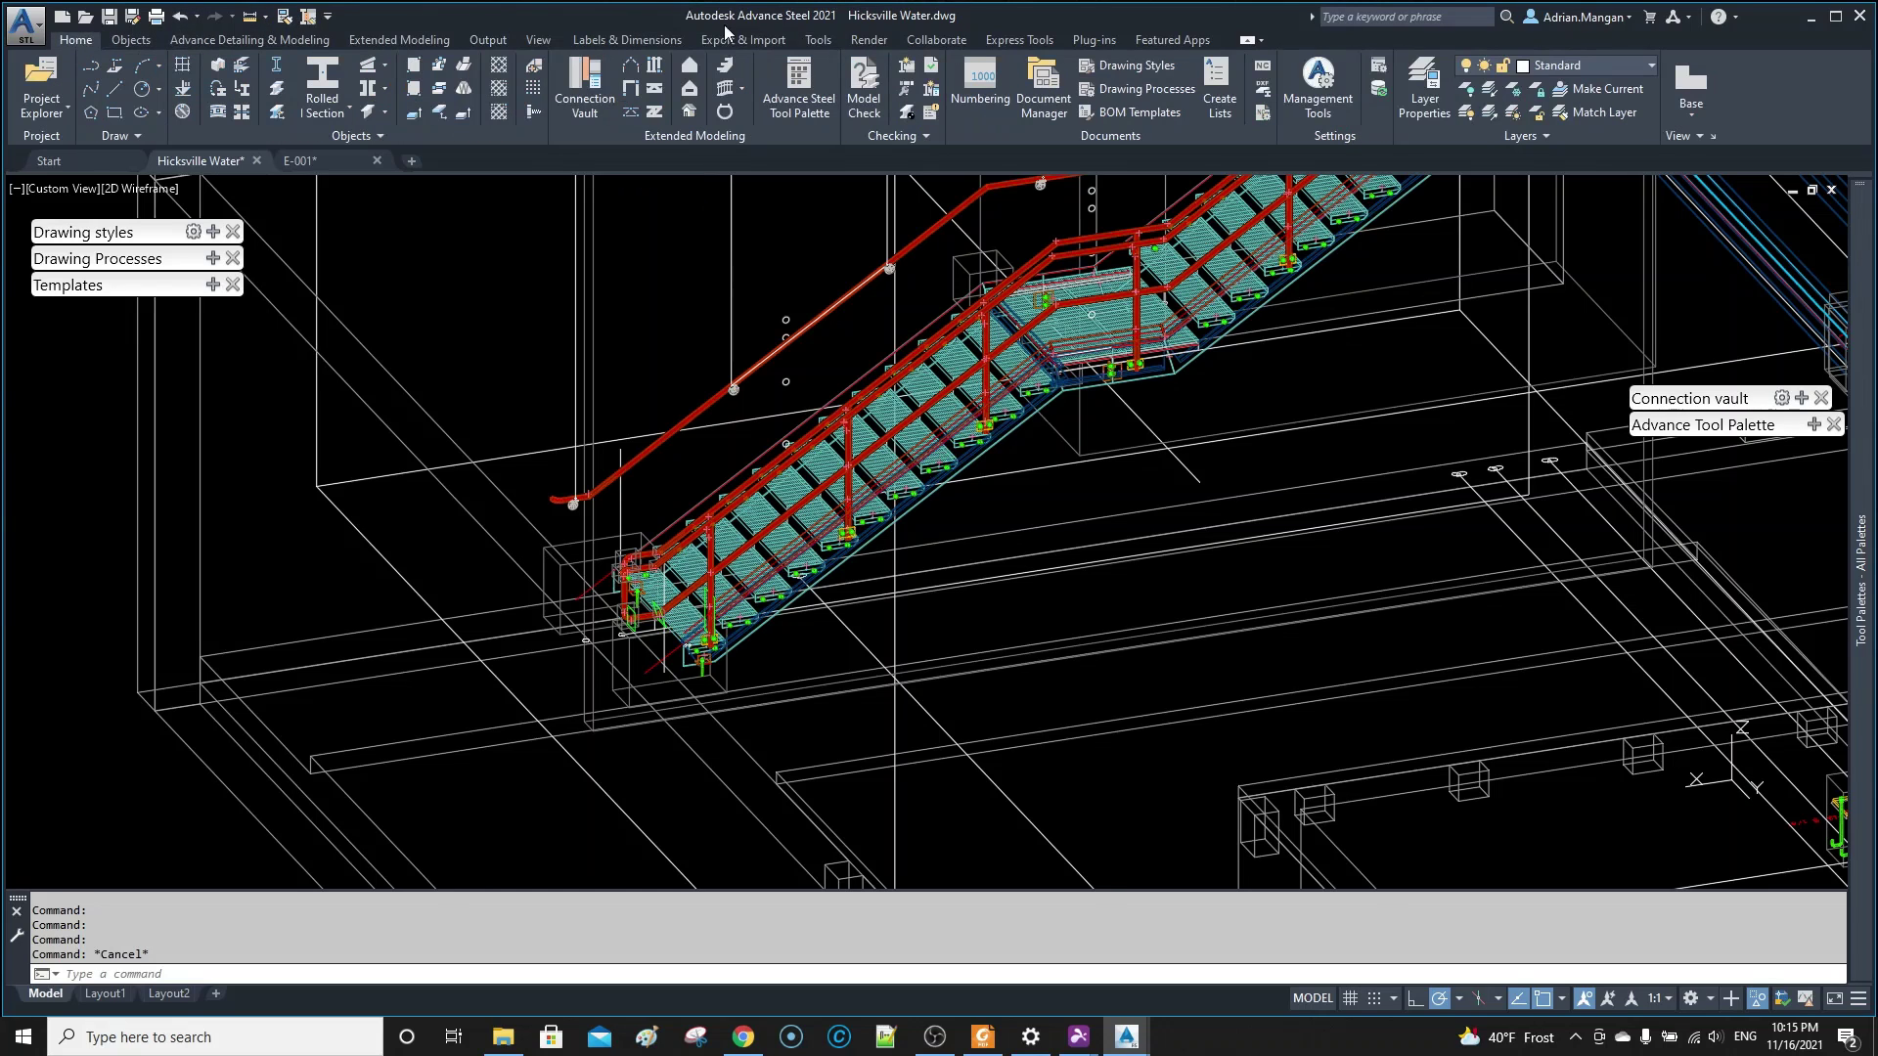
click(1326, 83)
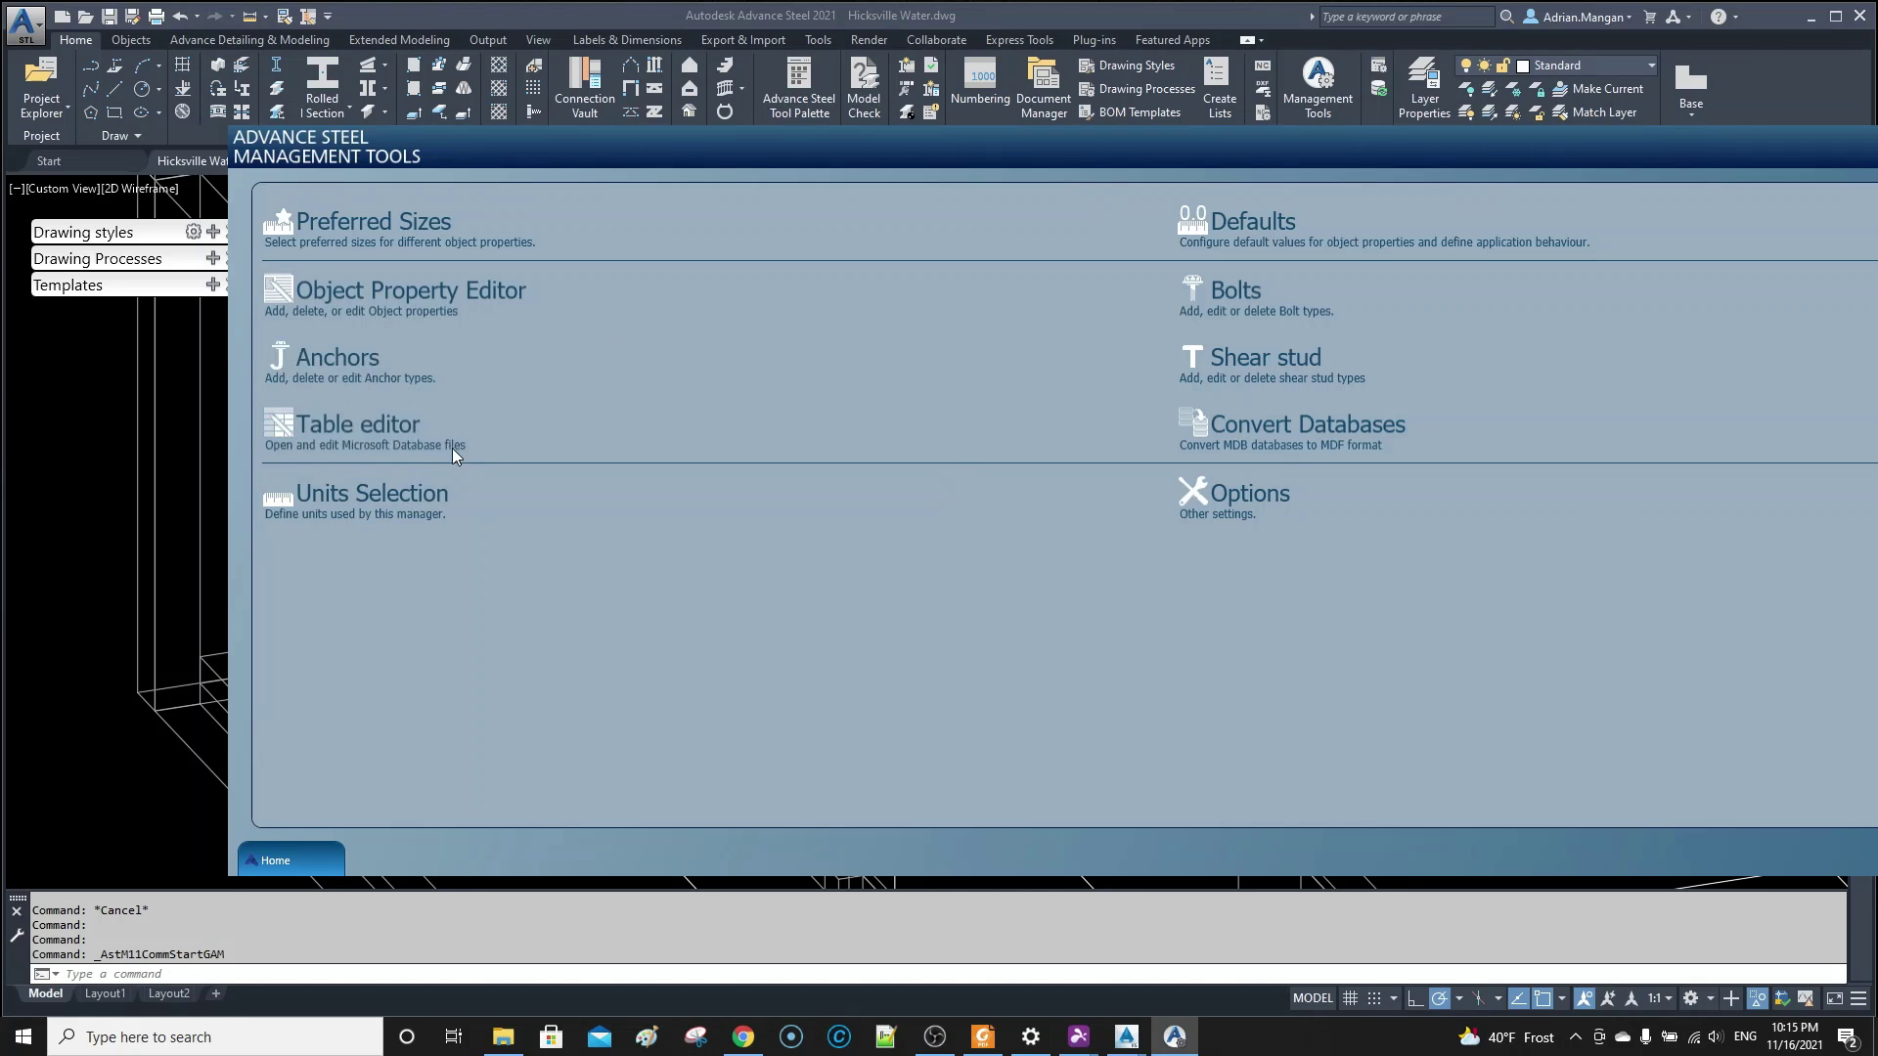
click(393, 309)
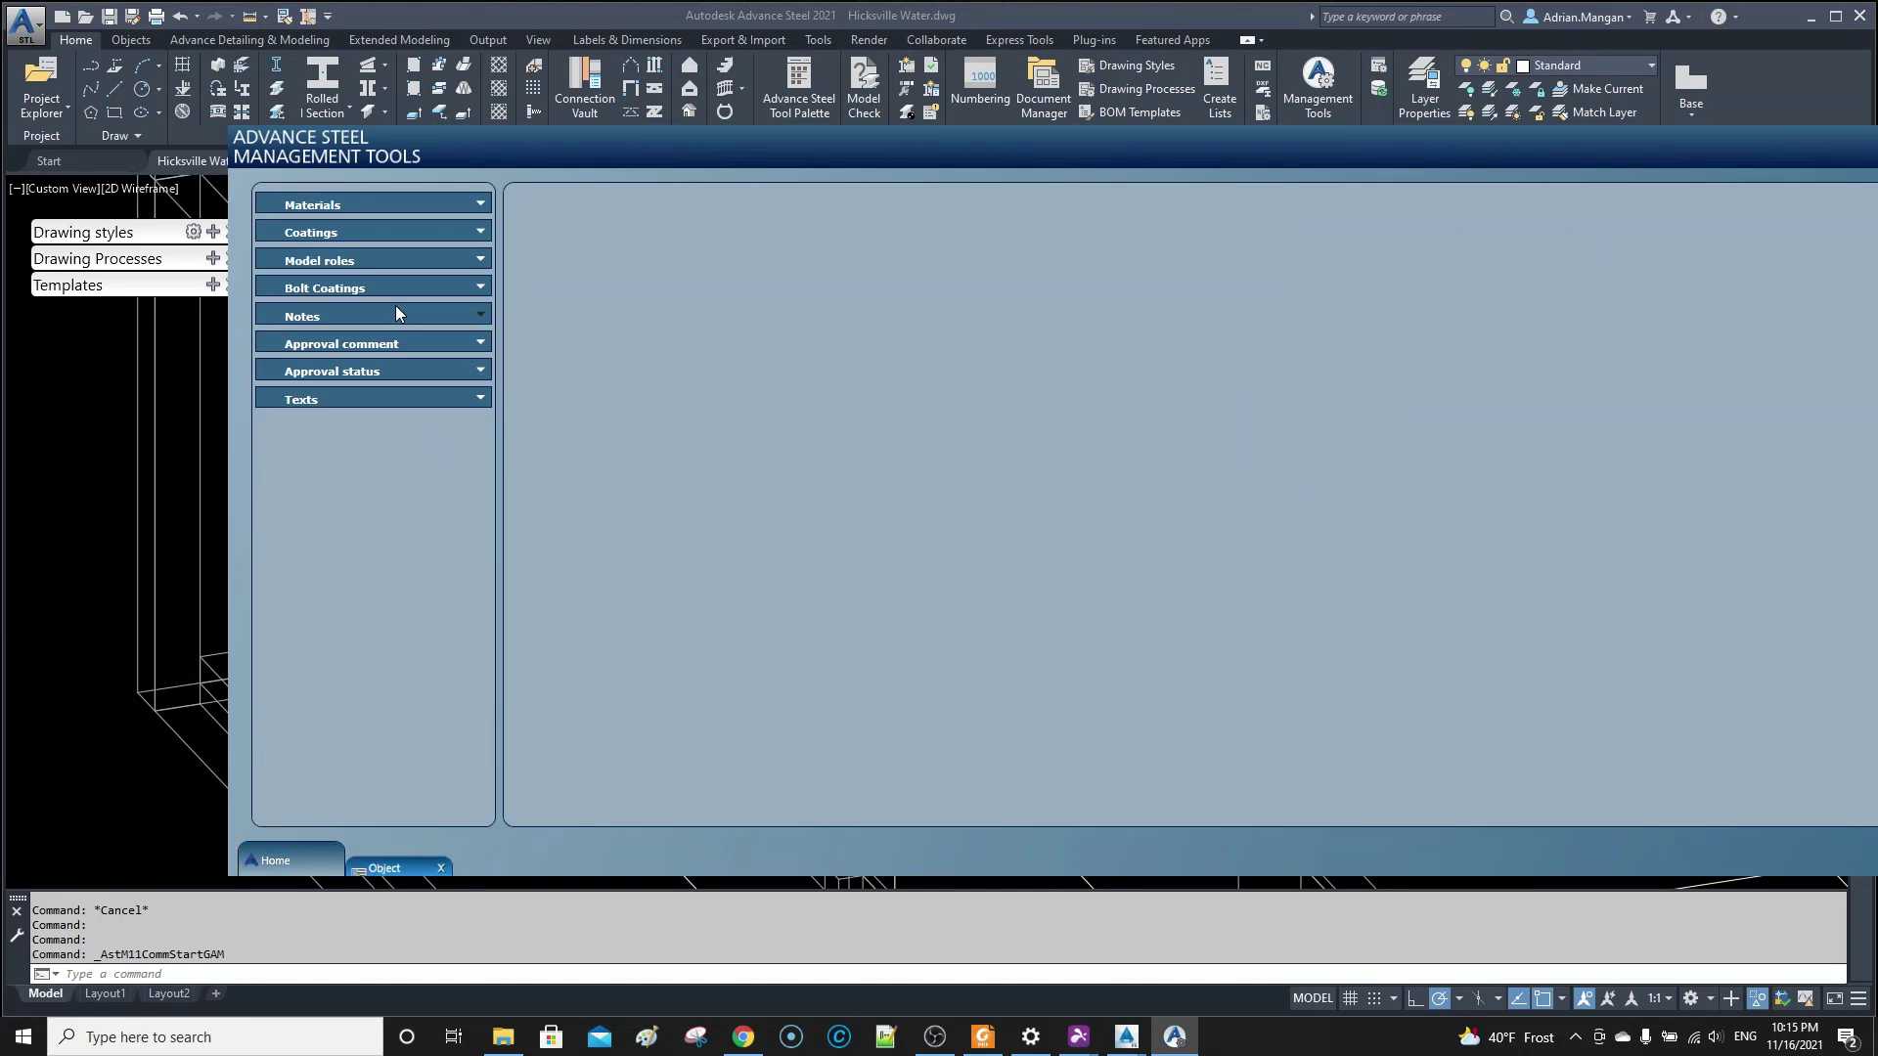
click(470, 260)
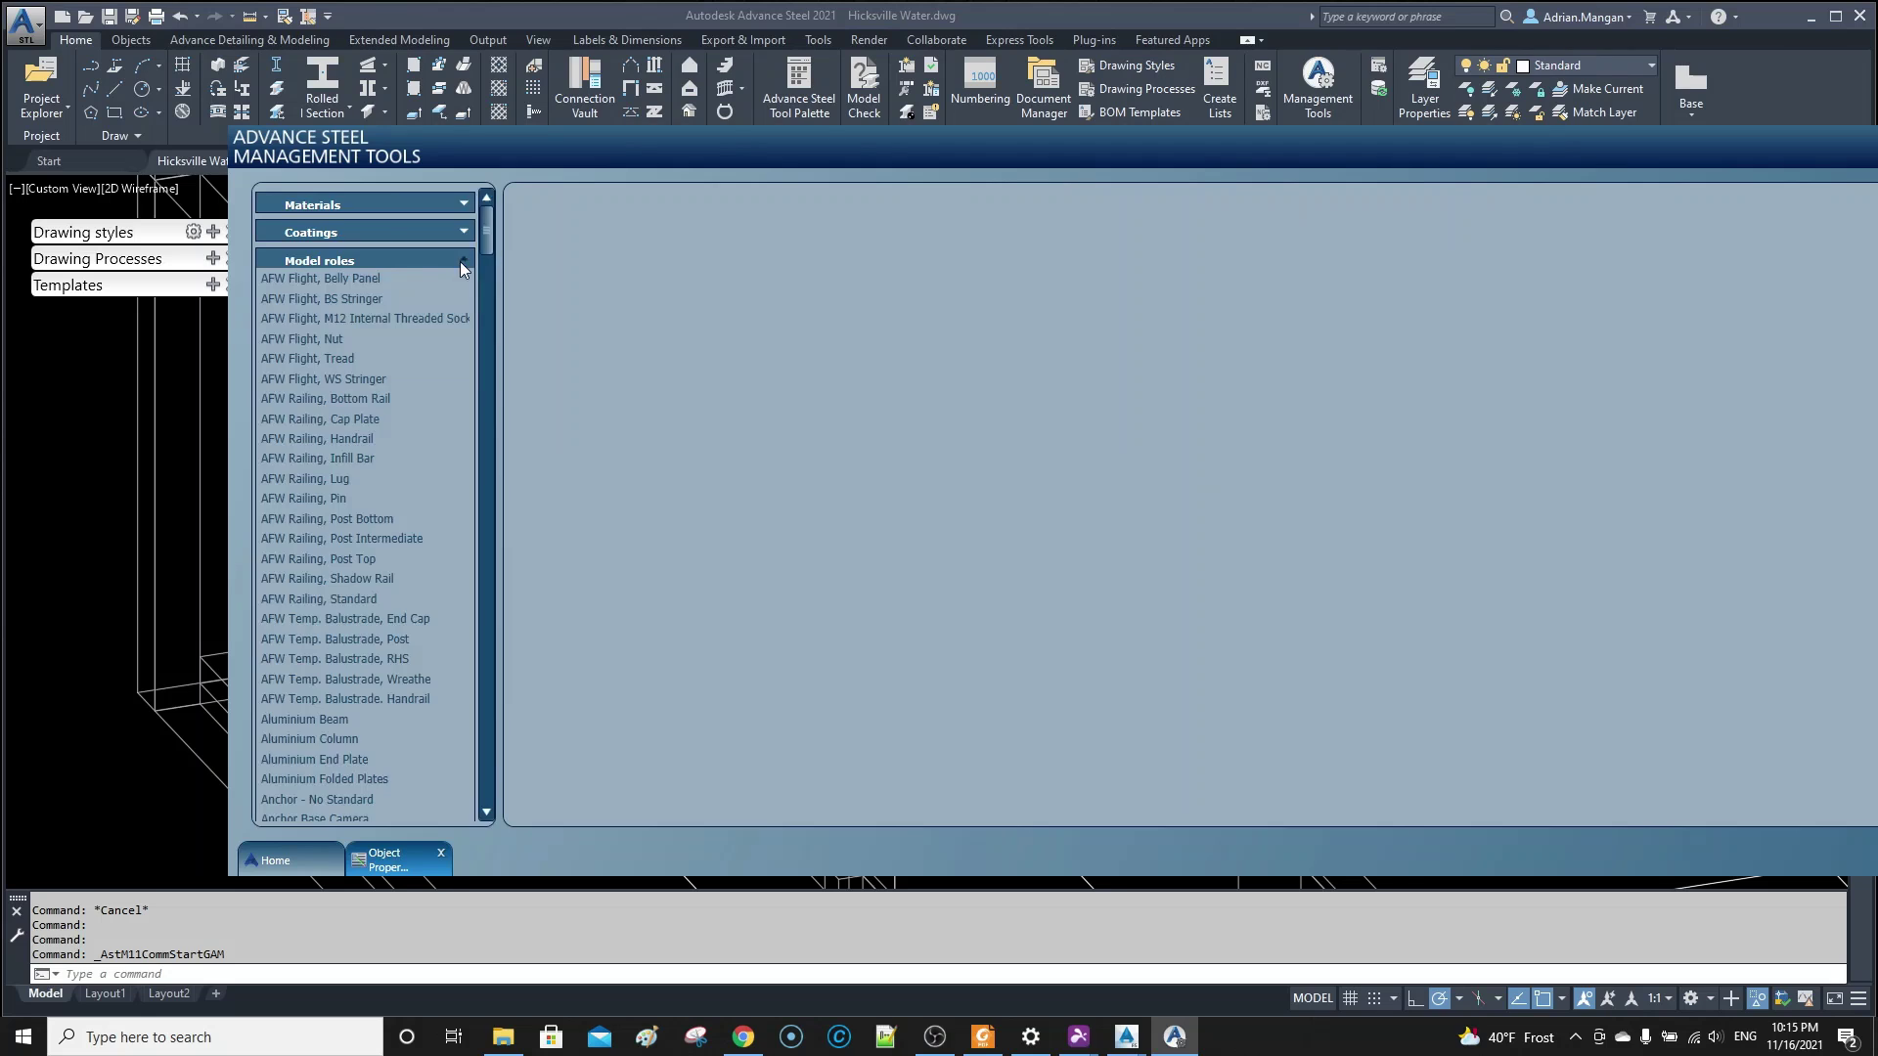
- Browse the list of model roles to review which object roles are available for elements
scroll(347, 561, down, 10)
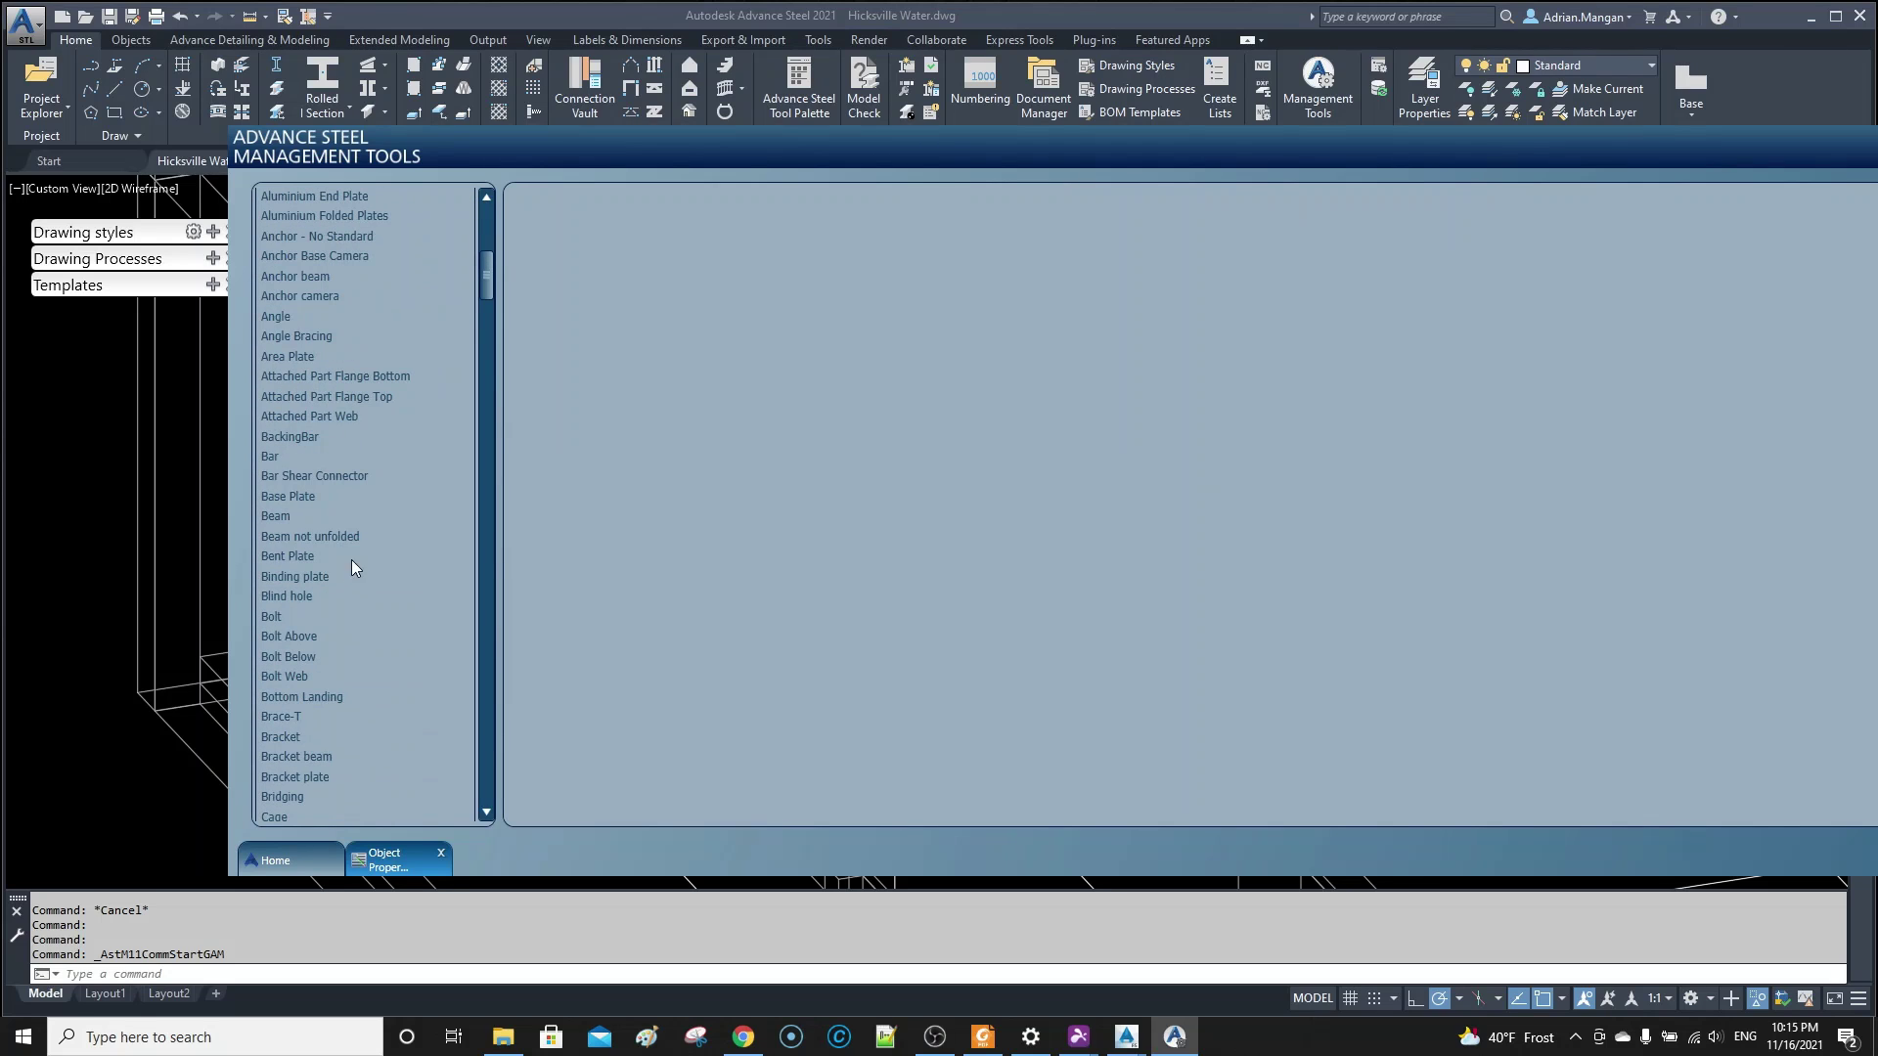
scroll(301, 414, down, 2)
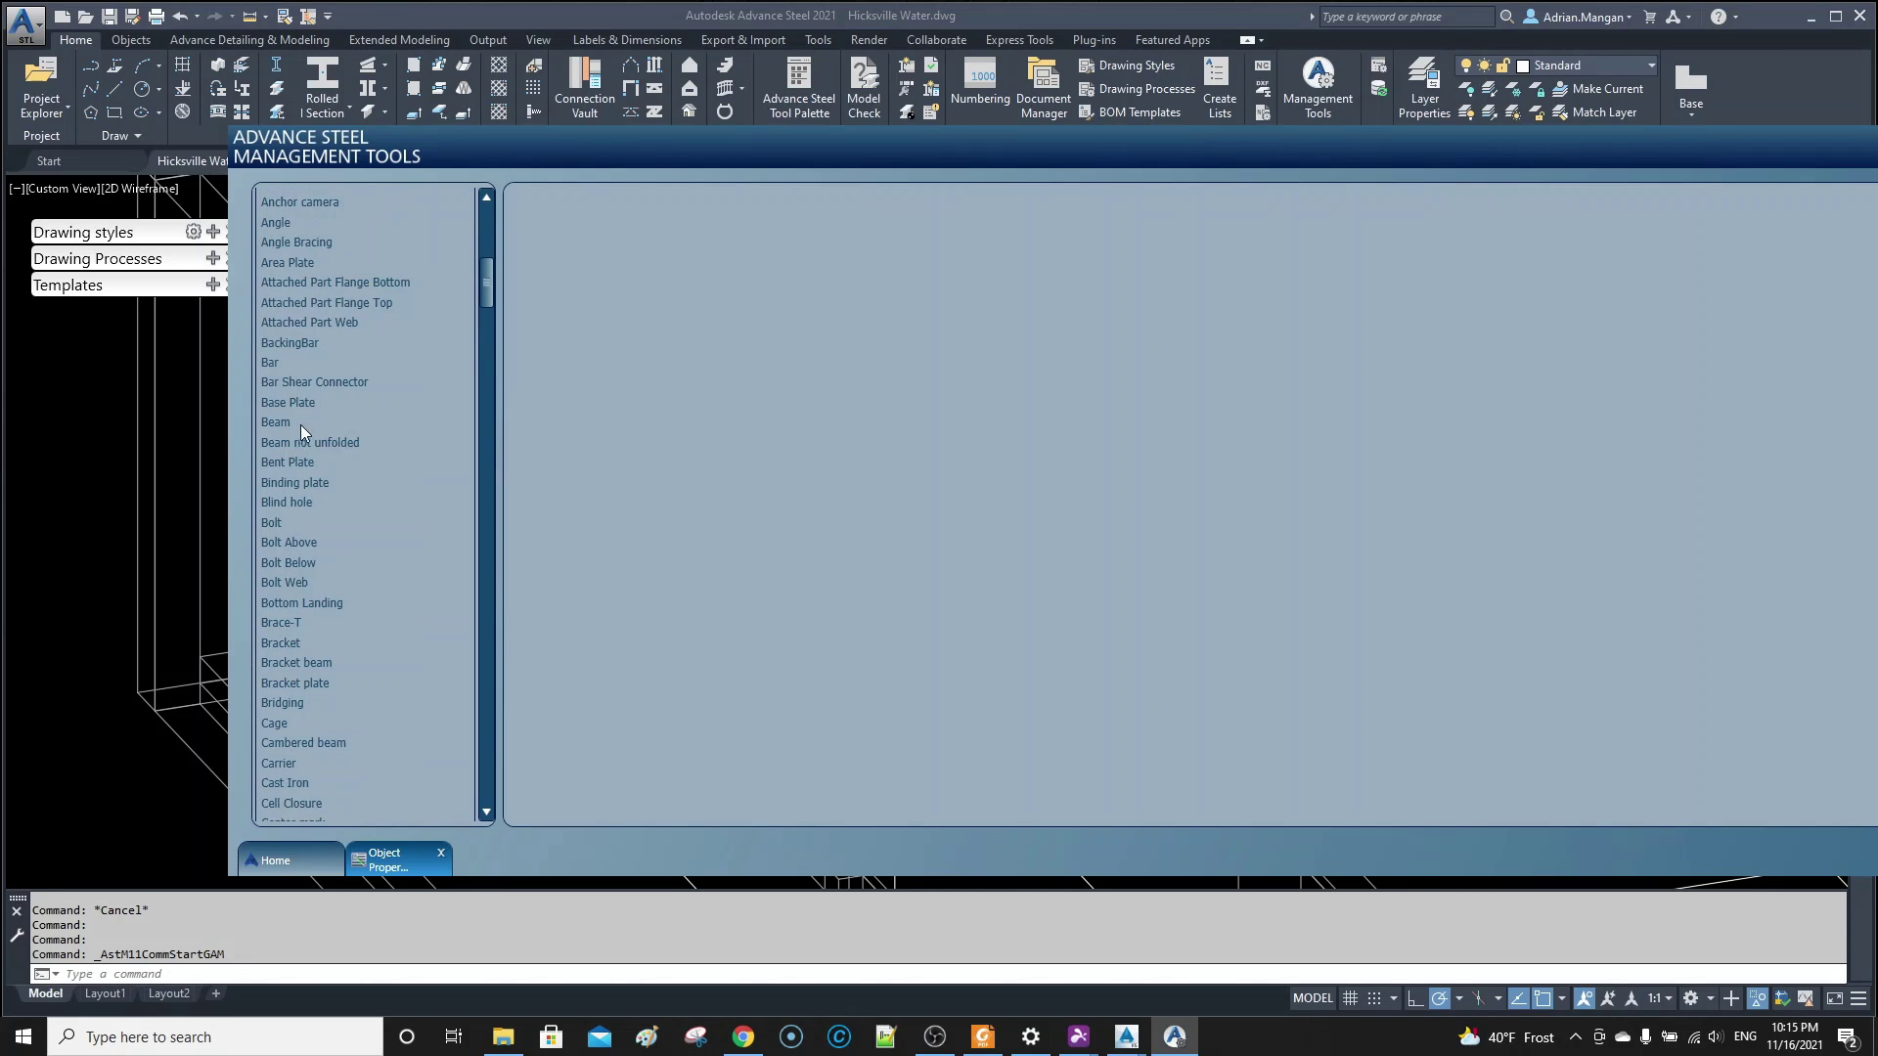
scroll(299, 561, down, 5)
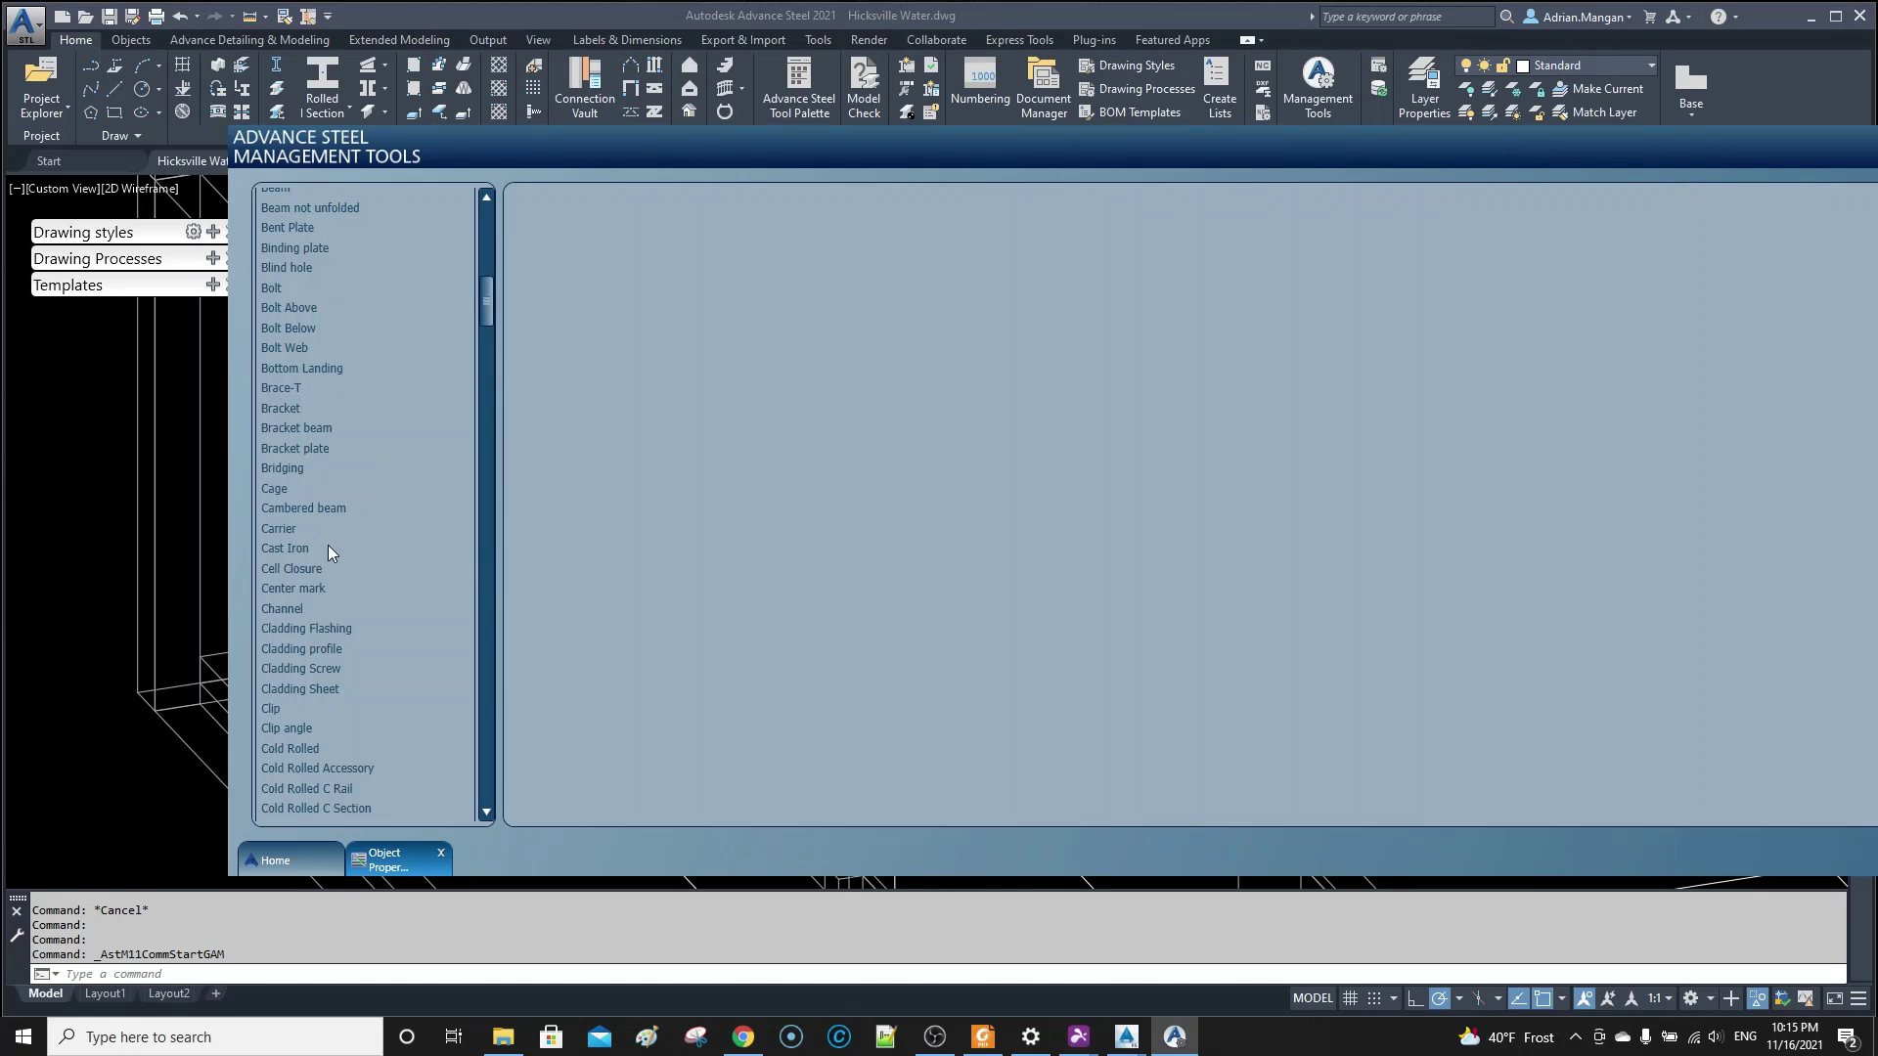
scroll(301, 671, down, 4)
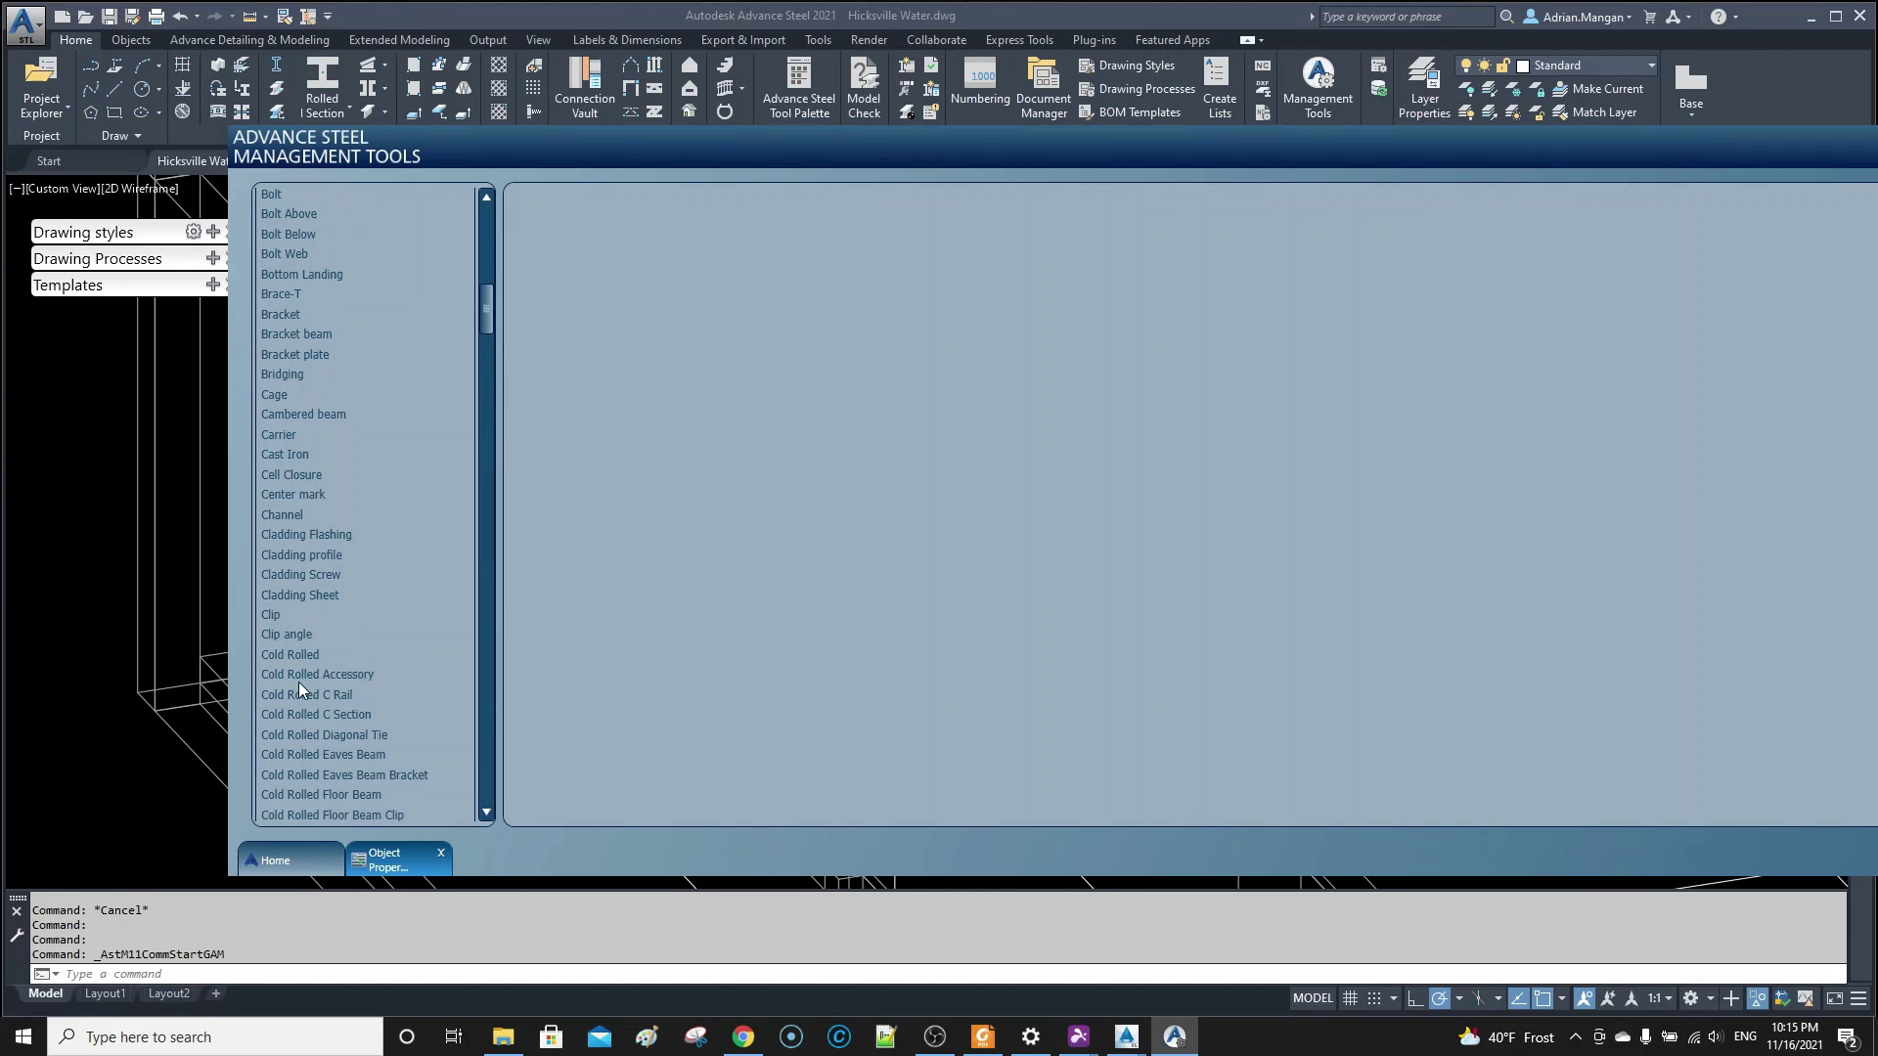
scroll(304, 690, down, 3)
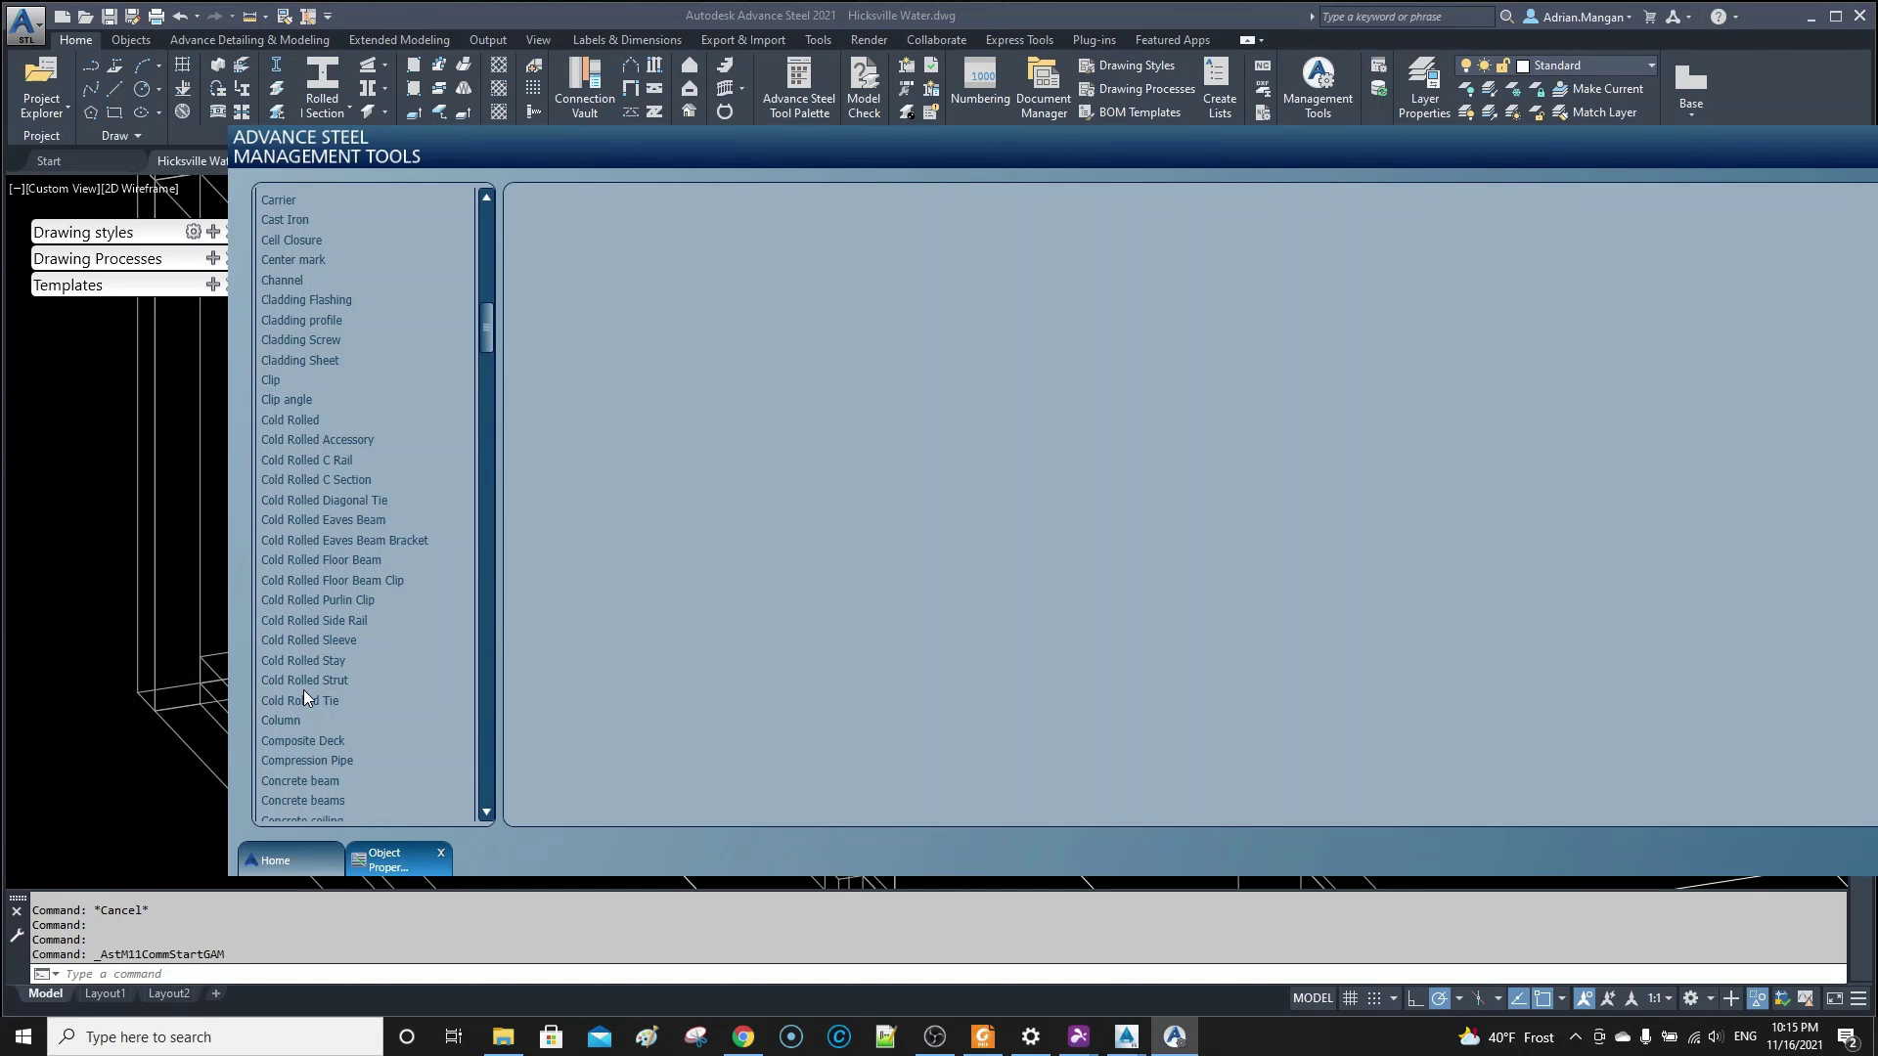
scroll(321, 697, down, 1)
scroll(319, 702, down, 6)
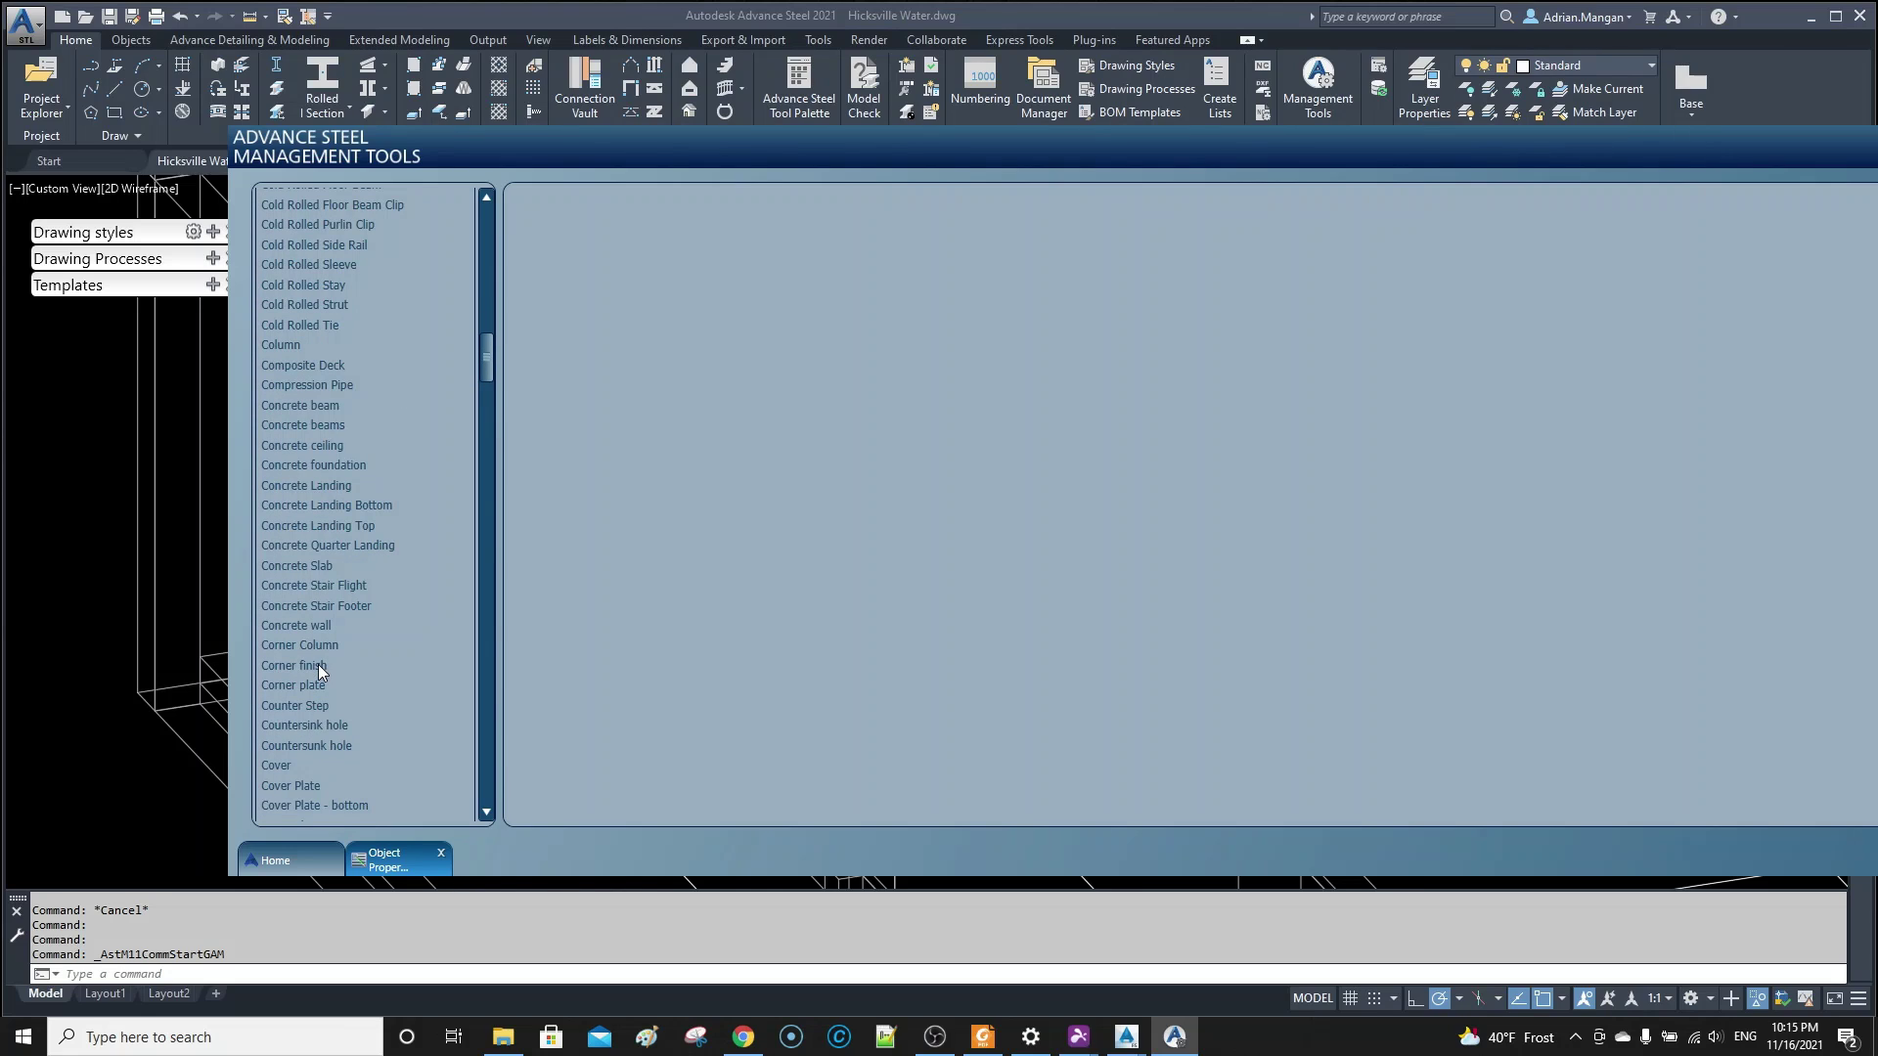
scroll(319, 665, down, 2)
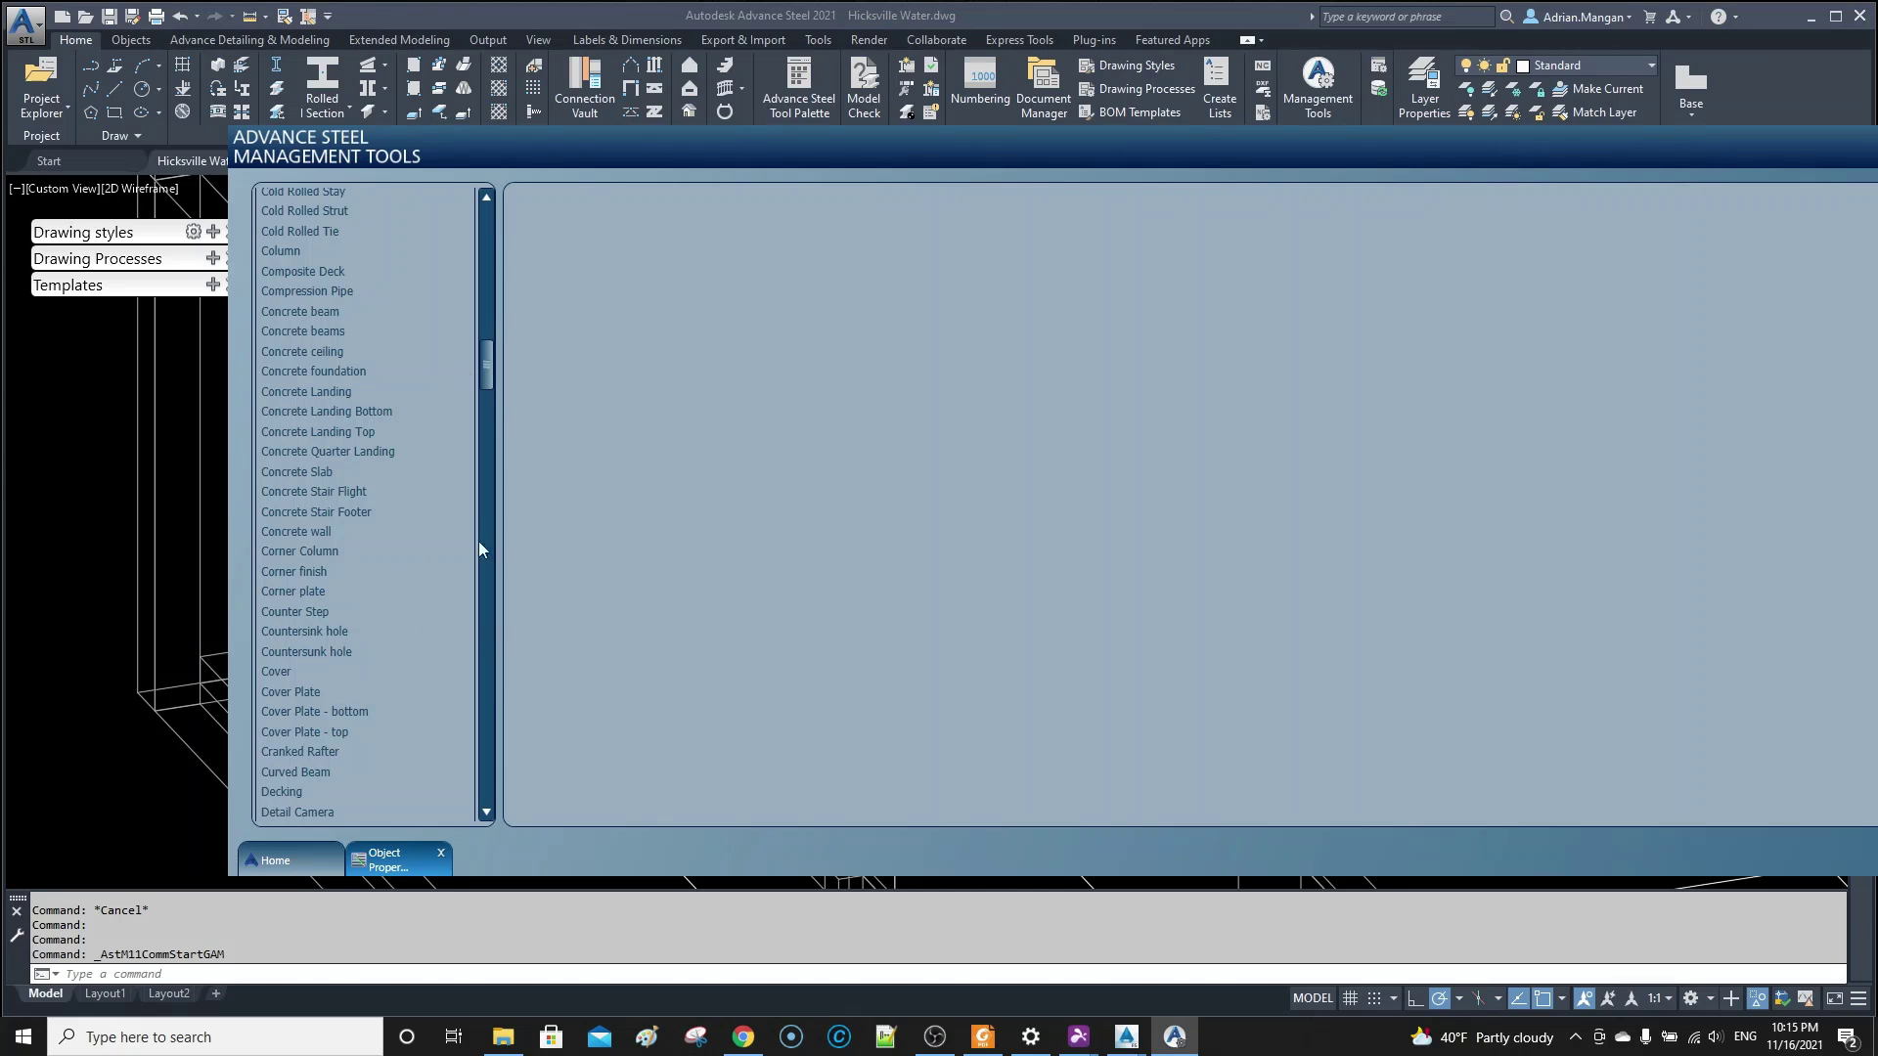
scroll(395, 436, up, 15)
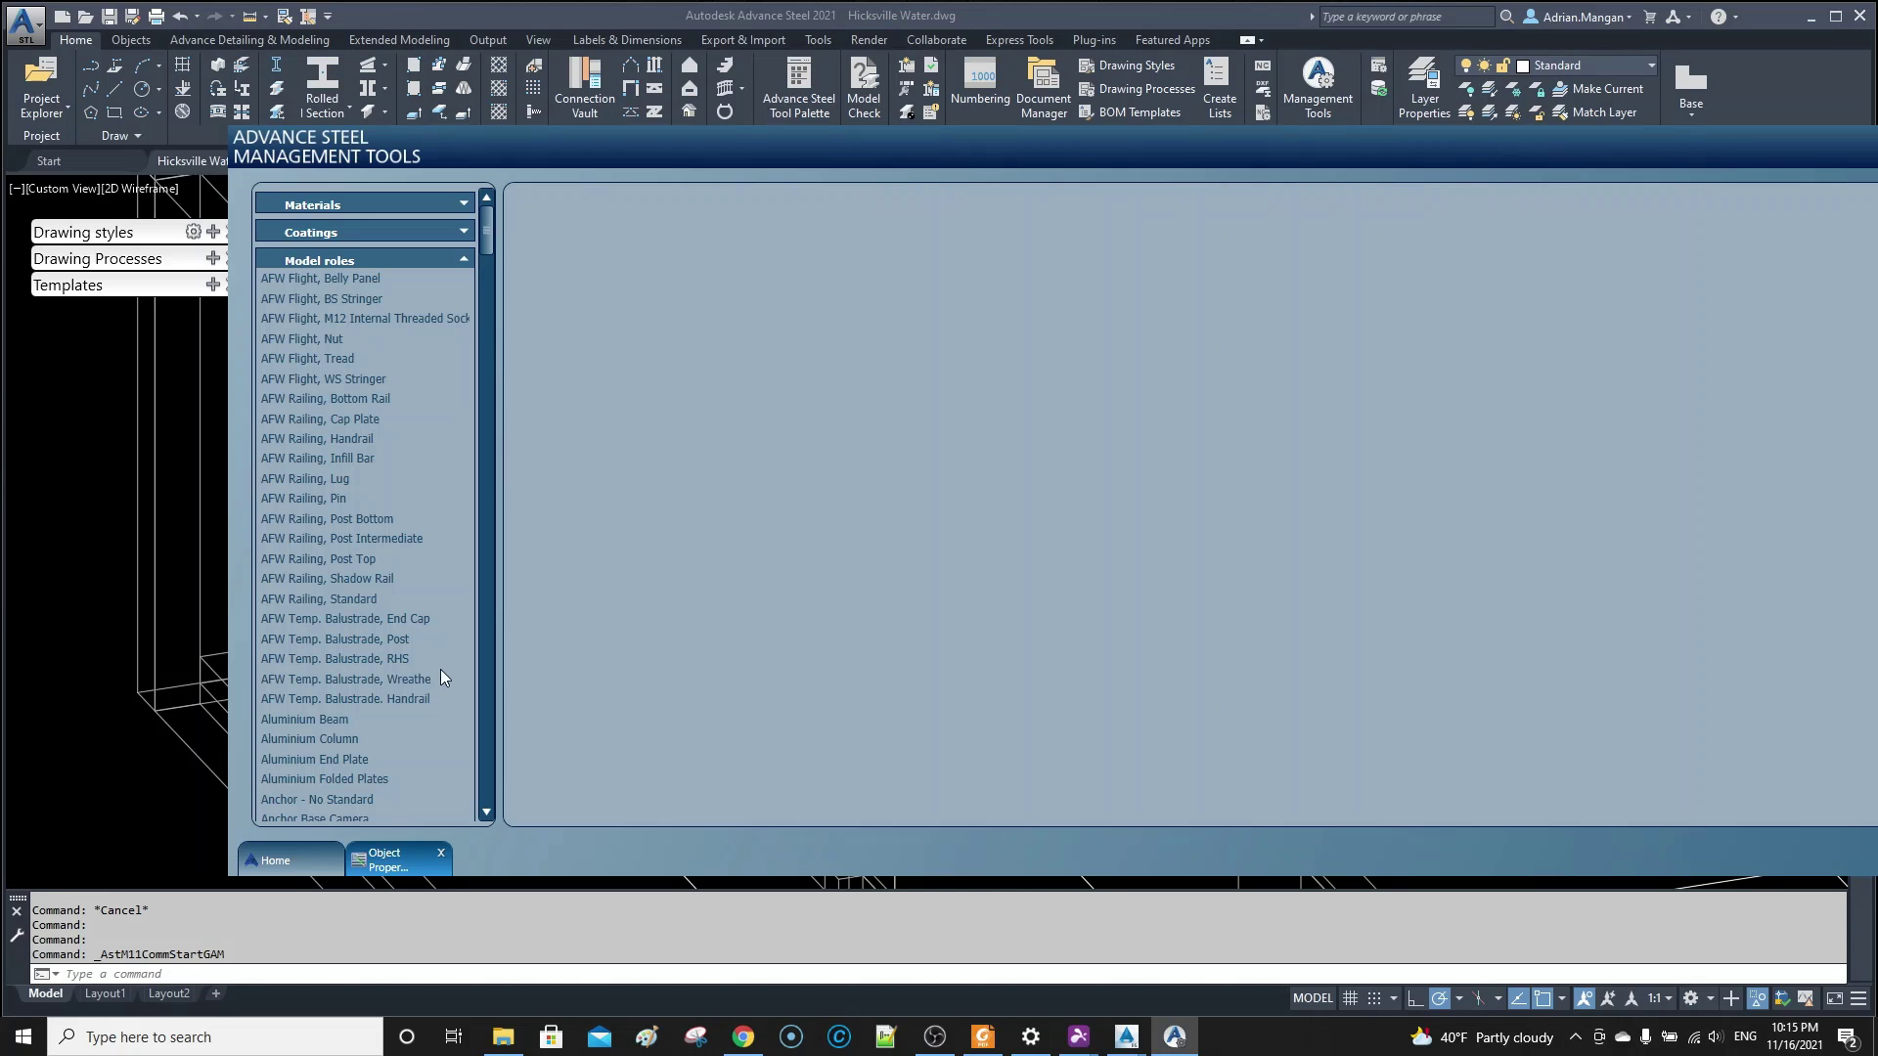
- View the name and group settings of the "AFW Flight, Nut" and "Angle" model roles
click(325, 338)
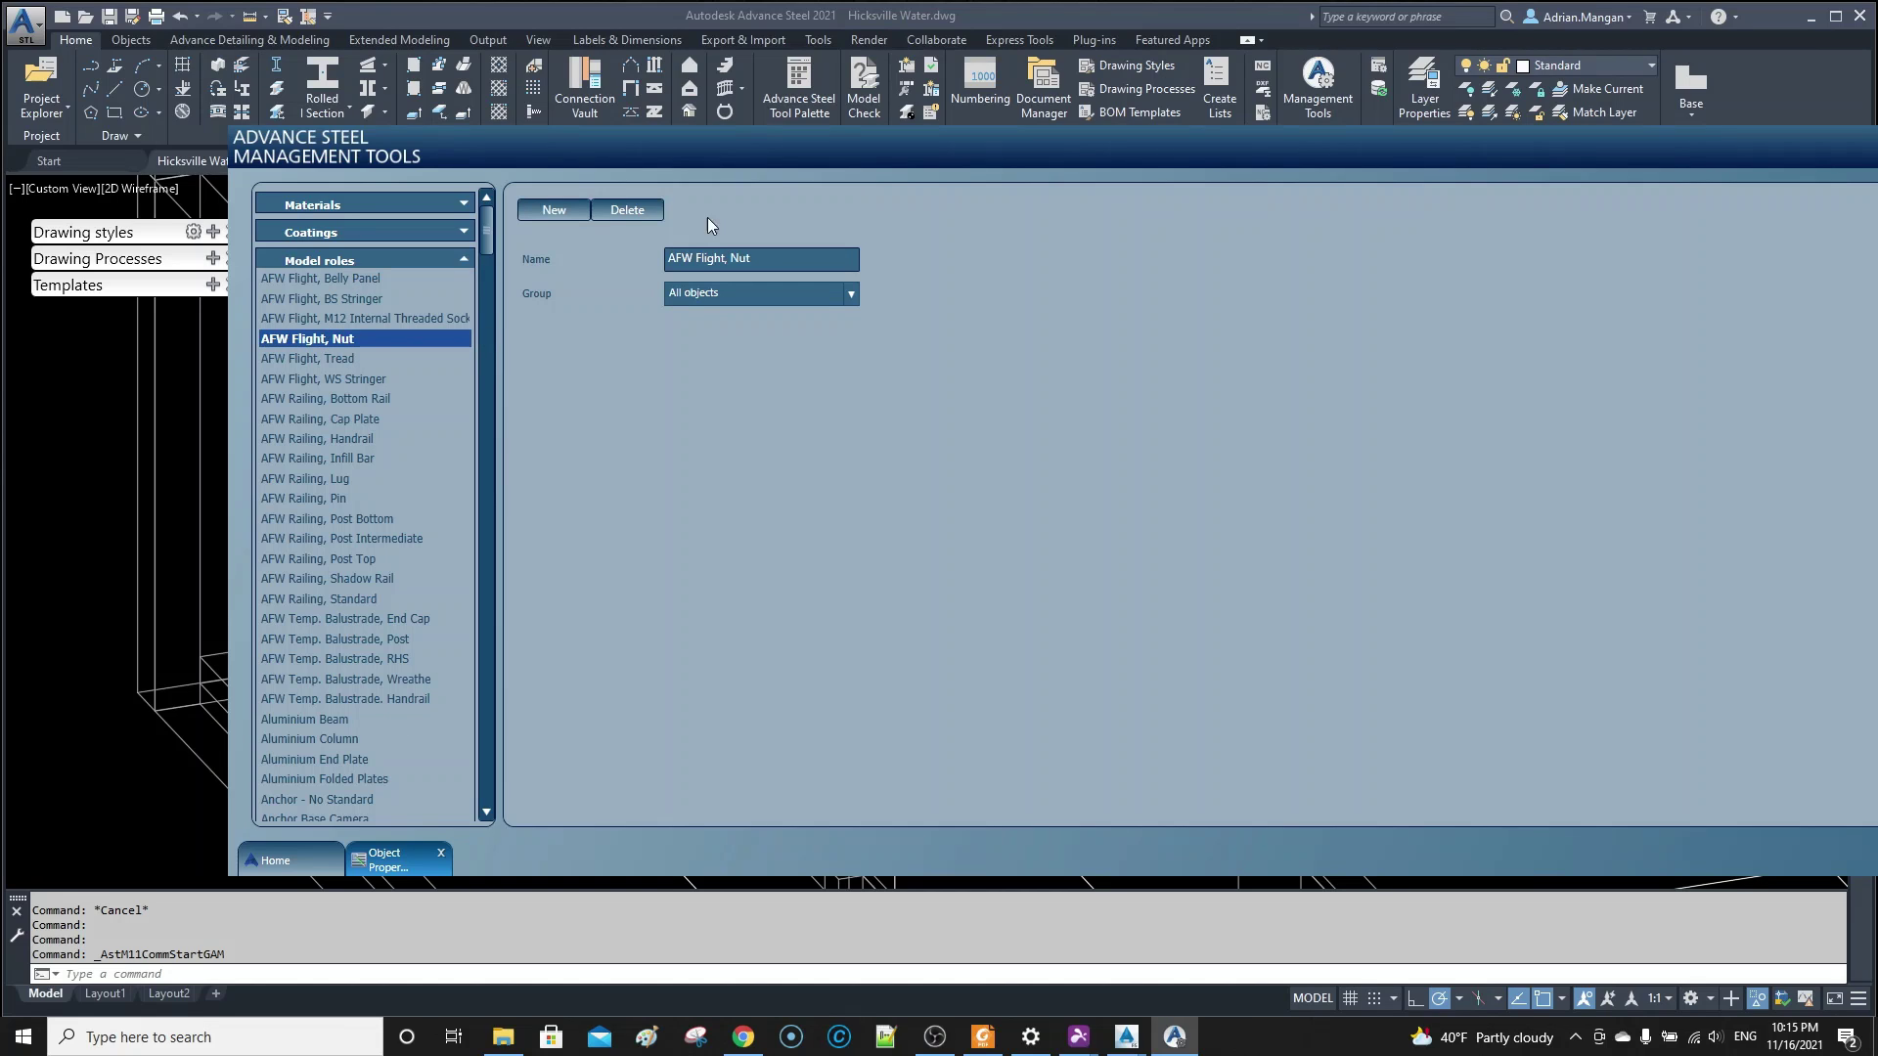
scroll(284, 577, down, 5)
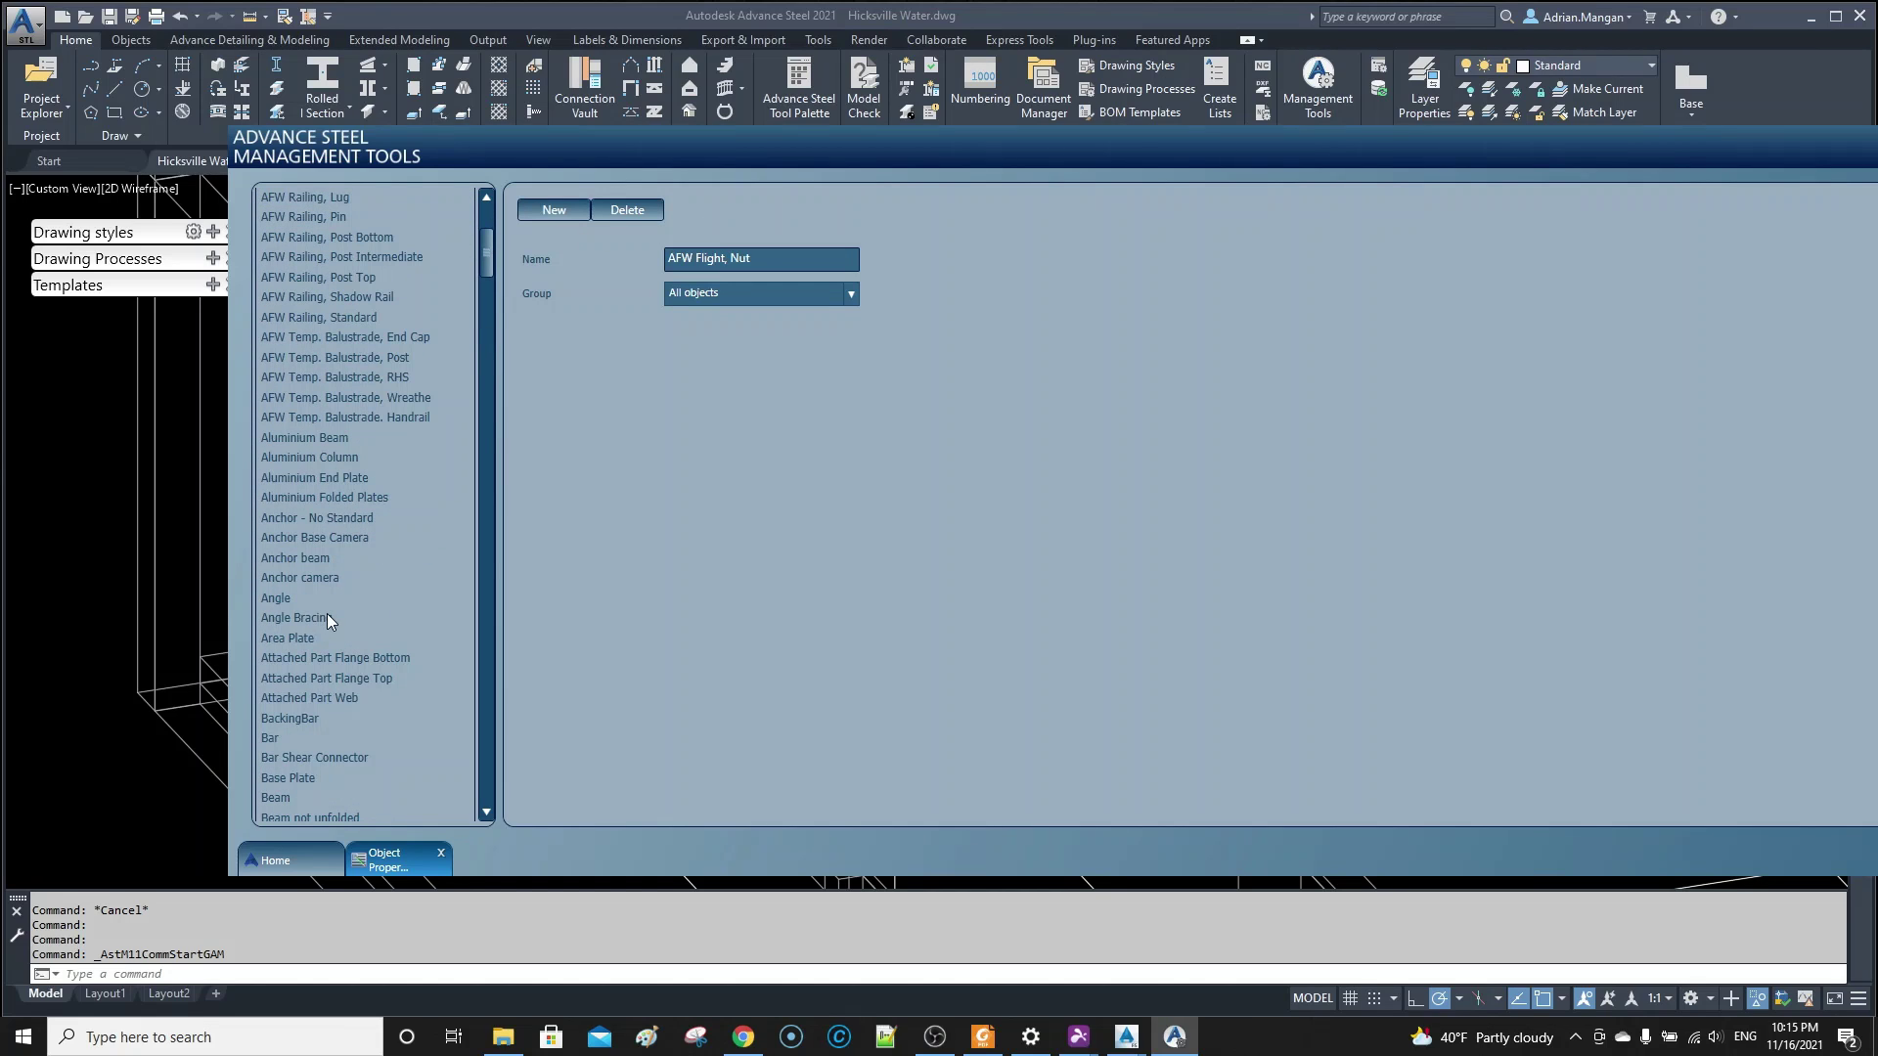
click(286, 598)
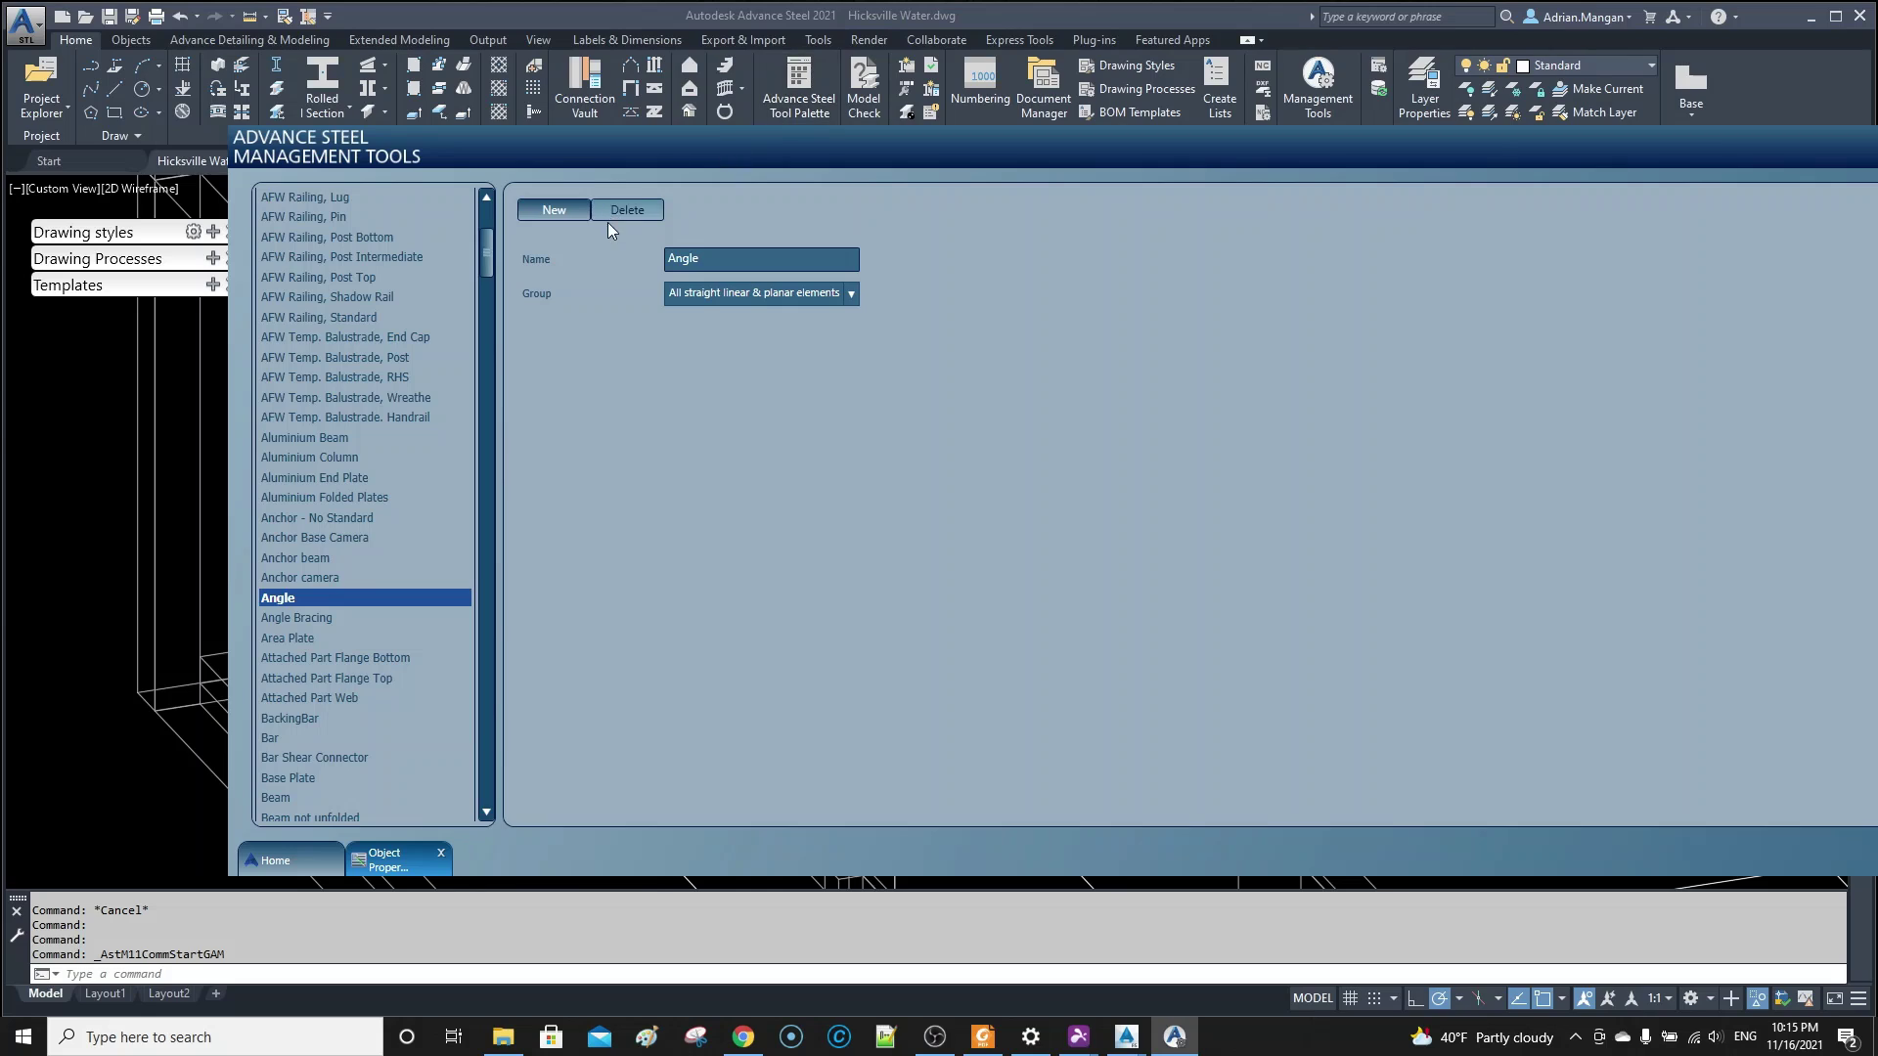
- Create a new model role named "Temp" assigned to the "All steel beams" group
double_click(718, 258)
click(567, 212)
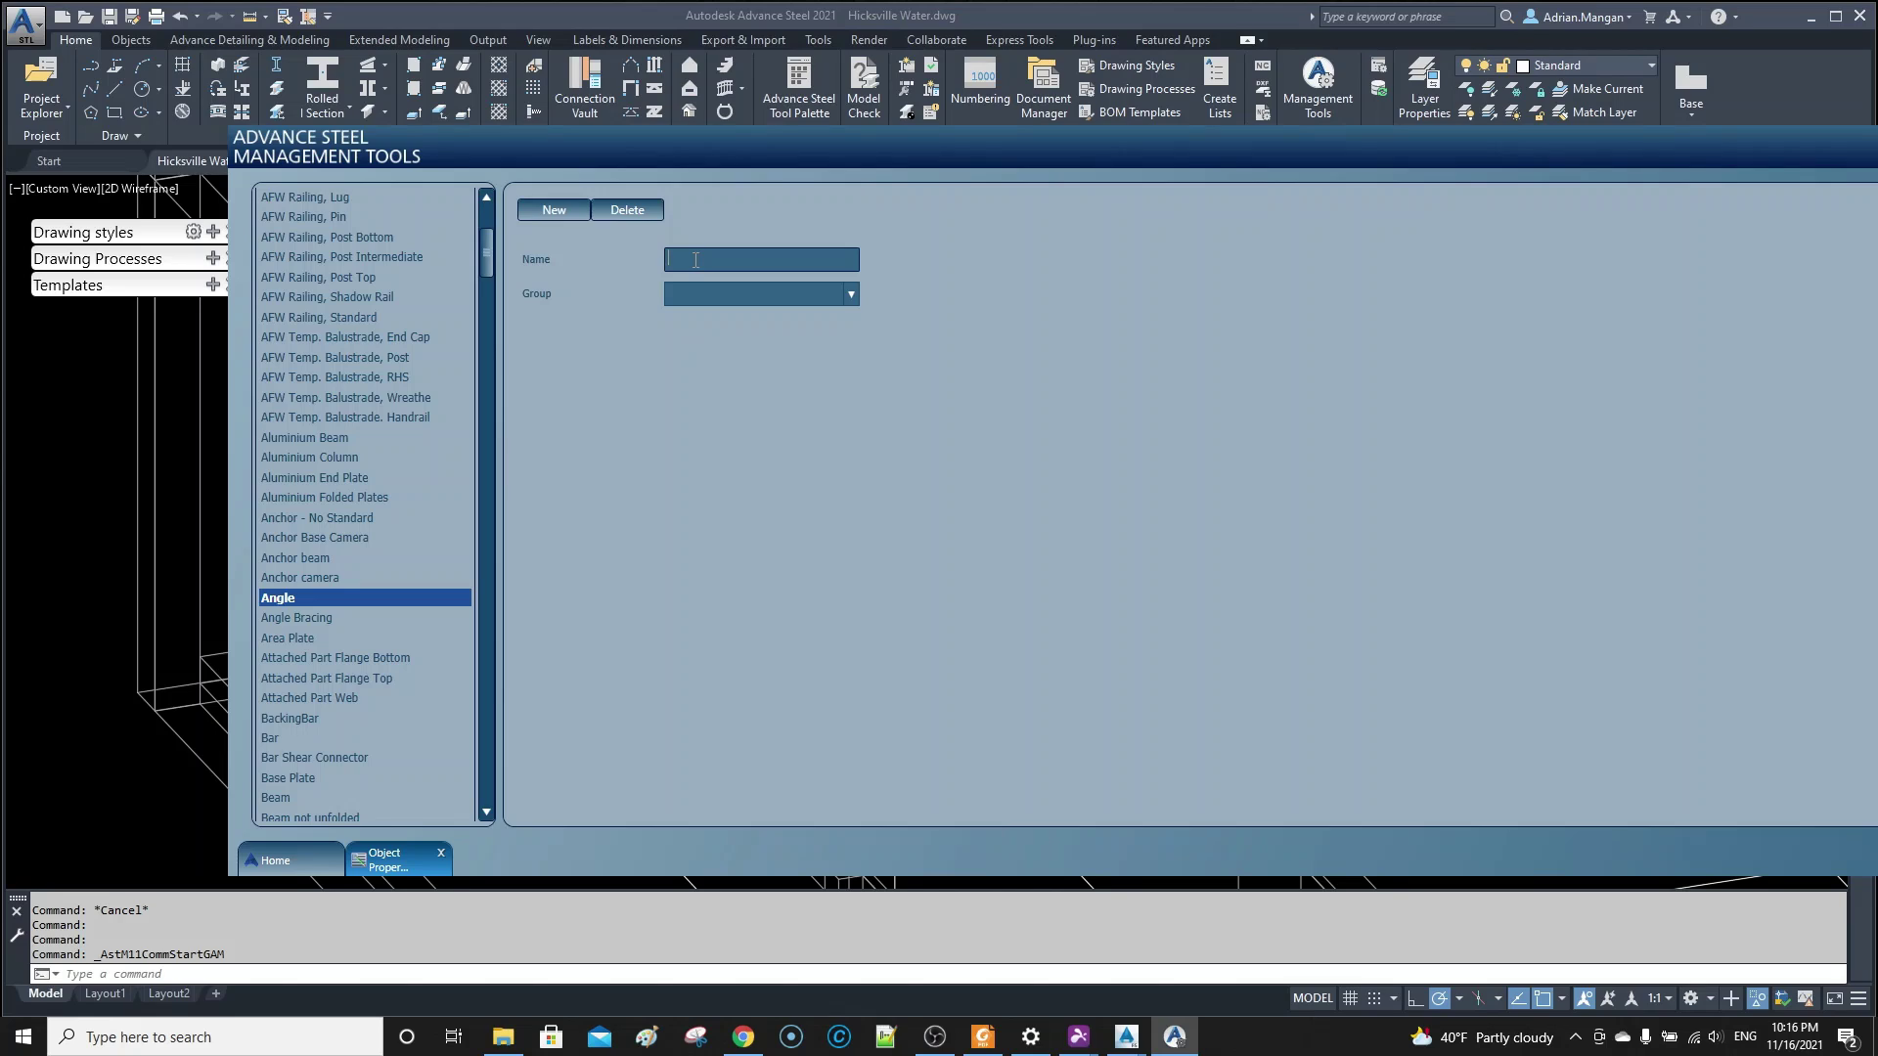
text(Fake)
key(BackSpace)
key(BackSpace)
key(BackSpace)
key(BackSpace)
text(Temp)
click(851, 295)
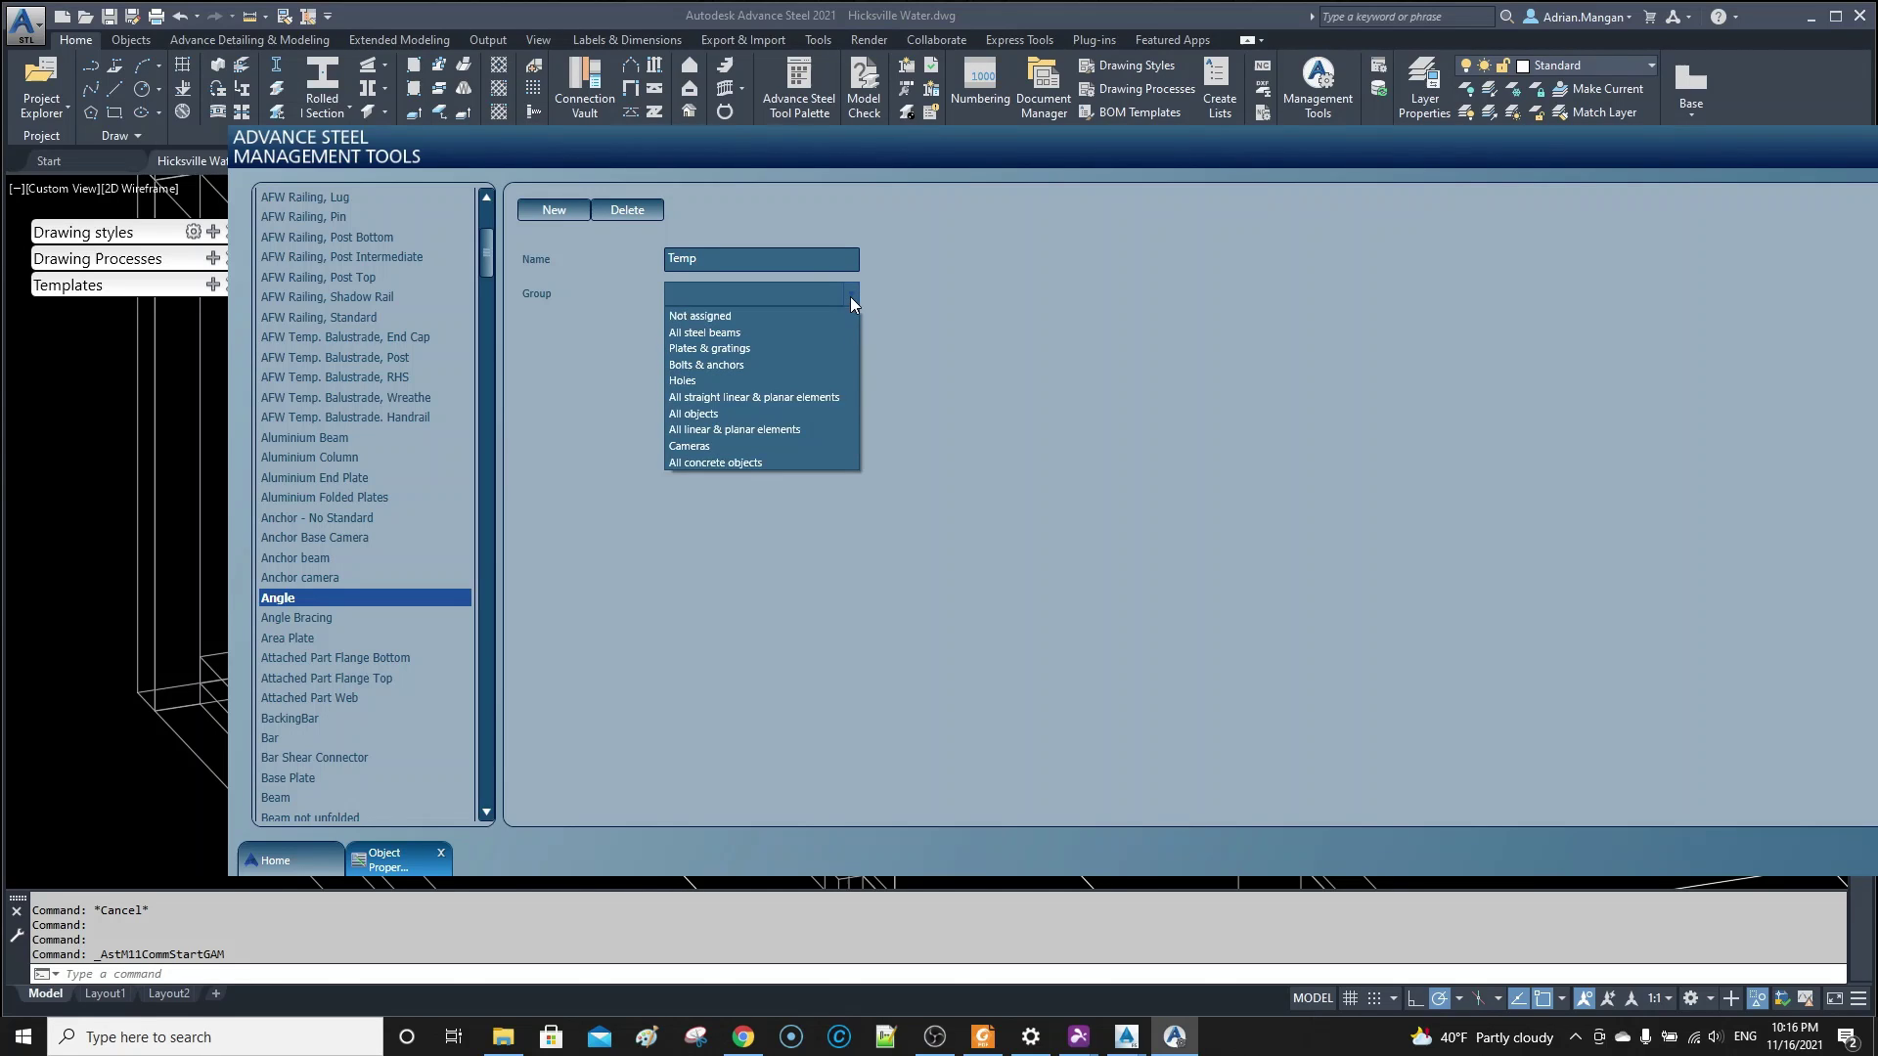
click(745, 333)
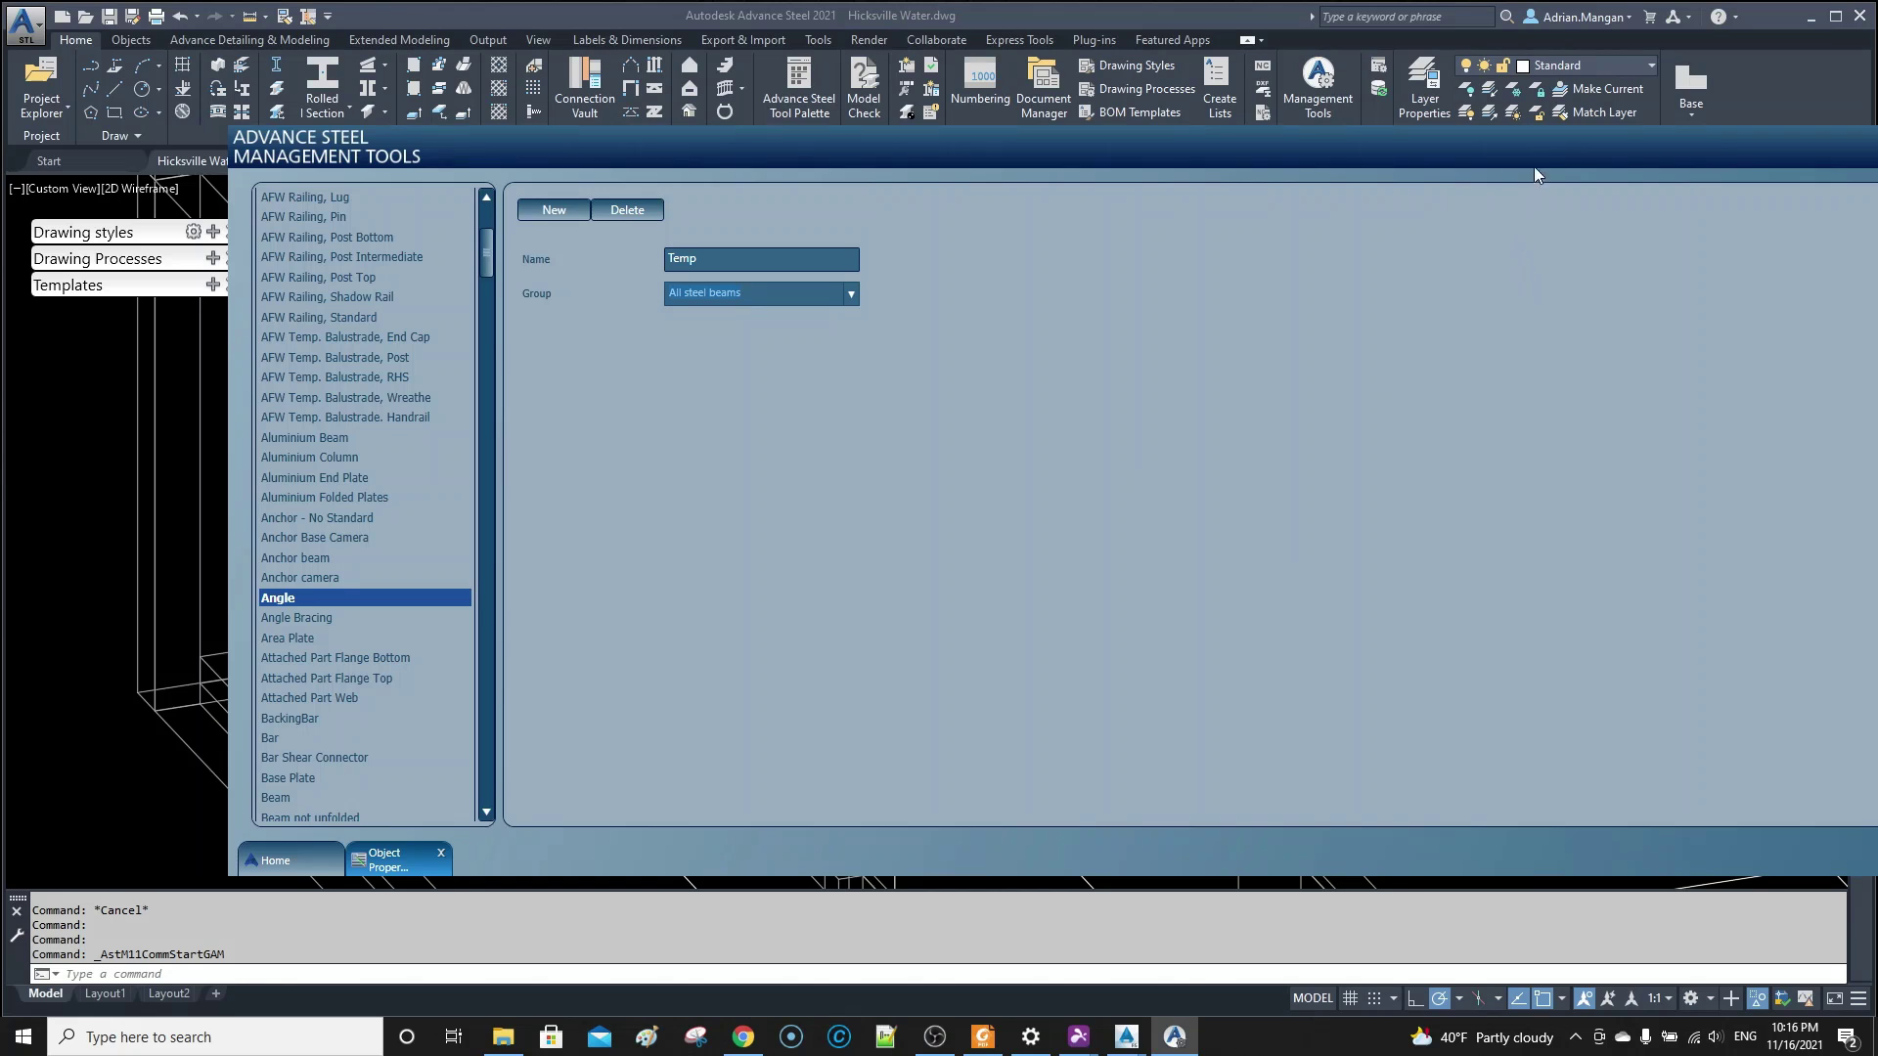
- Apply the new model role, then leave the Management Tools and reload the Advance Steel databases
drag(1533, 170, 1093, 138)
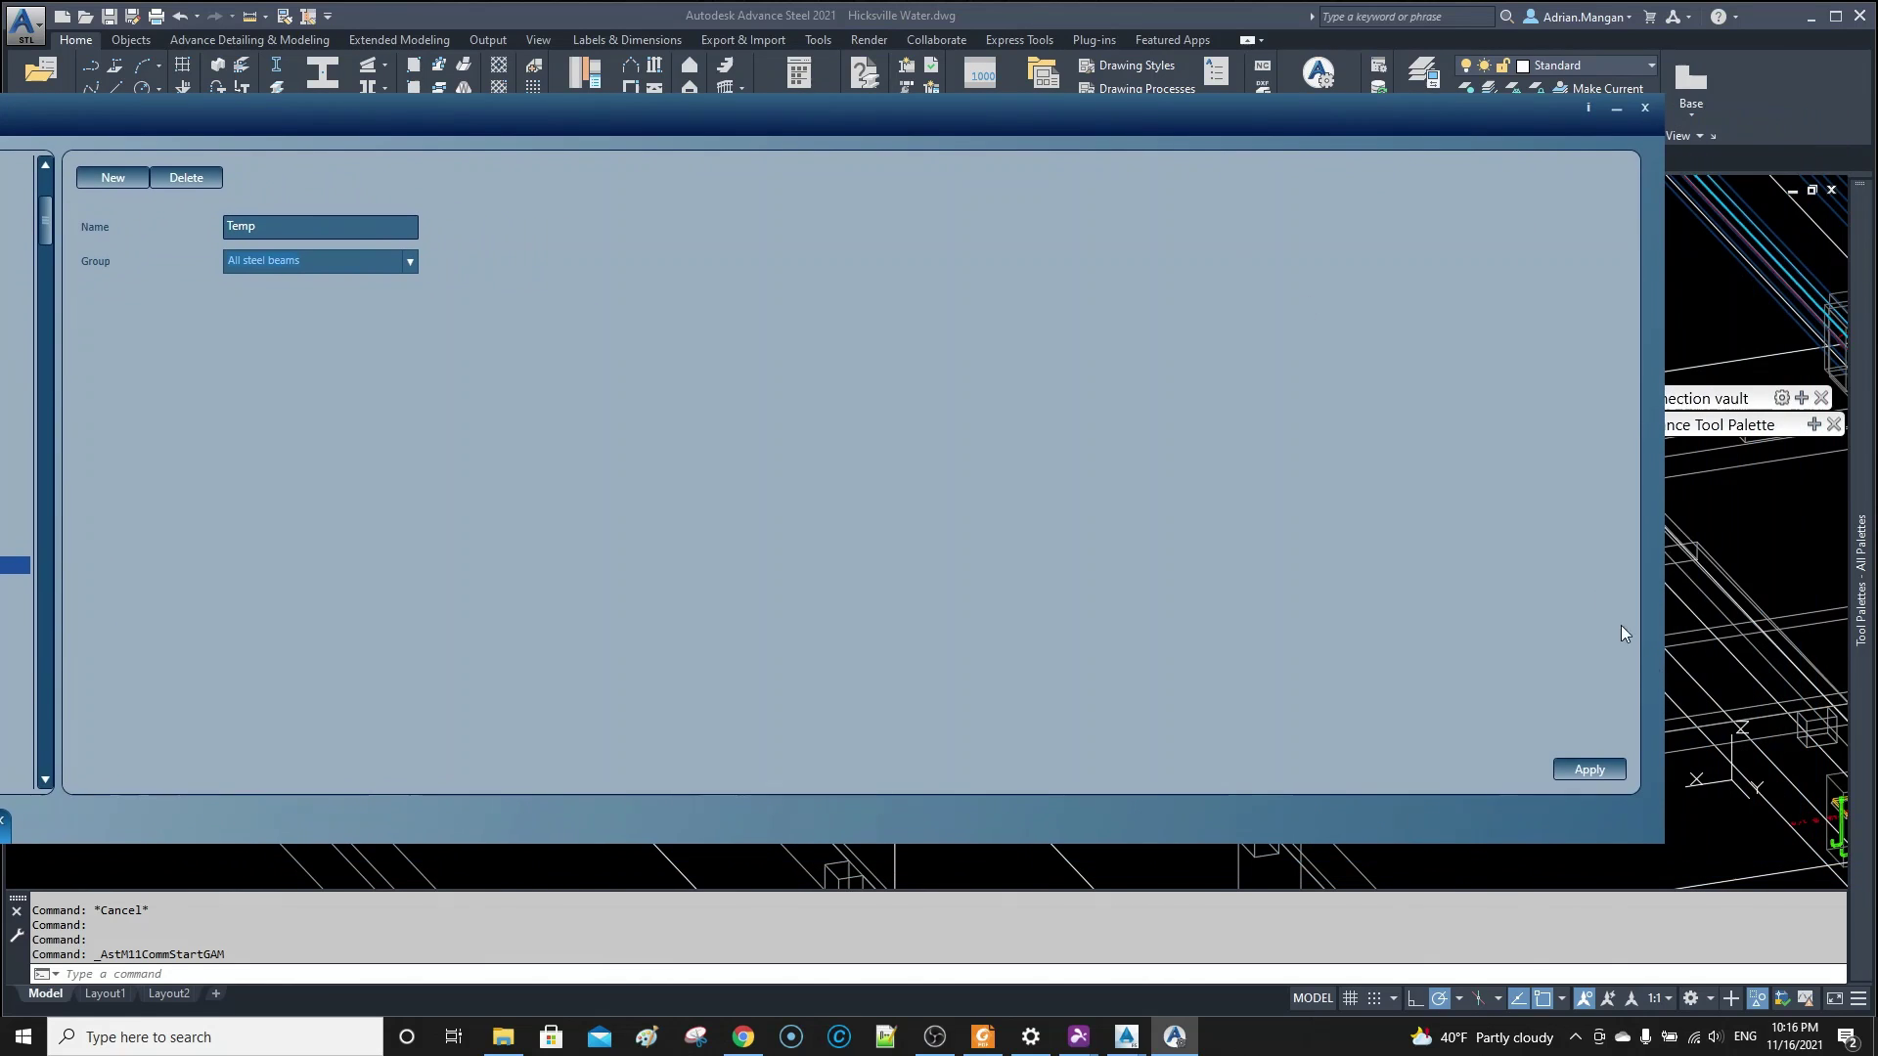
click(1588, 769)
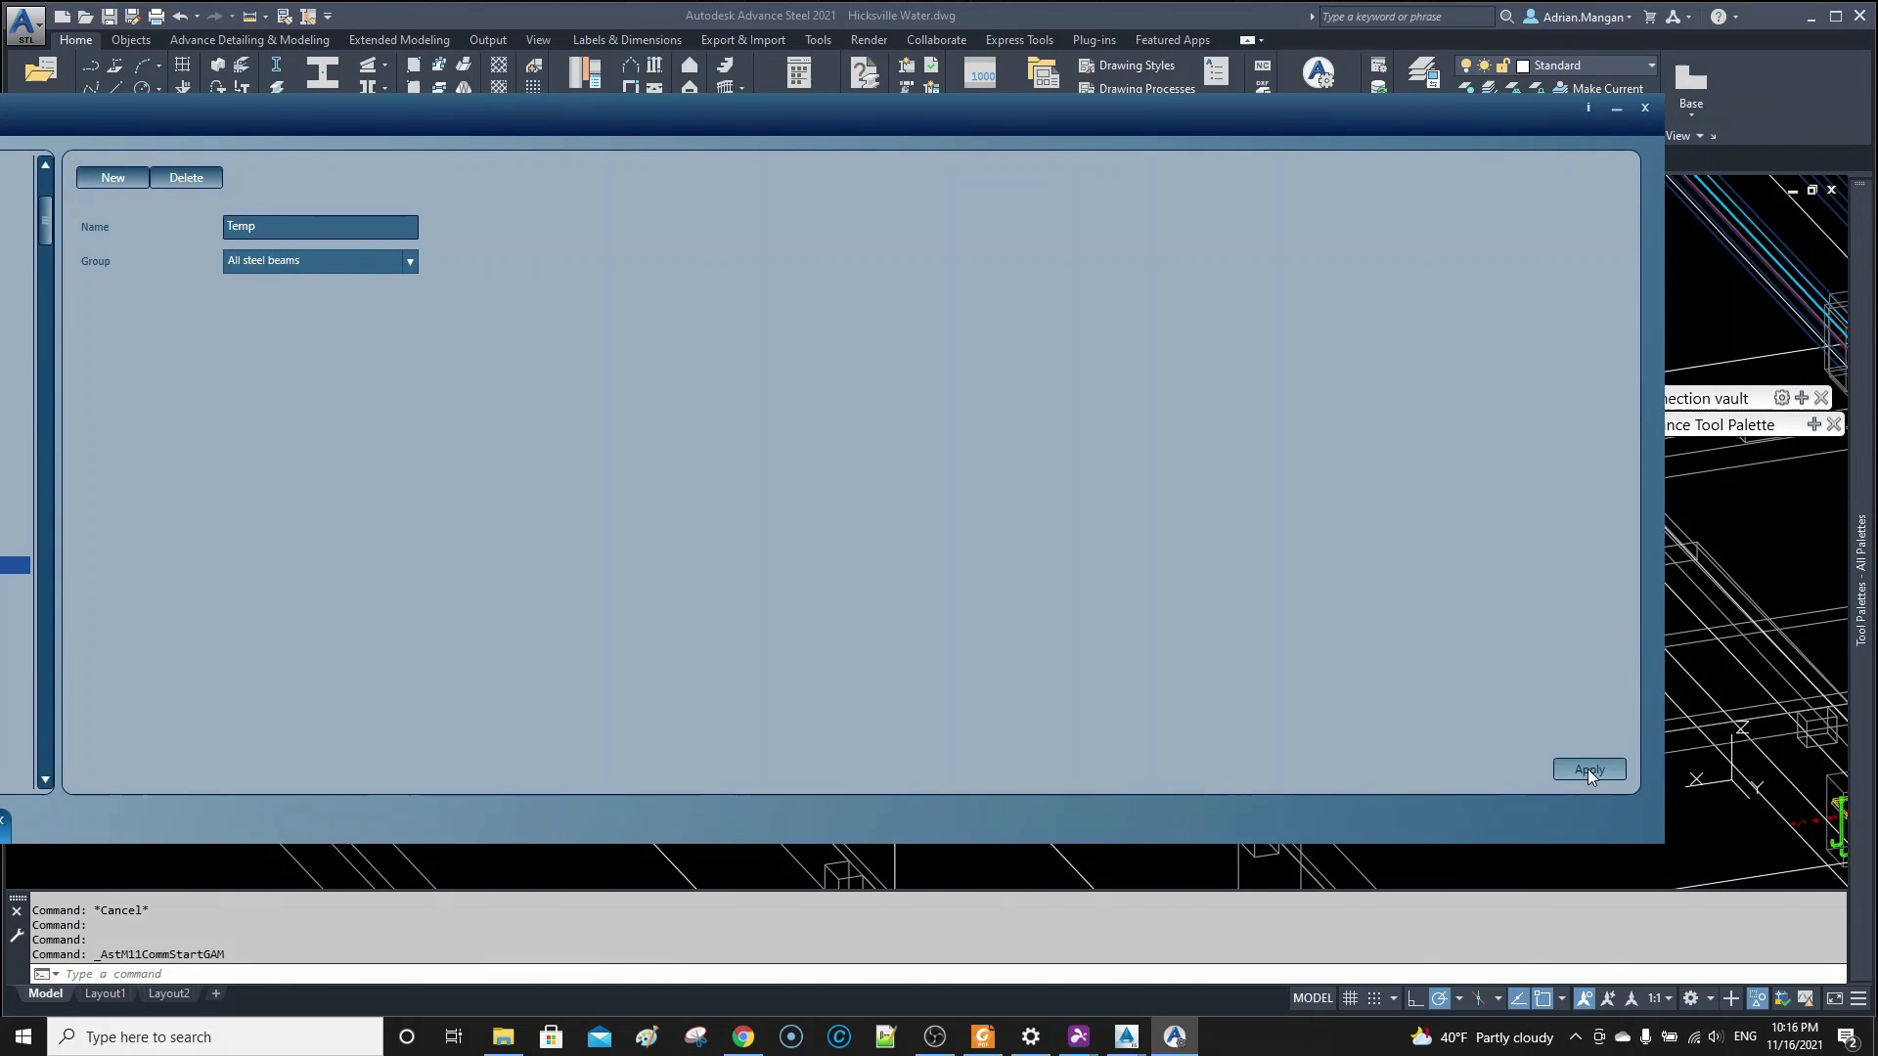
click(1645, 108)
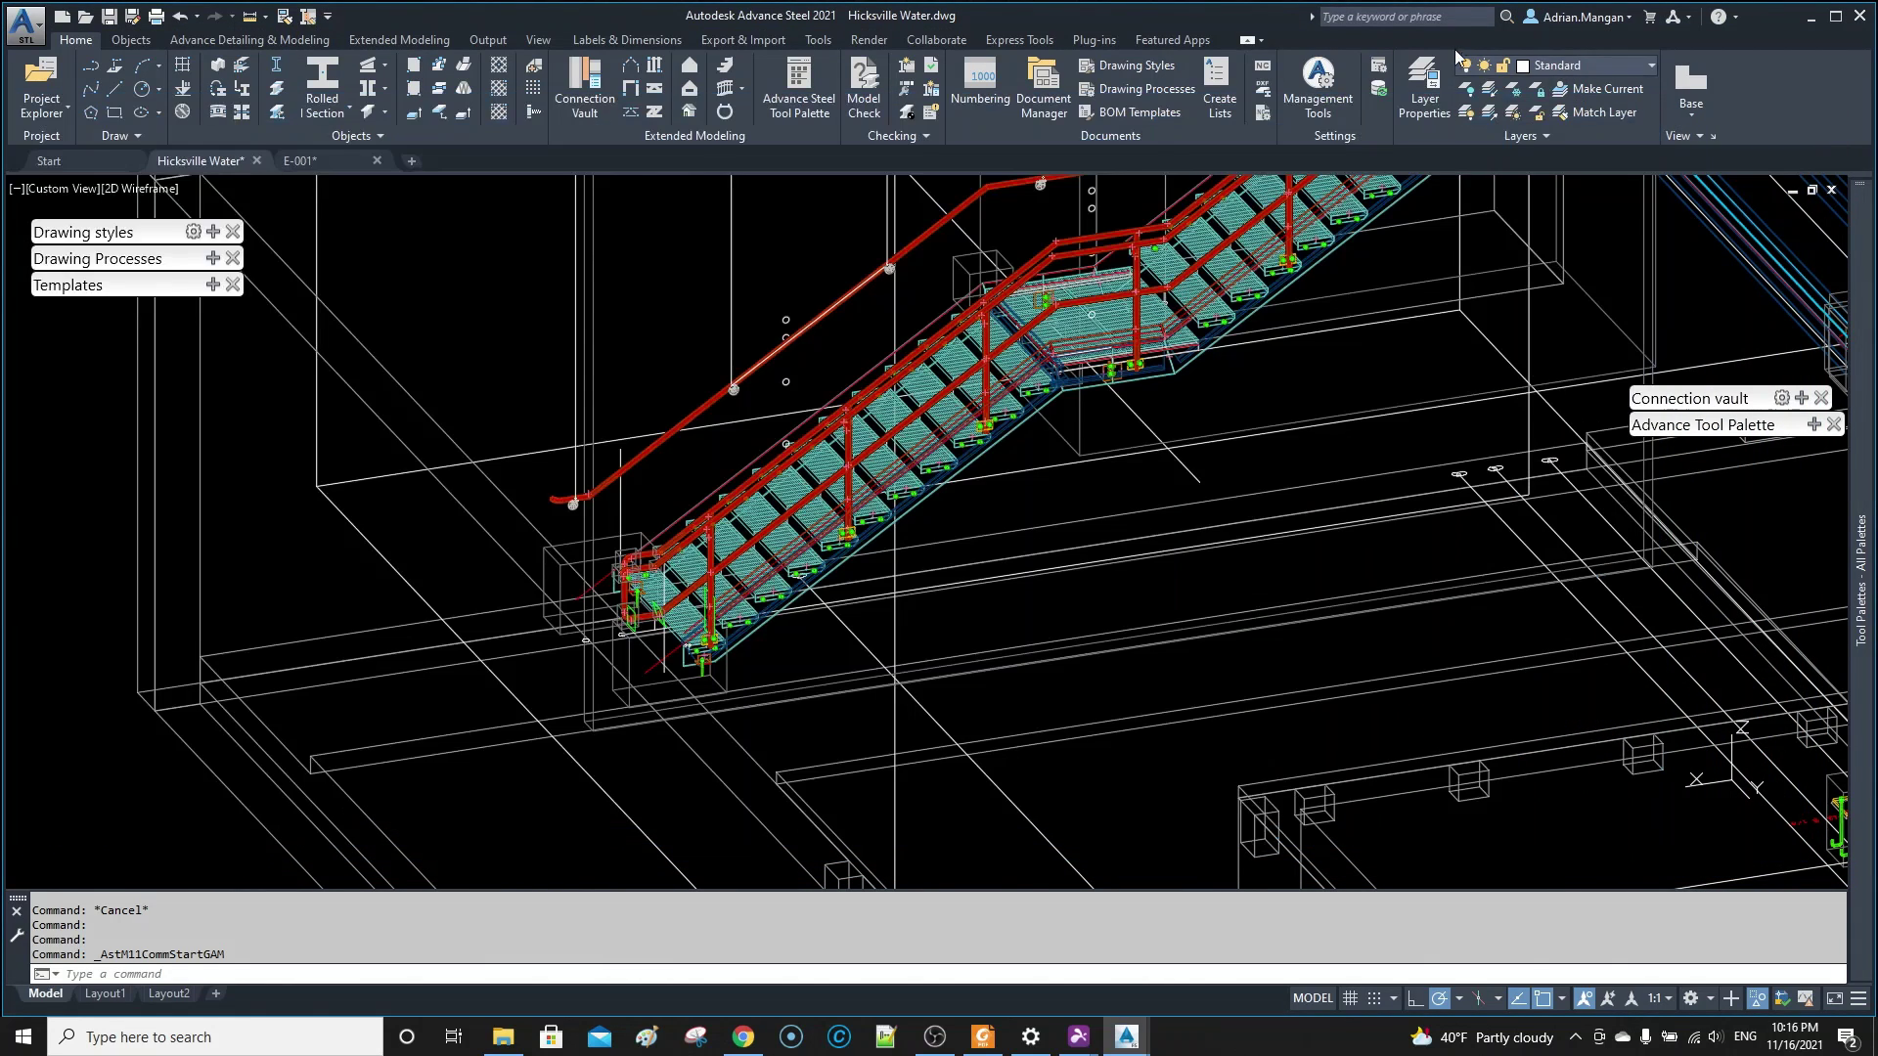
click(1380, 92)
- Select the channel stringers of the upper flight, landing and lower flight, and bring up their Advance Properties
scroll(1240, 315, up, 4)
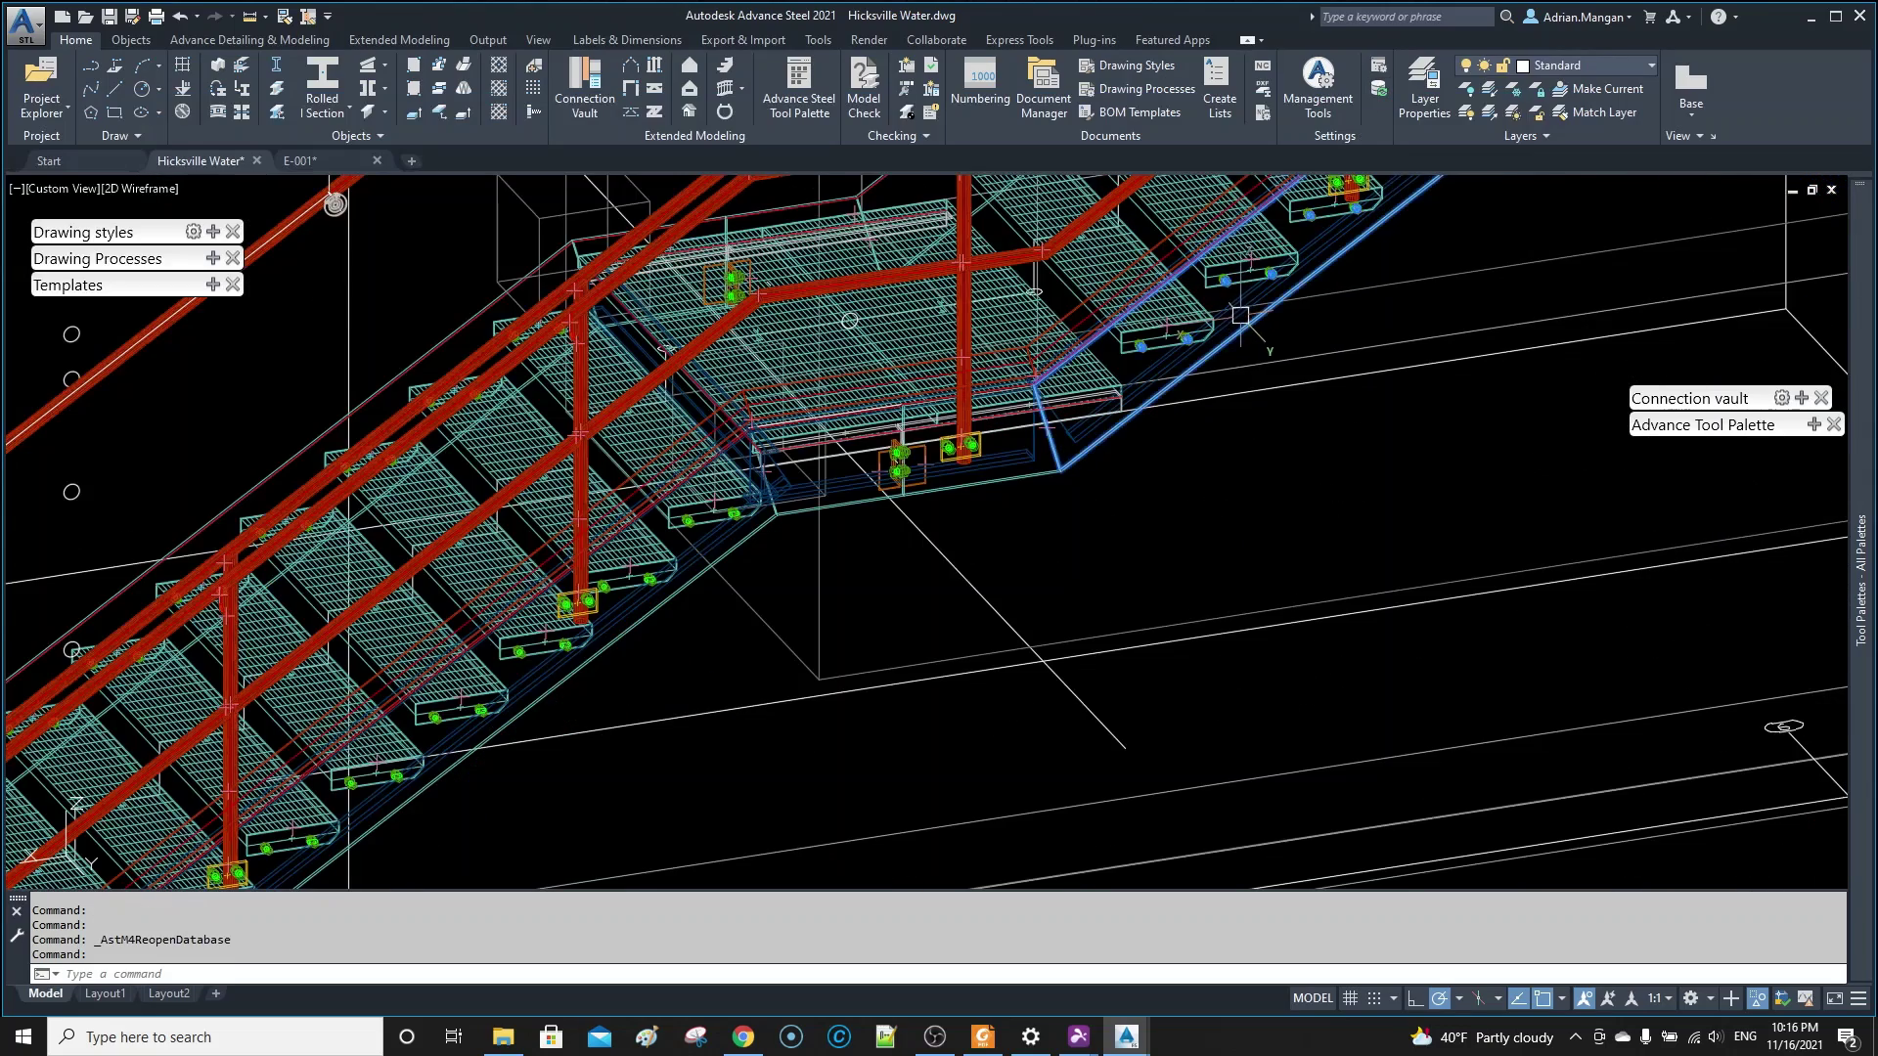
scroll(1235, 314, up, 4)
key(Escape)
click(1233, 315)
scroll(1231, 316, down, 6)
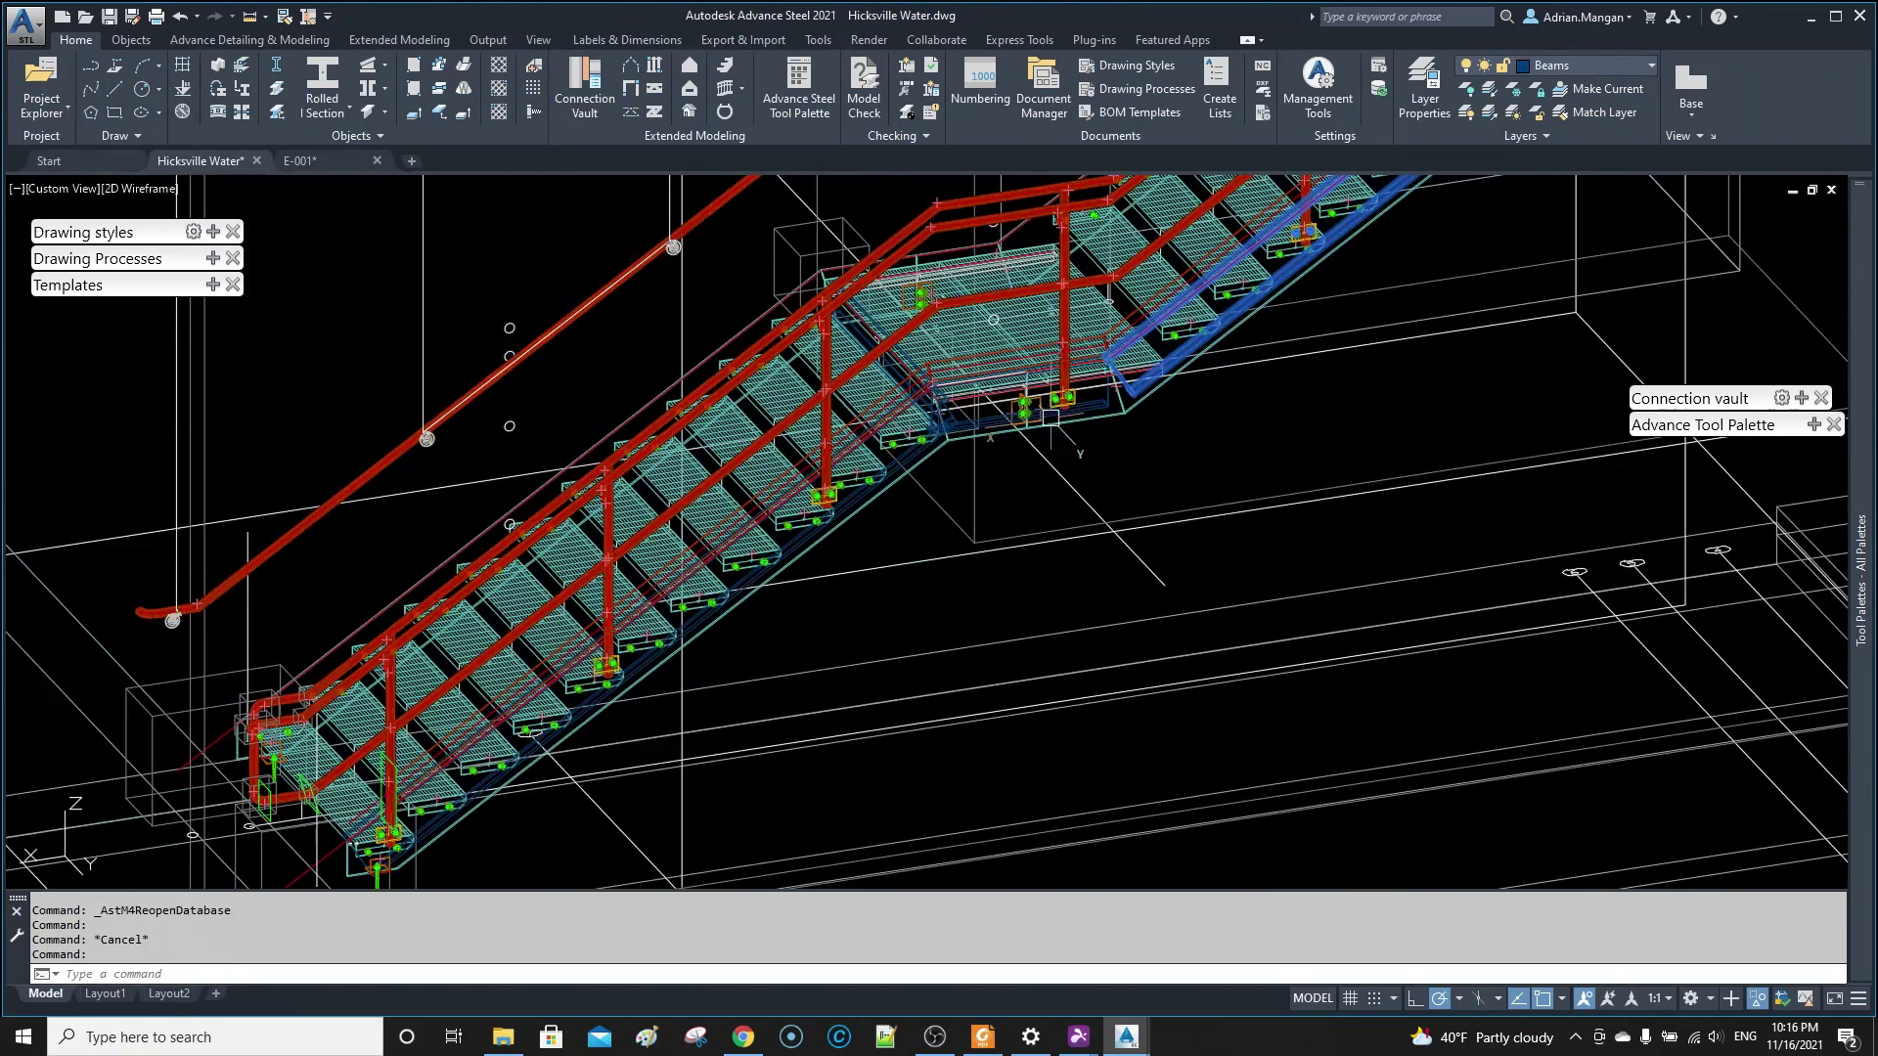
scroll(1052, 418, up, 6)
click(1061, 414)
click(1063, 405)
click(1053, 400)
scroll(1056, 400, down, 6)
middle_drag(1083, 392, 1131, 373)
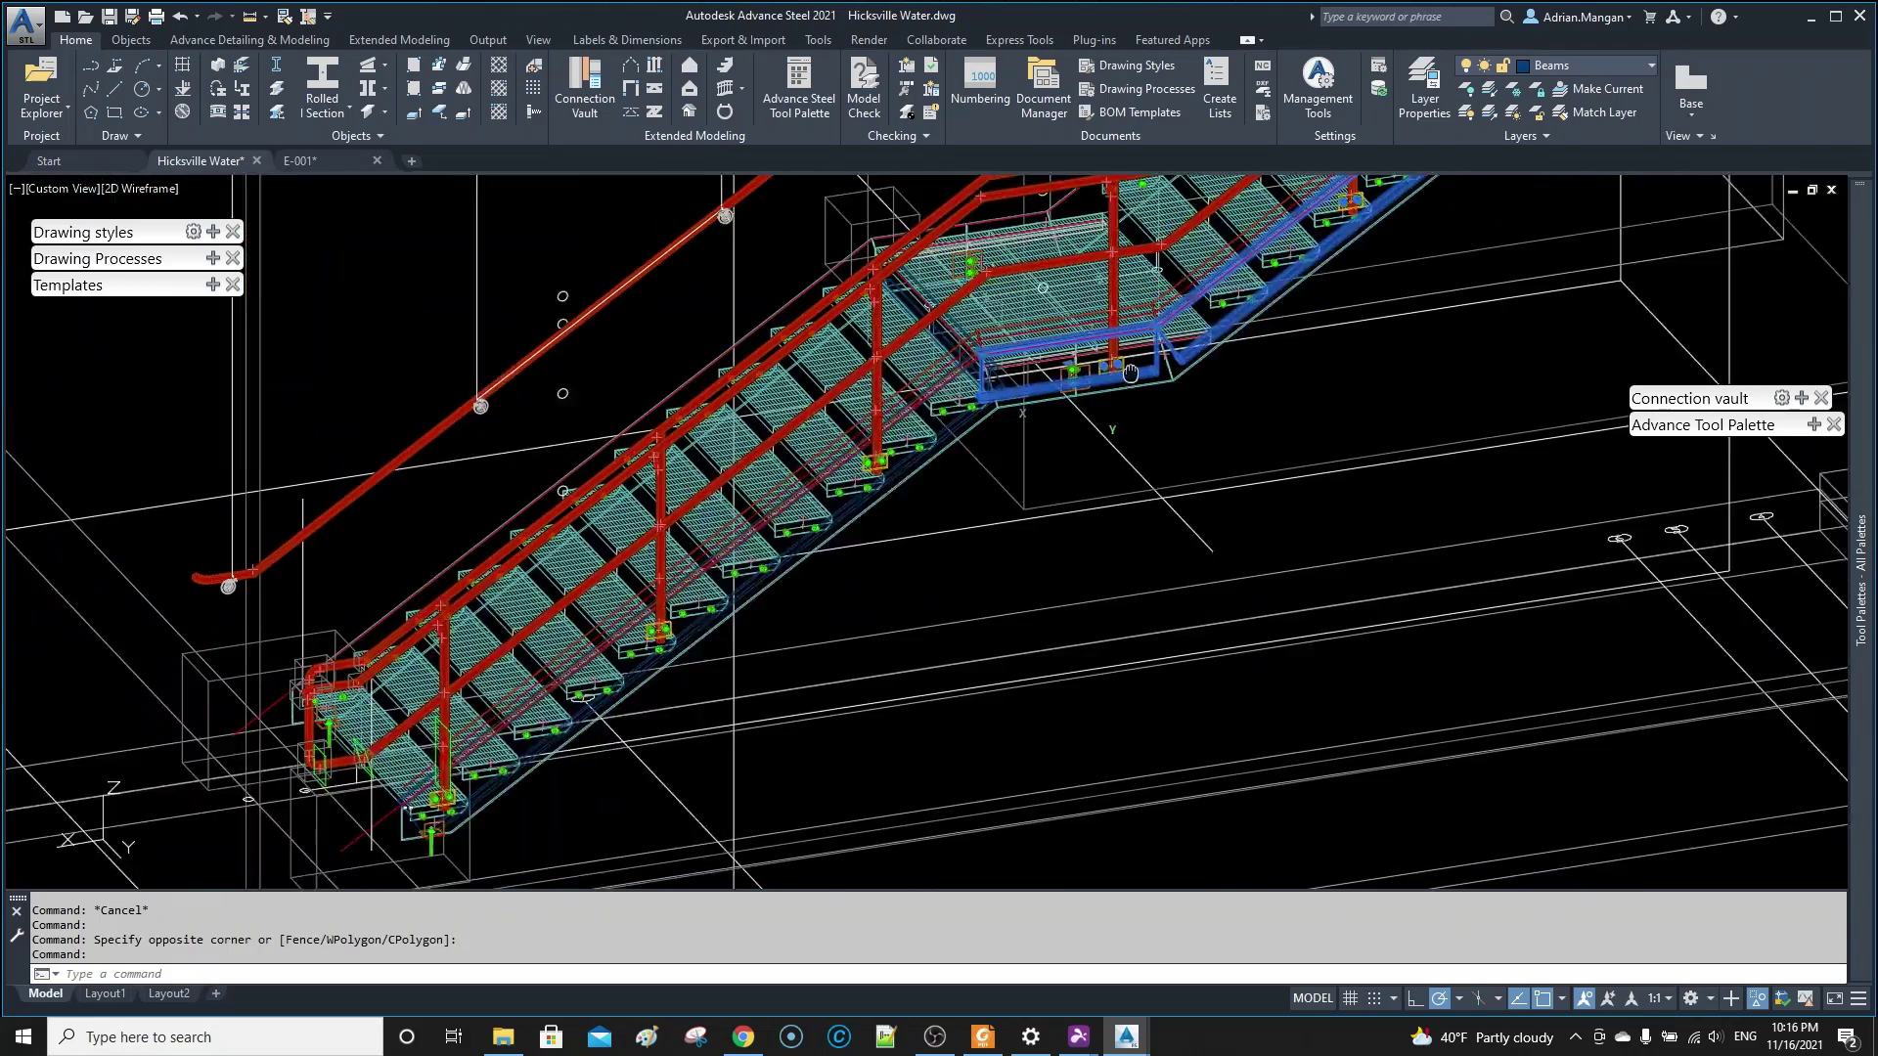
scroll(1007, 396, up, 5)
right_click(1008, 392)
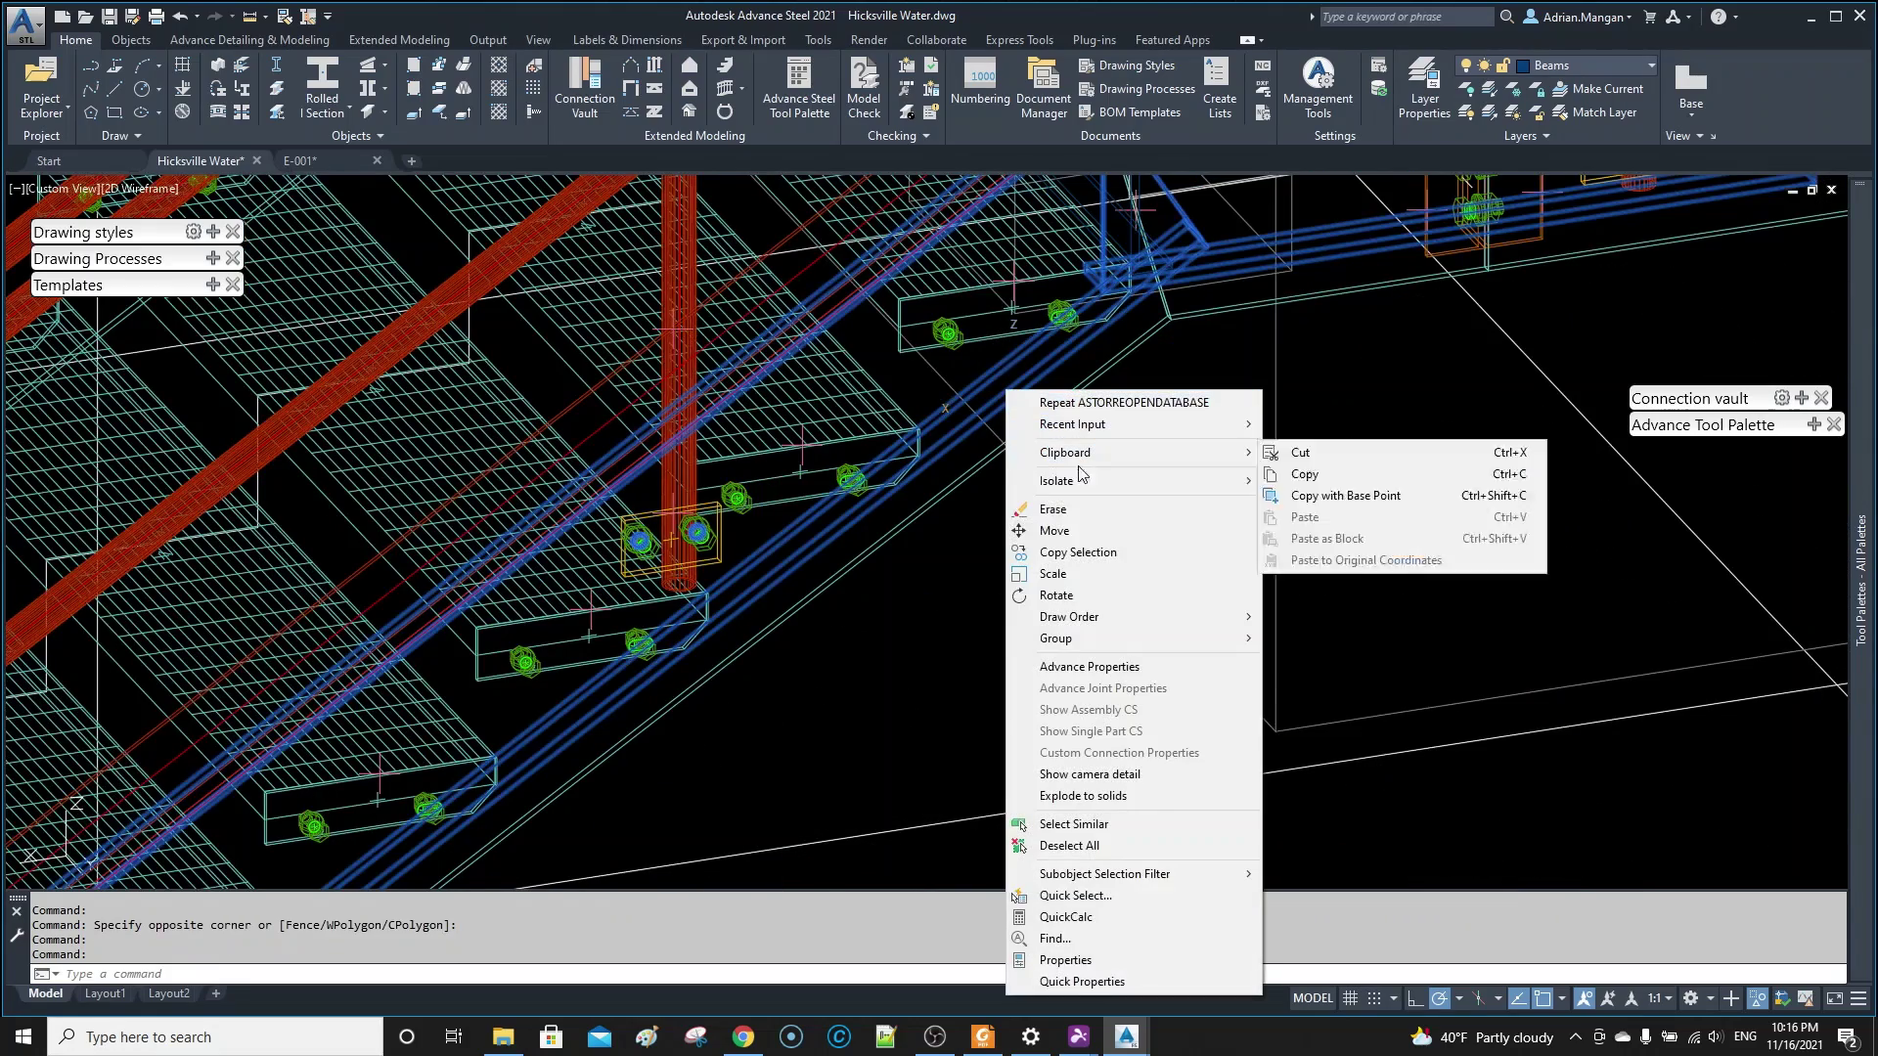
click(1088, 666)
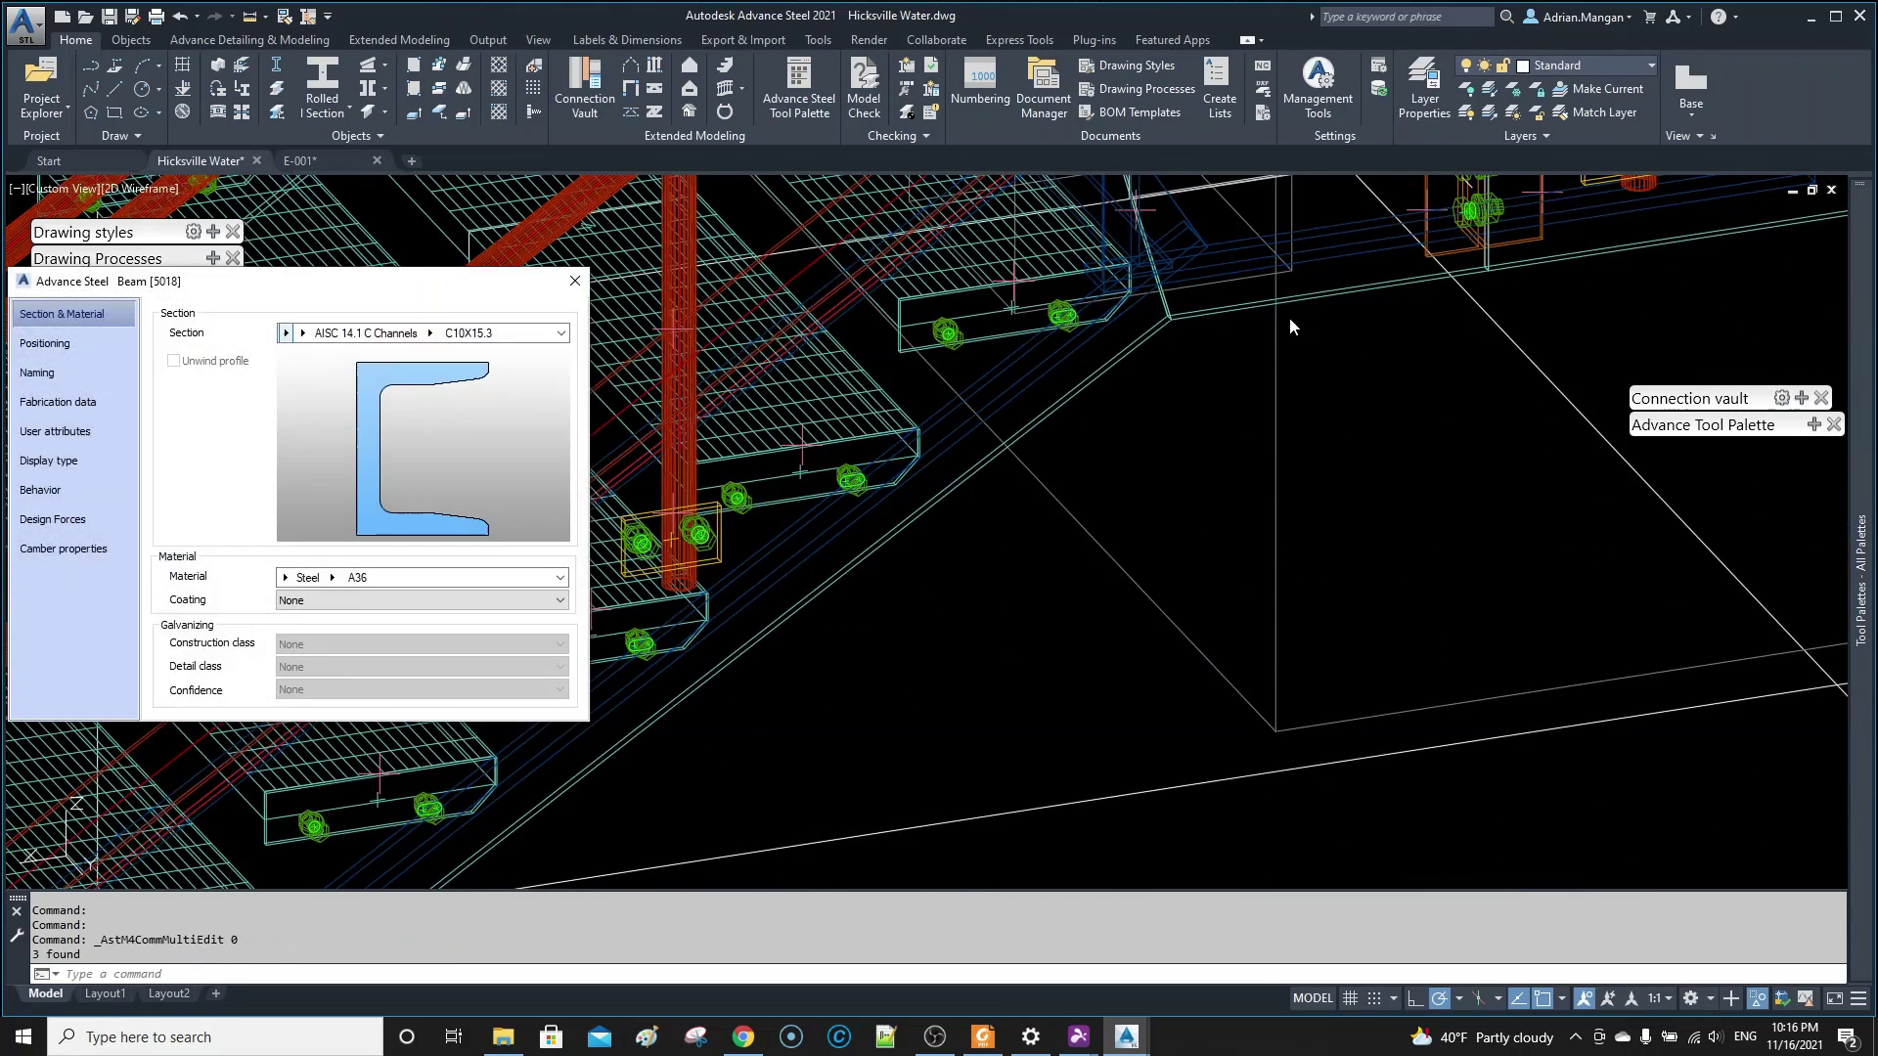
- Set the model role of the three selected channel beams to "Temp" in their naming properties
click(103, 373)
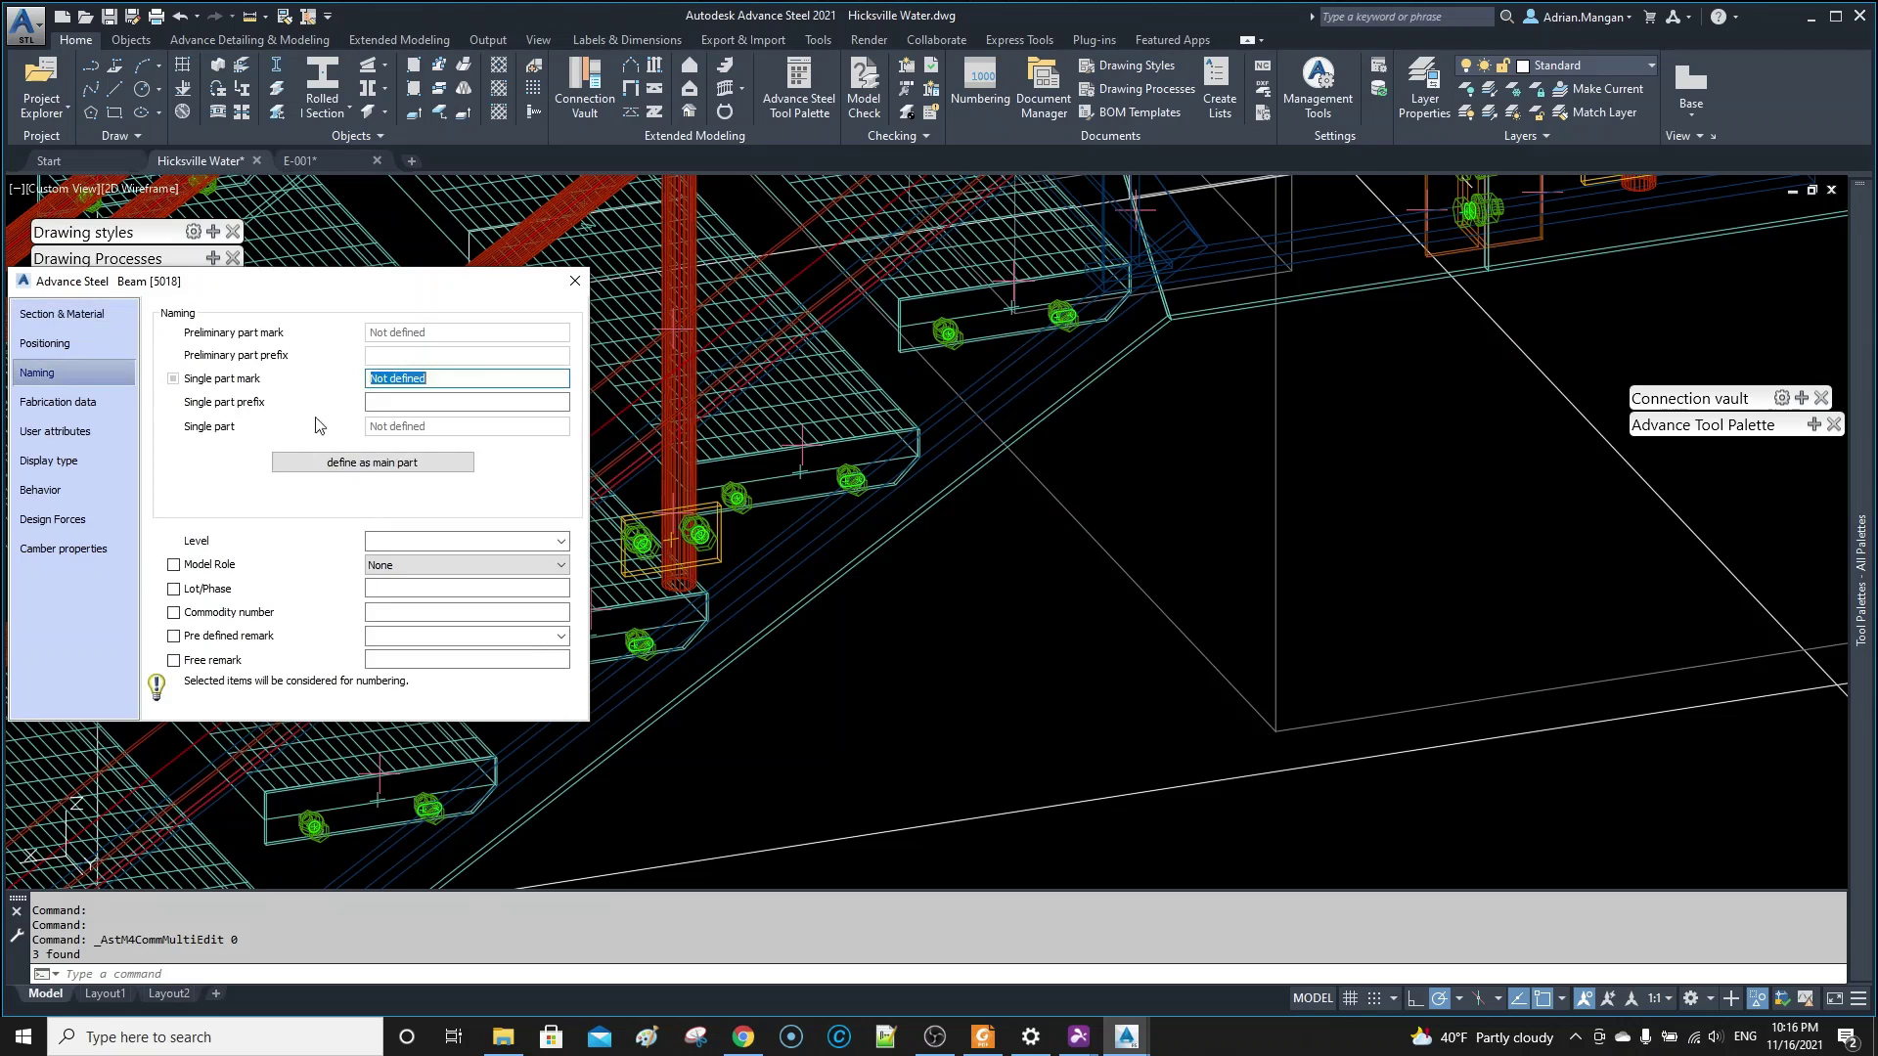
click(459, 565)
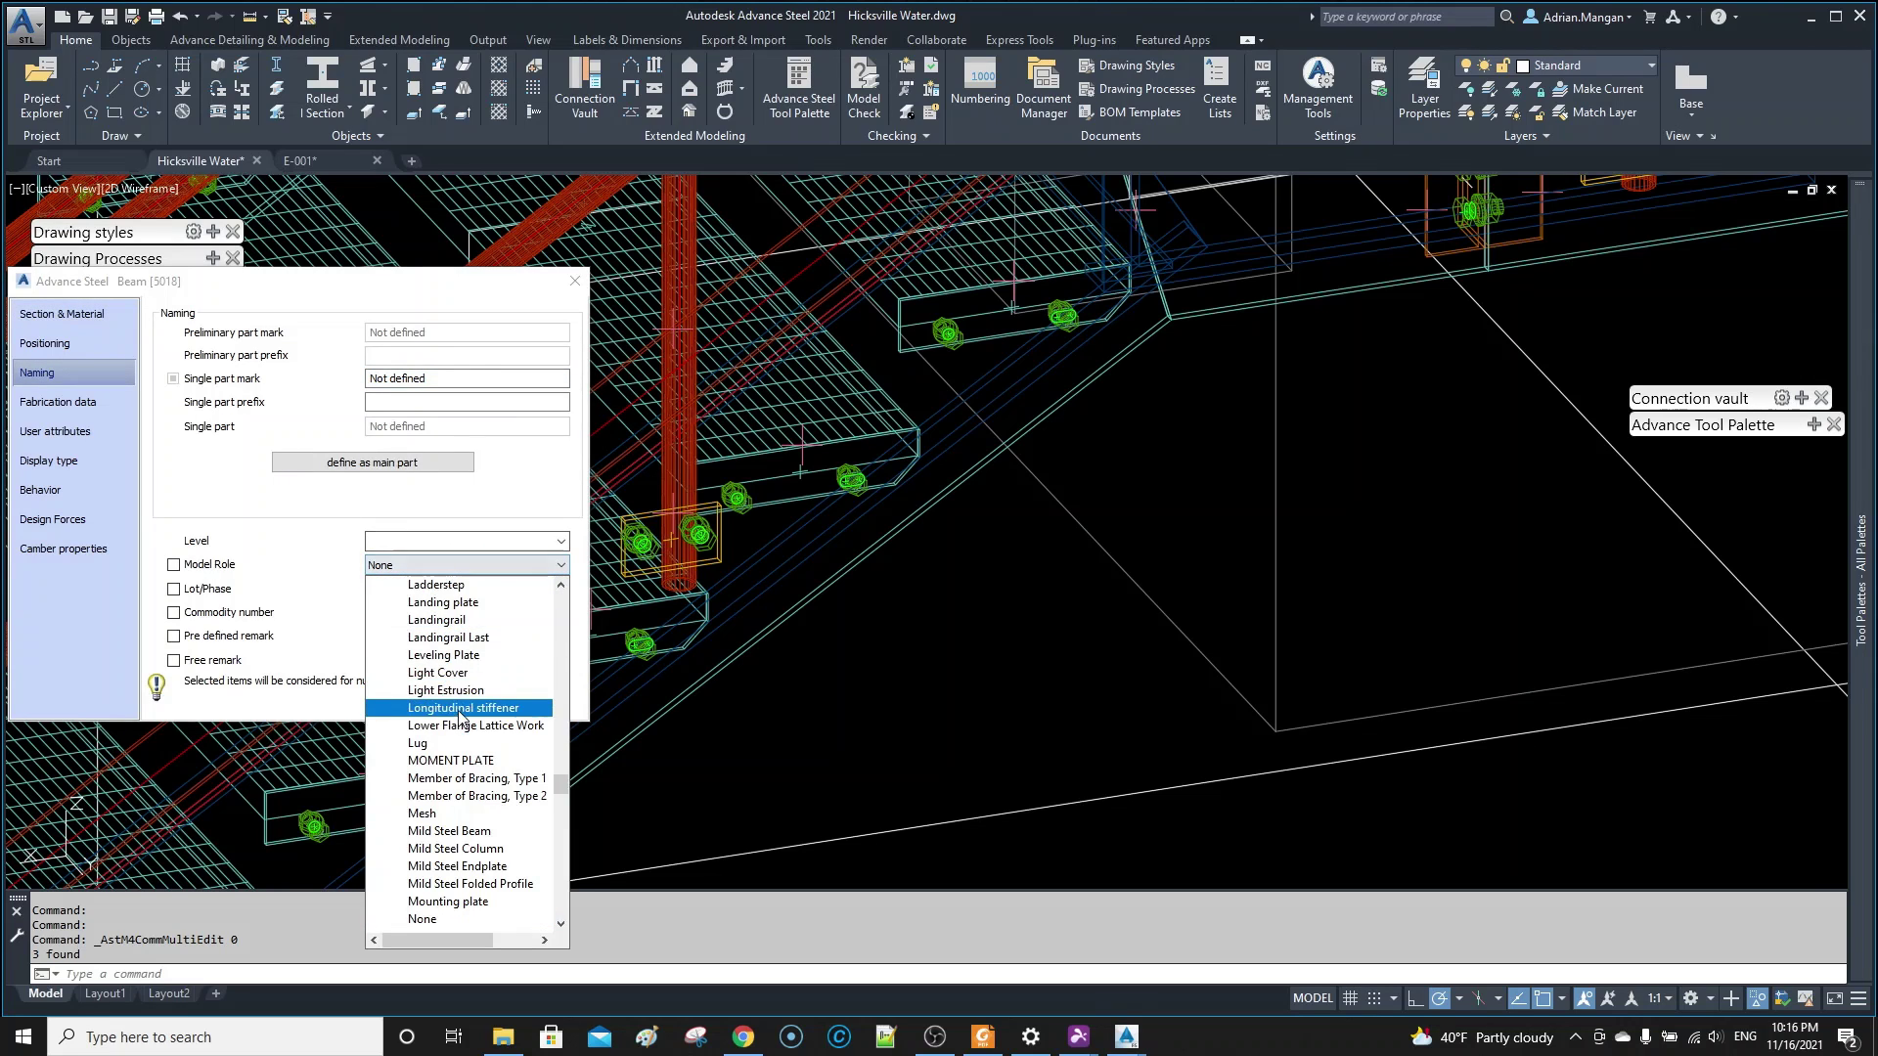
scroll(458, 729, down, 12)
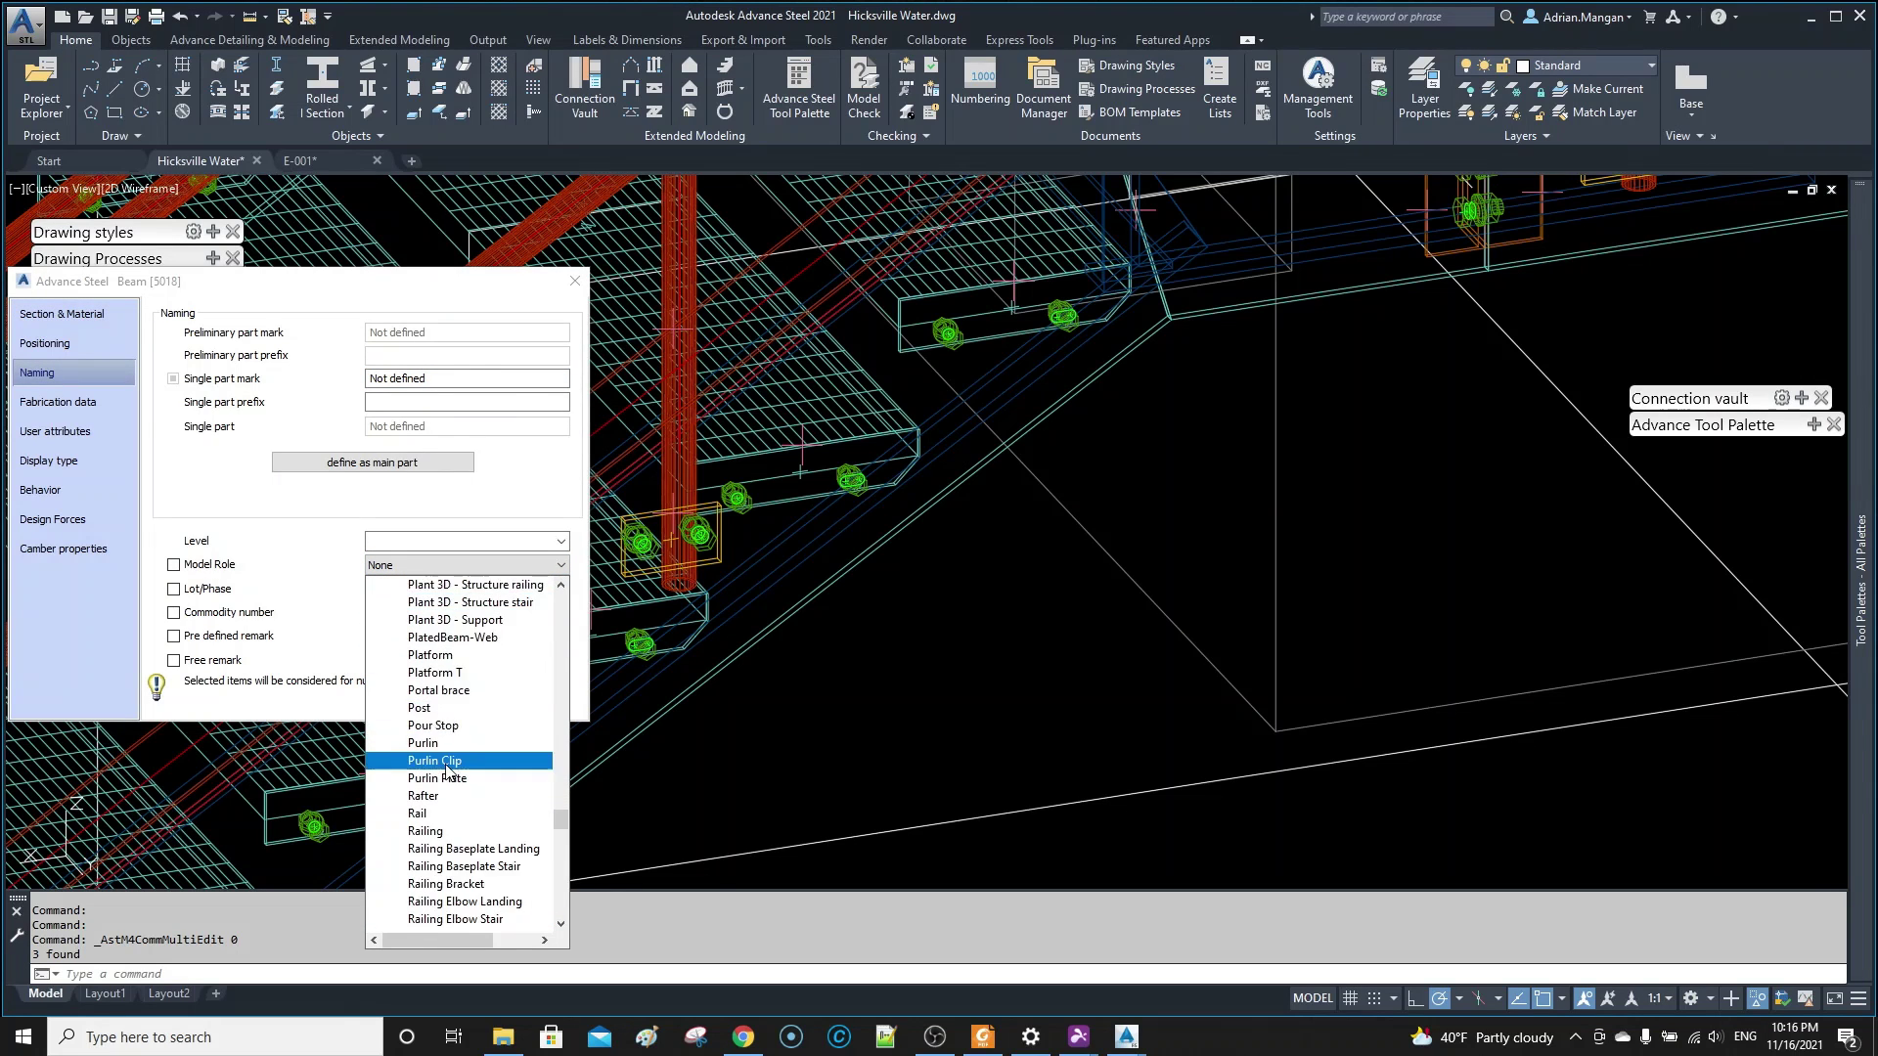
scroll(447, 773, down, 12)
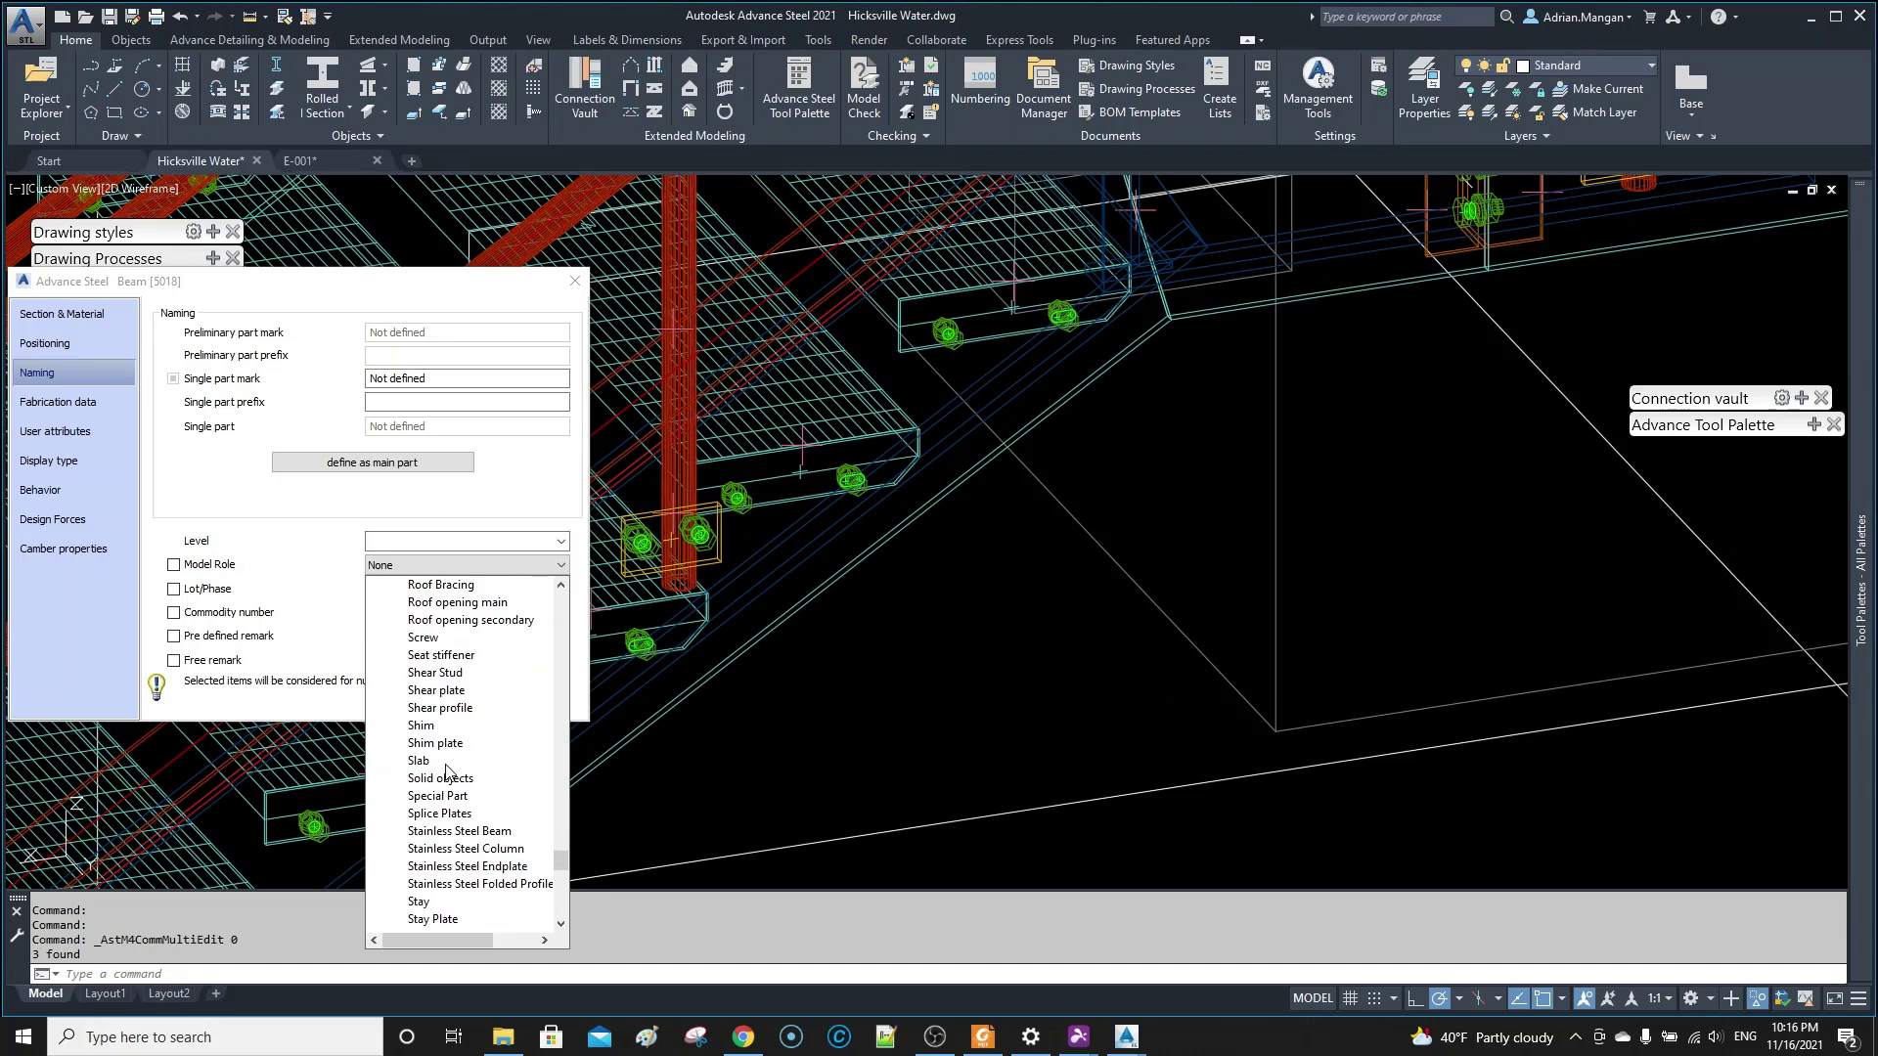
scroll(455, 802, down, 4)
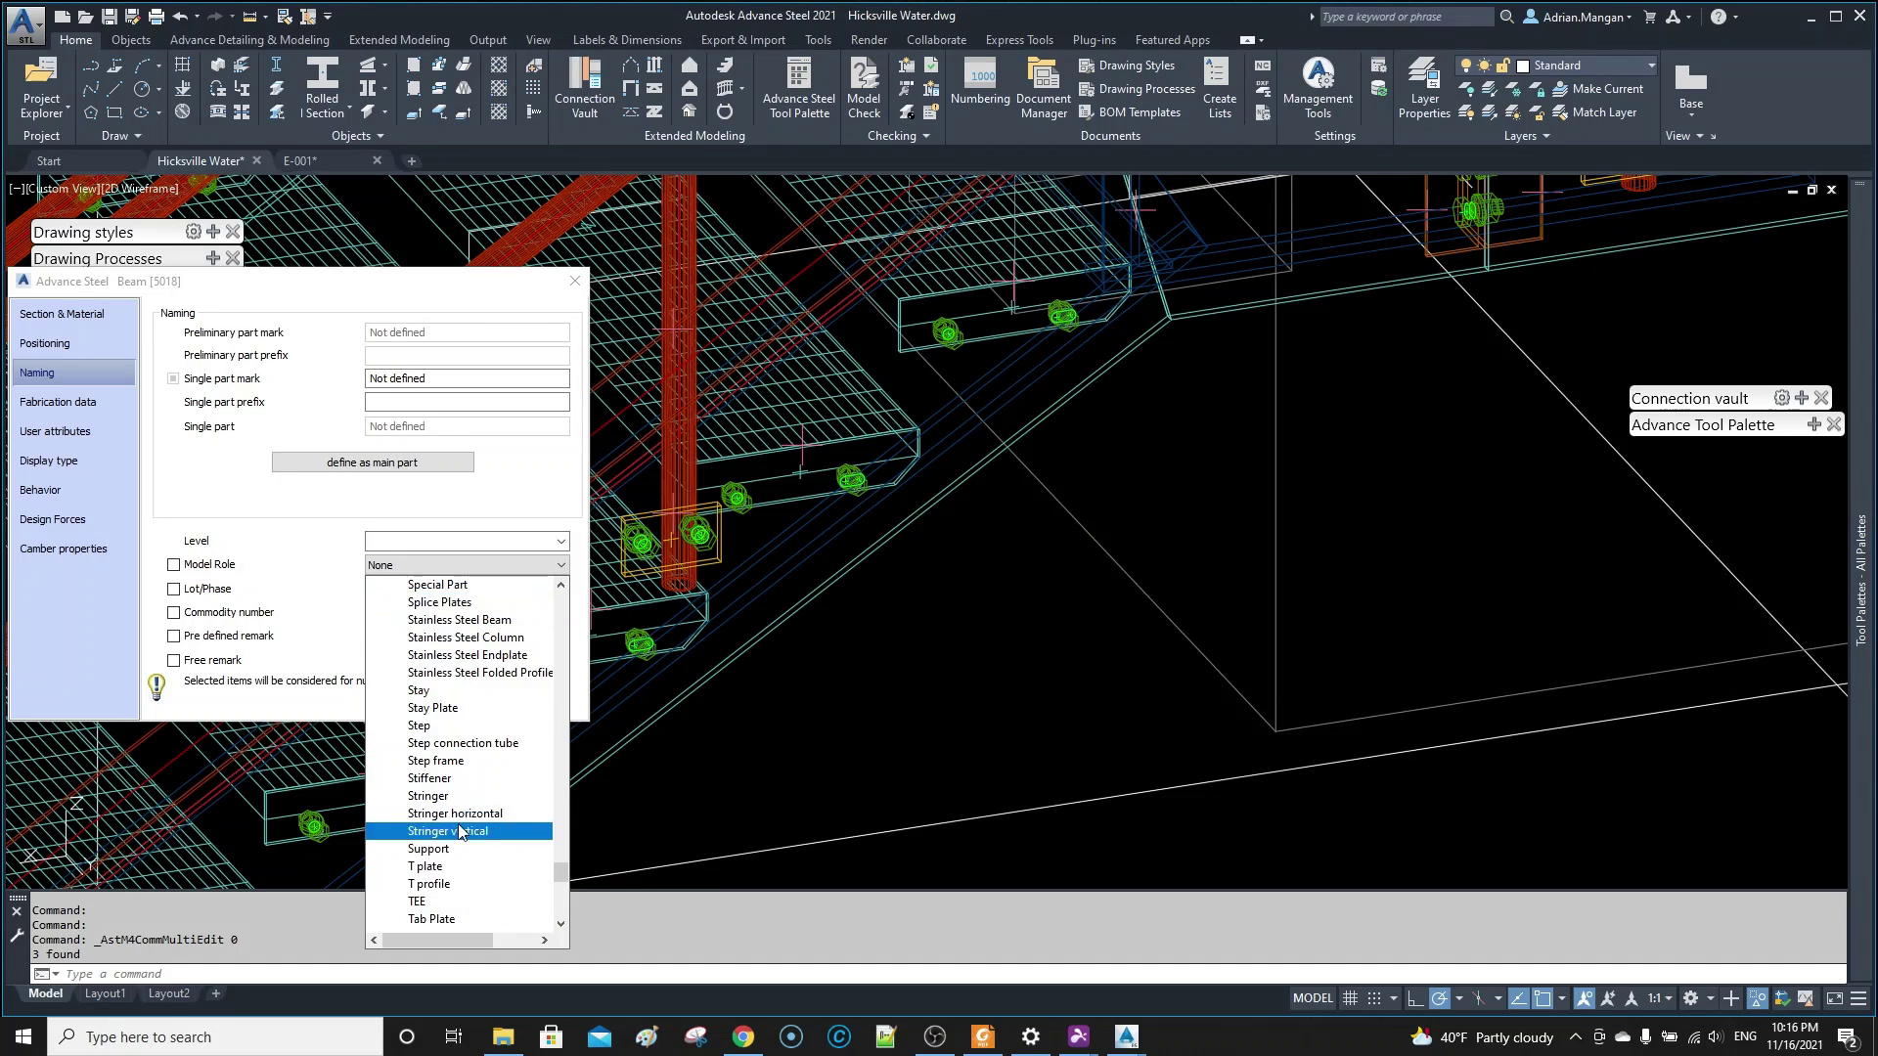
scroll(459, 849, down, 1)
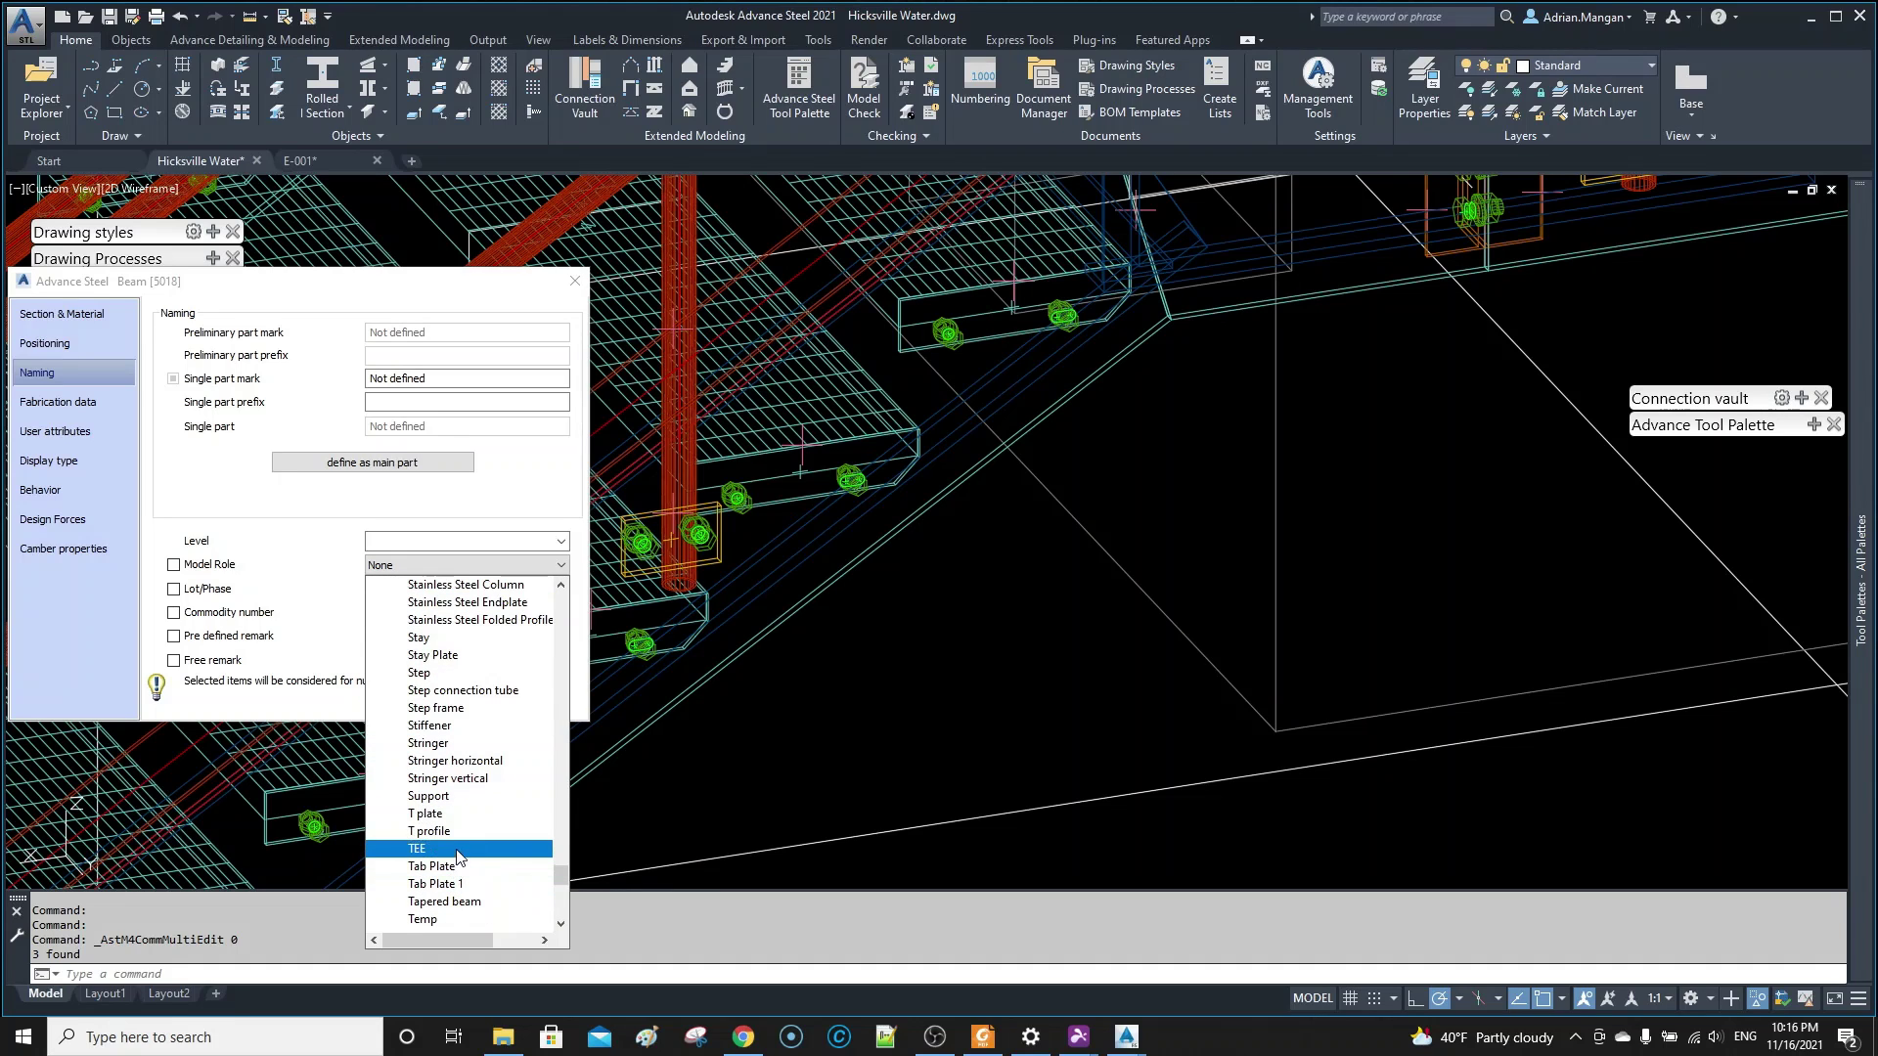
scroll(459, 857, down, 1)
click(458, 866)
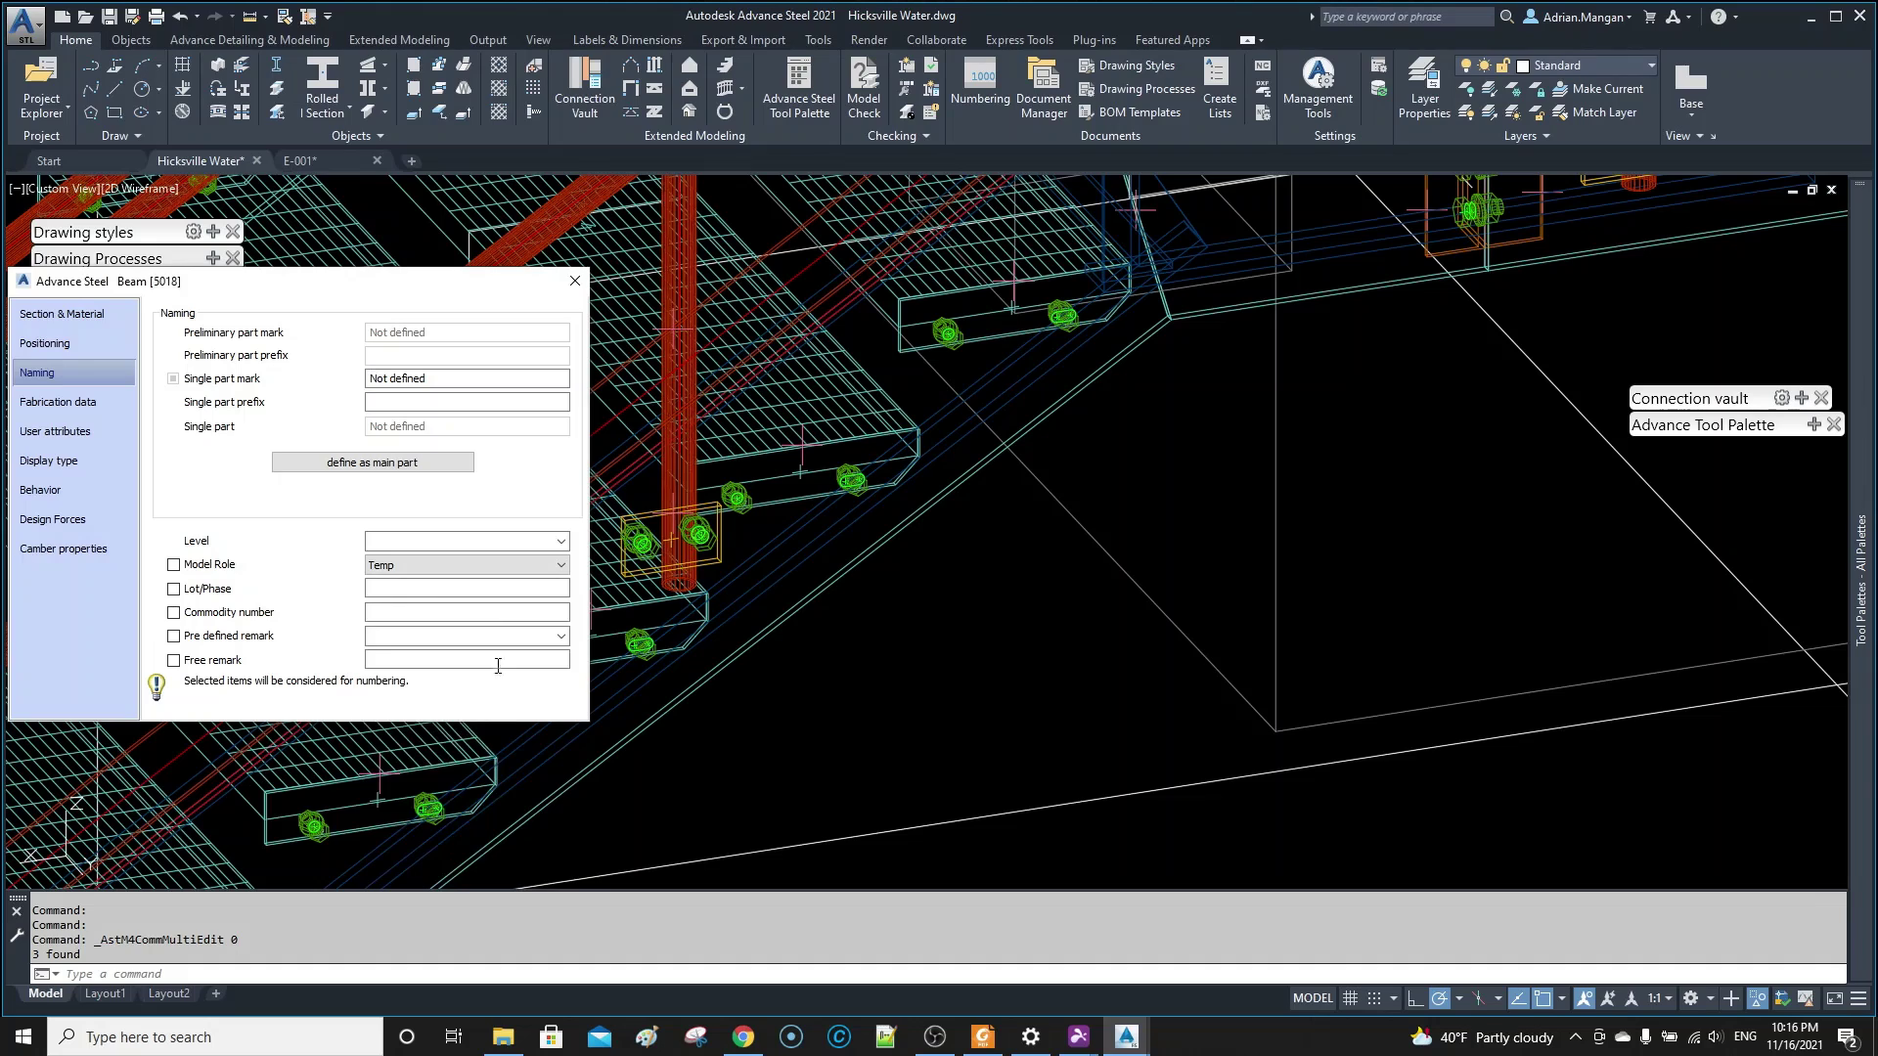
click(581, 296)
- Switch to the E-001 drawing and view the labelled stringers and landing in the stair elevation
scroll(1027, 427, down, 5)
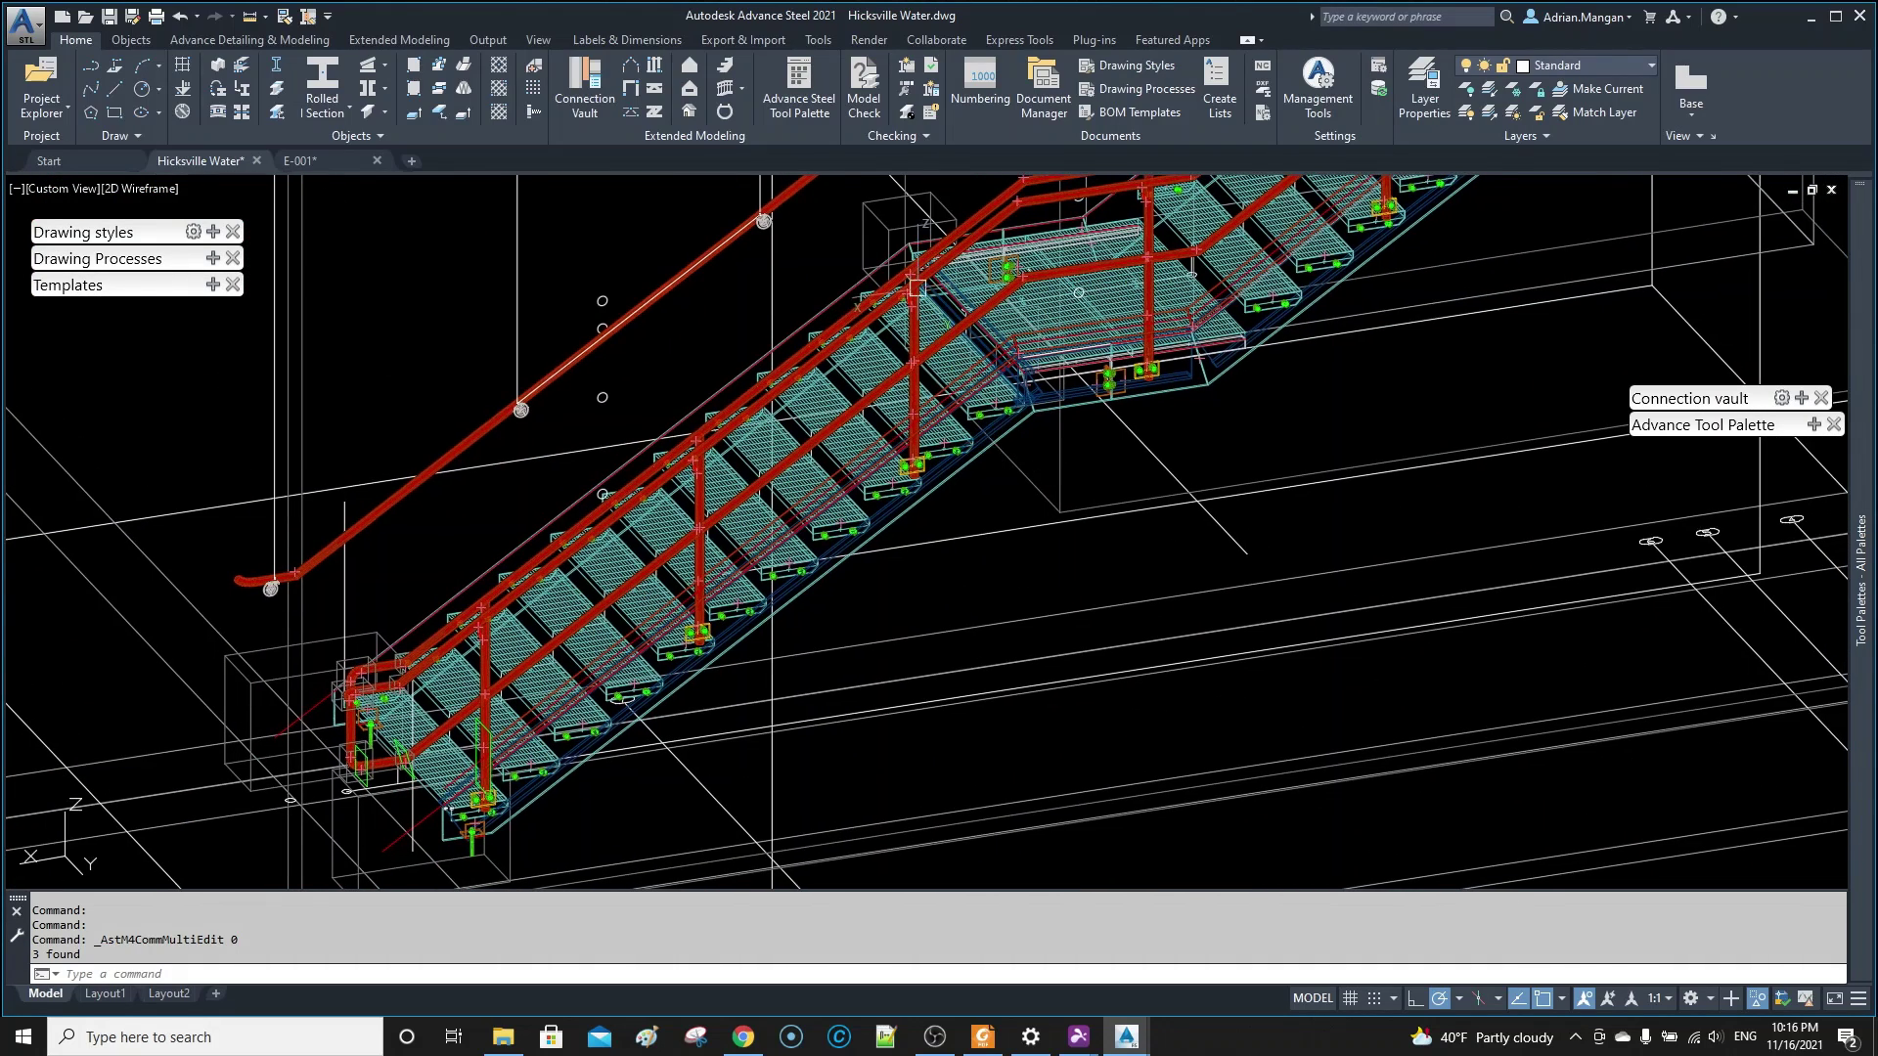
click(354, 158)
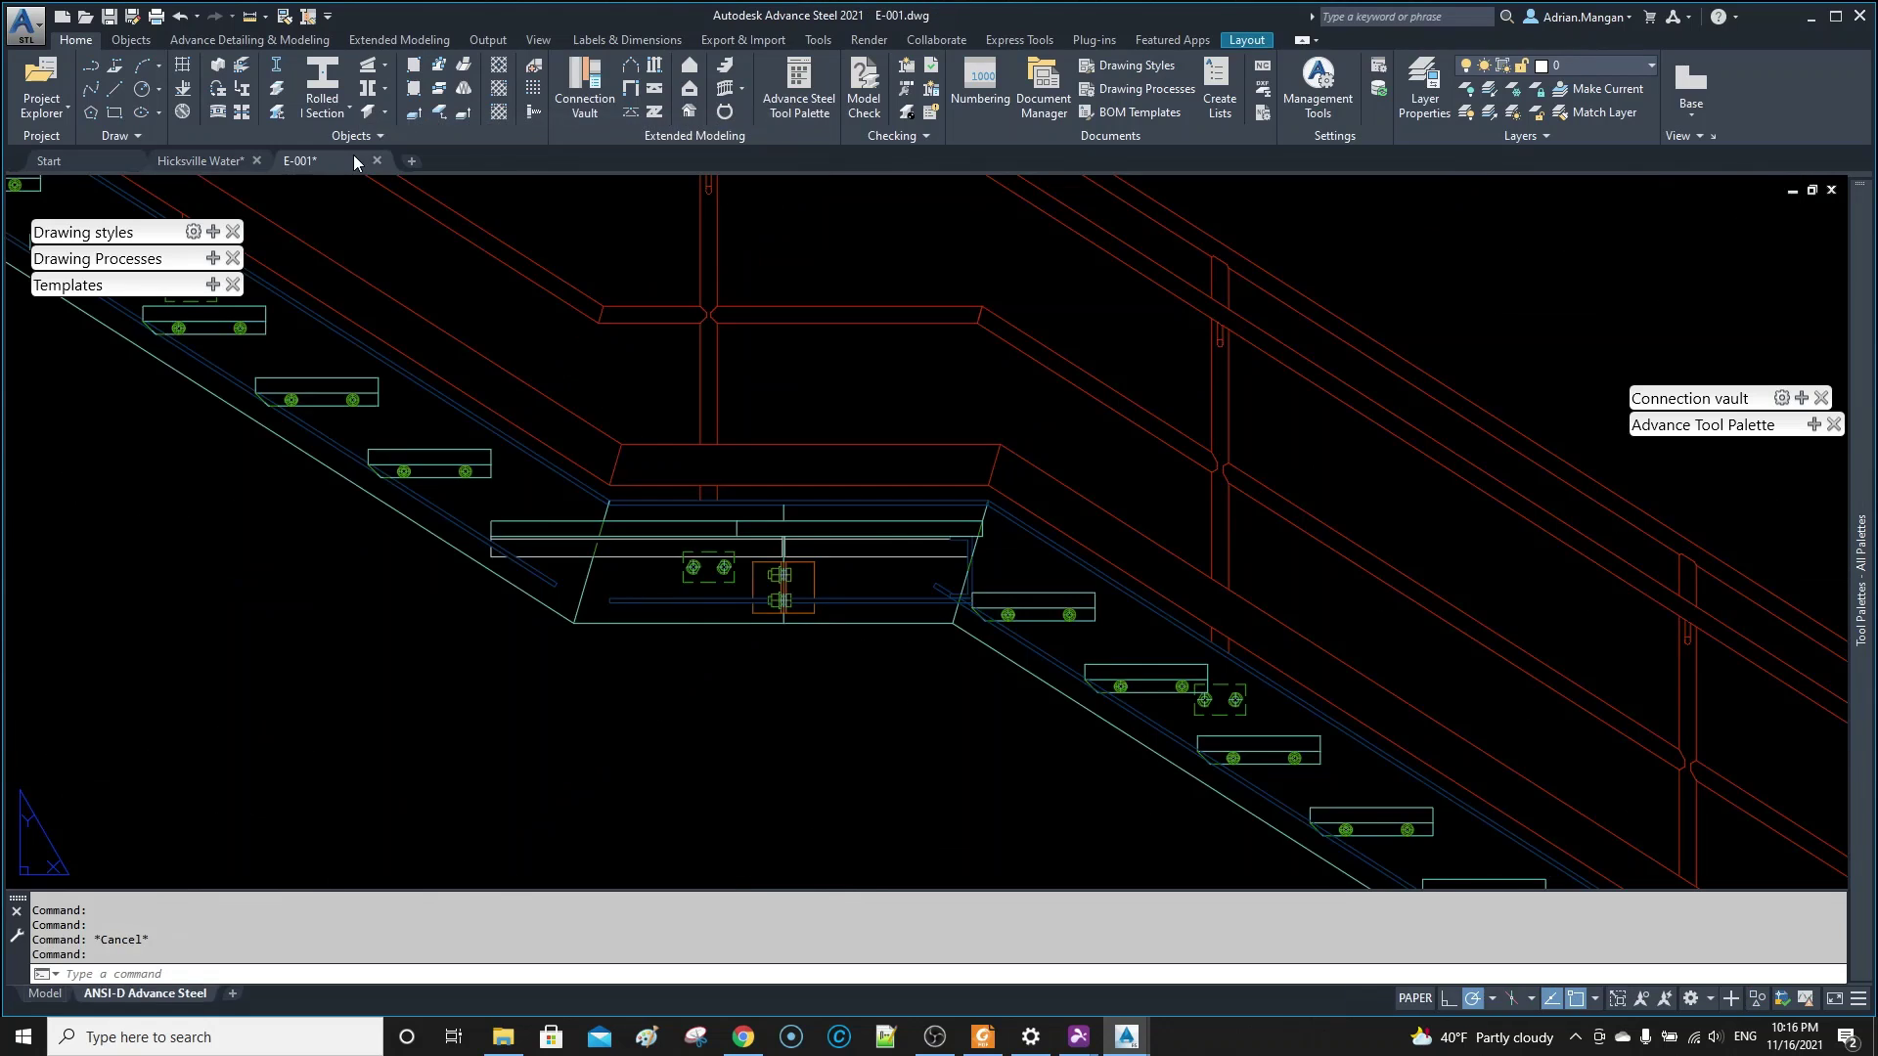
scroll(921, 529, down, 4)
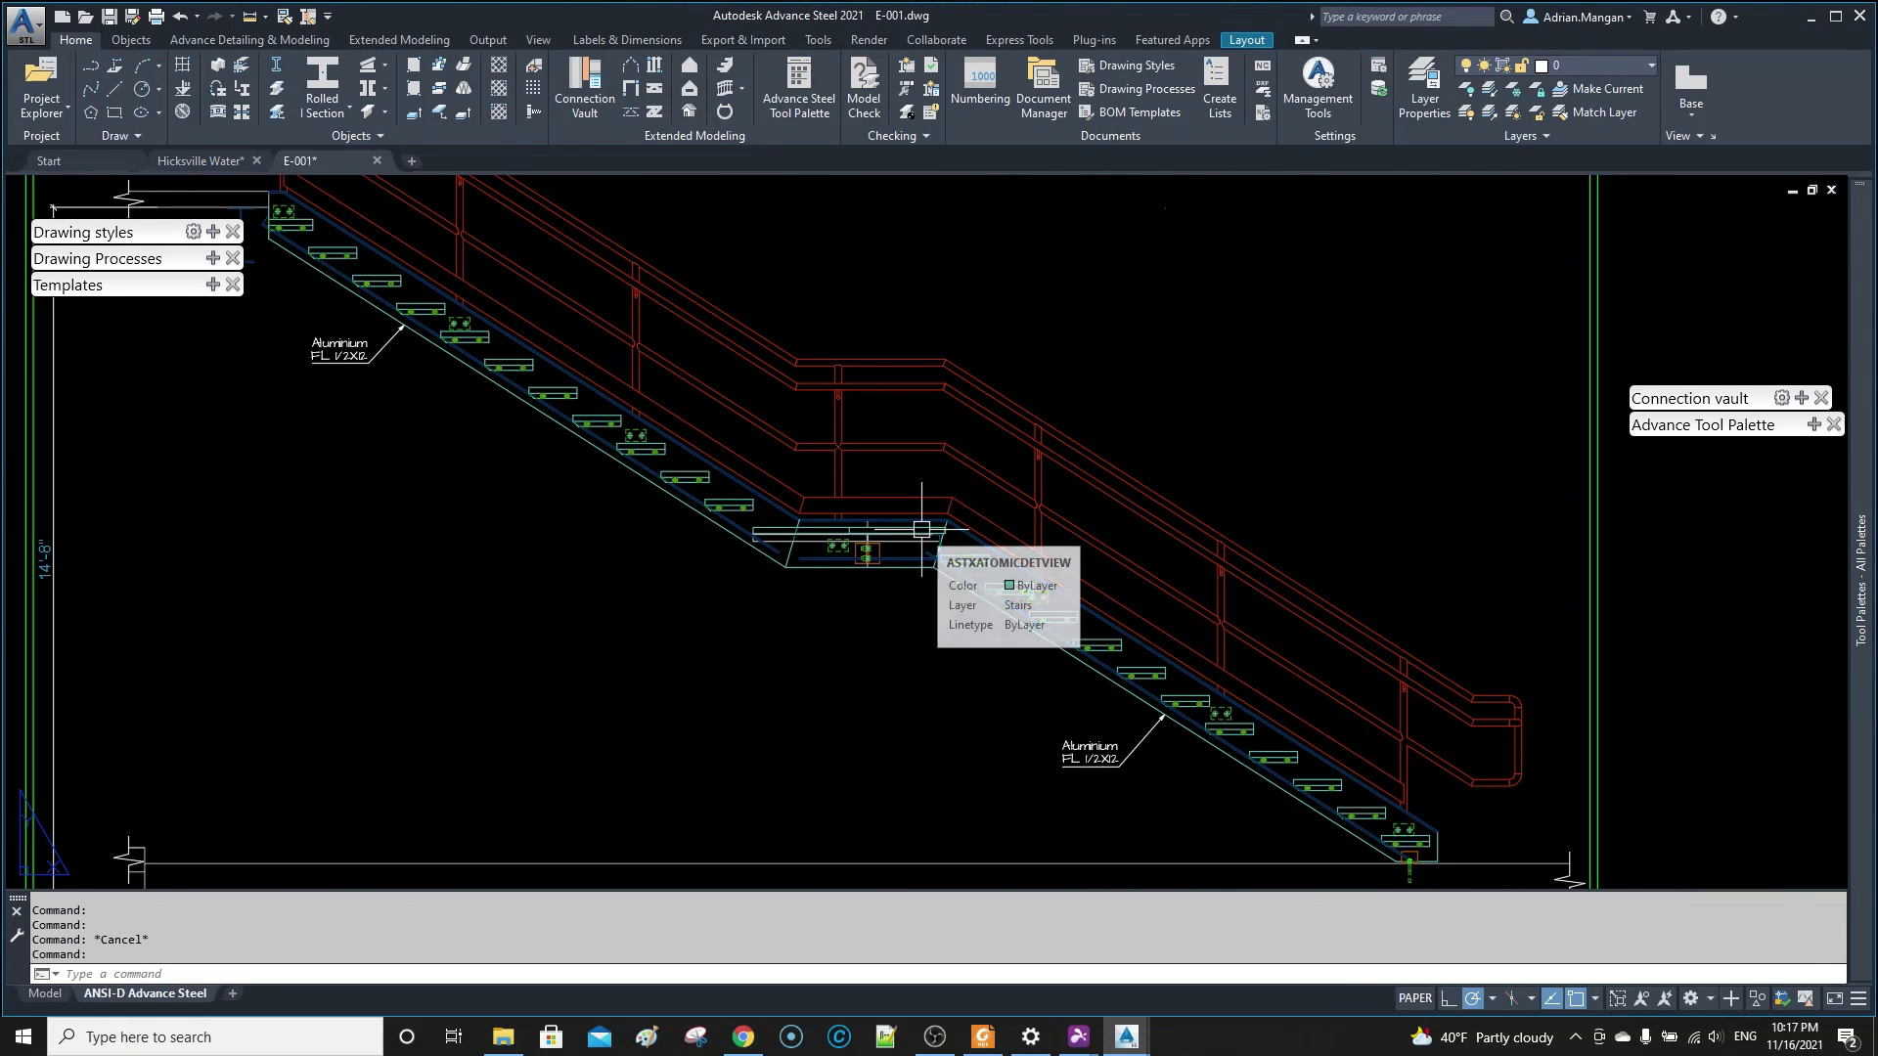
middle_drag(921, 529, 982, 554)
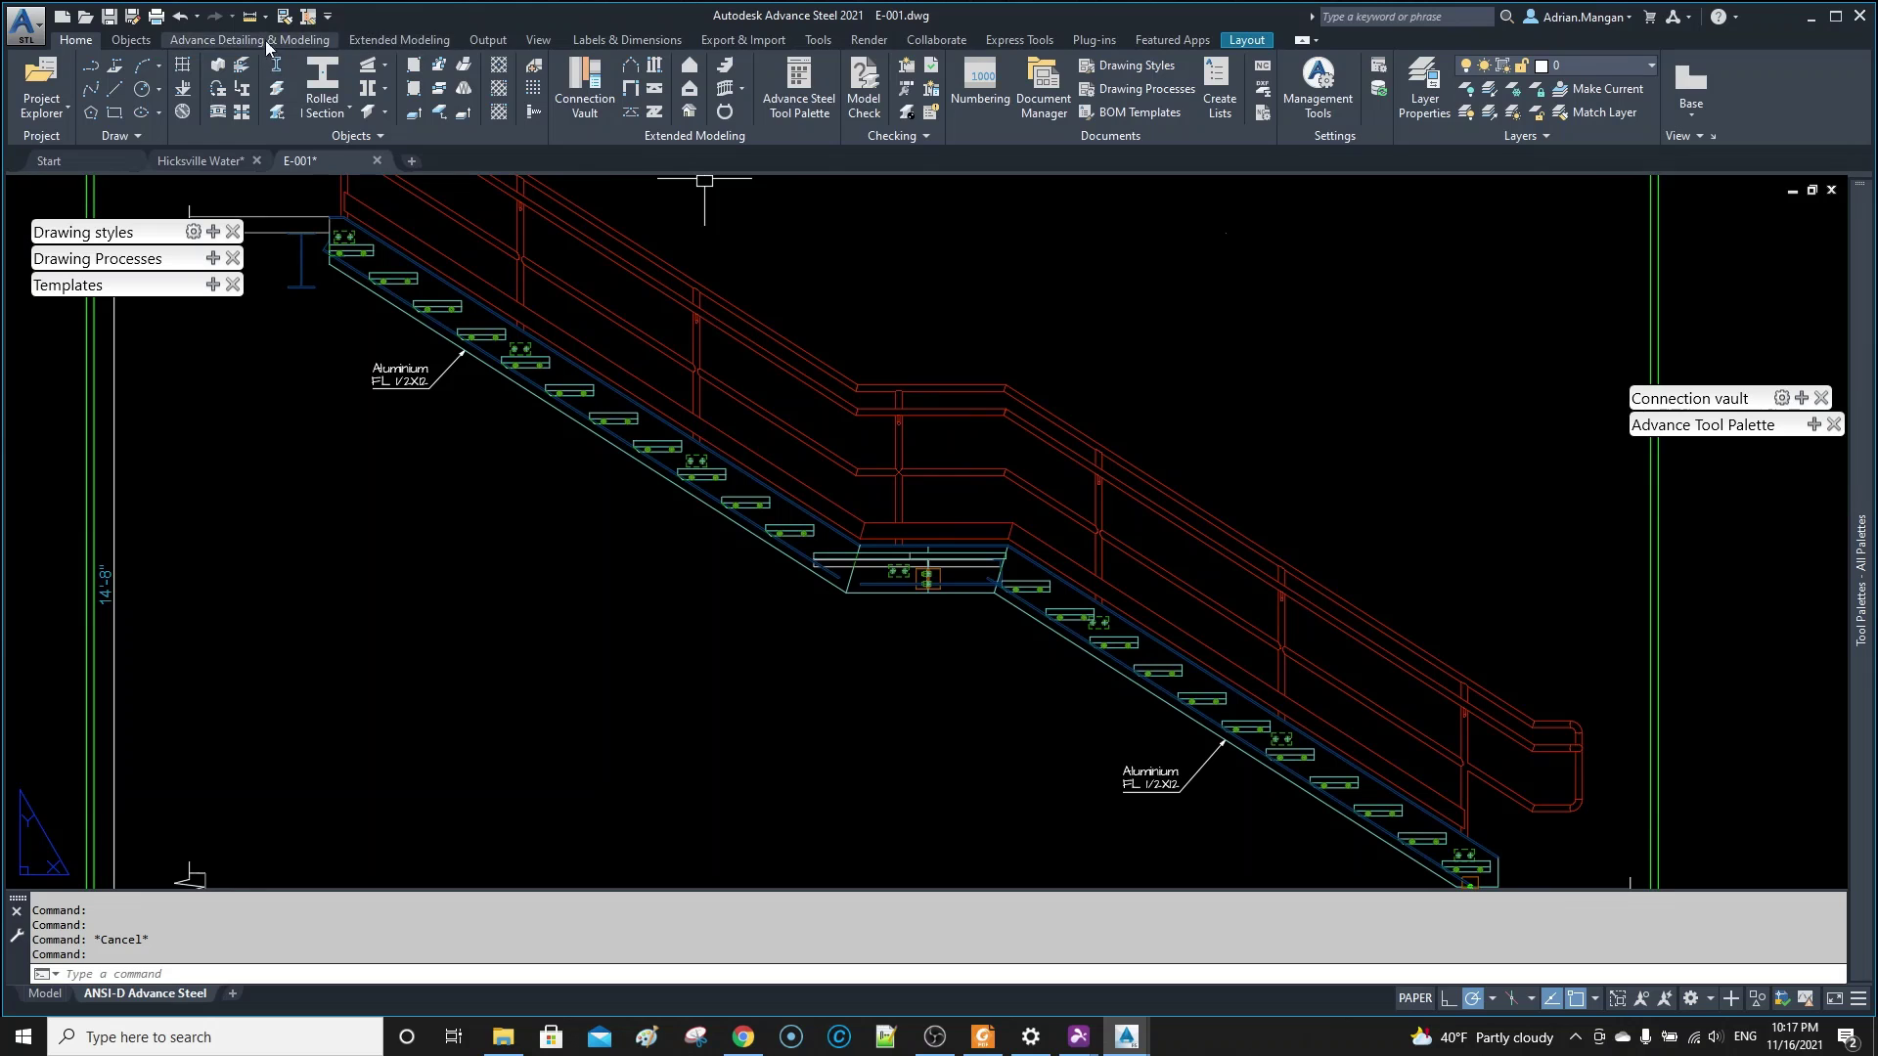
- Open the Drawing Style Manager and show the objects presentation rules of "3 - Elevation (Stairs & Raillings) - ADM PRE"
click(492, 38)
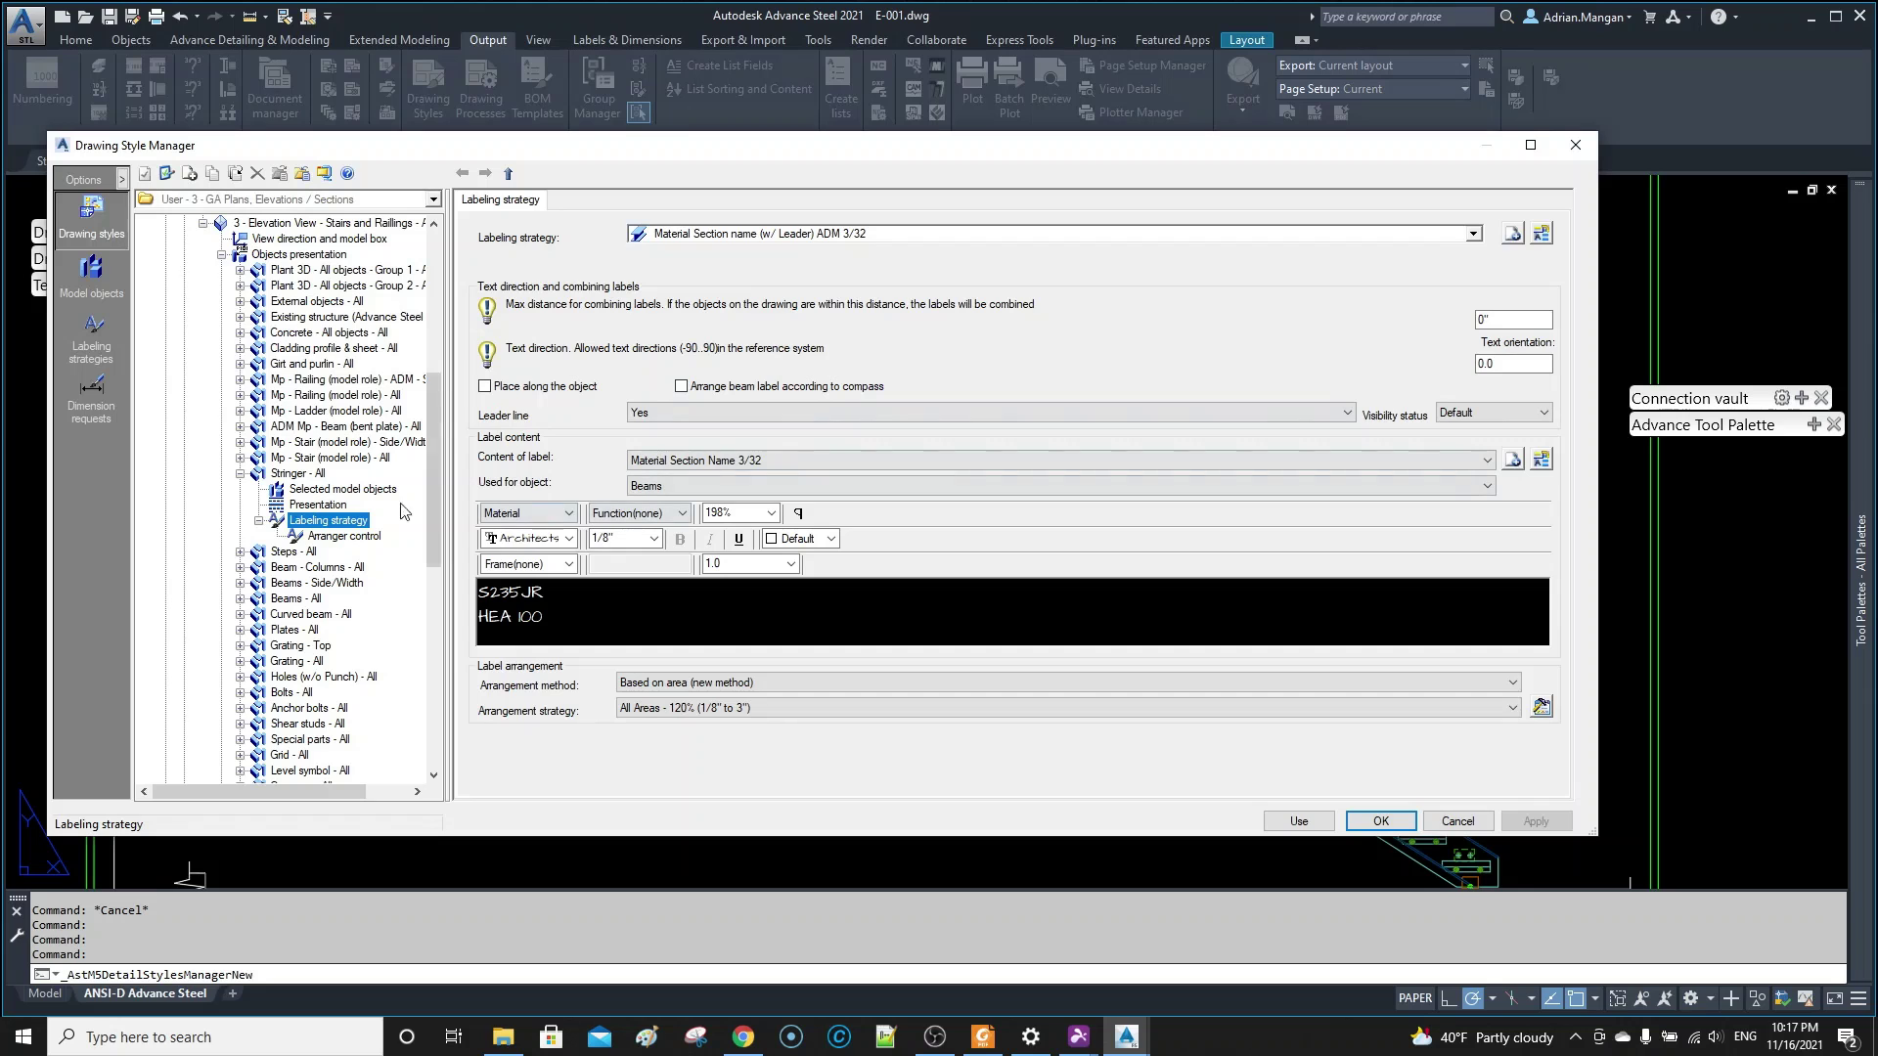
click(240, 473)
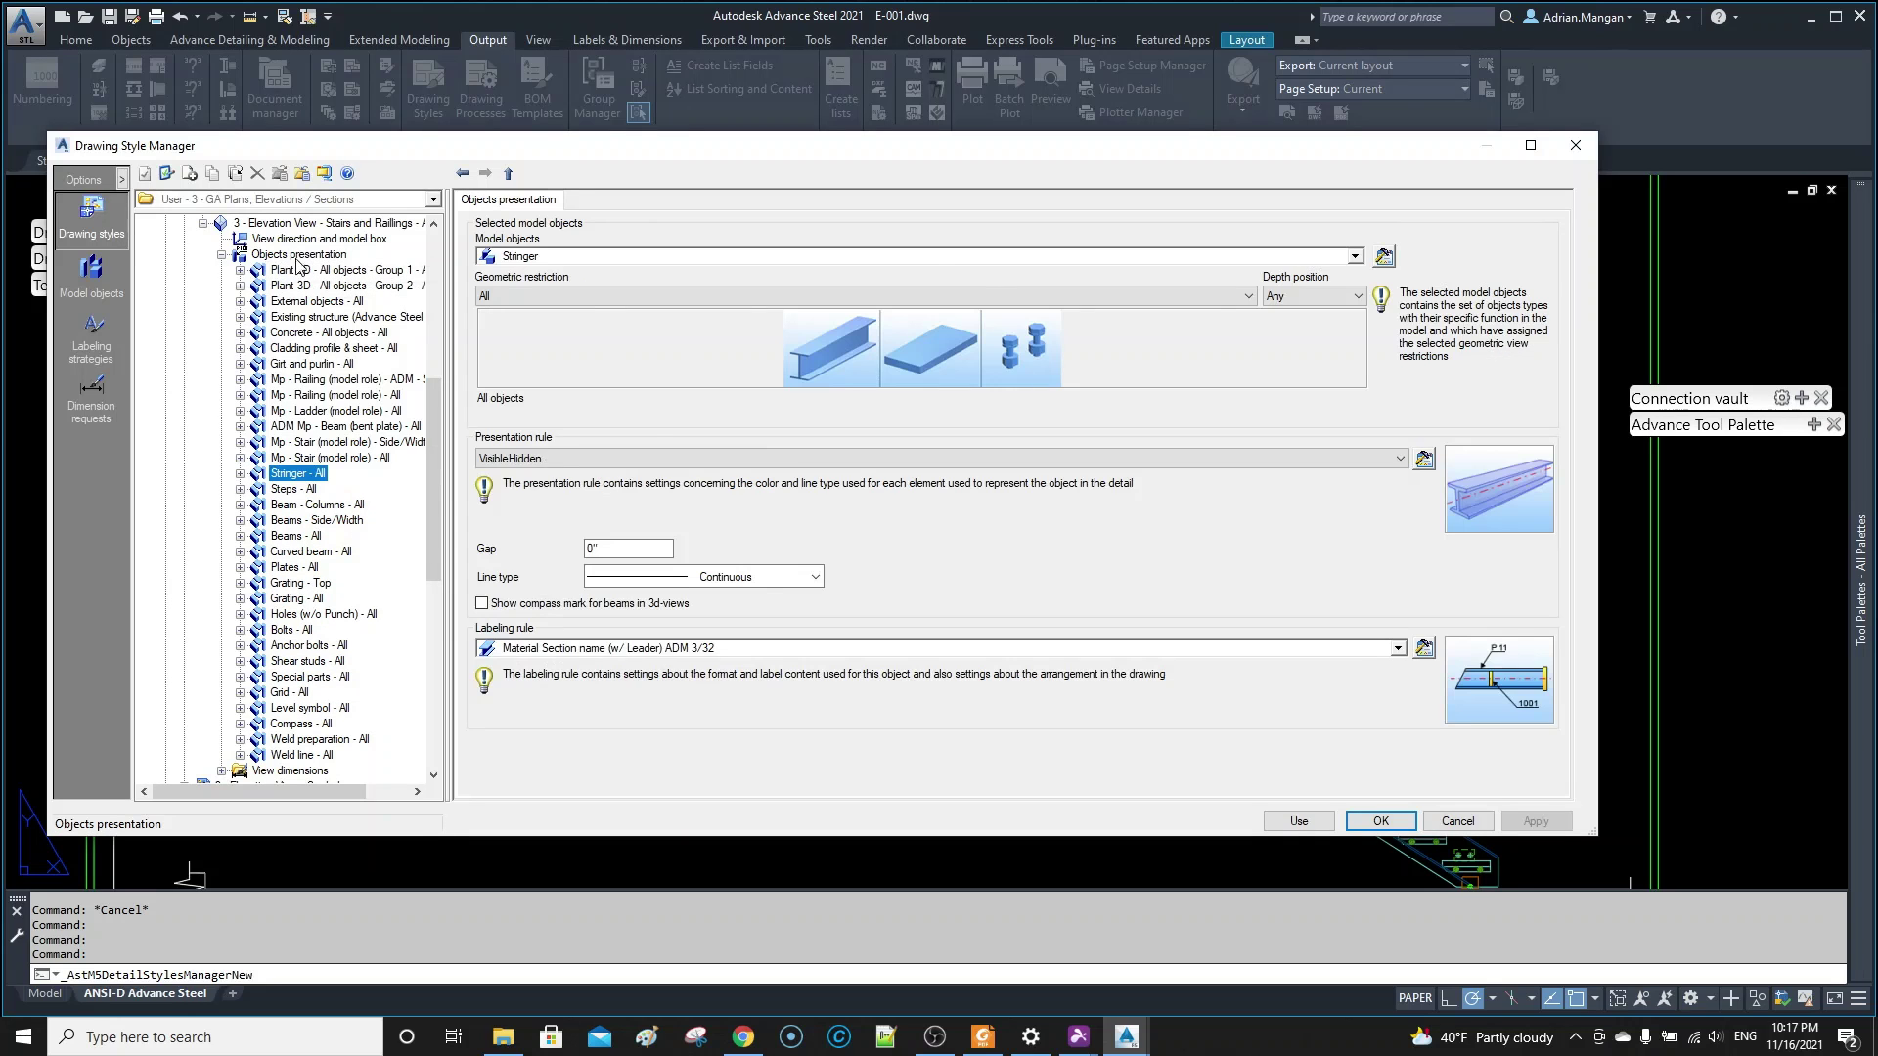
click(298, 256)
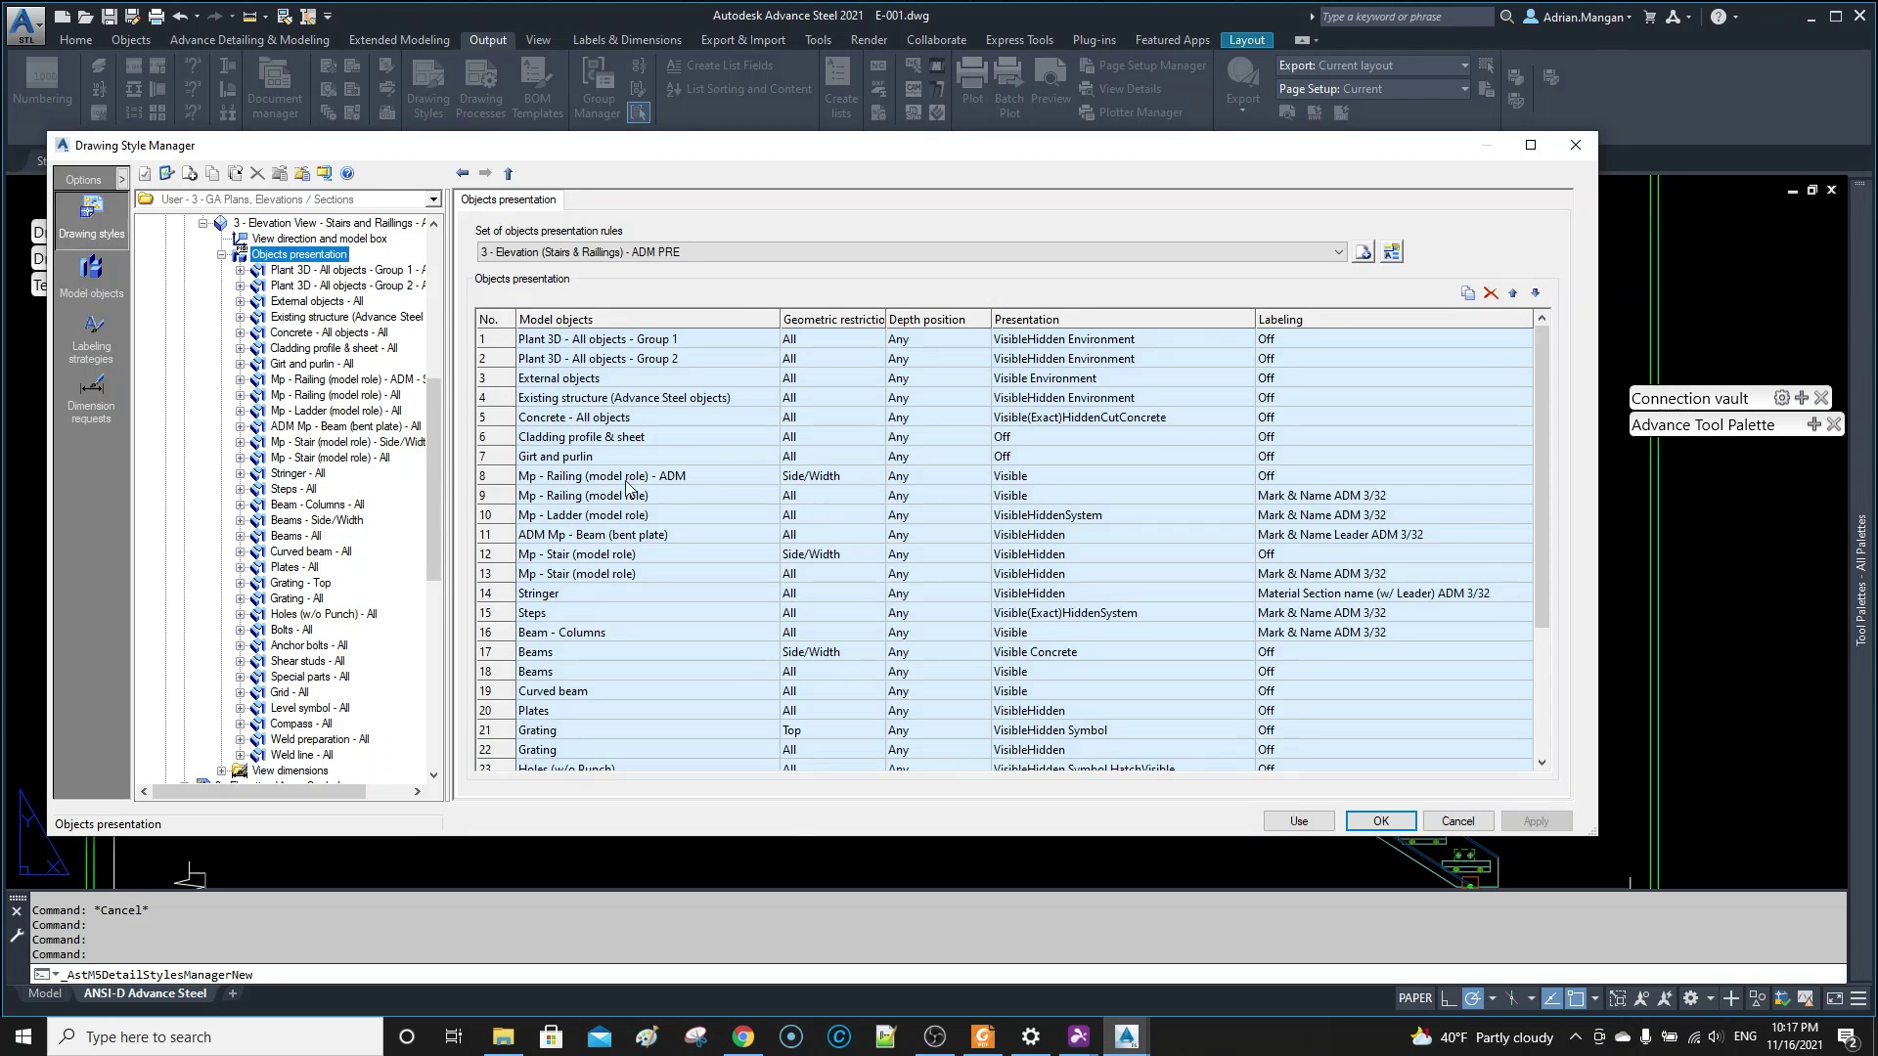
- Review the objects presentation rules and duplicate the Beams rule that has the "All" geometric restriction
scroll(892, 534, down, 2)
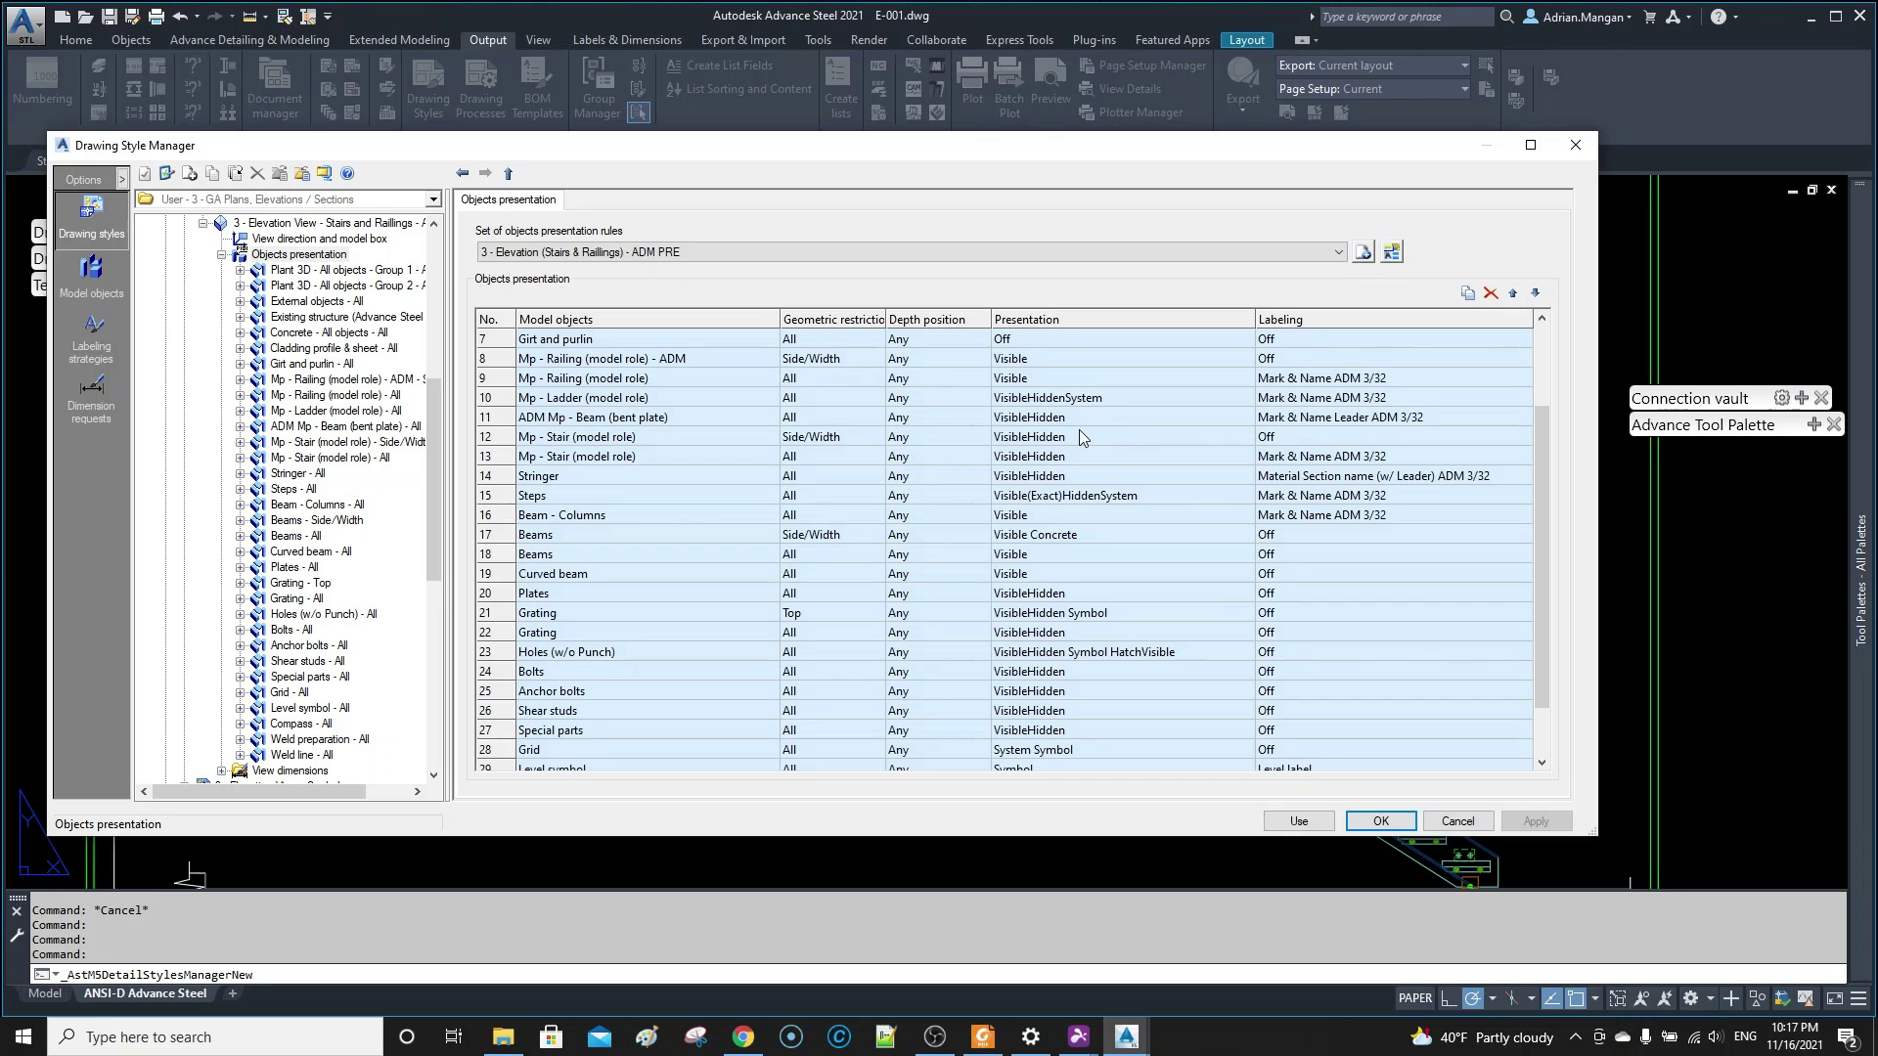
scroll(1050, 439, down, 2)
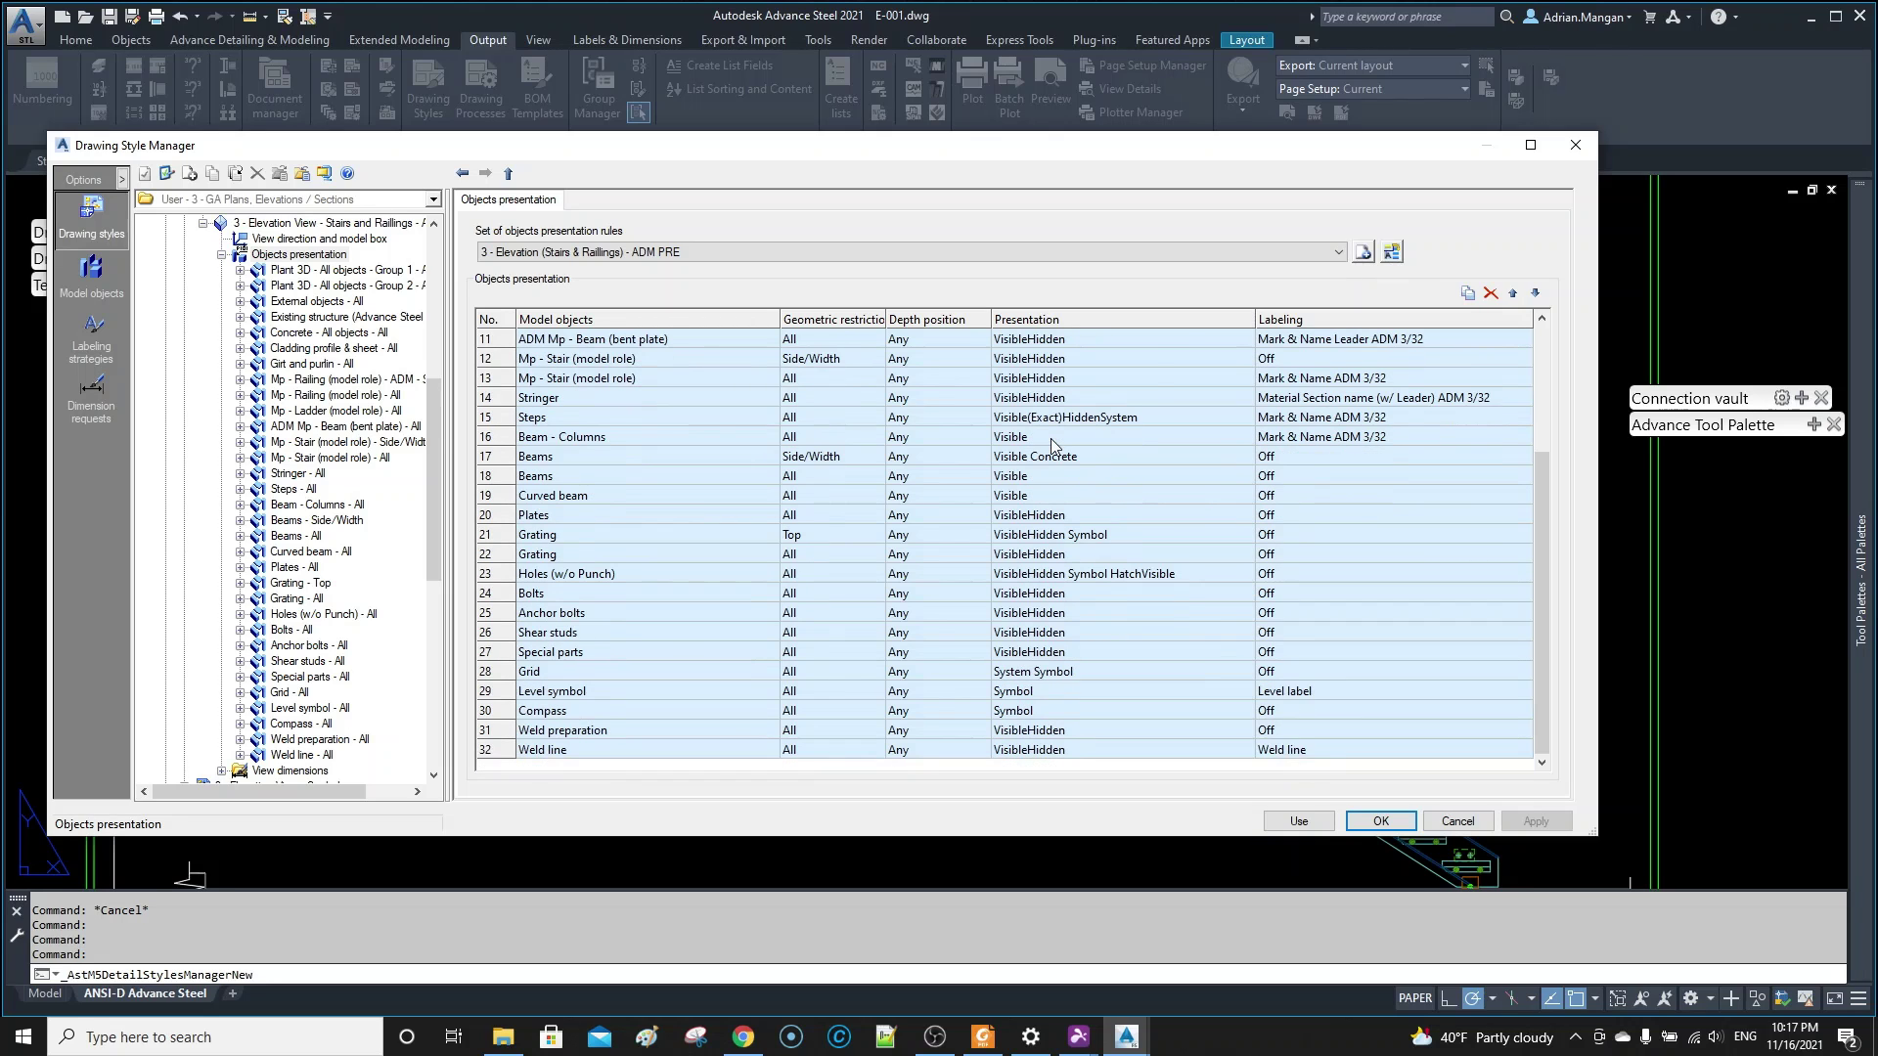
scroll(1051, 438, up, 4)
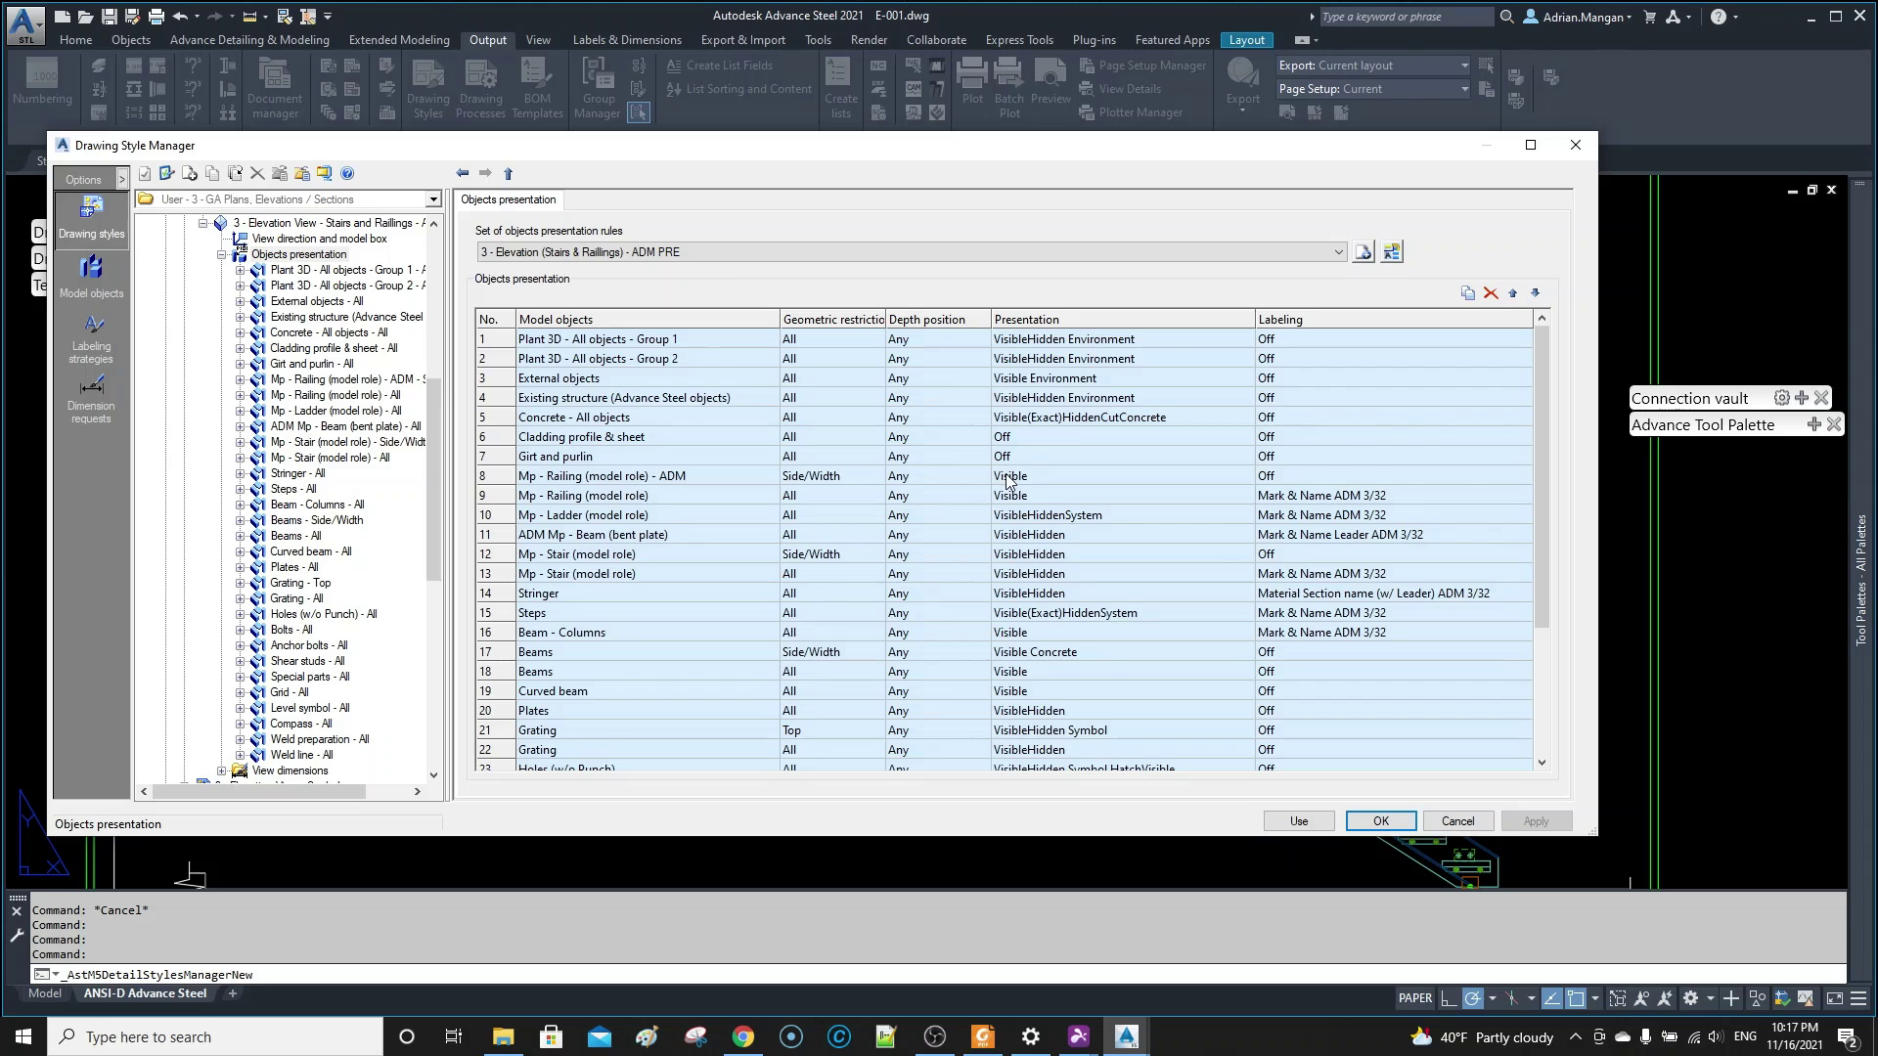
scroll(1007, 479, down, 1)
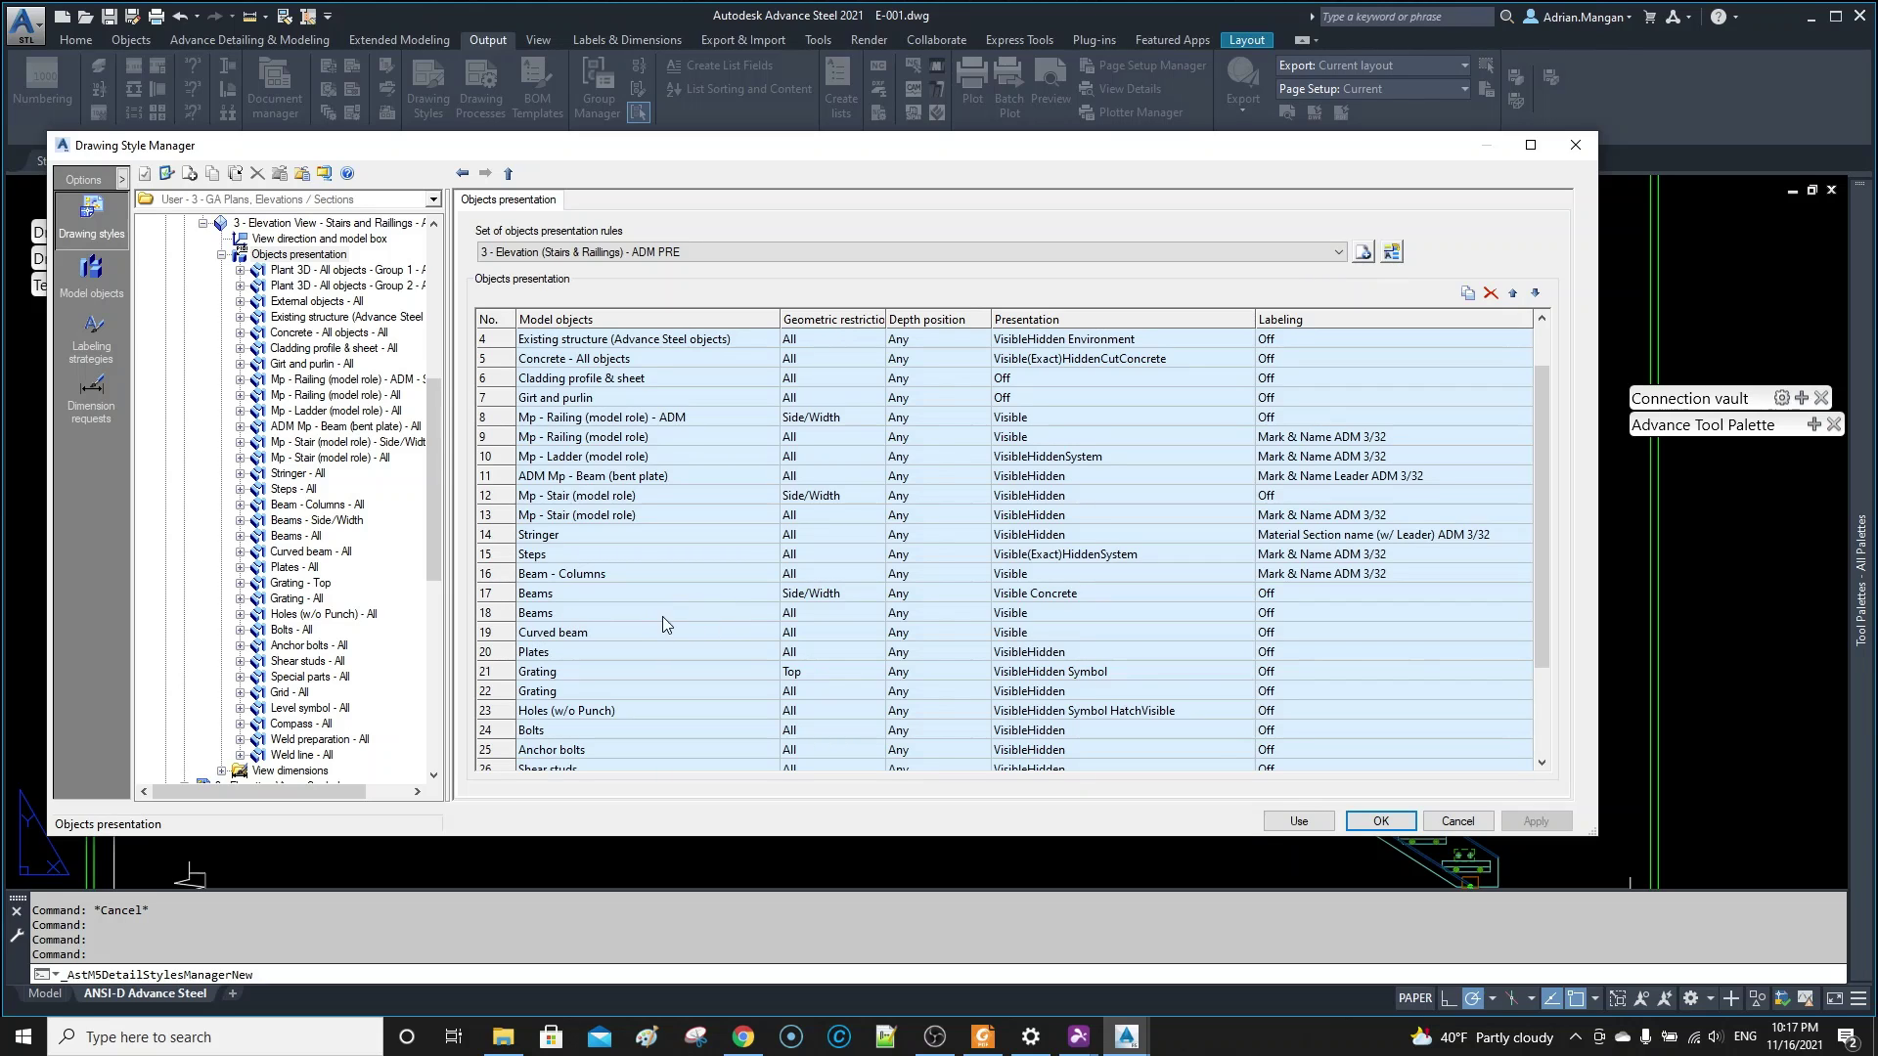
click(503, 622)
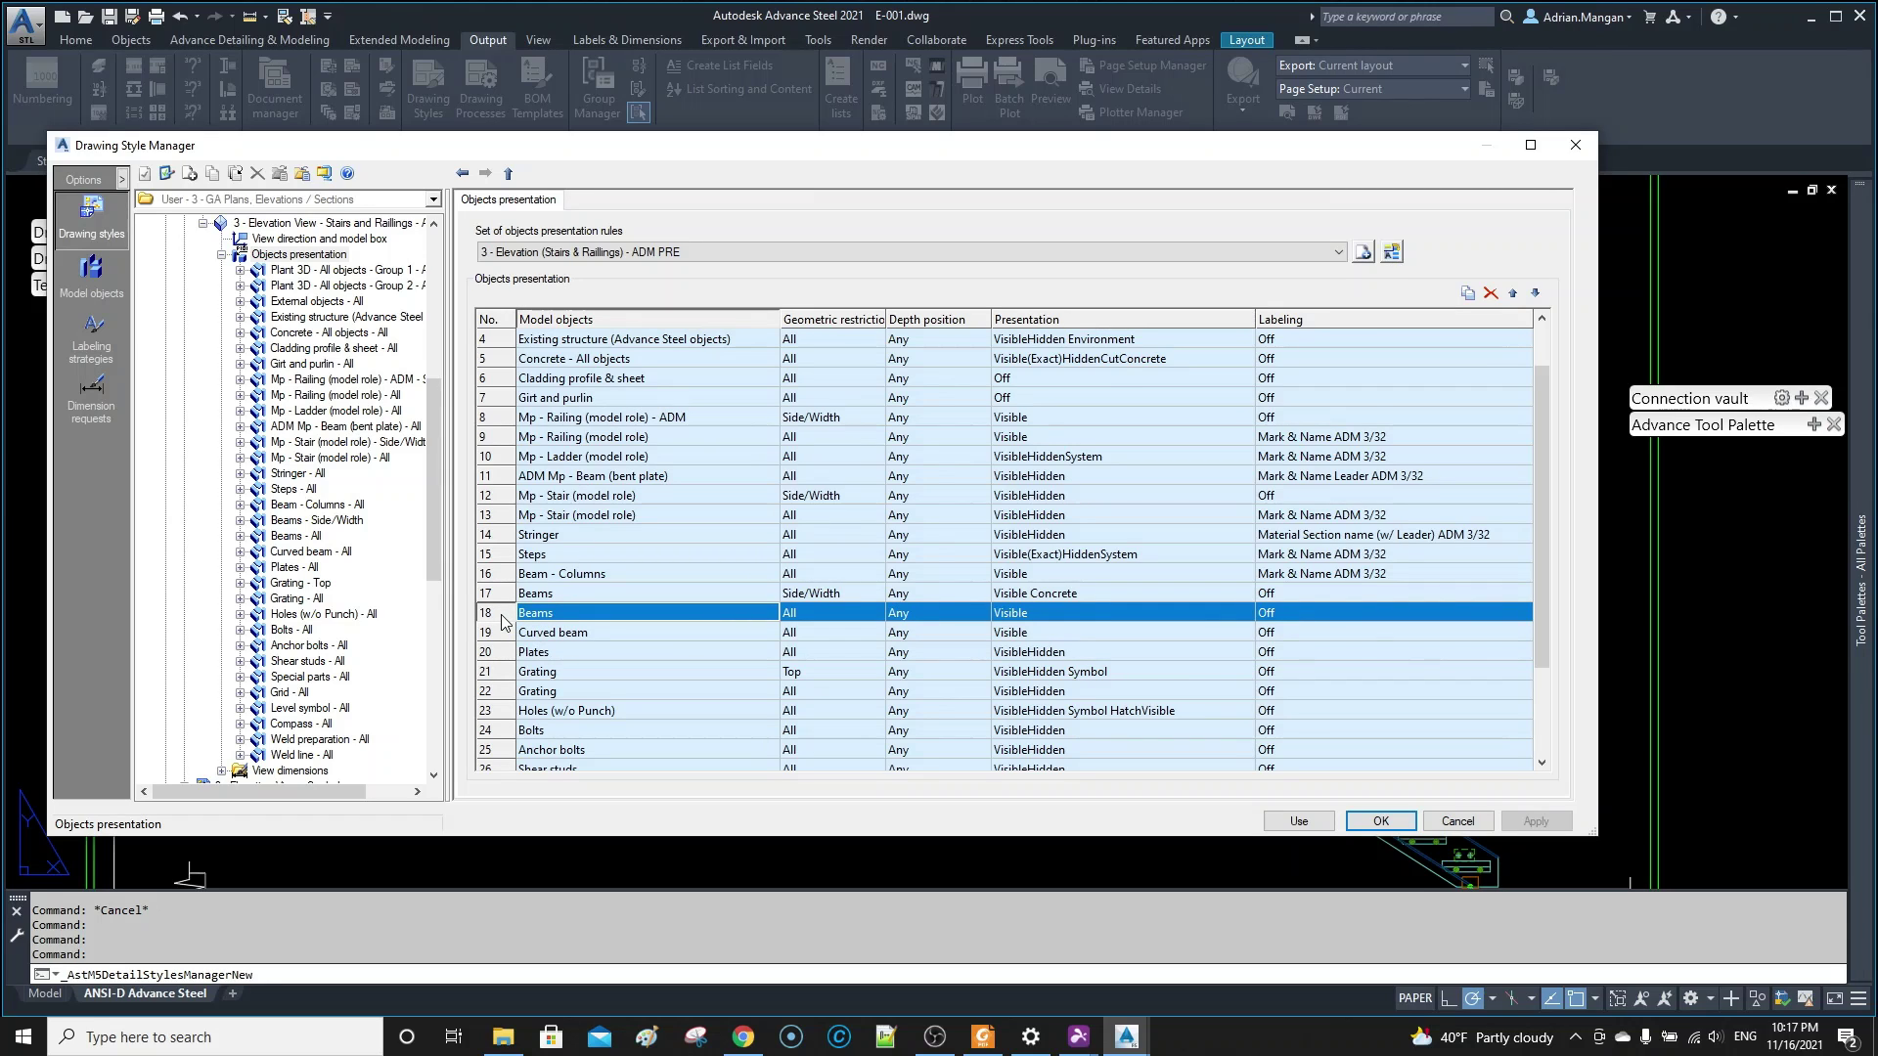
click(1468, 293)
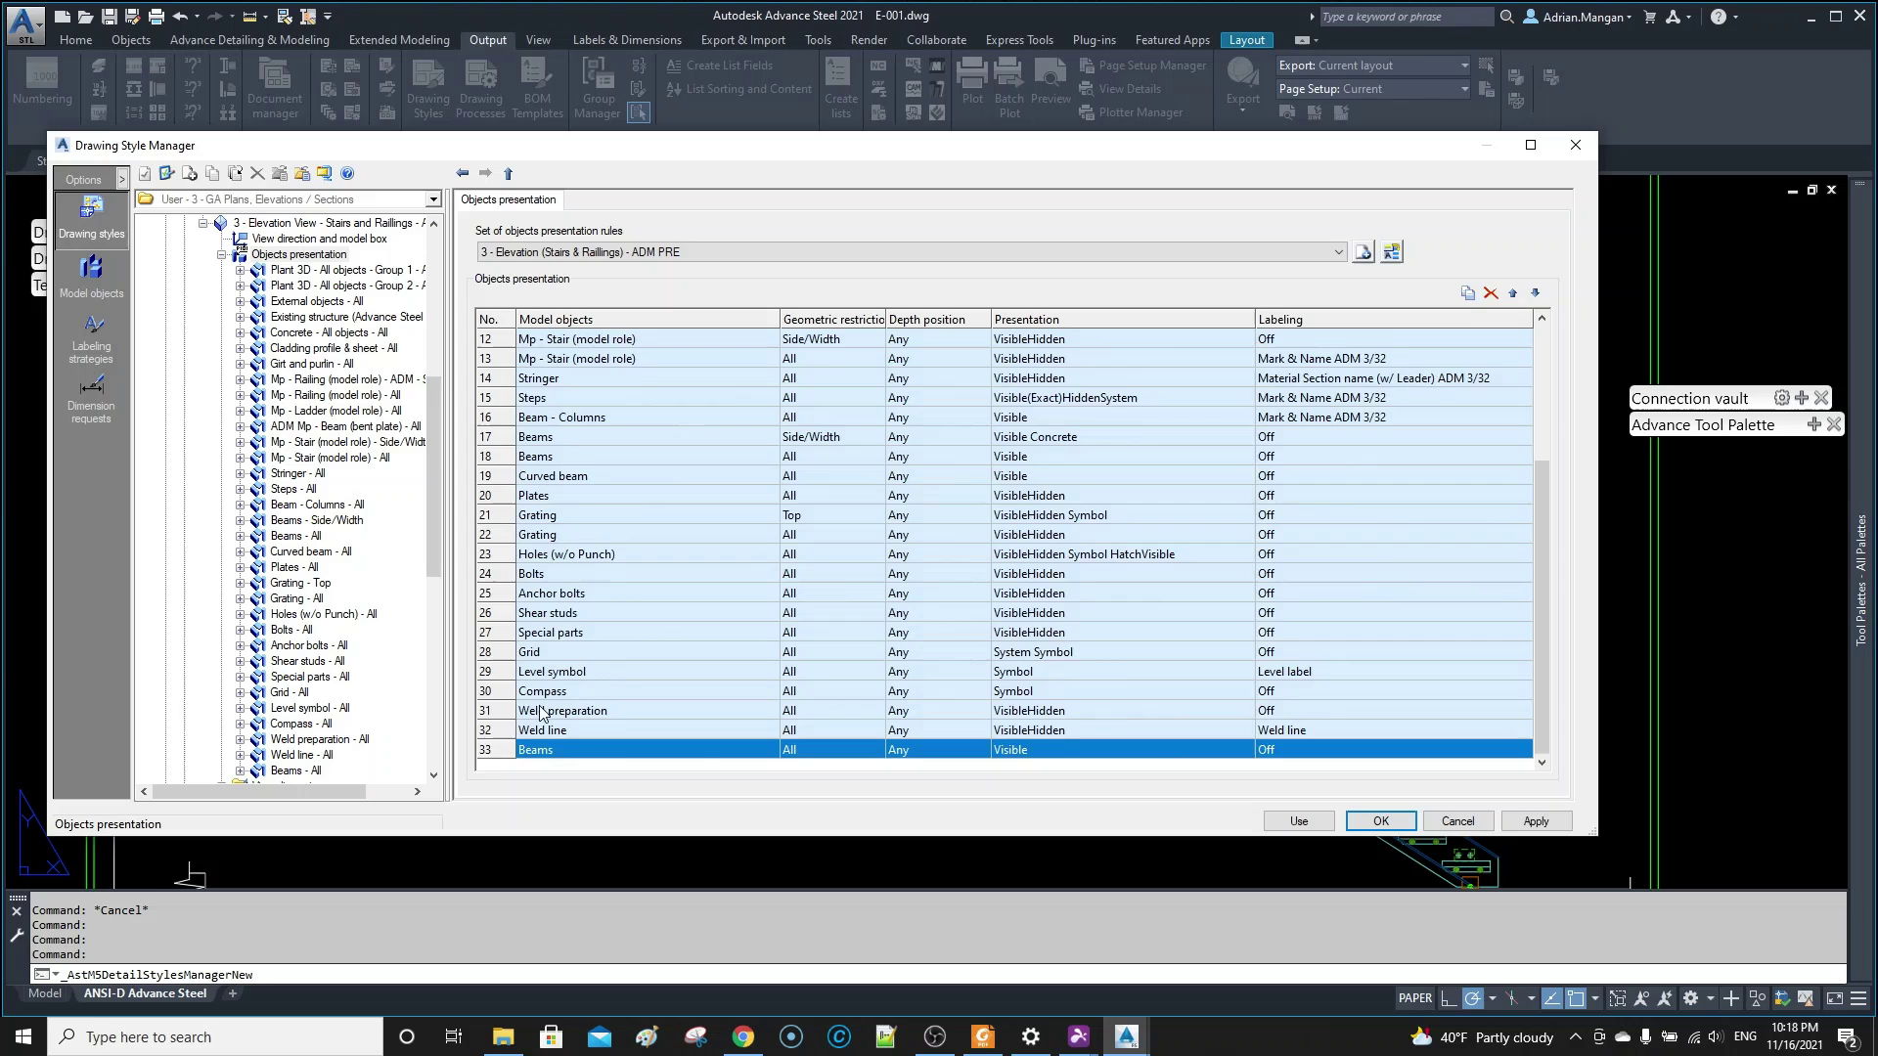
- Create a new model object named "Temp Beams" in the "Parts (w/ model role)" group for the duplicated Beams rule
double_click(508, 750)
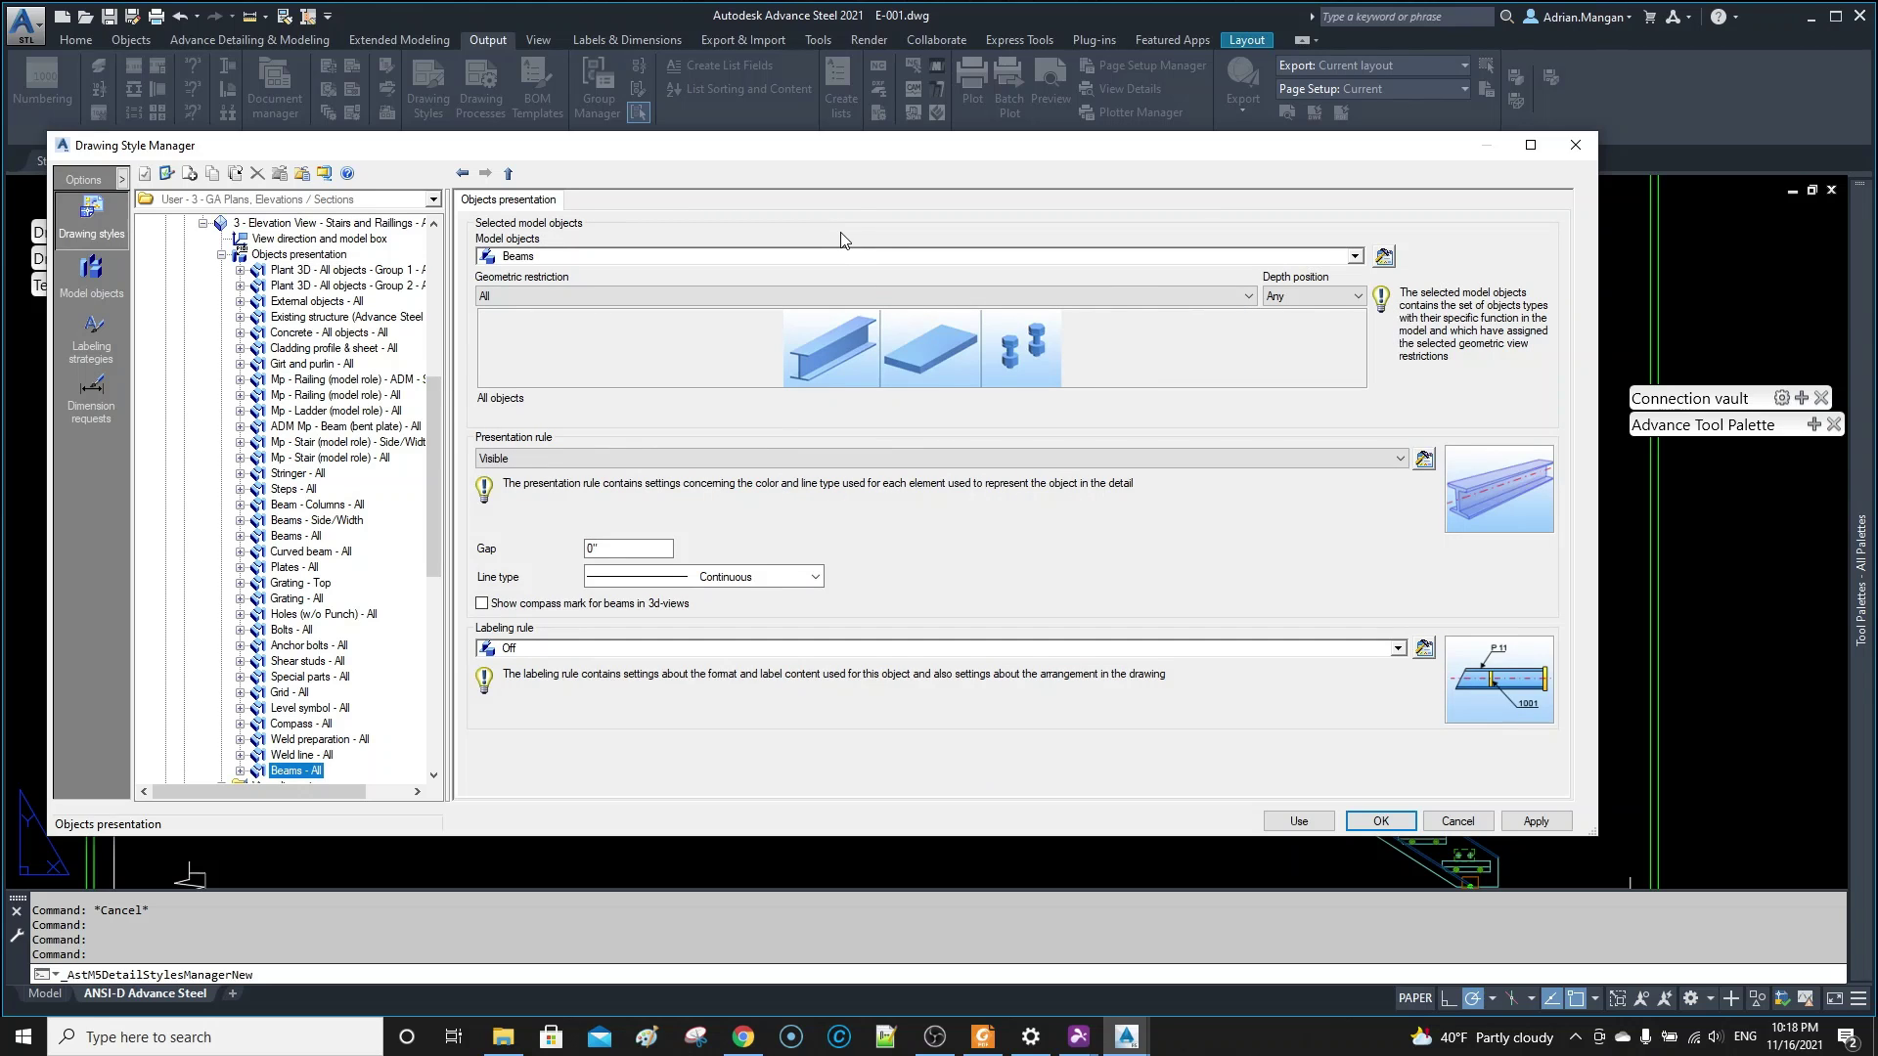
click(1384, 256)
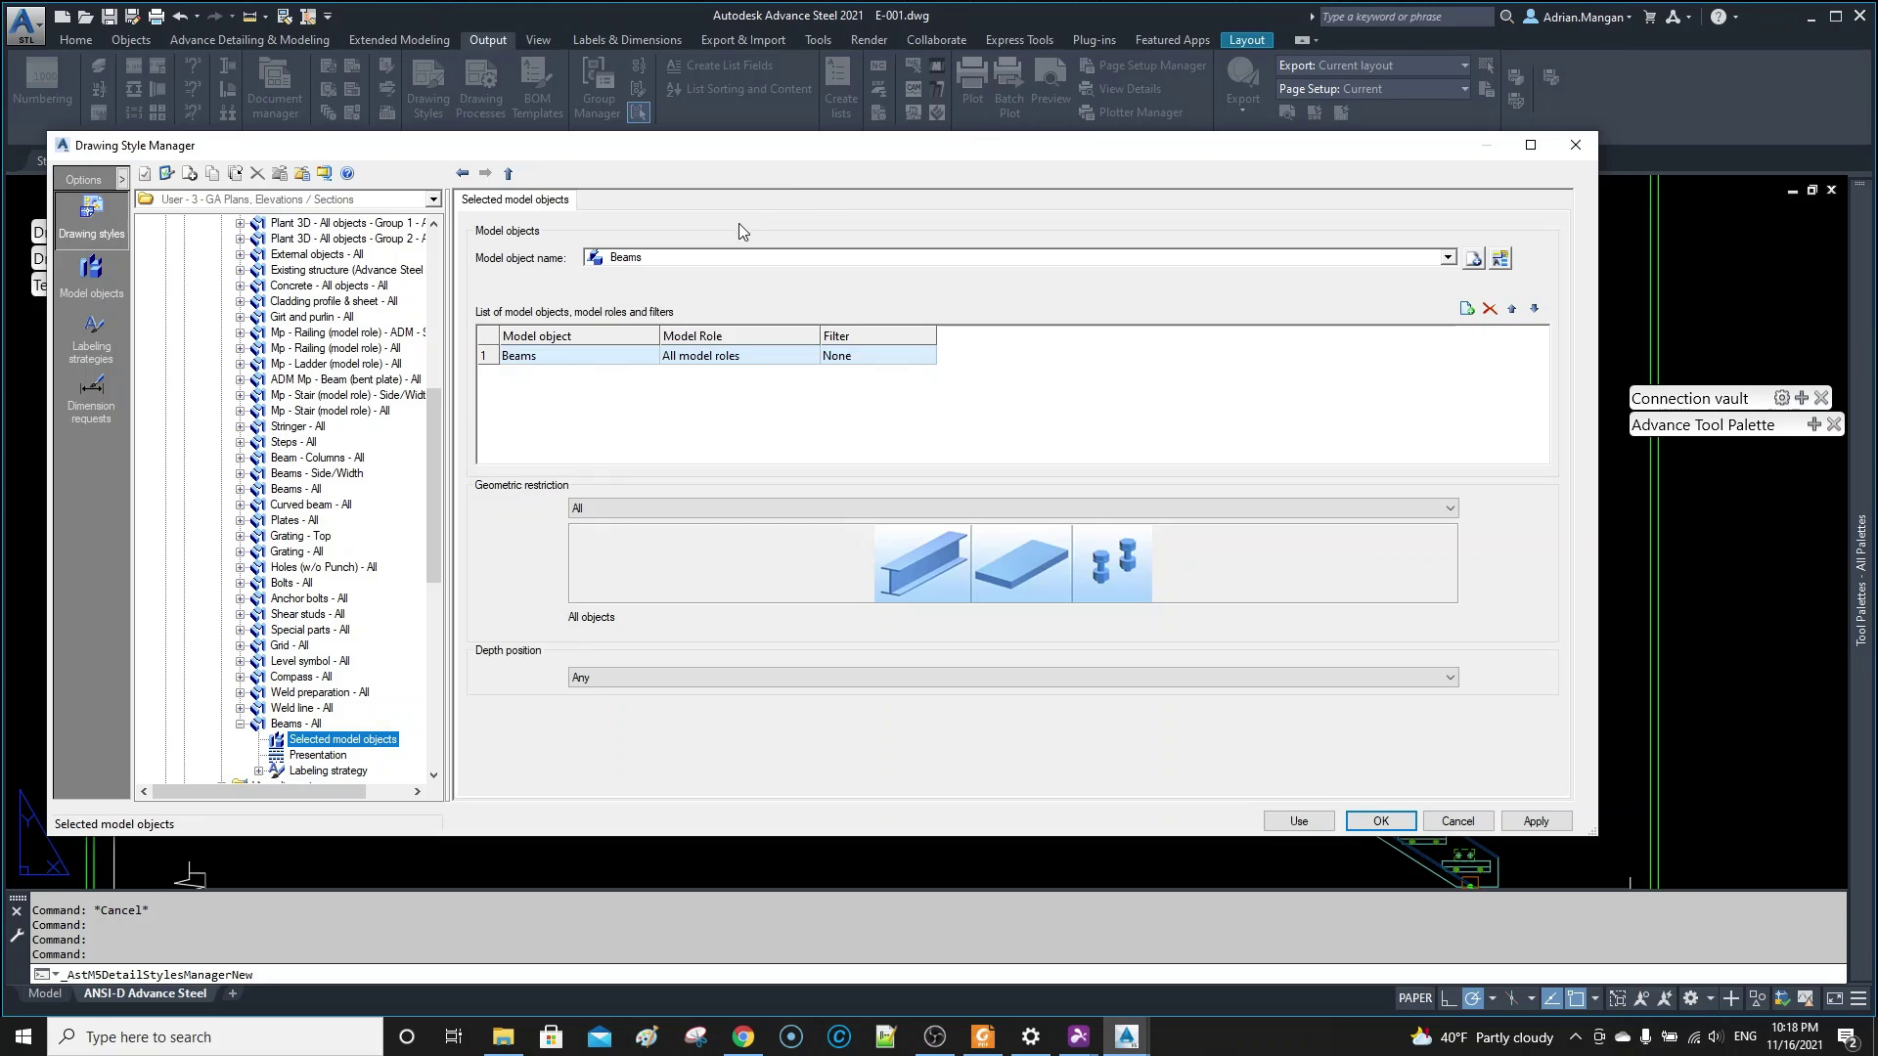
click(1473, 259)
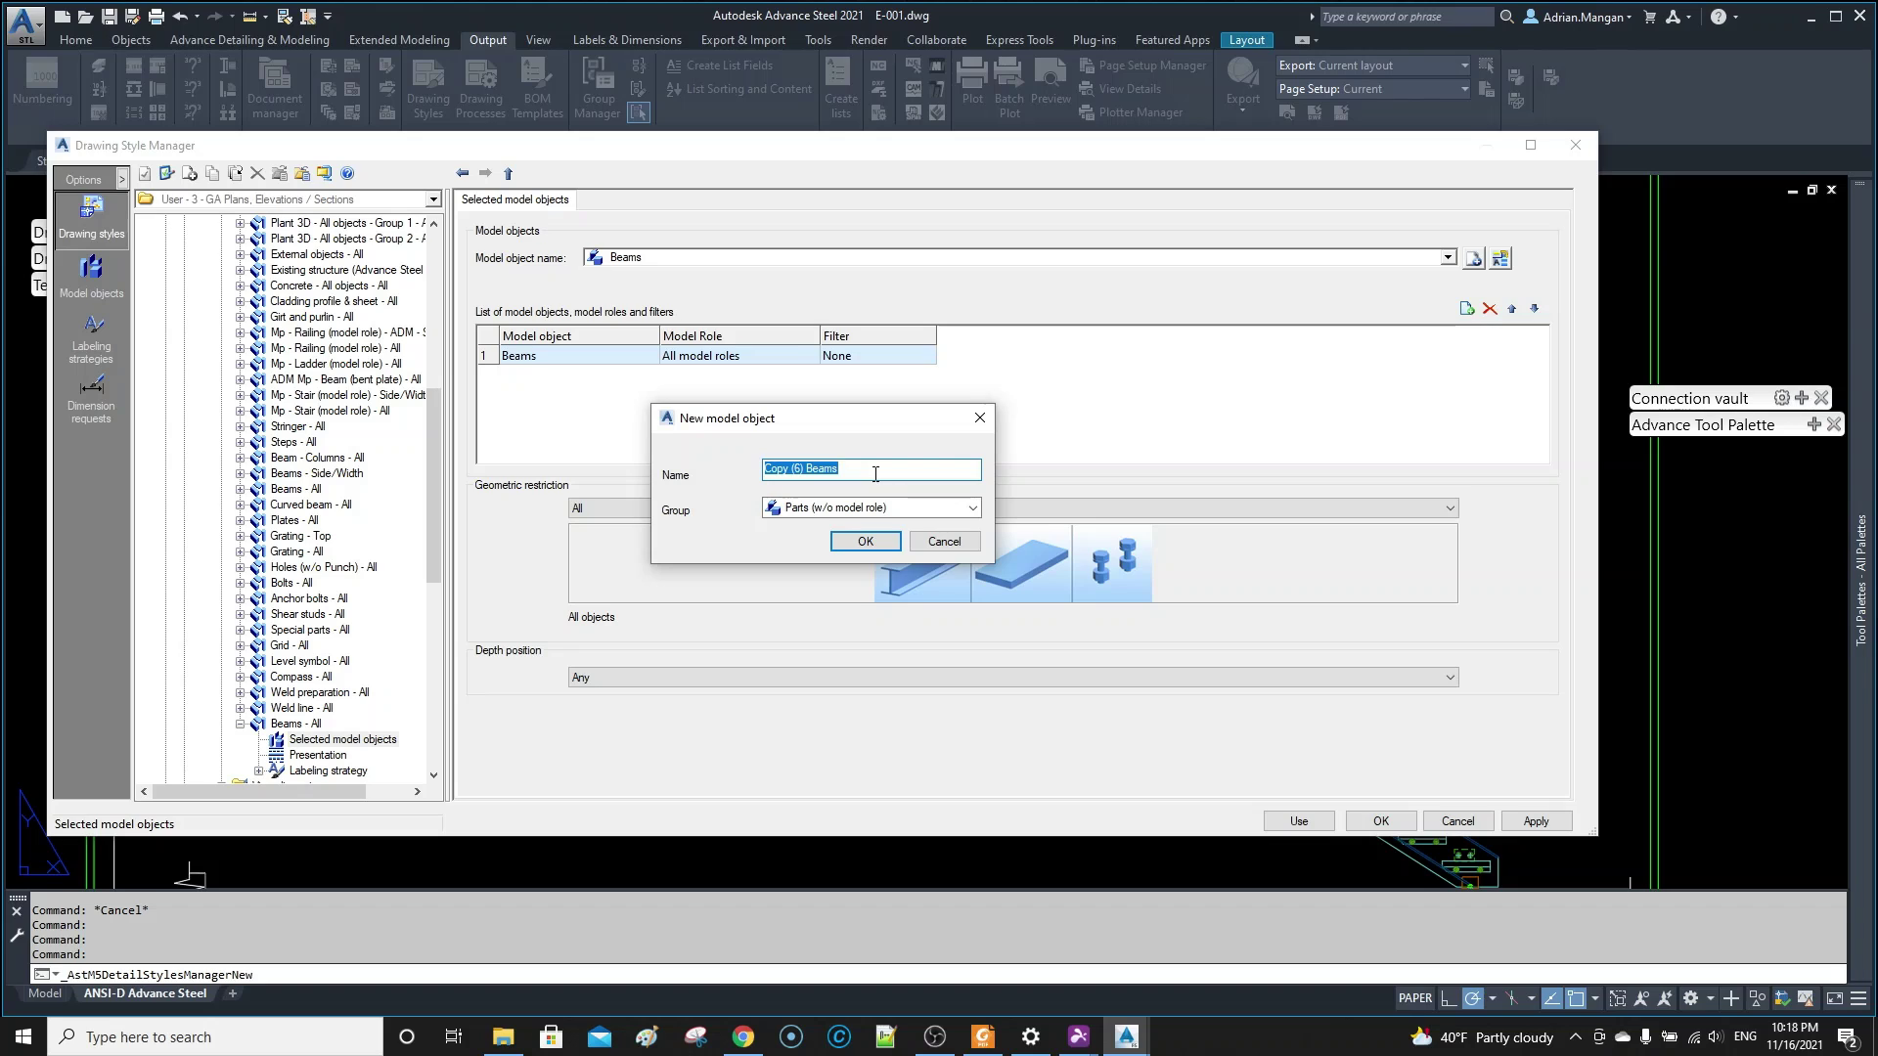
text(Temp Beams)
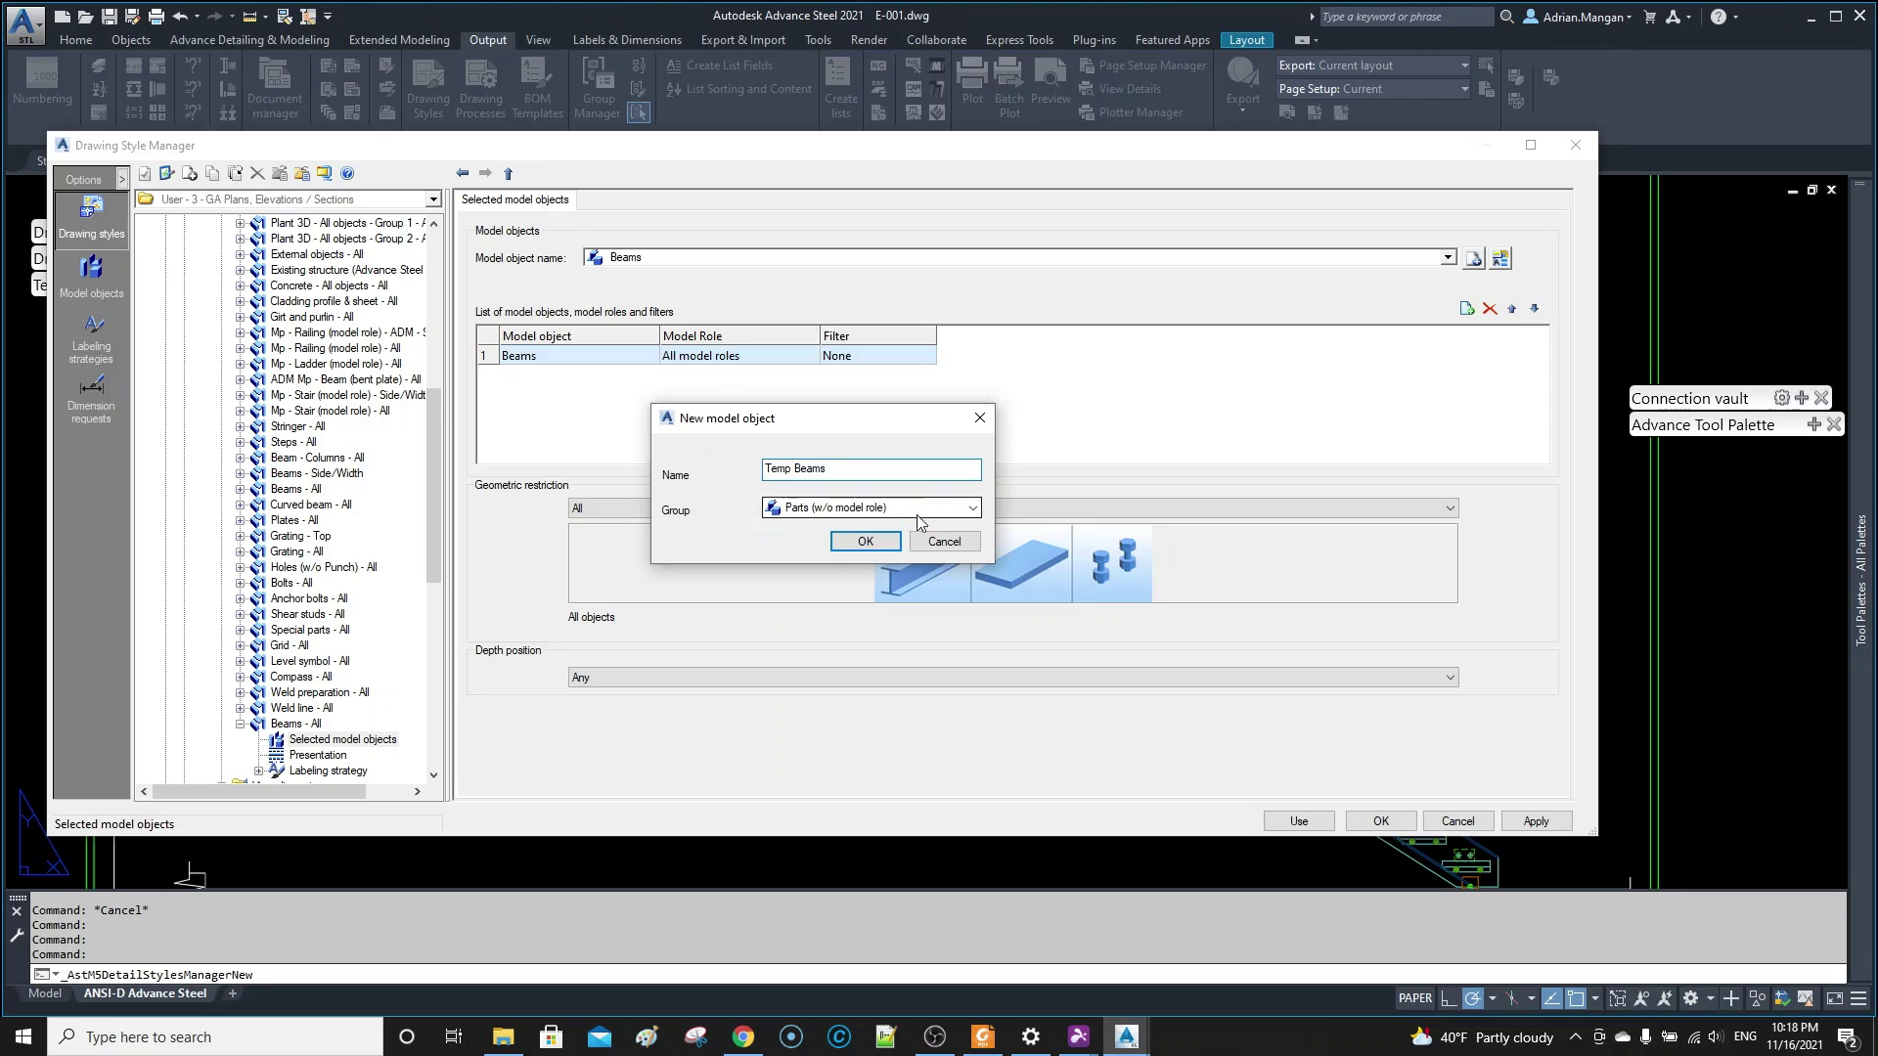
click(972, 510)
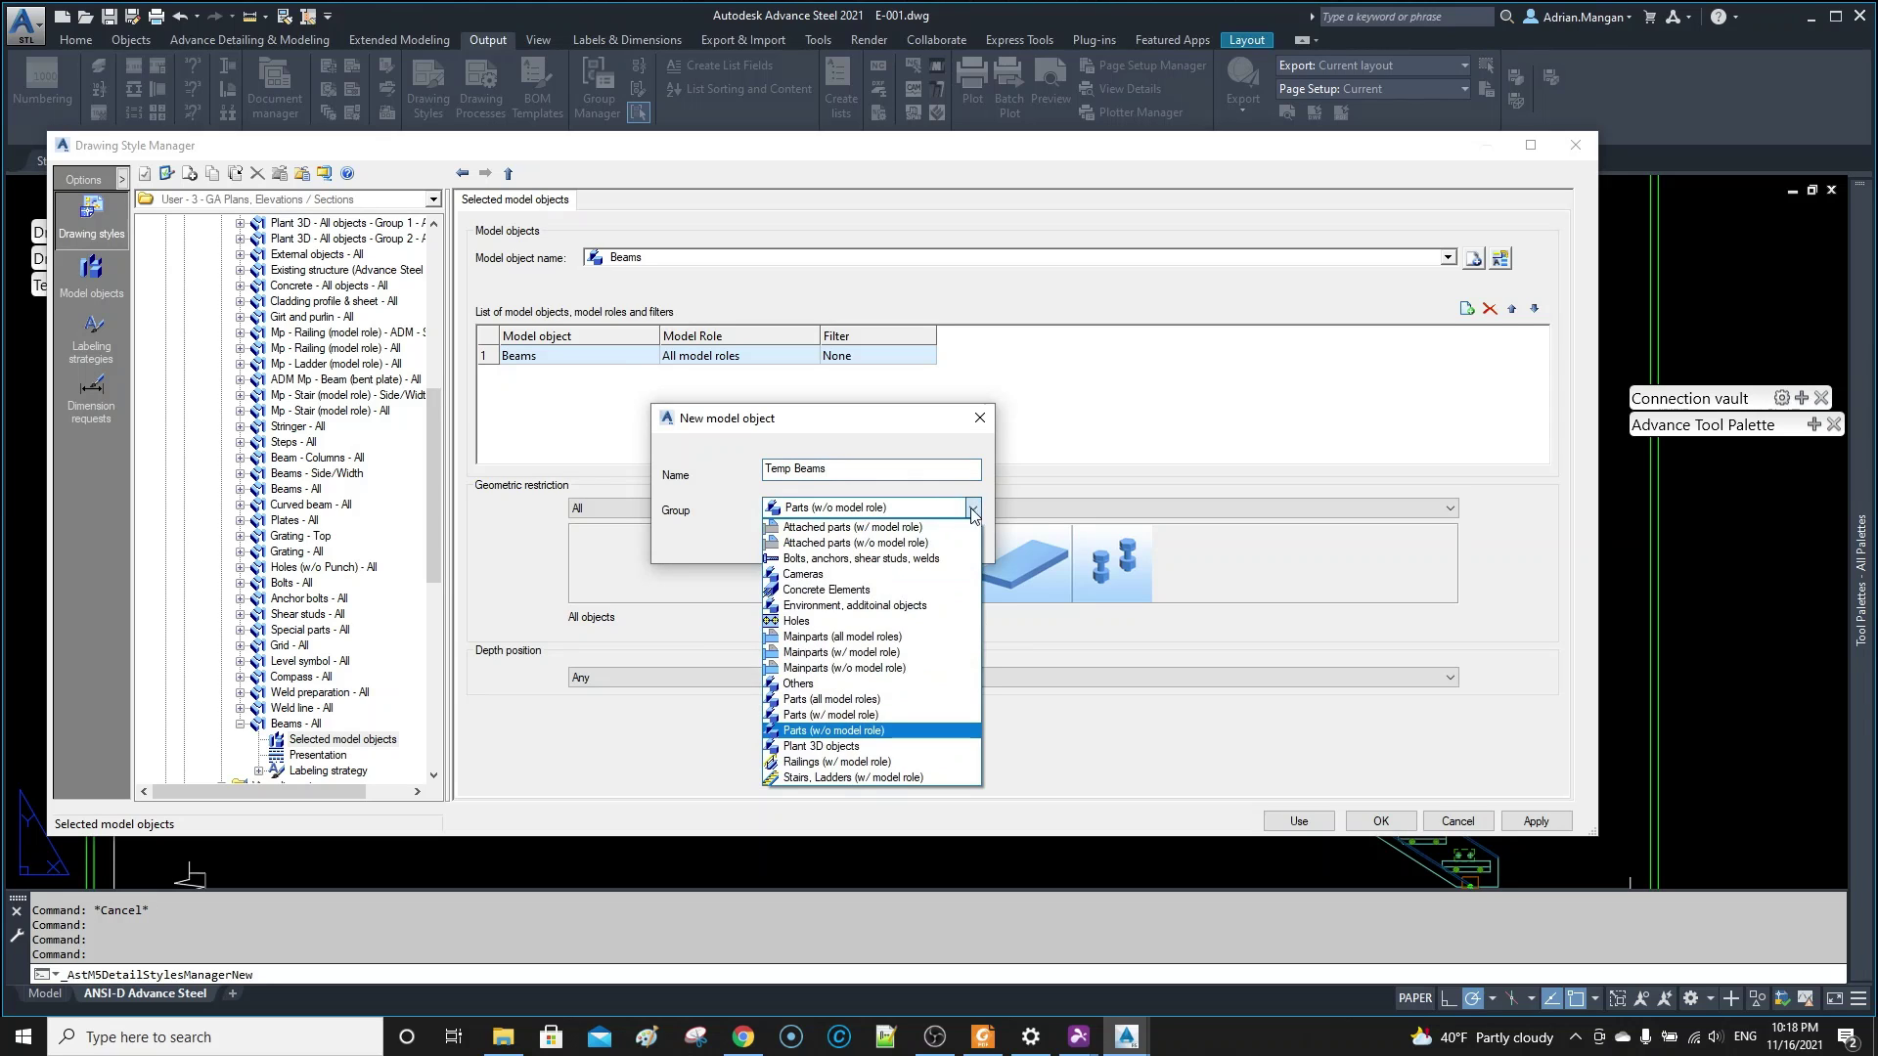
click(855, 715)
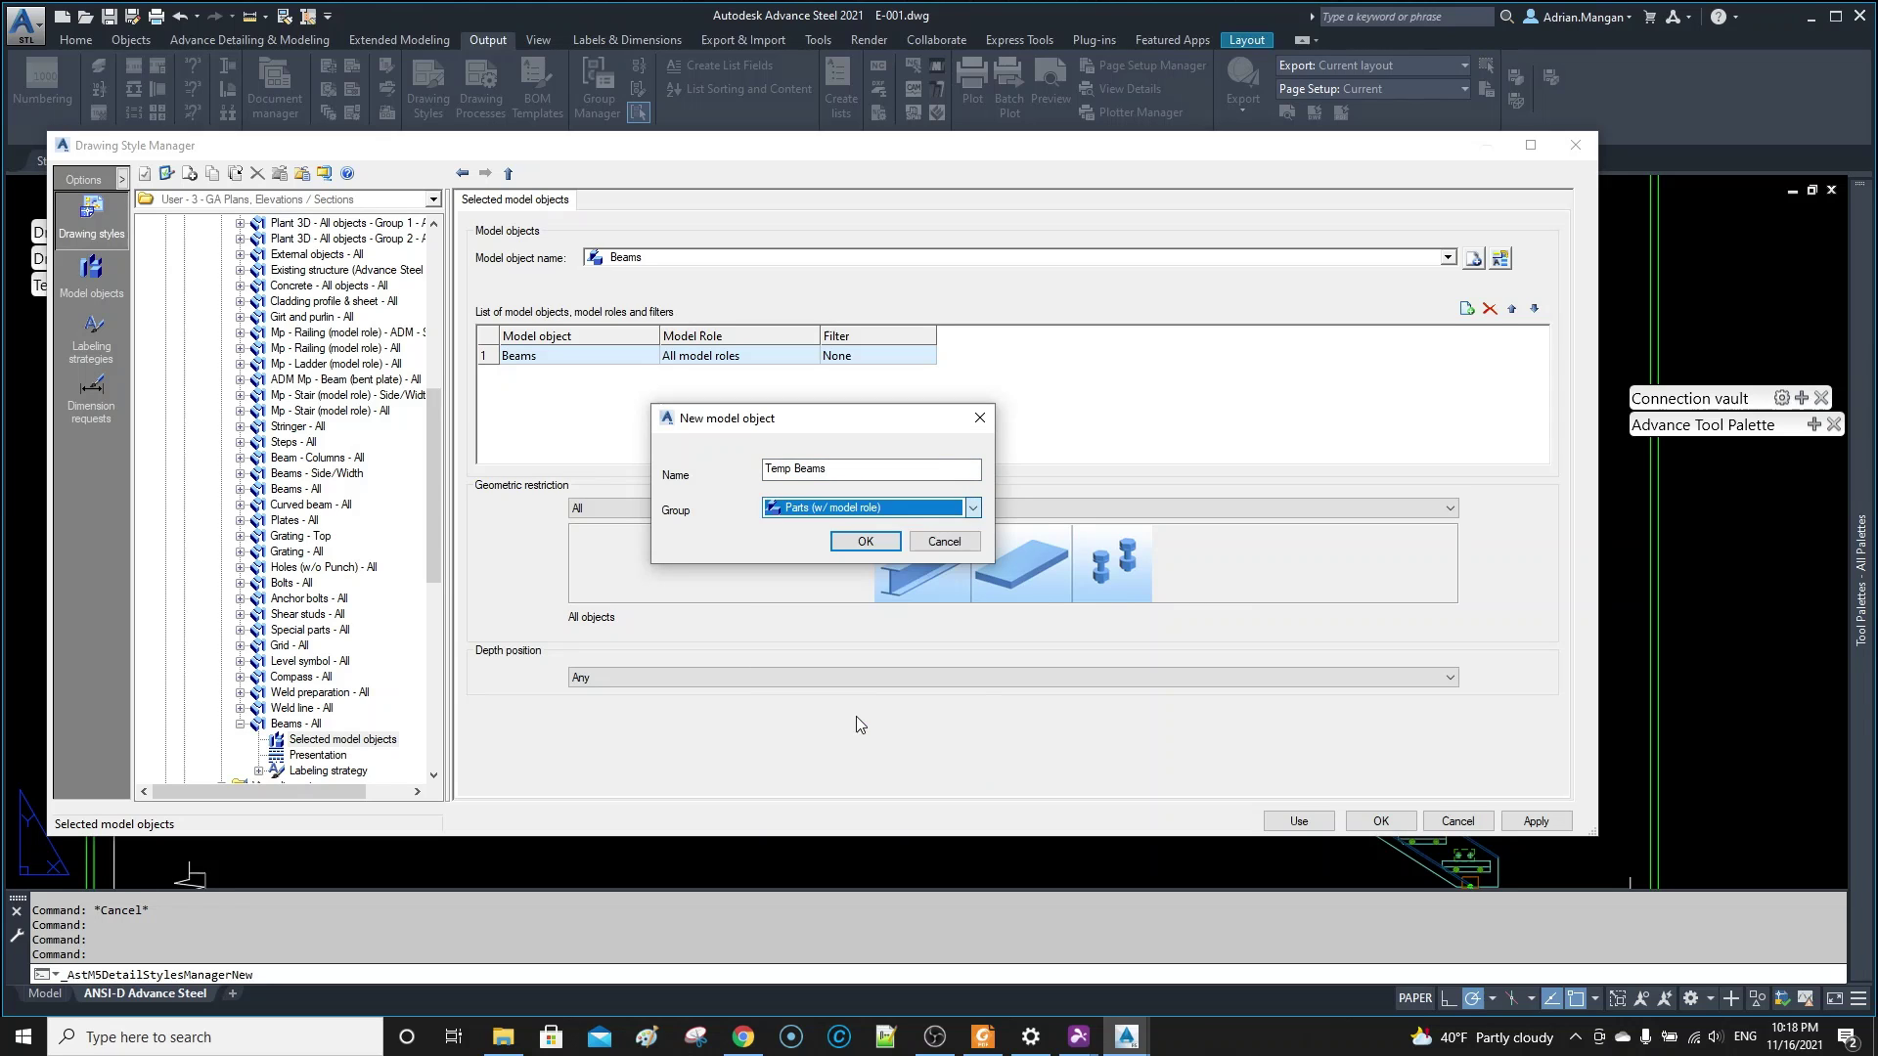
click(886, 541)
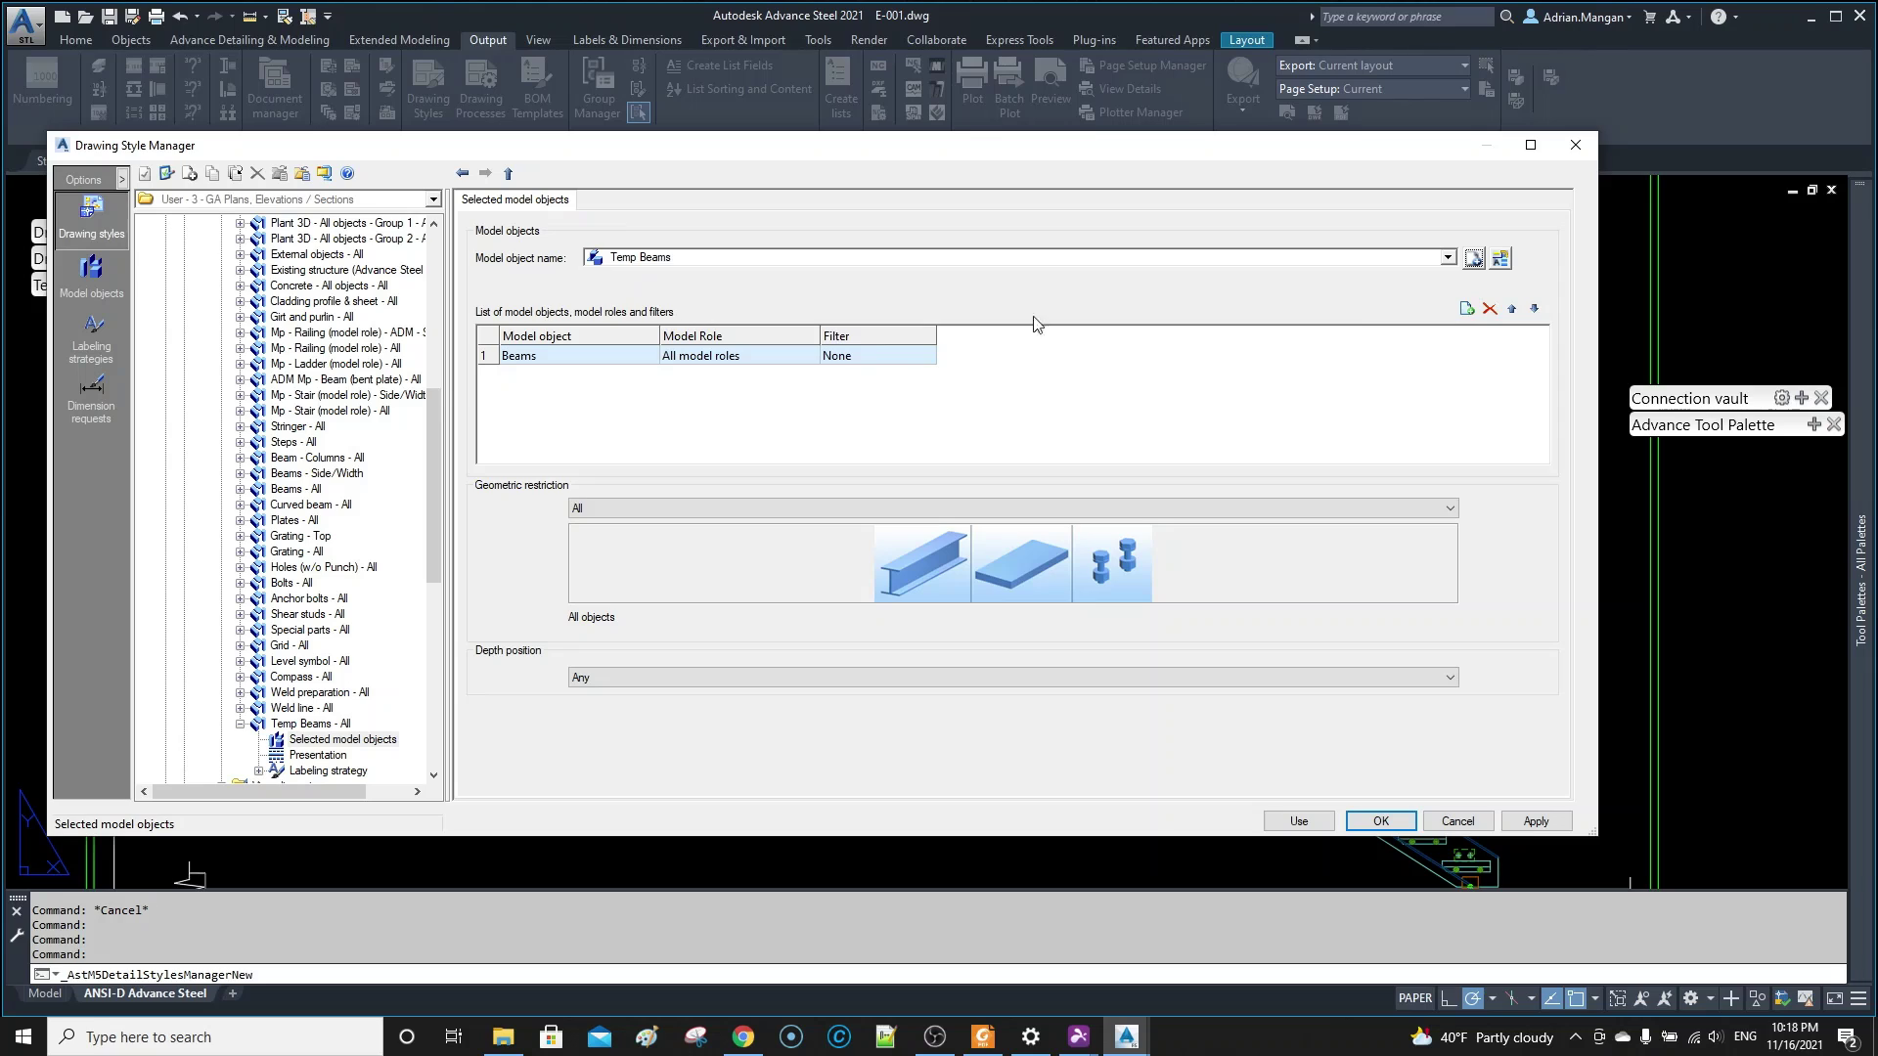
- Add a second Beams entry to the Temp Beams model object and set its model role to "Temp"
click(1458, 311)
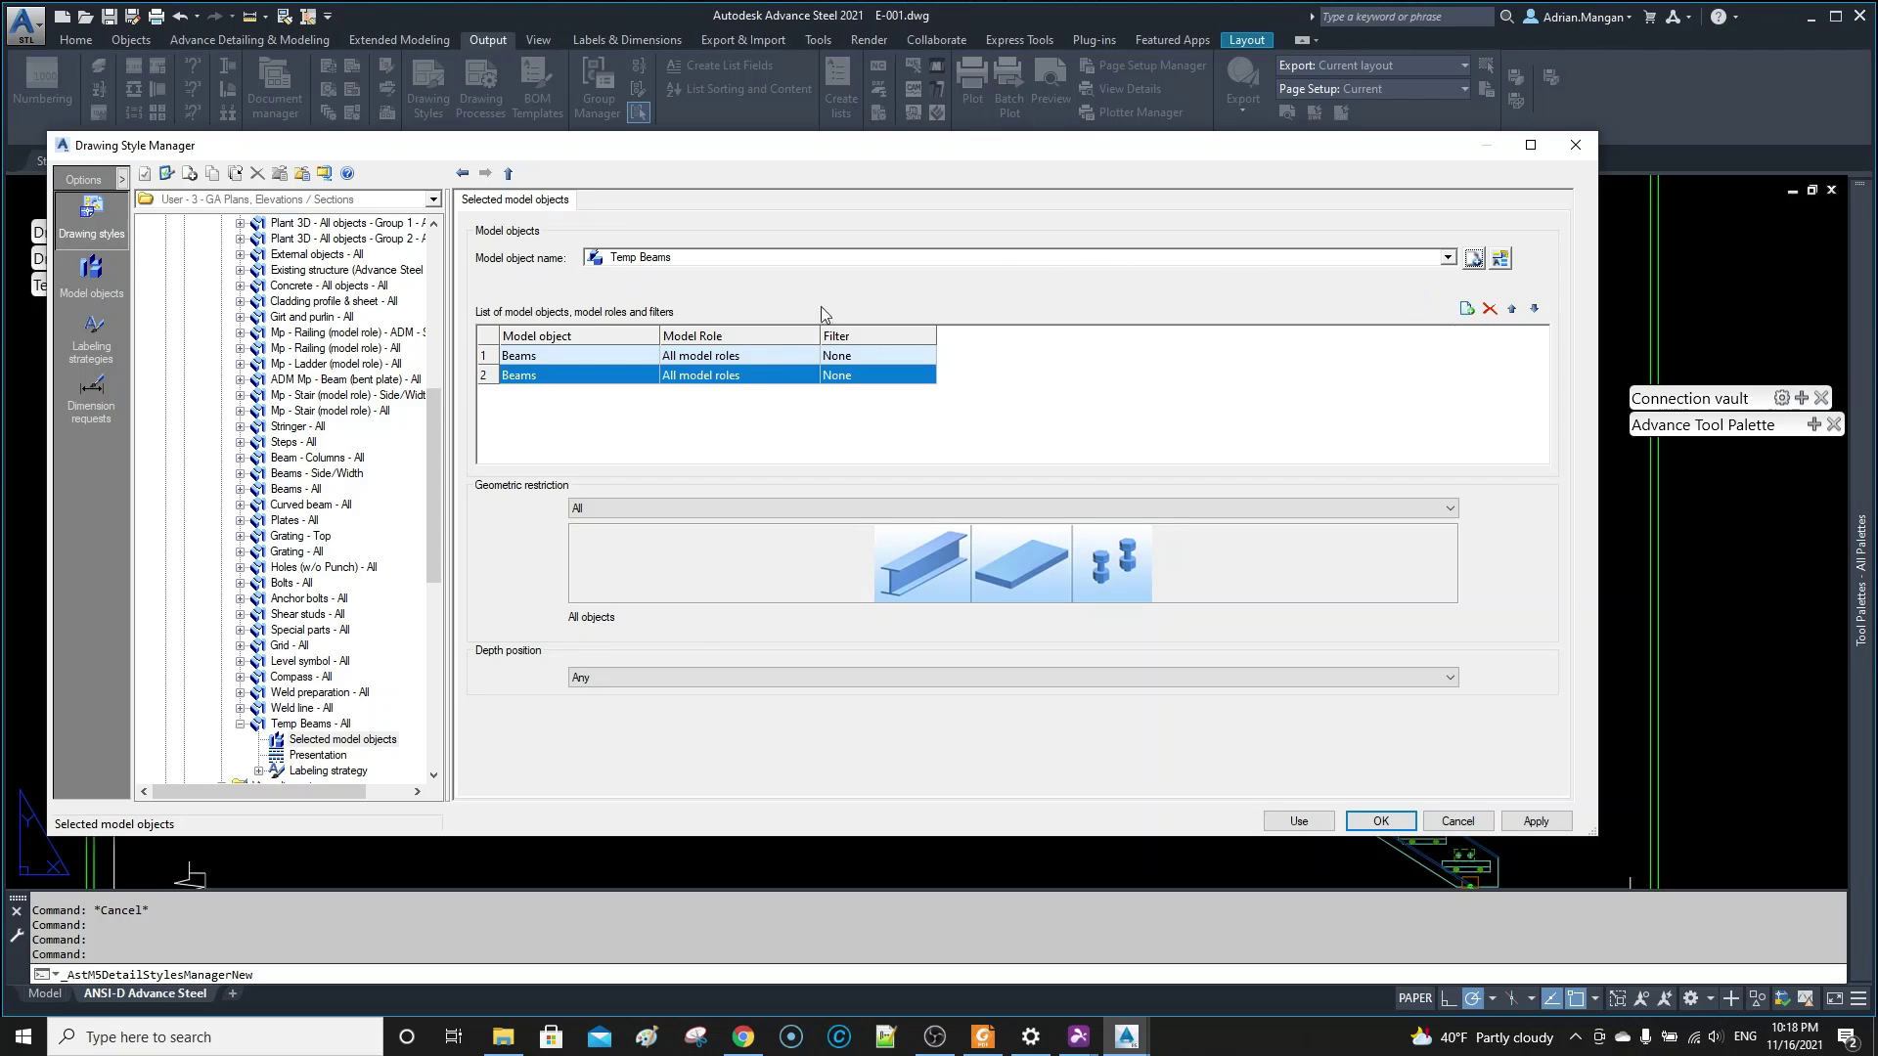
click(776, 377)
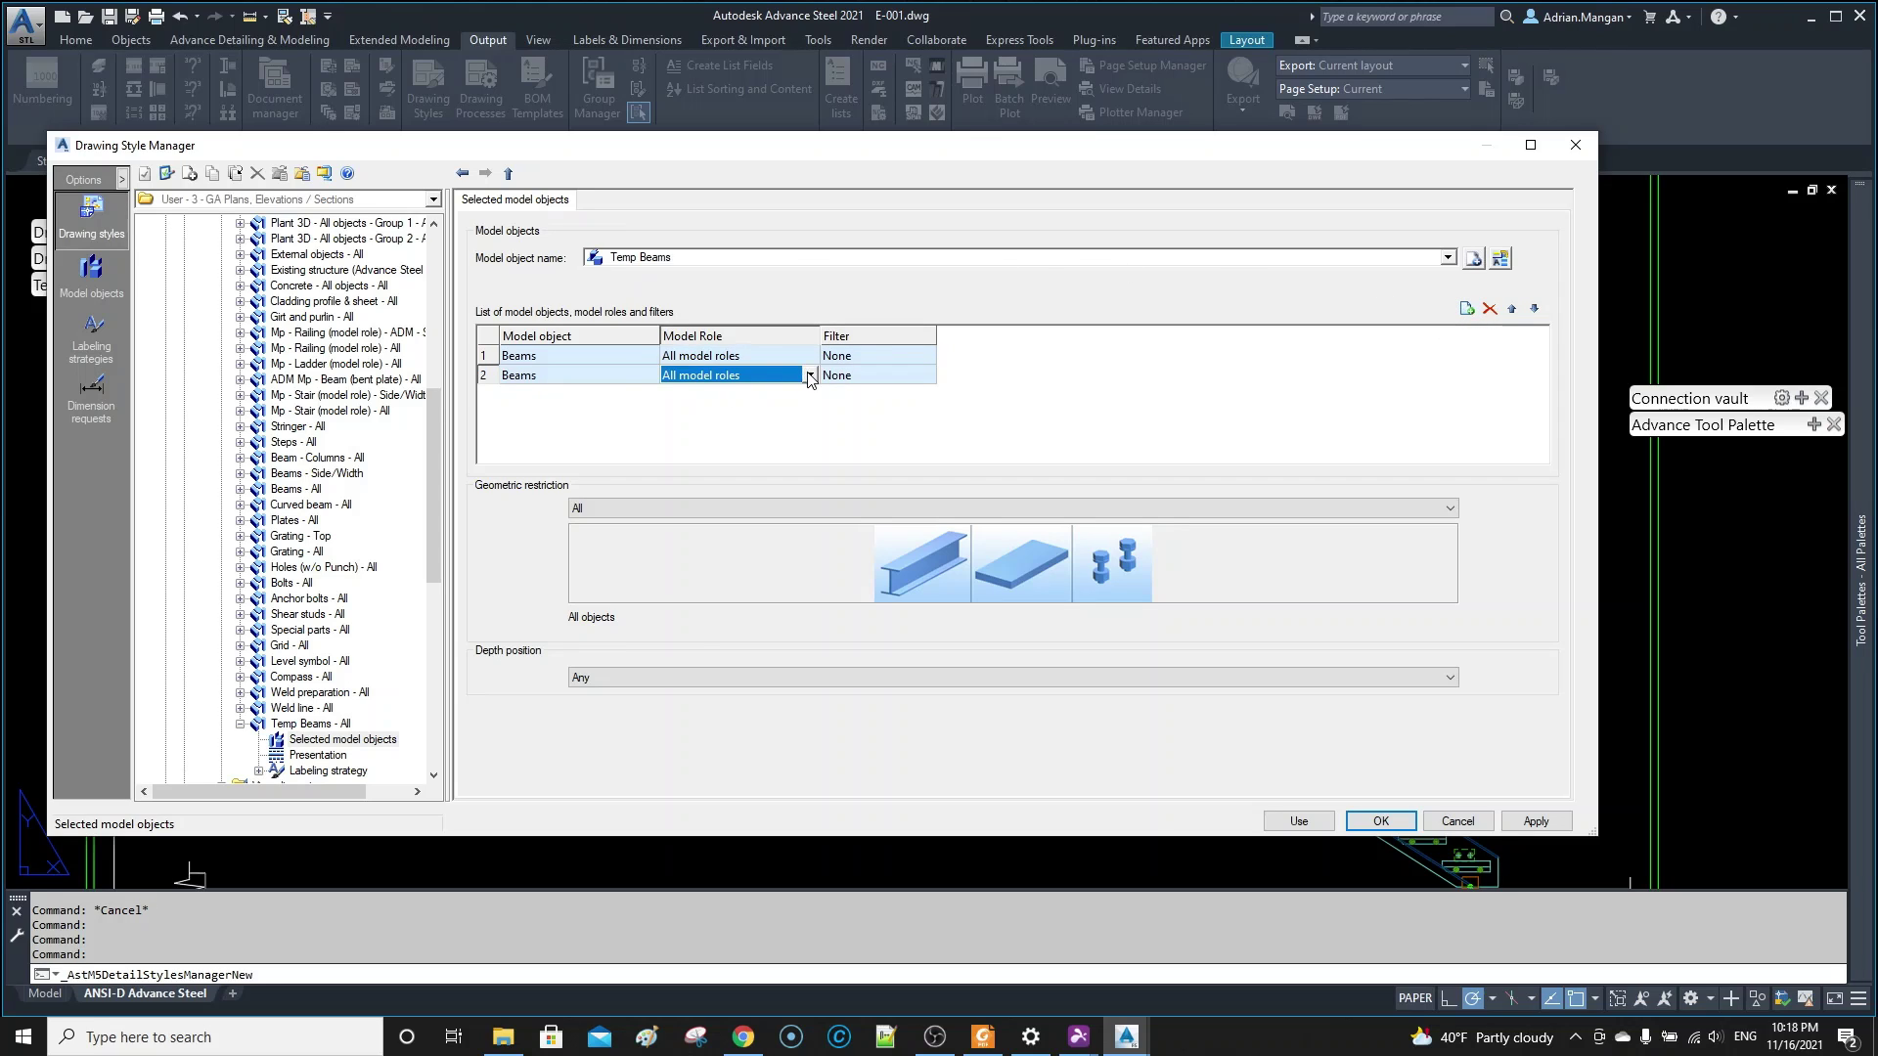
click(810, 377)
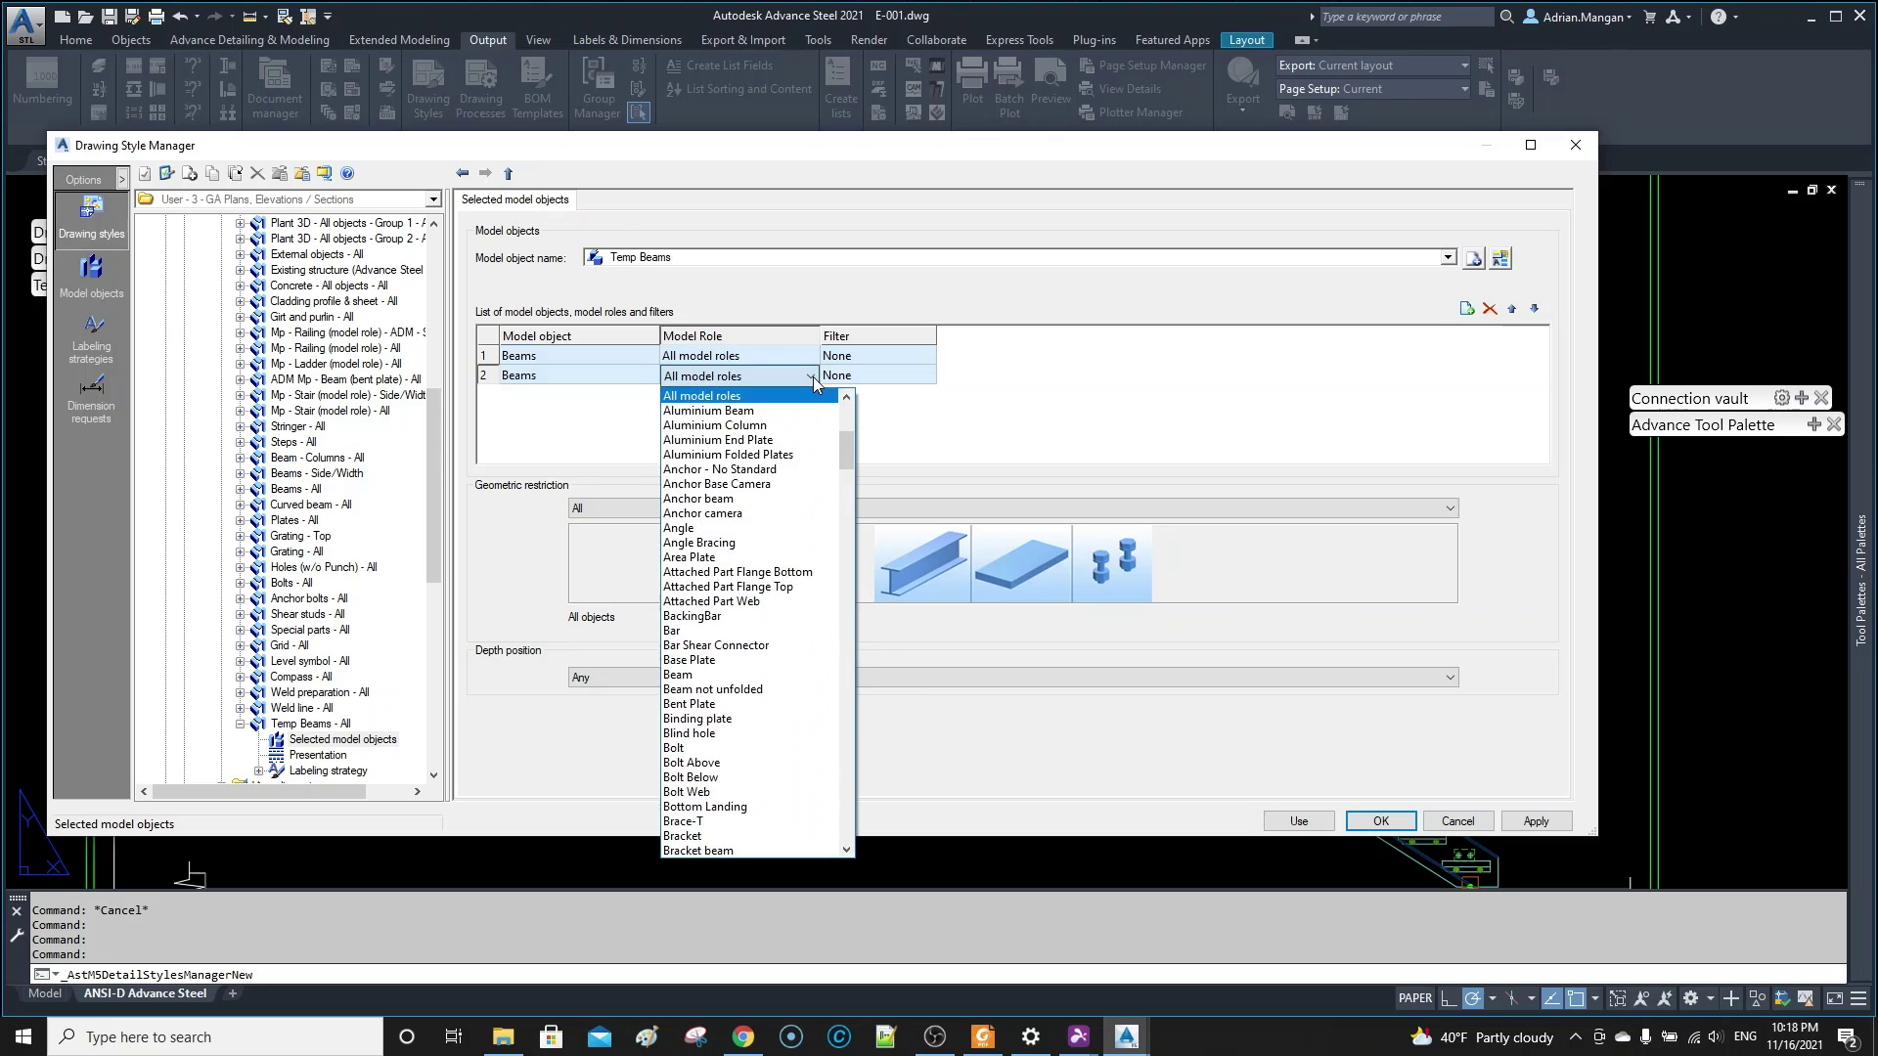
scroll(782, 486, down, 5)
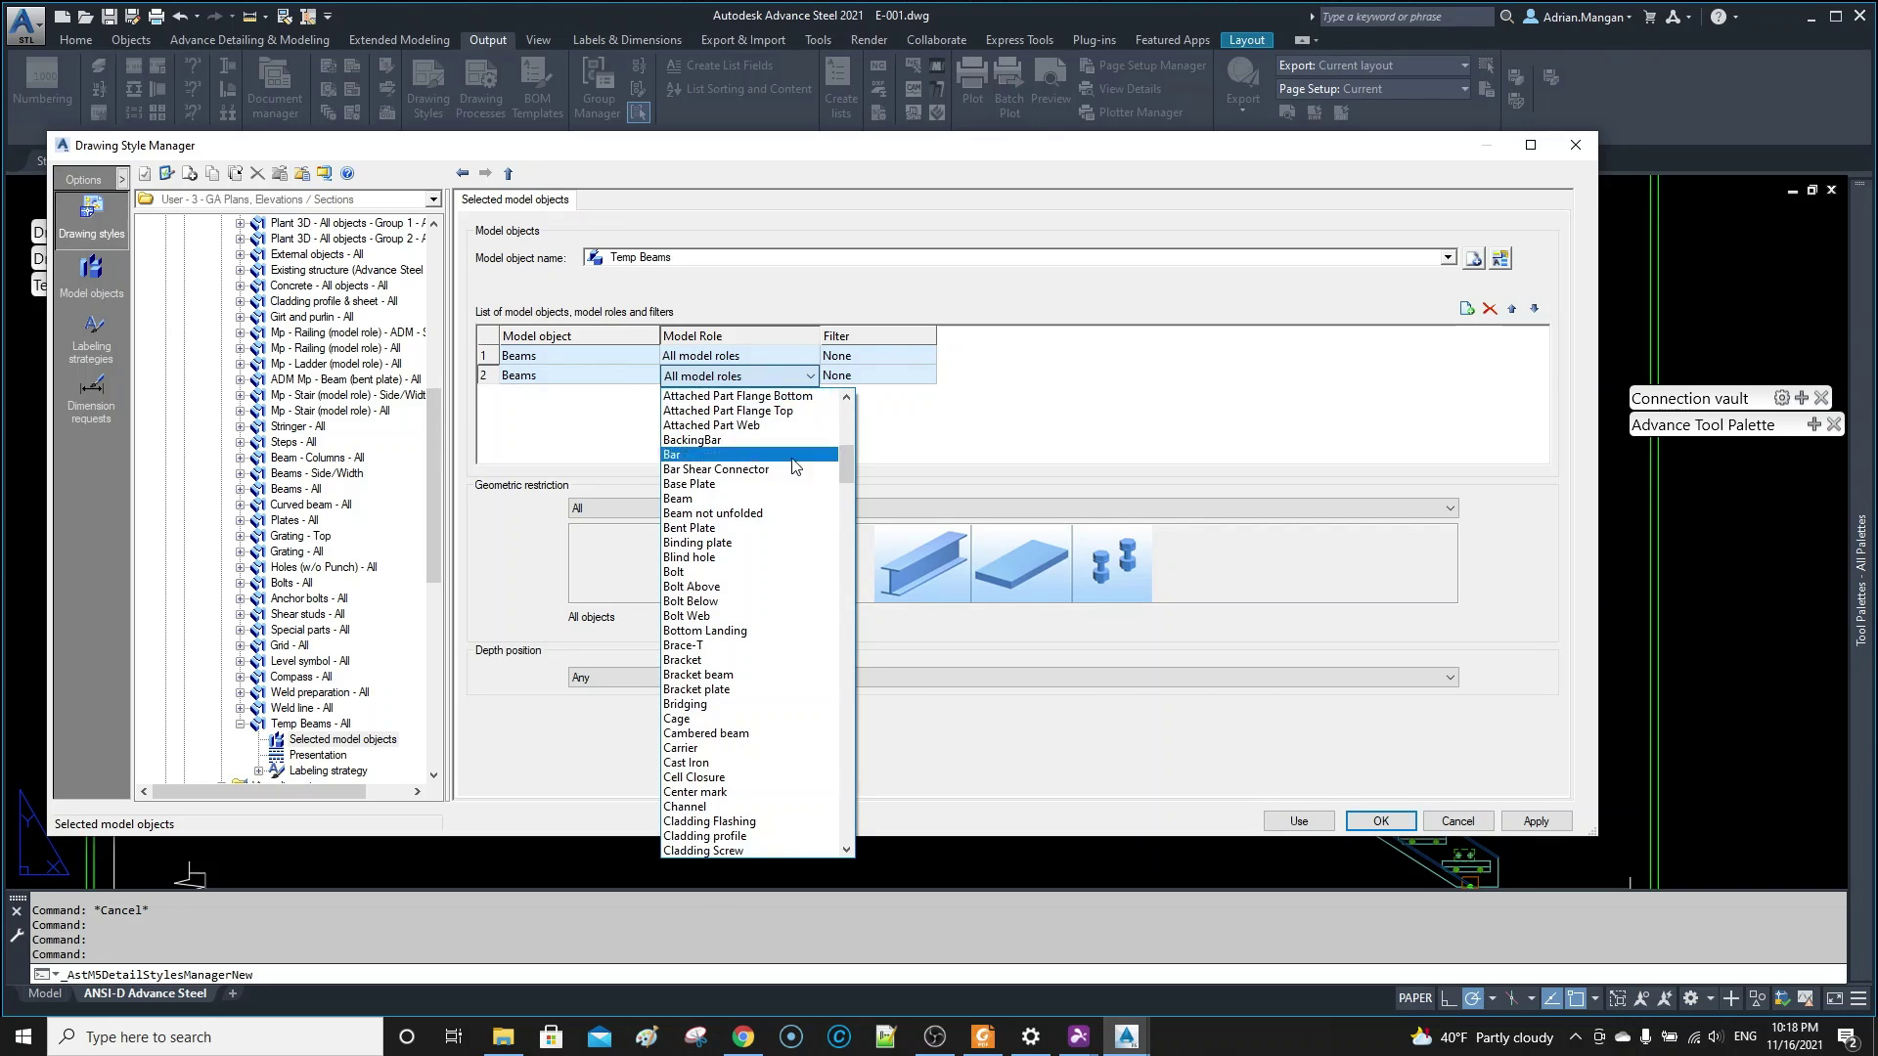
scroll(763, 590, down, 2)
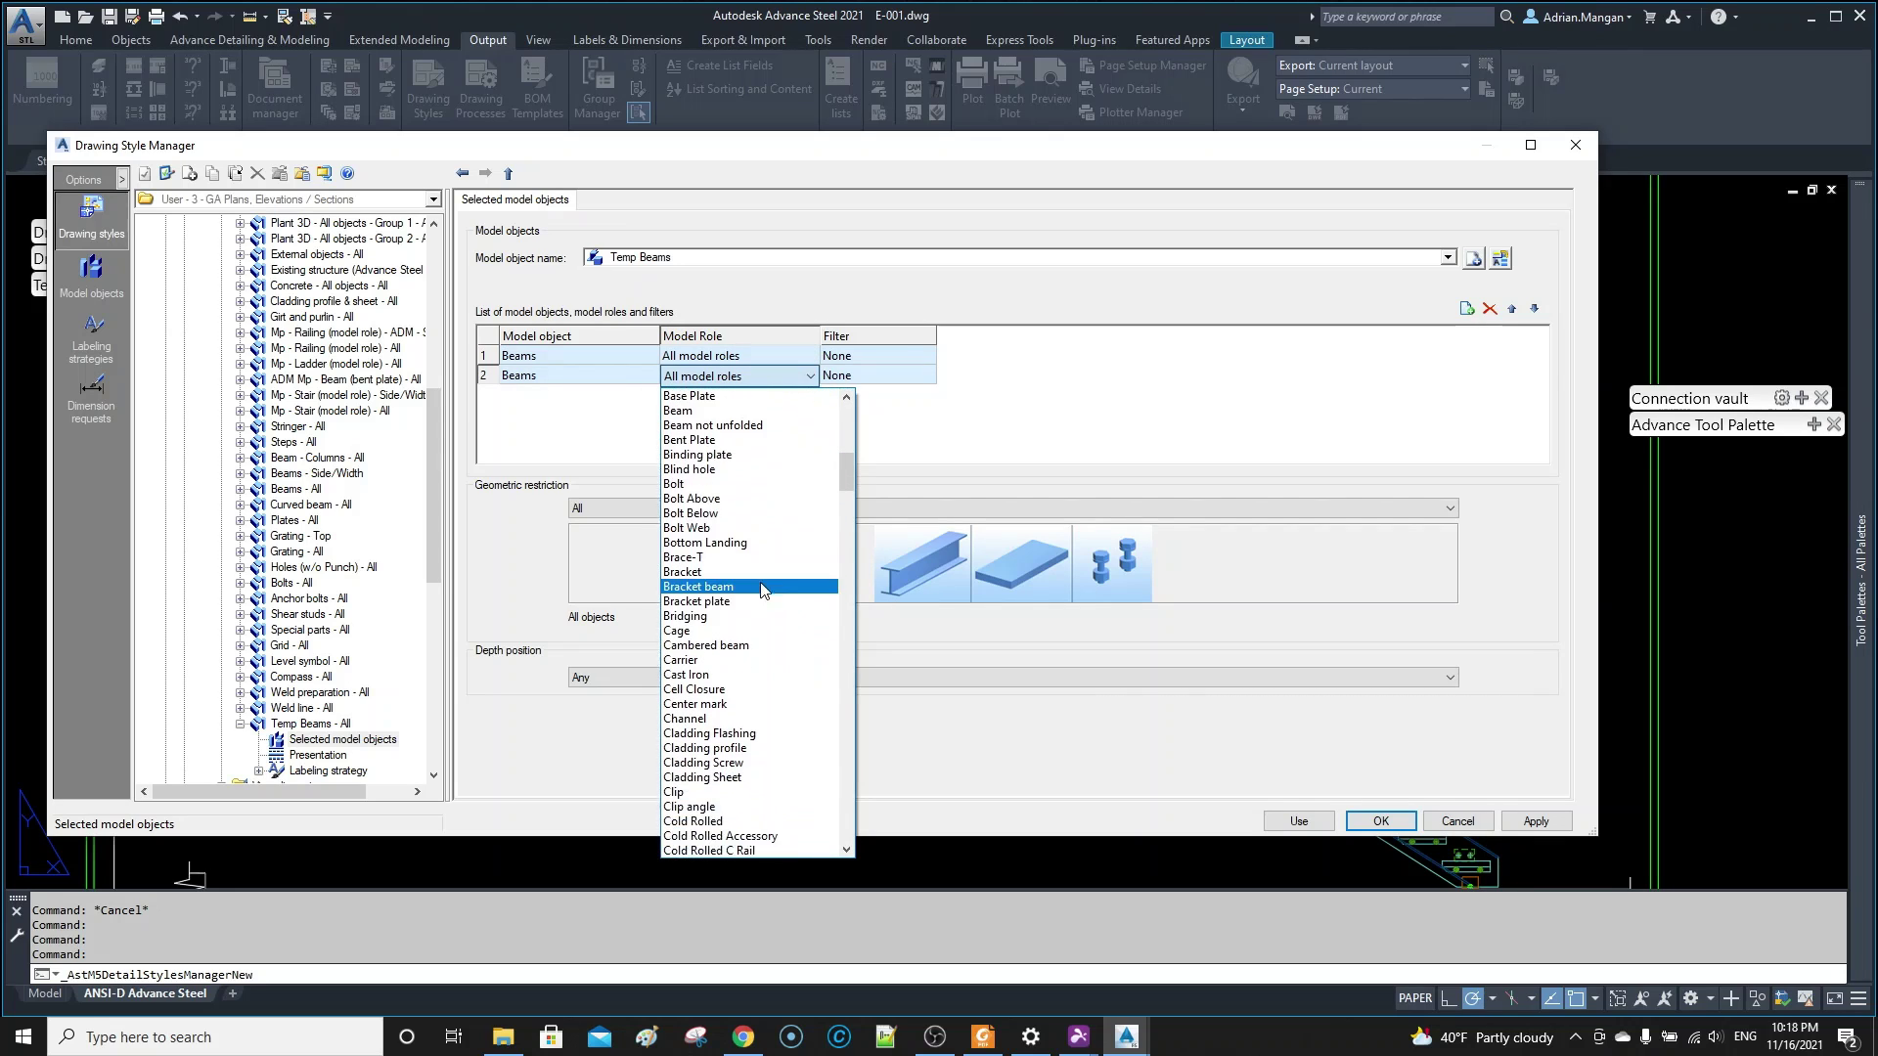
click(845, 741)
click(845, 741)
click(845, 742)
click(846, 742)
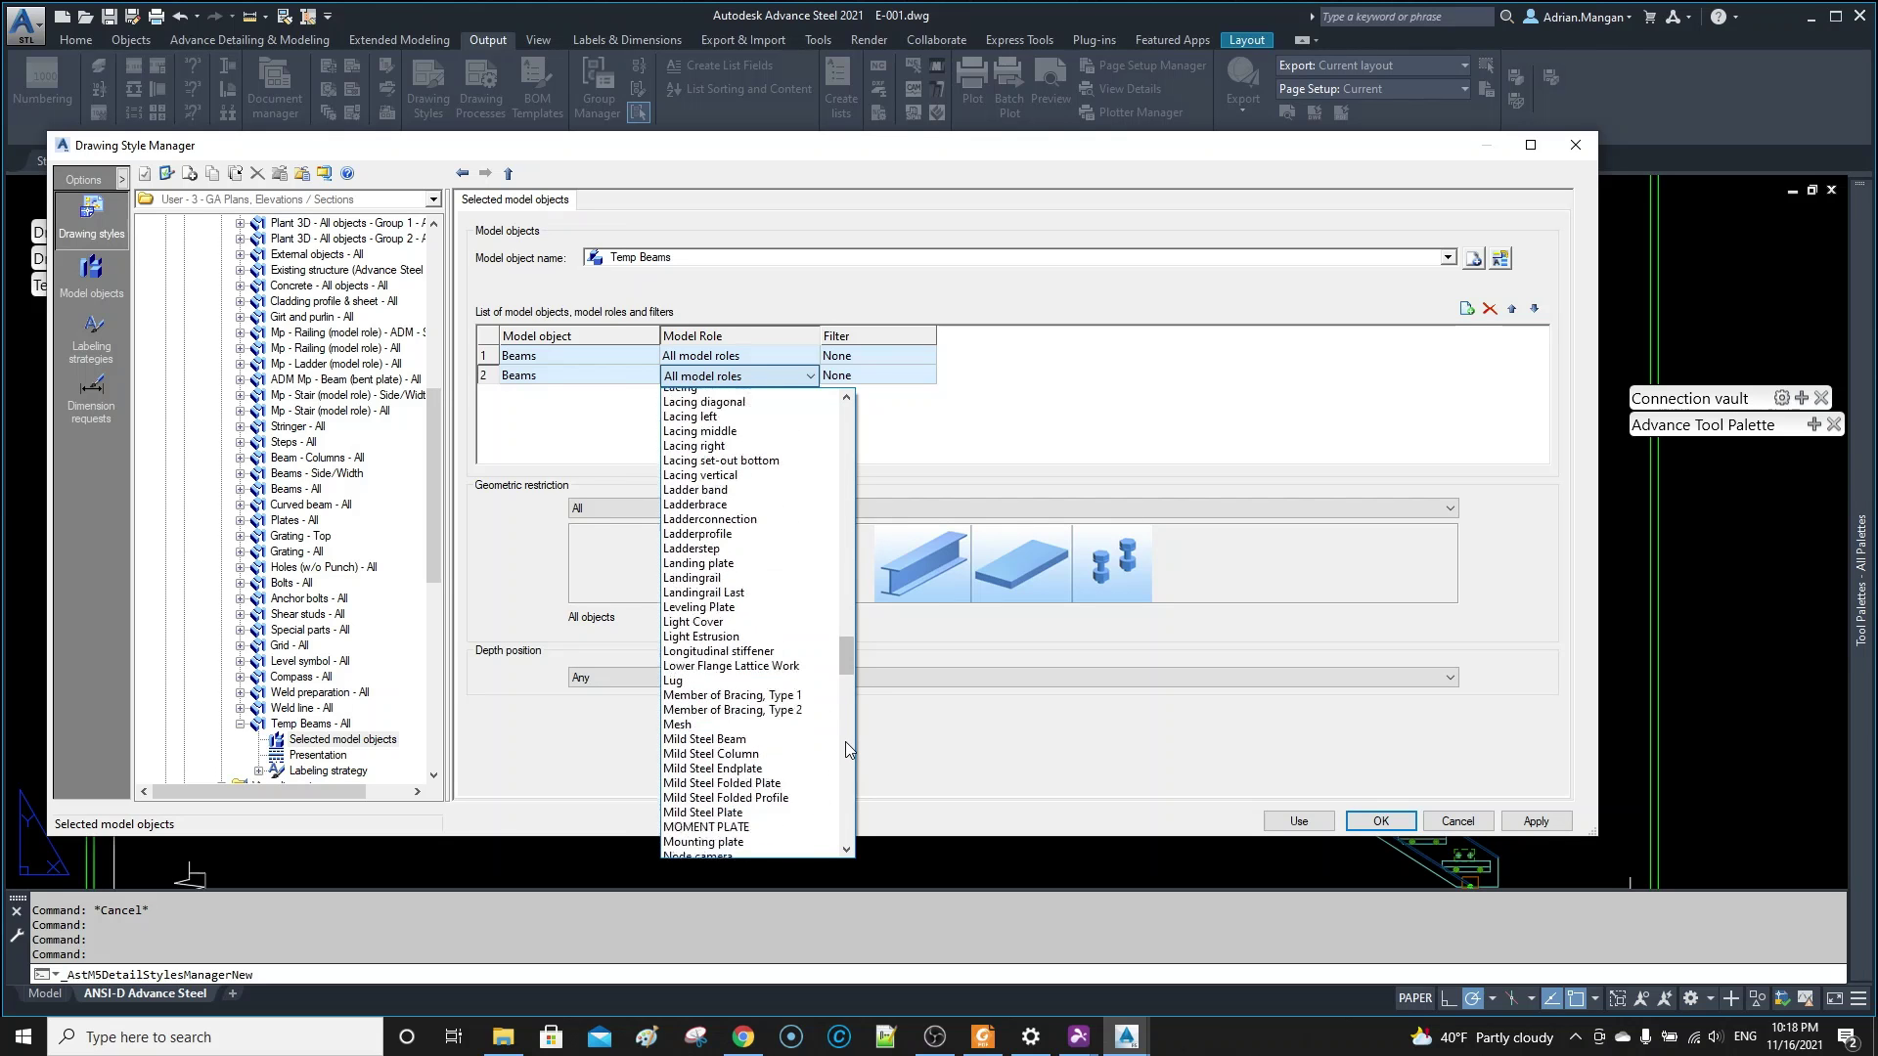
click(845, 741)
click(847, 751)
click(847, 751)
click(848, 765)
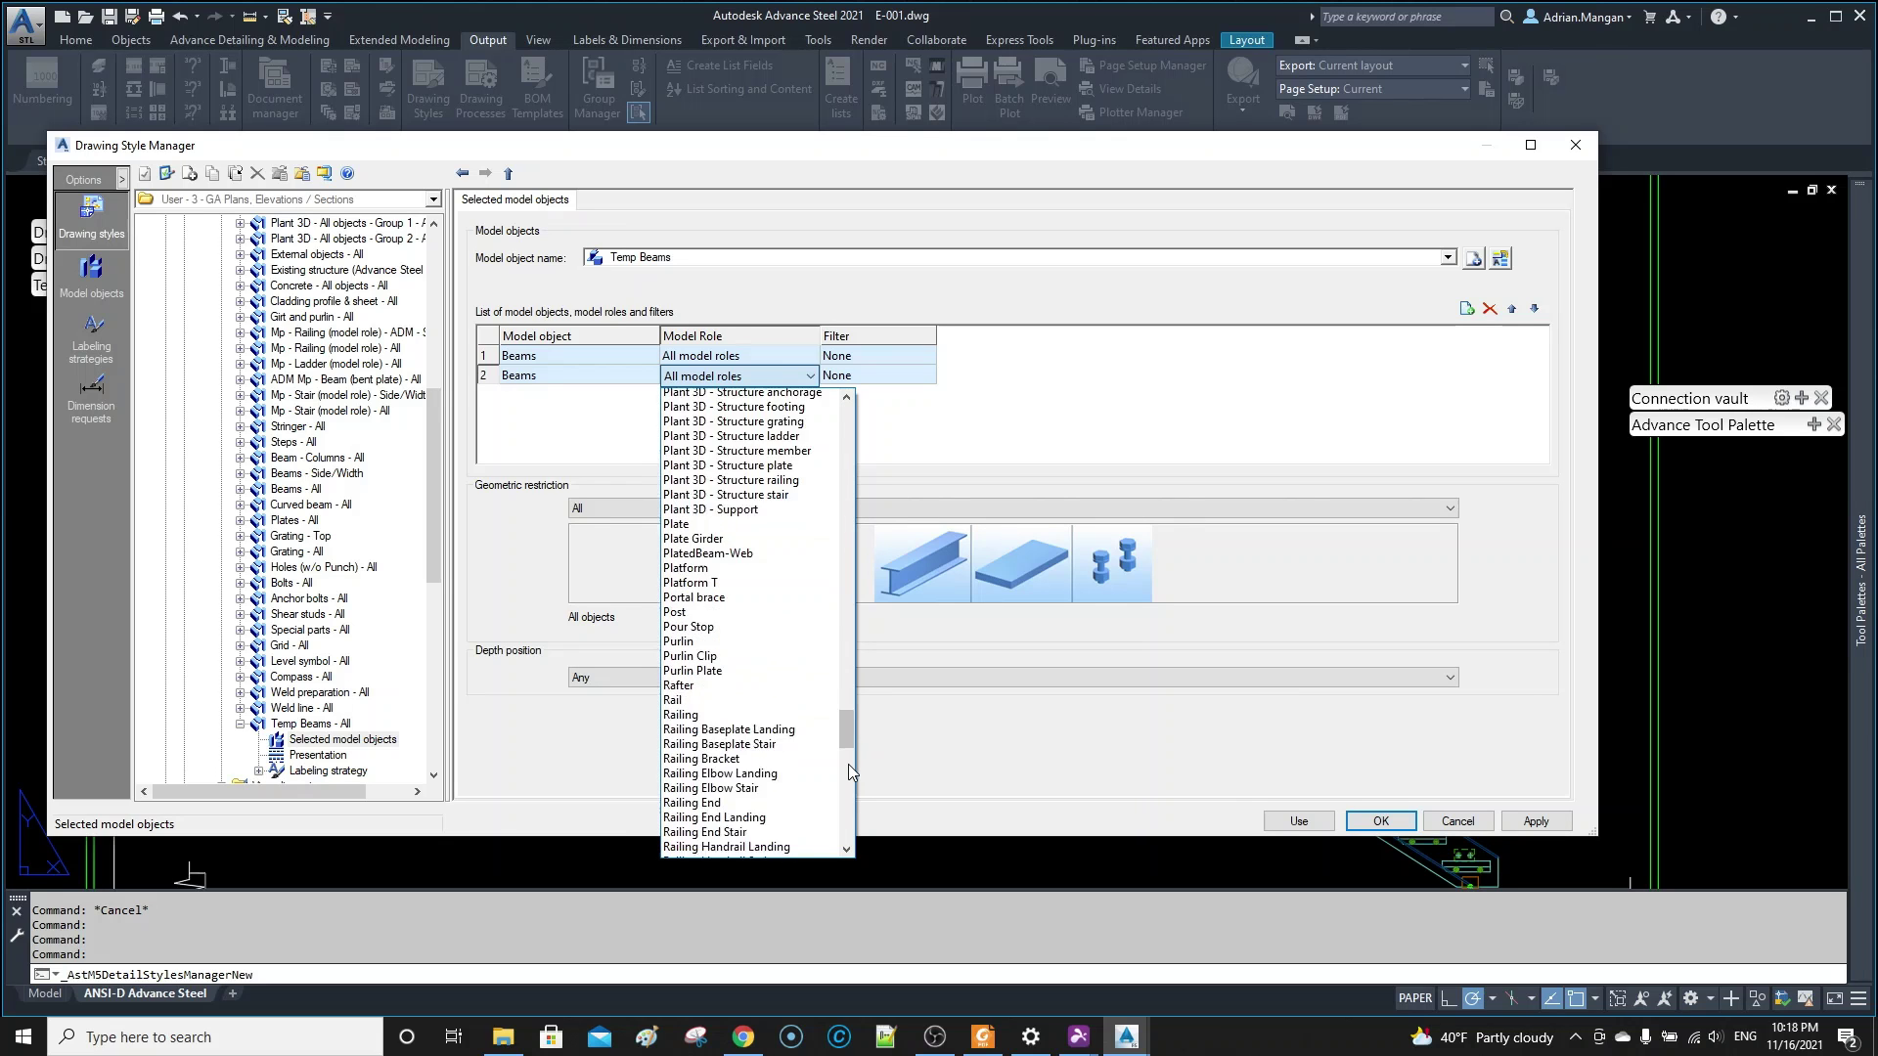
click(849, 765)
click(848, 765)
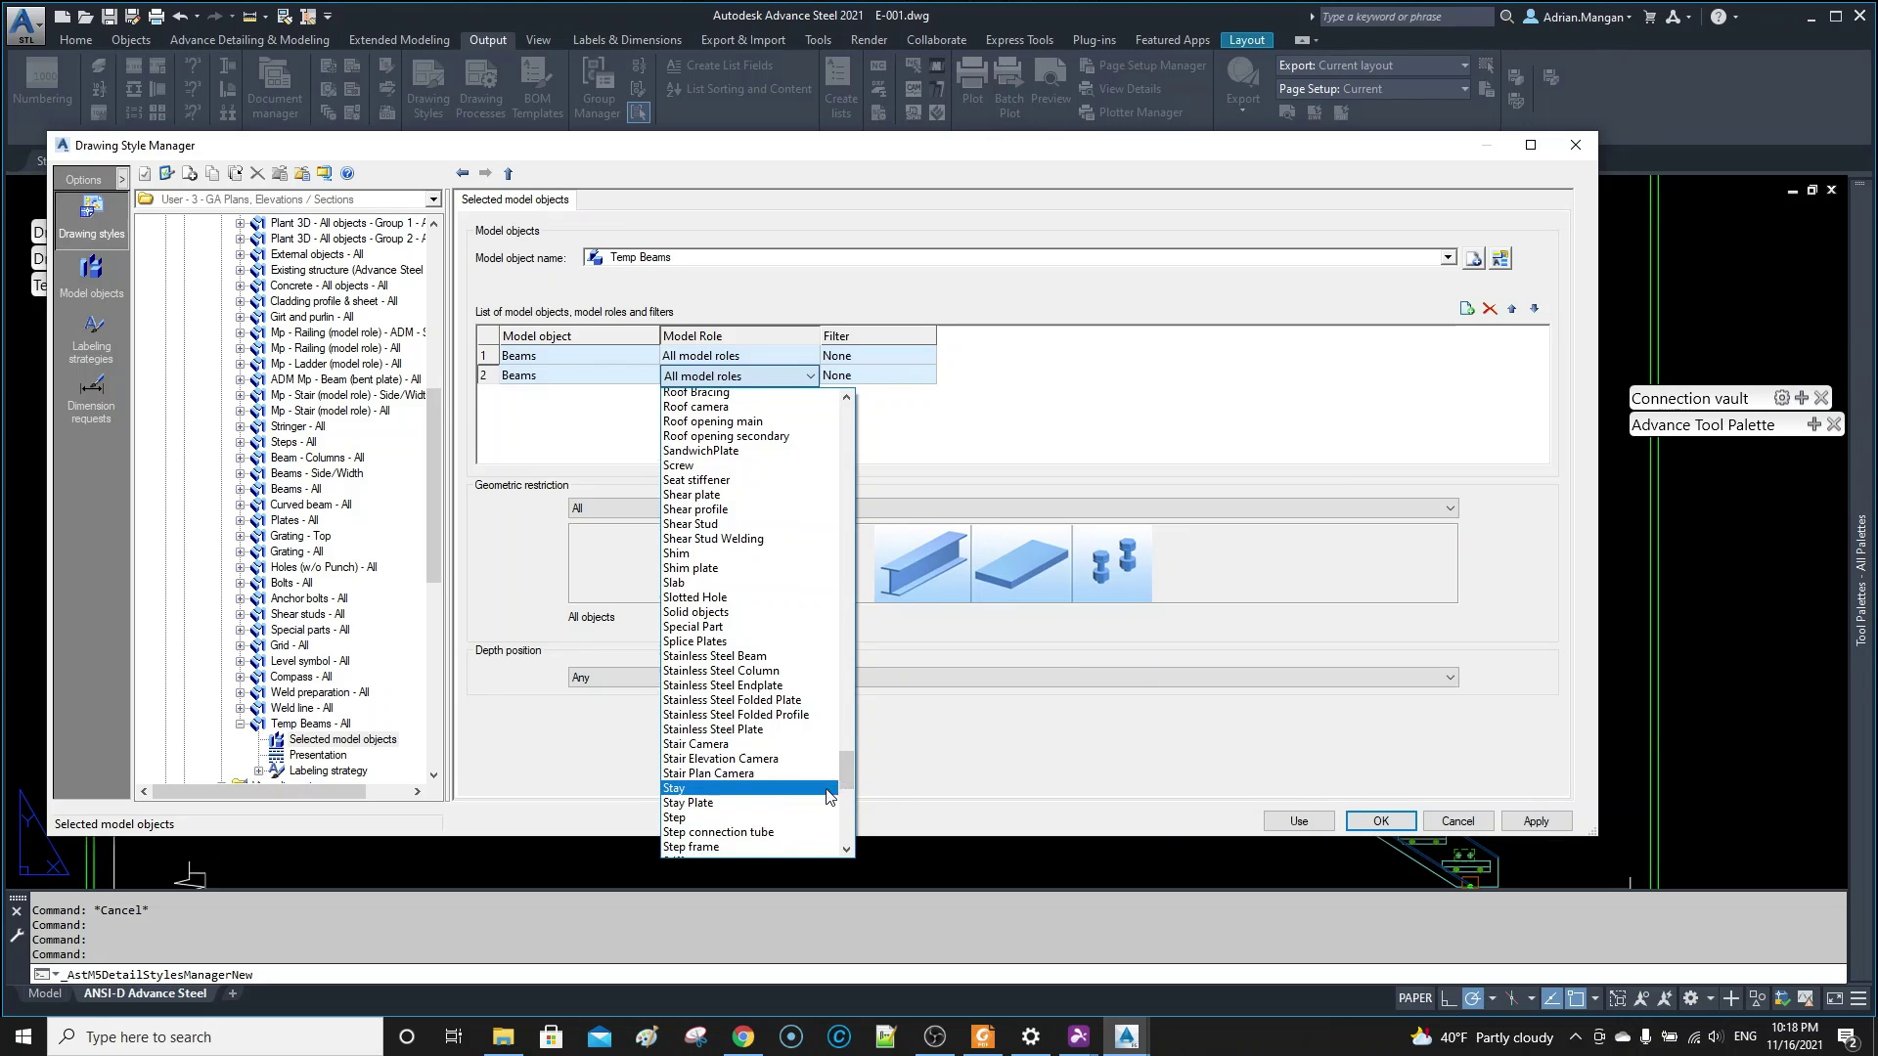
scroll(826, 796, down, 6)
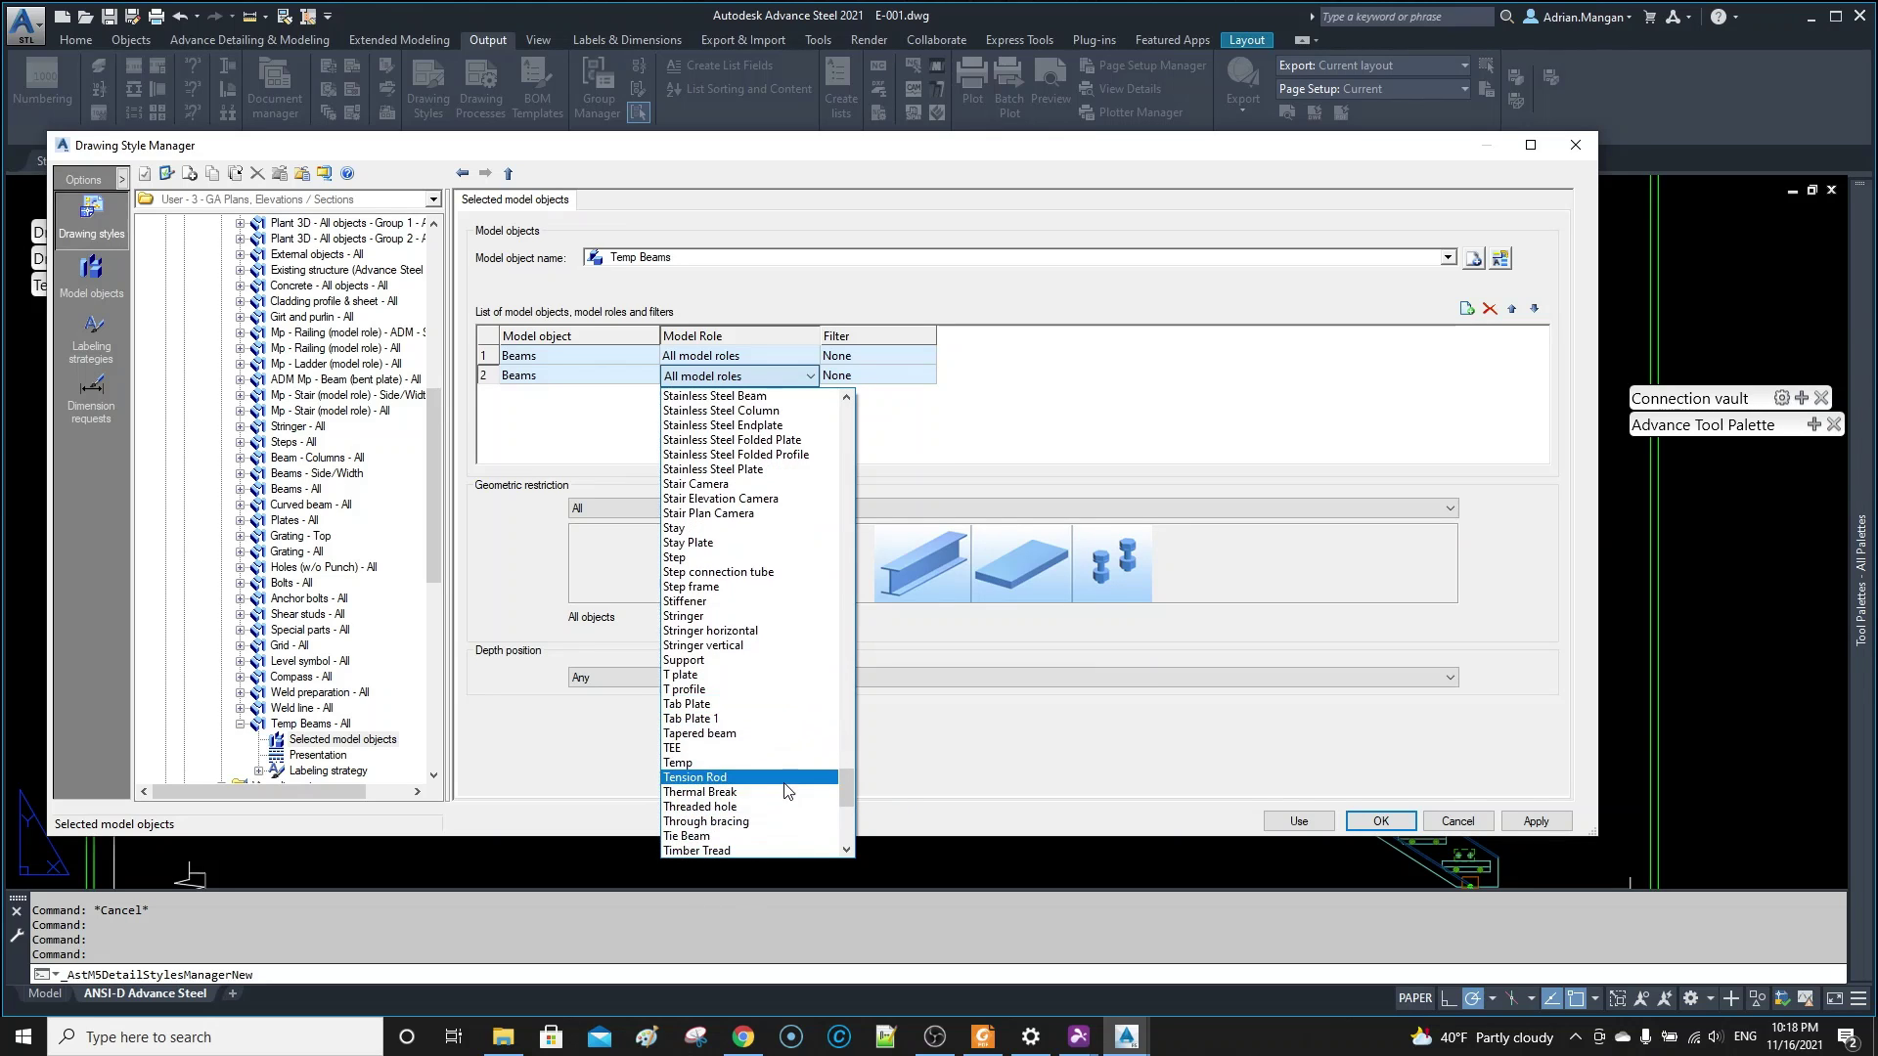
click(774, 763)
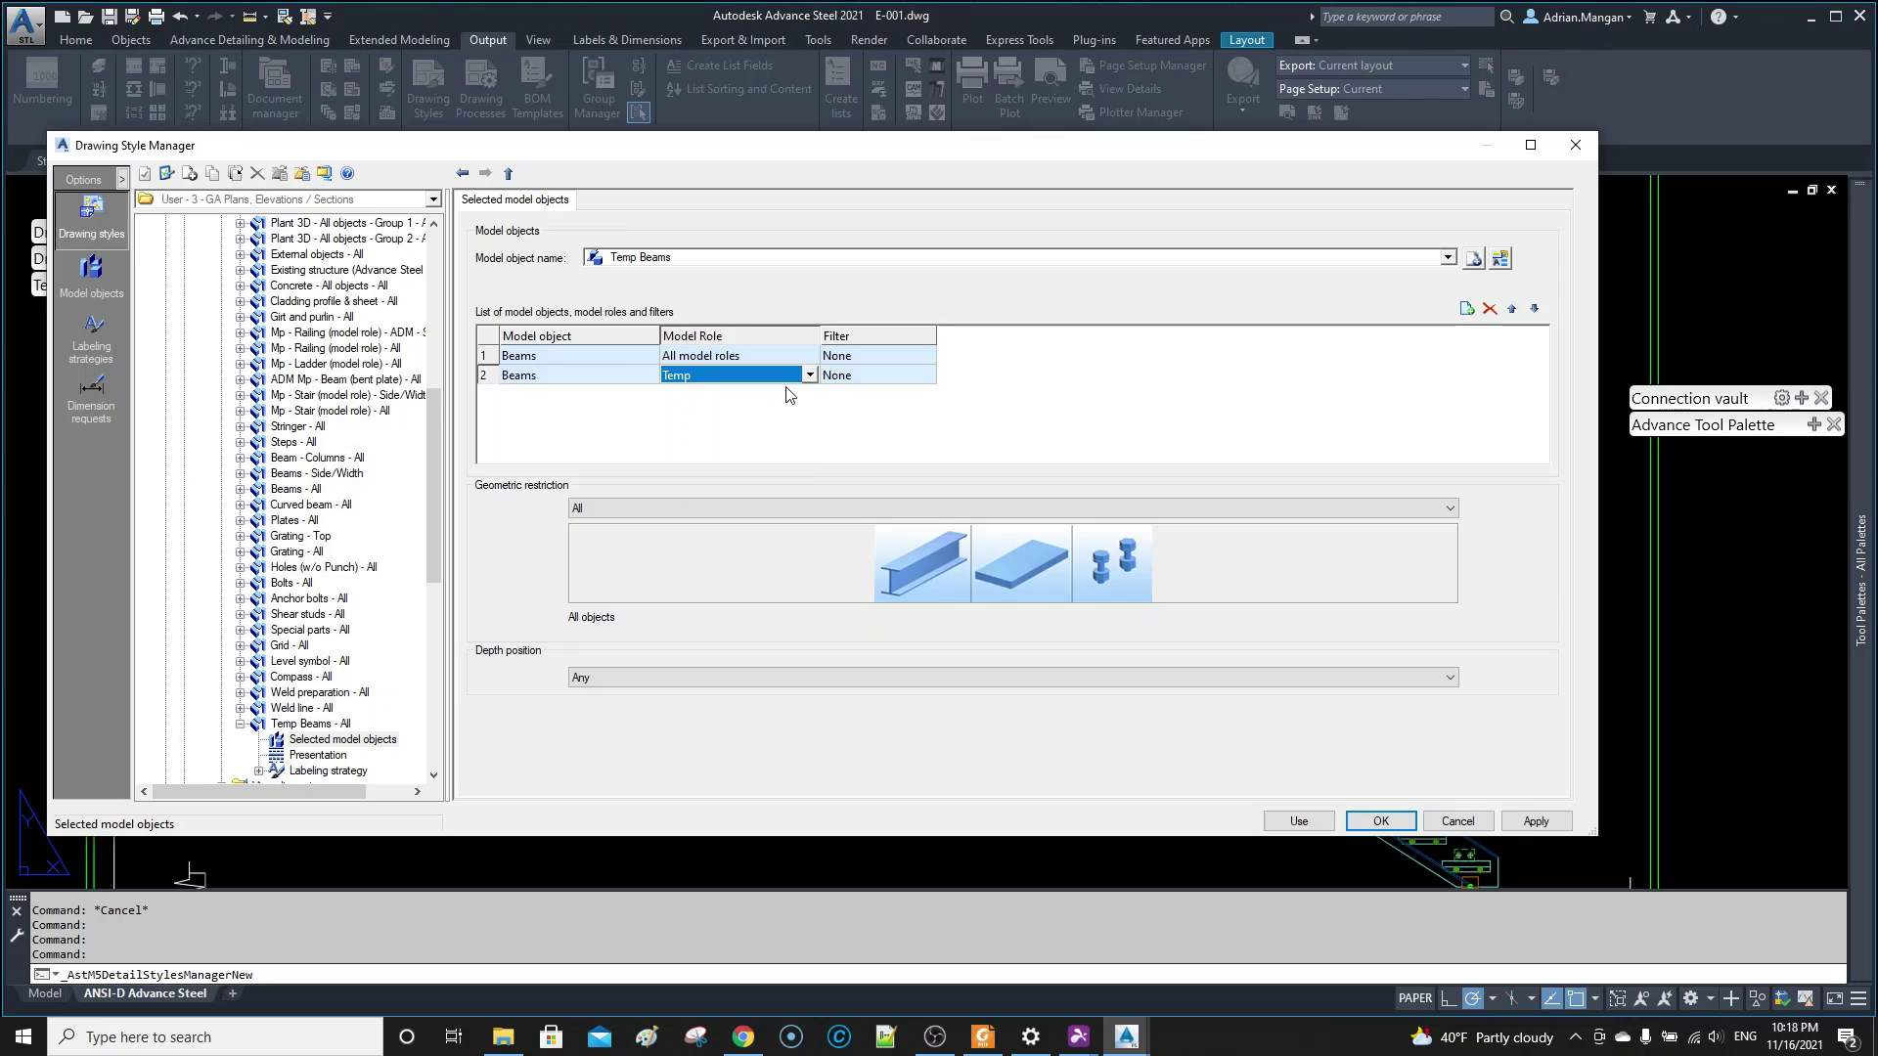
- Move the Temp role entry to first place, delete the Beams entry covering all model roles, and apply the change
click(515, 384)
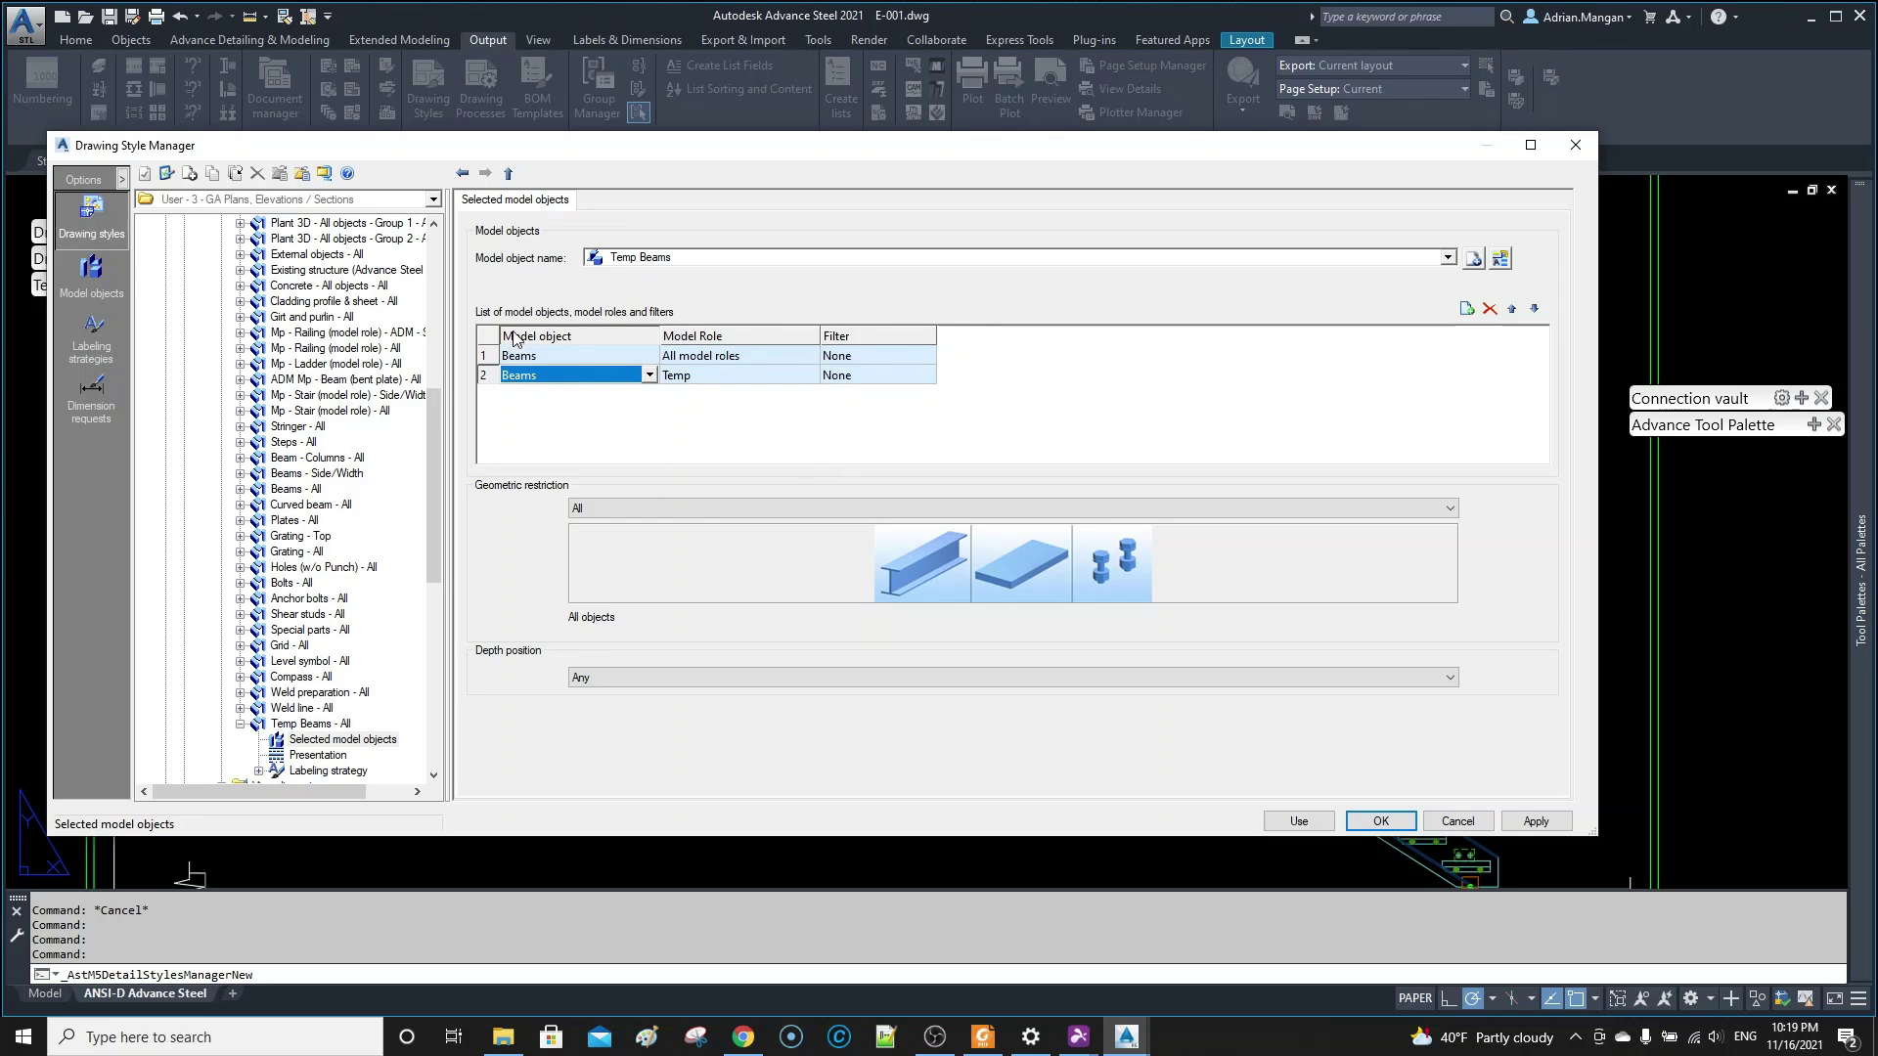
click(1511, 308)
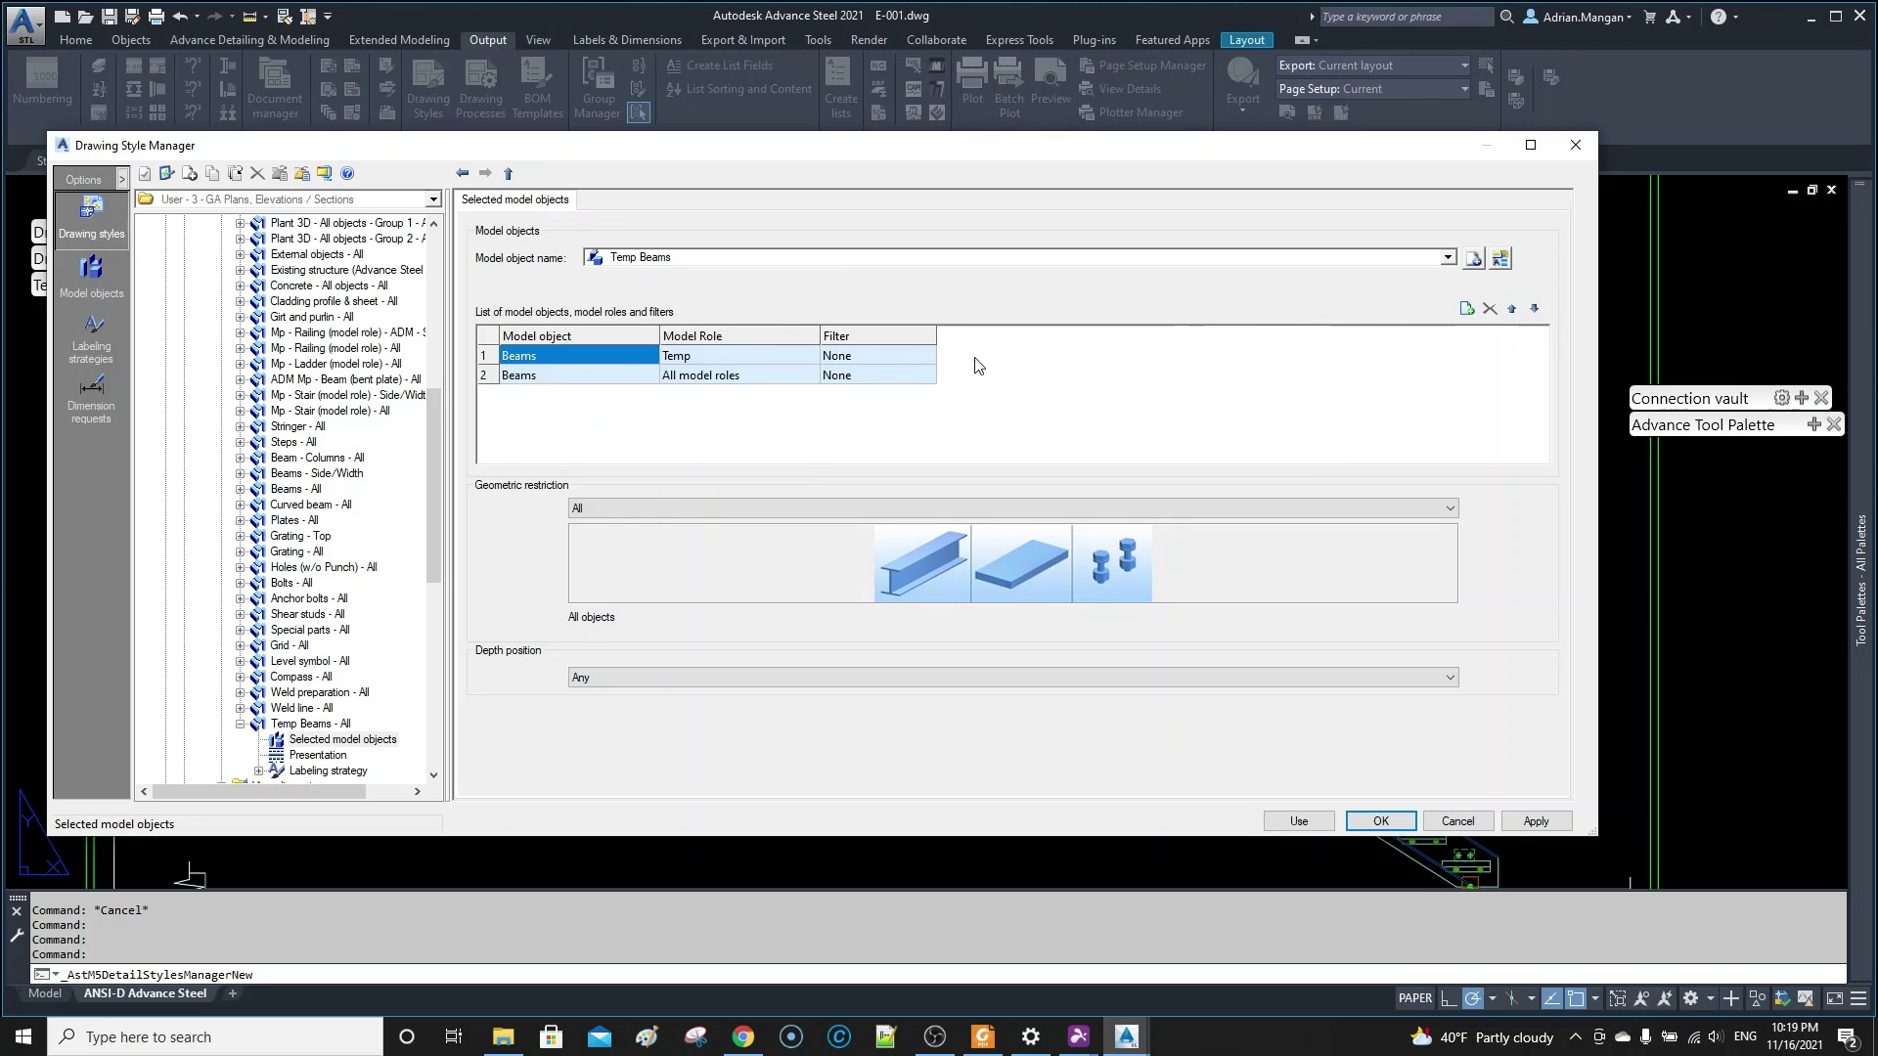
click(485, 377)
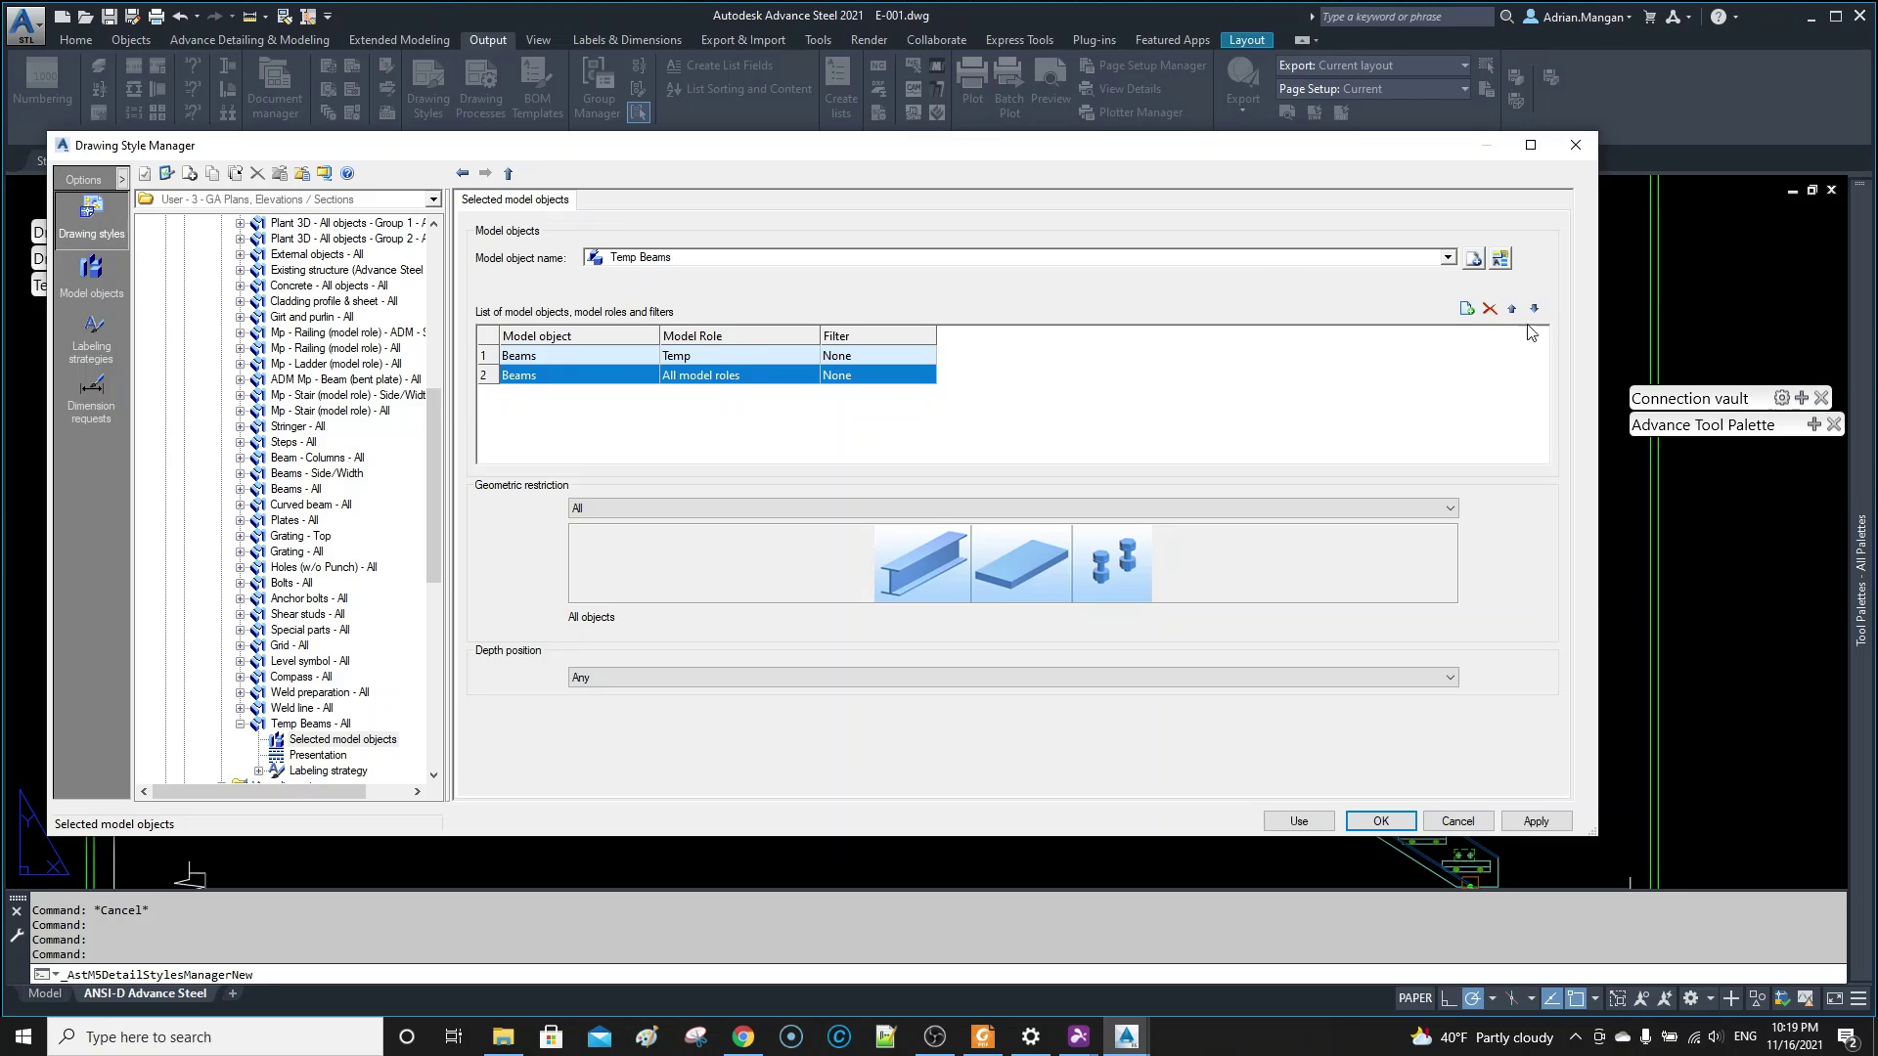
click(1489, 309)
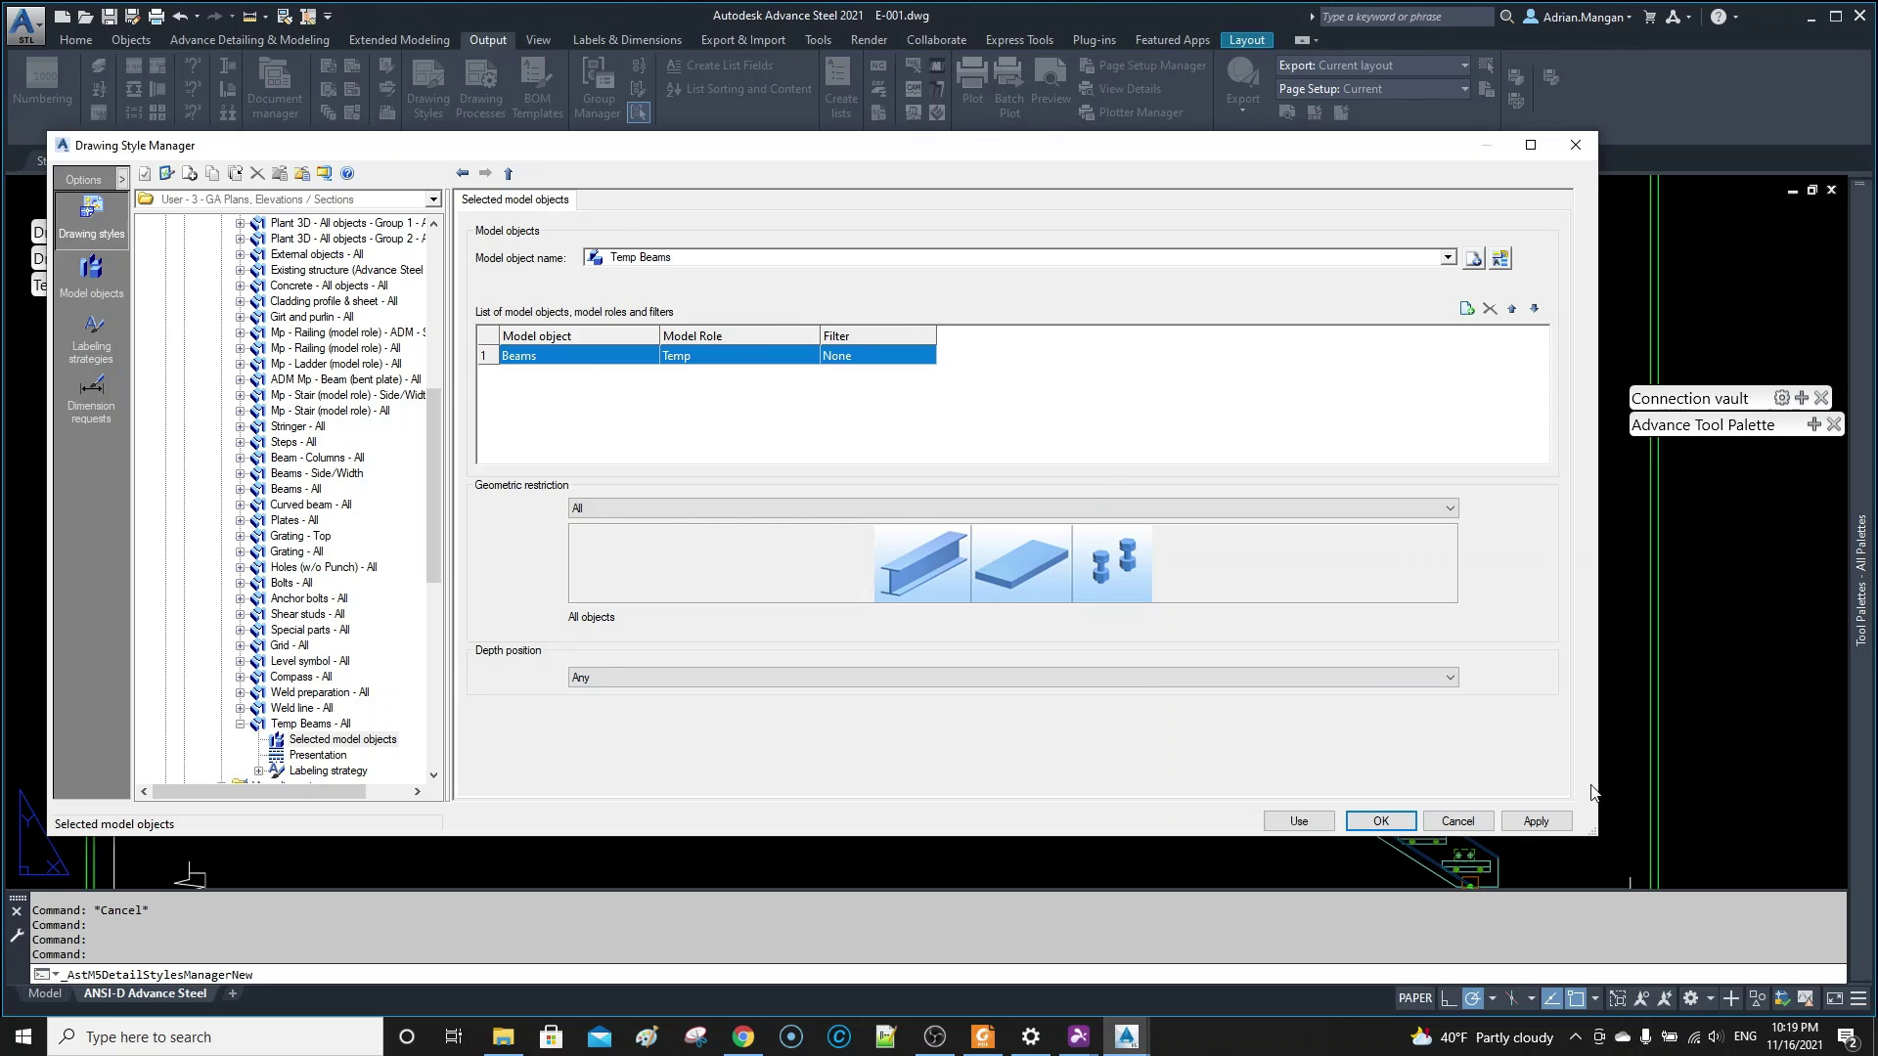
click(1544, 823)
- Set the presentation of the Temp Beams rule to "Off" in the objects presentation rules and apply the change
scroll(311, 293, up, 2)
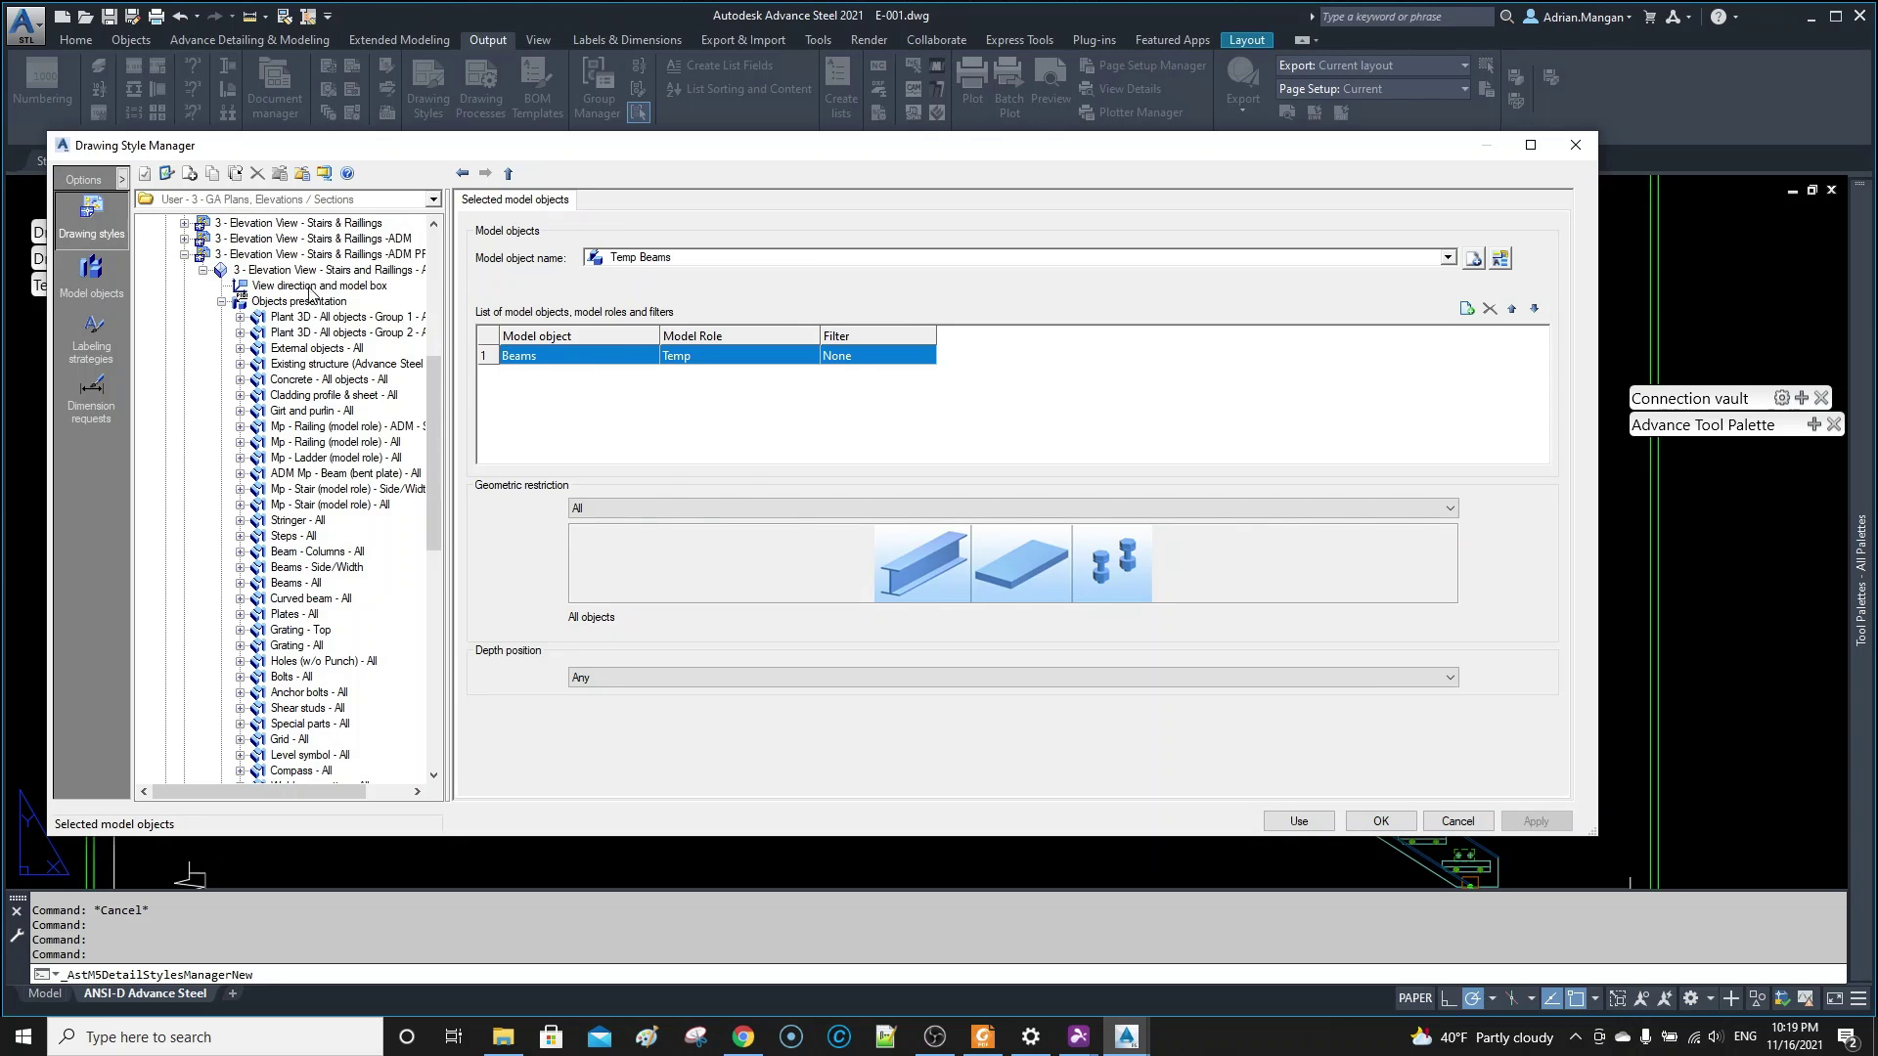
click(308, 301)
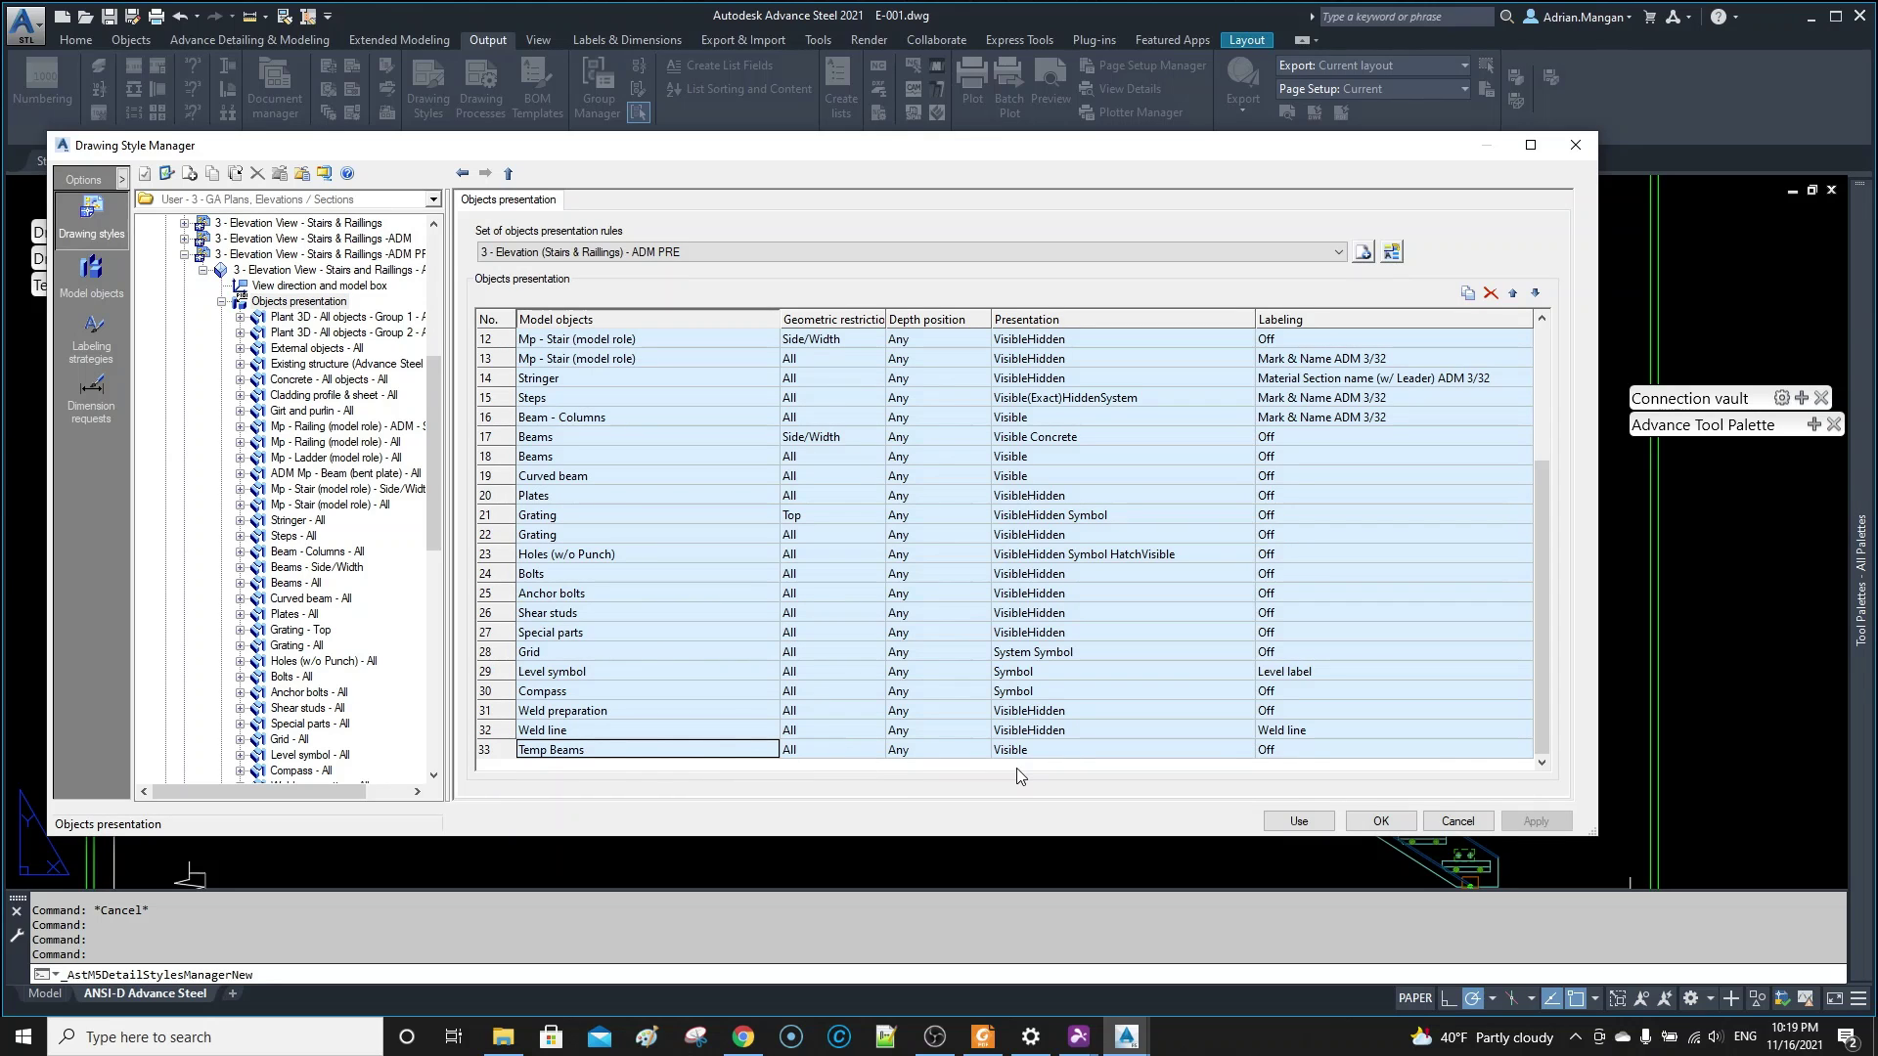
click(1072, 752)
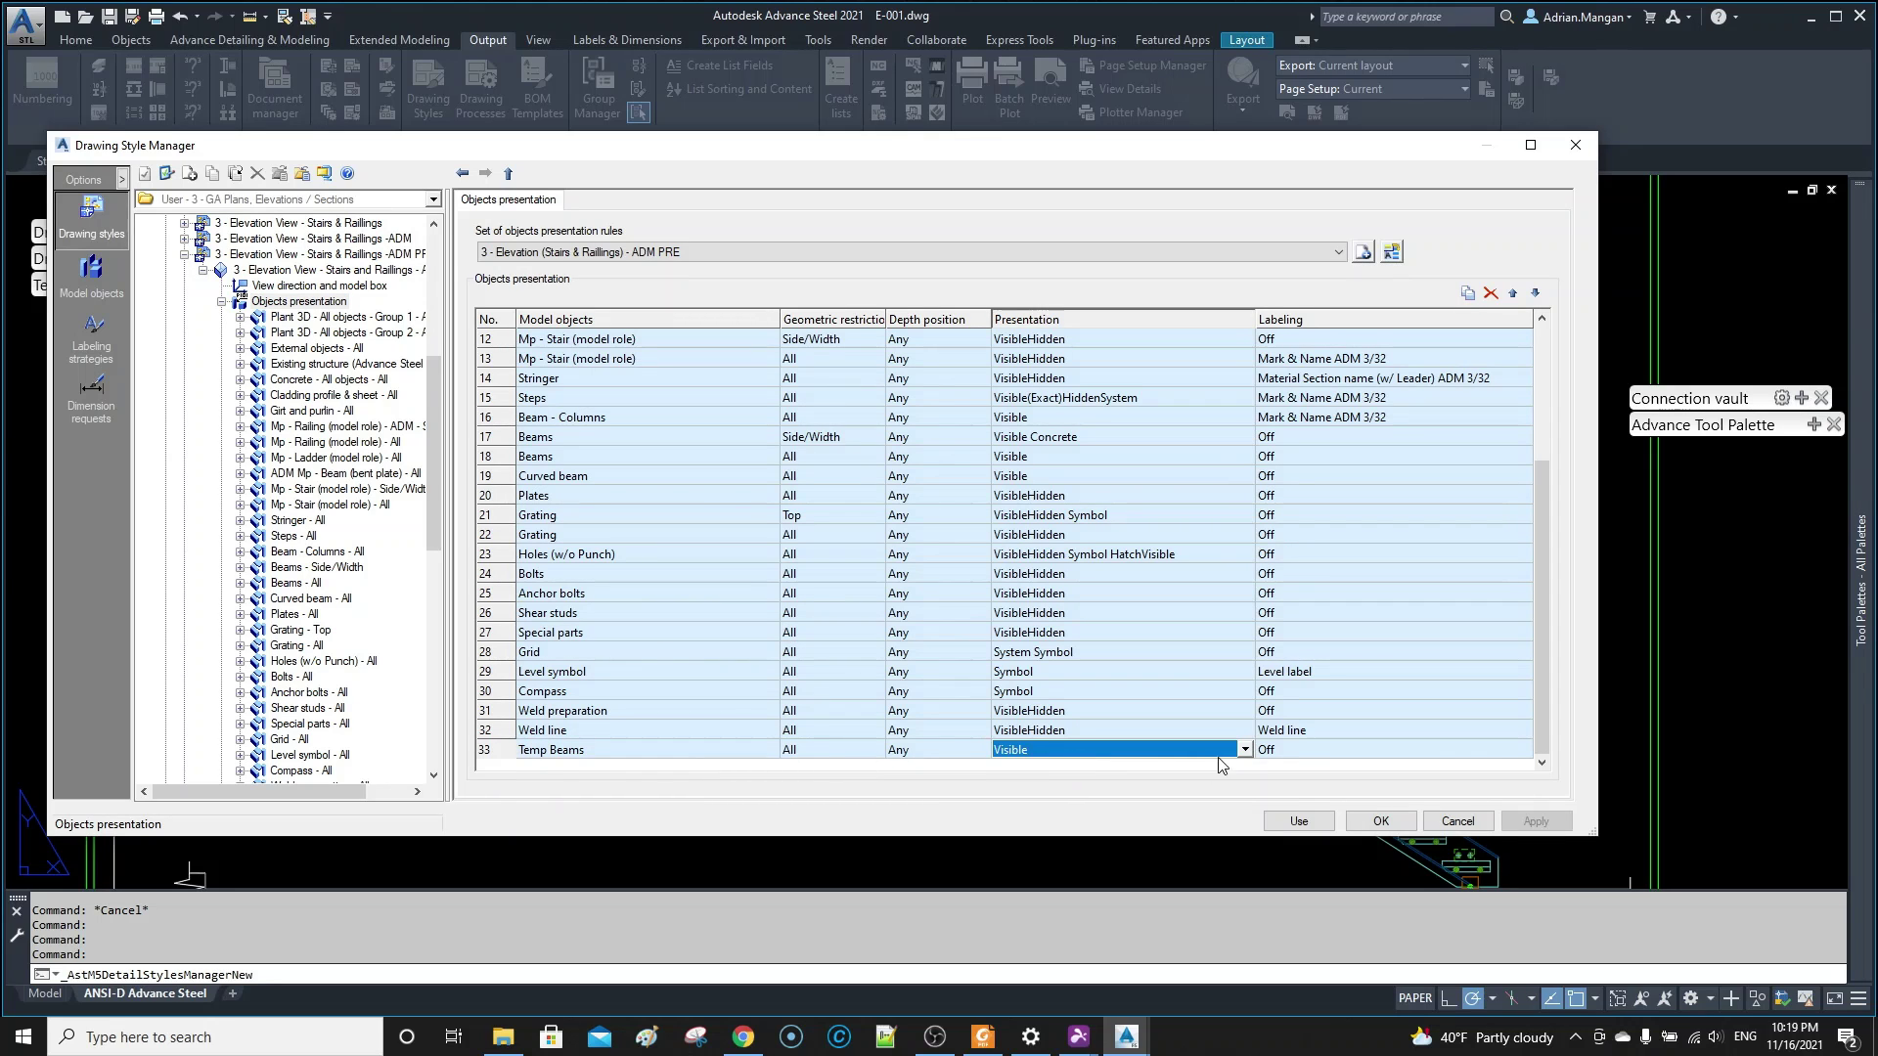
click(1247, 751)
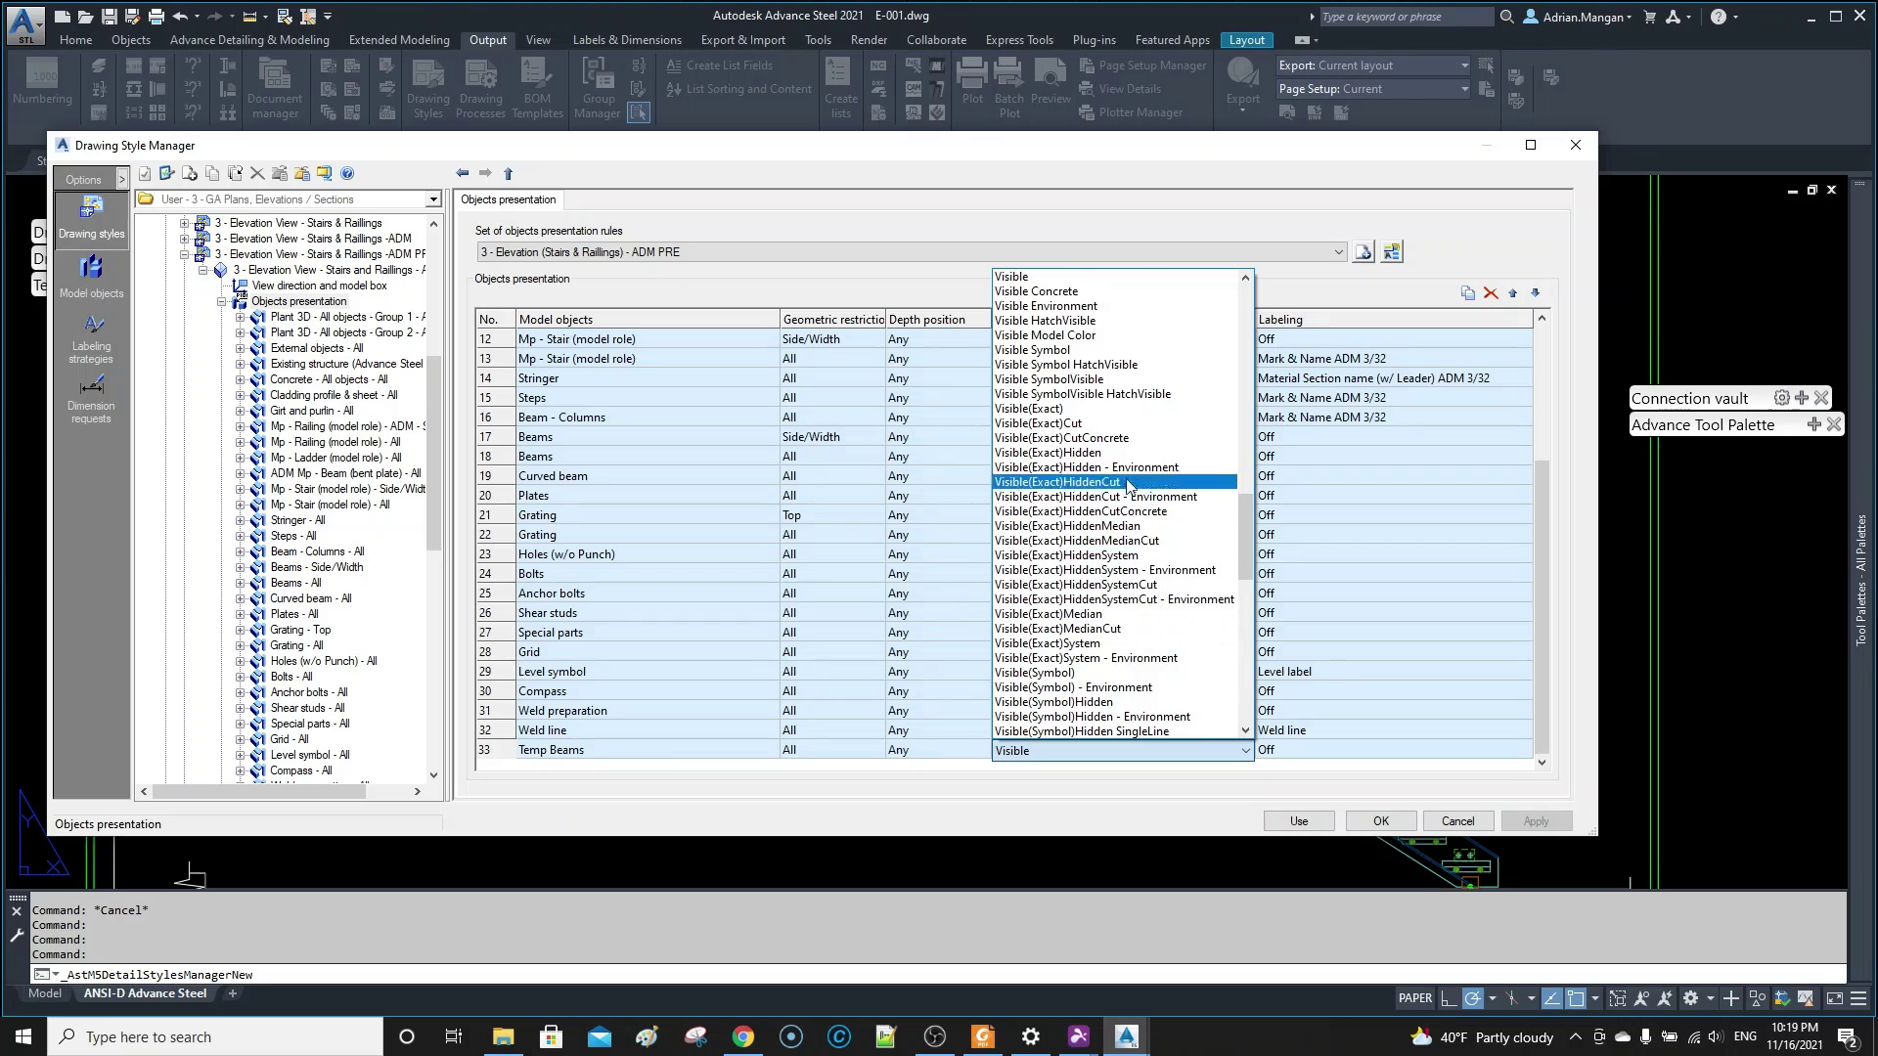
scroll(1123, 445, up, 4)
scroll(1123, 445, up, 6)
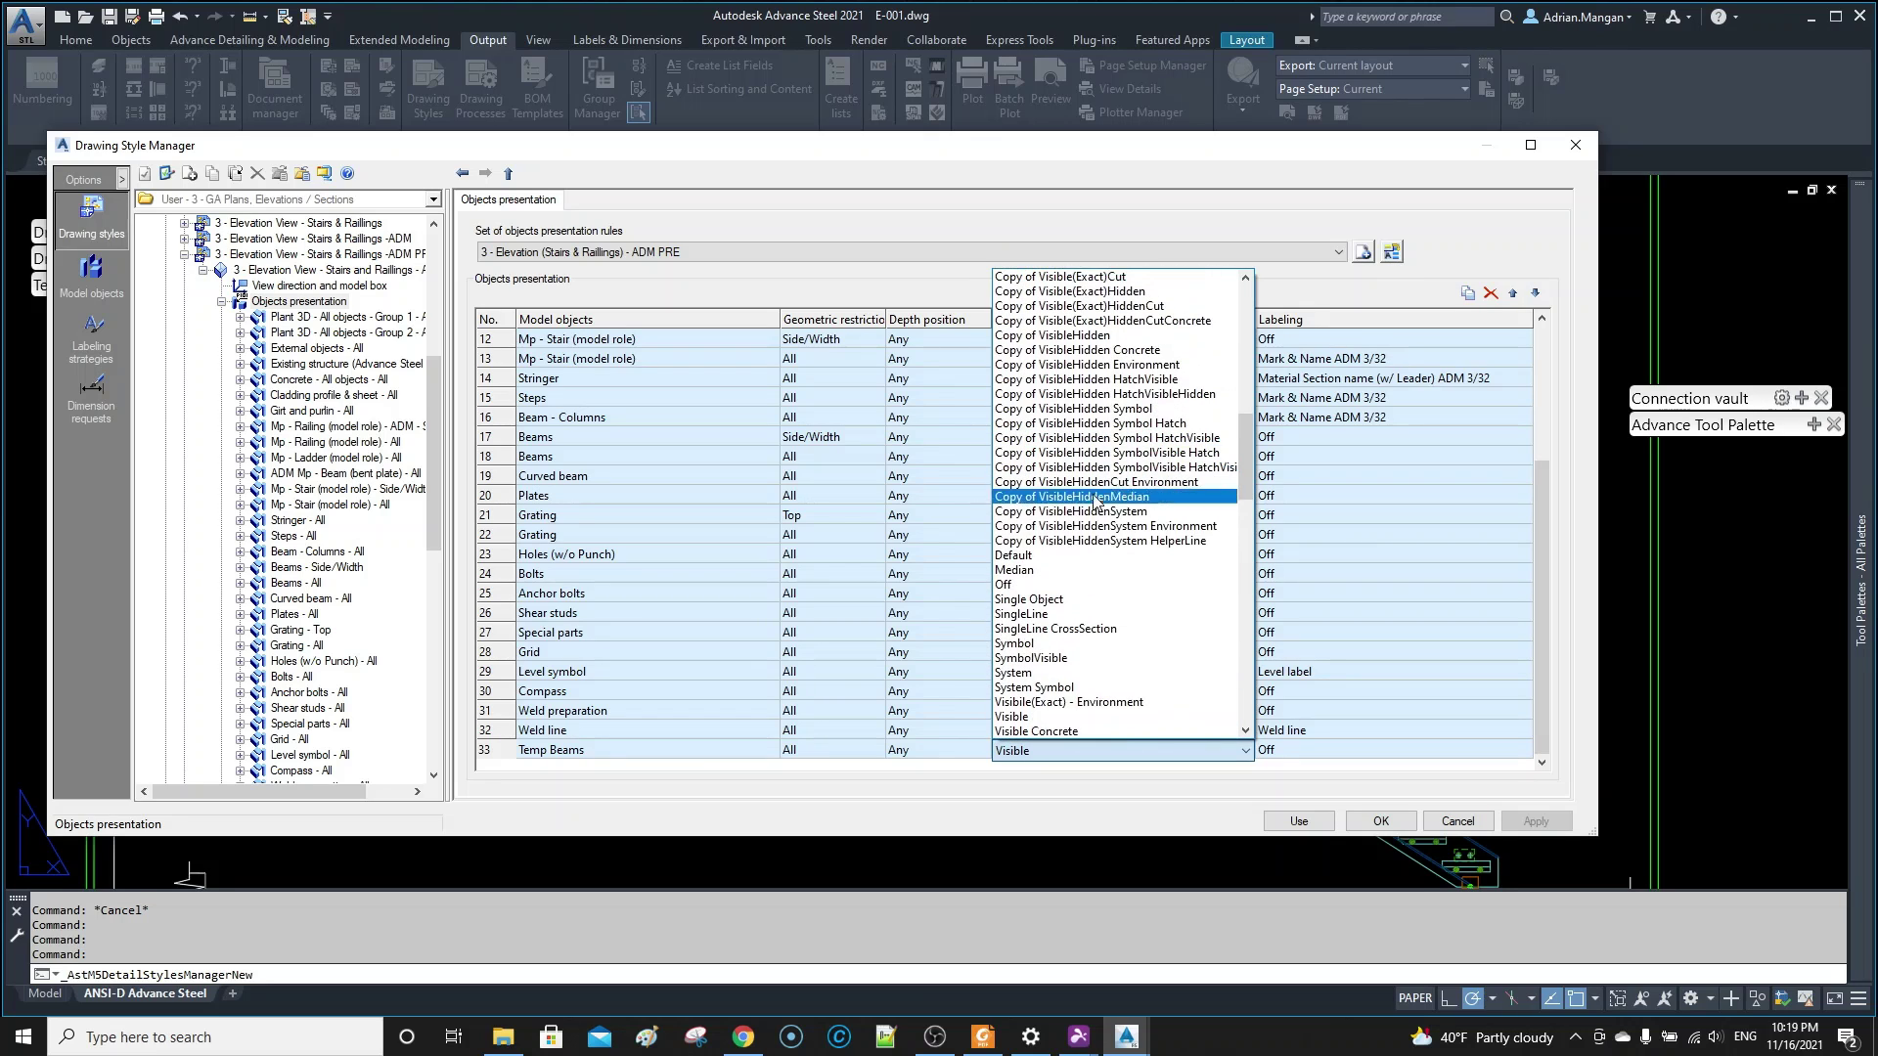
click(1053, 586)
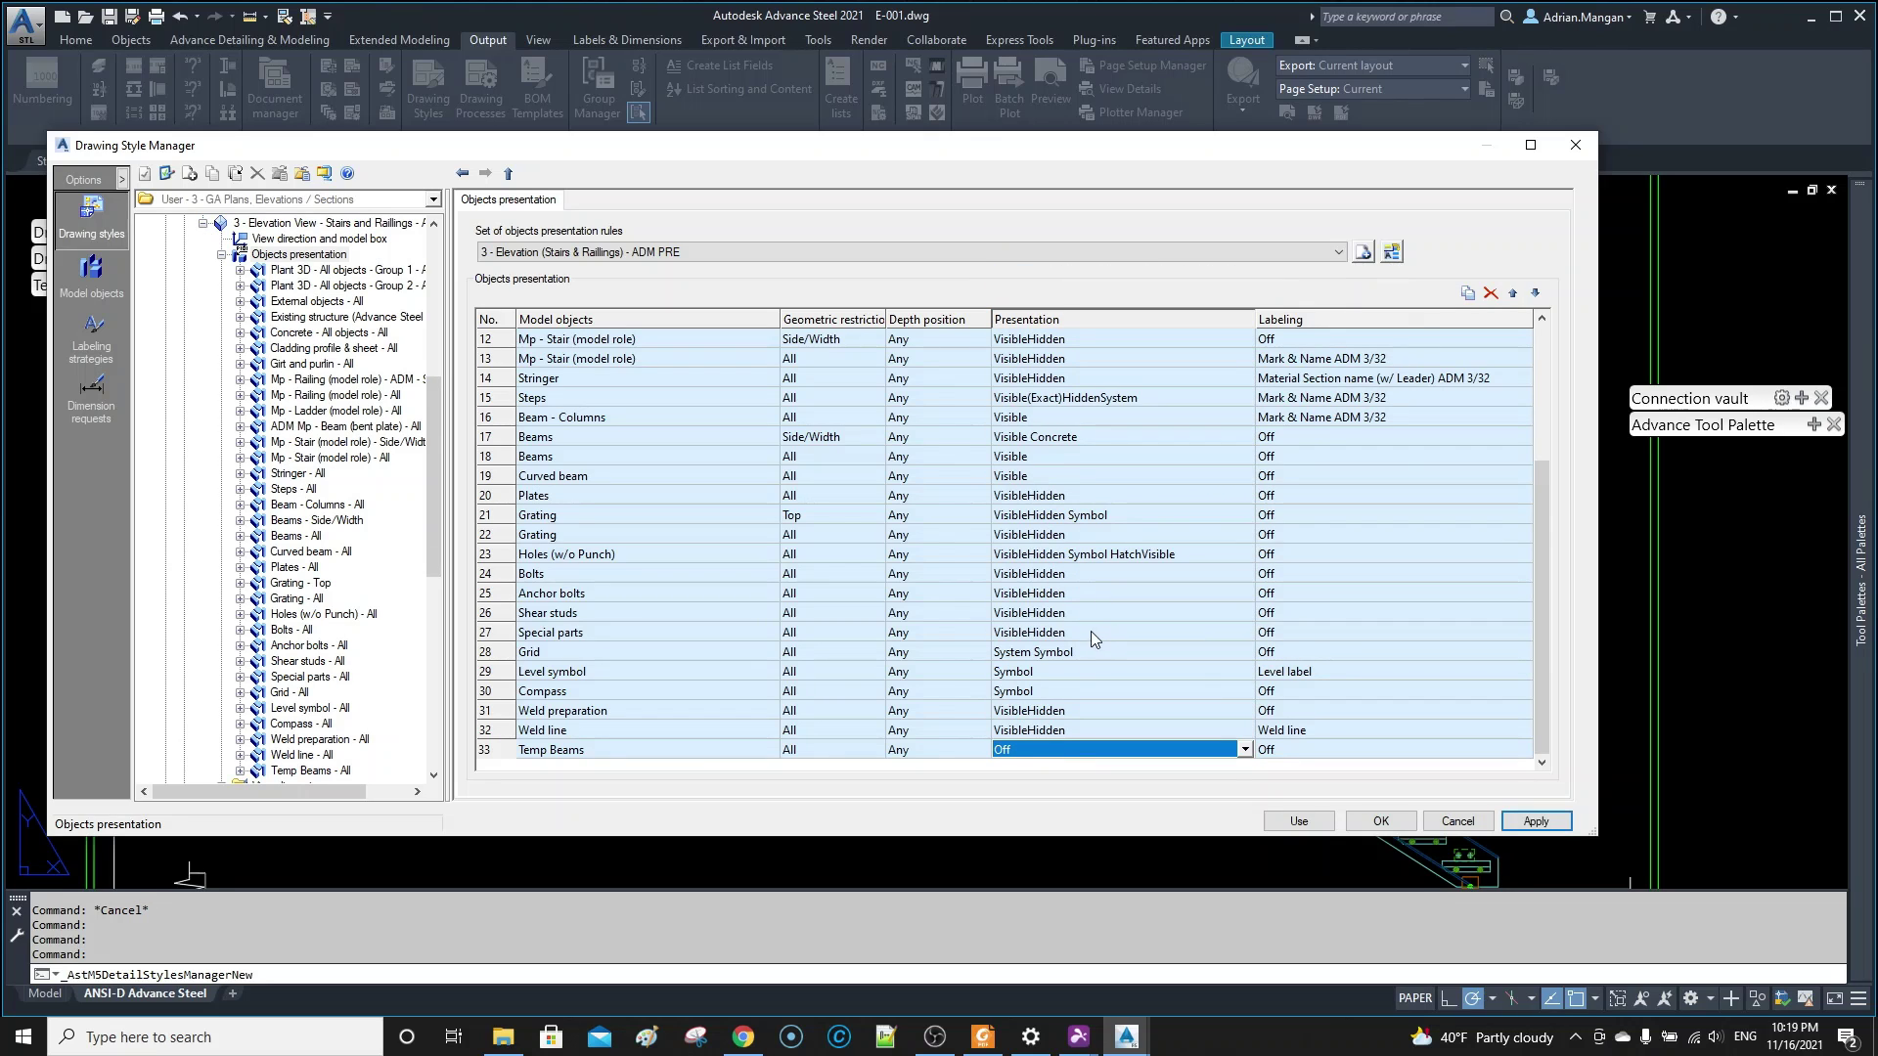
click(1524, 824)
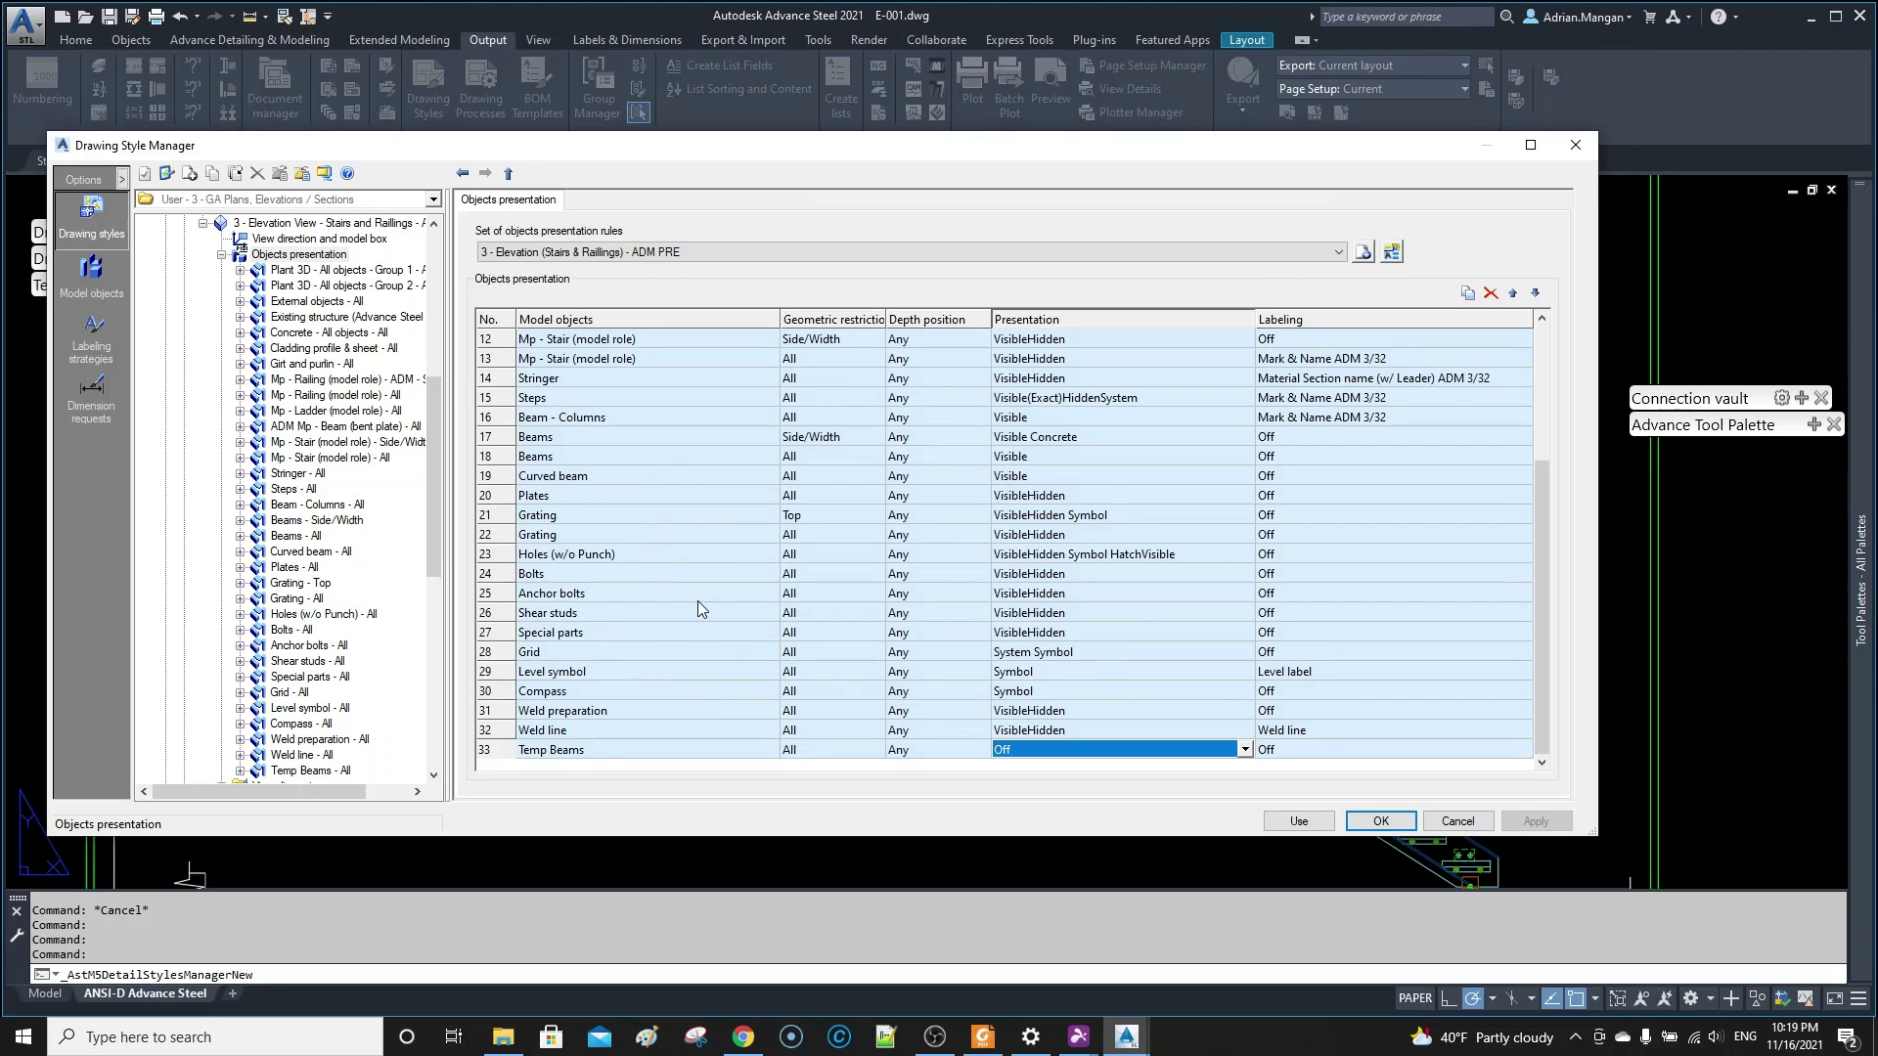
- Move the Temp Beams rule up the objects presentation list to directly below the Beams rule with the "All" restriction
click(526, 753)
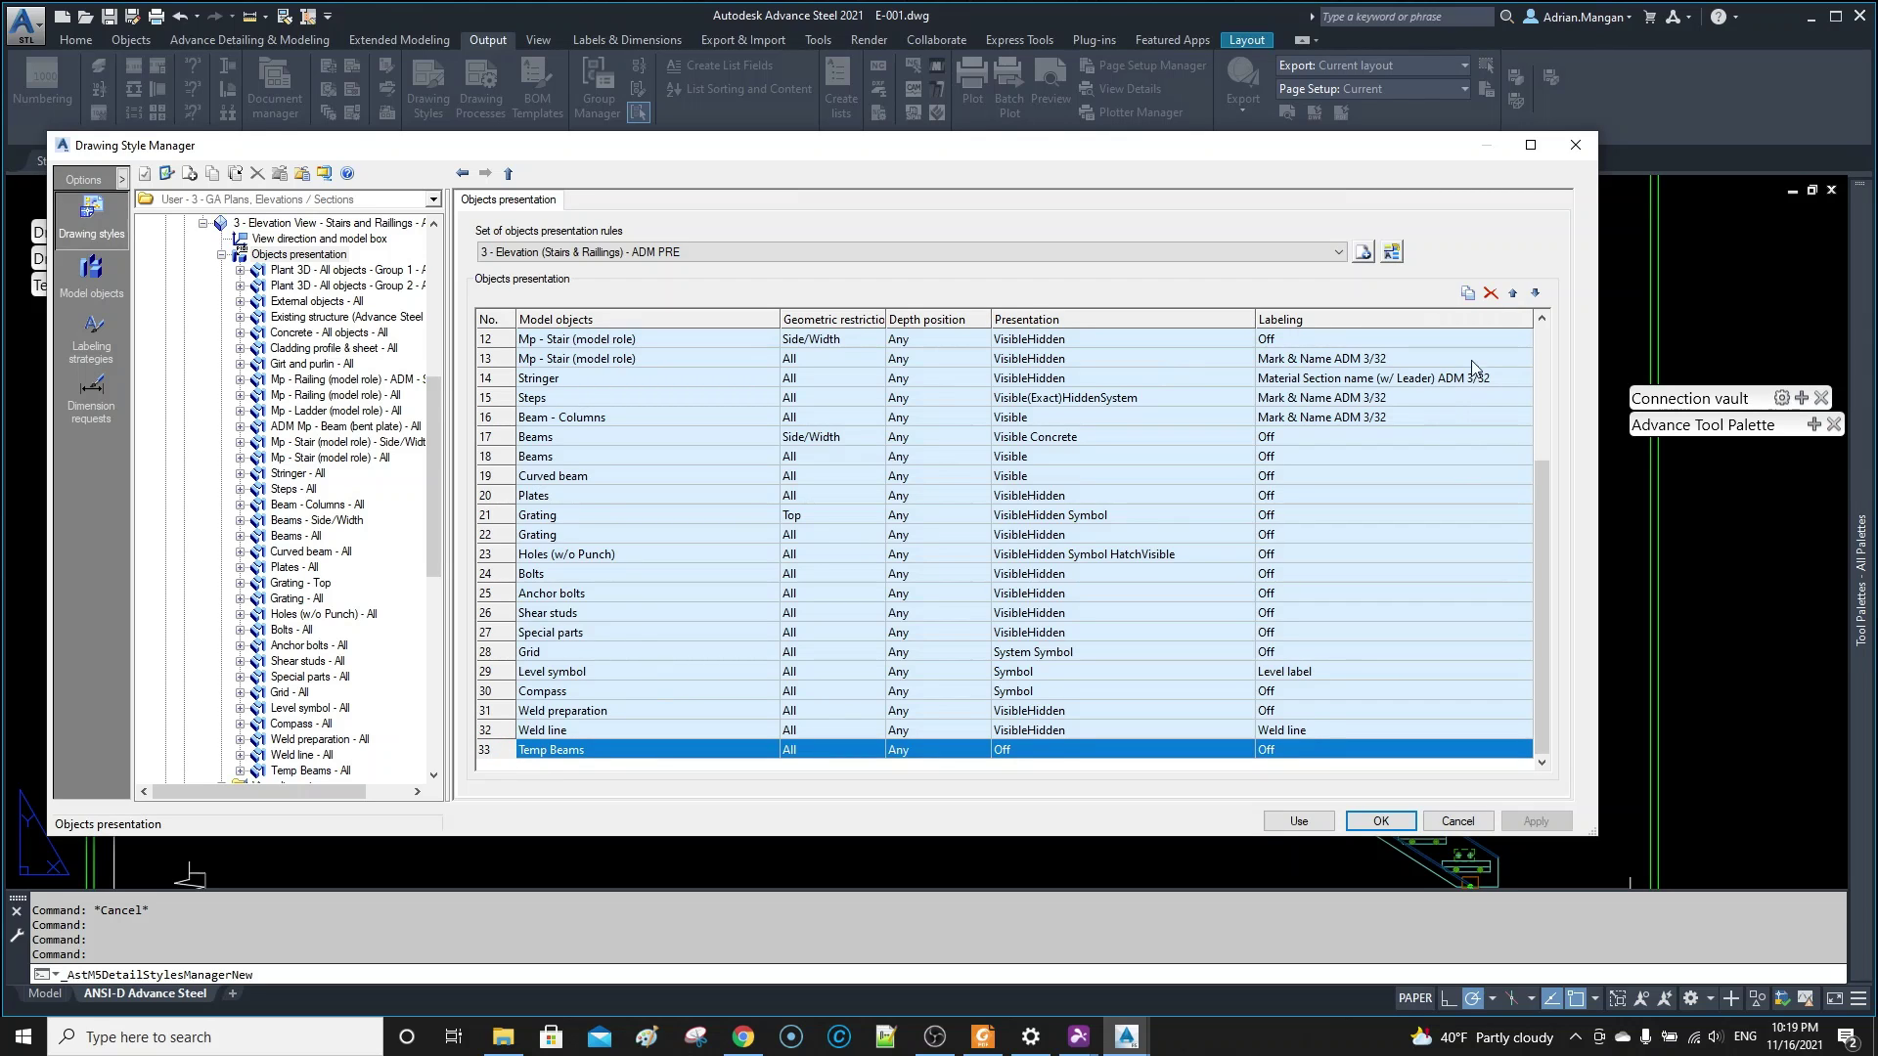
double_click(1516, 294)
triple_click(1515, 294)
triple_click(1515, 294)
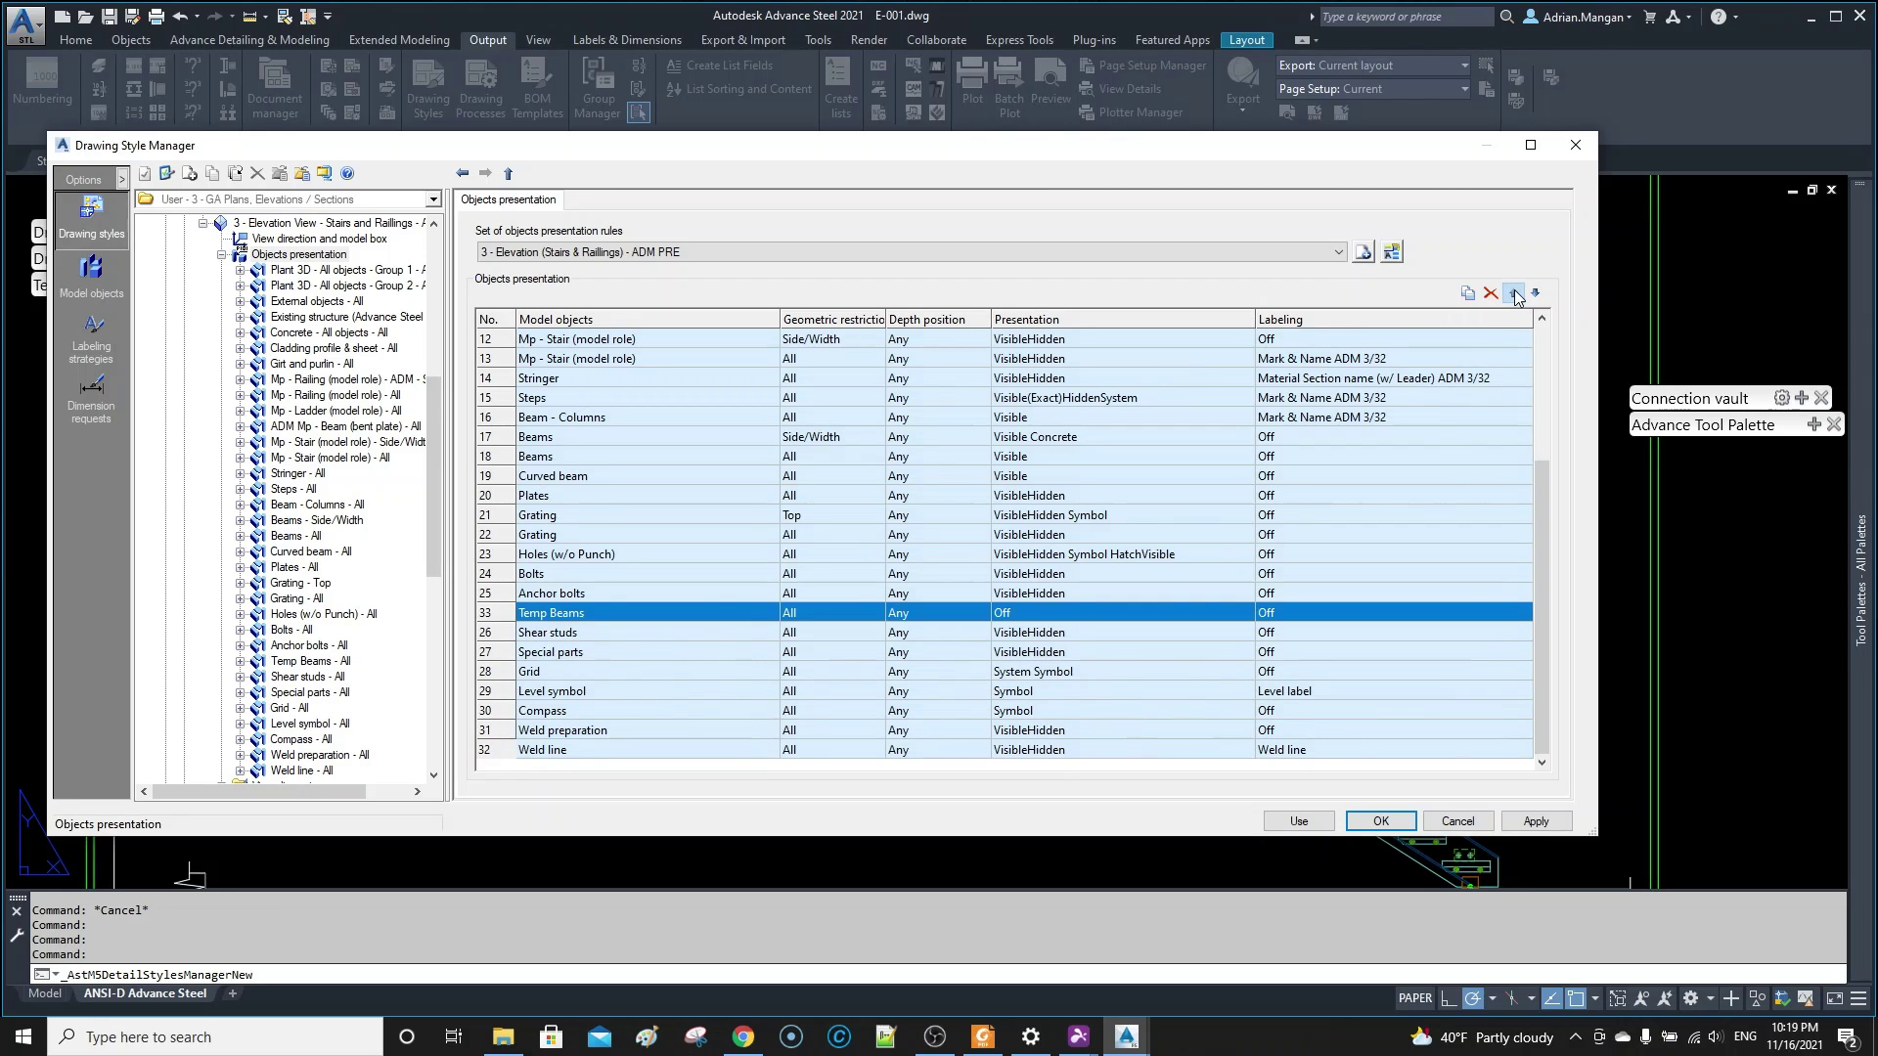
double_click(1515, 294)
double_click(1515, 294)
double_click(1515, 295)
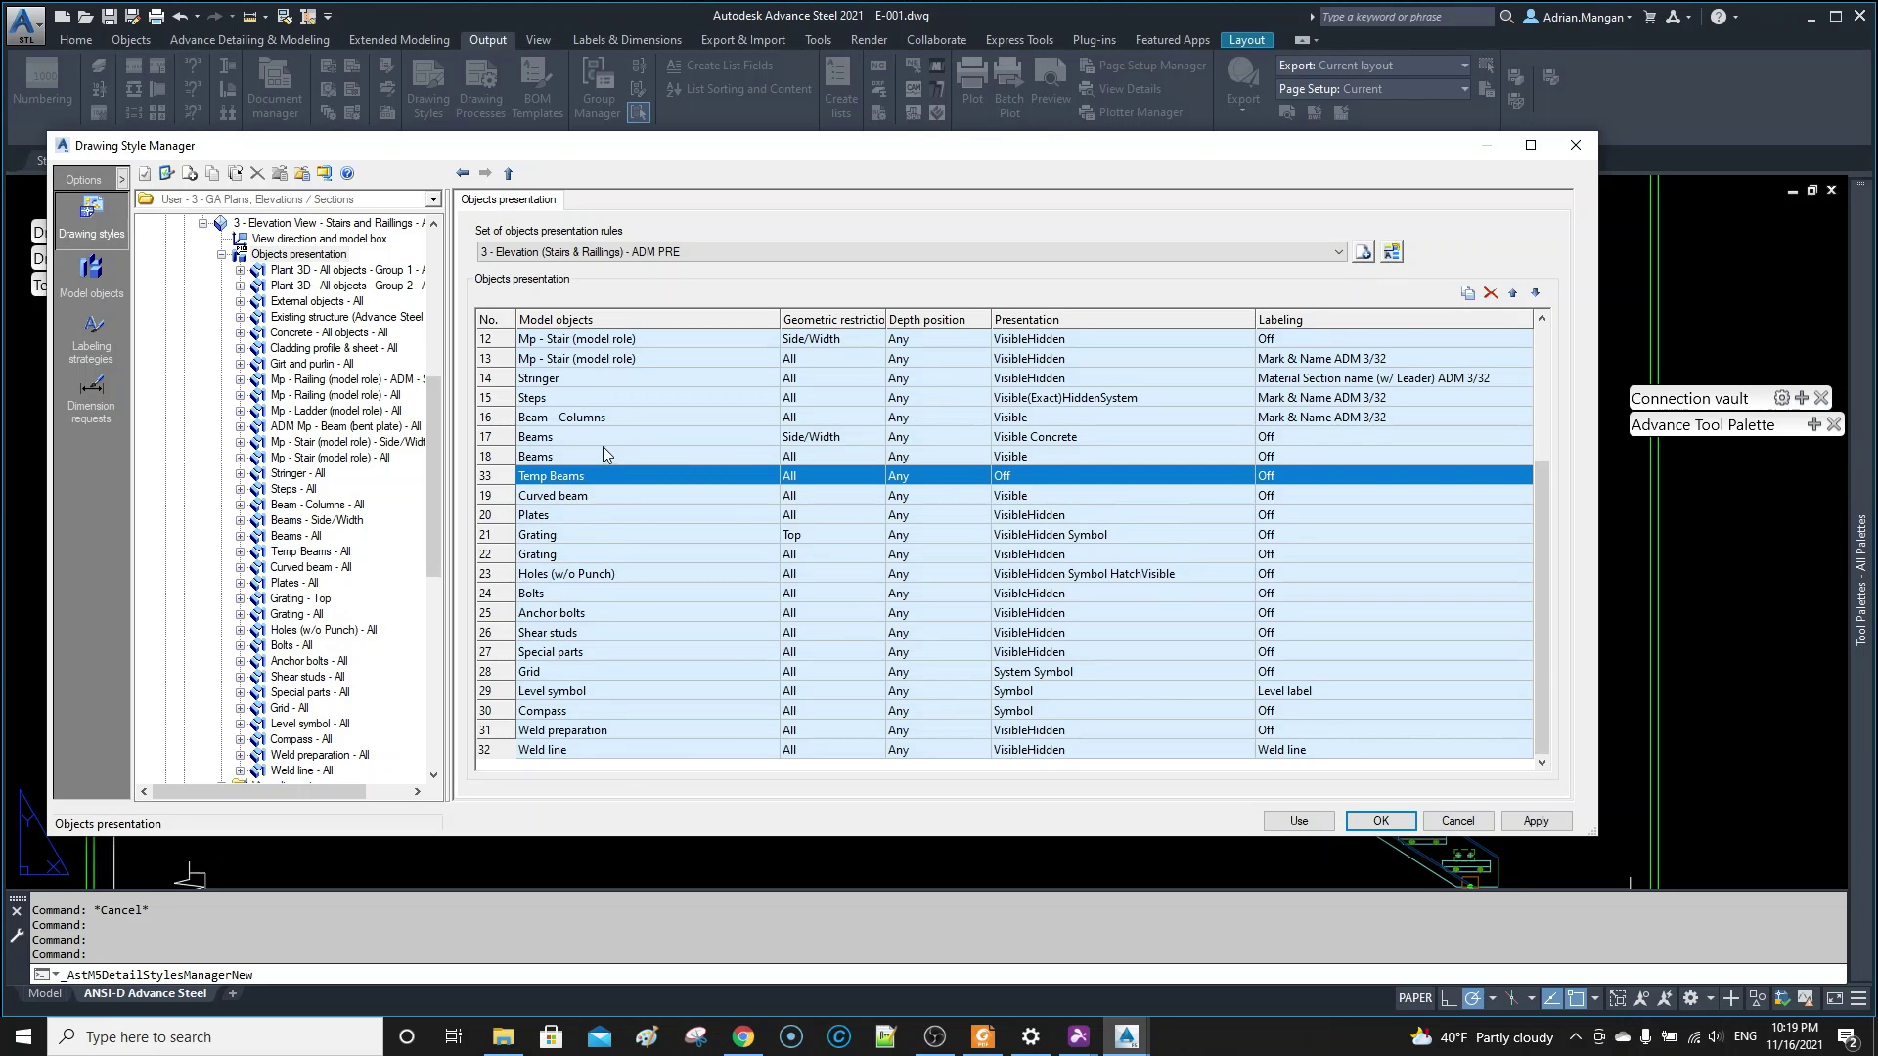
- Accept the style changes and update the stair elevation detail view with the edited drawing style
click(1380, 821)
scroll(1028, 592, up, 5)
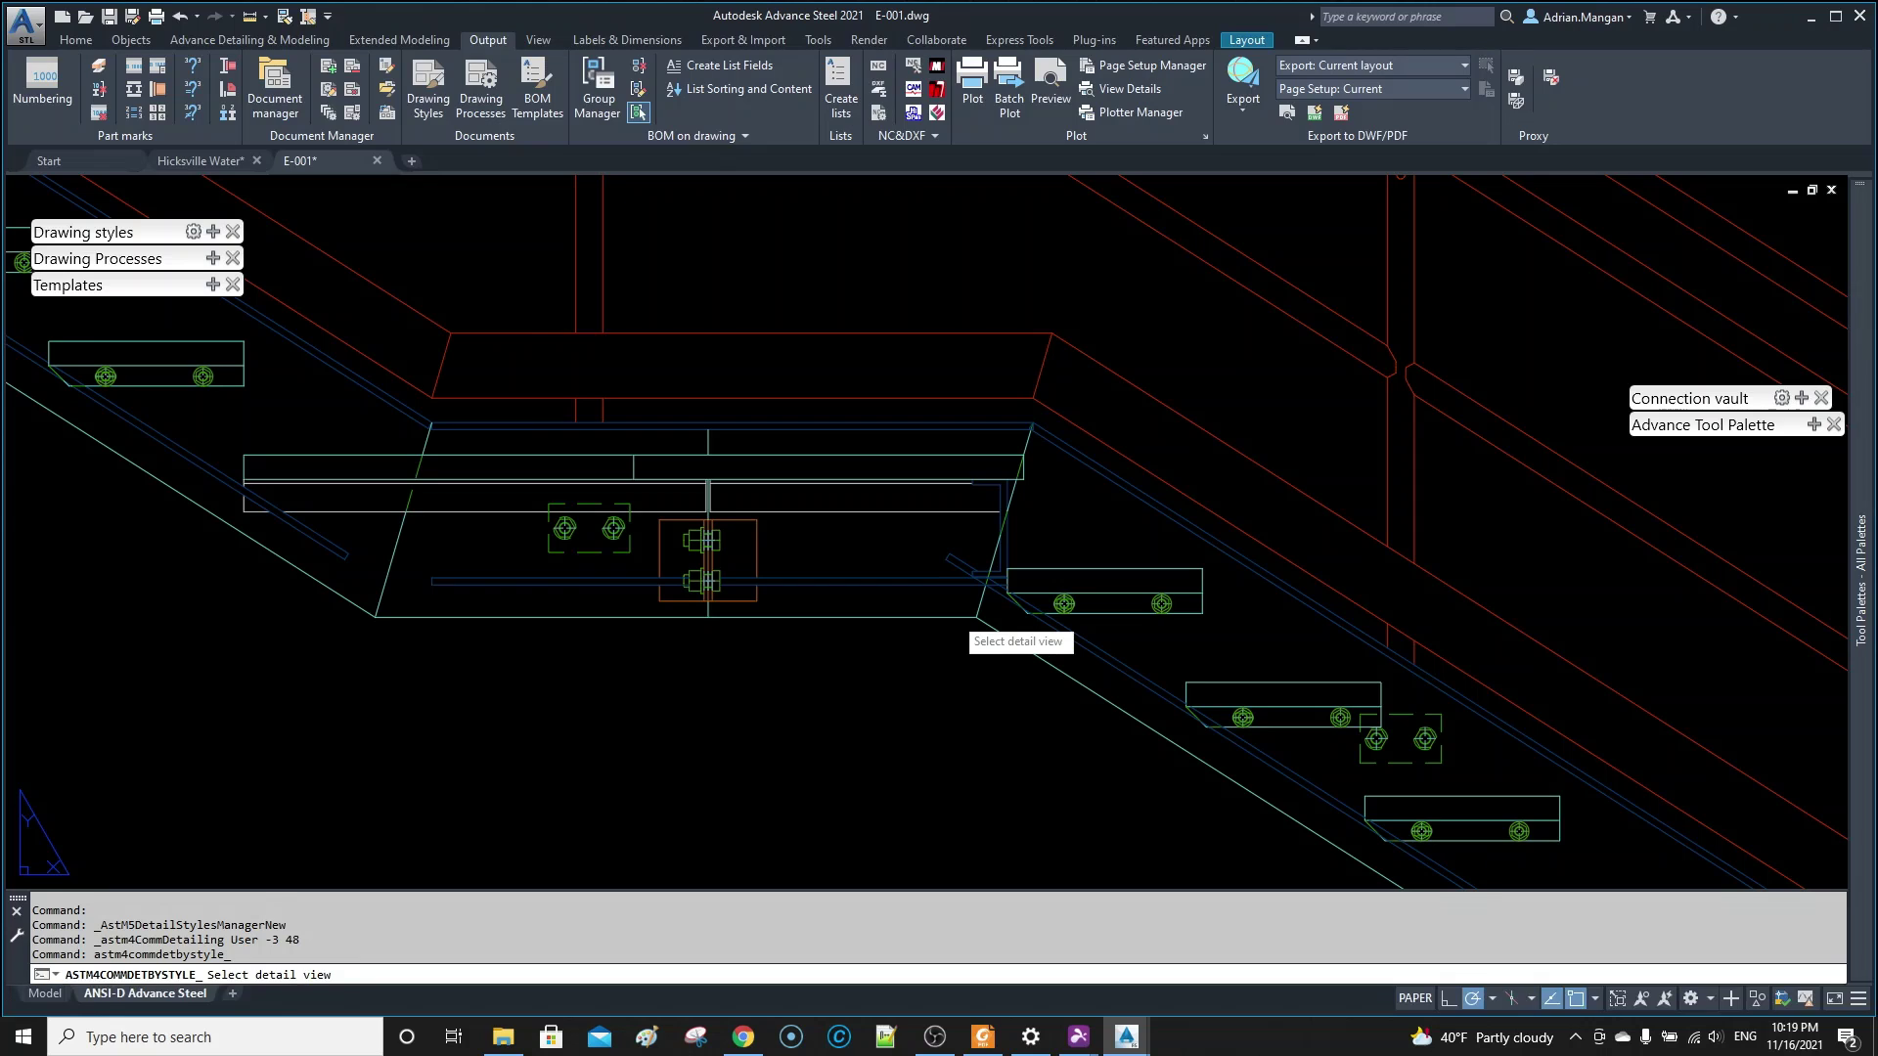
click(957, 616)
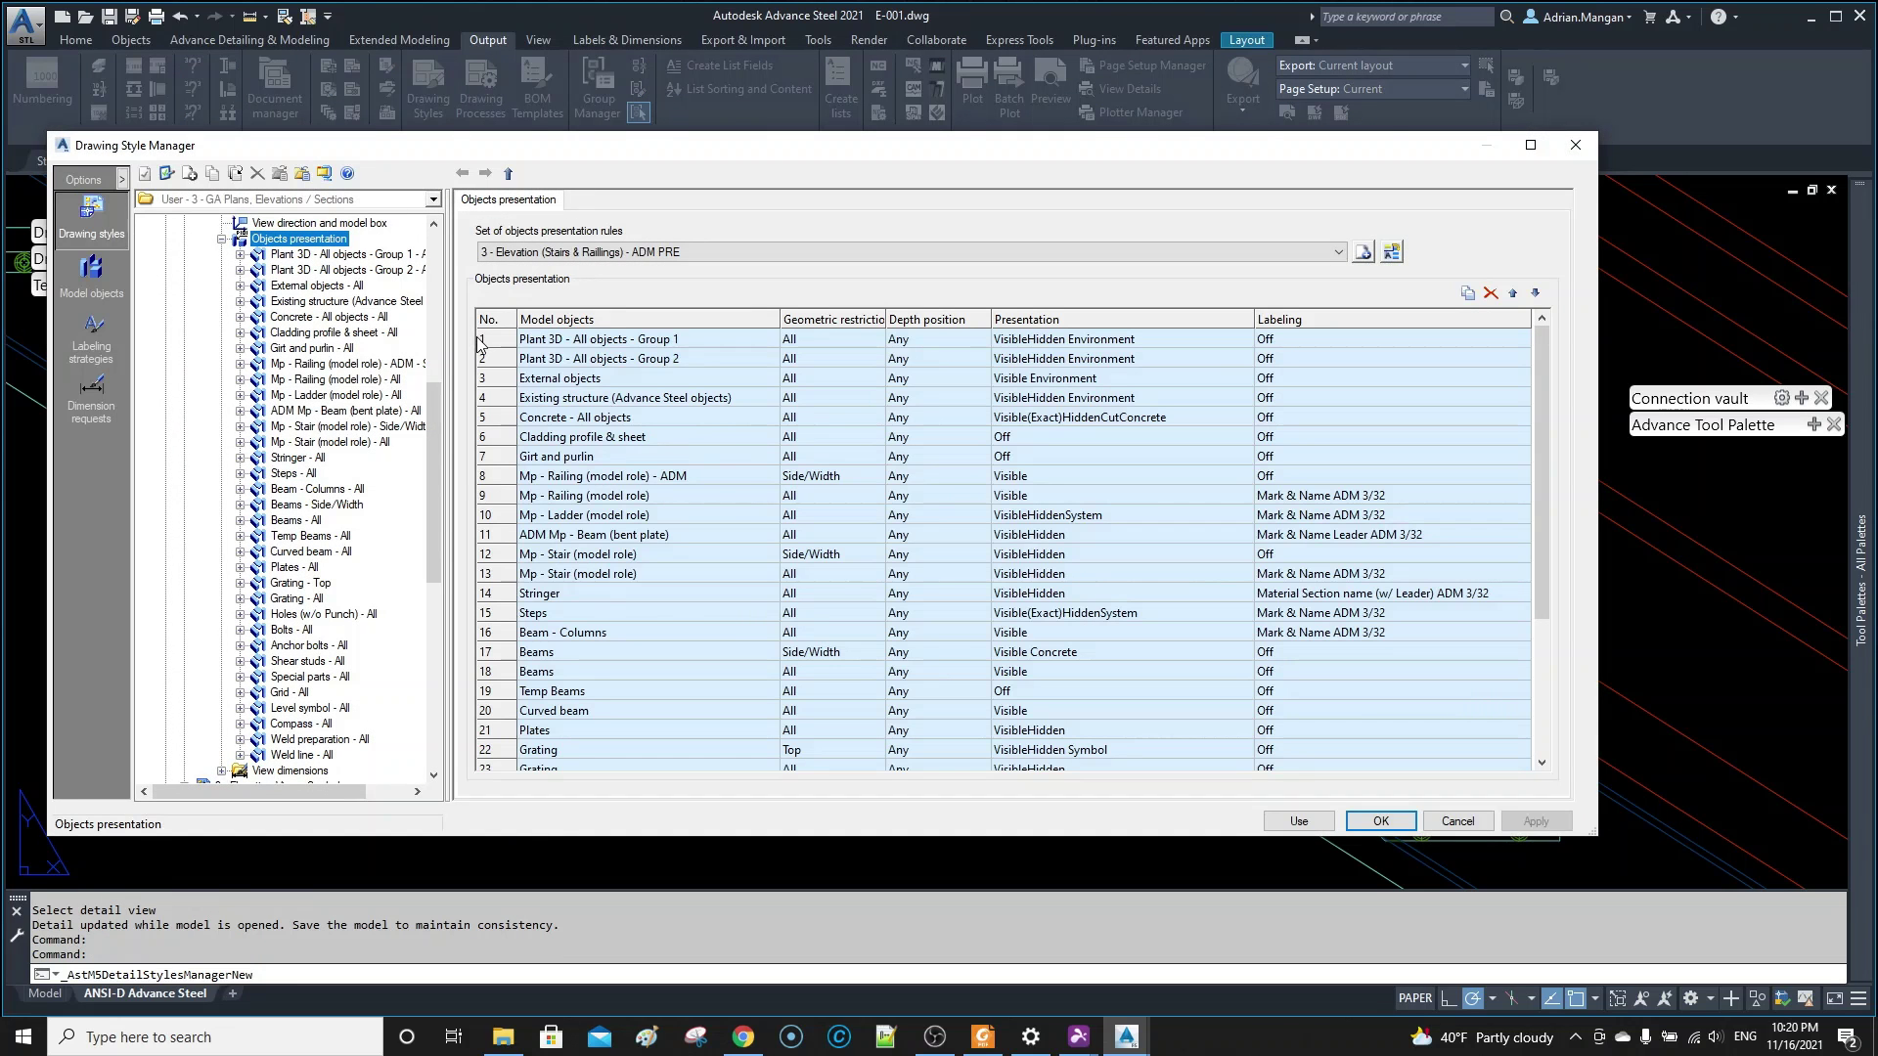
- Check which model objects and roles the Beams presentation rule with the "All" restriction covers, then return to the objects presentation list
scroll(510, 514, down, 2)
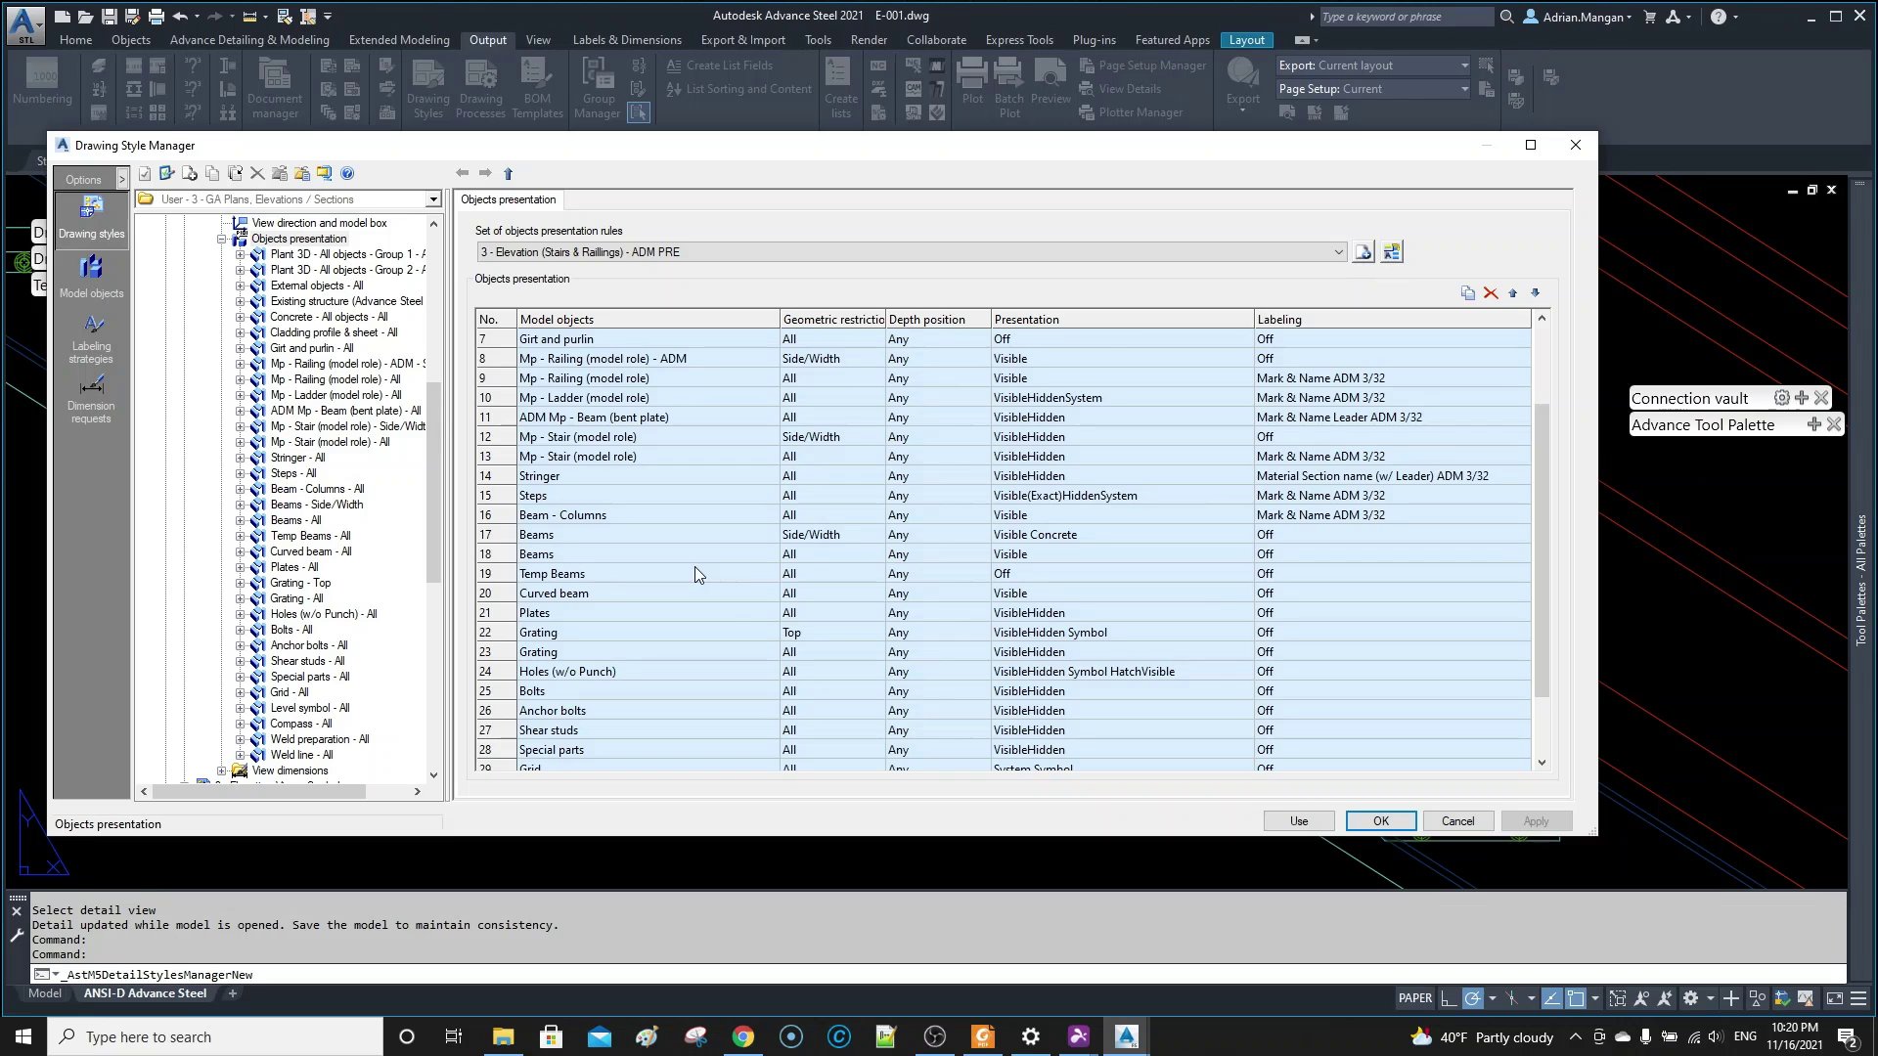
scroll(741, 608, down, 2)
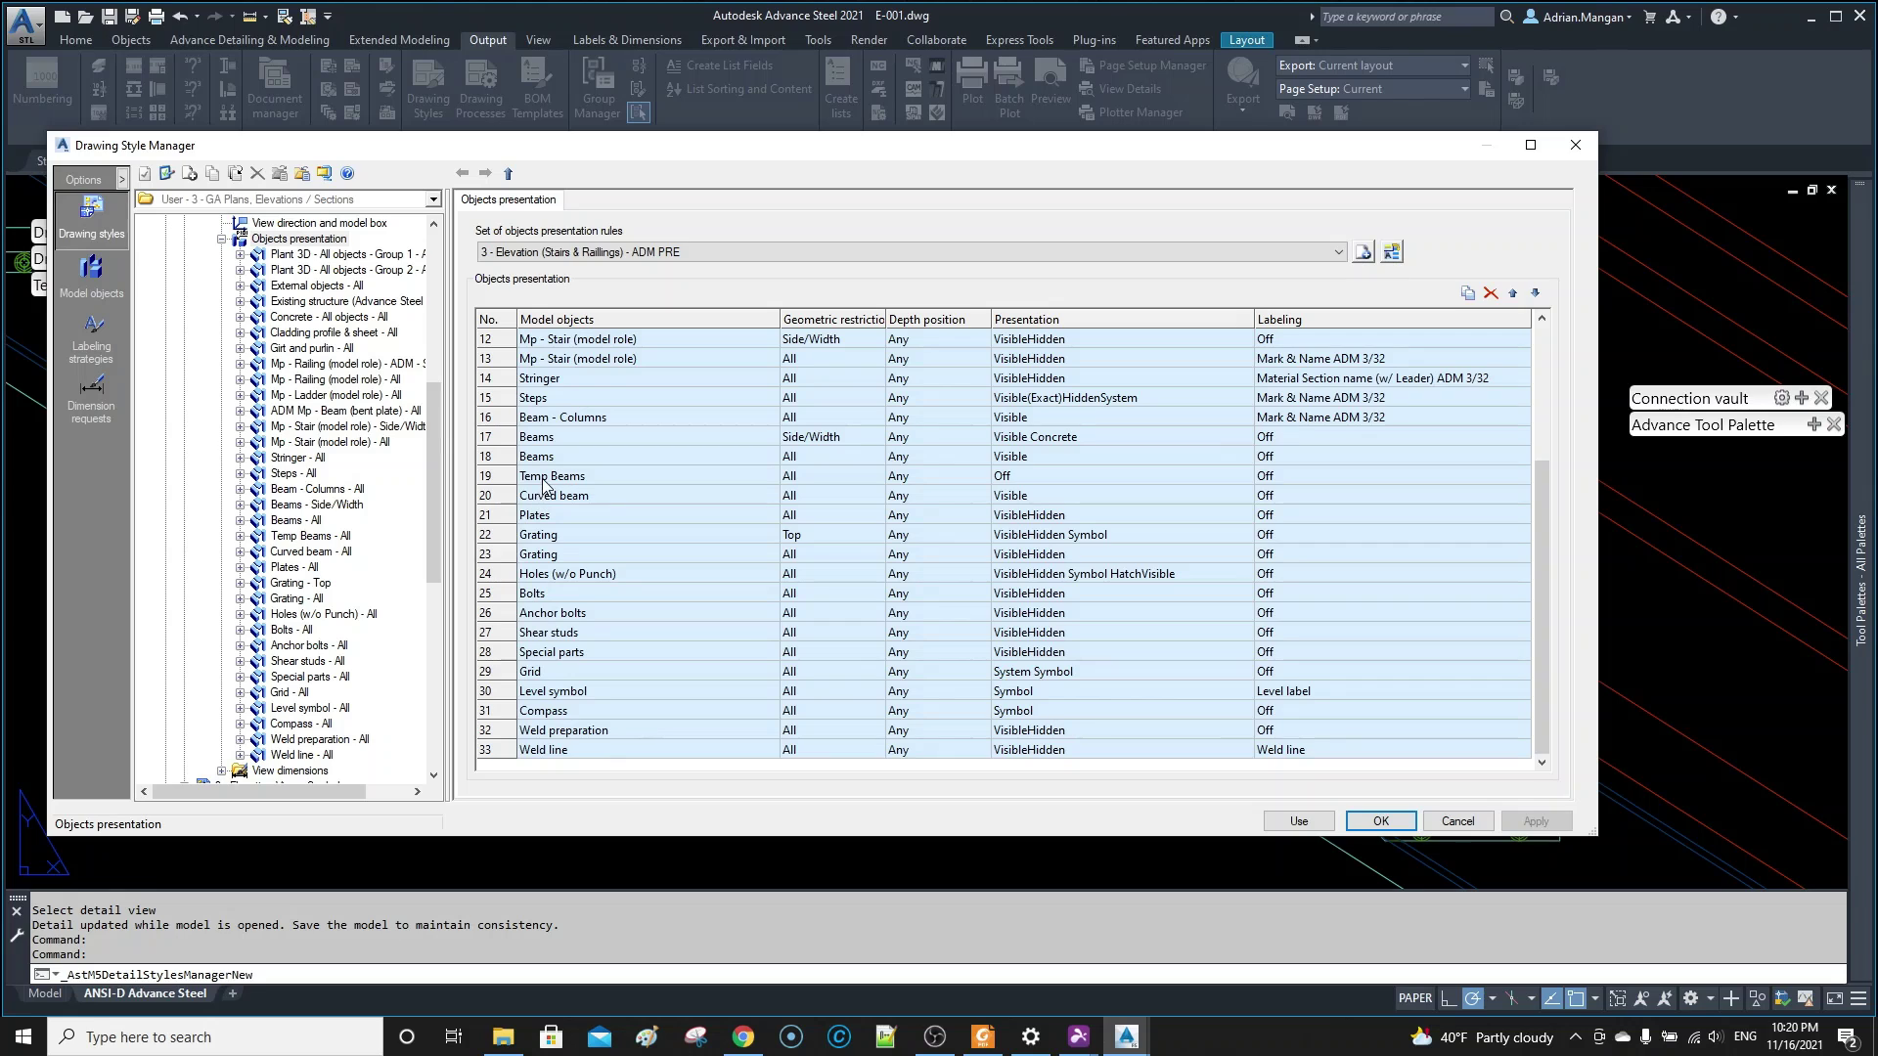
click(507, 460)
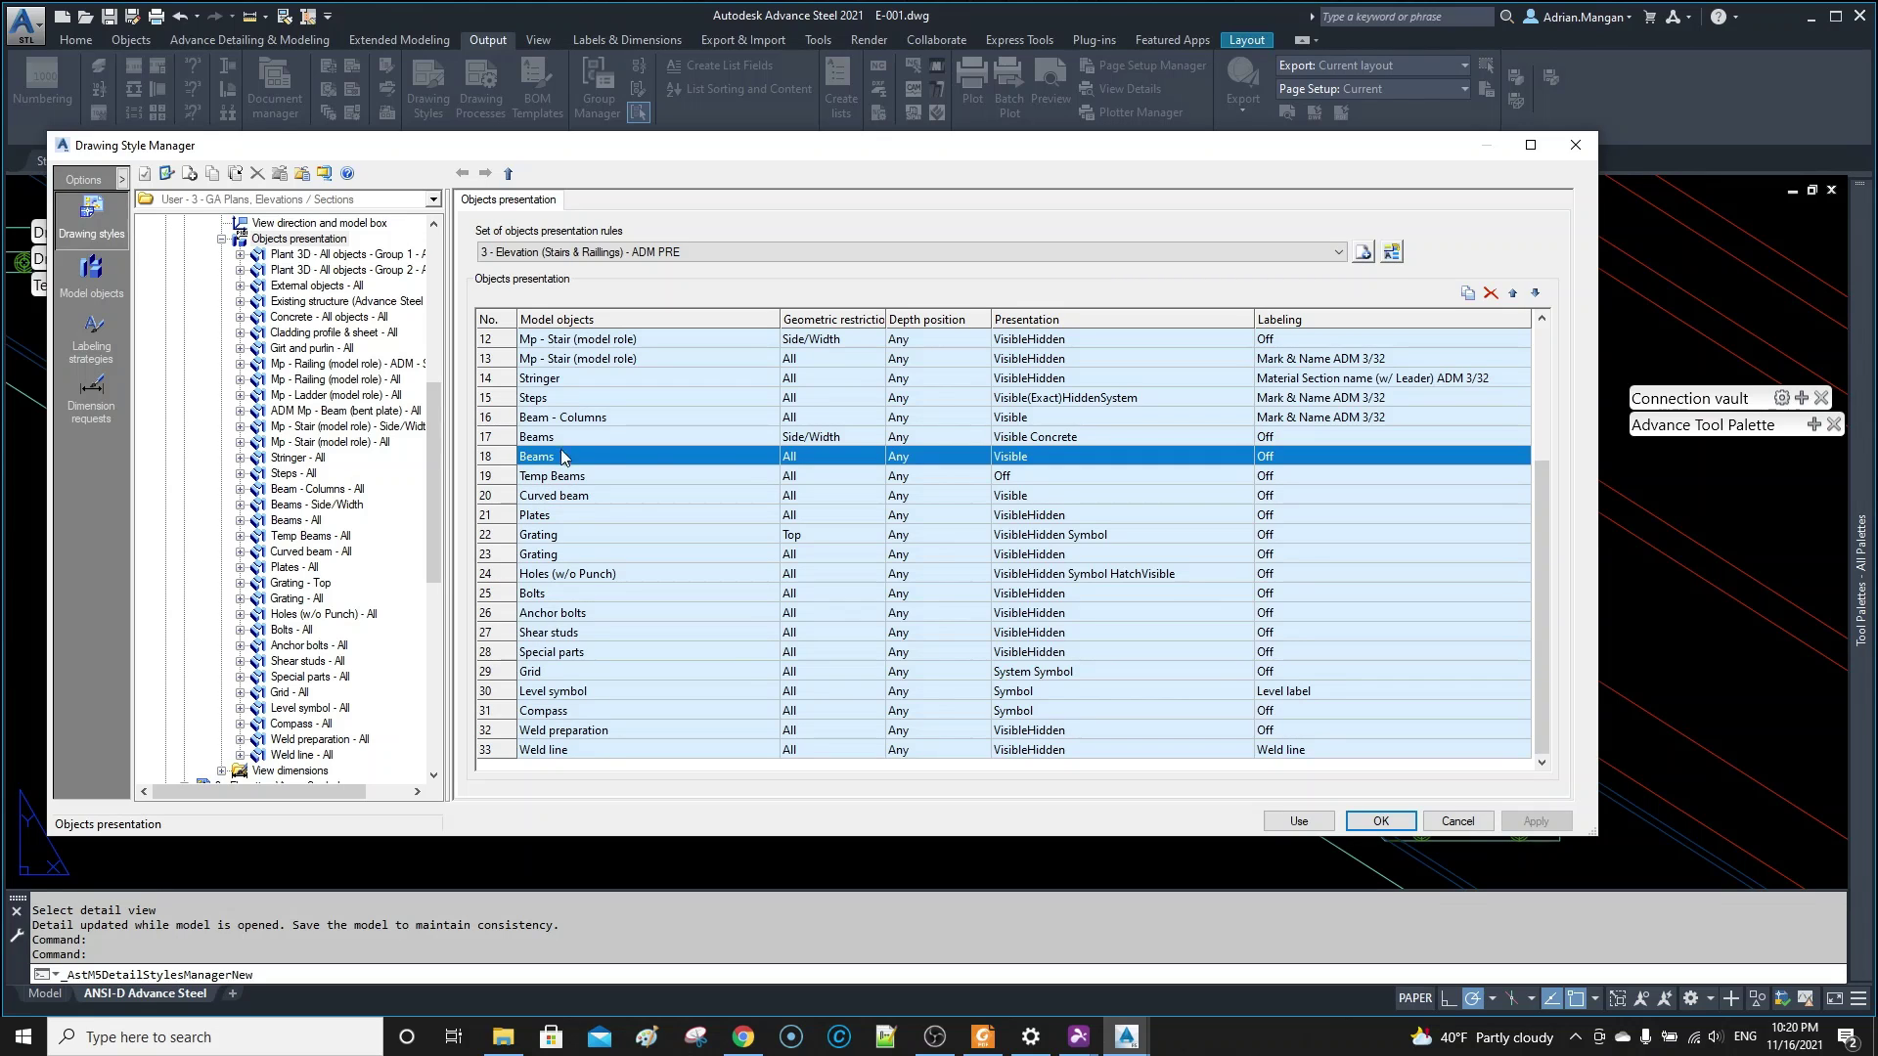
double_click(504, 457)
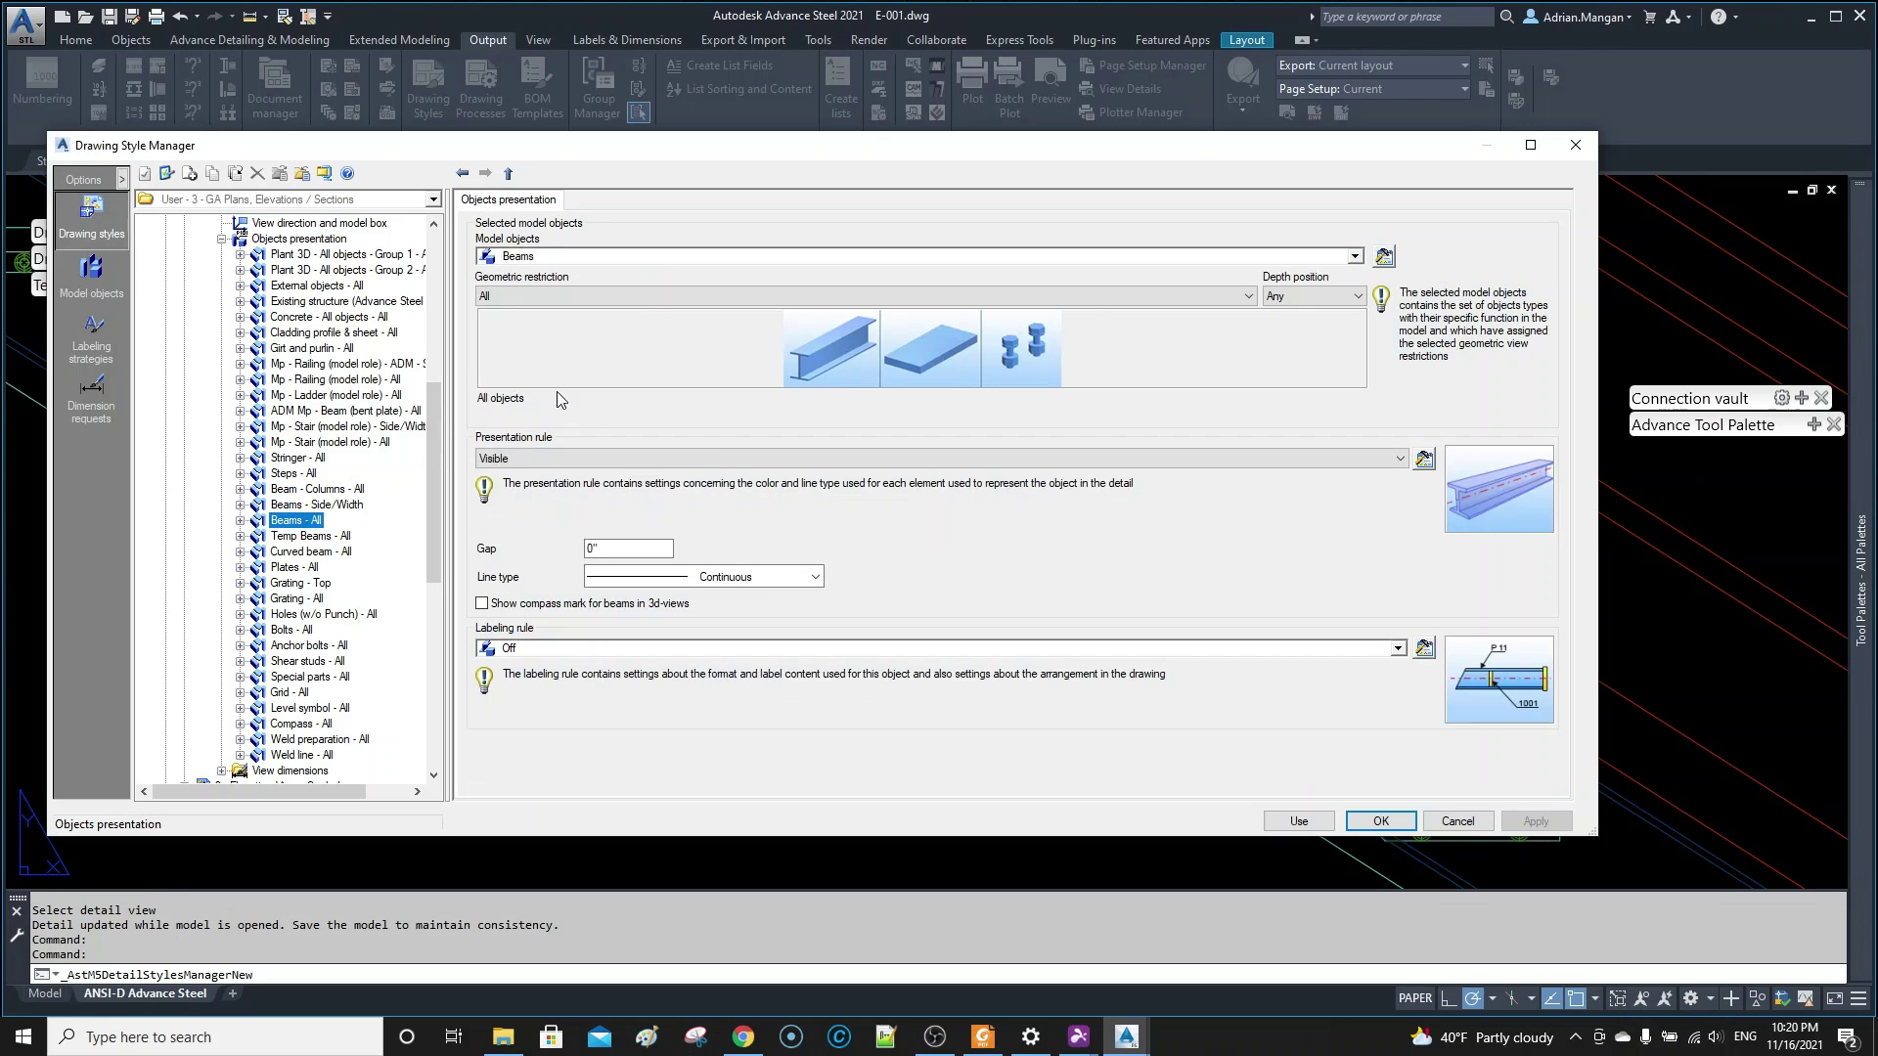
click(1383, 257)
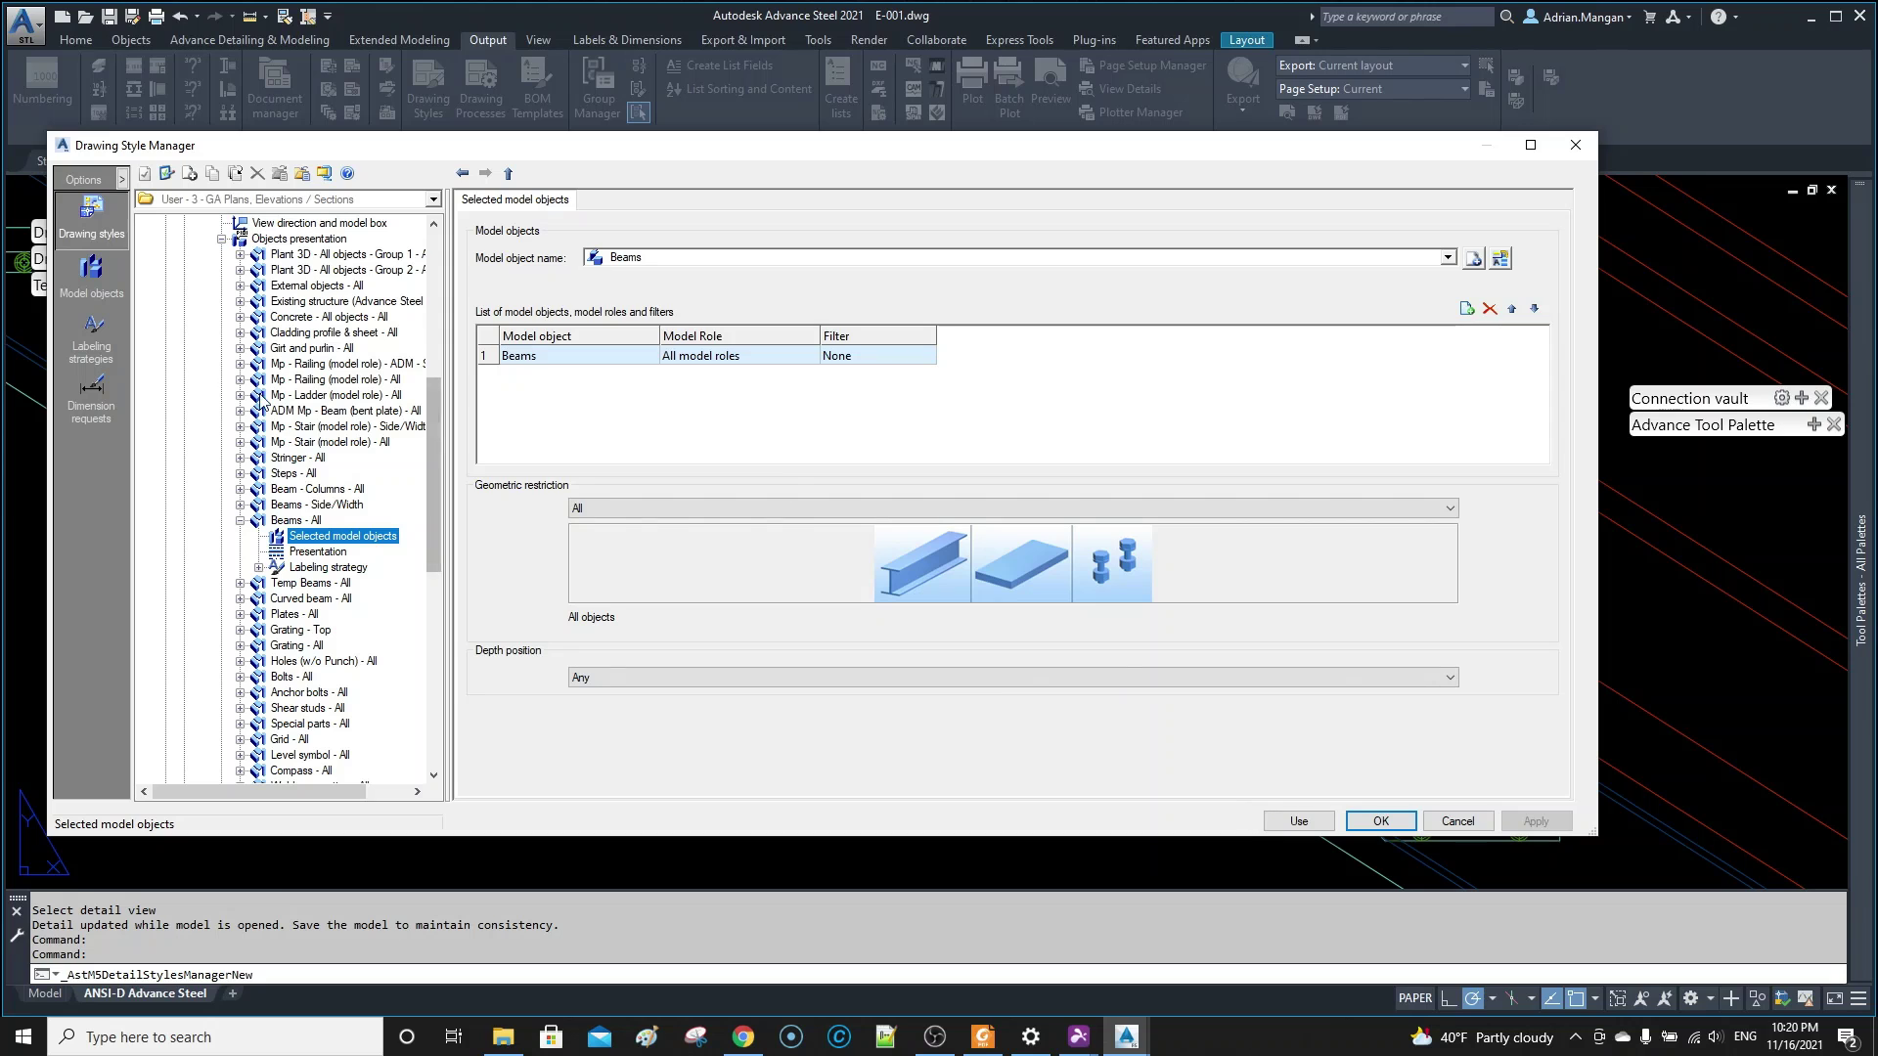
click(292, 240)
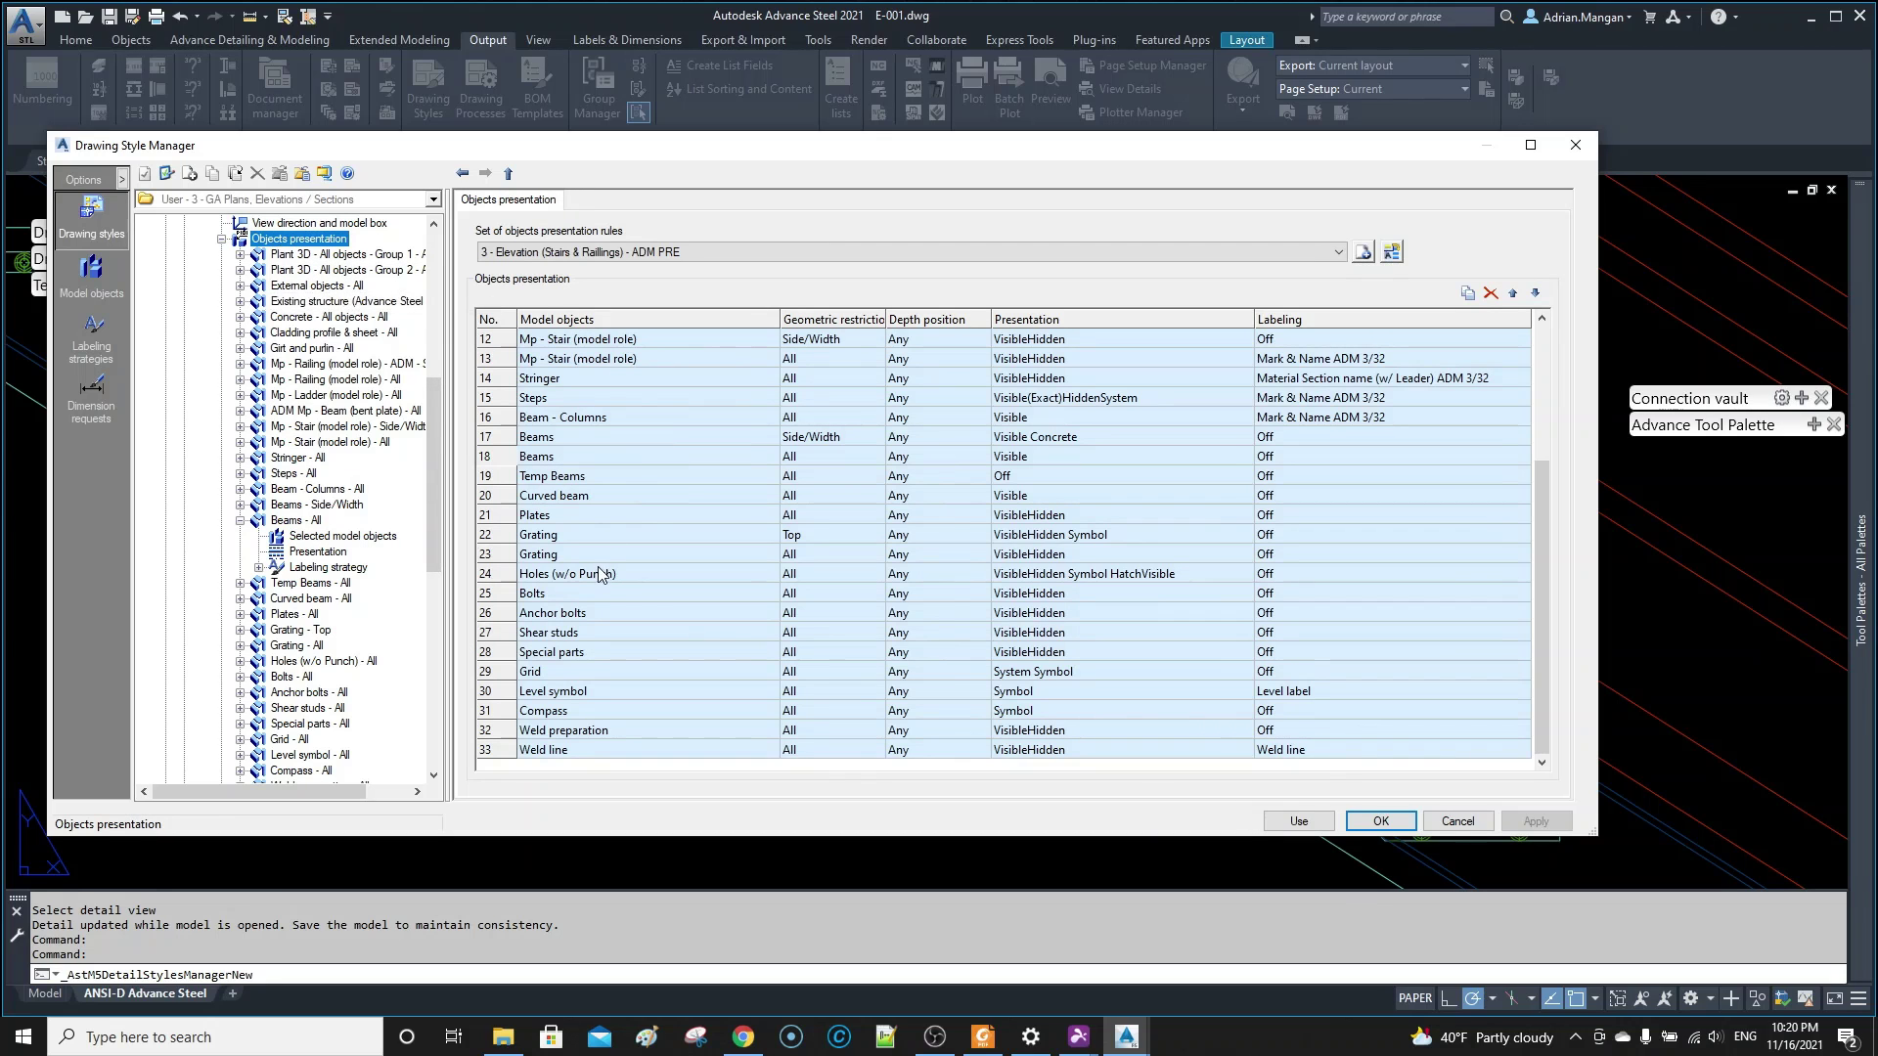
- Move the Temp Beams rule directly above the Beams rule with the "All" restriction and update the stair elevation detail view with the style
scroll(583, 672, up, 1)
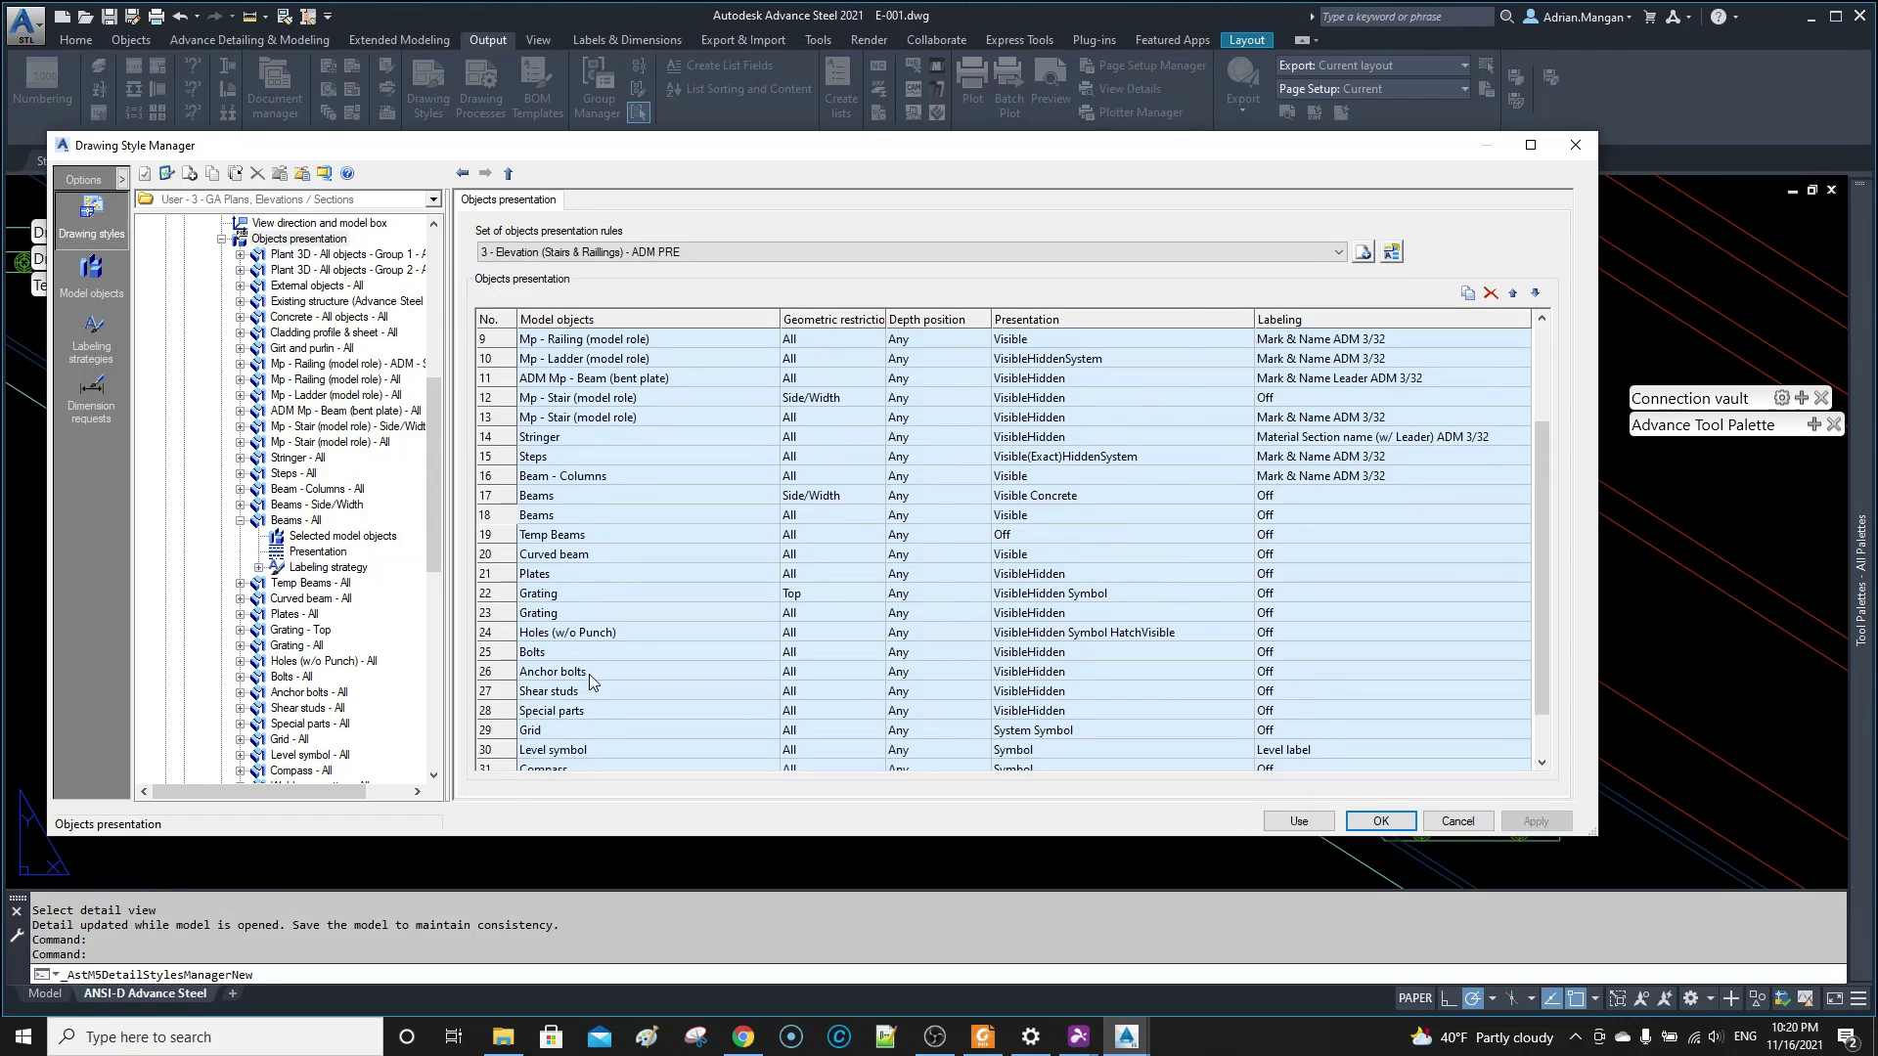
click(509, 537)
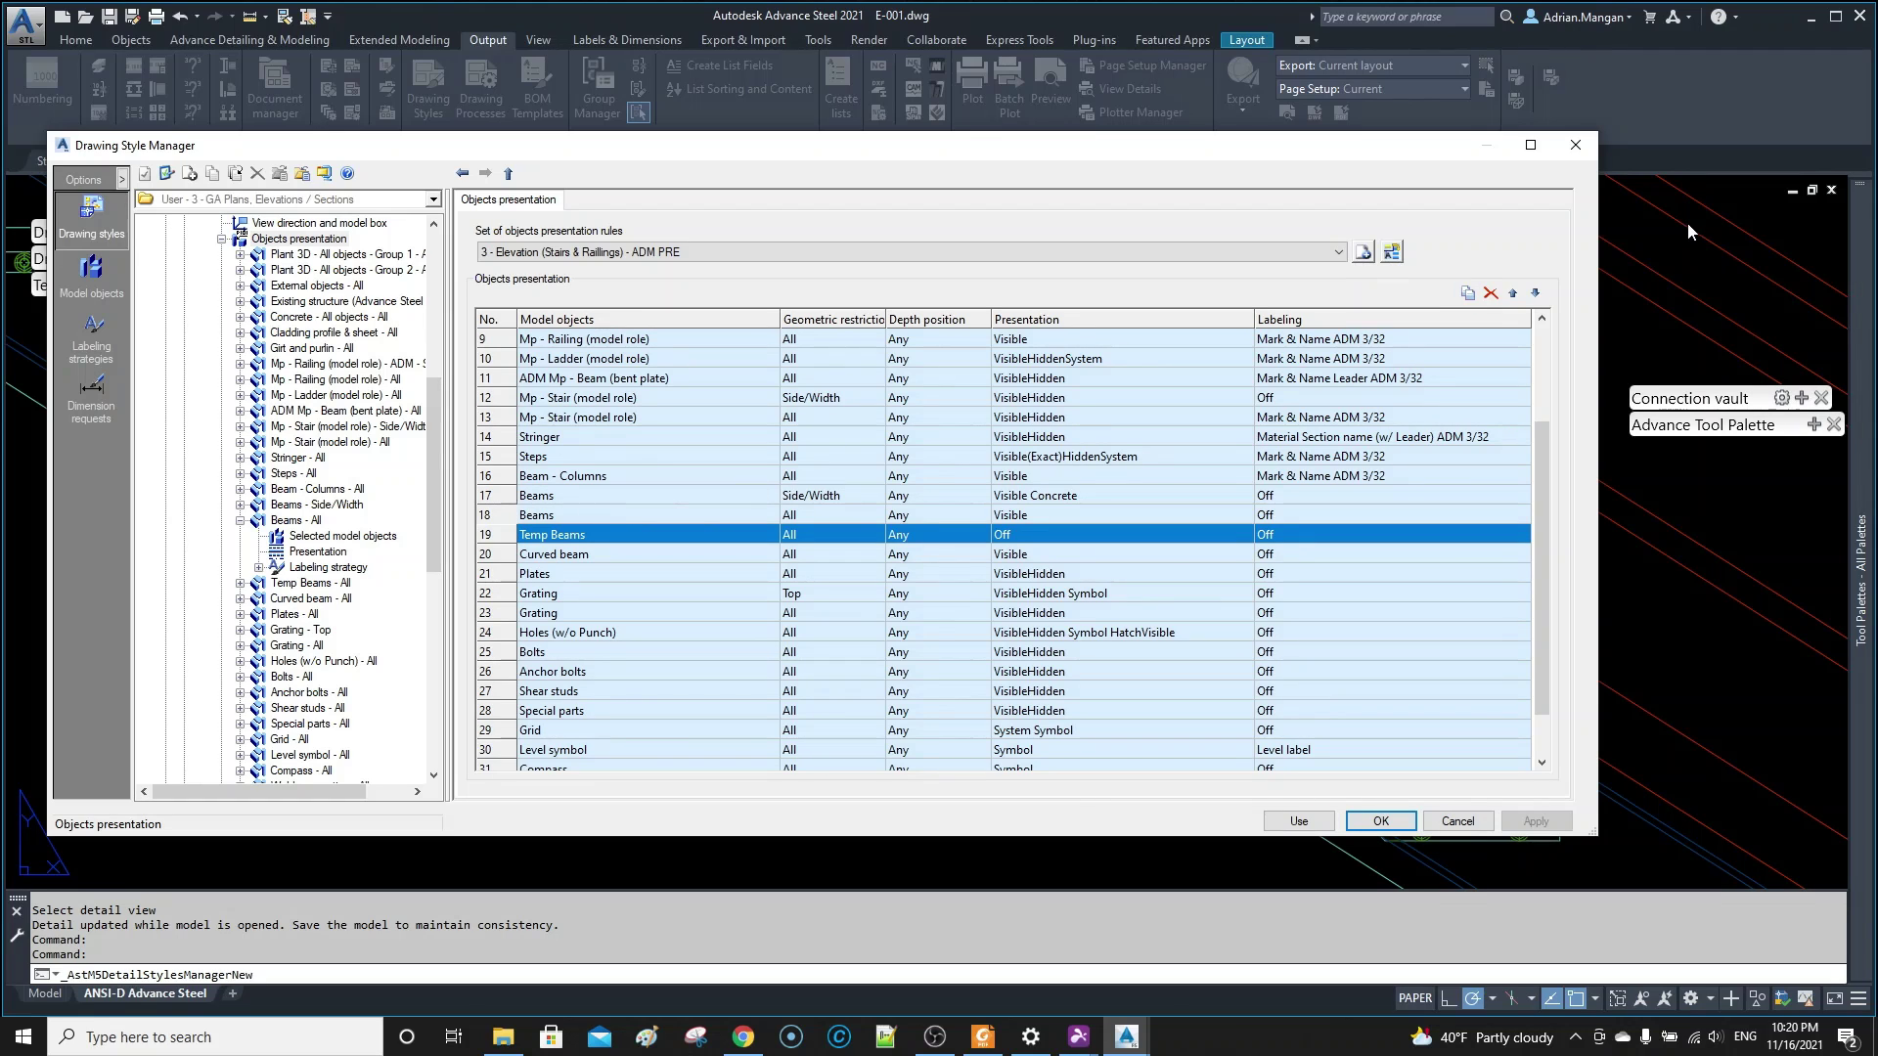
click(1514, 295)
scroll(486, 386, up, 3)
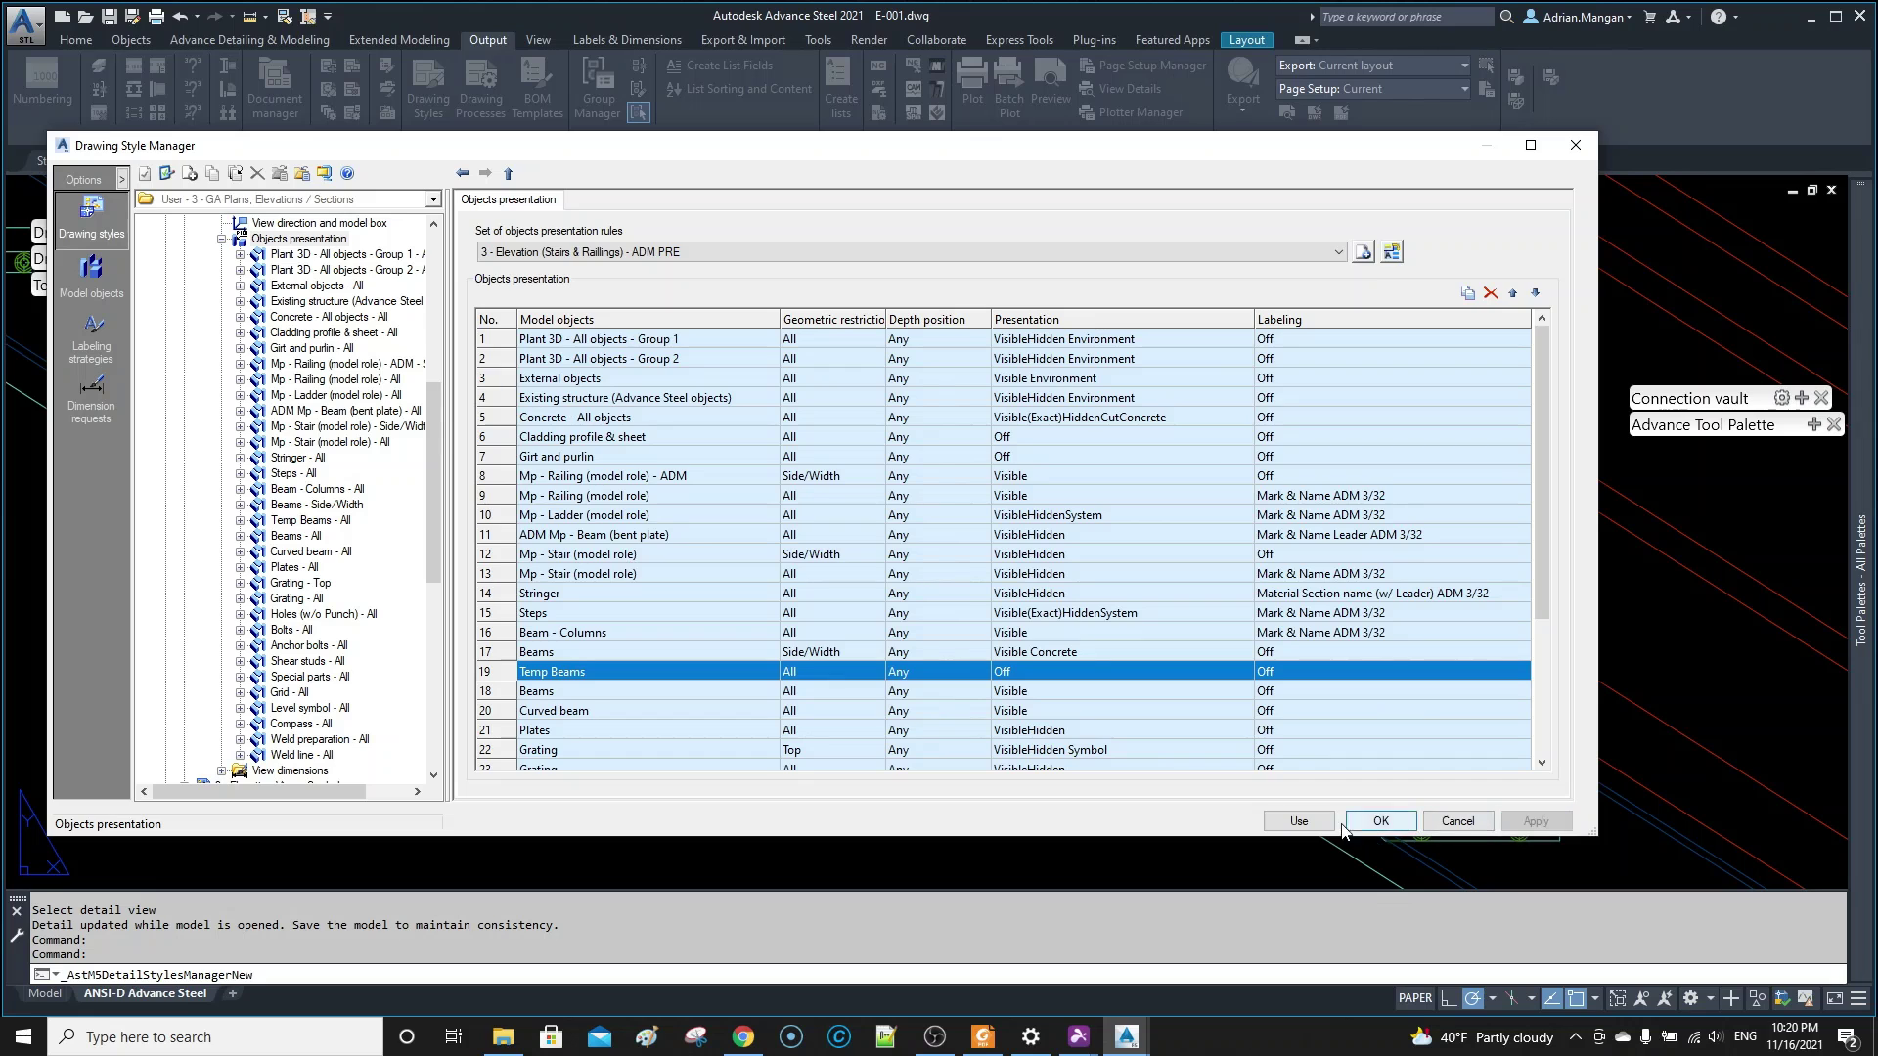
click(1299, 821)
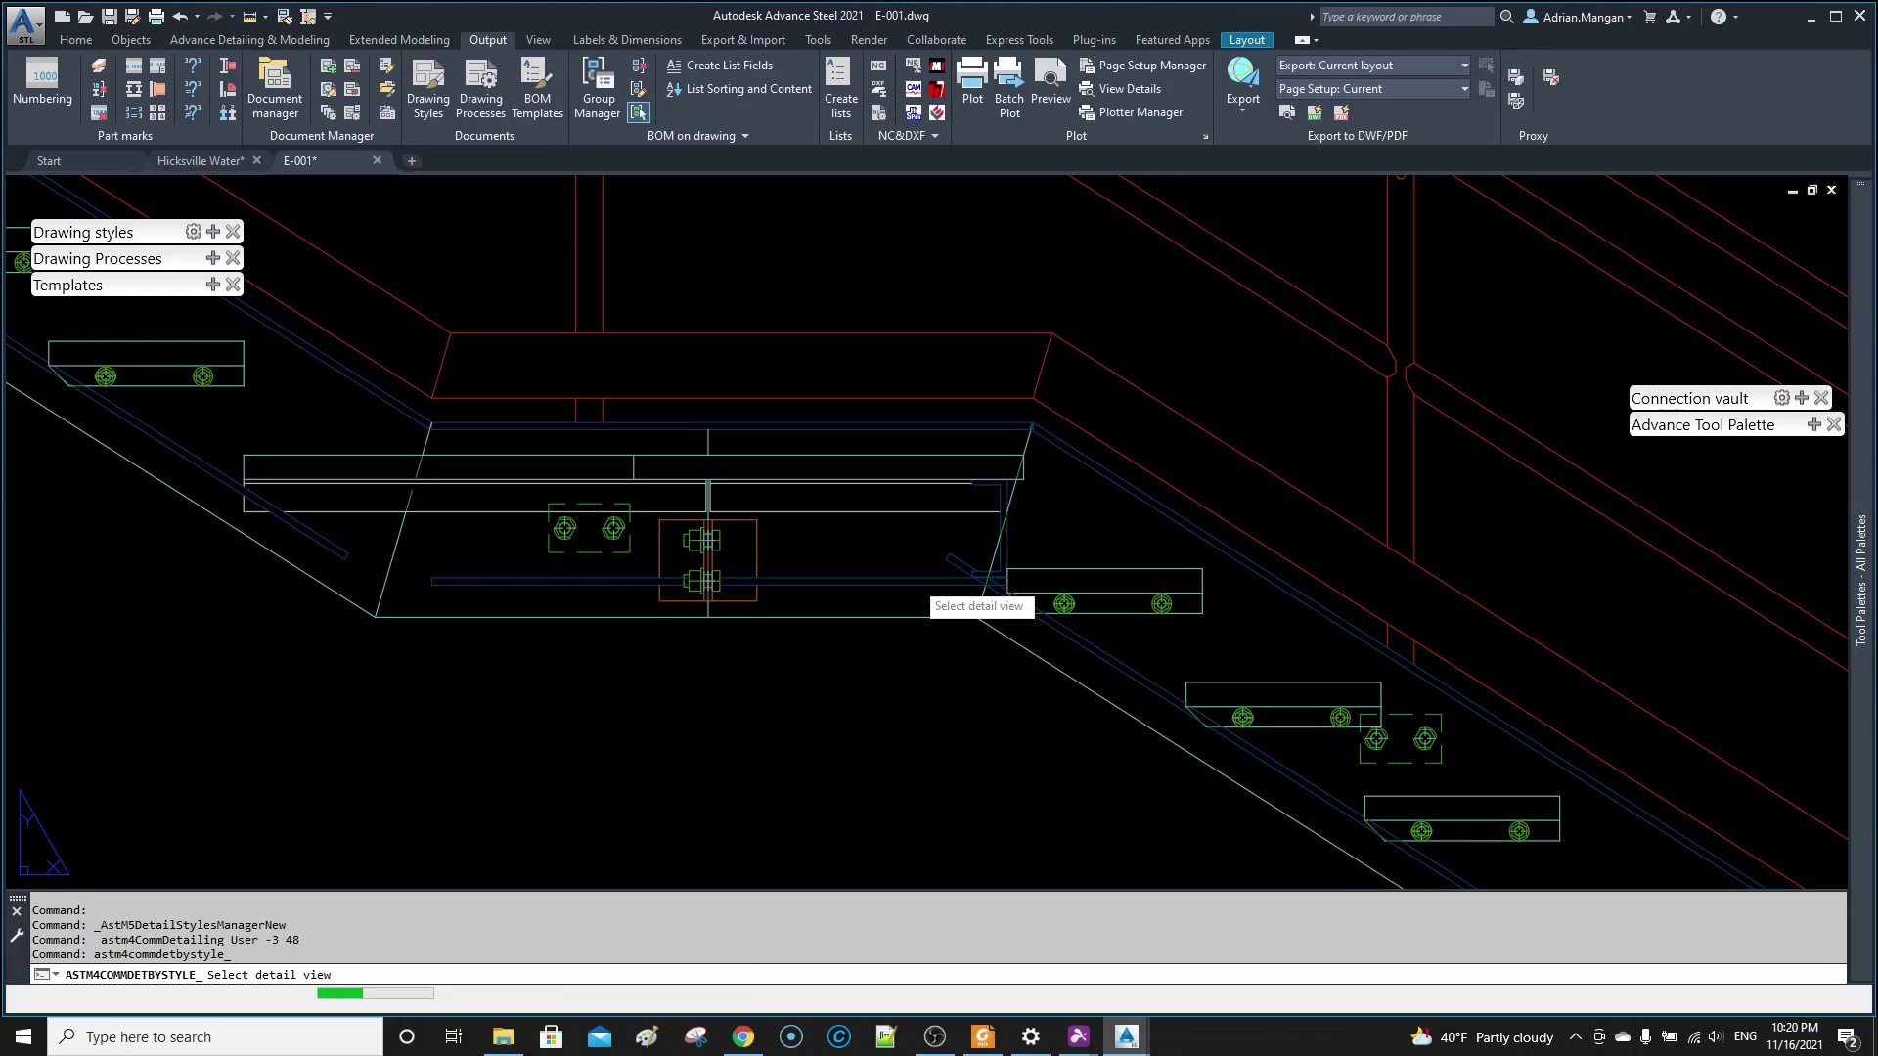
click(915, 580)
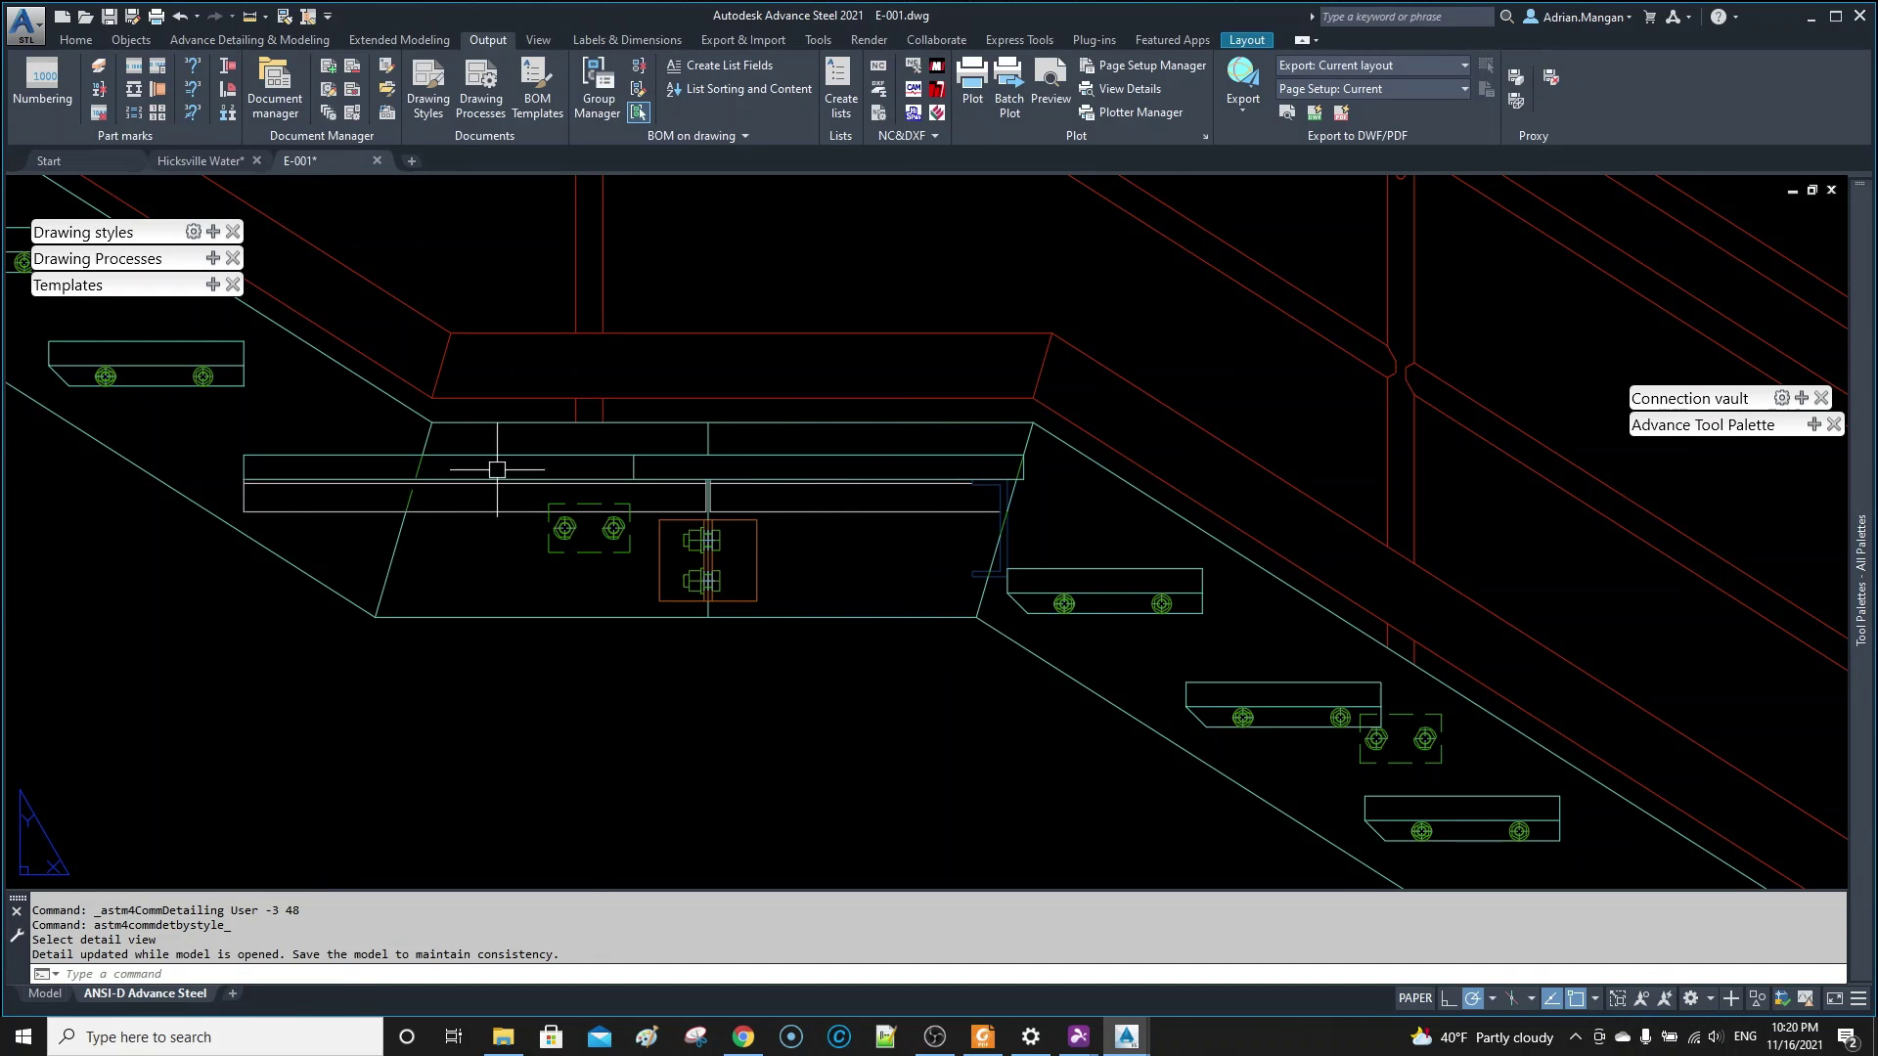
- Examine the updated stair and railing elevation, especially the mid landing where the temporary beams were drawn
scroll(913, 450, down, 4)
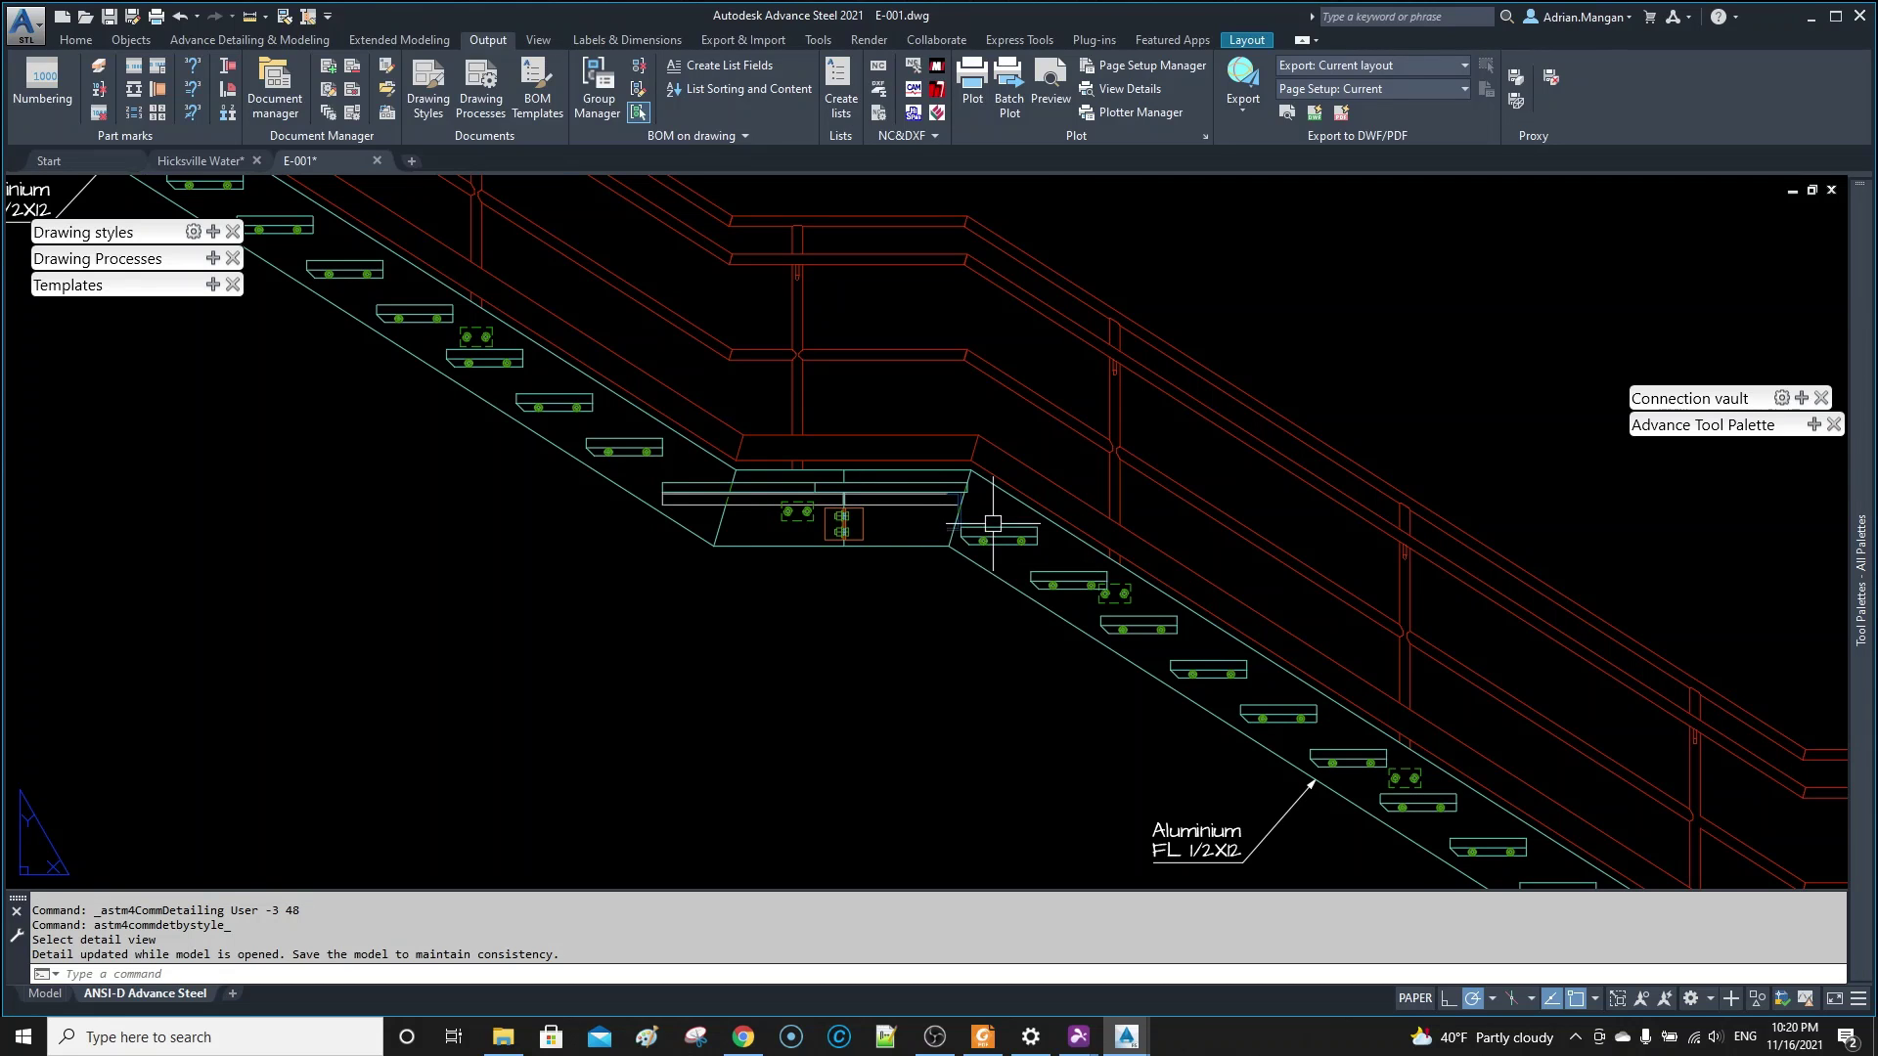
scroll(989, 506, up, 2)
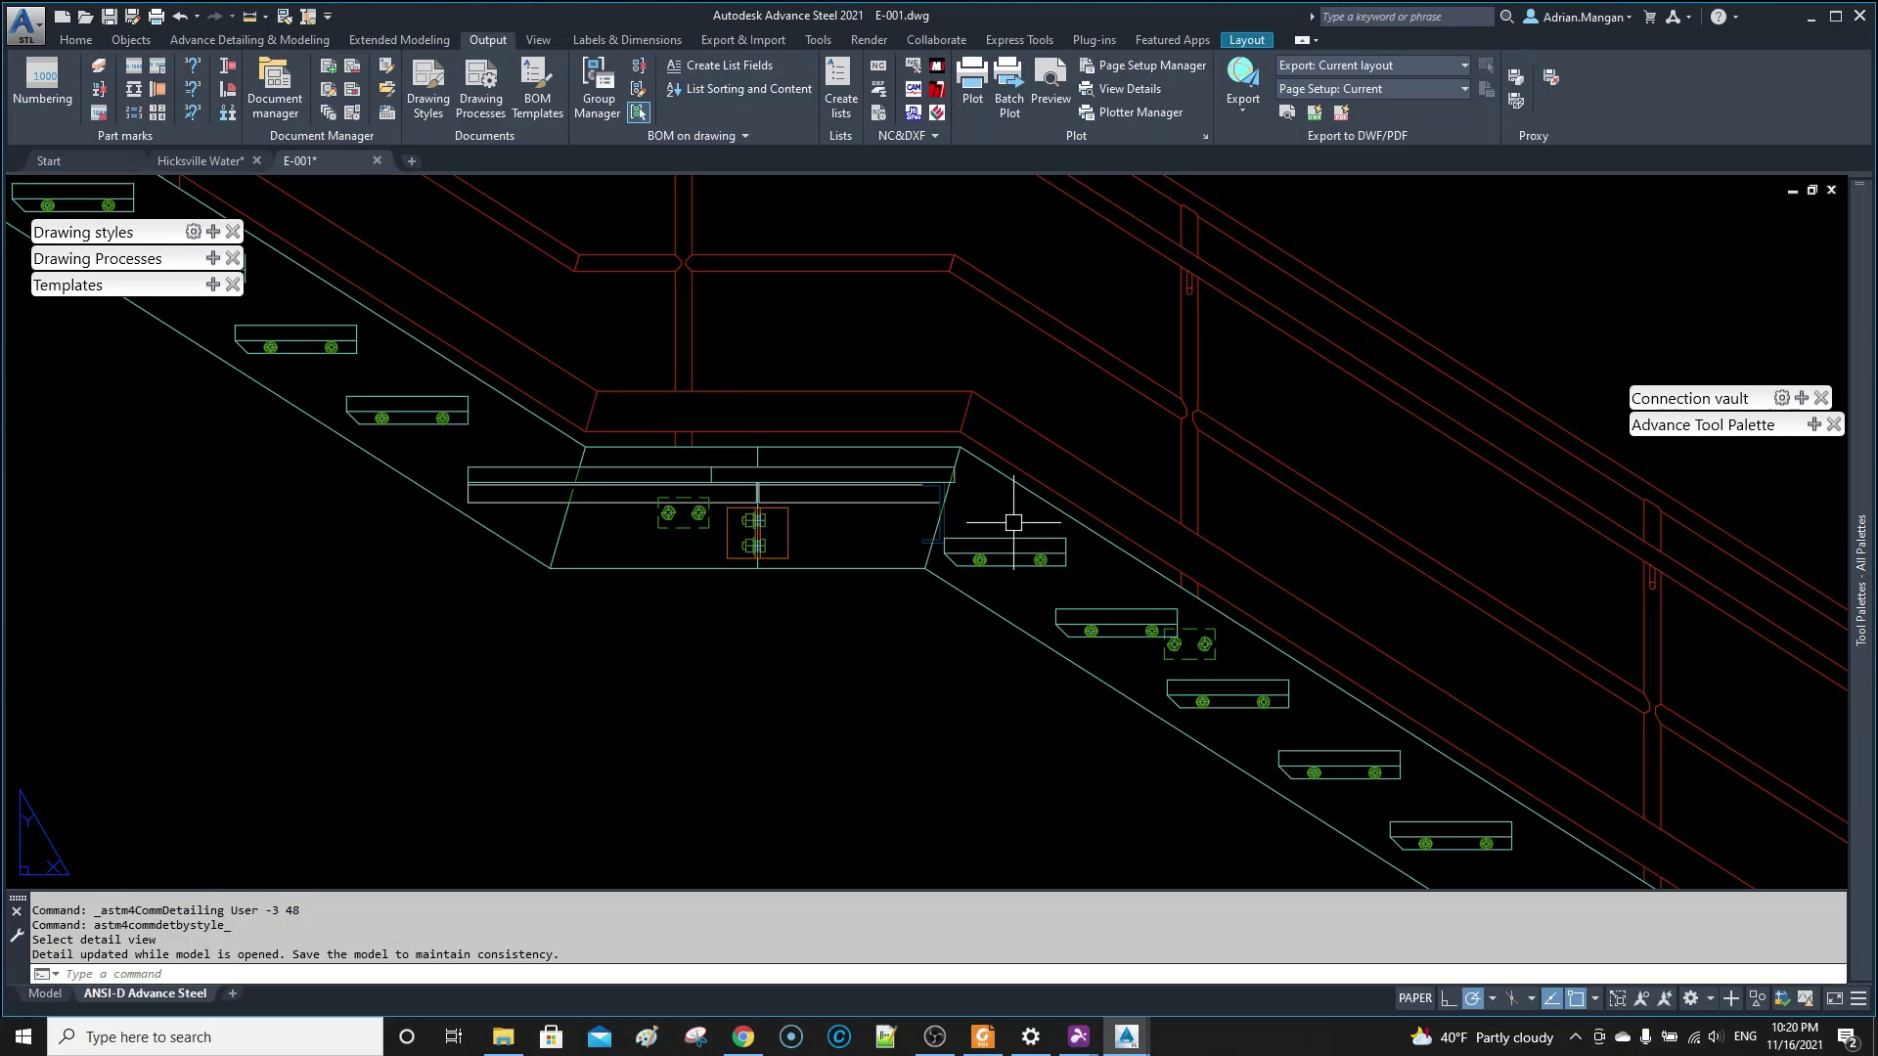
scroll(1013, 523, down, 3)
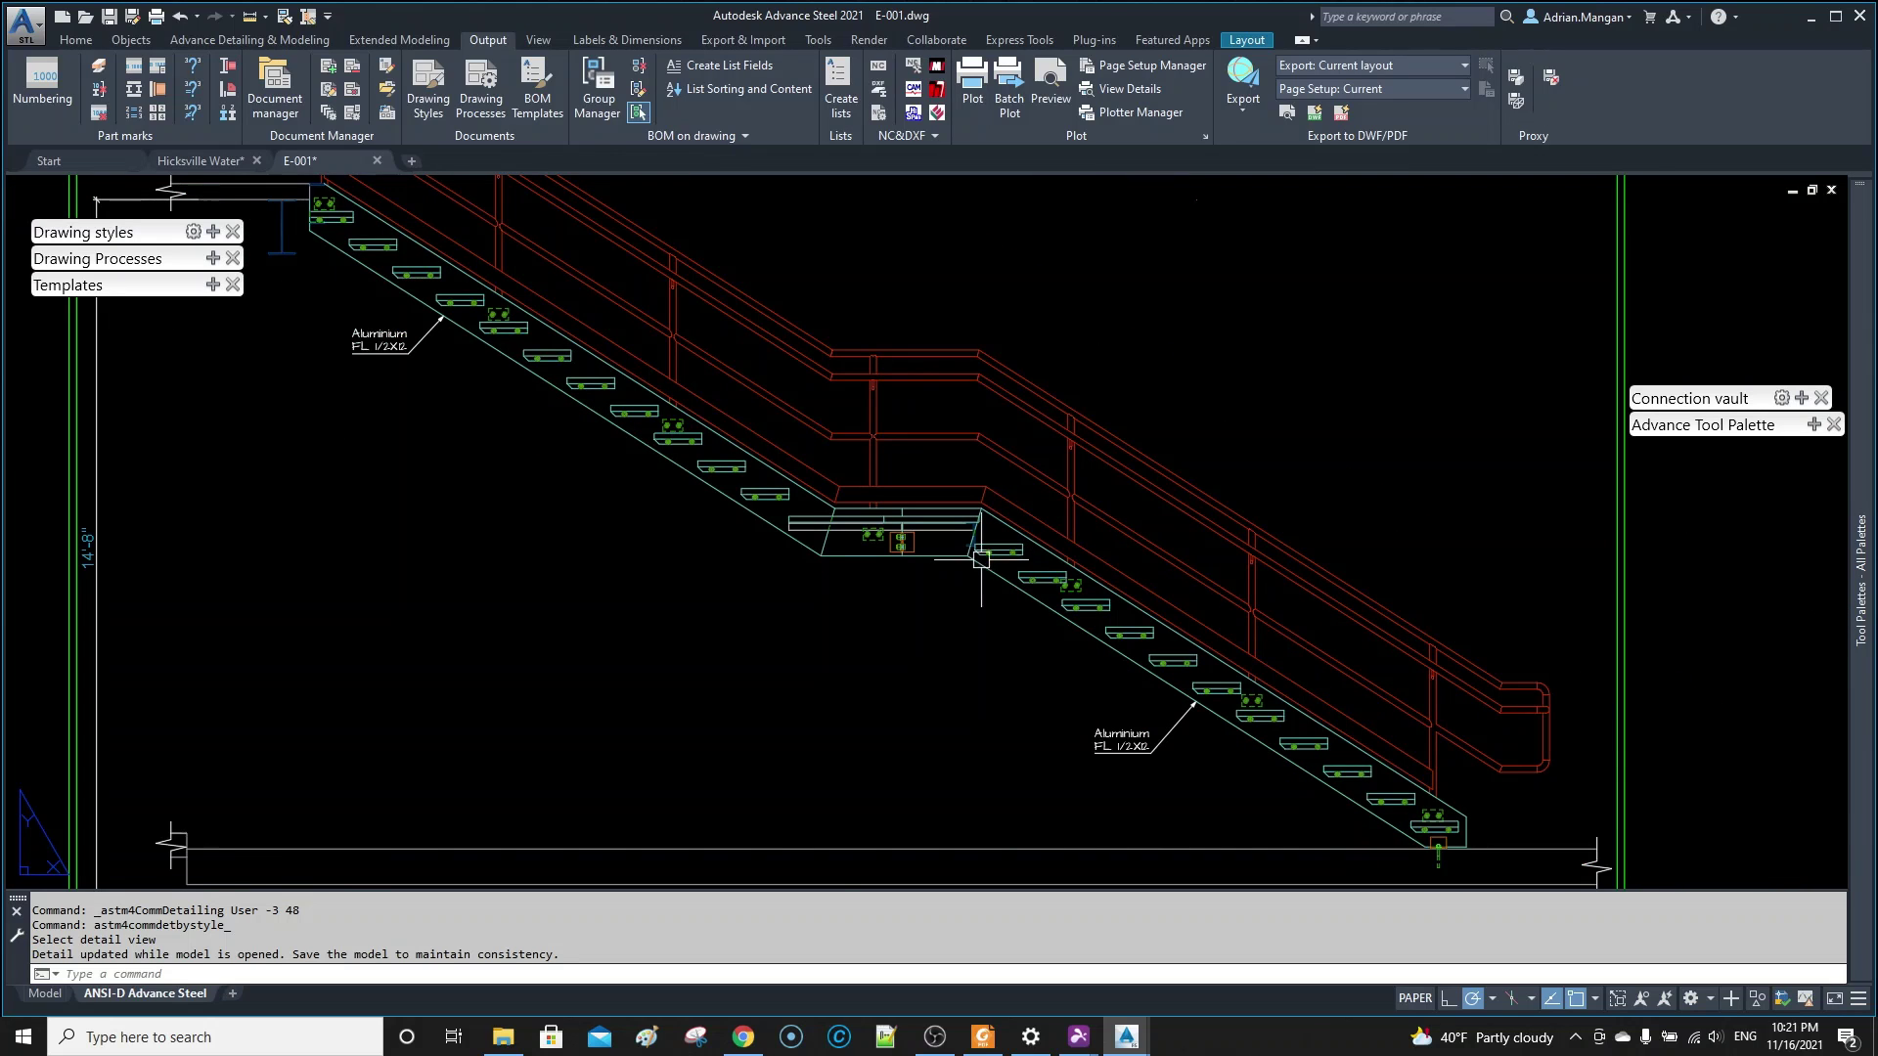
scroll(981, 559, down, 2)
scroll(609, 471, up, 2)
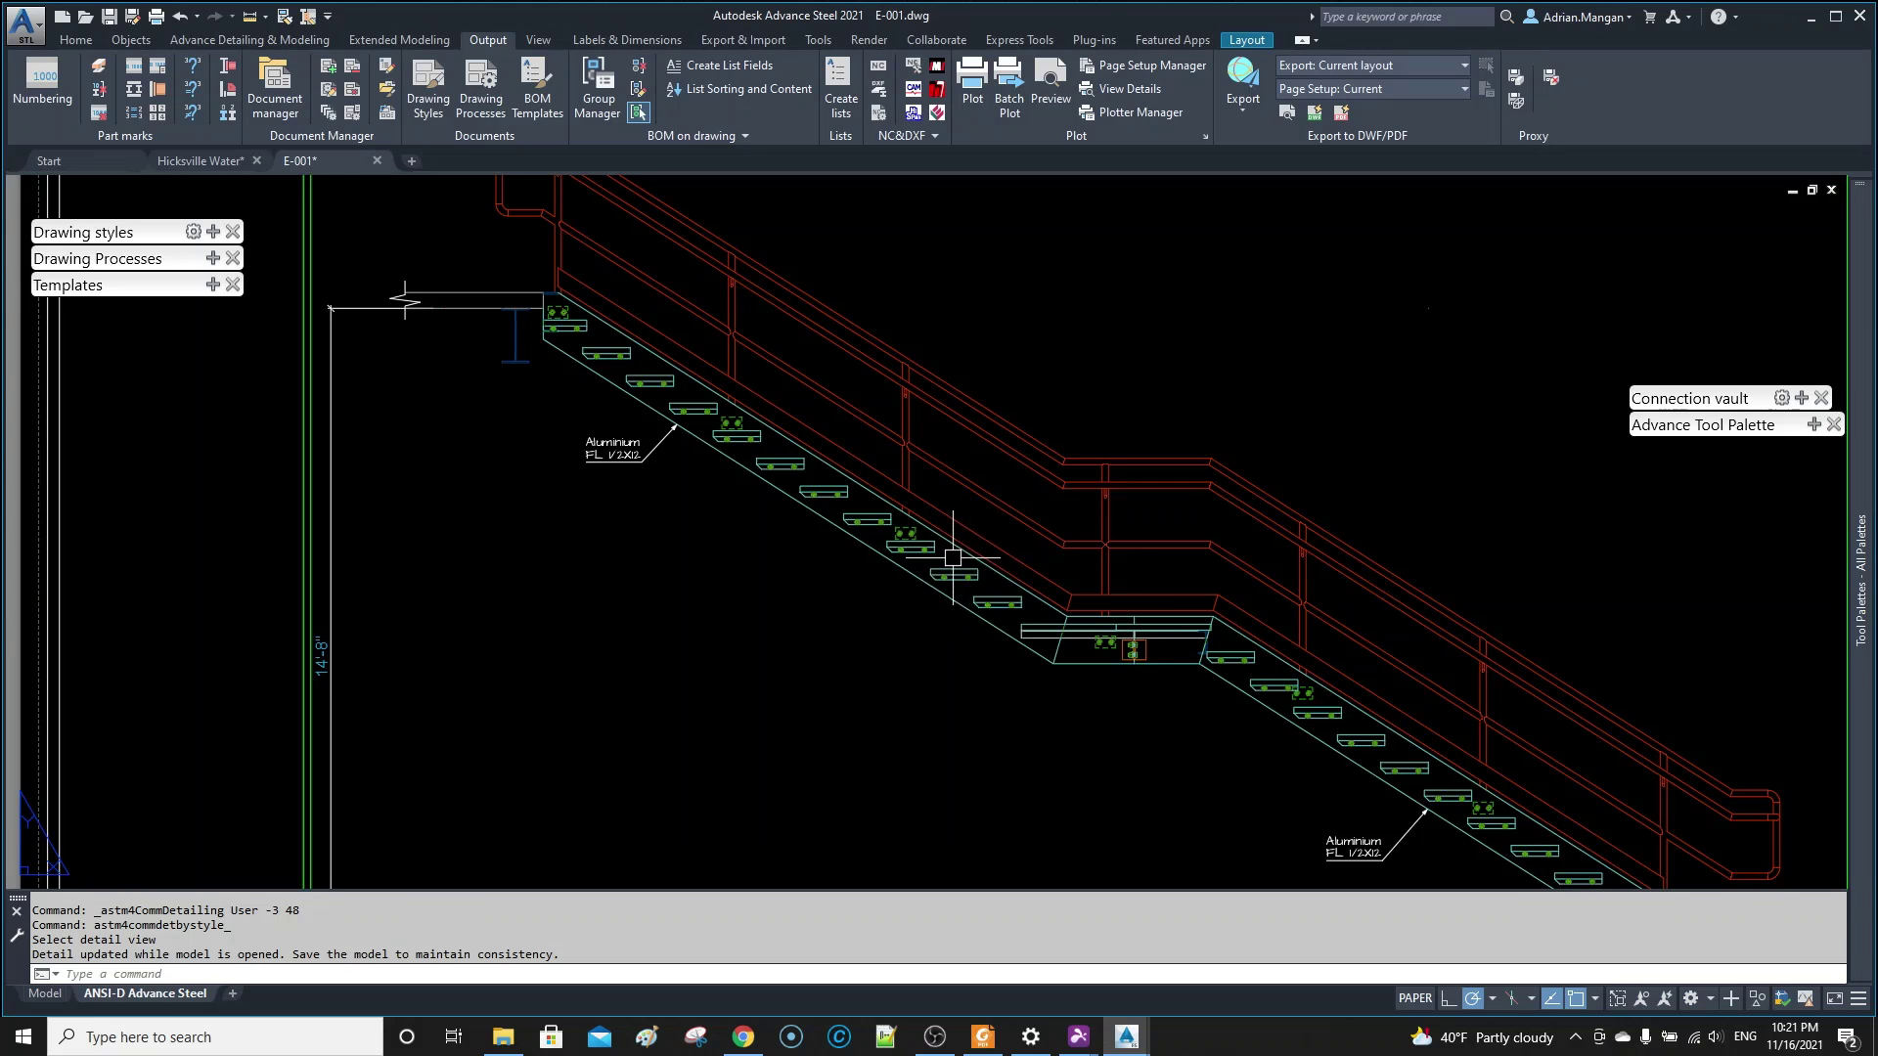
scroll(954, 558, up, 3)
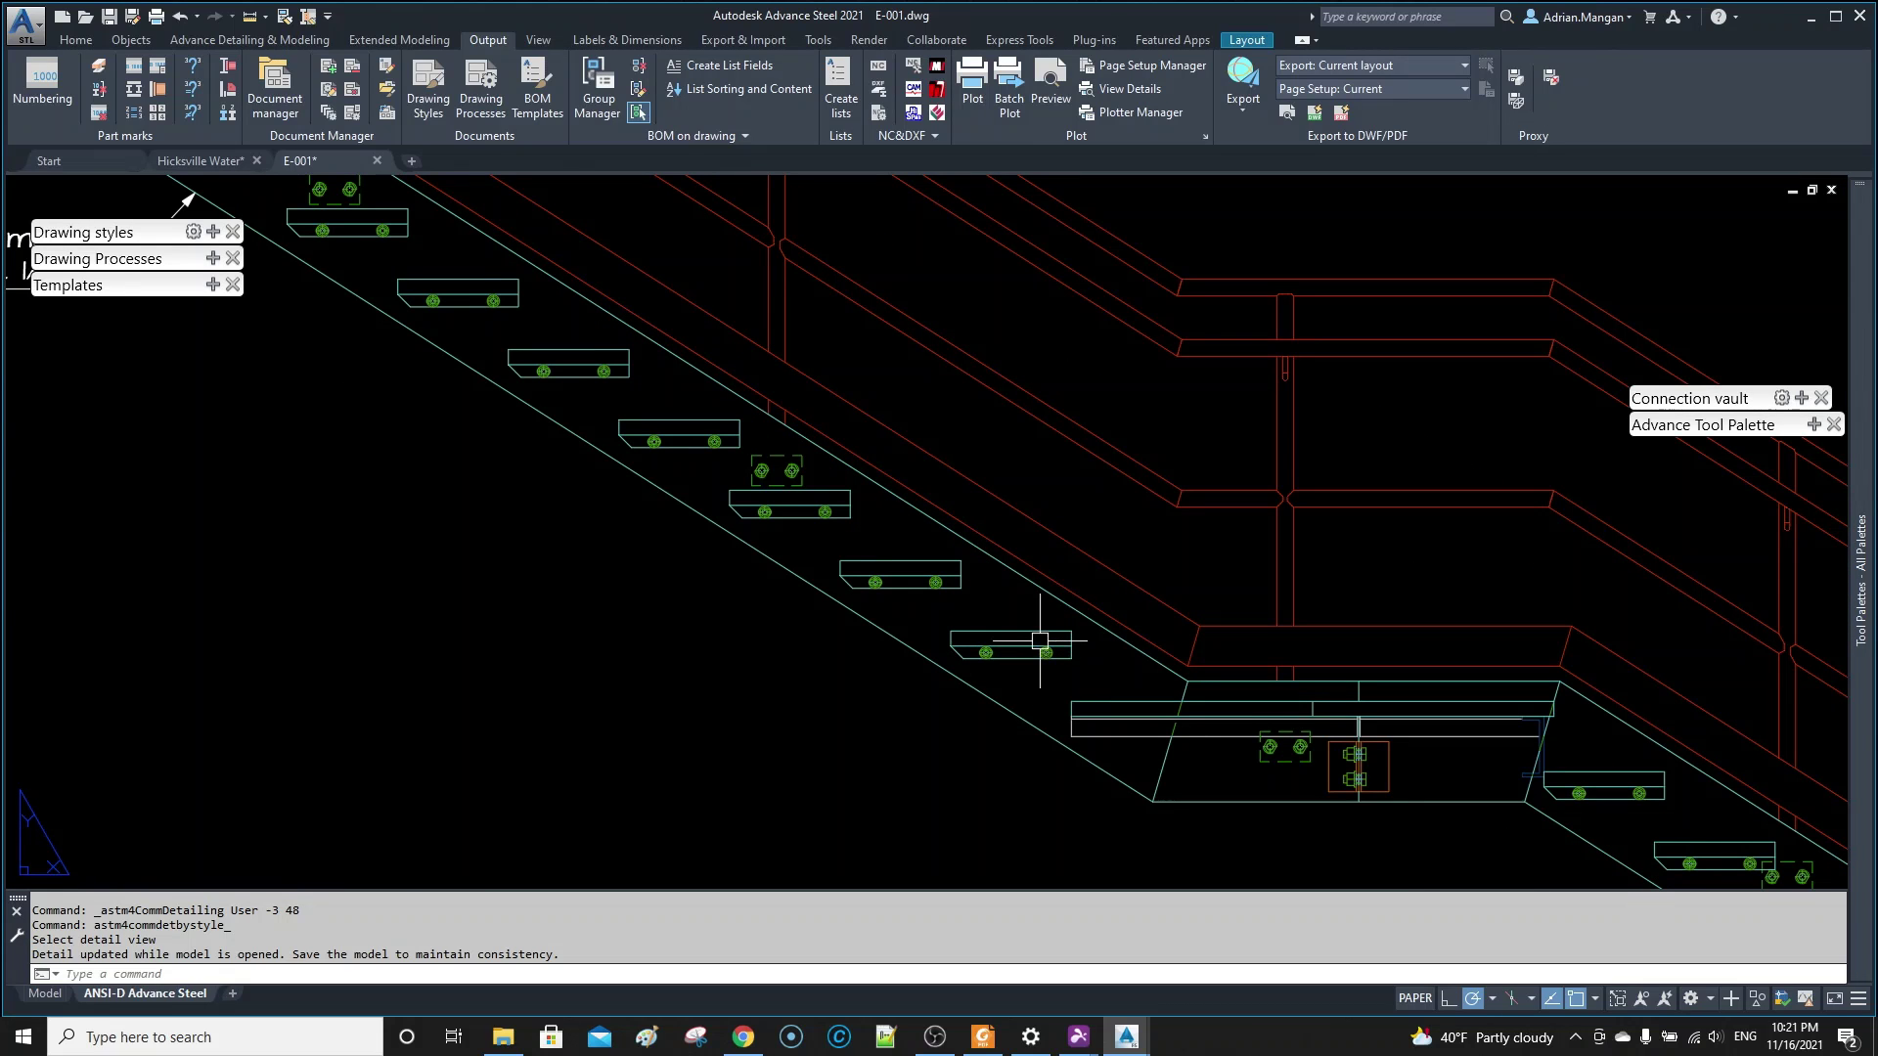
scroll(1040, 641, down, 2)
mouse_move(1040, 641)
middle_down()
mouse_move(779, 587)
mouse_move(776, 521)
middle_up()
scroll(776, 584, down, 2)
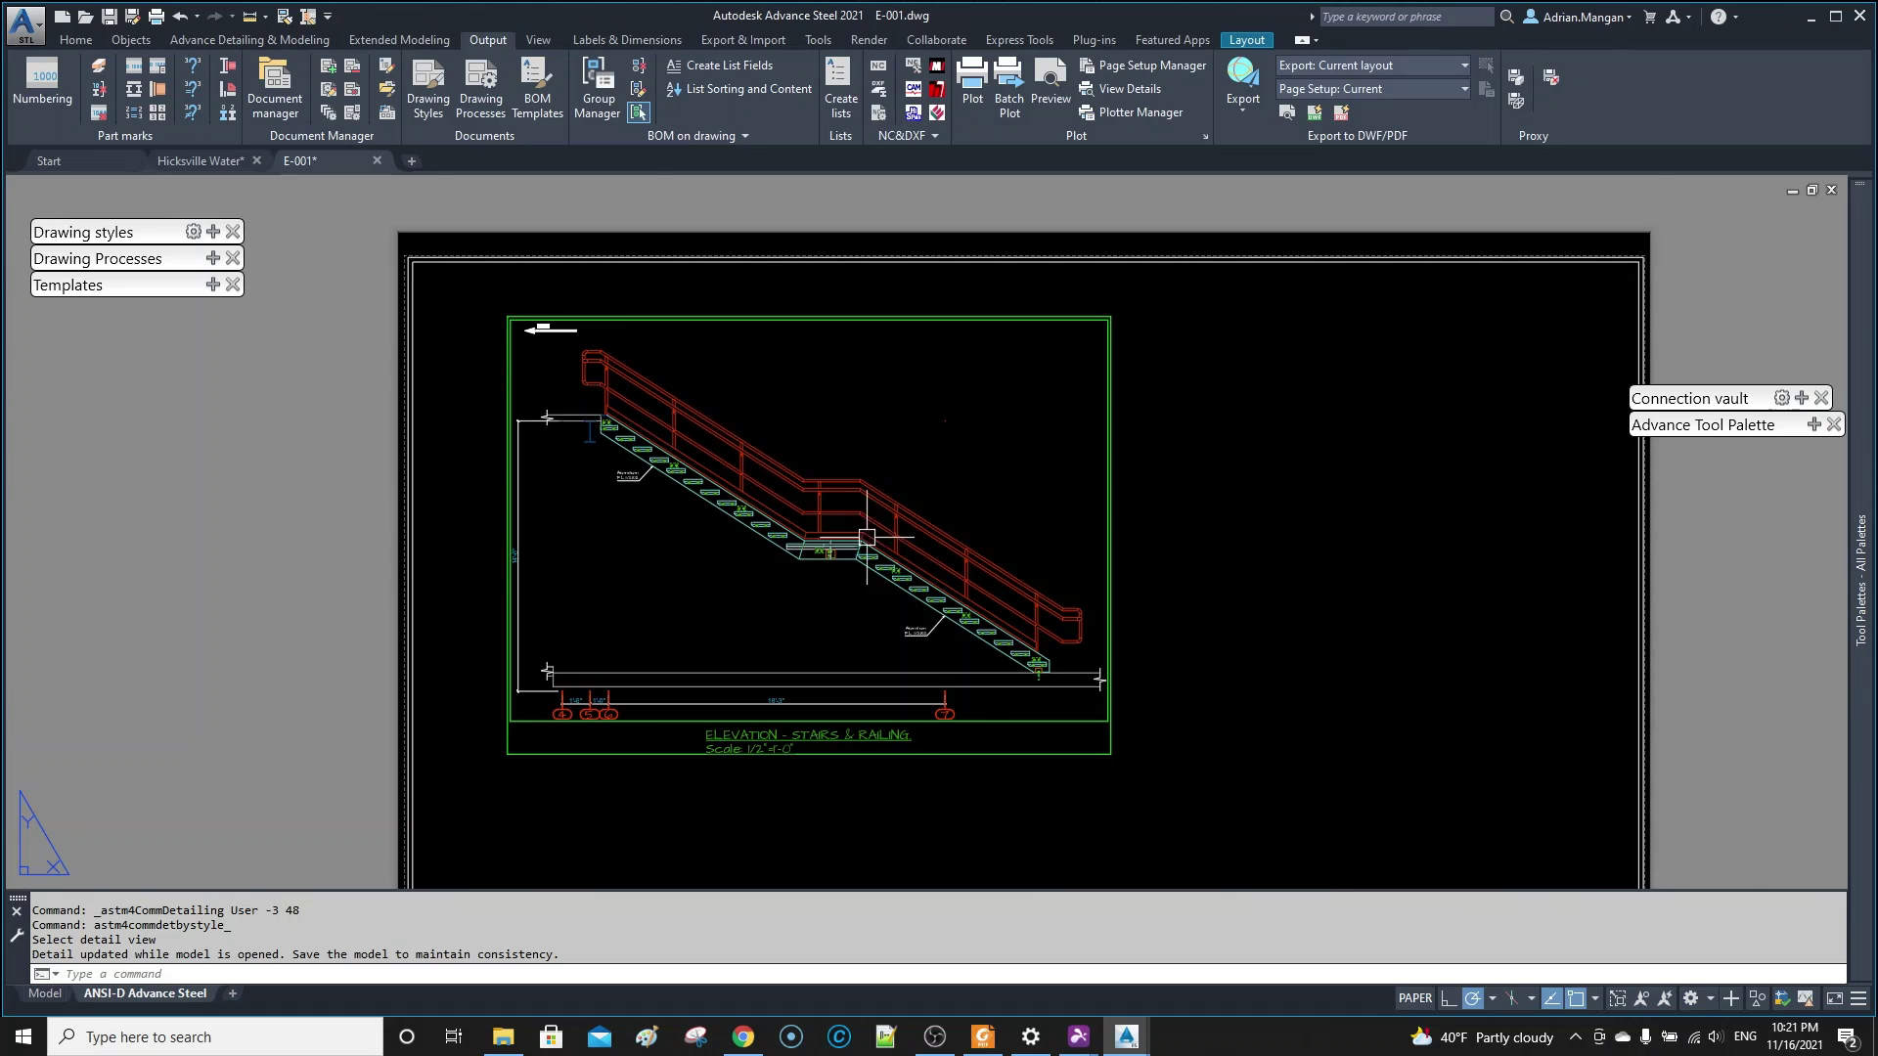
scroll(1011, 579, up, 5)
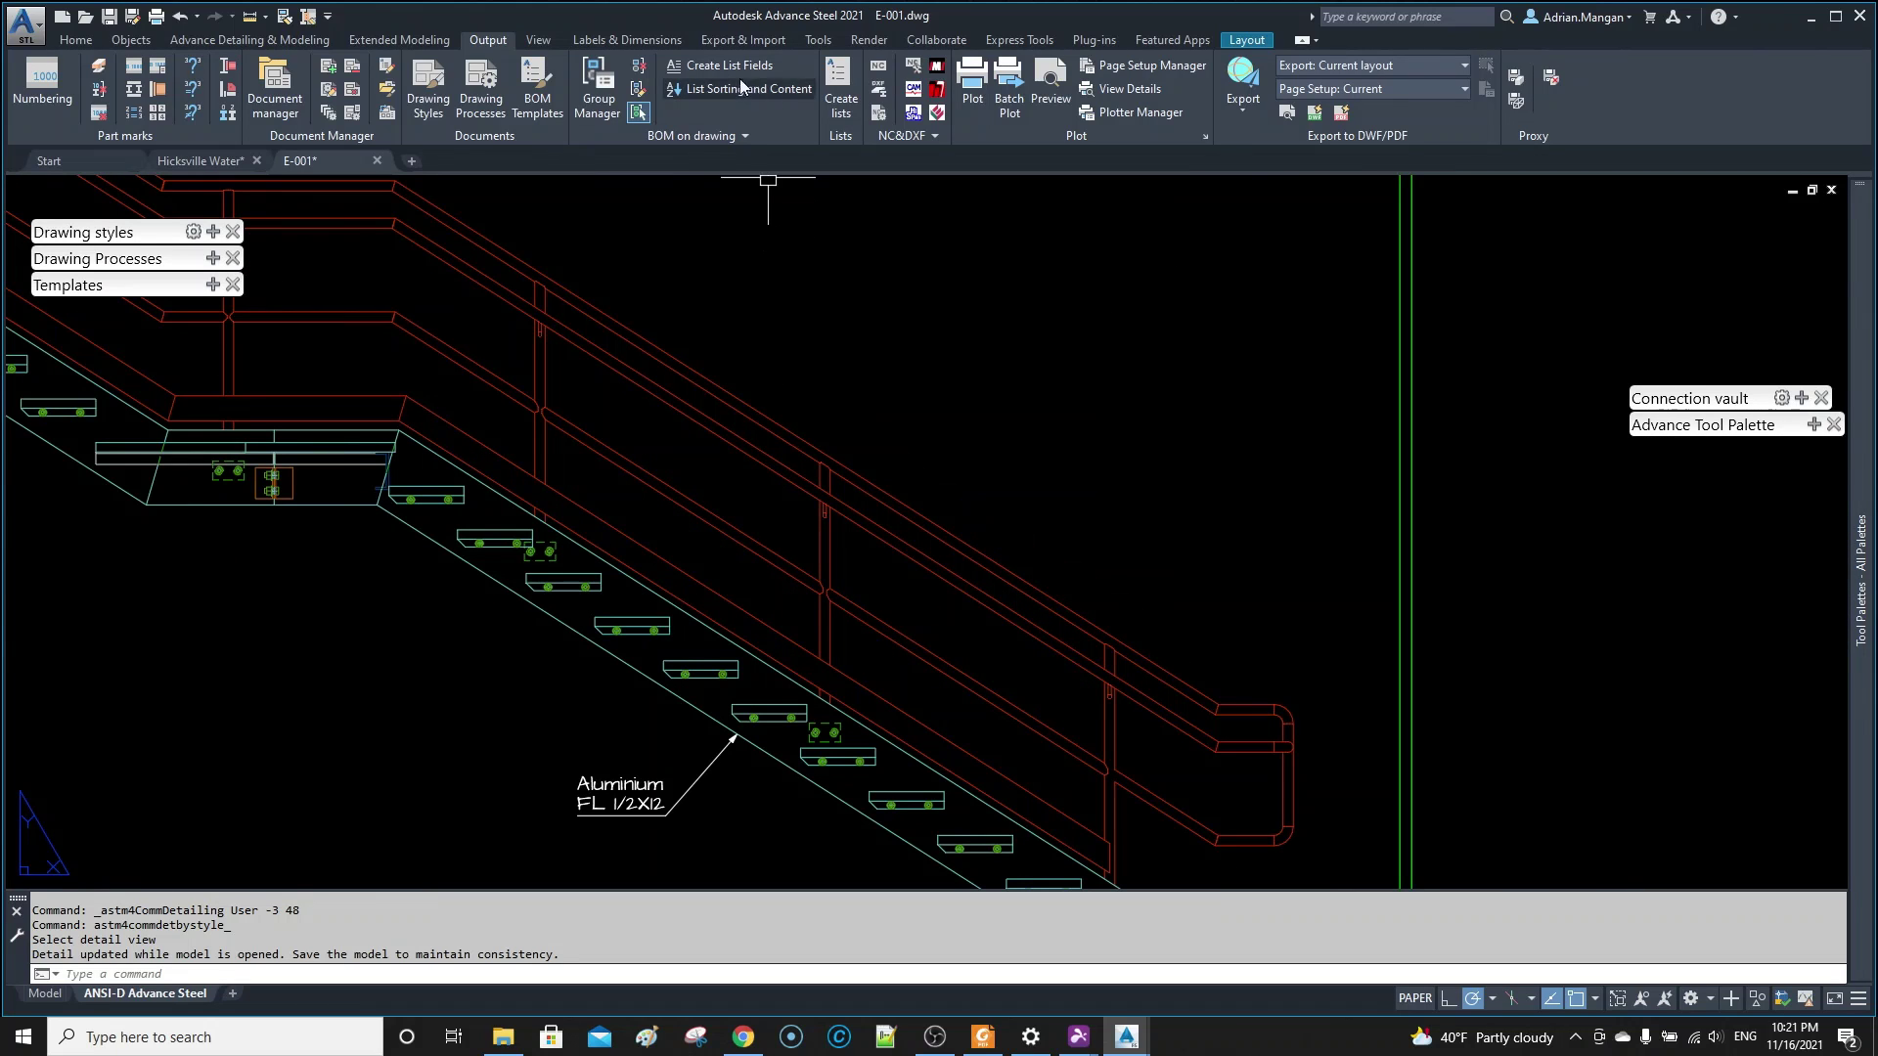
- Start Insert Label with the change label option and review the Beams label content for All objects, MainPart and AttachedPart, leaving it unchanged
click(624, 40)
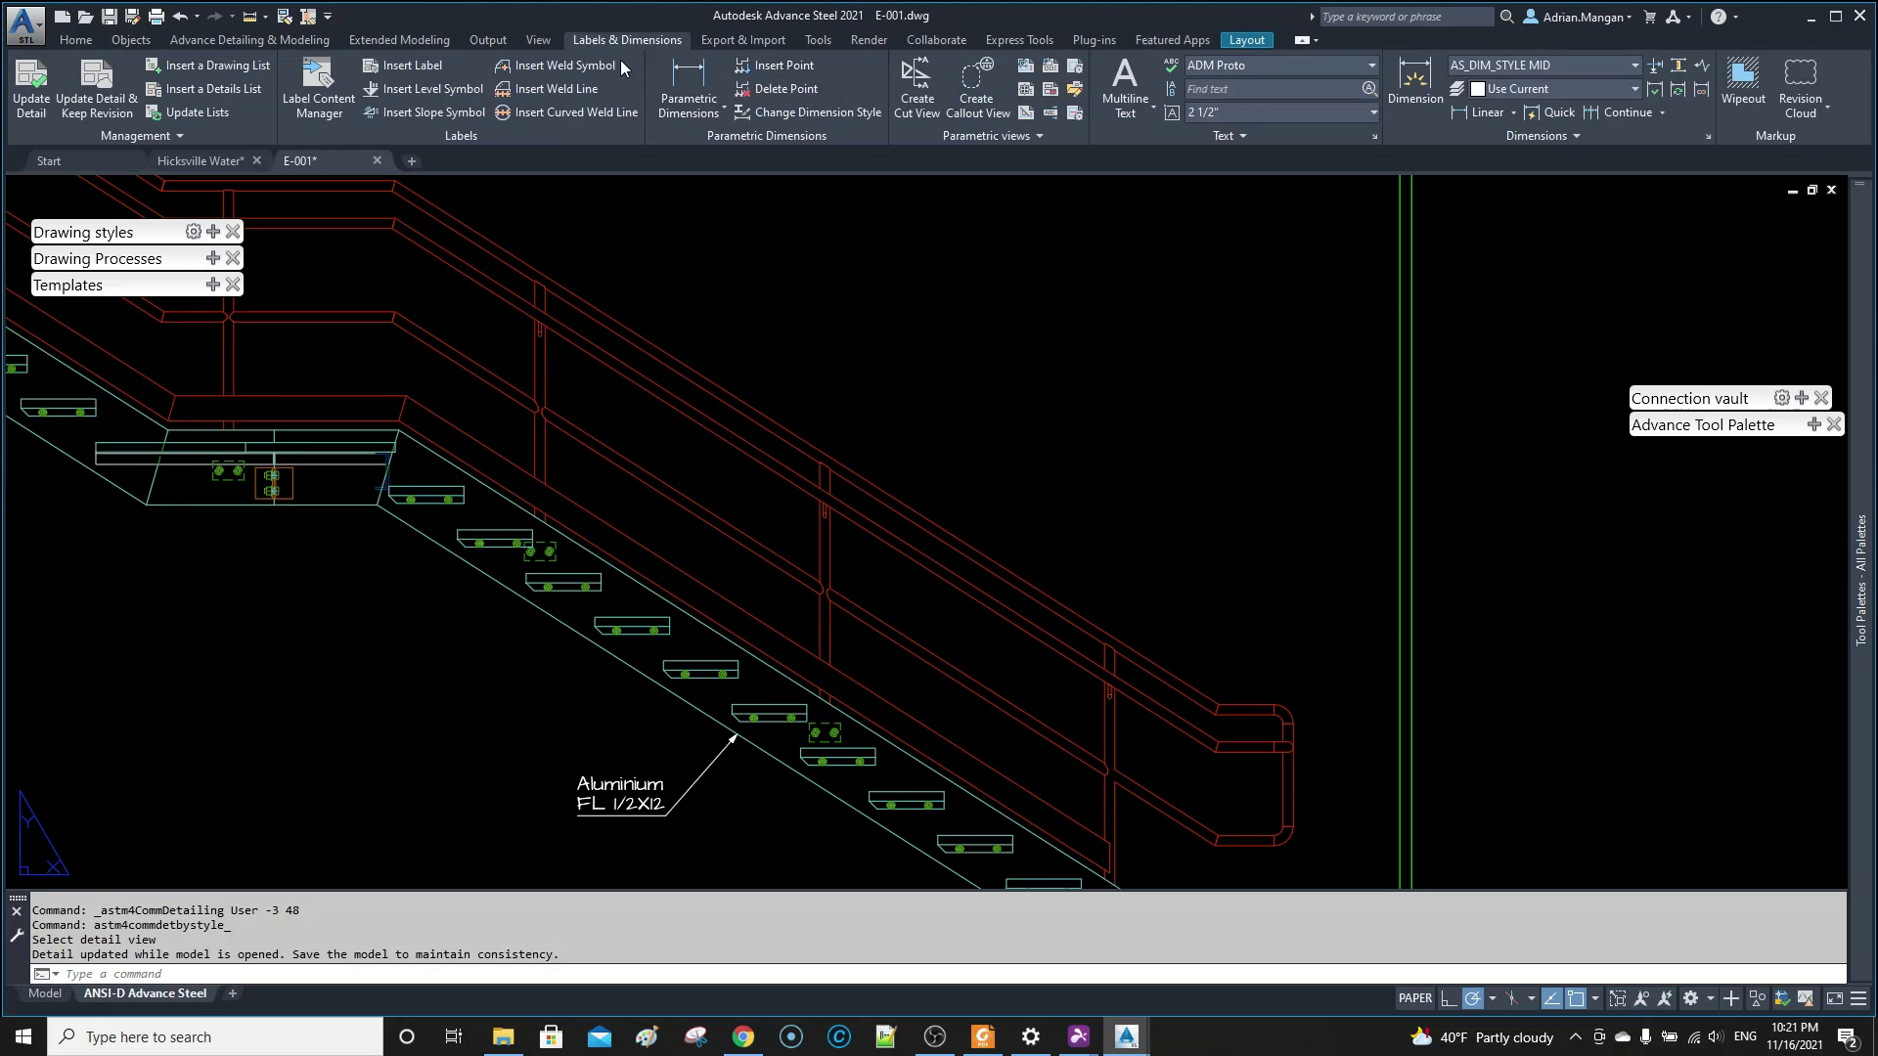
click(413, 66)
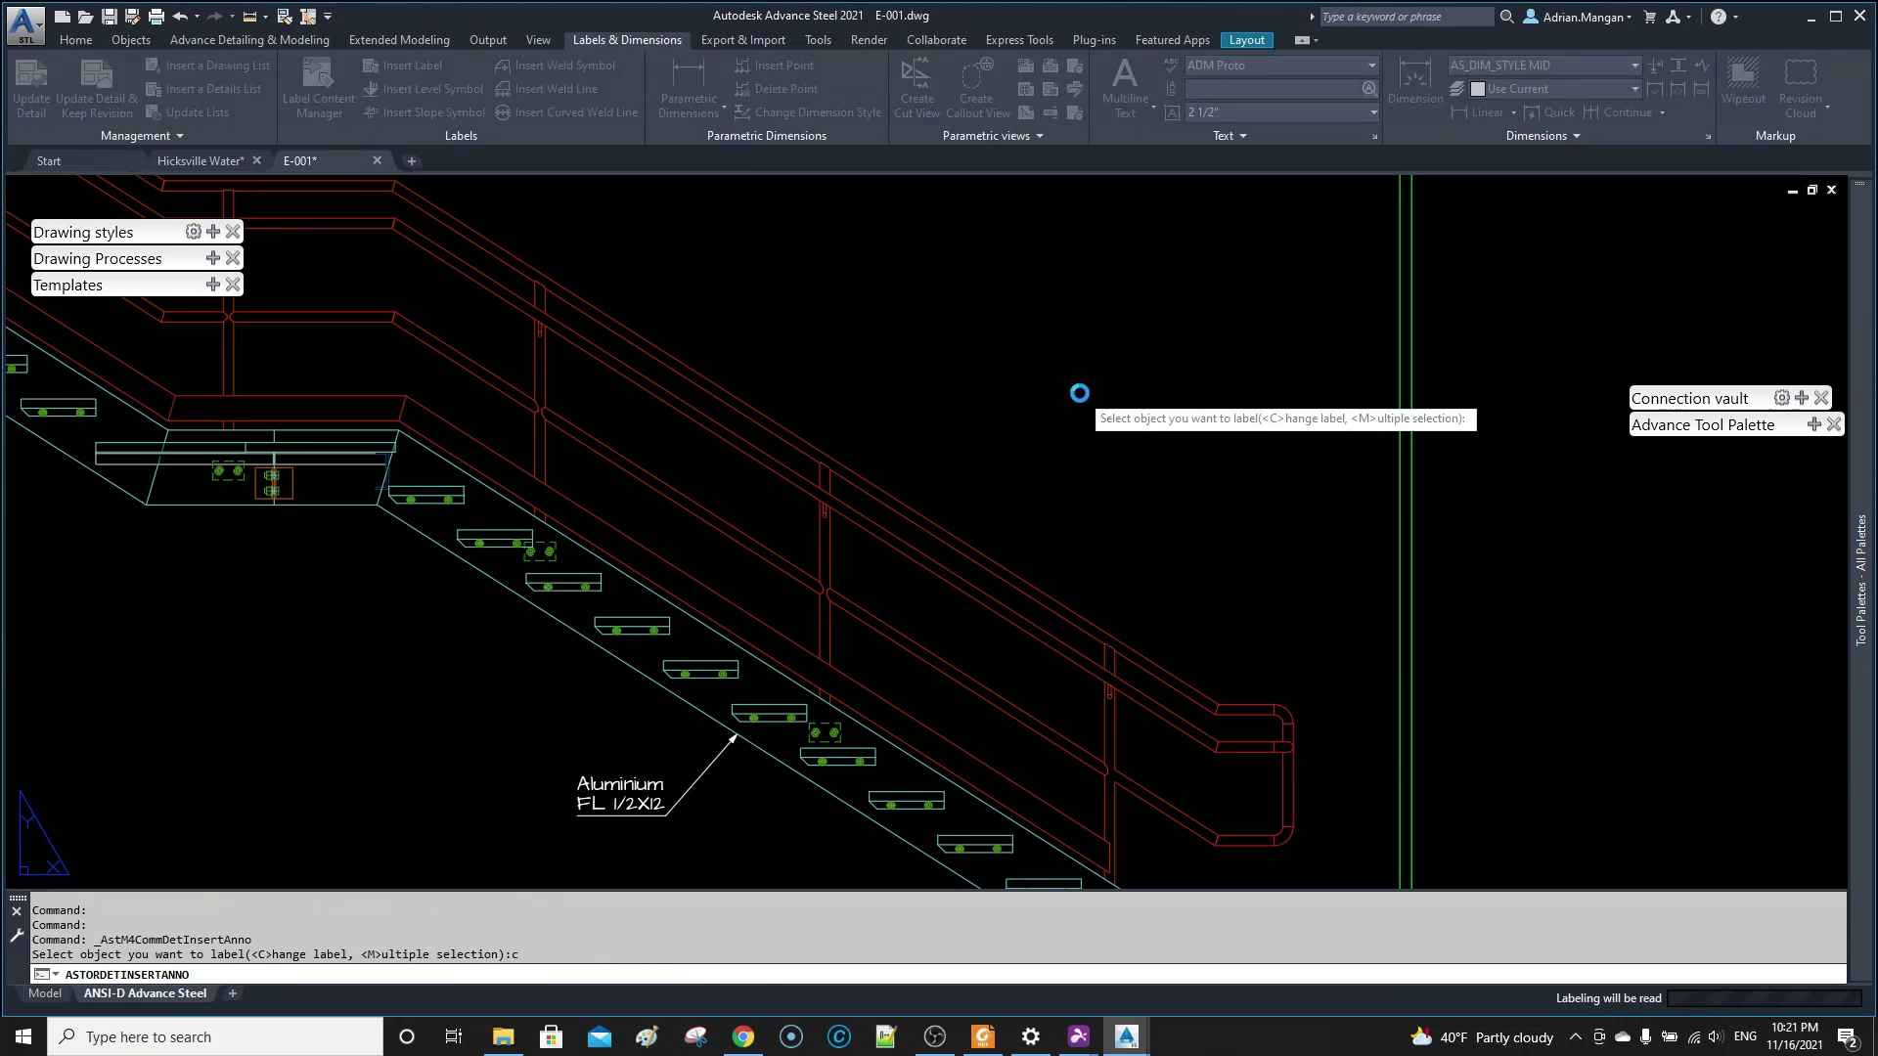
text(c)
key(Return)
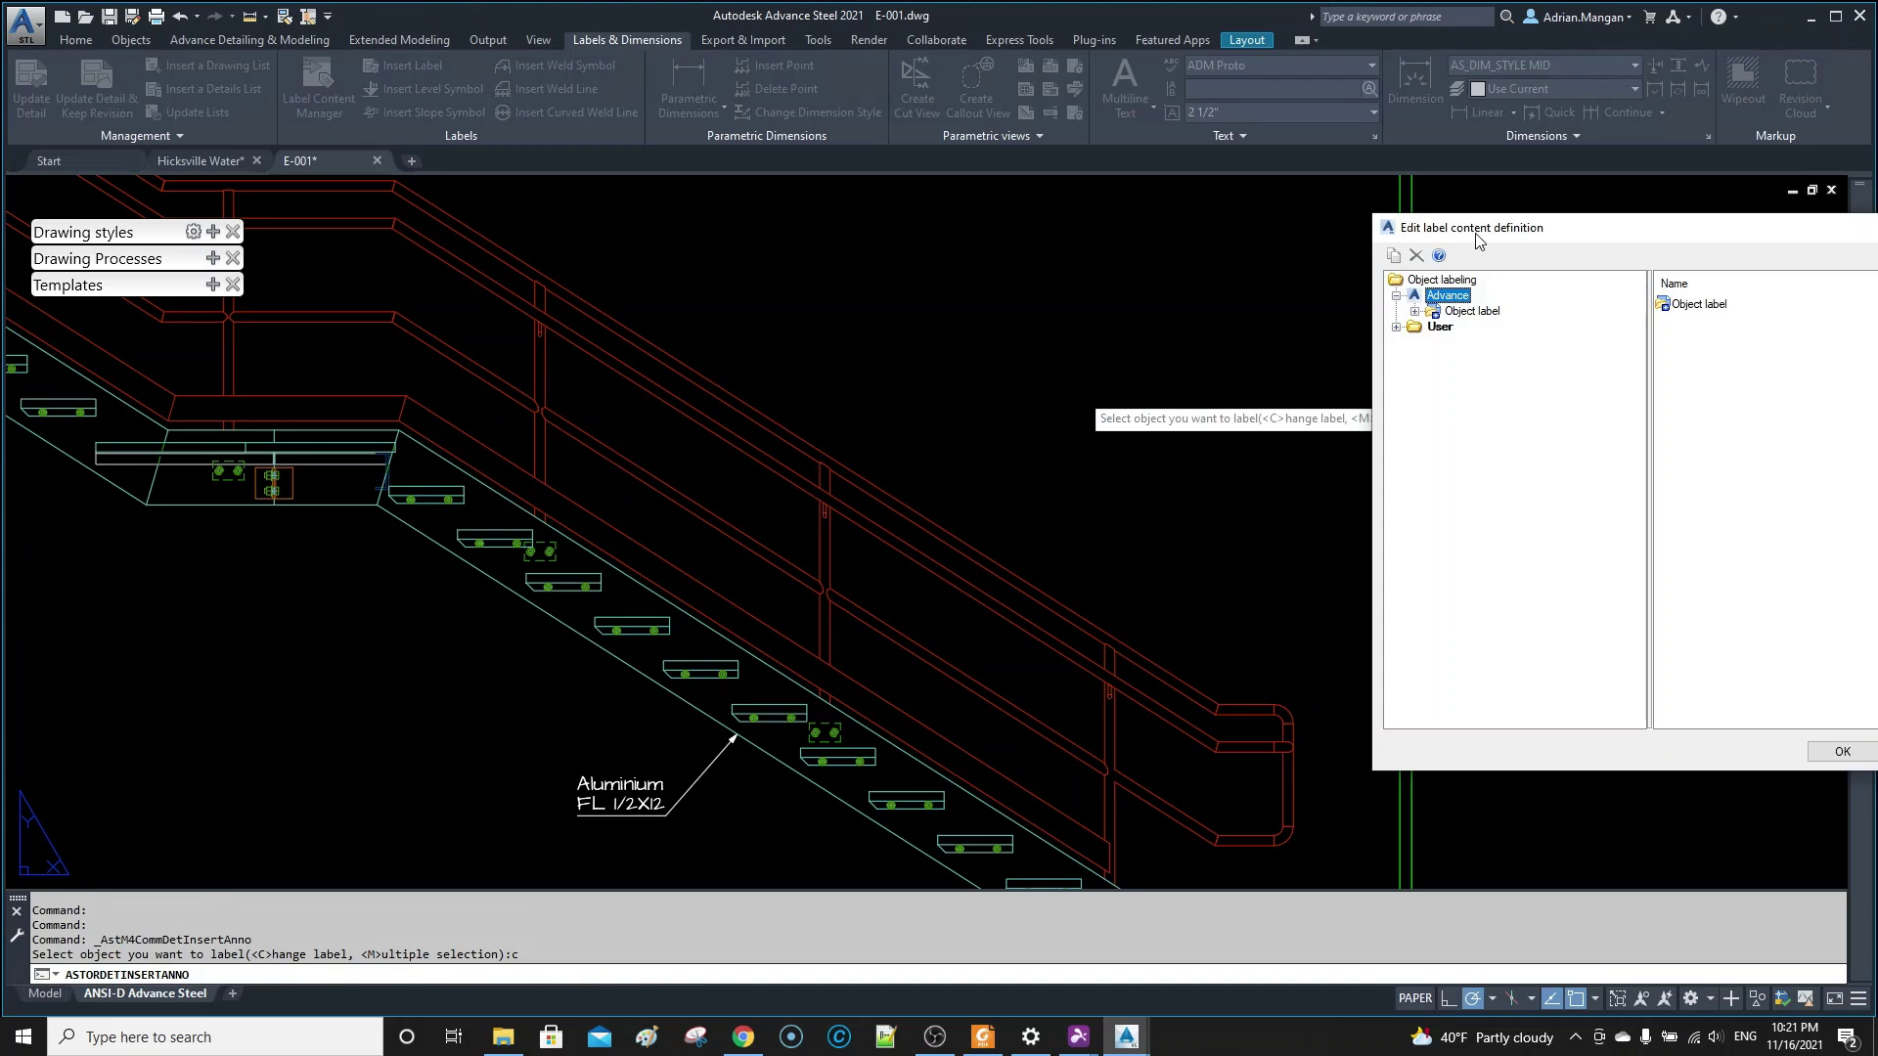
click(821, 342)
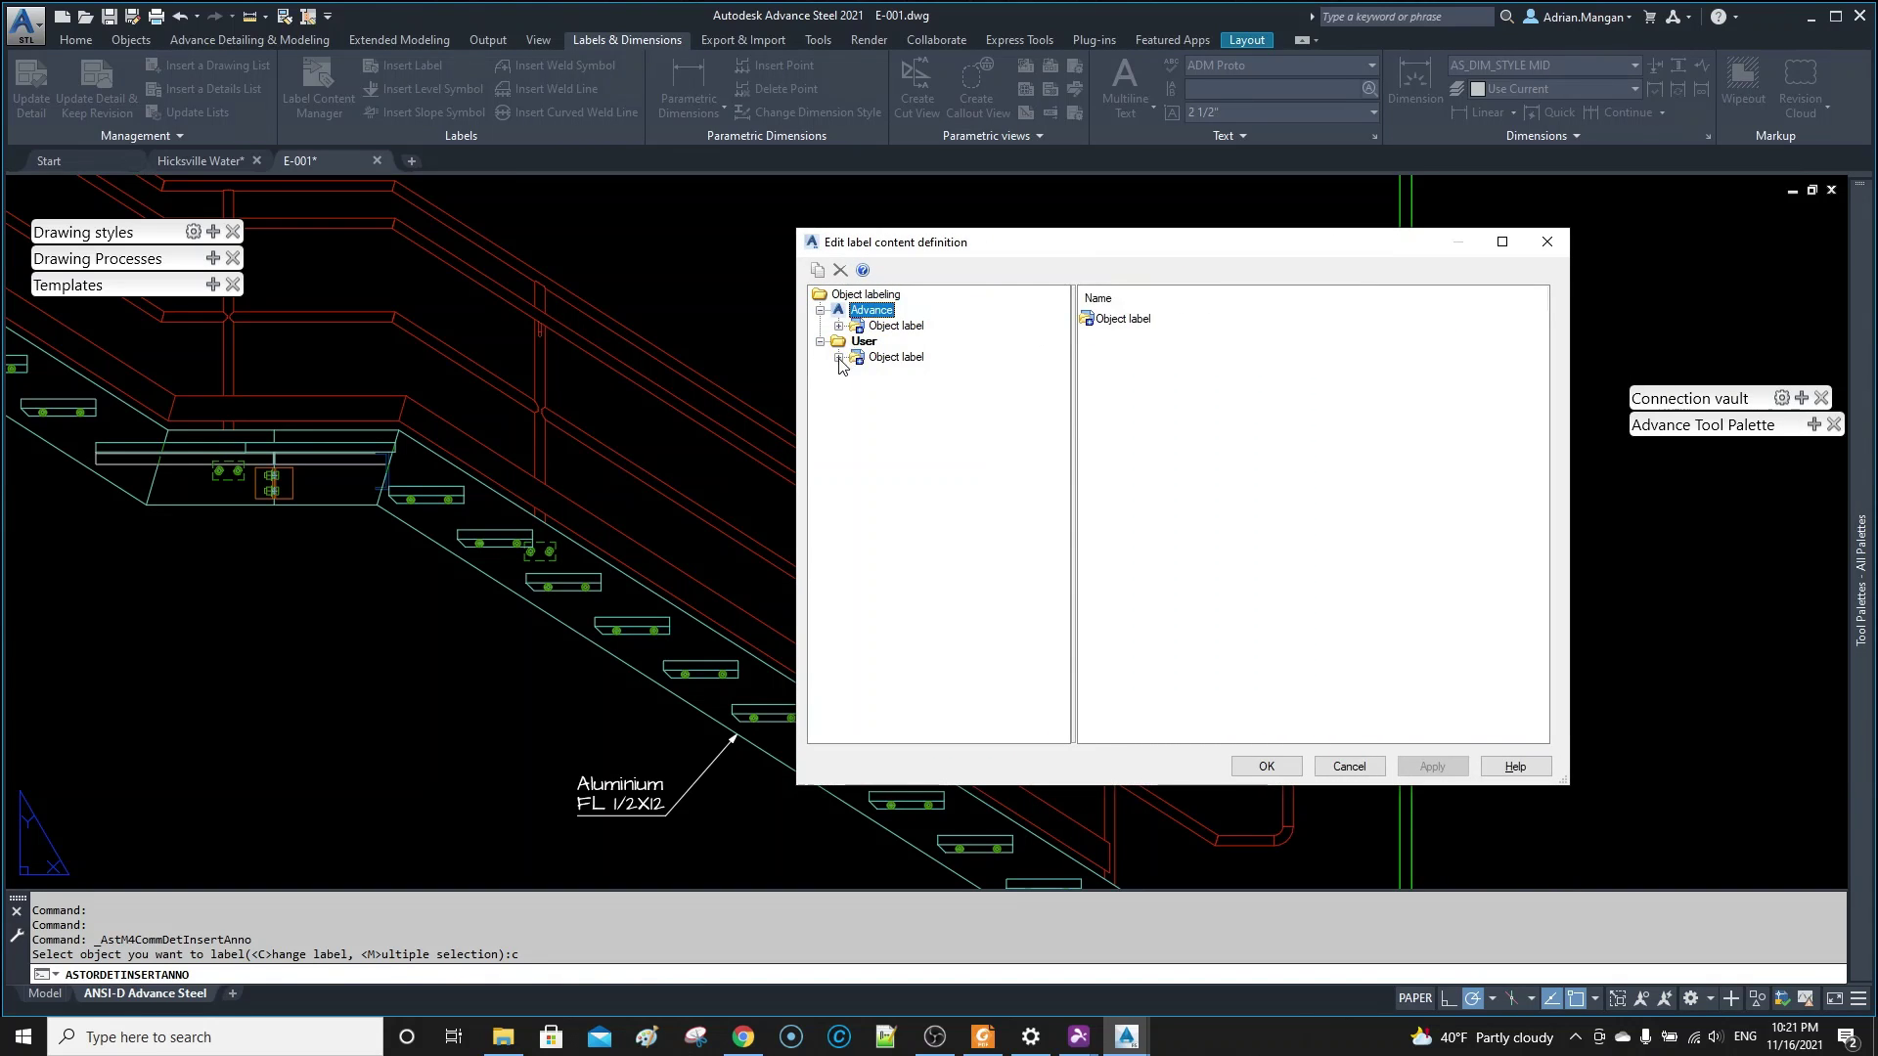
click(838, 357)
click(858, 388)
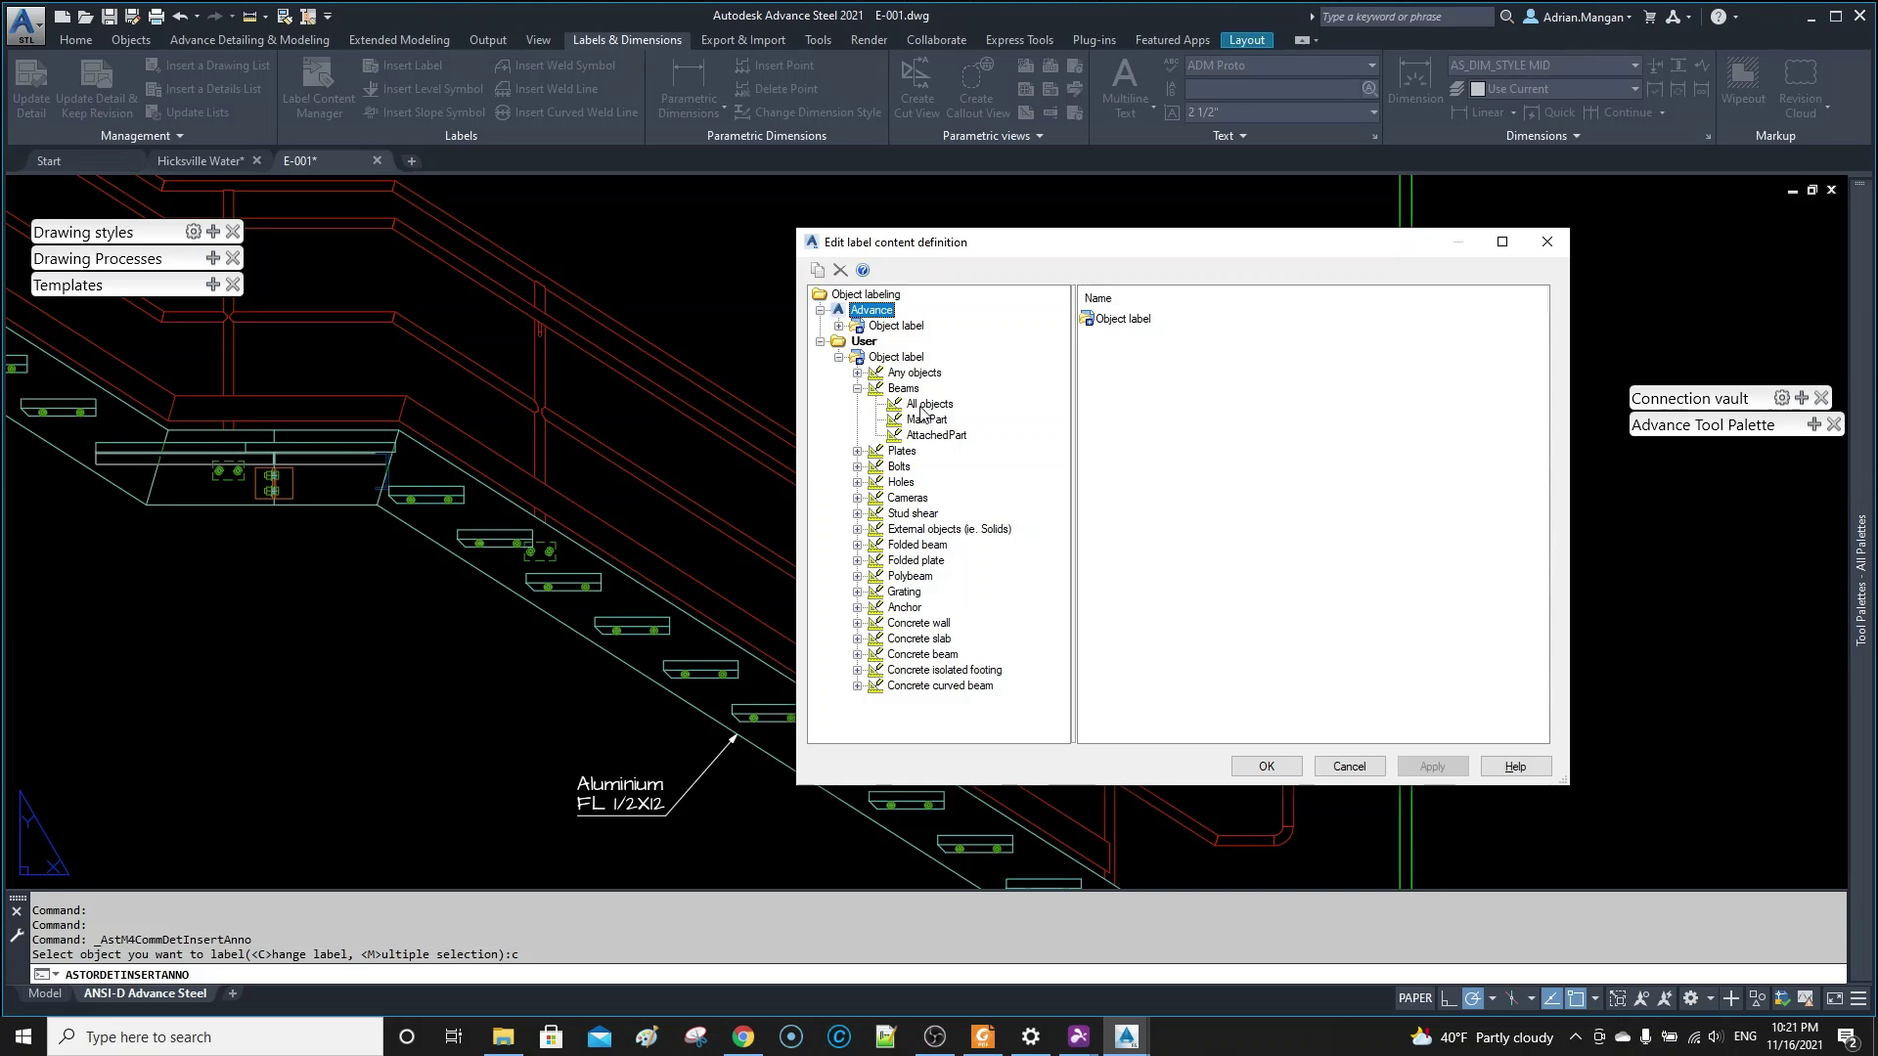
click(920, 405)
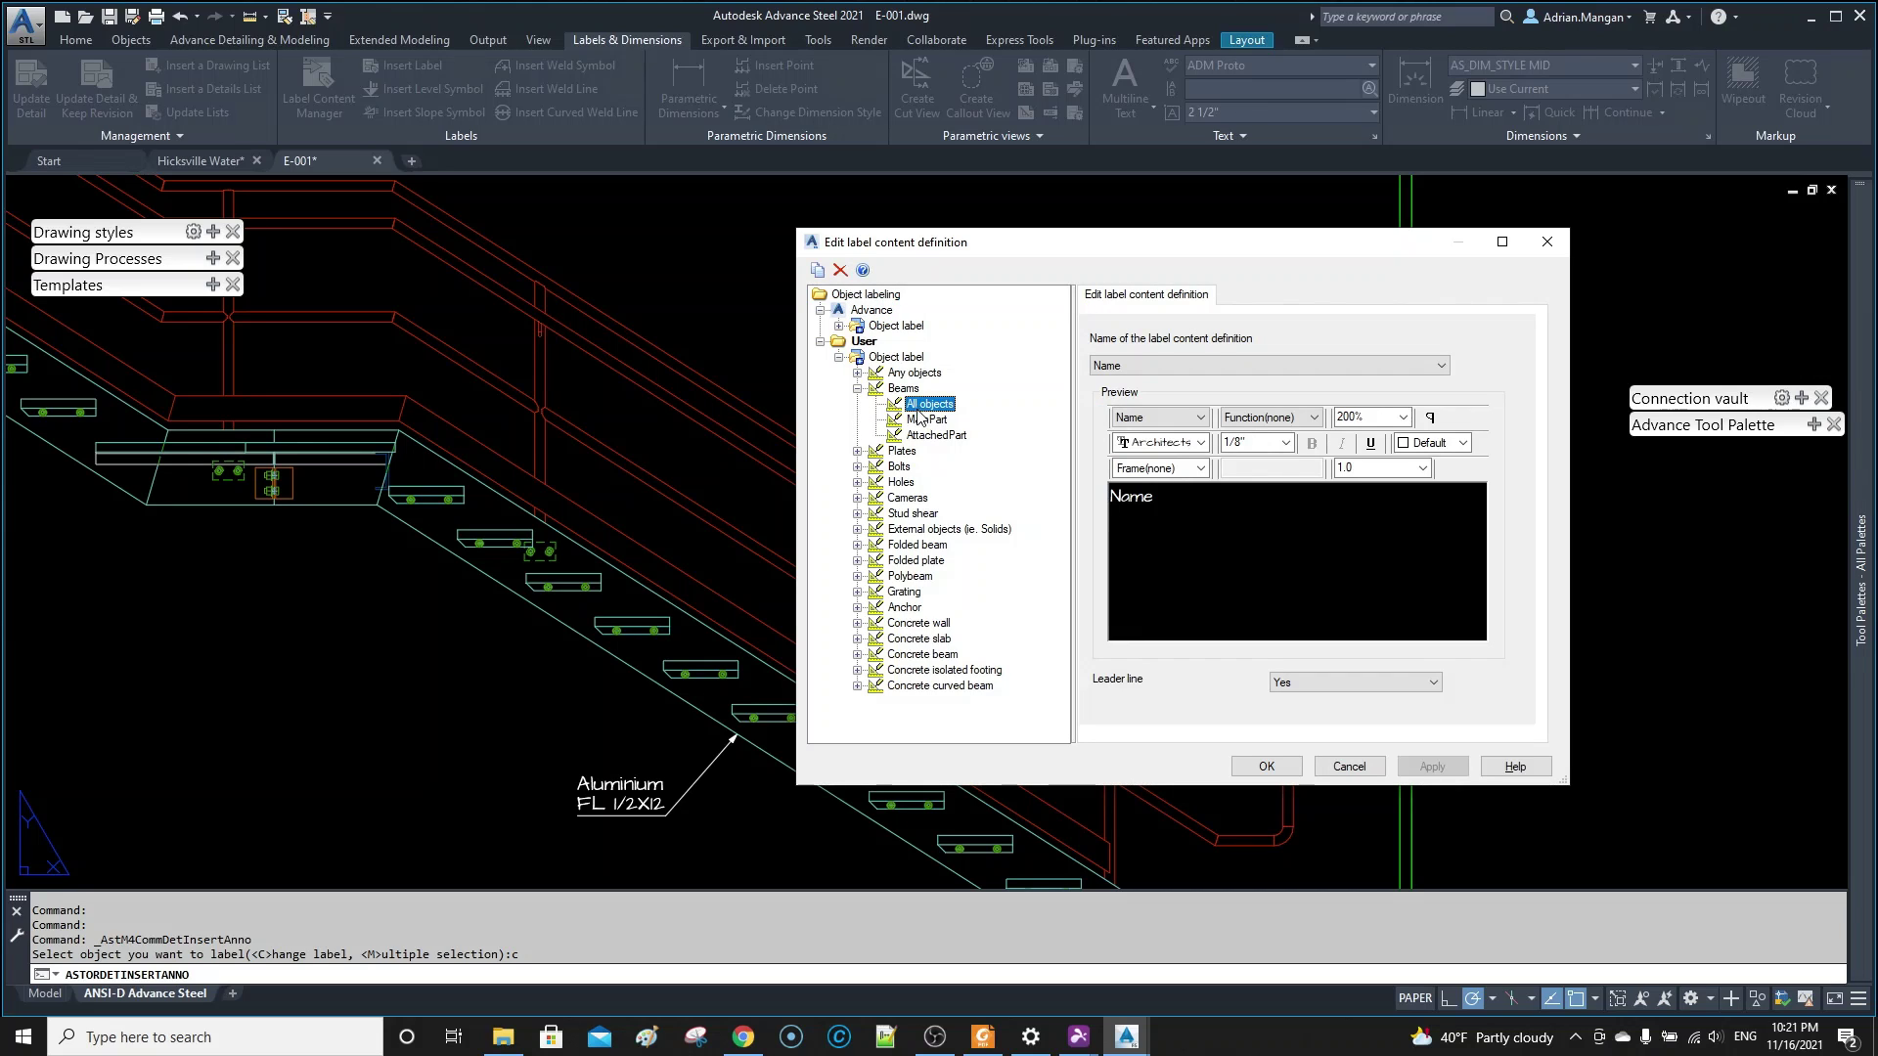
click(923, 421)
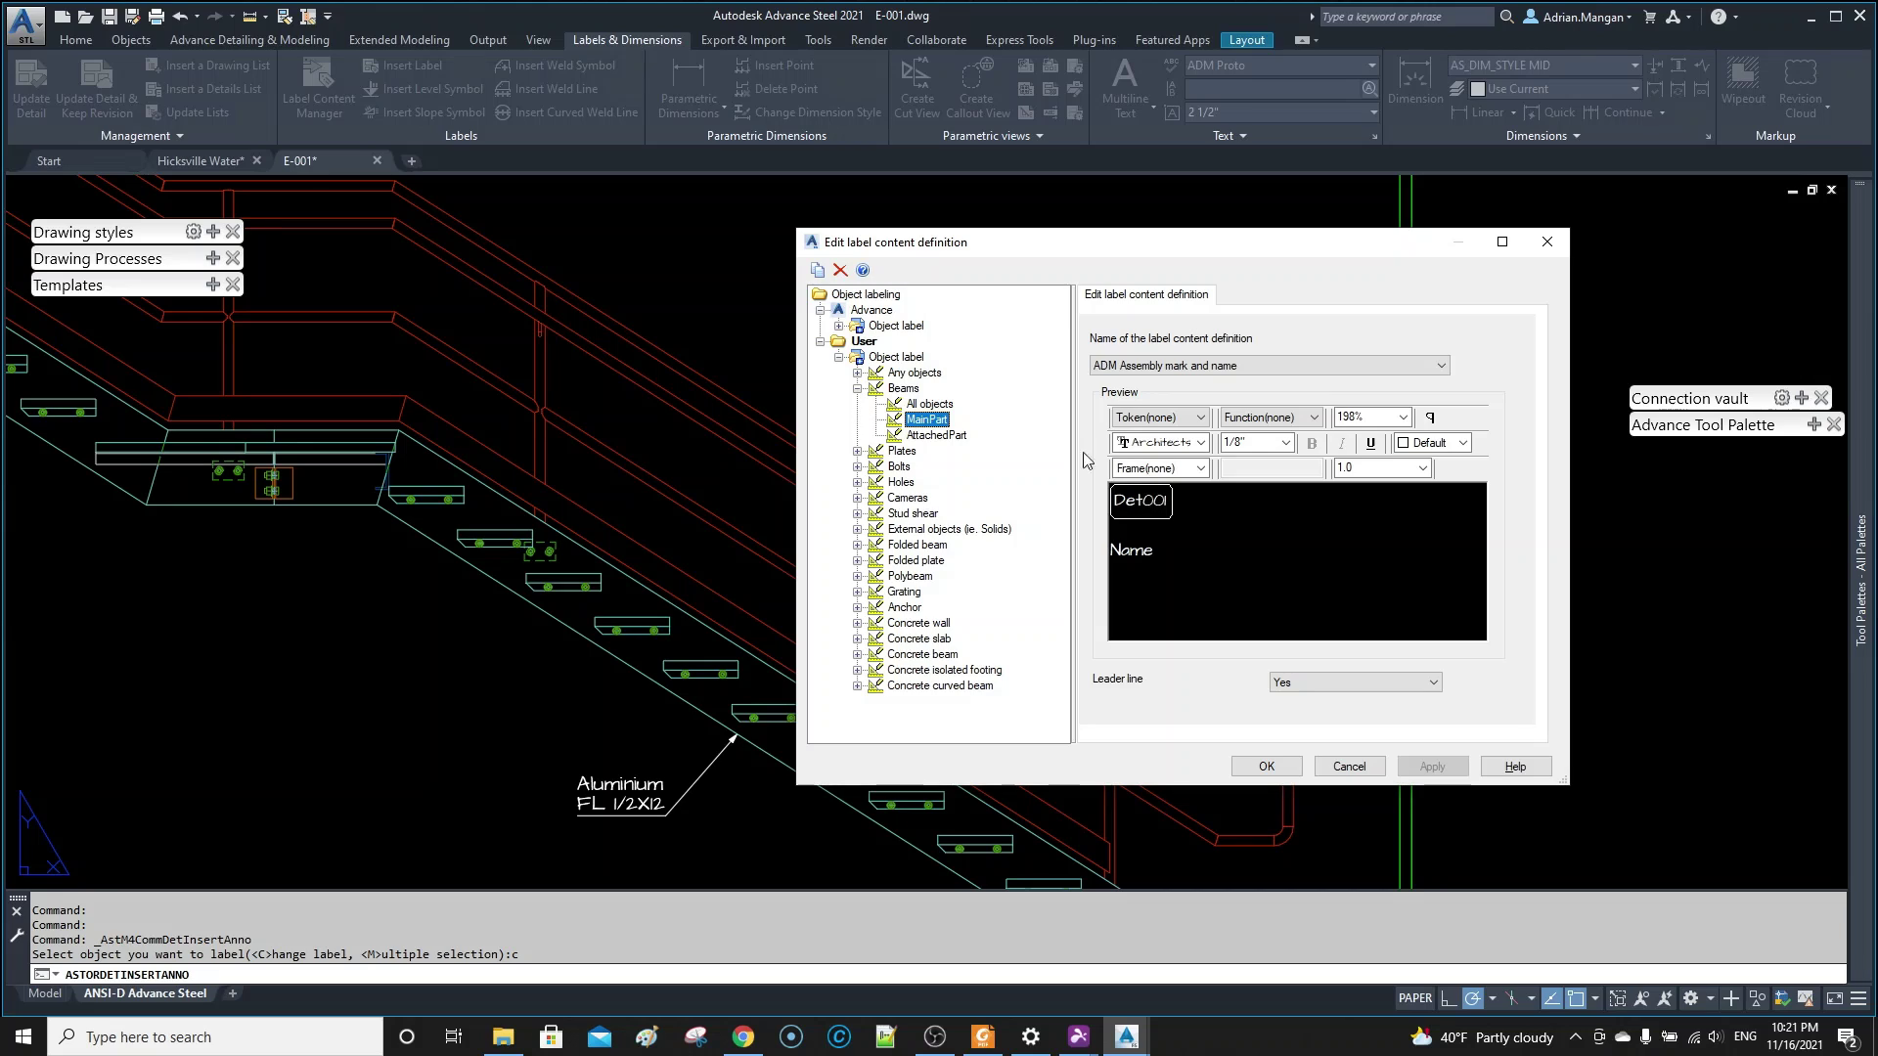
click(945, 437)
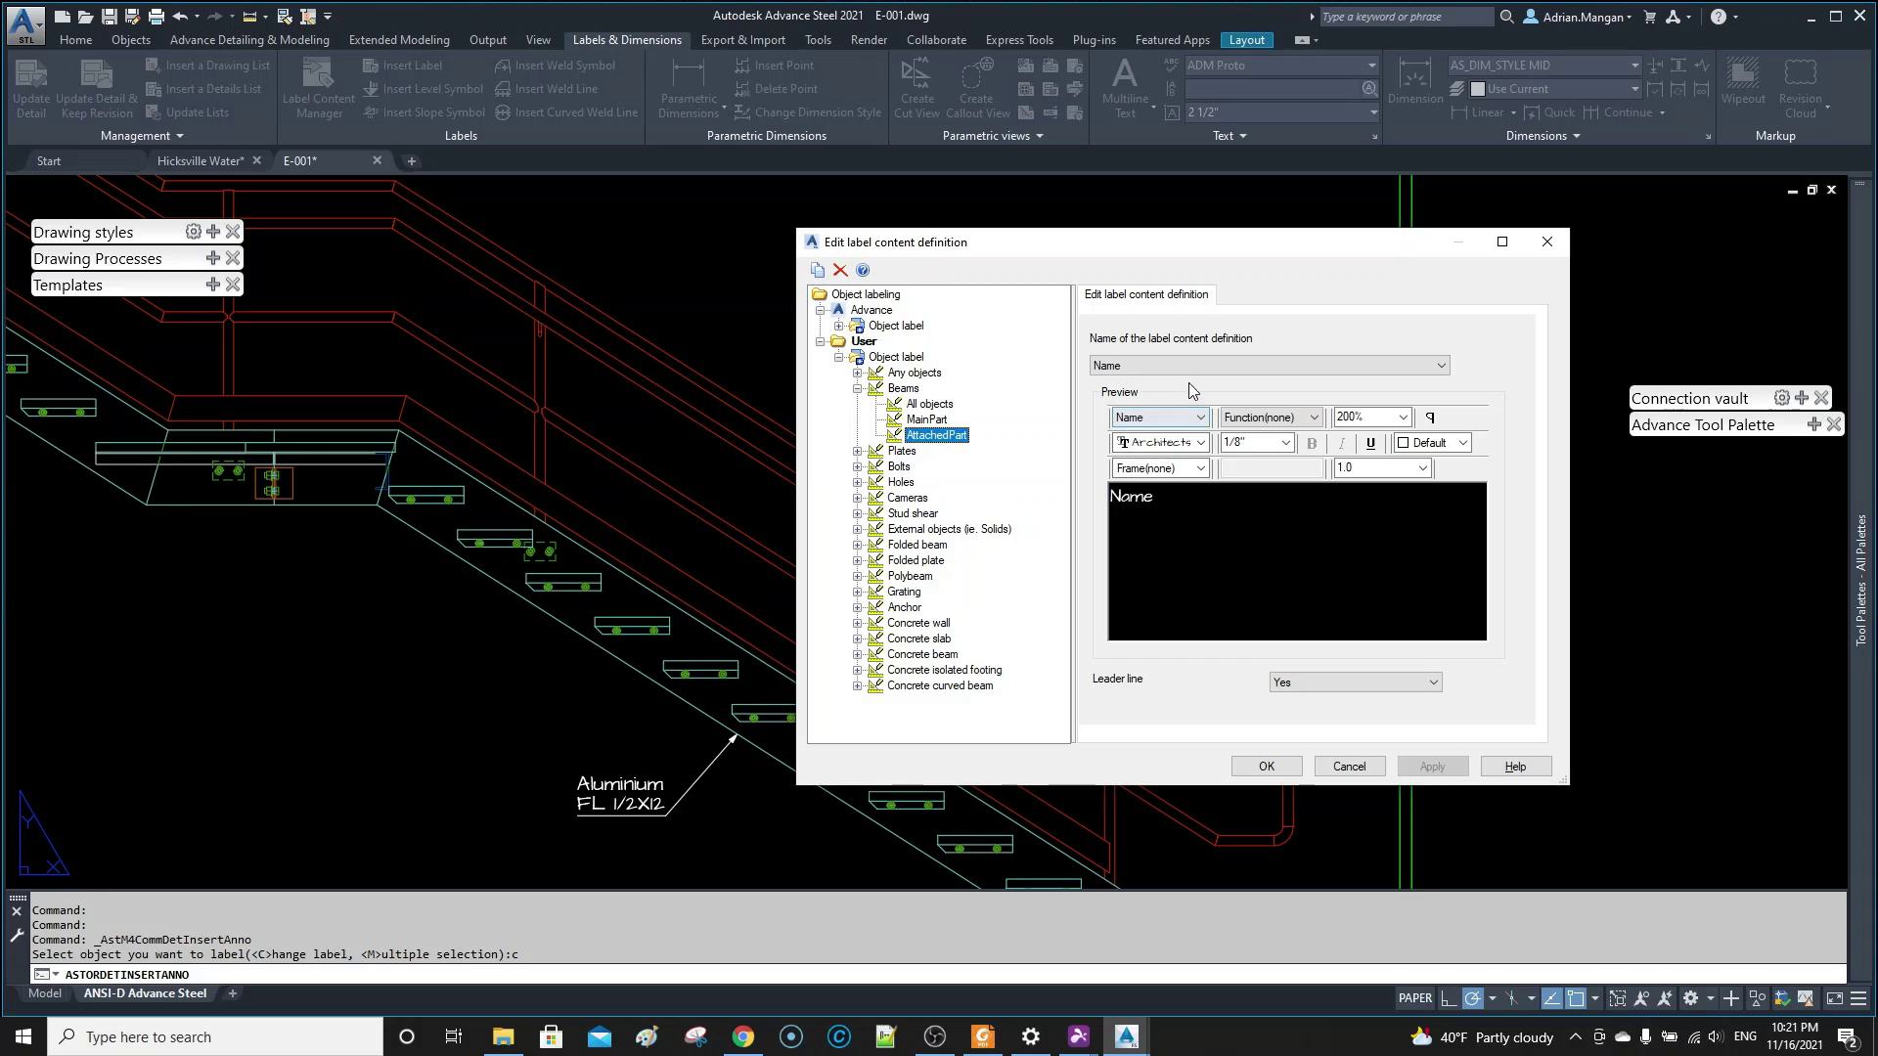
click(1347, 767)
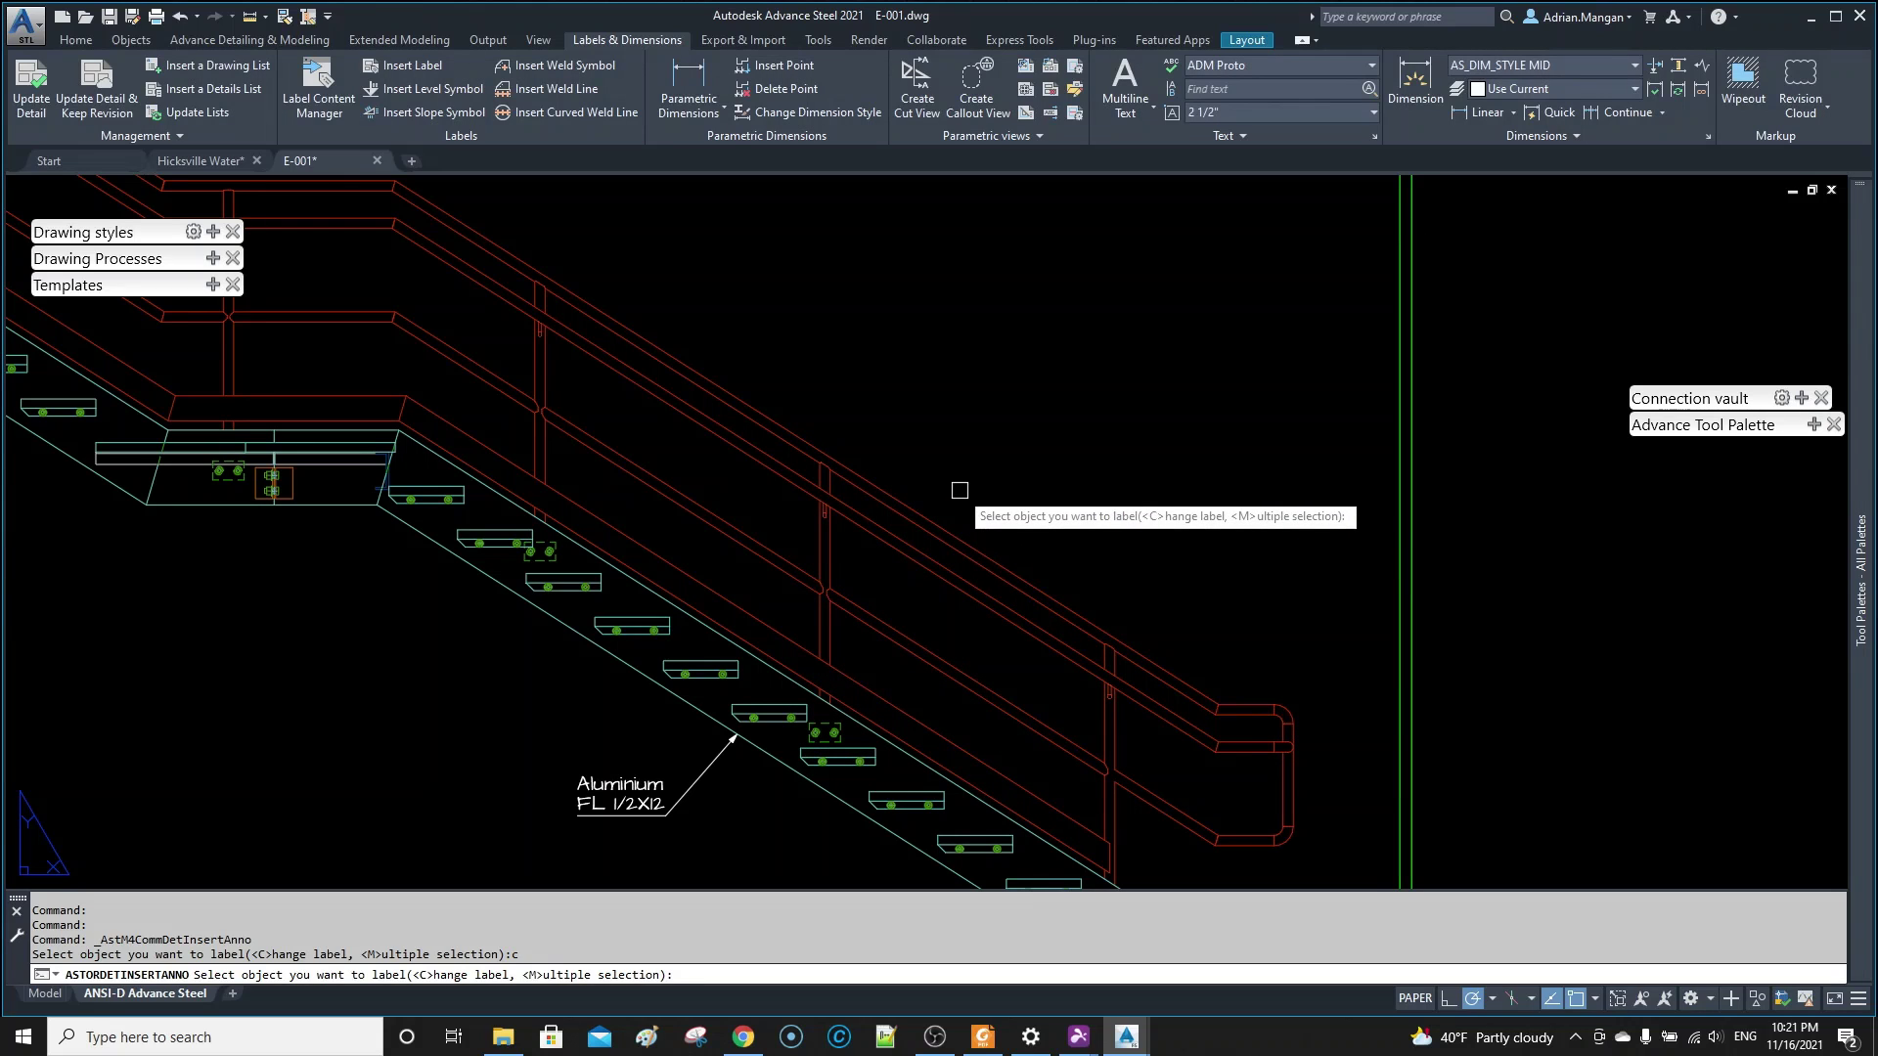
- Label the two upper rails, a post and the toe plate of the lower flight's railing together using the multiple selection option
text(m)
key(Return)
click(954, 538)
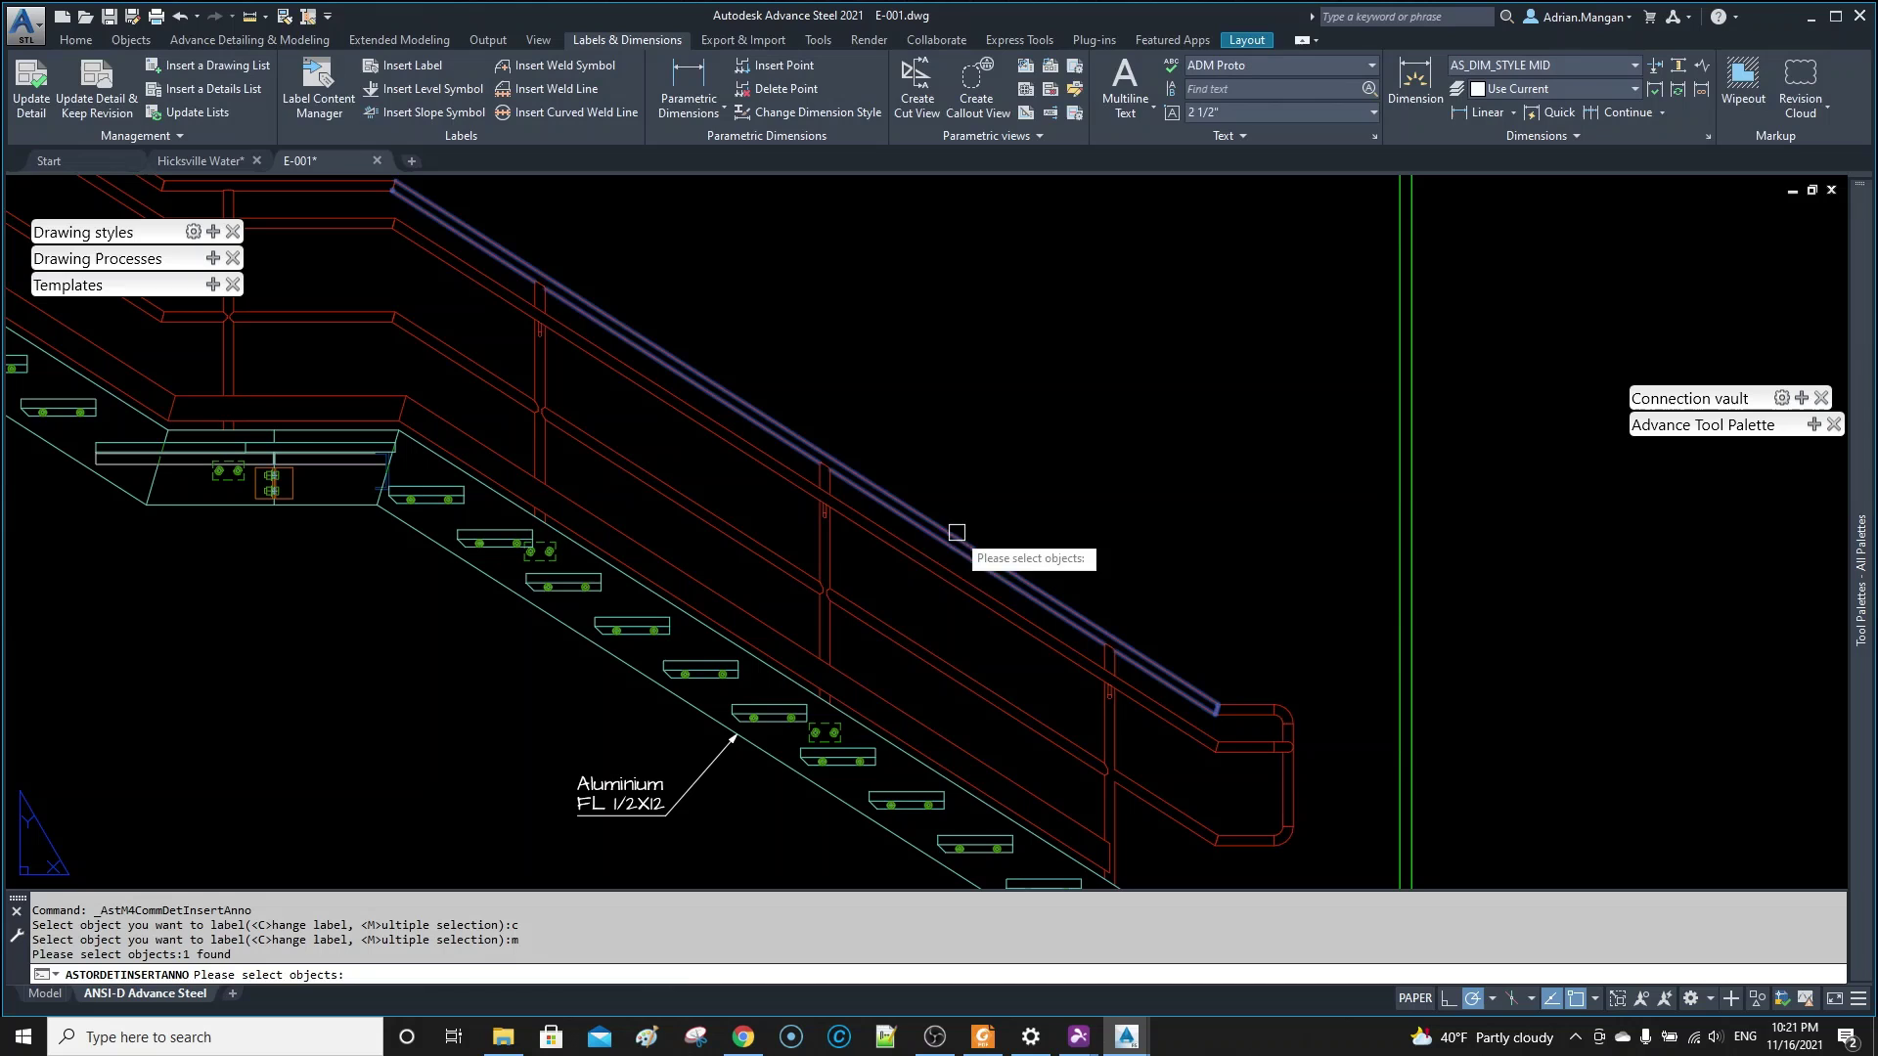
click(838, 554)
click(829, 556)
click(766, 472)
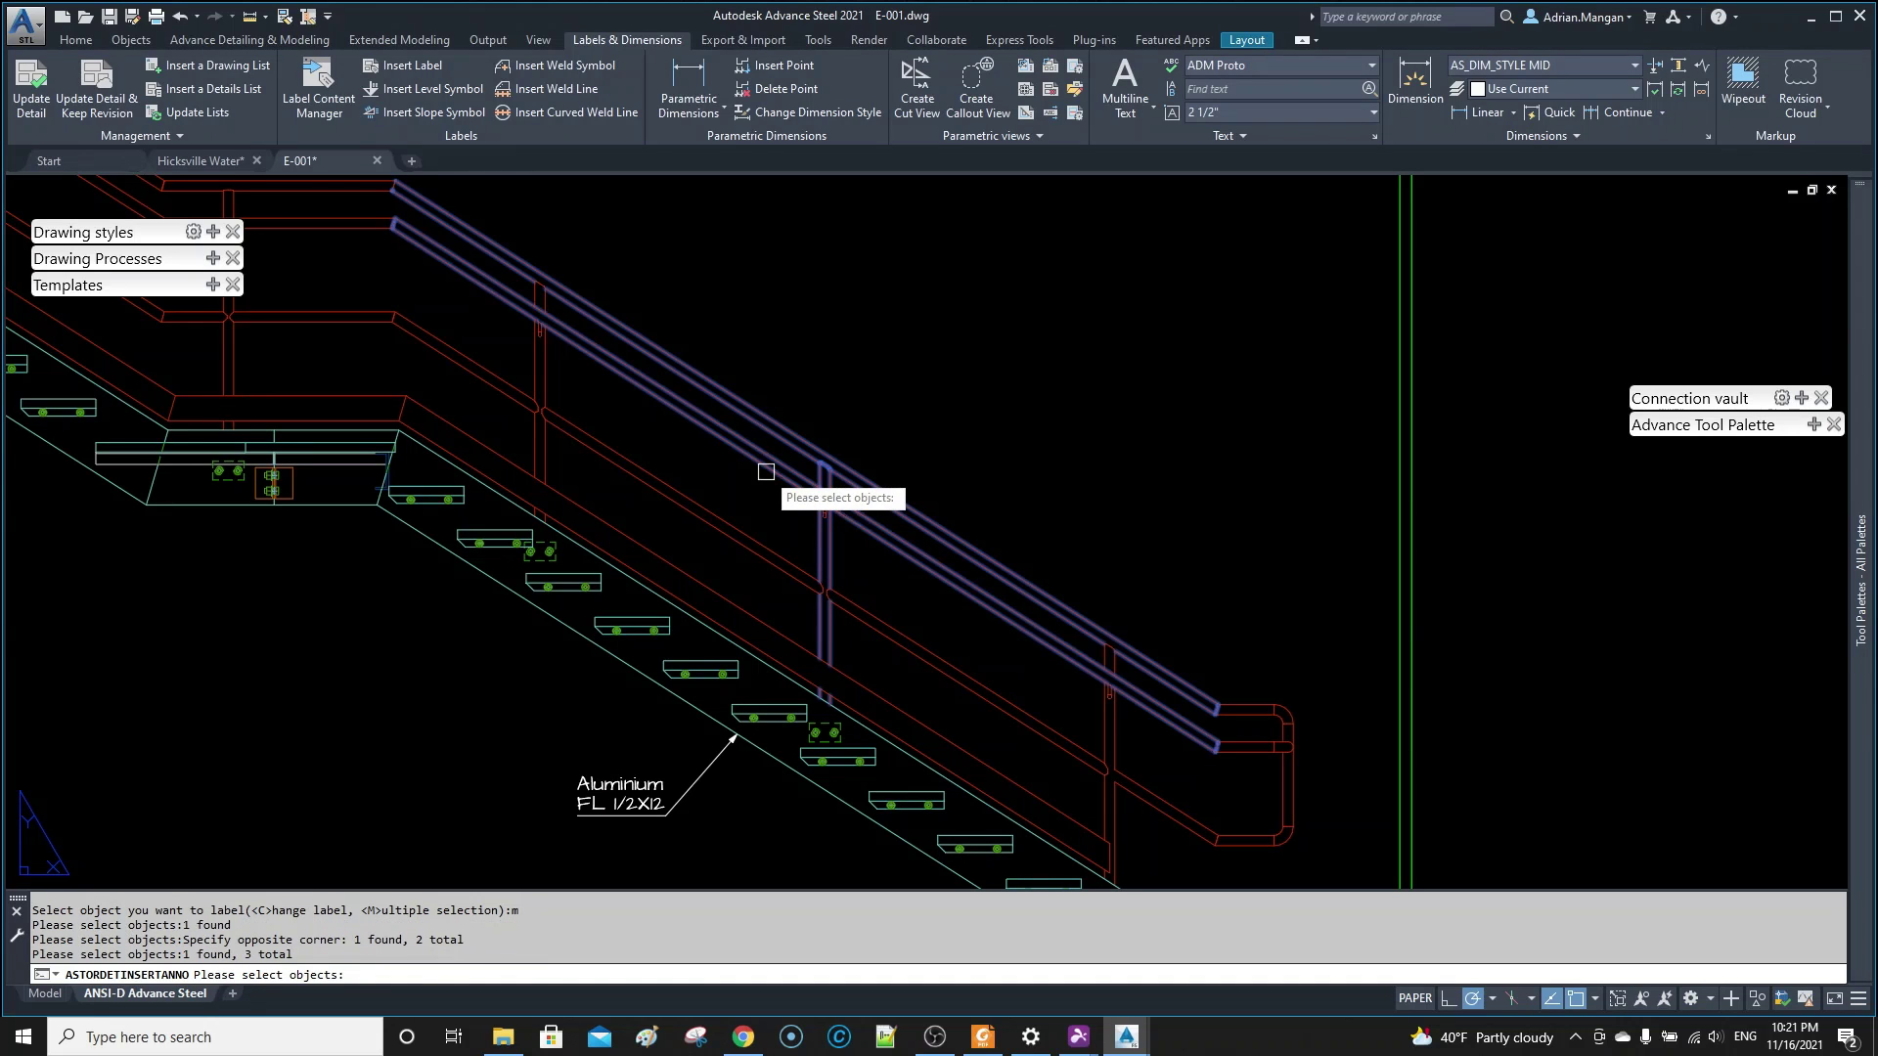
scroll(766, 472, down, 3)
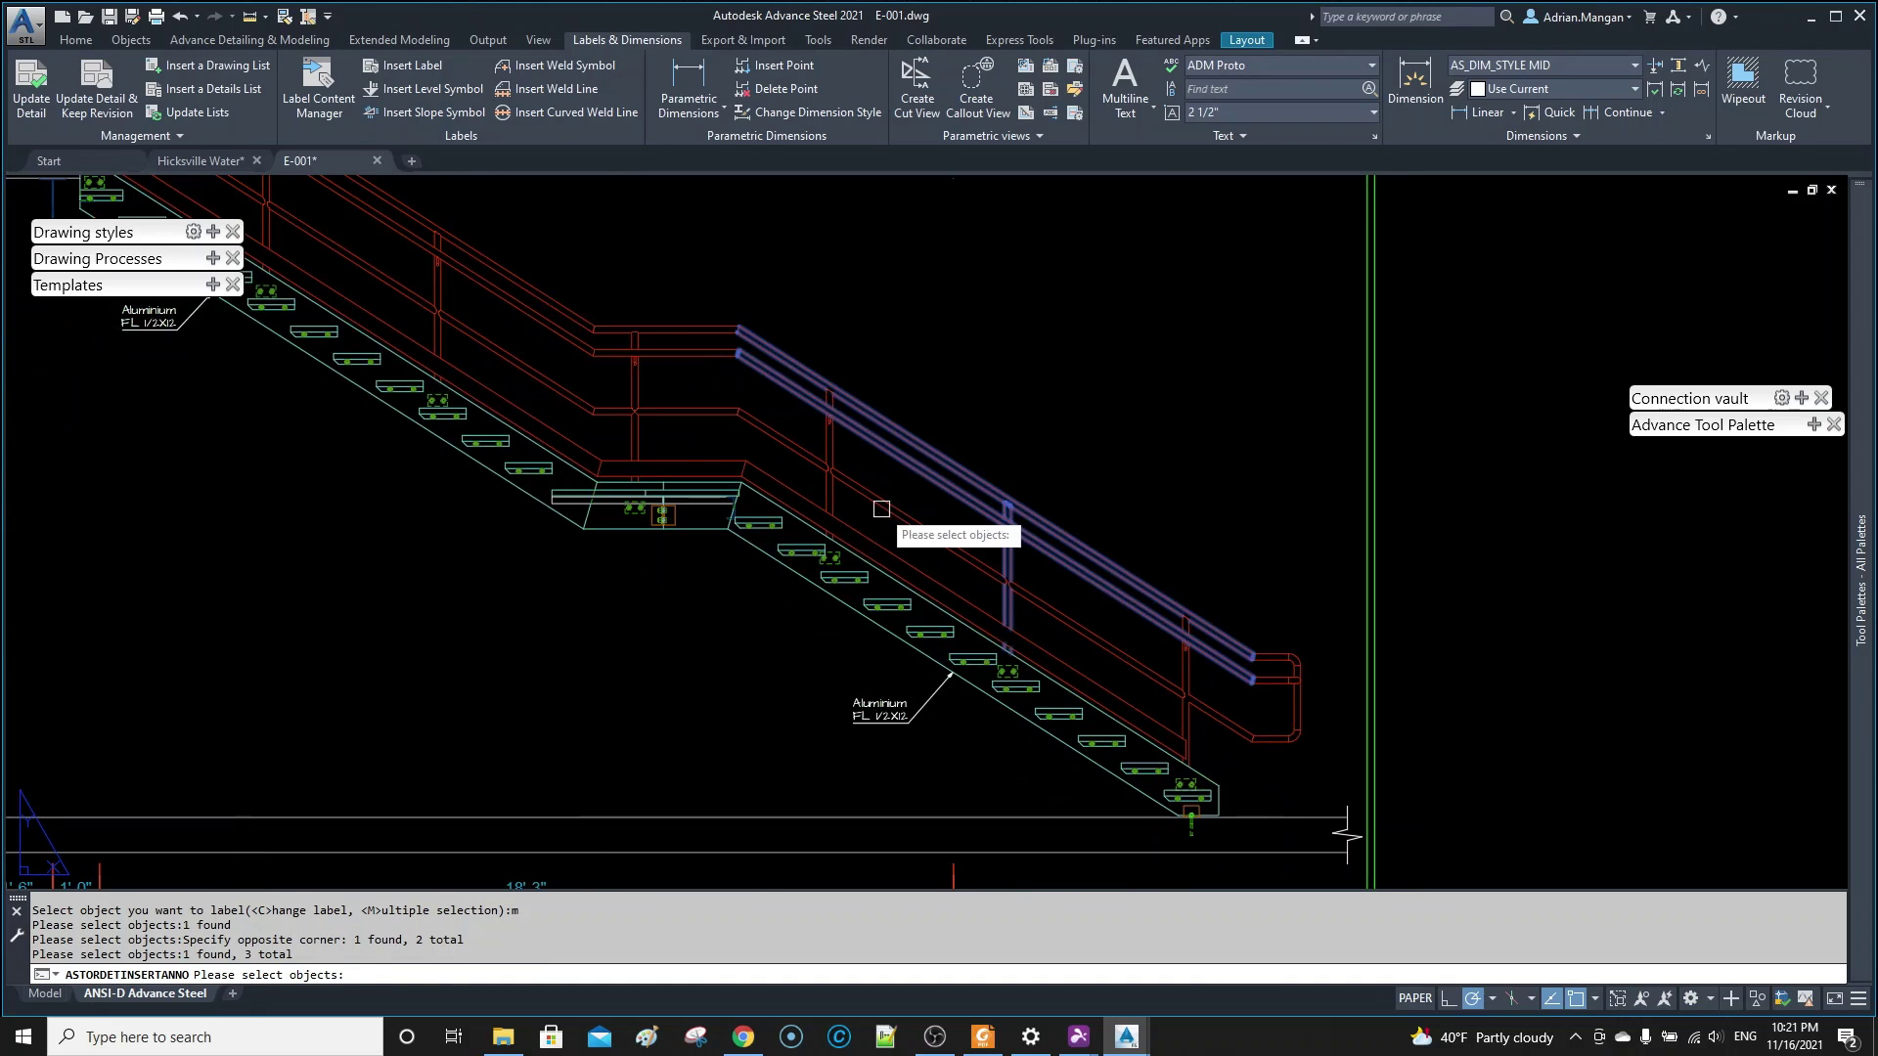
click(885, 539)
key(Return)
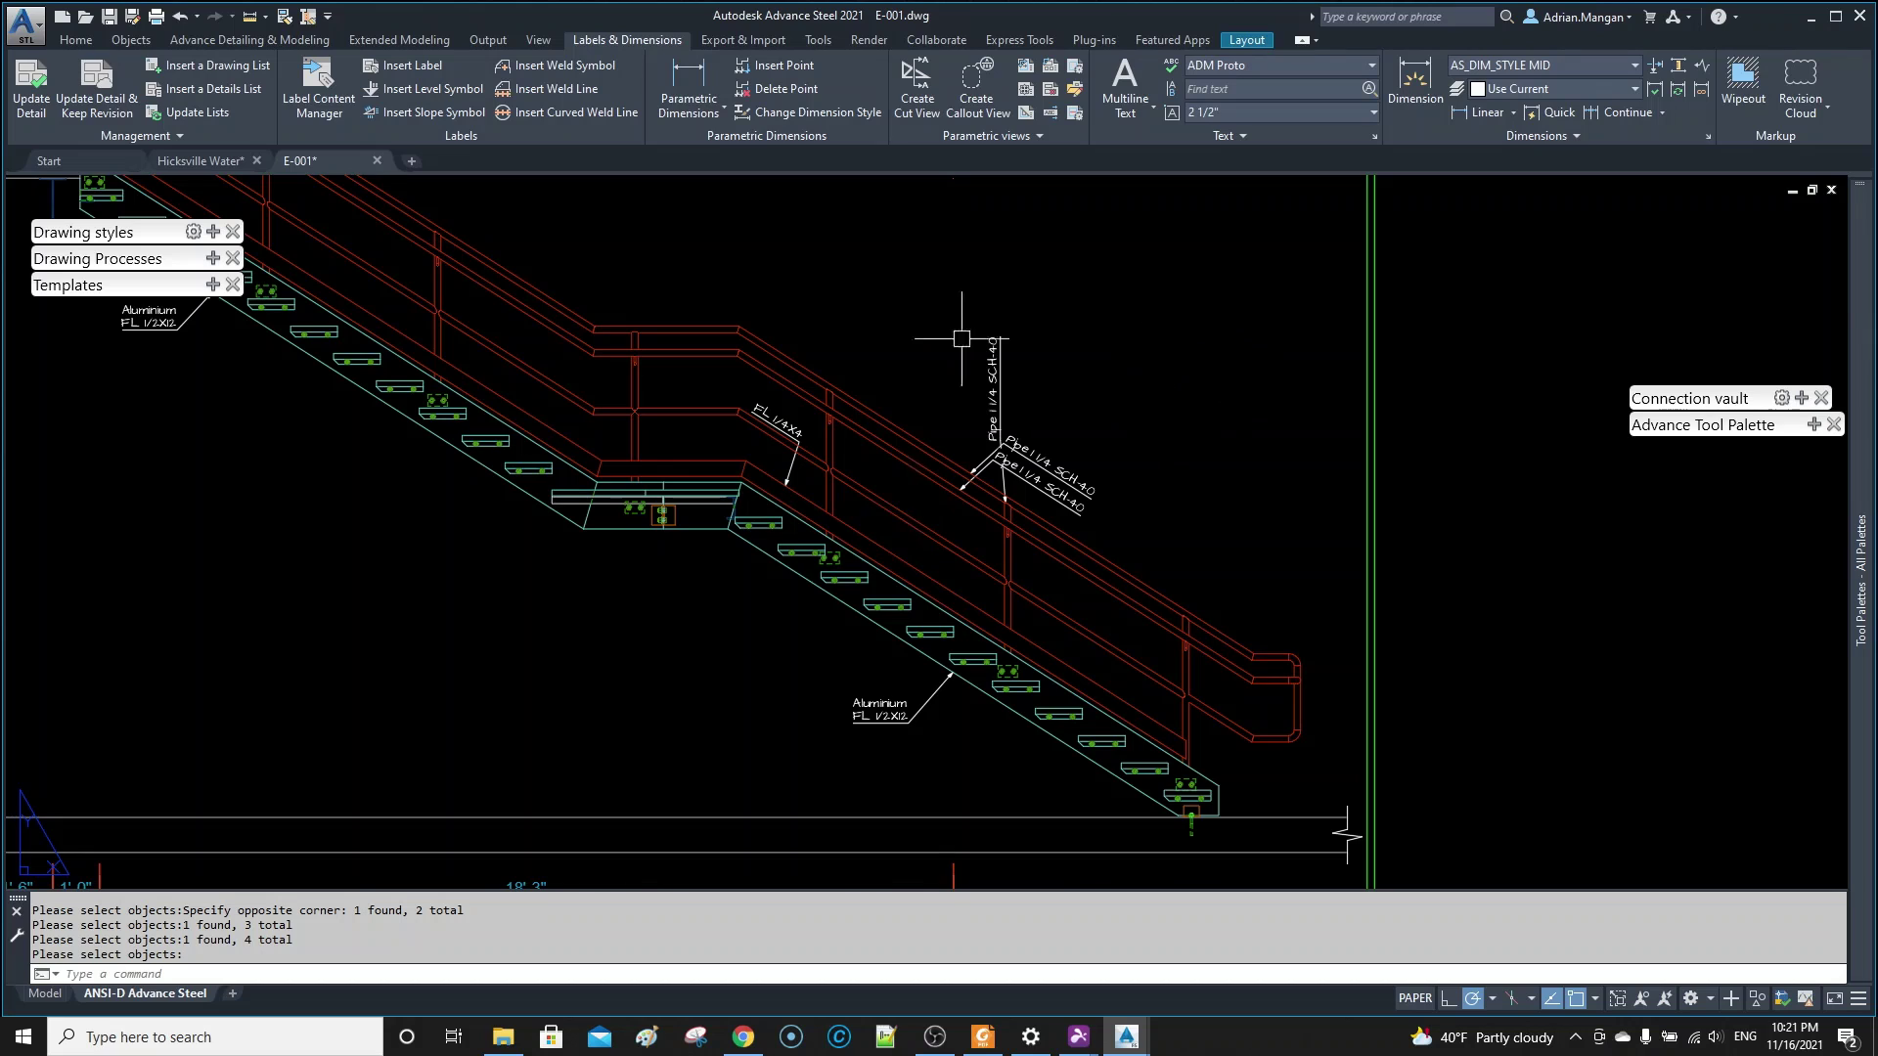
scroll(976, 323, up, 5)
scroll(1060, 508, down, 5)
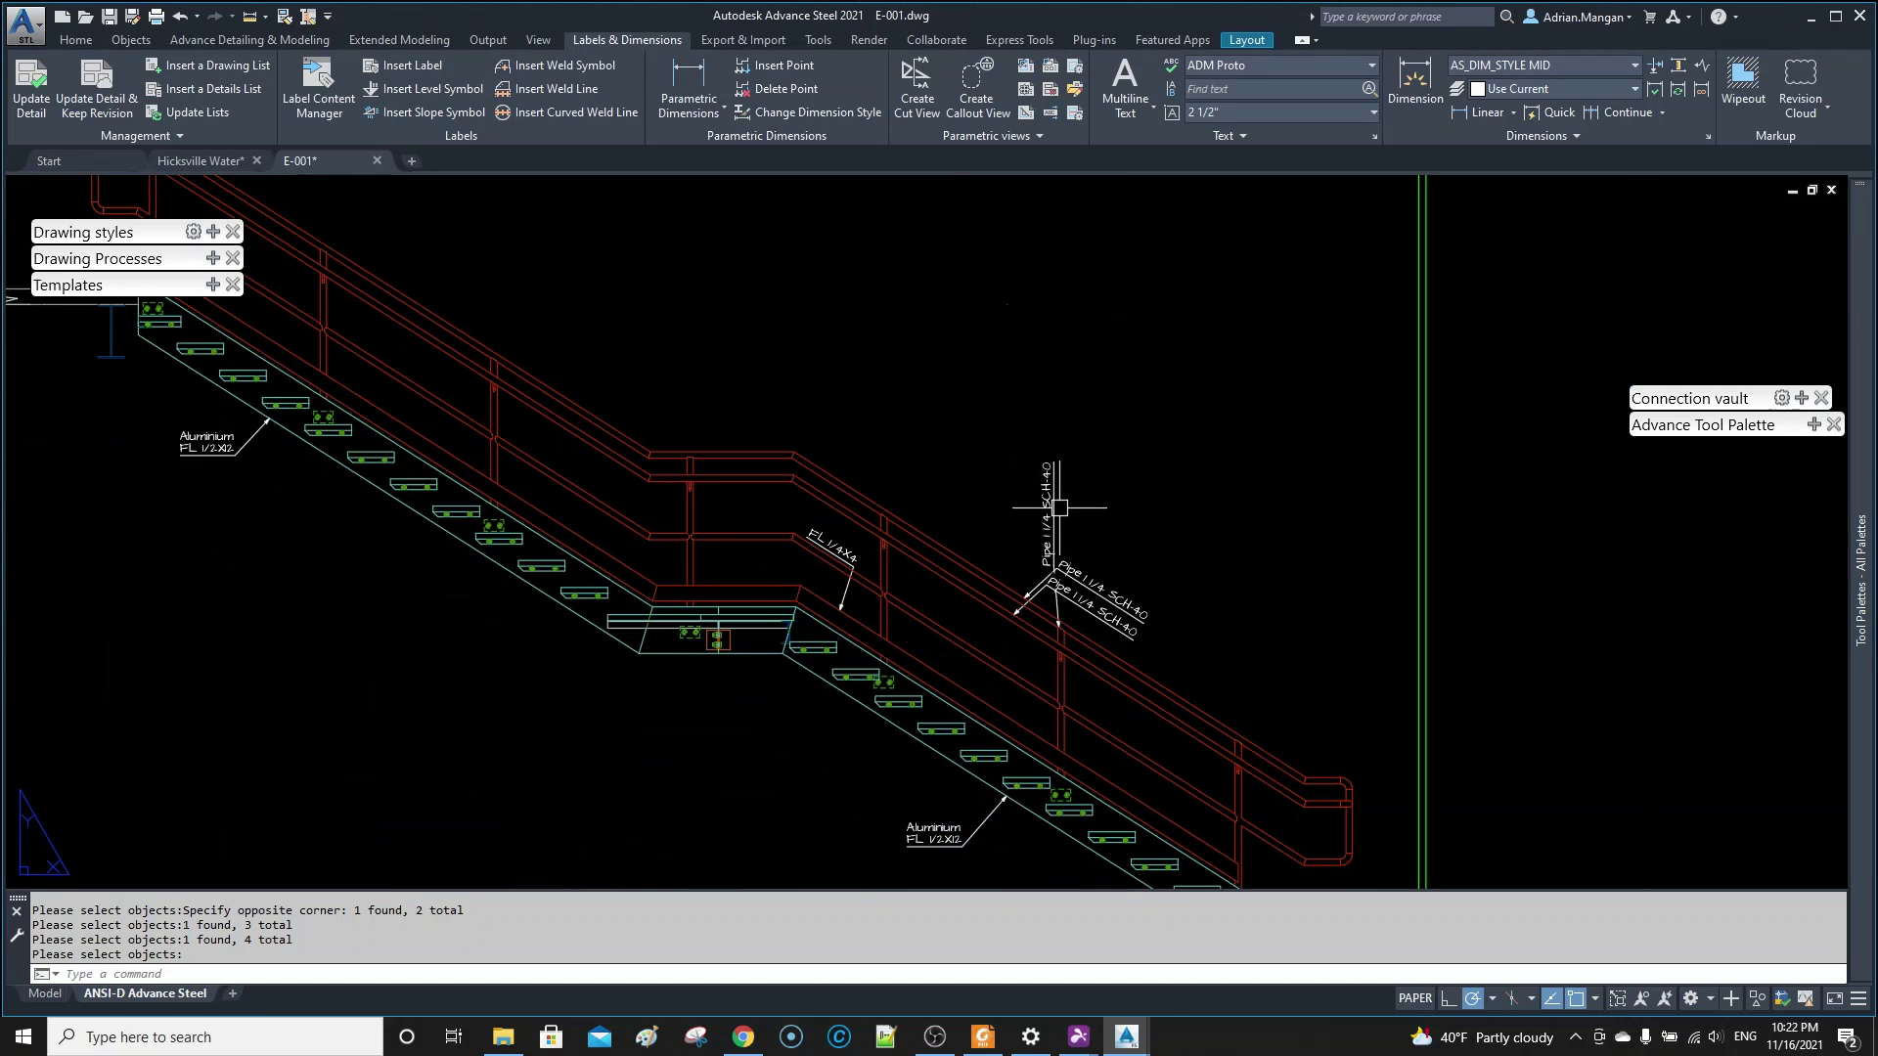
- Erase the three pipe labels and the toe plate label from the lower flight's railing
click(1062, 567)
click(1067, 593)
click(1059, 535)
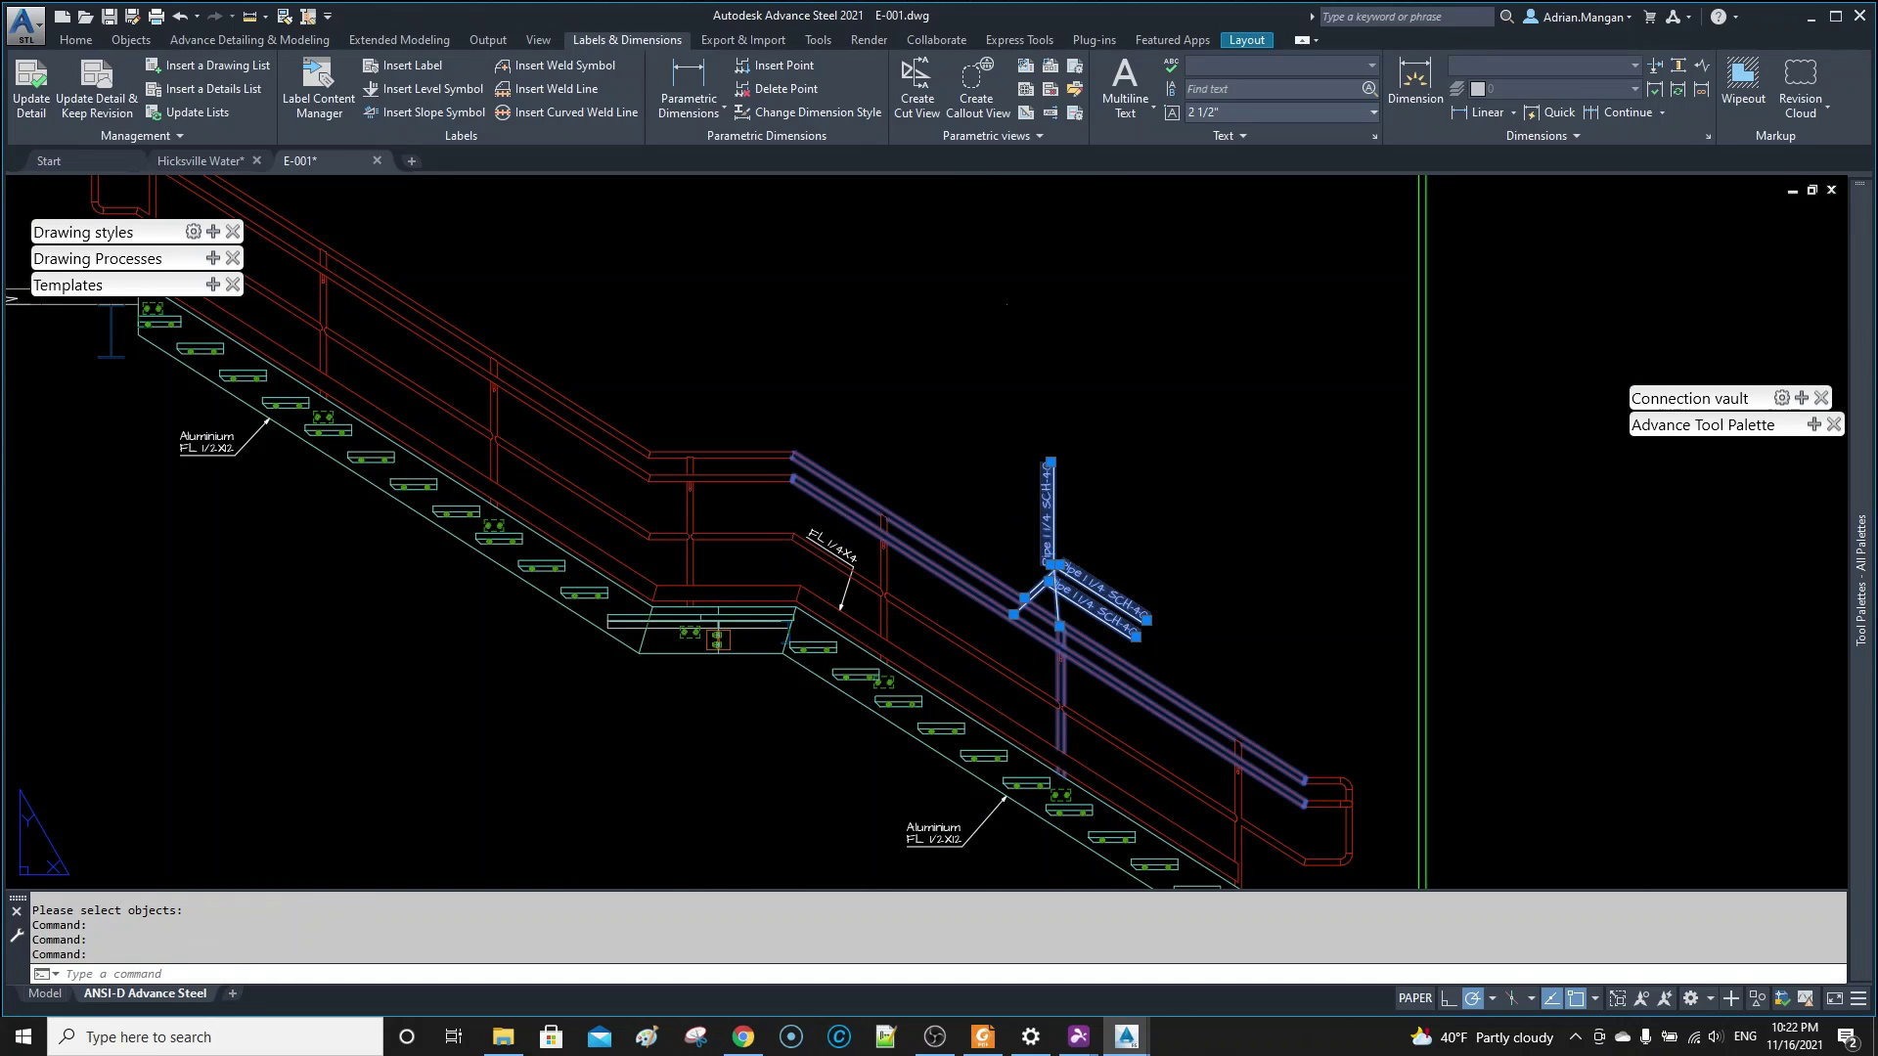
click(832, 541)
key(Delete)
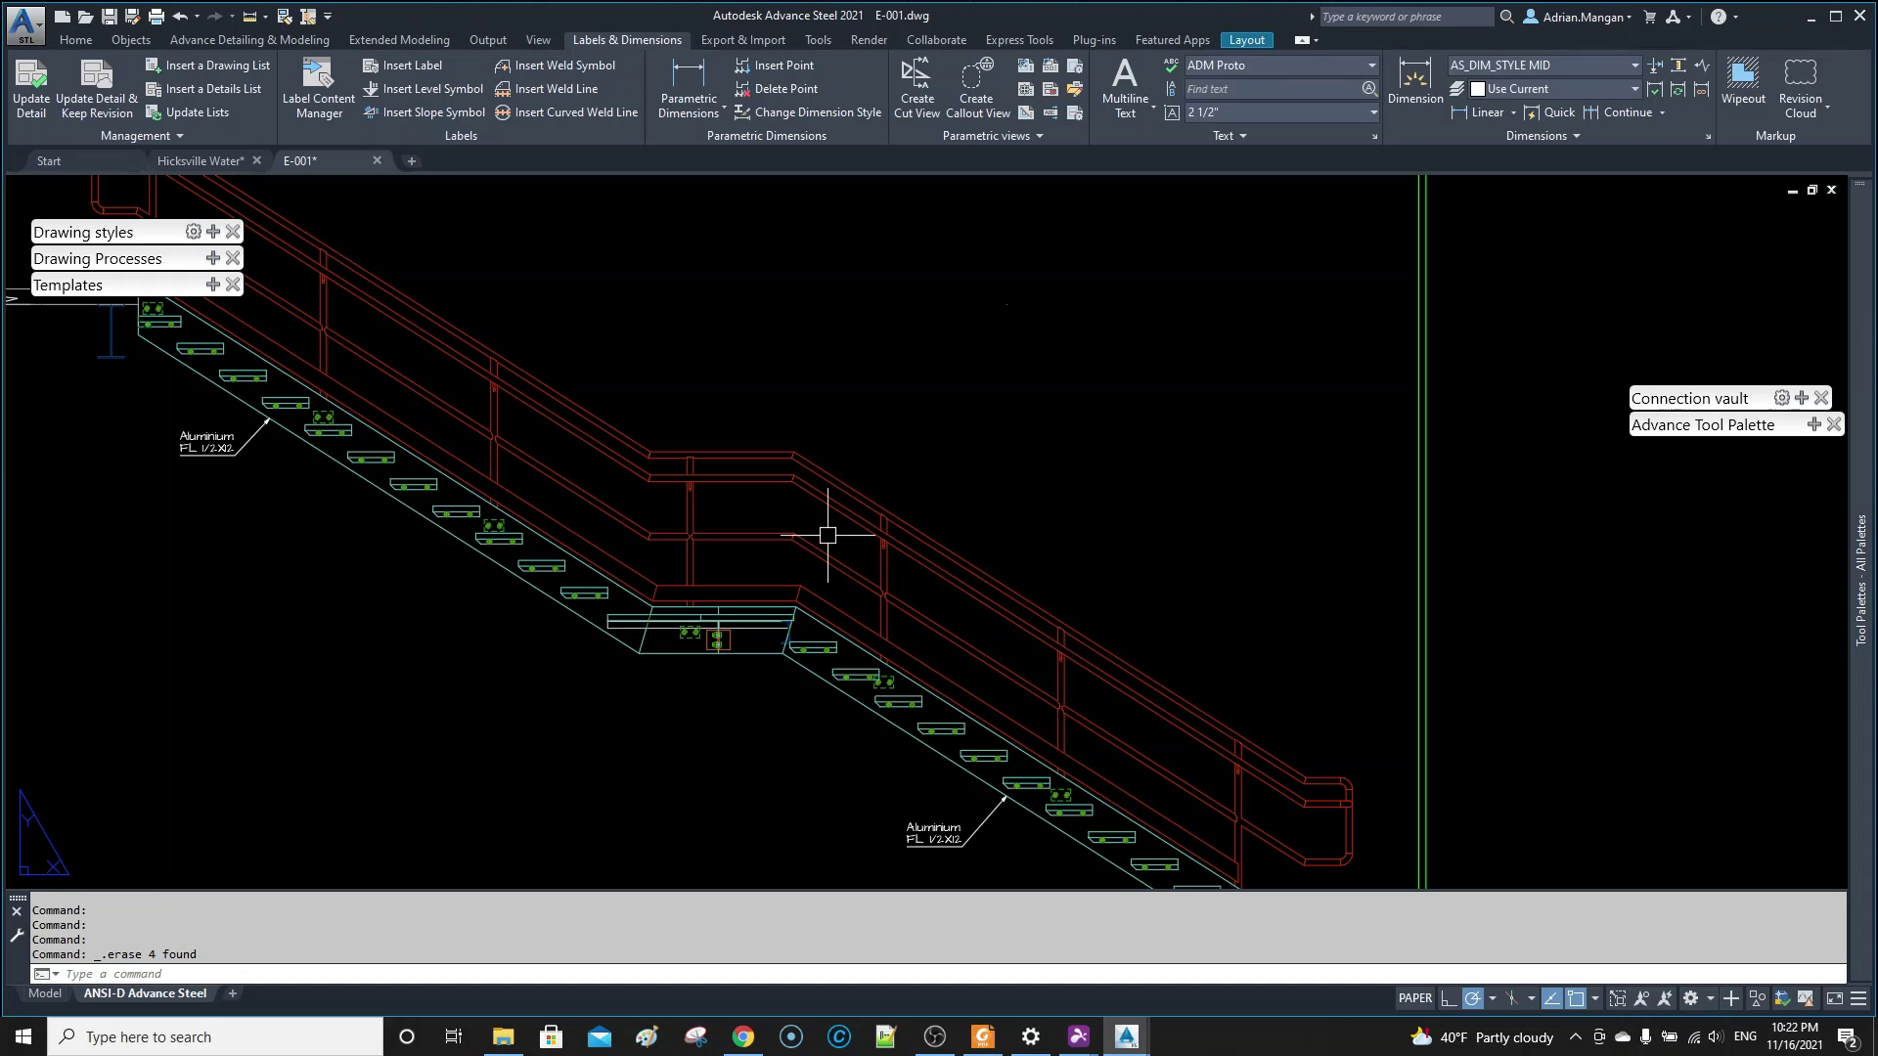
middle_drag(910, 523, 899, 527)
scroll(899, 528, down, 2)
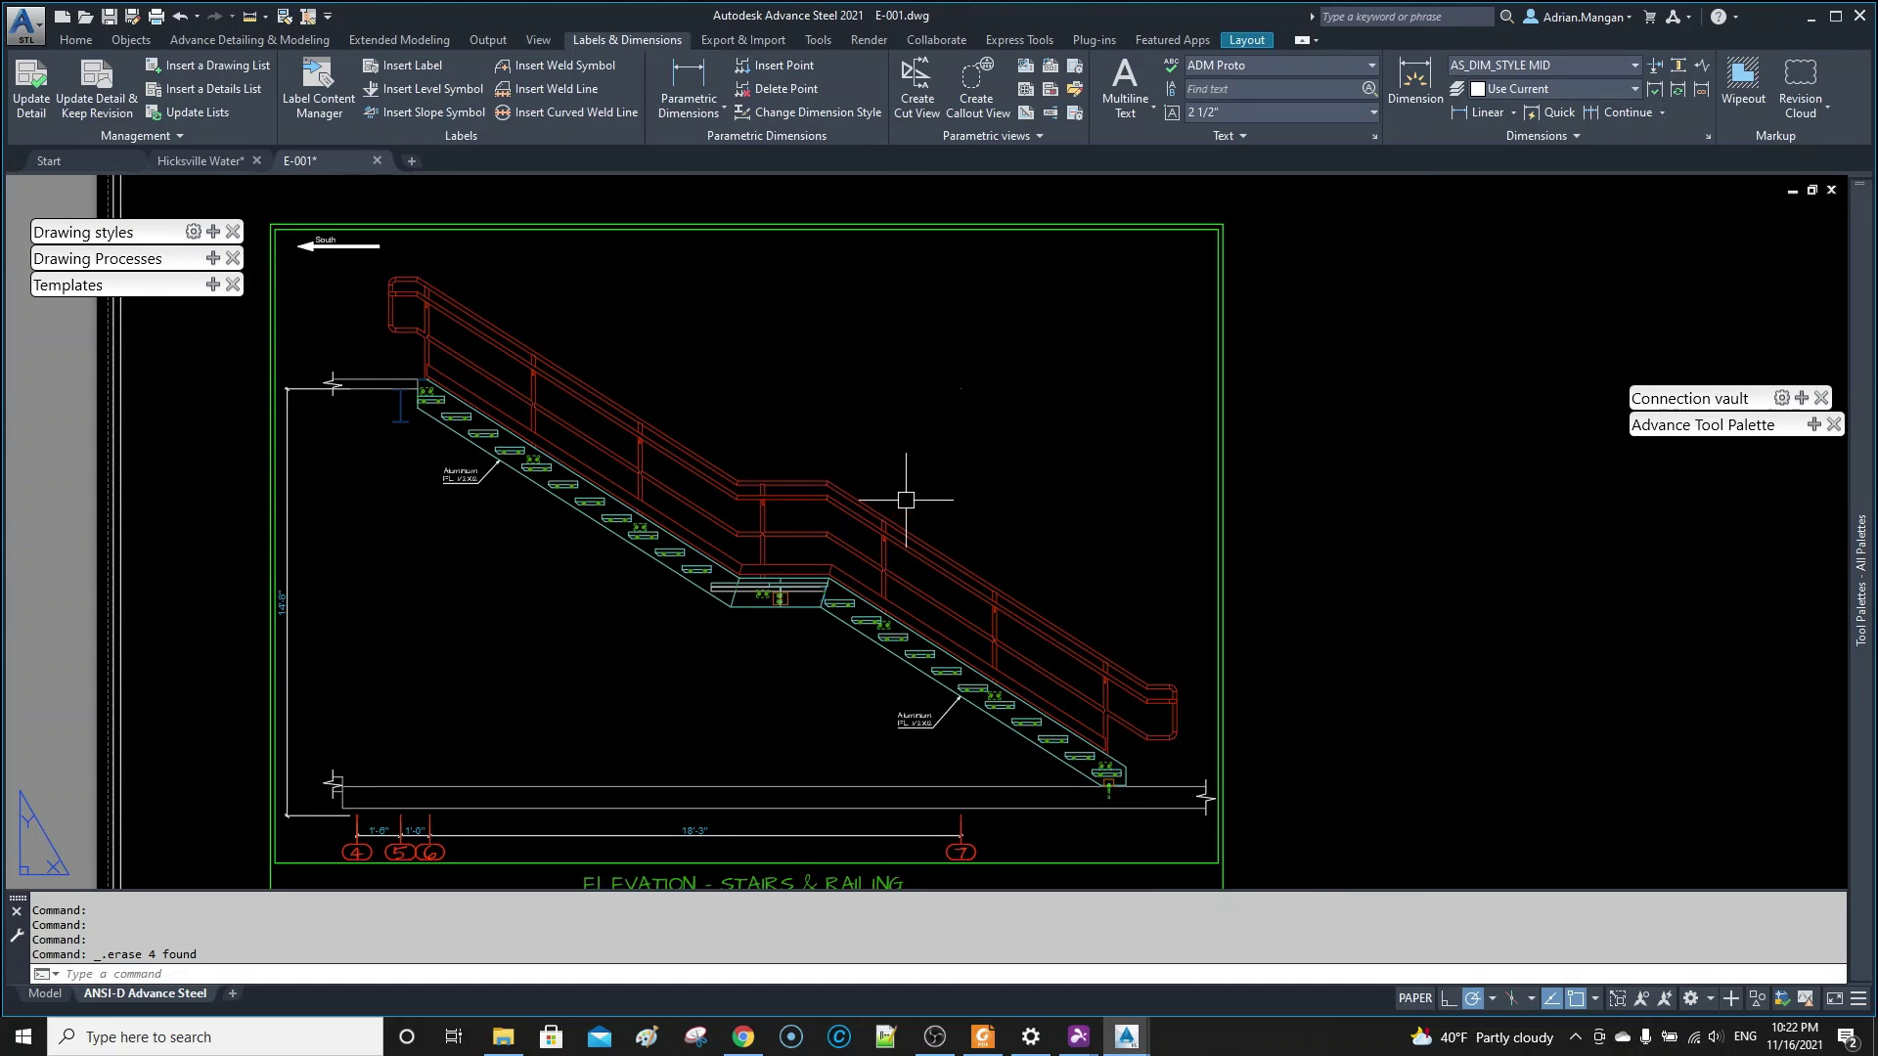
- Select the two upper sloping rails on both stair flights to inspect them, and clear the selection
click(967, 560)
click(706, 448)
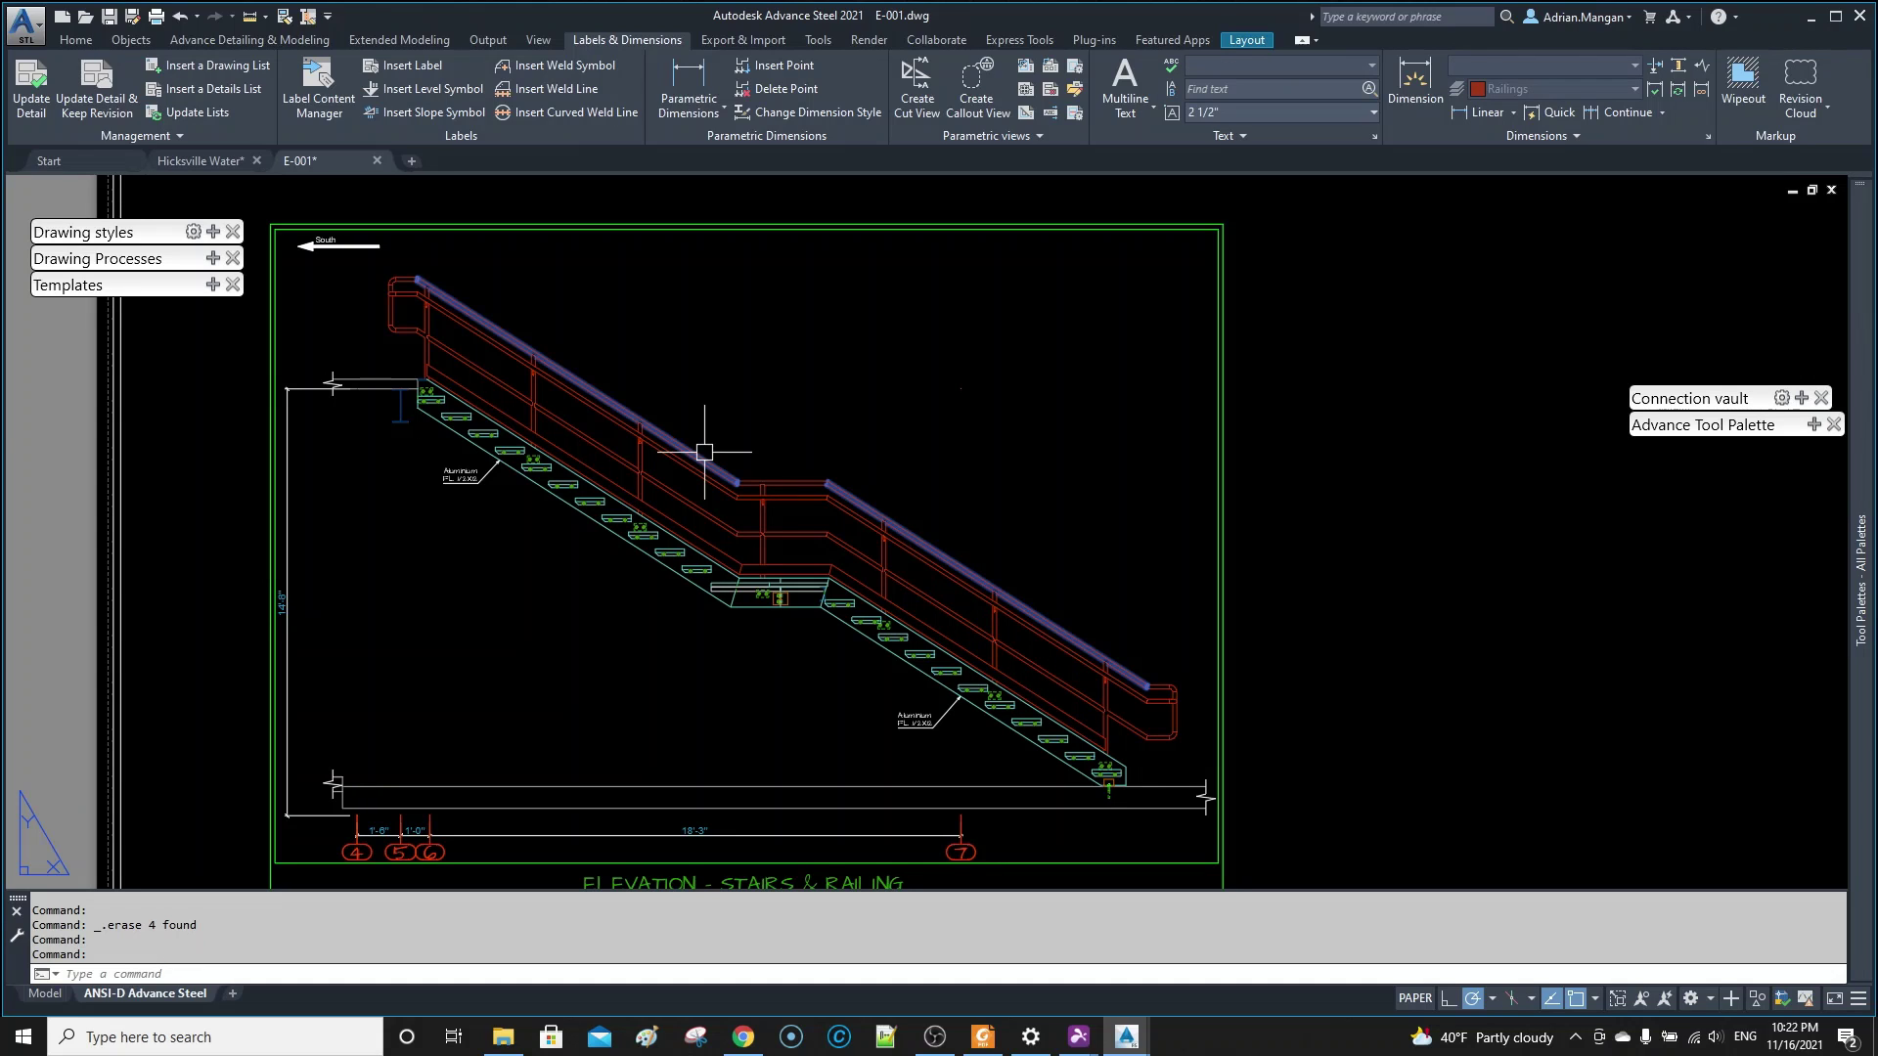
click(859, 518)
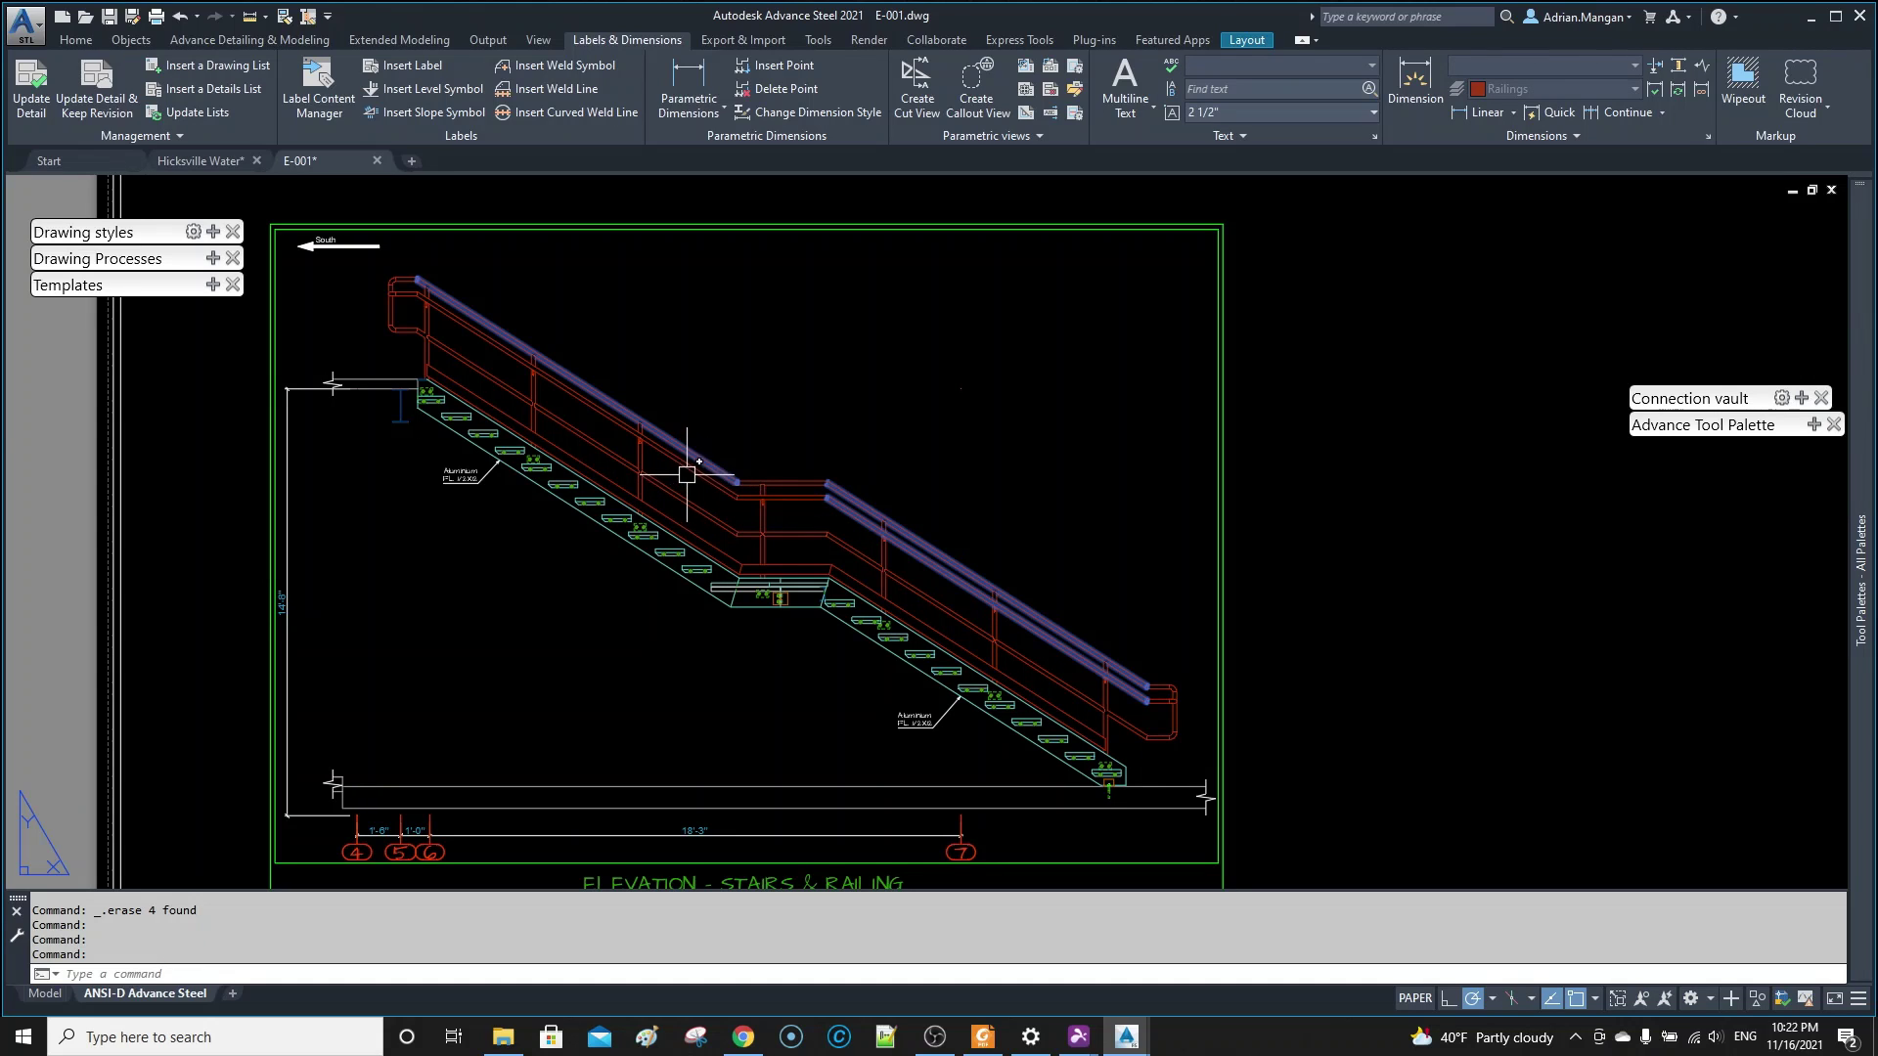
click(688, 473)
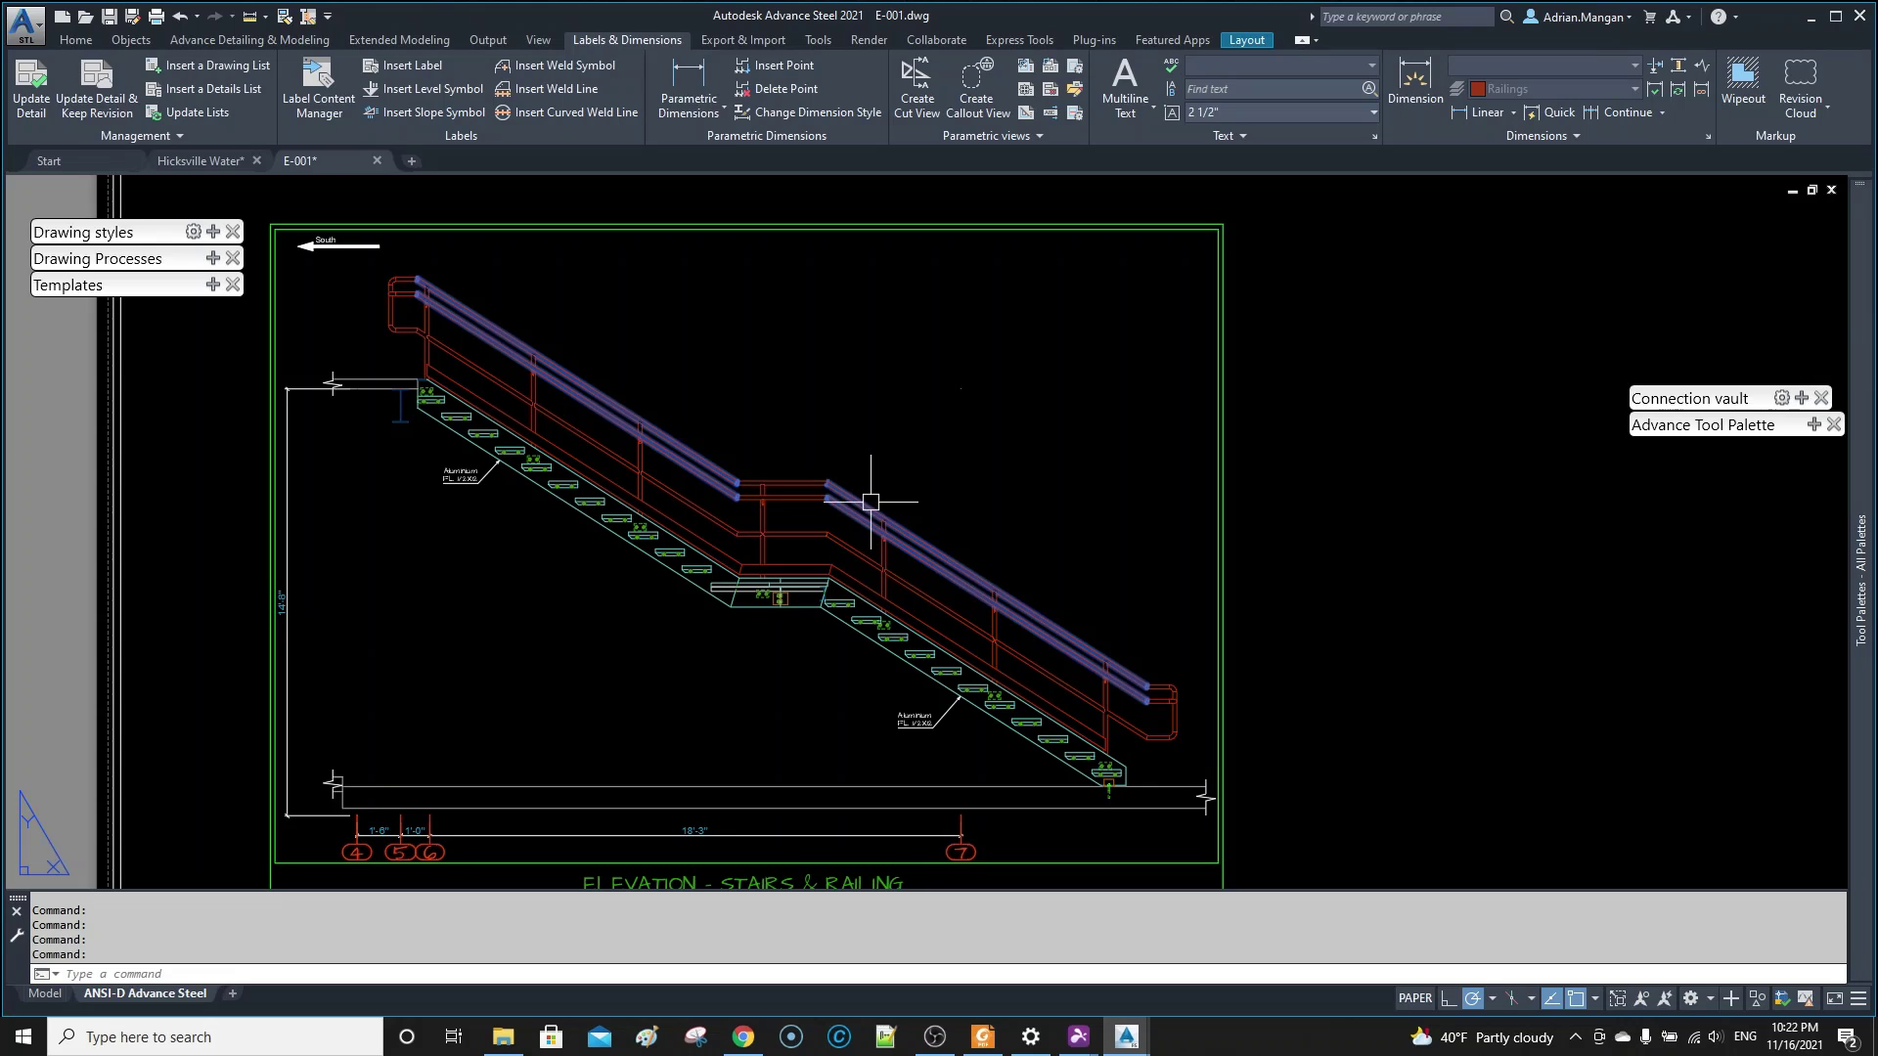
key(Escape)
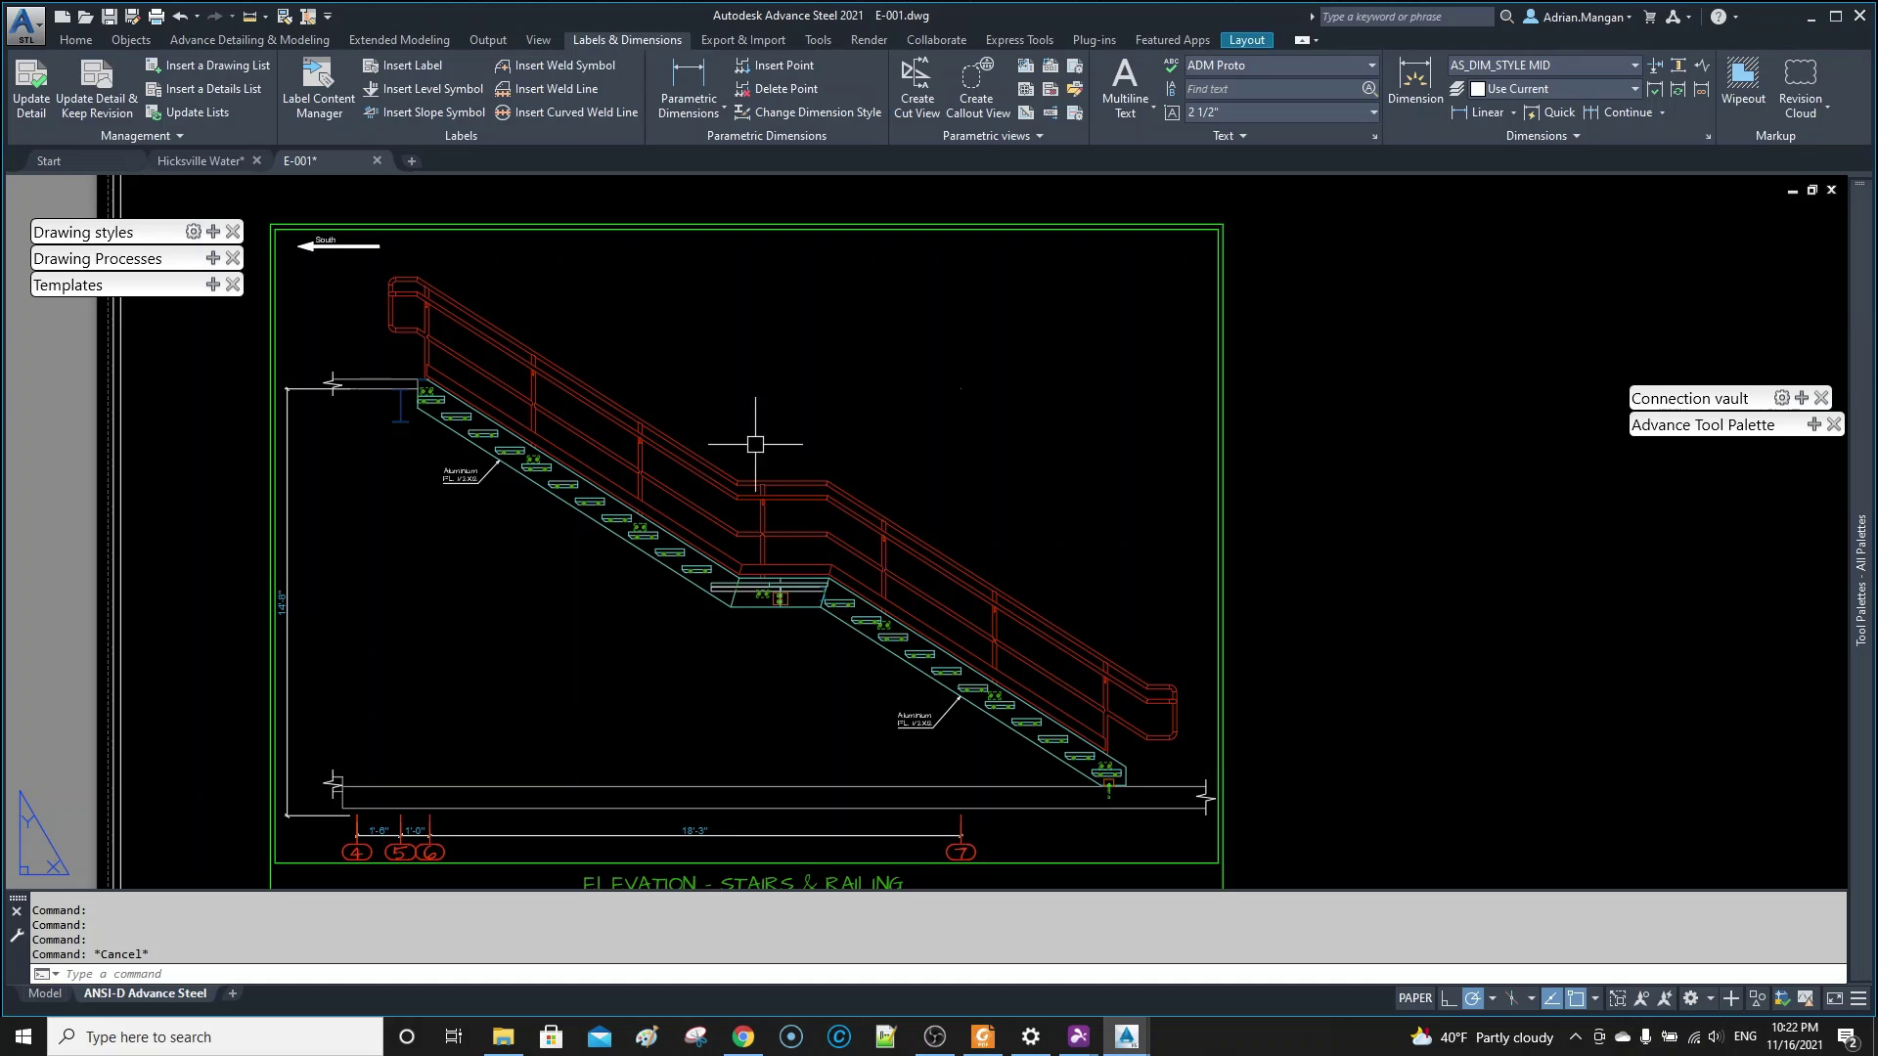
- Review the Grating display properties of a stair tread in the upper flight and close them unchanged
scroll(774, 434, down, 2)
scroll(774, 435, up, 2)
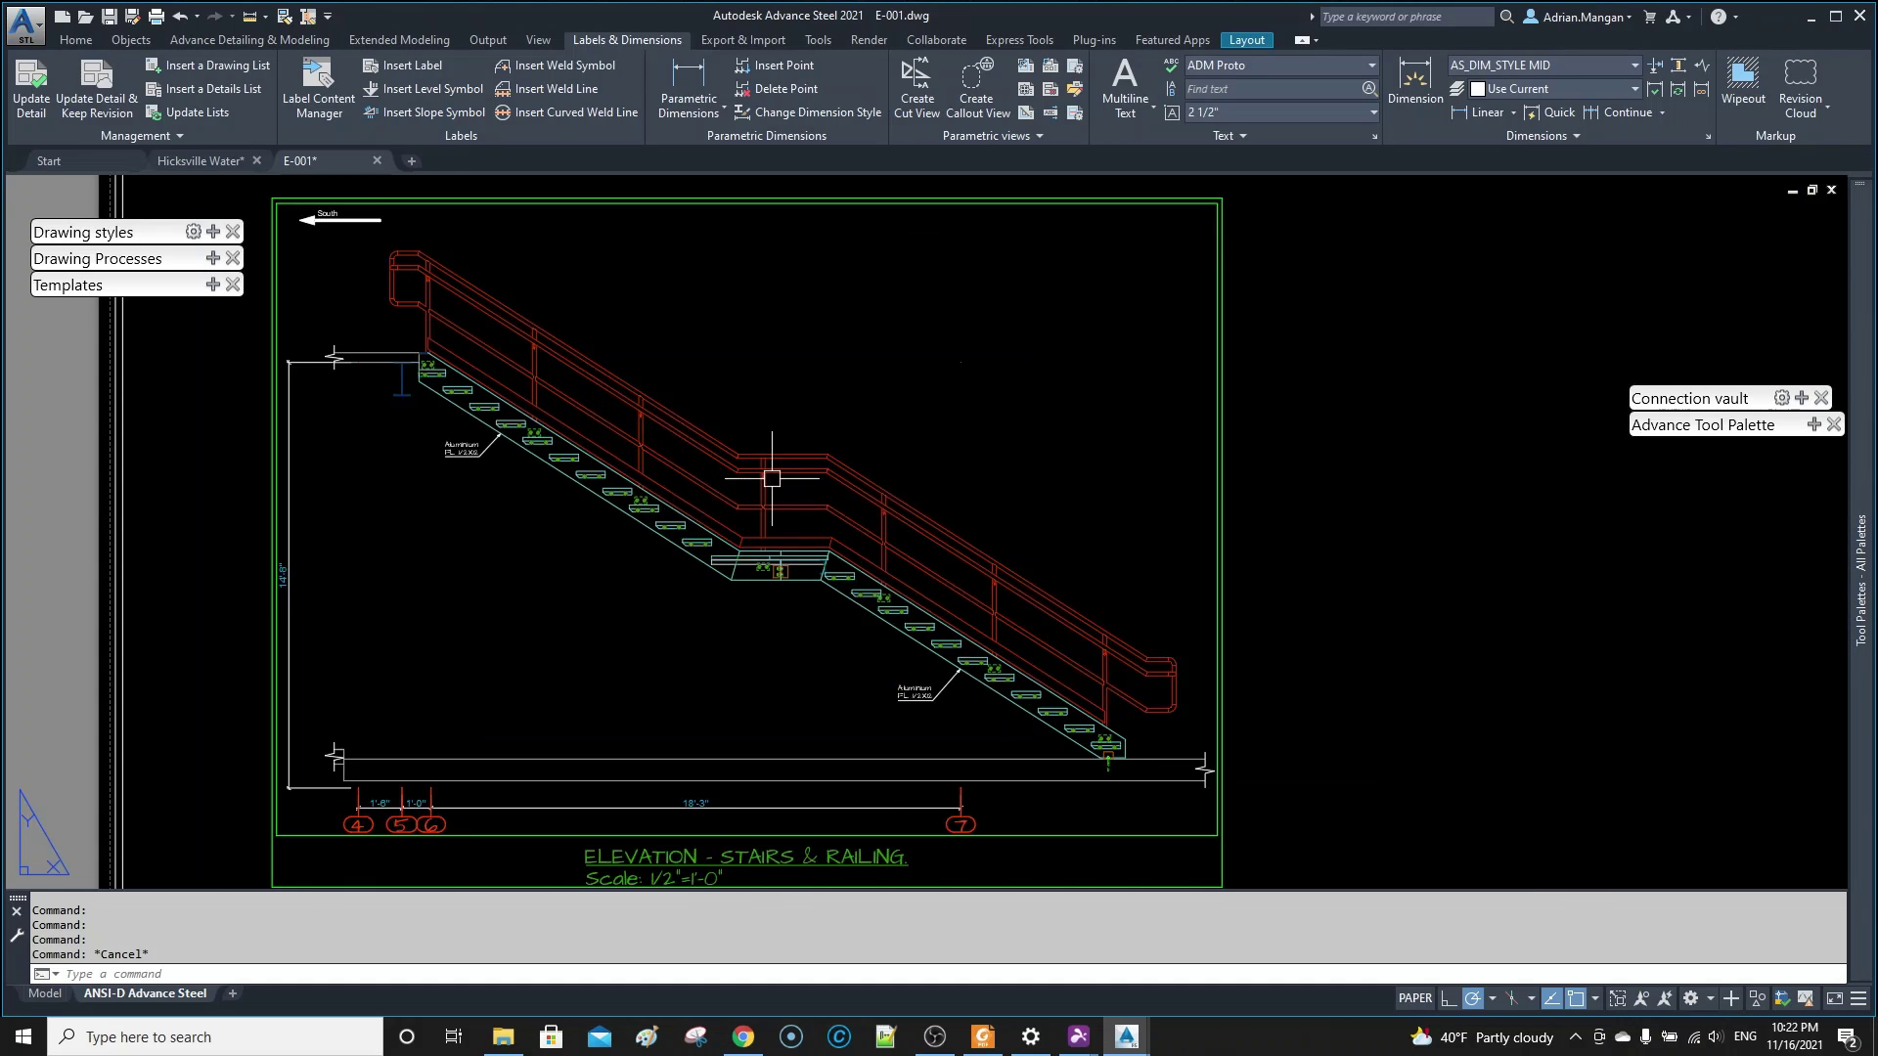
scroll(821, 469, up, 4)
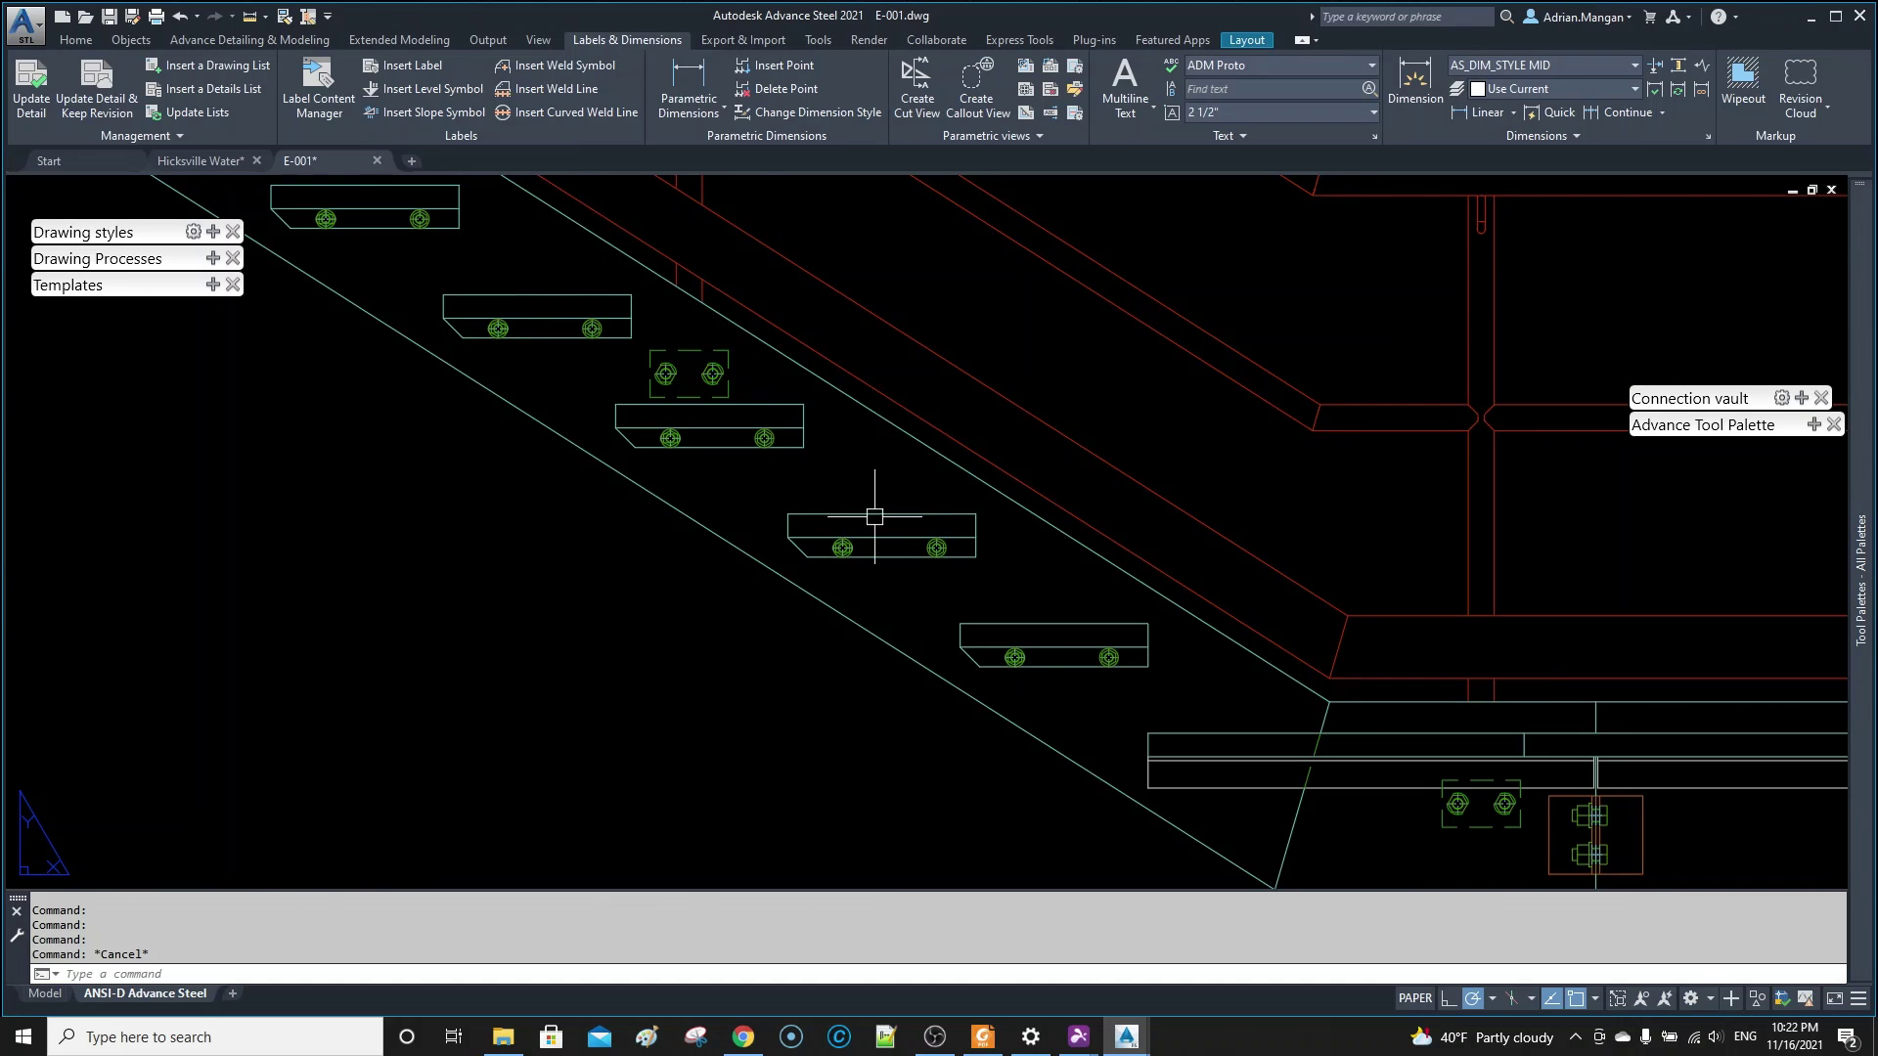
double_click(875, 518)
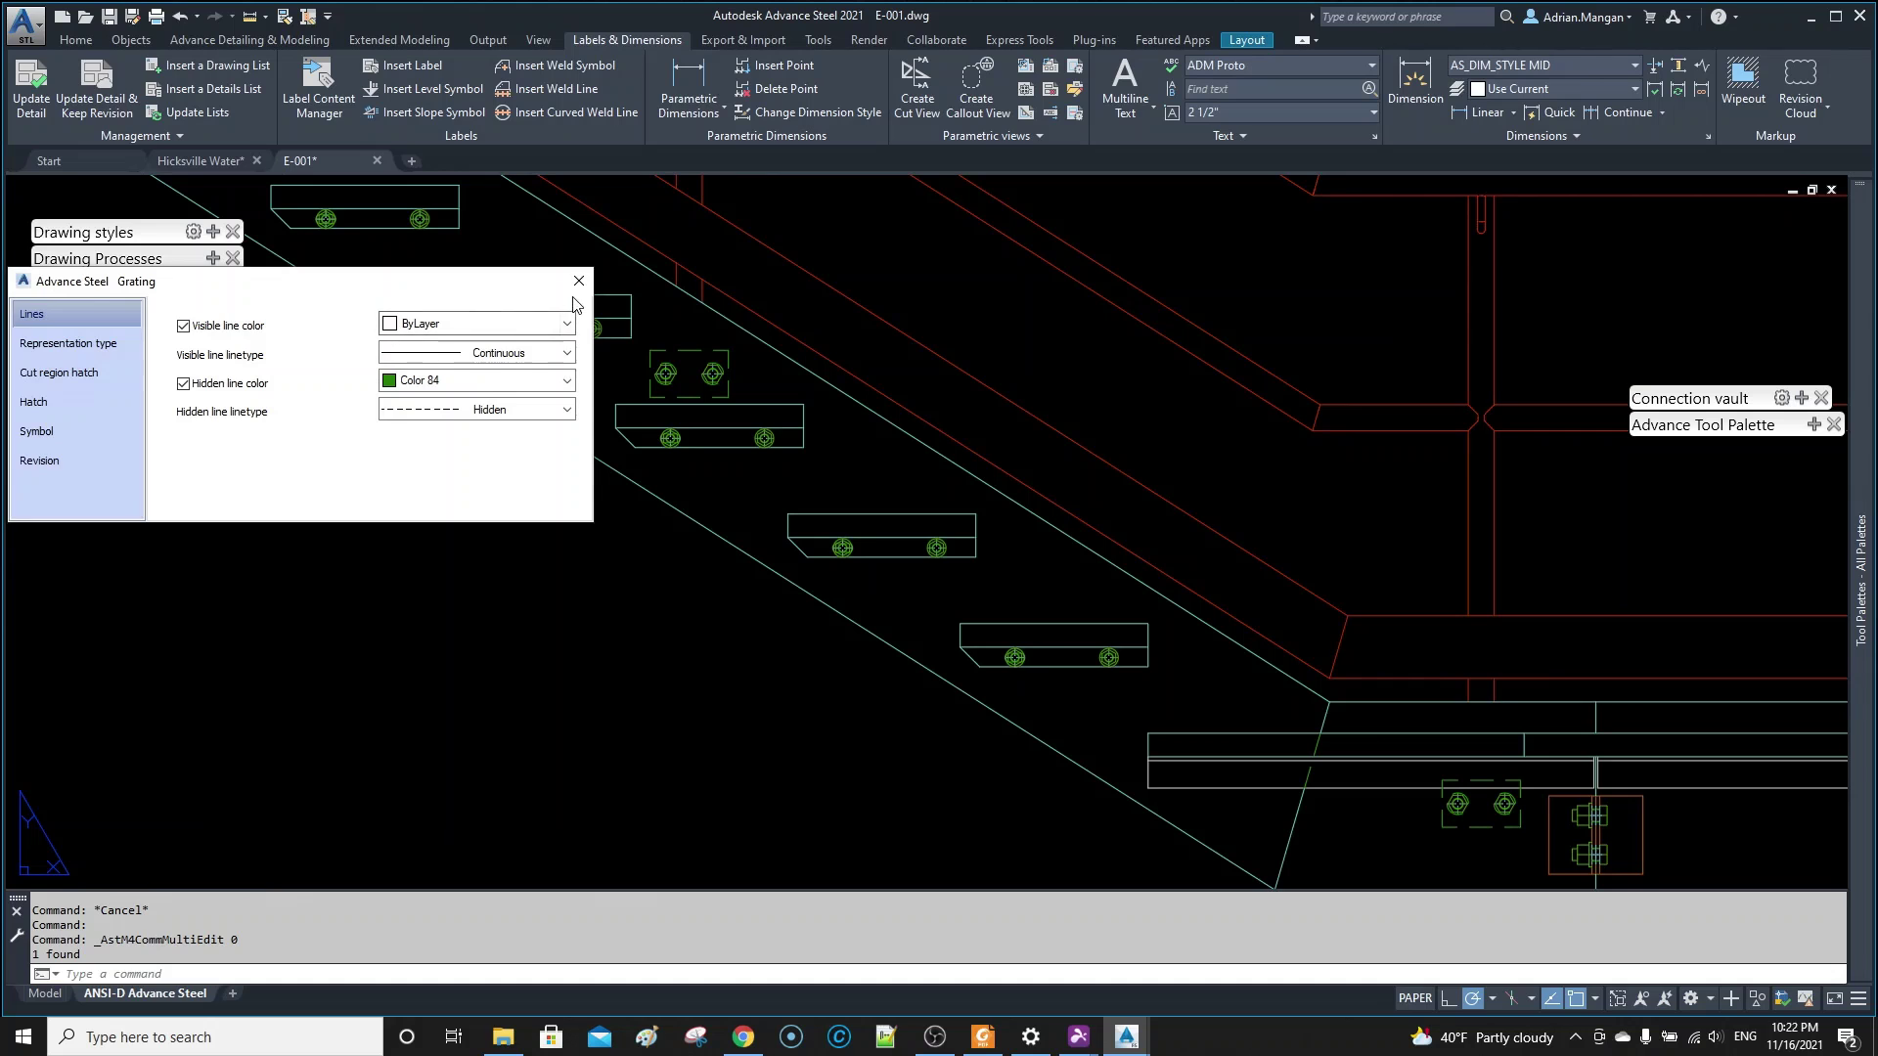
click(579, 281)
scroll(851, 493, down, 5)
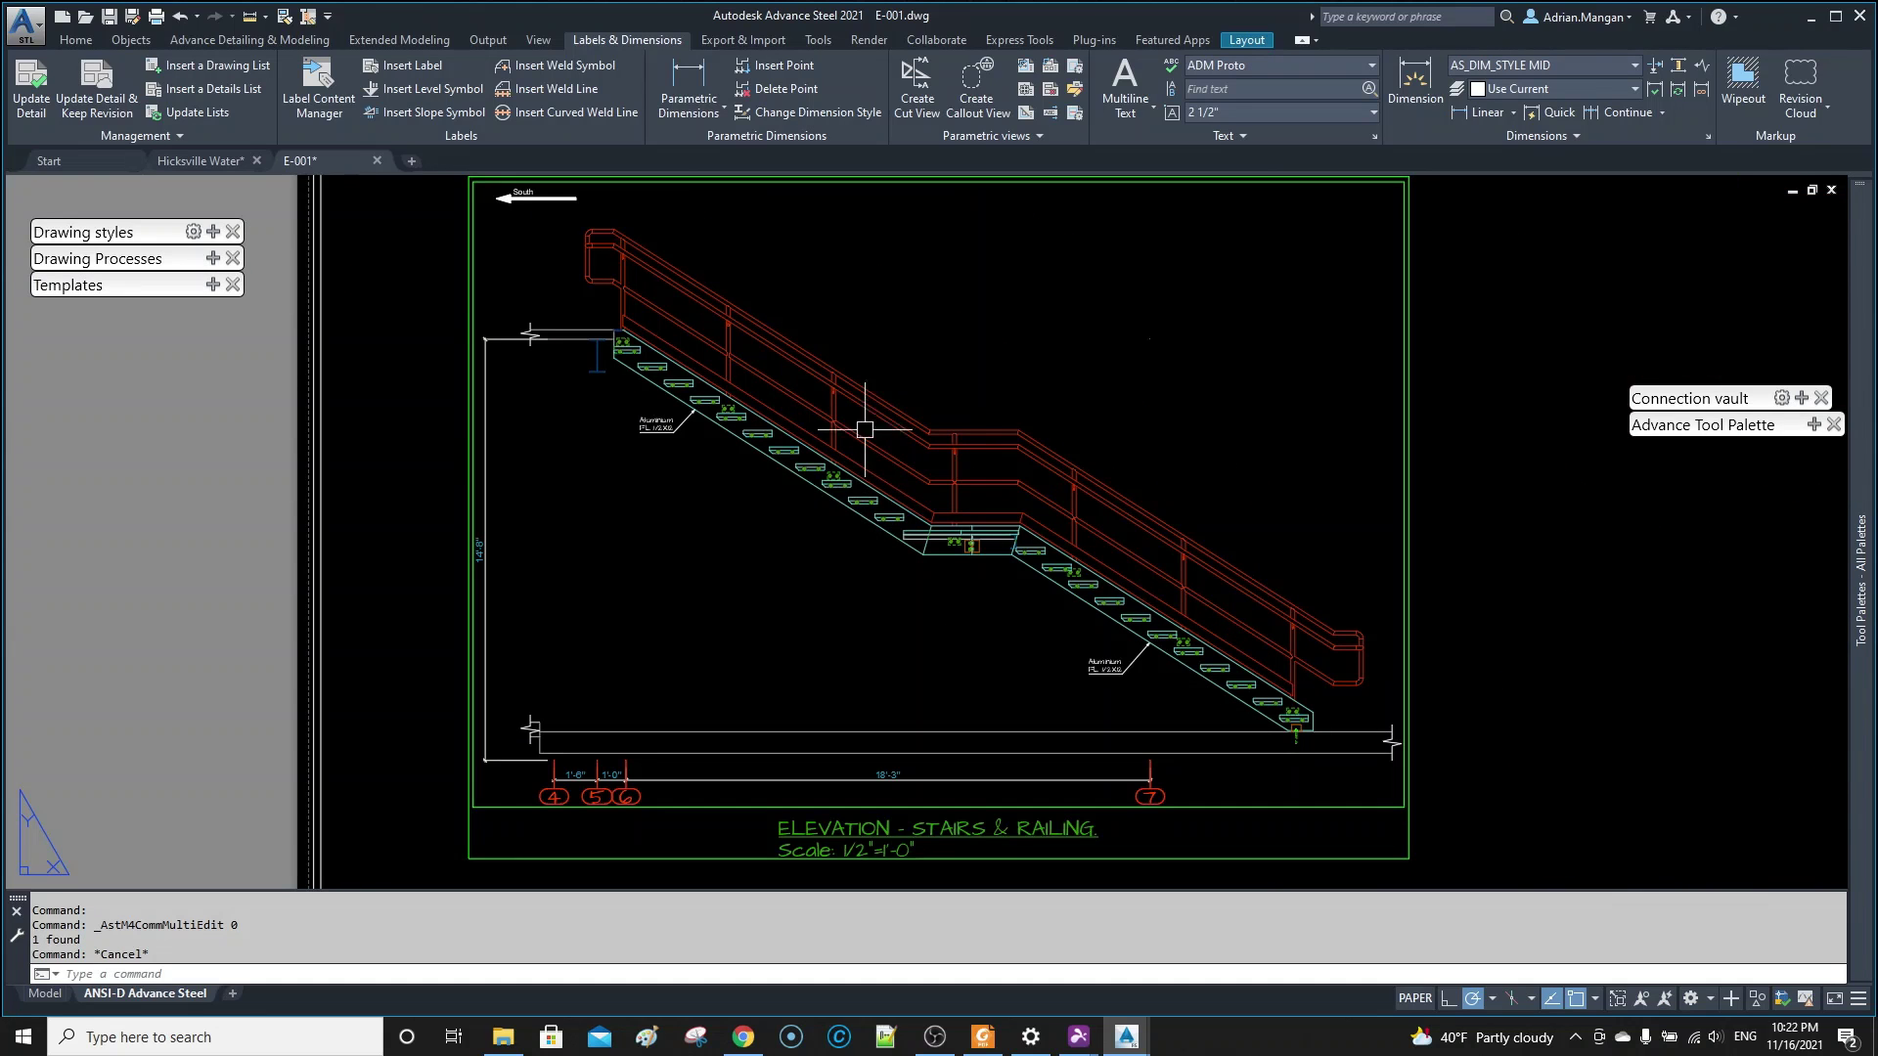
- Select the two grating pieces of the mid landing to inspect them, clear the selection and review the whole elevation
scroll(976, 532, up, 8)
click(1039, 497)
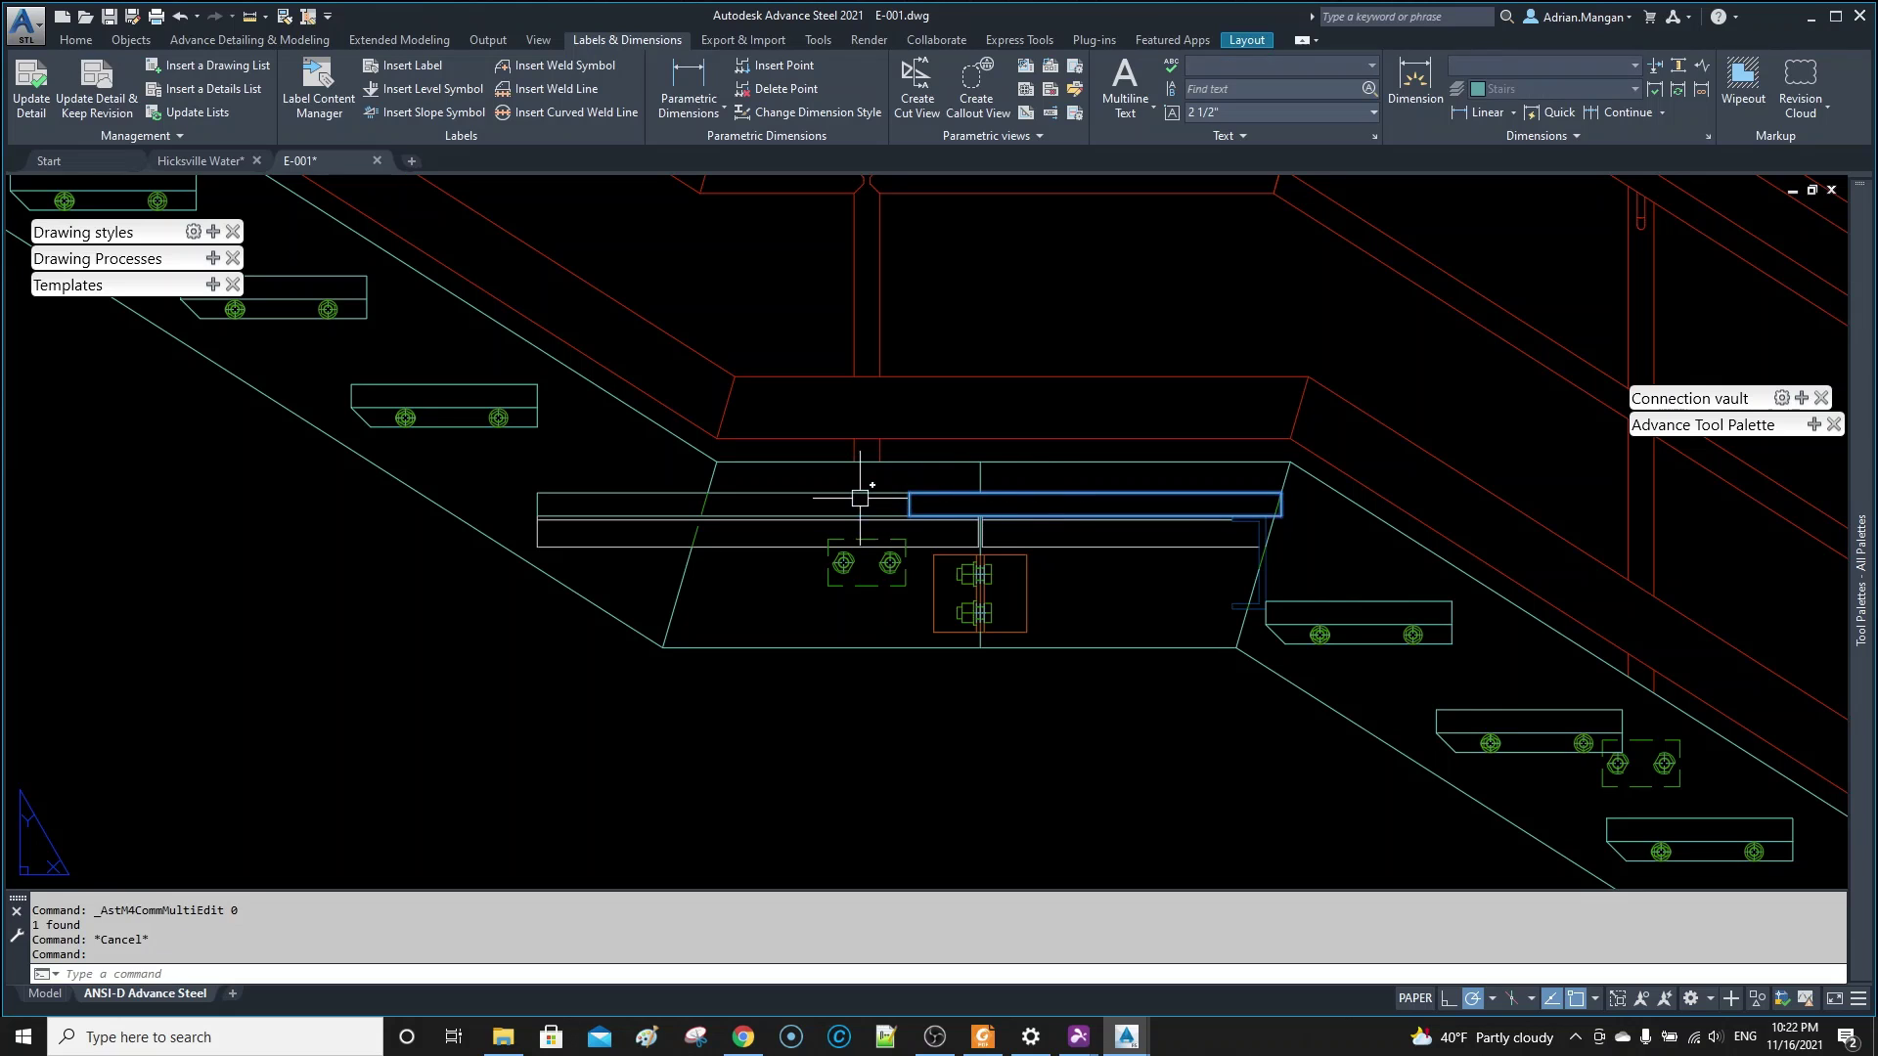
click(851, 499)
key(Escape)
scroll(916, 505, down, 6)
scroll(925, 531, up, 6)
middle_drag(915, 506, 1039, 455)
scroll(964, 503, down, 10)
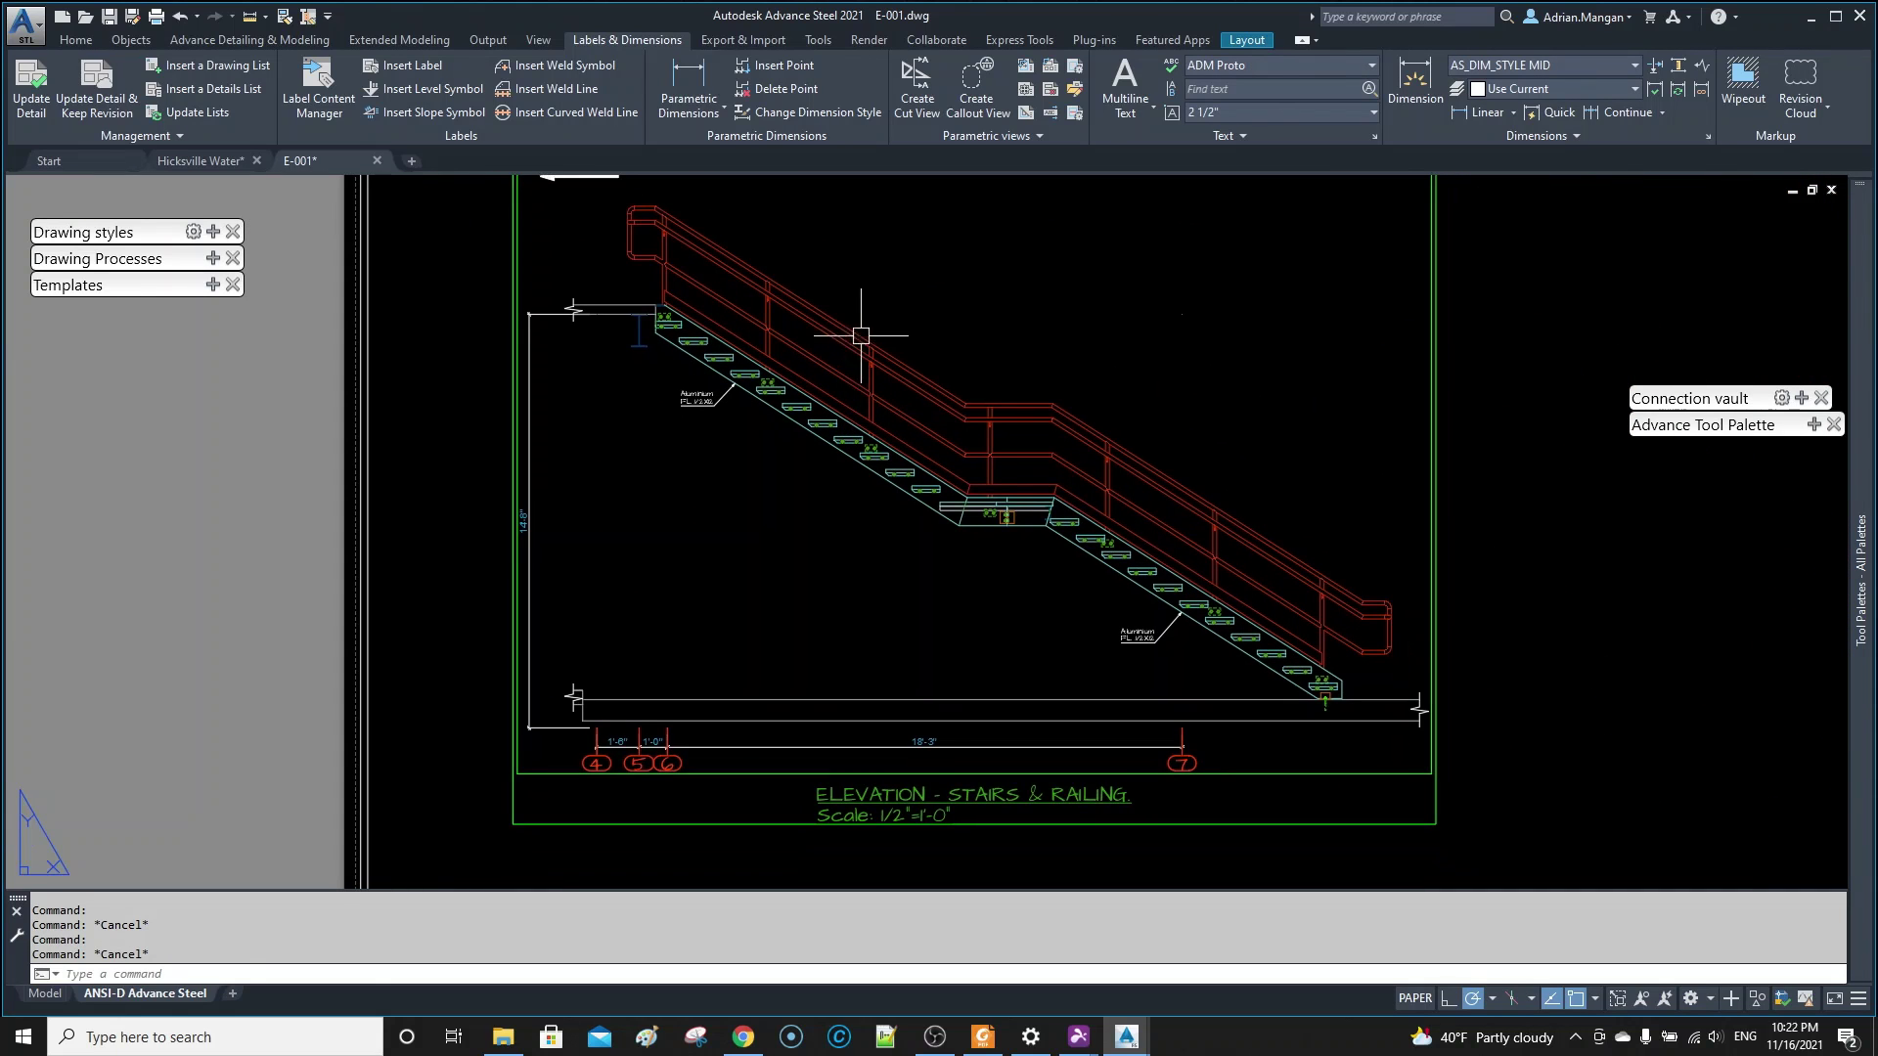
mouse_move(802, 366)
middle_down()
mouse_move(778, 393)
mouse_move(802, 420)
middle_up()
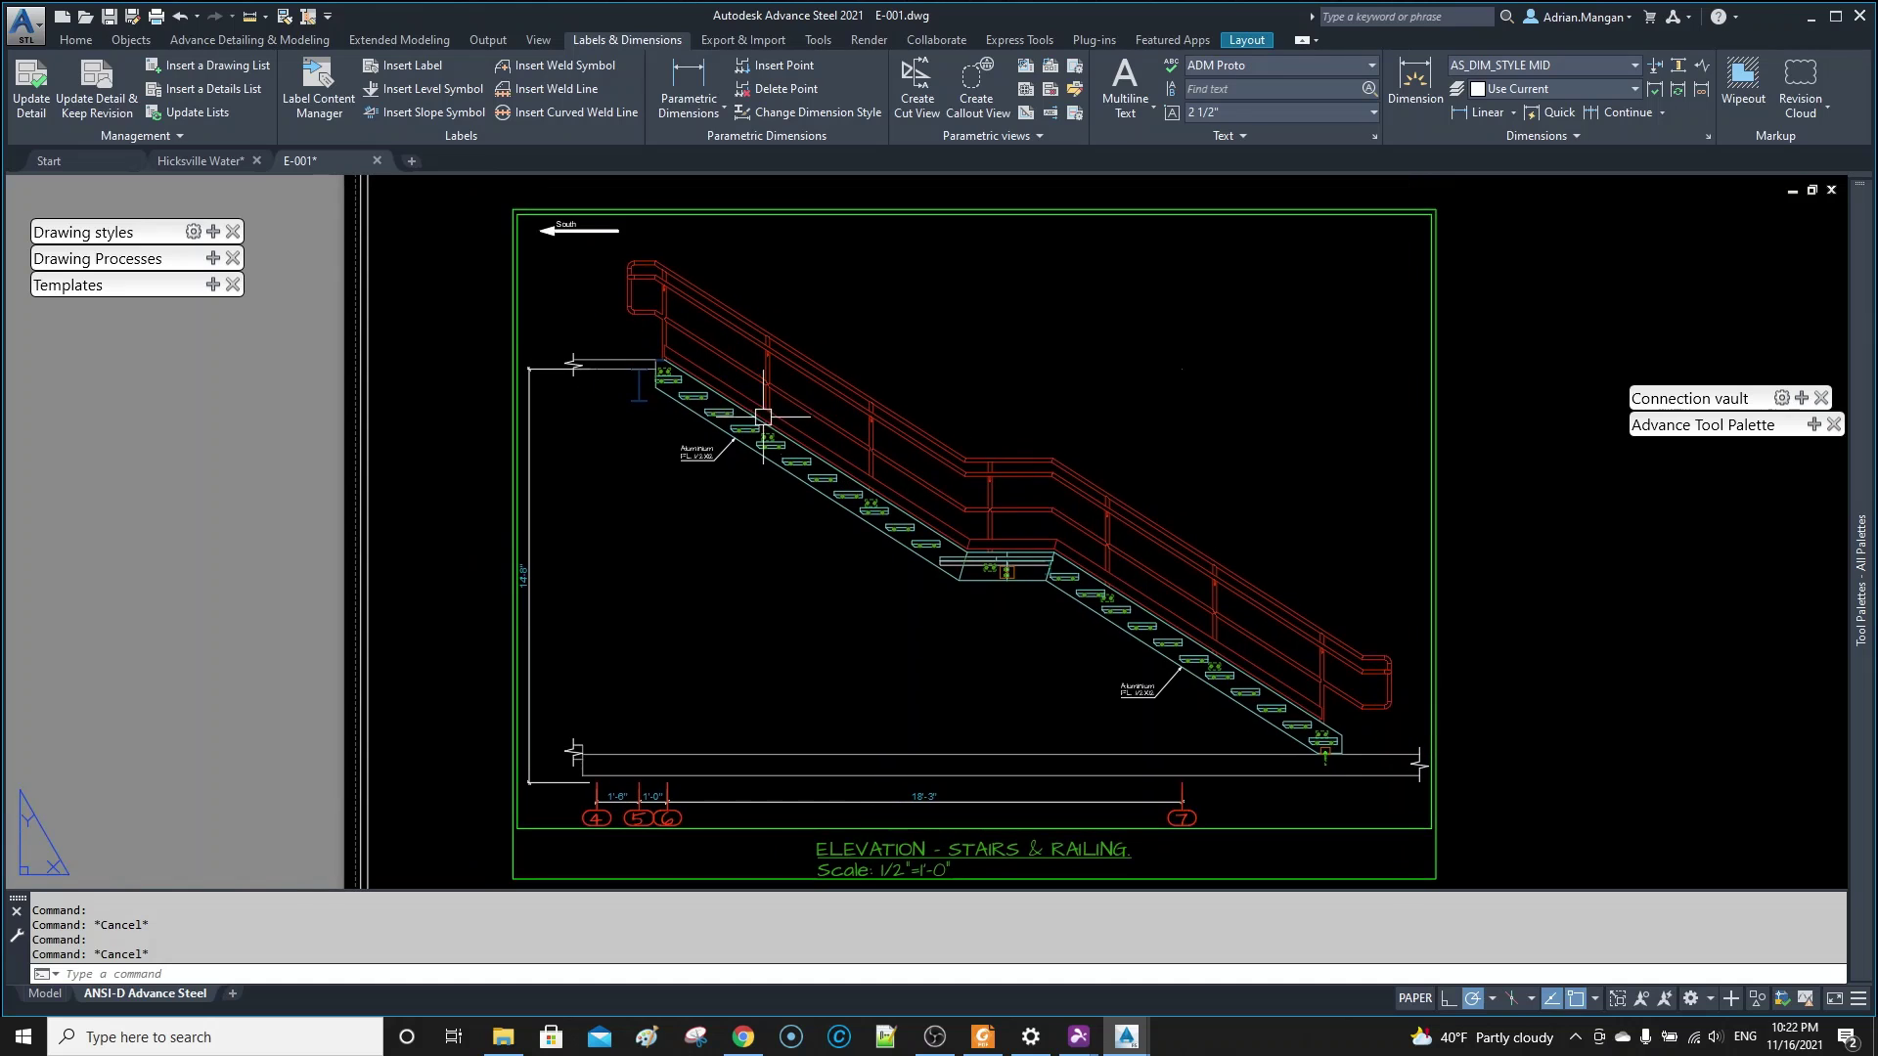
middle_drag(1051, 501, 1028, 488)
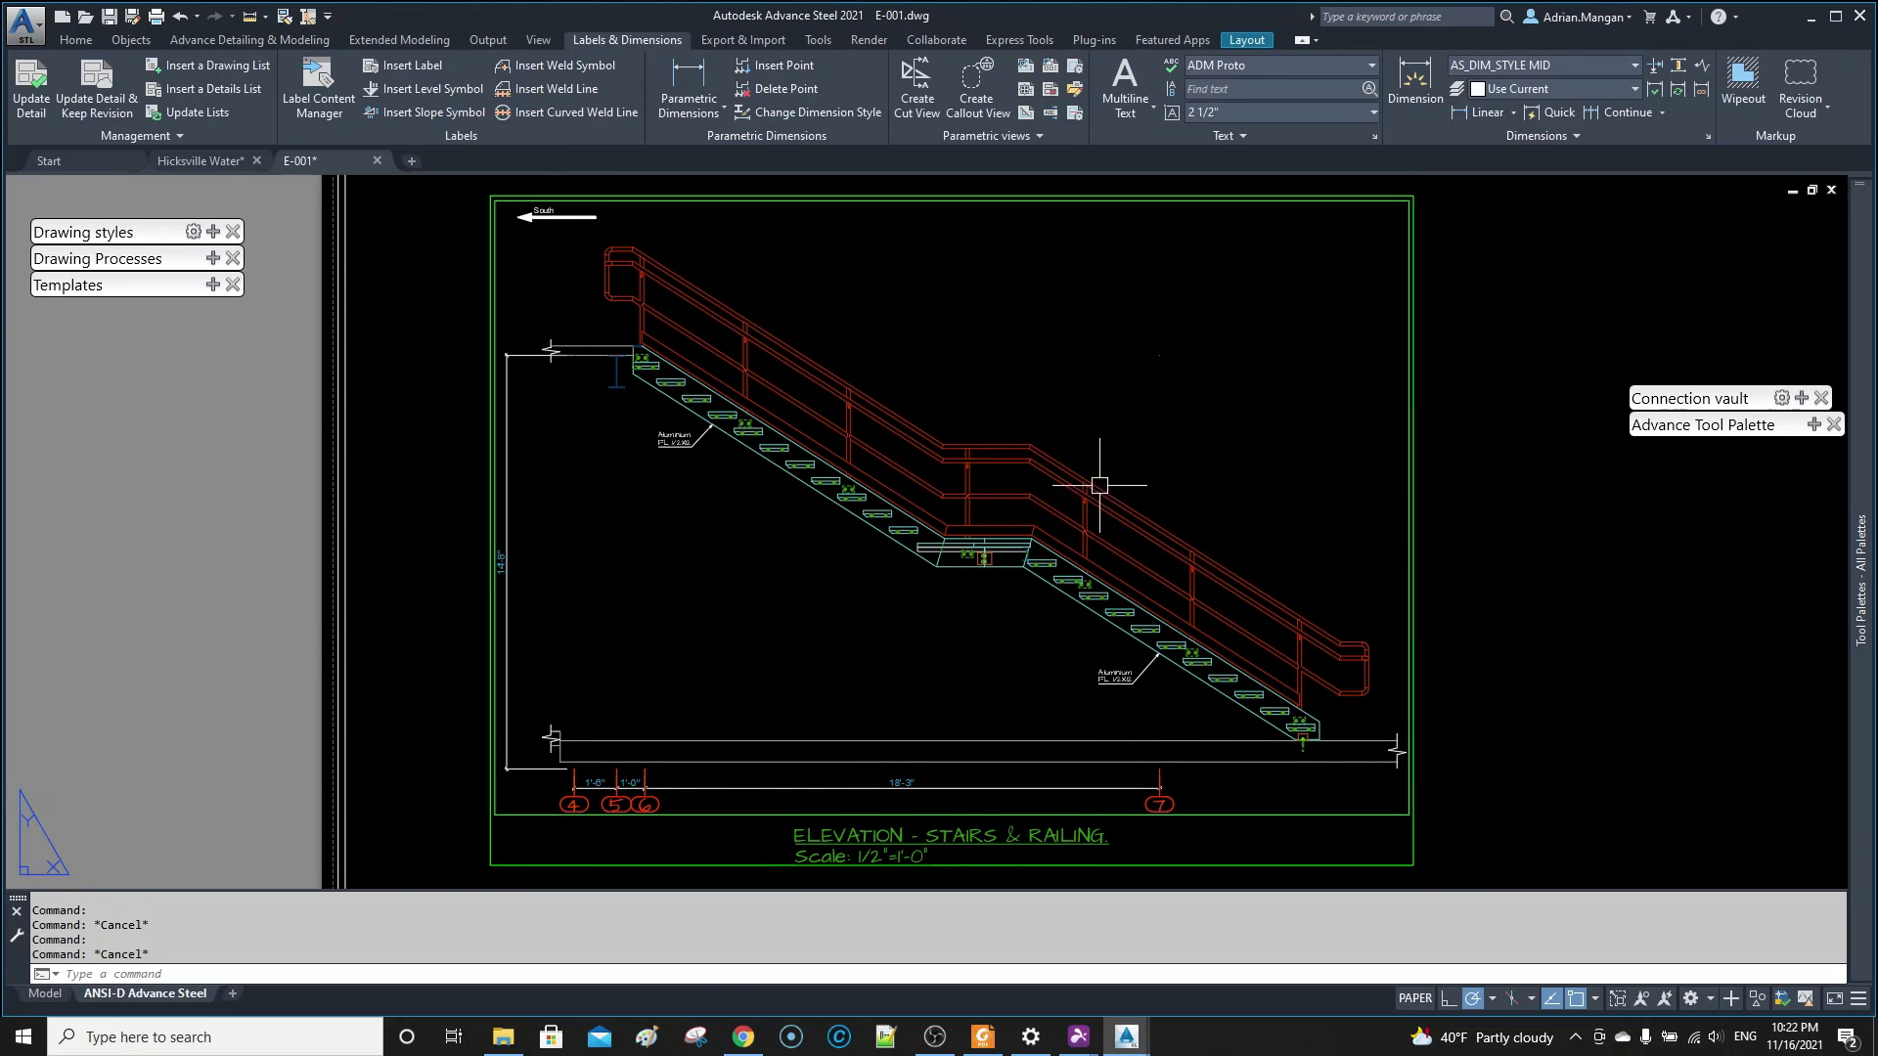
- Switch to the Hicksville Water model drawing and examine the stair flights, landing and railings
click(235, 162)
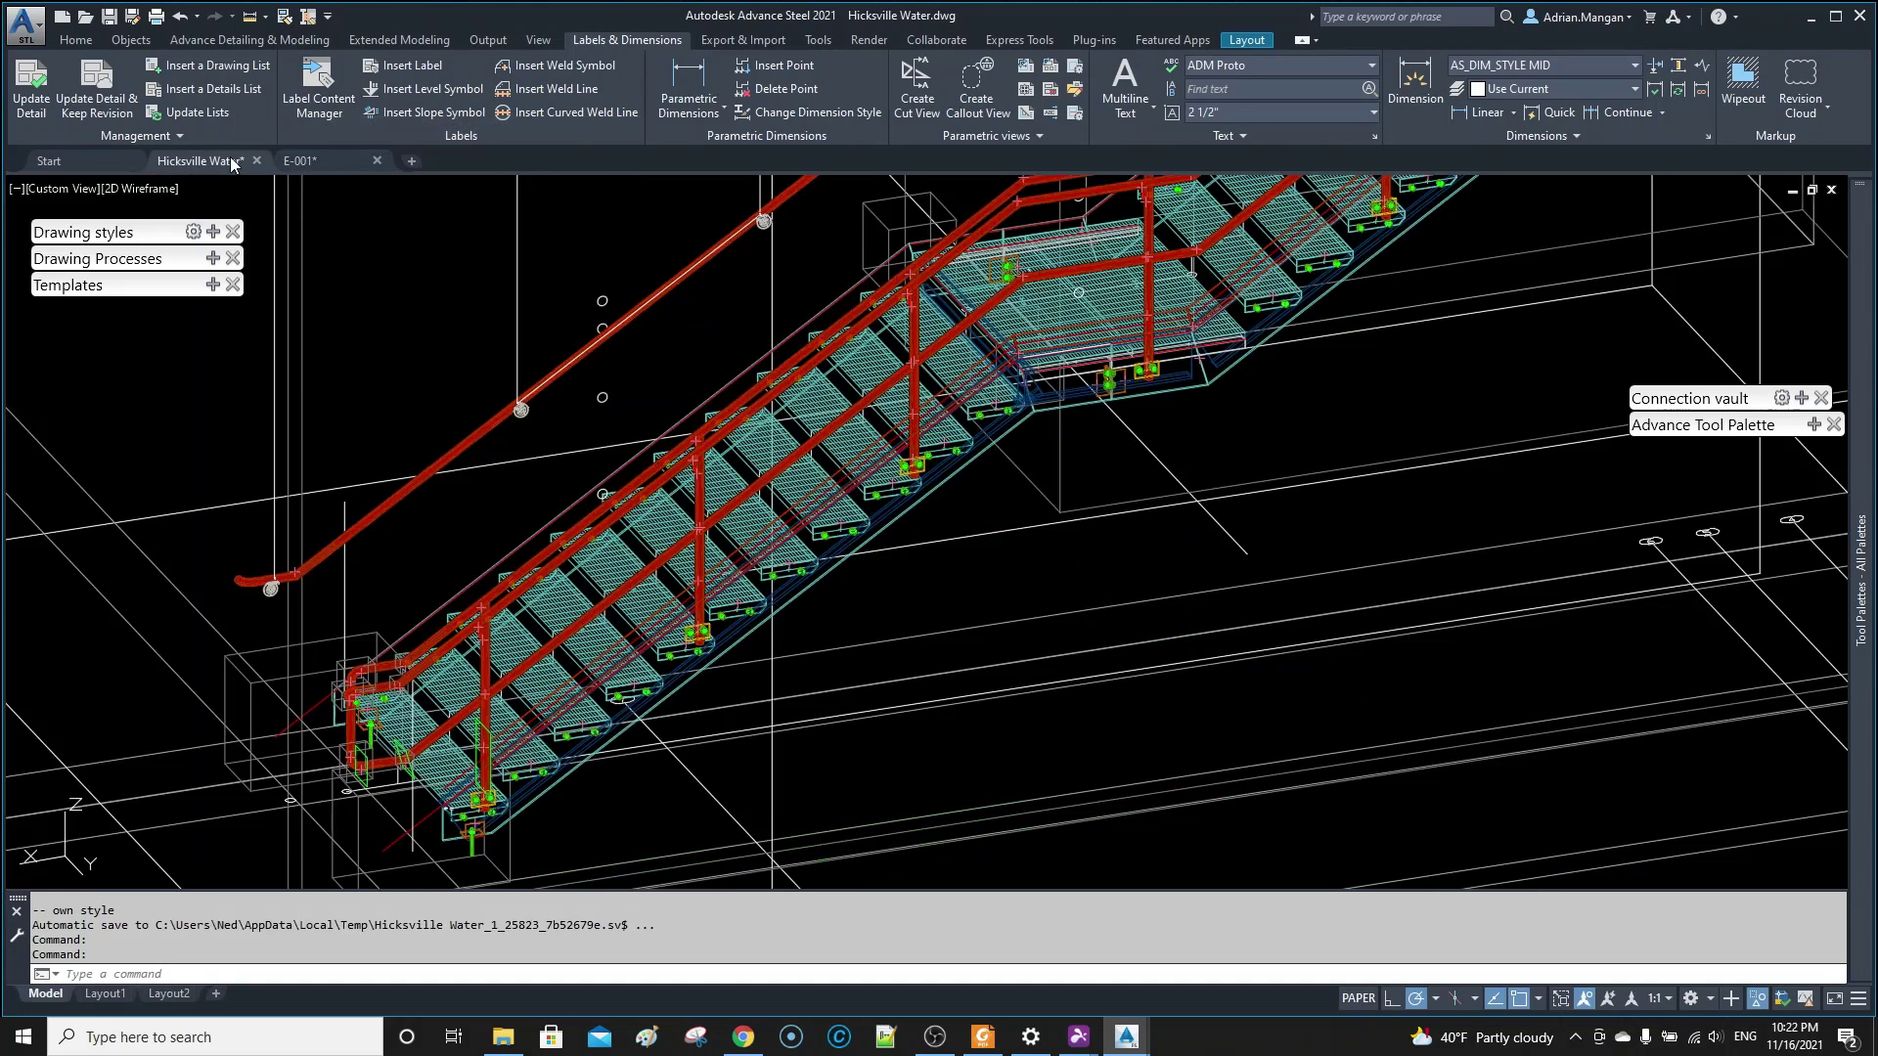
scroll(786, 390, up, 5)
scroll(786, 389, down, 7)
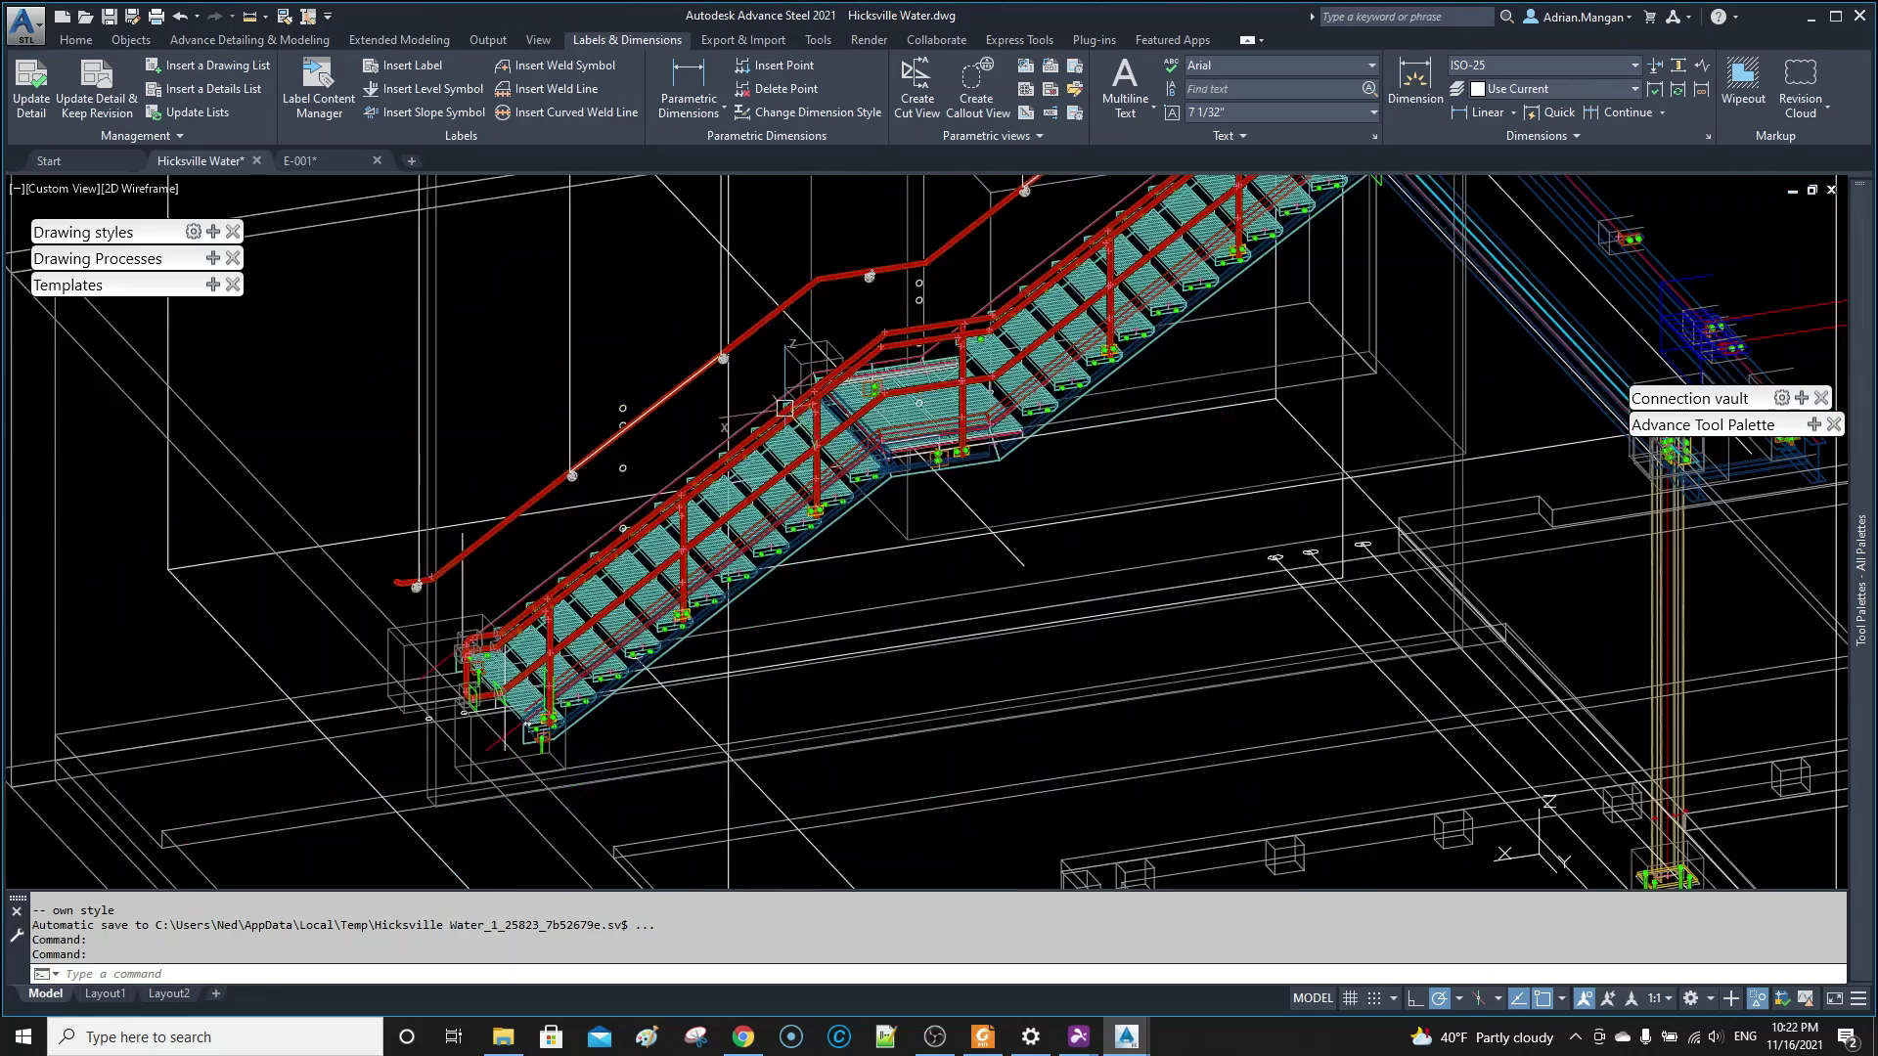
- Inspect the naming properties of the sloped handrail beam beside the stair landing to read its model role
scroll(787, 393, up, 5)
double_click(786, 401)
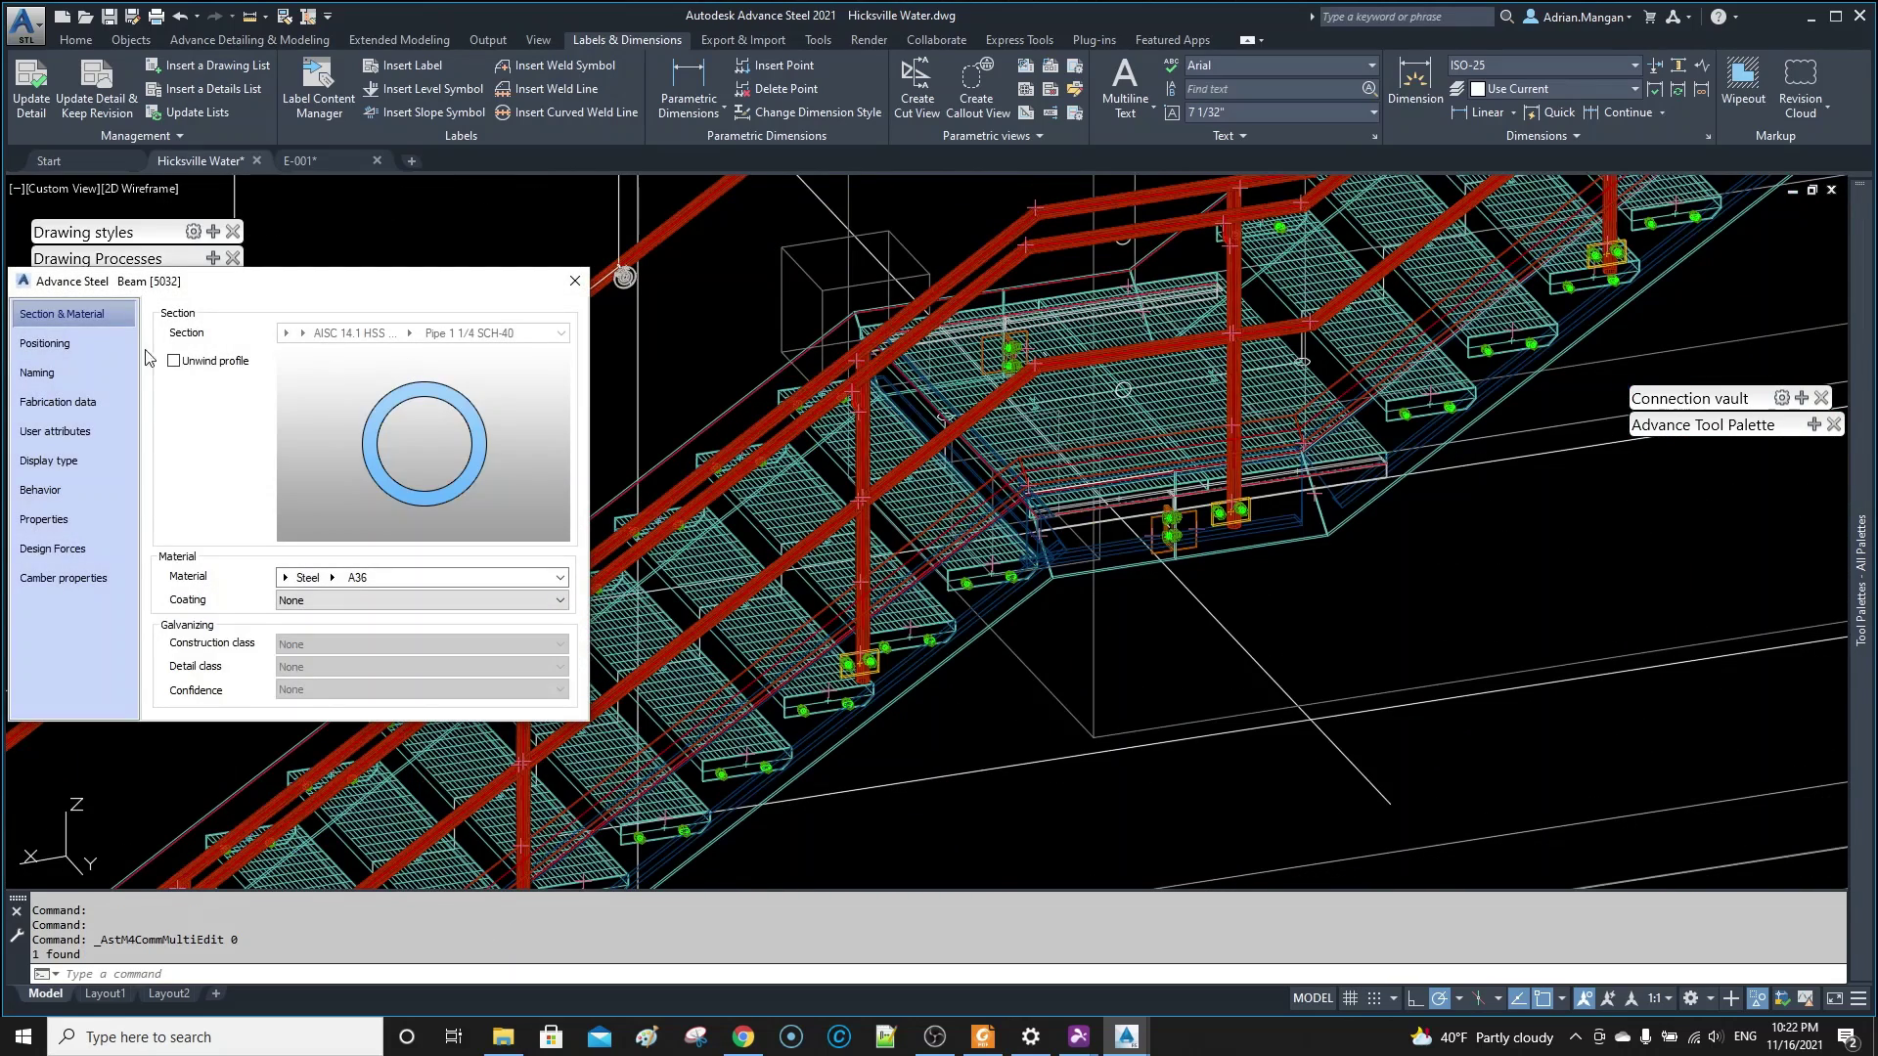
click(94, 373)
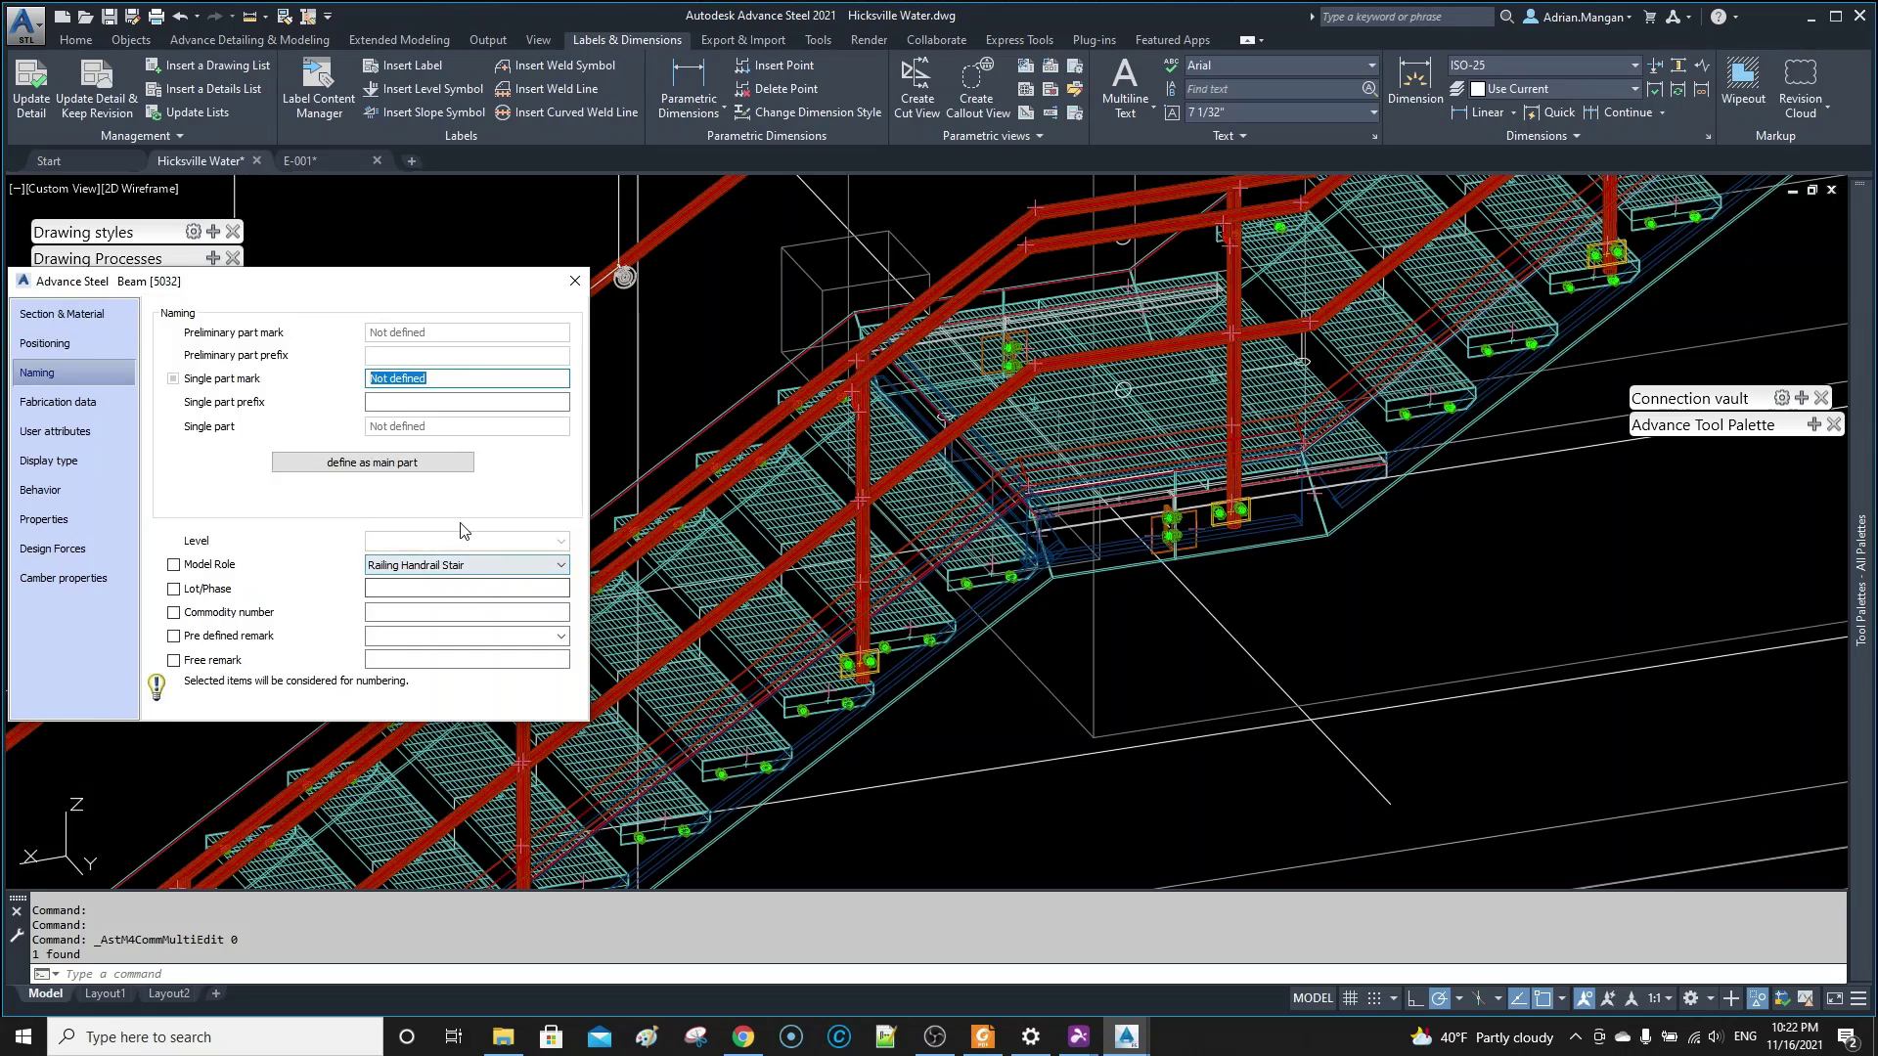
click(575, 281)
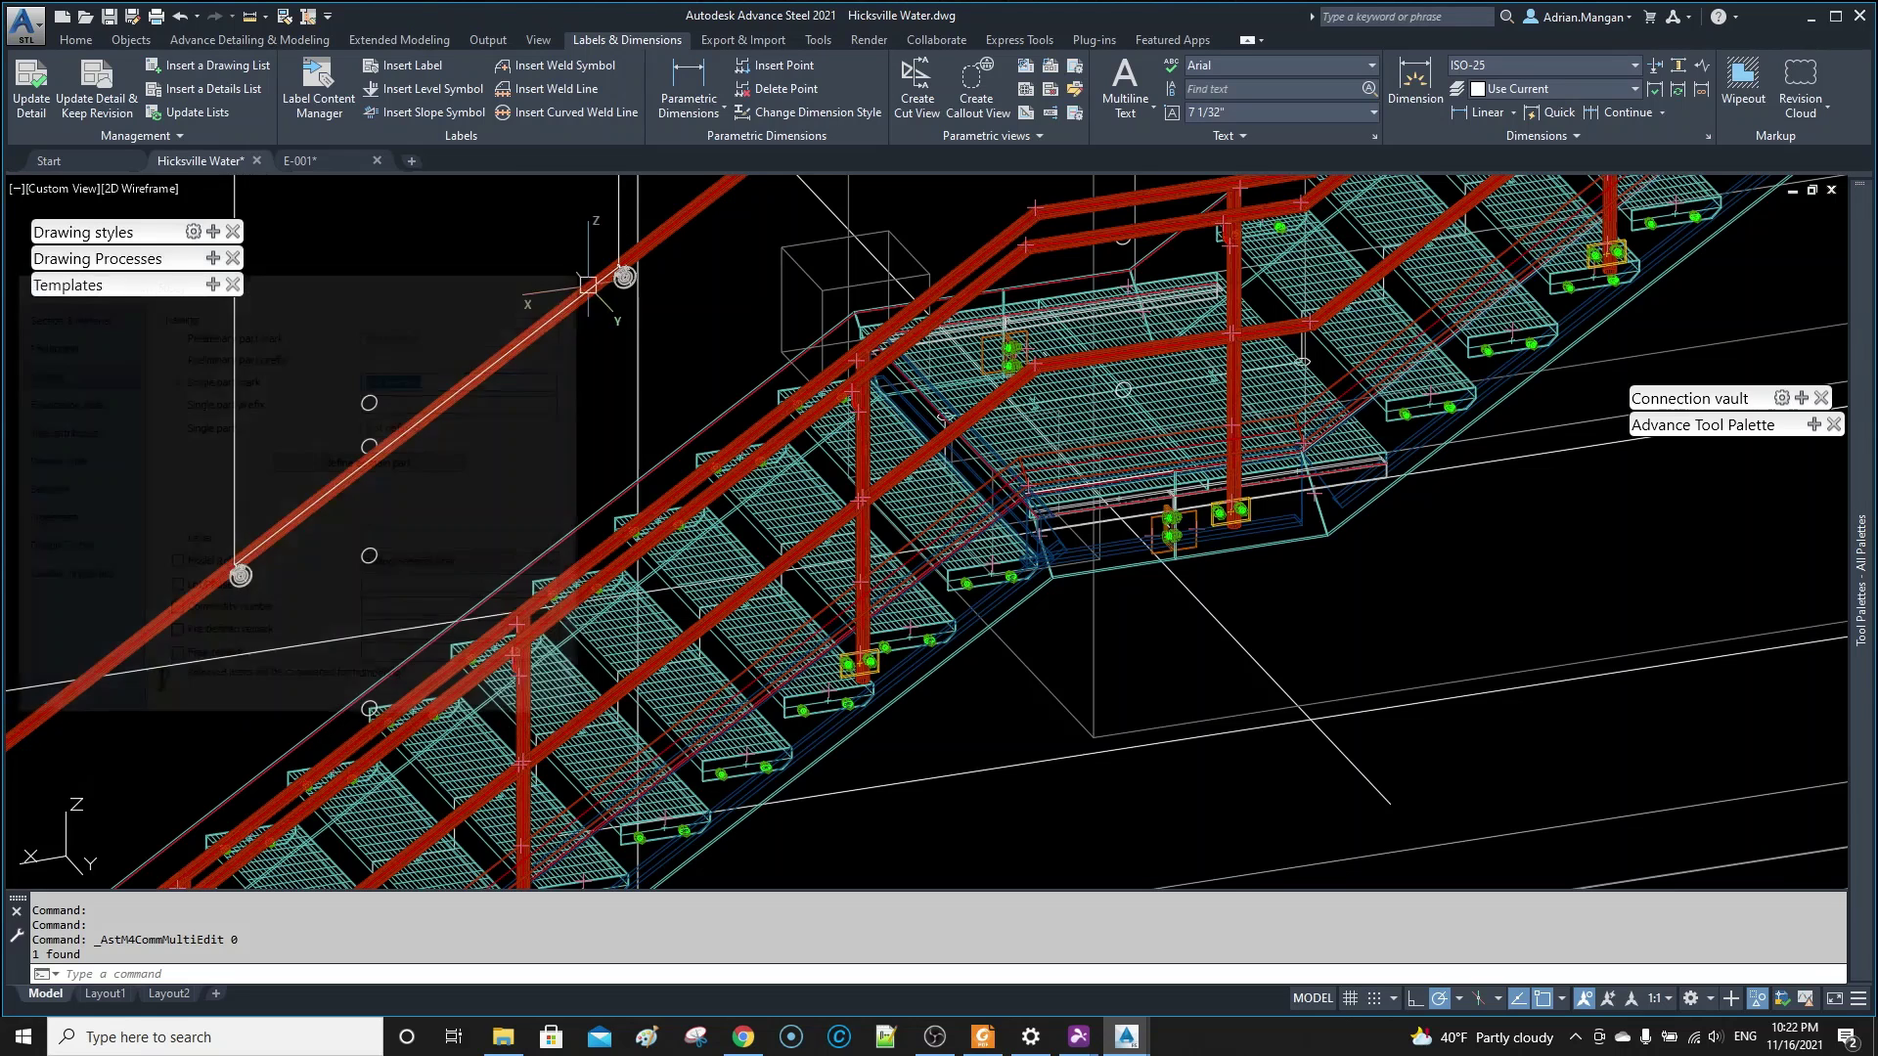
- Inspect the naming properties of the landing handrail beam to read its model role
scroll(1059, 275, down, 8)
middle_drag(981, 332, 829, 391)
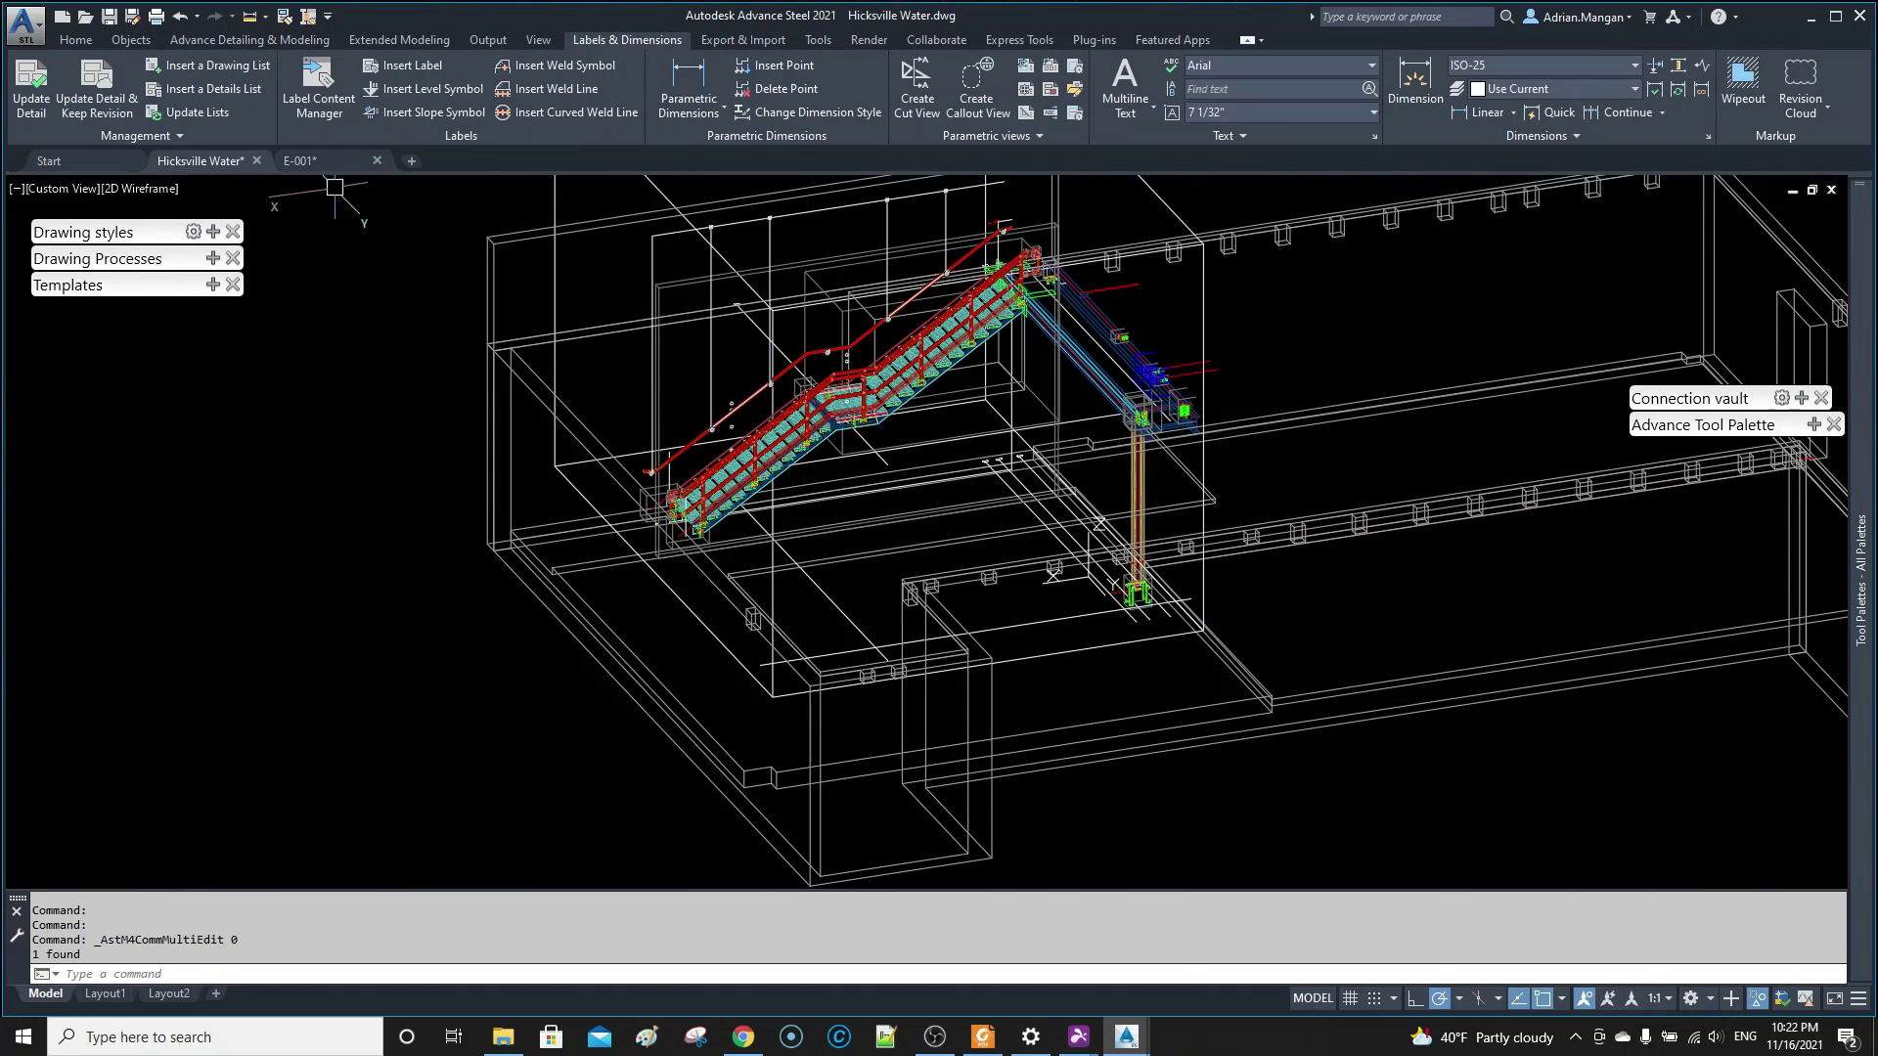
scroll(866, 410, up, 5)
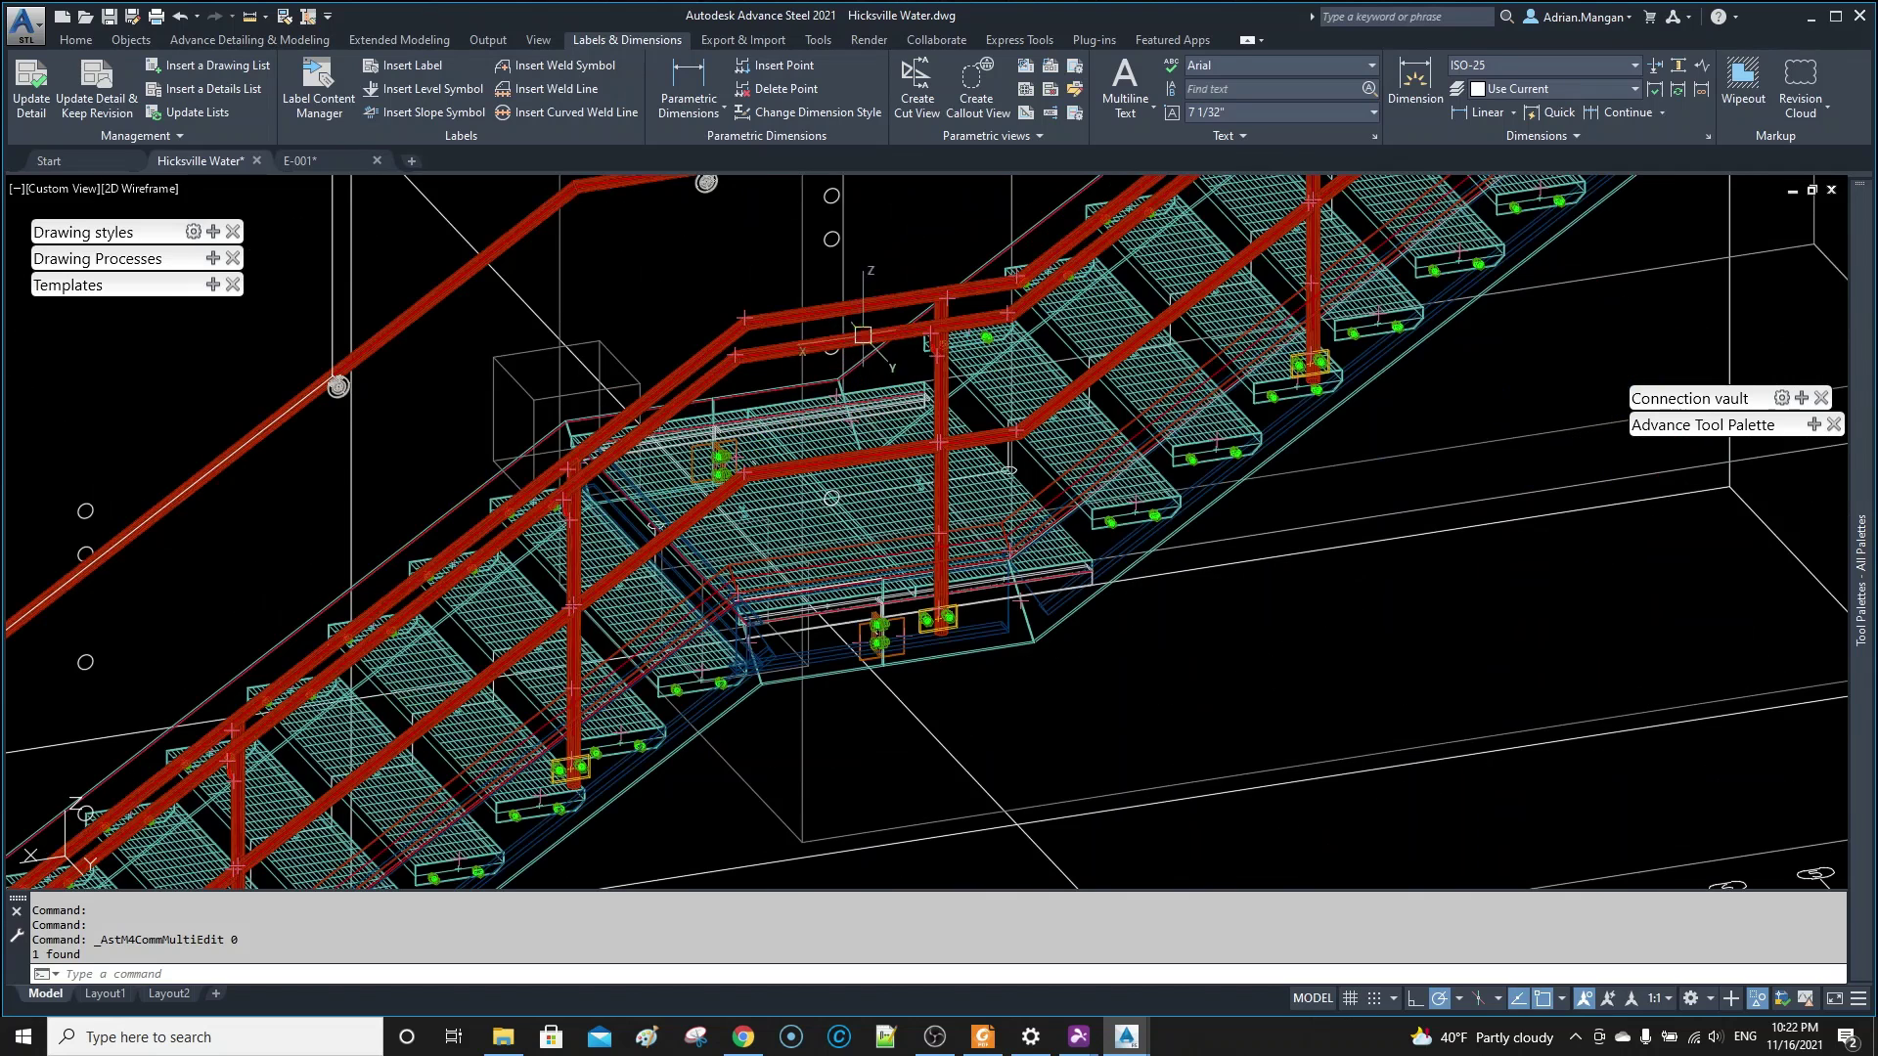
double_click(864, 304)
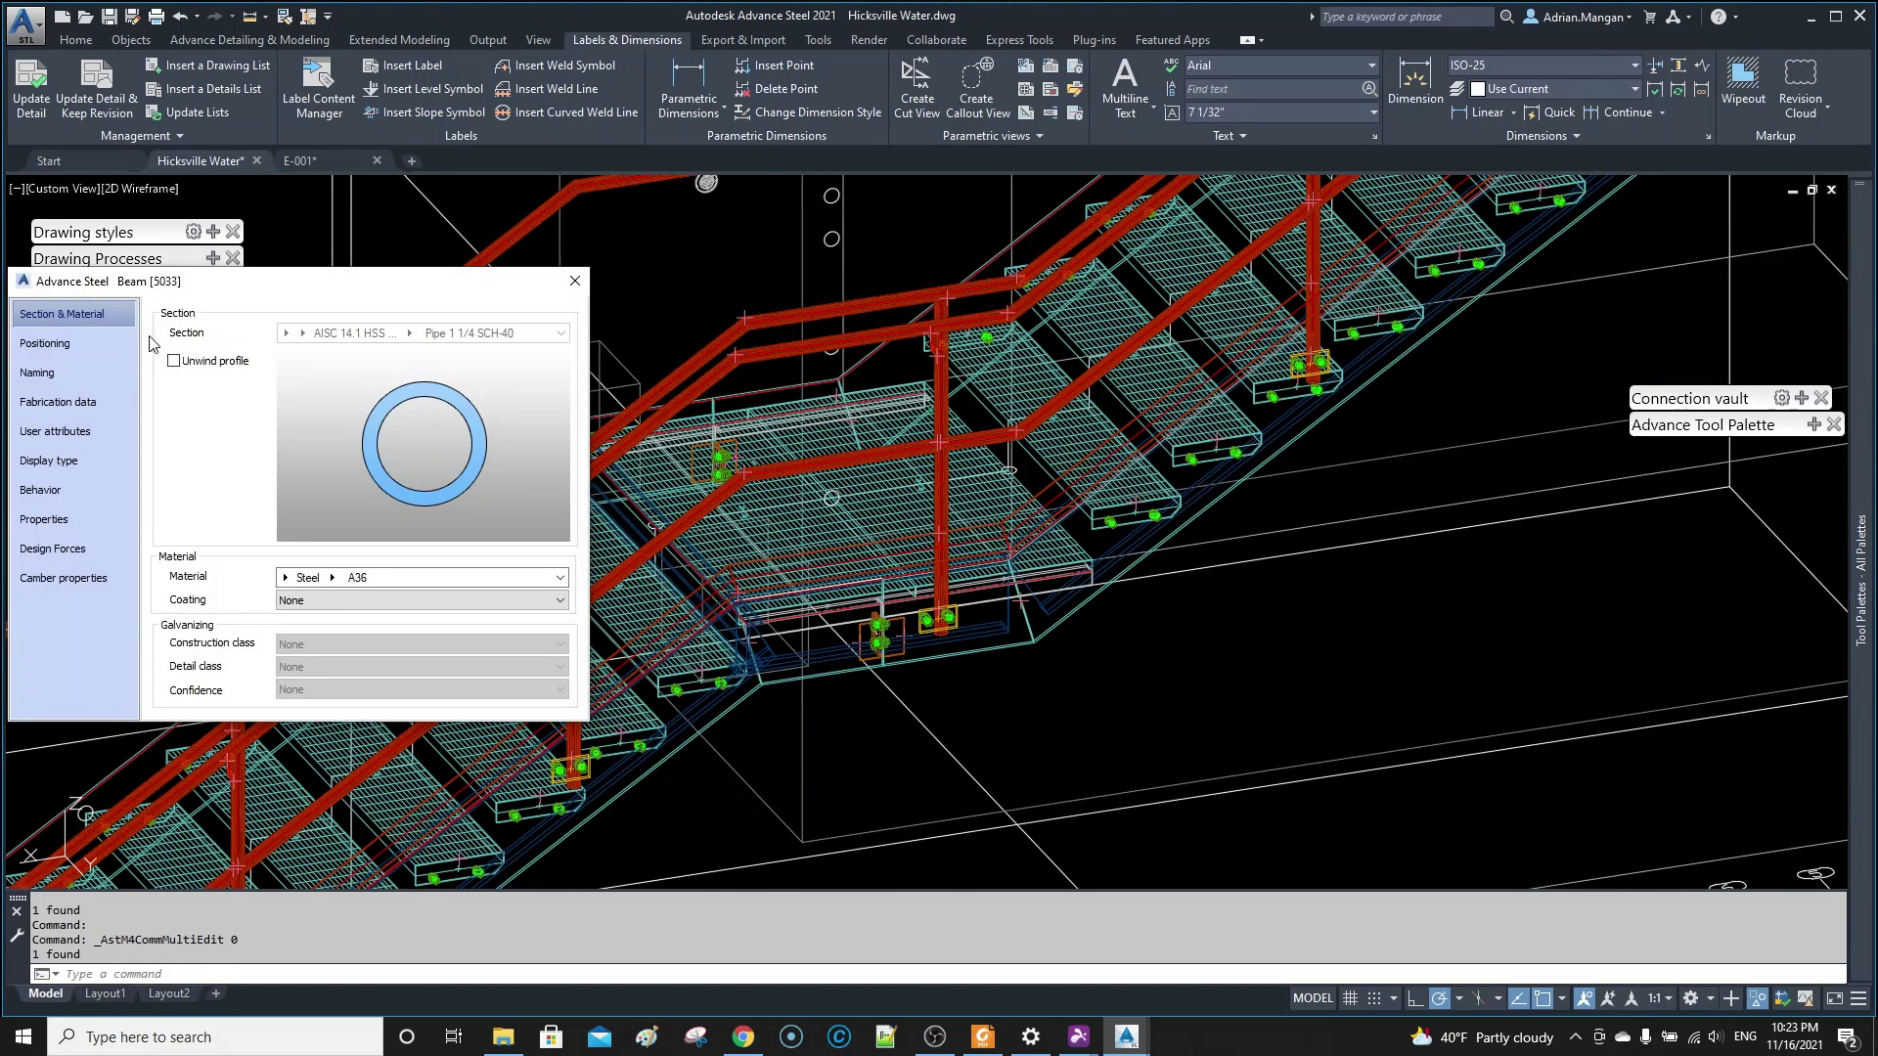
click(39, 372)
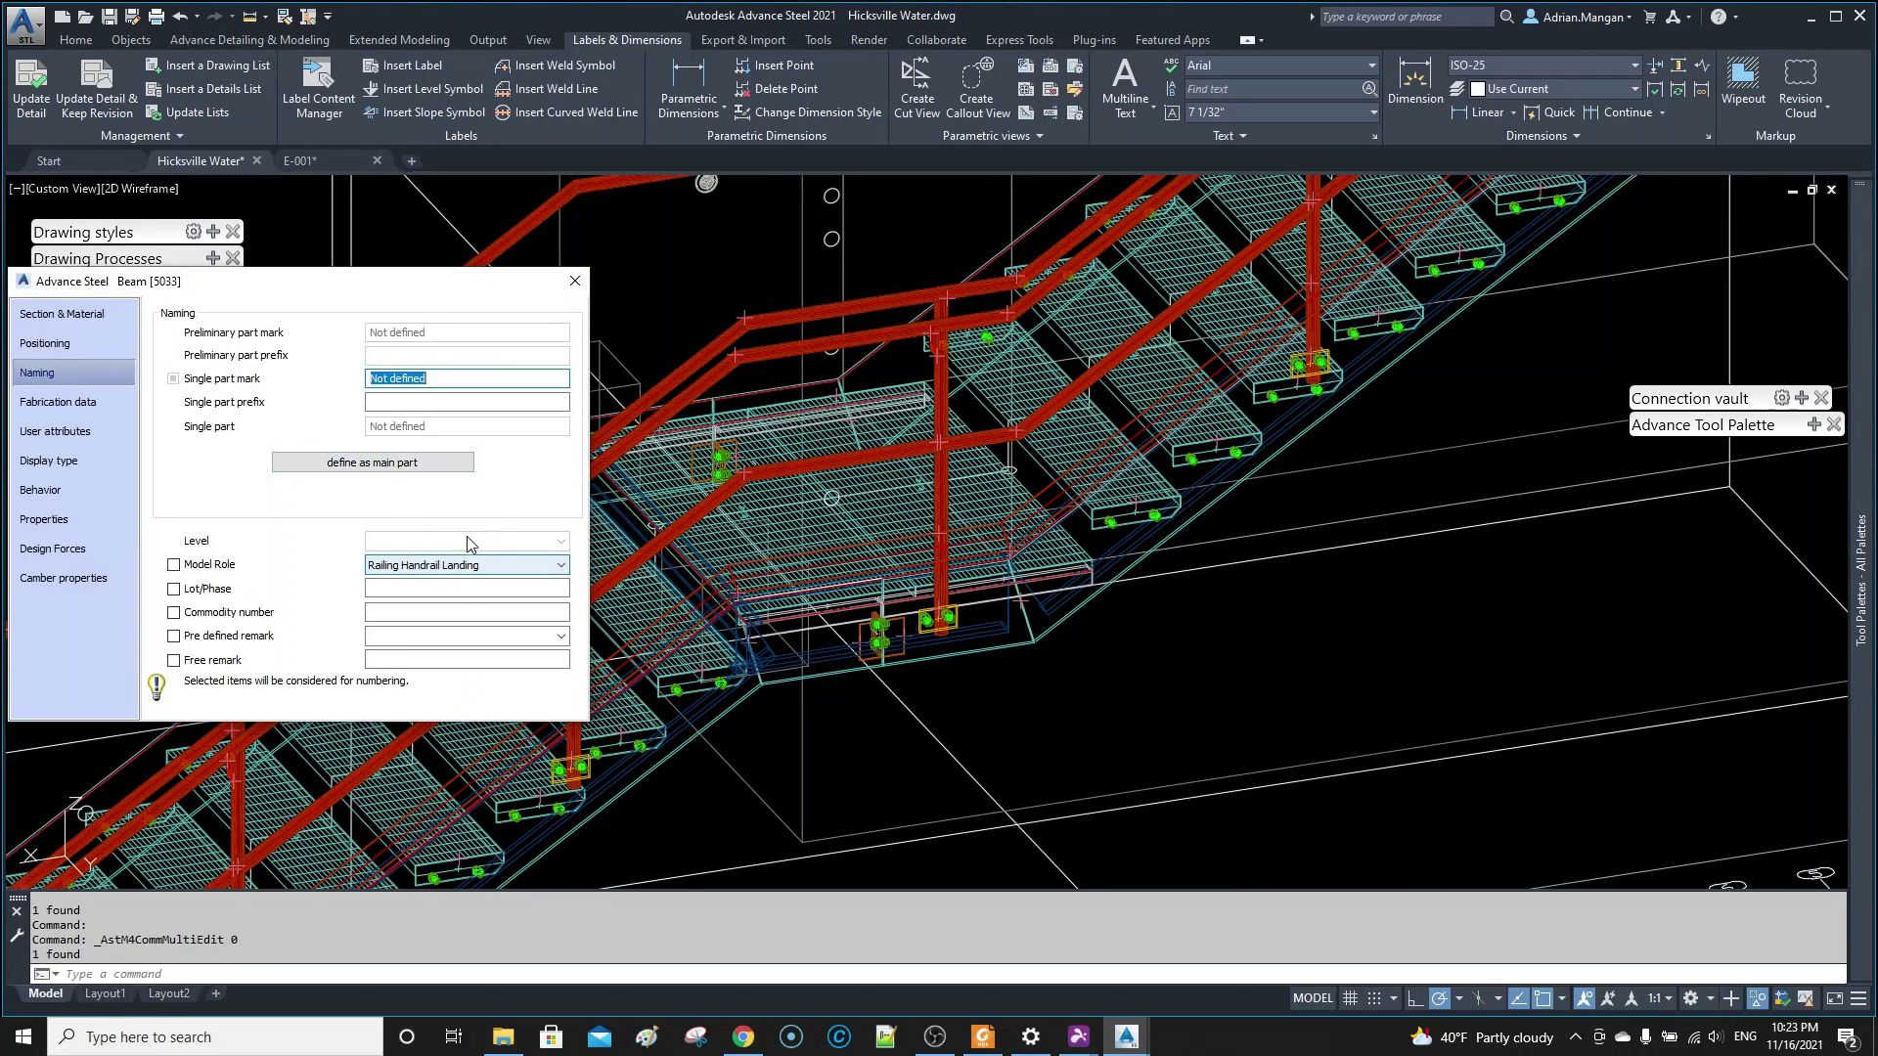
click(575, 281)
scroll(921, 308, down, 3)
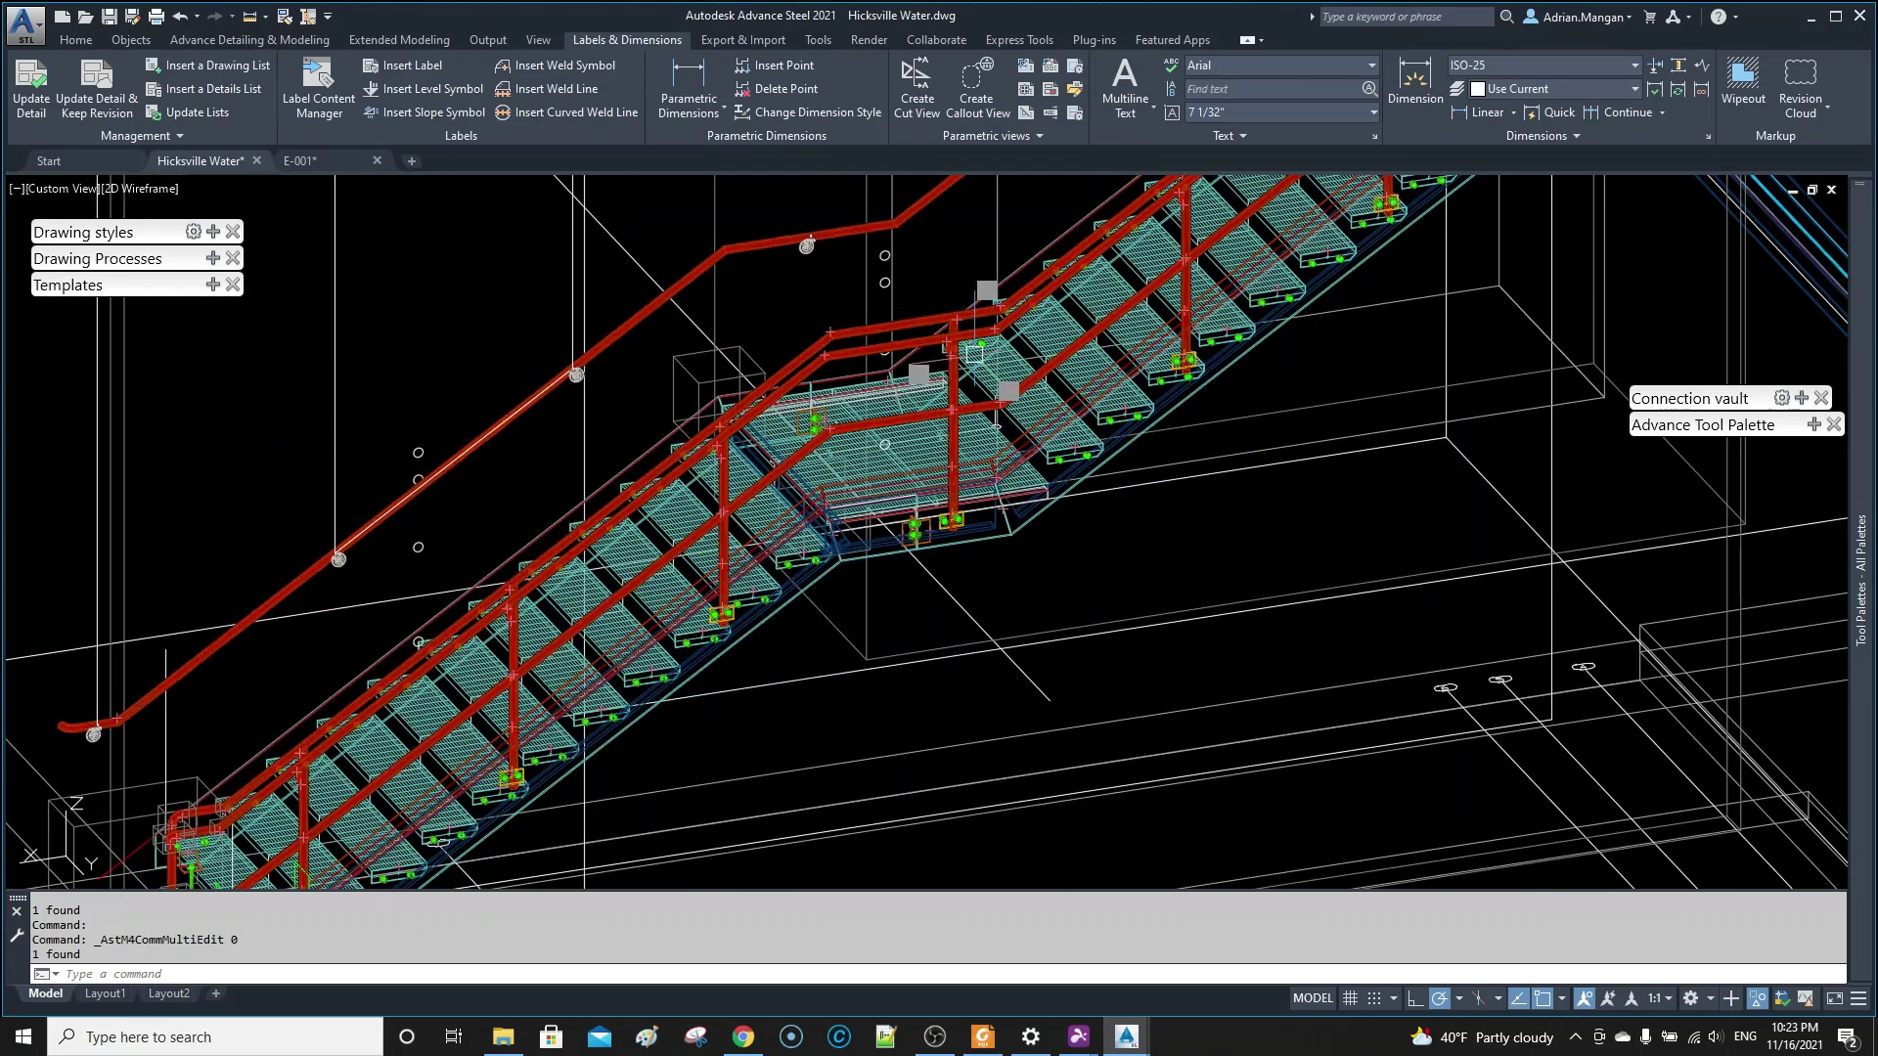
middle_drag(897, 316, 813, 385)
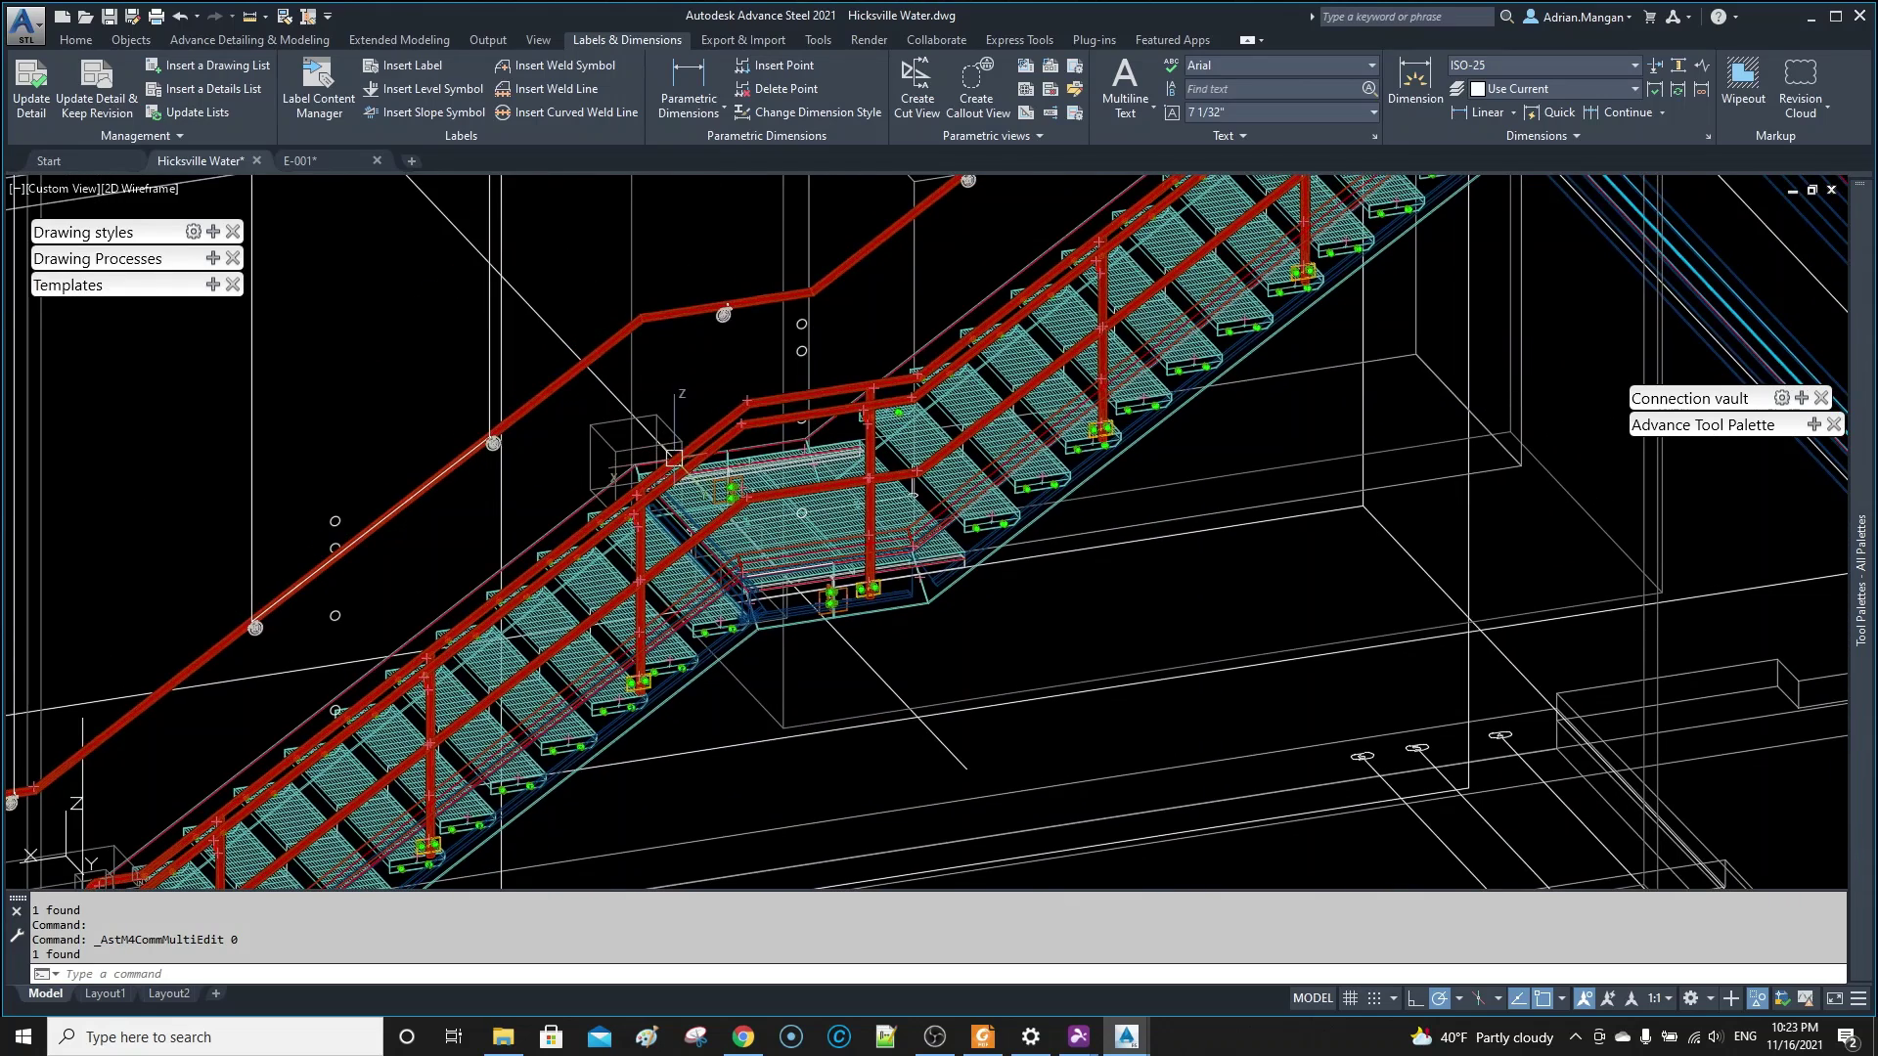
scroll(687, 447, down, 2)
middle_drag(686, 447, 699, 417)
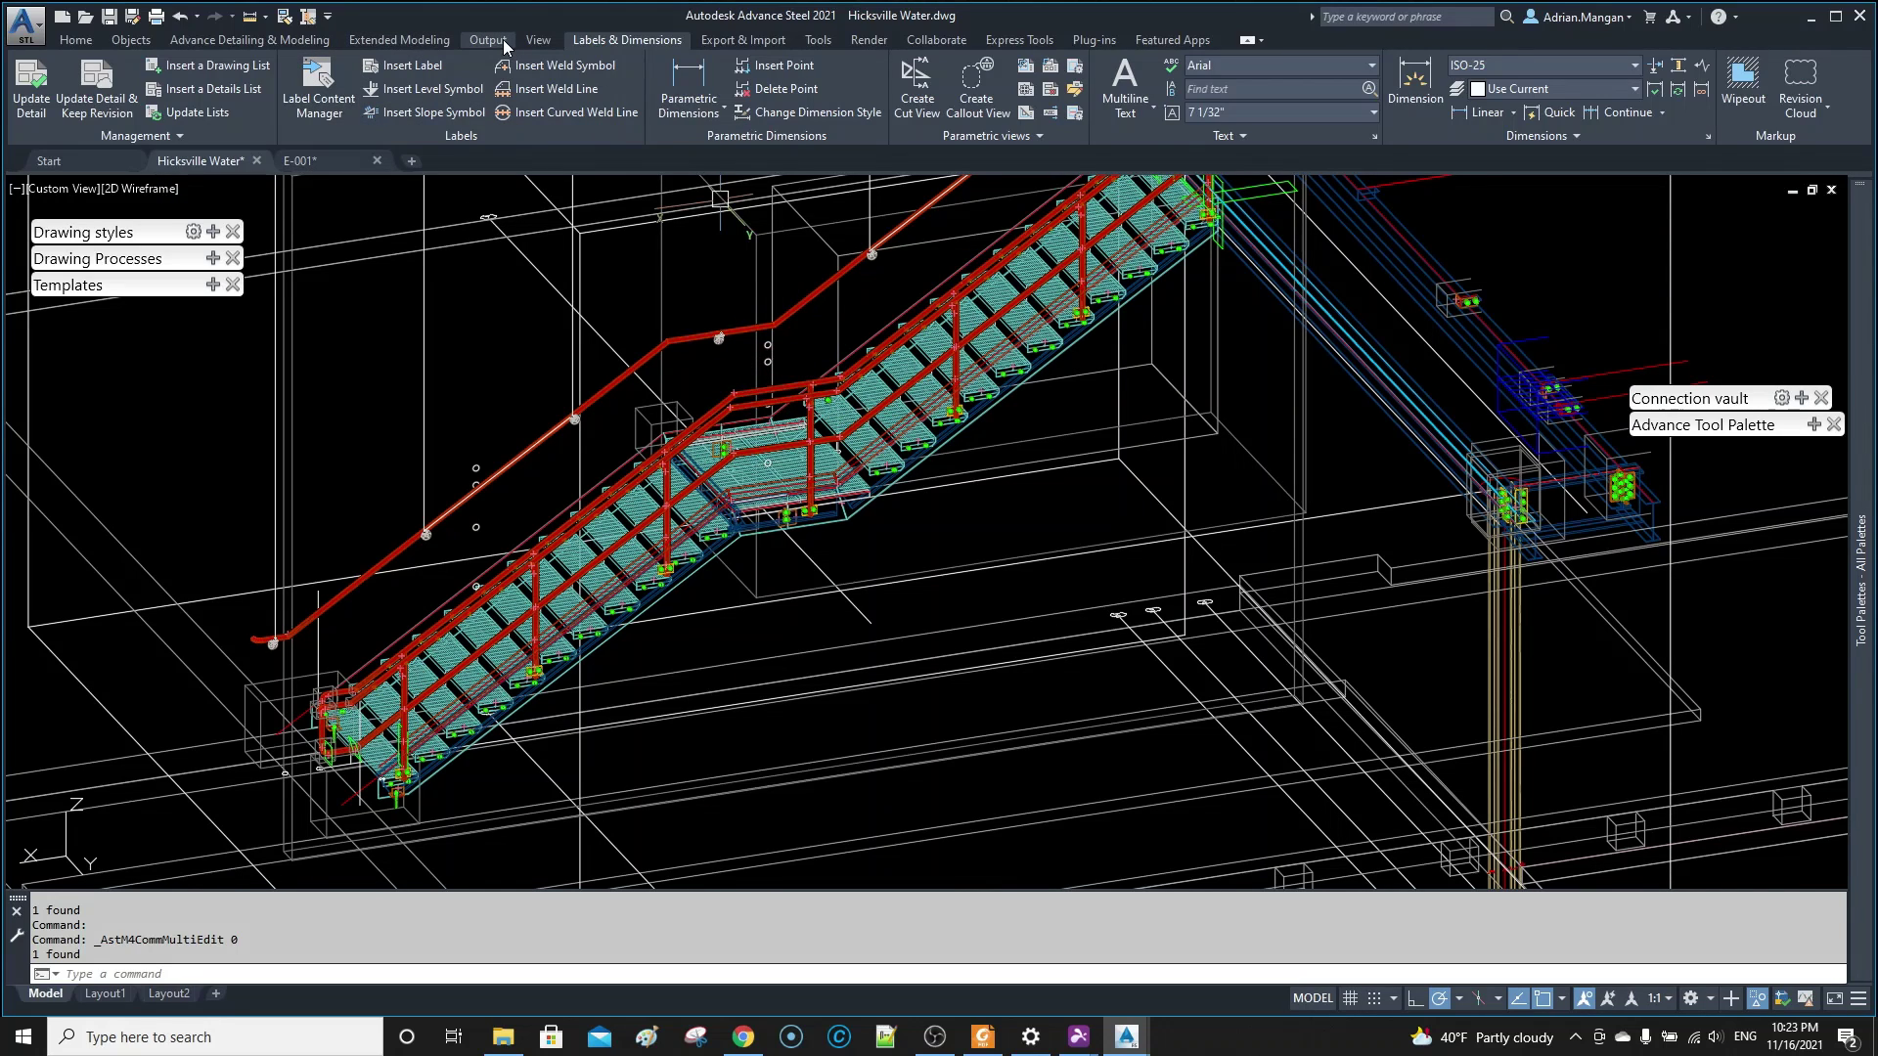
- Switch to the E-001 drawing and open the Drawing Style Manager to the objects presentation rules of the stairs and railings elevation
click(321, 164)
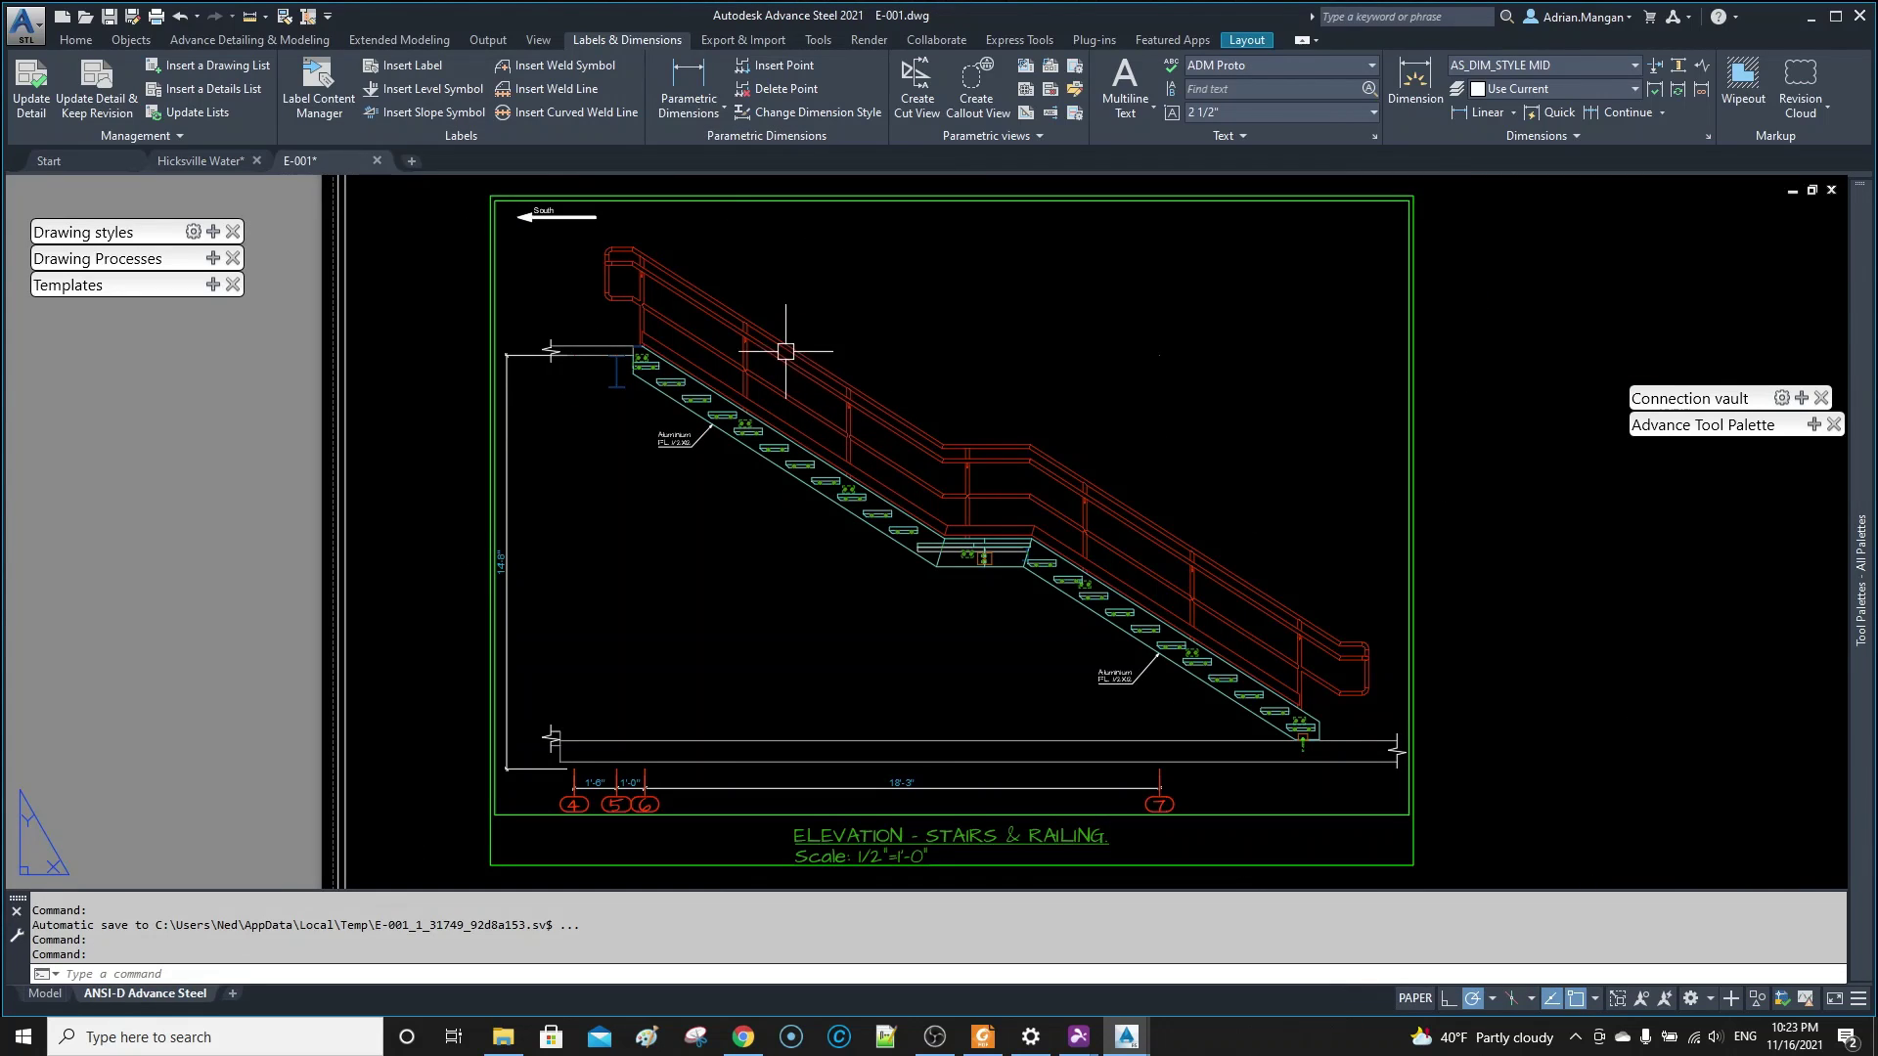
middle_drag(790, 393, 750, 405)
click(485, 40)
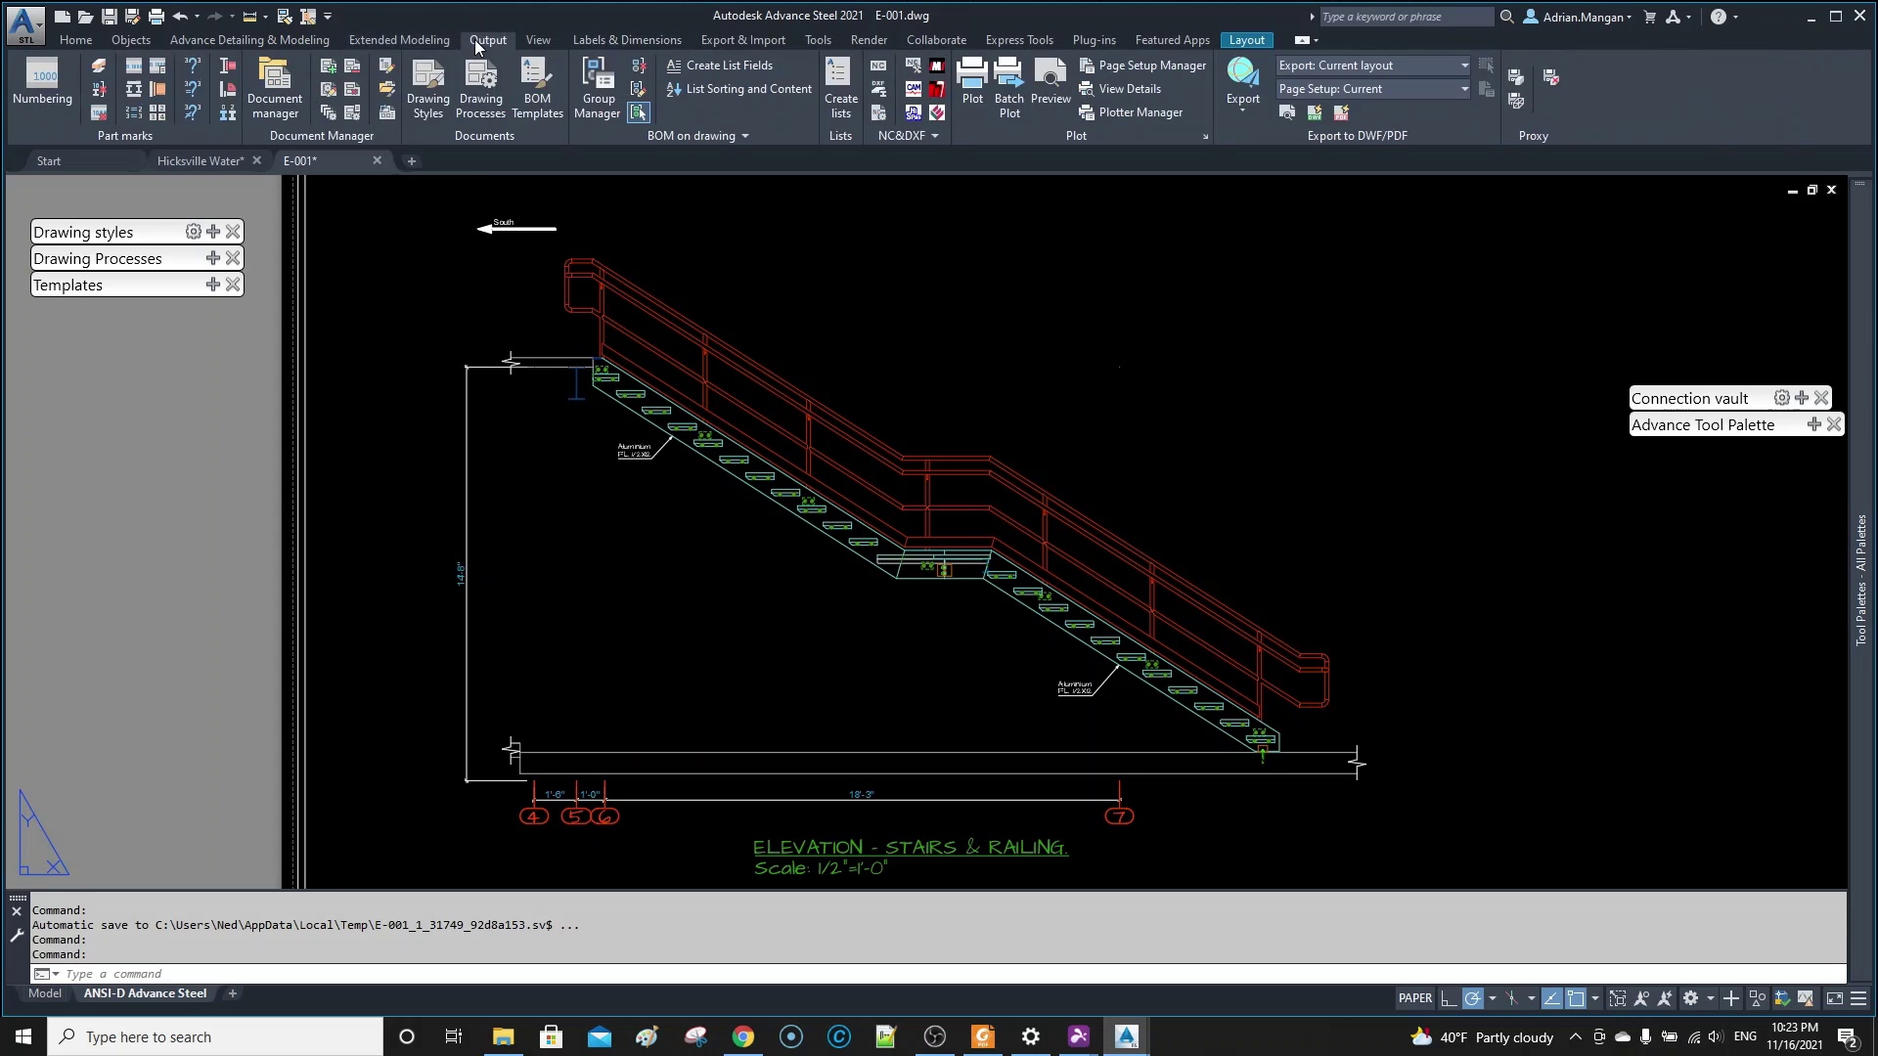
click(334, 90)
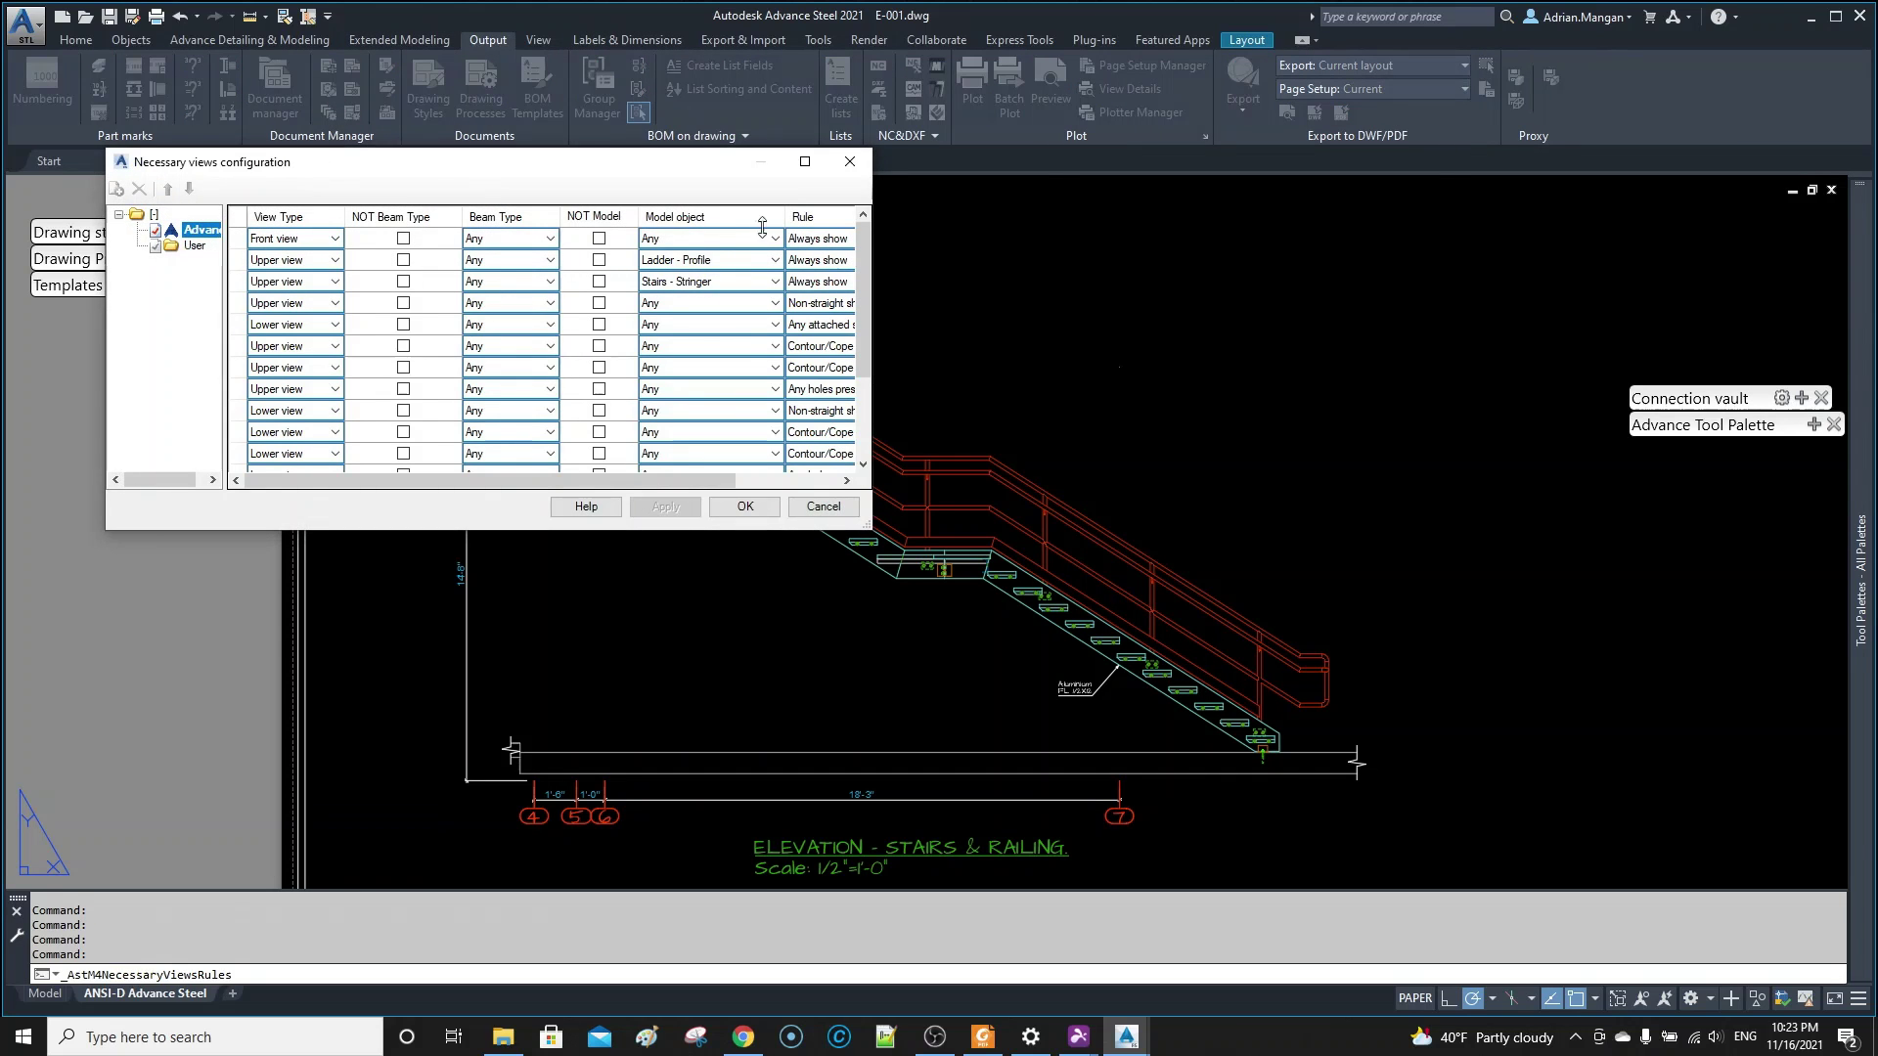
click(849, 162)
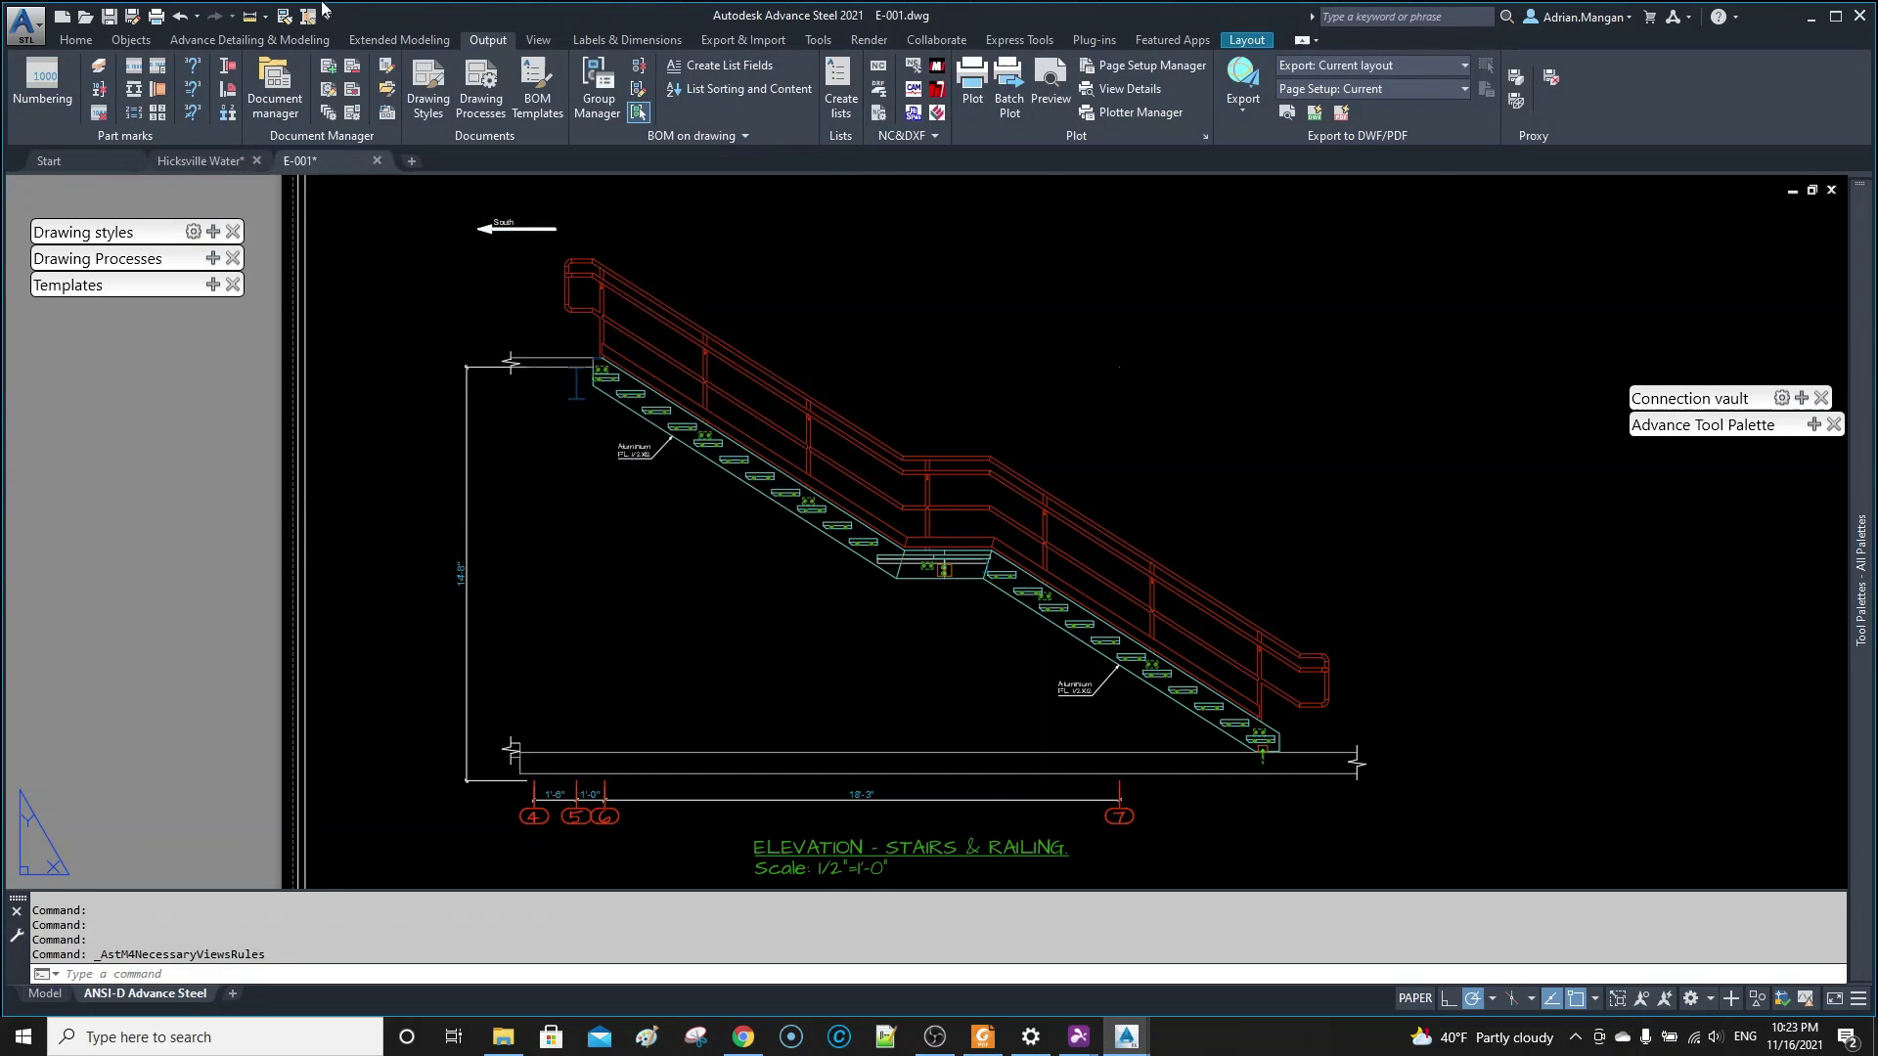
click(329, 92)
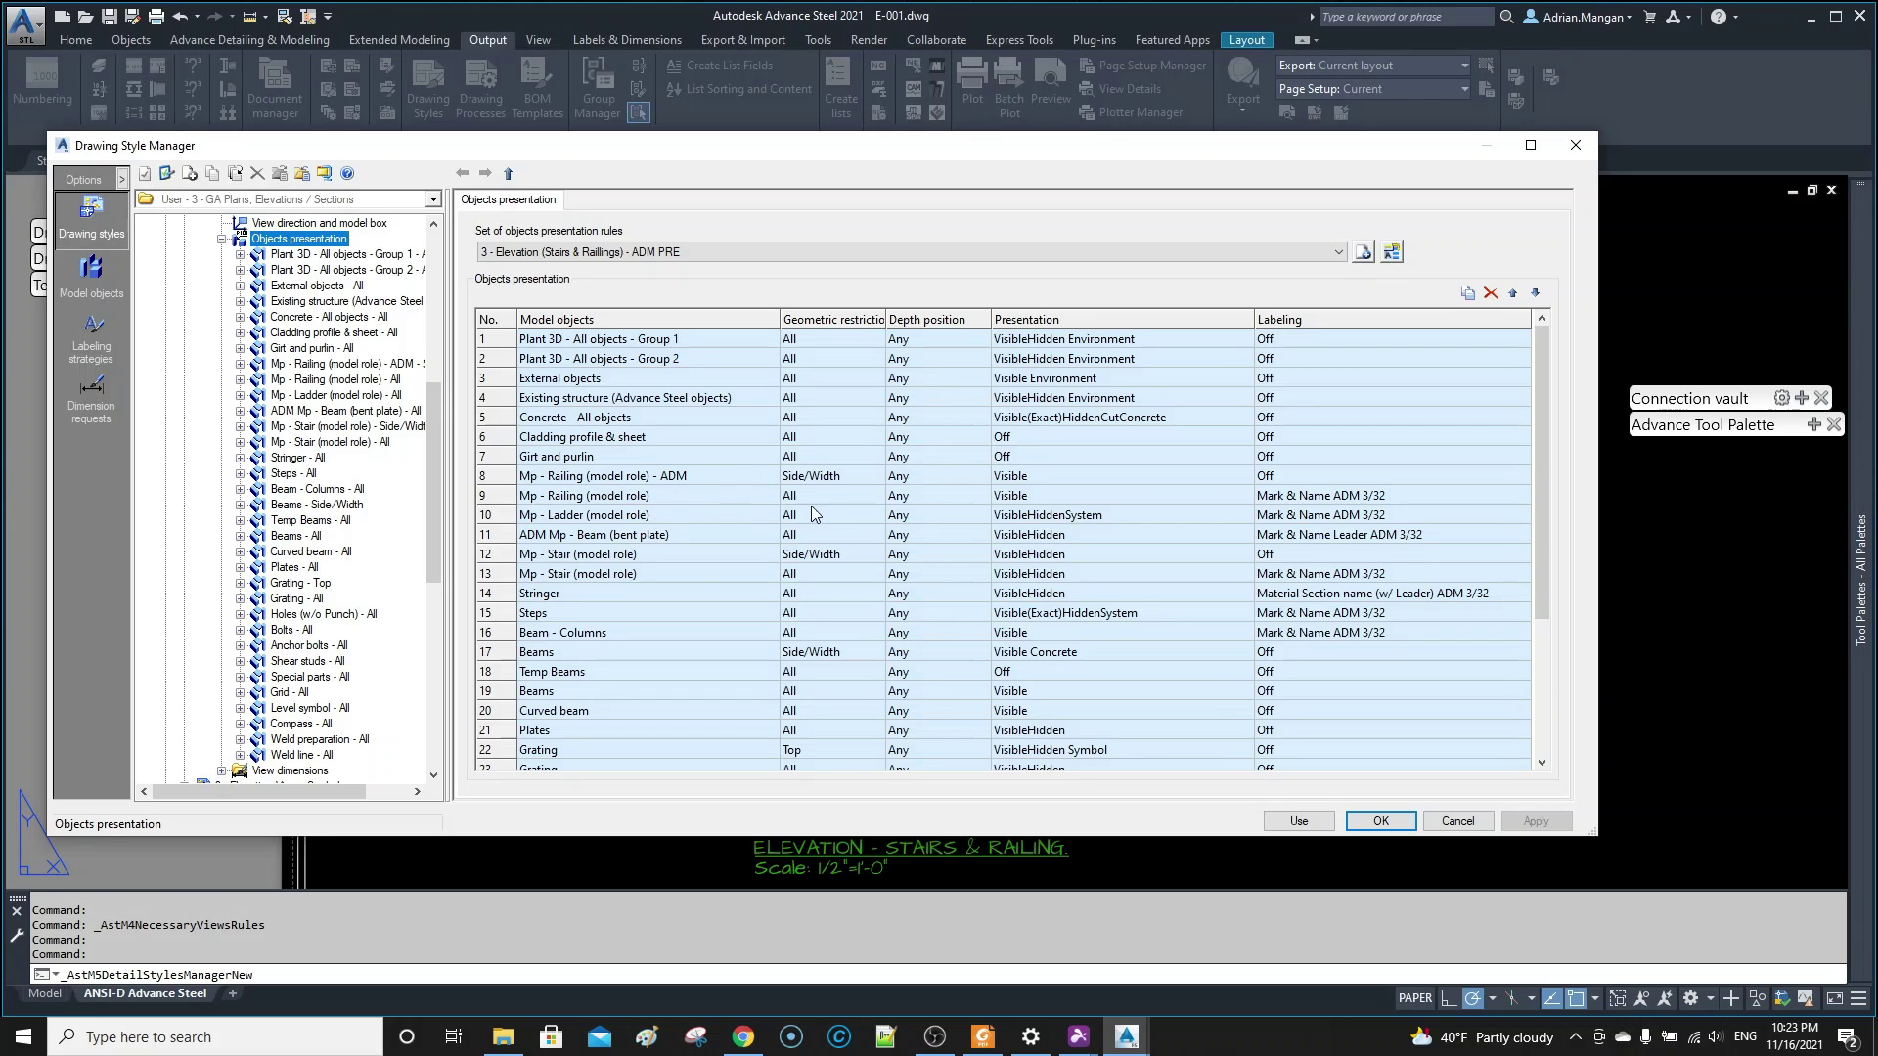
- Duplicate the Mp - Railing (model role) rule with geometric restriction All in the objects presentation table
click(495, 499)
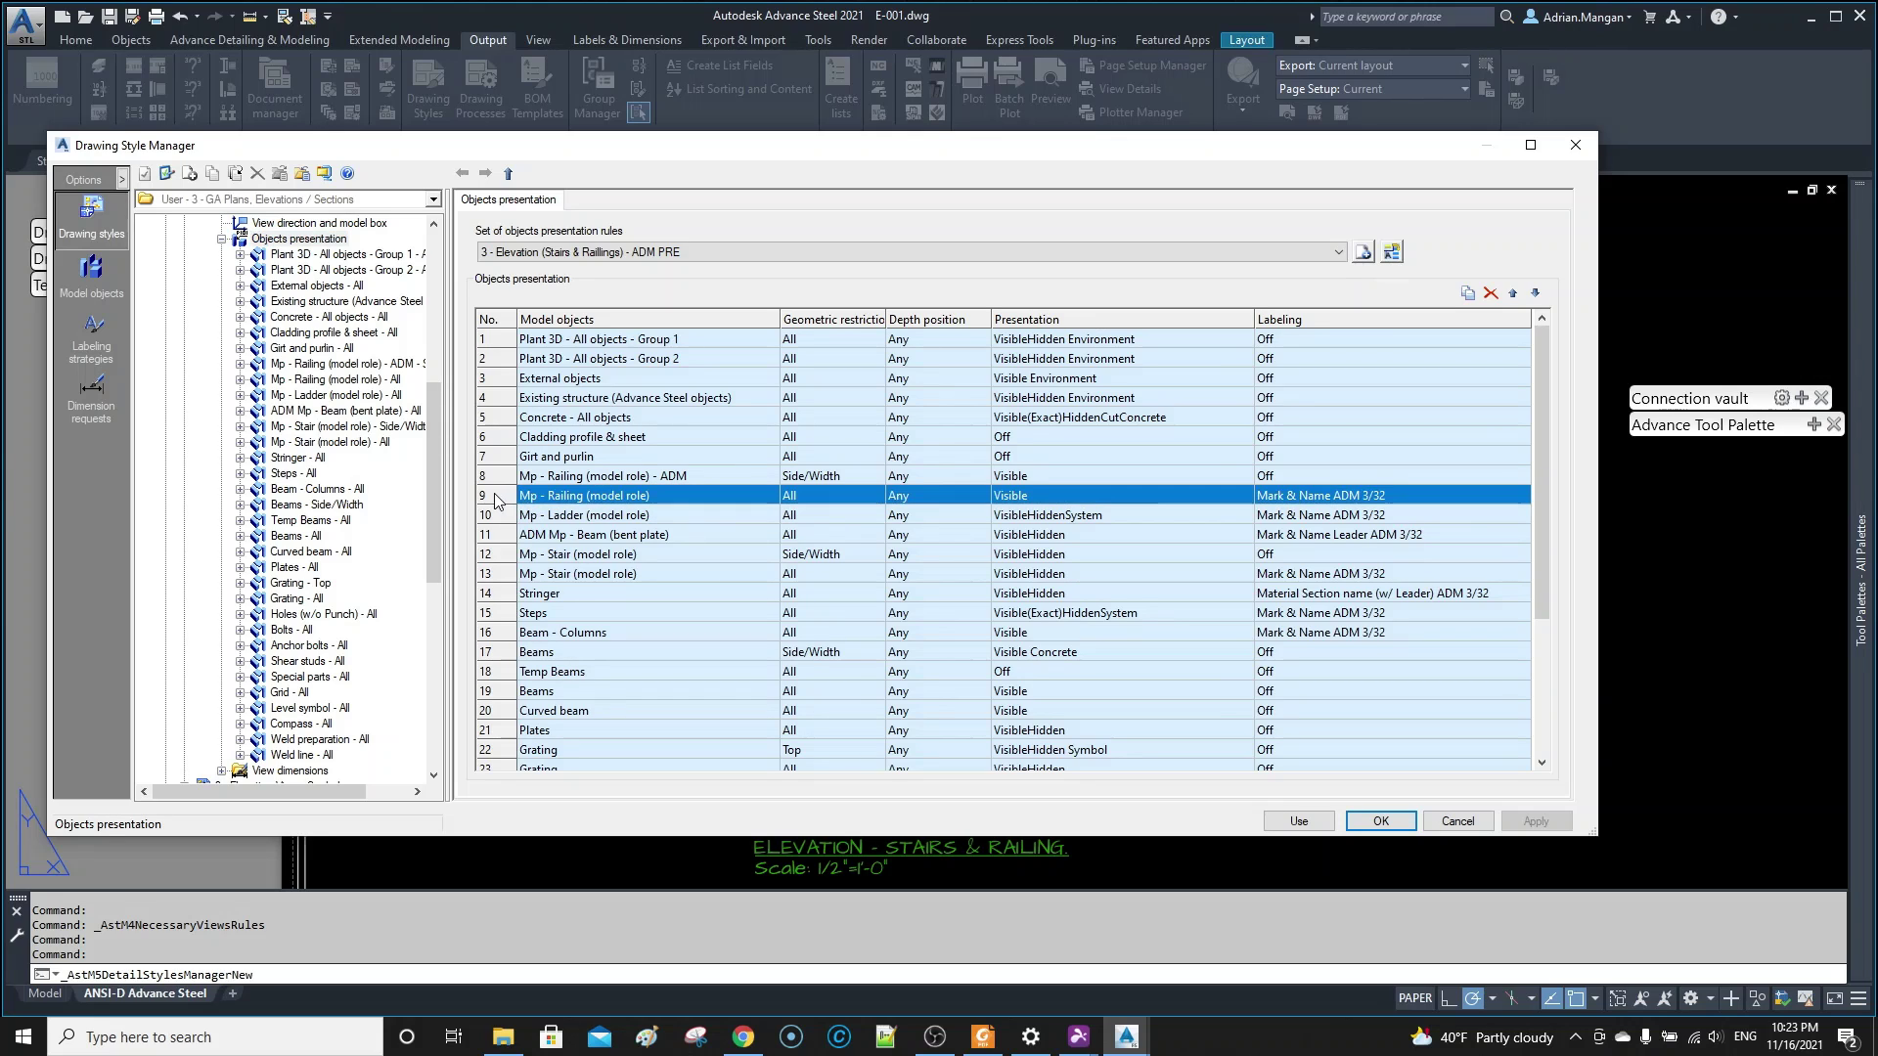
scroll(595, 514, down, 3)
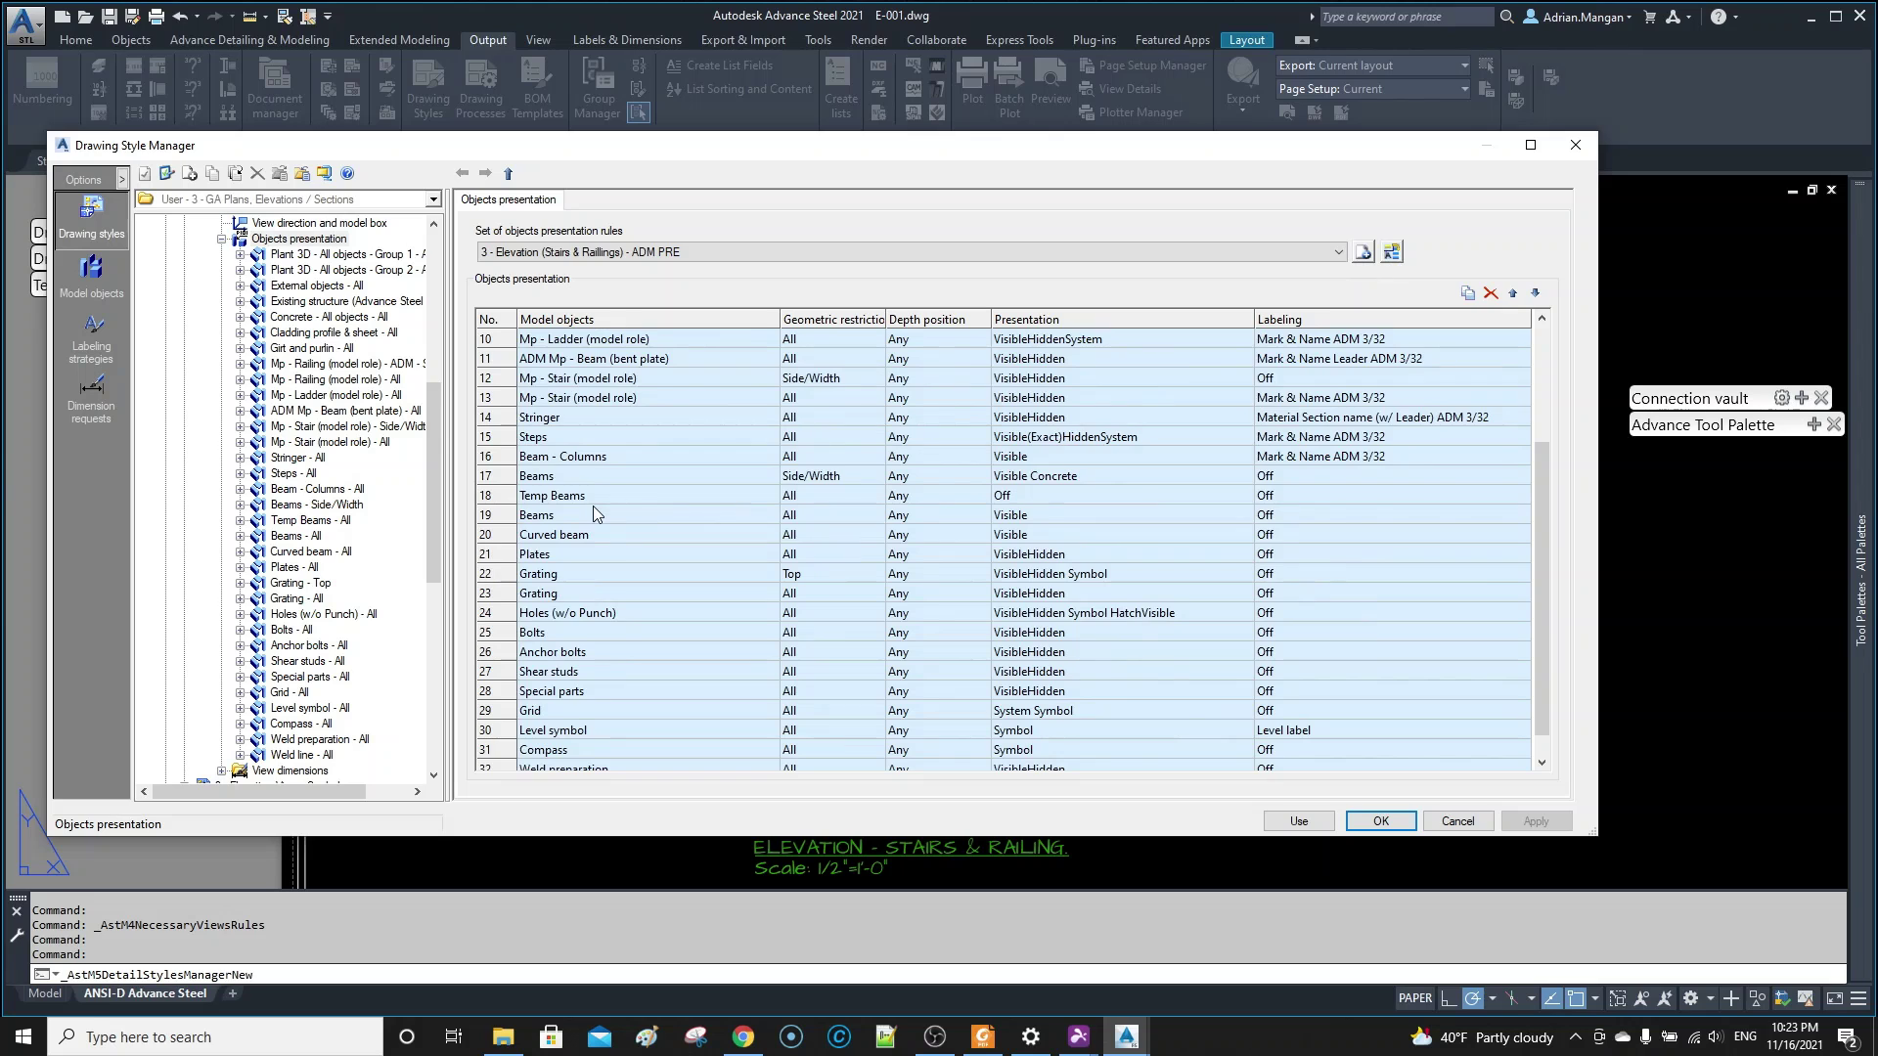
scroll(592, 506, up, 2)
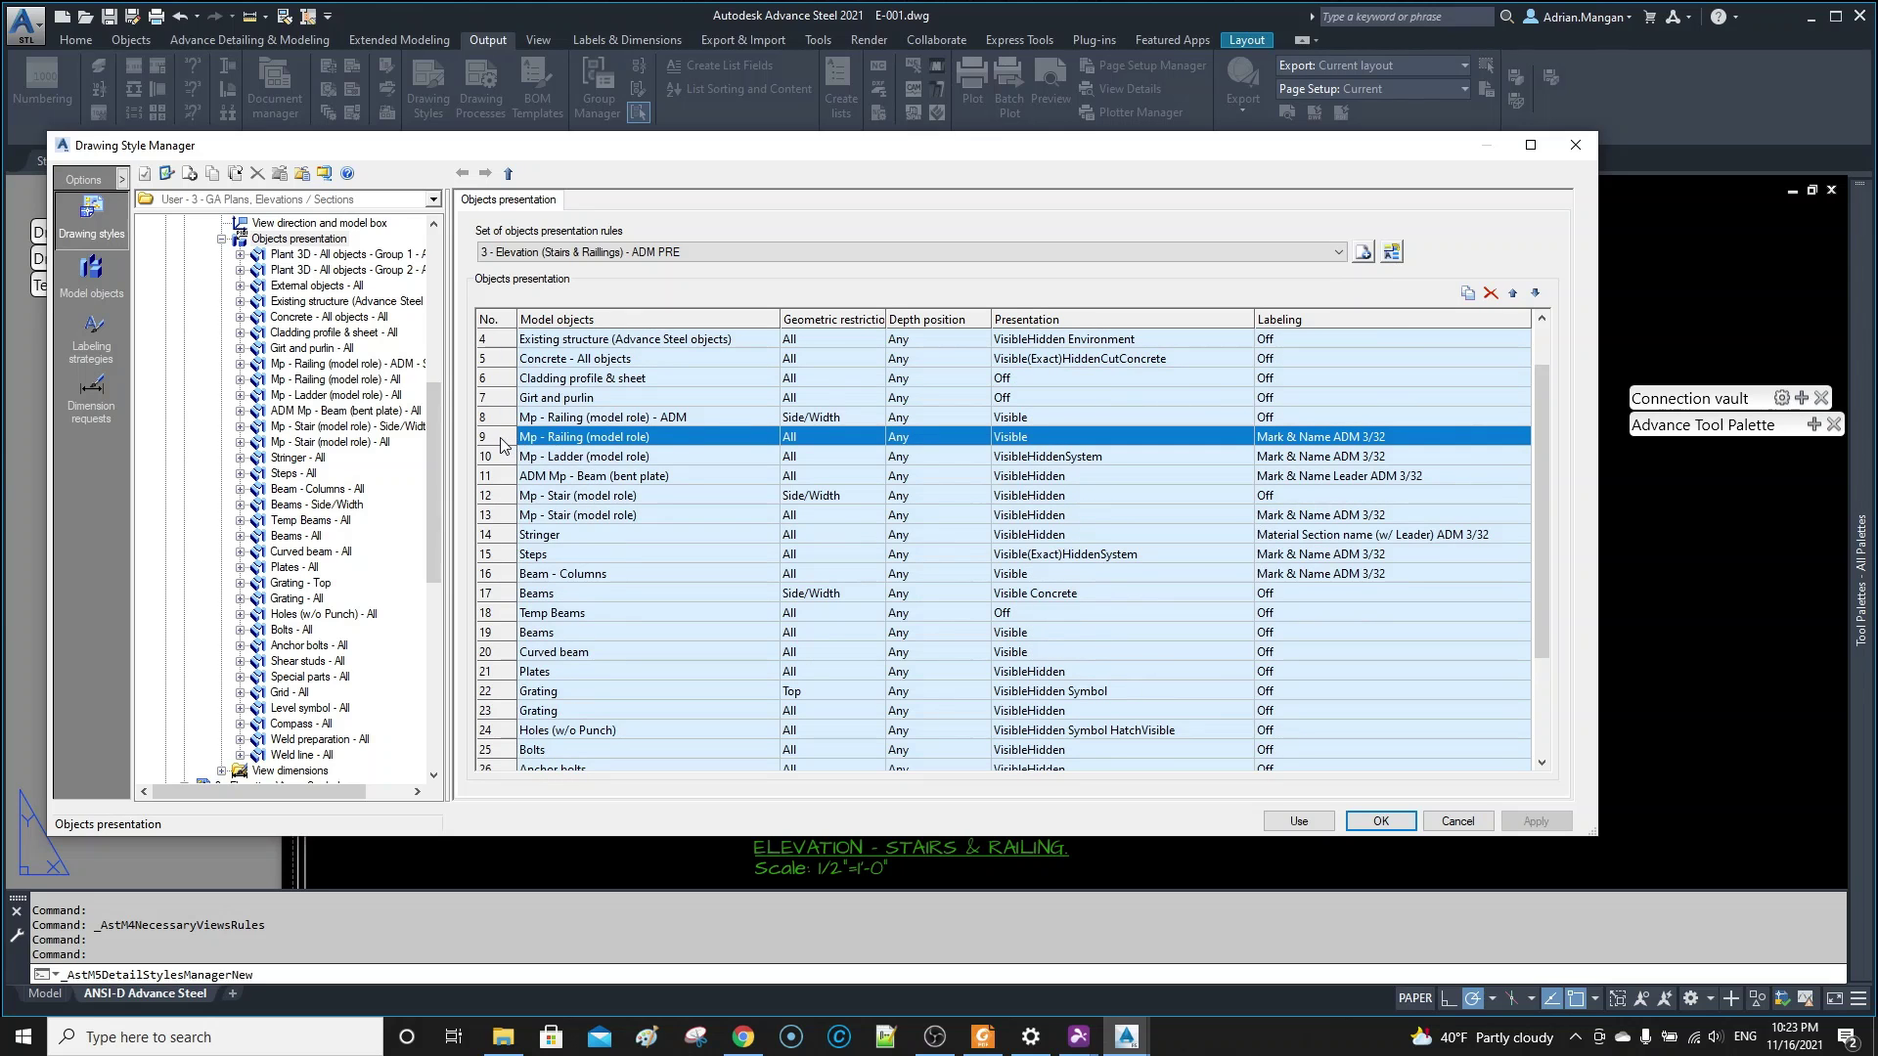
click(1468, 294)
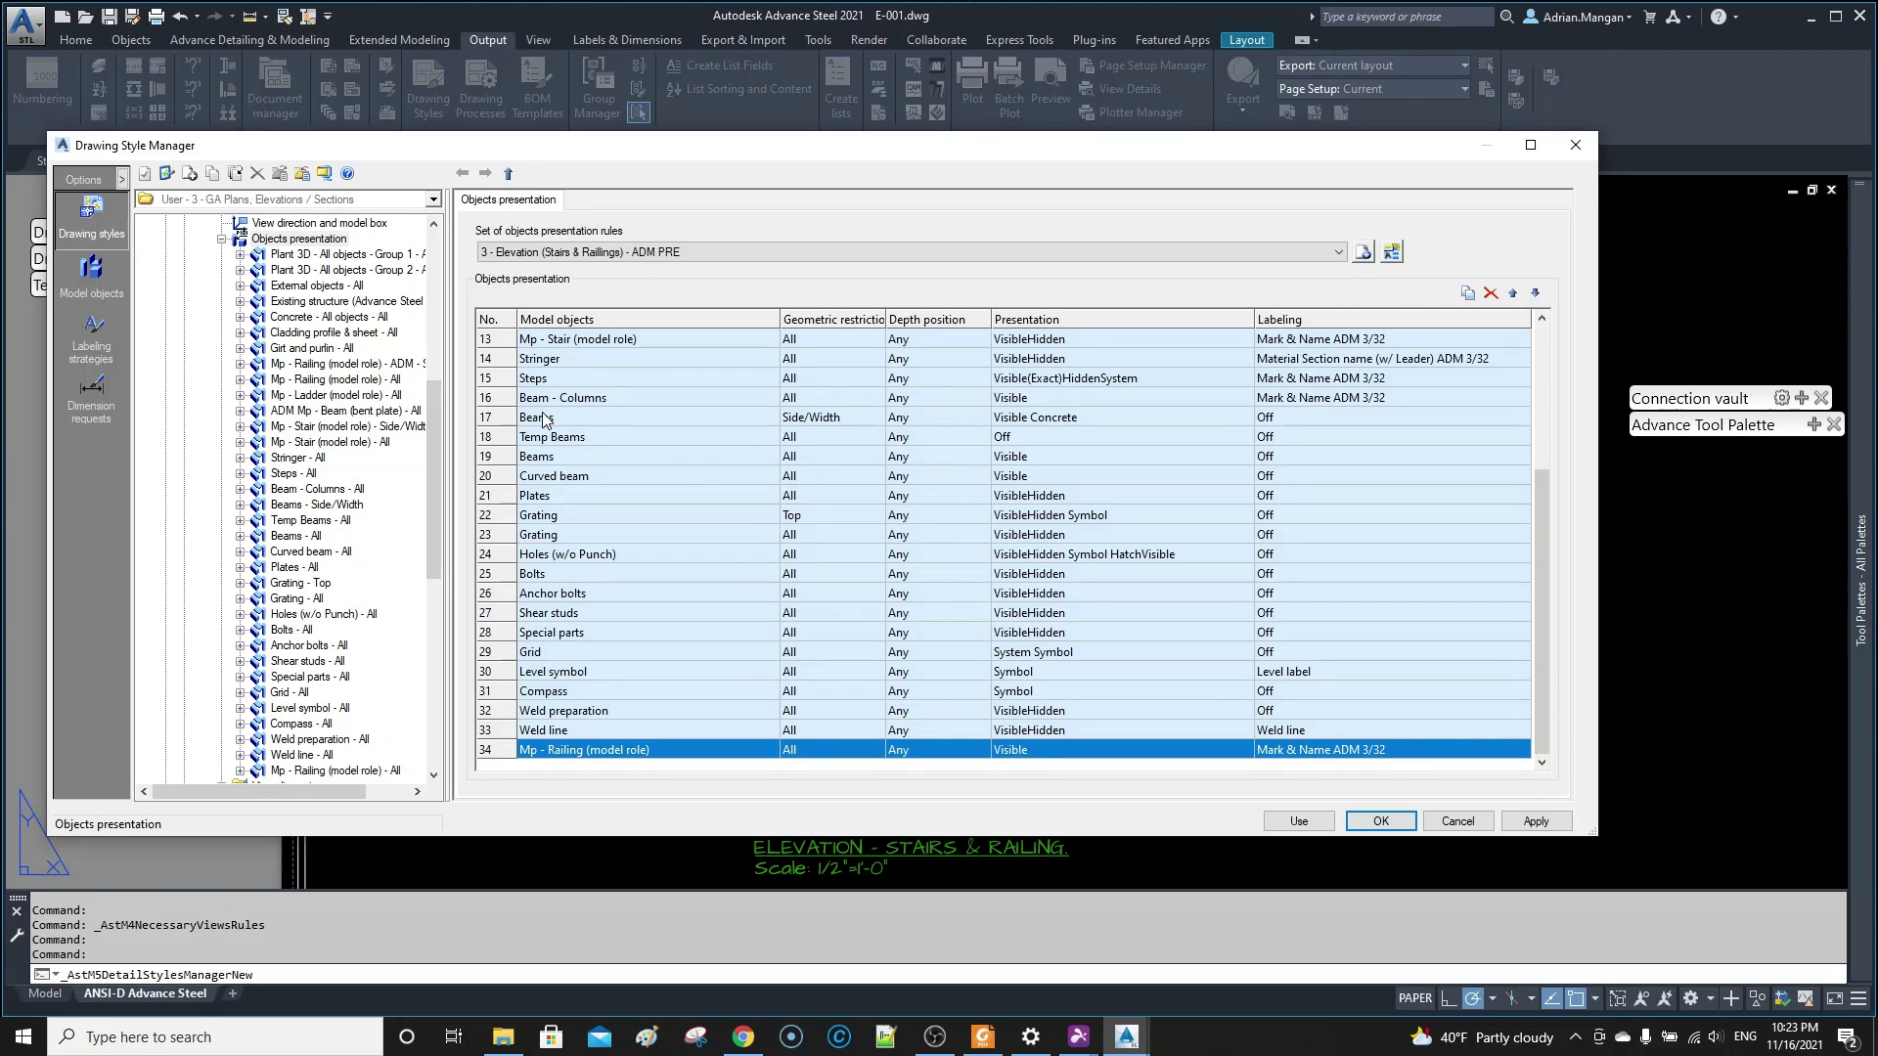
- Try to set the labeling of the Beams rule in row 19 to Section name 3/32 and apply it
click(499, 460)
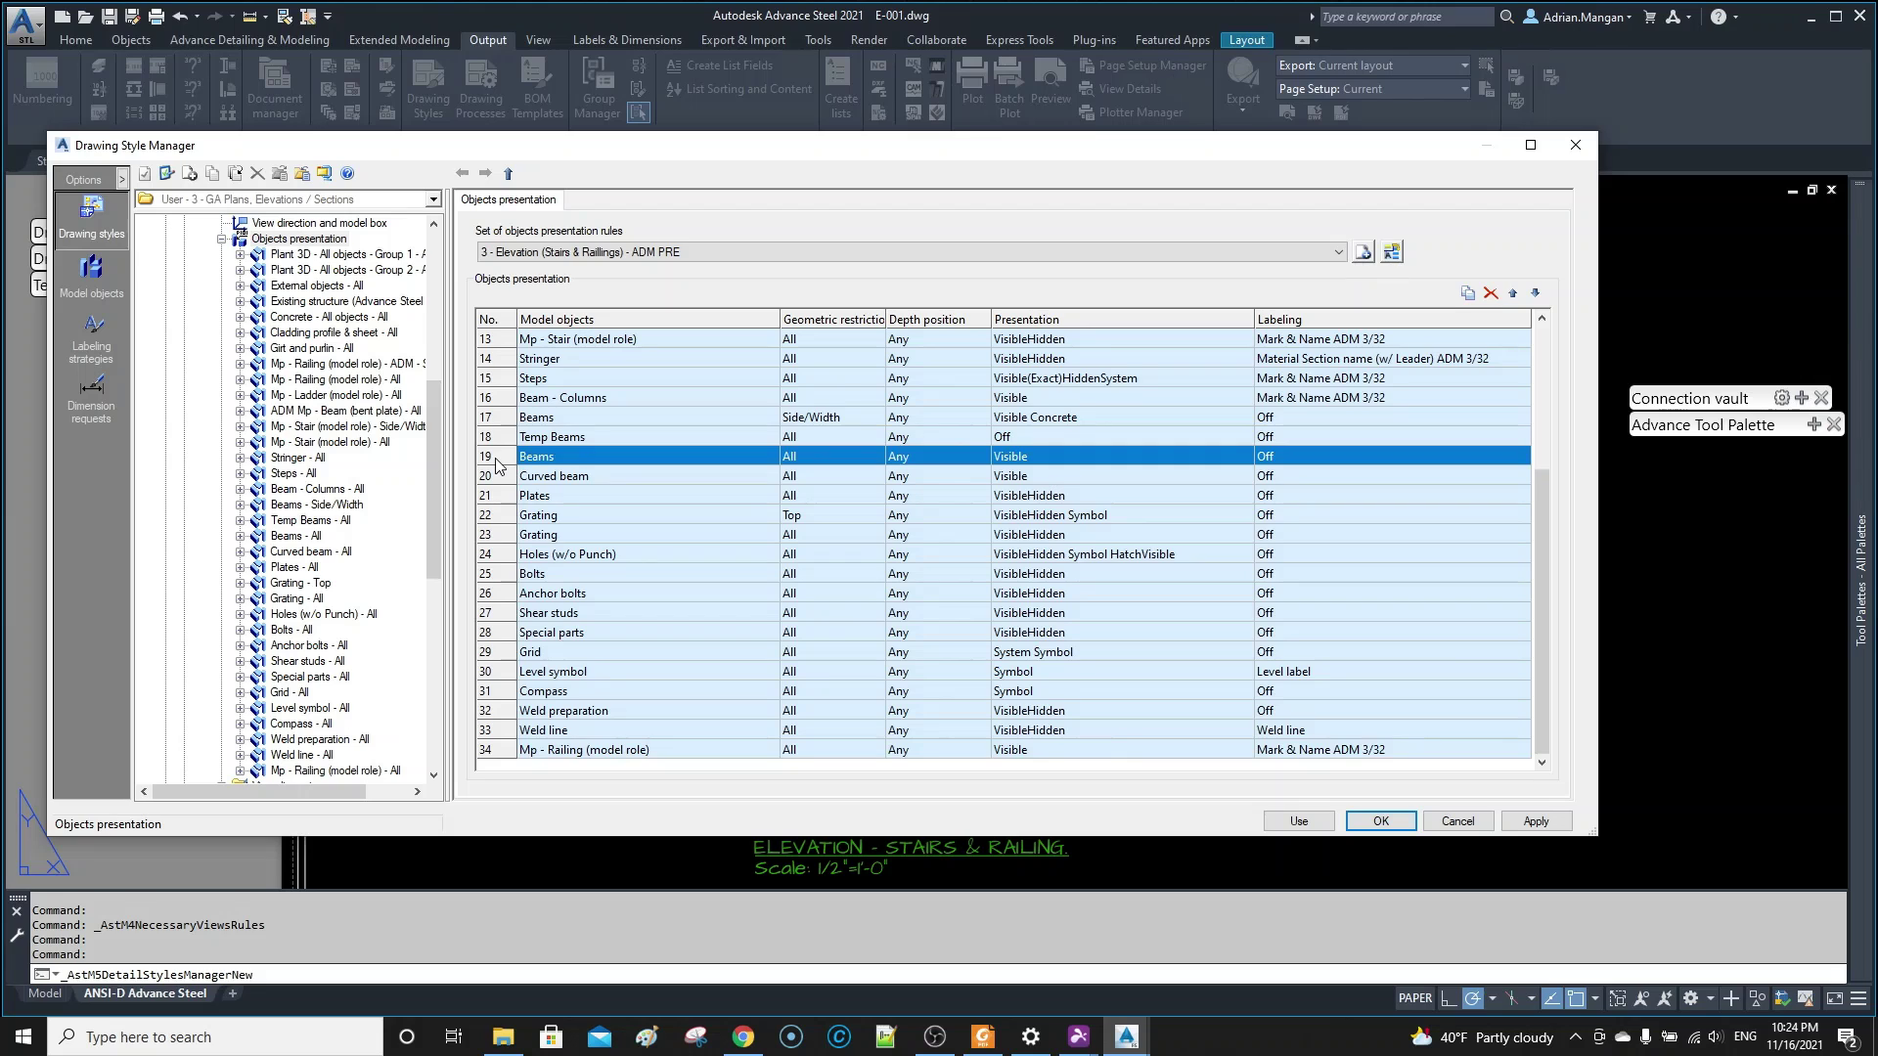
click(1477, 458)
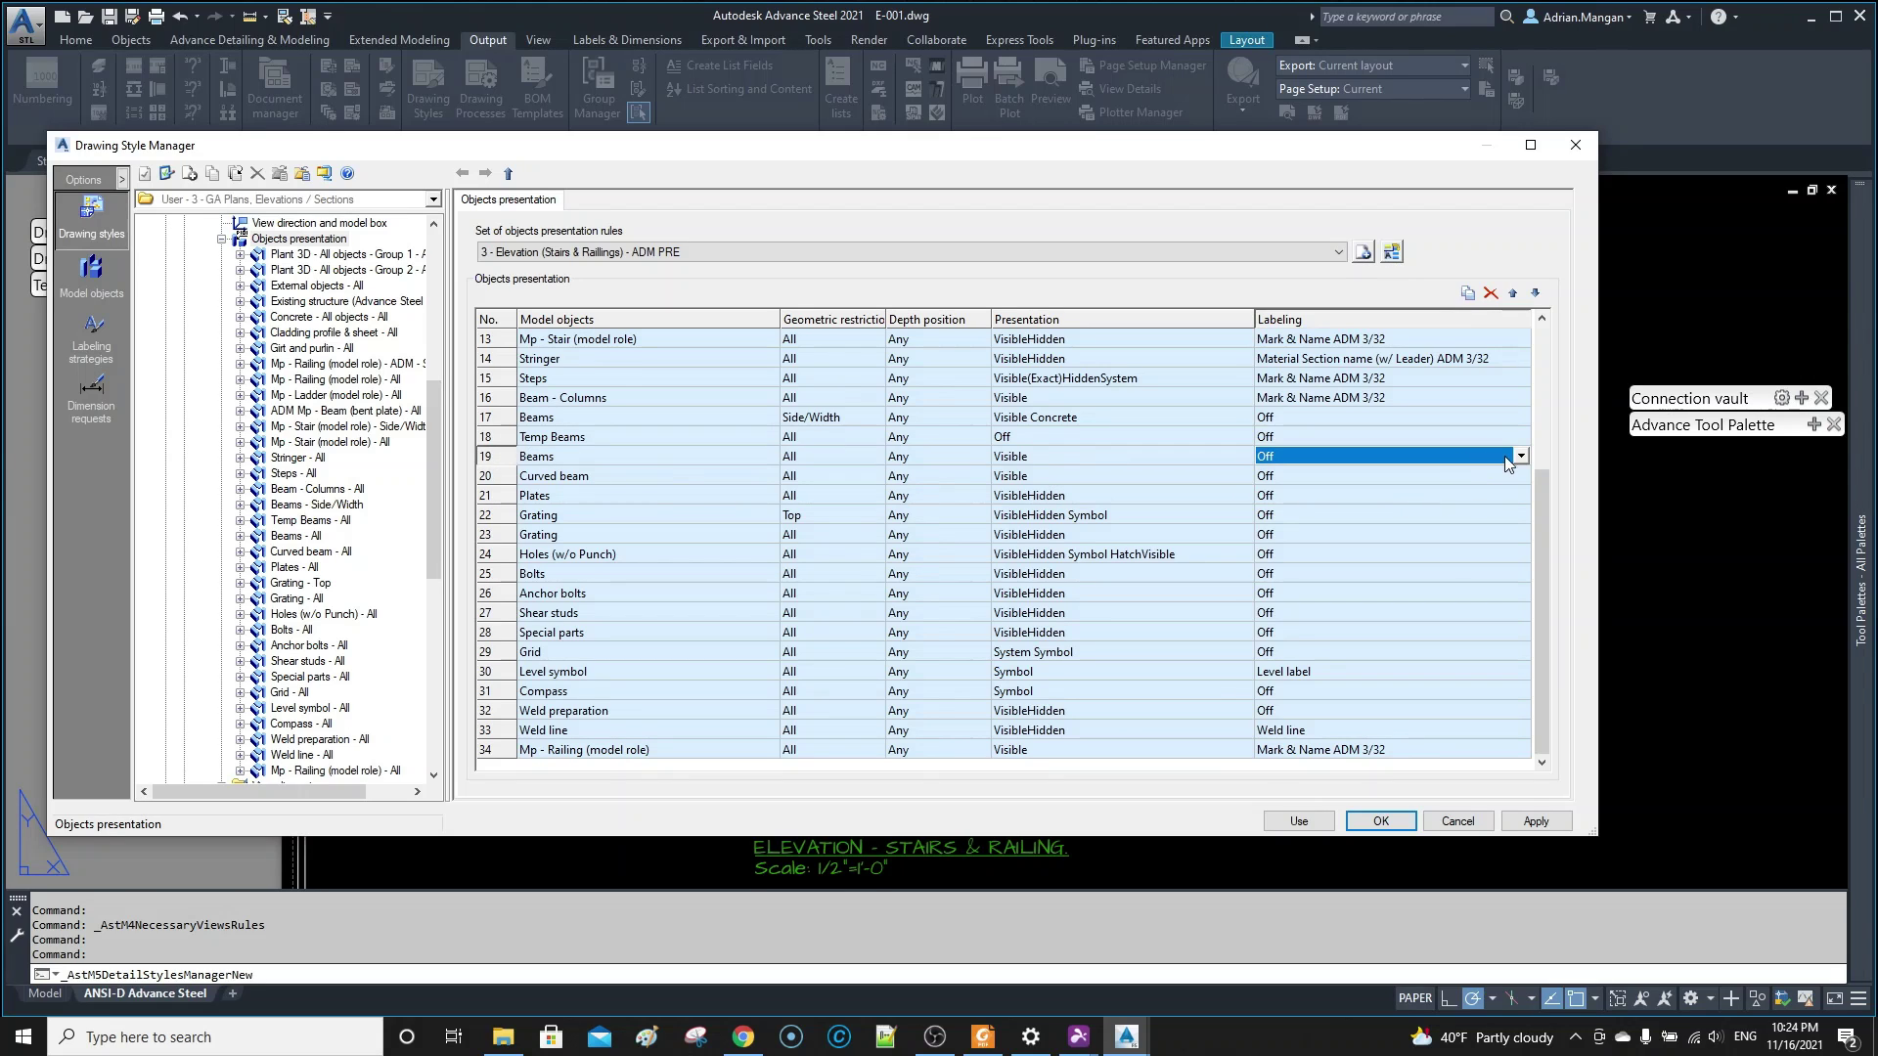
click(1522, 456)
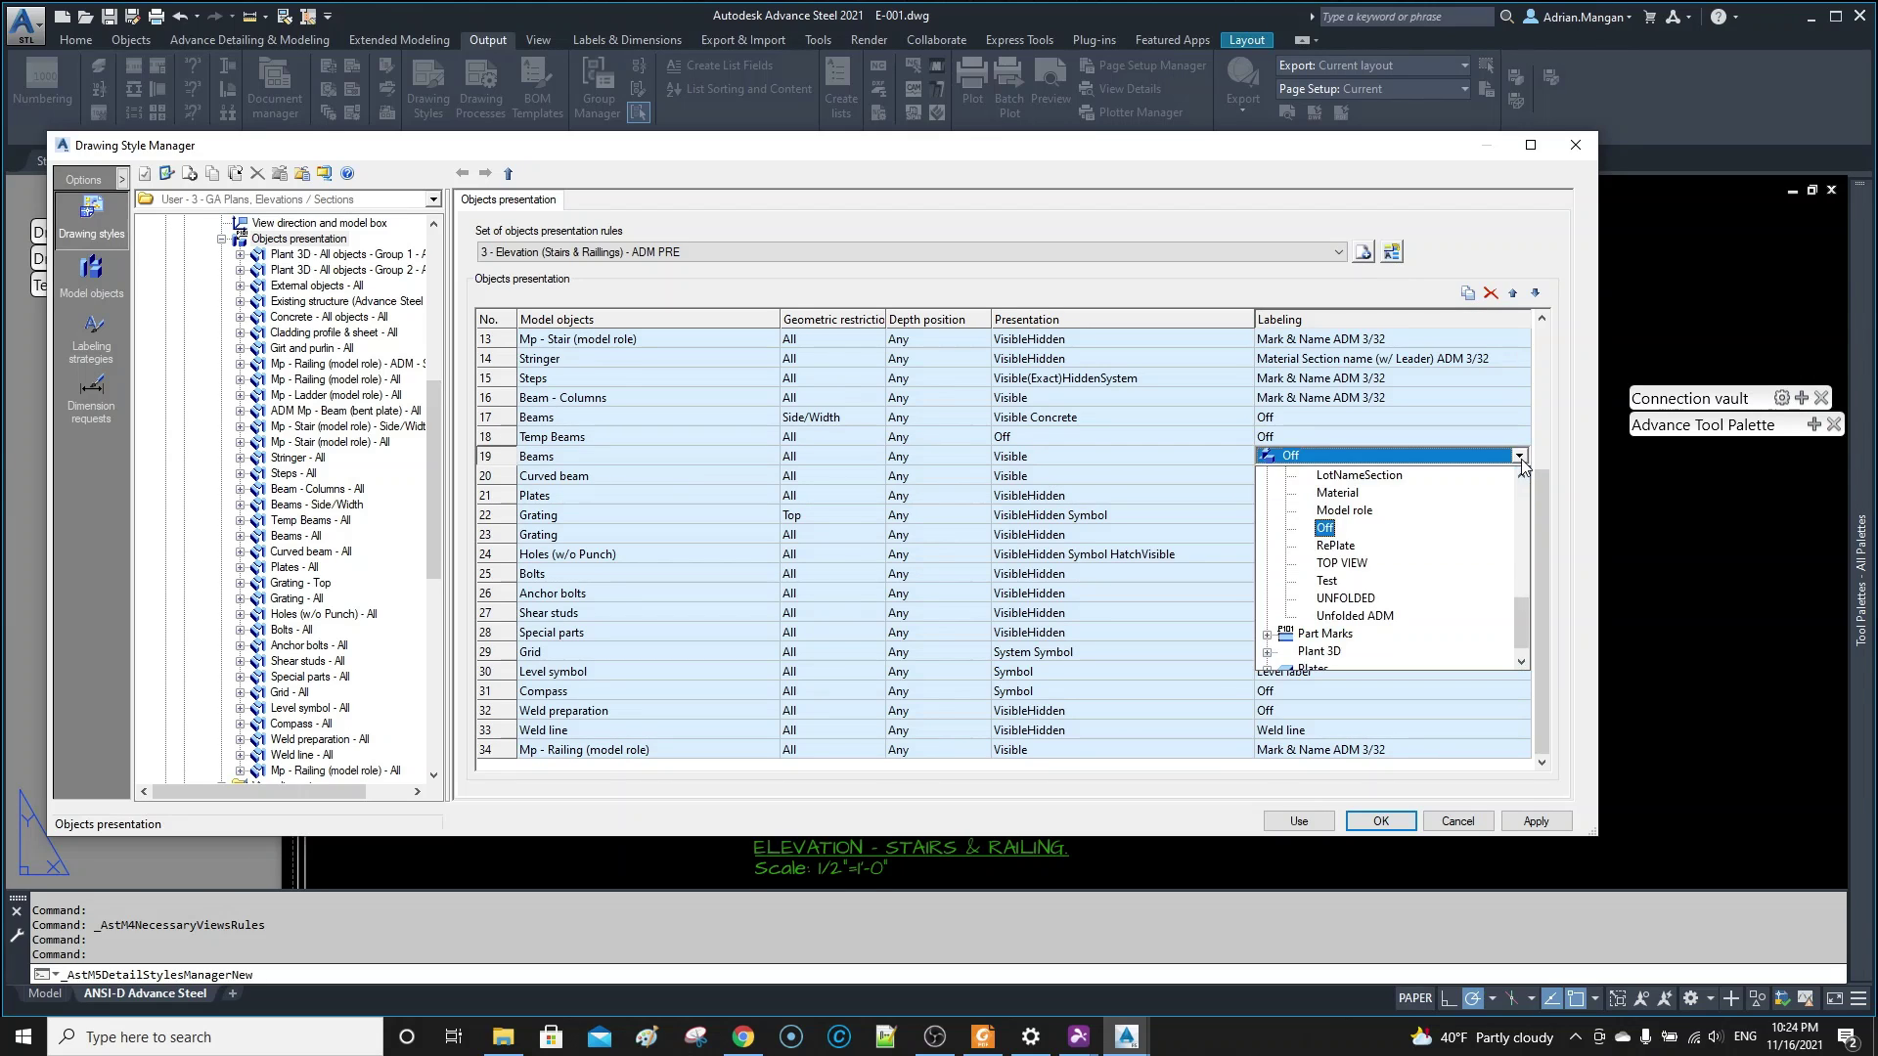
scroll(1362, 552, up, 10)
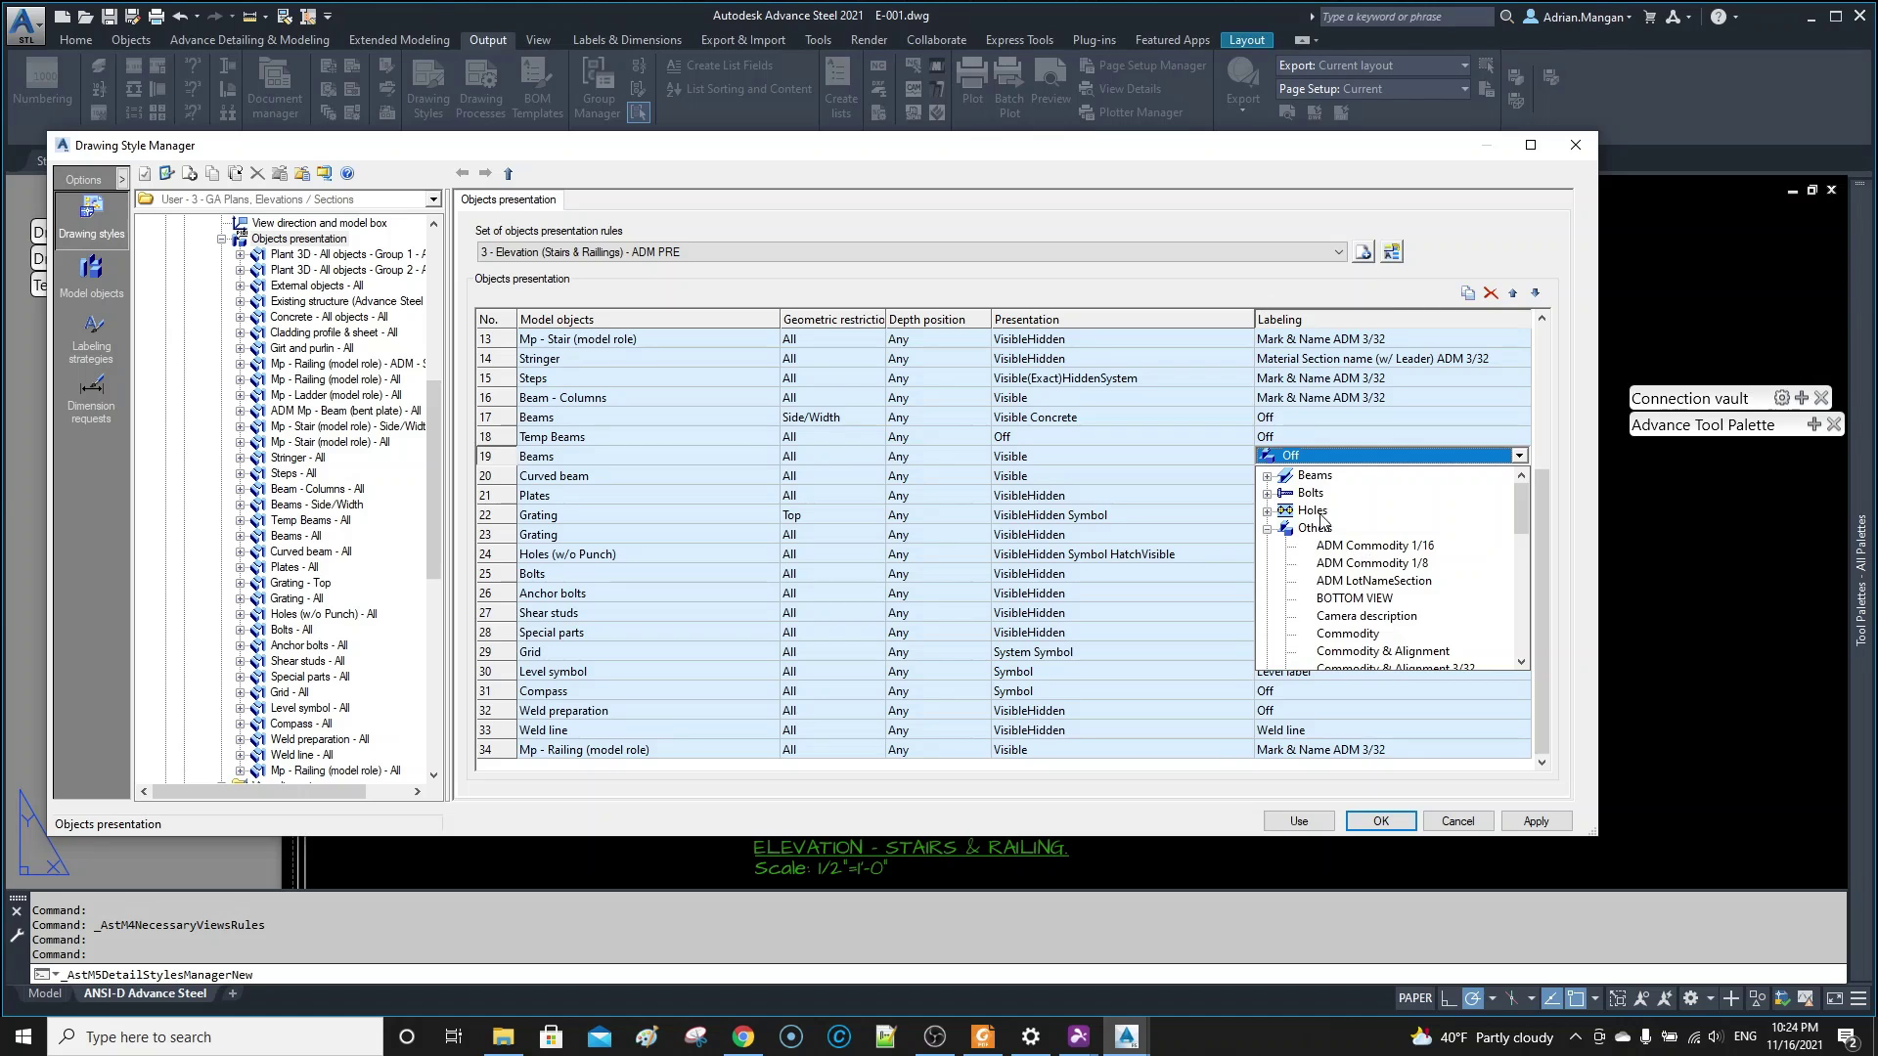
scroll(1369, 553, down, 8)
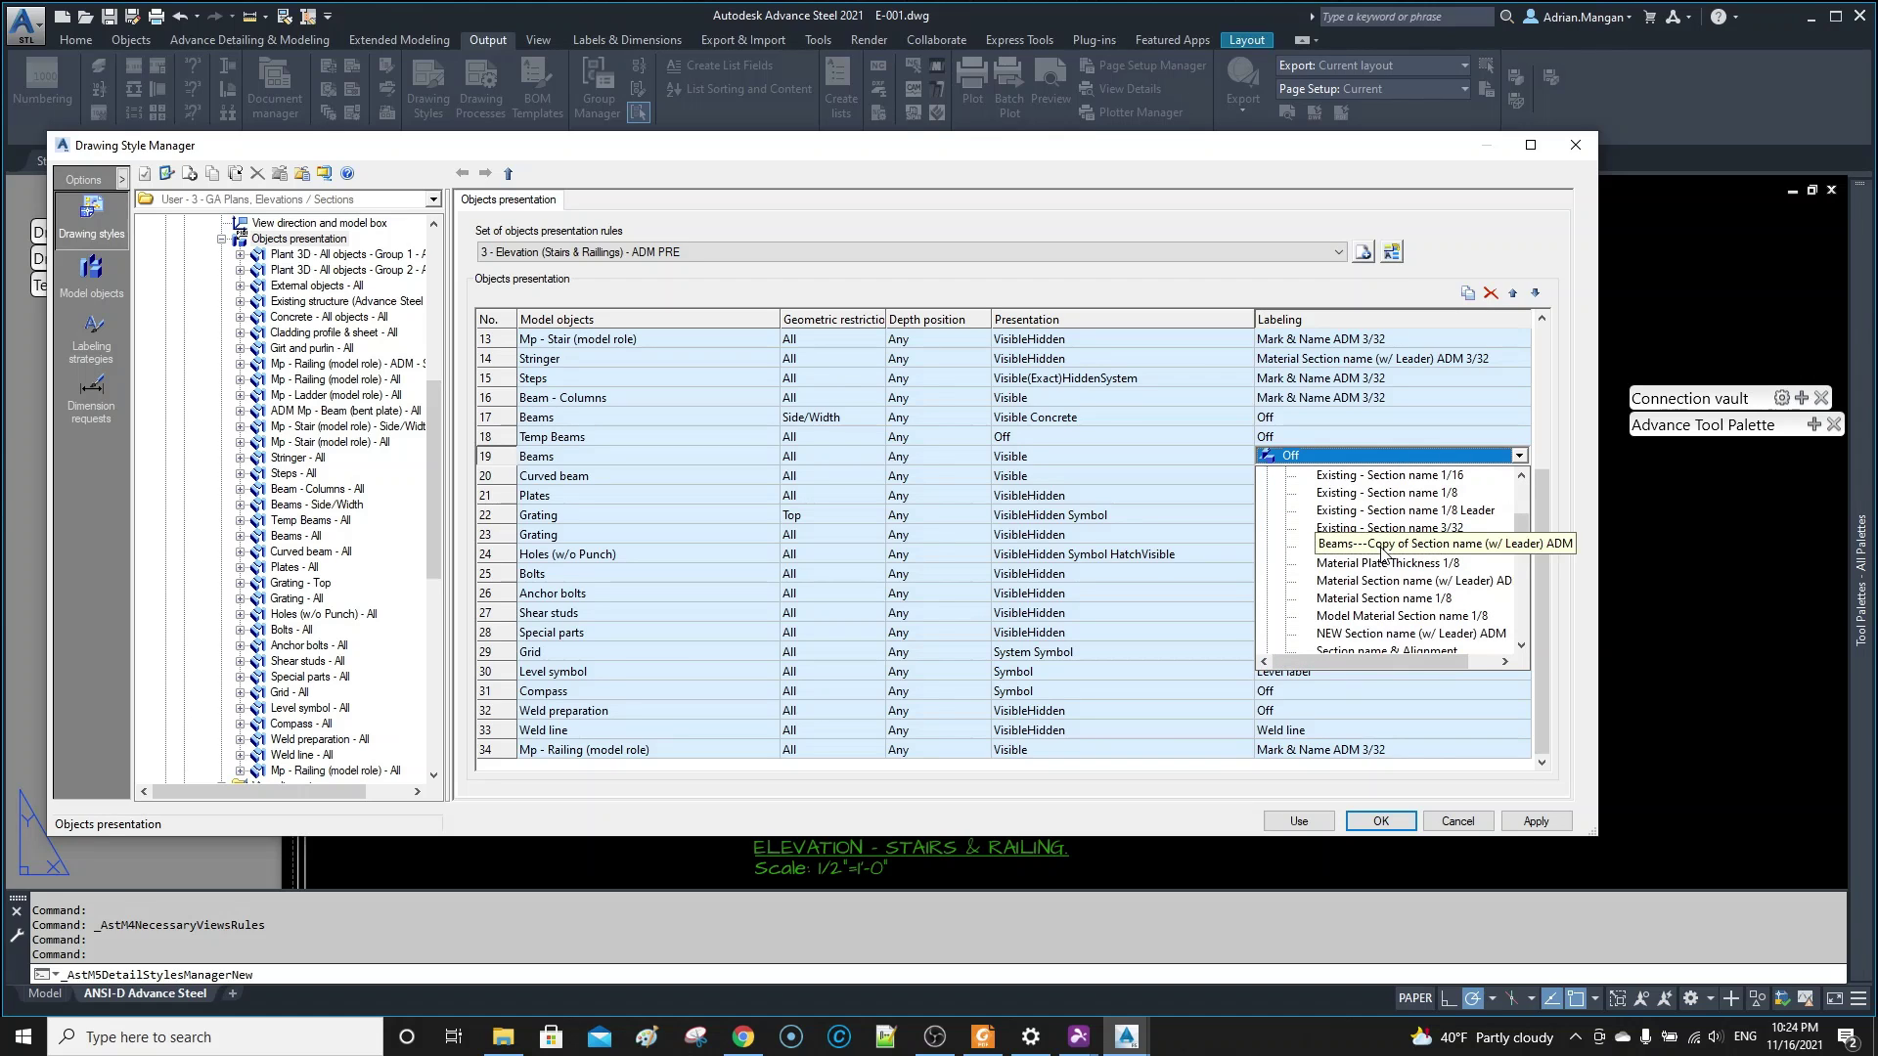
scroll(1394, 572, down, 3)
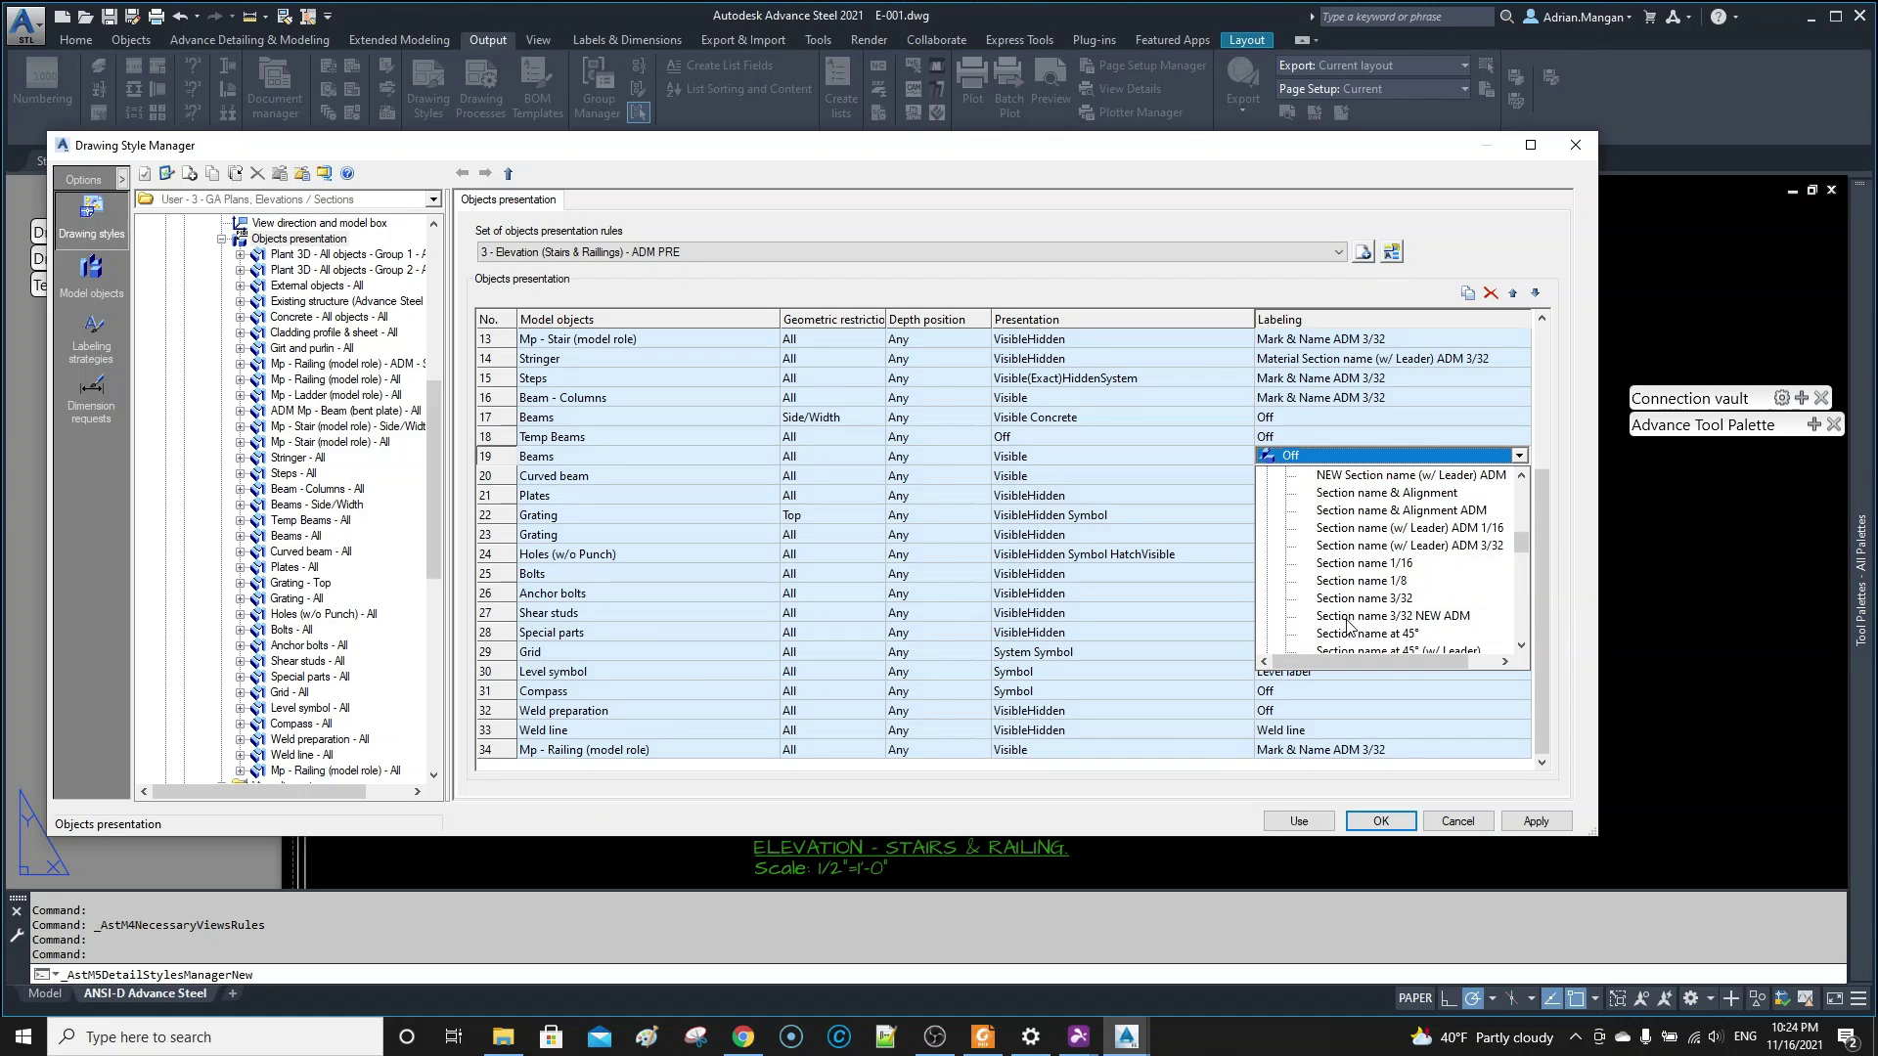
scroll(1398, 599, down, 2)
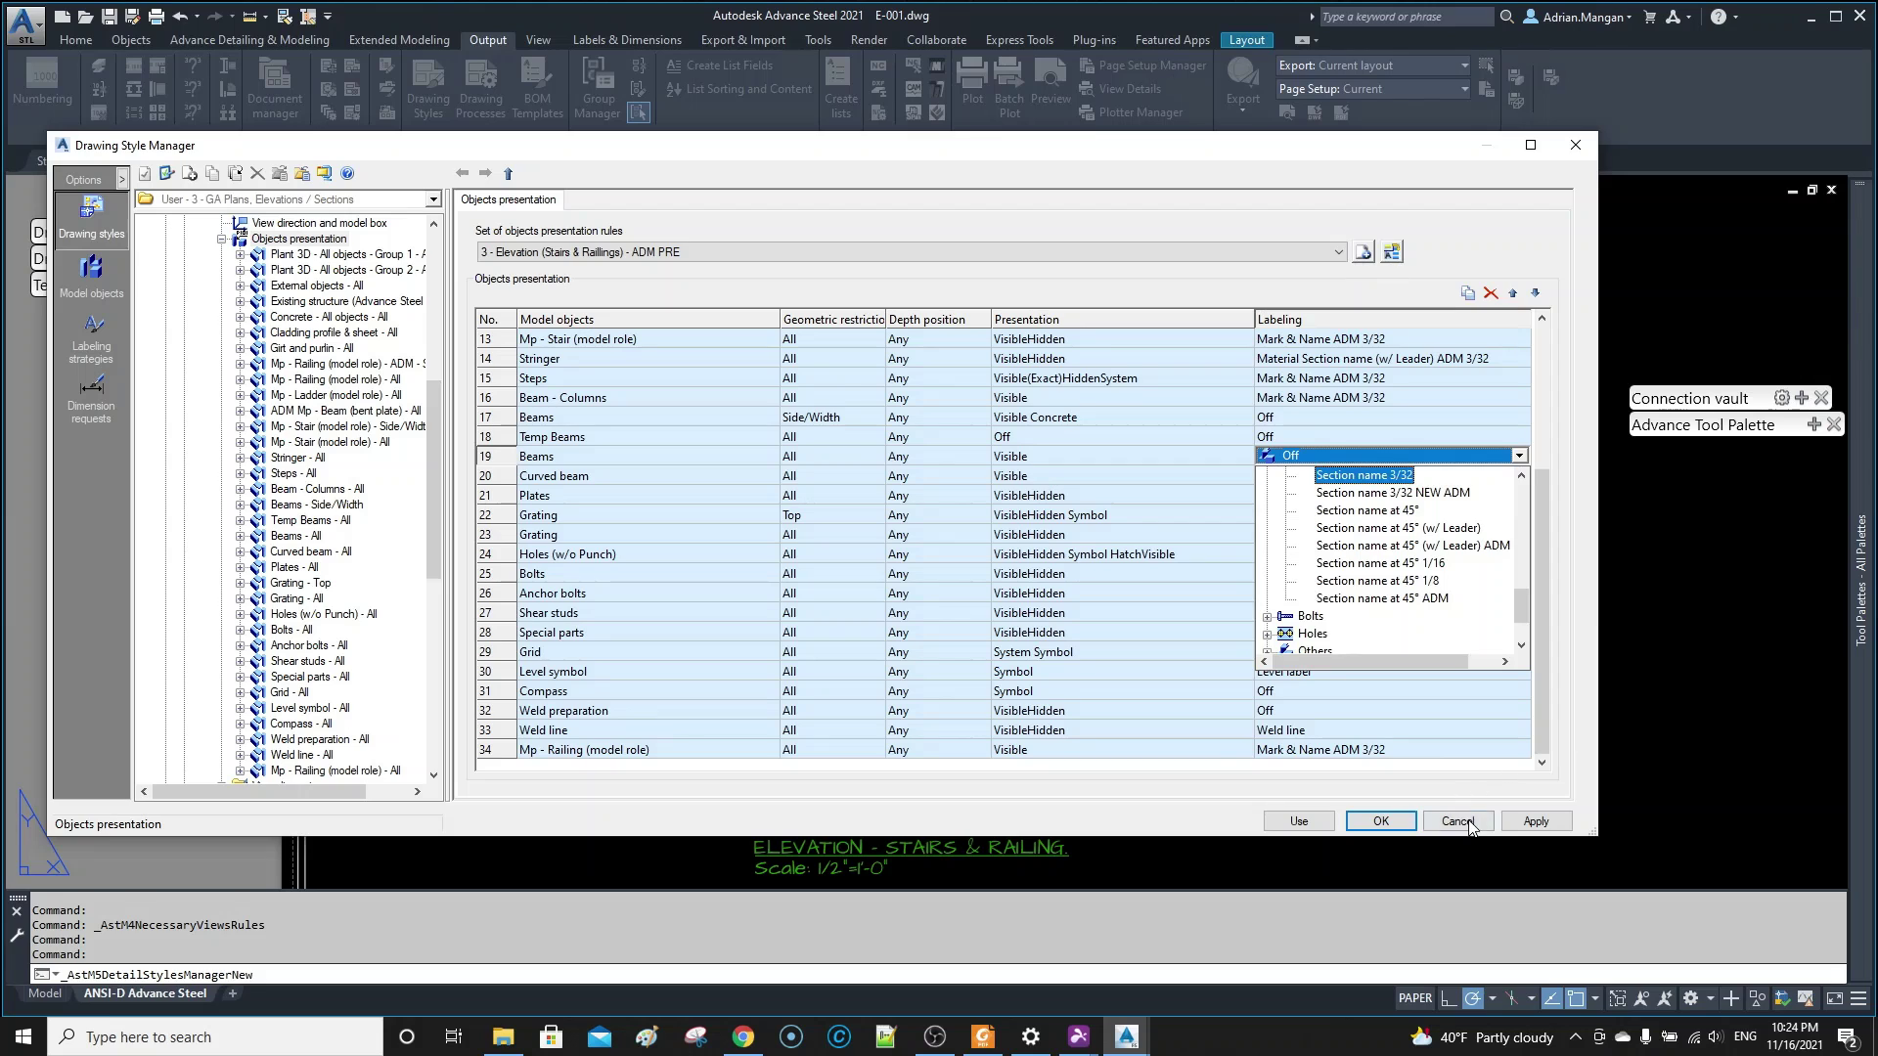
click(1535, 821)
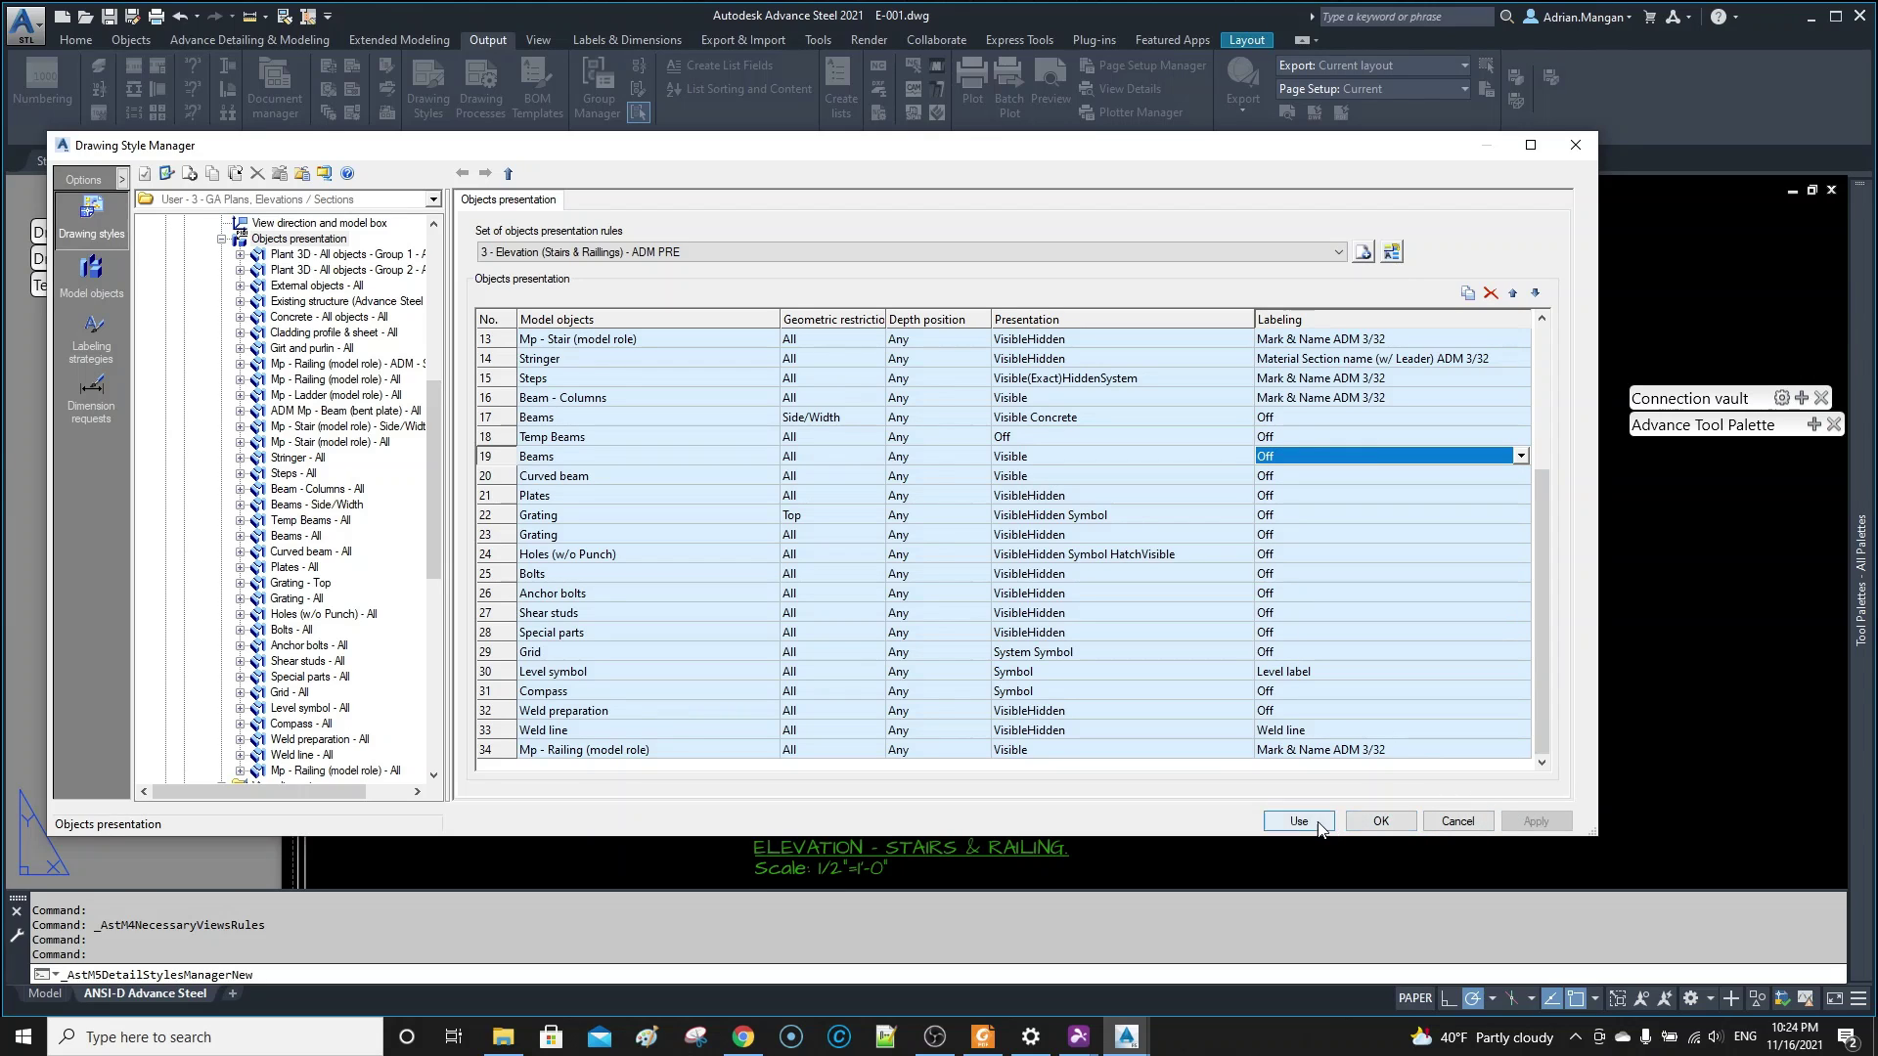
- Set the labeling of the Beams rule in row 19 to the beam label style Section name 3/32
click(1520, 456)
scroll(1399, 550, up, 5)
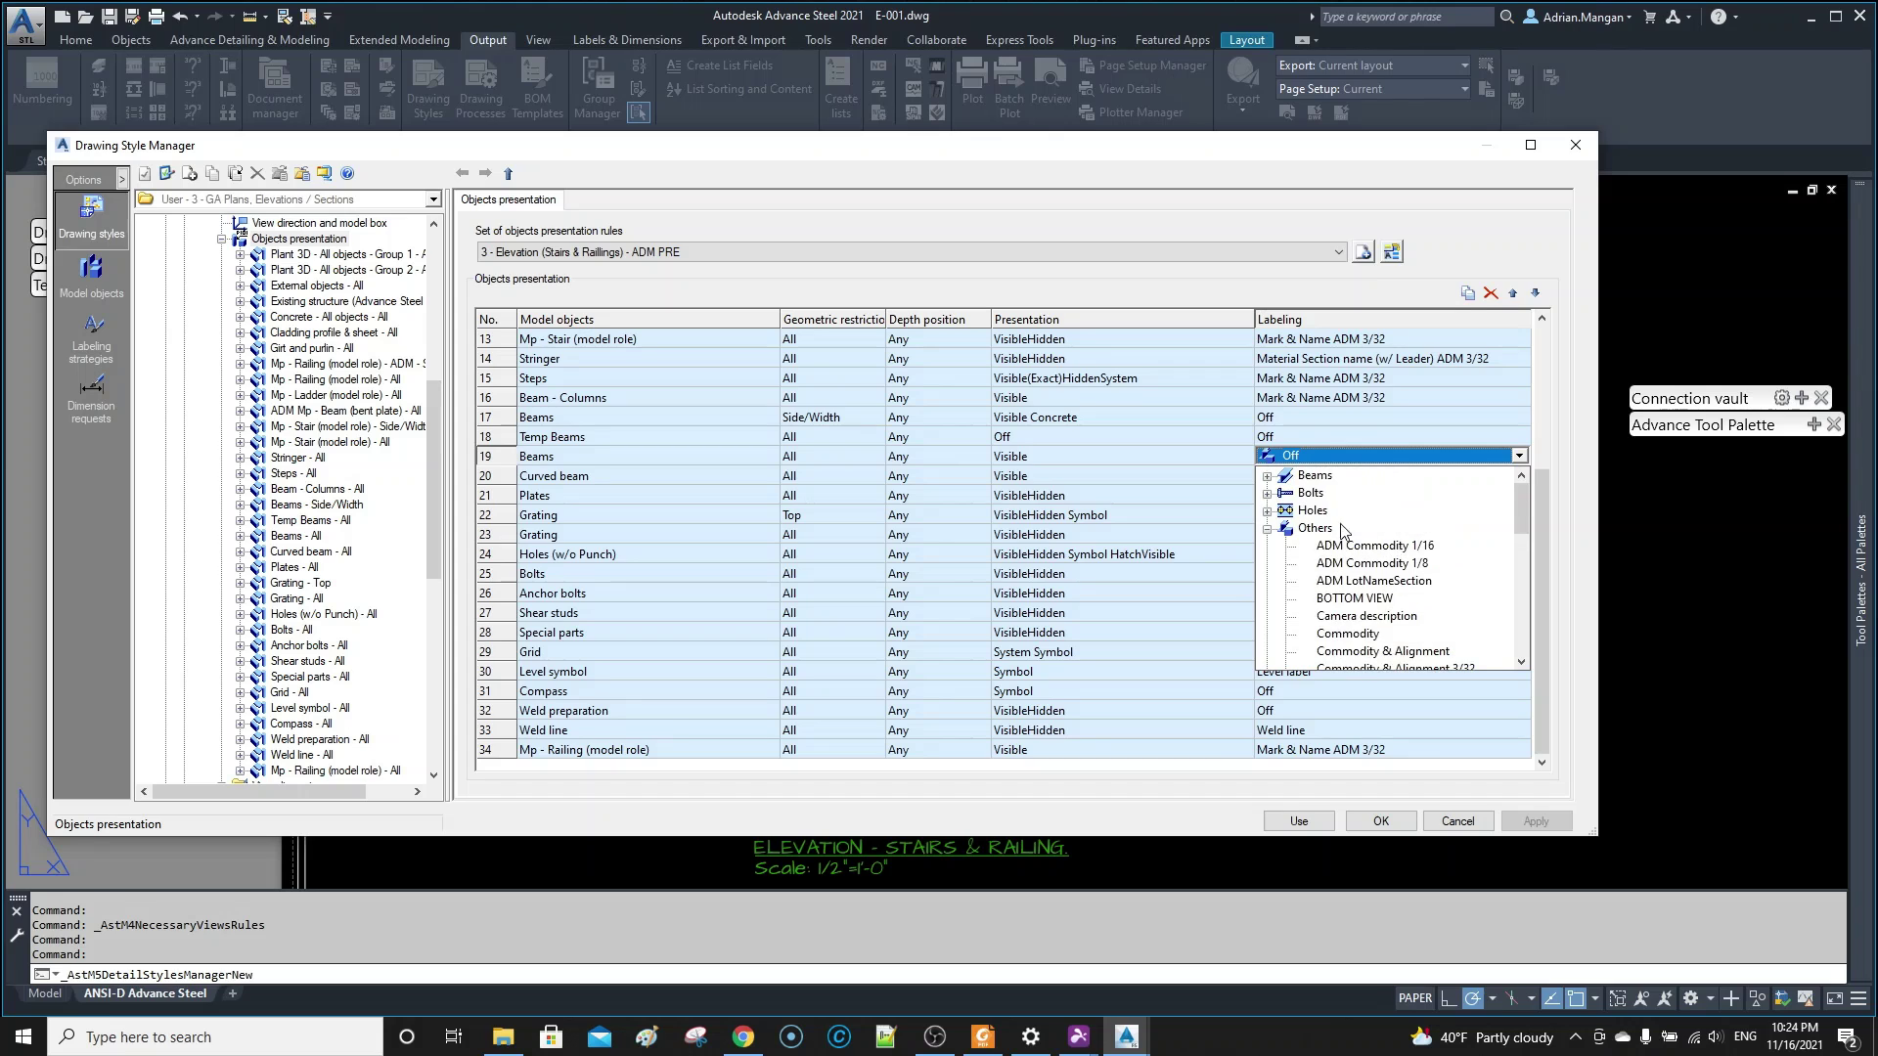
click(1267, 477)
scroll(1421, 538, down, 10)
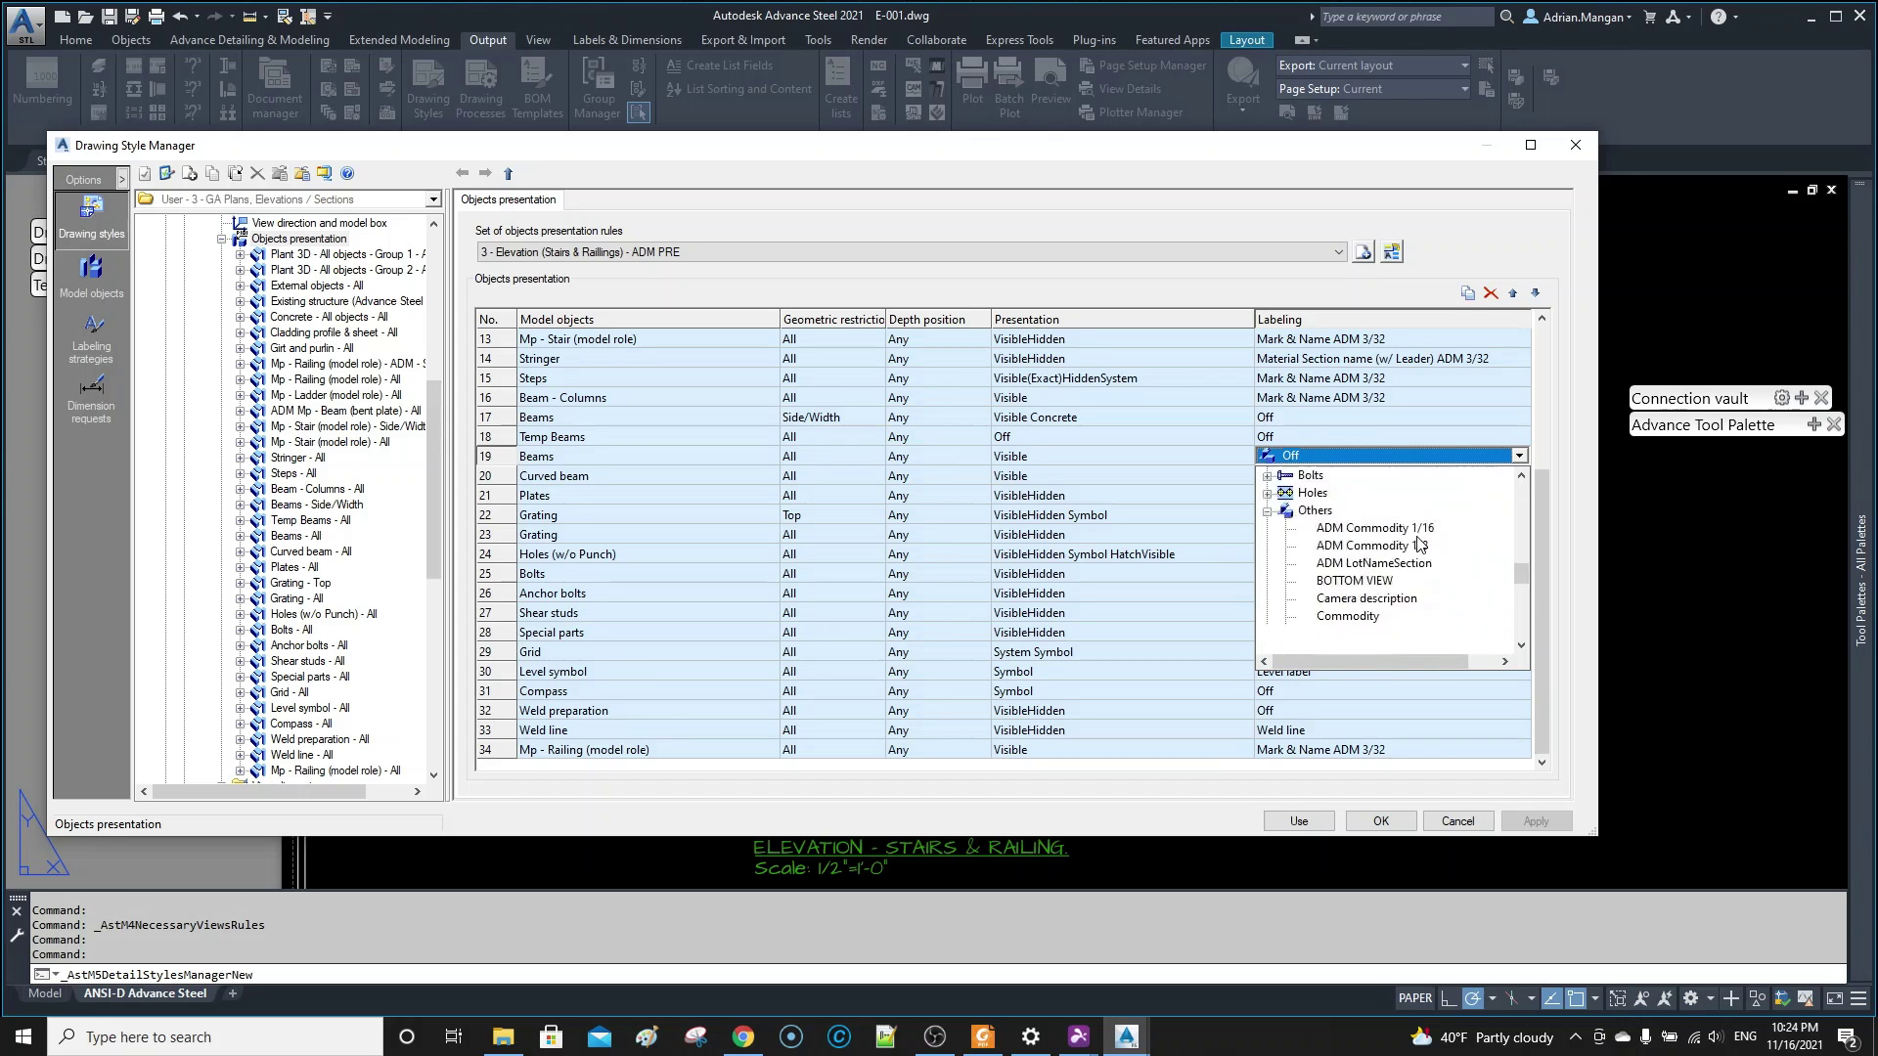
scroll(1420, 544, down, 8)
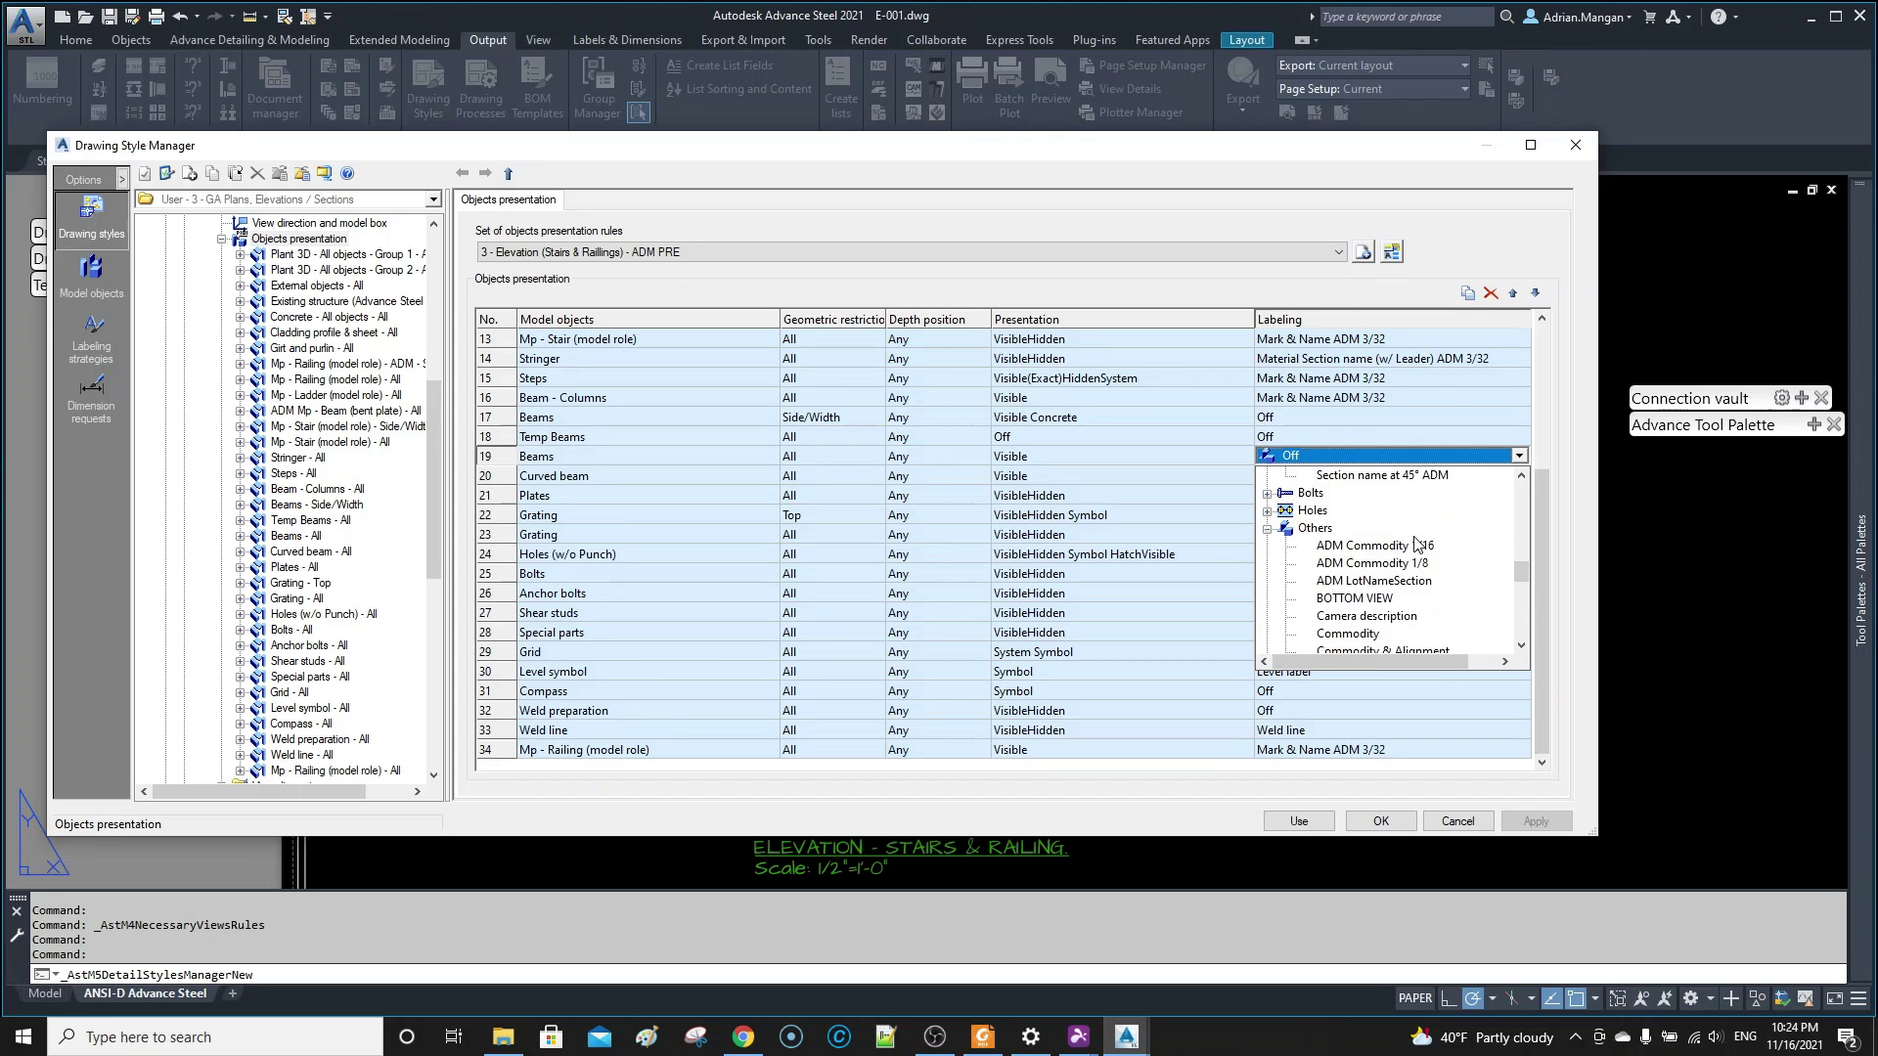
click(1412, 511)
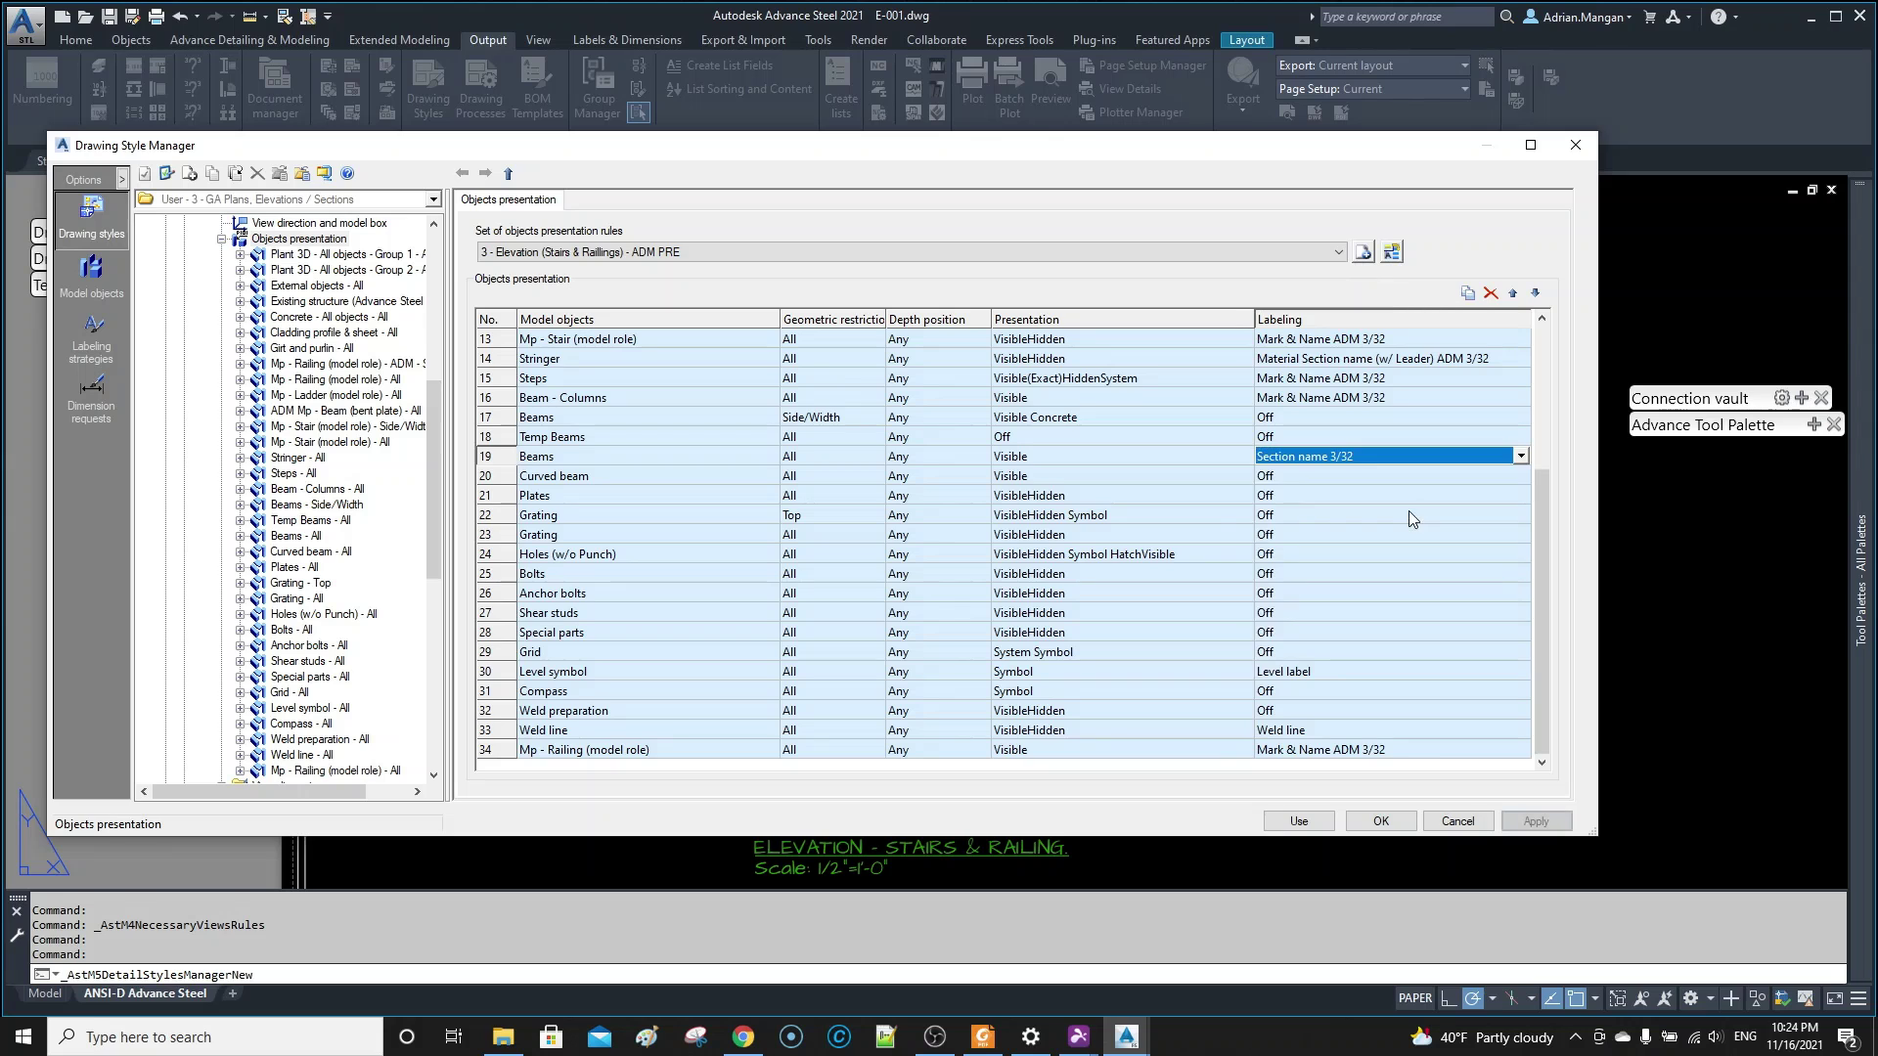
- Apply the style changes and use the drawing style on the stairs and railing elevation view
click(1533, 821)
click(1321, 821)
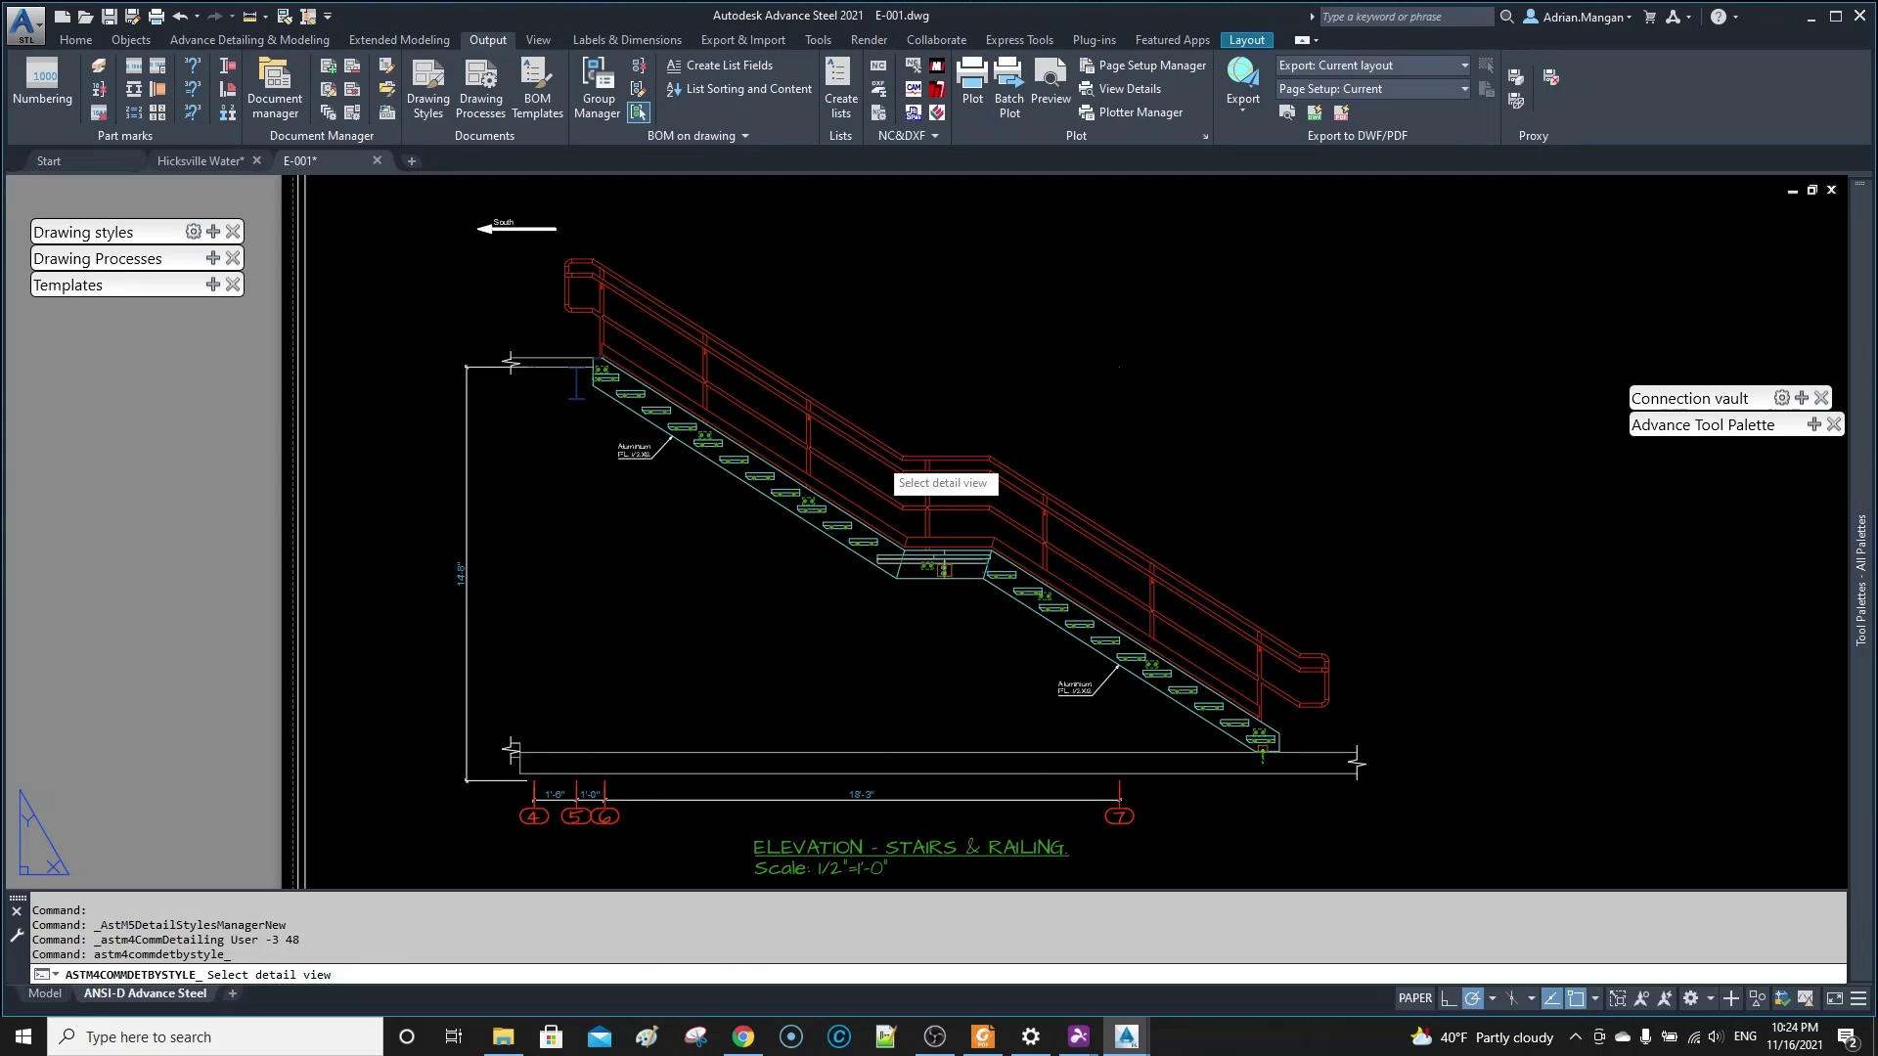
click(878, 457)
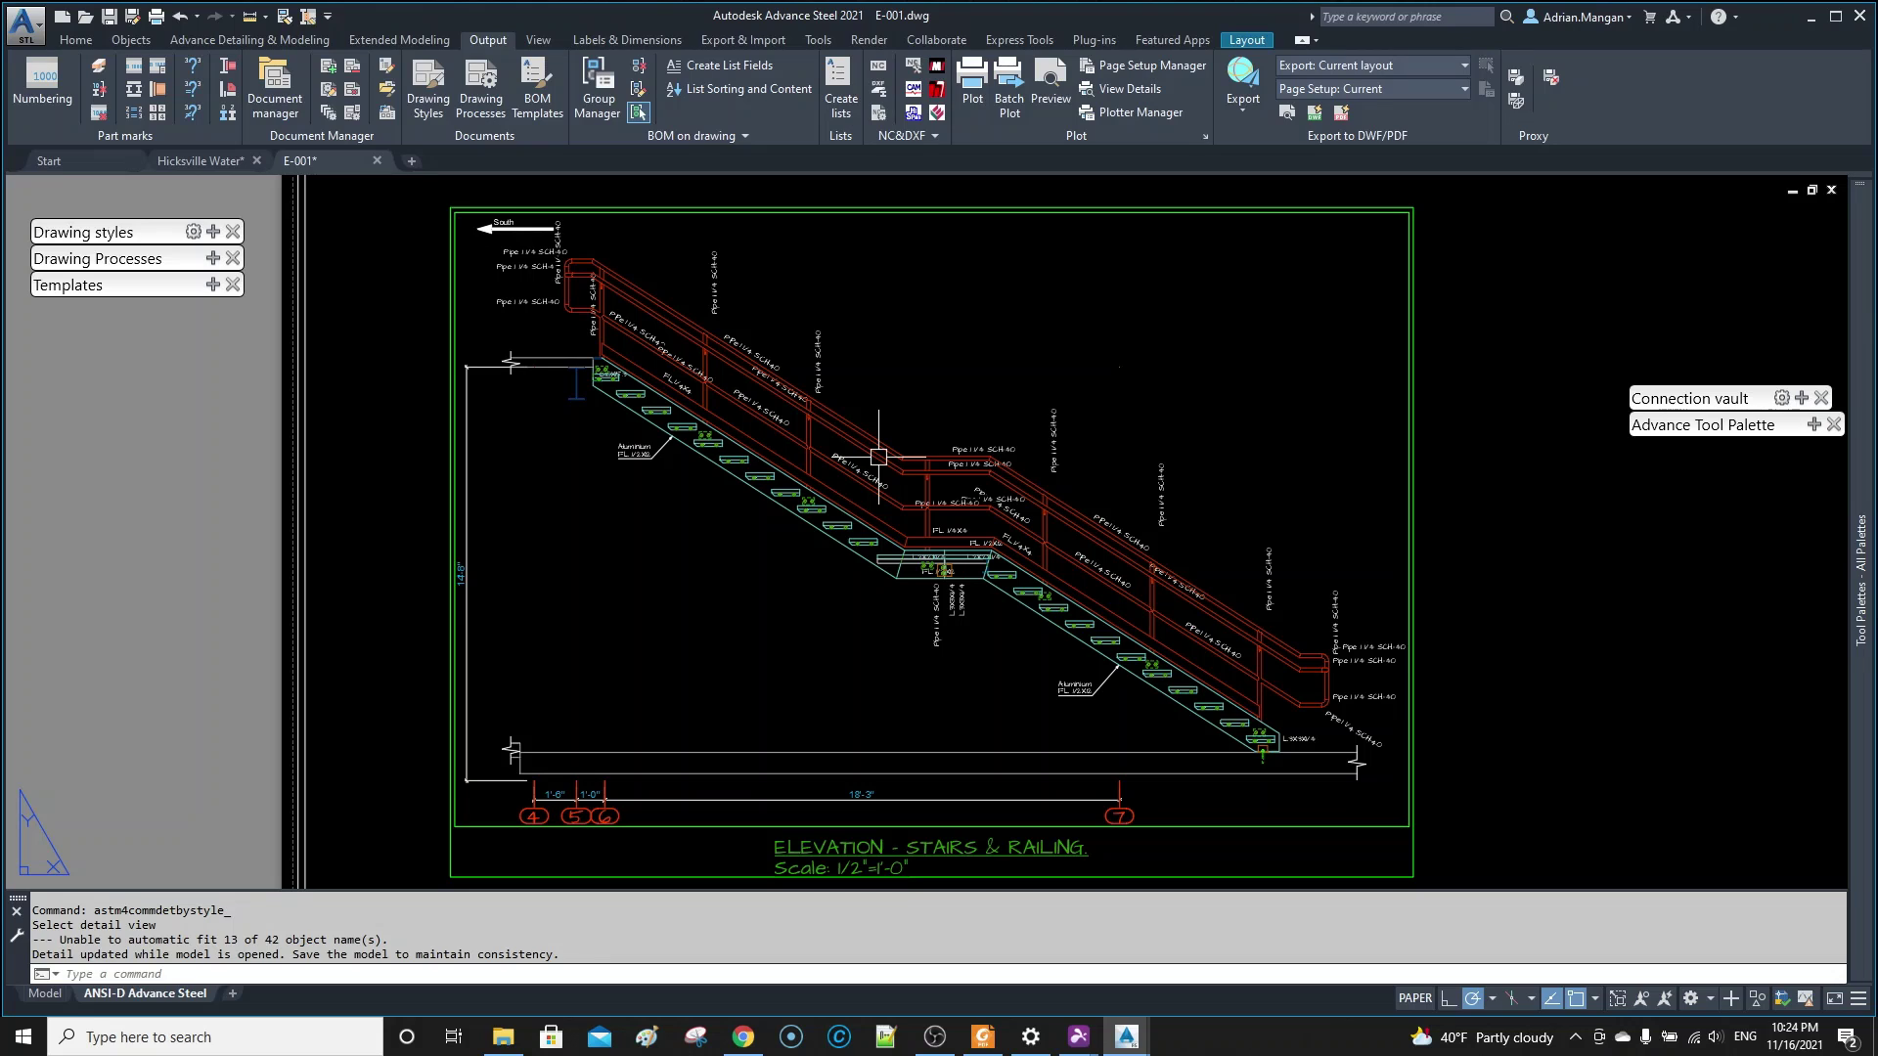
- Check which railing posts two of the vertical pipe labels in the elevation belong to, leaving the labels unselected
click(1055, 440)
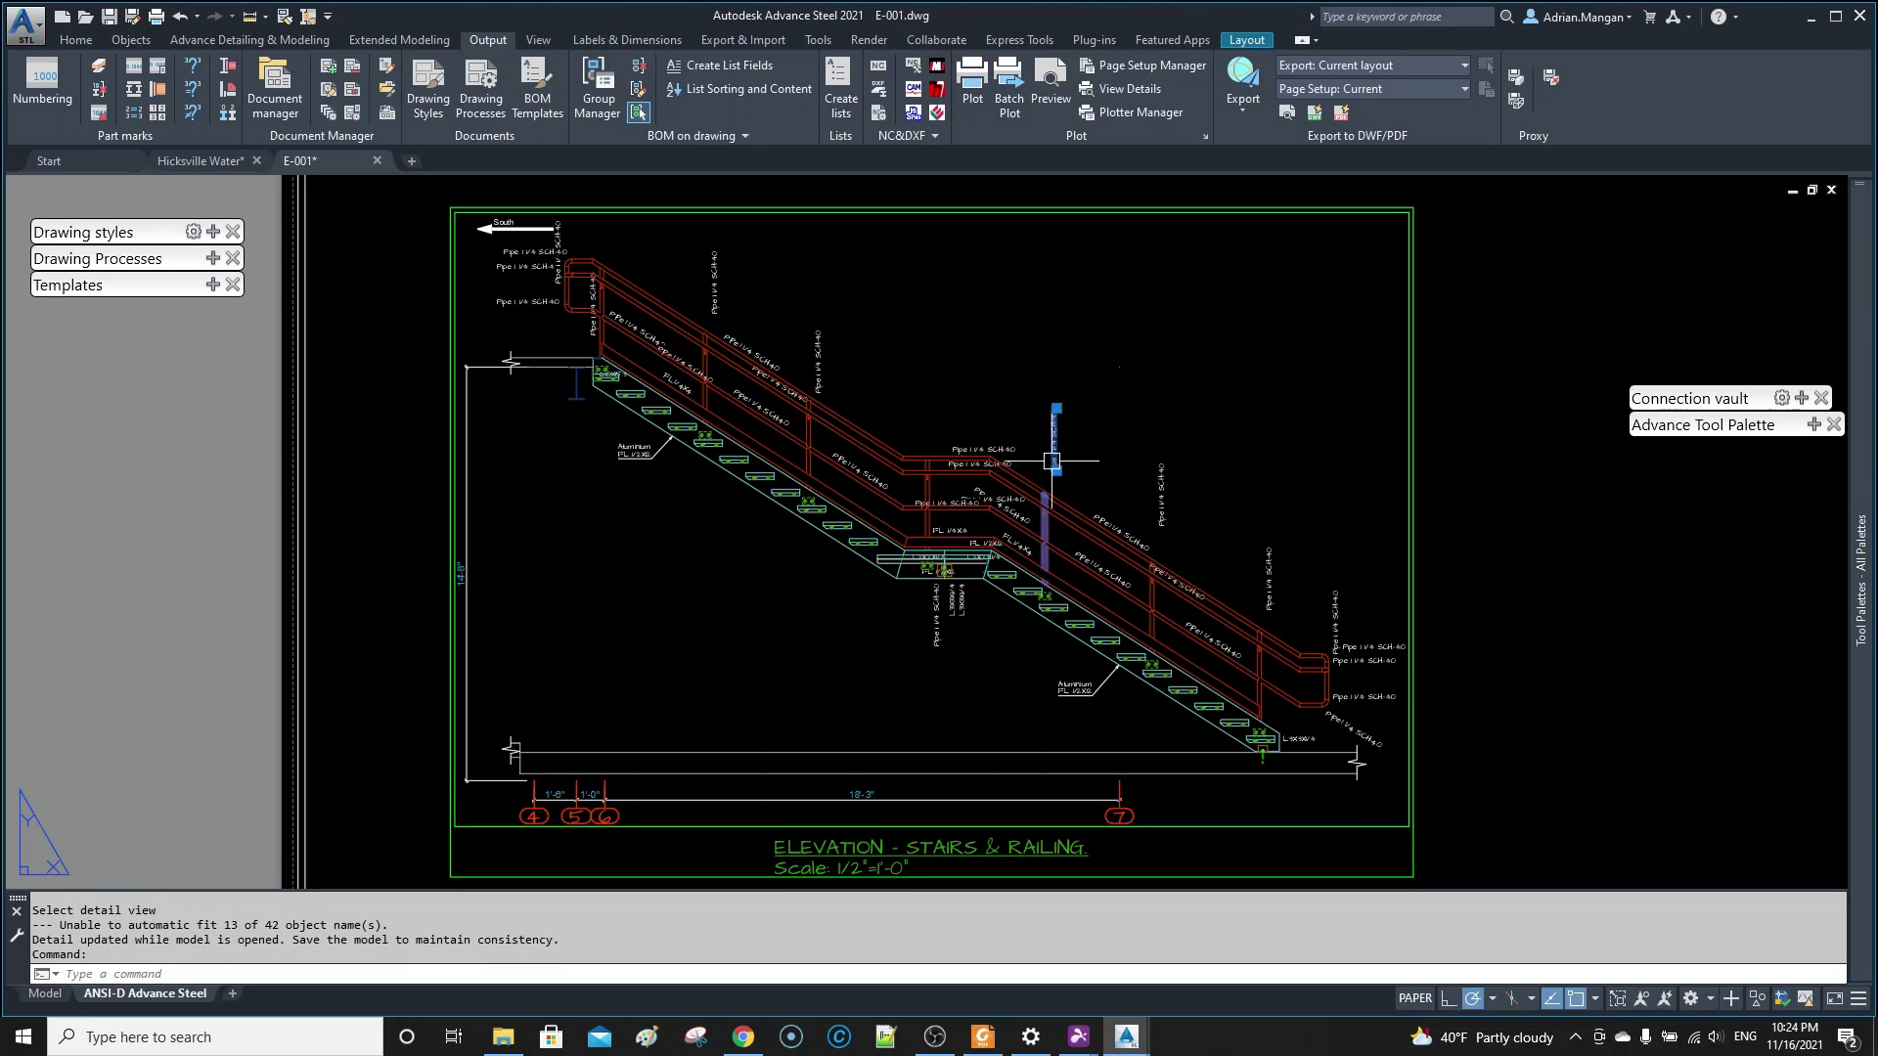
click(824, 377)
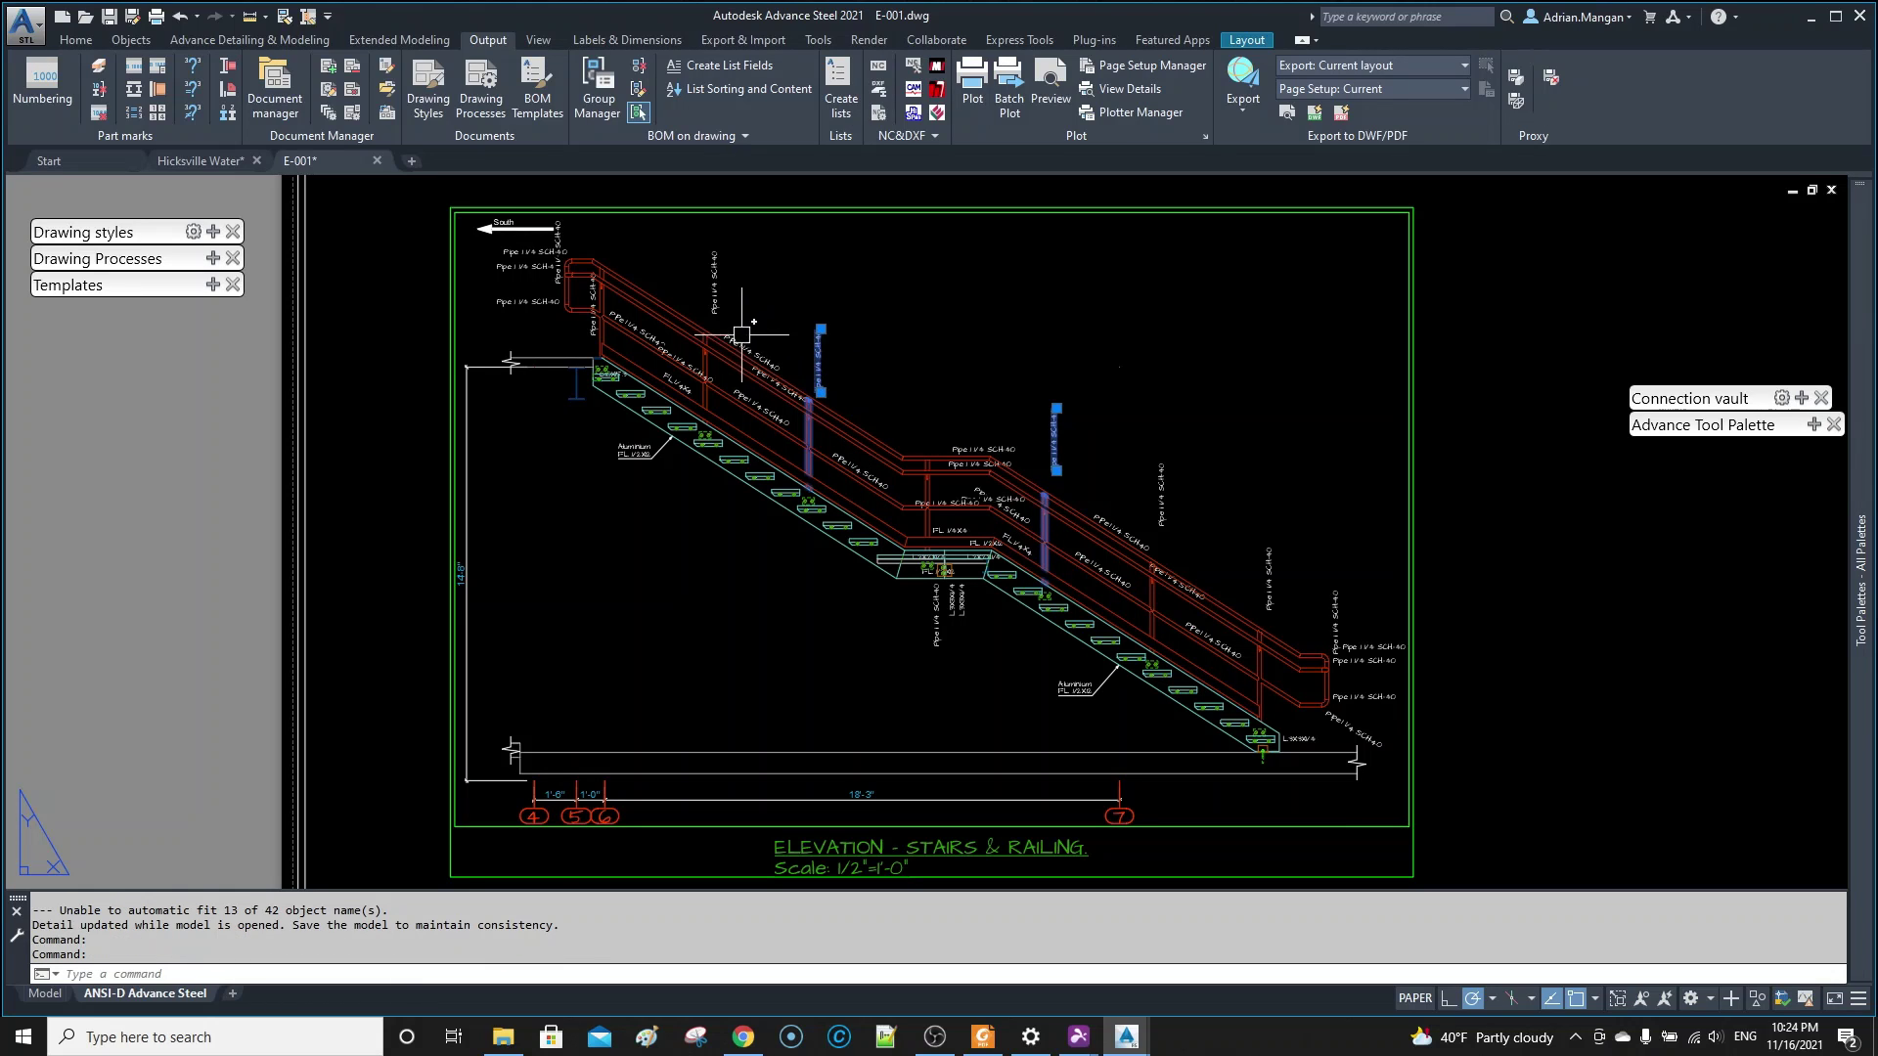
middle_drag(767, 381, 779, 407)
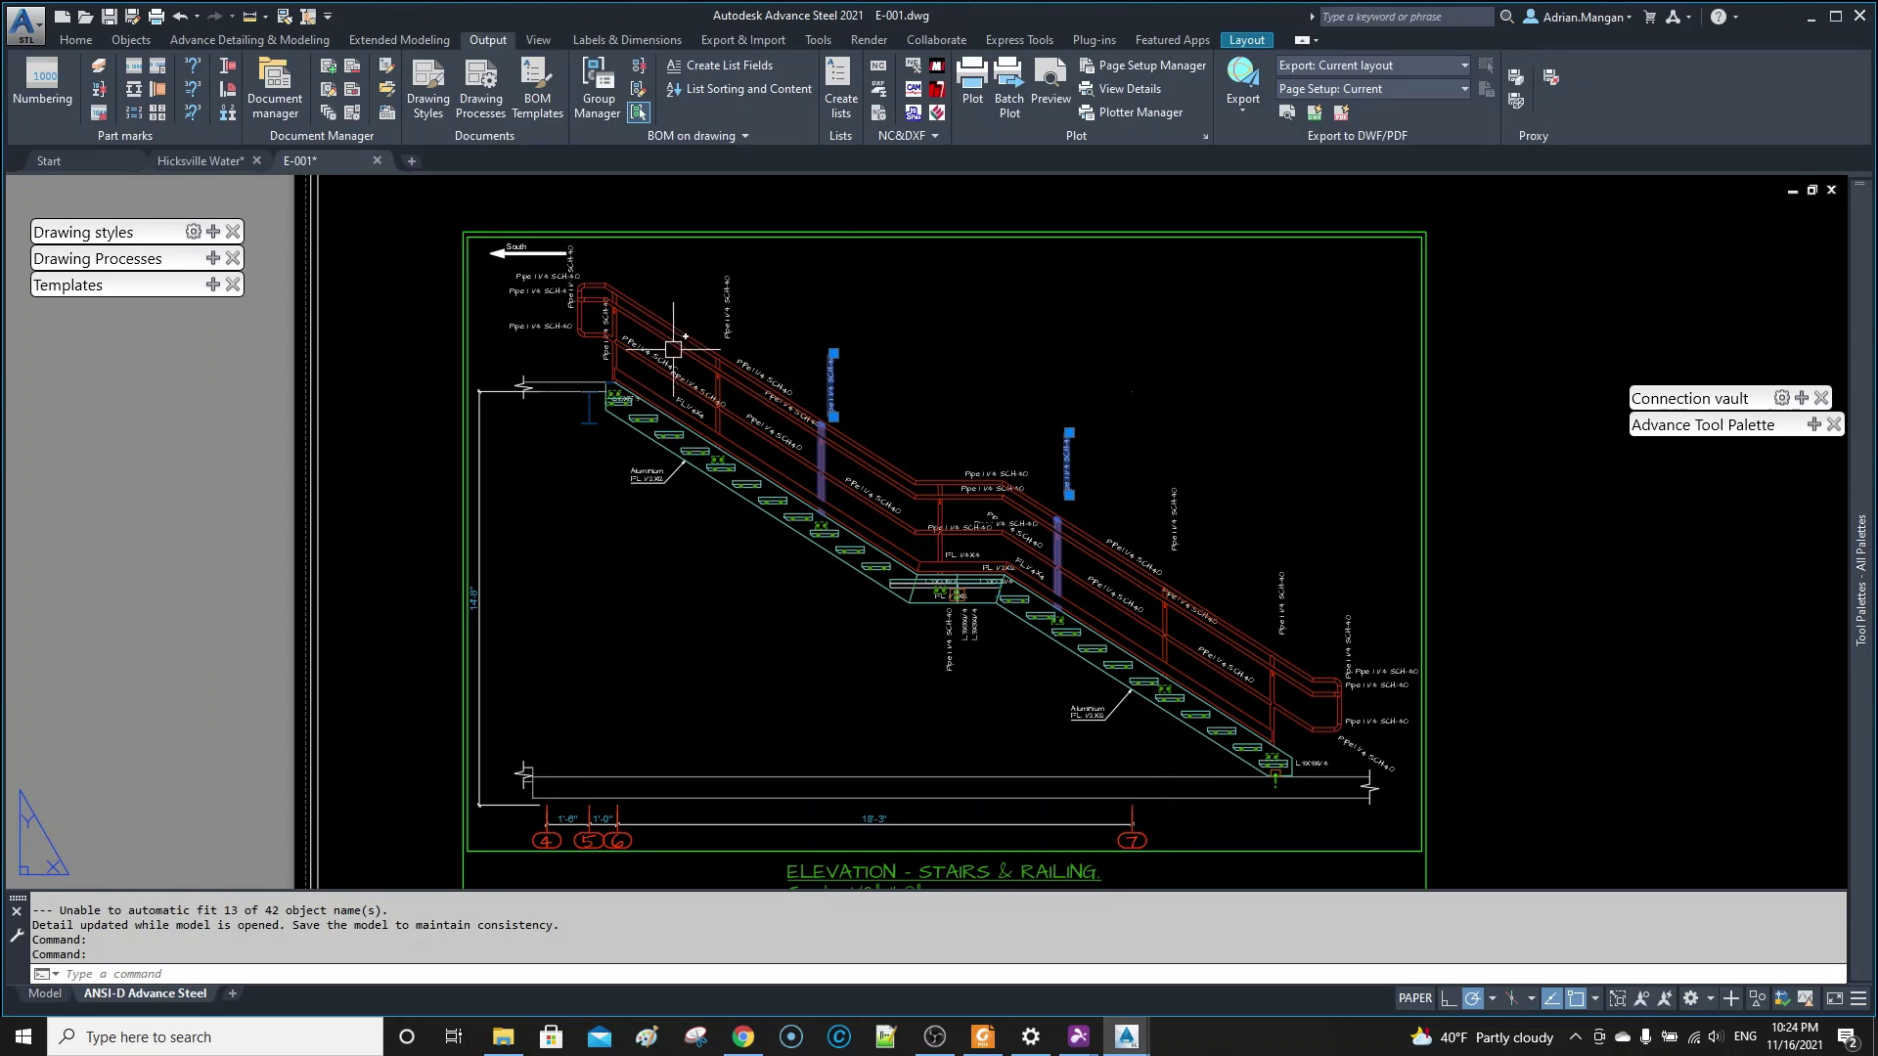
middle_drag(683, 279, 655, 304)
key(Escape)
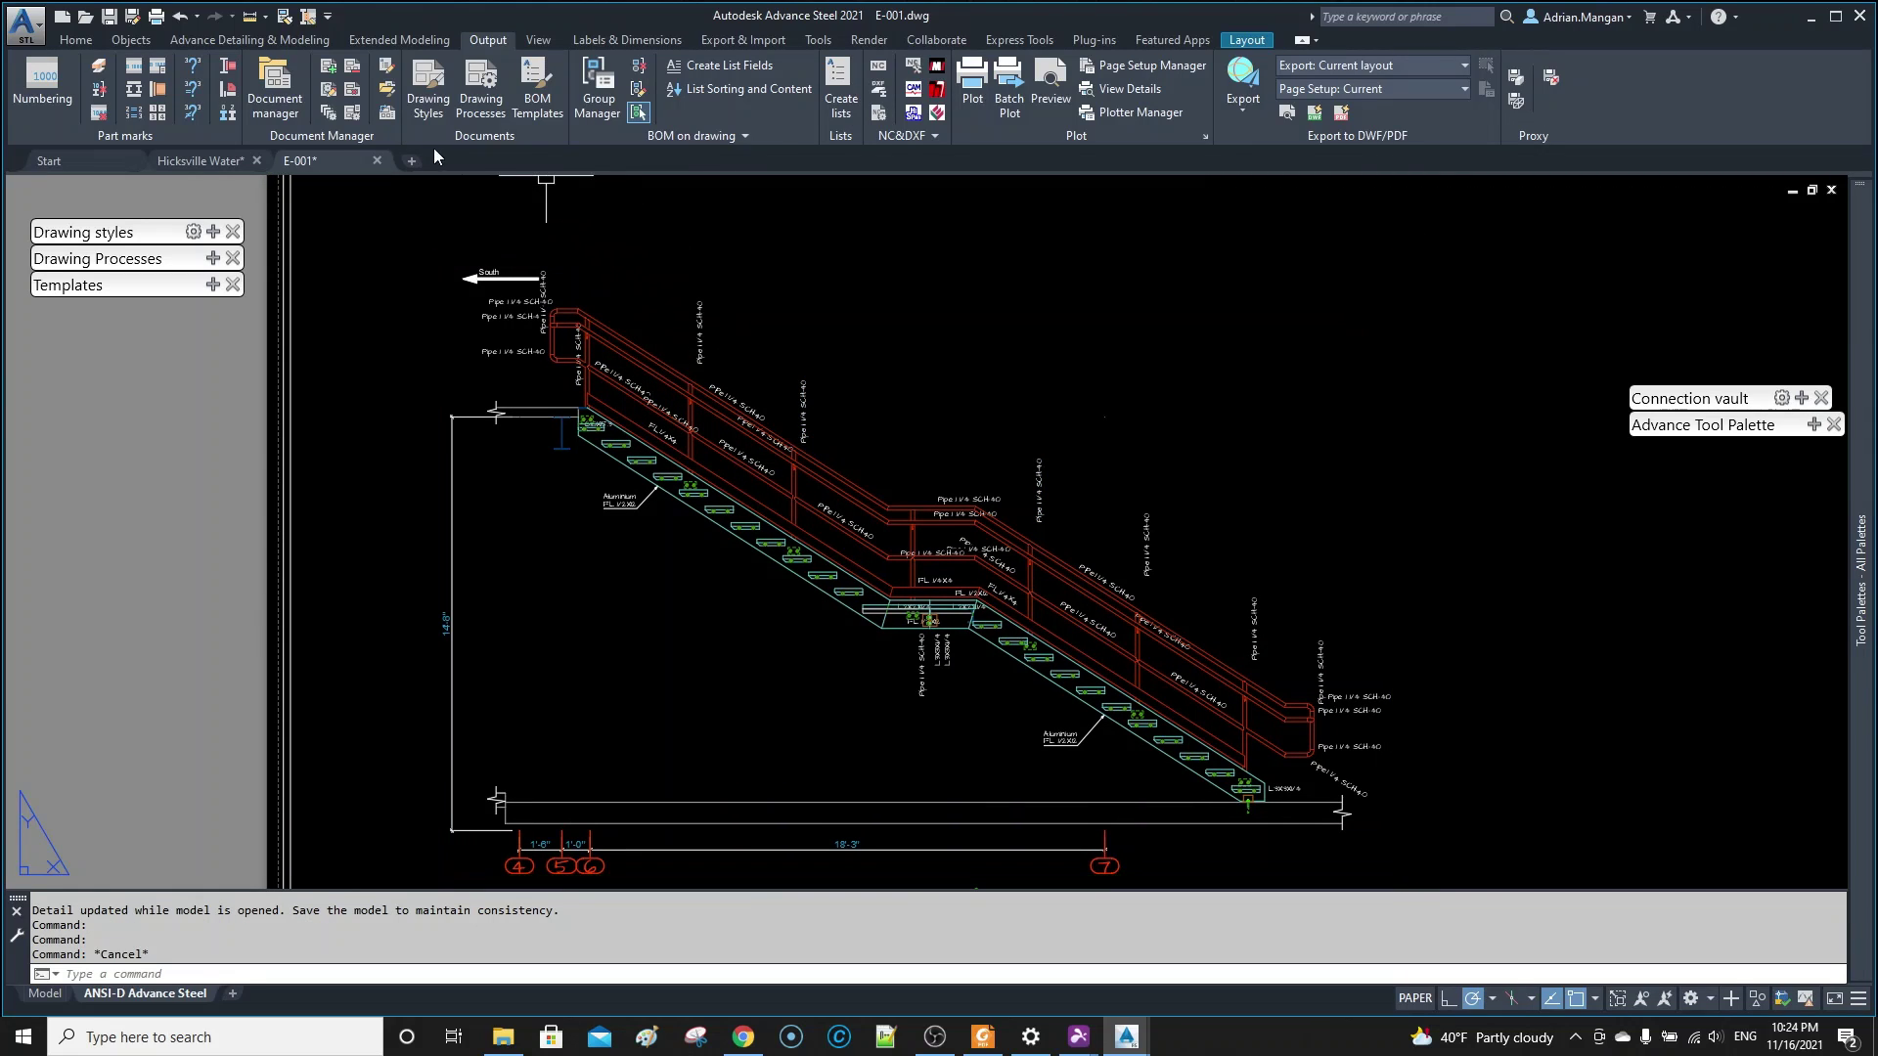
- Review the Section name 3/32 labeling strategy of the Beams rule in row 19 and return to the objects presentation table
click(329, 96)
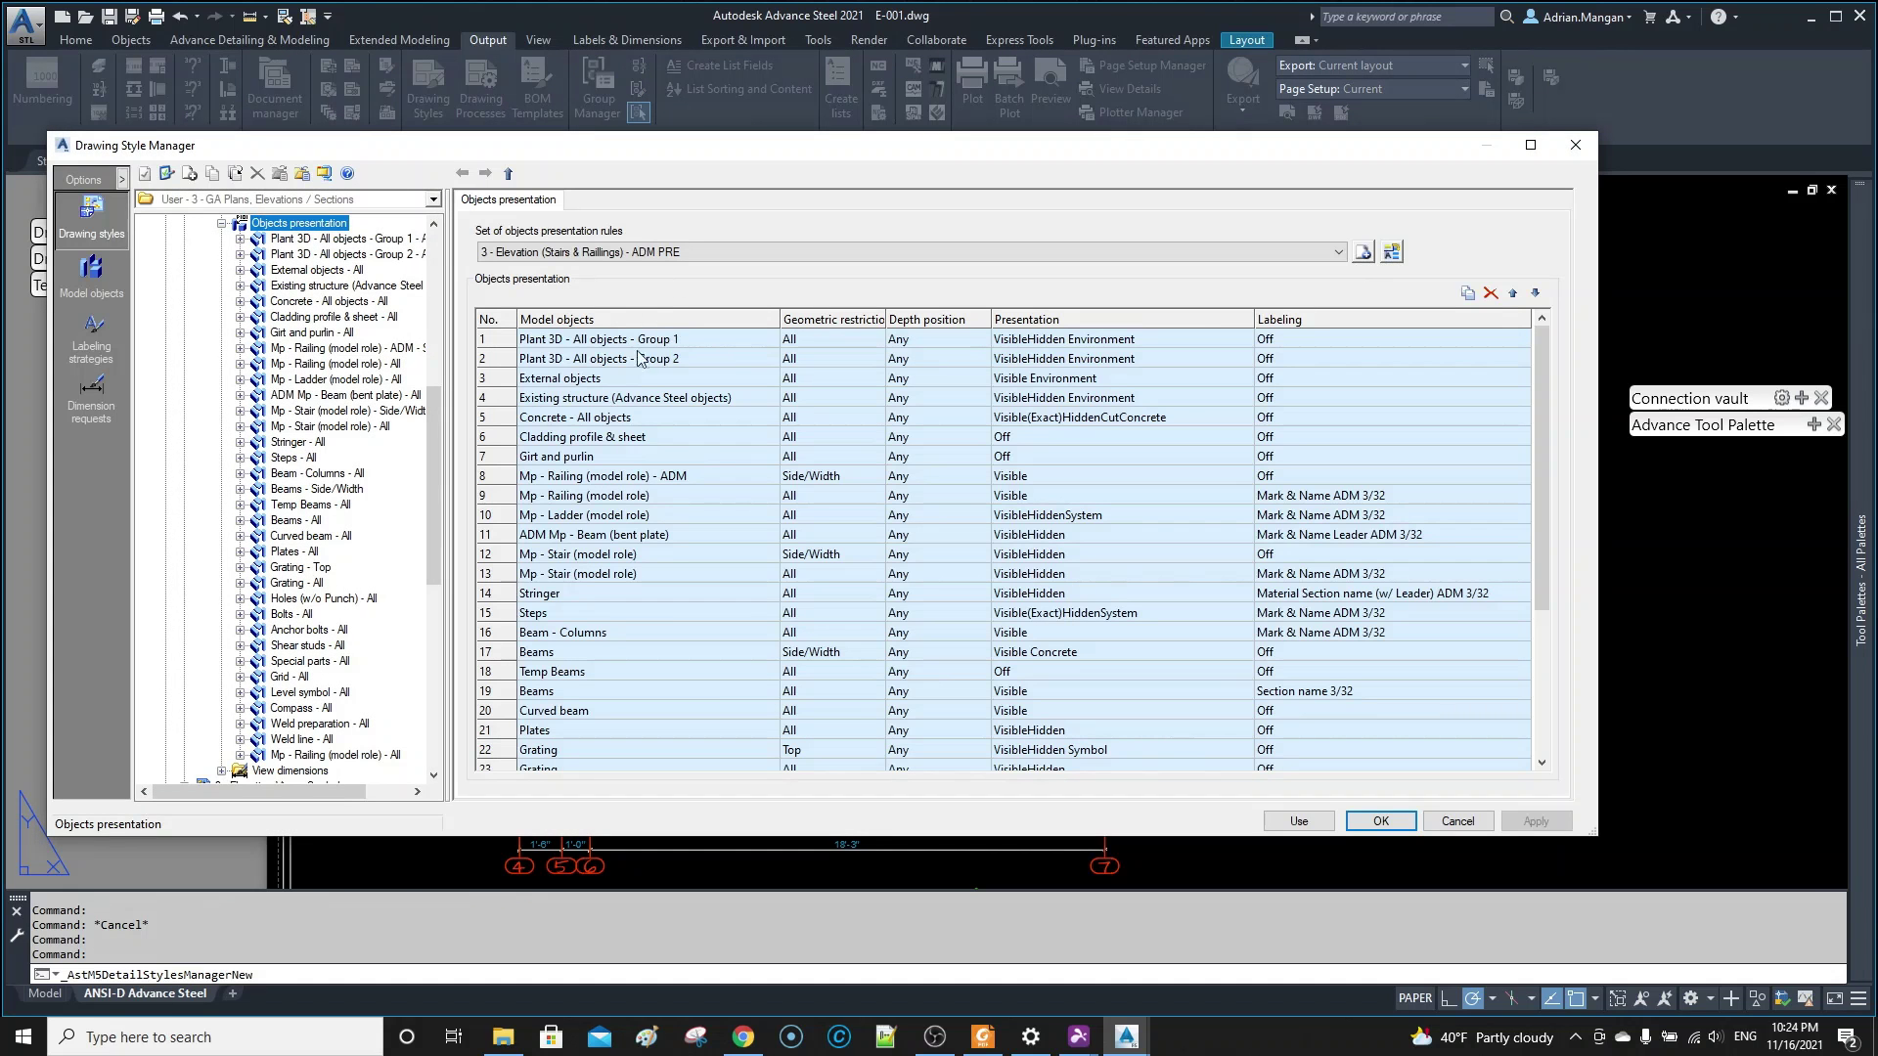
scroll(919, 491, down, 2)
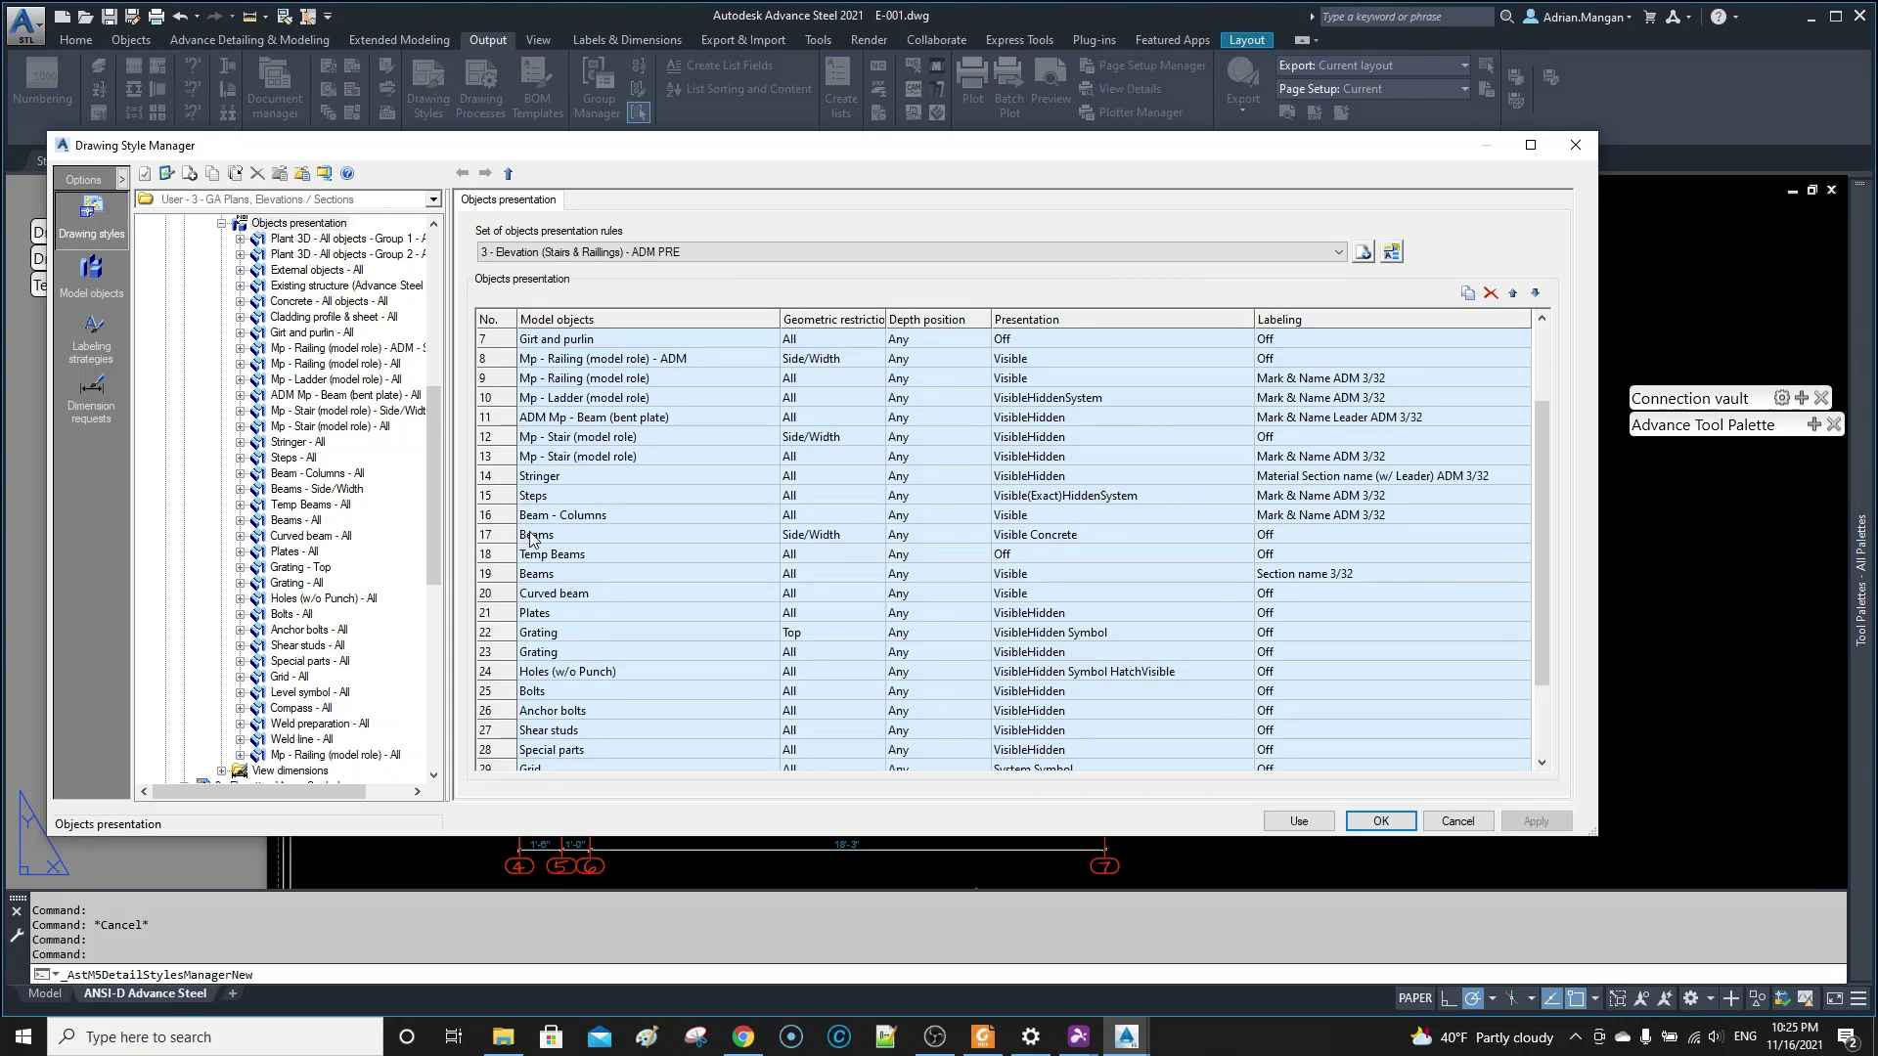
double_click(503, 581)
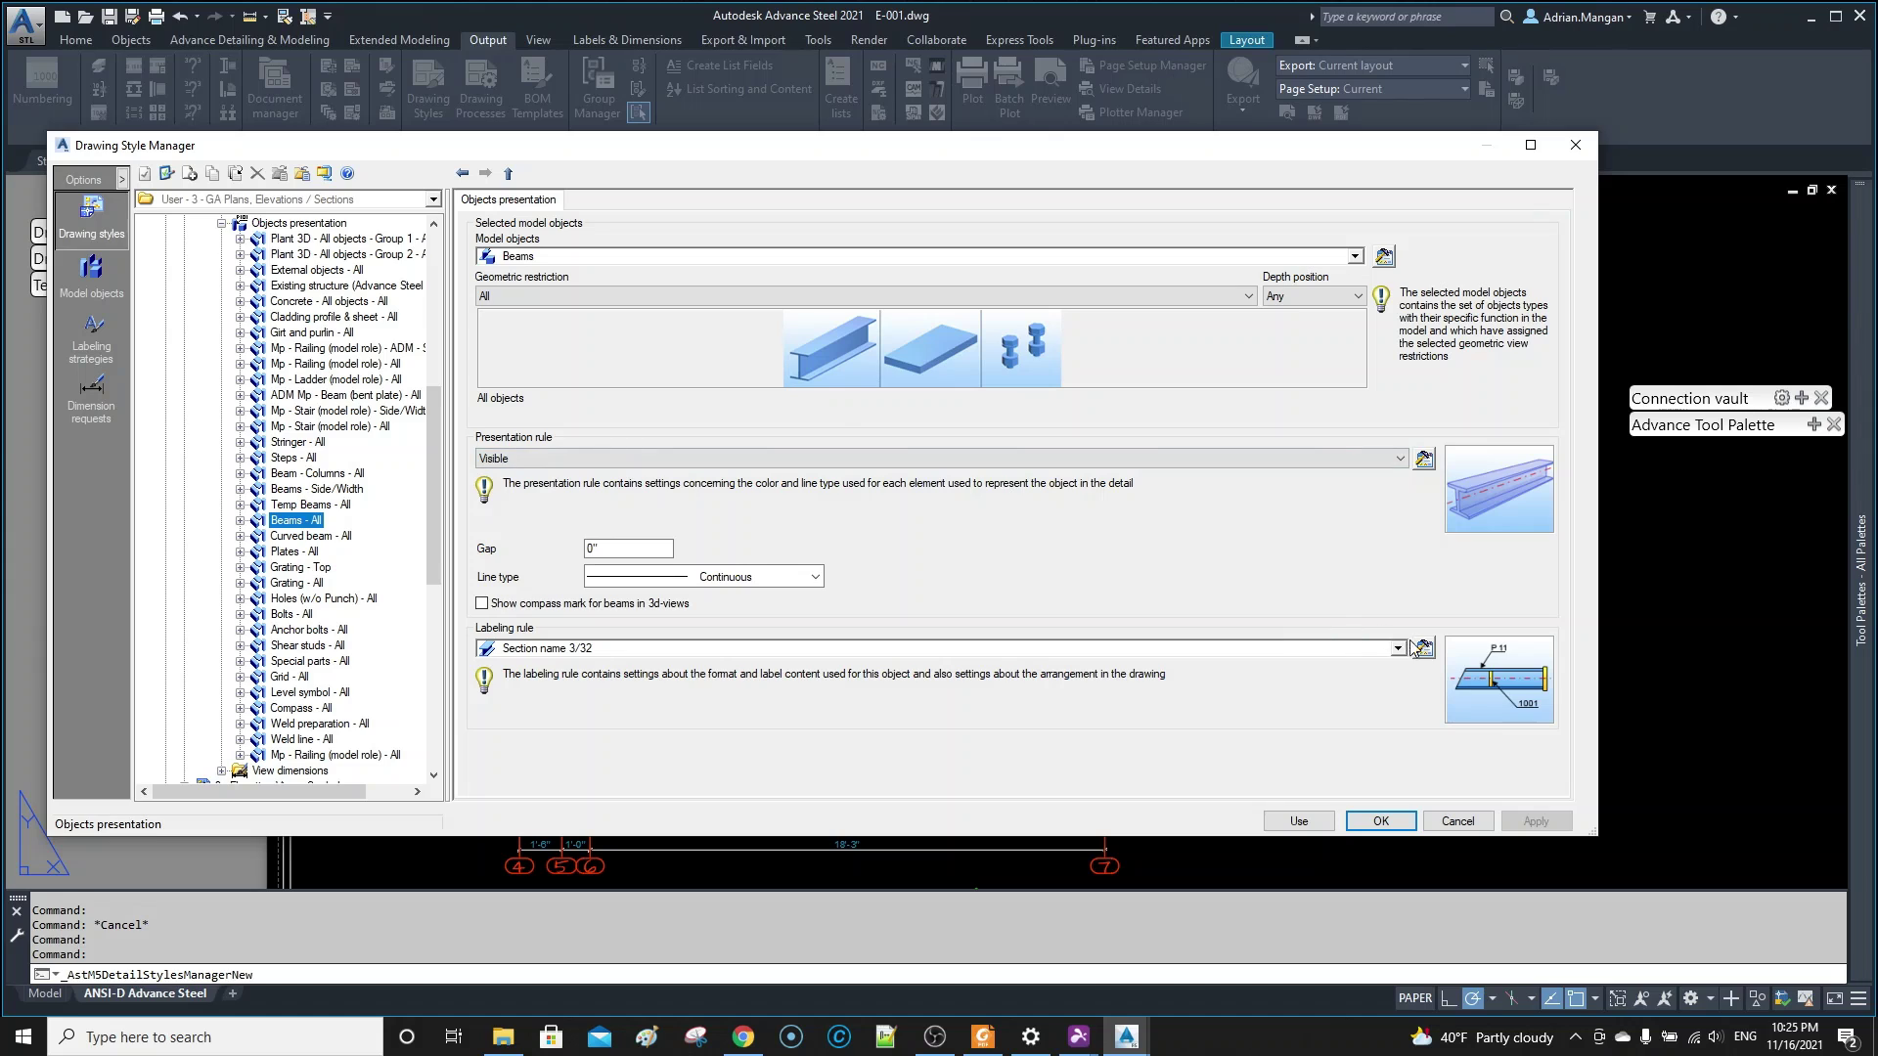
click(1419, 649)
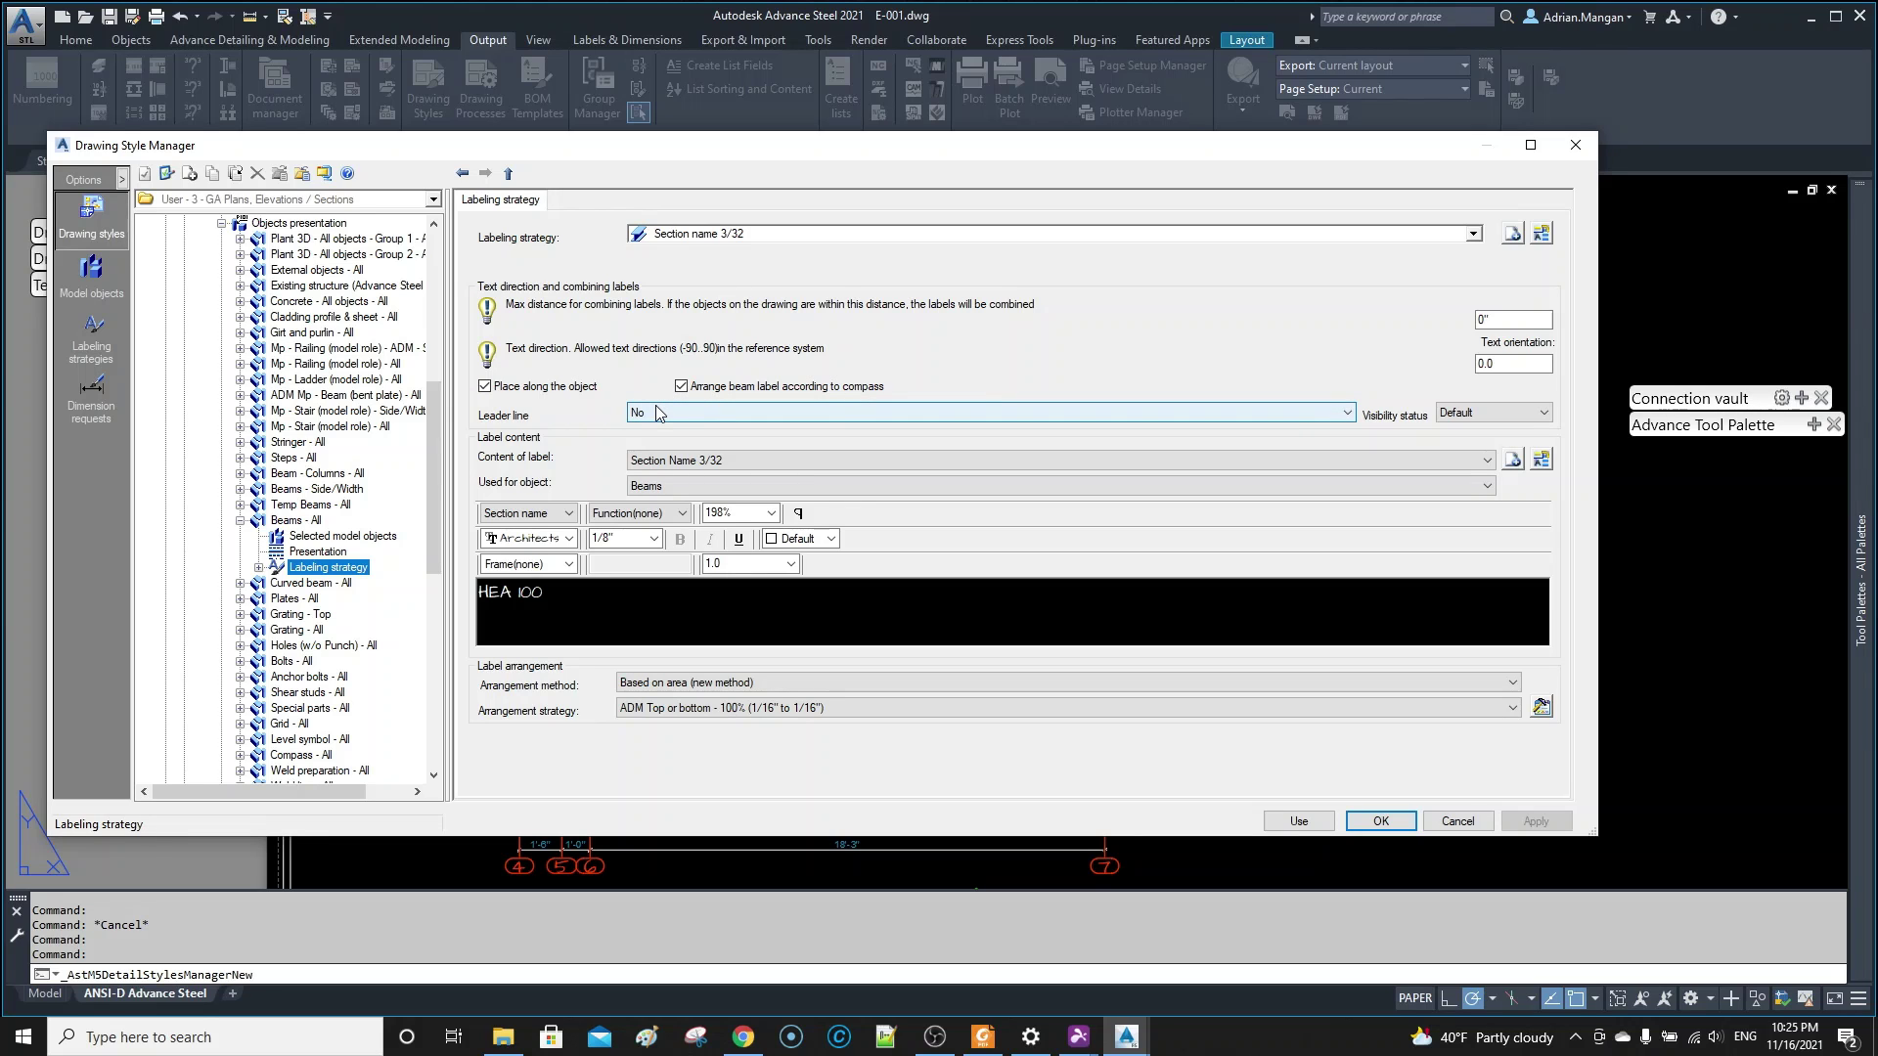
click(239, 520)
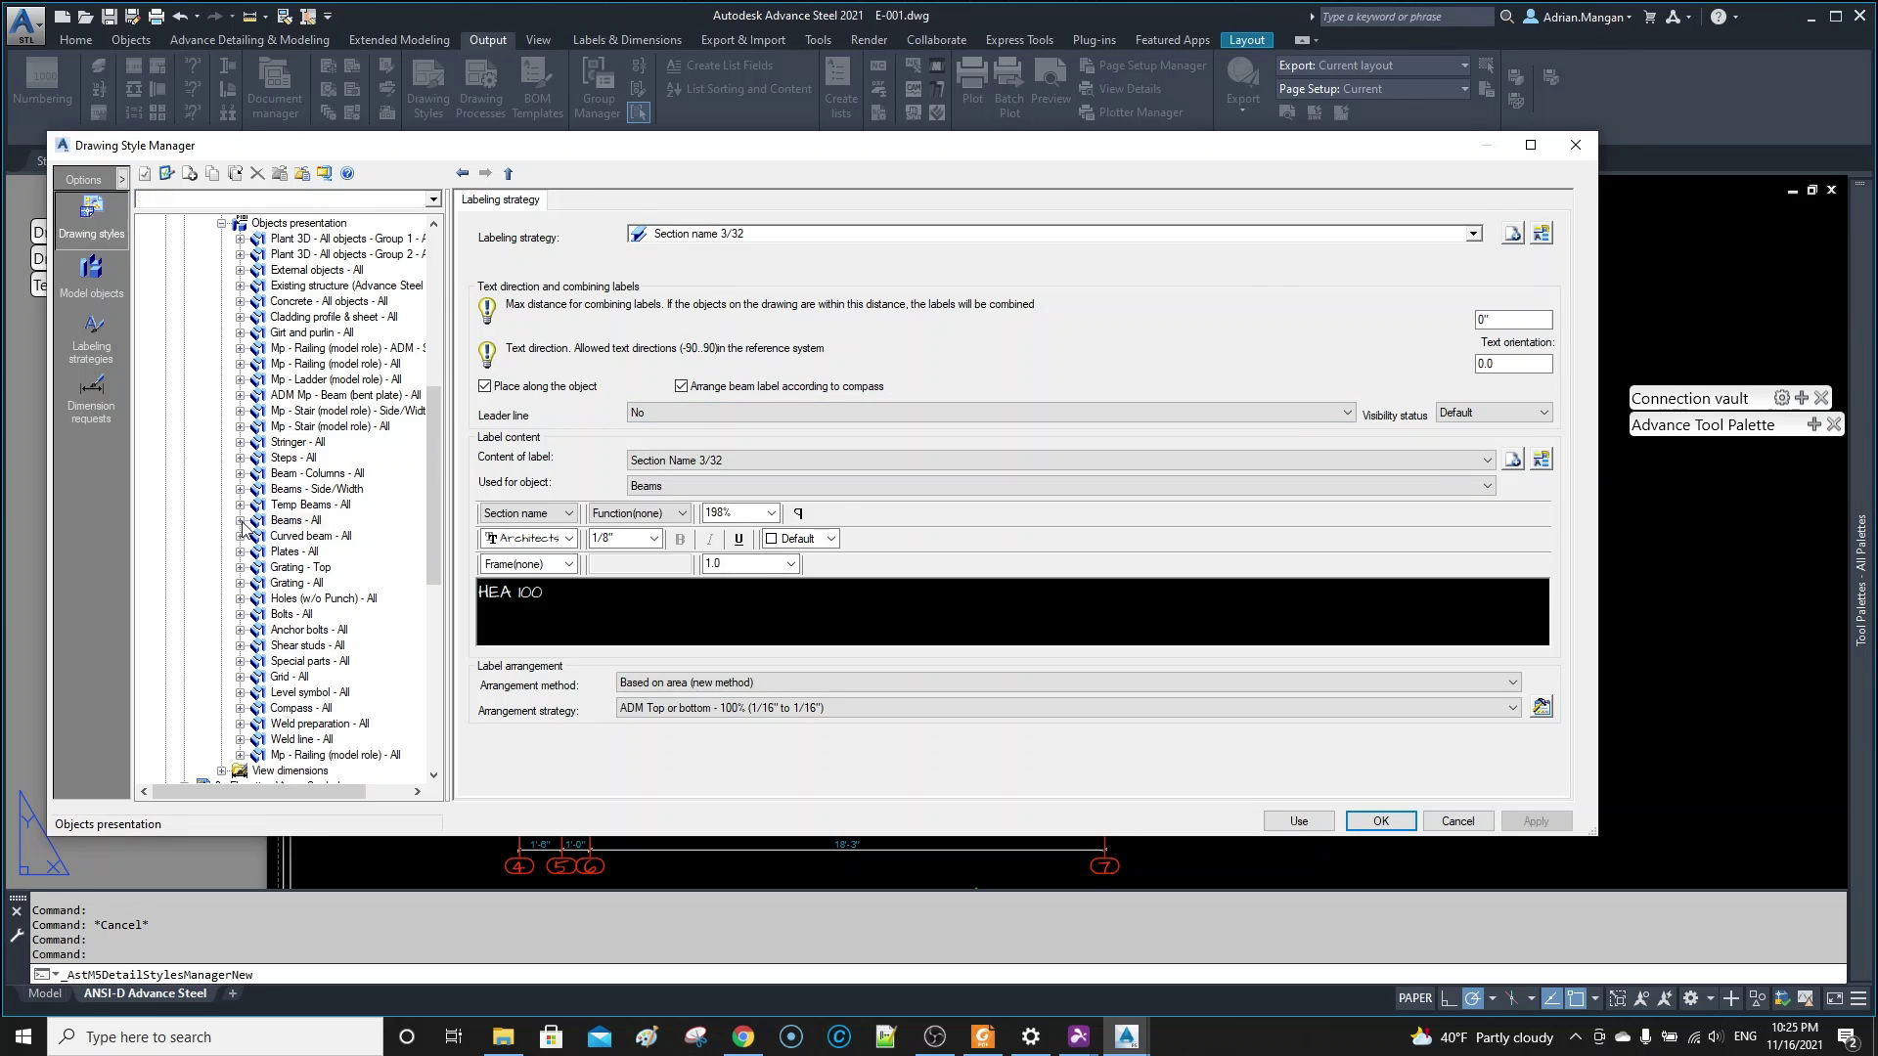
click(294, 224)
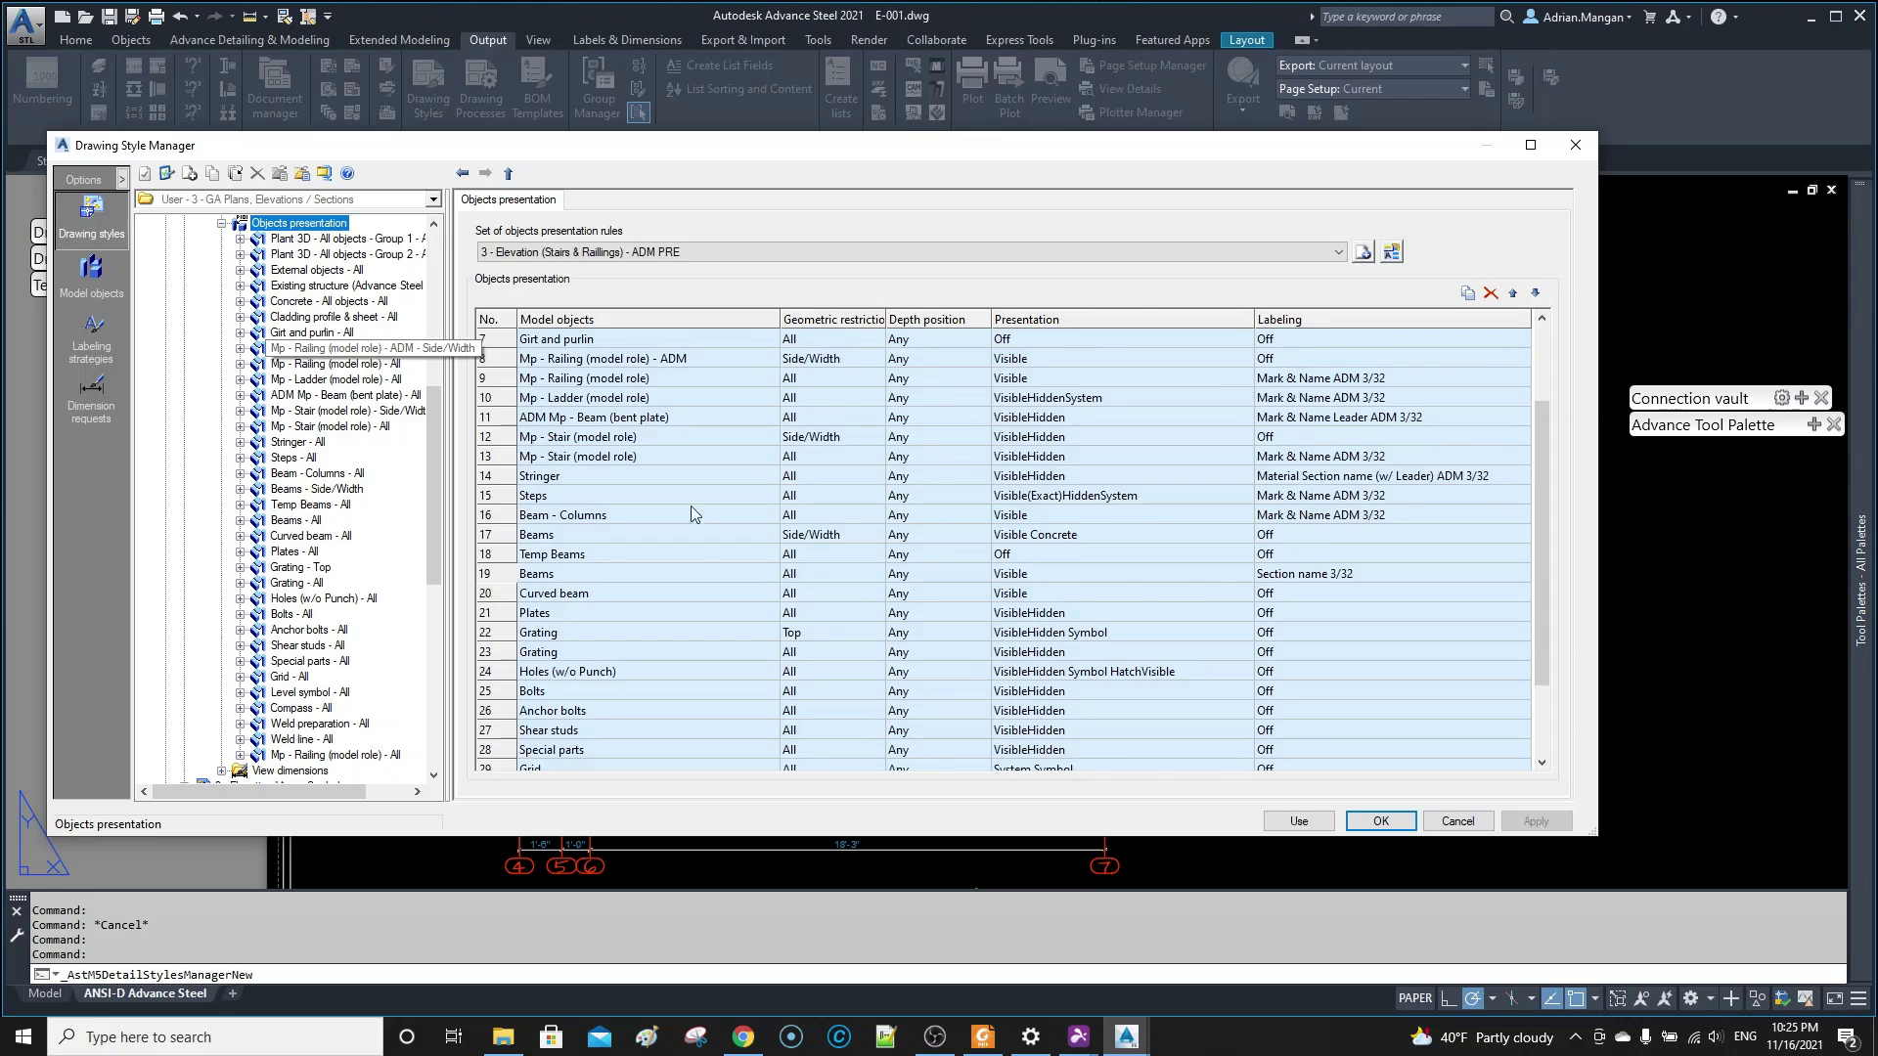
- Open the model object choices for the Mp - Railing (model role) rule in row 34 and collapse the Mainparts (w/ model role) category
scroll(694, 528, down, 2)
click(492, 752)
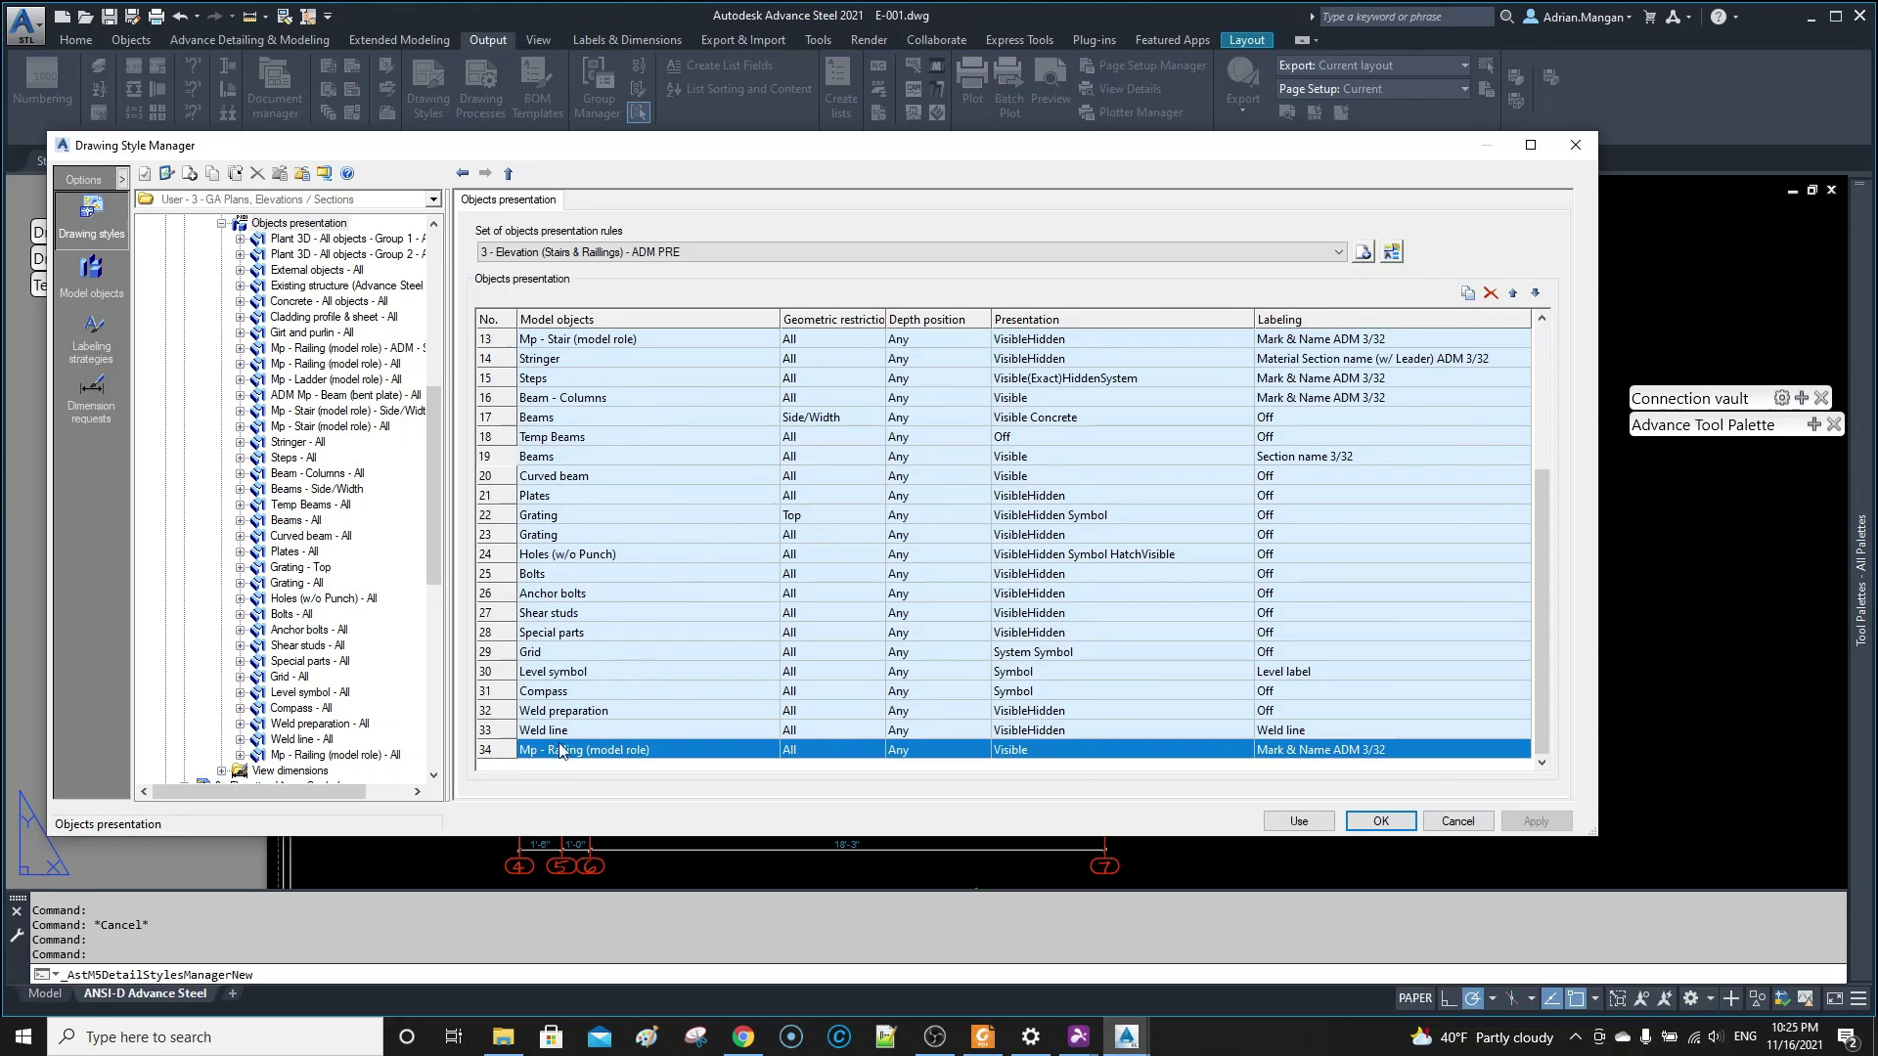
click(726, 753)
click(768, 753)
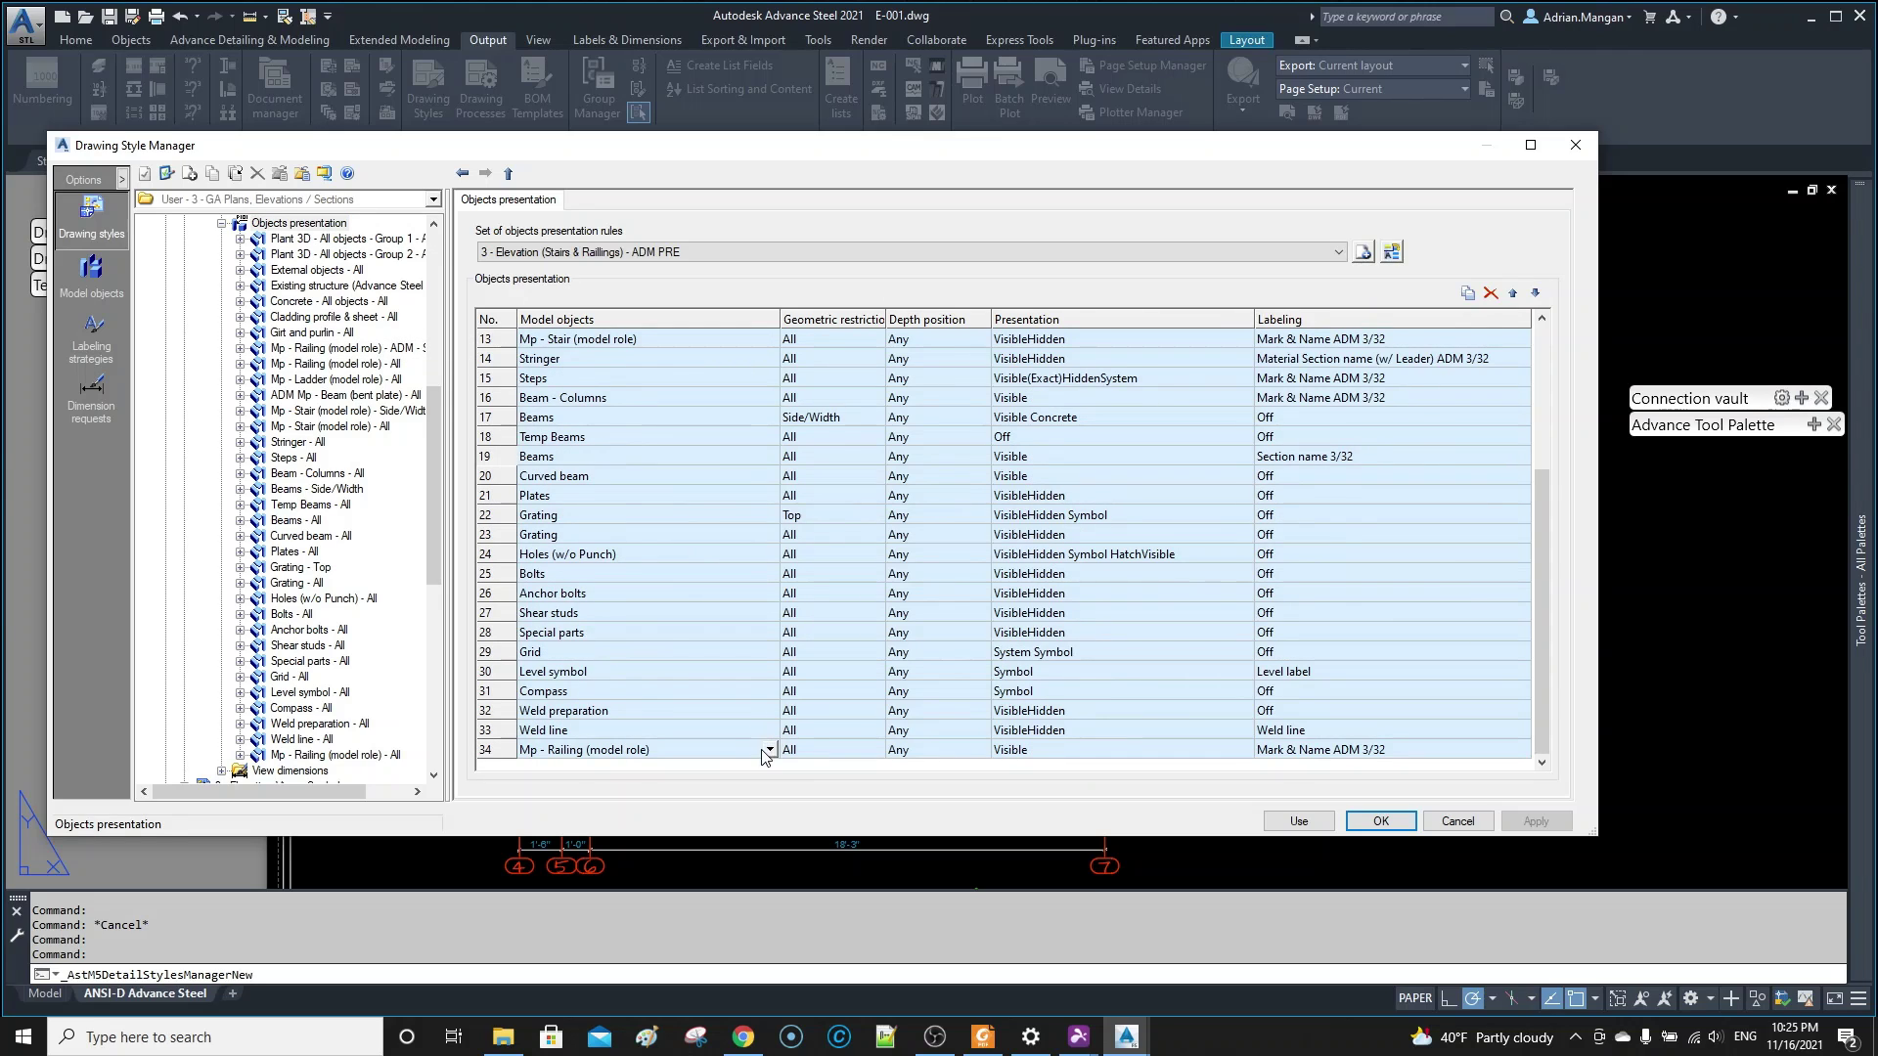
click(766, 752)
click(773, 749)
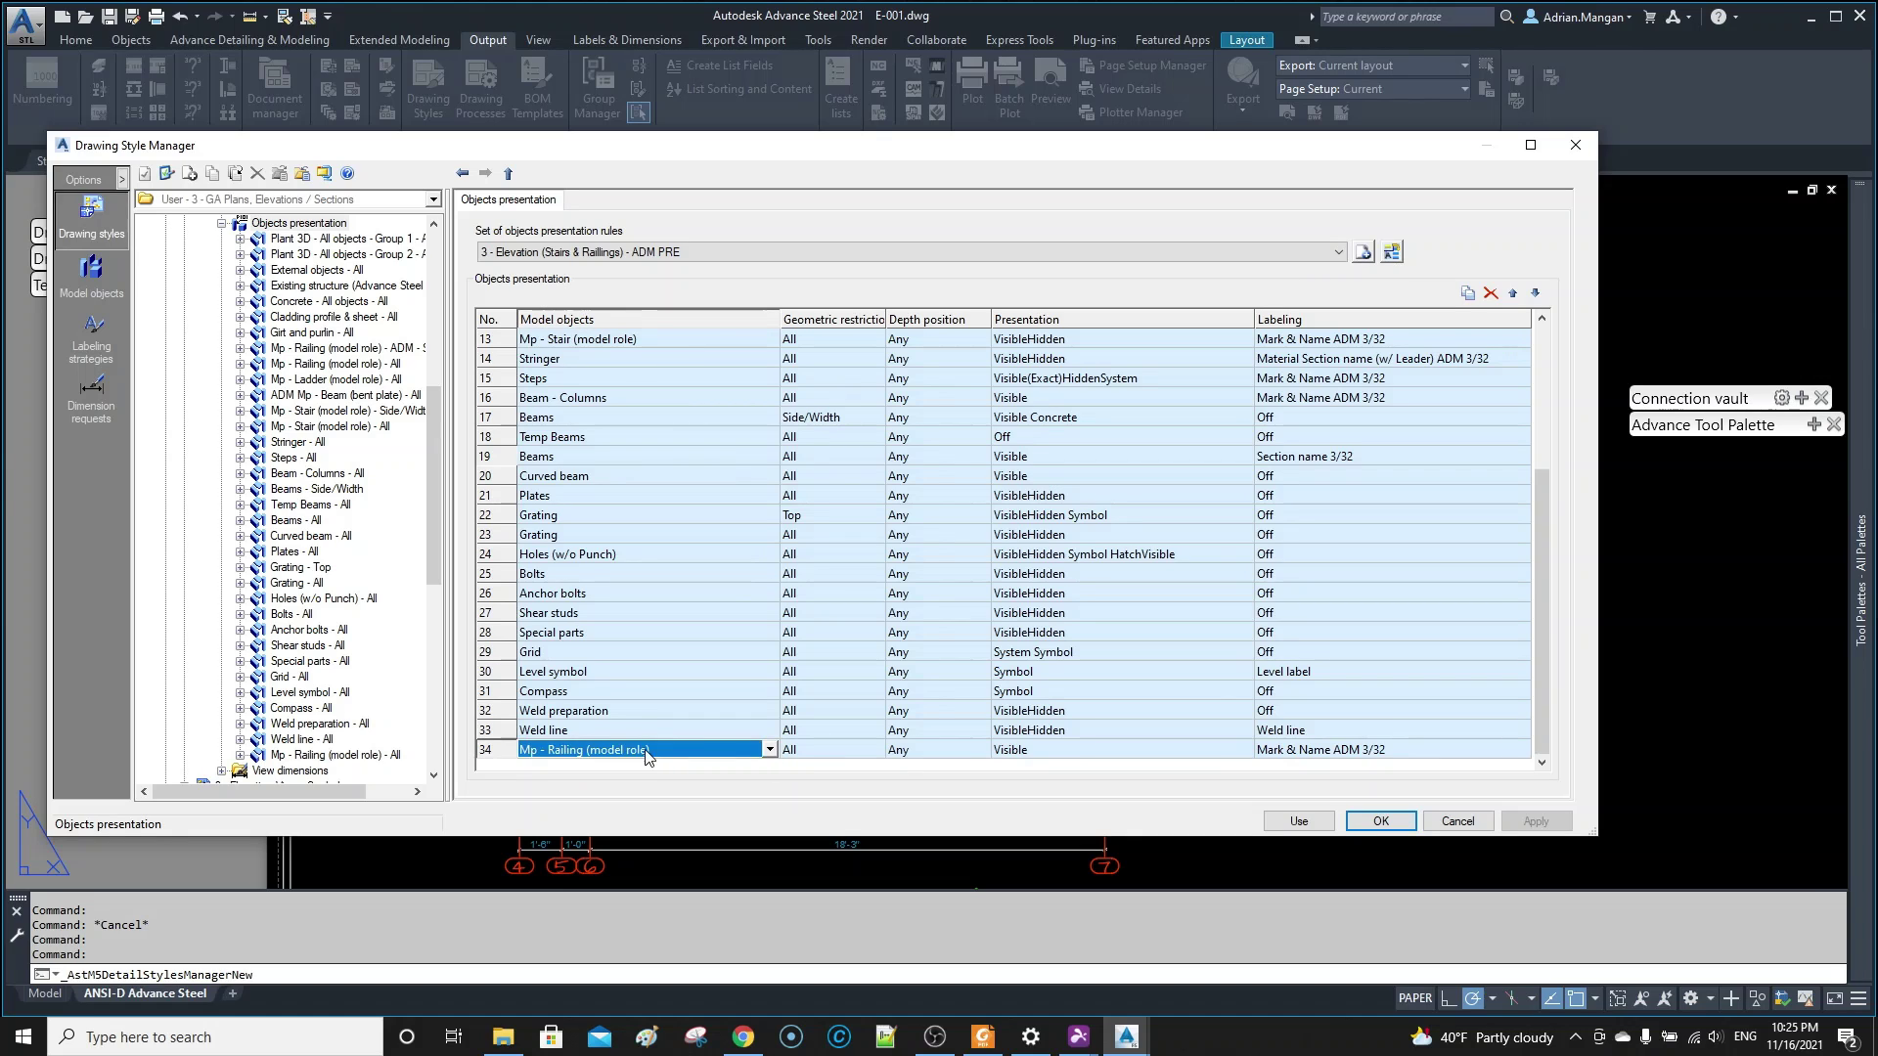
click(770, 749)
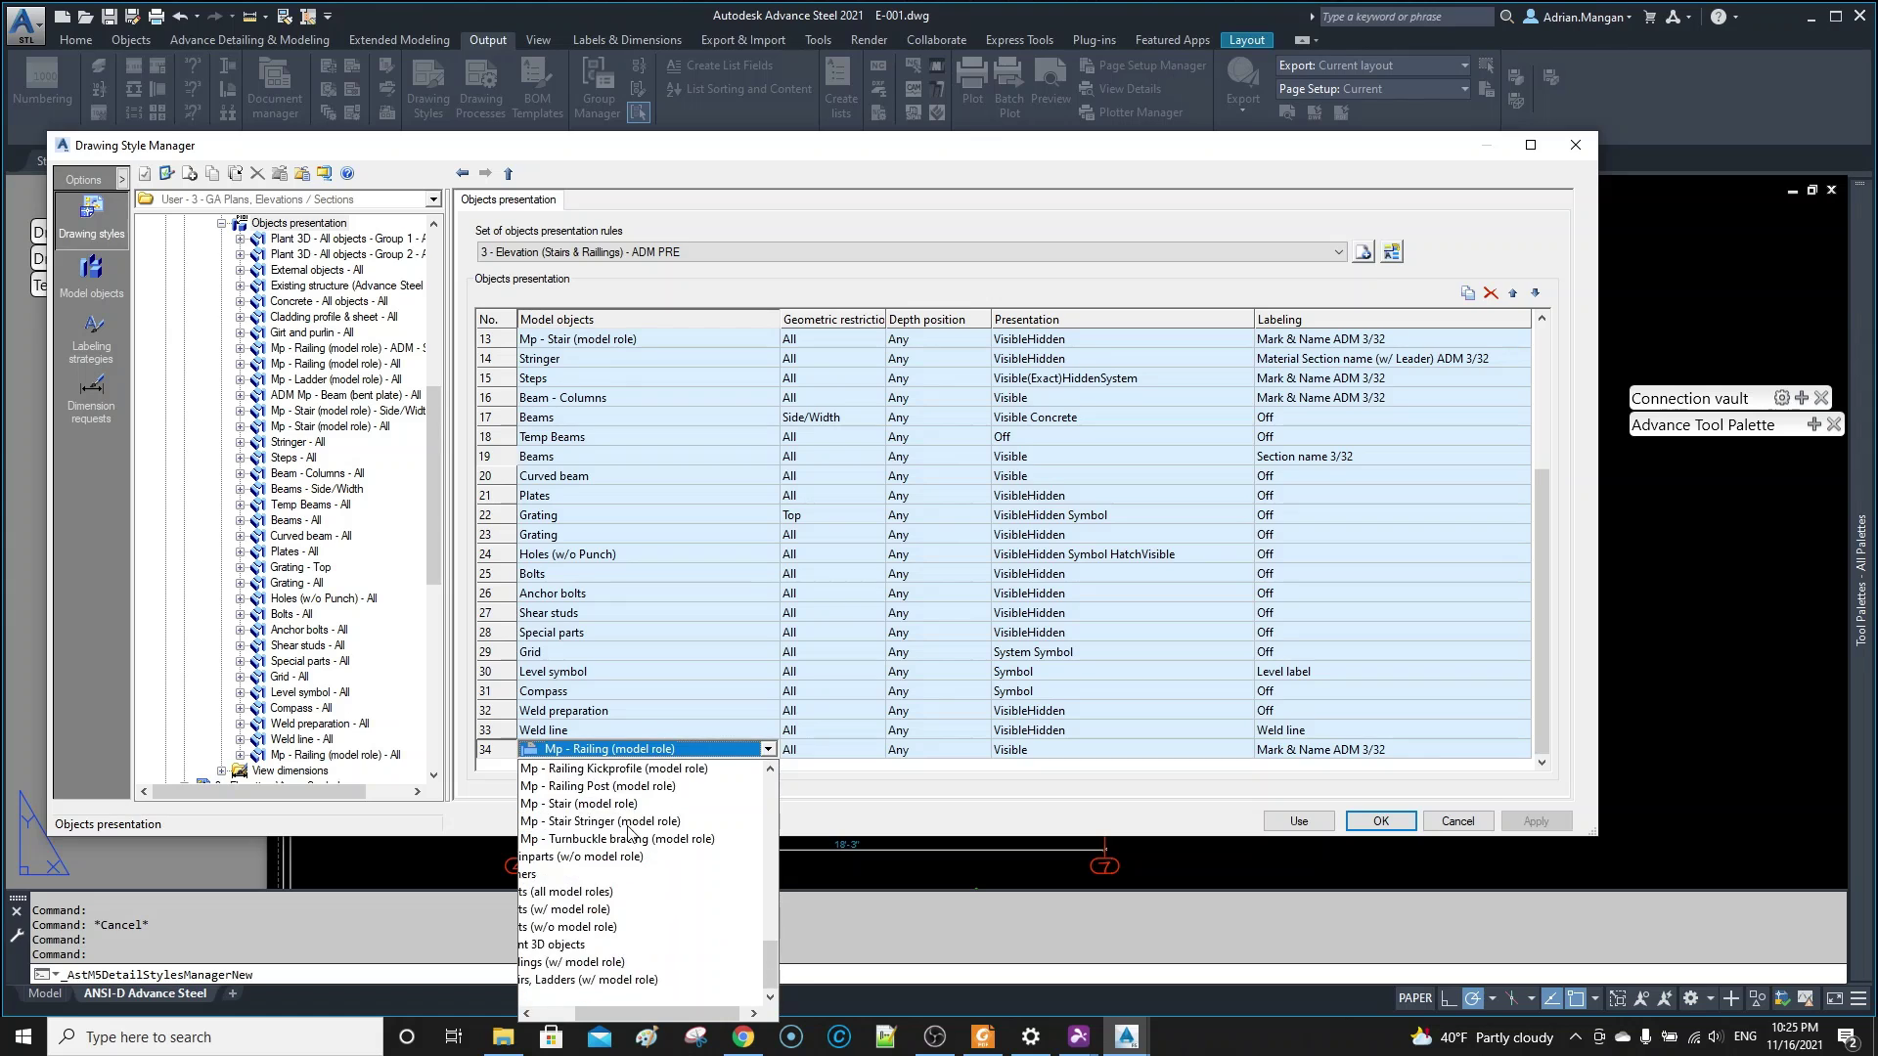
scroll(631, 830, up, 1)
scroll(607, 929, up, 10)
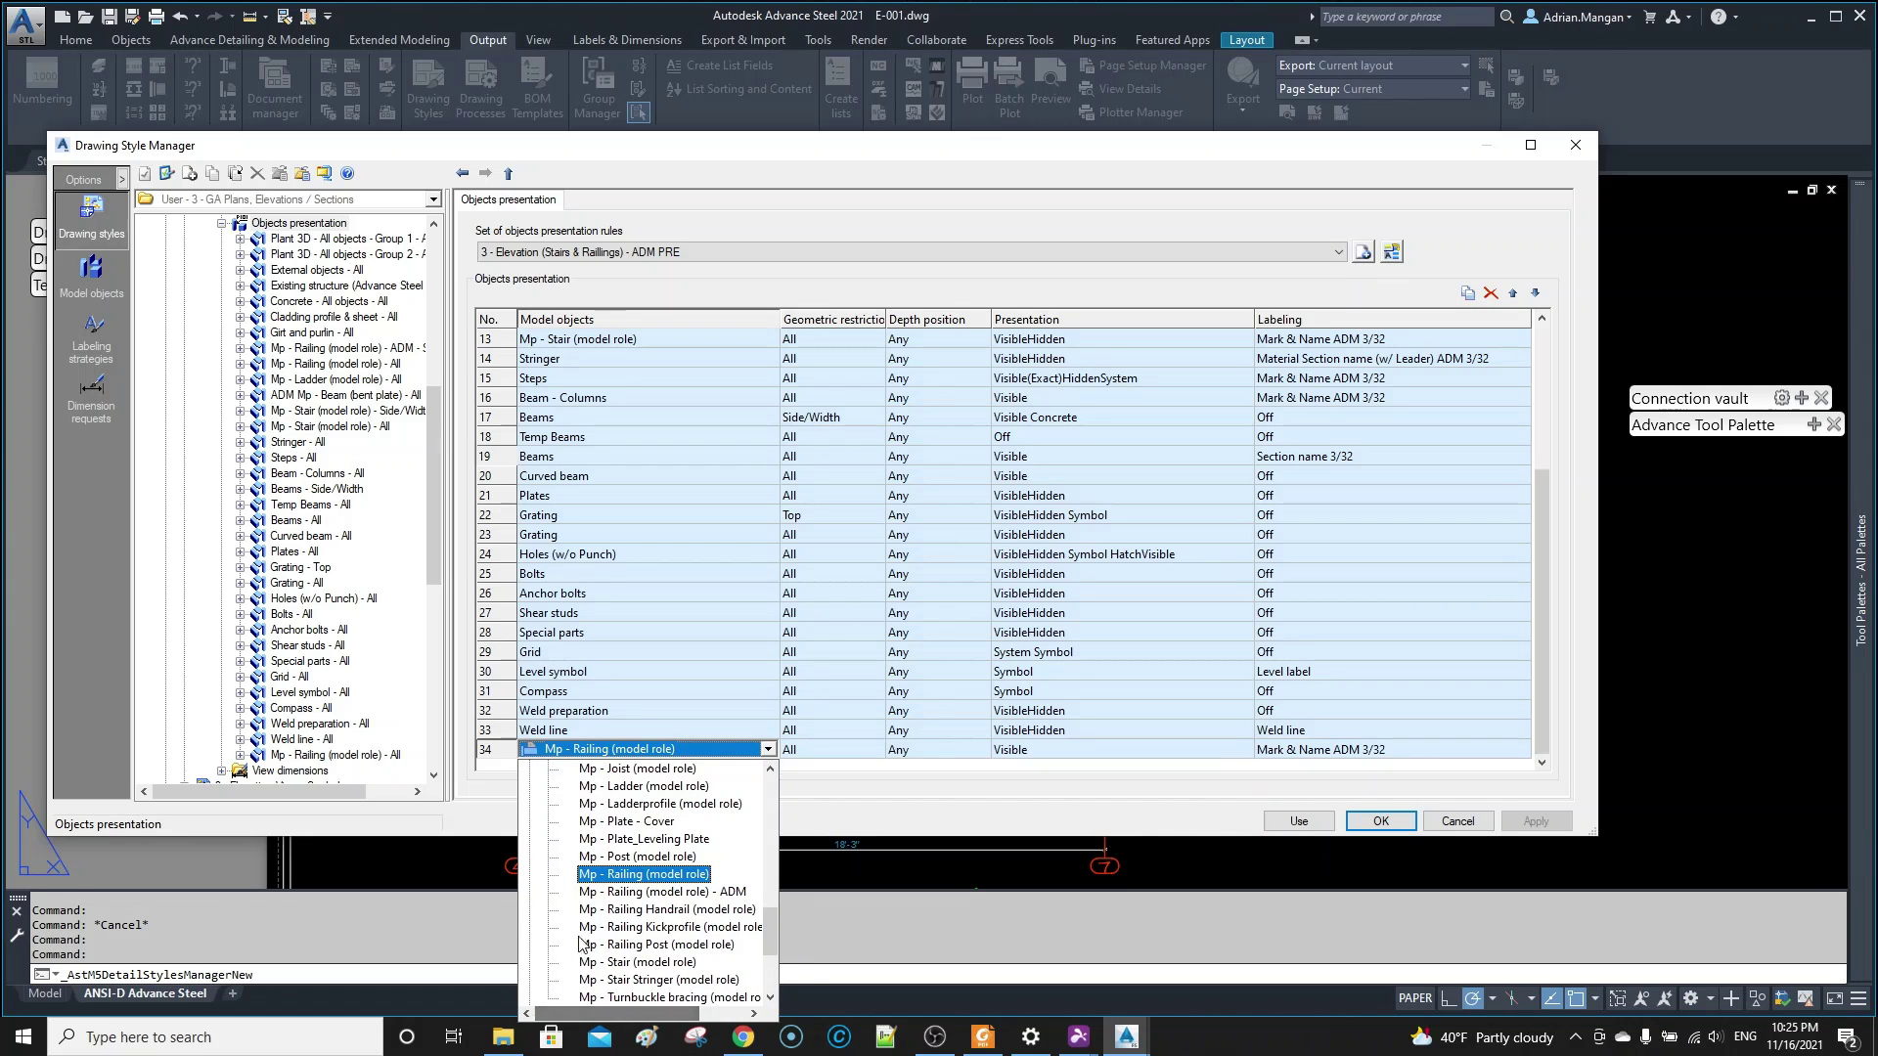
scroll(558, 834, up, 1)
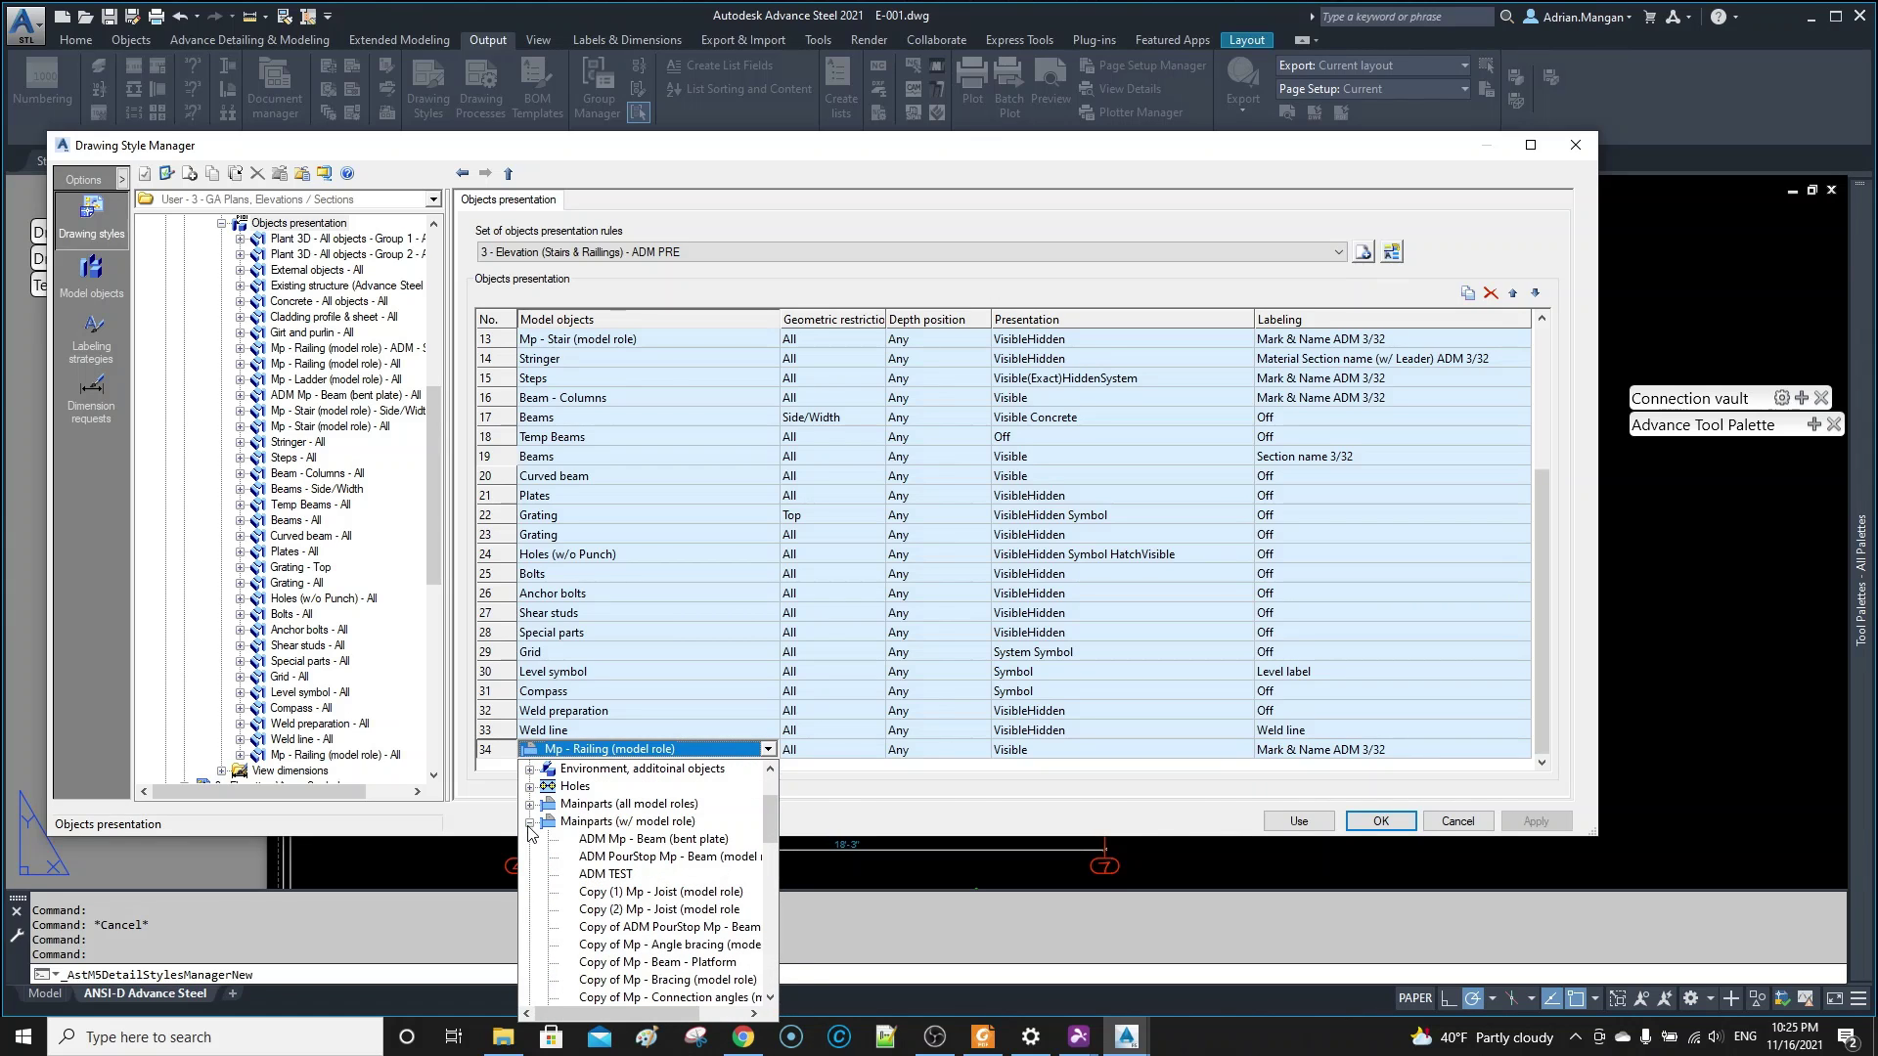
click(528, 826)
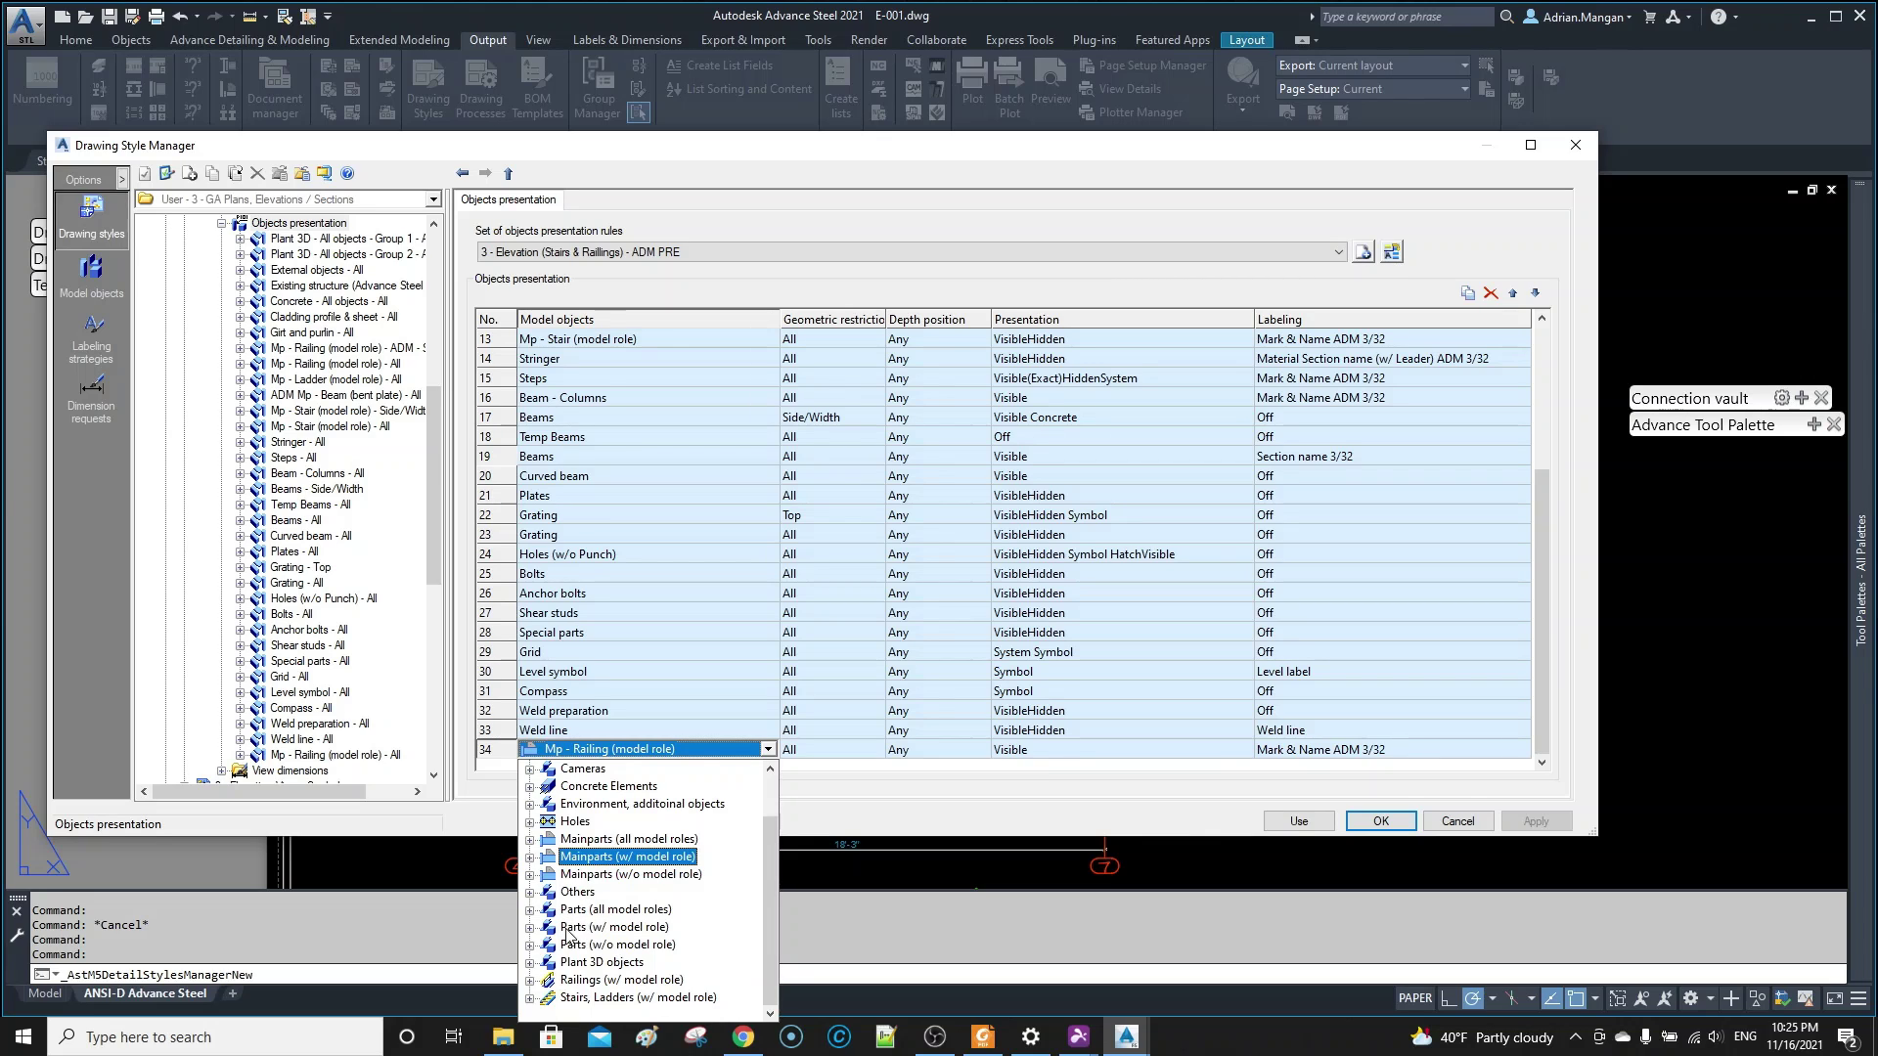
- Expand the Parts (w/ model role) category and look through its model objects for one covering the railing members
click(530, 927)
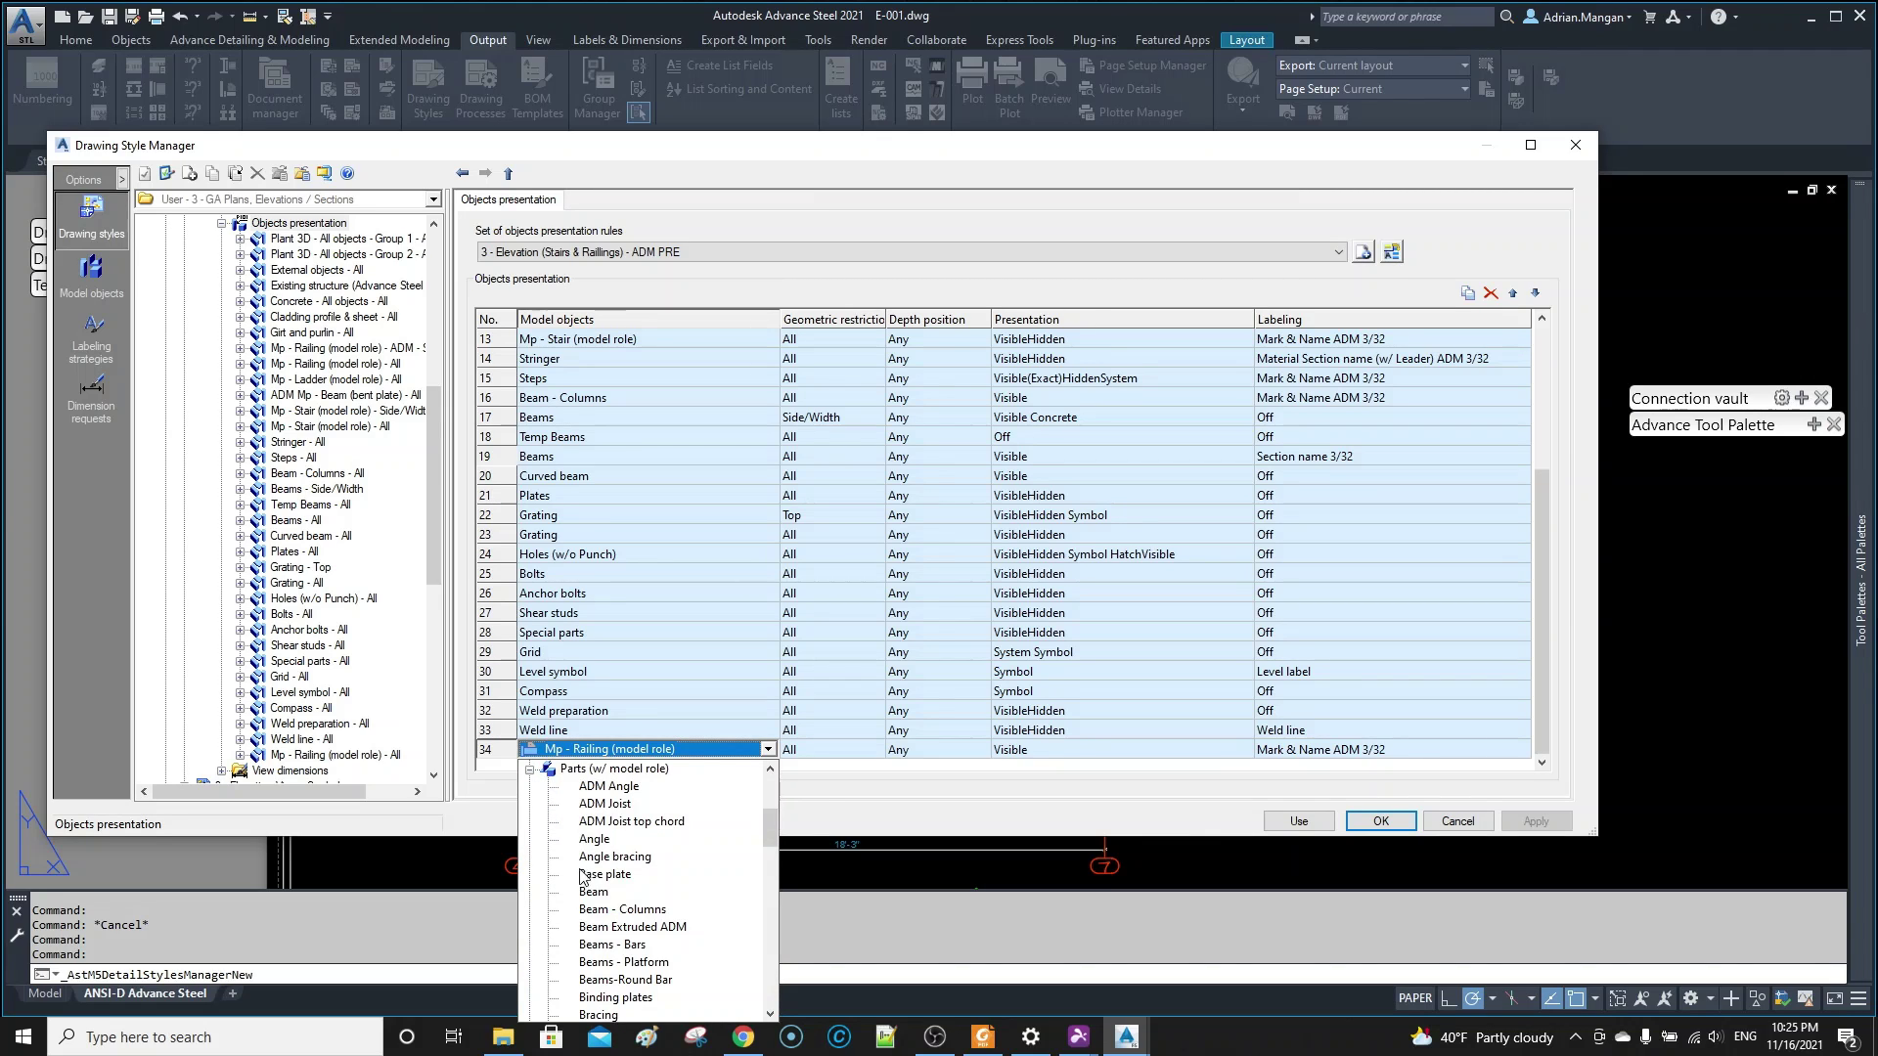
scroll(597, 880, down, 6)
scroll(611, 900, down, 10)
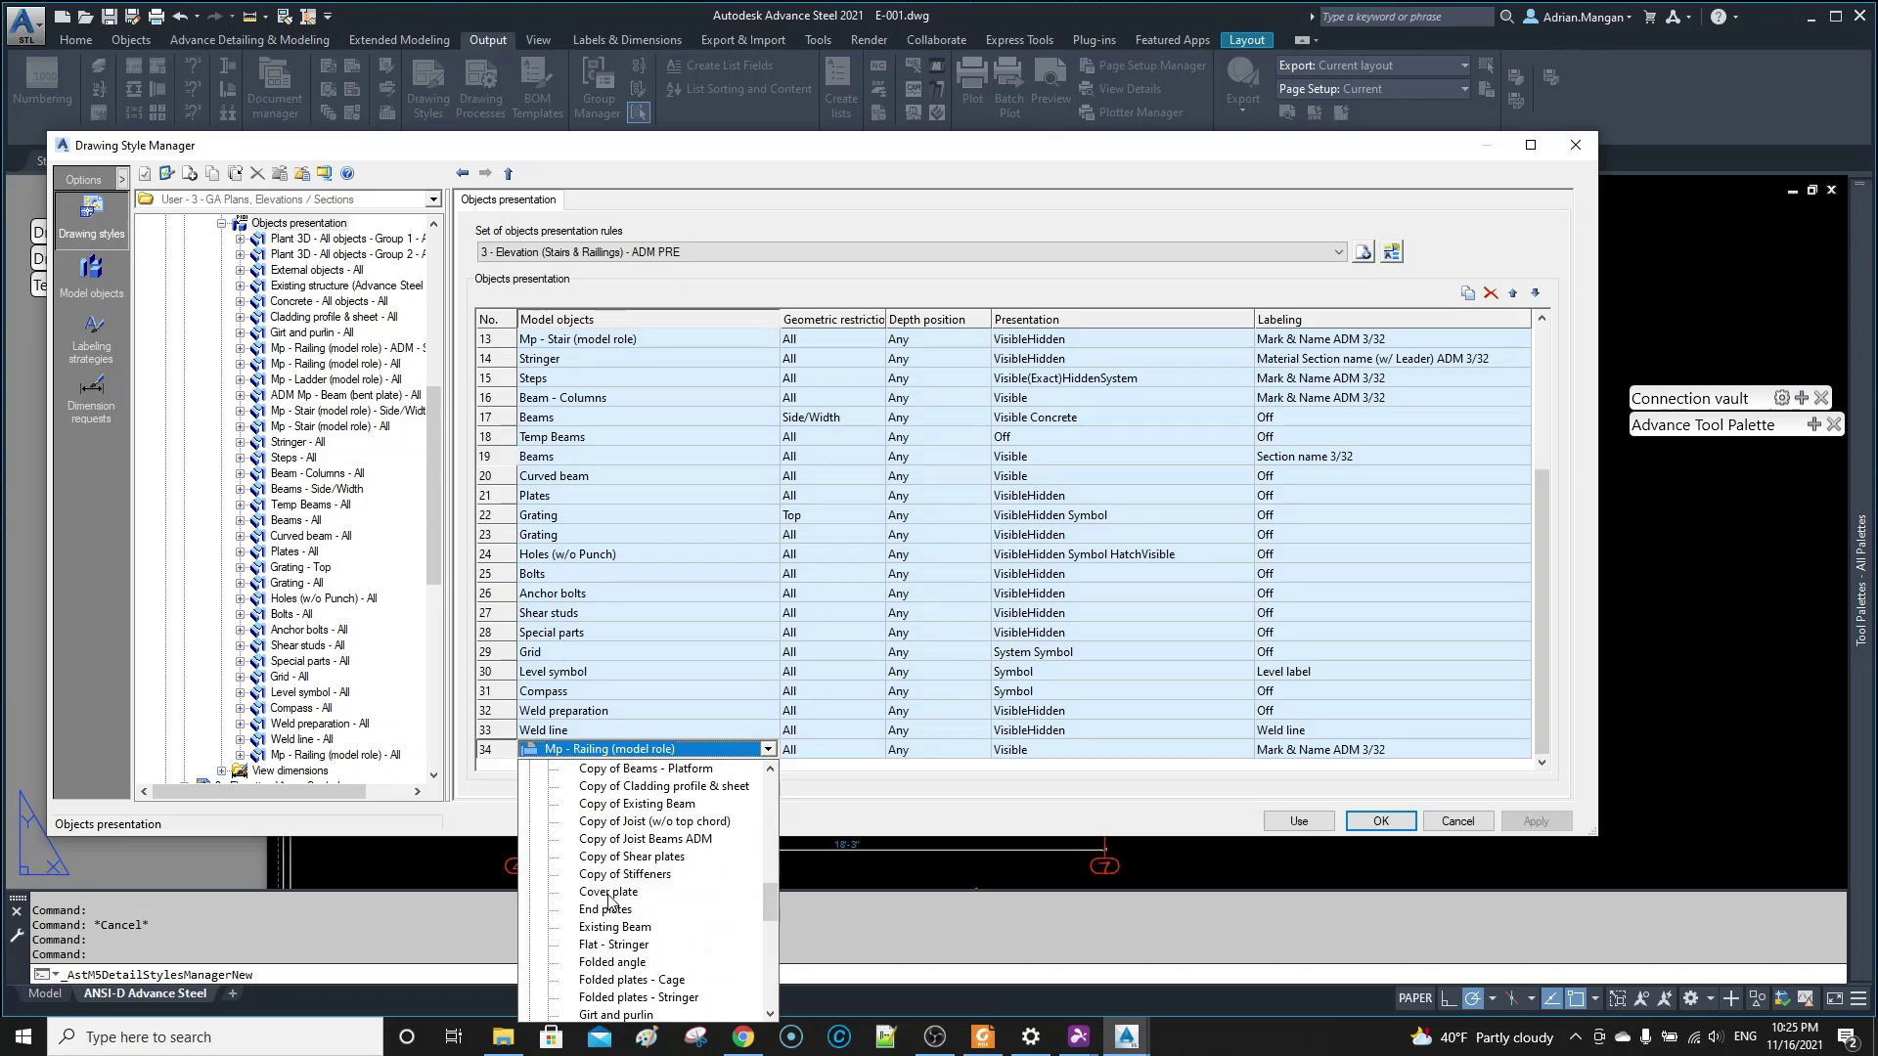
scroll(611, 906, down, 1)
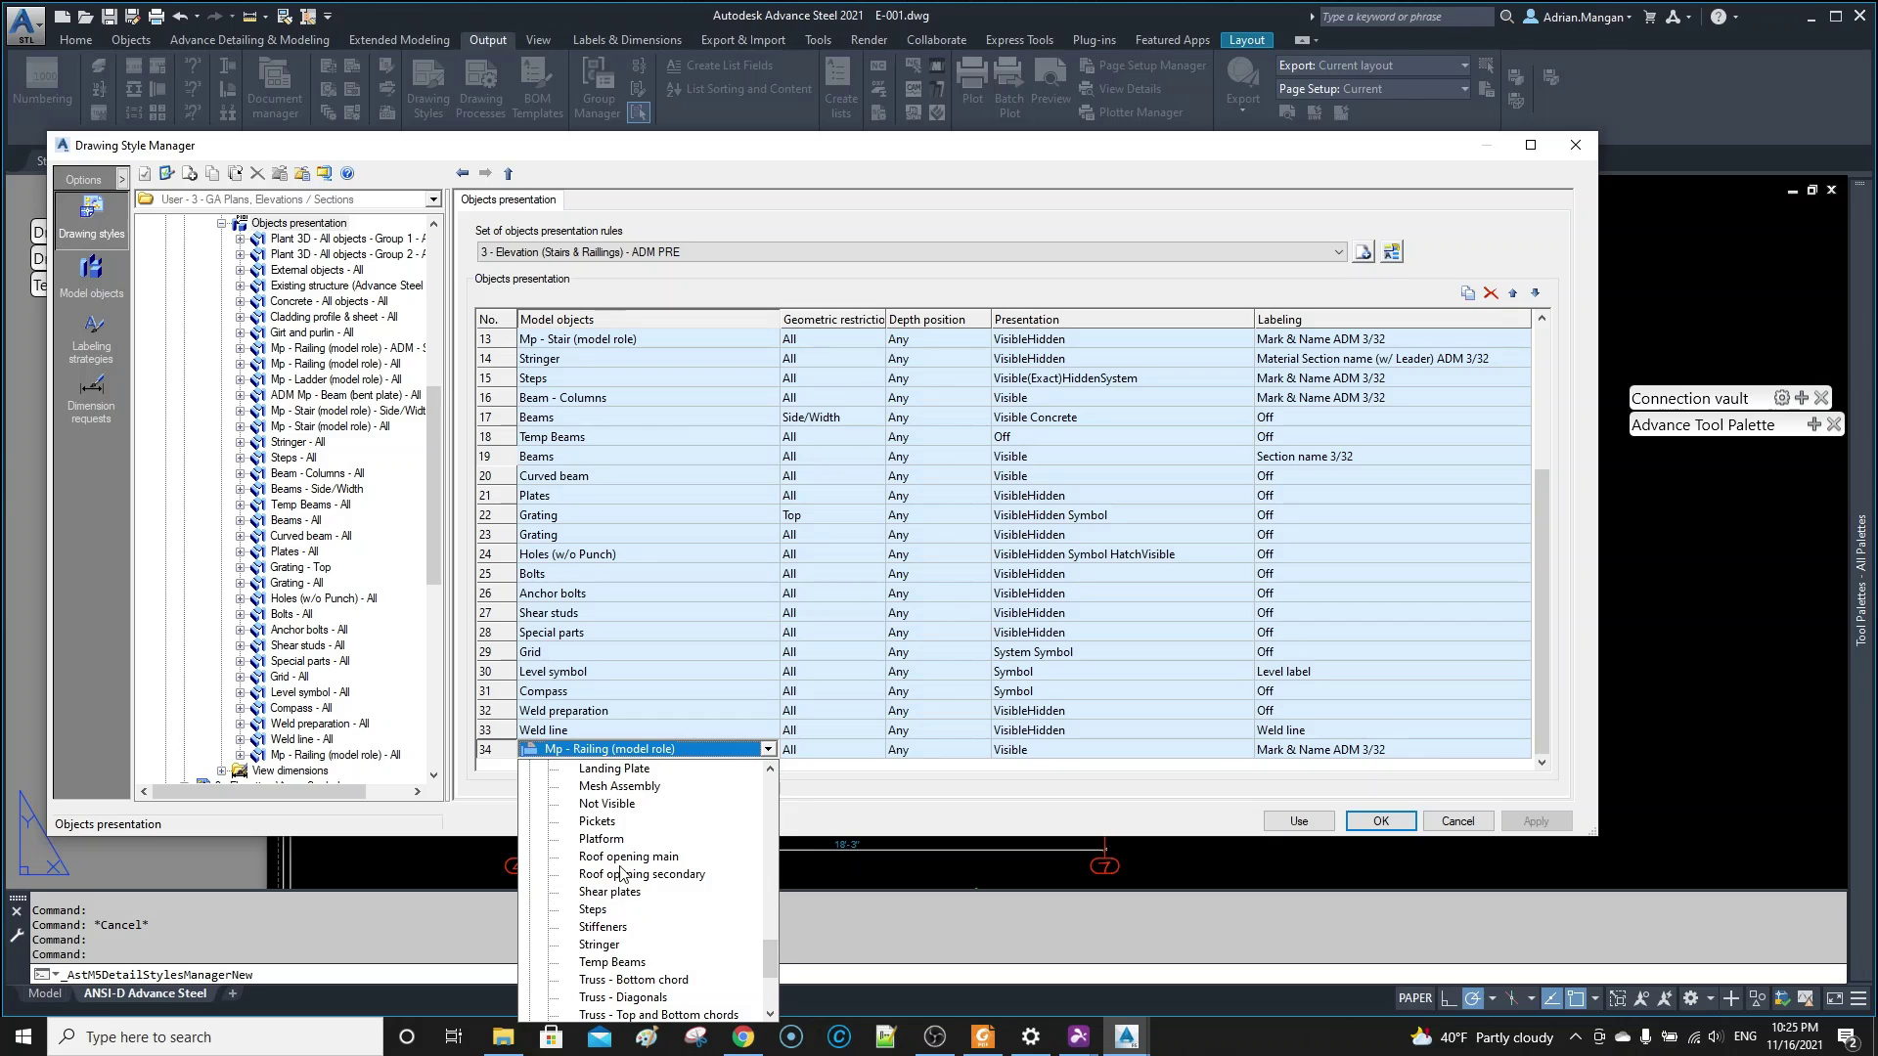
scroll(625, 867, up, 2)
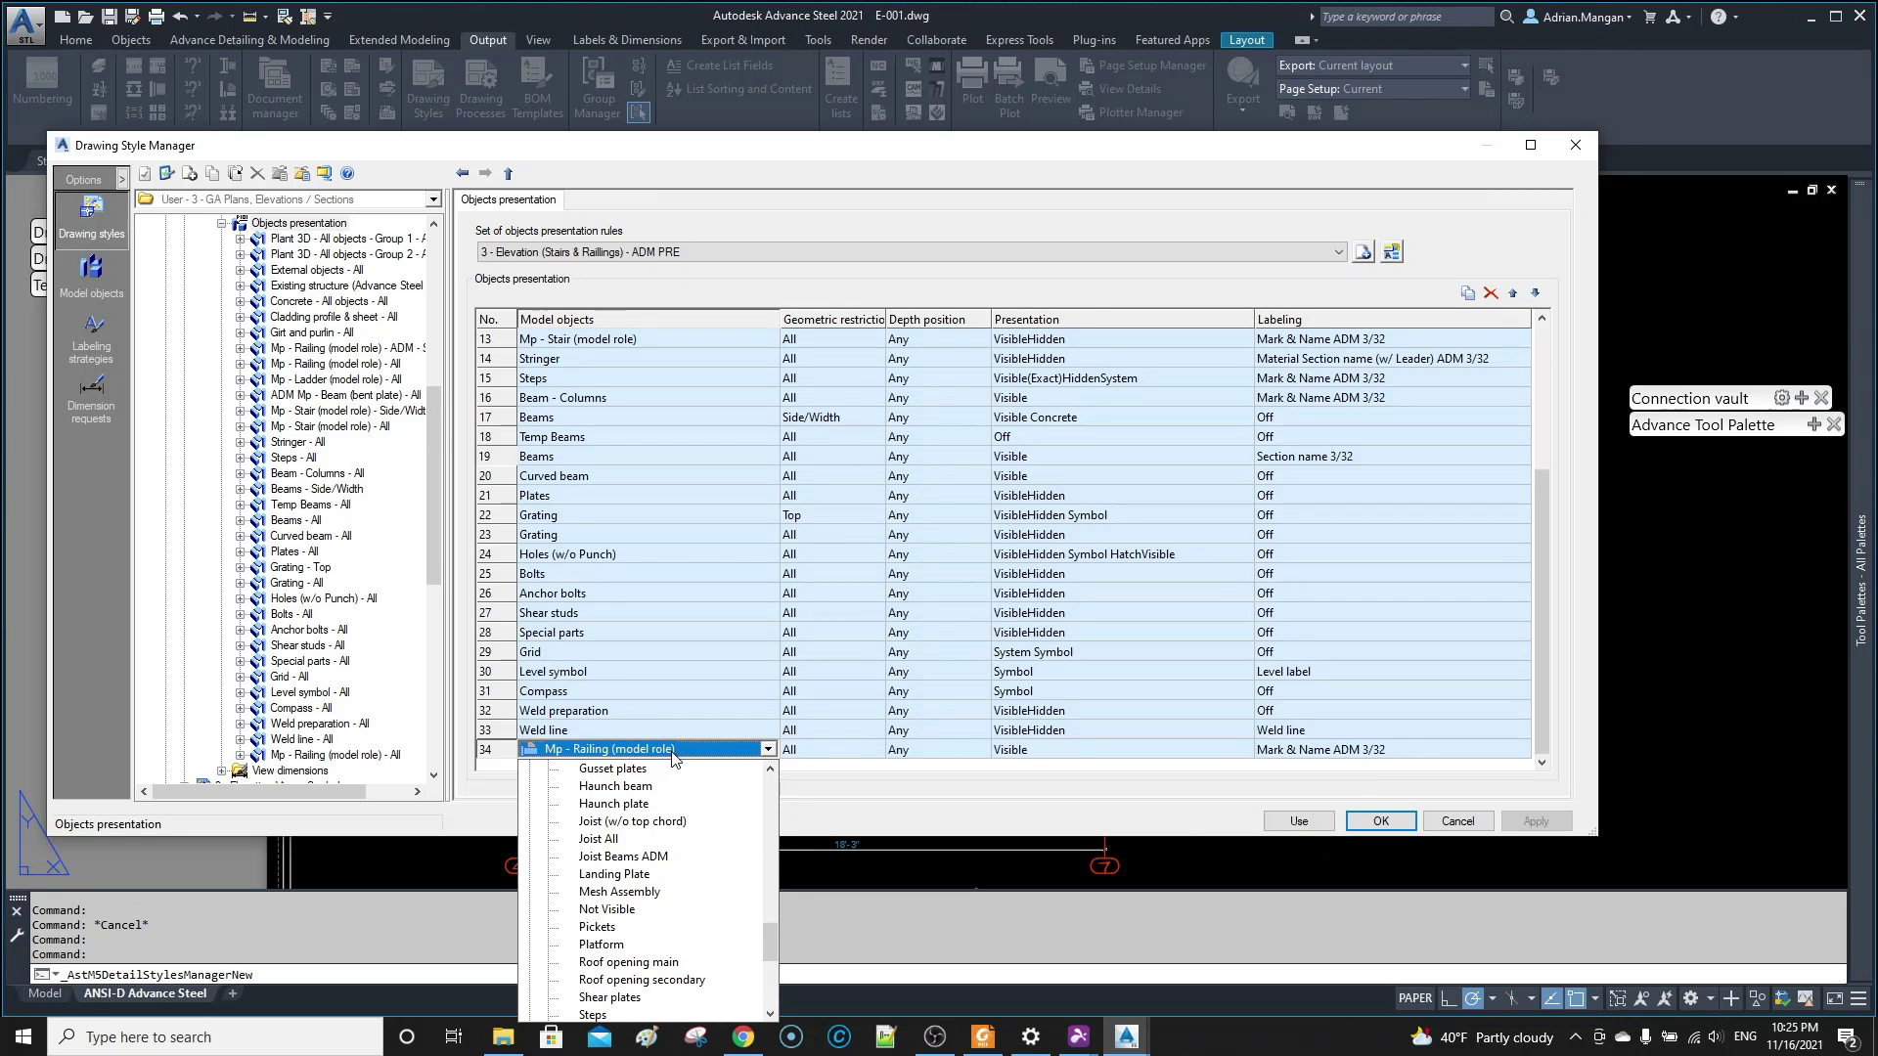
scroll(663, 870, down, 6)
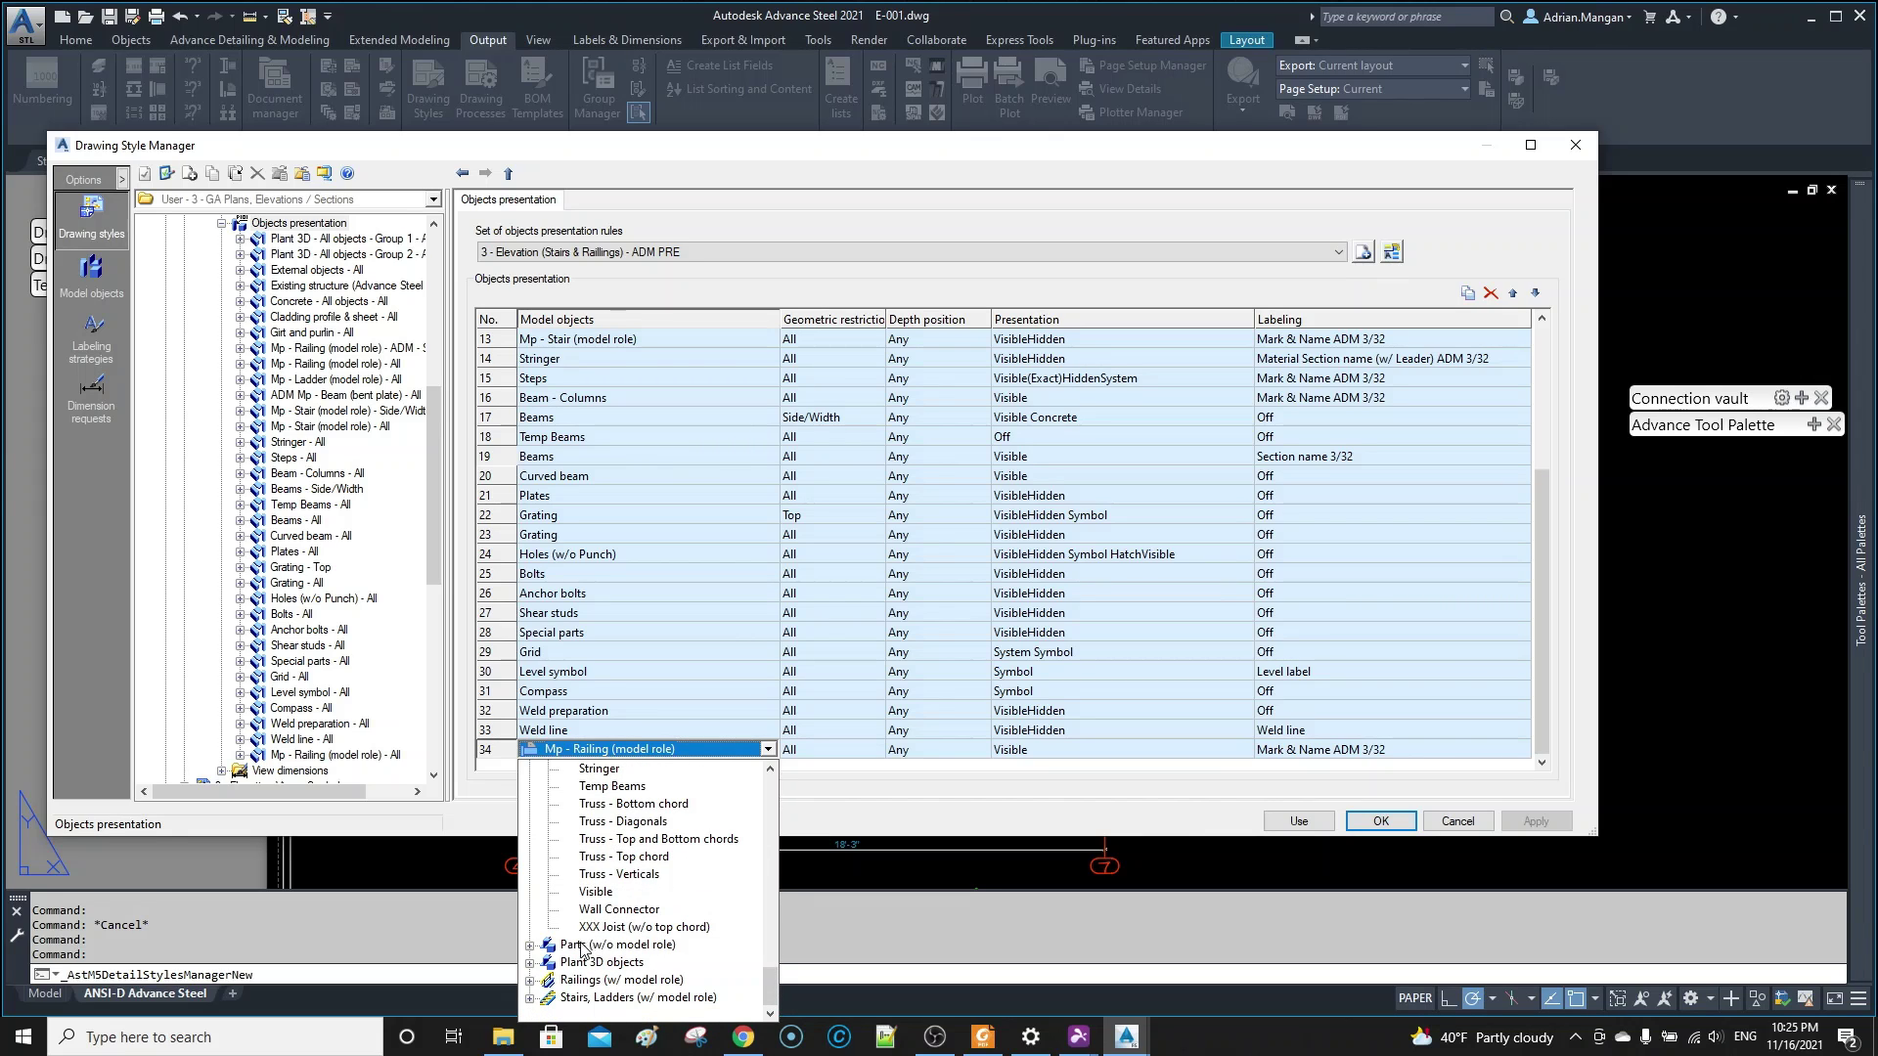
scroll(580, 950, up, 3)
scroll(580, 950, down, 3)
scroll(580, 950, up, 10)
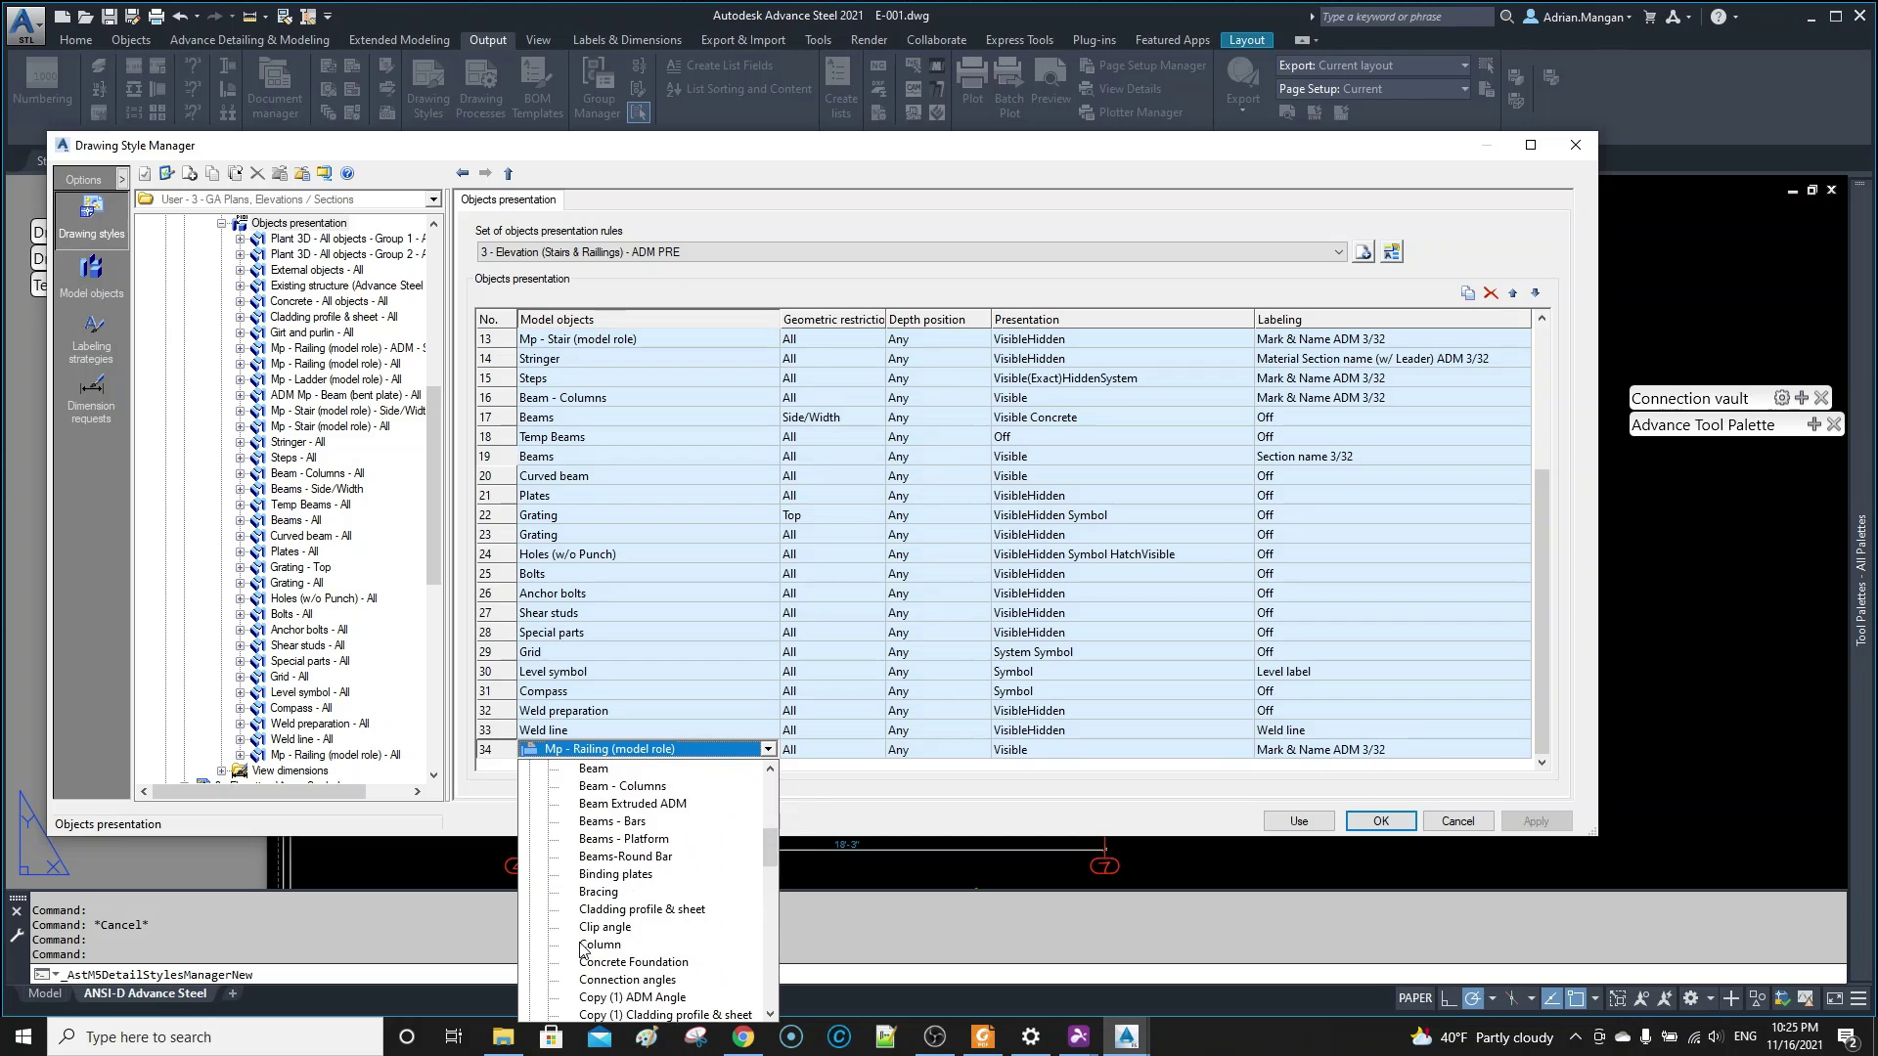
- Examine the model objects in the Parts (all model roles) category as alternatives for the row 34 rule
scroll(583, 947, up, 6)
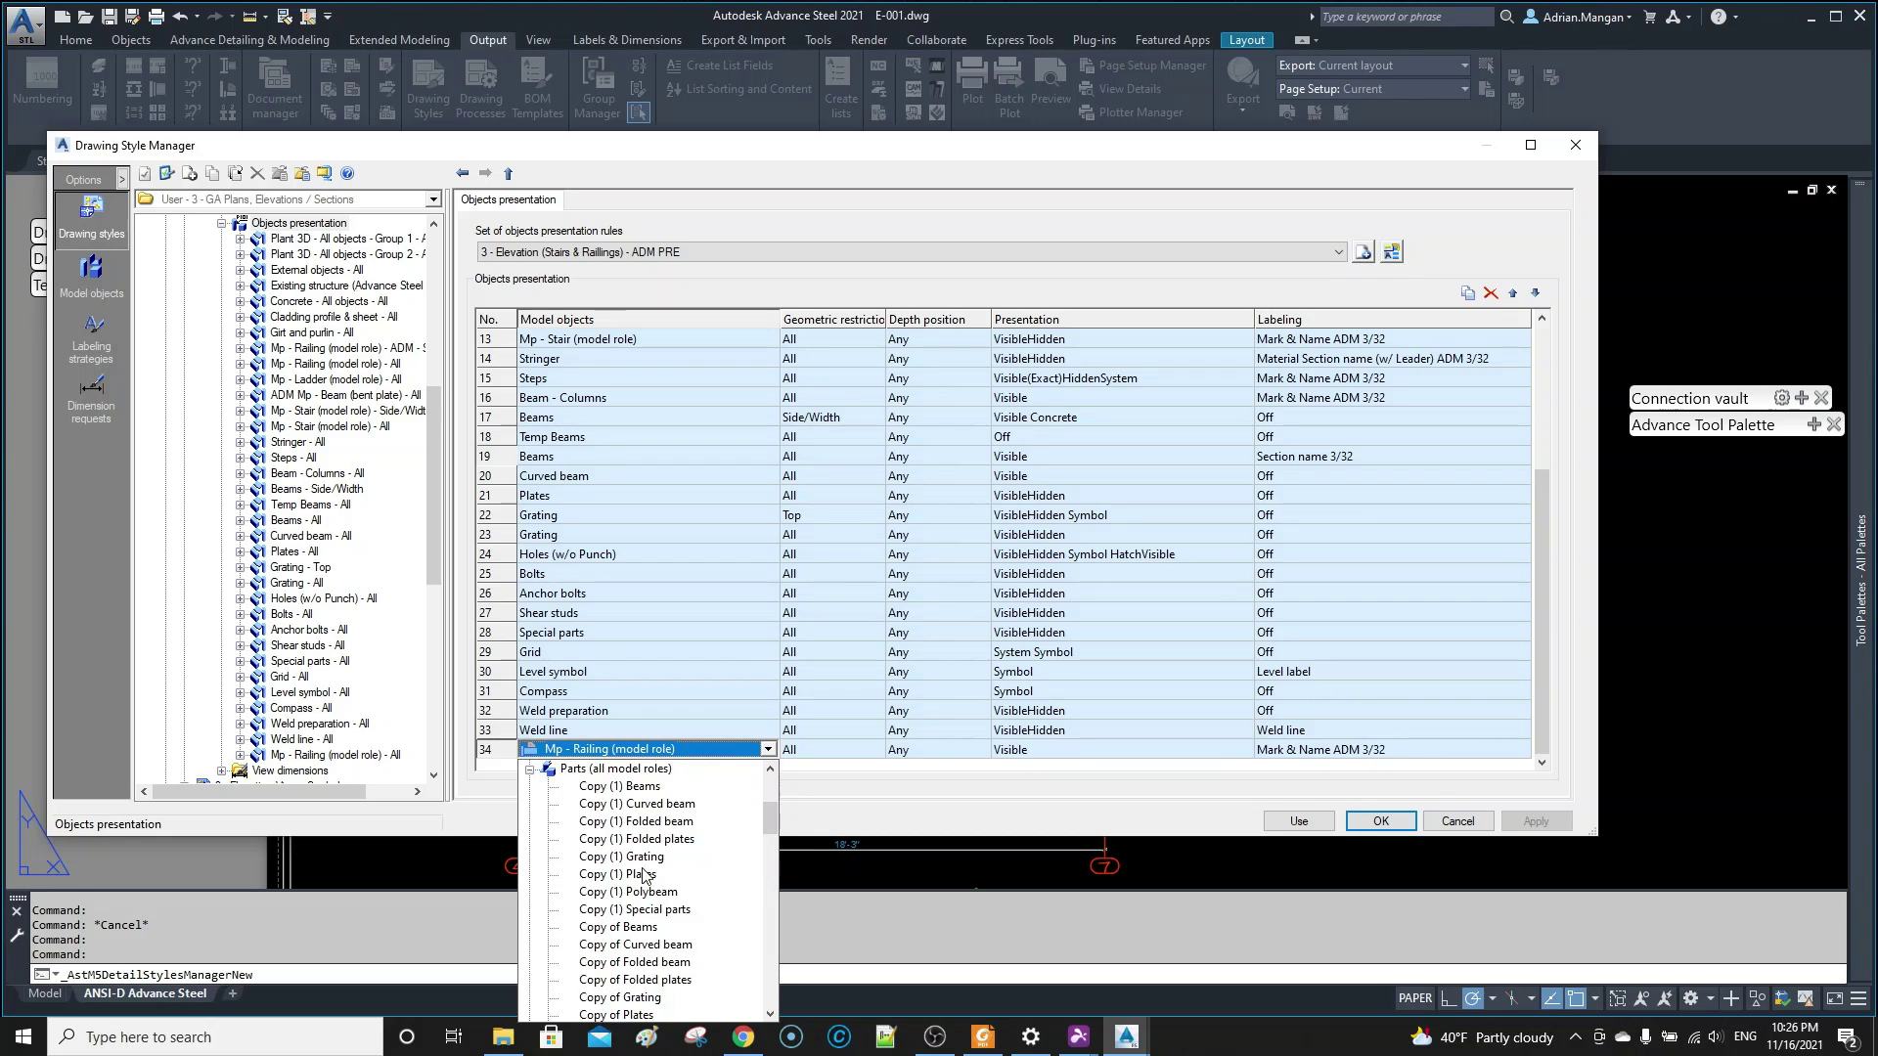
scroll(644, 874, down, 4)
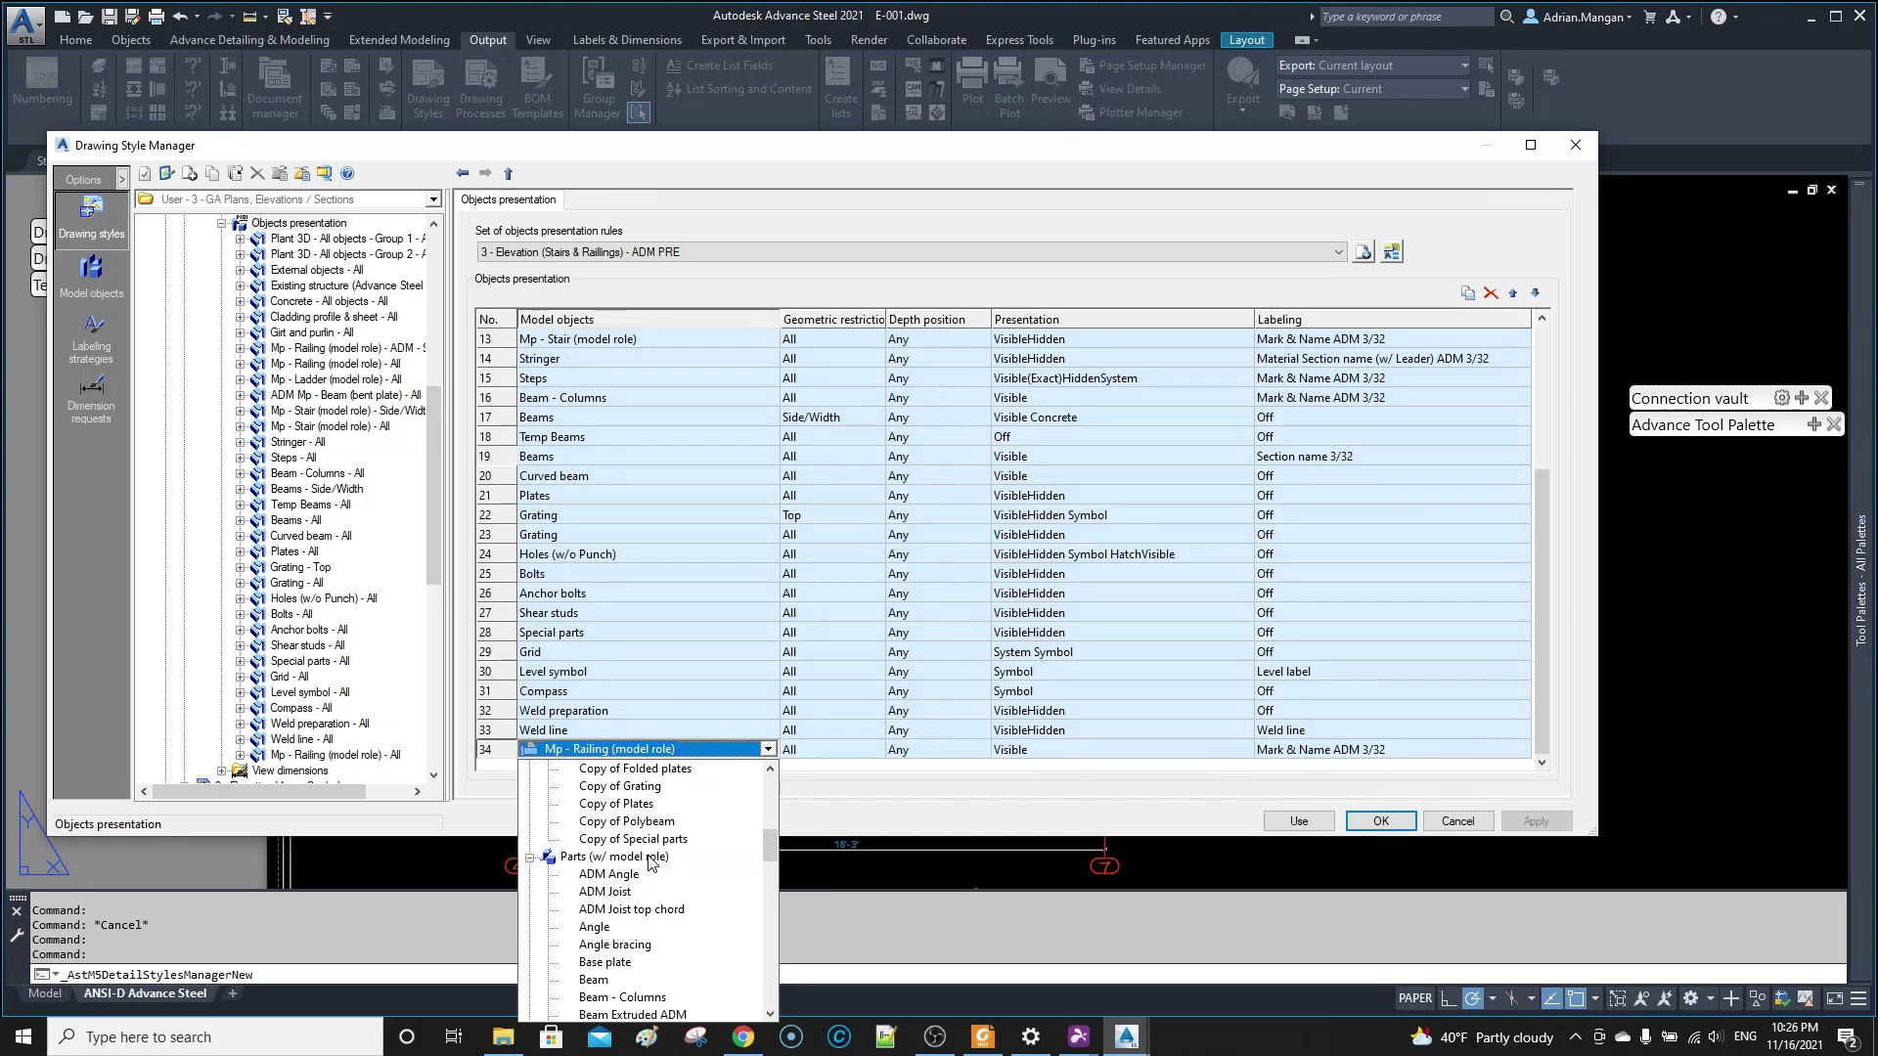
scroll(651, 861, up, 5)
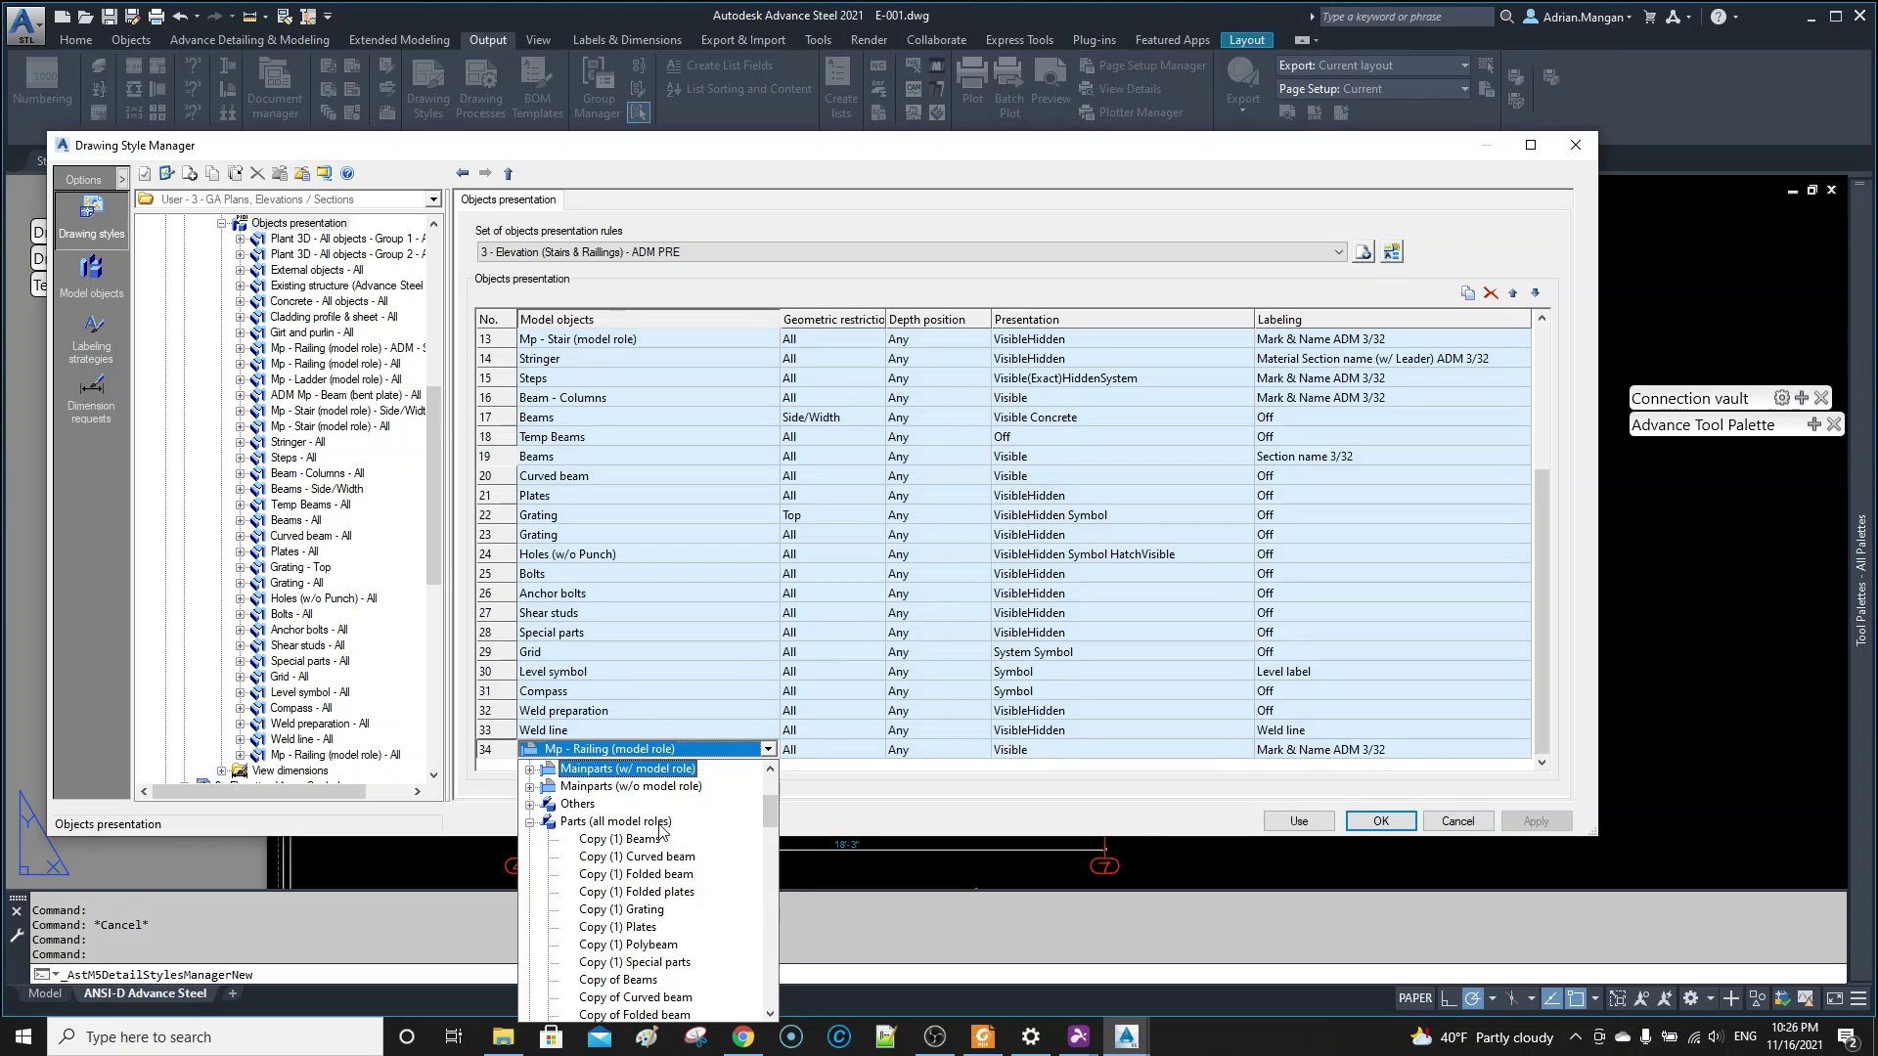
scroll(647, 871, down, 2)
scroll(645, 878, down, 1)
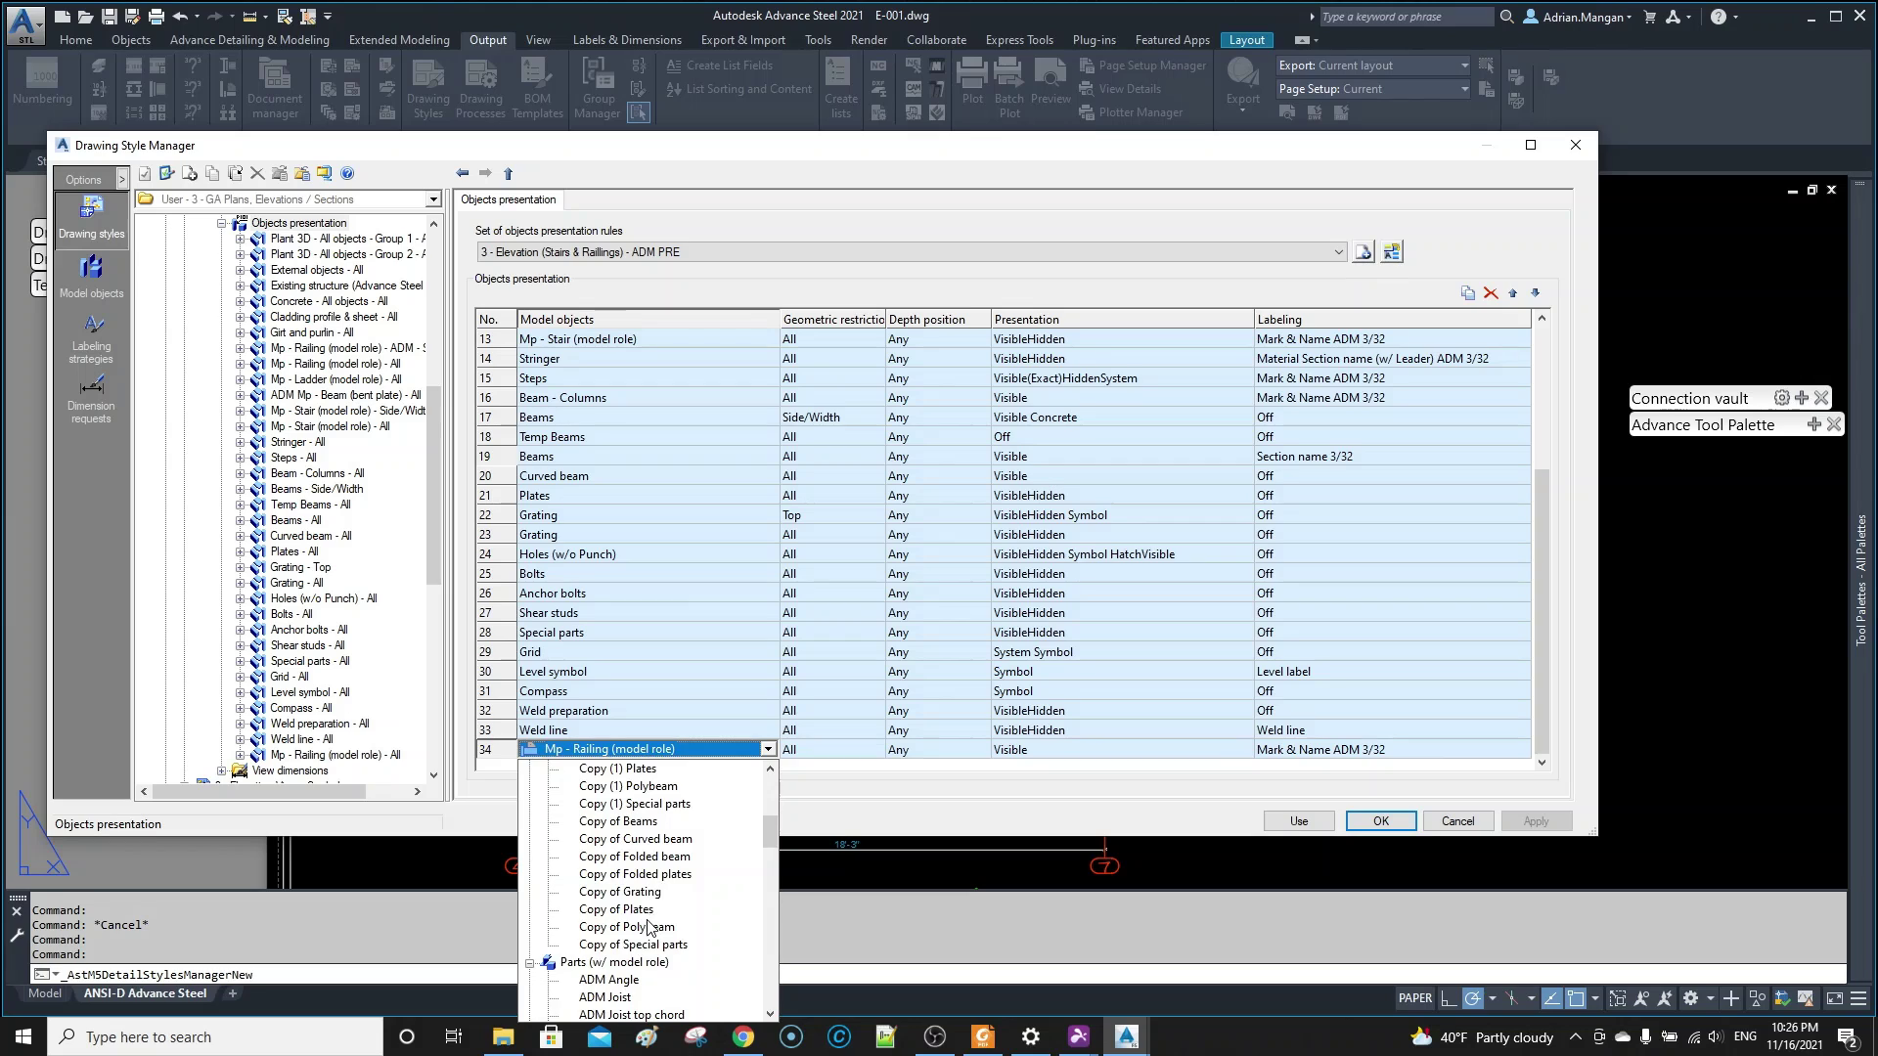
scroll(652, 887, up, 2)
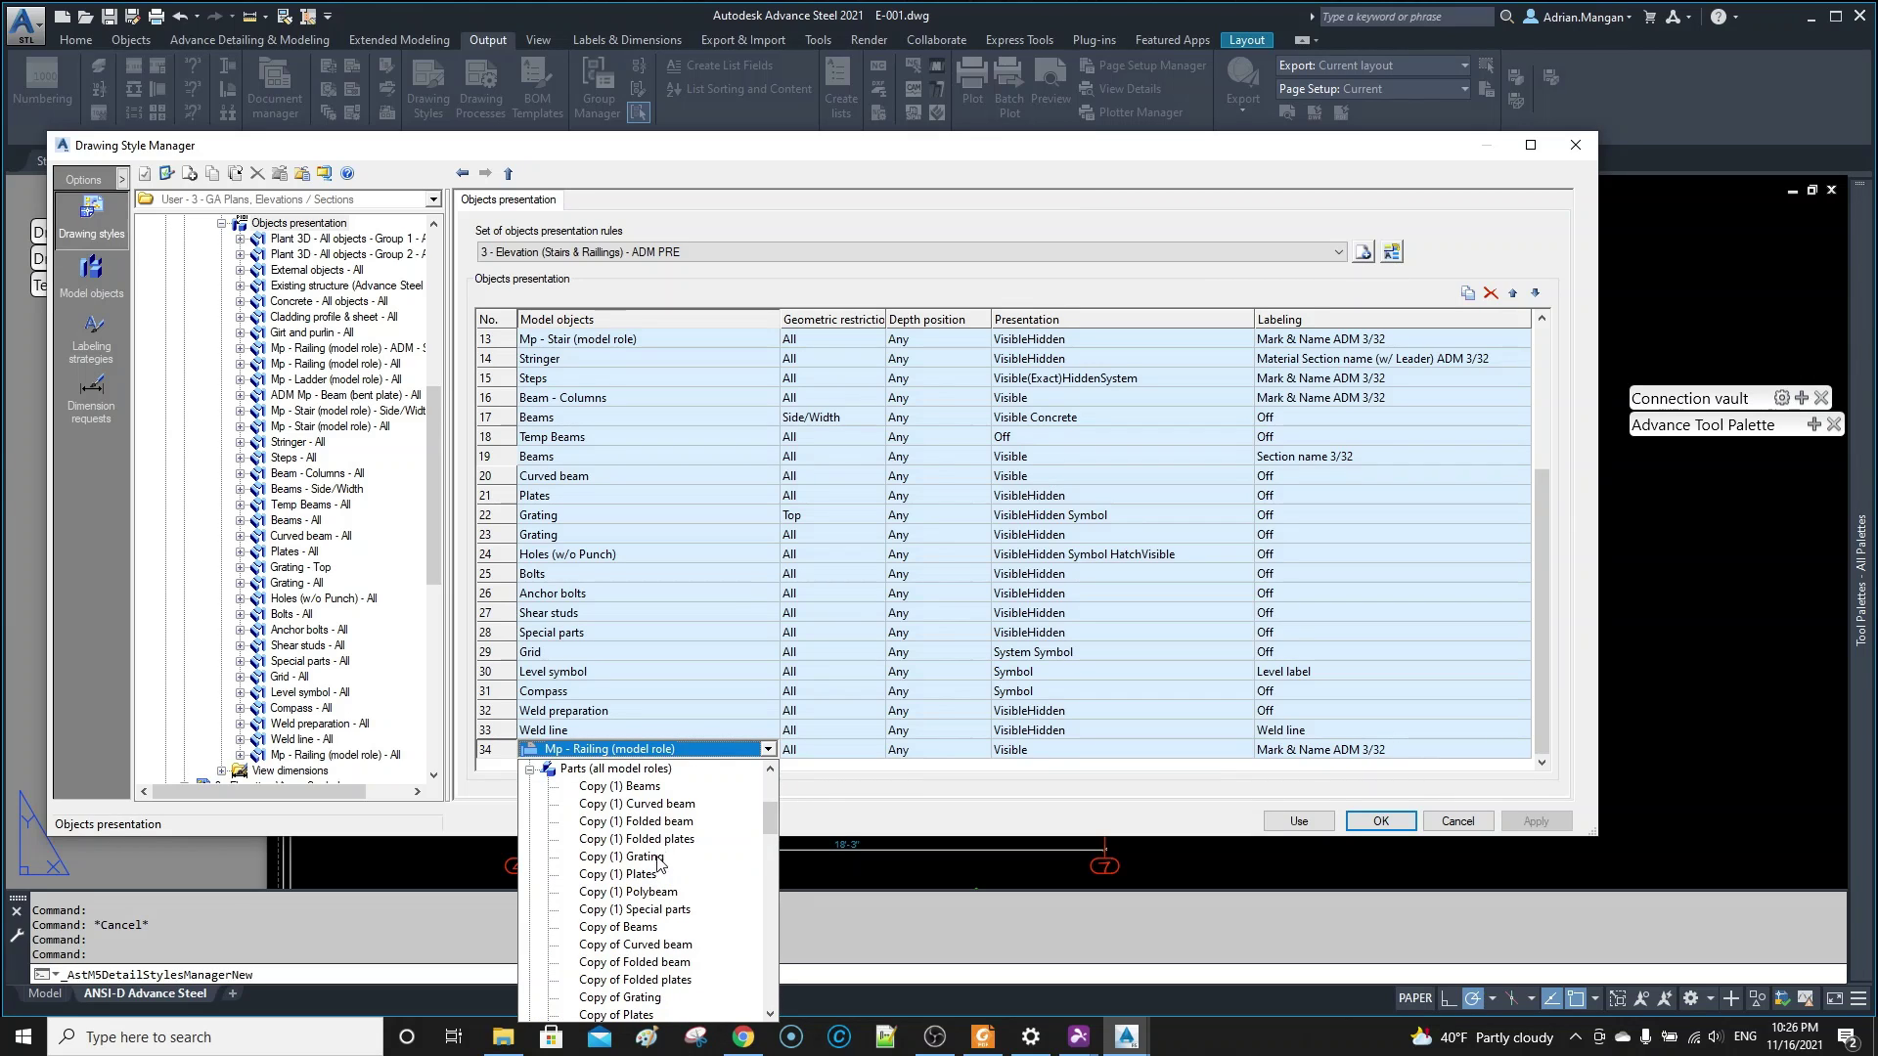
scroll(655, 872, down, 3)
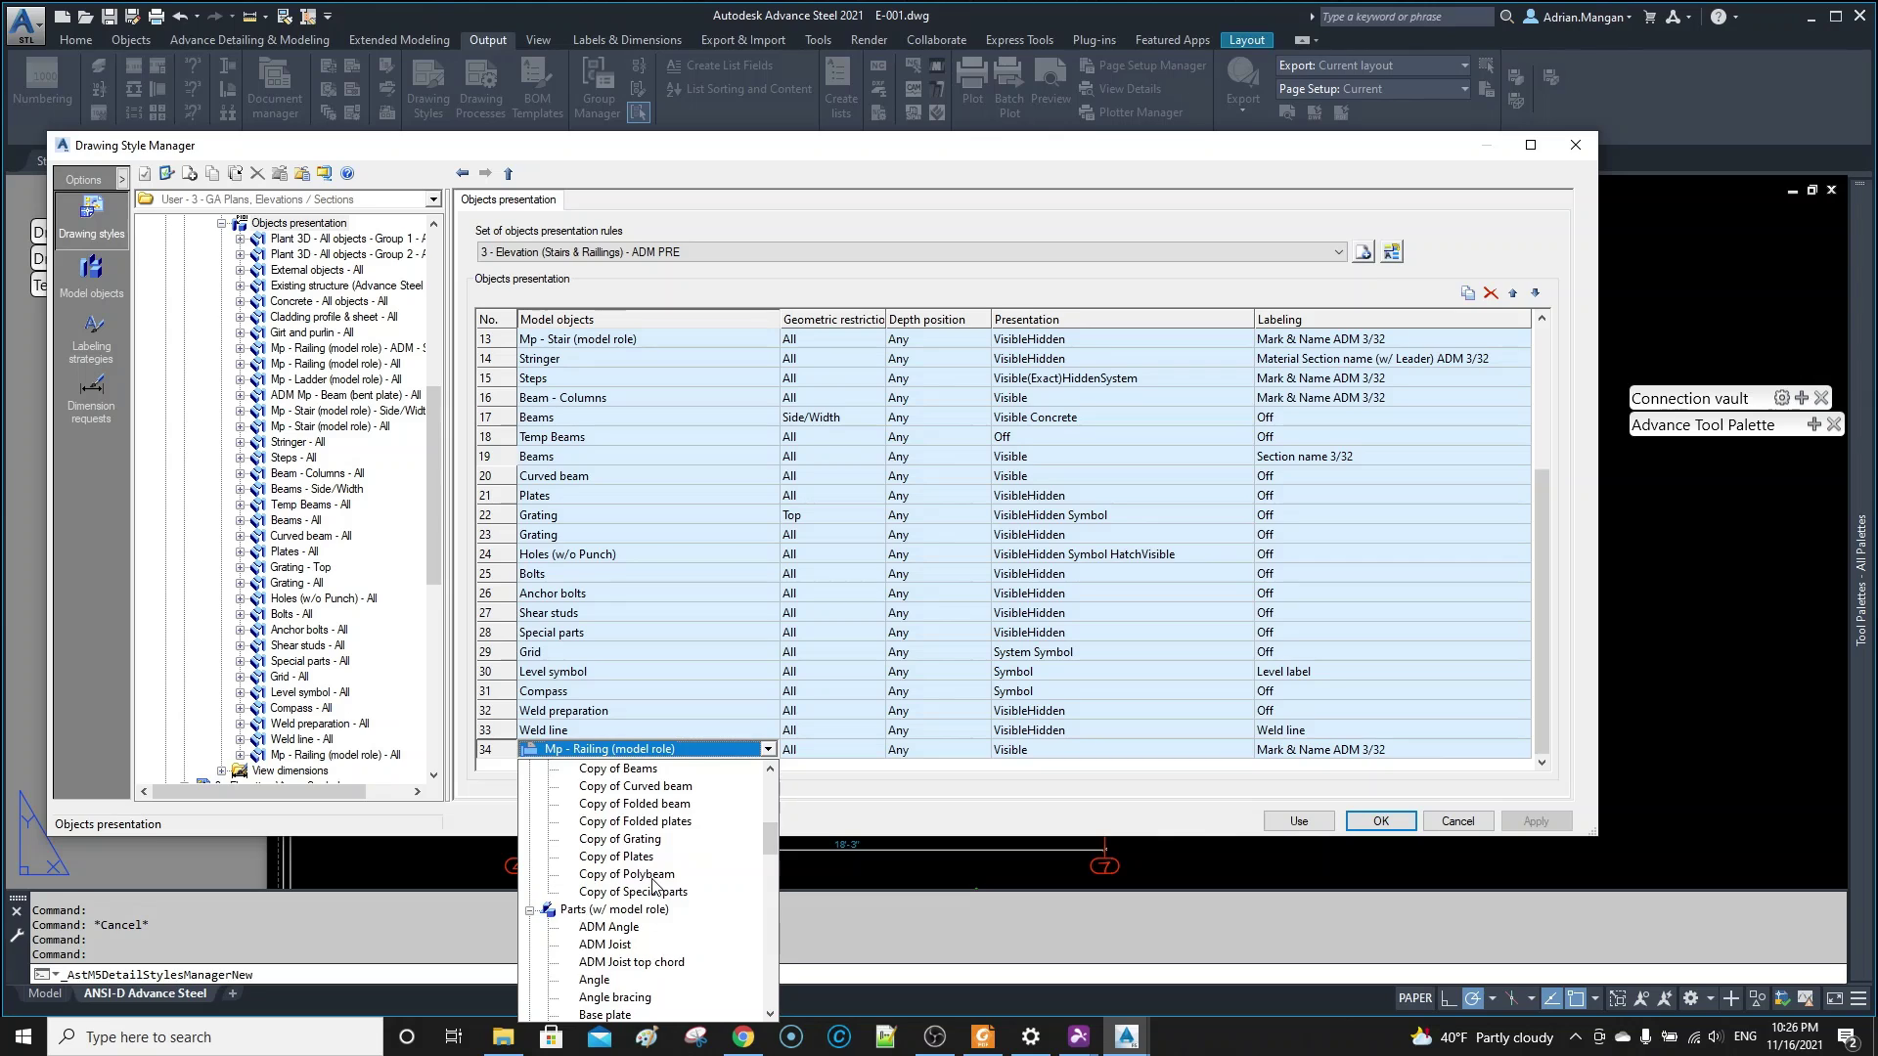
- Look through the Parts (w/ model role) model objects for one suited to the railing members in the row 34 rule
scroll(653, 867, down, 3)
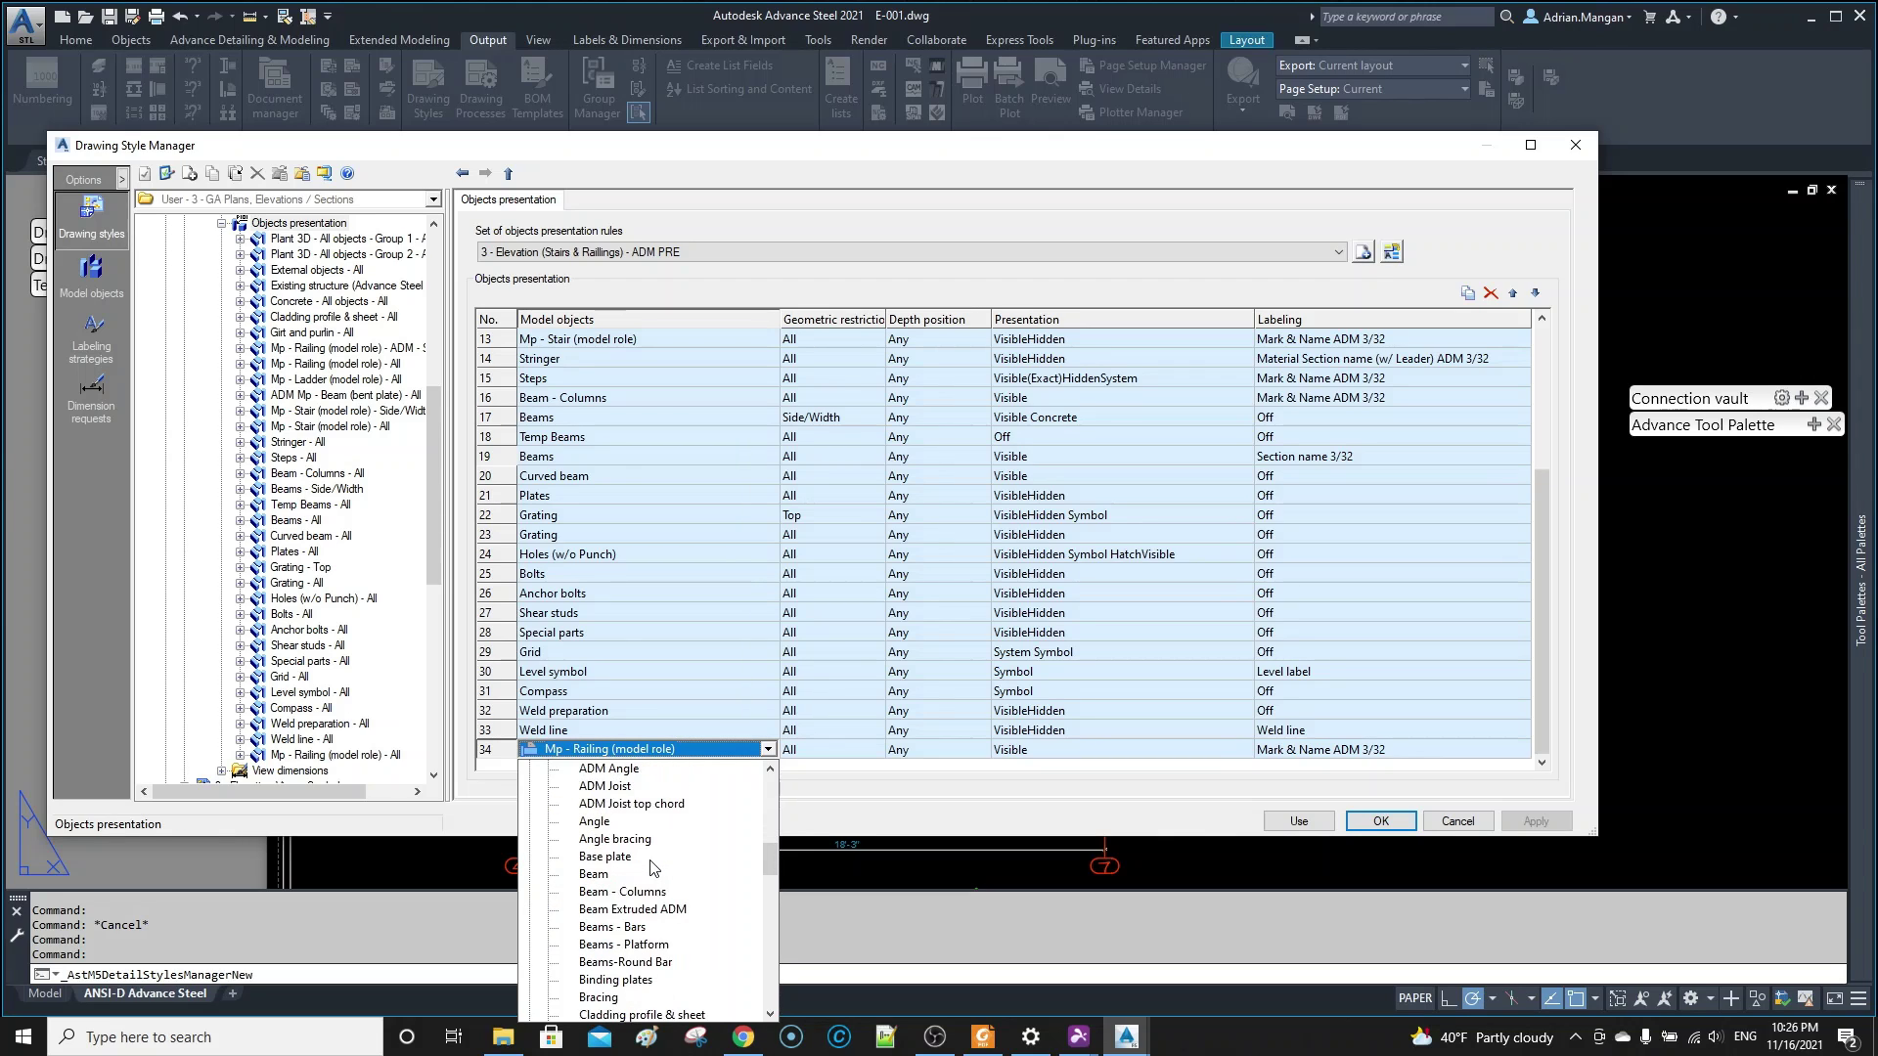
scroll(654, 868, down, 2)
scroll(652, 867, down, 4)
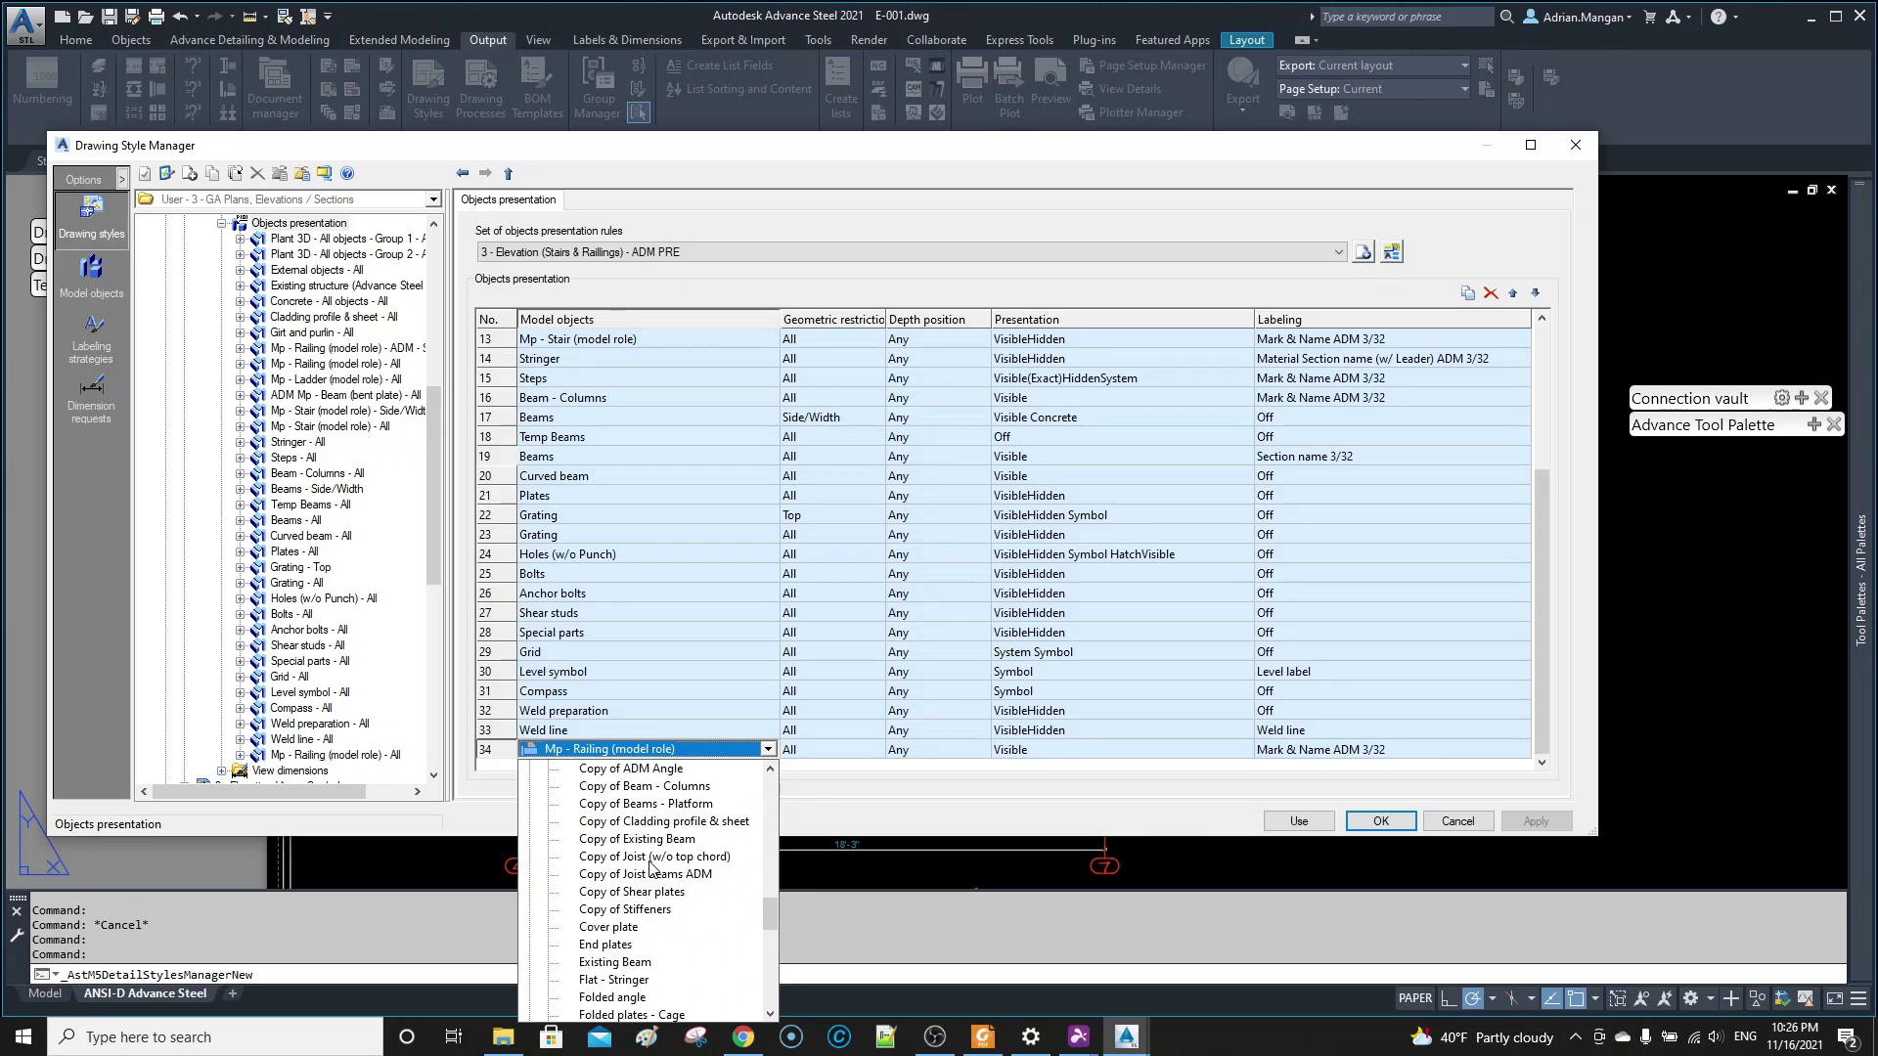
scroll(649, 885, down, 3)
scroll(649, 897, down, 1)
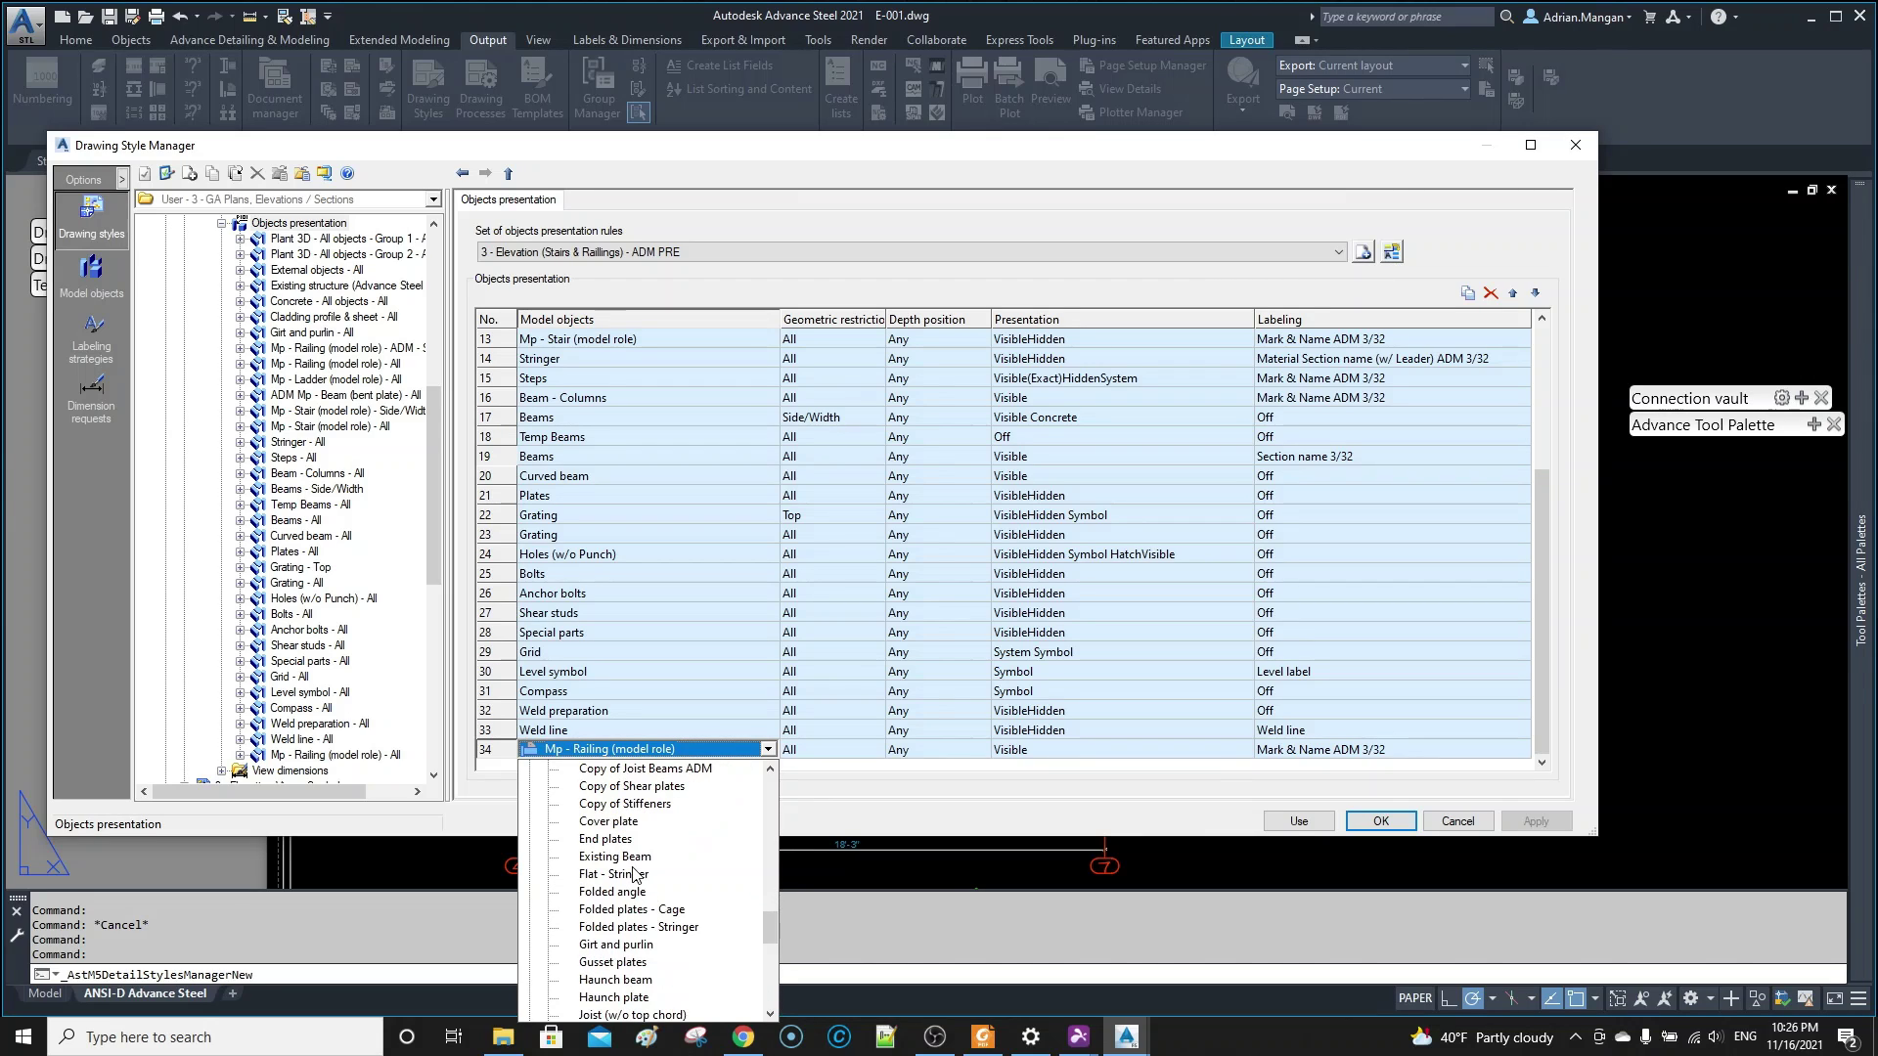
scroll(642, 903, down, 2)
scroll(641, 906, down, 3)
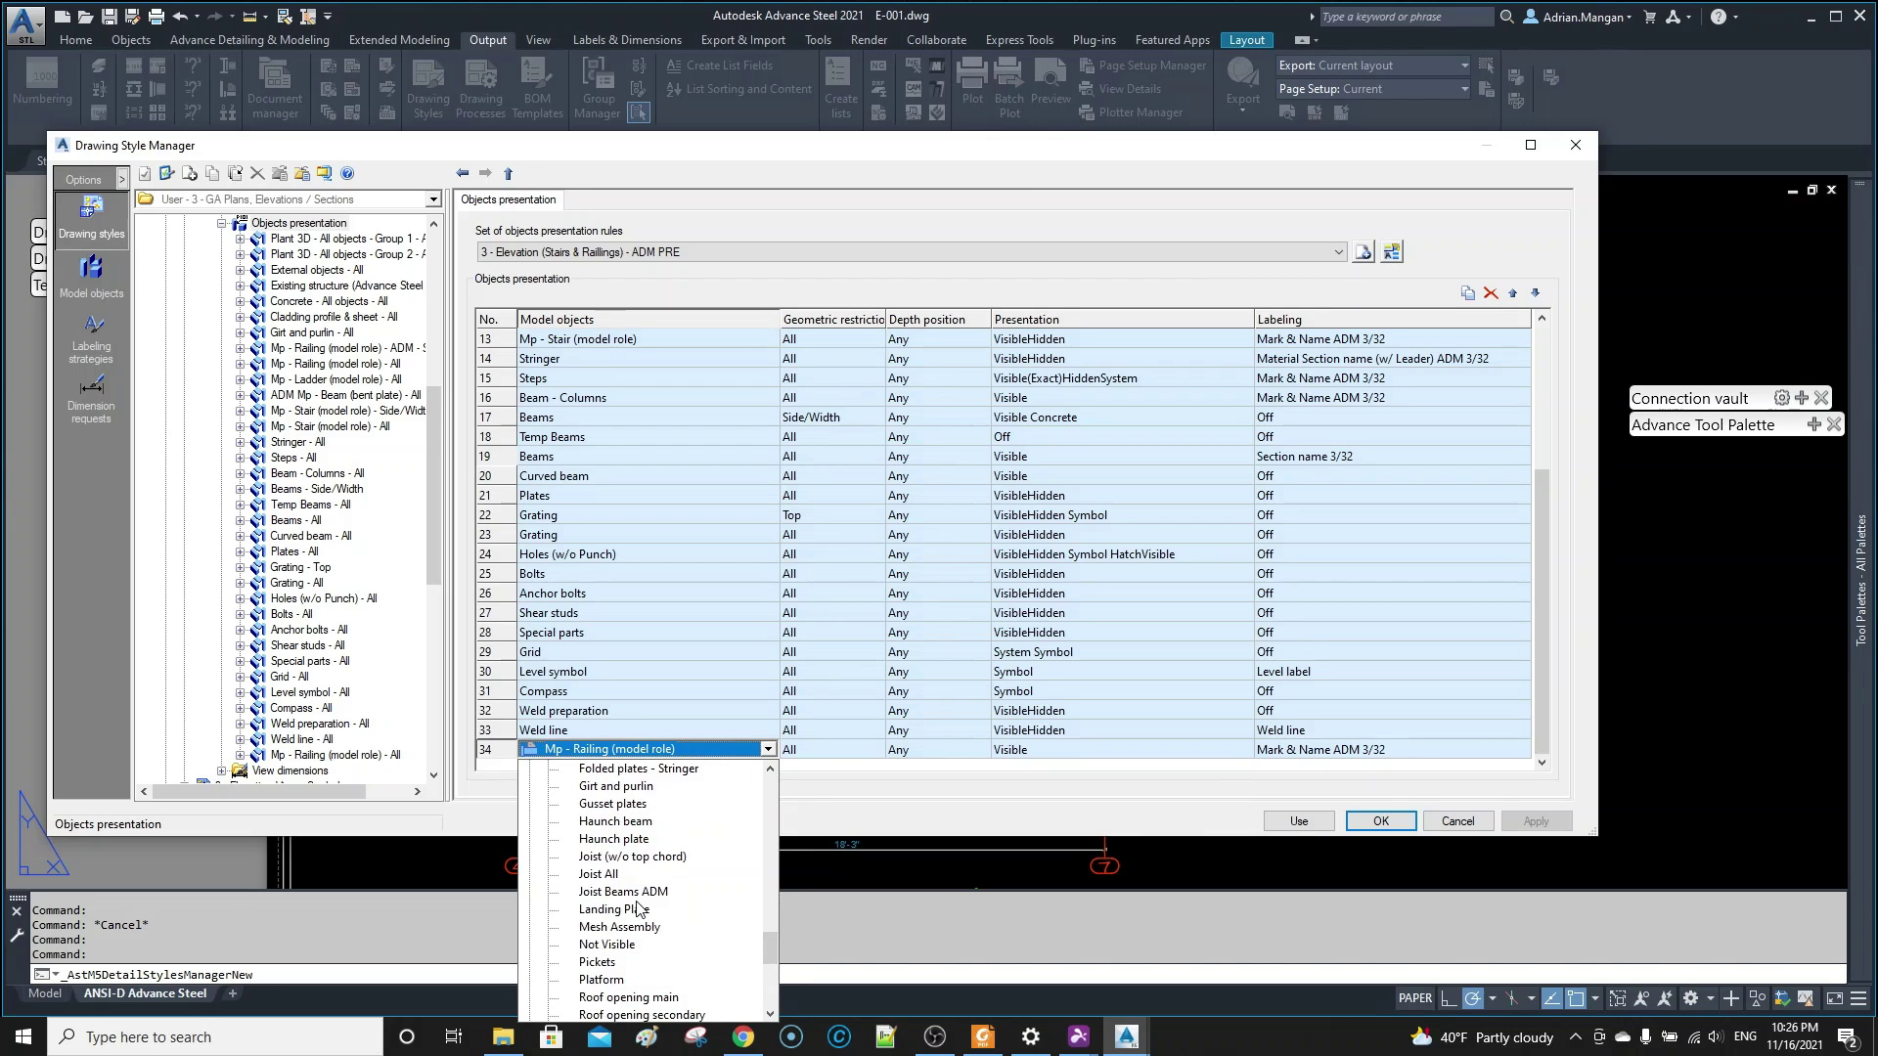
scroll(636, 910, down, 1)
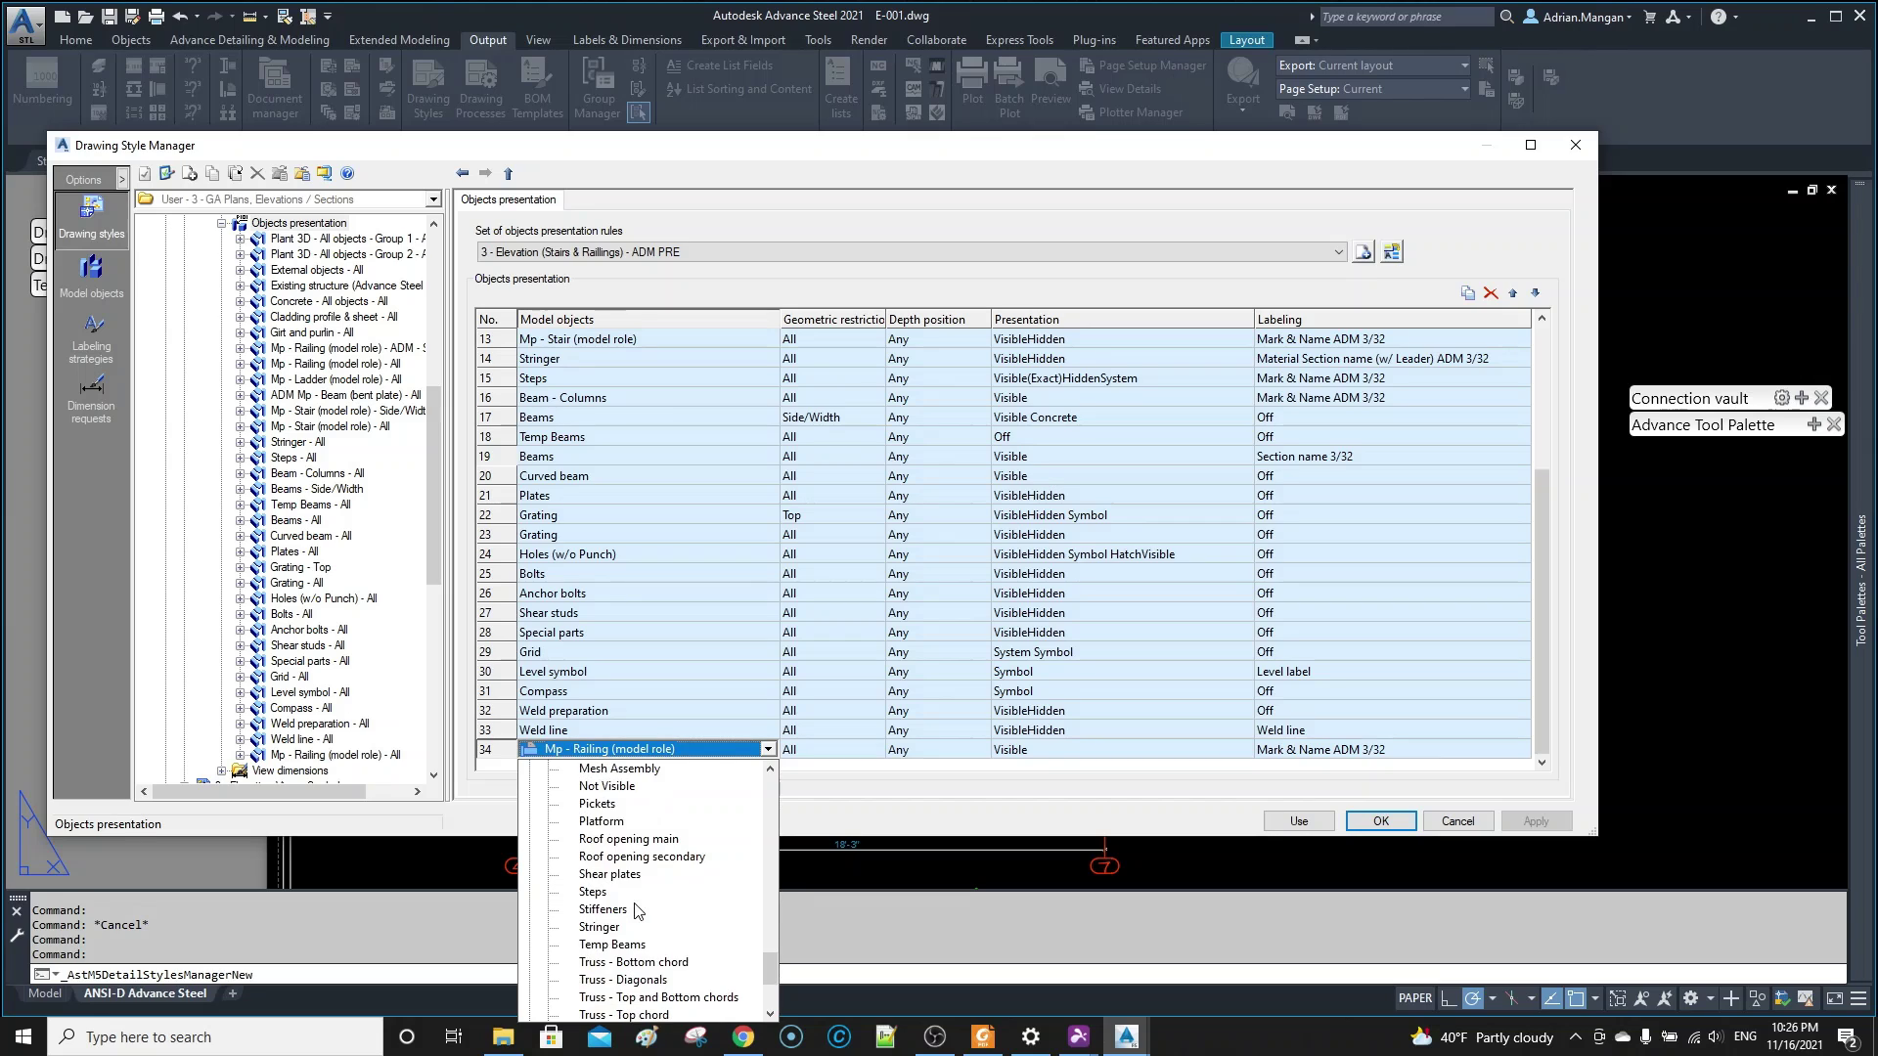
scroll(637, 911, down, 1)
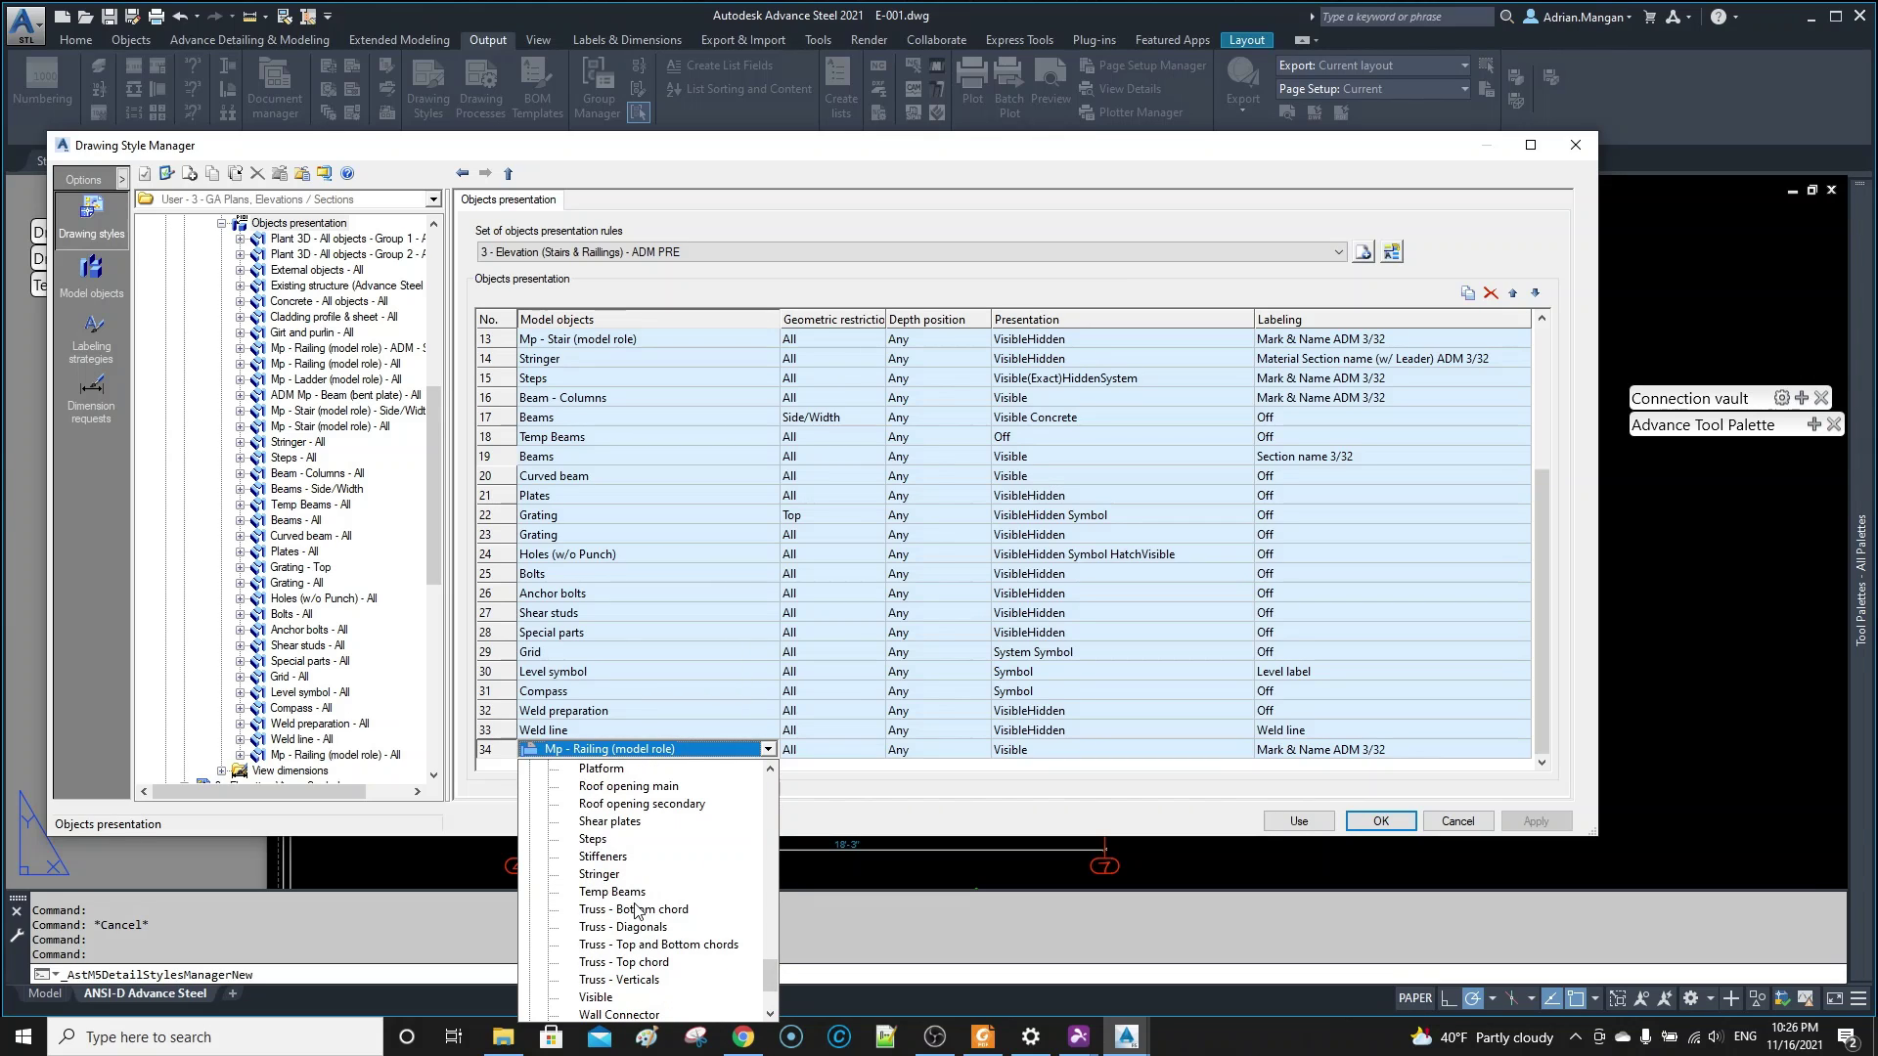
scroll(636, 910, down, 2)
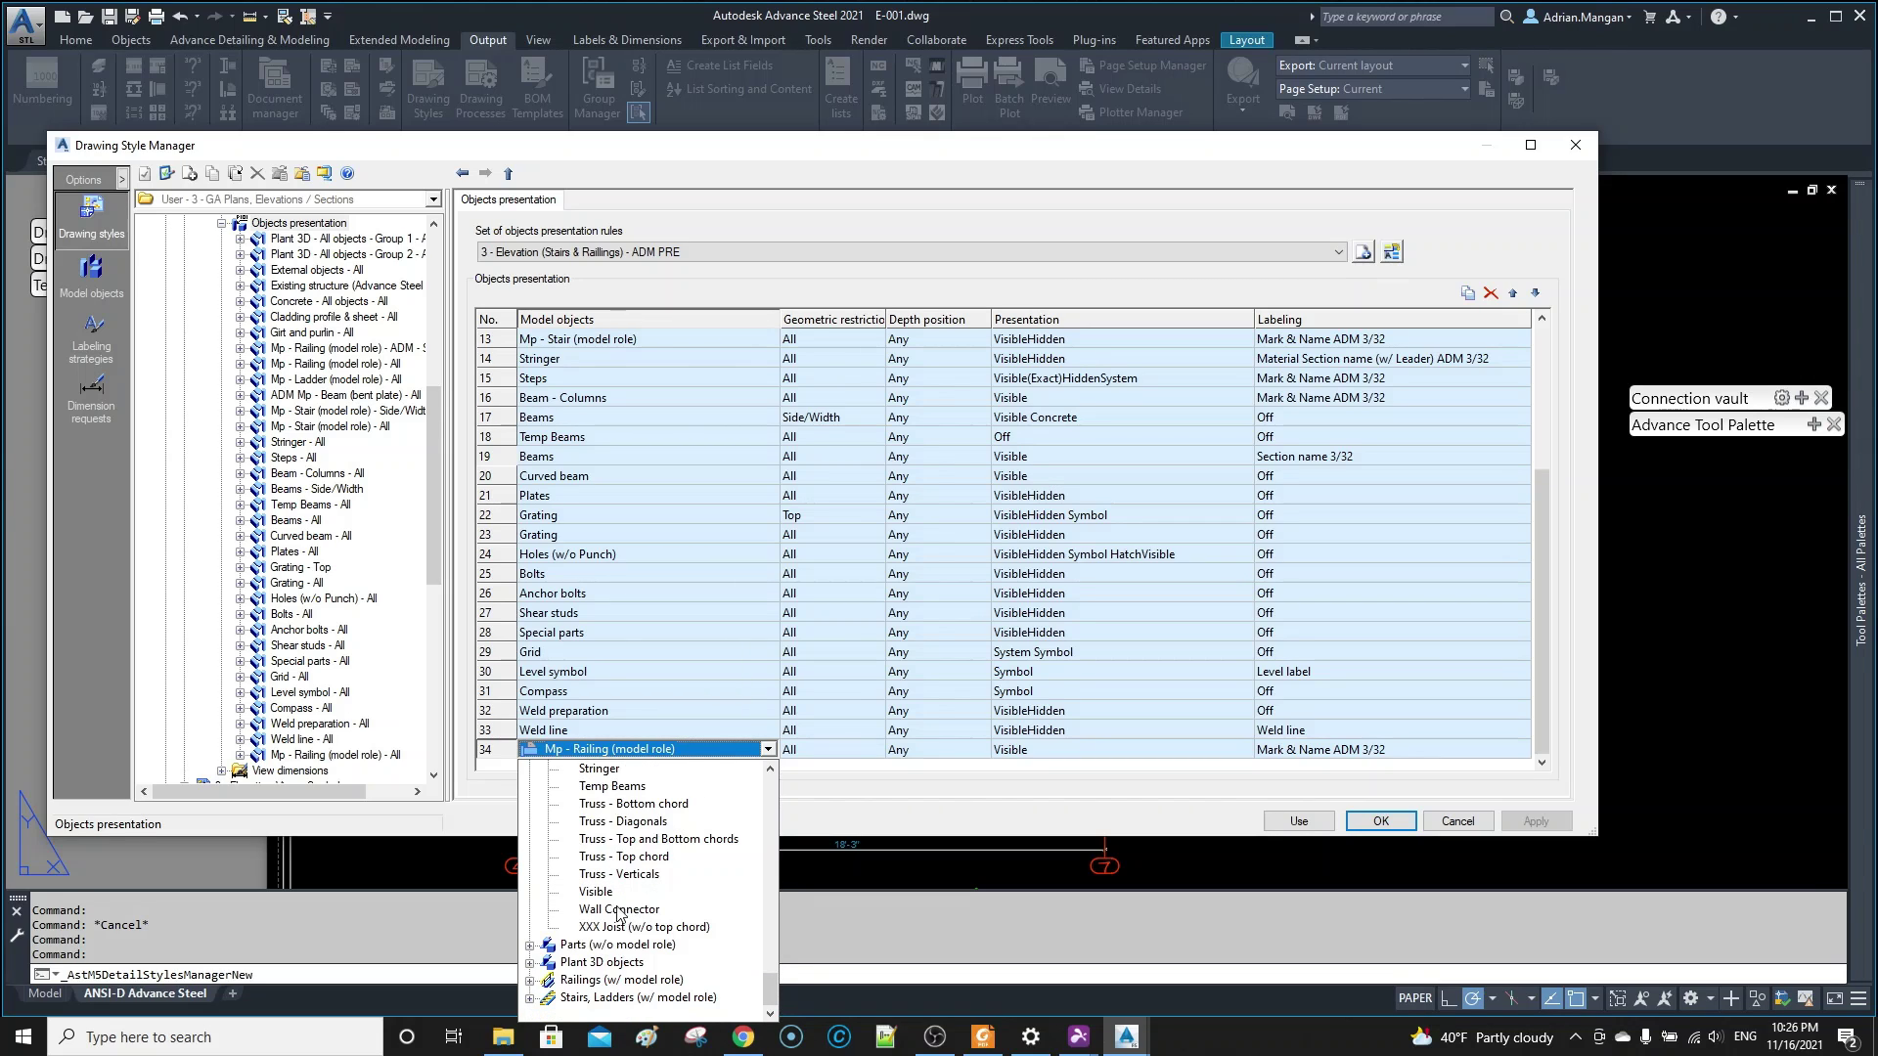
- Expand the Parts (w/o model role) category and look through its model objects for a railing member option
click(531, 945)
scroll(634, 879, down, 3)
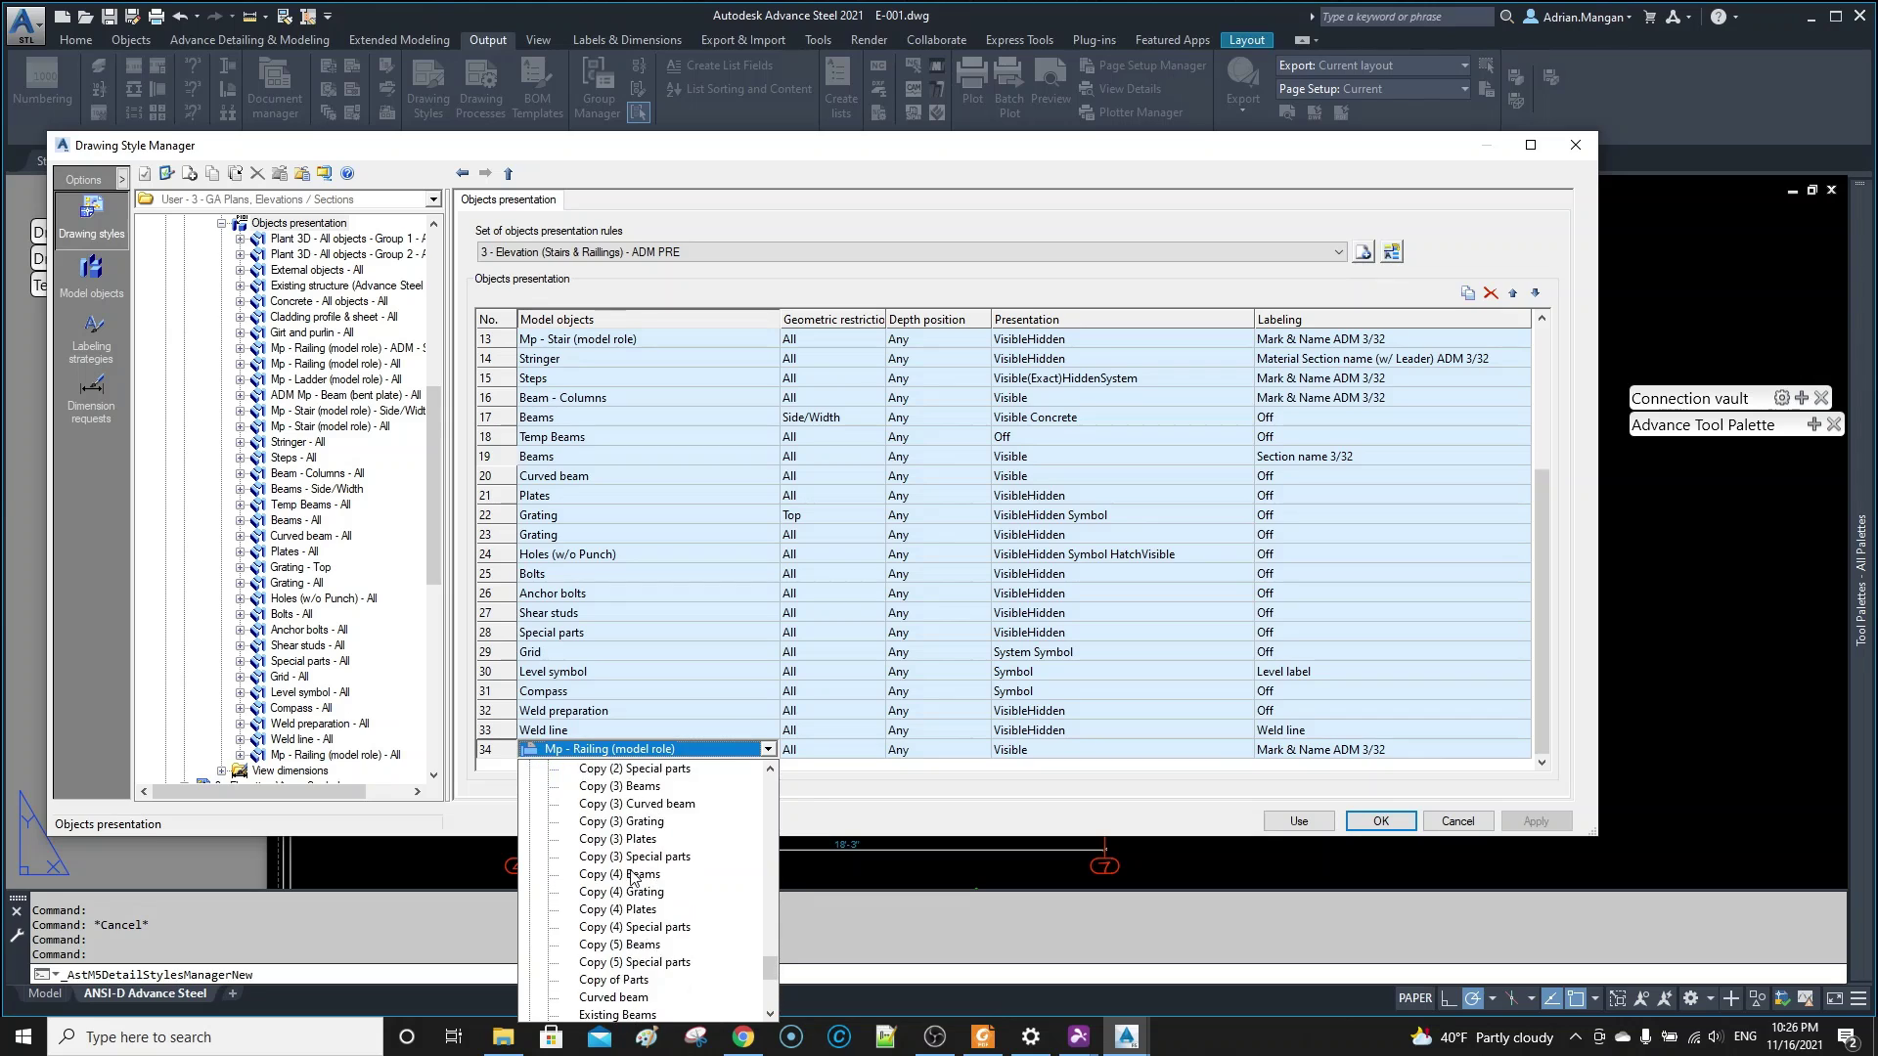
scroll(632, 880, down, 6)
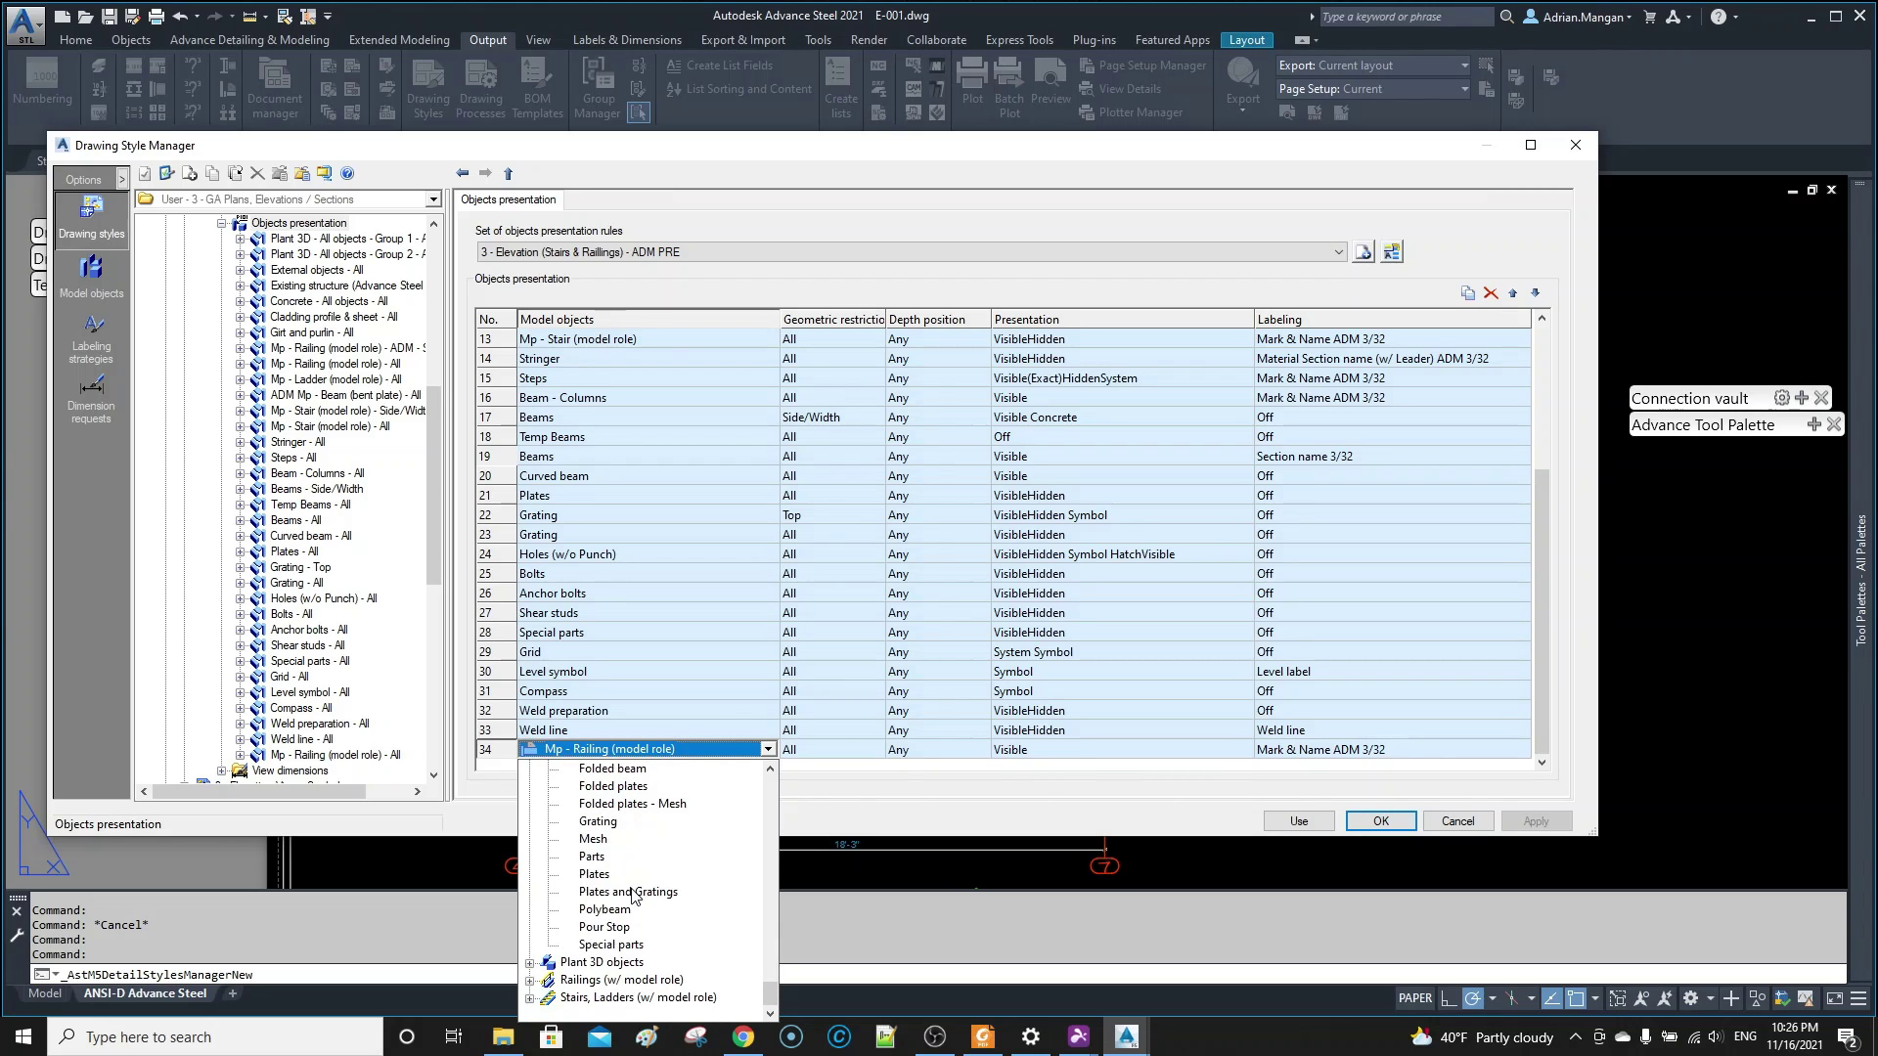
scroll(610, 925, up, 1)
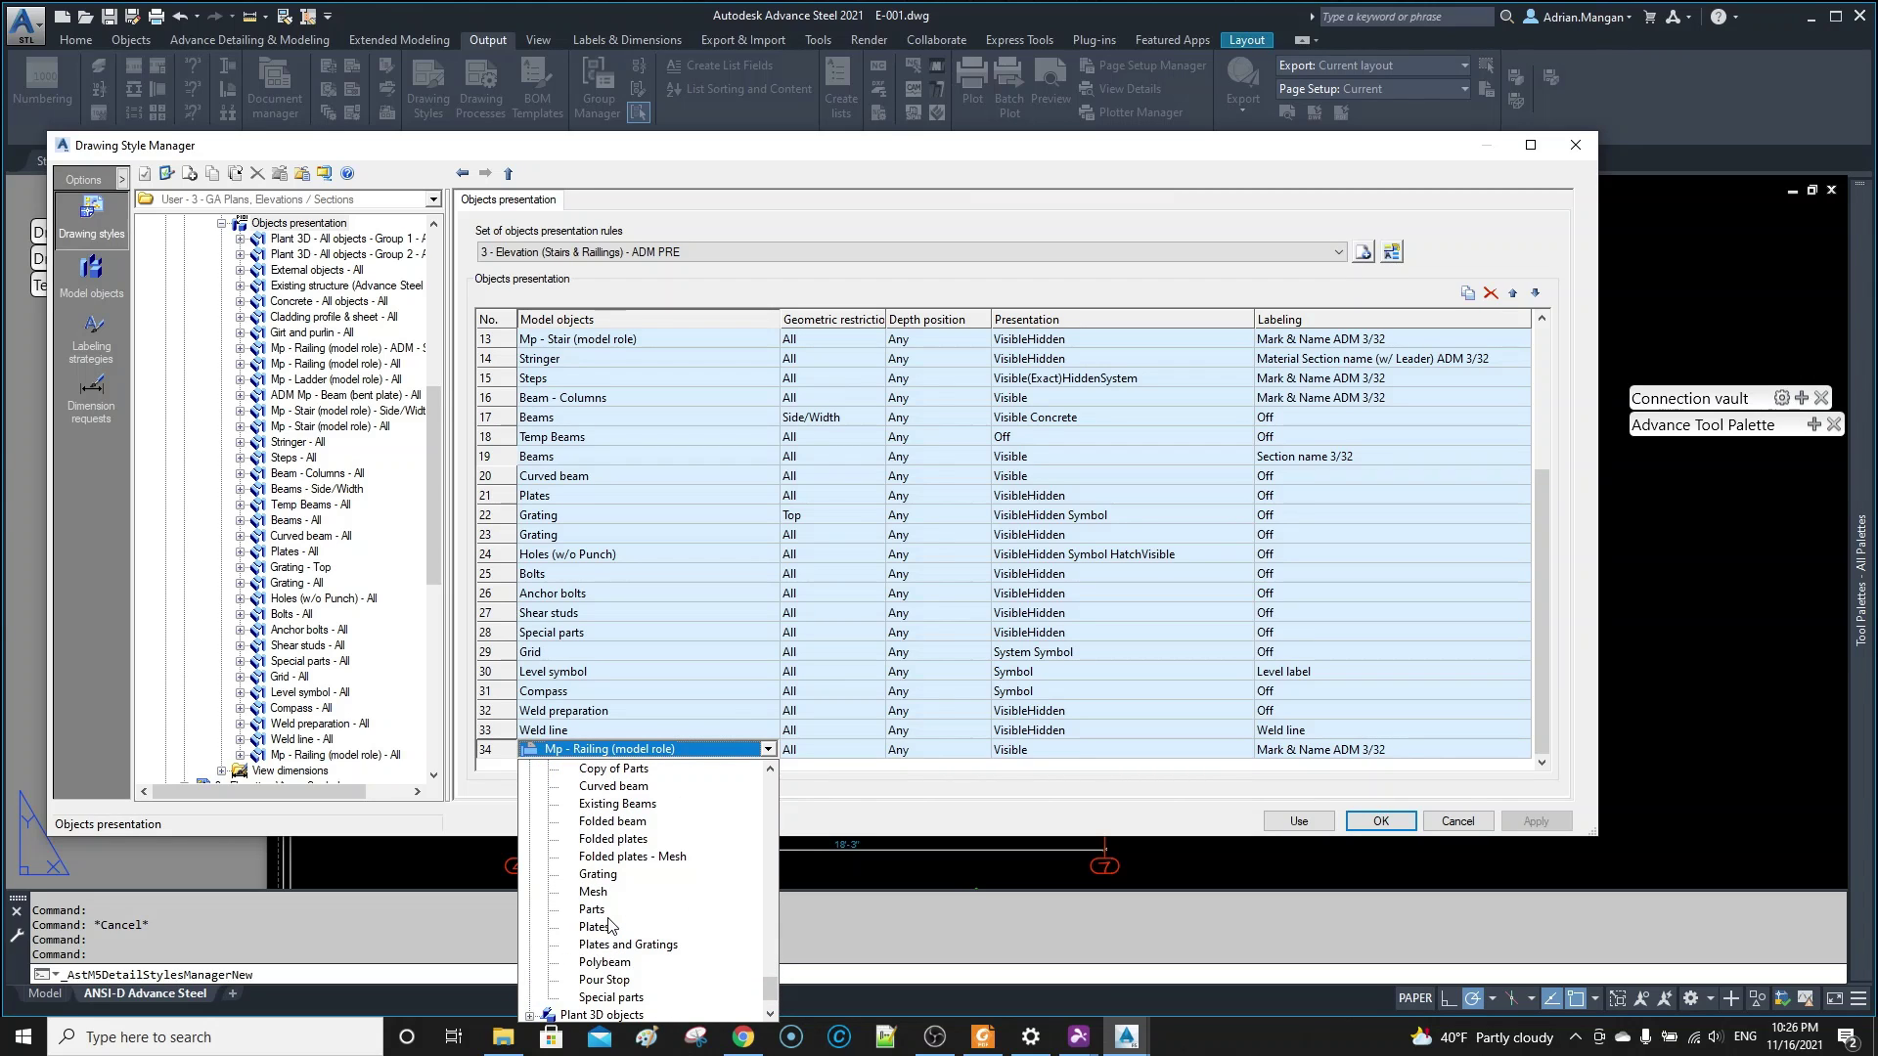
scroll(610, 925, up, 10)
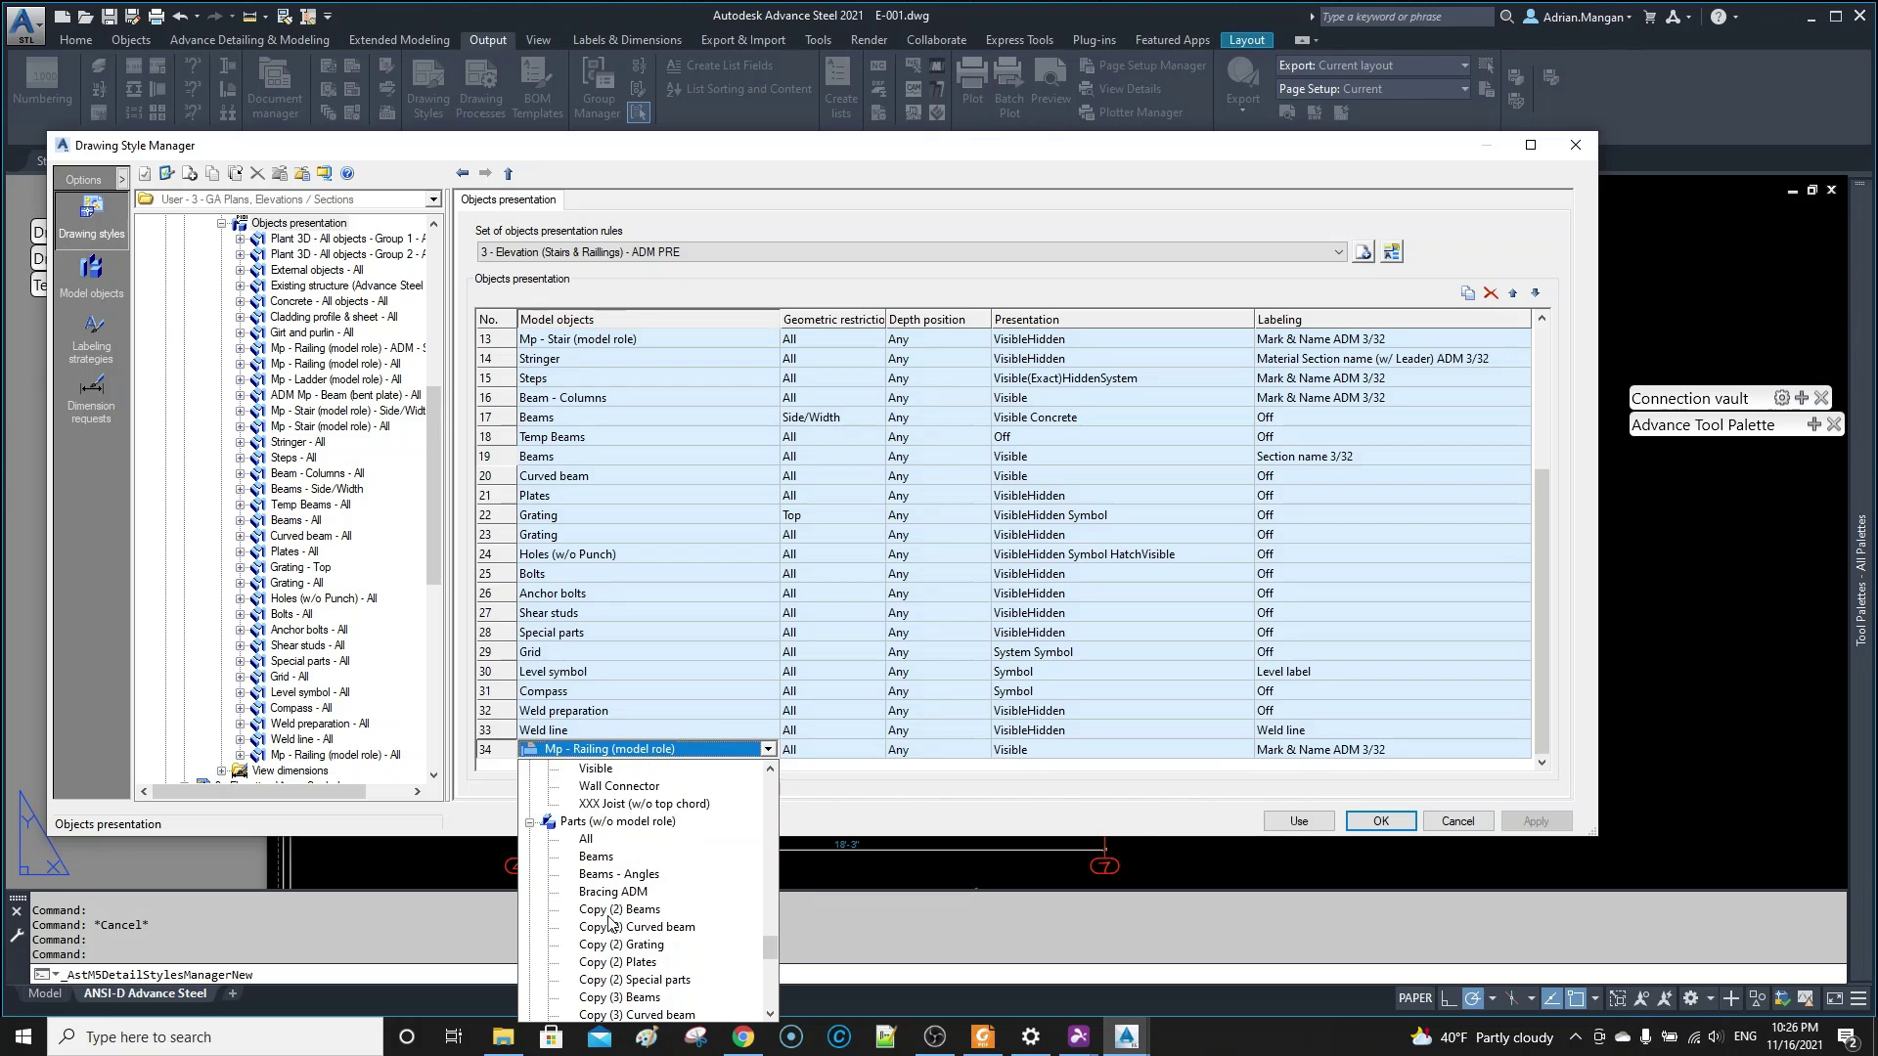
scroll(609, 926, up, 6)
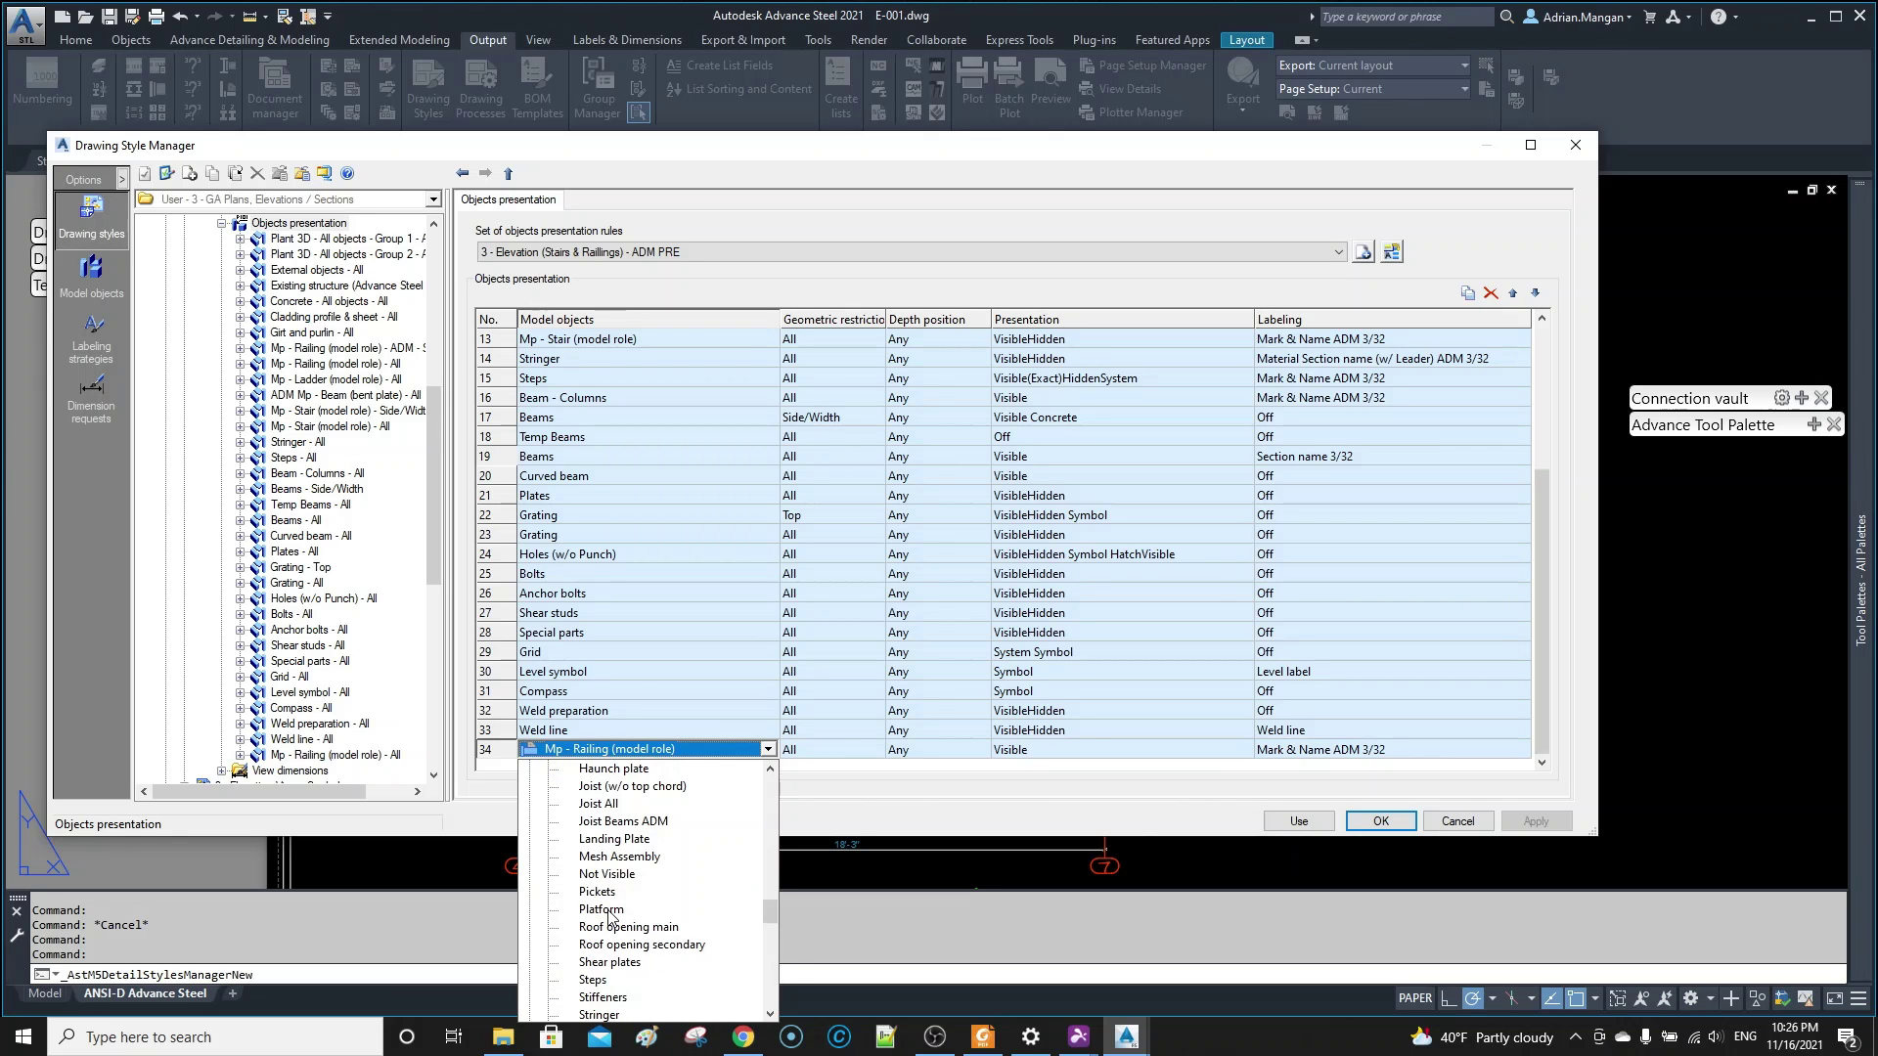
- Check the model objects in the Others category and collapse it again
scroll(609, 913, up, 15)
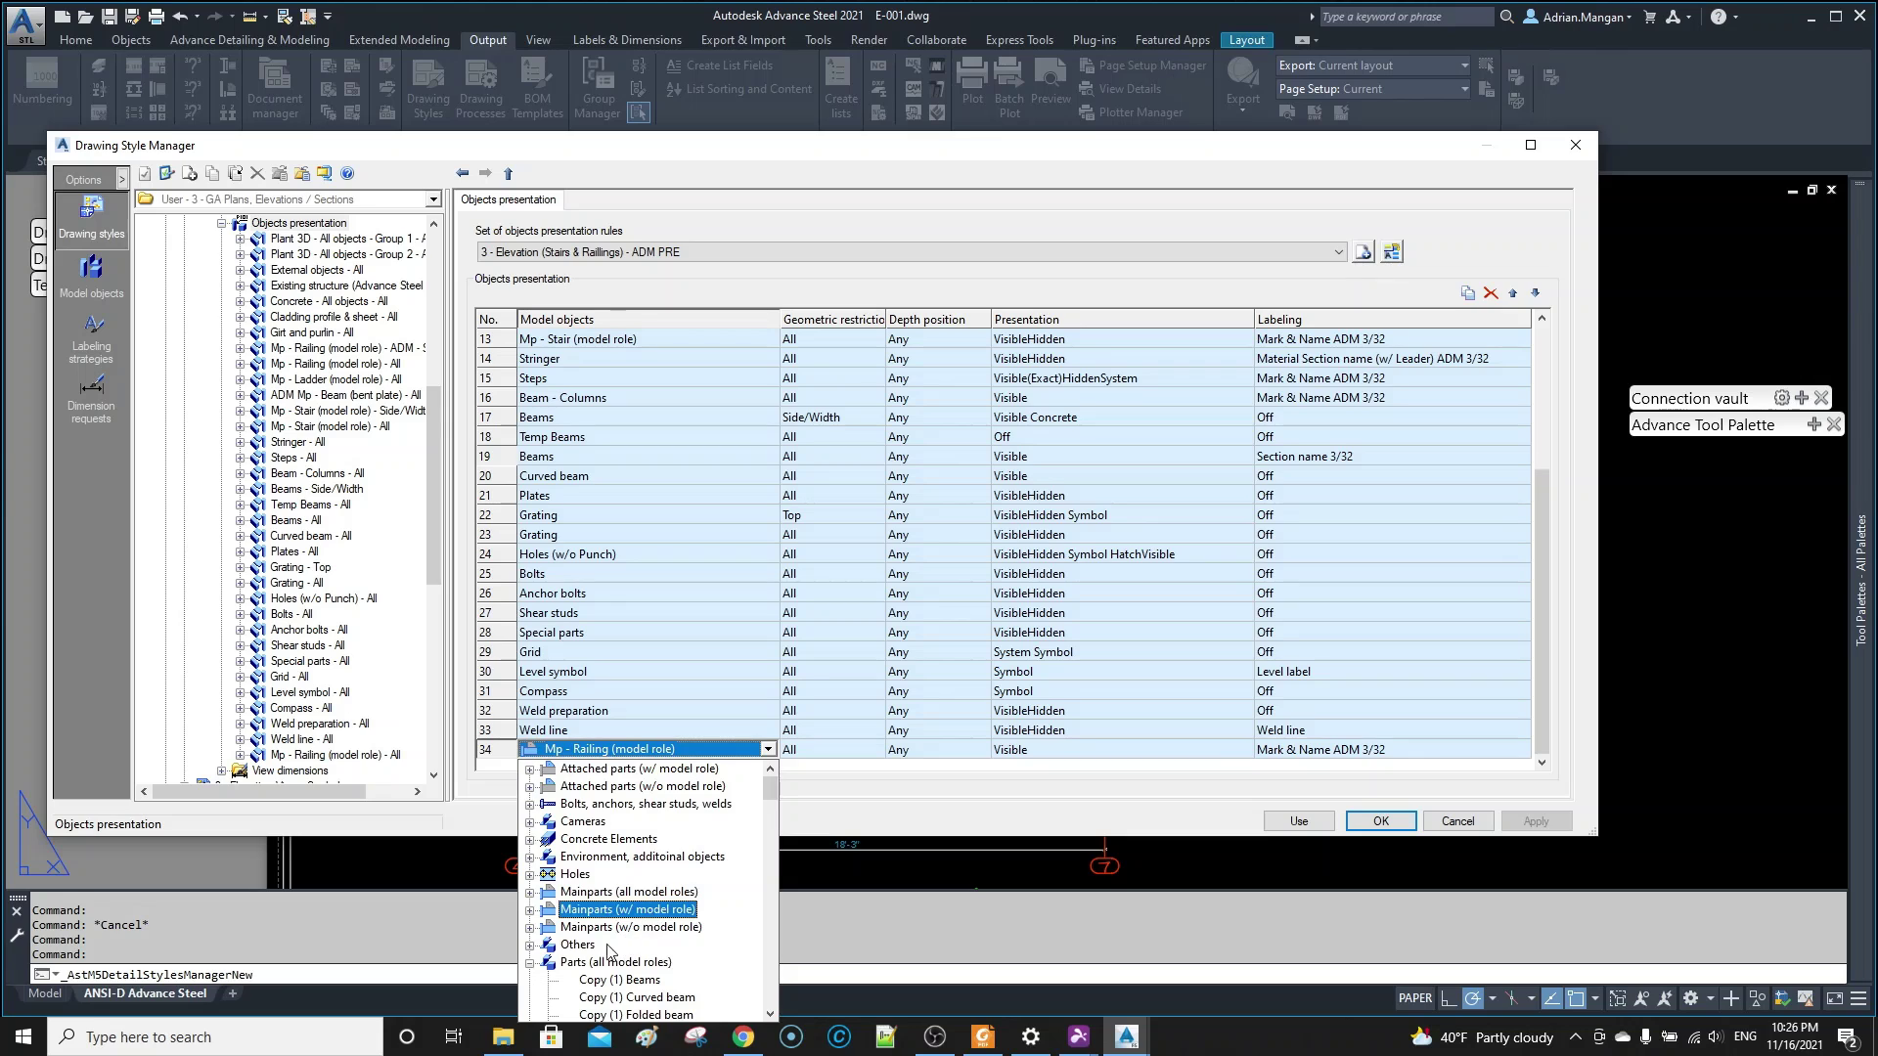
double_click(553, 946)
scroll(629, 915, down, 3)
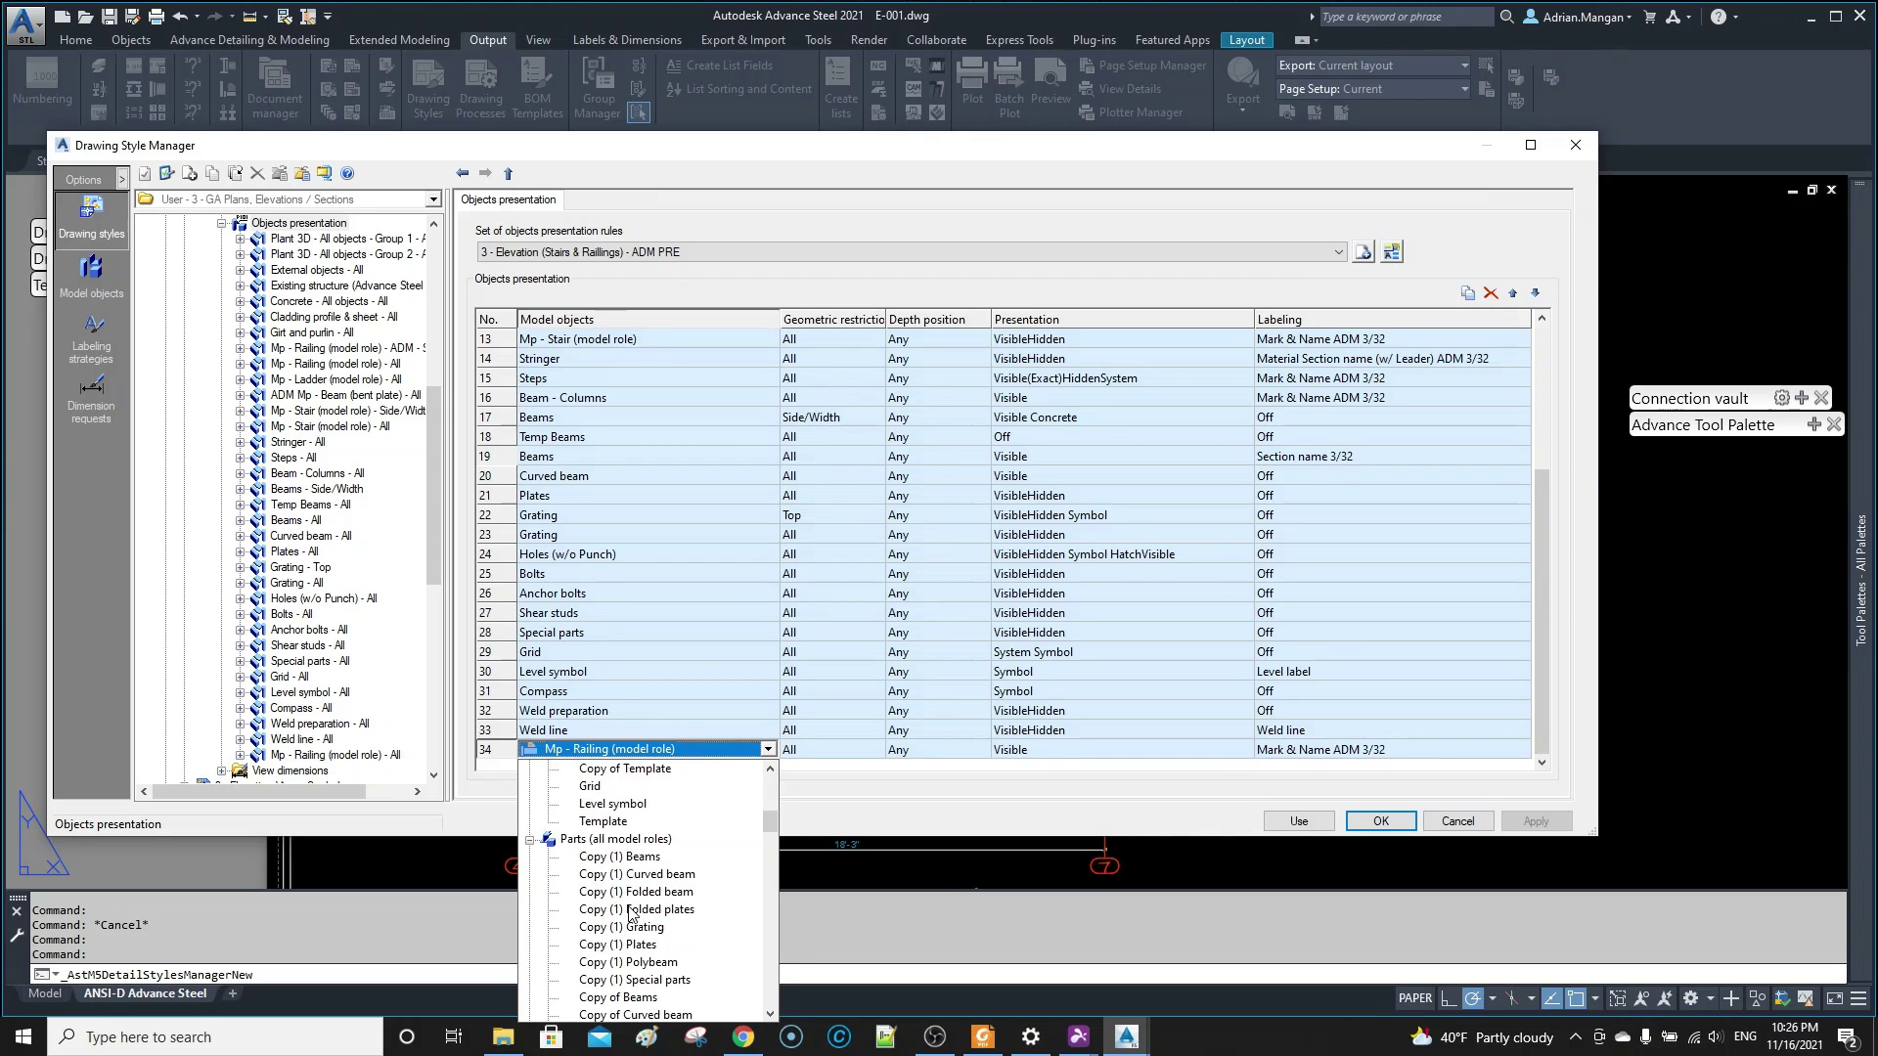
scroll(607, 880, up, 8)
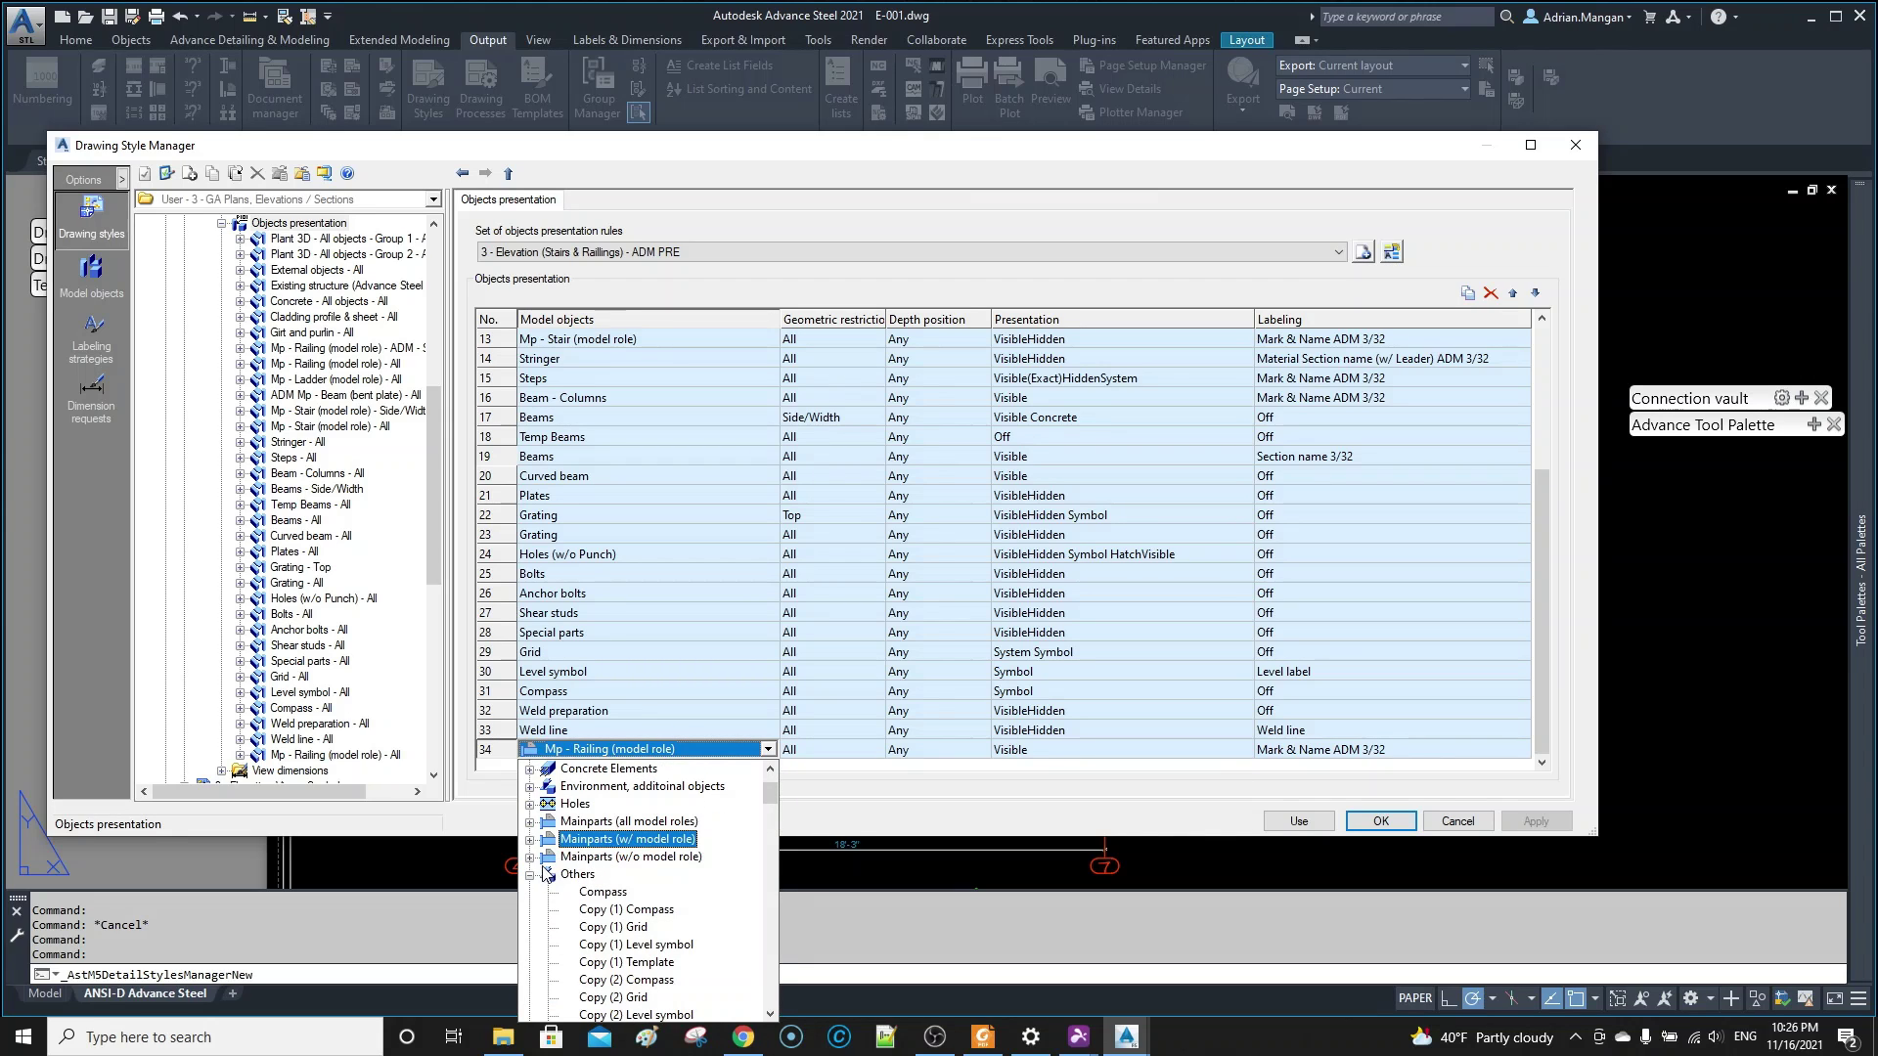
click(530, 874)
scroll(574, 865, up, 2)
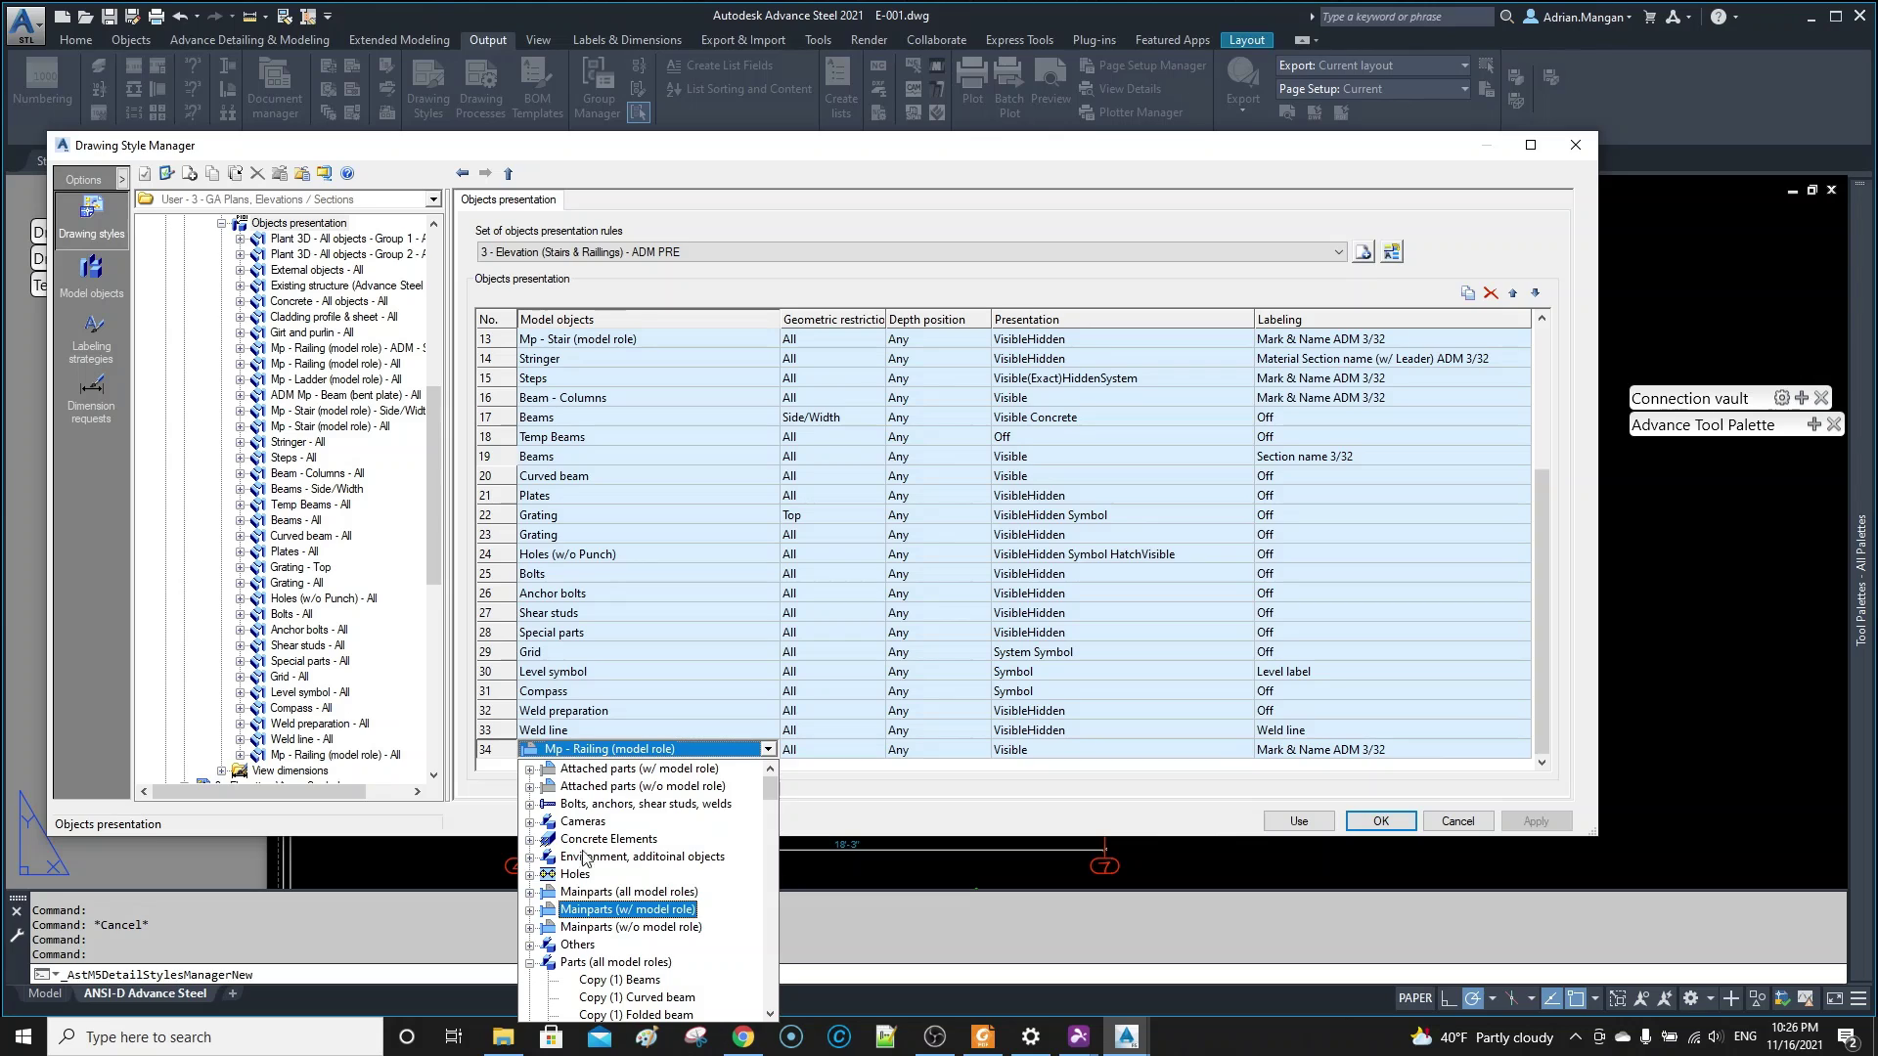
- Examine the model objects in the Attached parts (w/ model role) category and recheck those under Others
click(530, 770)
scroll(636, 880, down, 3)
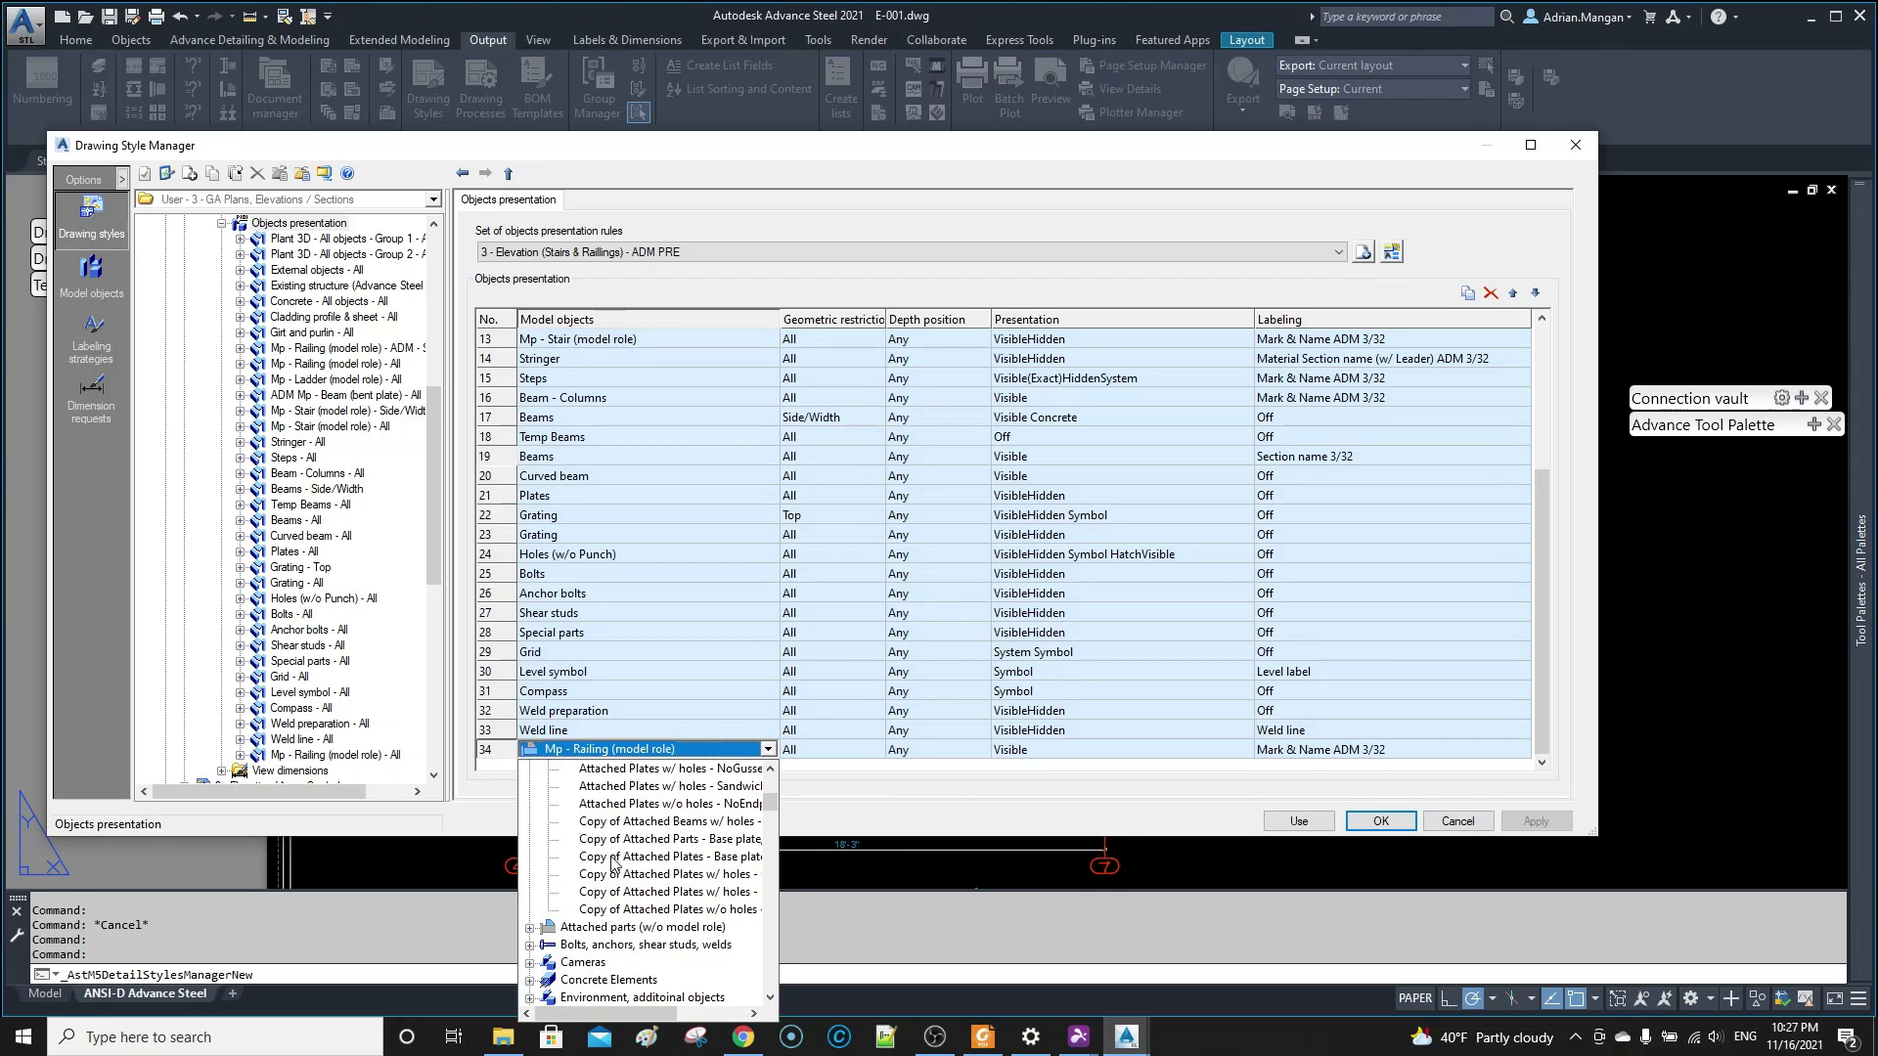
scroll(645, 885, down, 1)
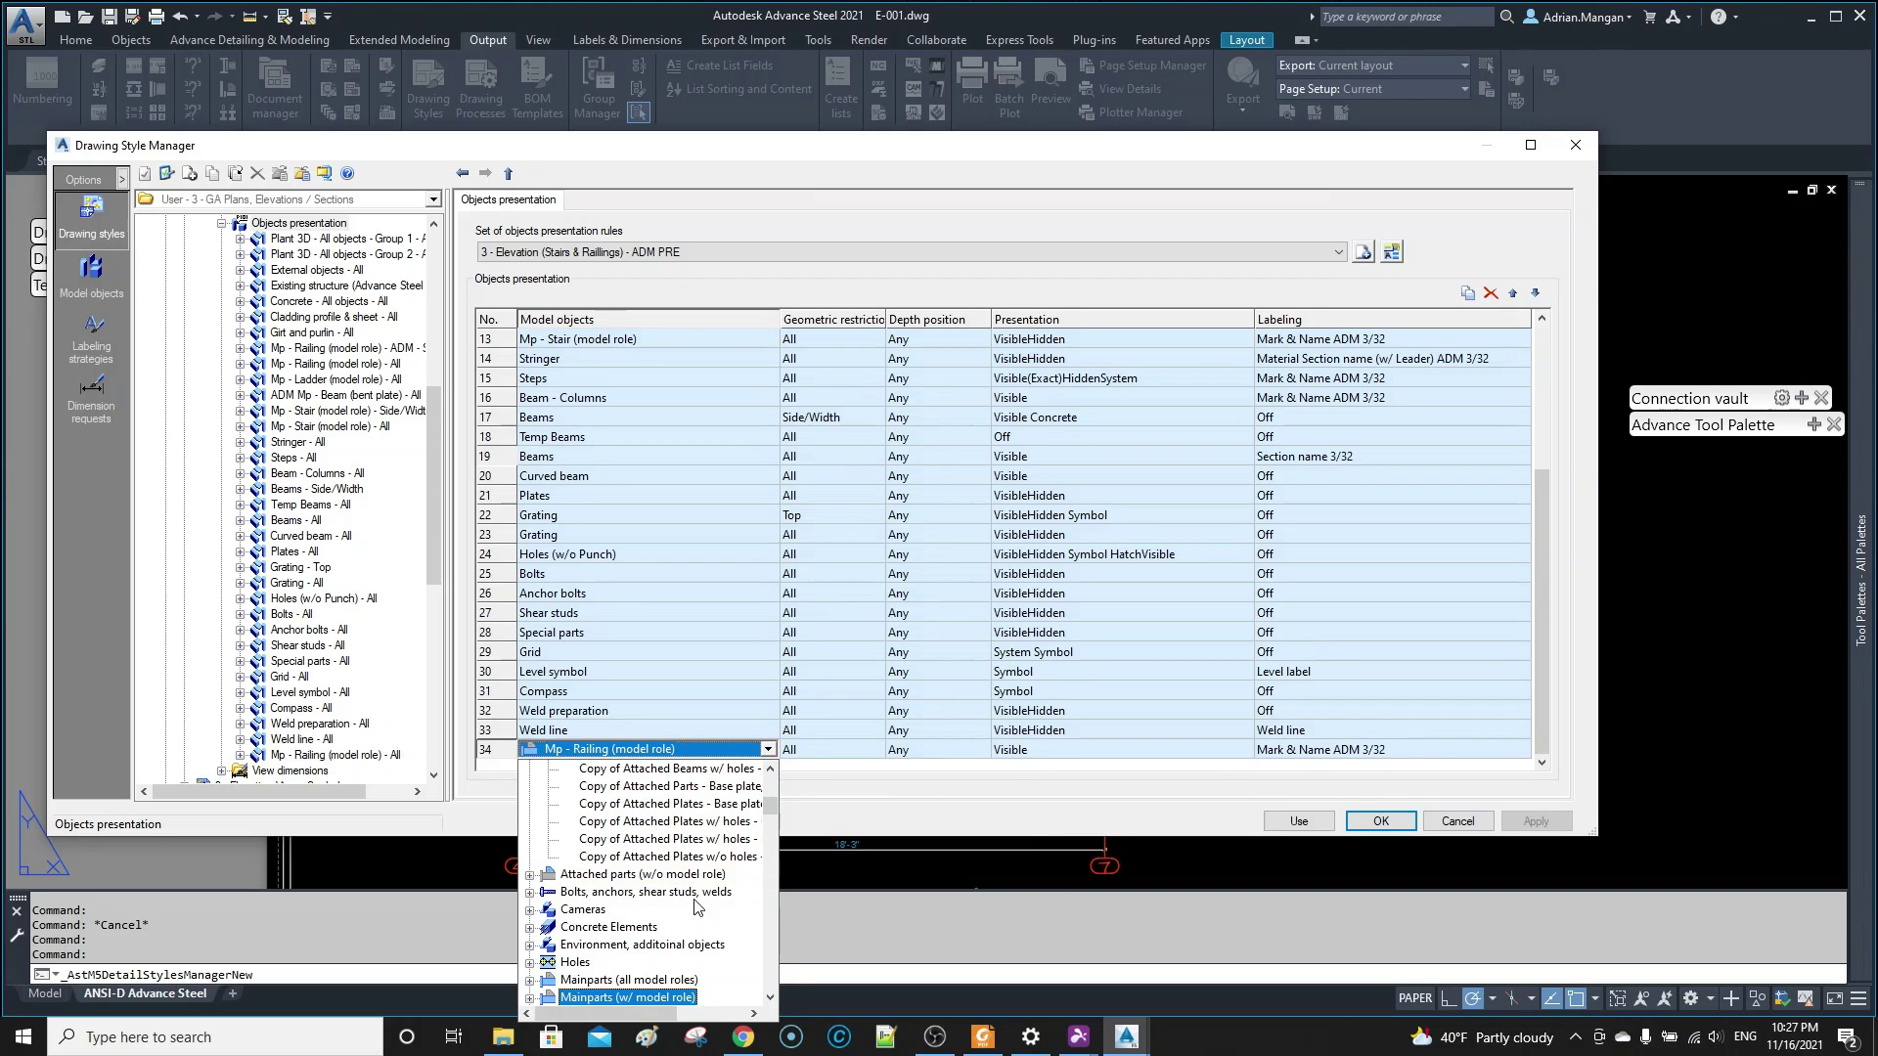
scroll(648, 919, down, 1)
scroll(627, 900, down, 1)
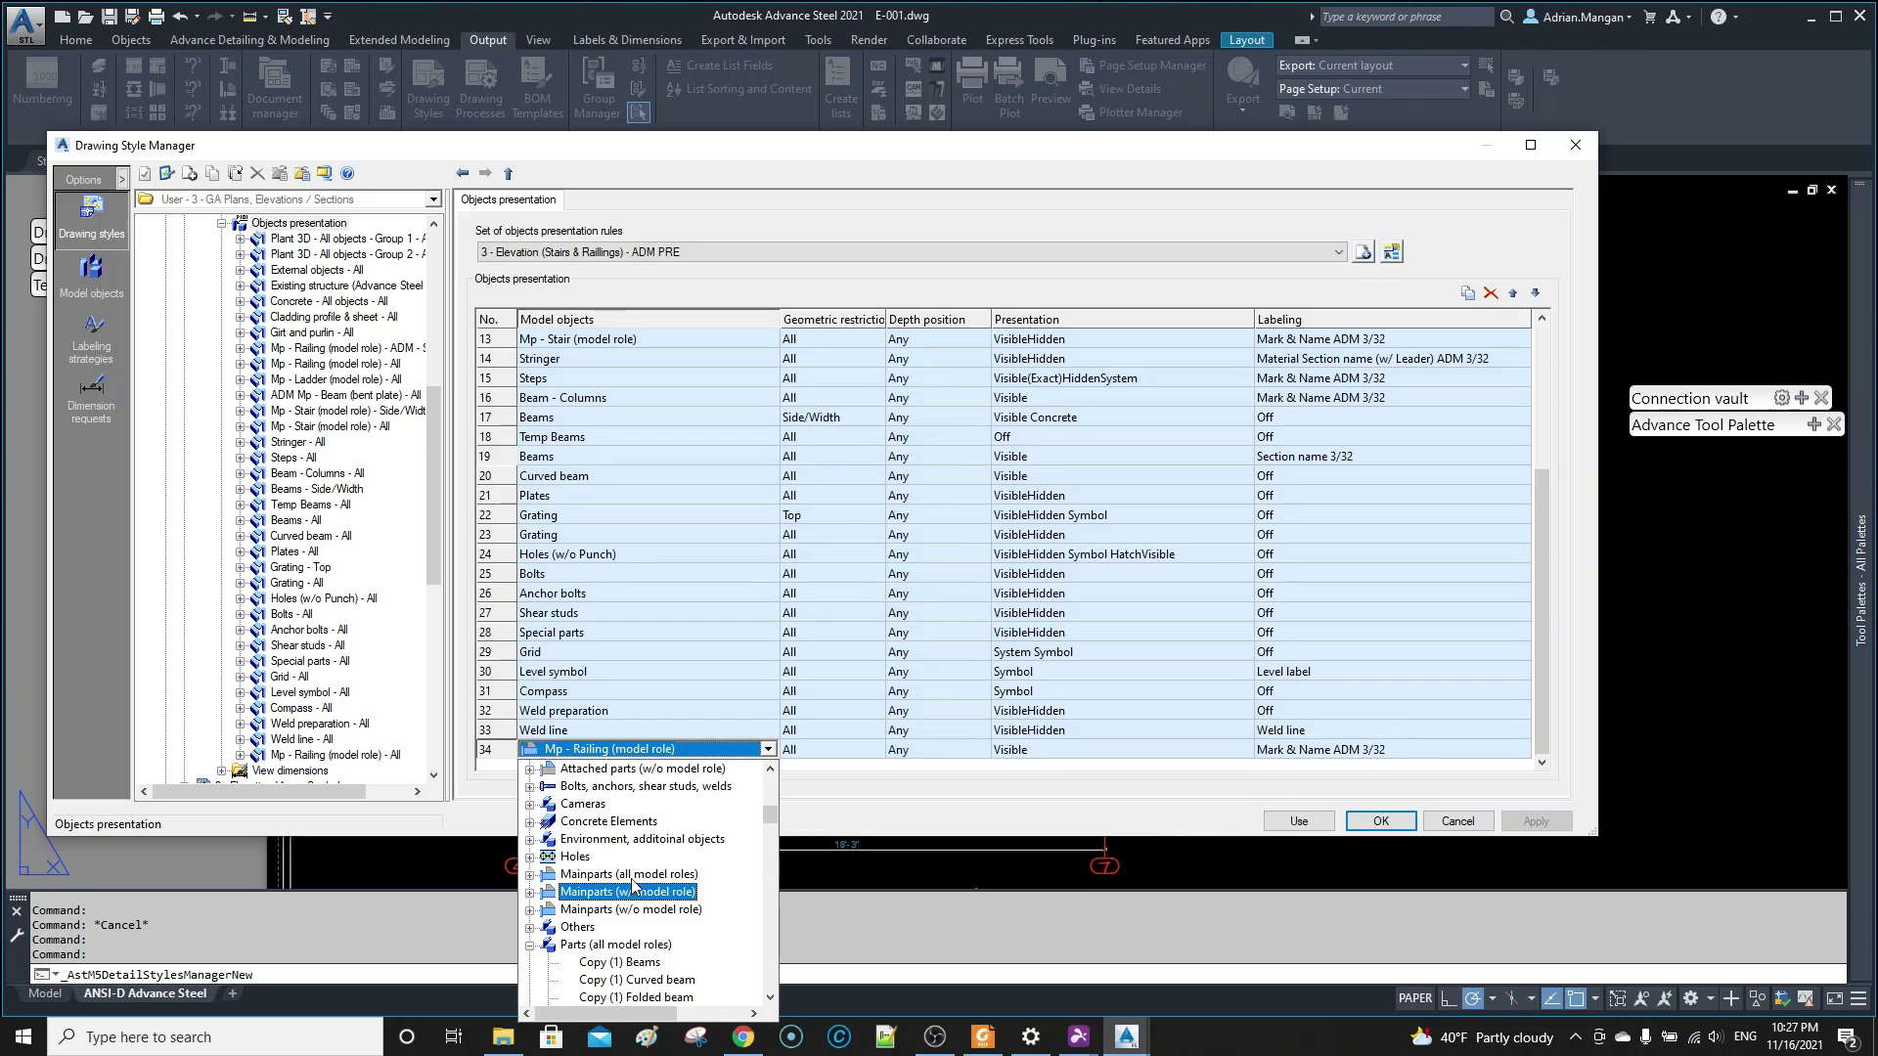
scroll(632, 886, down, 2)
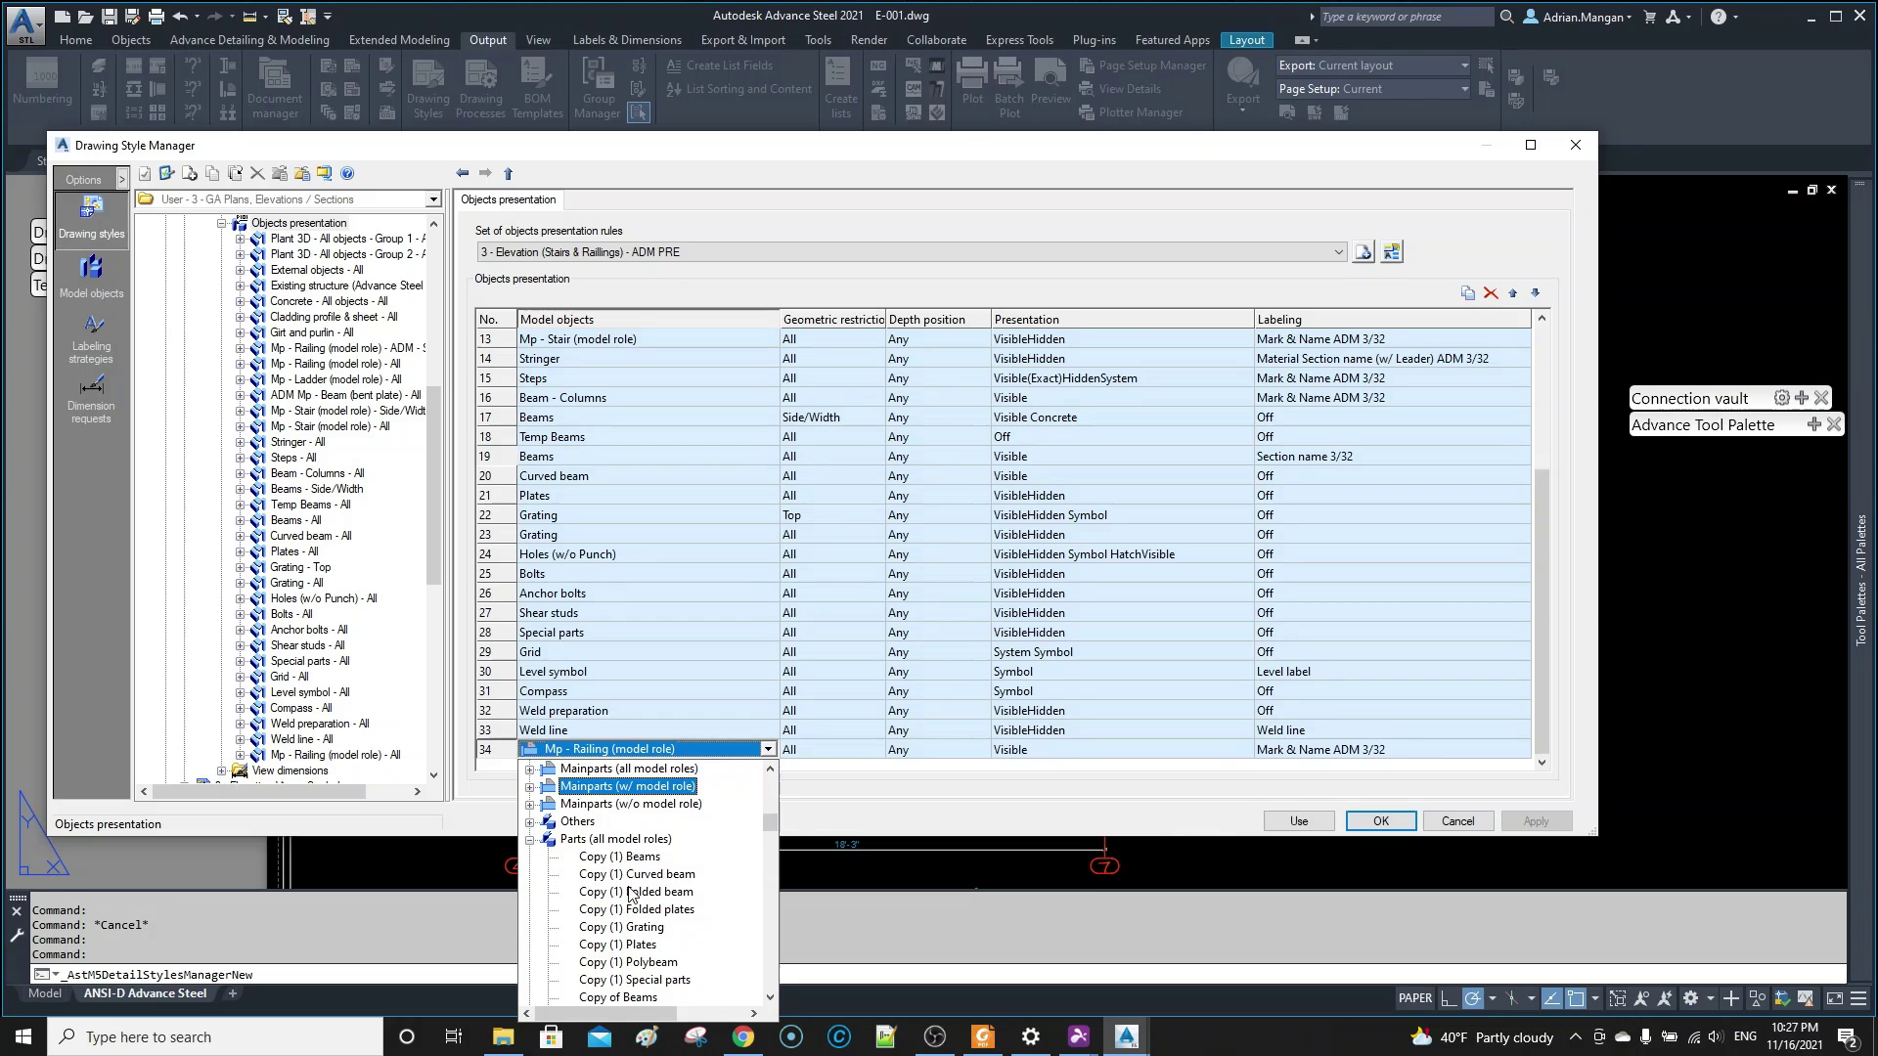
click(530, 822)
scroll(636, 871, down, 2)
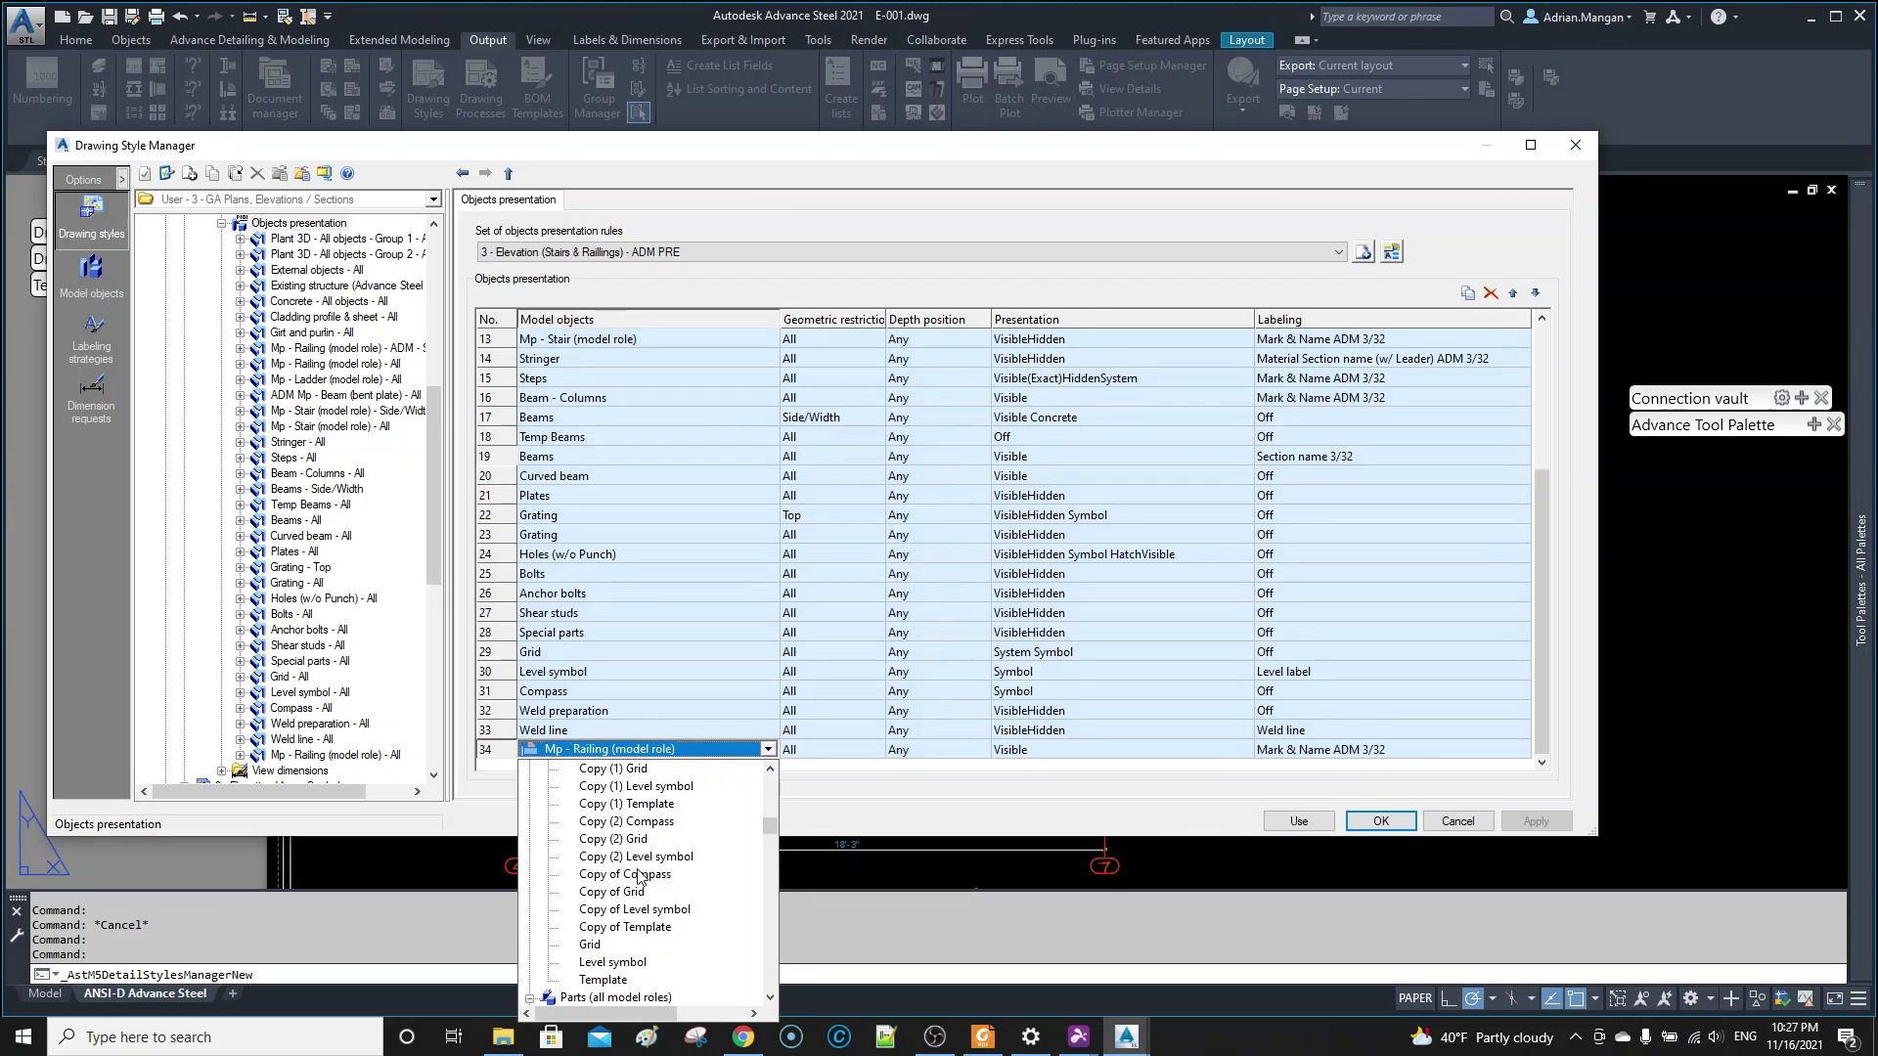
scroll(638, 878, up, 3)
click(531, 874)
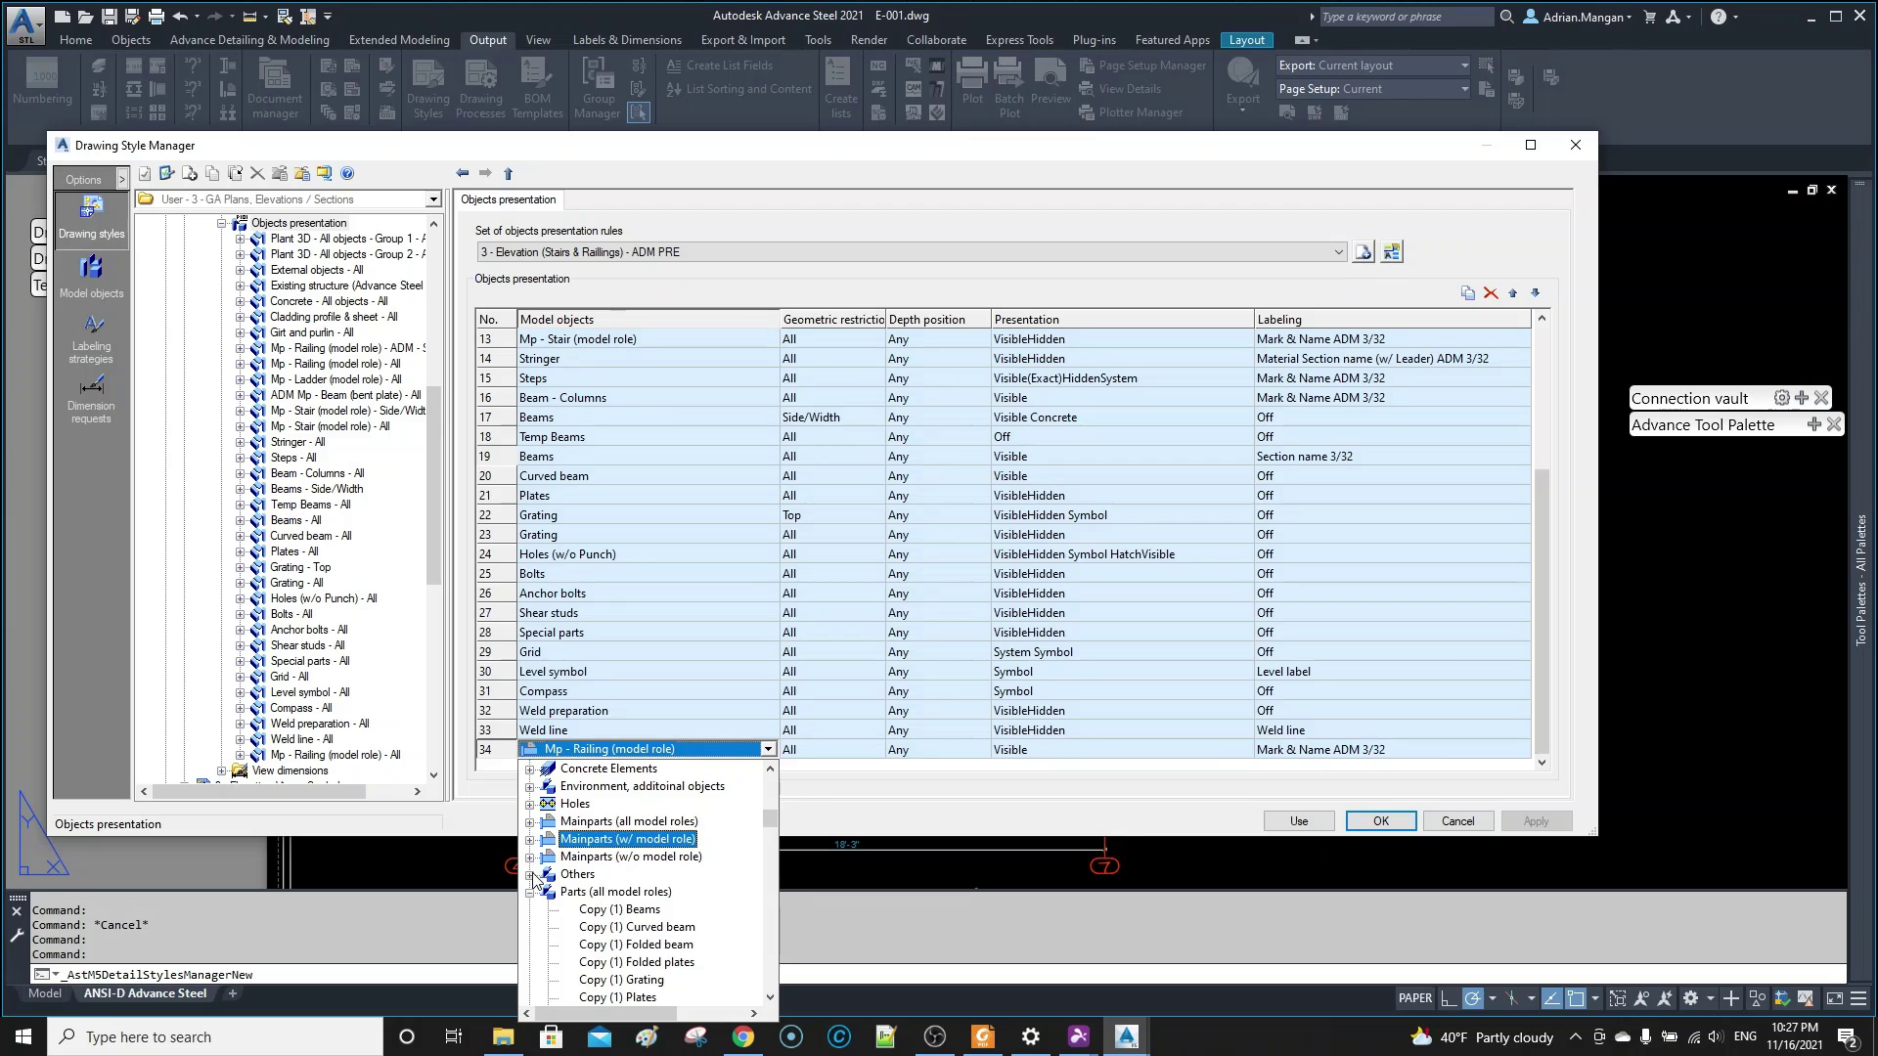
- Collapse the Parts (all model roles), Parts (w/ model role) and Parts (w/o model role) categories in the model object list
click(531, 892)
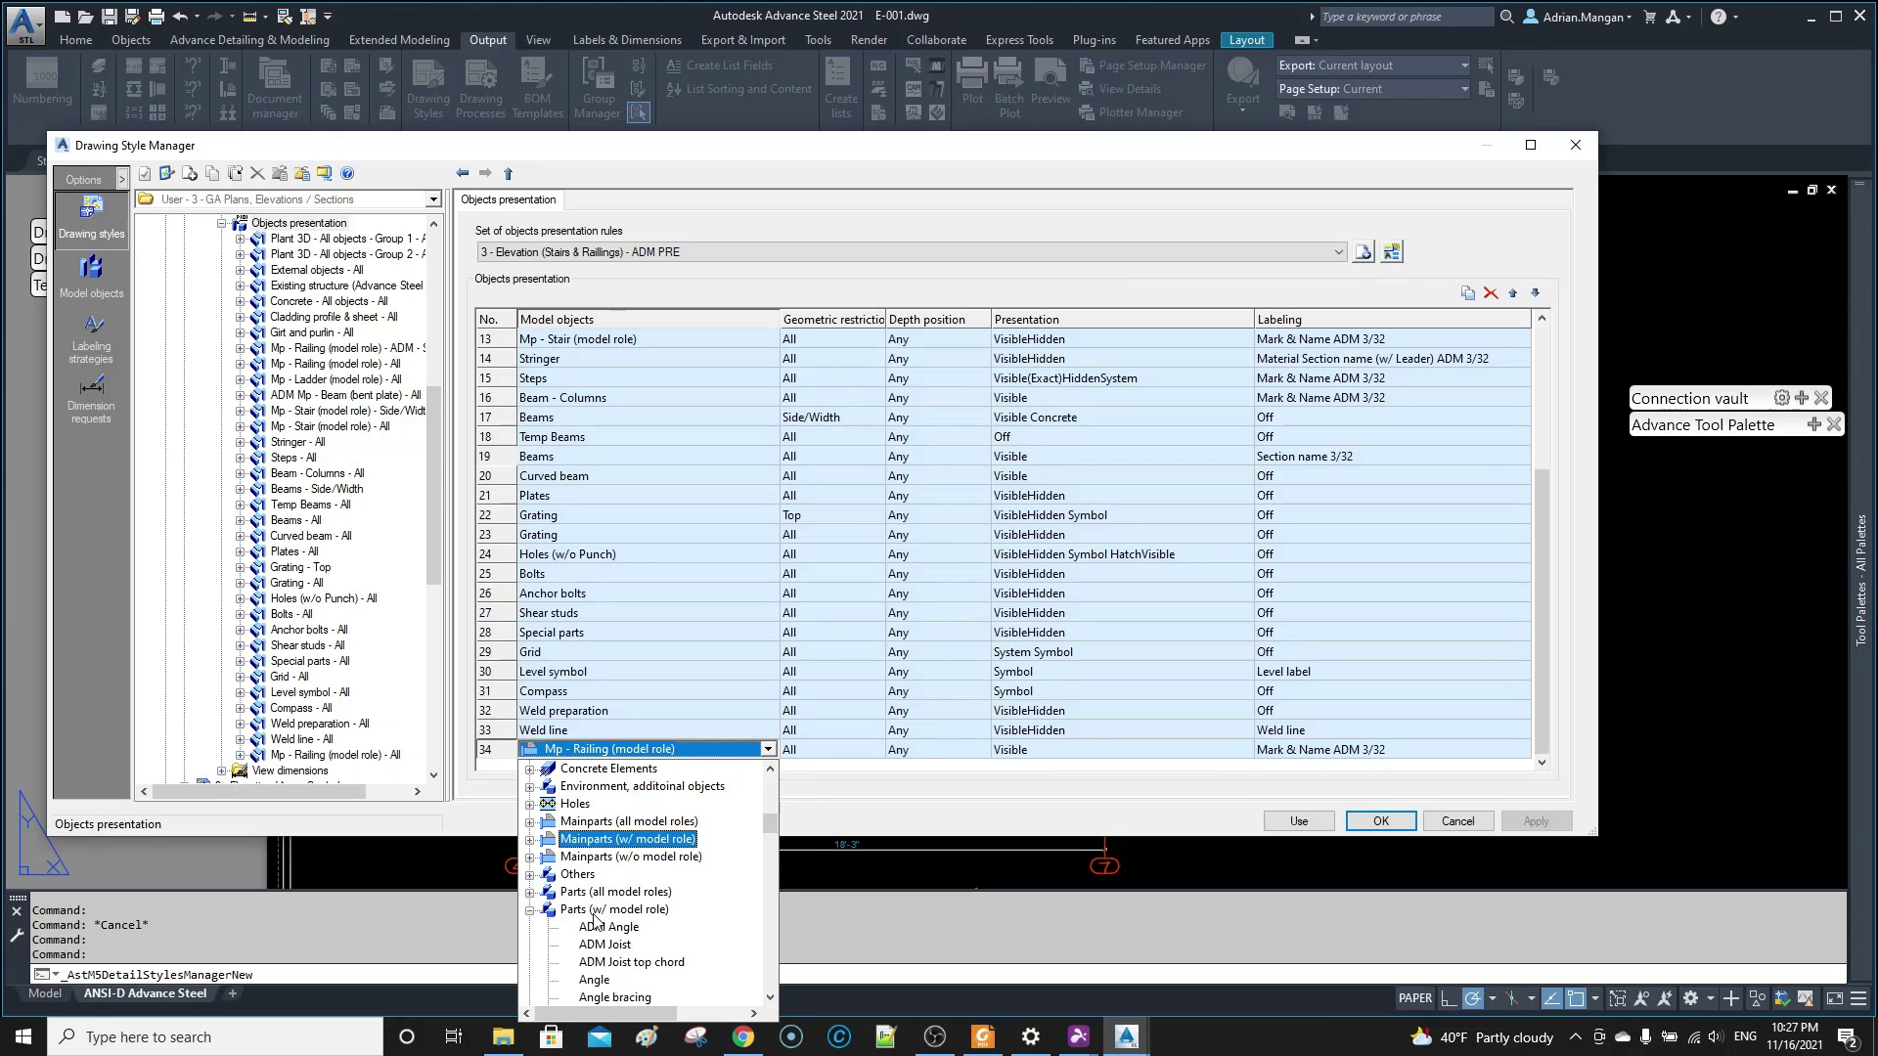
click(530, 910)
scroll(558, 920, down, 1)
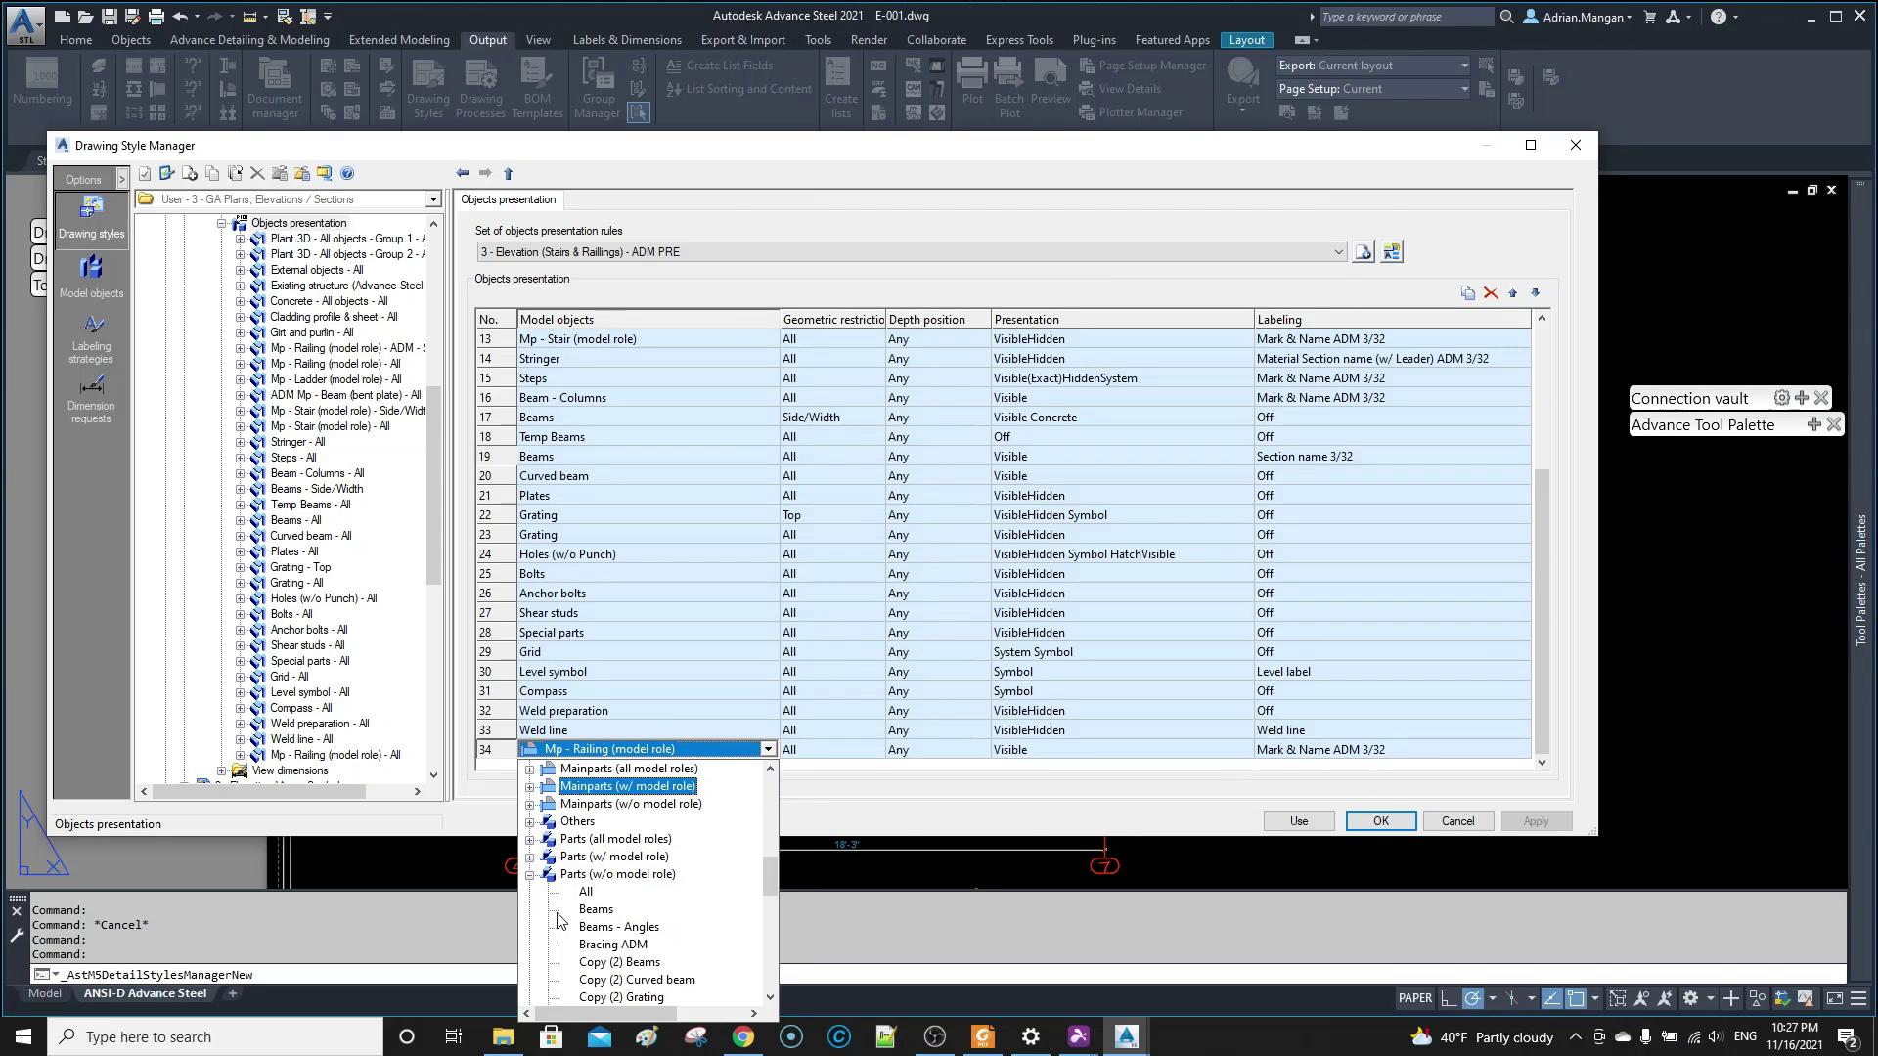
click(530, 876)
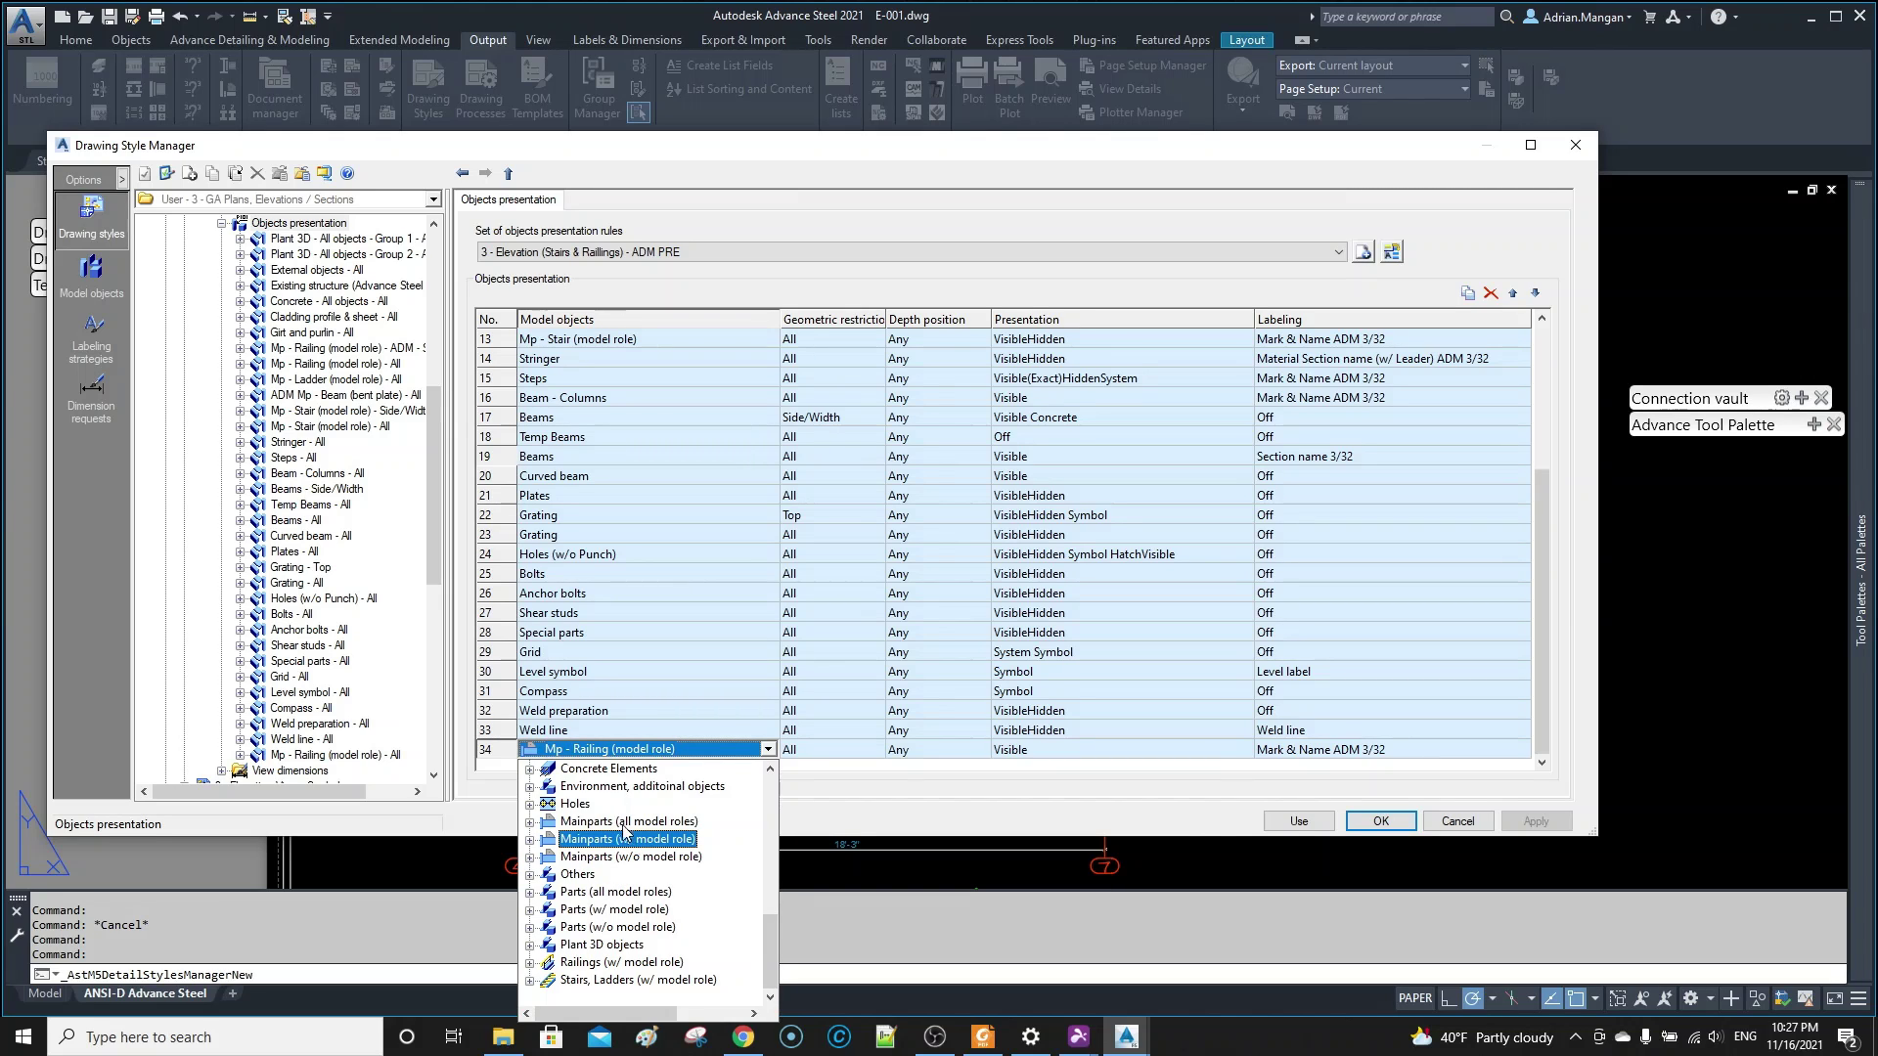
- Set the model object of the row 34 rule to Beam from the Parts (w/ model role) category
scroll(622, 829, up, 3)
scroll(622, 829, up, 8)
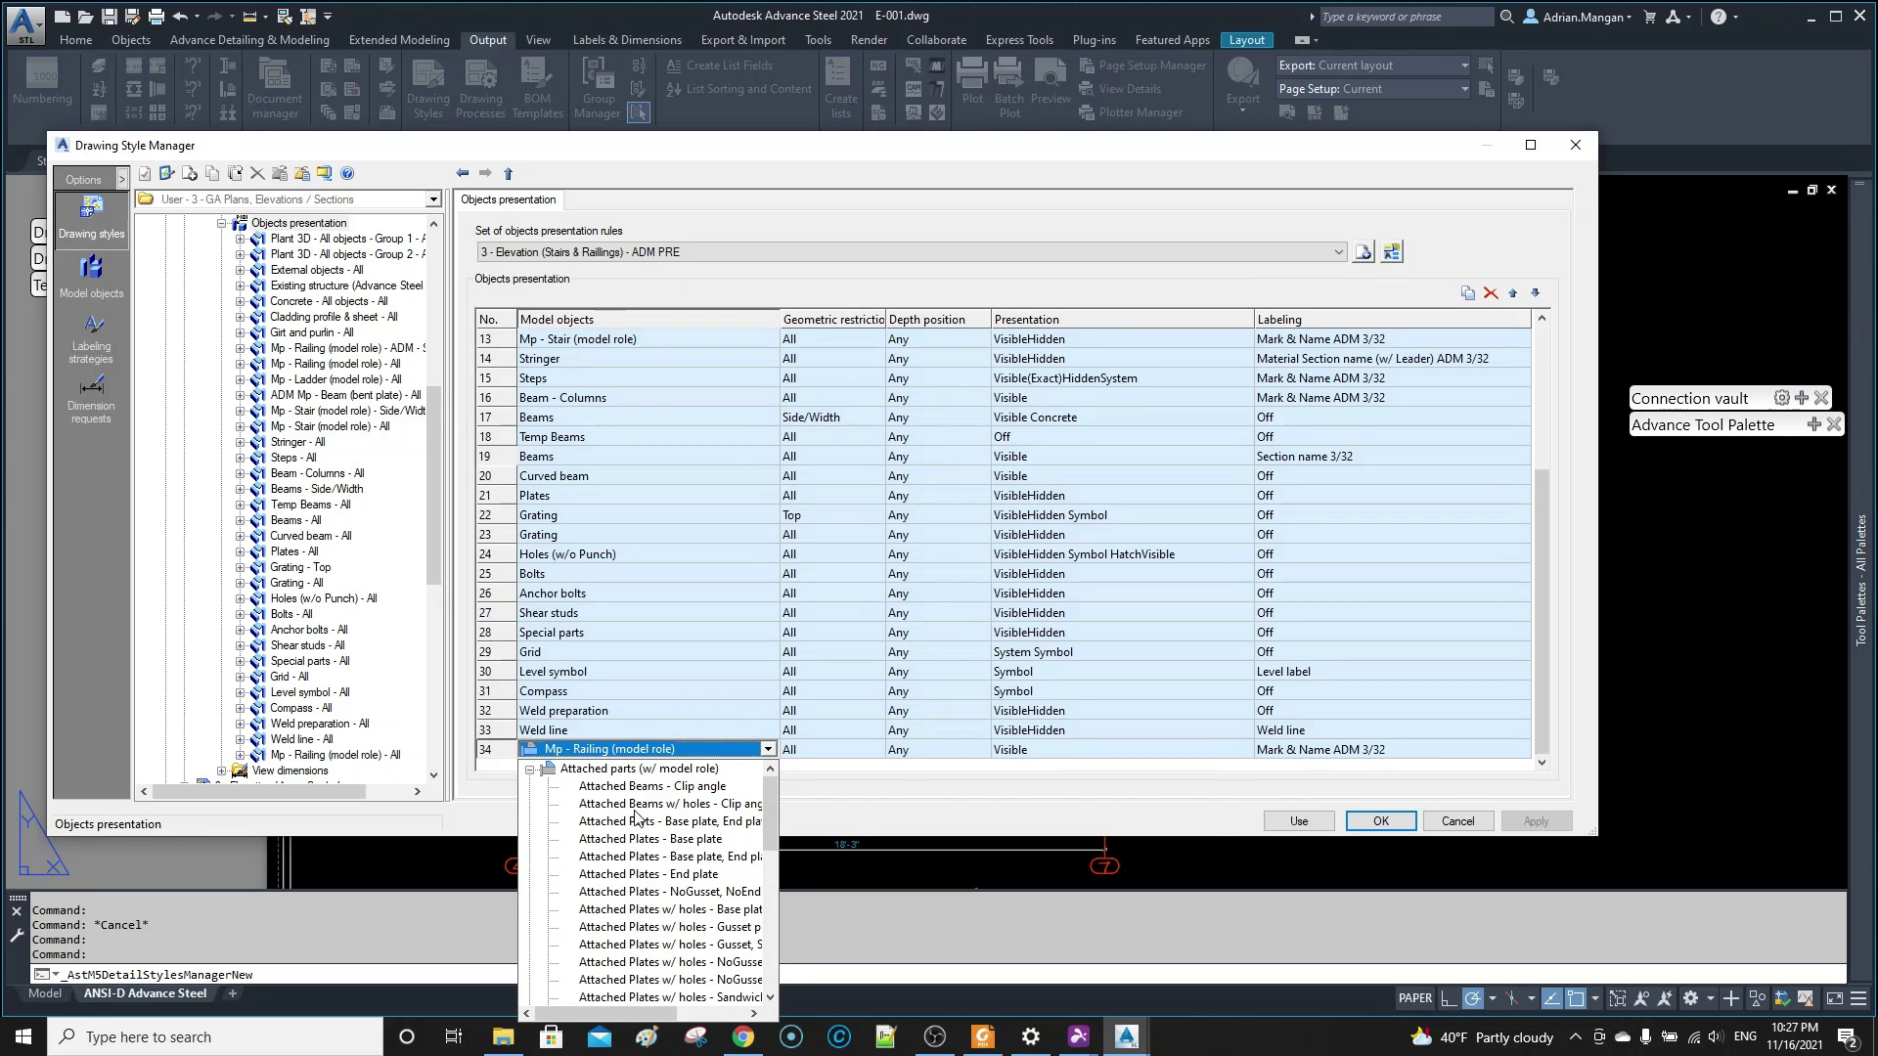
click(531, 770)
scroll(614, 843, down, 1)
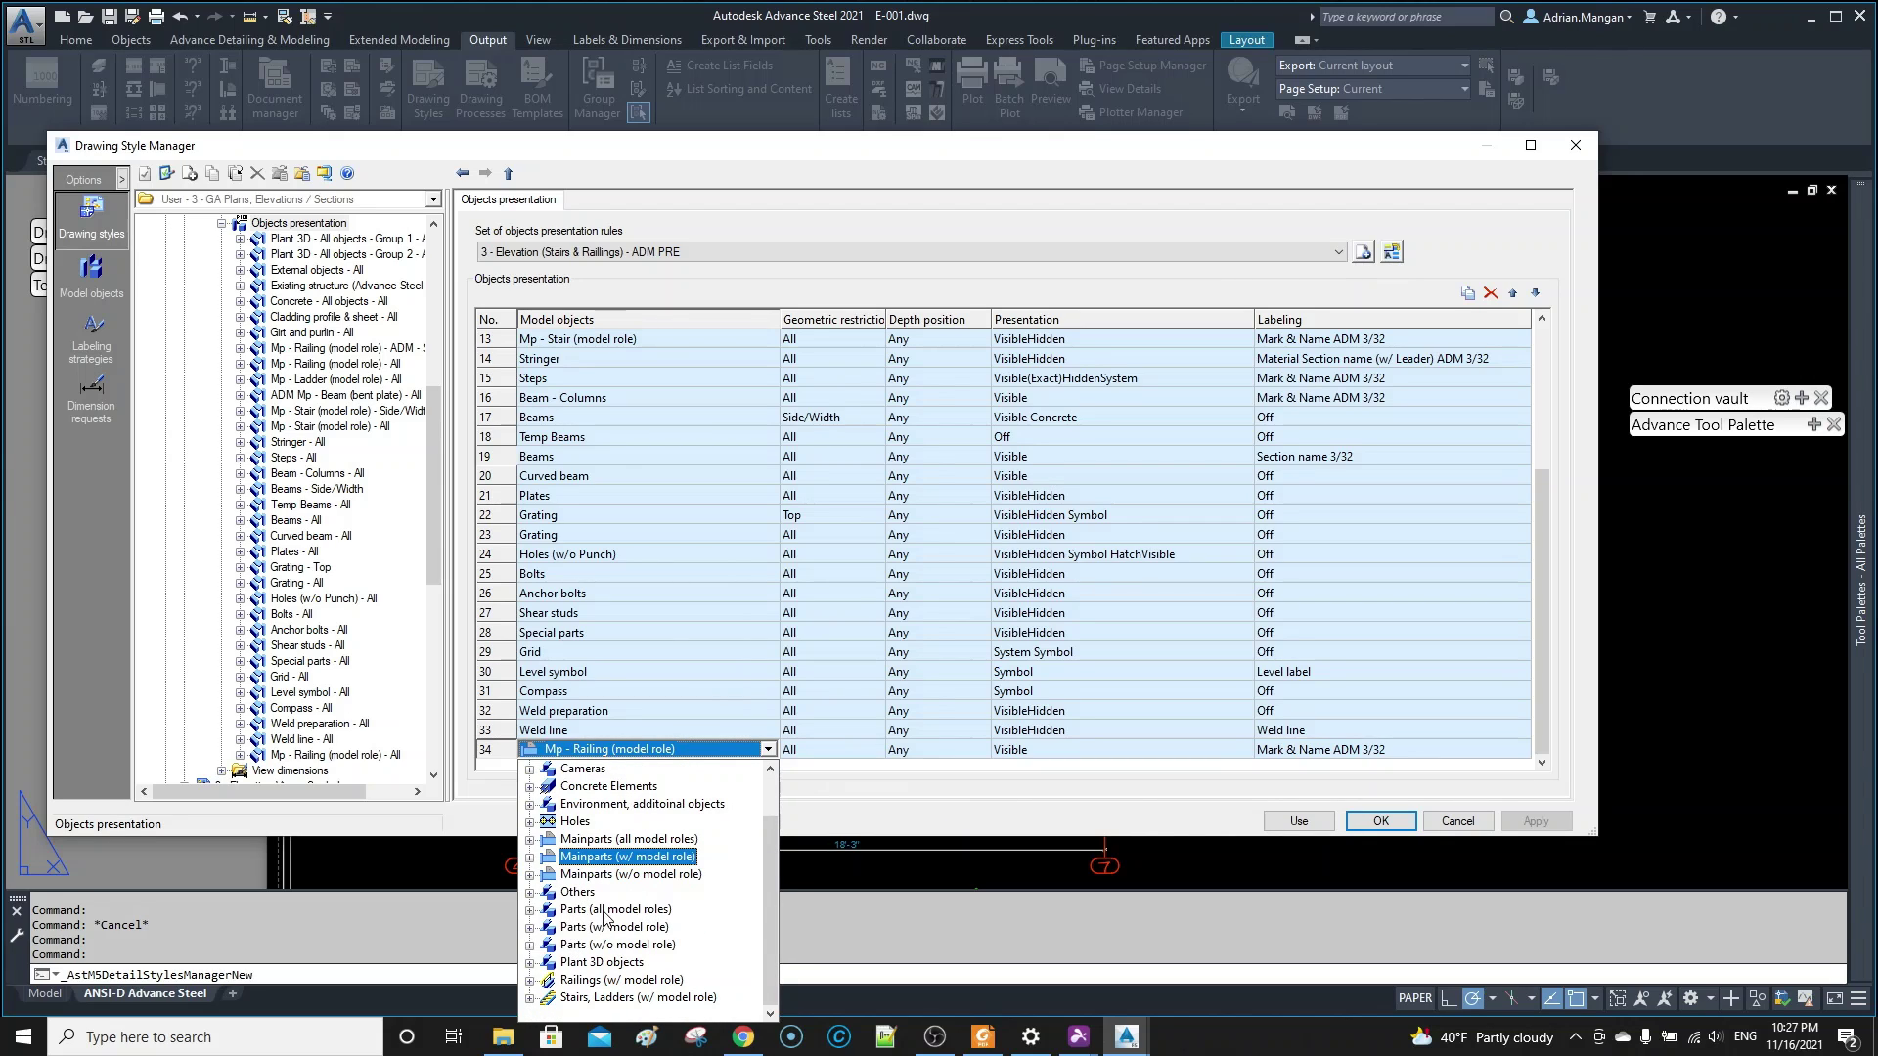
click(531, 927)
click(599, 891)
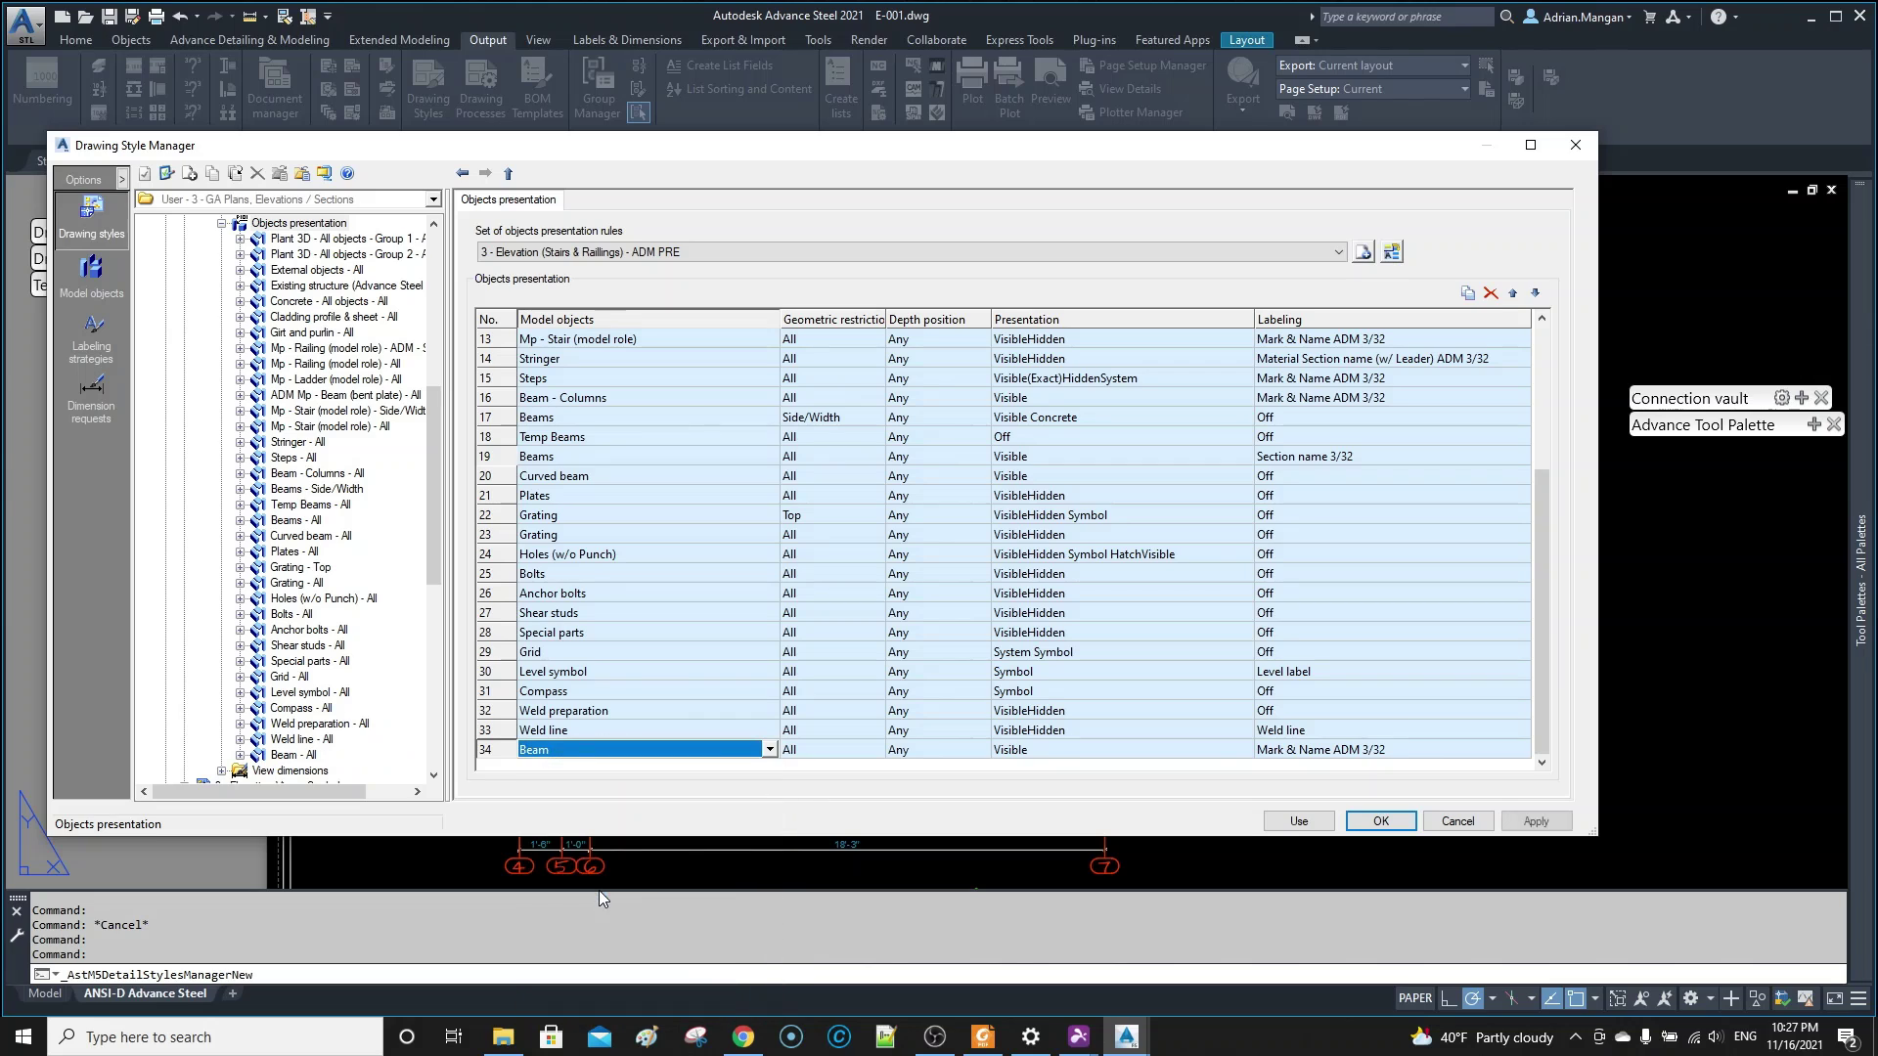
- Open the row 34 rule's Beam model object definition to review its roles and filters, and cancel creating a copy of it
double_click(501, 749)
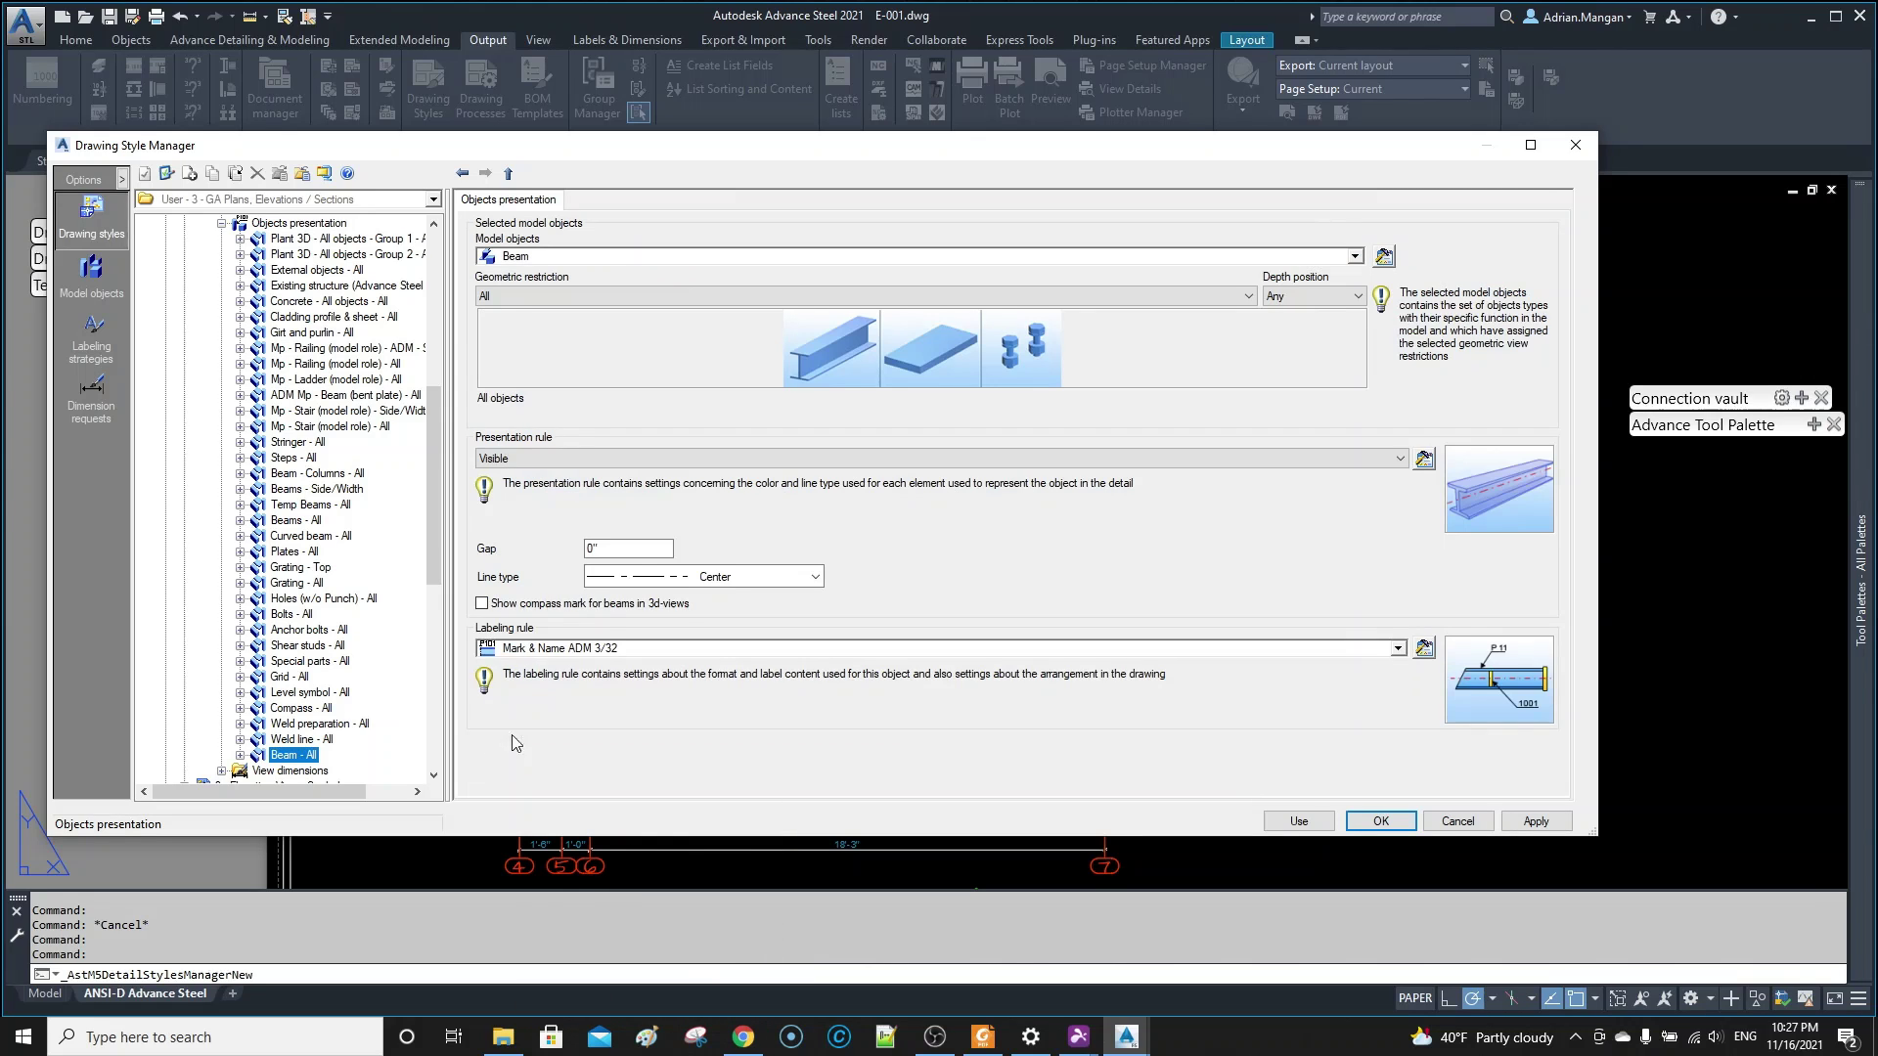
click(1384, 257)
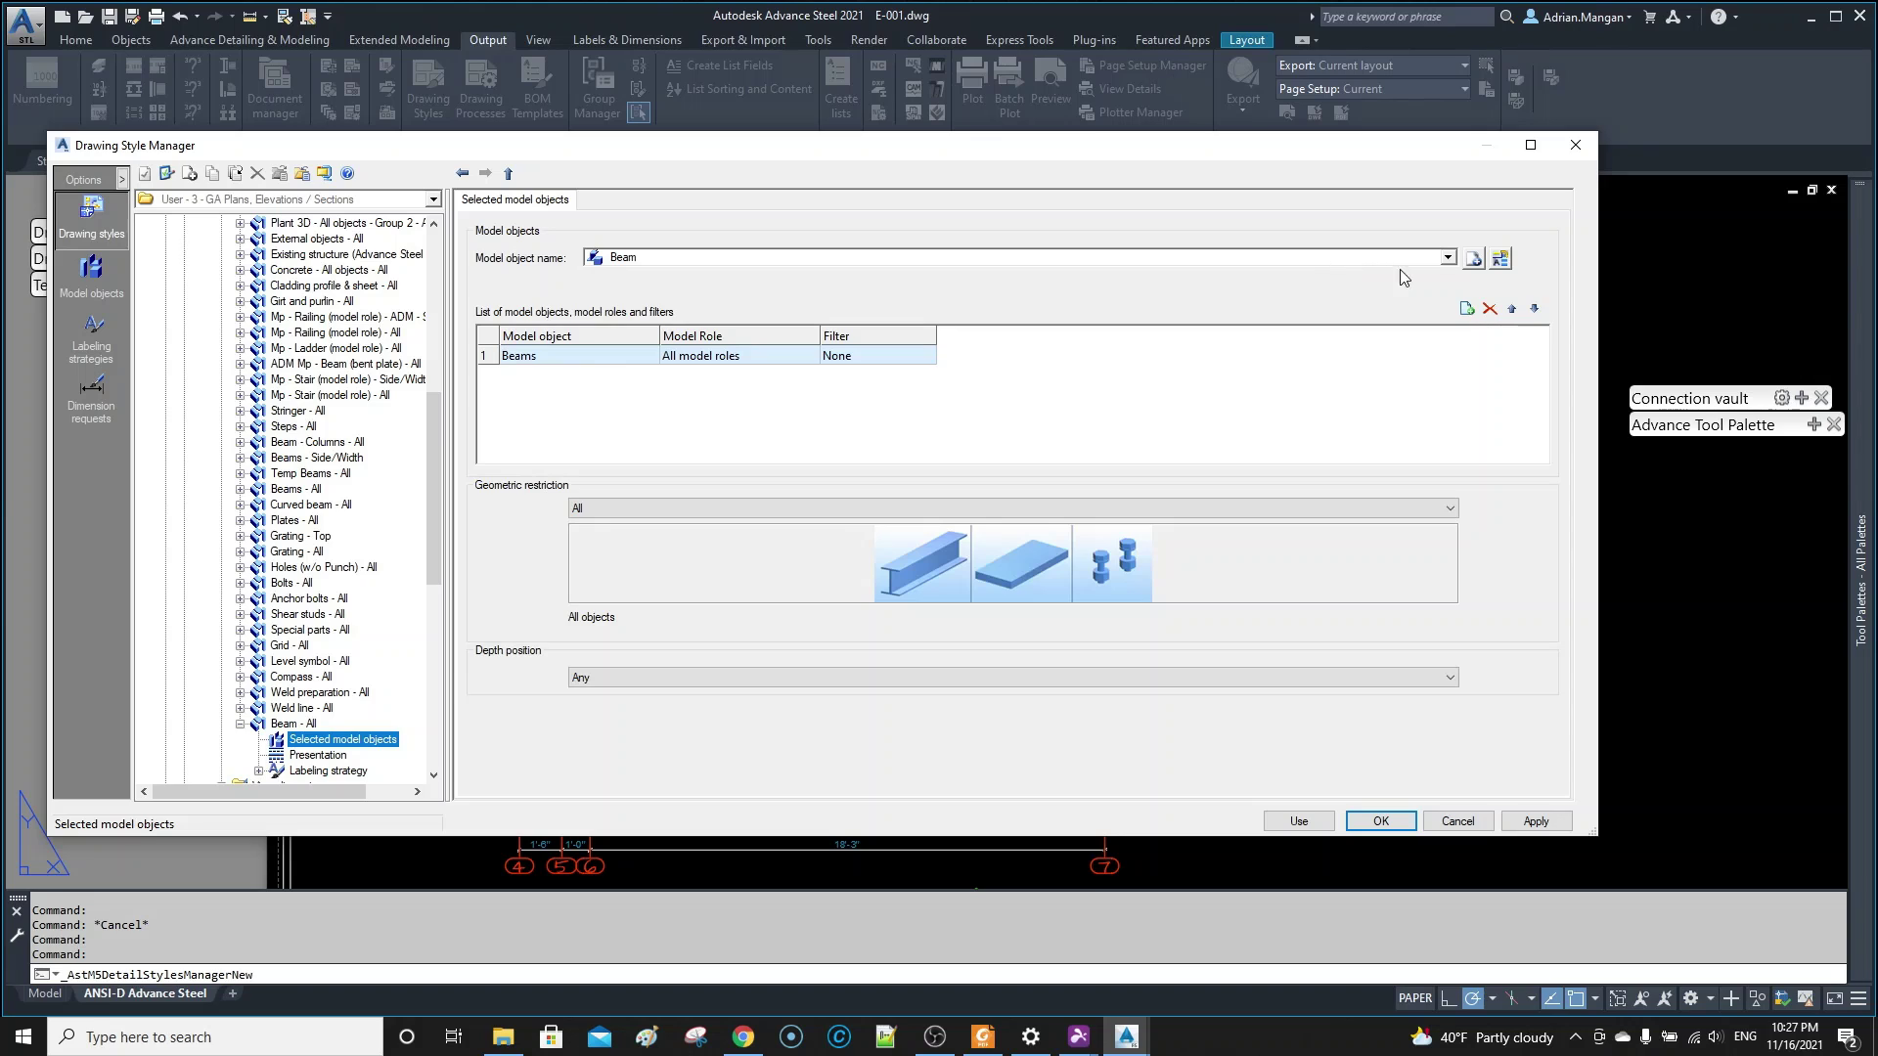
click(1476, 259)
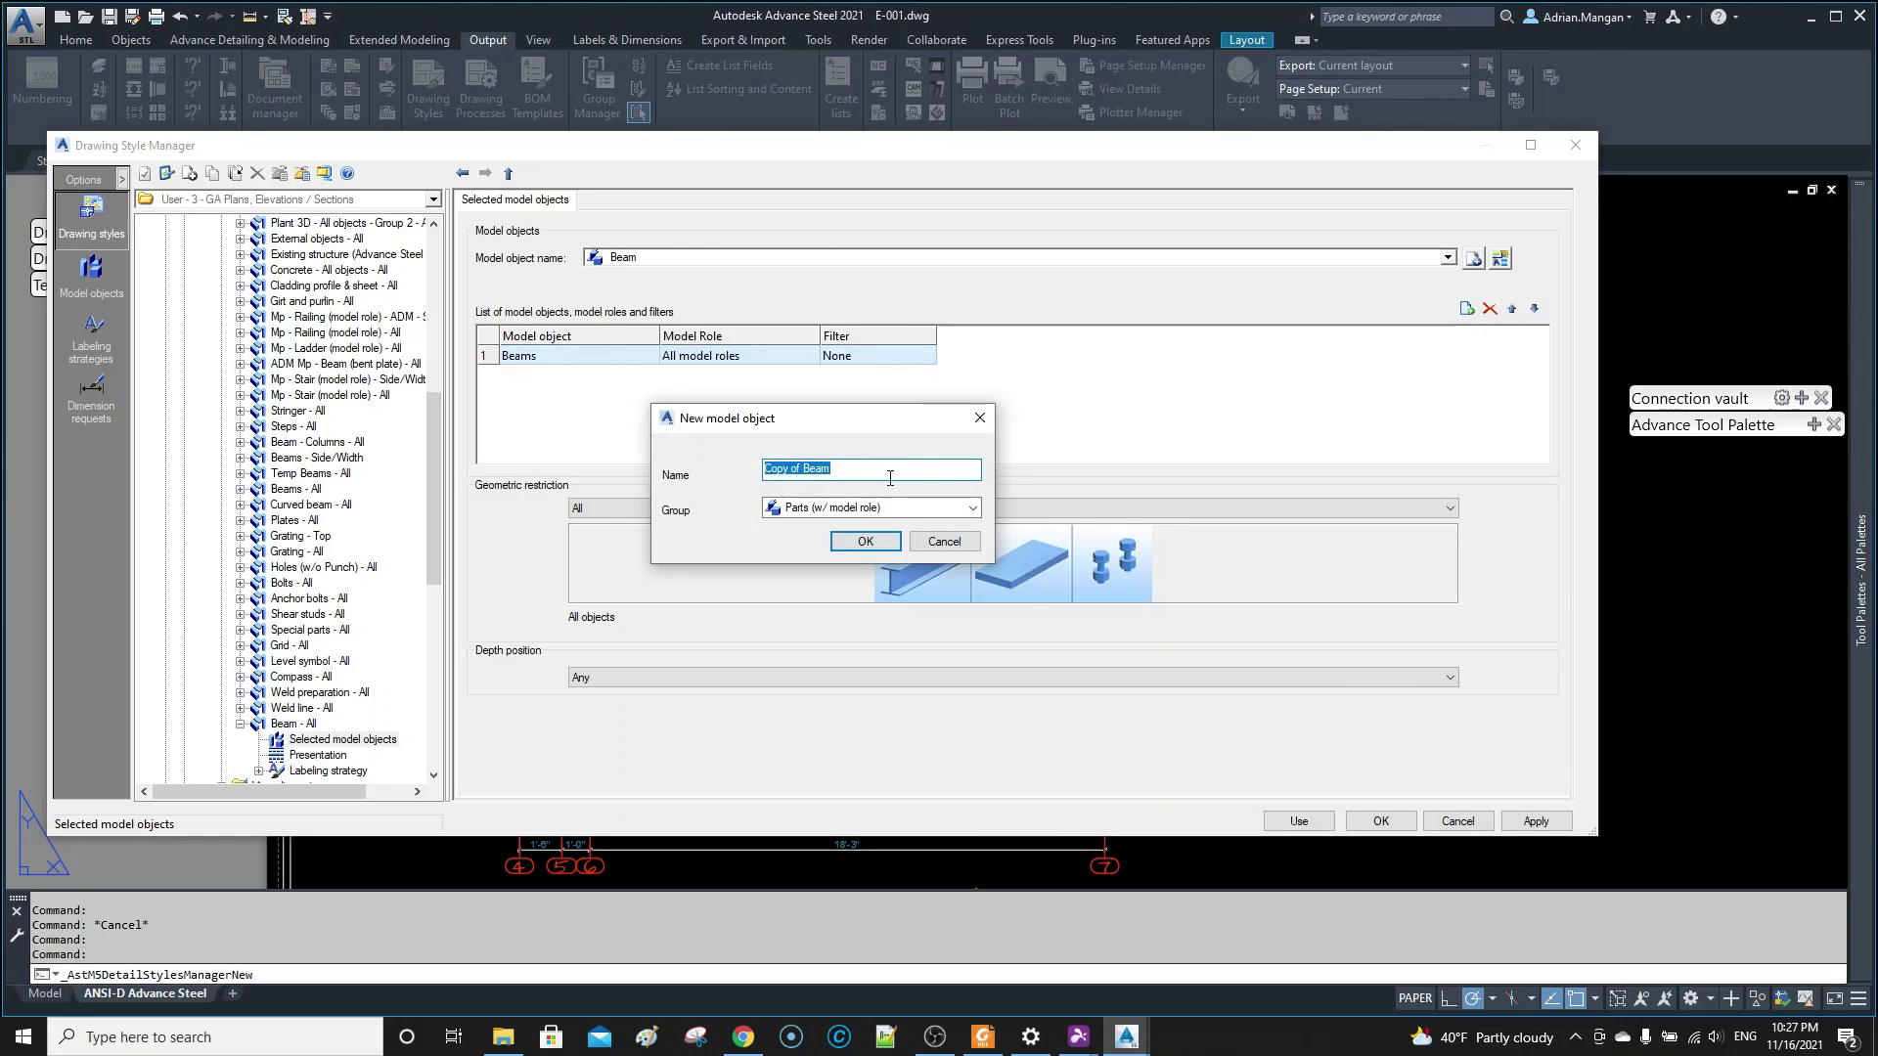
click(944, 541)
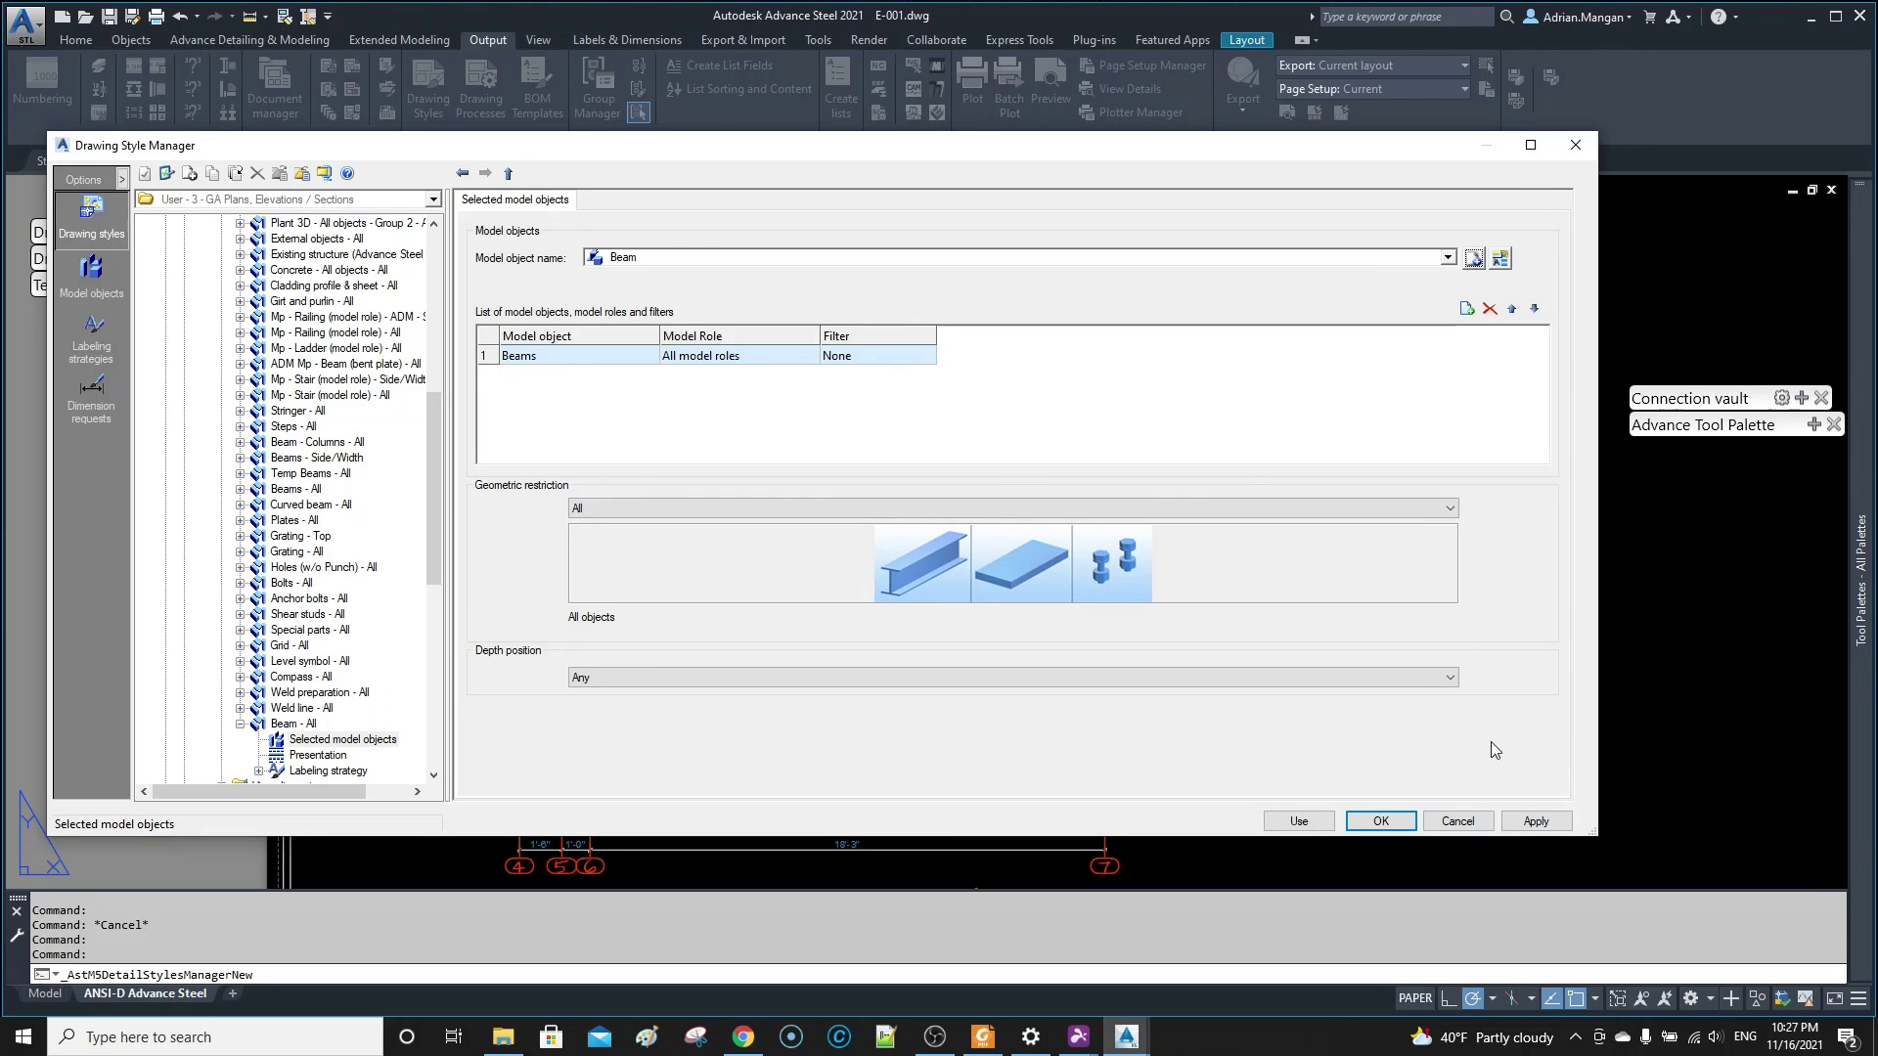
- Apply the drawing style changes and close the Drawing Style Manager
click(1528, 822)
click(1574, 146)
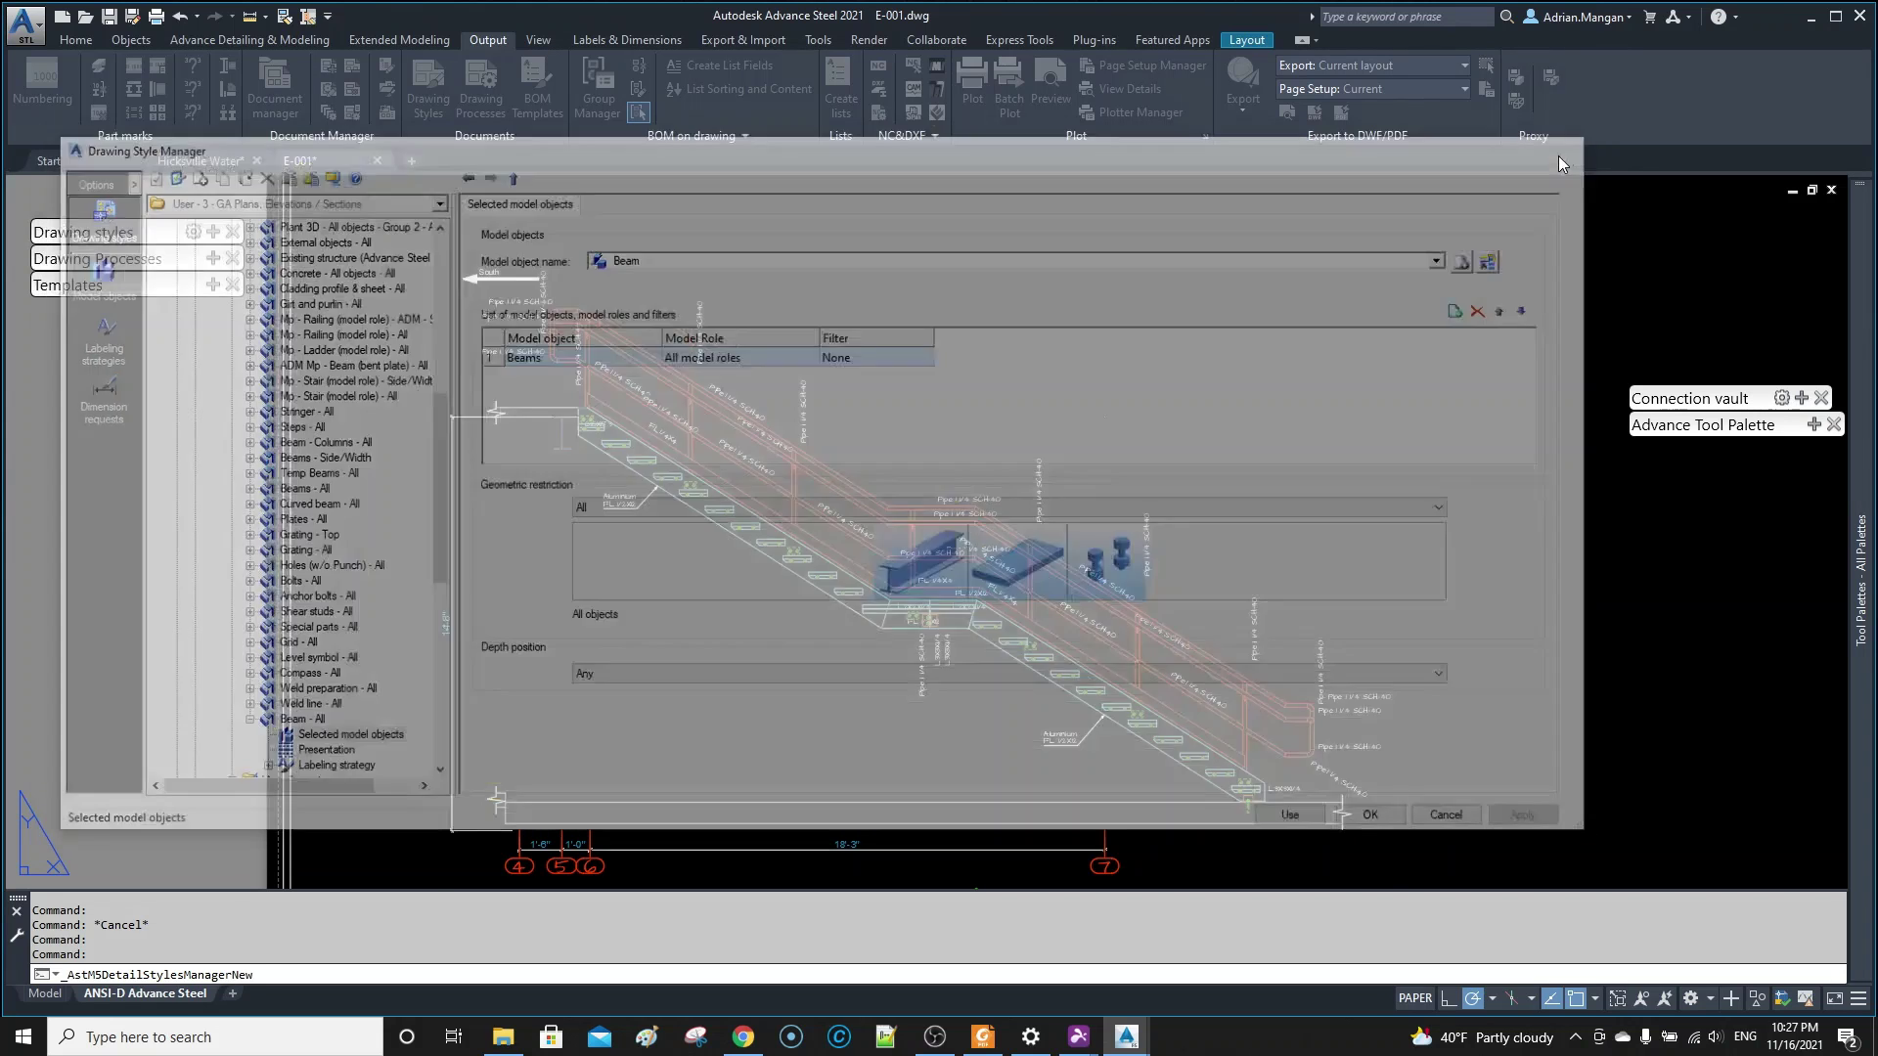
- Check the section and model role of the upper stair handrail beams in the Hicksville Water model
click(201, 160)
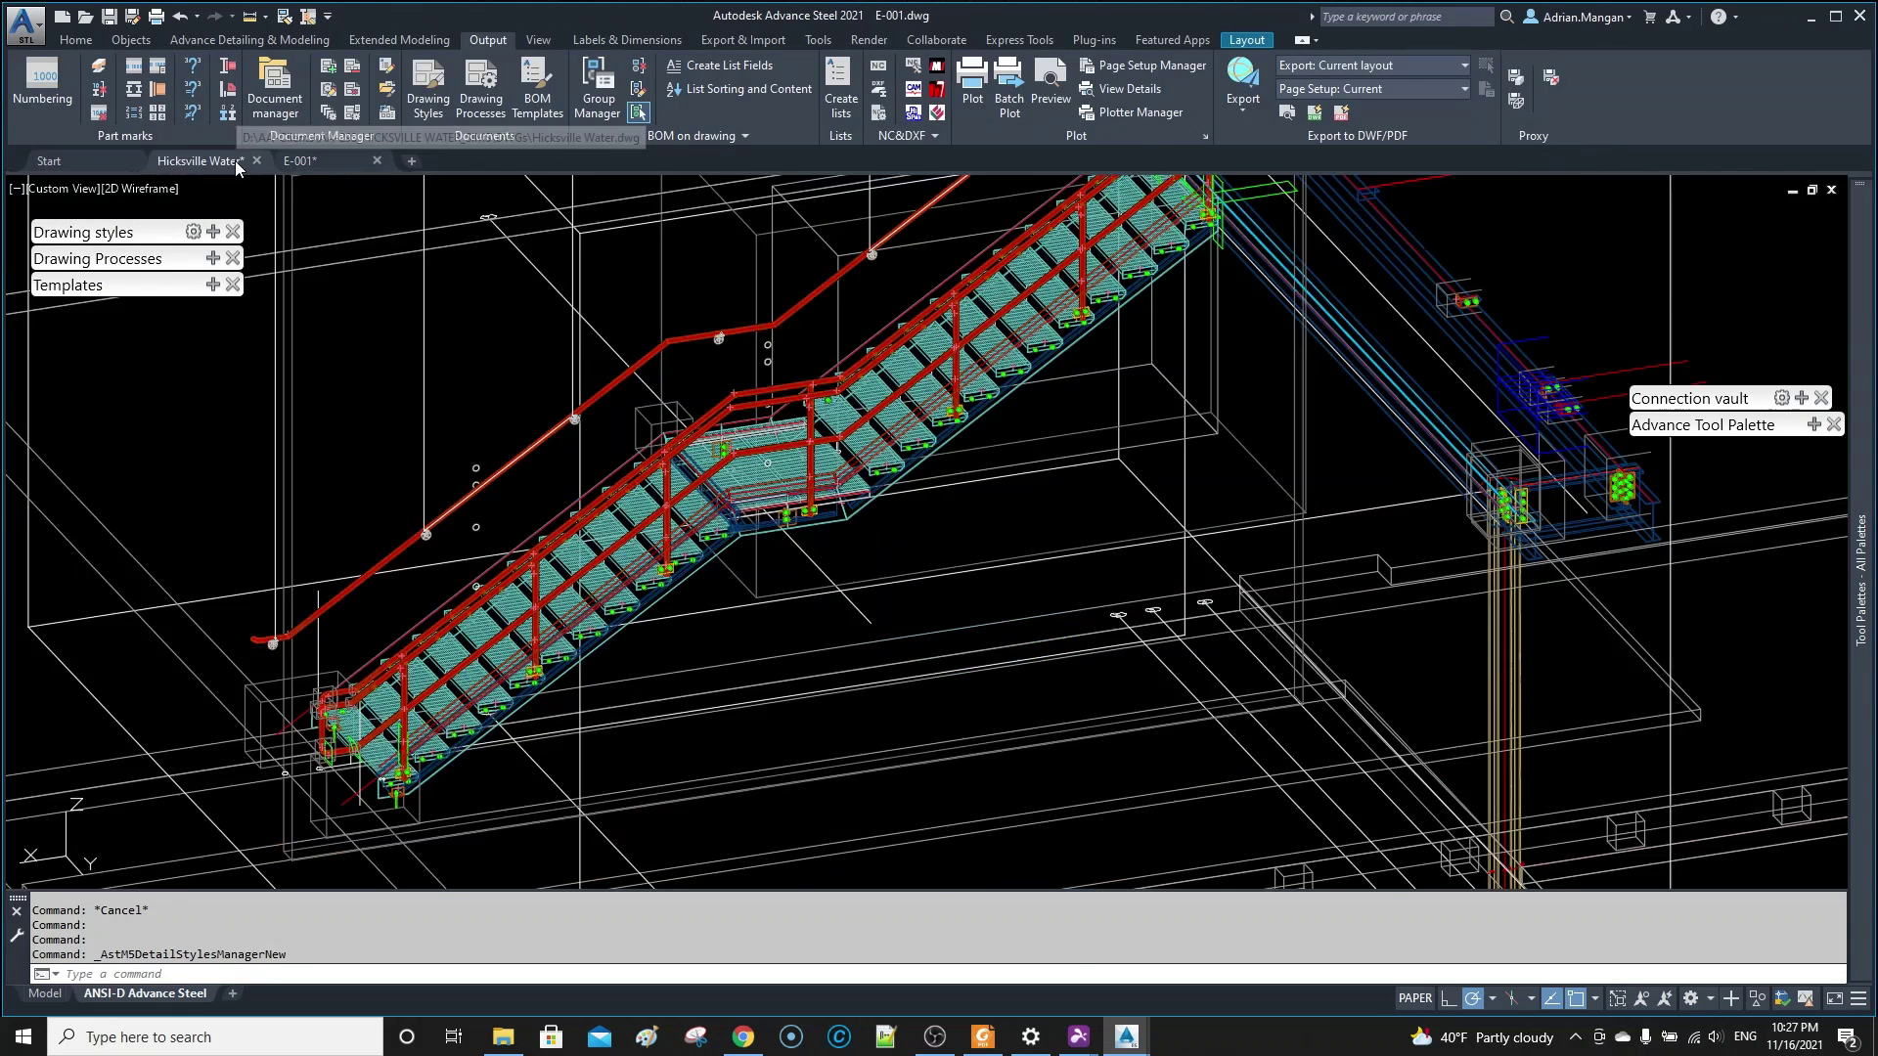
scroll(780, 400, up, 3)
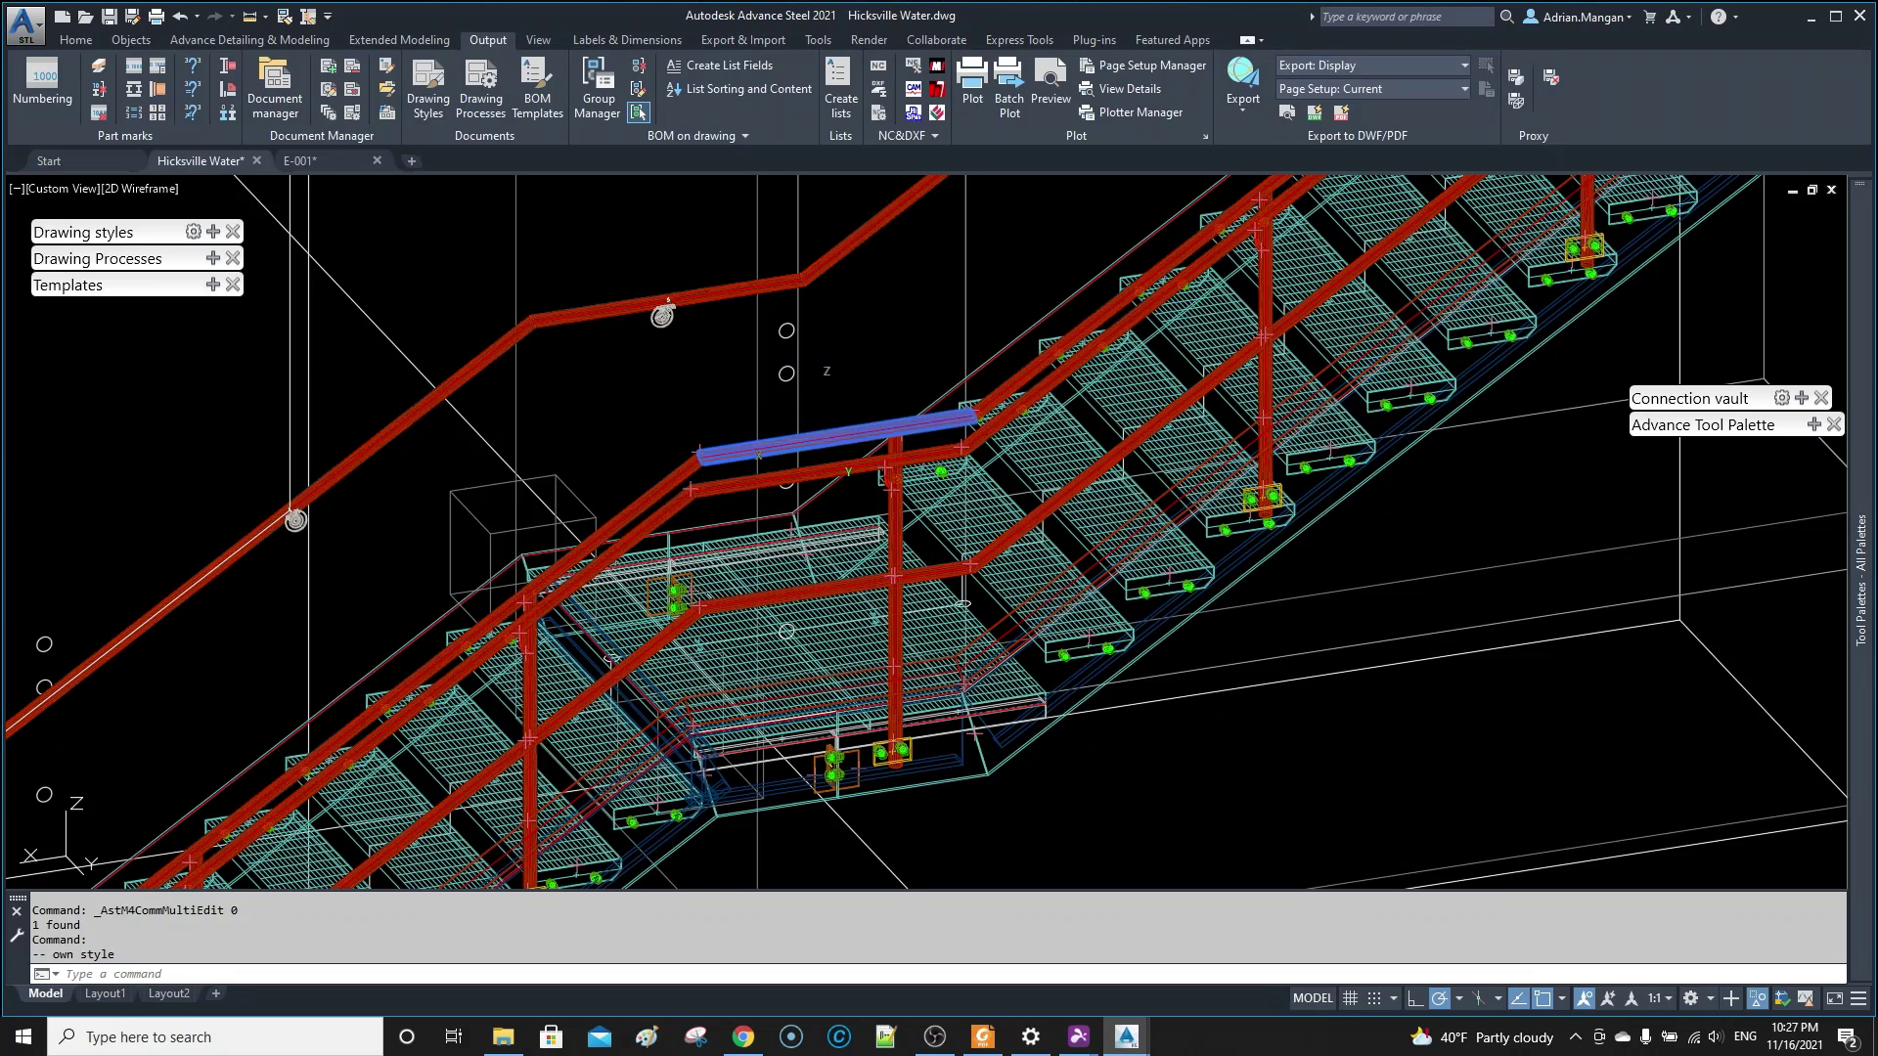
double_click(819, 436)
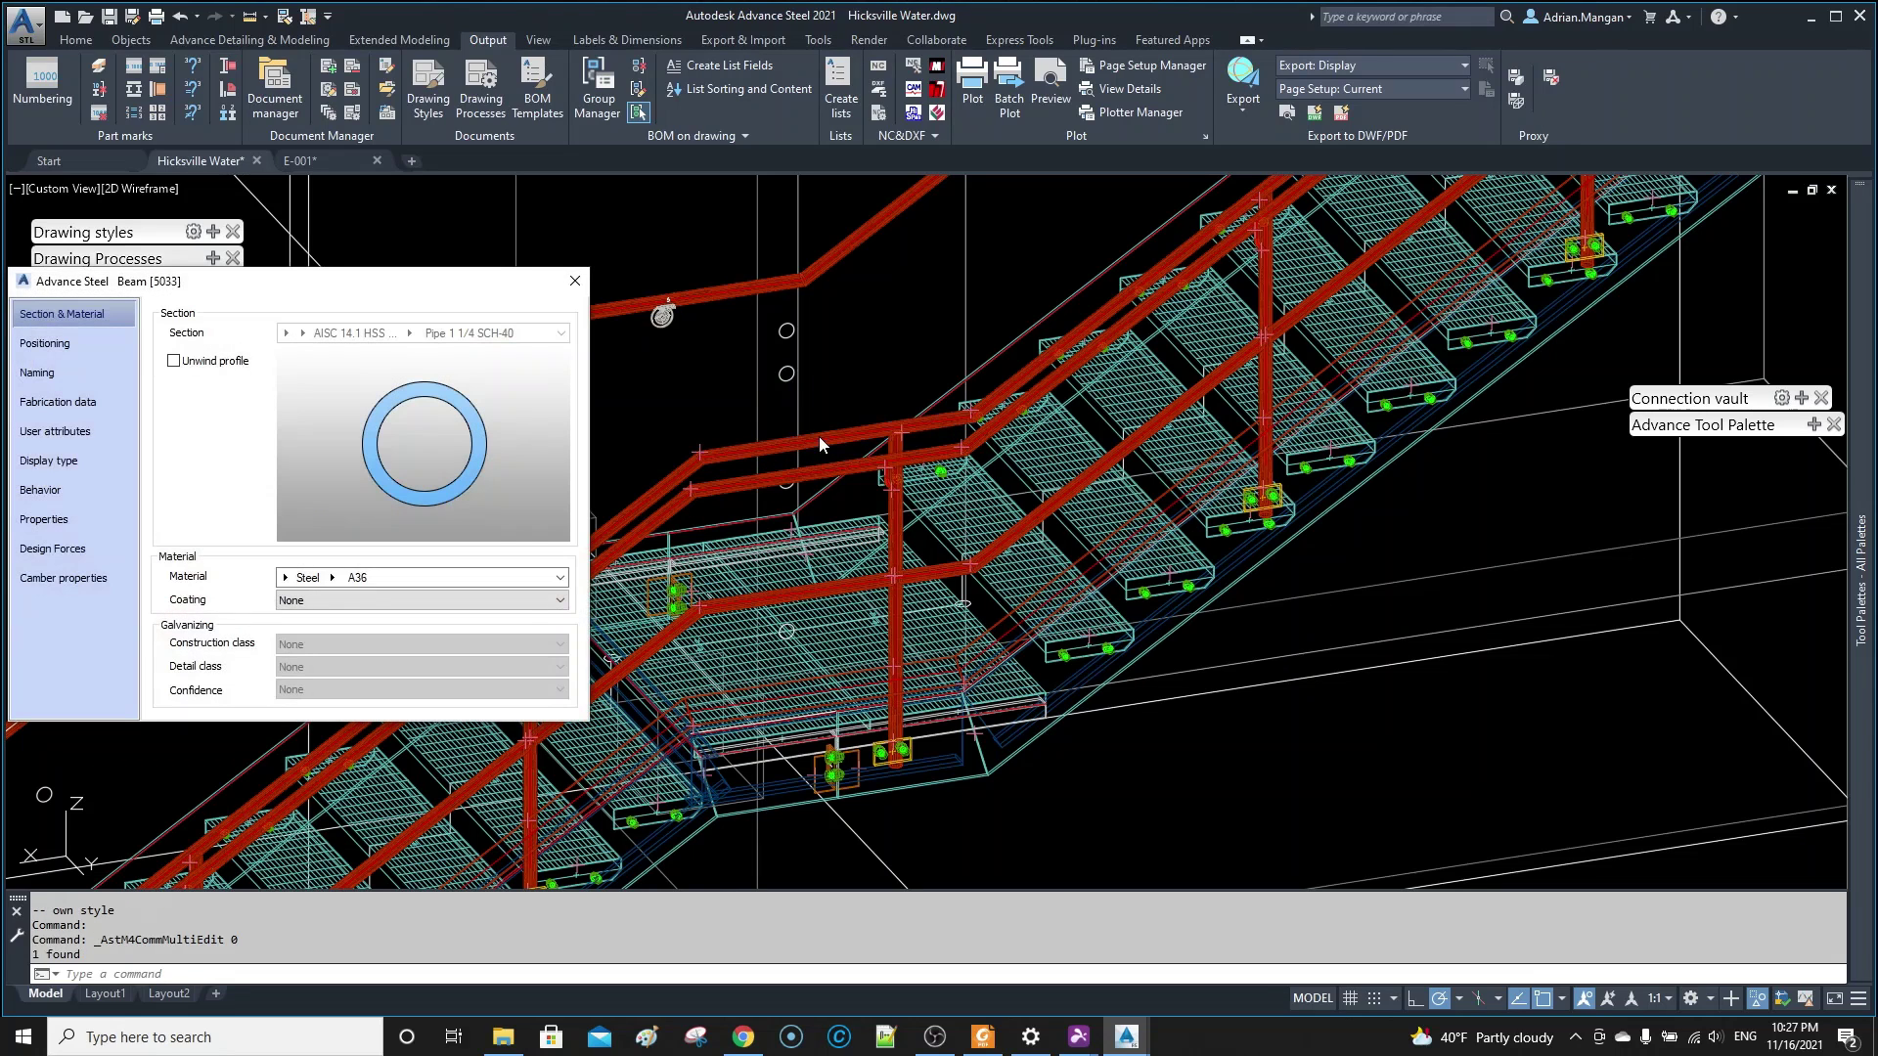
click(574, 282)
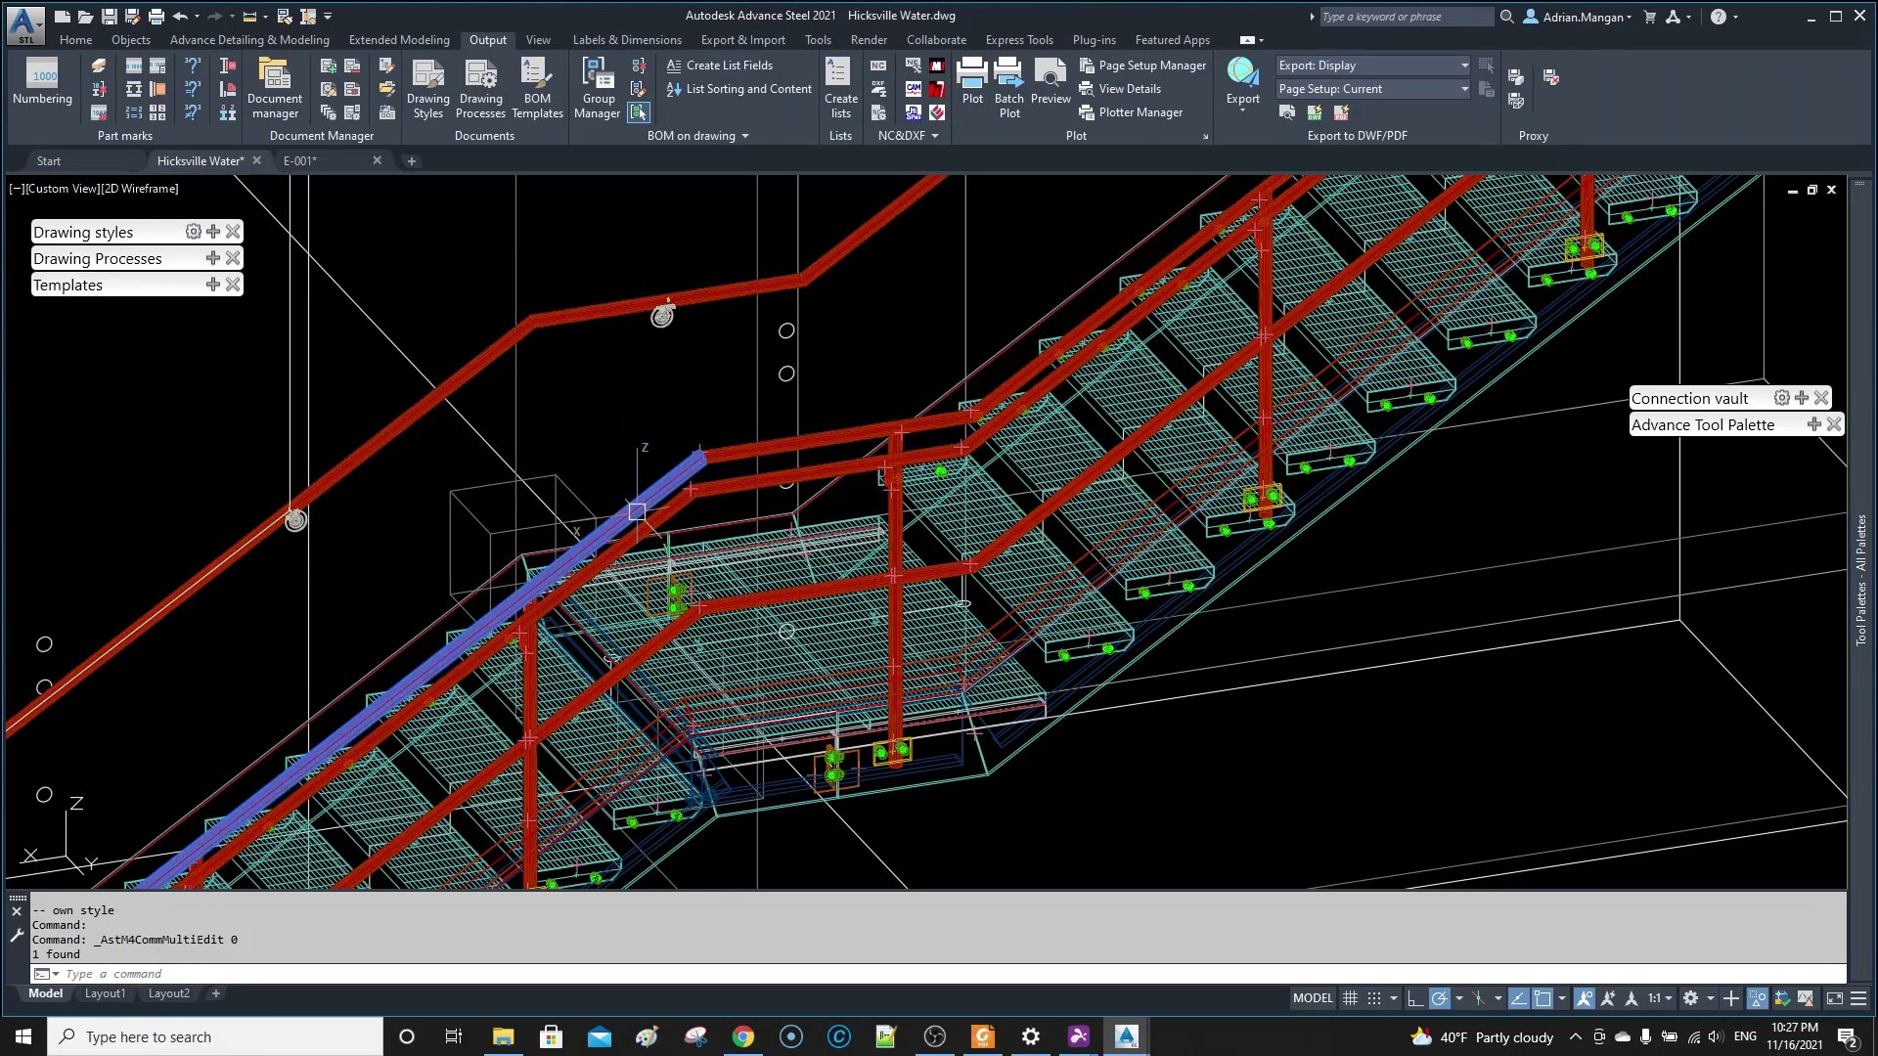
double_click(548, 573)
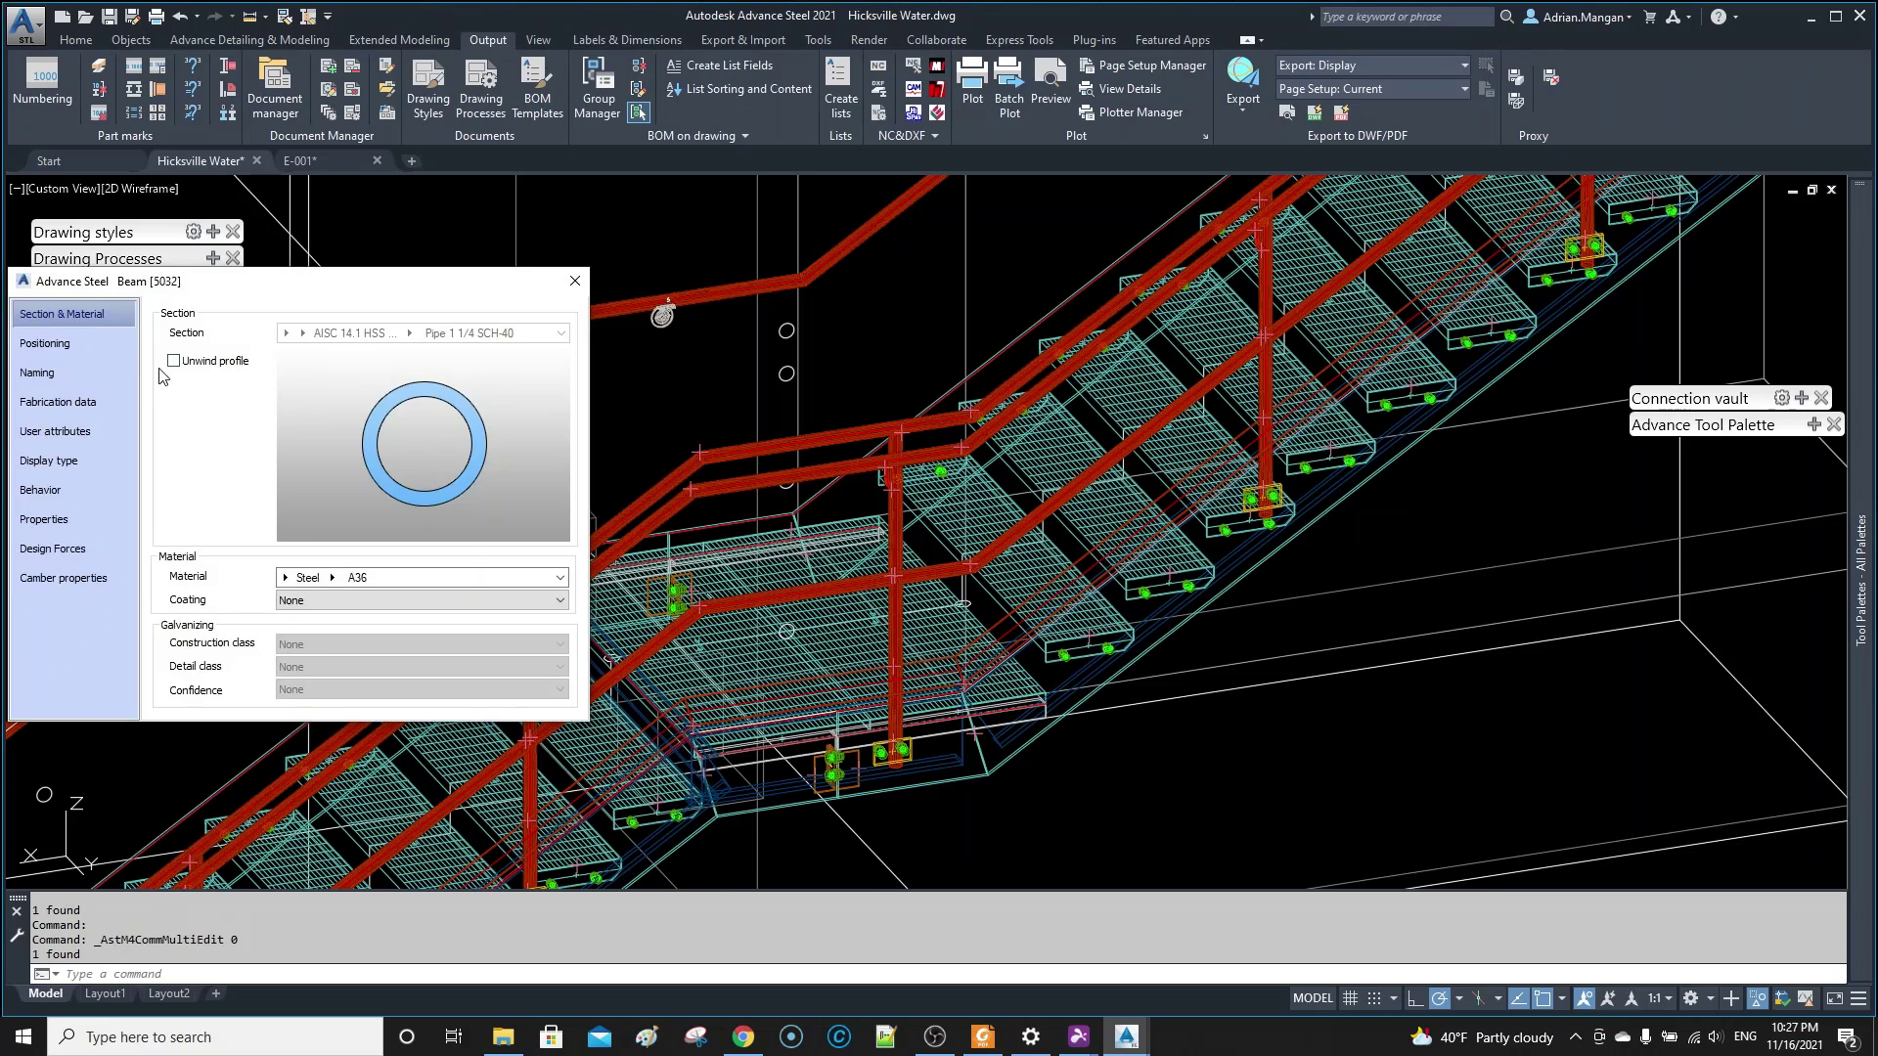
click(73, 376)
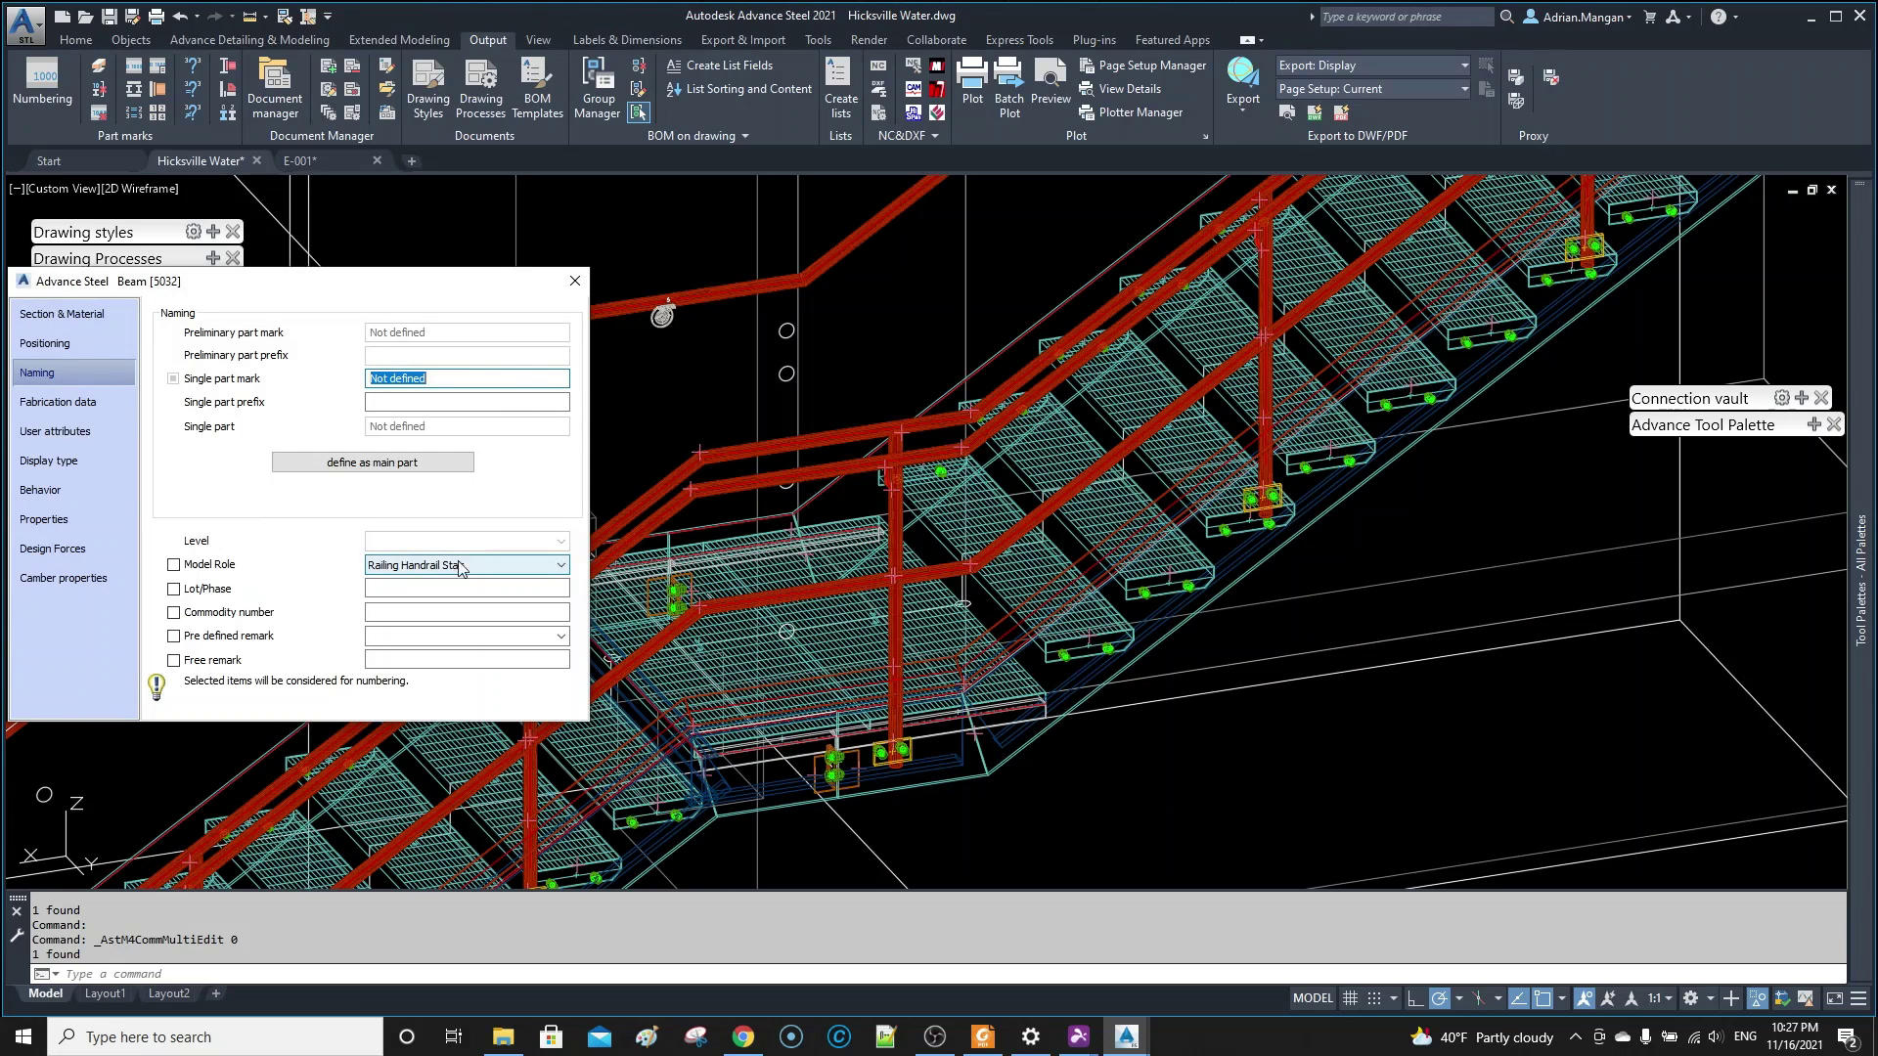
click(575, 281)
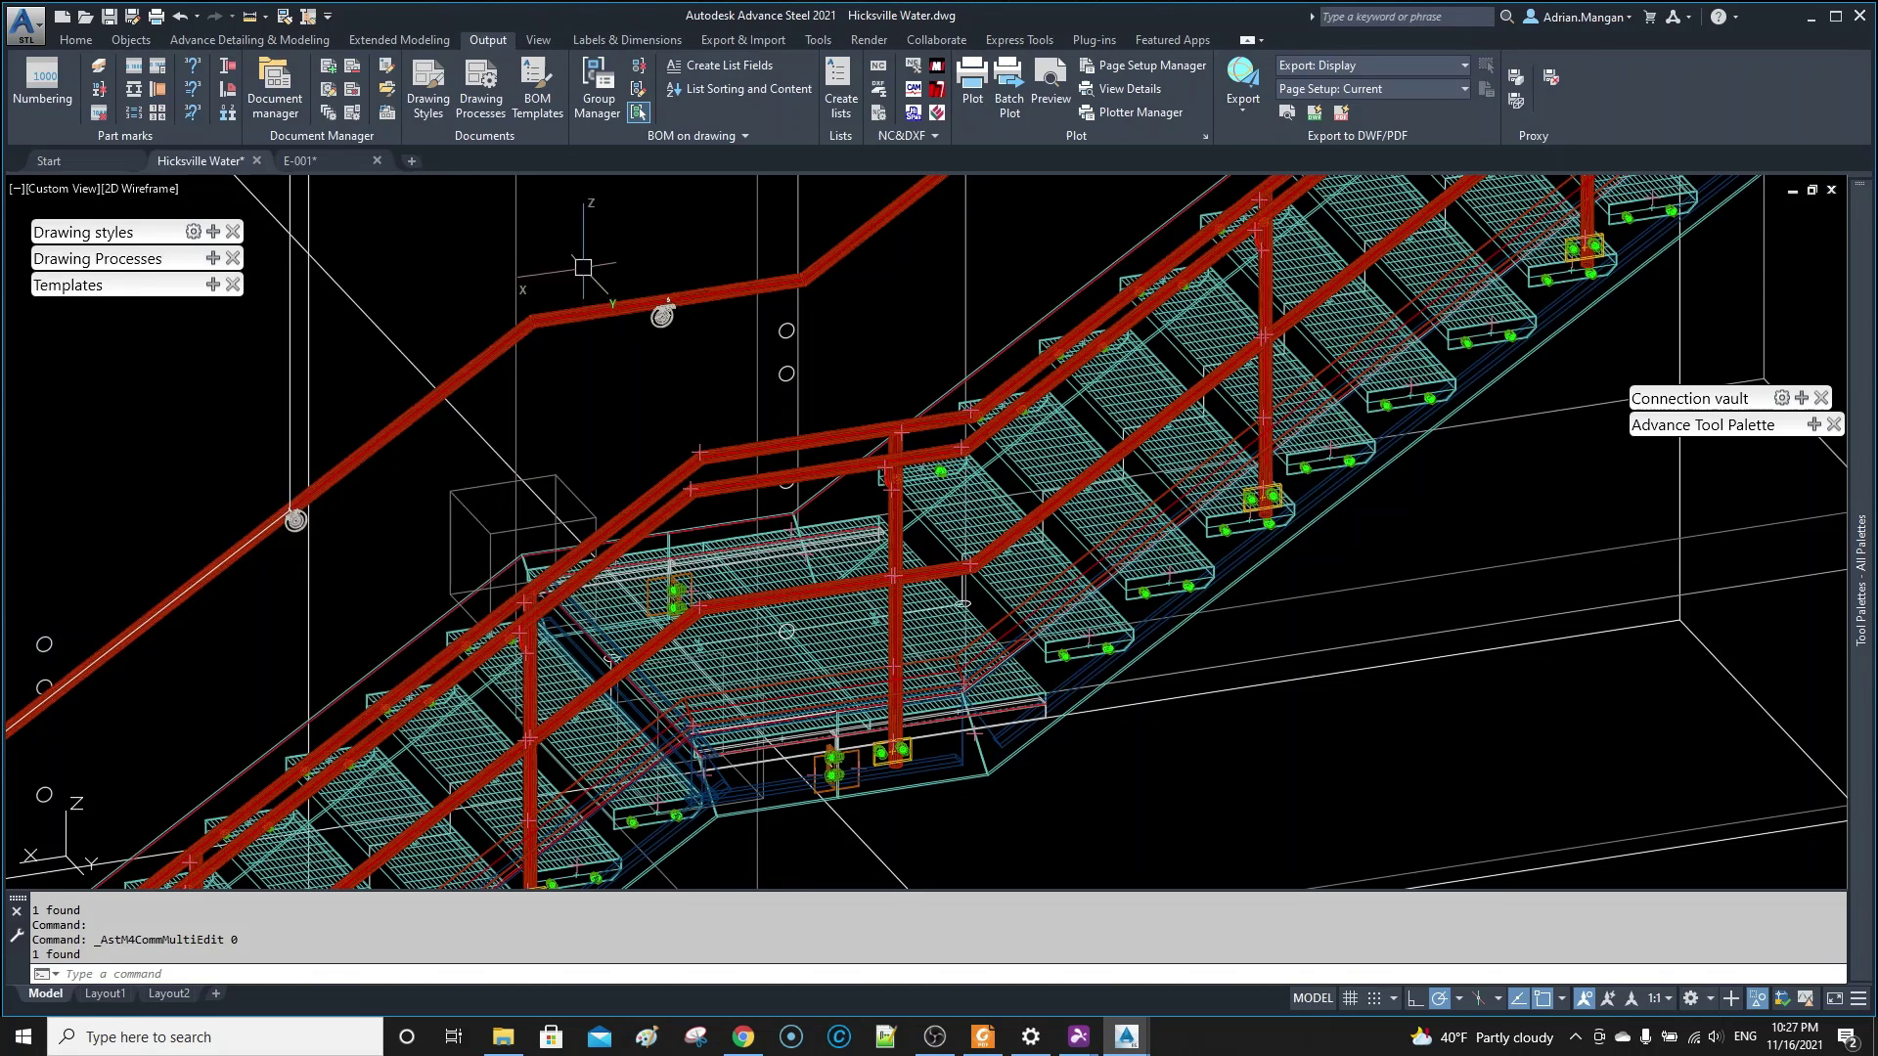
- Reopen the Drawing Style Manager and copy the Beam model object as a new one named Railing in the Parts (w/ model role) group
click(328, 91)
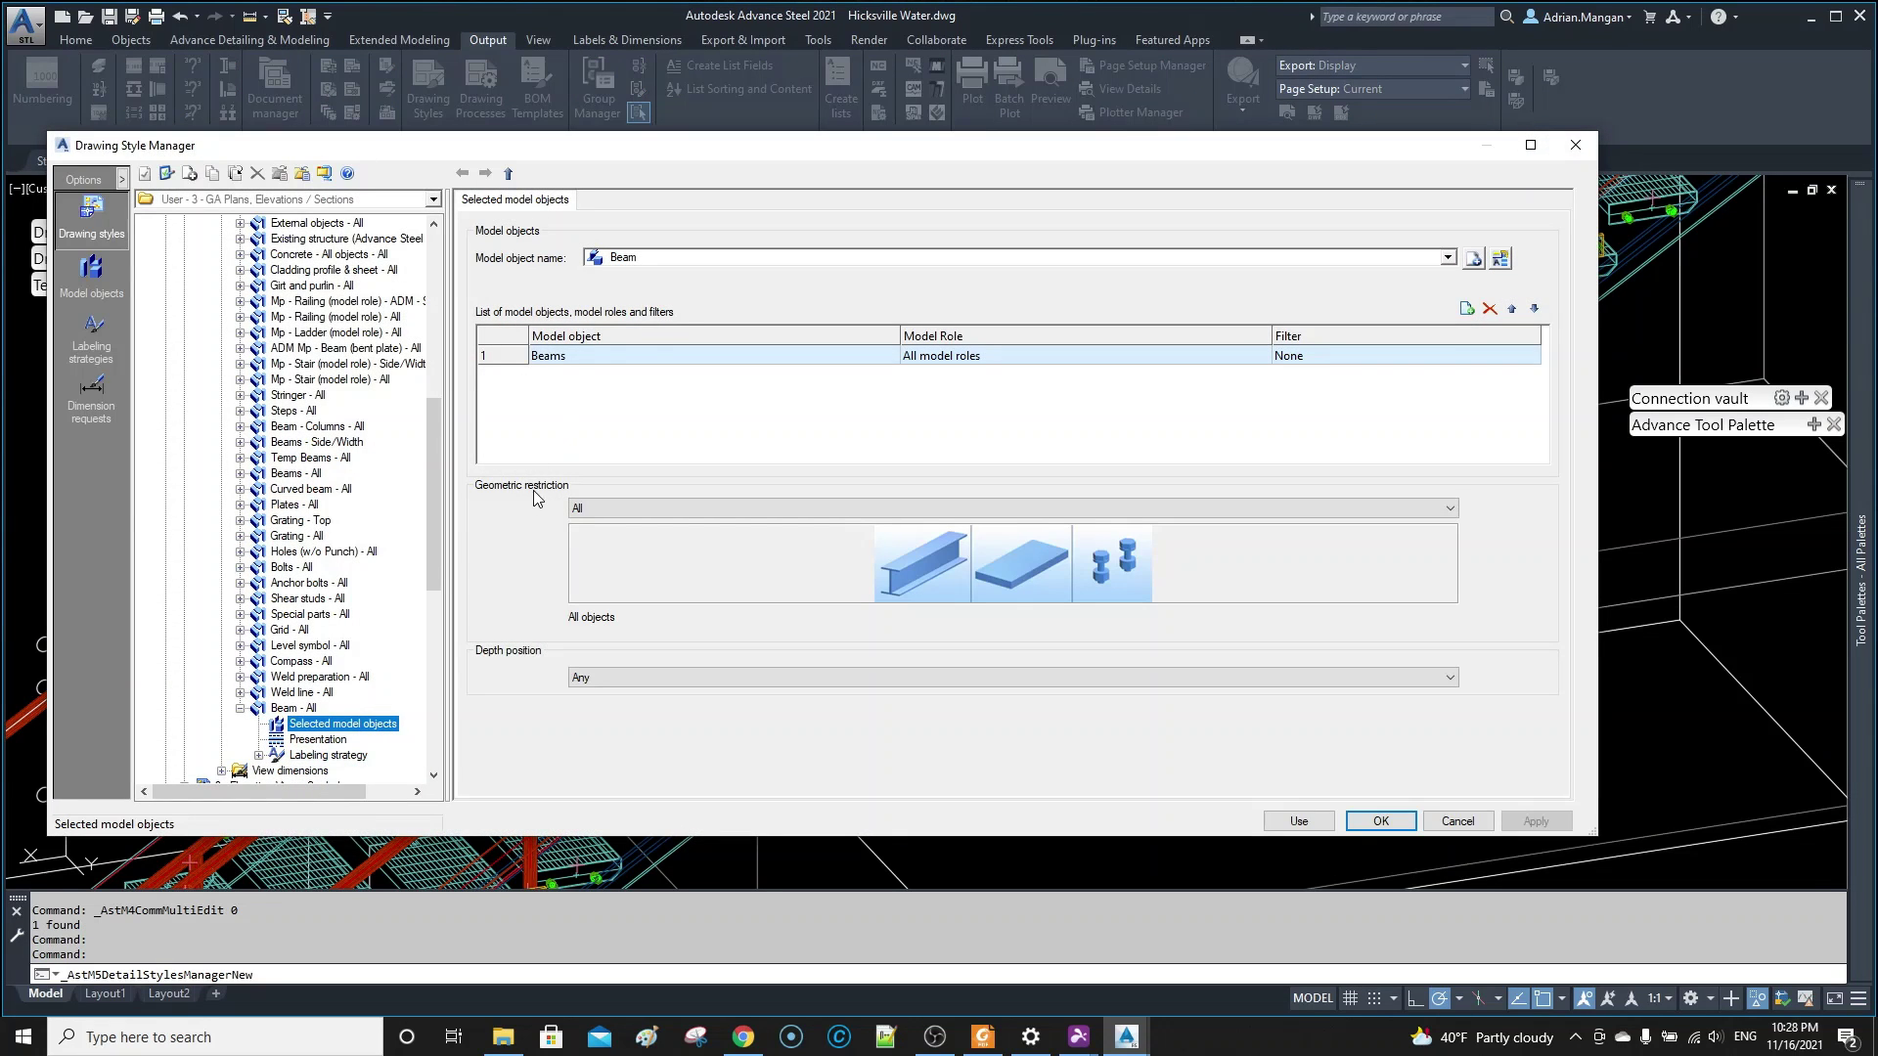
click(1474, 258)
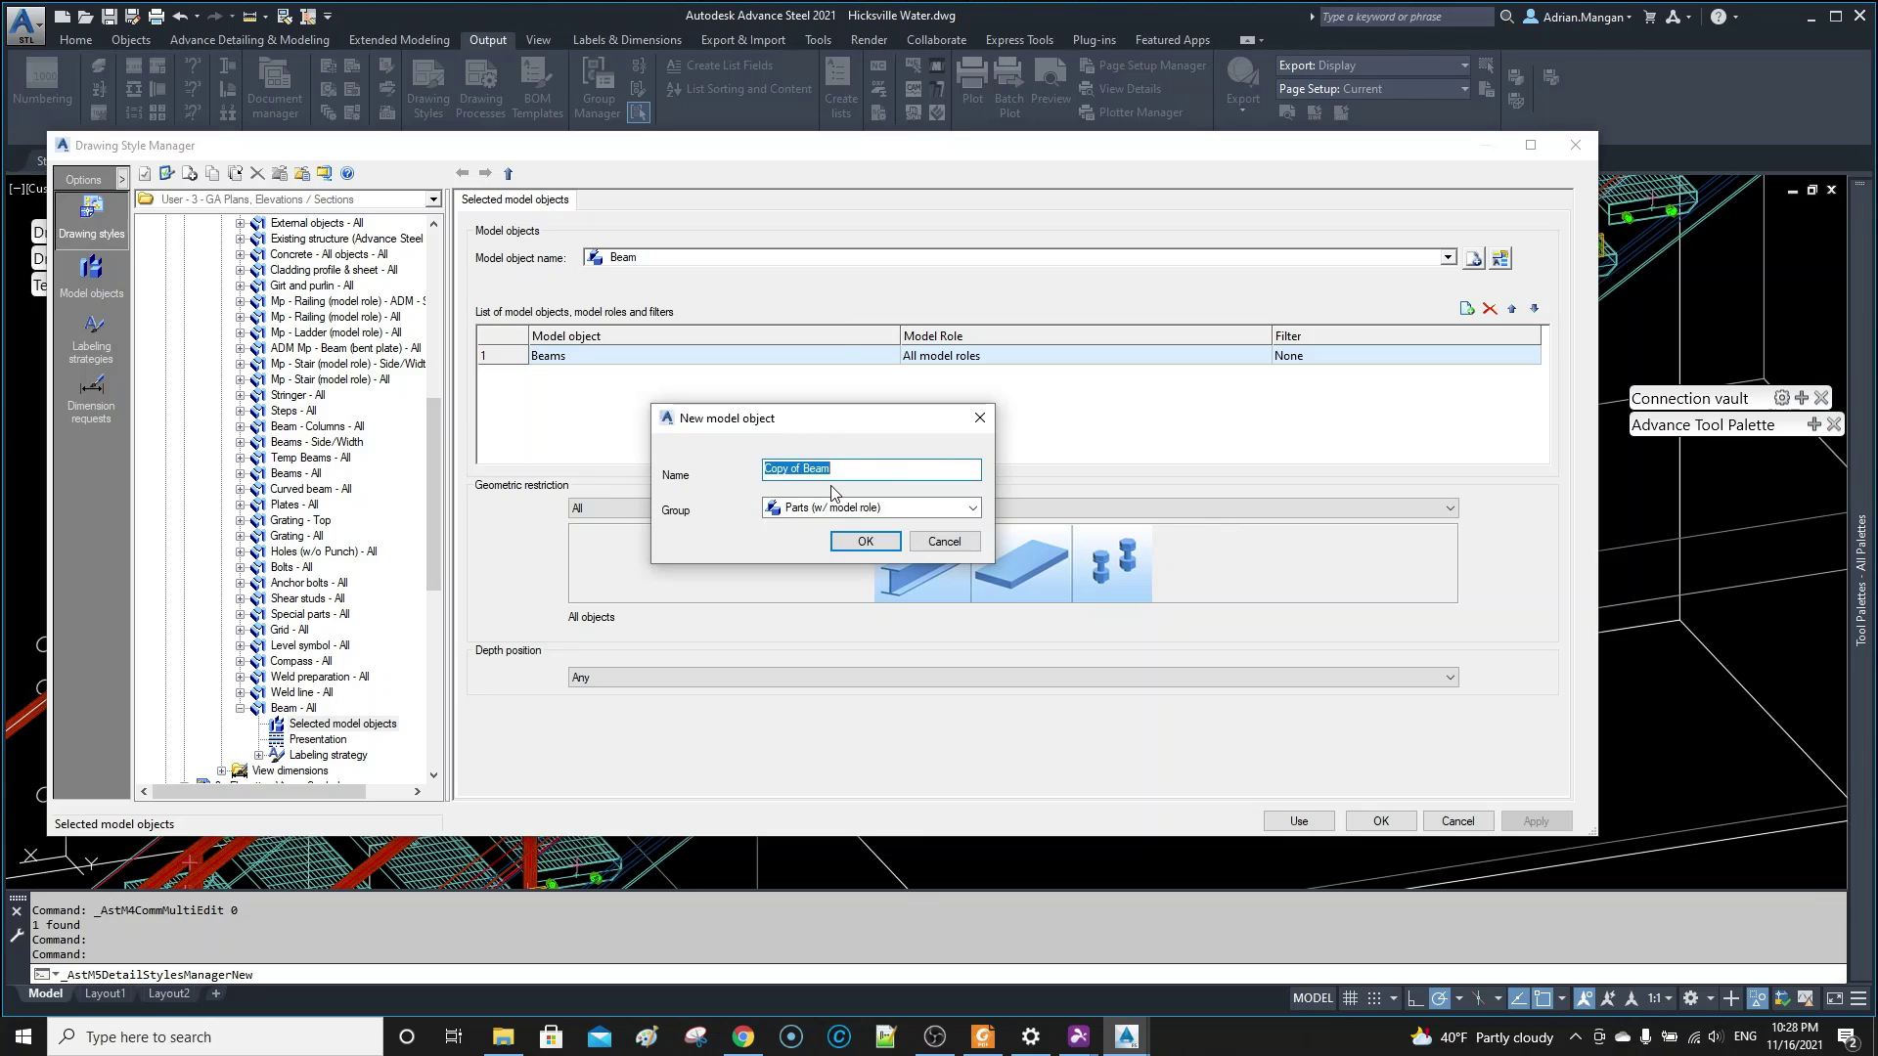
text(Railing Handrail)
key(BackSpace)
key(BackSpace)
key(BackSpace)
key(BackSpace)
key(BackSpace)
key(BackSpace)
key(BackSpace)
key(BackSpace)
key(BackSpace)
click(889, 544)
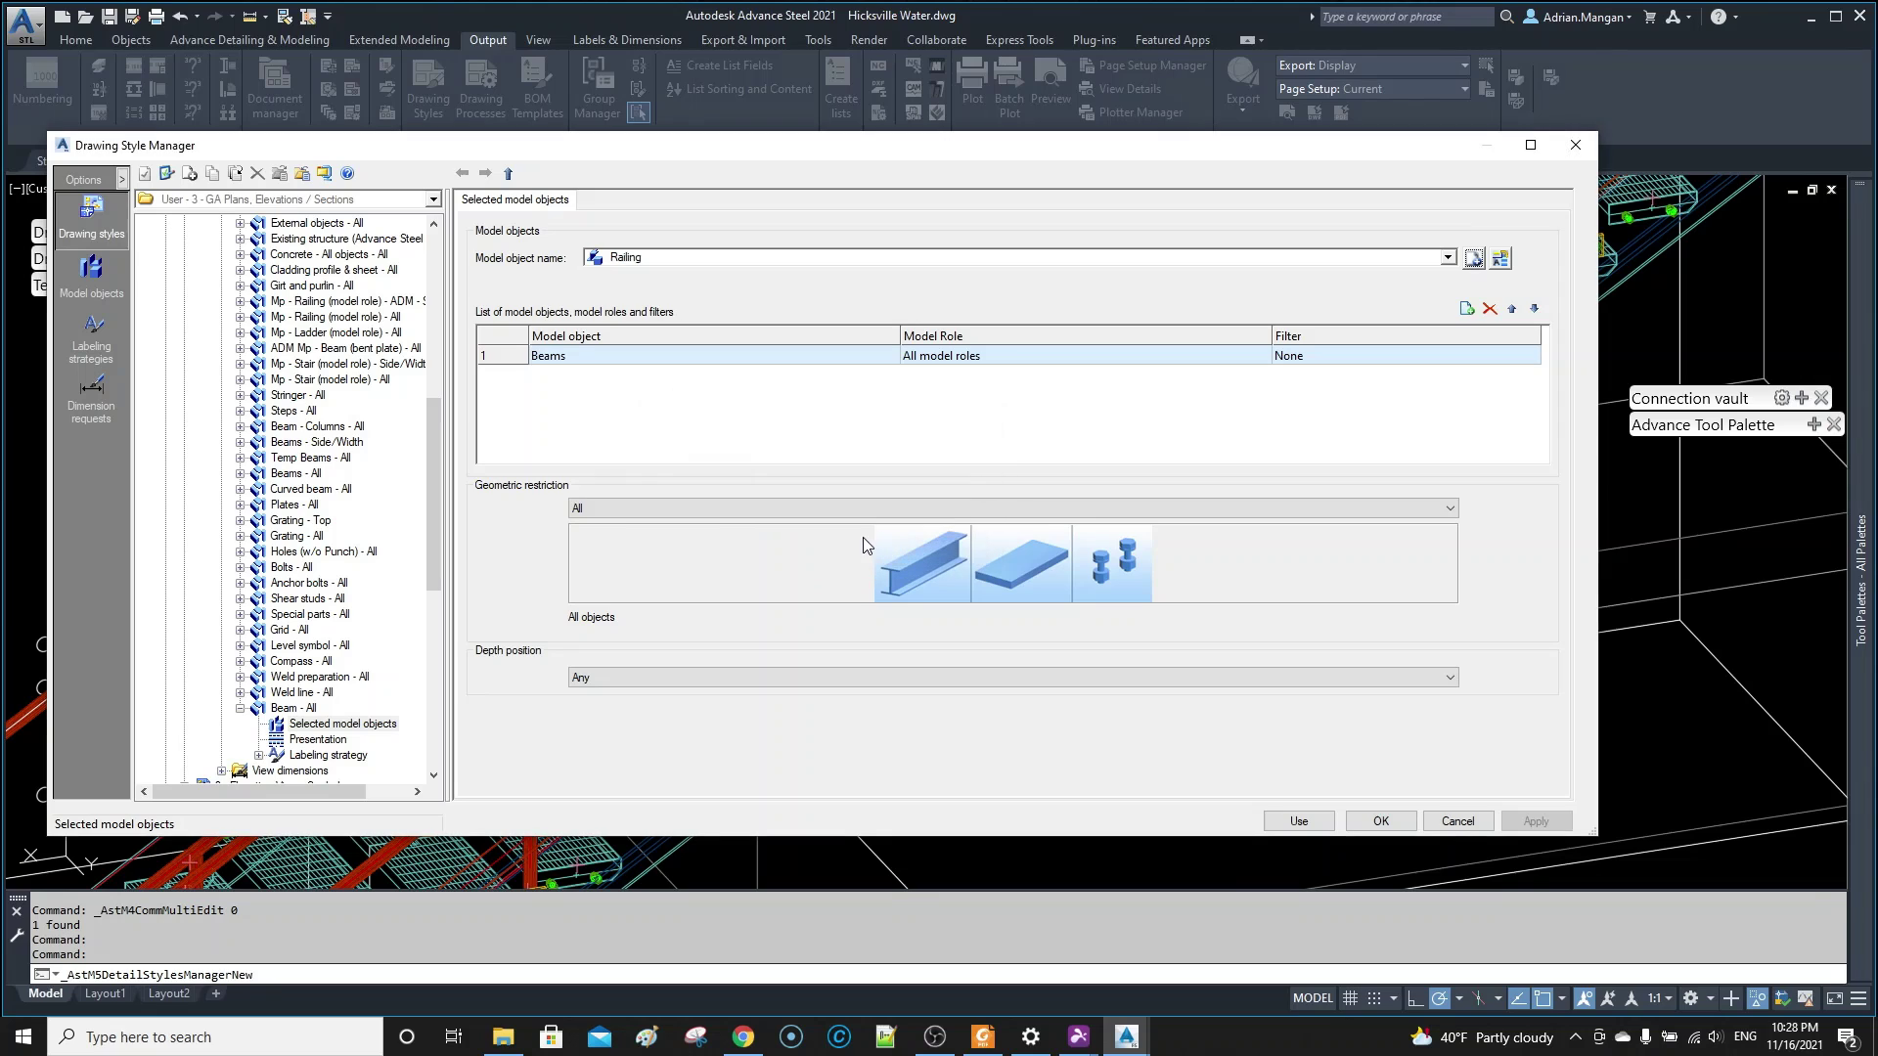
- Add a second row to the Railing model object list, review the available object types and keep Beams
click(504, 357)
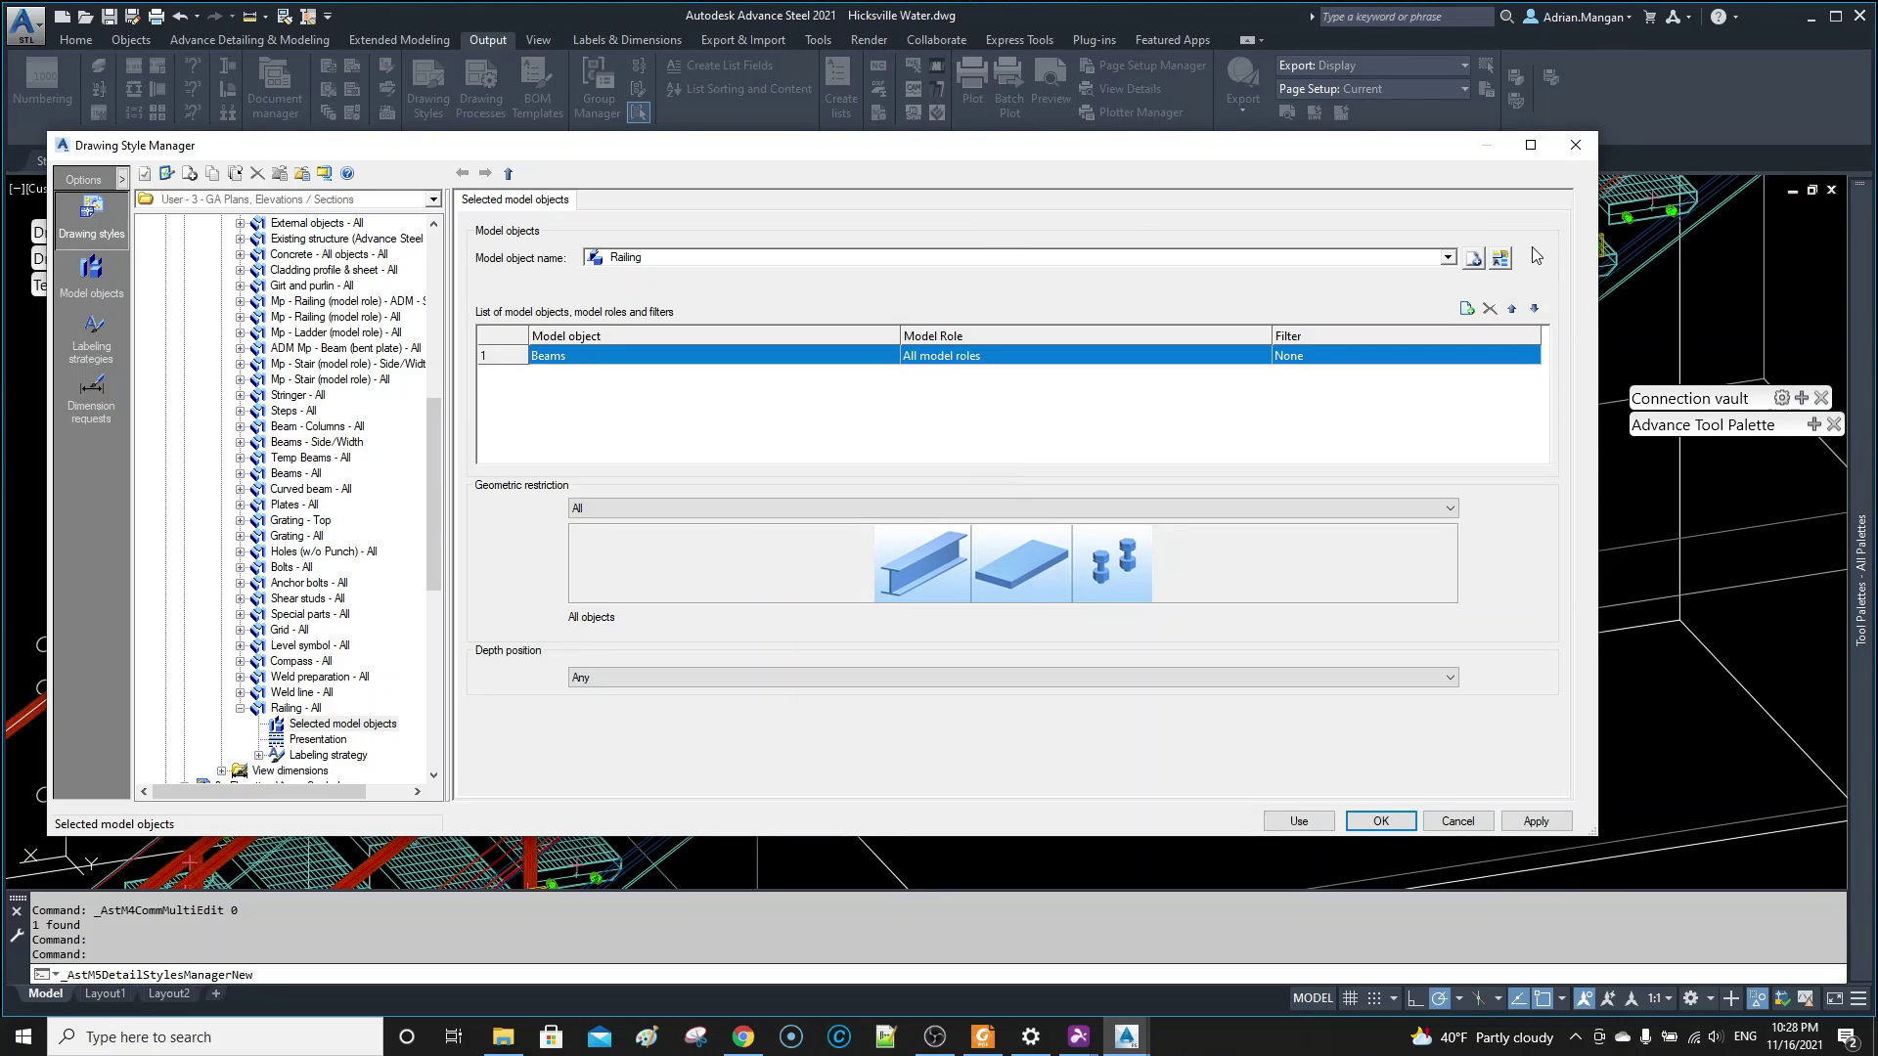
click(1467, 309)
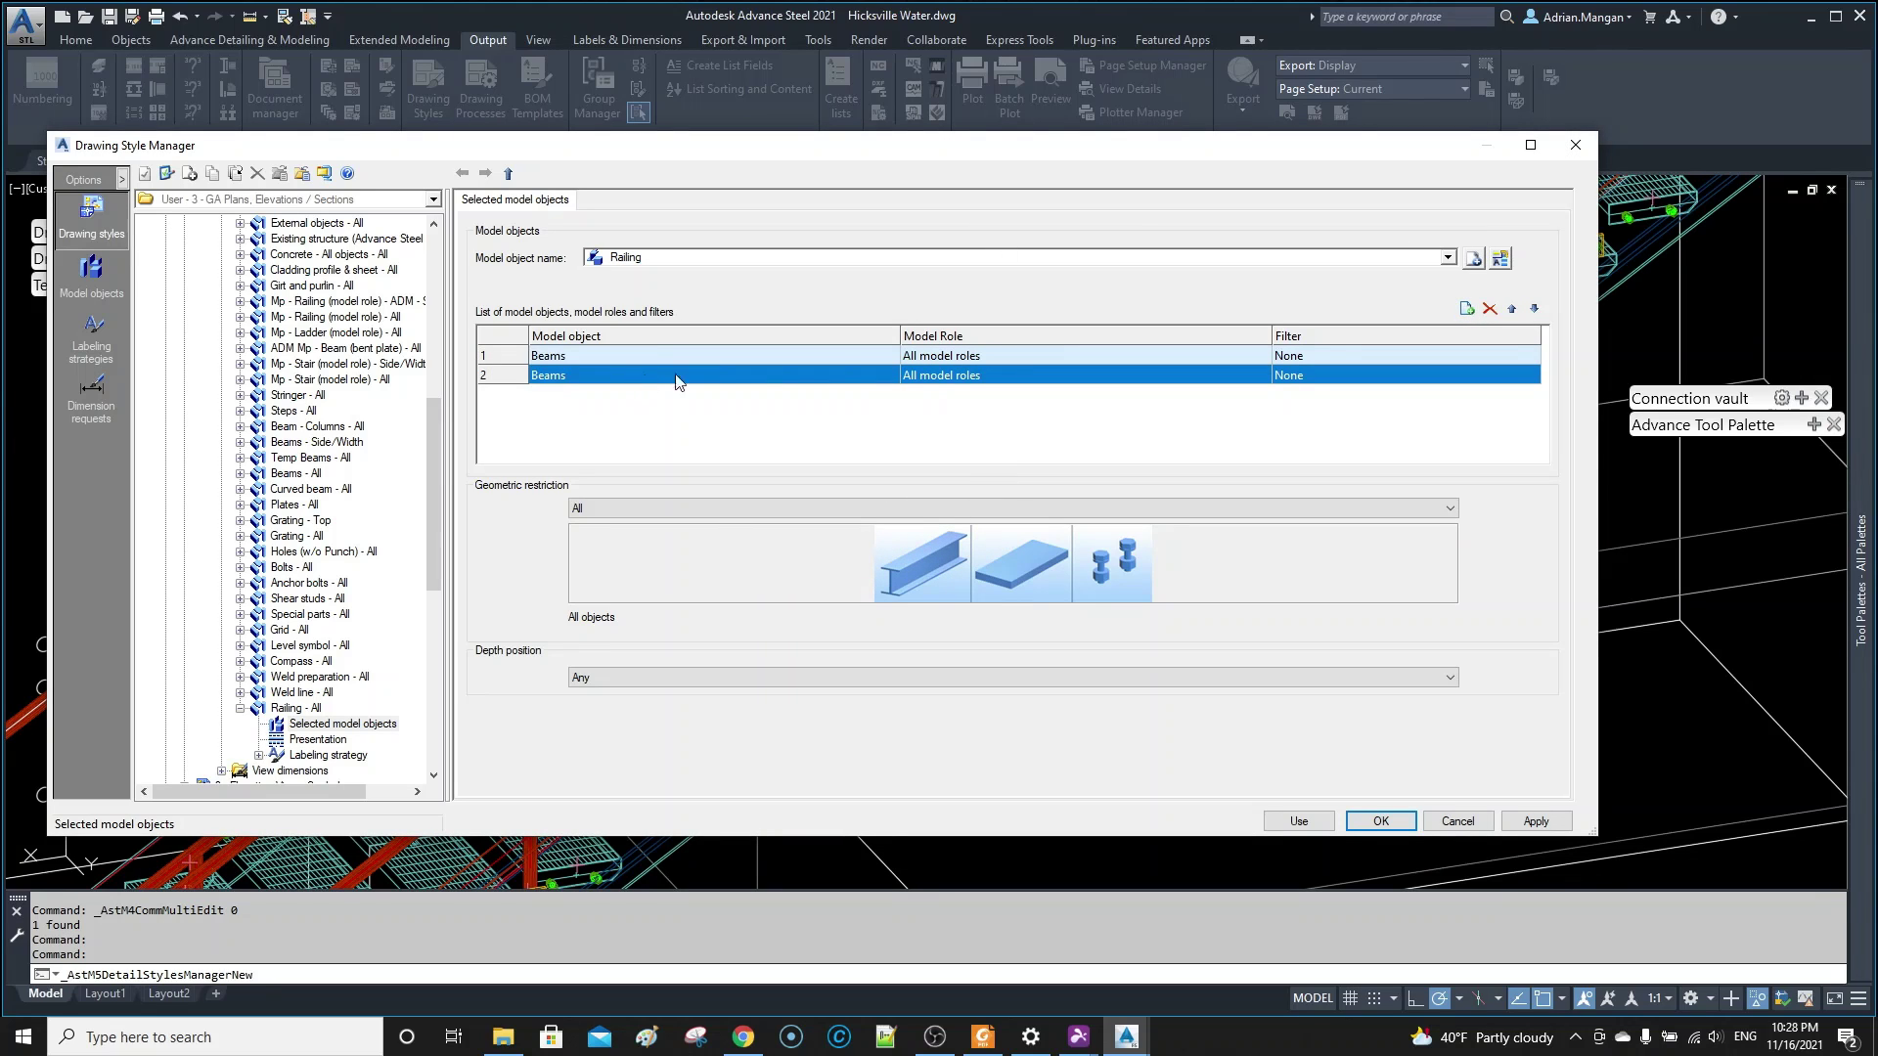
click(813, 376)
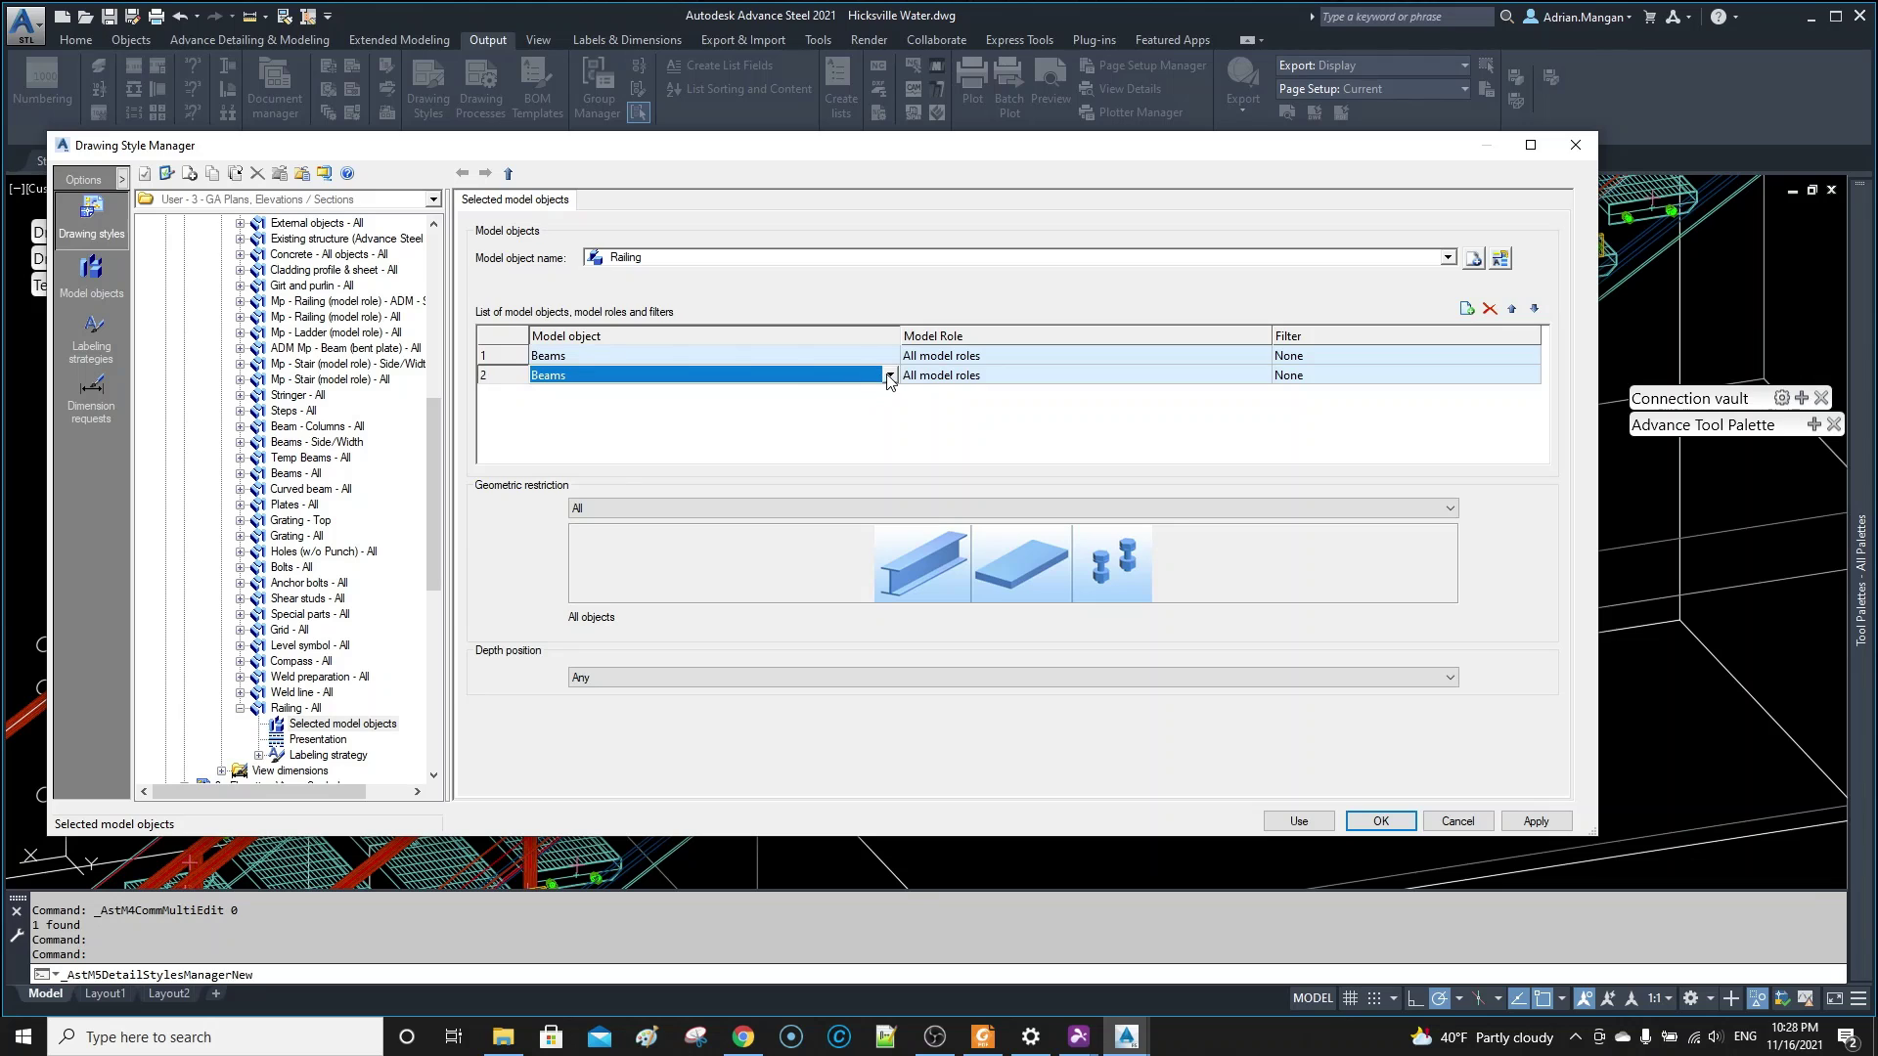
click(890, 375)
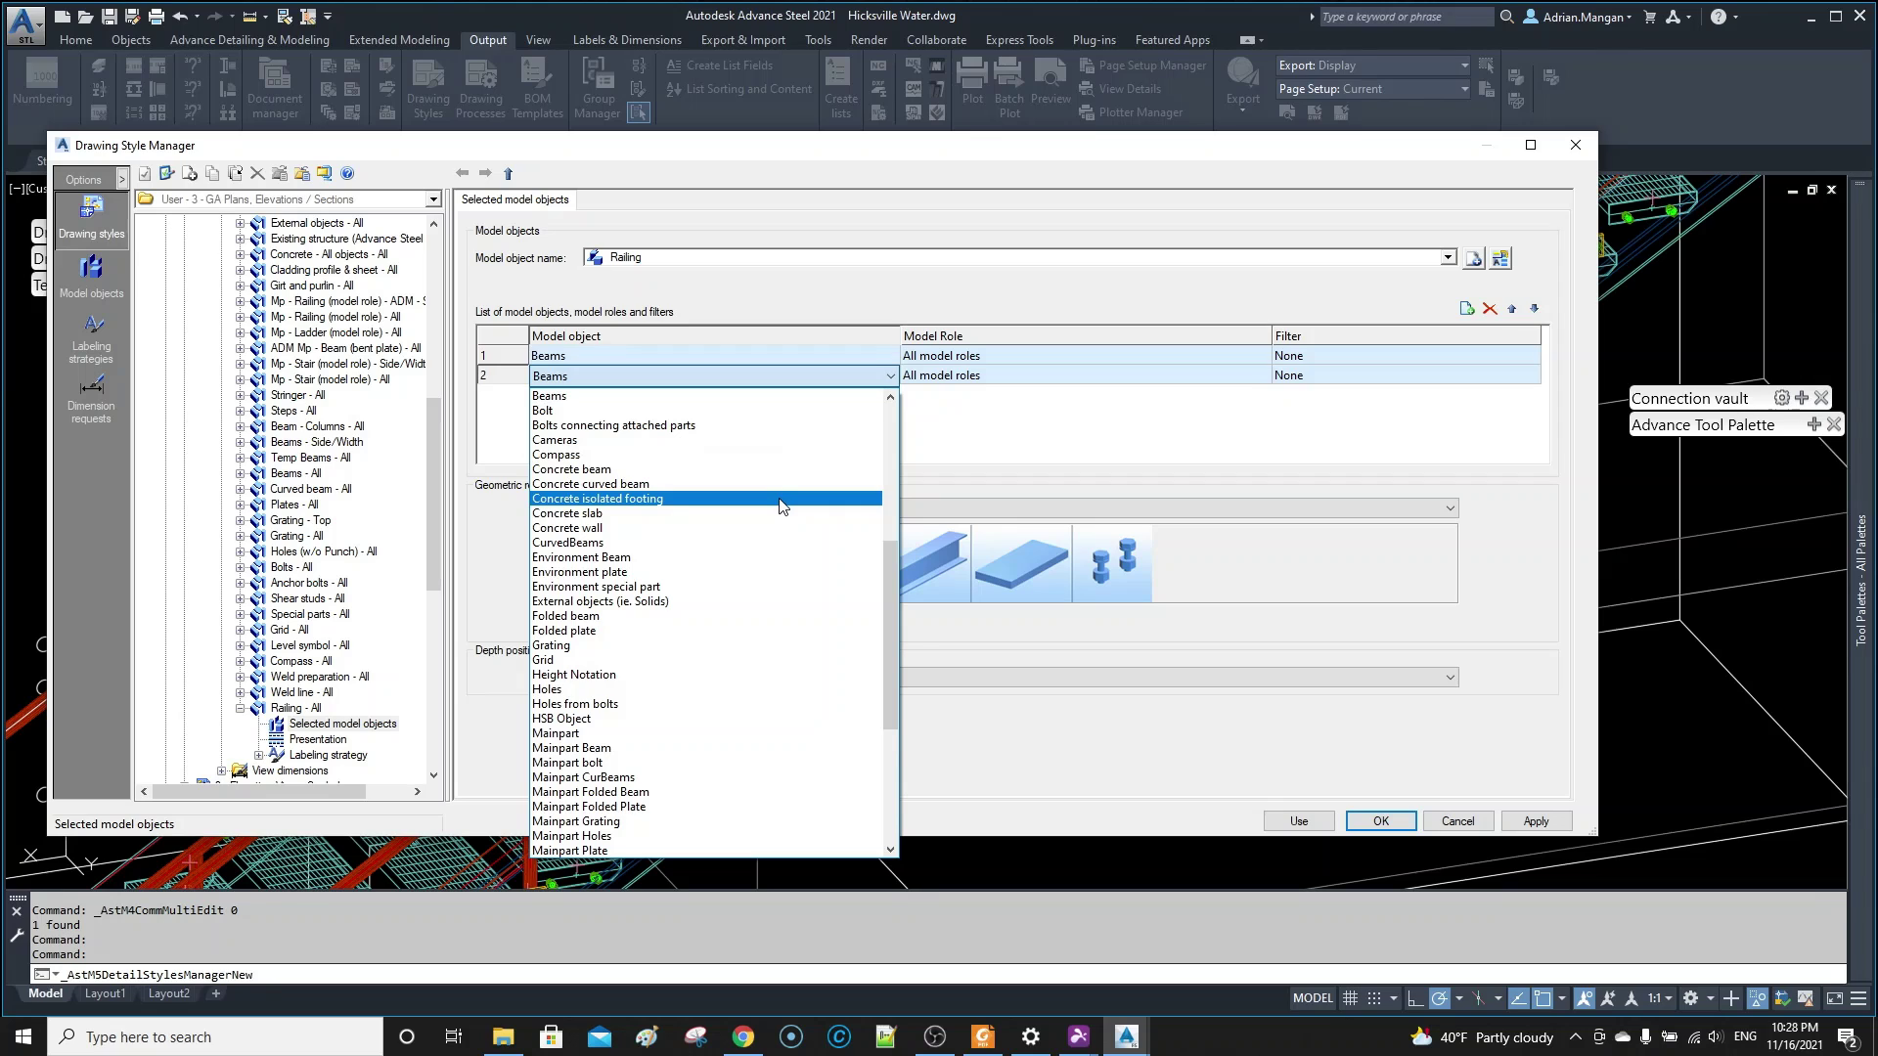
scroll(781, 506, up, 5)
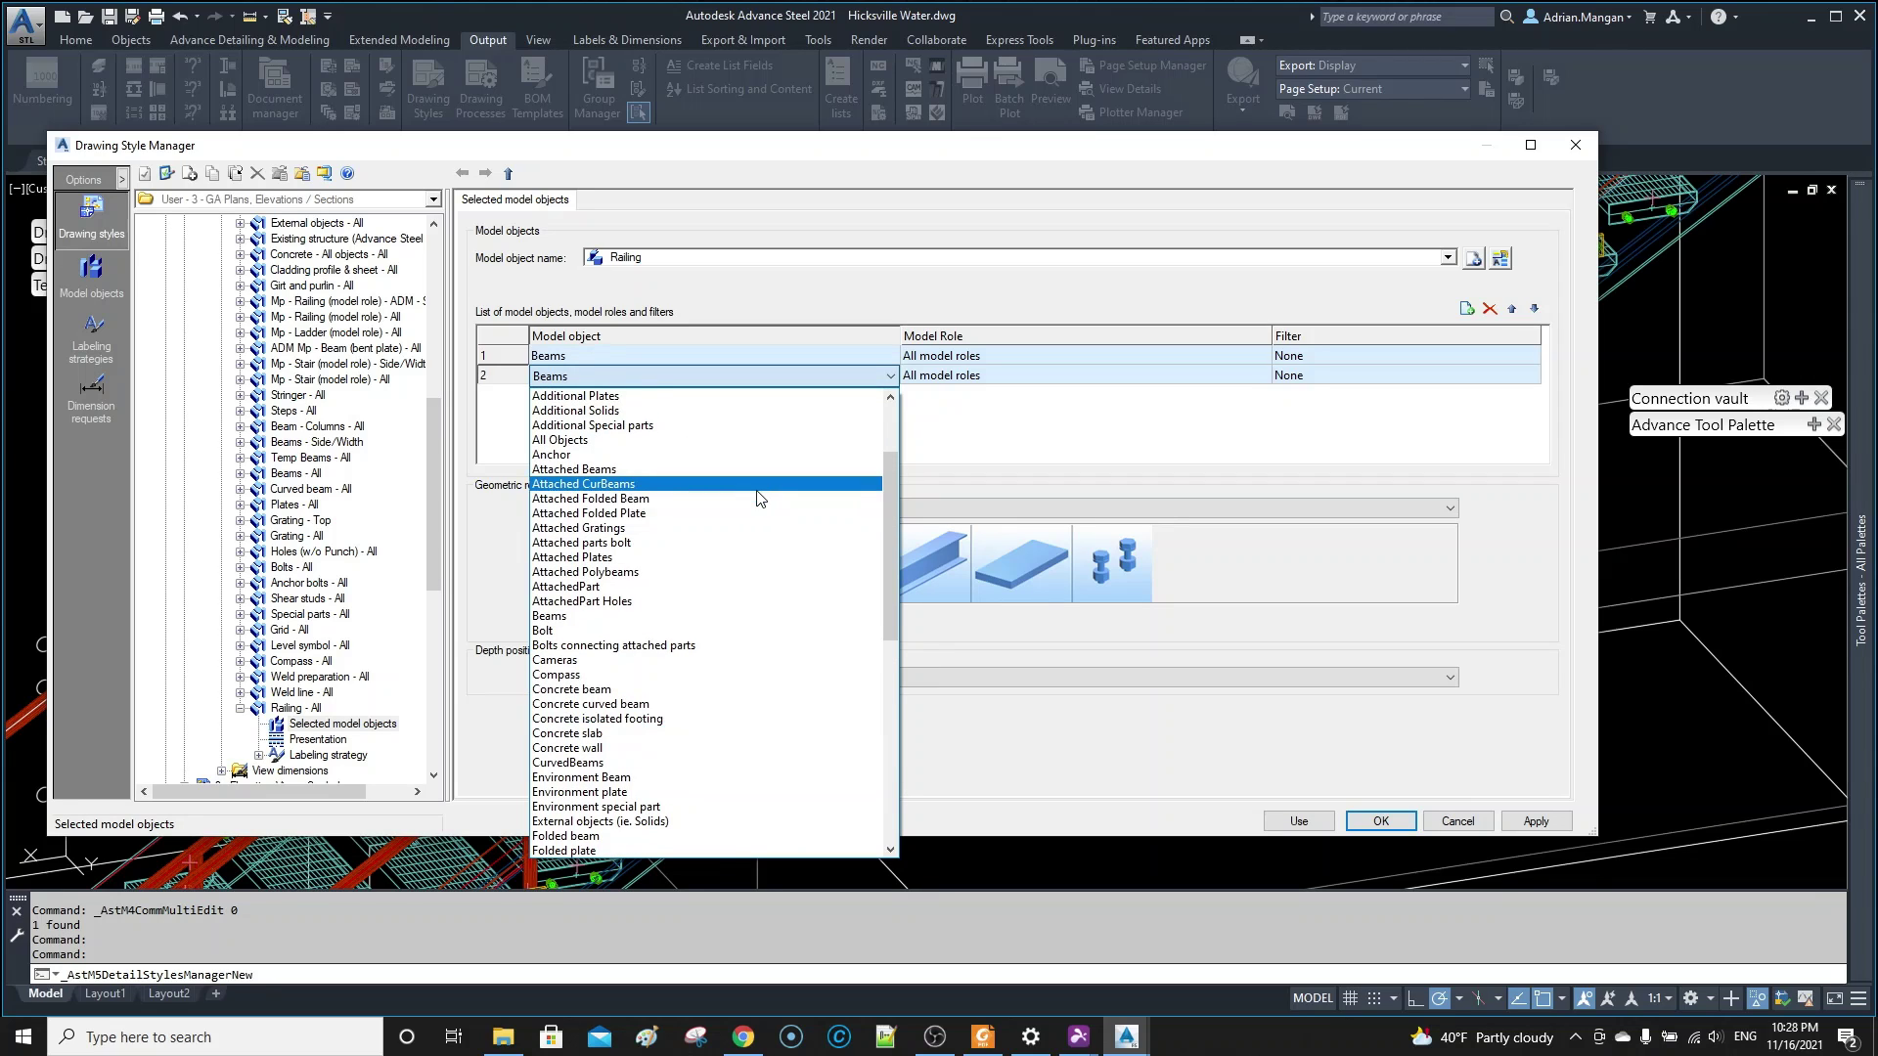
scroll(753, 508, up, 3)
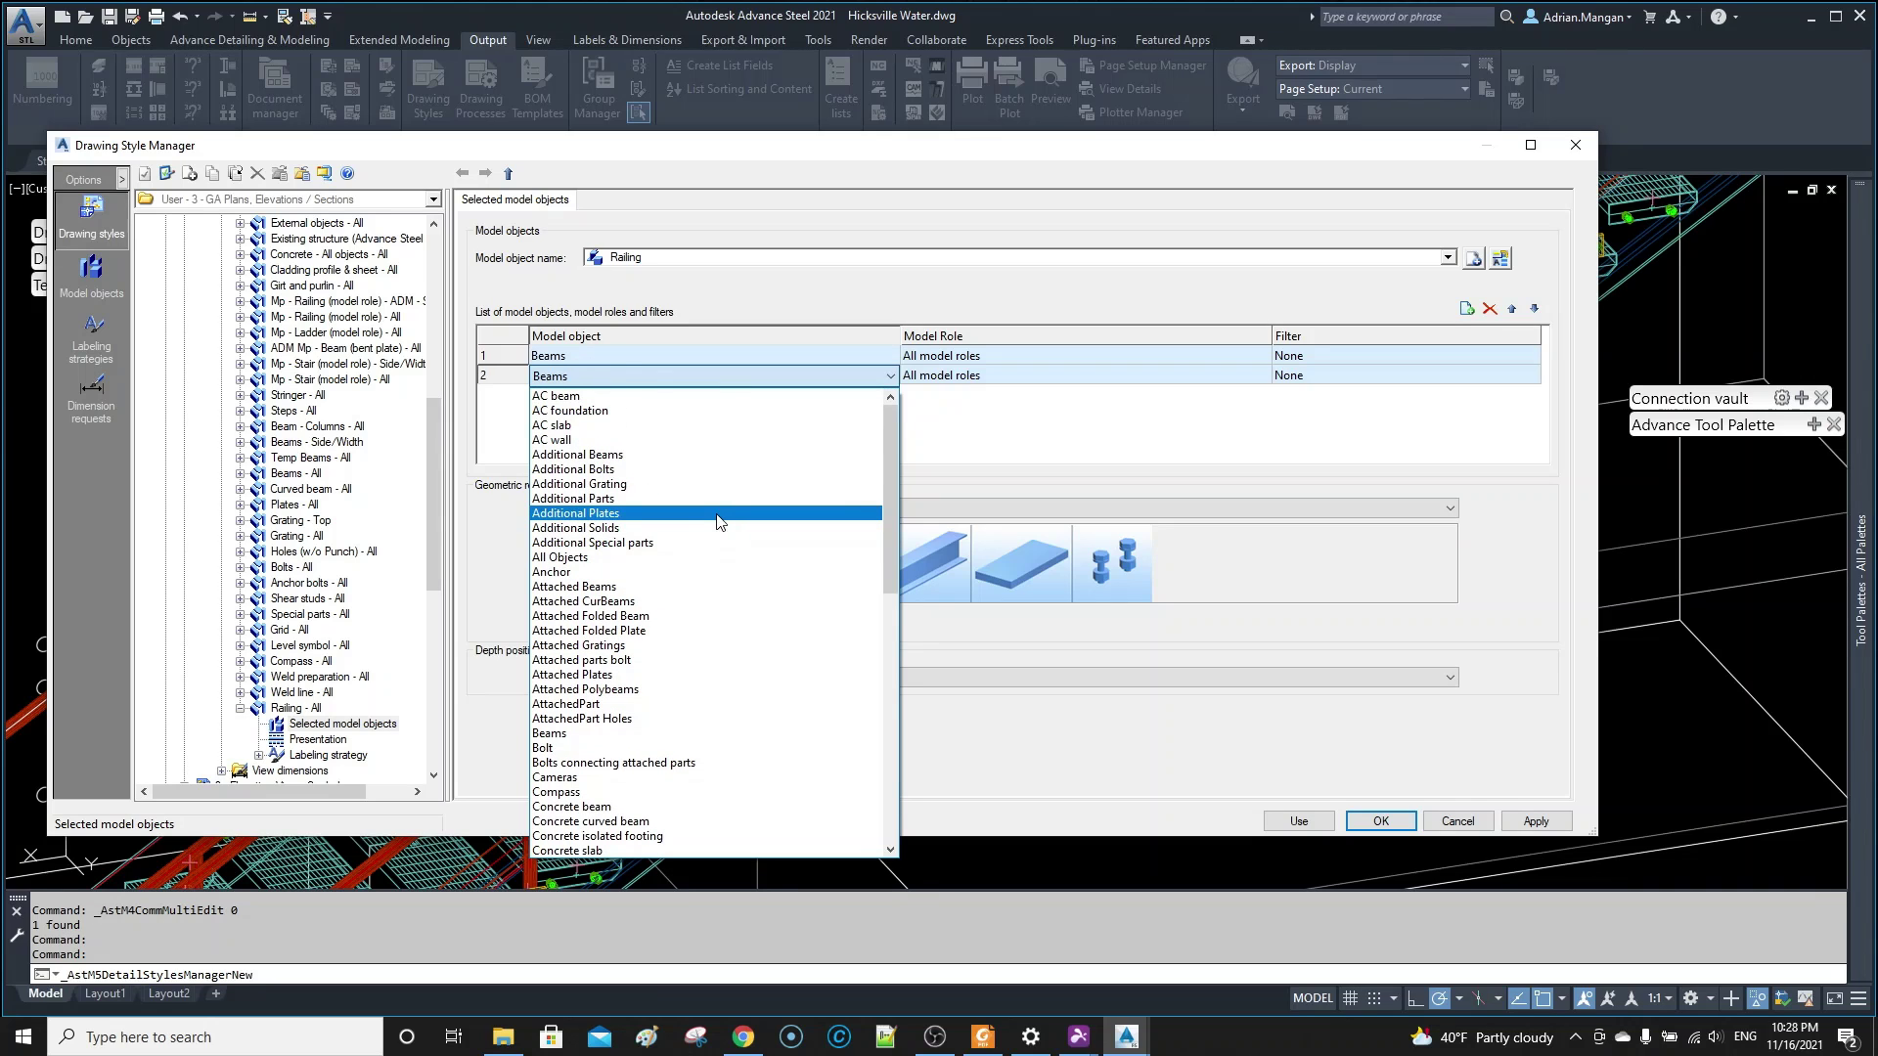
click(891, 378)
click(891, 380)
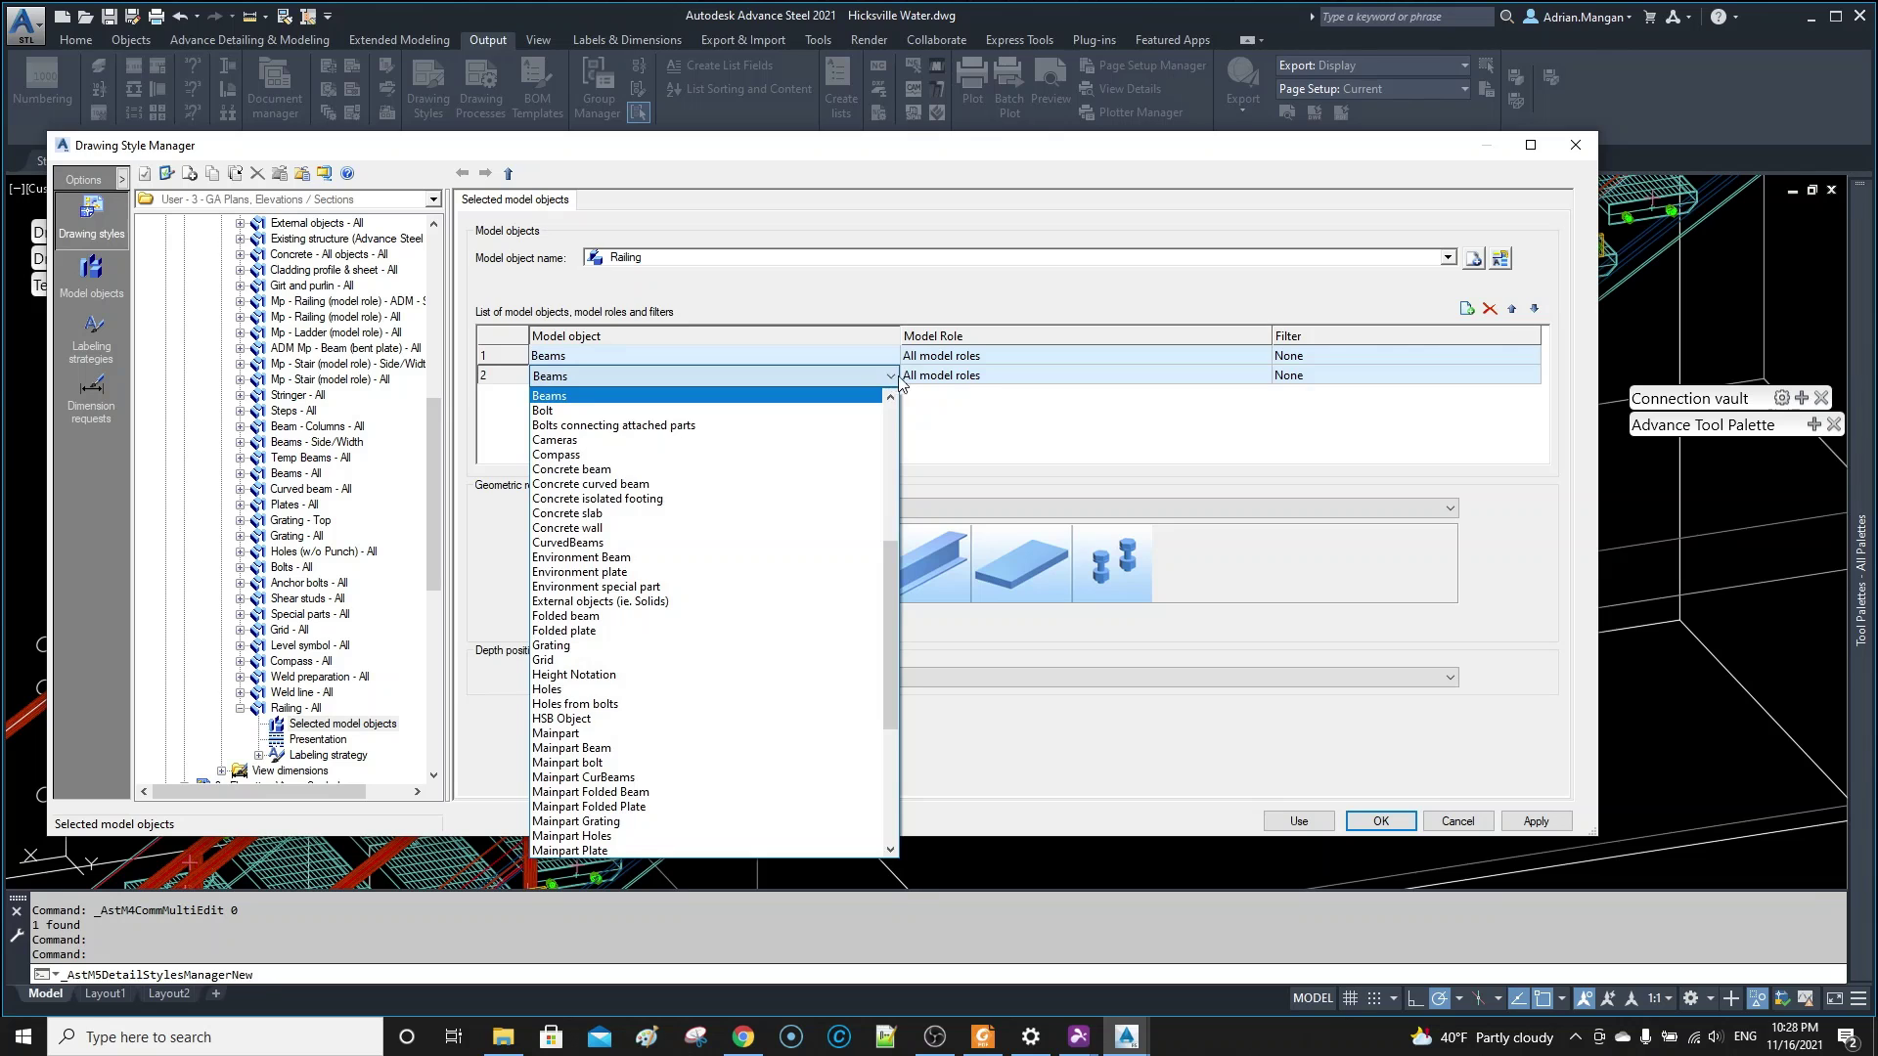
- Set the model role of the second Beams row to Railing Handrail Stair
click(1077, 385)
click(1226, 381)
click(1259, 379)
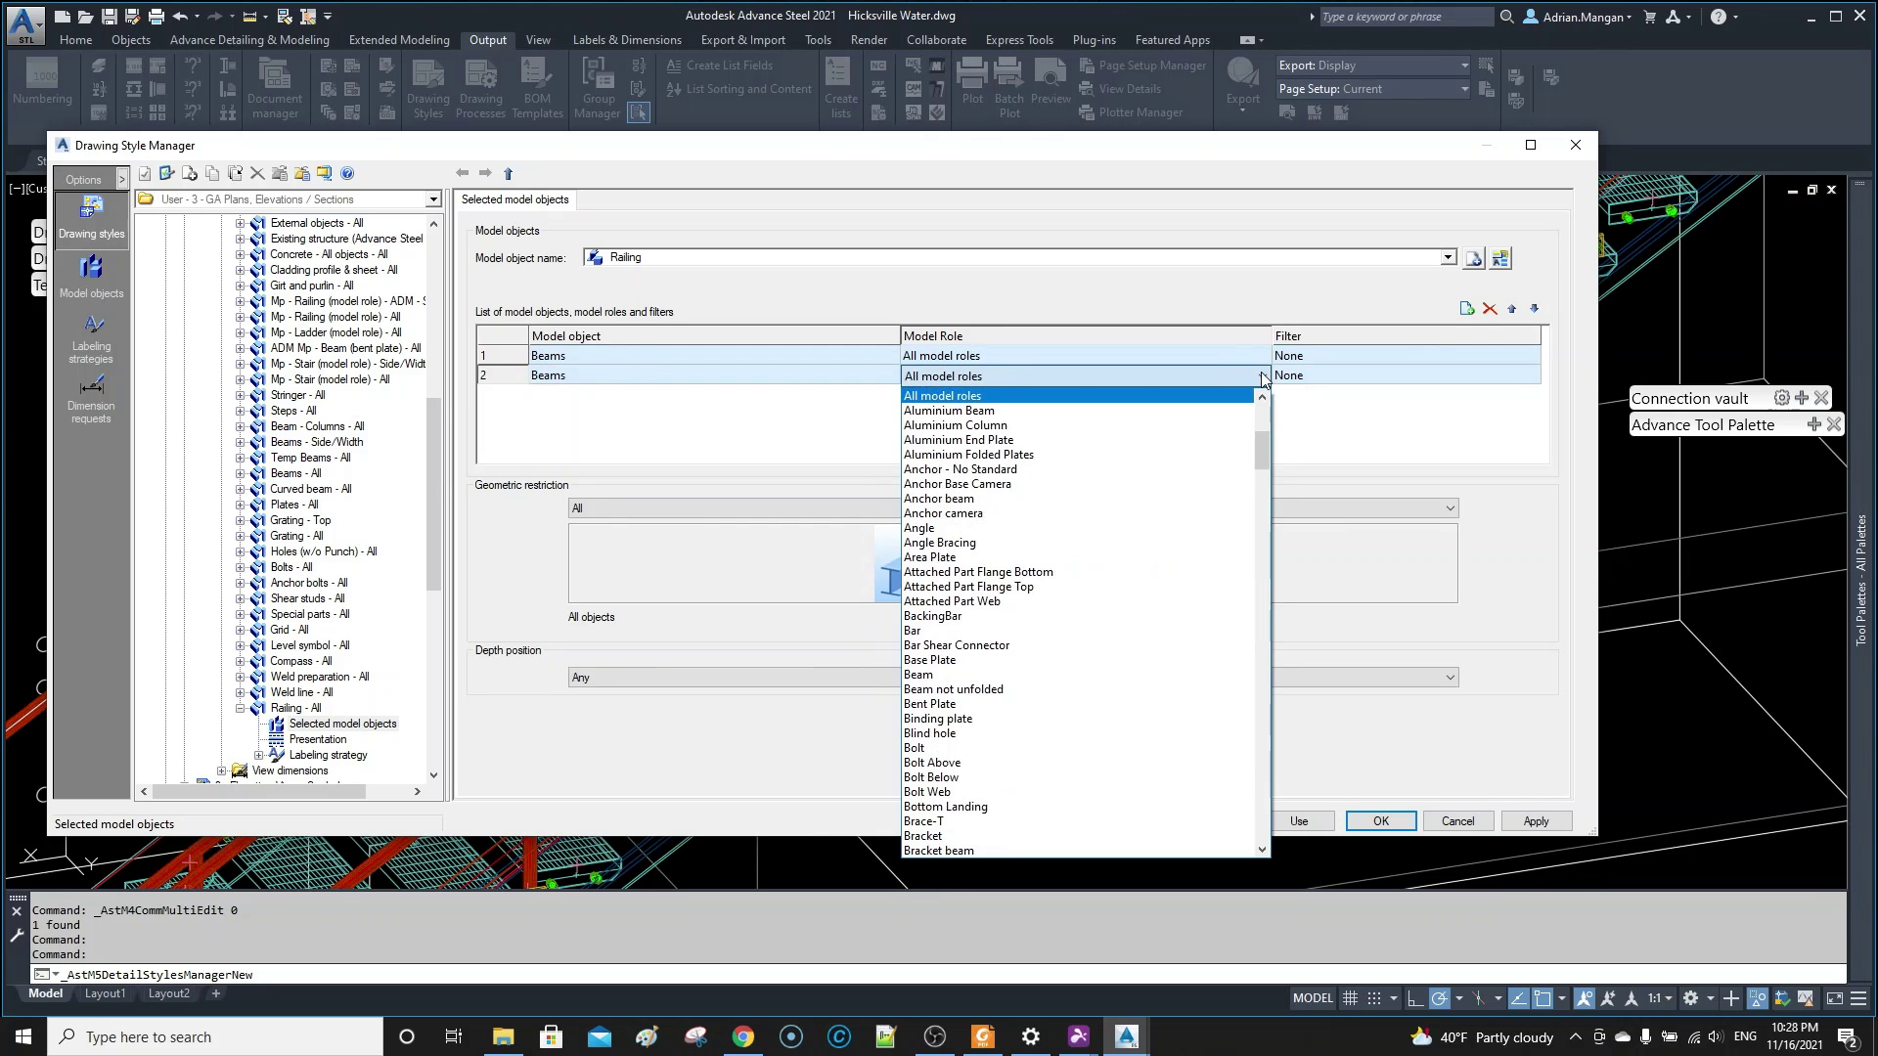
scroll(1027, 566, down, 2)
scroll(1027, 566, down, 15)
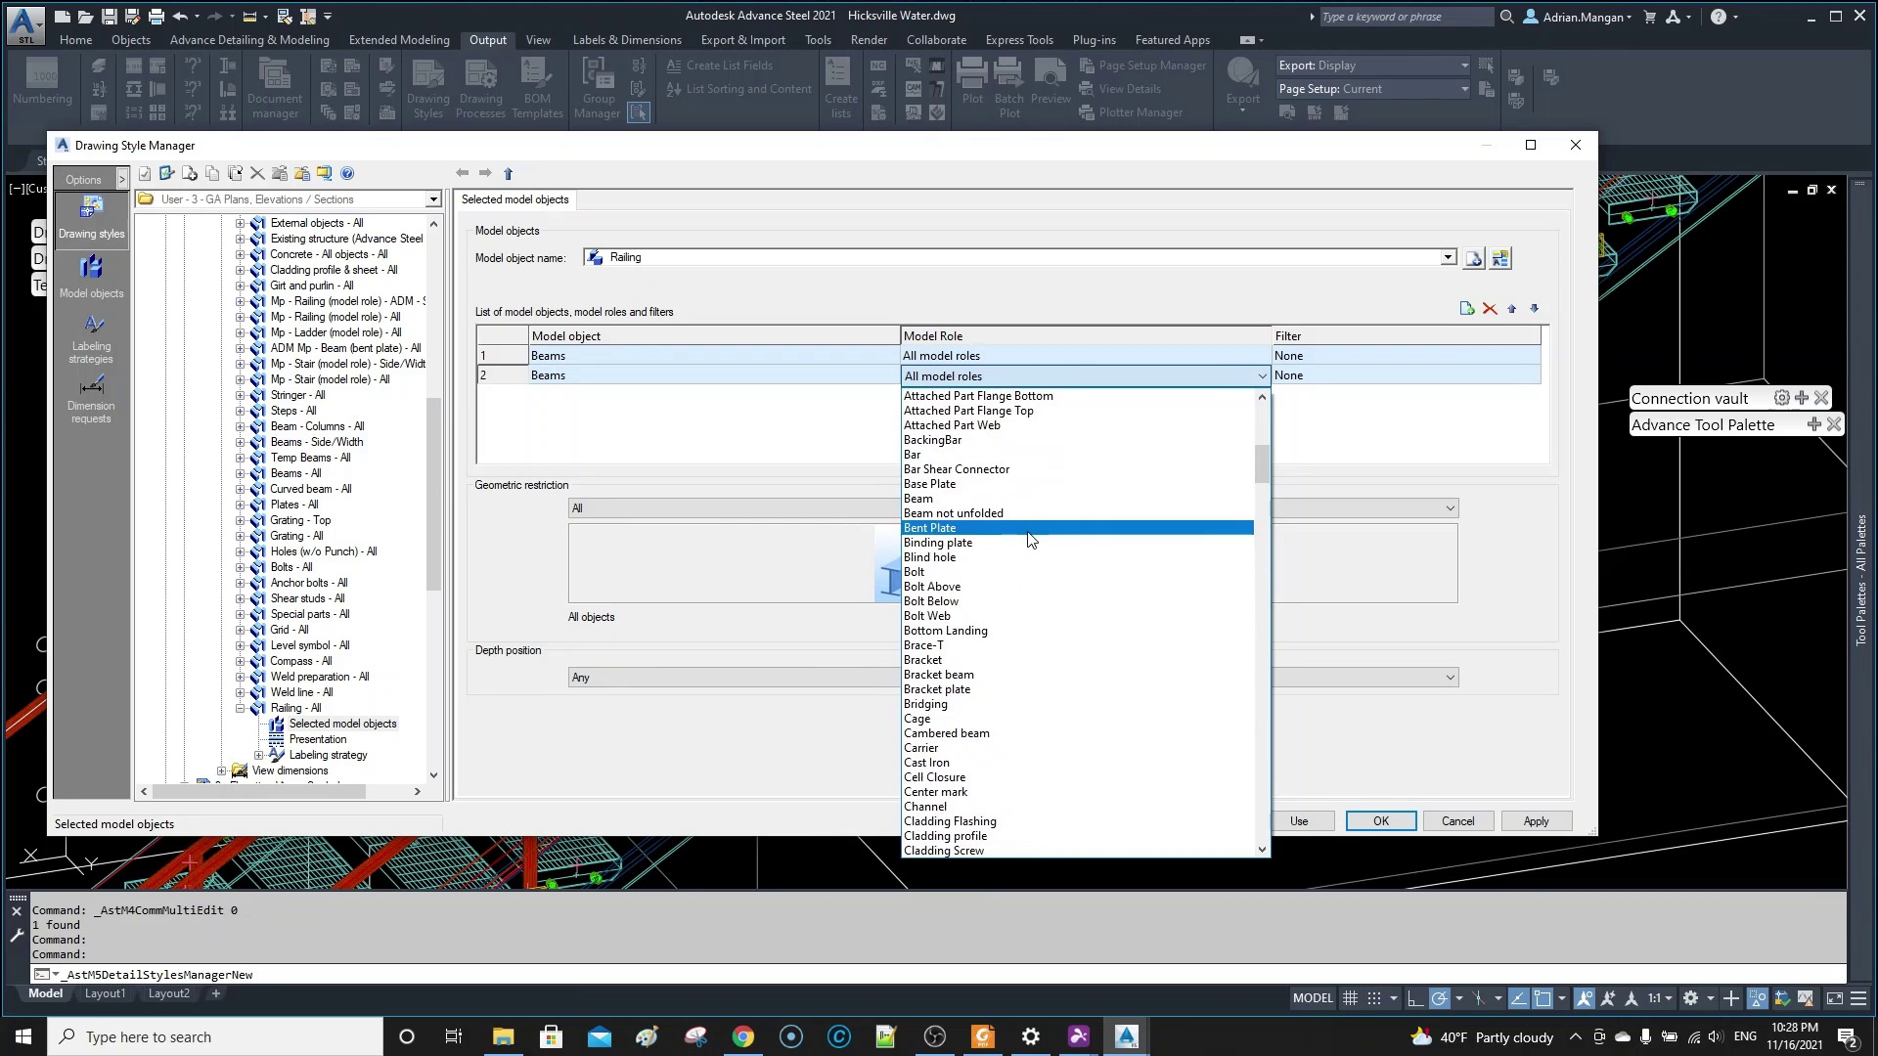
scroll(1268, 757, down, 20)
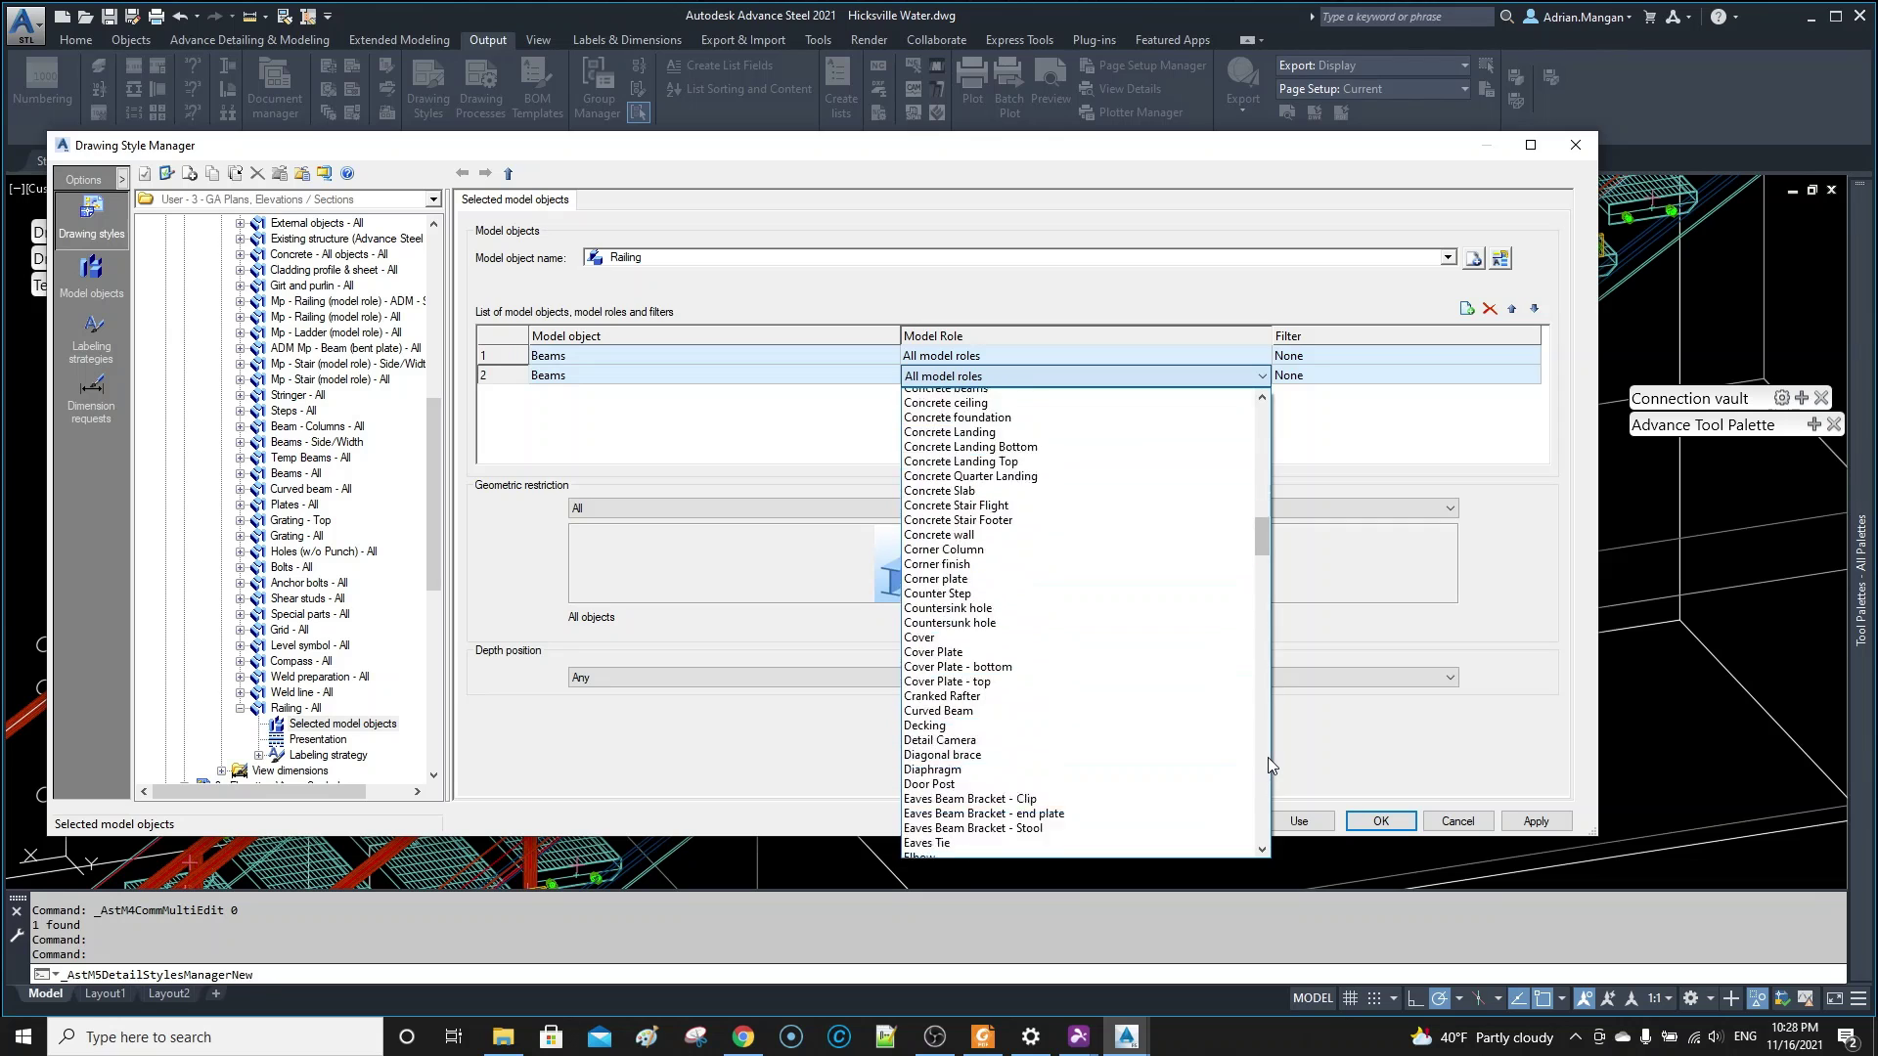
scroll(1268, 757, down, 5)
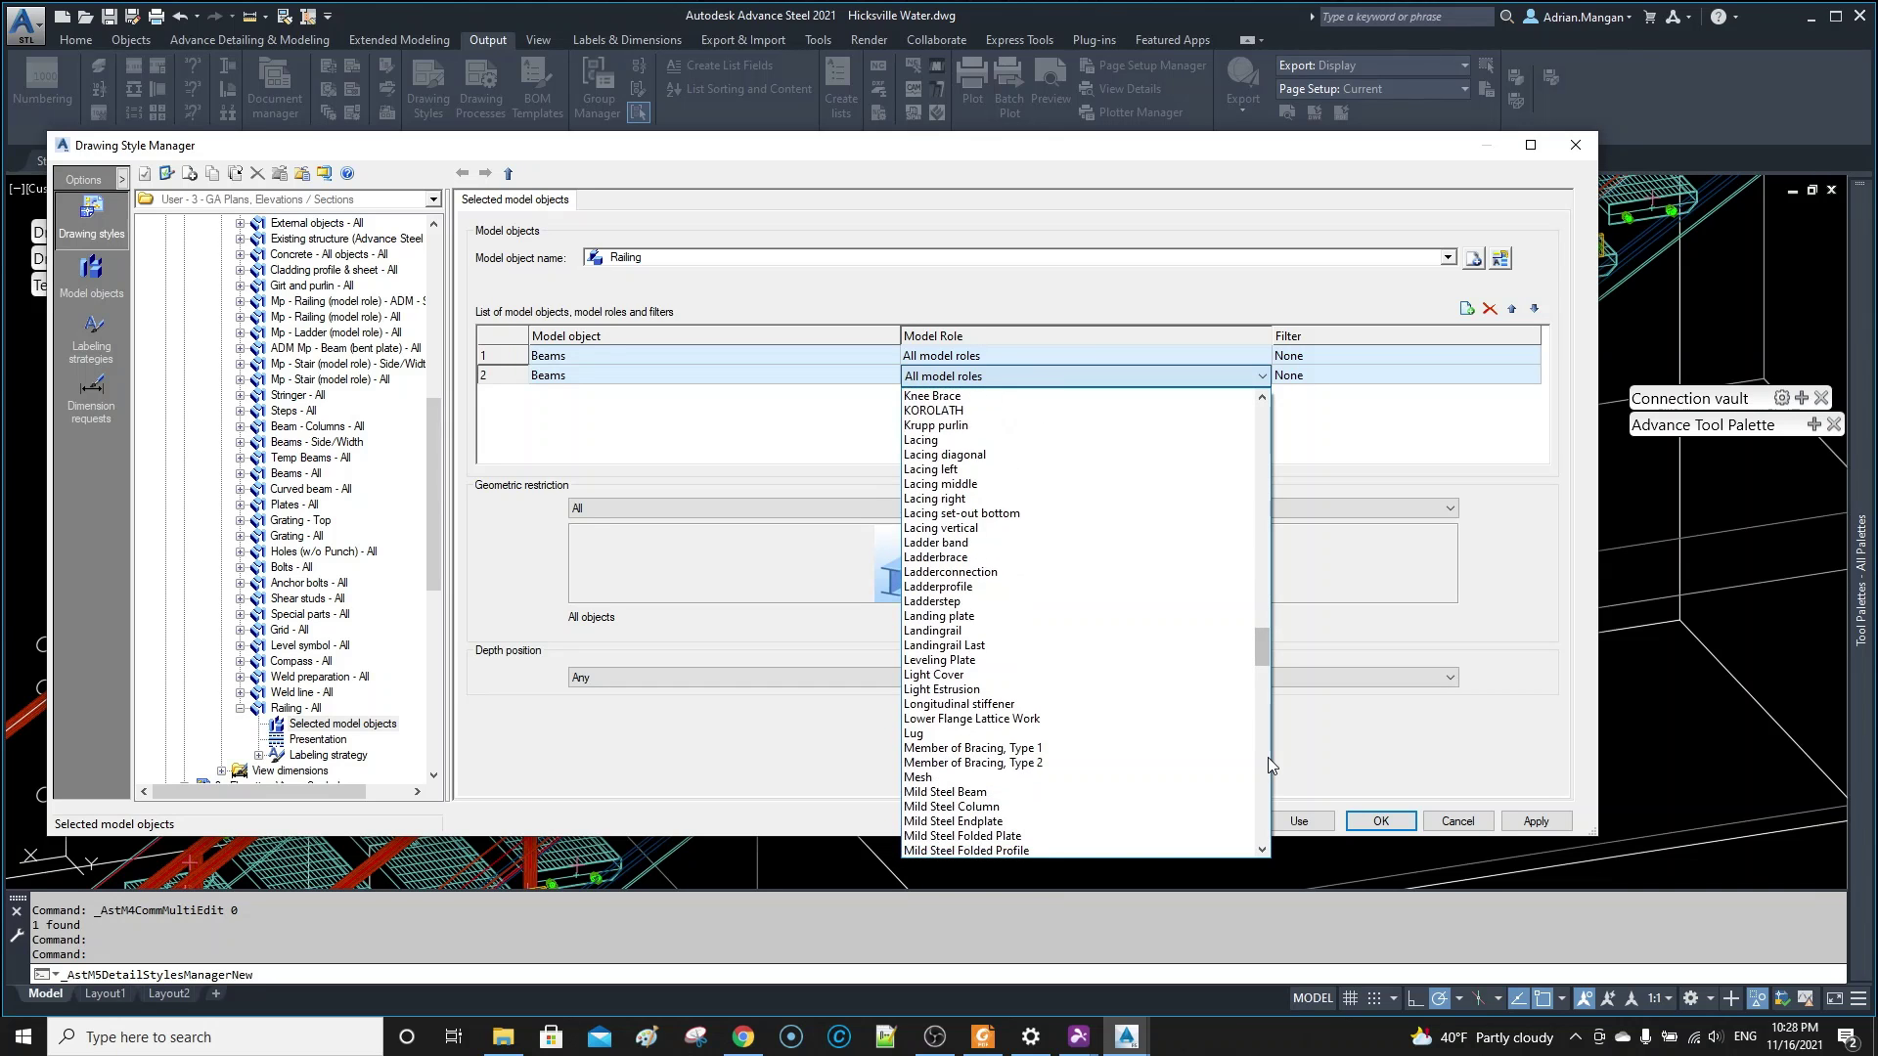
scroll(1268, 757, down, 8)
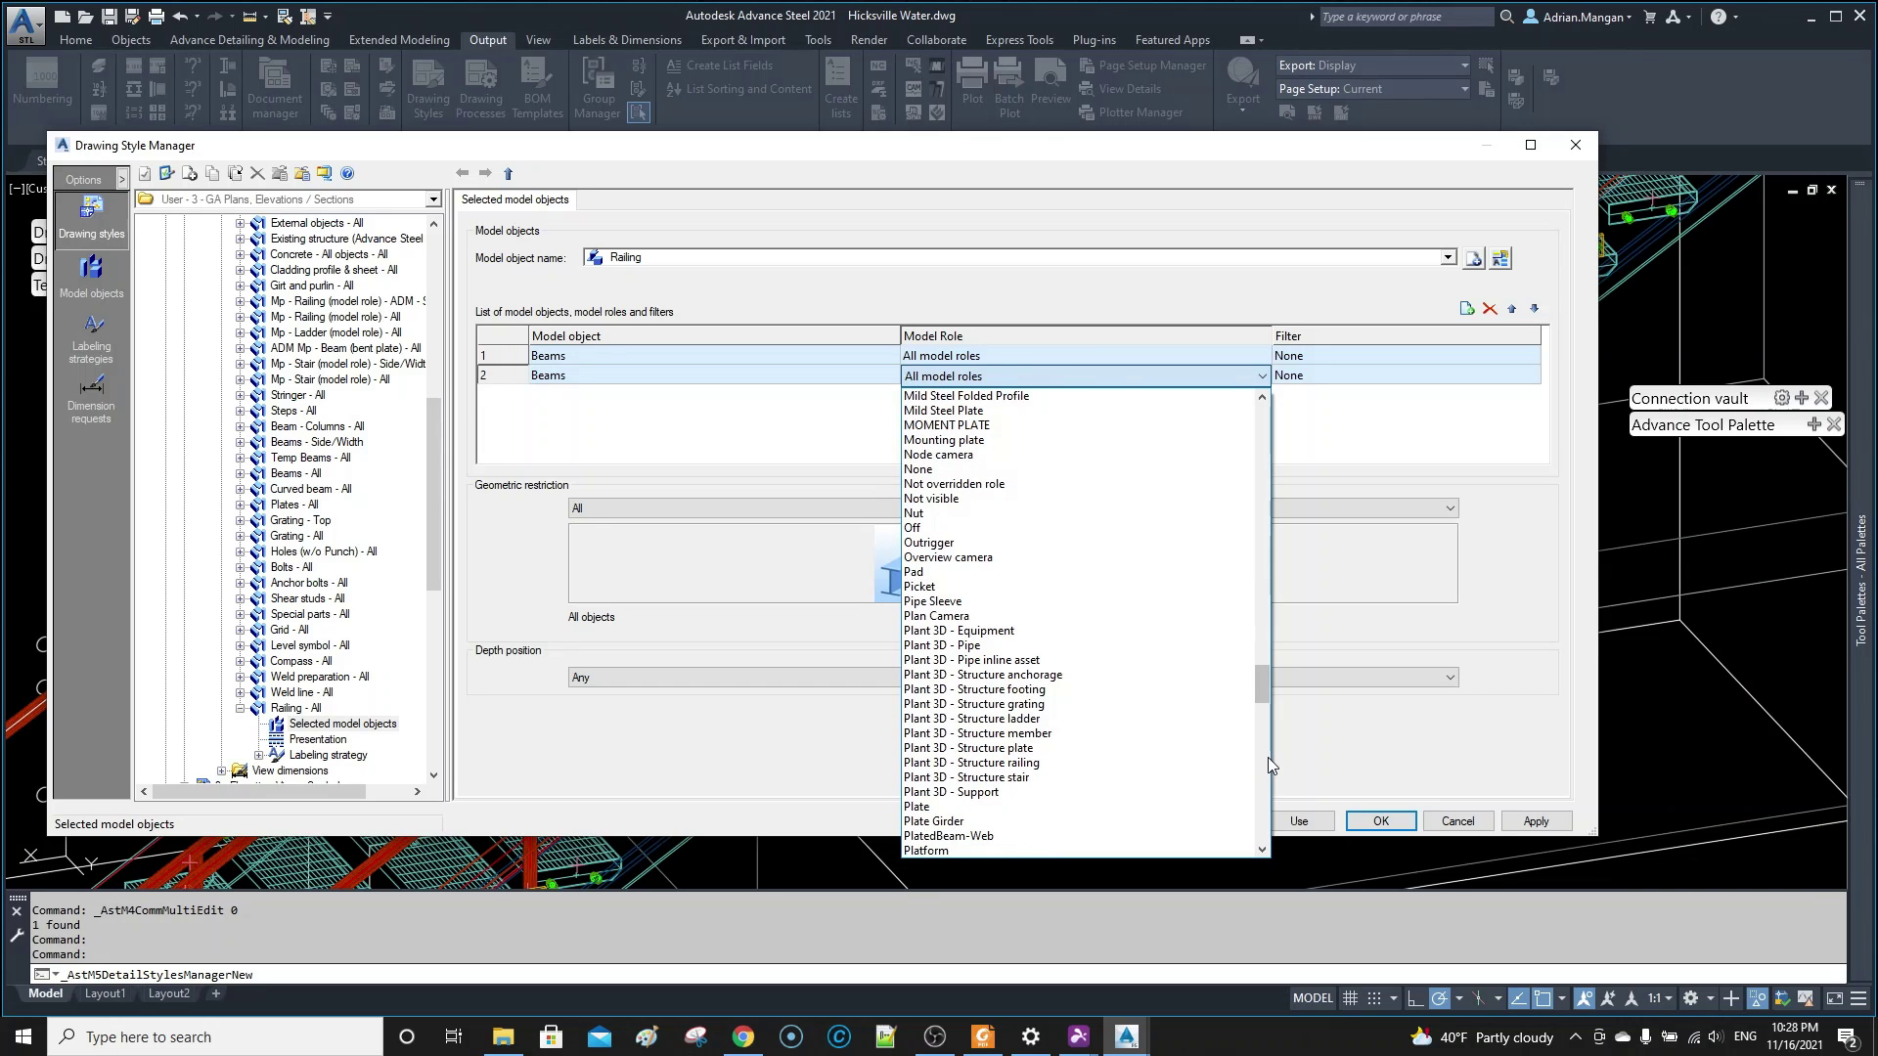
scroll(1268, 757, down, 10)
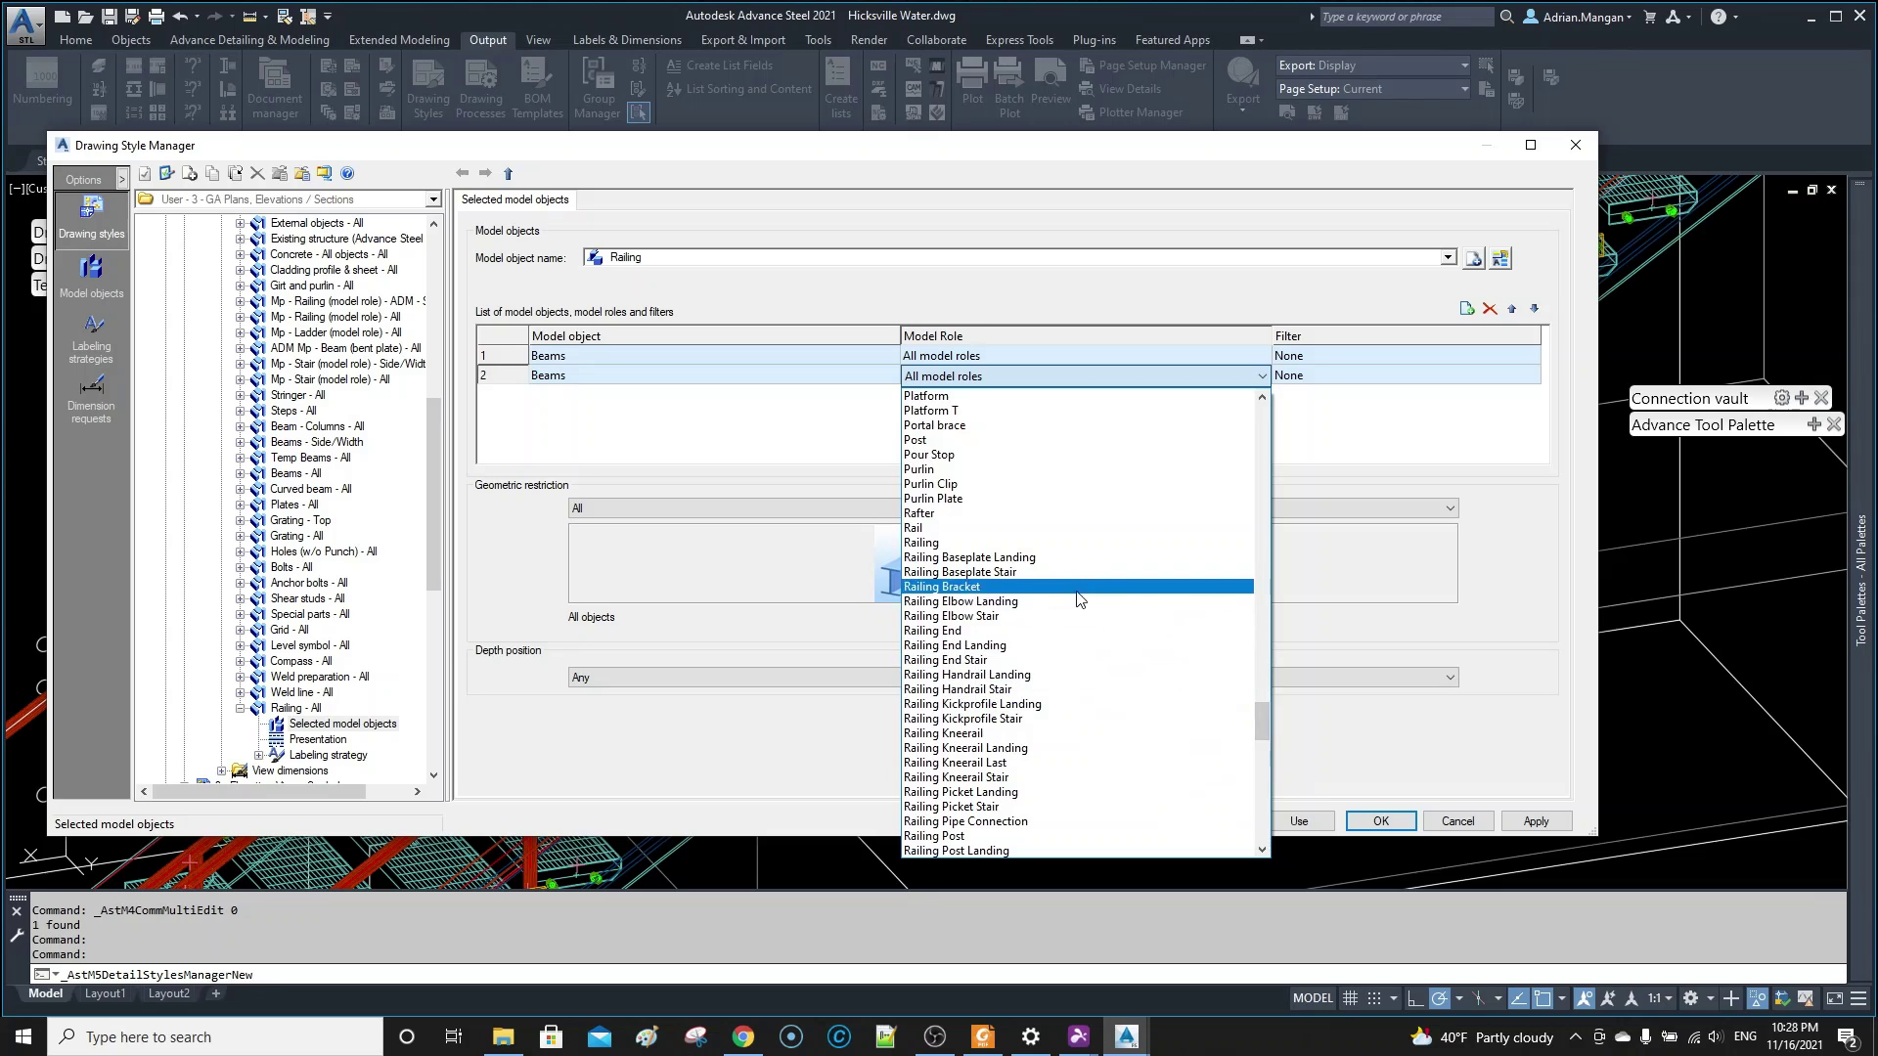
click(1012, 689)
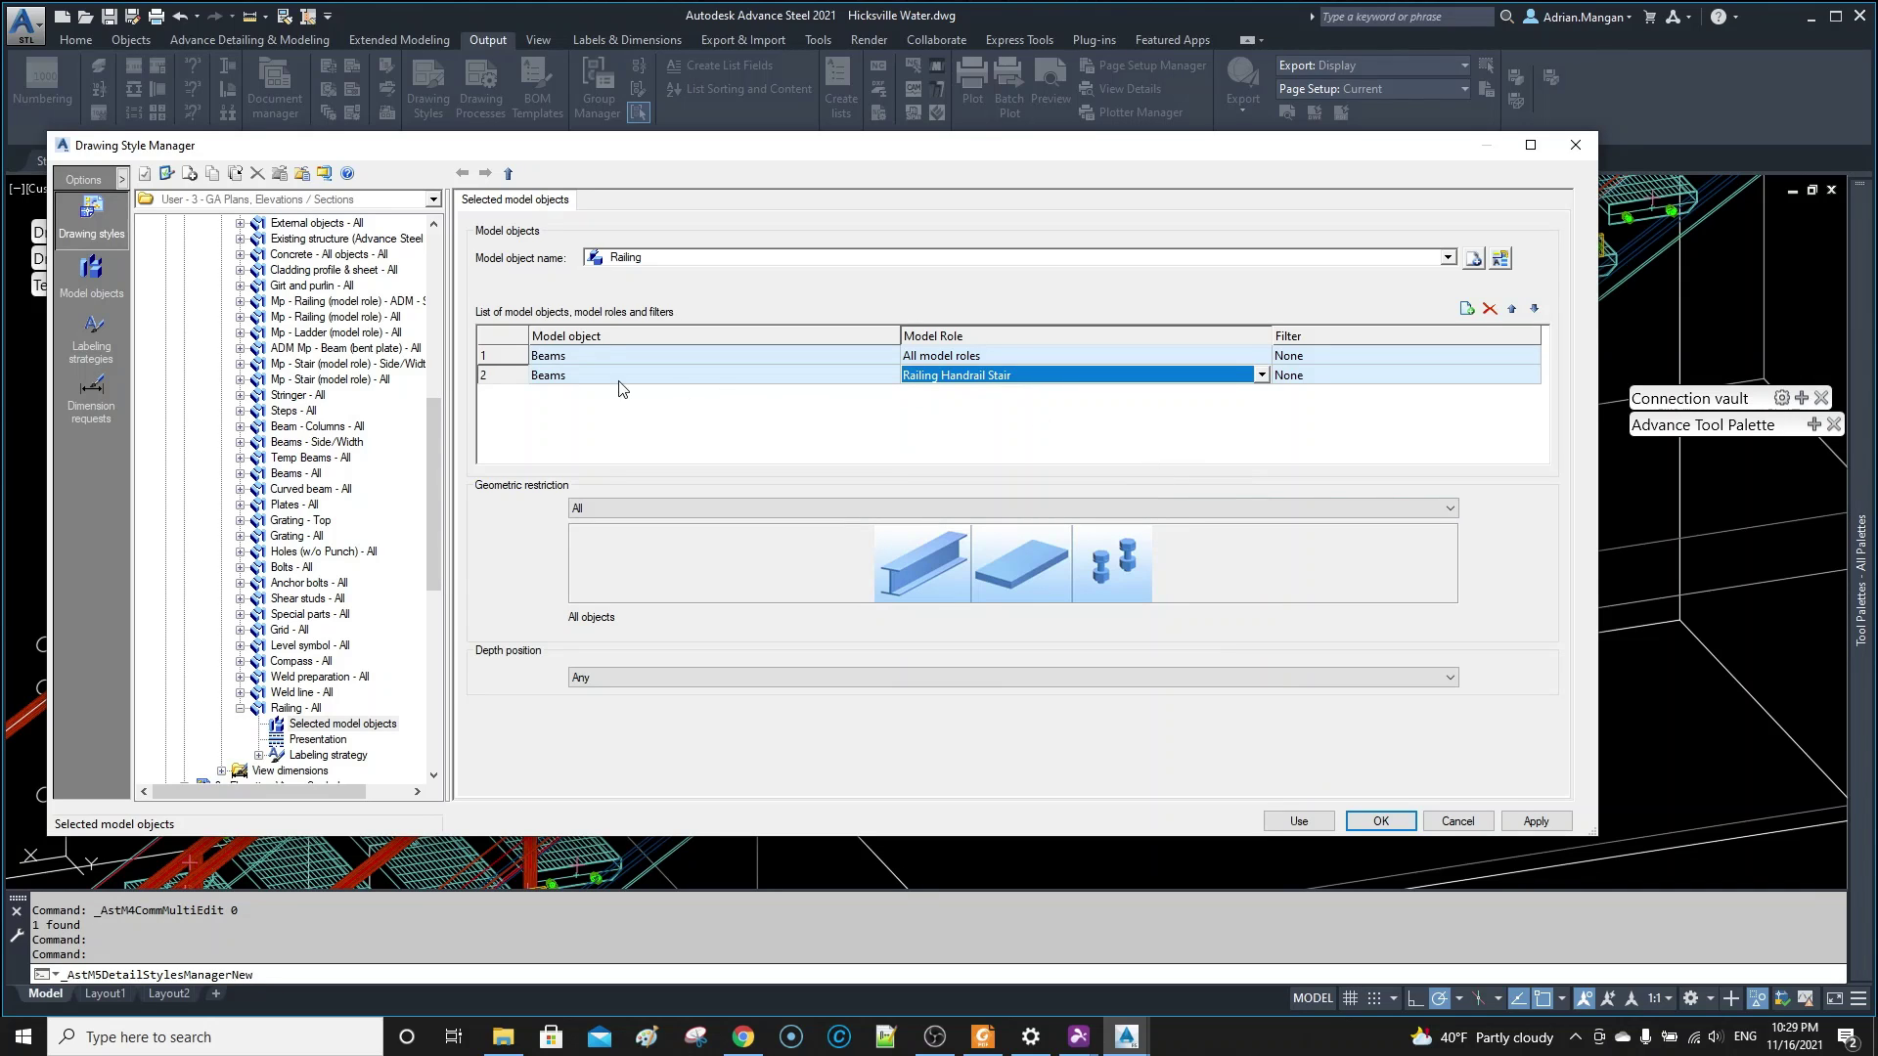
- Move the Railing Handrail Stair row above the All model roles row and delete the All model roles row
click(491, 375)
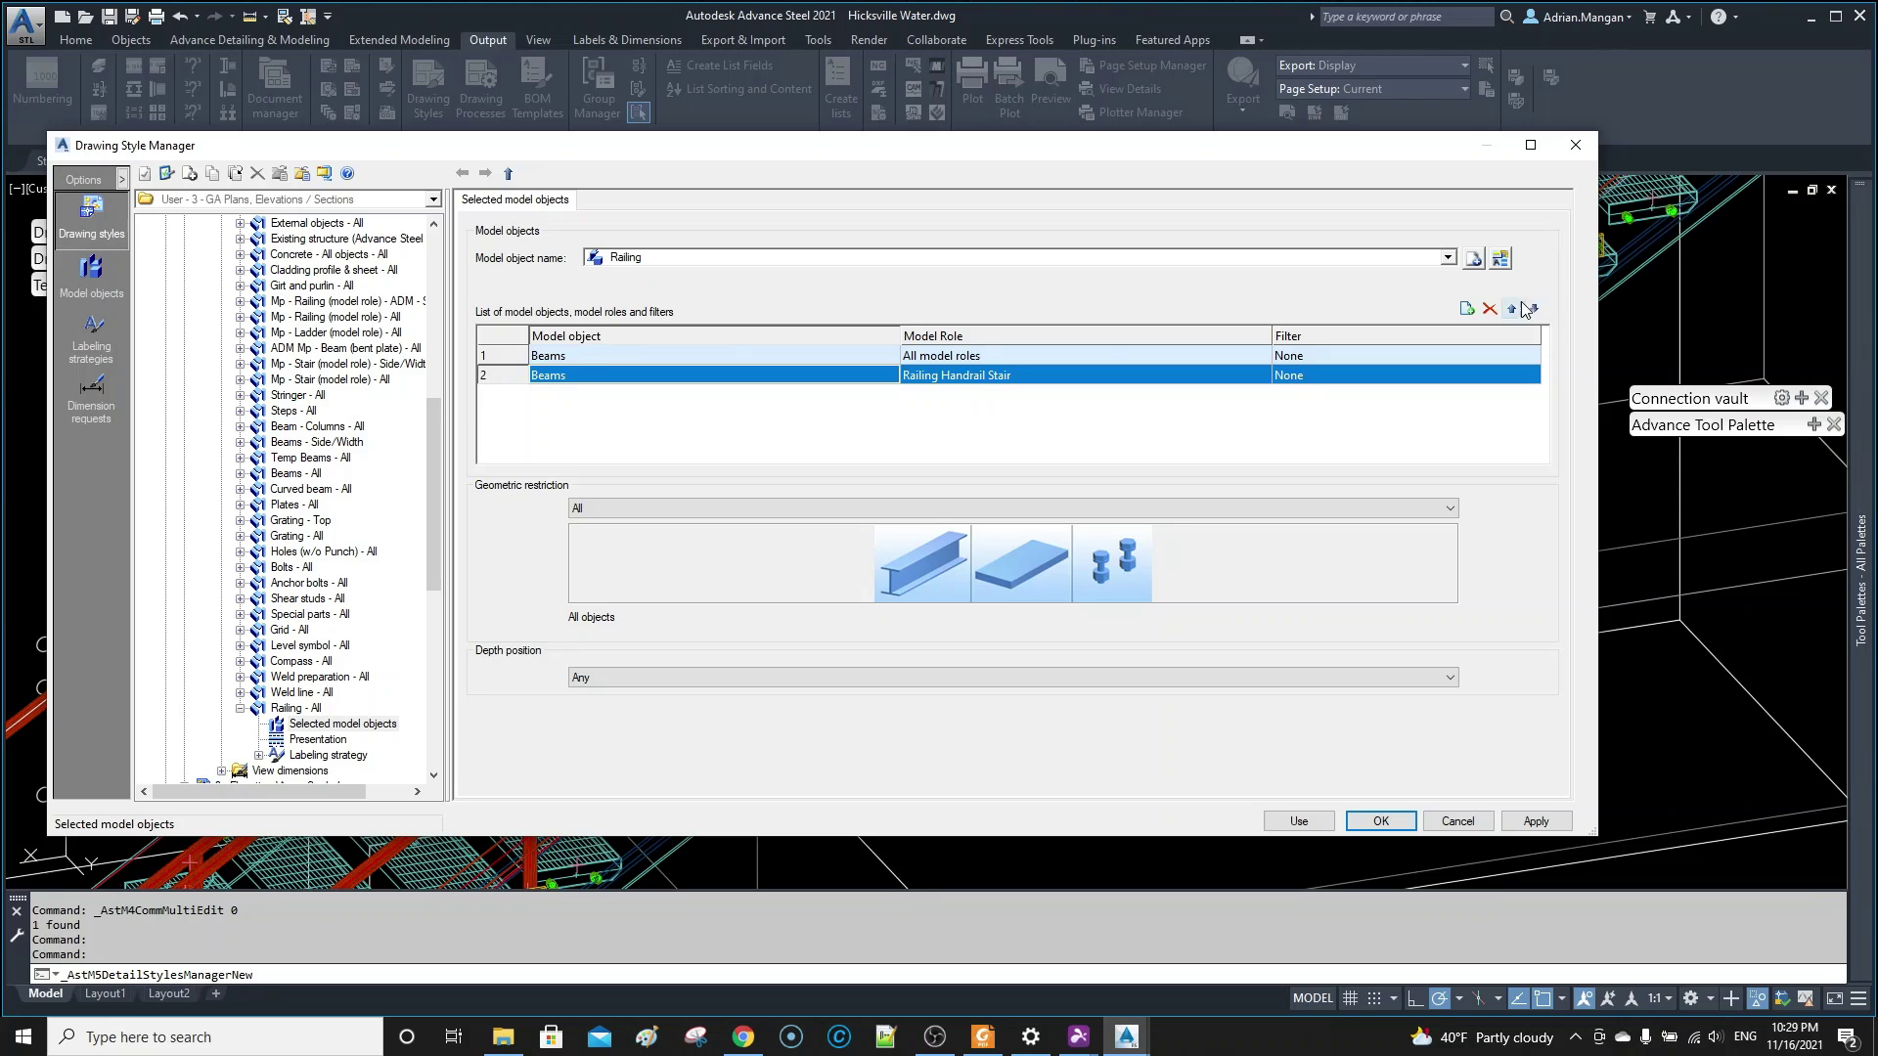
click(1511, 308)
click(523, 377)
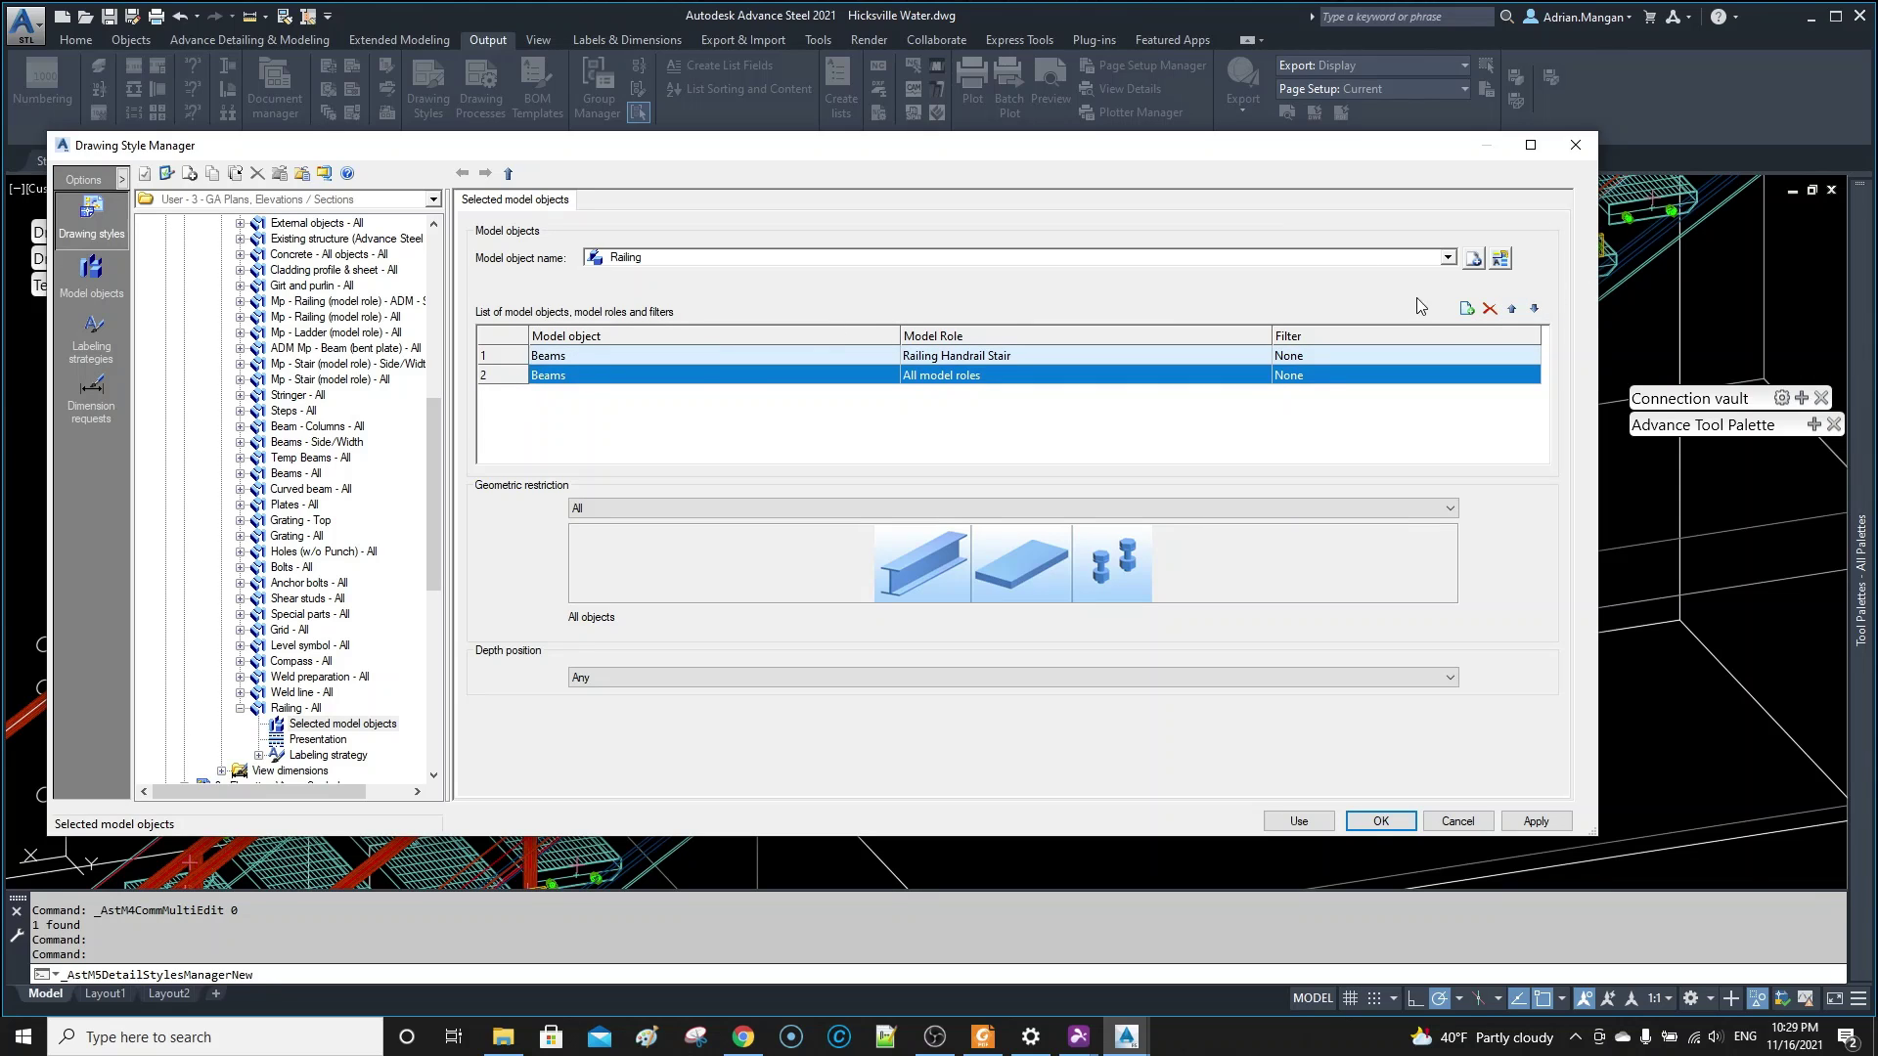
click(1490, 308)
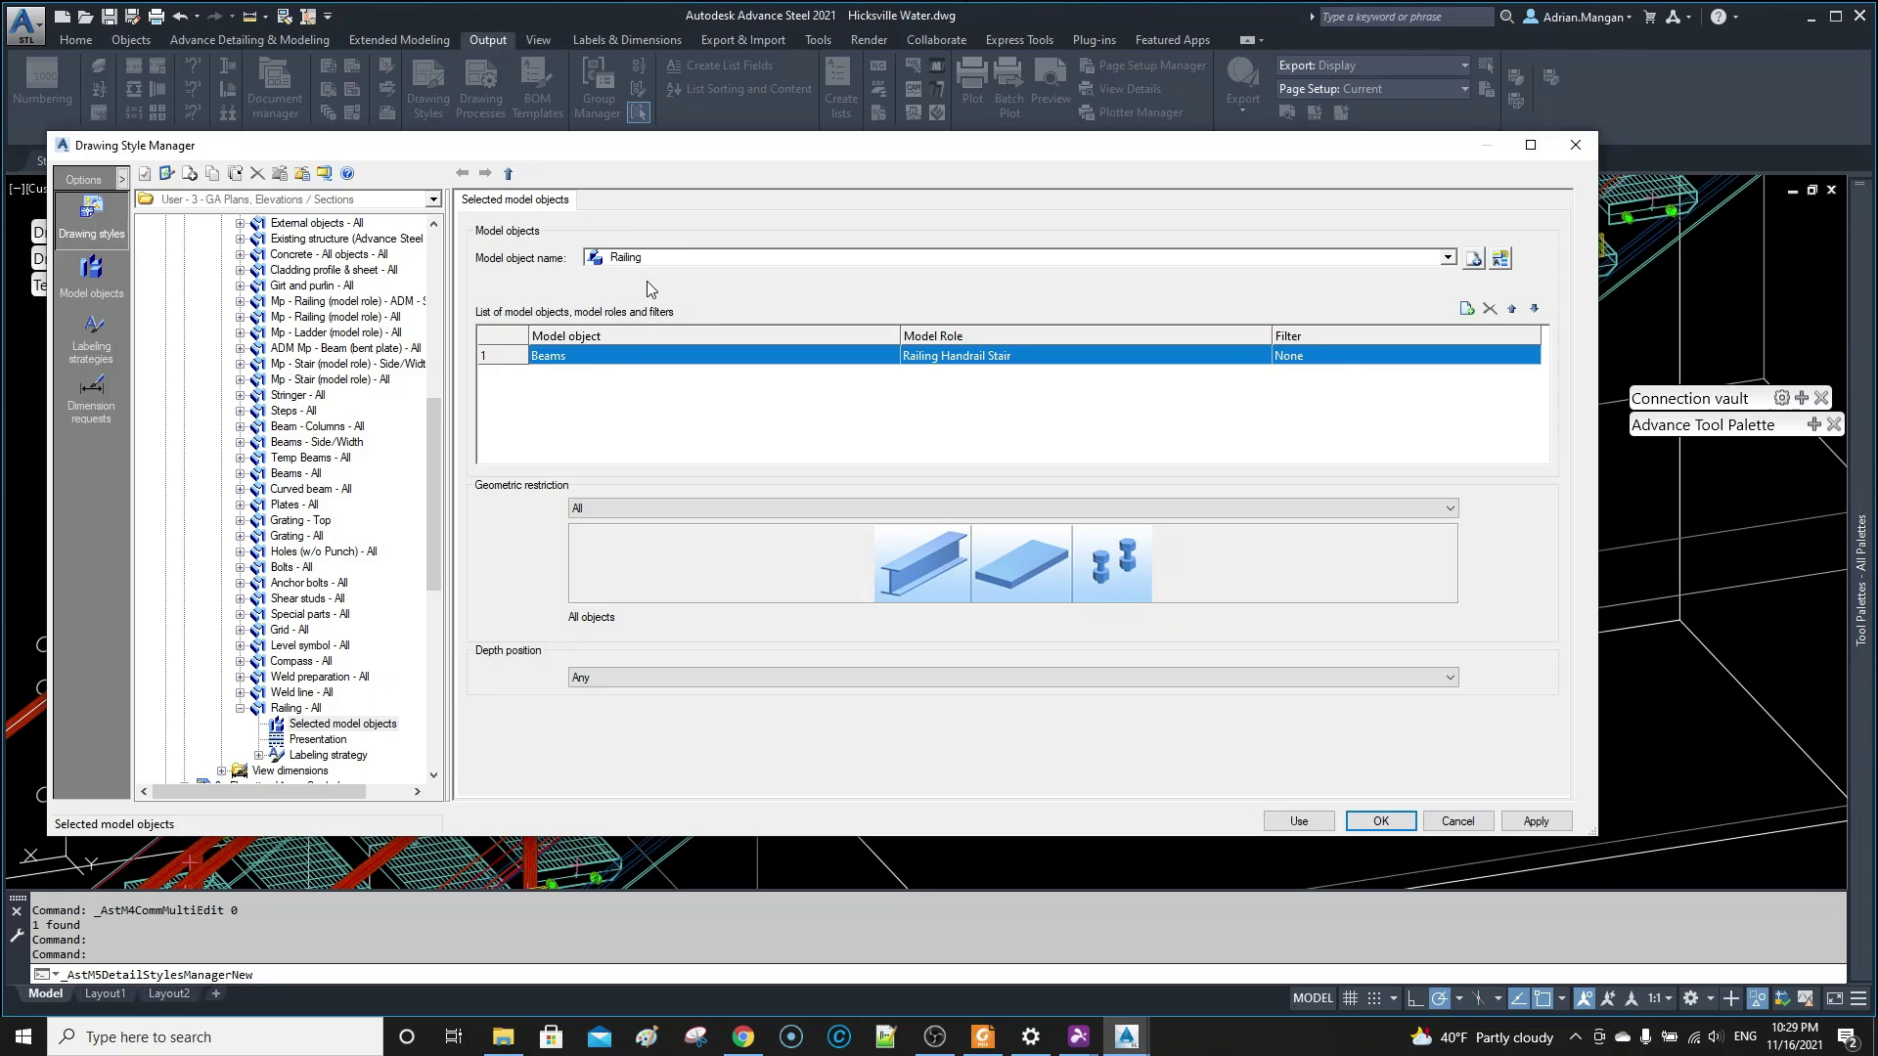
click(1466, 309)
click(1218, 377)
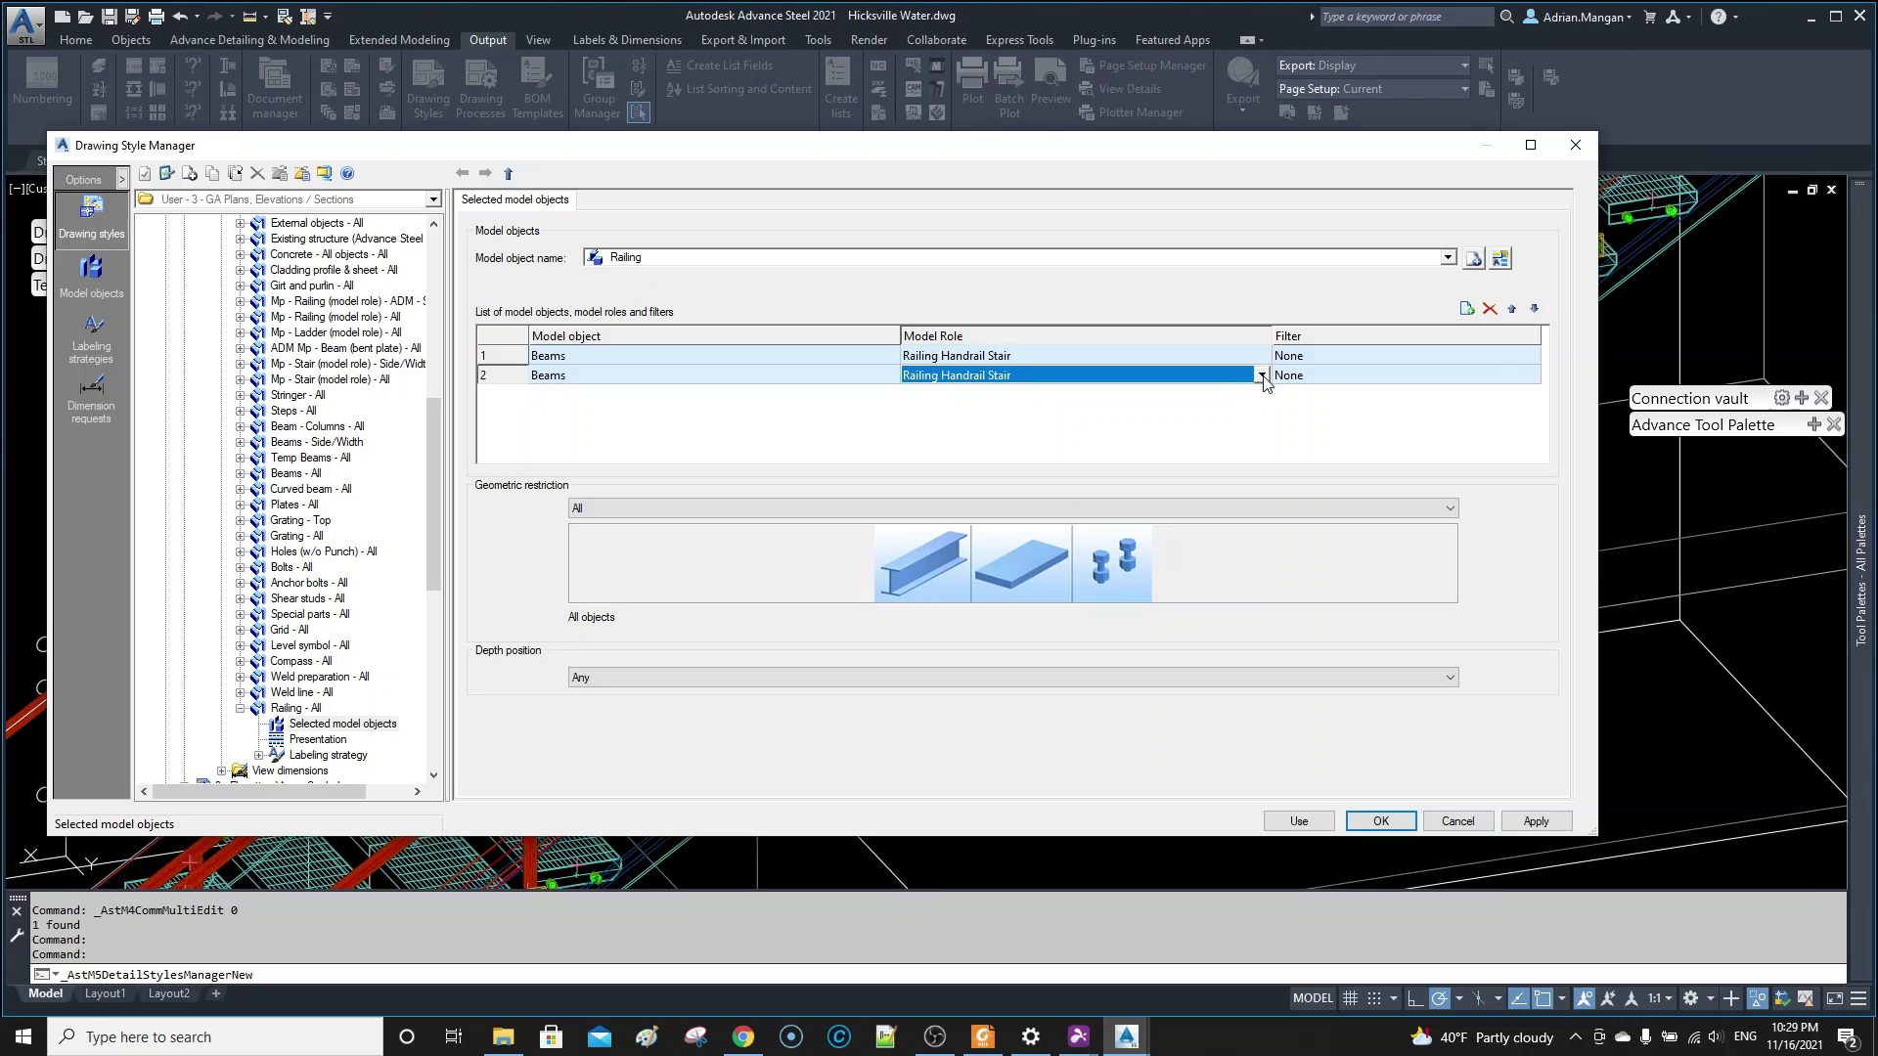
click(1262, 377)
scroll(890, 577, down, 3)
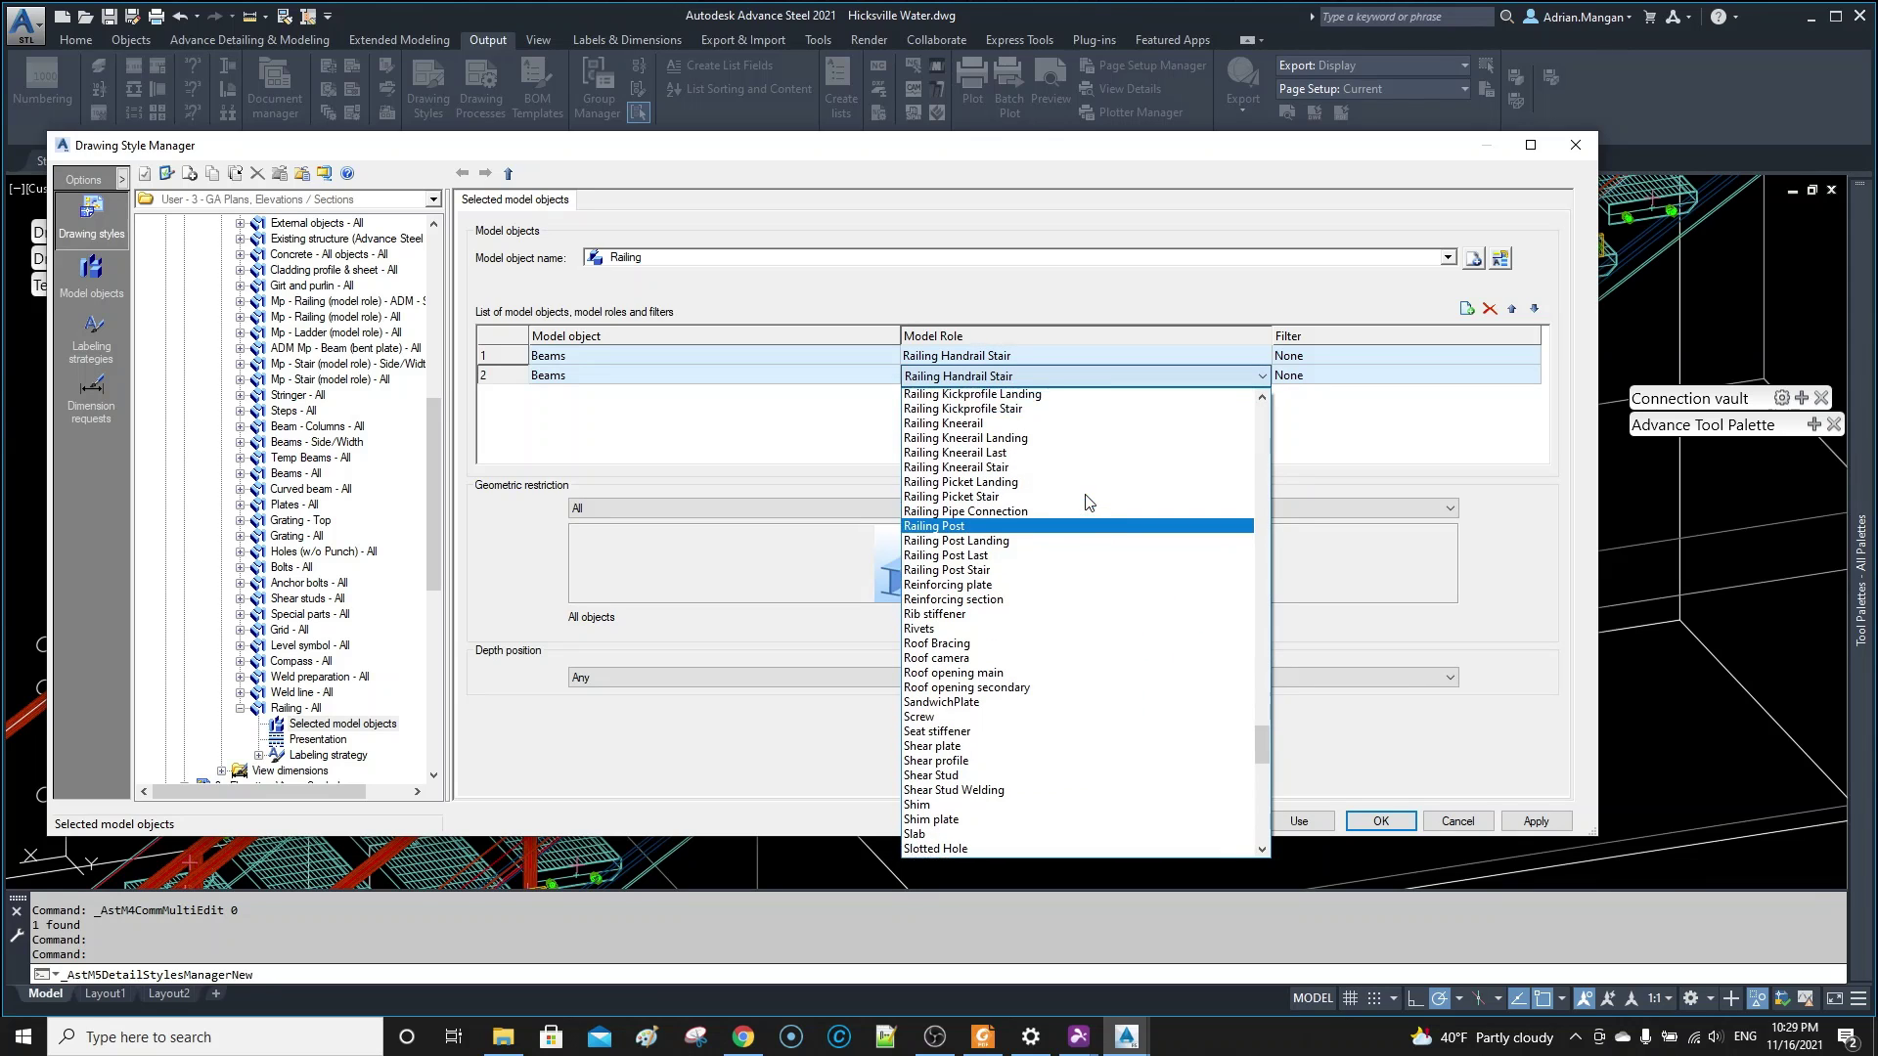
scroll(1089, 503, up, 3)
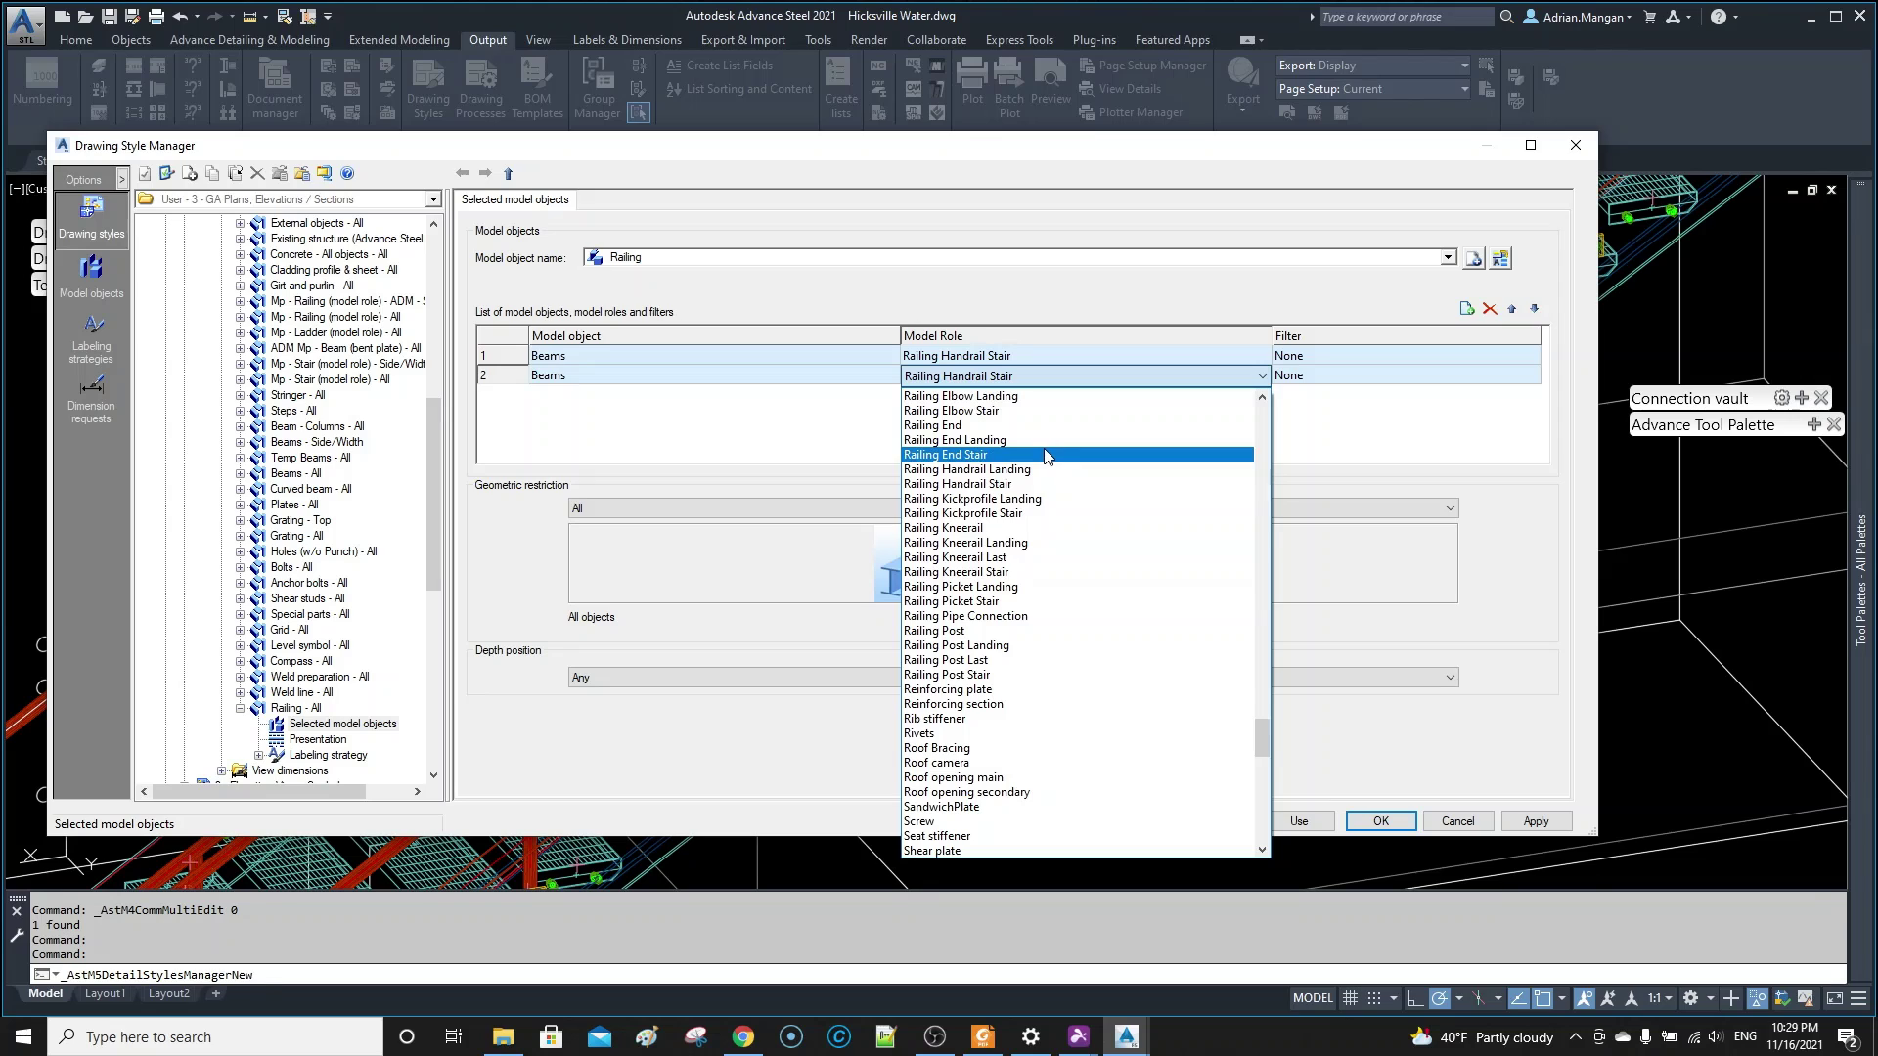
click(1047, 483)
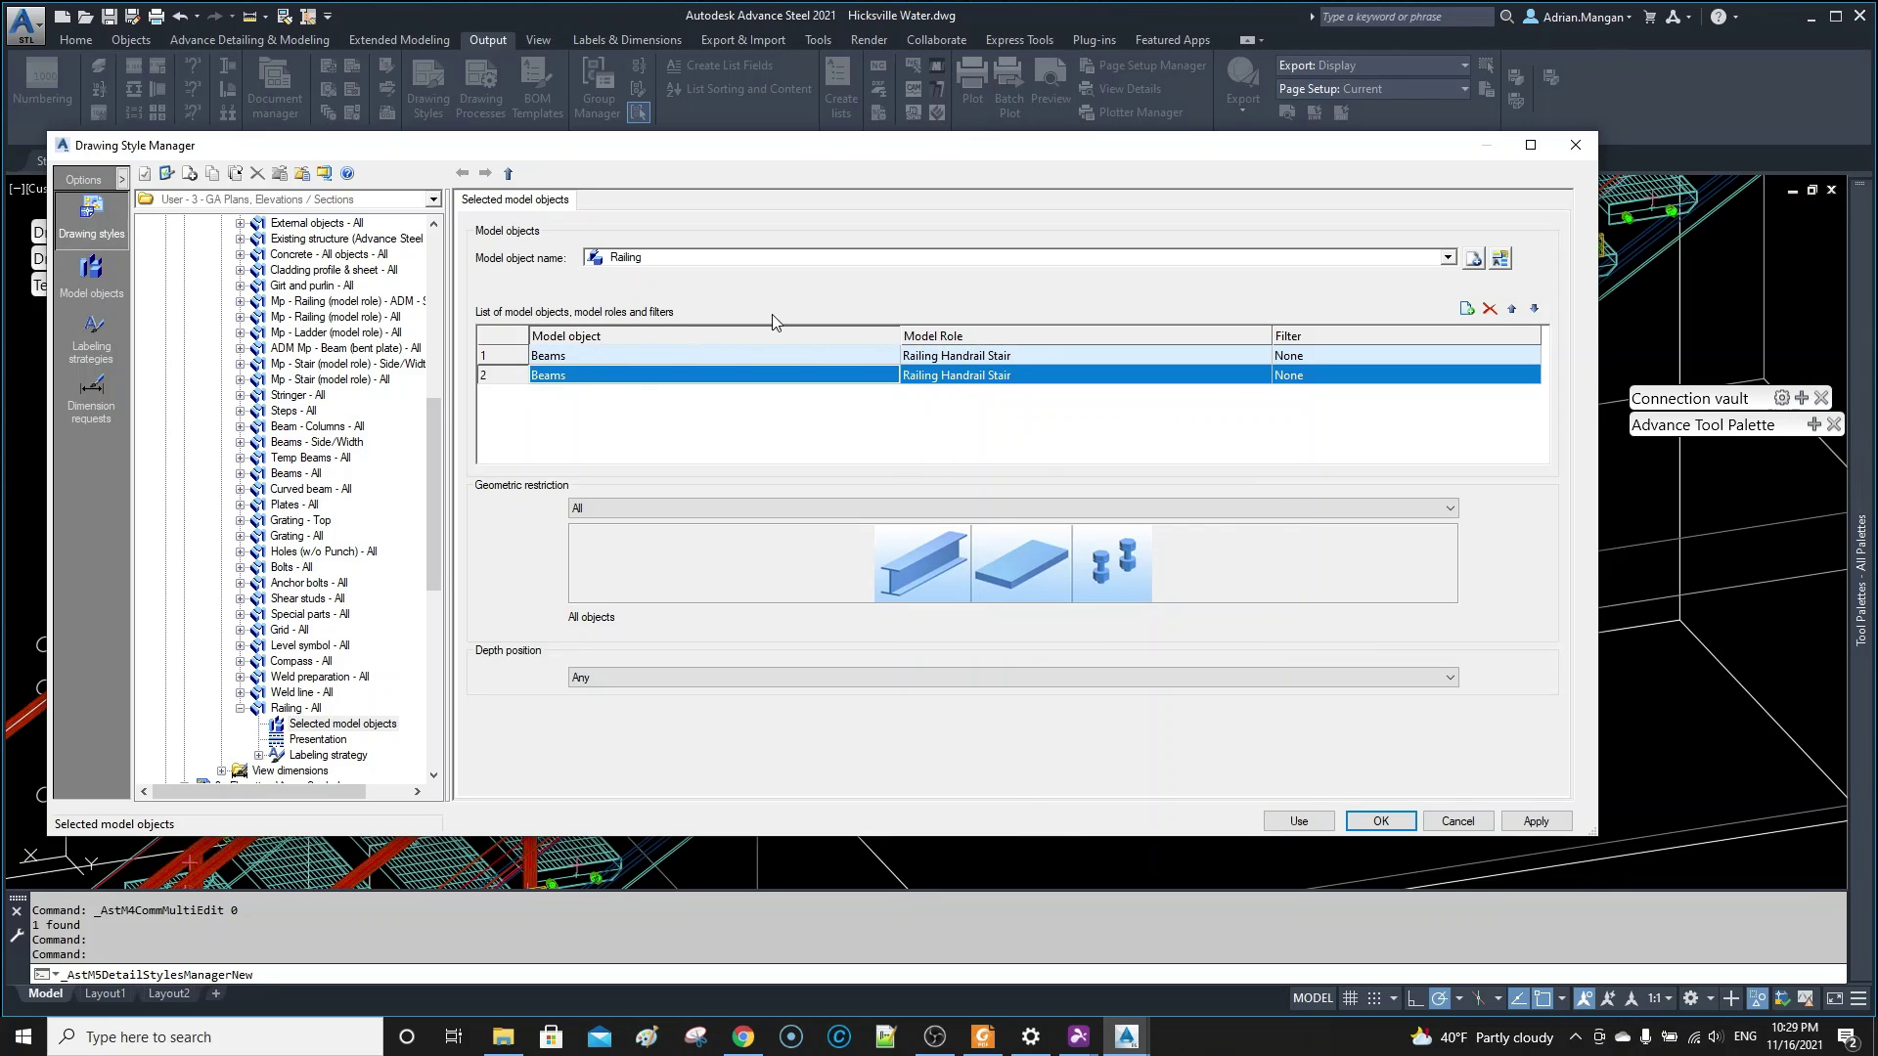
click(1489, 309)
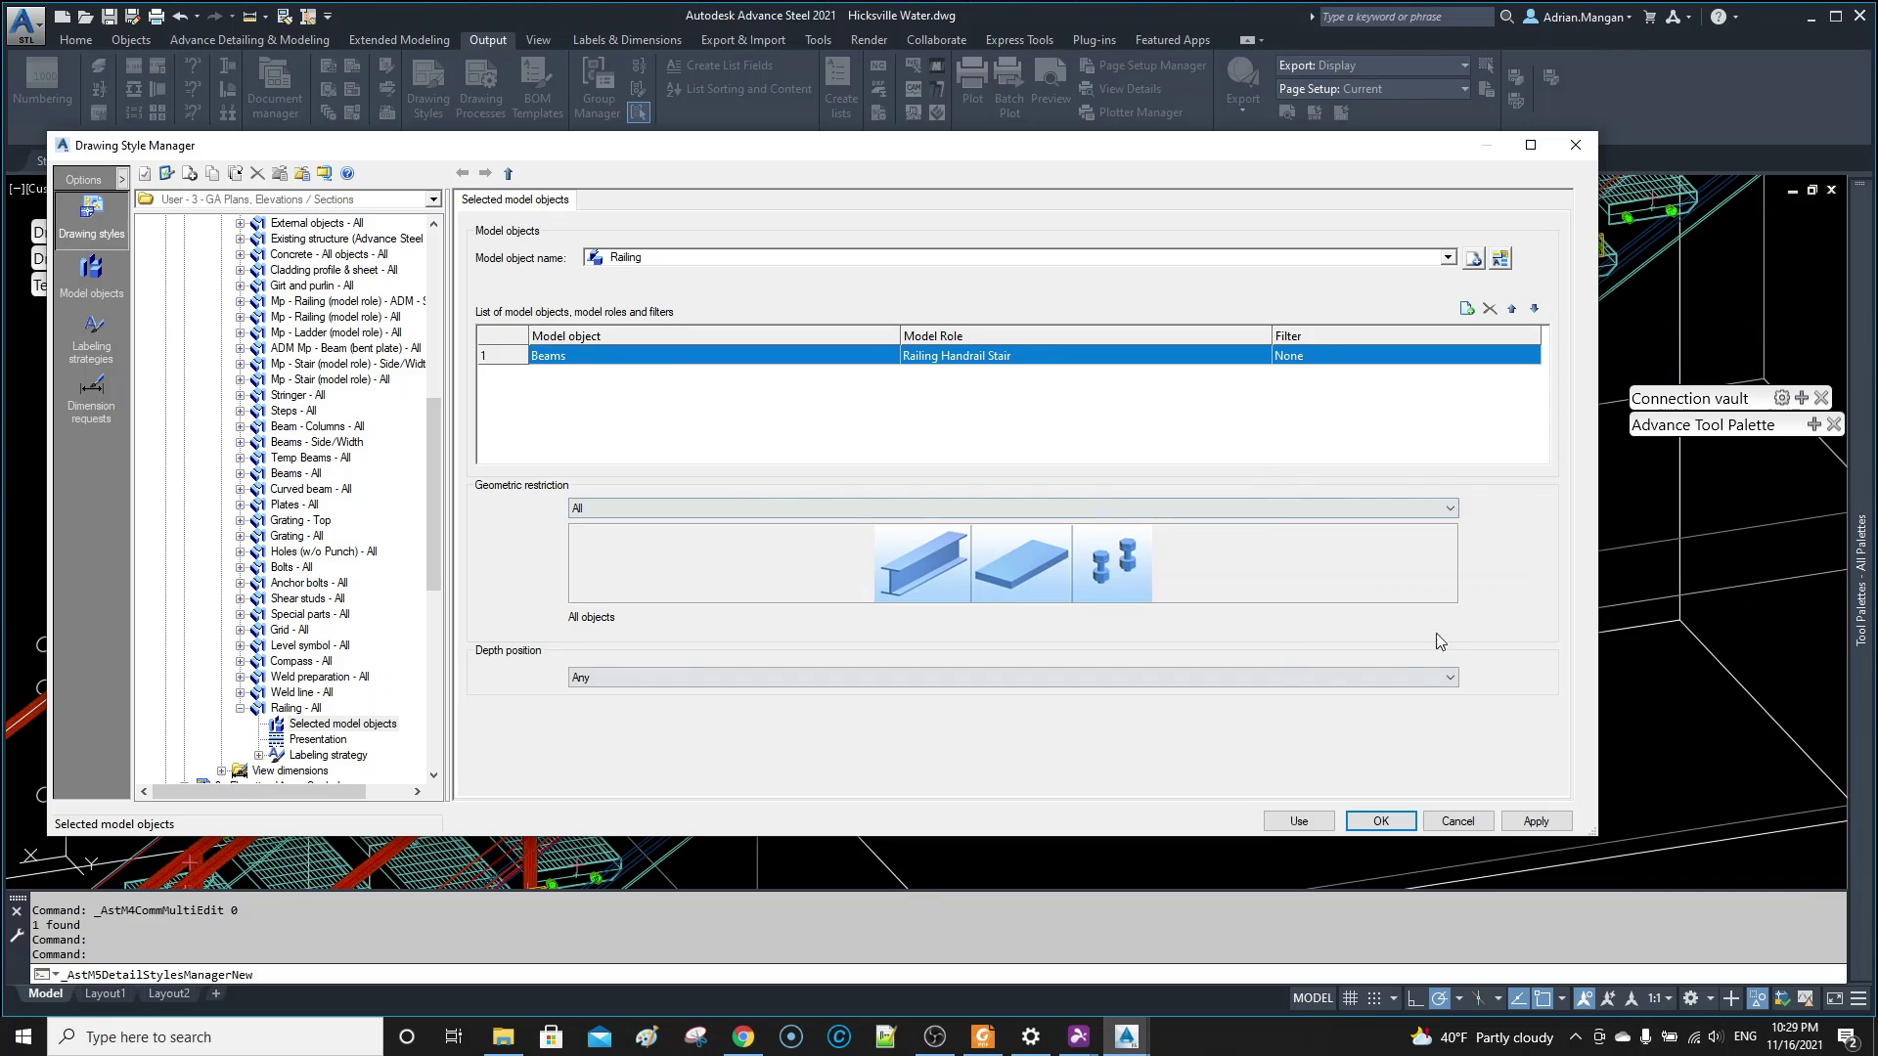
- Apply the Railing changes to the drawing style, leave the Drawing Style Manager and cancel creating a new detail
click(1532, 820)
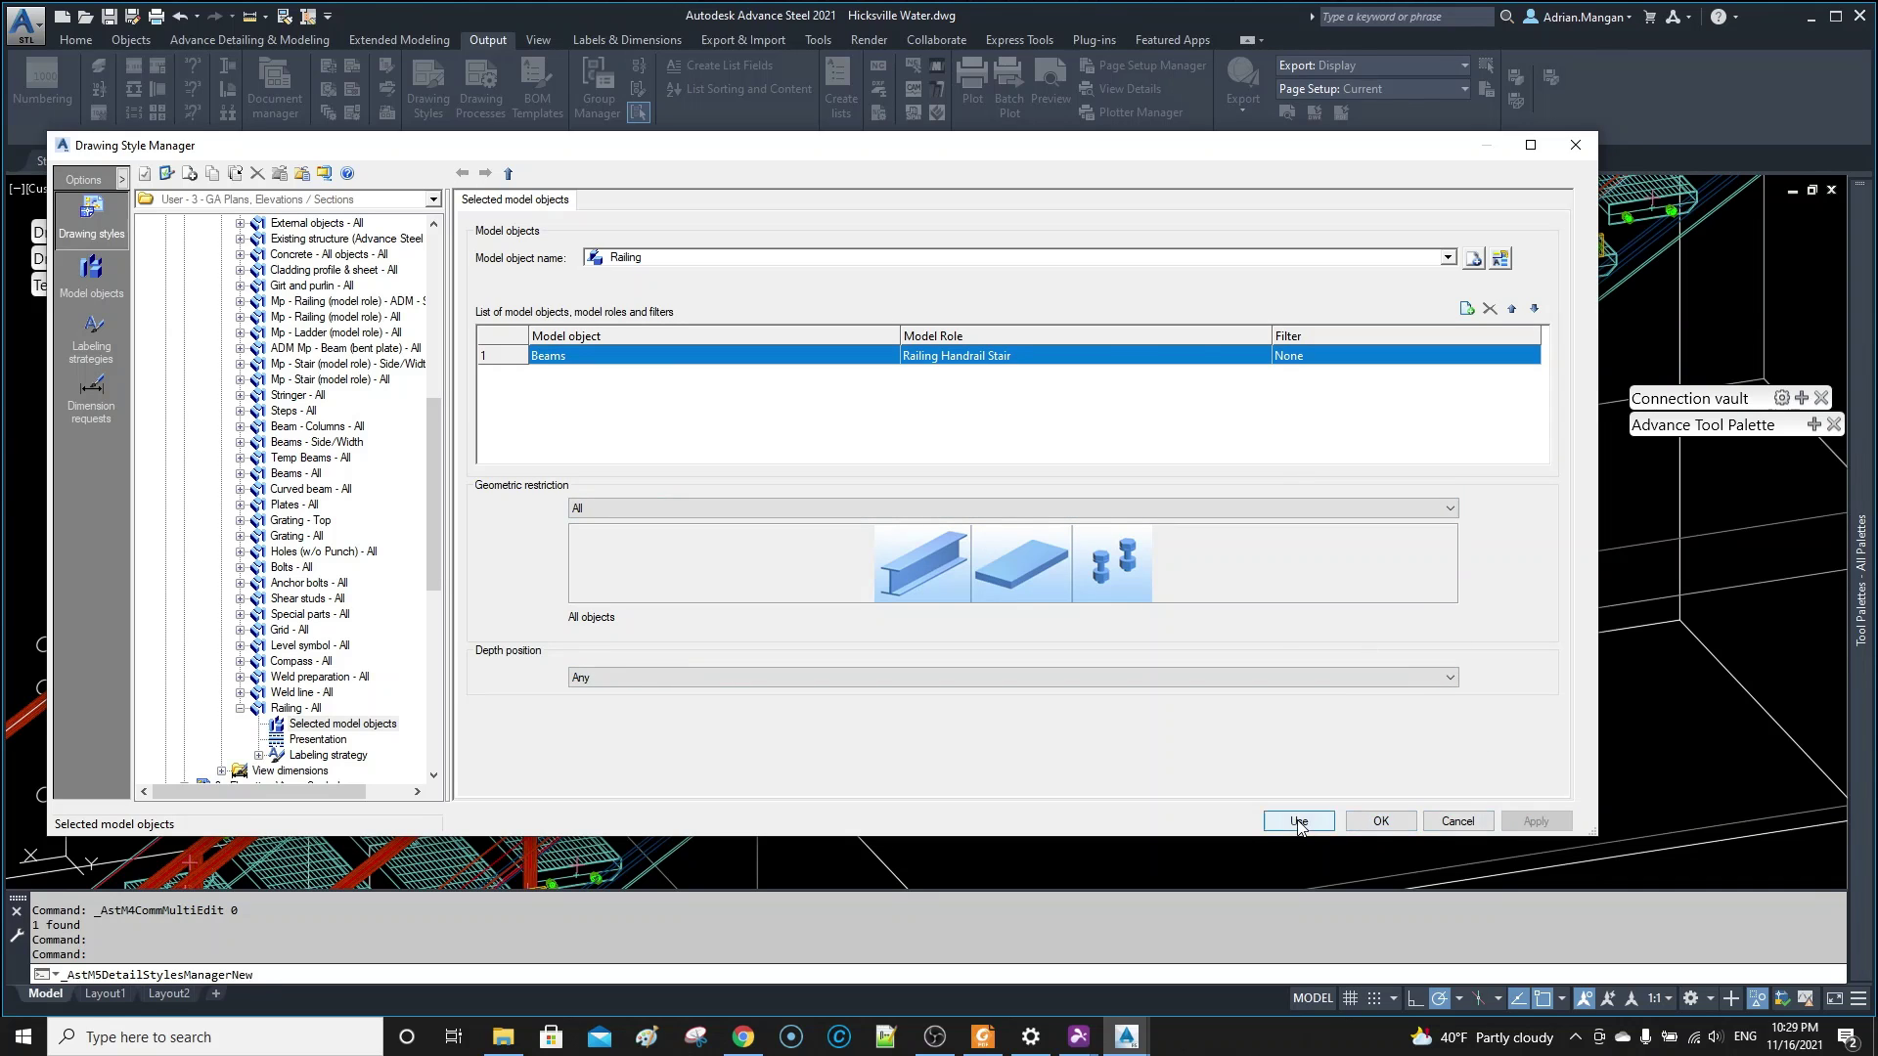
click(1381, 821)
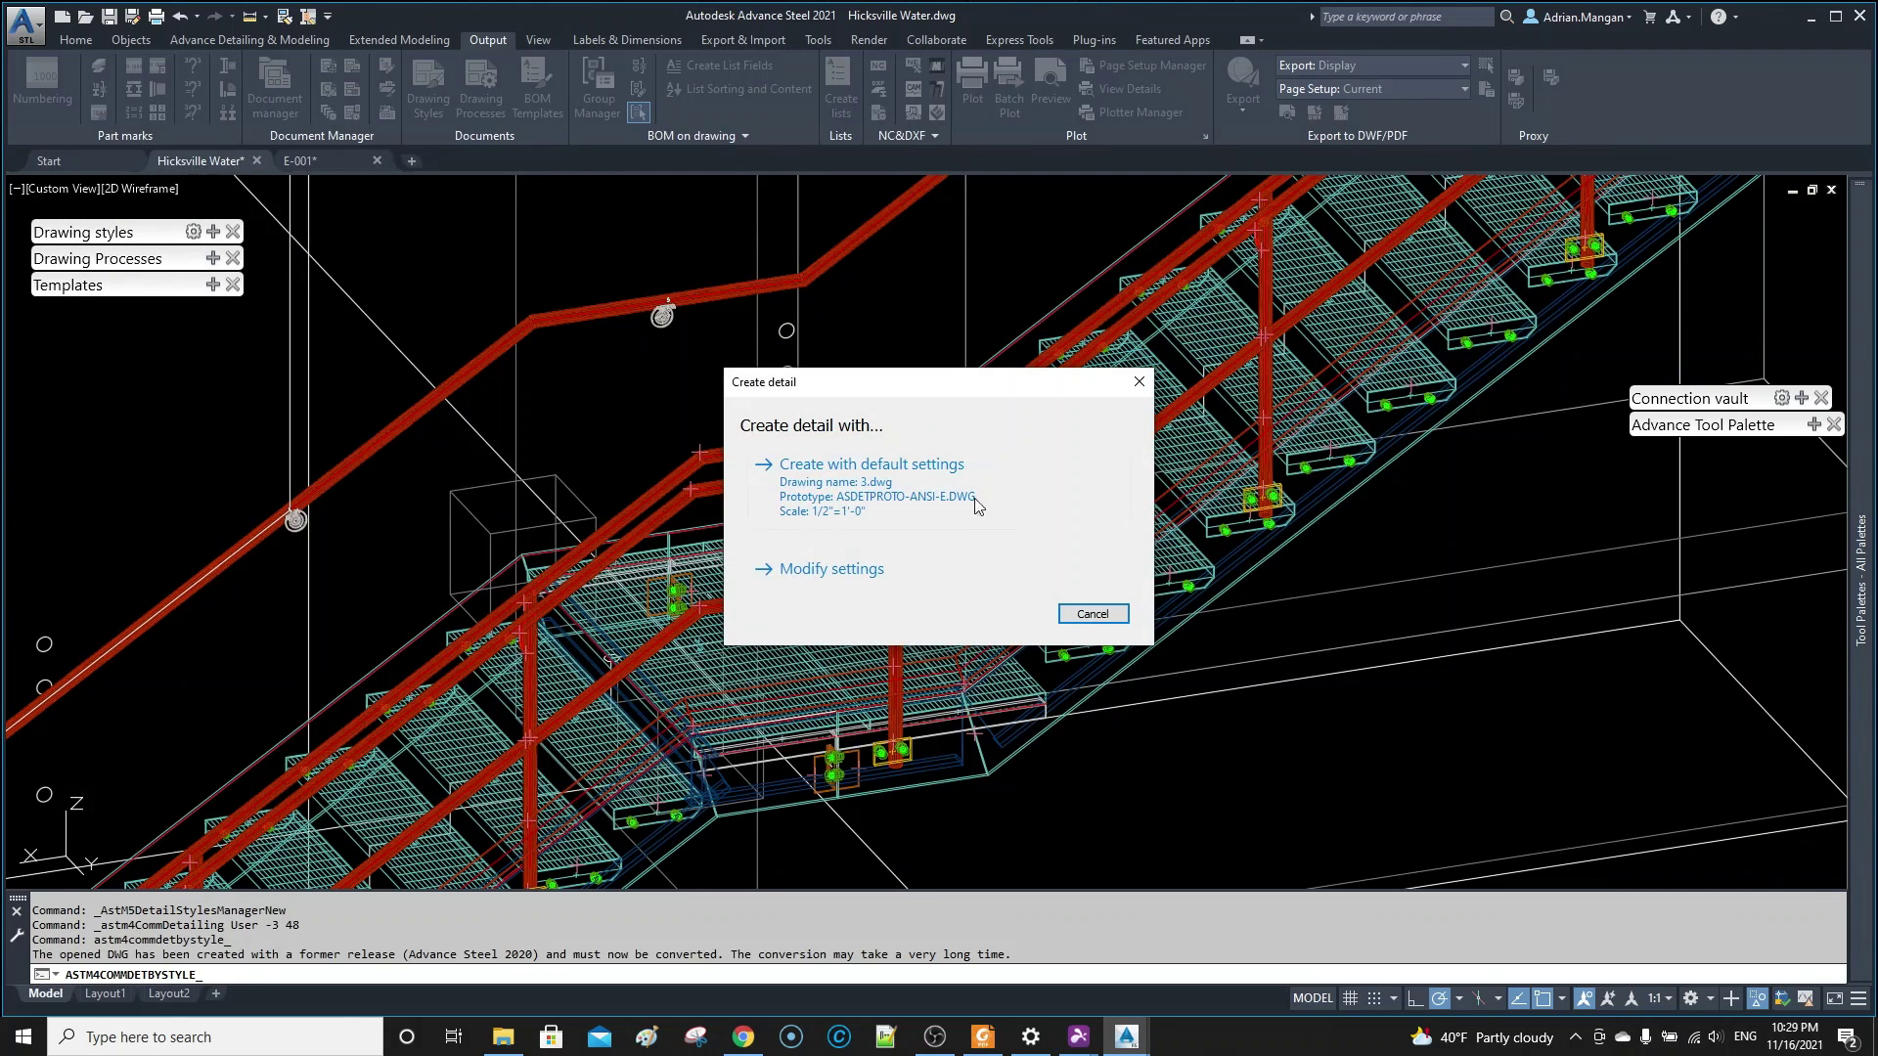
key(Escape)
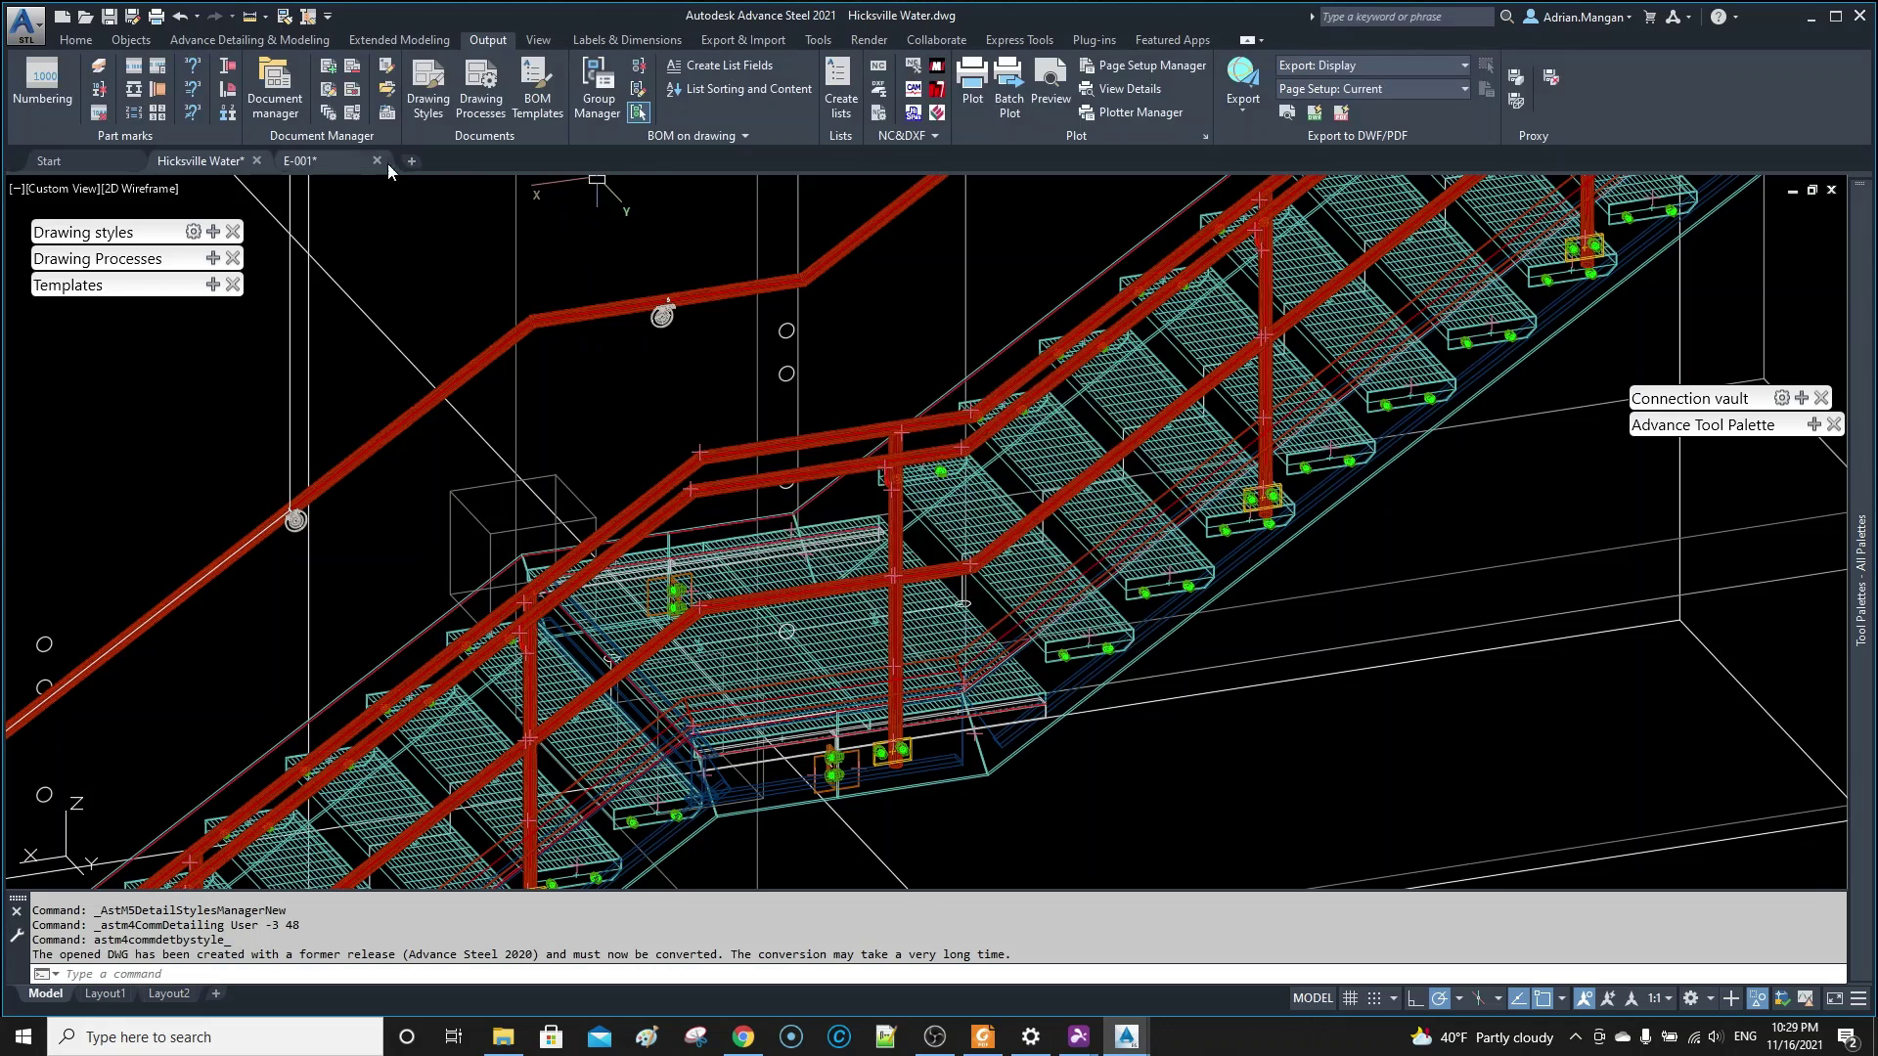
- Switch to the E-001 drawing and use the current elevation drawing style on the stair detail view
click(356, 163)
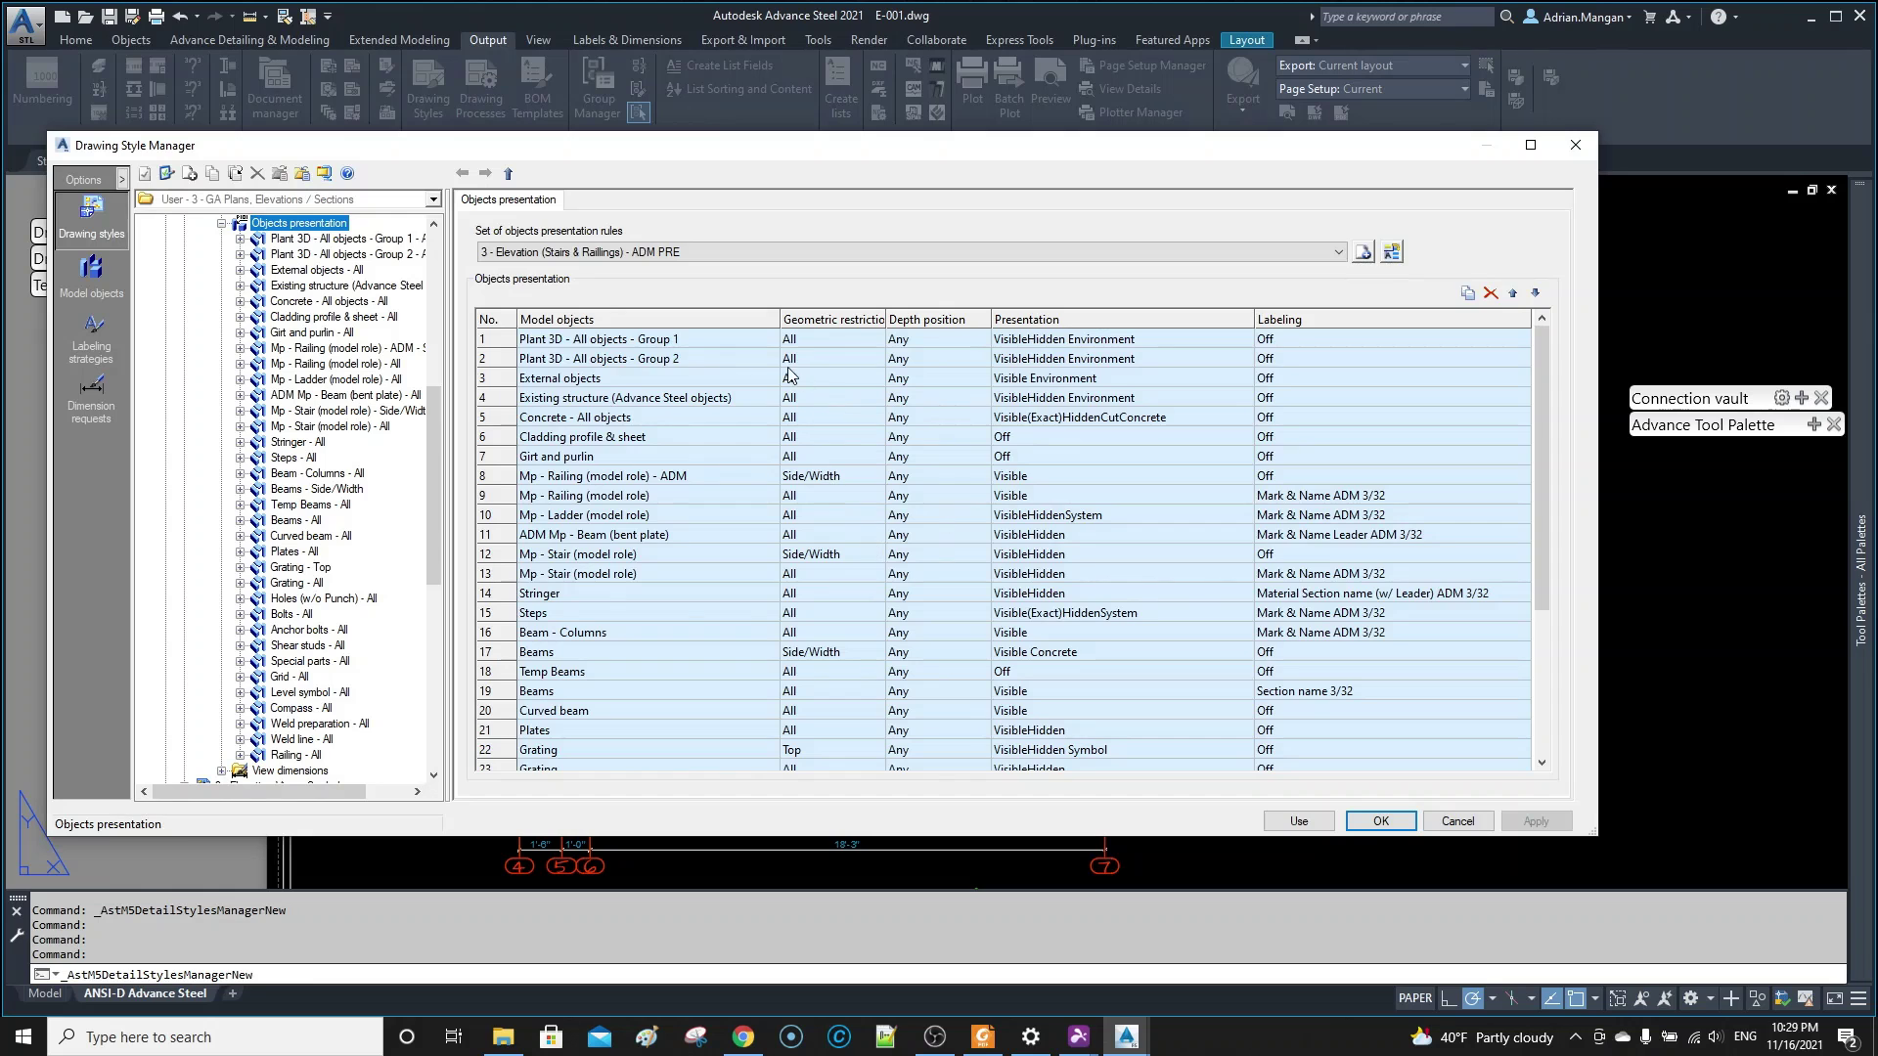
click(1300, 821)
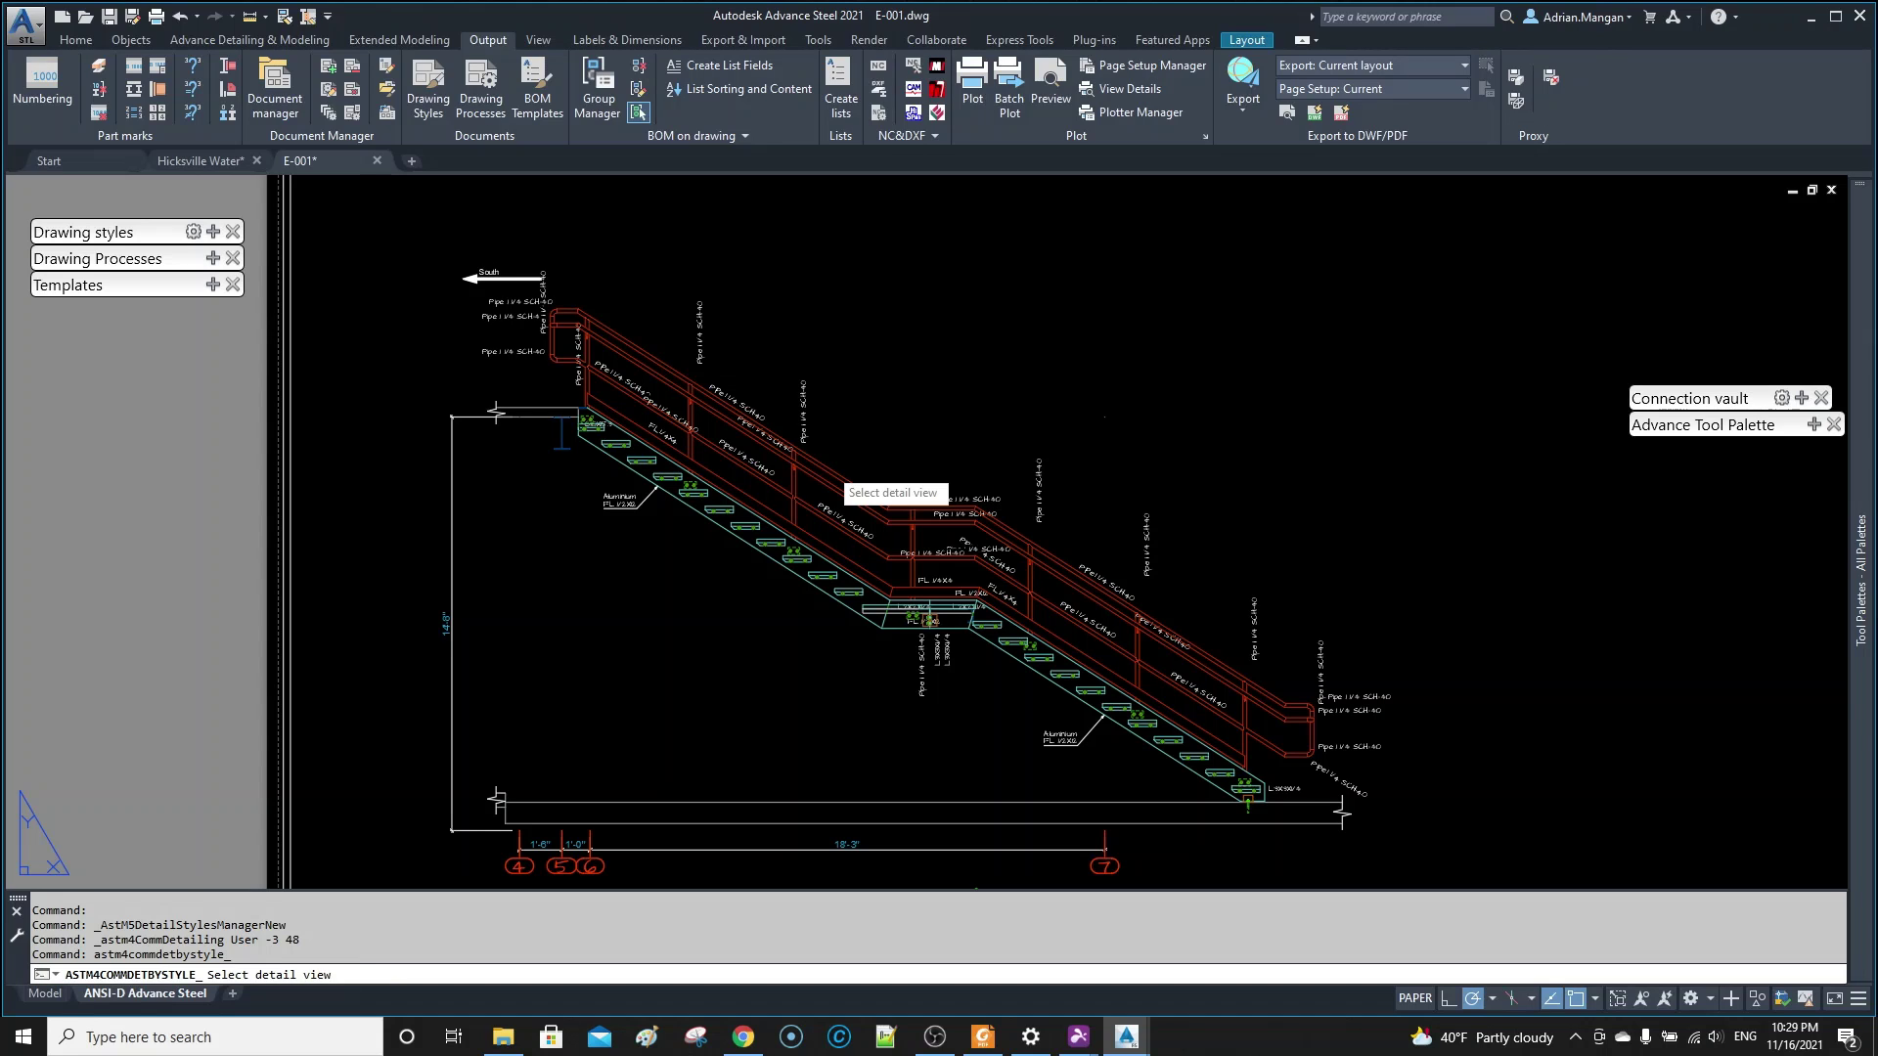
click(833, 479)
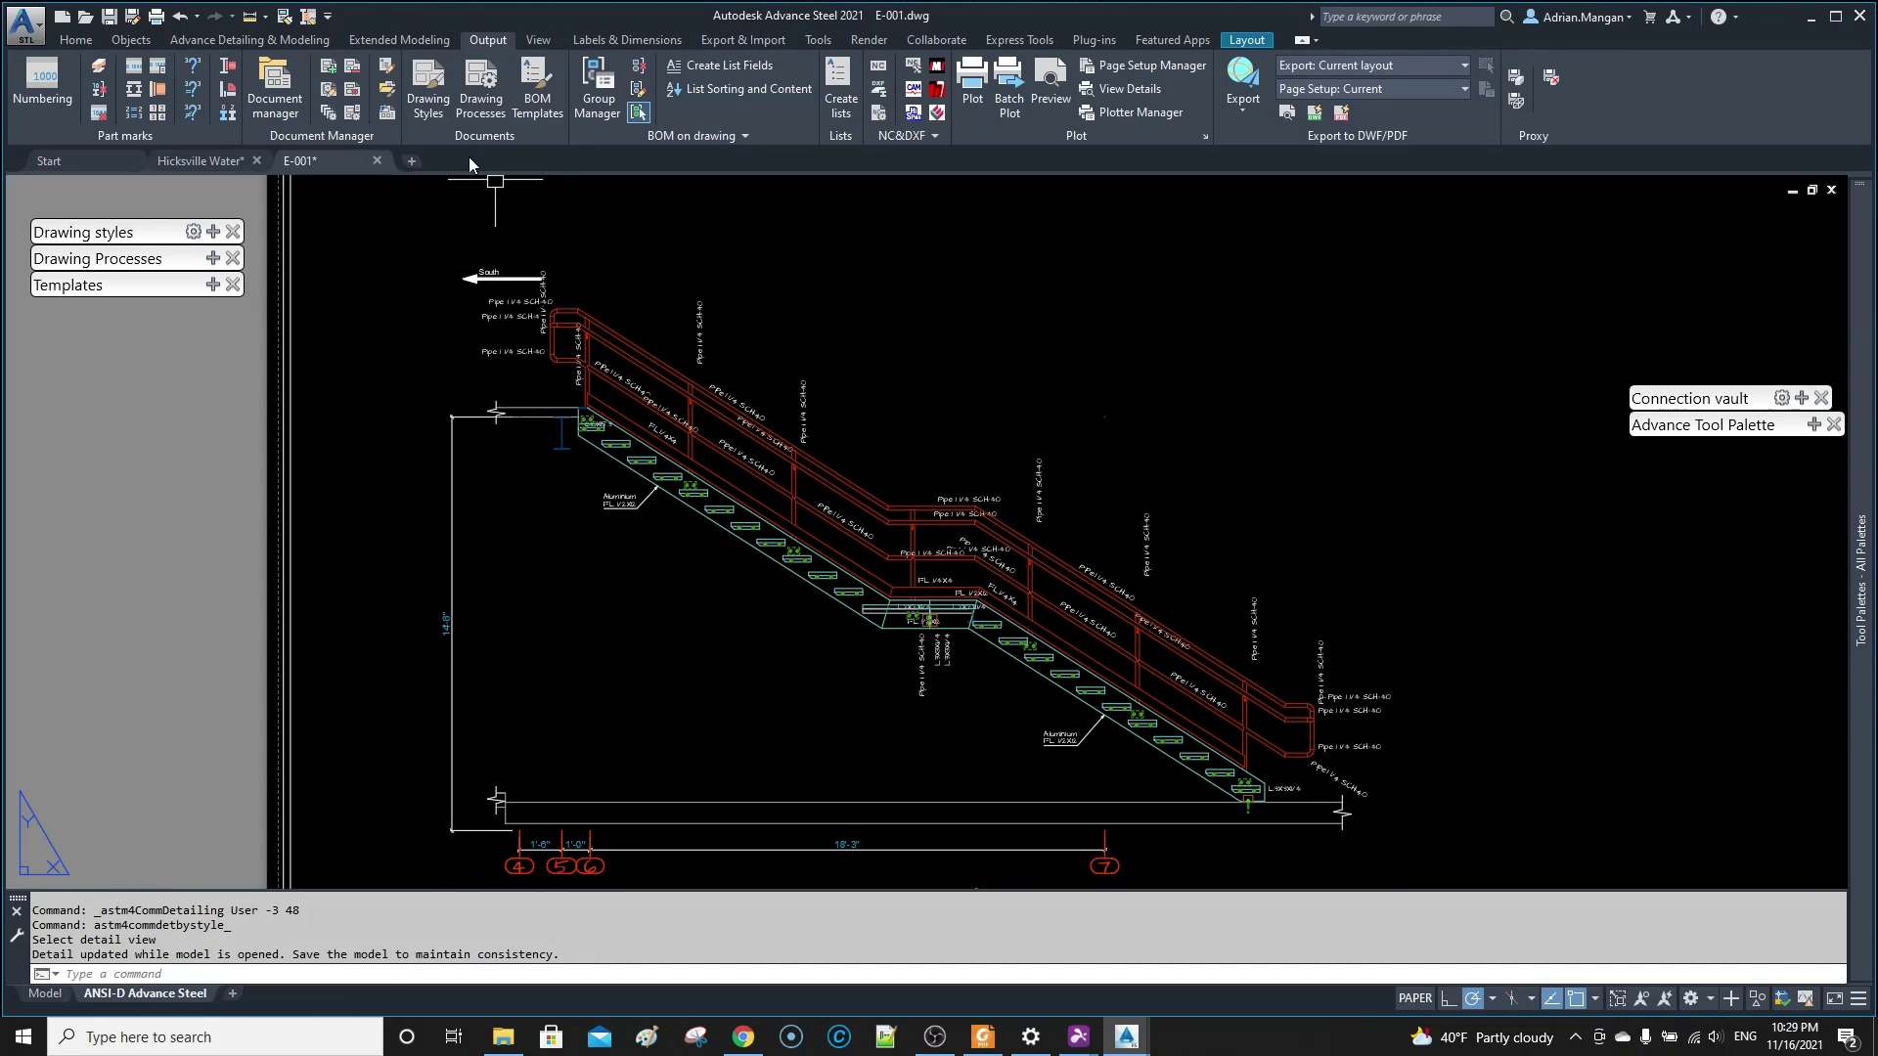
- Reopen the Drawing Style Manager and set the labeling of Beams row 19 in the objects presentation list to Off
click(323, 88)
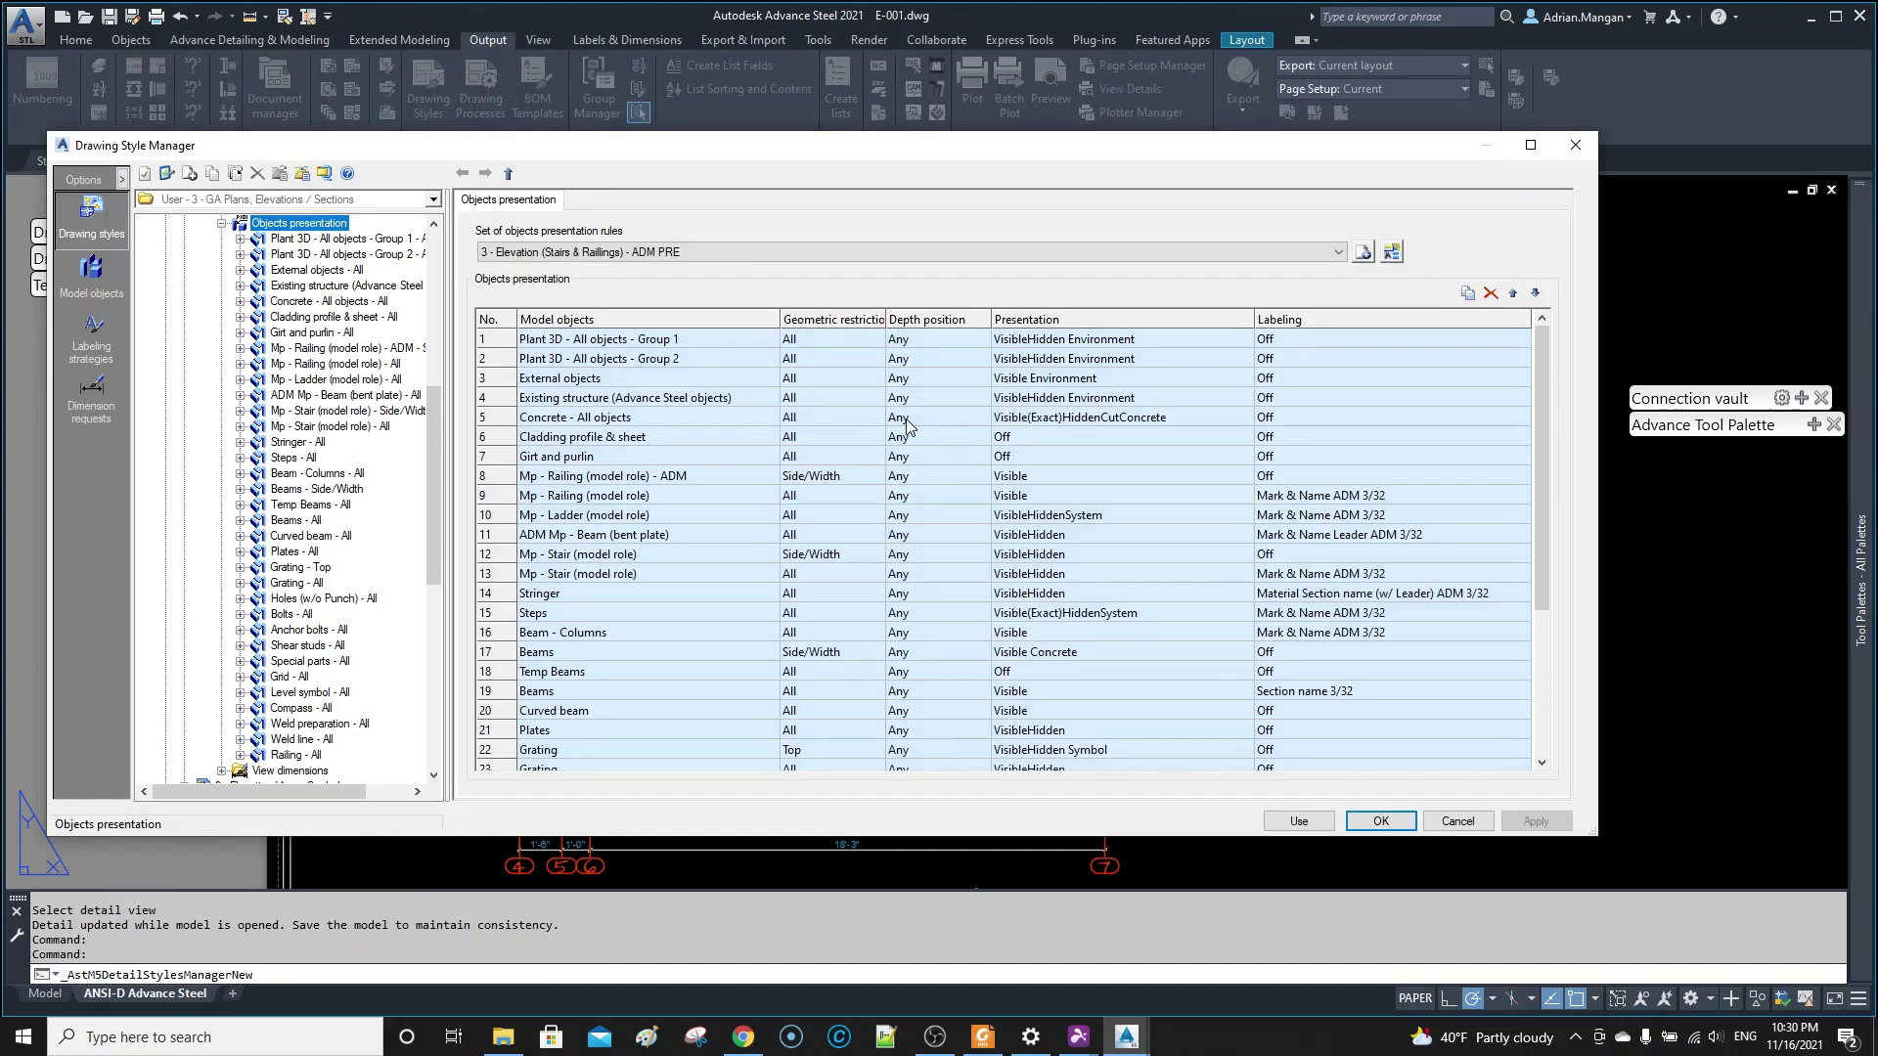
click(508, 654)
click(505, 691)
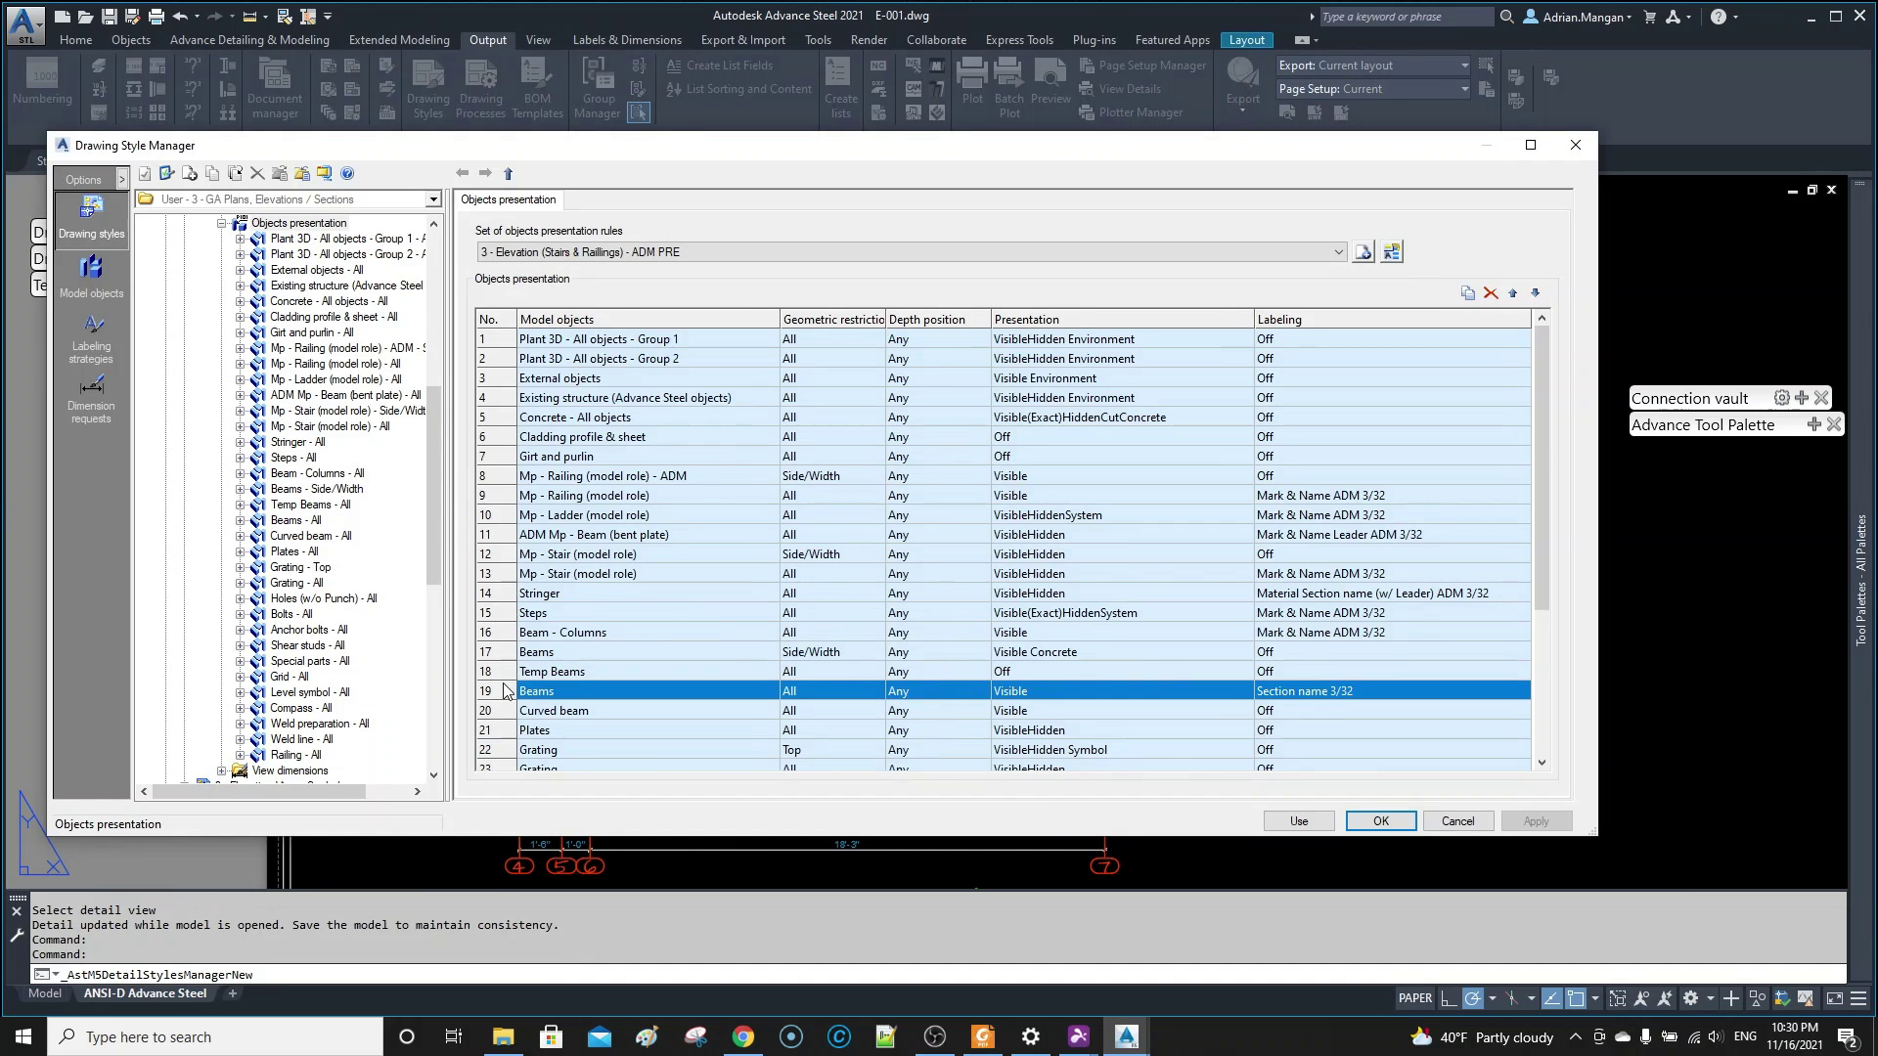
click(1289, 692)
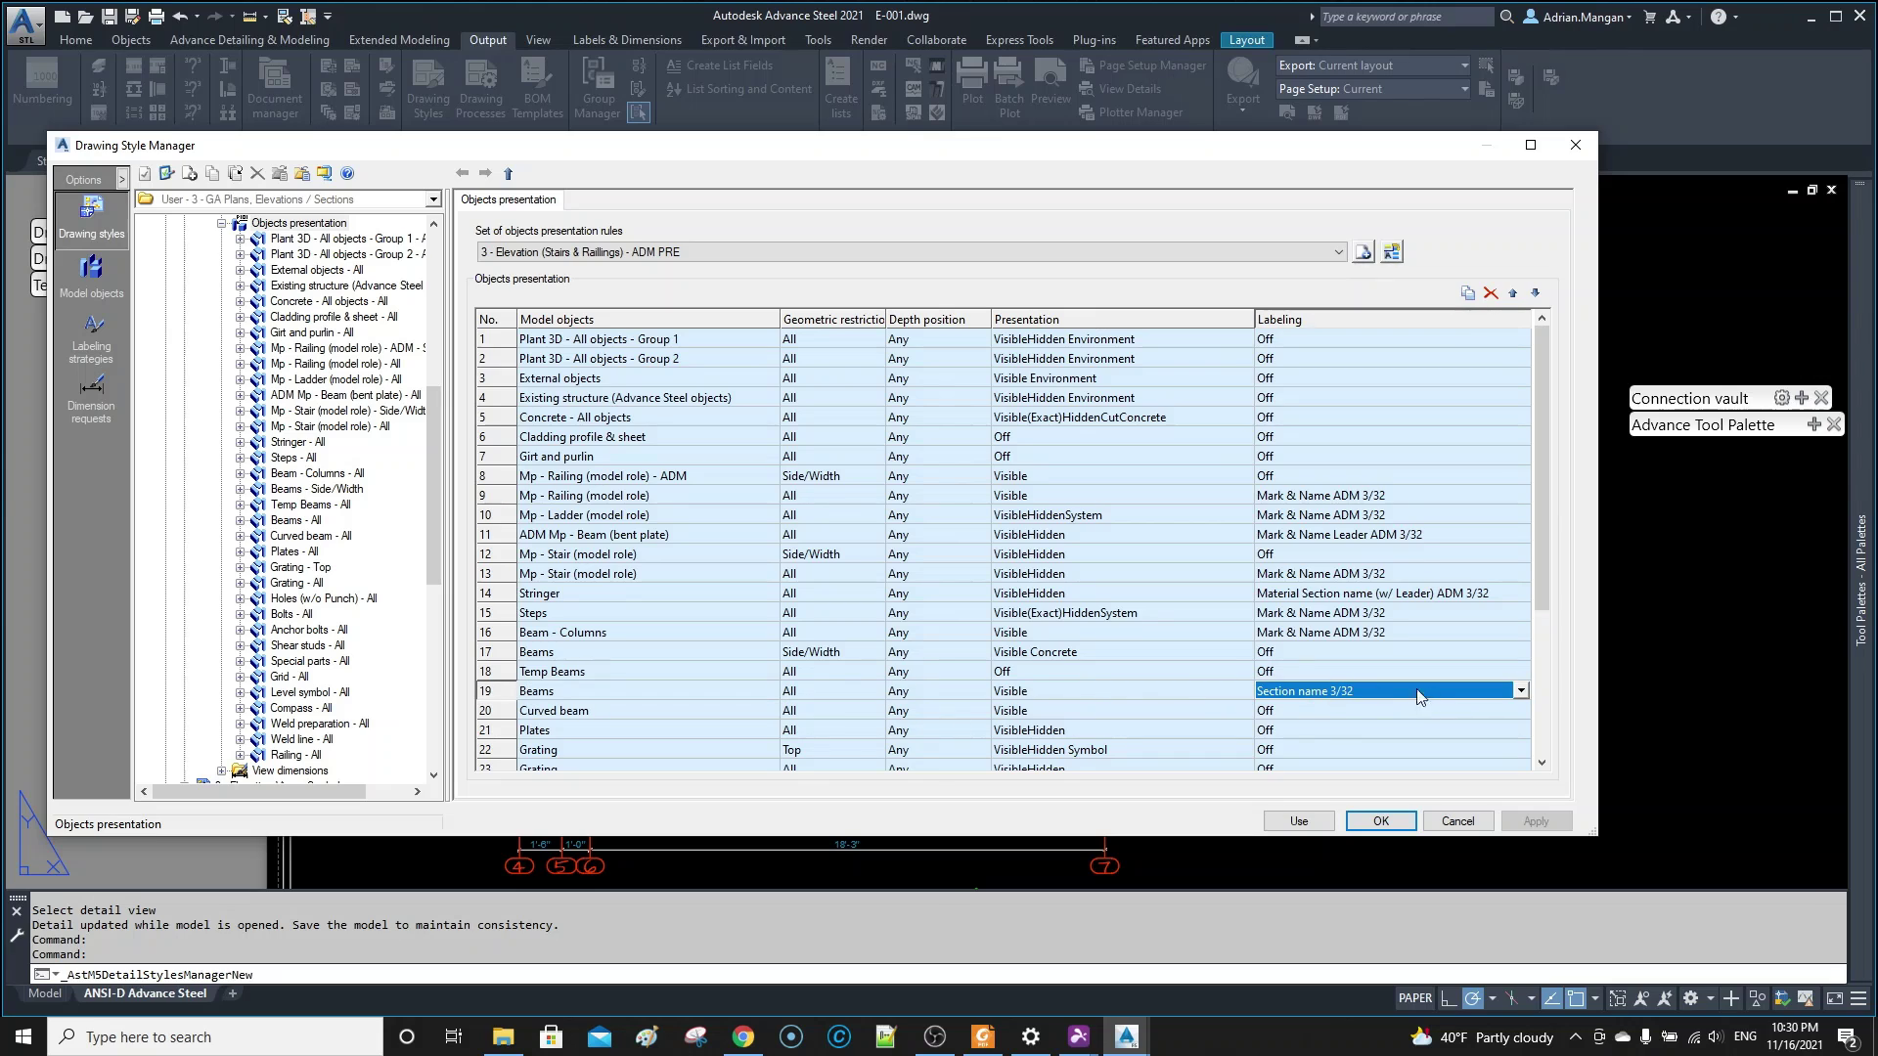
click(1522, 692)
scroll(1421, 749, up, 10)
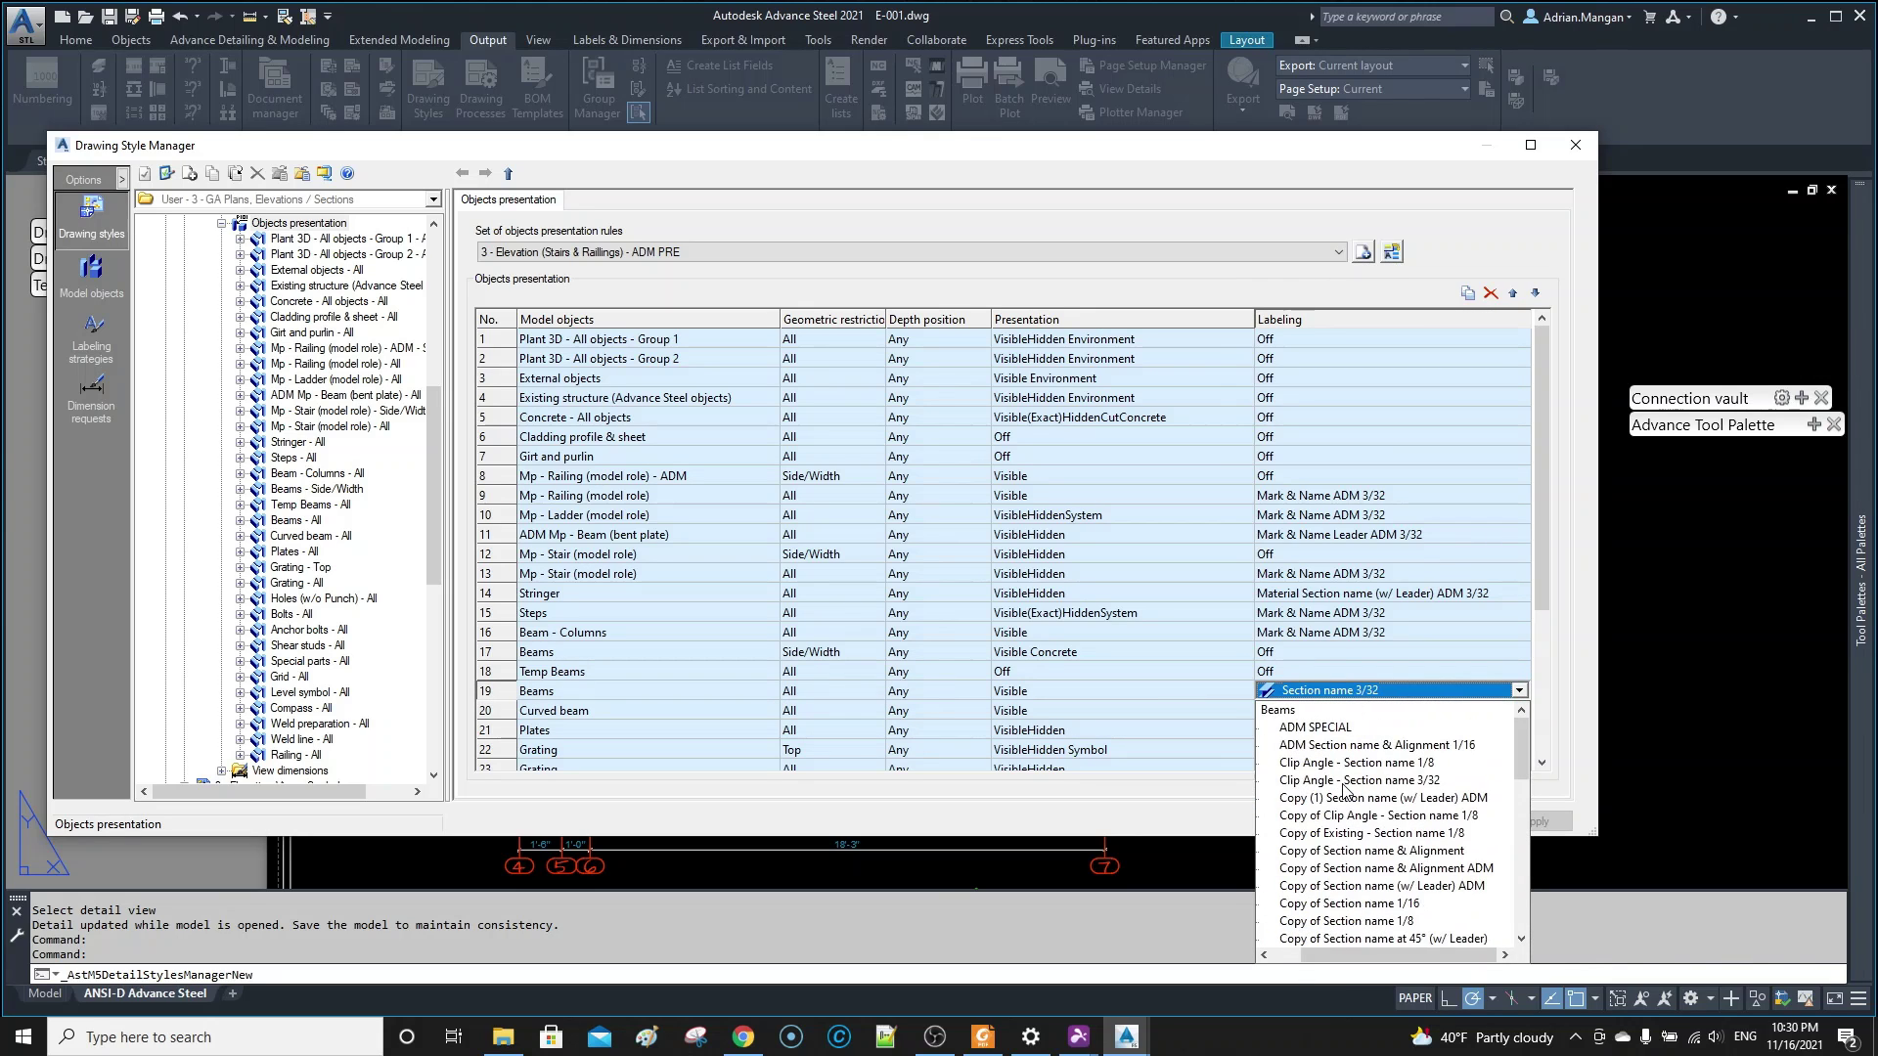
double_click(1279, 711)
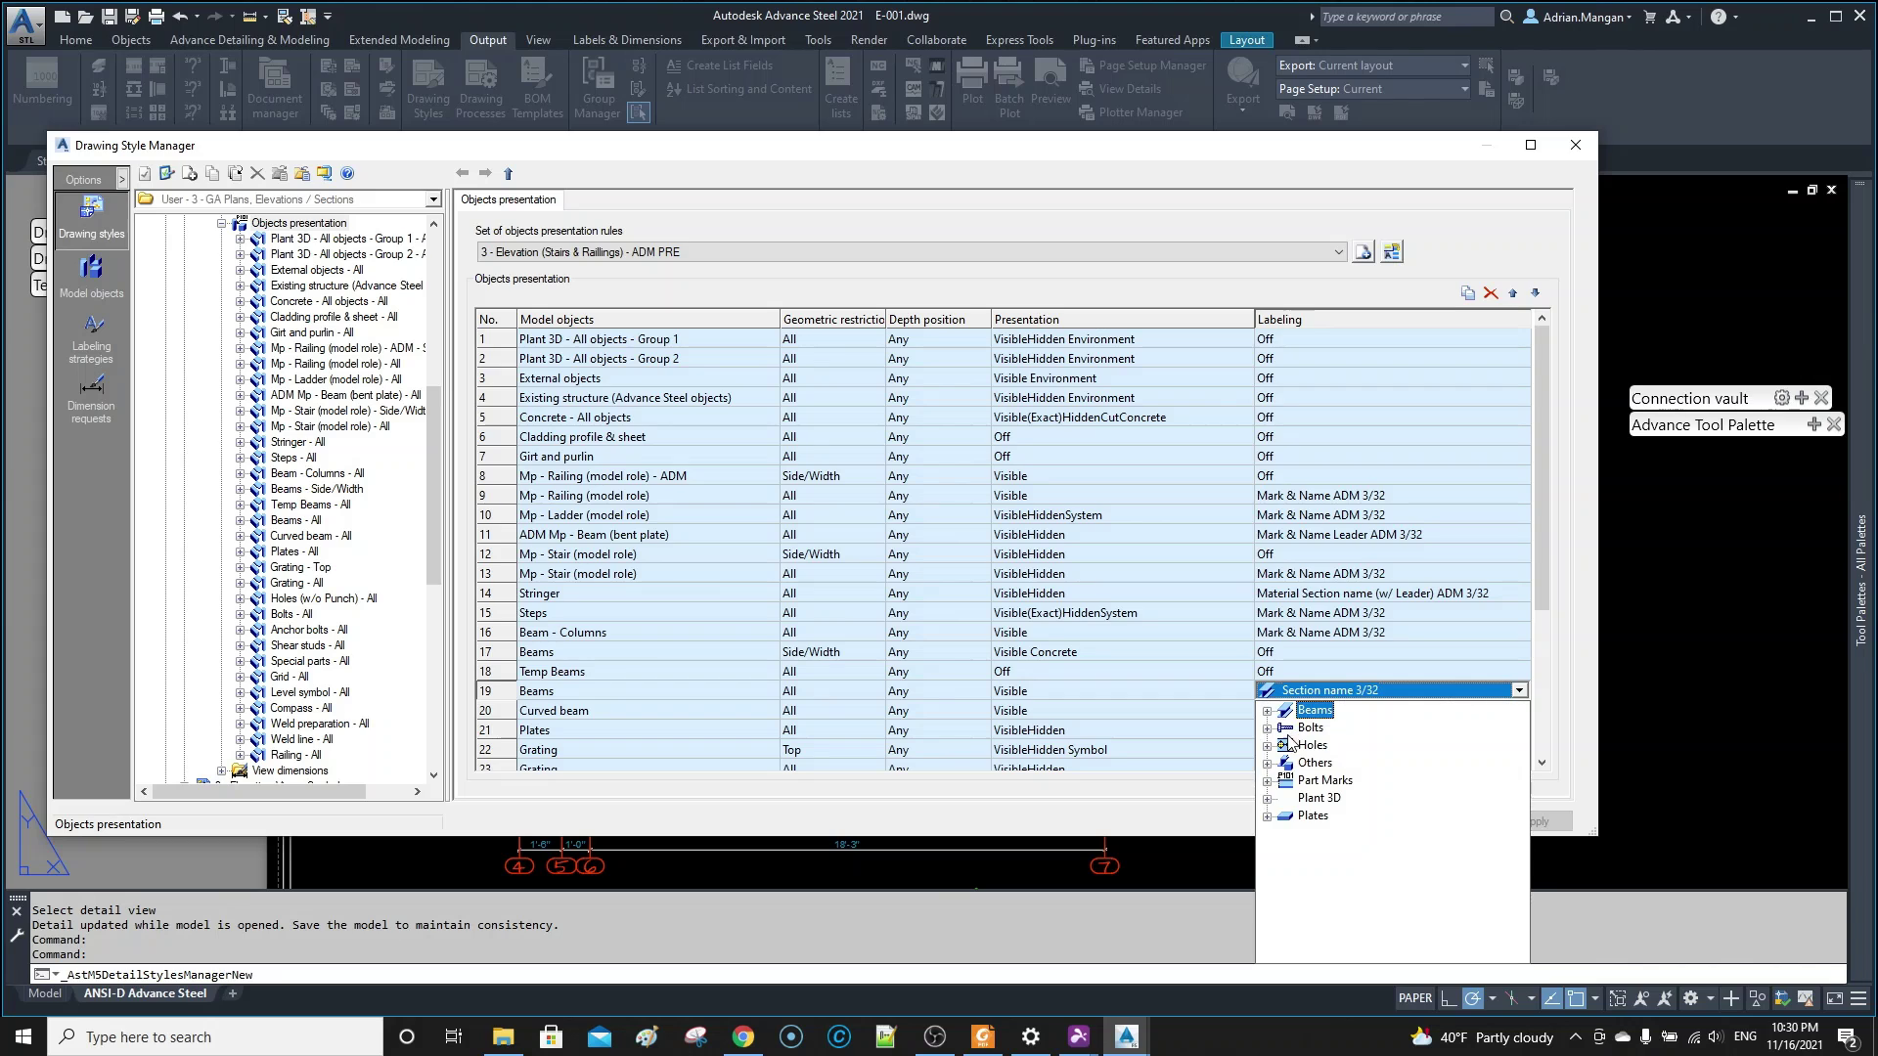
click(1269, 764)
scroll(1353, 802, down, 8)
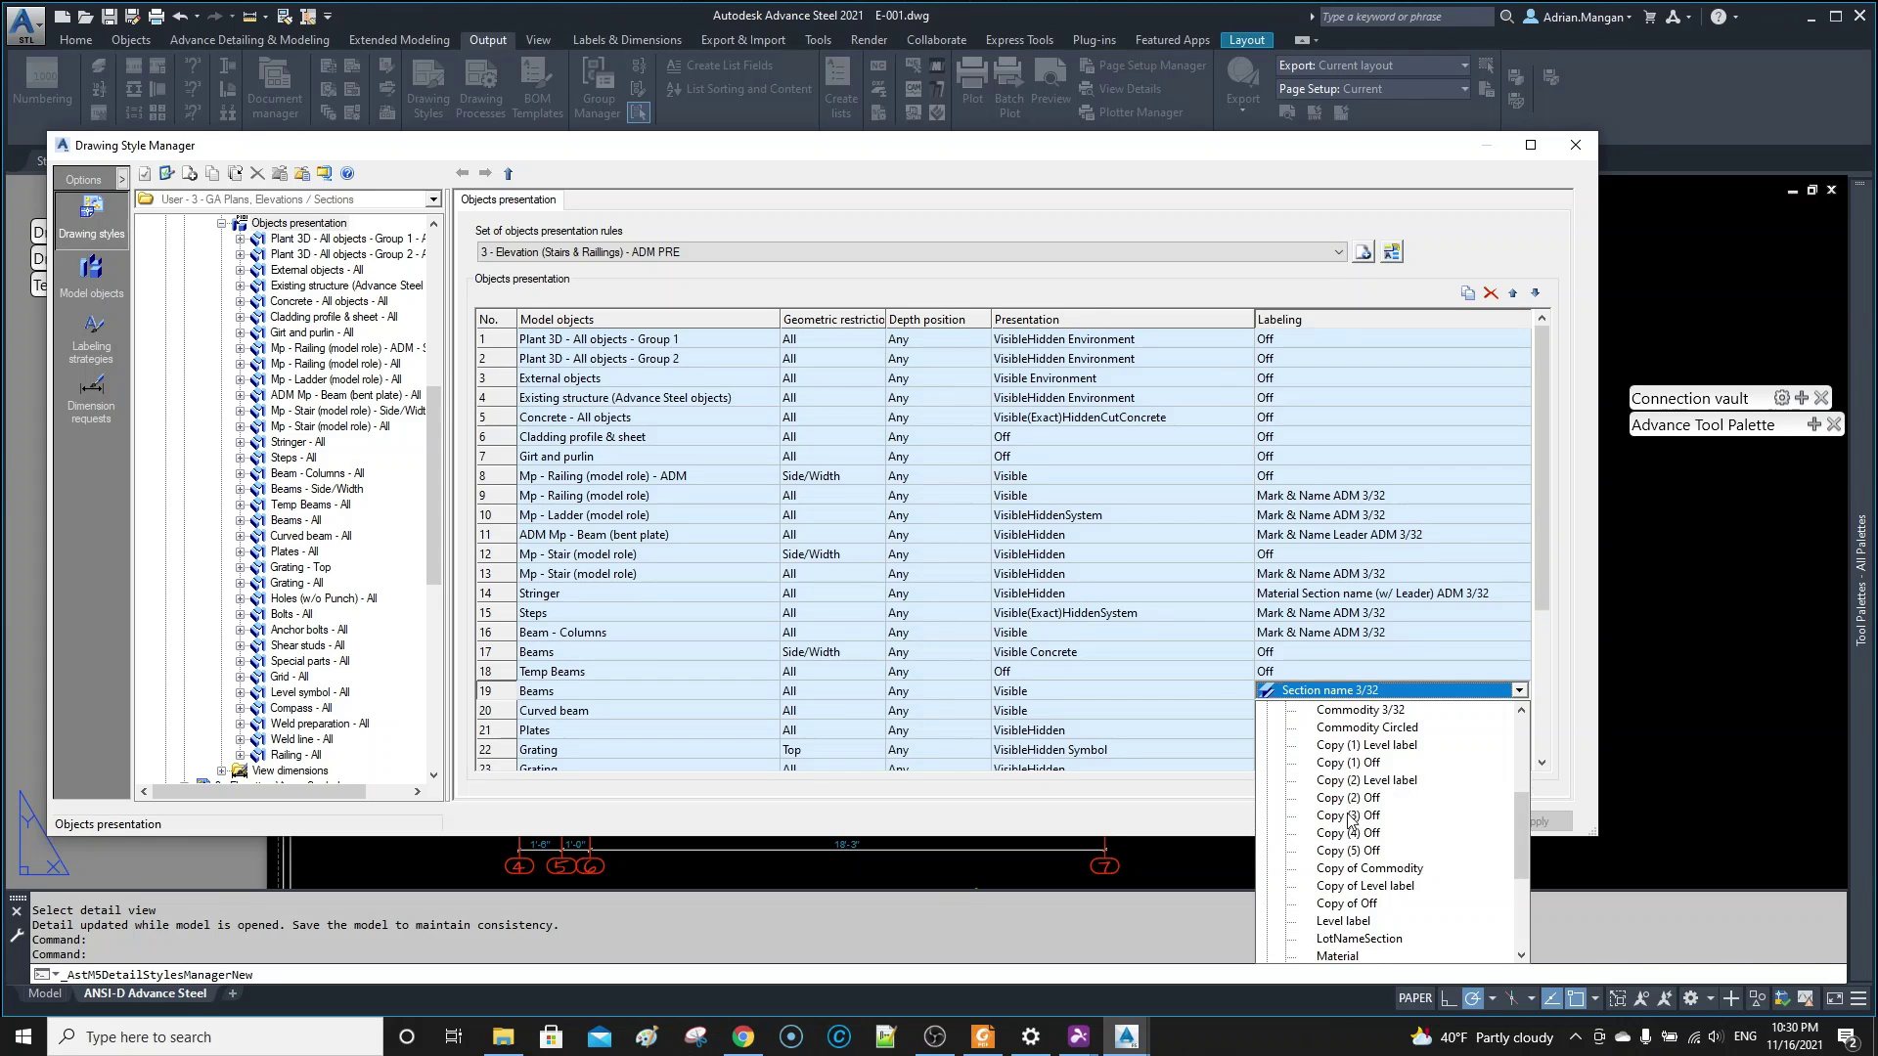
click(1325, 834)
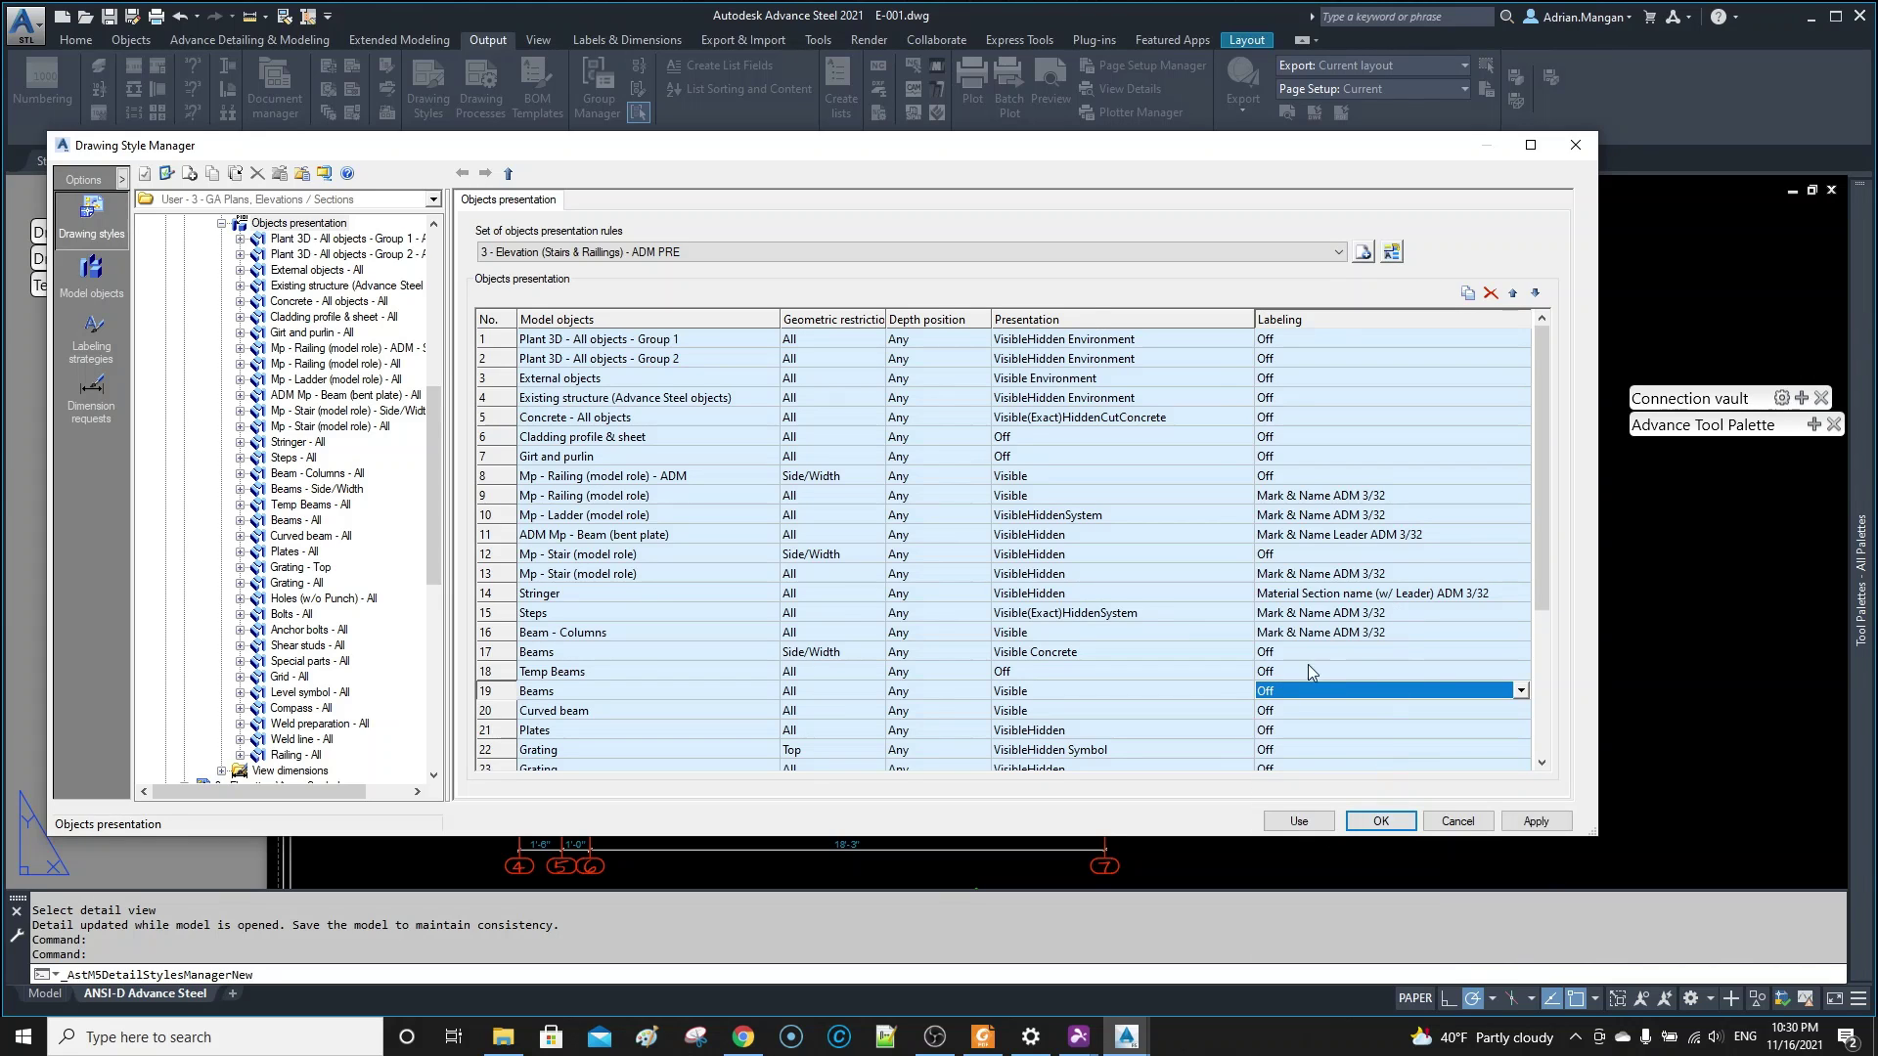
- Move the Railing row up the objects presentation list to sit between Temp Beams and Beams row 19, and apply the changes
scroll(804, 699, down, 1)
scroll(797, 695, down, 3)
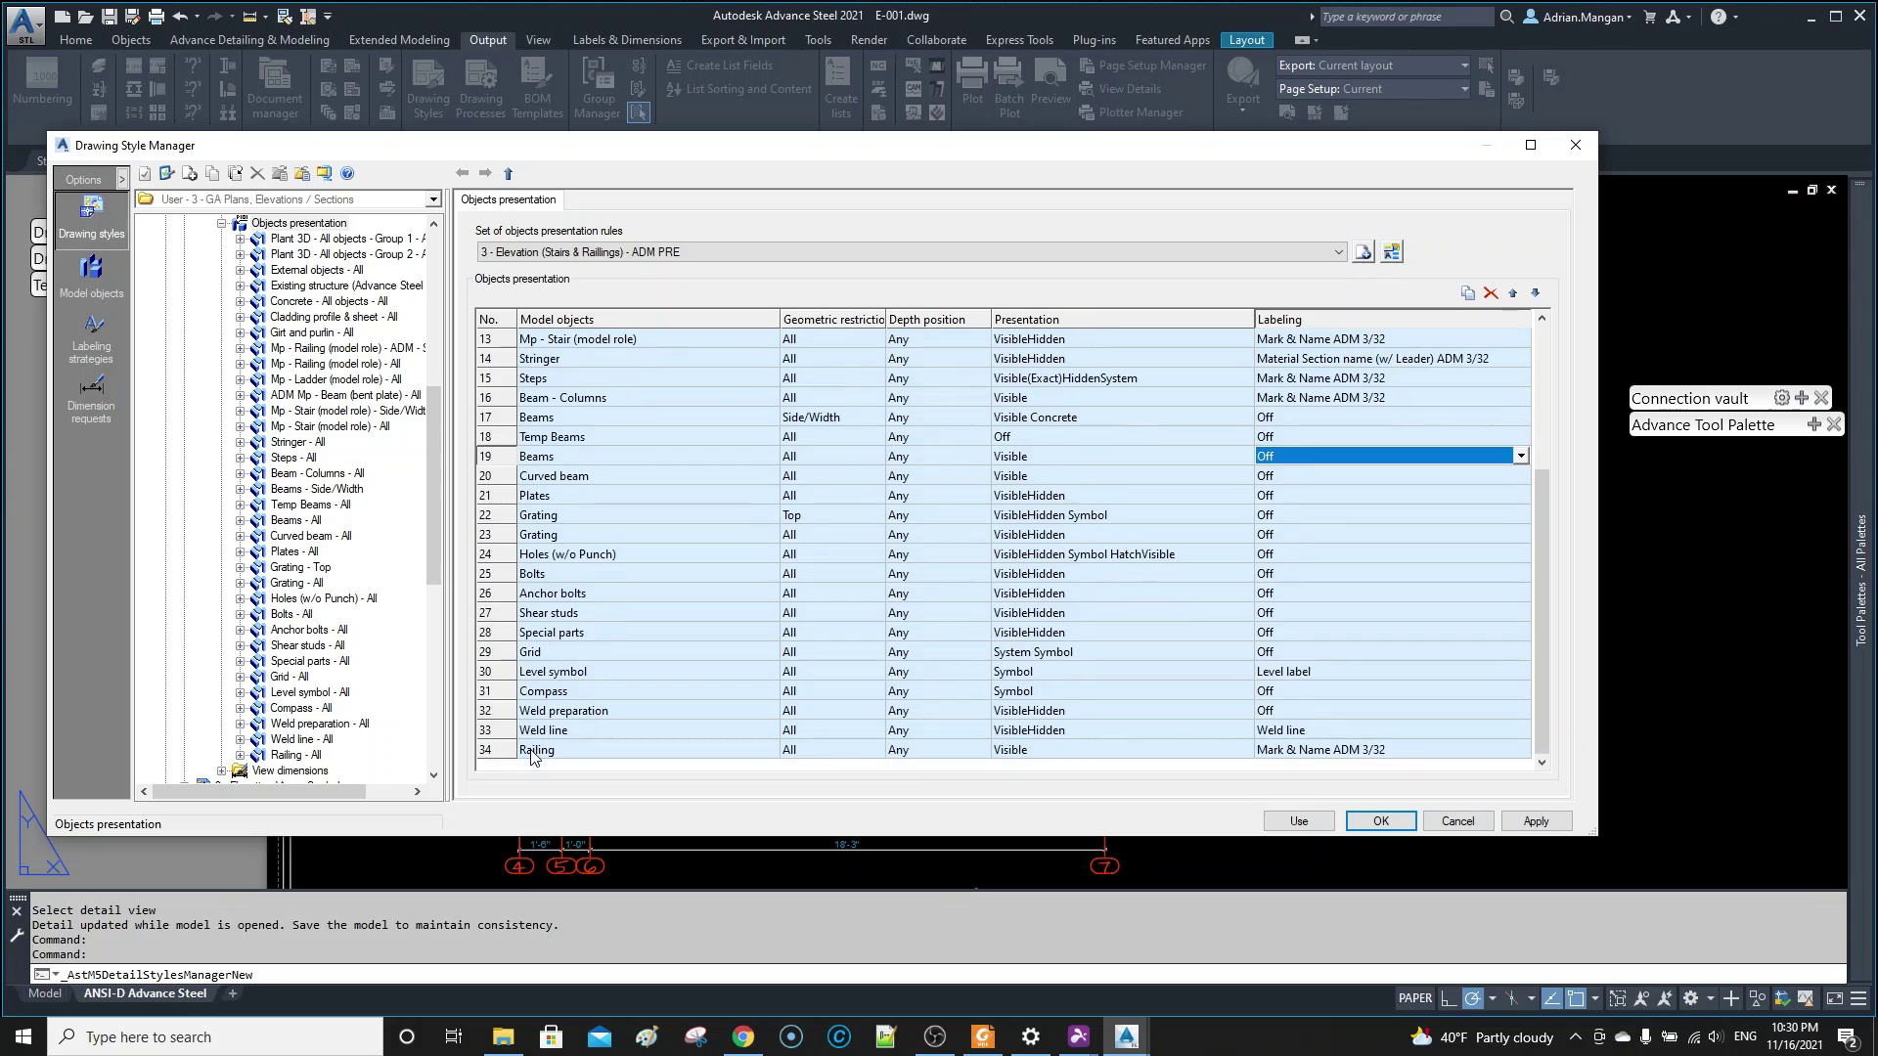
click(496, 753)
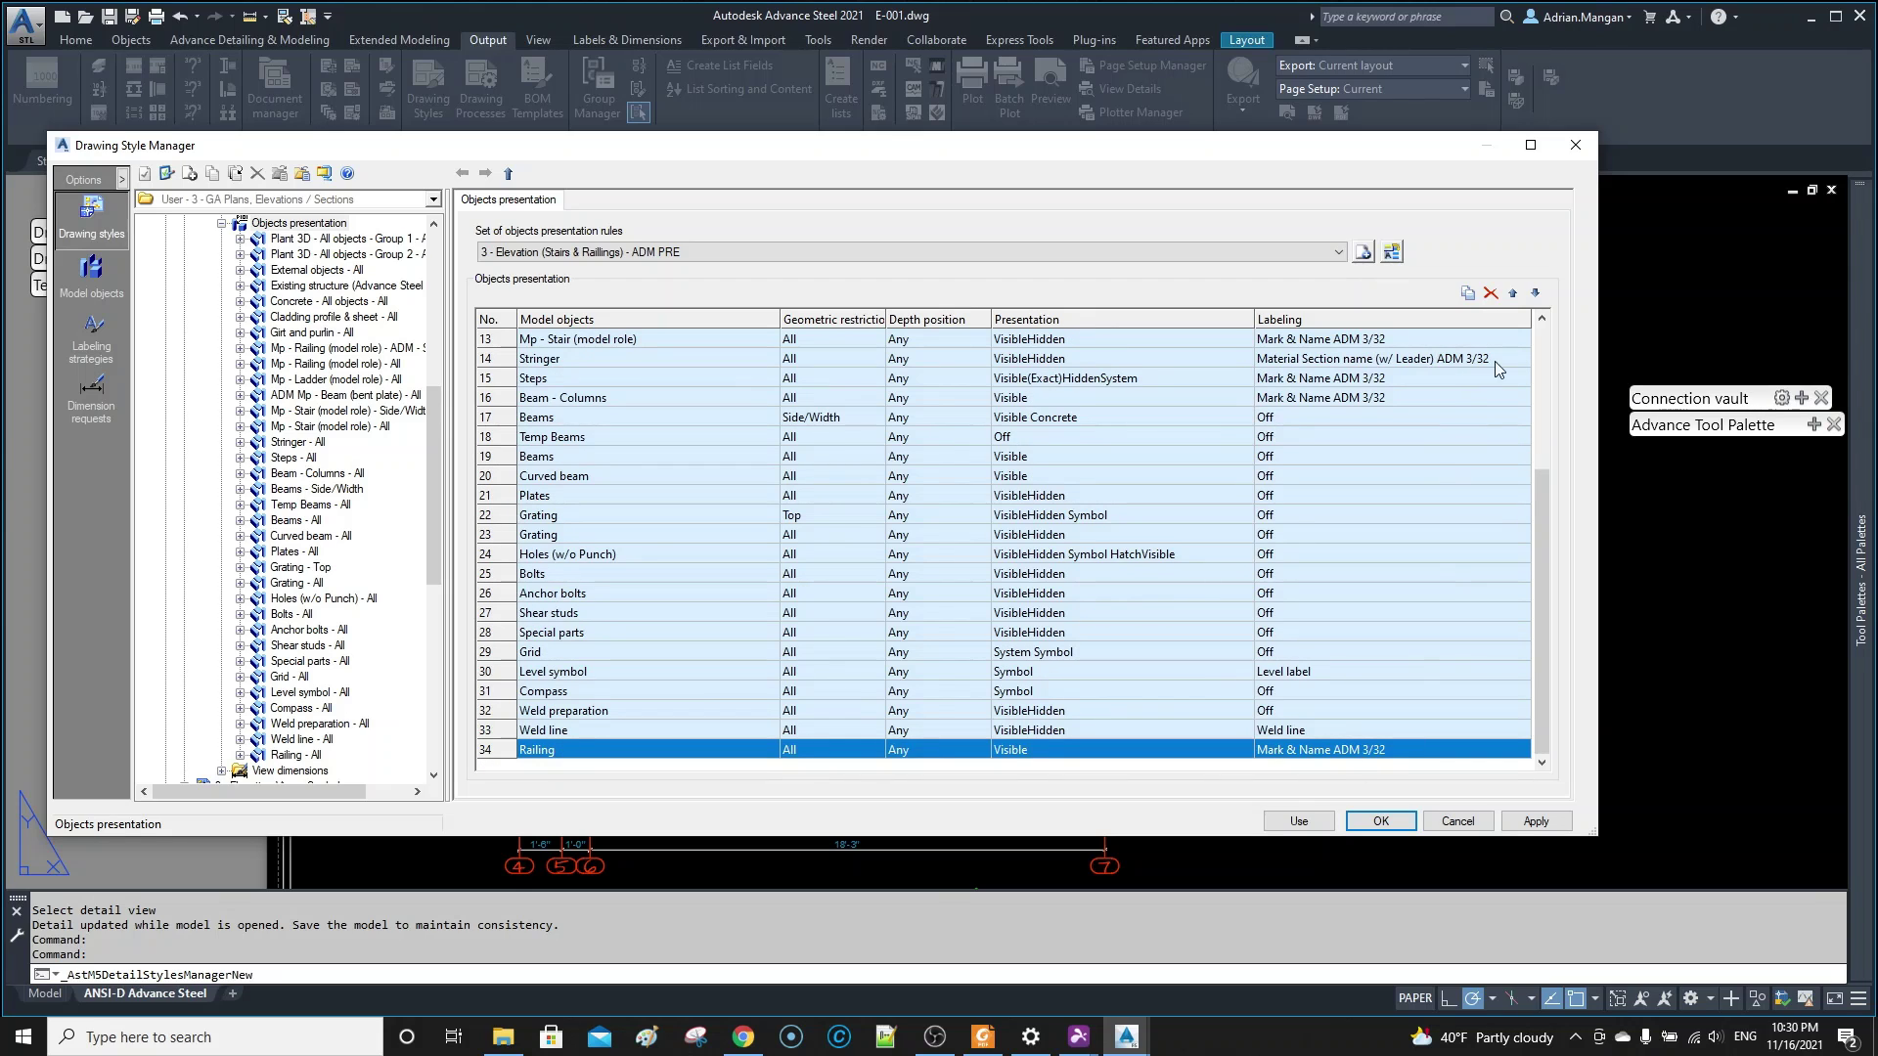
click(1513, 294)
click(1514, 293)
click(1513, 294)
click(1514, 293)
click(1513, 294)
click(1513, 293)
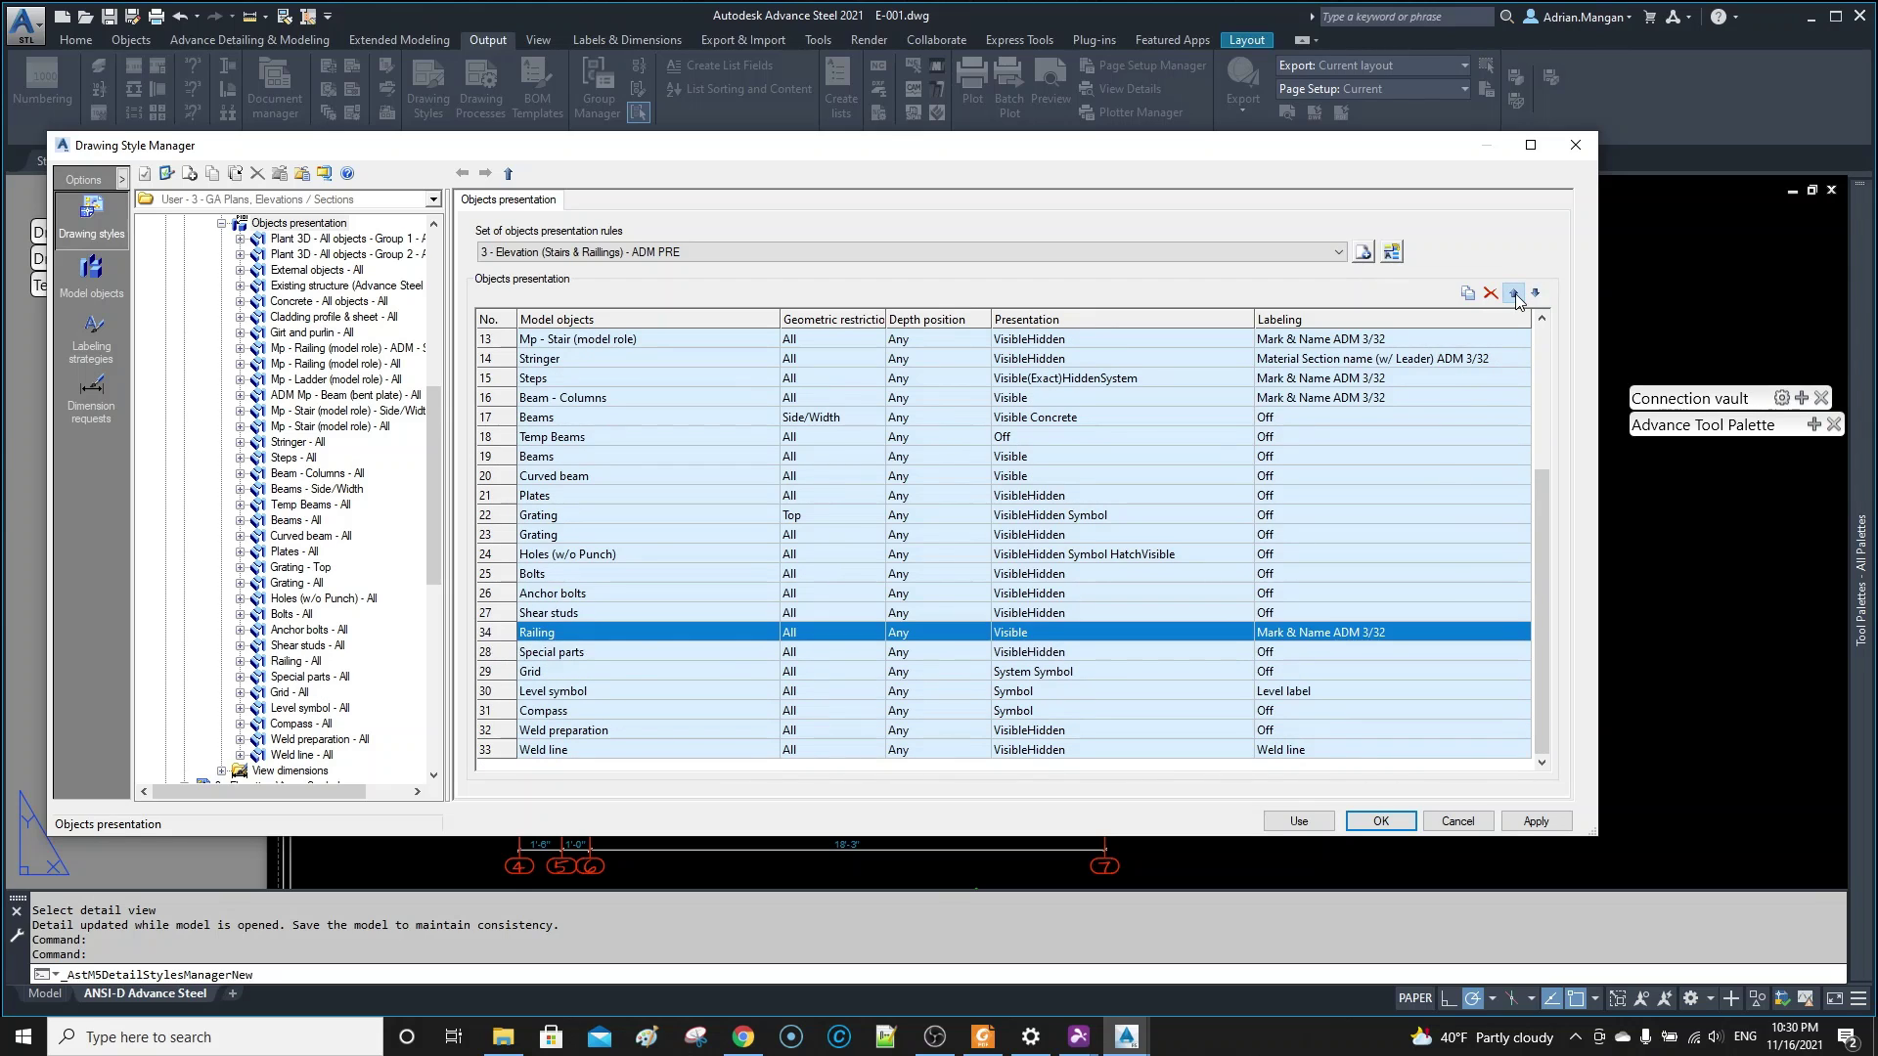
click(1513, 293)
click(1513, 294)
click(1513, 293)
click(1513, 294)
click(1513, 293)
click(1513, 294)
click(1513, 293)
double_click(1514, 294)
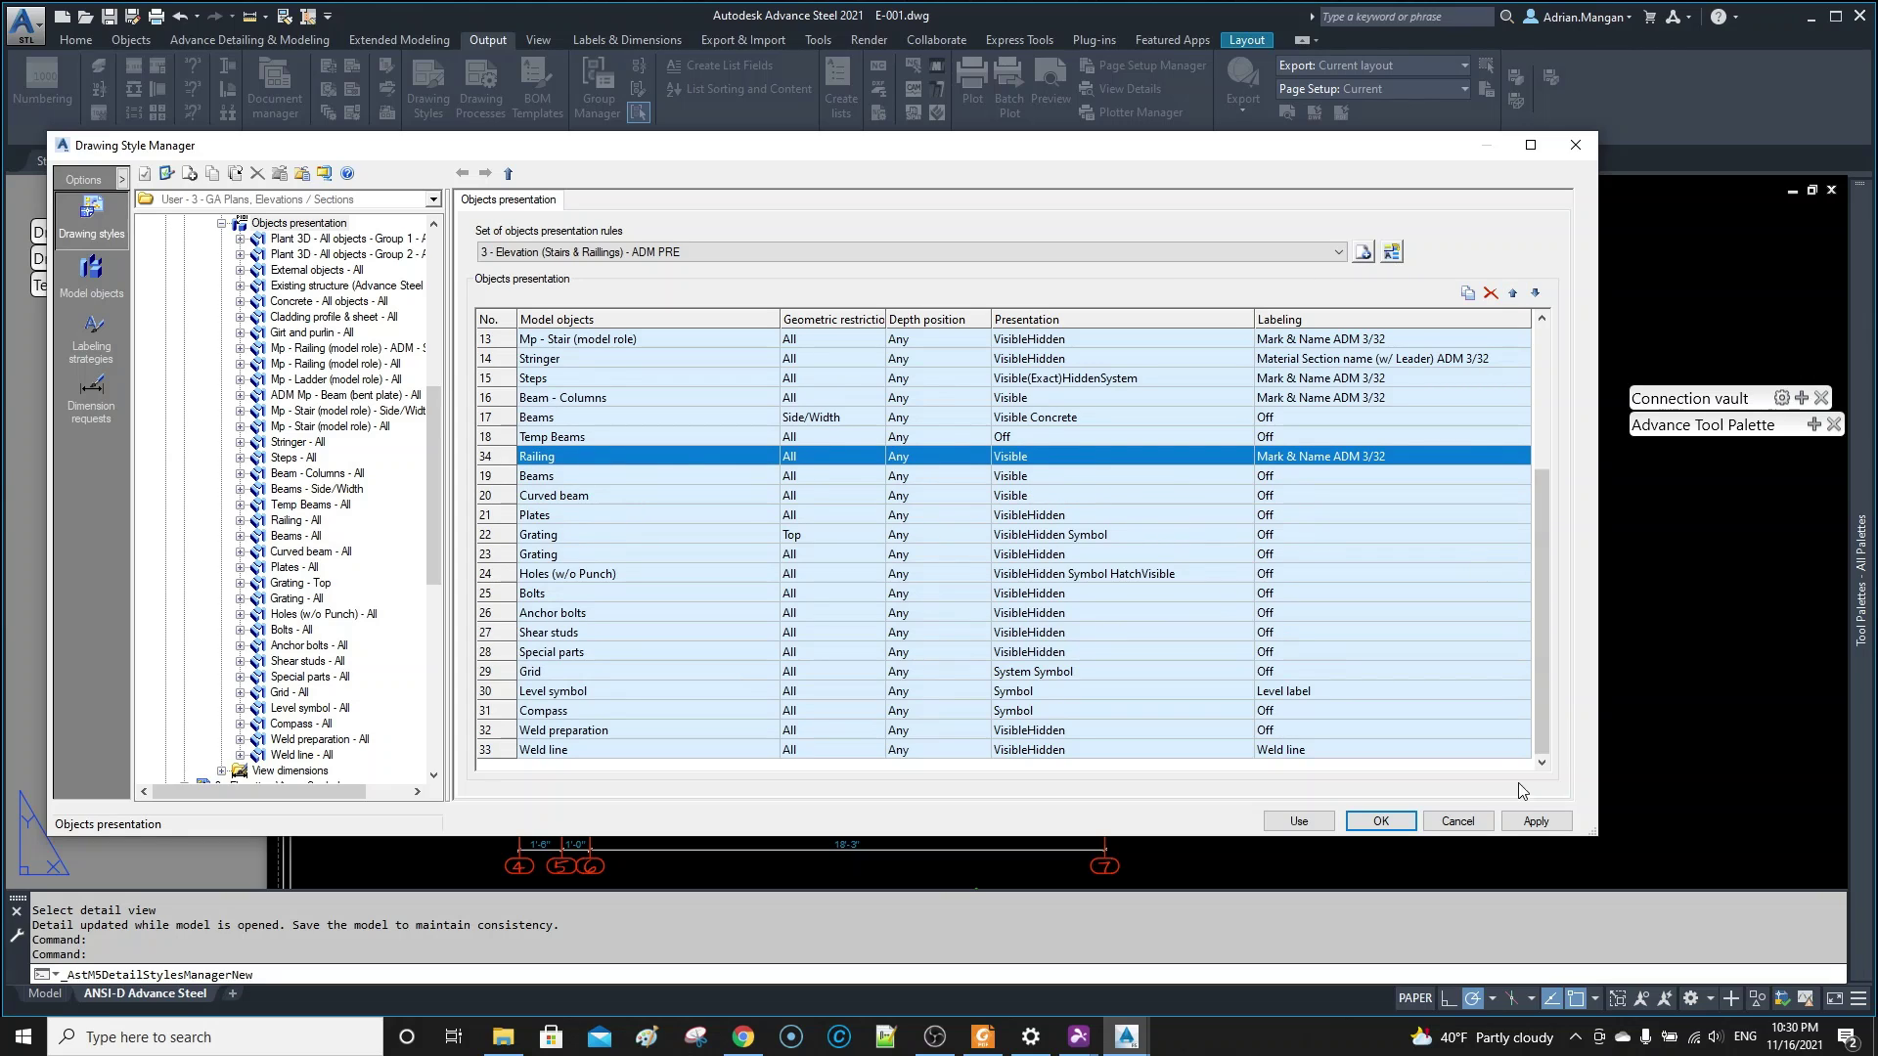
click(1535, 822)
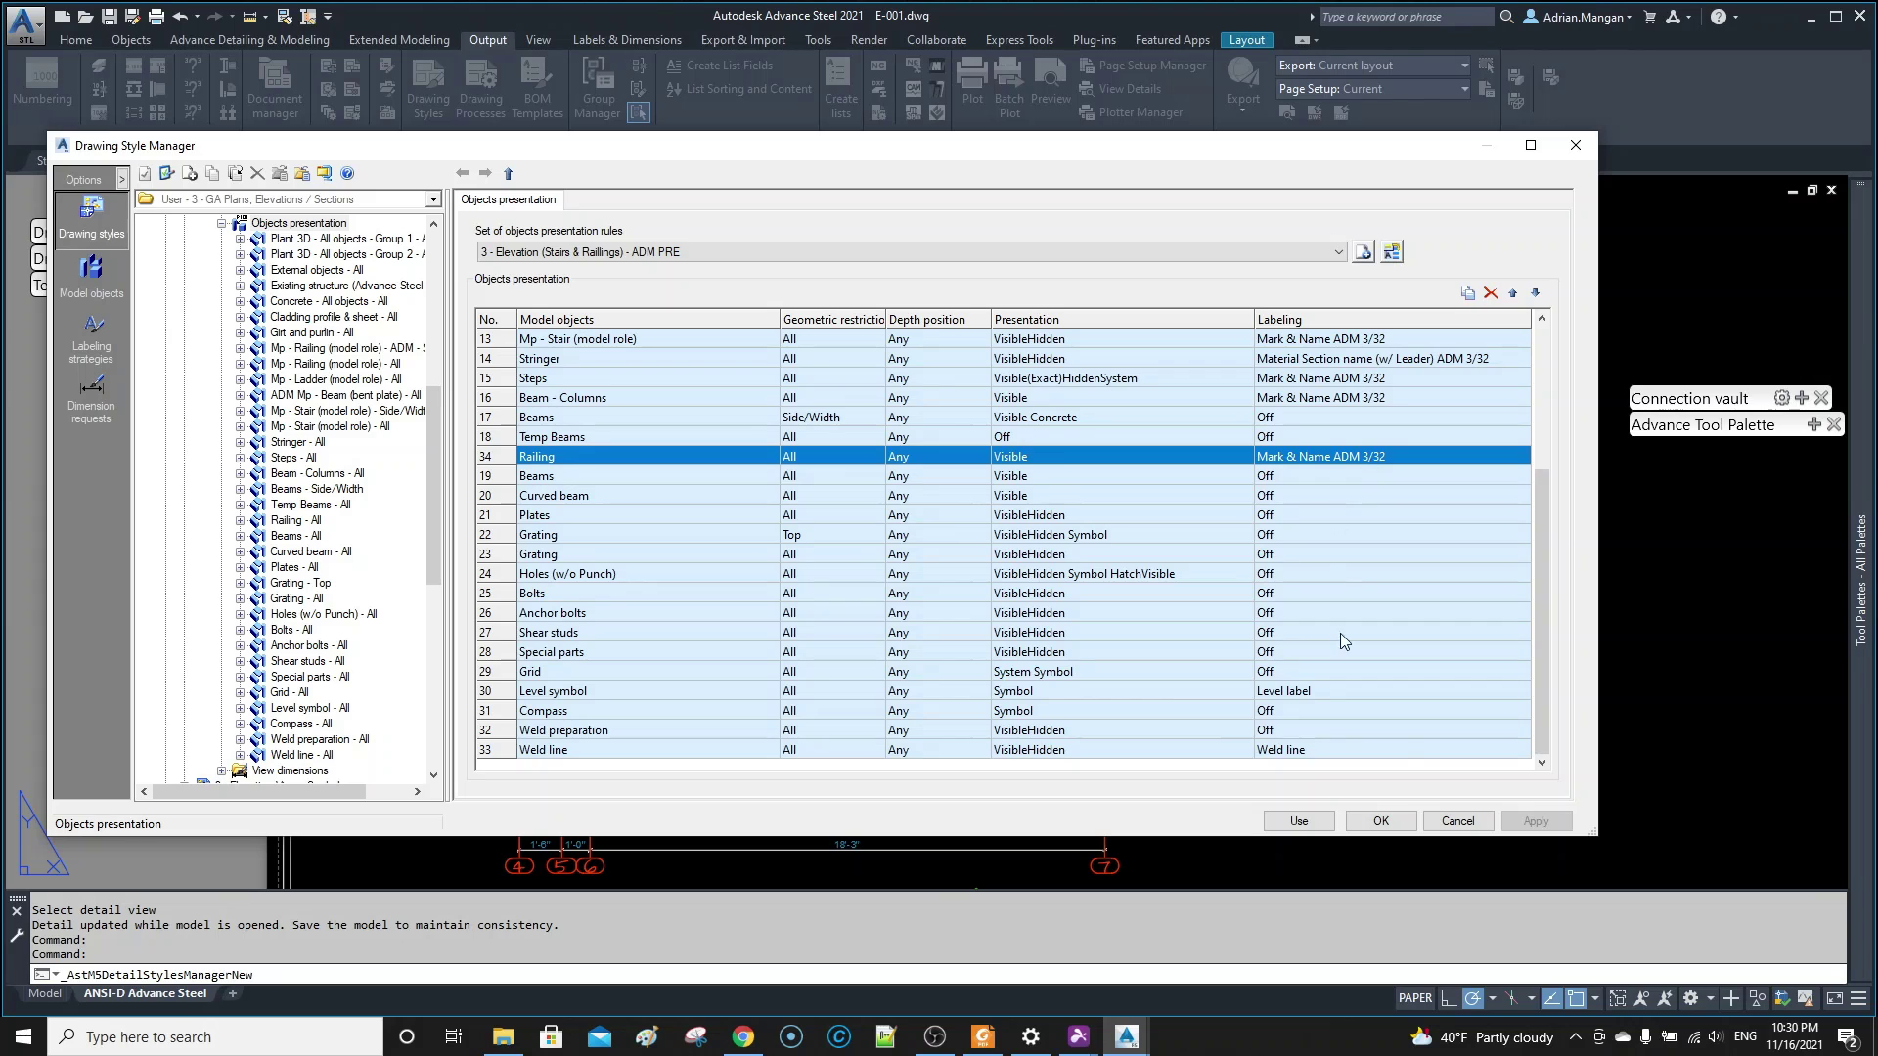
- Examine the section name labeling rules for beams that are available for the Railing row, leaving its labeling rule as it is
click(1481, 459)
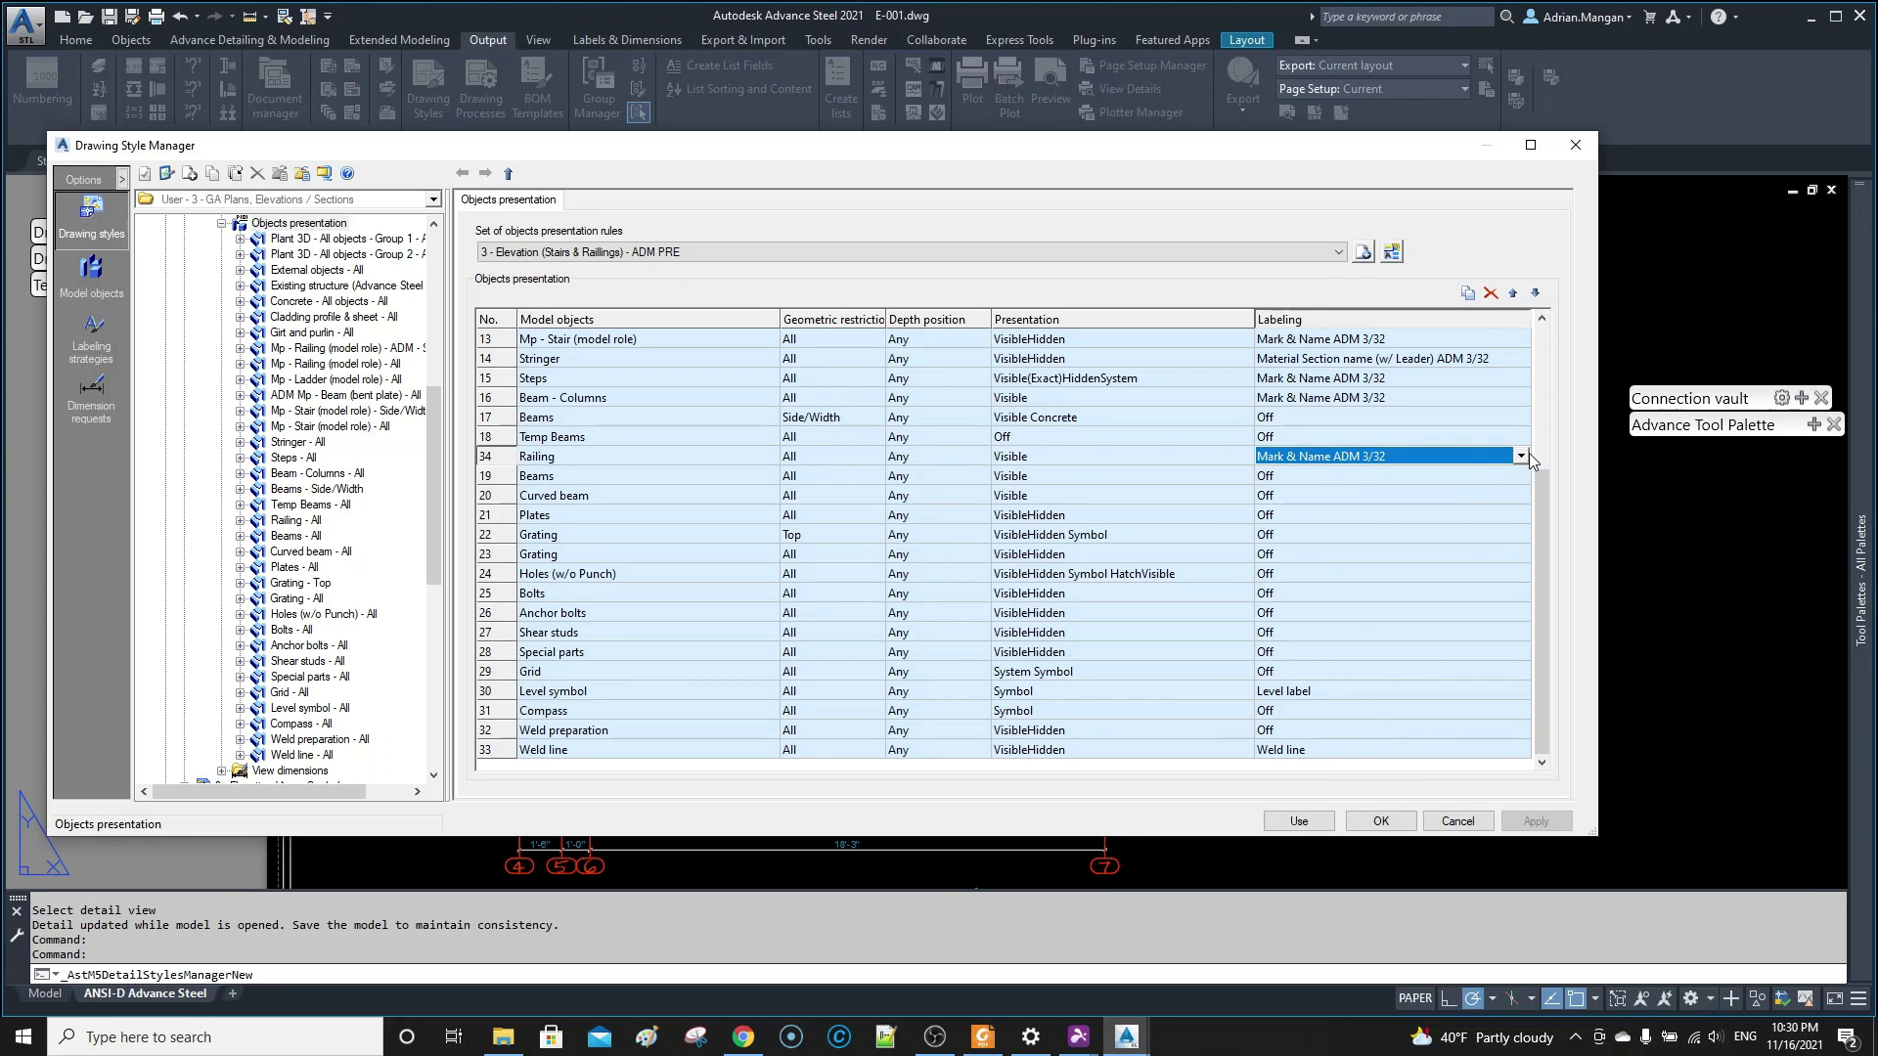
click(1522, 455)
scroll(1311, 636, up, 15)
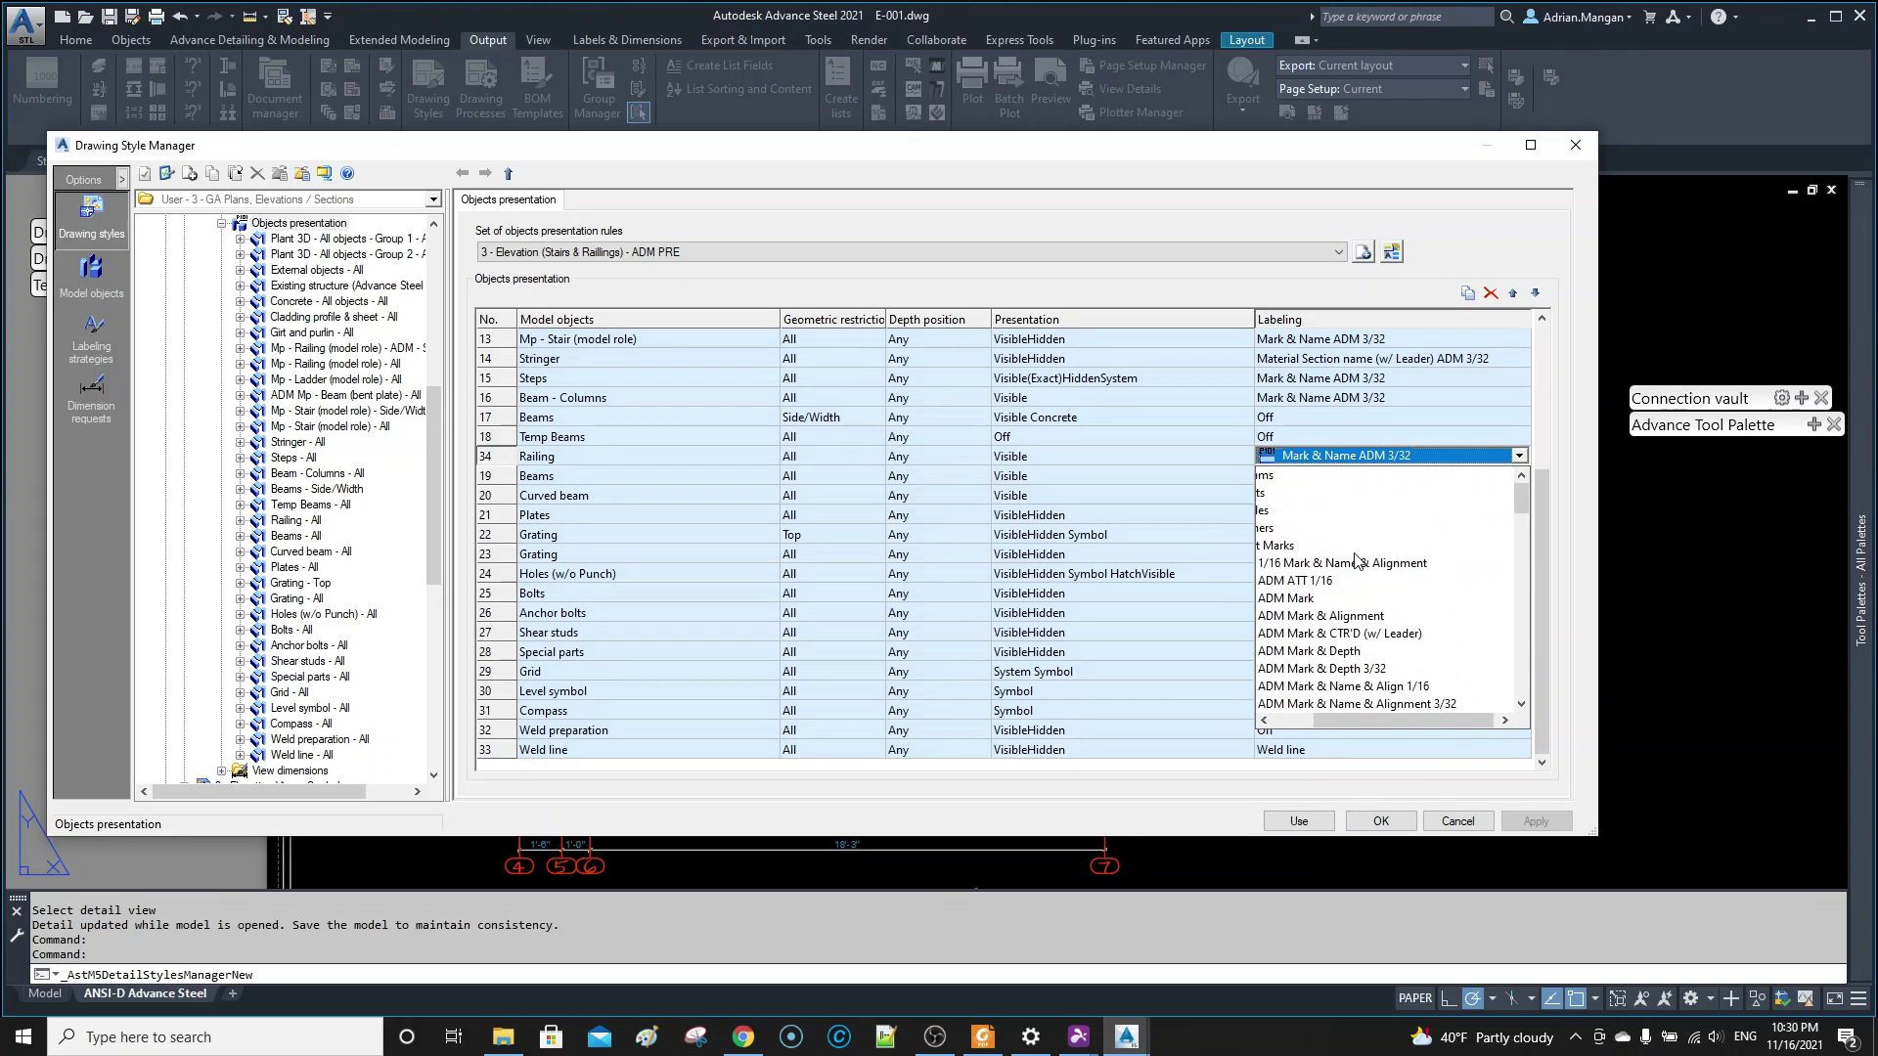
drag(1345, 721, 1297, 722)
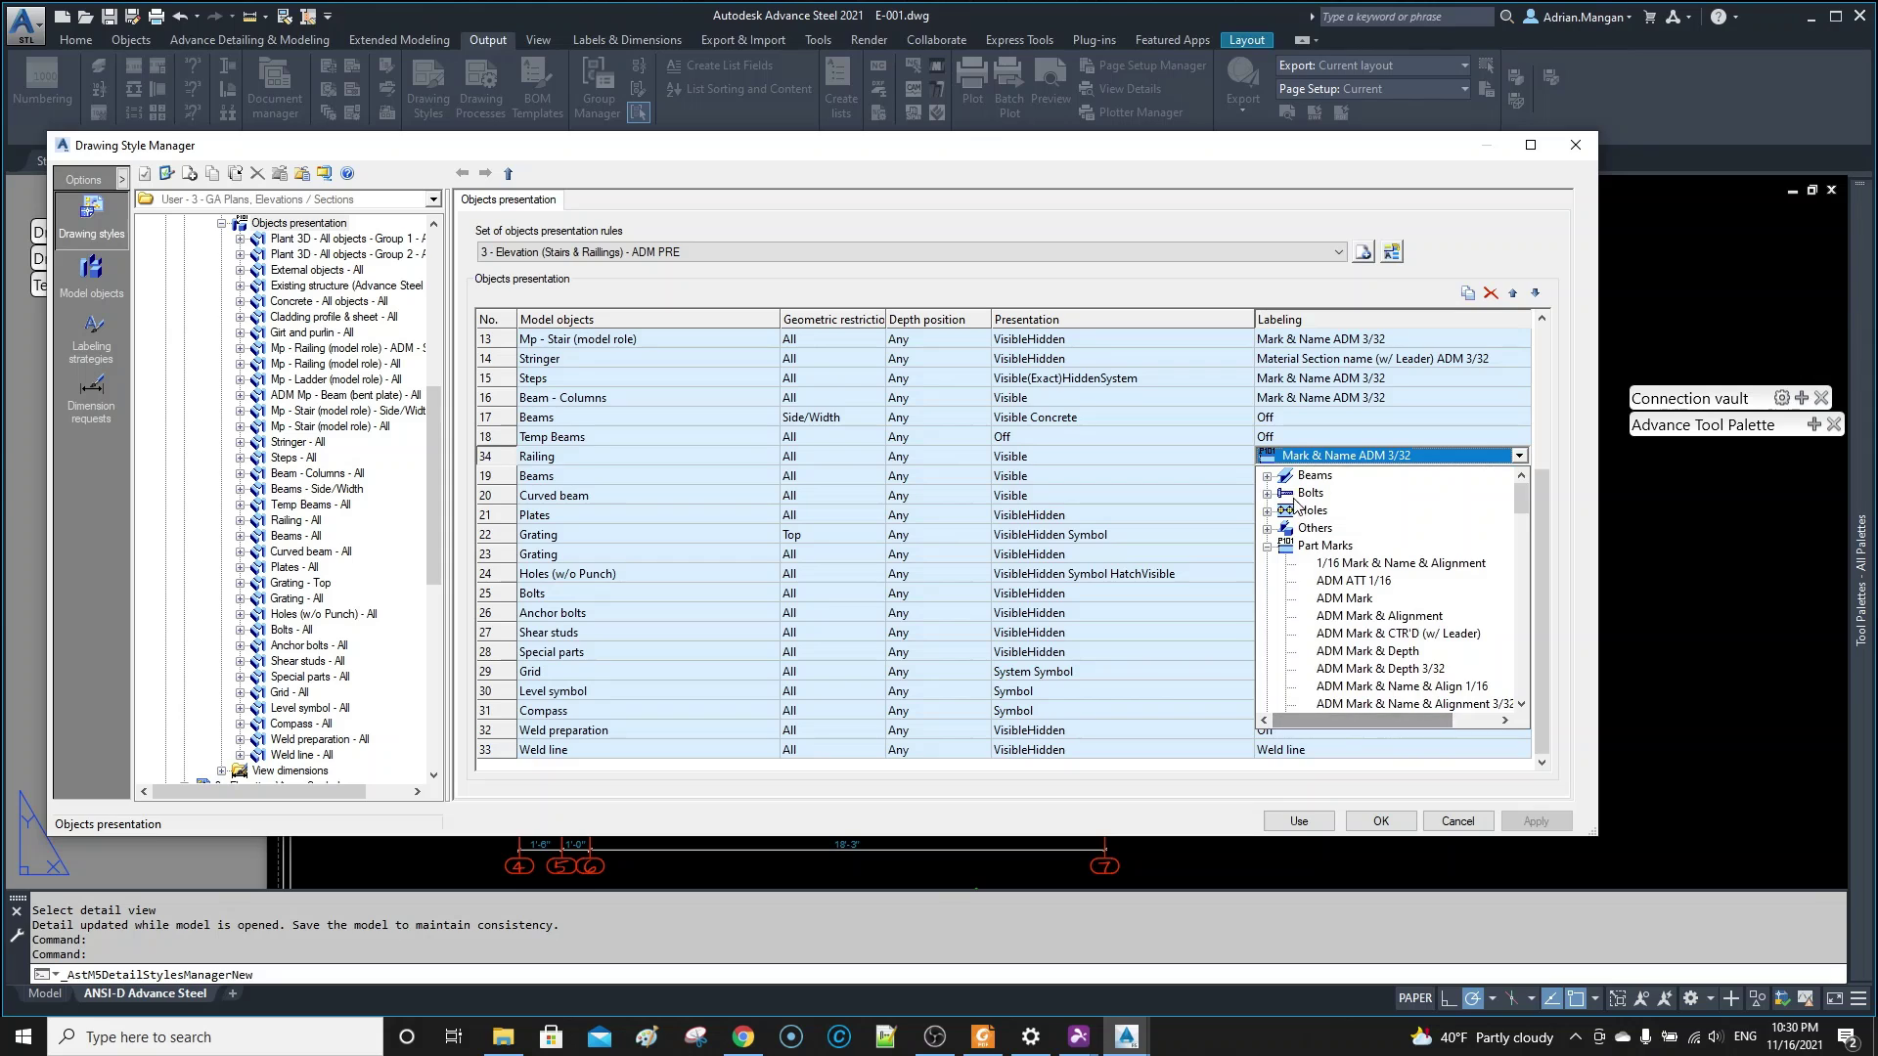
scroll(1350, 568, down, 7)
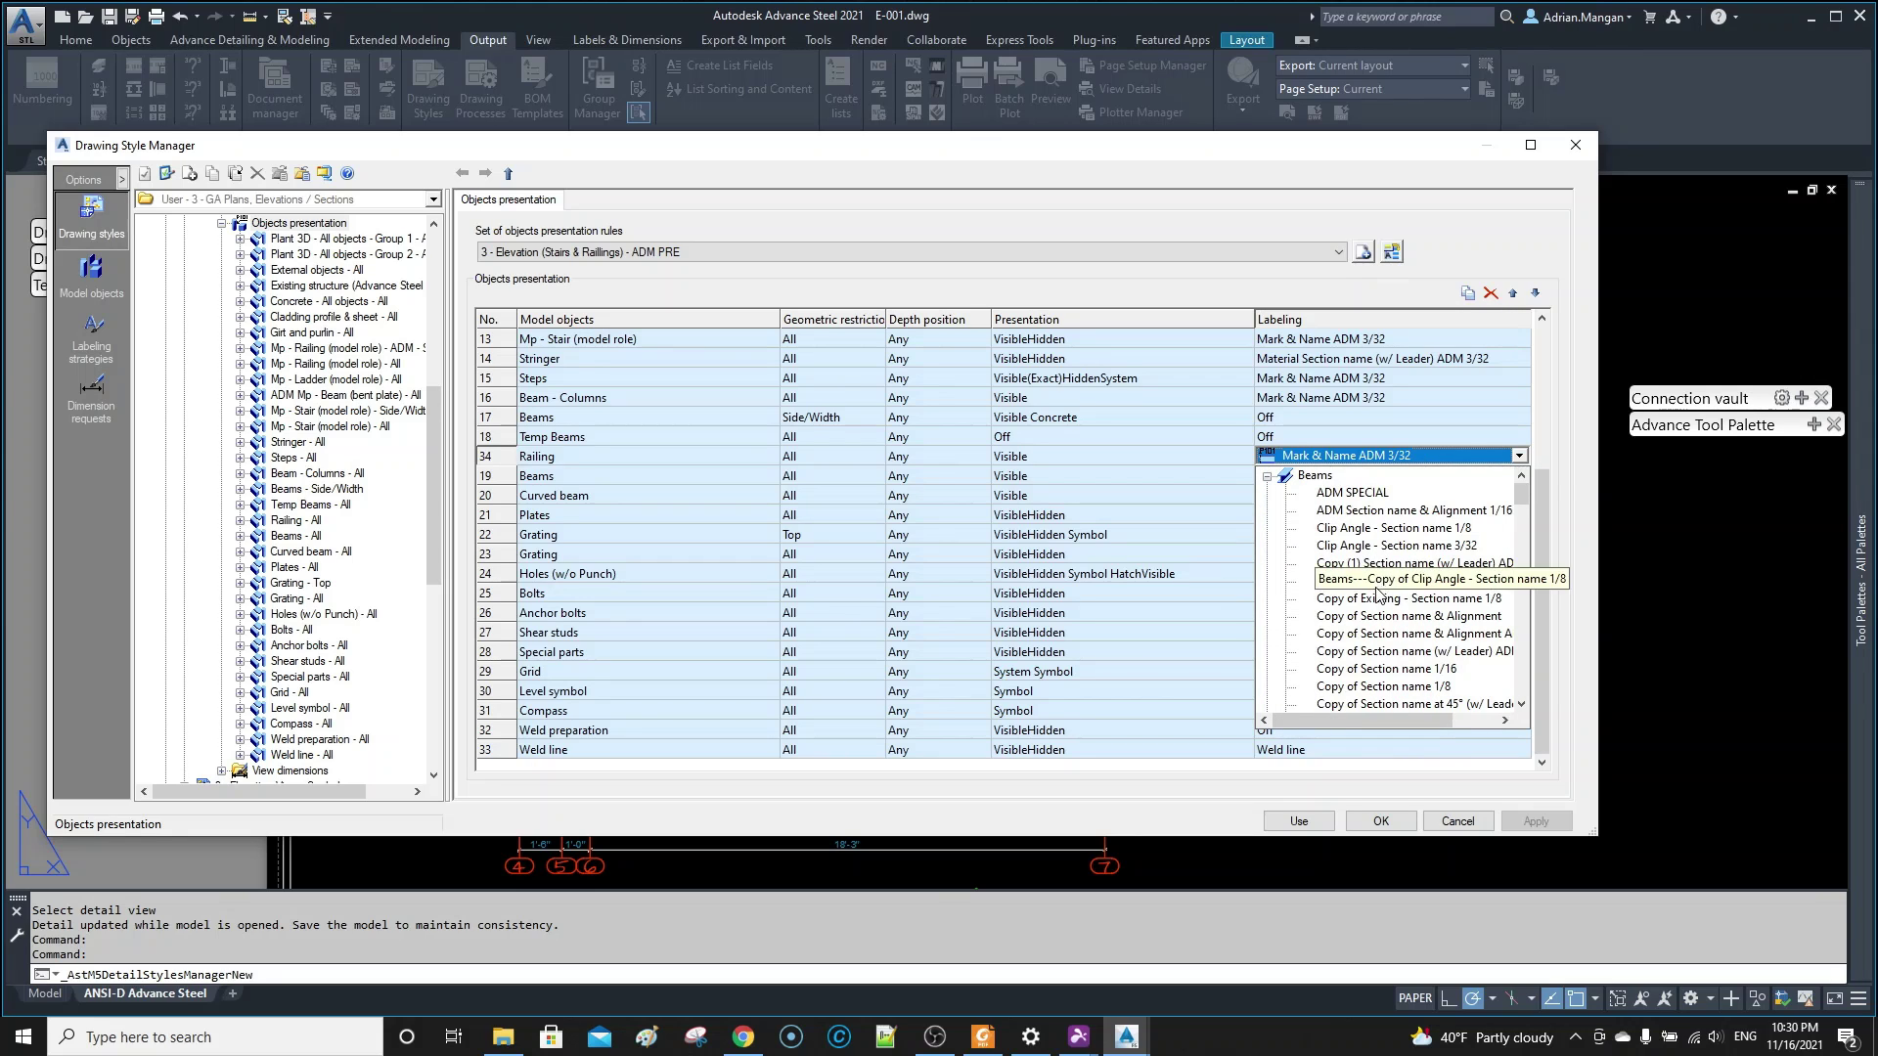
scroll(1377, 599, down, 2)
scroll(1379, 601, down, 4)
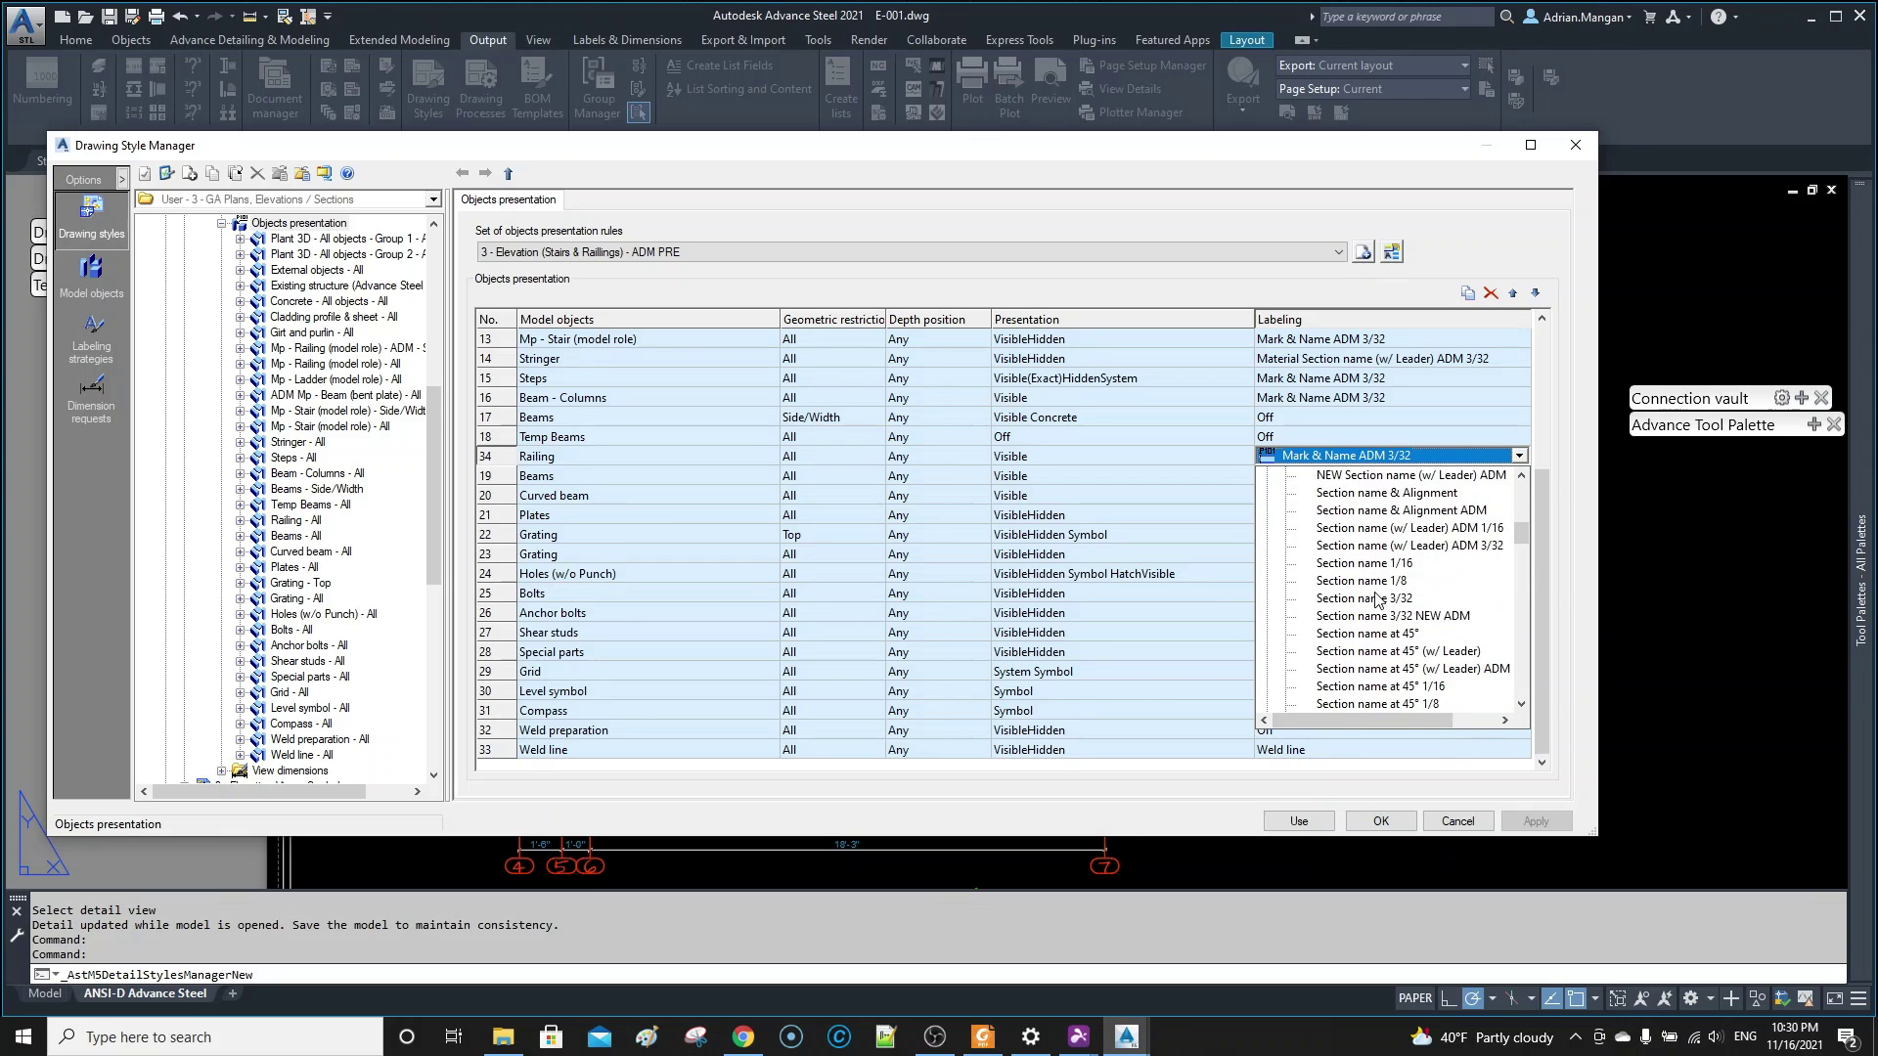
scroll(1384, 614, down, 1)
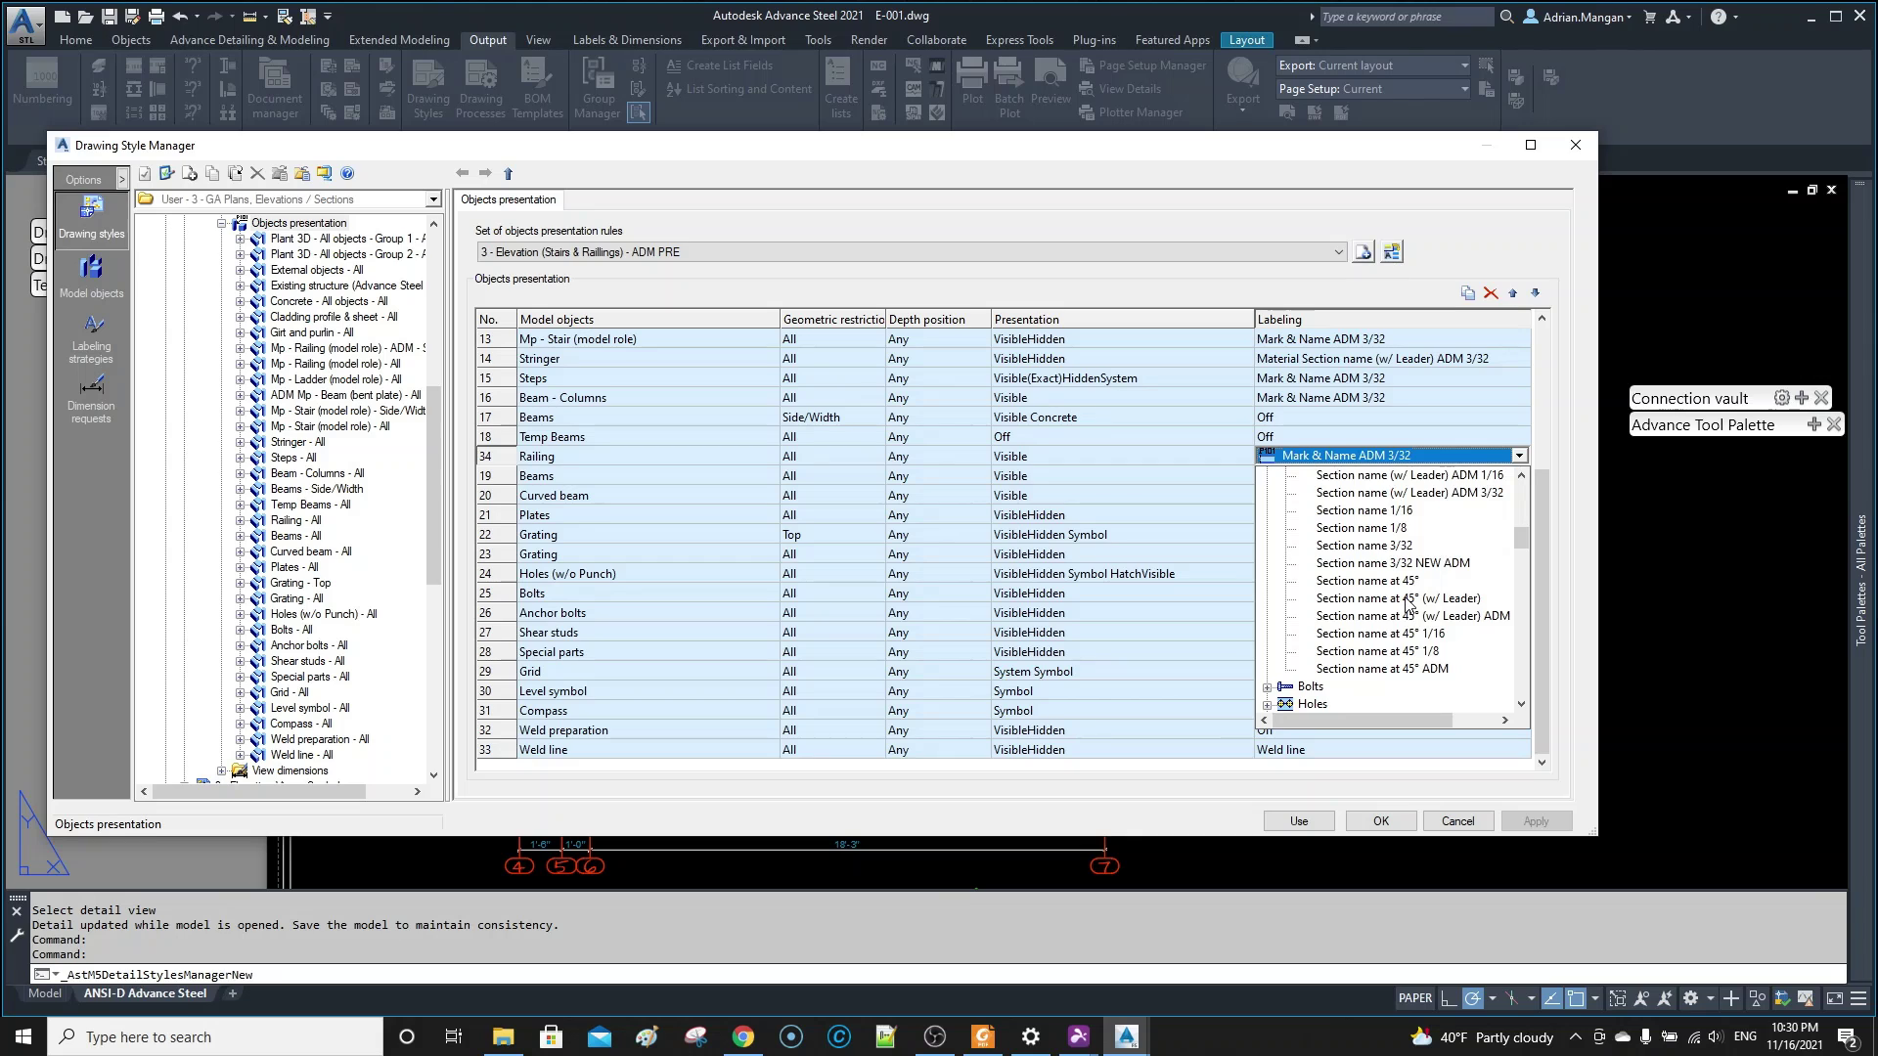
scroll(1409, 603, up, 1)
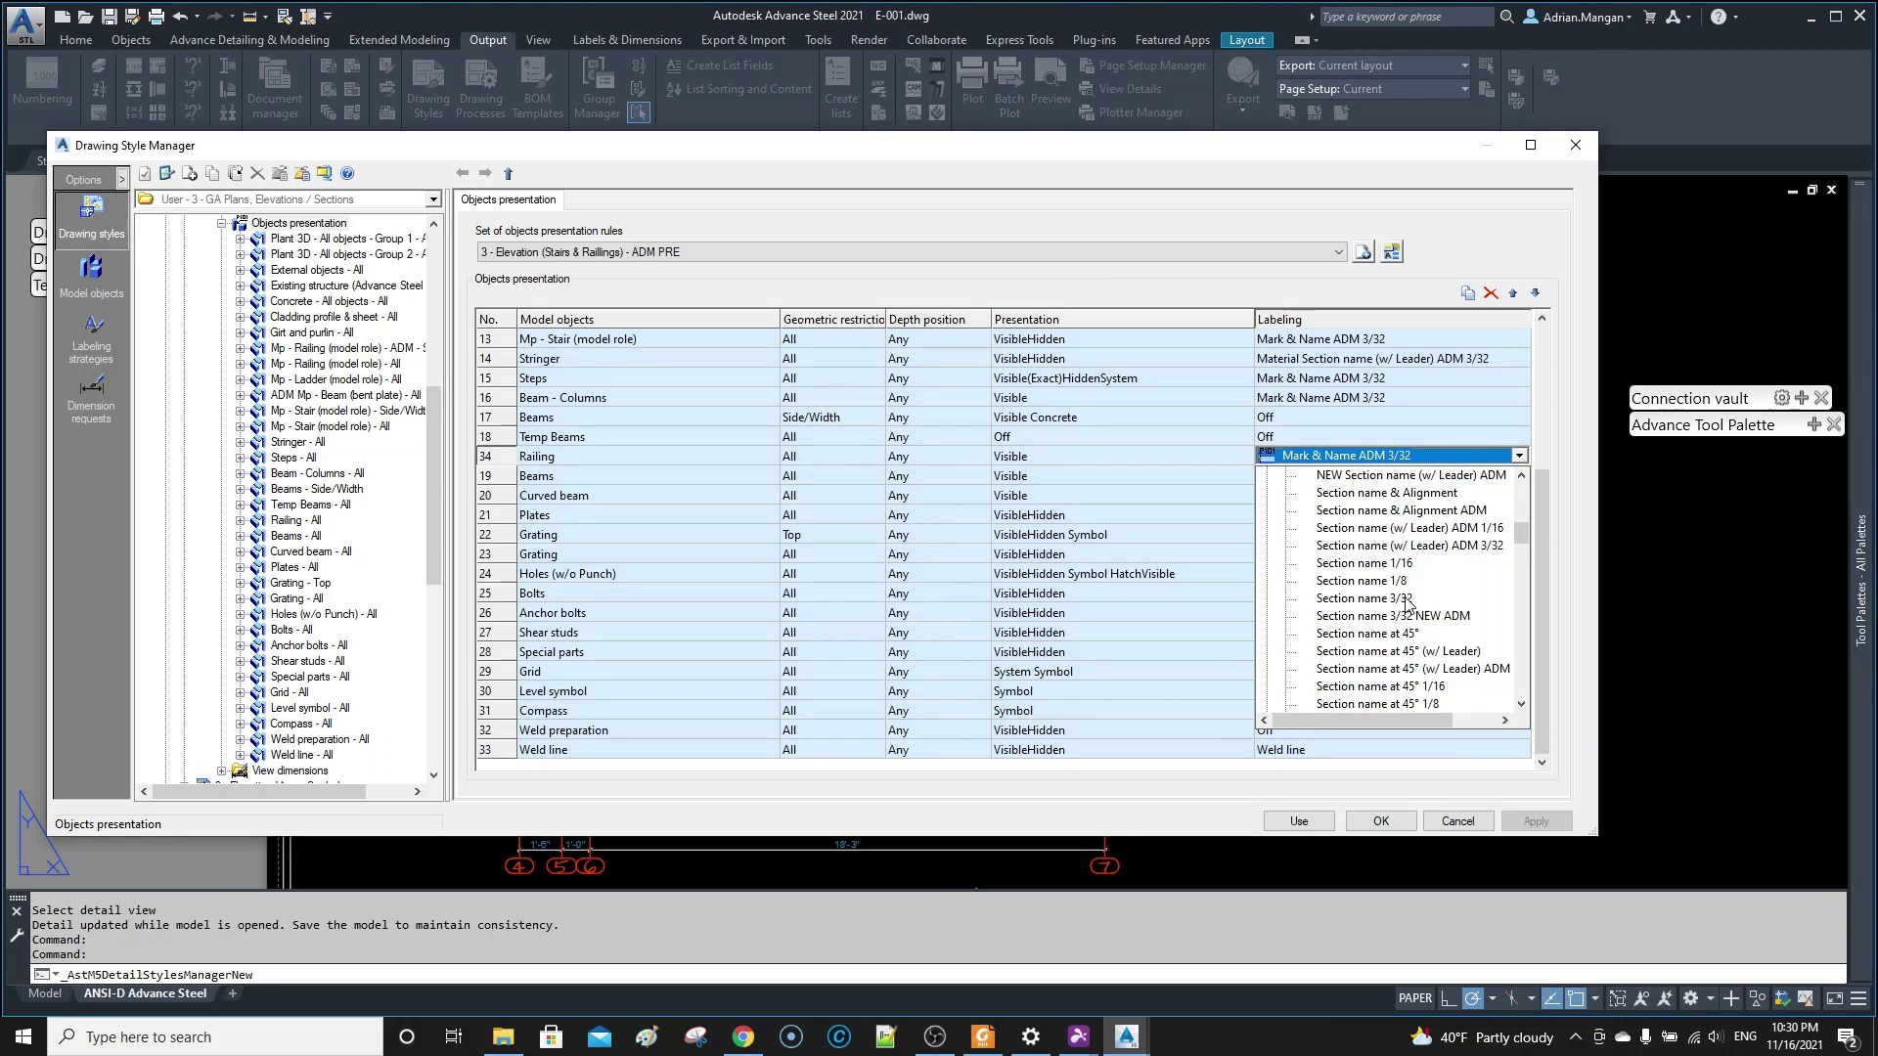
scroll(1408, 603, up, 1)
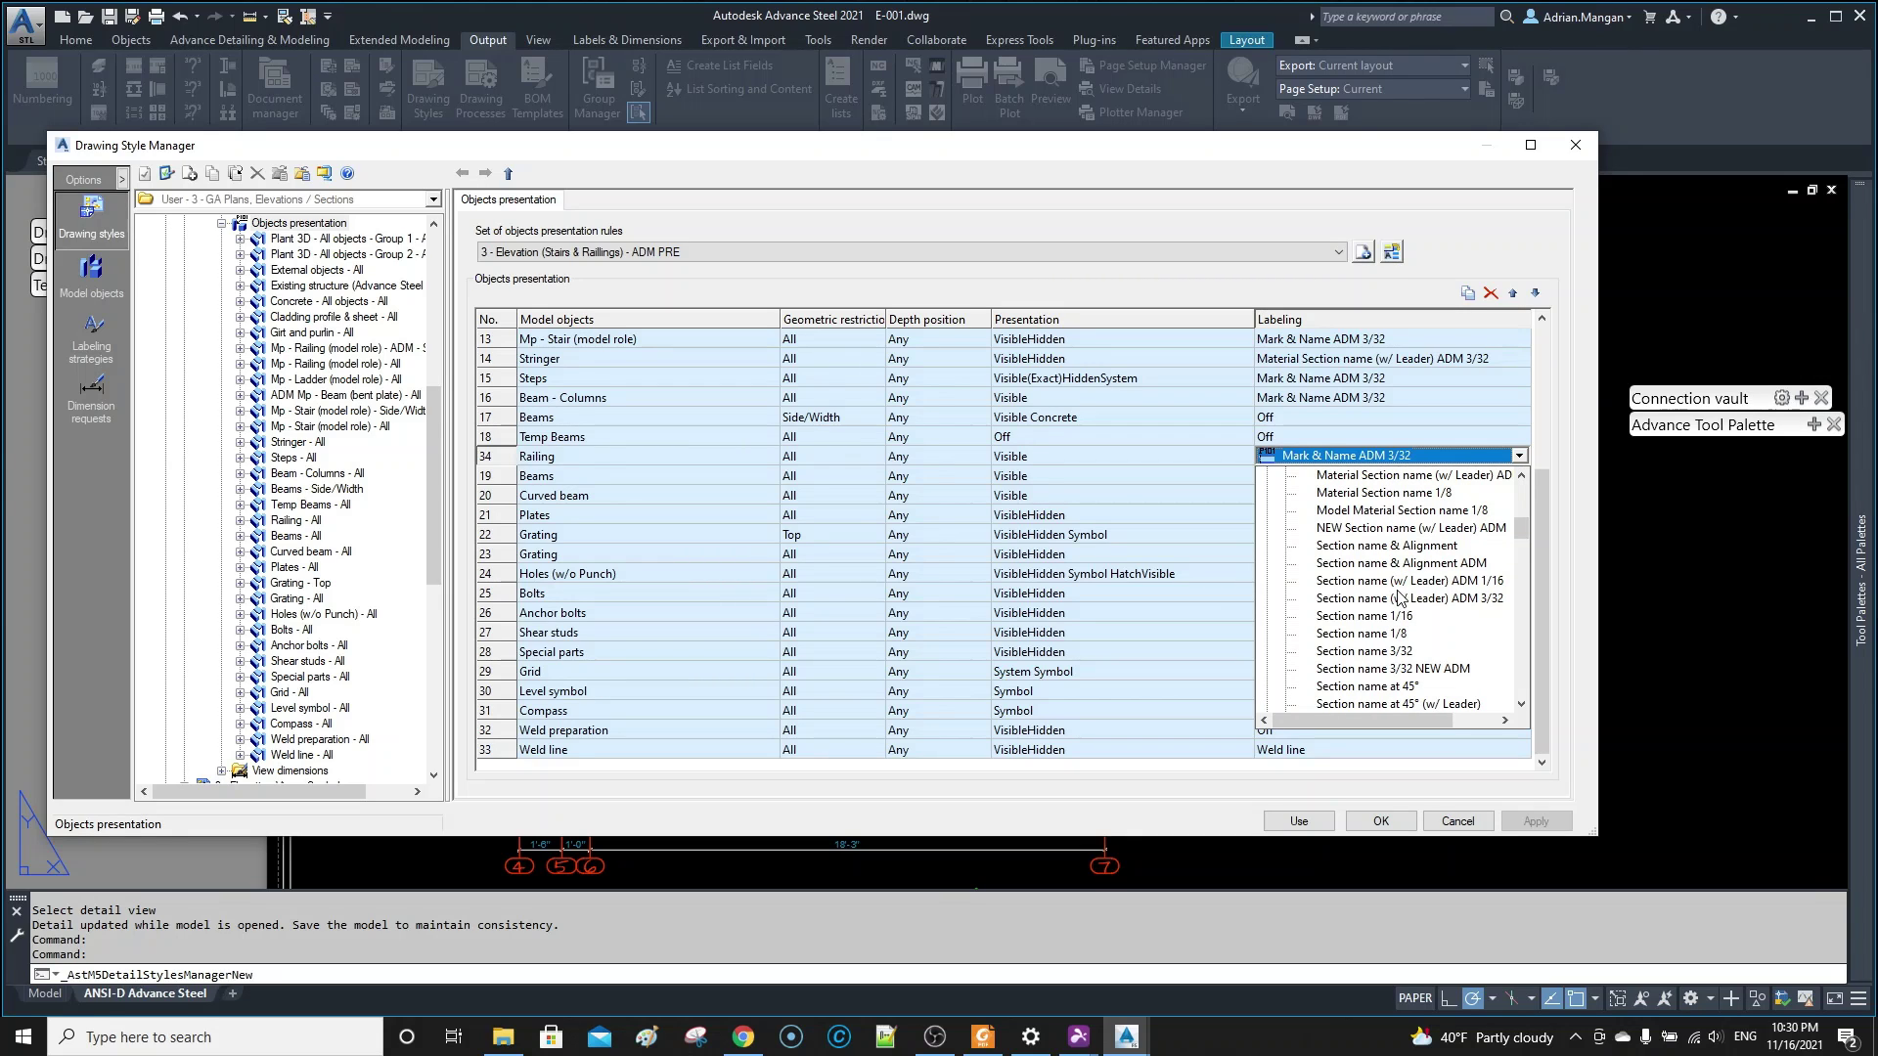
scroll(1401, 598, up, 2)
scroll(1400, 599, up, 1)
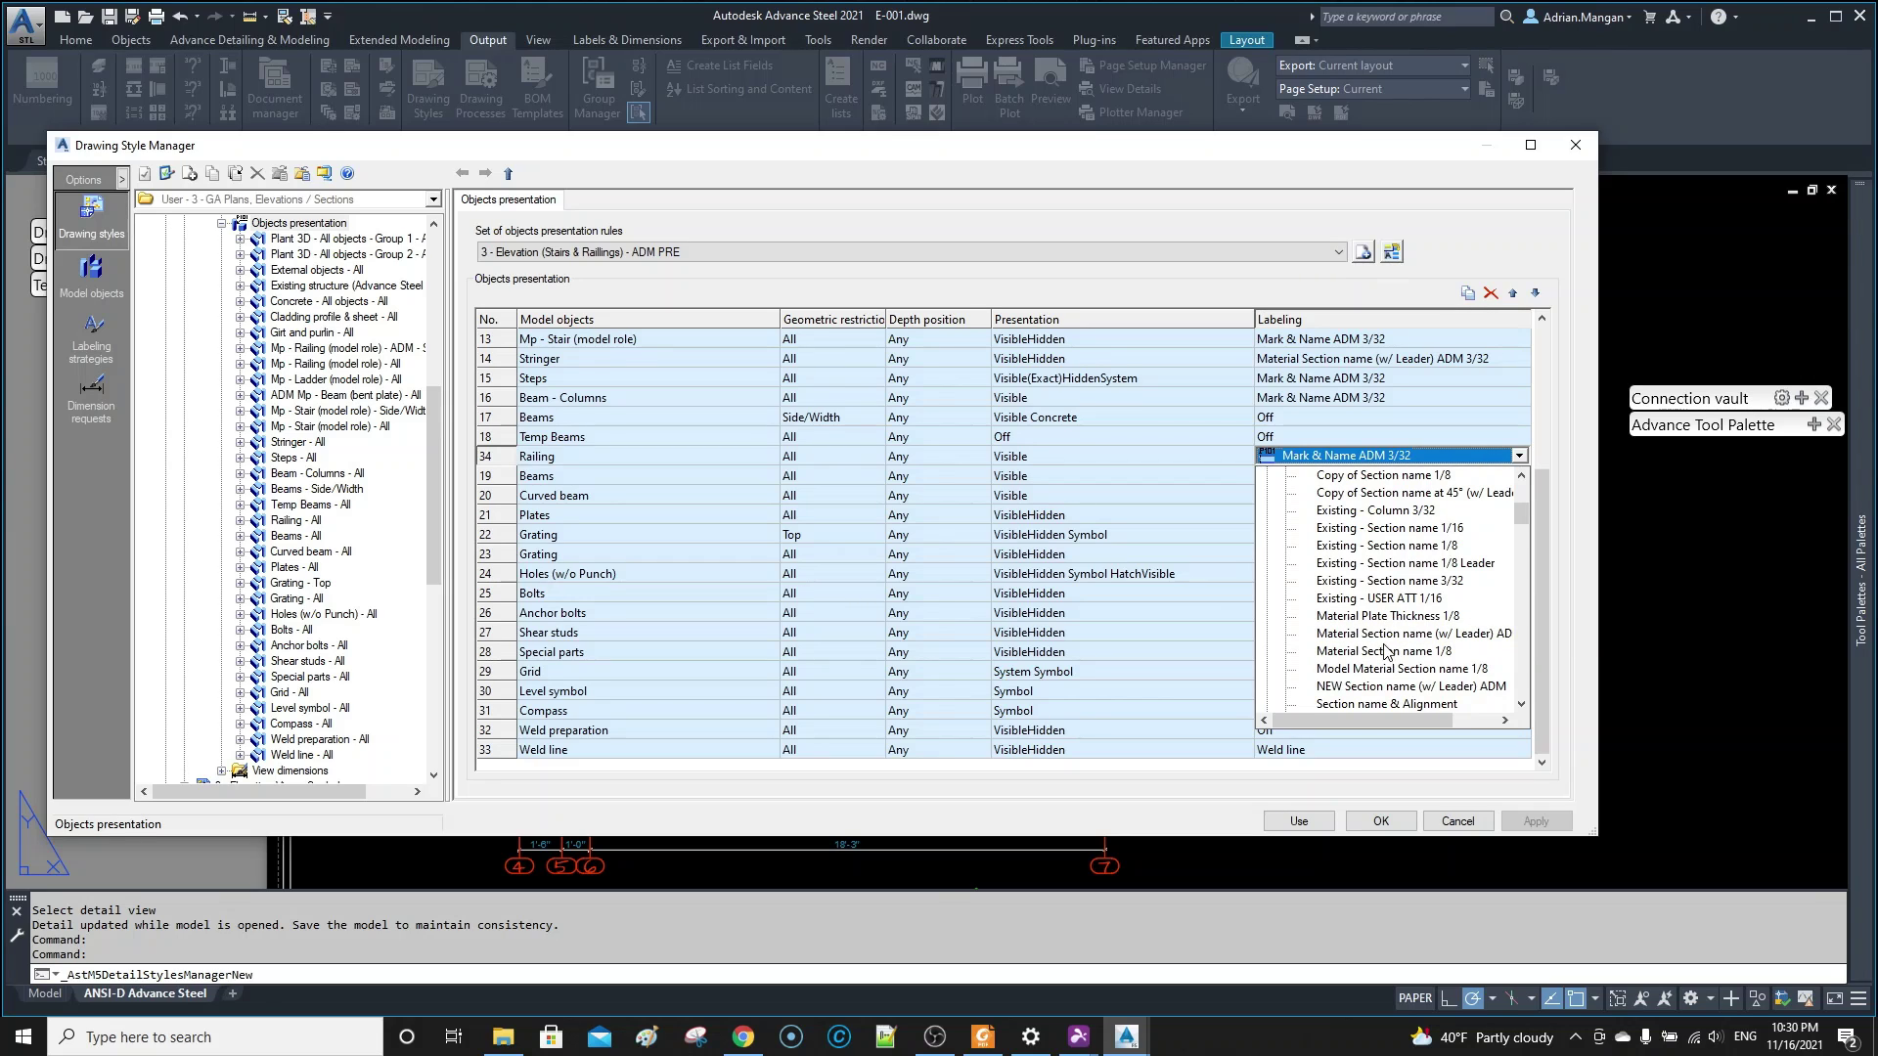
scroll(1387, 646, down, 2)
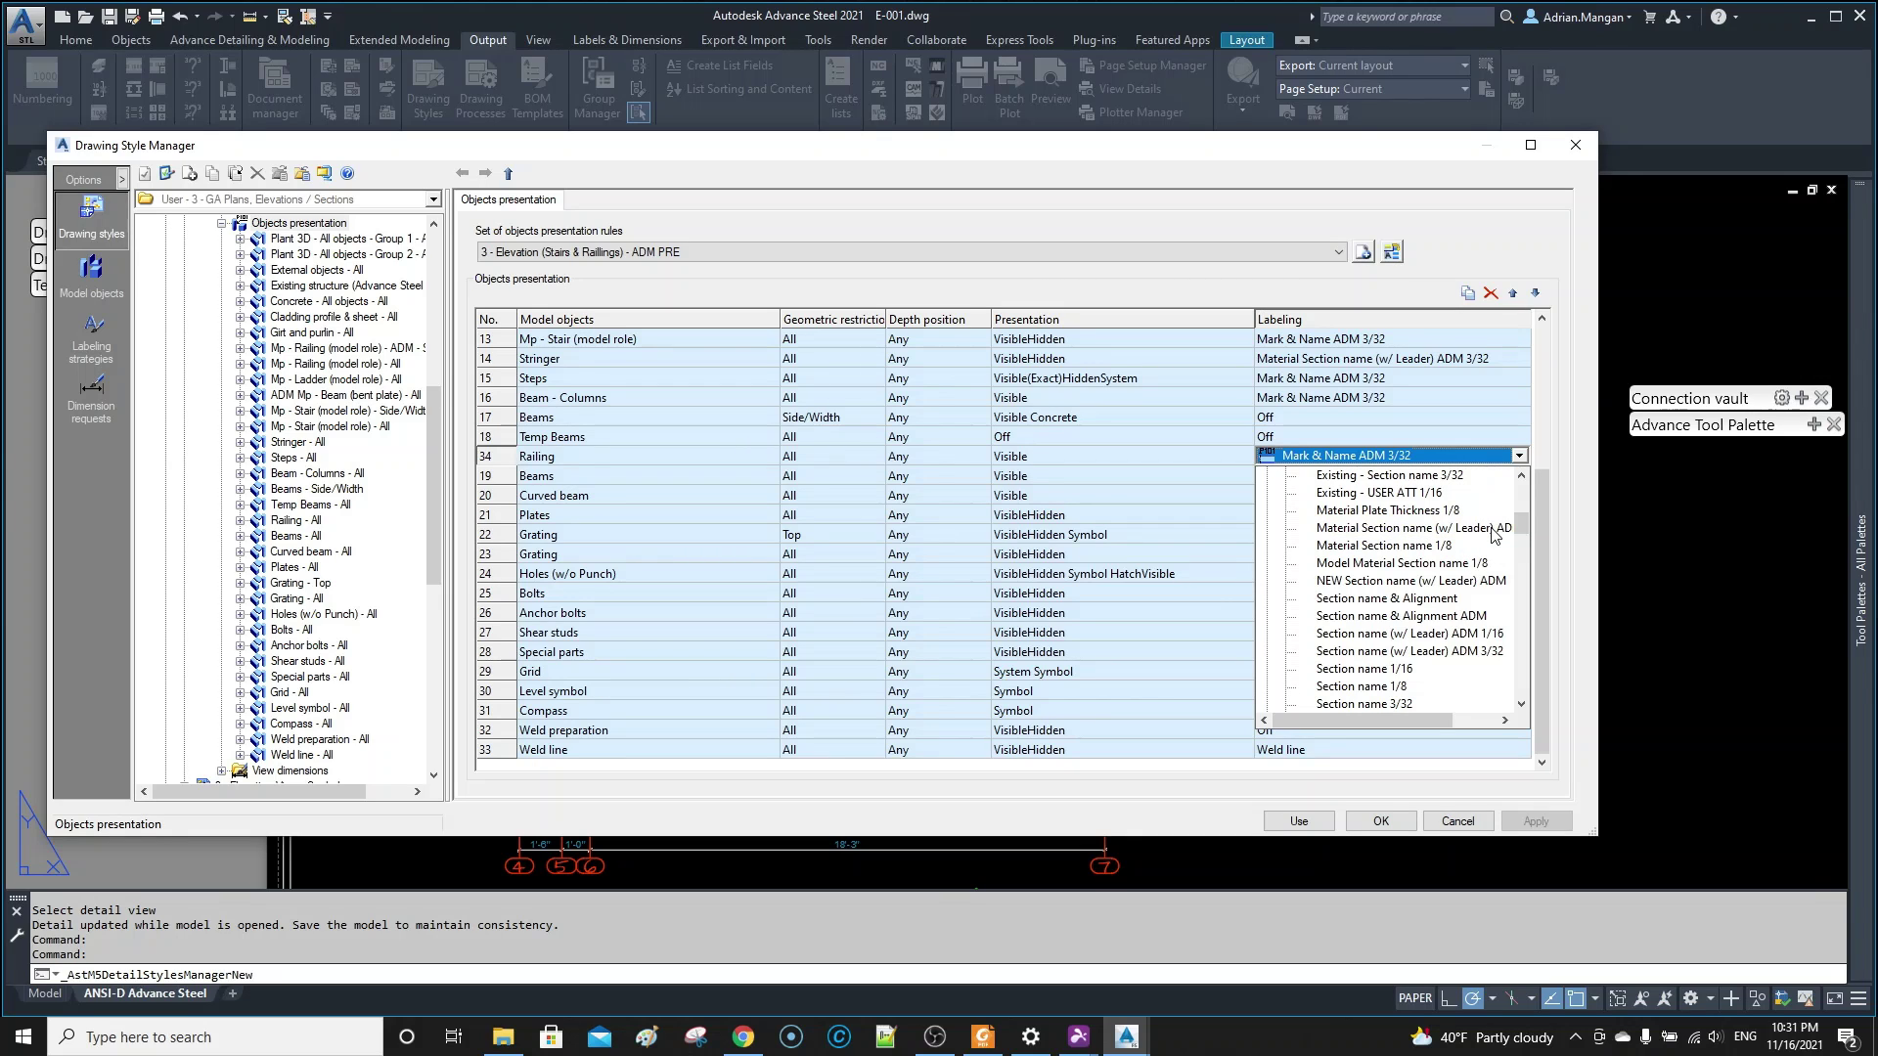
scroll(1492, 536, down, 4)
scroll(1488, 536, up, 3)
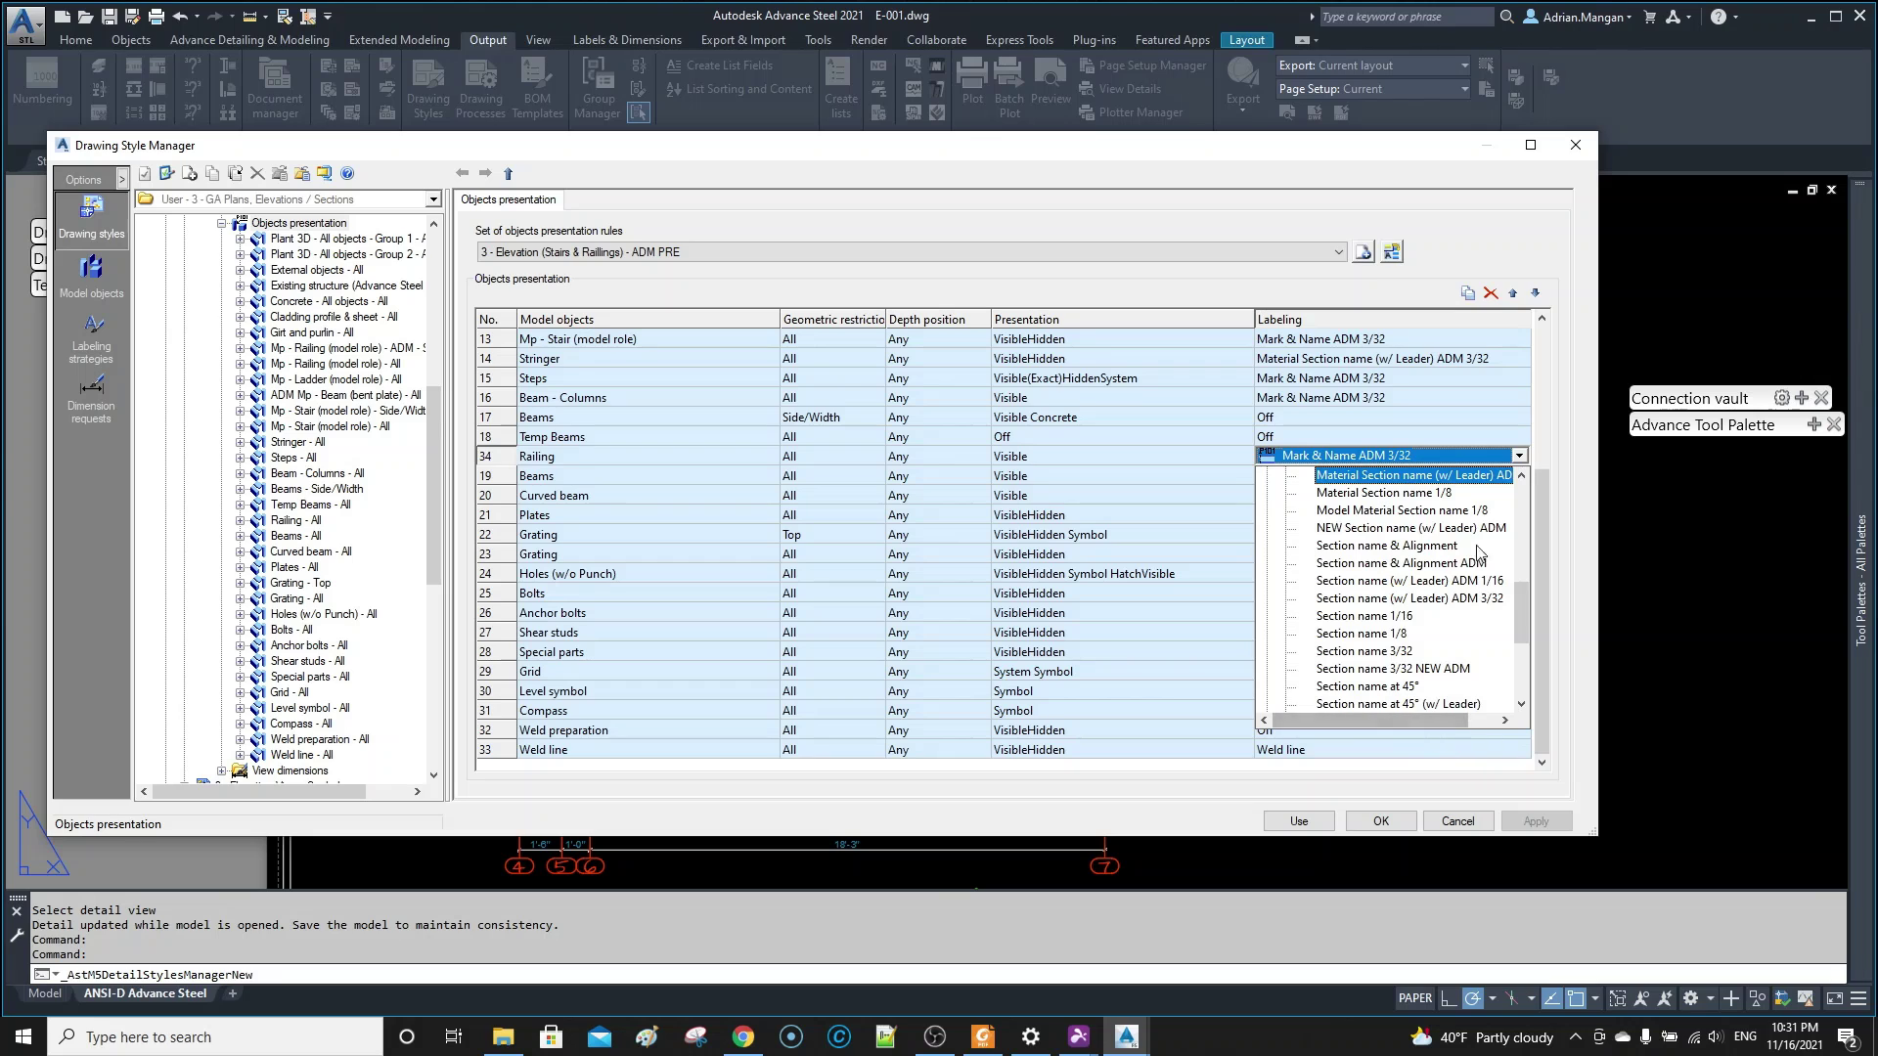
click(1541, 440)
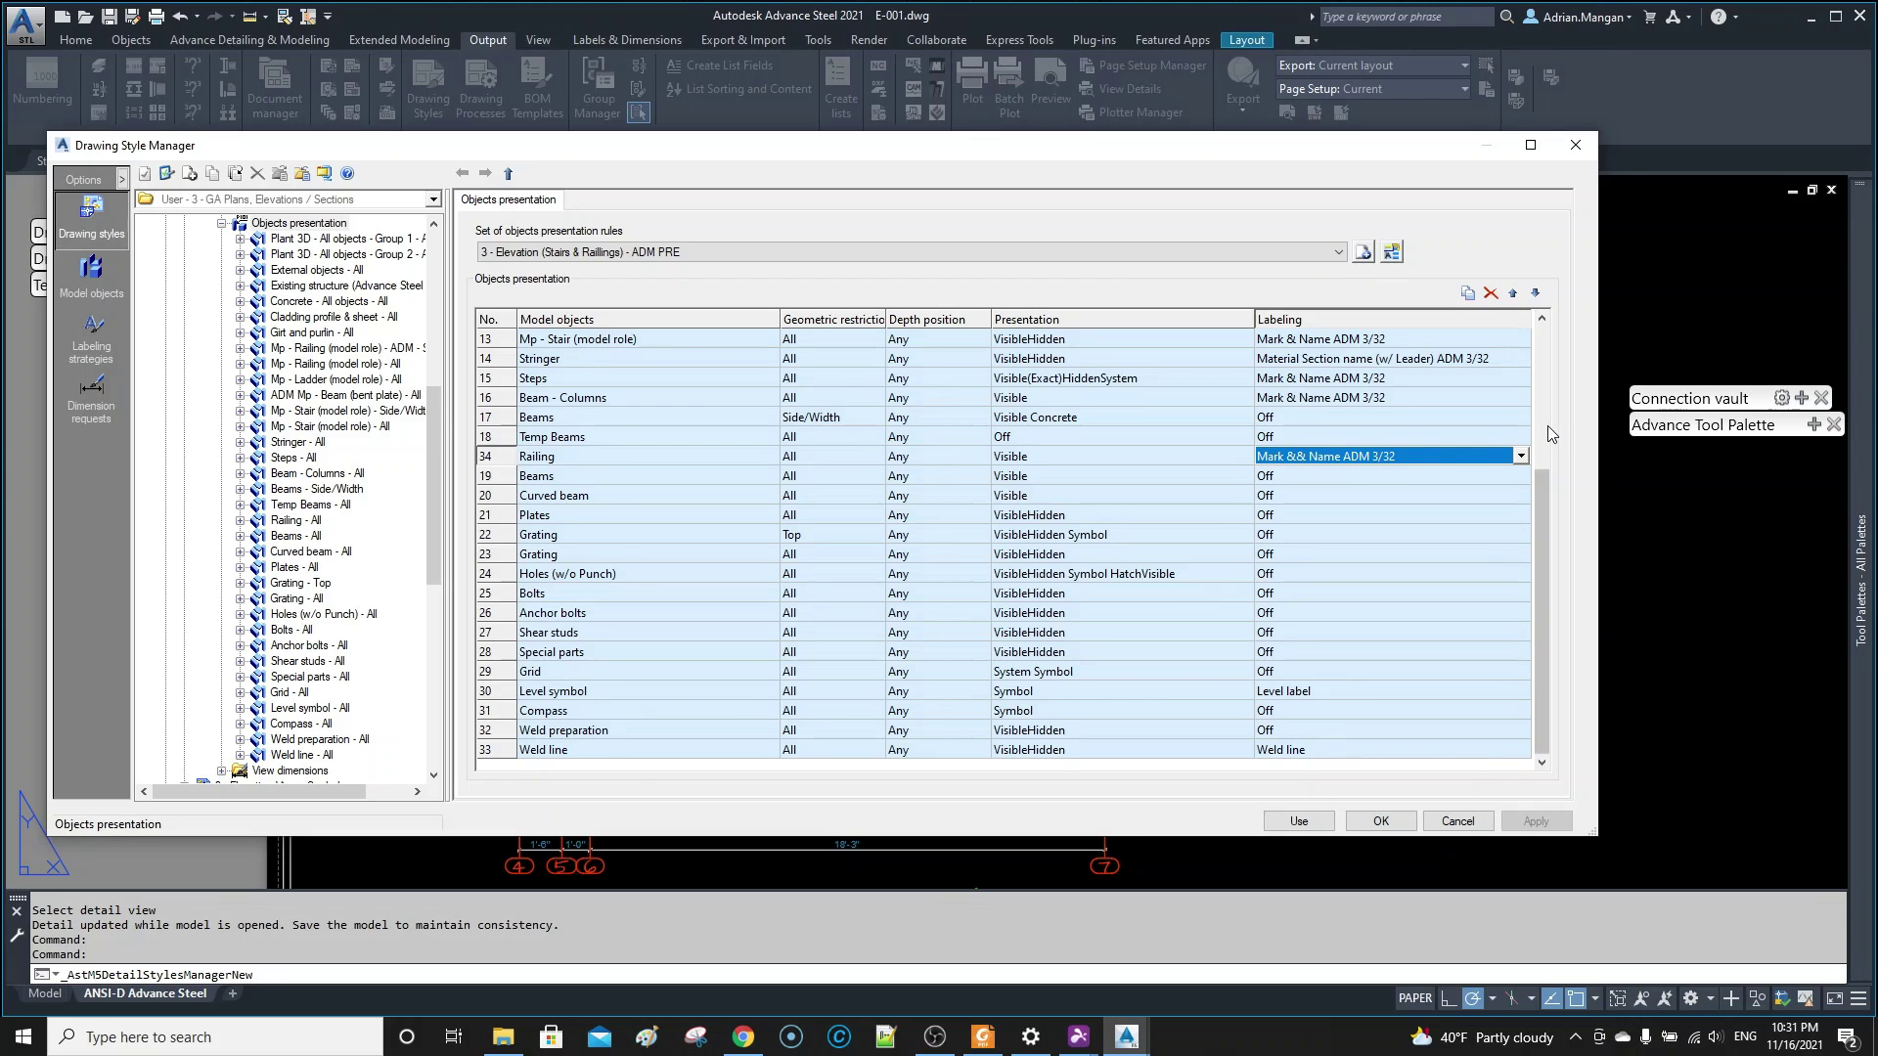
click(1423, 457)
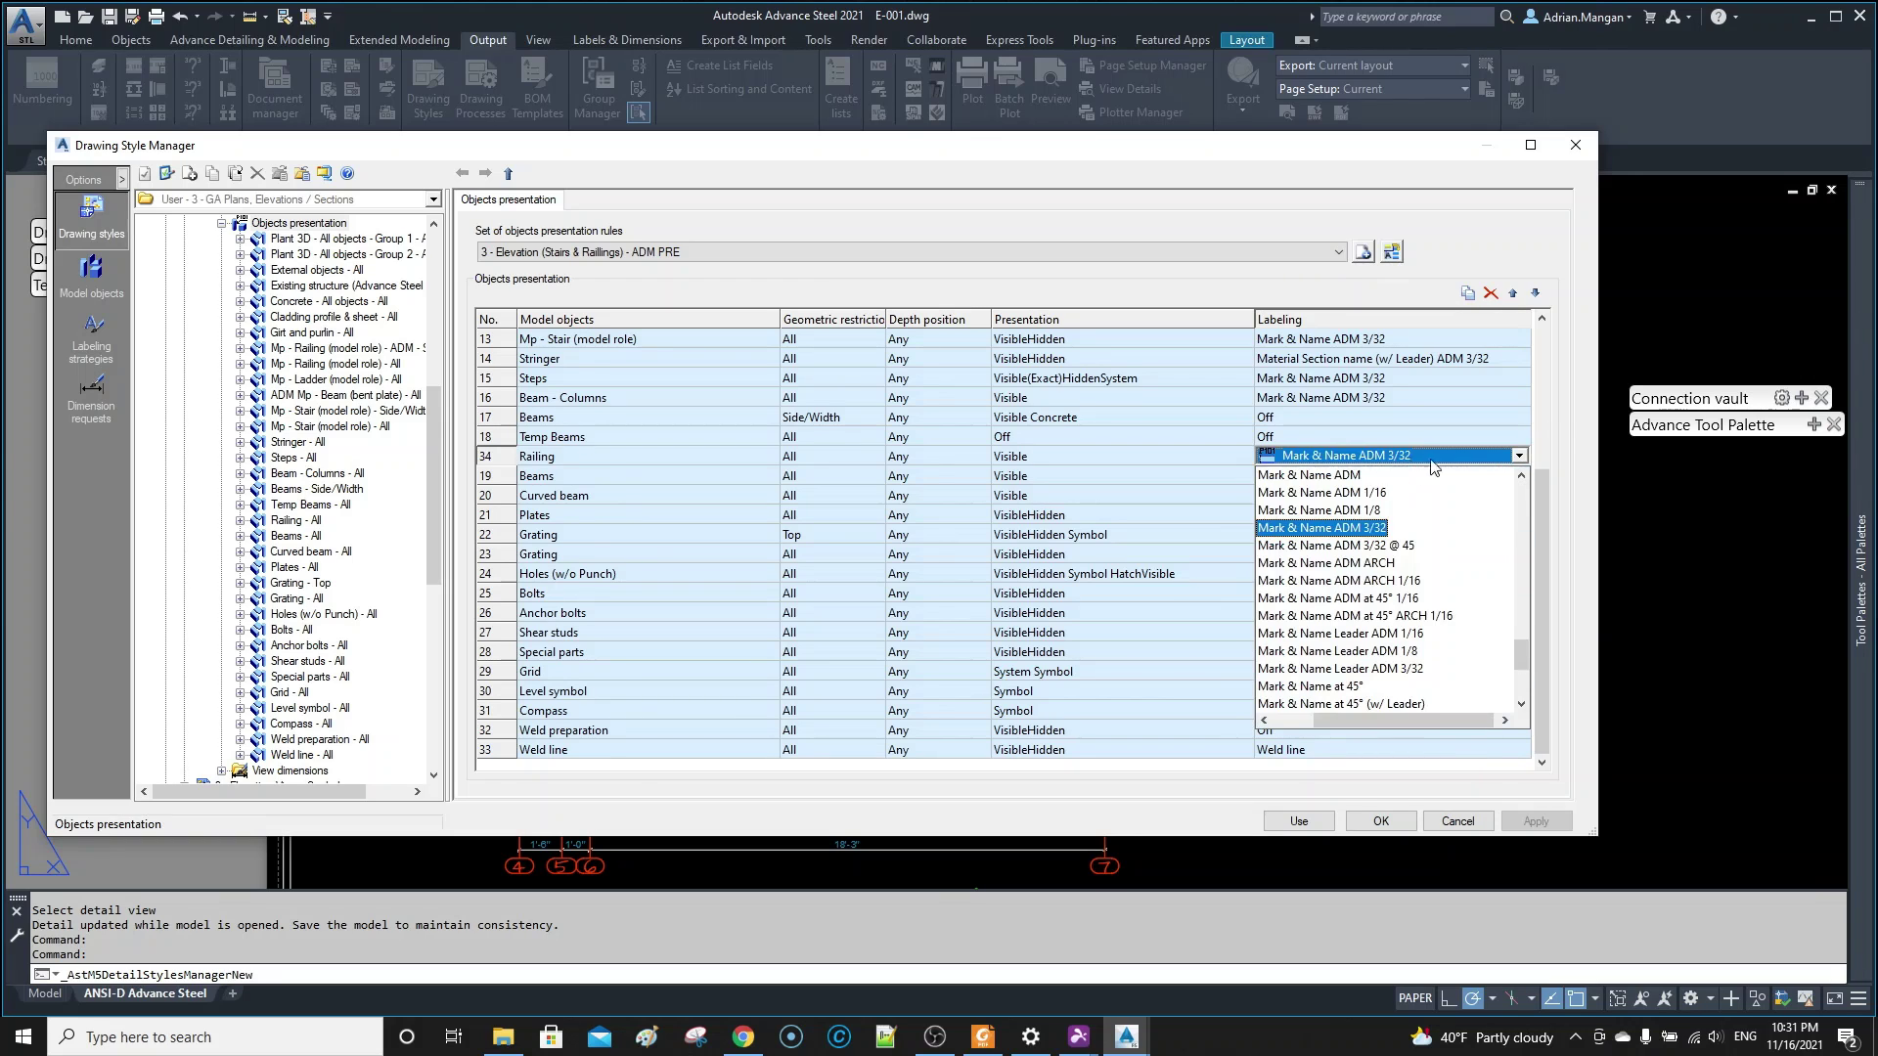
scroll(1392, 532, up, 20)
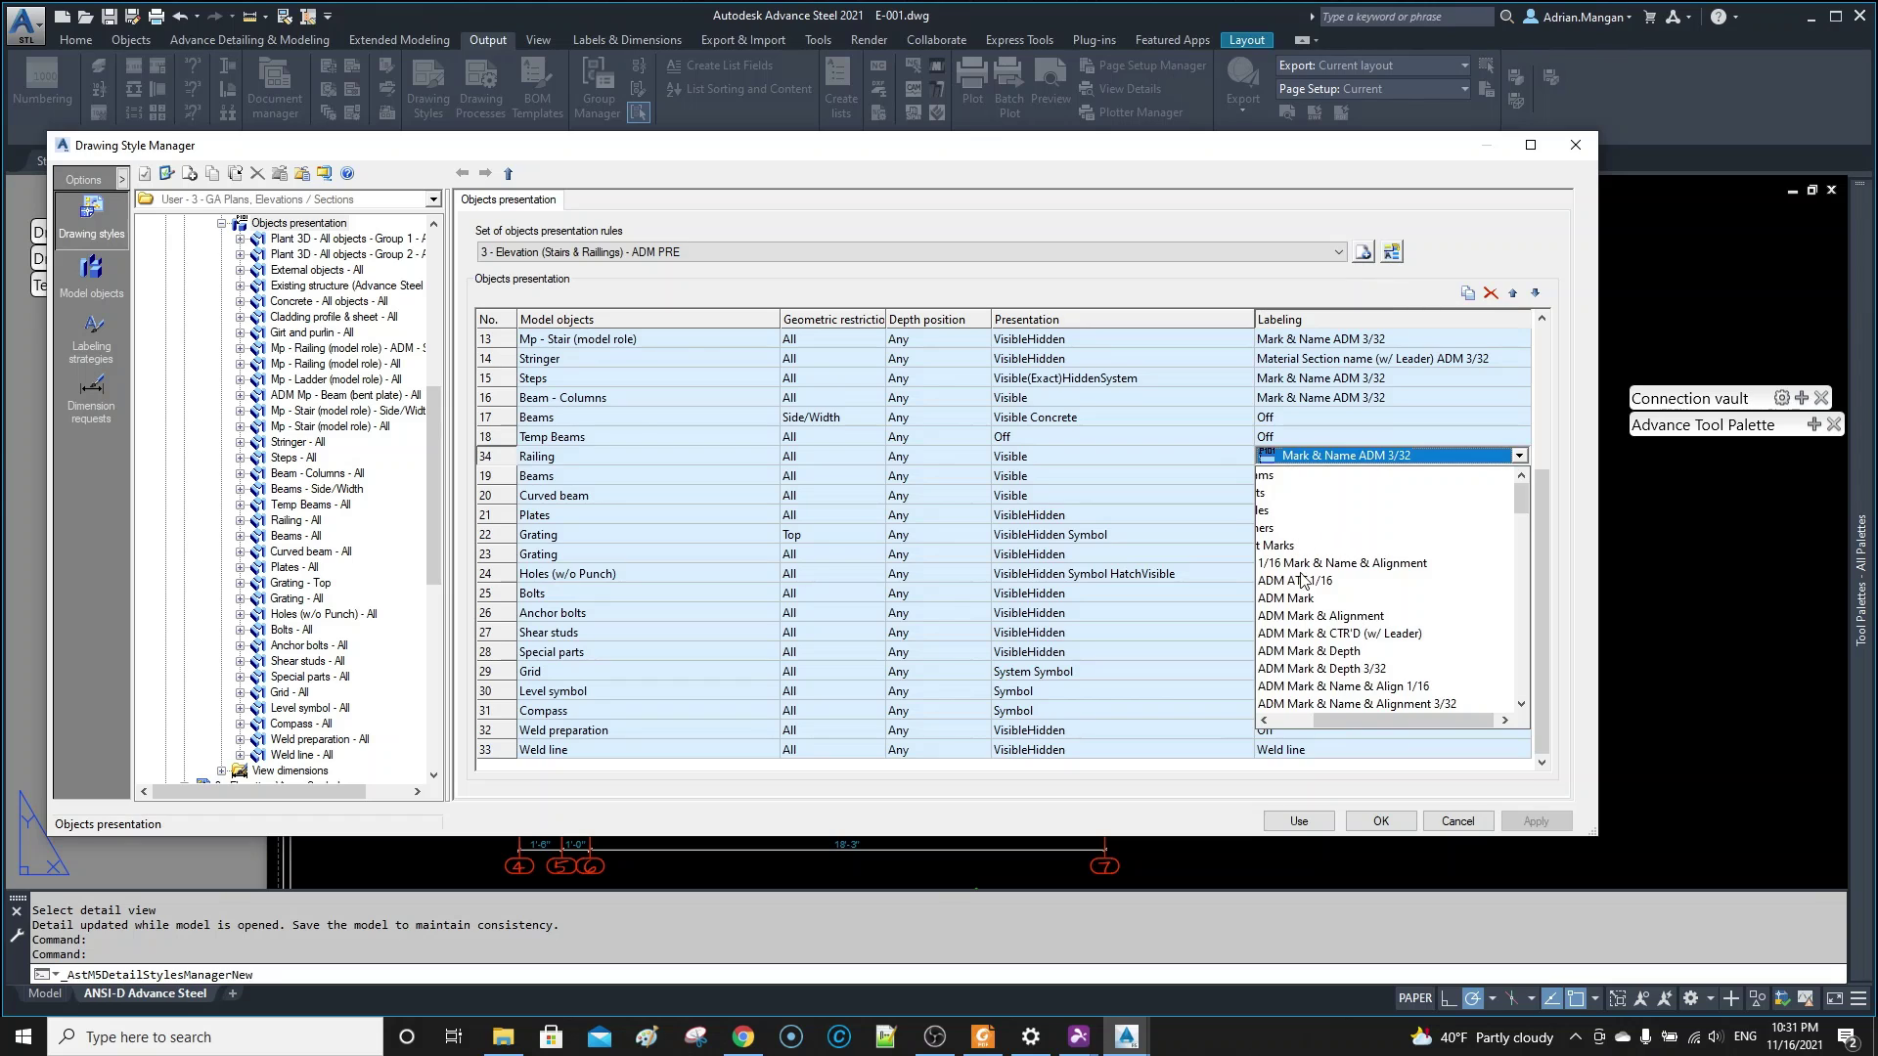
scroll(1047, 454, up, 2)
scroll(1047, 454, up, 3)
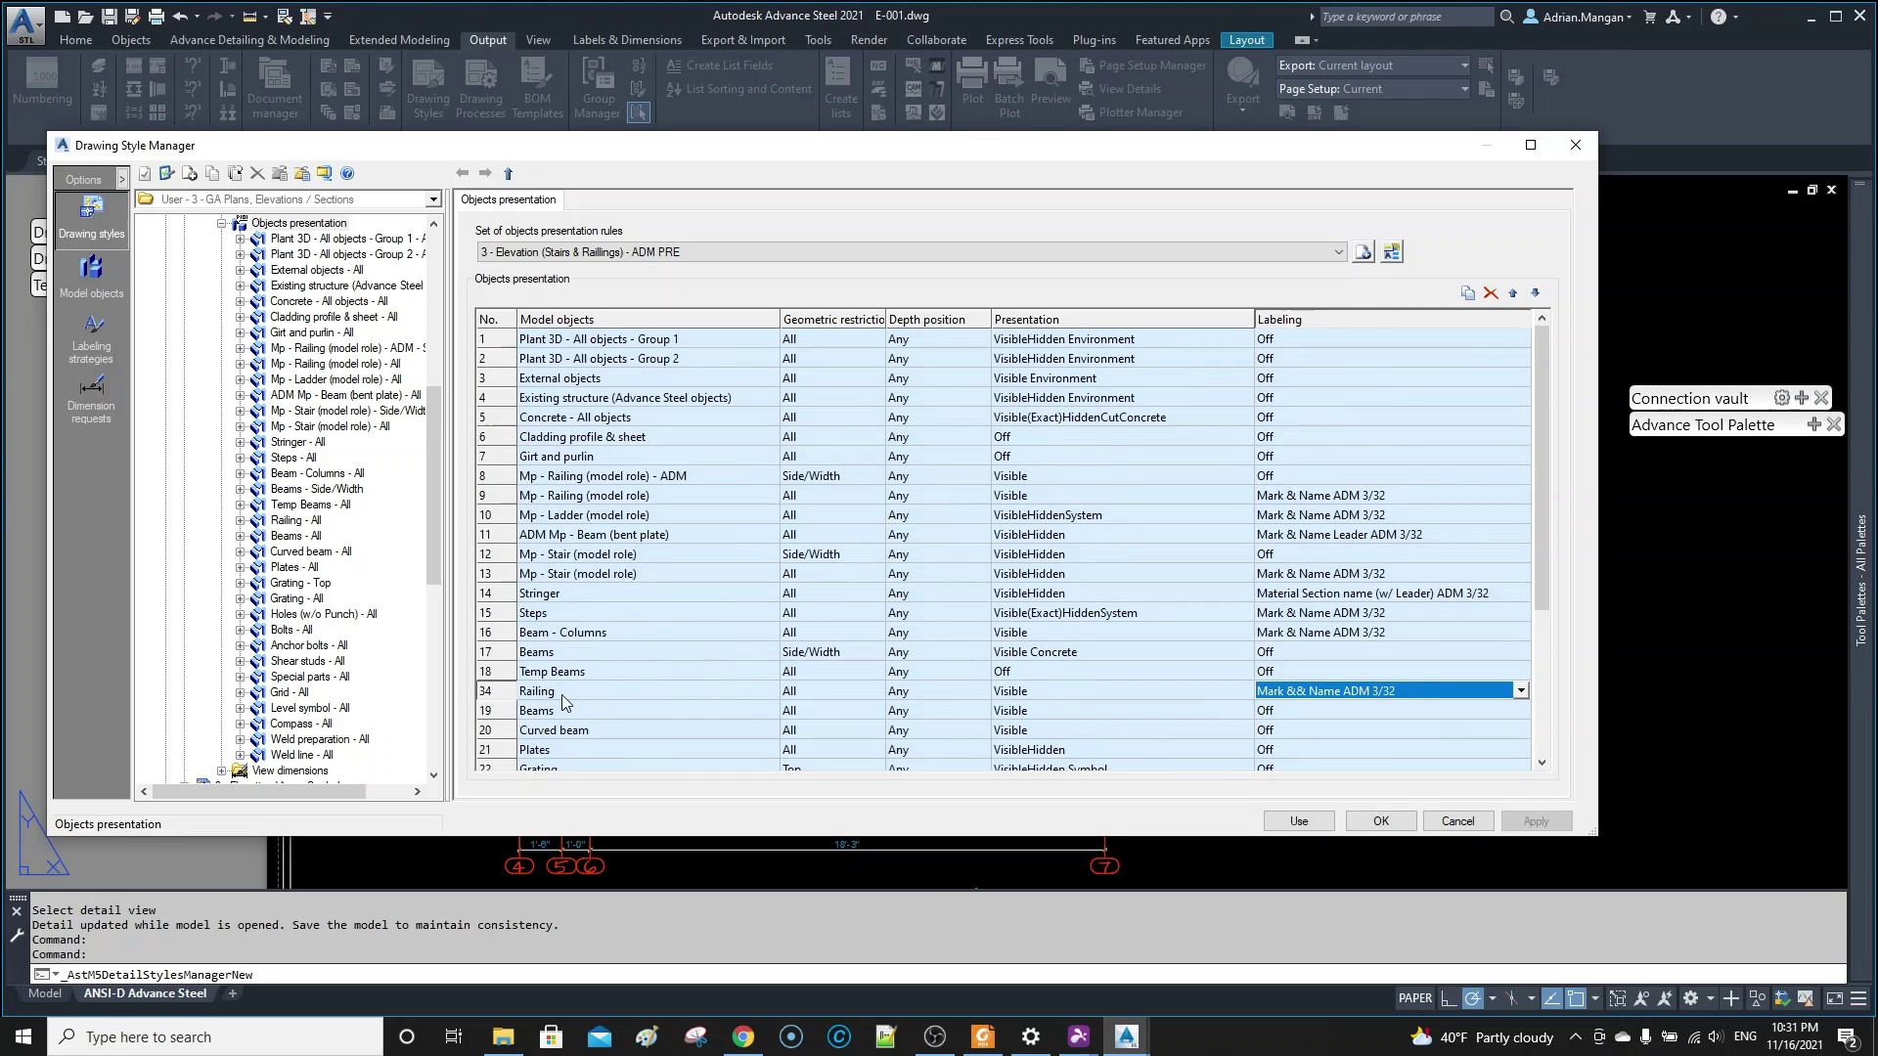
- Set the Railing entry's labeling strategy to Material Section name (w/ Leader) ADM 3/32 and apply the change
double_click(507, 701)
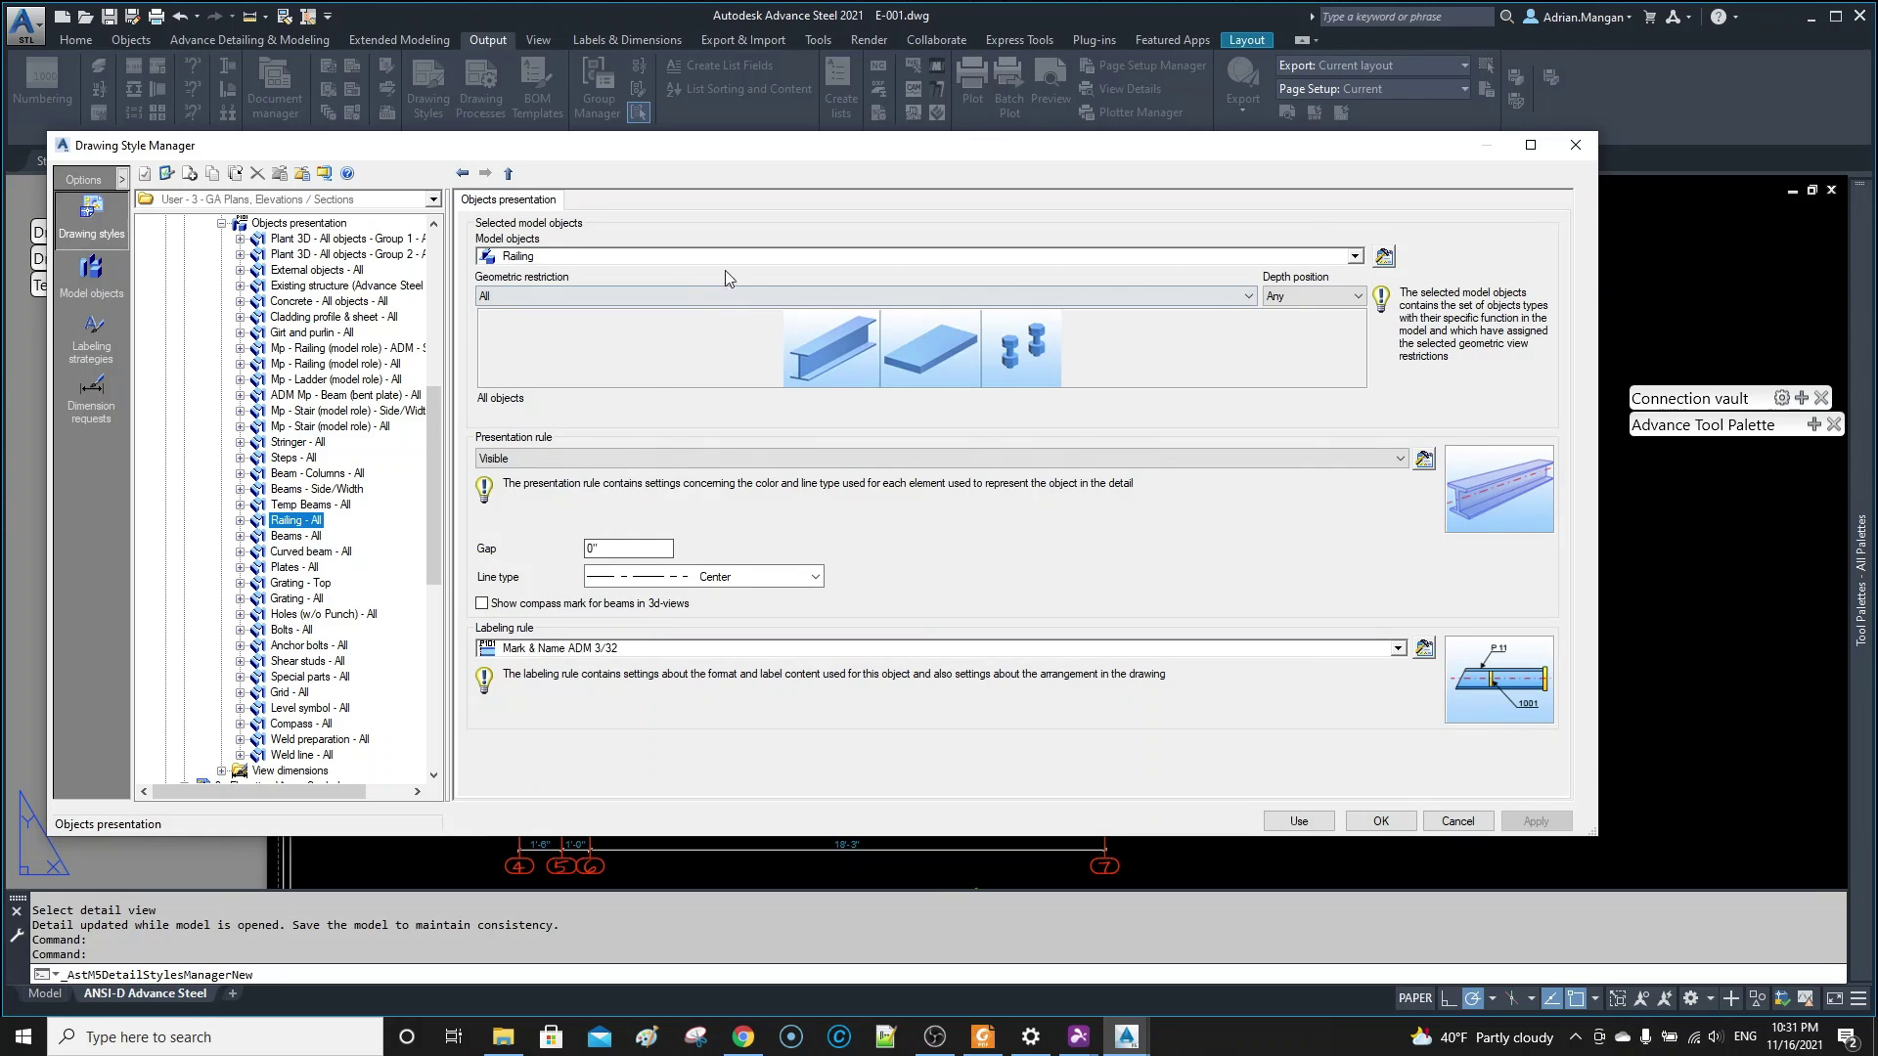
click(1425, 651)
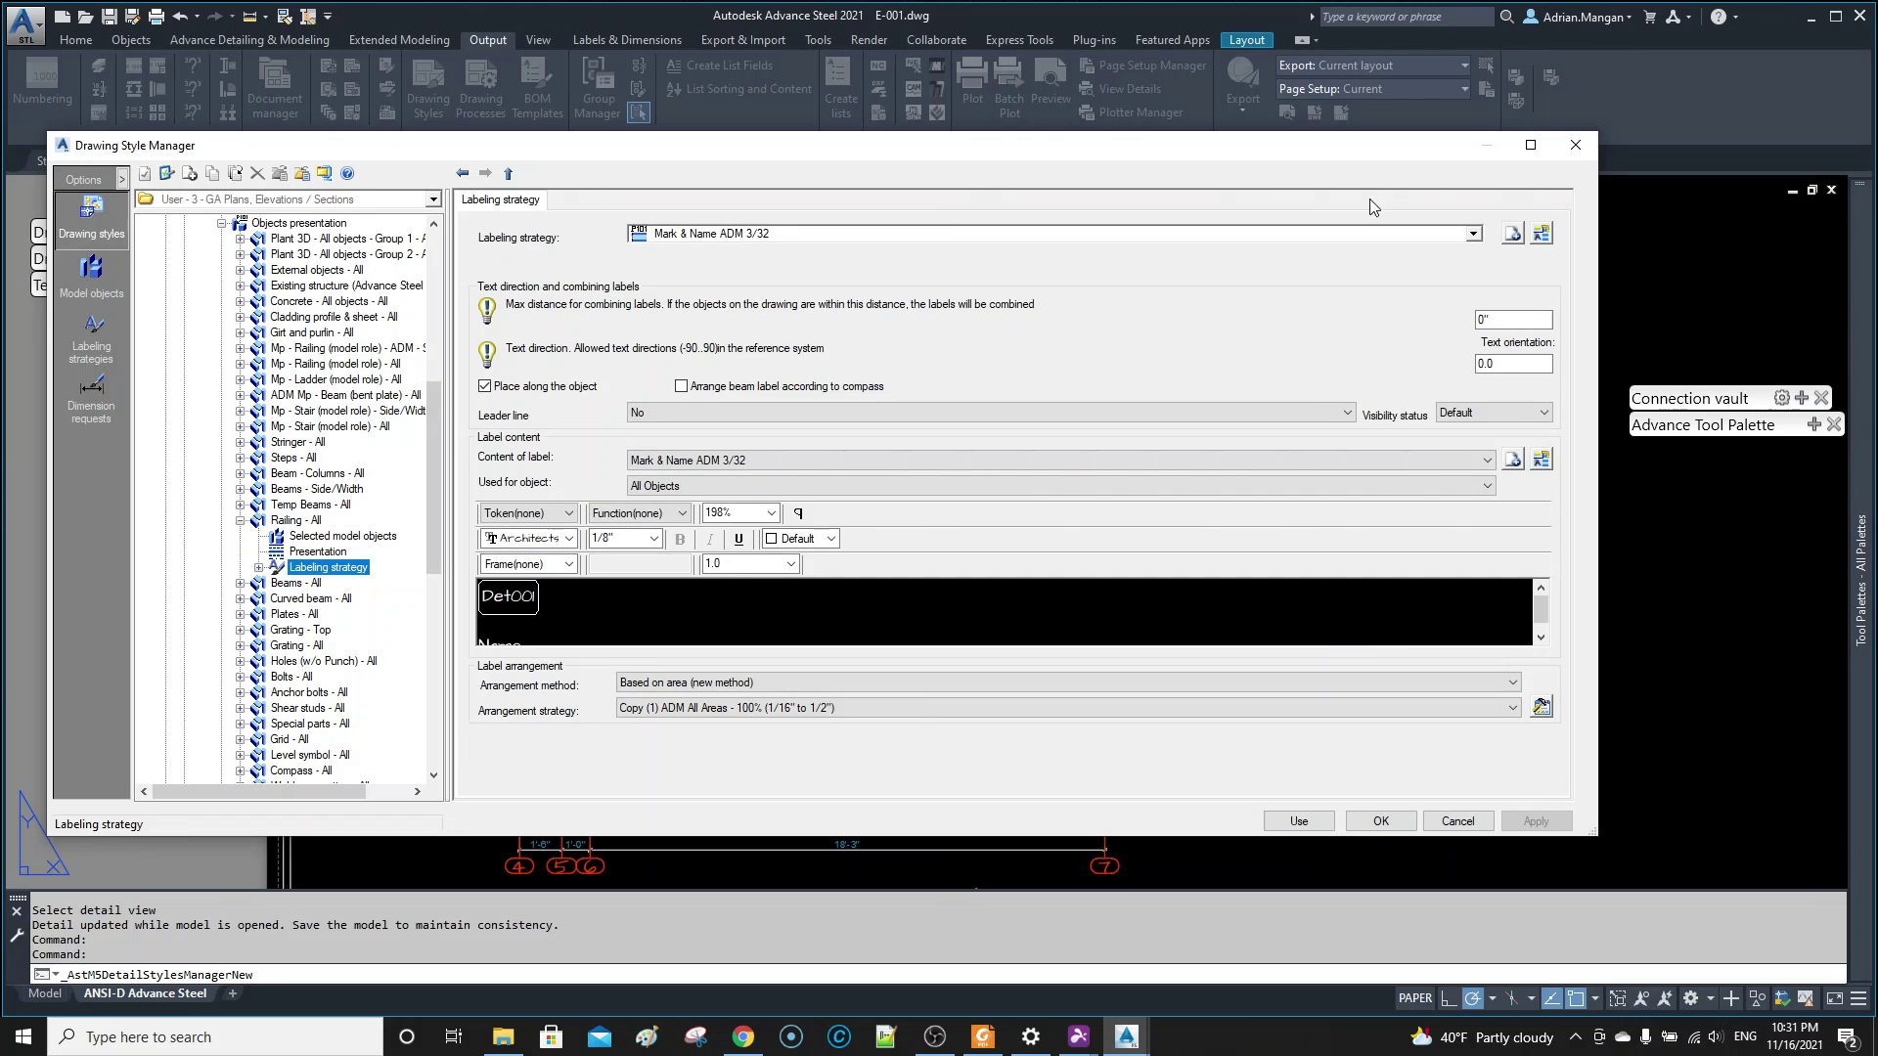
click(1473, 233)
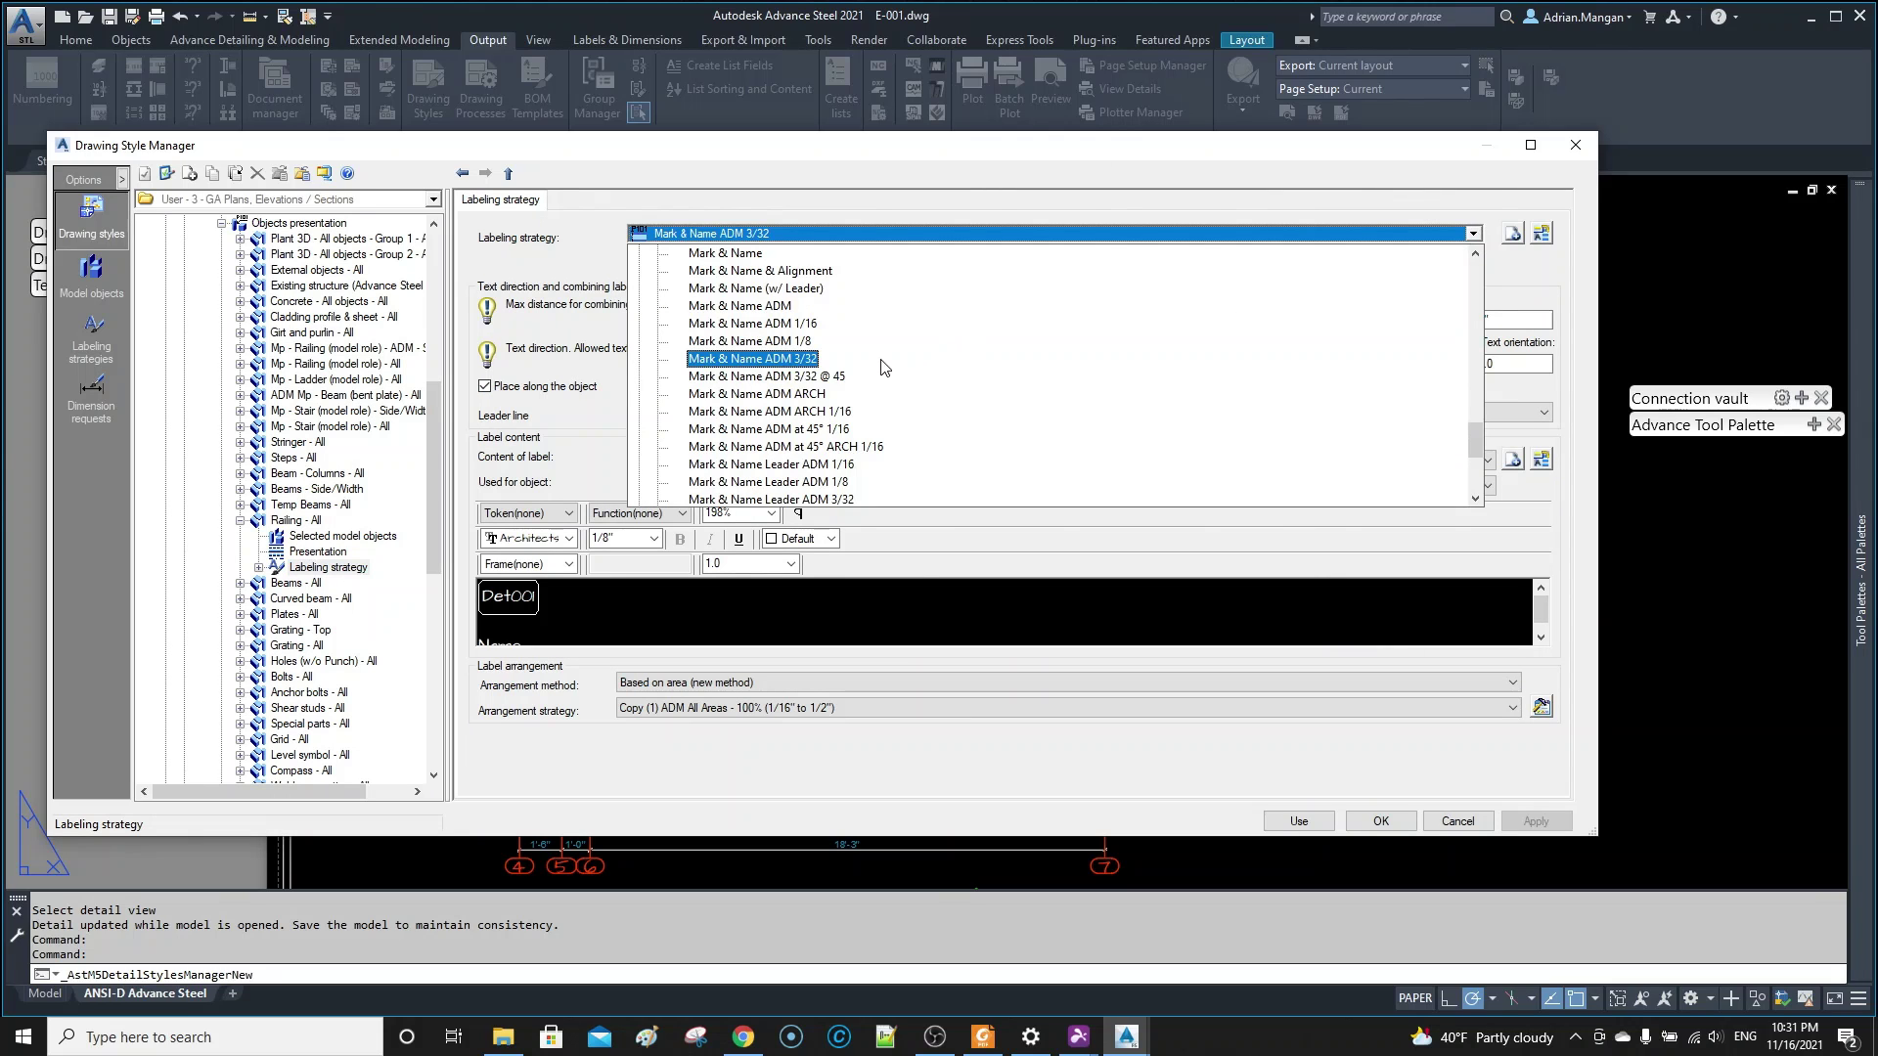
scroll(886, 357, down, 1)
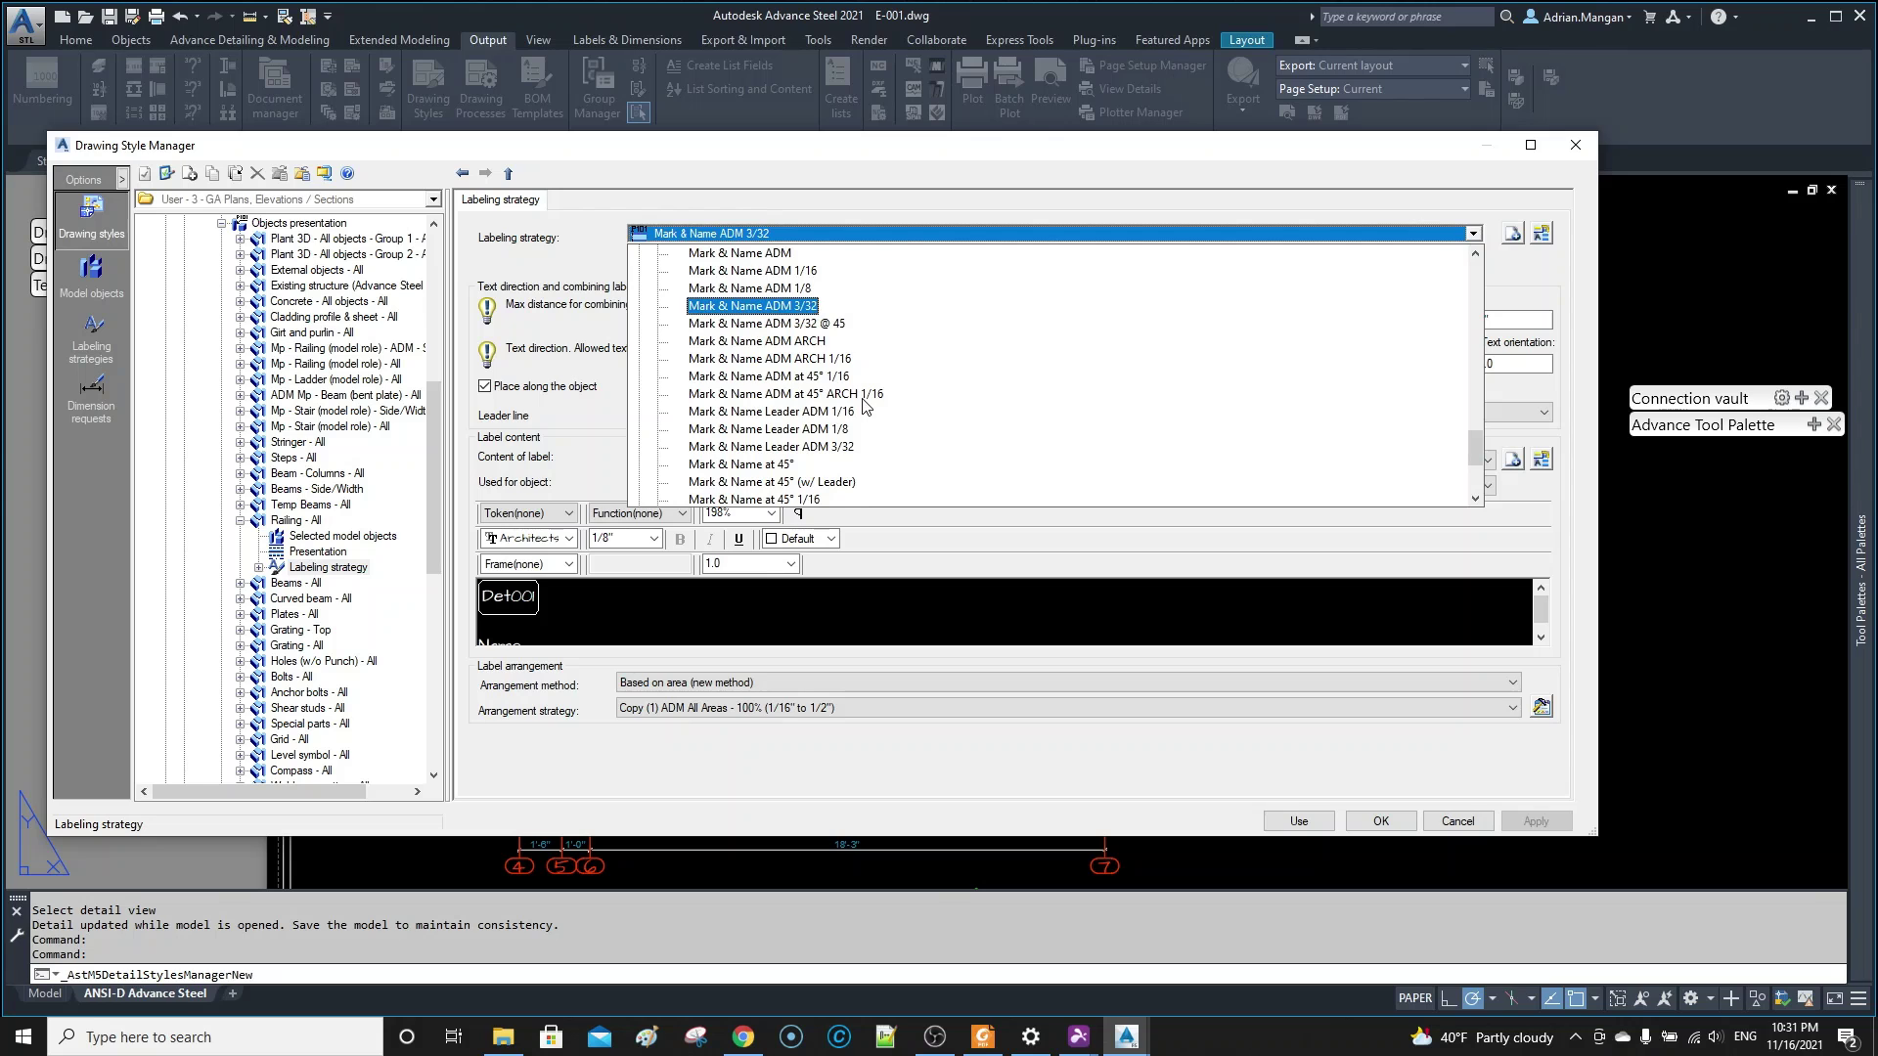
scroll(863, 406, up, 10)
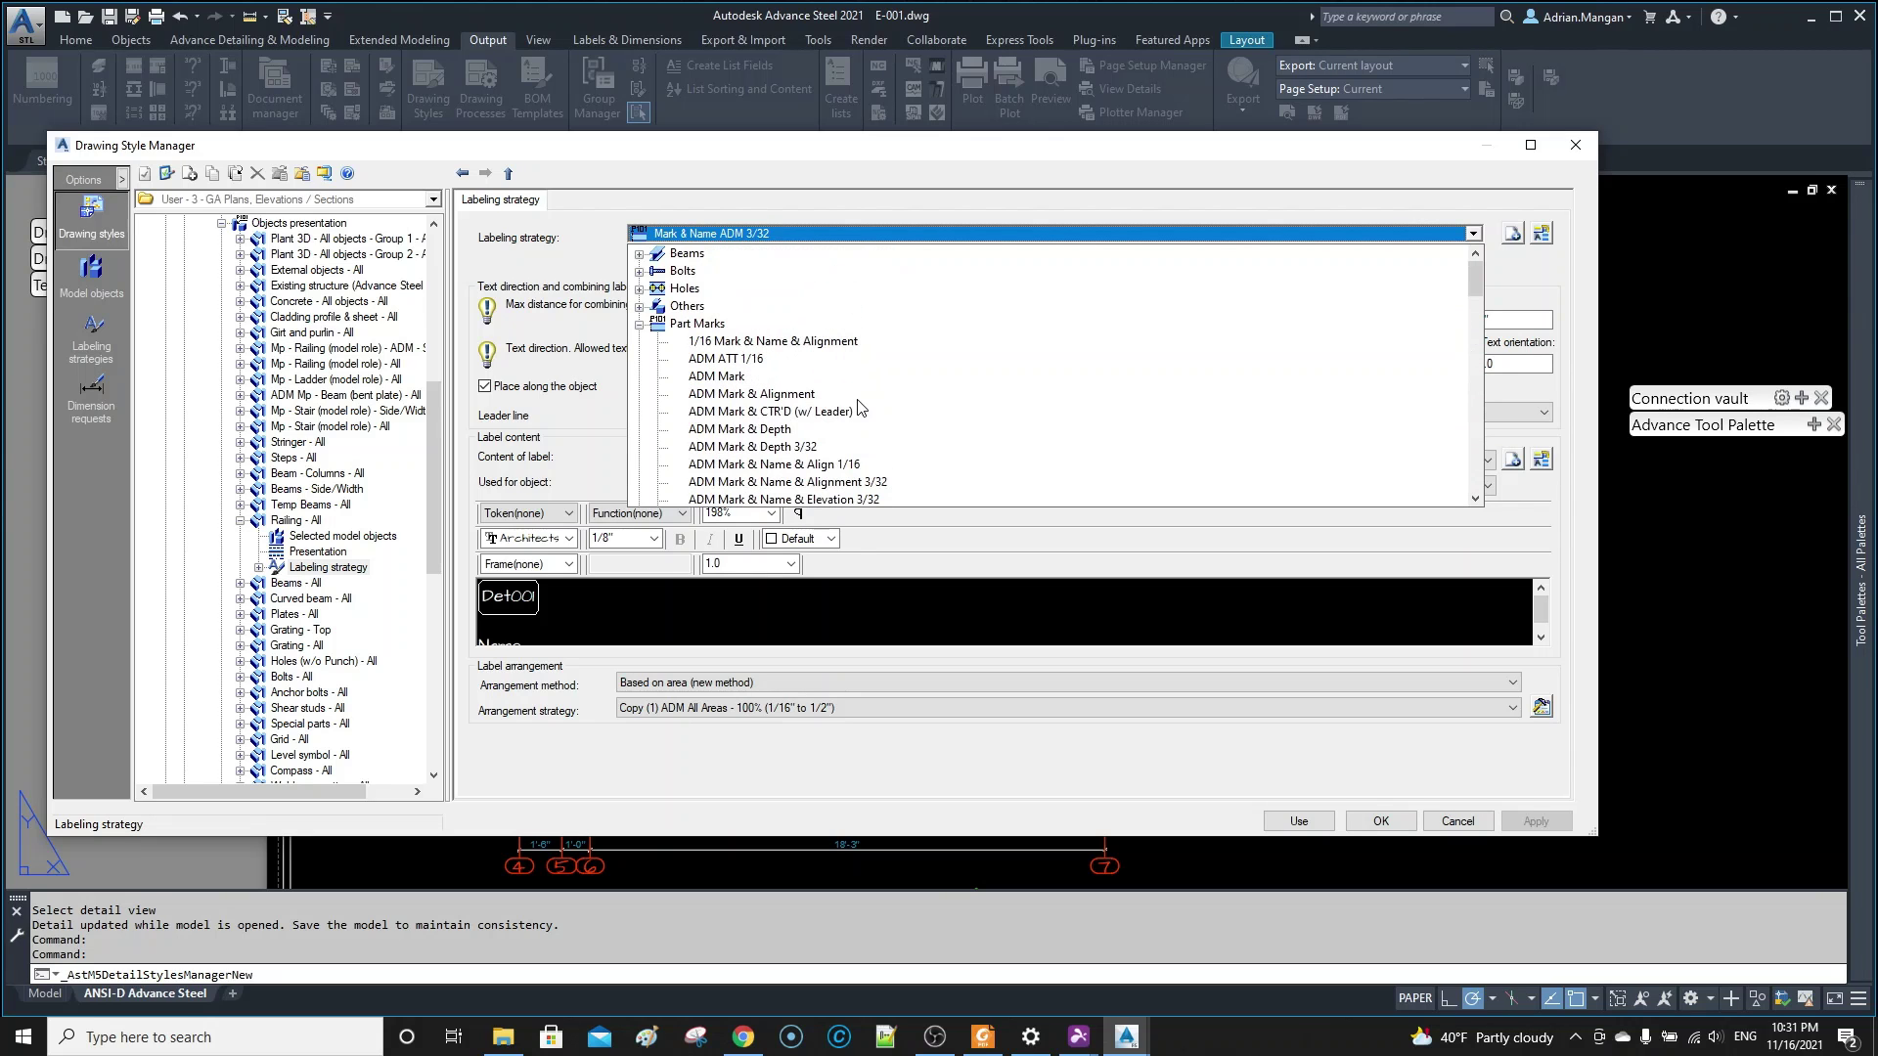
click(640, 254)
scroll(867, 401, down, 3)
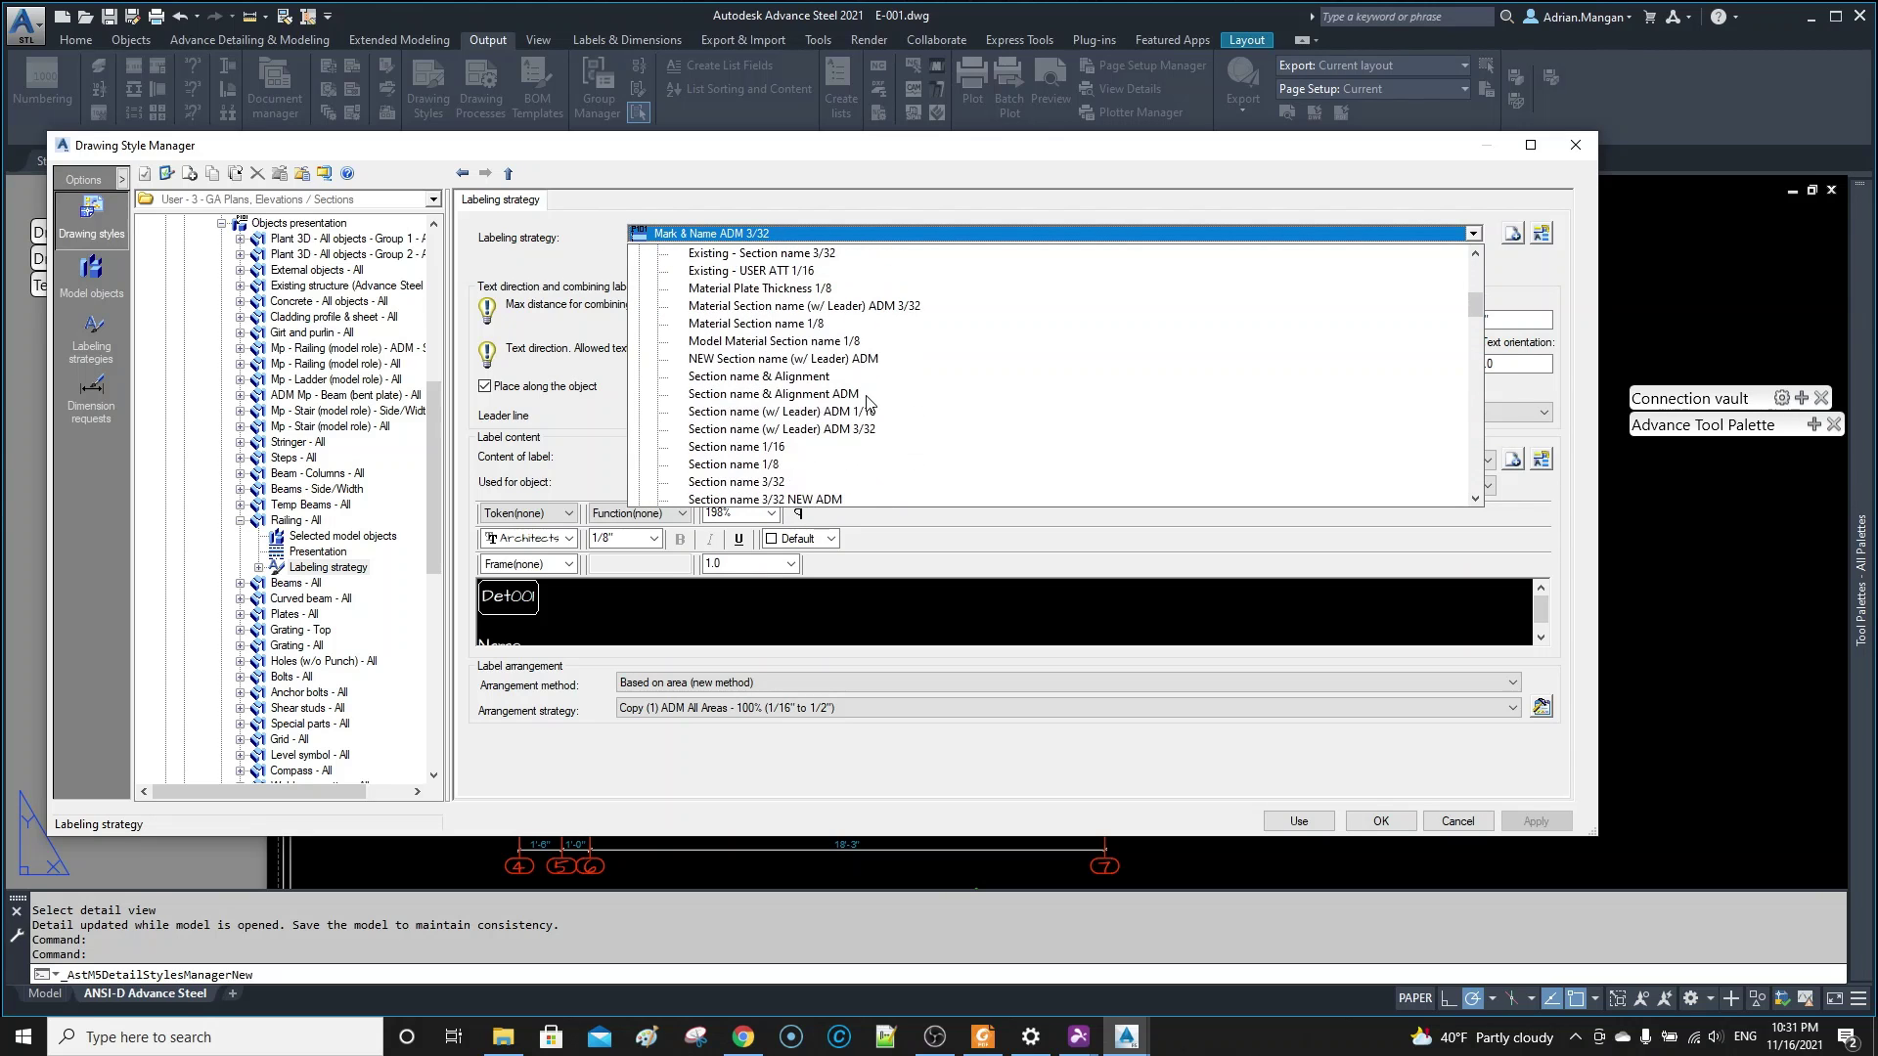
click(762, 306)
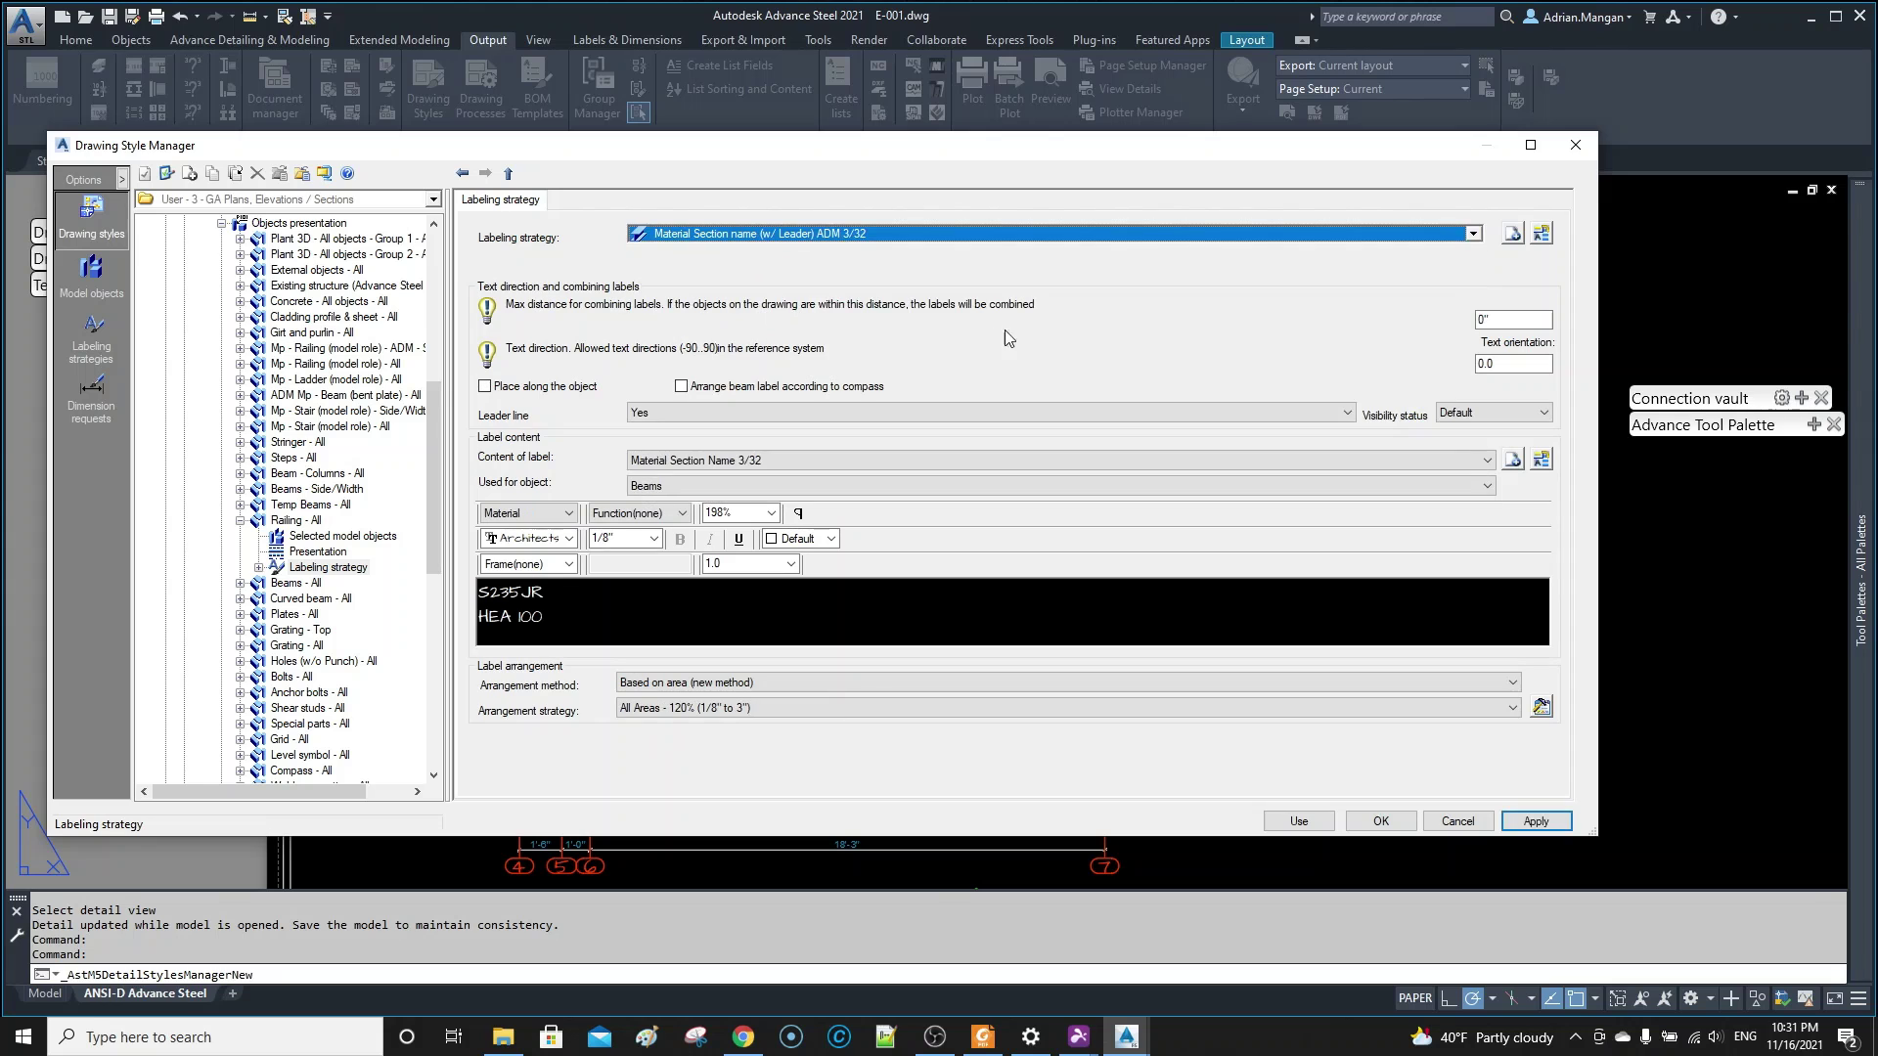
click(1533, 822)
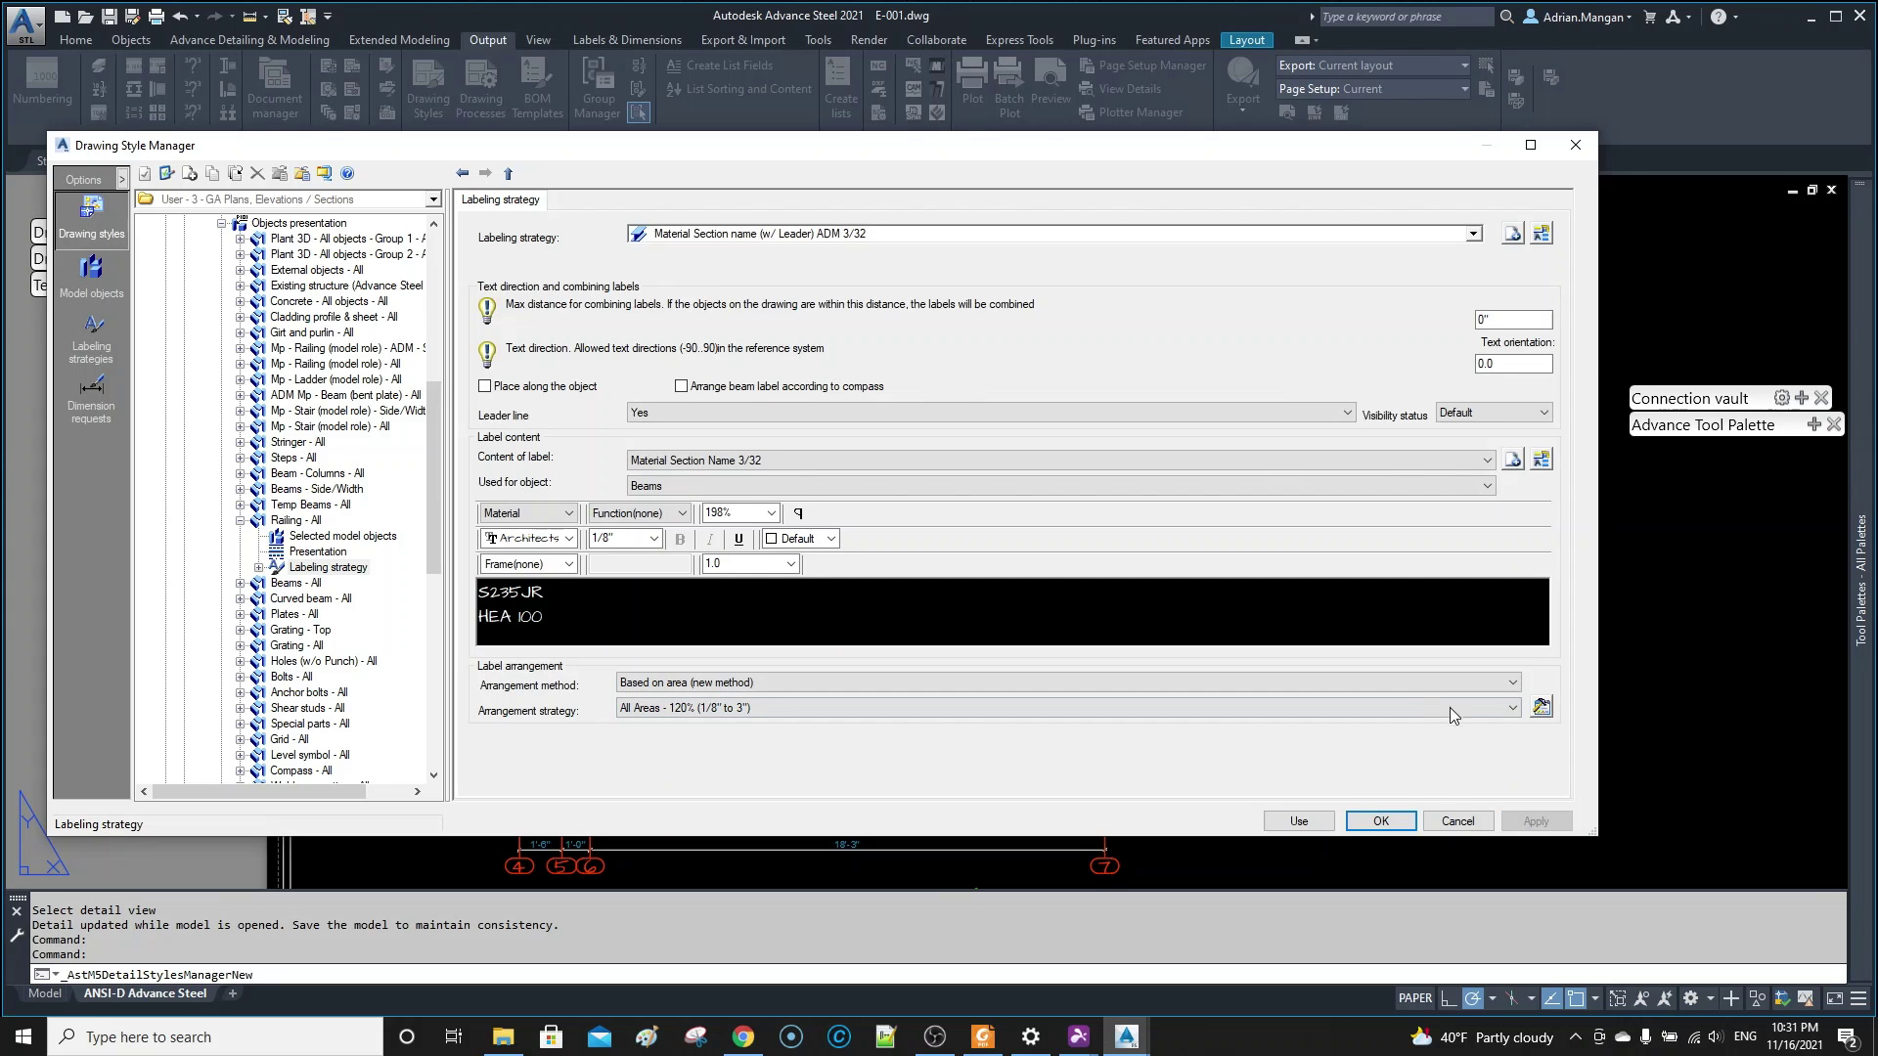
- Use the updated elevation drawing style on the stair detail view and inspect the handrail label
click(1301, 822)
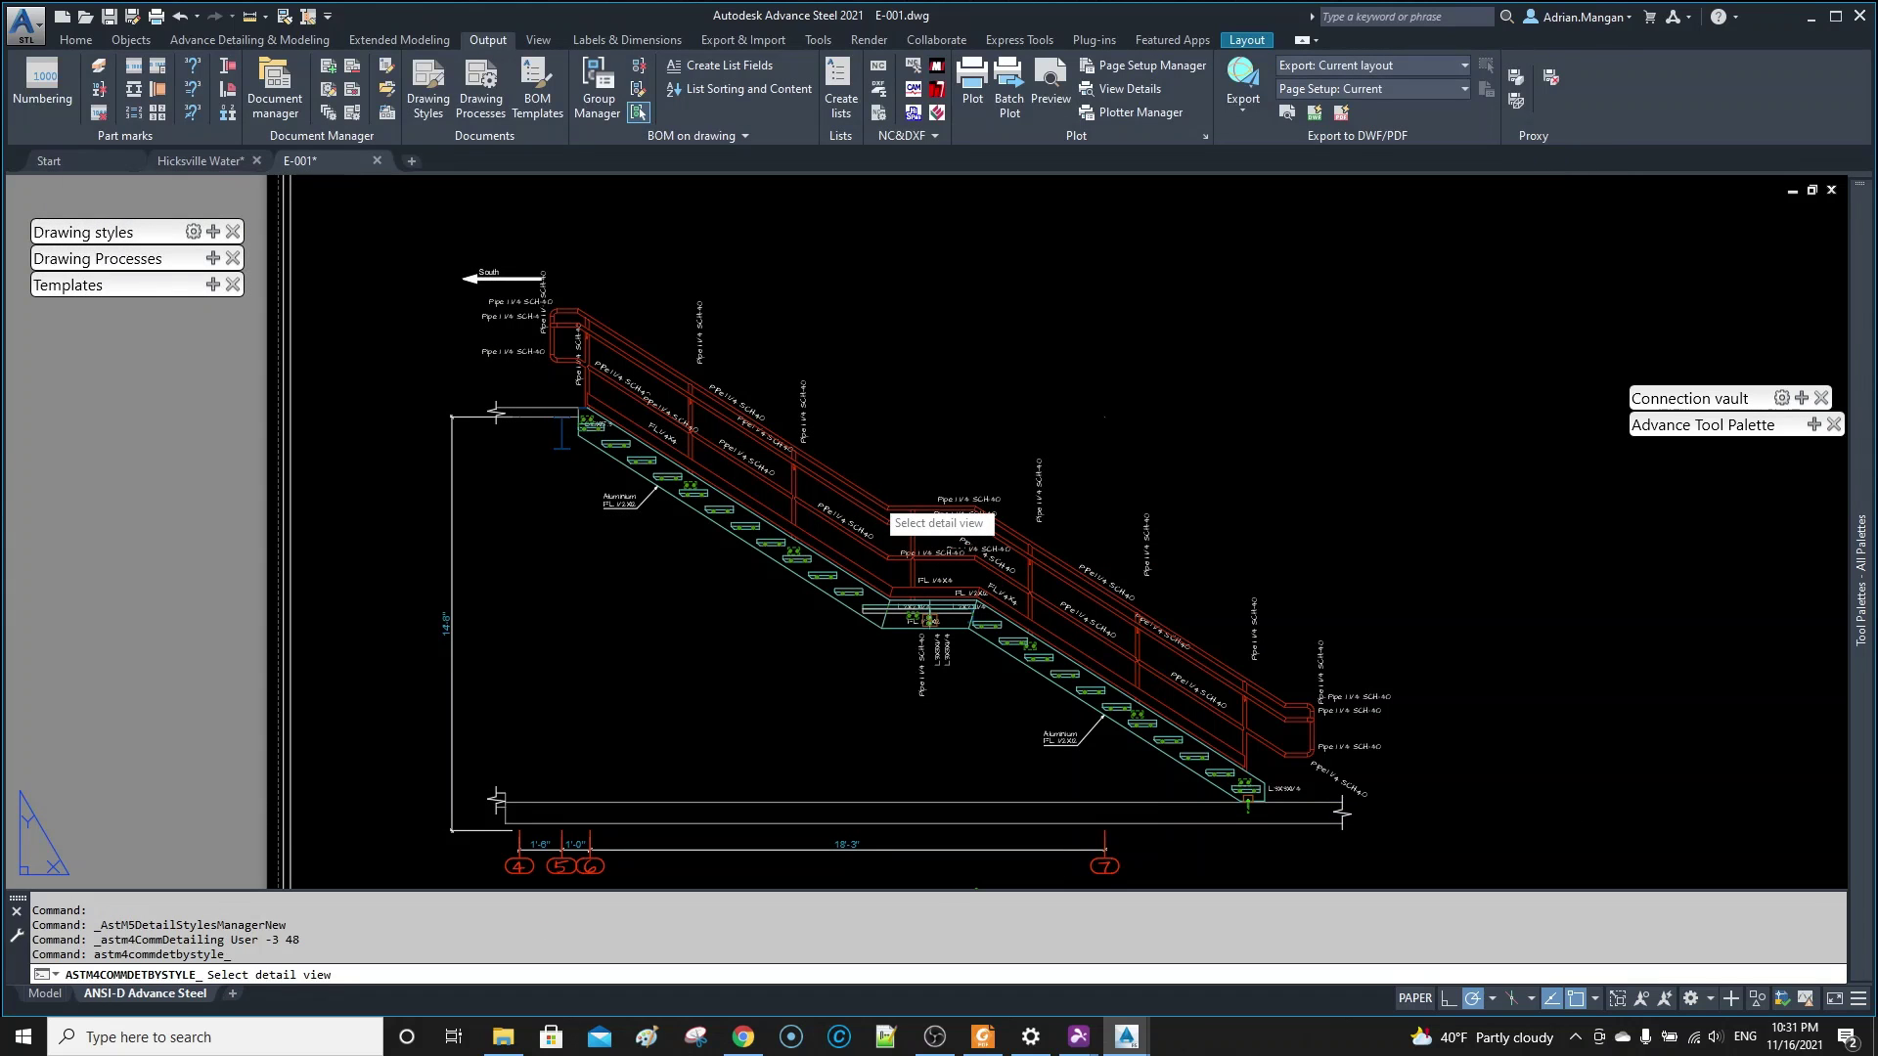
click(885, 511)
scroll(949, 518, up, 5)
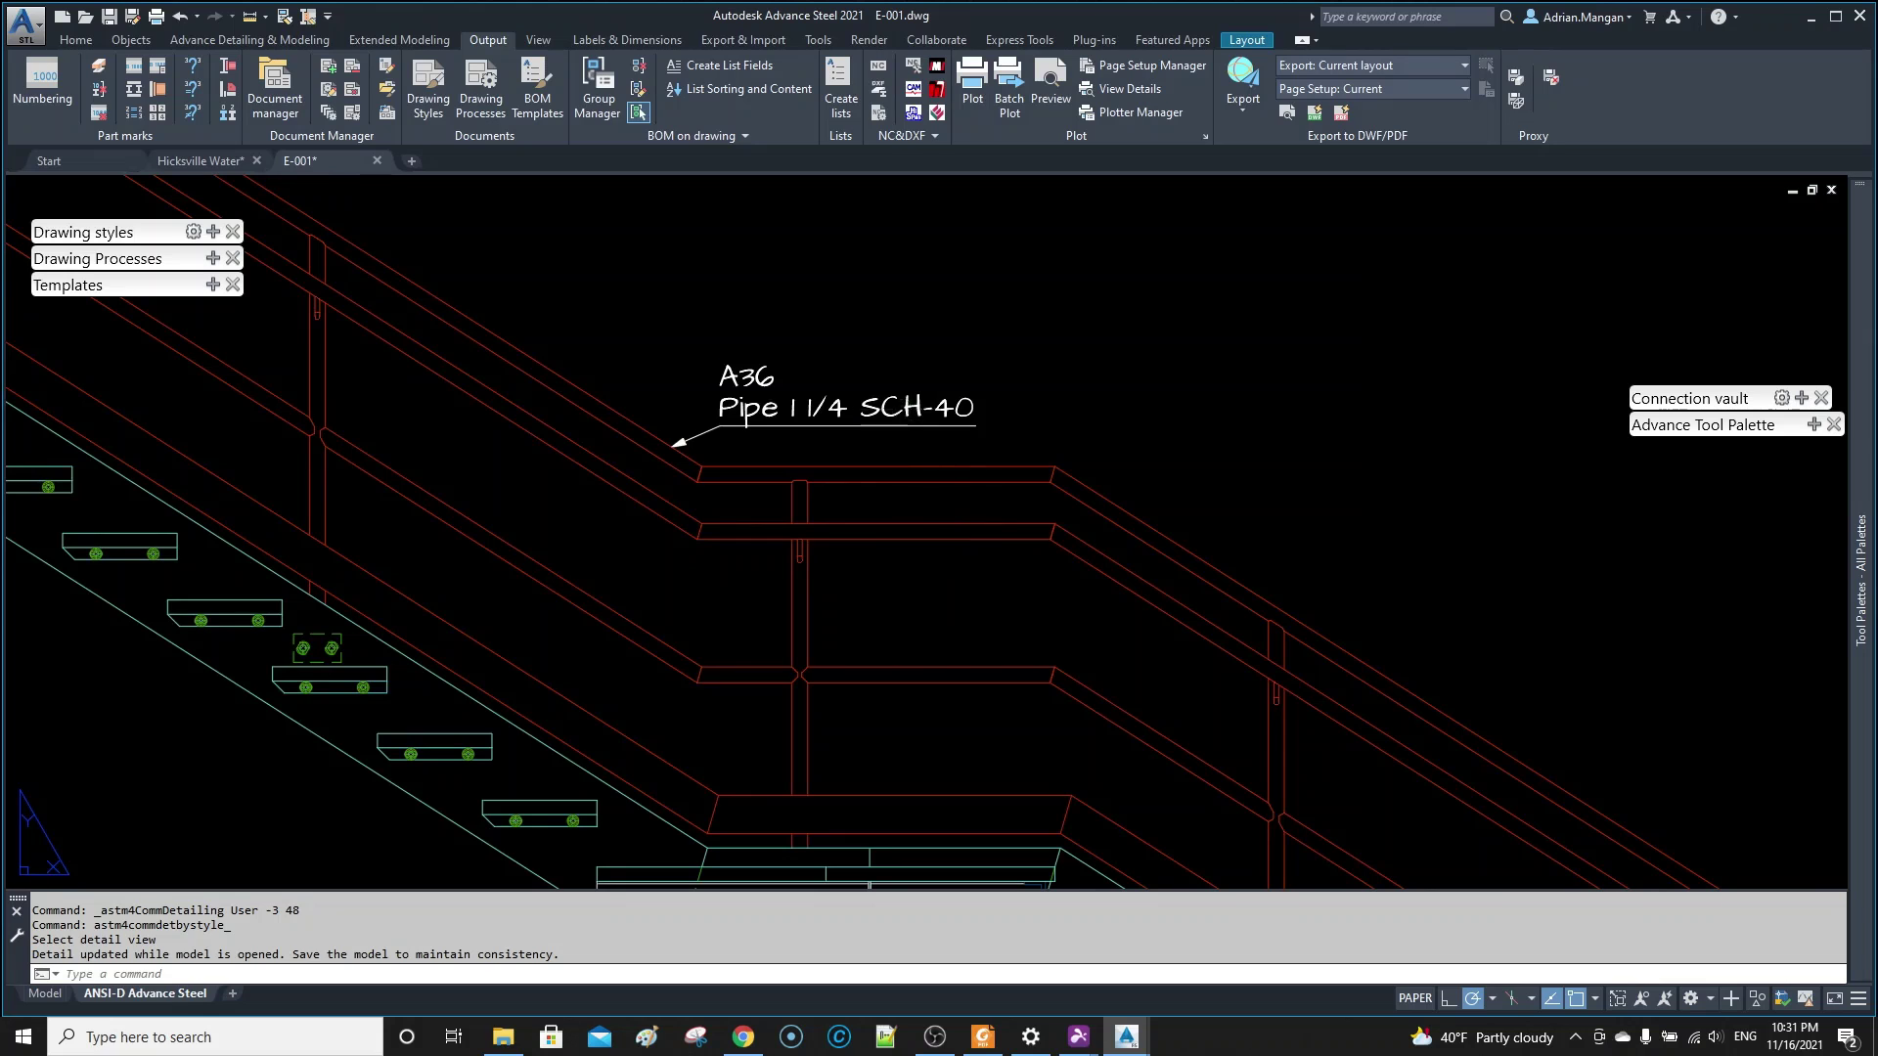
- Move the two Pipe 1 1/4 SCH-40 handrail labels slightly upward, clear of the railing, and deselect them
scroll(745, 421, down, 5)
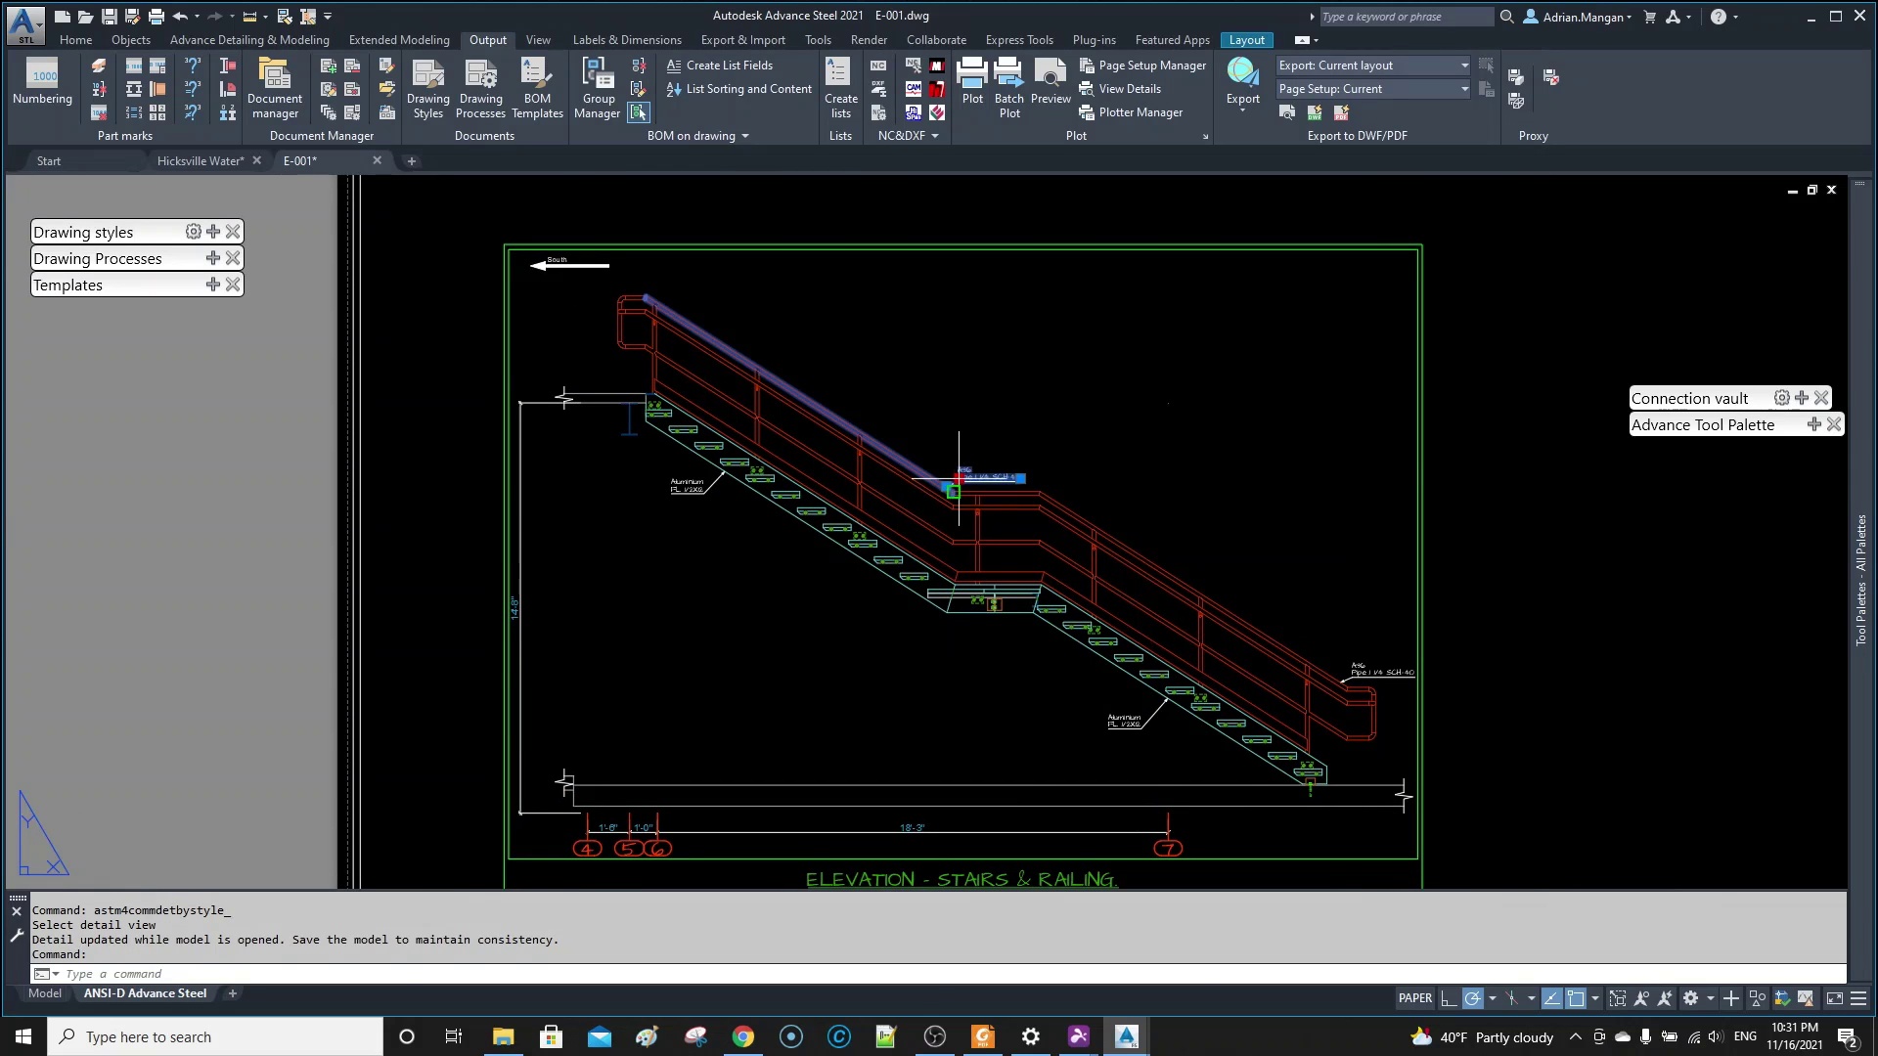
click(959, 478)
click(960, 453)
scroll(1366, 669, up, 5)
click(1362, 680)
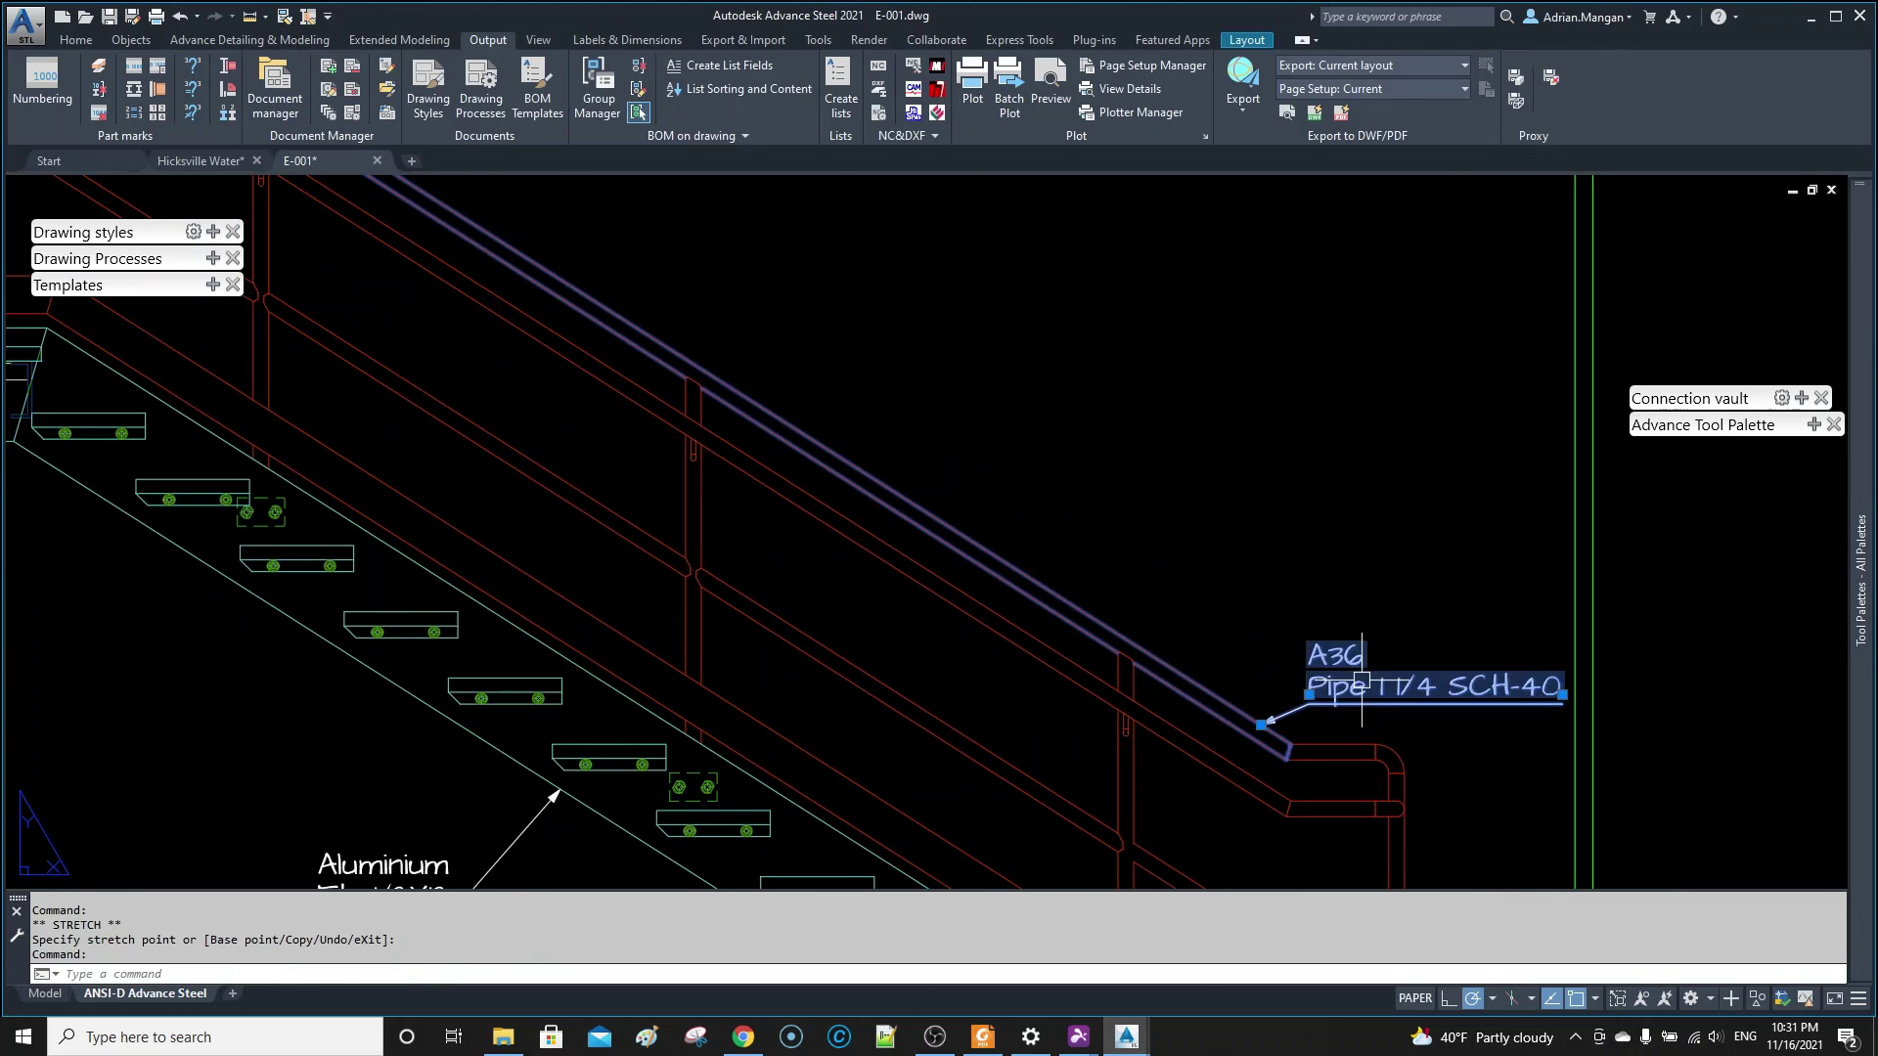
click(1360, 649)
scroll(1349, 556, down, 5)
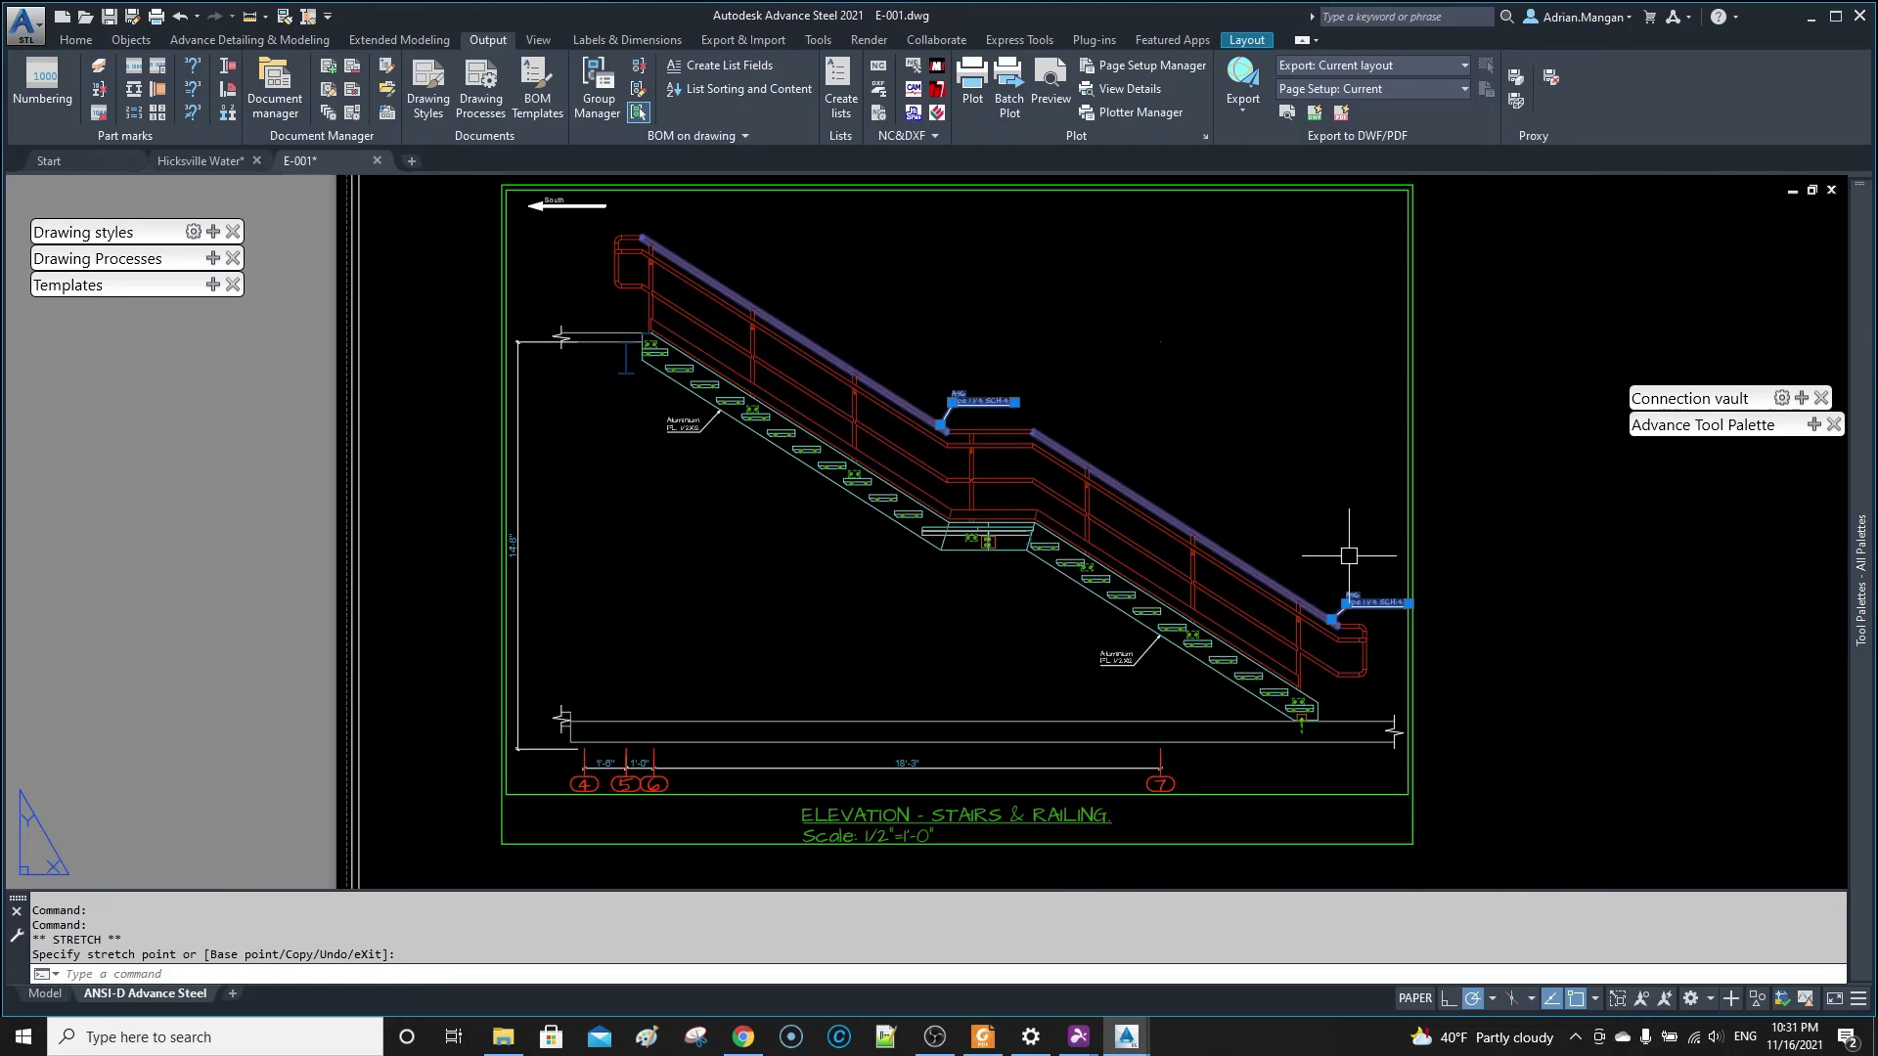
key(Escape)
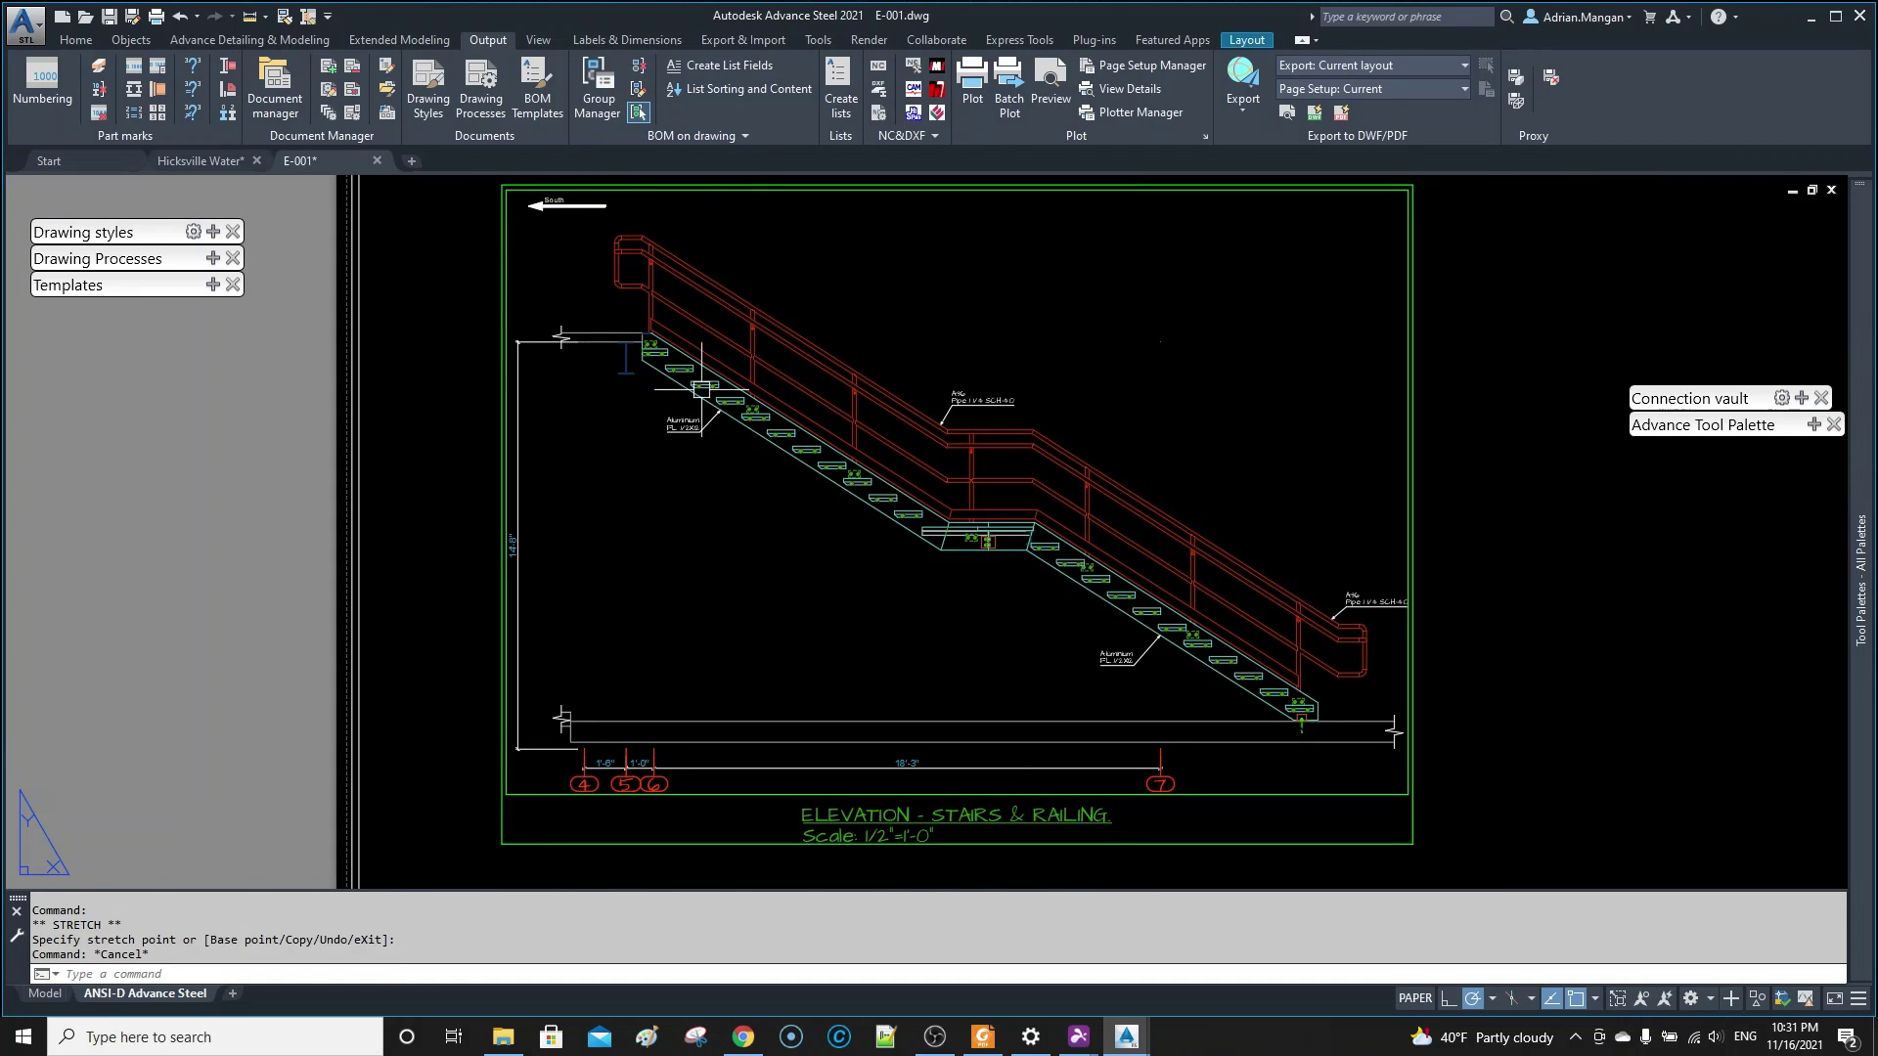
scroll(905, 413, up, 4)
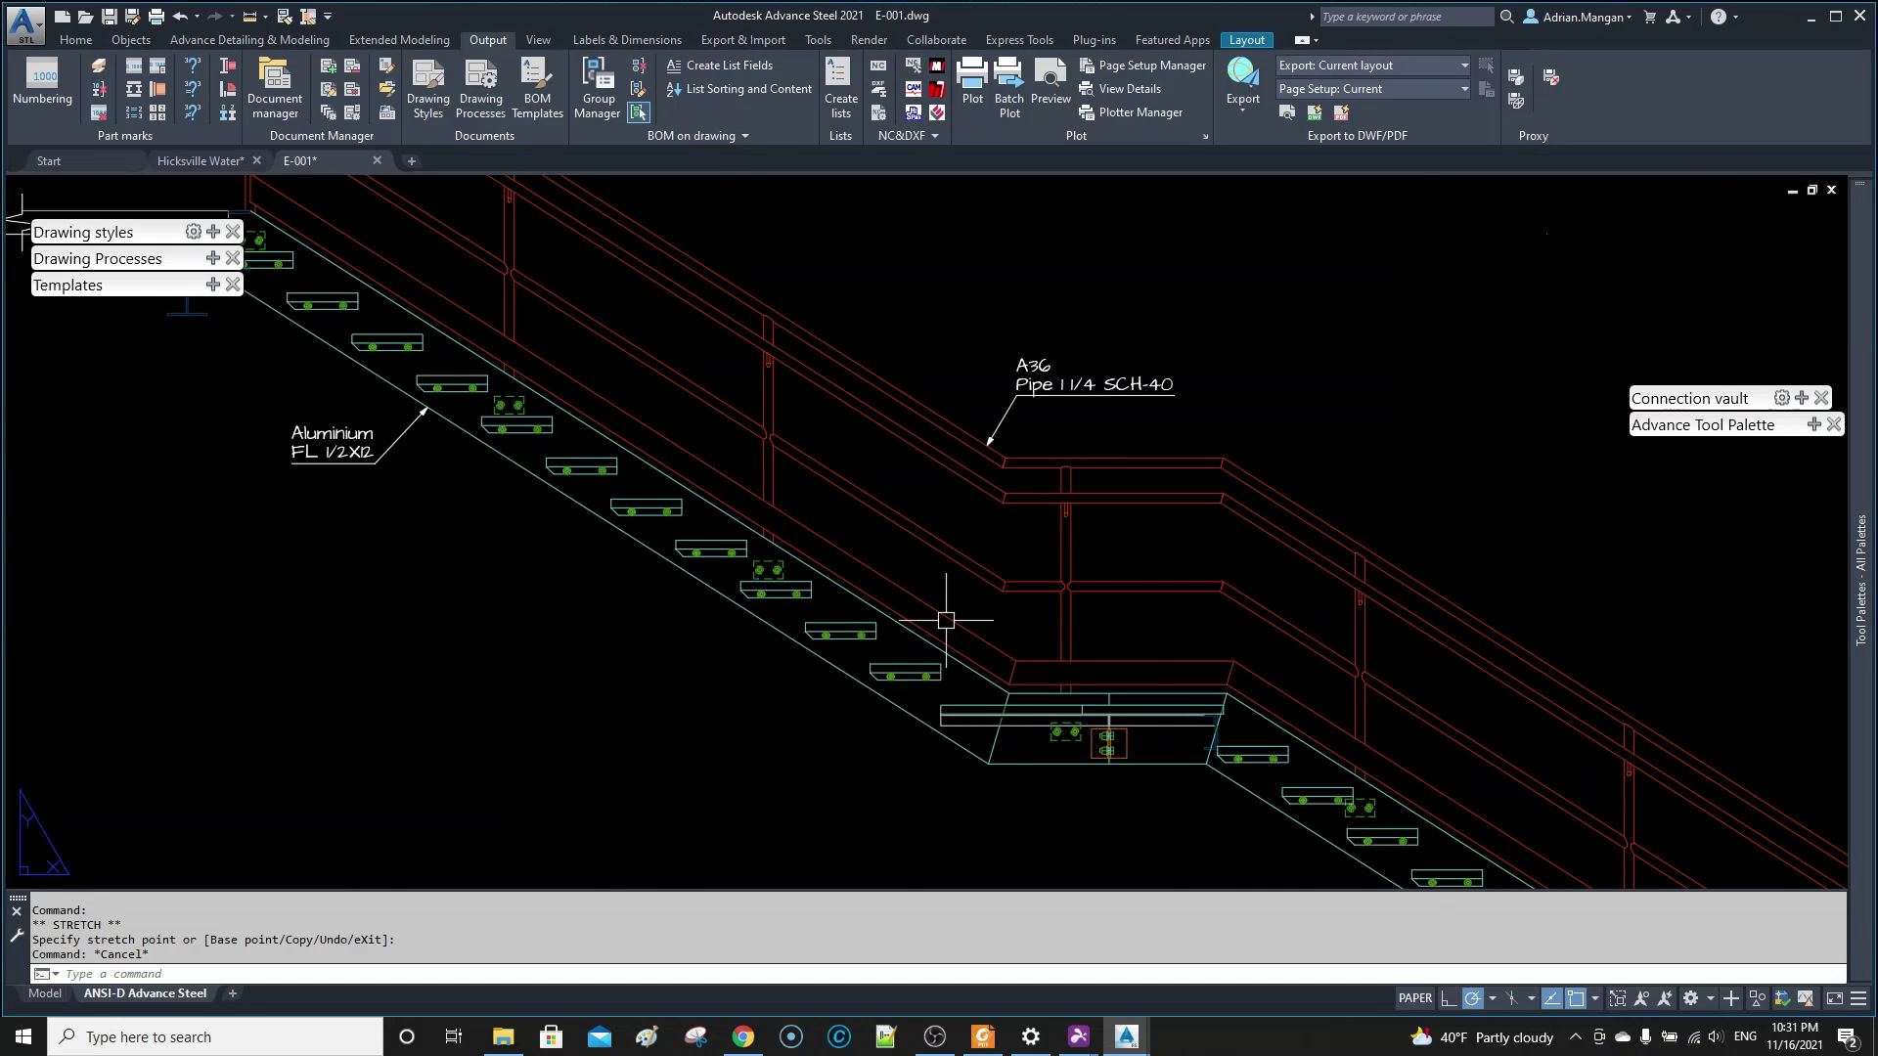
scroll(946, 620, down, 4)
scroll(976, 563, down, 1)
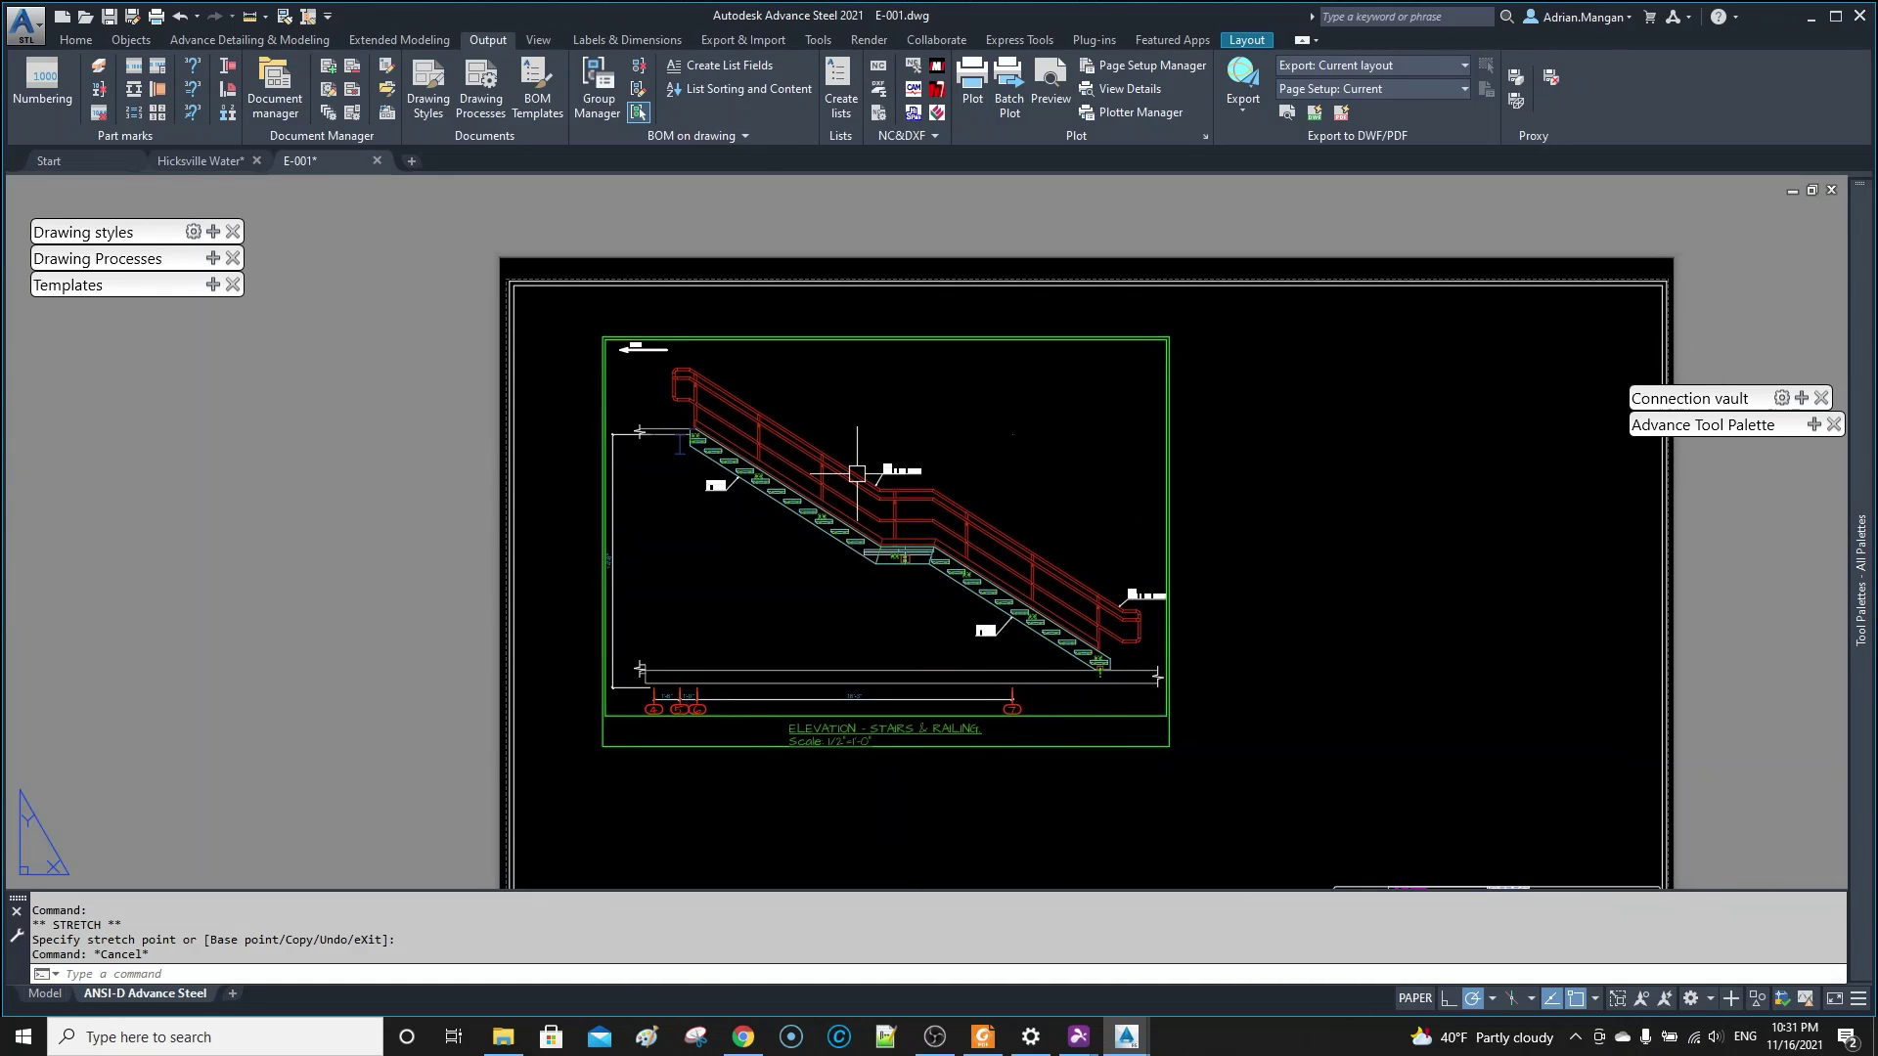
scroll(851, 490, up, 4)
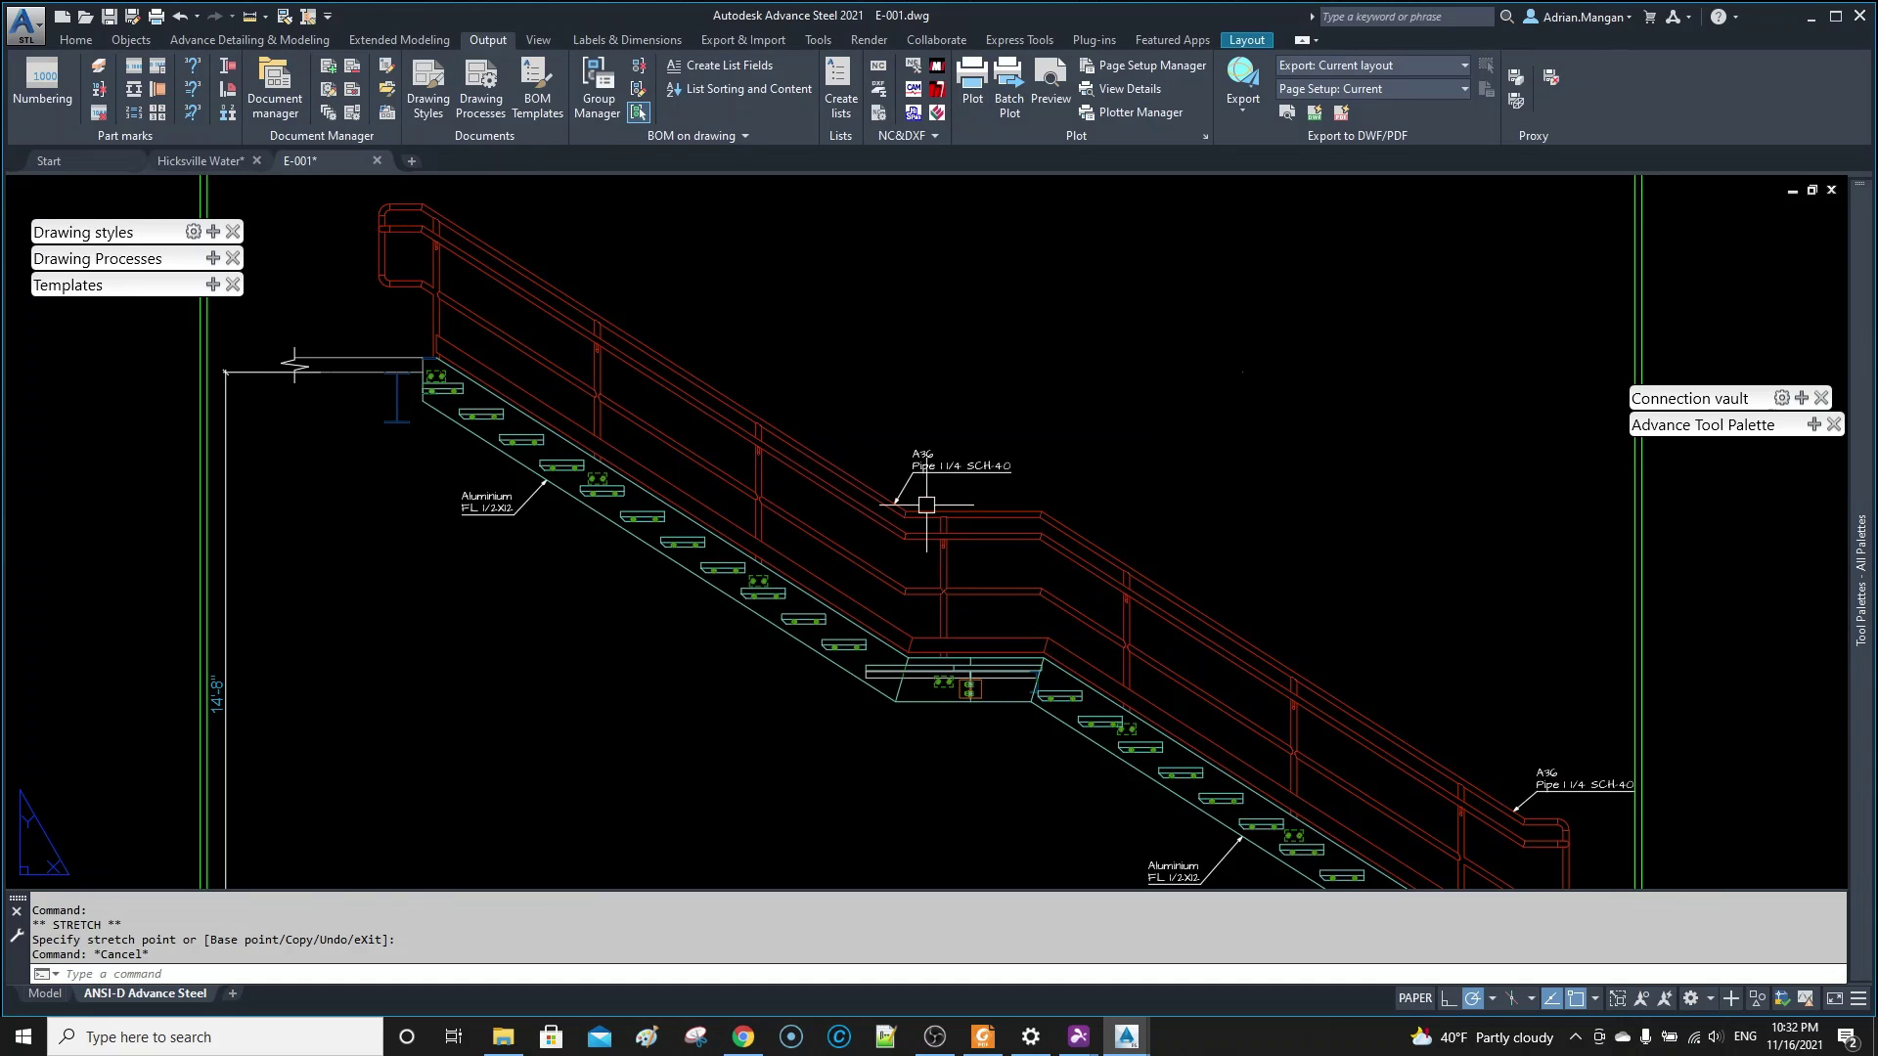
- Switch to the Hicksville Water model and check the model roles assigned to the landing railing post and a stair railing post
click(198, 160)
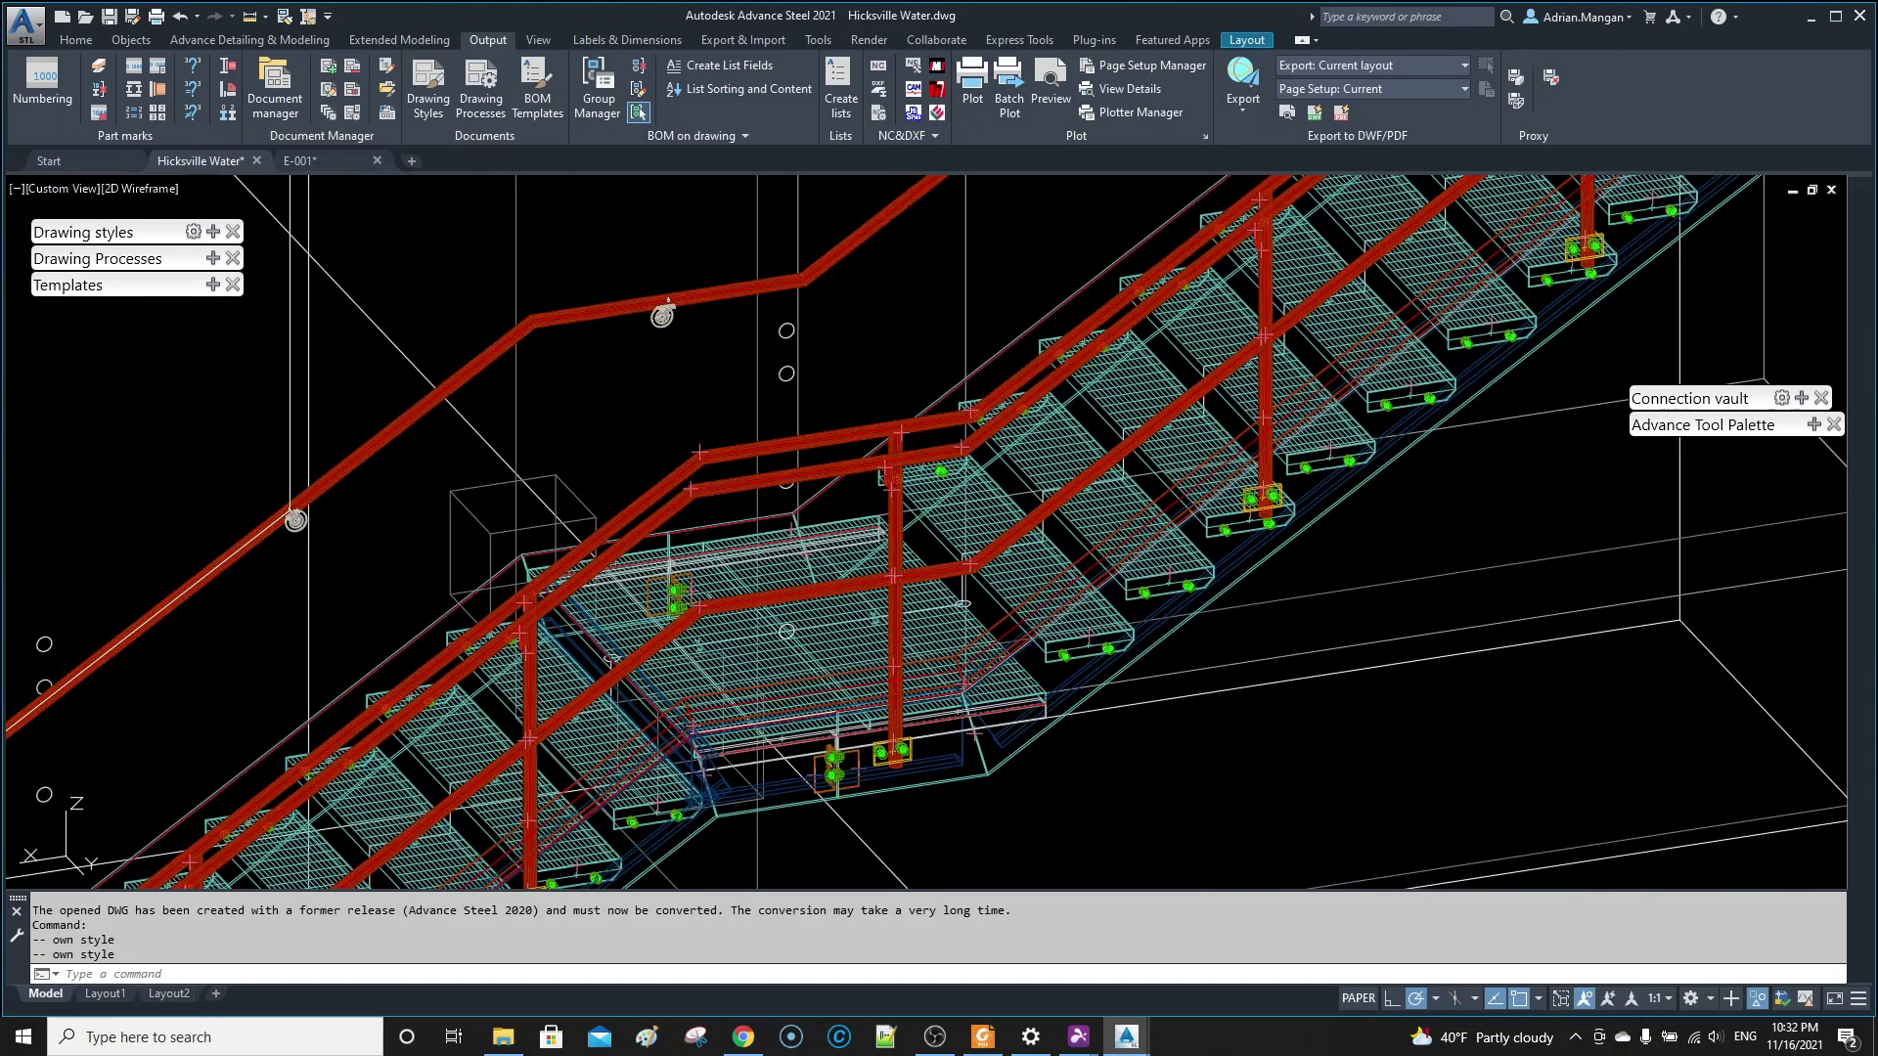
double_click(893, 548)
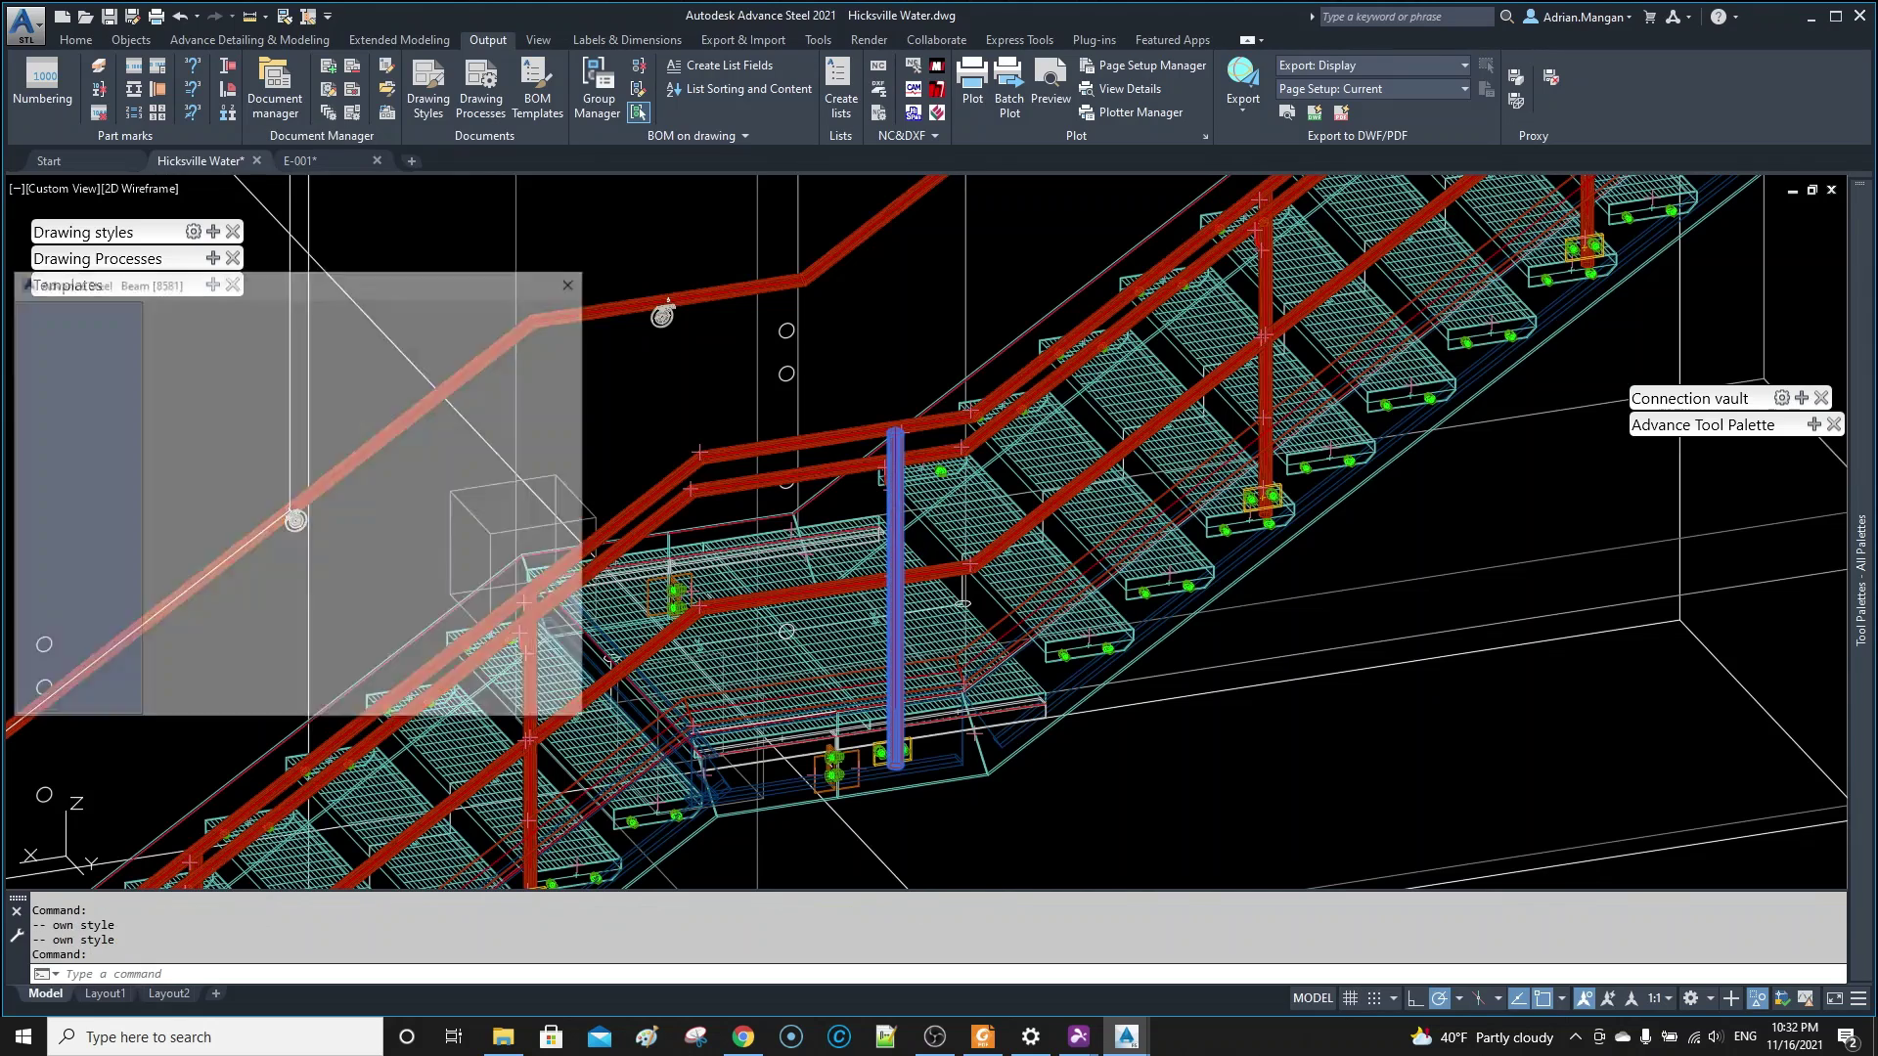
click(103, 373)
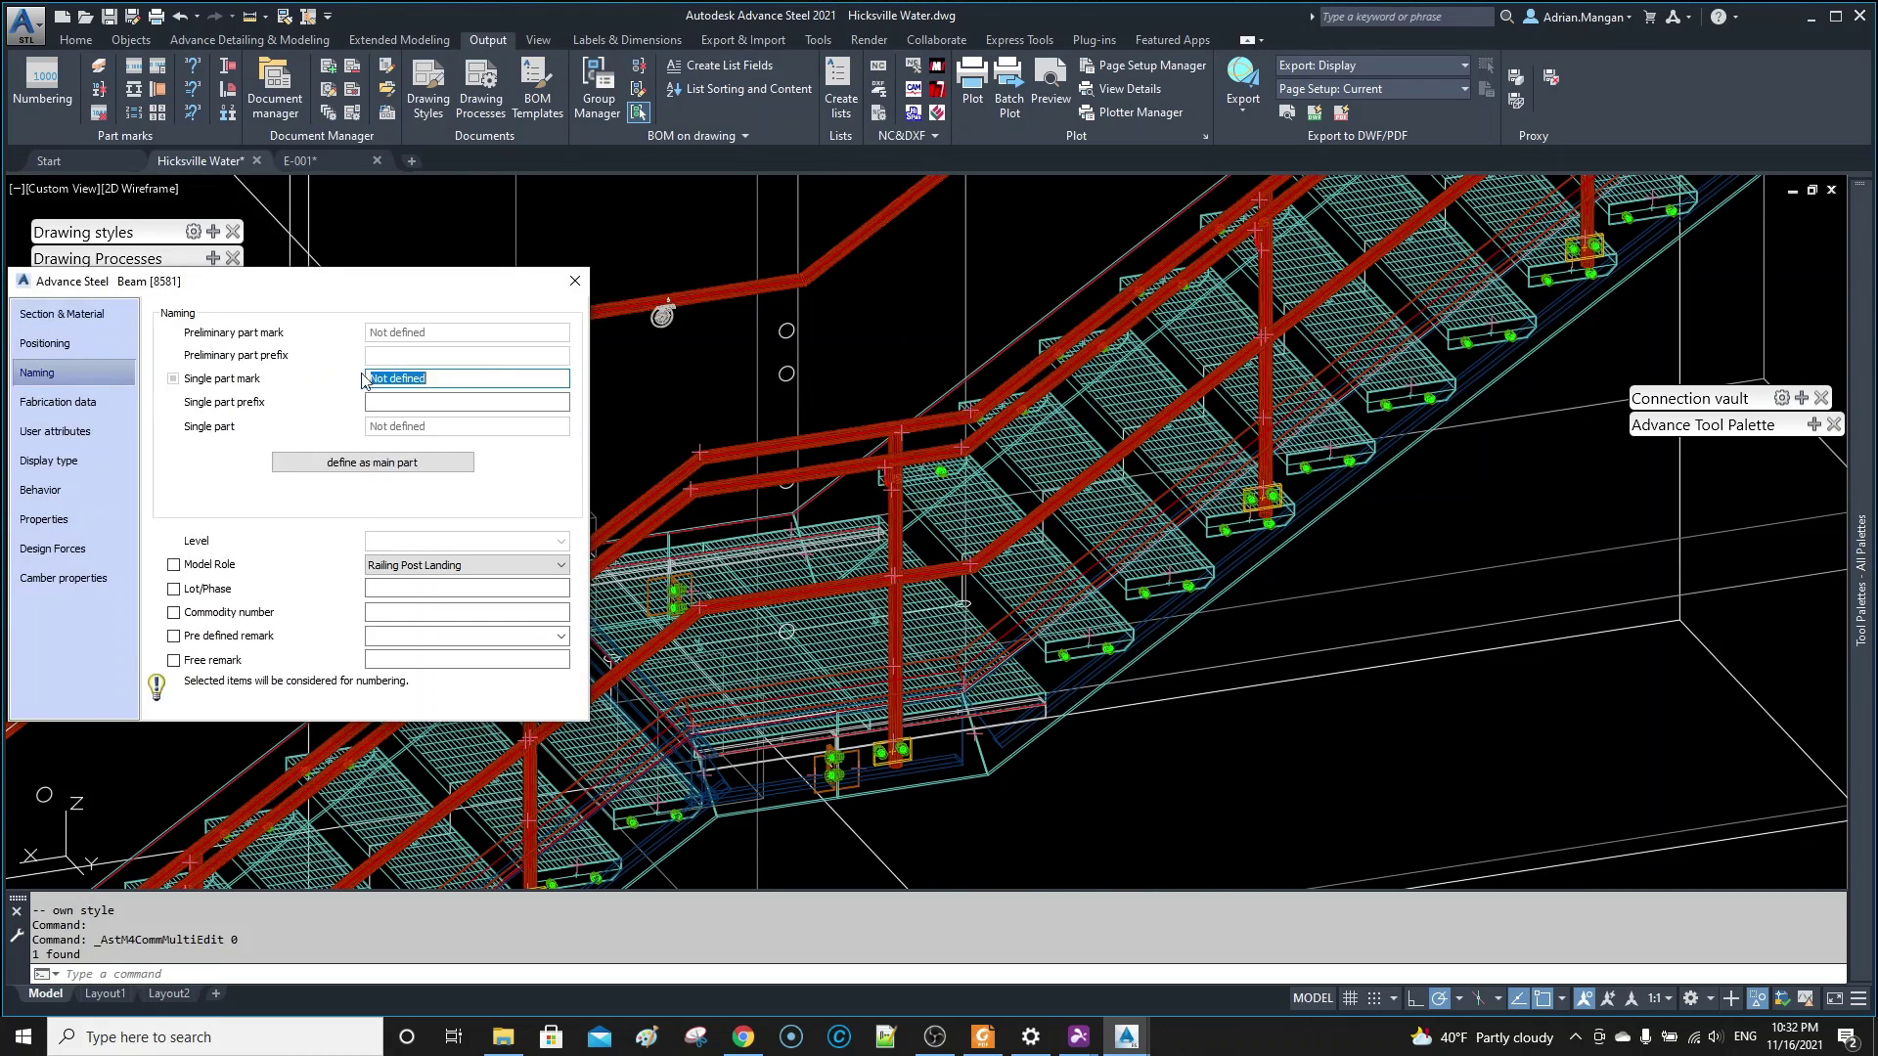
click(574, 284)
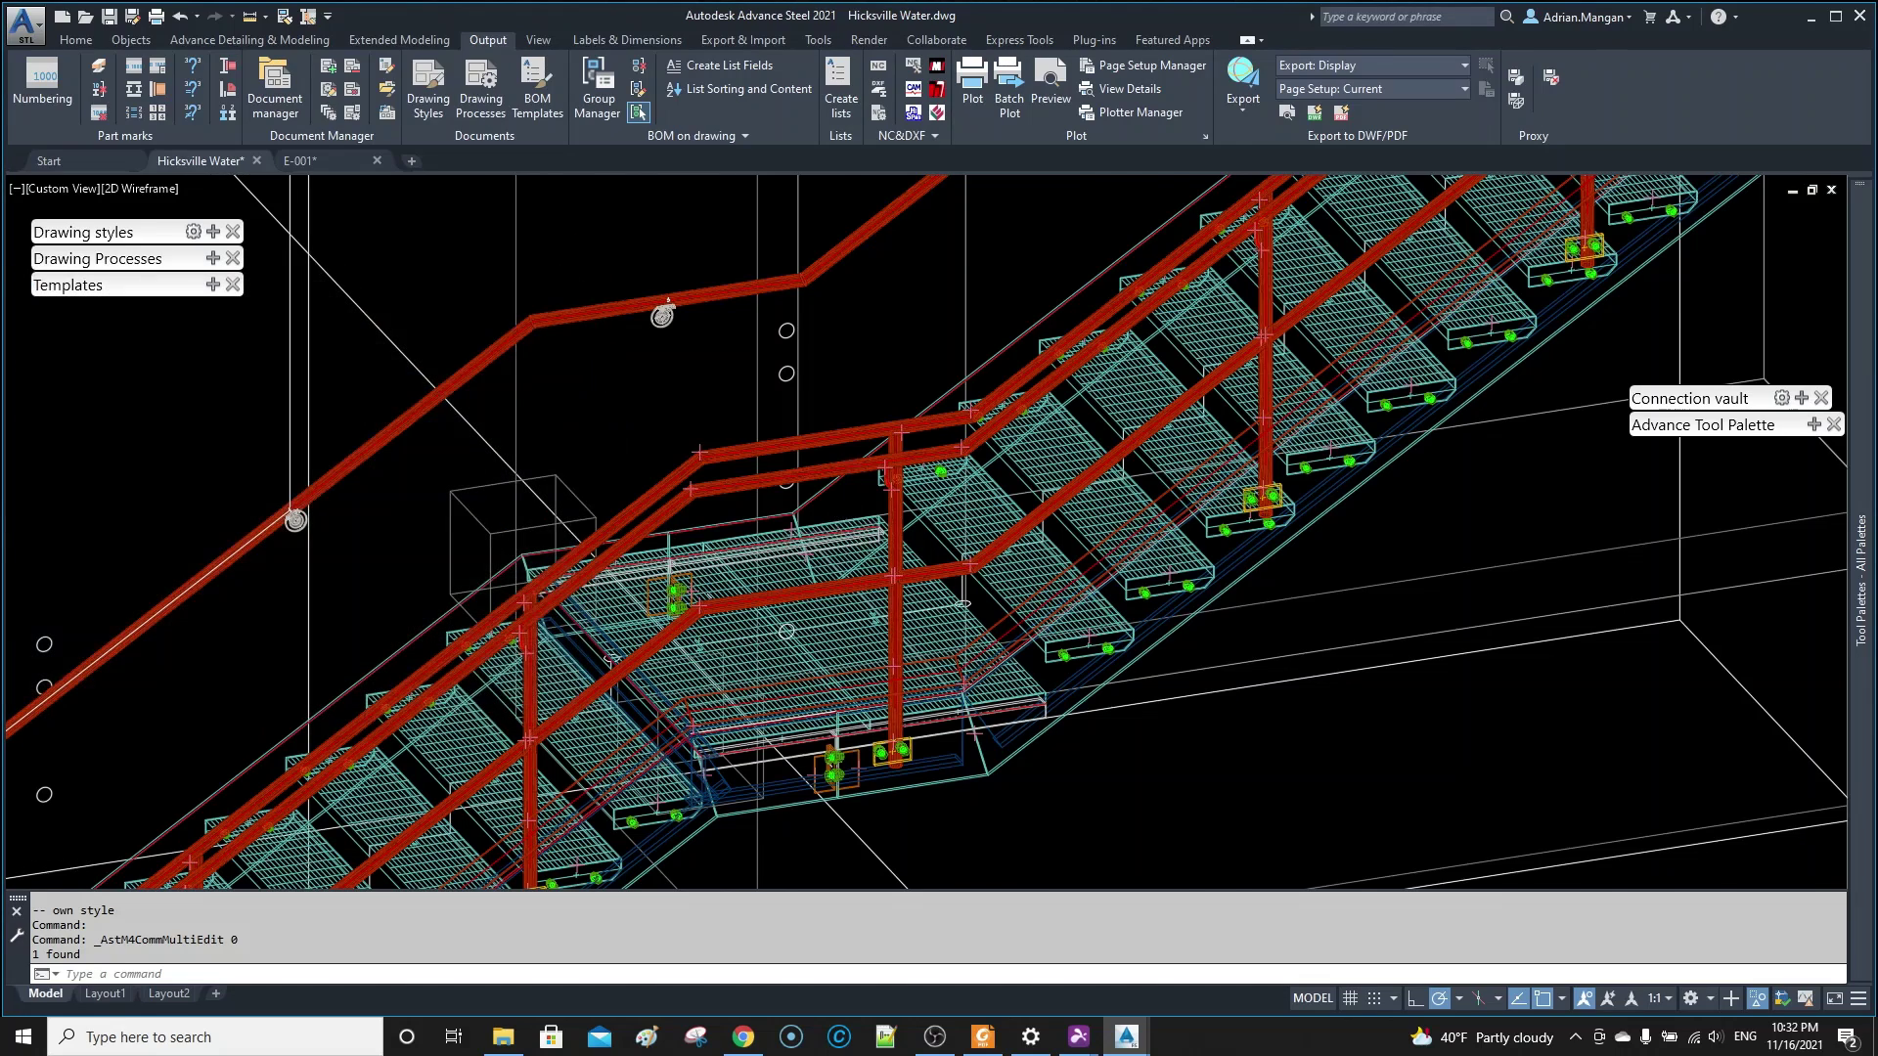
scroll(878, 486, down, 5)
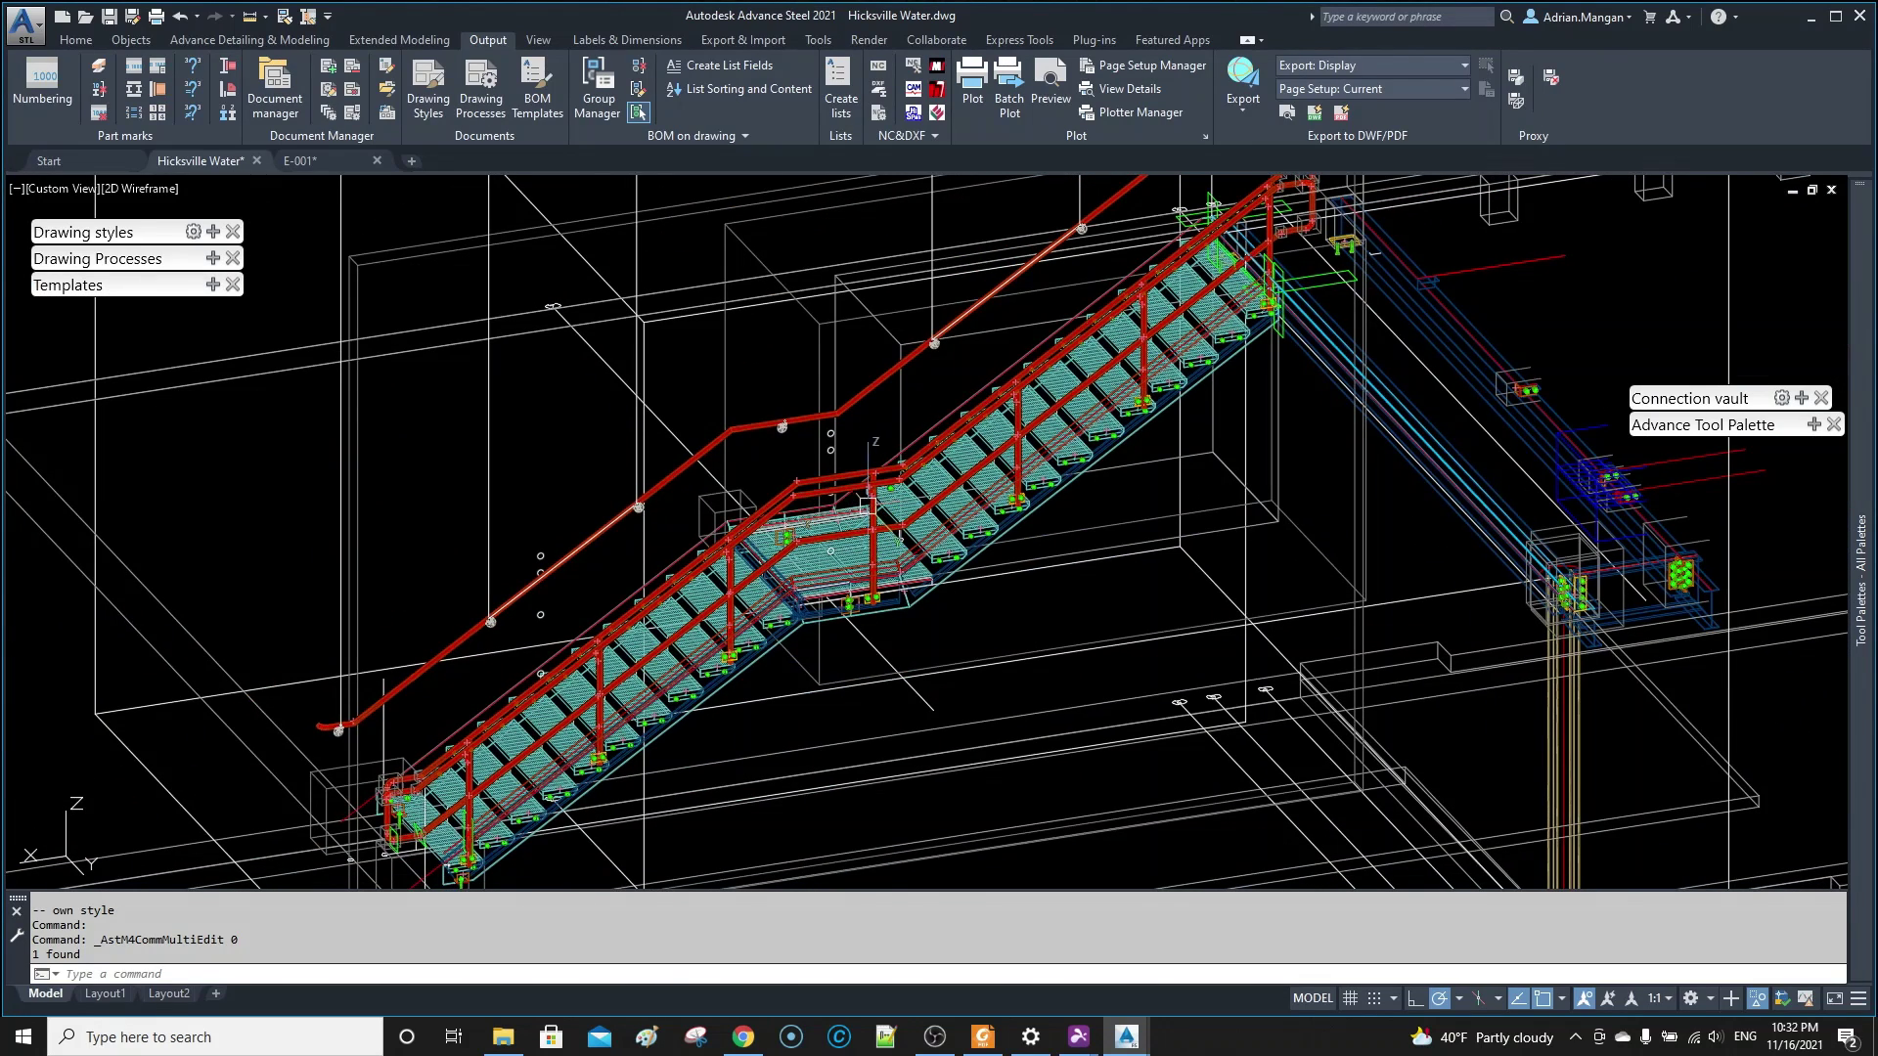
scroll(728, 573, up, 4)
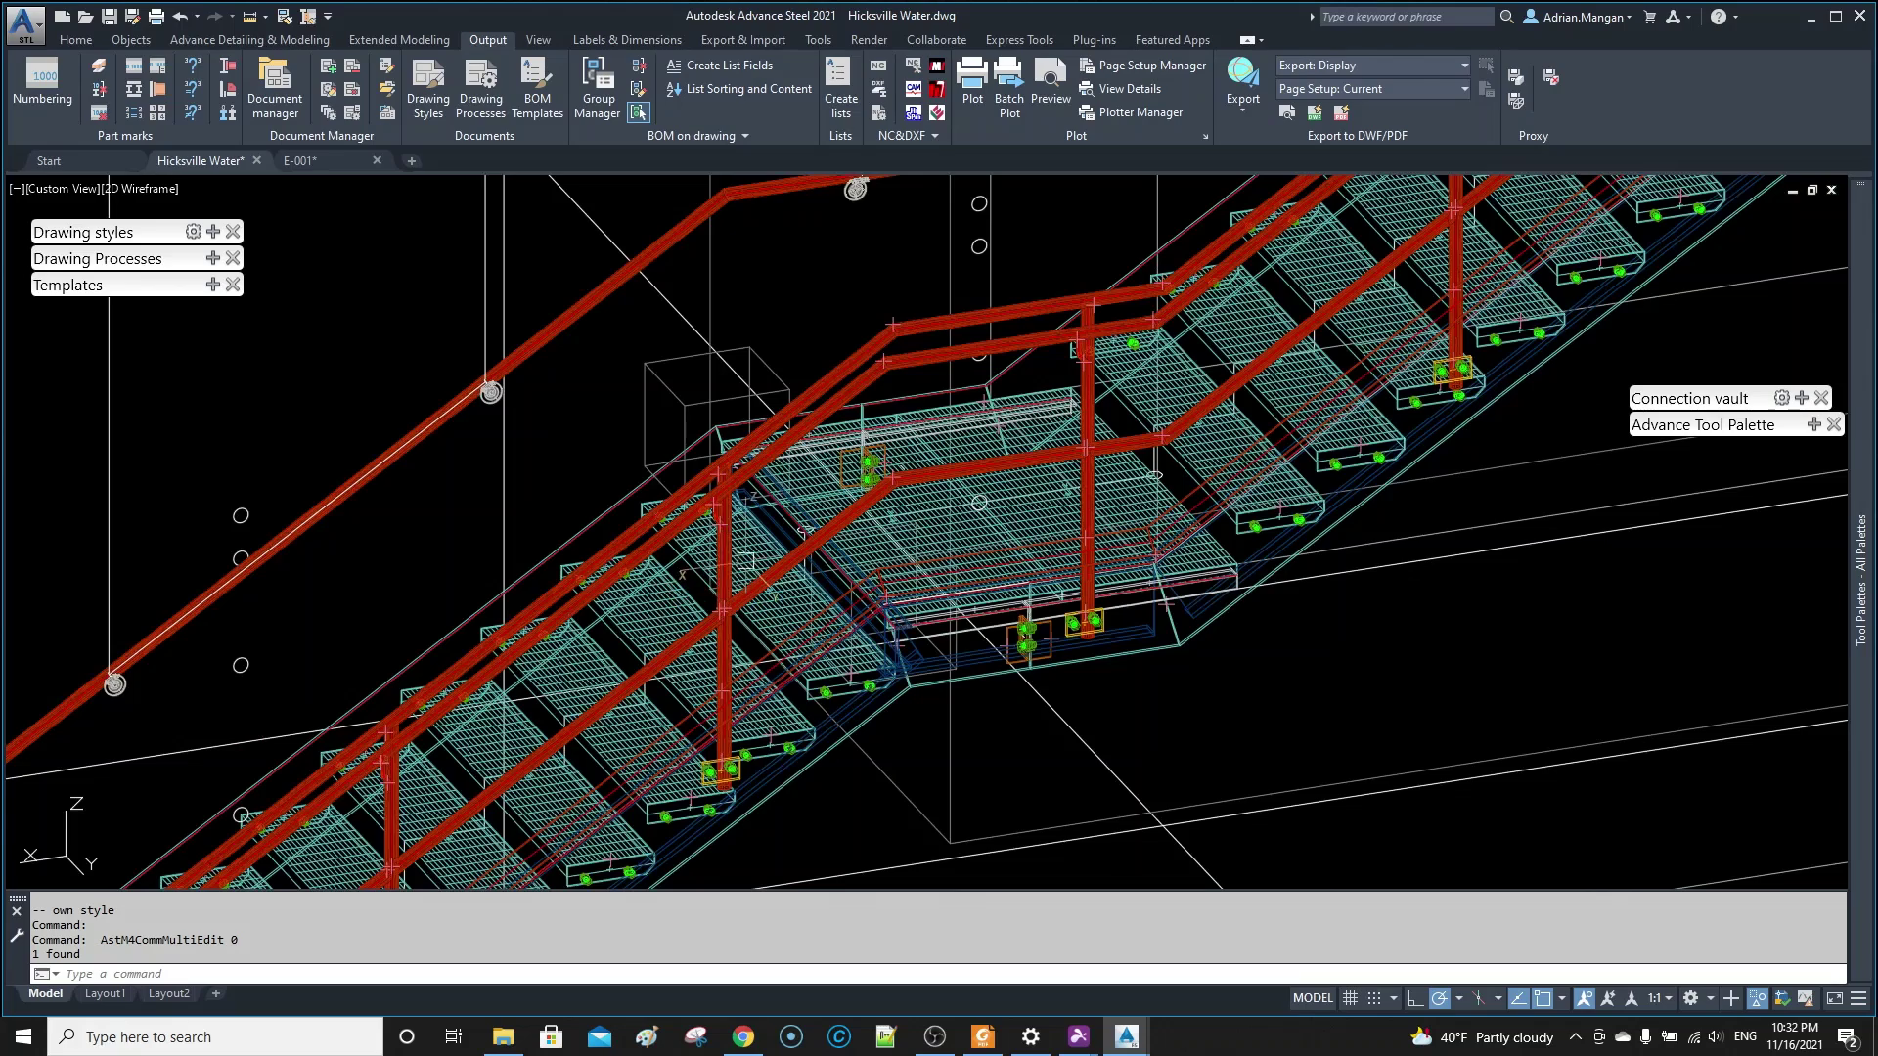
scroll(721, 567, down, 4)
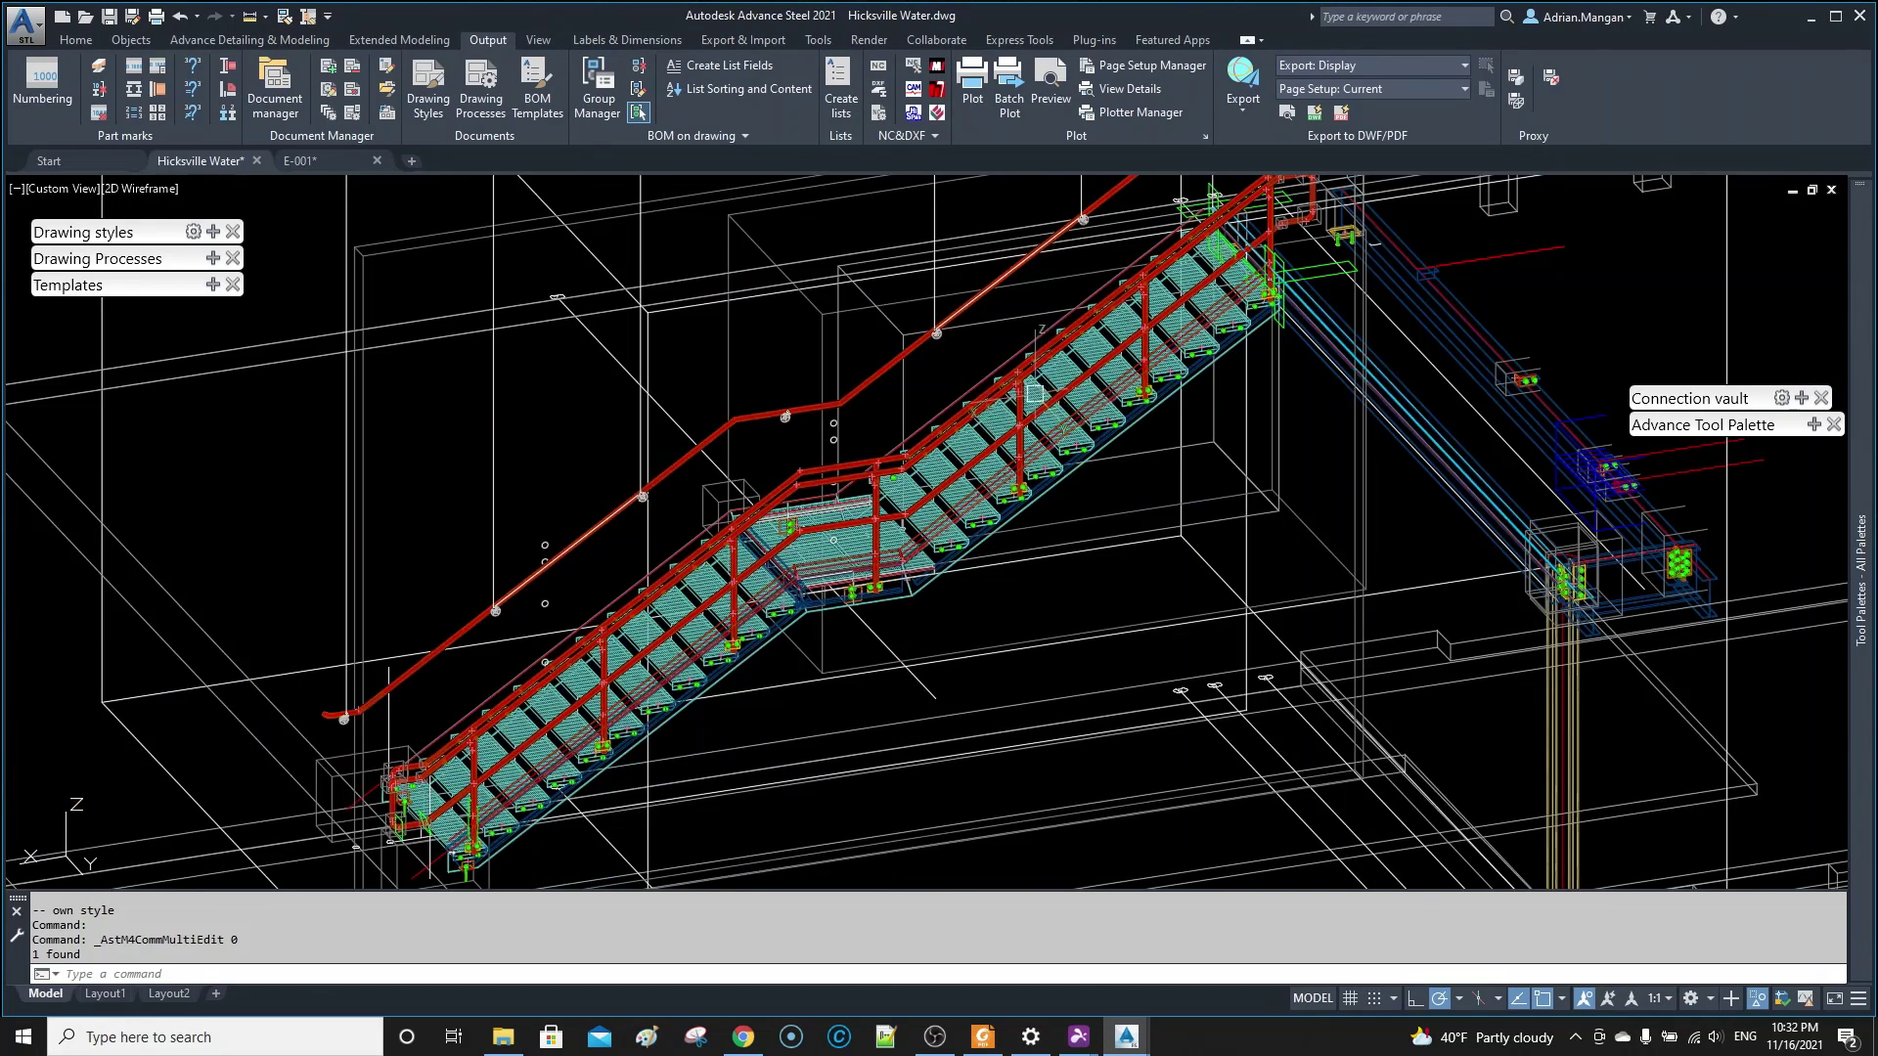
scroll(1035, 393, up, 4)
double_click(995, 425)
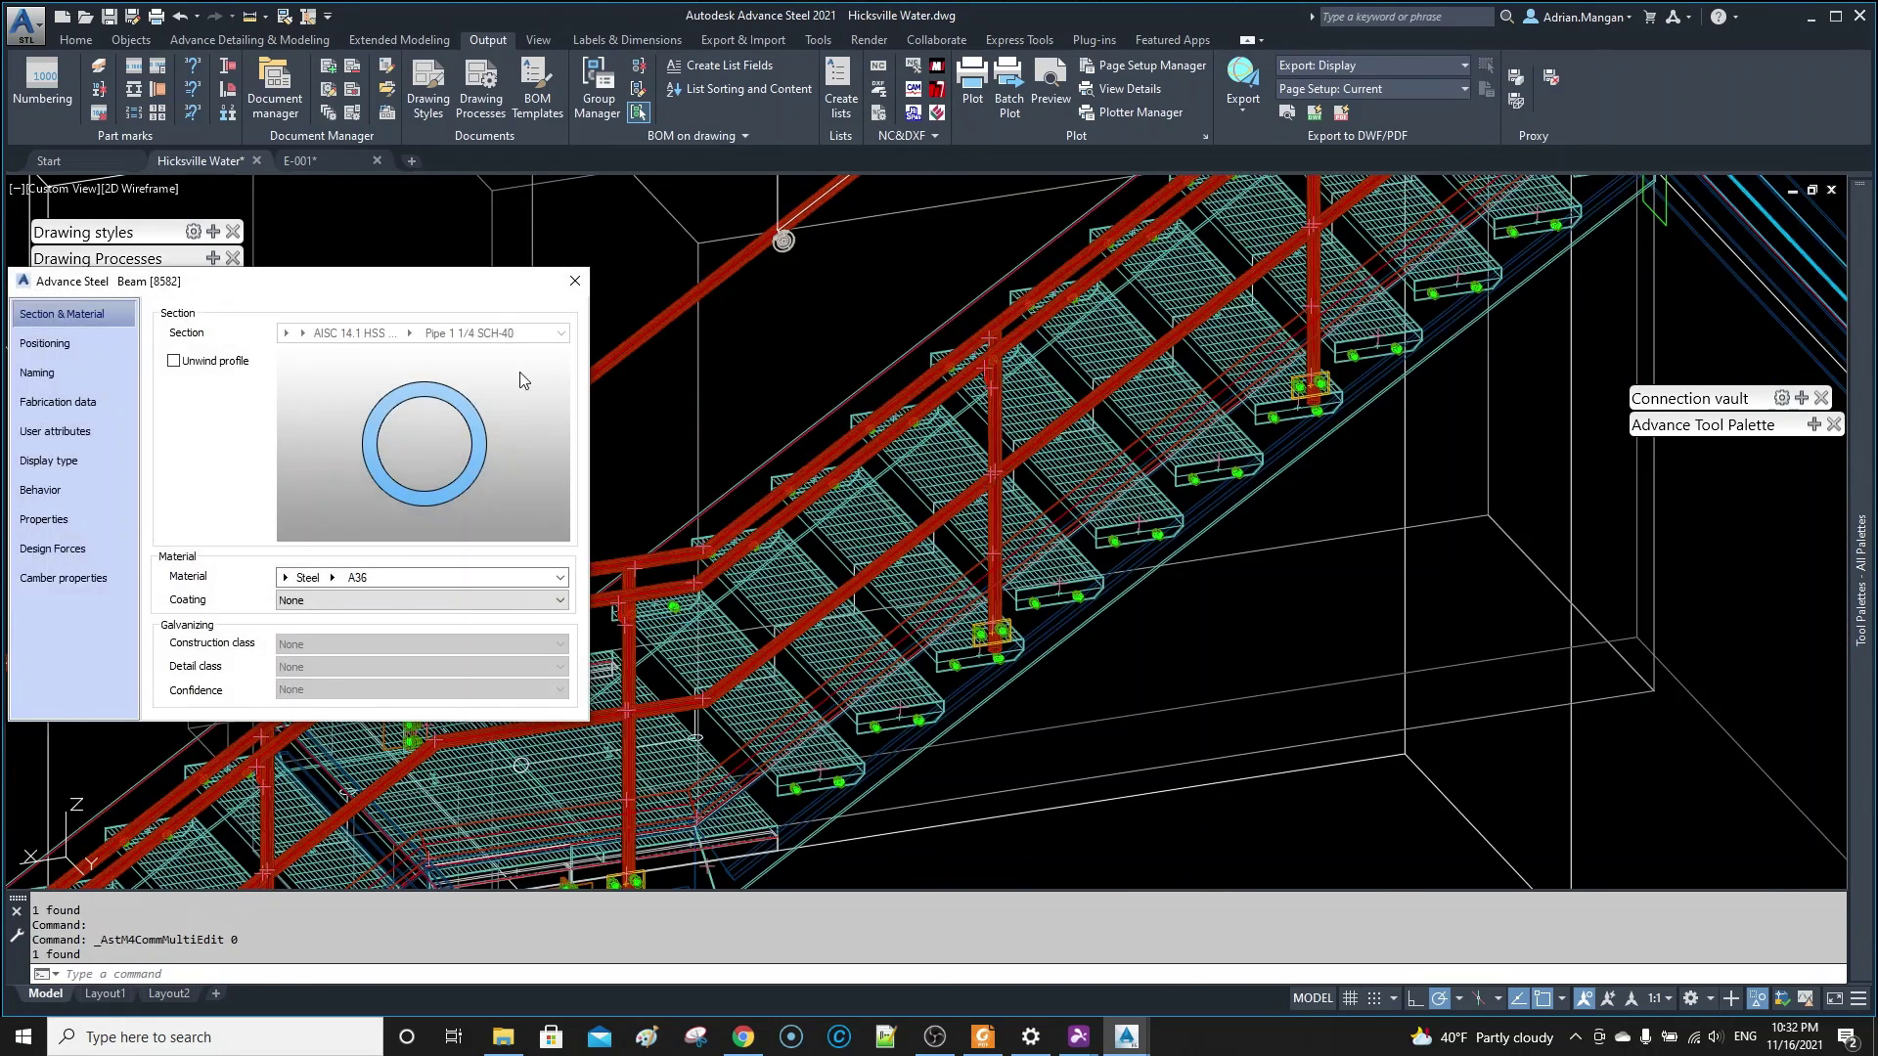
click(56, 372)
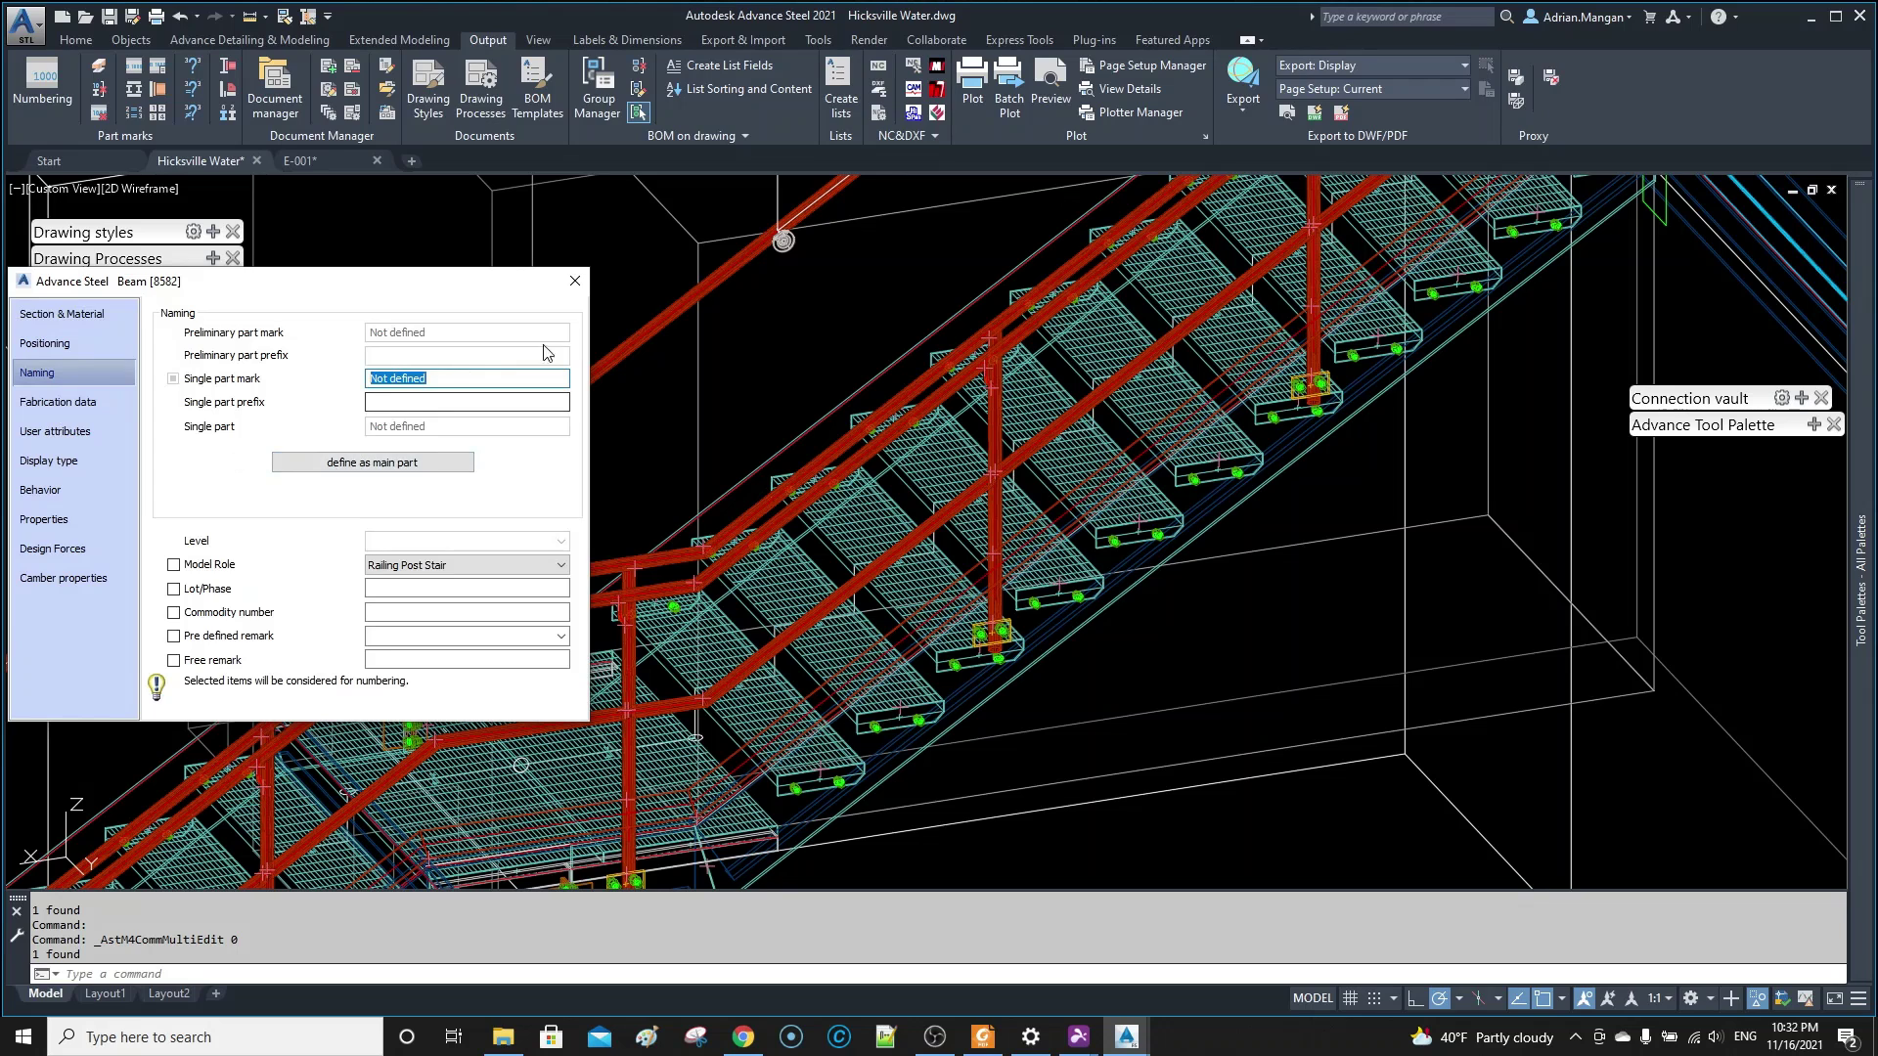
click(576, 281)
- Return to the E-001 drawing, reopen the Drawing Style Manager and open the definition of the Railing model object
click(318, 158)
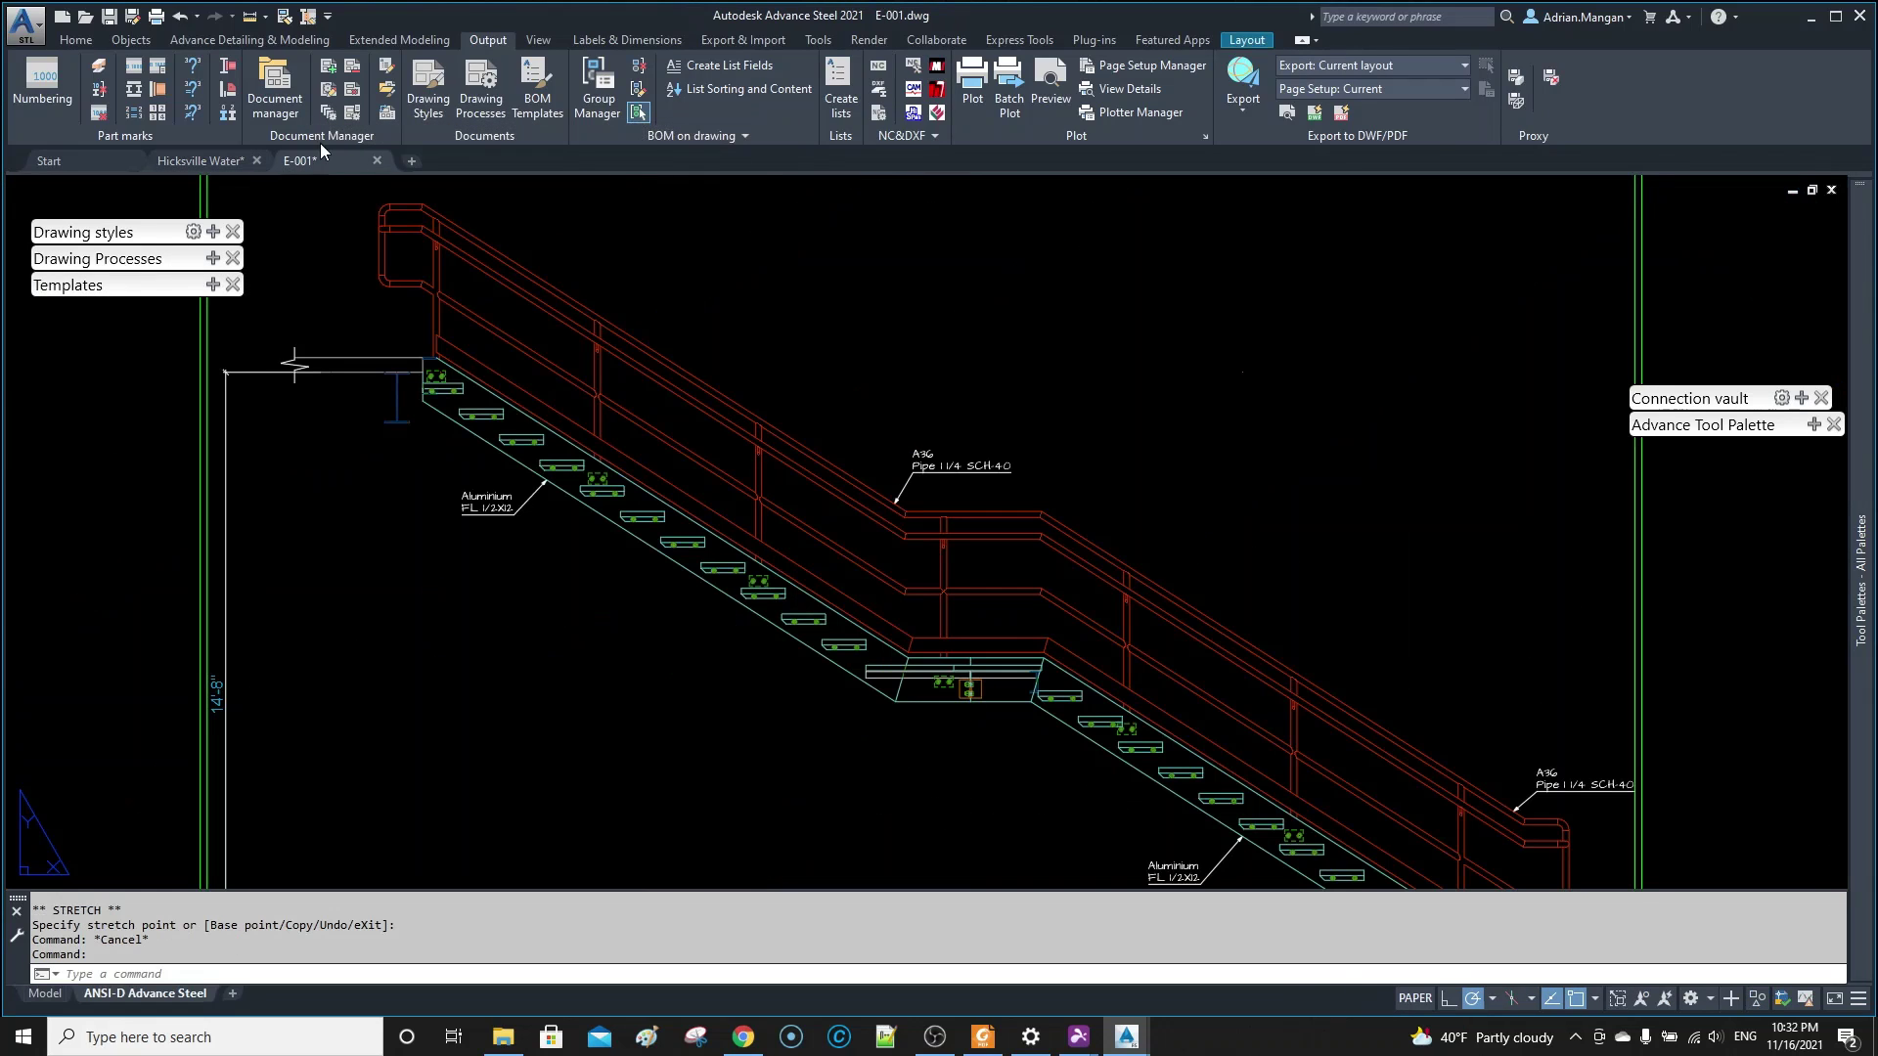
click(329, 89)
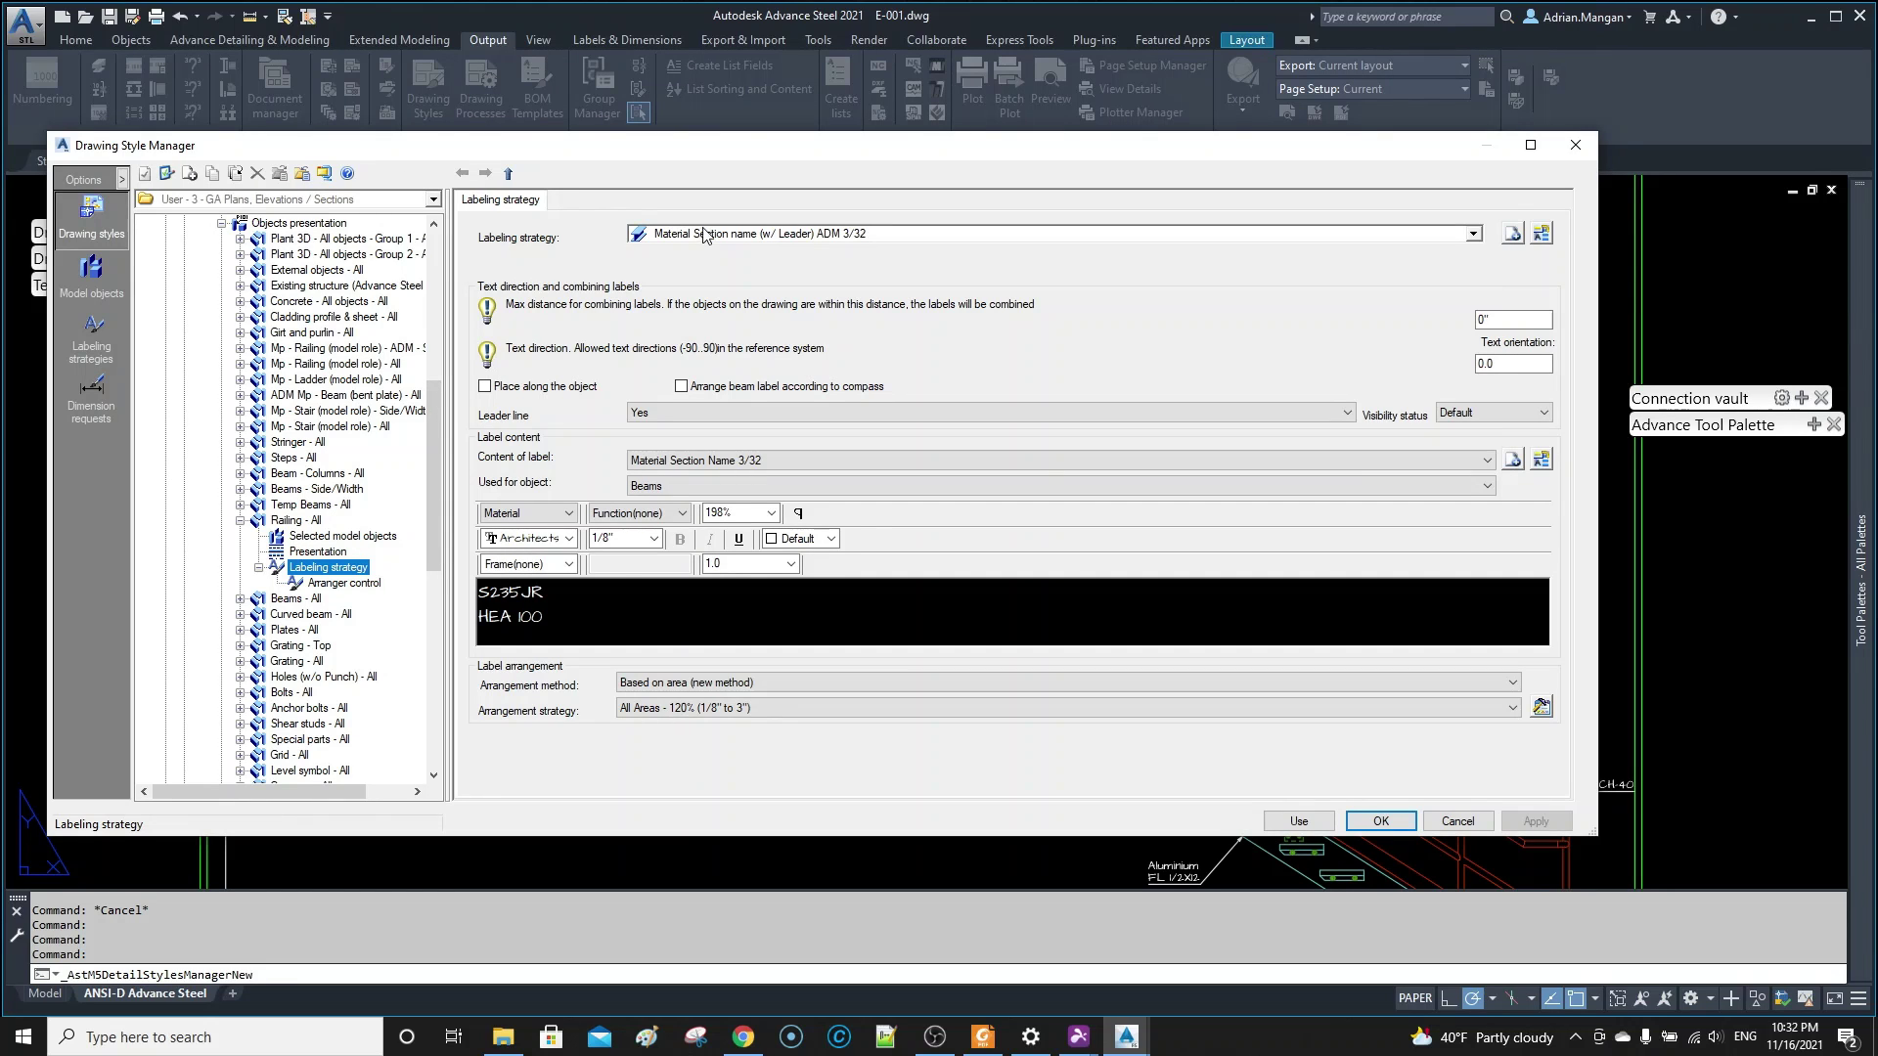
click(296, 520)
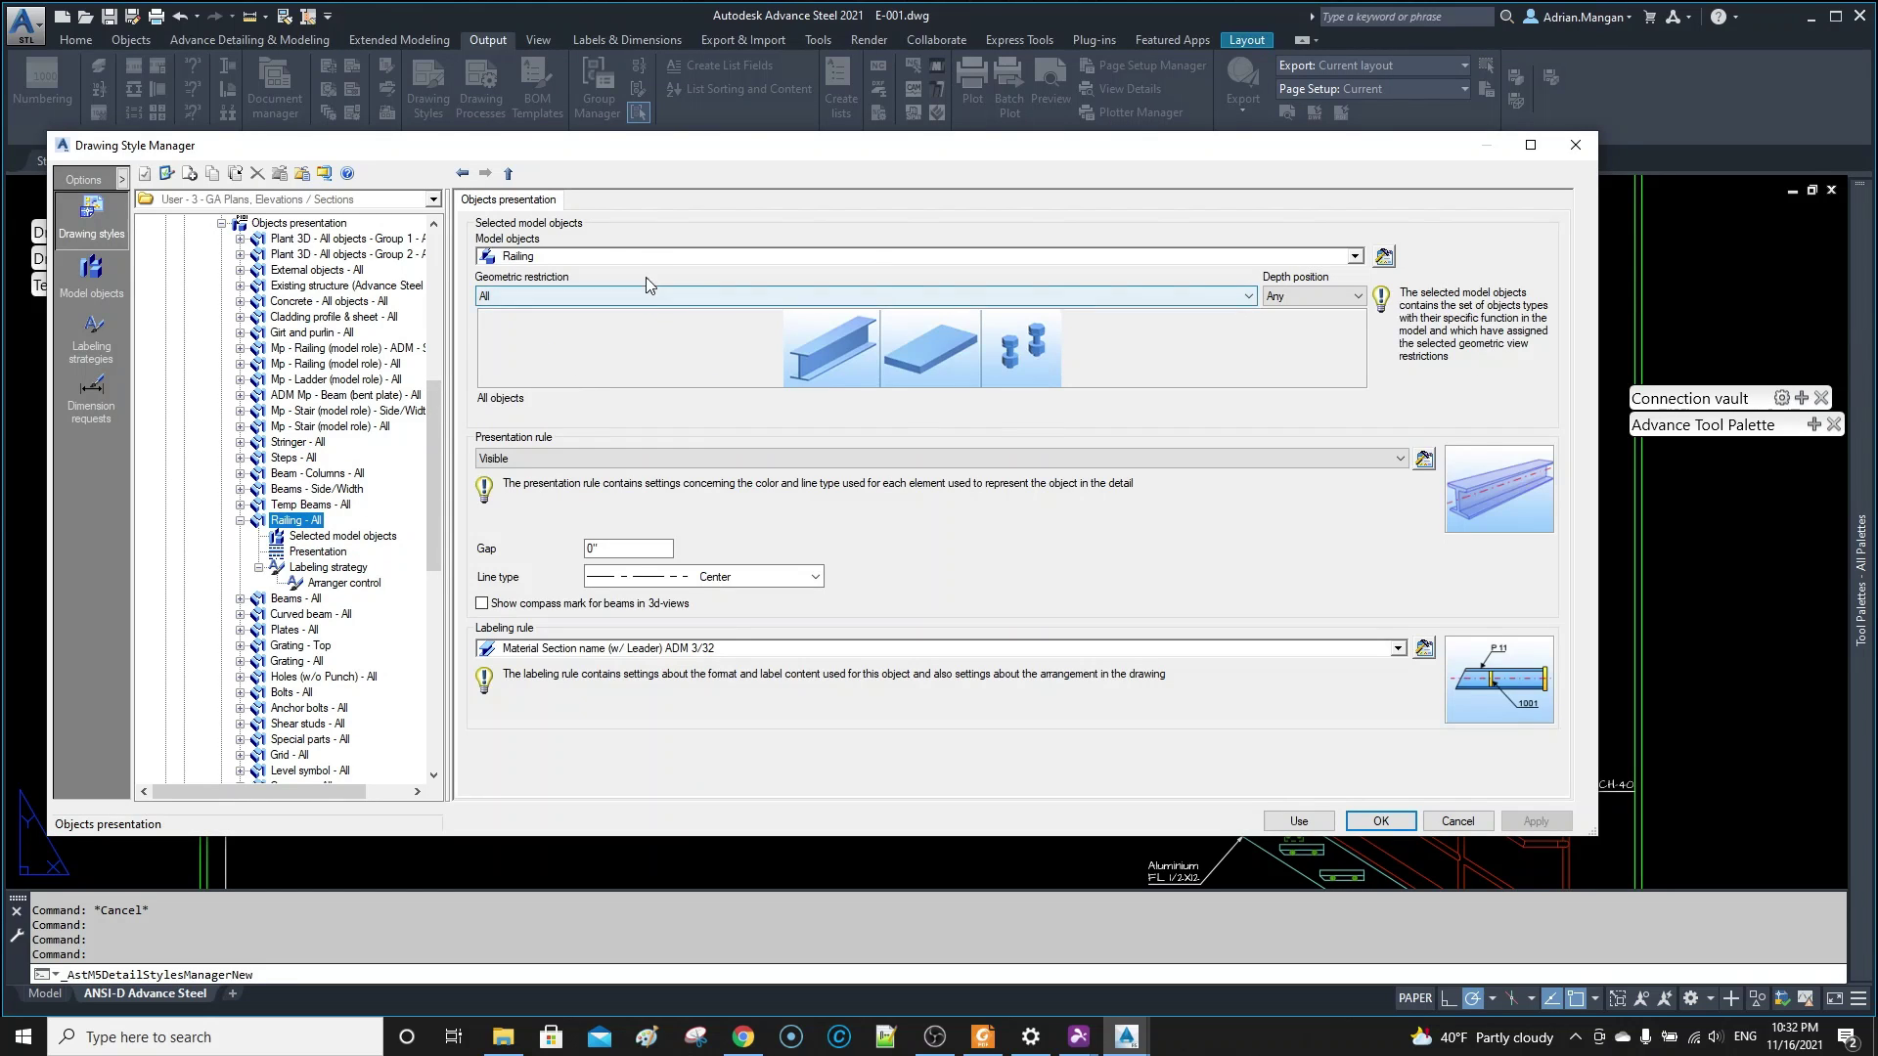
click(1377, 258)
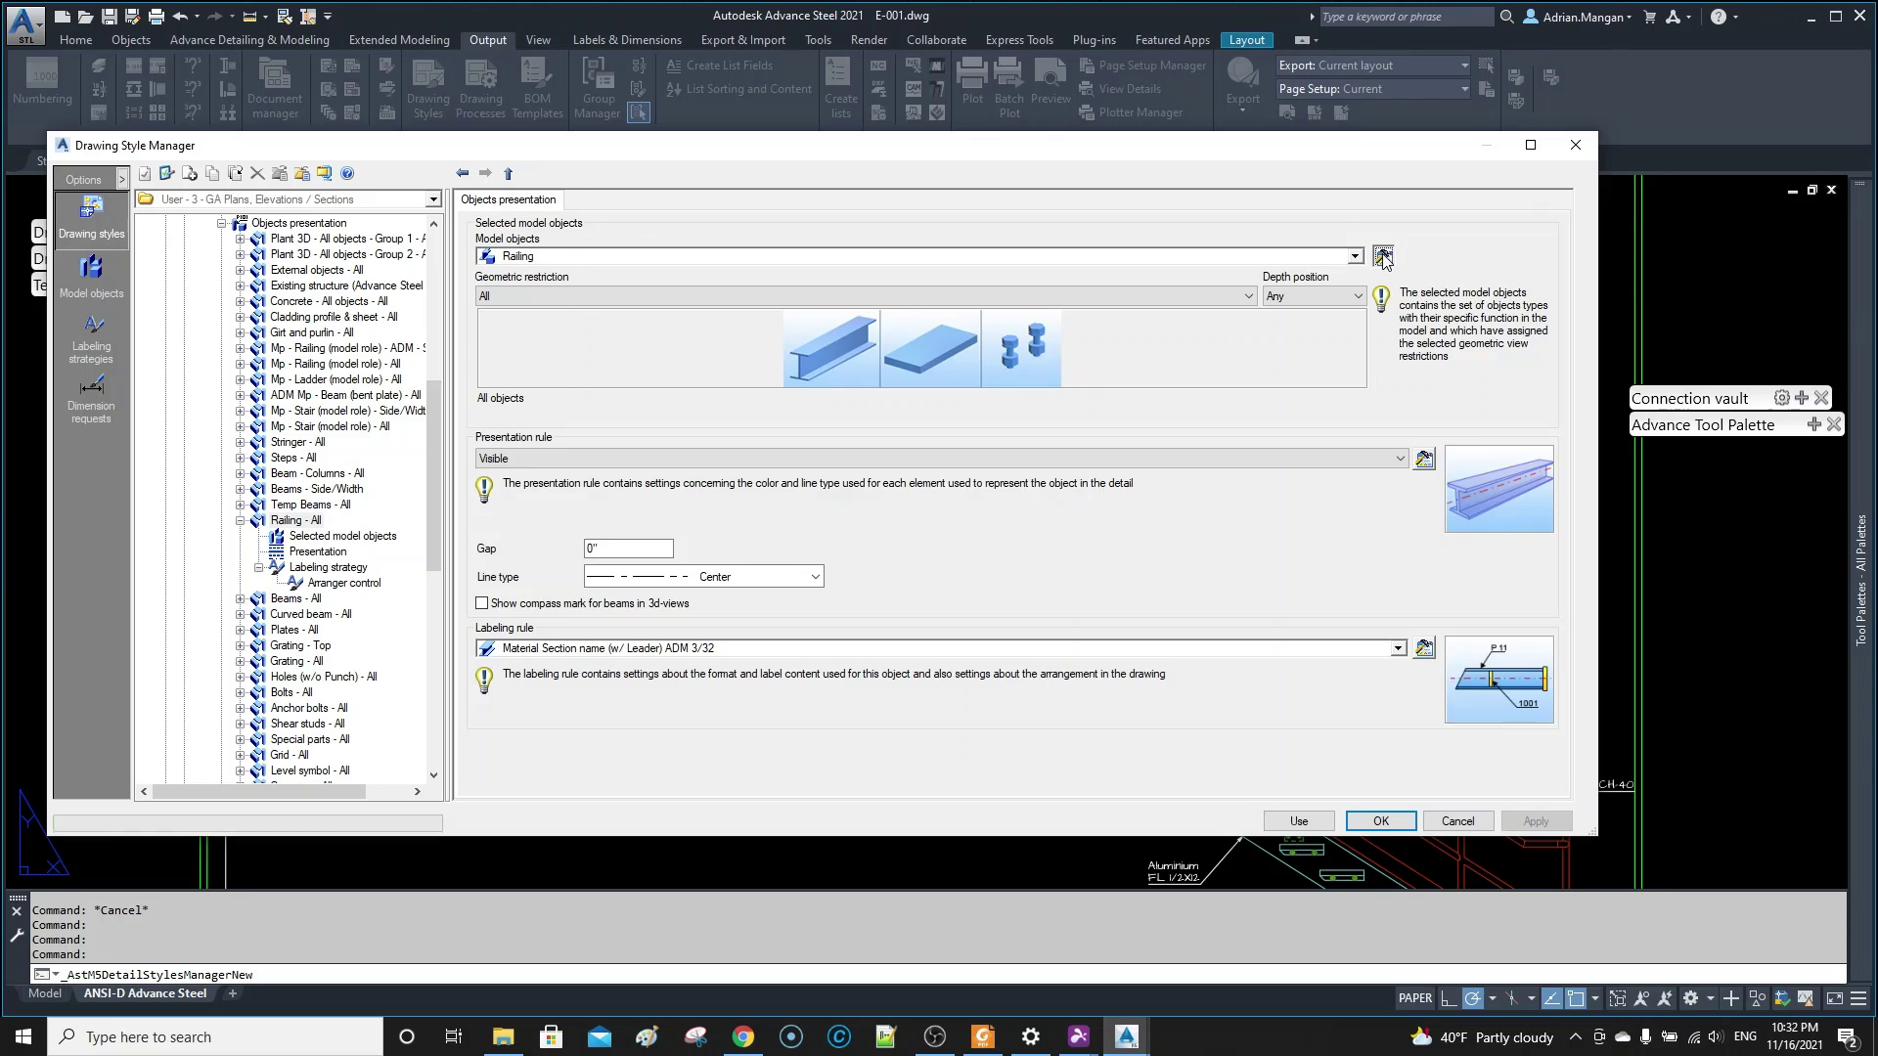
click(496, 359)
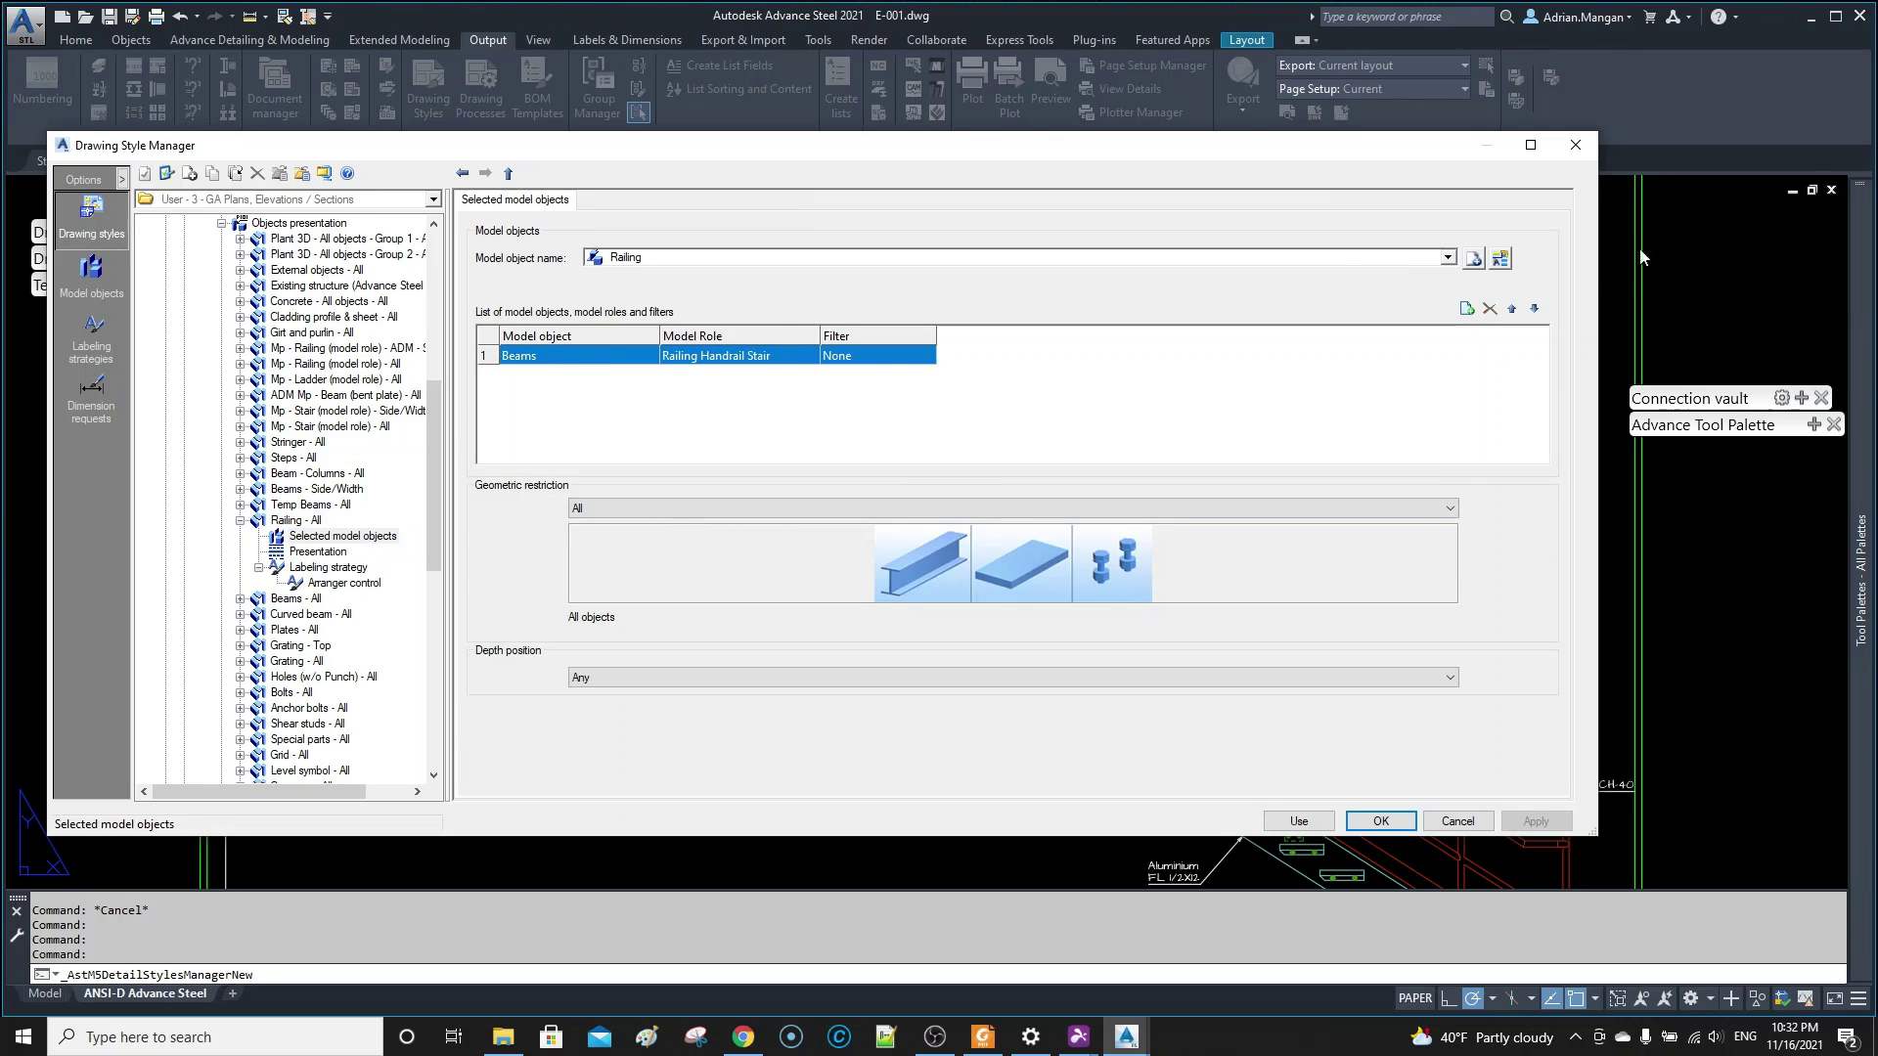
- Add a second Beams entry to the Railing model object and set its model role to Railing Post Stair
click(1469, 309)
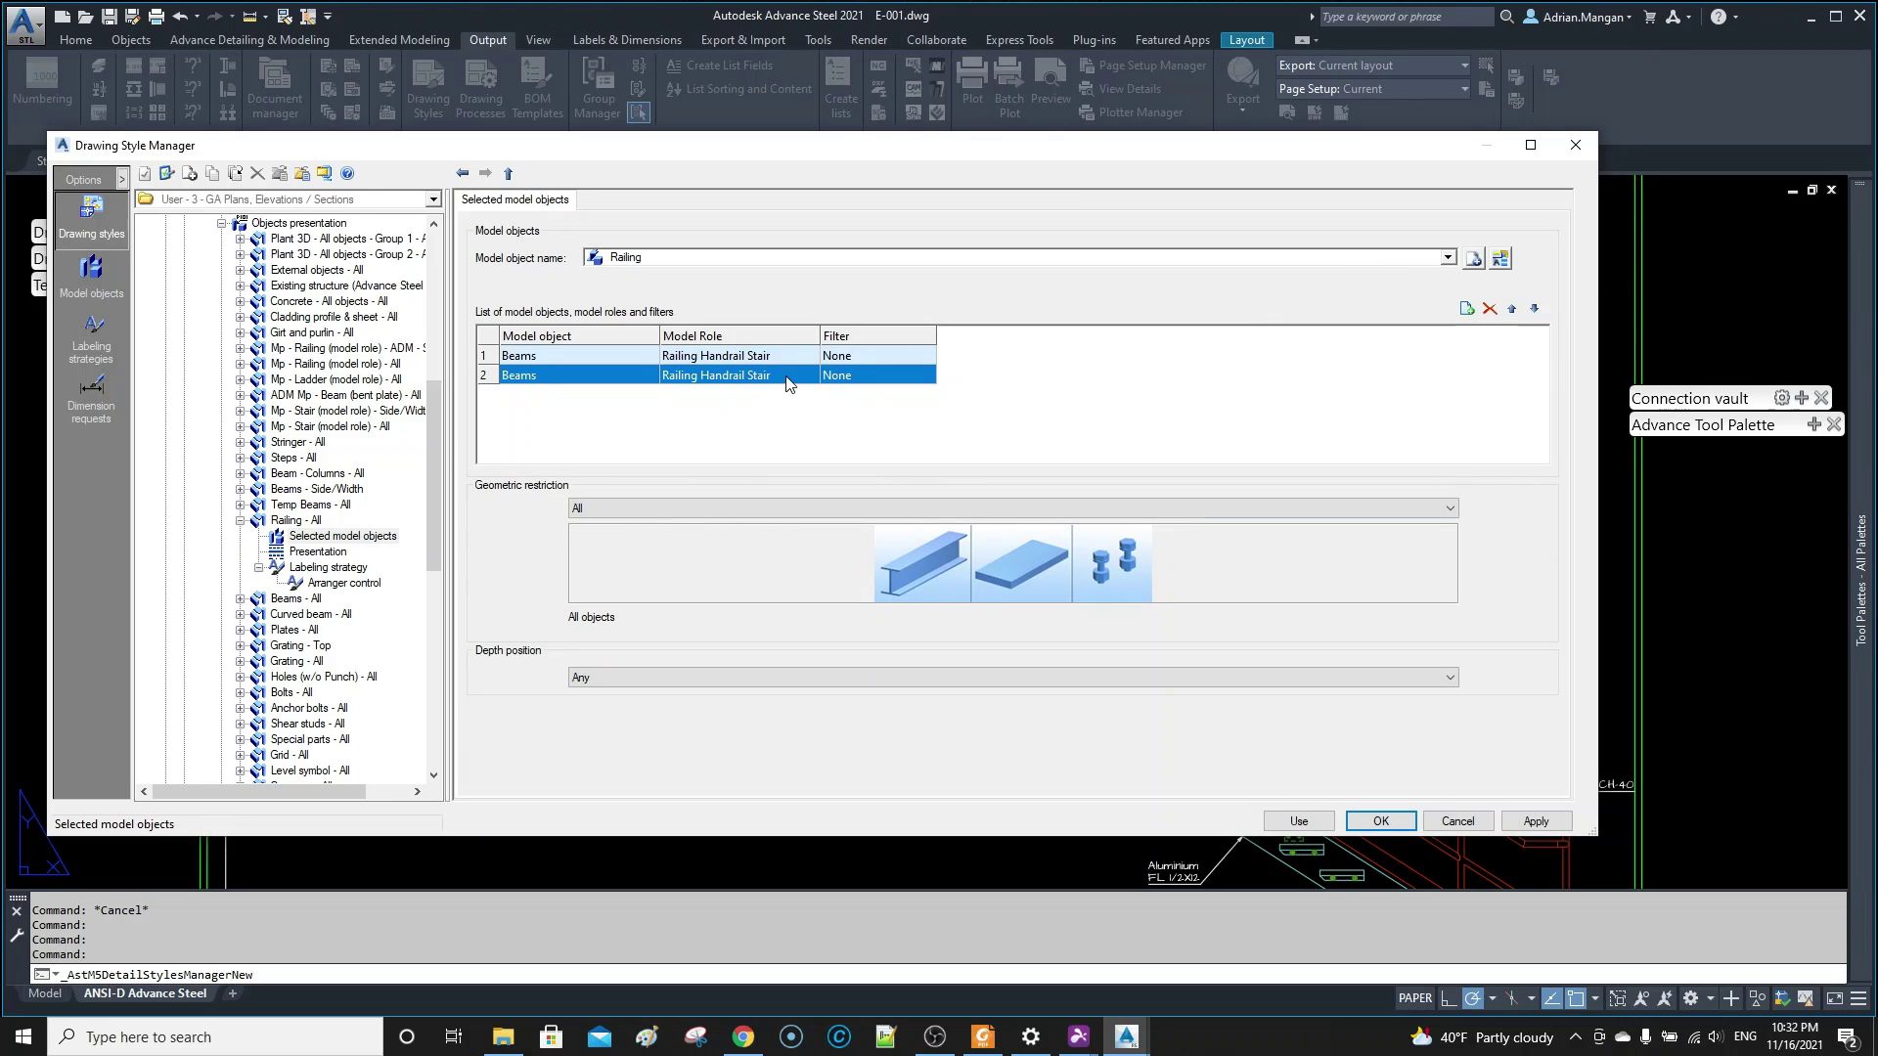
click(788, 382)
click(788, 379)
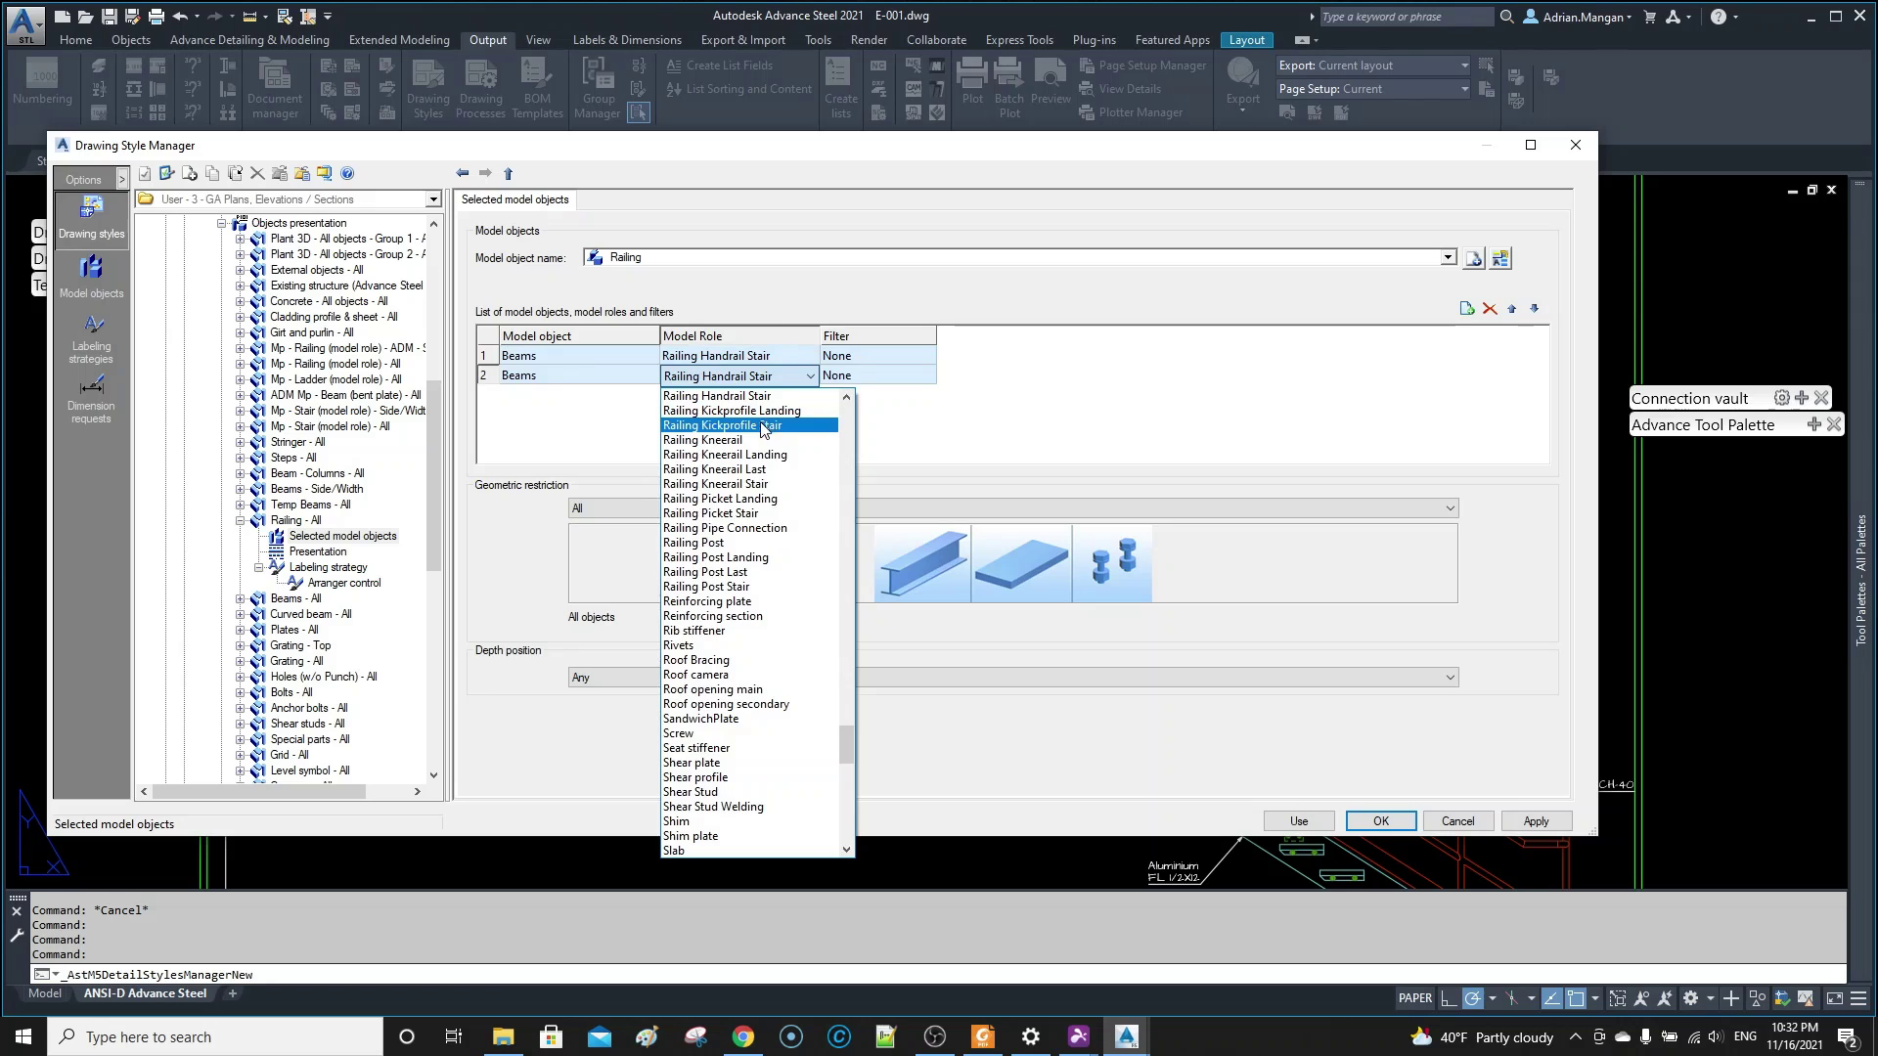
scroll(759, 438, up, 3)
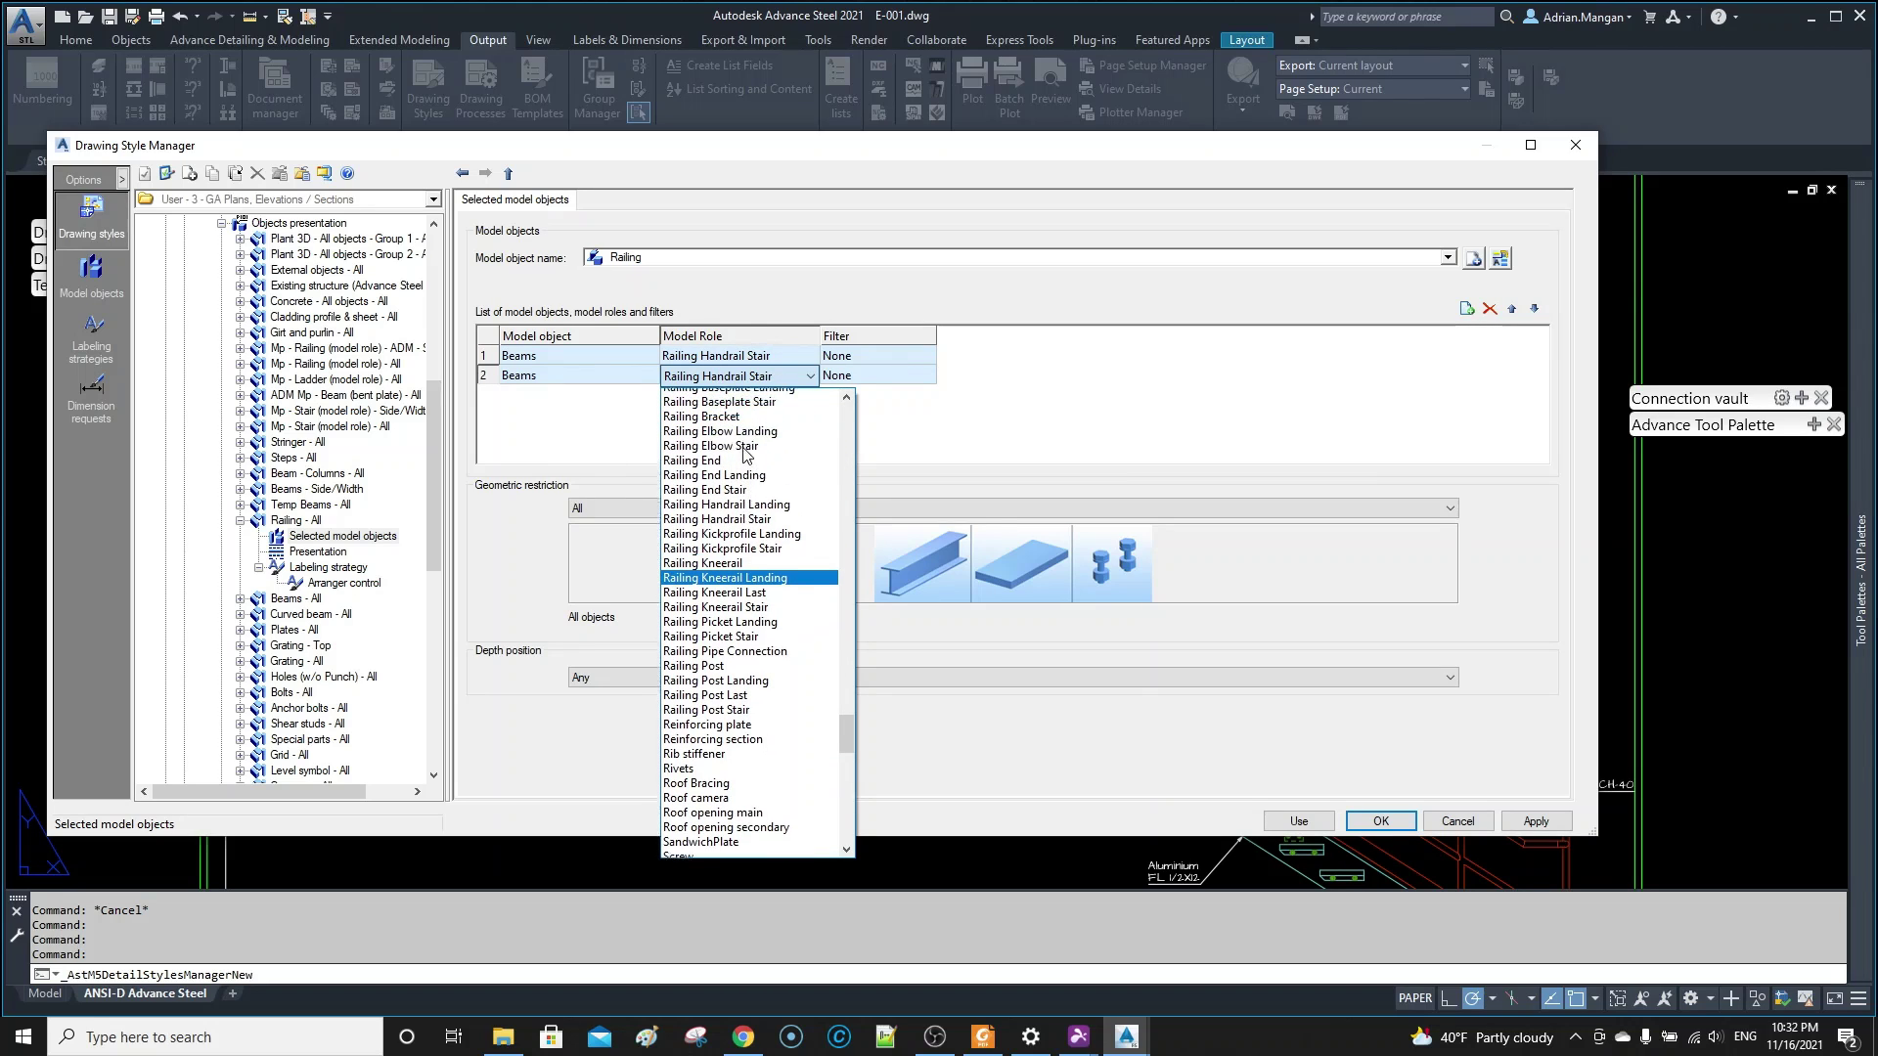
scroll(746, 452, down, 3)
click(729, 587)
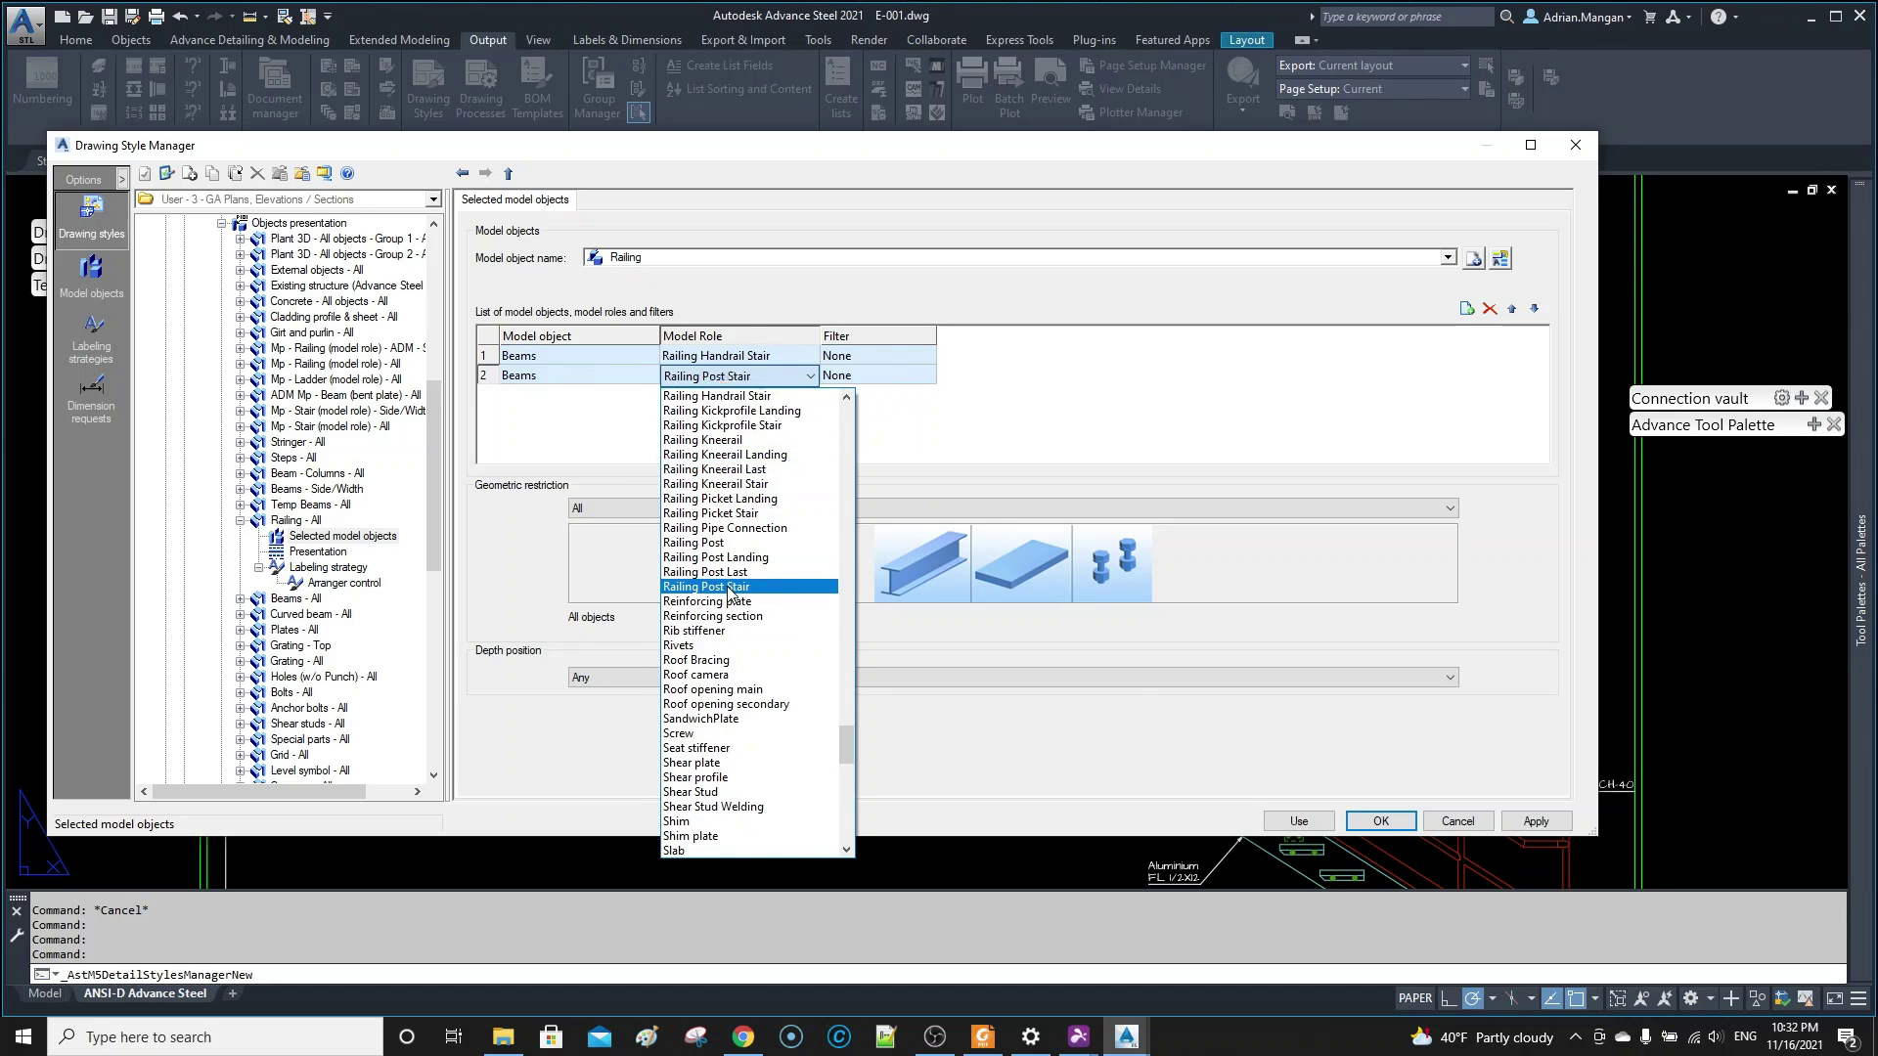
- Set the second Beams entry of the Railing model object to the Railing Post Landing role and apply the style to the view
click(811, 376)
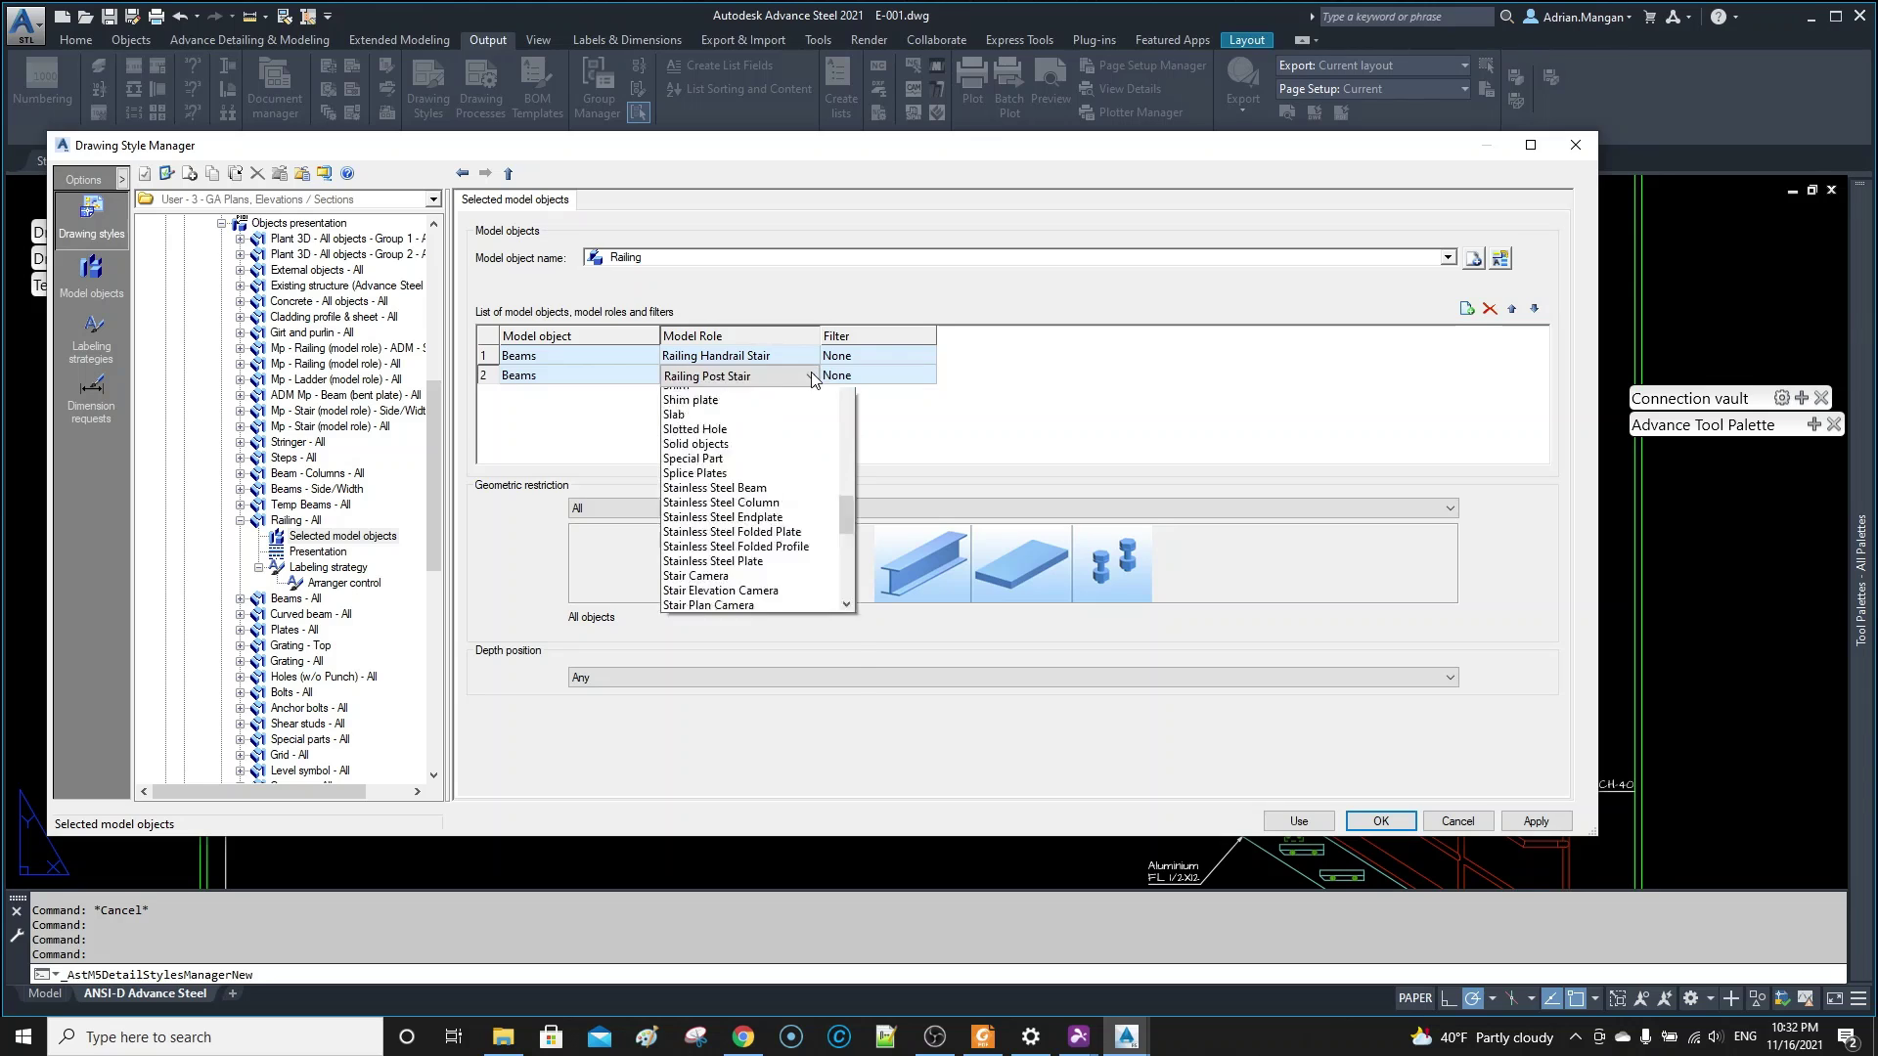
scroll(773, 421, up, 1)
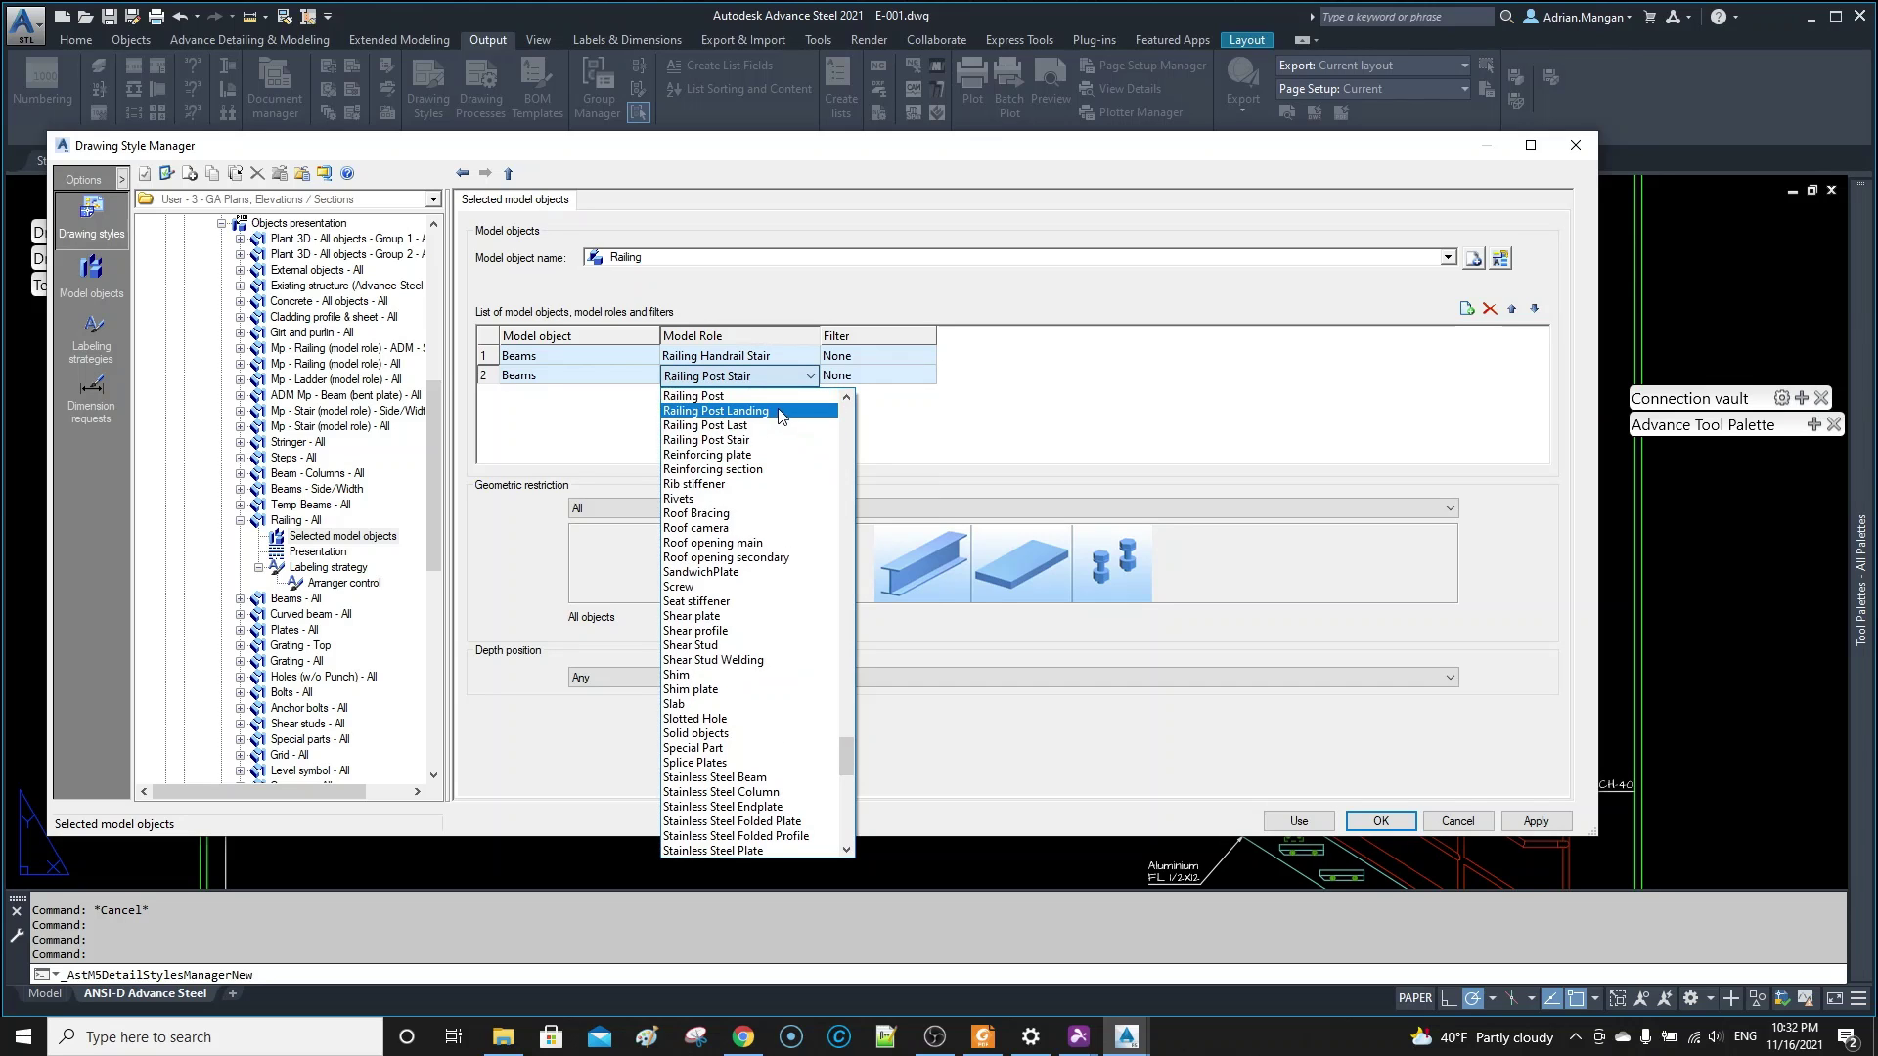
click(774, 415)
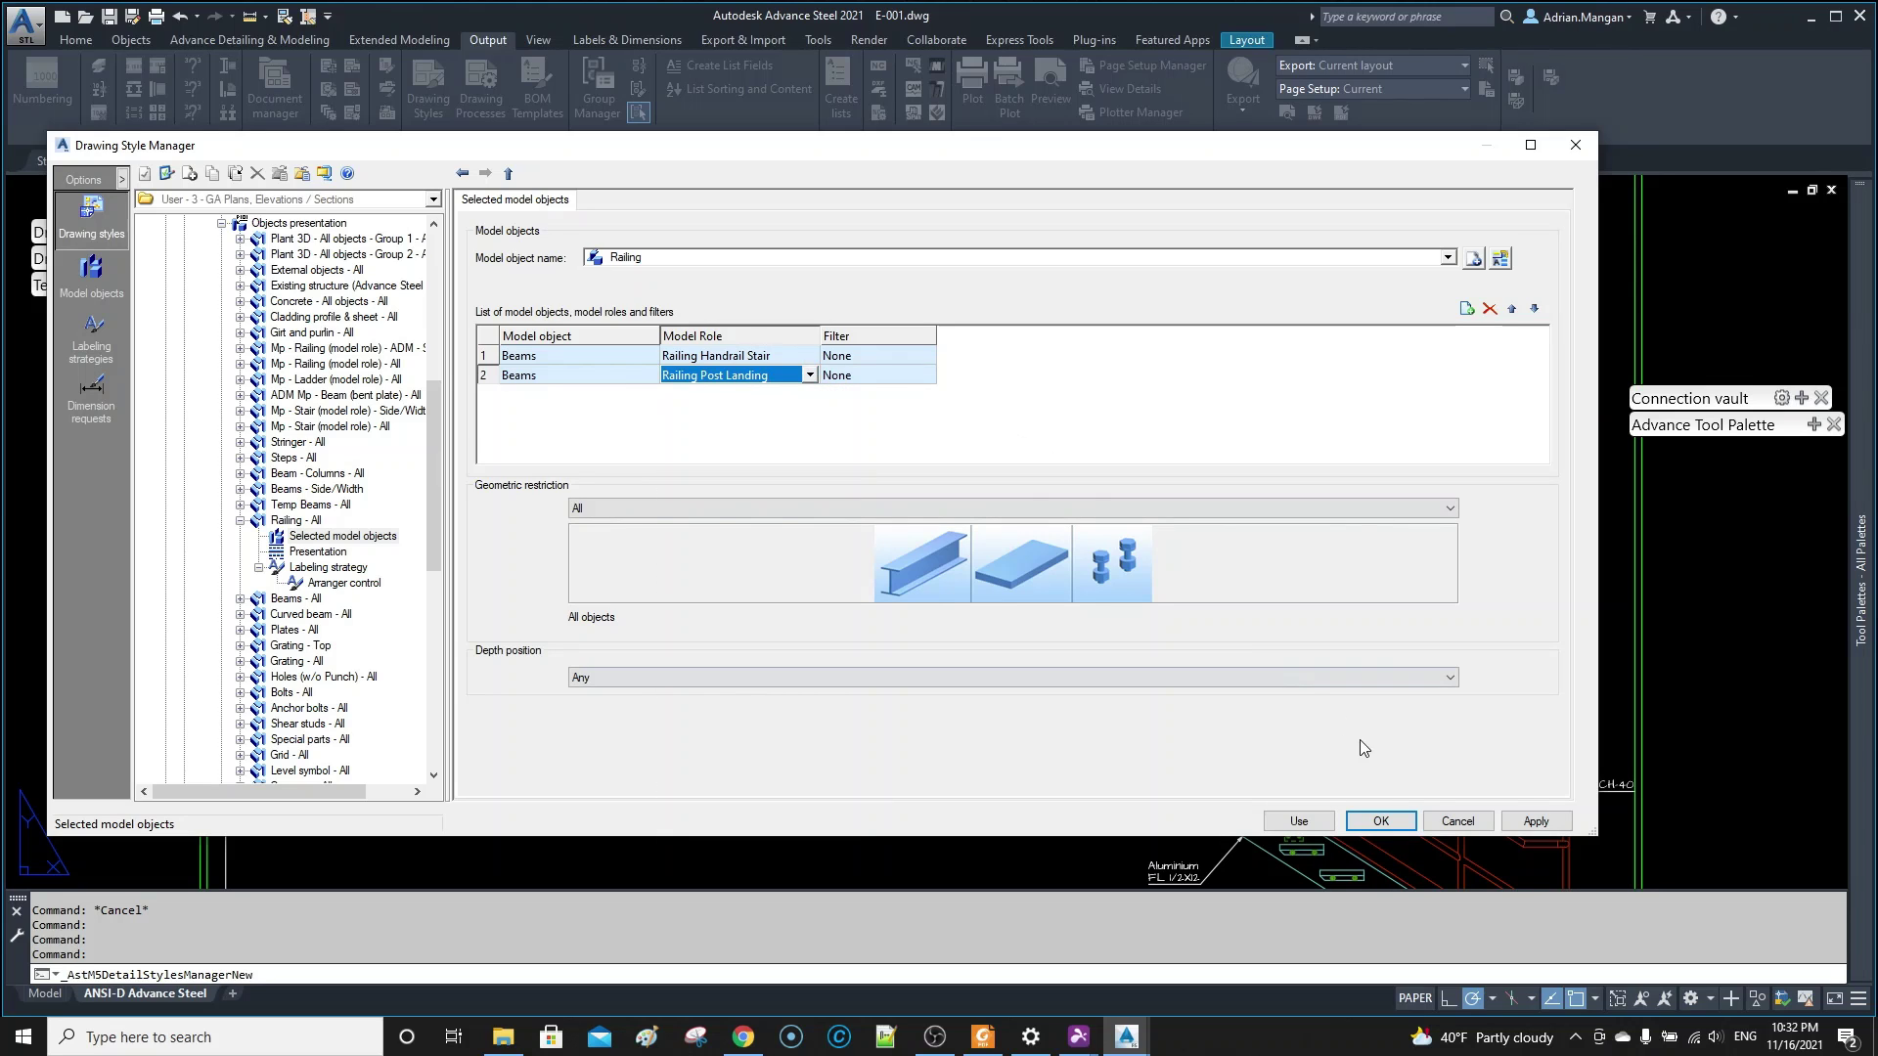
click(1299, 821)
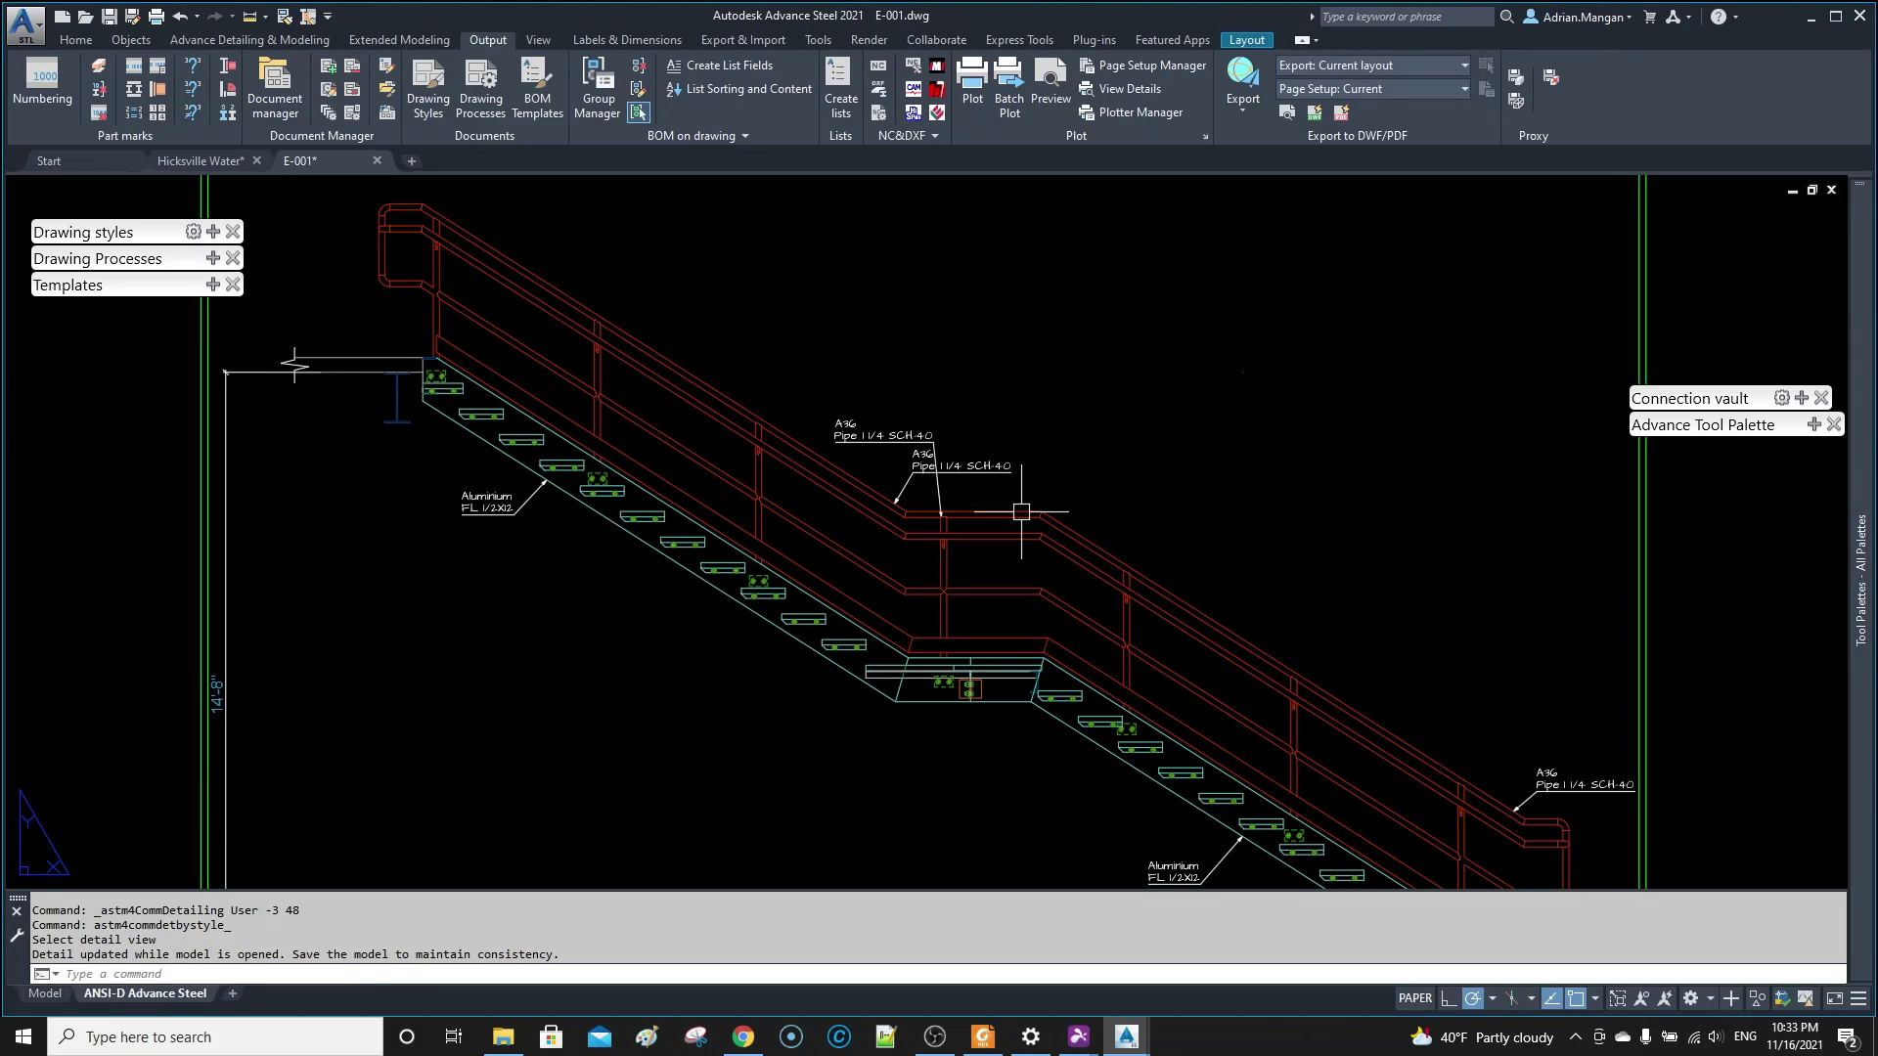
- Move the landing post's Pipe 1 1/4 SCH-40 label to the other side of the post, just above the landing handrail, and deselect it
click(851, 440)
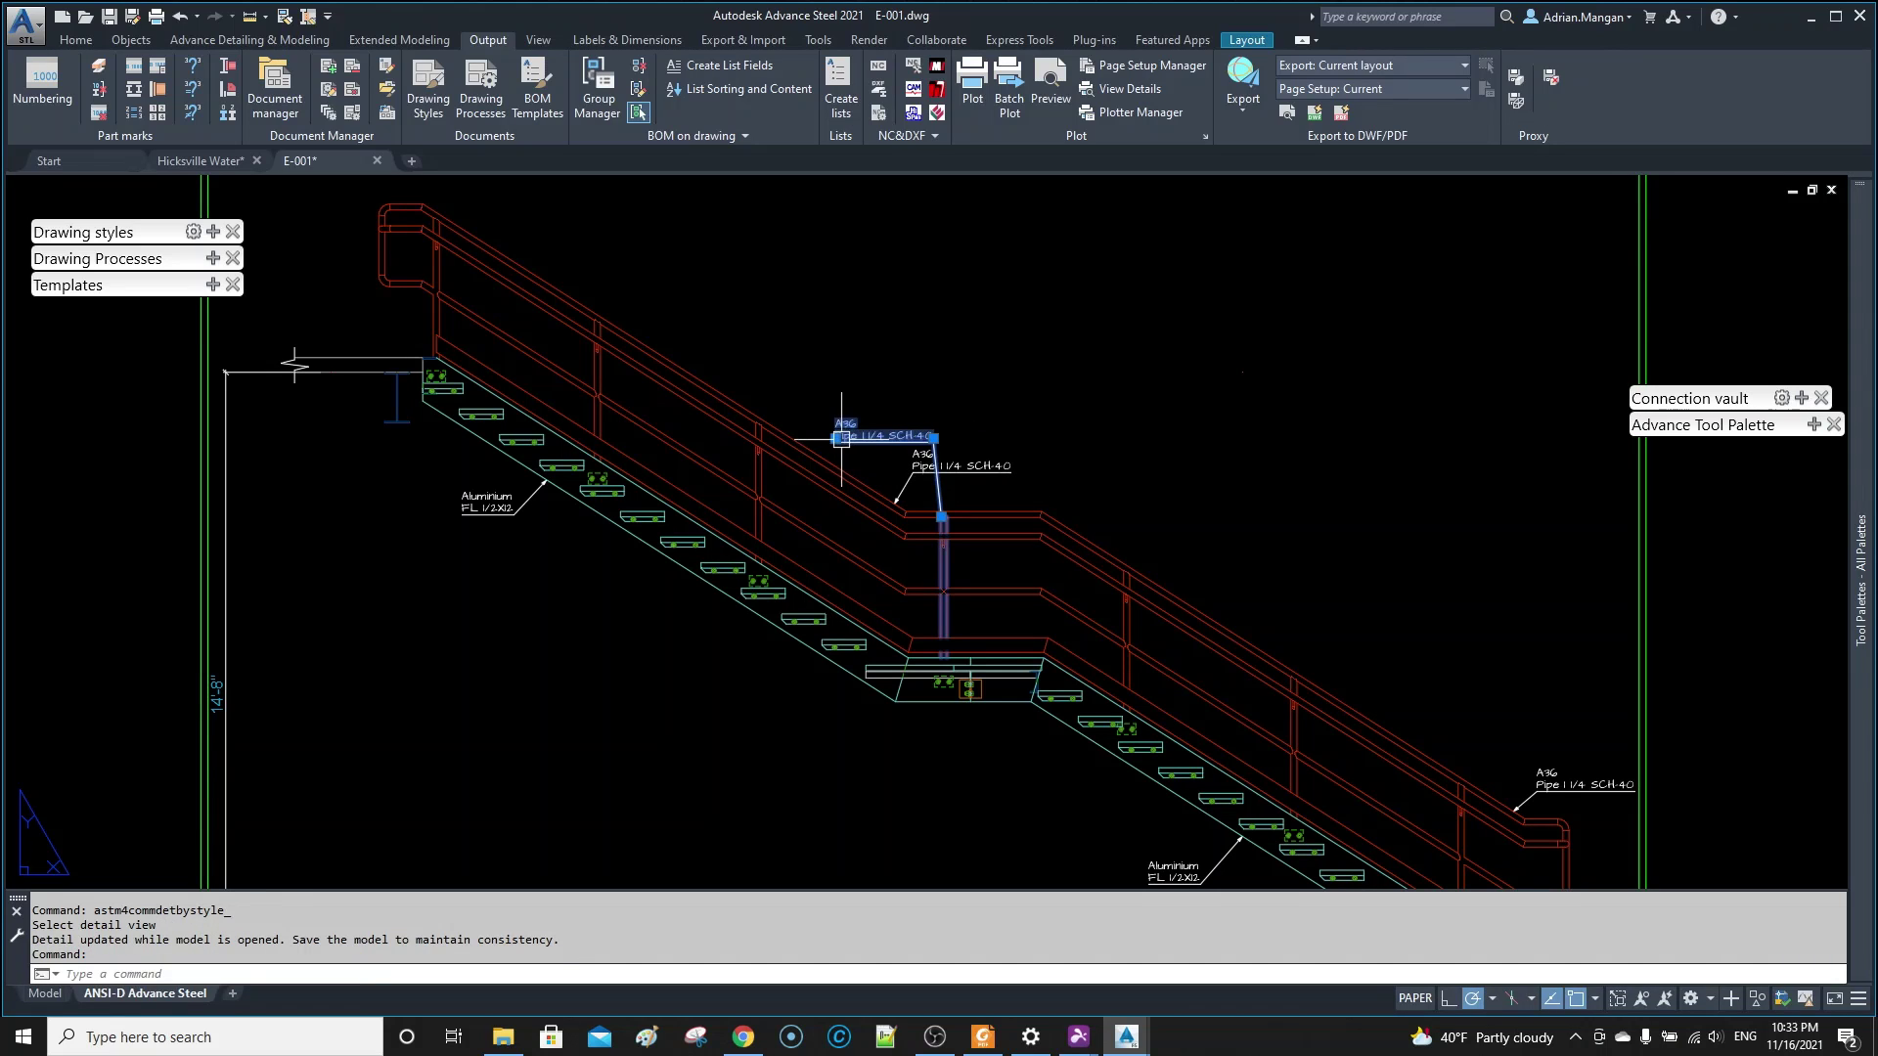
click(837, 438)
scroll(965, 502, up, 4)
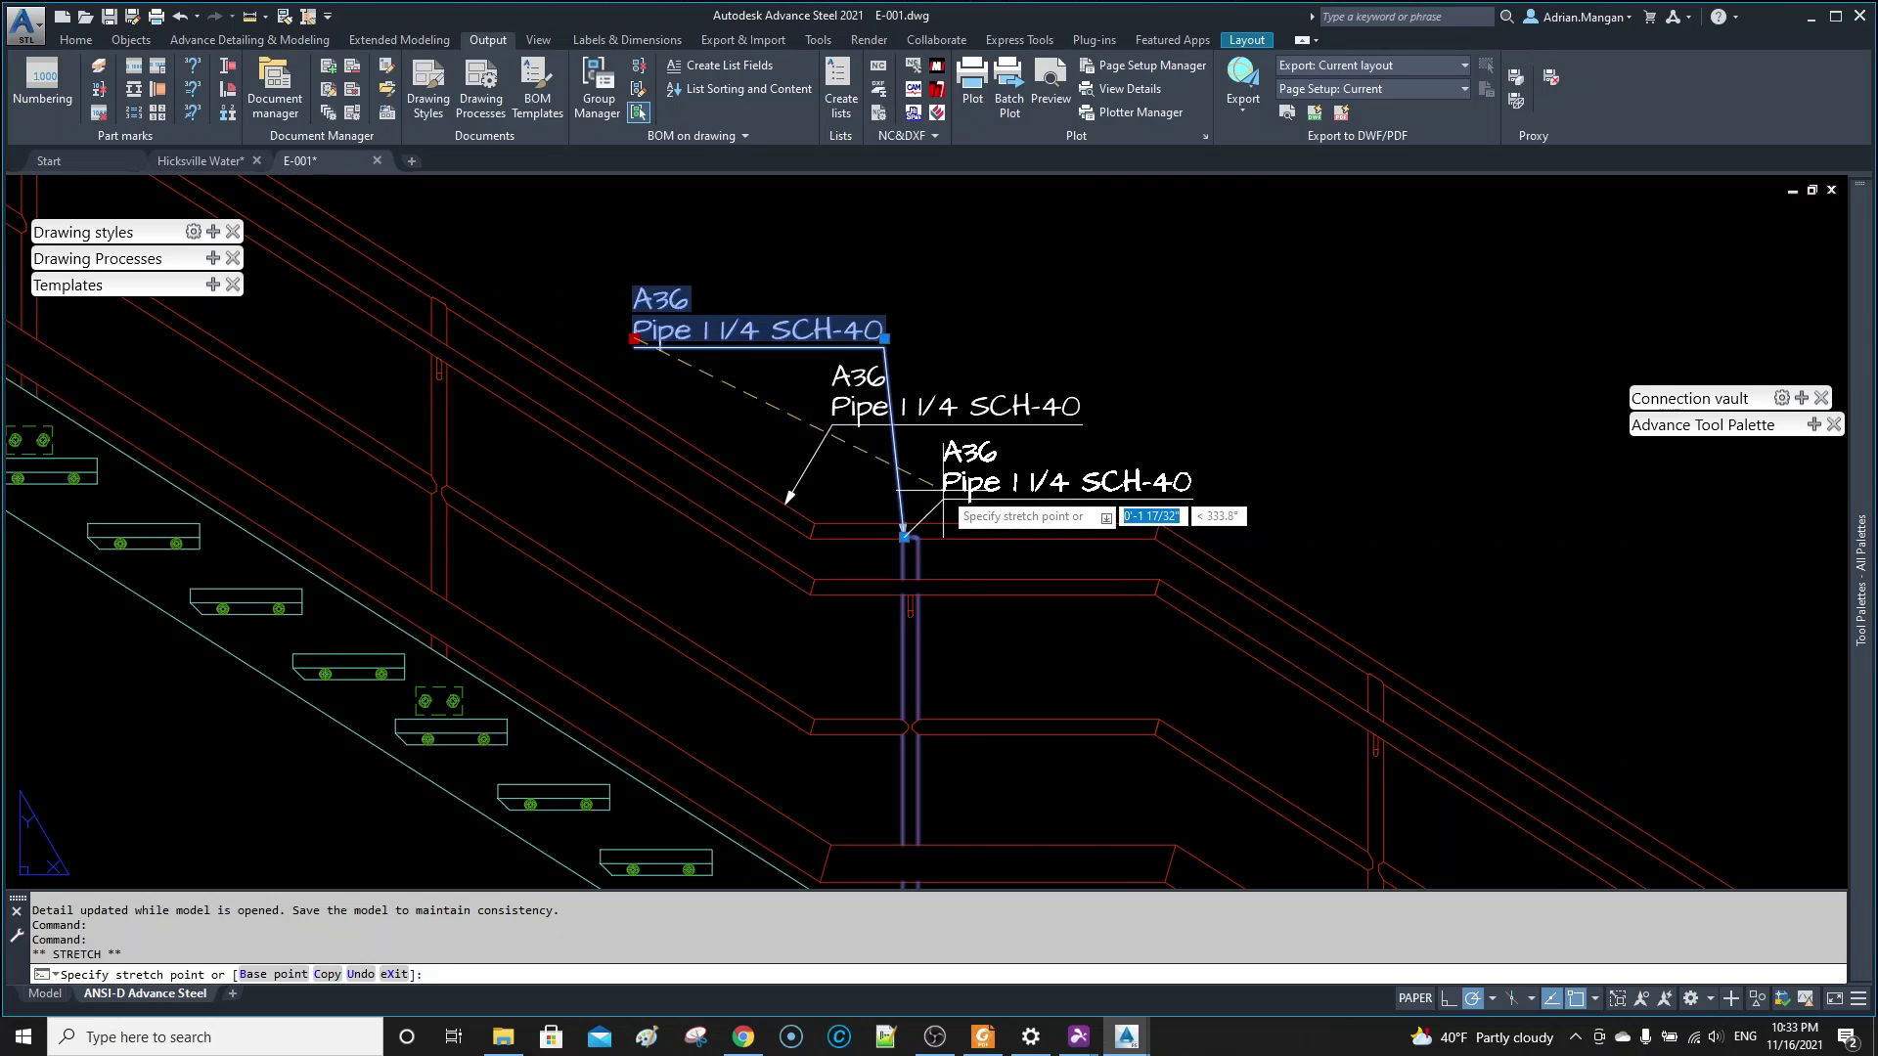
scroll(891, 428, up, 2)
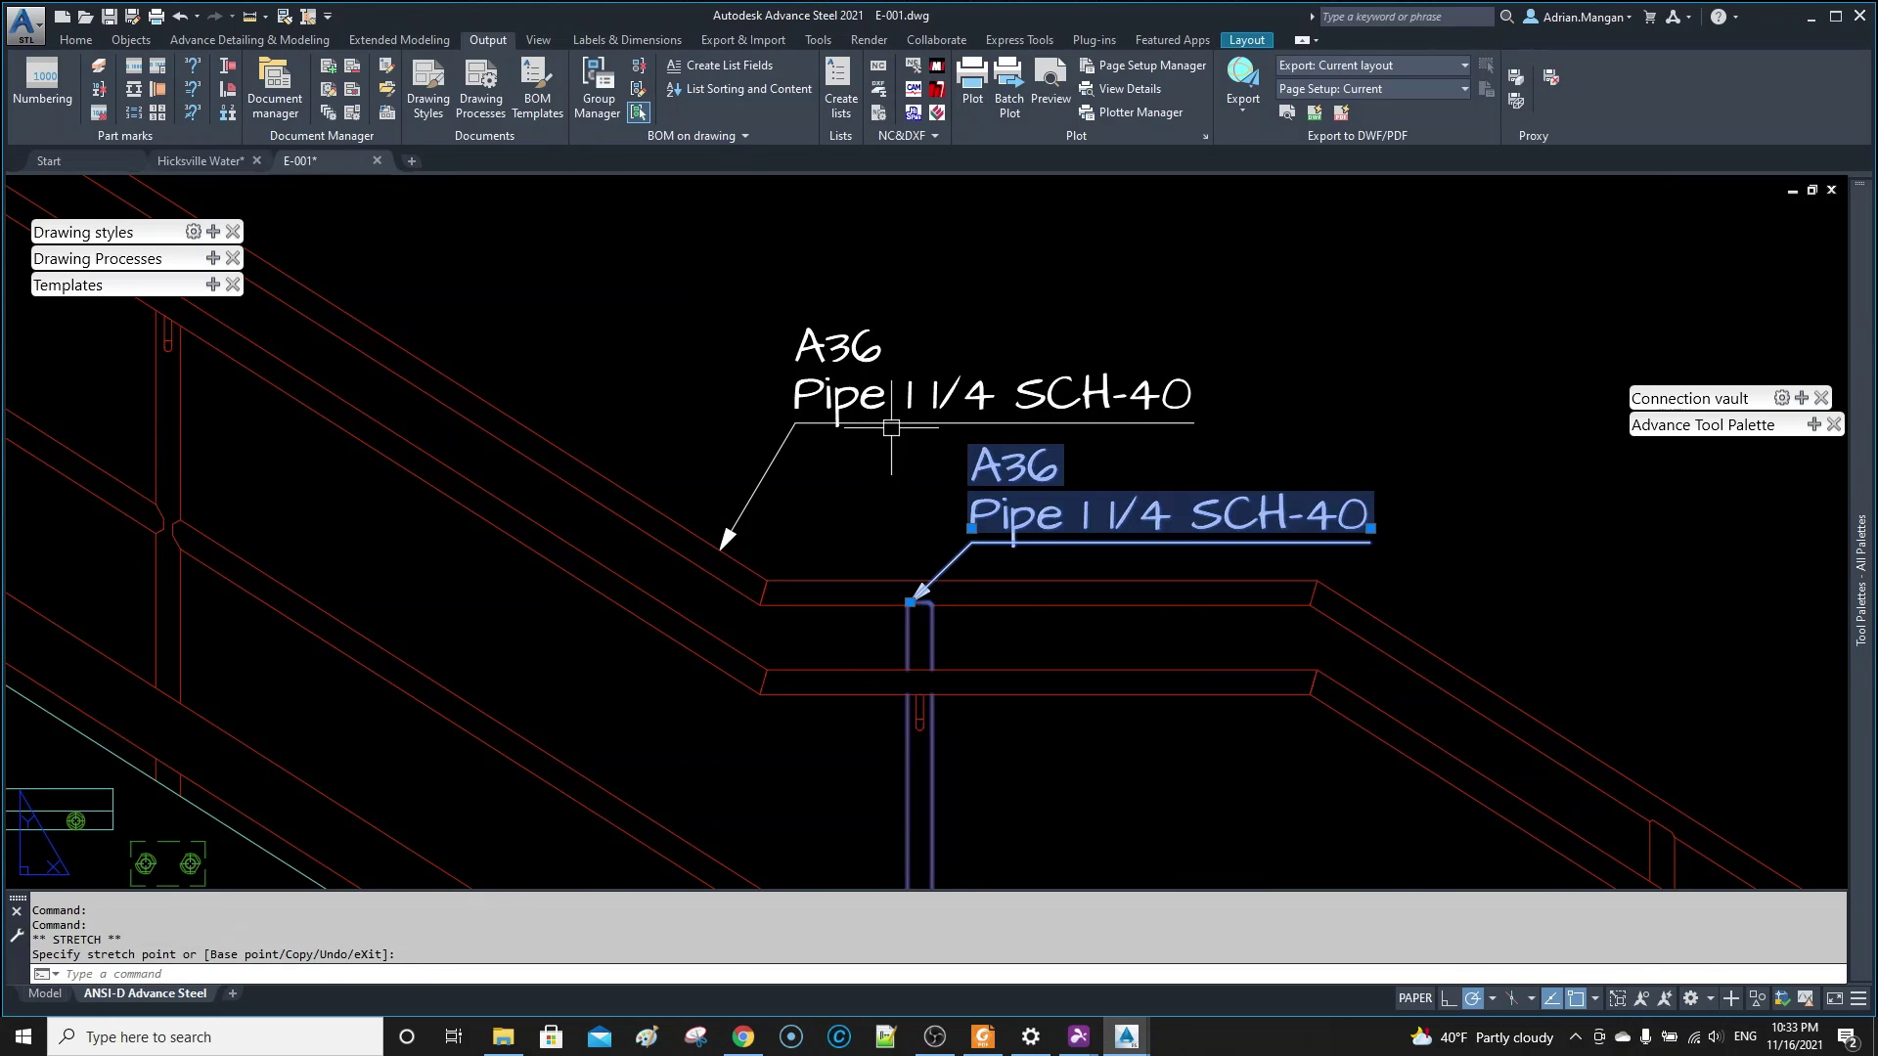
key(Escape)
scroll(891, 428, down, 5)
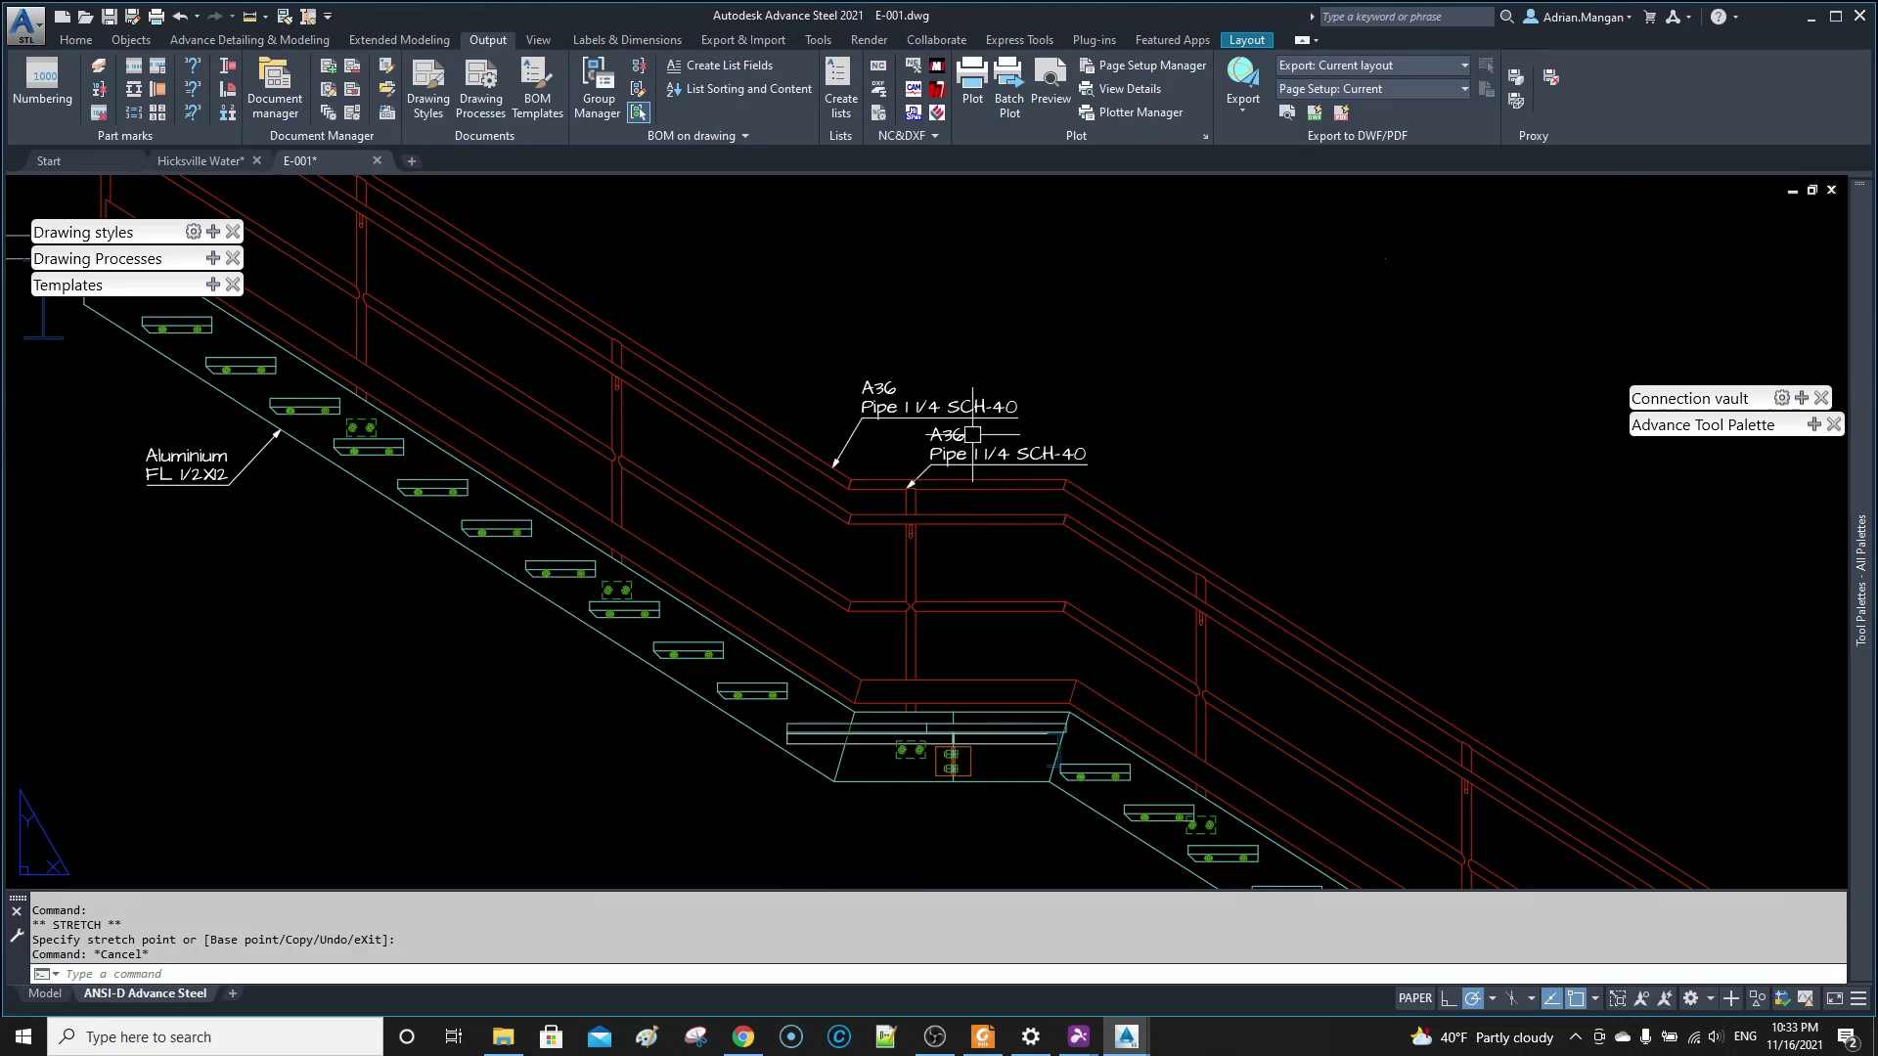
scroll(972, 435, down, 4)
scroll(972, 434, up, 5)
click(944, 479)
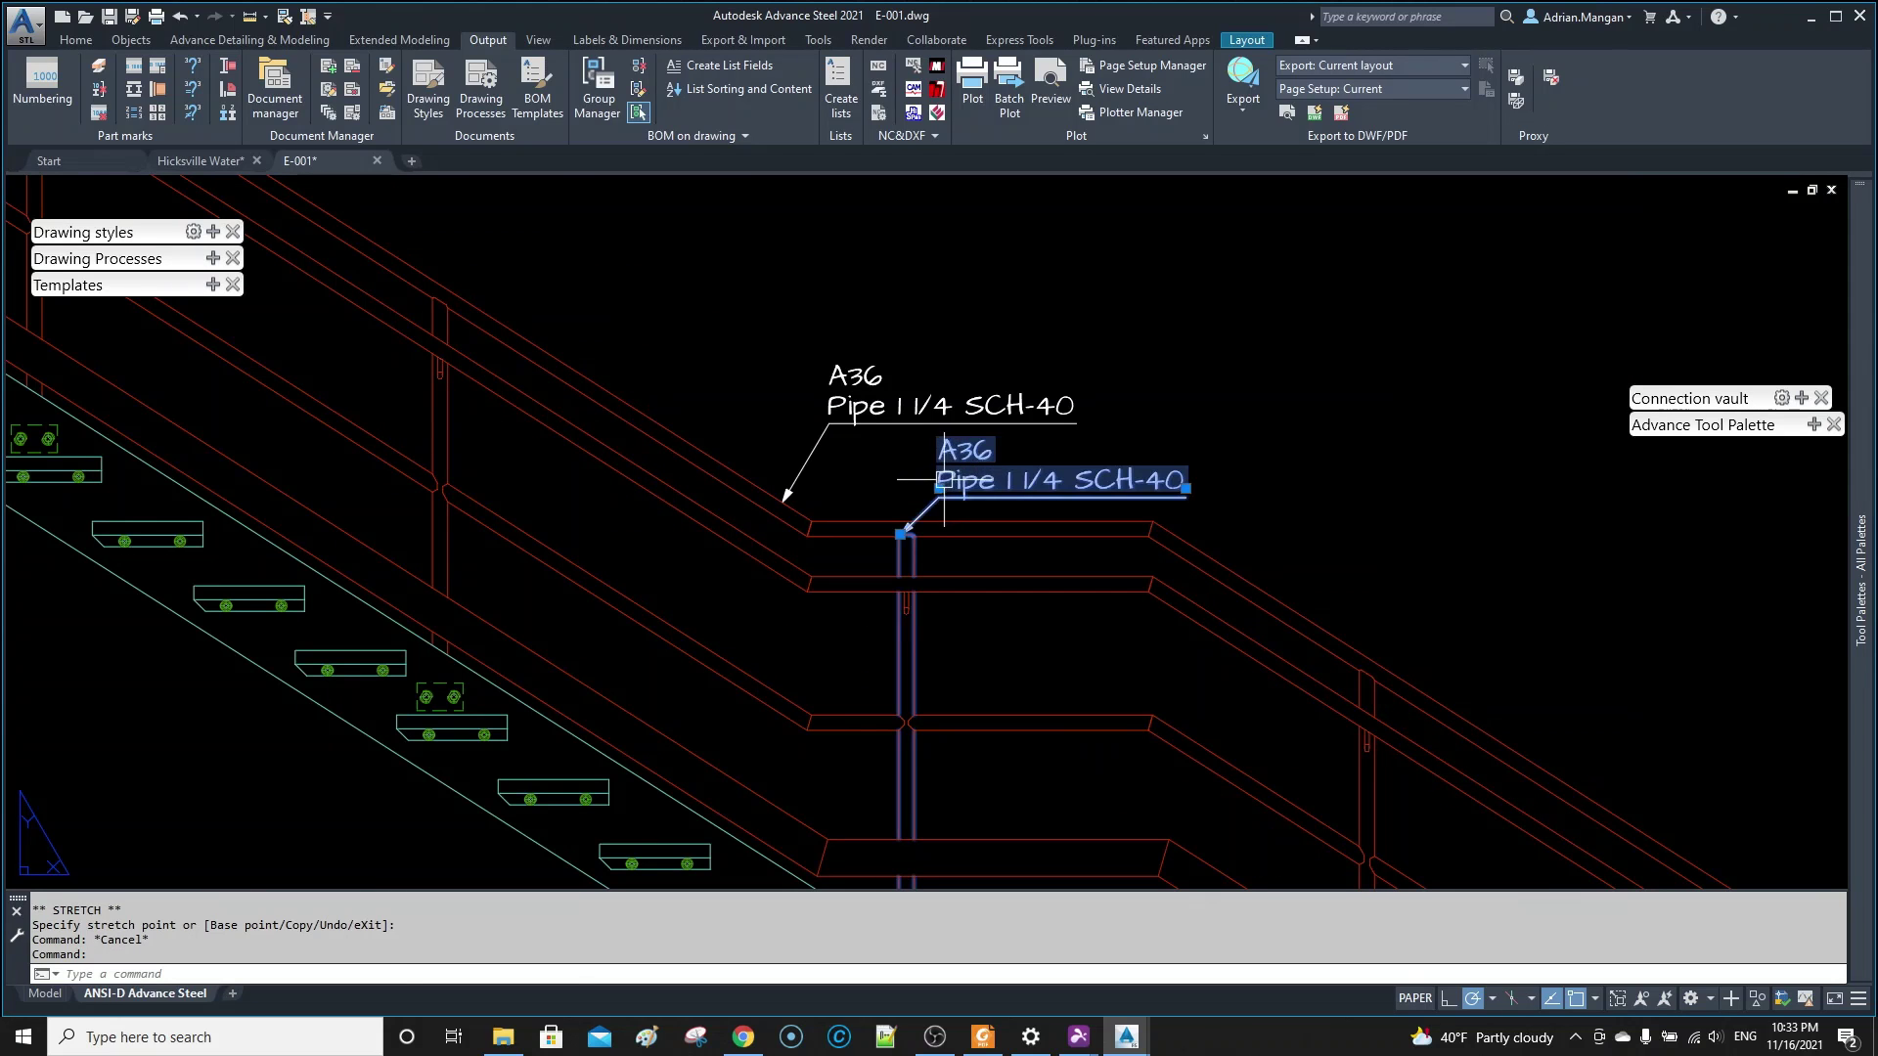
click(941, 487)
key(Escape)
scroll(954, 478, down, 4)
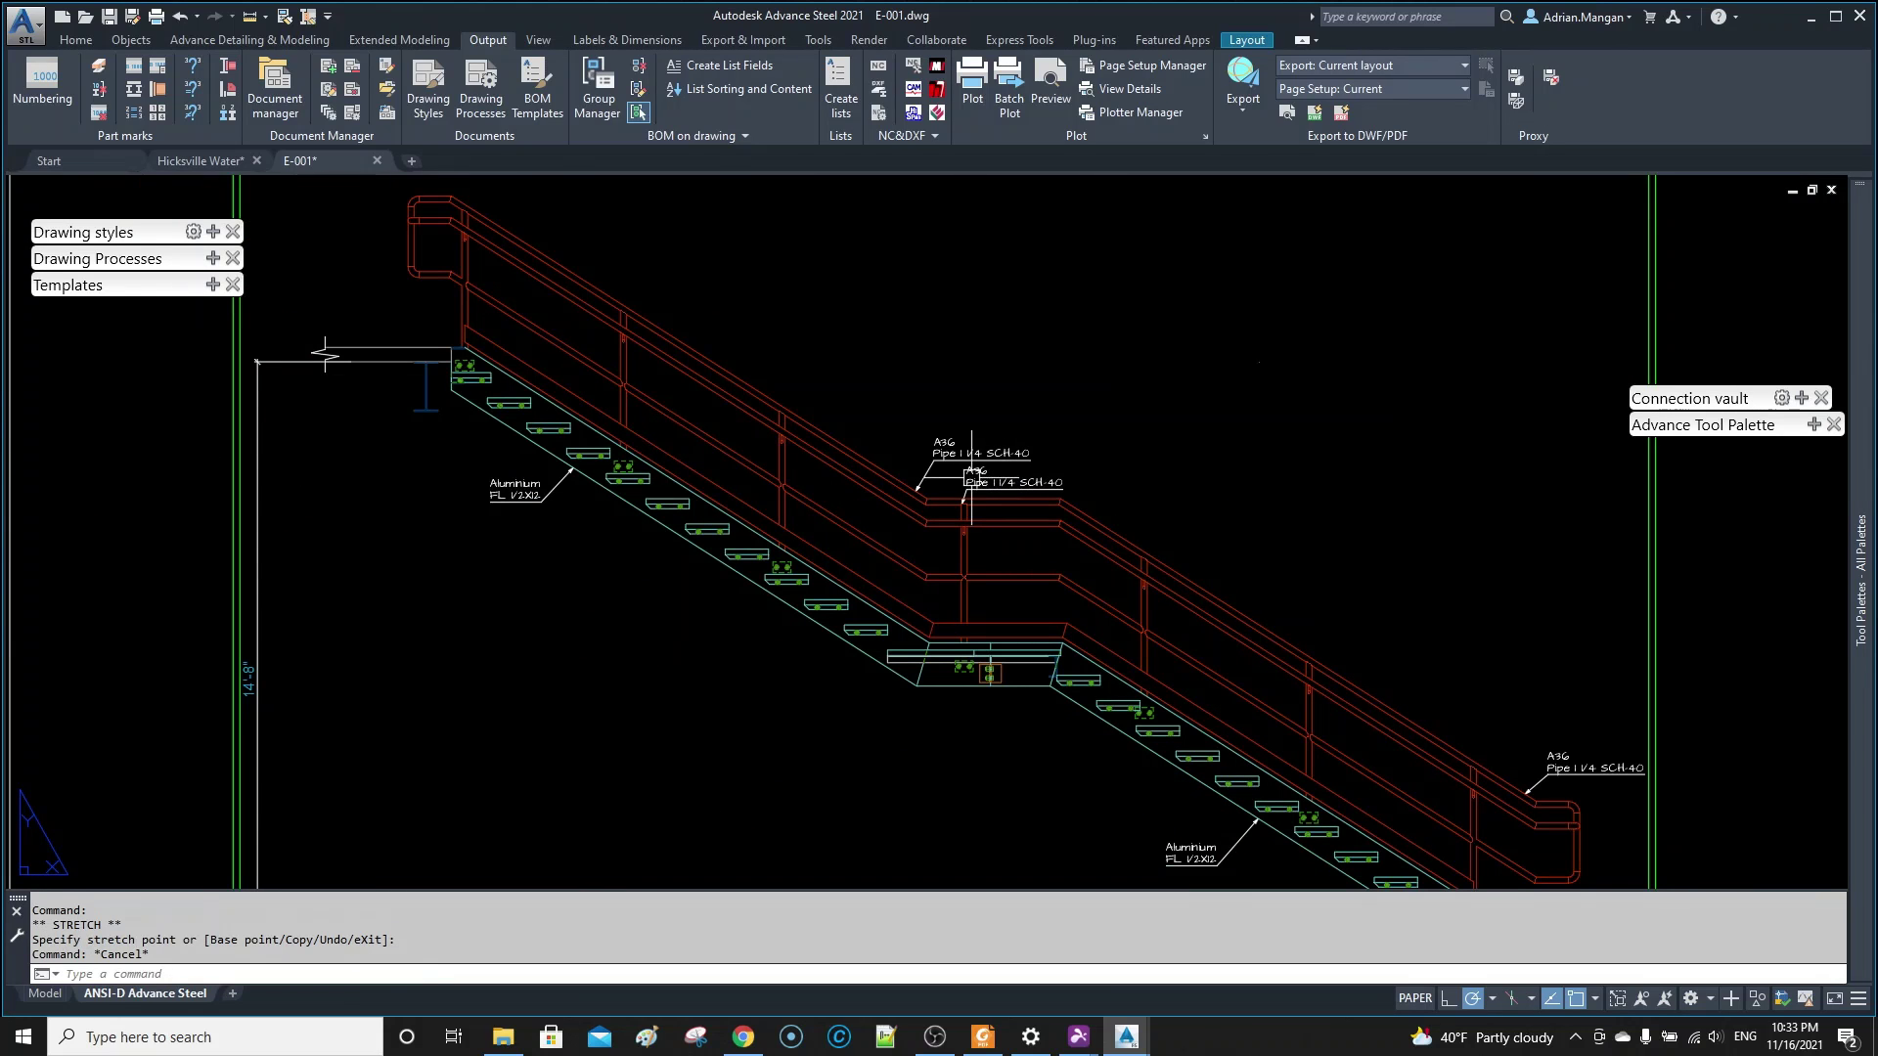
- Reopen the Drawing Style Manager and set the second Beams entry of the Railing model object to the Railing Post Stair role
click(329, 85)
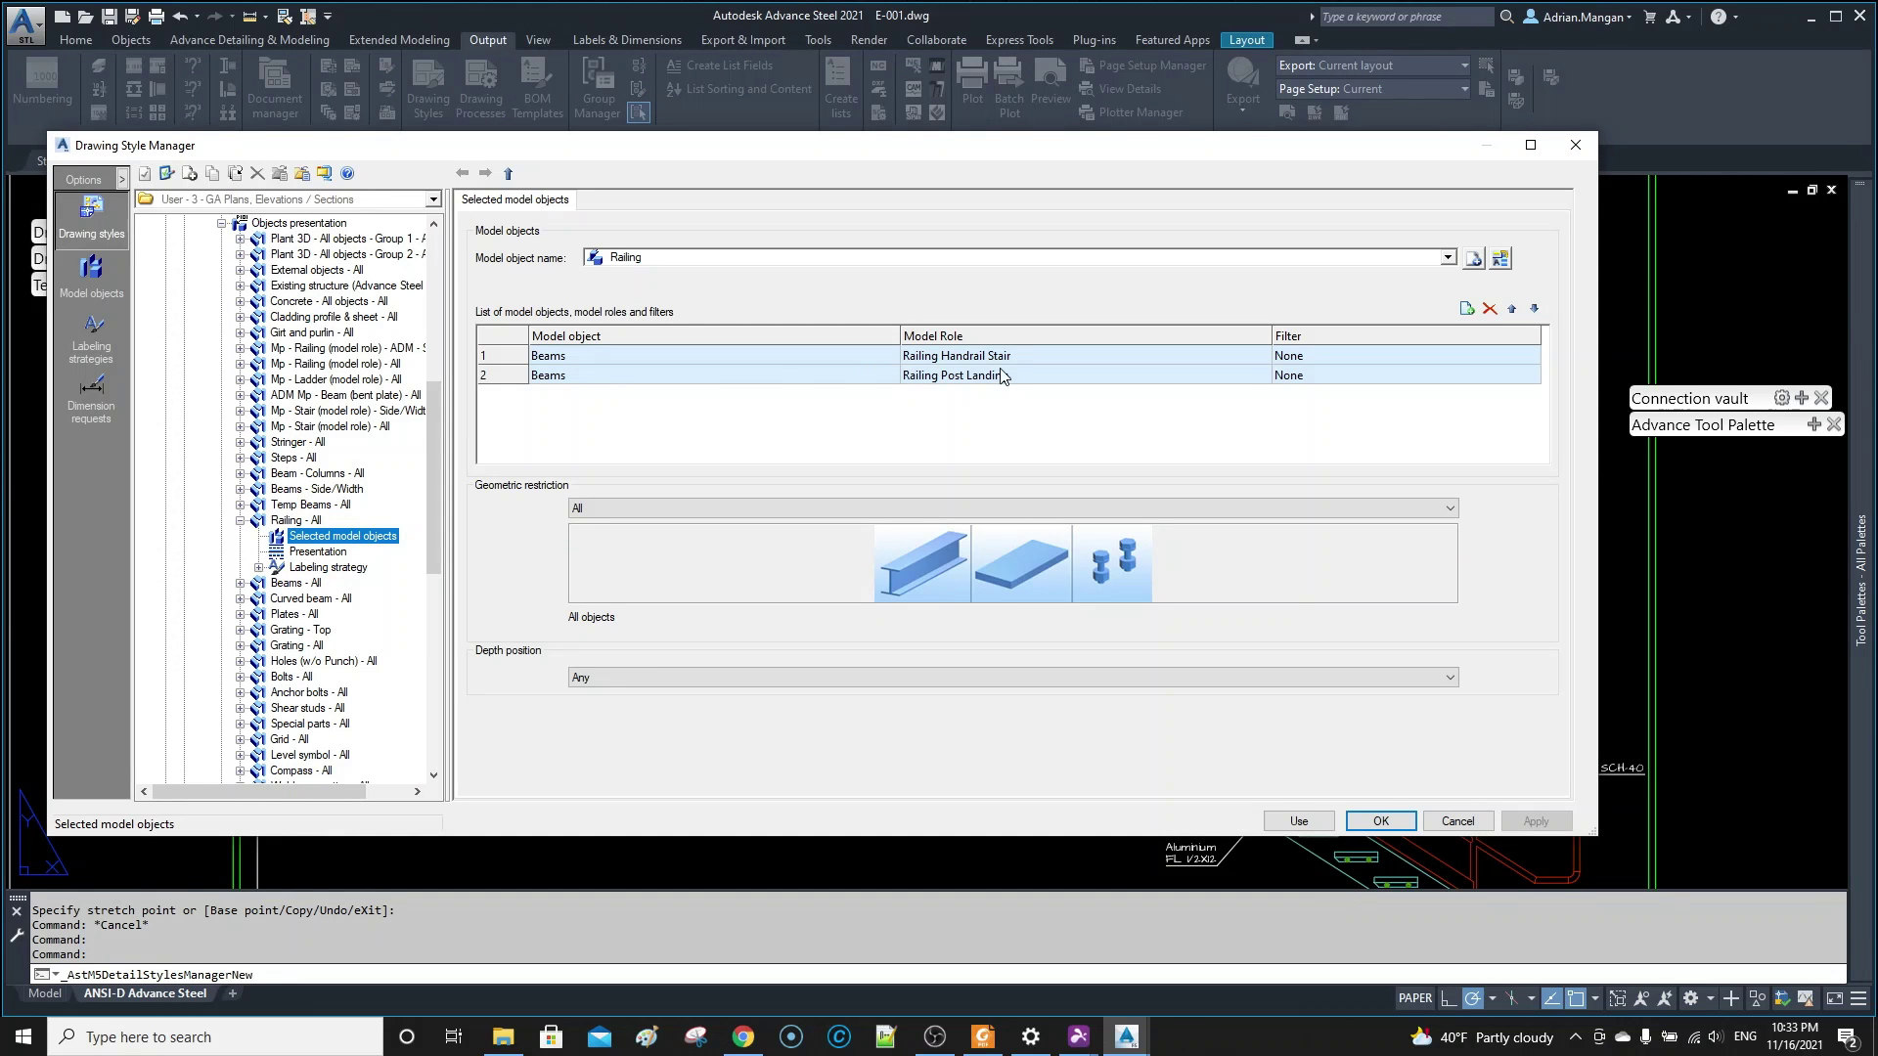
click(1001, 375)
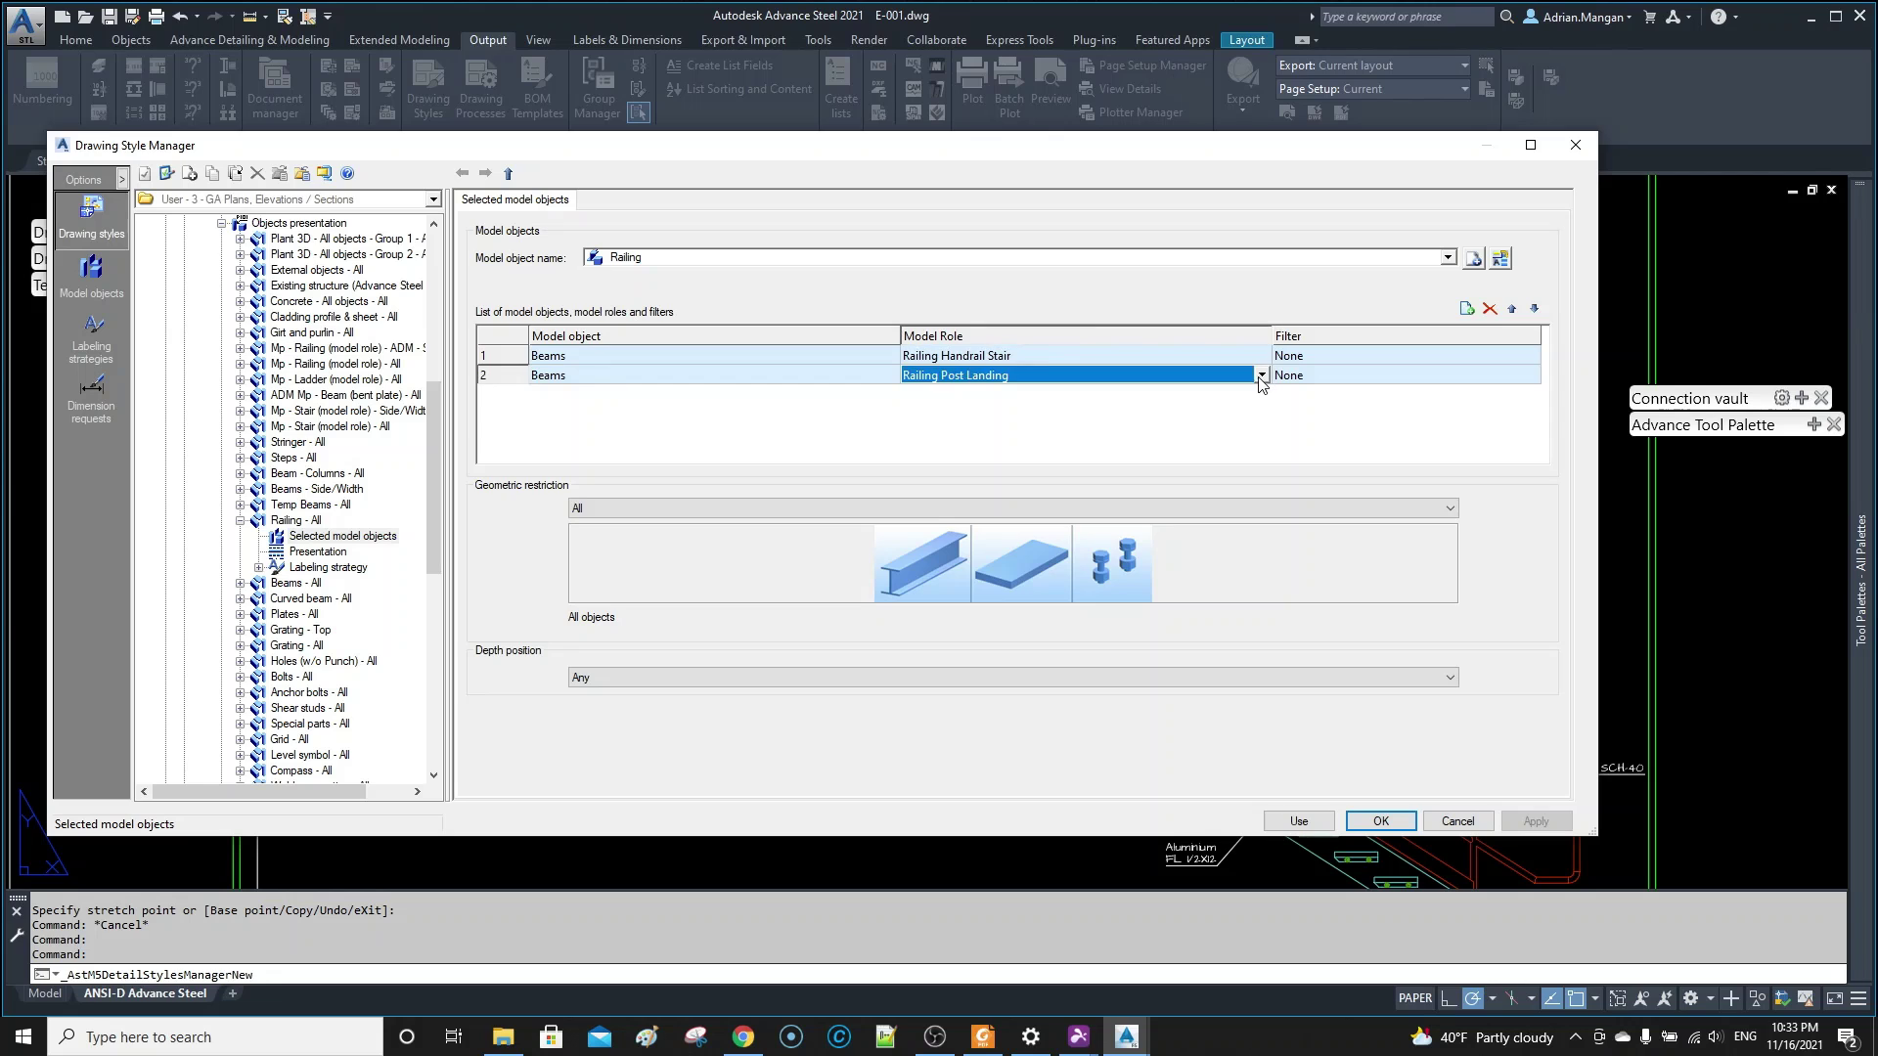
click(1262, 377)
click(1039, 426)
click(1262, 377)
scroll(1007, 431, up, 1)
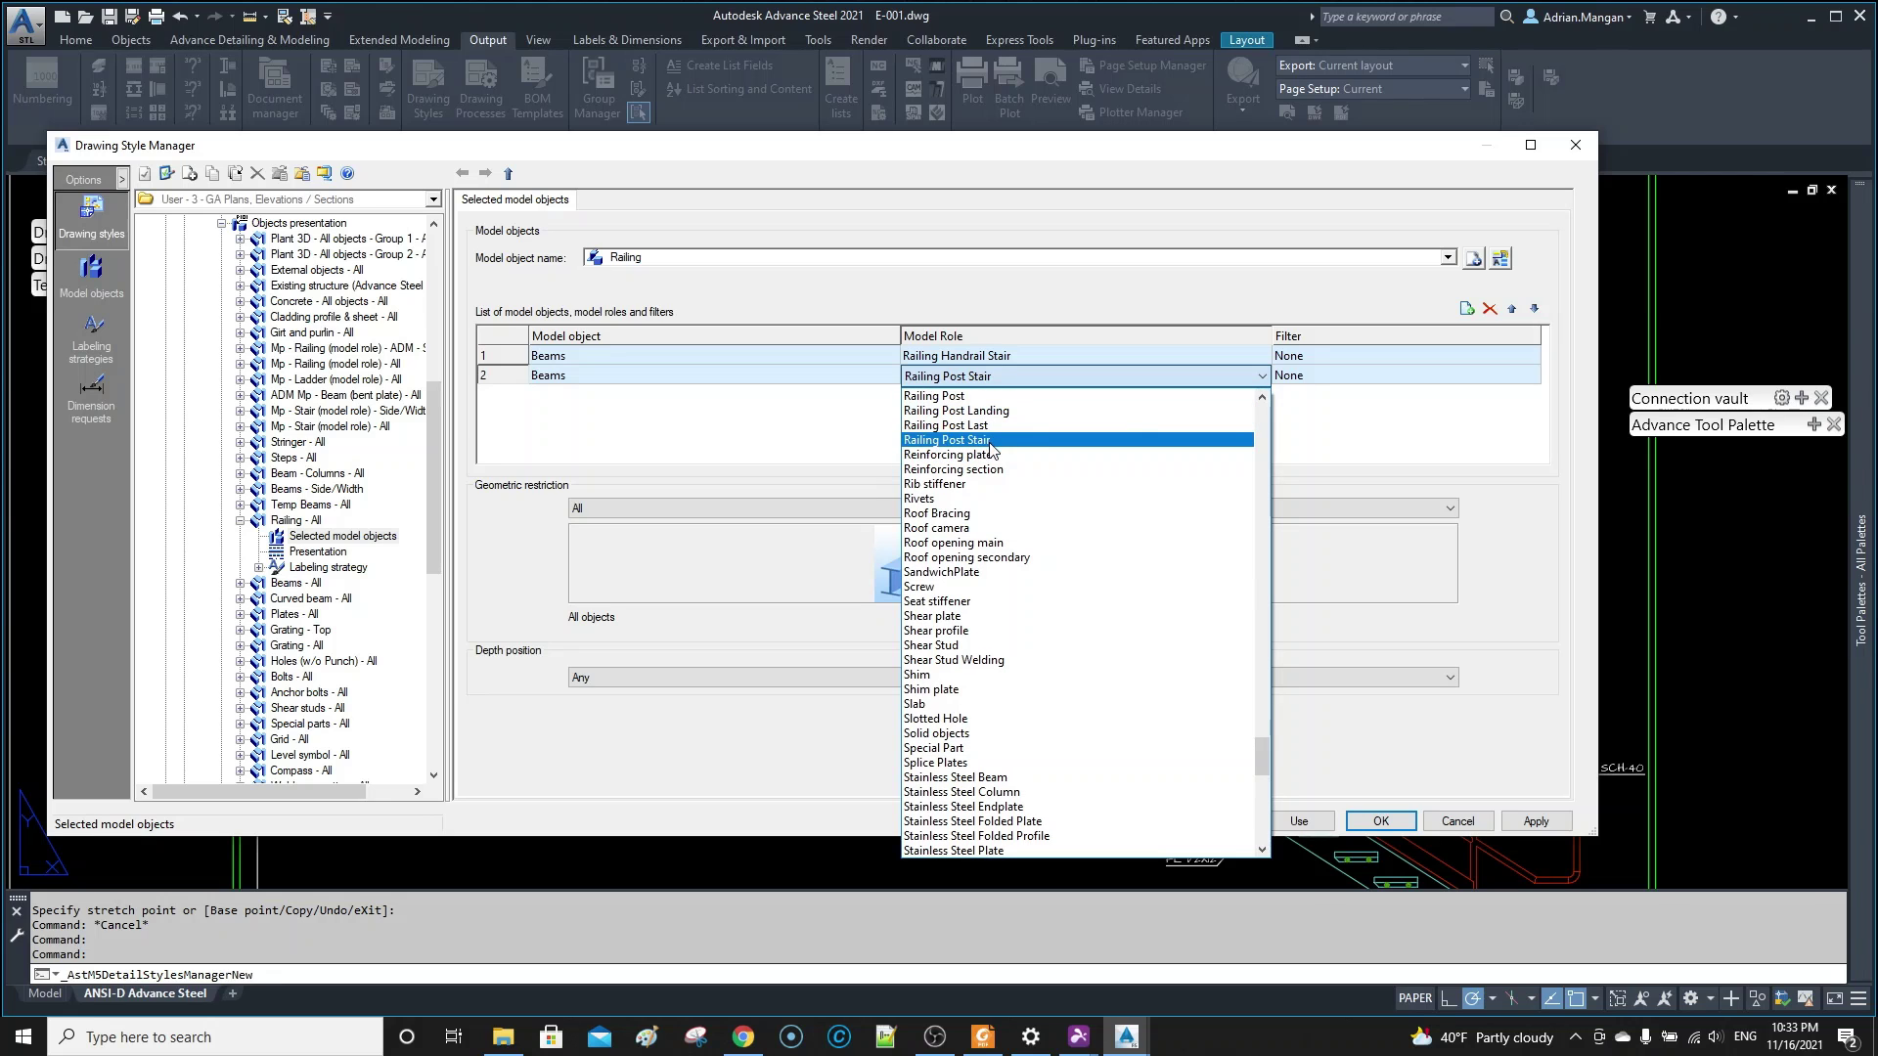
click(991, 442)
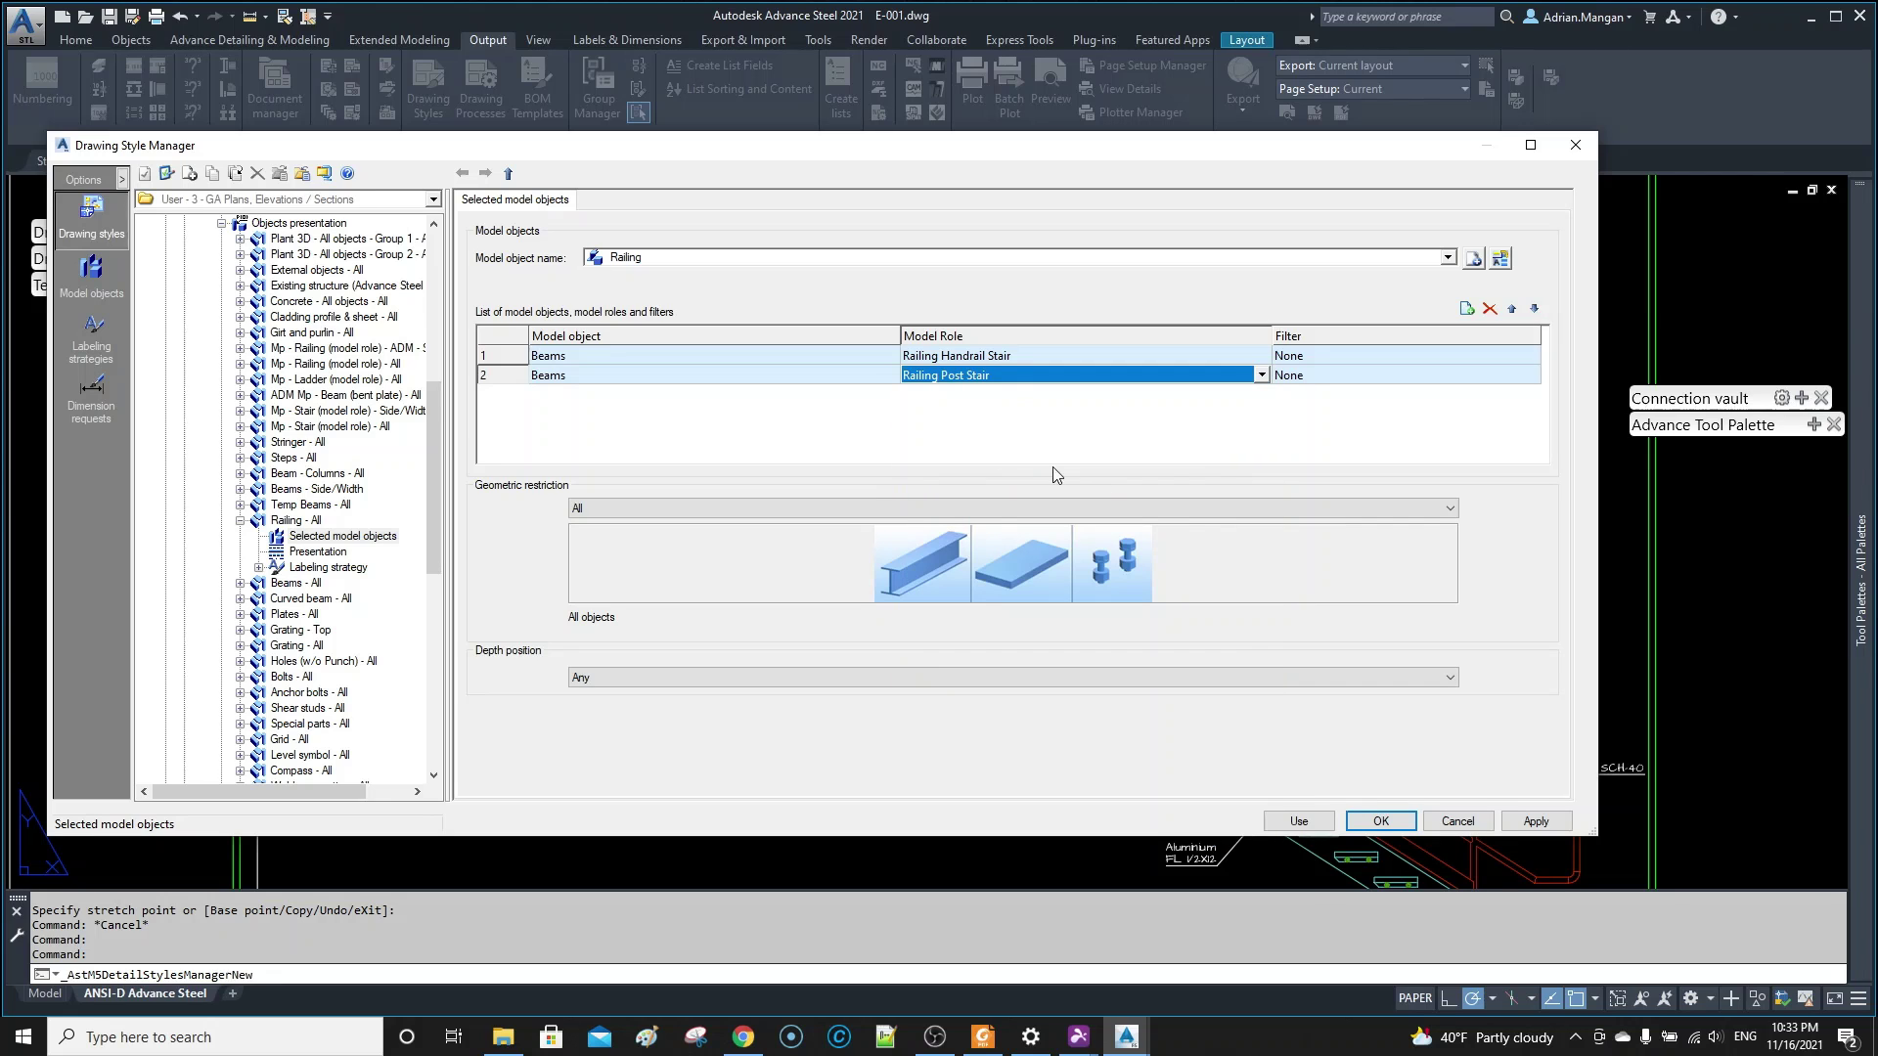
- Apply the changed drawing style and use it to update the stairs and railing elevation view
click(1532, 832)
click(1291, 824)
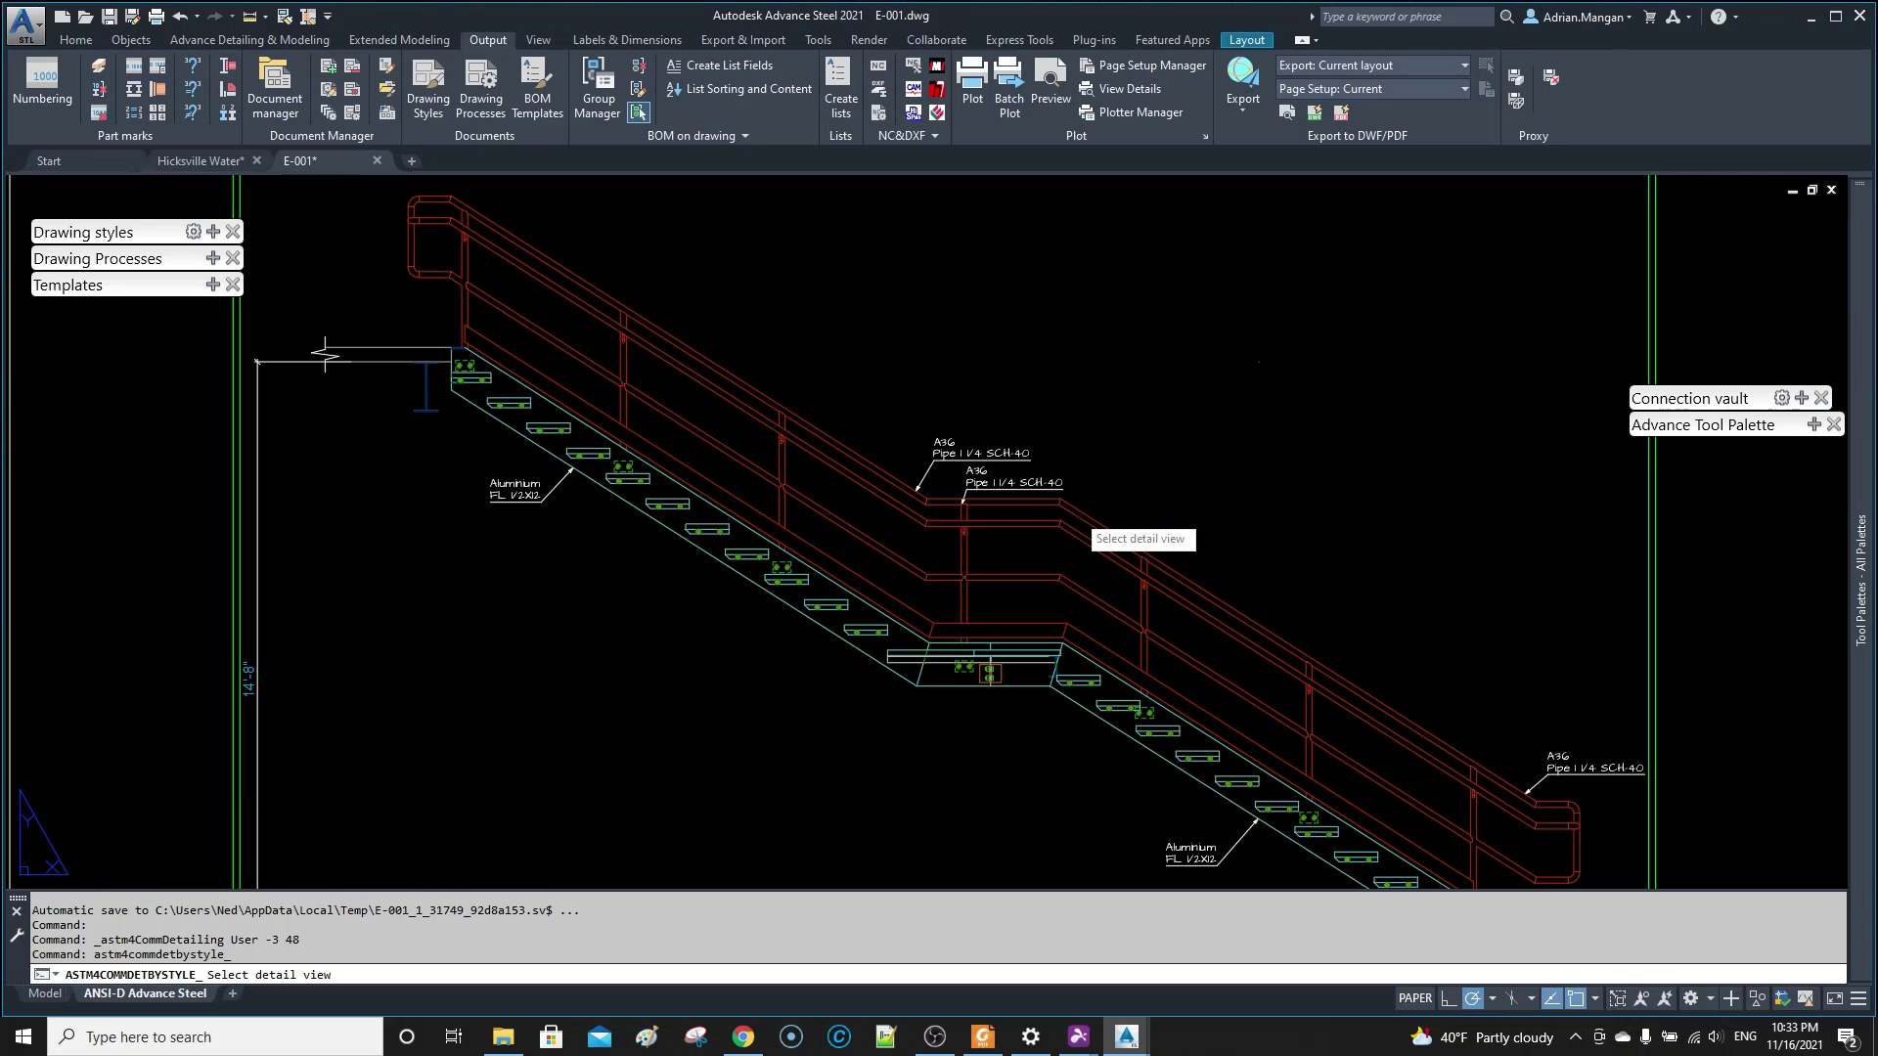
click(1079, 526)
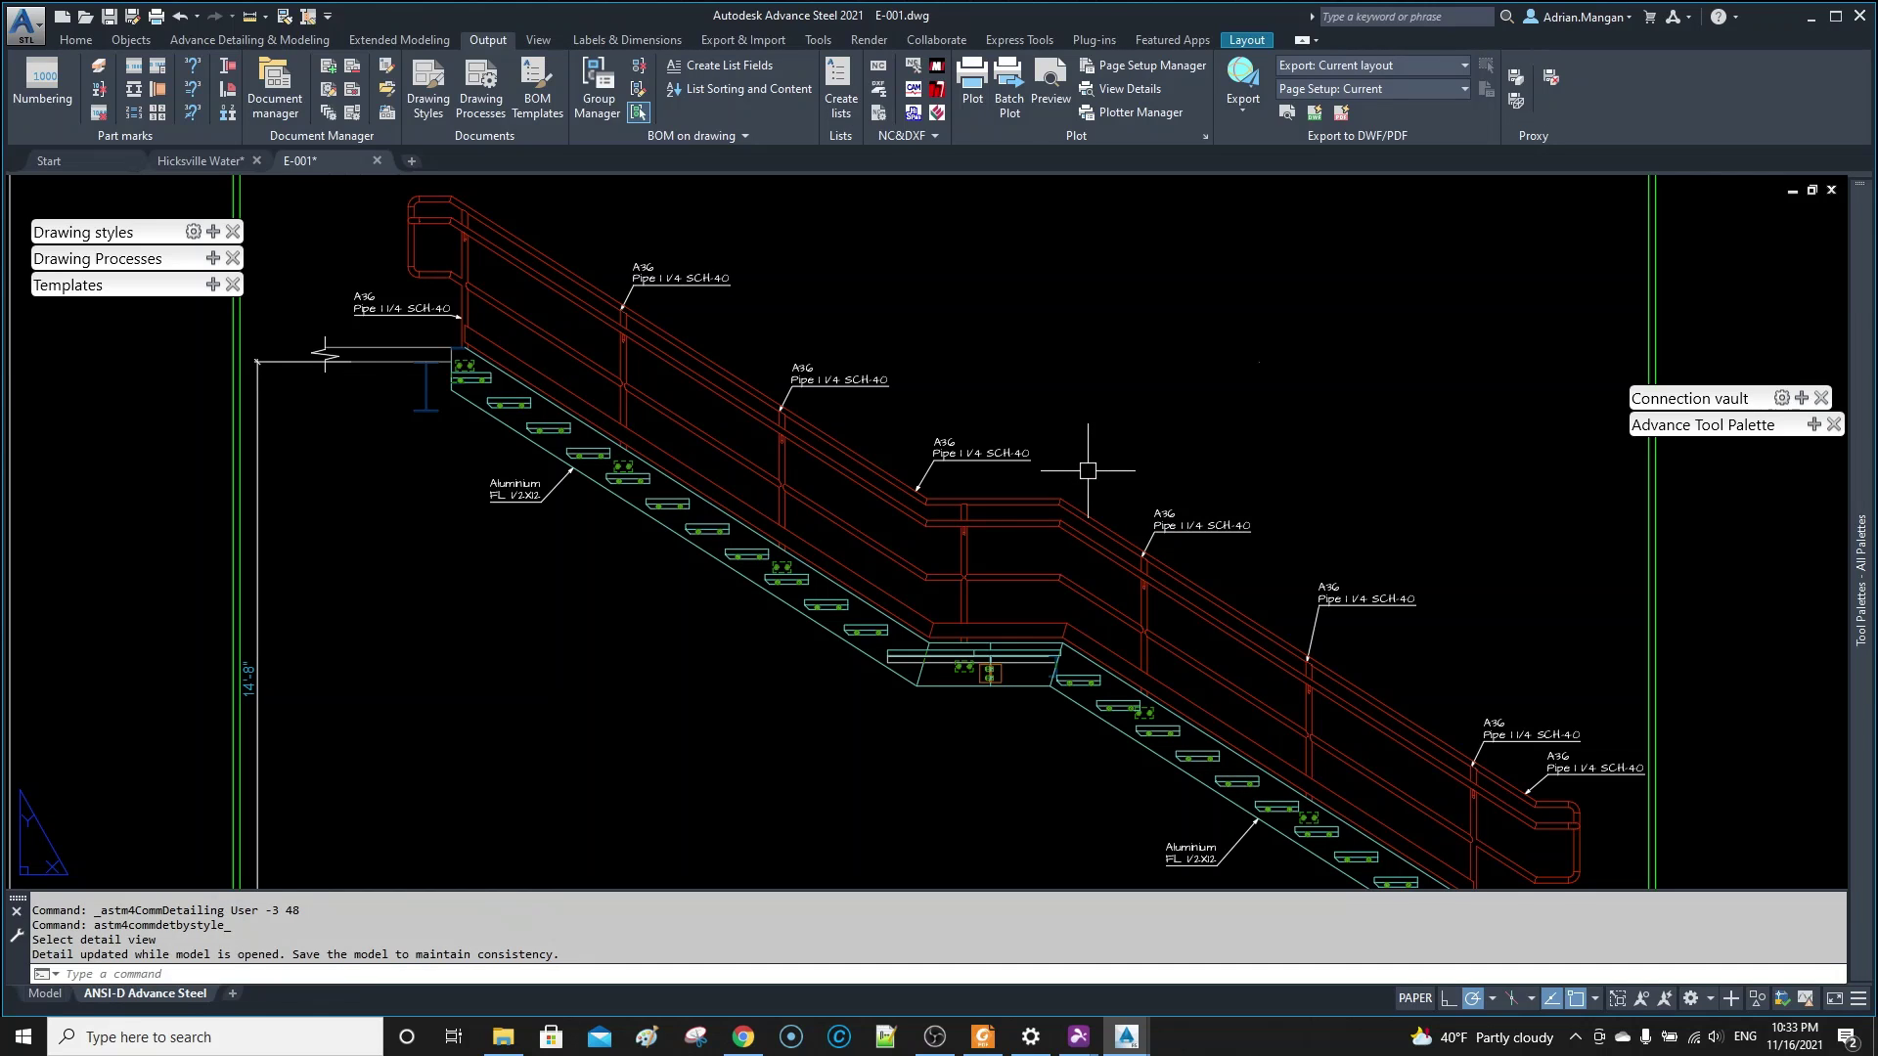
- Switch to the Hicksville Water model and check the model role assigned to the uppermost stair railing post
middle_drag(731, 370, 735, 424)
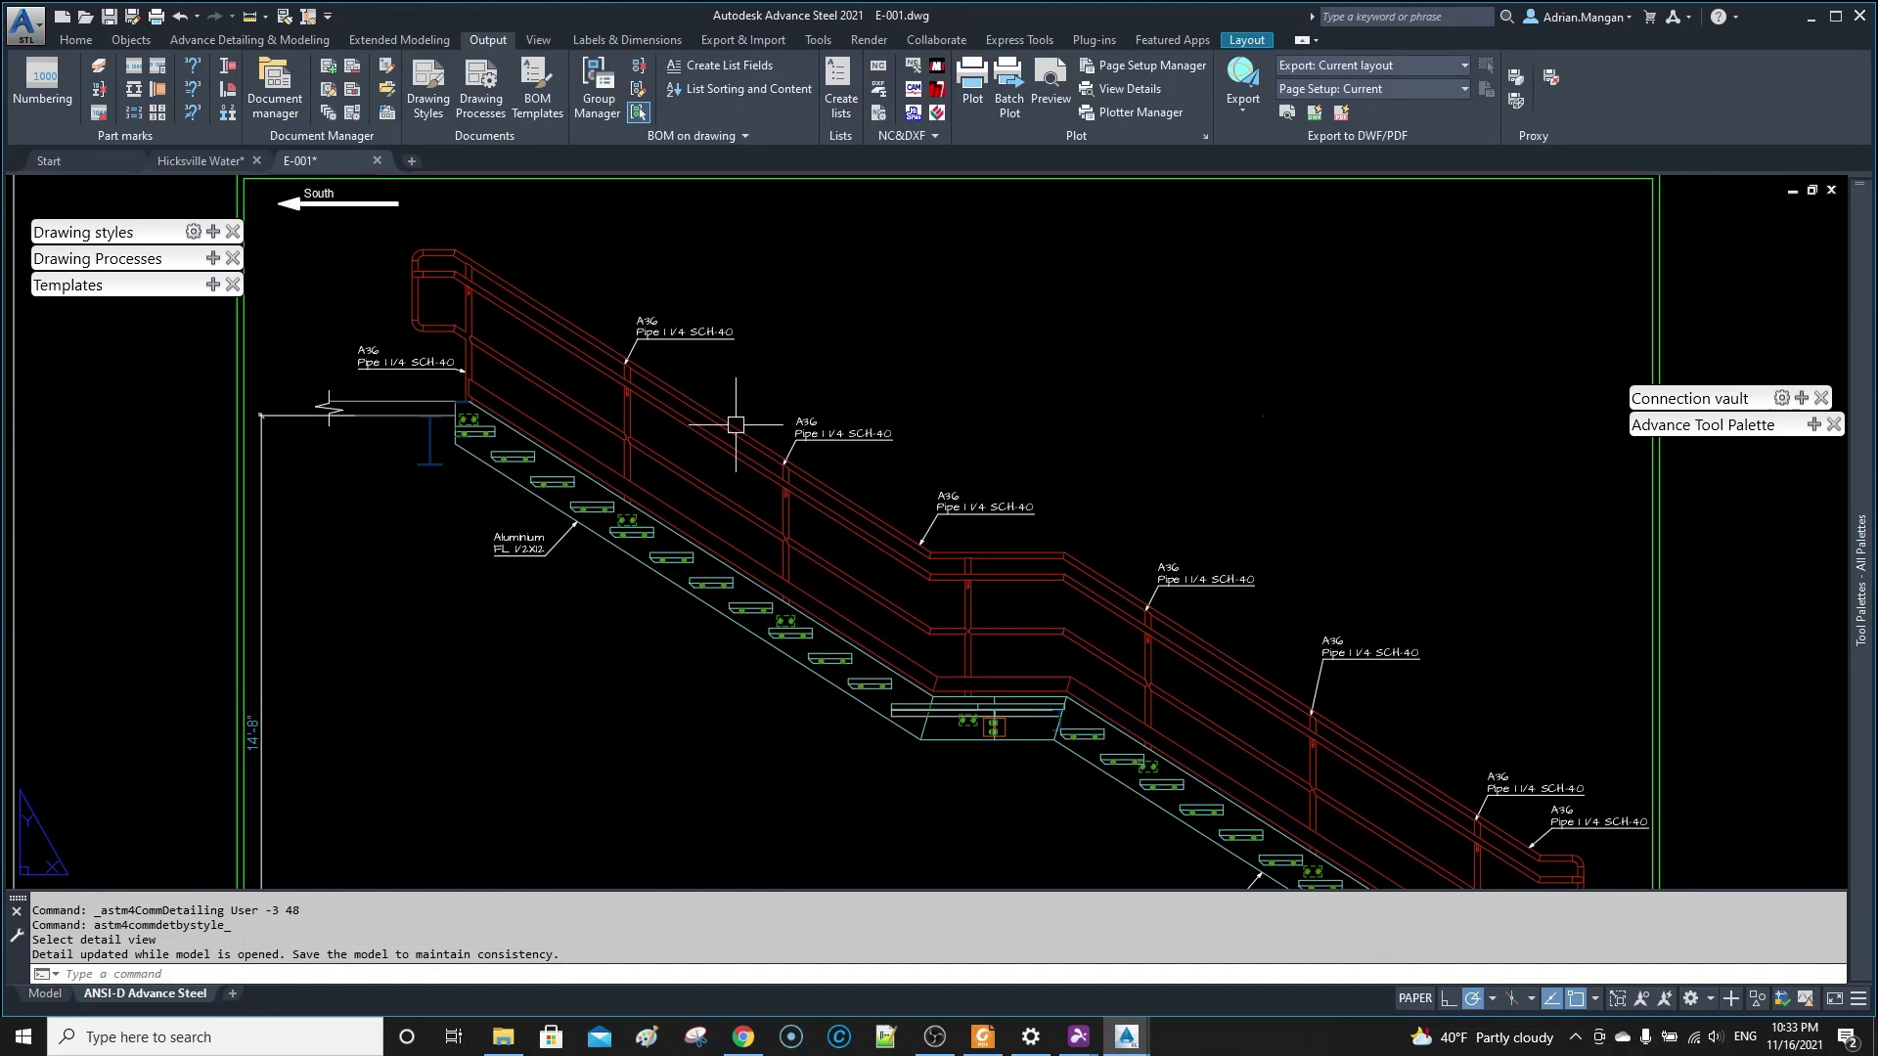
scroll(447, 282, up, 4)
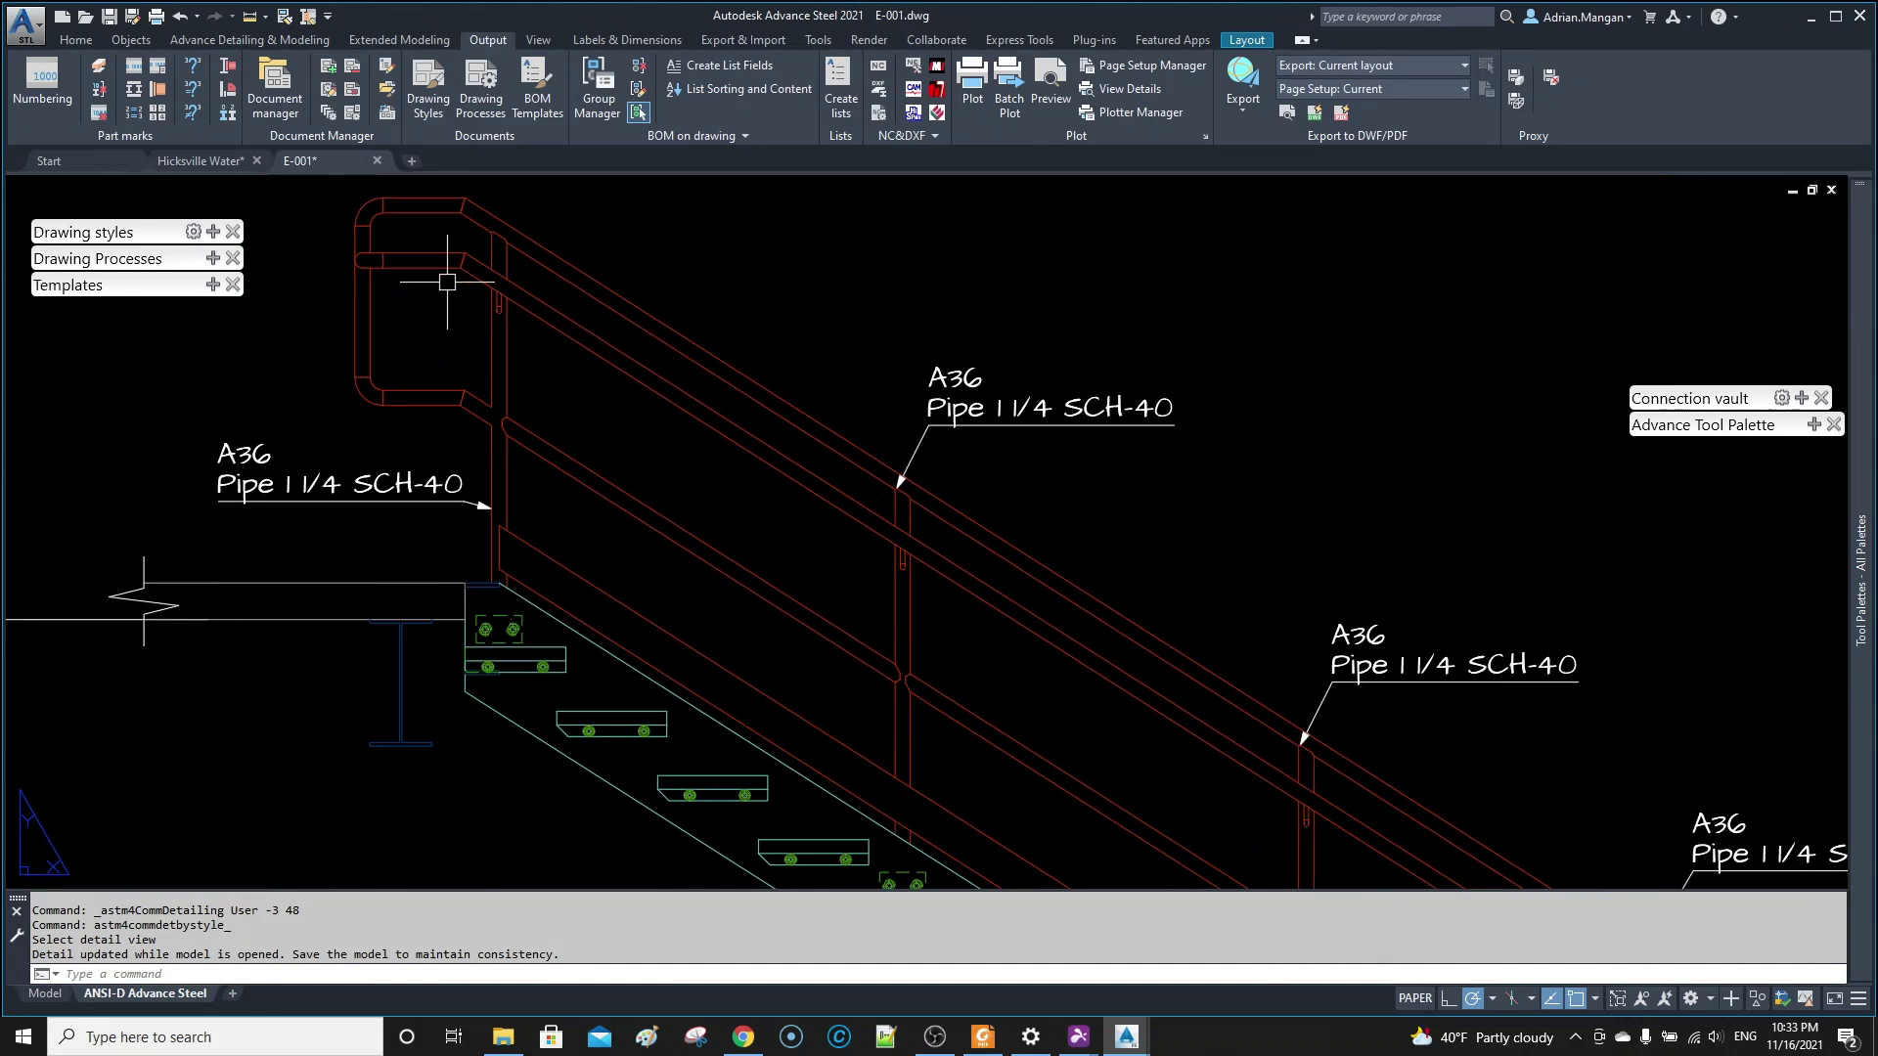
click(196, 161)
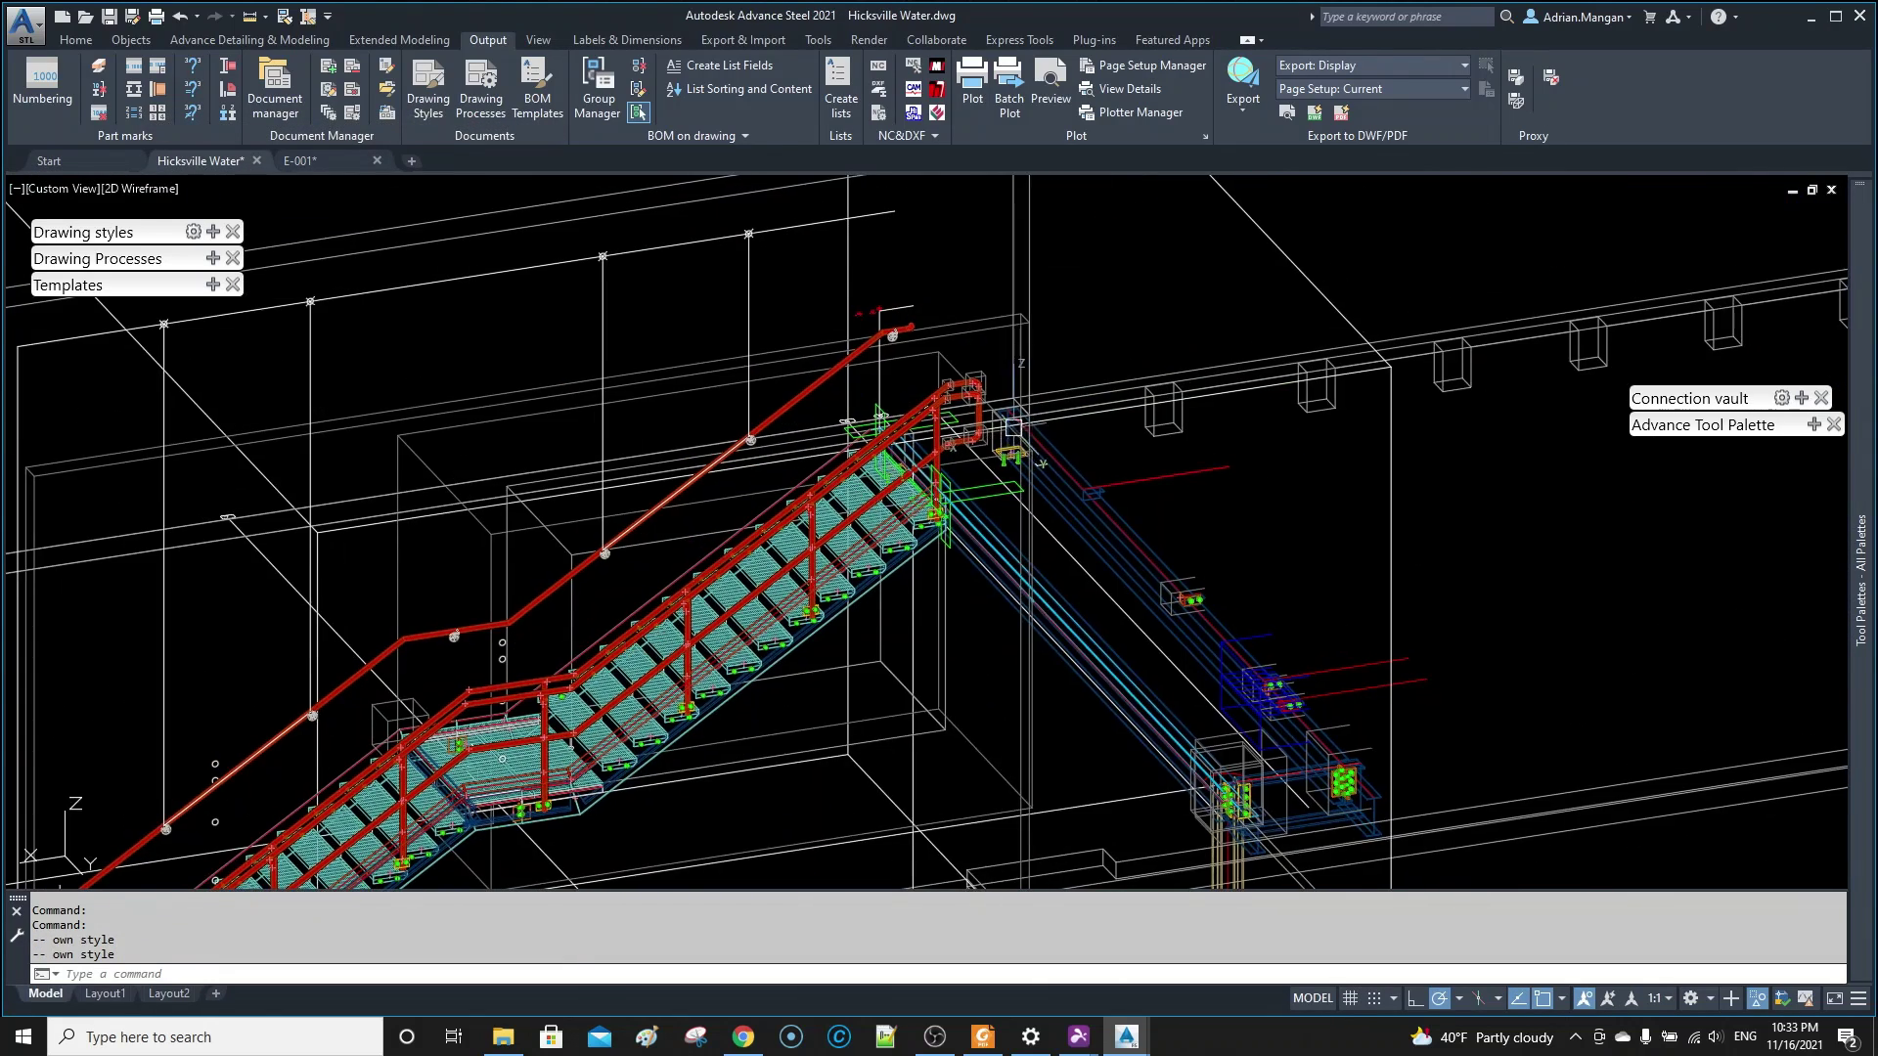
double_click(833, 477)
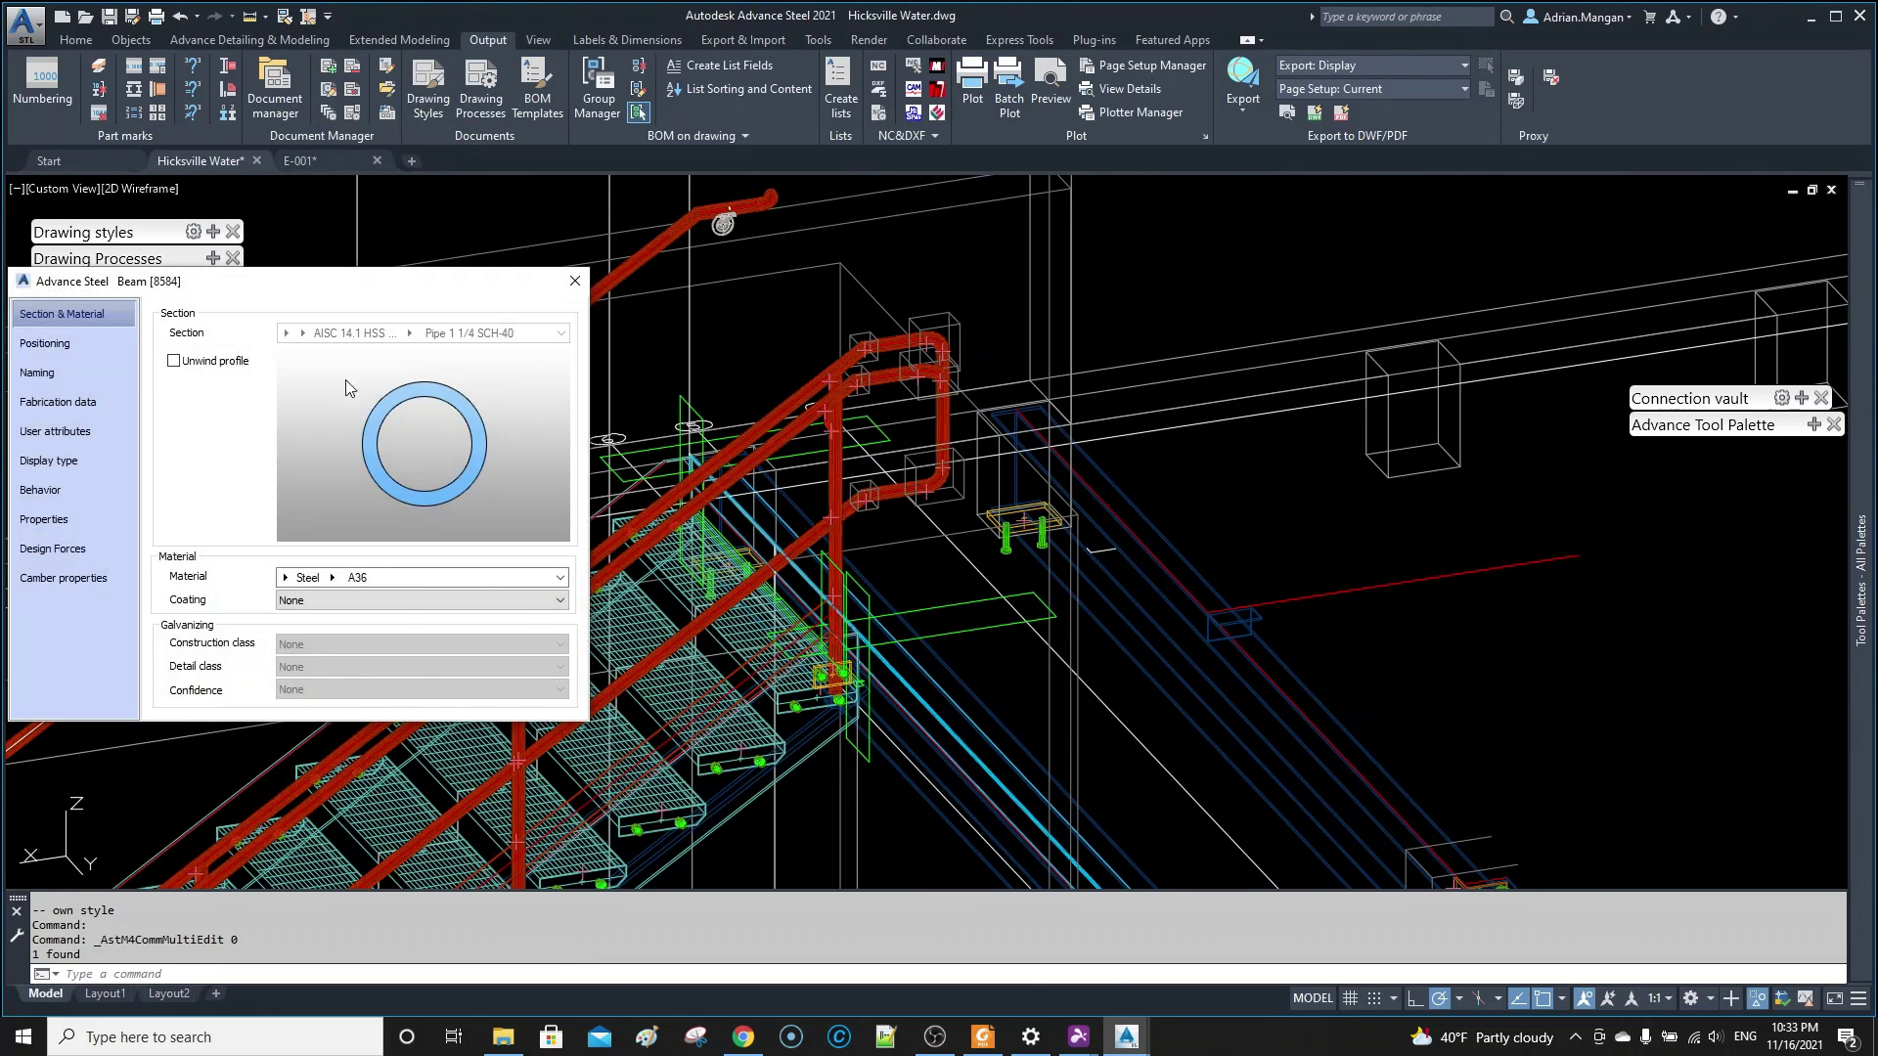
click(84, 370)
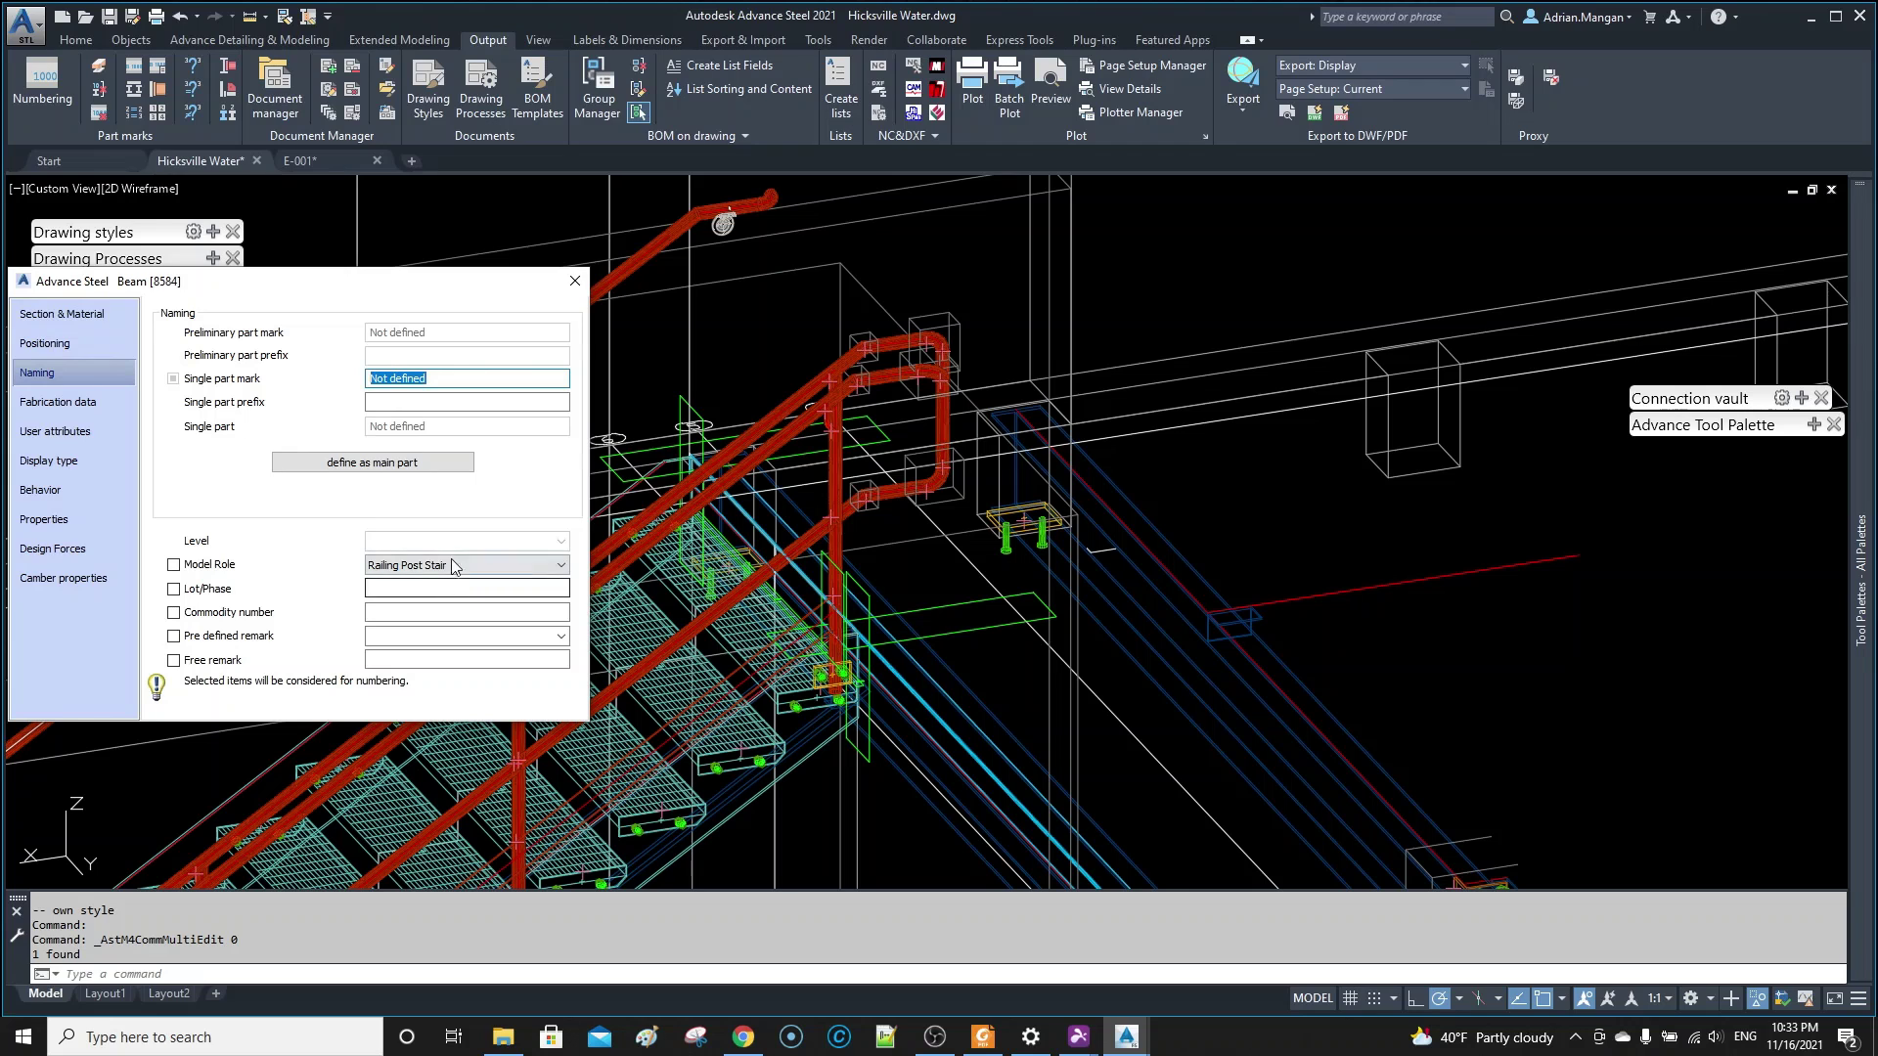
click(575, 280)
- Return to the E-001 drawing and review the post labels along the whole stairs and railing elevation
click(313, 160)
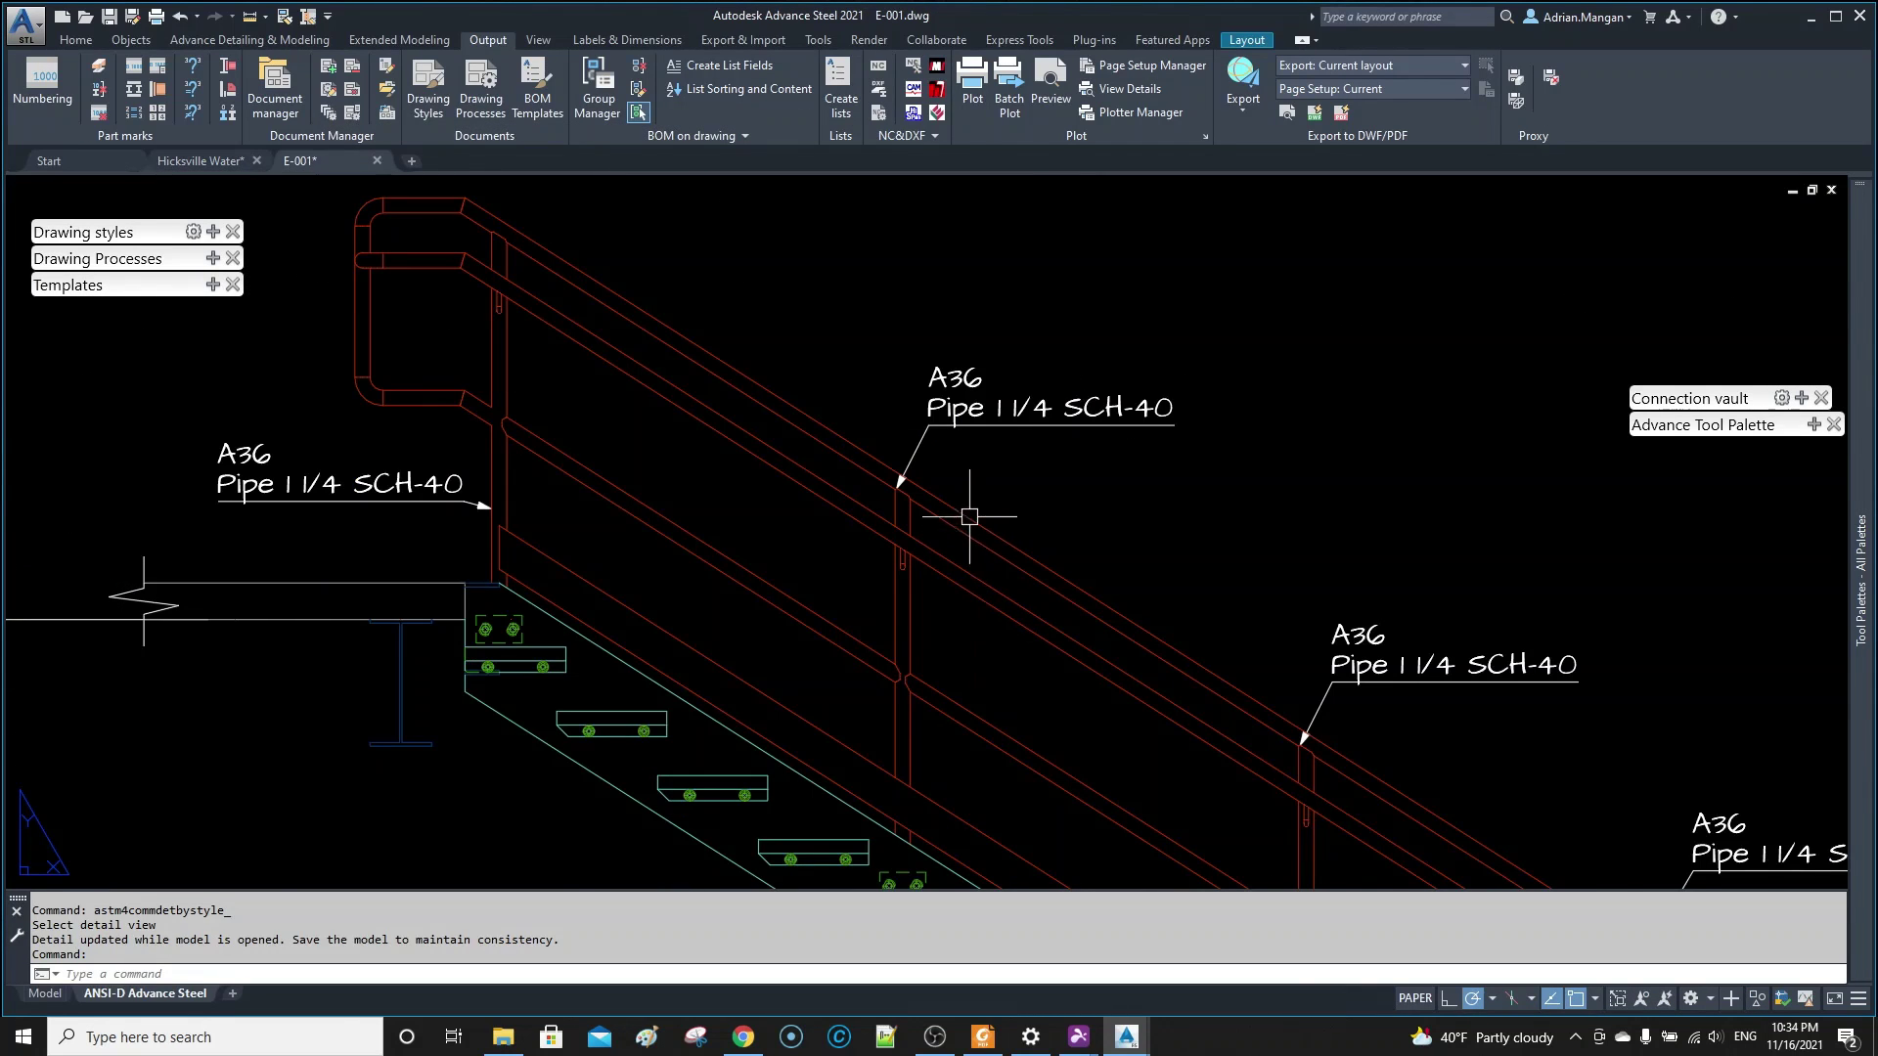
middle_drag(967, 496, 939, 481)
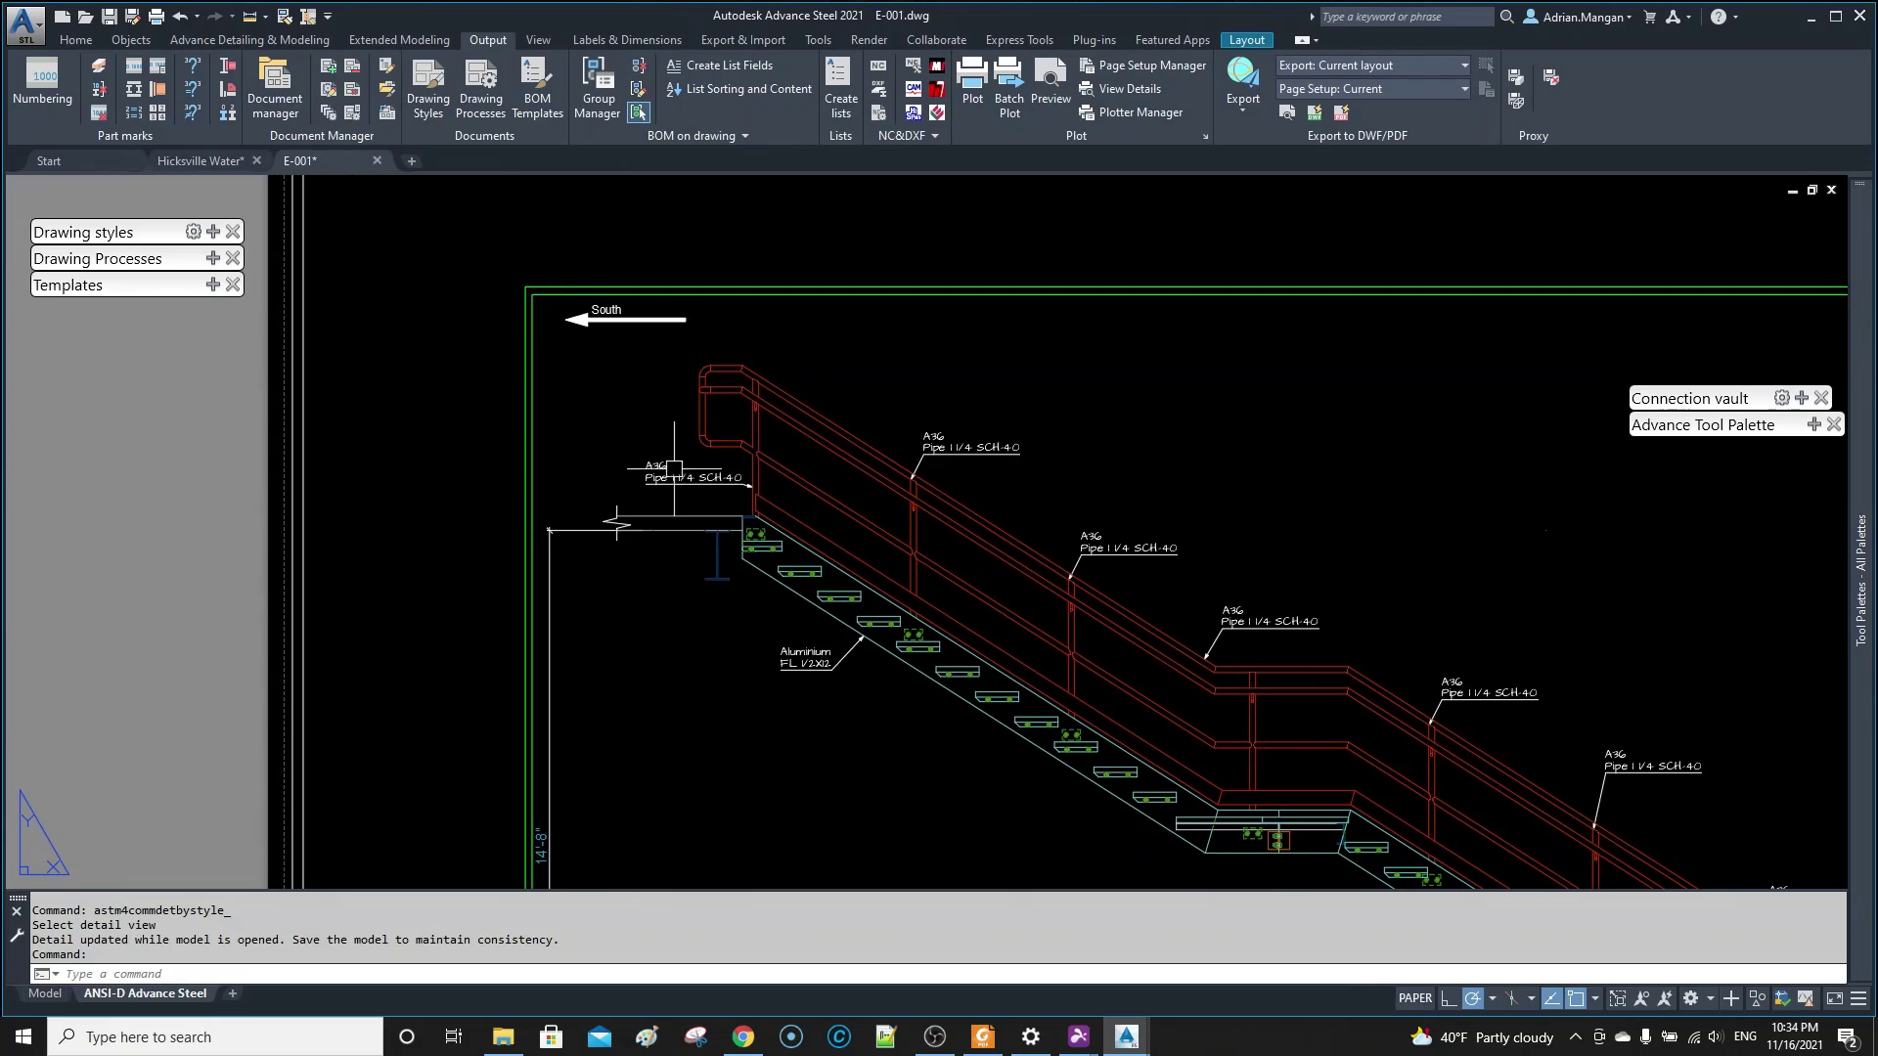
click(671, 474)
key(Escape)
key(Escape)
scroll(837, 555, down, 5)
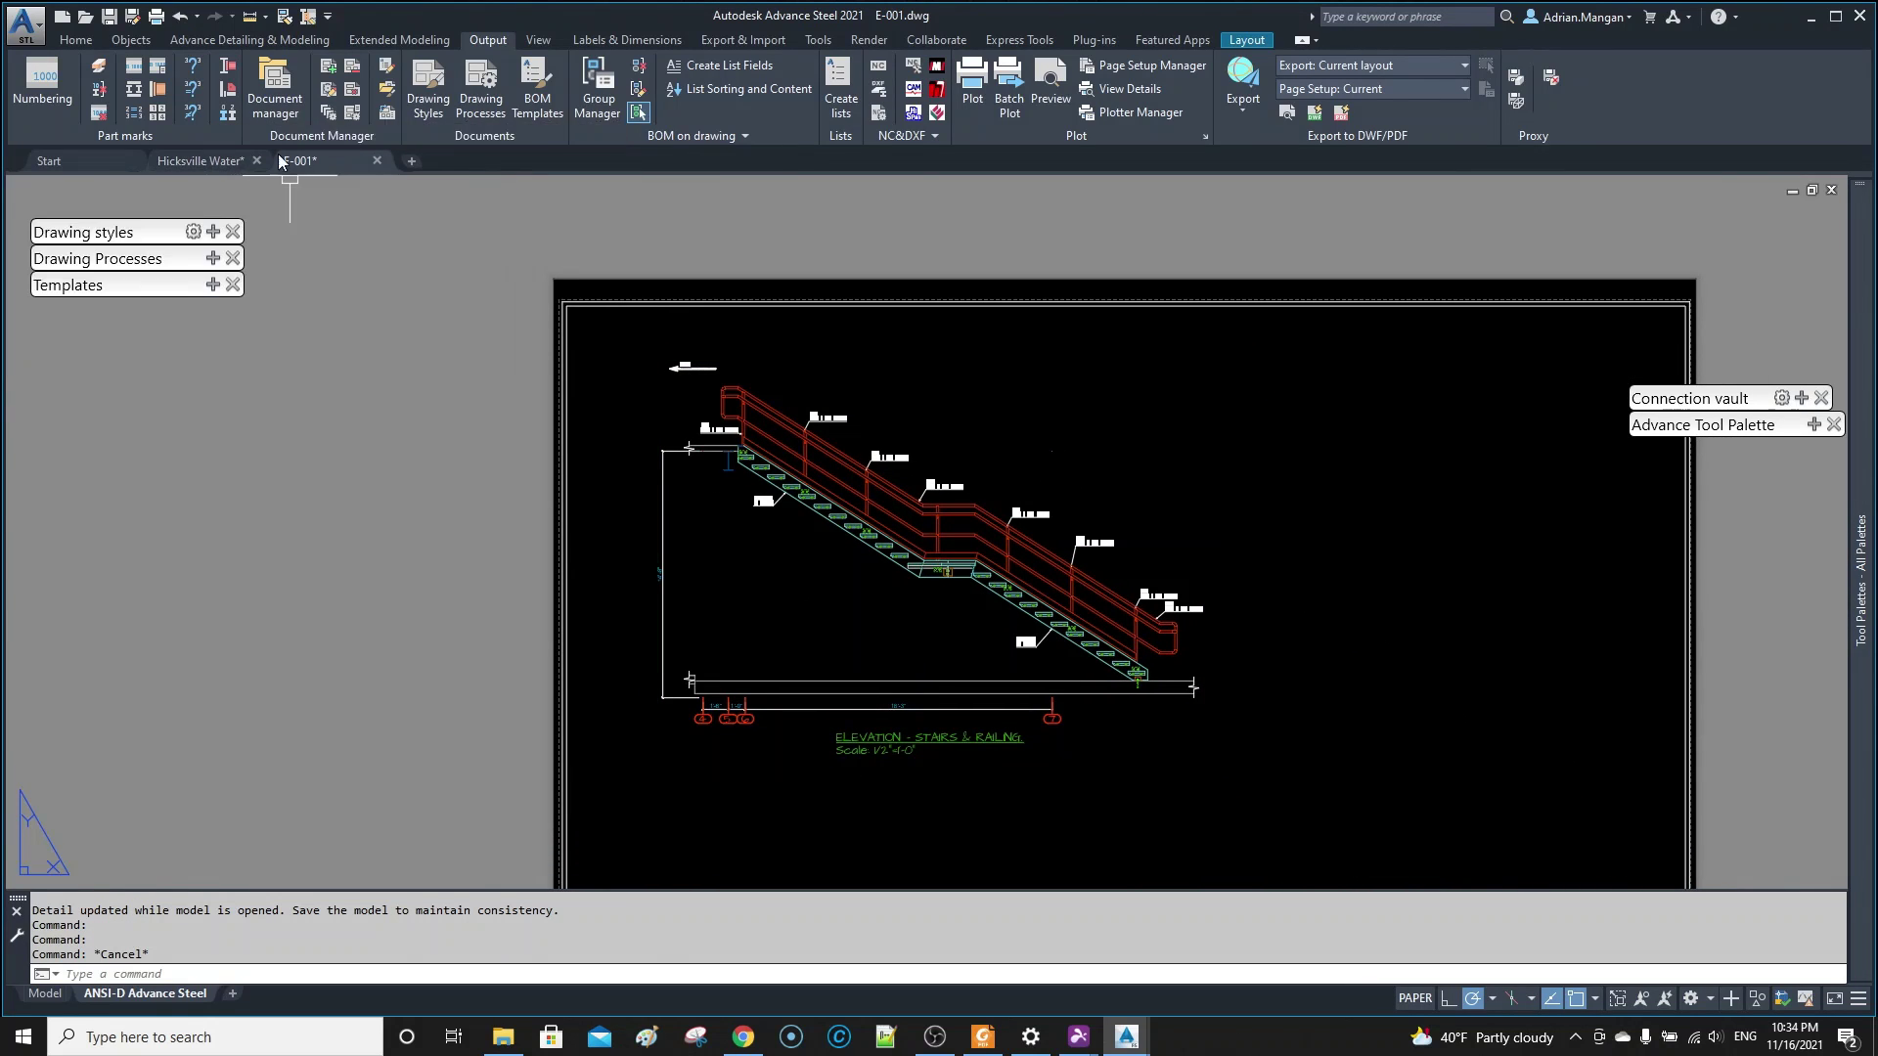
- In the Hicksville Water model, set the model role of the lowest stair railing post to Railing Post Last
click(207, 159)
scroll(863, 576, down, 3)
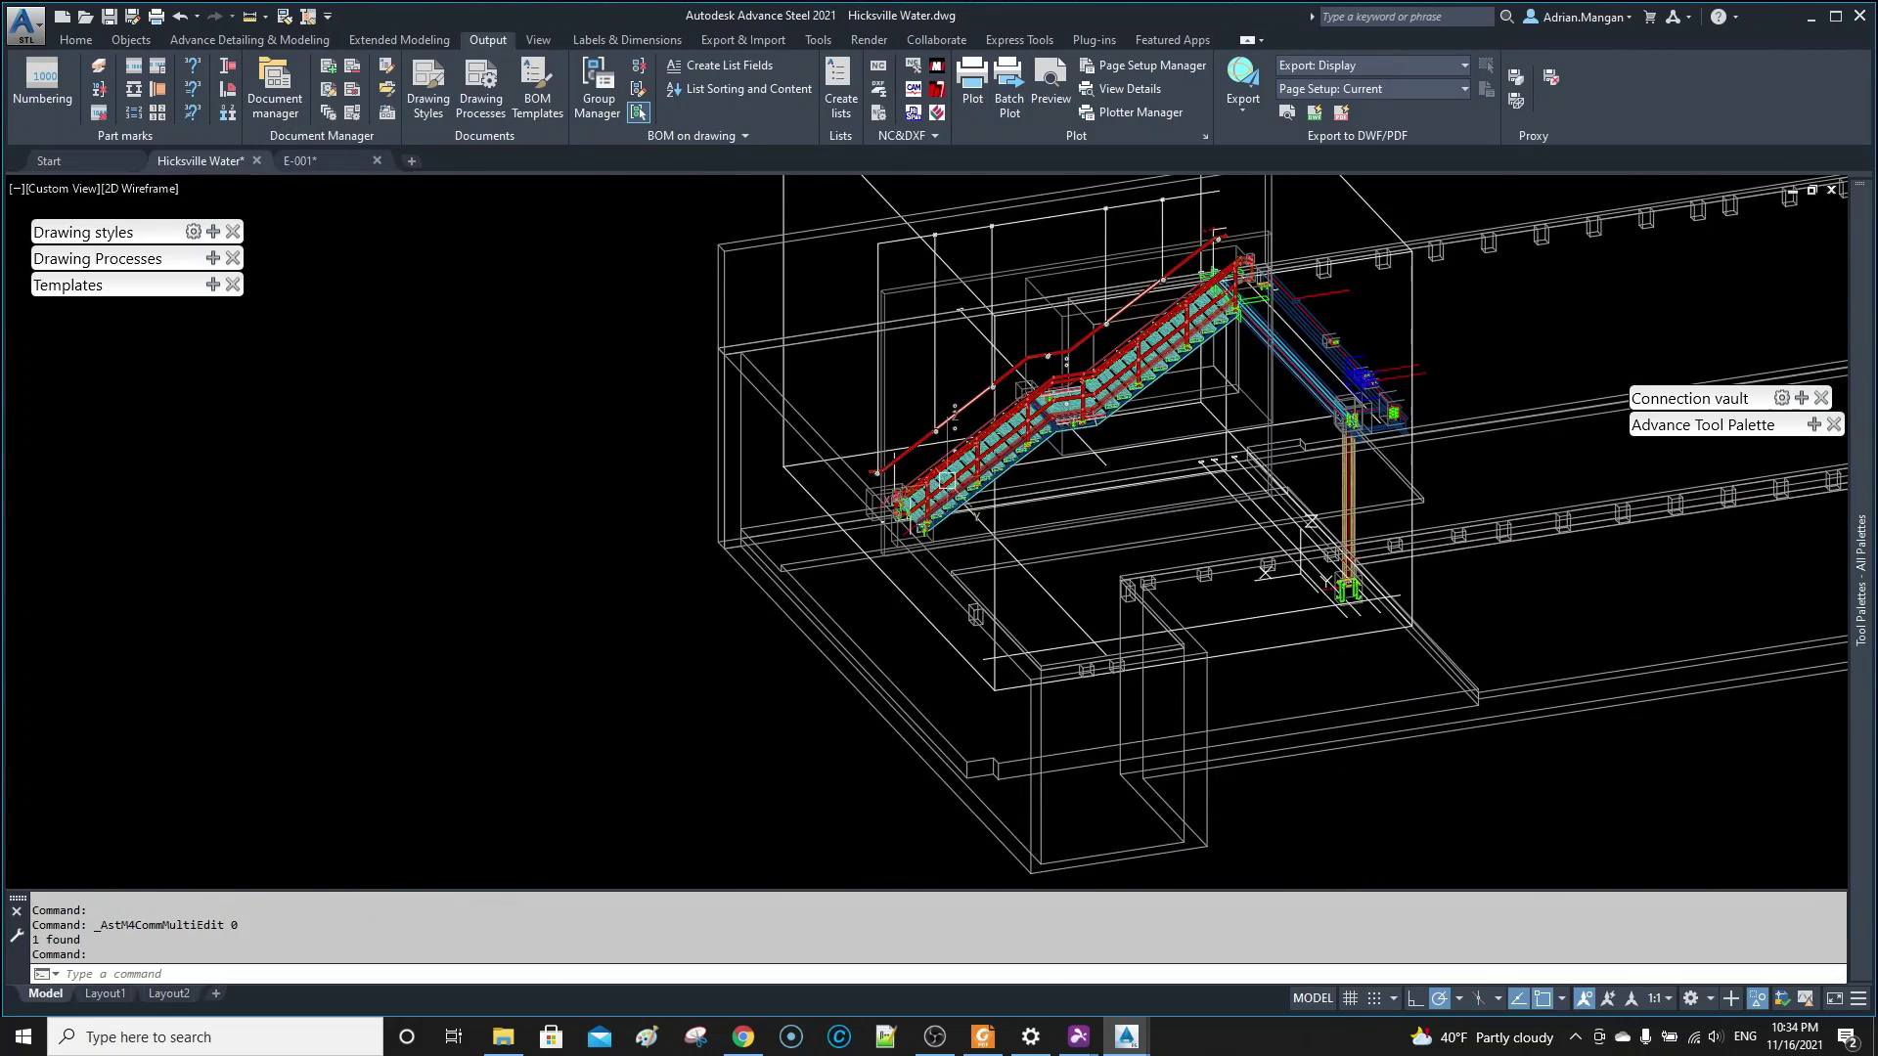
scroll(954, 465, up, 3)
scroll(890, 538, up, 3)
scroll(909, 496, up, 3)
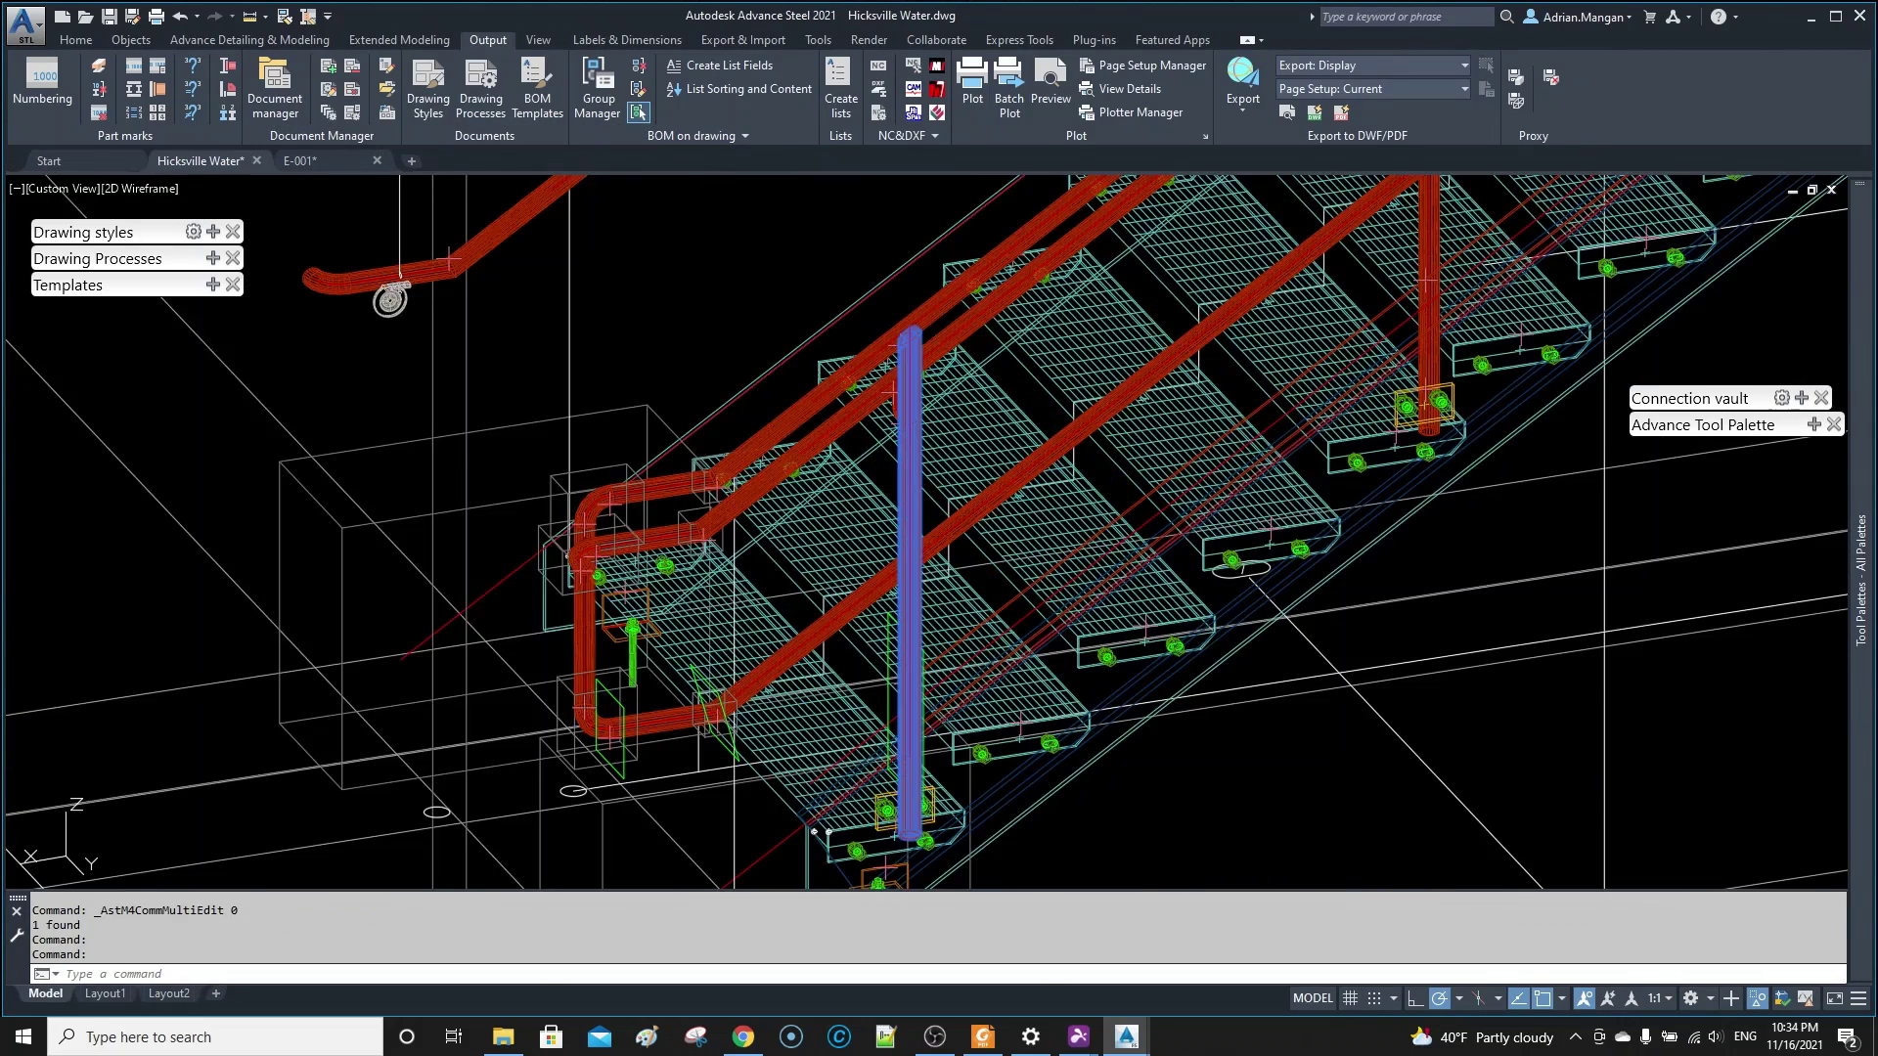
double_click(907, 492)
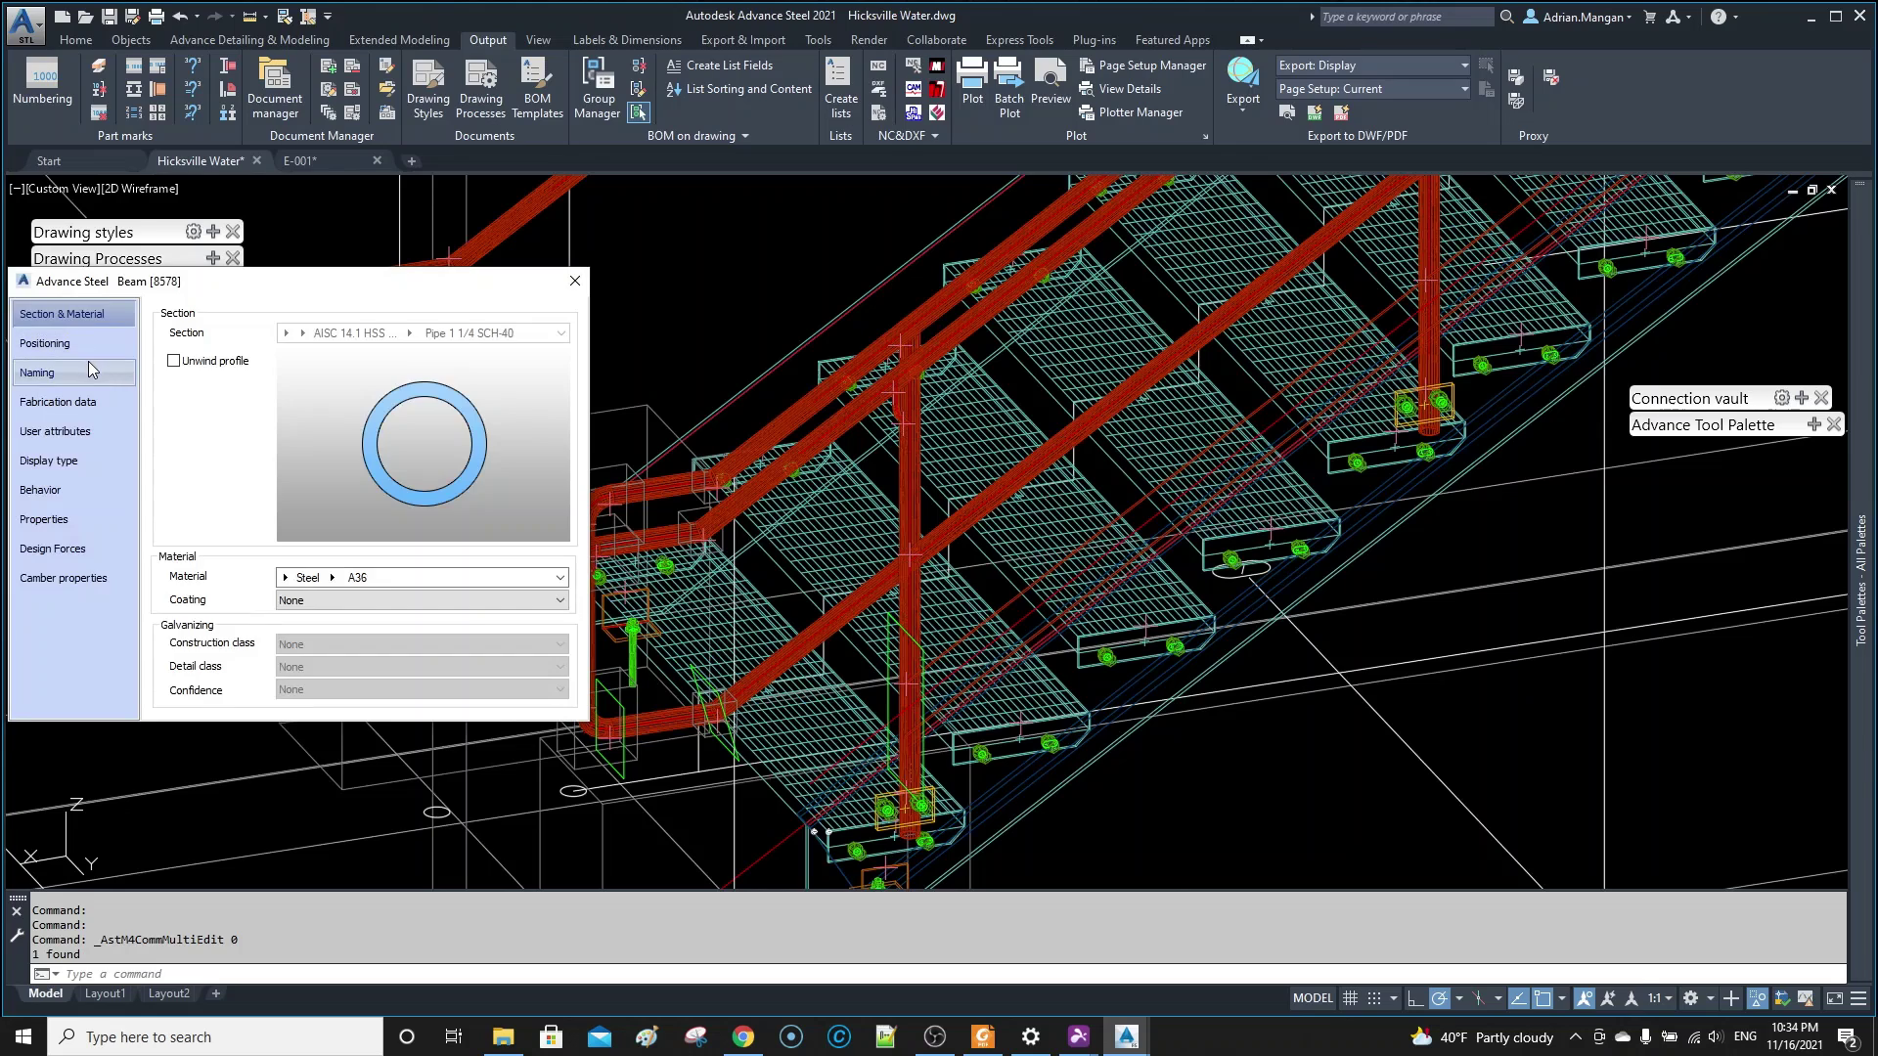
click(44, 373)
click(445, 568)
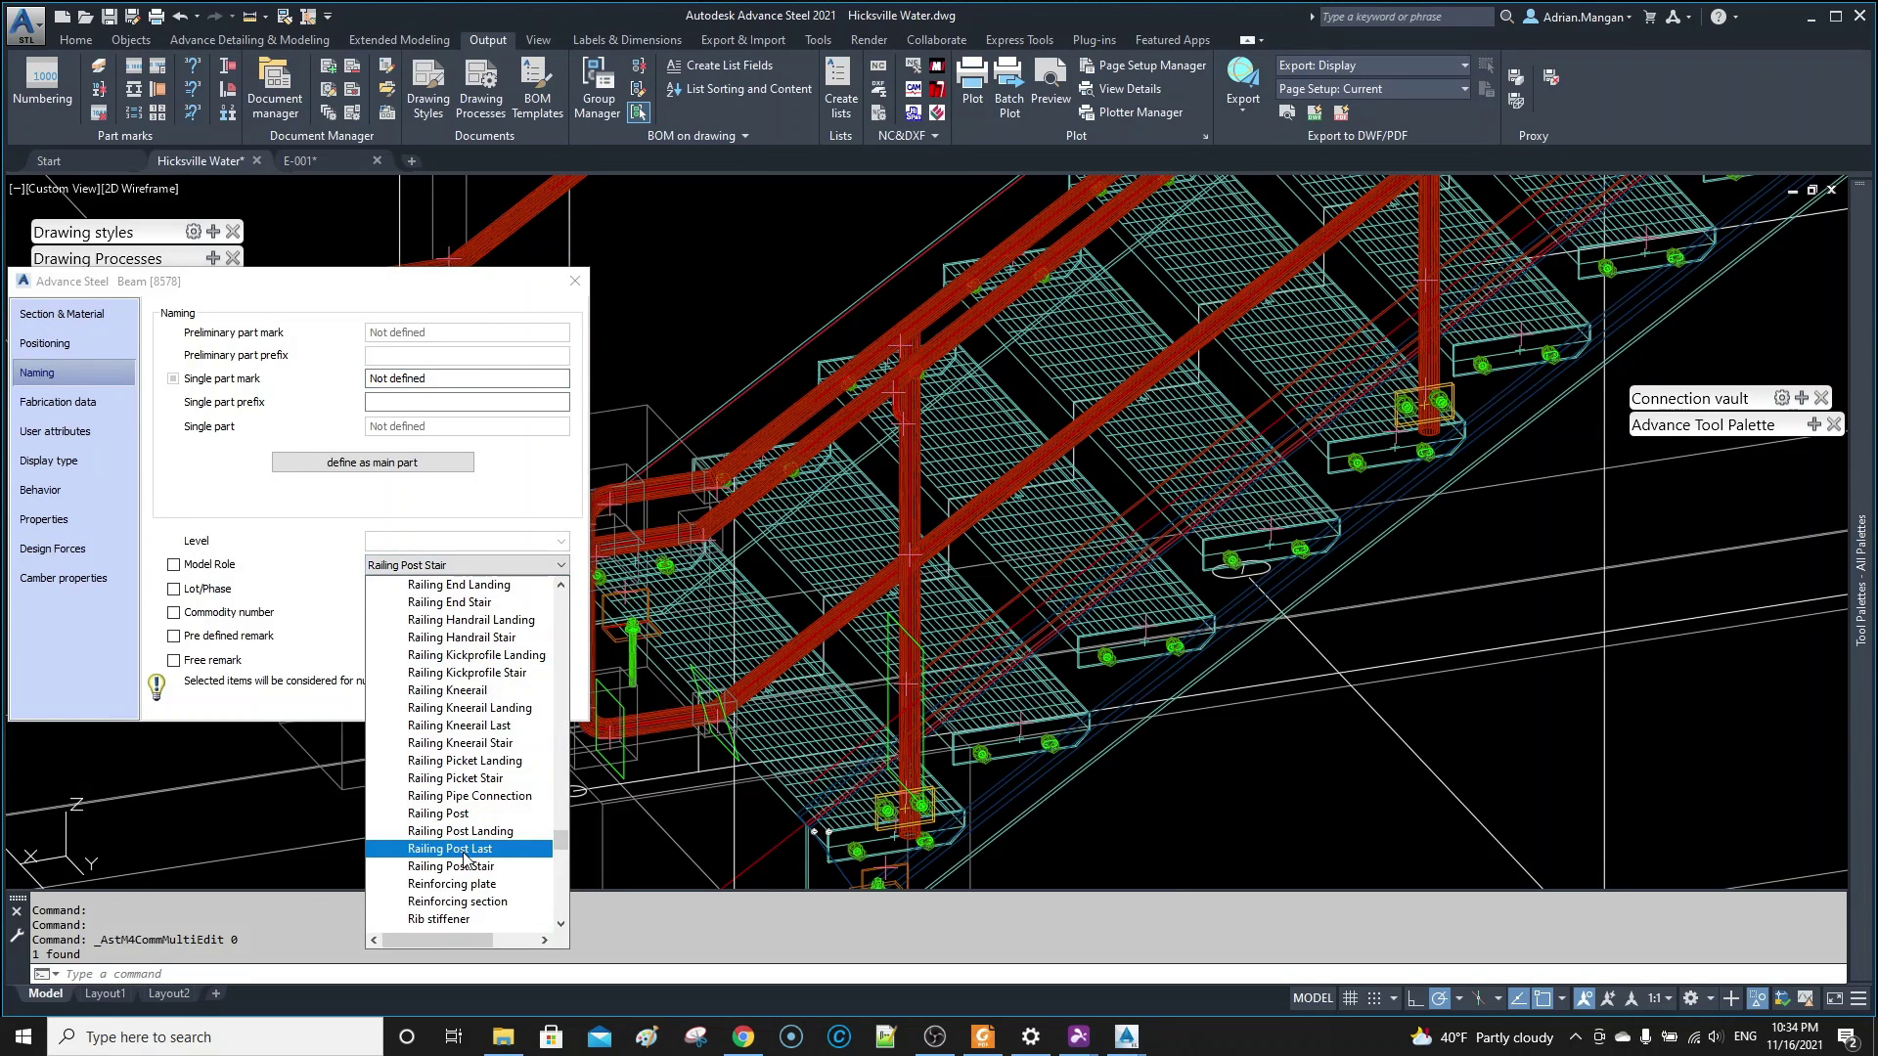
click(464, 852)
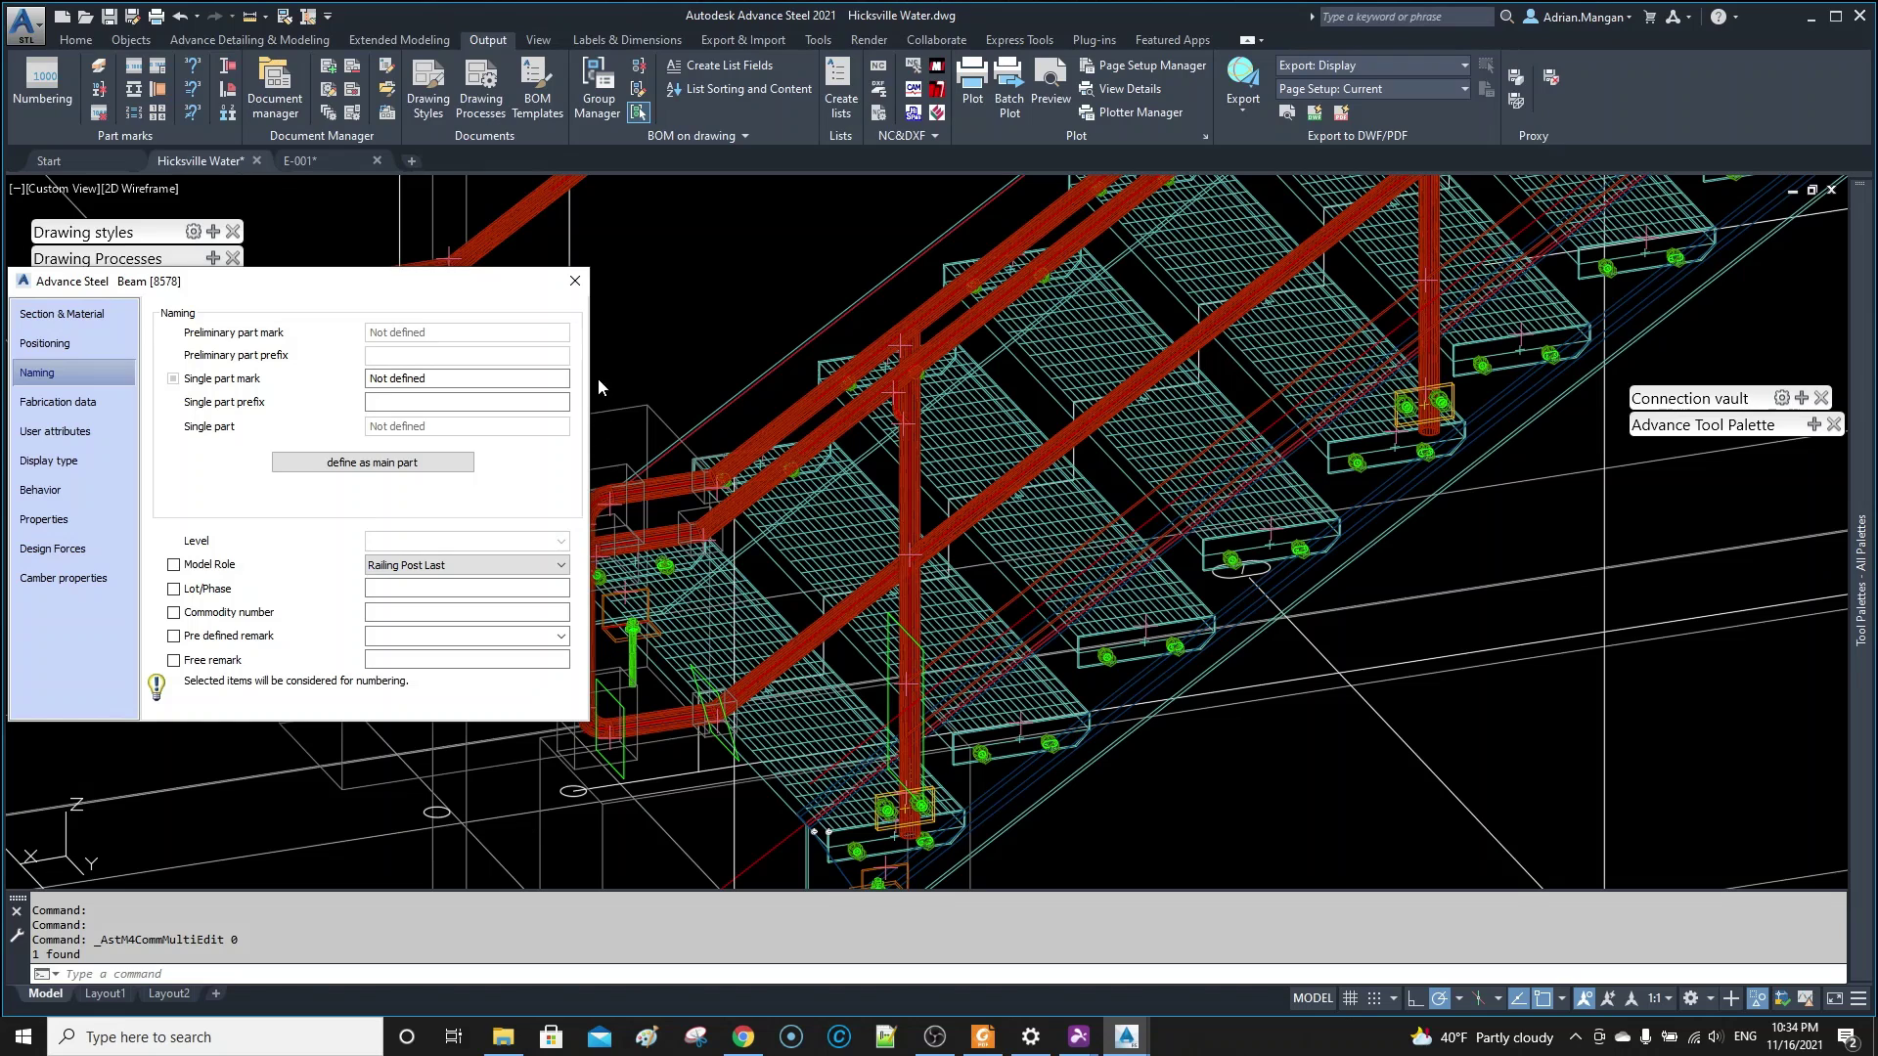
click(575, 281)
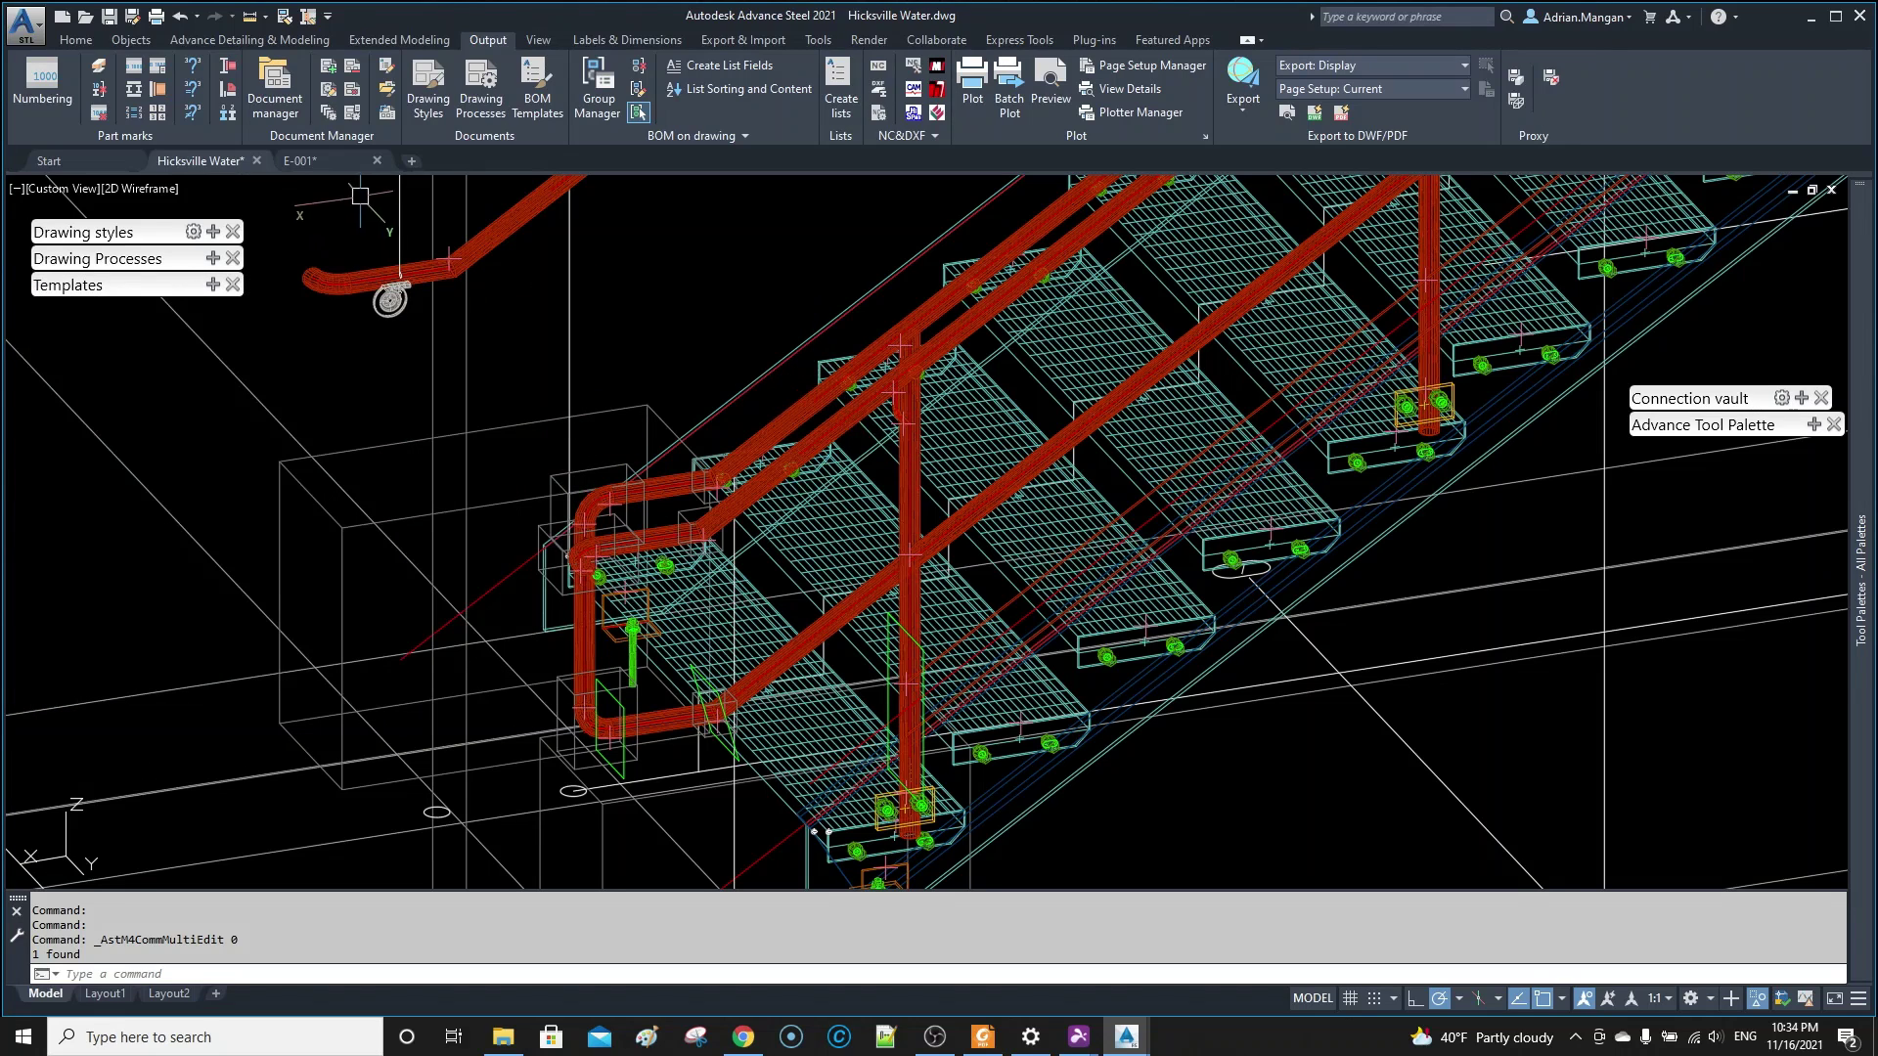
- In the E-001 drawing's Railing - All style object, change the second Beams entry's model role to Railing Post Last
click(332, 161)
scroll(901, 486, up, 4)
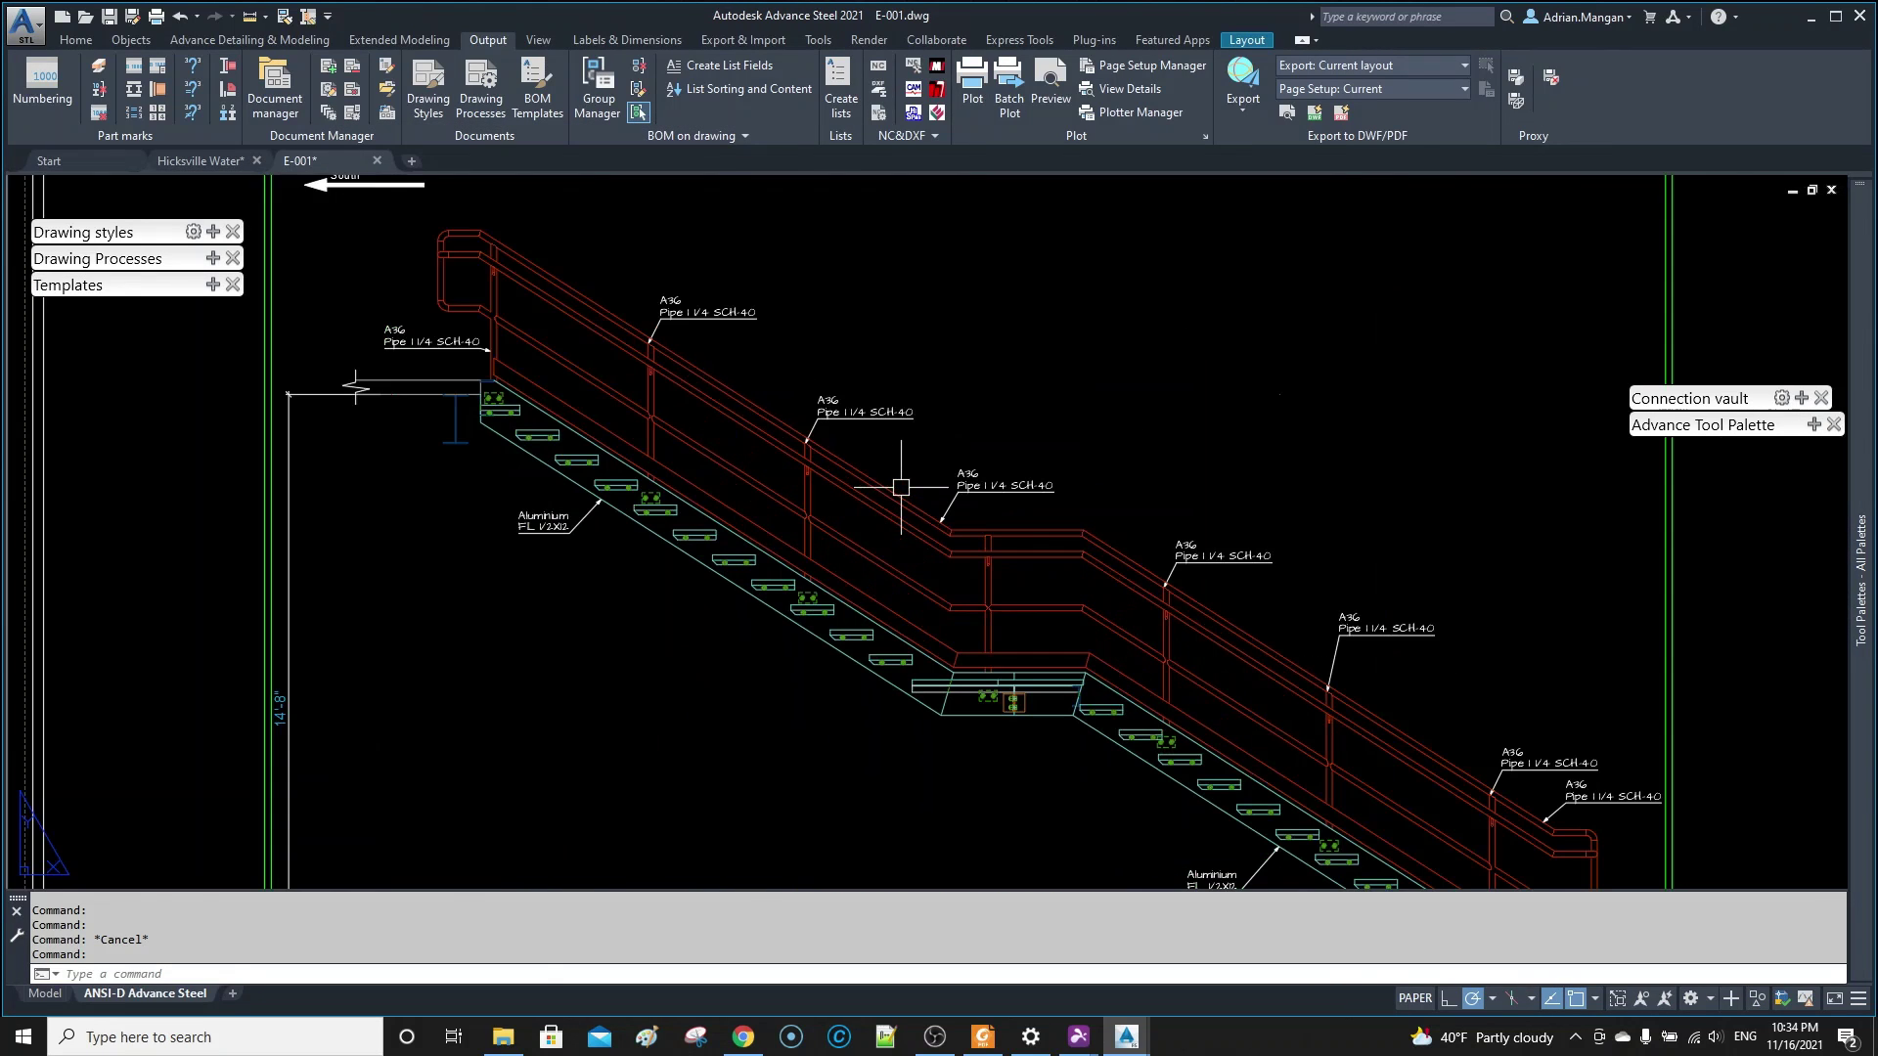
click(329, 91)
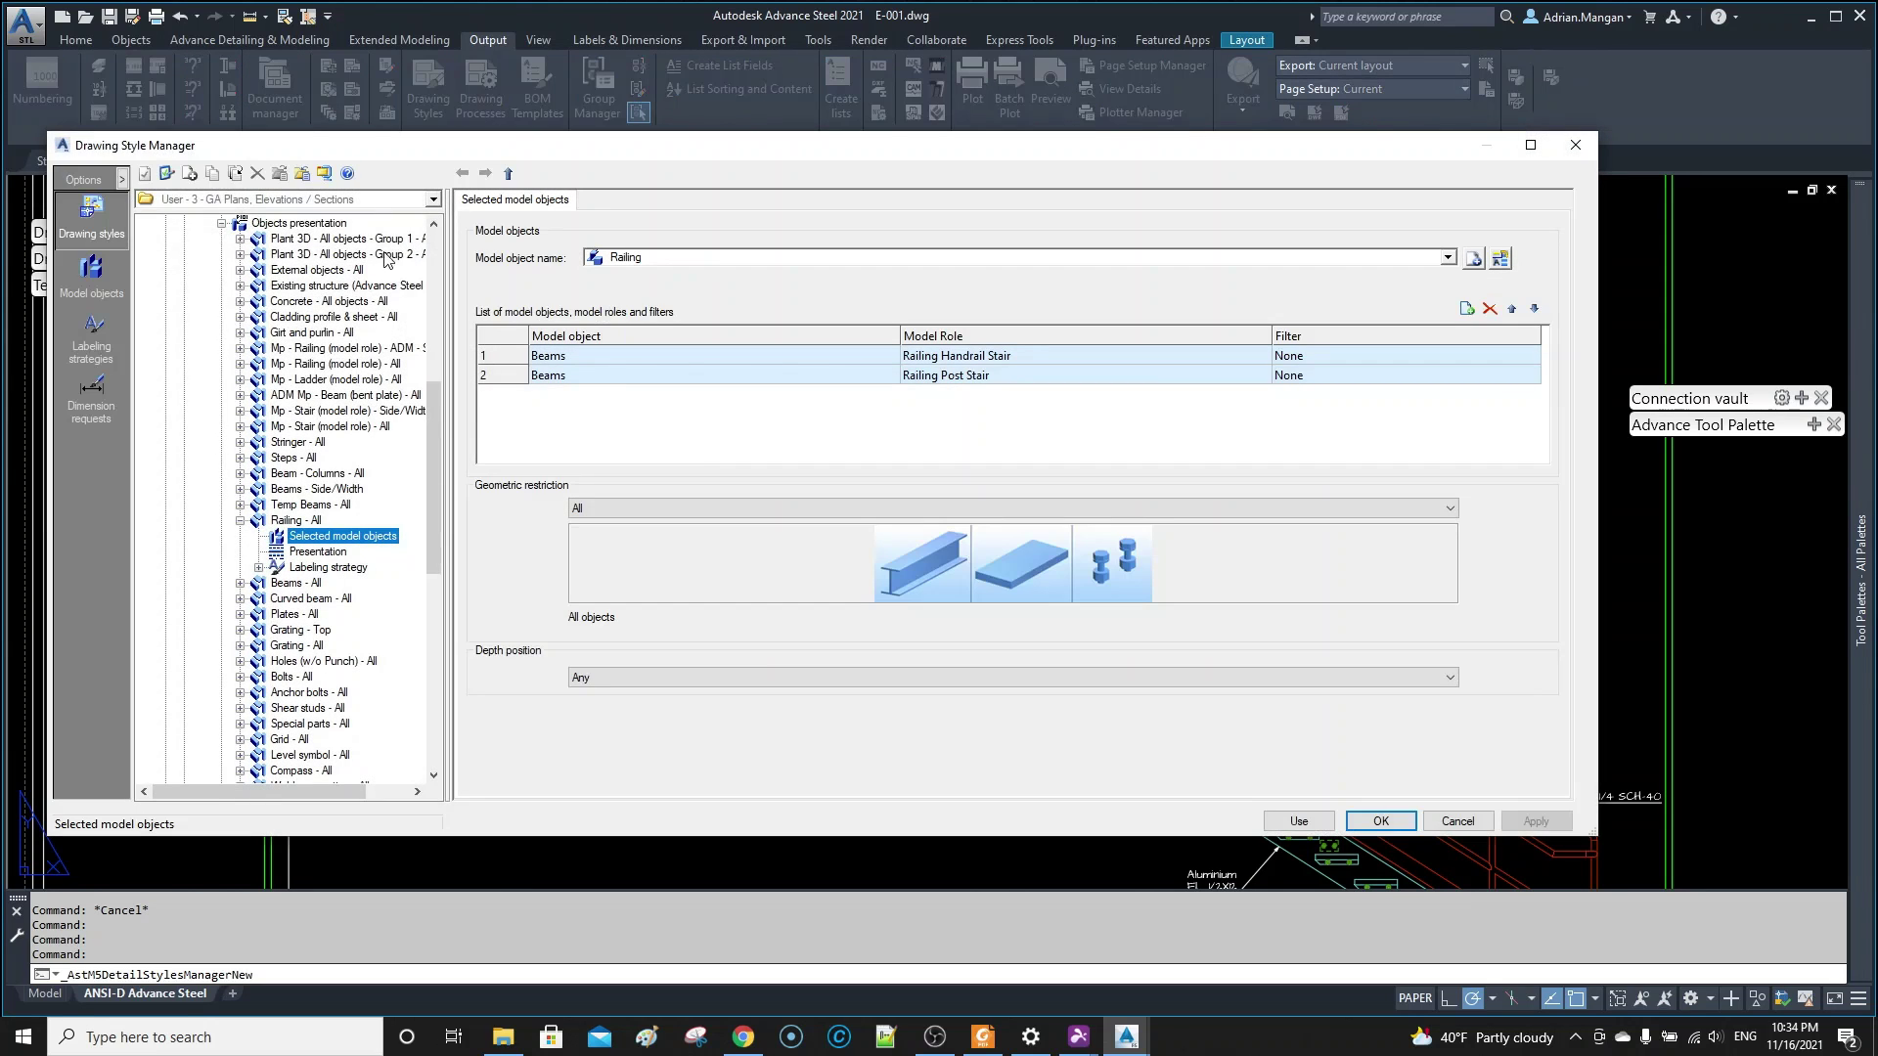
click(301, 521)
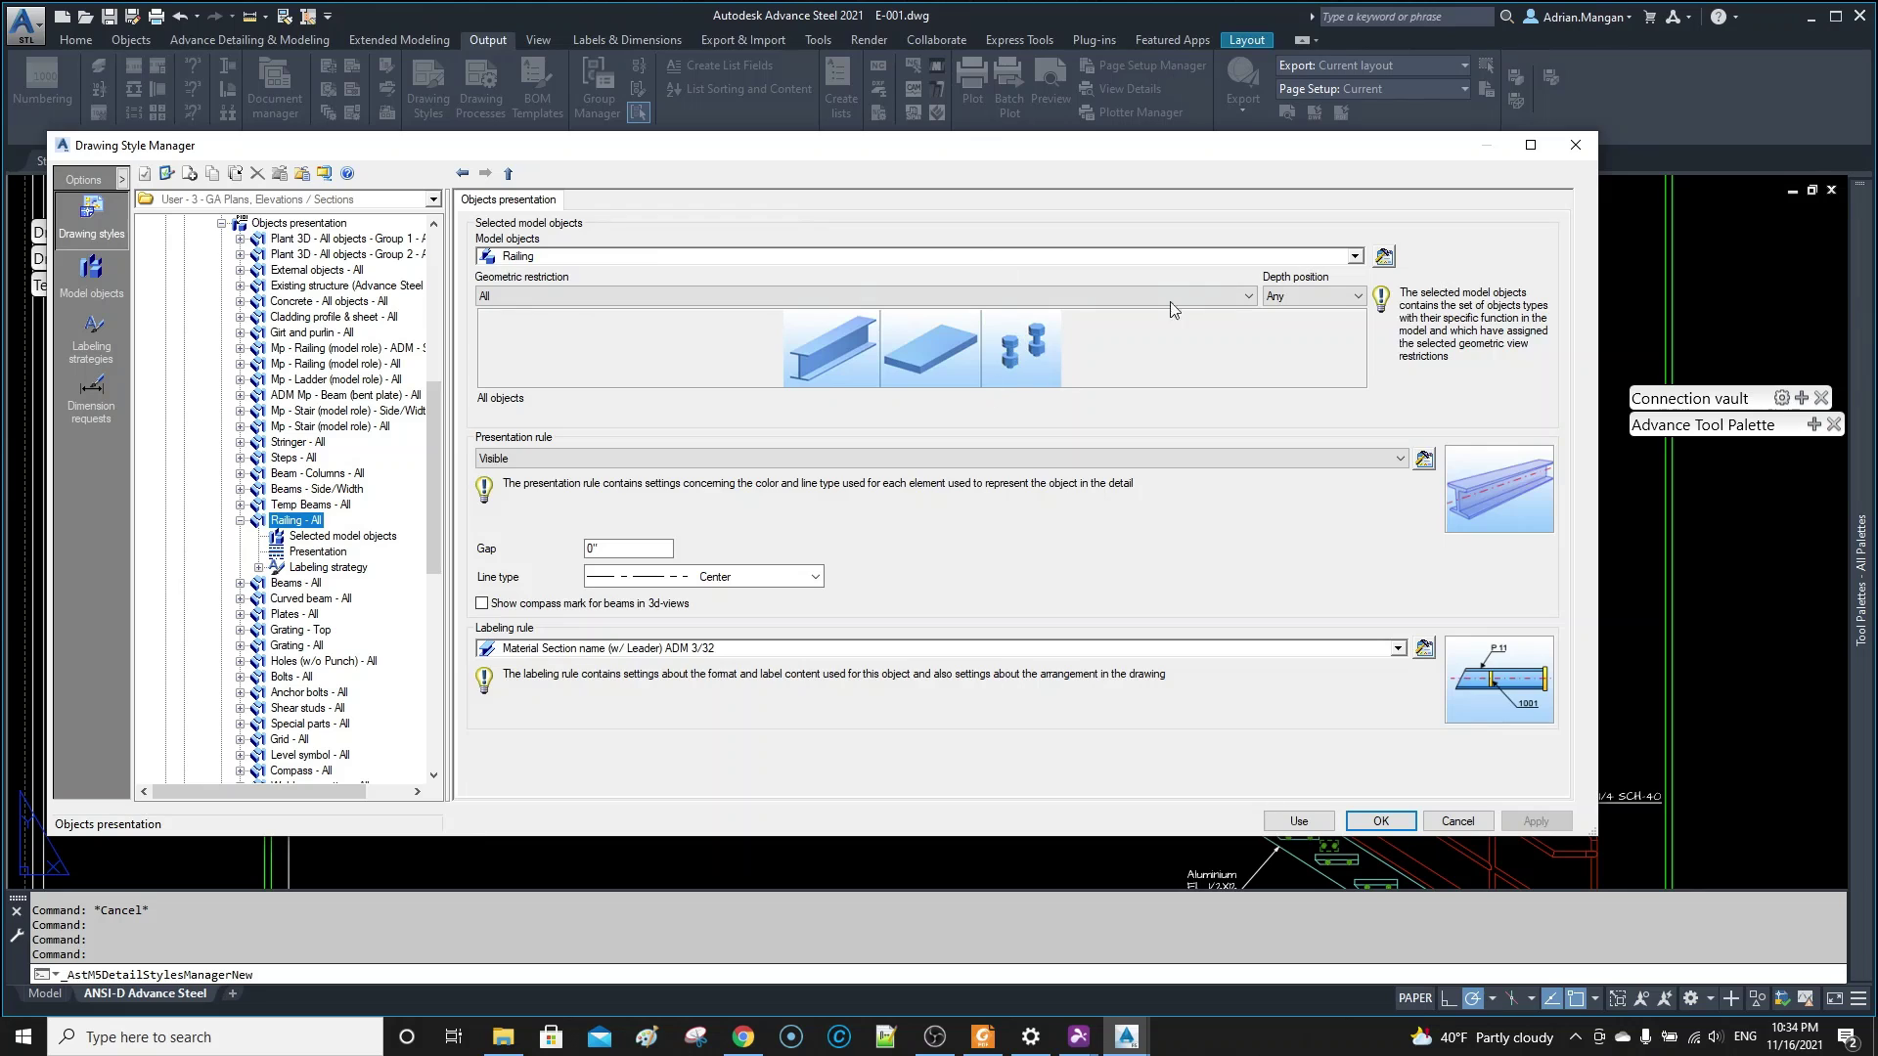
click(1385, 257)
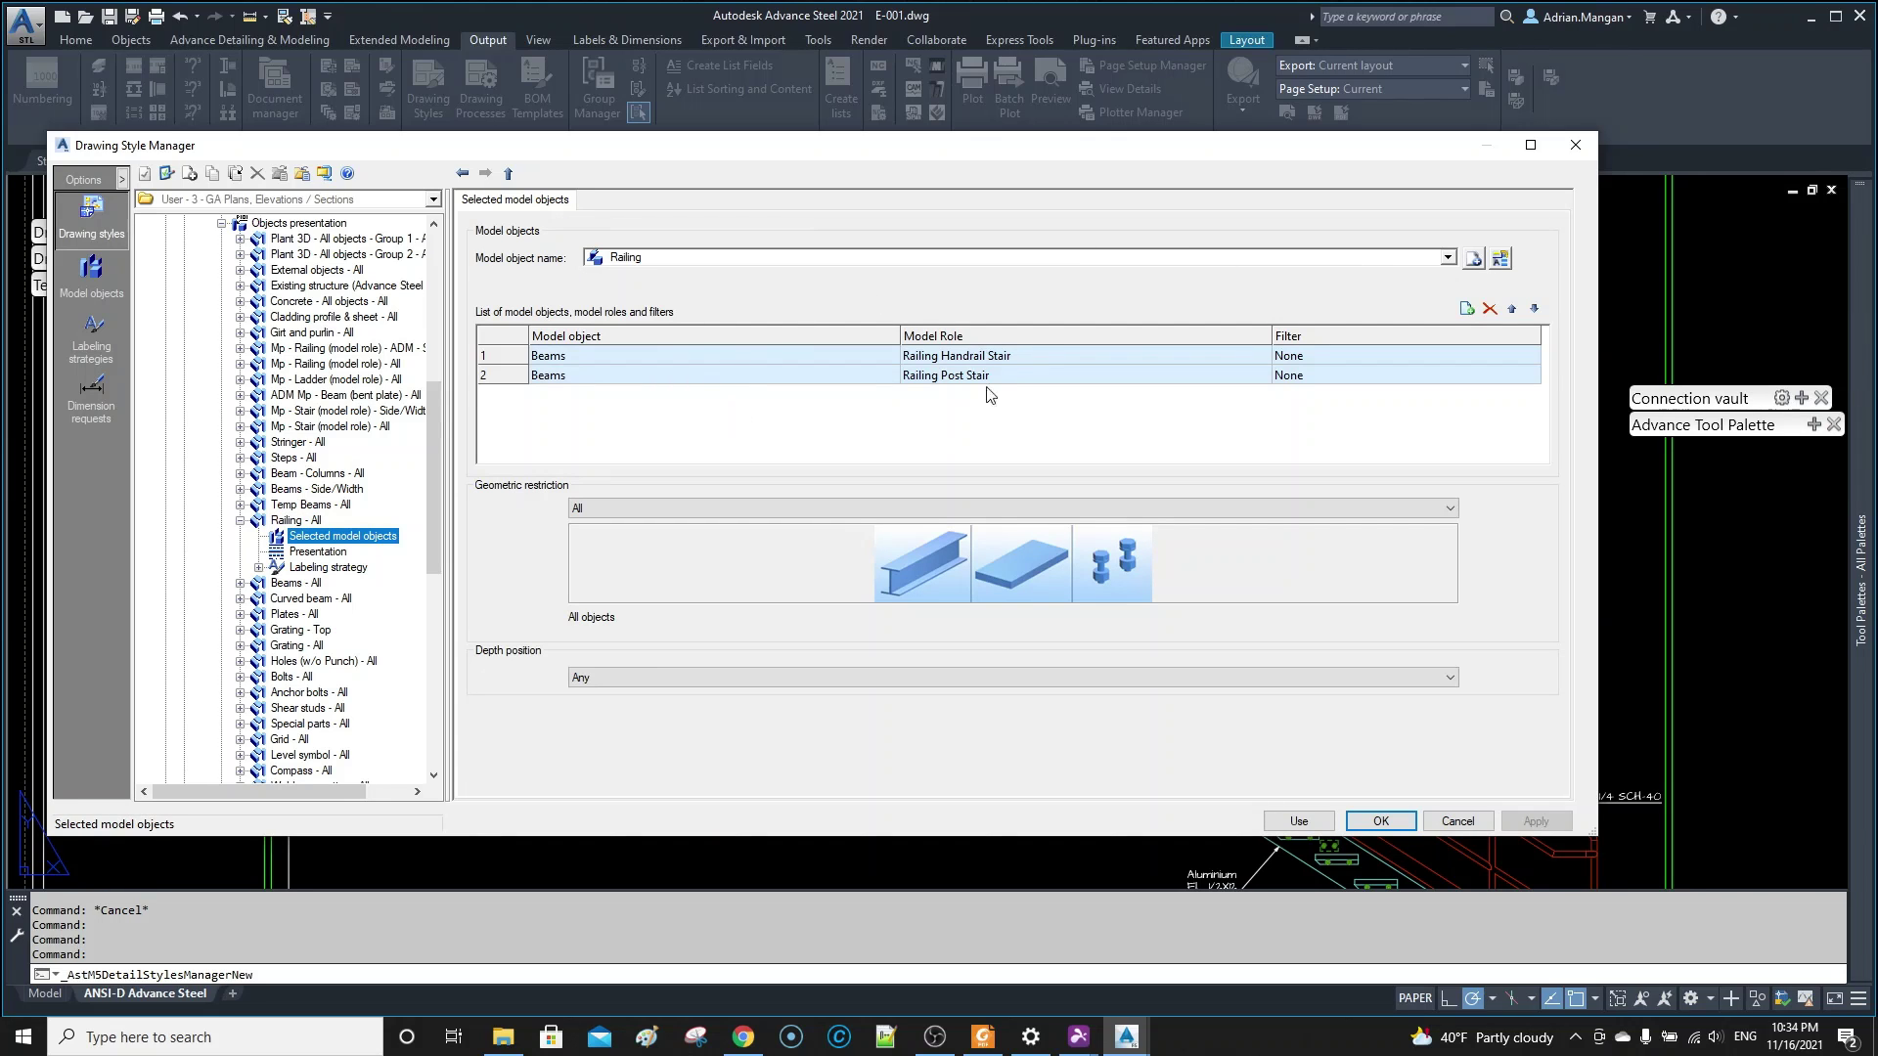
click(1011, 377)
click(1261, 377)
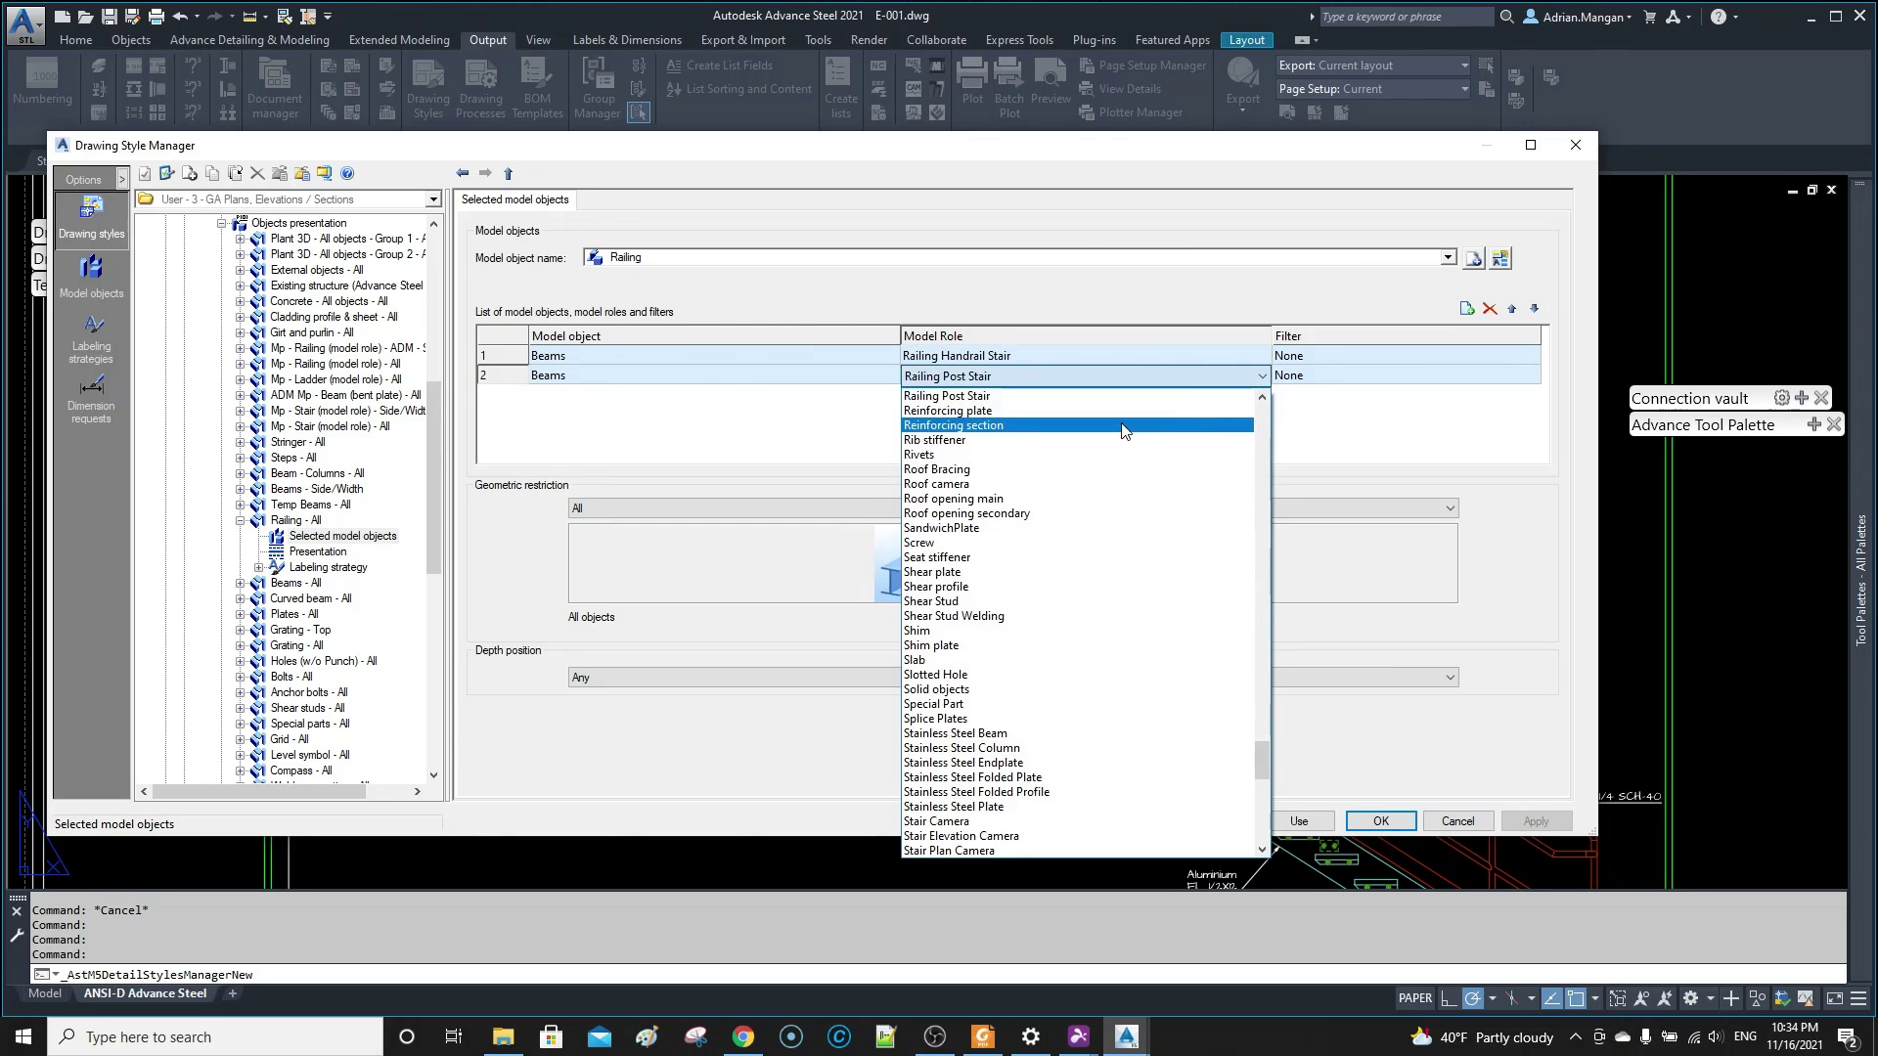
scroll(983, 465, up, 3)
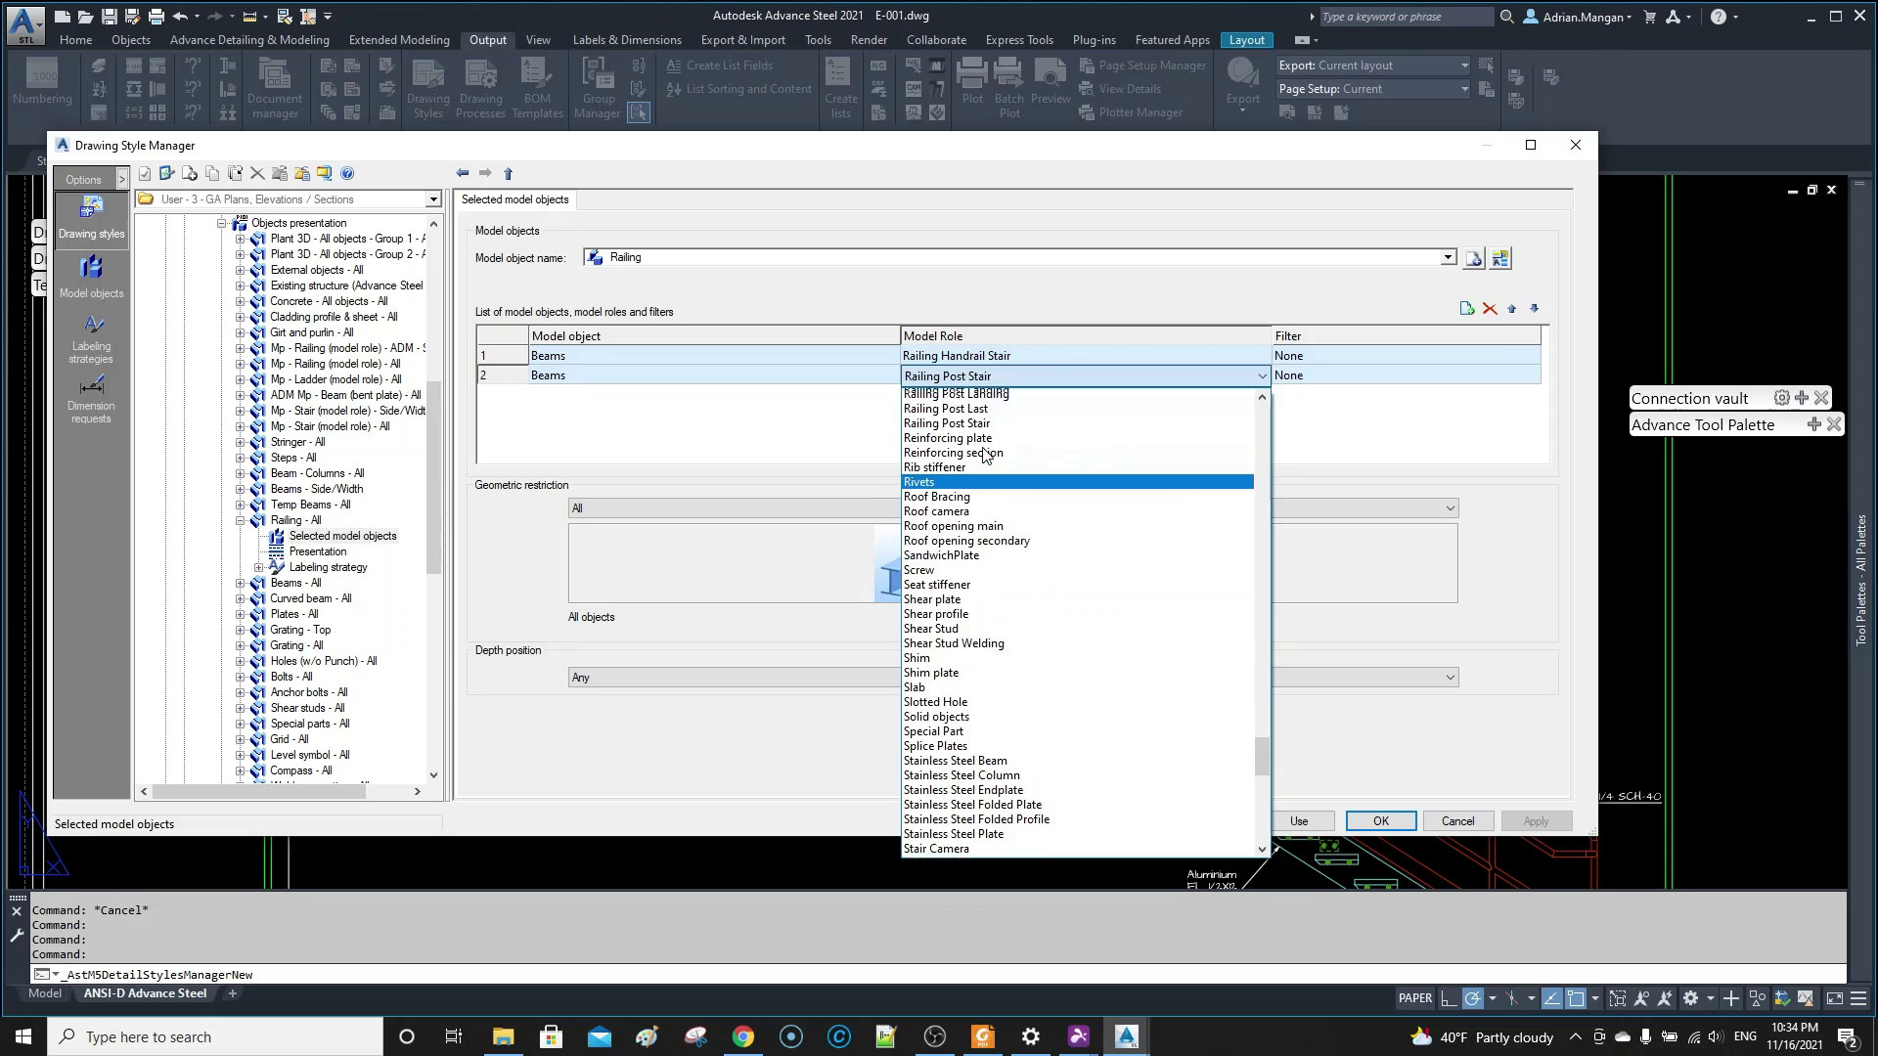
click(983, 465)
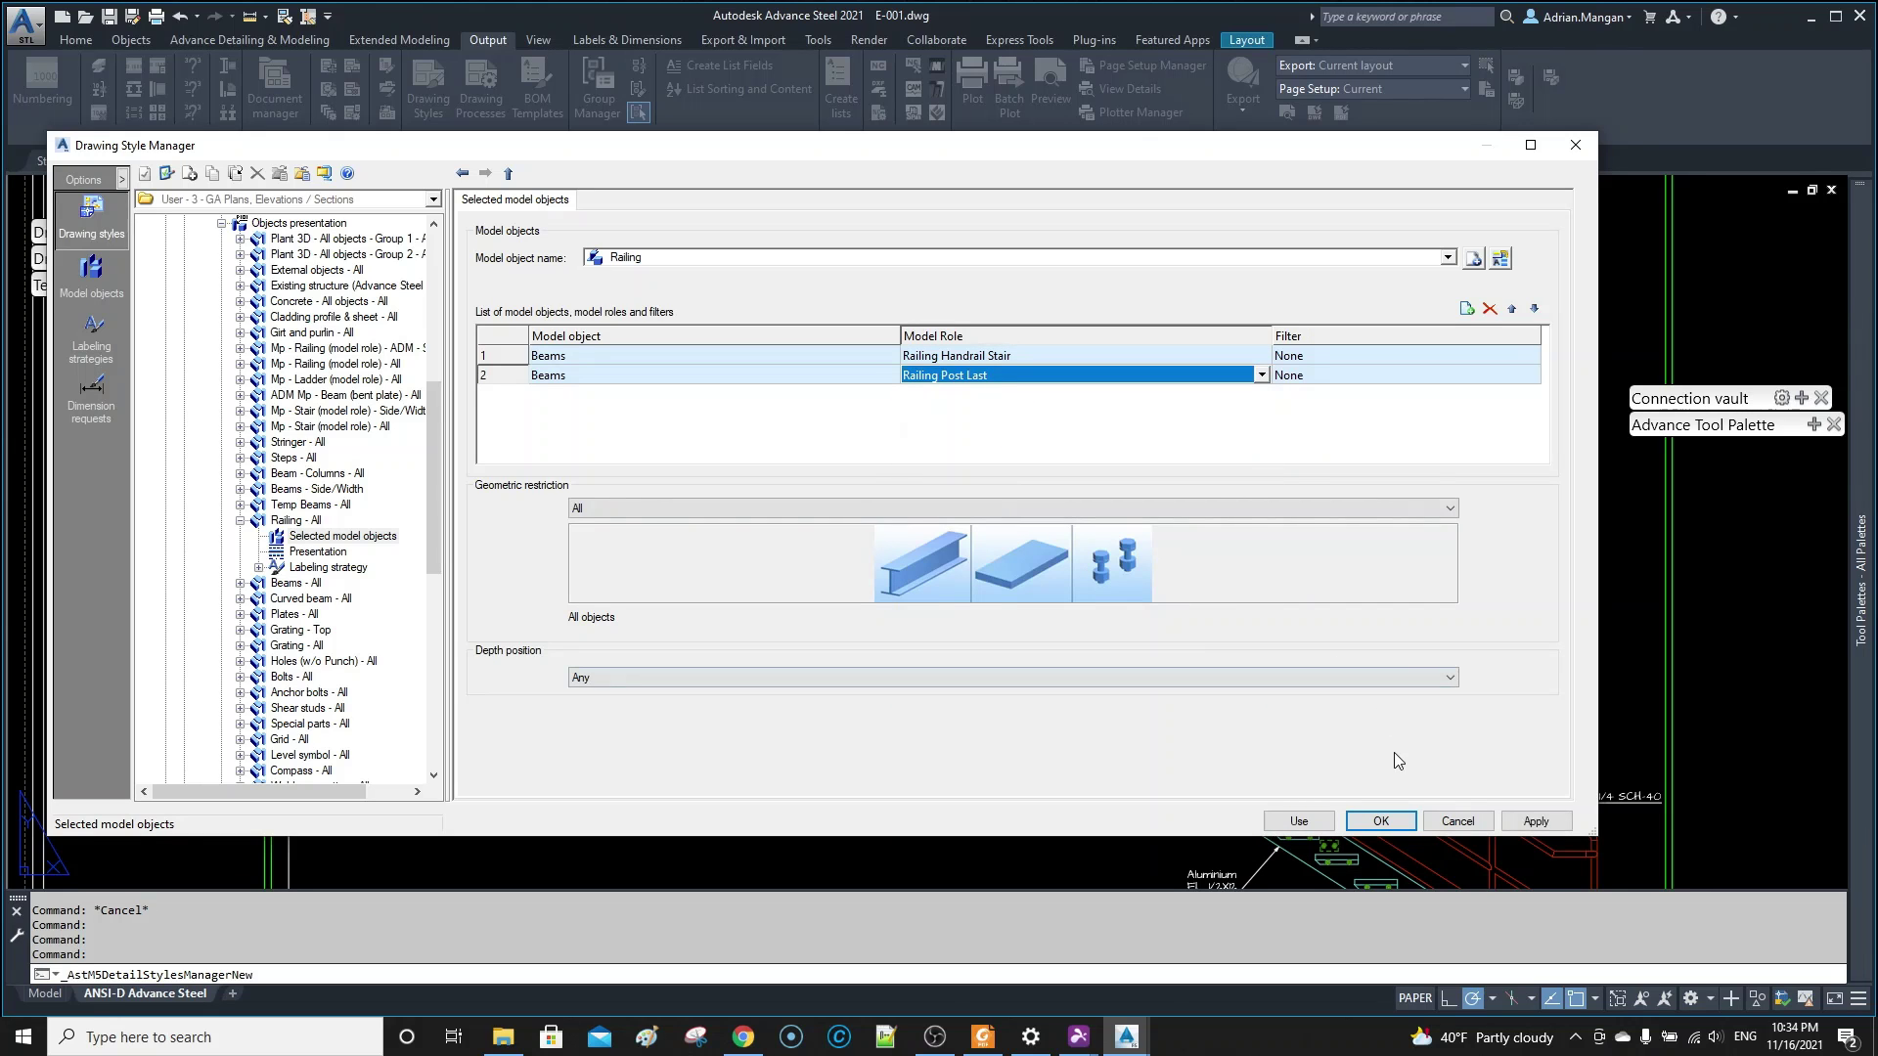
- Apply the Railing Post Last change and update the stairs and railing elevation view with the drawing style
click(1537, 822)
click(1299, 822)
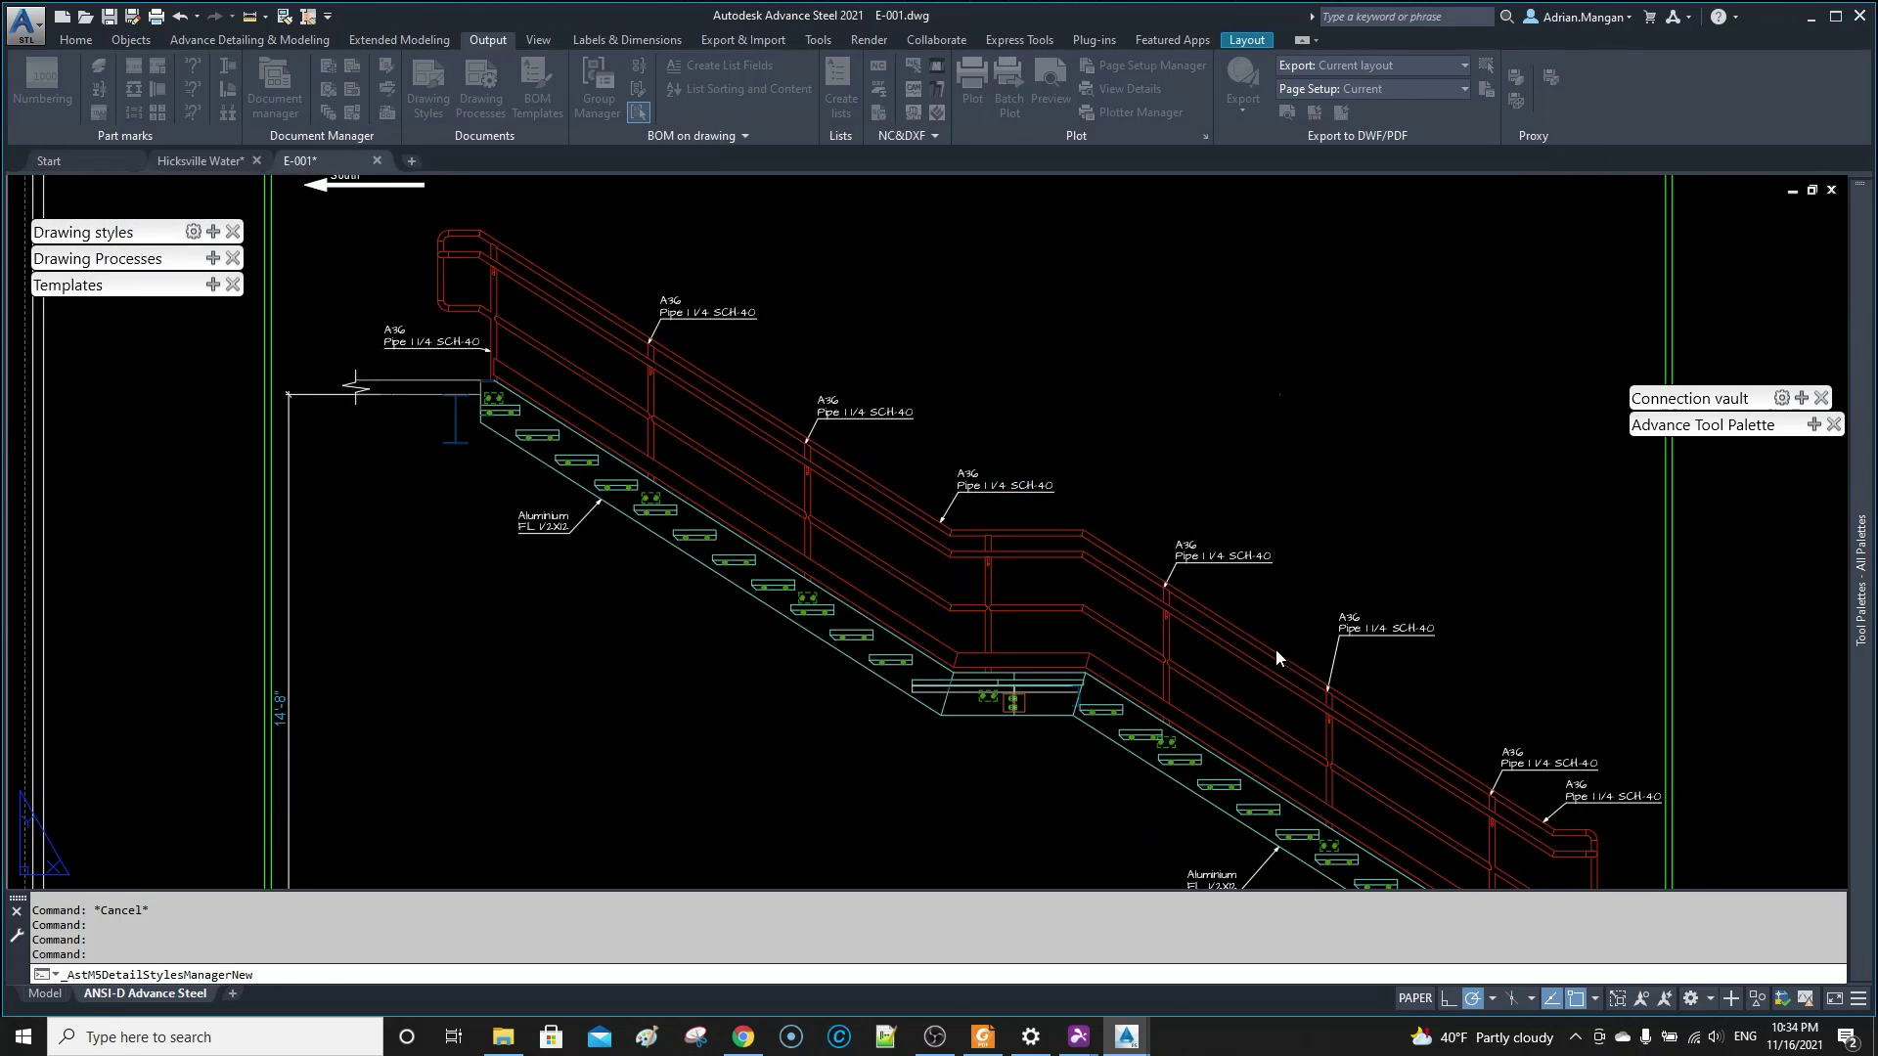
click(1262, 660)
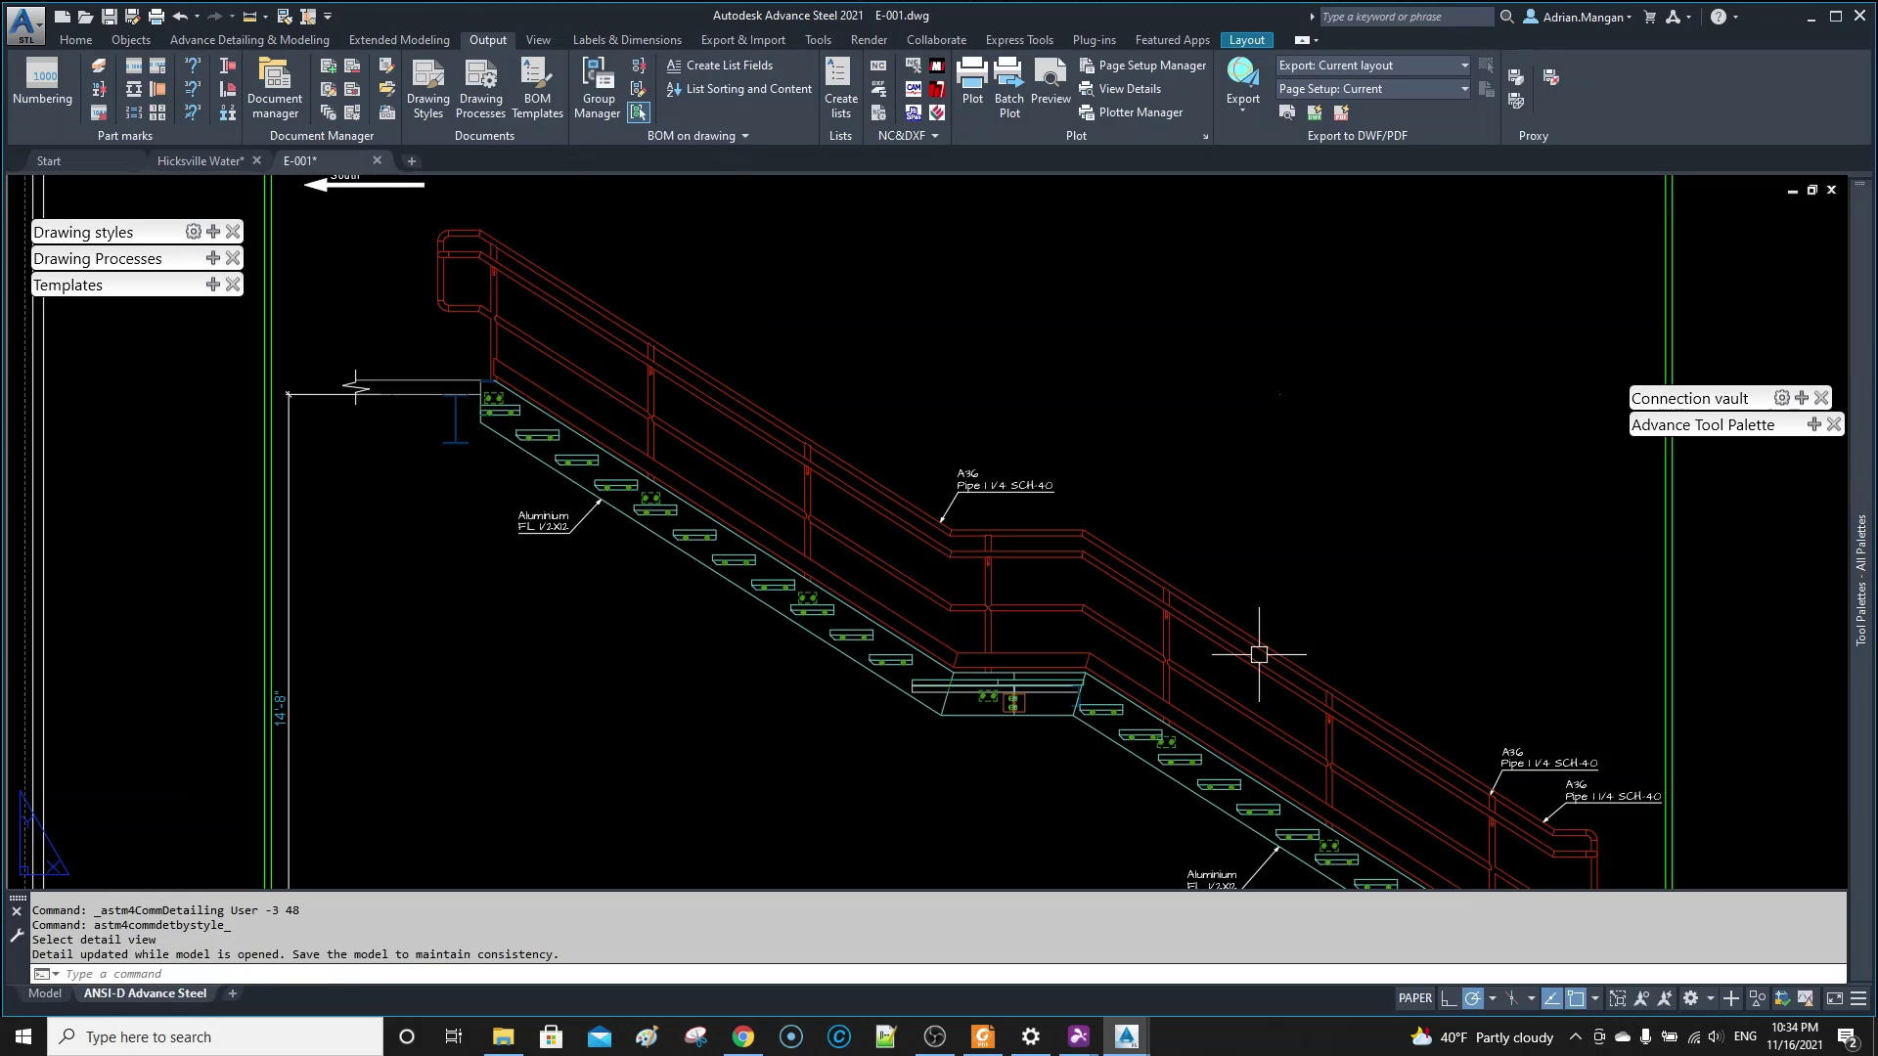
- Examine the handrail and post labels in the updated elevation, checking which railing member the lowest post label points to
scroll(1366, 616, up, 3)
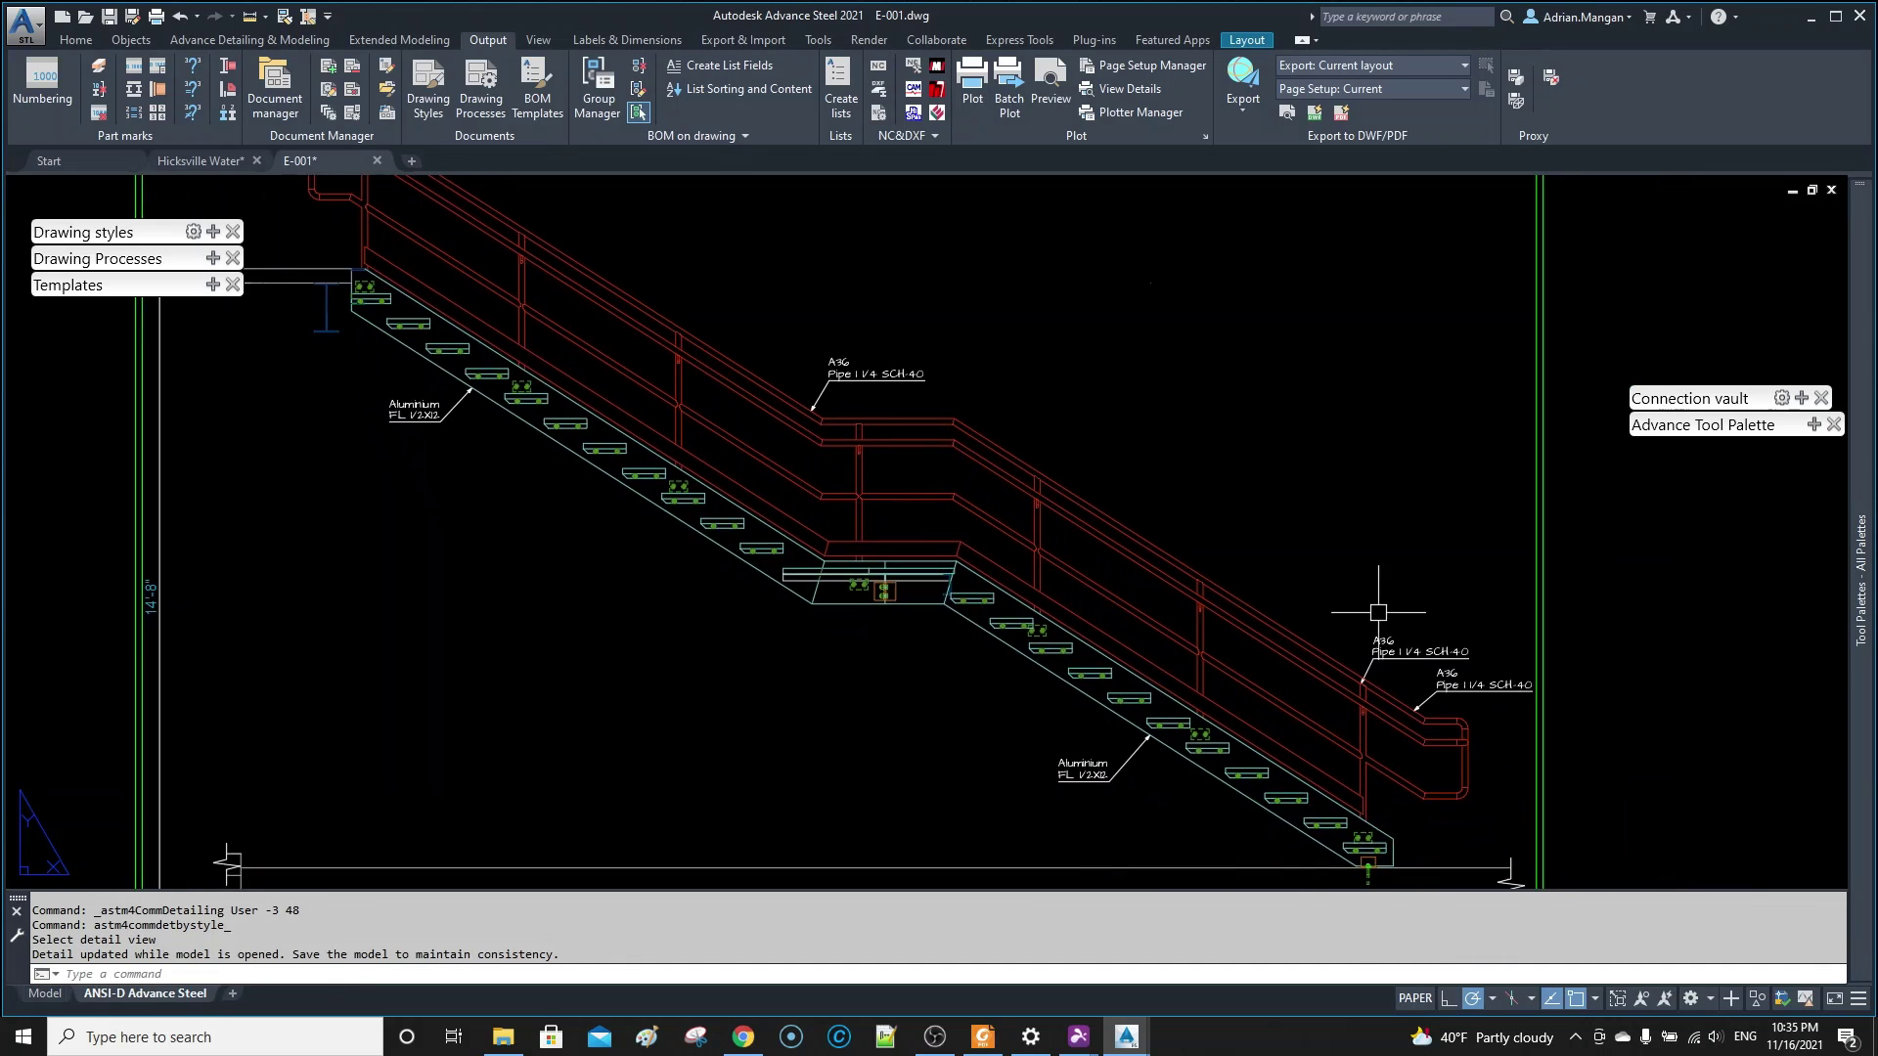
click(1411, 654)
click(1344, 650)
click(1367, 629)
key(Escape)
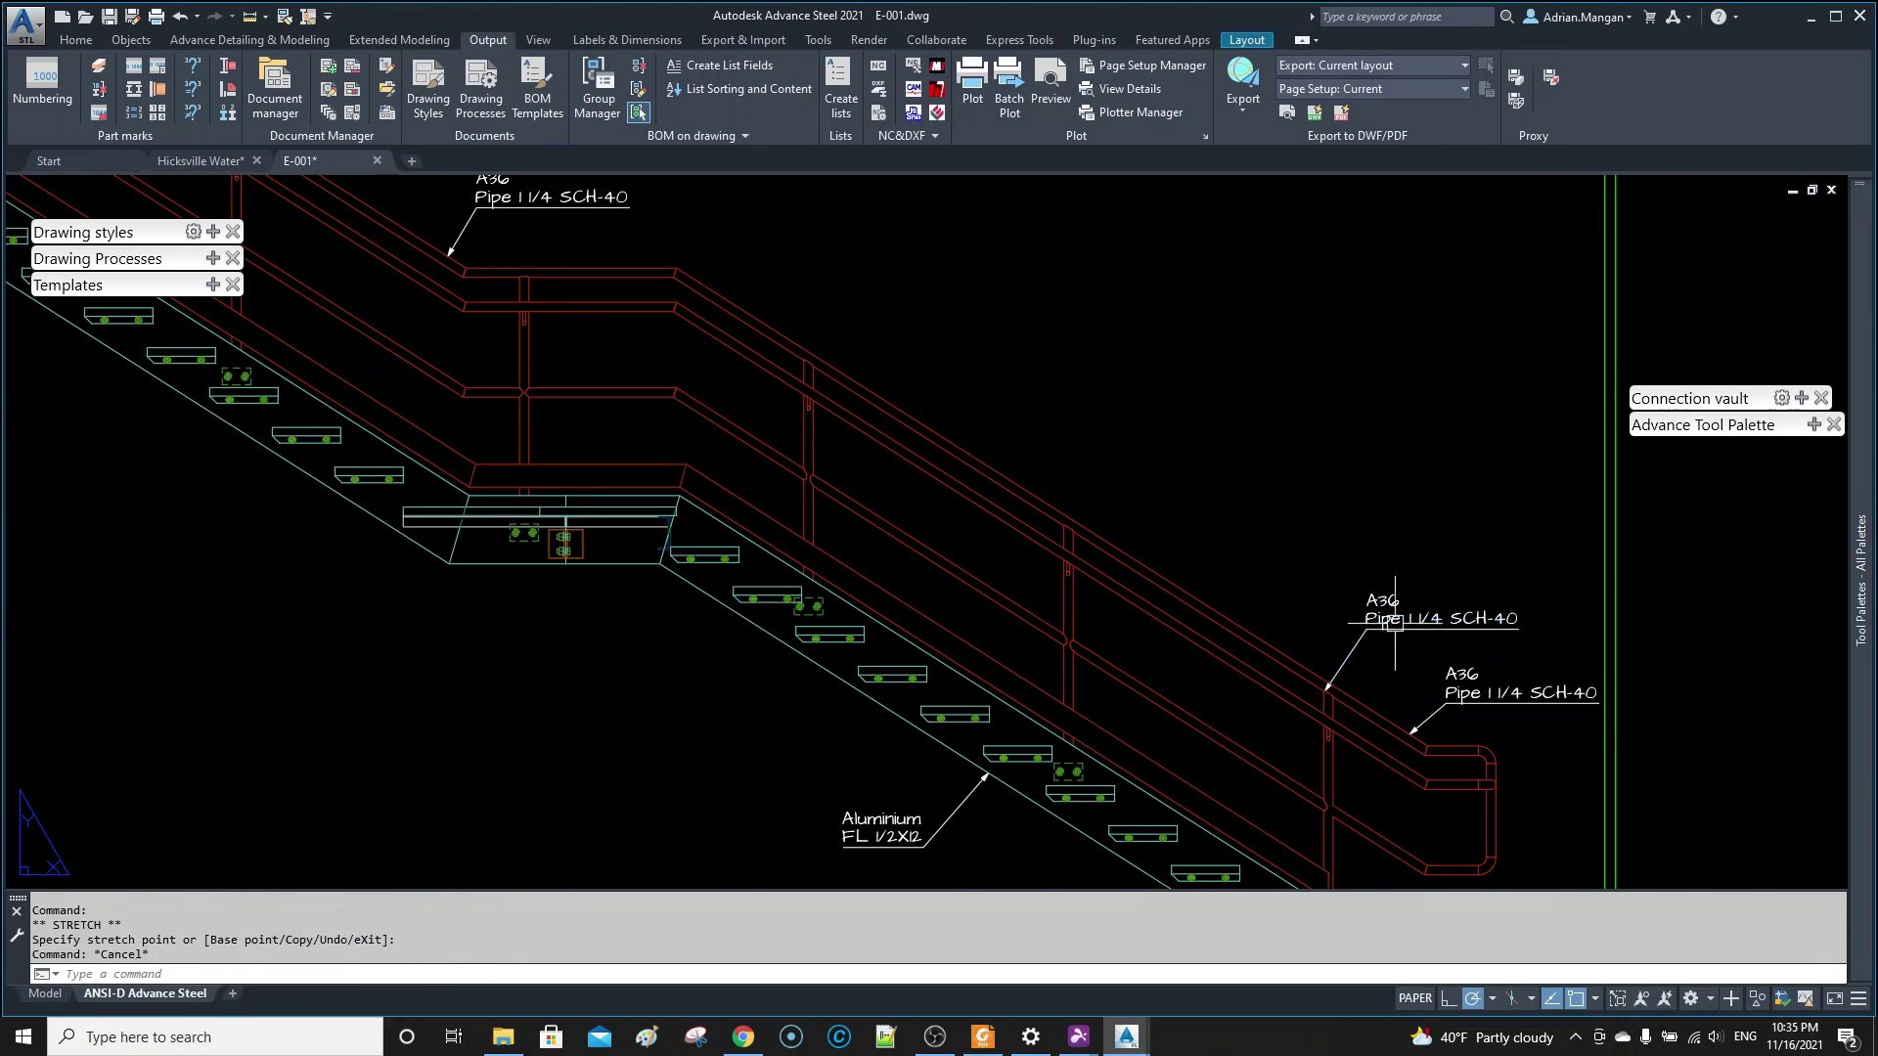
scroll(1395, 623, up, 3)
scroll(1418, 626, down, 5)
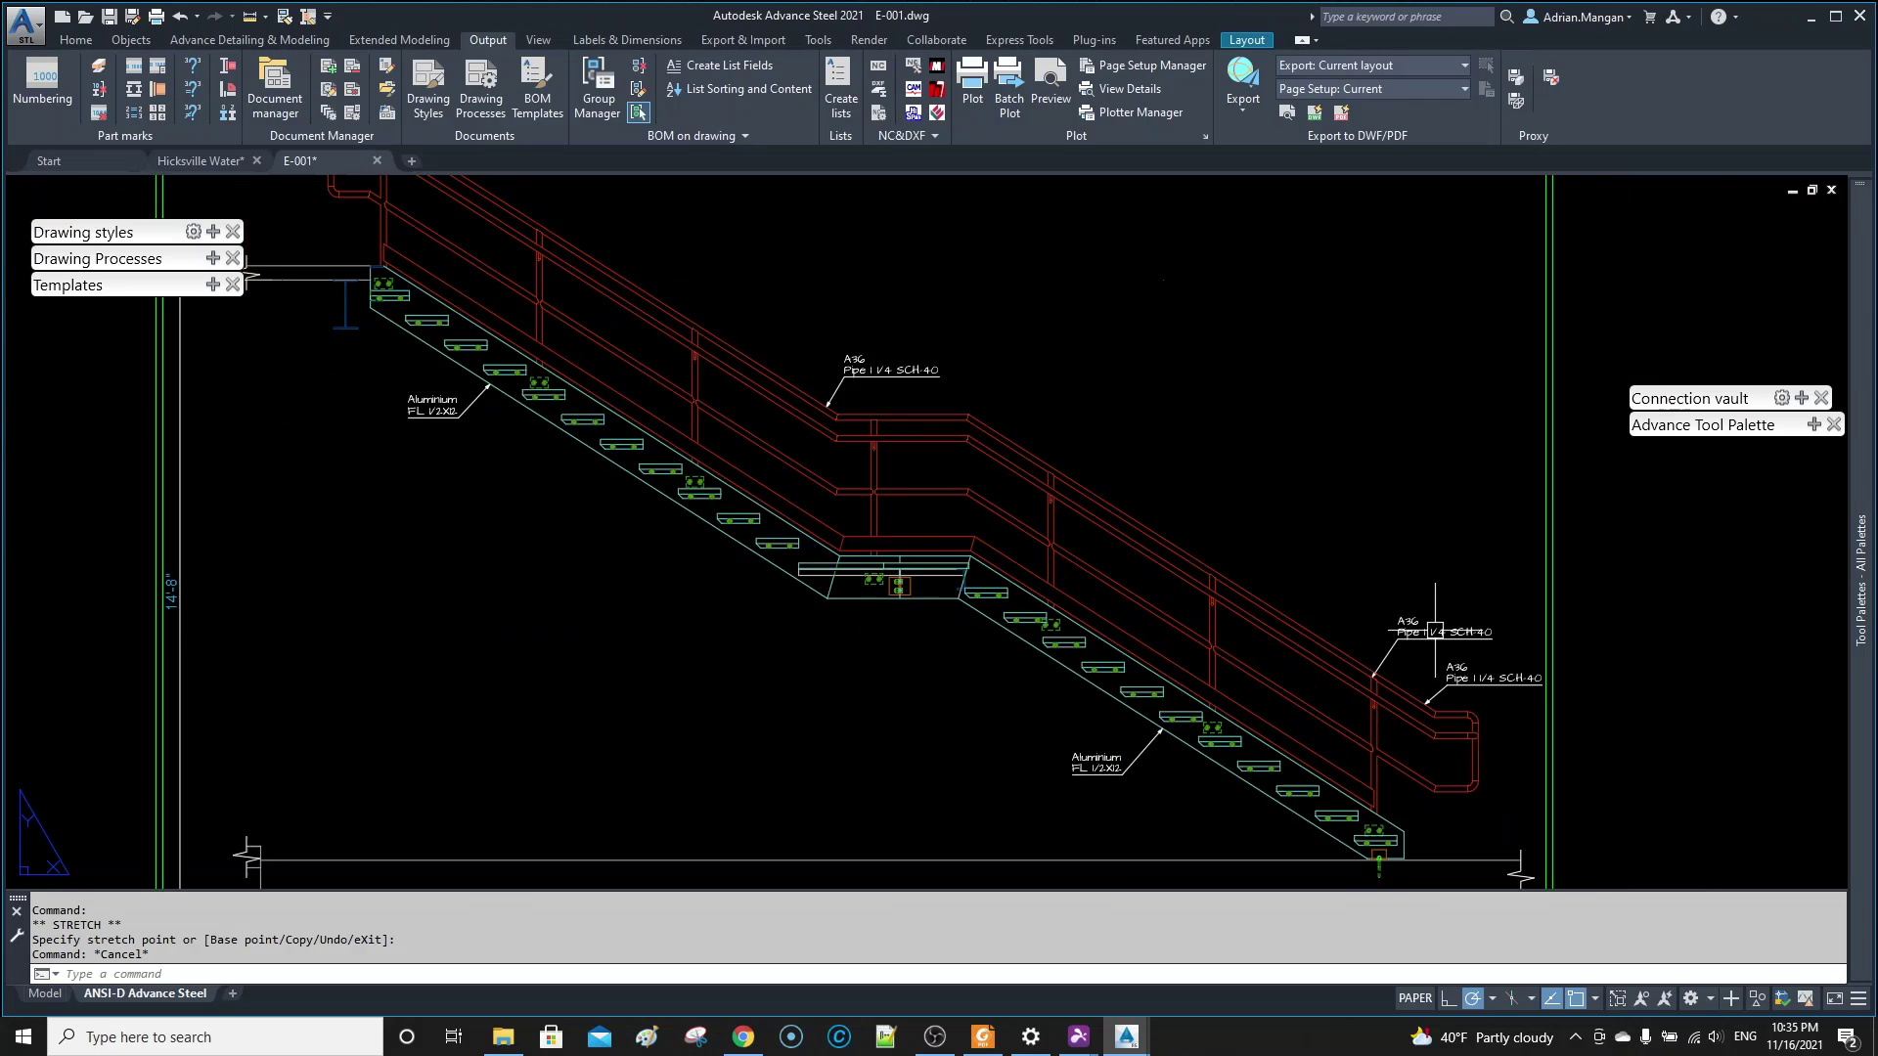
middle_drag(1165, 501, 1146, 451)
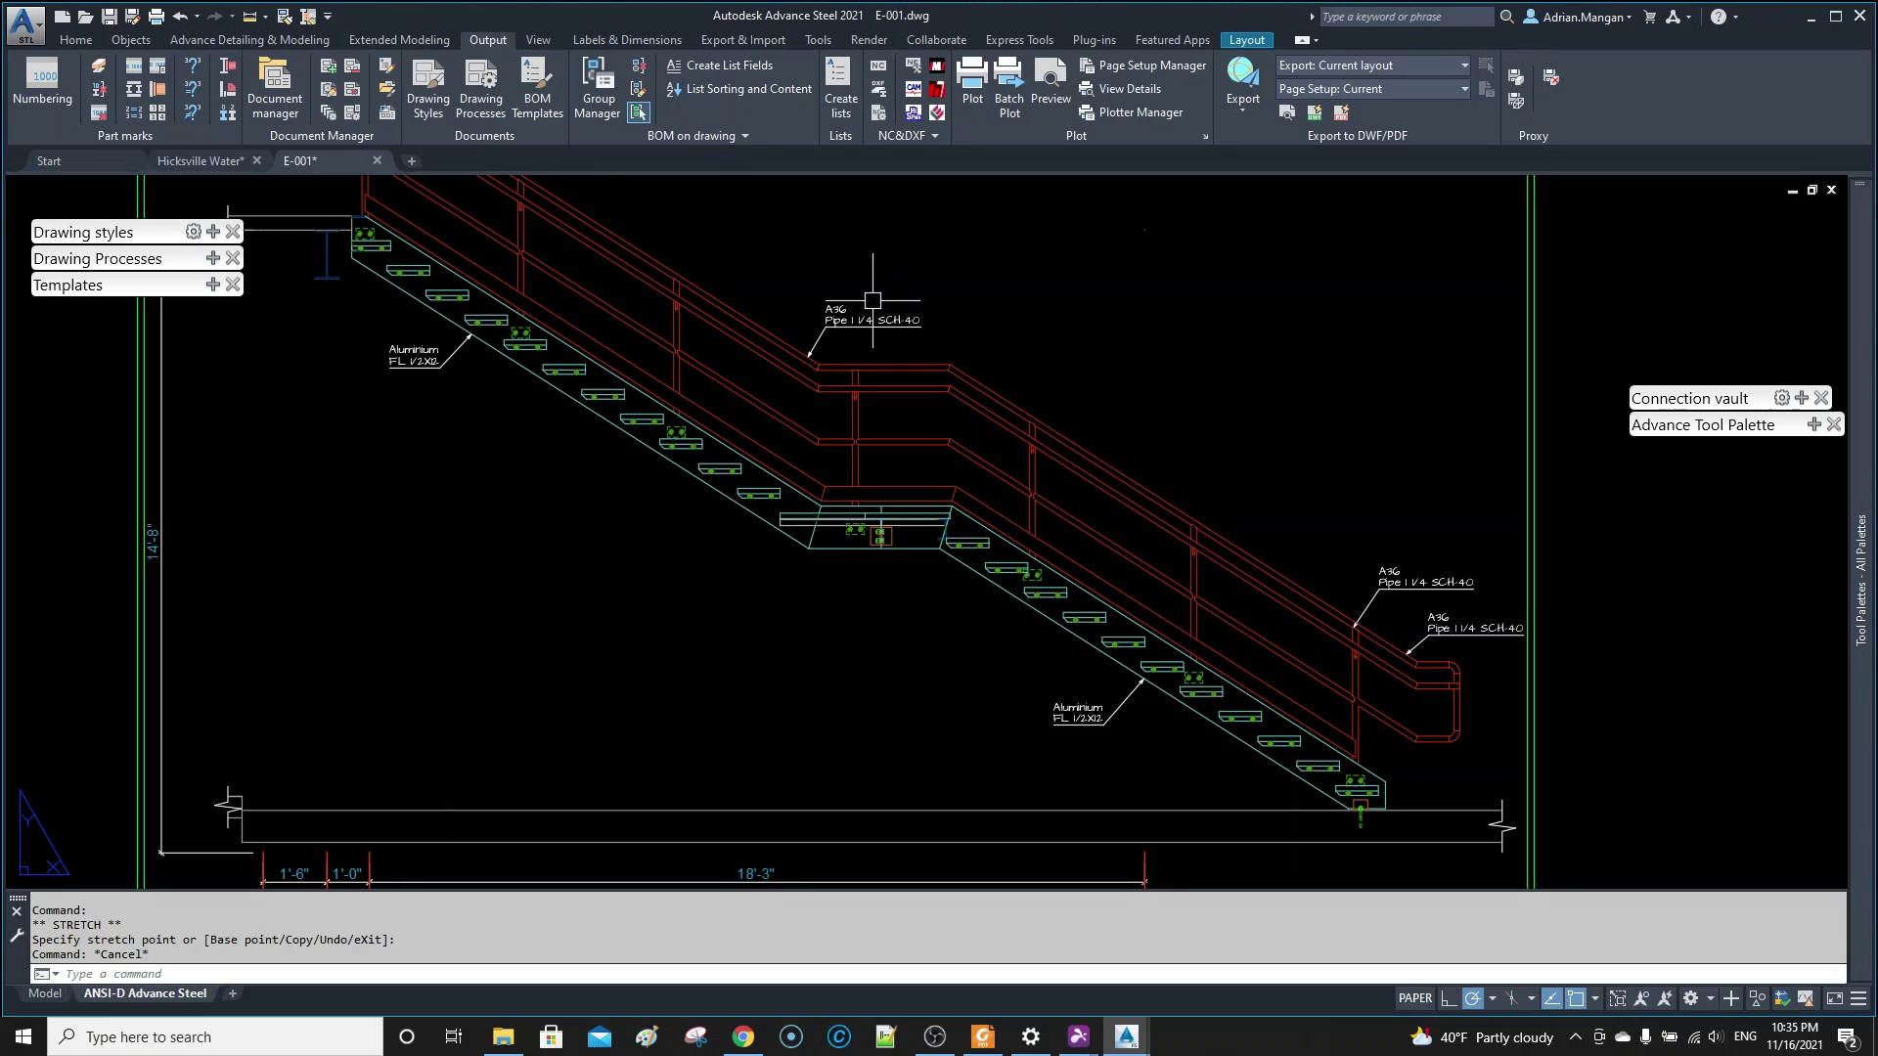
middle_drag(866, 339, 874, 358)
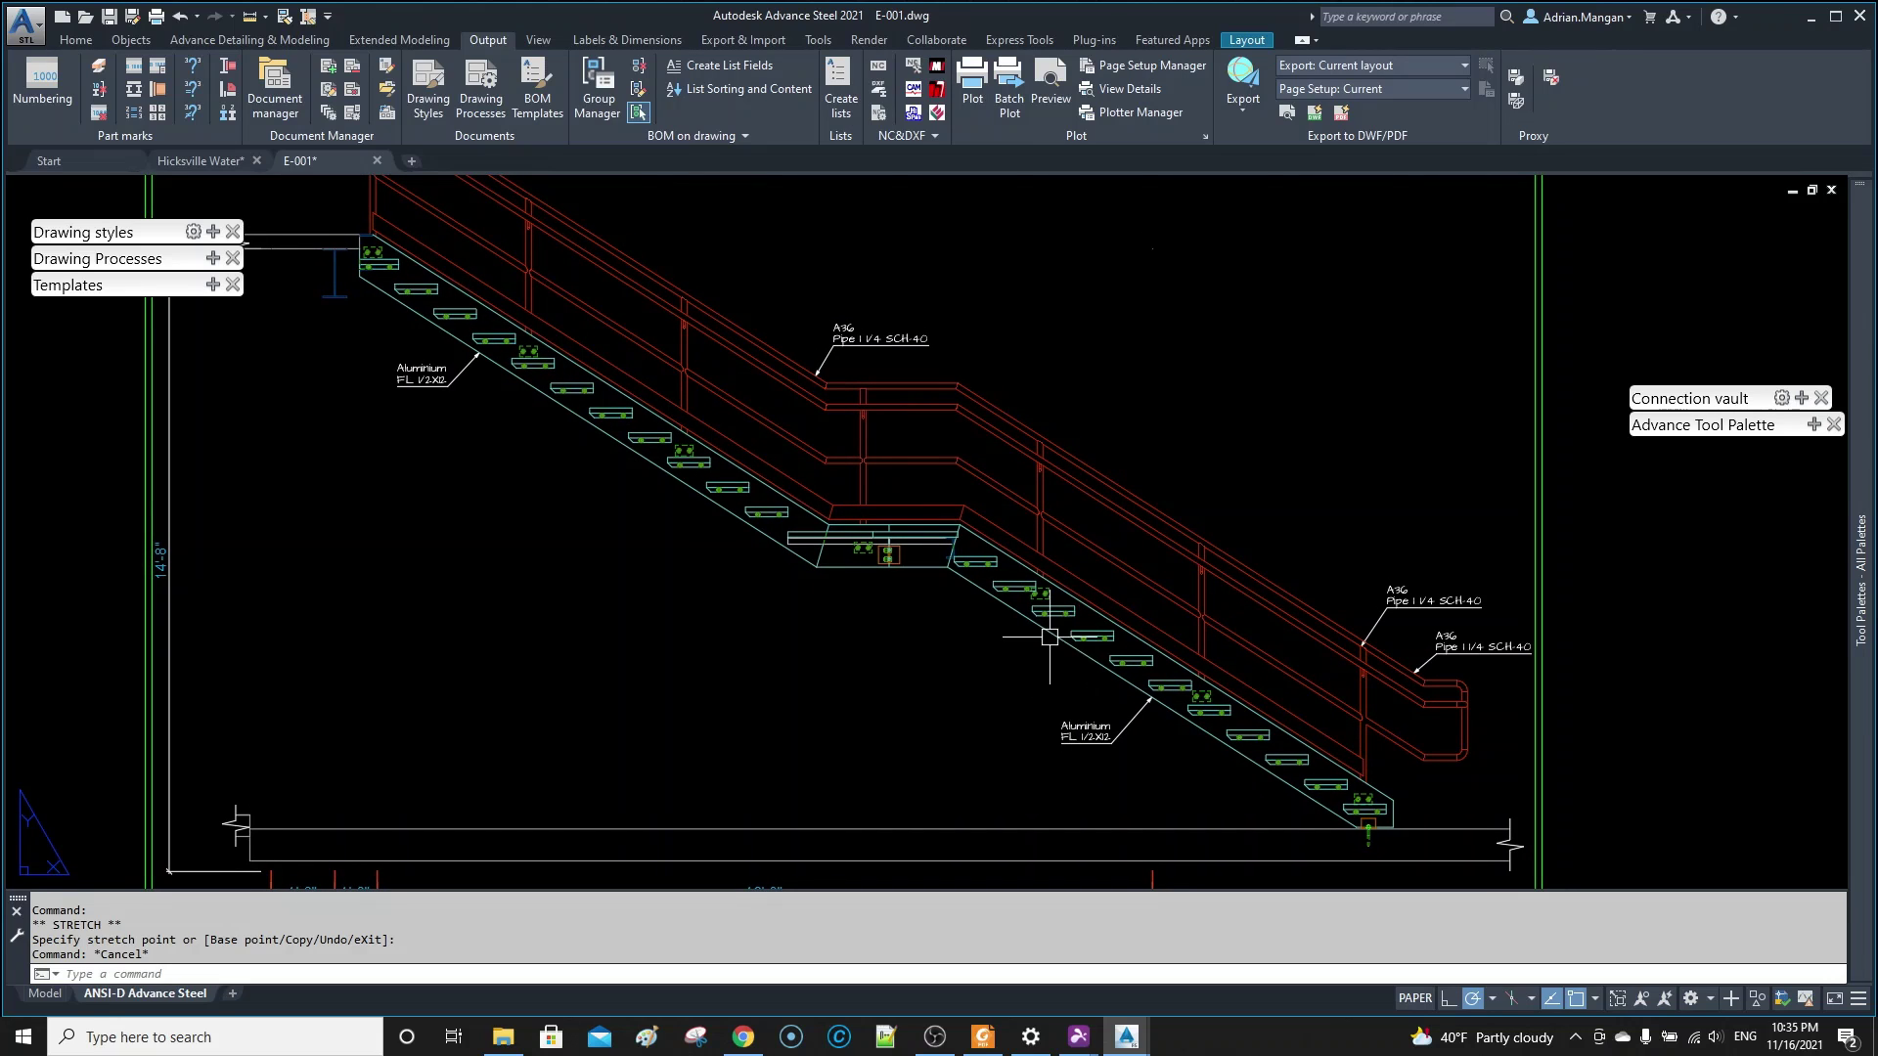
scroll(1300, 545, up, 2)
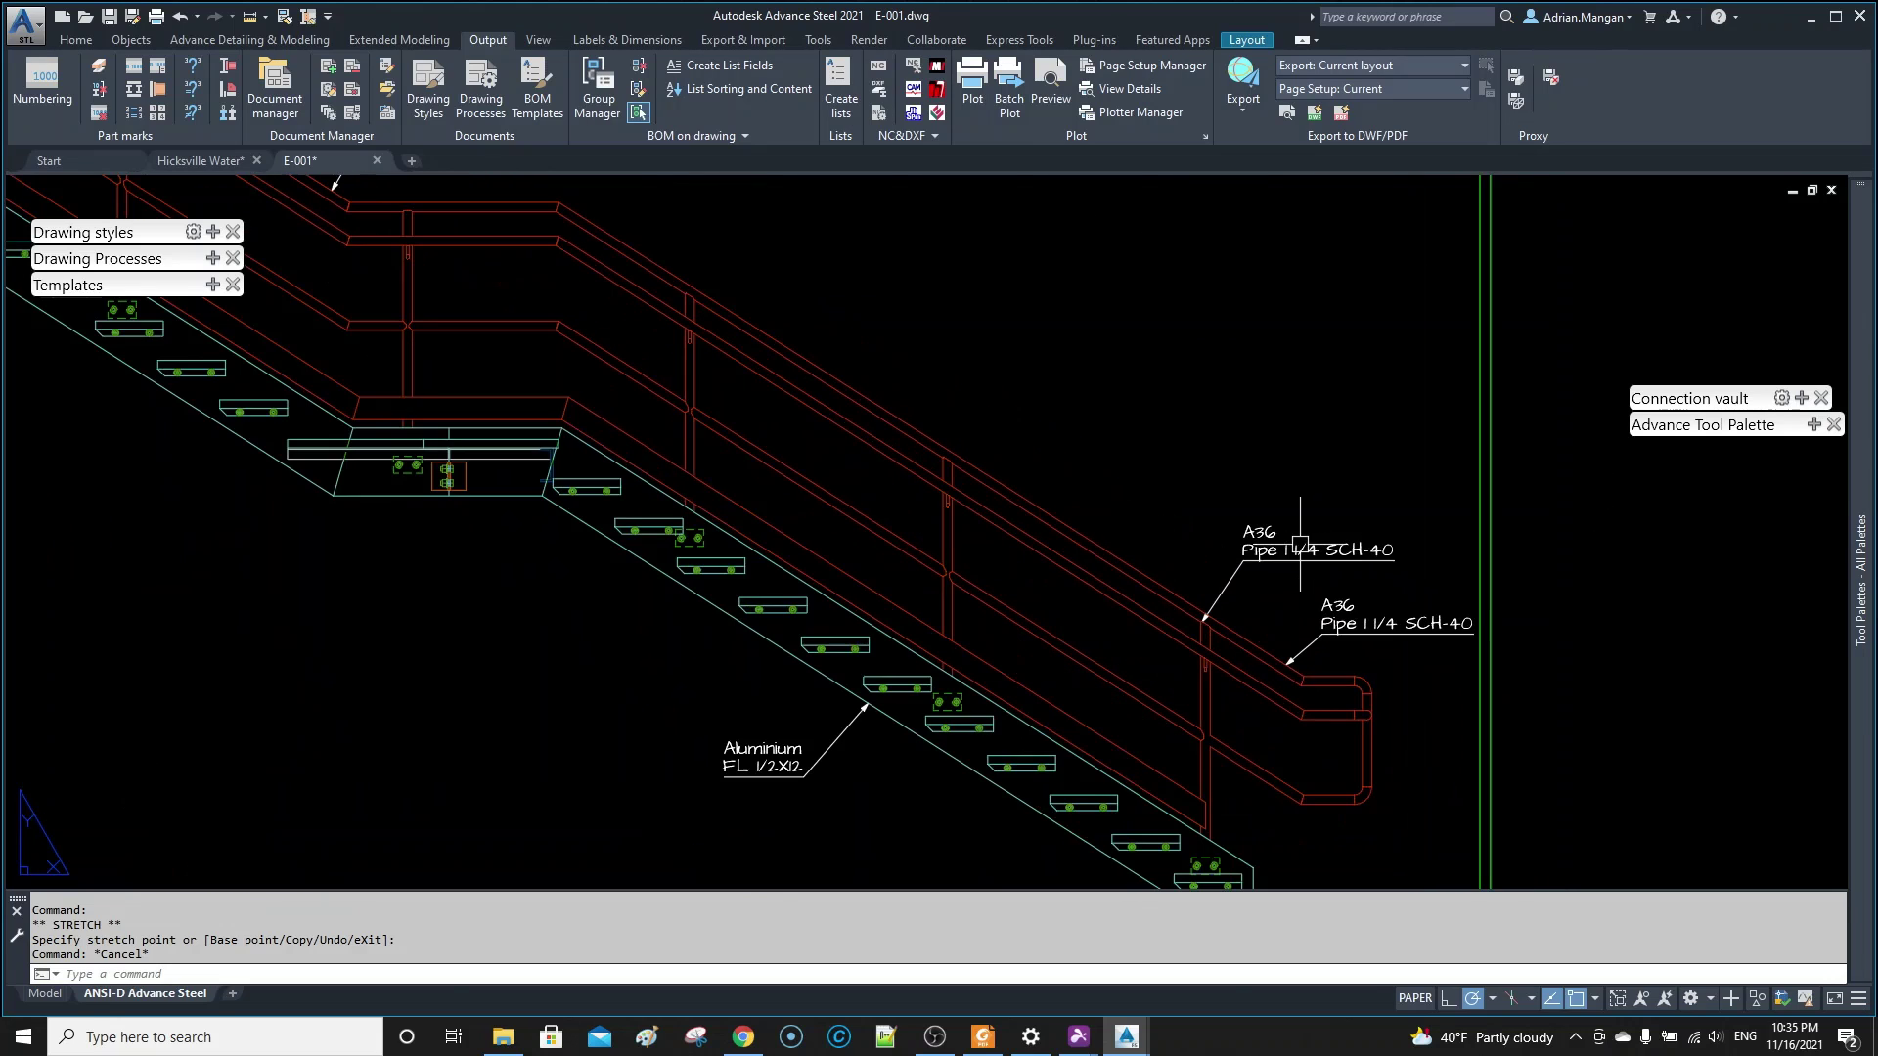
scroll(1298, 540, up, 2)
click(1275, 572)
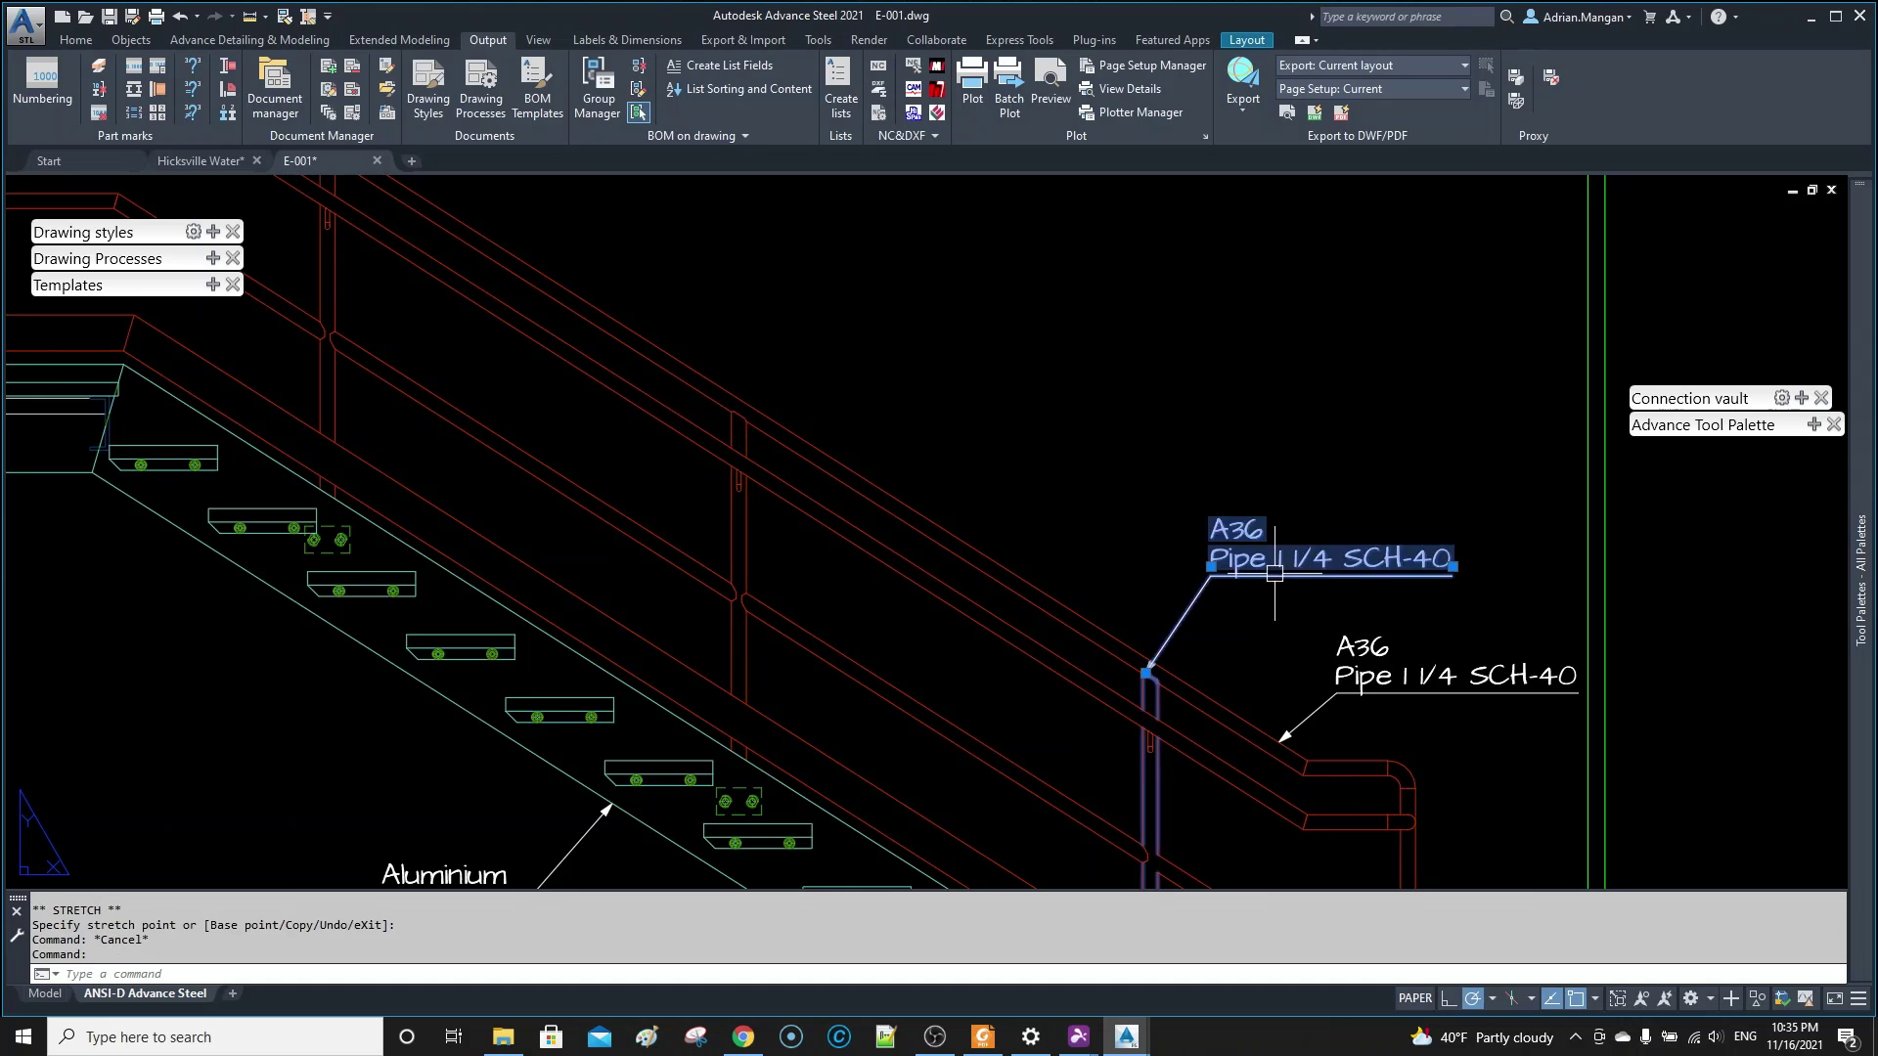
key(Escape)
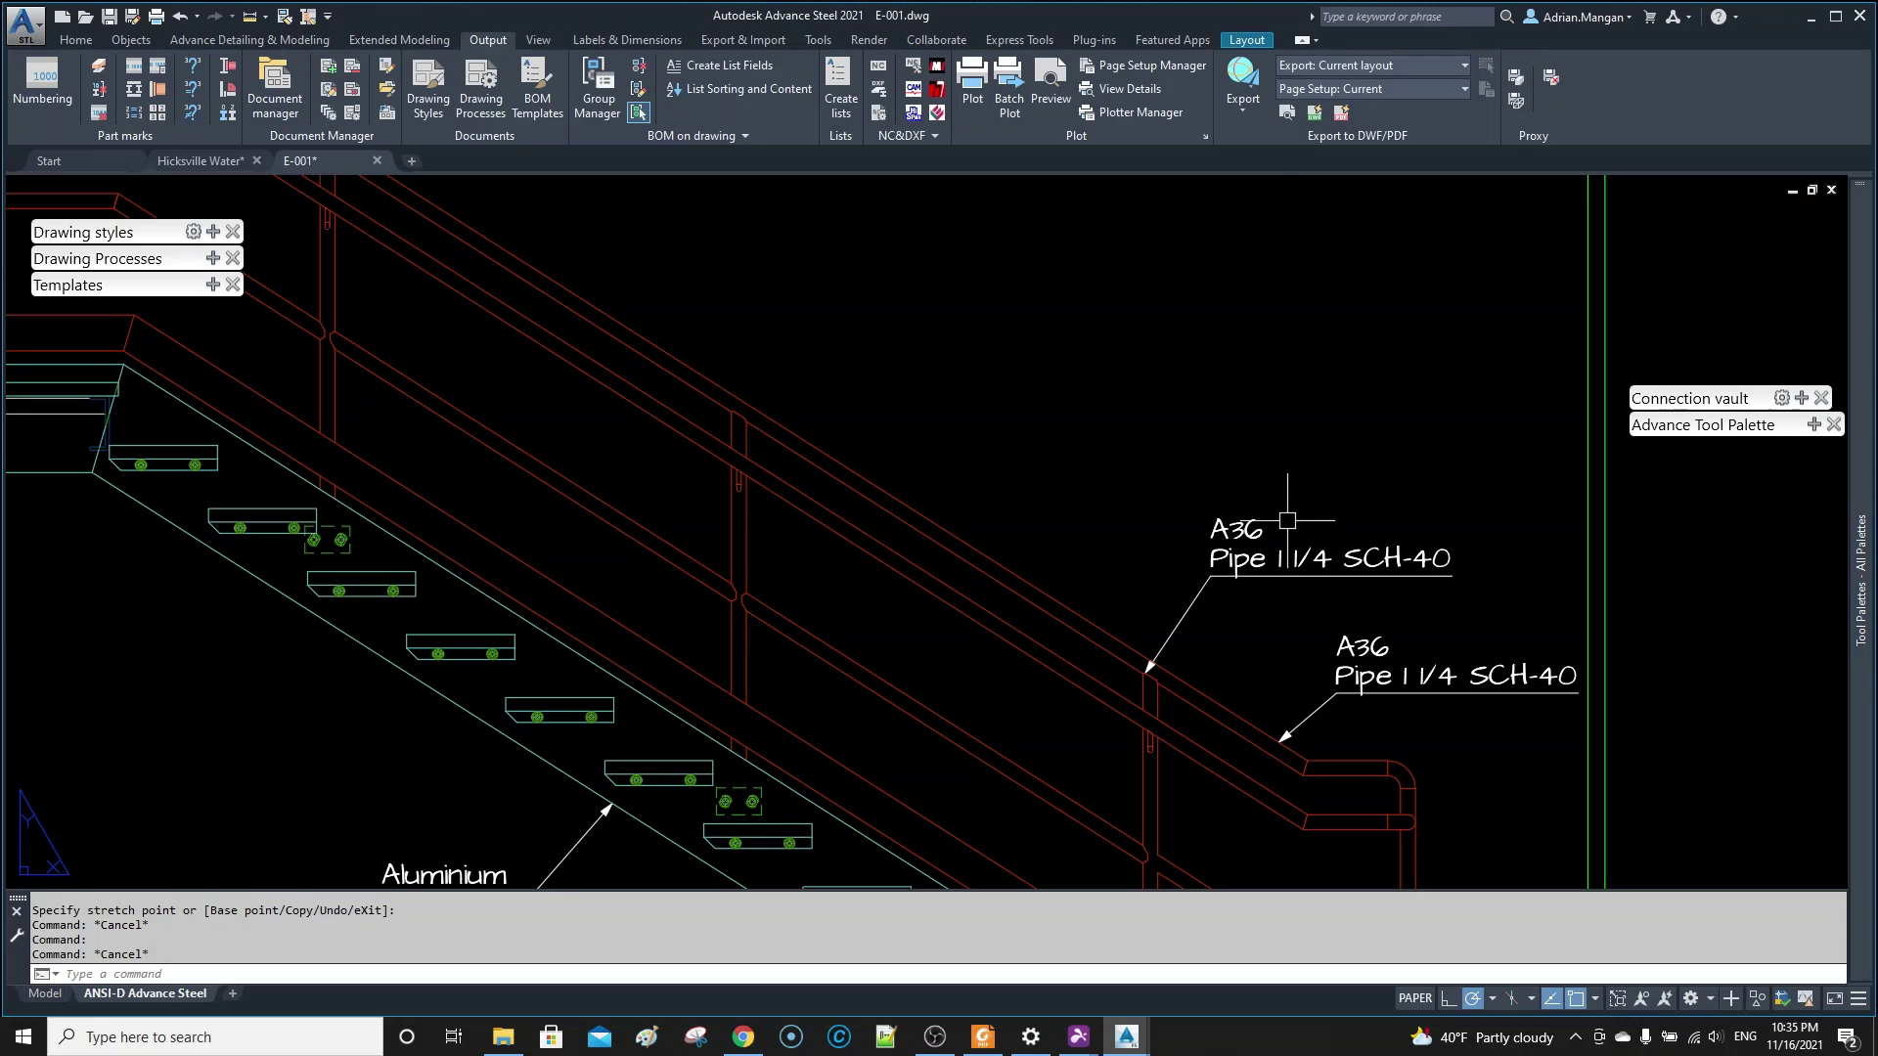
scroll(1336, 537, down, 2)
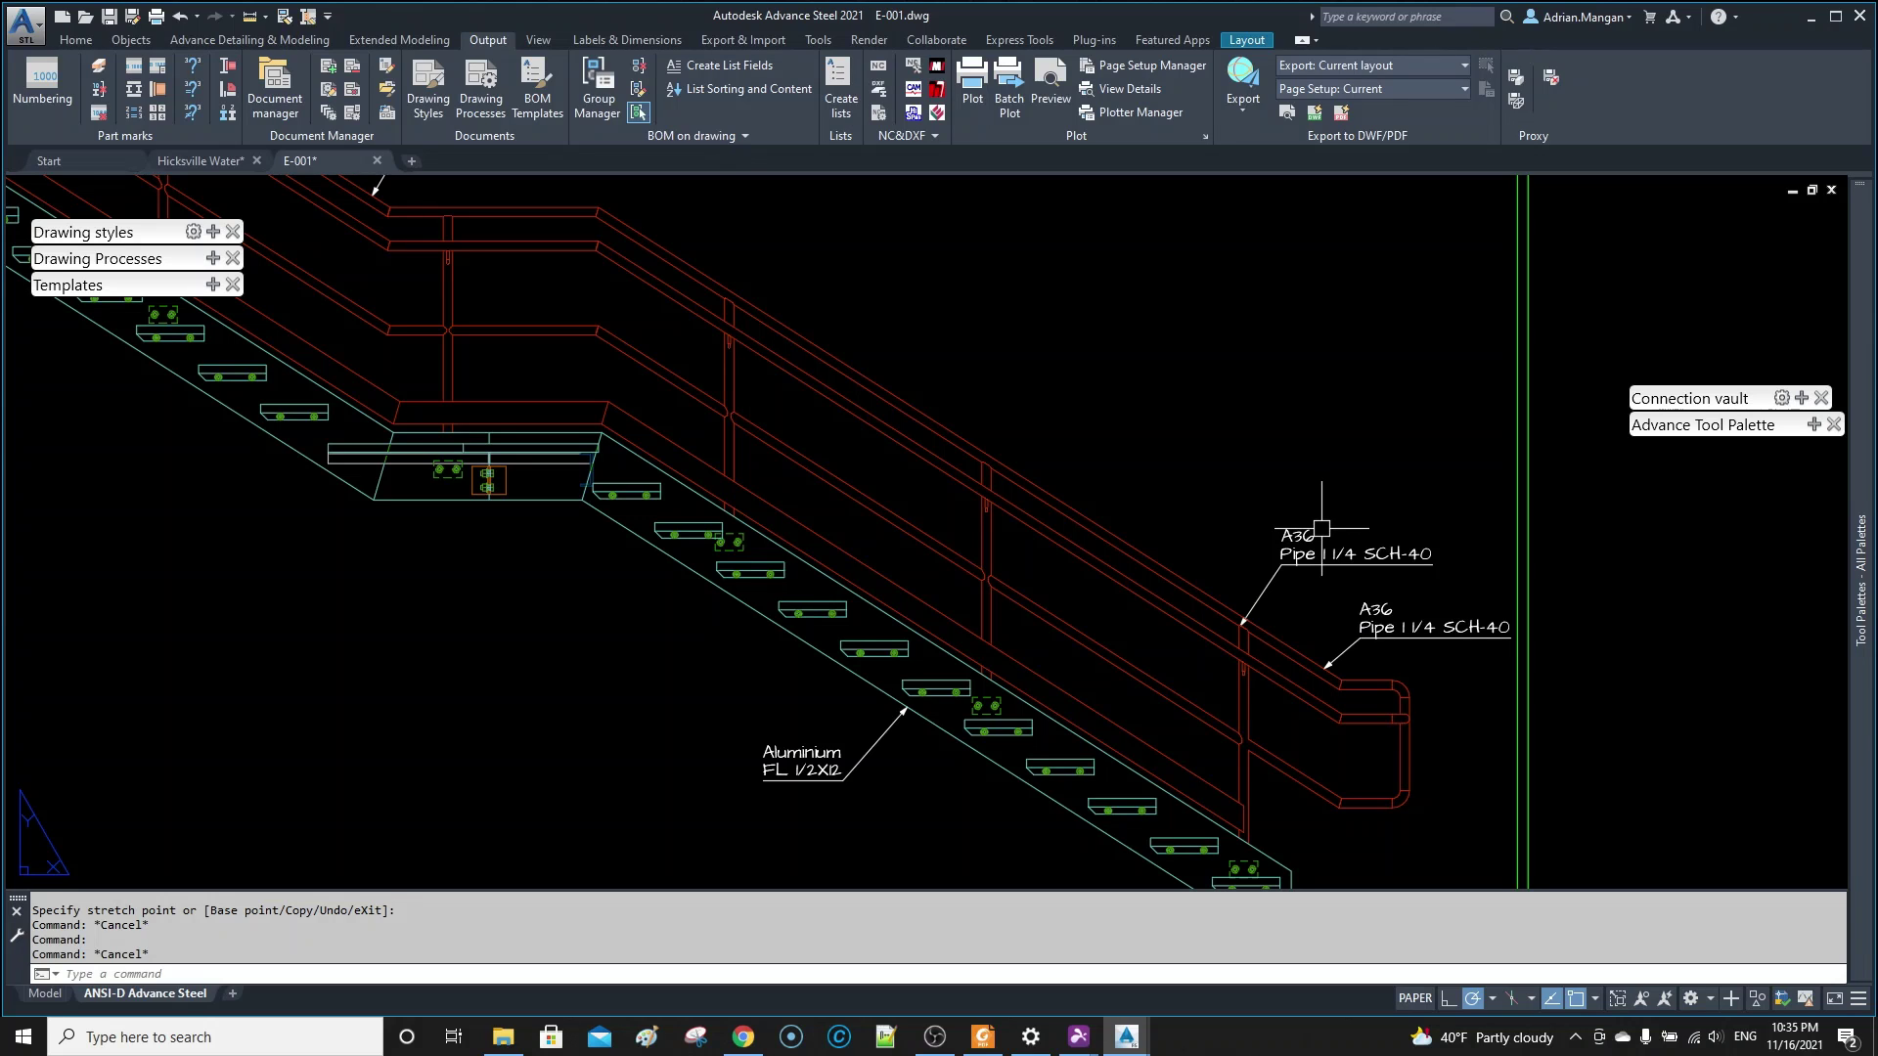
scroll(1321, 529, down, 2)
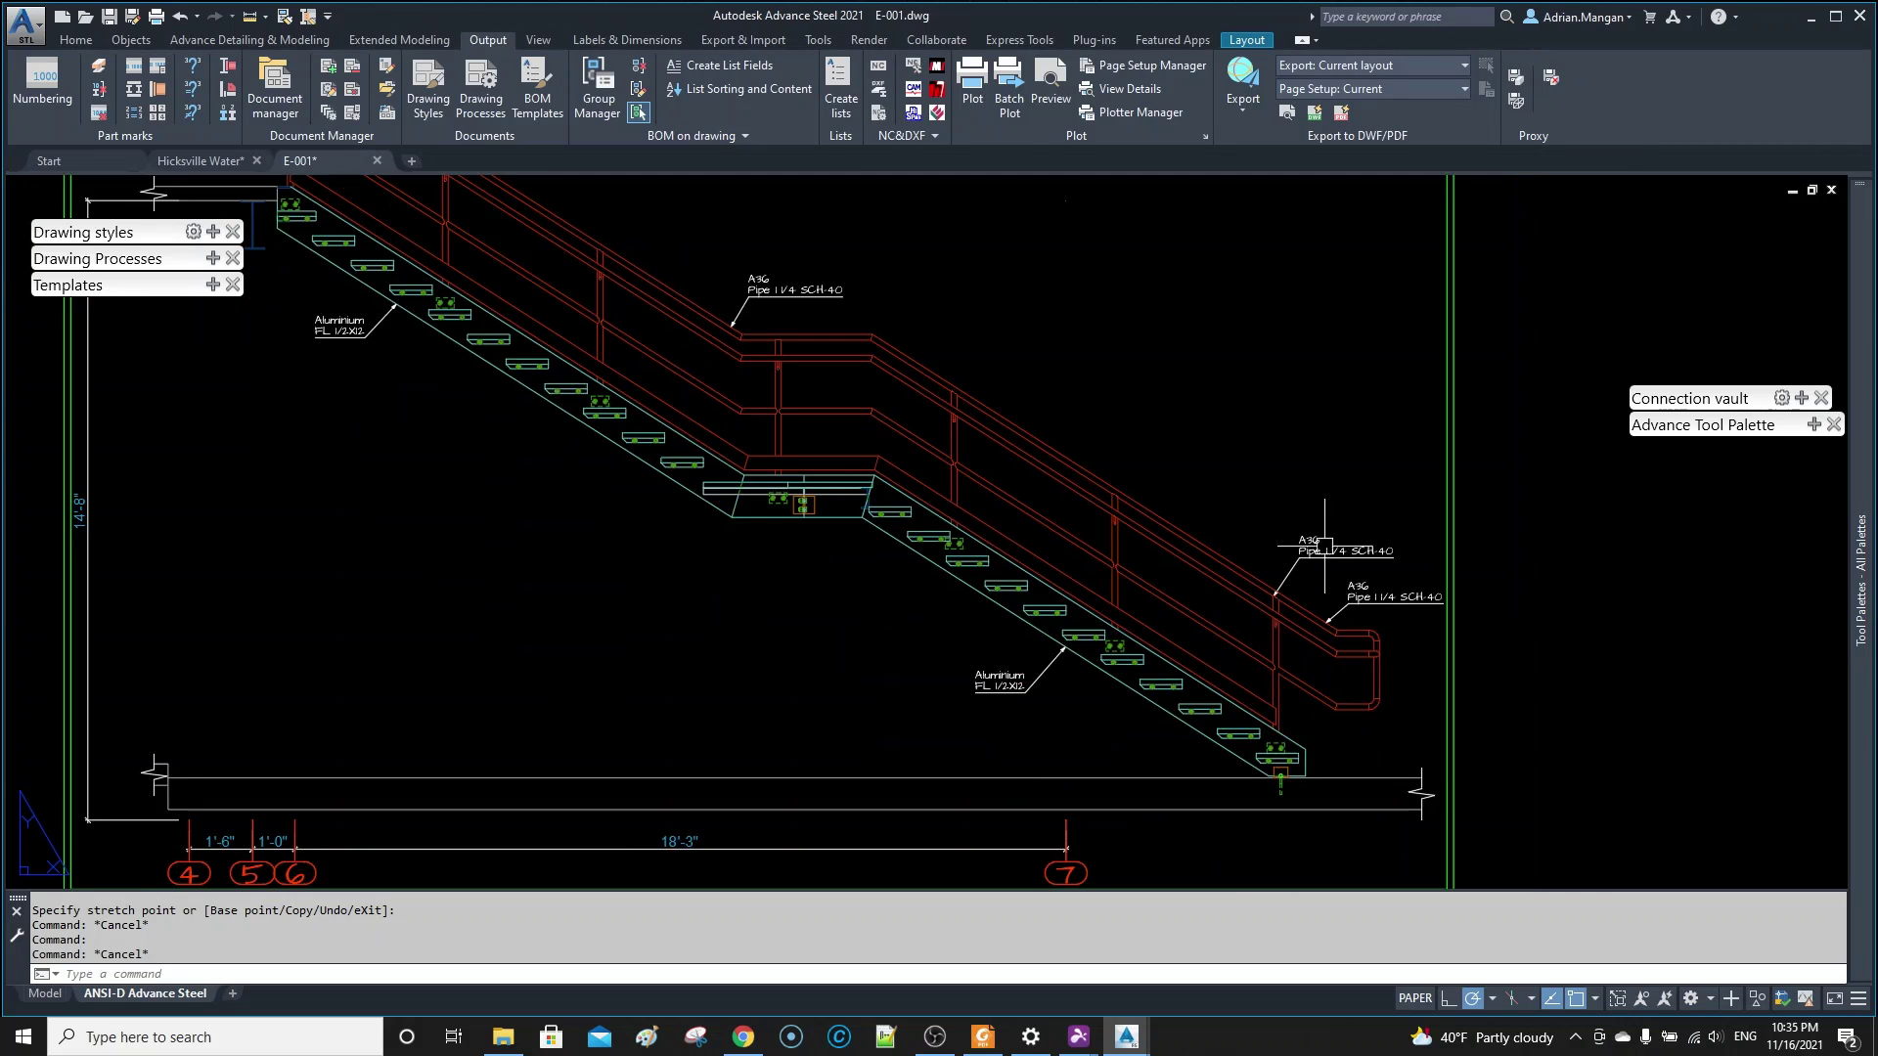
middle_drag(1325, 546, 1254, 538)
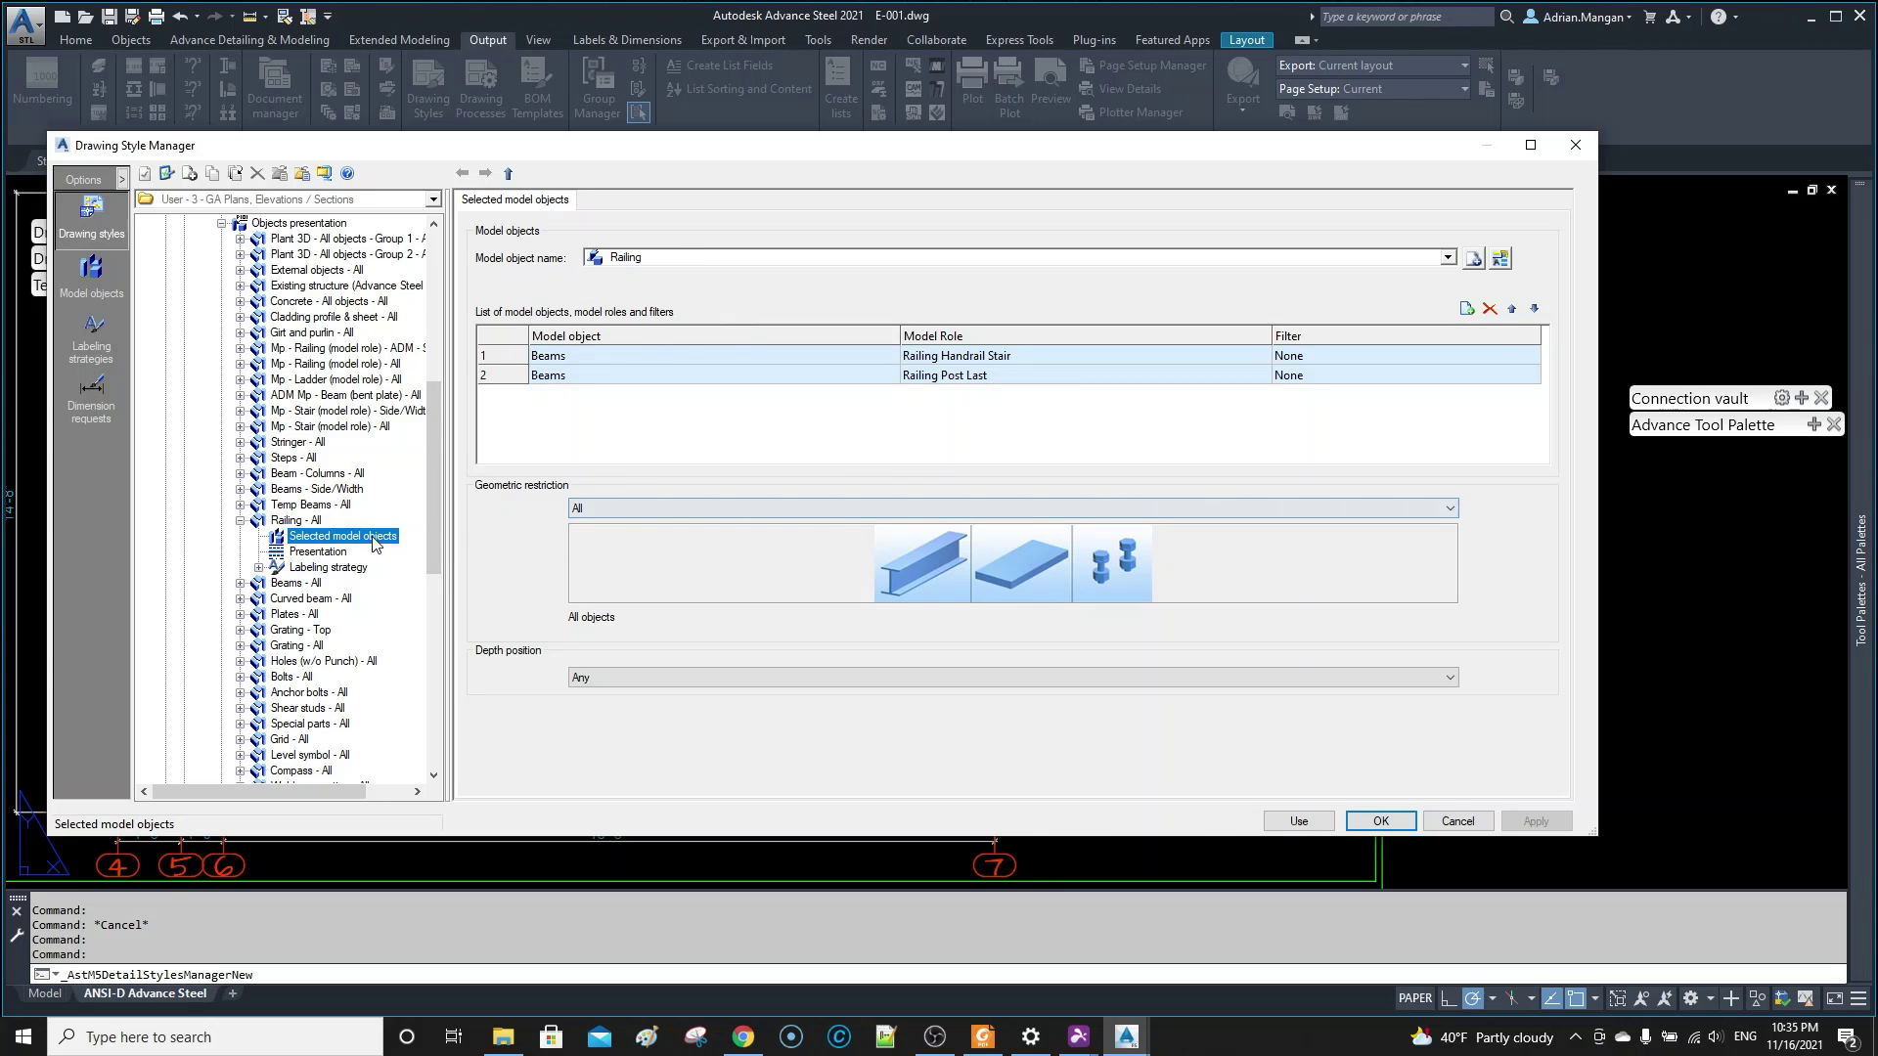
- Copy the Railing - All labeling strategy under the name Model Role Material Section name (w/ Leader) ADM 3/32
click(303, 520)
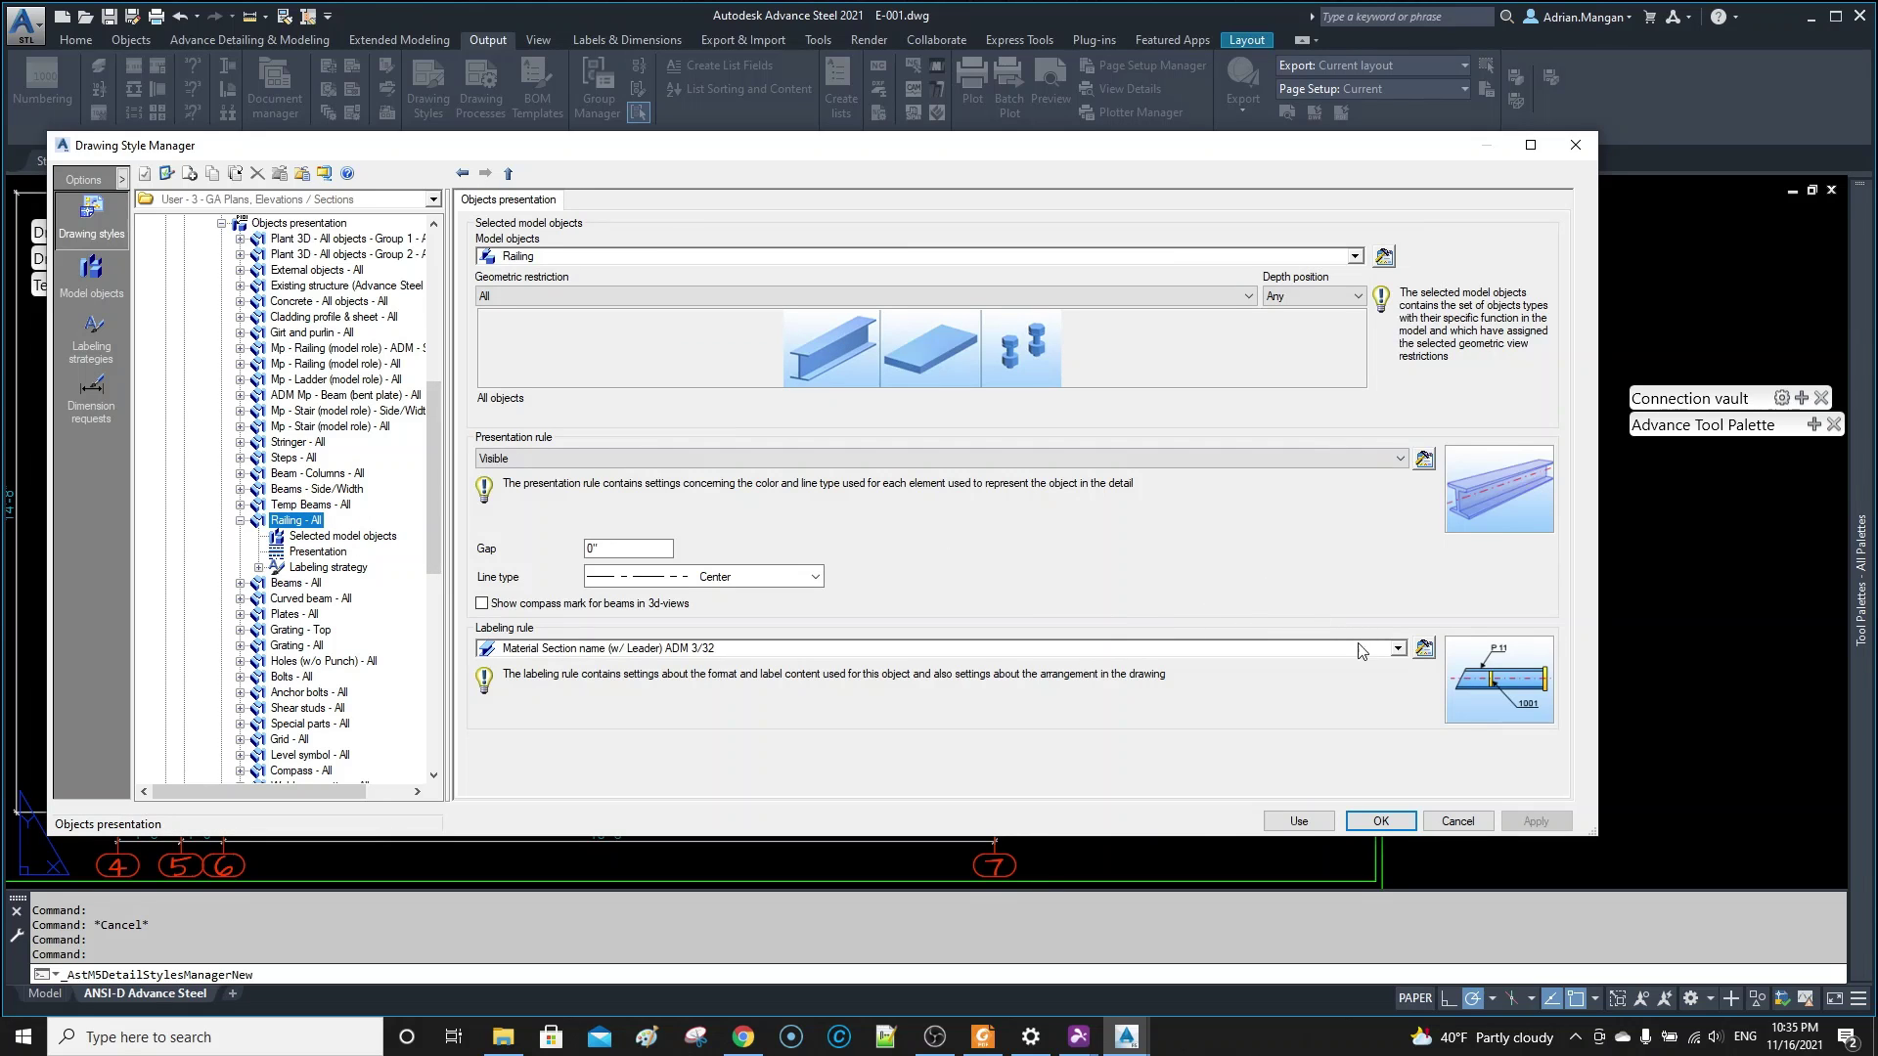
click(1424, 648)
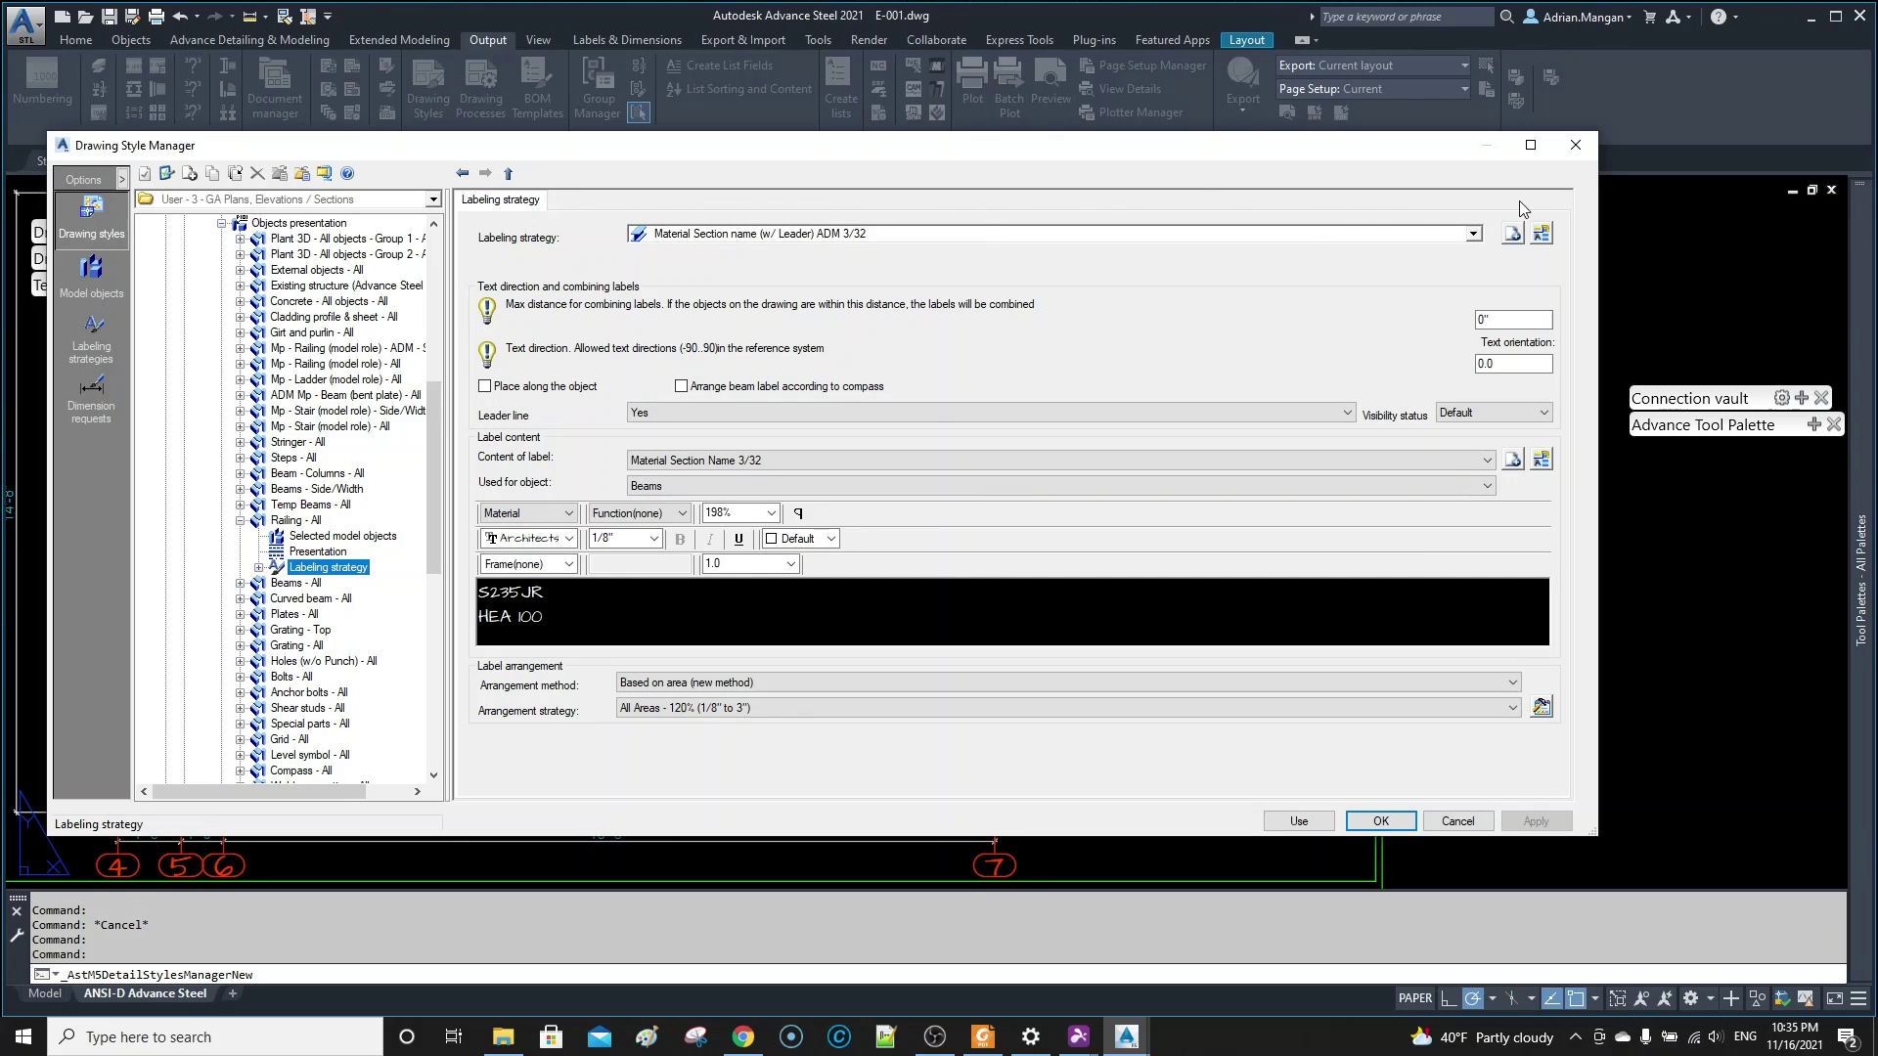
click(1515, 235)
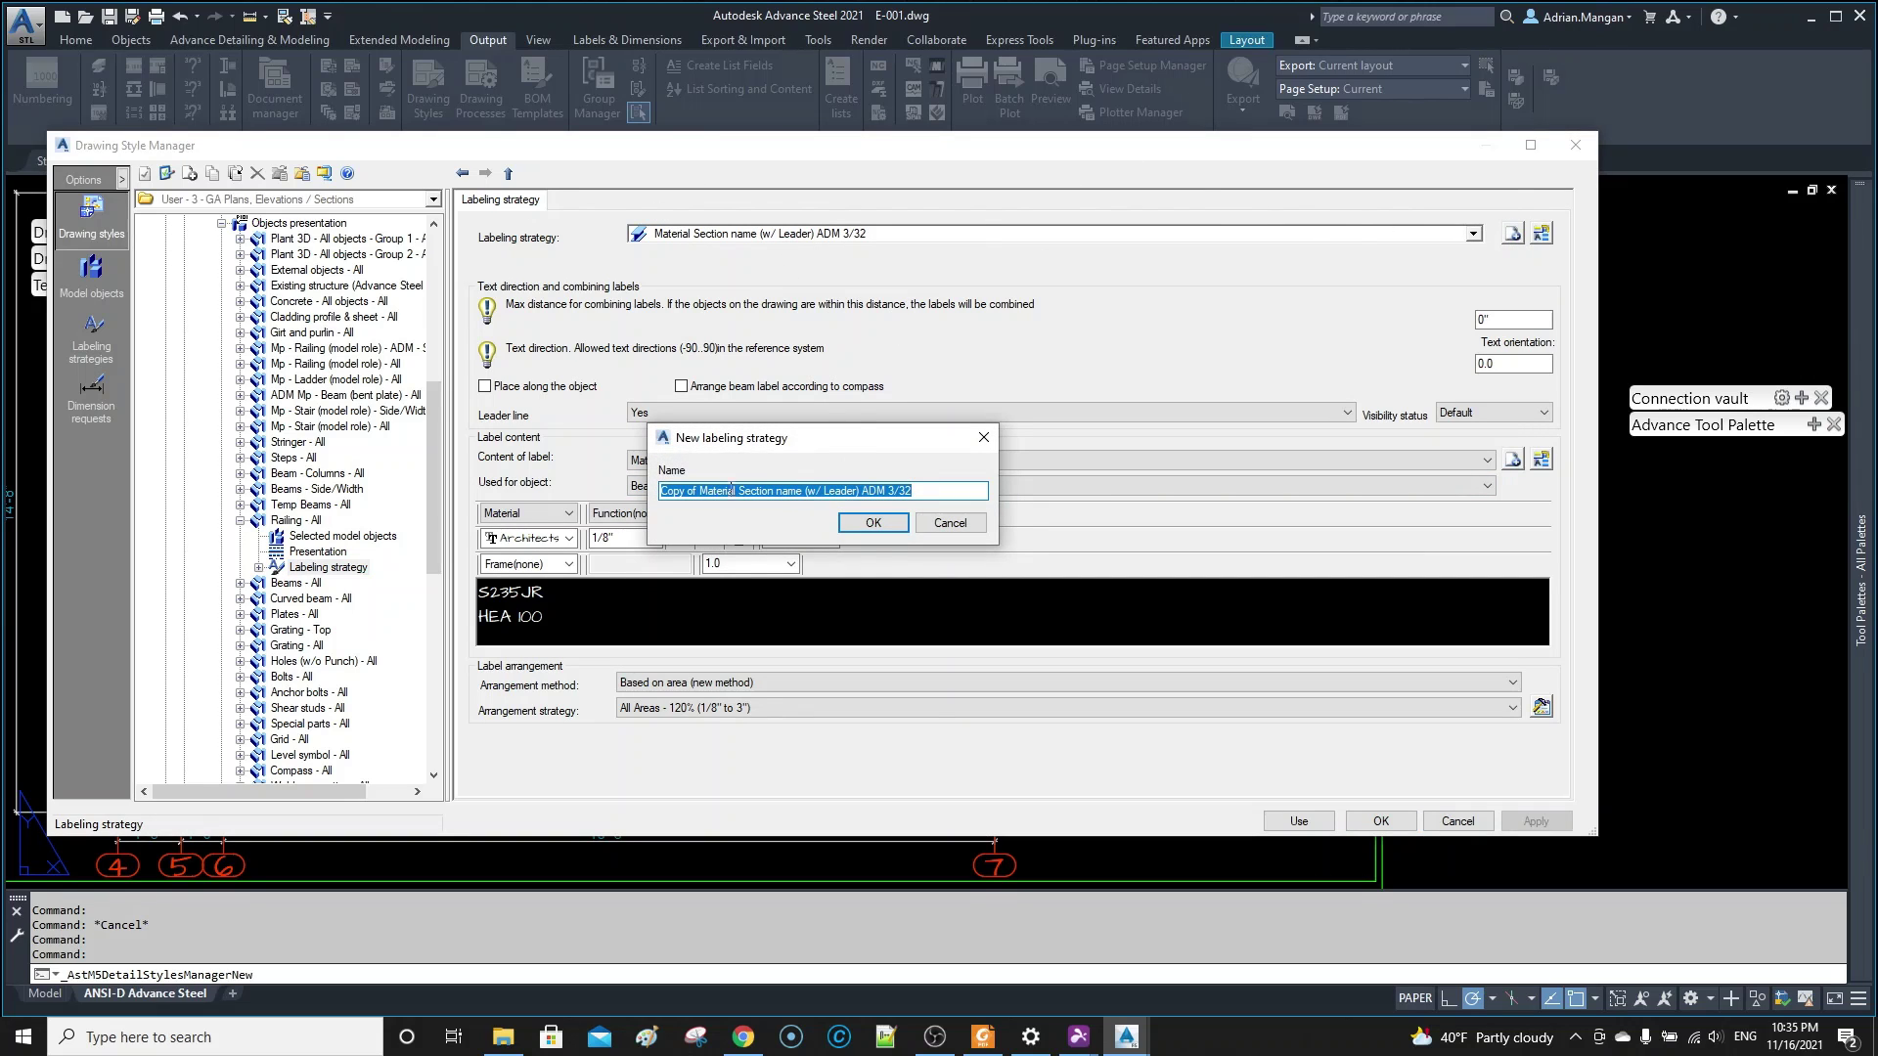
click(702, 491)
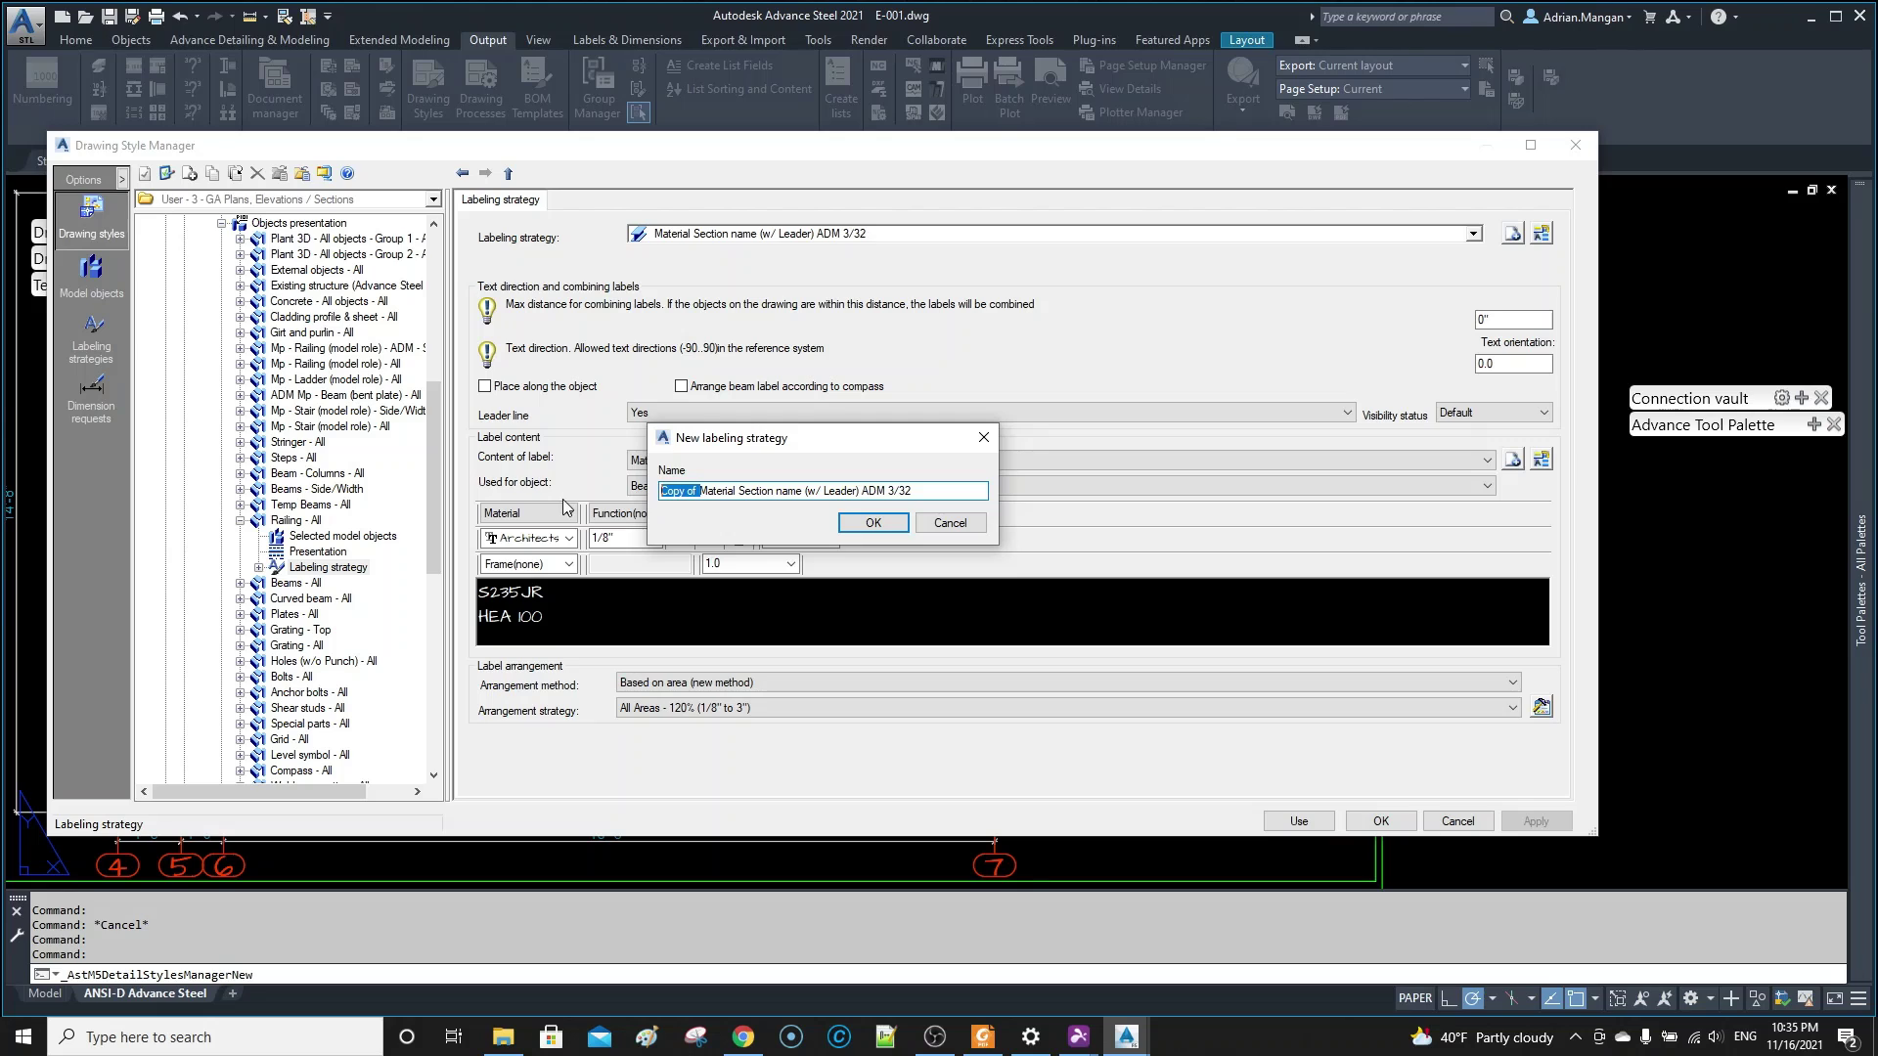
text(Model)
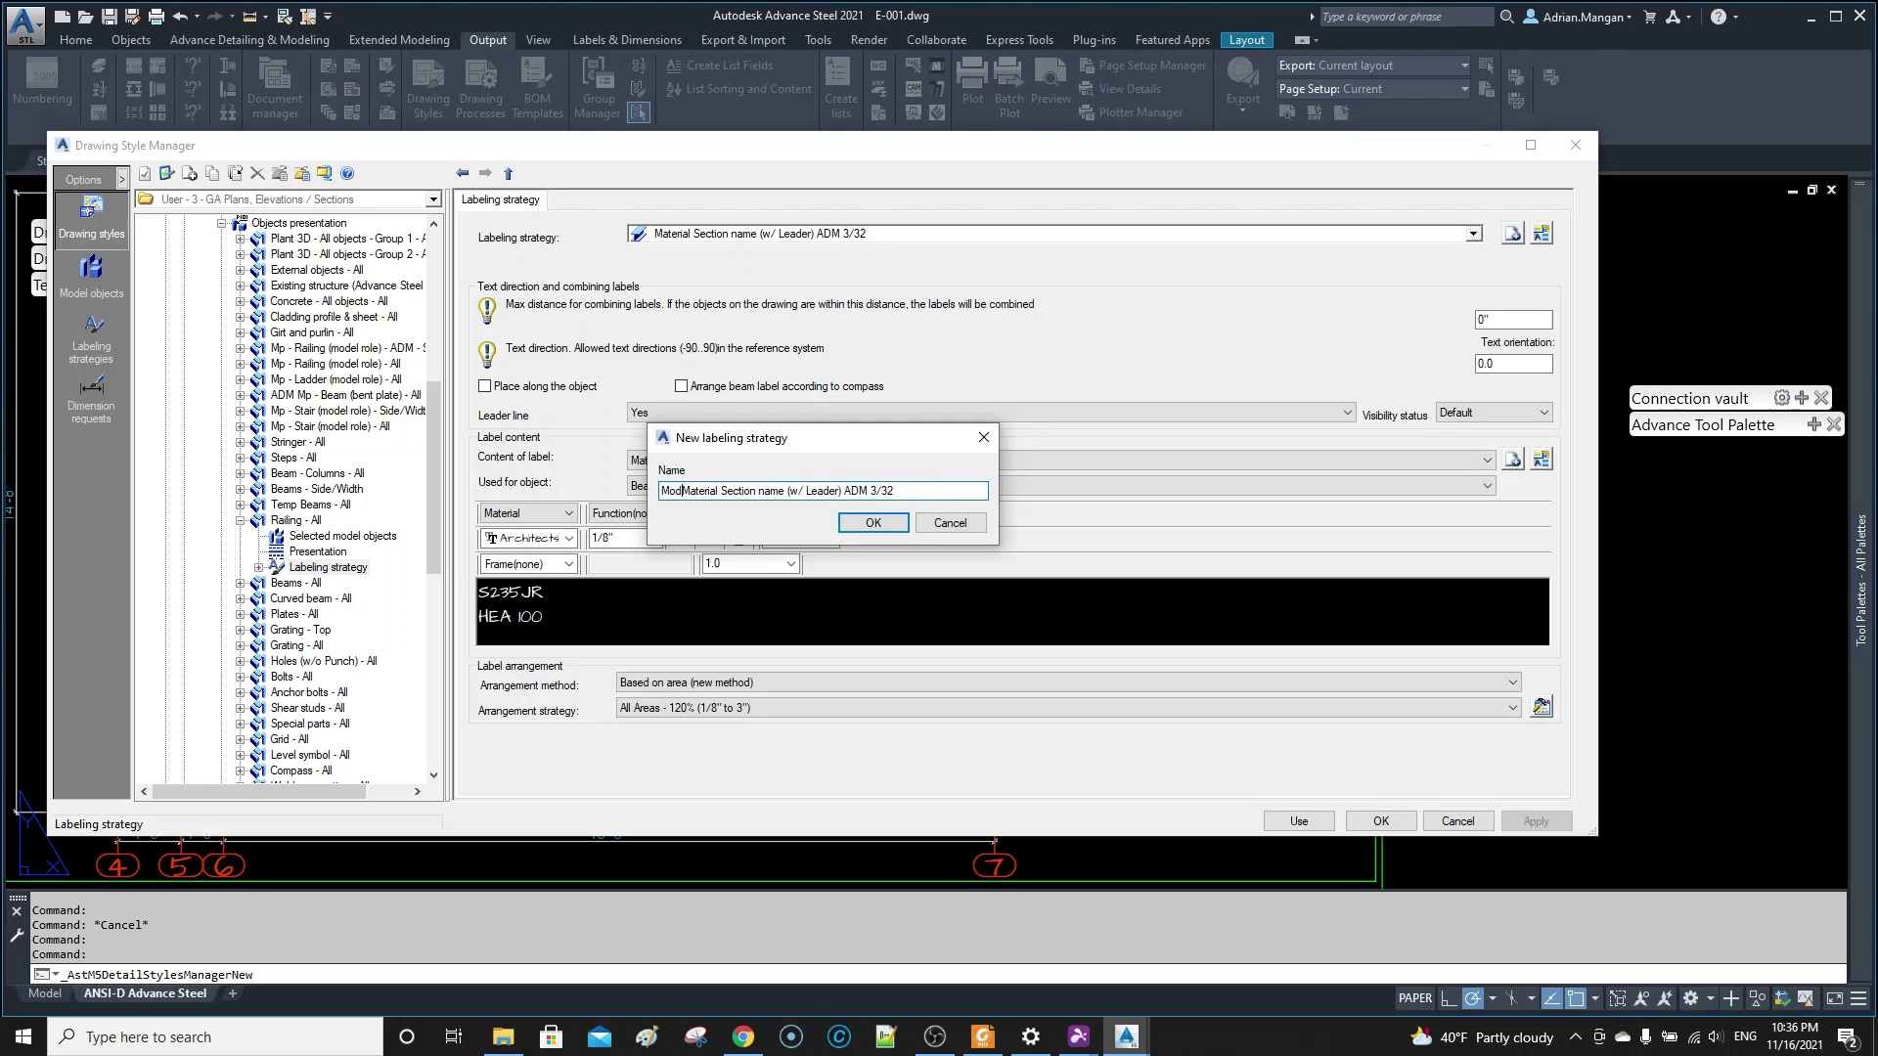
text( Role)
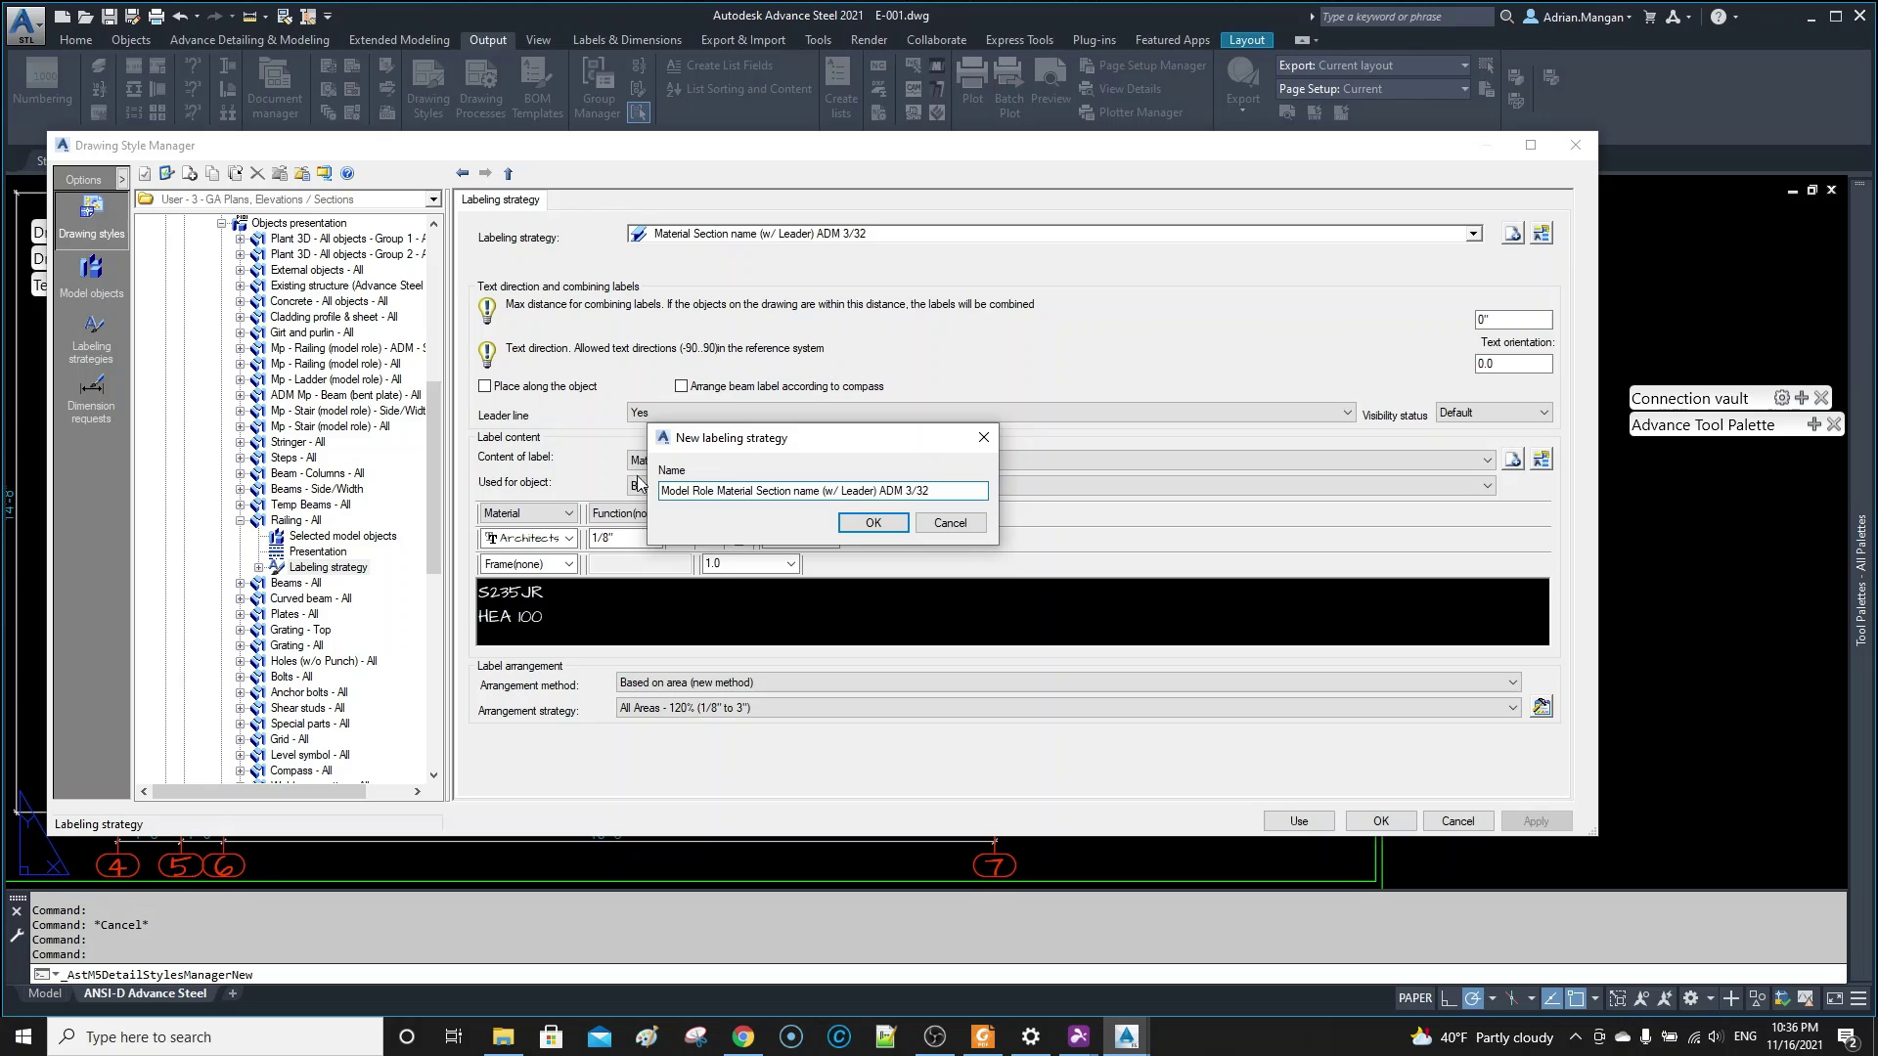
click(871, 522)
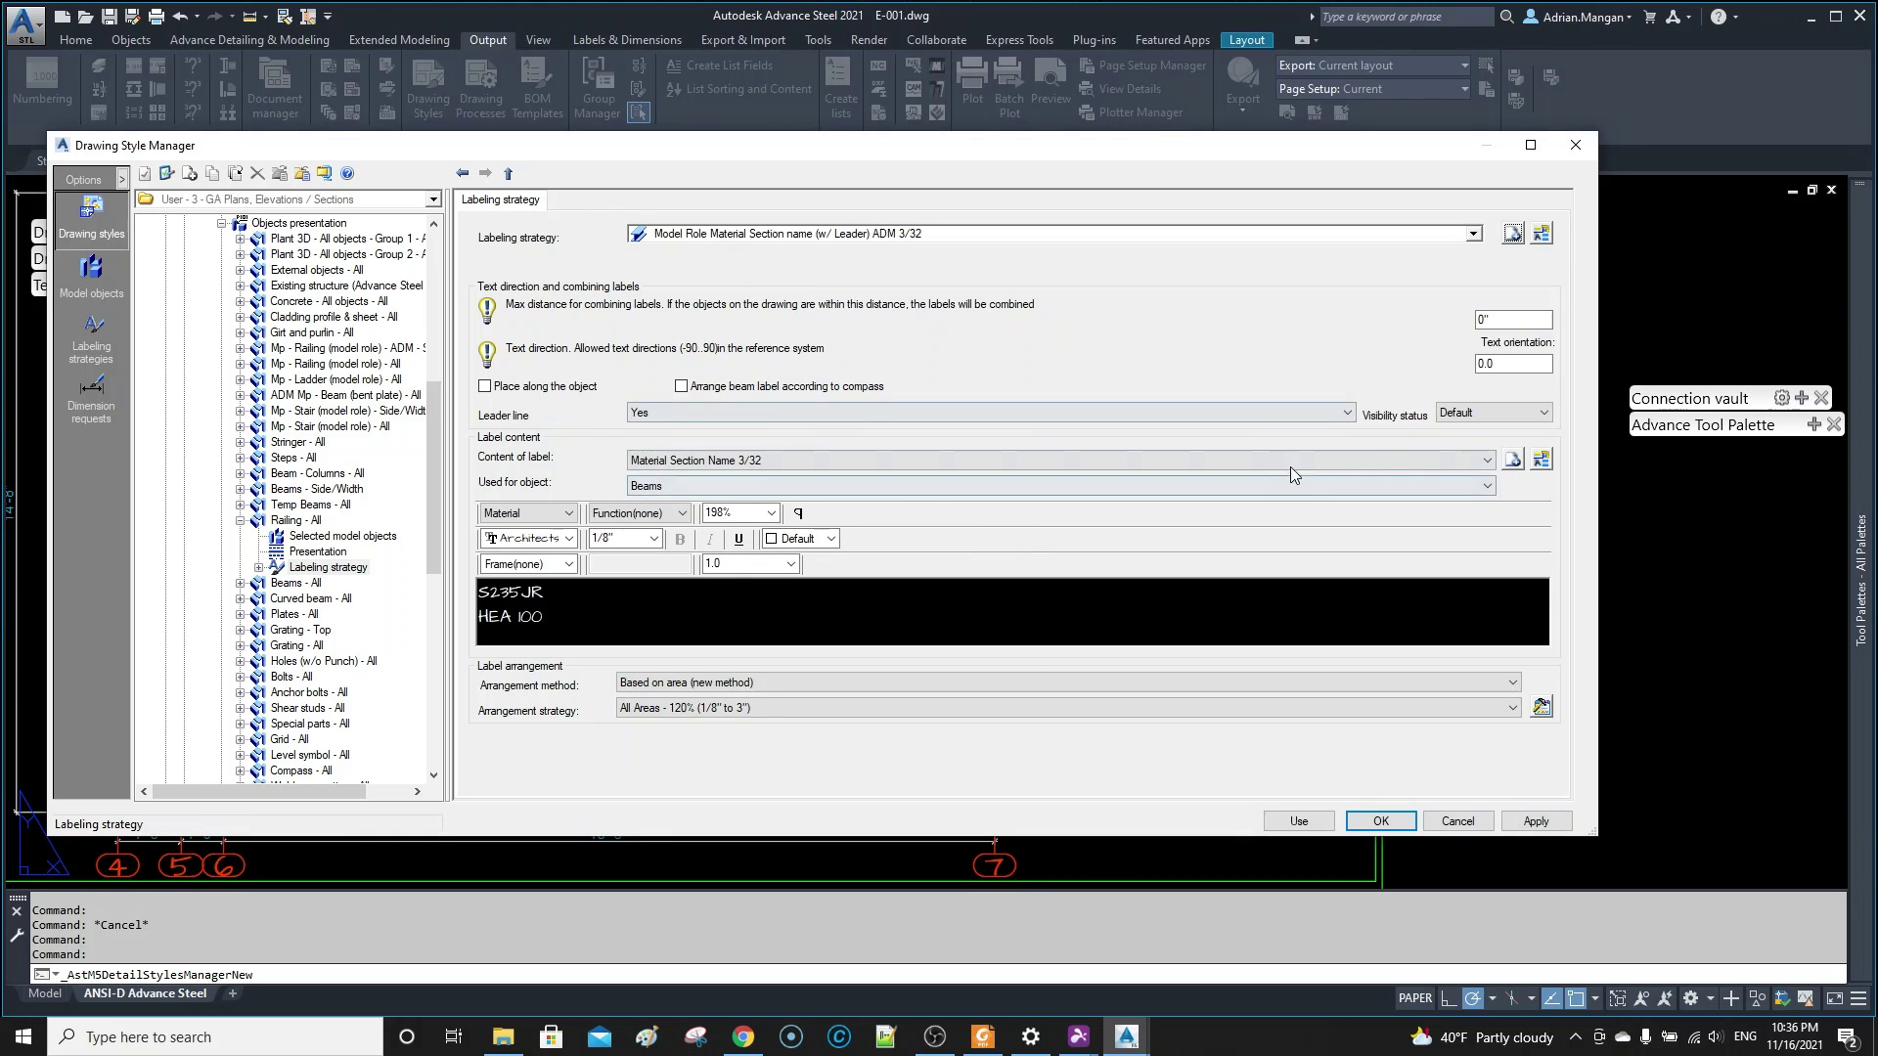
- Copy the strategy's label content as a new label type named Model Role Material Section Name 3/32
click(1514, 460)
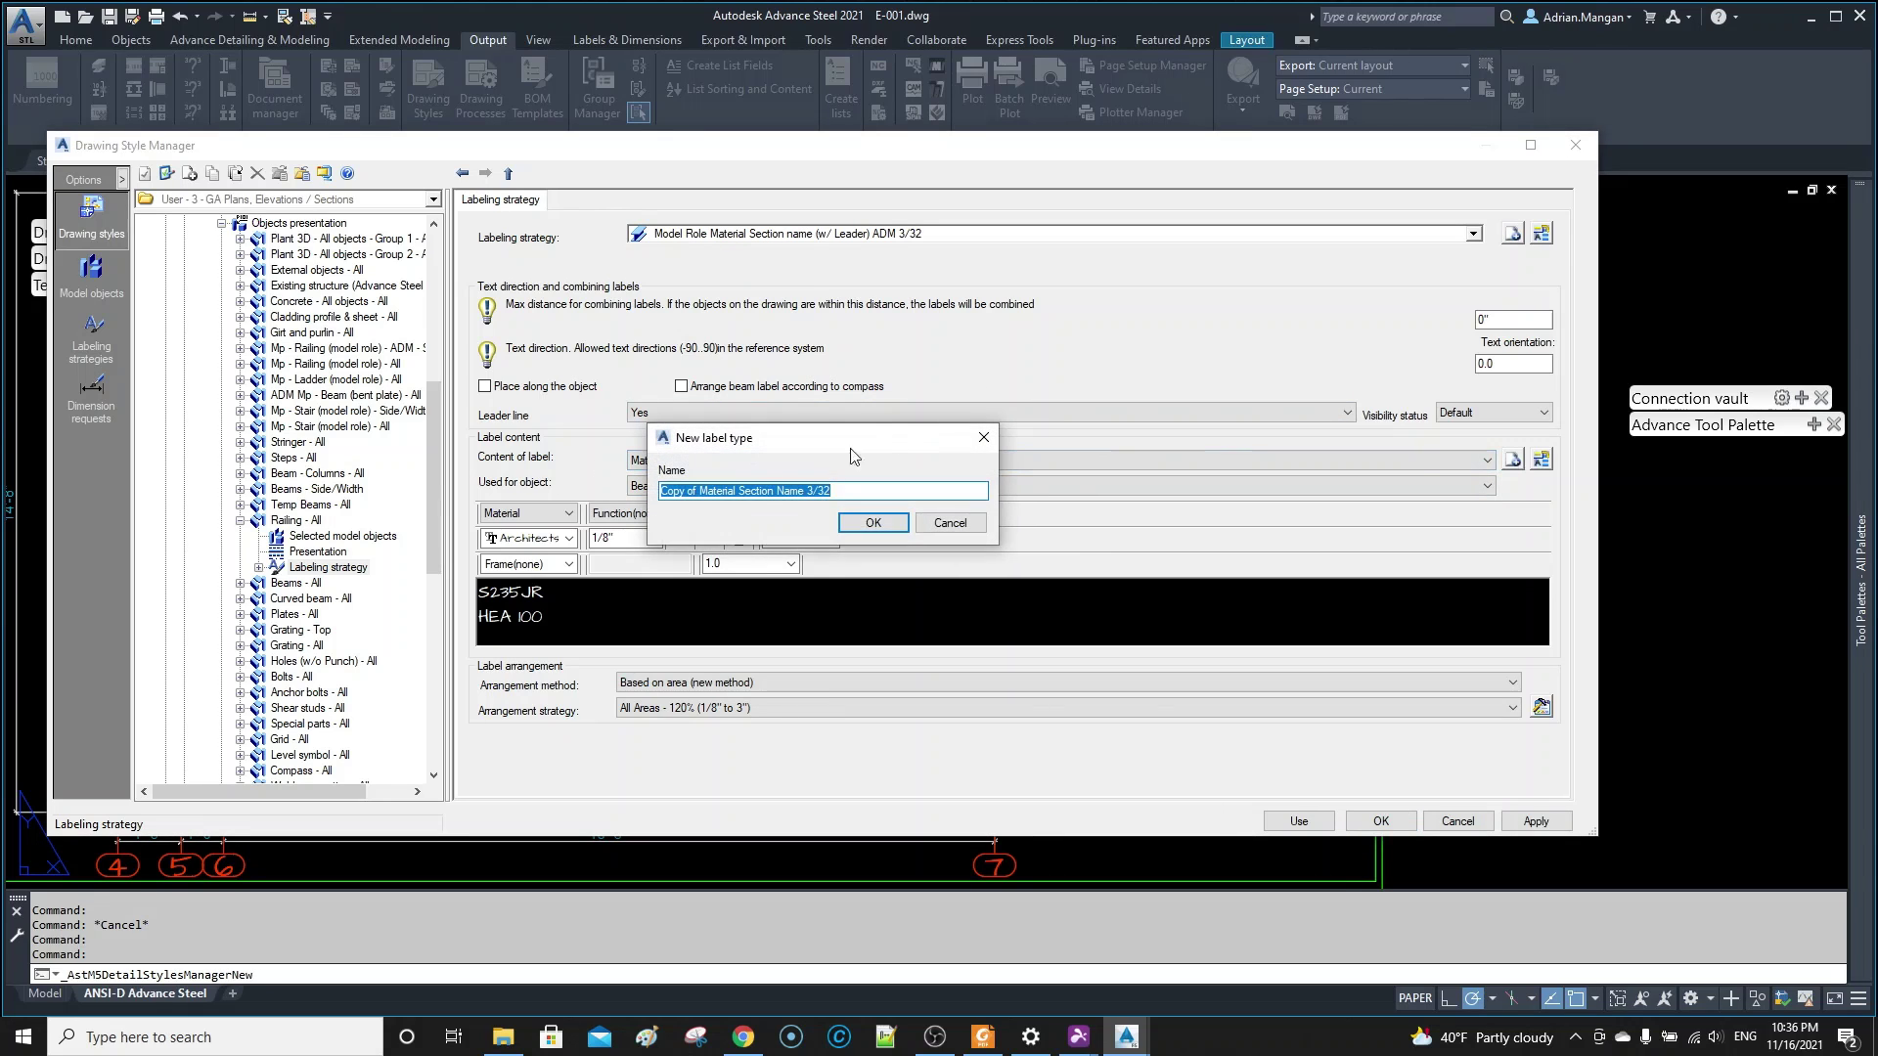
click(699, 492)
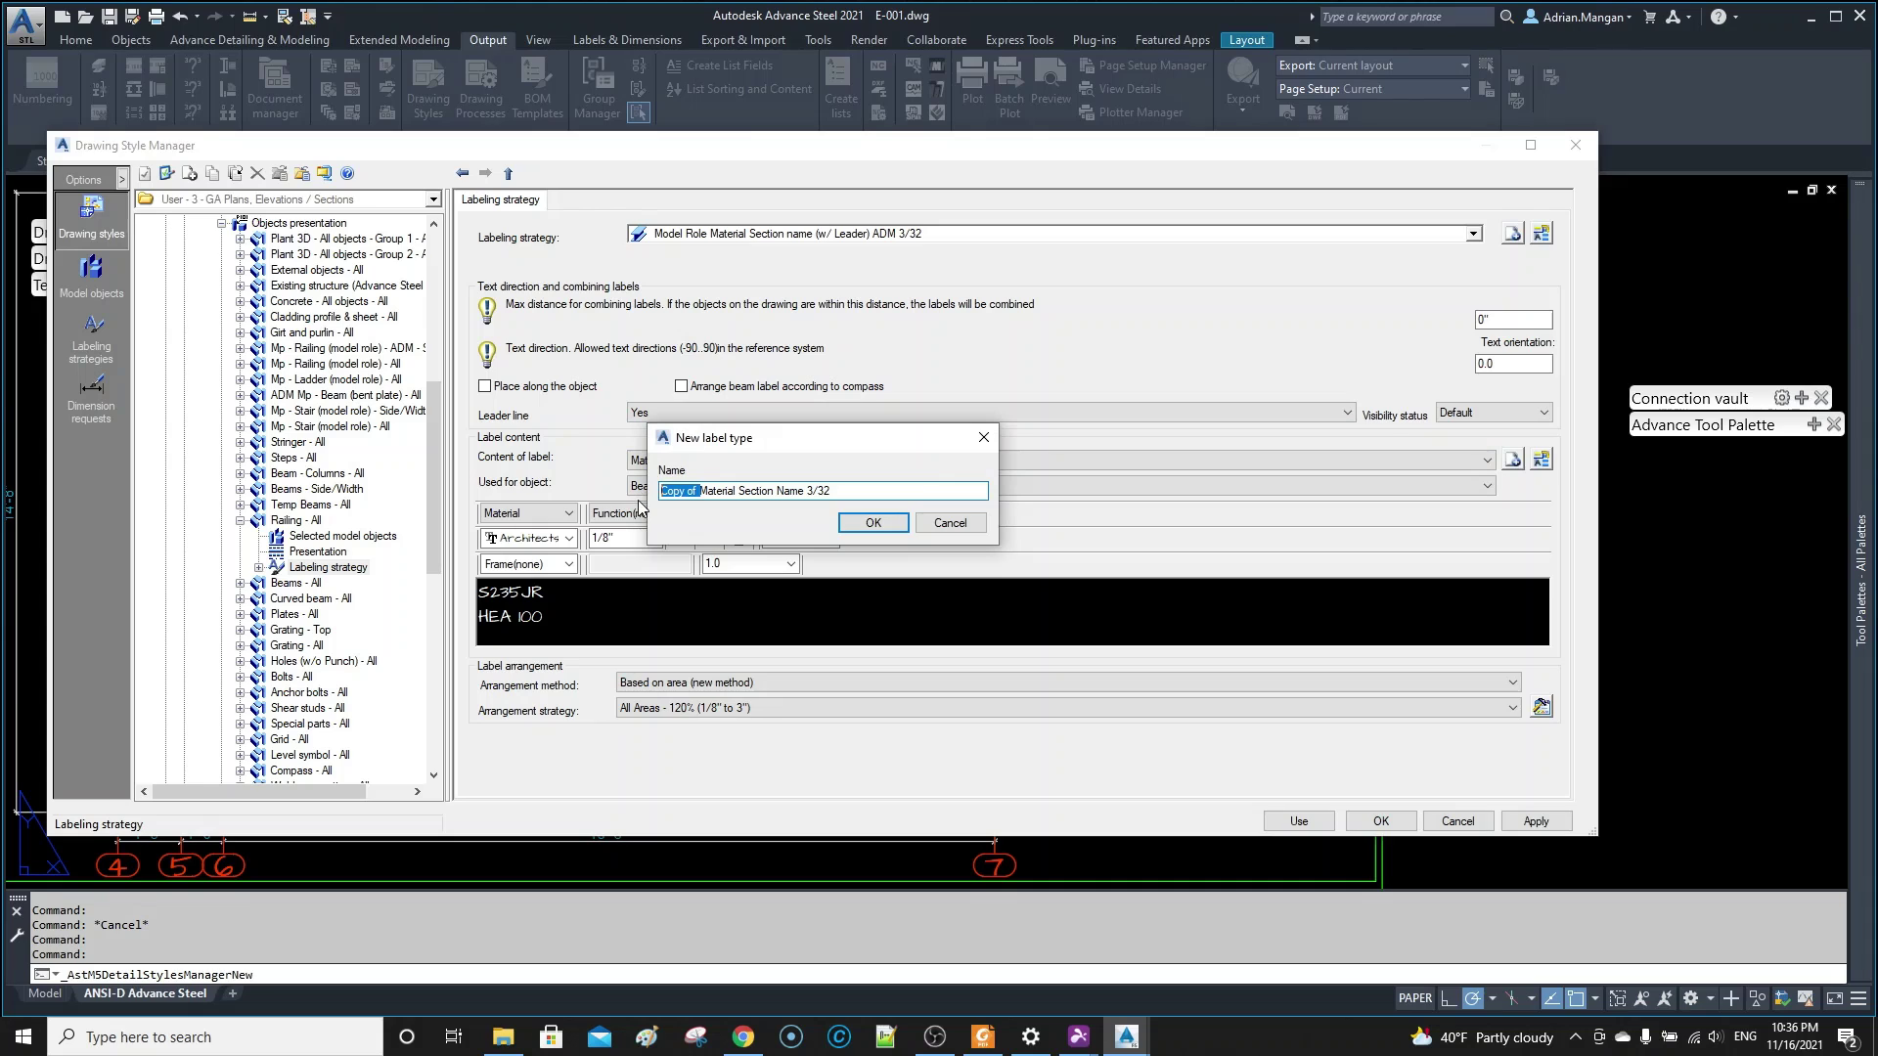
text(Model Role)
click(874, 523)
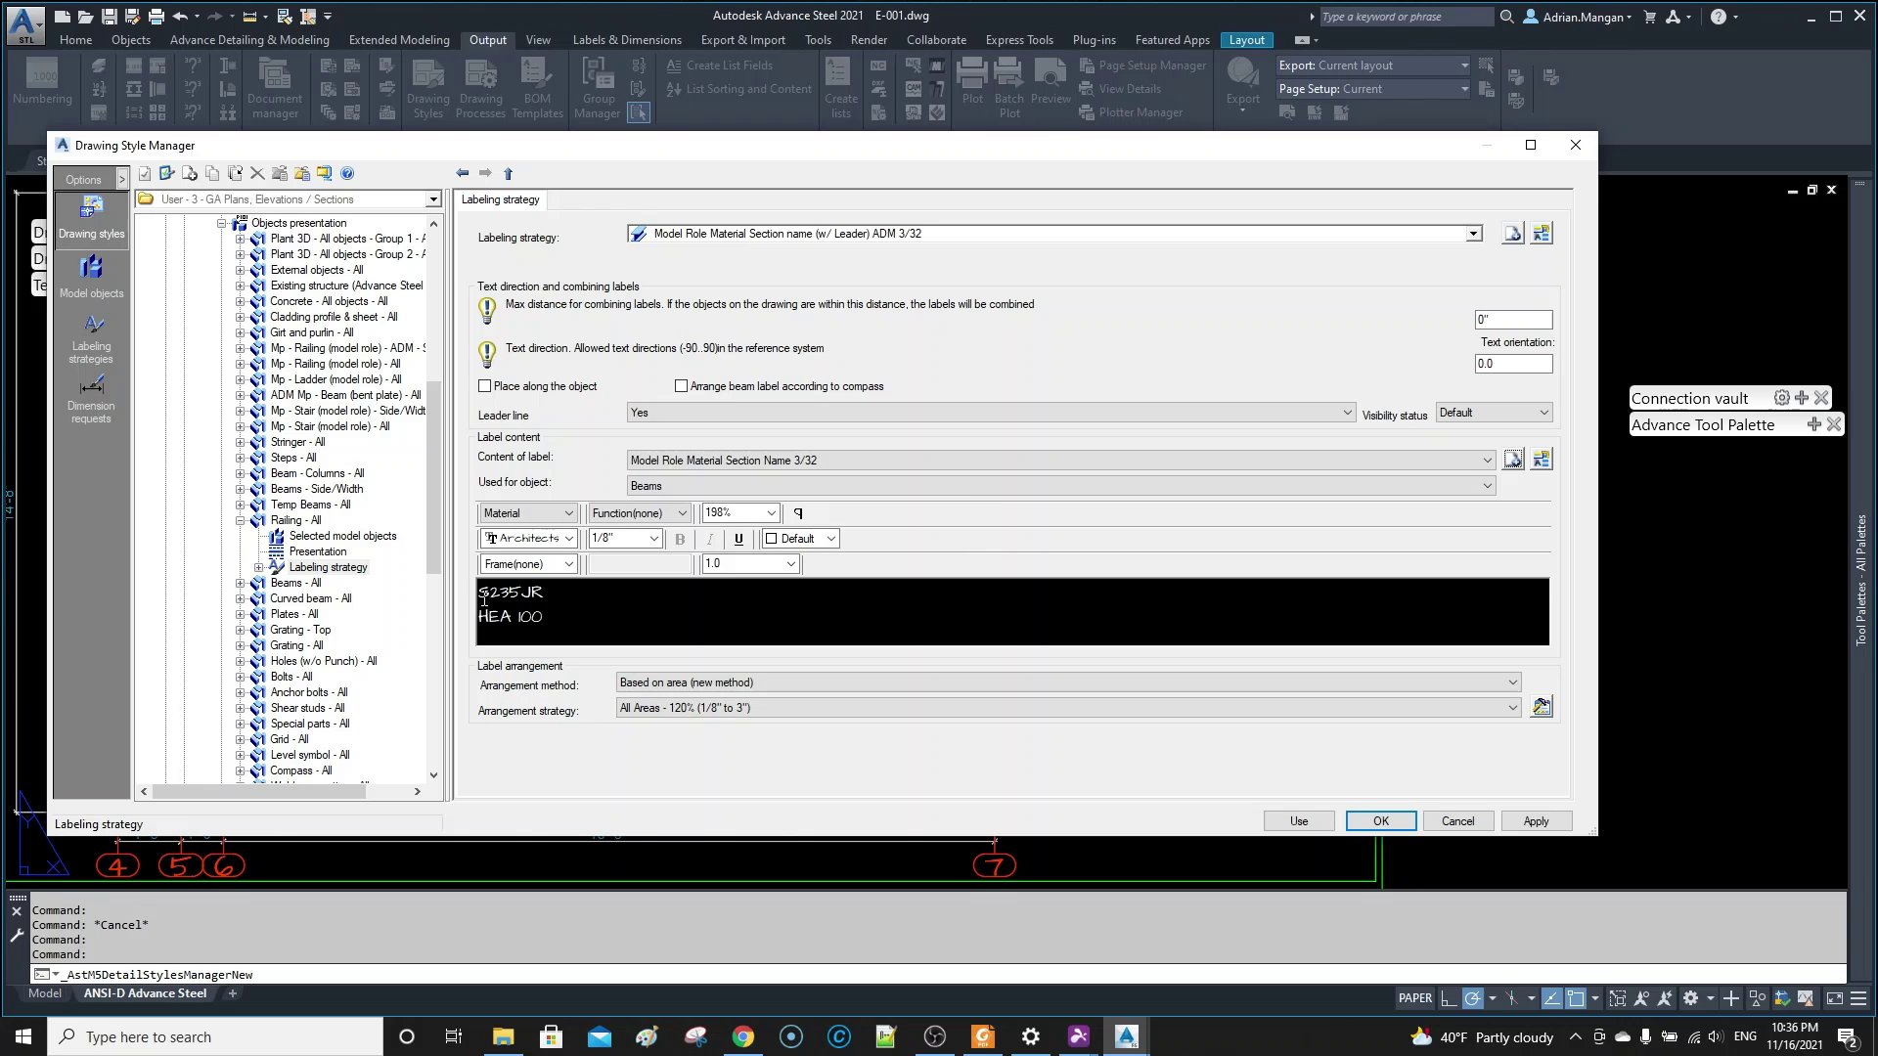
- Insert the Model role token before the material in the beam label content, separated by a comma and a space
click(533, 514)
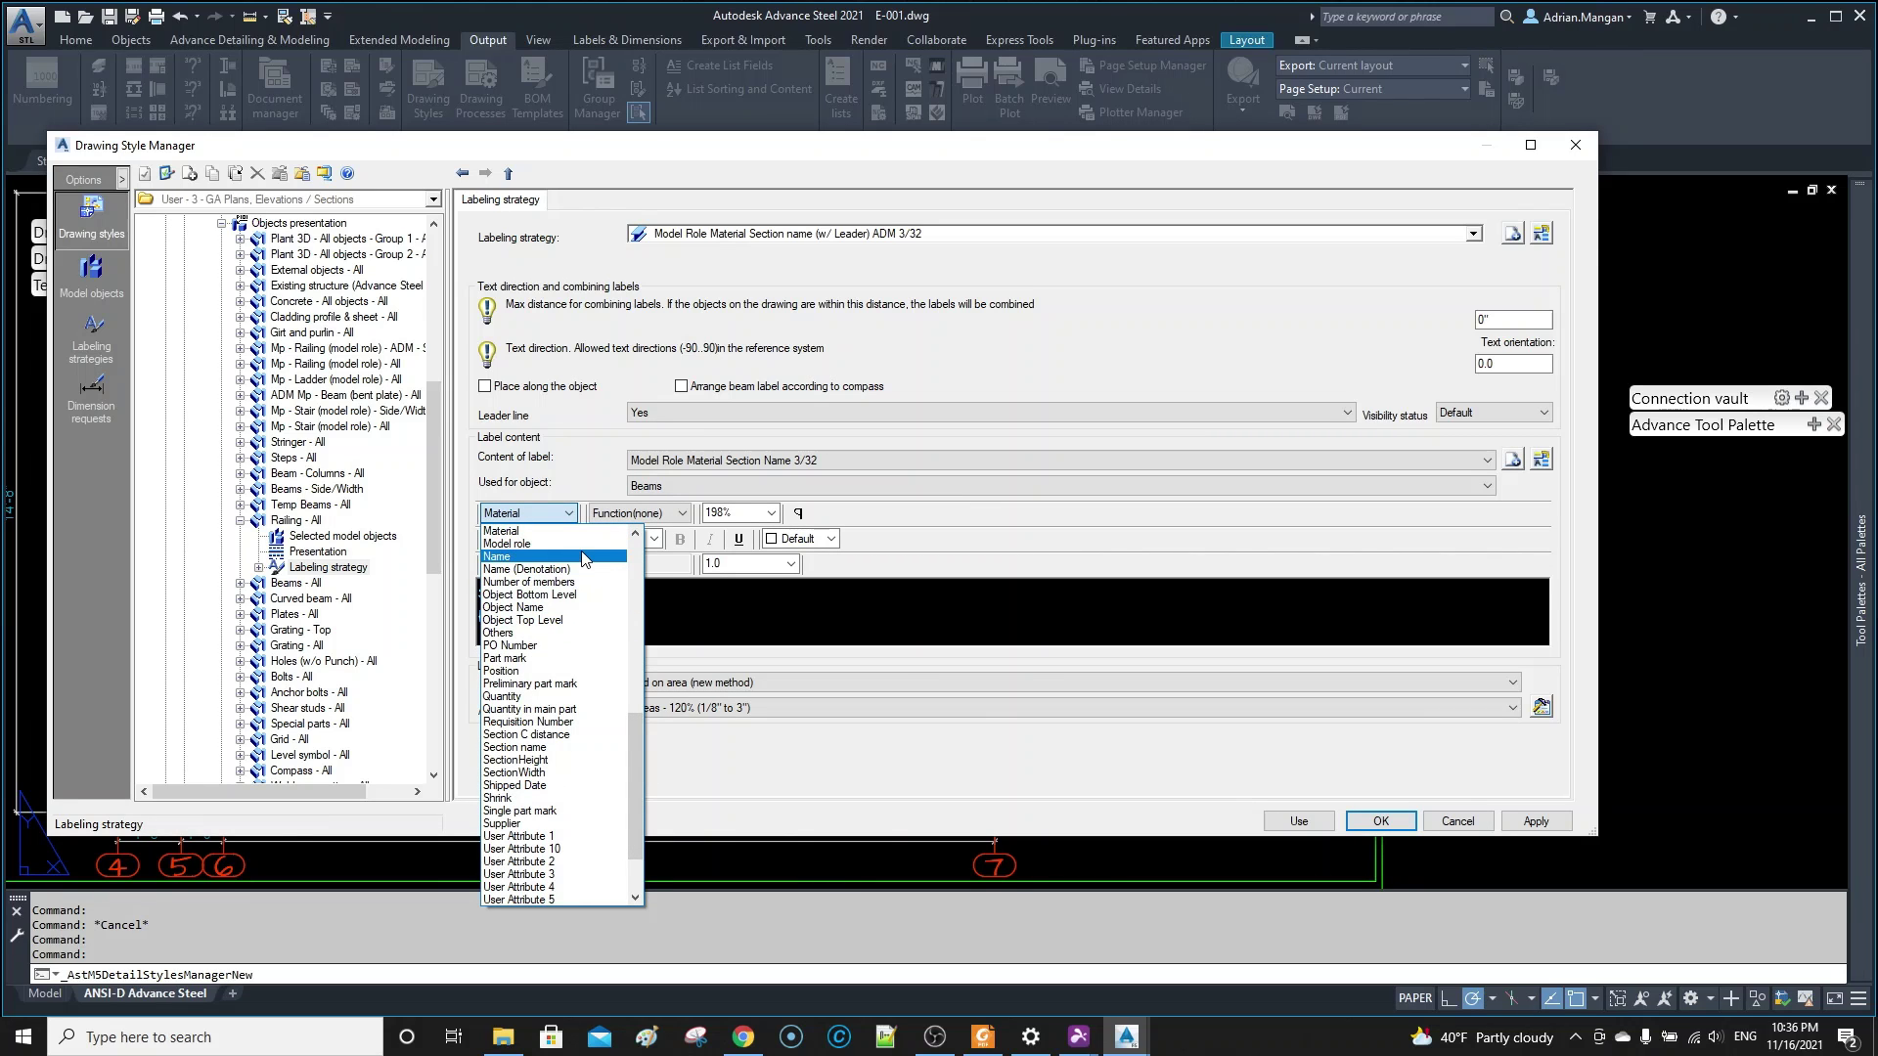
click(585, 545)
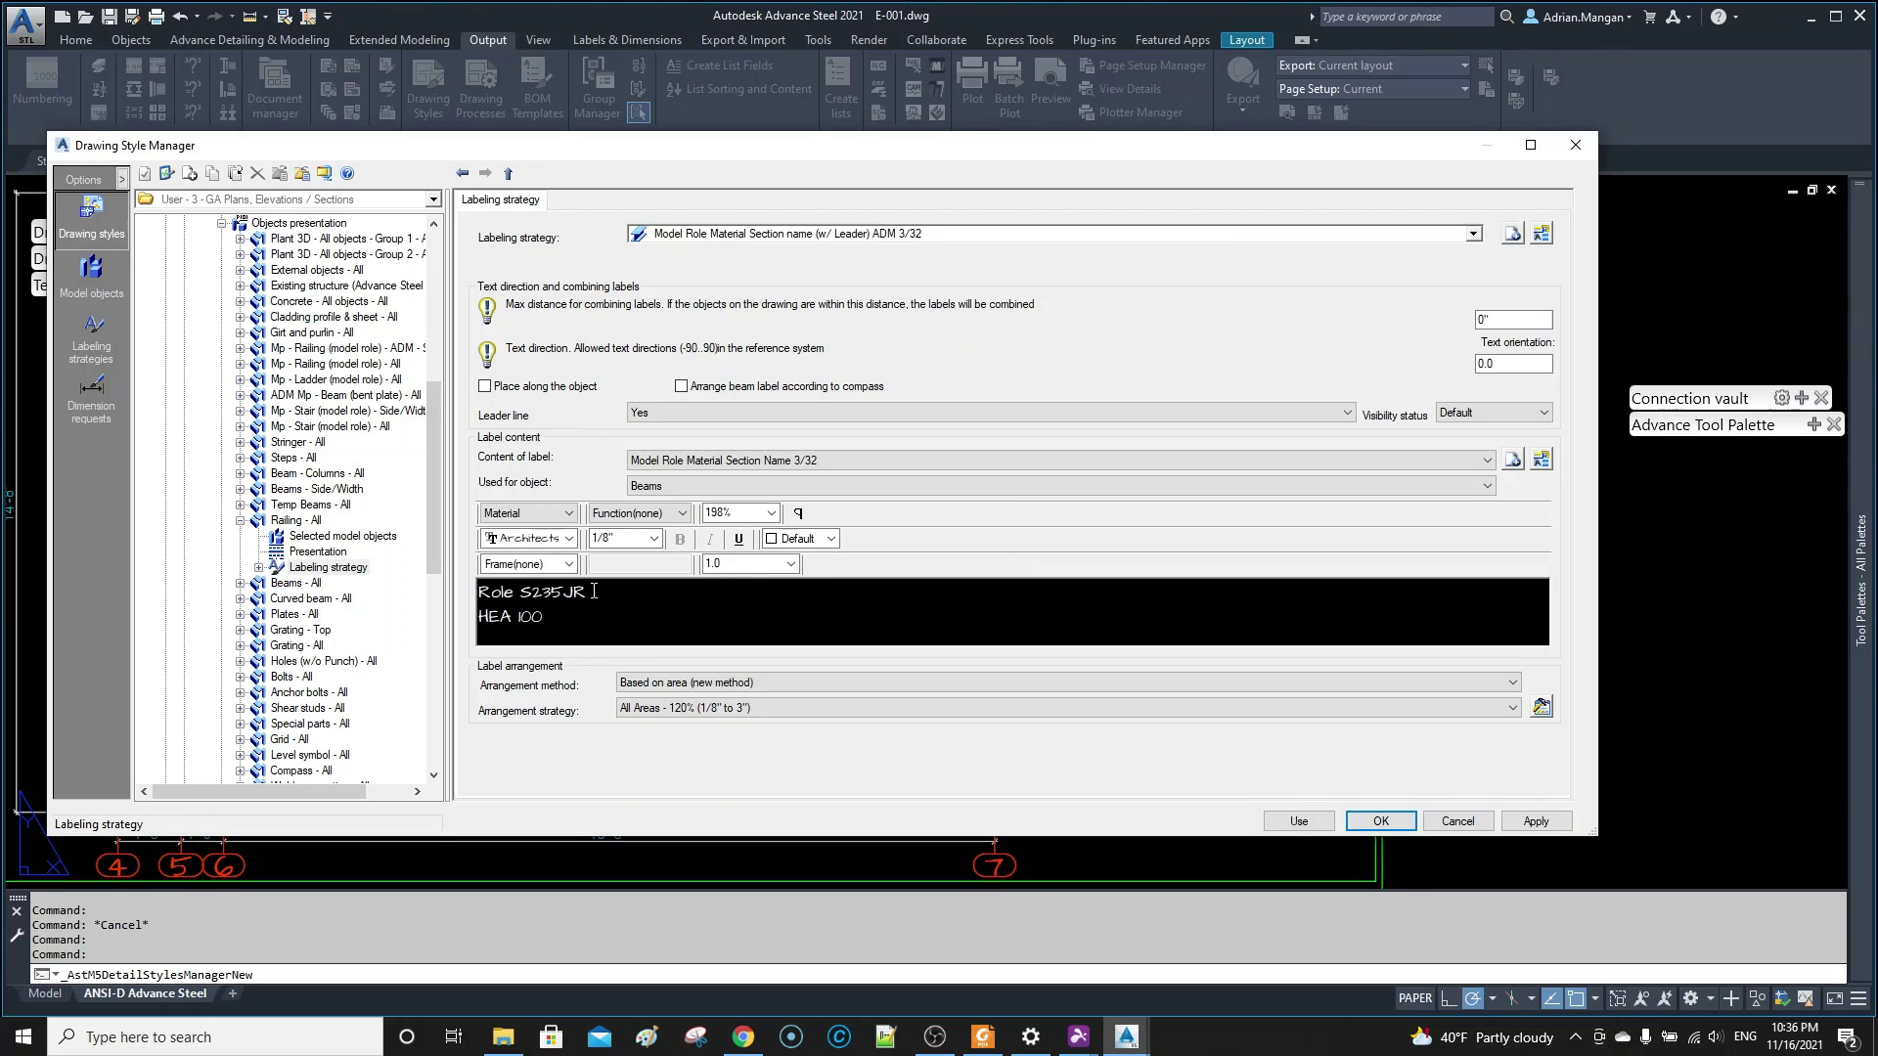
key(BackSpace)
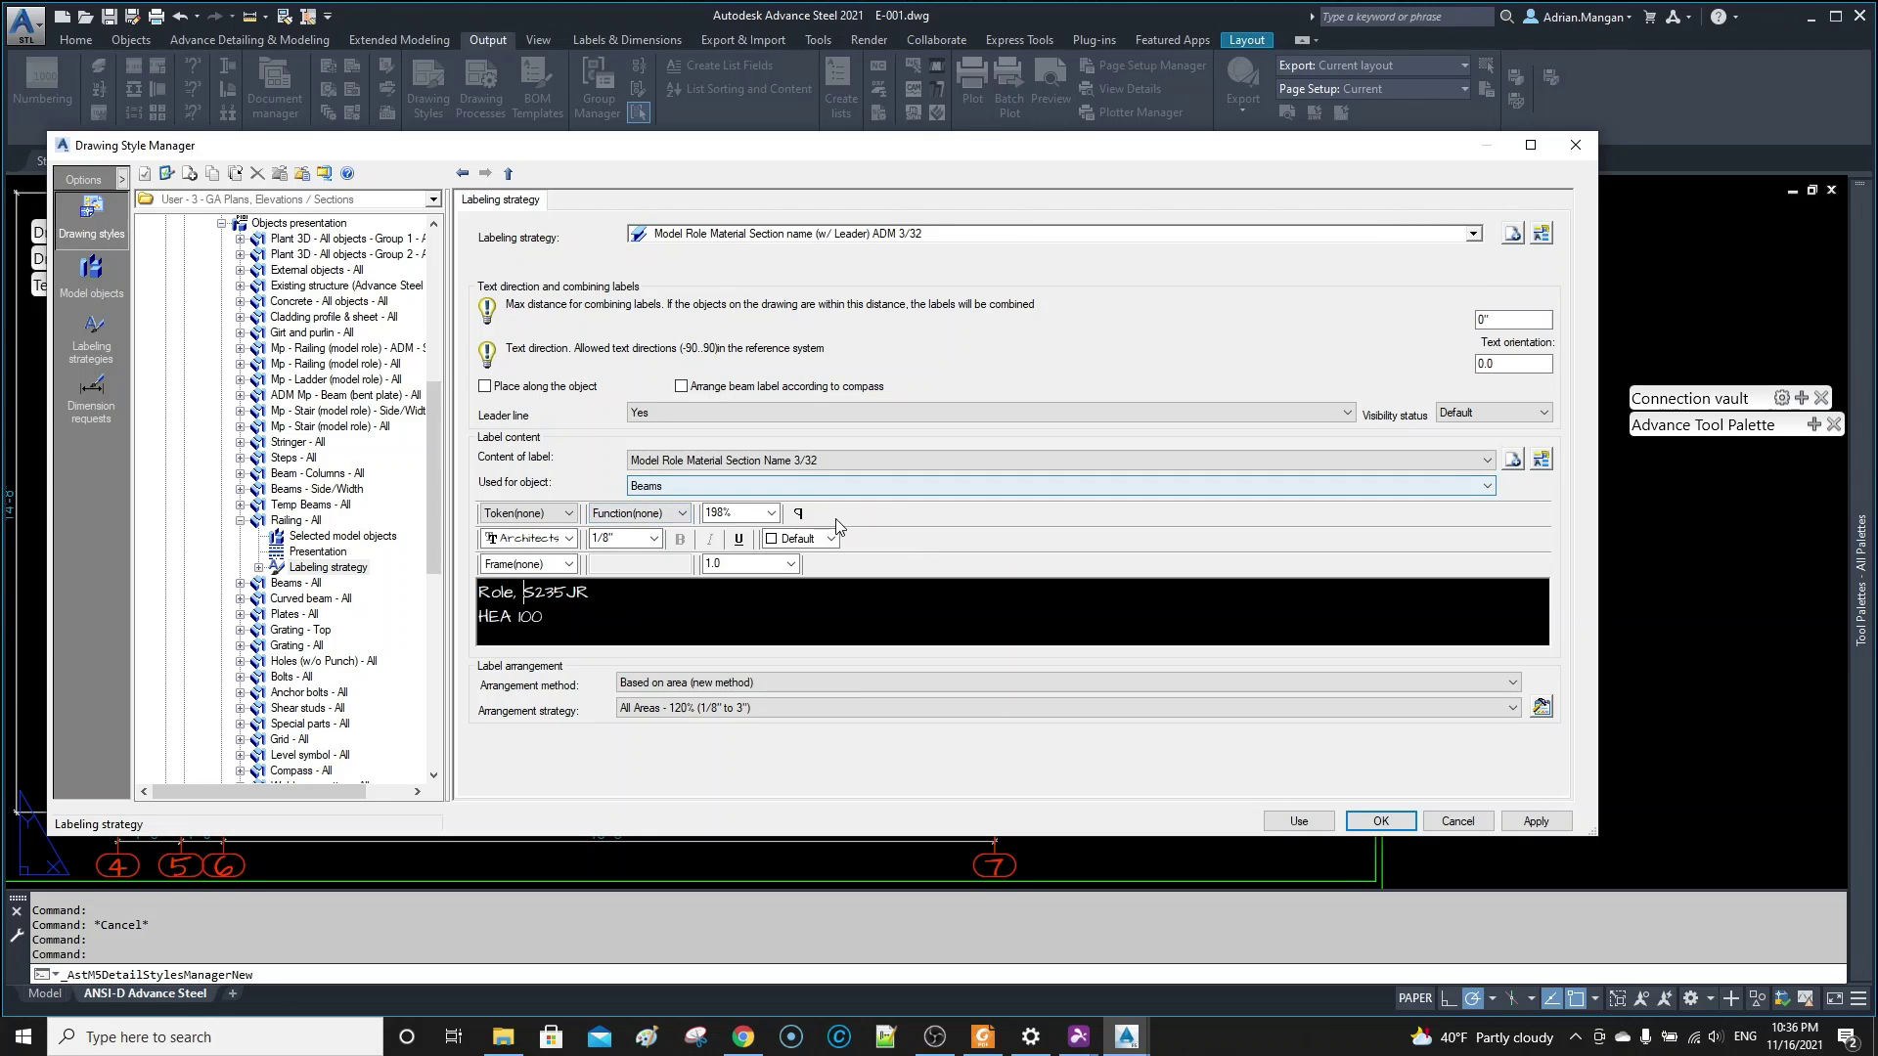
- Apply the labeling strategy changes and update the stairs and railing elevation with the modified drawing style
click(1544, 821)
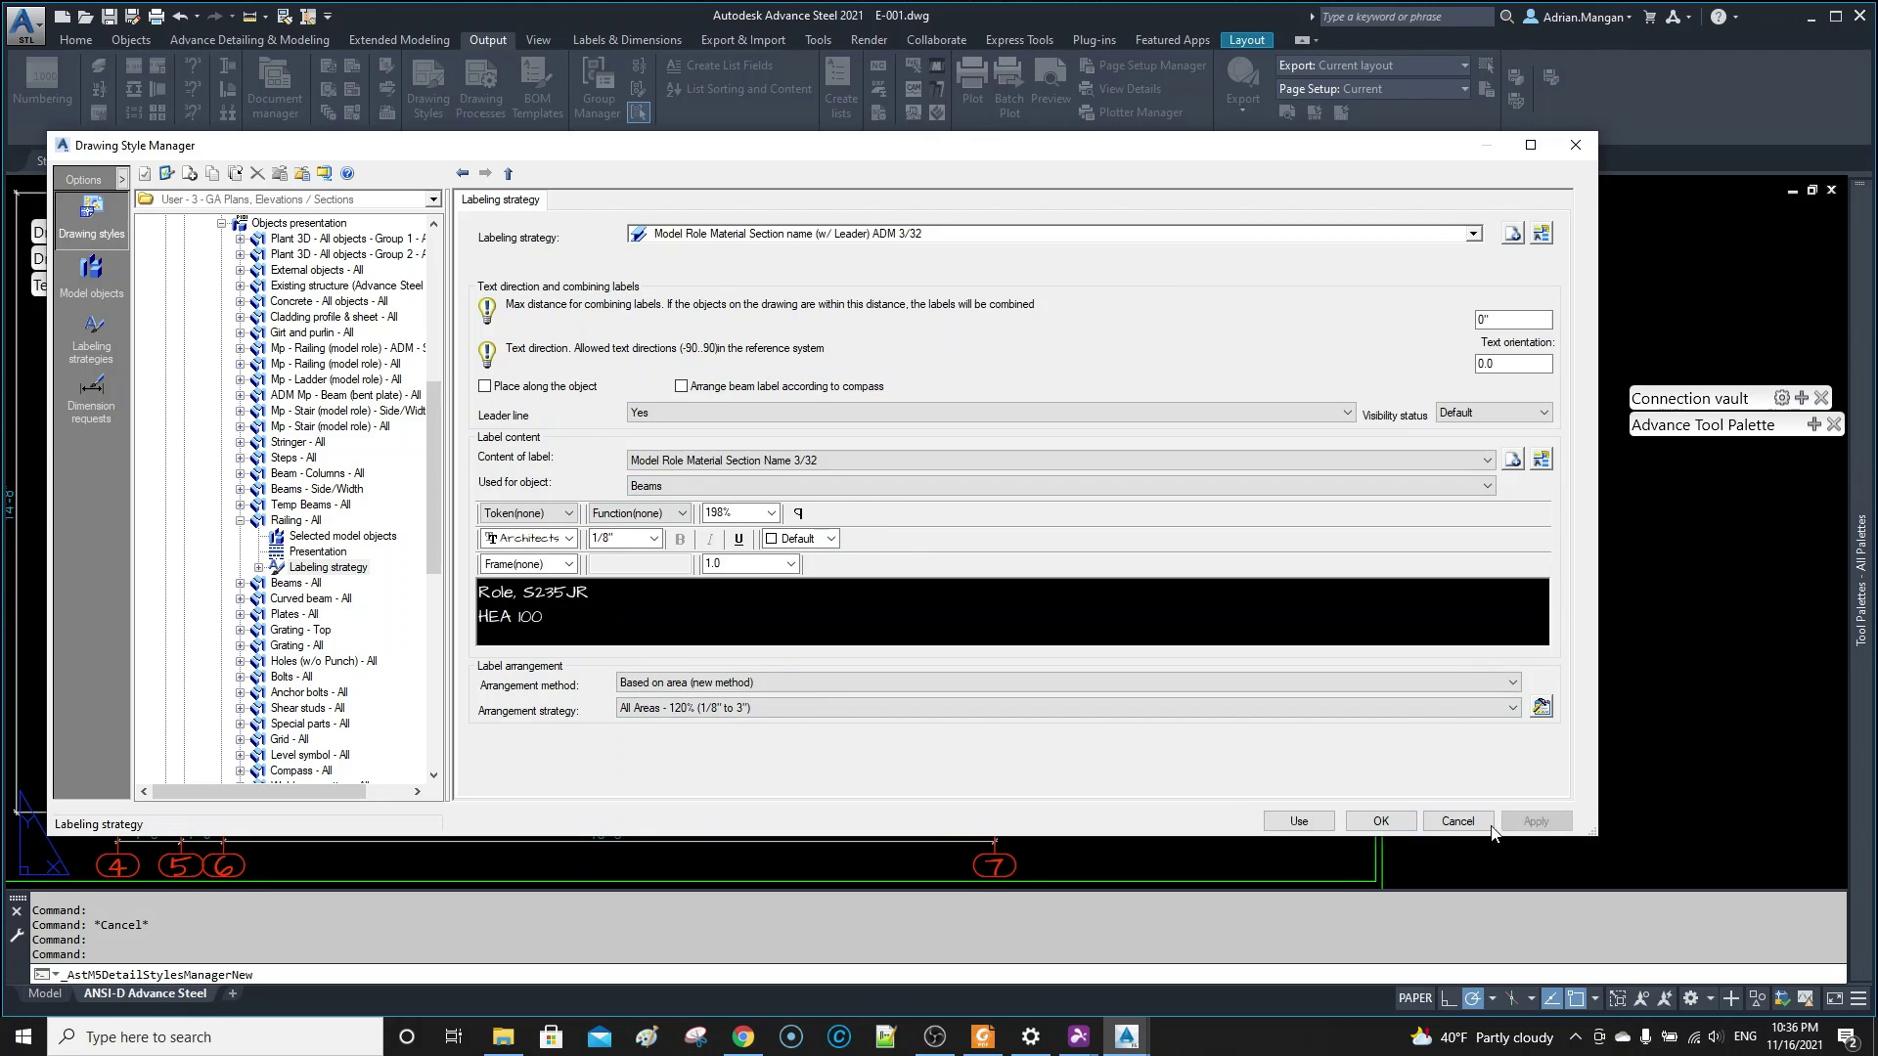
click(1301, 822)
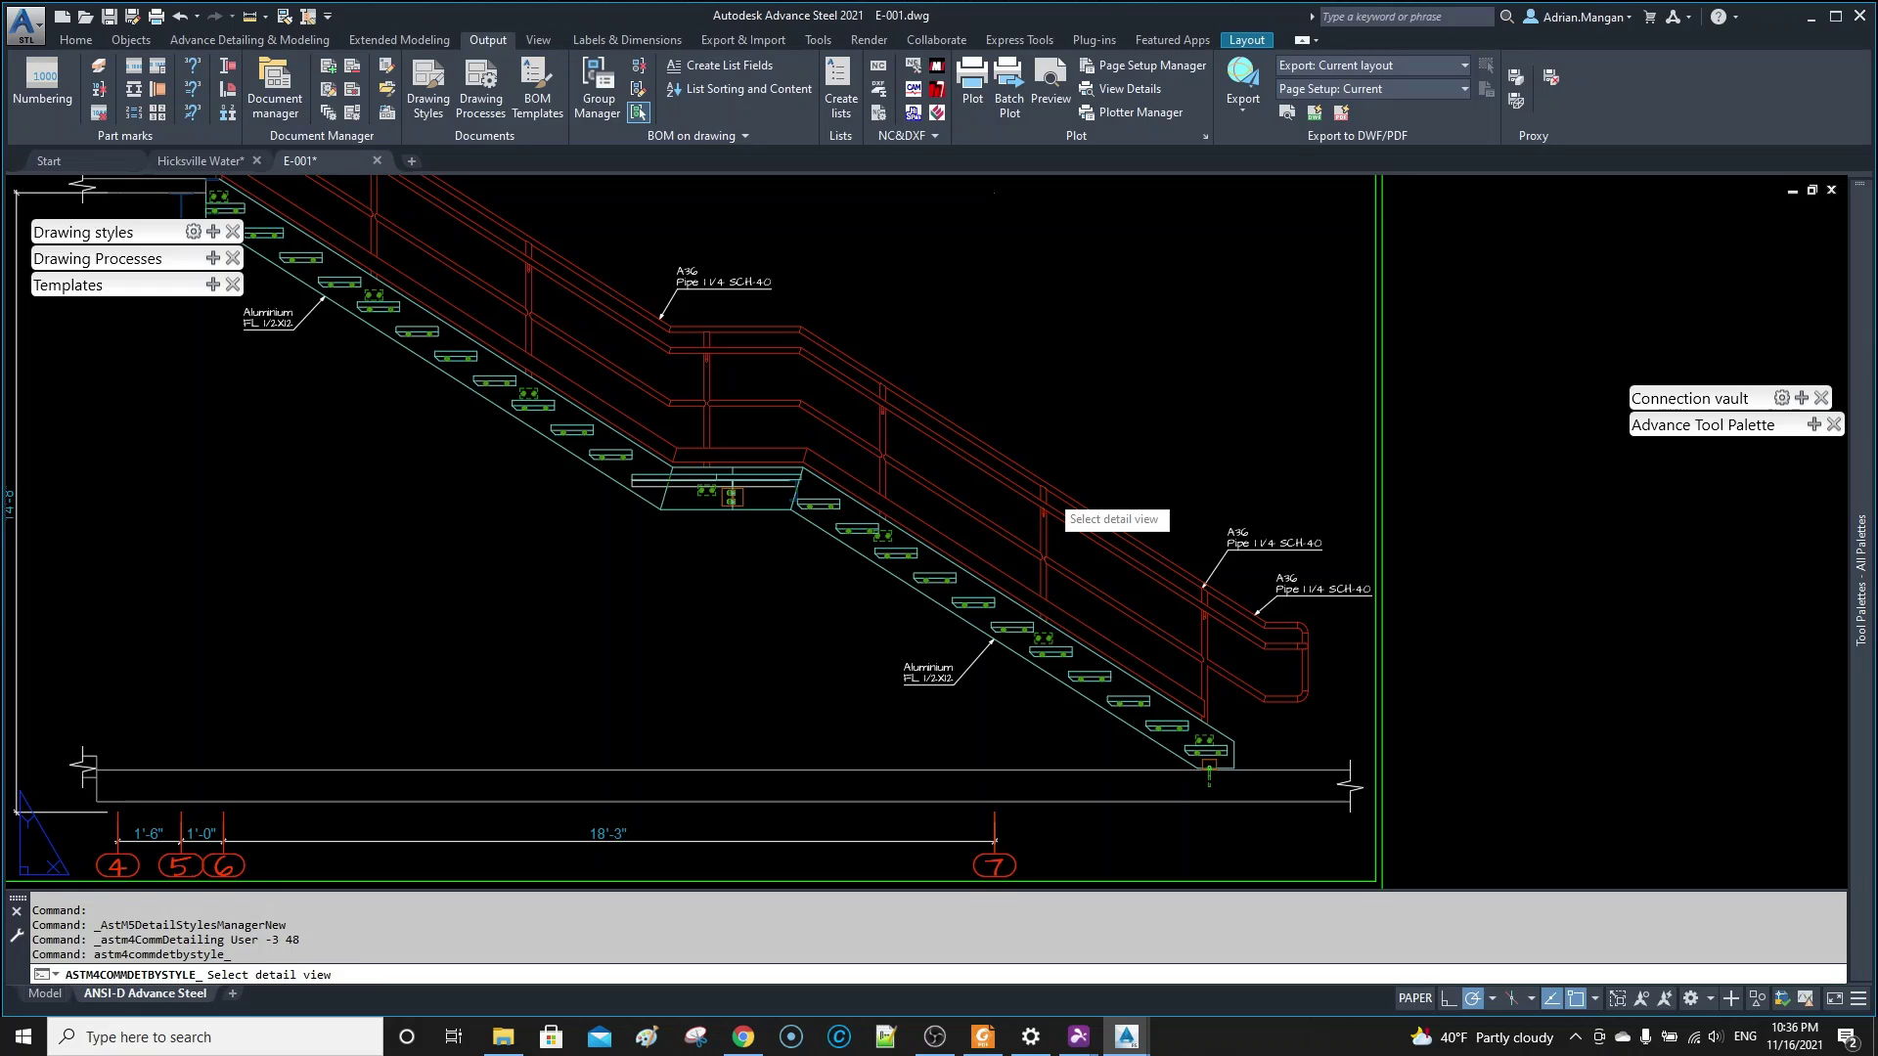
click(1048, 494)
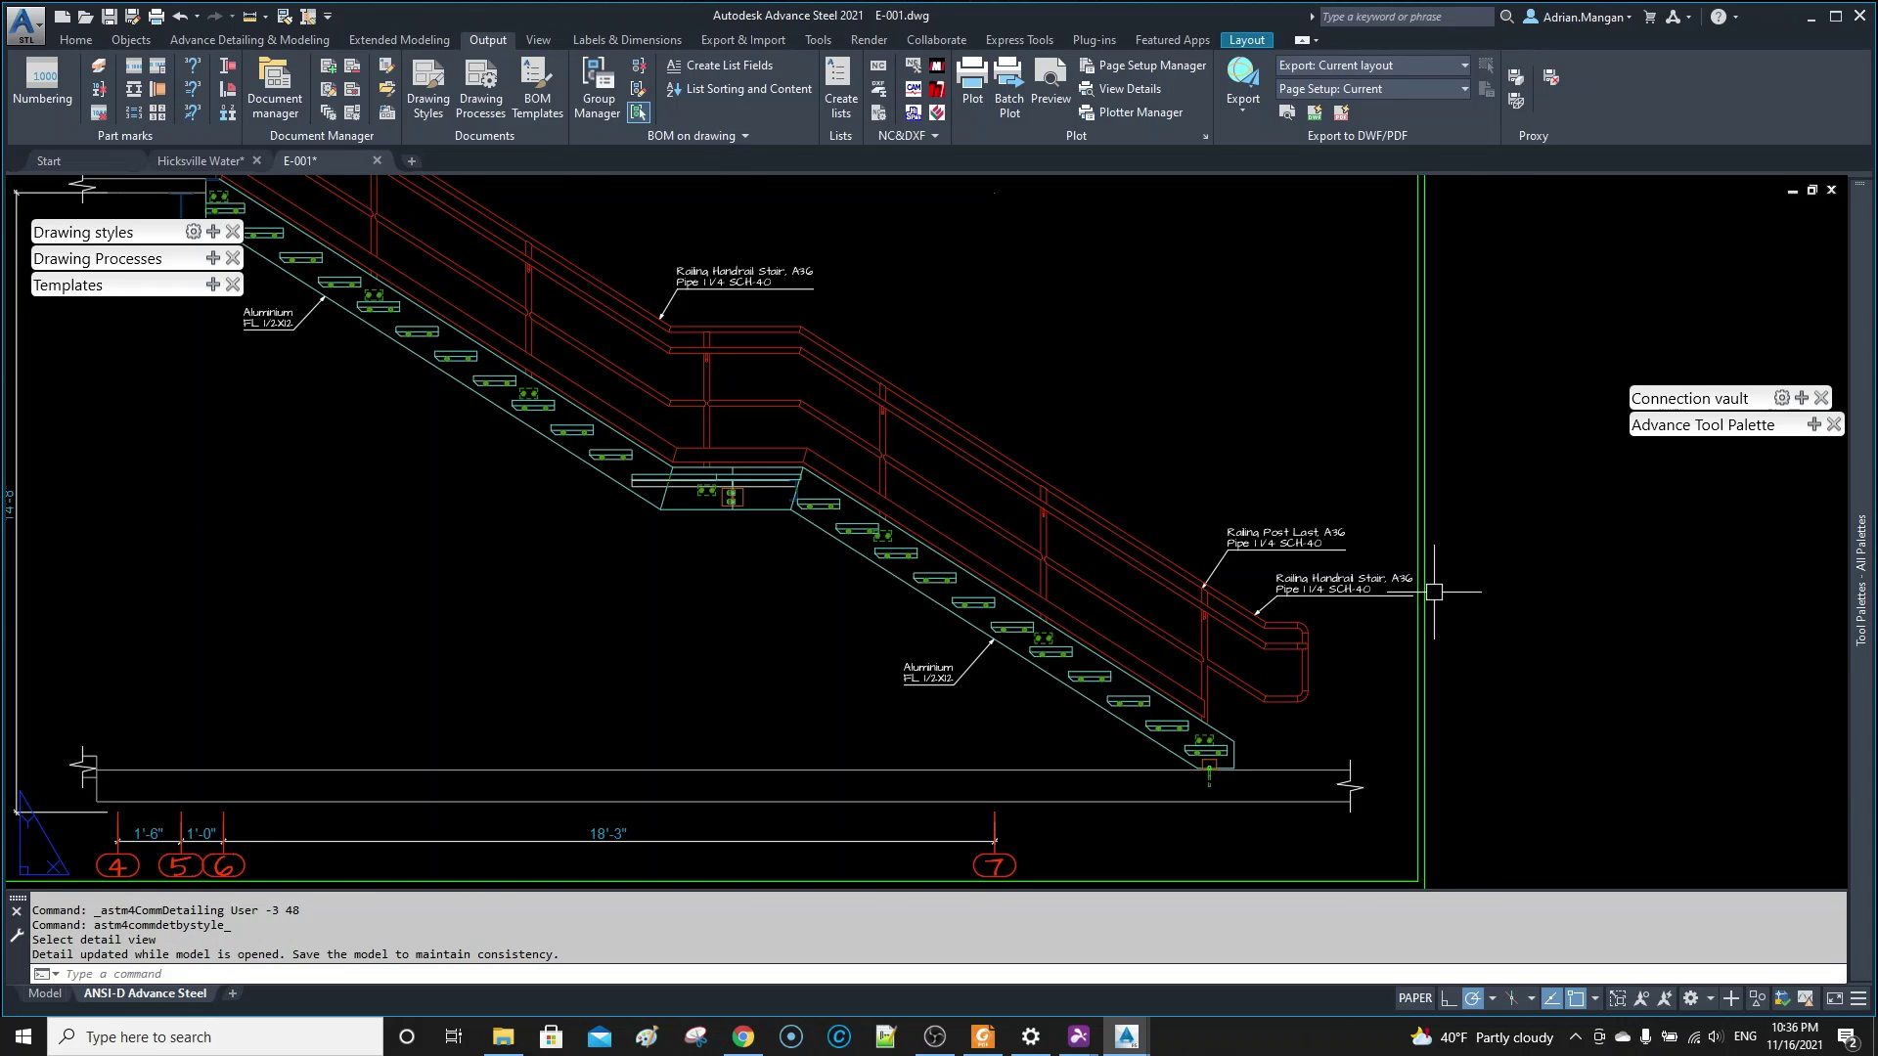
- Examine the post and handrail labels in the updated elevation, checking which railing member each leader points to
scroll(1399, 587, up, 5)
scroll(1206, 568, down, 3)
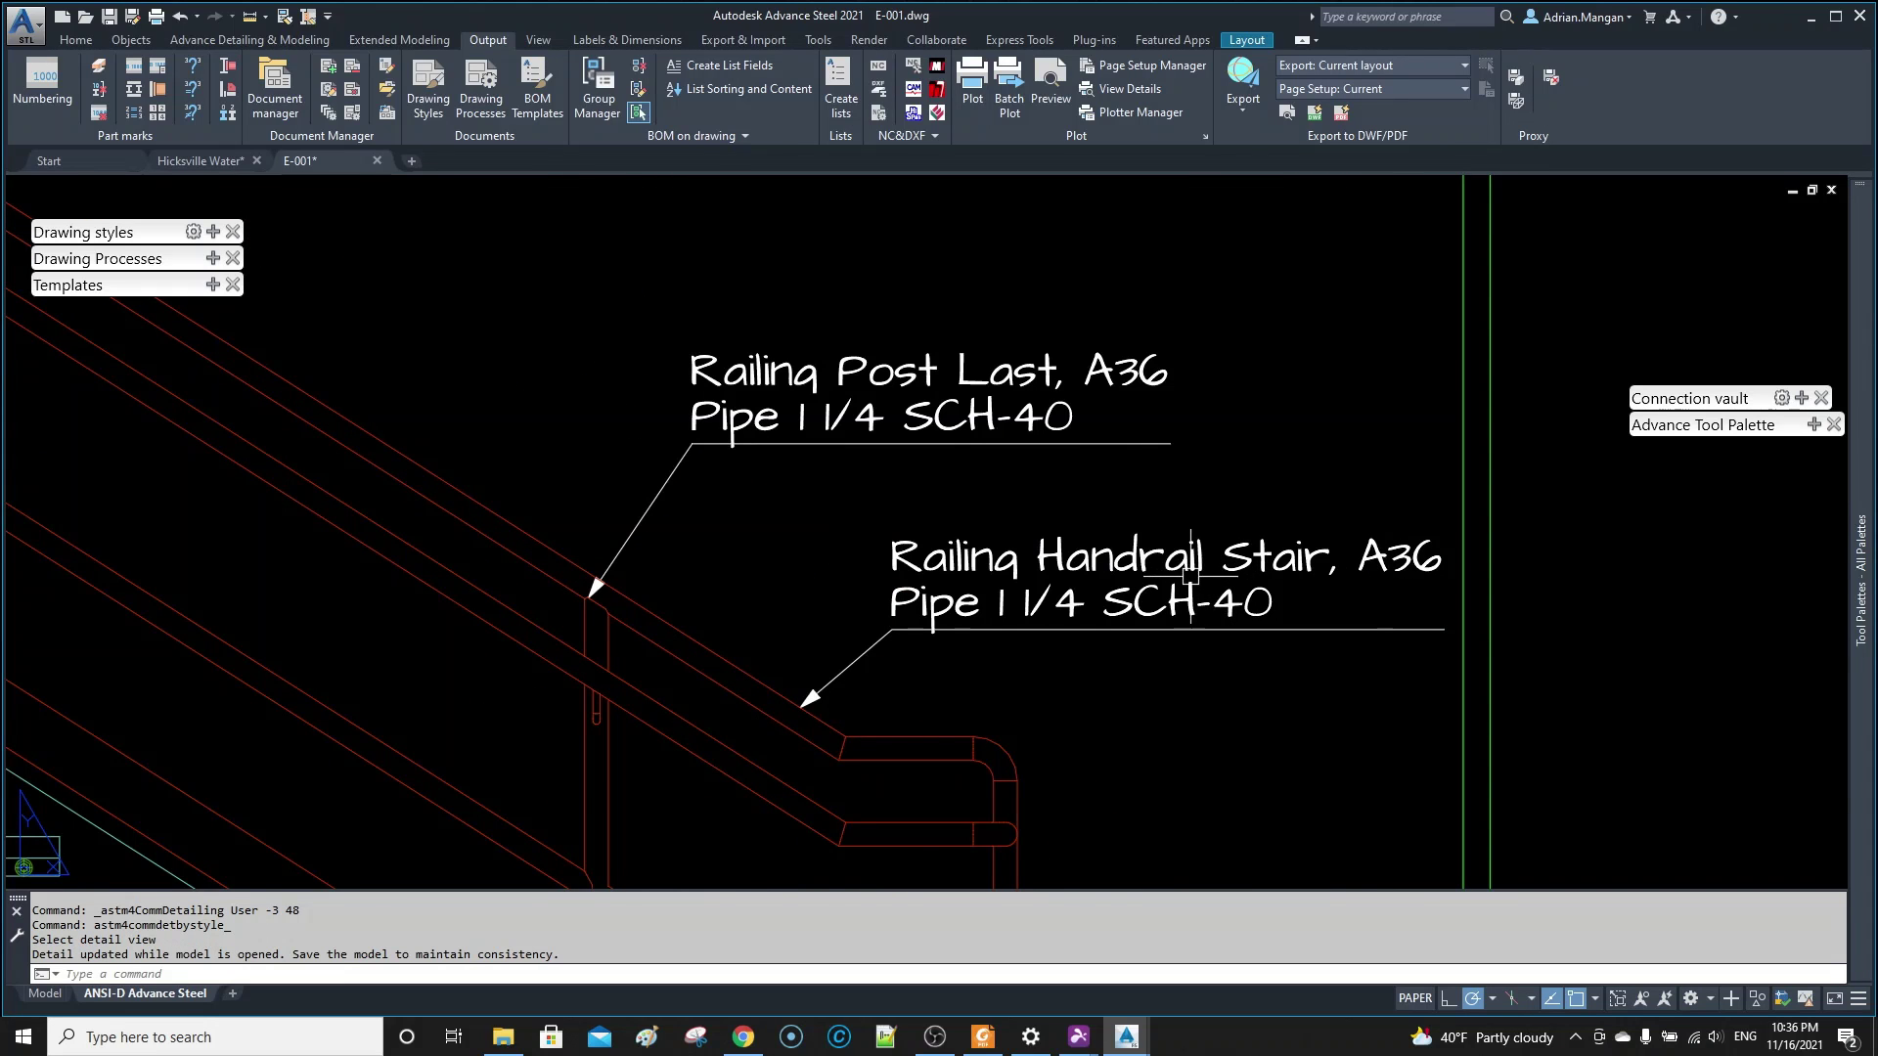
scroll(1161, 595, down, 5)
middle_drag(1161, 596, 1272, 597)
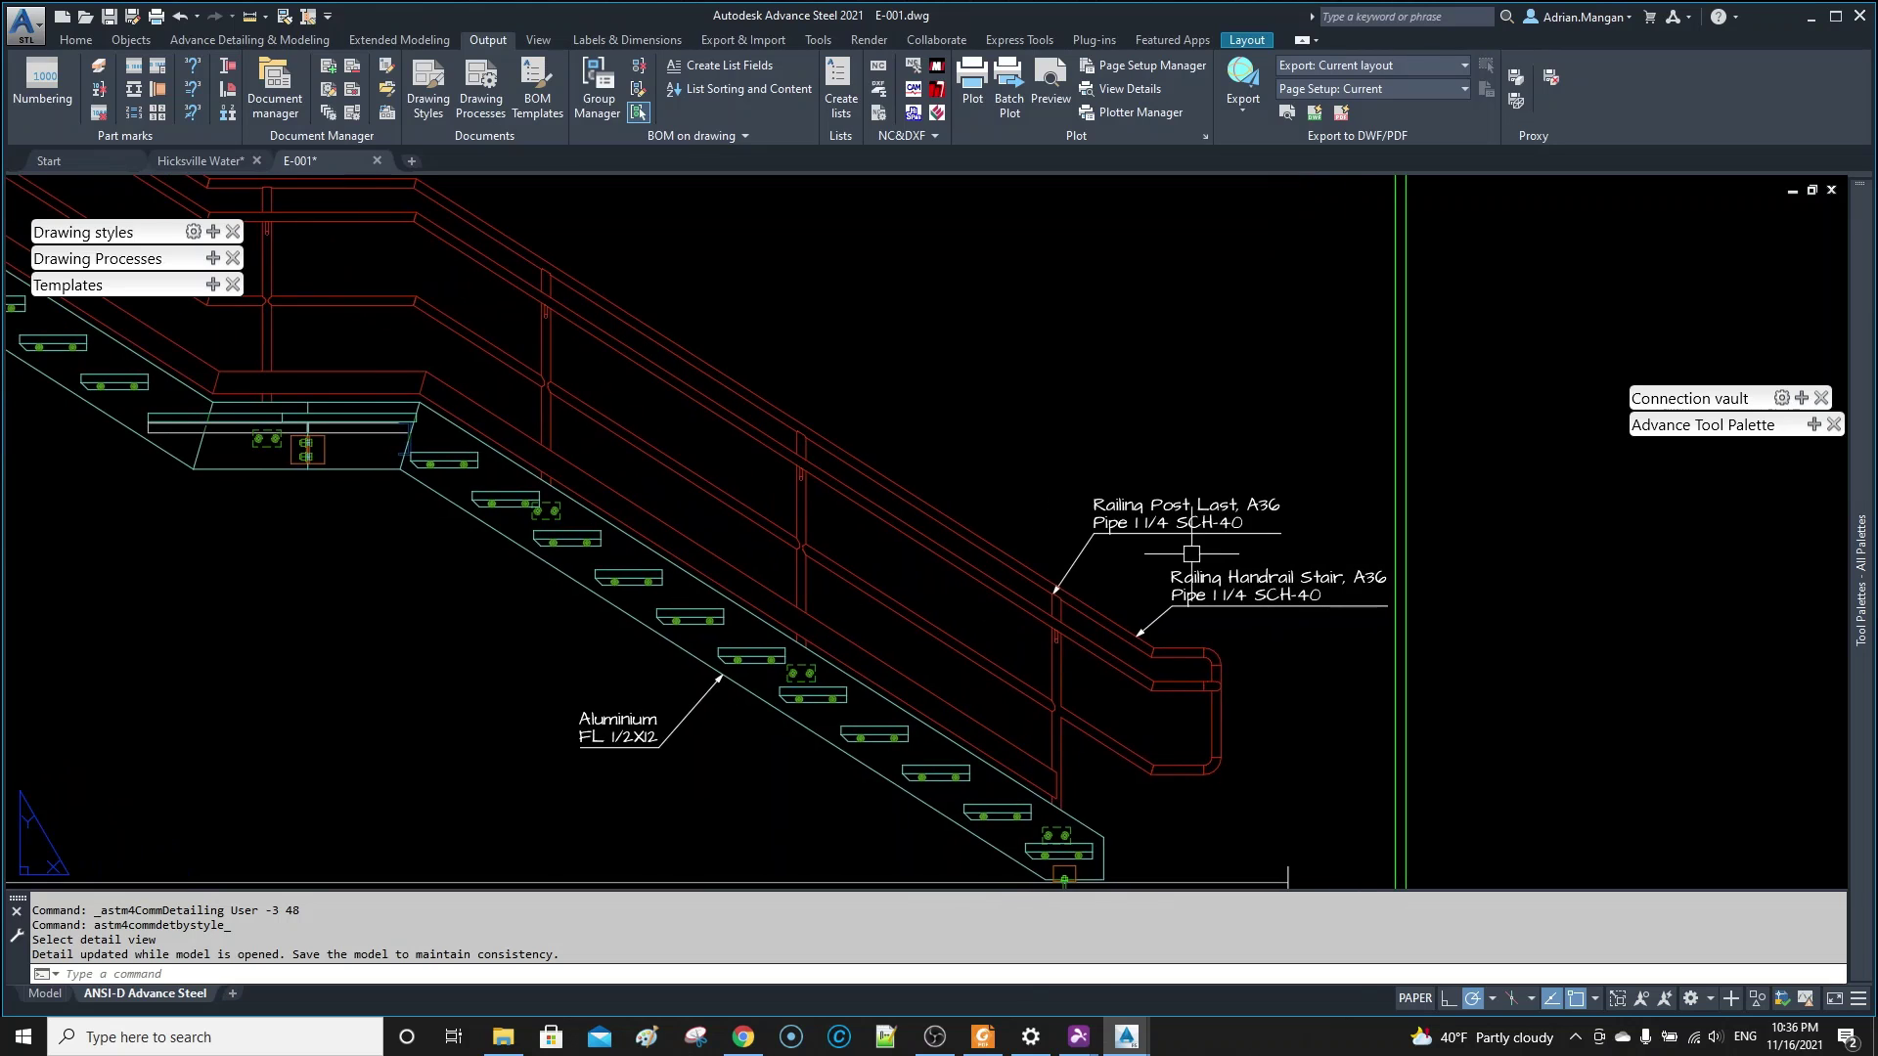
click(1164, 521)
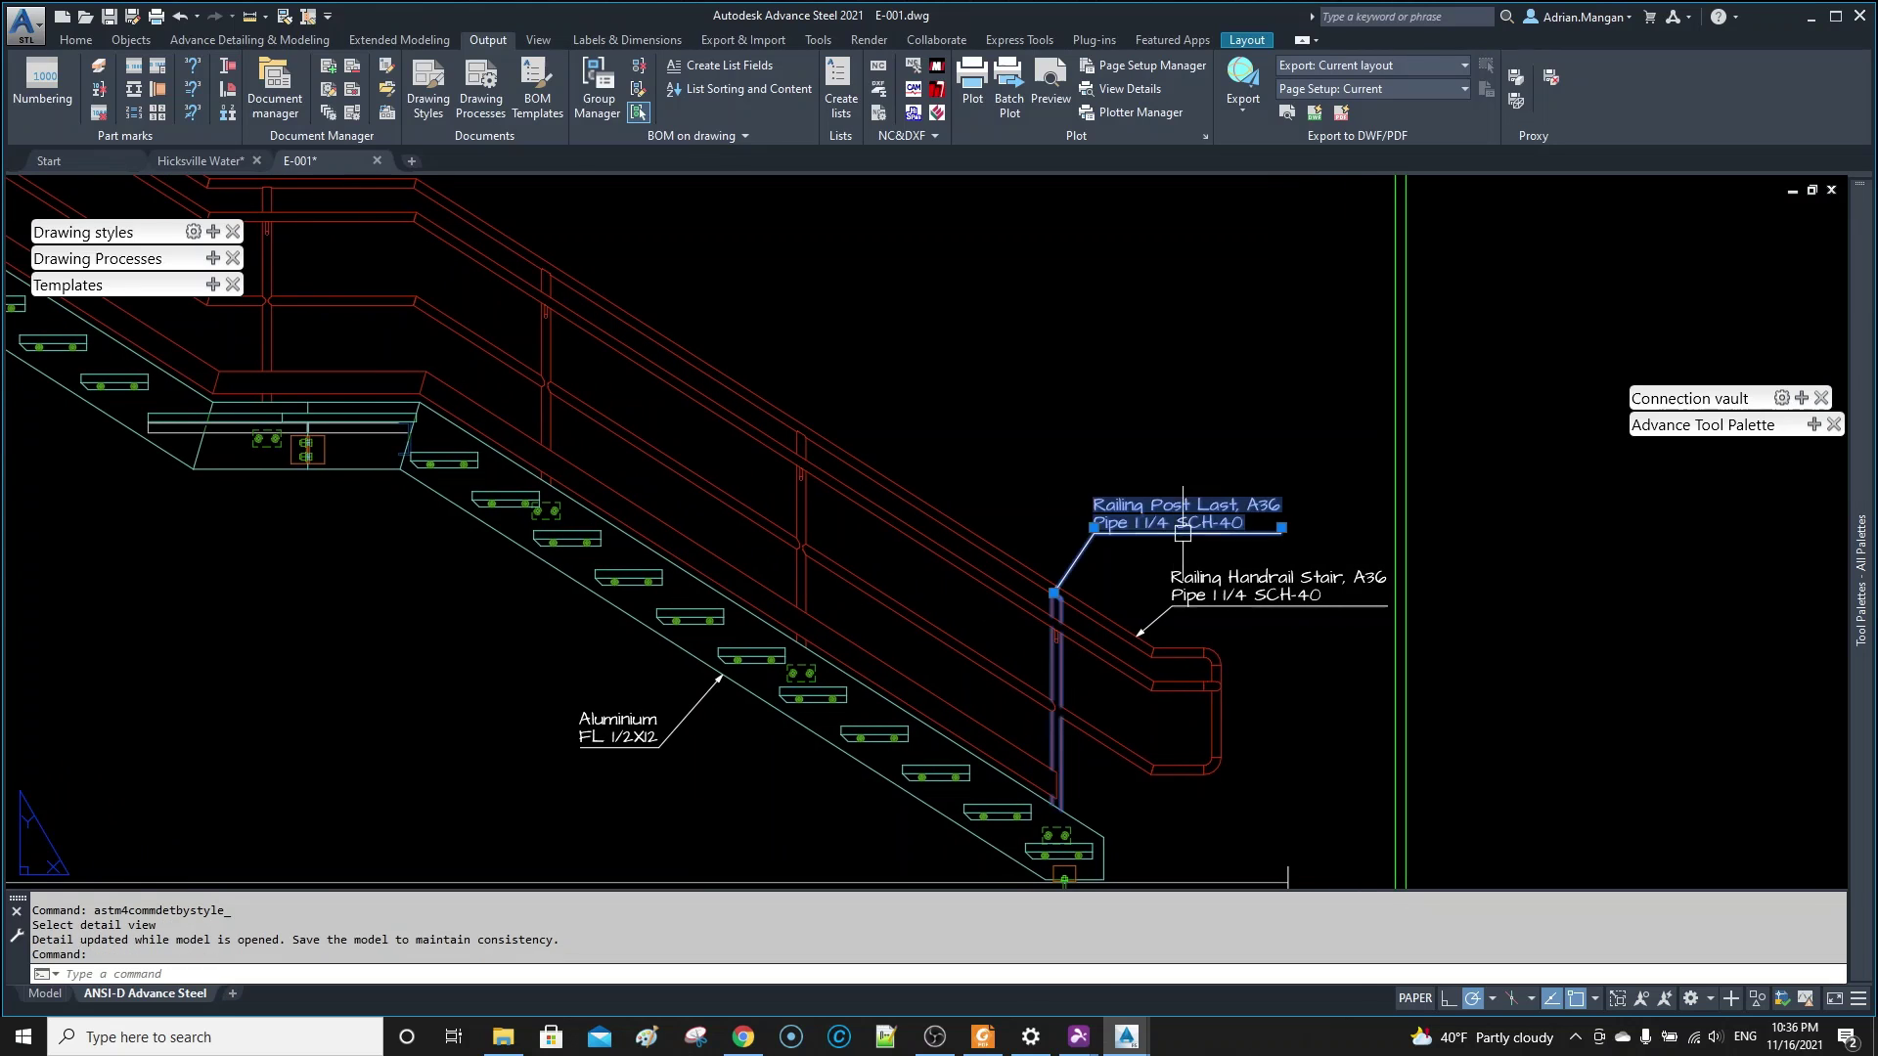
click(1093, 528)
key(Escape)
scroll(1140, 528, down, 5)
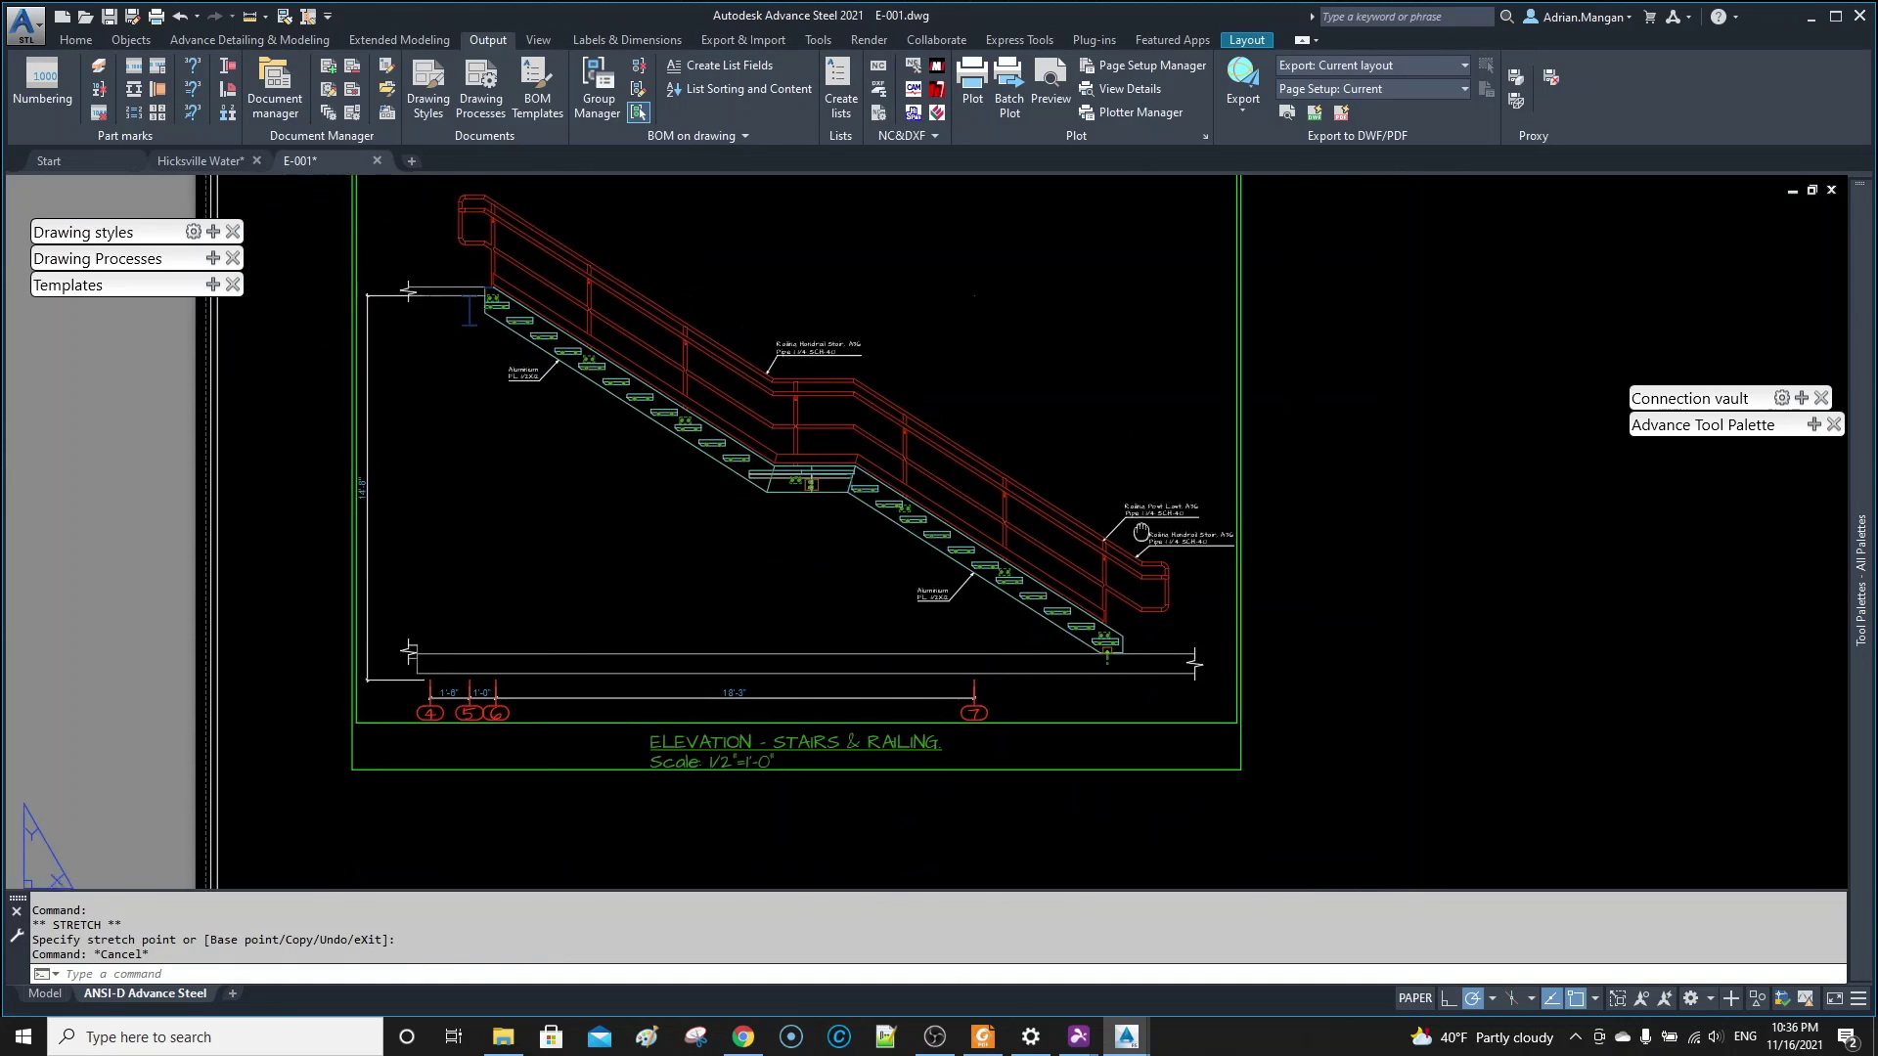
scroll(890, 440, up, 4)
scroll(821, 394, up, 4)
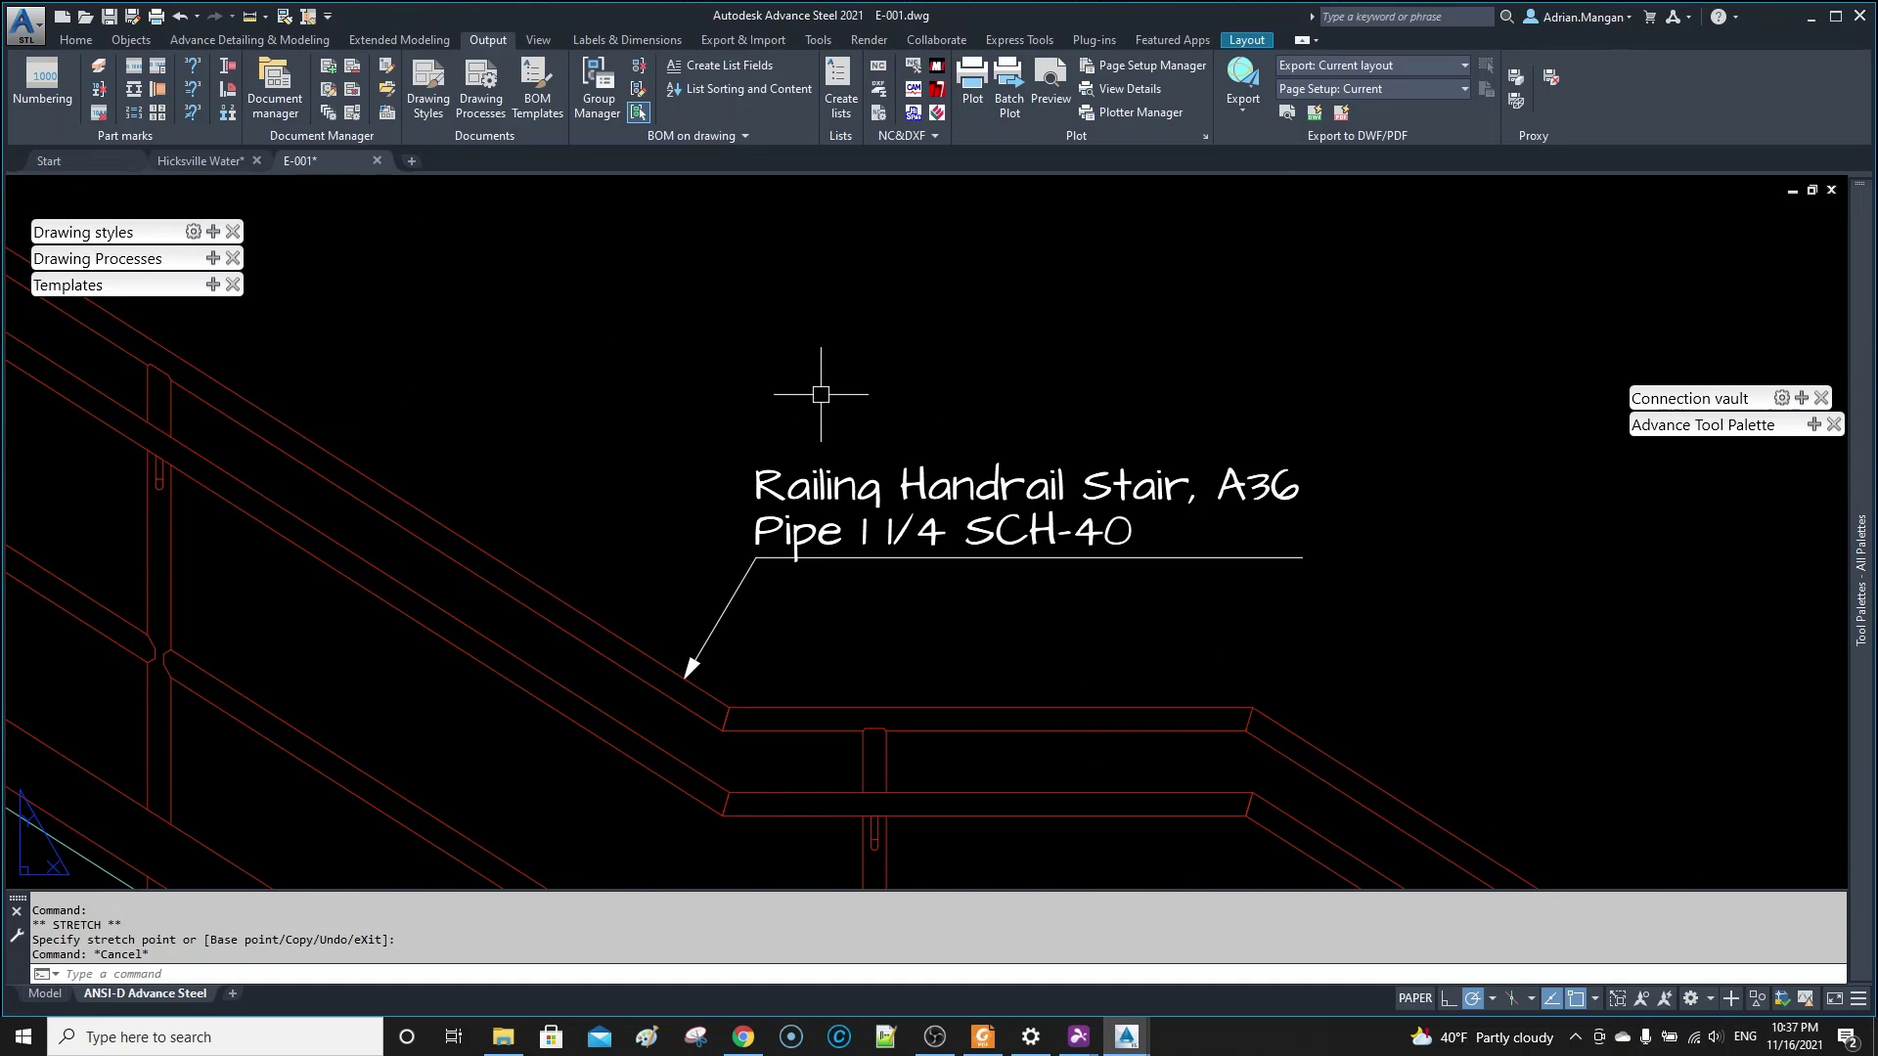
scroll(821, 395, down, 5)
mouse_move(821, 394)
middle_down()
mouse_move(905, 455)
mouse_move(1089, 514)
middle_up()
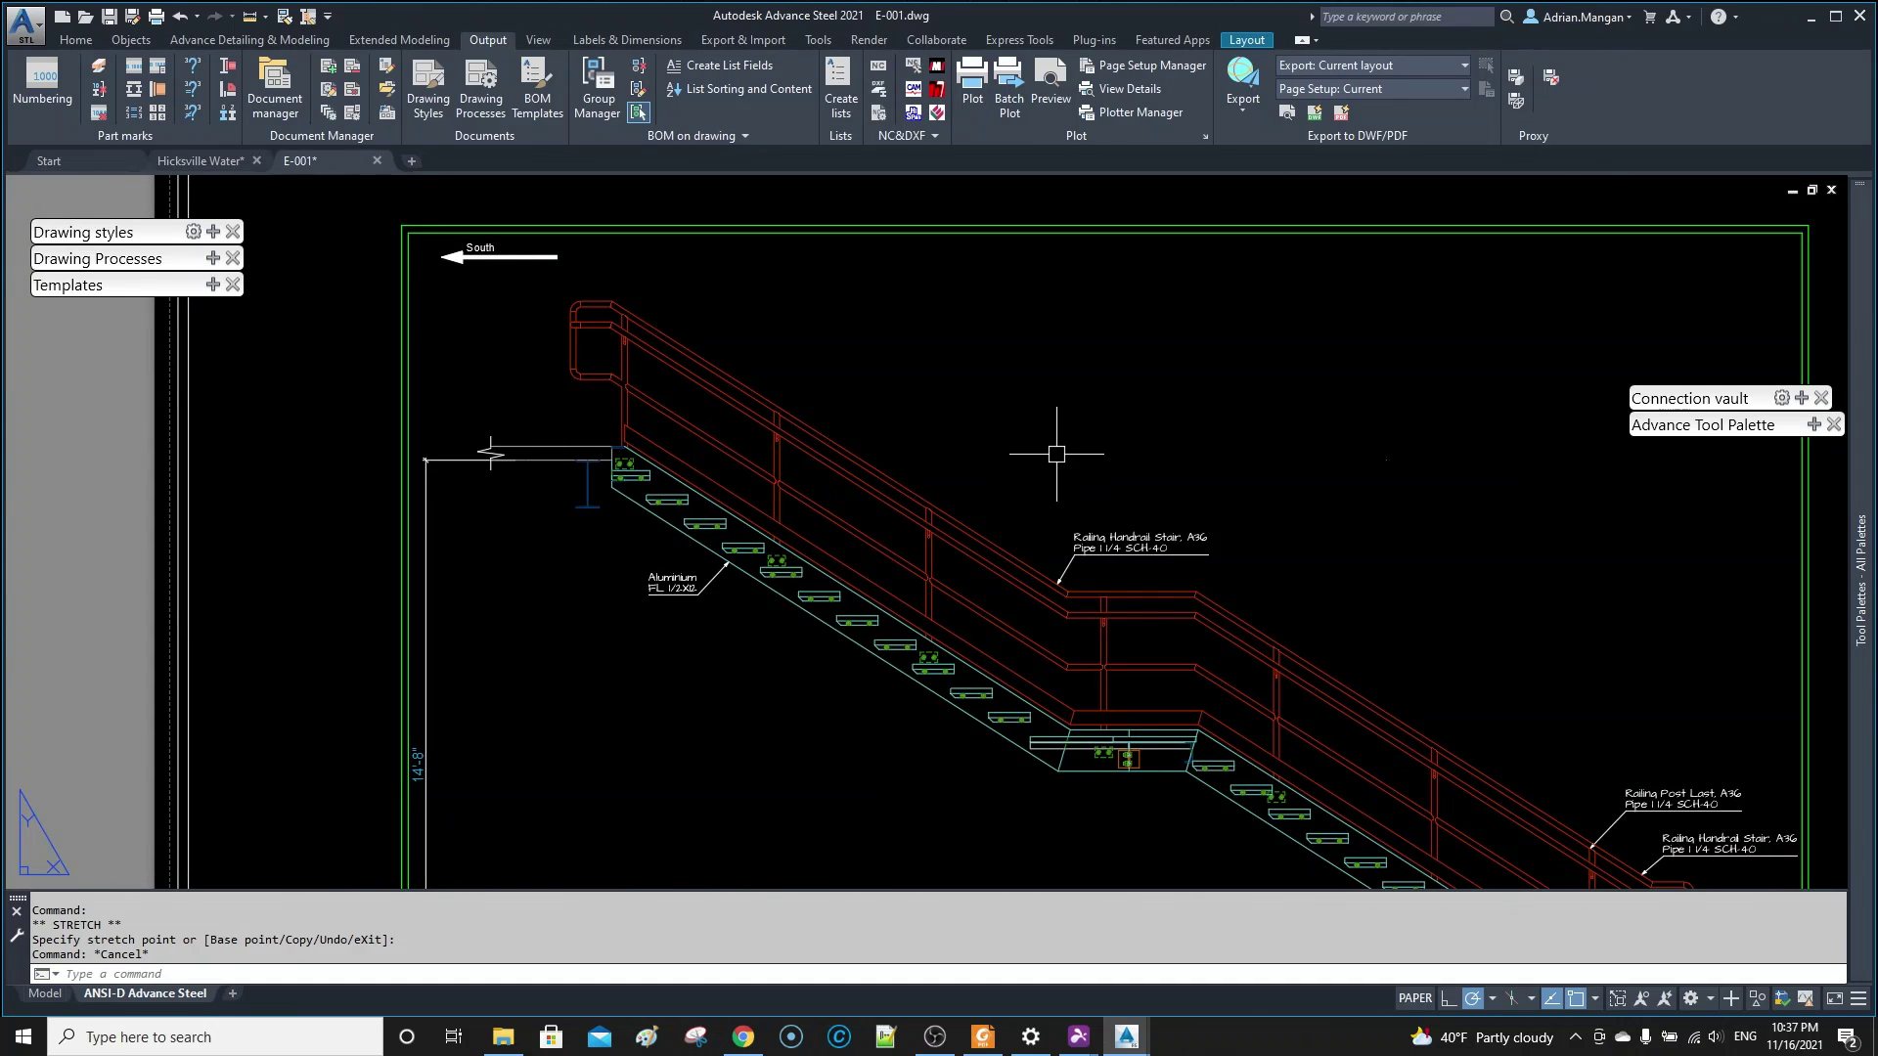
scroll(861, 391, down, 5)
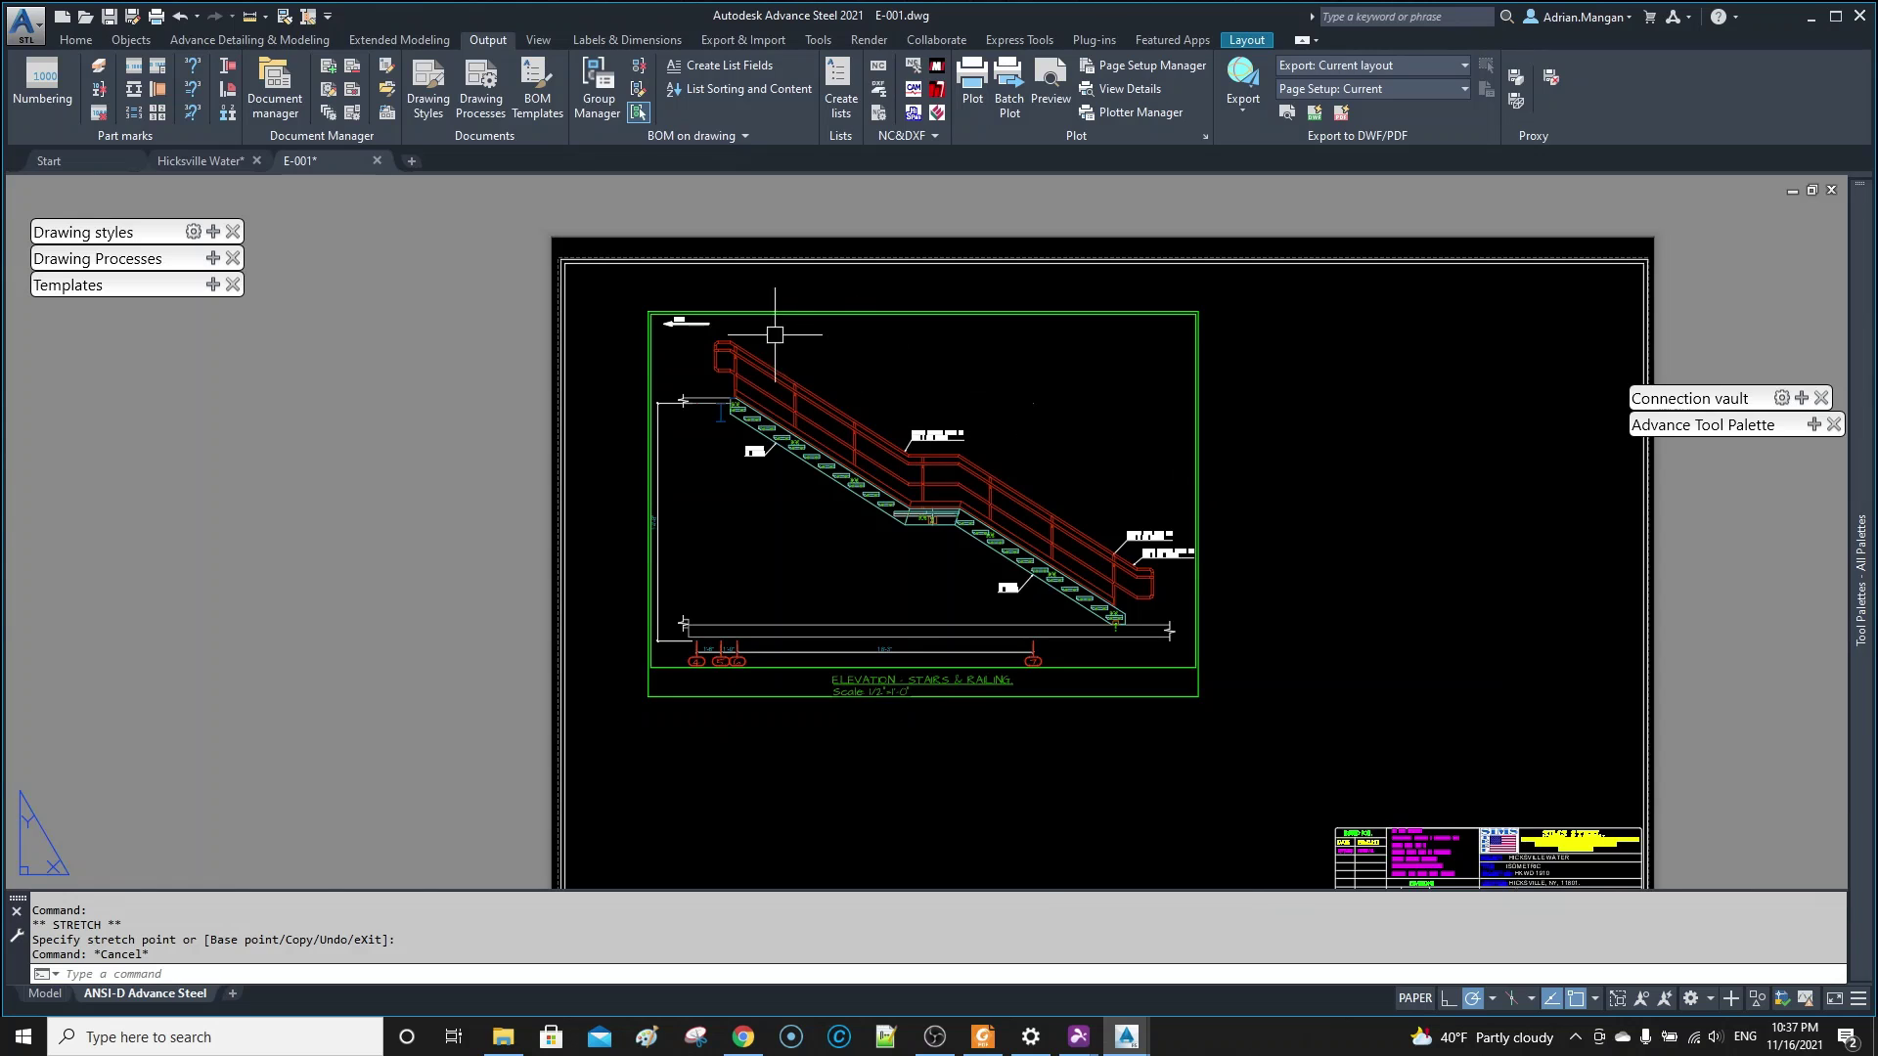
- Move the South compass arrow to the upper-left corner of the elevation's green frame
scroll(677, 318, up, 5)
click(695, 341)
drag(693, 346, 585, 281)
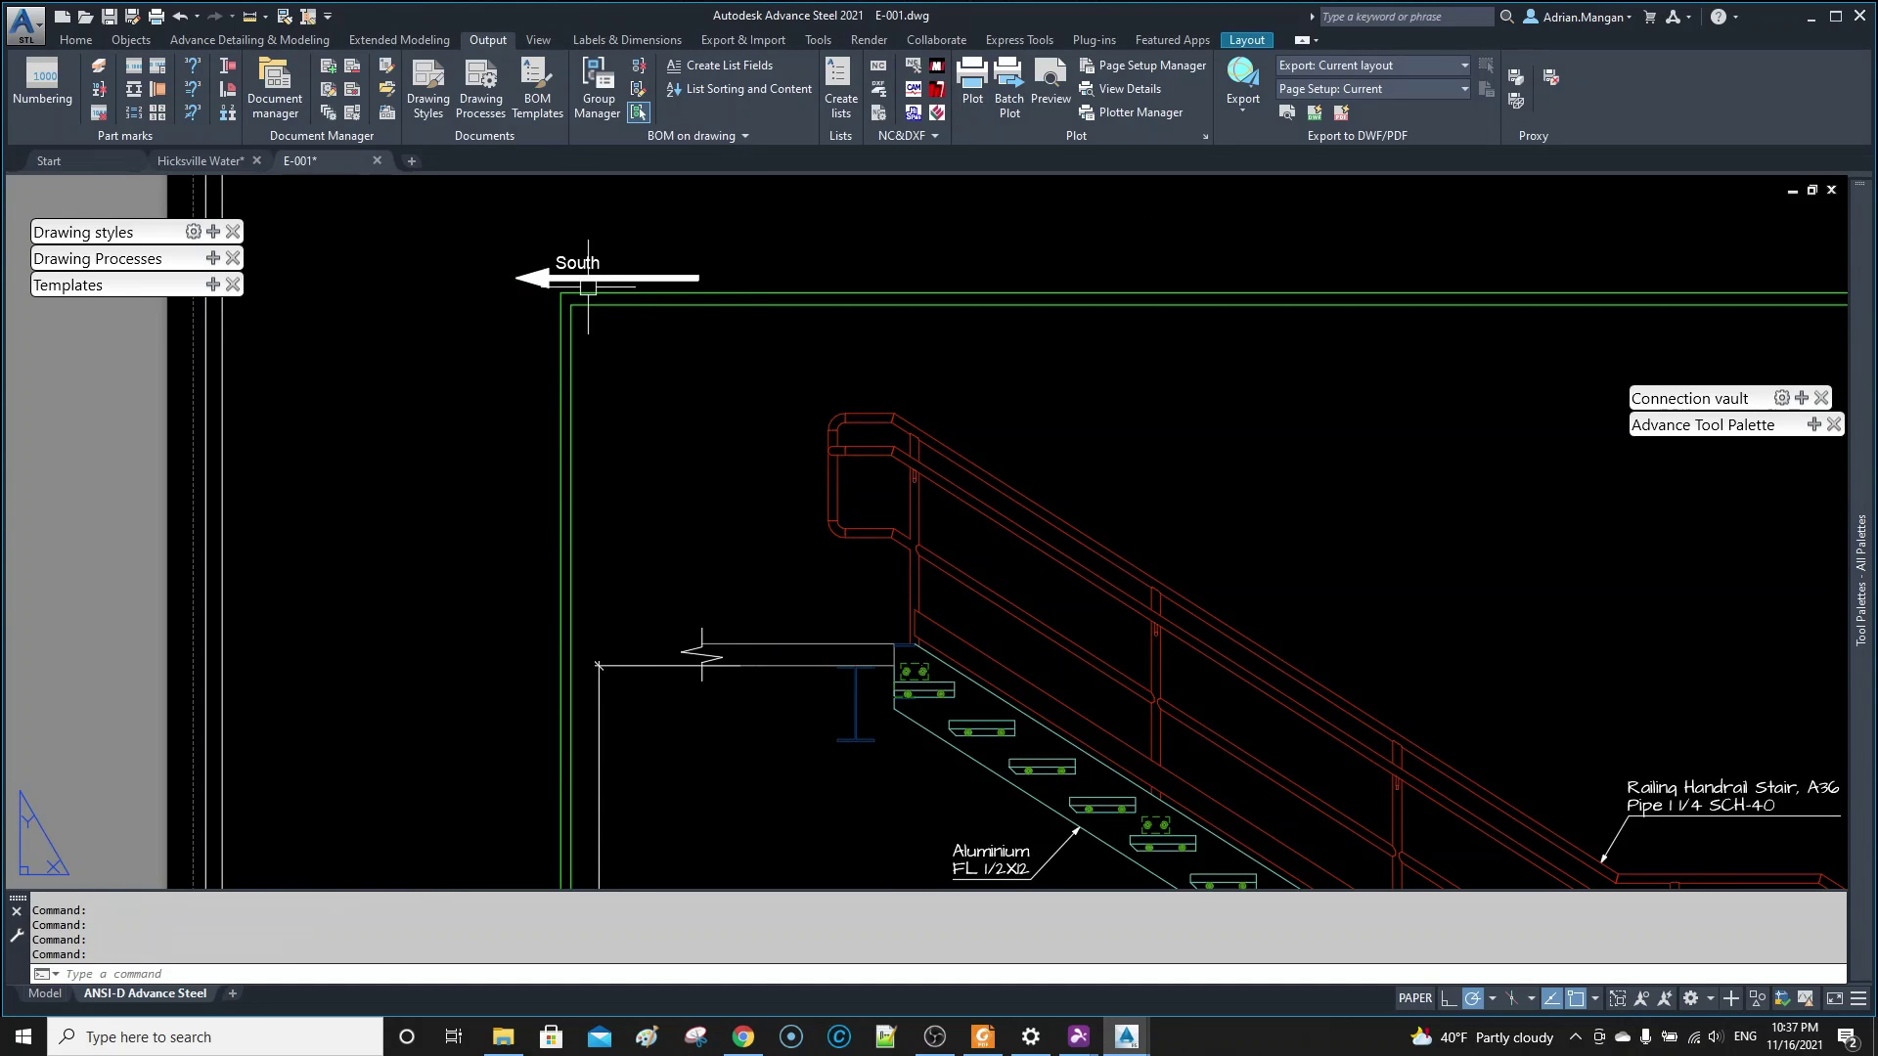
- Check the display properties of the small bent connector below the handrail in the elevation
scroll(823, 409, down, 2)
scroll(1003, 563, up, 5)
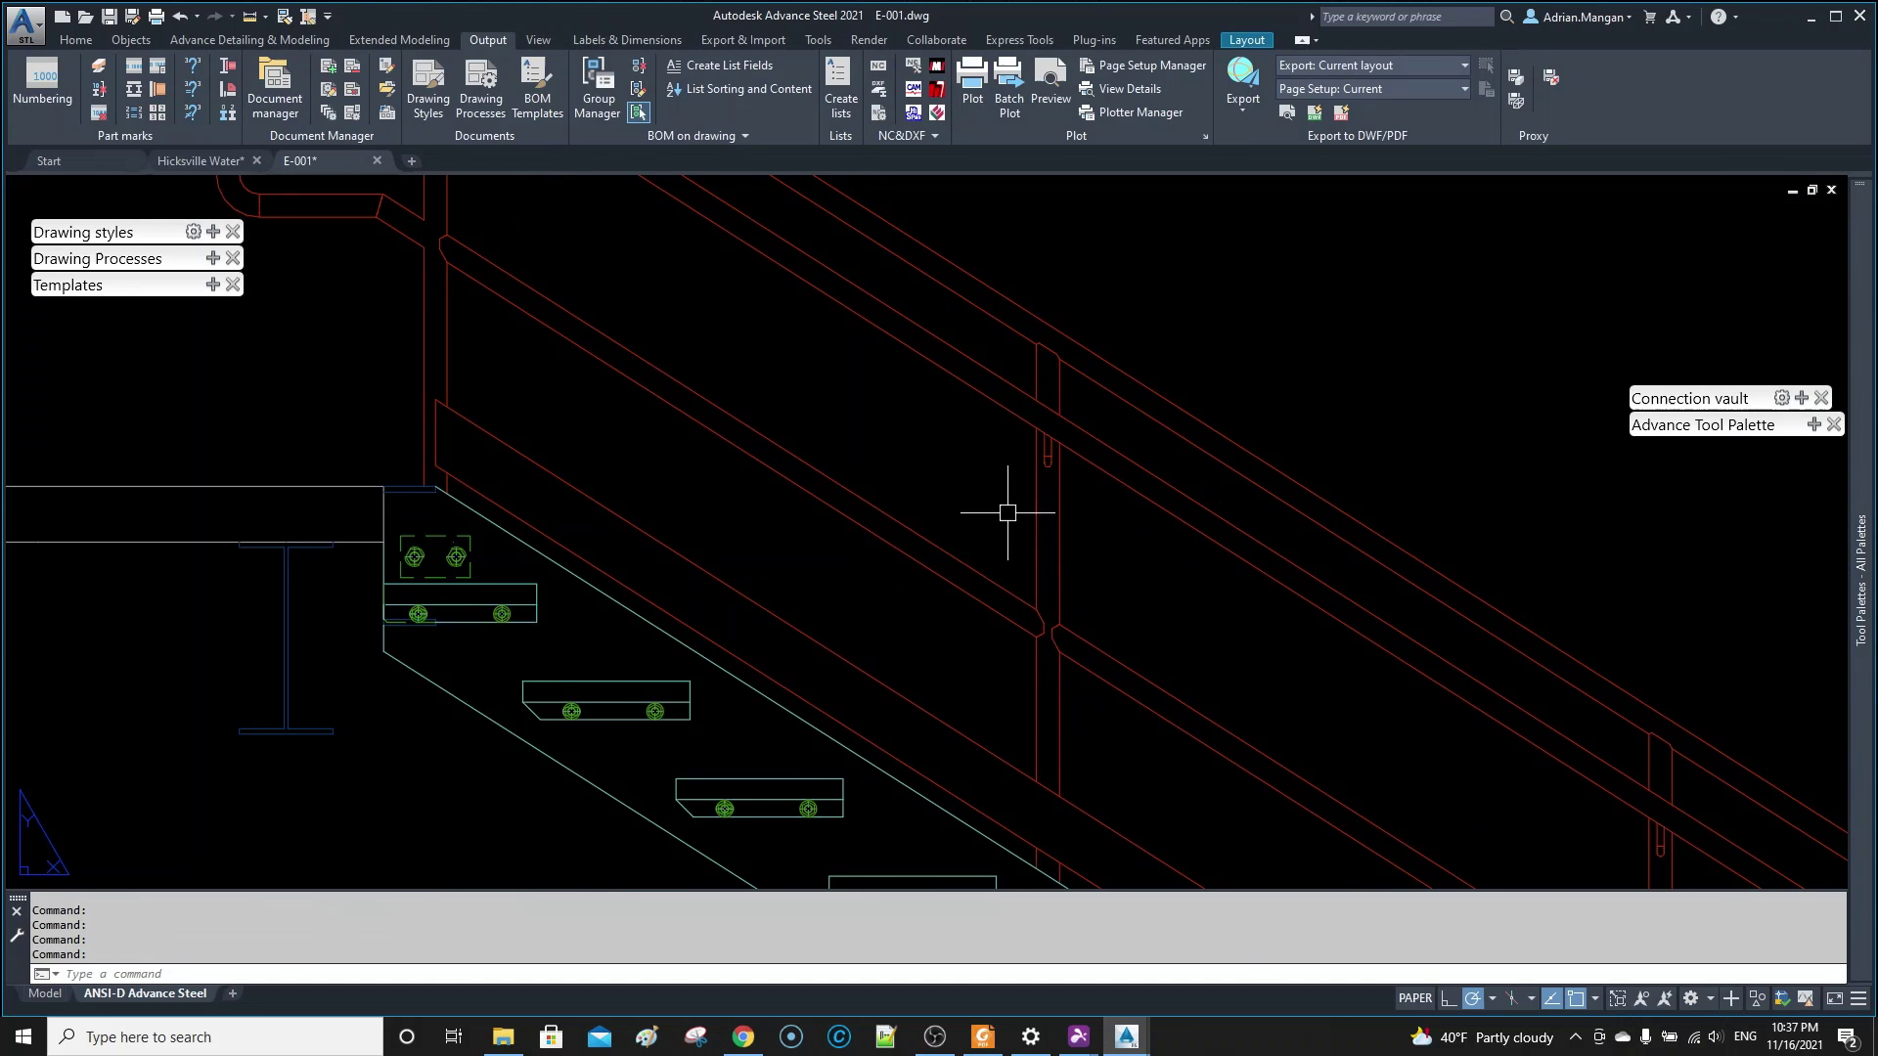
scroll(1034, 460, up, 4)
double_click(1055, 471)
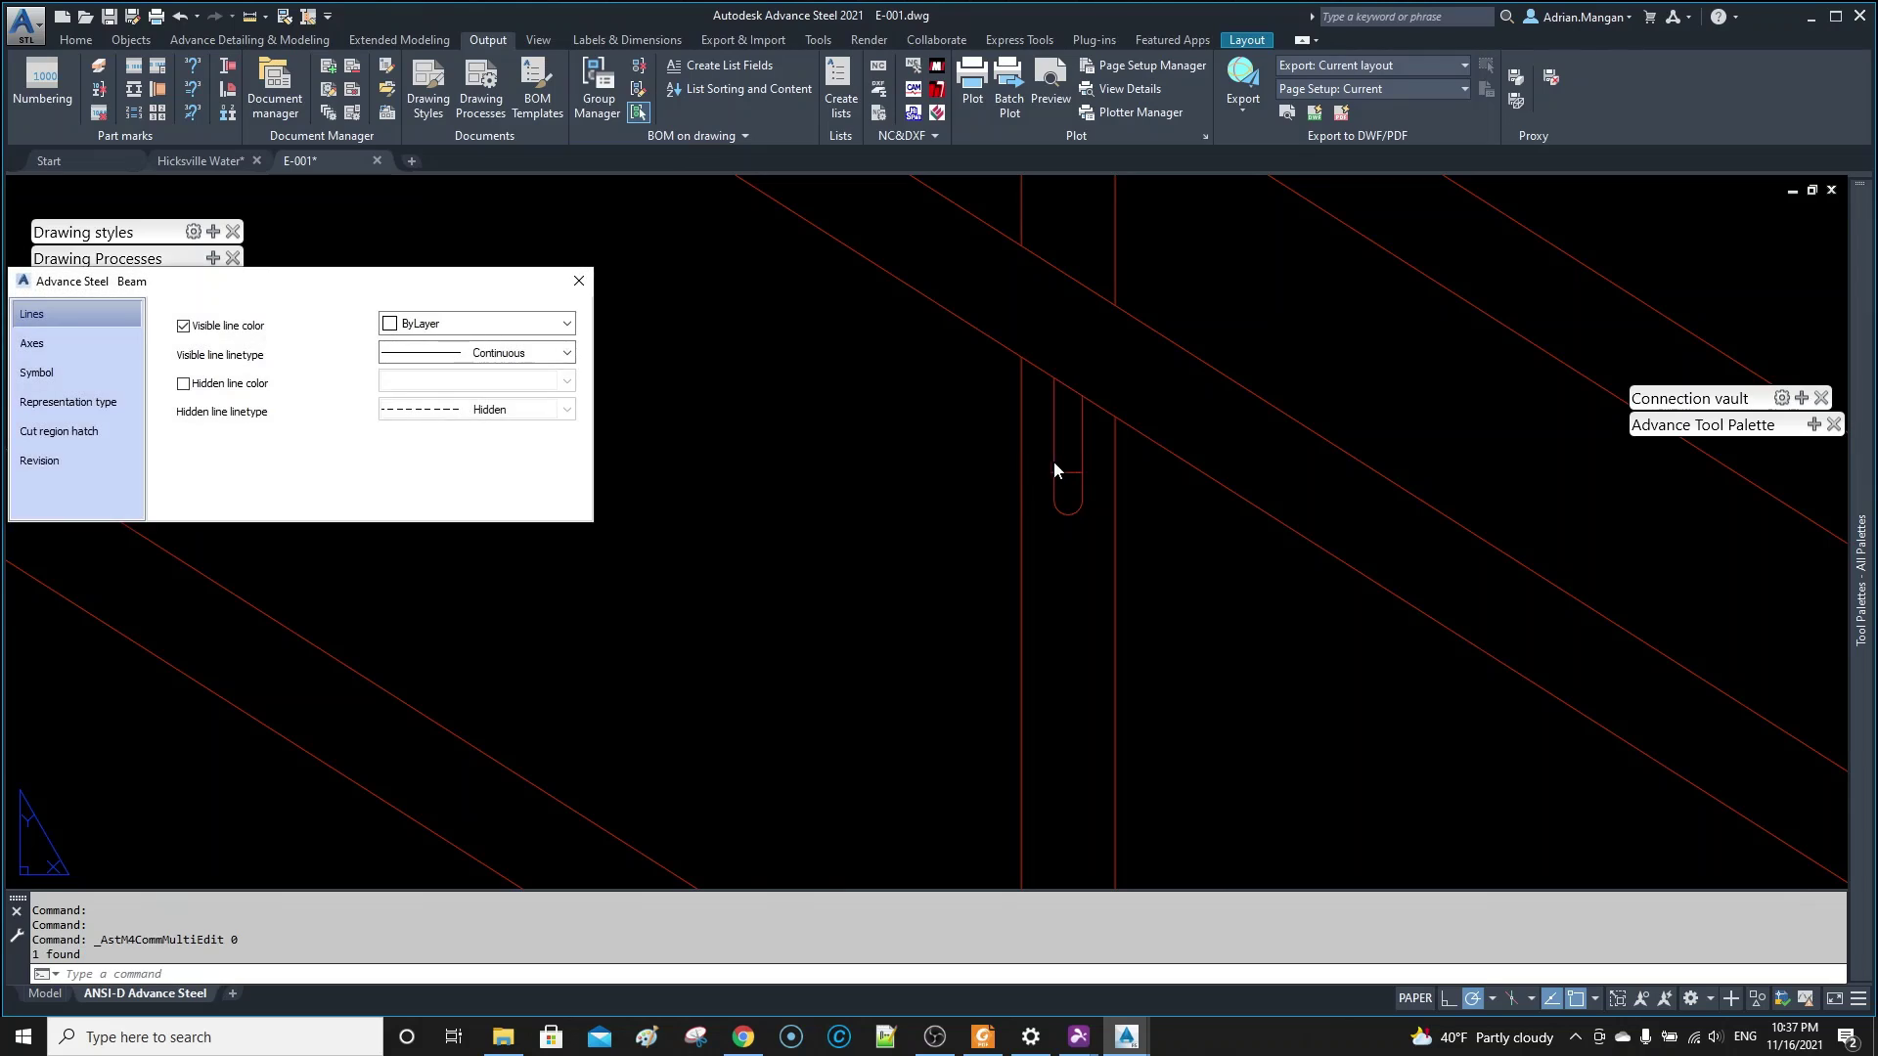
click(579, 281)
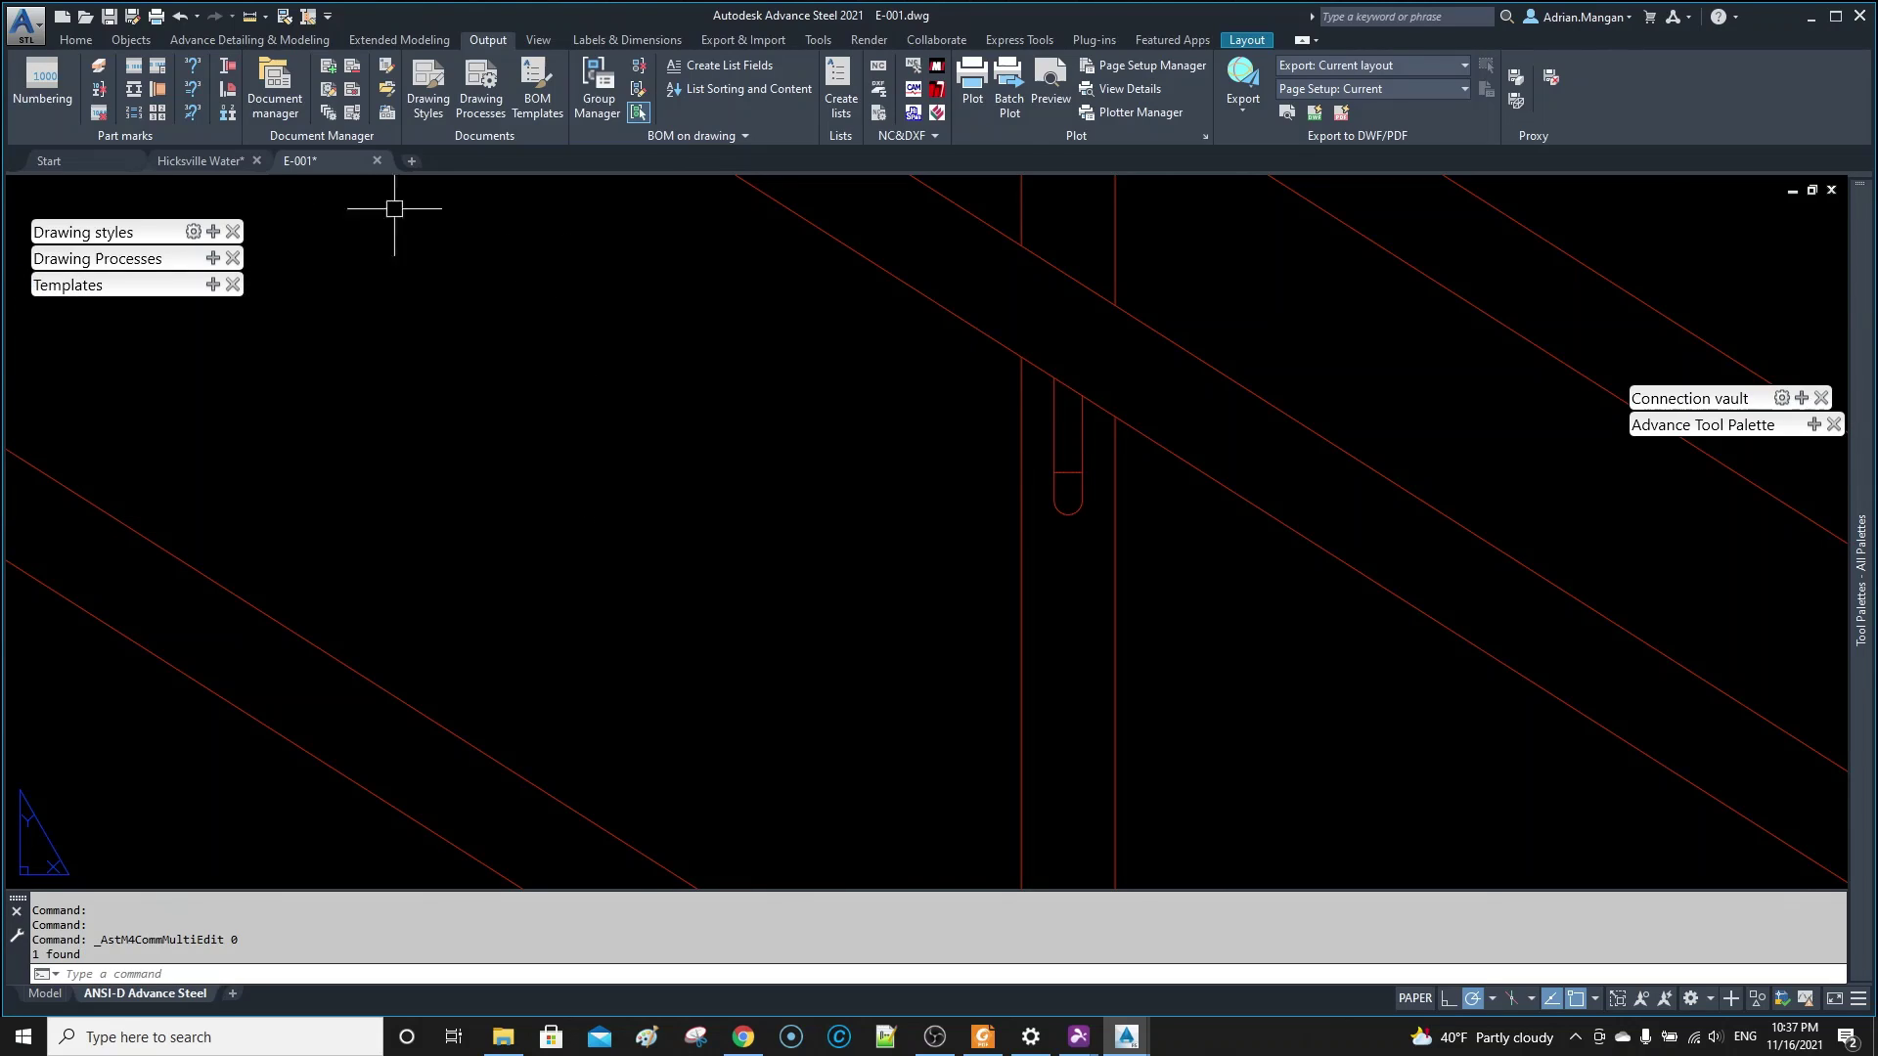
- Switch to the Hicksville Water model and check the model role of the bent connector on the lowest railing post
click(201, 161)
scroll(898, 409, up, 3)
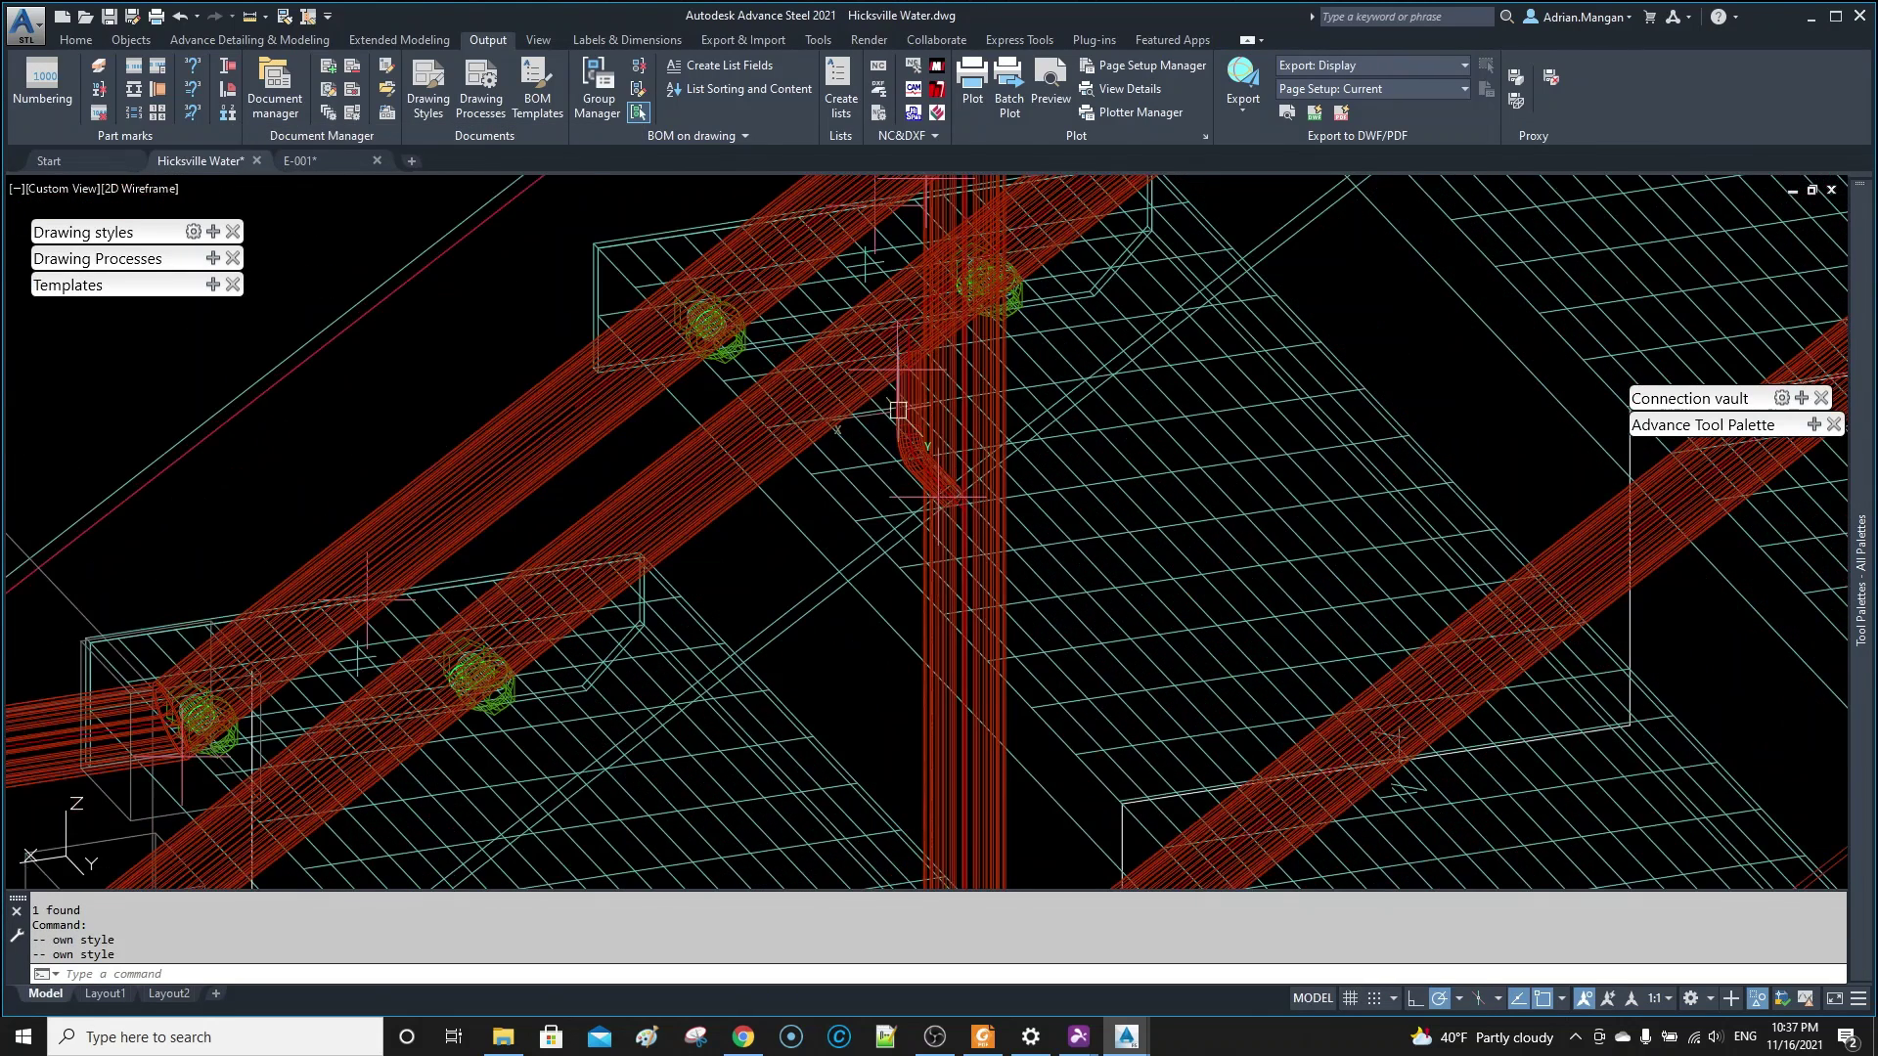
double_click(898, 409)
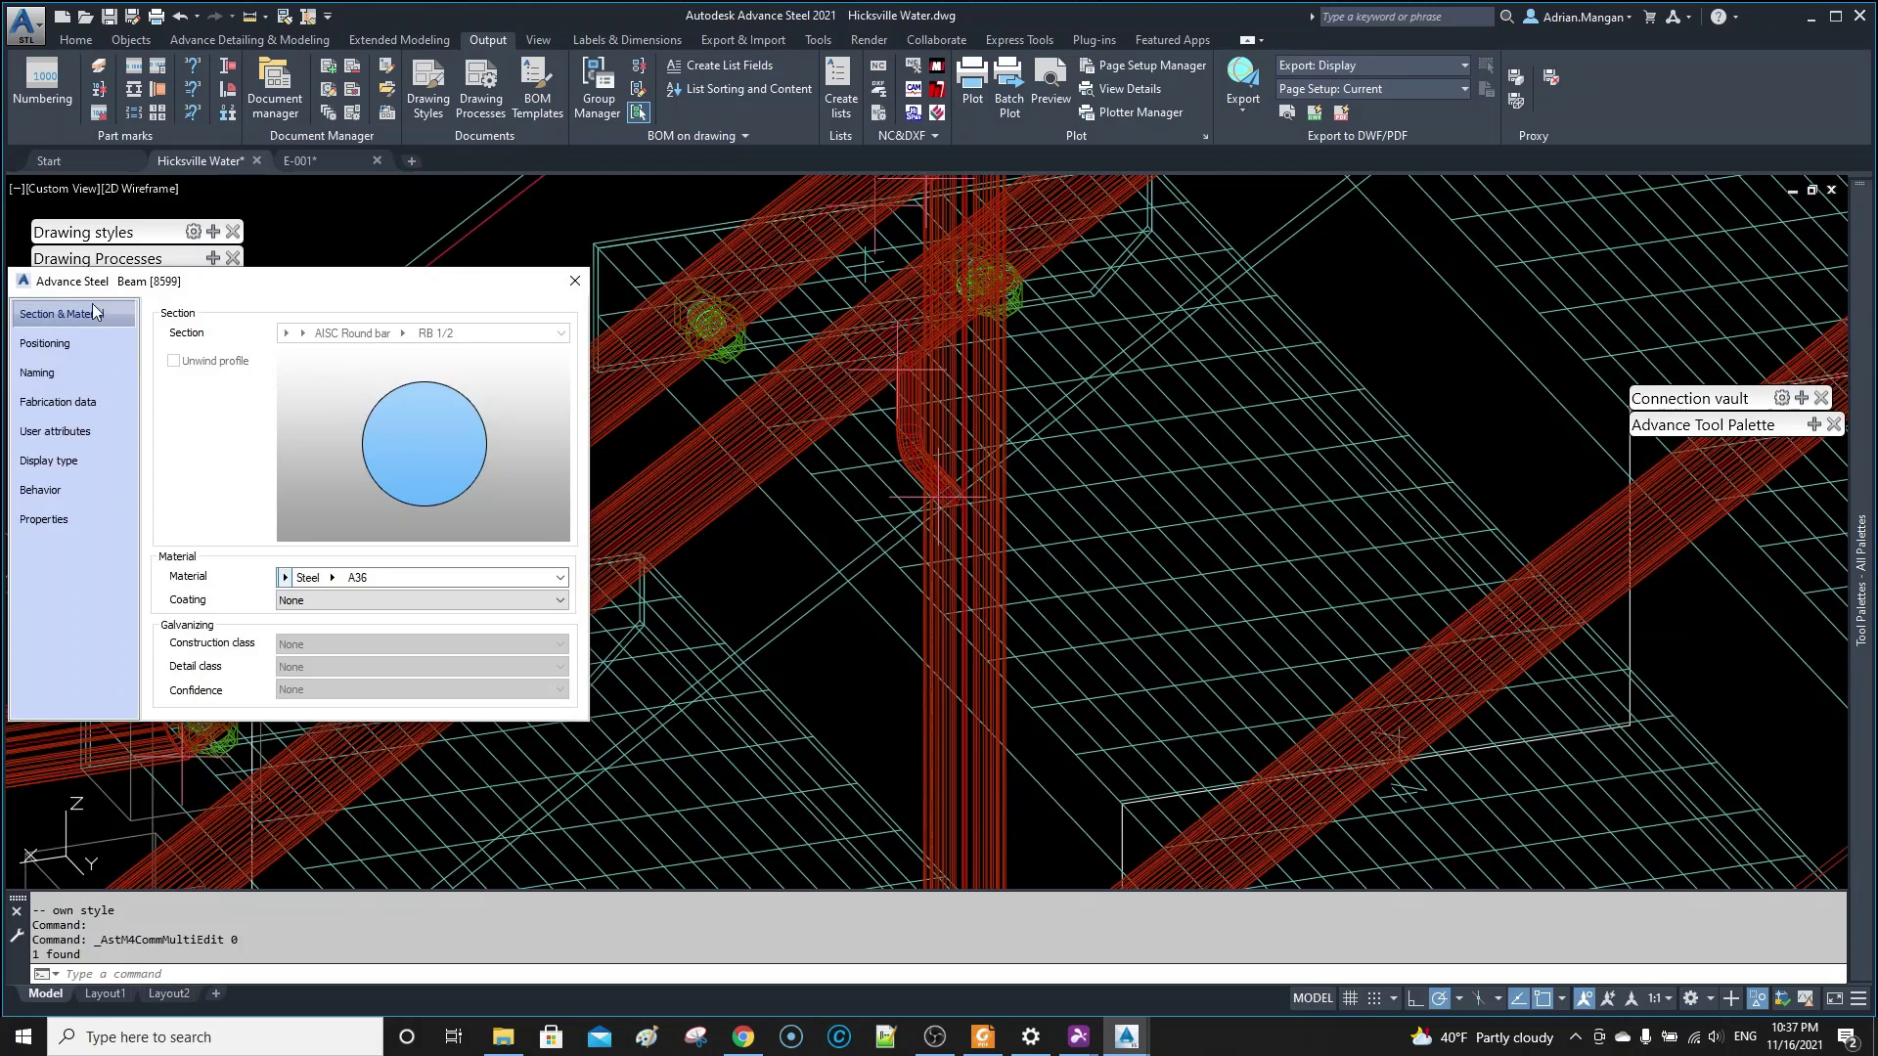
click(39, 372)
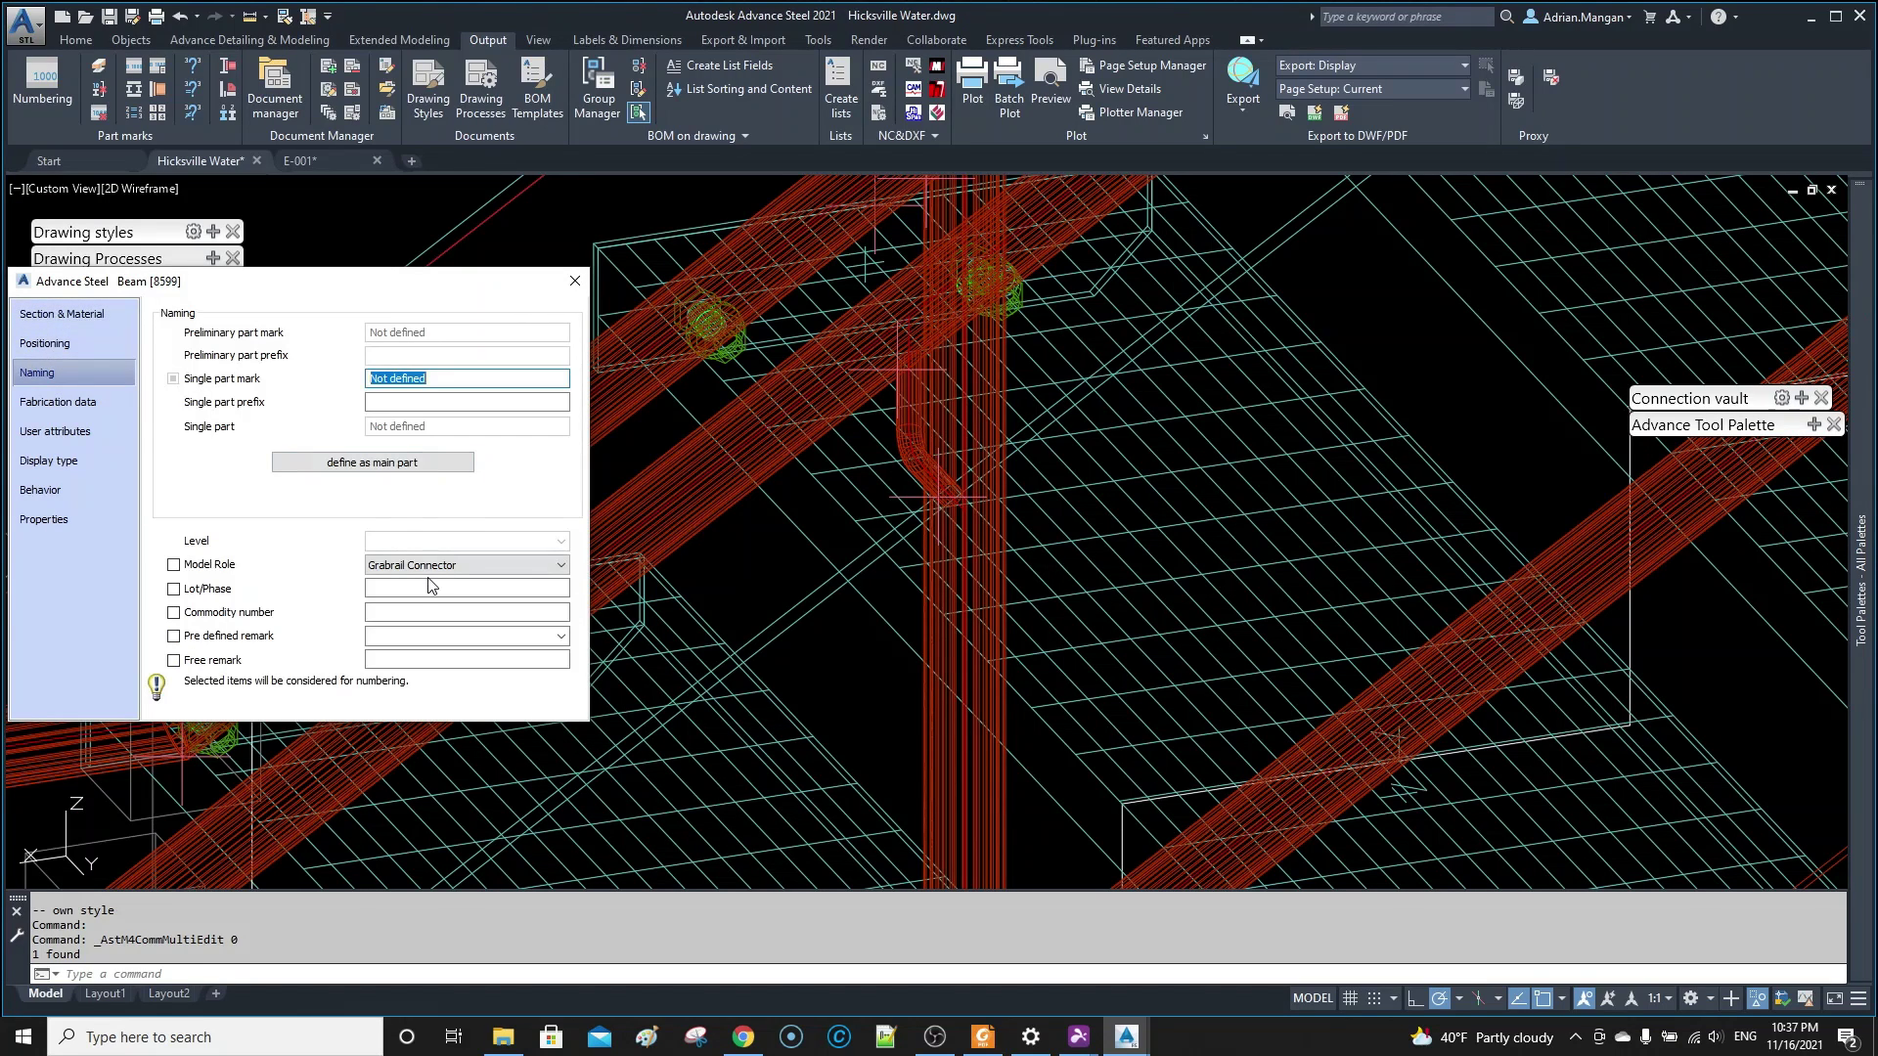
click(516, 567)
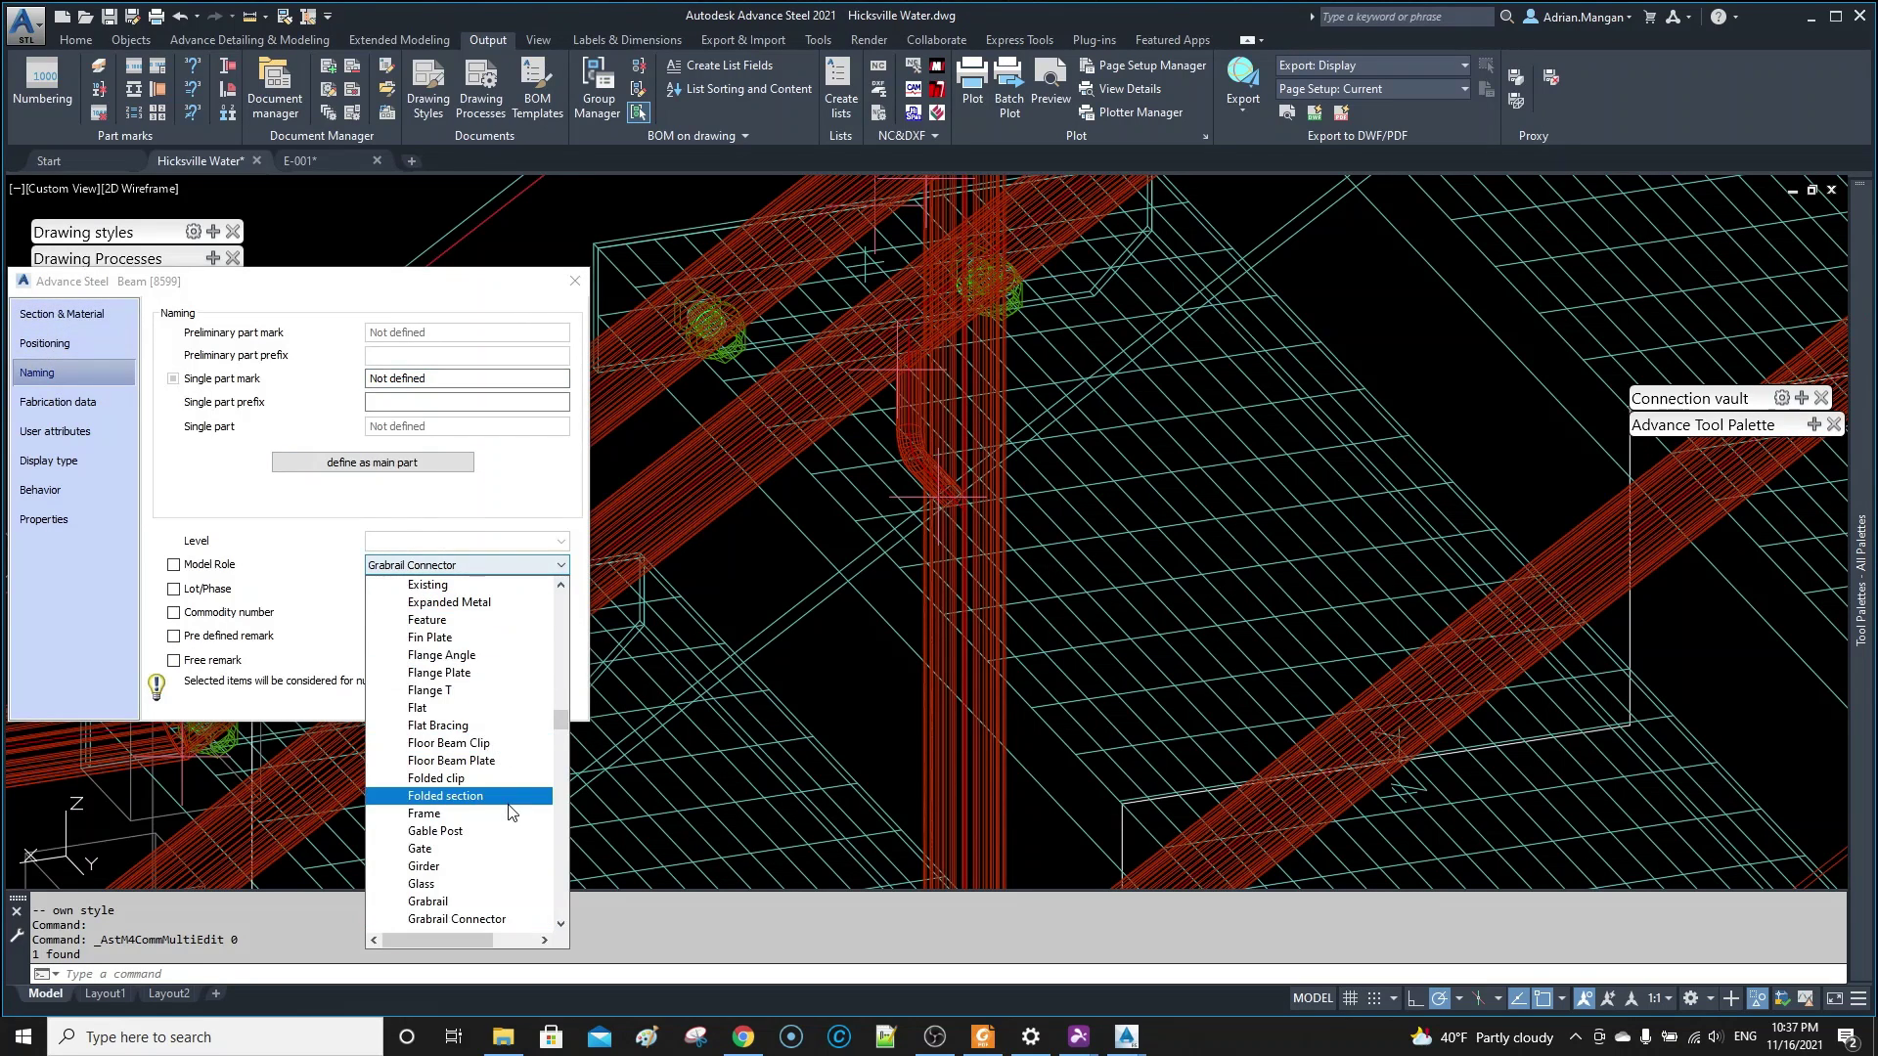
scroll(508, 817, down, 2)
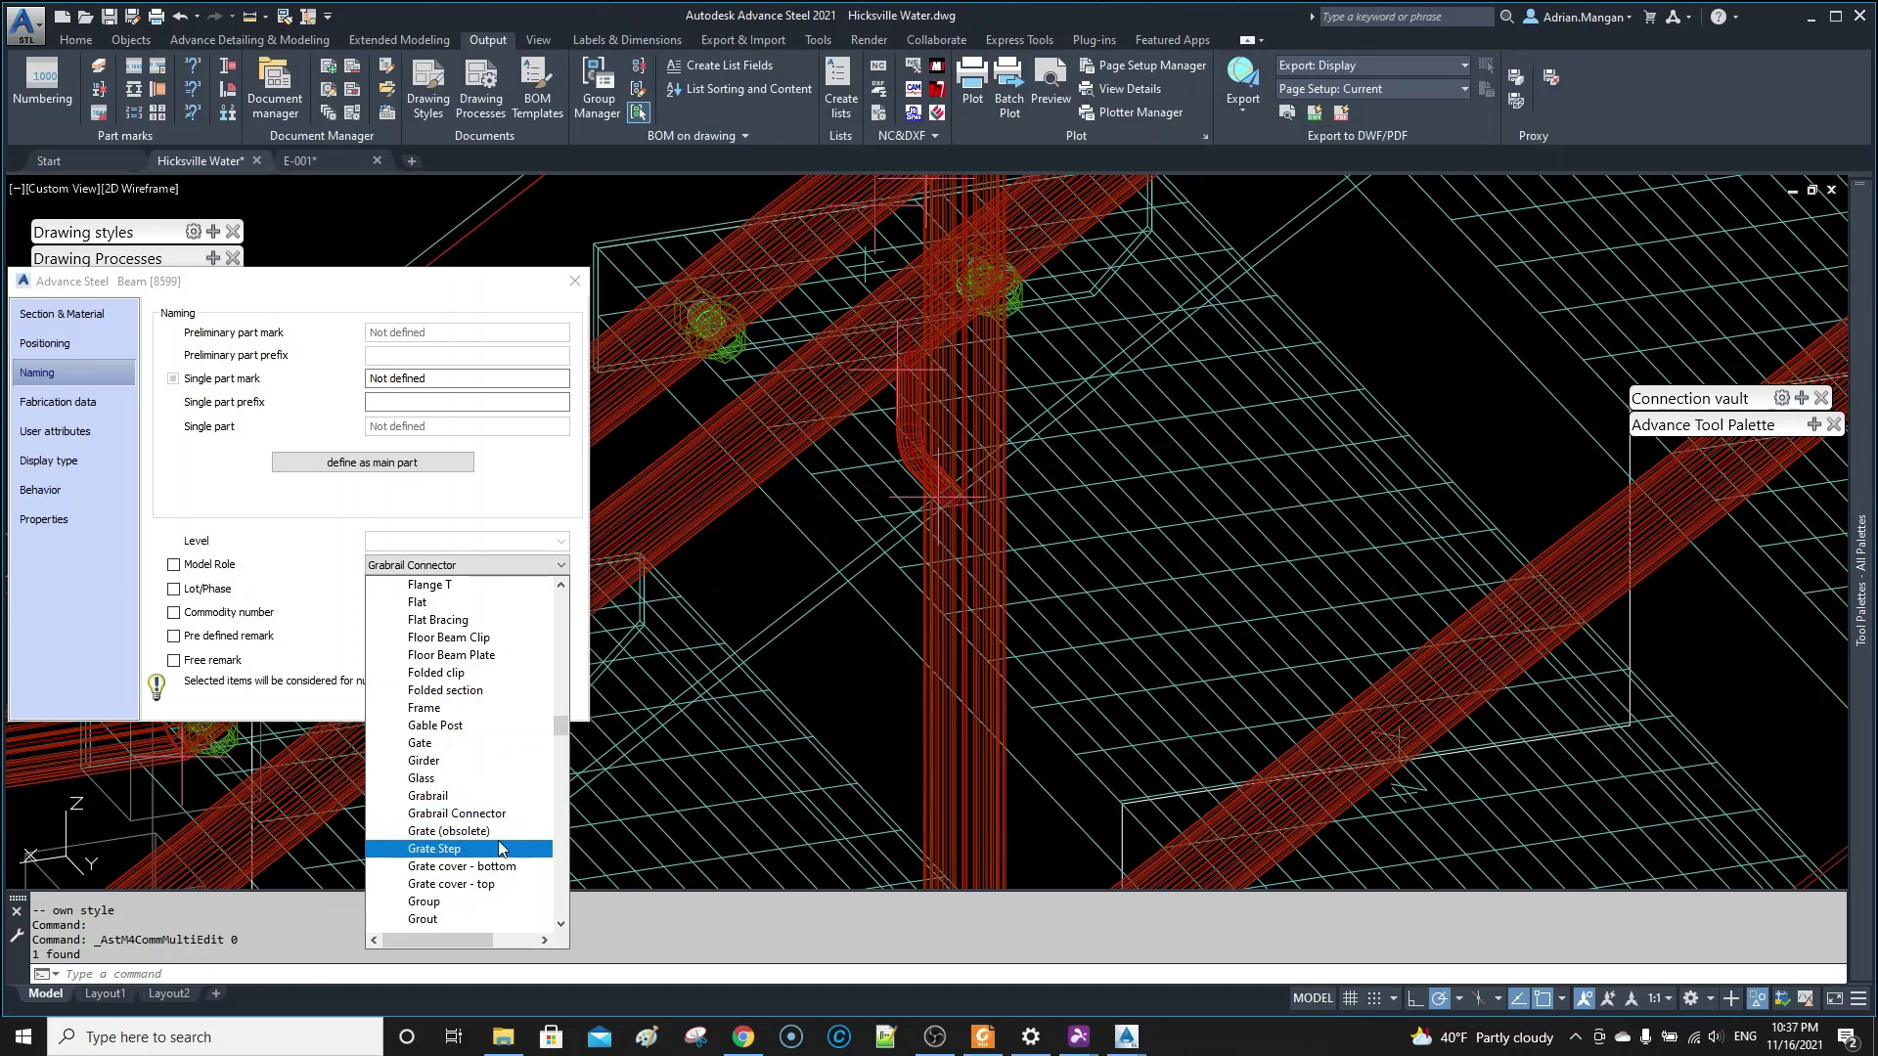
click(575, 281)
key(Escape)
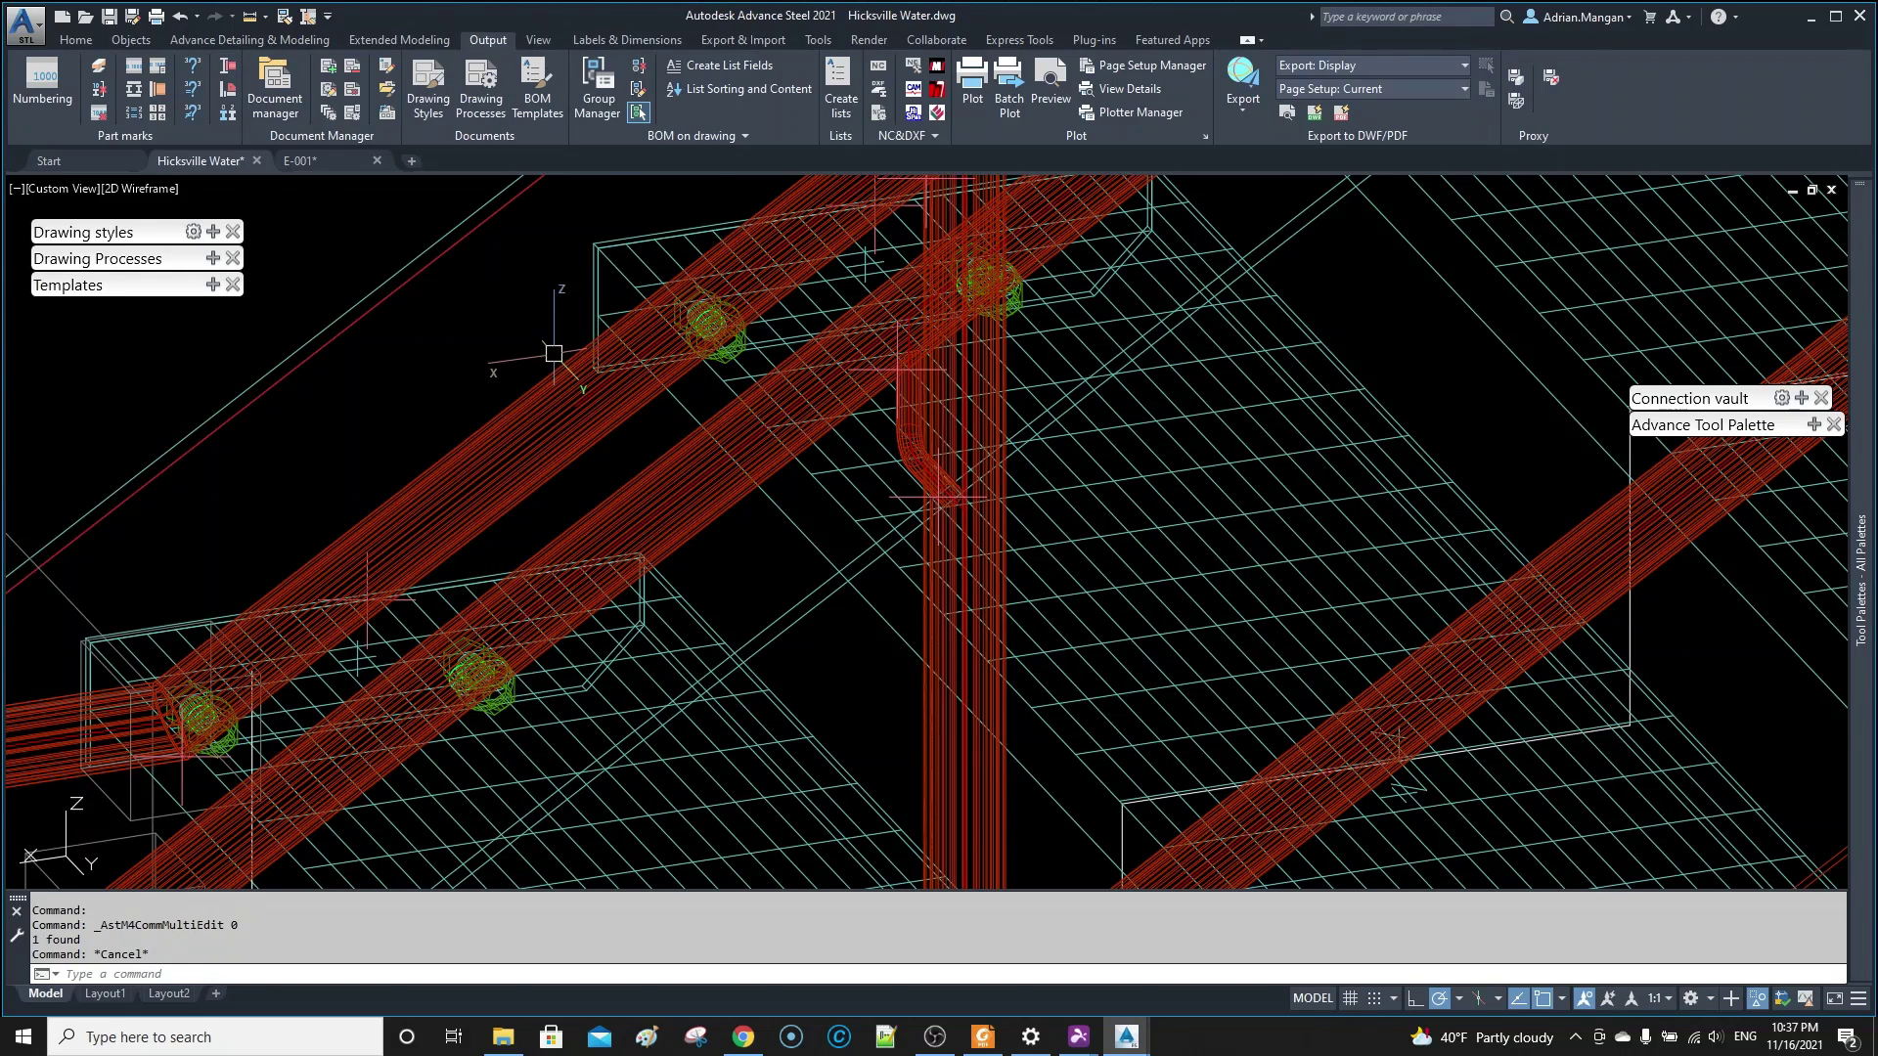
- Inspect the section and material properties of the bent connector on the railing post at the landing
scroll(553, 353, down, 6)
middle_drag(569, 347, 610, 440)
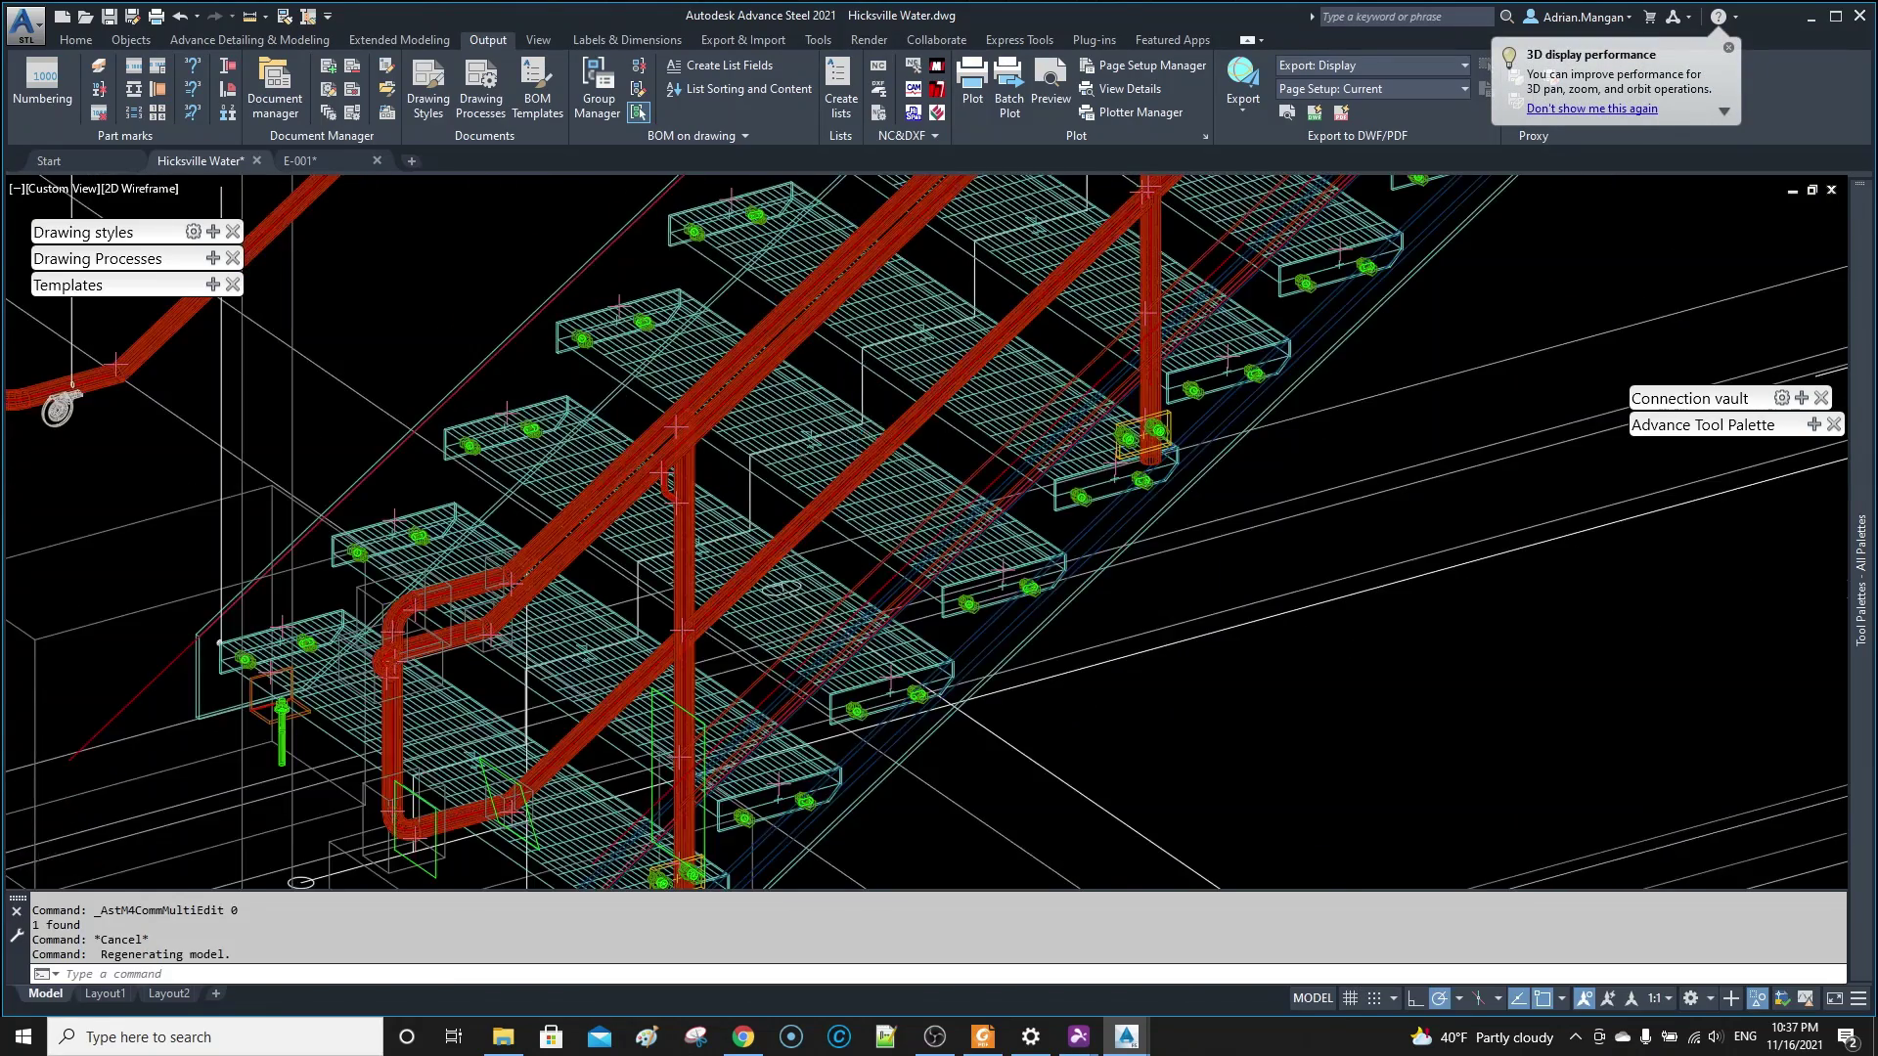
scroll(636, 628, down, 4)
middle_drag(955, 242, 851, 397)
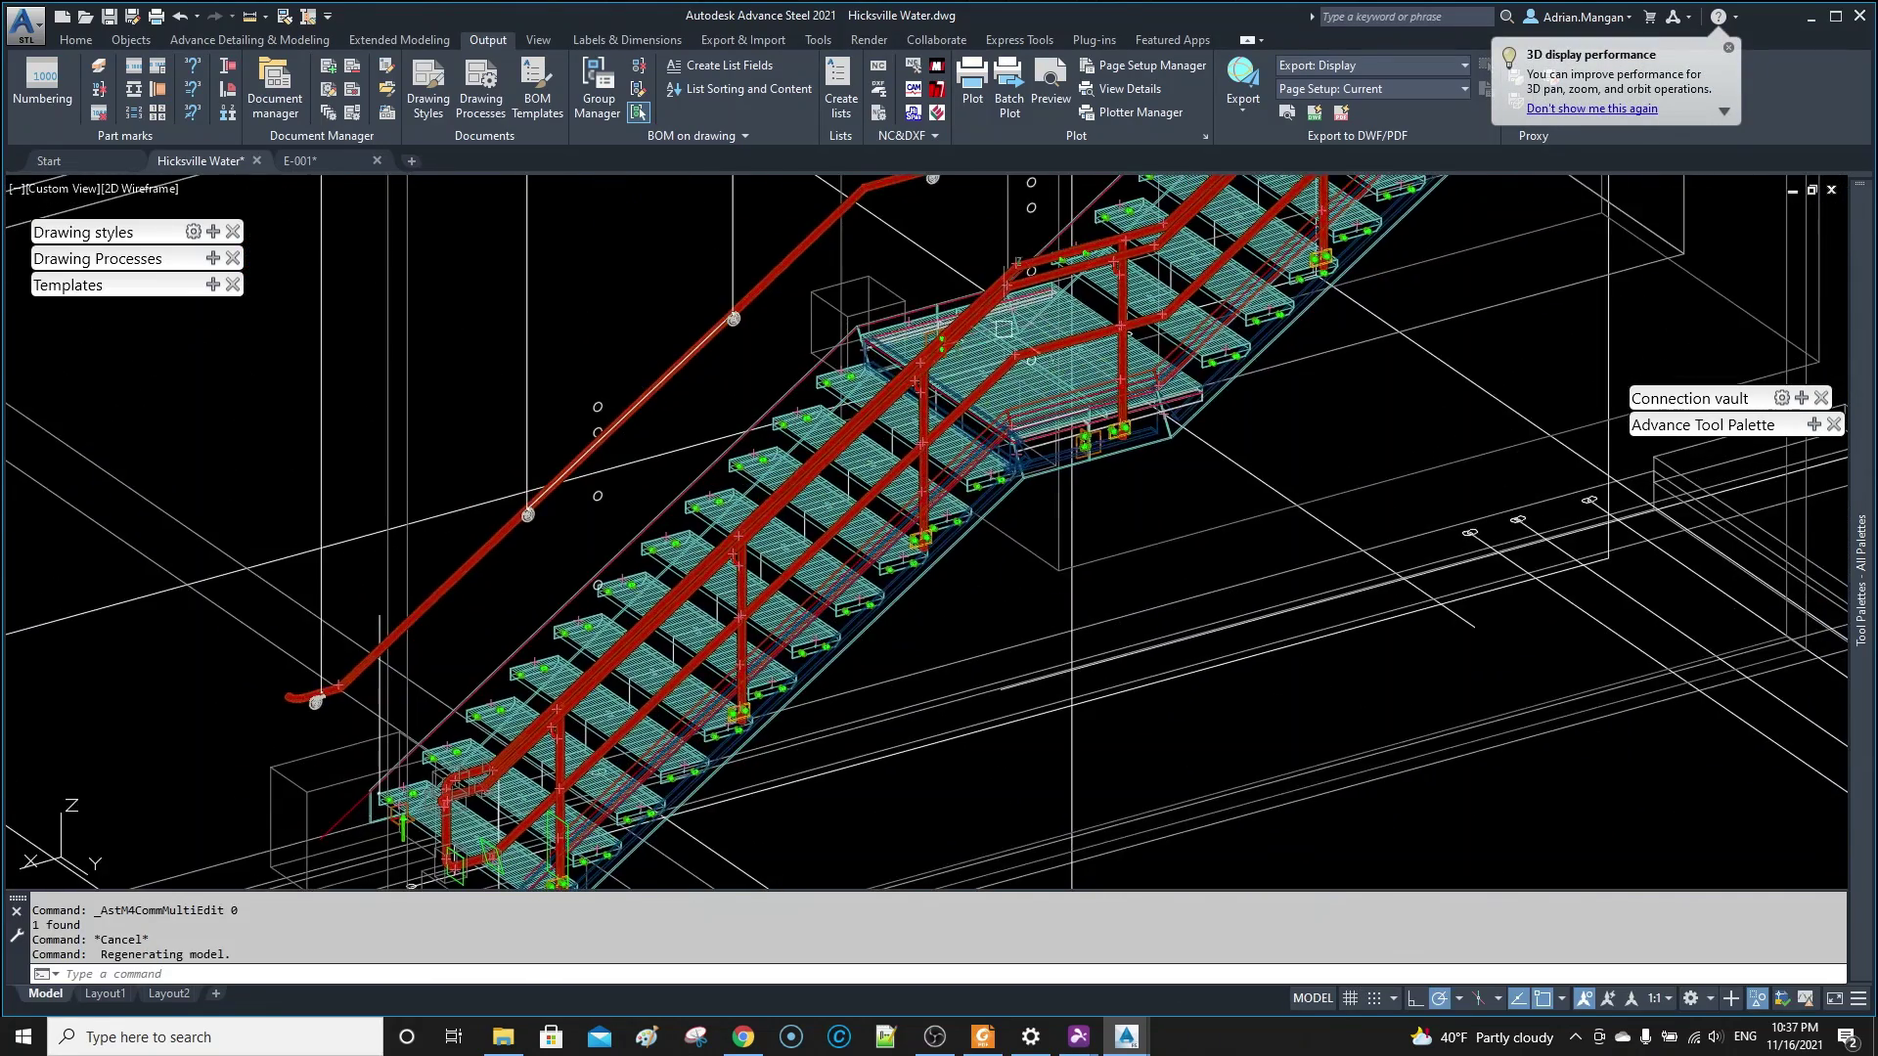
scroll(1004, 328, up, 4)
scroll(1004, 328, down, 4)
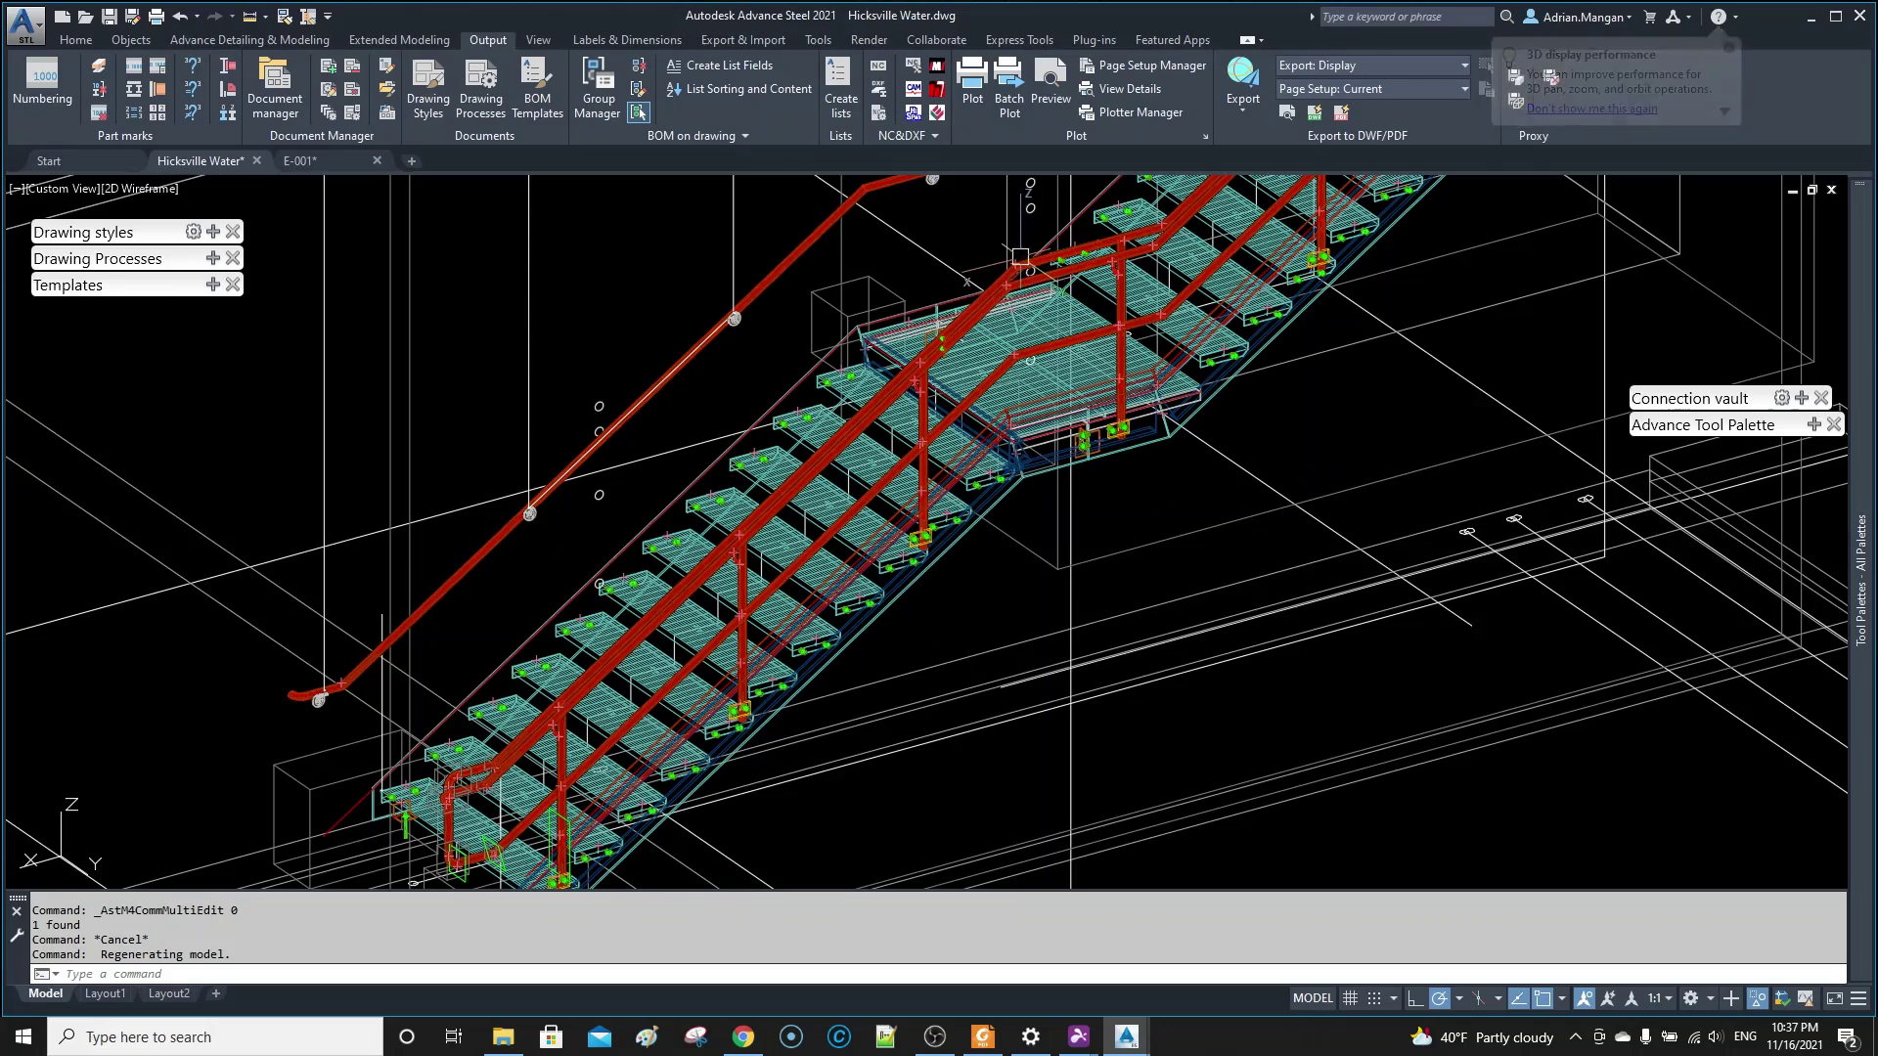
middle_drag(1020, 293, 928, 318)
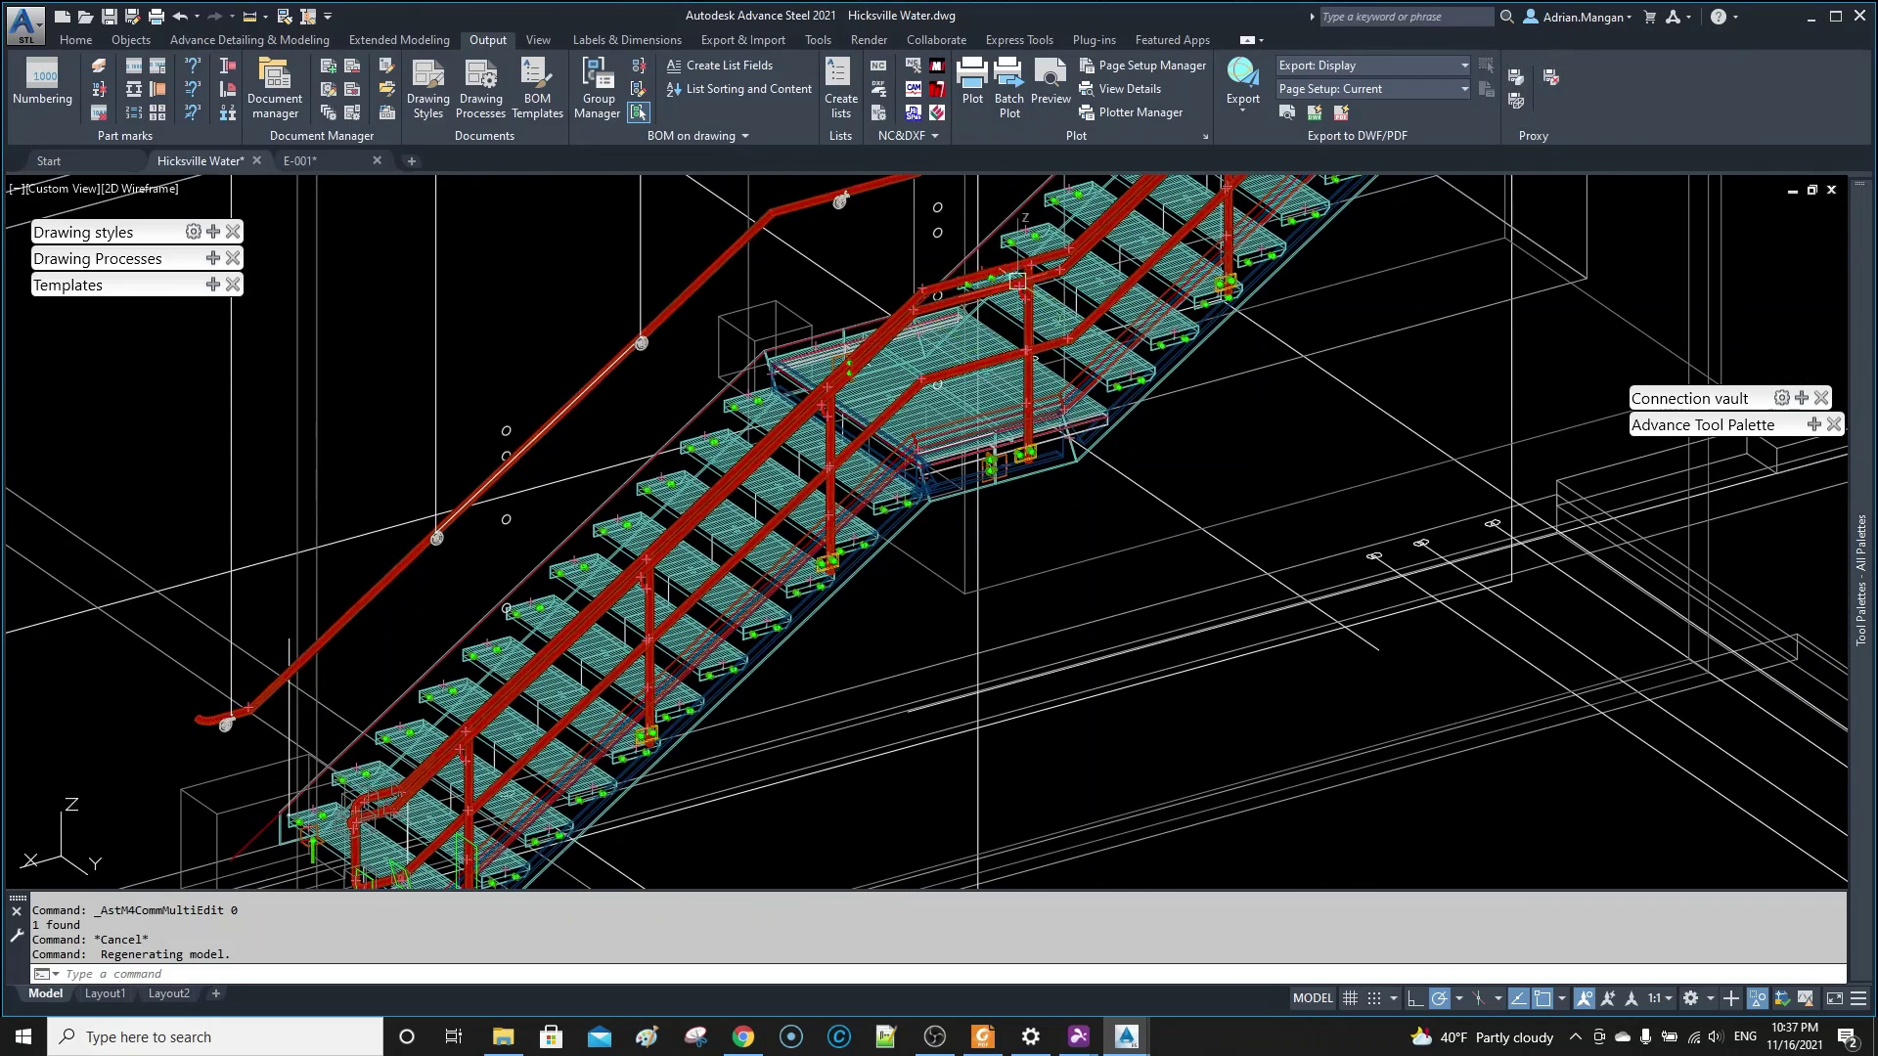
scroll(1017, 290, up, 6)
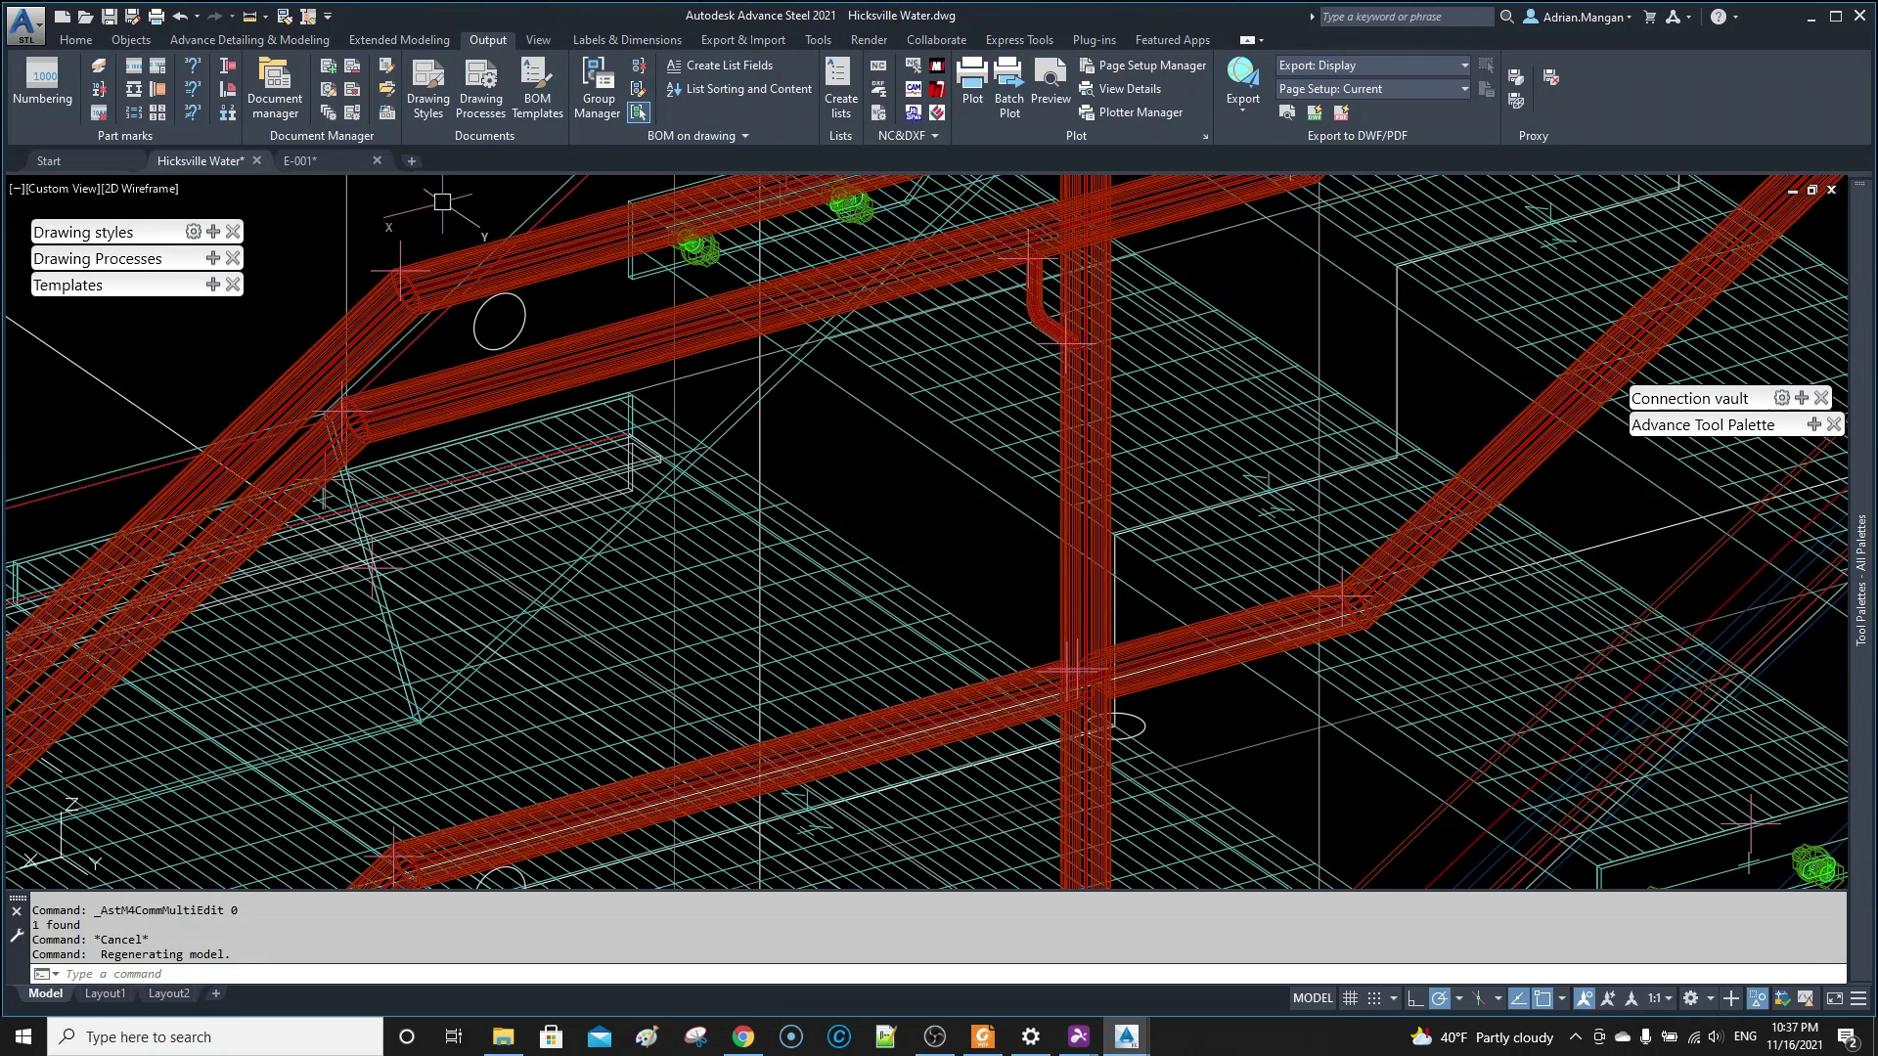
double_click(1040, 306)
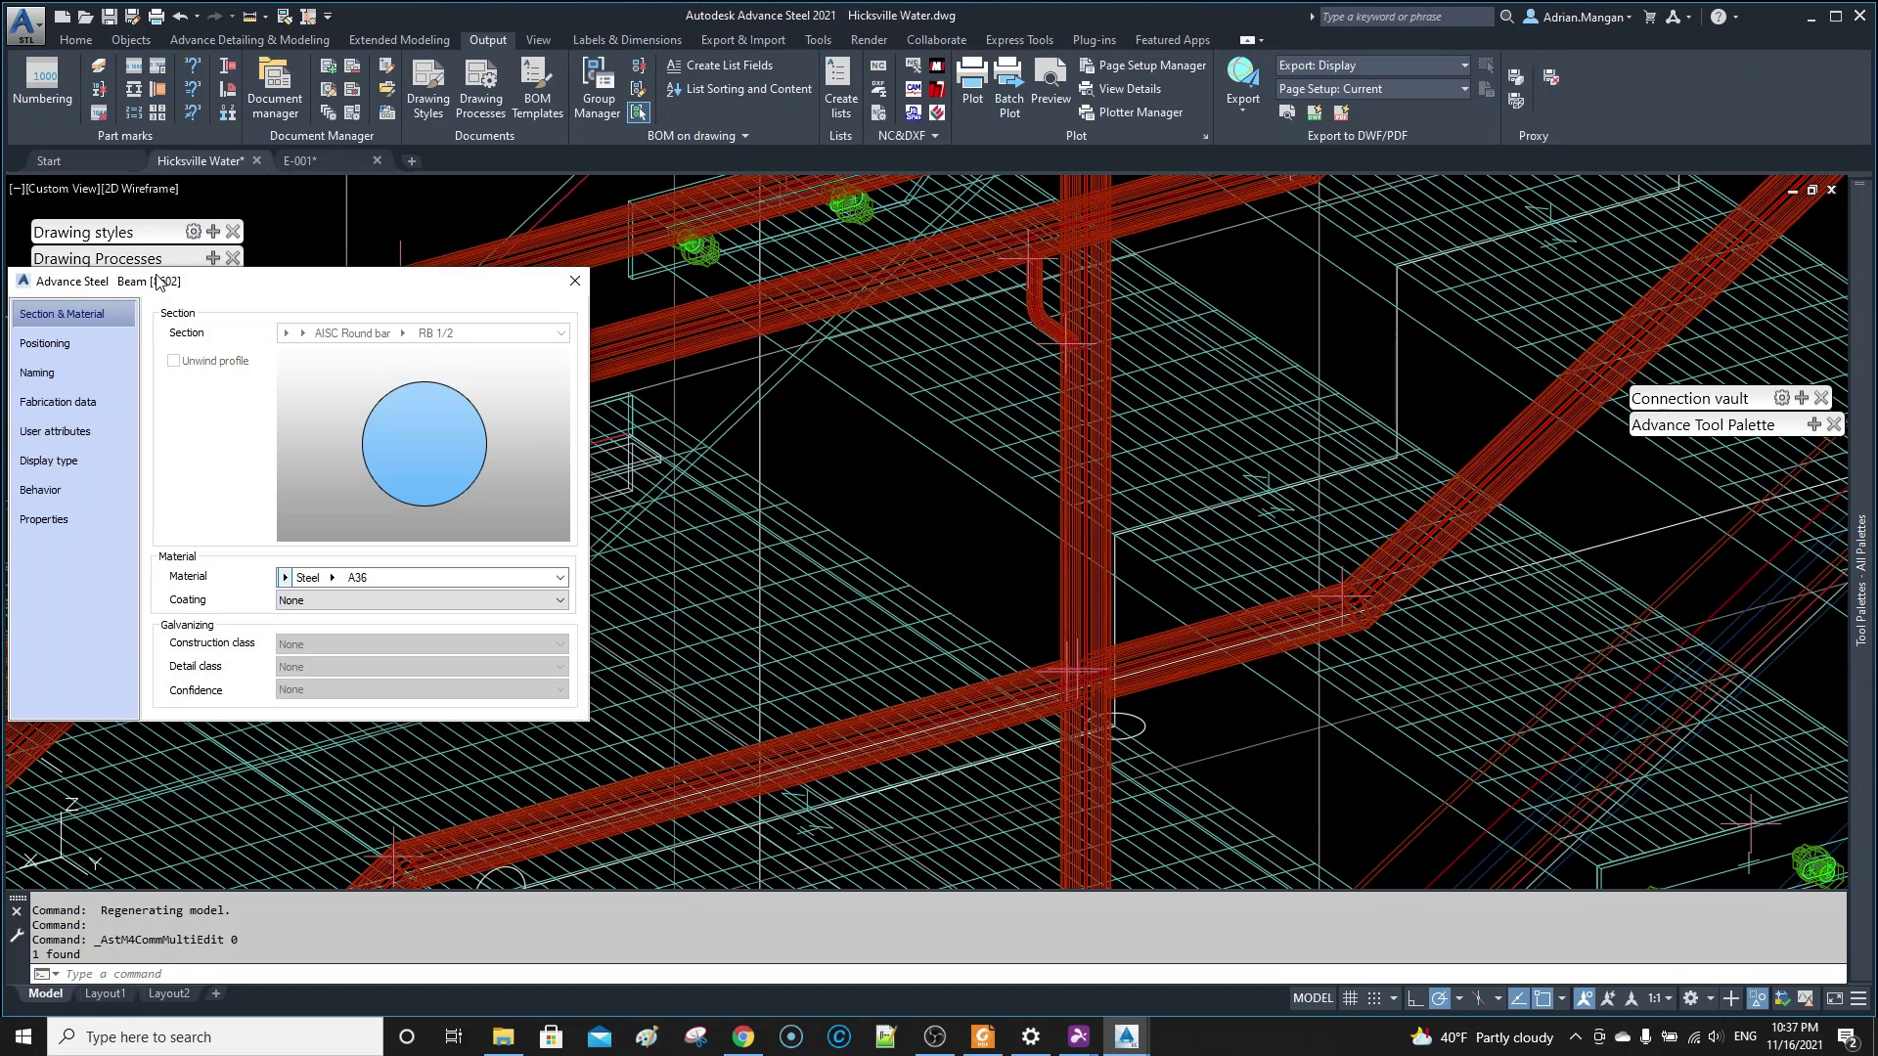
click(575, 283)
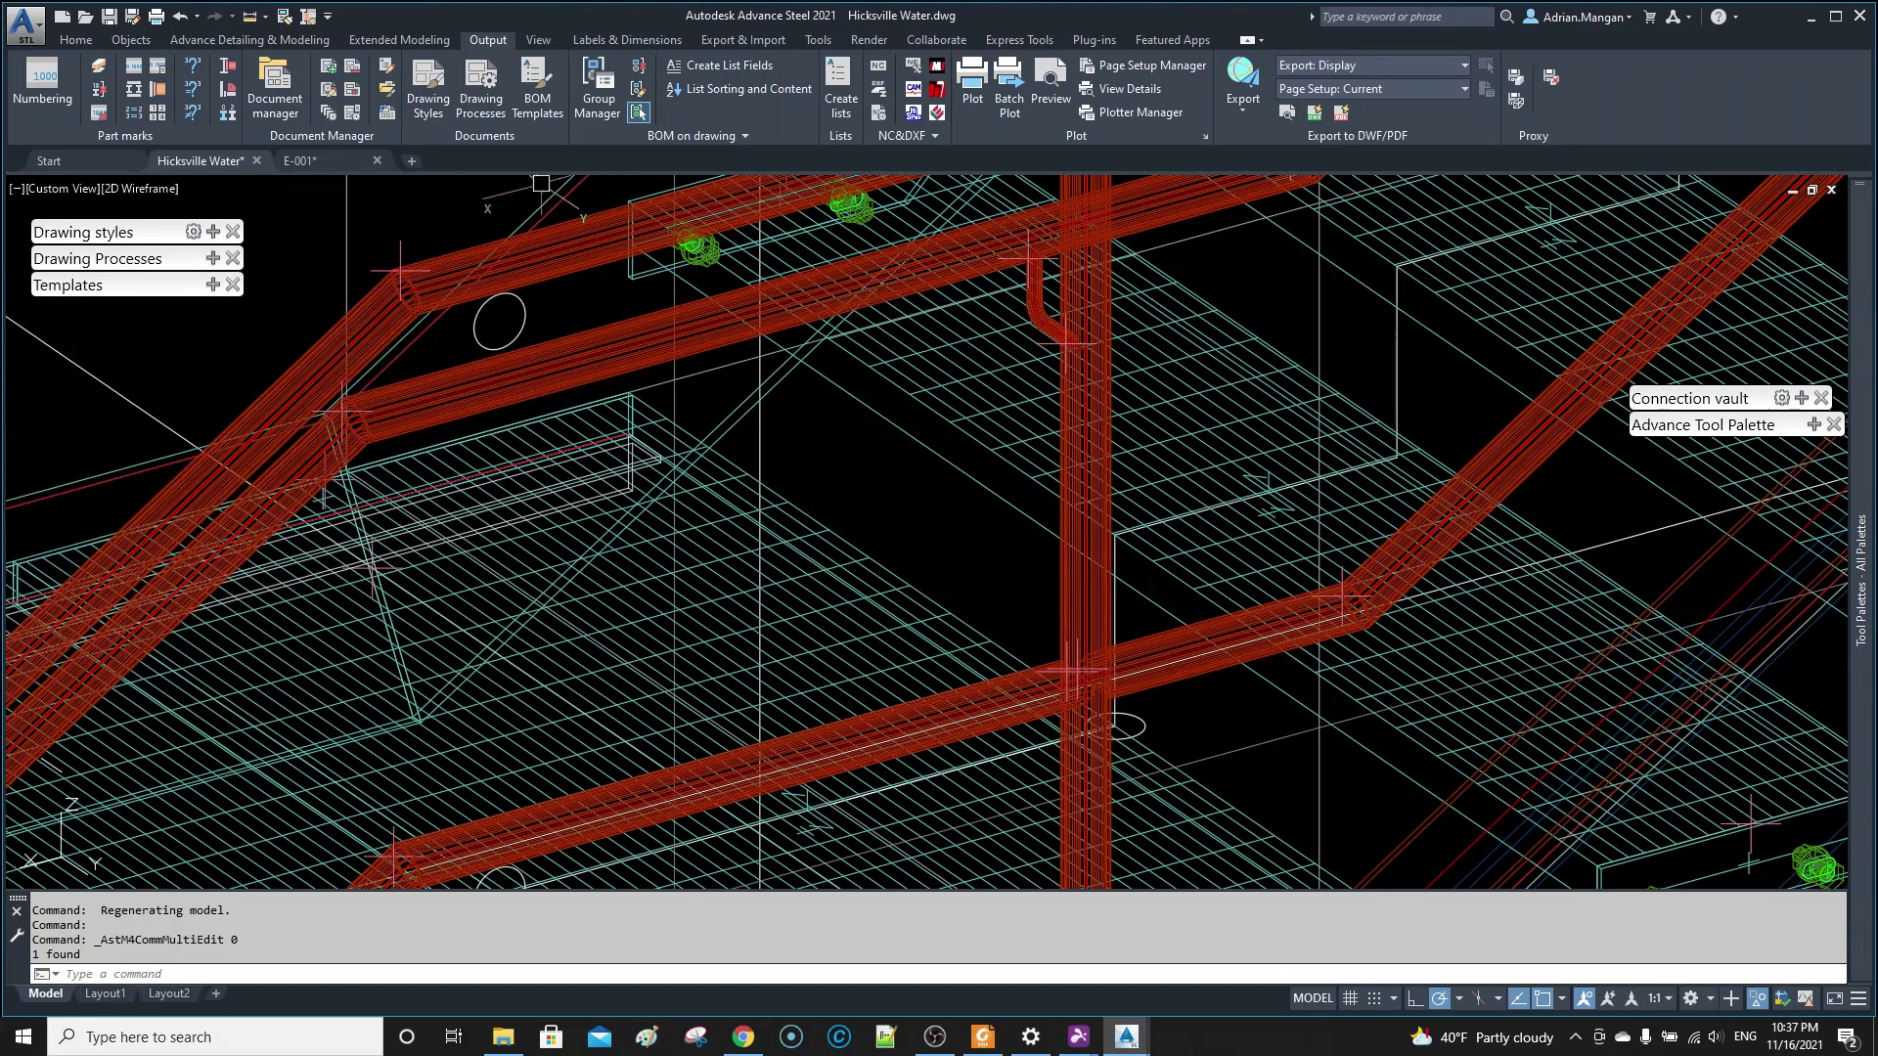
- Open the Object Property Editor in the Management Tools from the Hicksville Water model
click(302, 162)
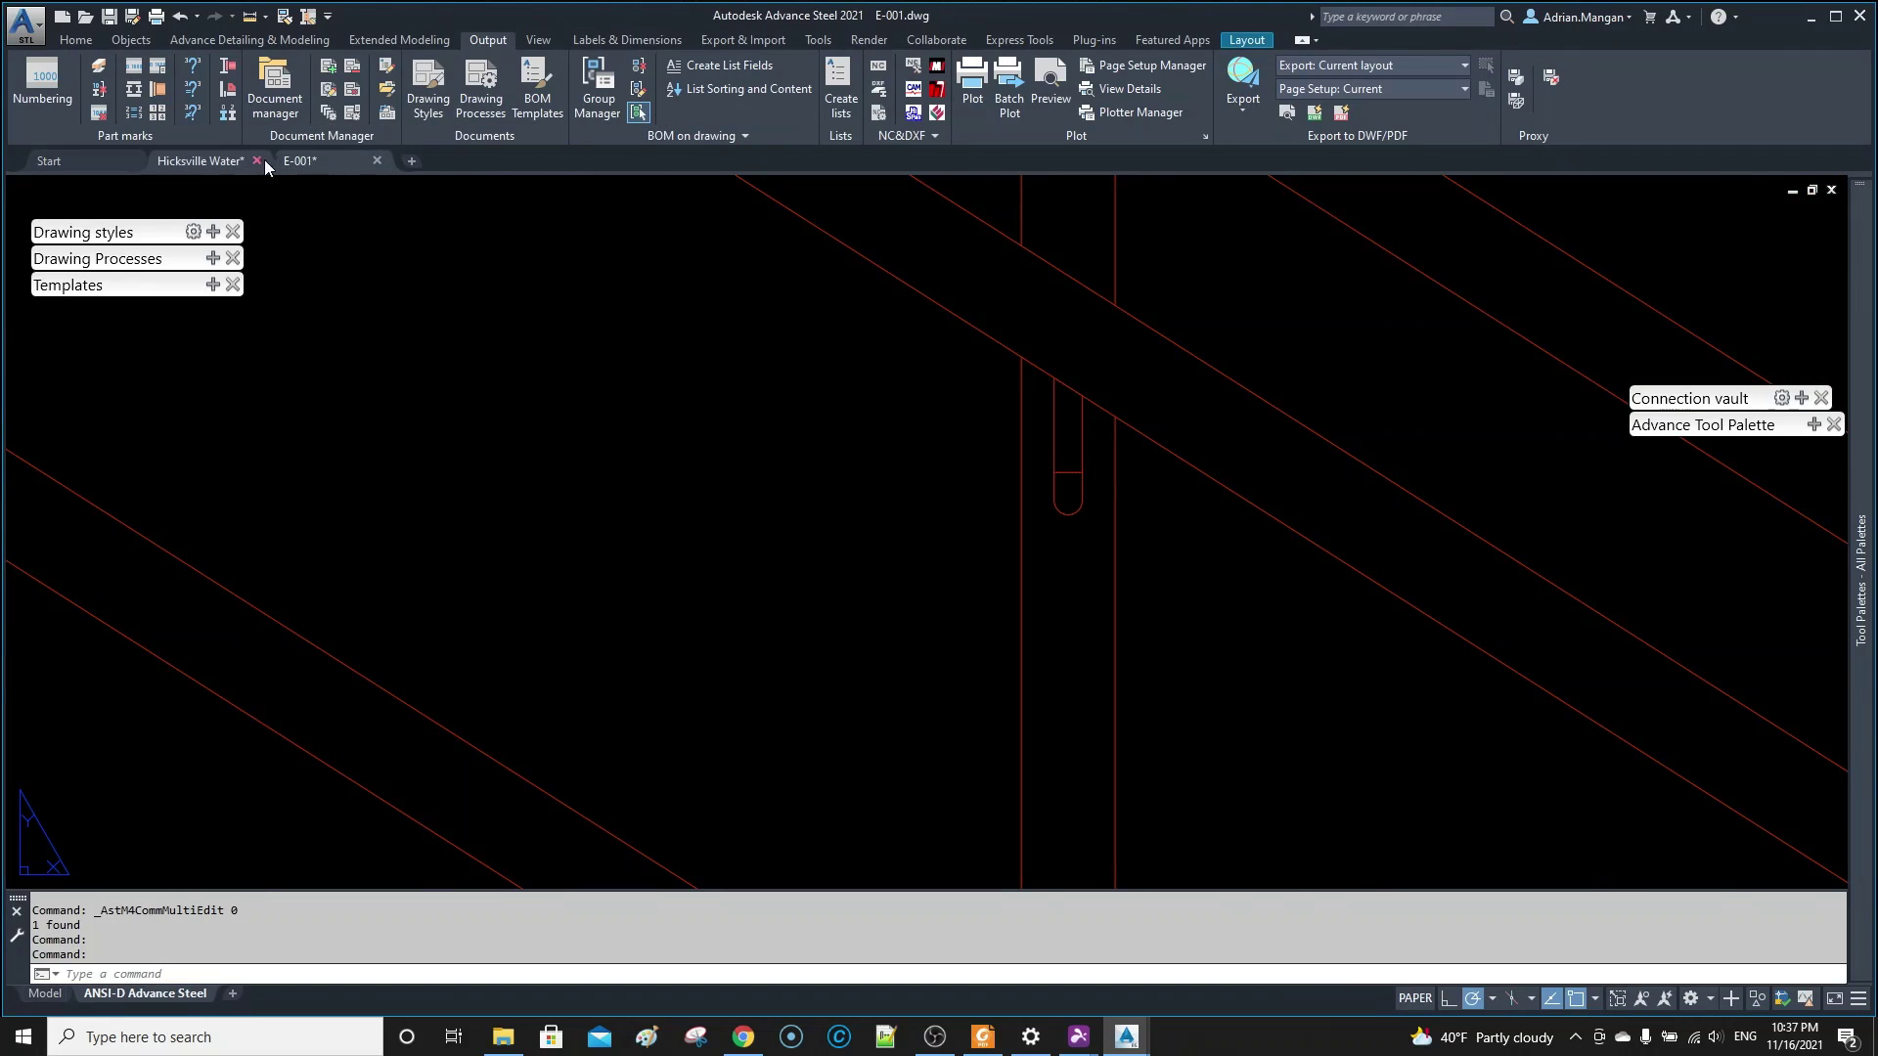
click(222, 162)
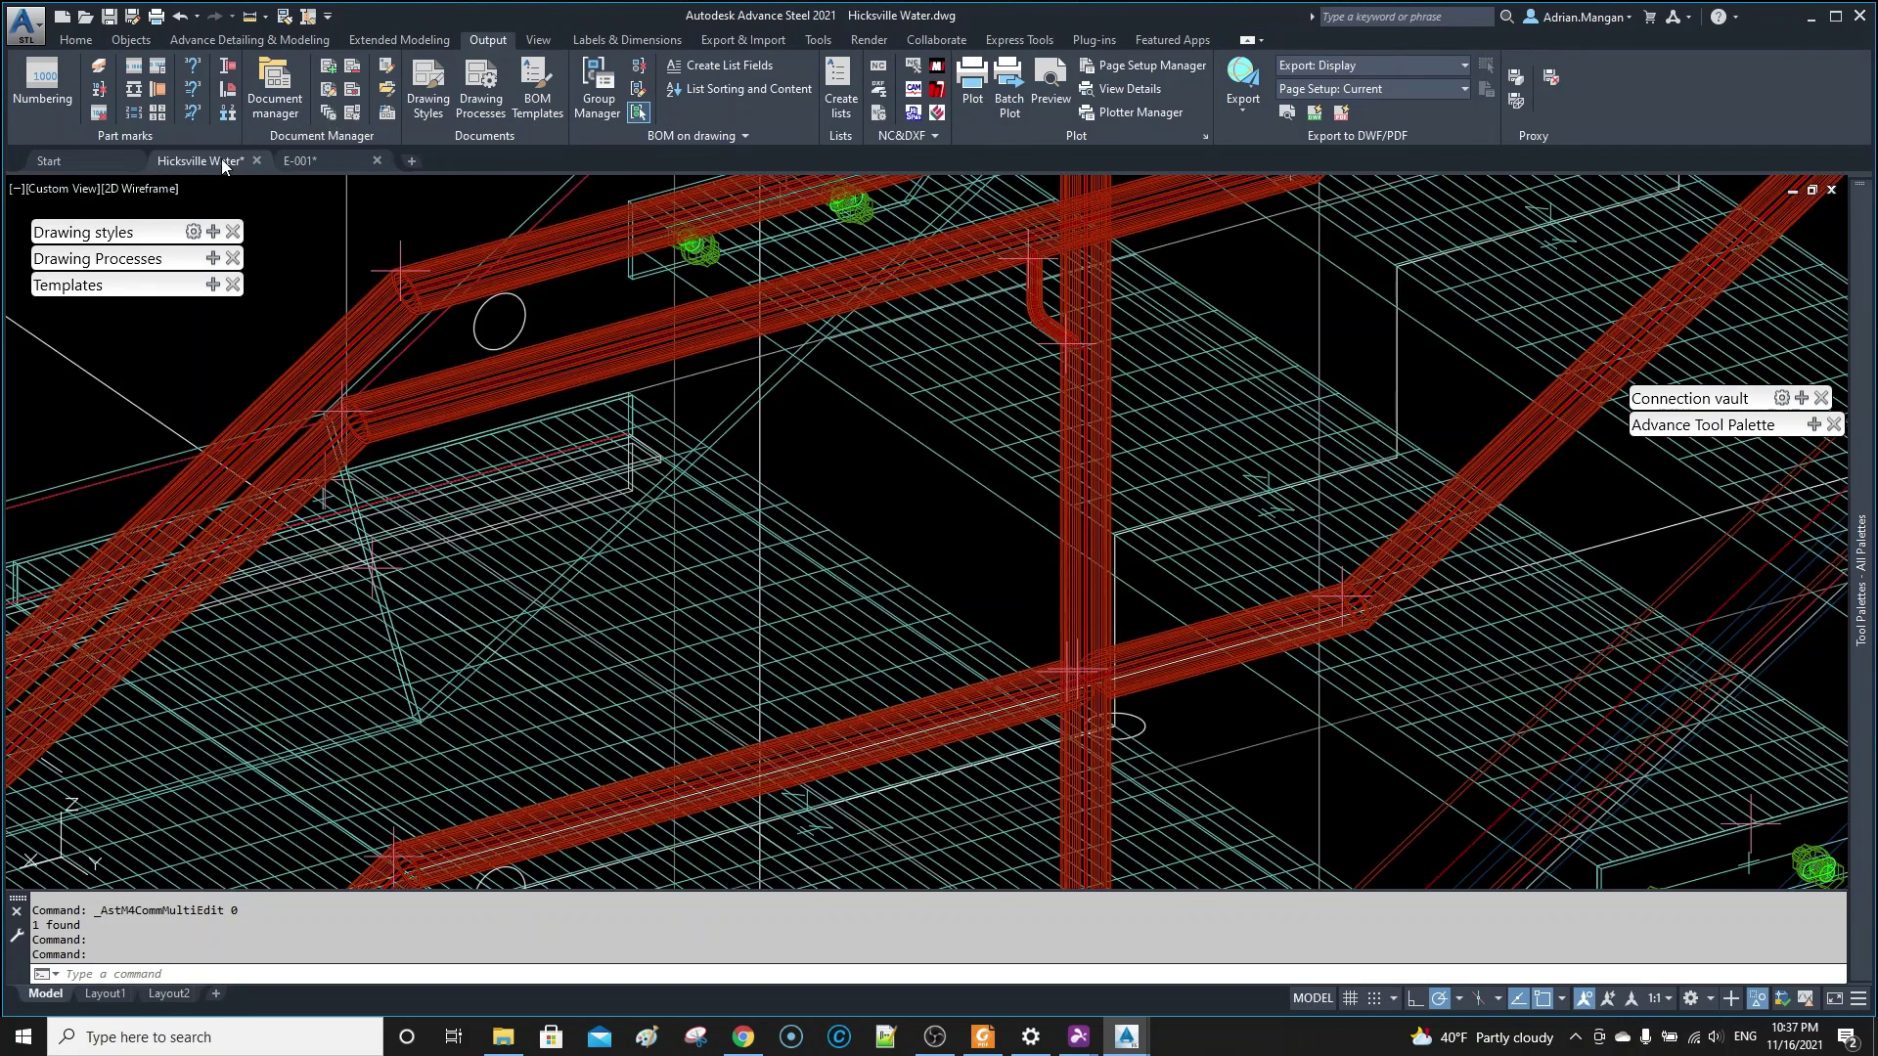
click(76, 40)
click(1330, 83)
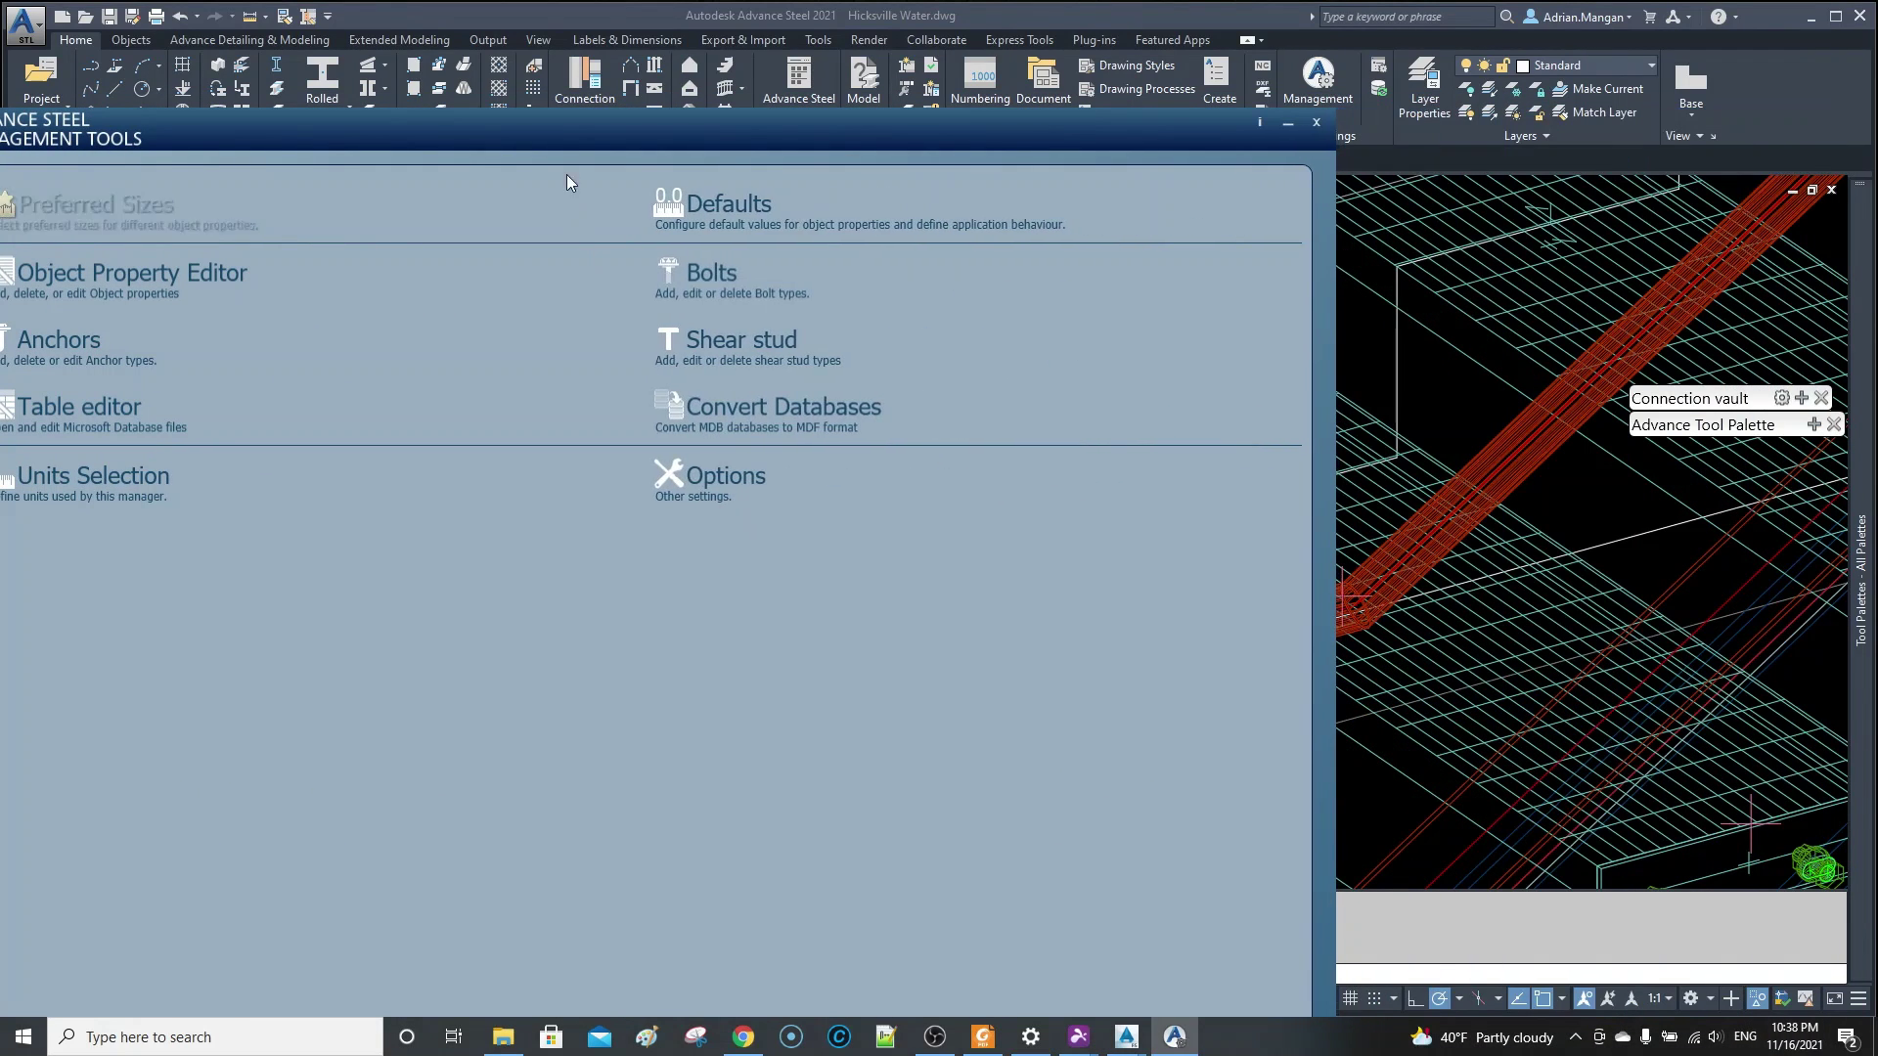
drag(563, 126, 890, 100)
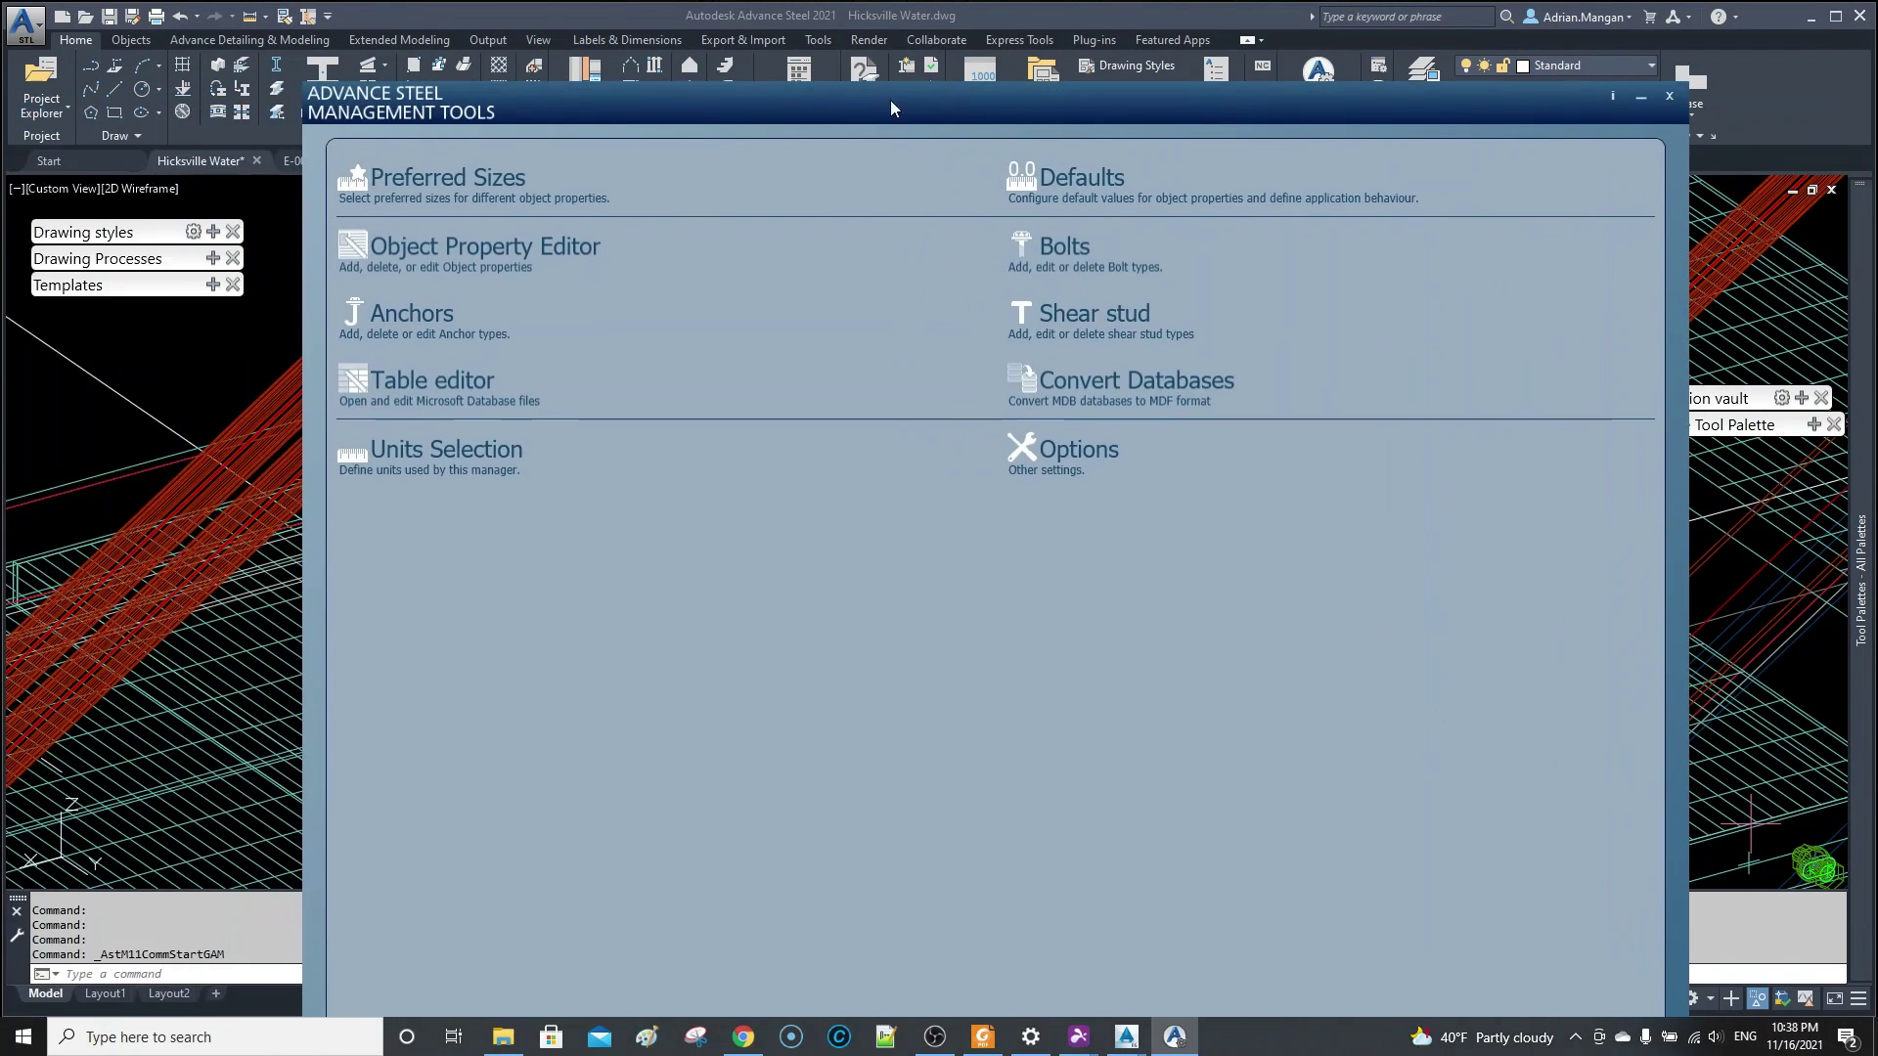
click(438, 262)
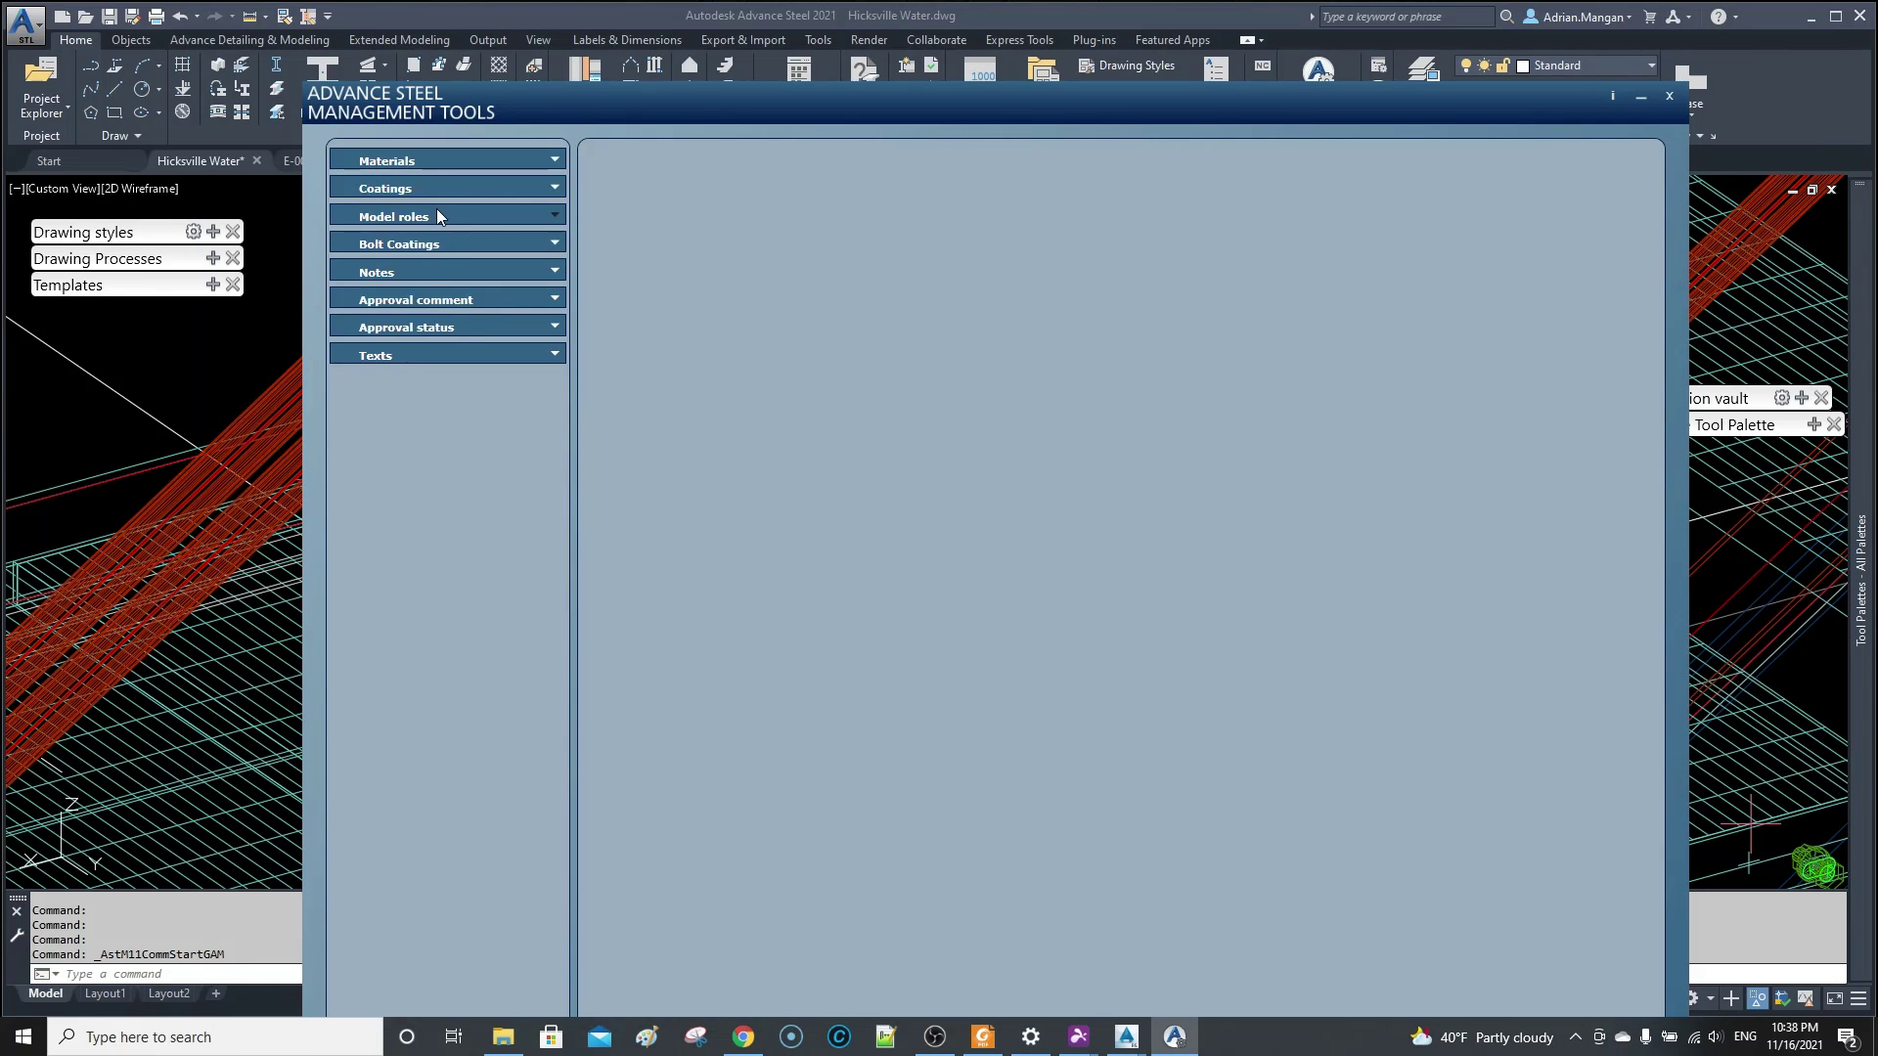
- Find the Grabrail Connector entry among the model roles and display its definition
click(519, 216)
scroll(440, 471, down, 20)
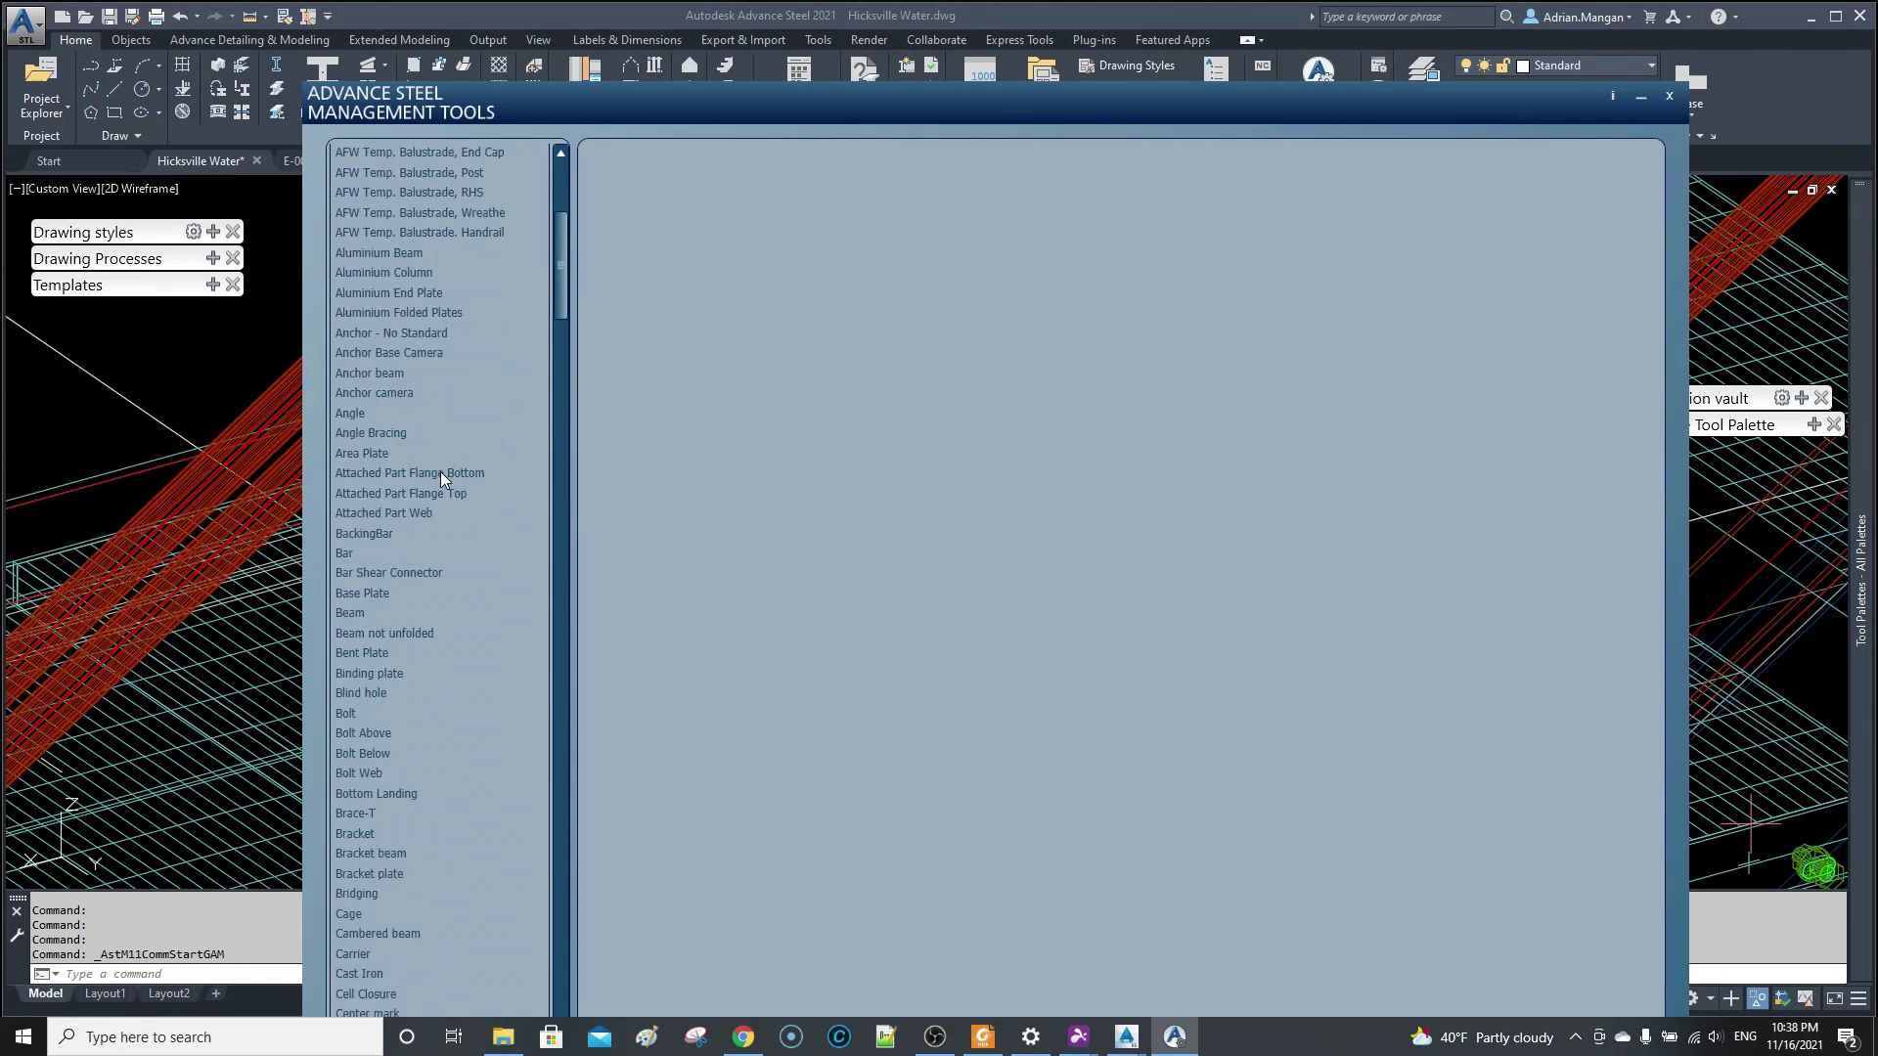
scroll(440, 467, up, 20)
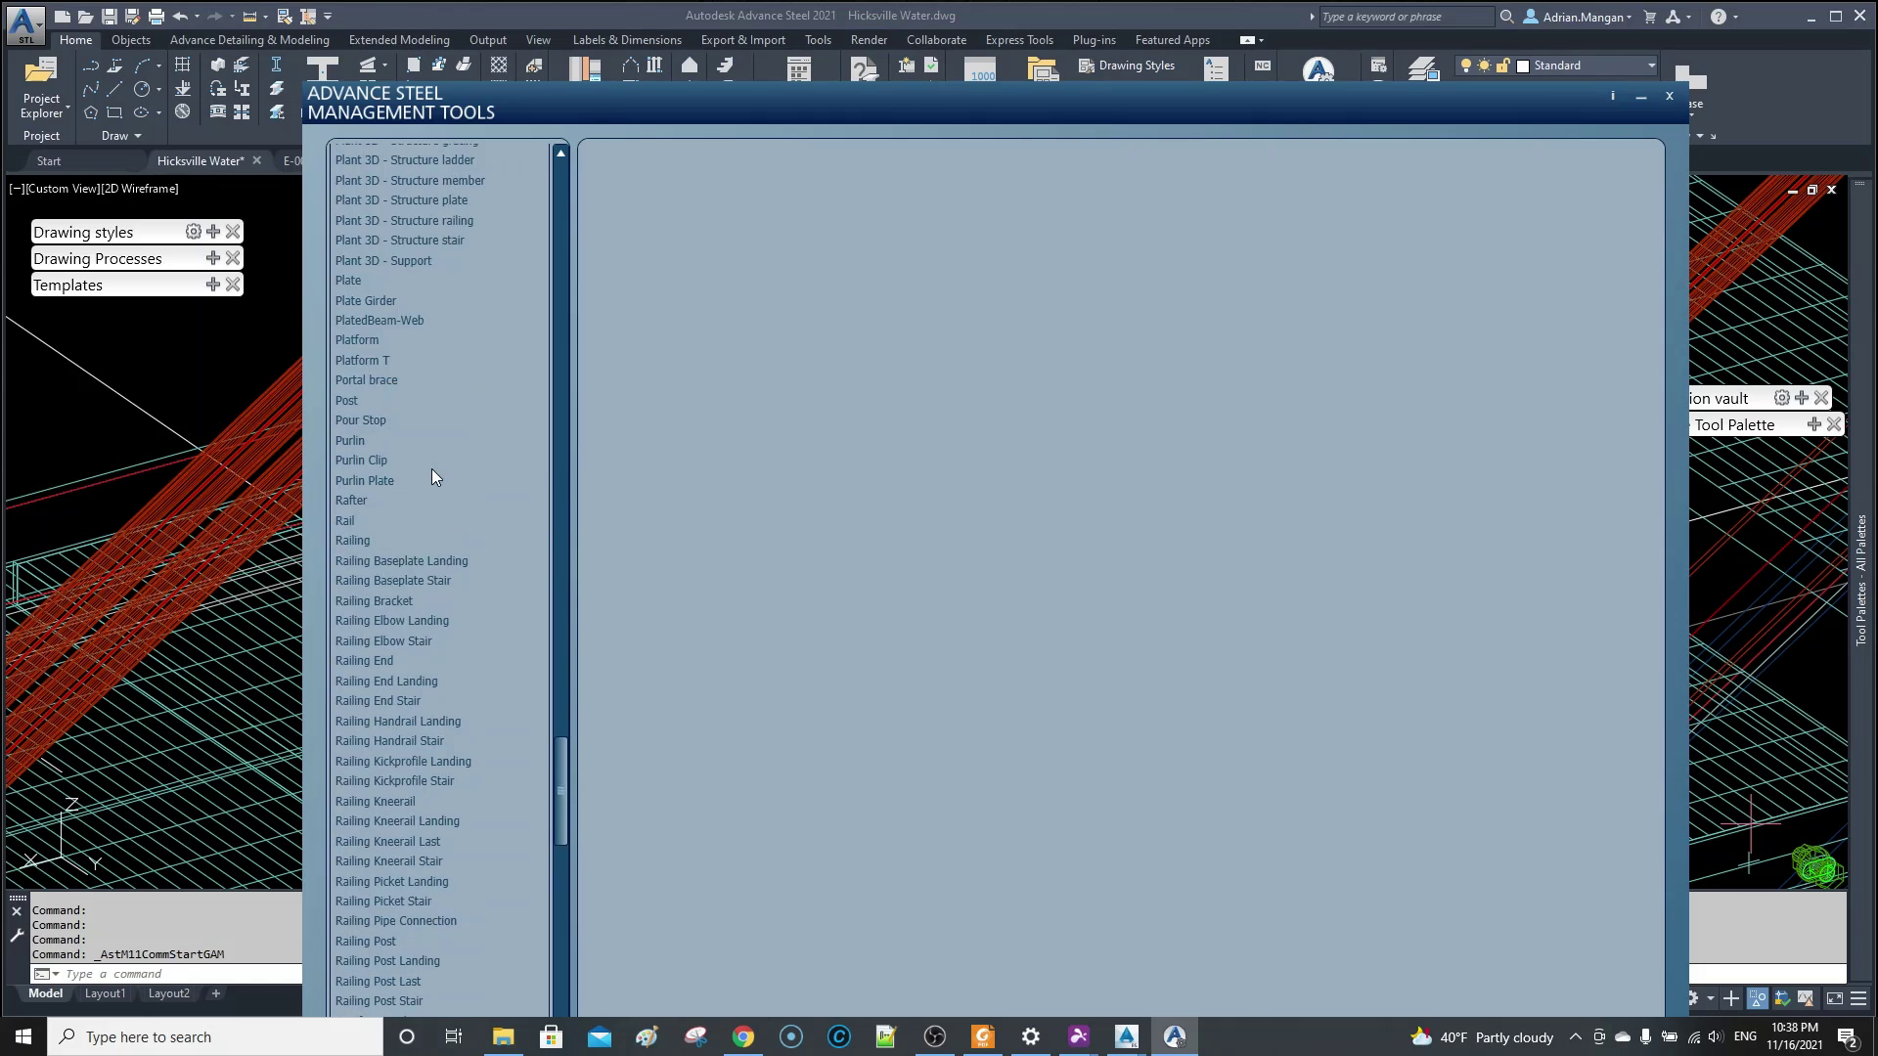
scroll(438, 436, up, 20)
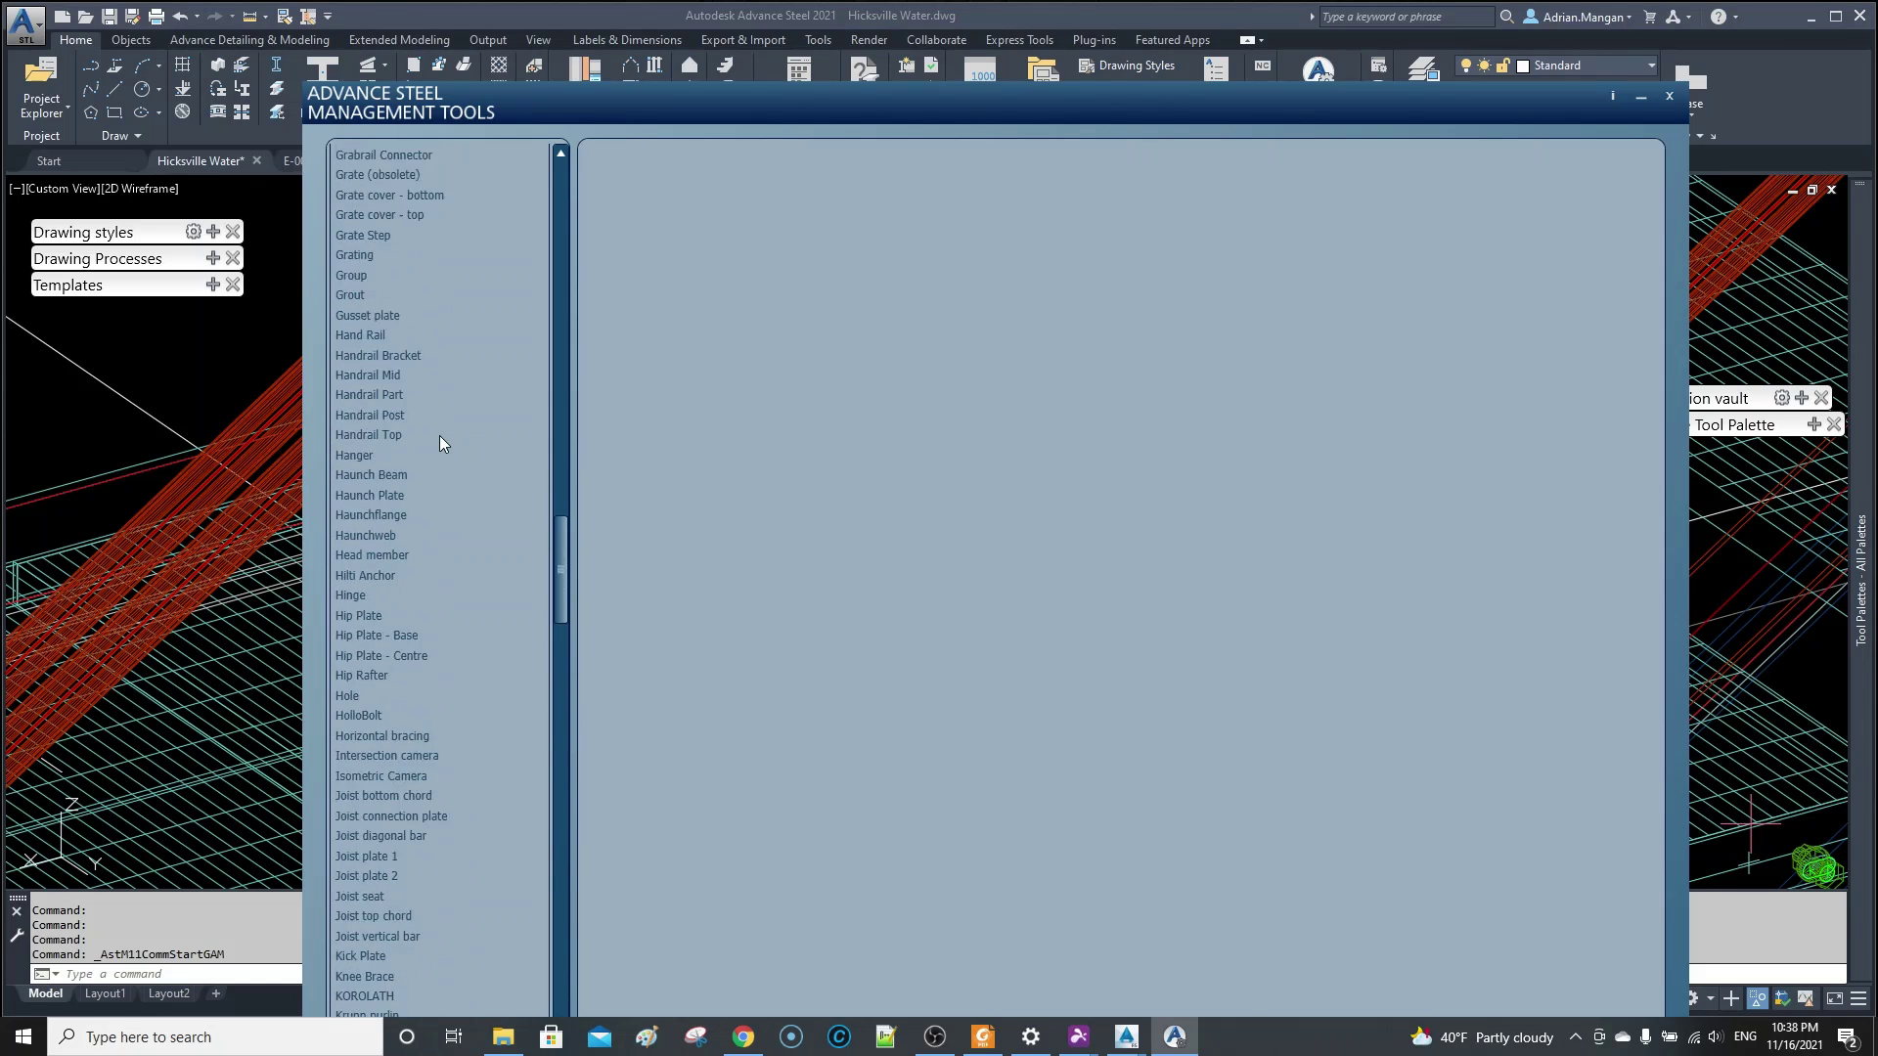
scroll(437, 455, down, 20)
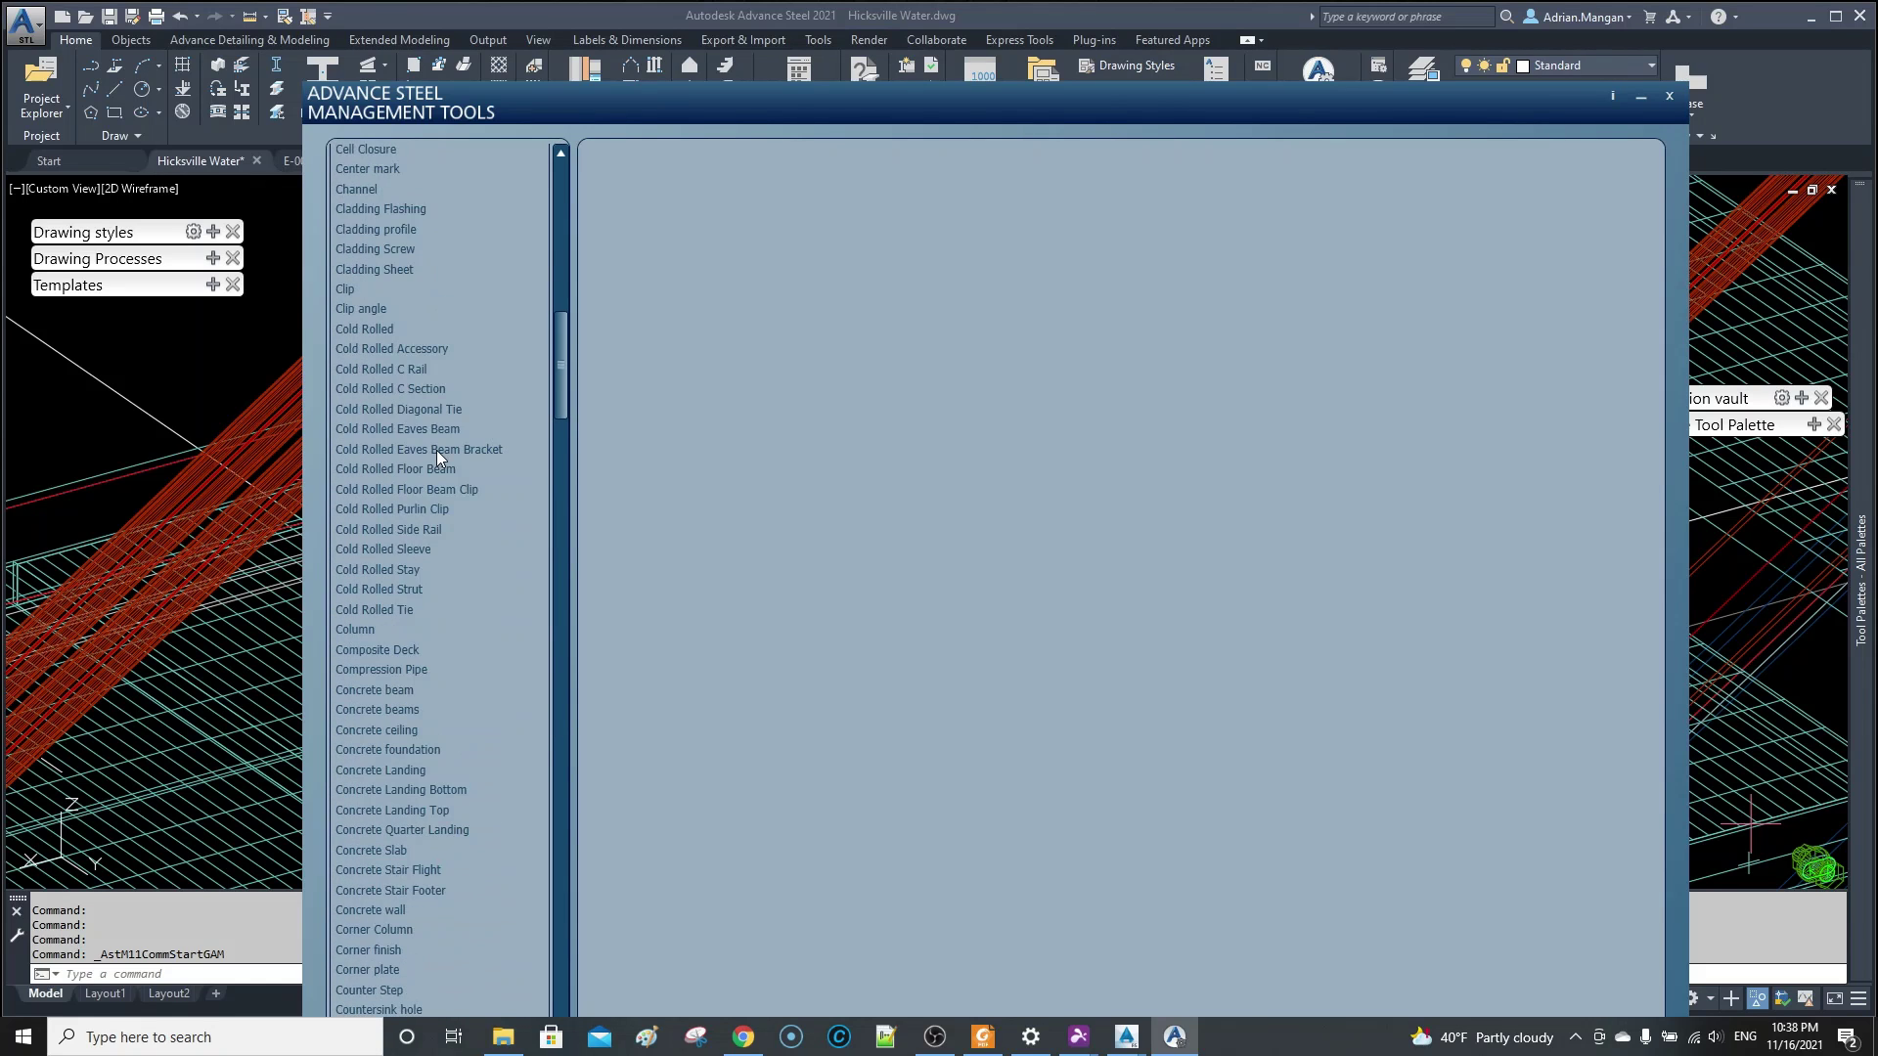
scroll(452, 486, down, 5)
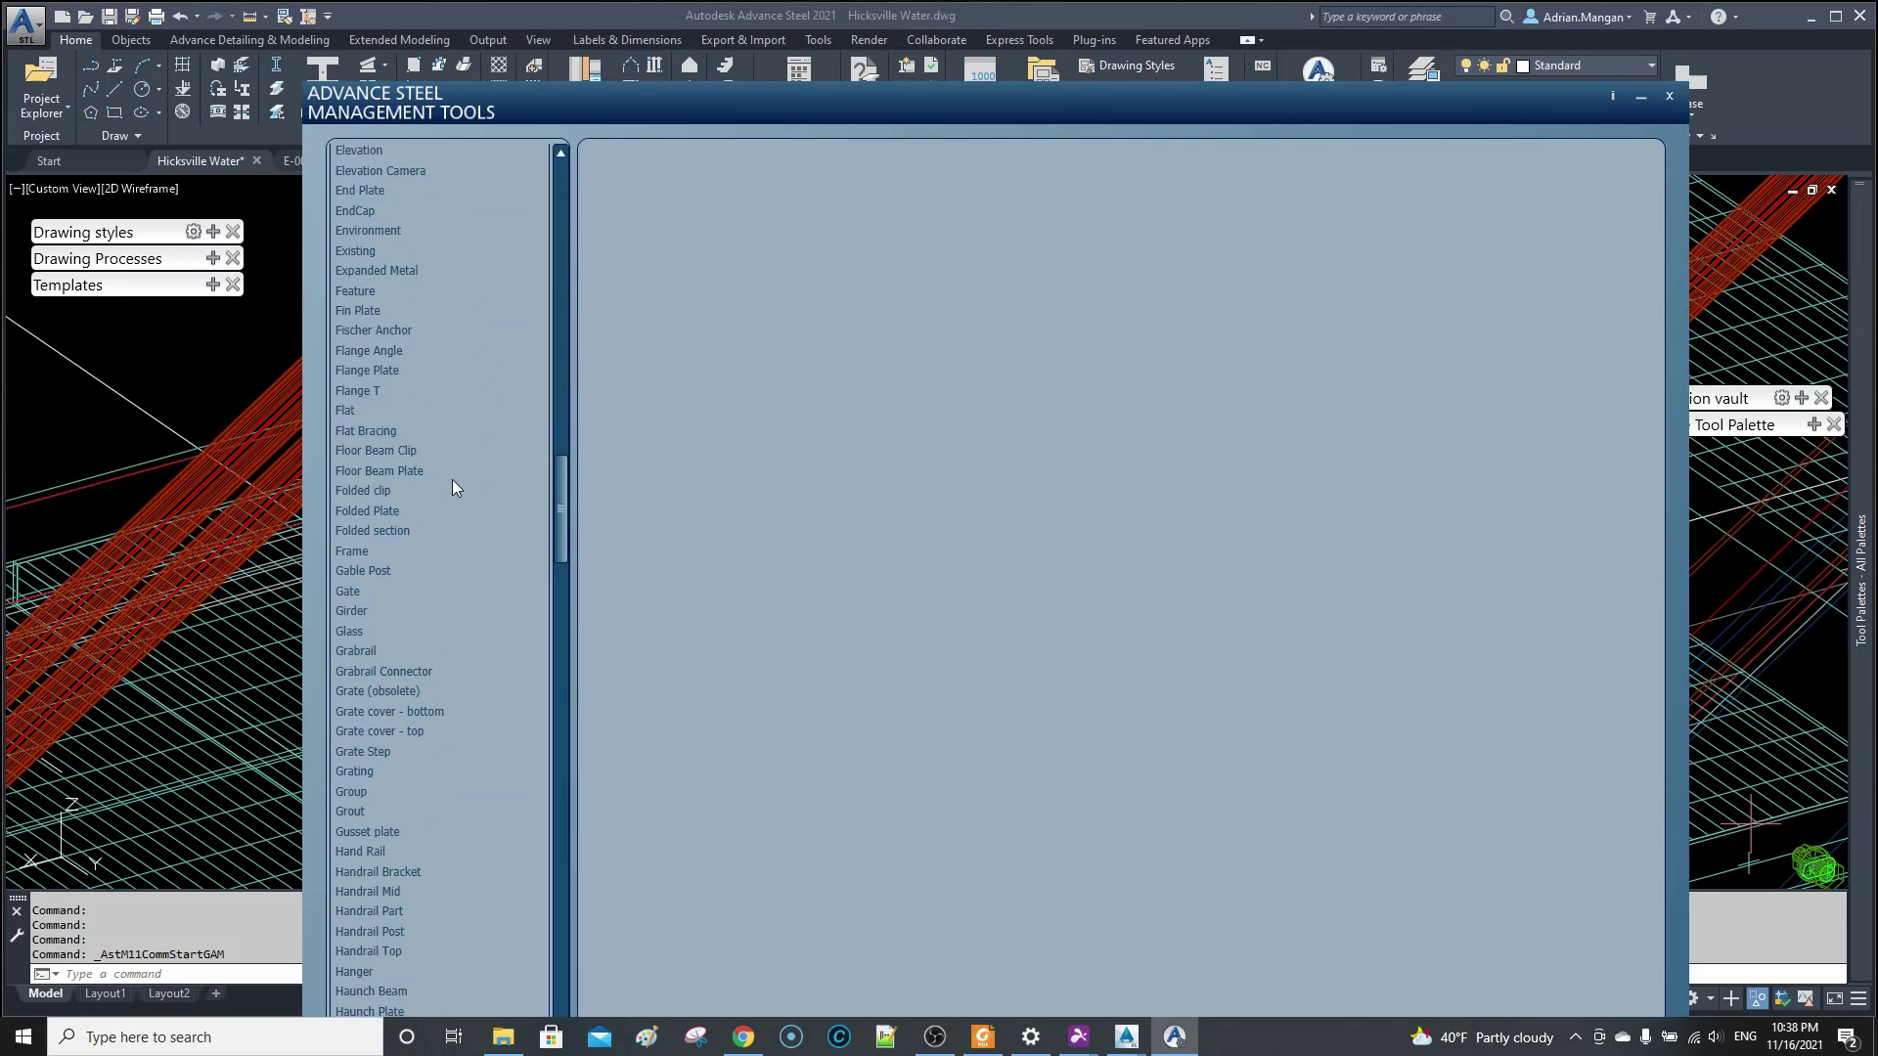
click(372, 669)
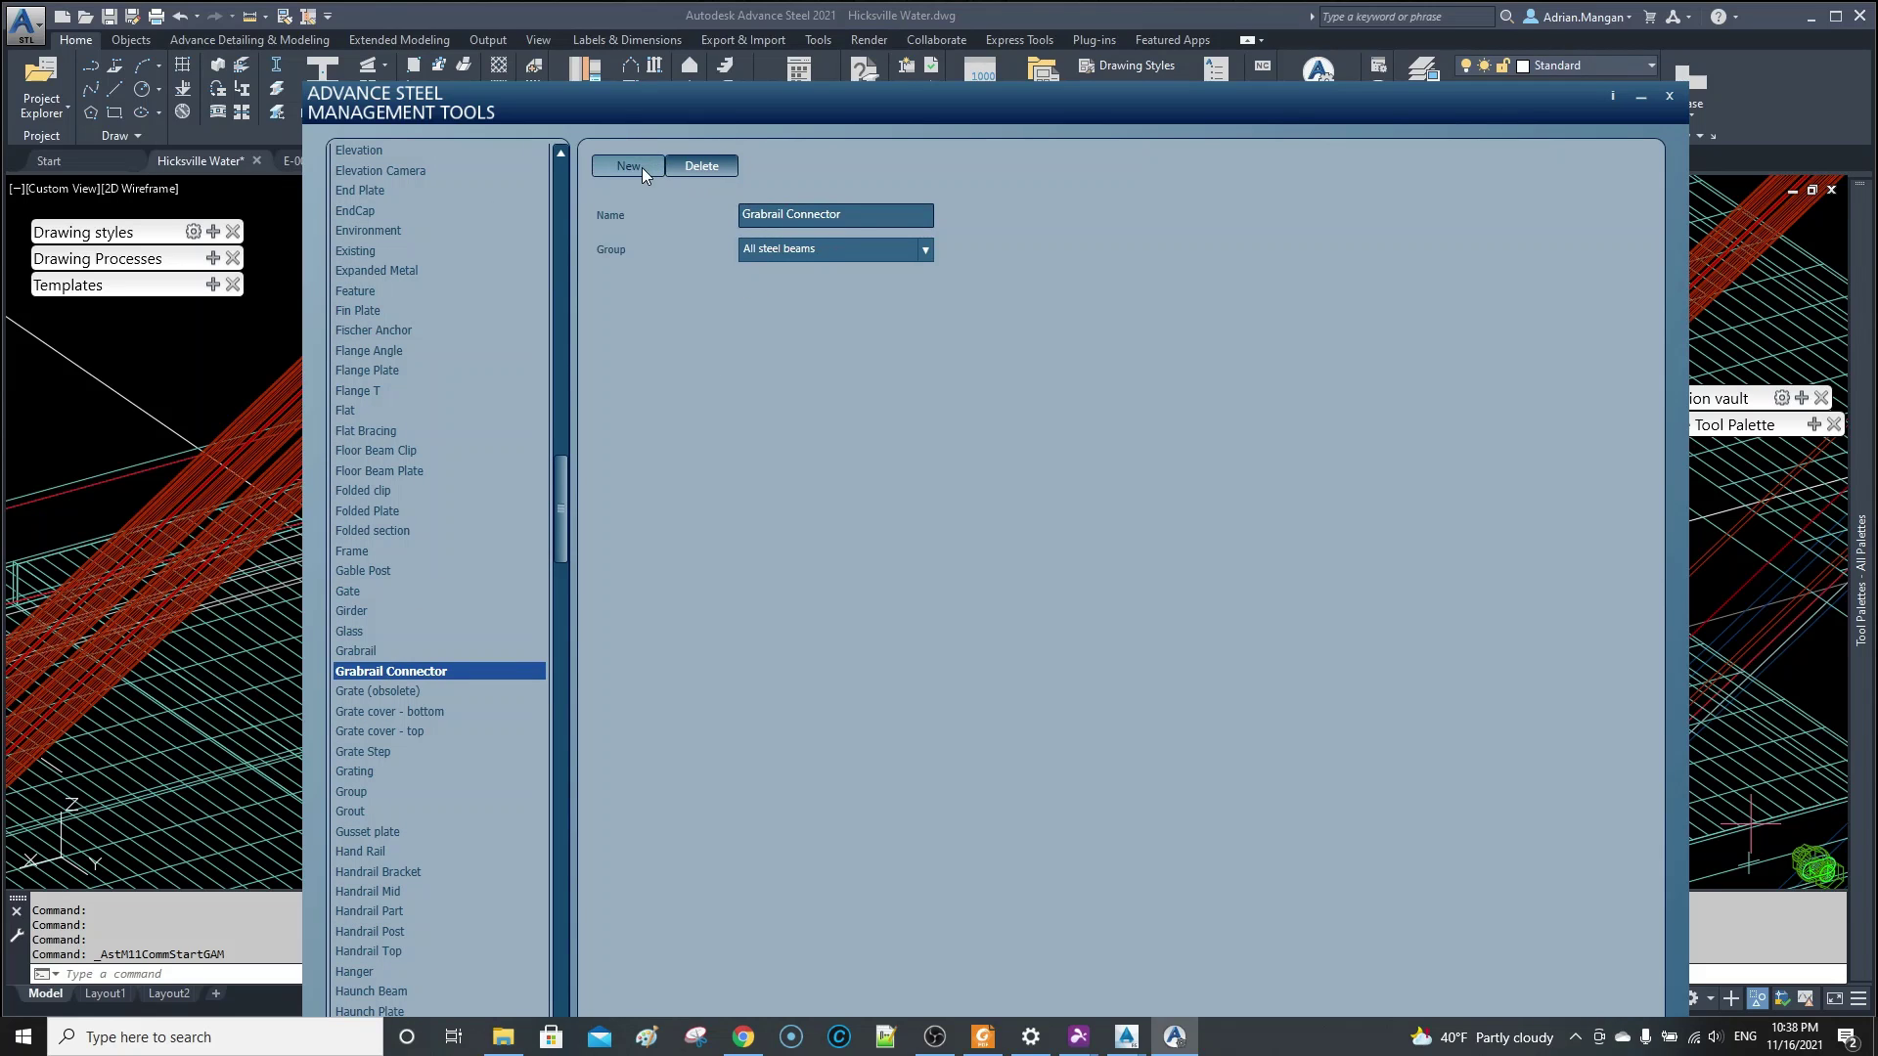
- Create a new model role named Grabrail Connector Last, reusing the copied name of the Grabrail Connector role
right_click(760, 211)
click(785, 241)
click(636, 174)
right_click(781, 218)
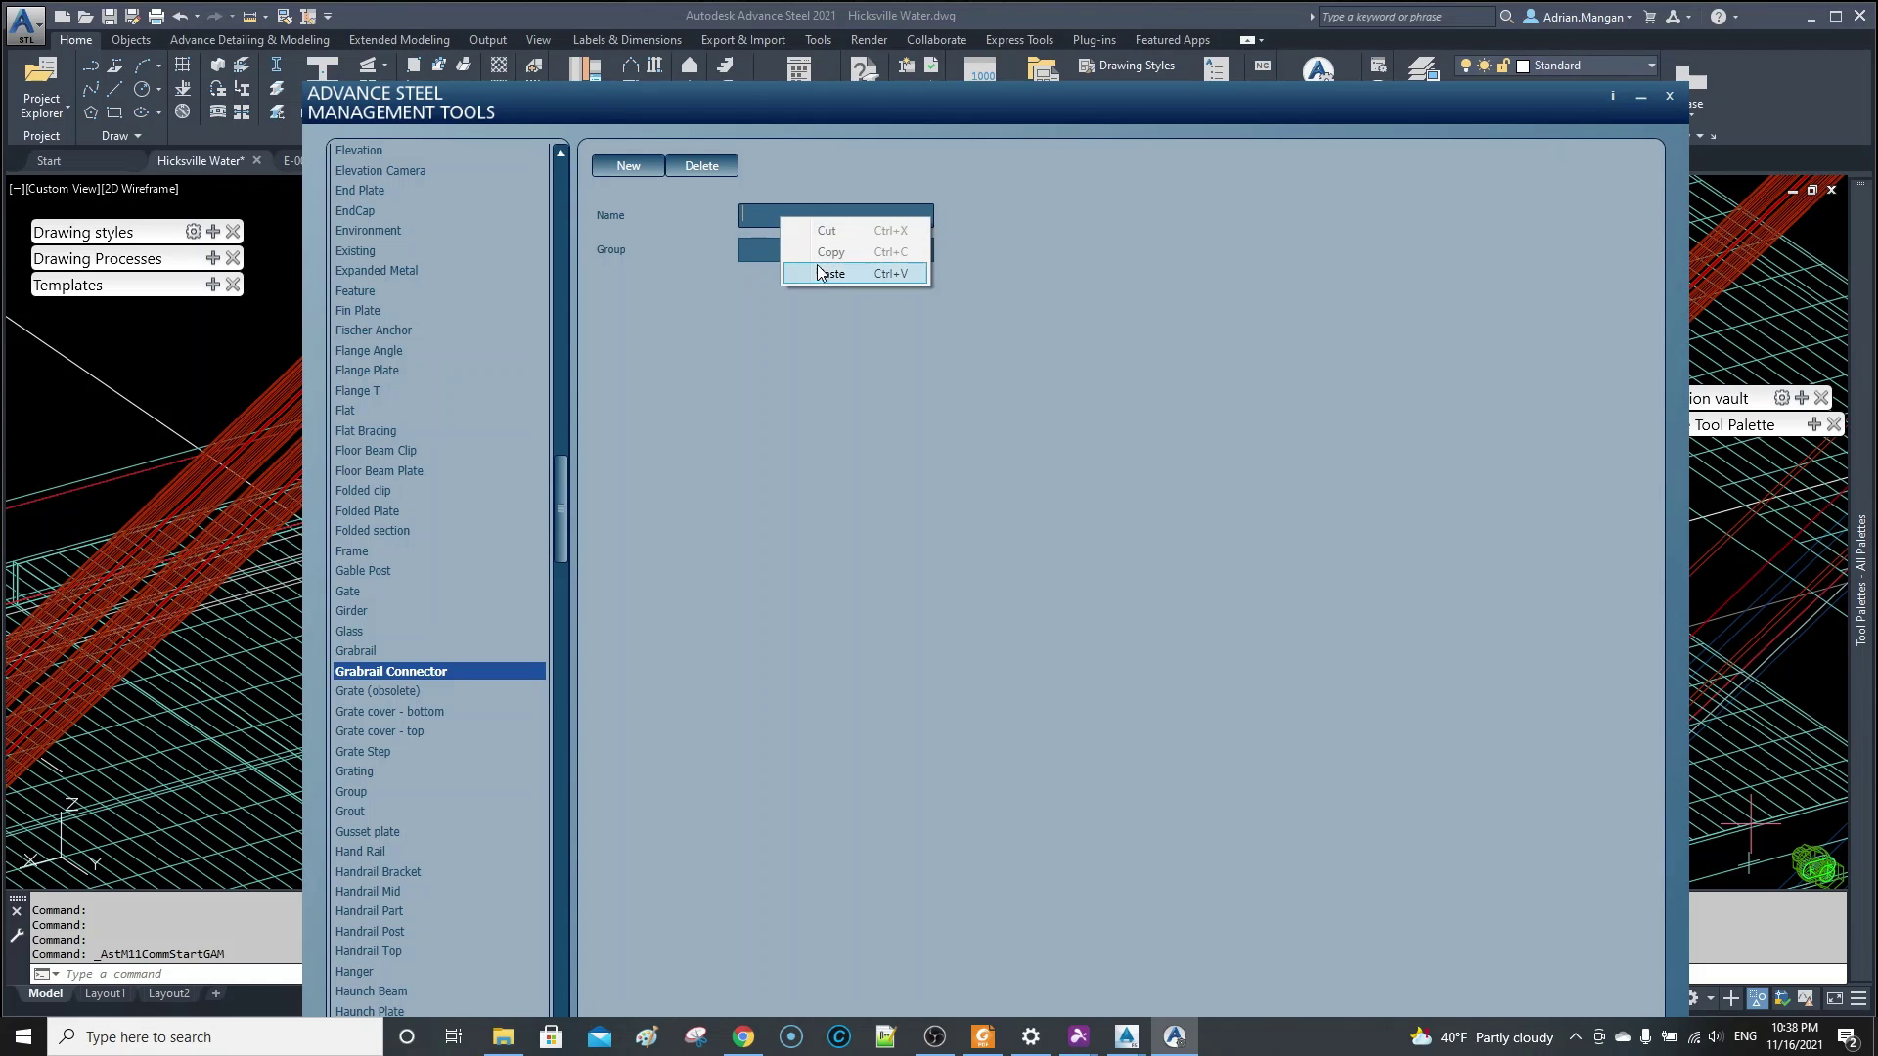
click(823, 273)
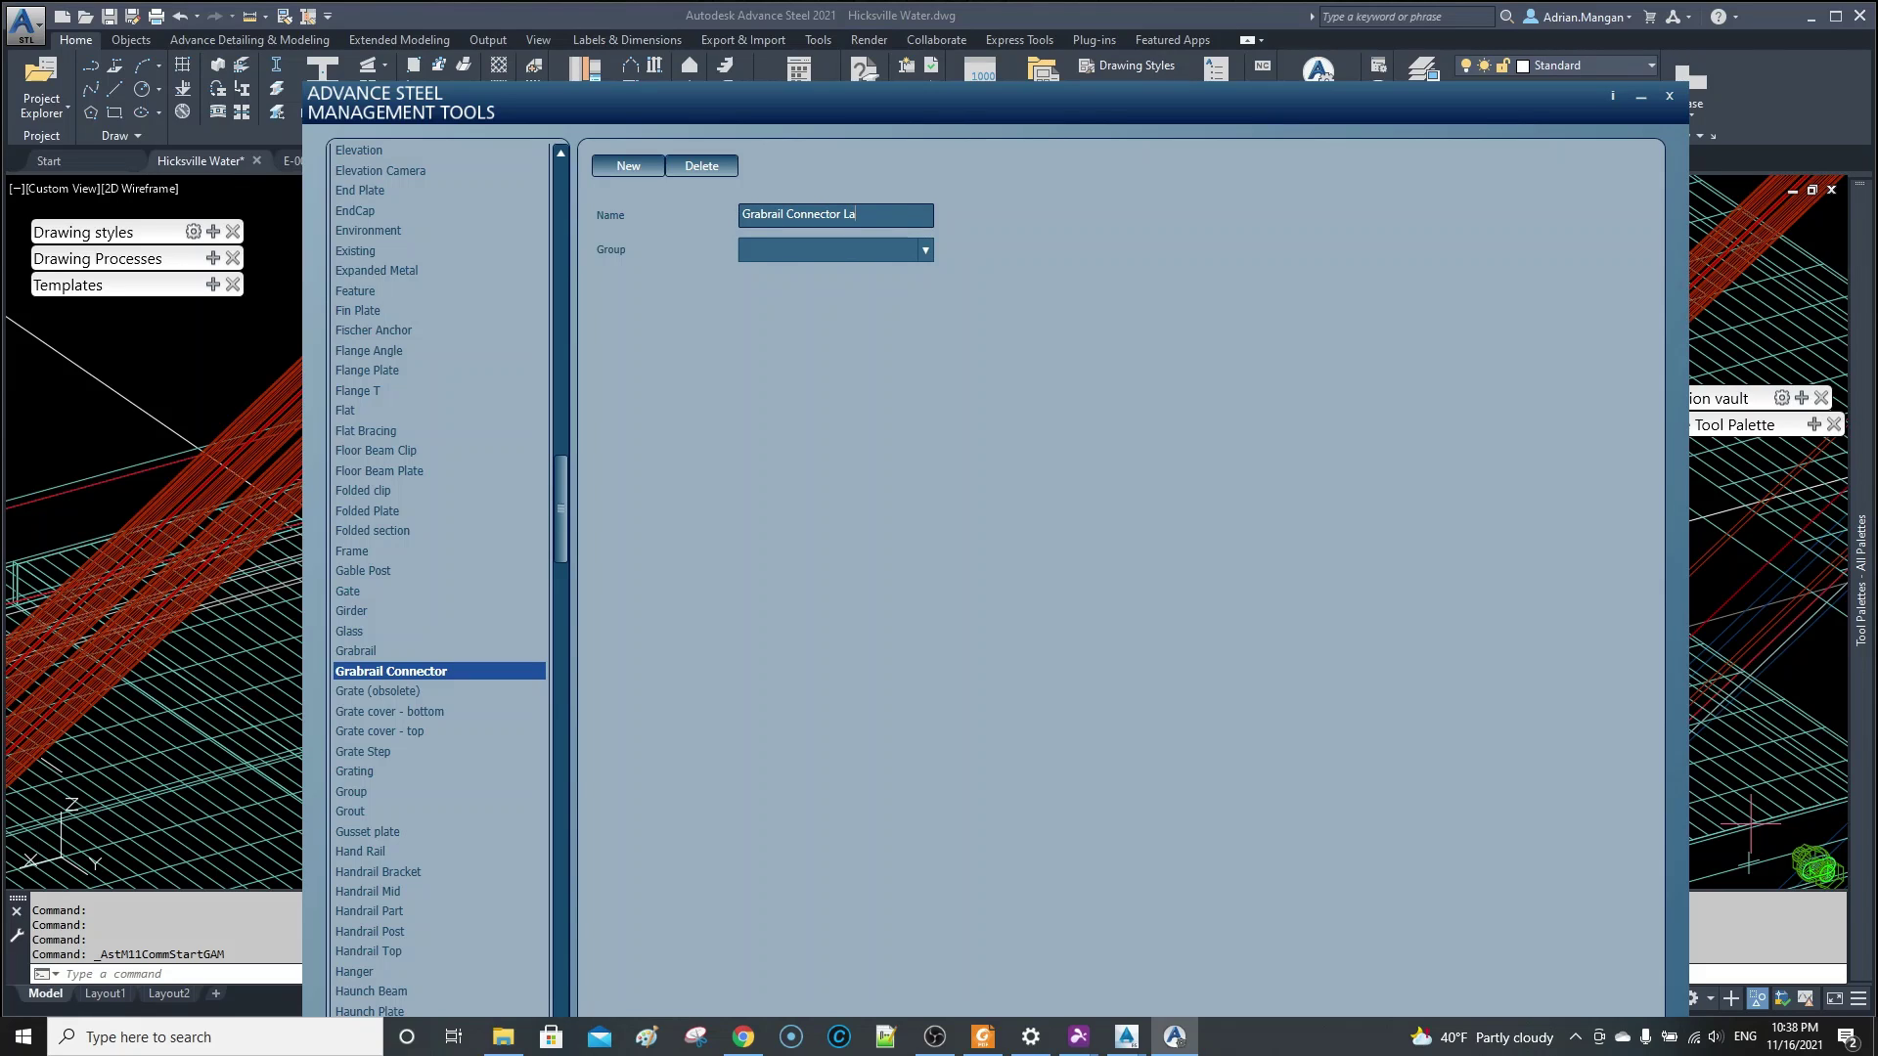
- Assign the new role to the All steel beams group, save it, and reload the databases in the model
click(923, 252)
click(804, 292)
double_click(1522, 91)
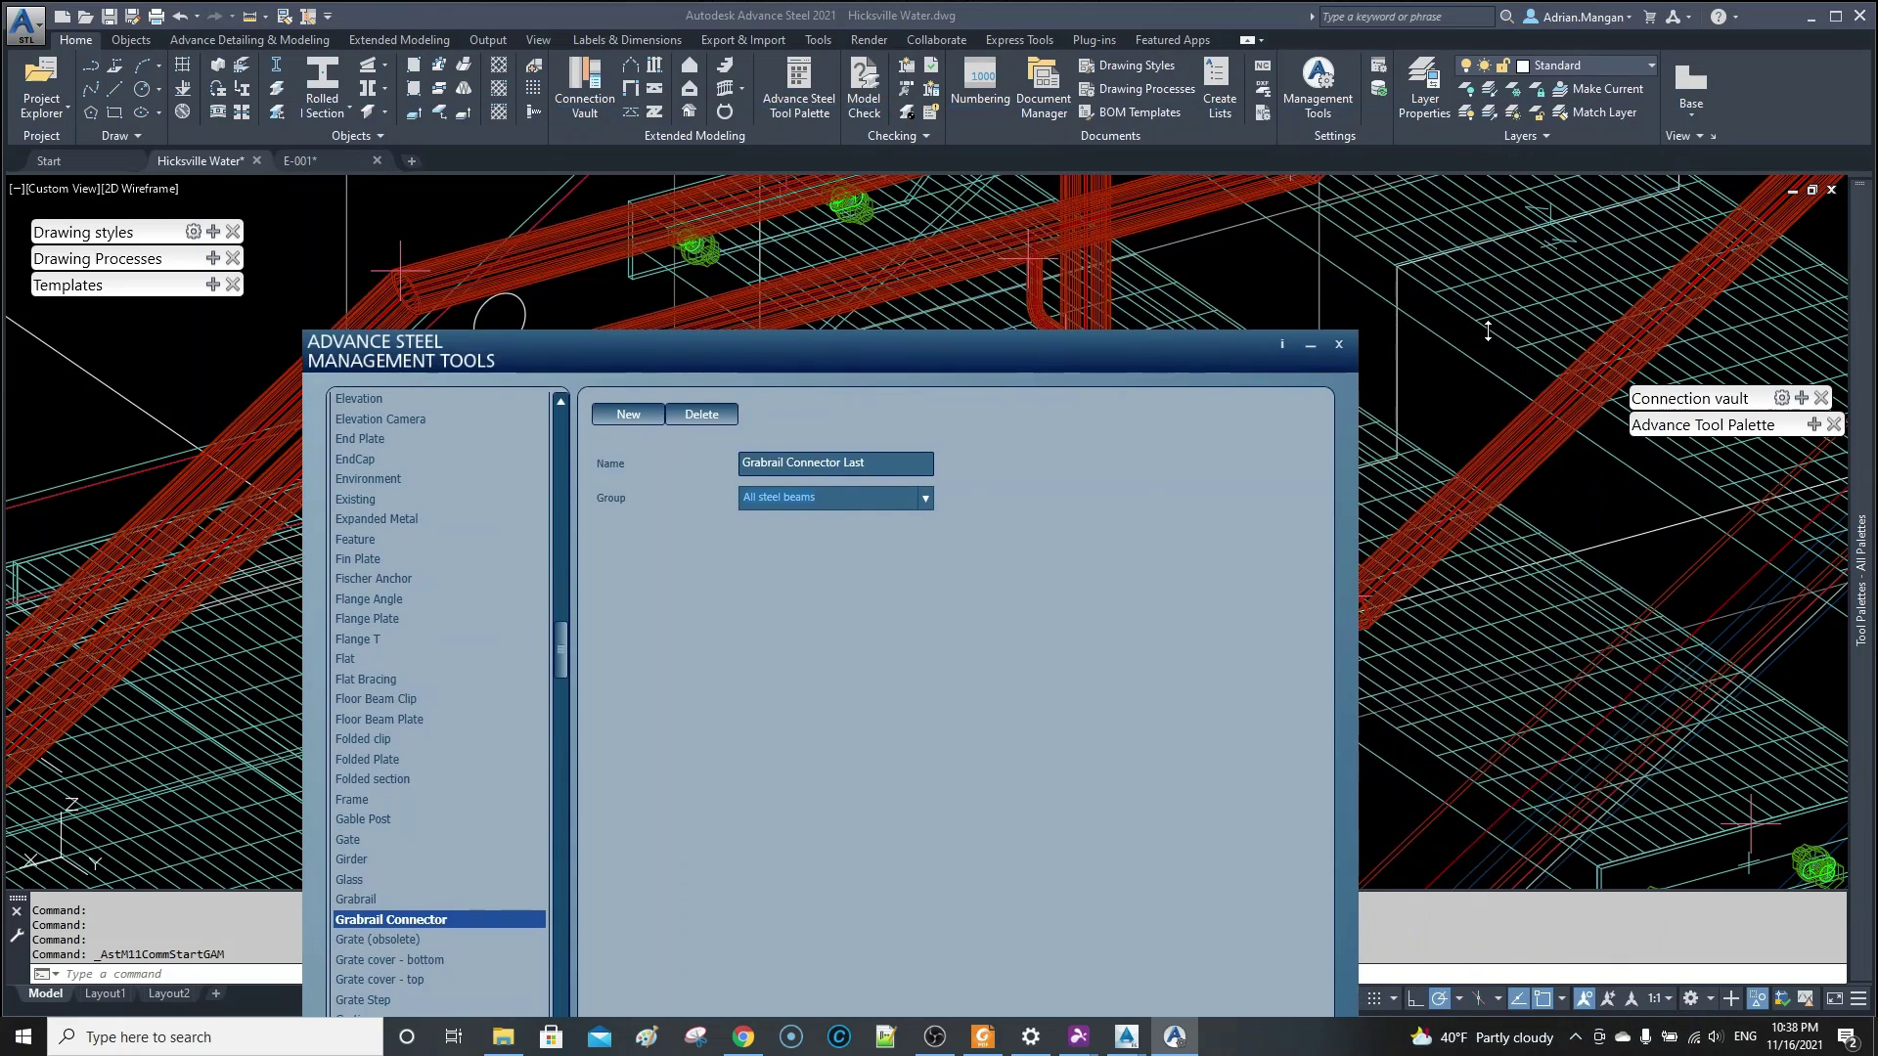
drag(1187, 353, 1219, 160)
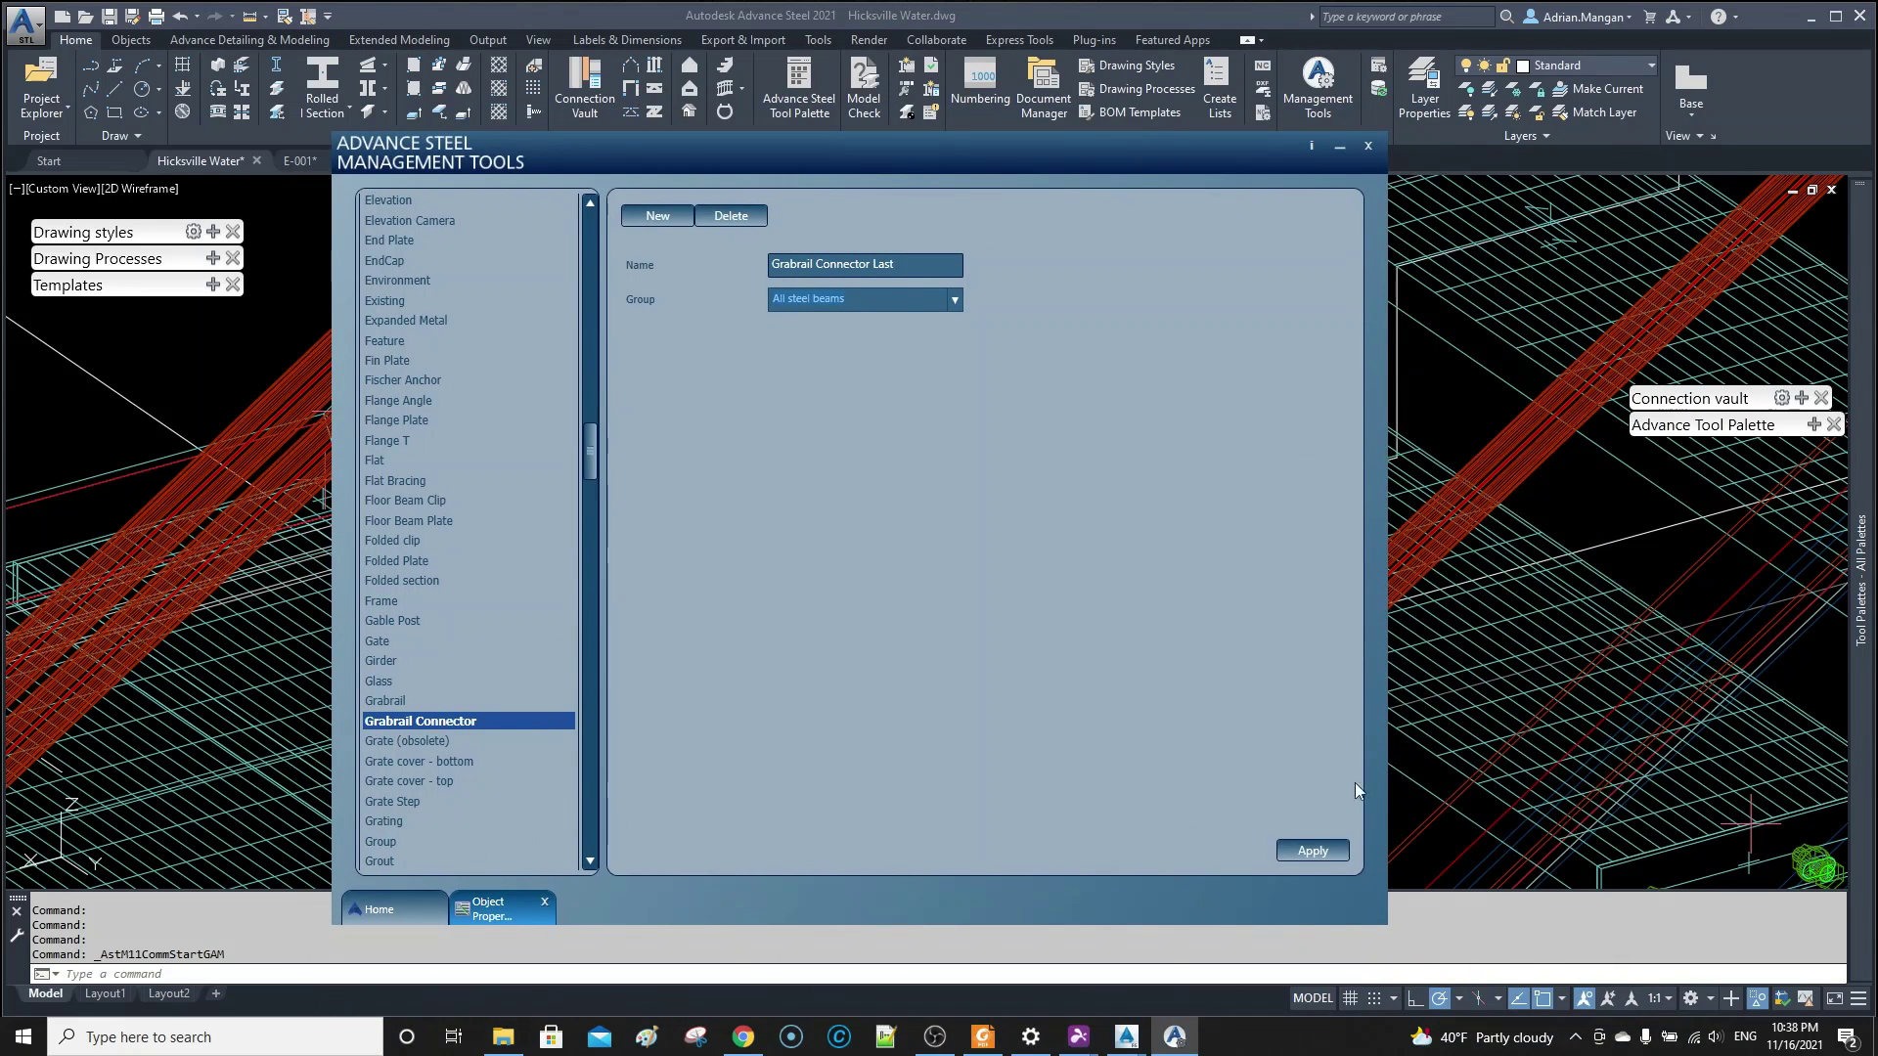
click(1312, 851)
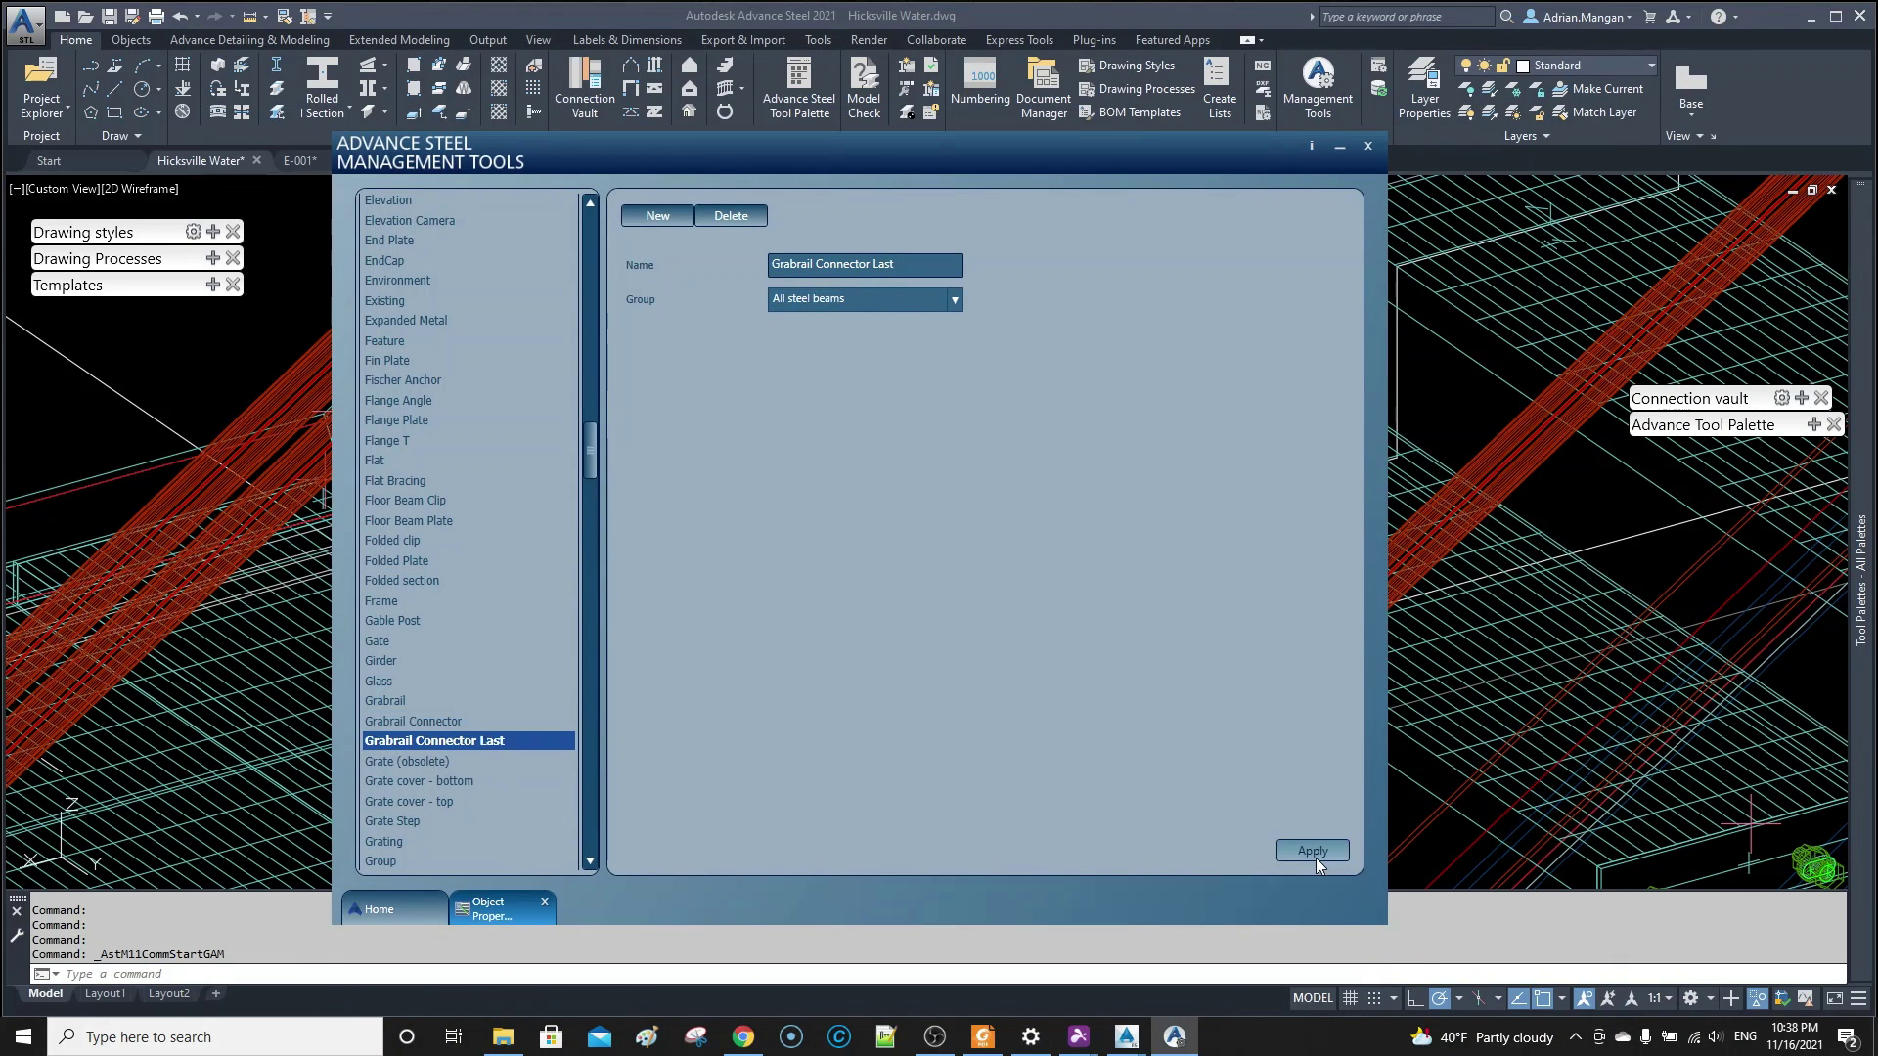
click(1368, 145)
click(1379, 88)
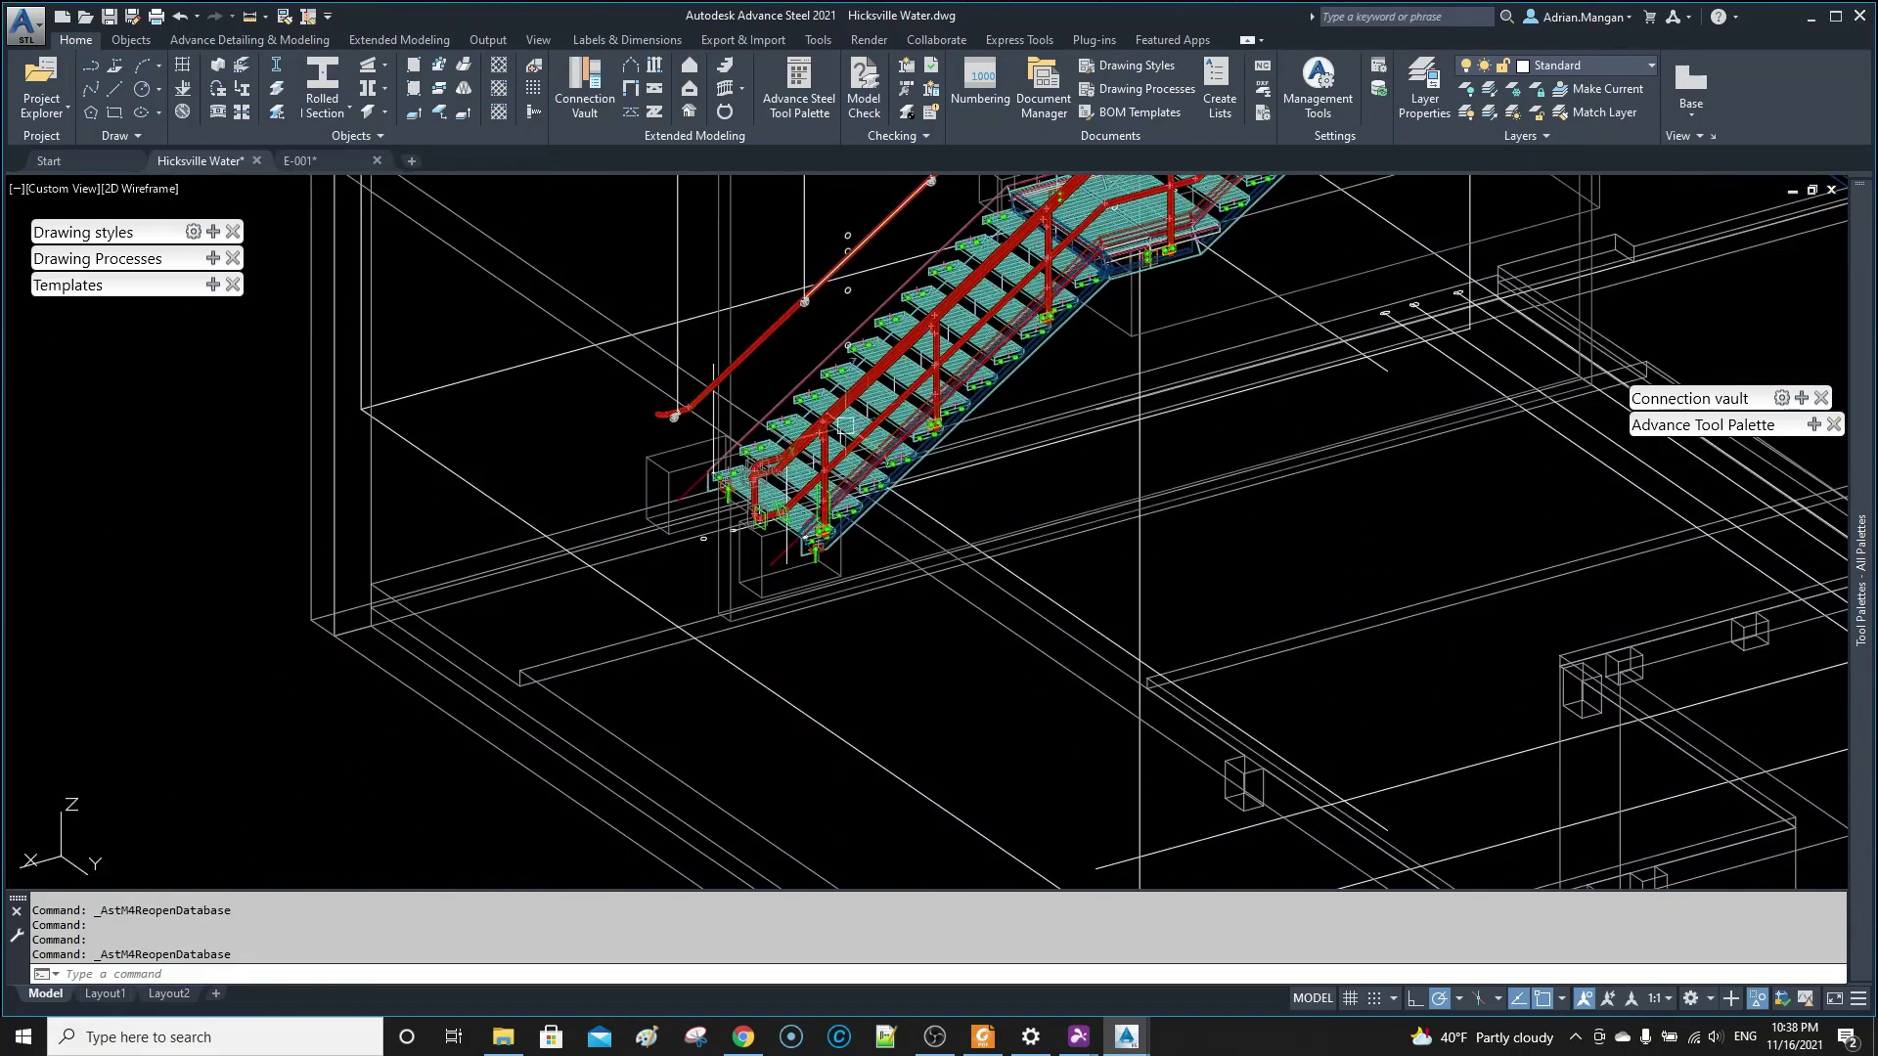
- Set the model role of the bent connector on the lowest railing post to Grabrail Connector Last
scroll(846, 425, up, 5)
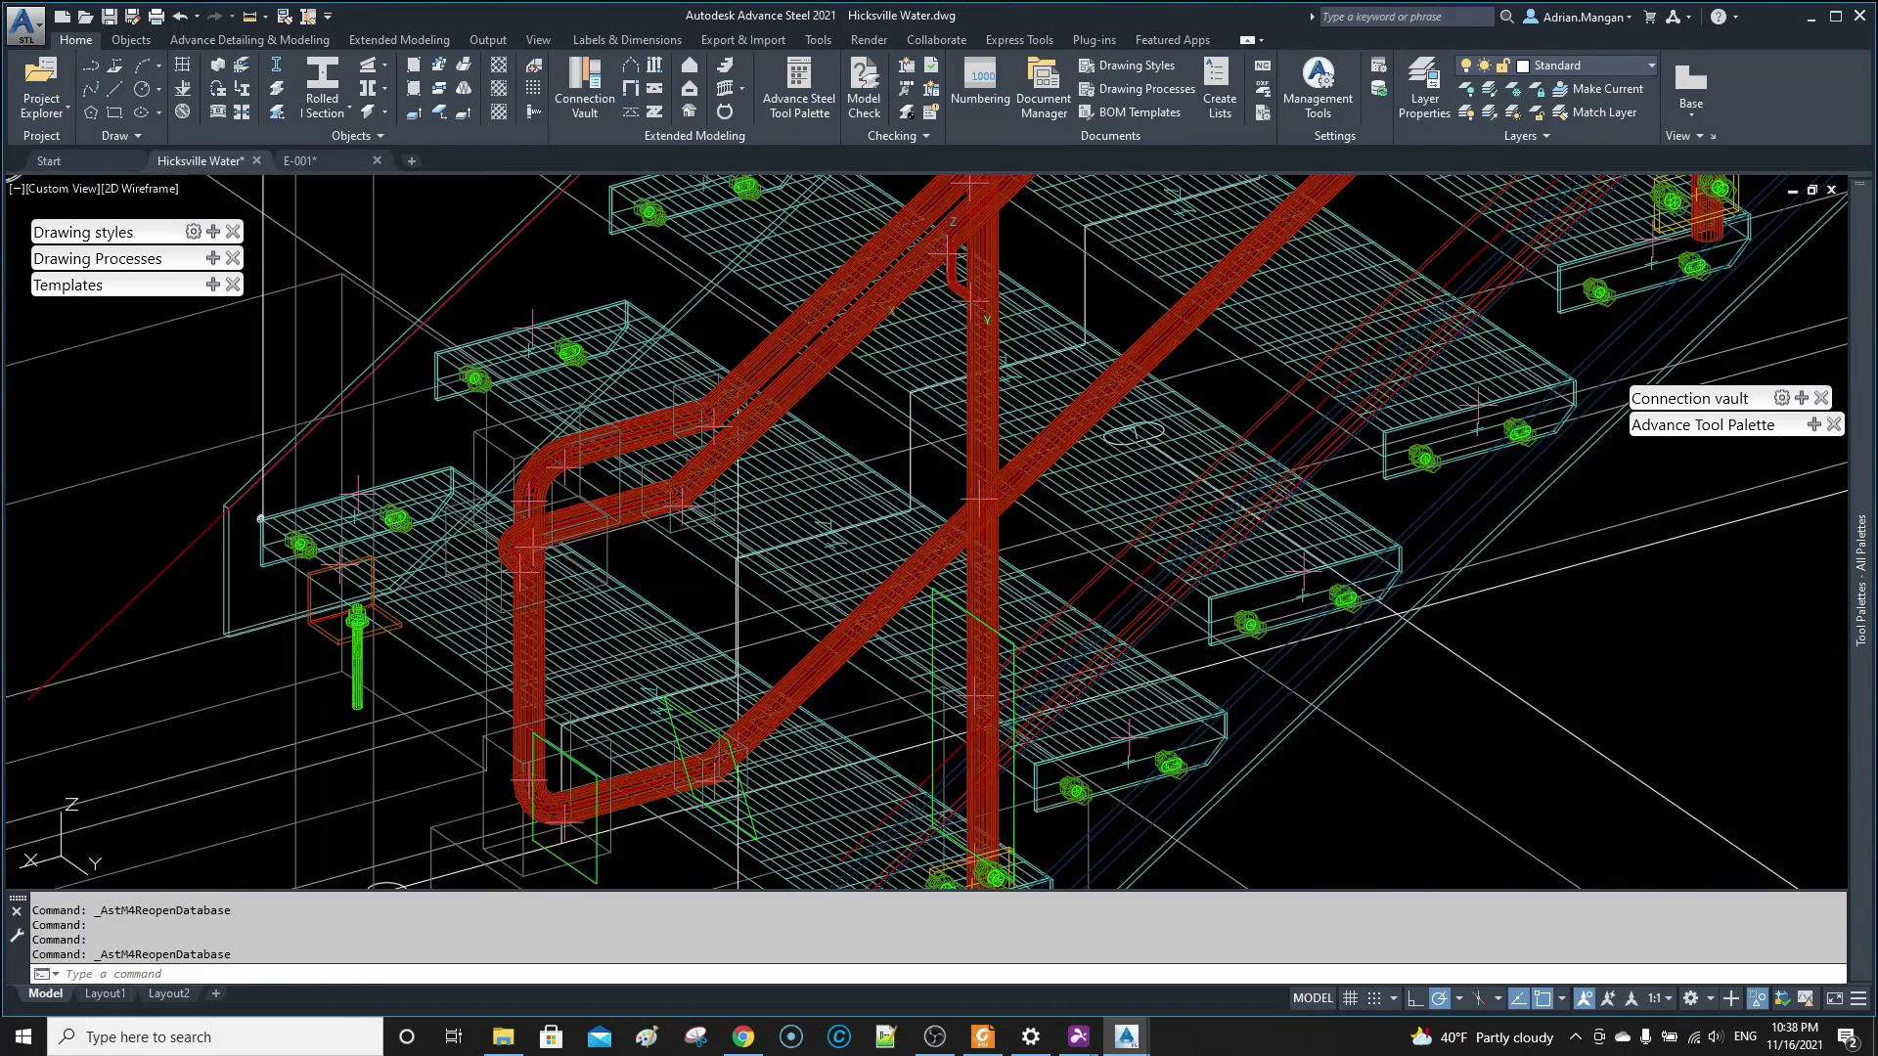
double_click(953, 279)
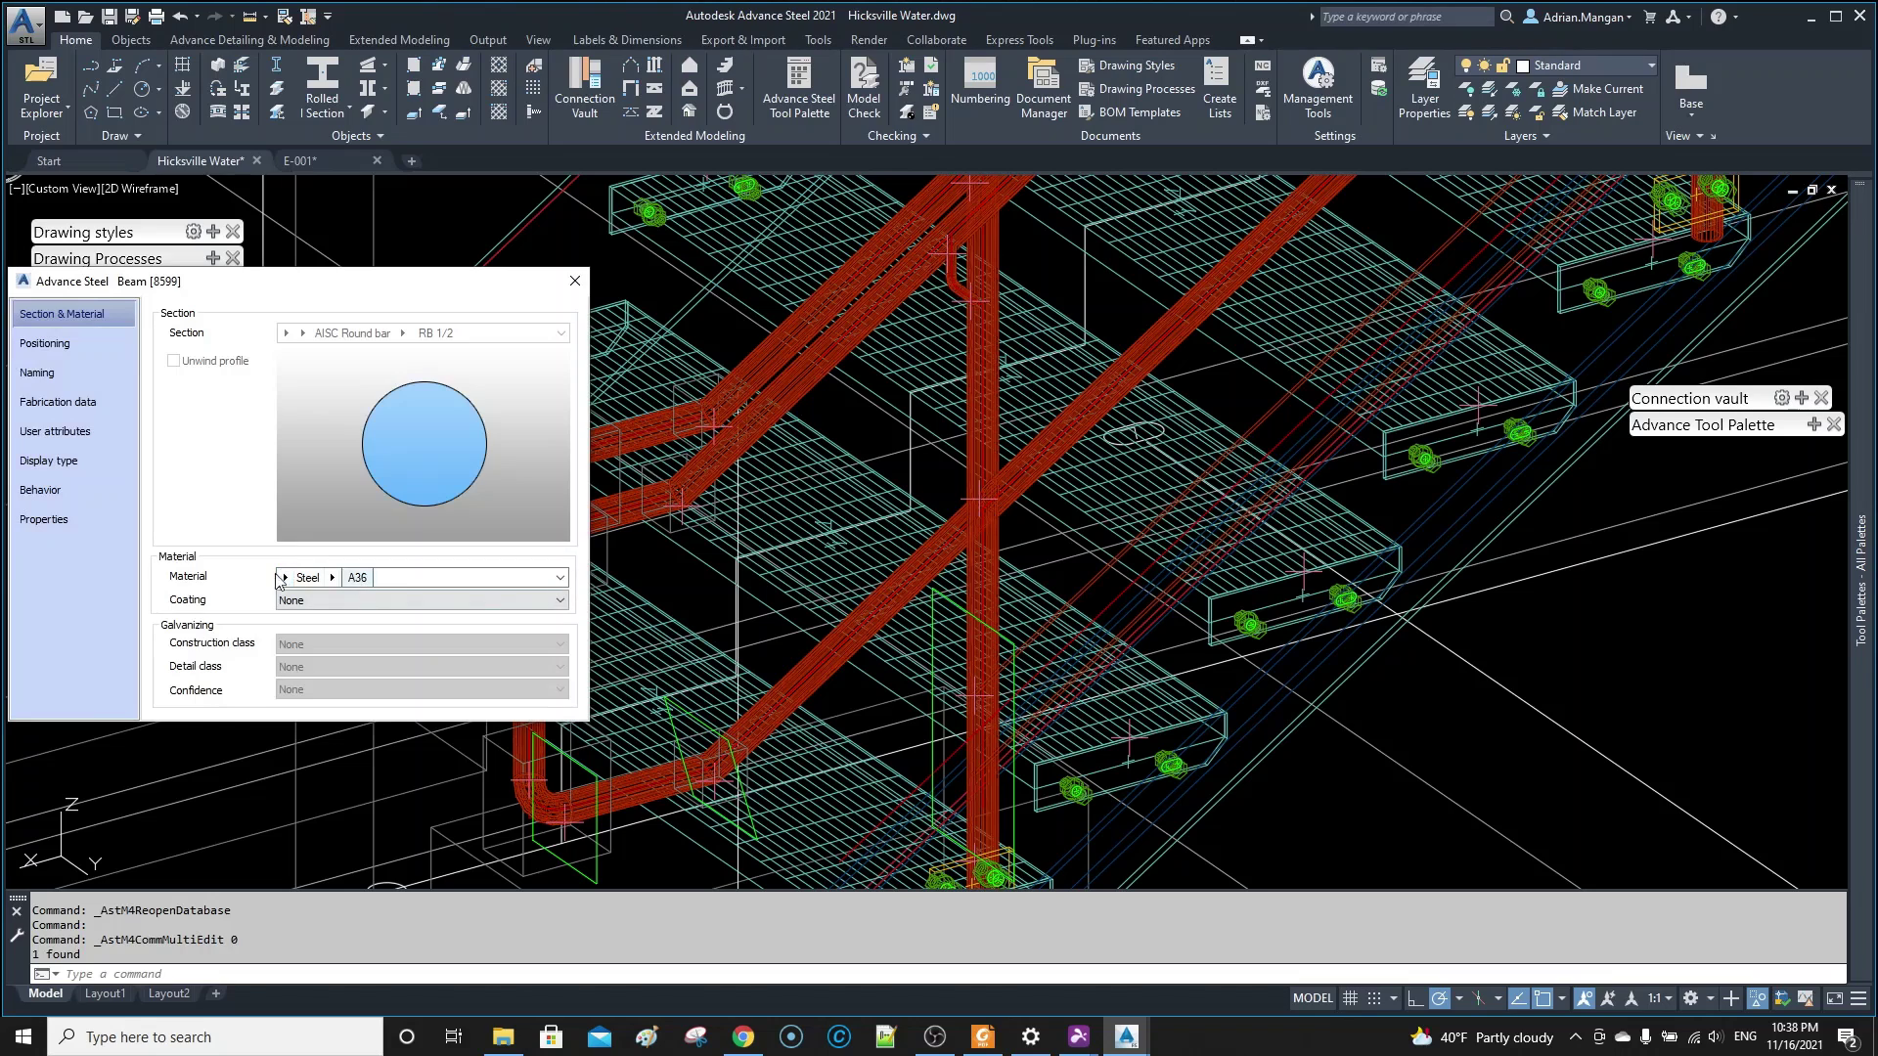
click(61, 374)
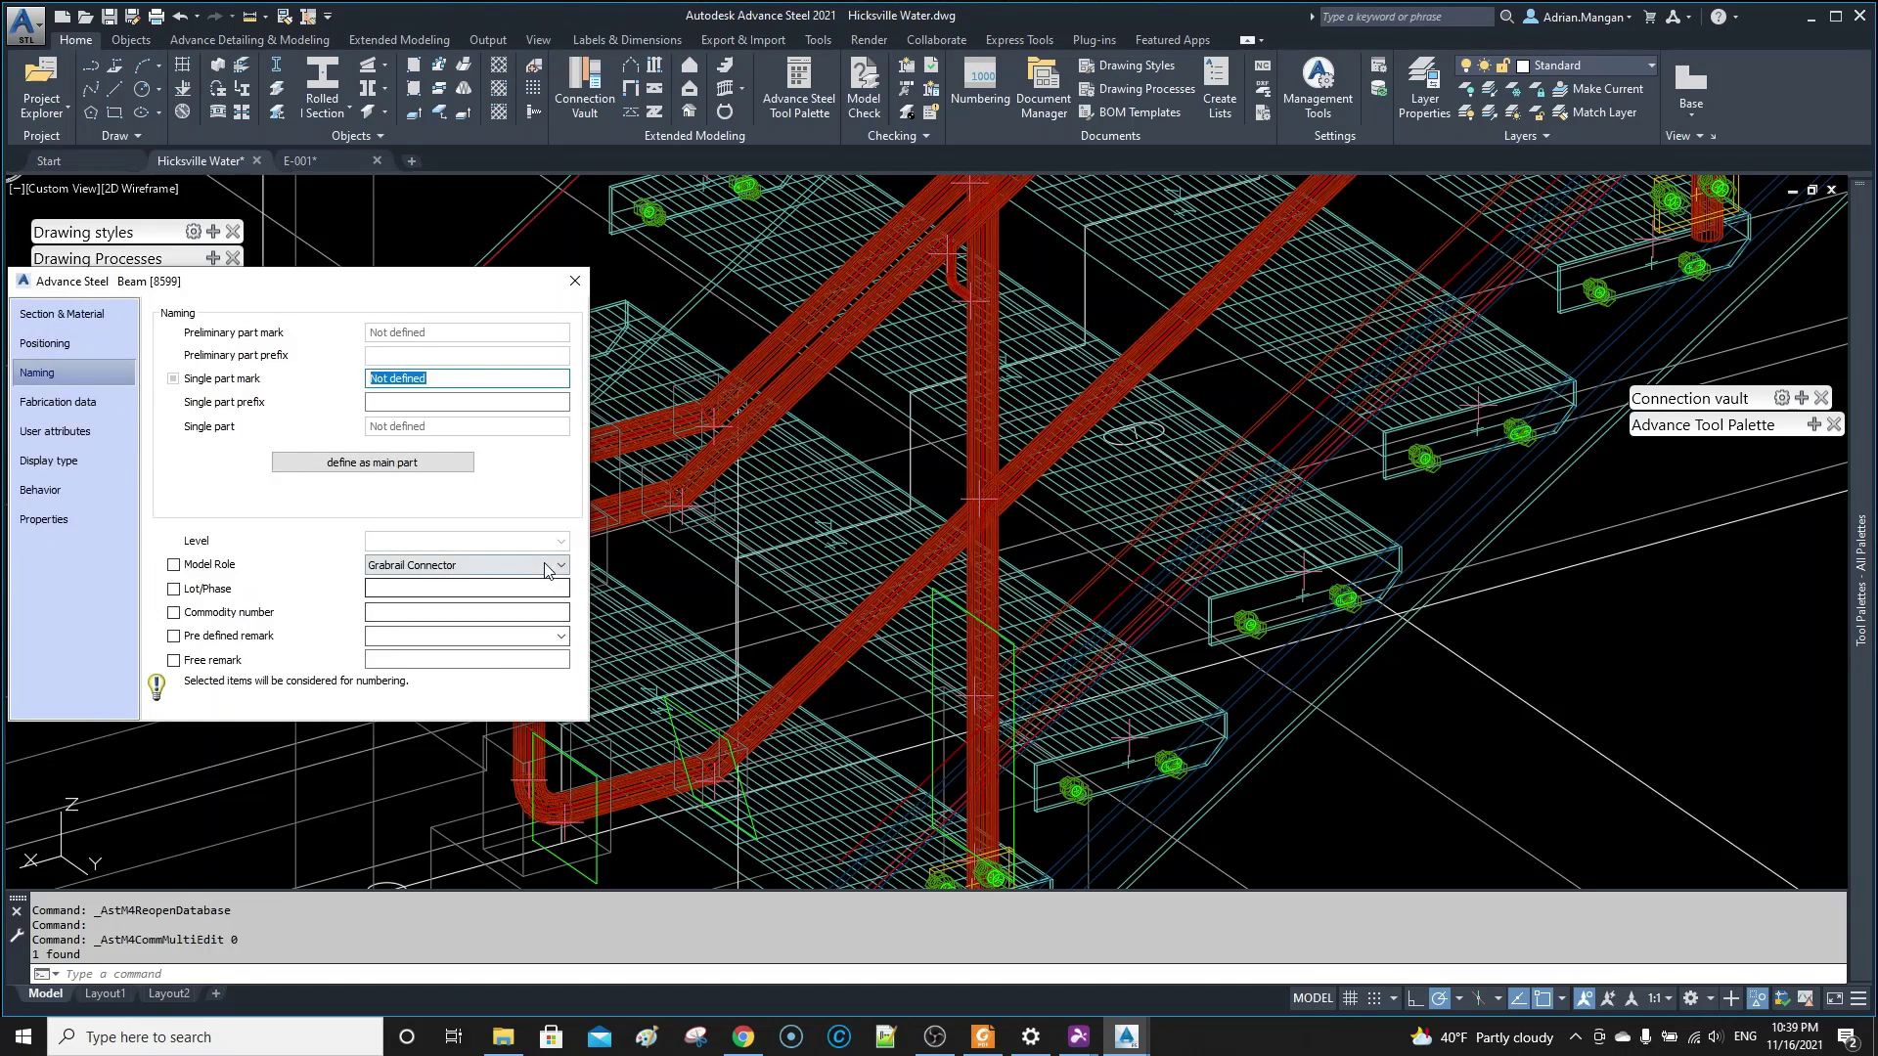
click(528, 565)
scroll(450, 738, down, 2)
click(450, 830)
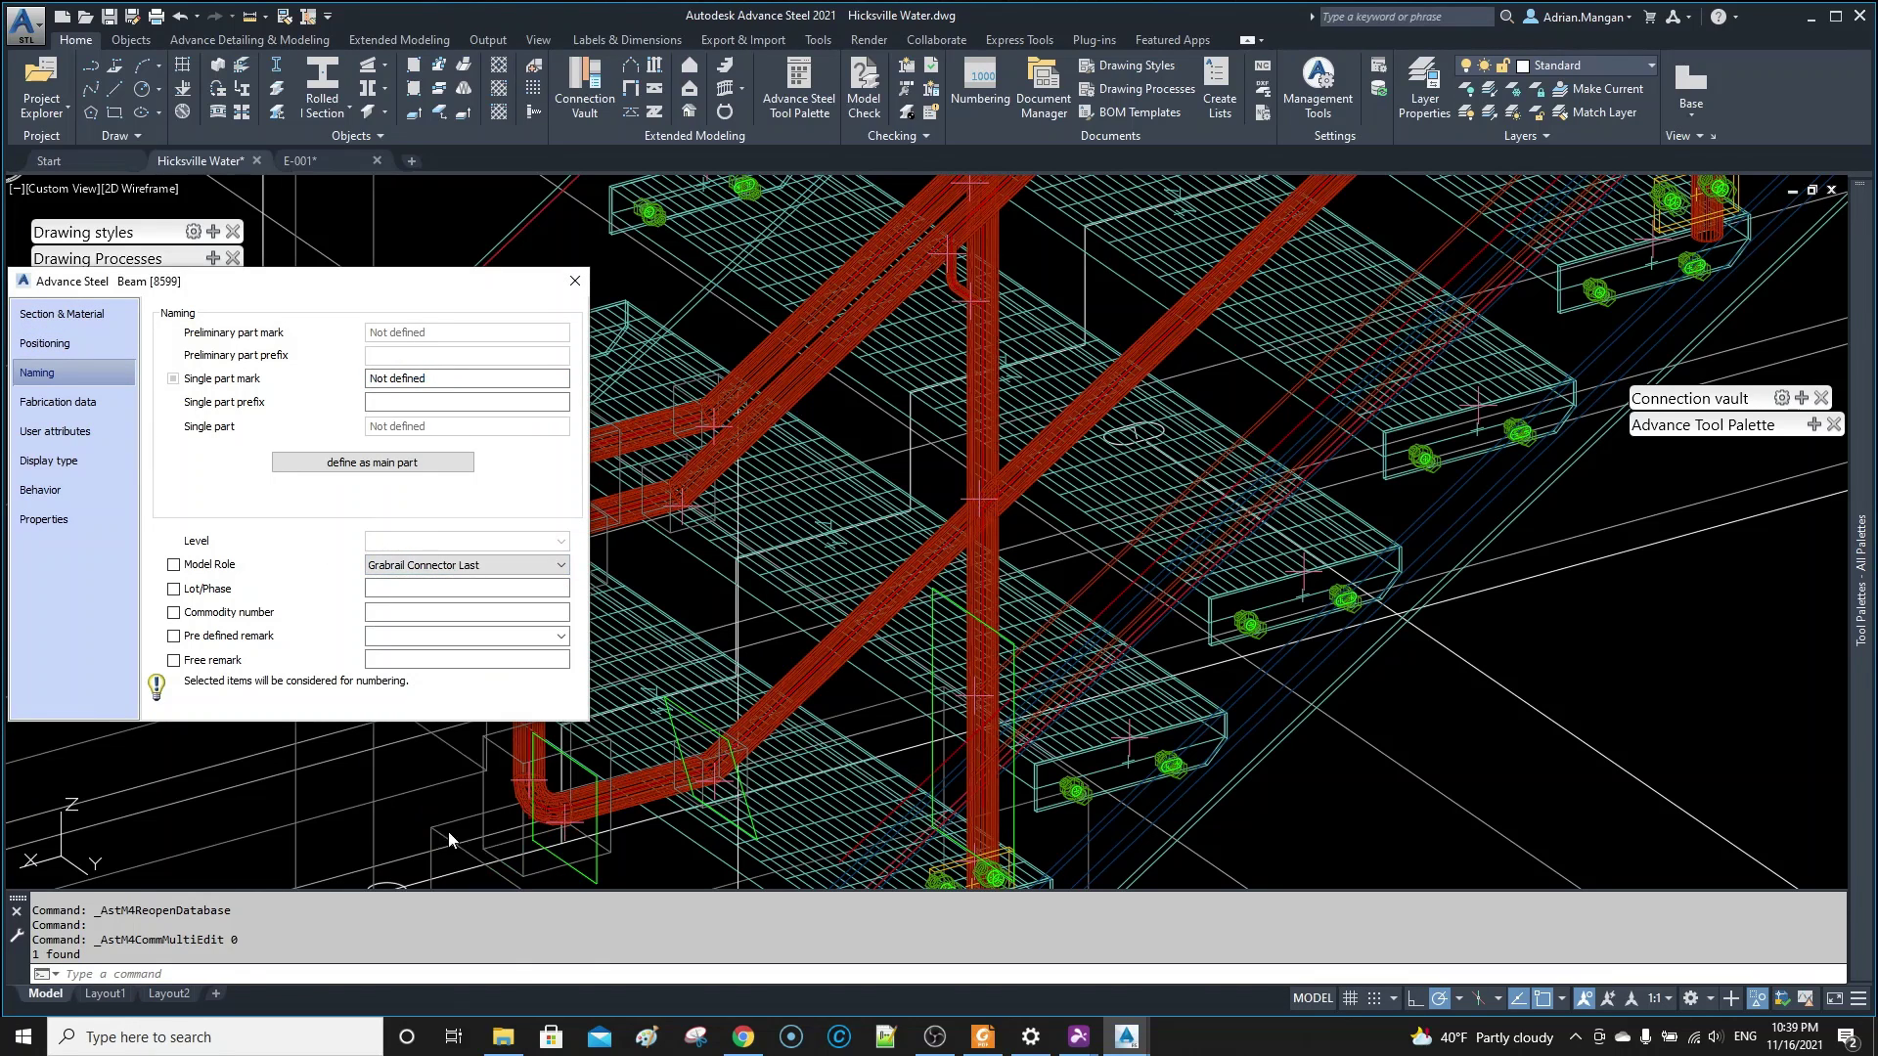
click(573, 281)
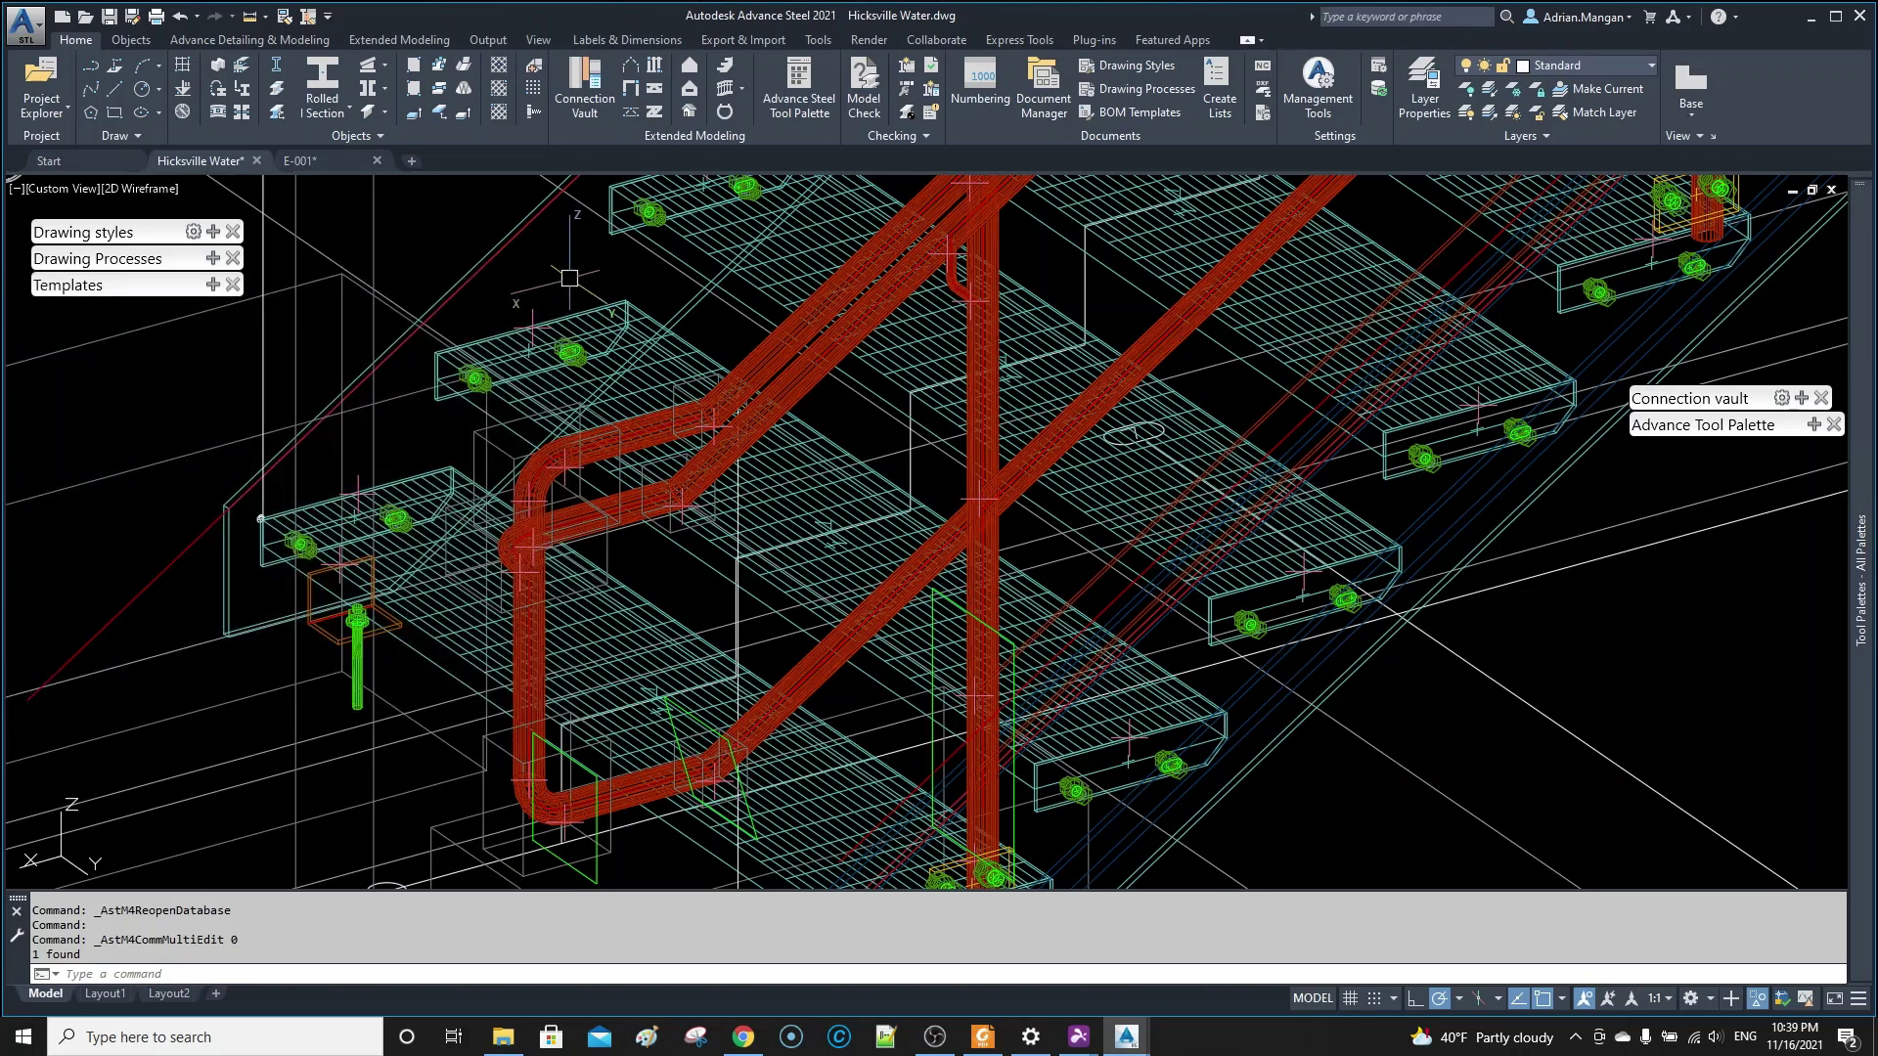
- Switch to drawing E-001 and examine the lowest railing post area in the stairs and railing elevation
scroll(553, 230, down, 5)
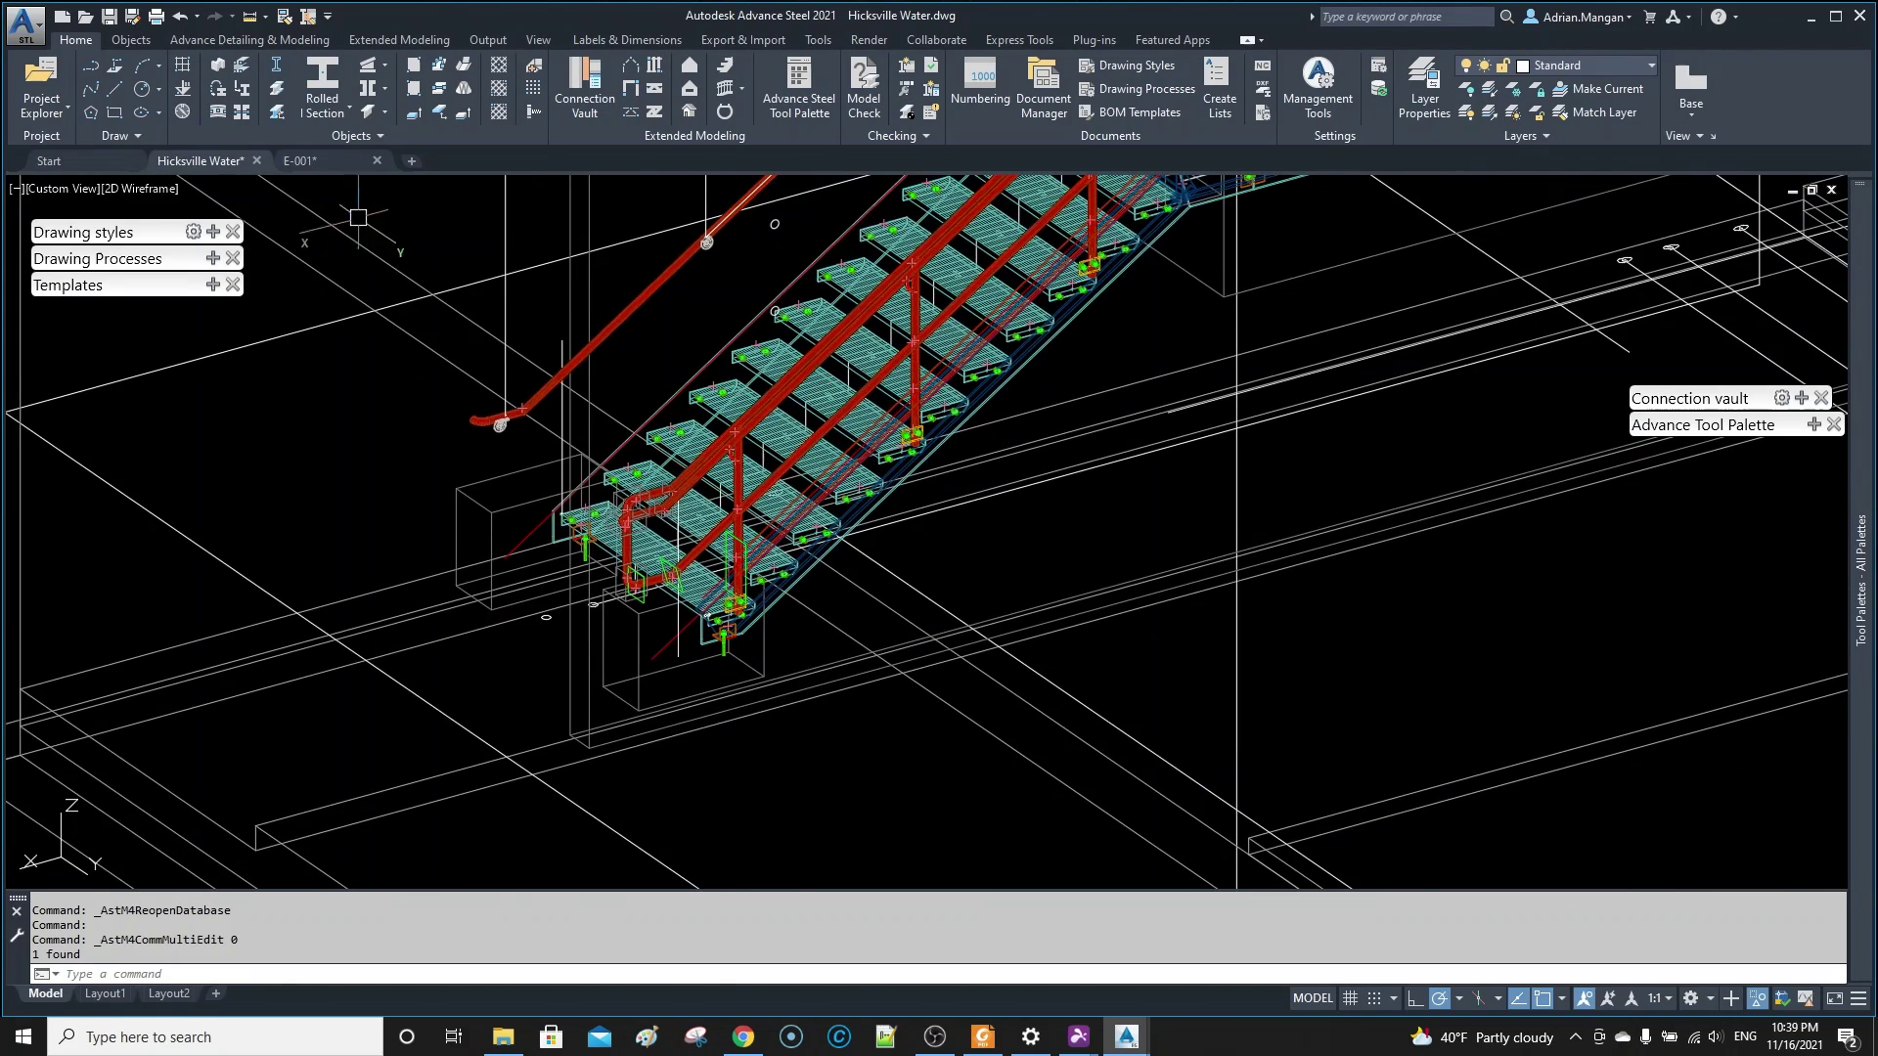
click(323, 161)
scroll(1016, 521, down, 5)
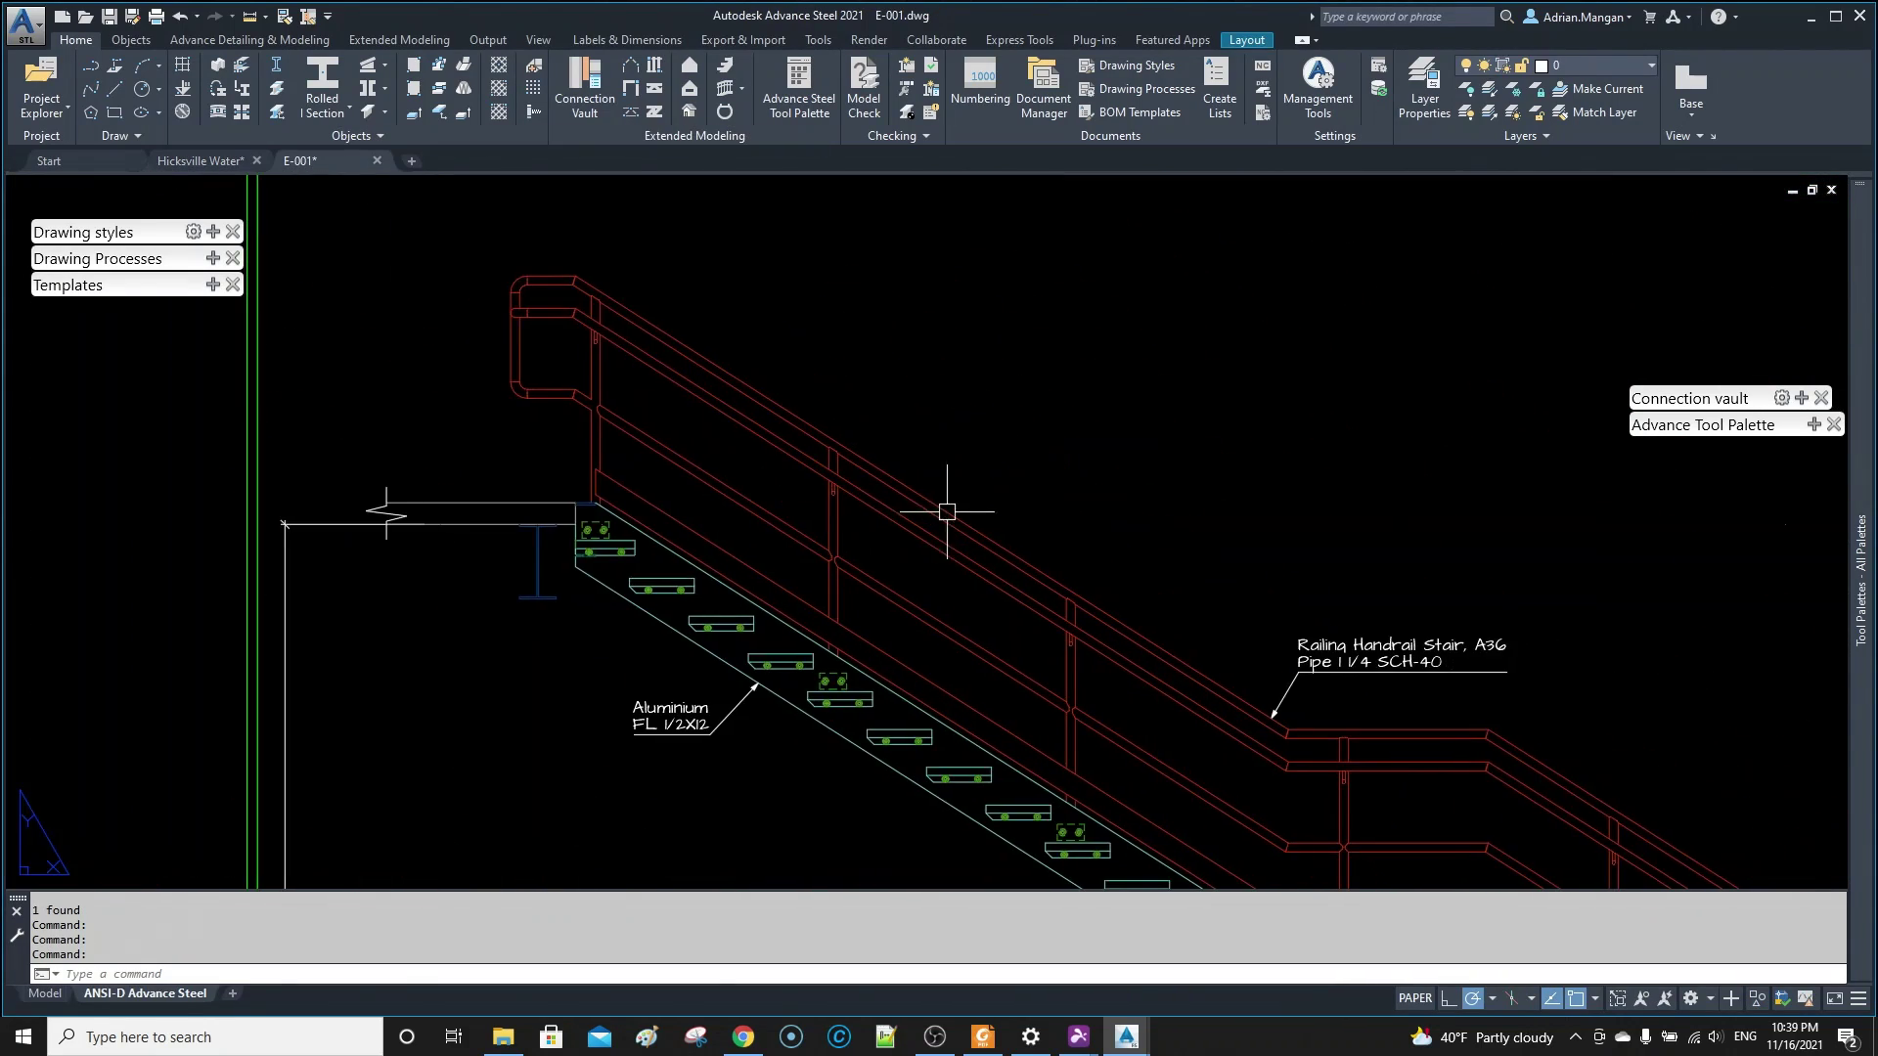
scroll(1291, 597, up, 2)
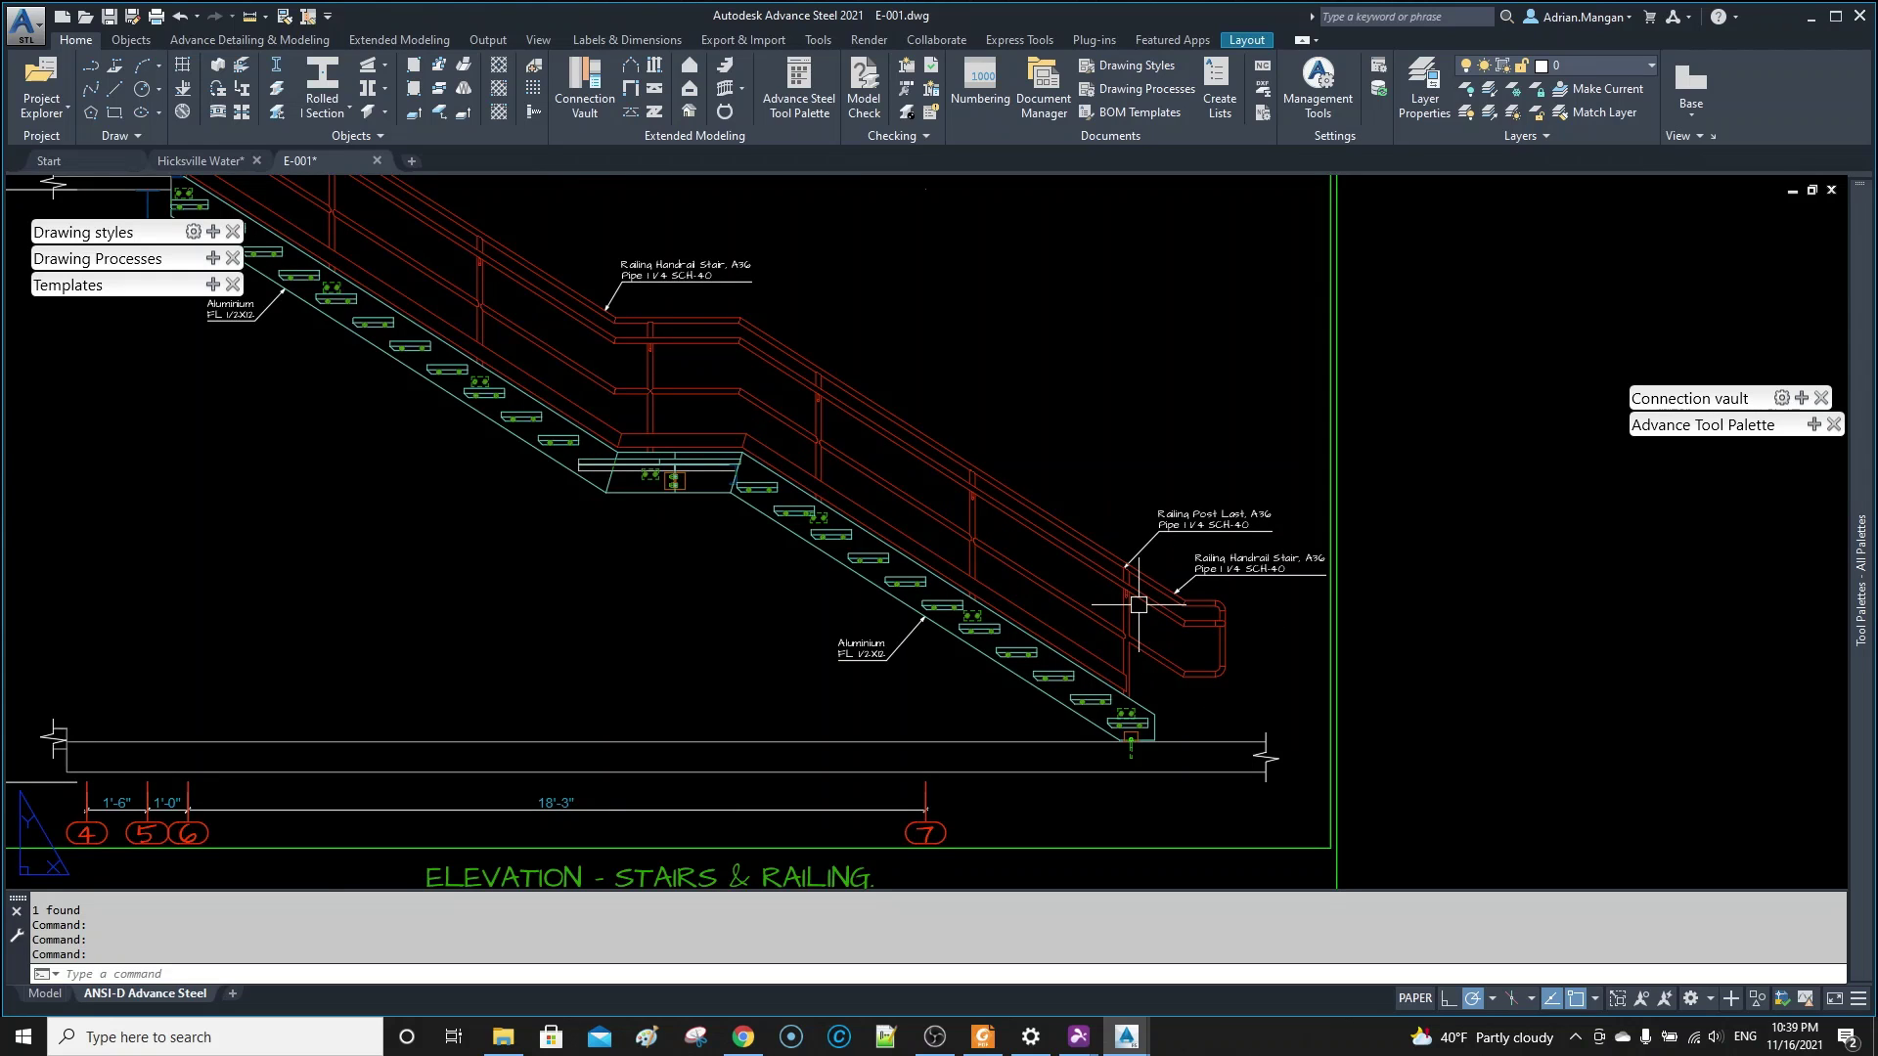
- Return to the Hicksville Water model and select the bent connector on the lowest railing post
click(201, 160)
scroll(963, 379, up, 4)
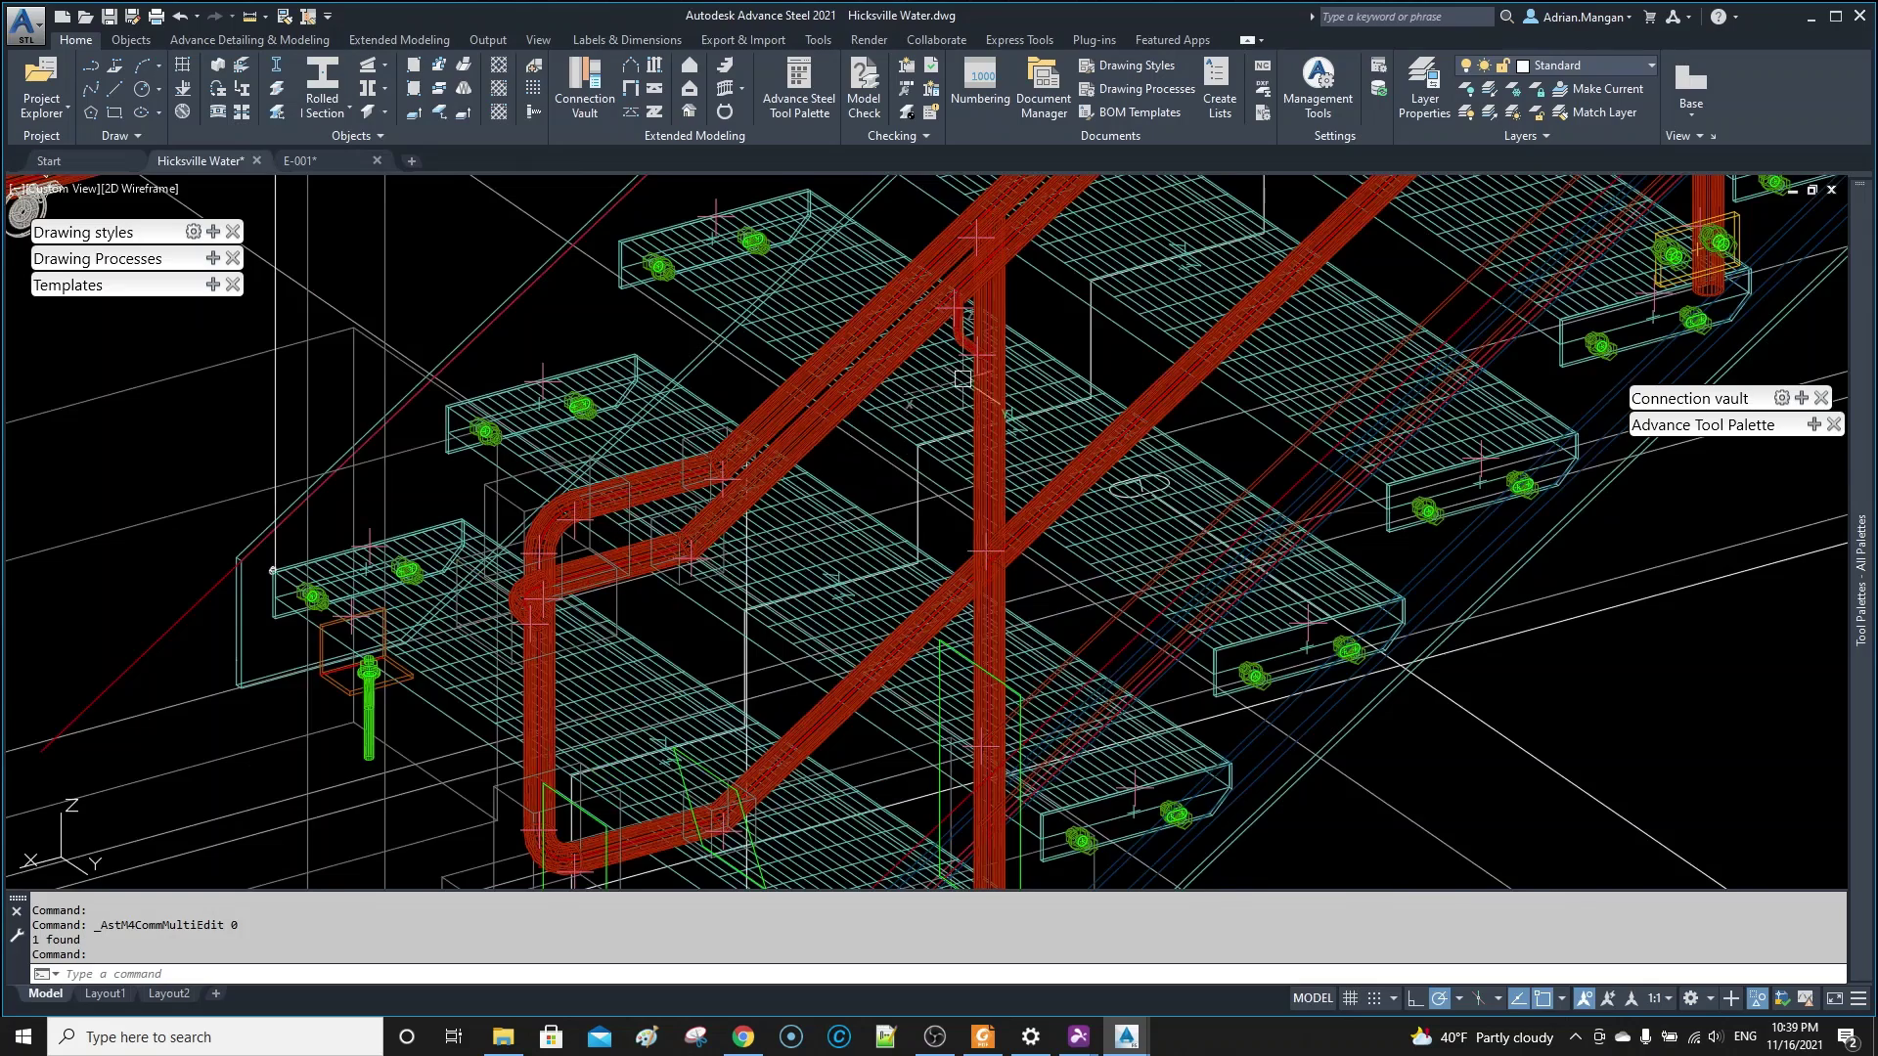
scroll(962, 378, up, 4)
click(945, 289)
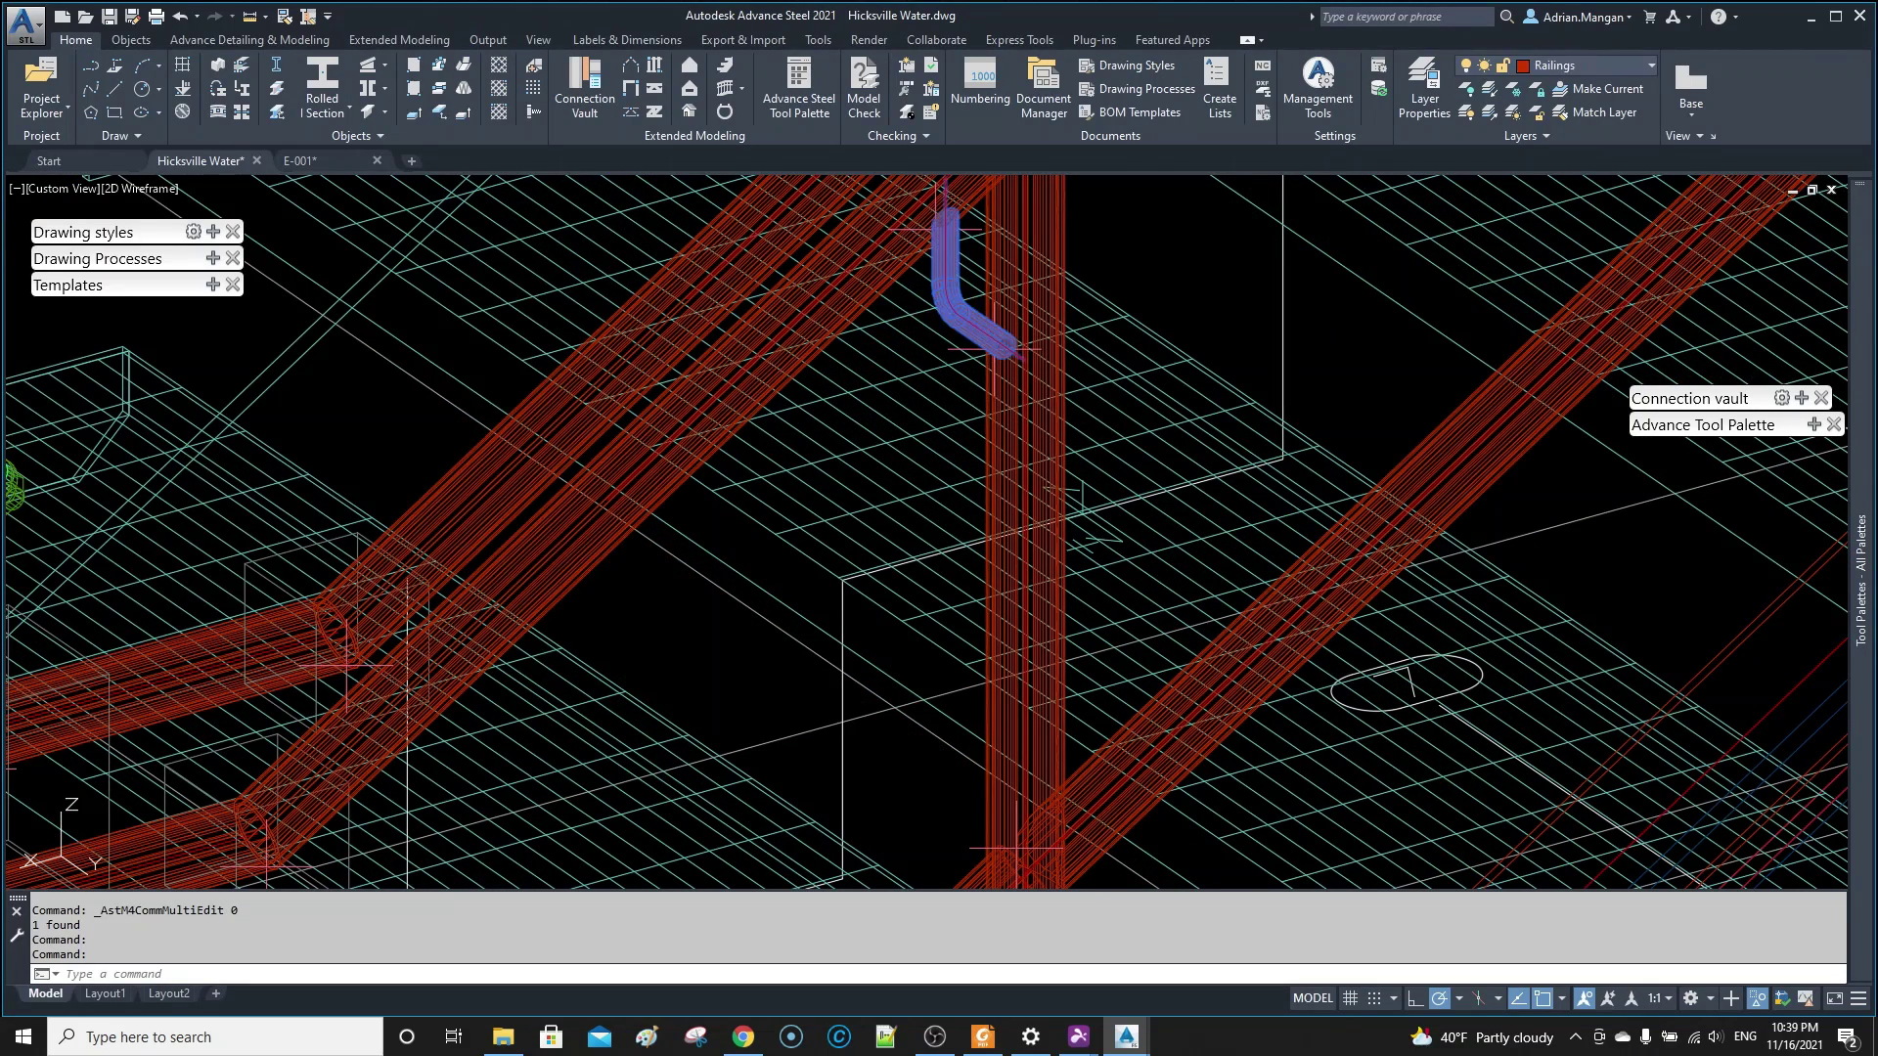
- Set the model role of the bent RB 1/2 round bar on the stair railing post to Grabrail Connector
double_click(946, 288)
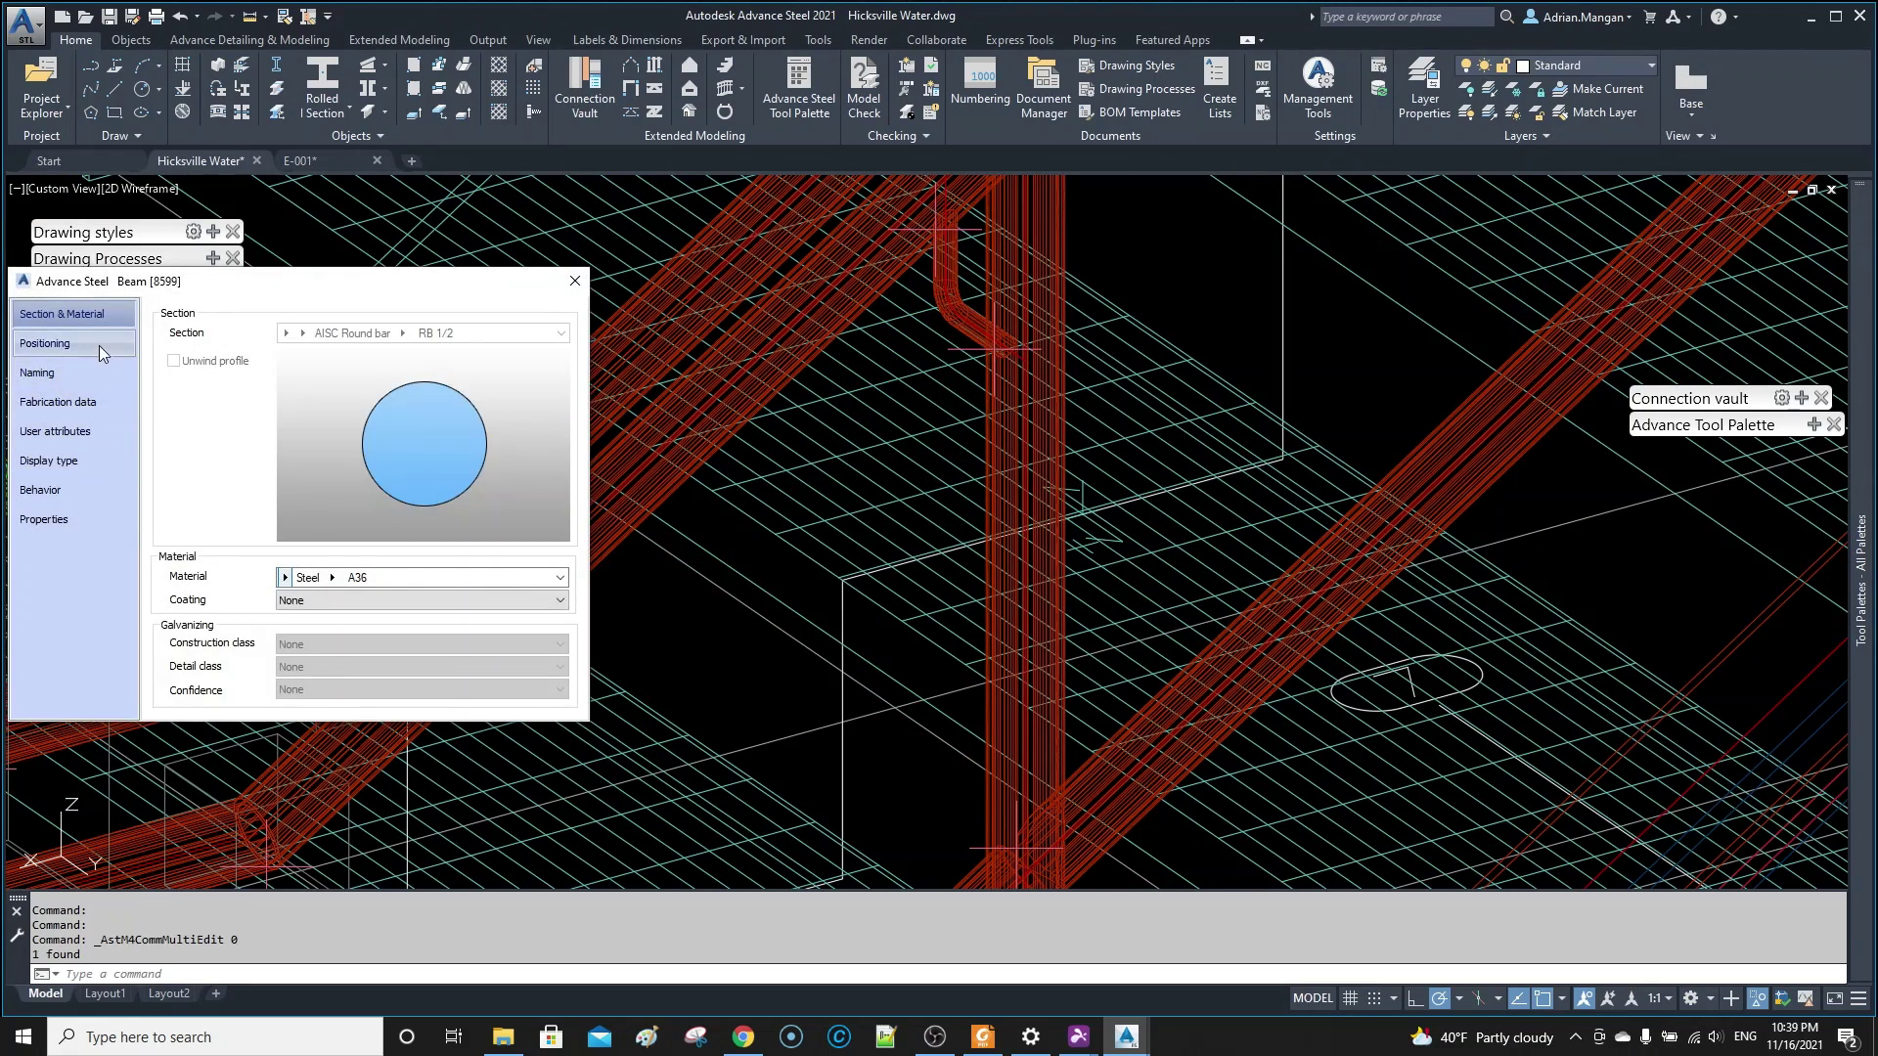
click(87, 376)
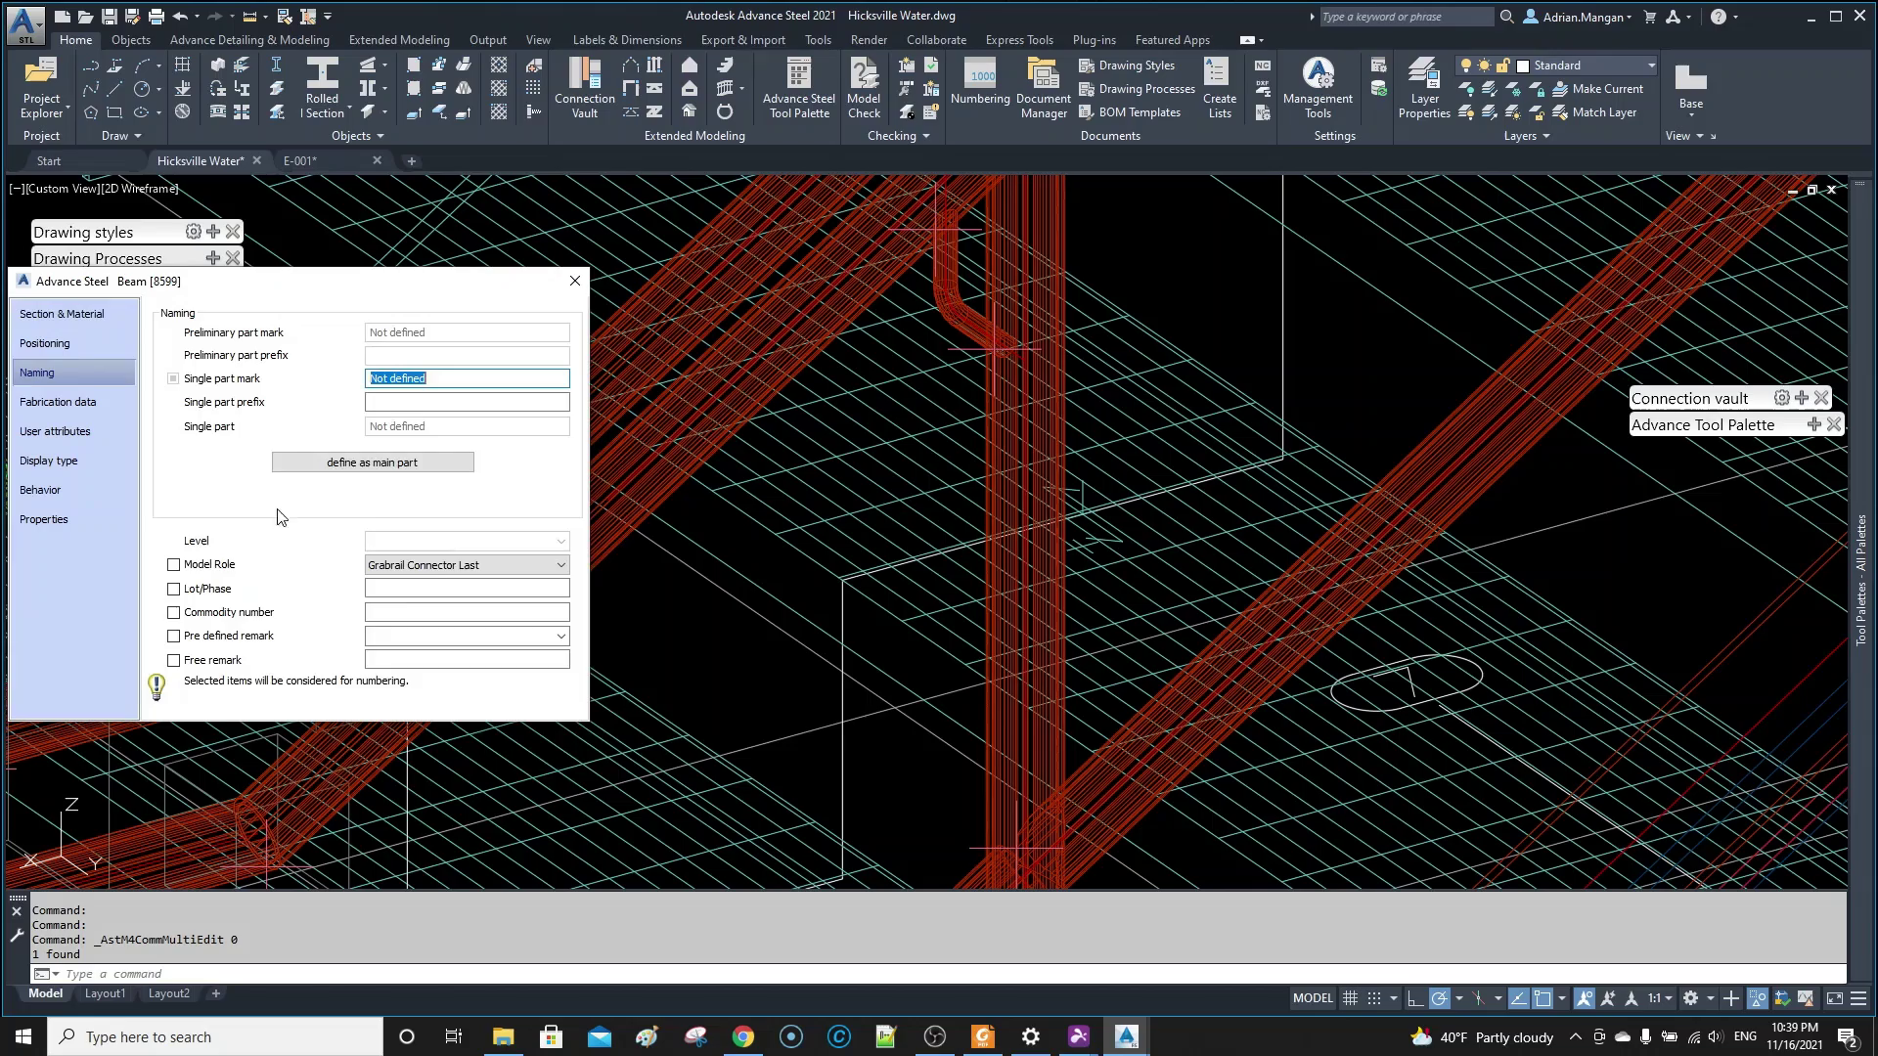
click(466, 565)
click(456, 902)
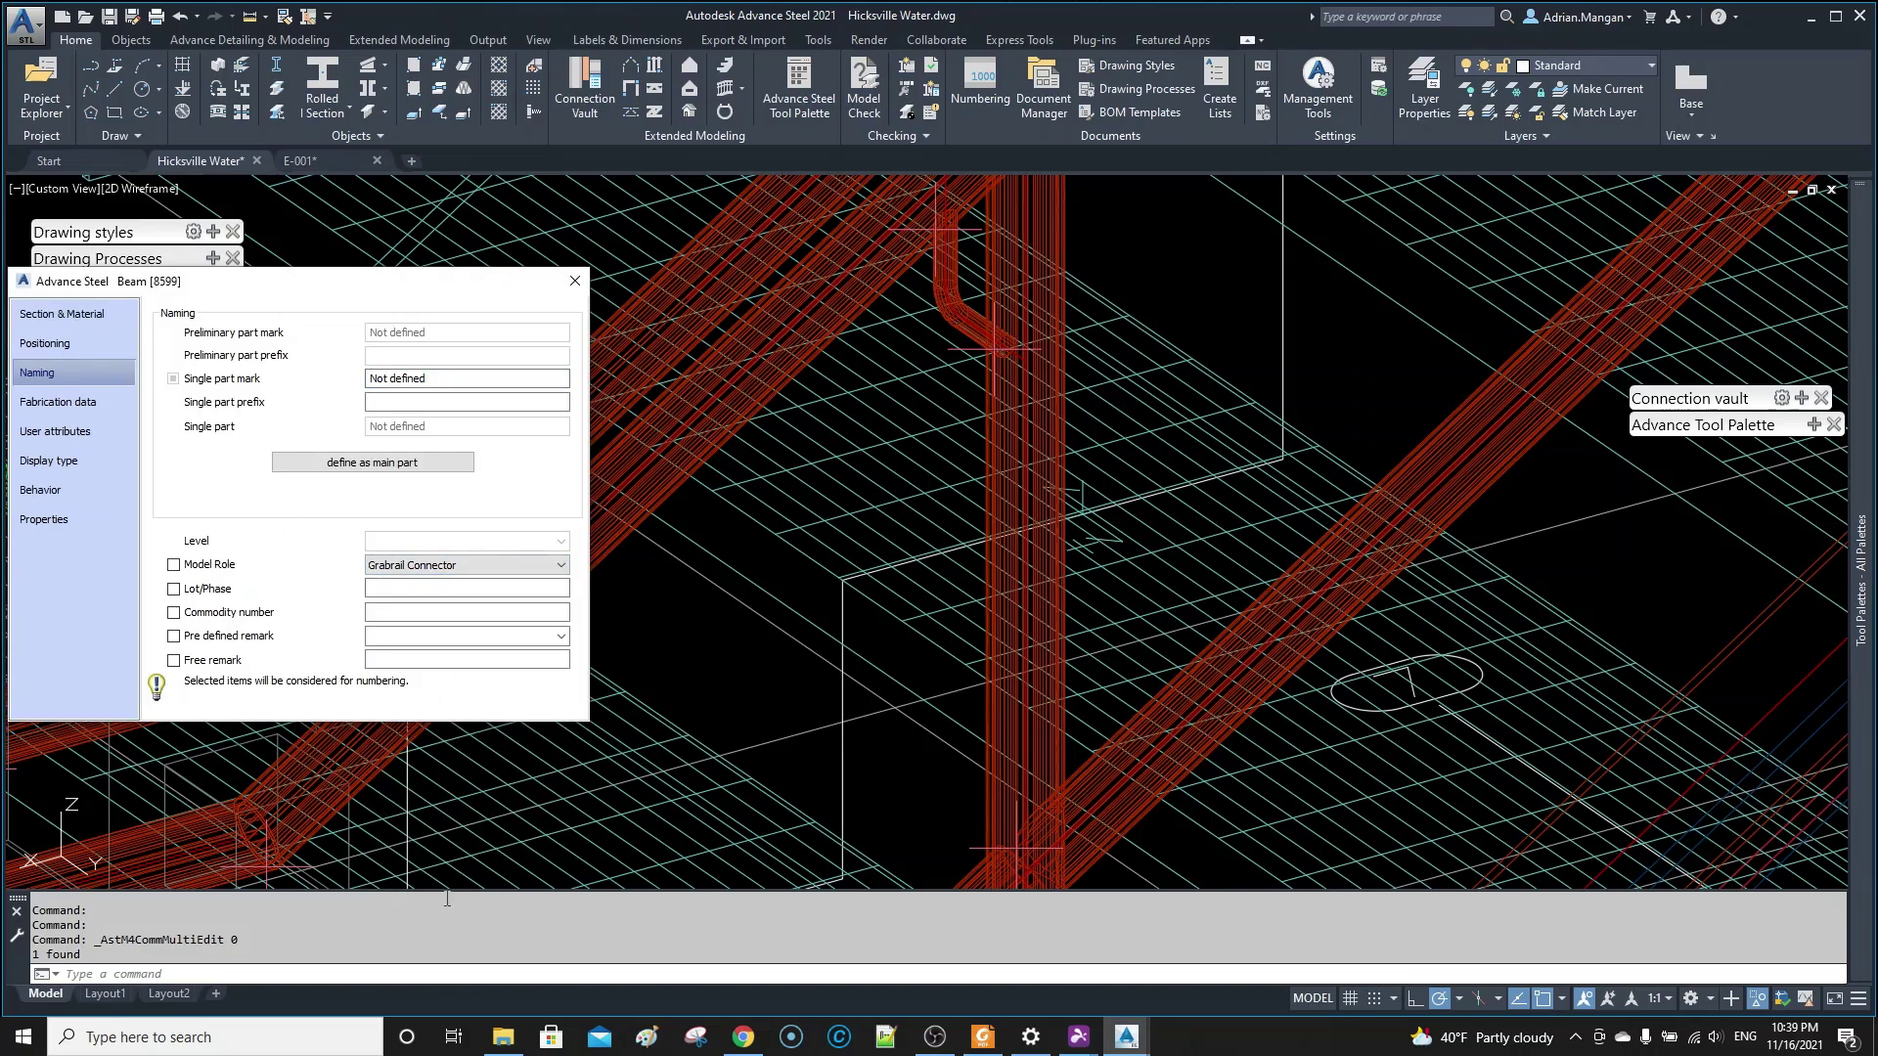
click(585, 281)
- Set the model role of the bent round bar at the railing's upper end post to Grabrail Connector Last
scroll(626, 430, down, 10)
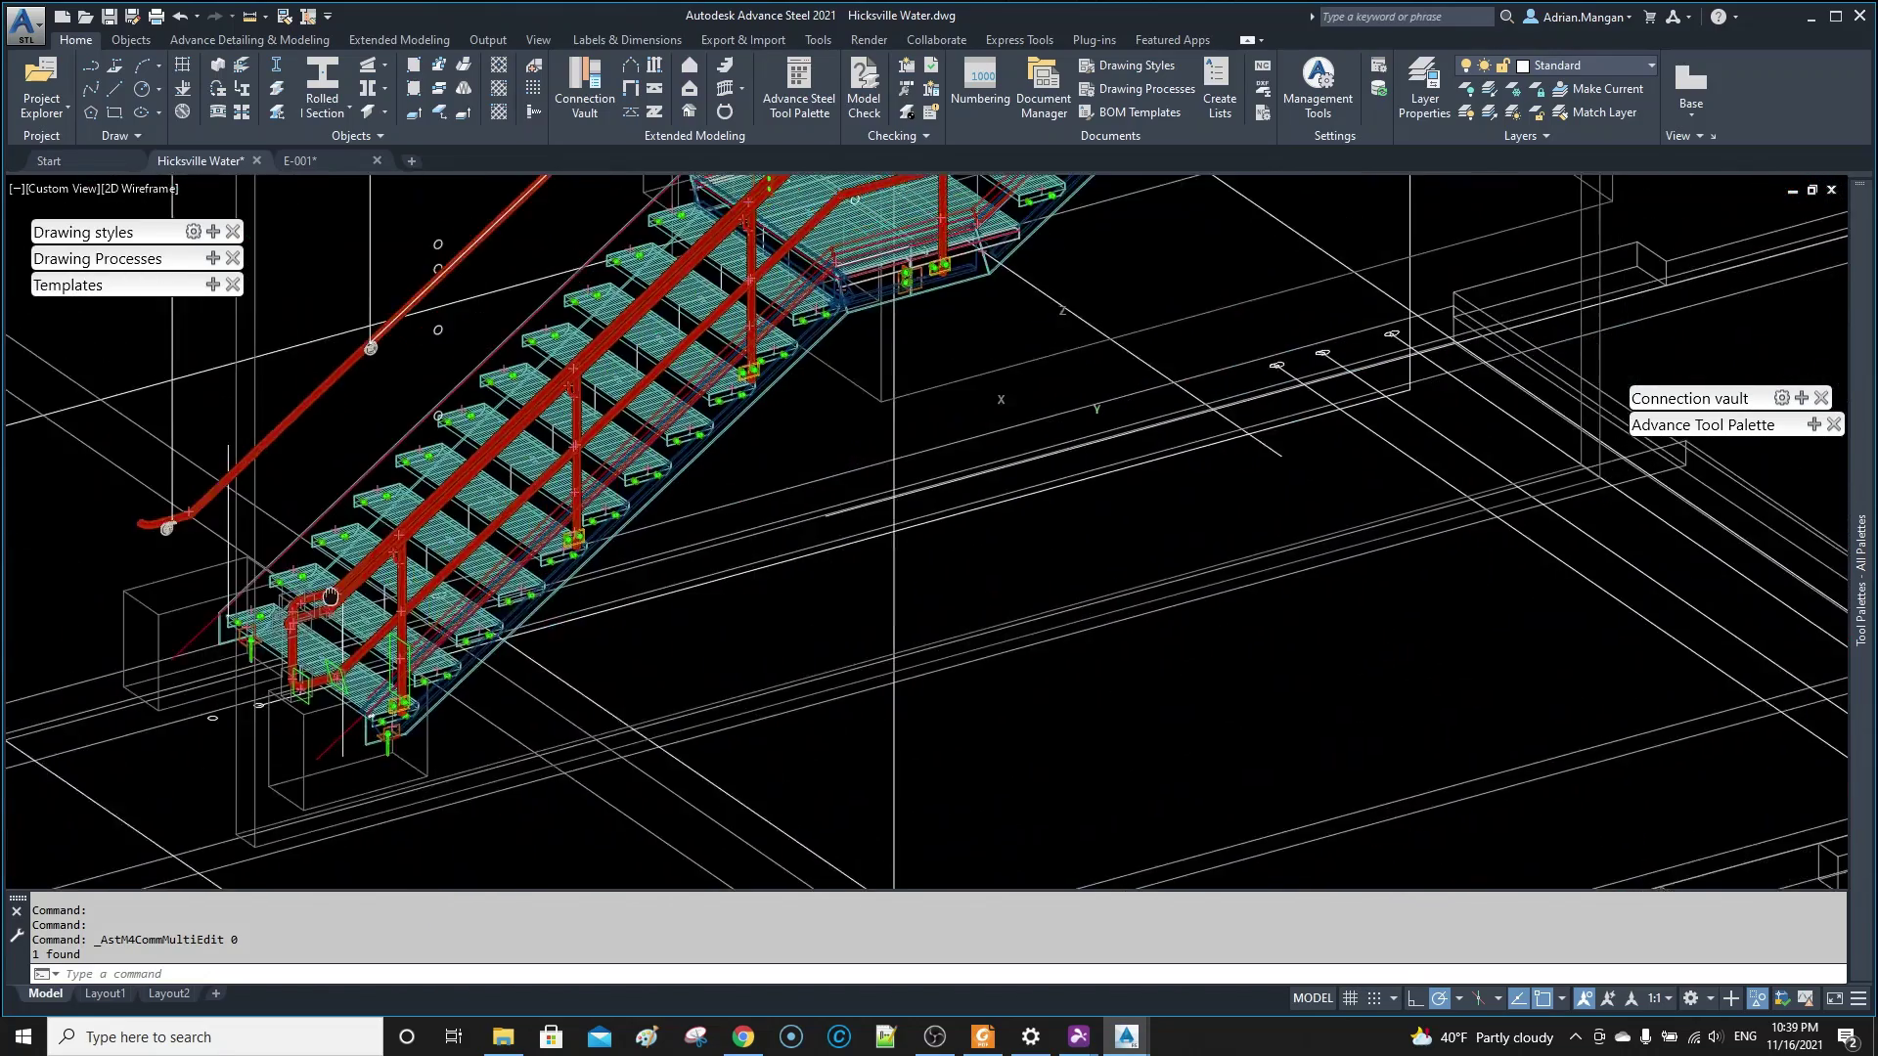
middle_drag(1087, 183, 857, 364)
scroll(831, 284, up, 12)
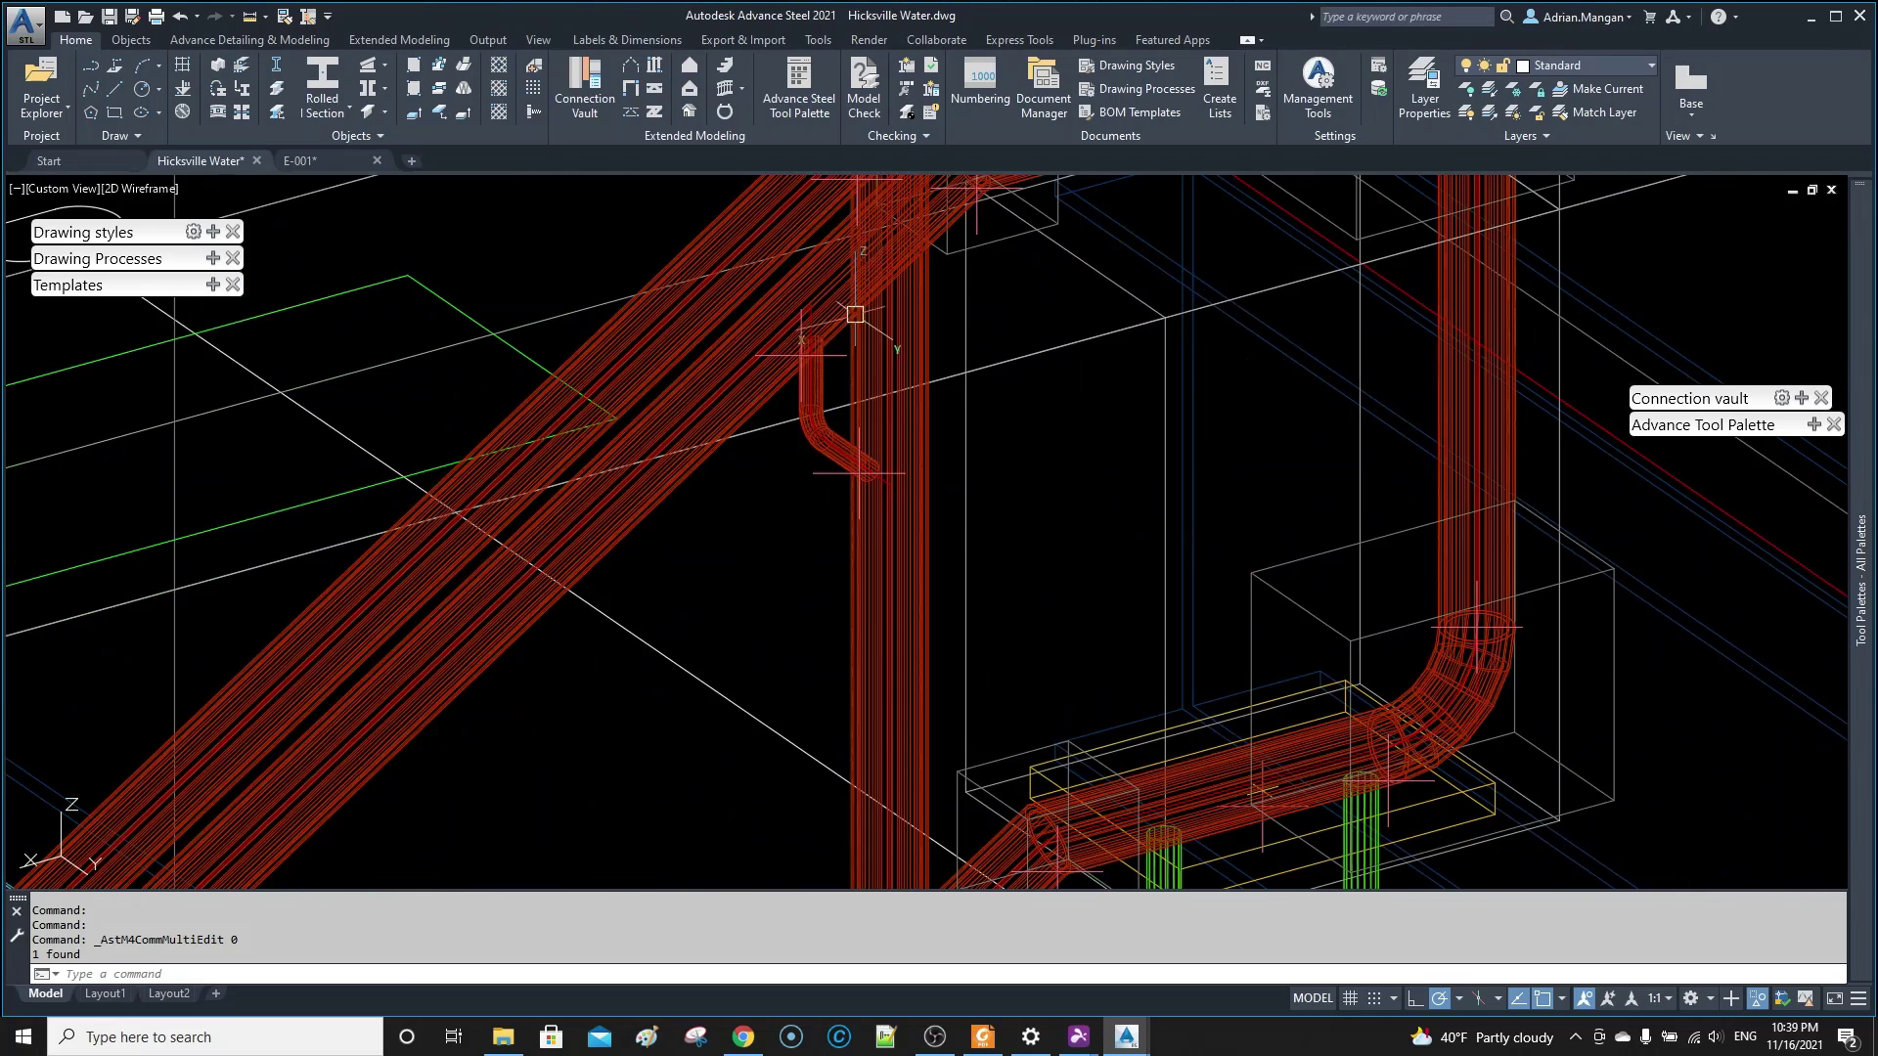
double_click(826, 422)
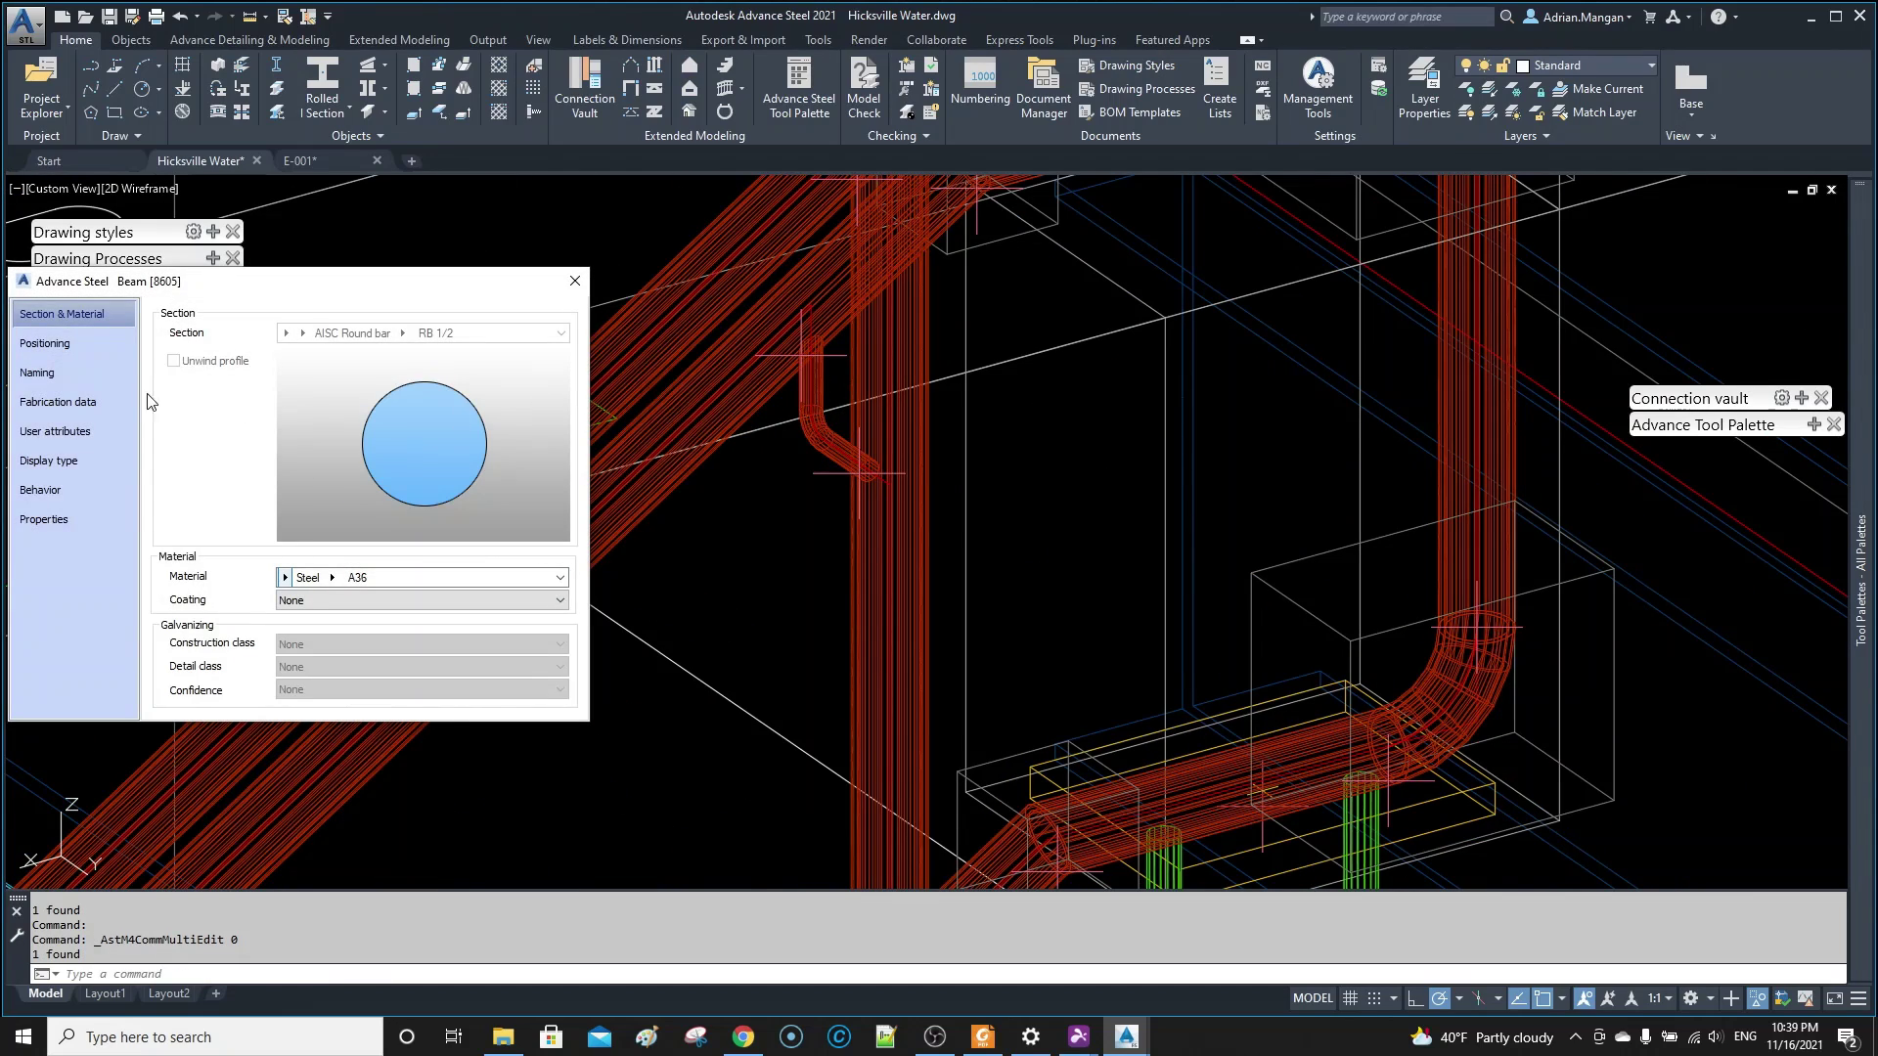
click(100, 372)
click(528, 566)
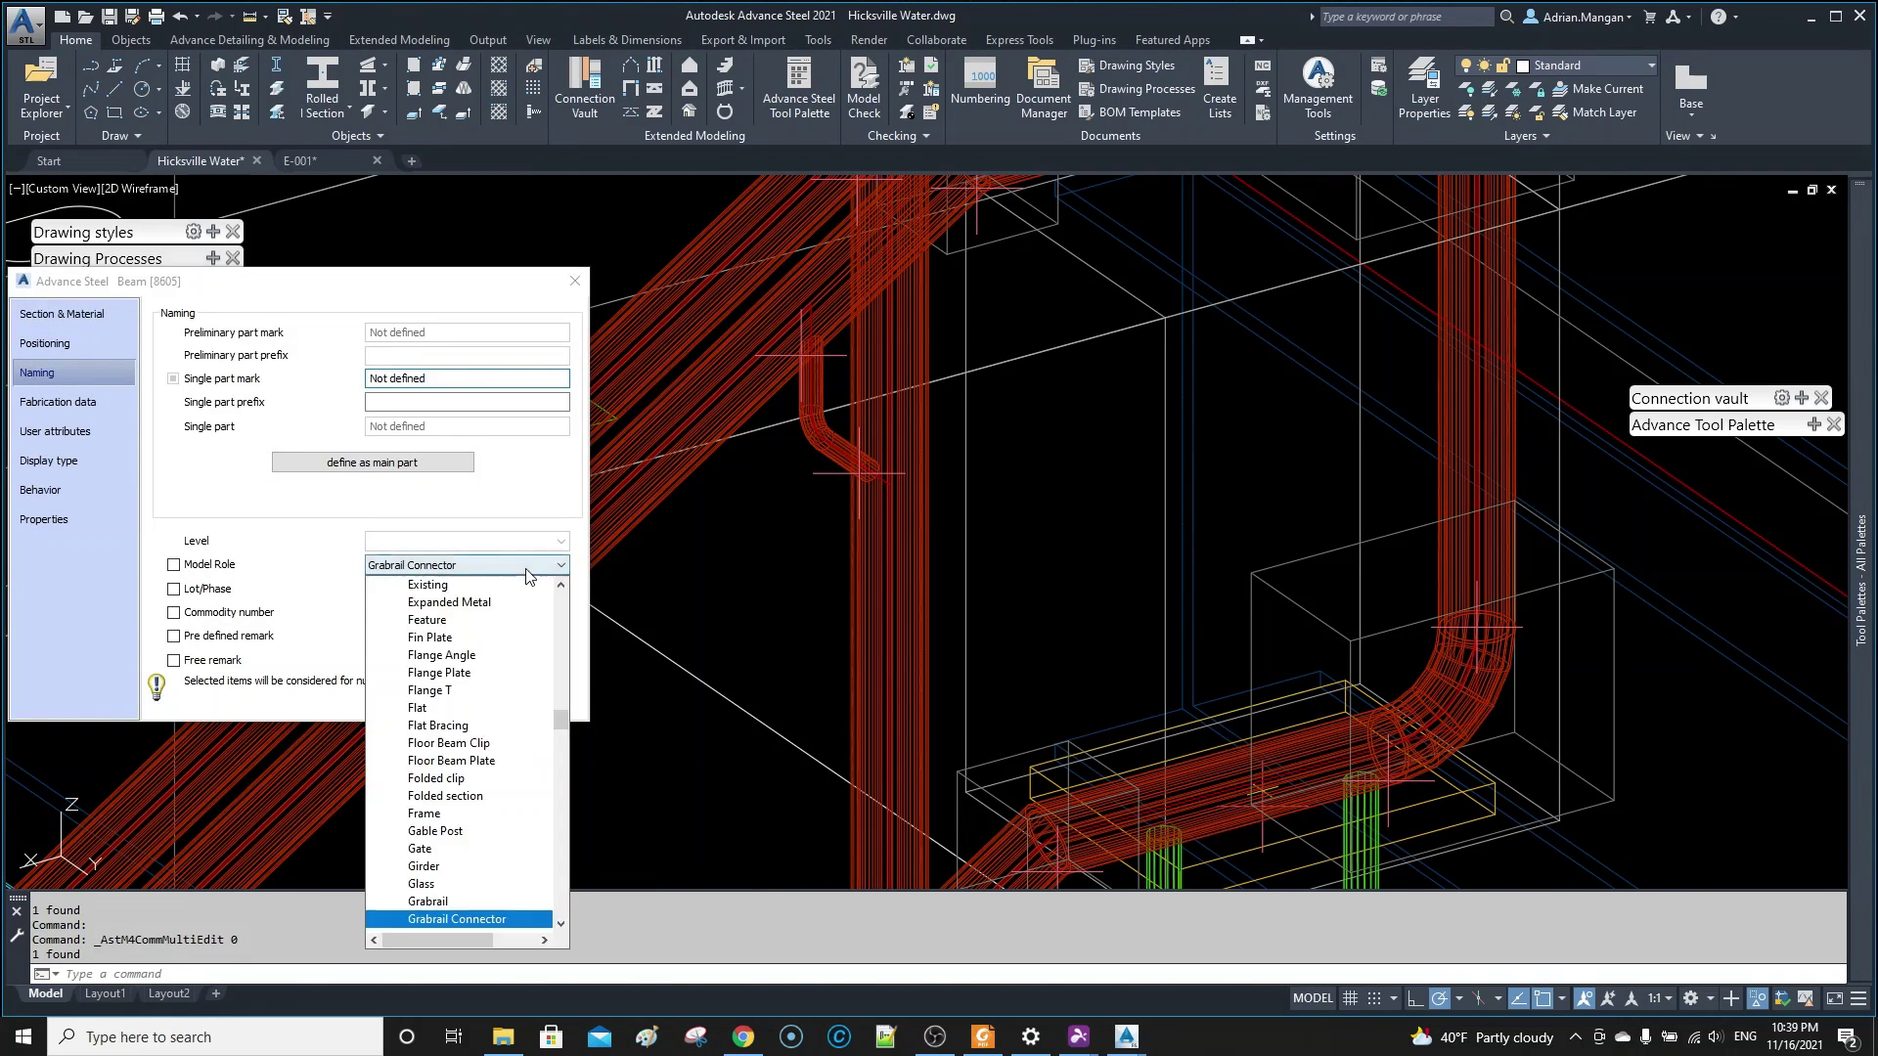
scroll(469, 636, down, 3)
click(460, 779)
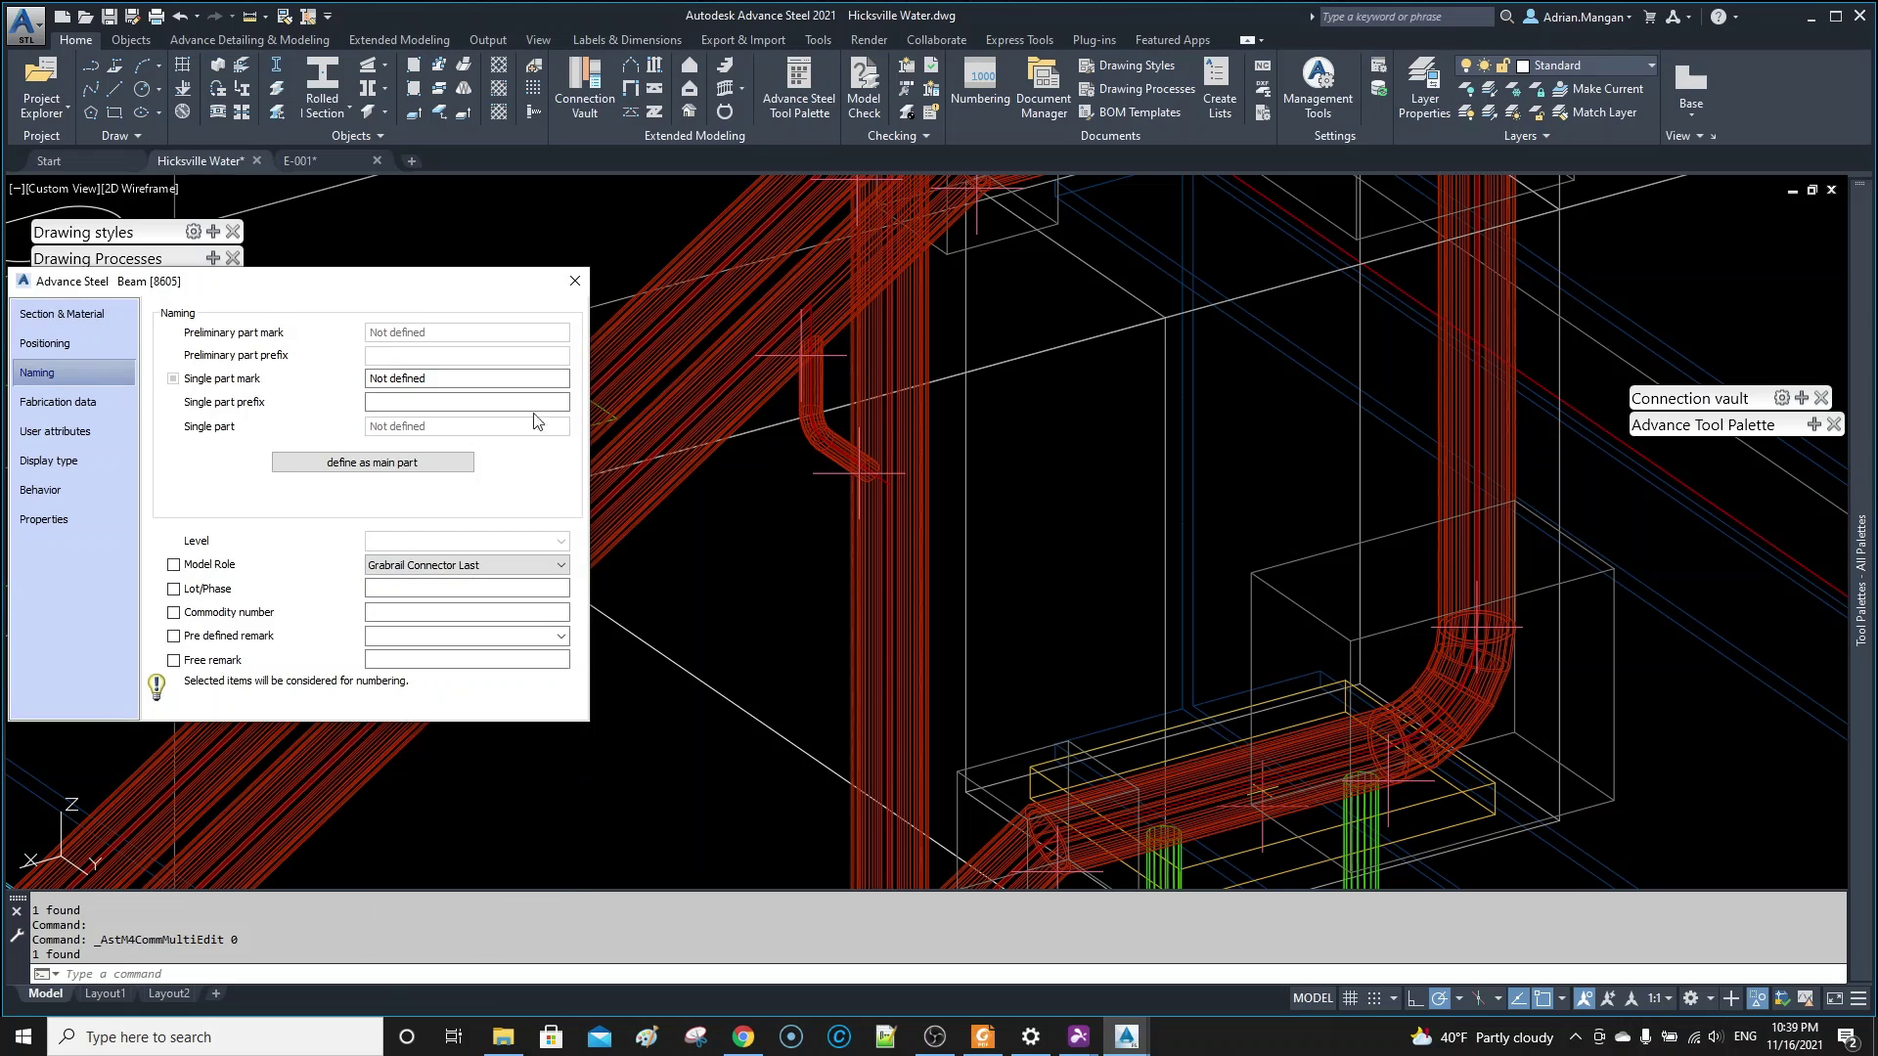
click(576, 281)
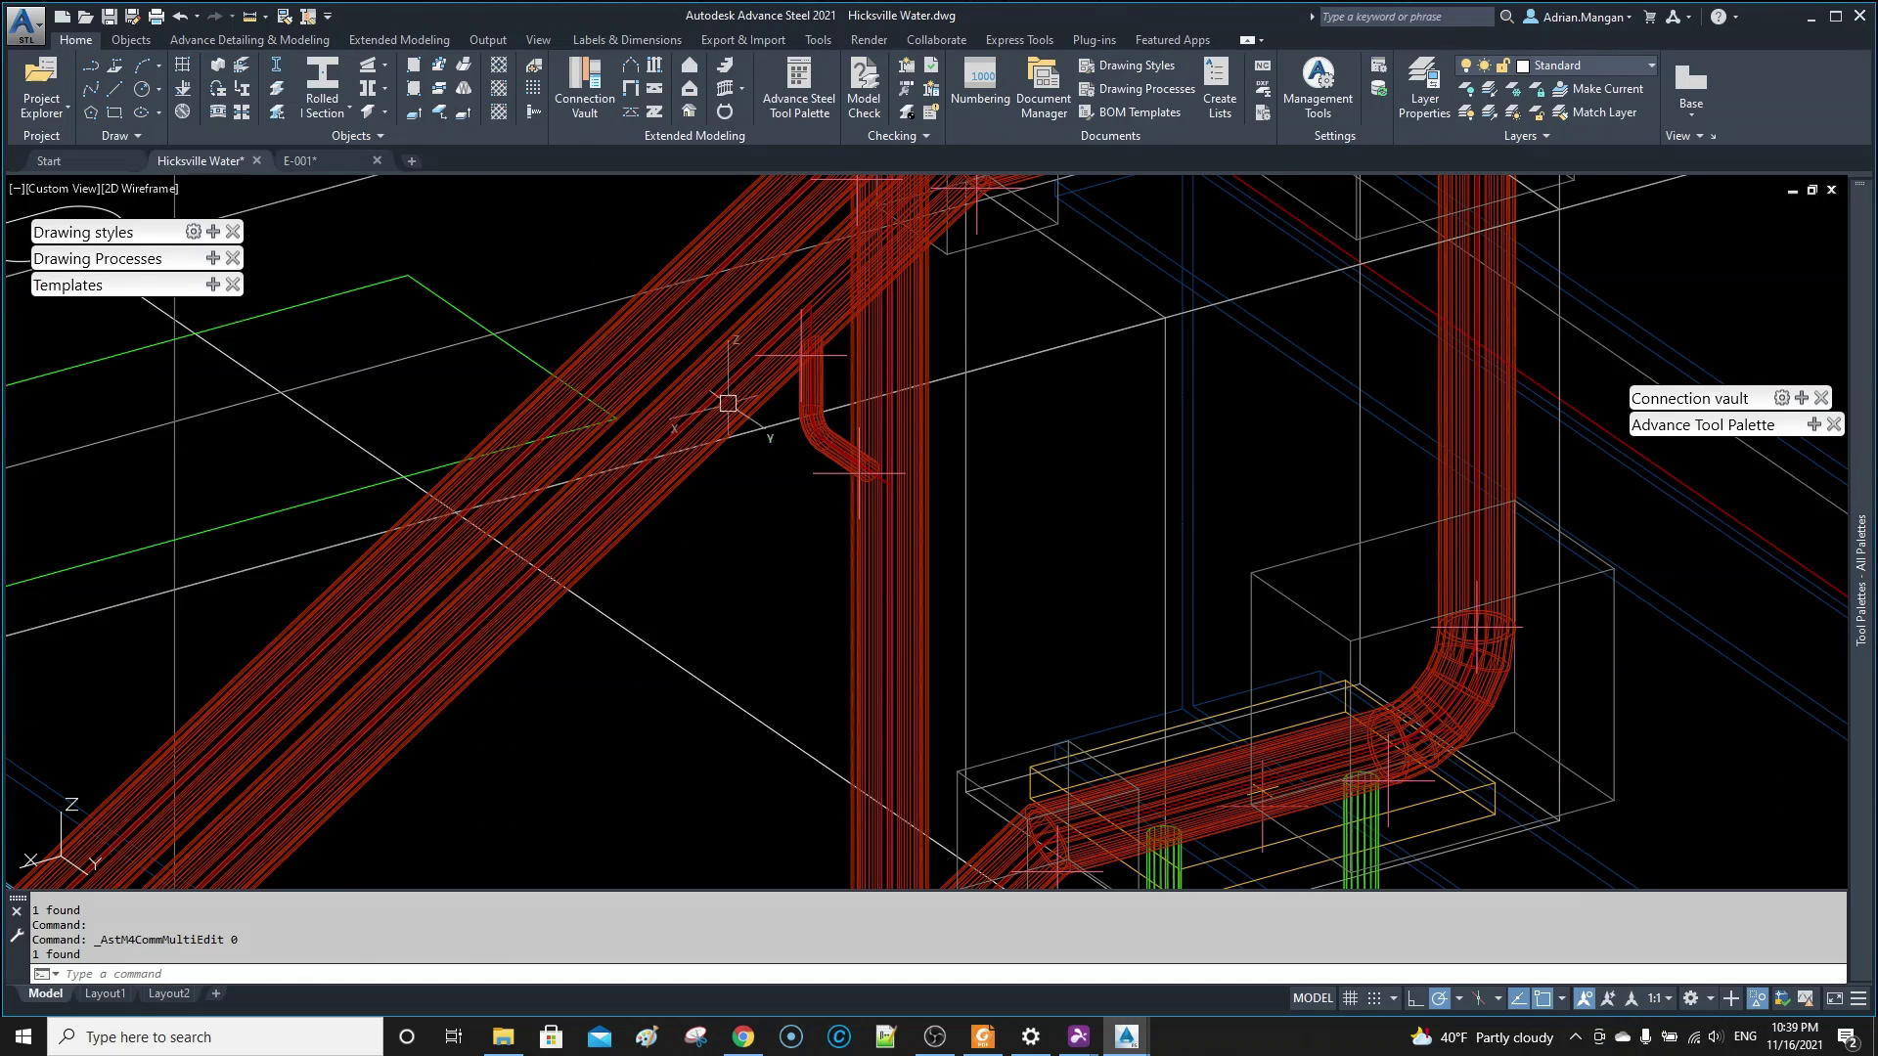
- Switch to the E-001 stair elevation drawing and open the Drawing Style Manager
click(298, 160)
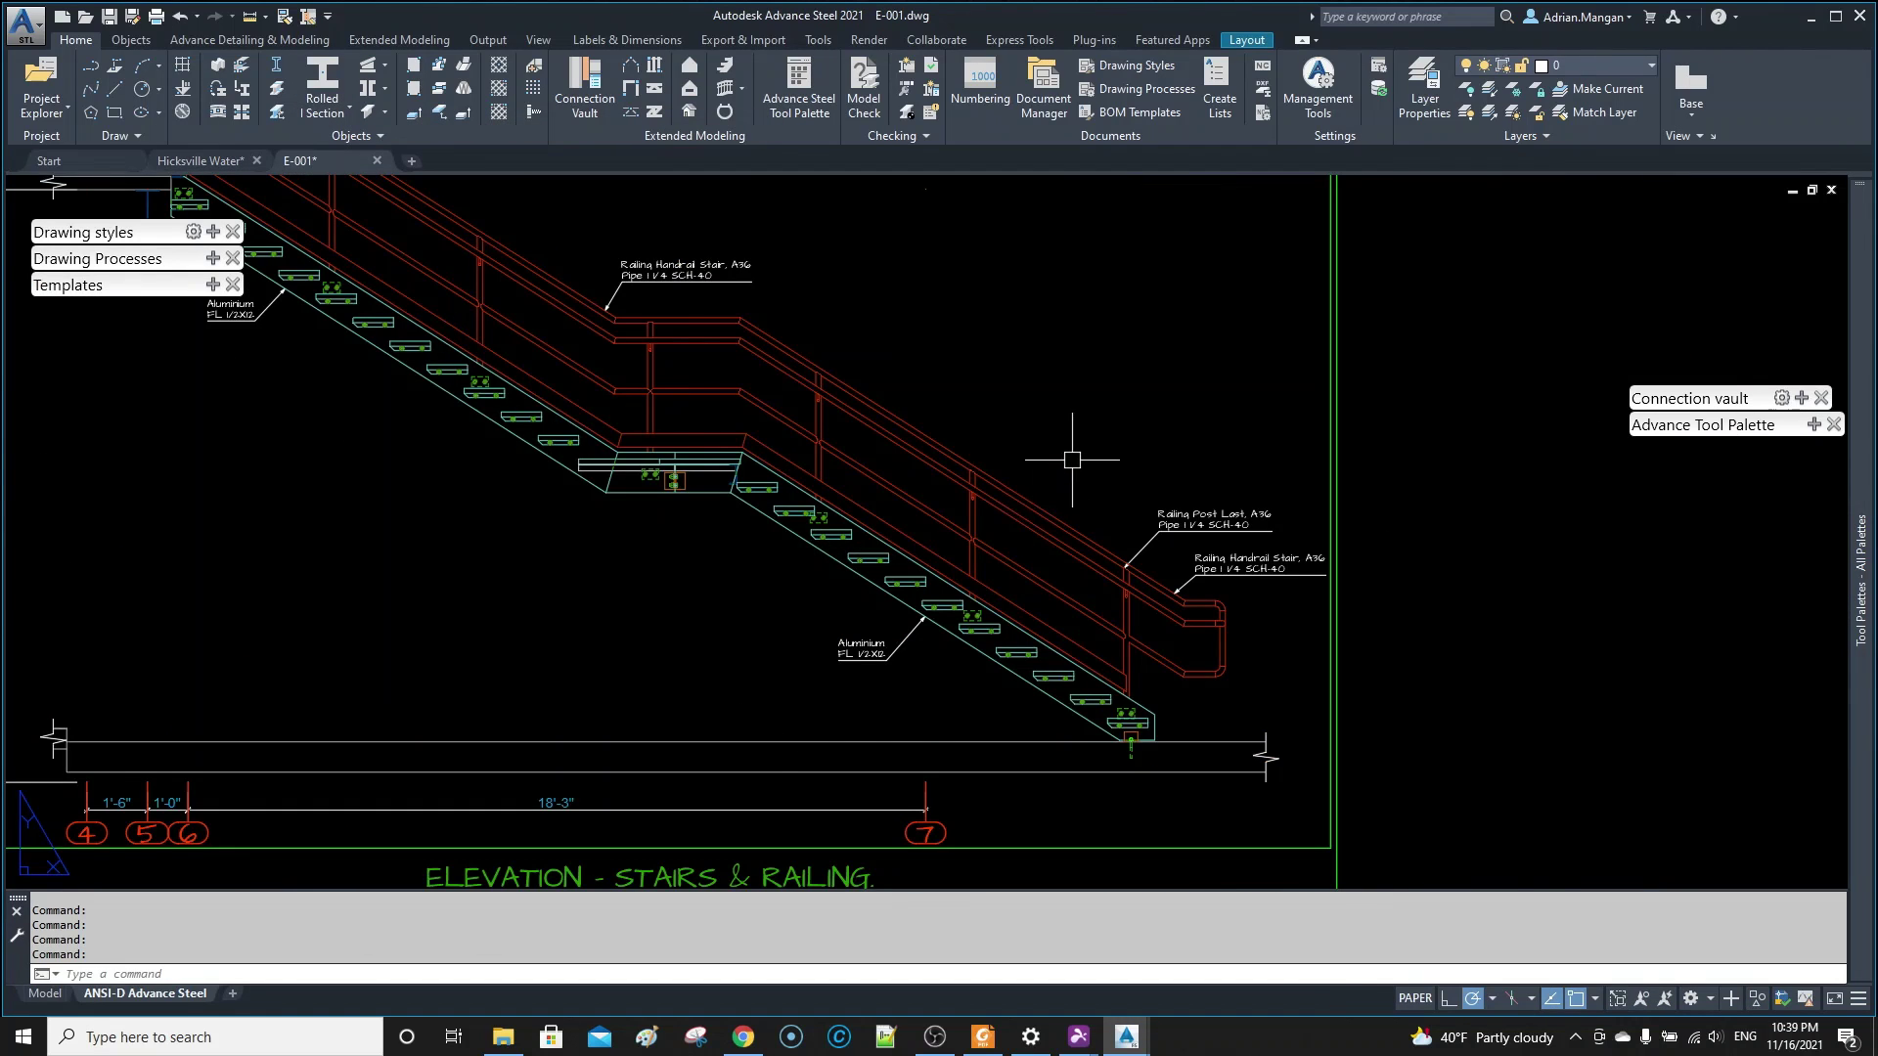
scroll(1072, 460, down, 5)
scroll(574, 205, down, 1)
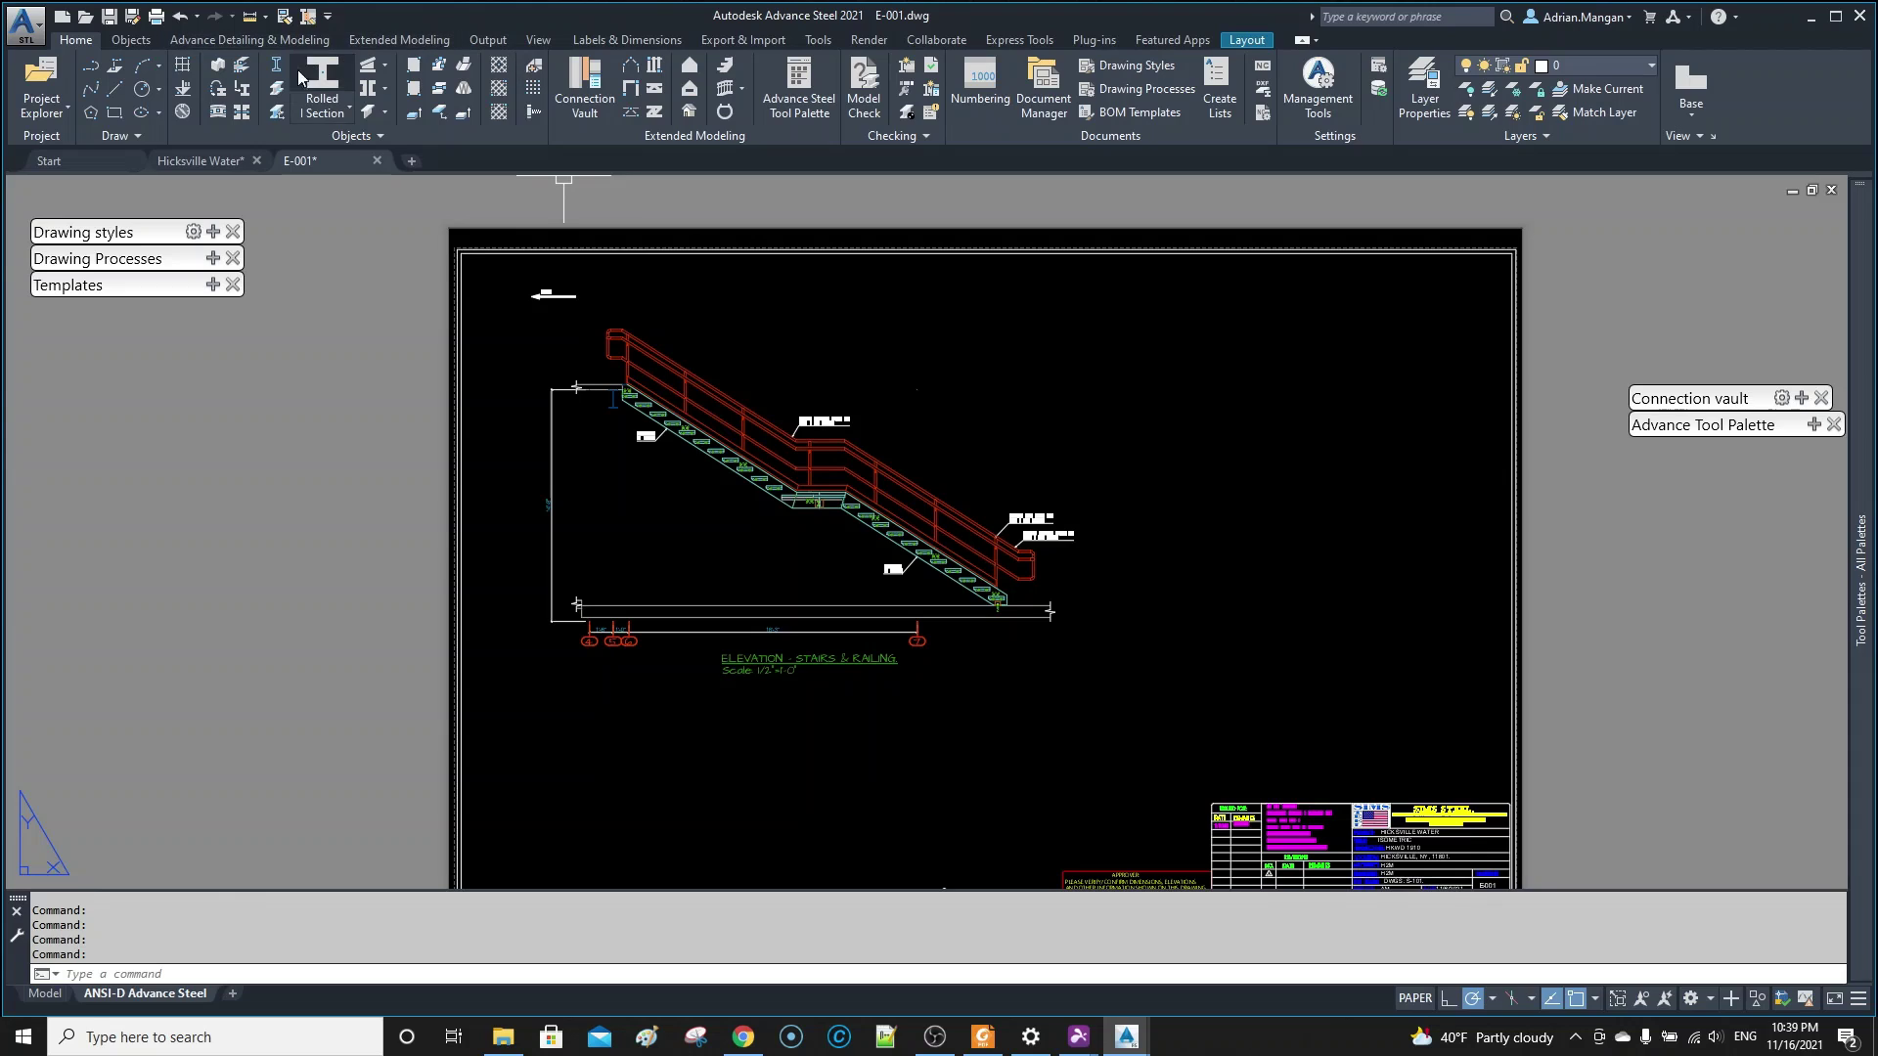
click(487, 40)
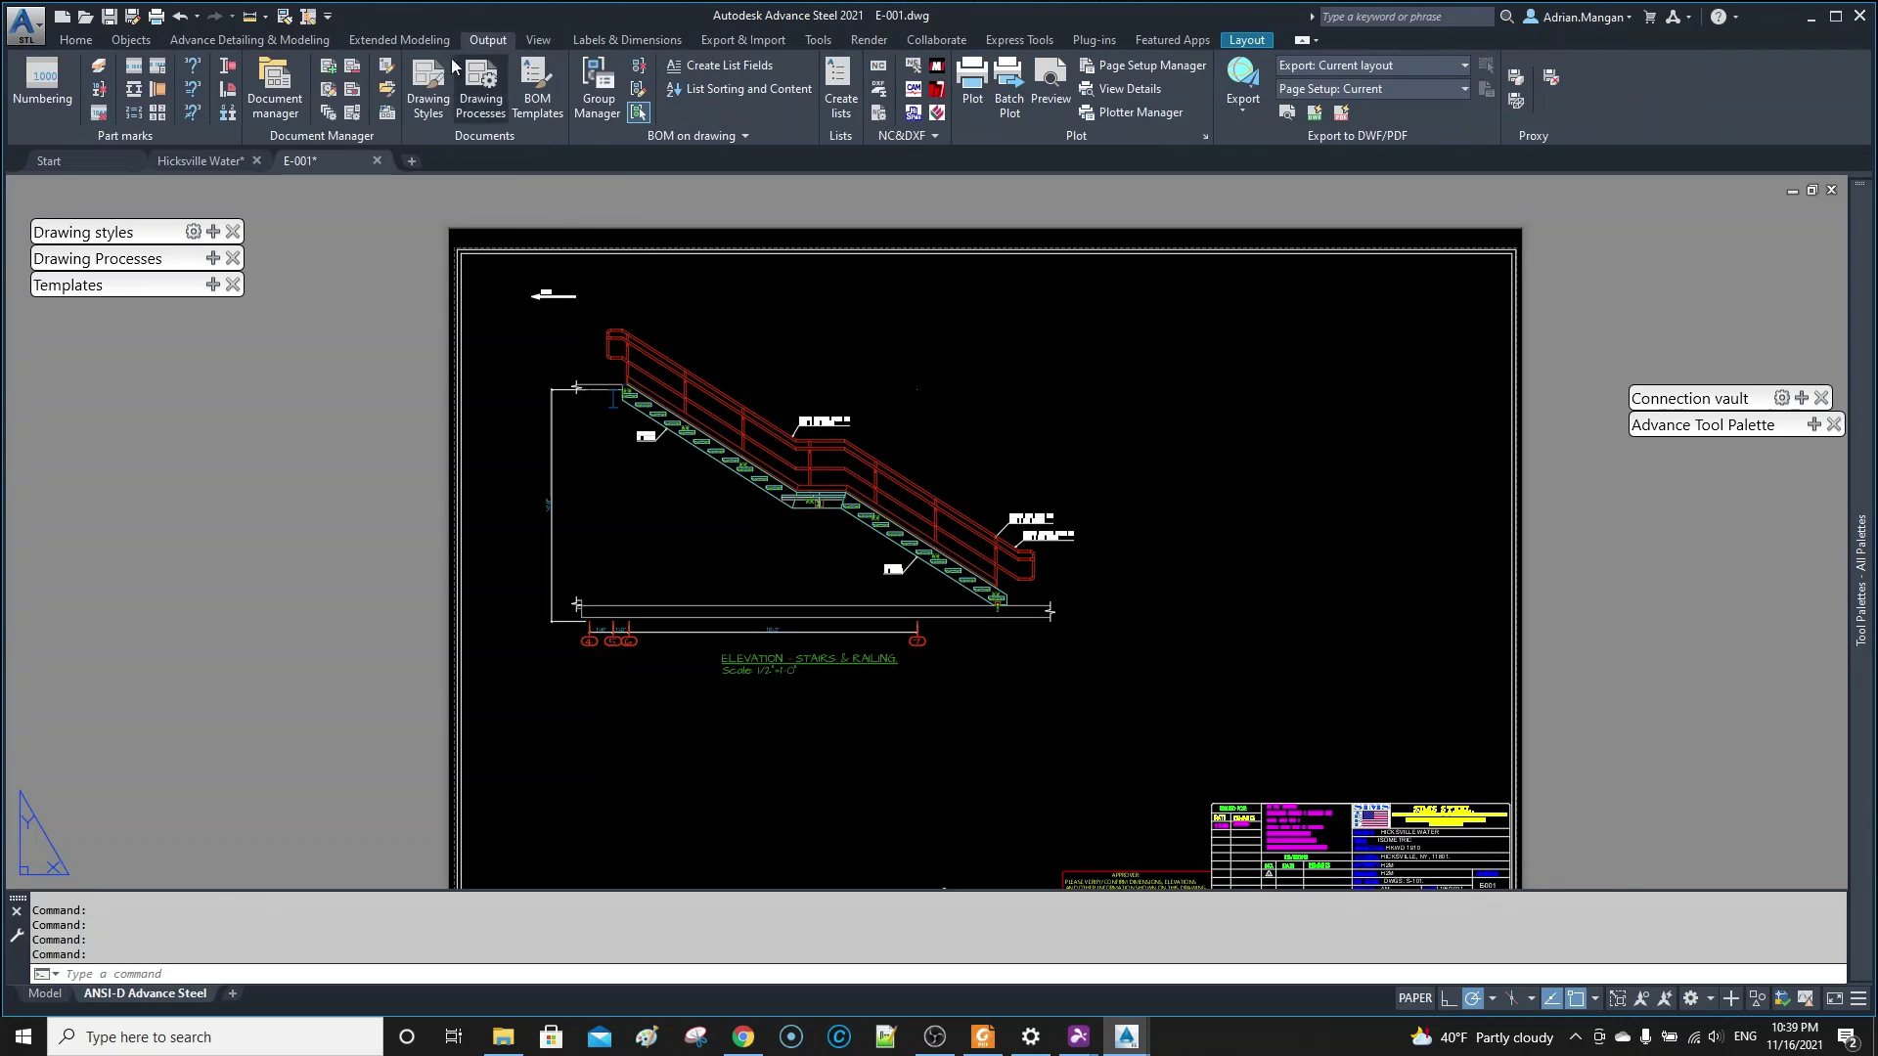
click(456, 71)
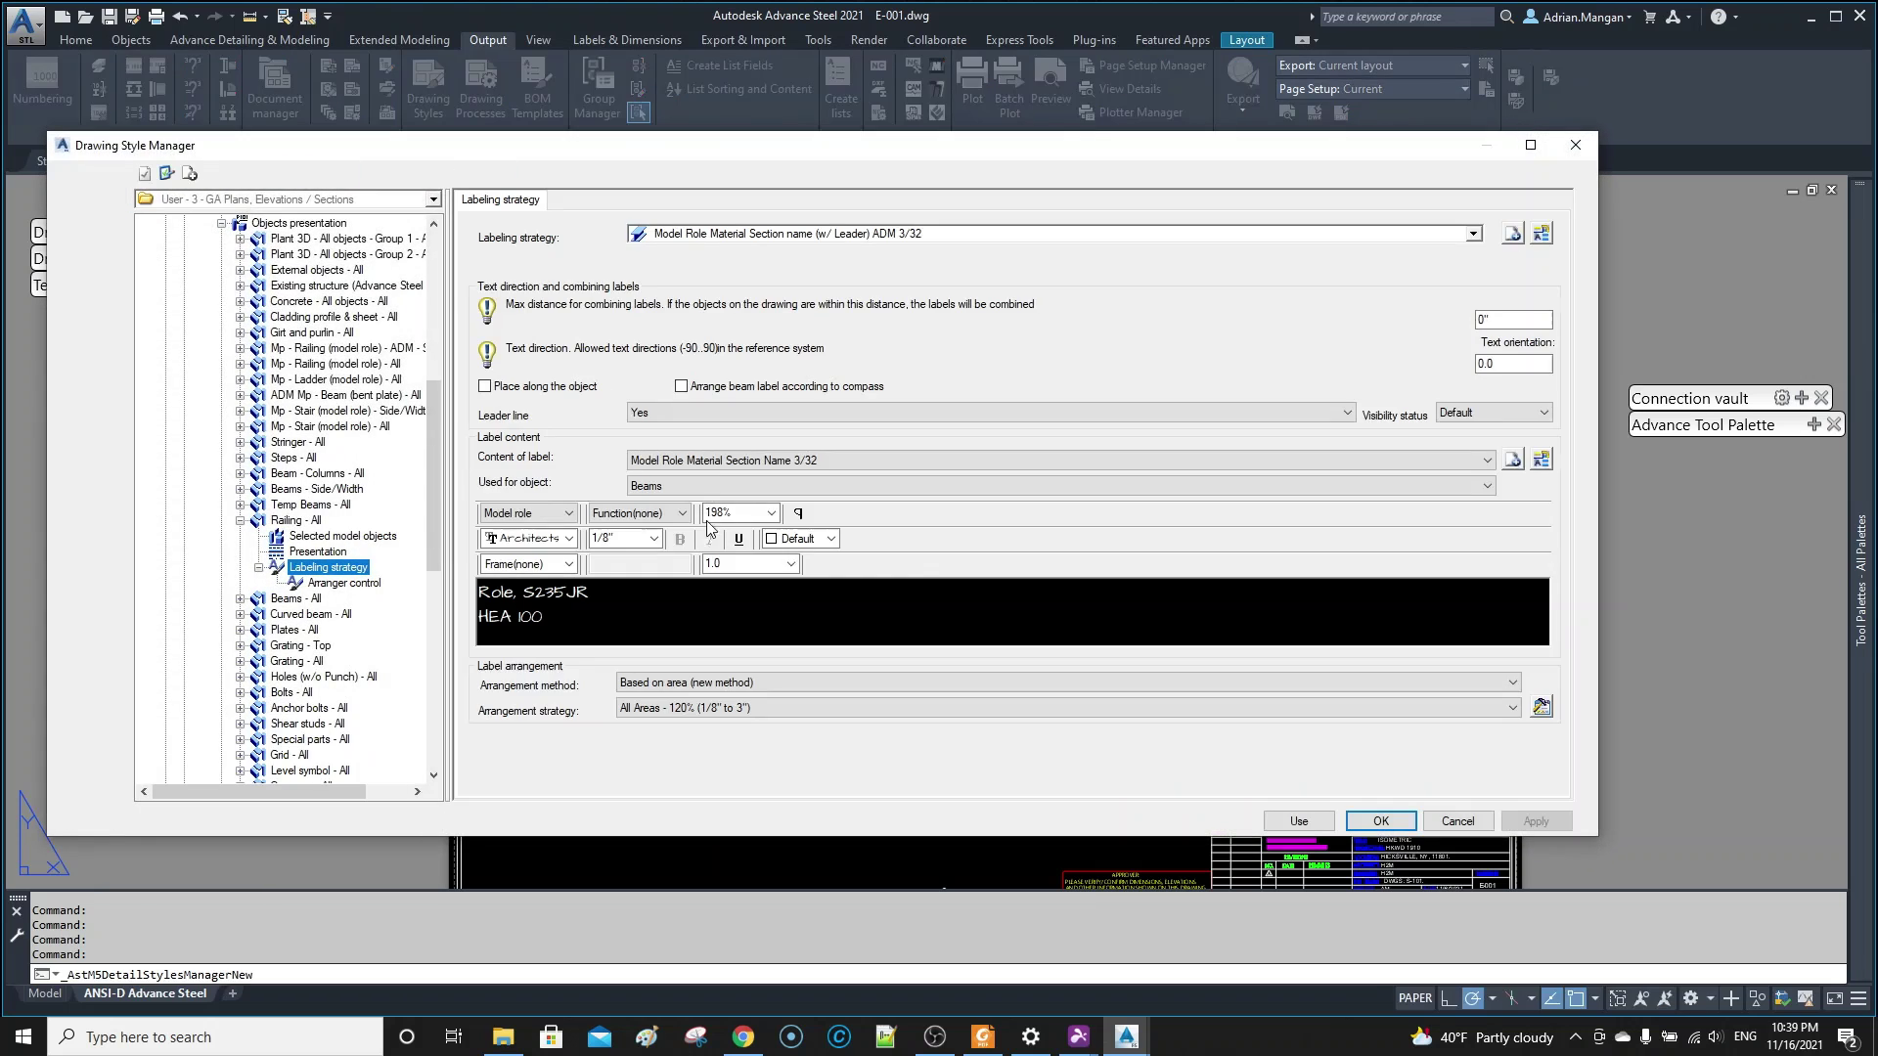
- Duplicate the Railing rule in the objects presentation list and open the copy's selected model objects
click(240, 521)
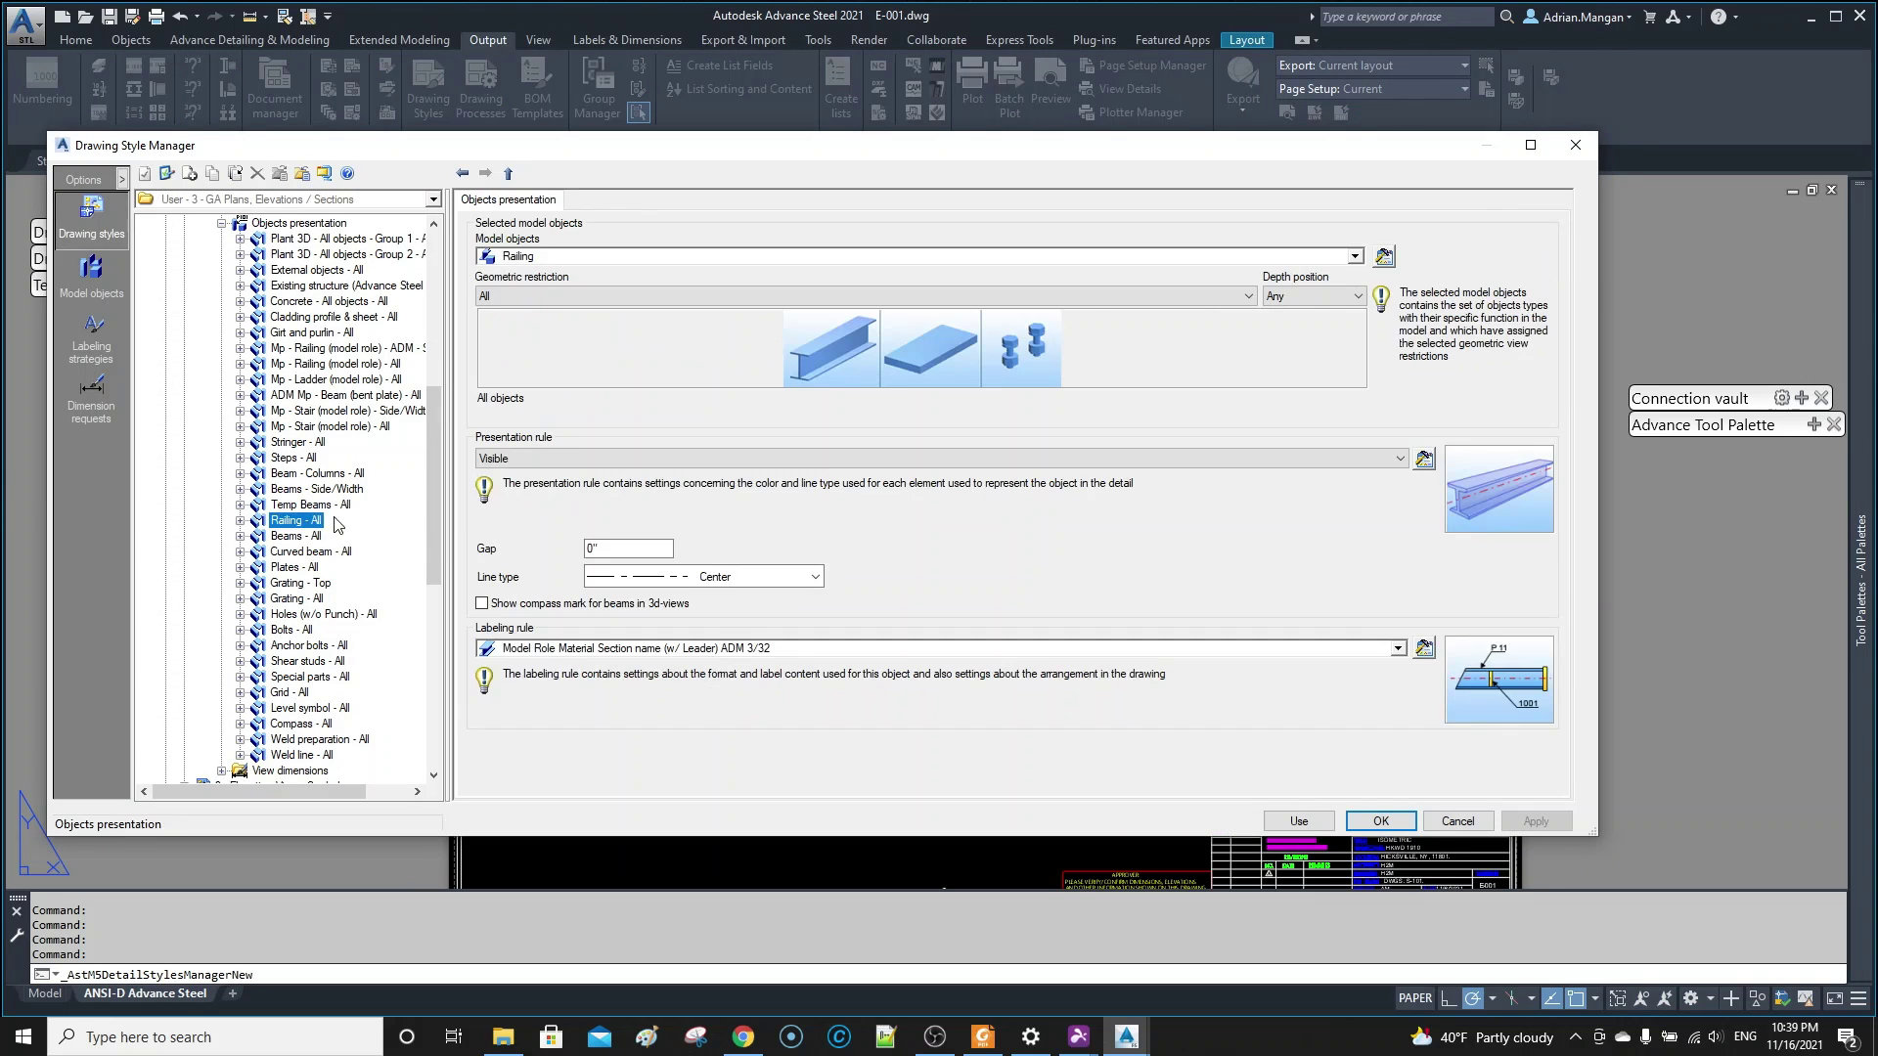
click(299, 223)
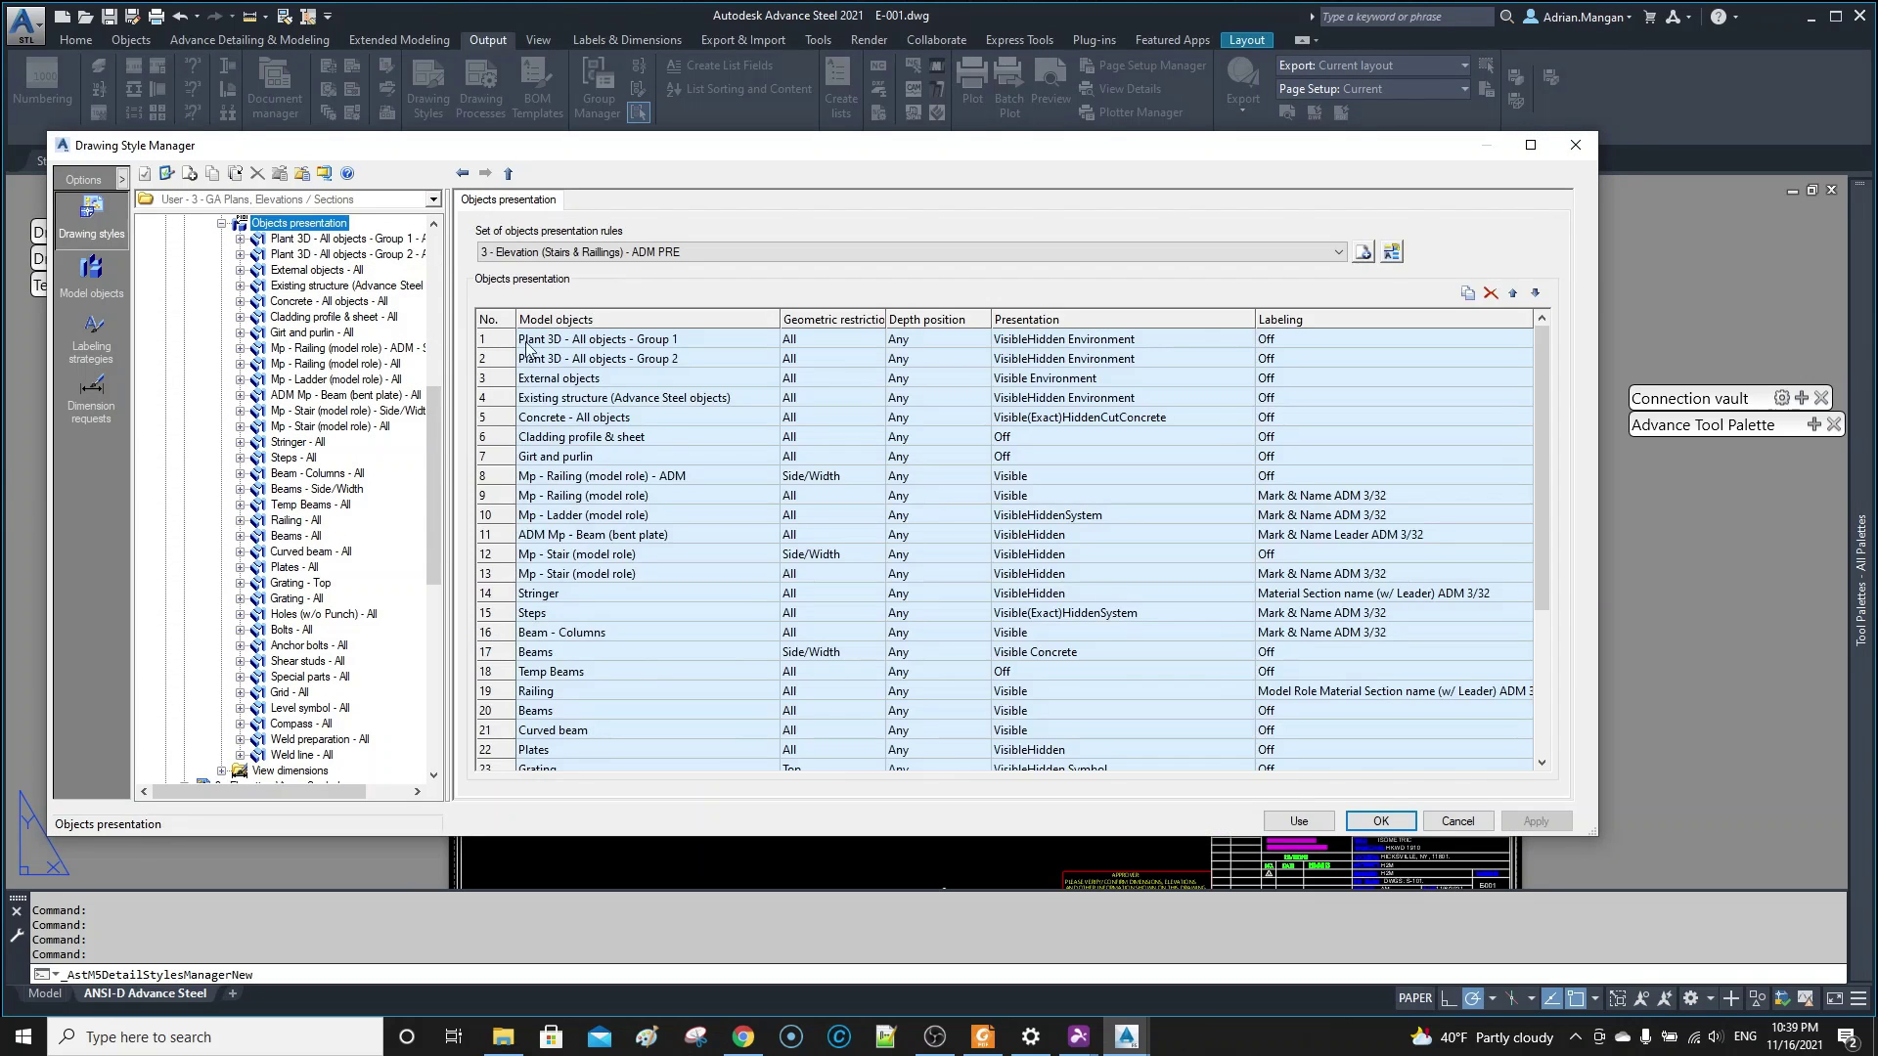
scroll(631, 501, down, 2)
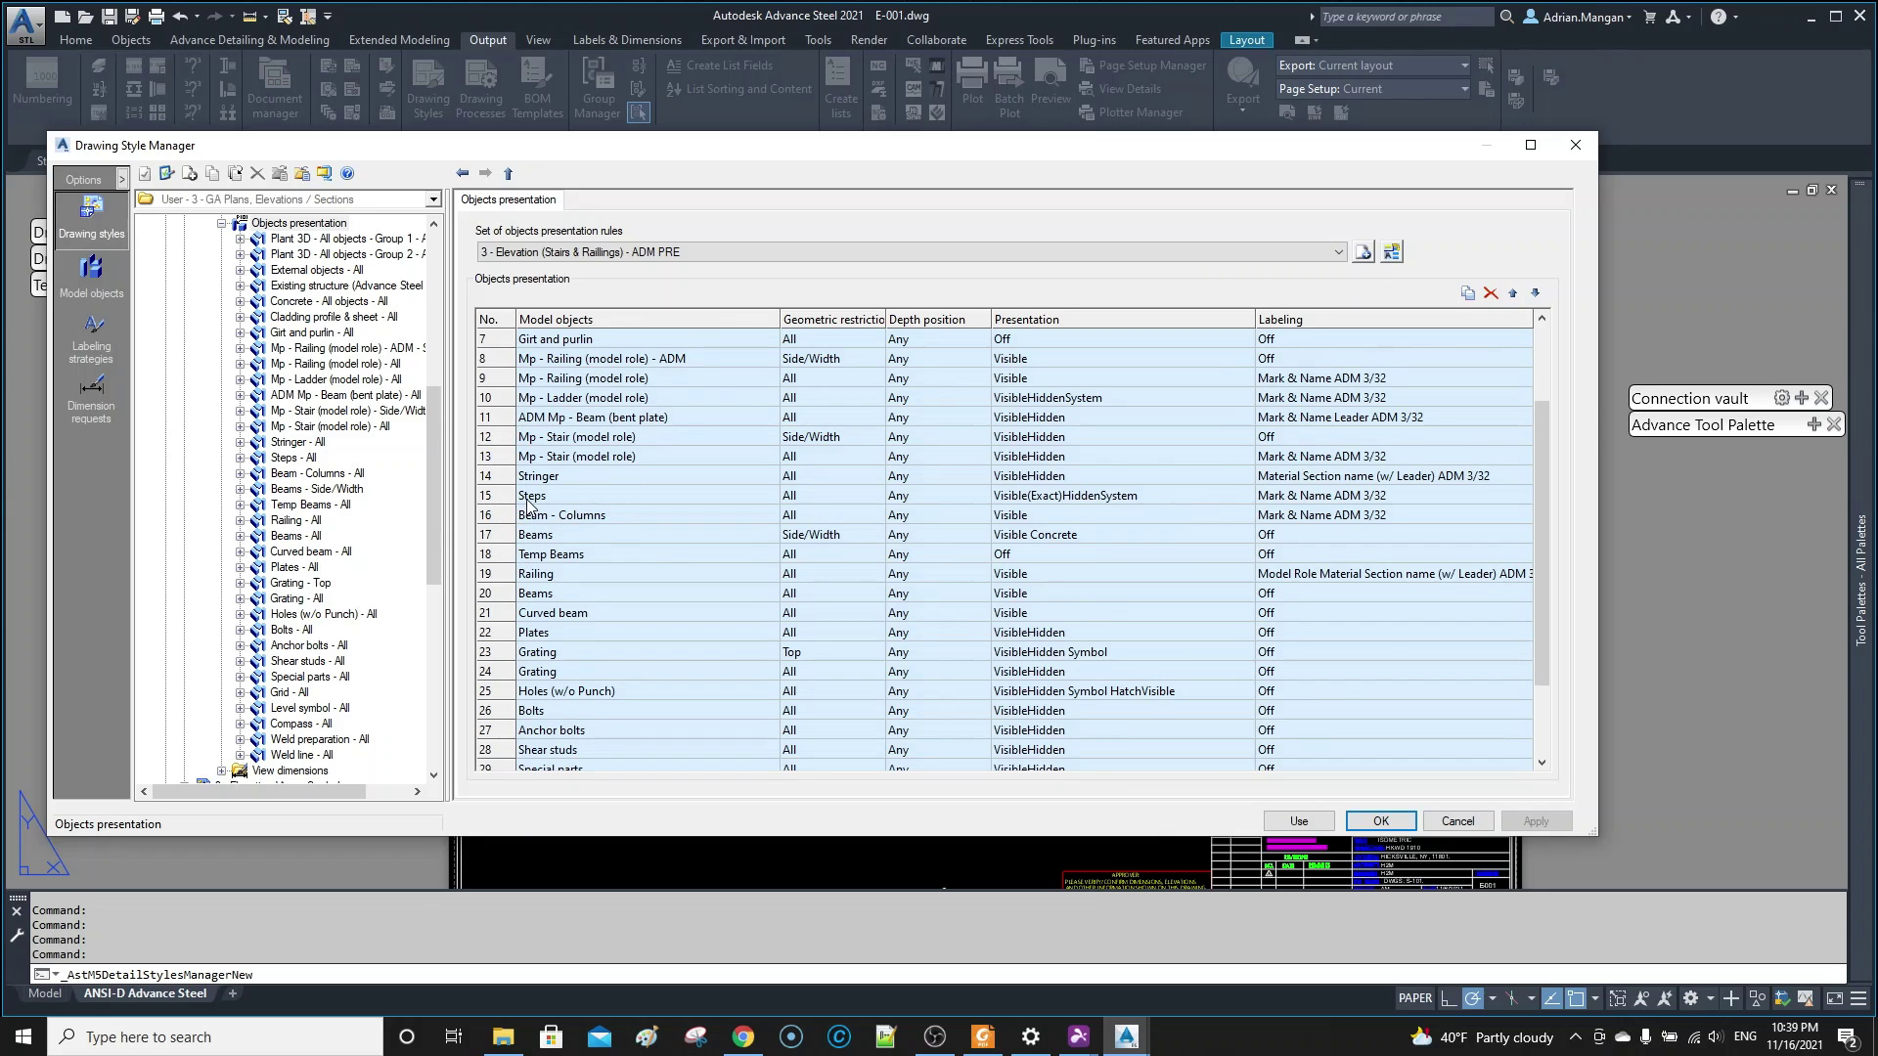
click(504, 579)
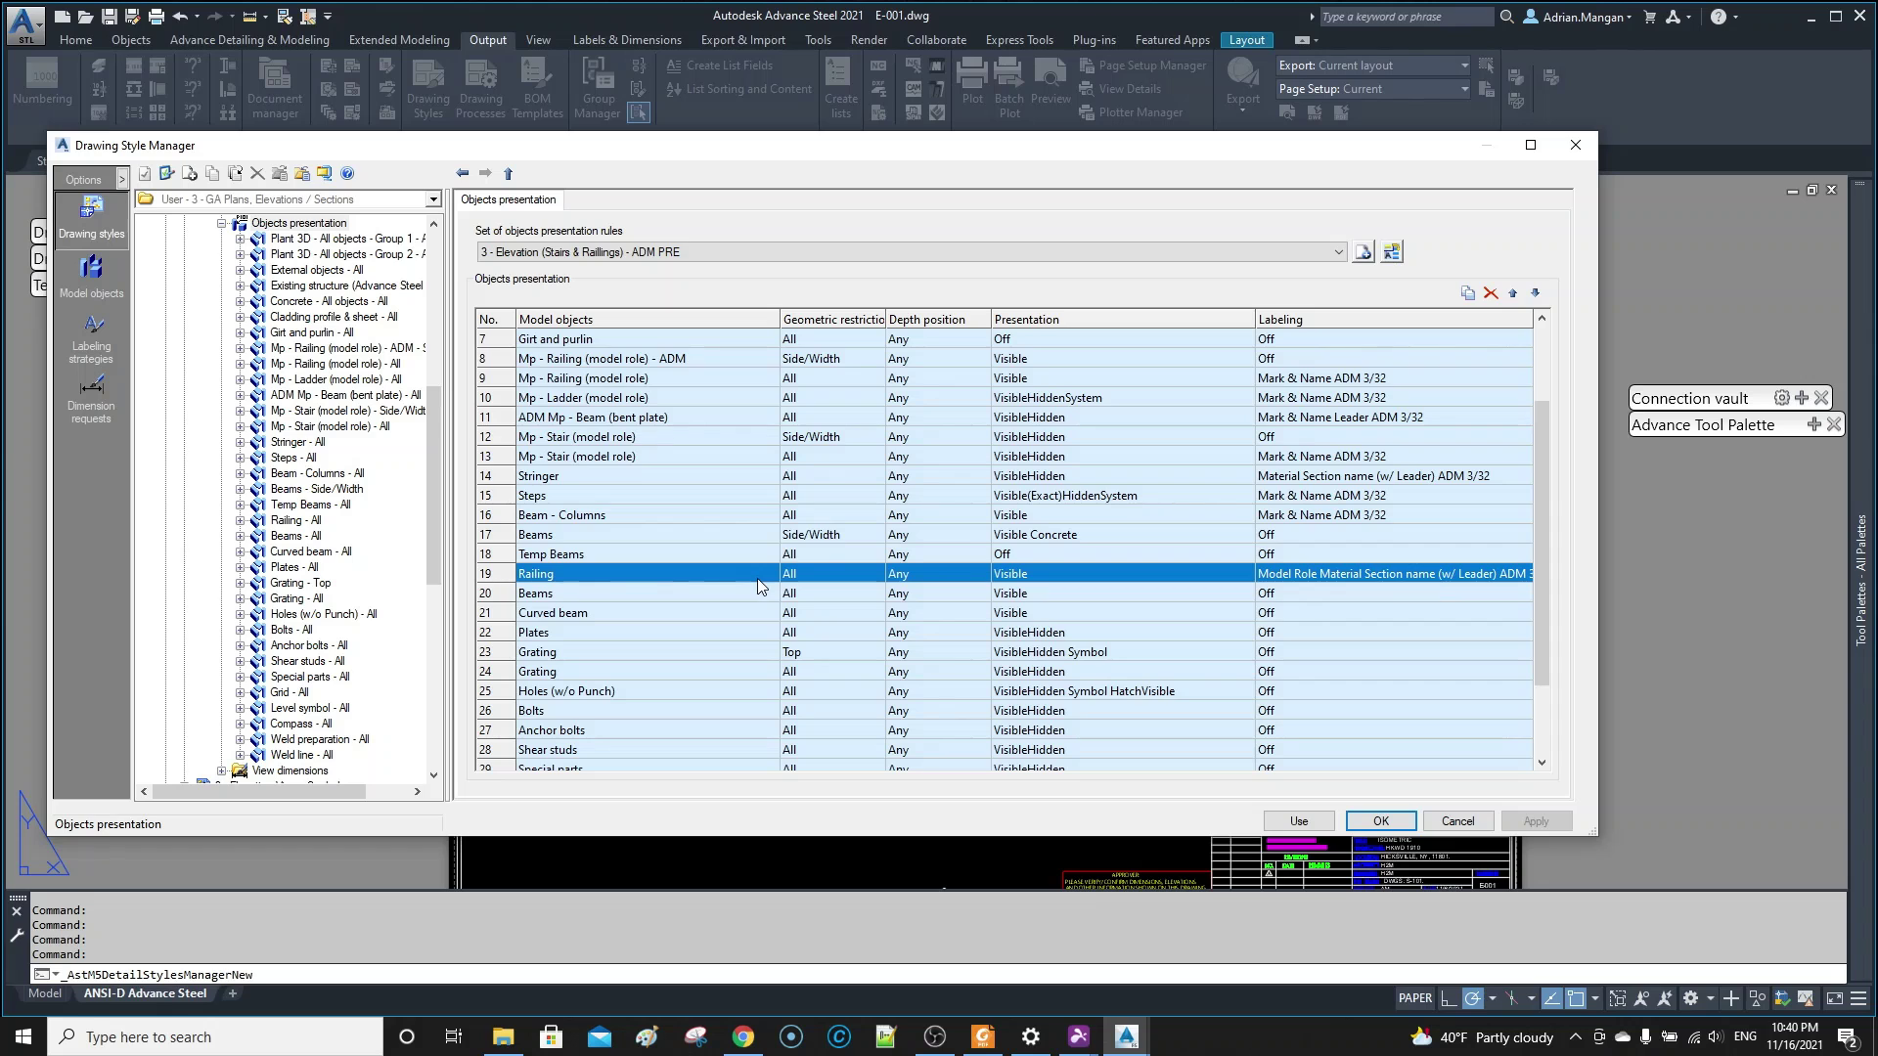
click(1467, 292)
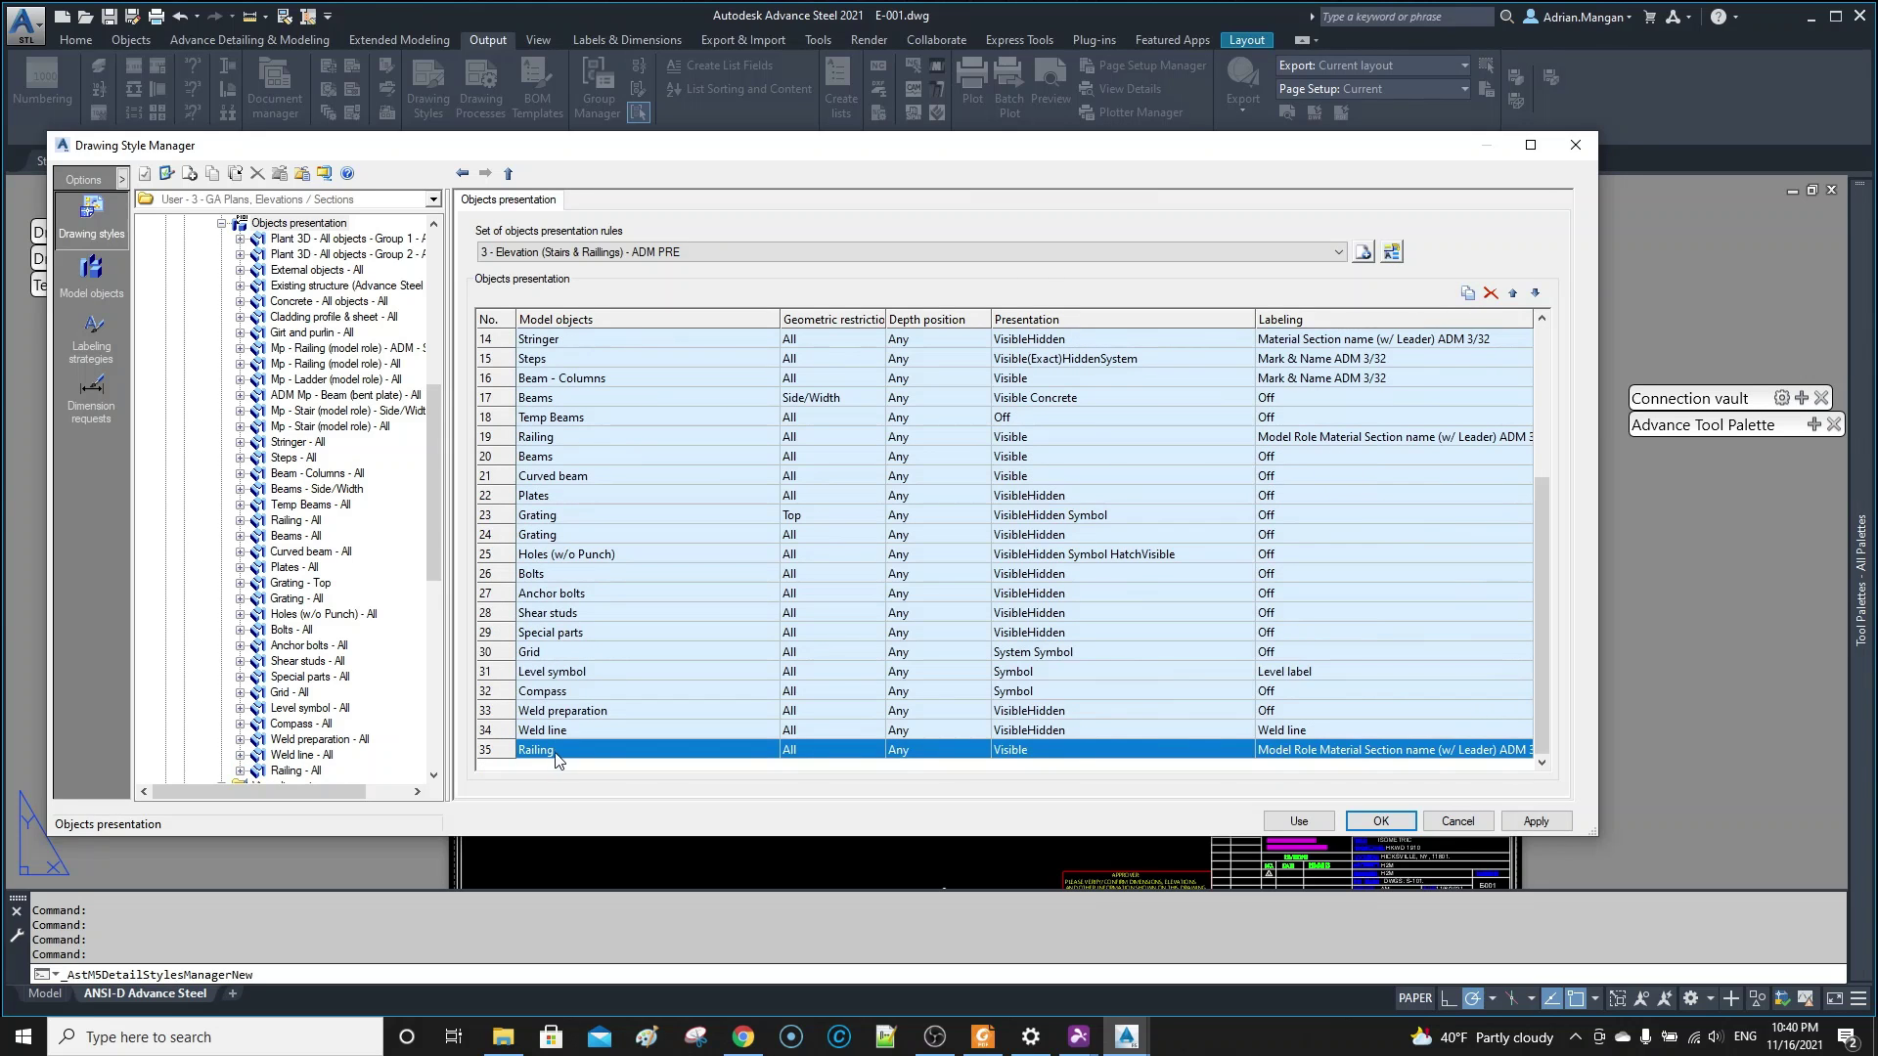
double_click(508, 751)
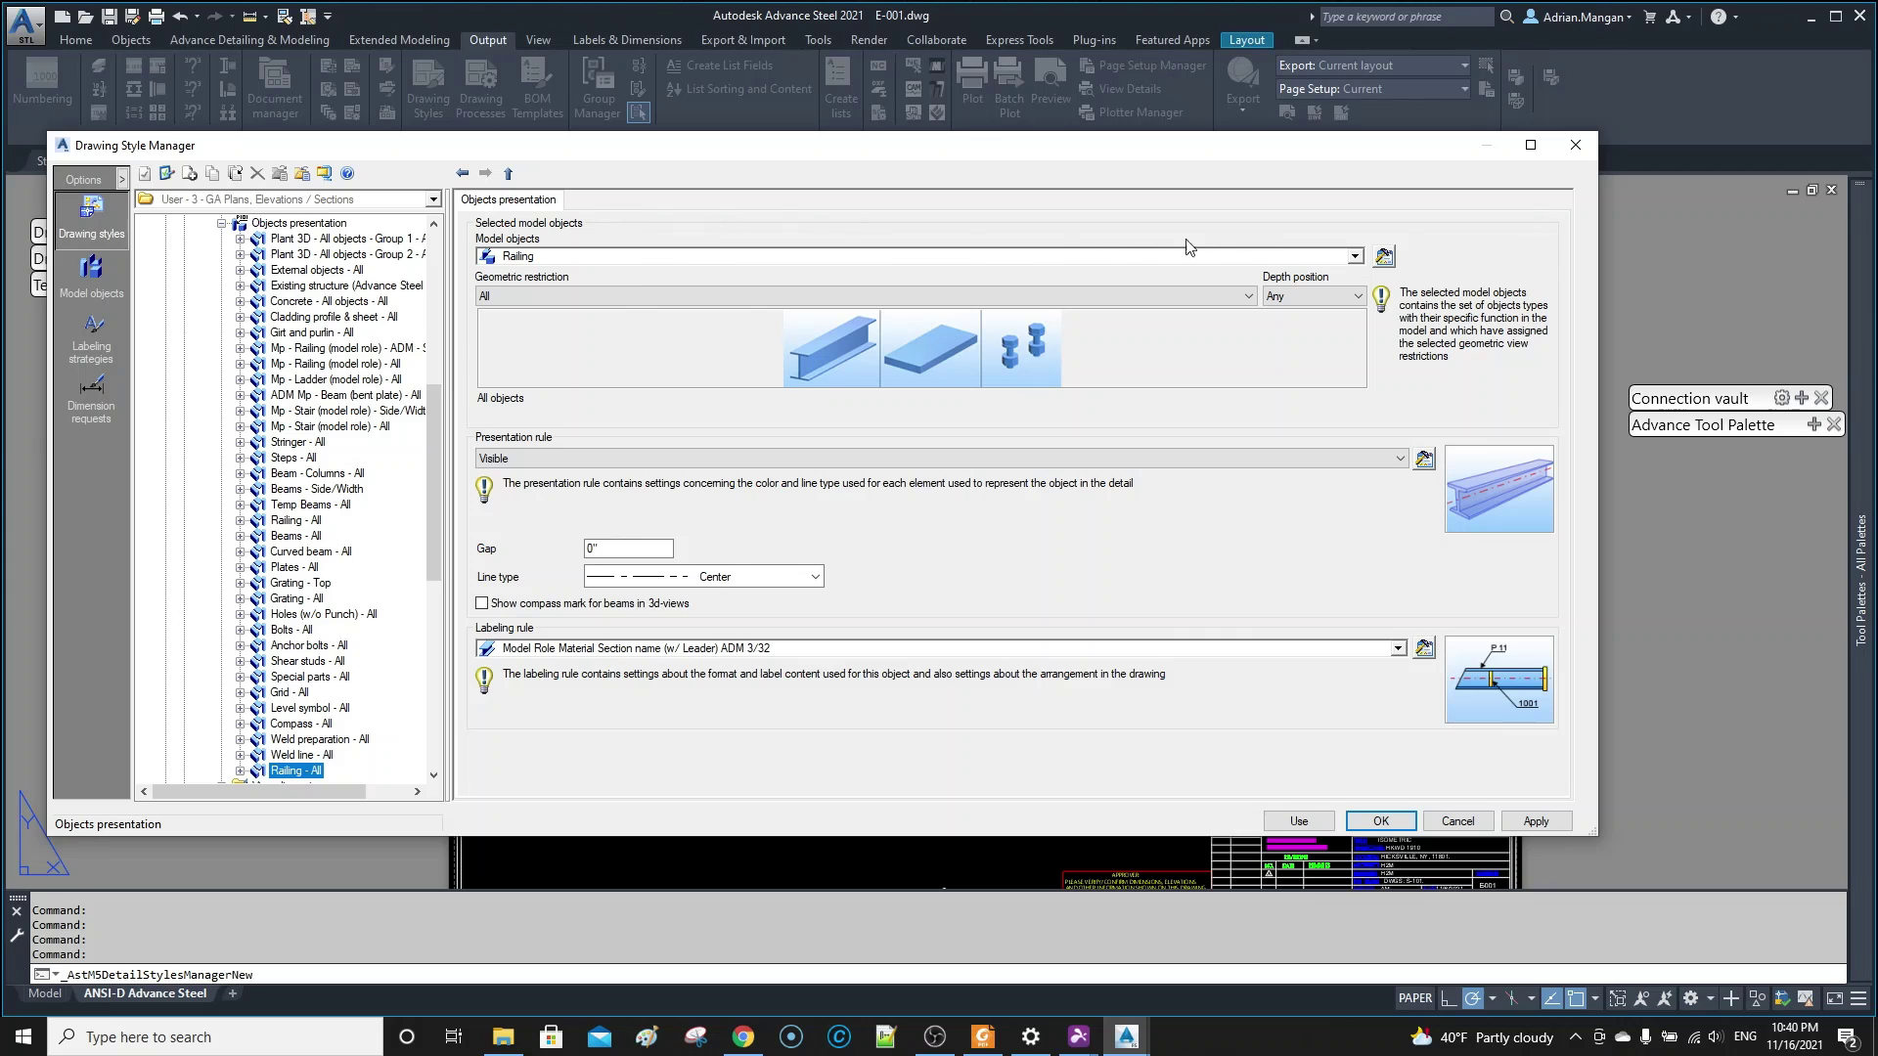
click(1385, 256)
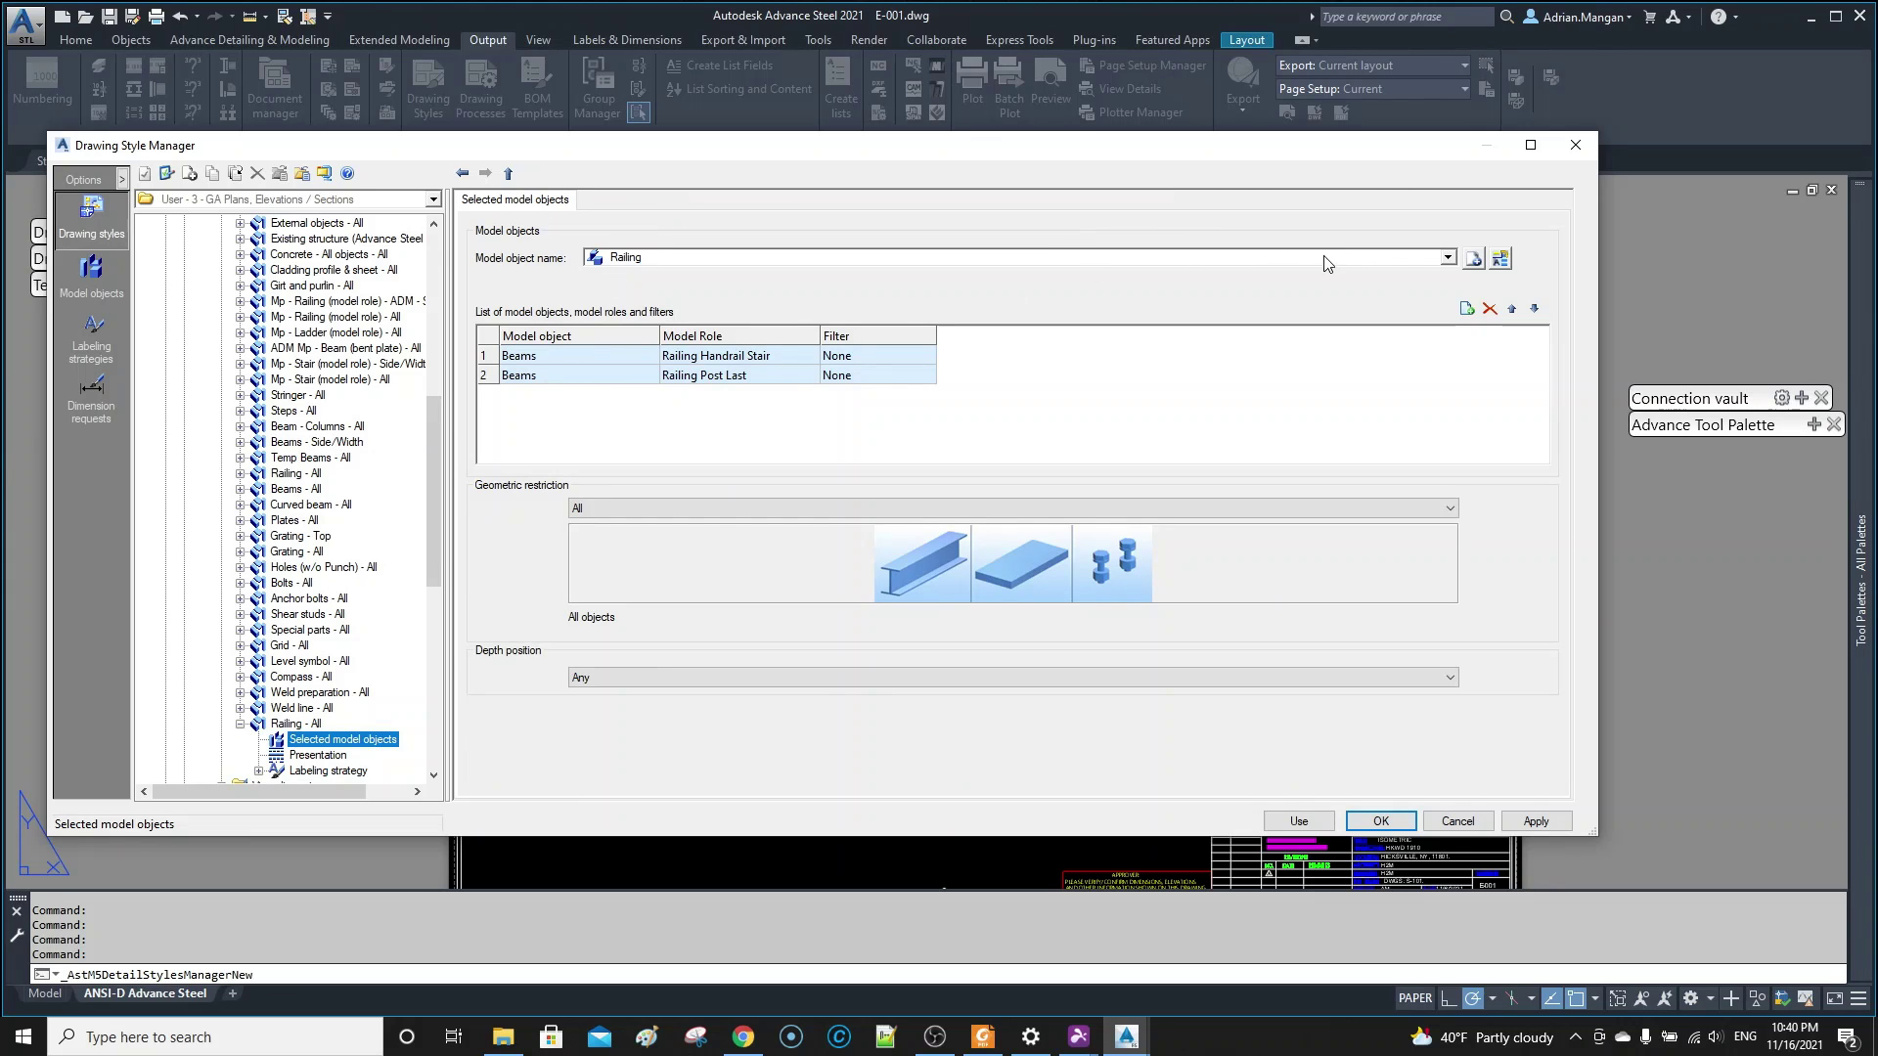
- Assign the Wall Connector model object to the copied railing rule
click(1448, 257)
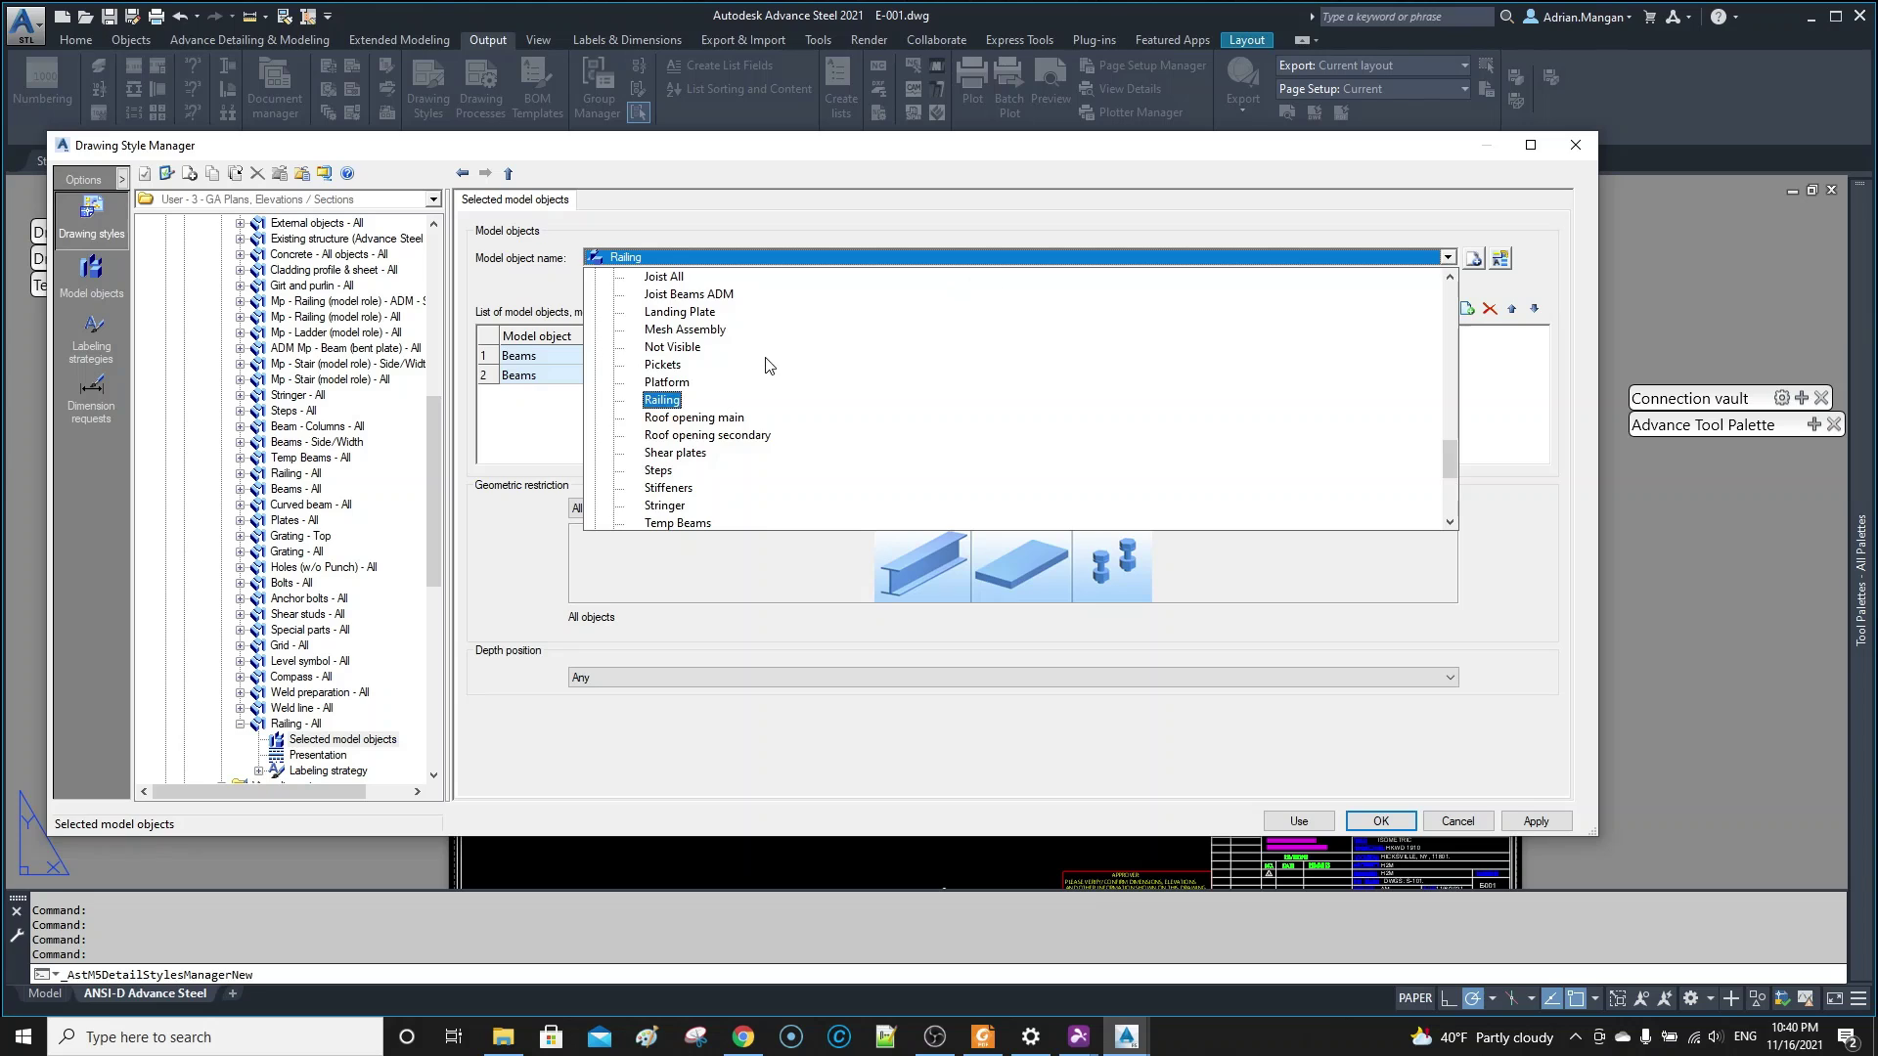
scroll(750, 370, down, 2)
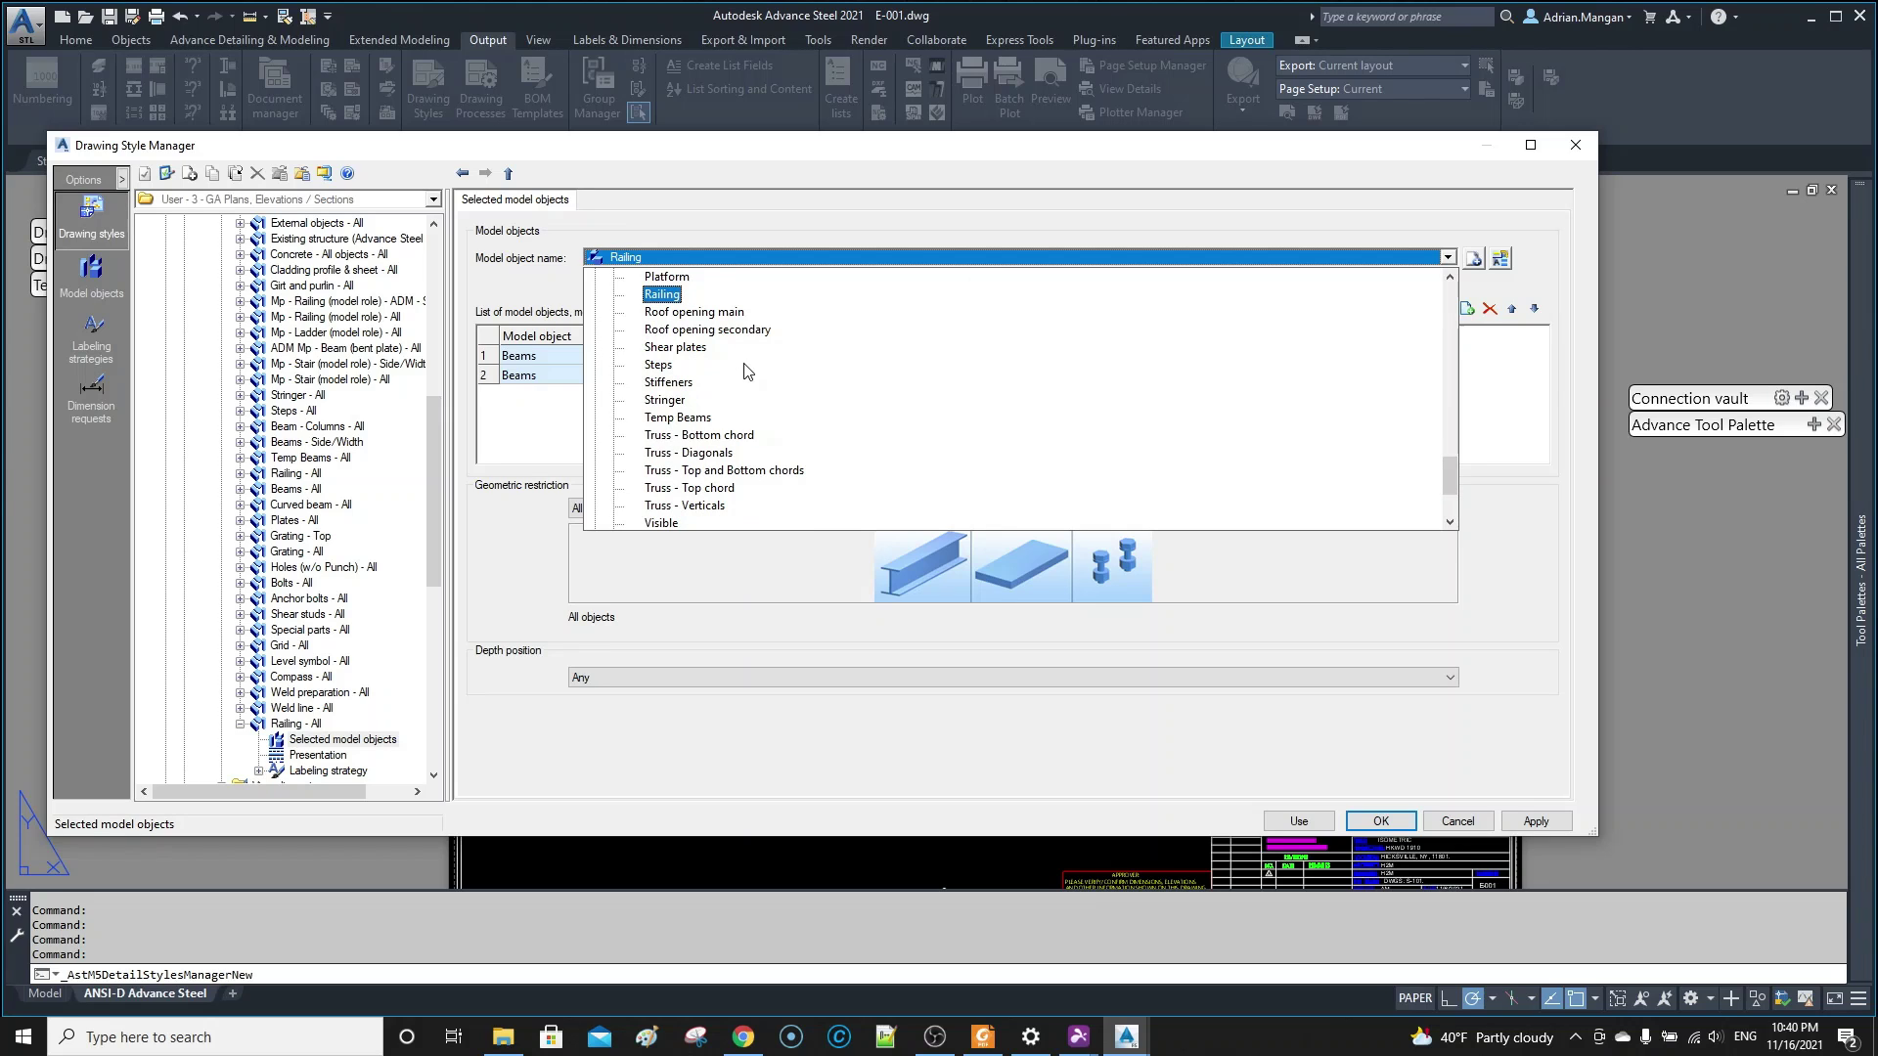
scroll(746, 370, down, 1)
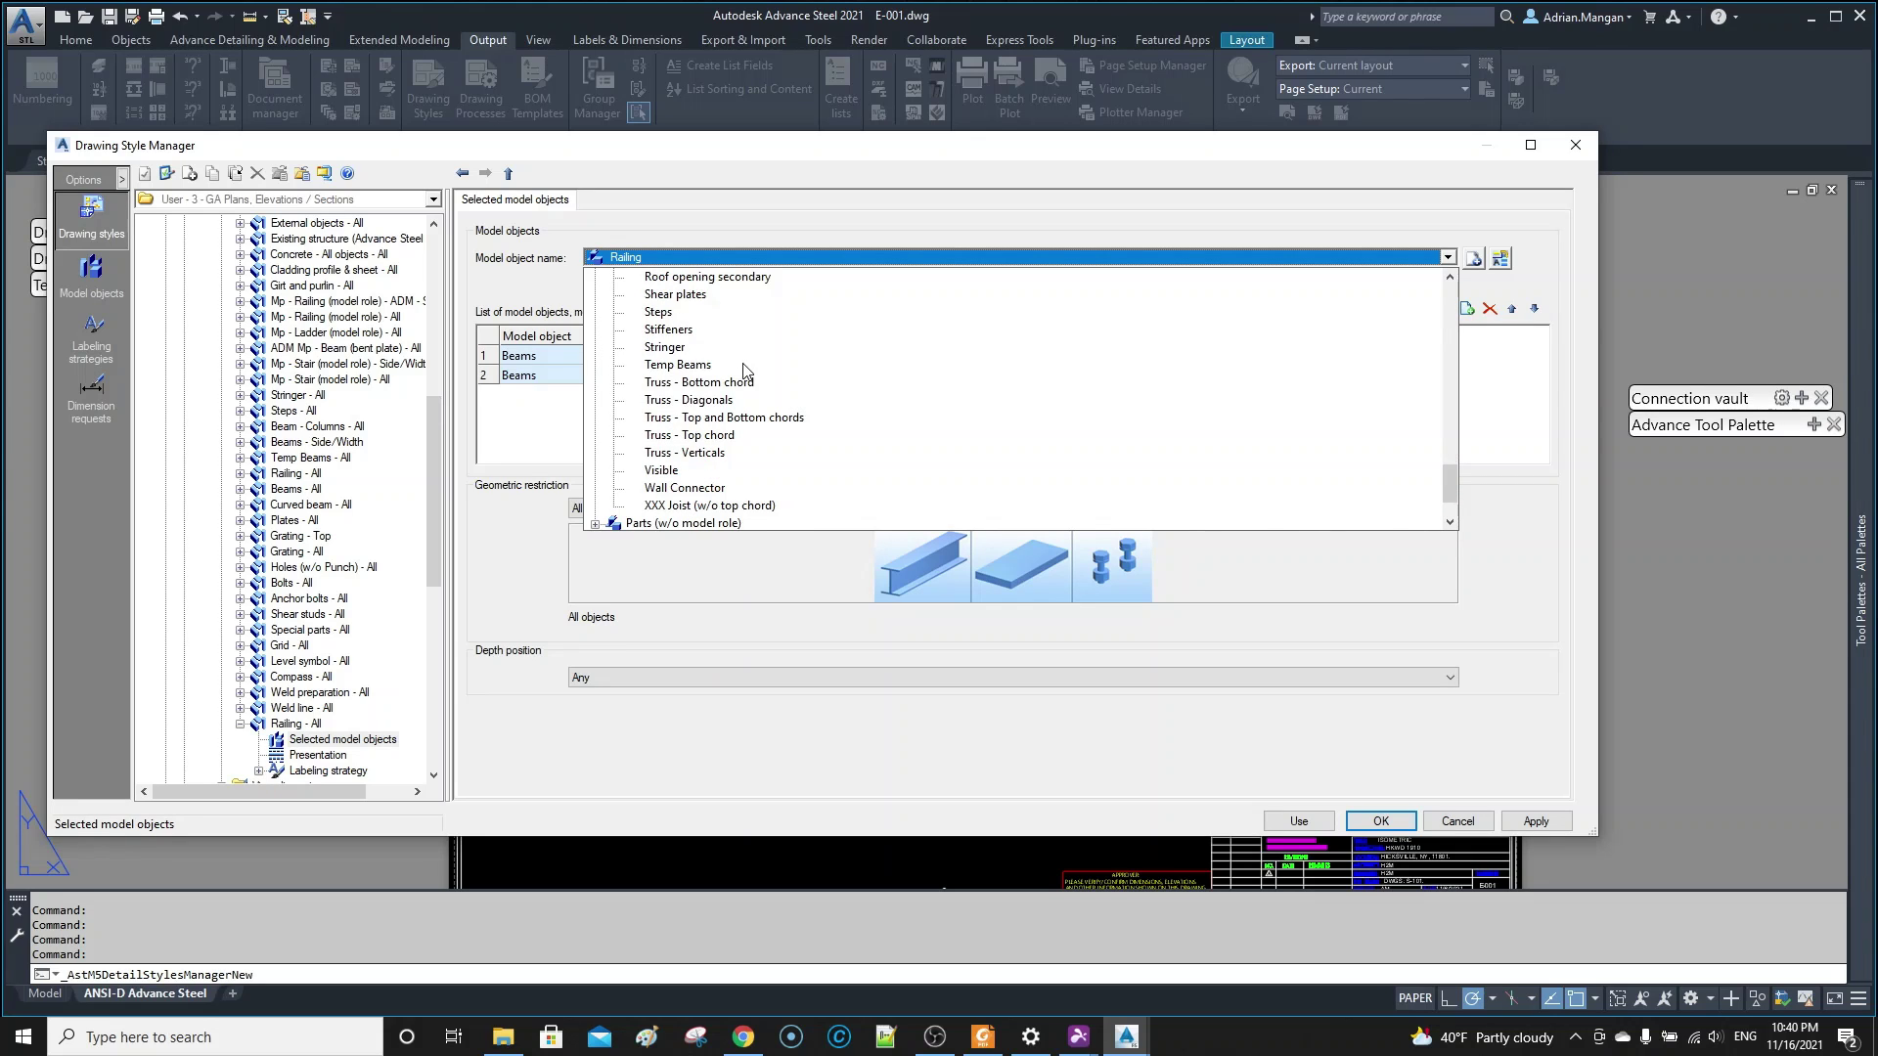
click(706, 488)
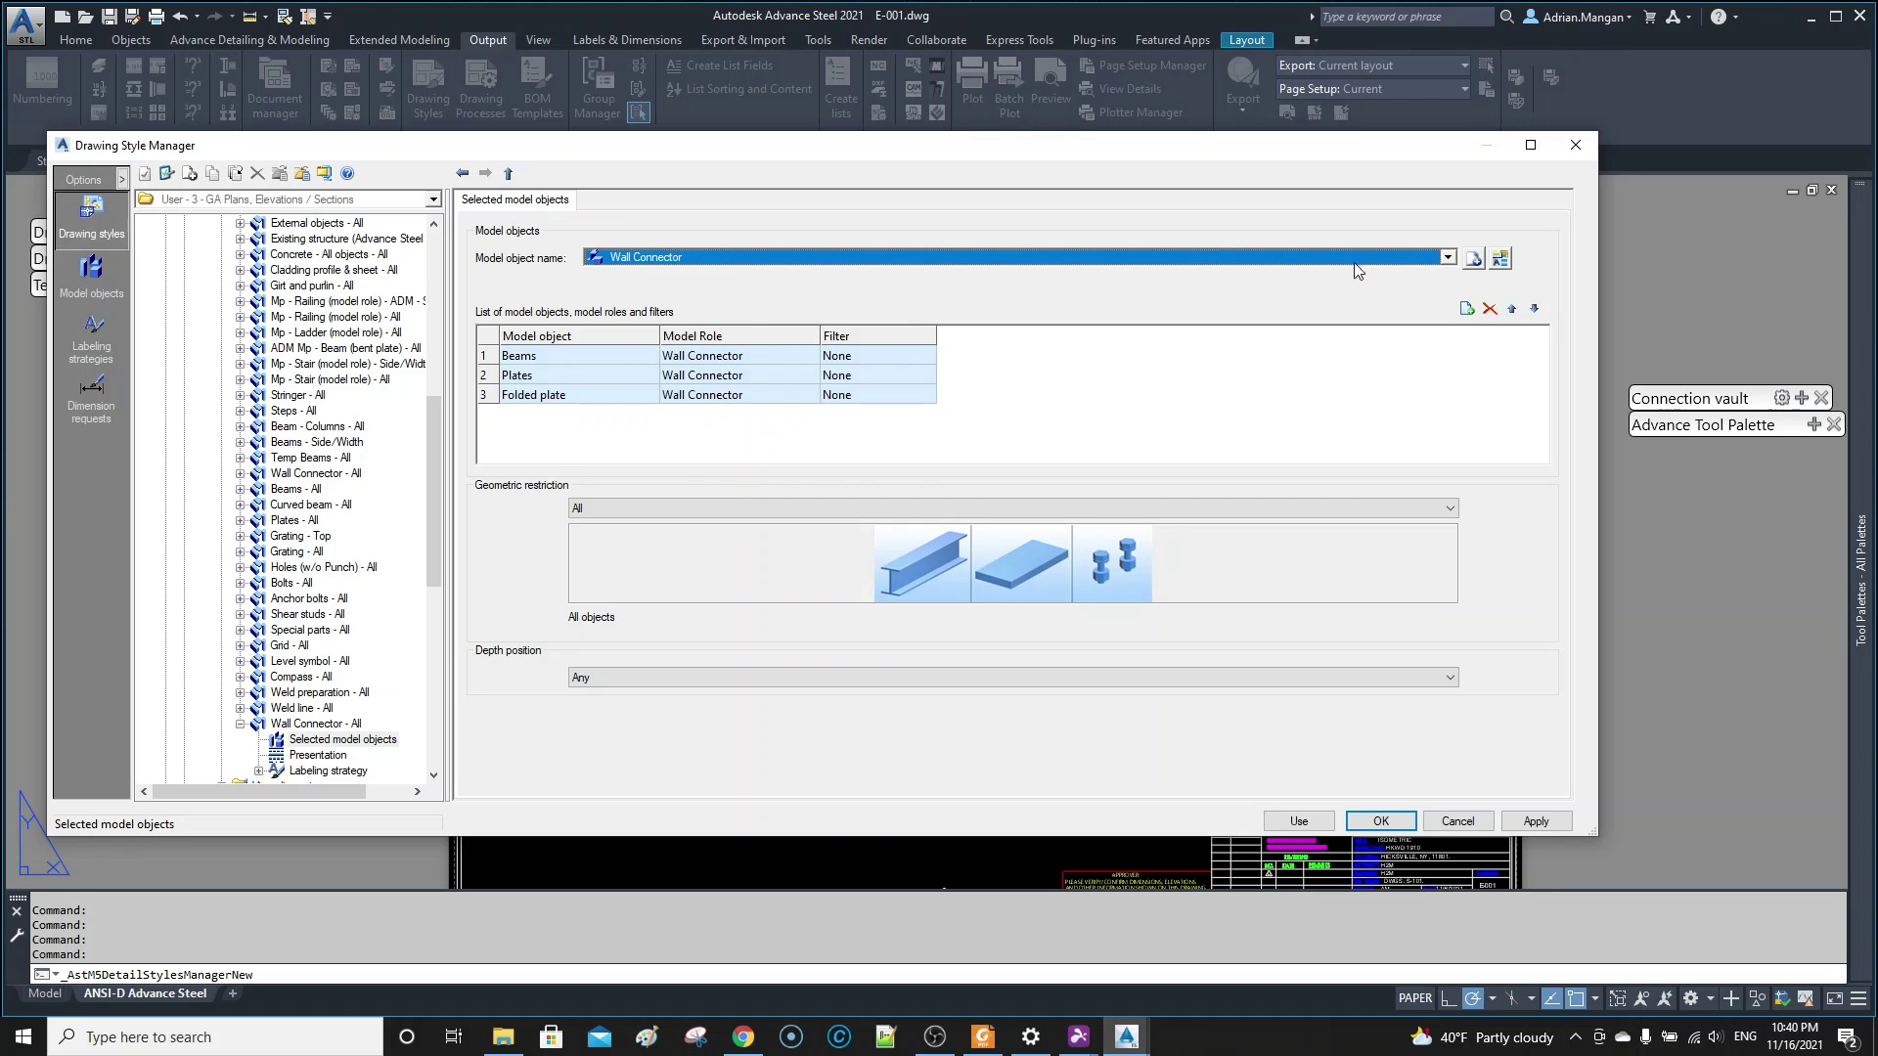
- Set the copied rule's model object to Beam from the Parts (w/ model role) group
click(1448, 257)
scroll(769, 426, up, 3)
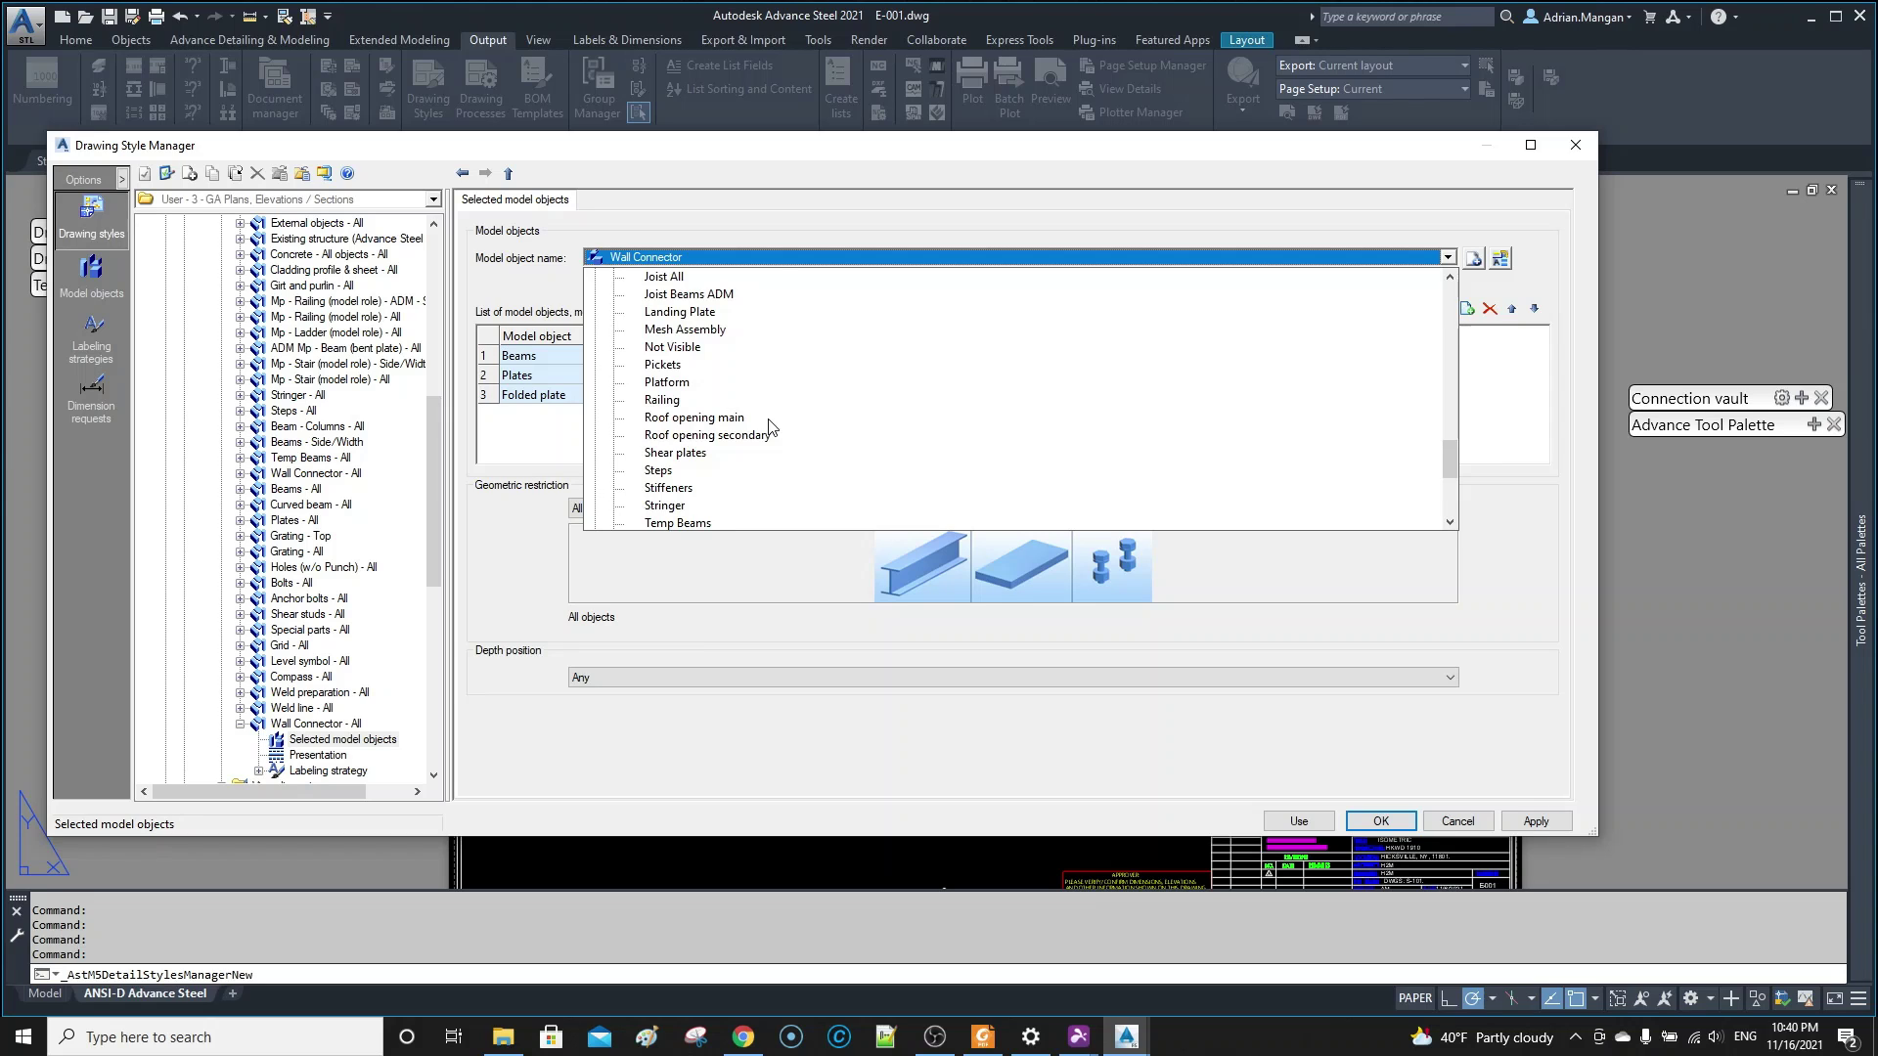
scroll(768, 426, up, 1)
scroll(769, 427, down, 5)
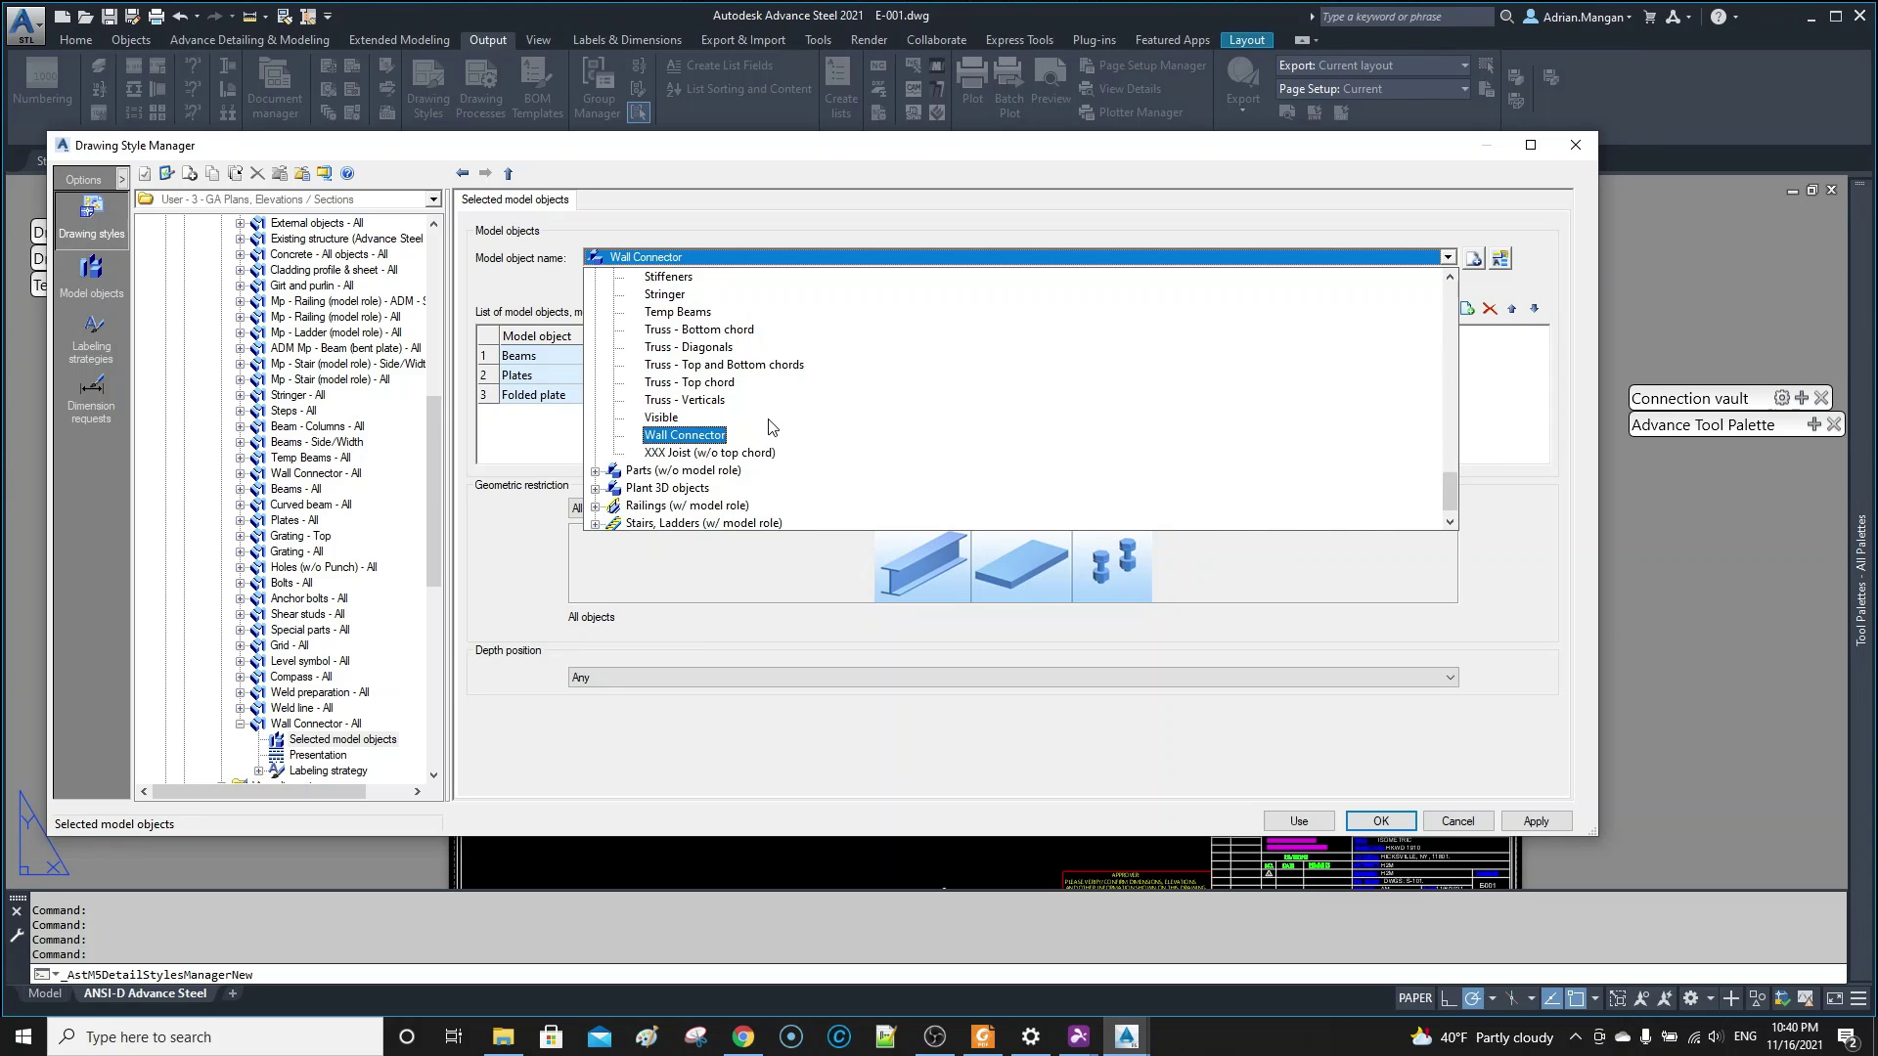
scroll(769, 427, up, 7)
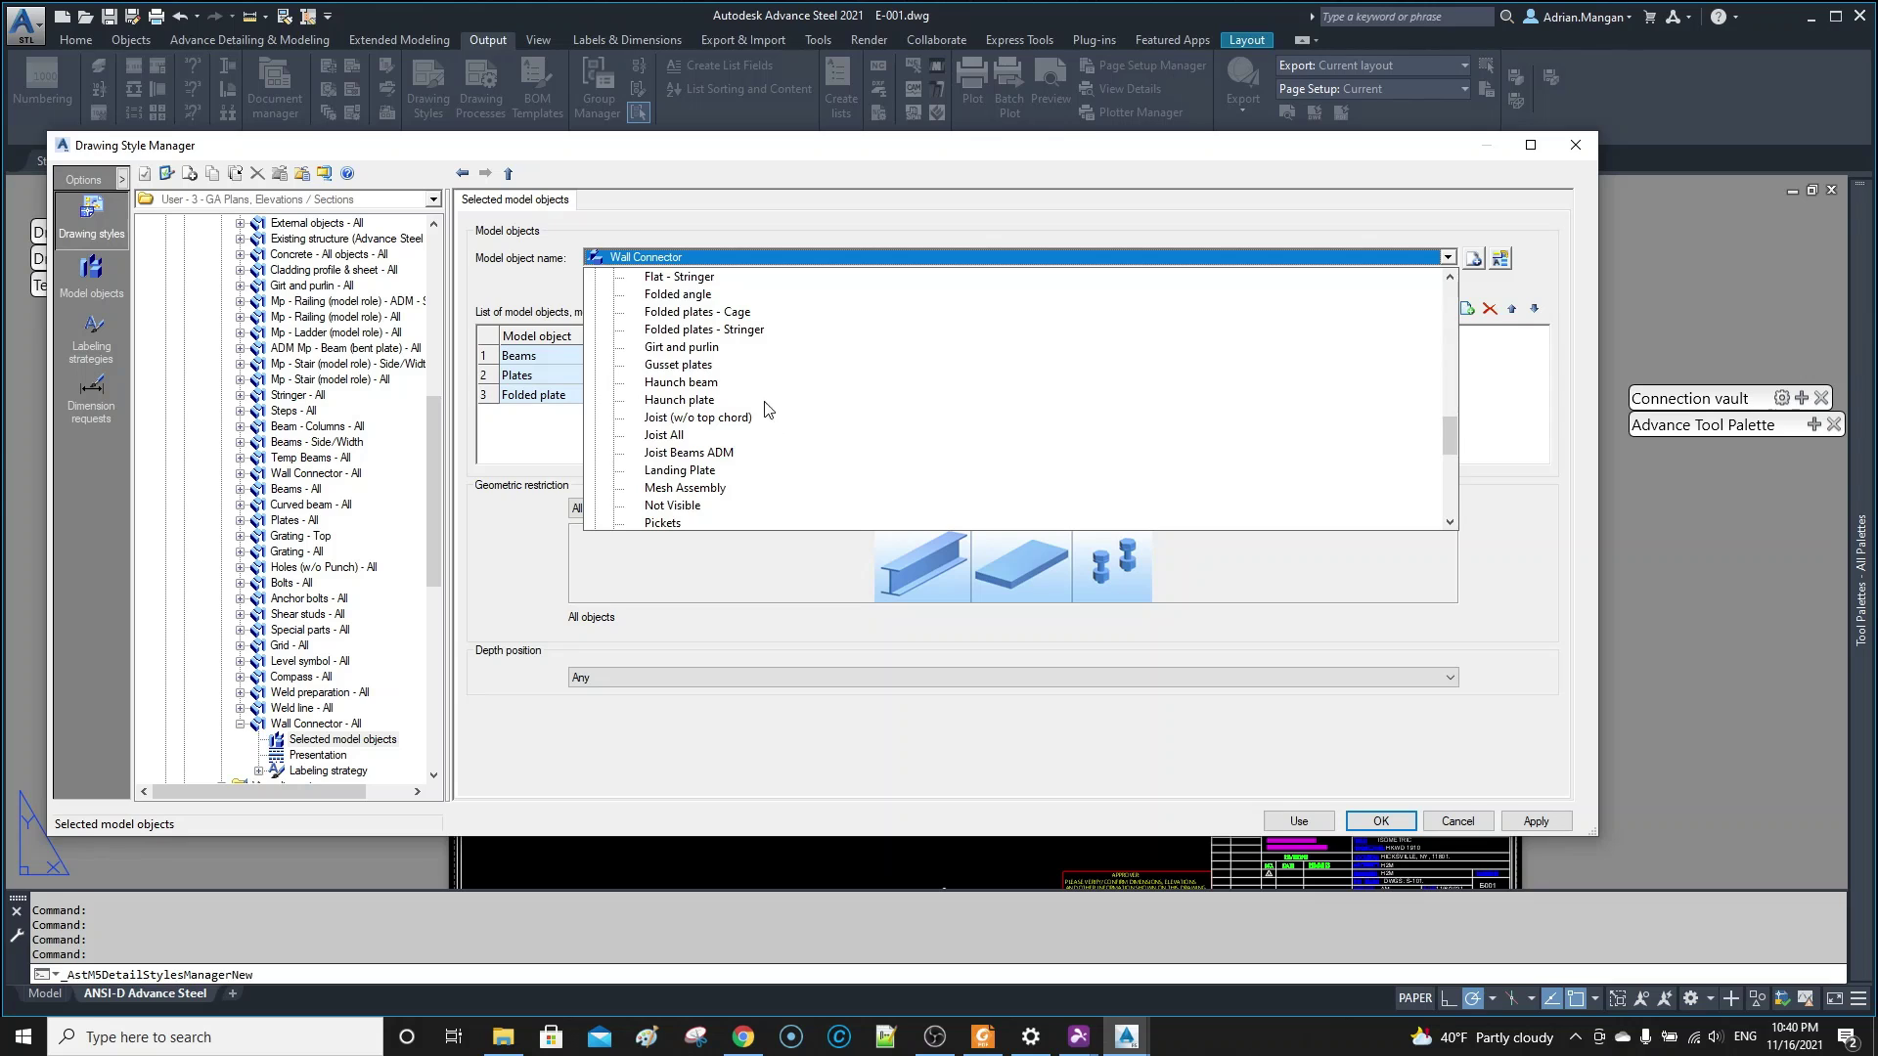
scroll(745, 365, down, 7)
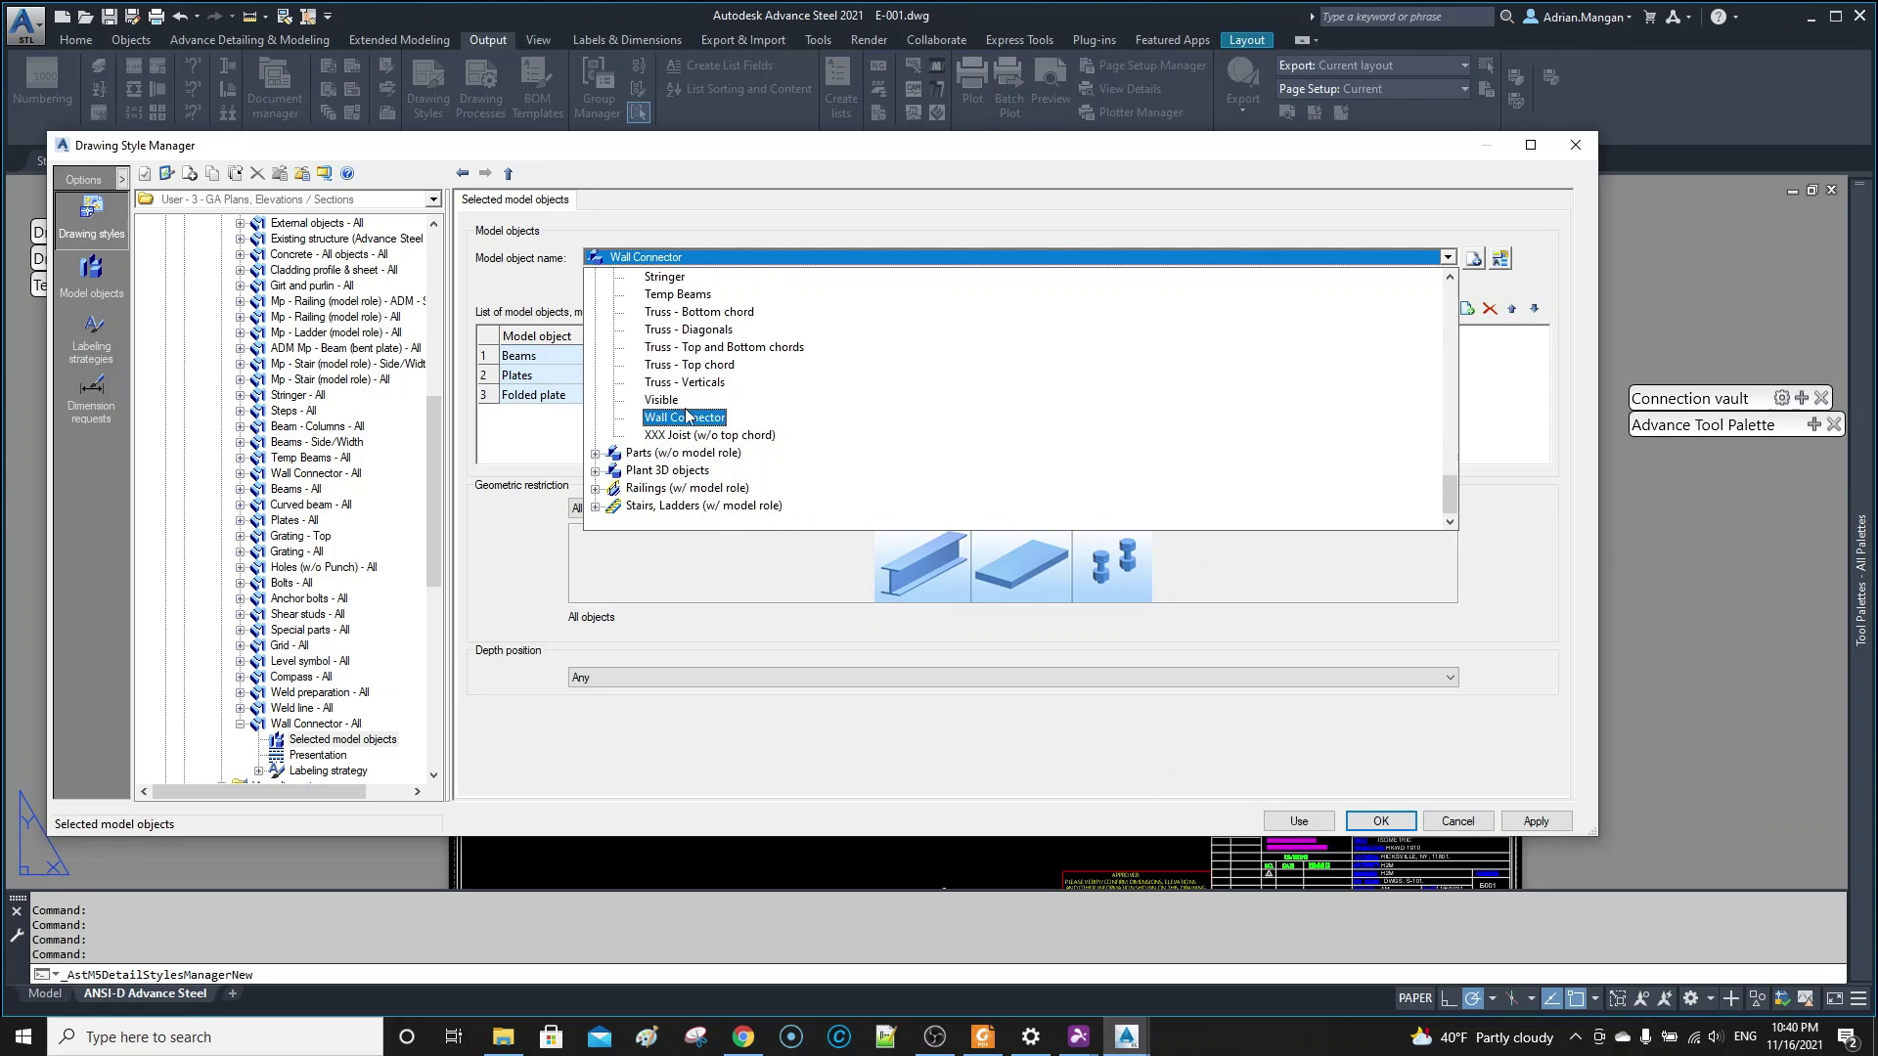
scroll(620, 437, up, 5)
scroll(624, 431, up, 15)
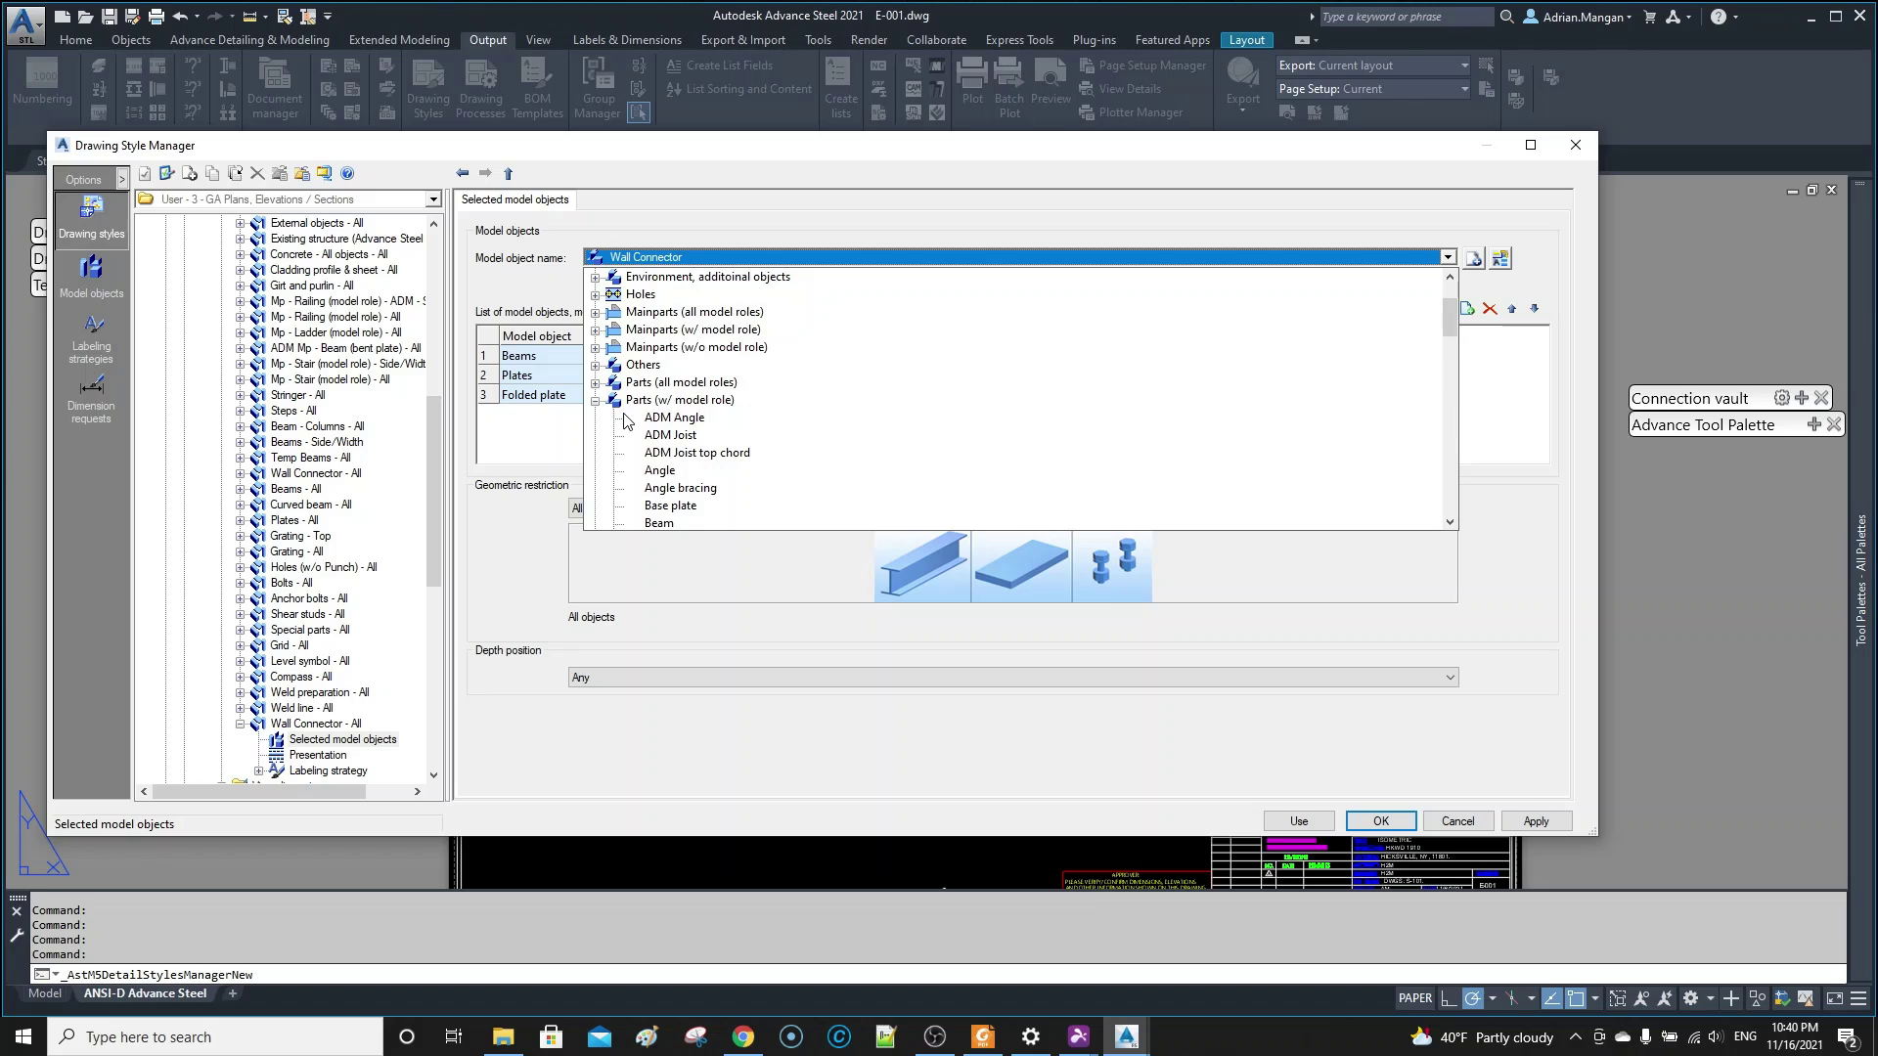
scroll(682, 448, down, 3)
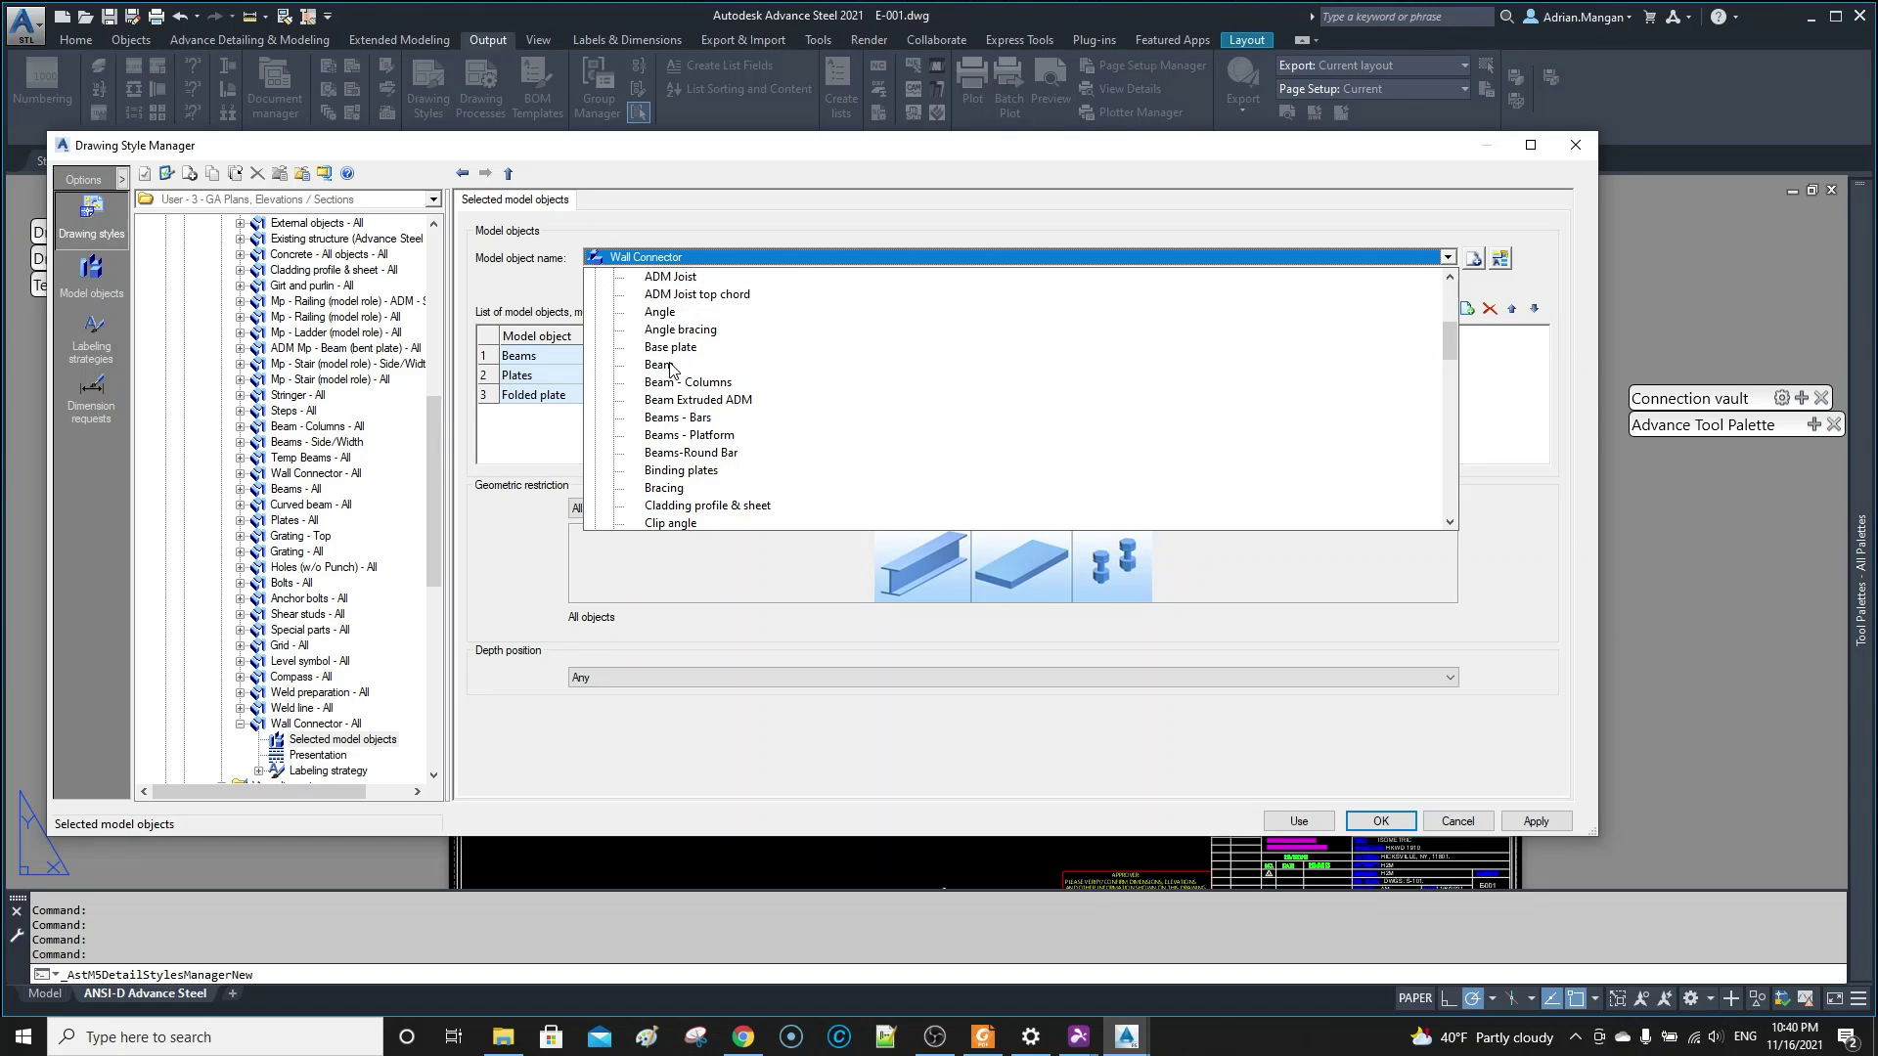
click(659, 365)
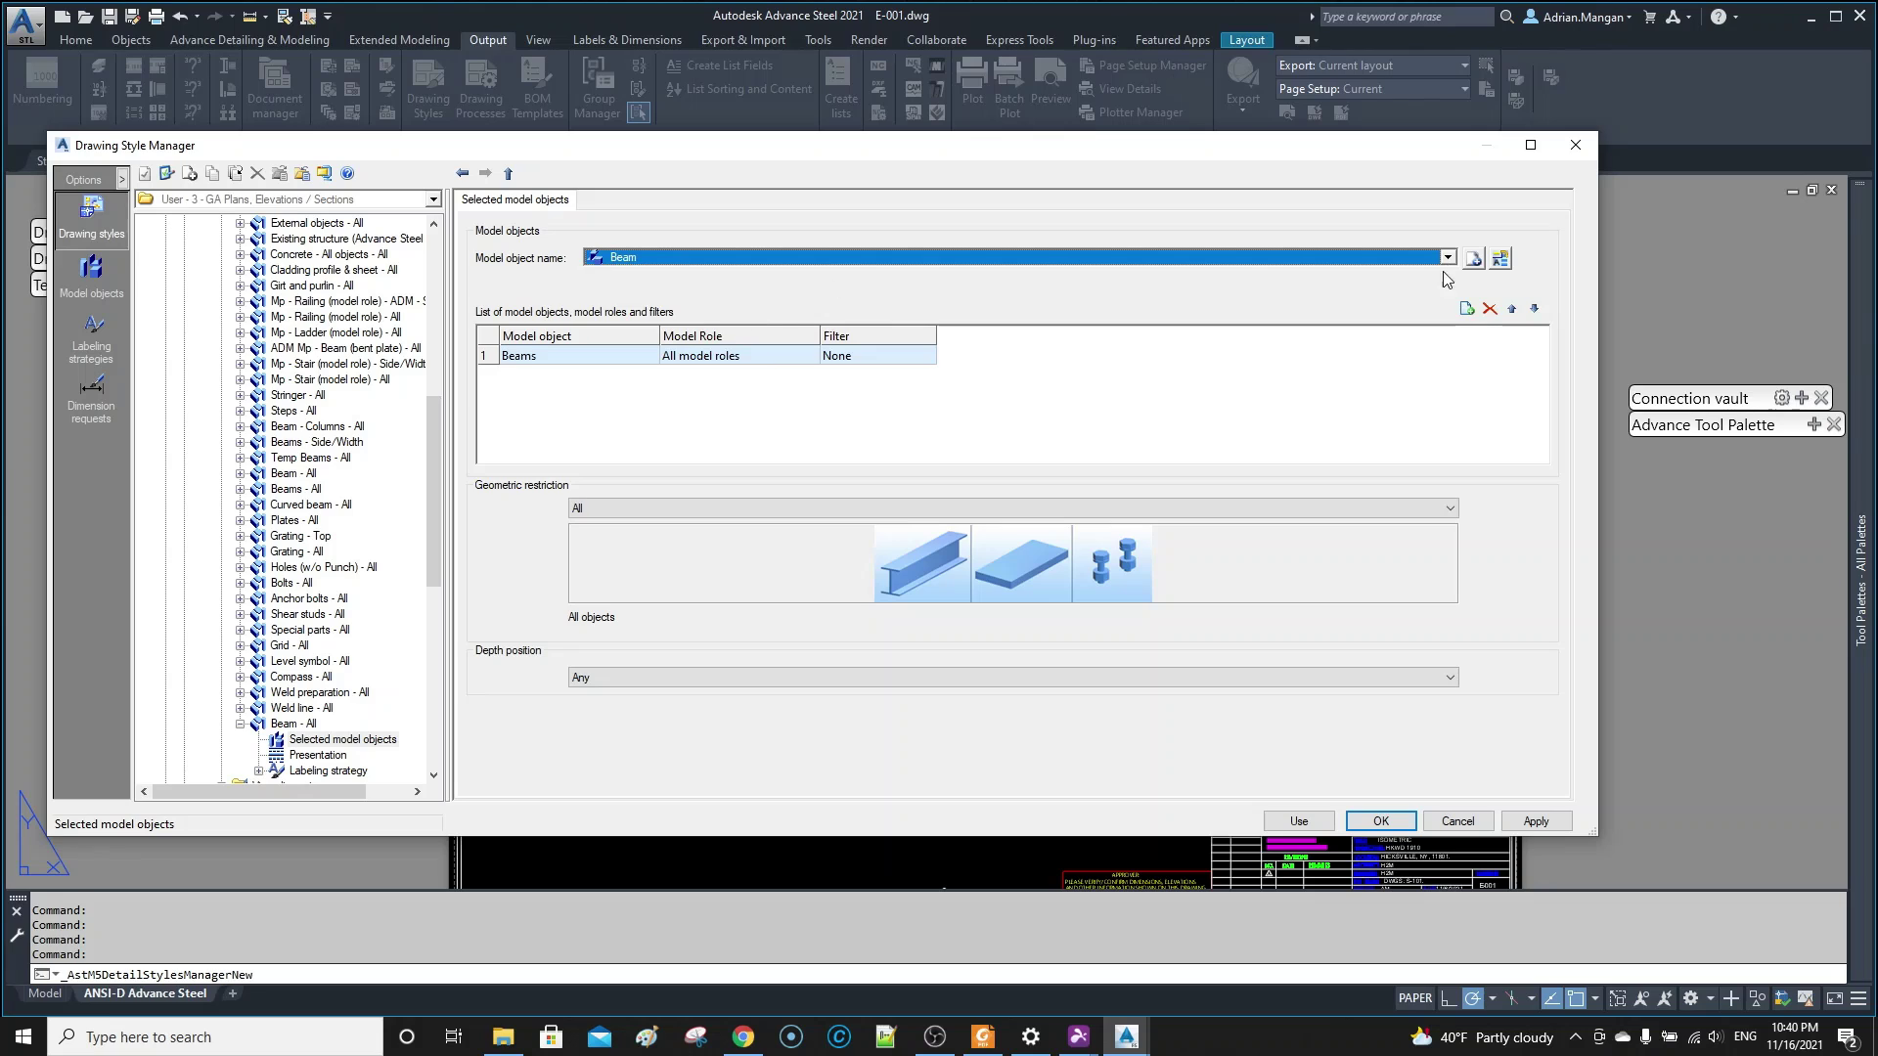
- Create a new model object from Beam named Grabrail Connector Last in the Parts (w/ model role) group
click(1473, 260)
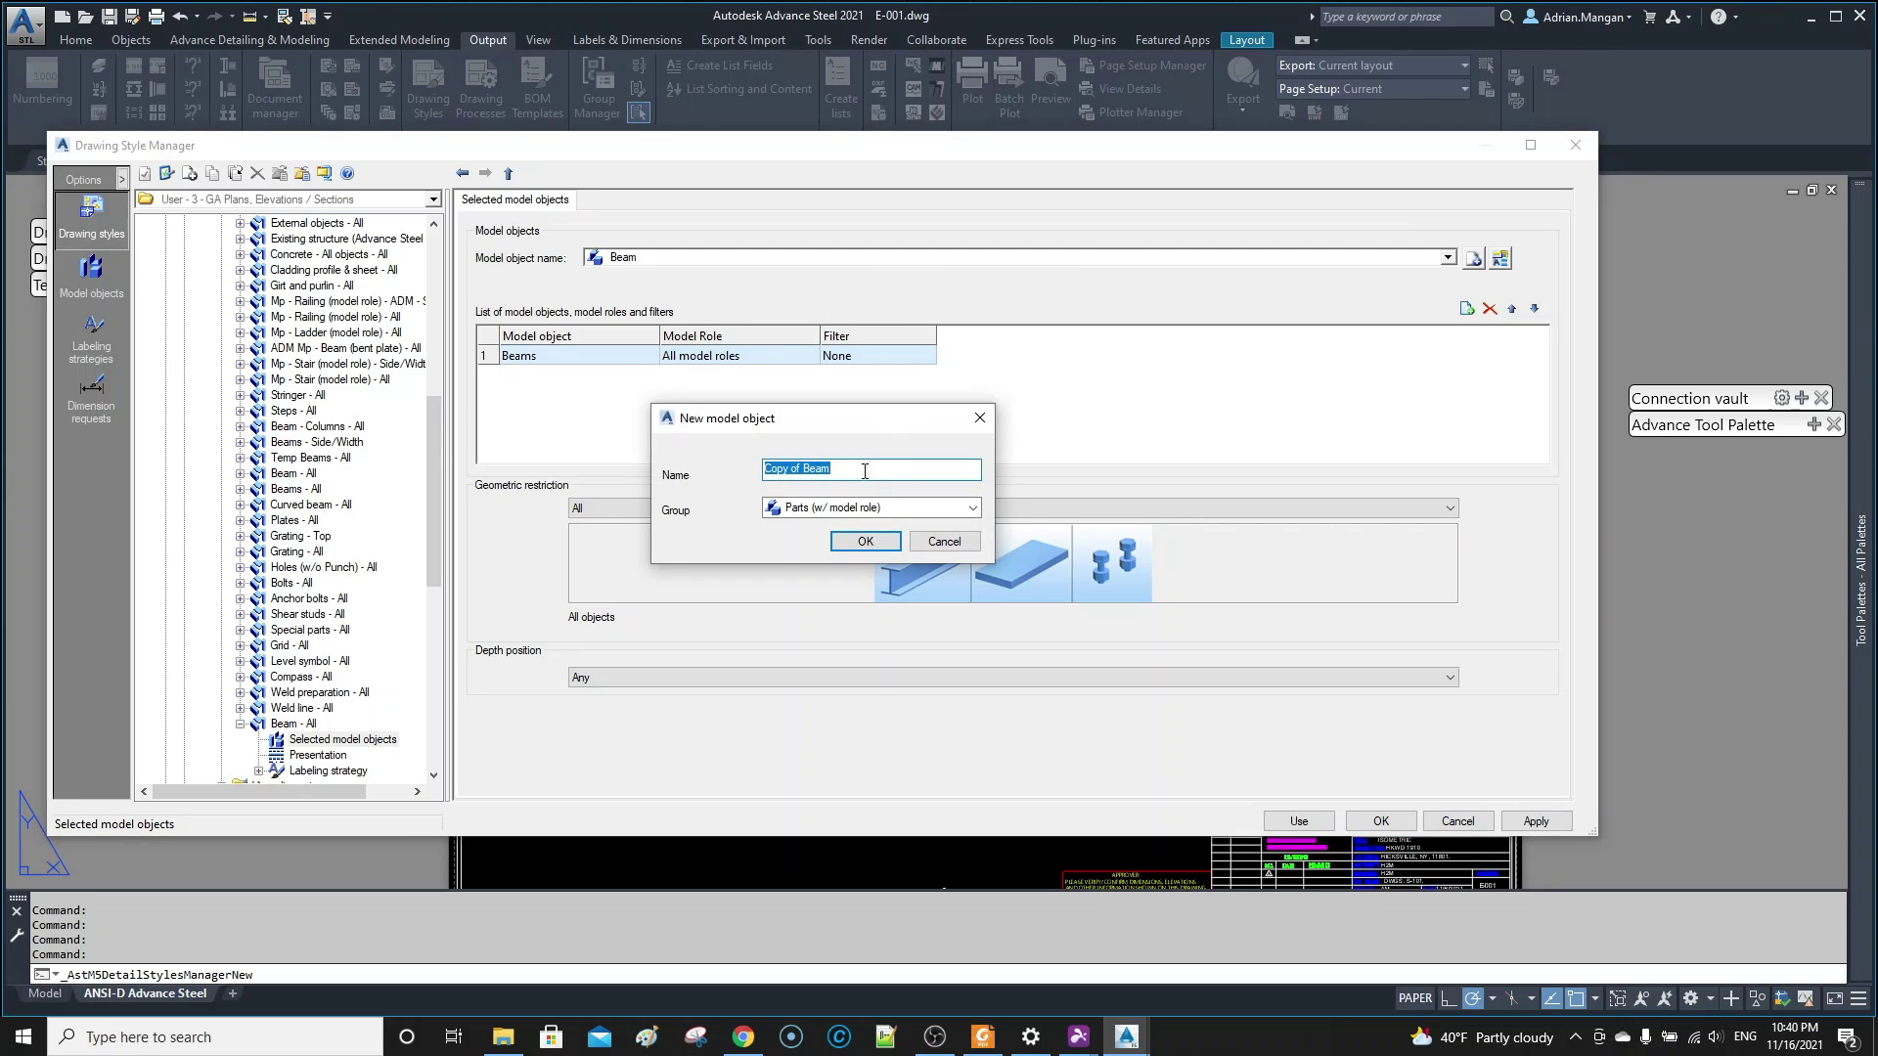
text(Grabrail)
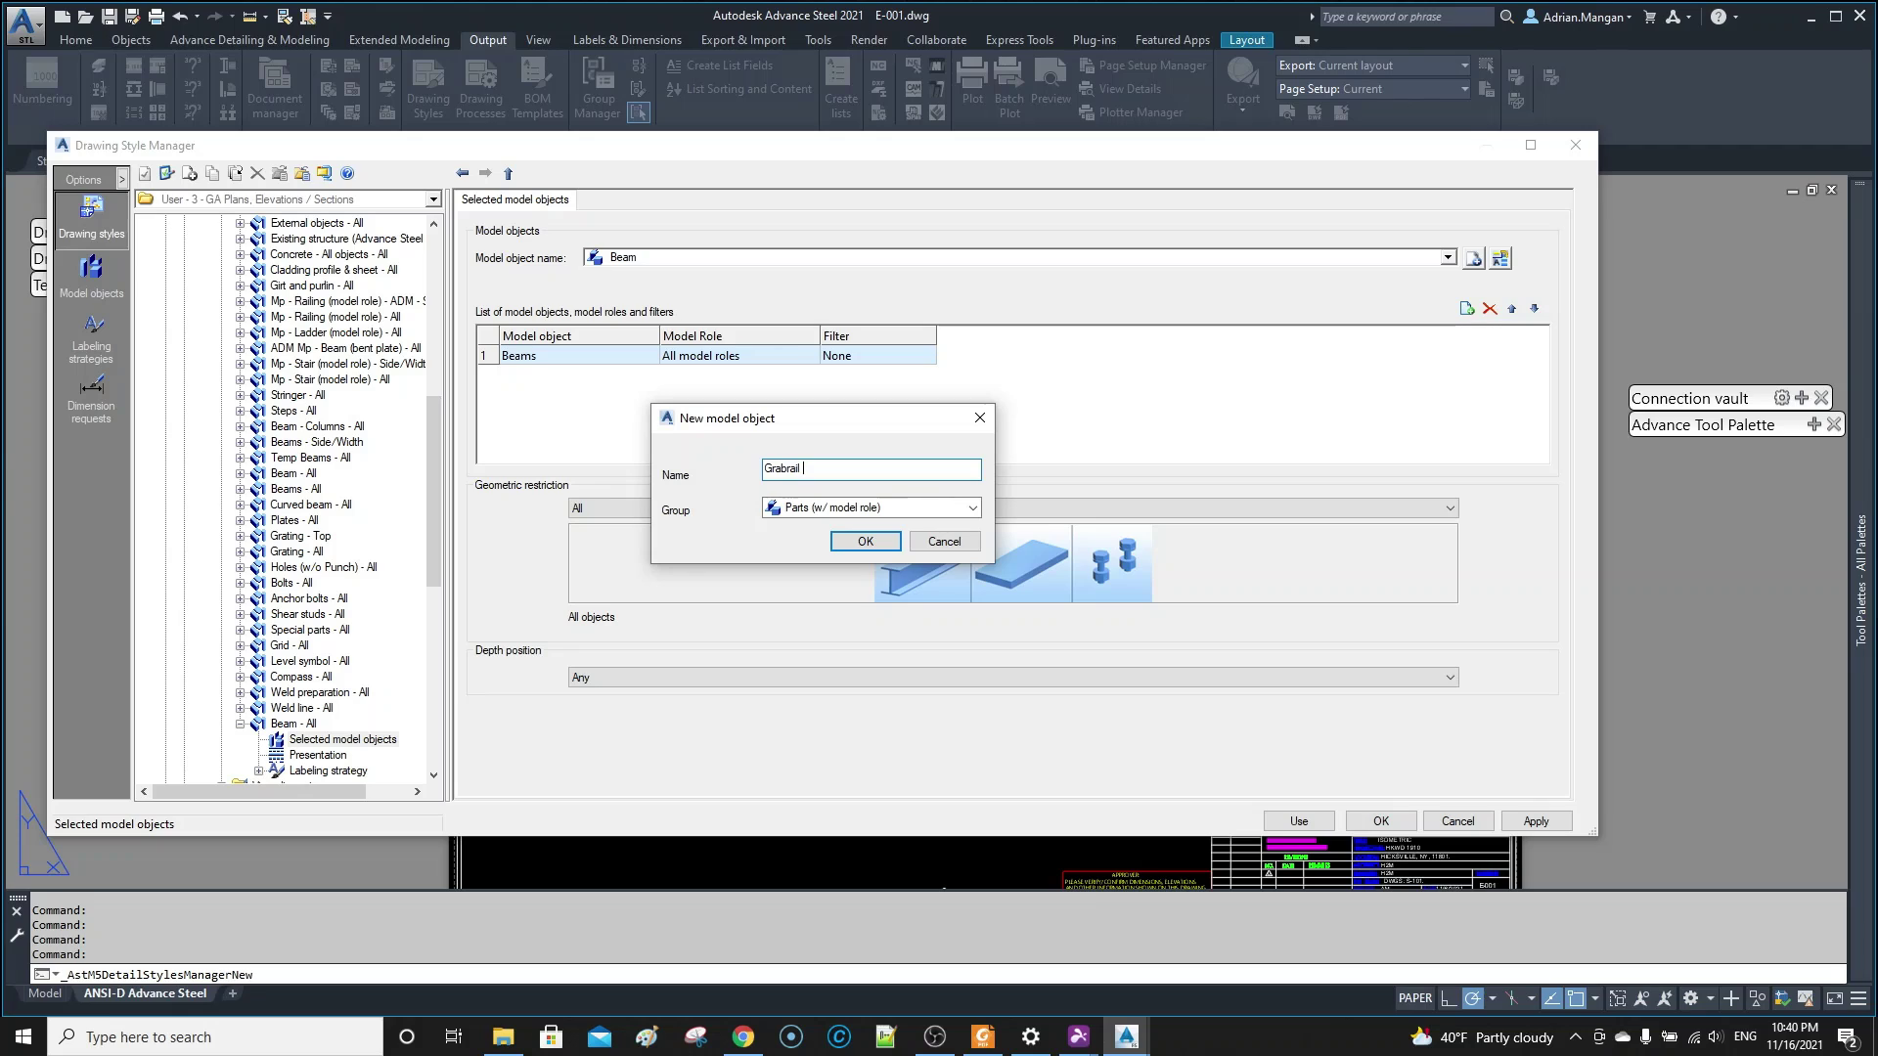
text( Connector Last)
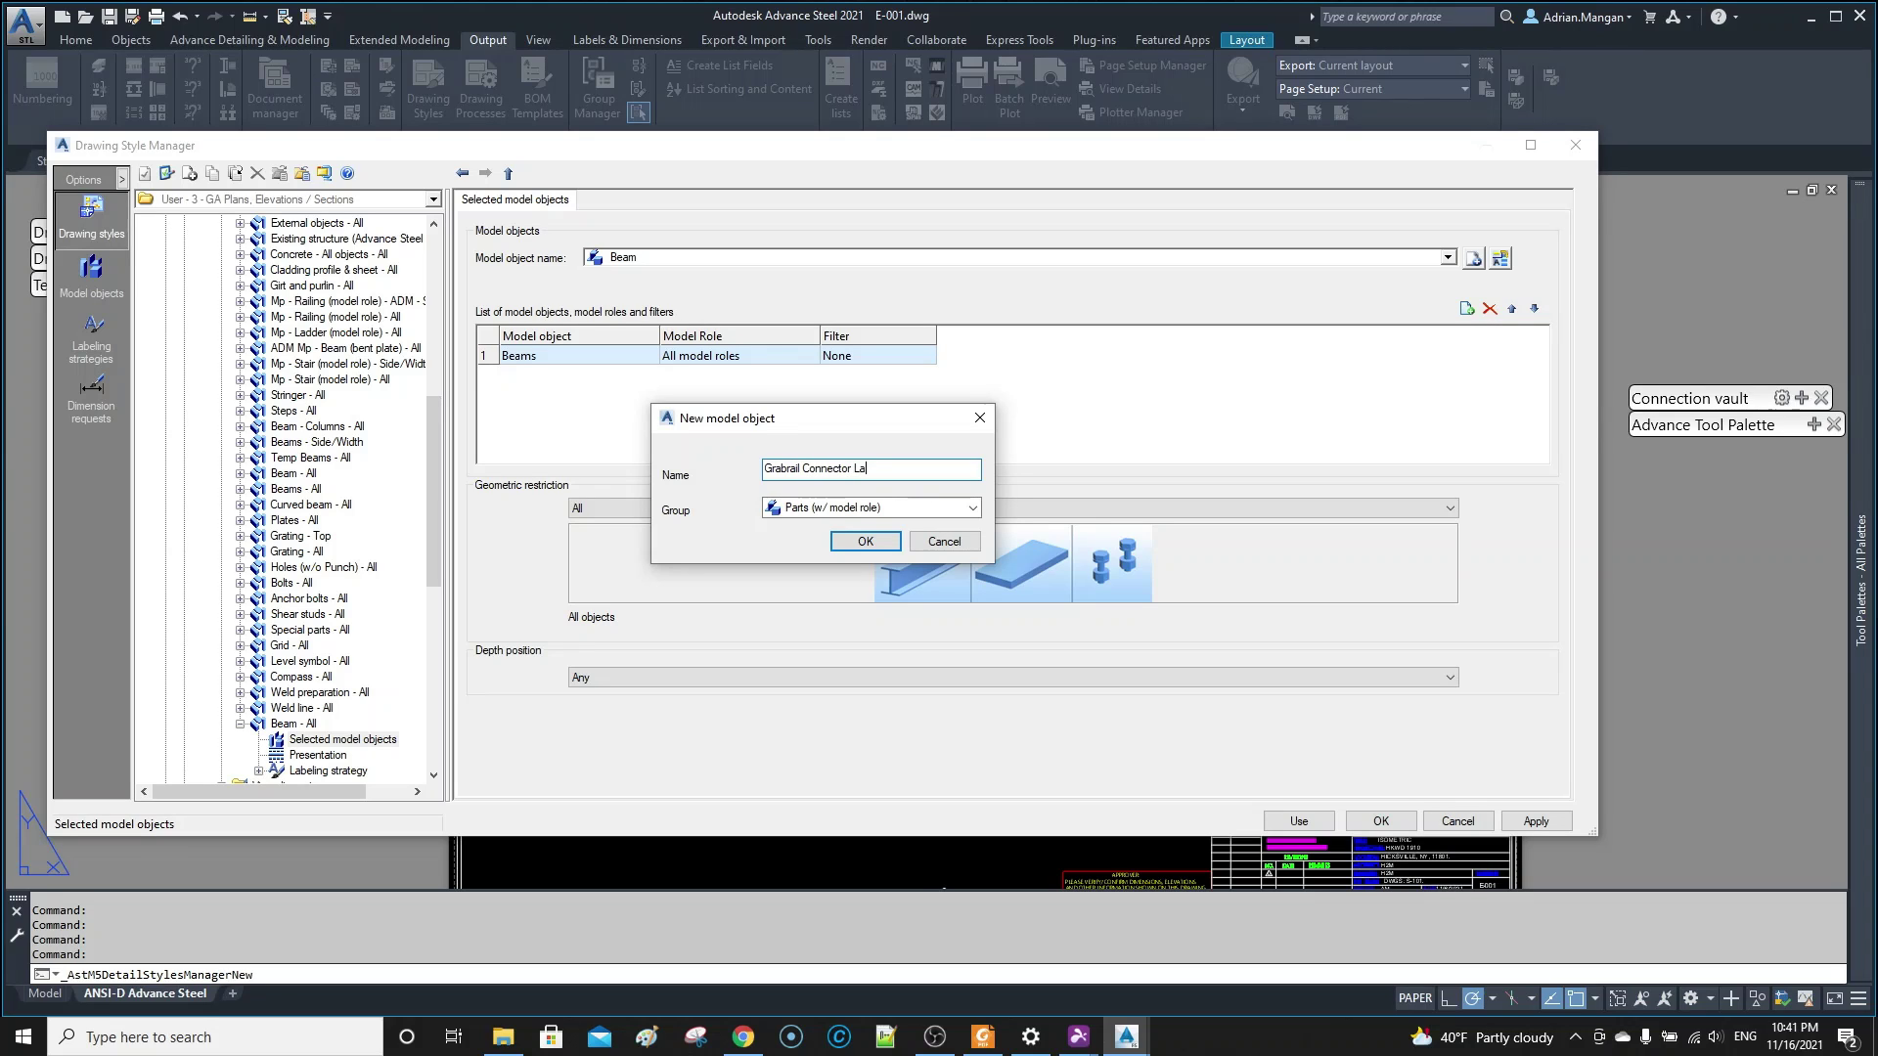
click(861, 539)
- Set the model role of the Beams entry in the Grabrail Connector Last model object to Grabrail Connector Last and apply it
click(691, 361)
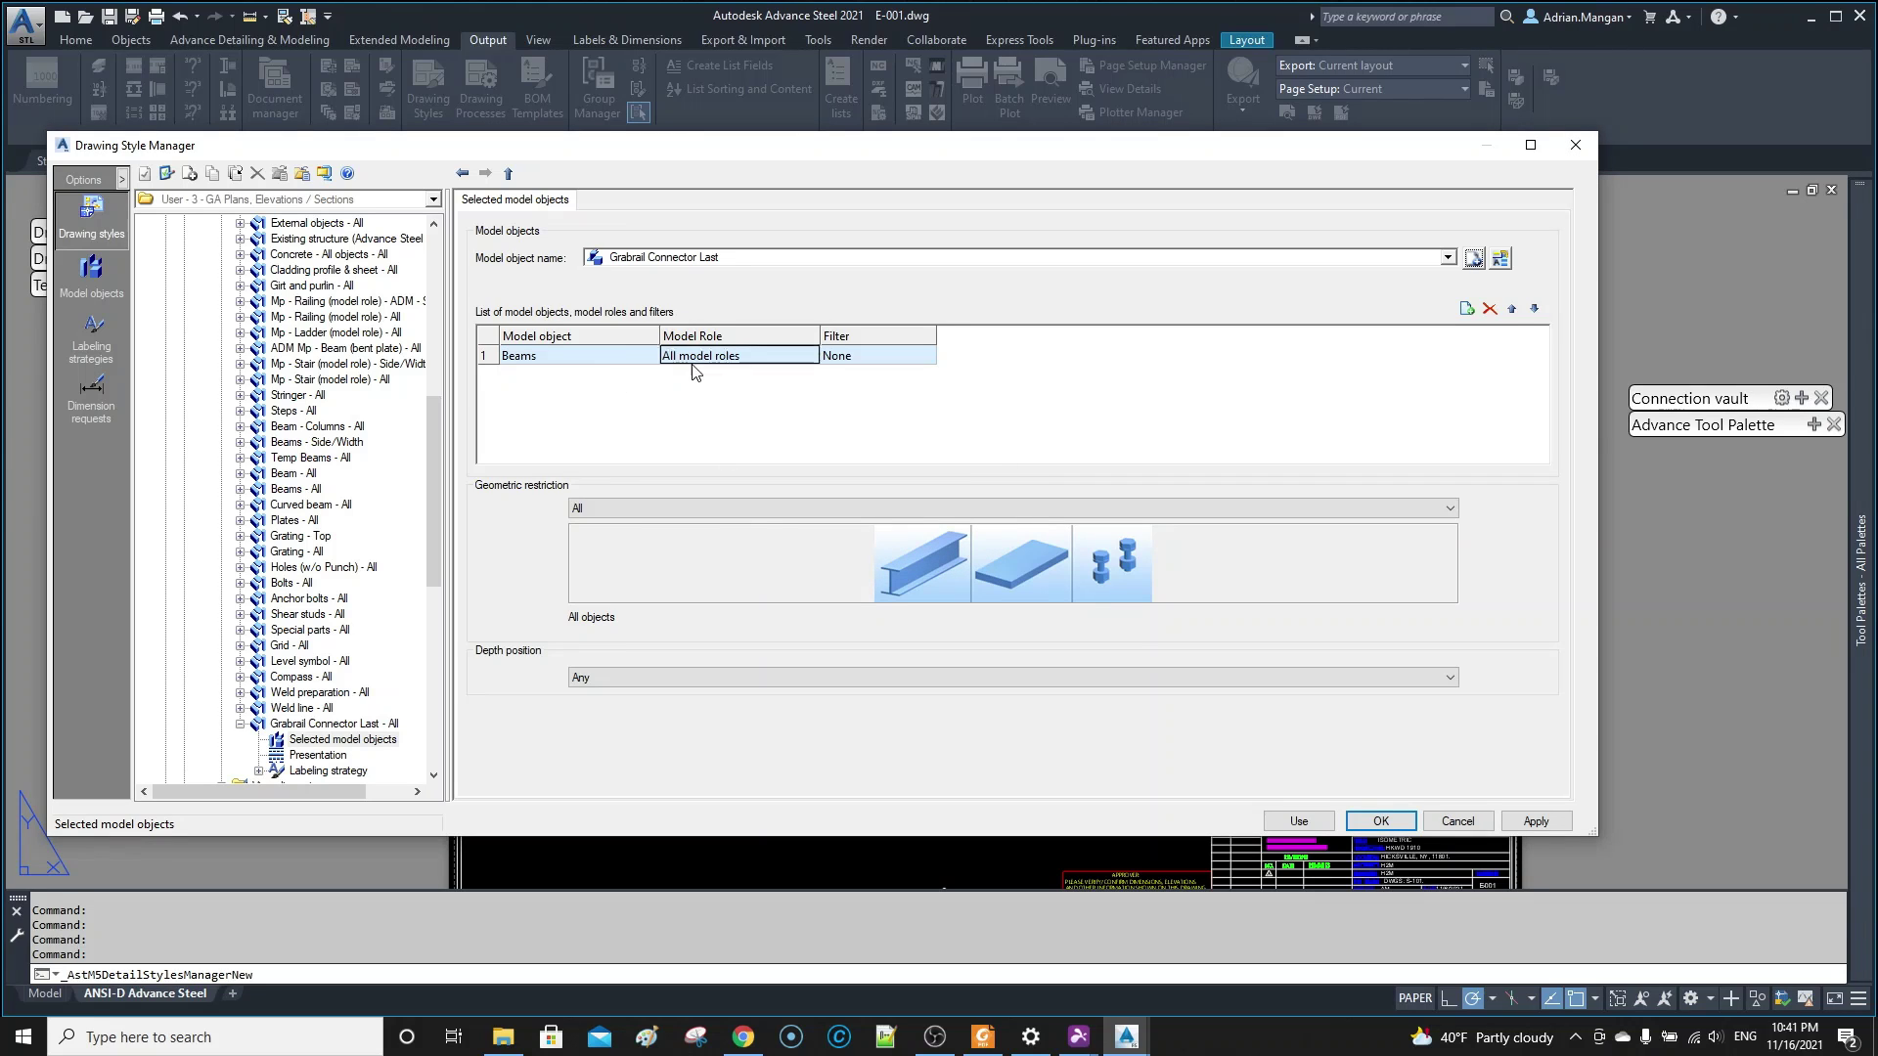
click(809, 358)
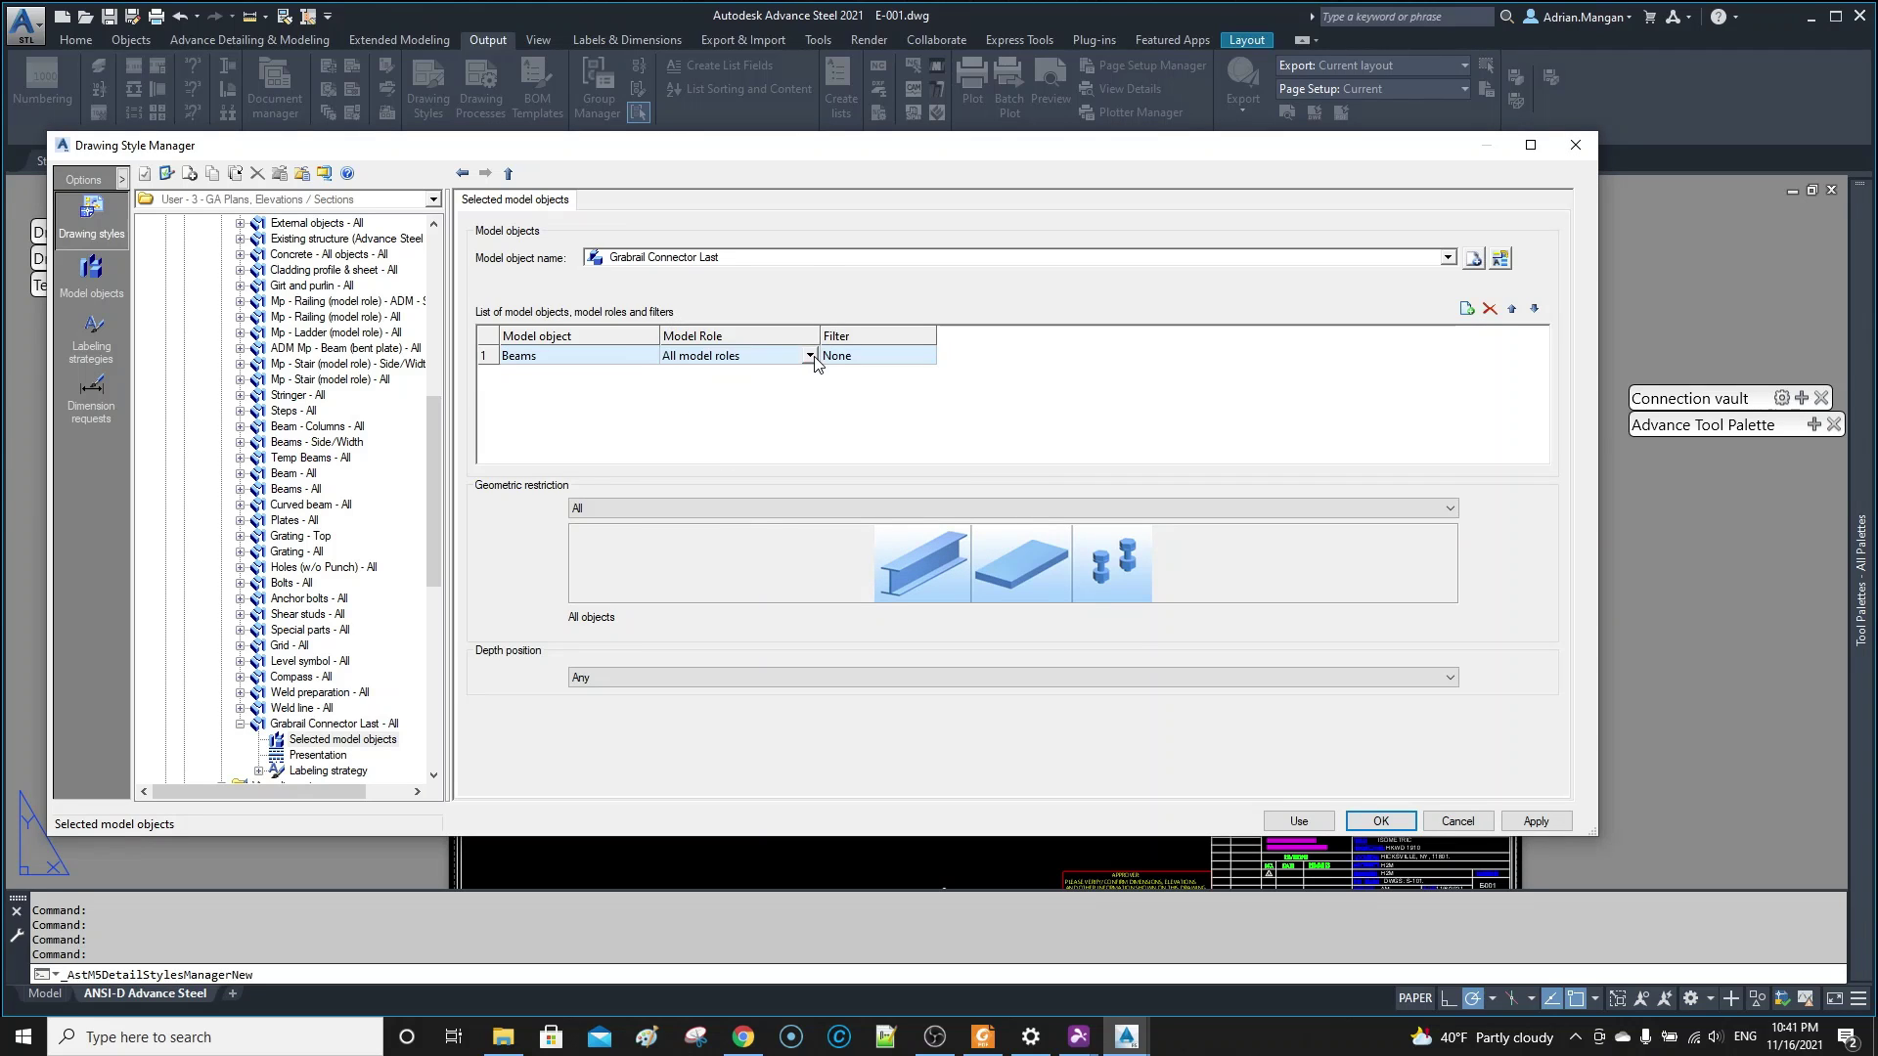
click(810, 357)
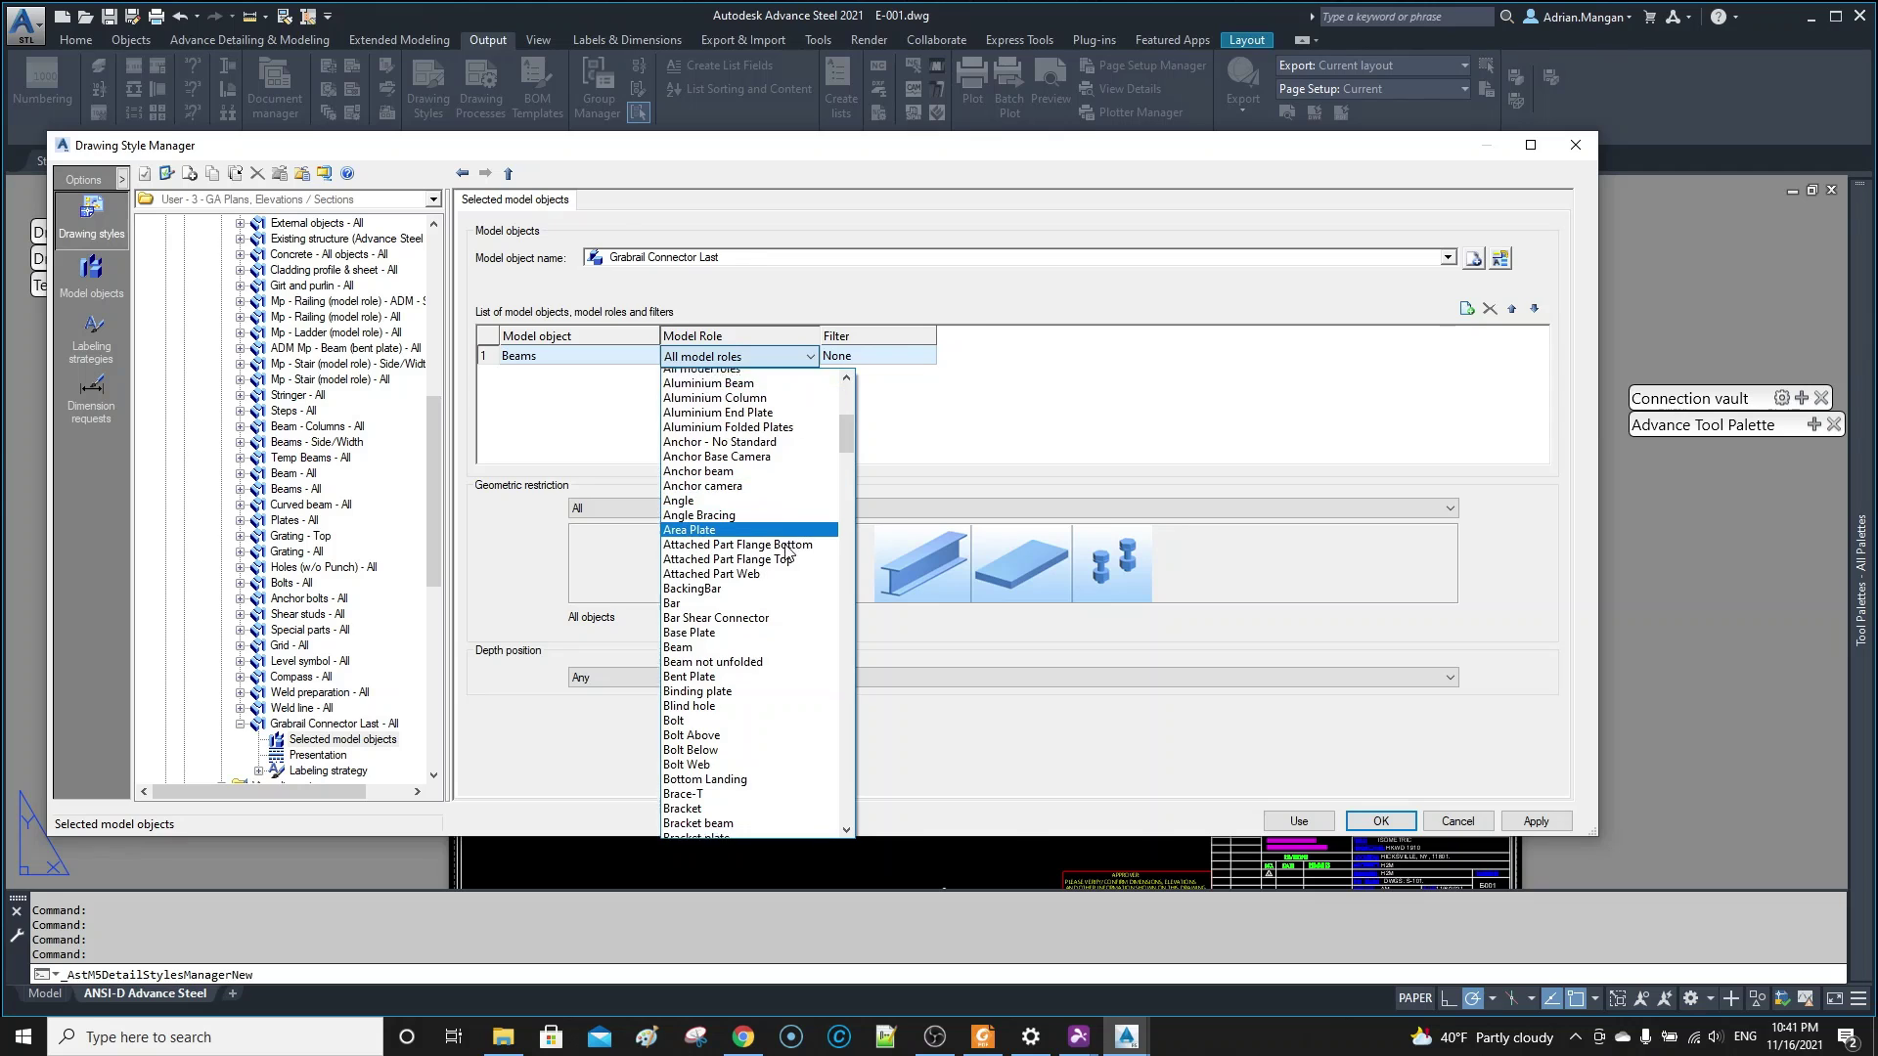
scroll(820, 577, down, 3)
click(851, 678)
click(851, 683)
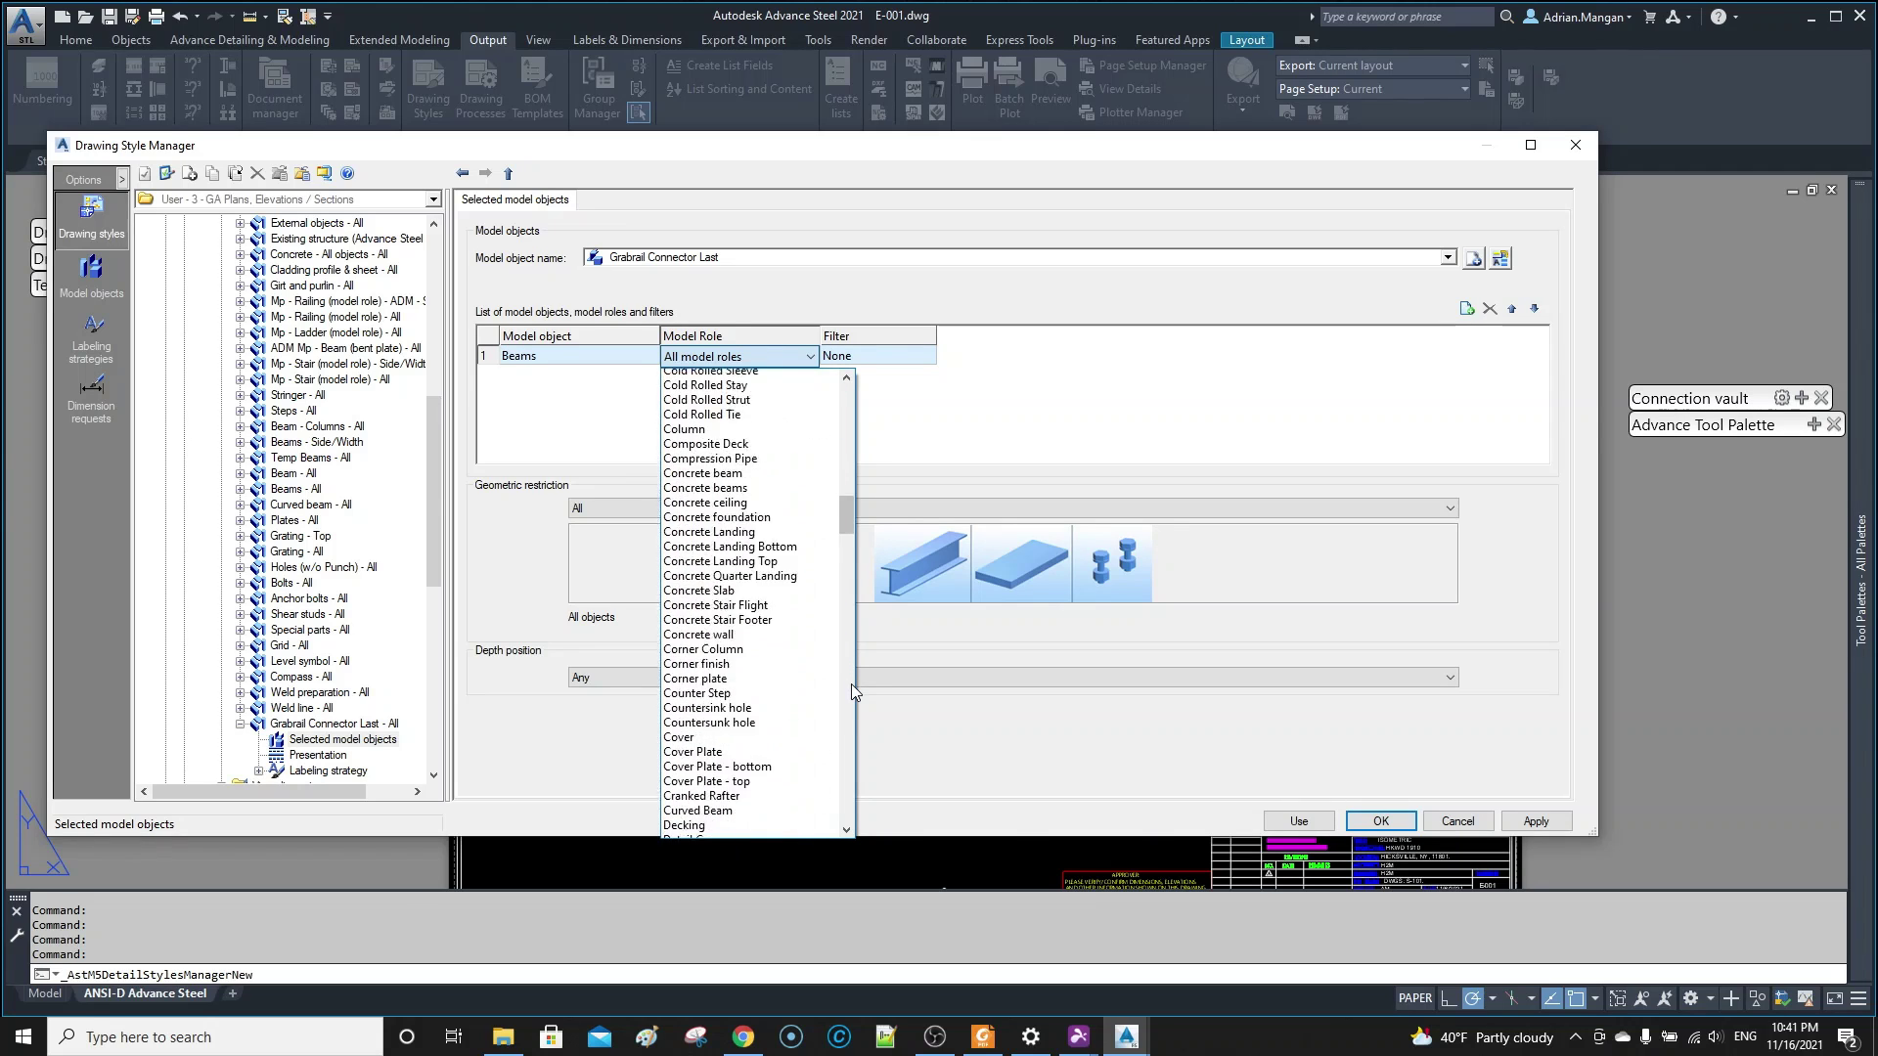
click(851, 685)
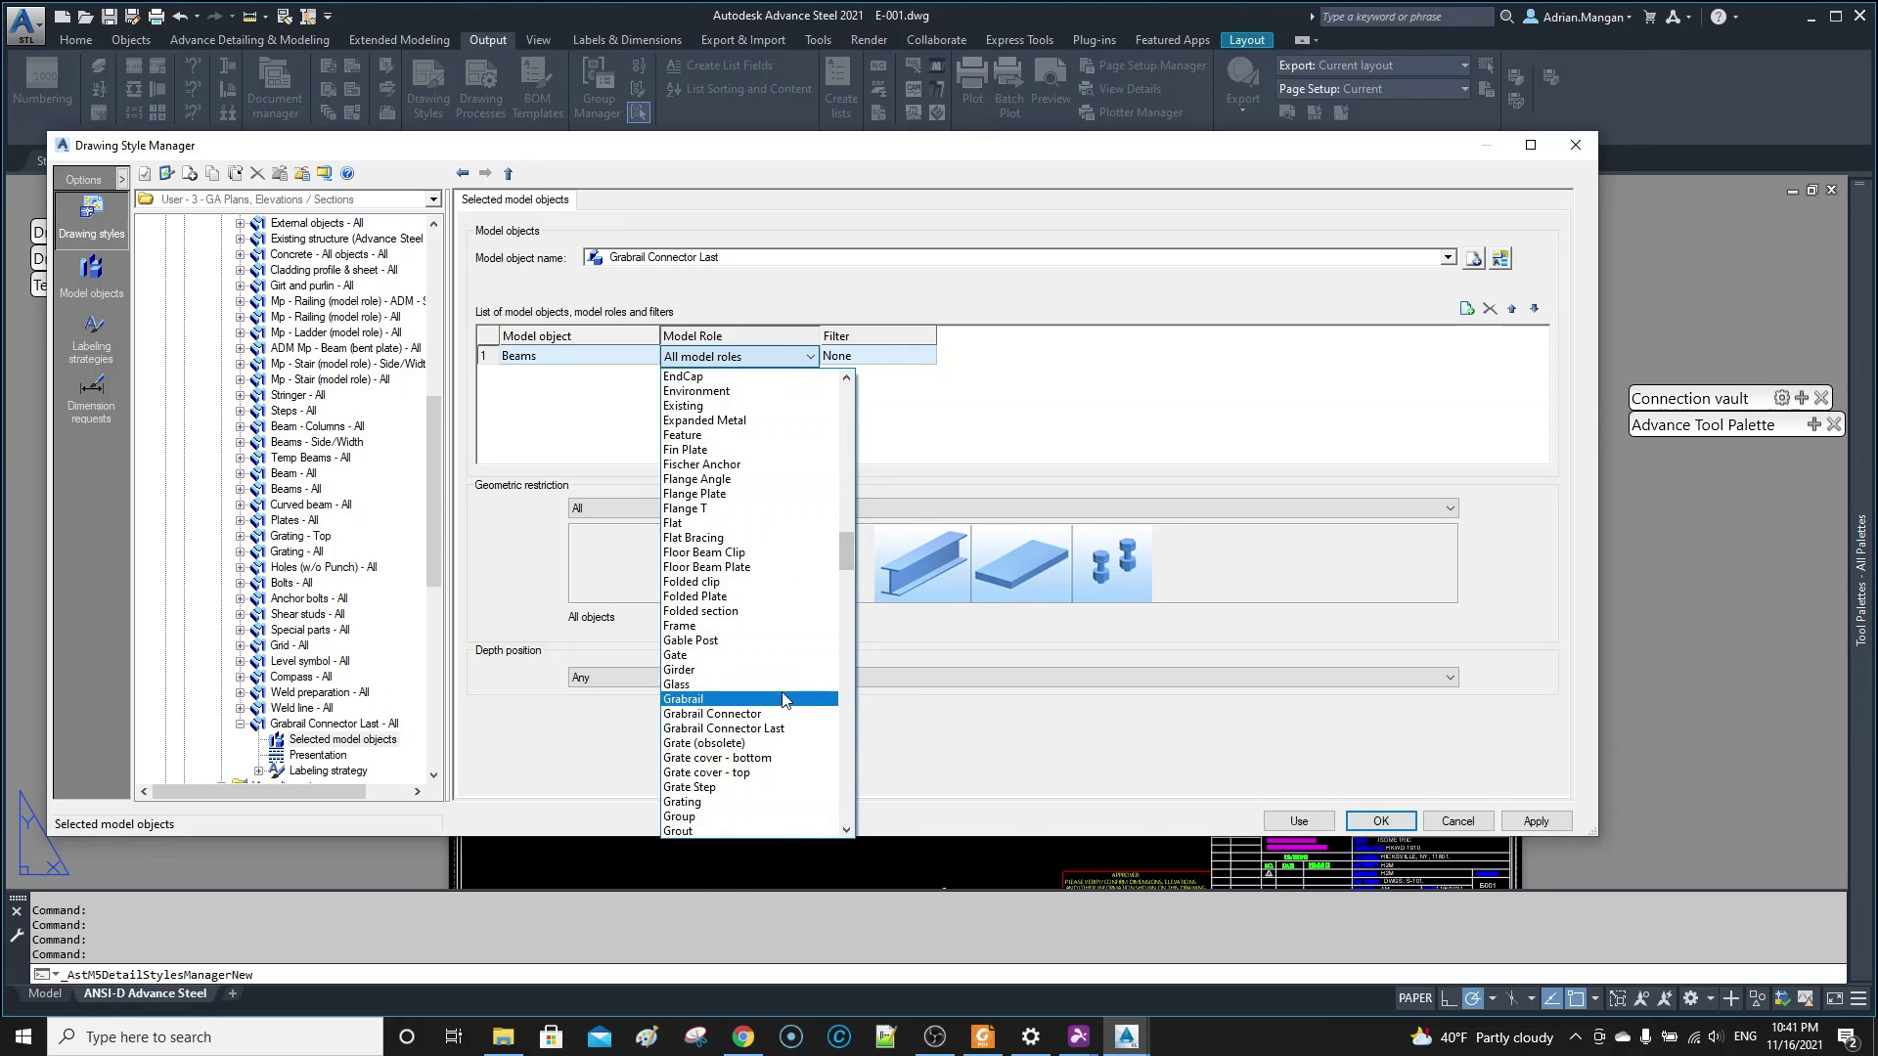
click(768, 730)
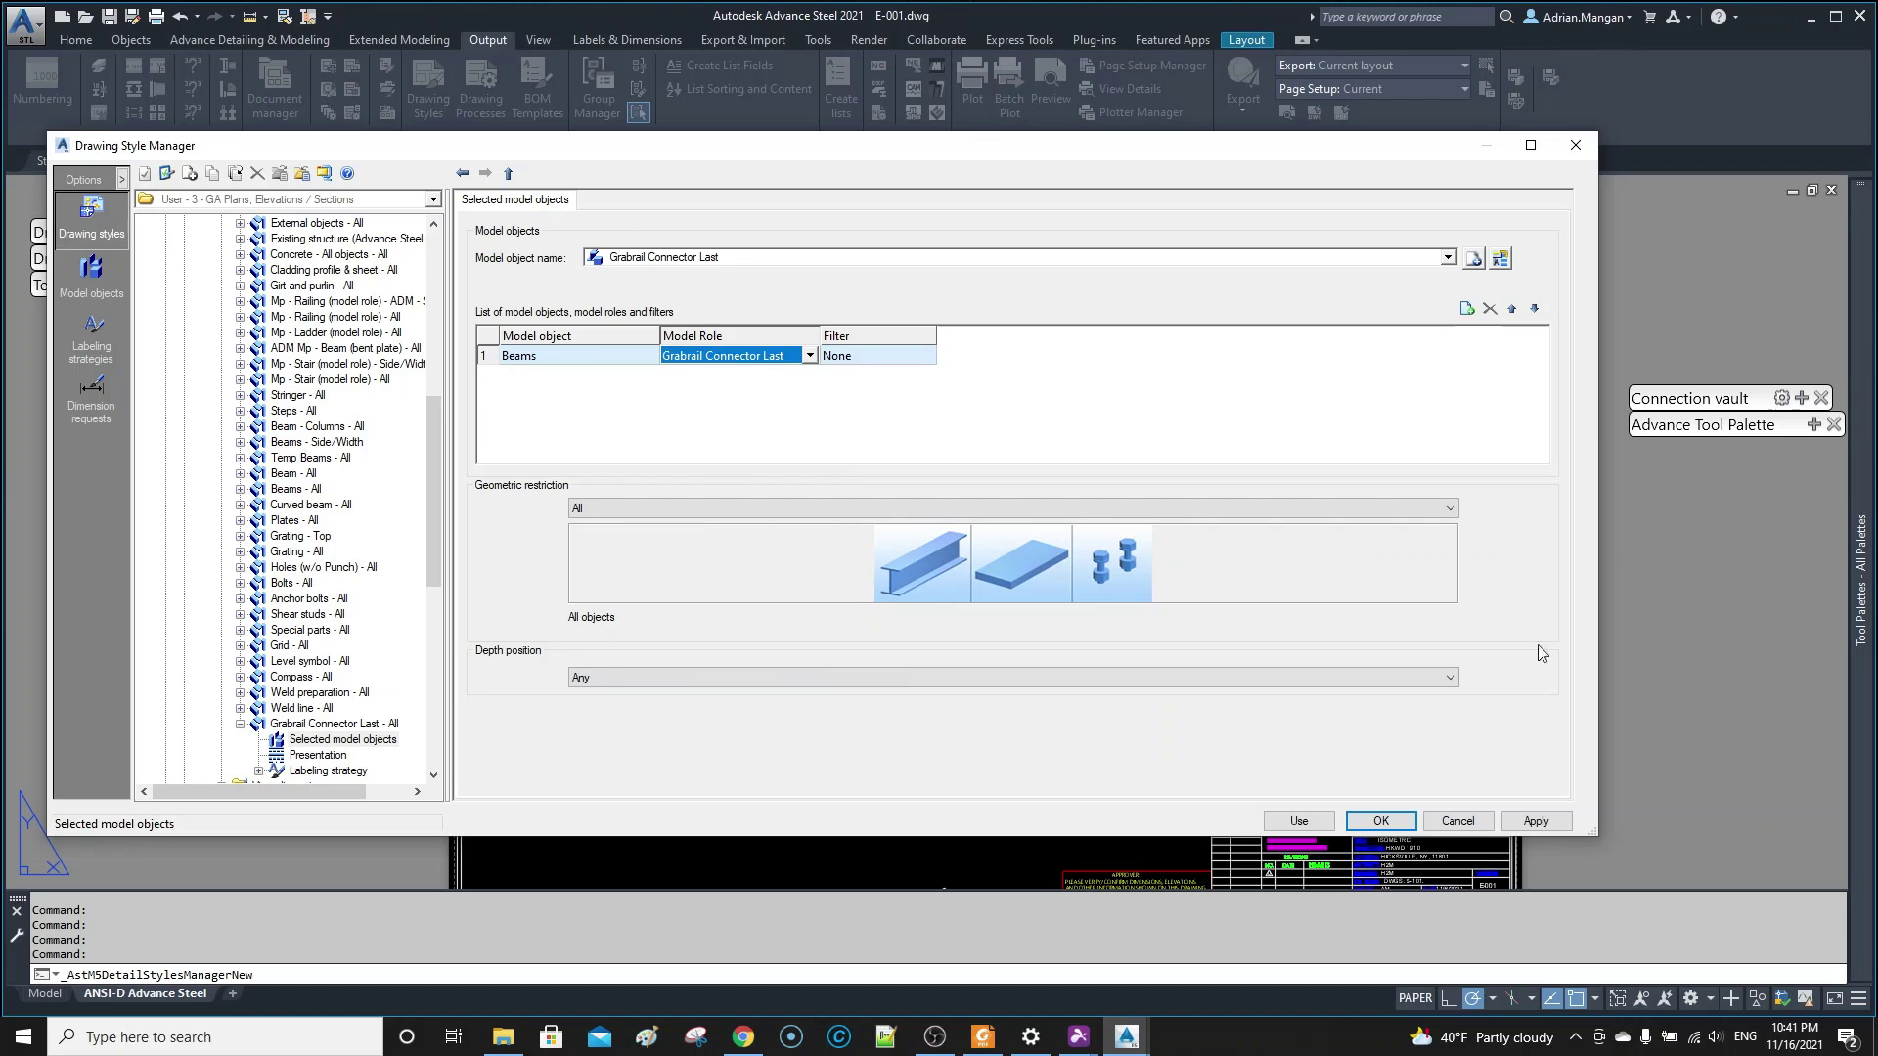
click(1535, 827)
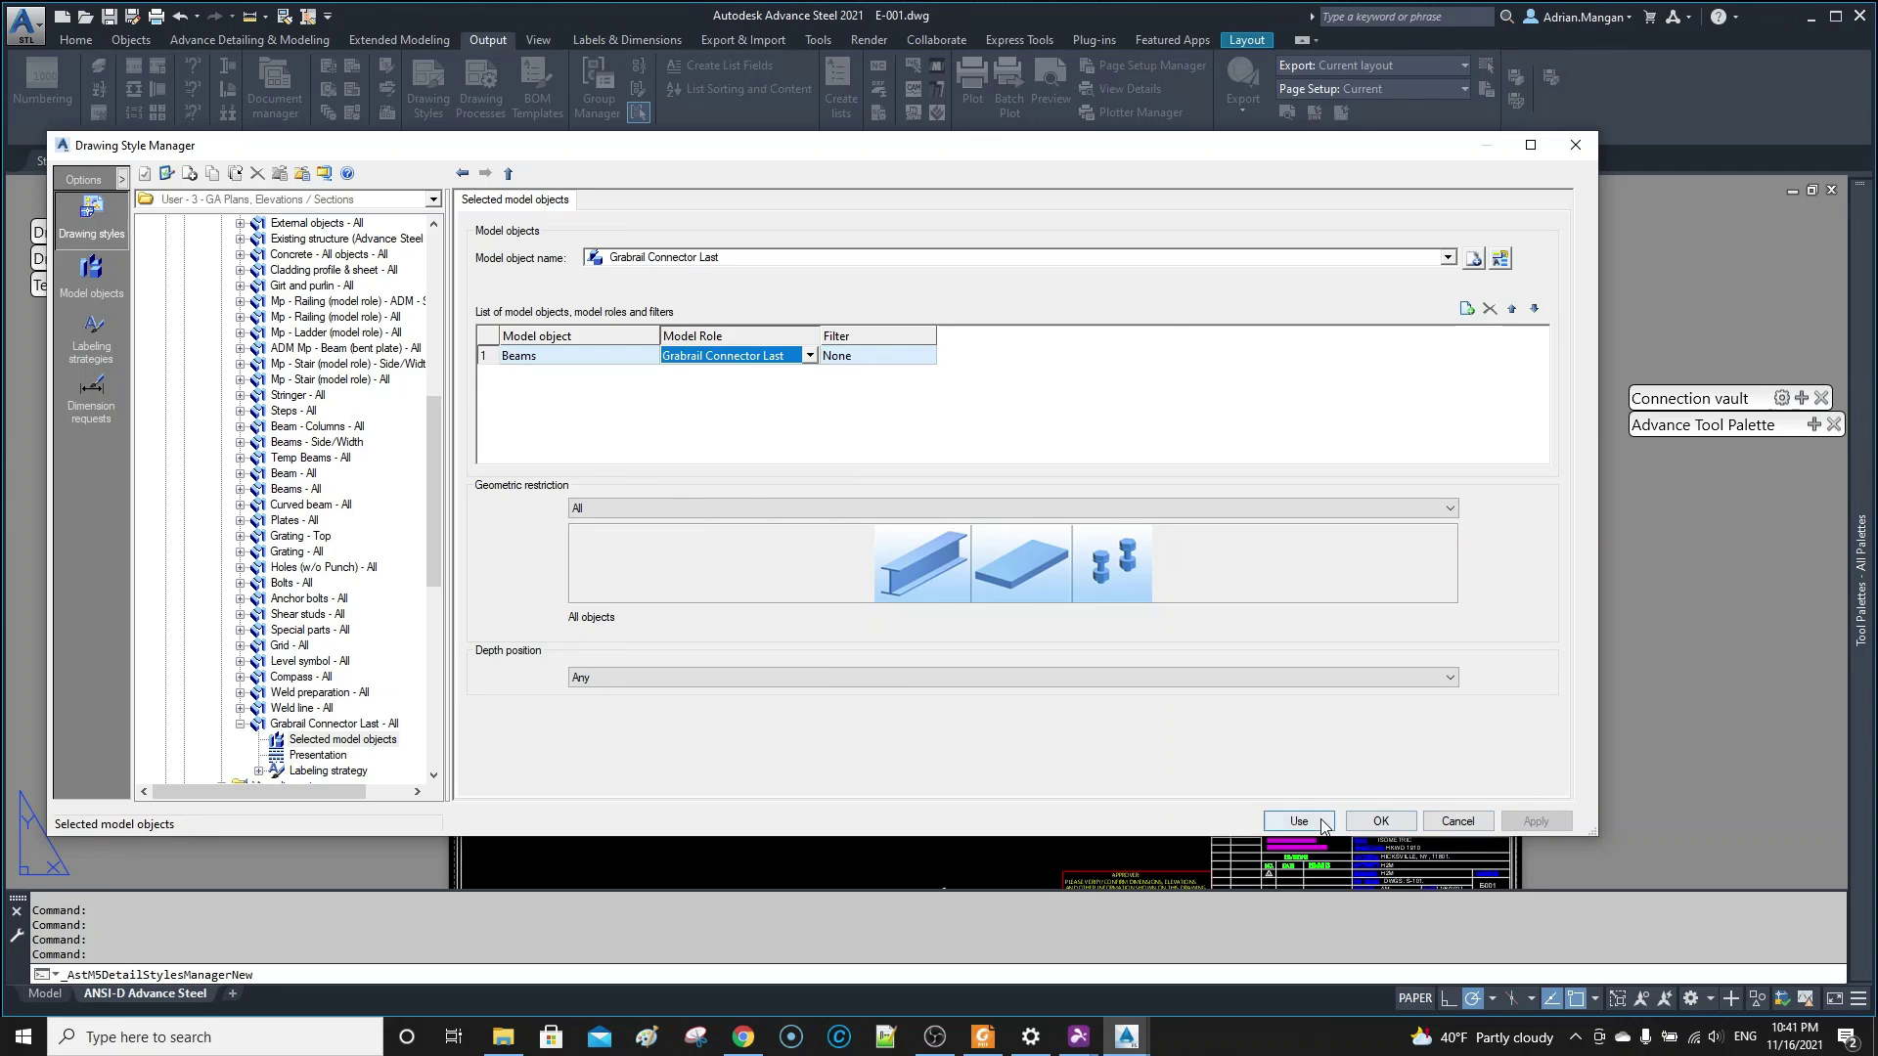
- Open the Grabrail Connector Last rule's labeling strategy and examine the strategies offered in the Beams and Others groups
click(311, 724)
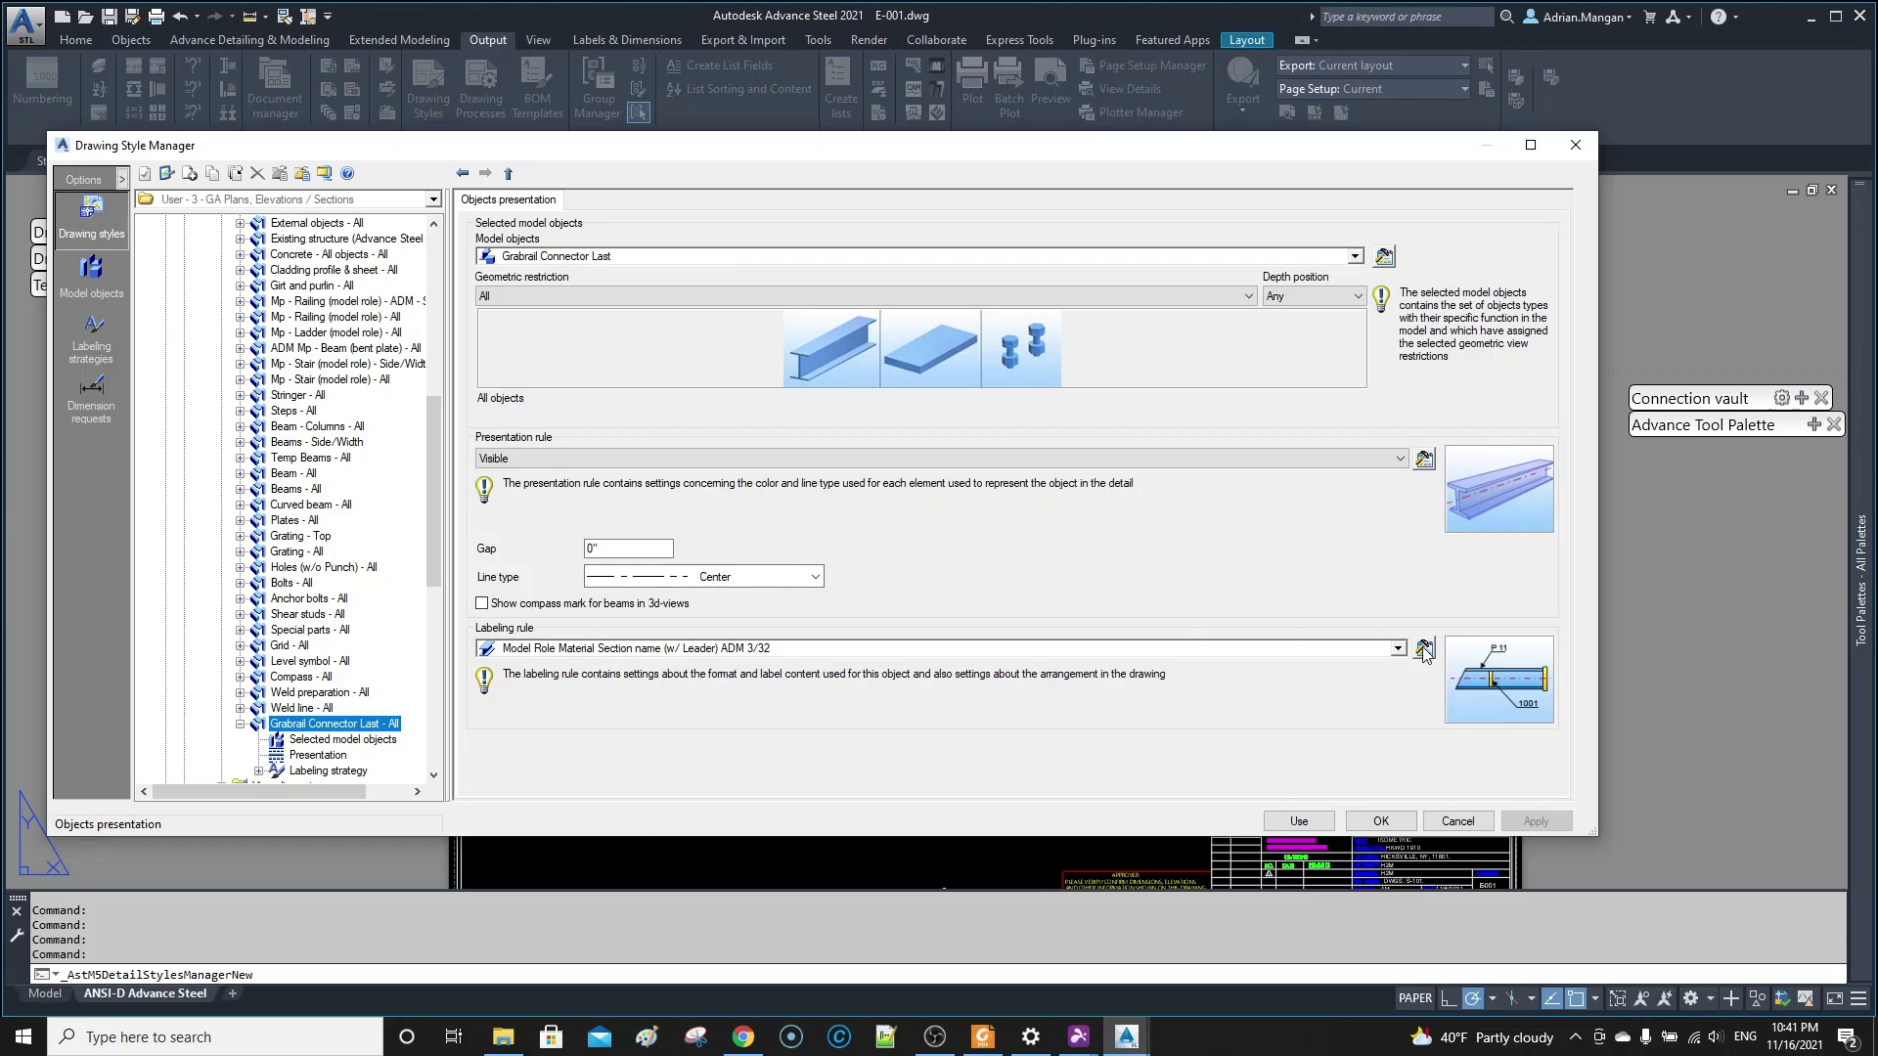
click(1426, 650)
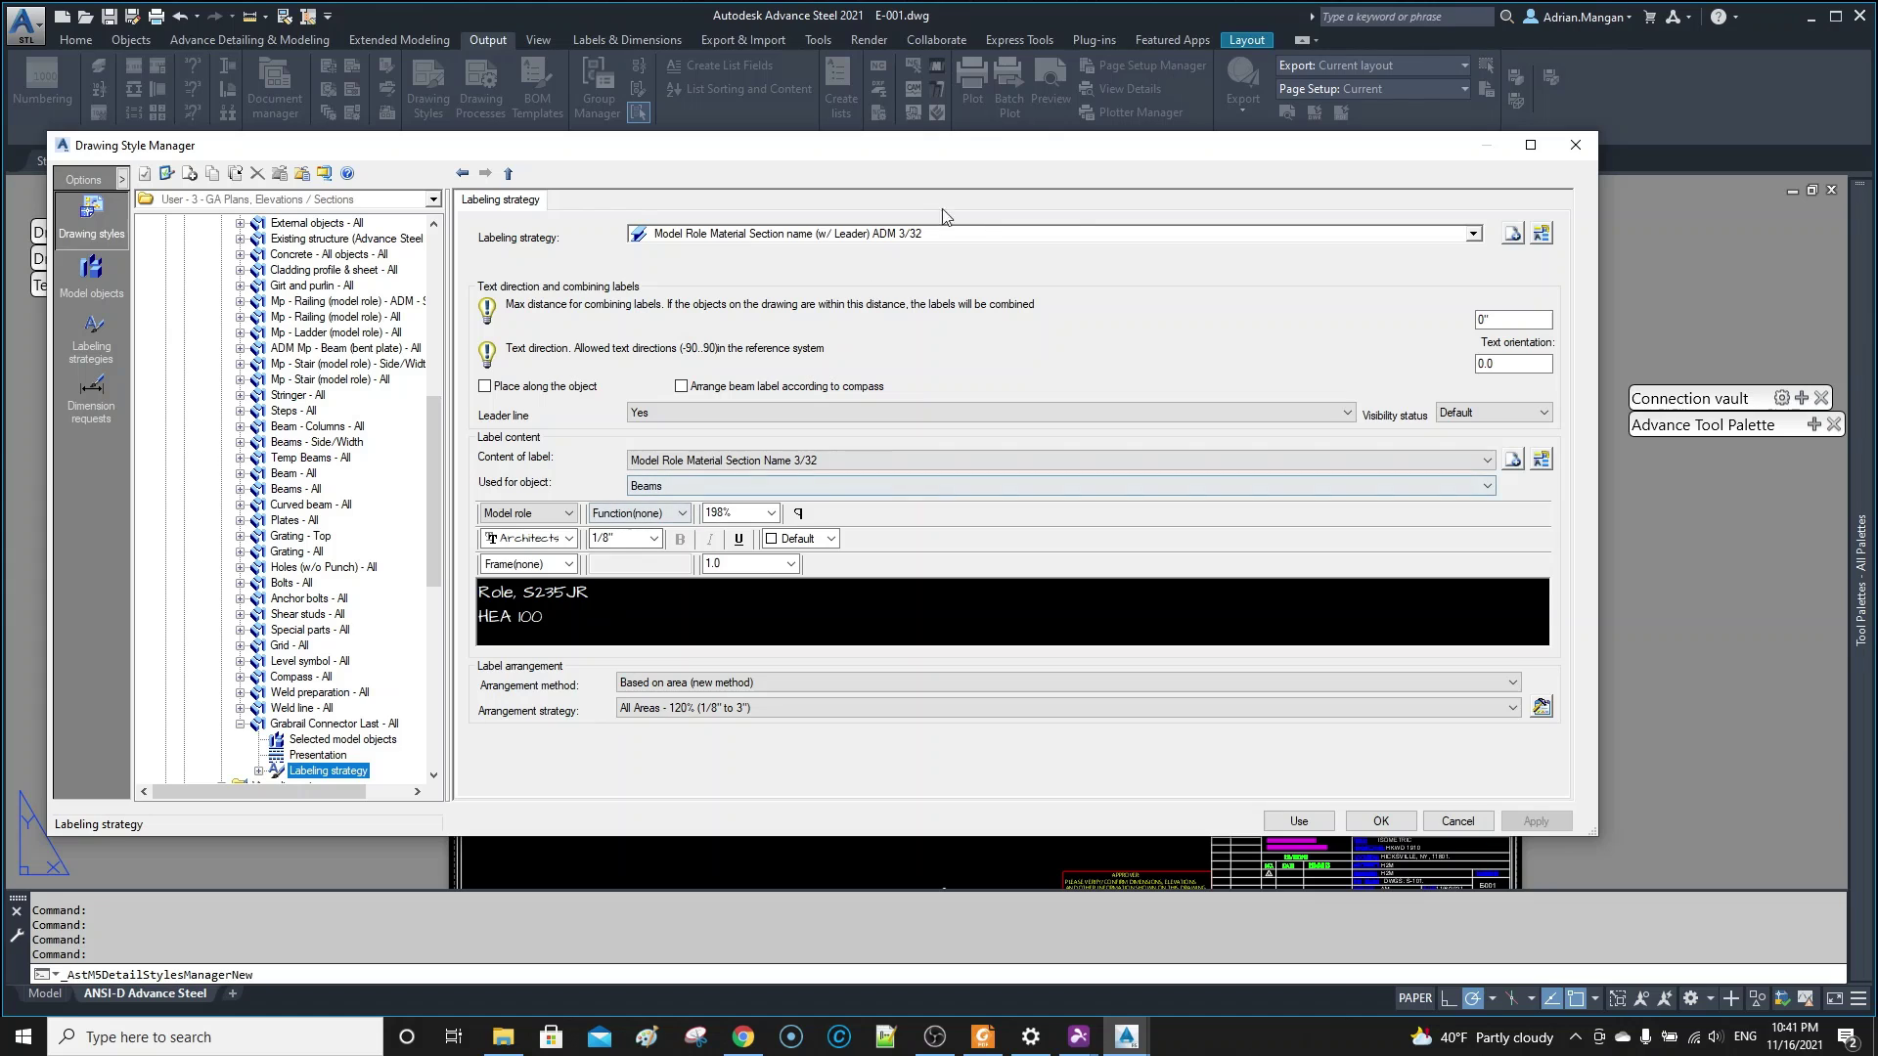
click(1473, 234)
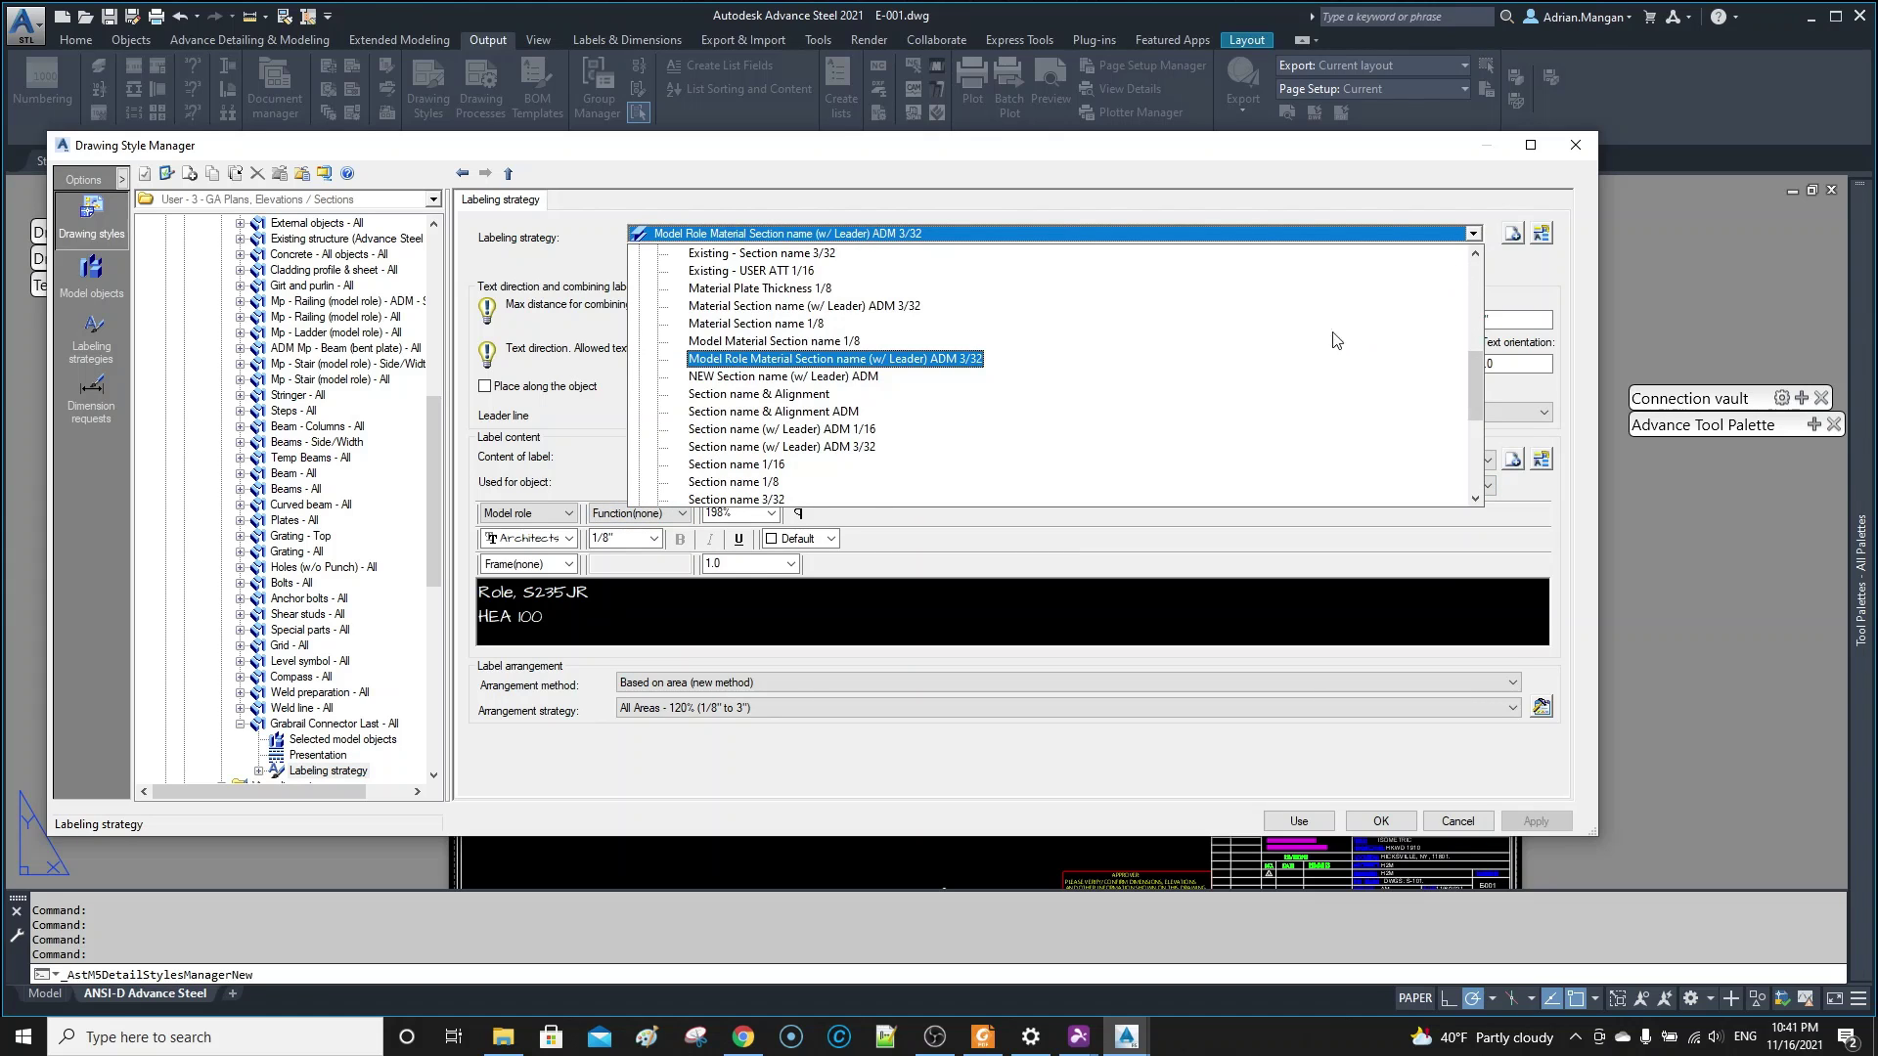
scroll(1169, 346, up, 4)
scroll(1164, 346, up, 3)
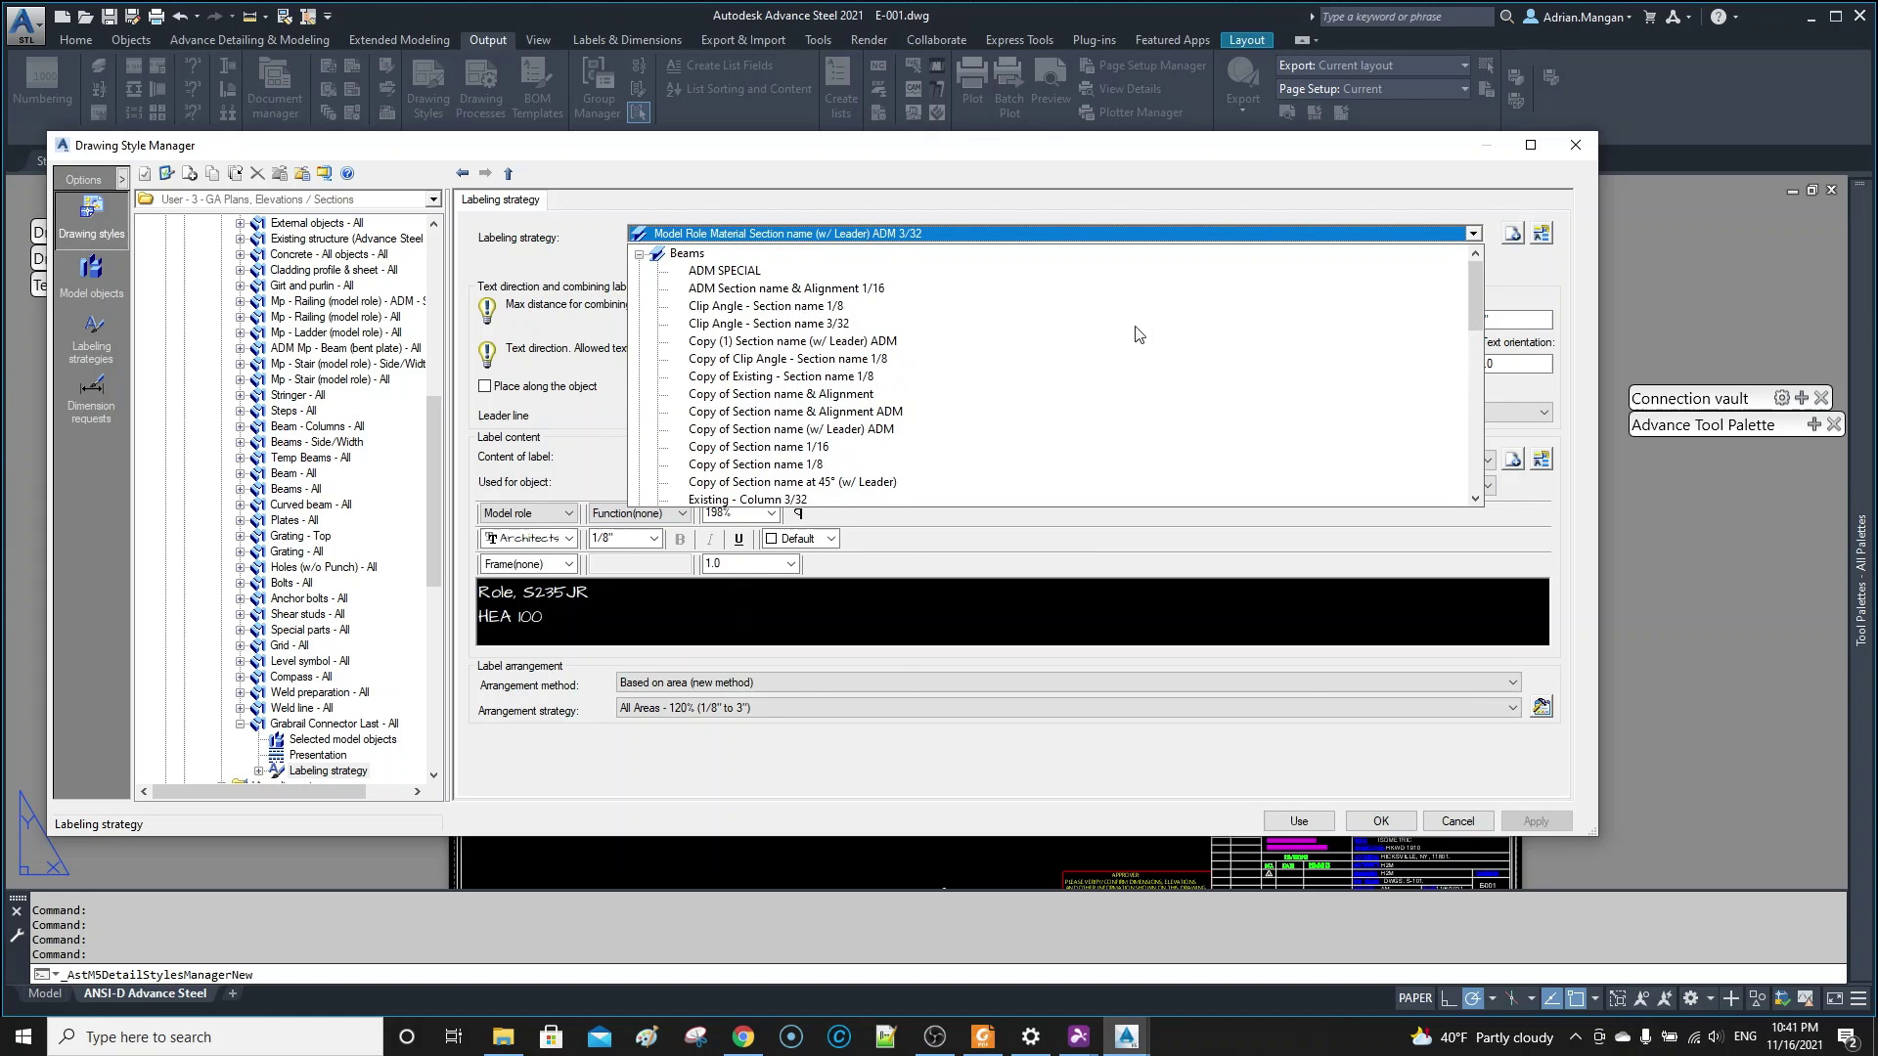
click(639, 254)
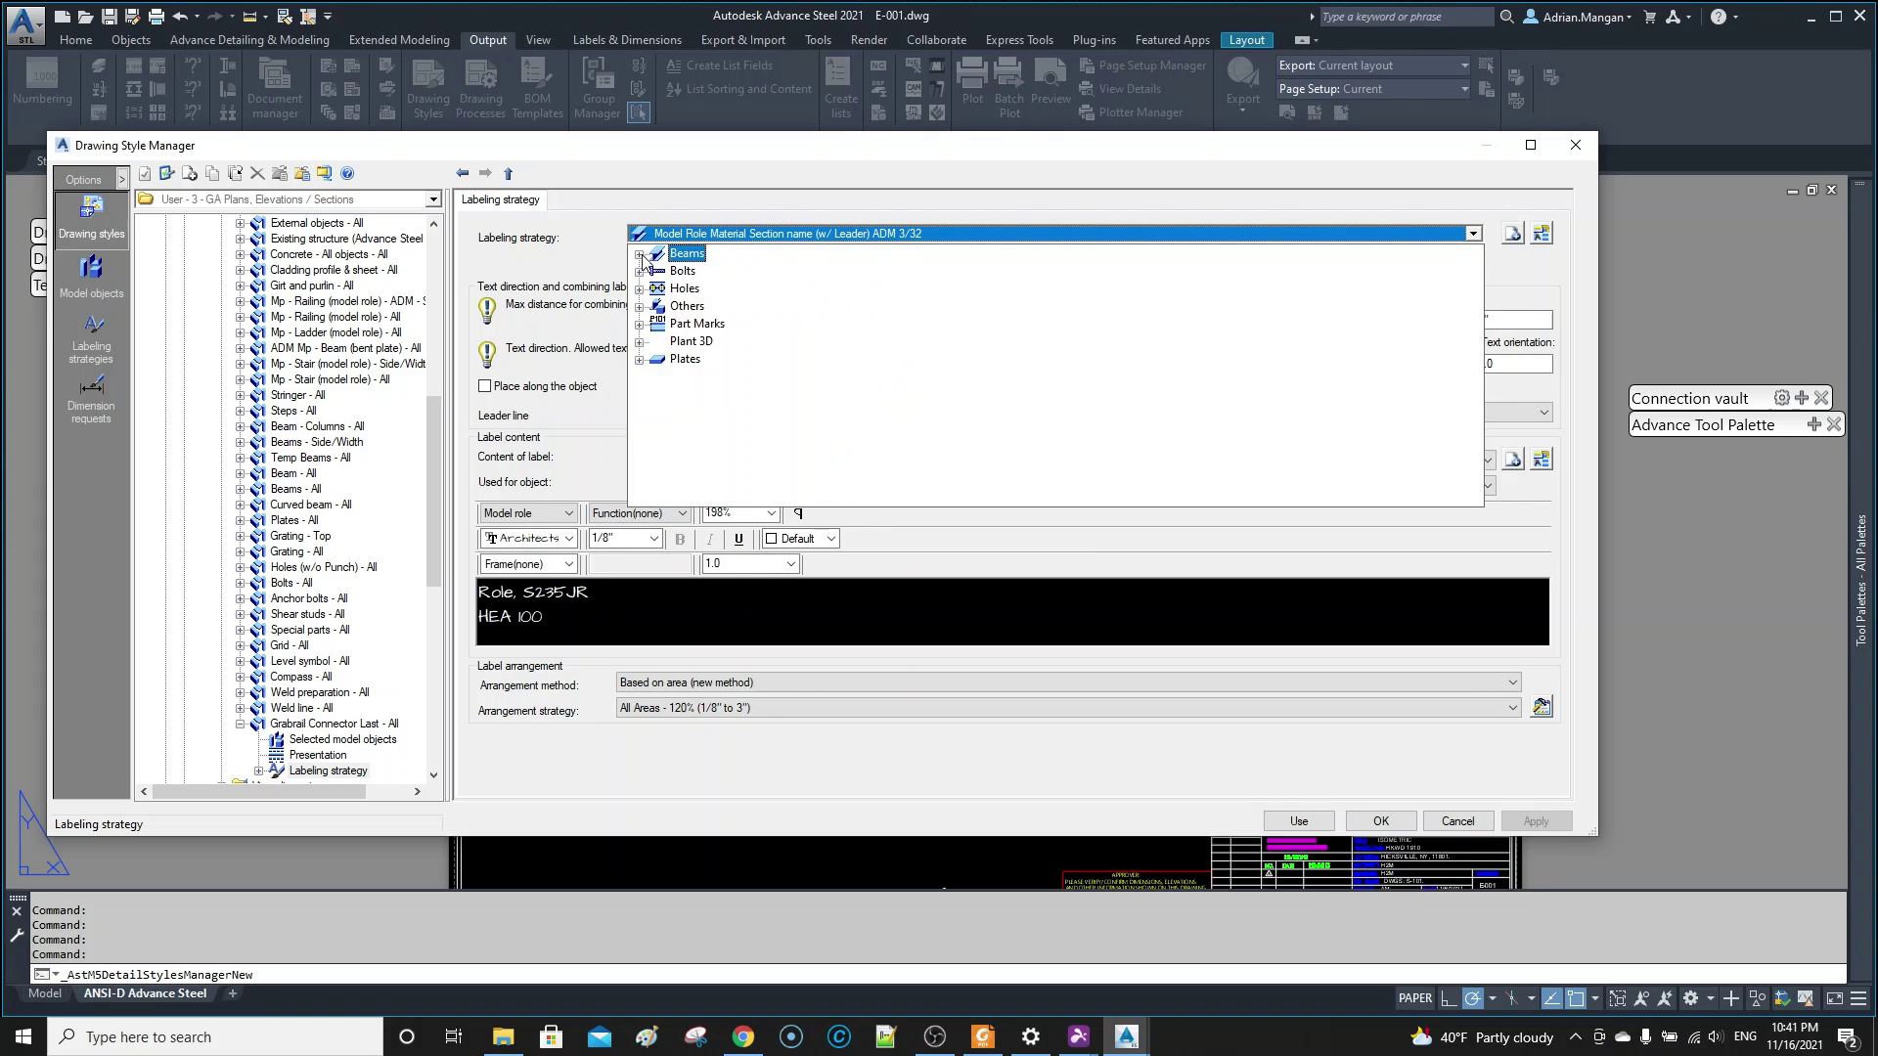
click(640, 308)
scroll(745, 366, down, 4)
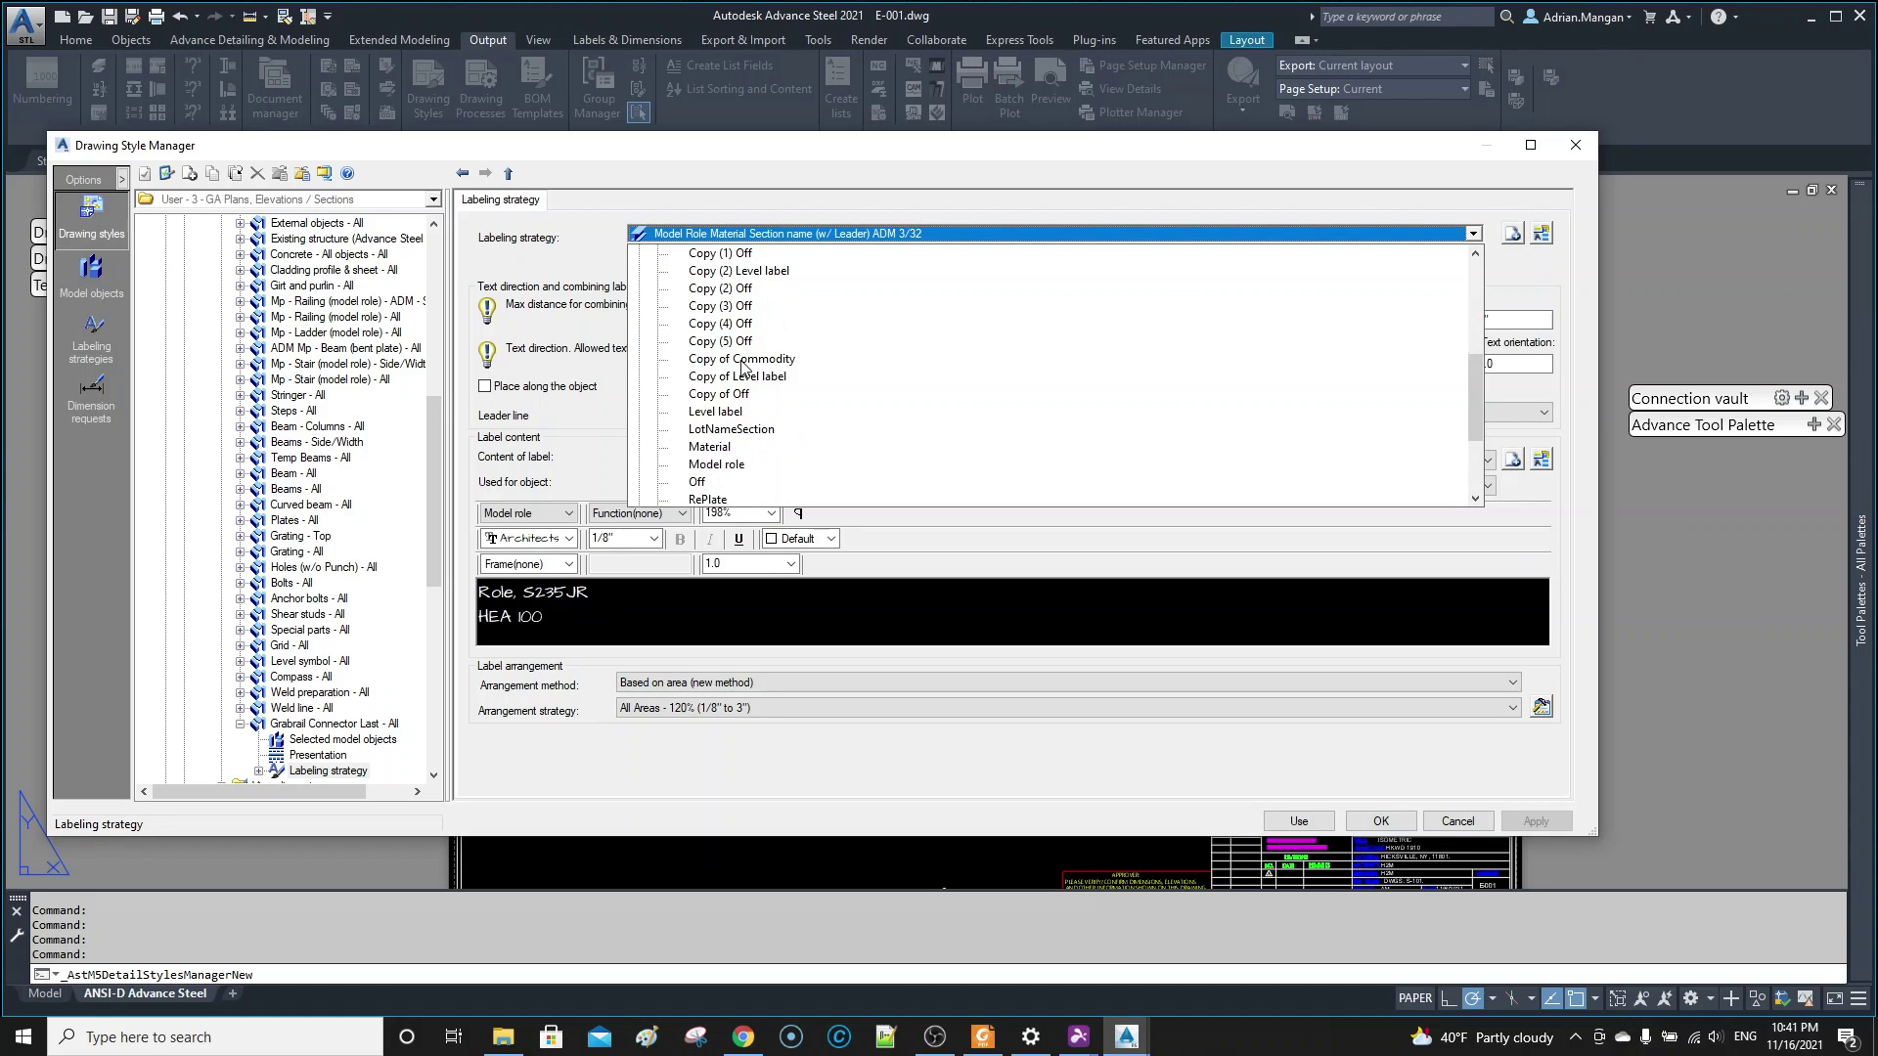
scroll(745, 366, down, 2)
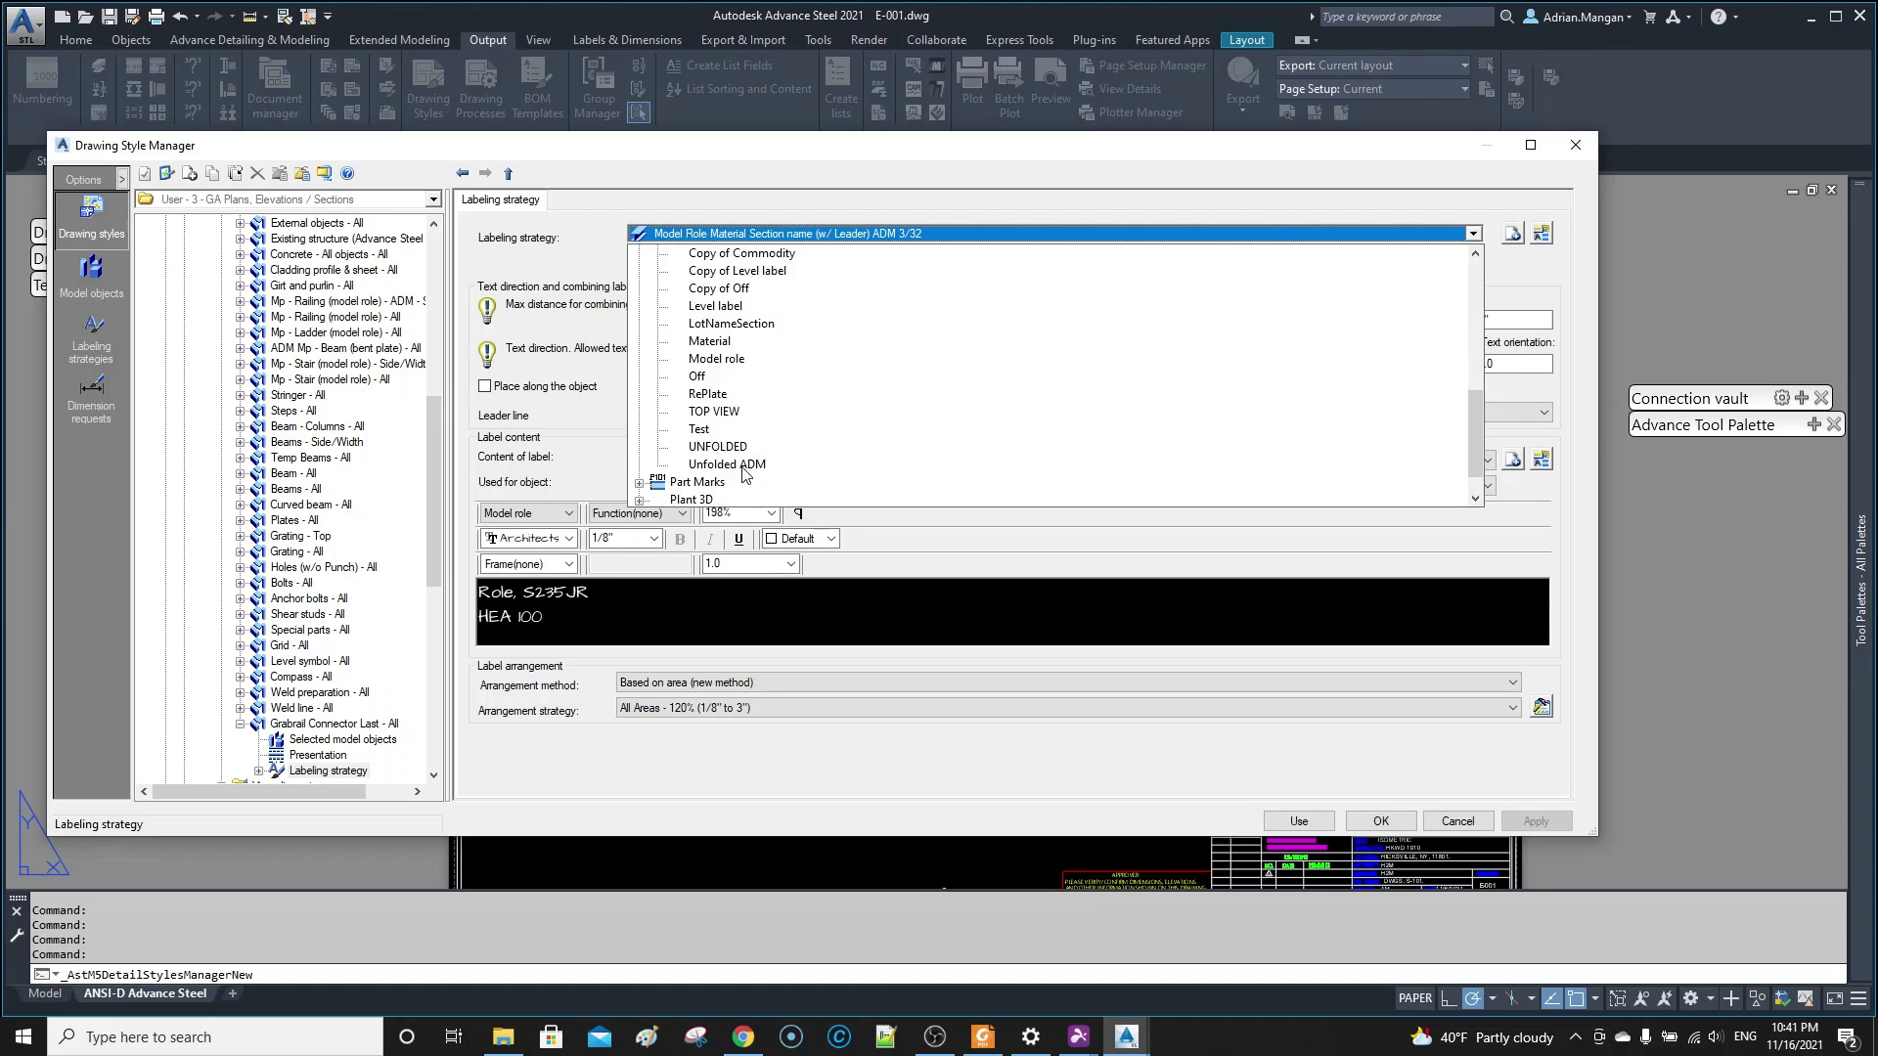
scroll(727, 384, down, 1)
scroll(727, 383, up, 10)
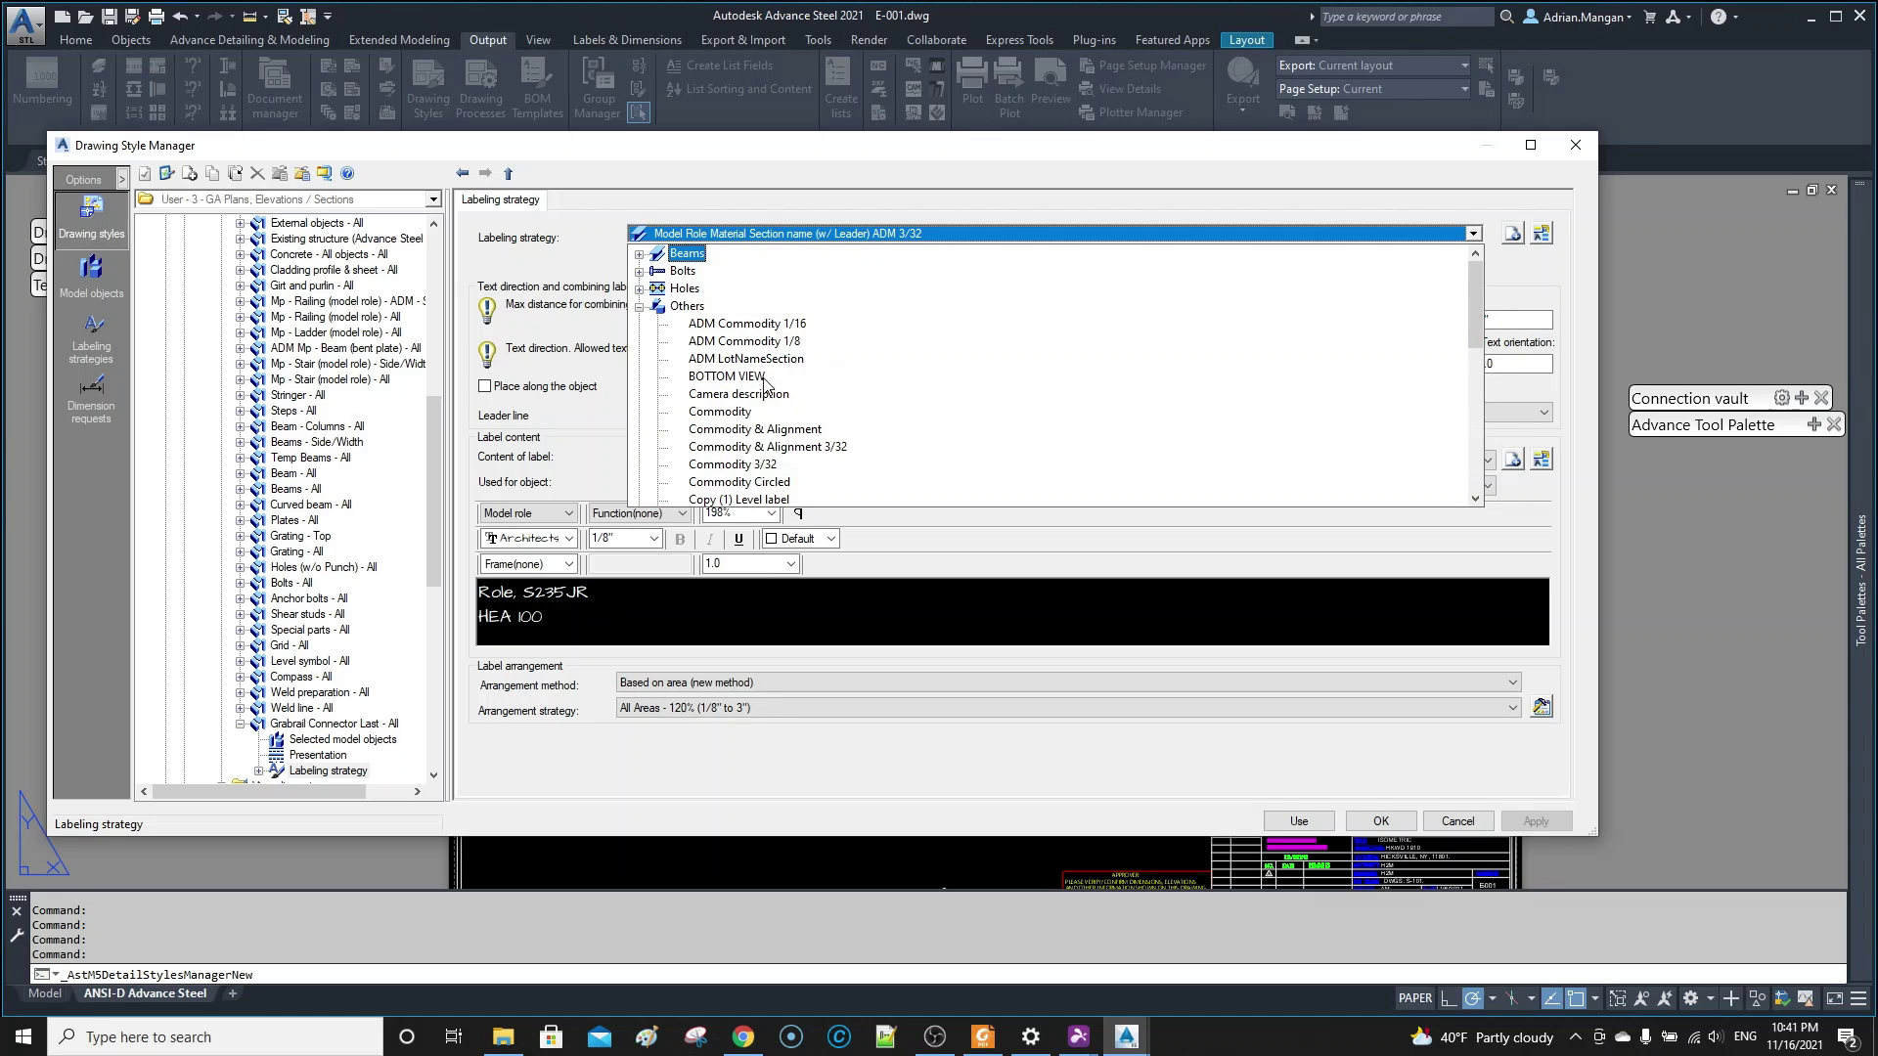
scroll(713, 305, down, 1)
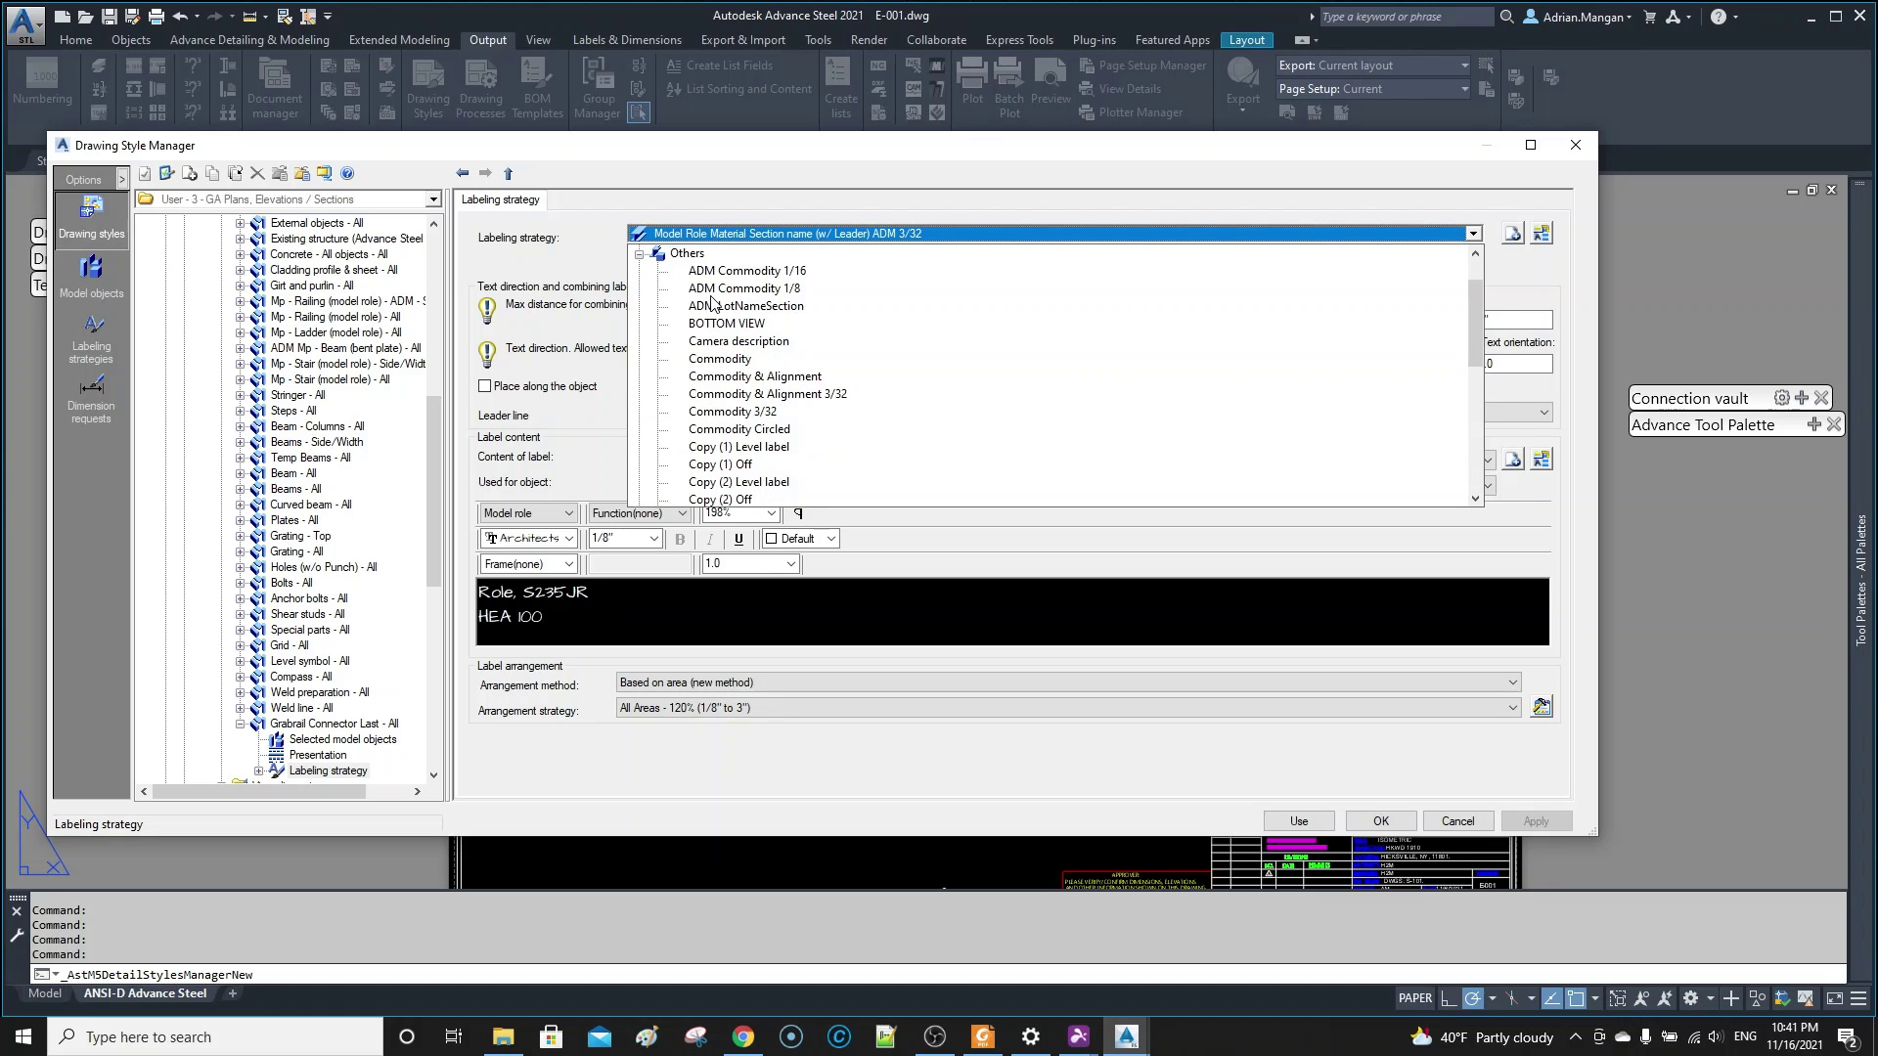
scroll(712, 306, down, 5)
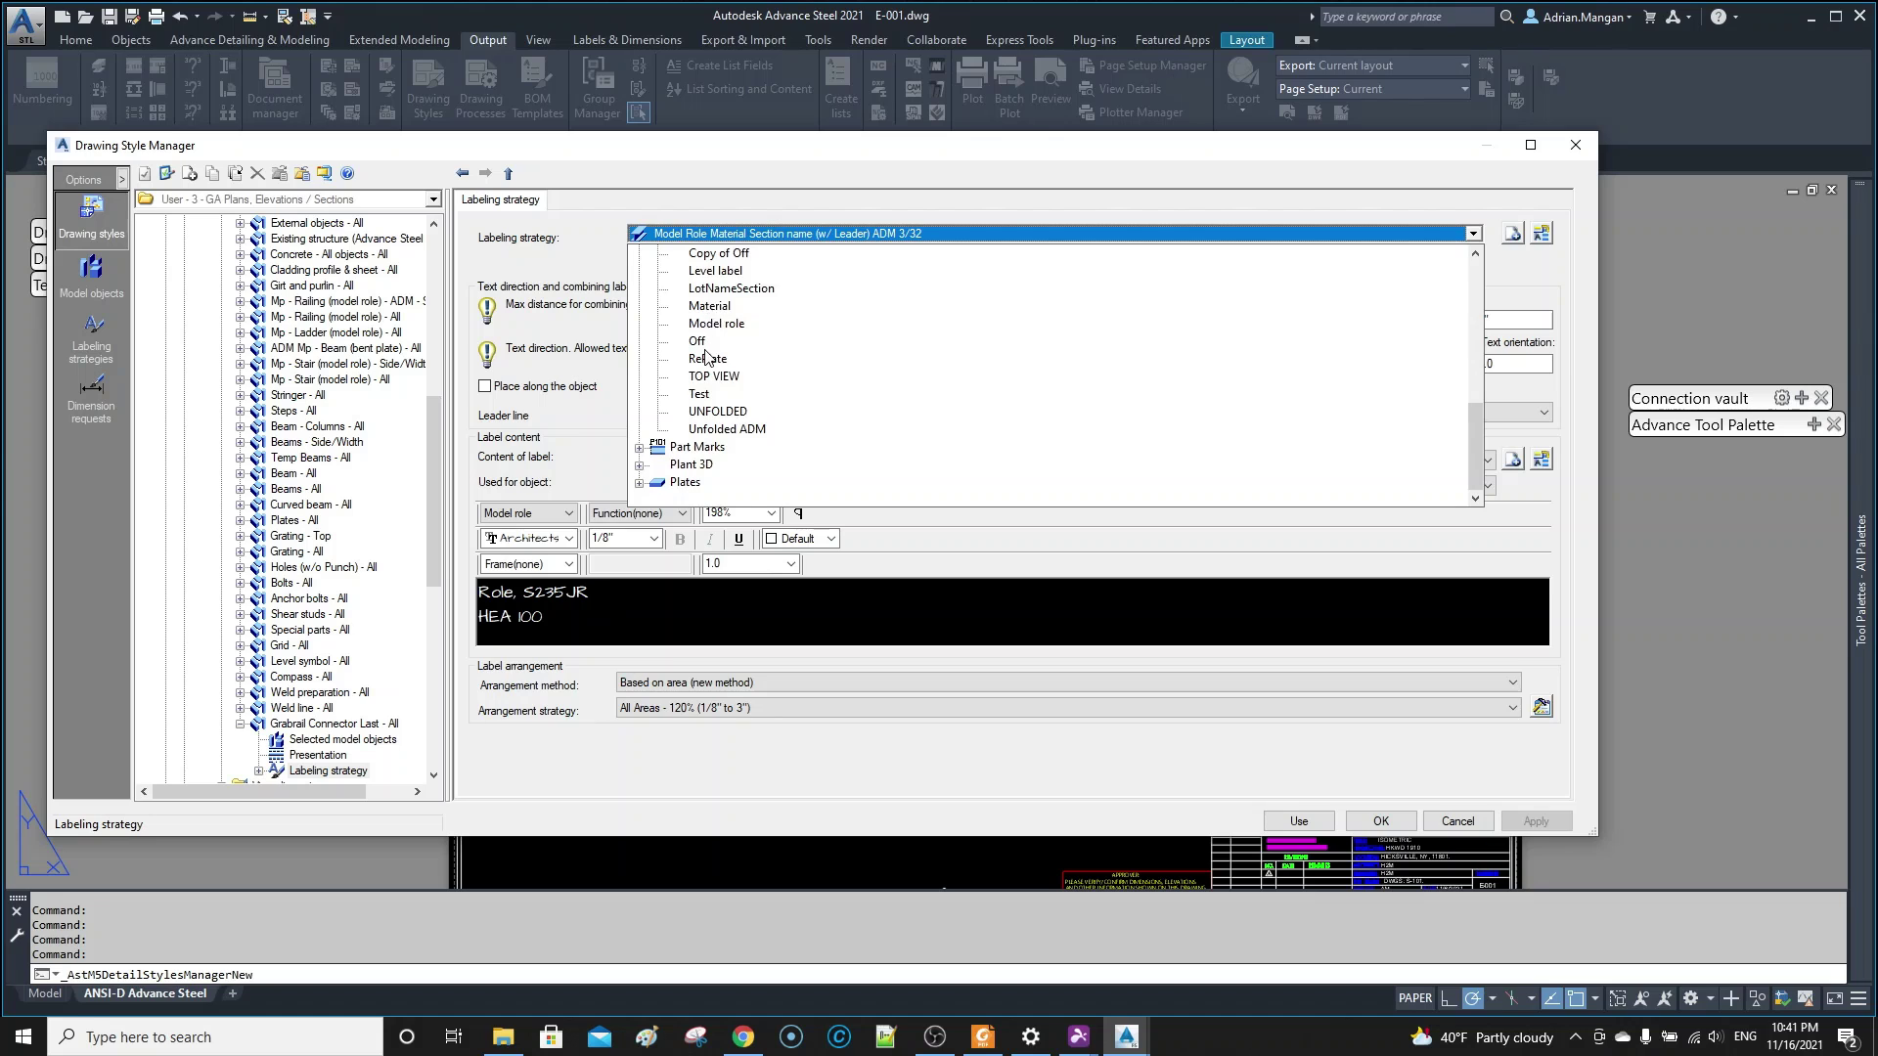
scroll(706, 358, up, 4)
scroll(706, 358, up, 2)
- Set the rule's labeling strategy to Section name 3/32 from the Beams group
click(639, 254)
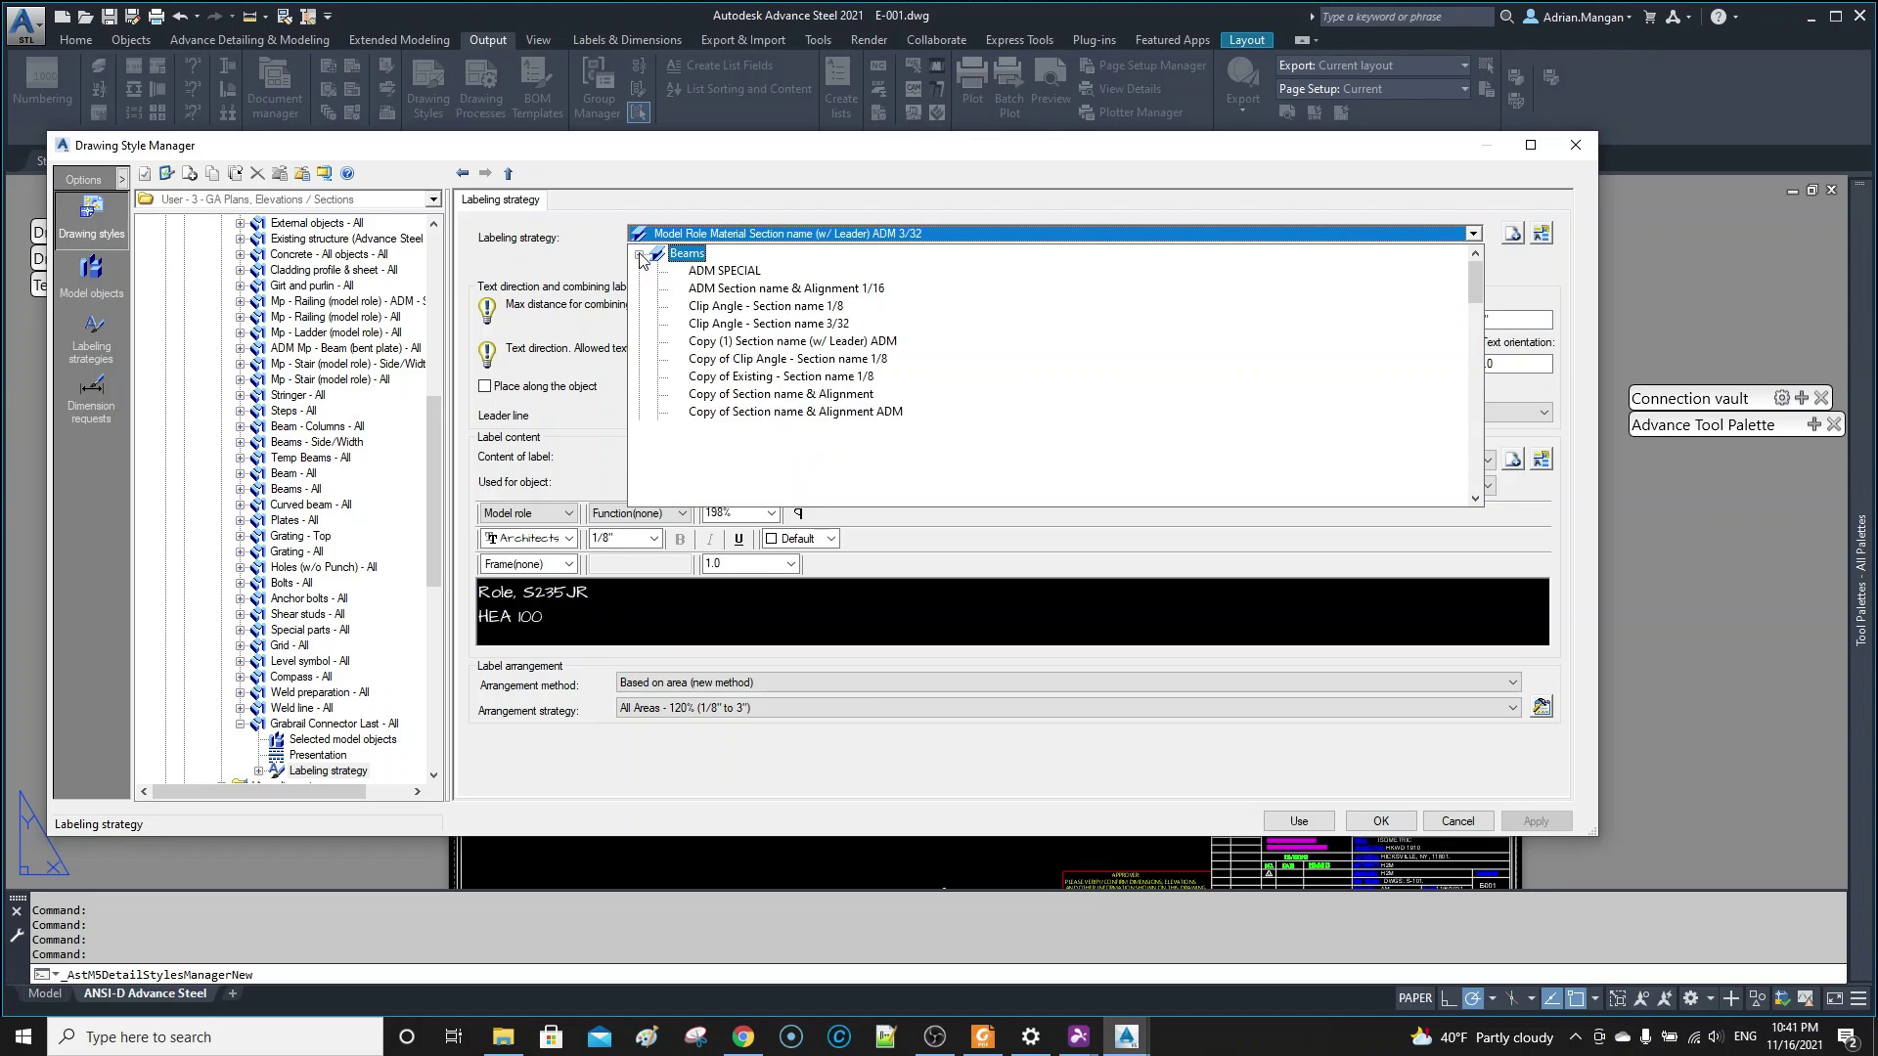
scroll(797, 352, down, 3)
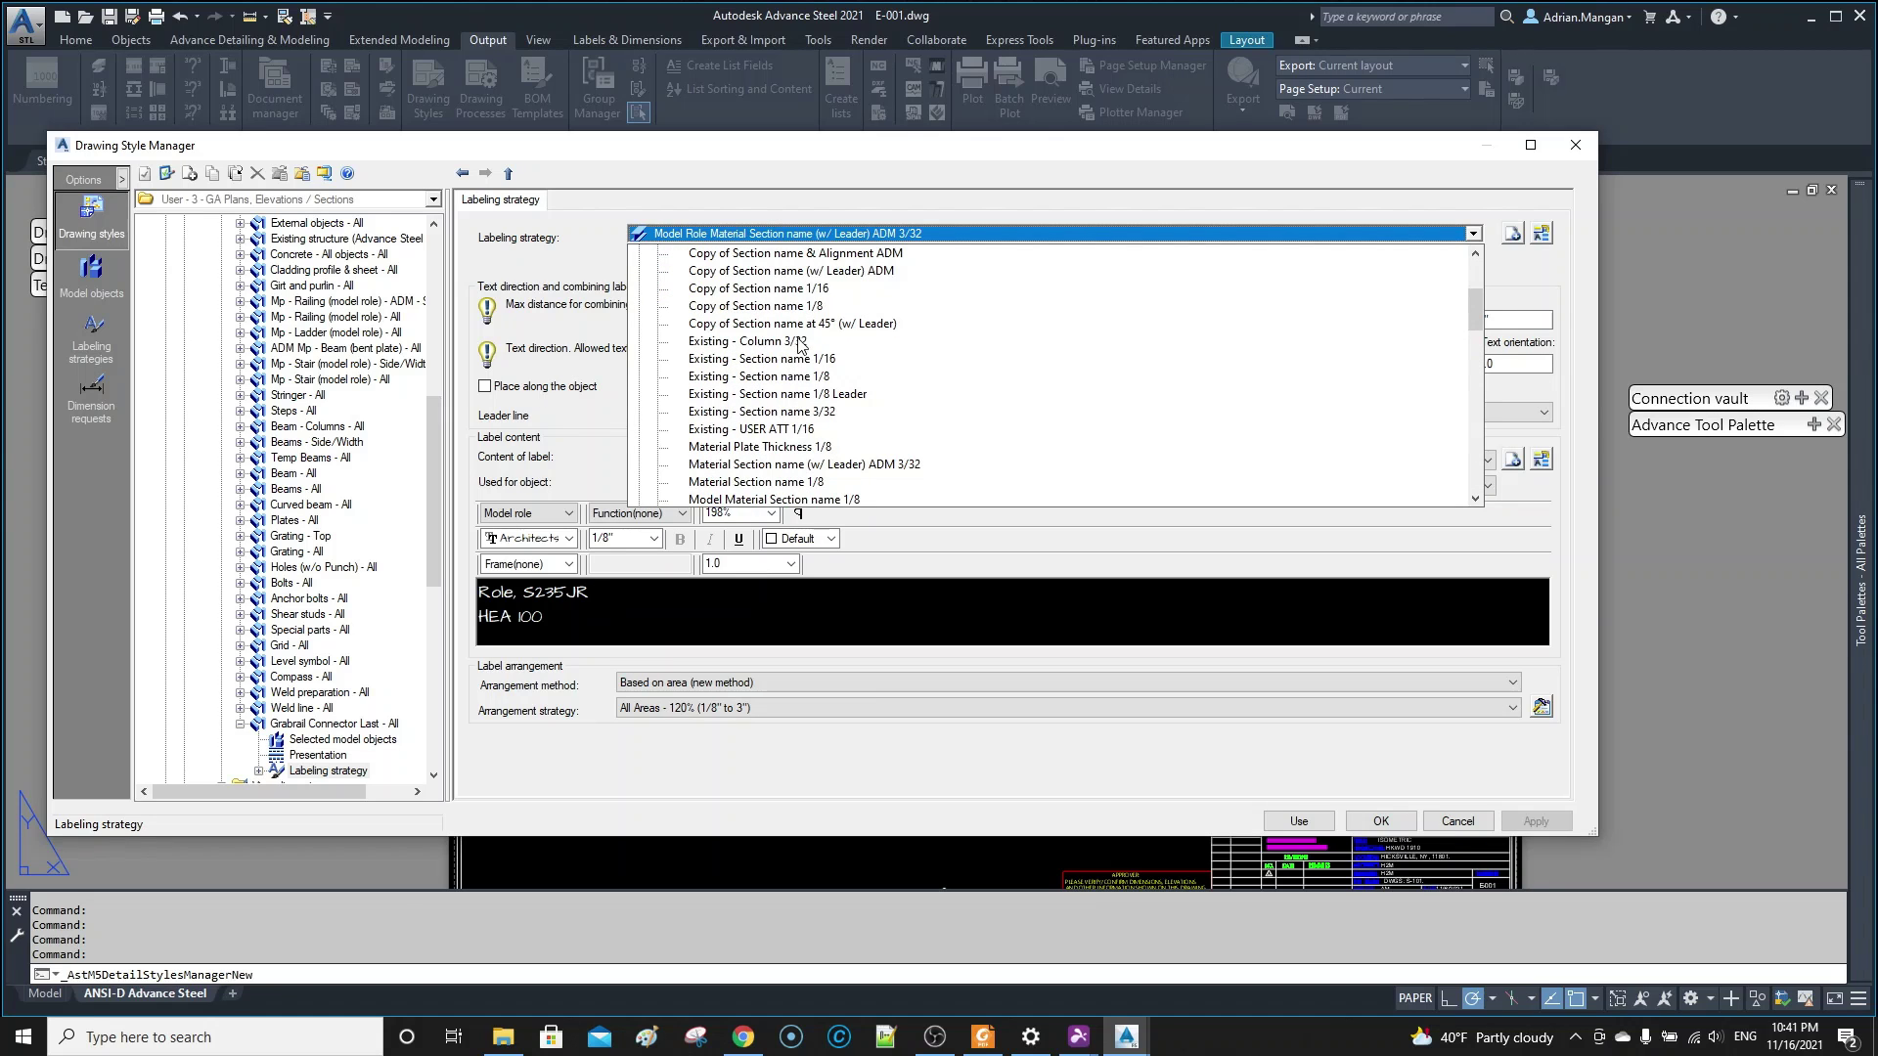
scroll(798, 360, down, 5)
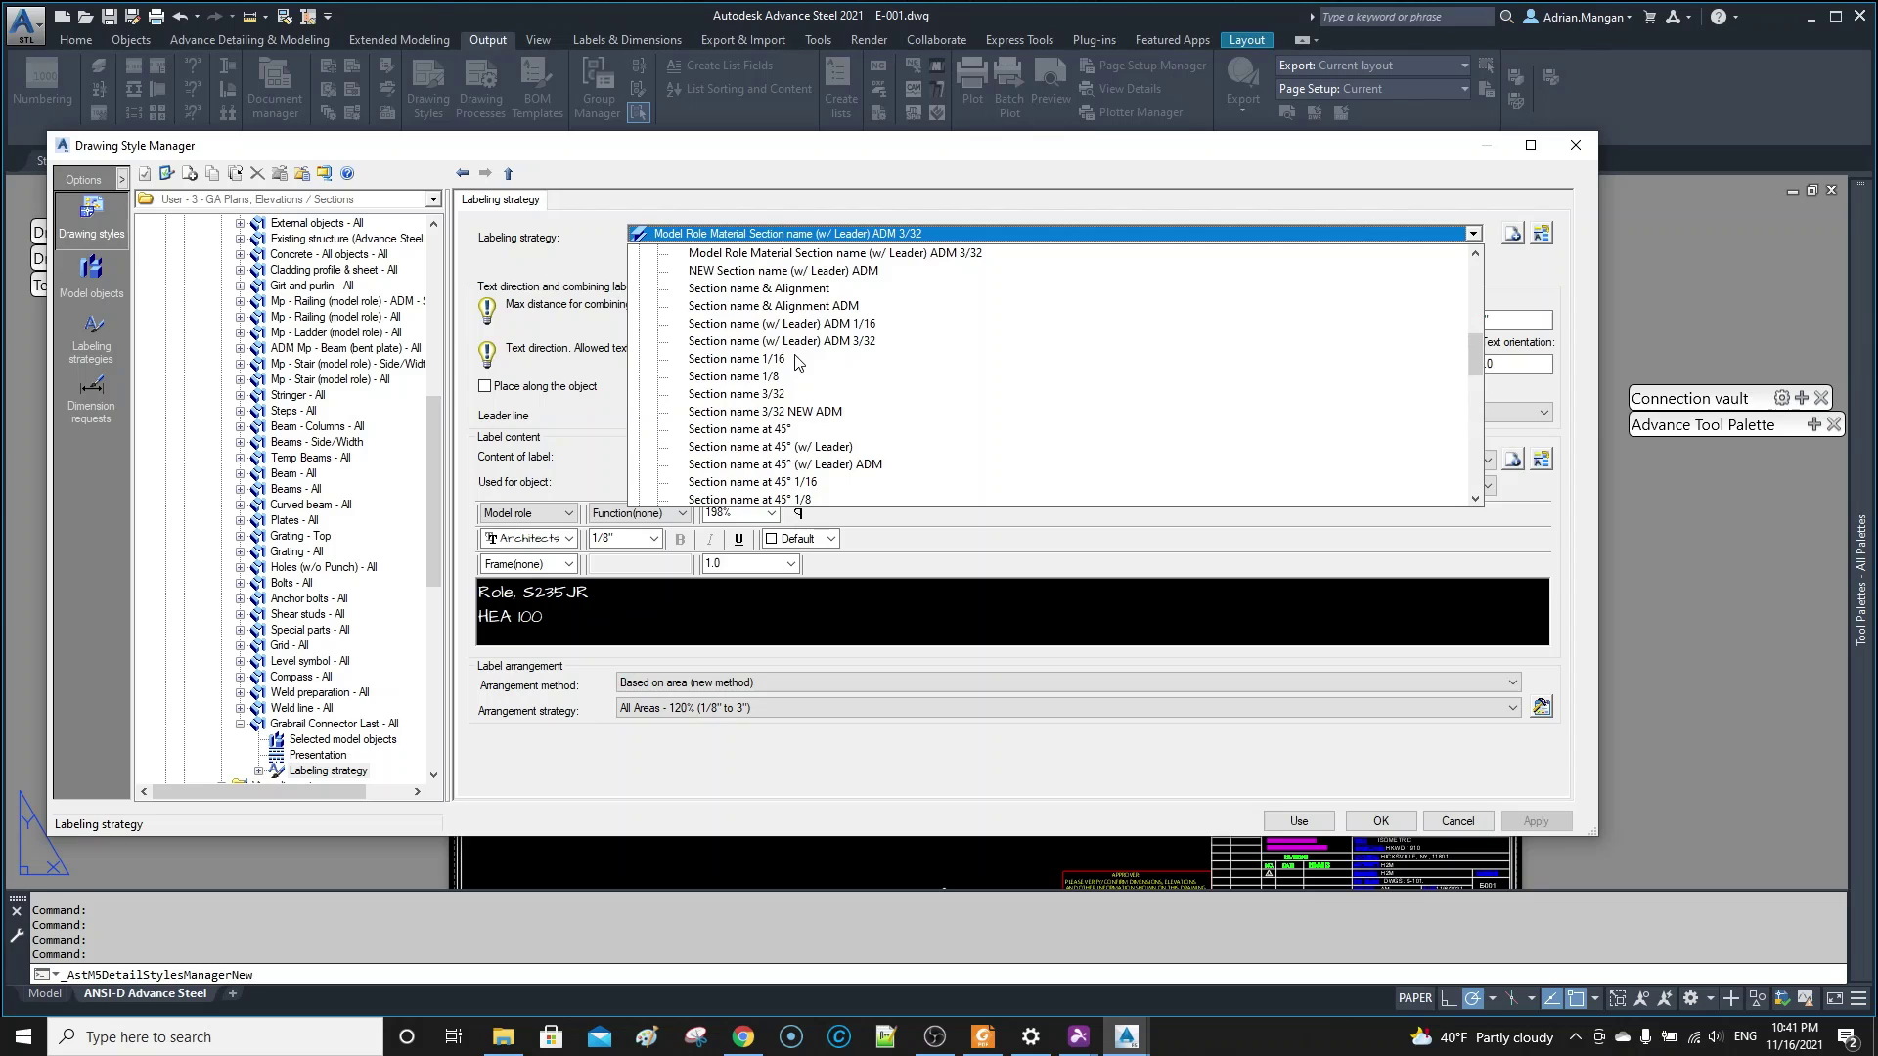
click(773, 394)
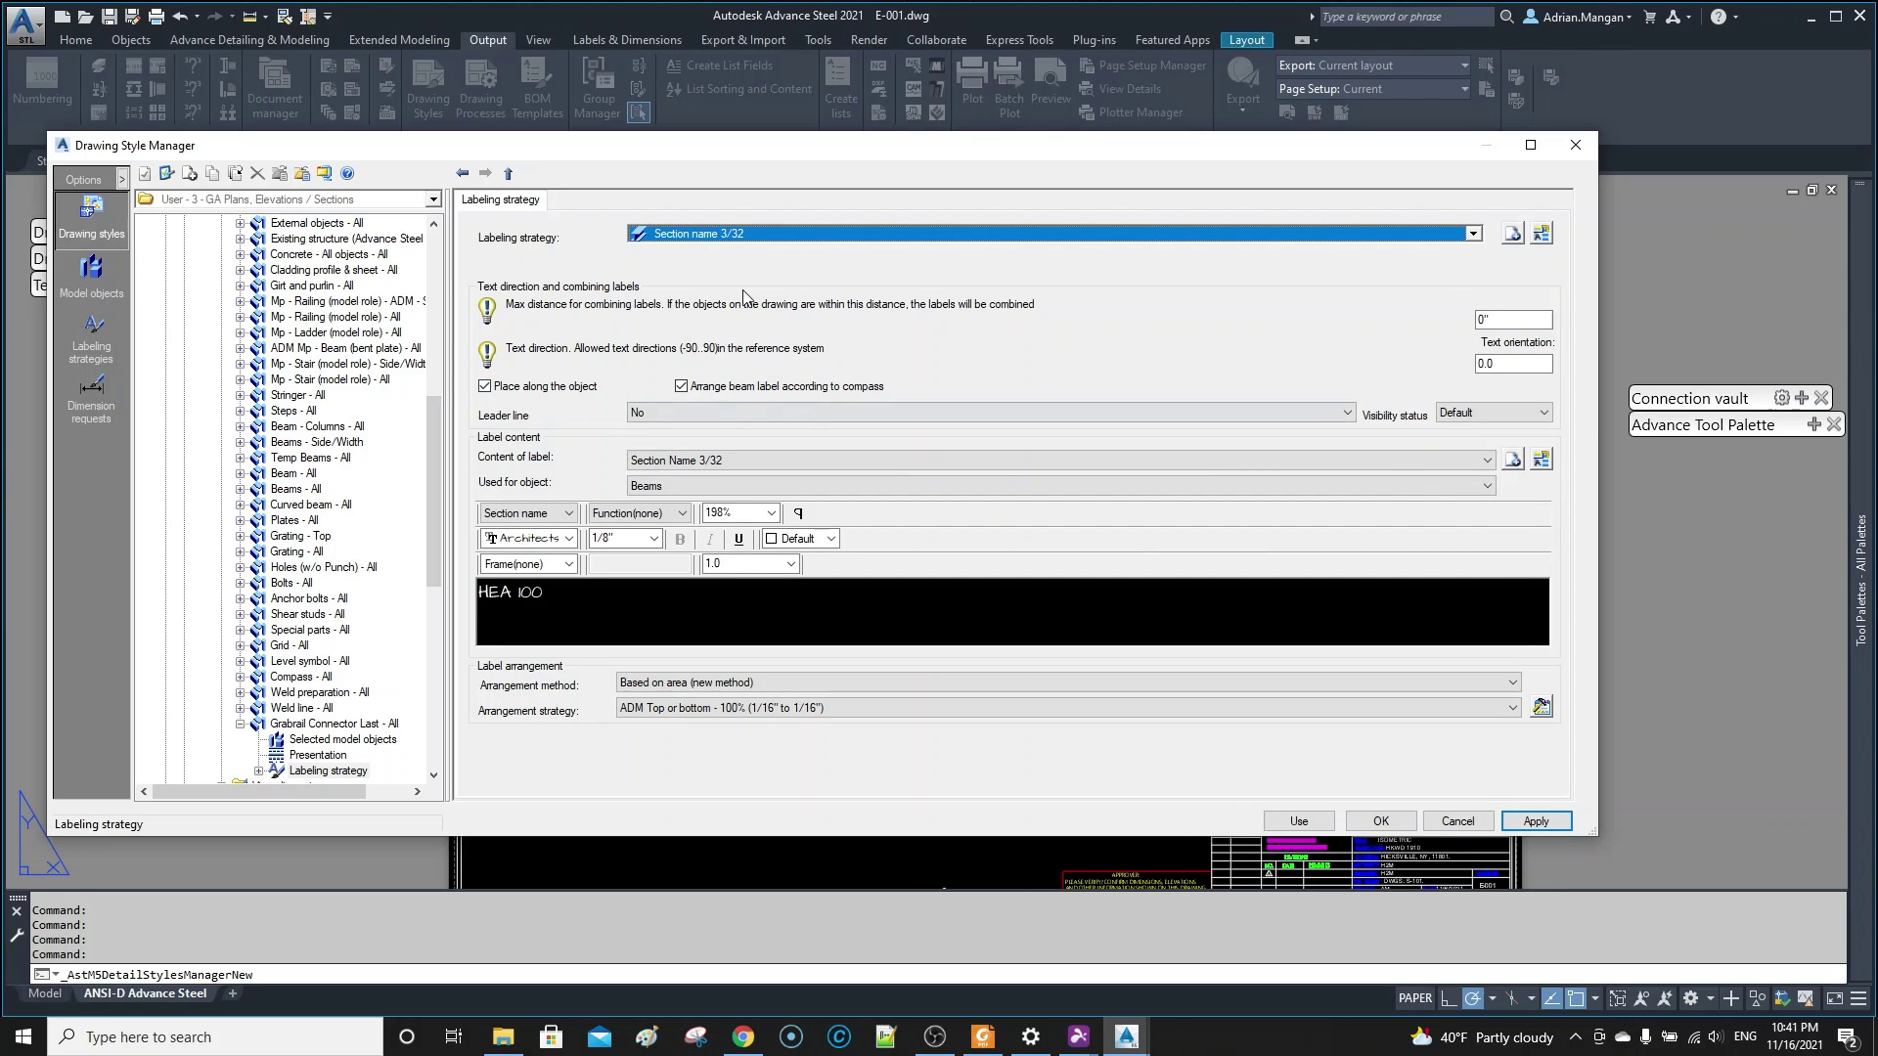
- Change the rule's labeling strategy to Section name (w/ Leader) ADM 3/32 and apply the style for use
click(1473, 234)
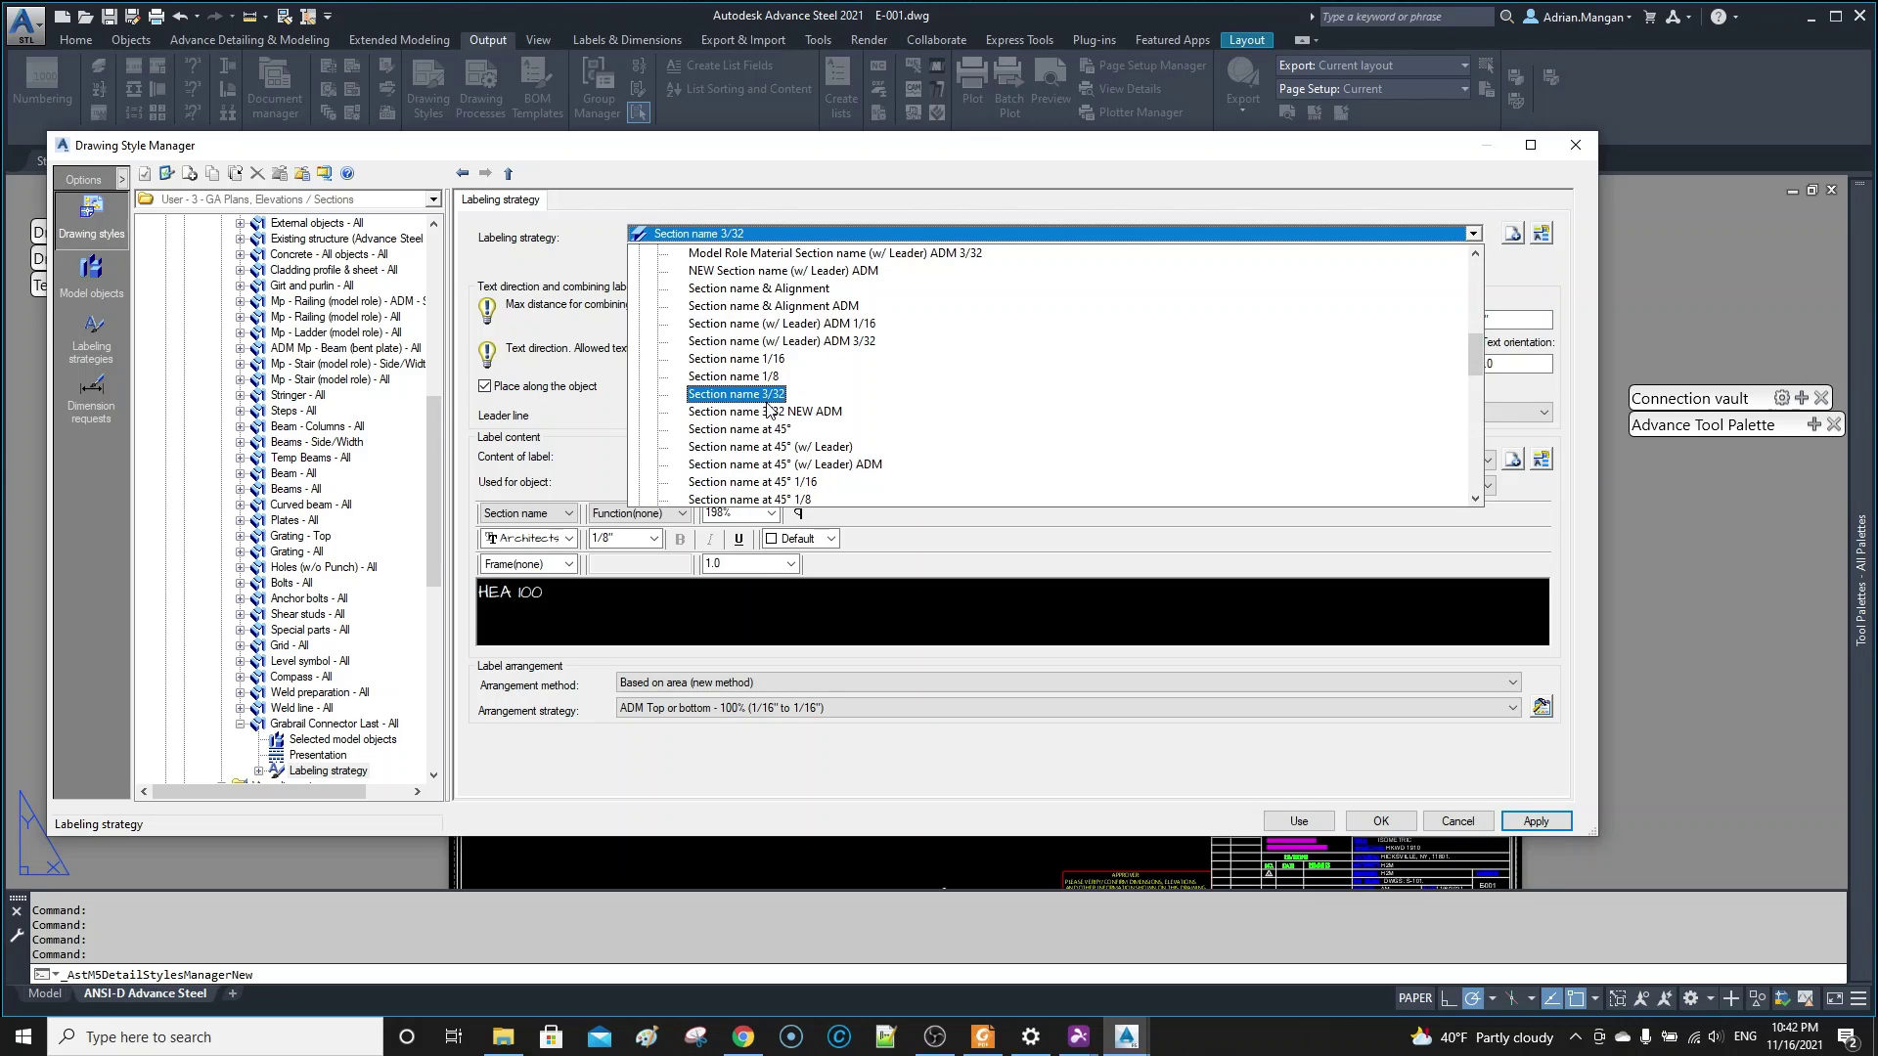
click(819, 341)
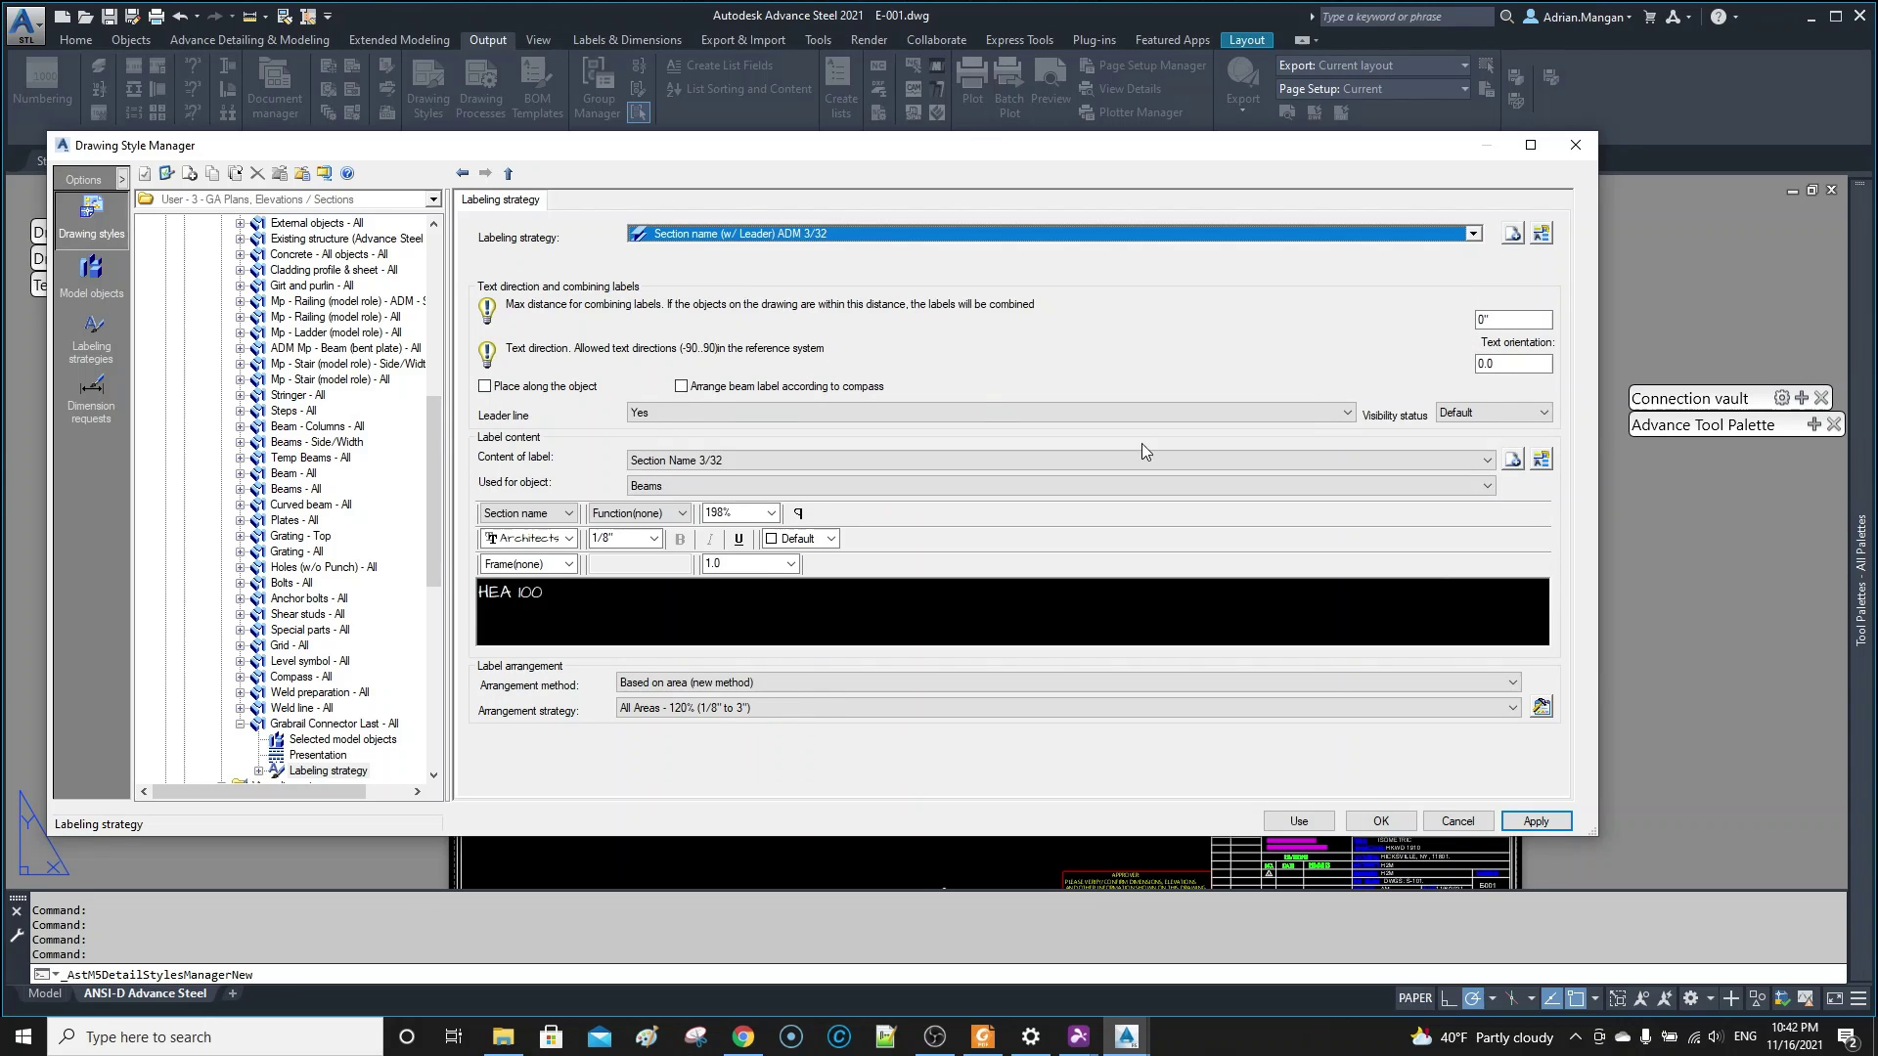
click(1561, 819)
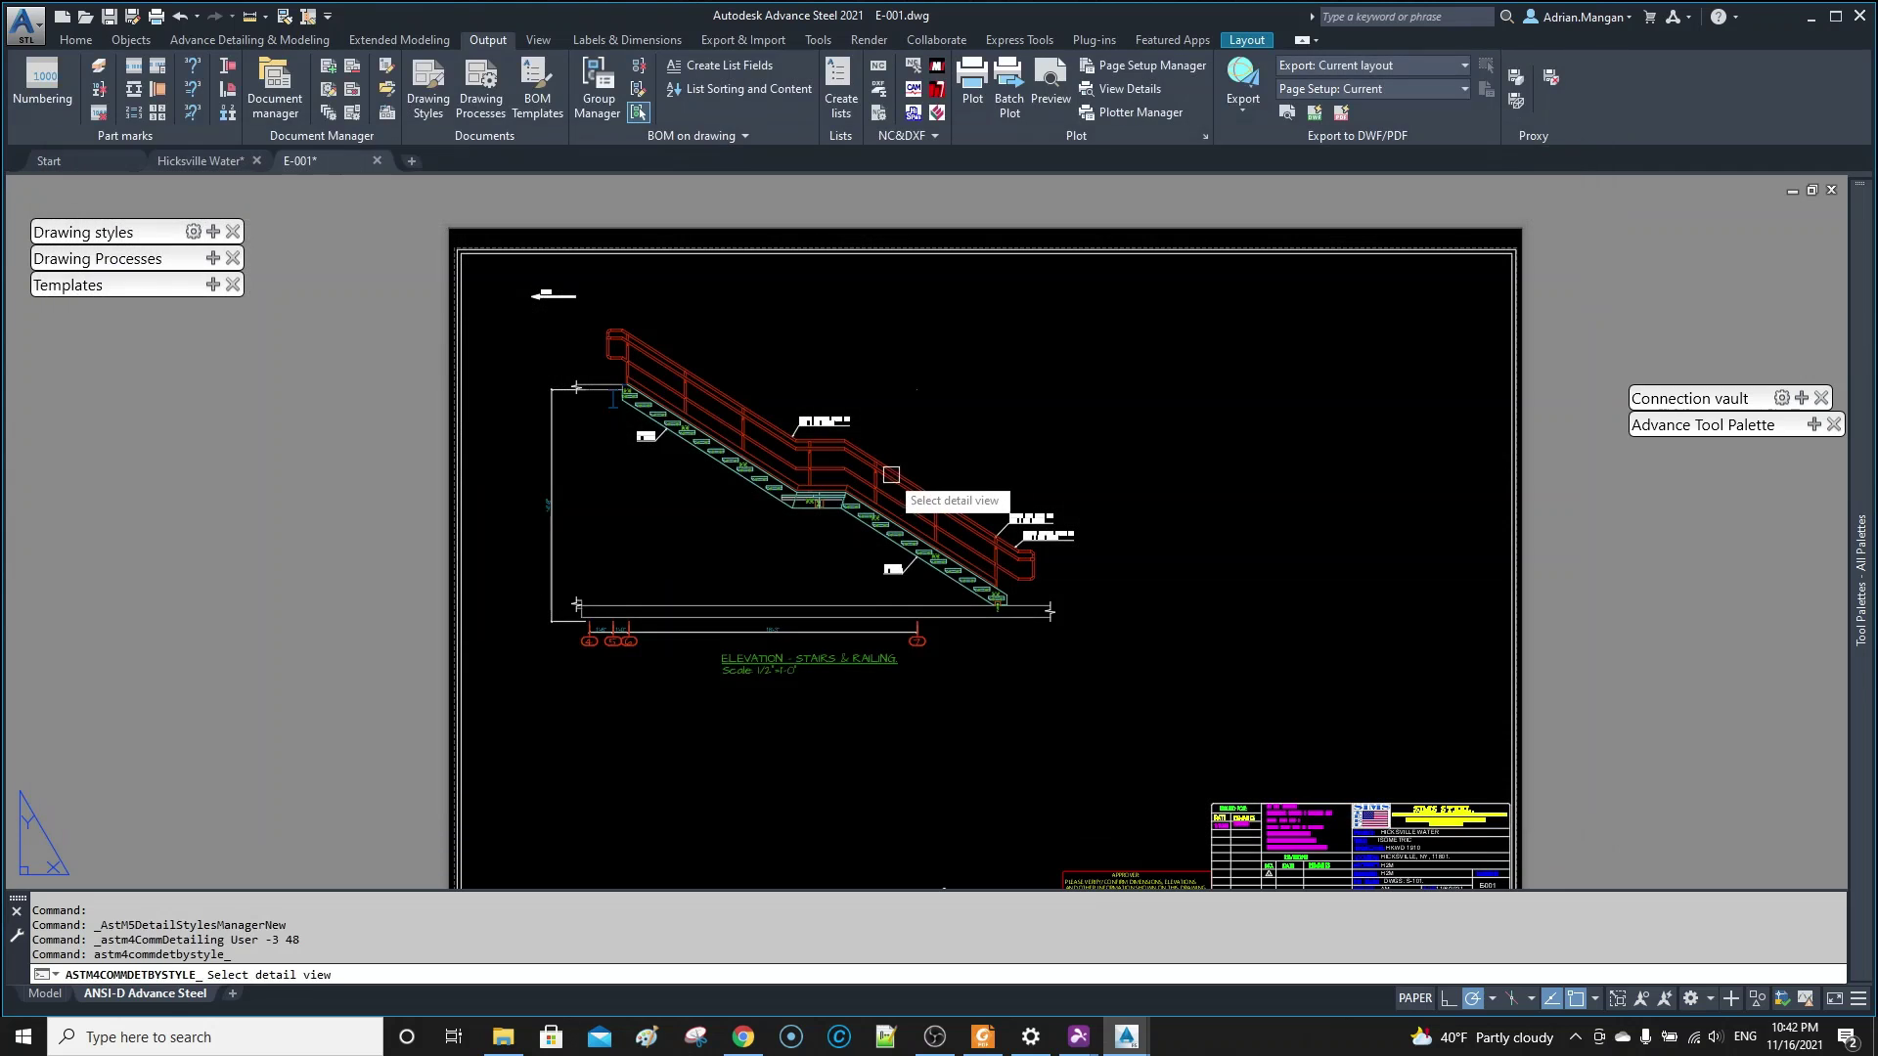
- Update the stairs and railing elevation detail view with the edited drawing style
scroll(844, 447, up, 5)
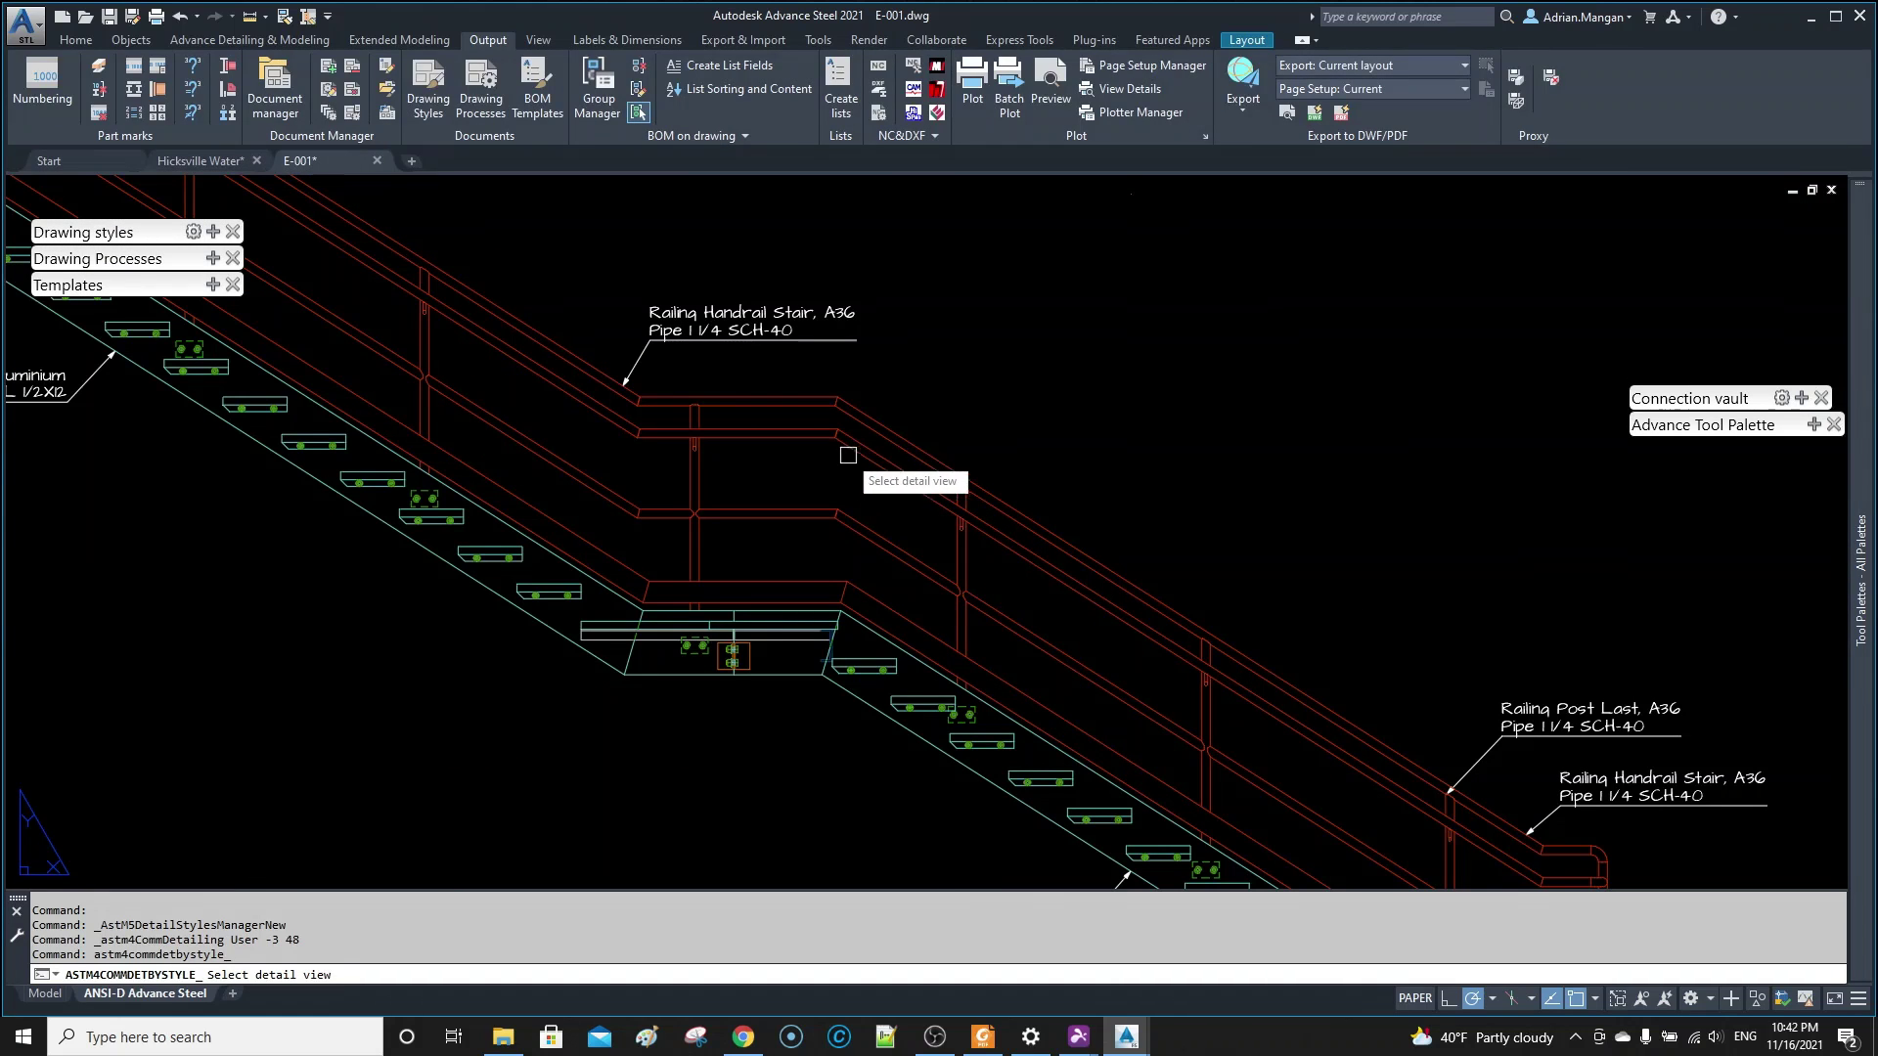
scroll(1102, 650, down, 3)
middle_drag(1076, 543, 1132, 632)
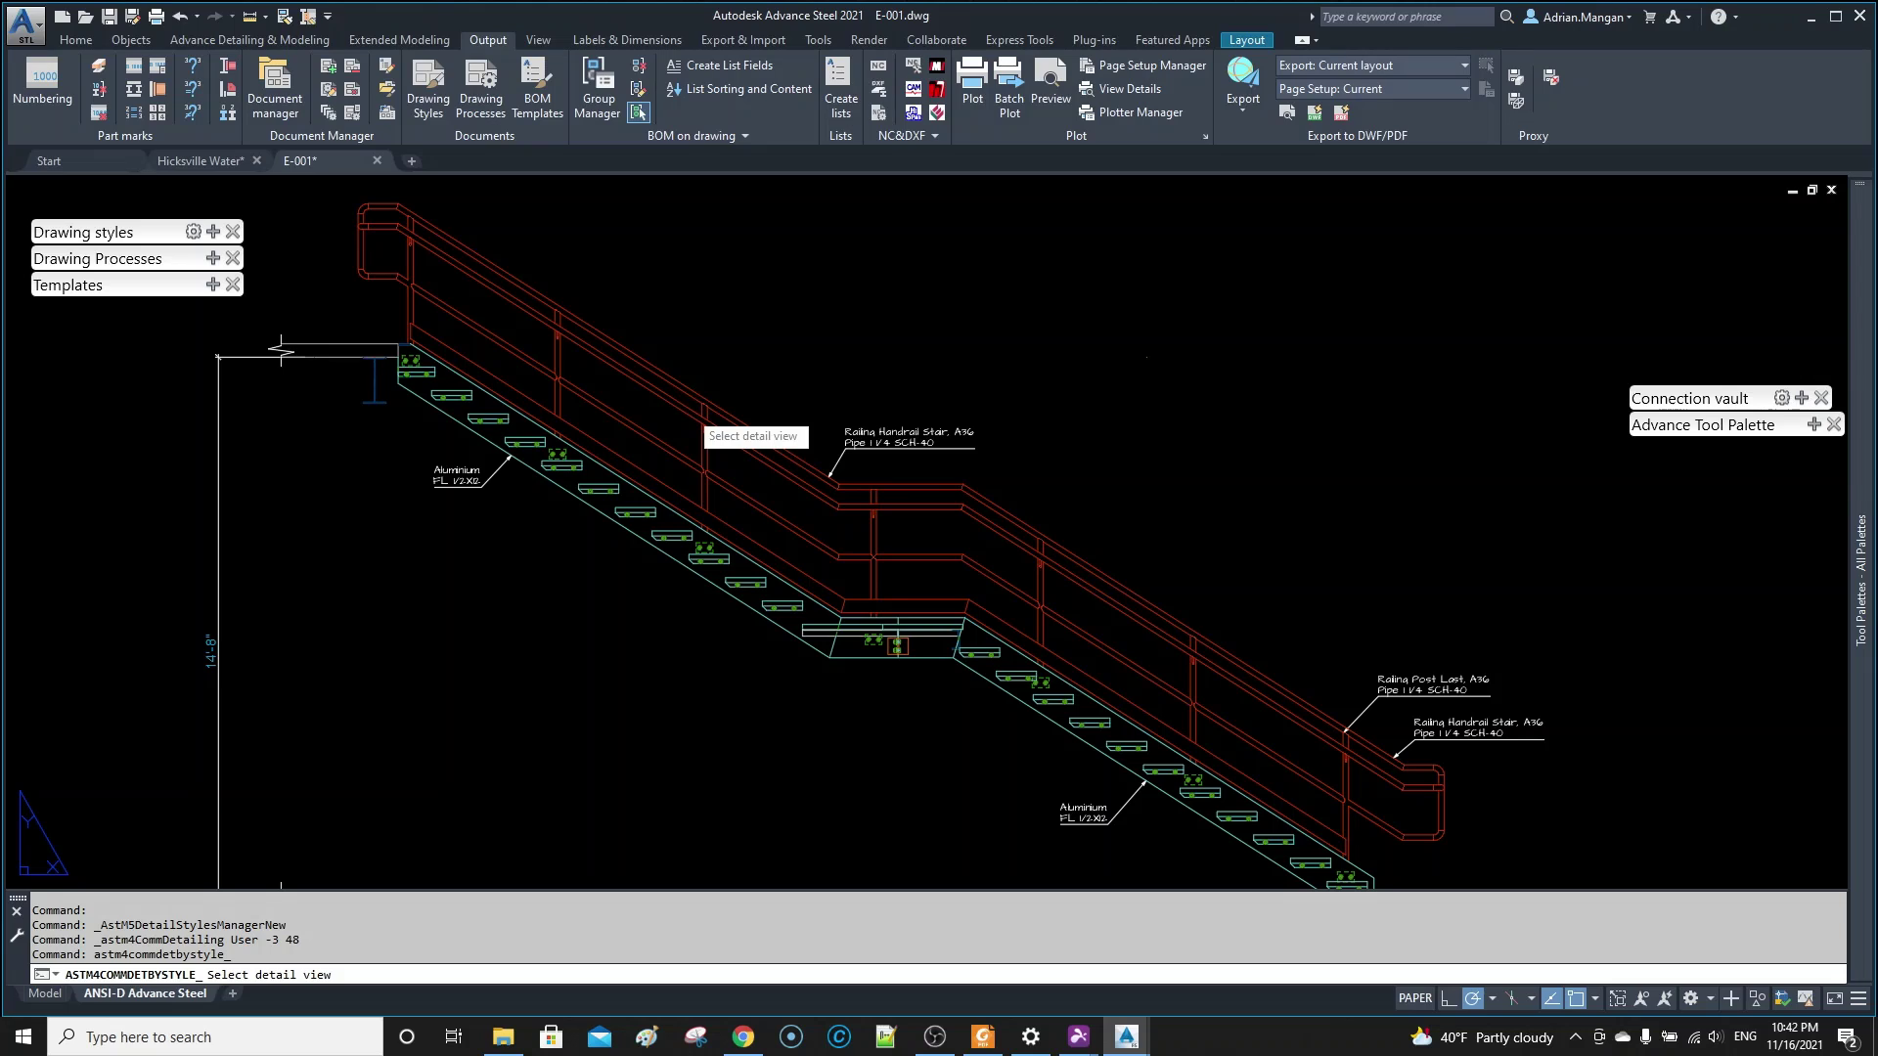
click(686, 408)
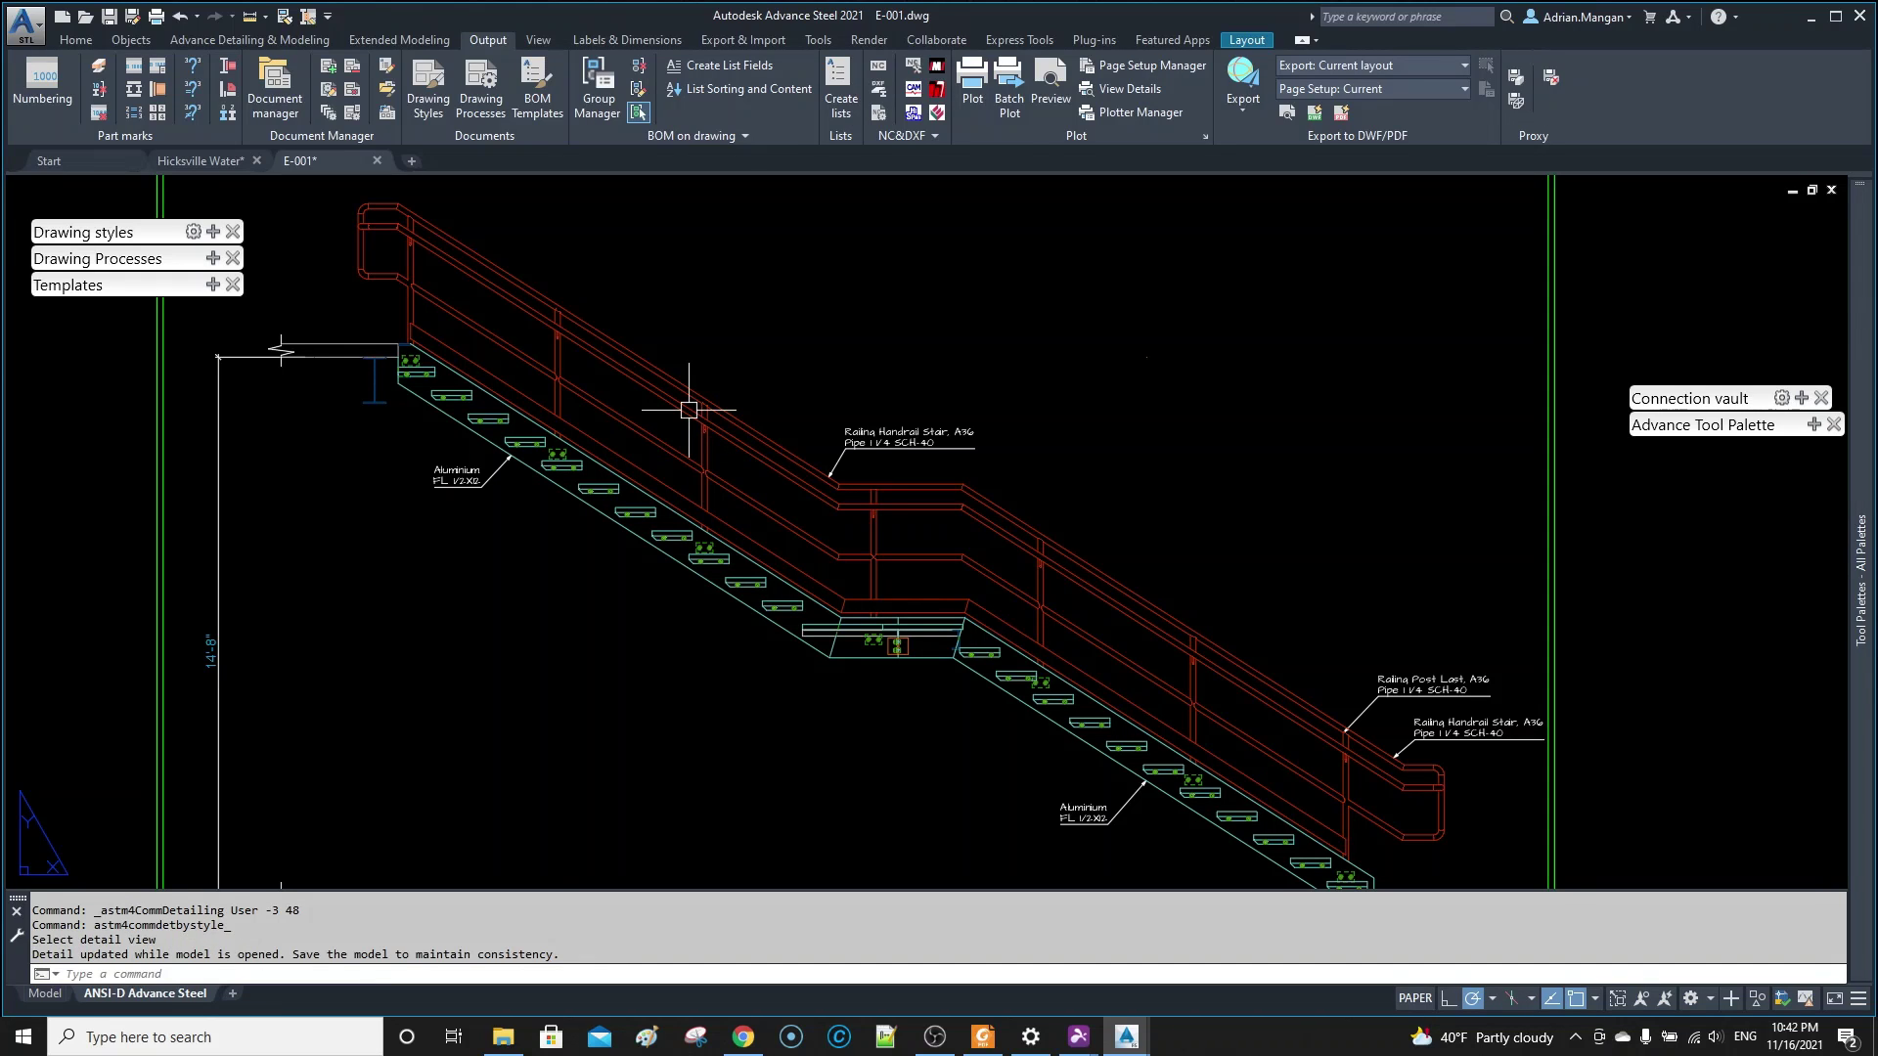
scroll(688, 410, down, 2)
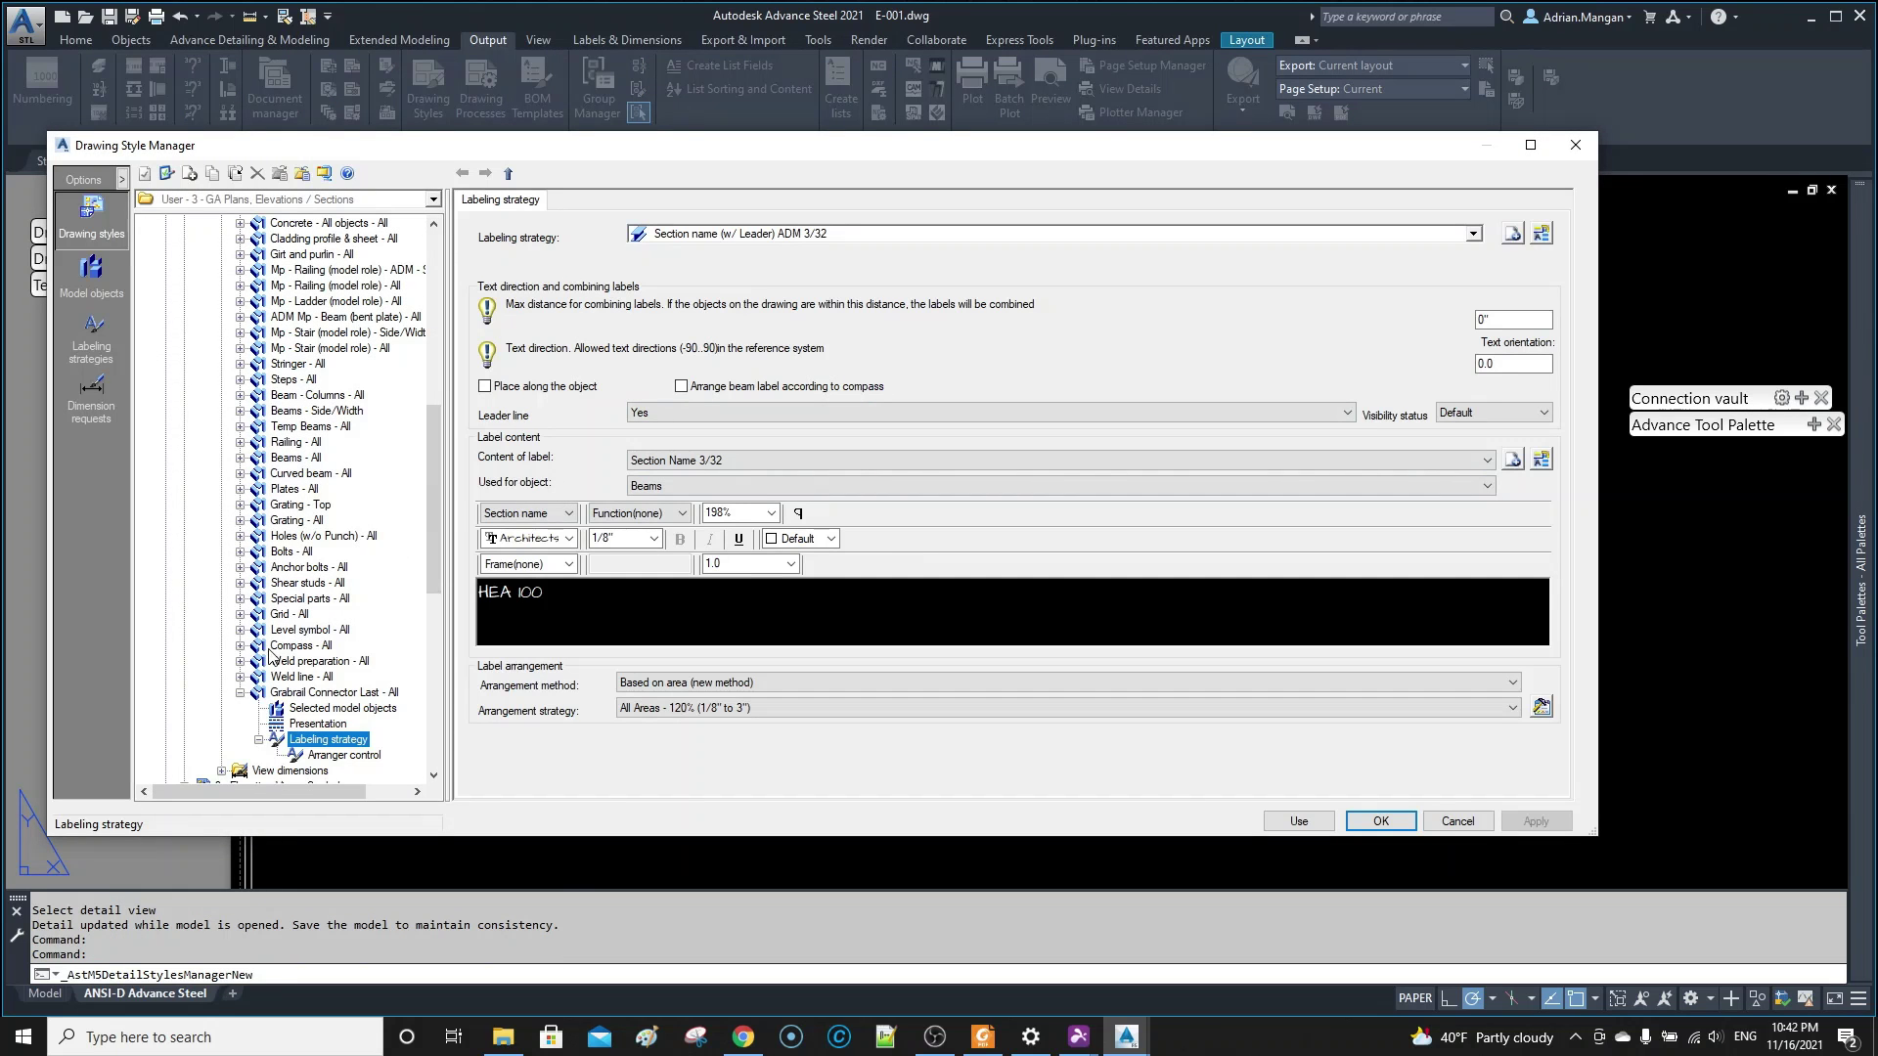
- Move the Grabrail Connector Last rule up the objects presentation list to directly above the Railing rule
click(240, 692)
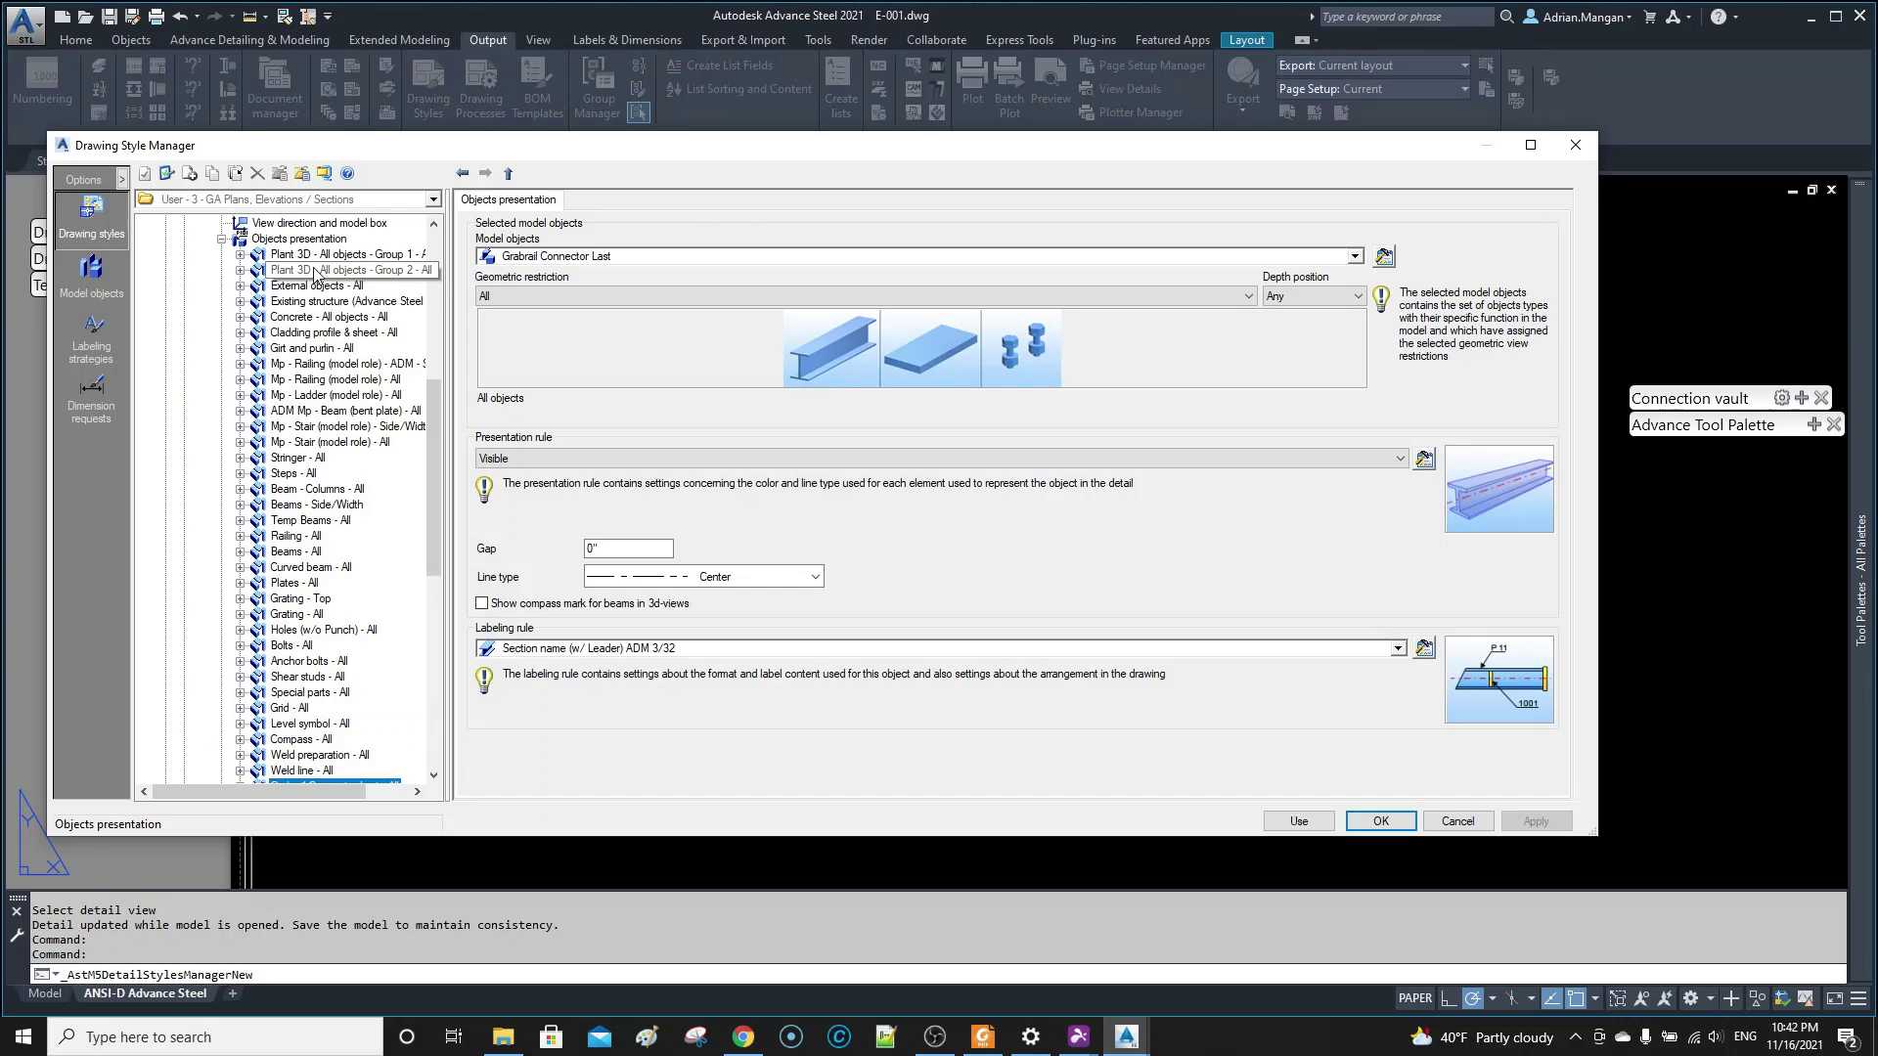
click(298, 238)
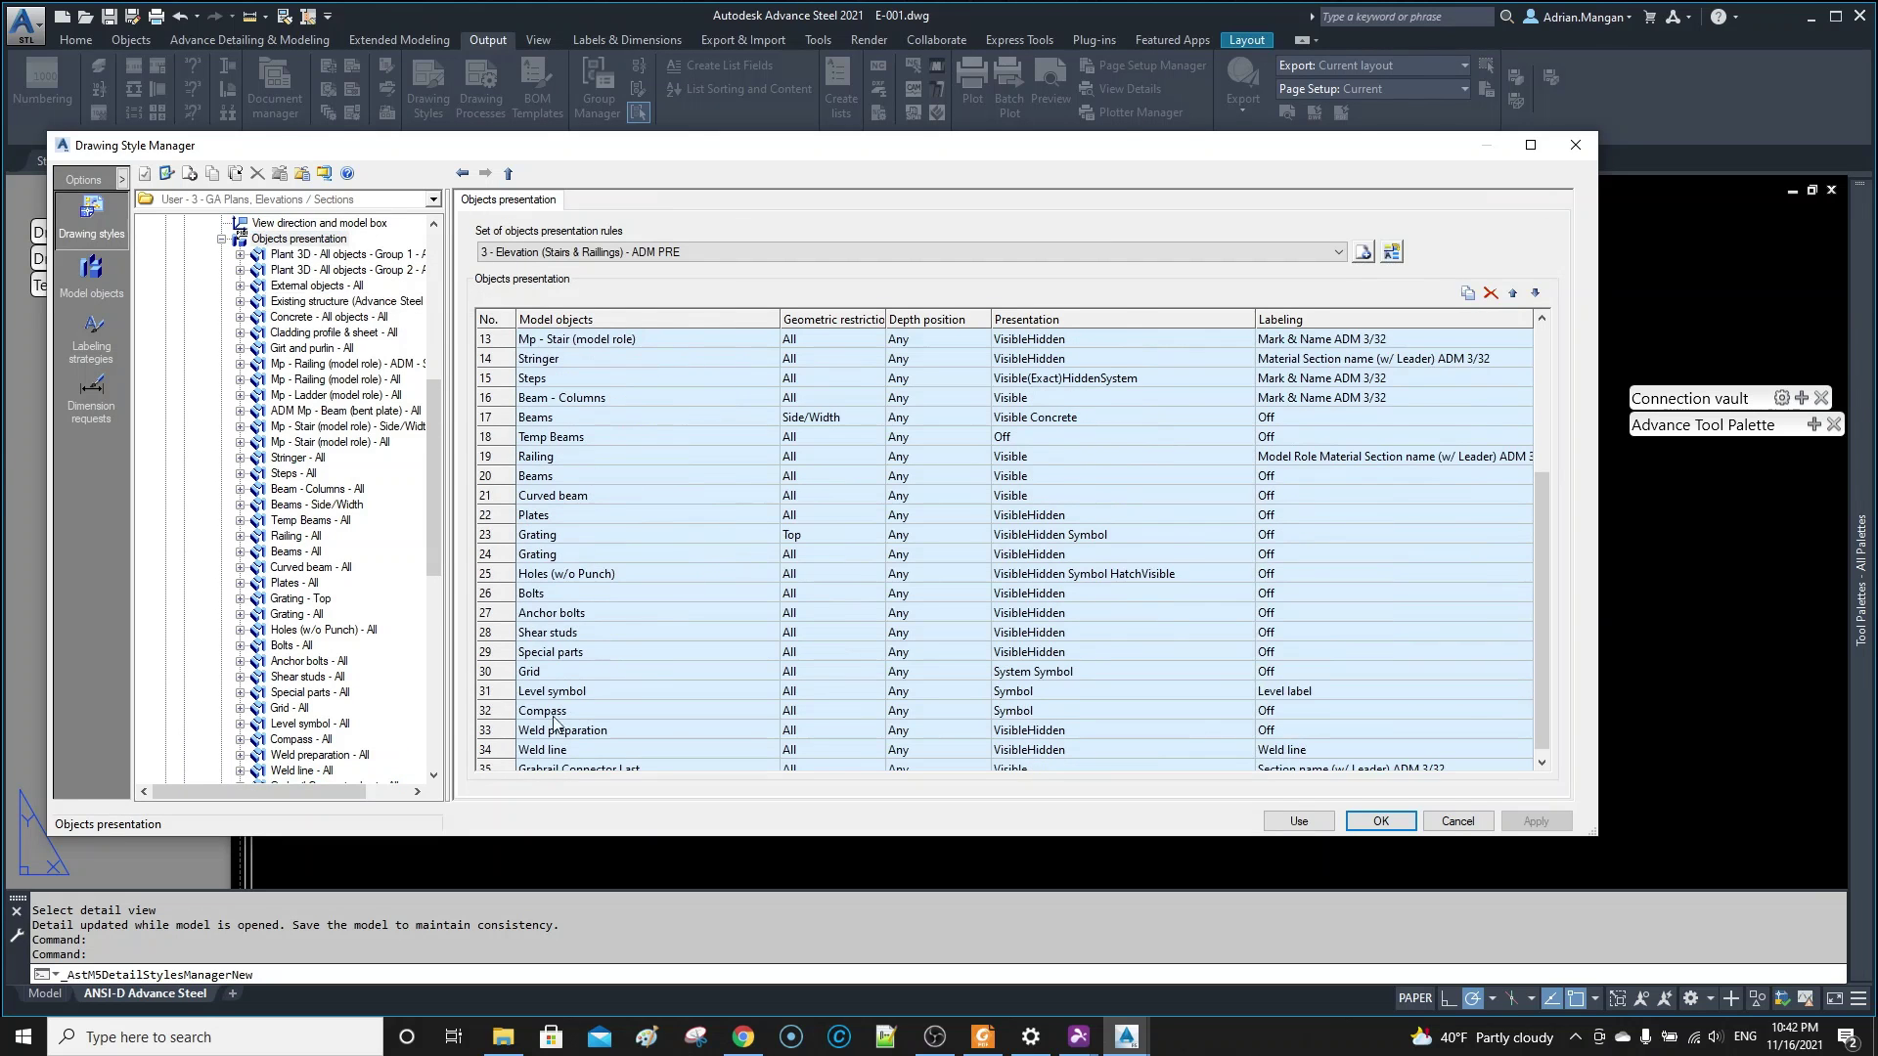
scroll(547, 761, down, 1)
click(504, 751)
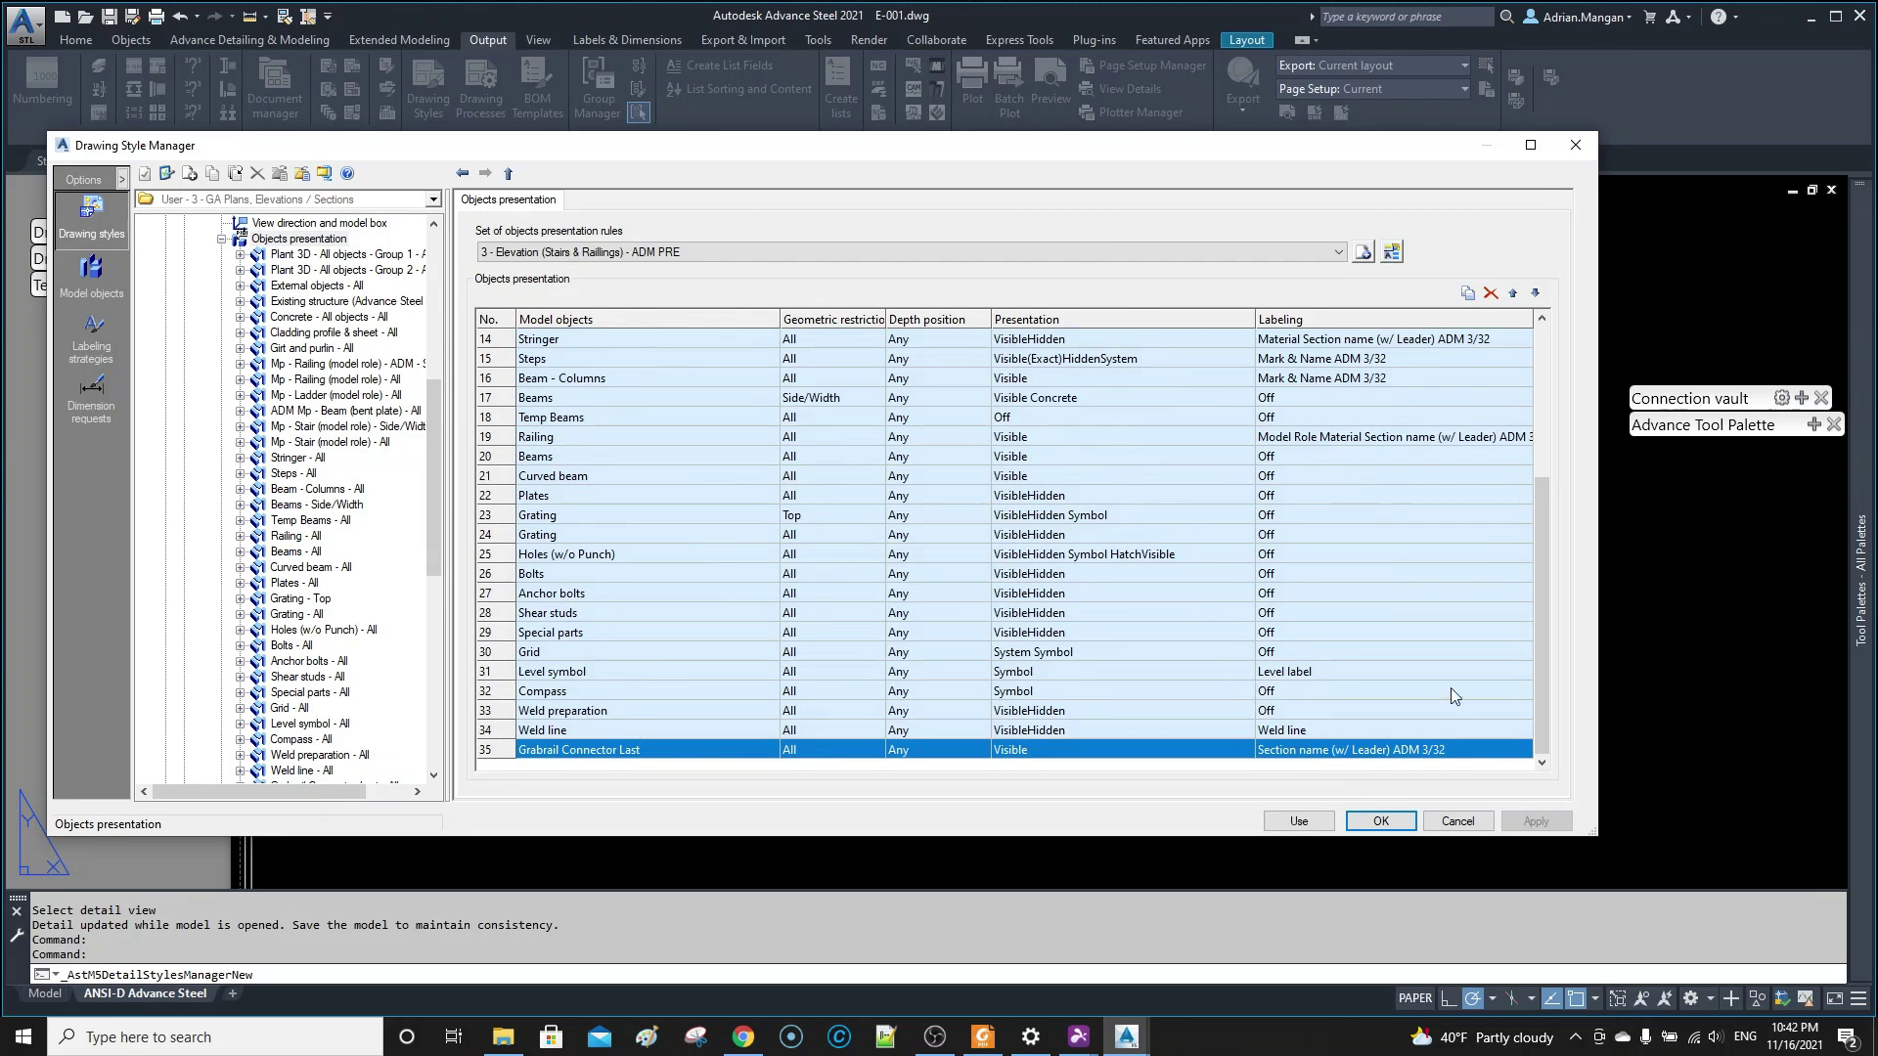
click(1513, 293)
click(1513, 294)
click(1513, 294)
click(1513, 294)
click(1513, 293)
click(1514, 294)
click(1513, 293)
click(1513, 293)
click(1513, 293)
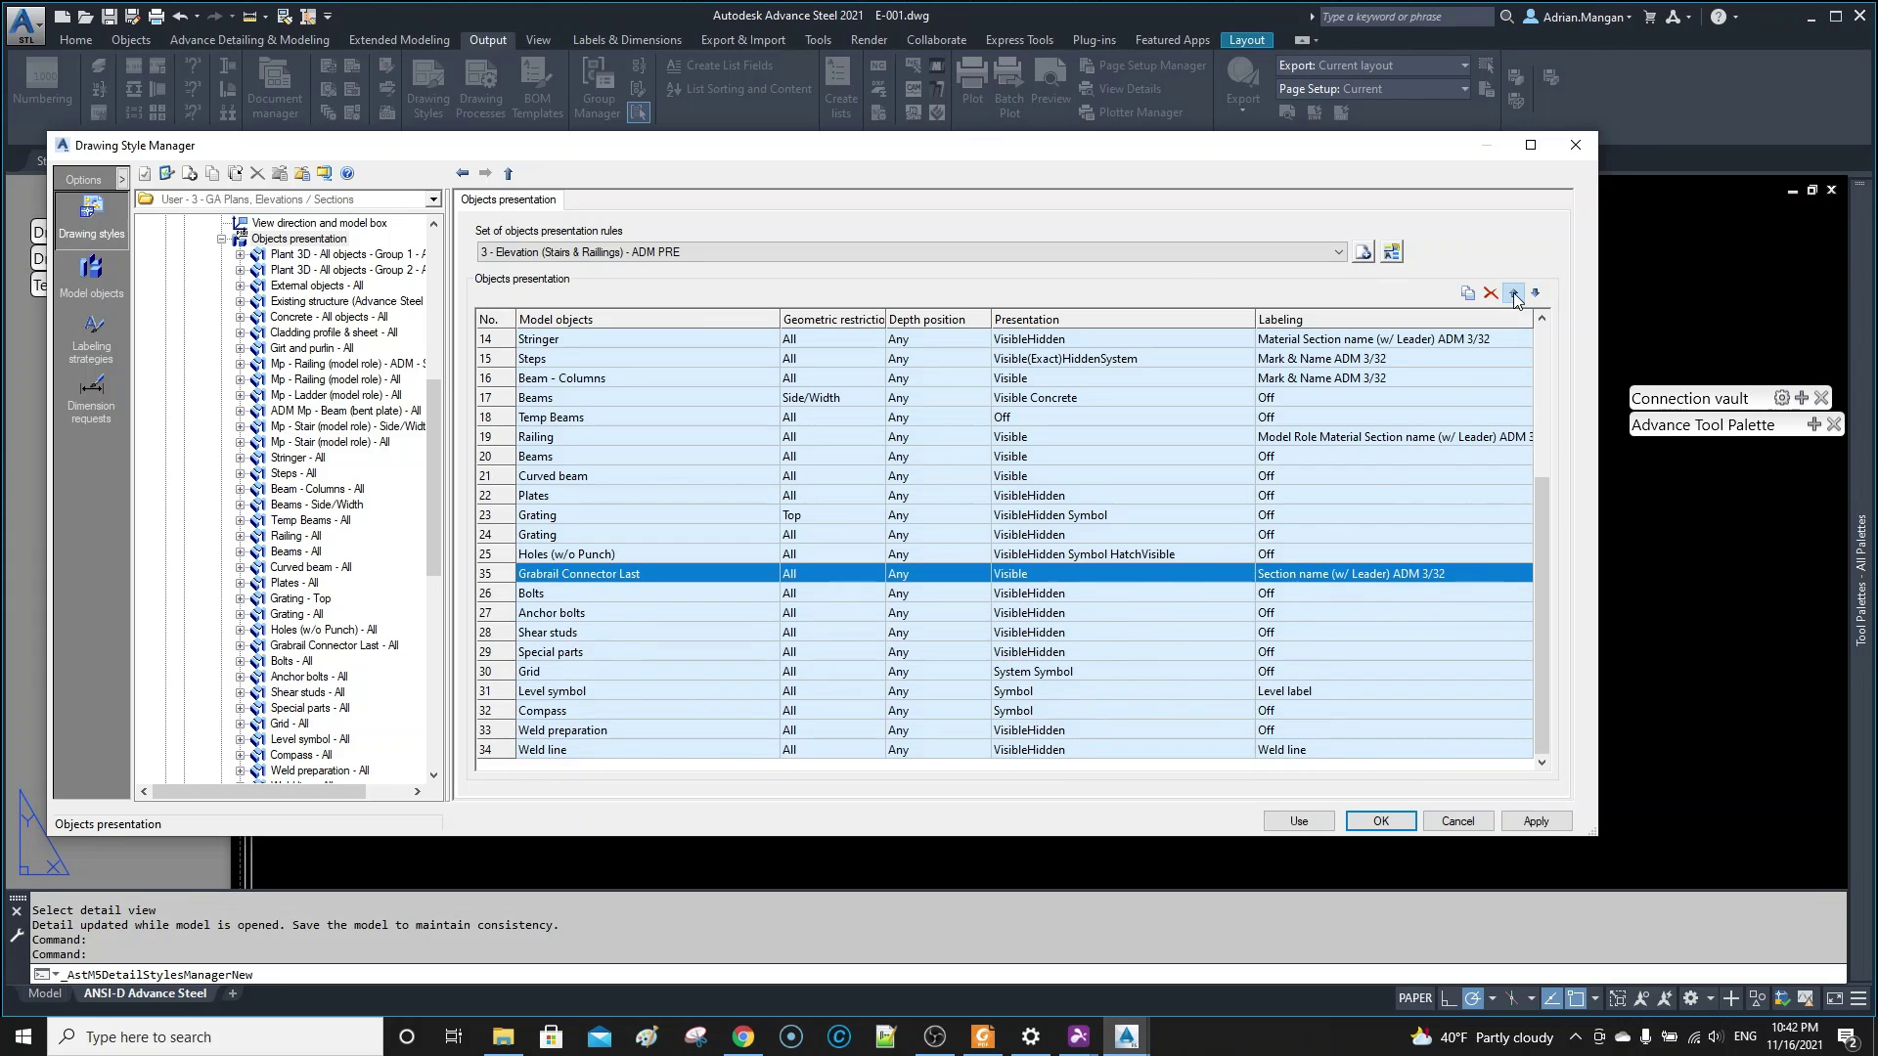
click(1513, 293)
click(1513, 294)
click(1513, 293)
click(1513, 293)
click(1513, 293)
click(1514, 294)
click(1513, 294)
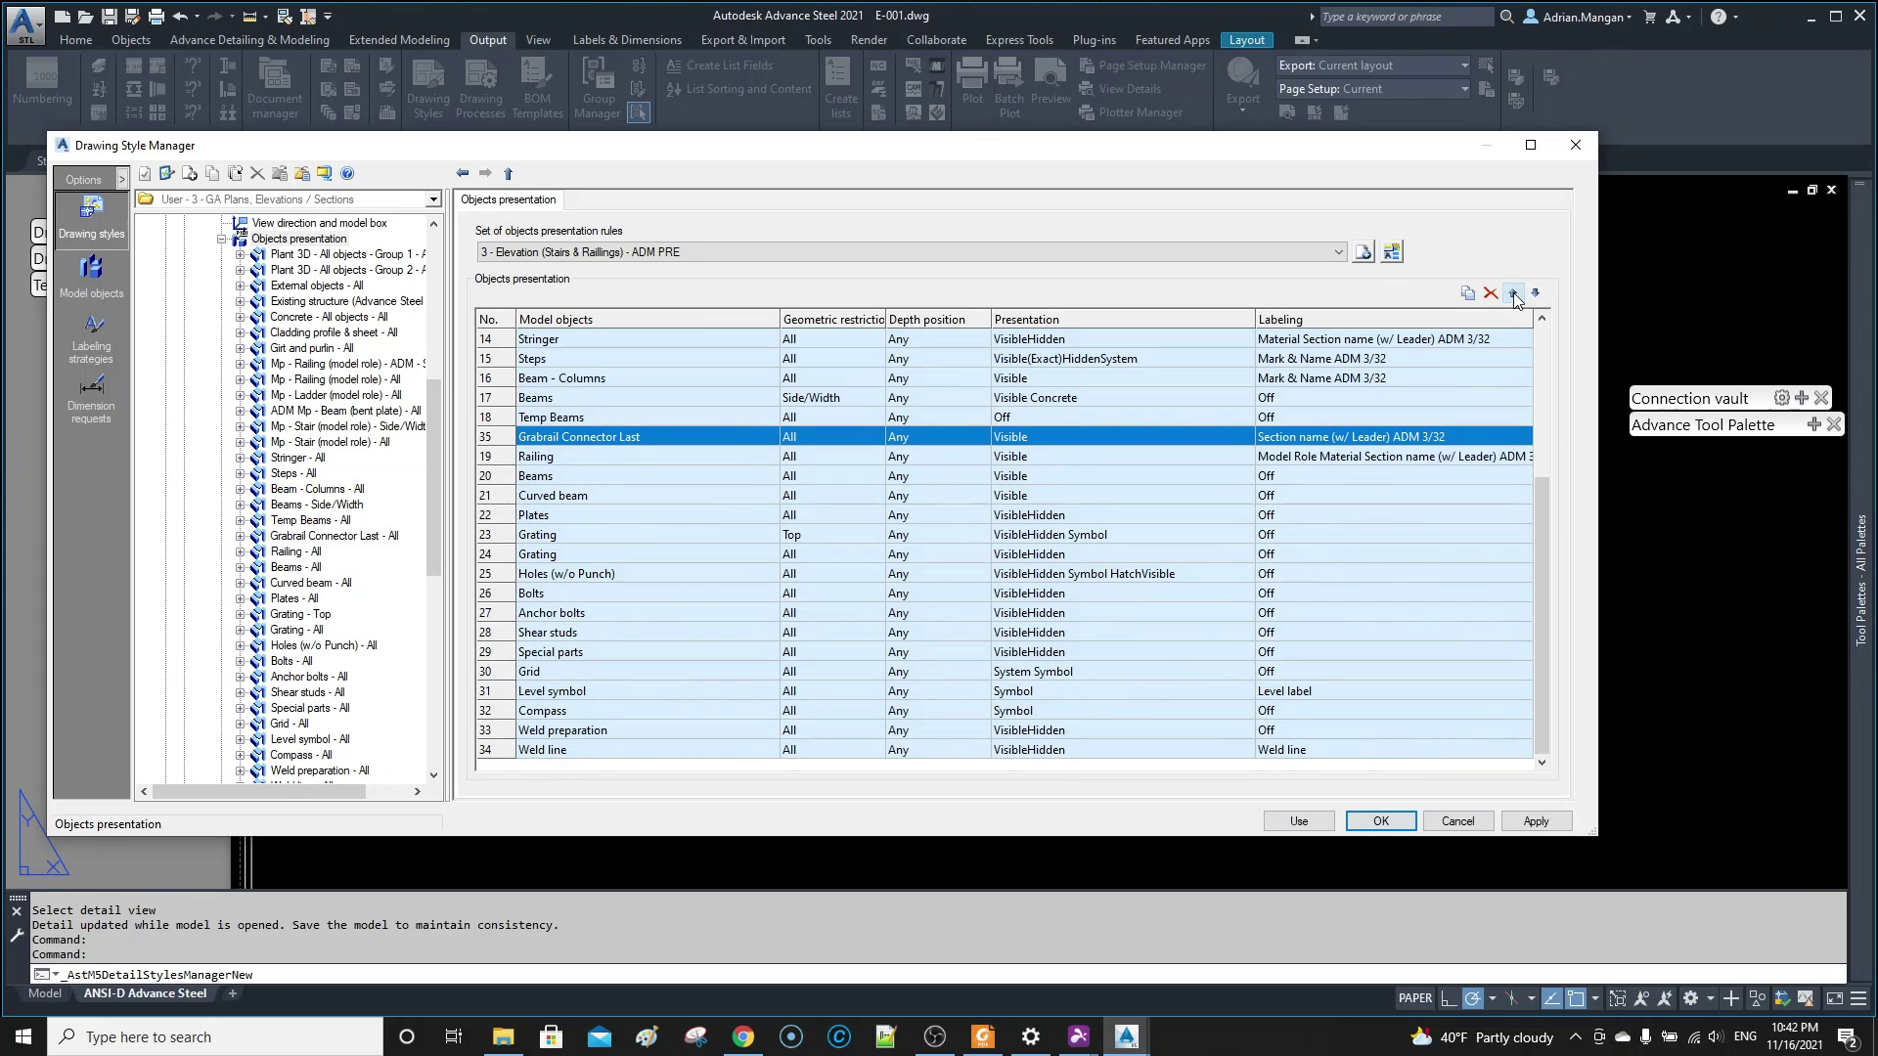
- Apply the new rule order and use the style on the stairs and railing elevation view again
click(1526, 820)
click(1299, 821)
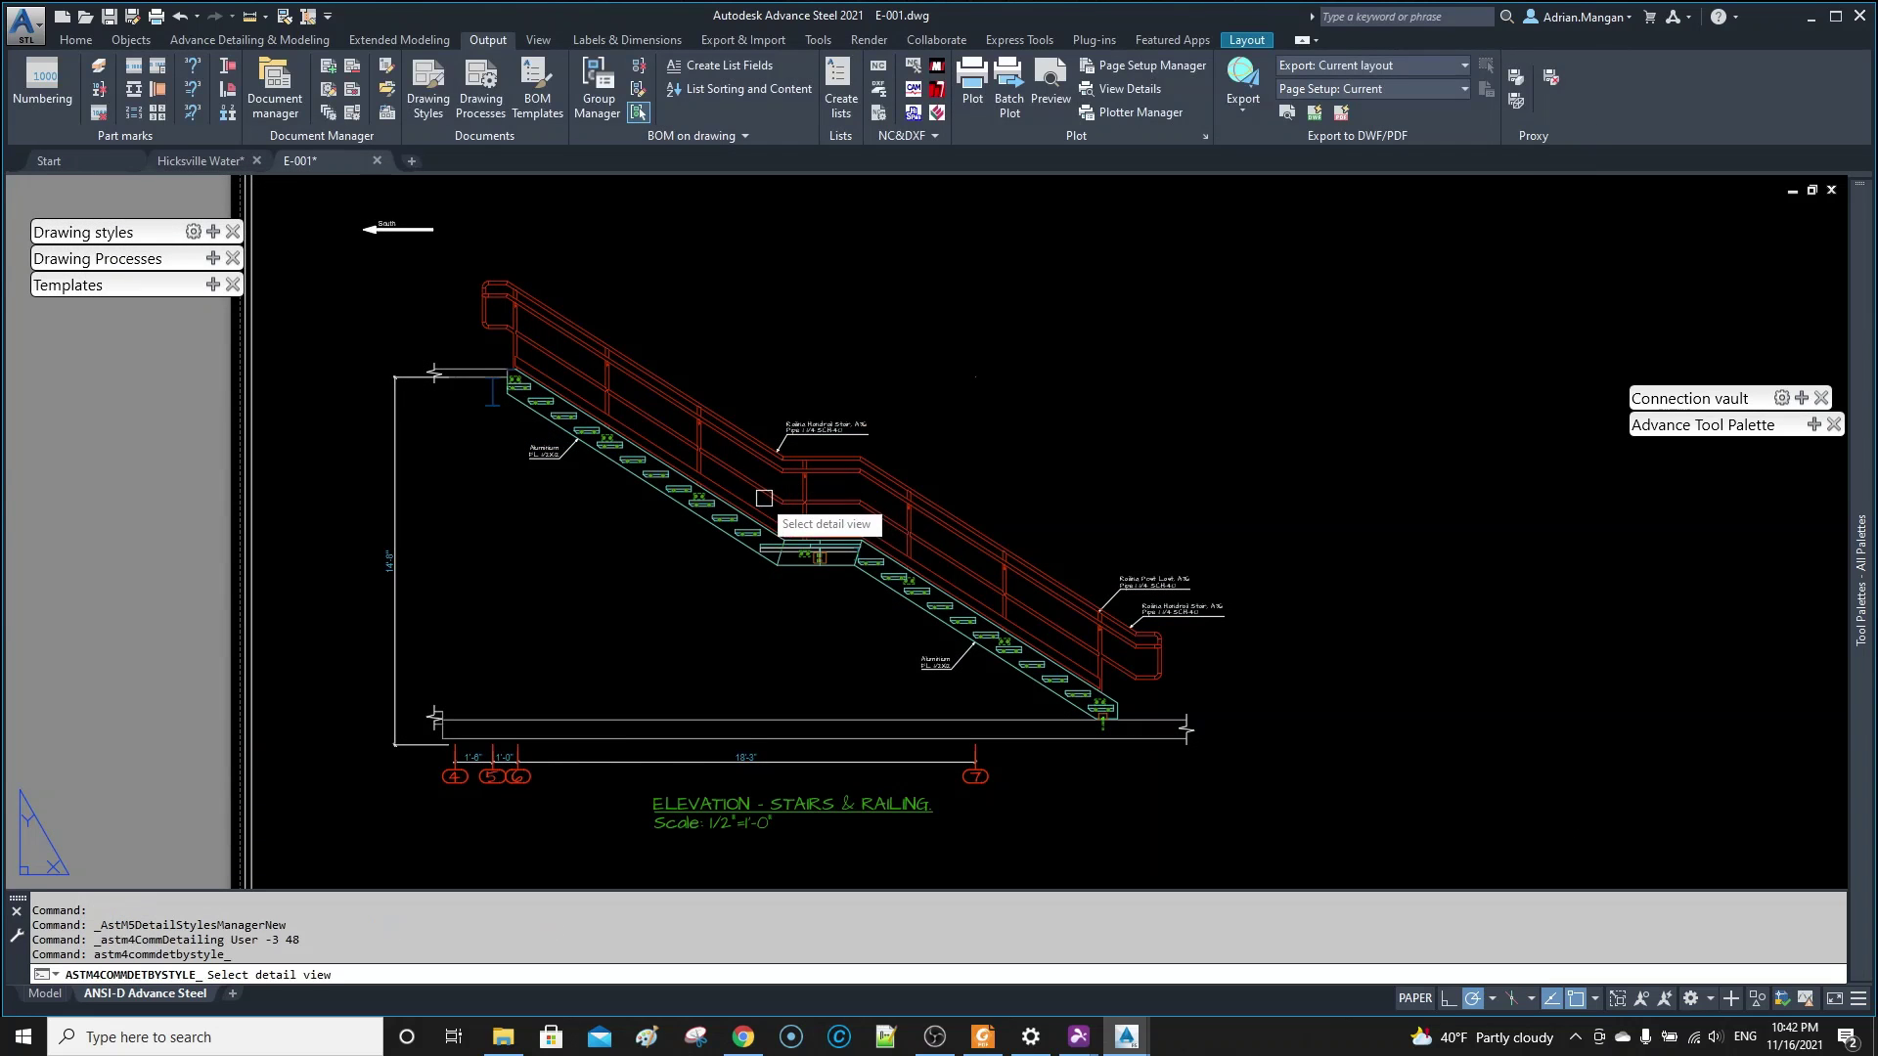
click(733, 476)
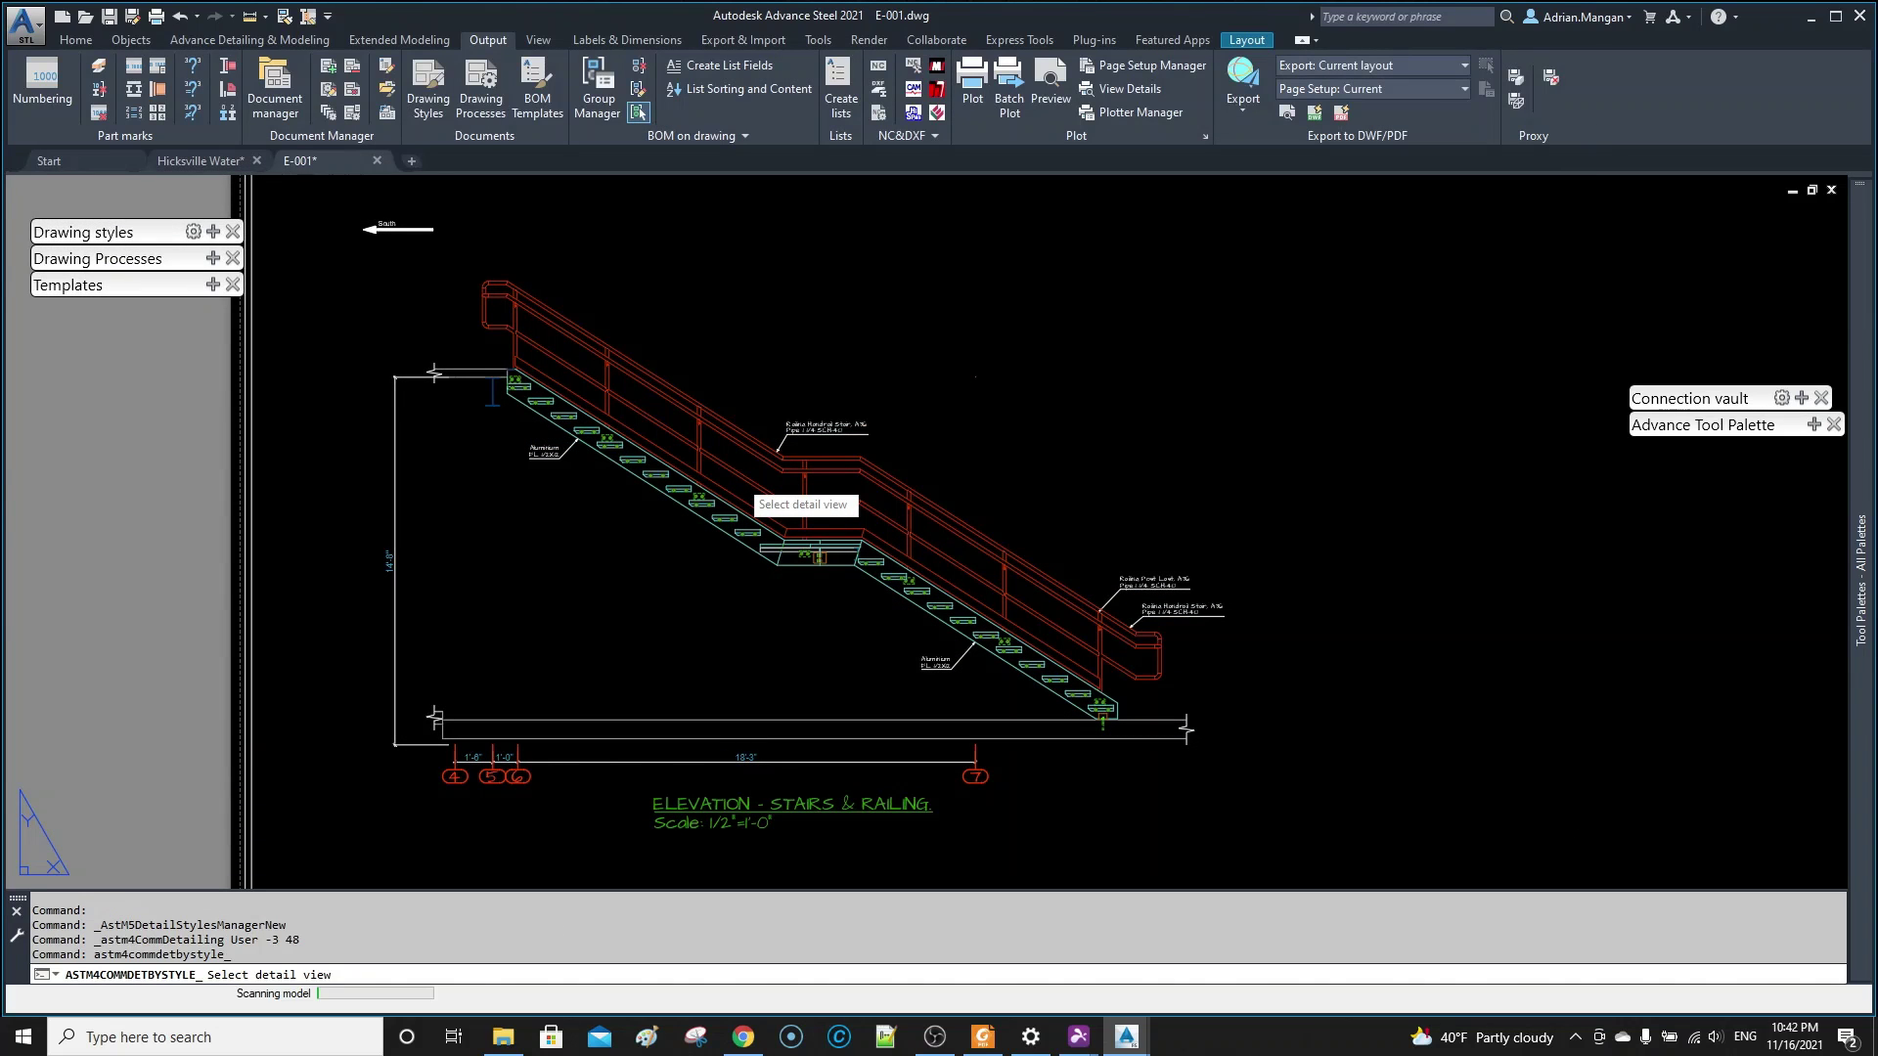
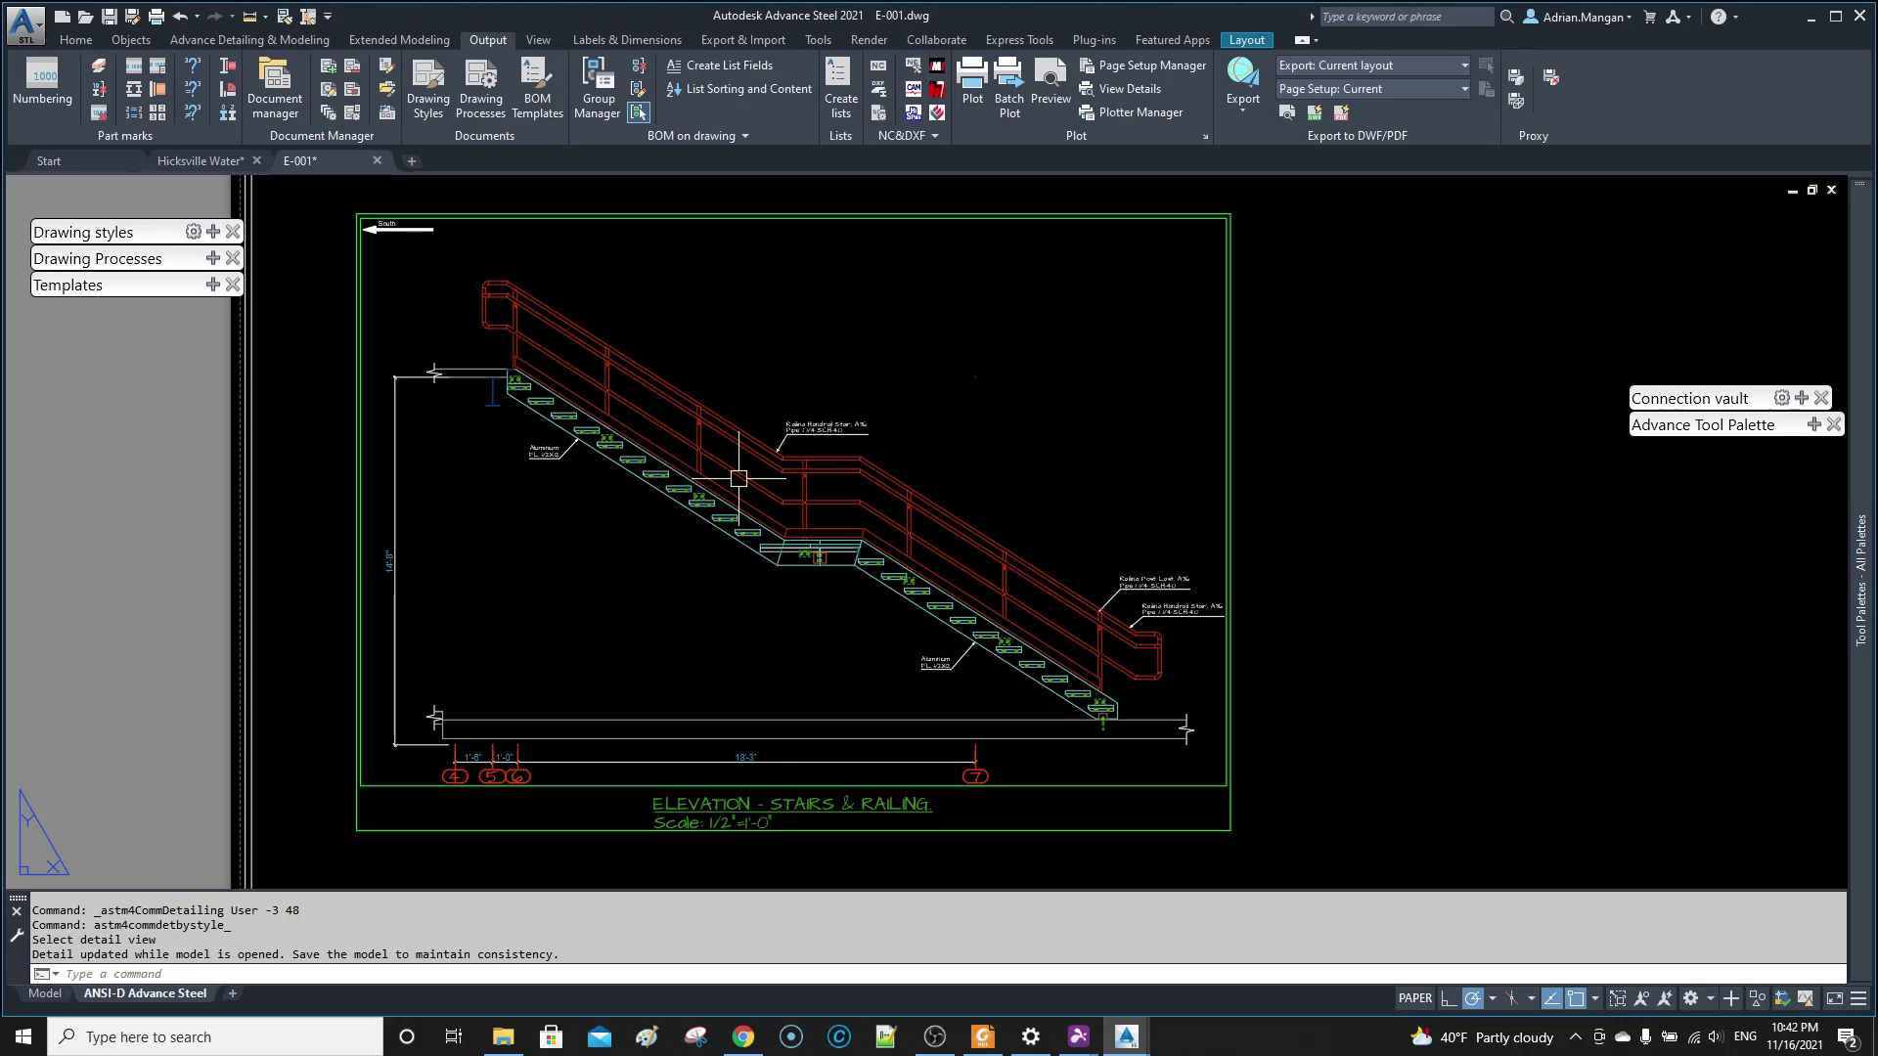
- Move the Grabrail Connector Last rule up the objects presentation list to directly above the Stringer rule
scroll(447, 284, up, 5)
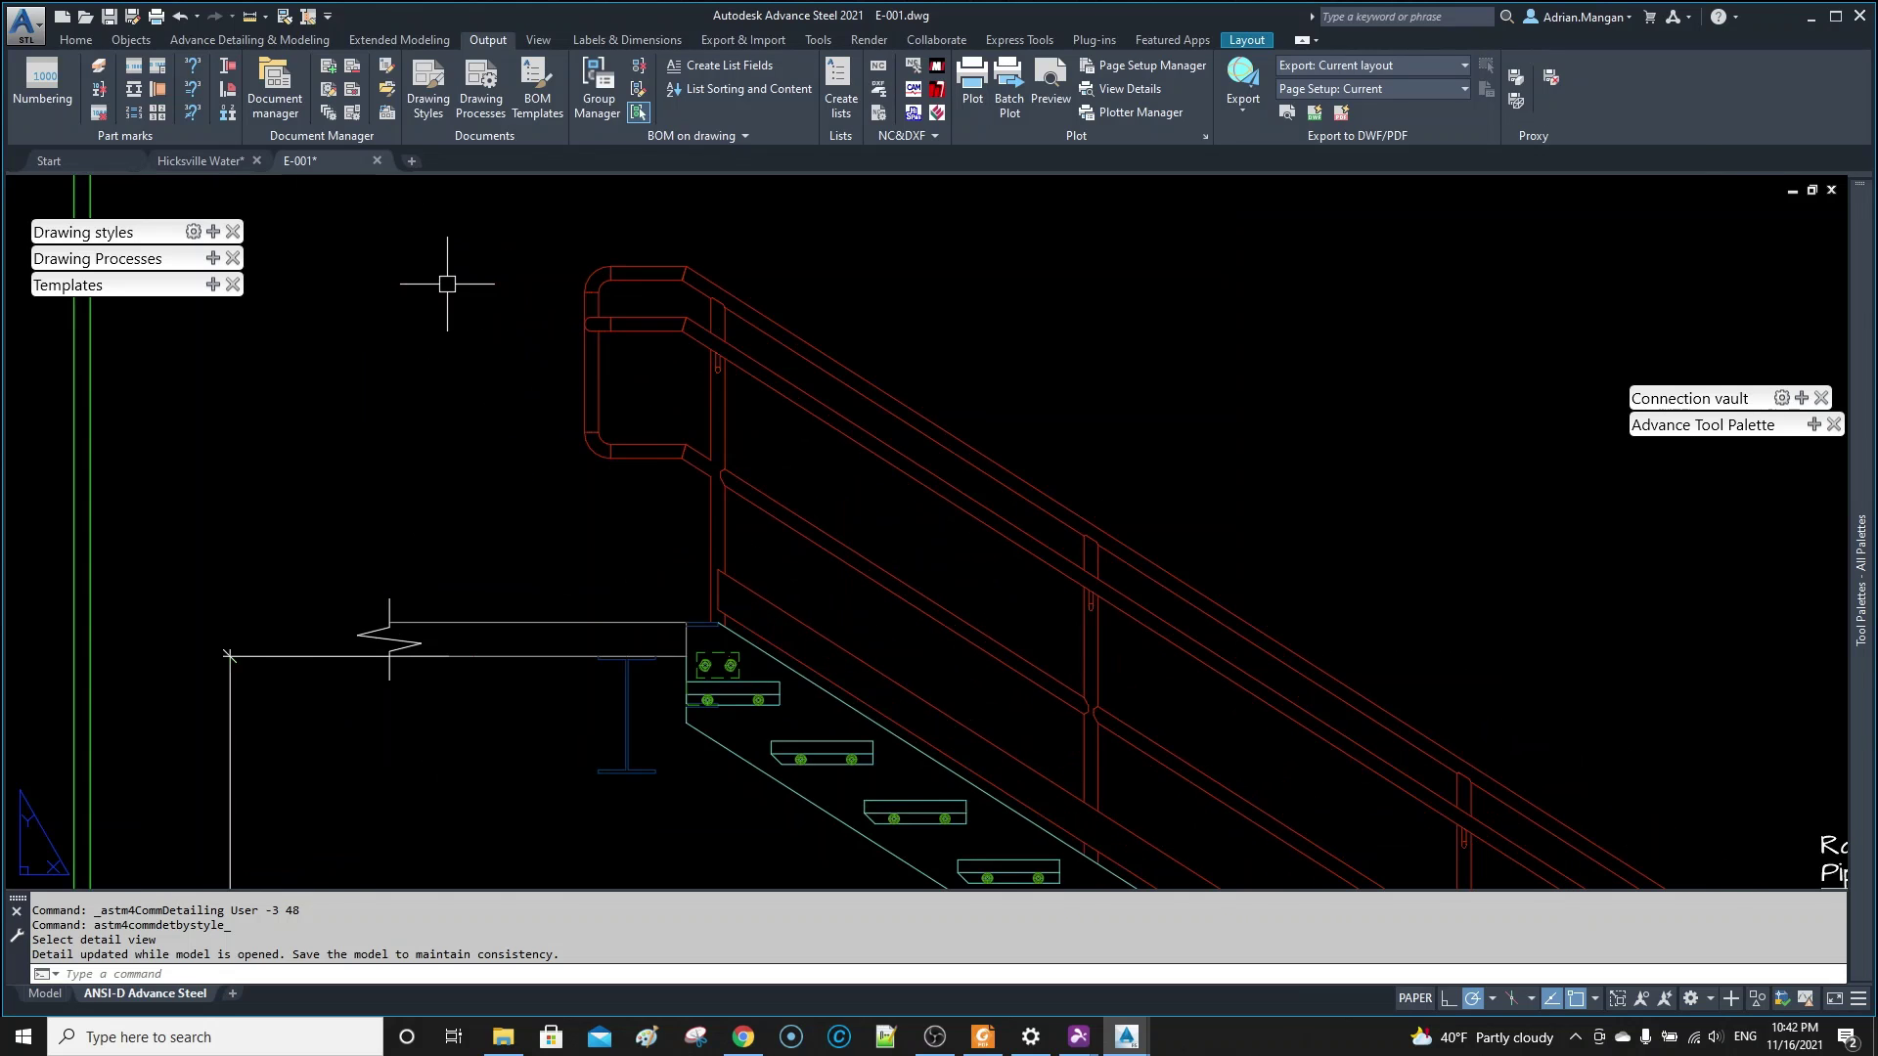
scroll(671, 349, up, 3)
scroll(672, 348, down, 8)
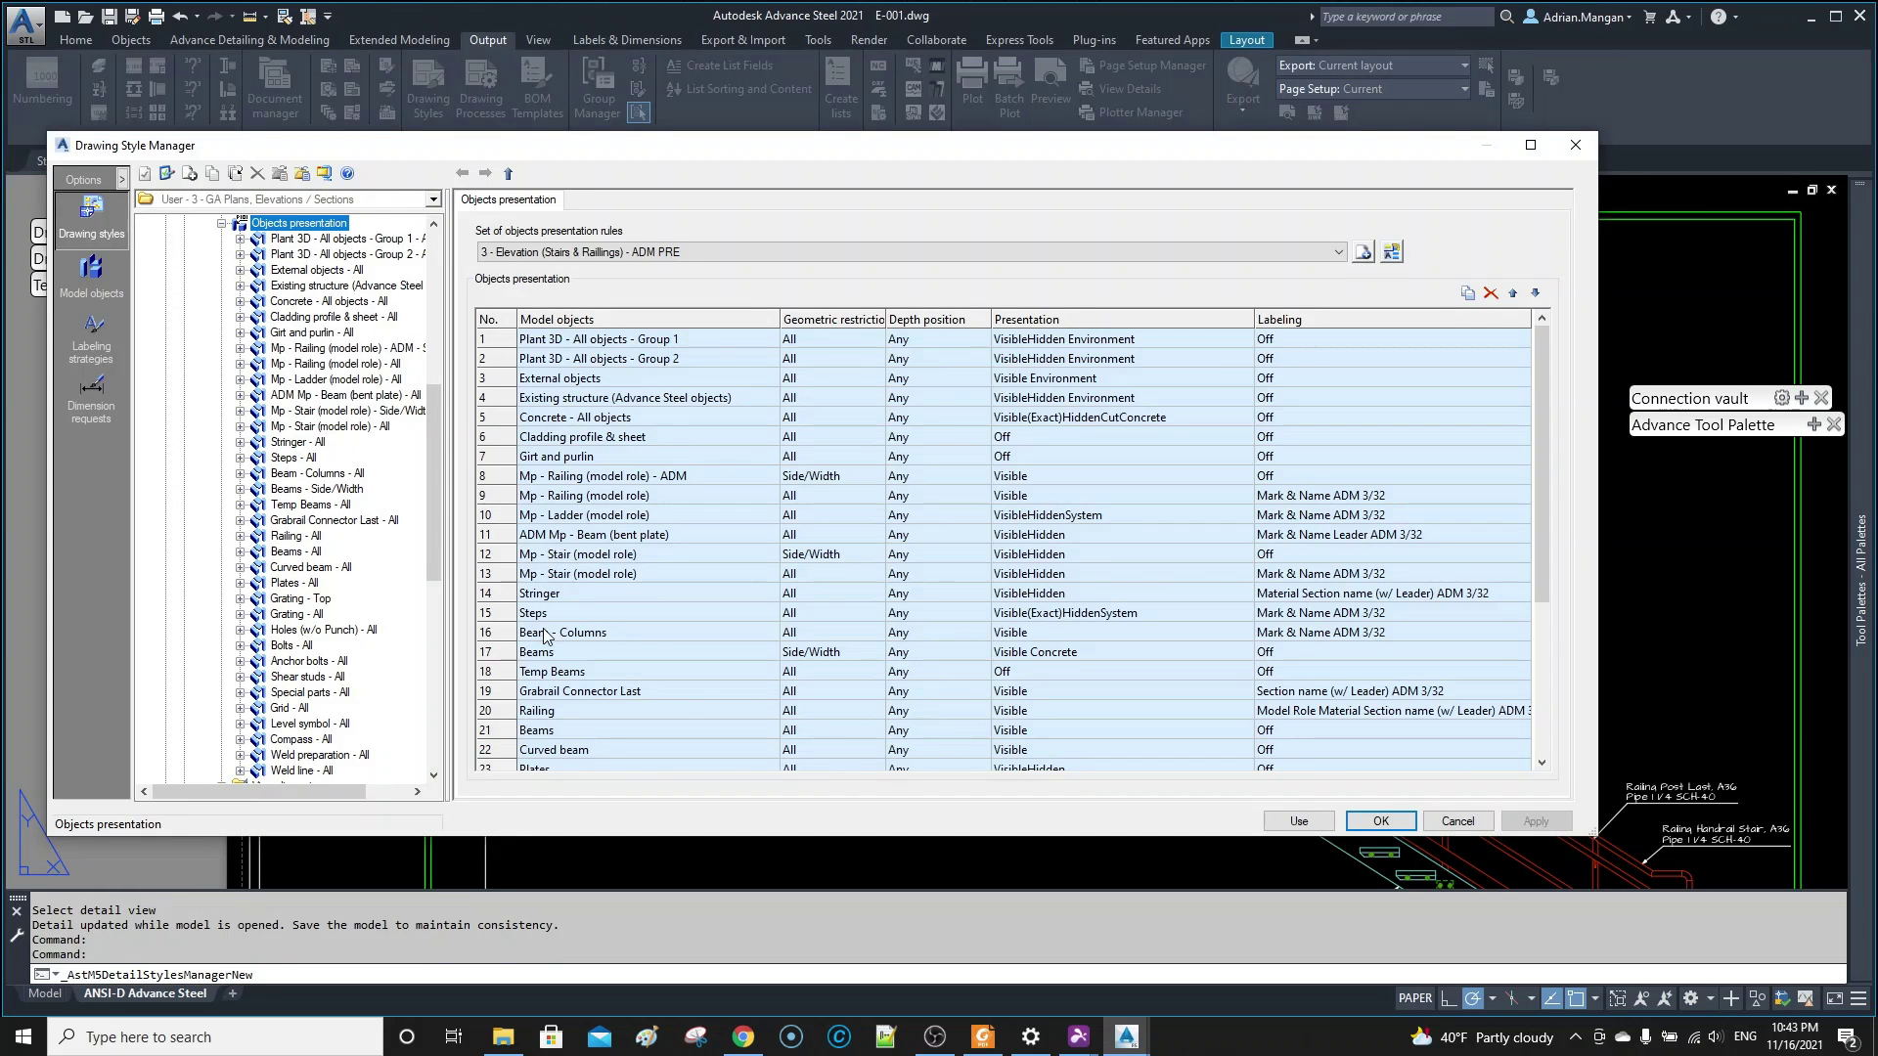
scroll(565, 587, down, 2)
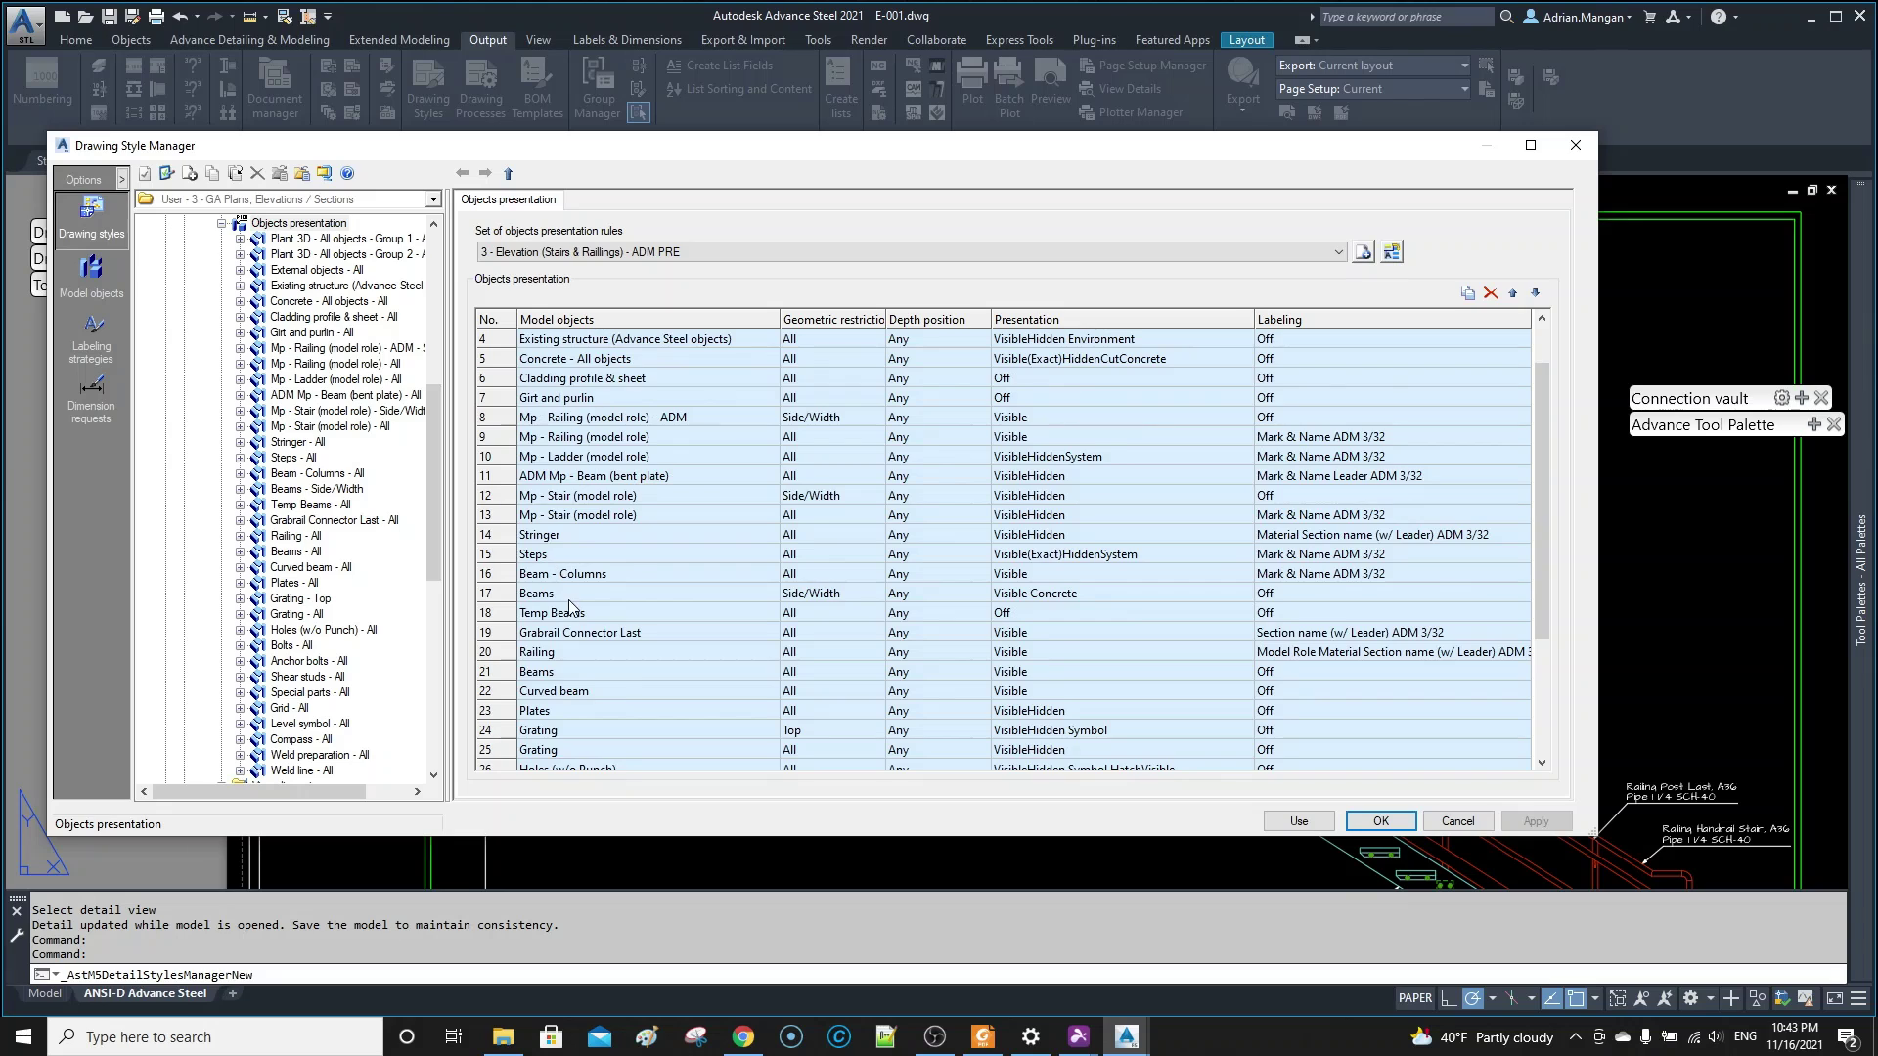
click(504, 577)
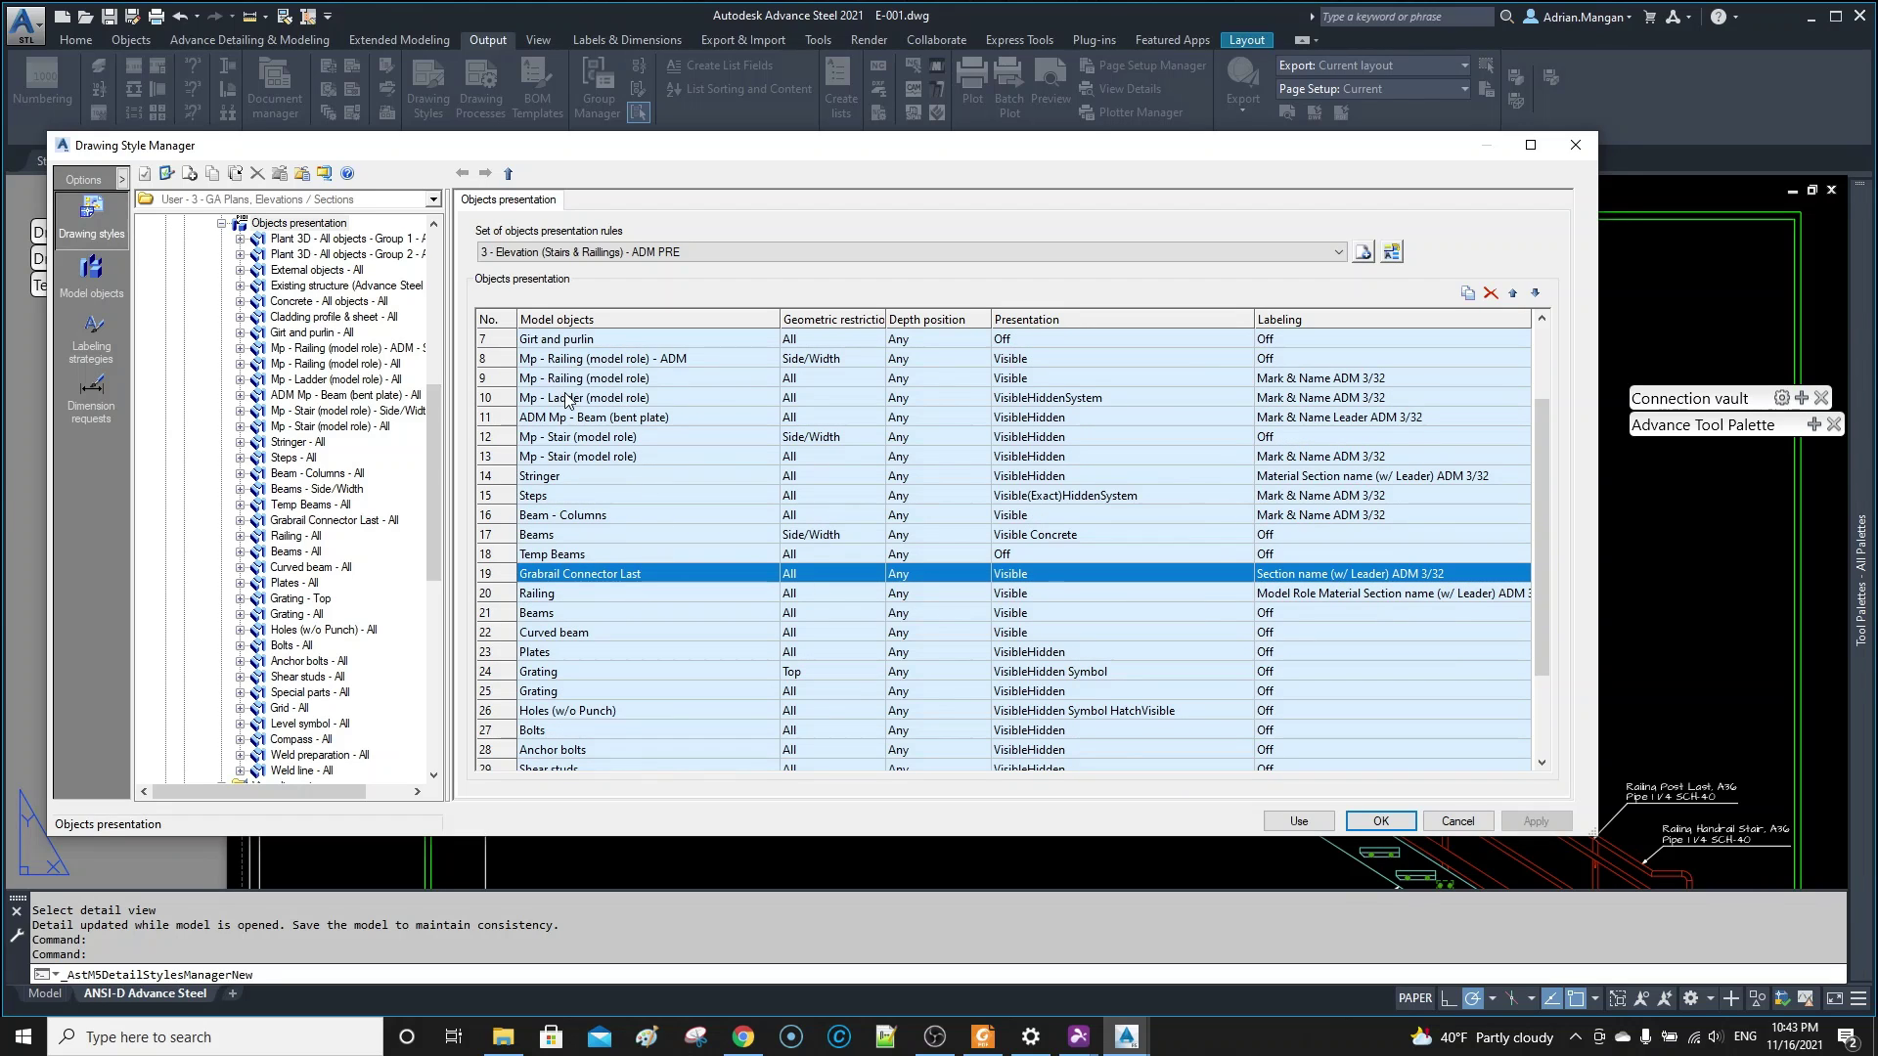
scroll(577, 518, up, 2)
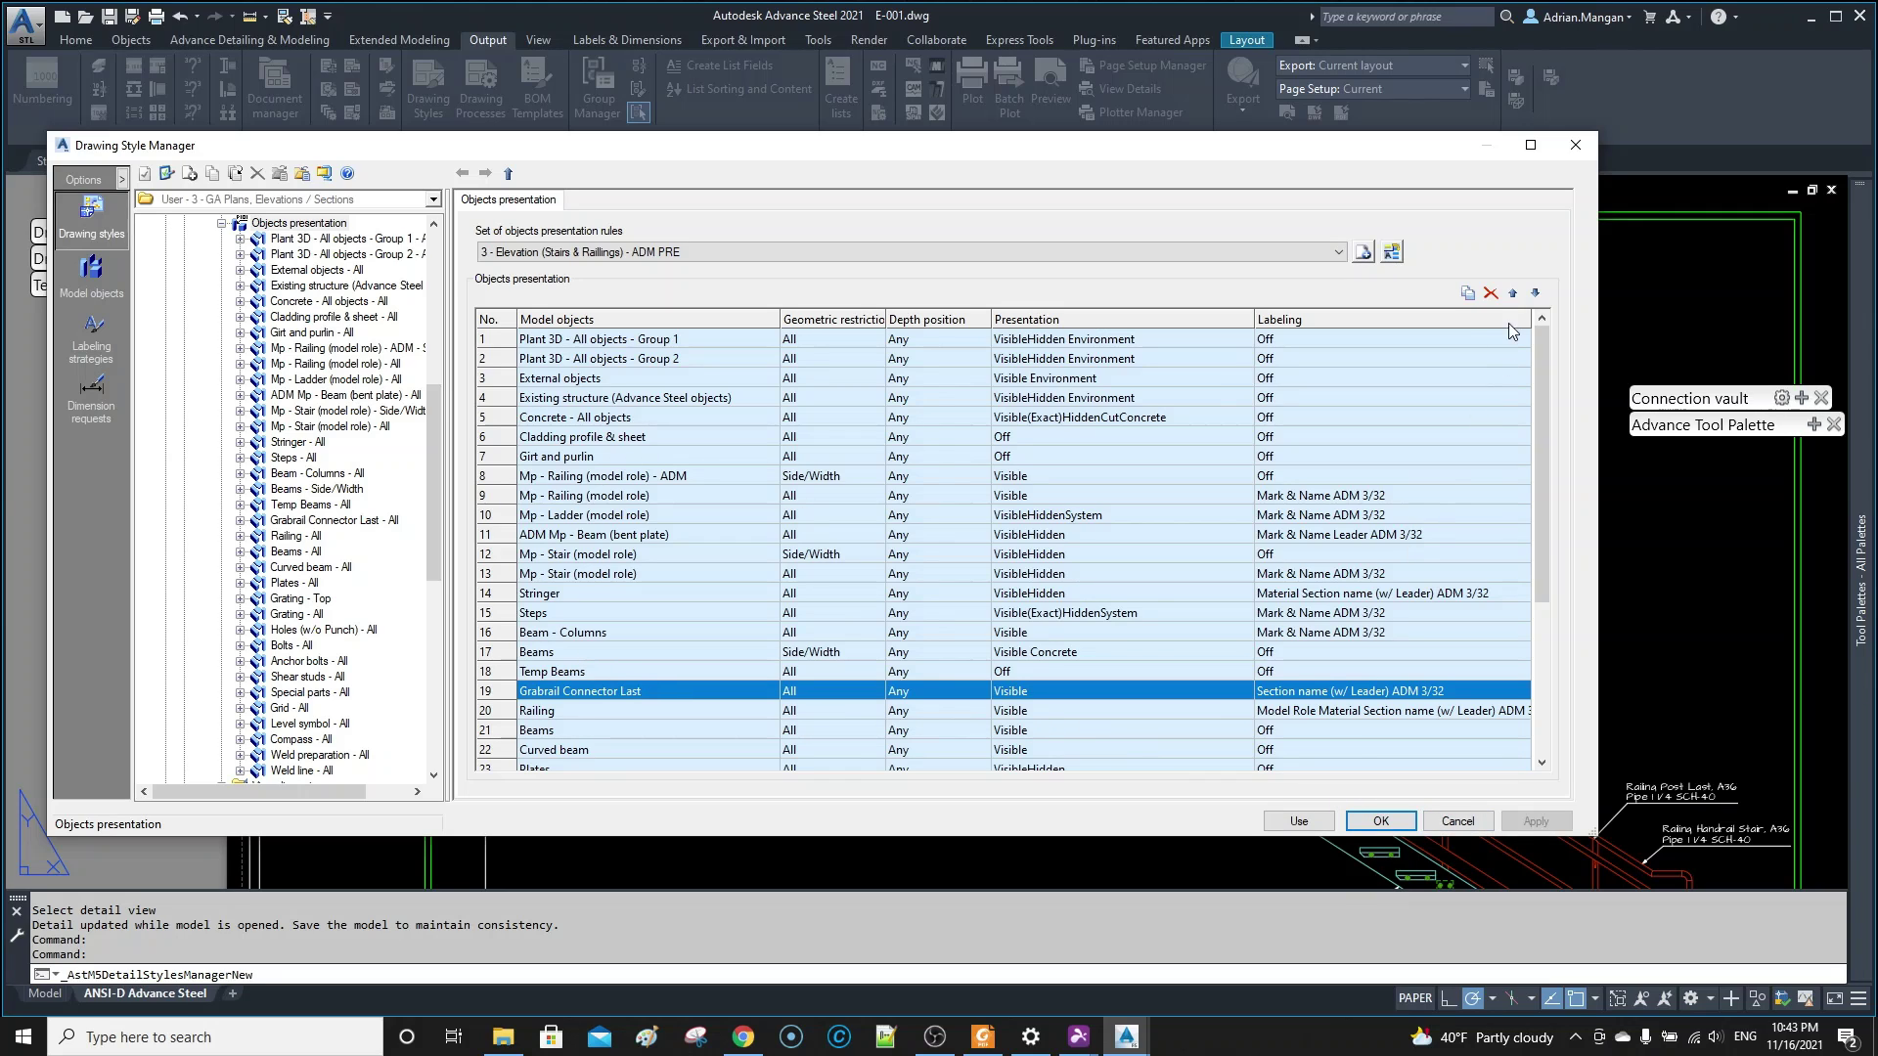
click(1513, 293)
click(1512, 292)
click(1513, 293)
click(1512, 293)
click(1512, 293)
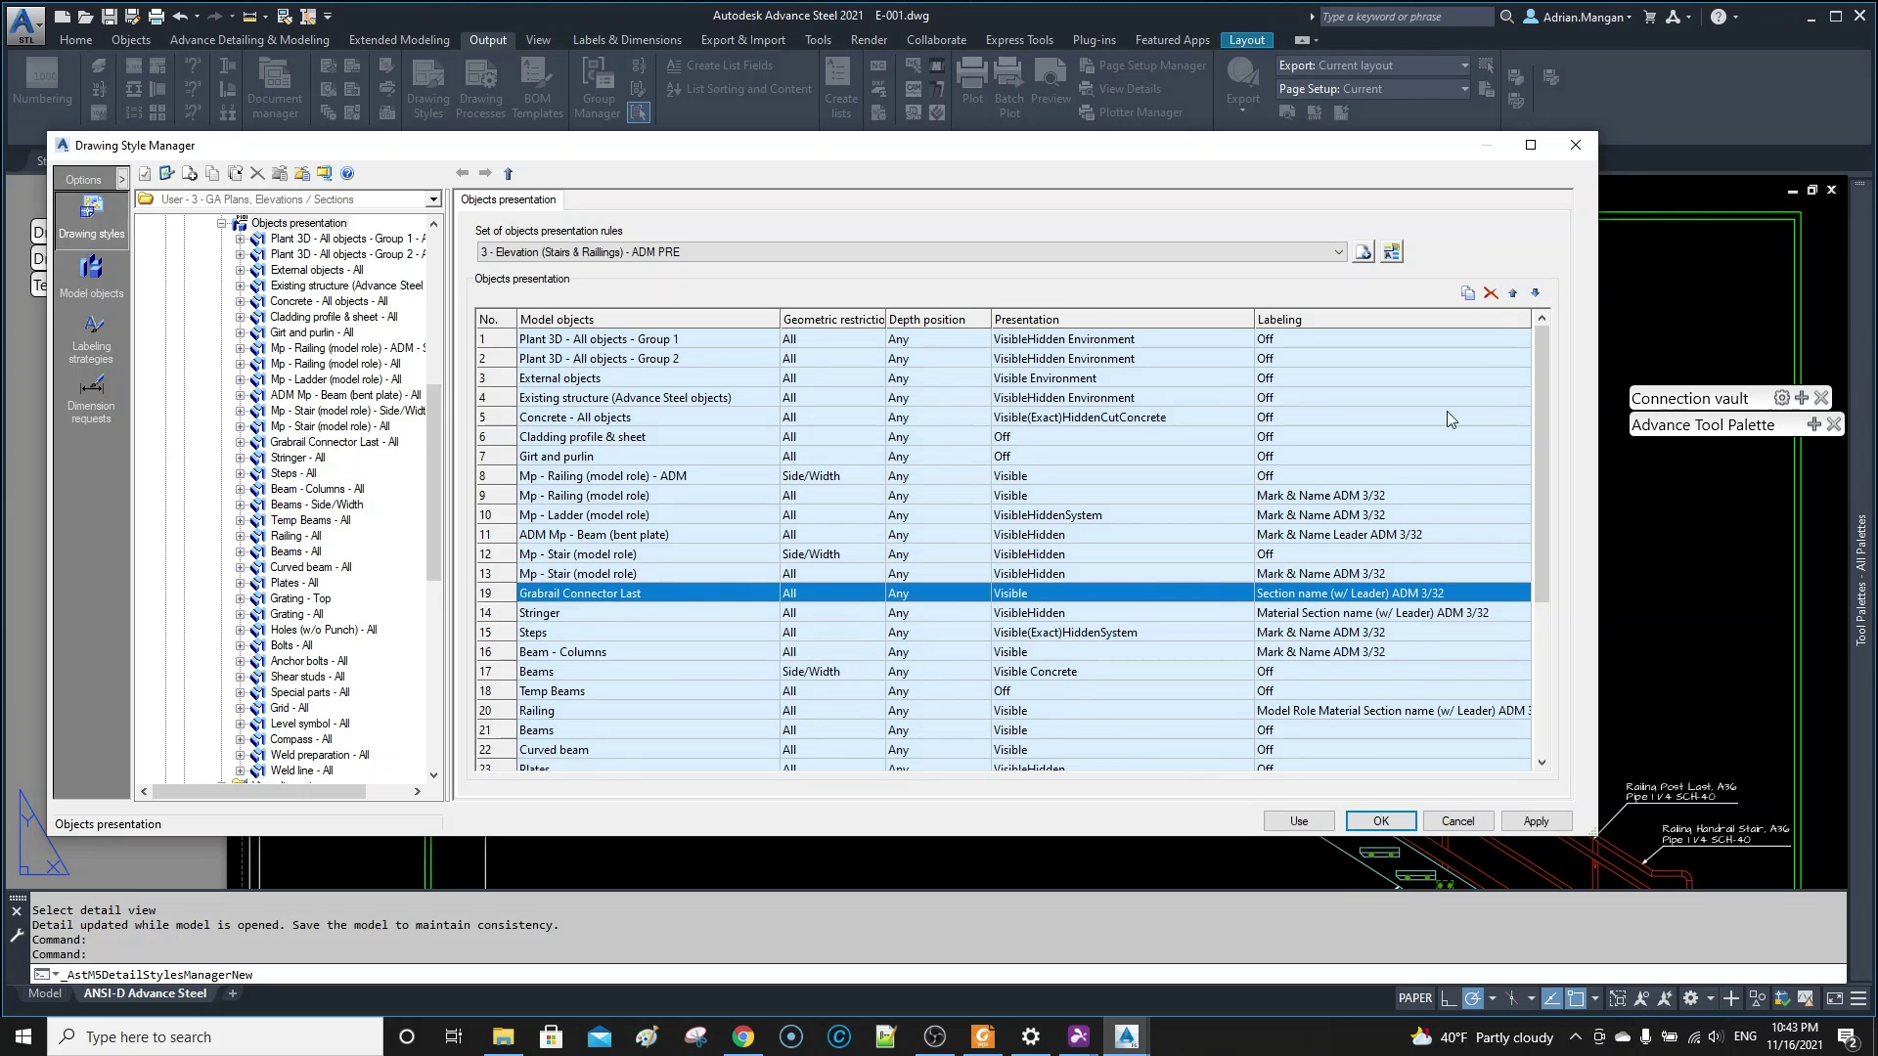
- Use the reordered style on the stairs and railing elevation view and check the content of the grab rail connector's label
click(1299, 820)
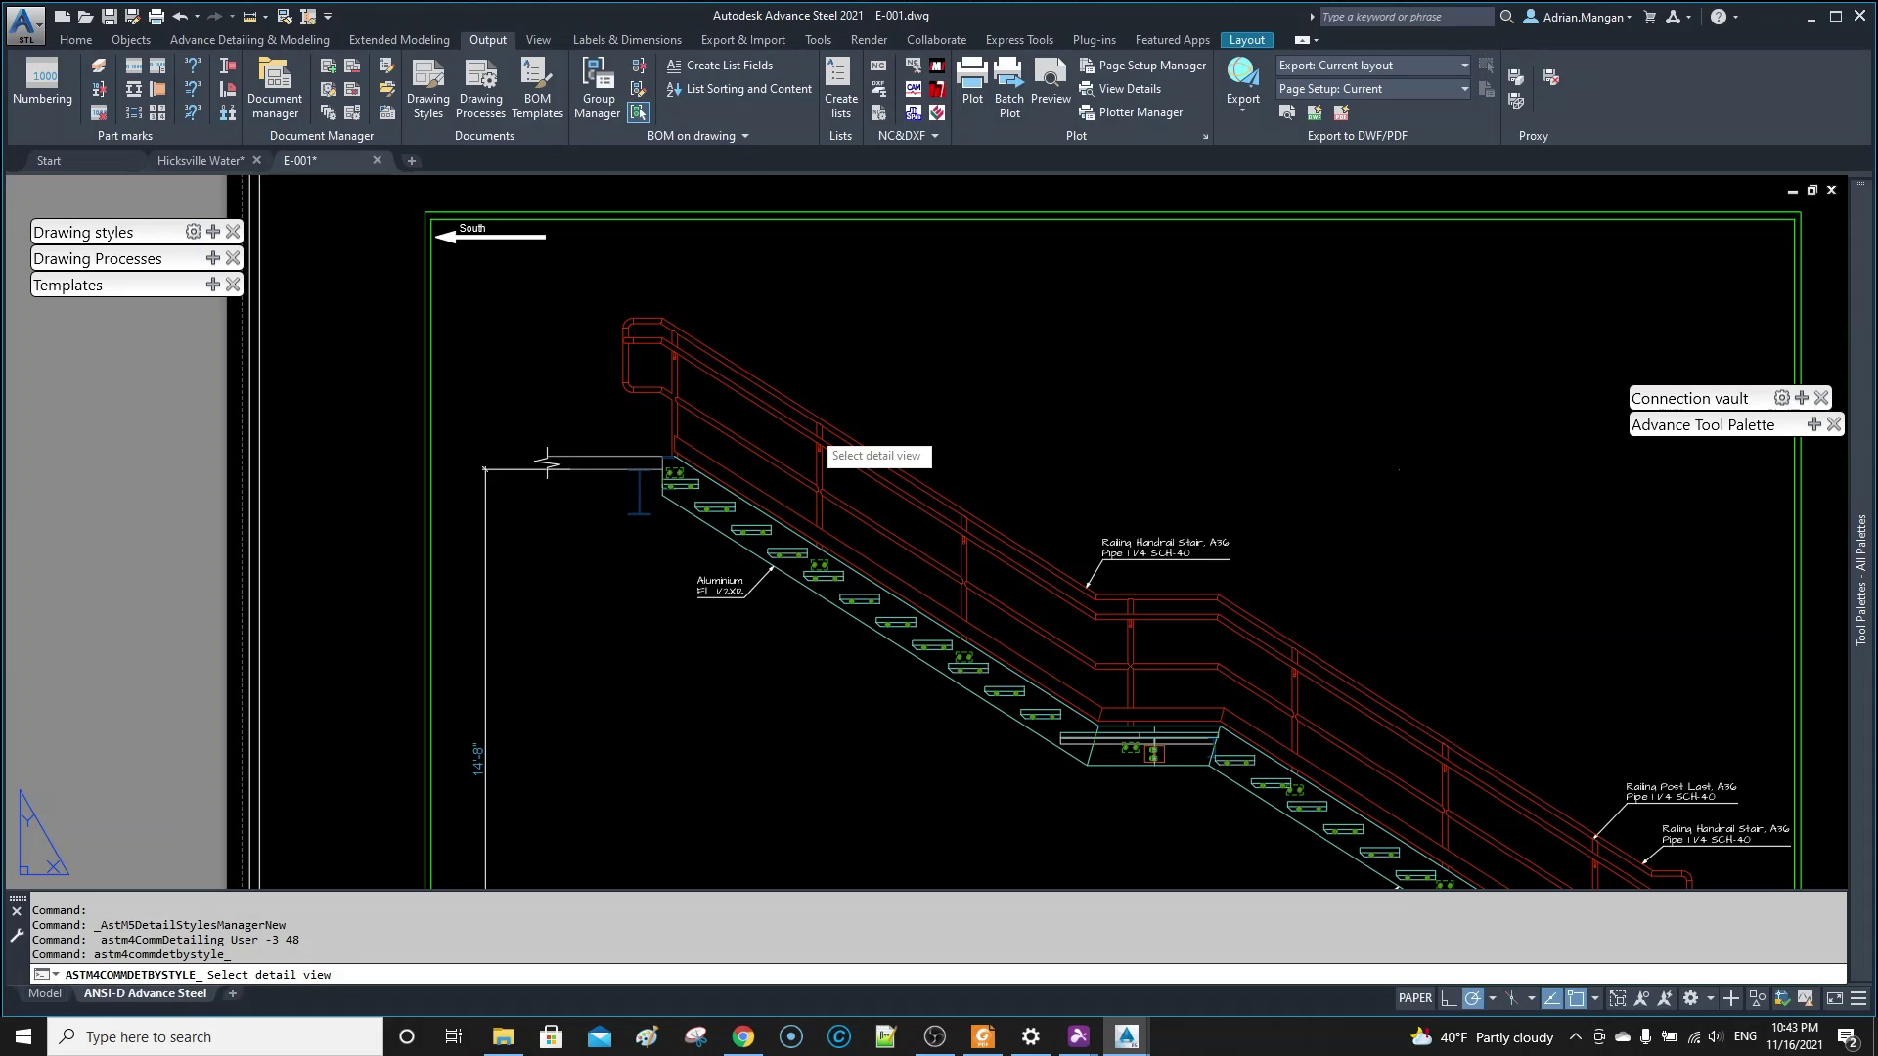
click(820, 436)
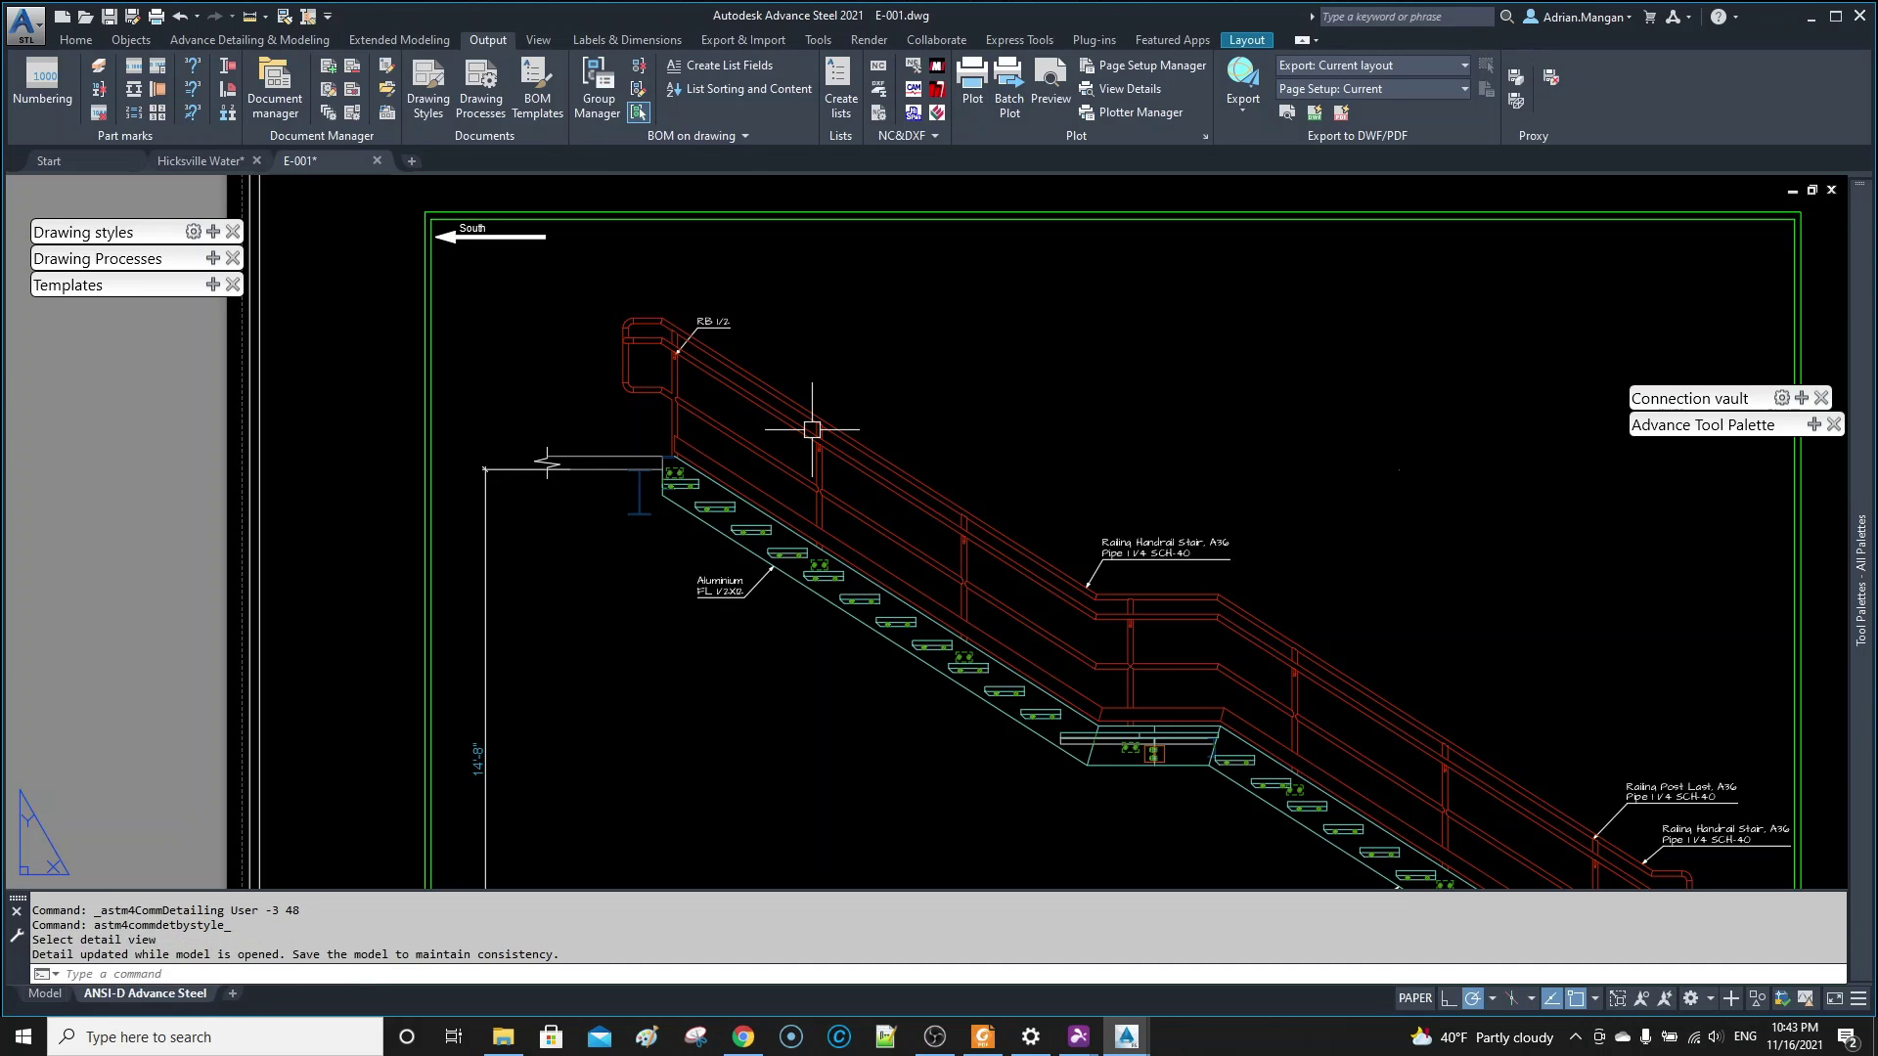
scroll(692, 337, up, 5)
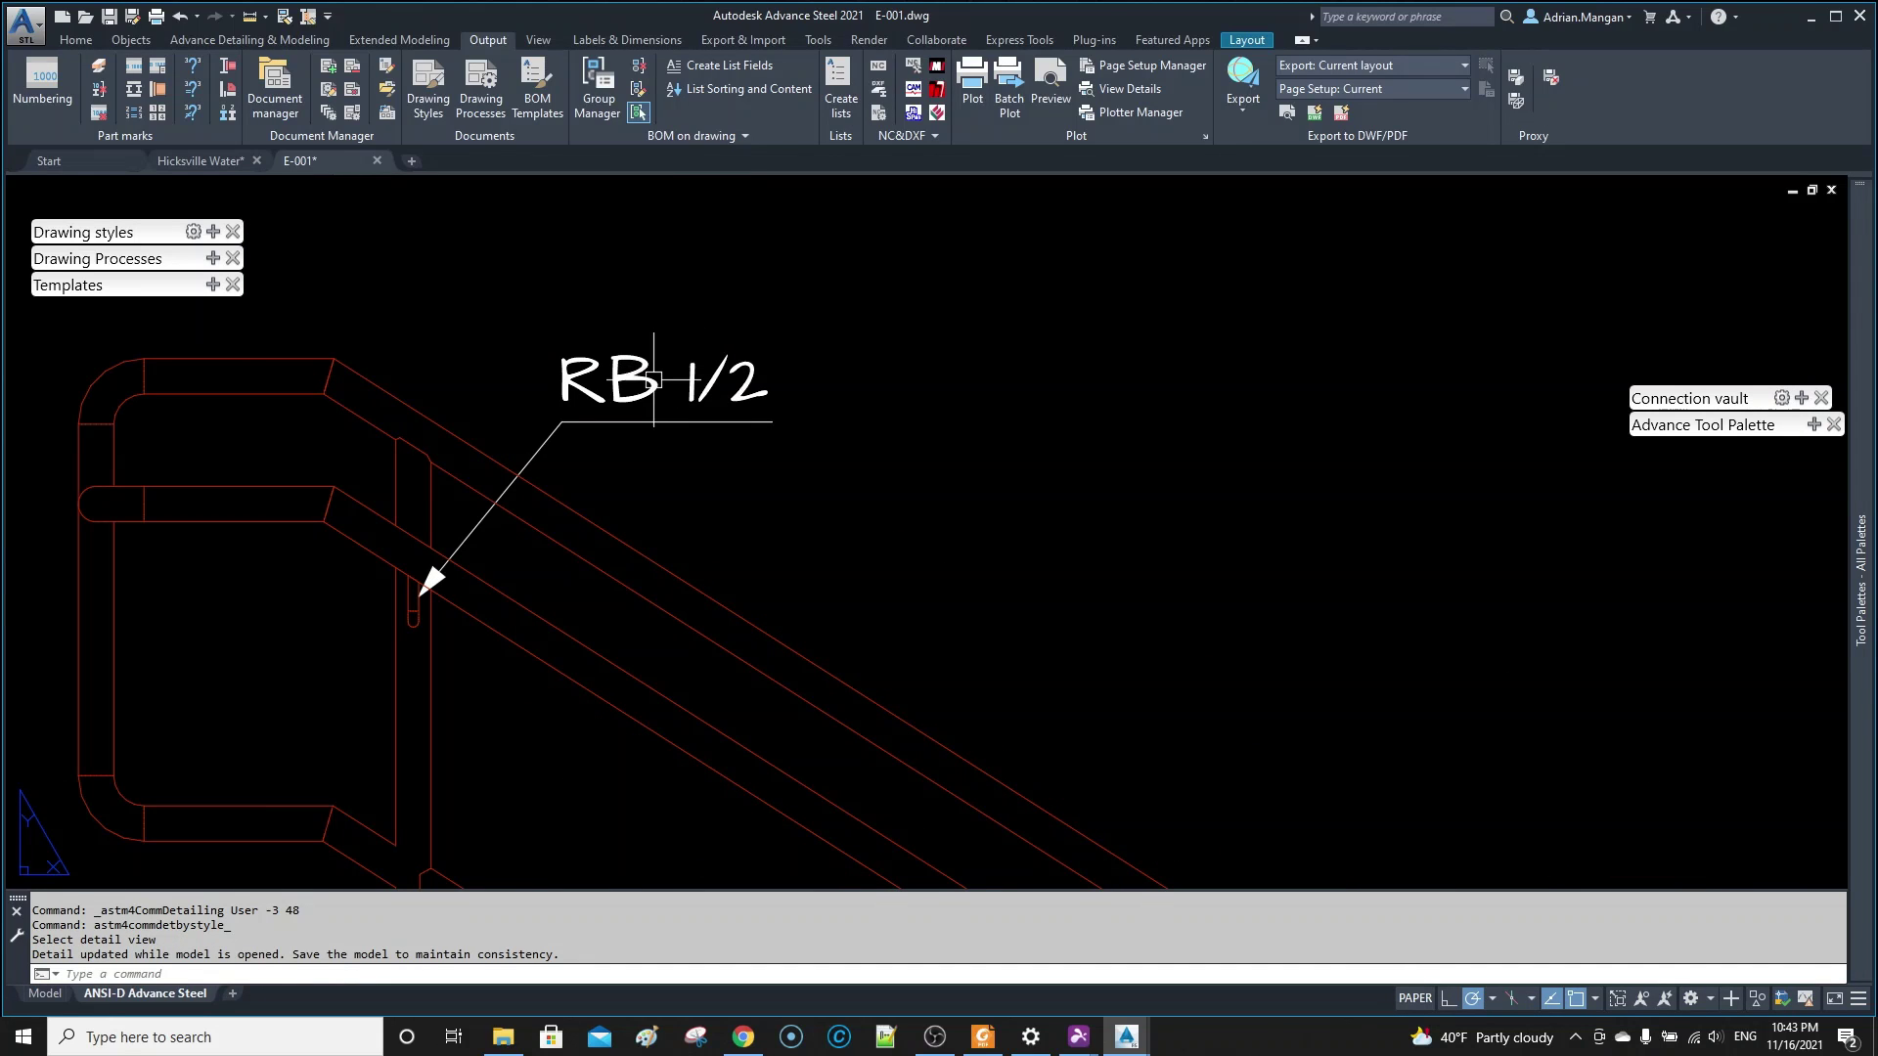
double_click(692, 336)
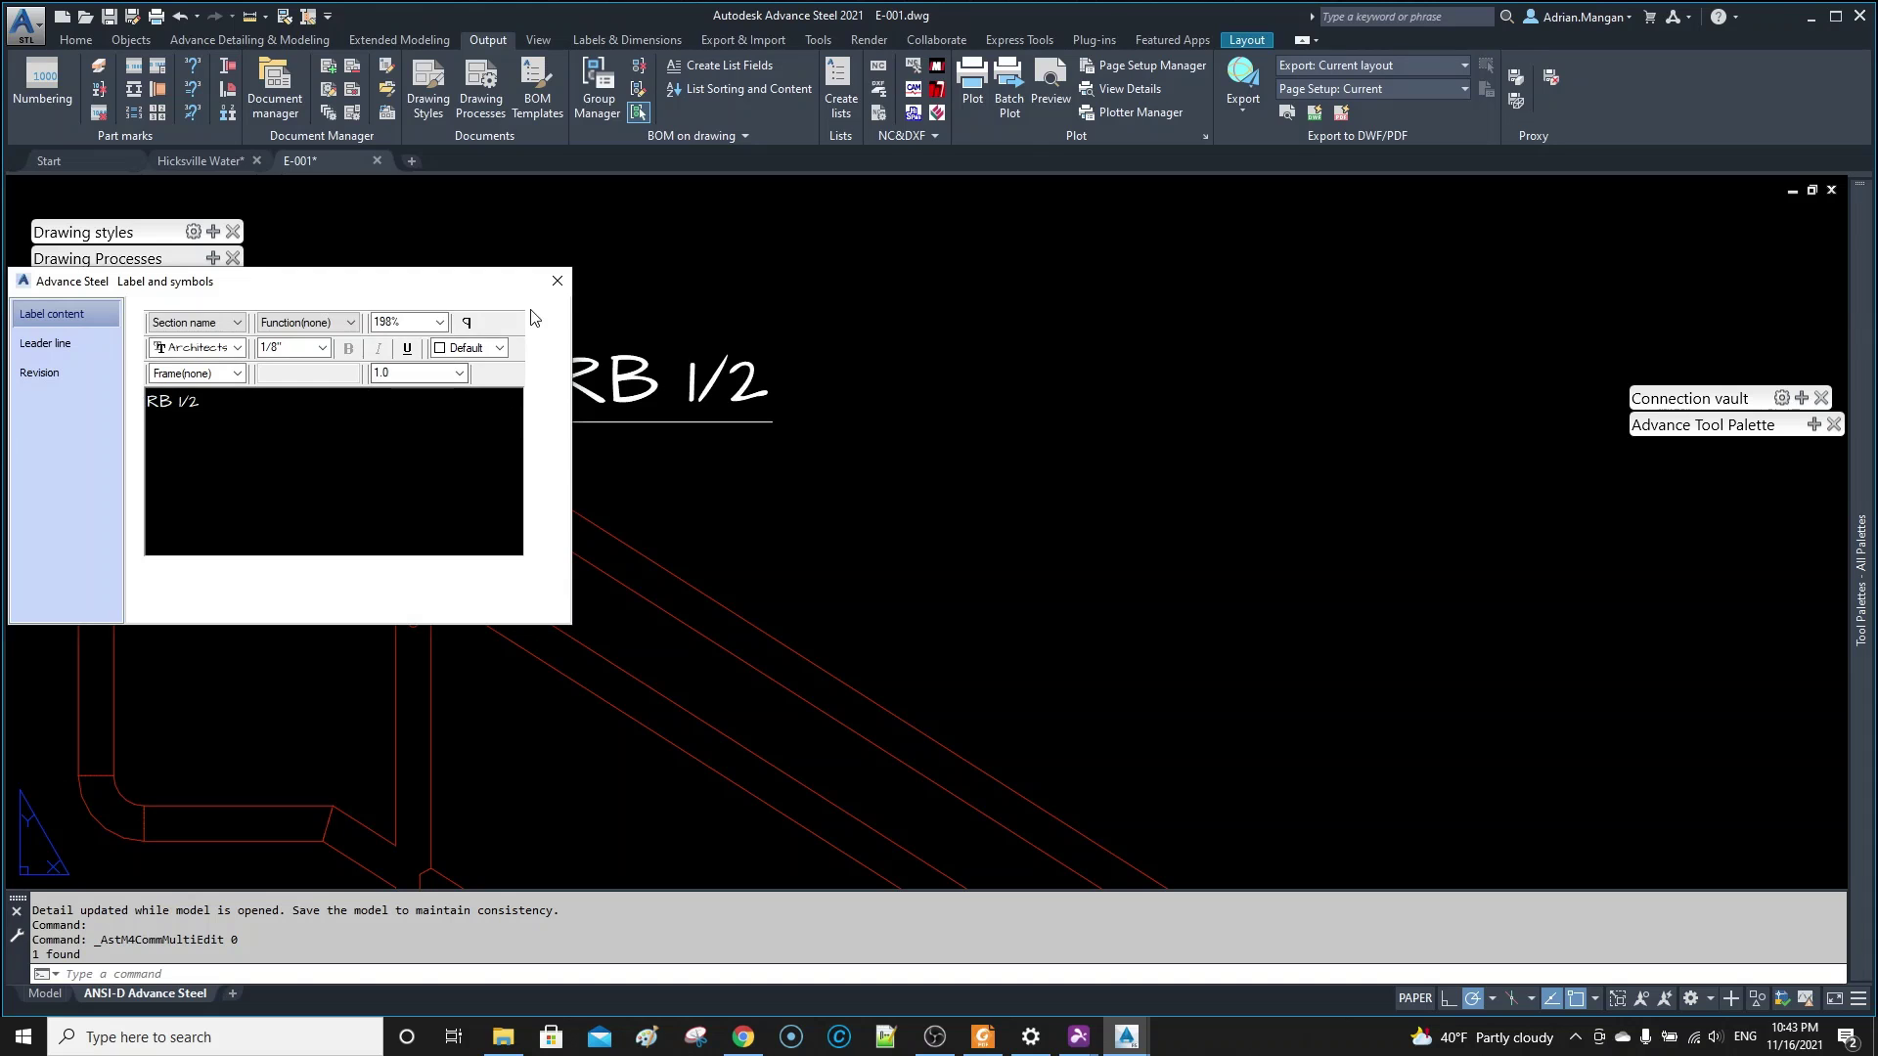
click(557, 281)
- Move the RB 1/2 label below the handrail, beside the upper end post
click(664, 383)
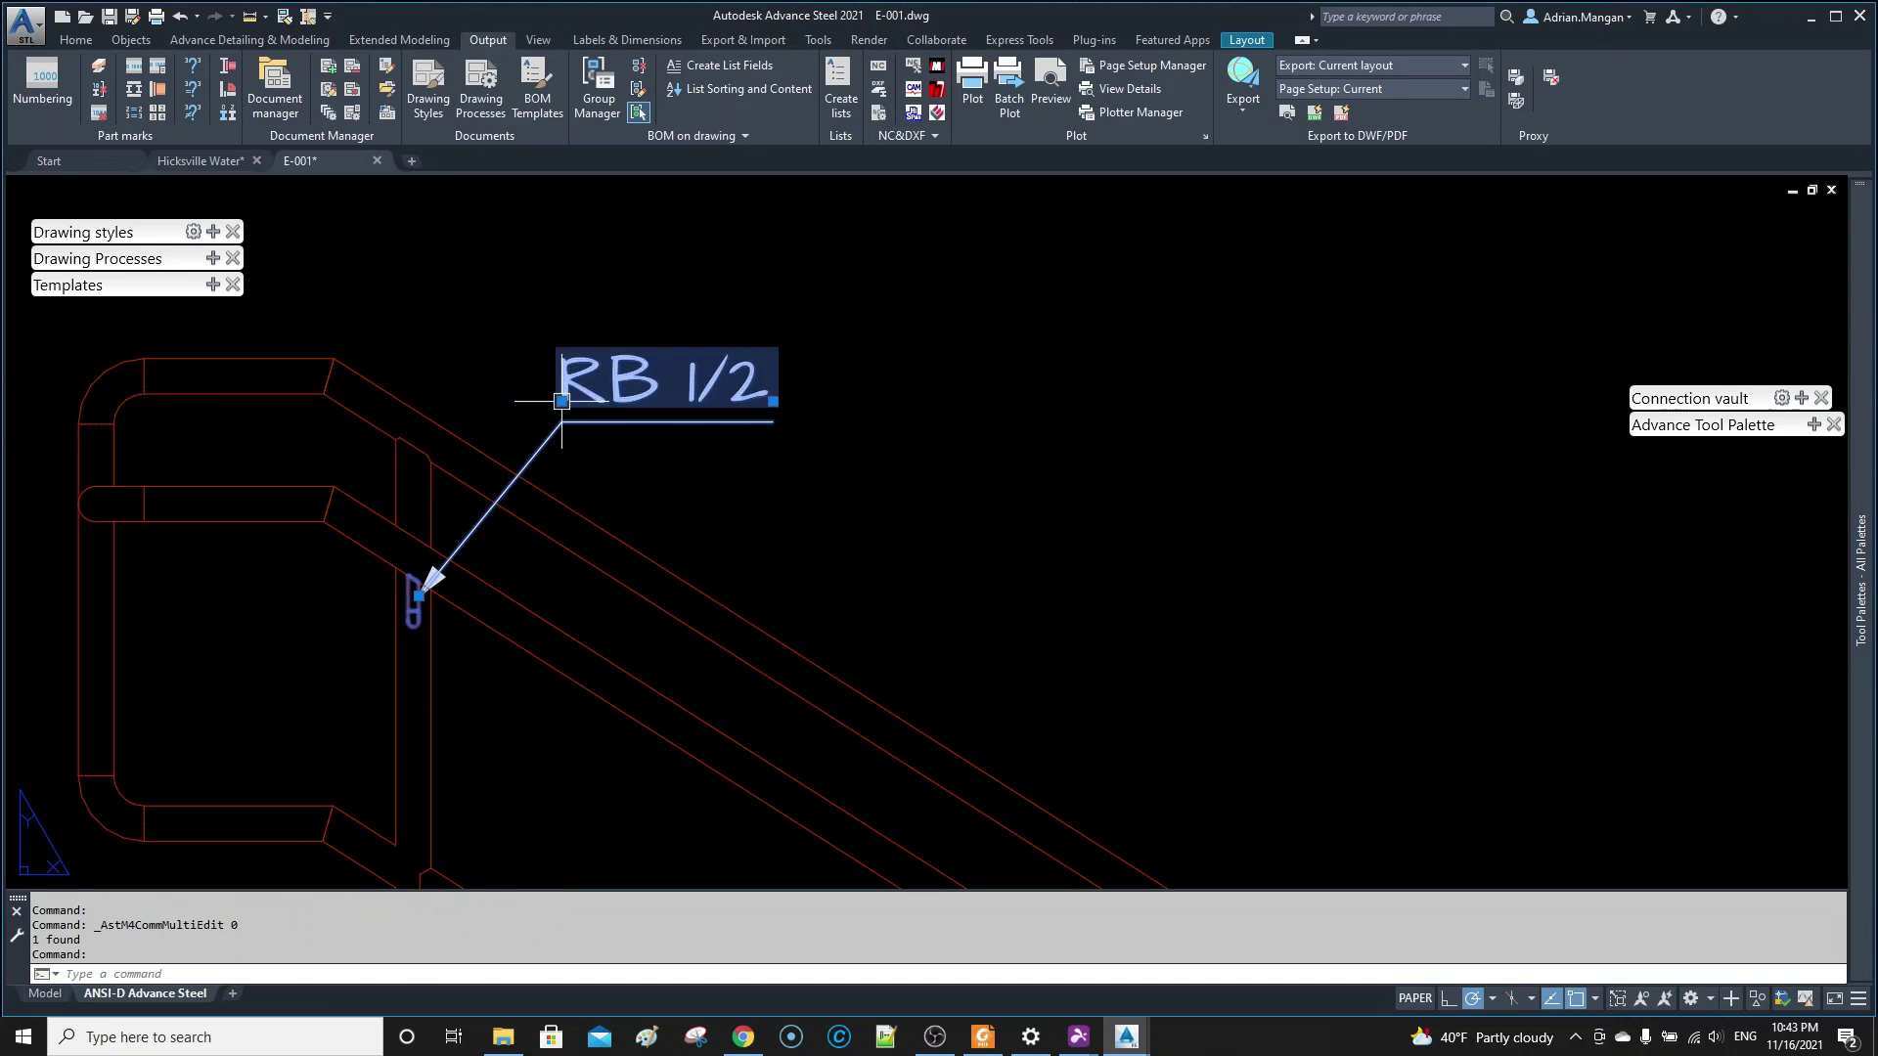
click(561, 404)
middle_drag(577, 673, 601, 541)
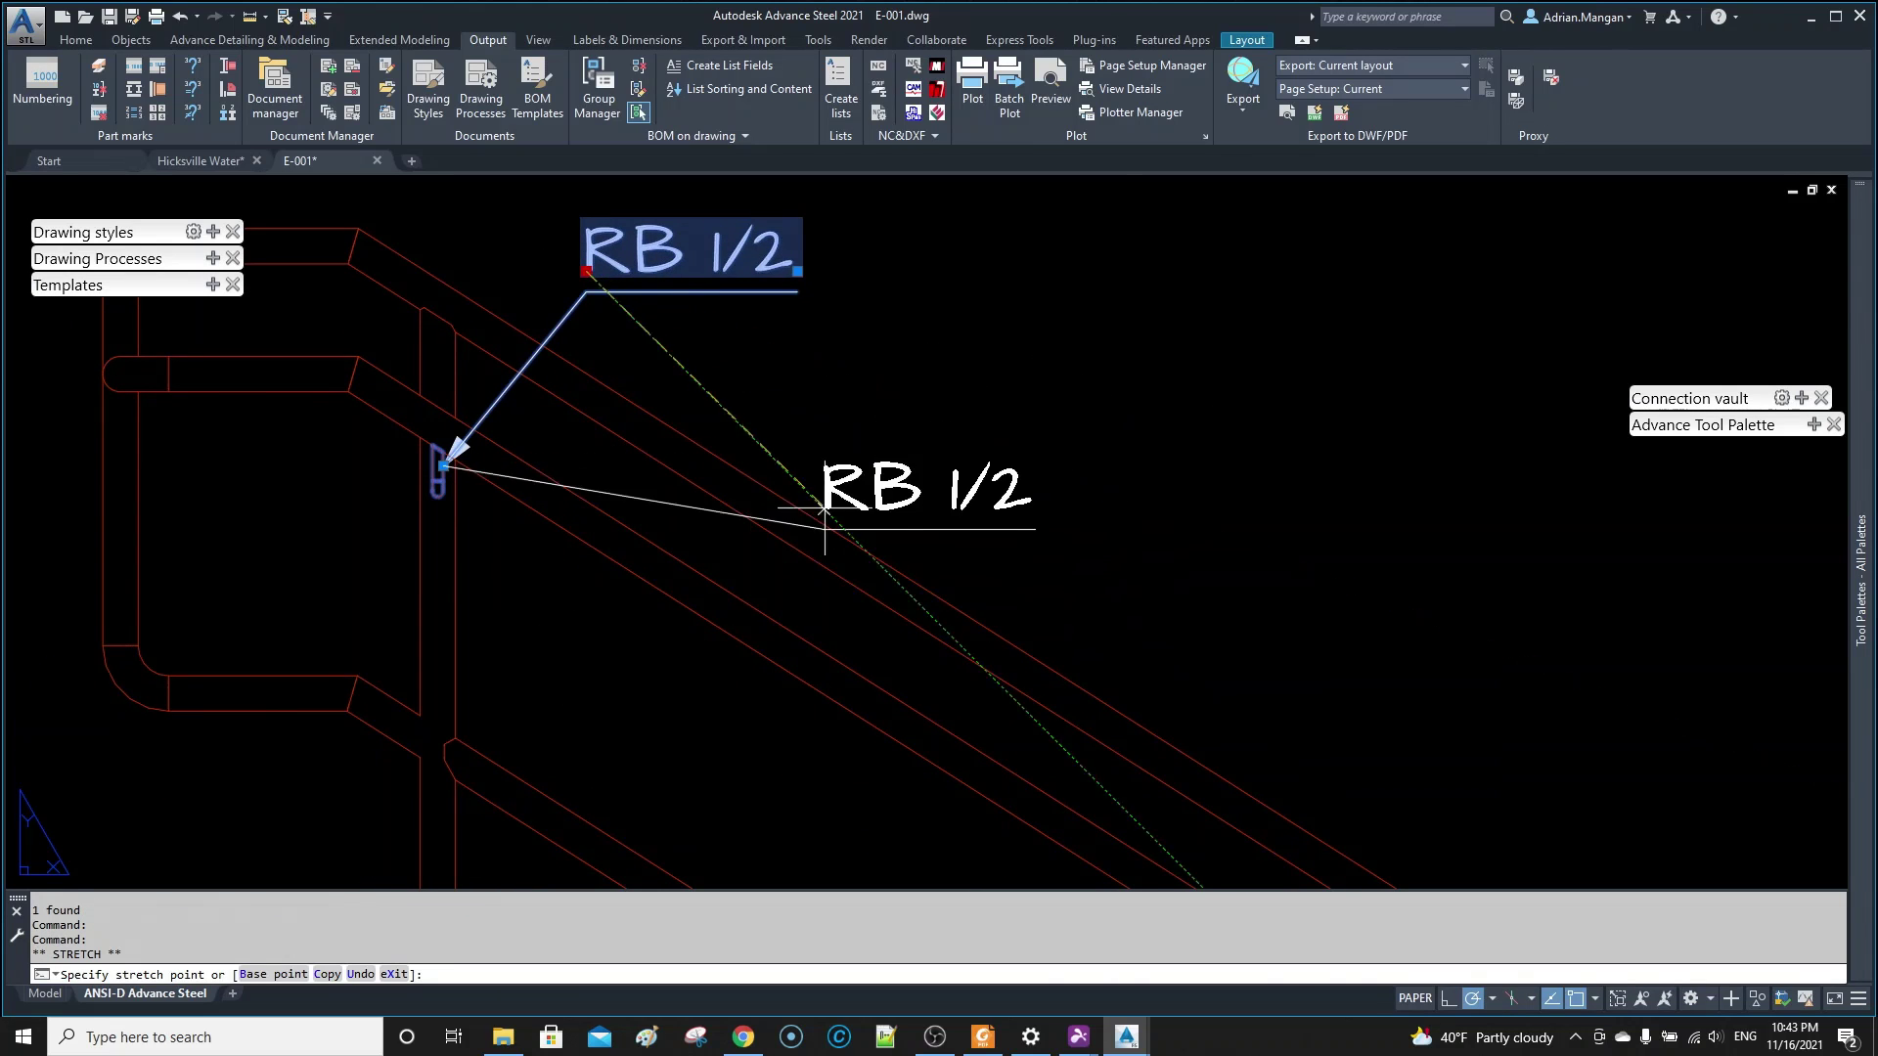
click(659, 701)
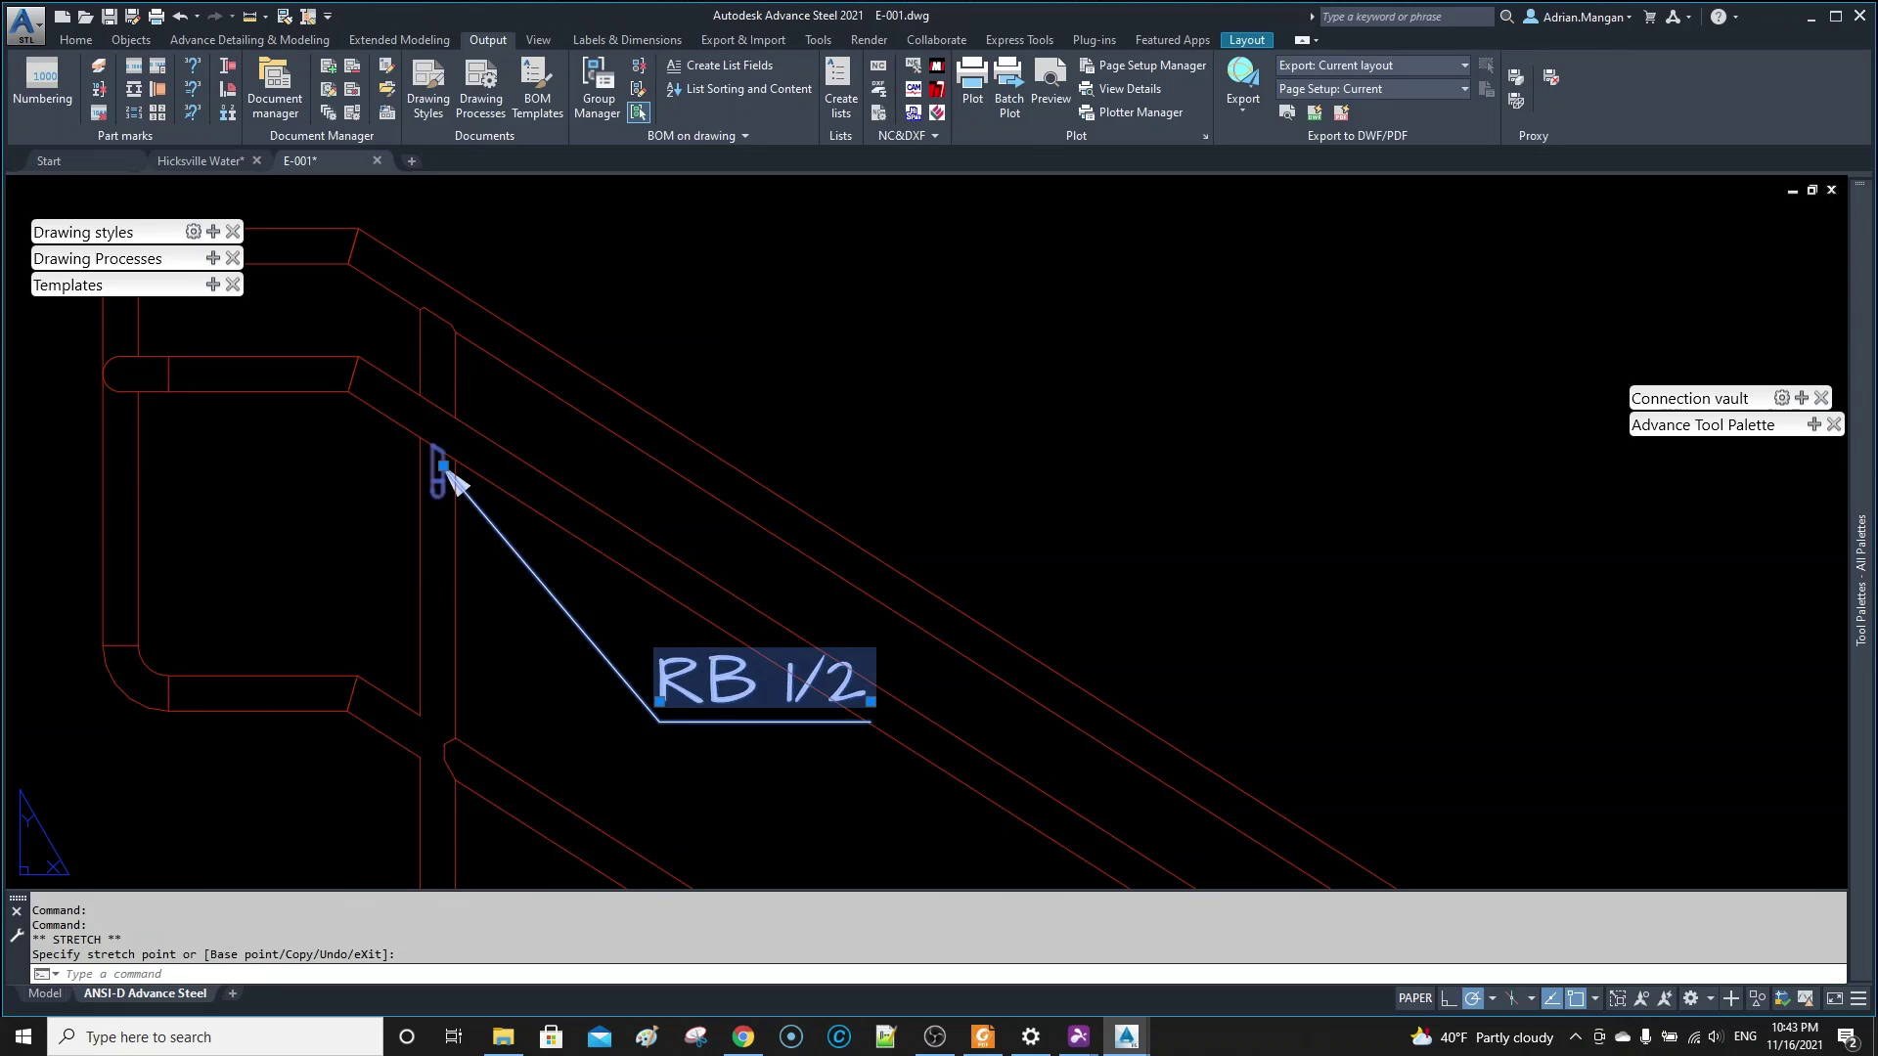
key(Escape)
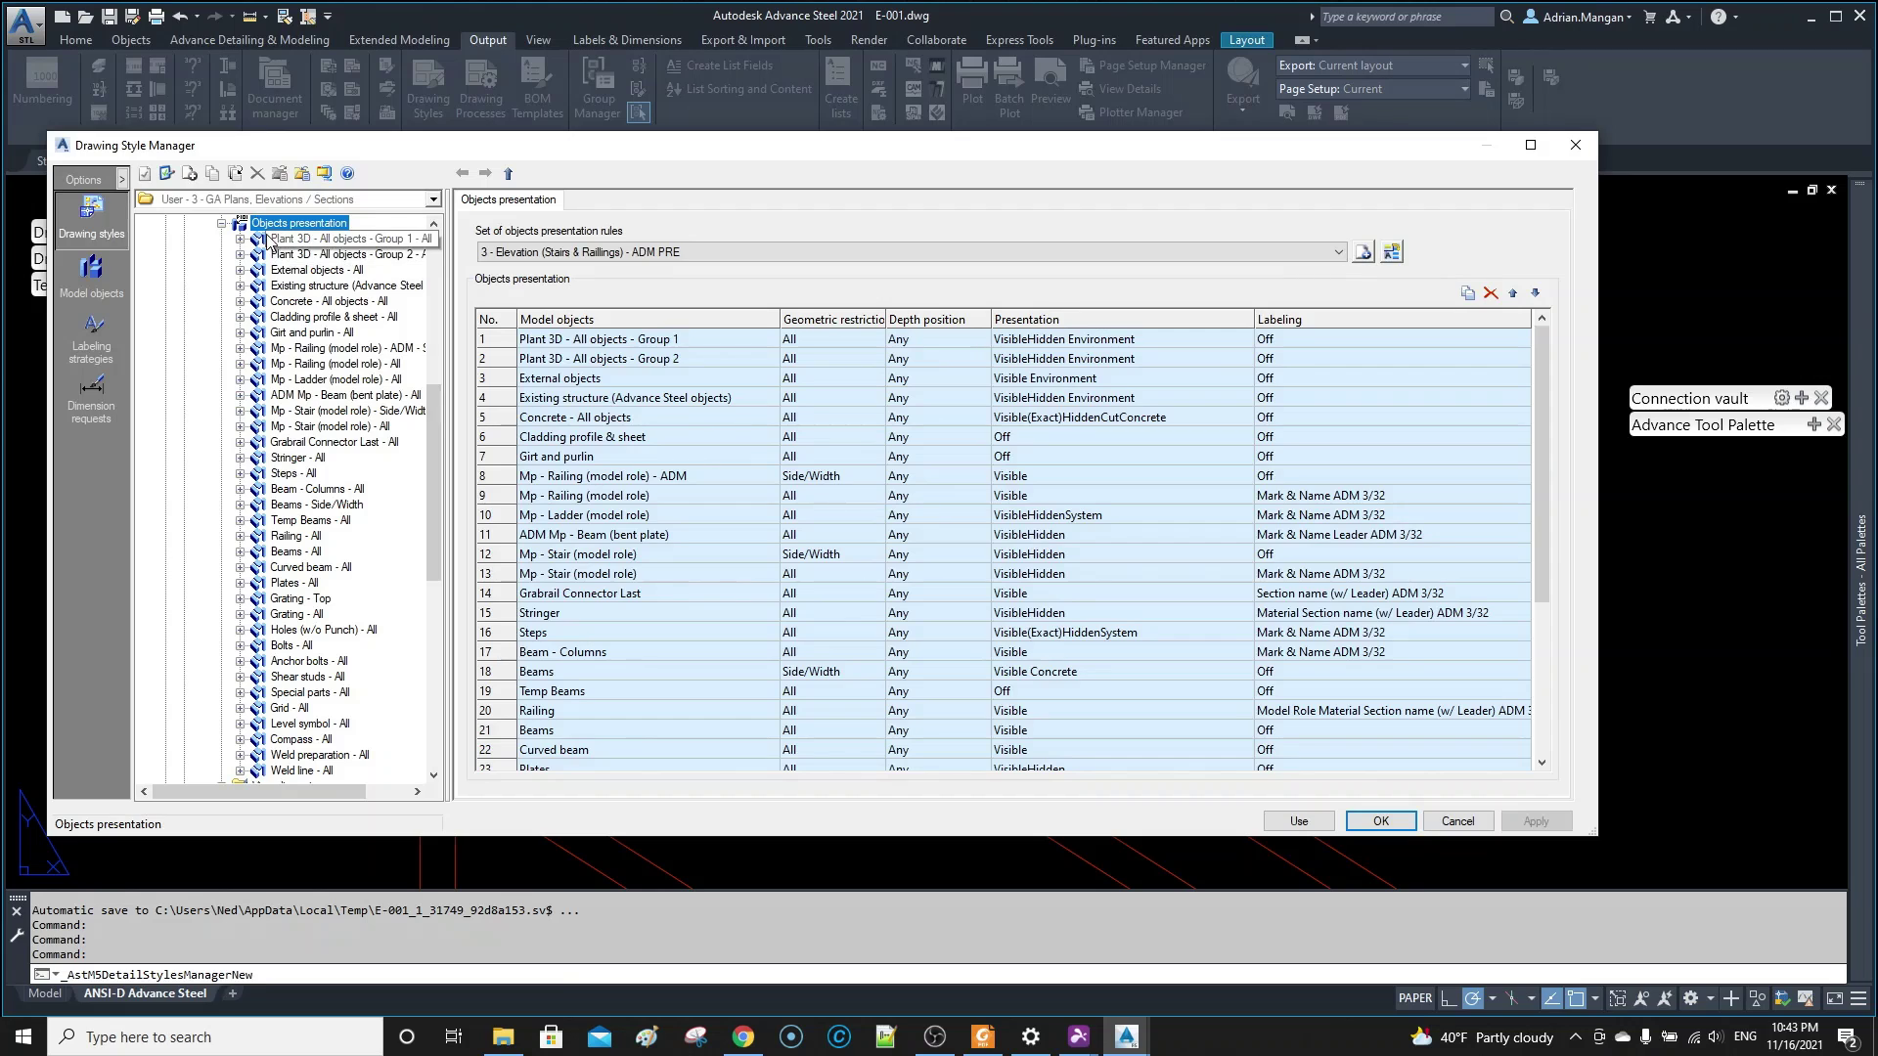
- Copy the Grabrail Connector Last rule's labeling strategy as a new one named Bracket Section name (w/ Leader) ADM 3/32
scroll(391, 518, down, 3)
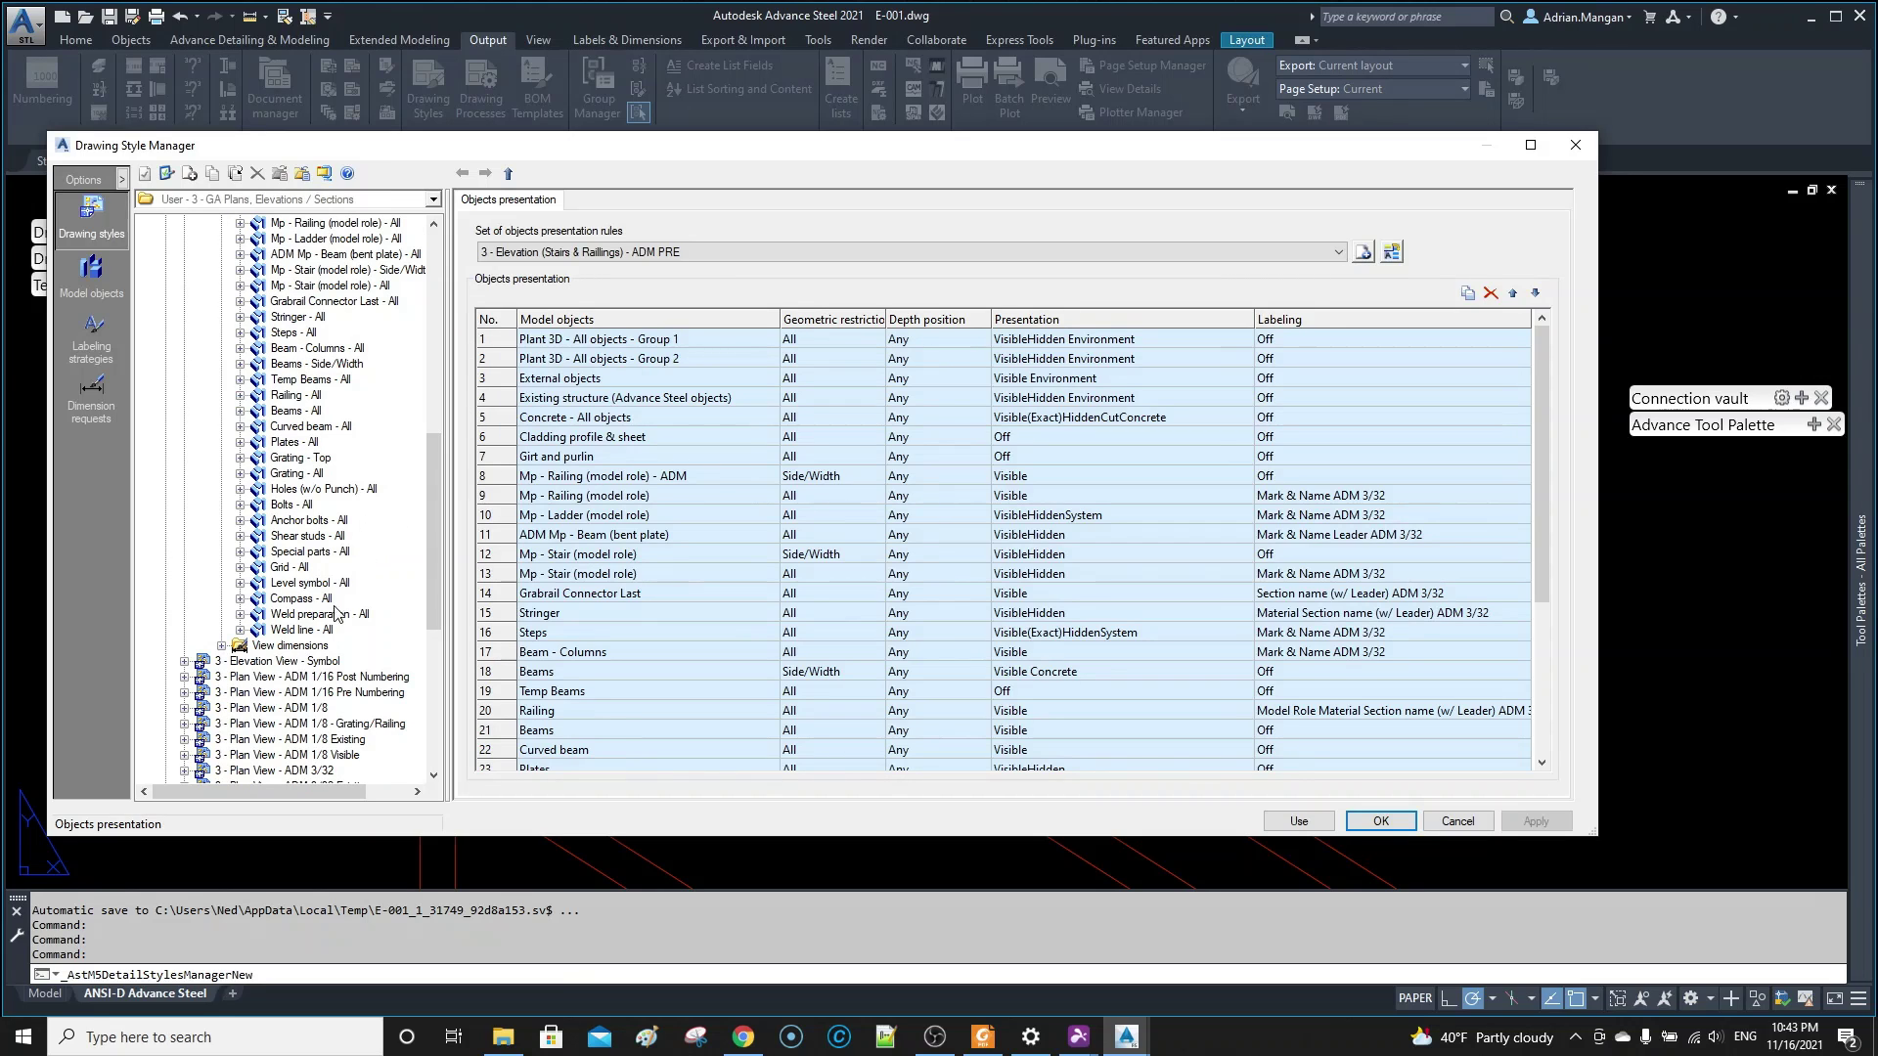
double_click(486, 599)
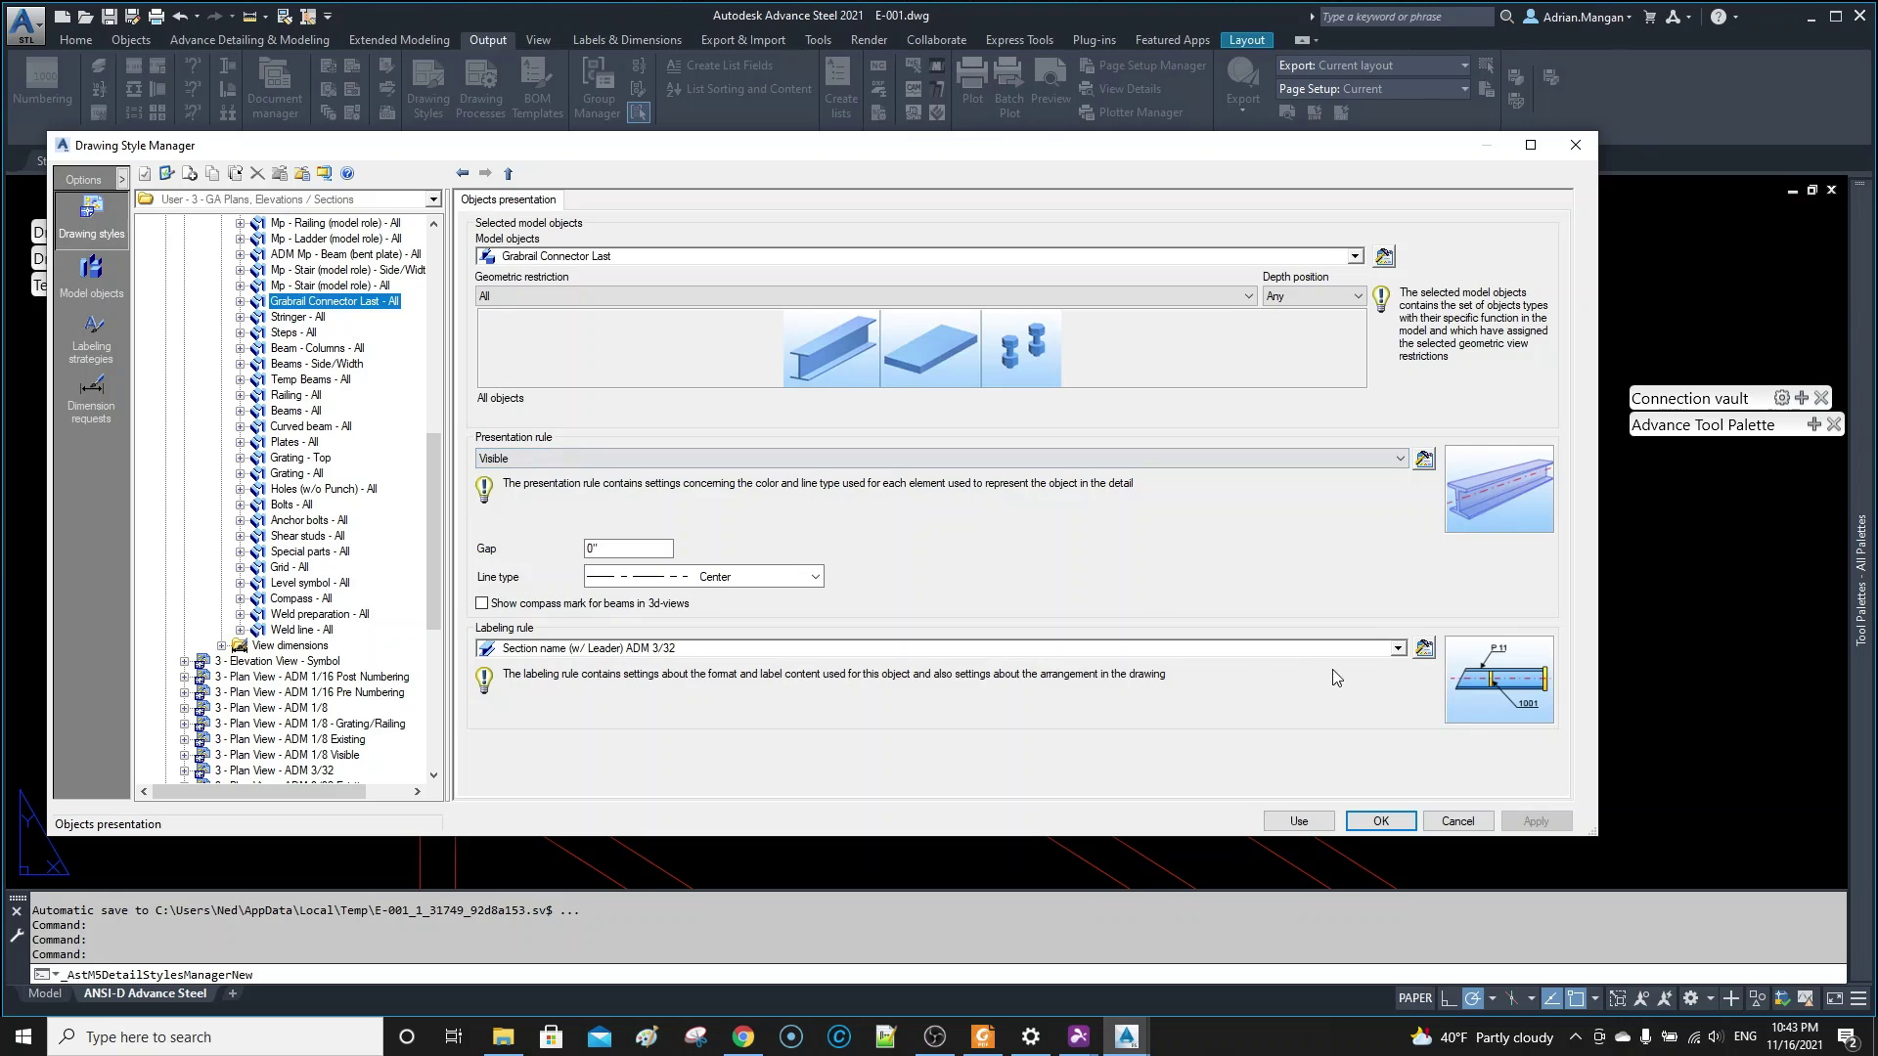
click(1424, 650)
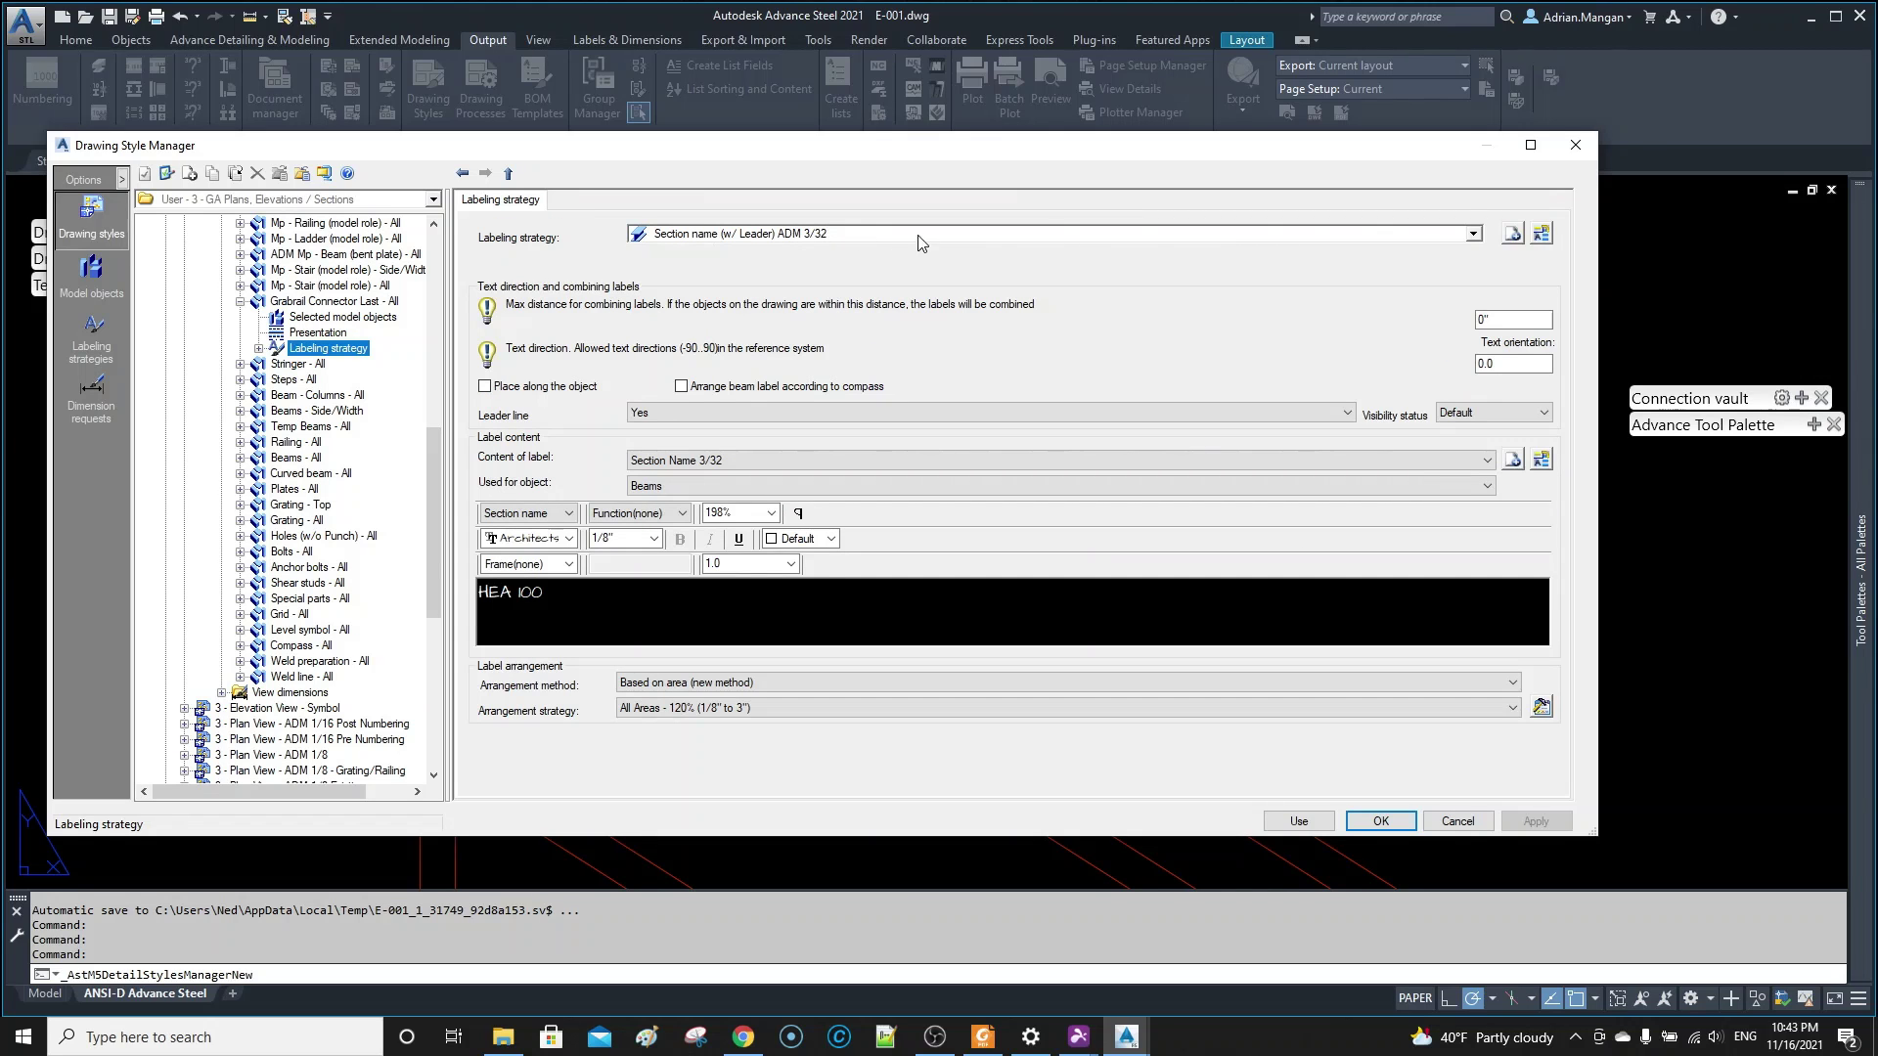
click(1514, 237)
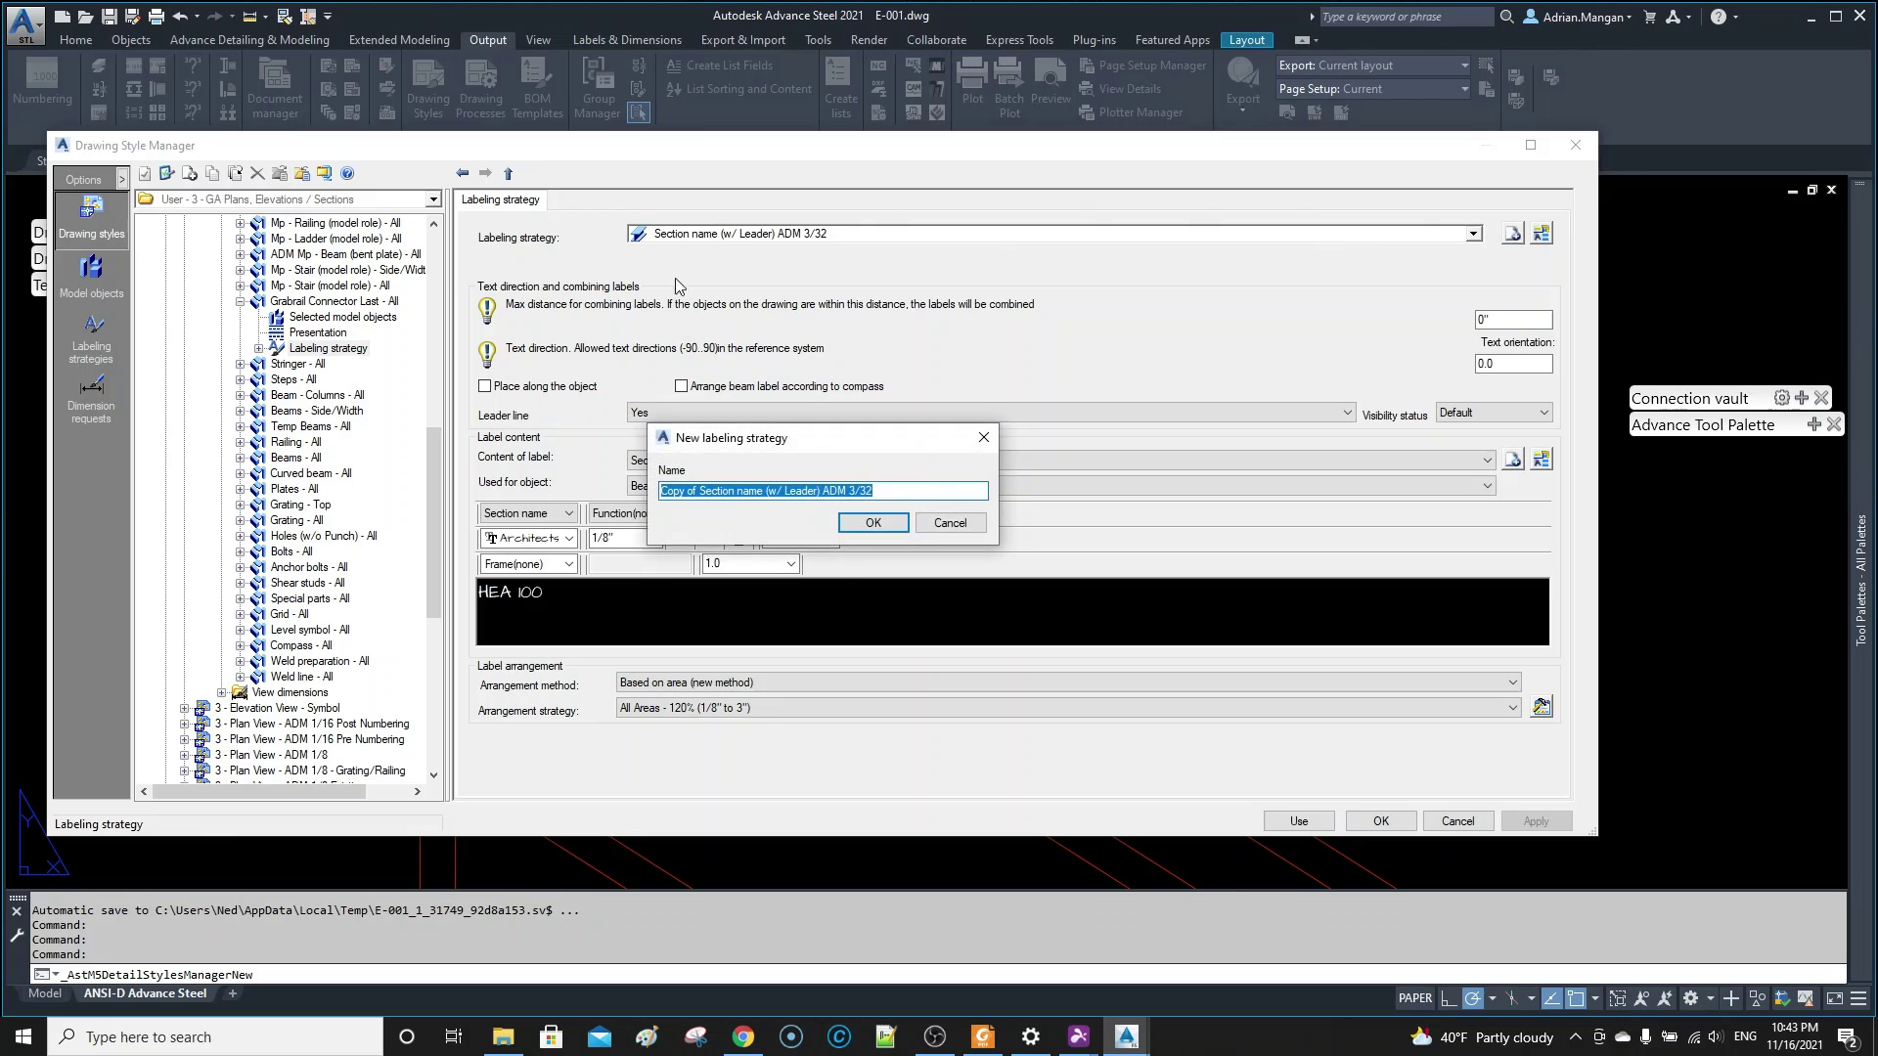
drag(701, 491, 659, 491)
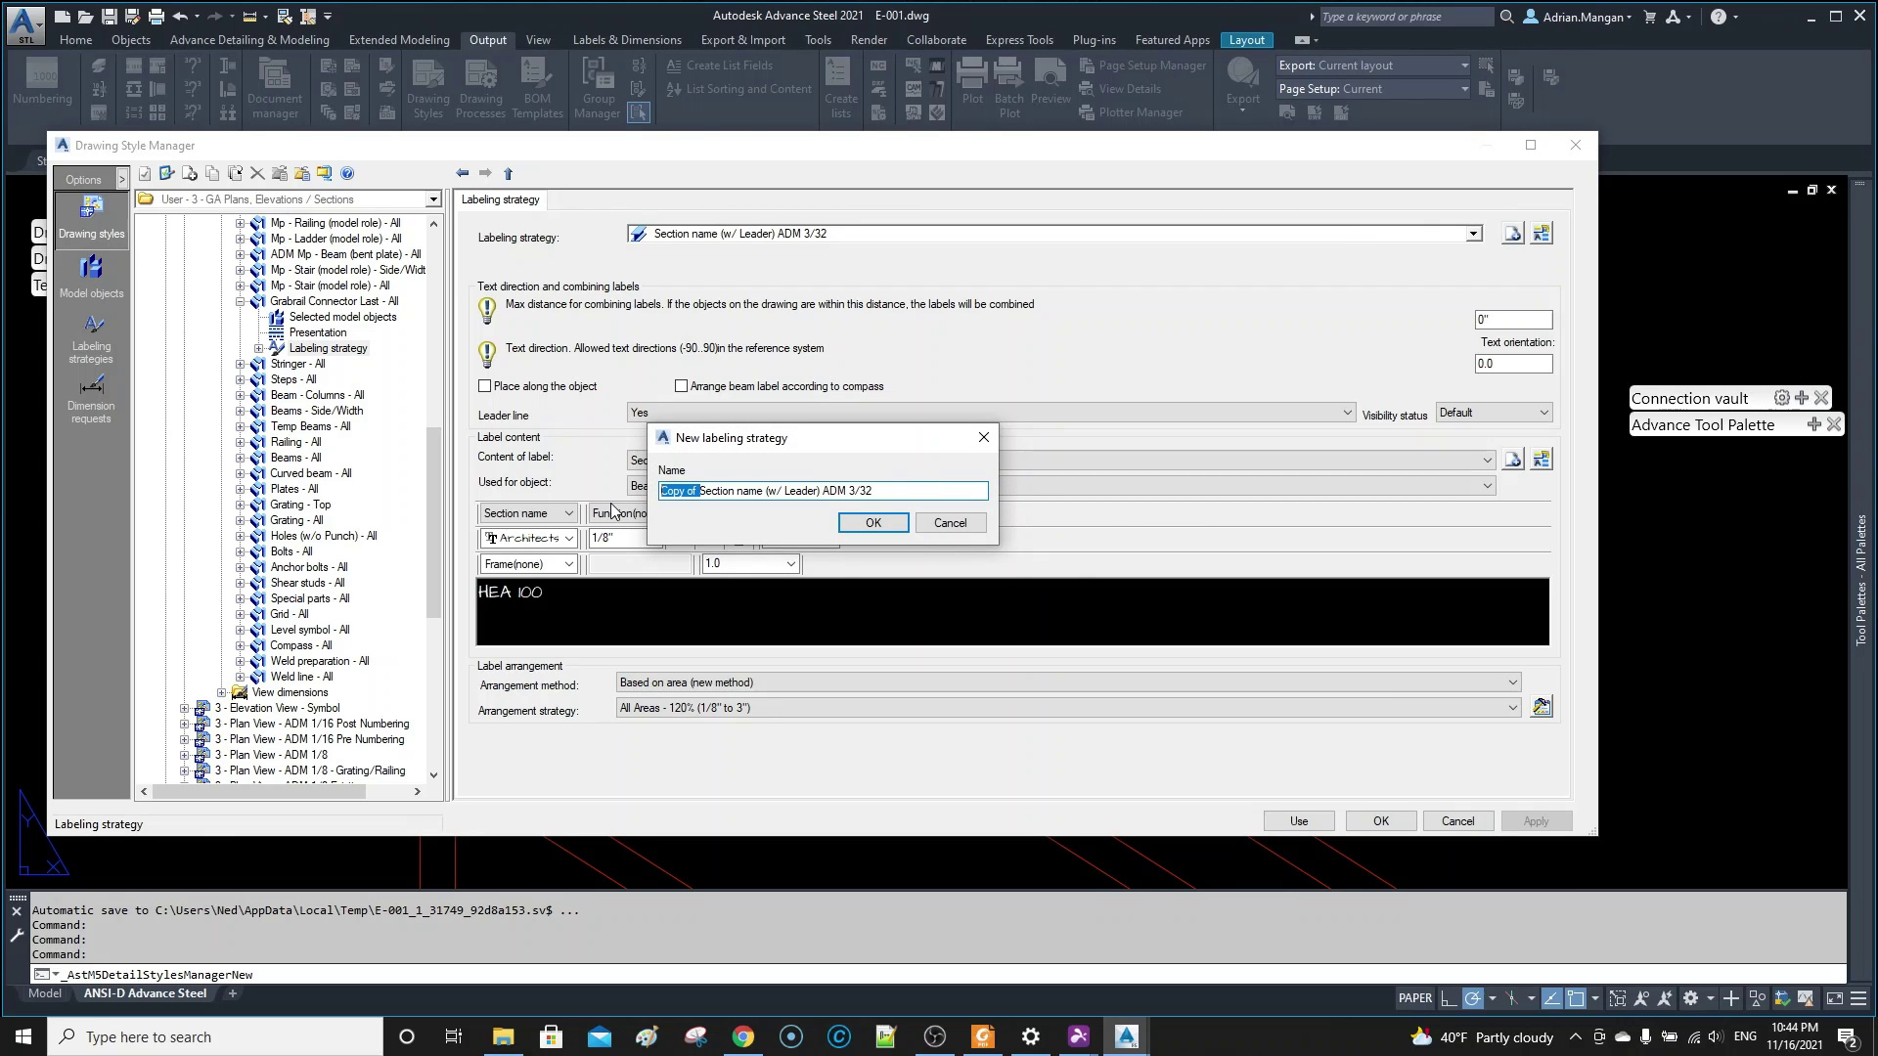
text(Bracket)
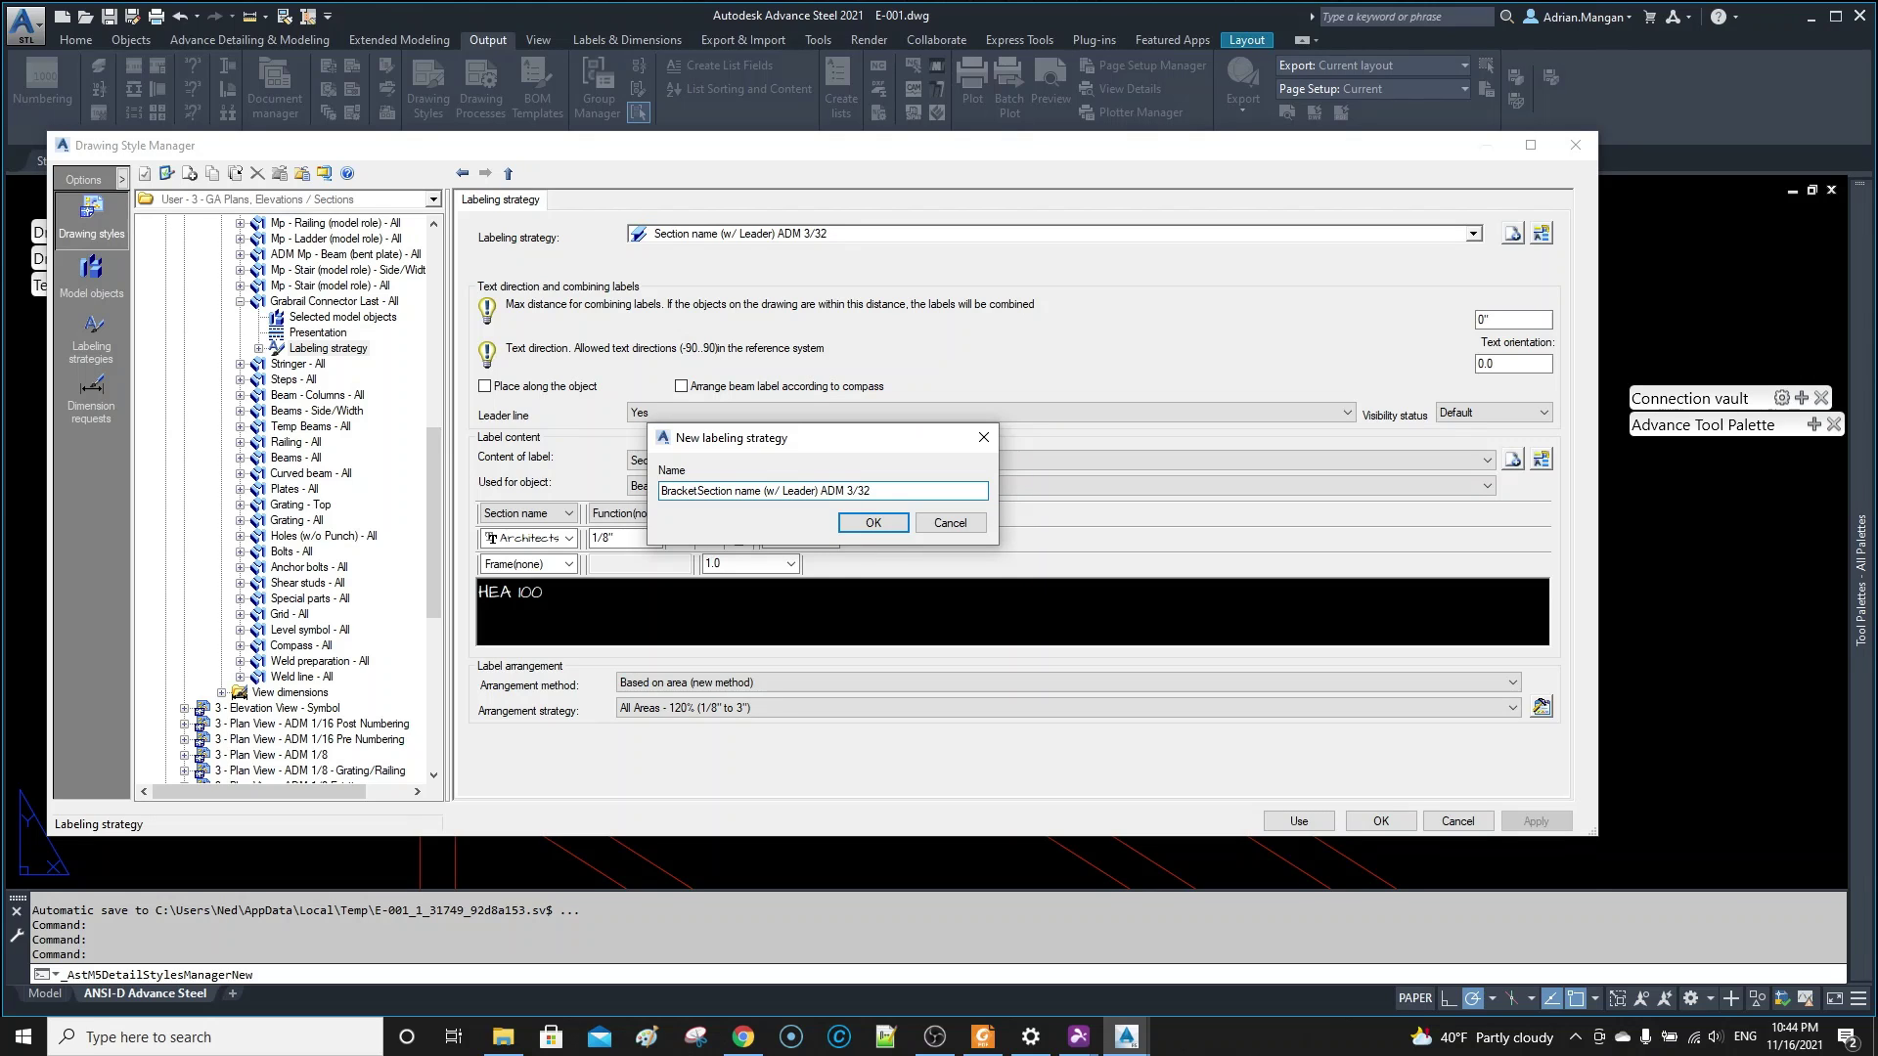
click(873, 523)
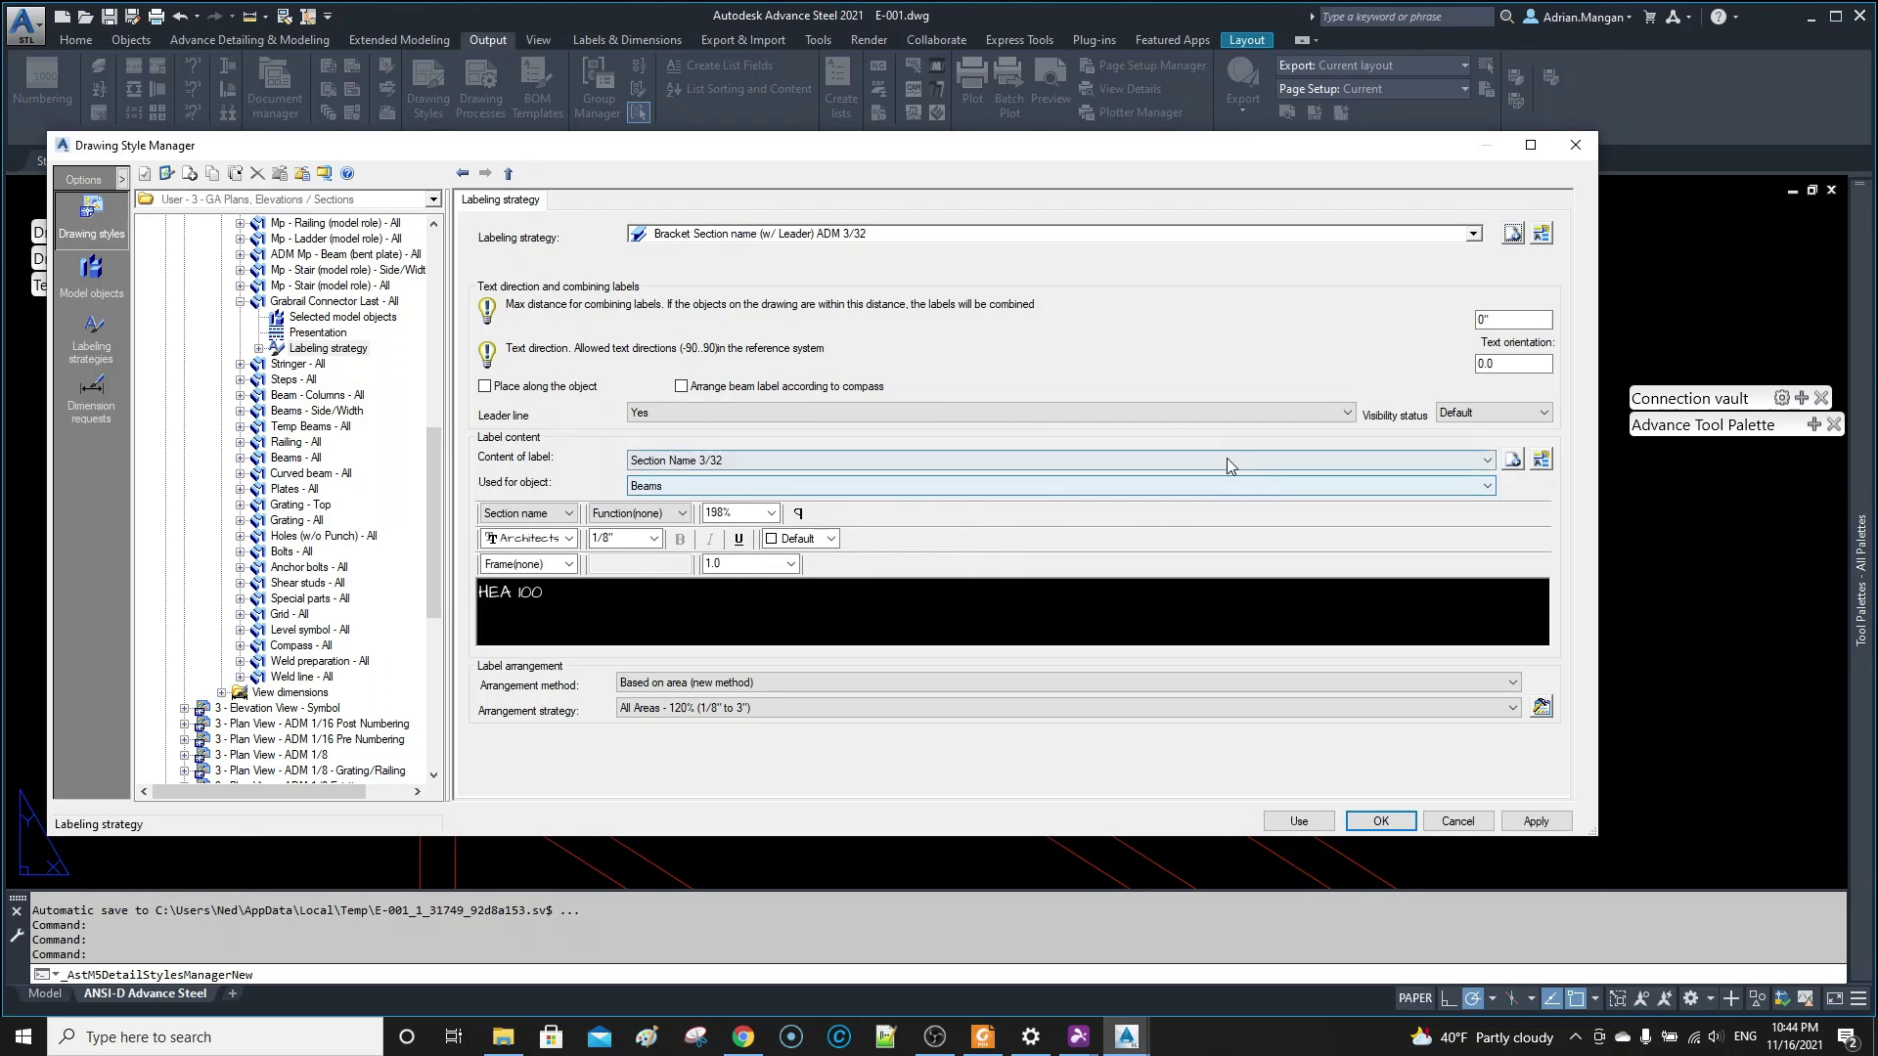
- Create a new label type from the strategy's Section Name 3/32 content, named Bracket Section Name 3/32
click(1513, 459)
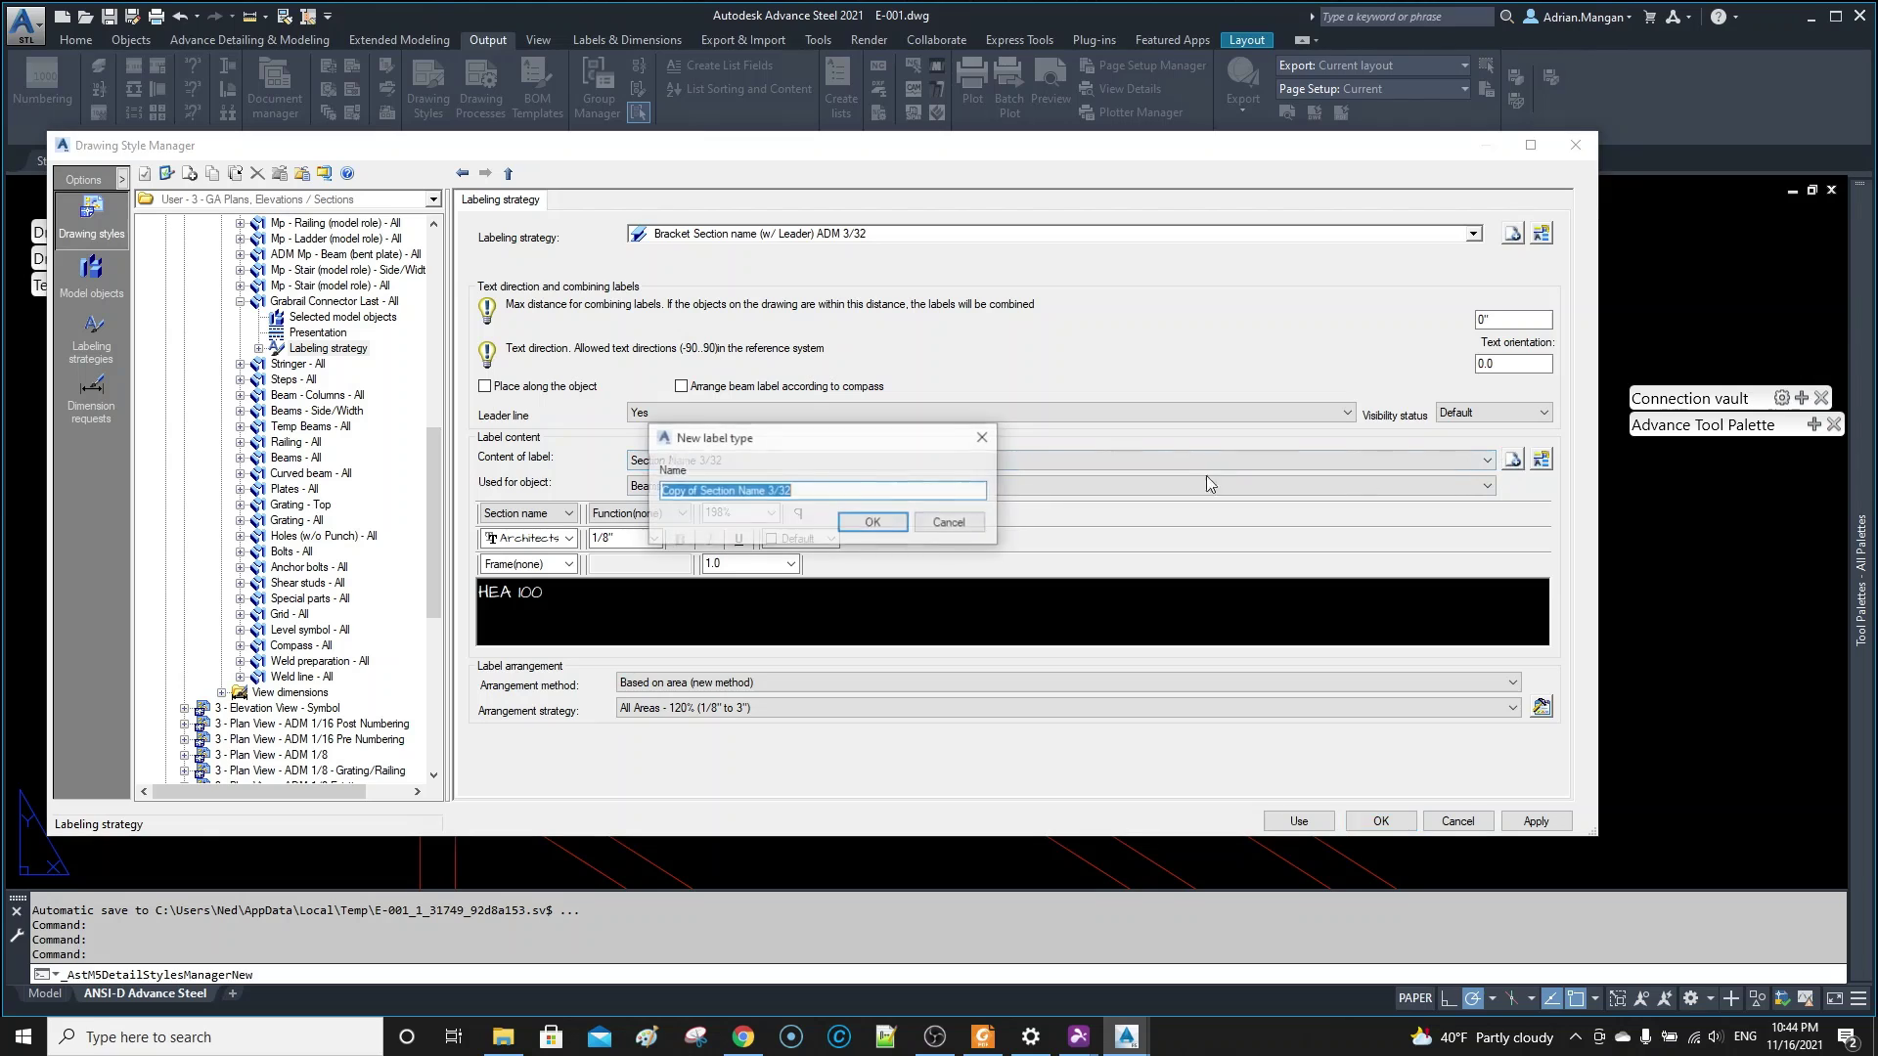
drag(701, 496, 637, 506)
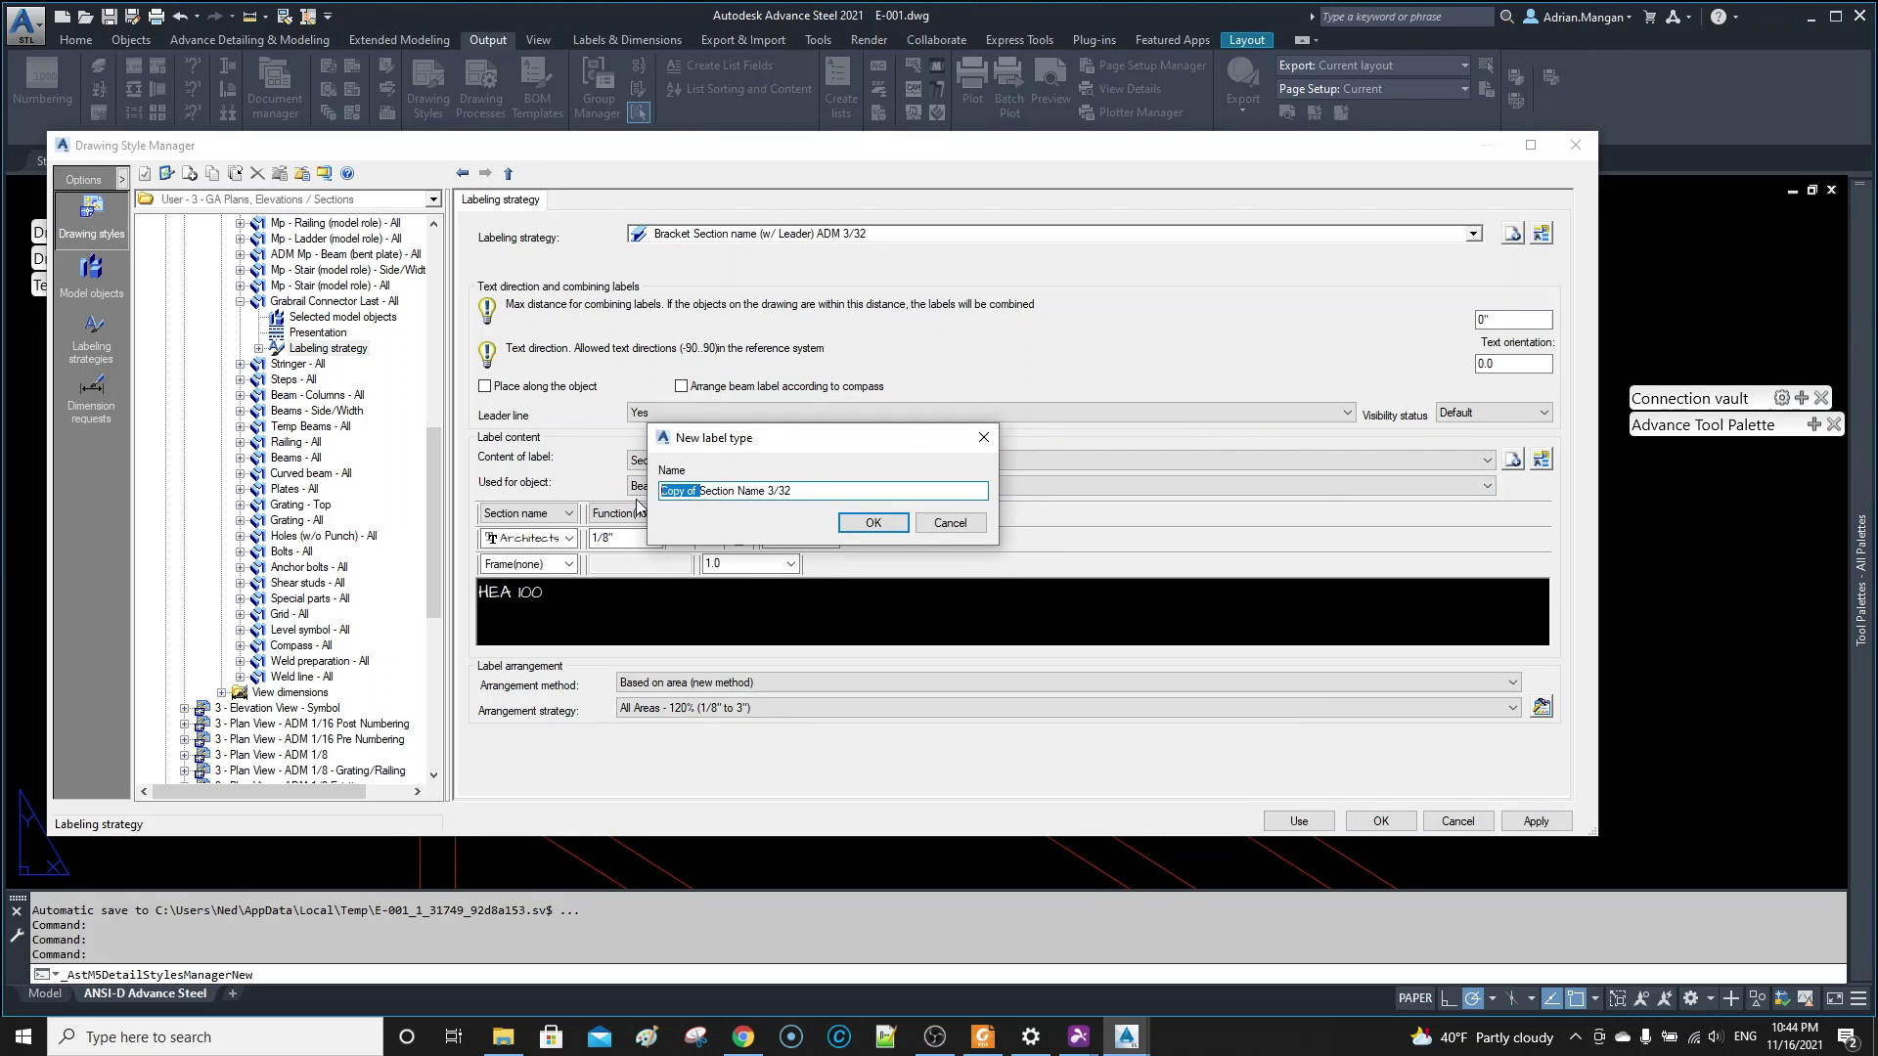
text(Bracket)
click(873, 522)
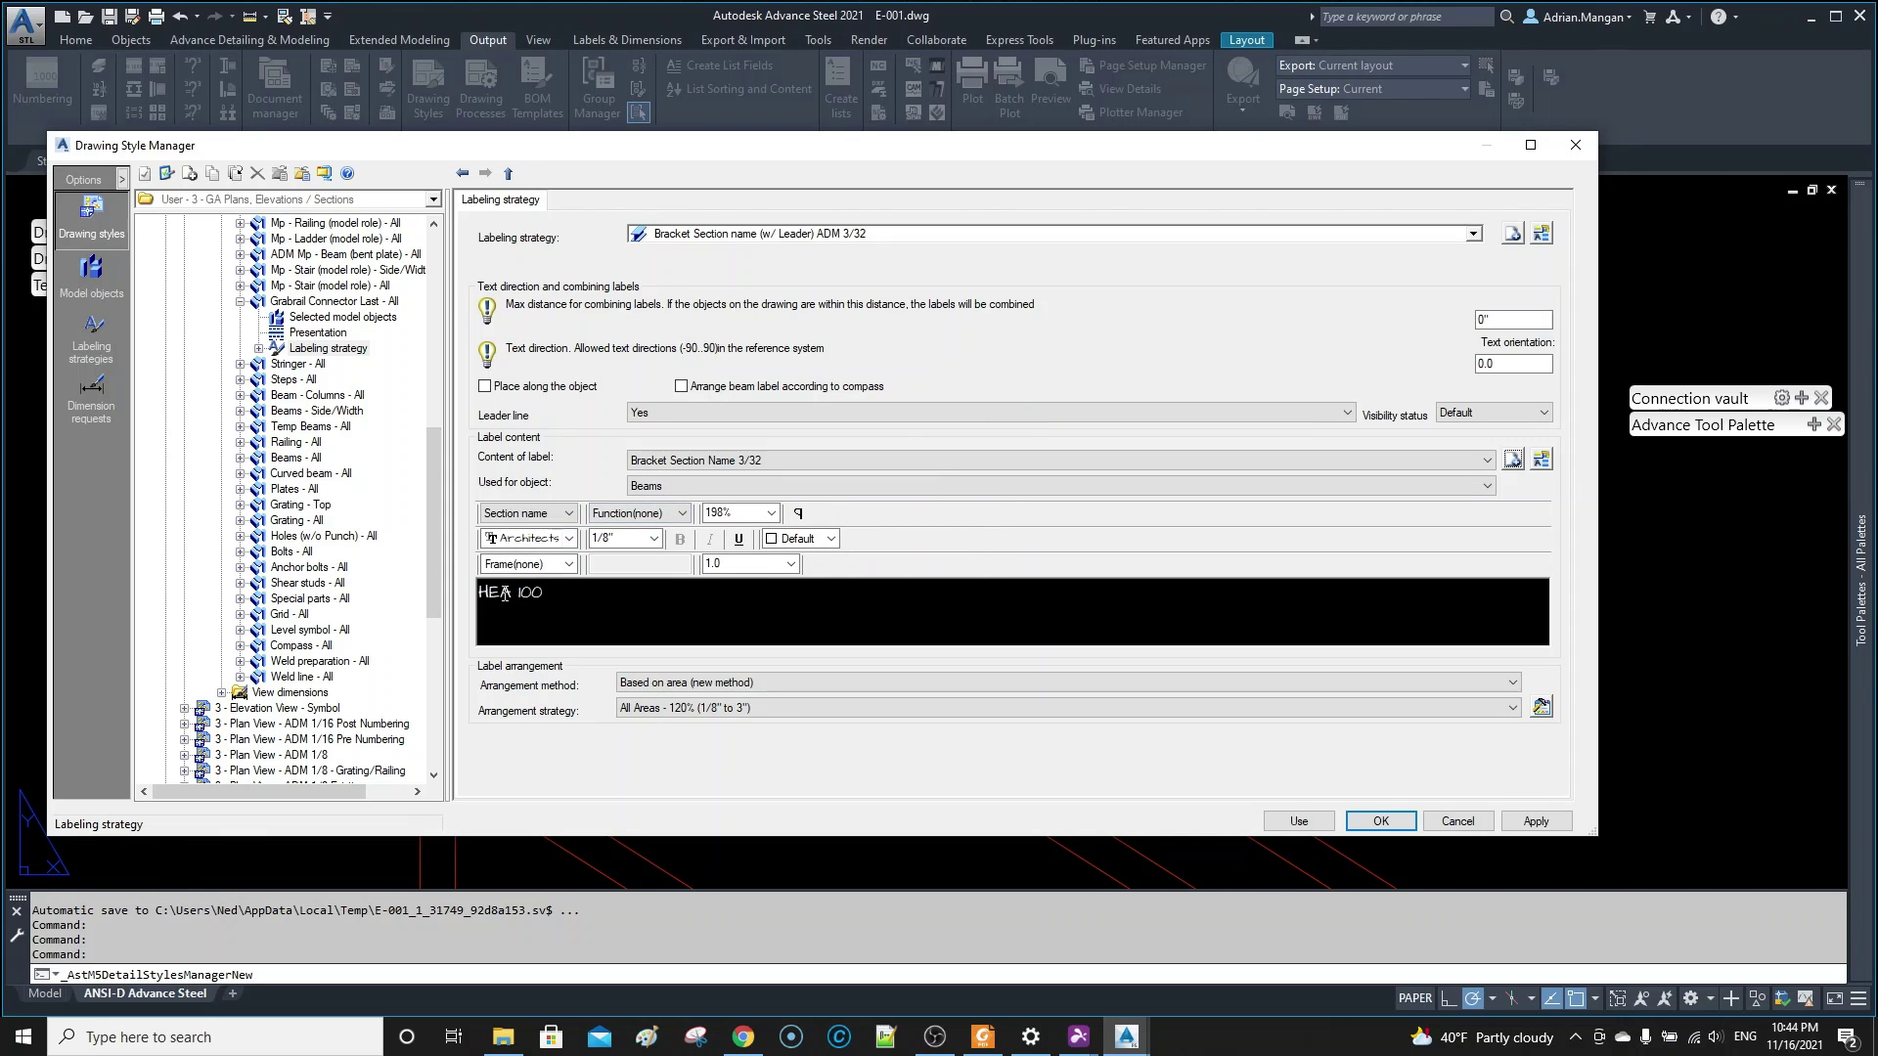
- Add the text BRACKET, TYP on its own line above the section name token in the label content
text(bracket)
key(BackSpace)
key(BackSpace)
key(BackSpace)
key(BackSpace)
key(BackSpace)
key(BackSpace)
key(BackSpace)
text(BRACKET)
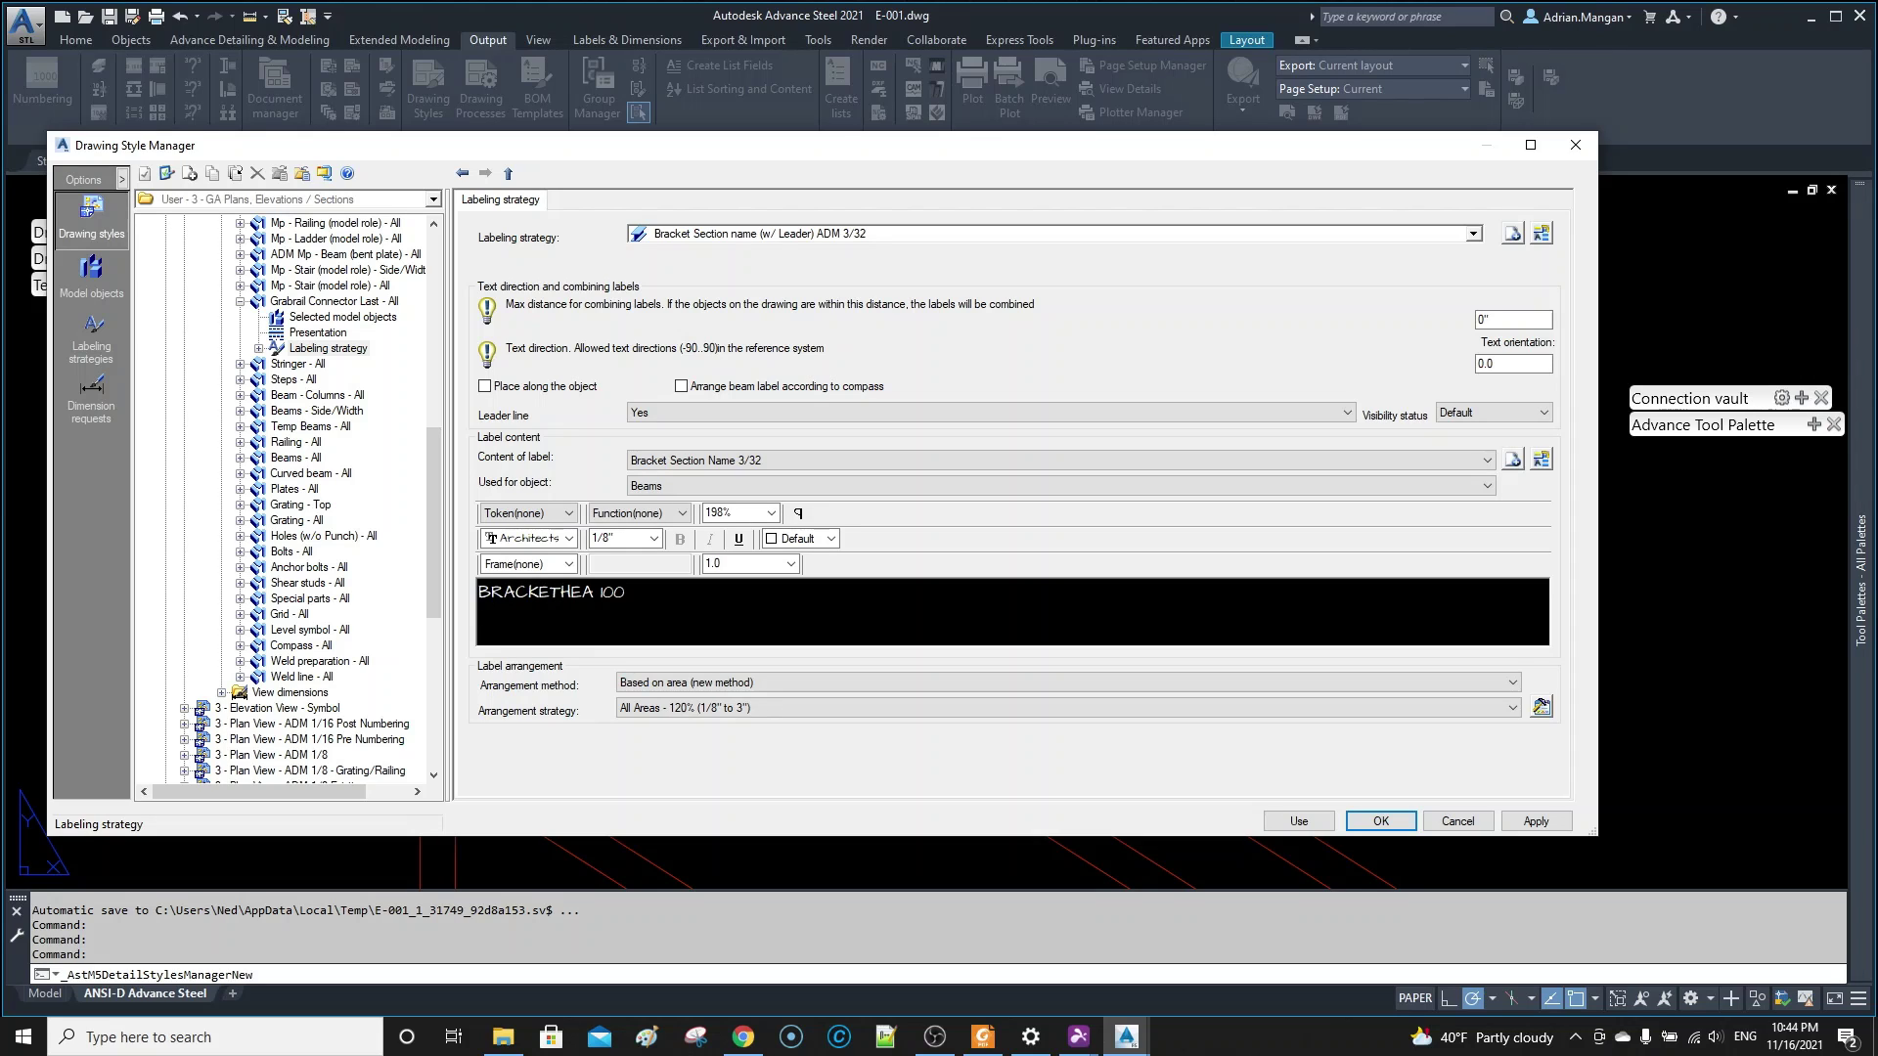
text(, TYP)
key(Return)
- Apply the new bracket labeling strategy and use the style on the stairs and railing elevation view
click(1533, 822)
click(1299, 821)
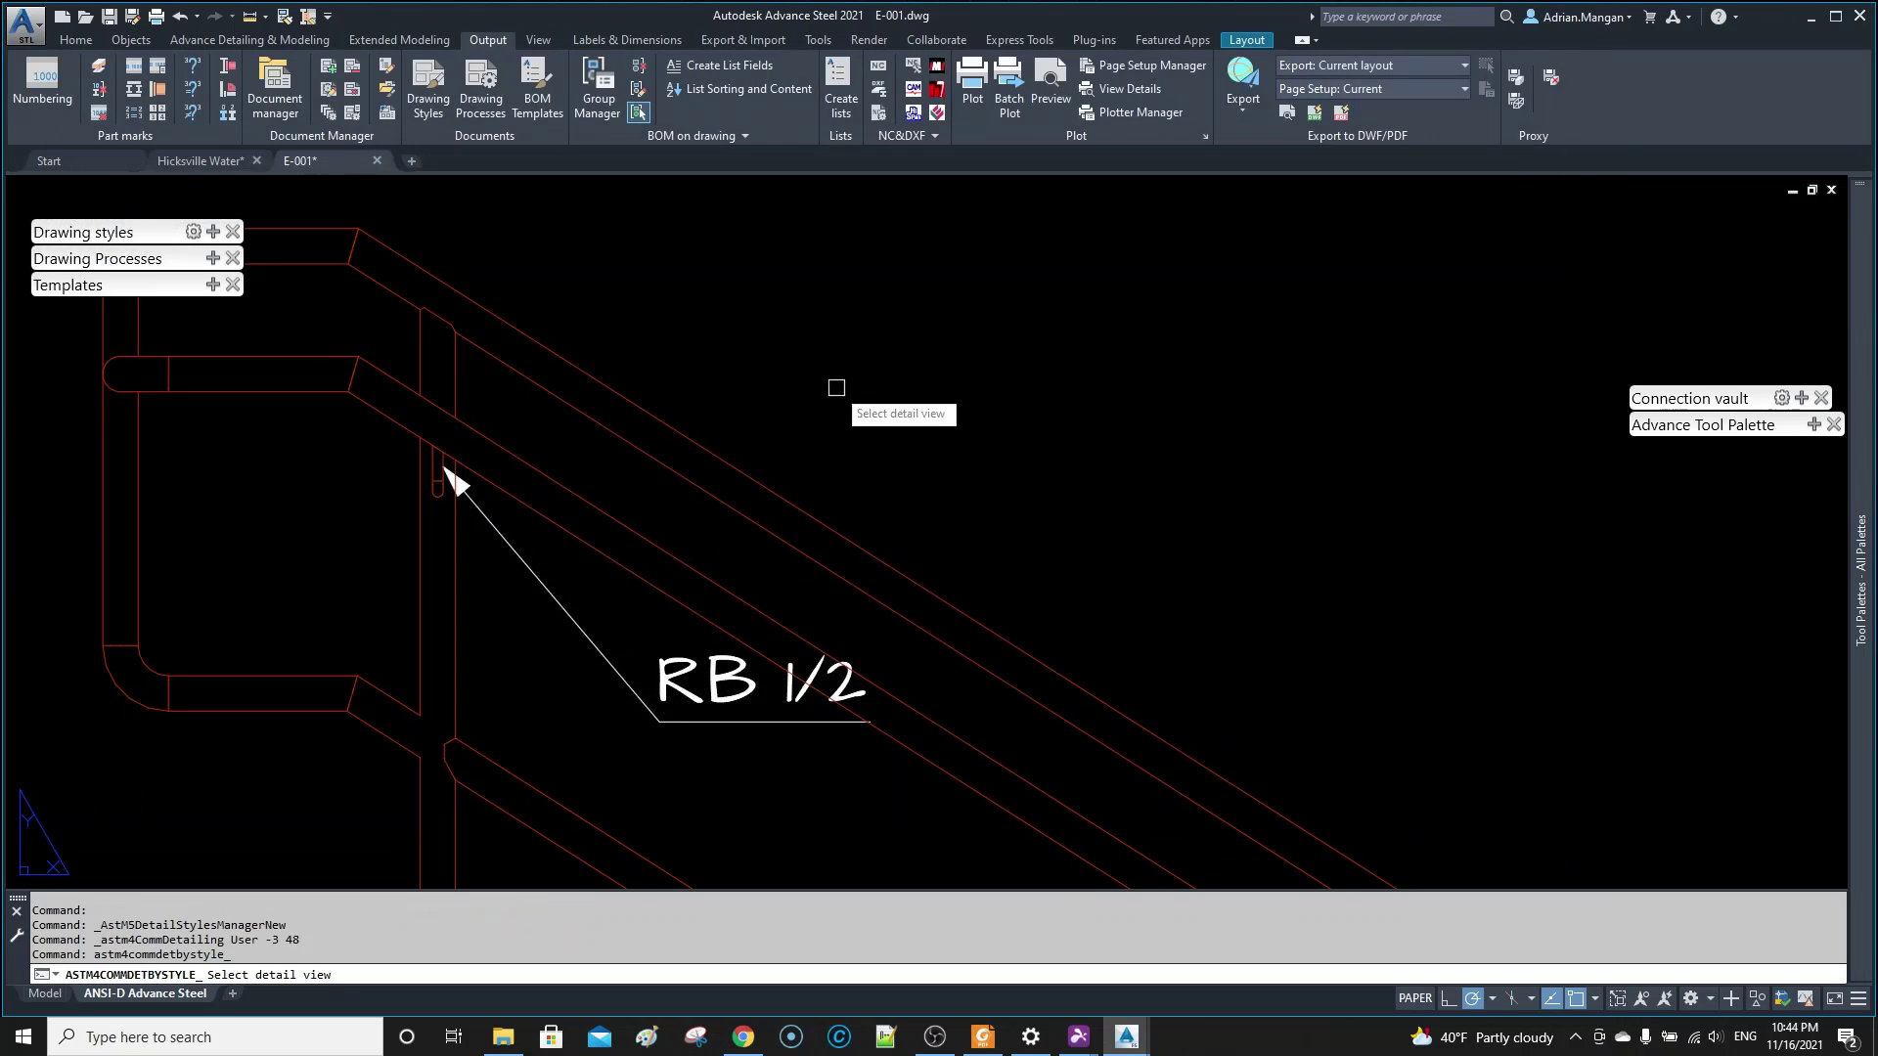
click(445, 469)
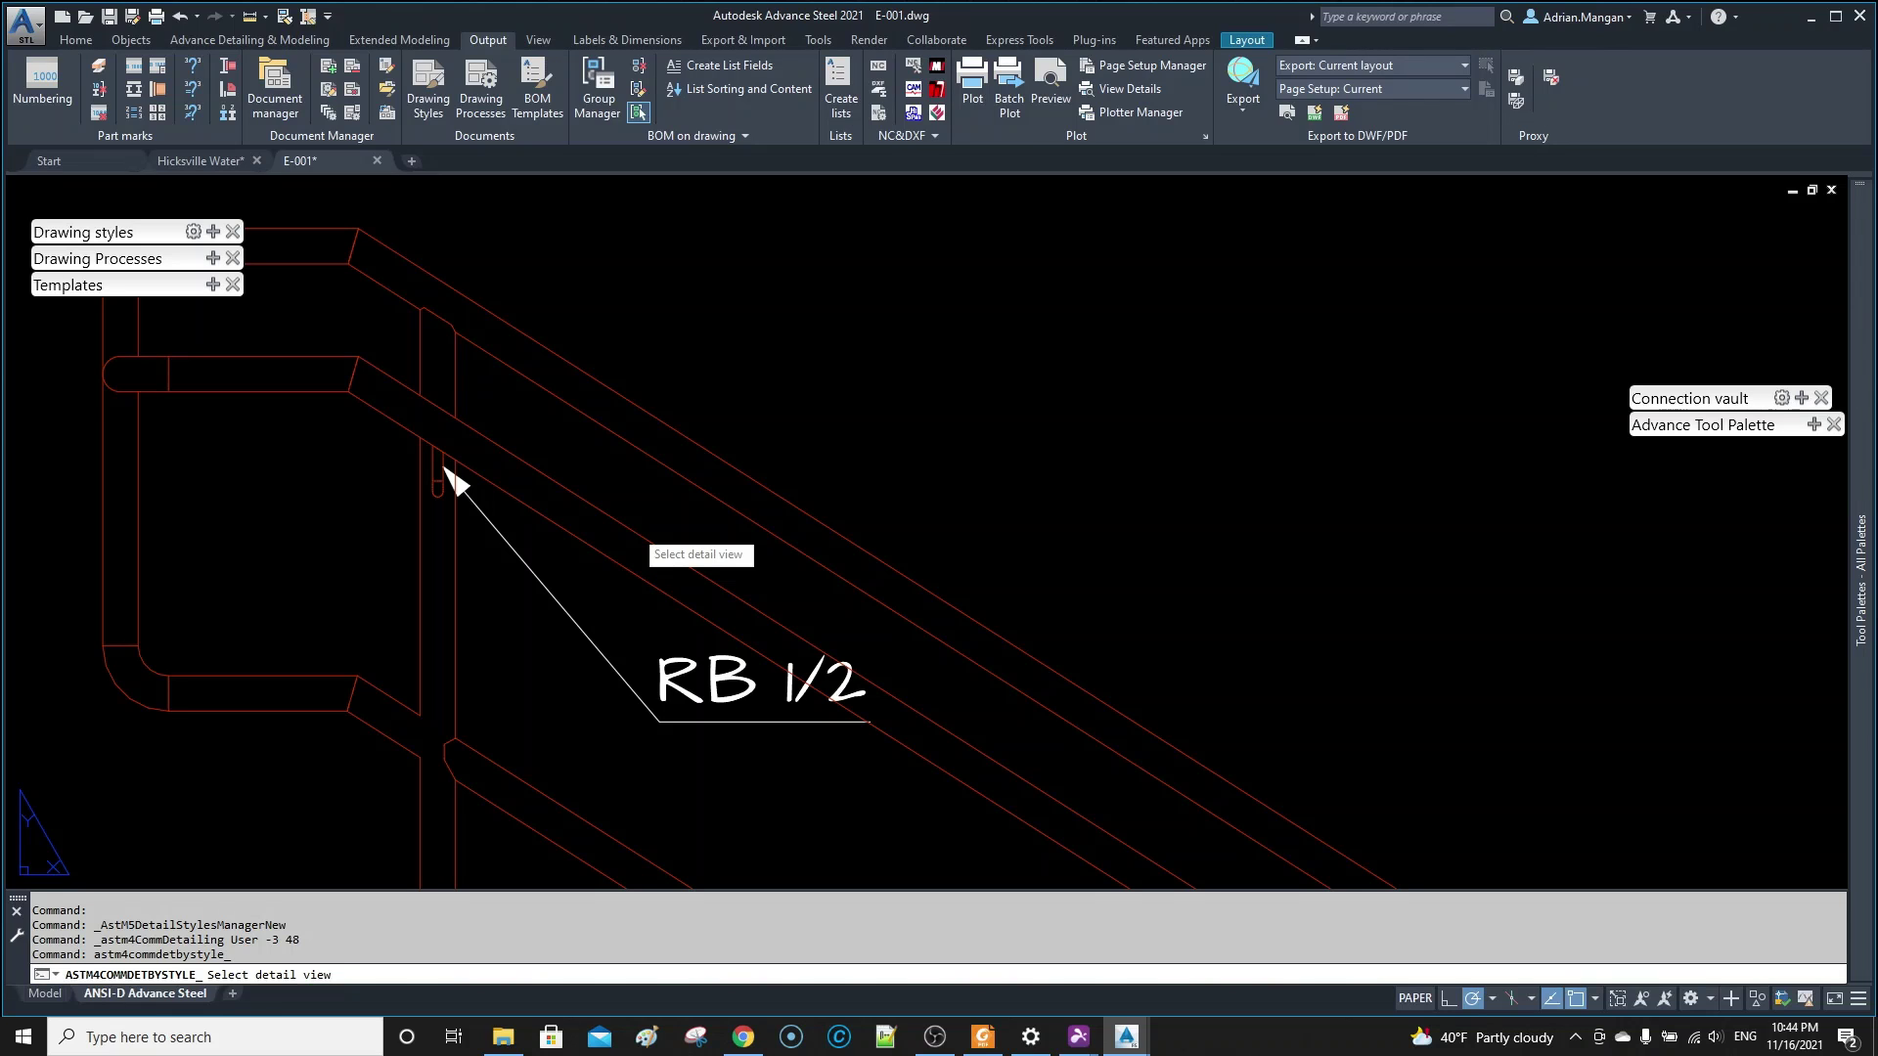
click(629, 524)
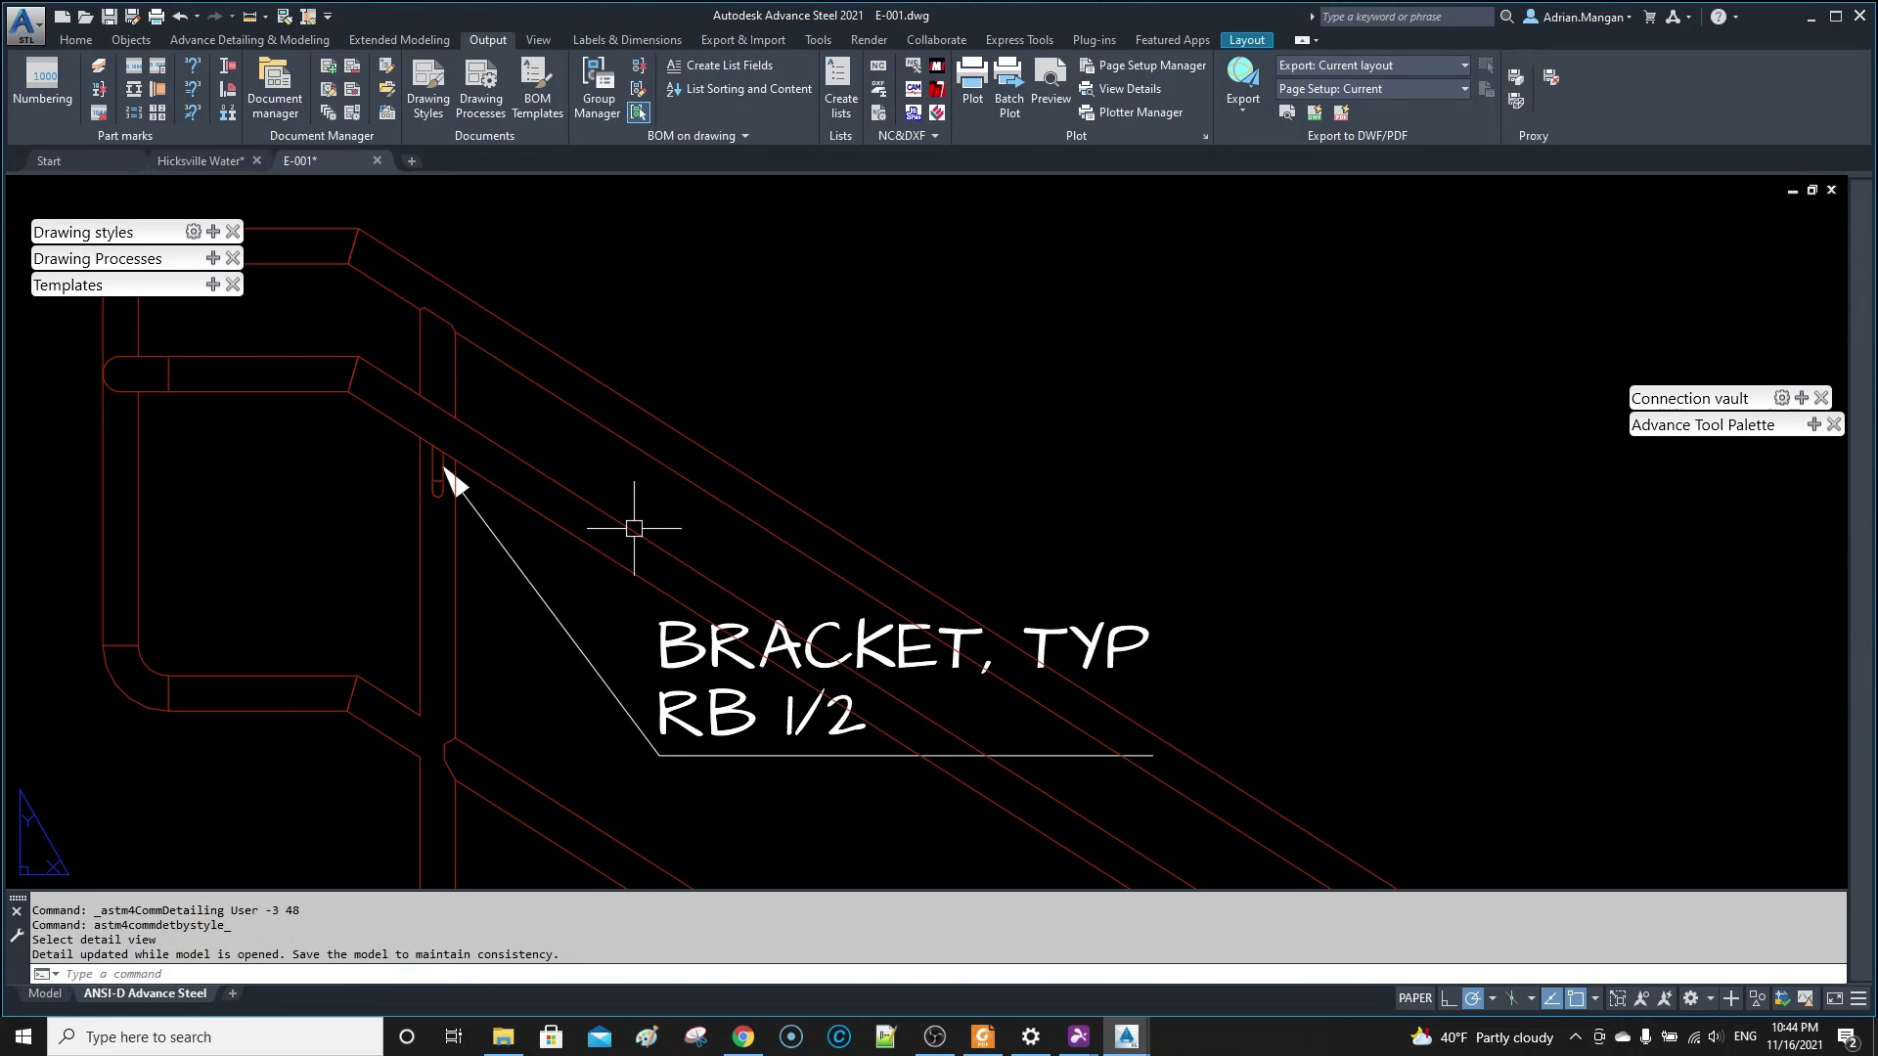
- Move the BRACKET, TYP label to the clear area above the sloping handrail near the upper end post
scroll(672, 489, down, 5)
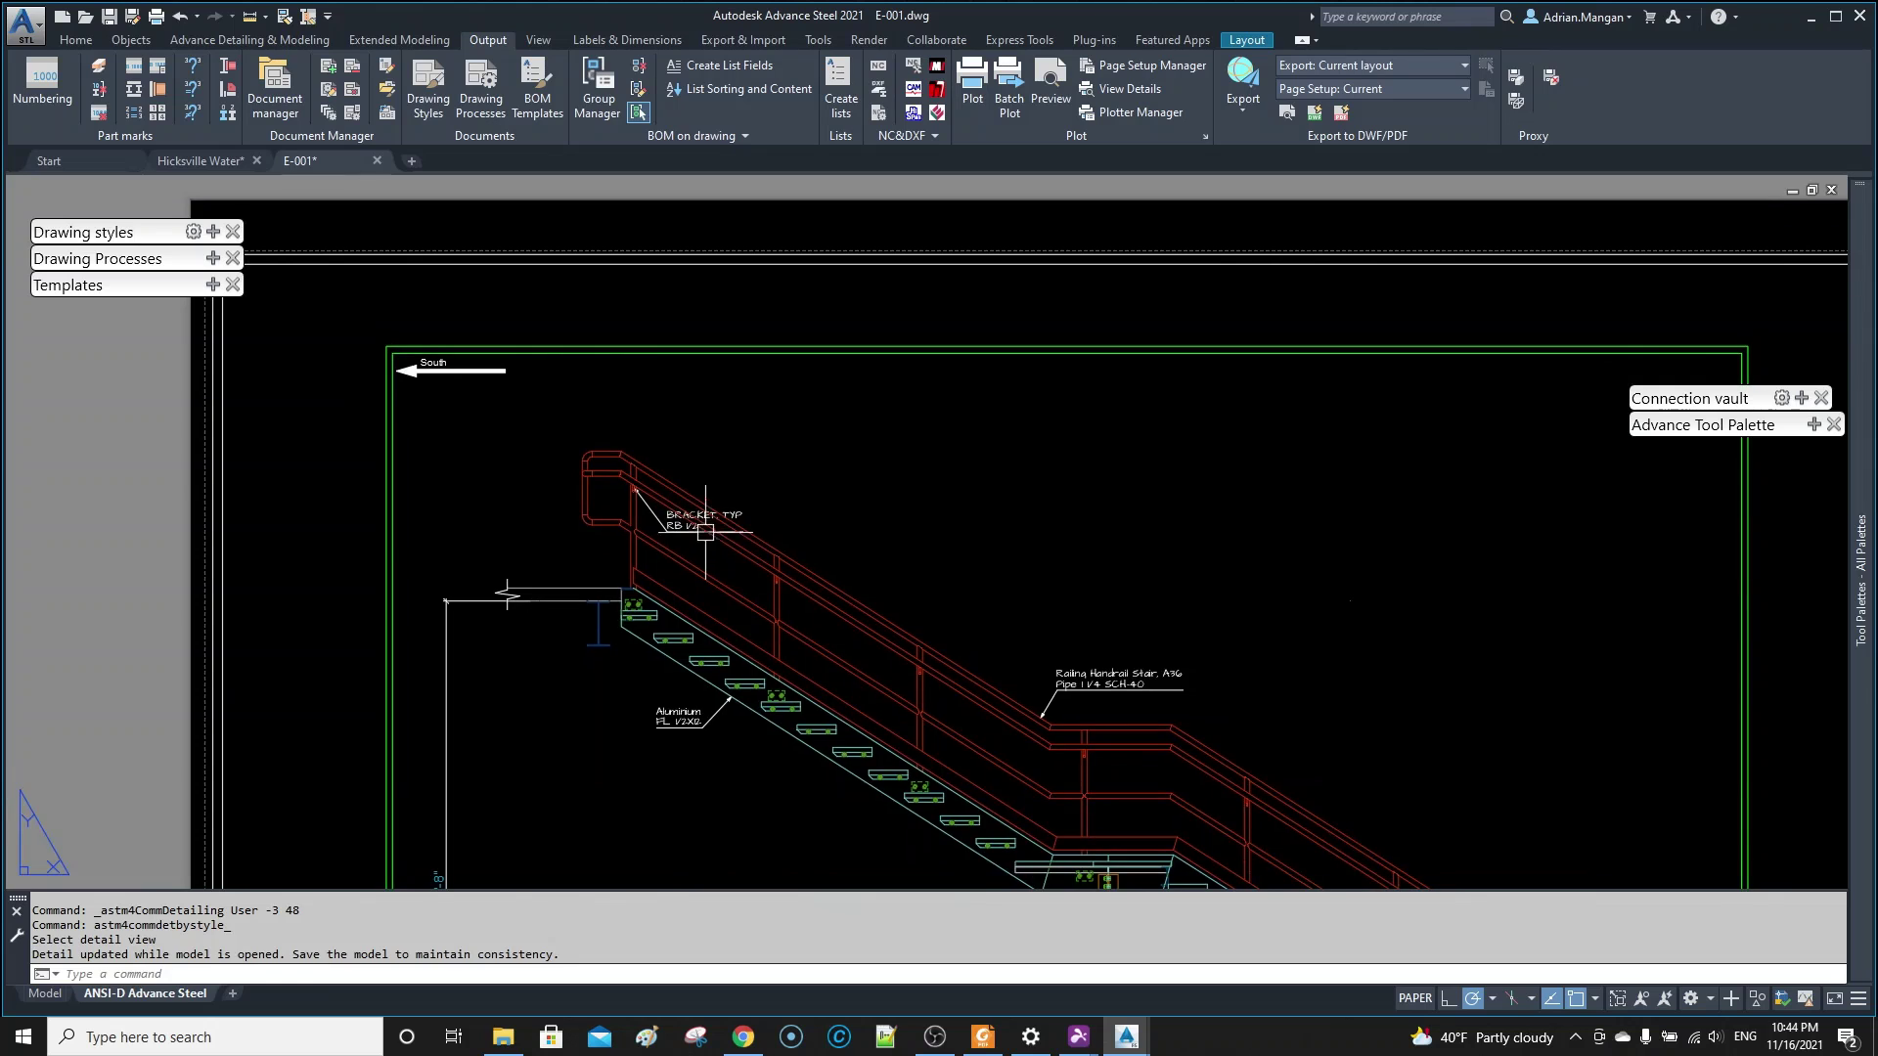
scroll(702, 552, up, 3)
click(700, 509)
click(632, 531)
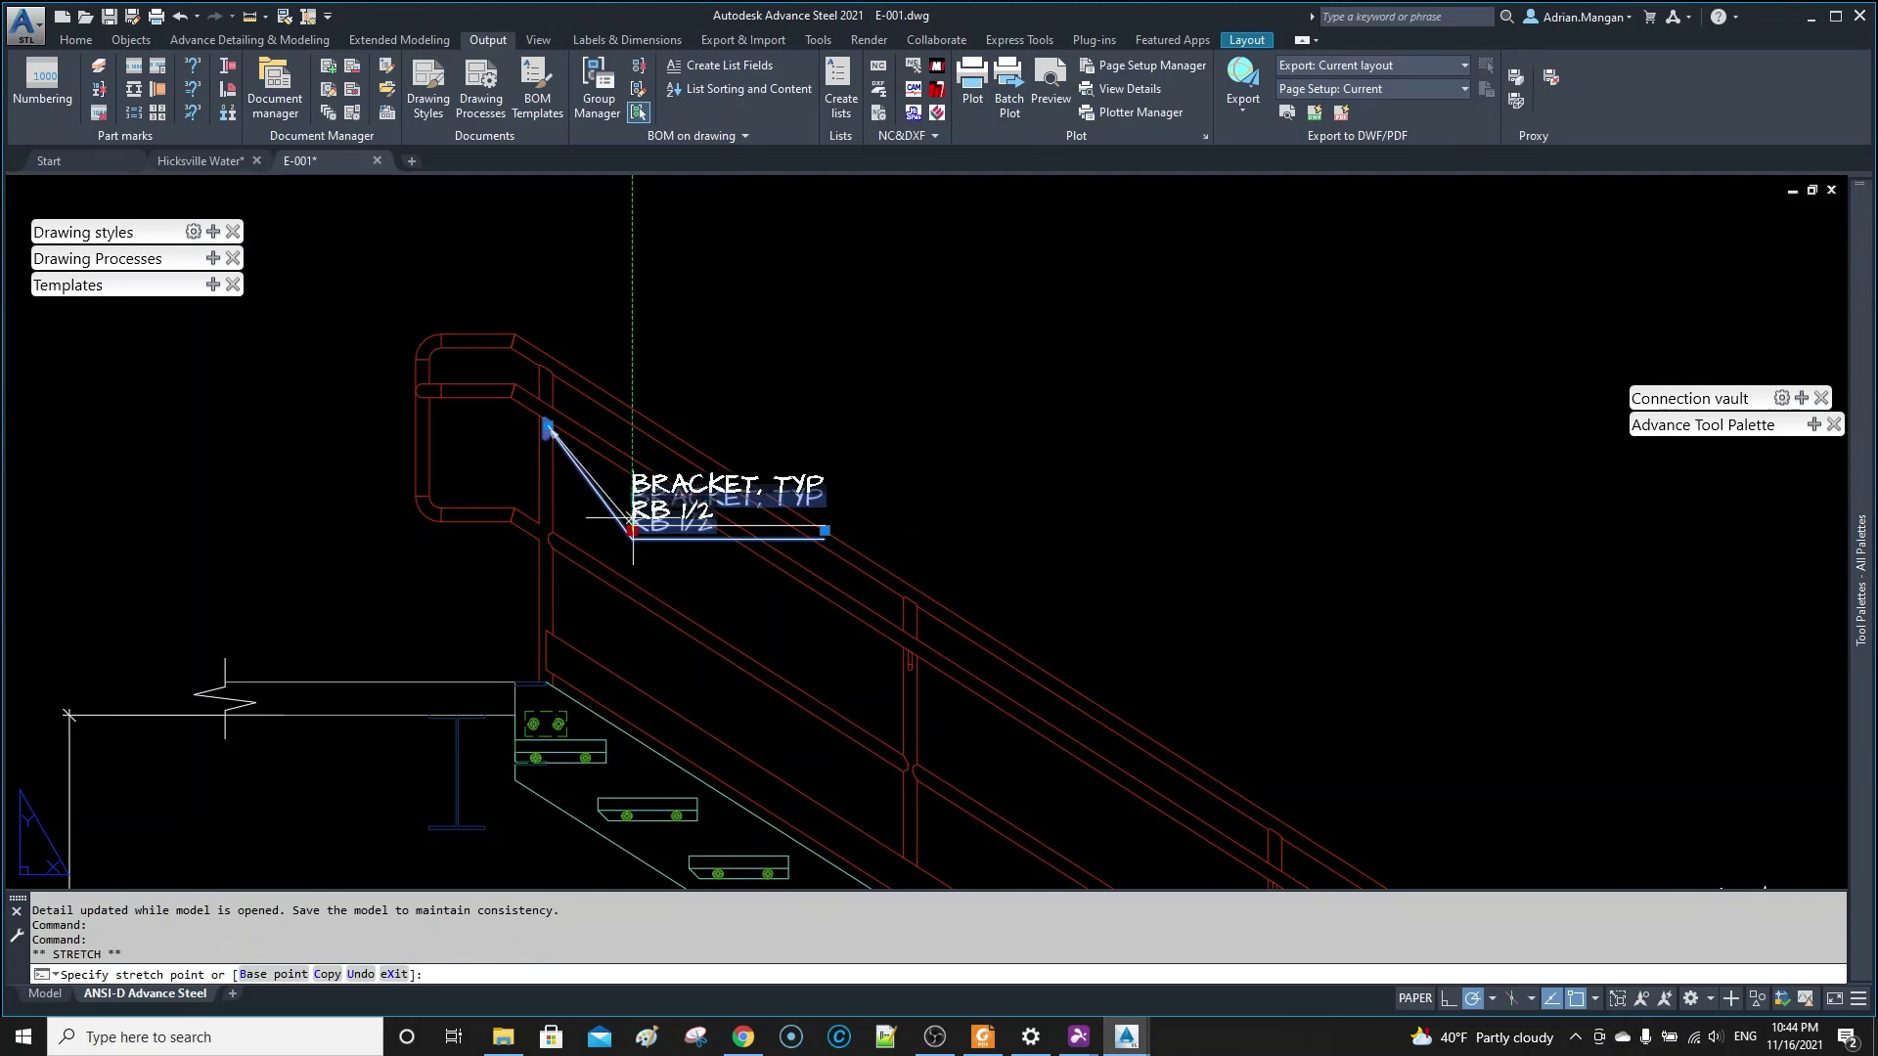
middle_drag(634, 533, 1150, 634)
click(1144, 464)
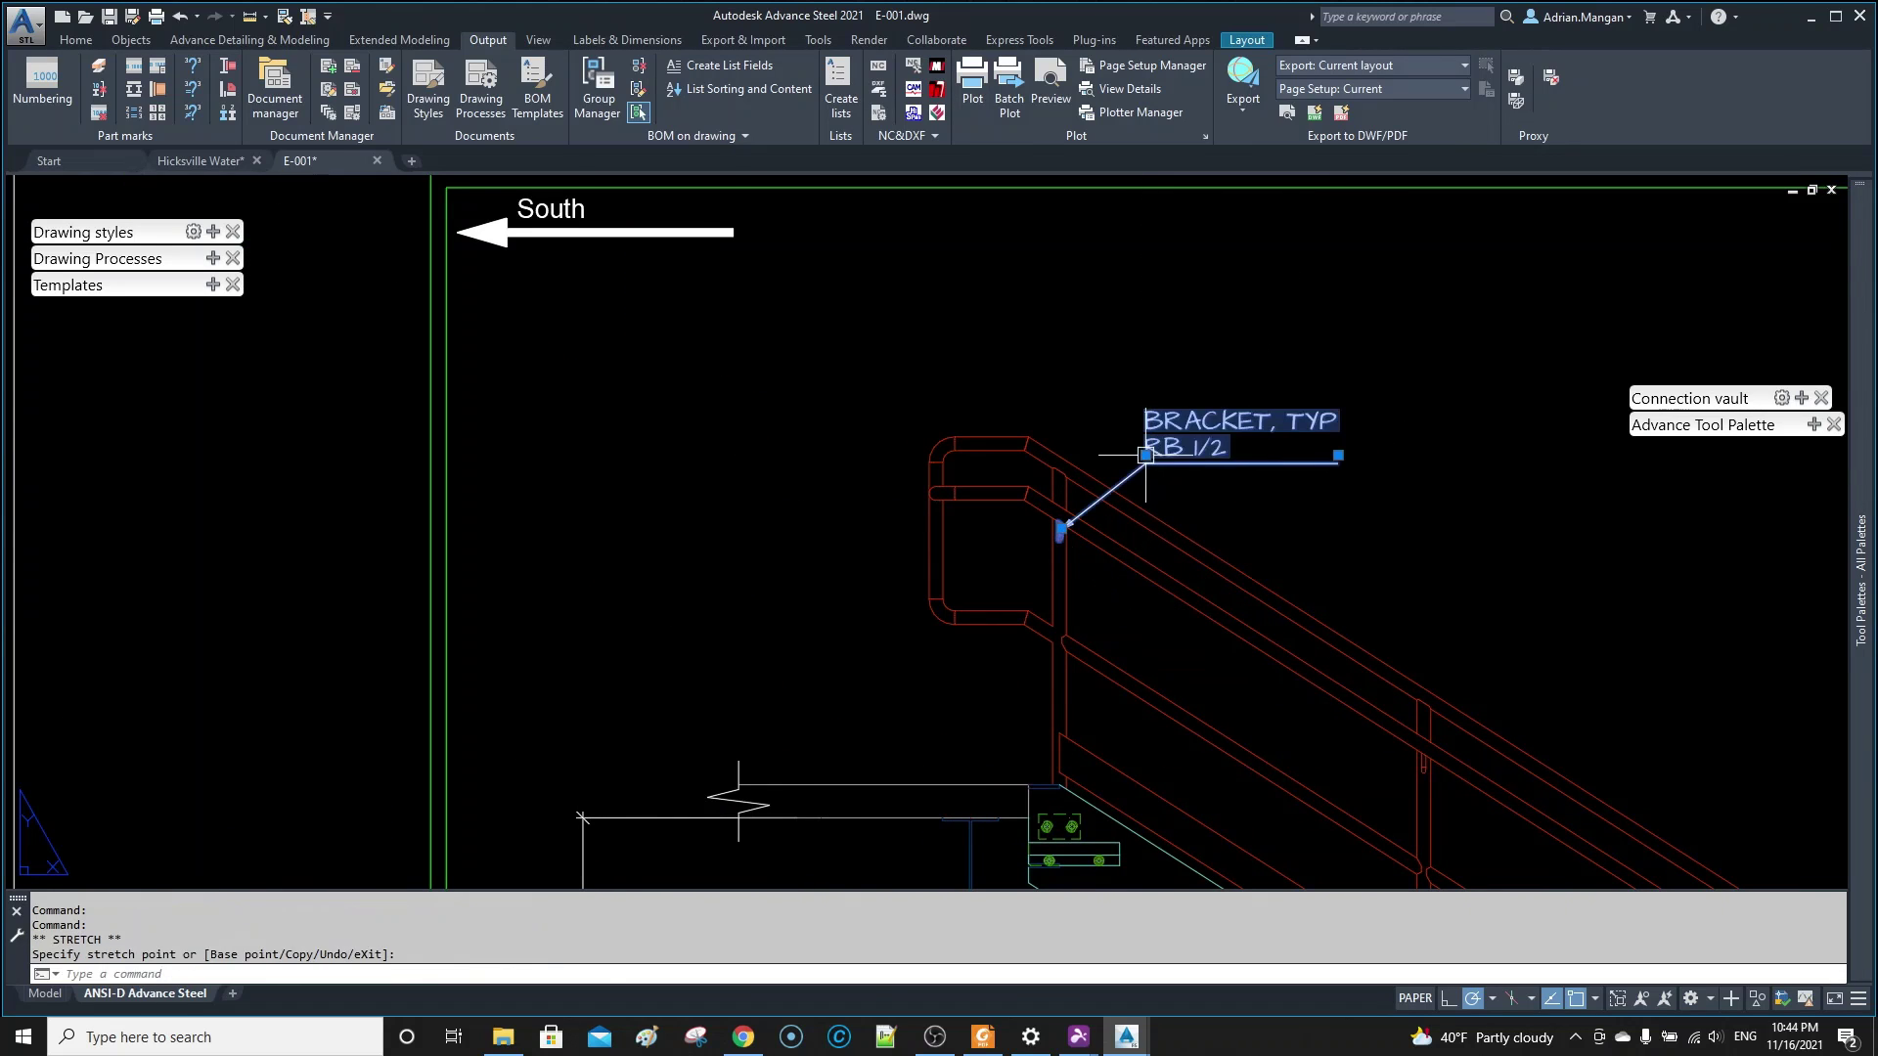
key(Escape)
- Check the model role of the upper handrail's curved corner piece in the Hicksville Water model, leaving its properties unchanged
click(233, 158)
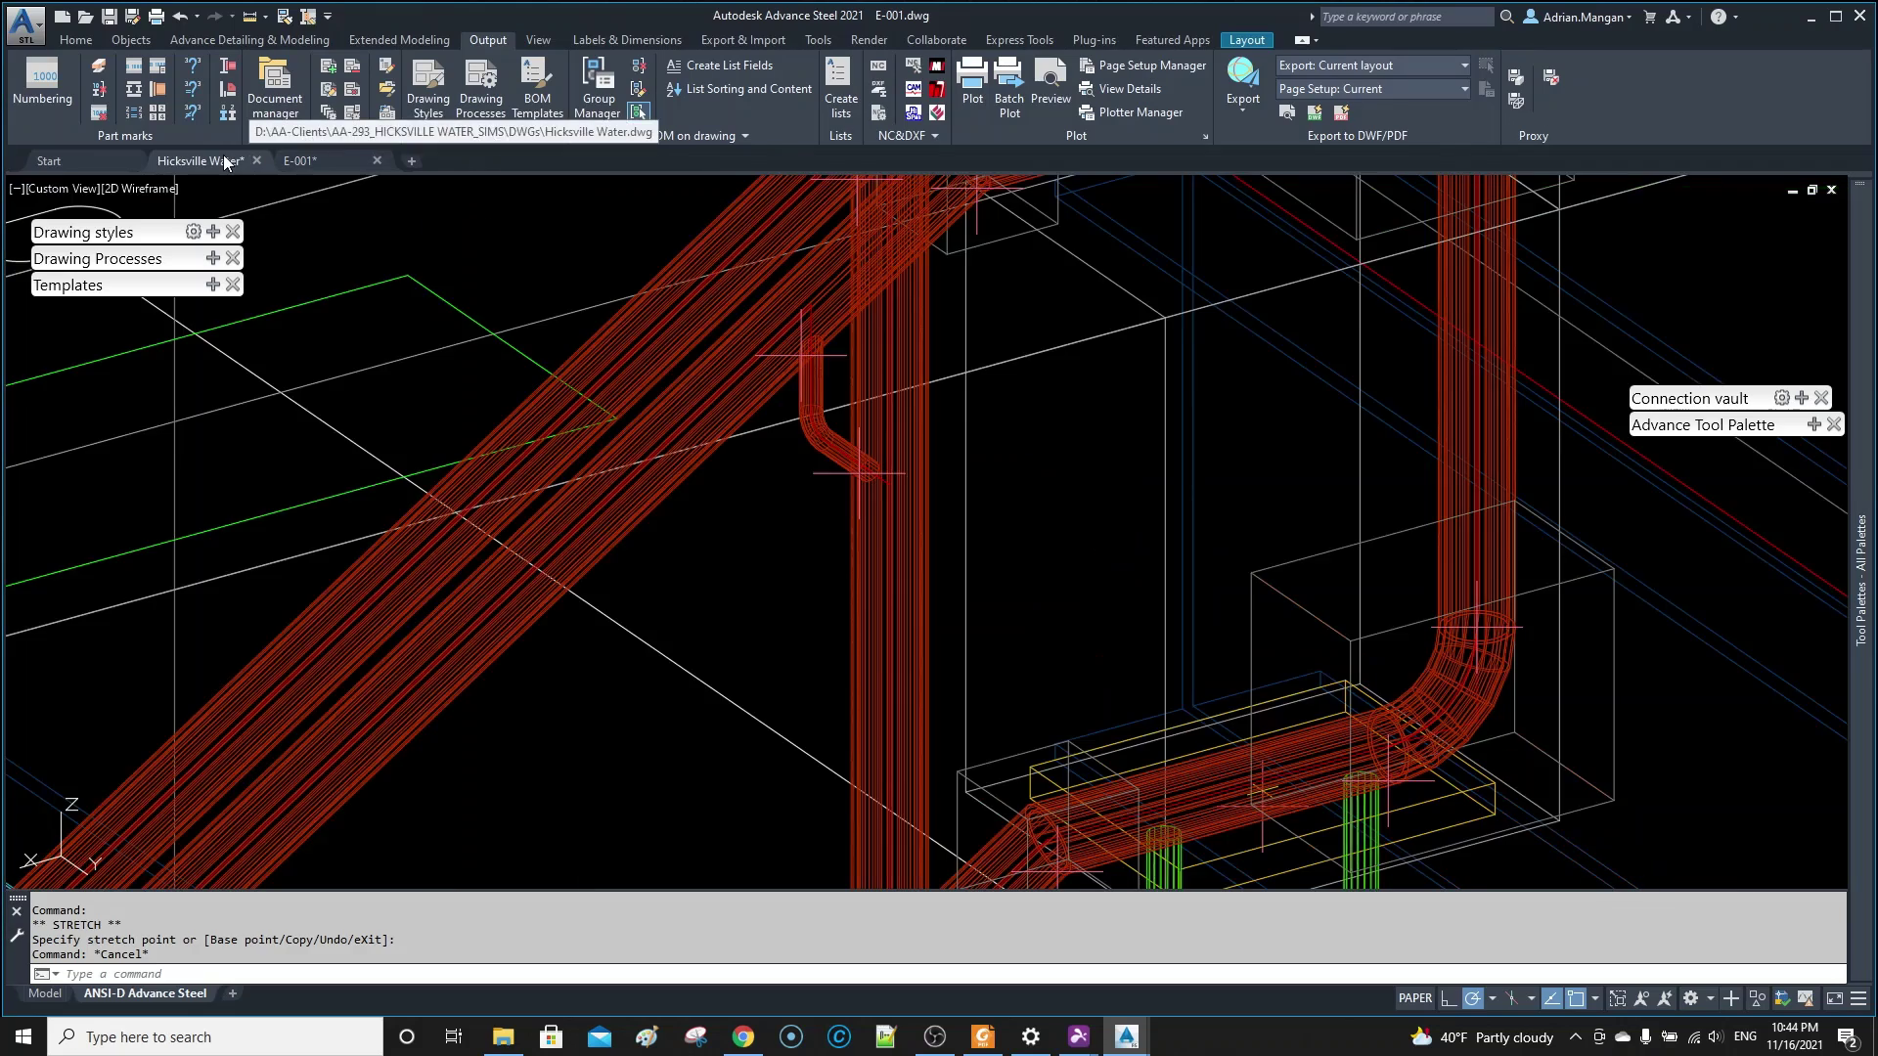
scroll(884, 521, down, 8)
scroll(884, 515, up, 2)
middle_drag(885, 516, 725, 622)
scroll(925, 478, up, 4)
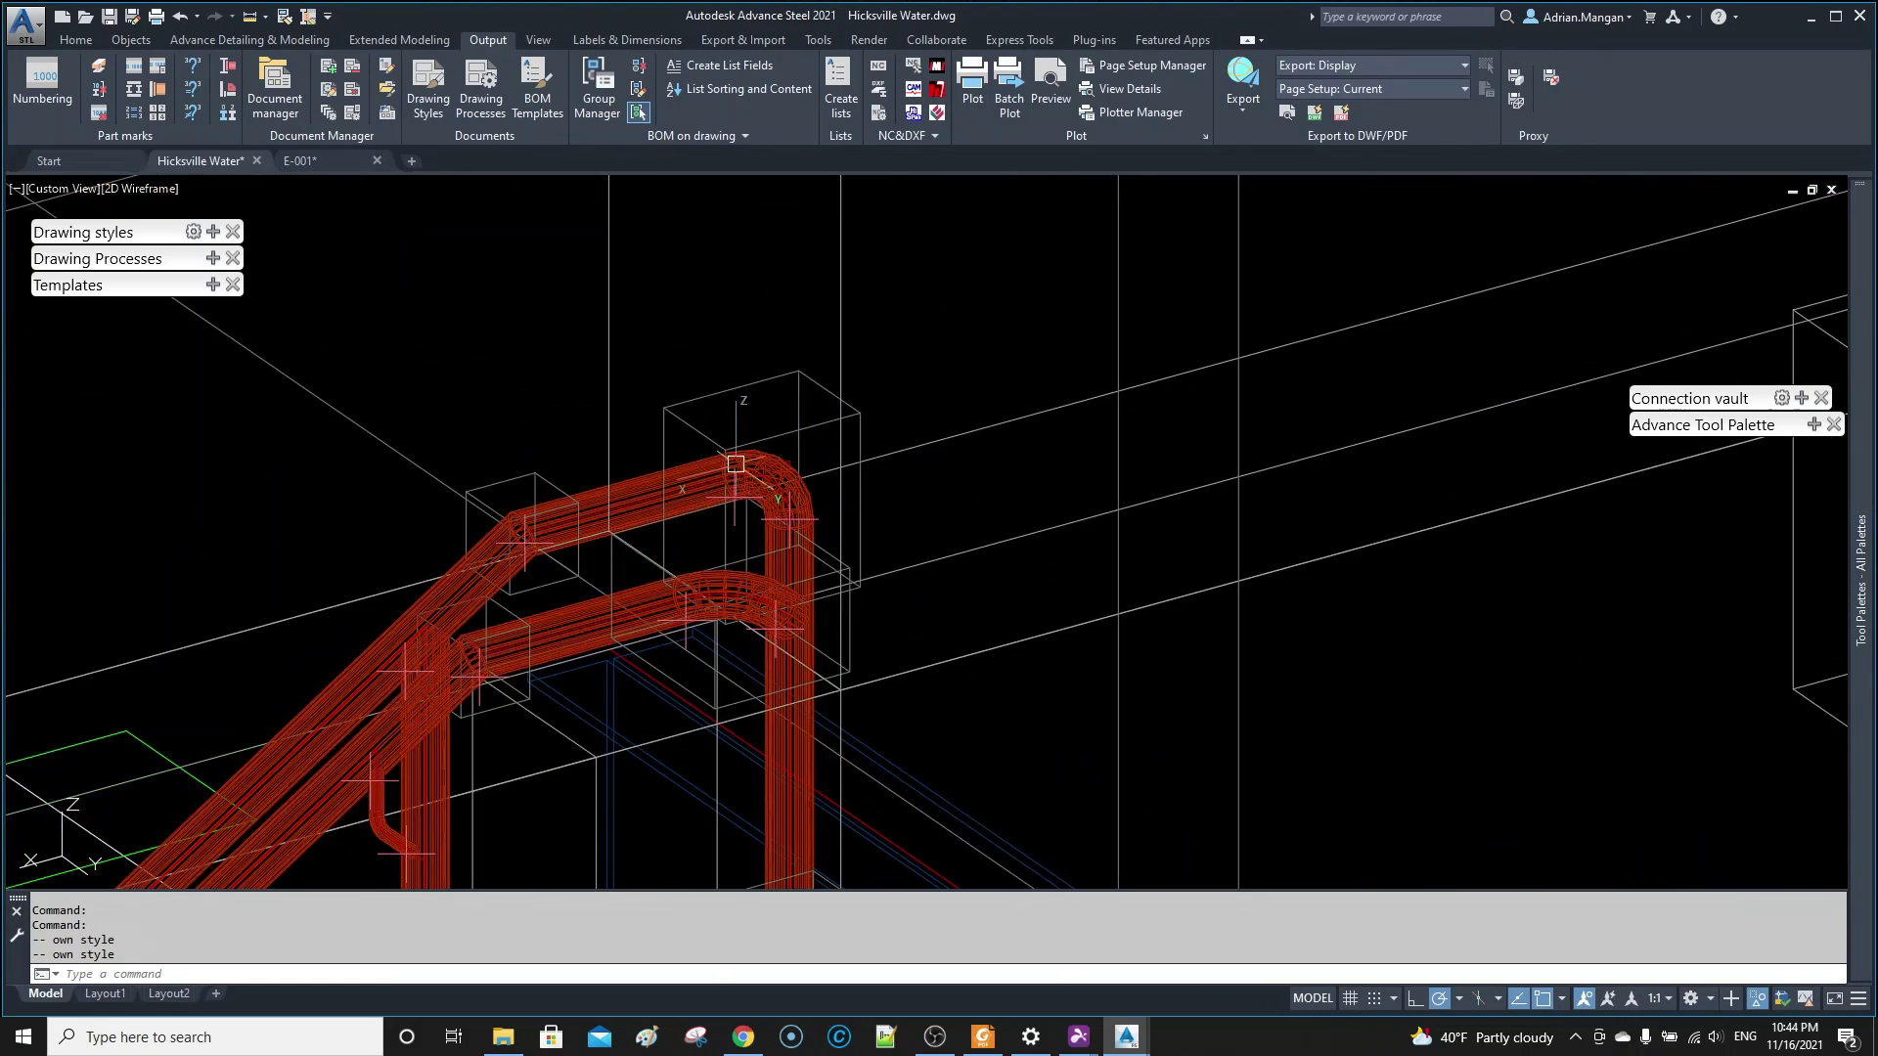
scroll(761, 443, up, 4)
double_click(761, 442)
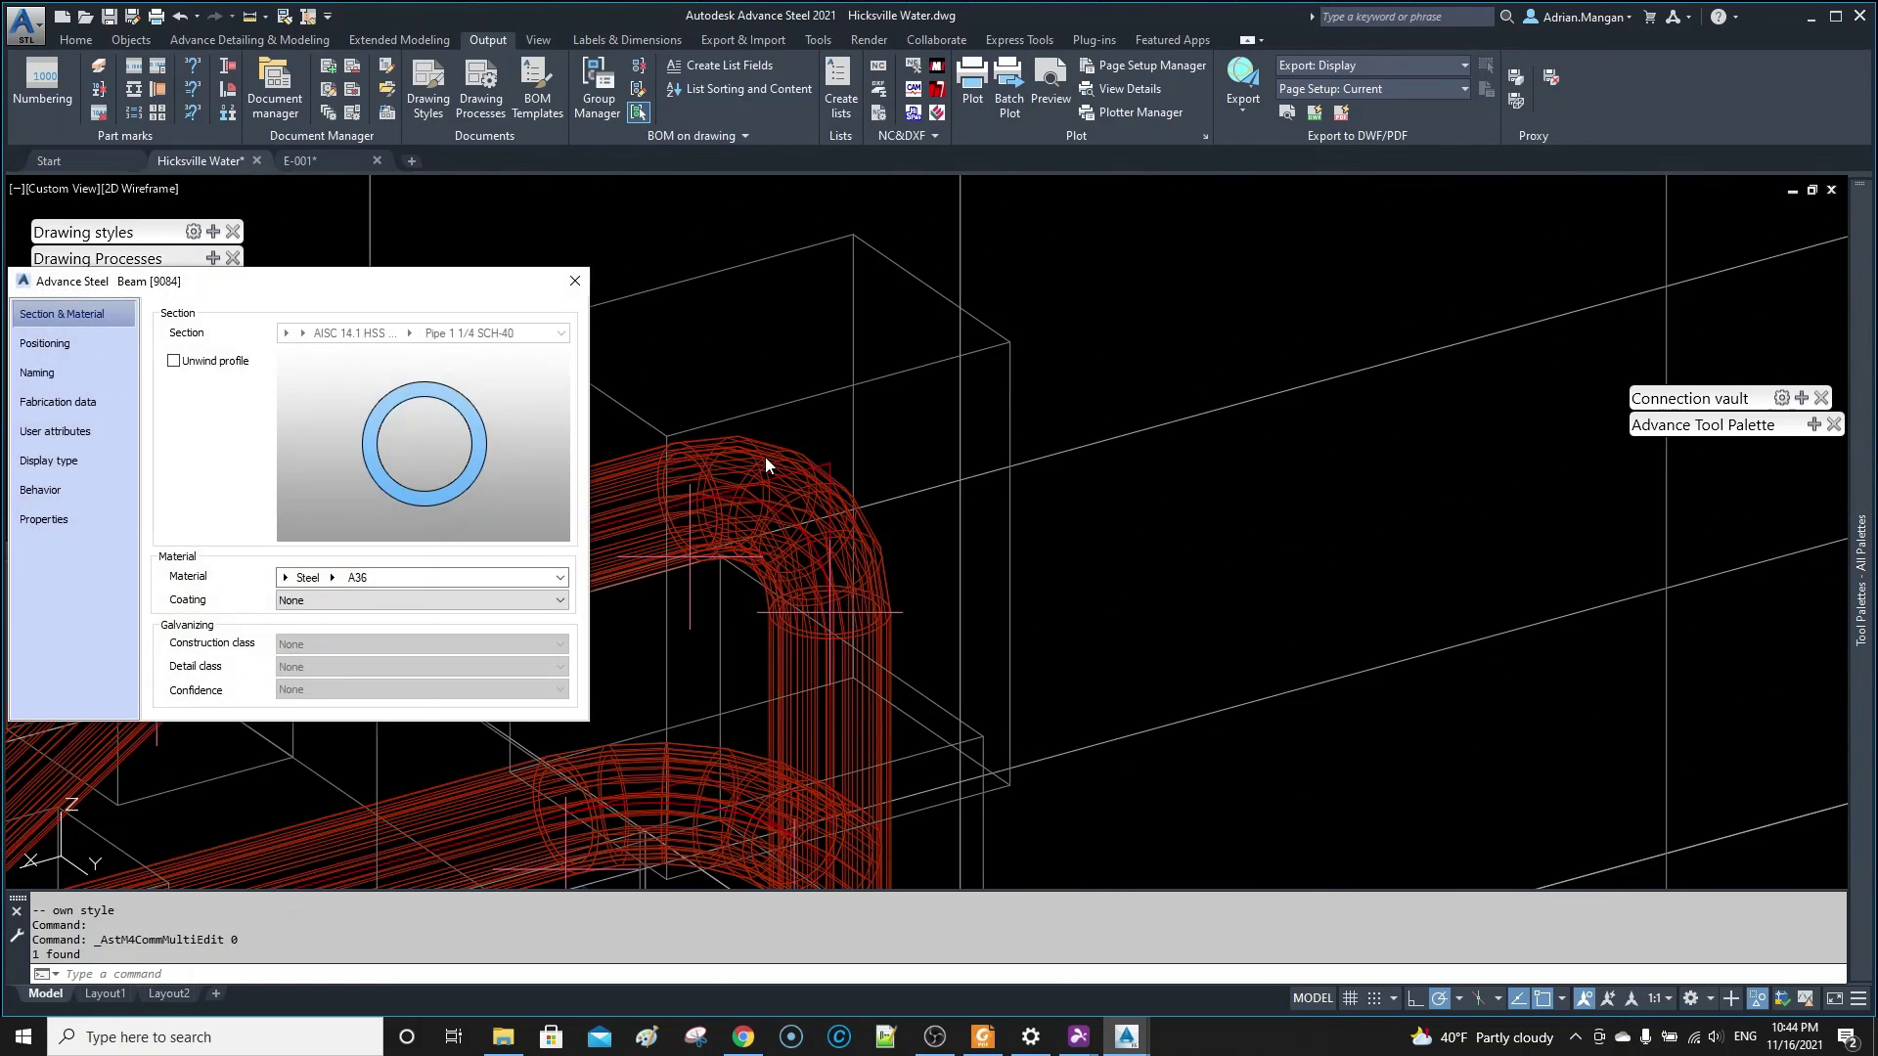
click(36, 373)
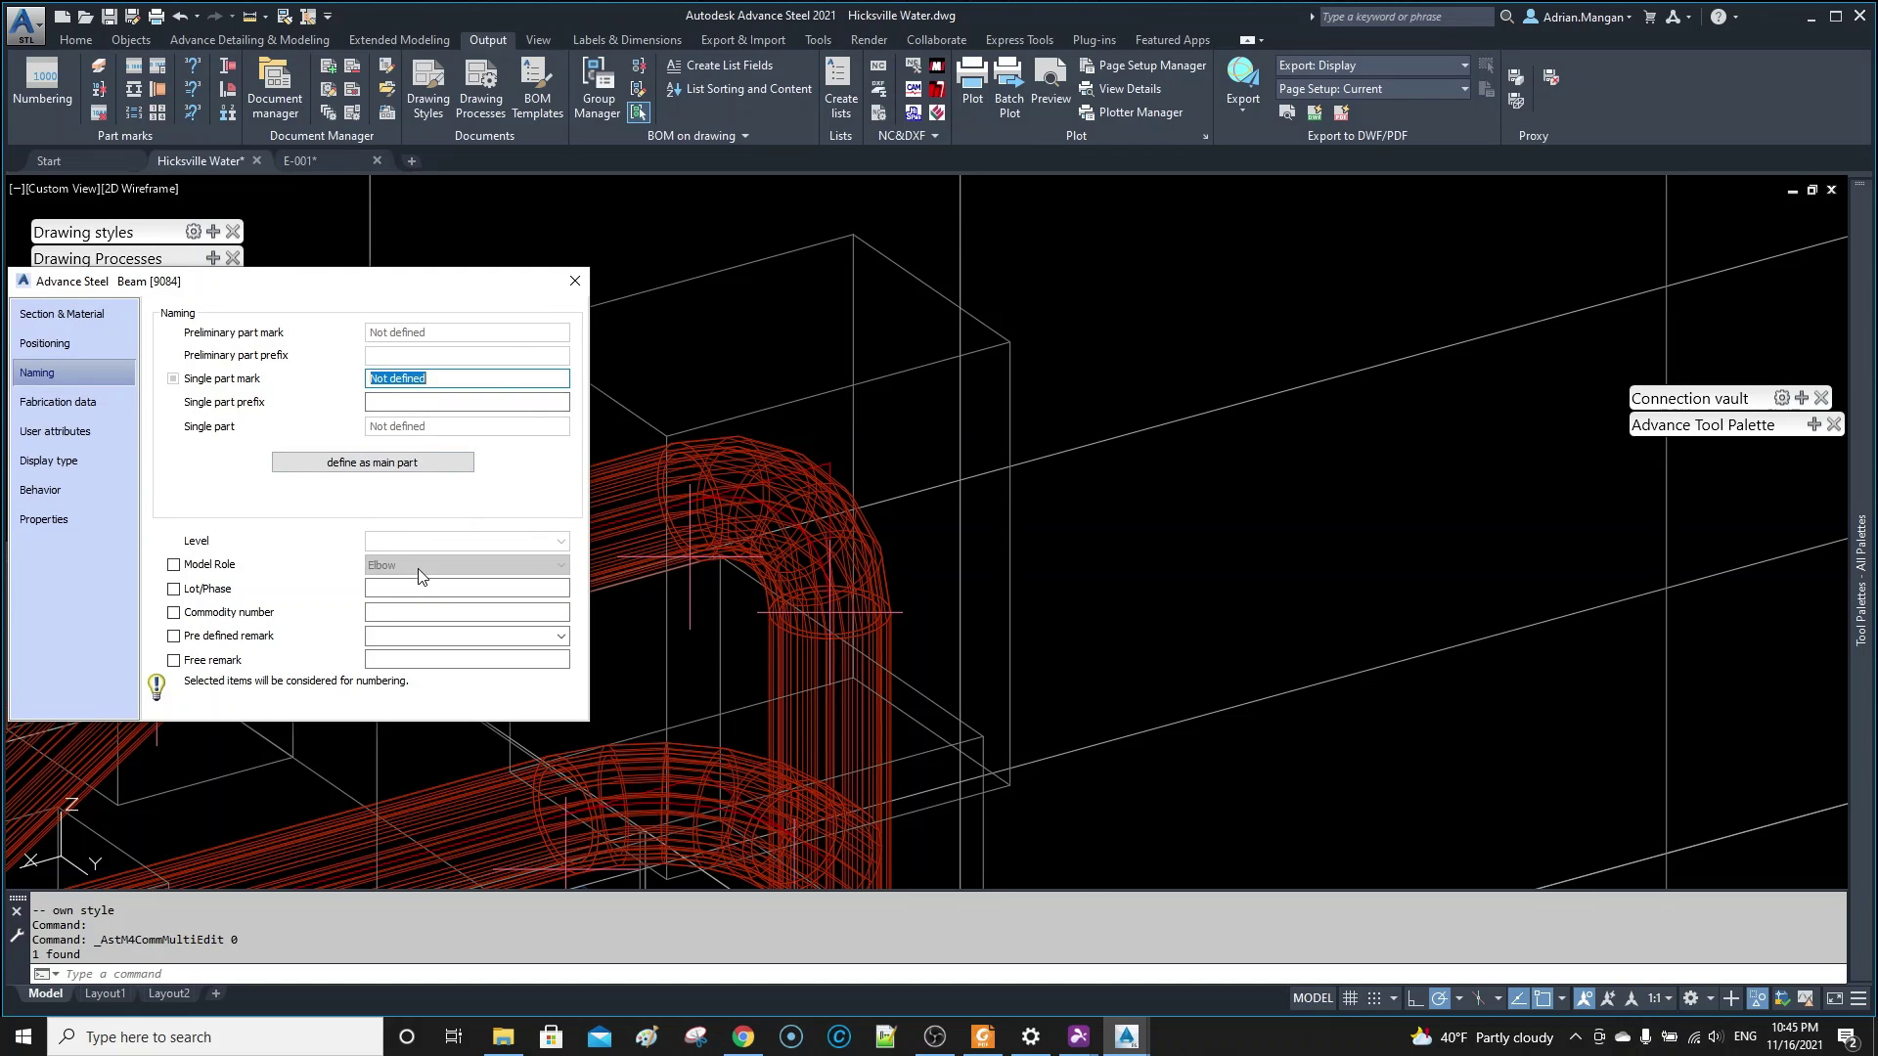
click(565, 286)
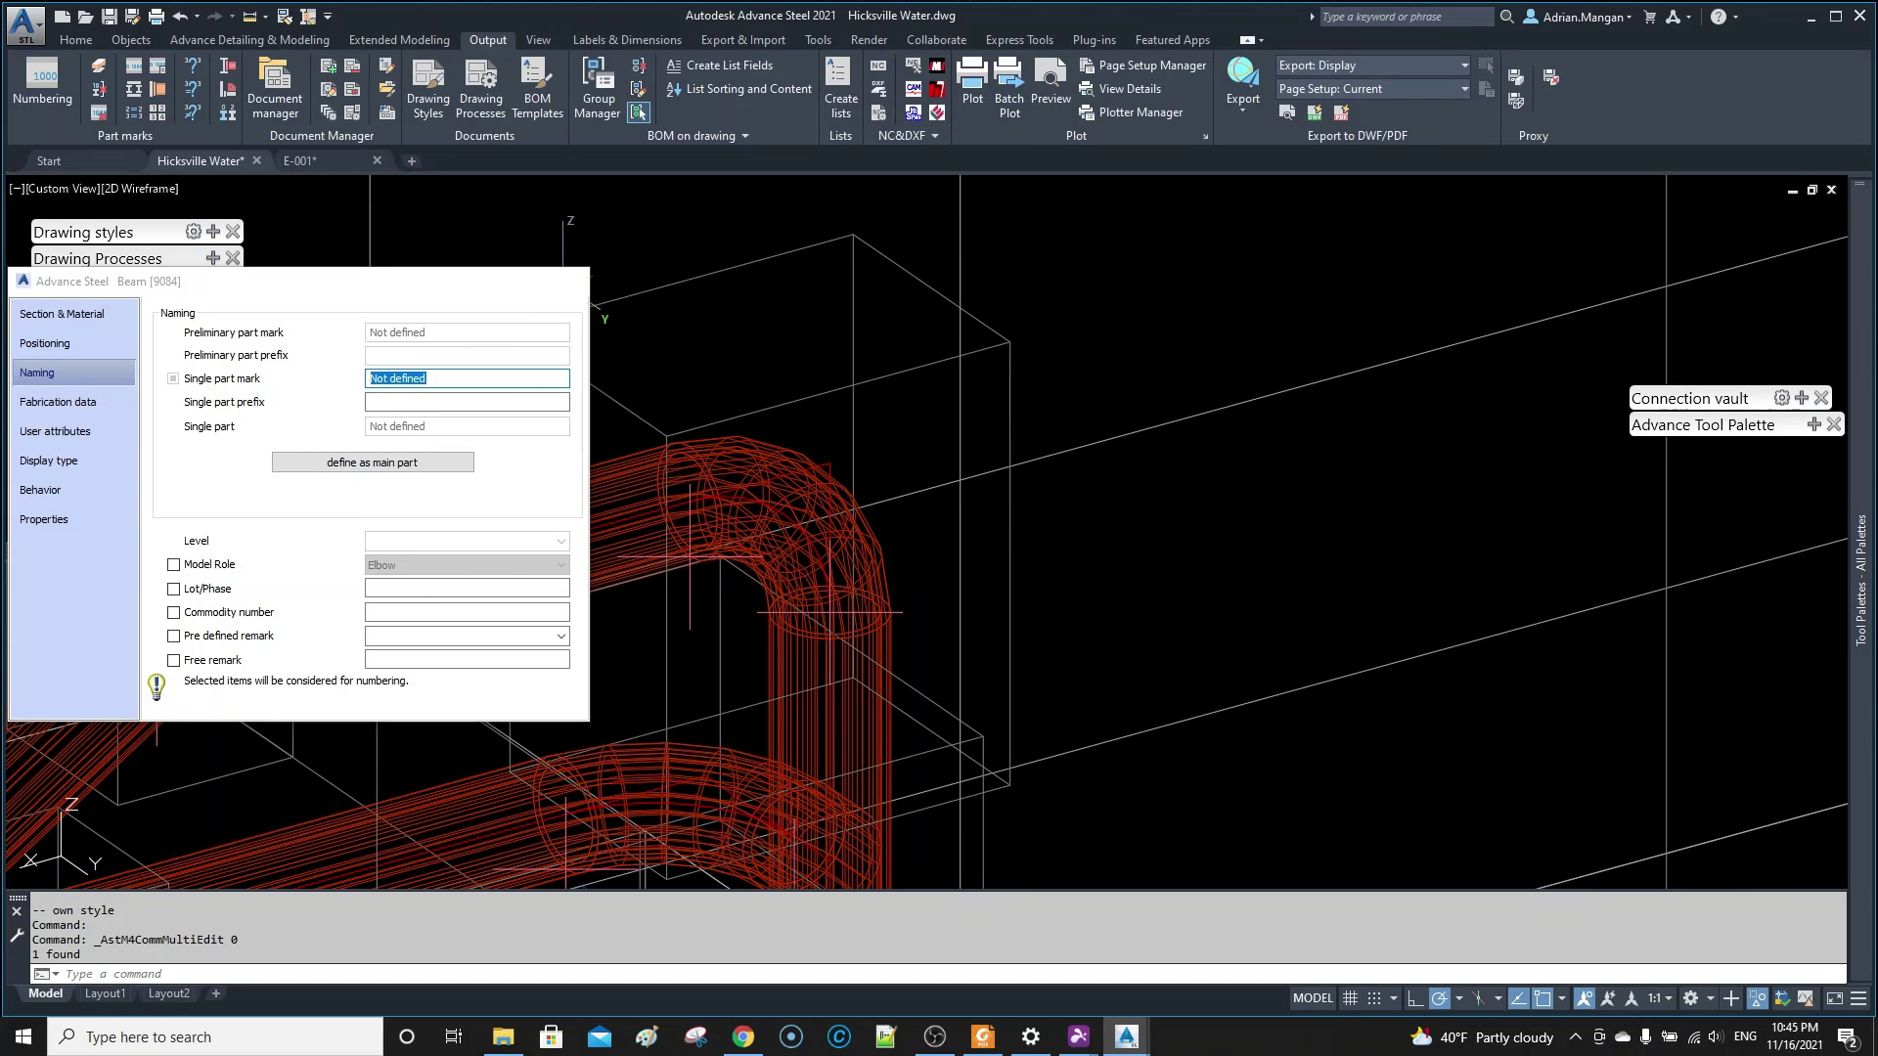
- Check the model role of the curved handrail return at the foot of the stair
scroll(636, 407, down, 6)
middle_drag(639, 408, 880, 341)
scroll(878, 386, down, 4)
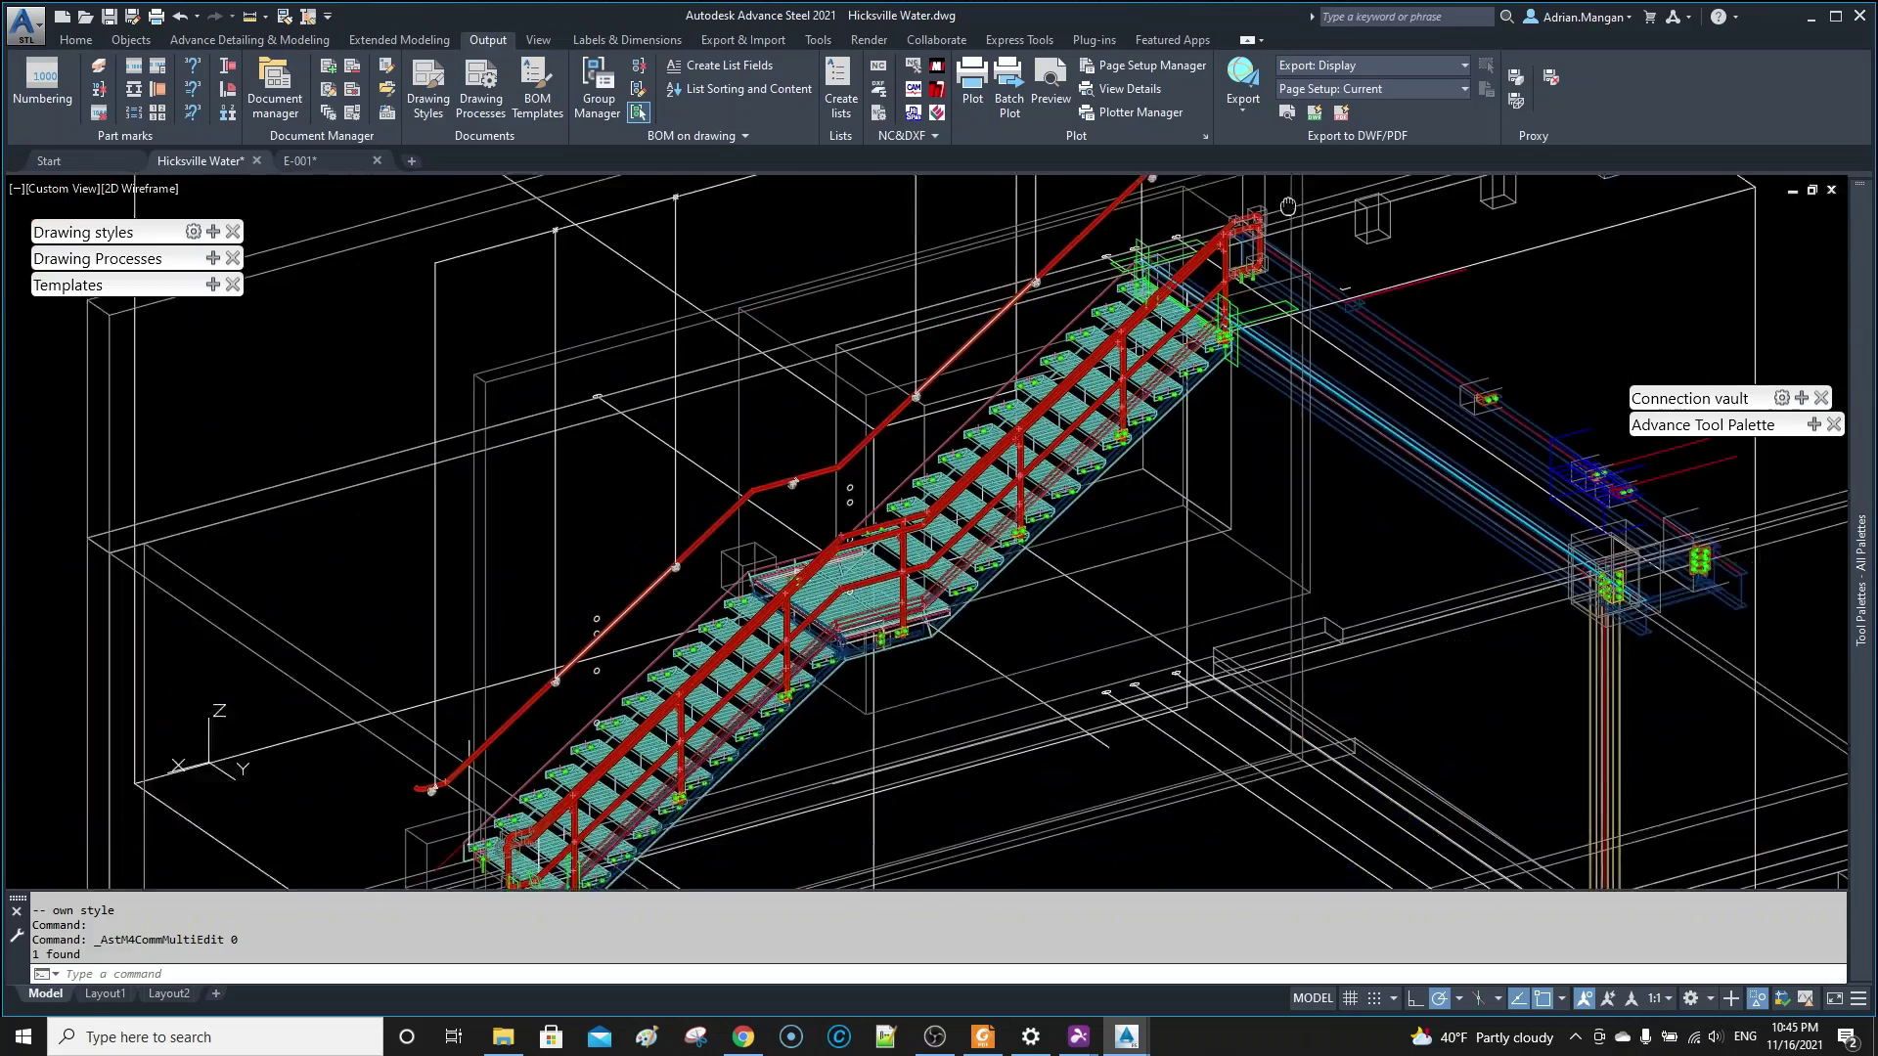
scroll(517, 657, up, 5)
scroll(558, 745, up, 5)
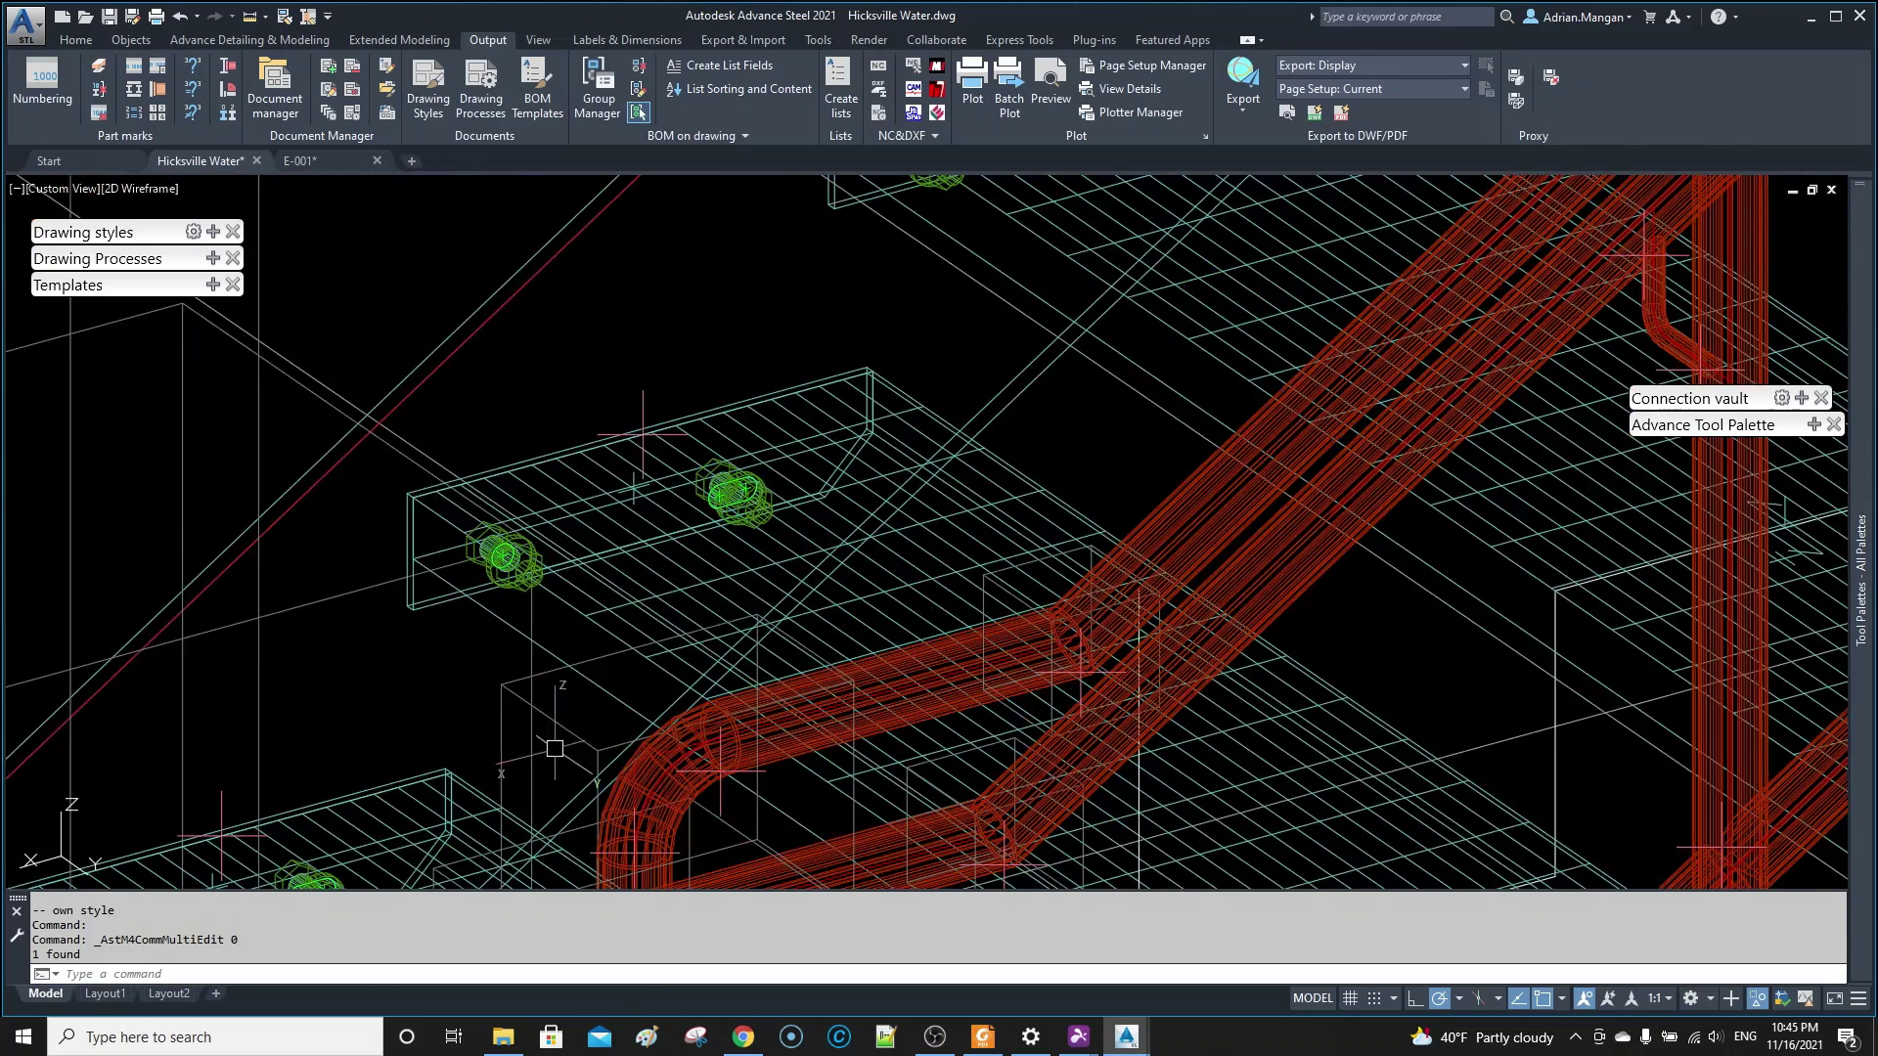
double_click(643, 783)
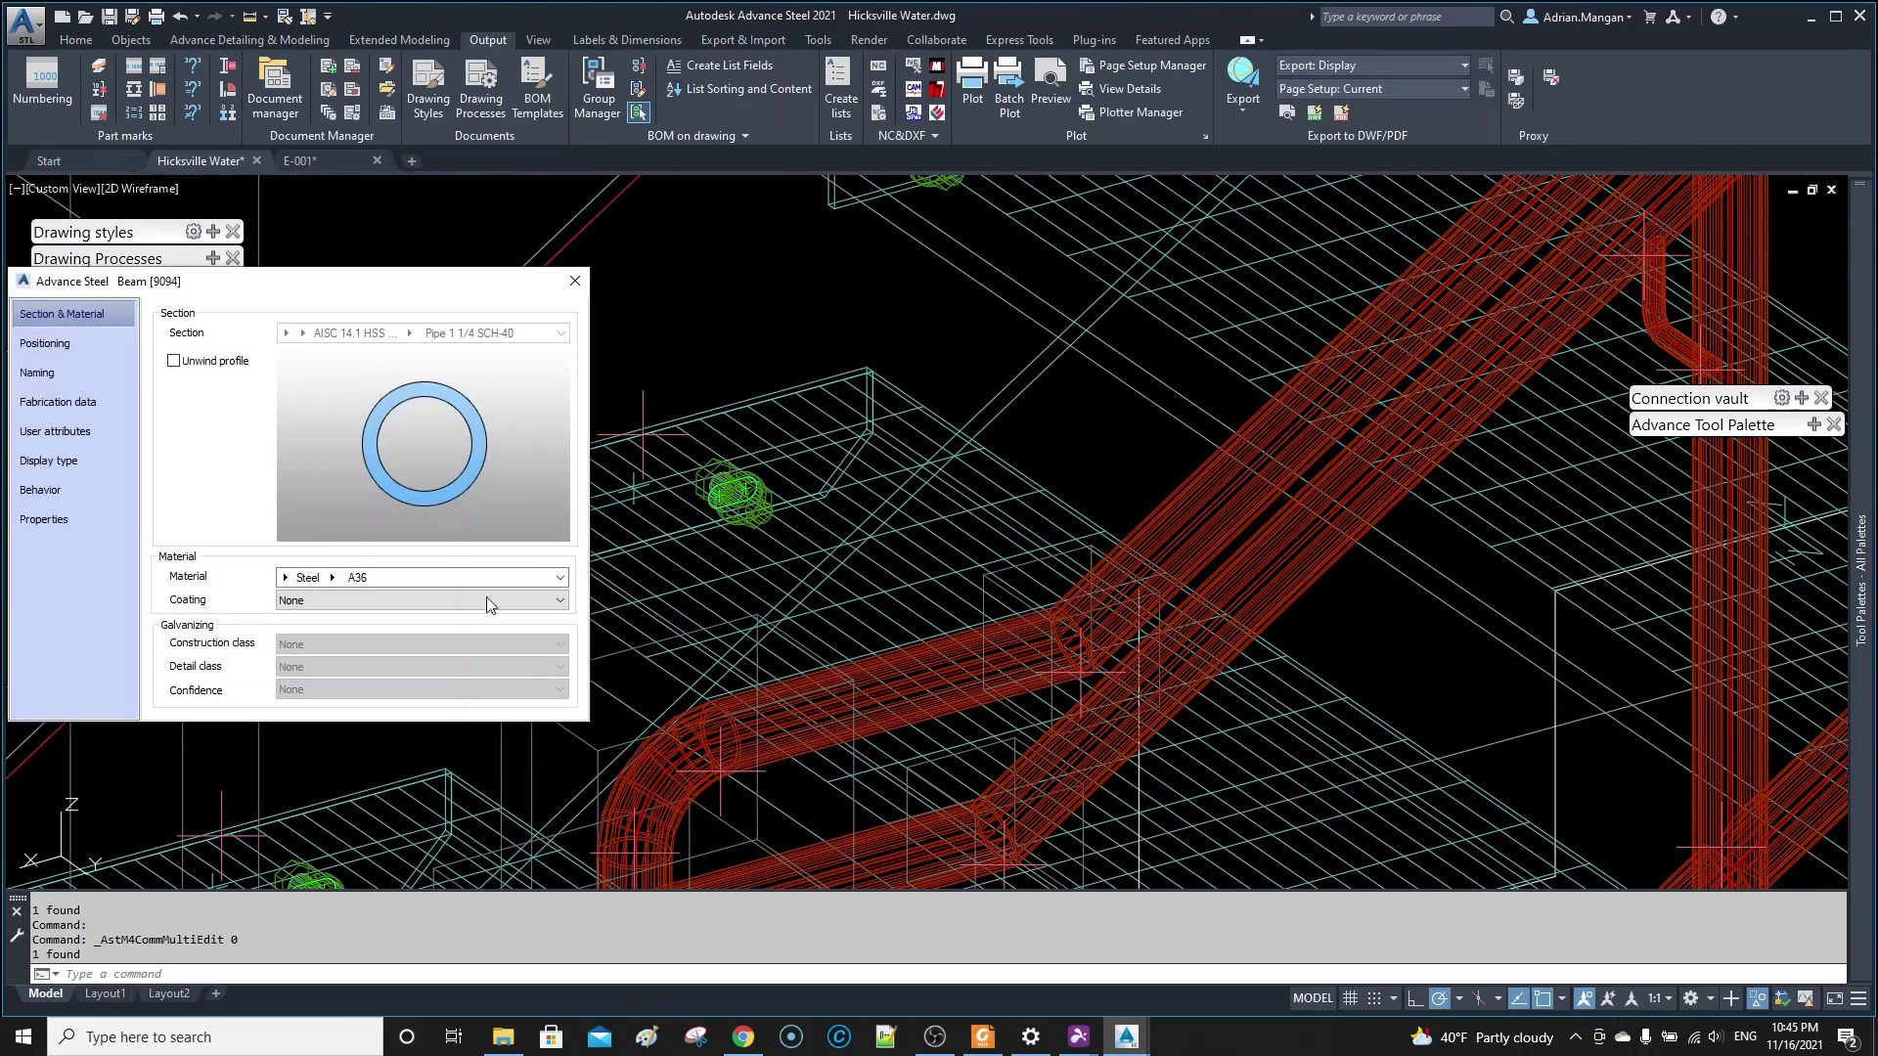
click(92, 374)
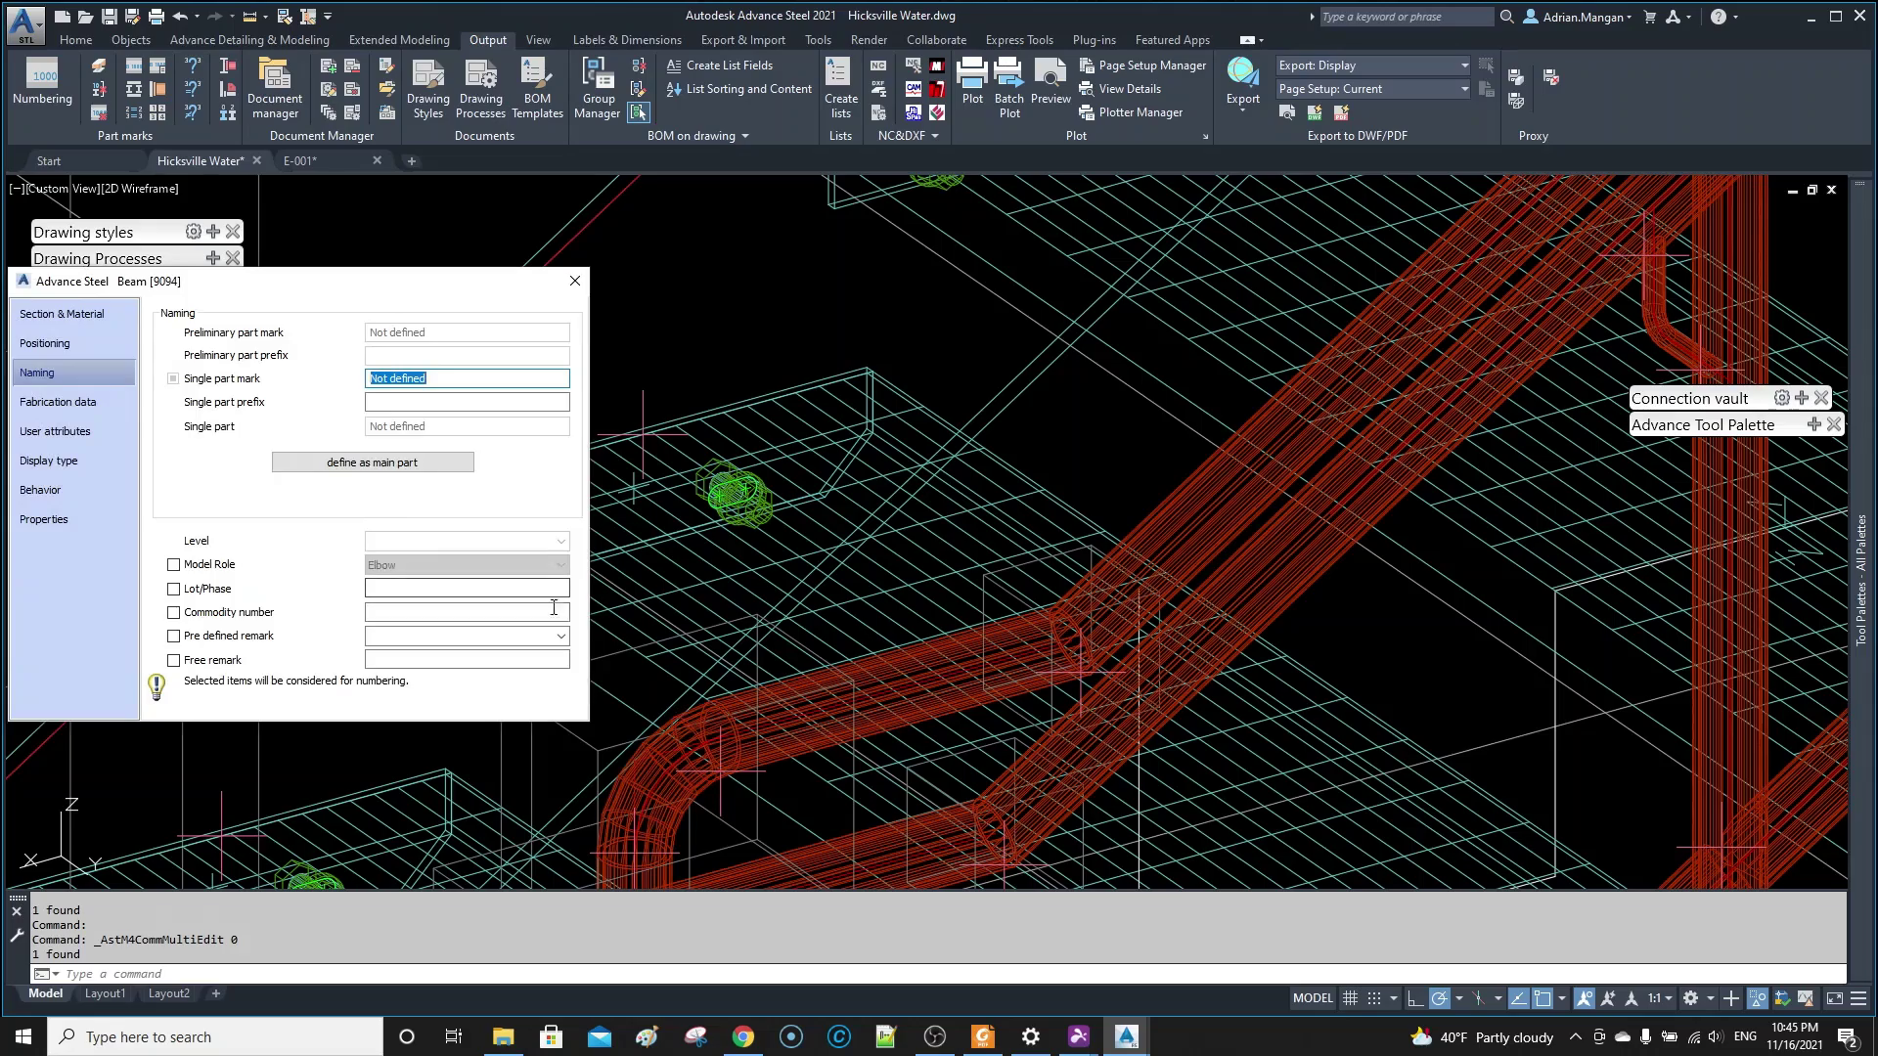
click(576, 280)
- Return to drawing E-001 and examine the stair and railing elevation for parts still without labels, from the upper end post to the lowest tread
scroll(622, 547, down, 5)
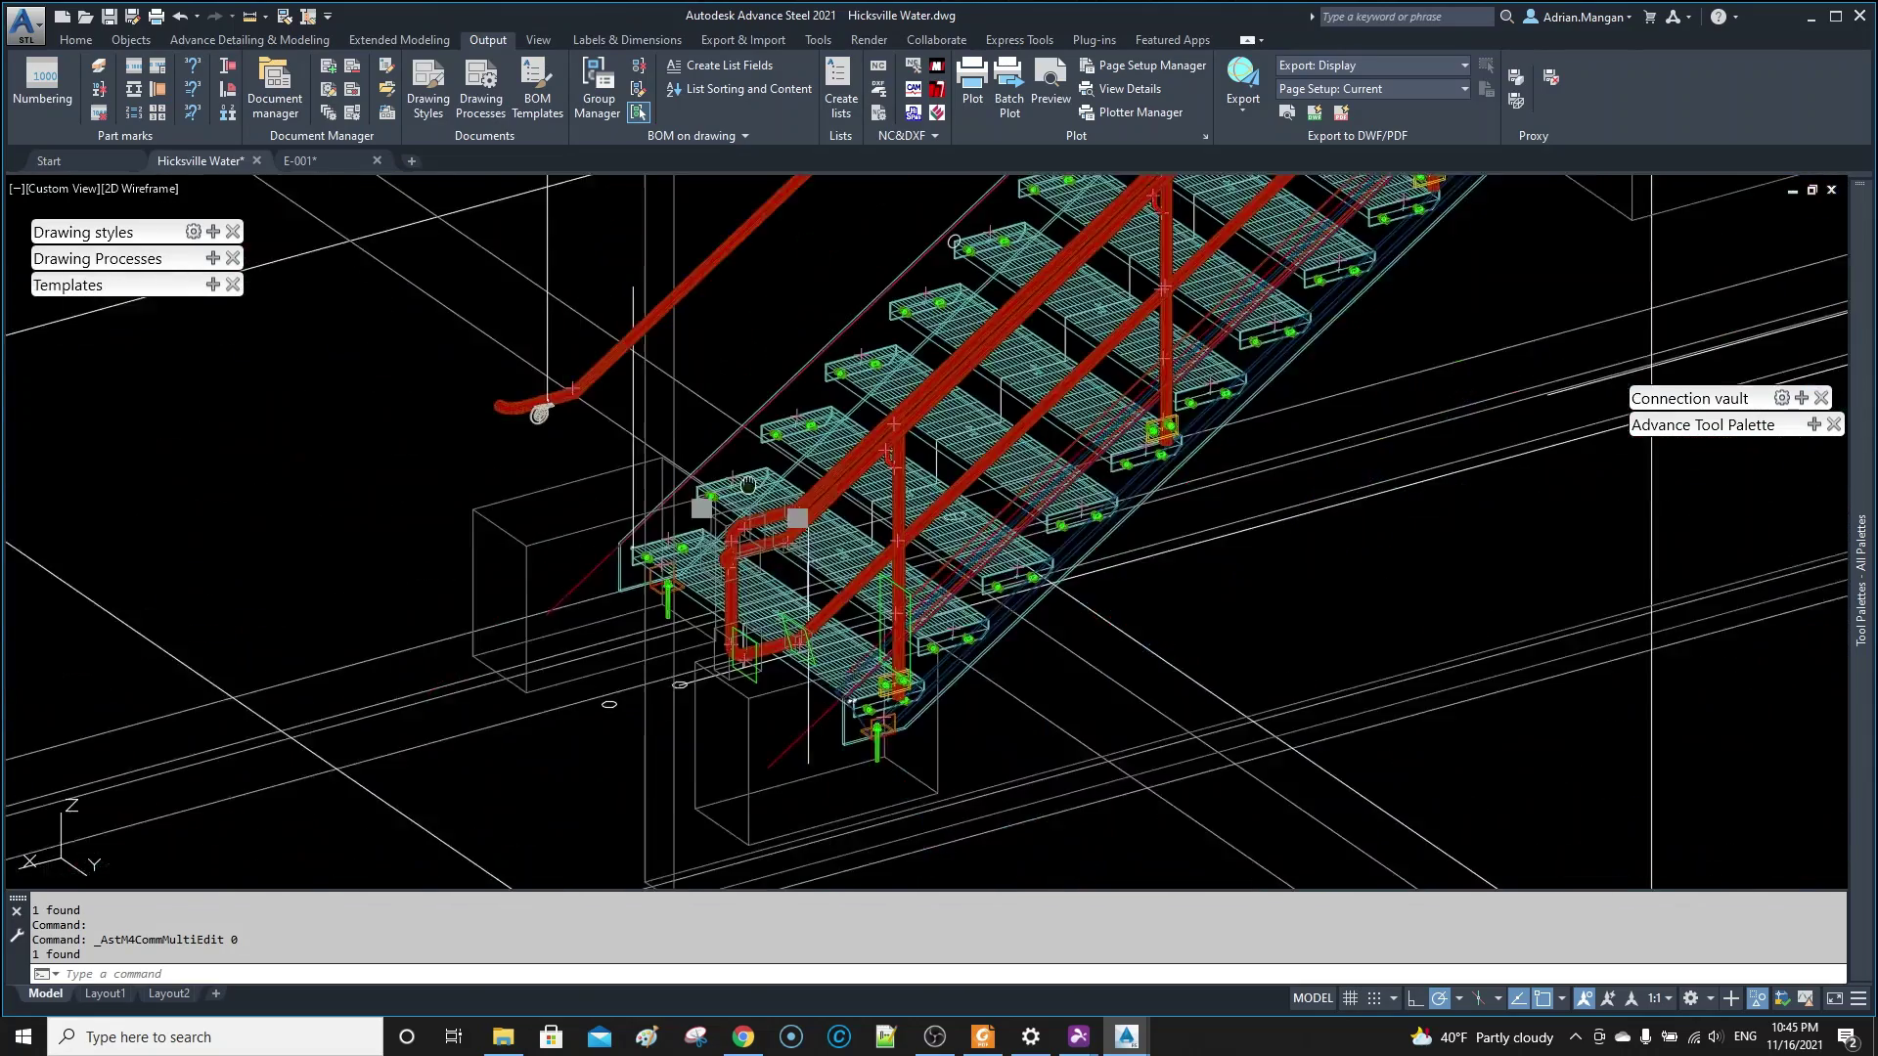
middle_drag(623, 547, 411, 719)
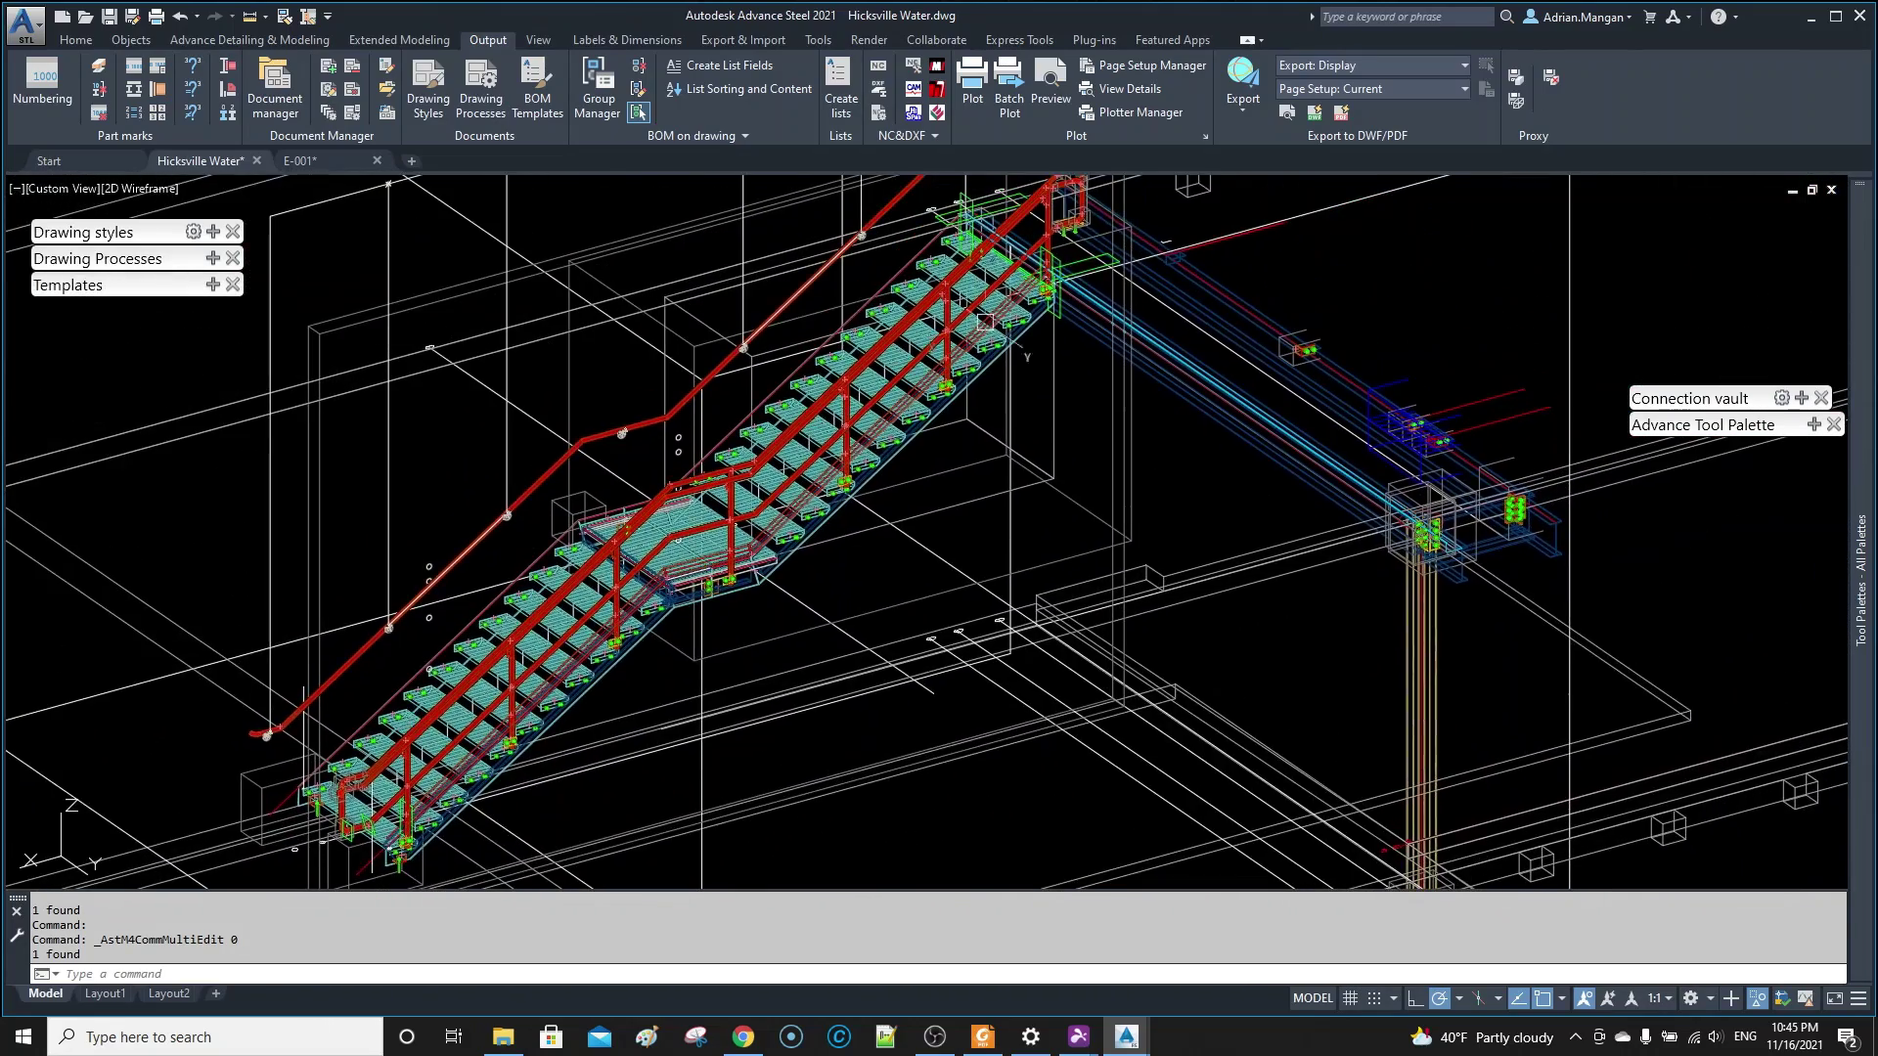
scroll(978, 284, up, 6)
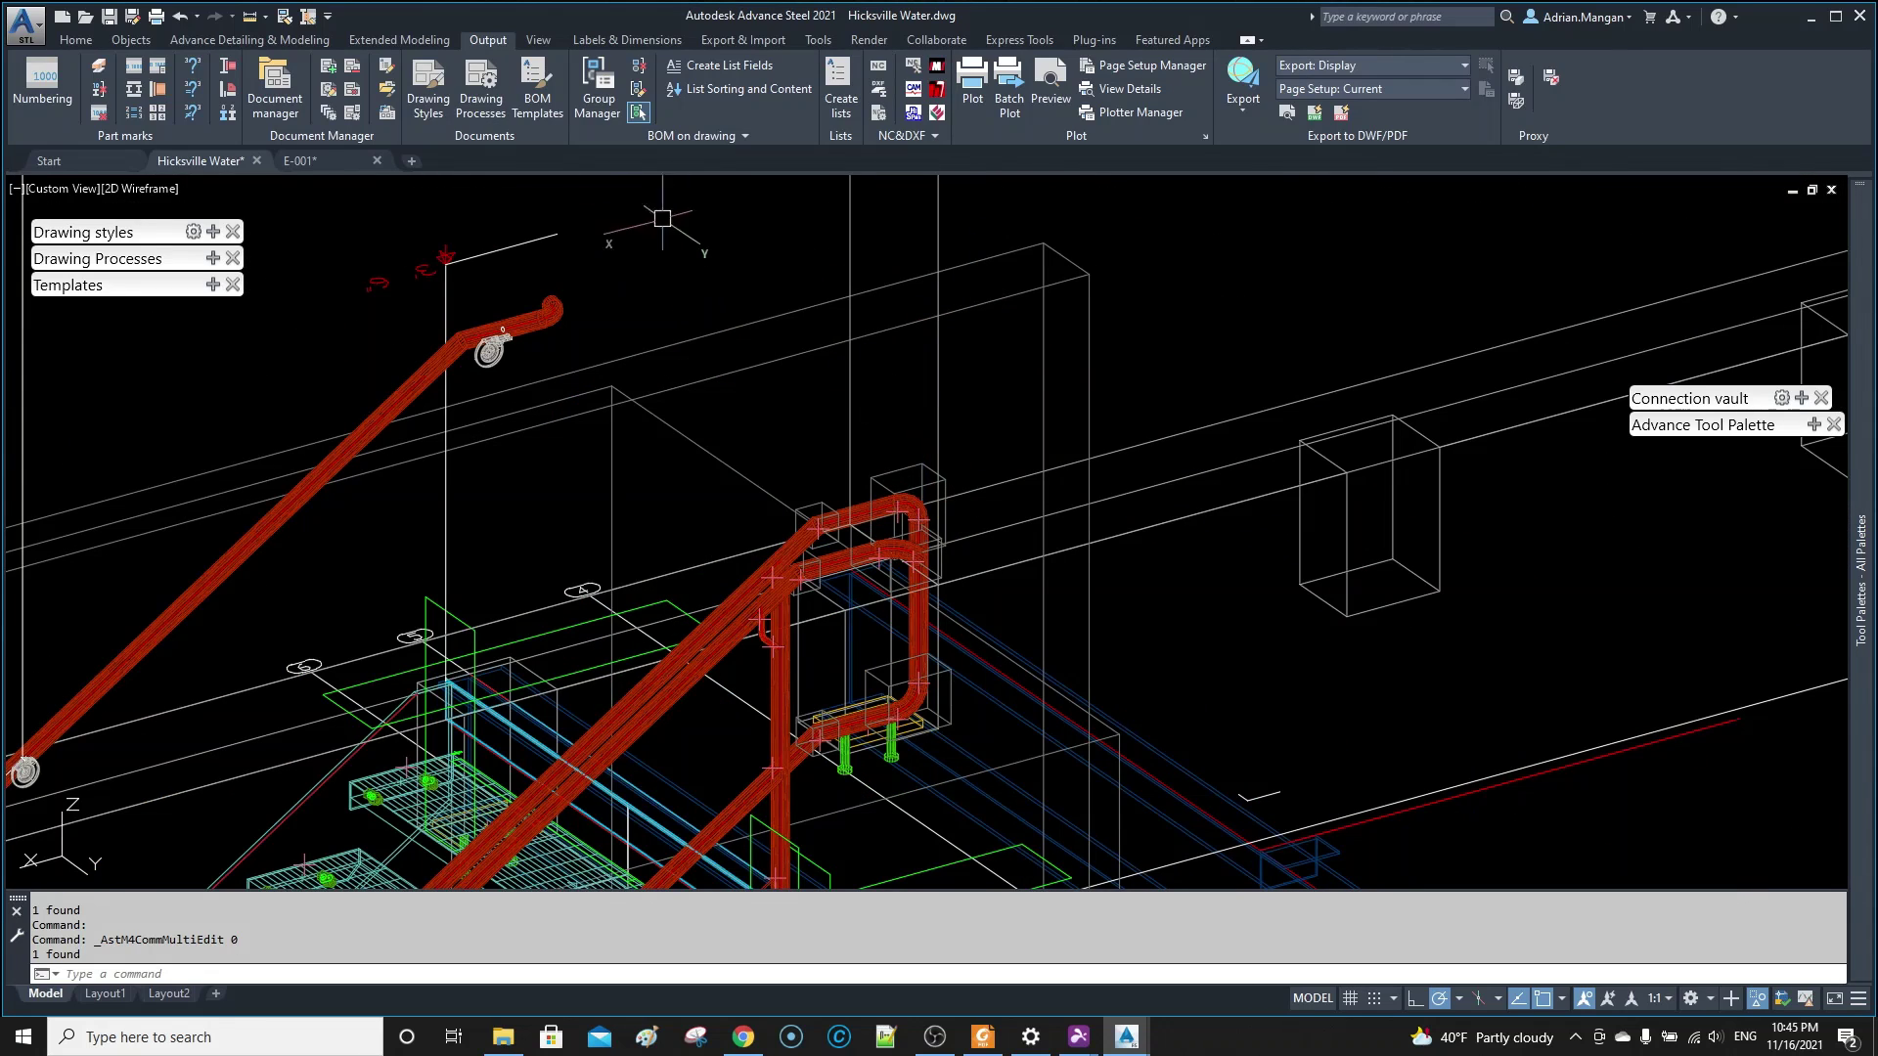
click(332, 163)
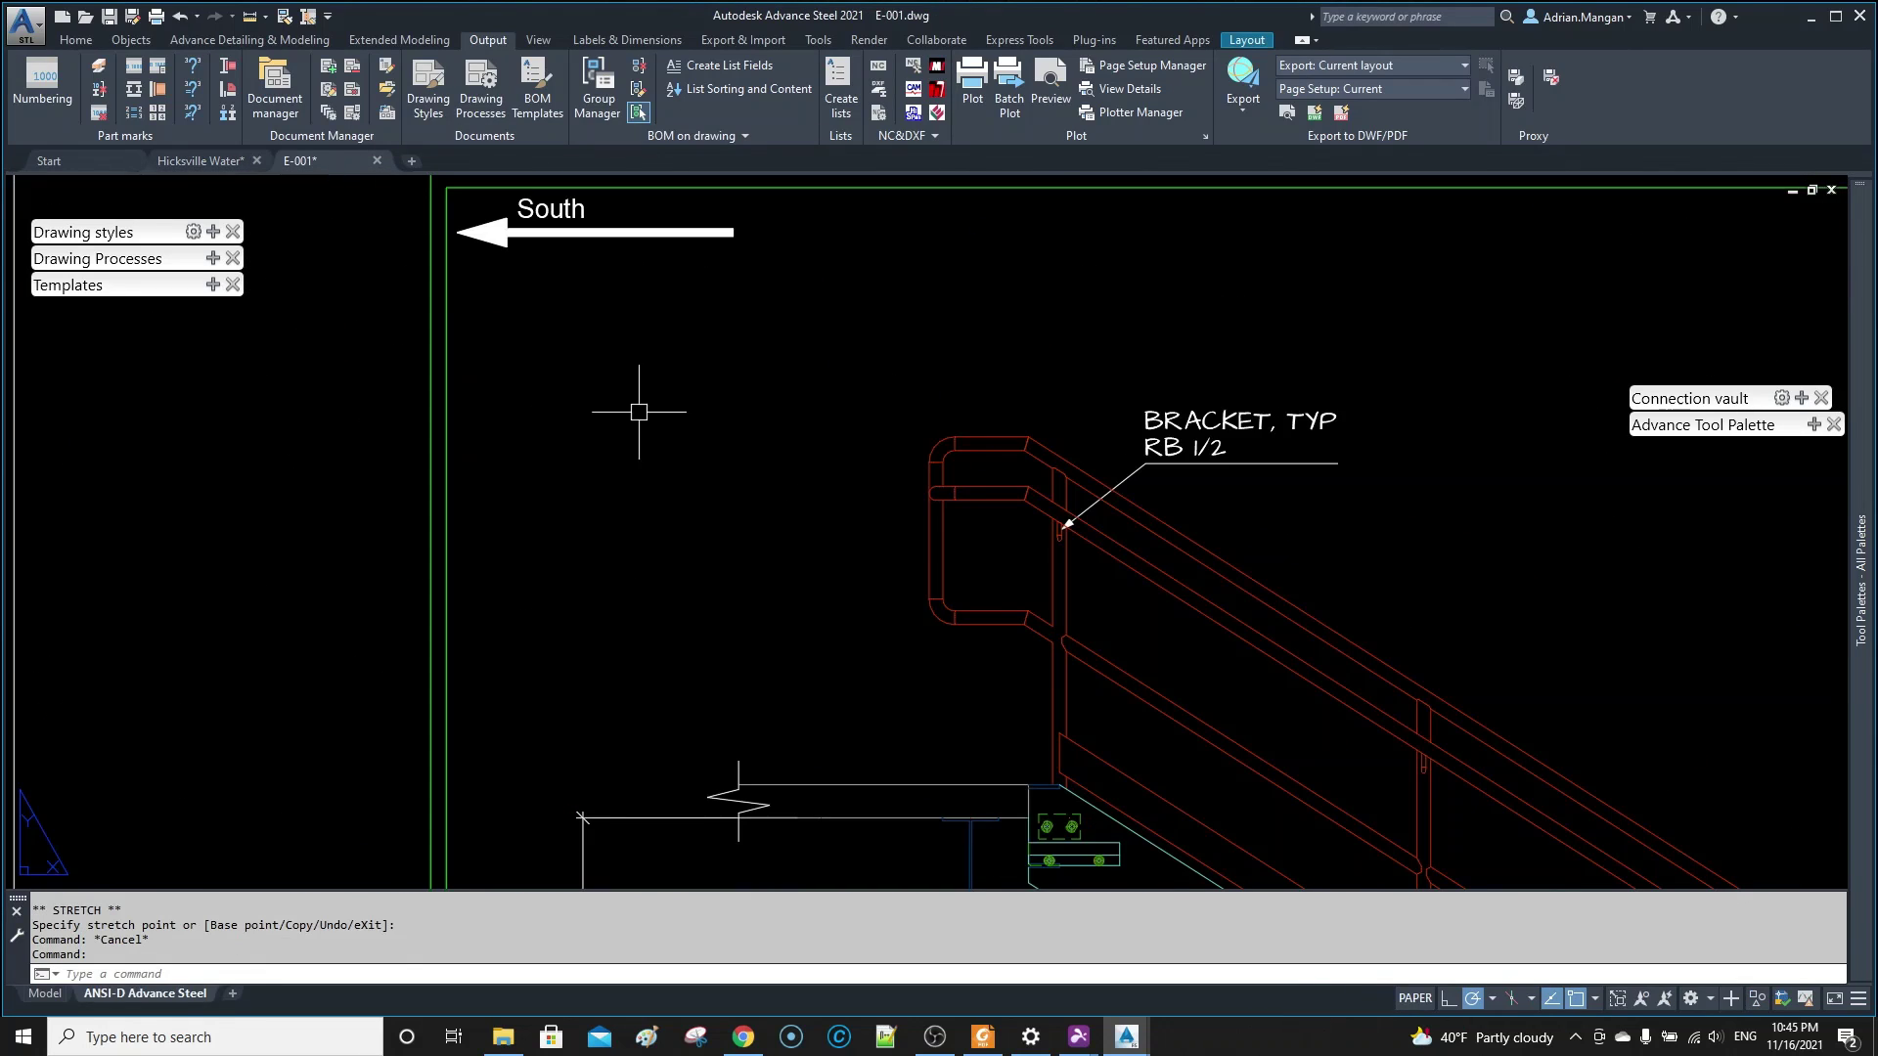
scroll(1152, 501, down, 6)
middle_drag(1152, 501, 627, 346)
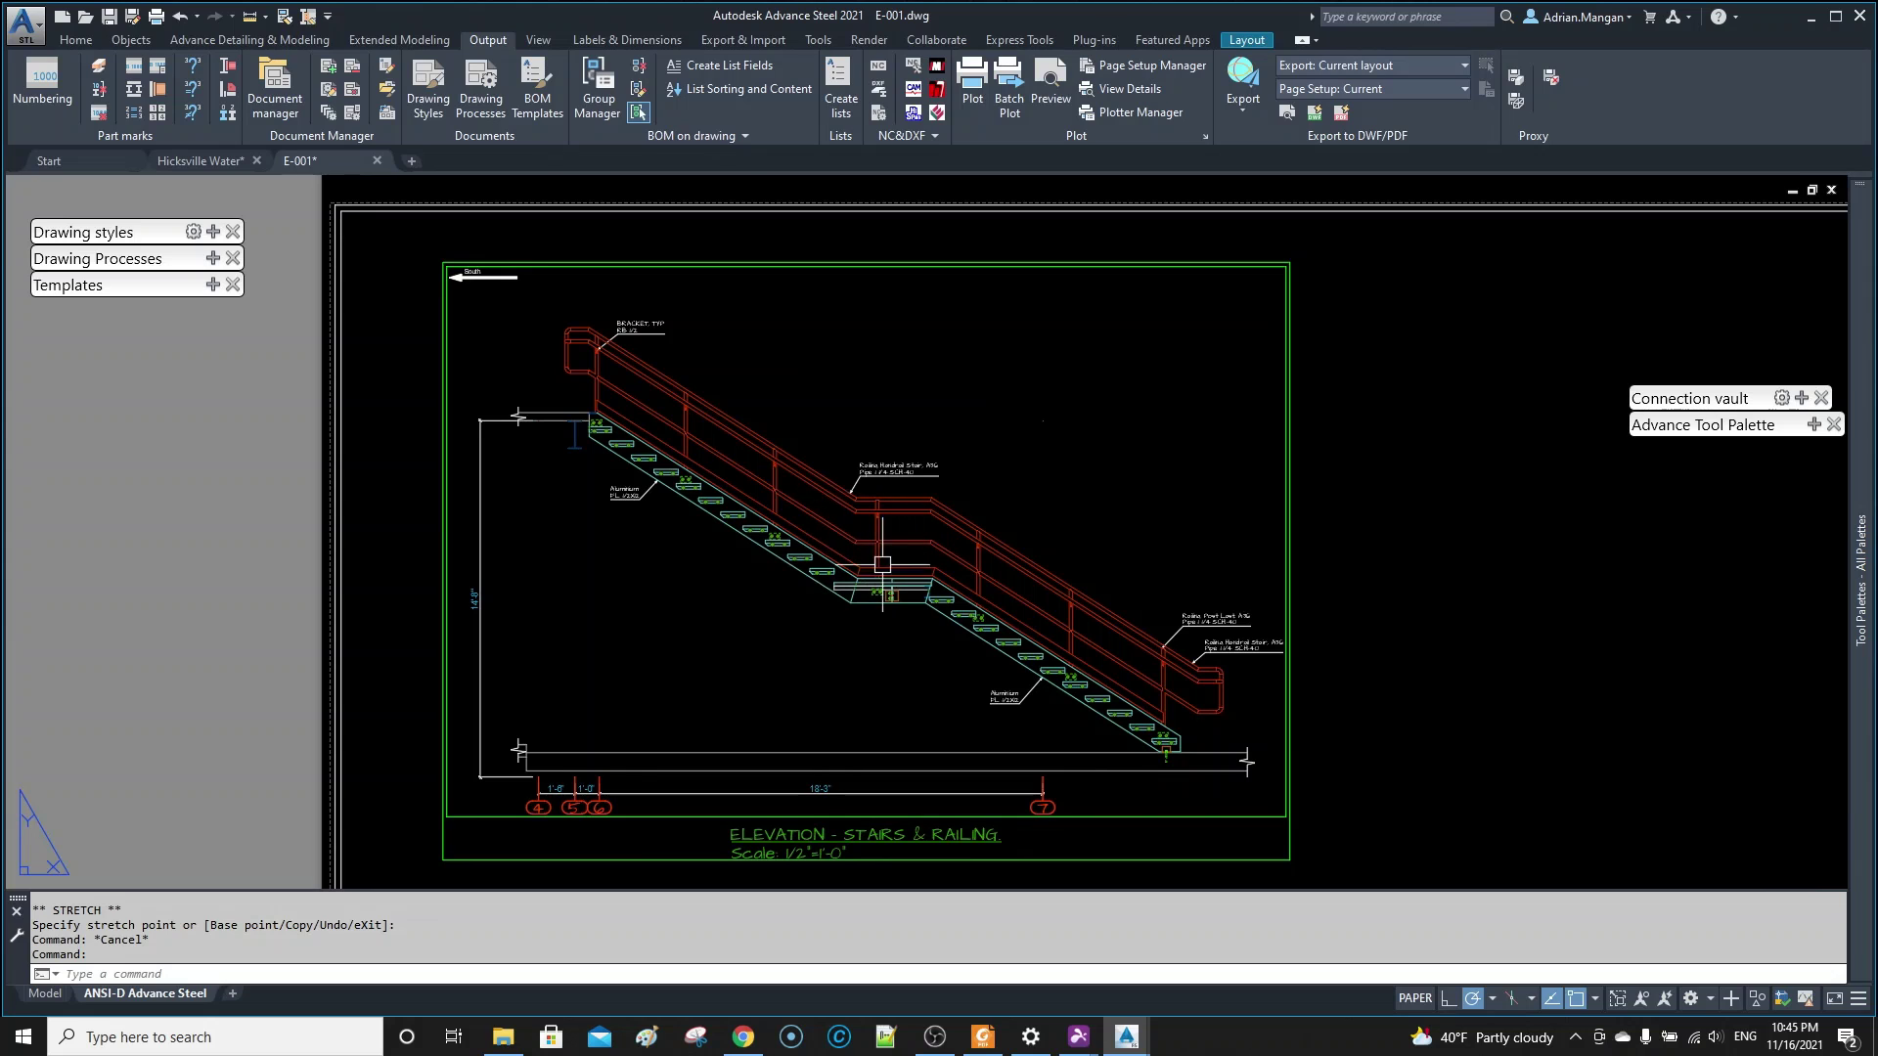
scroll(604, 344, up, 4)
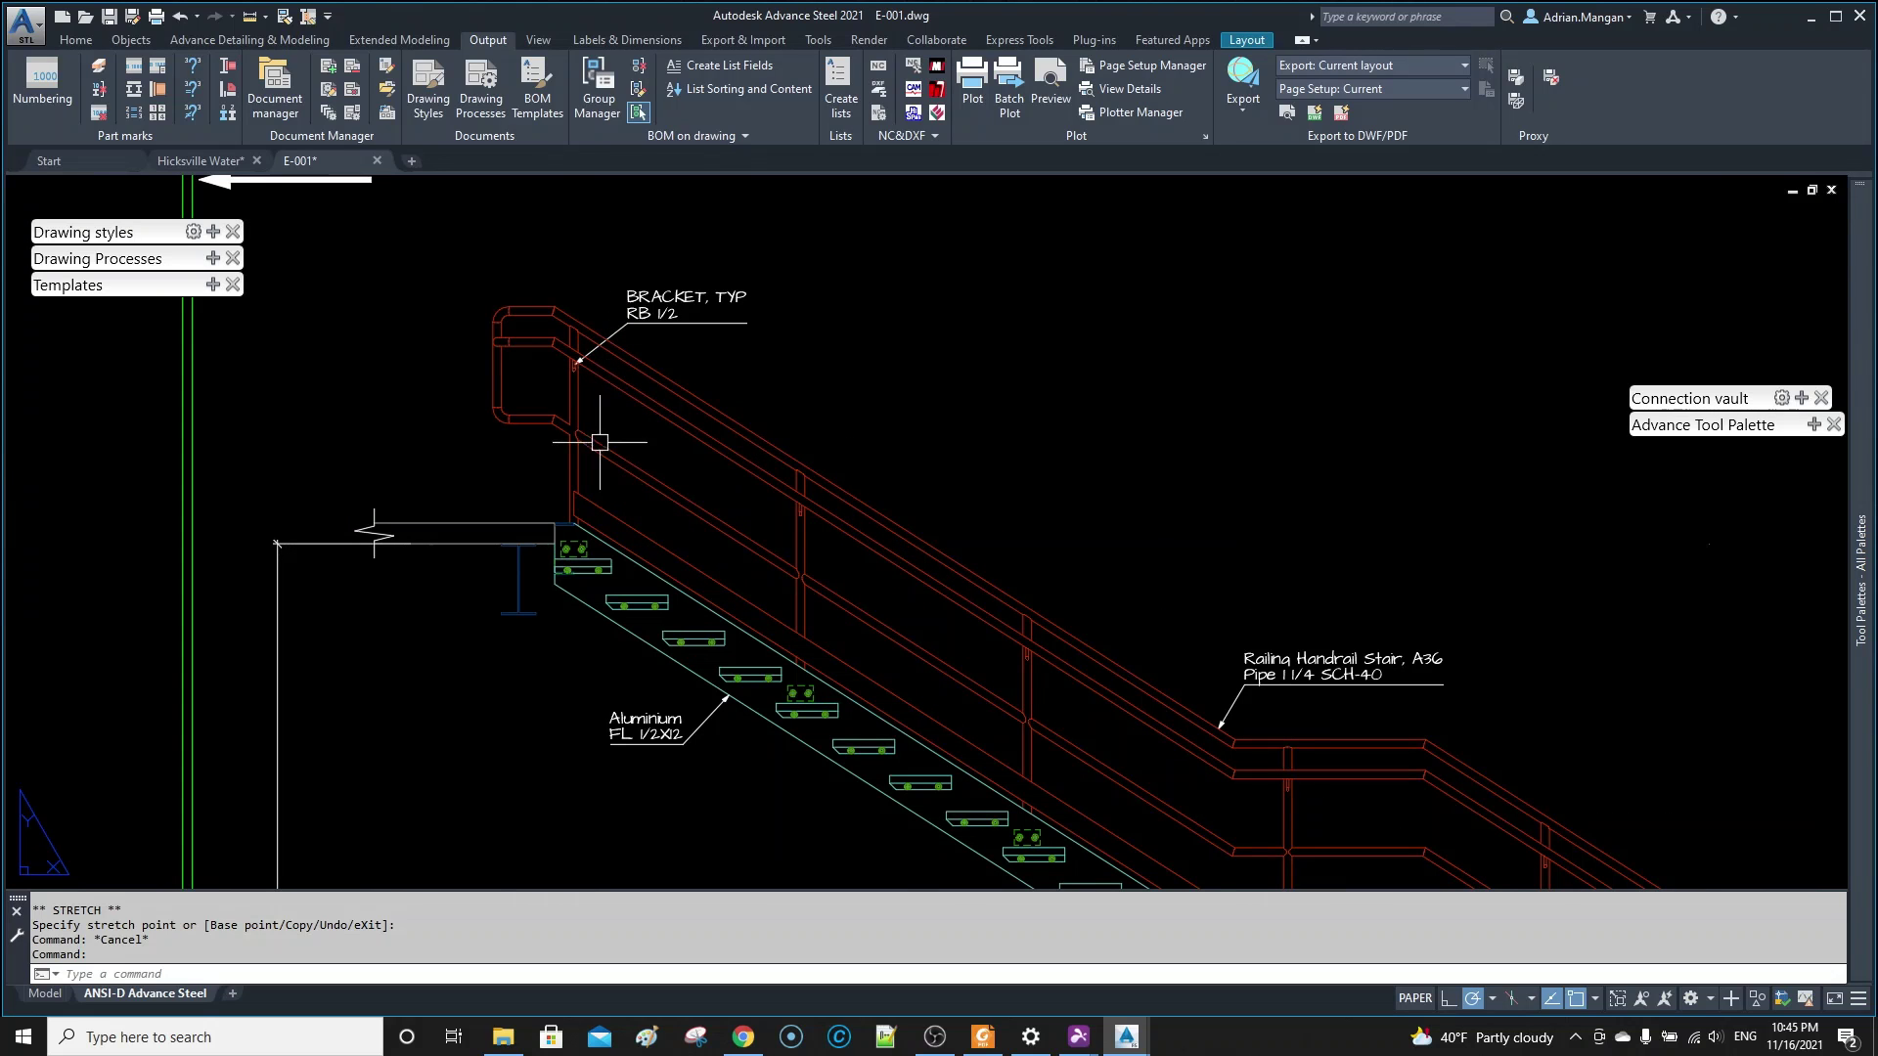
middle_drag(890, 653, 847, 566)
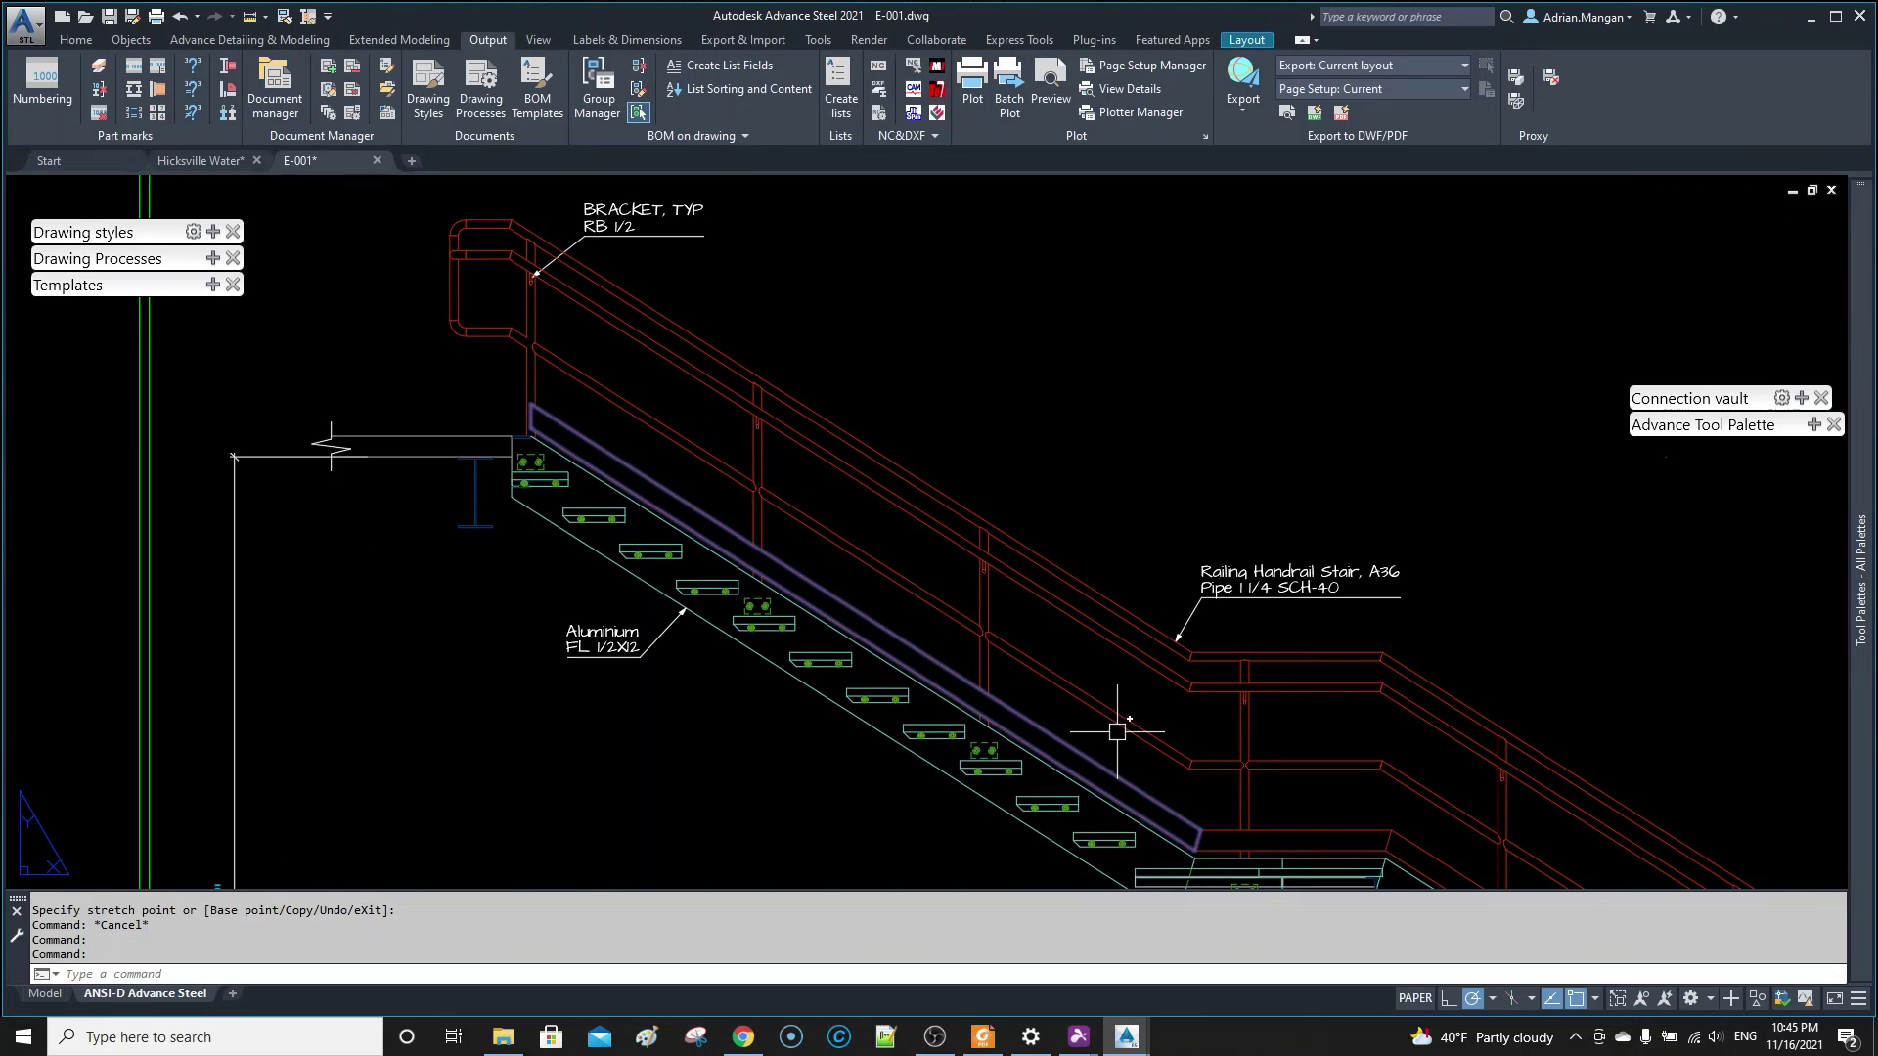
scroll(1069, 611, down, 8)
scroll(981, 541, up, 10)
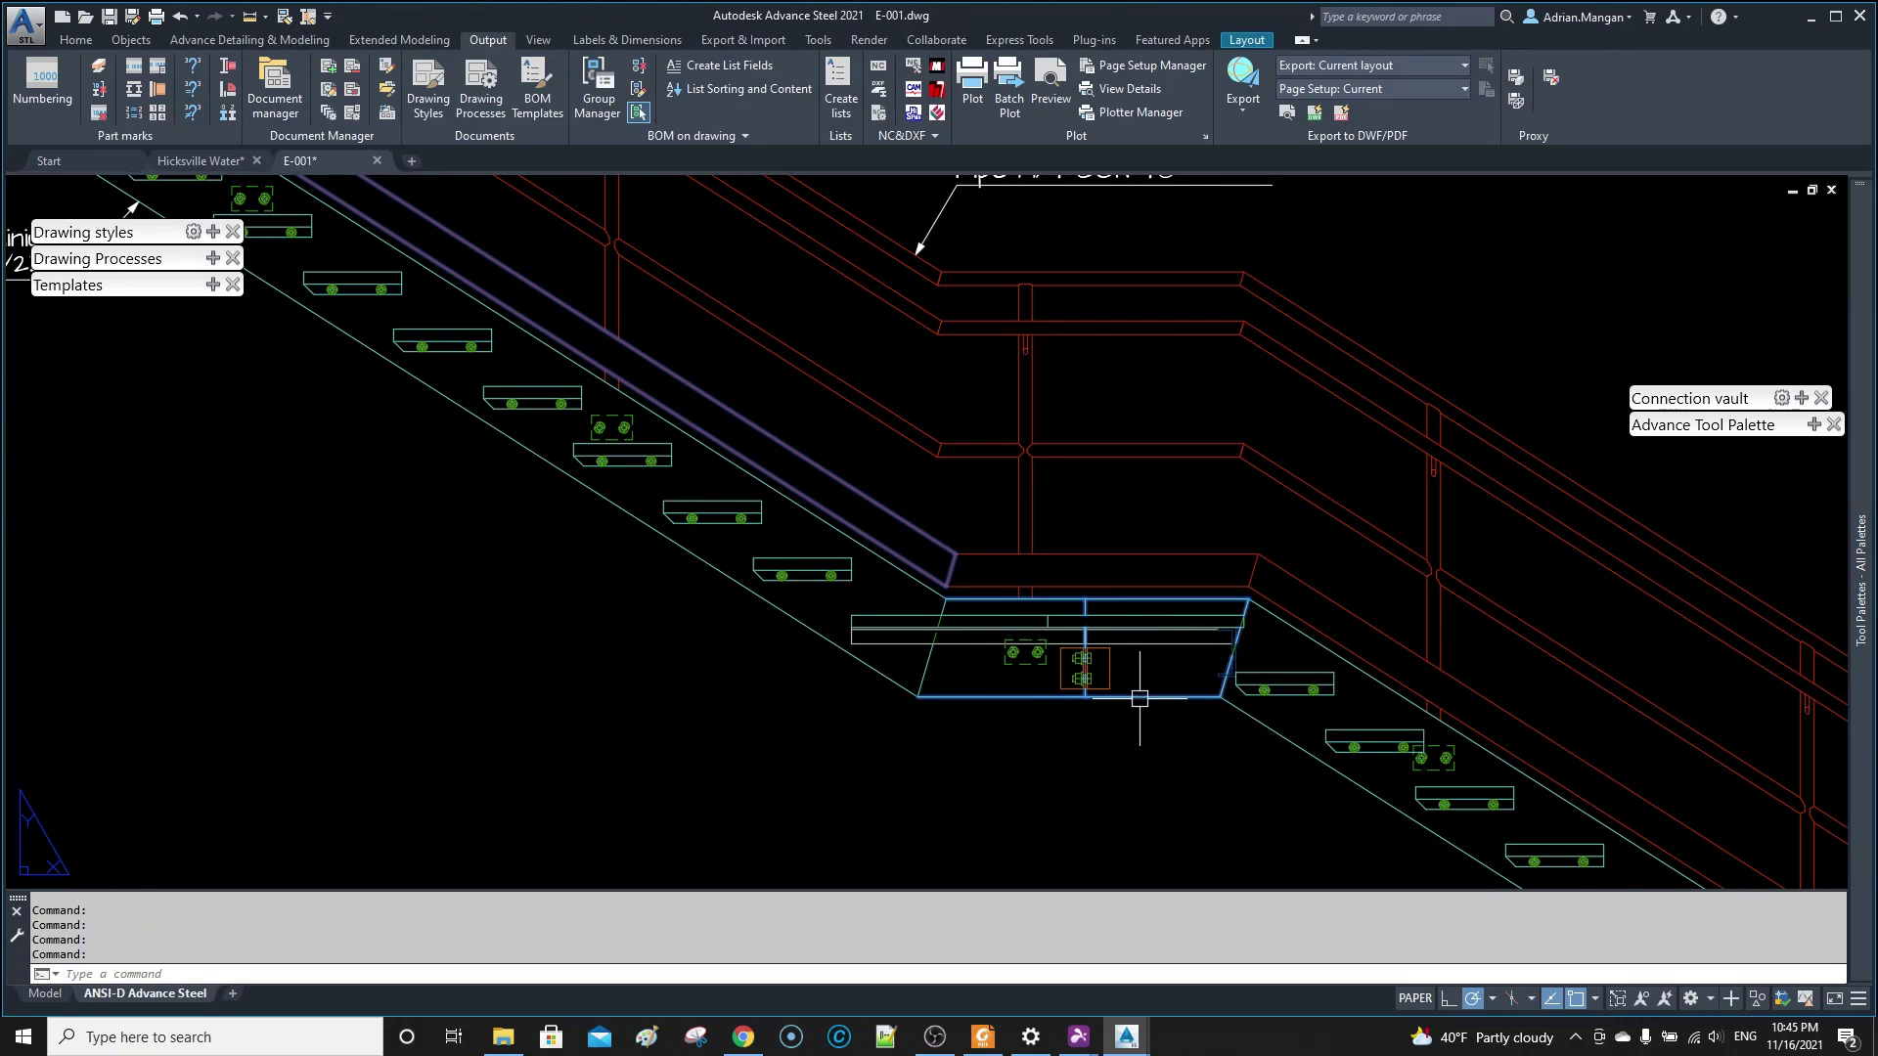
scroll(1155, 699, down, 4)
mouse_move(1155, 698)
middle_down()
mouse_move(940, 466)
mouse_move(903, 454)
middle_up()
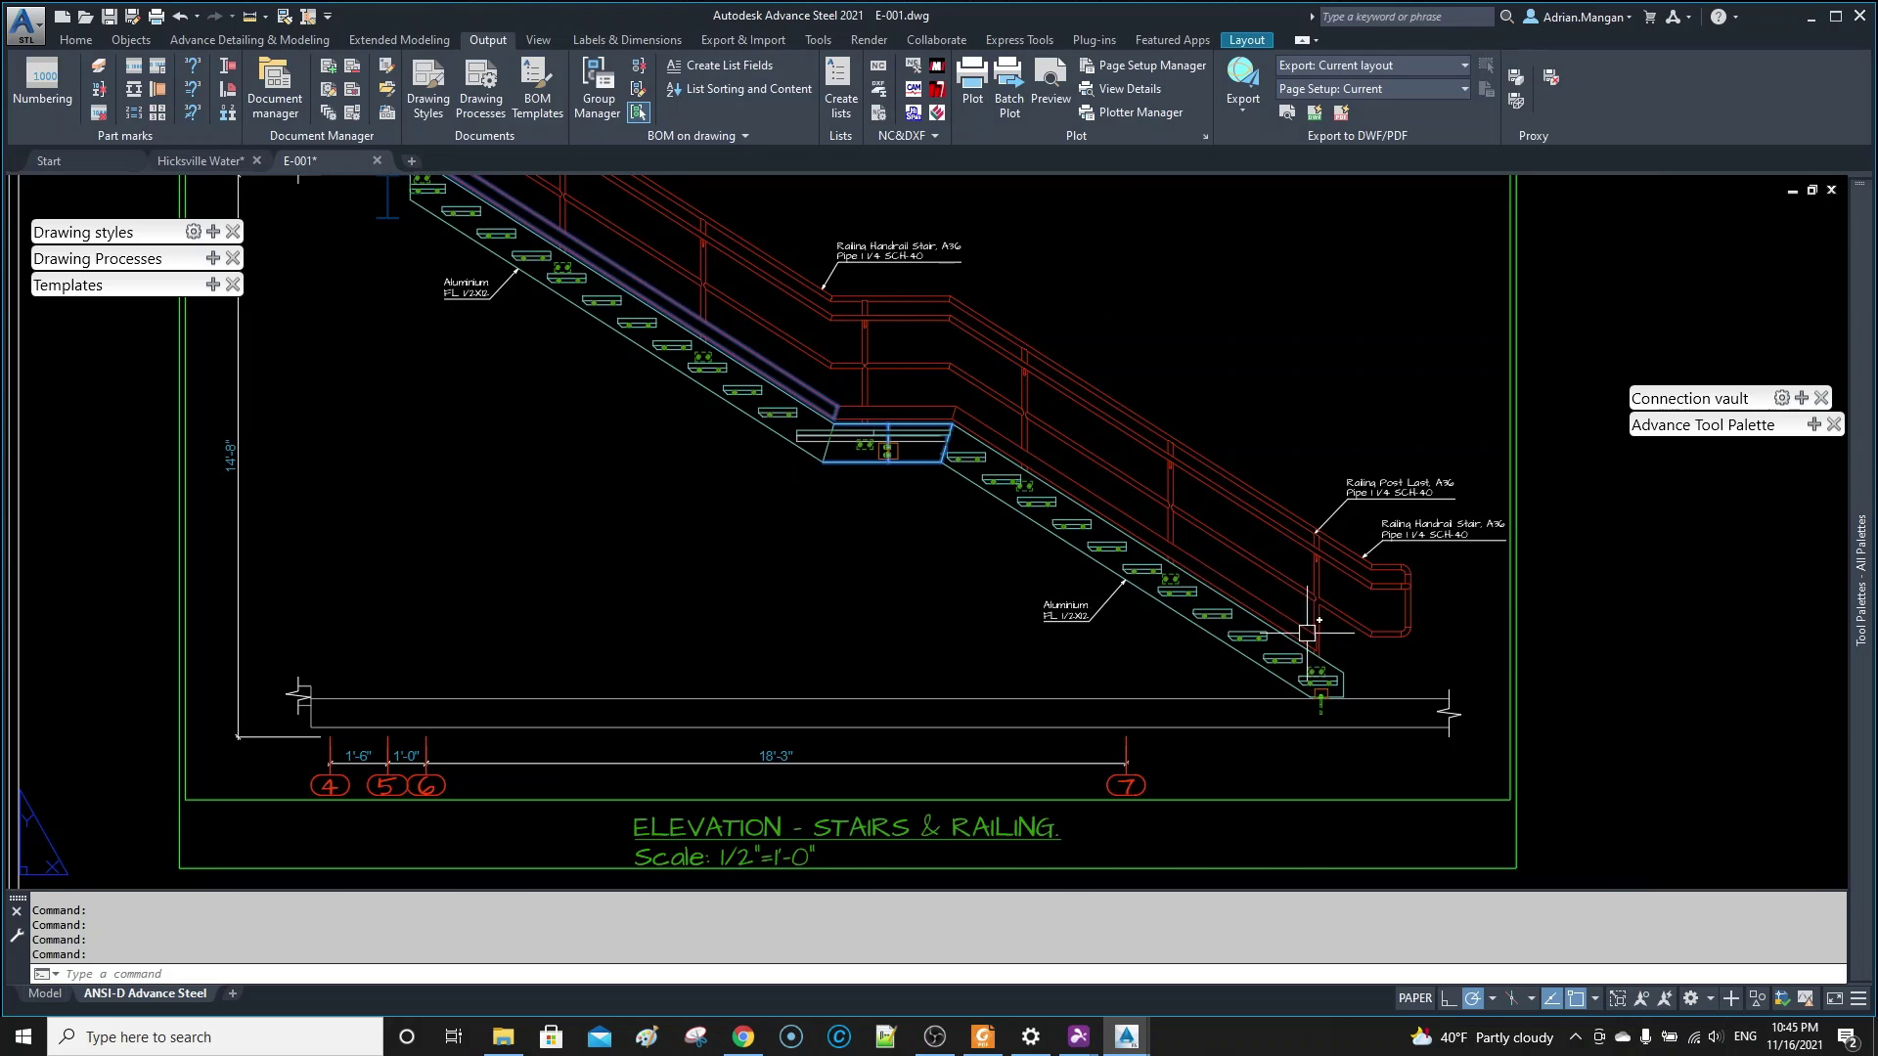
scroll(1323, 663, up, 6)
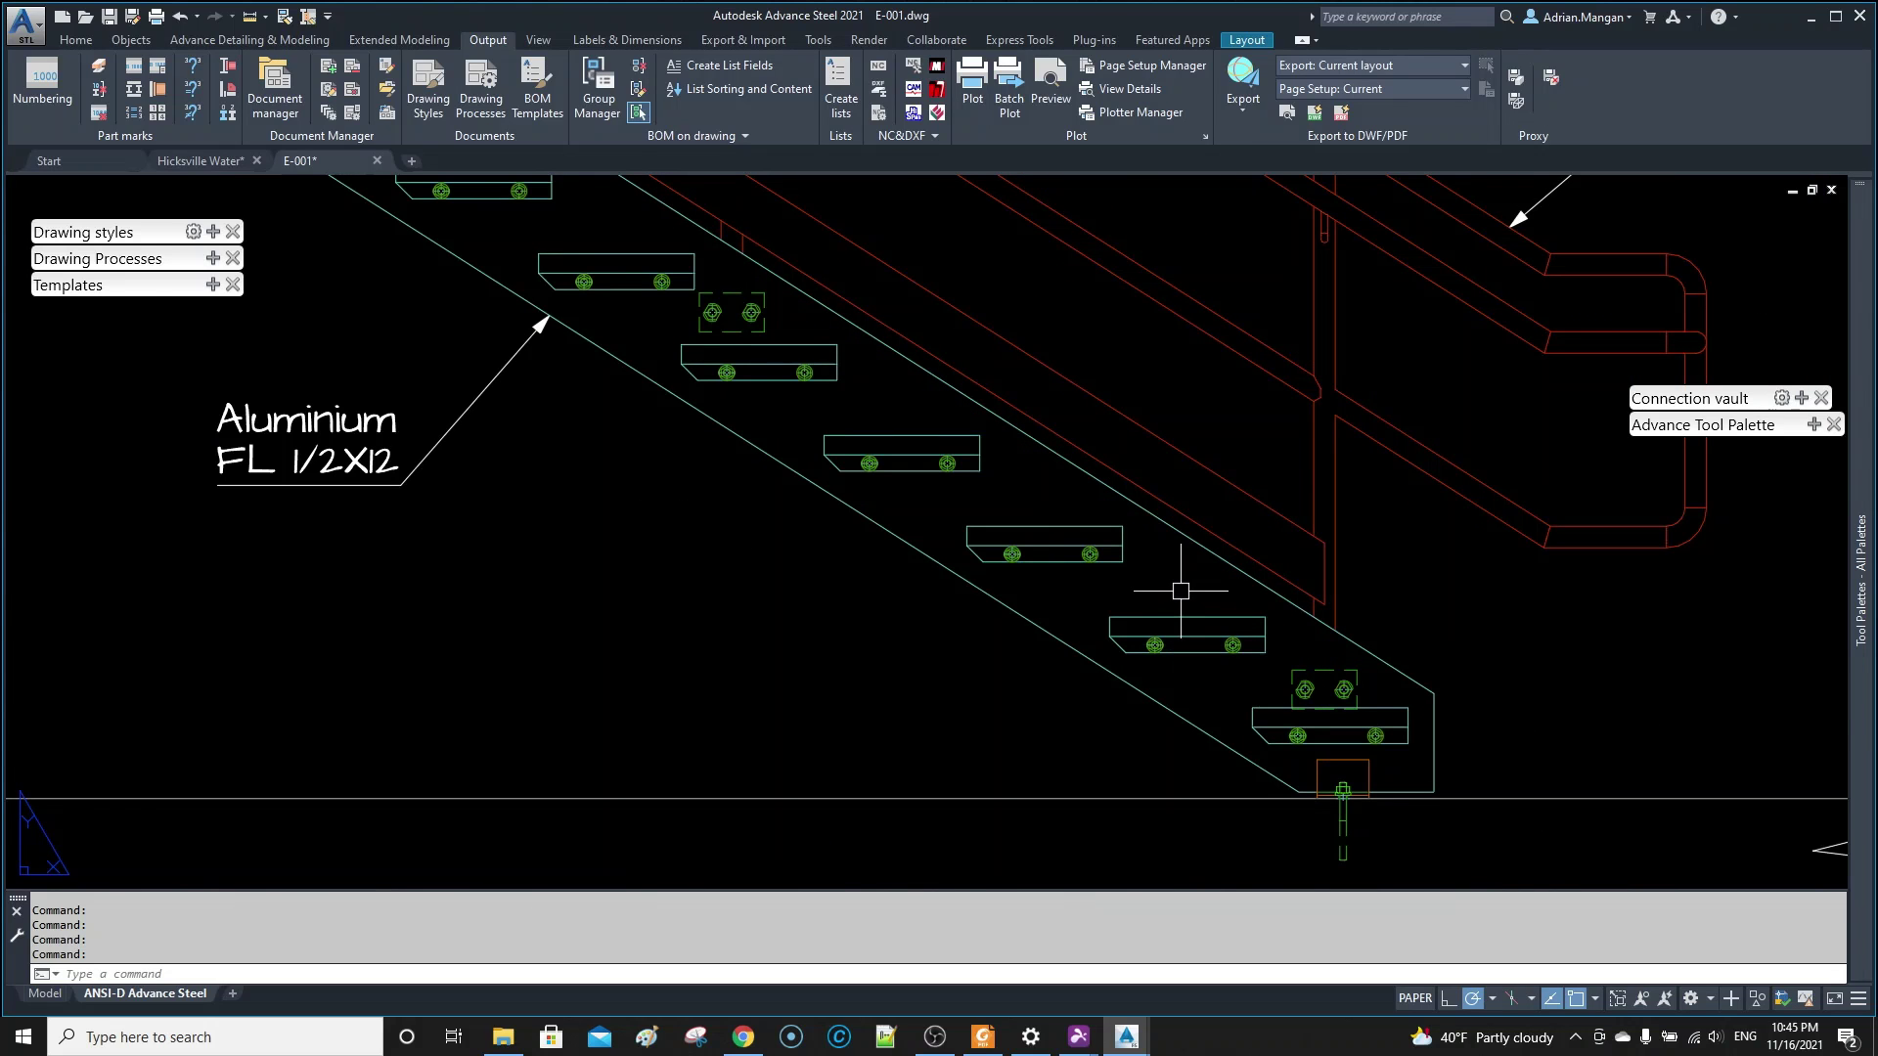
key(Escape)
- Inspect the shape and connector properties of the uppermost grating tread in the Hicksville Water model
click(199, 161)
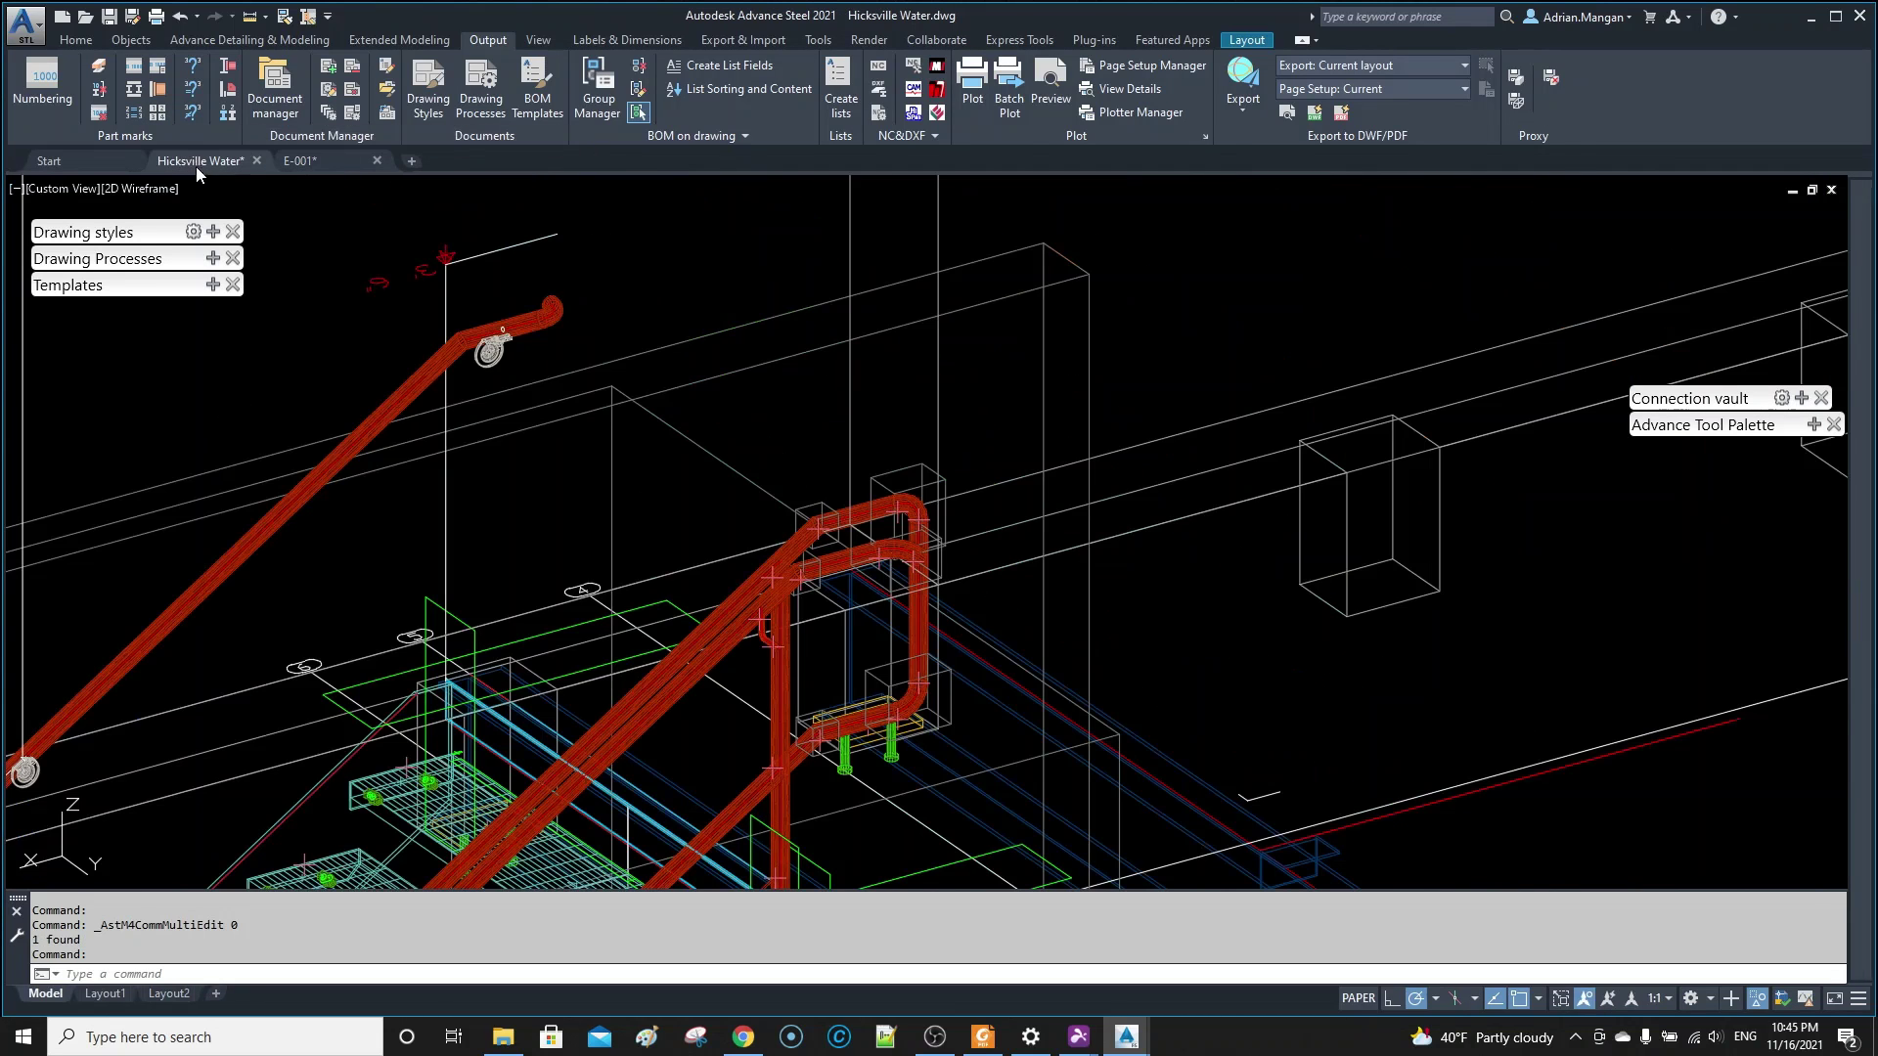
scroll(703, 528, down, 4)
middle_drag(715, 501, 745, 367)
scroll(695, 504, up, 6)
double_click(646, 550)
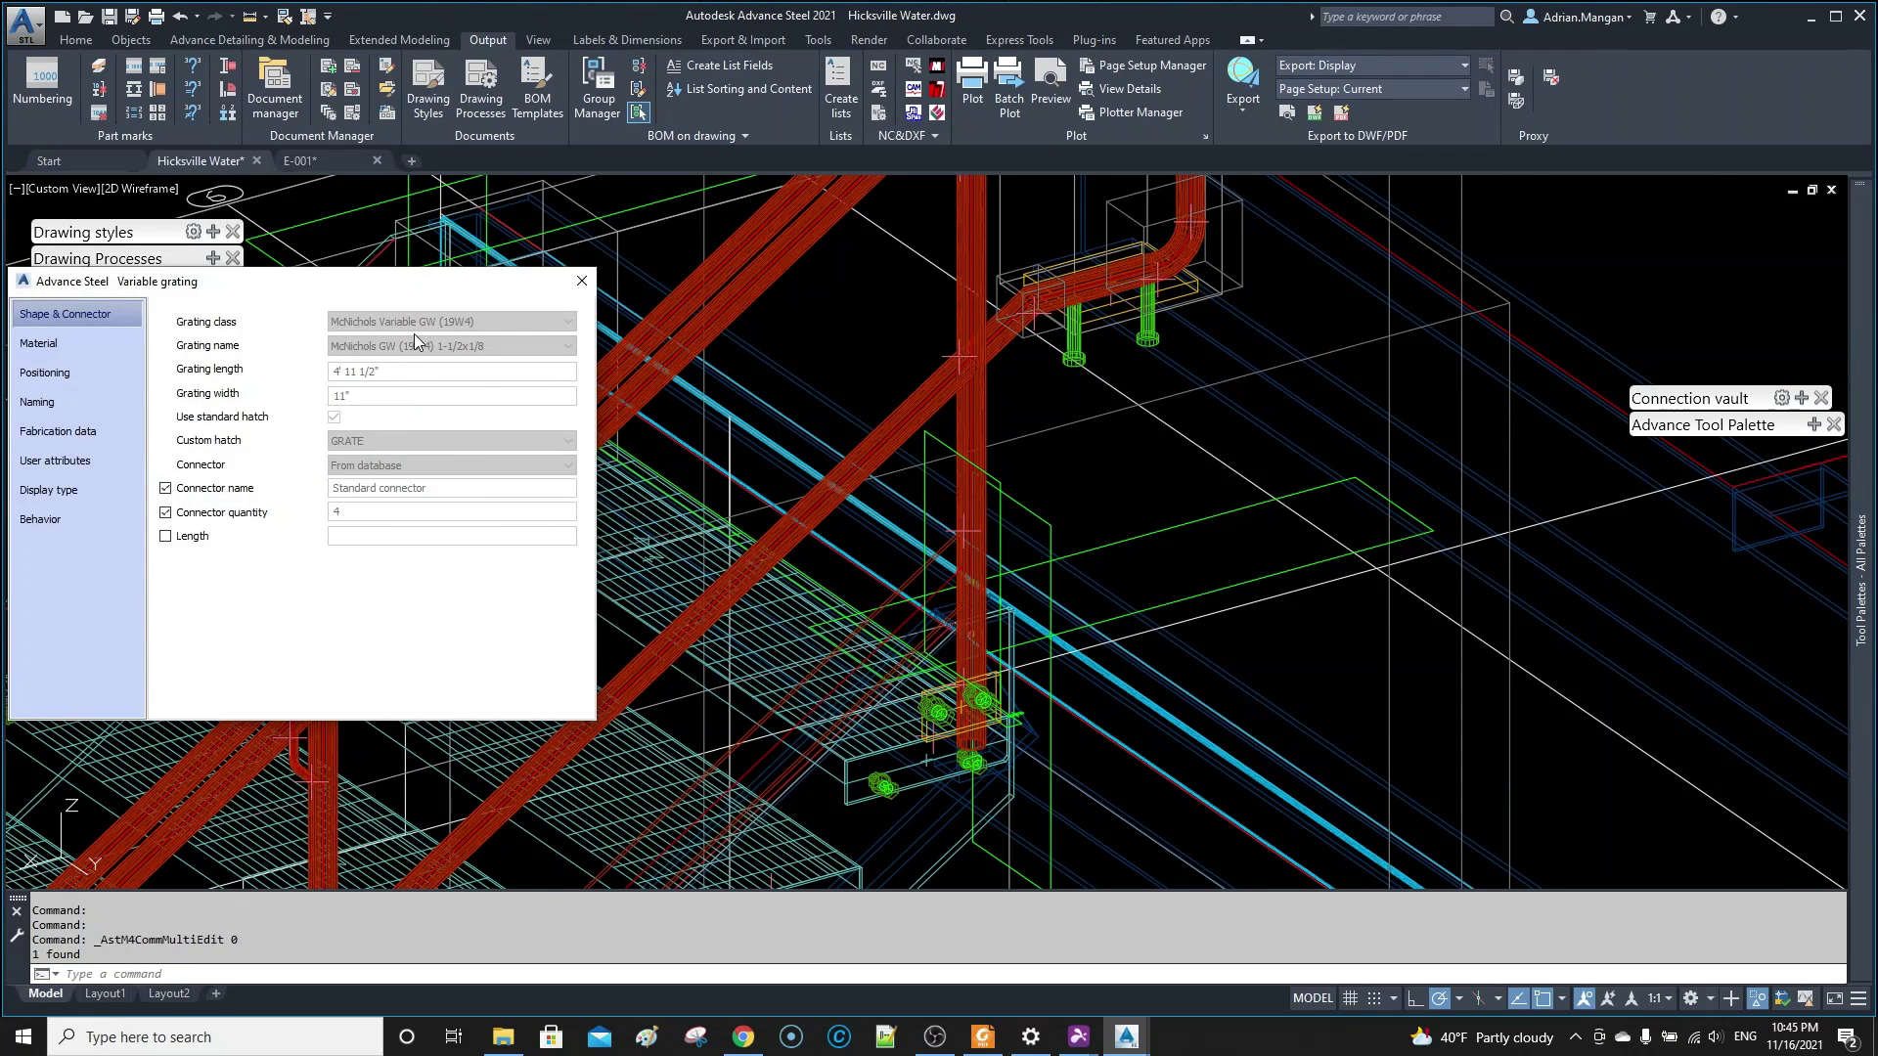
key(Escape)
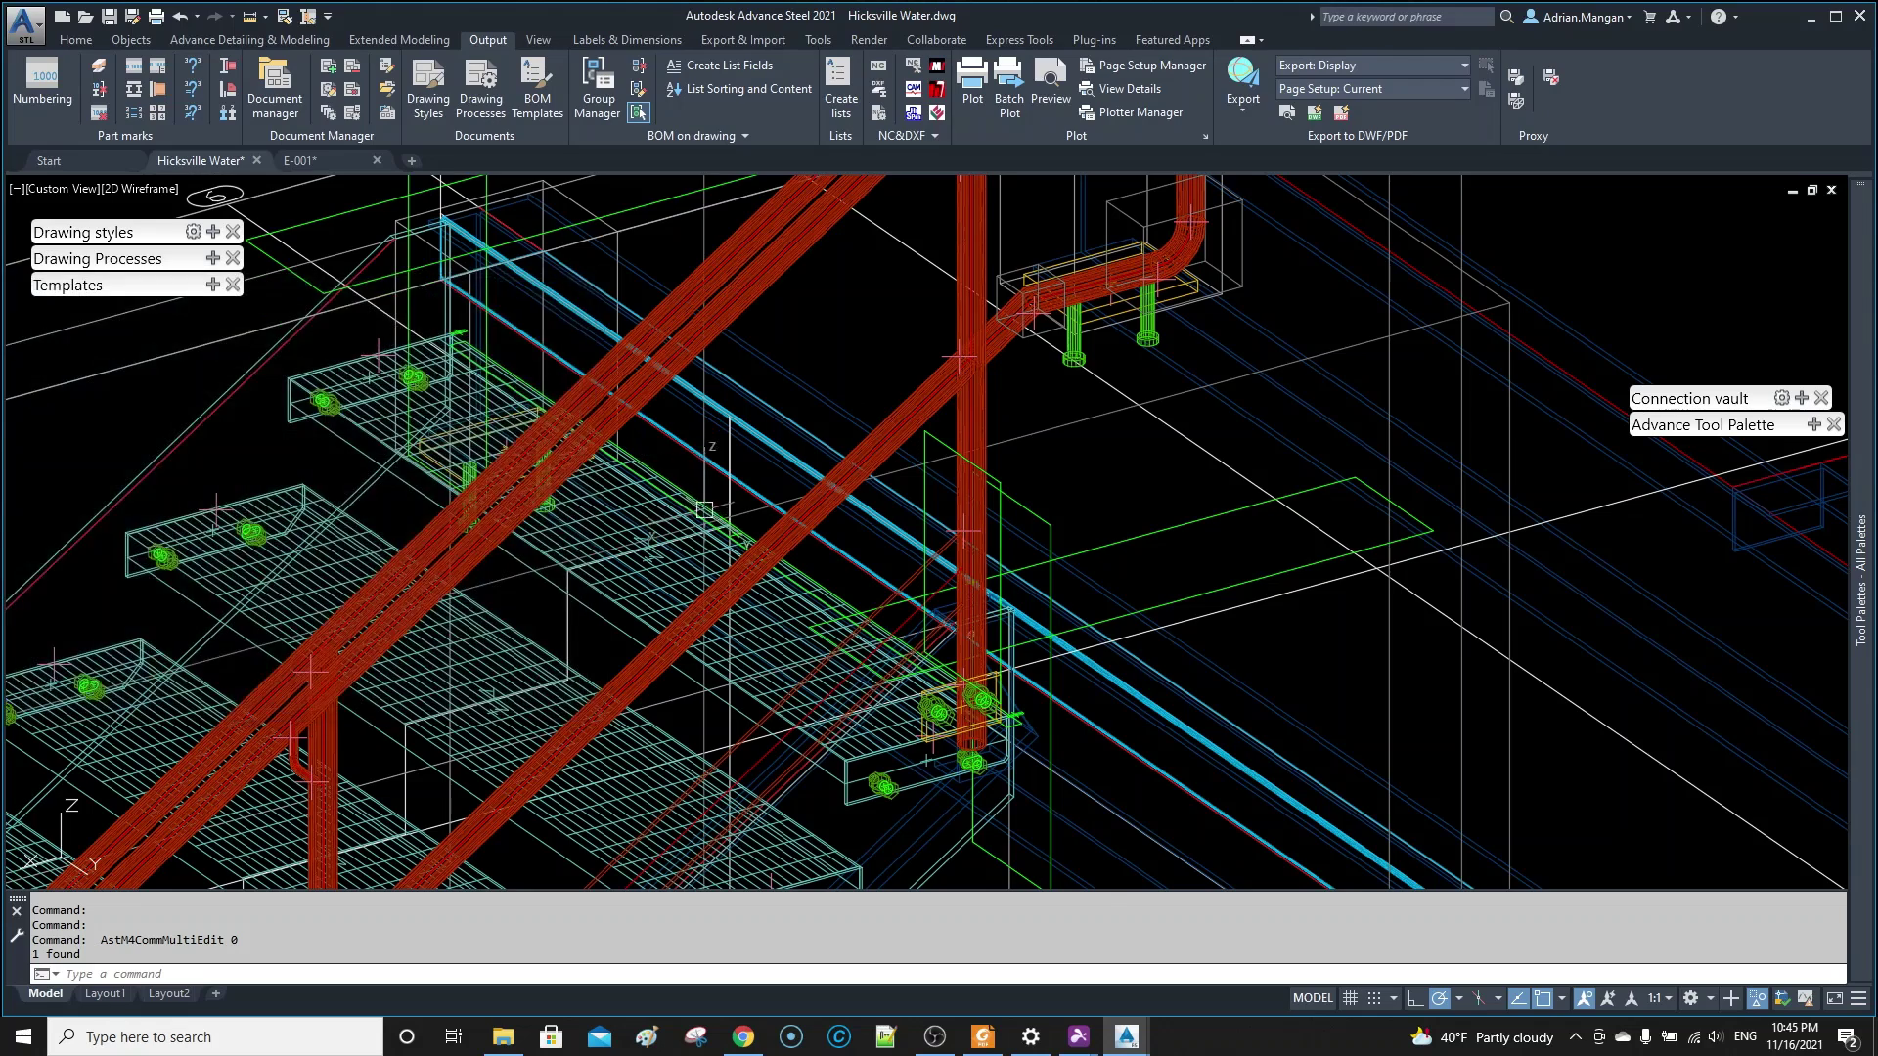
key(Escape)
scroll(703, 533, down, 6)
middle_drag(699, 532, 793, 448)
key(Escape)
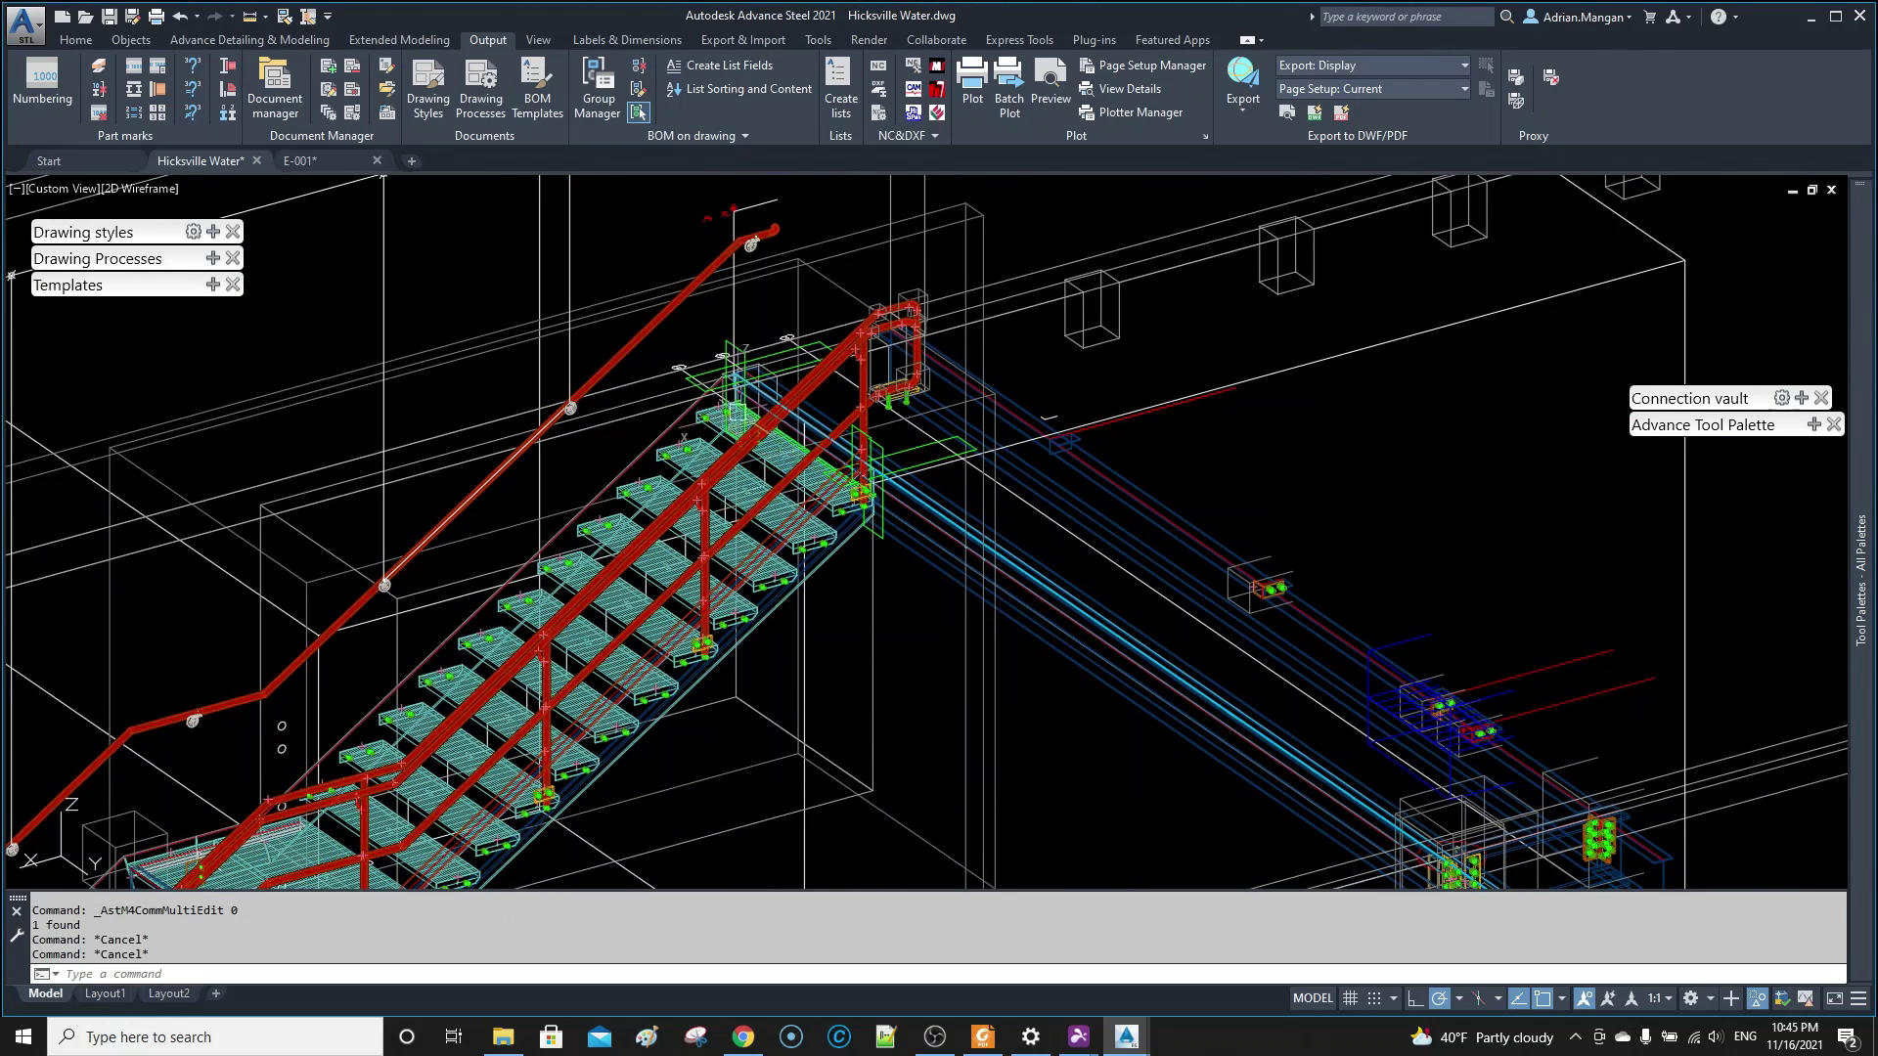
click(364, 166)
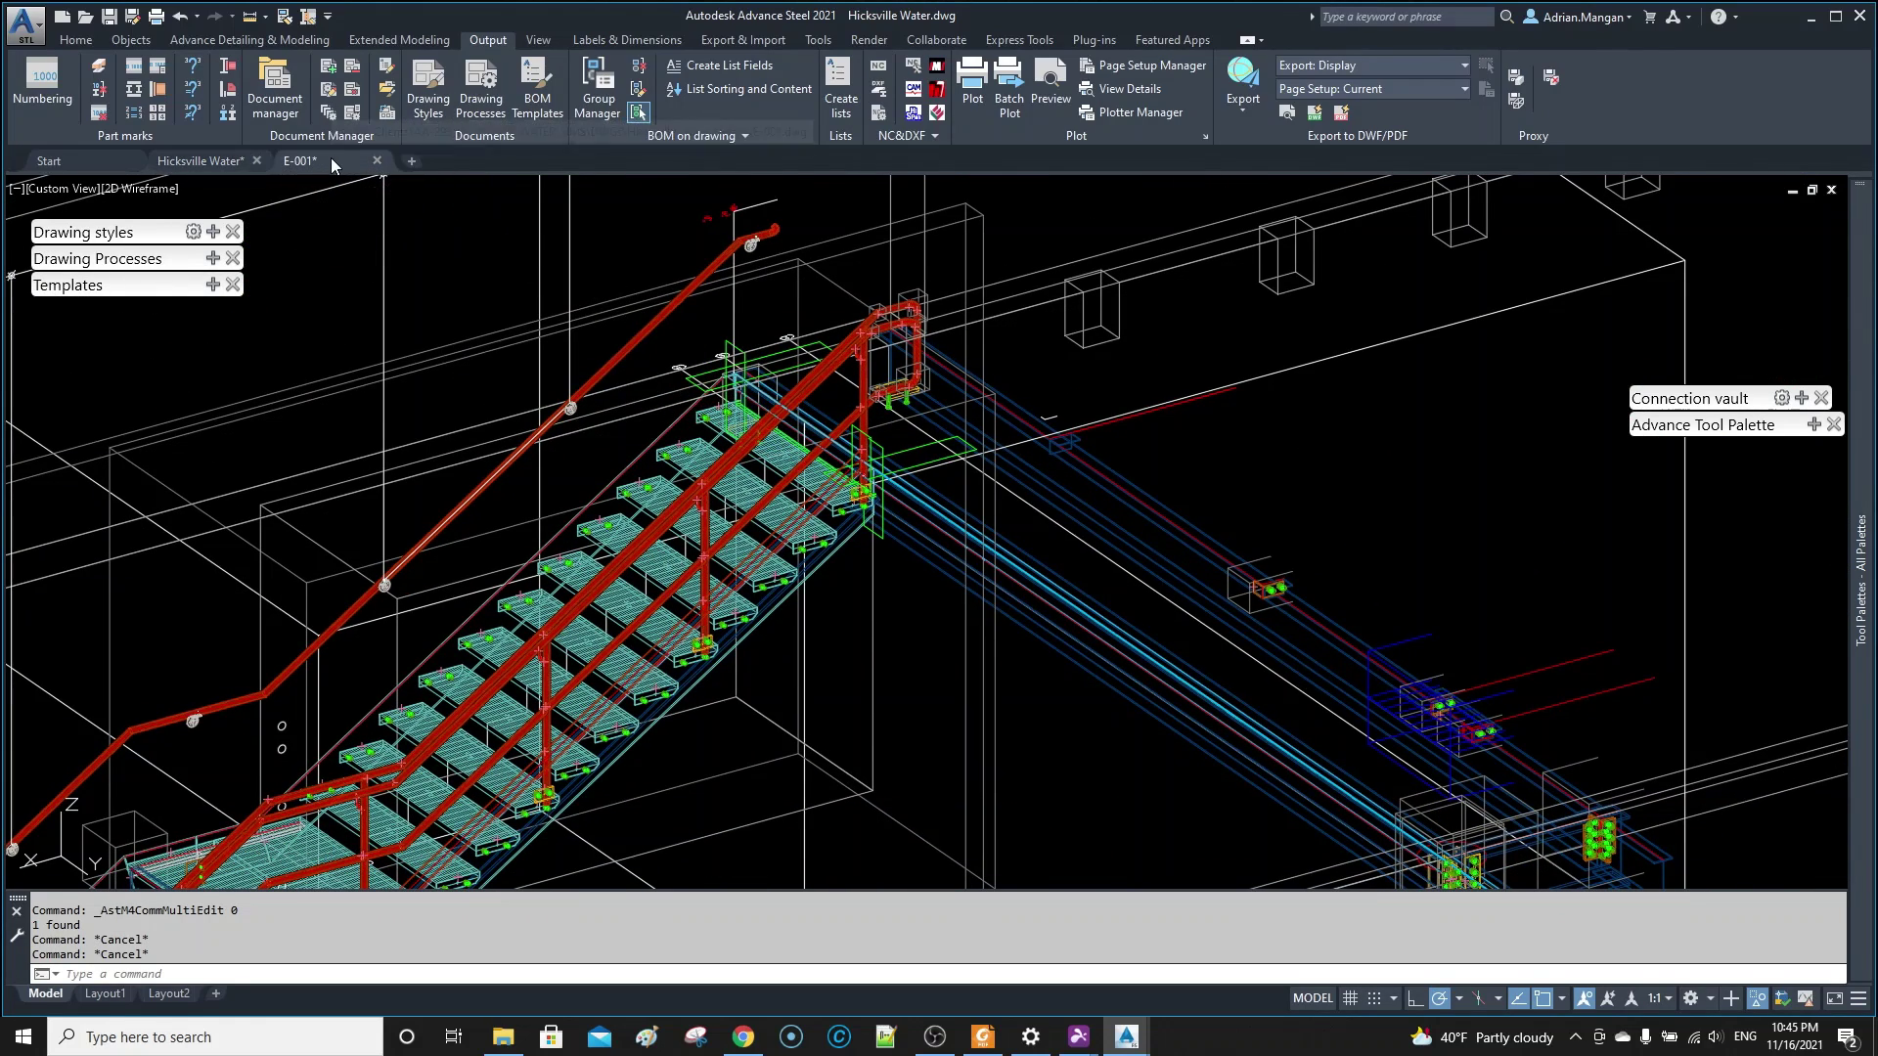
click(327, 93)
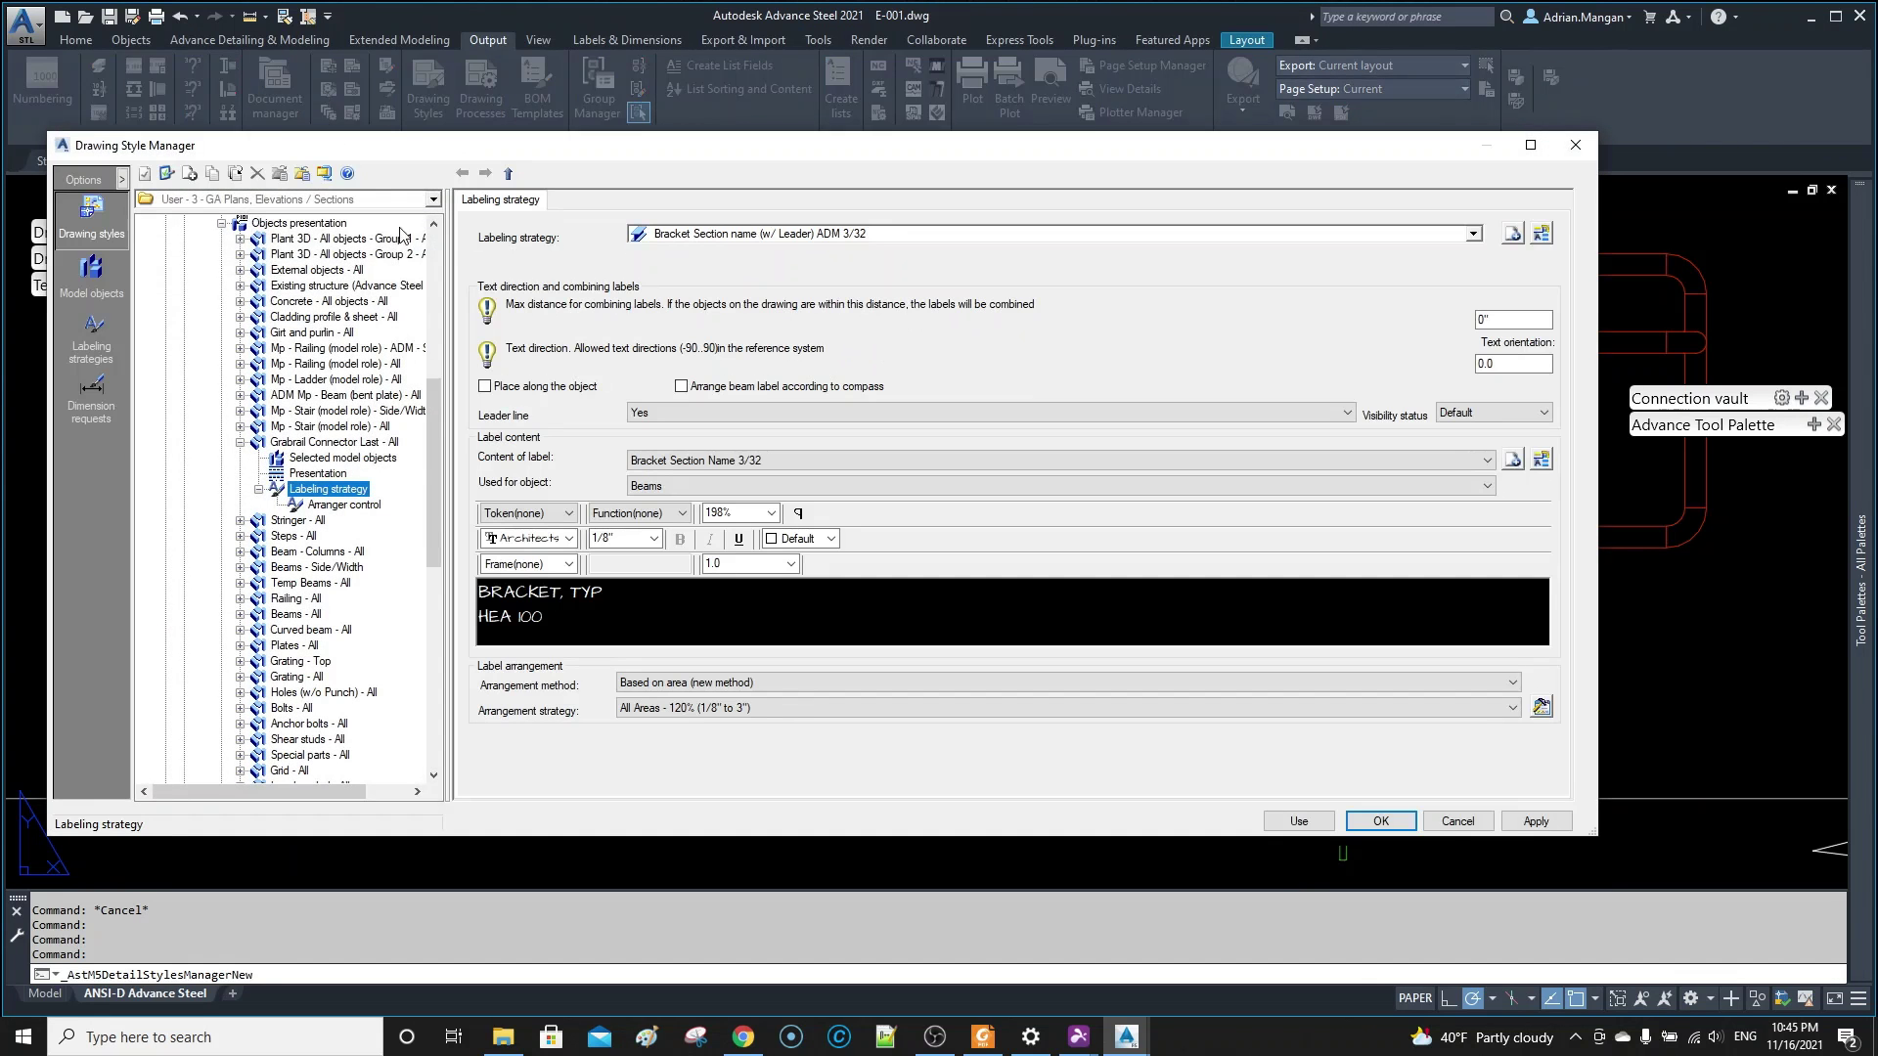
click(1575, 145)
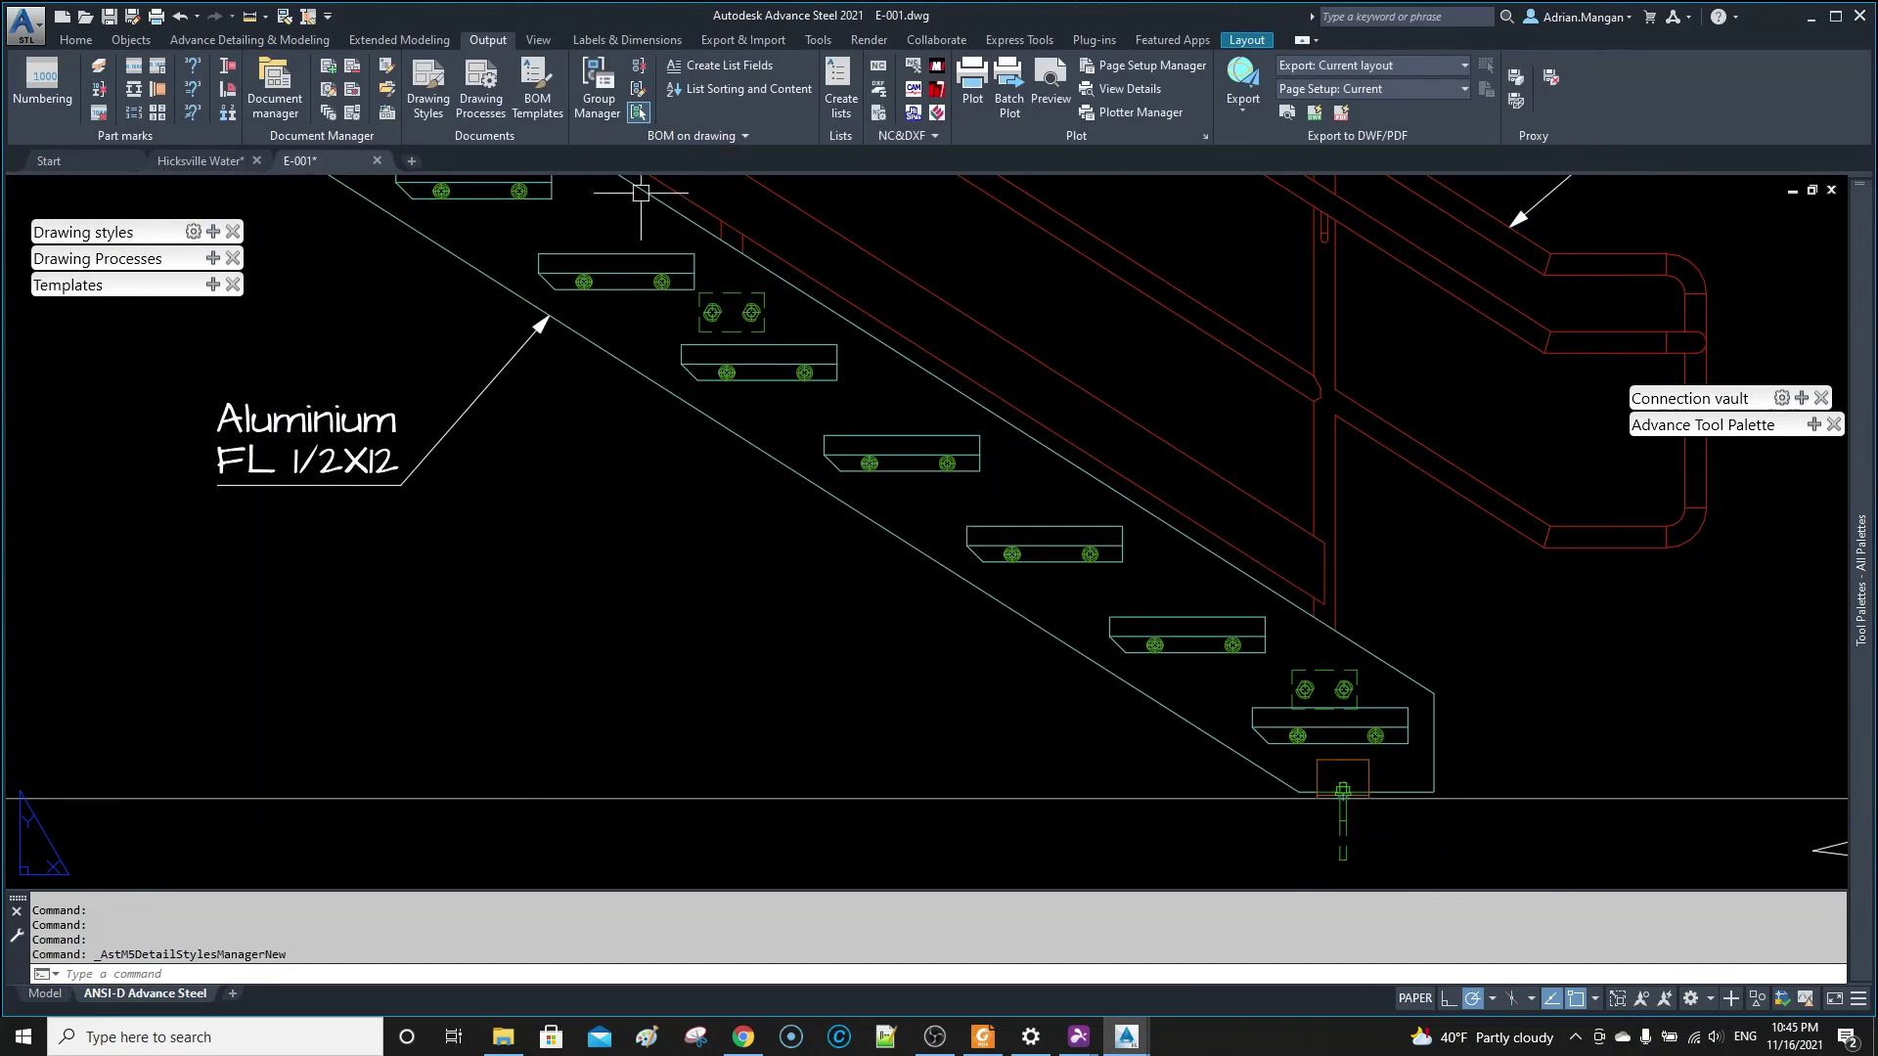
- Check the model role in the naming properties of a grating tread near the top of the stair in the Hicksville Water model
click(211, 161)
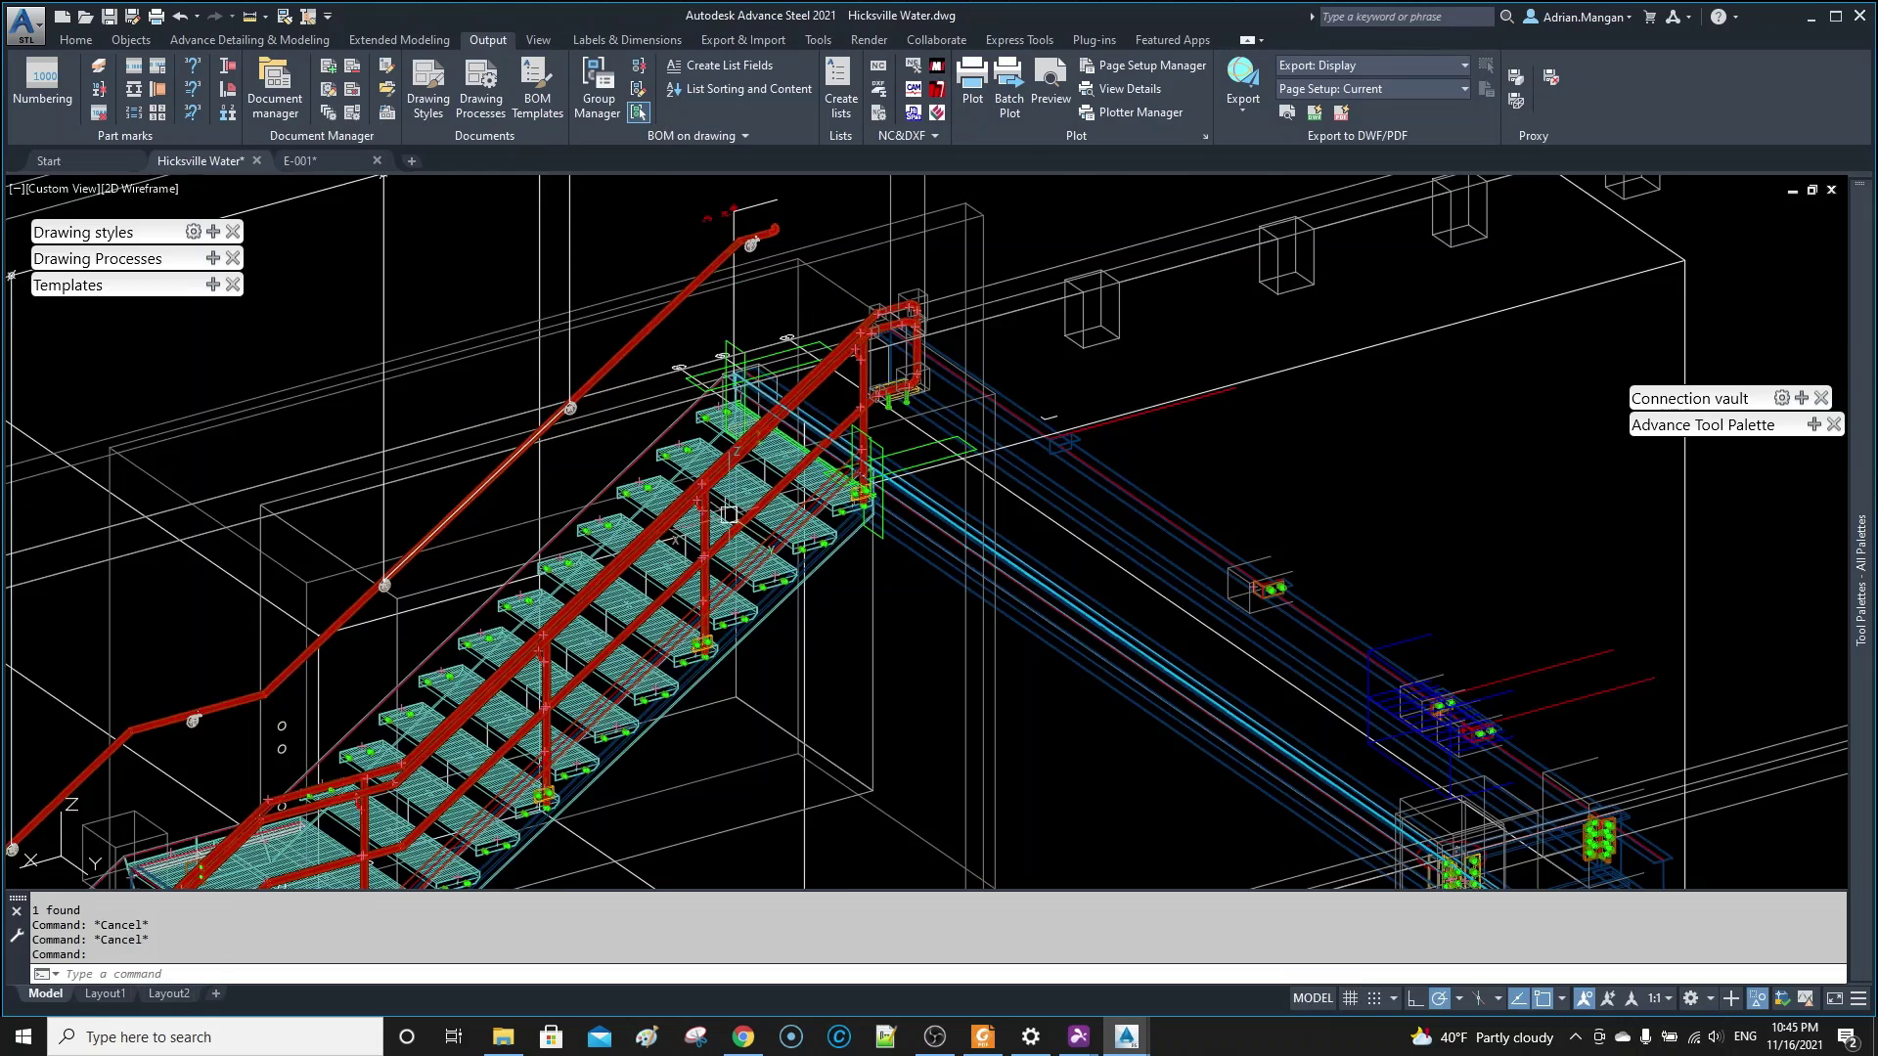
scroll(714, 475, up, 5)
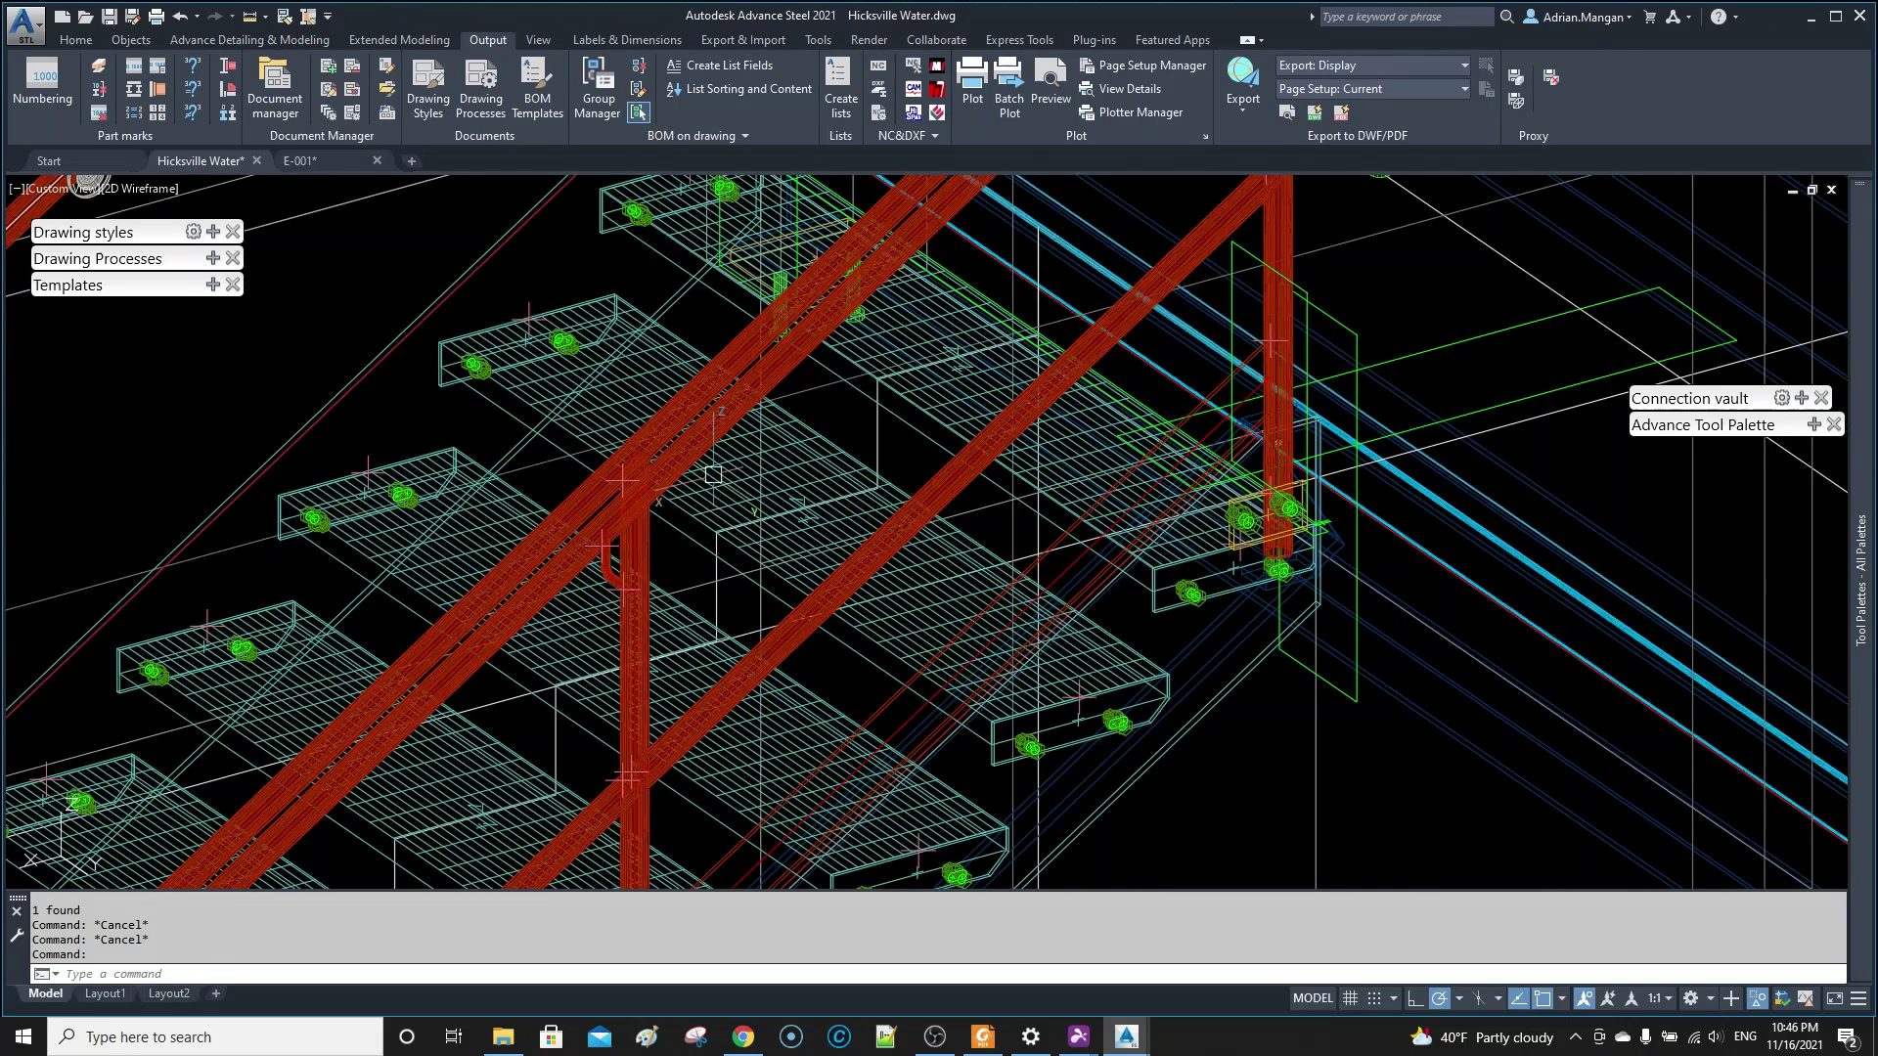
double_click(714, 474)
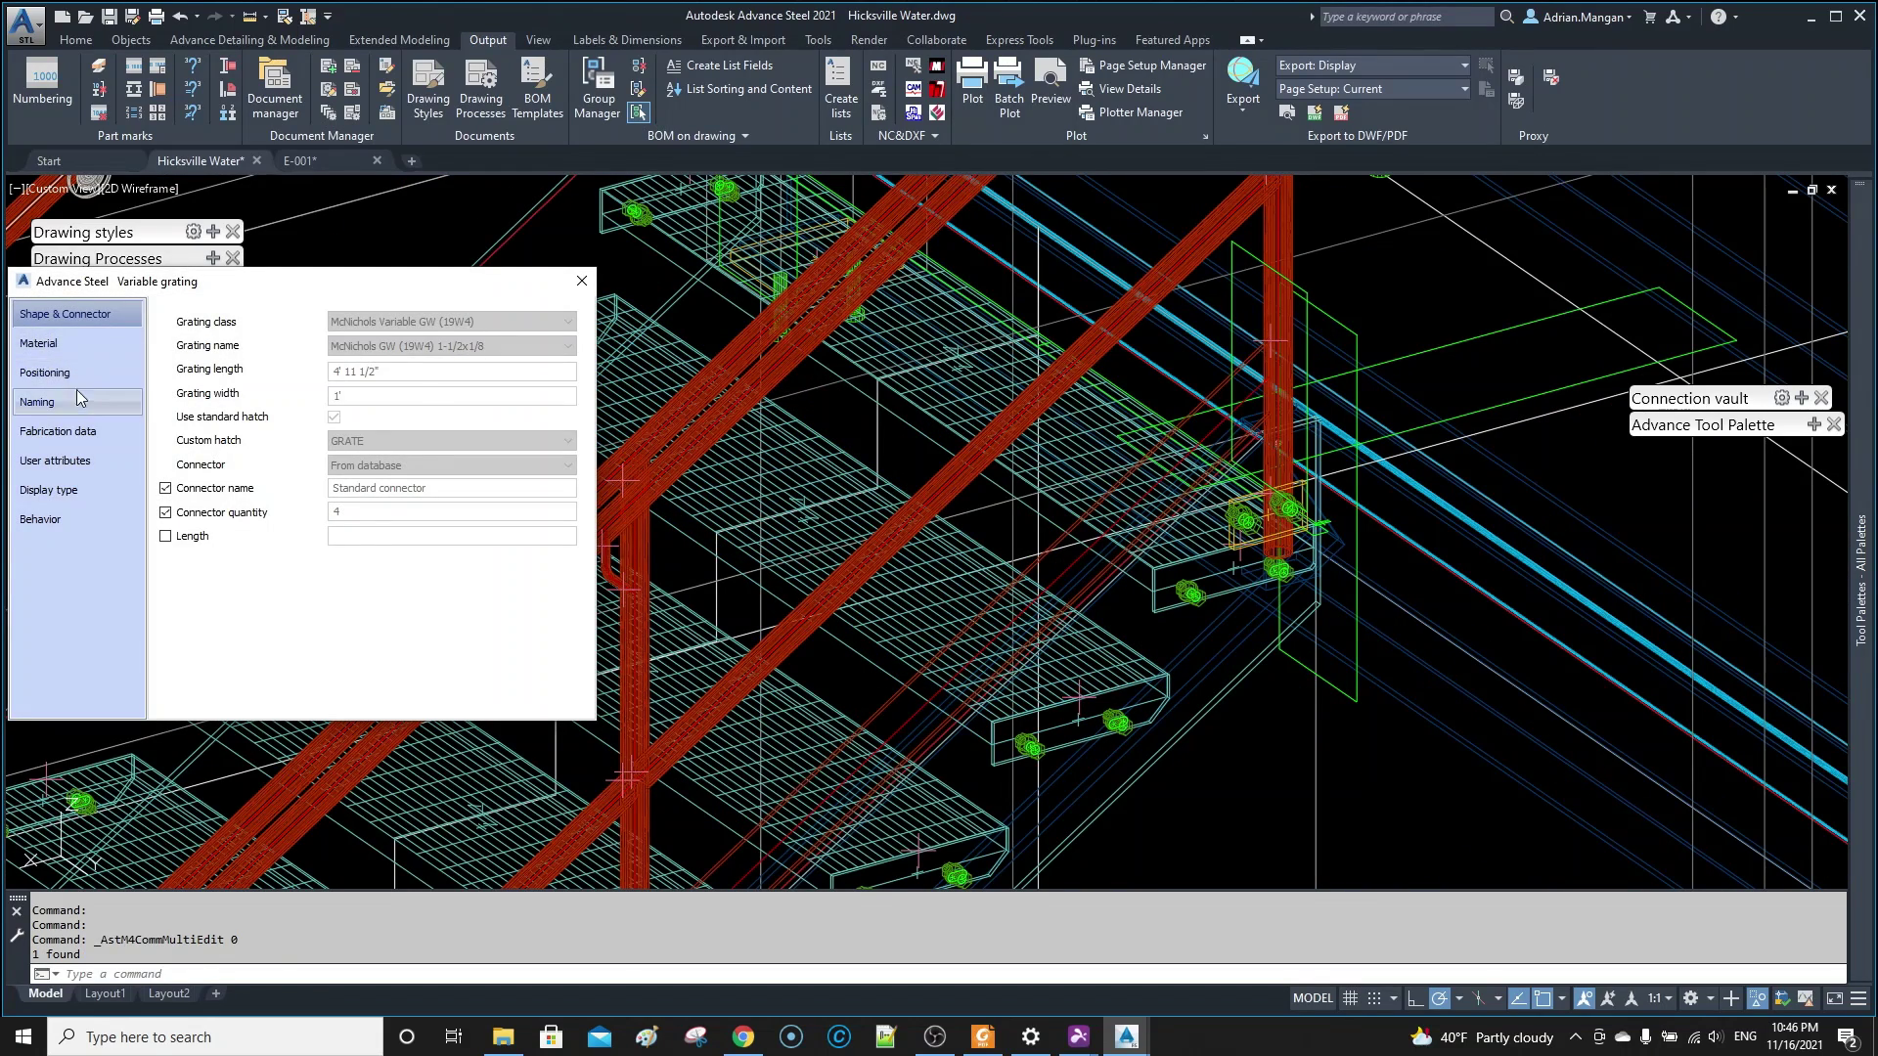
click(76, 399)
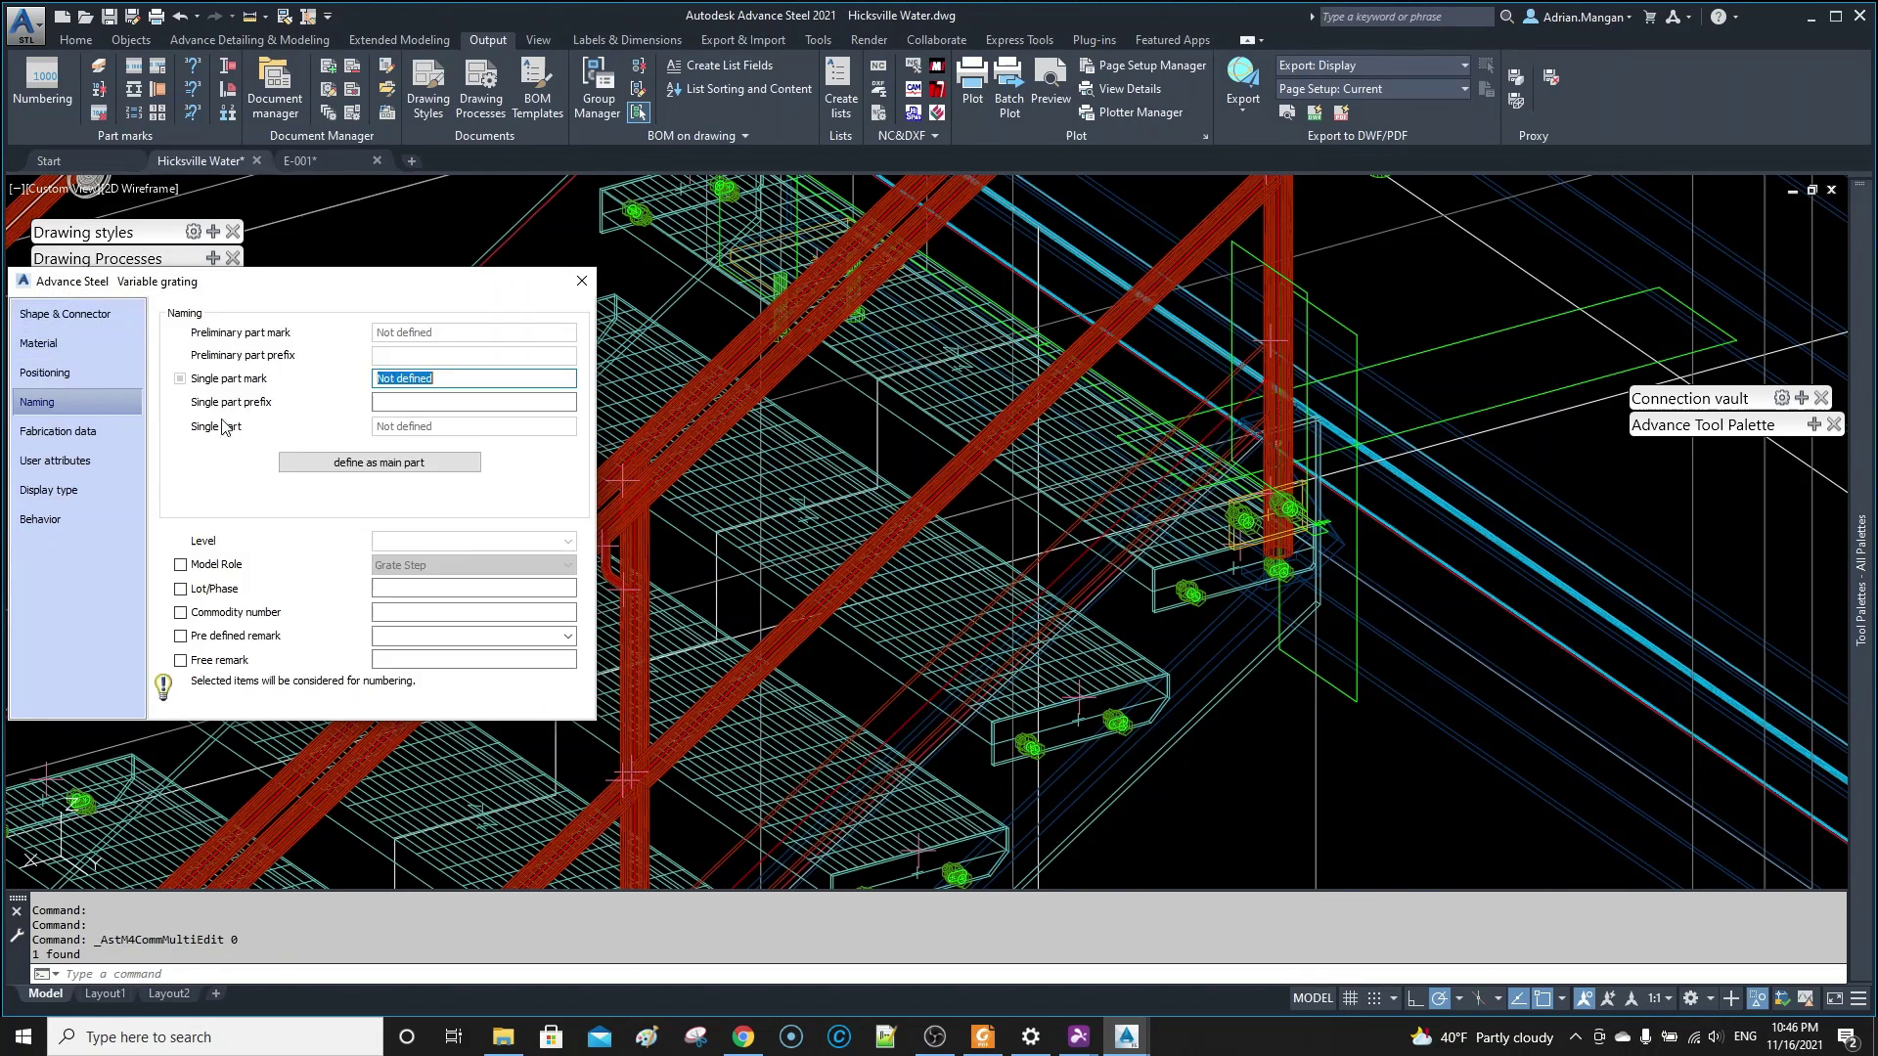
click(582, 281)
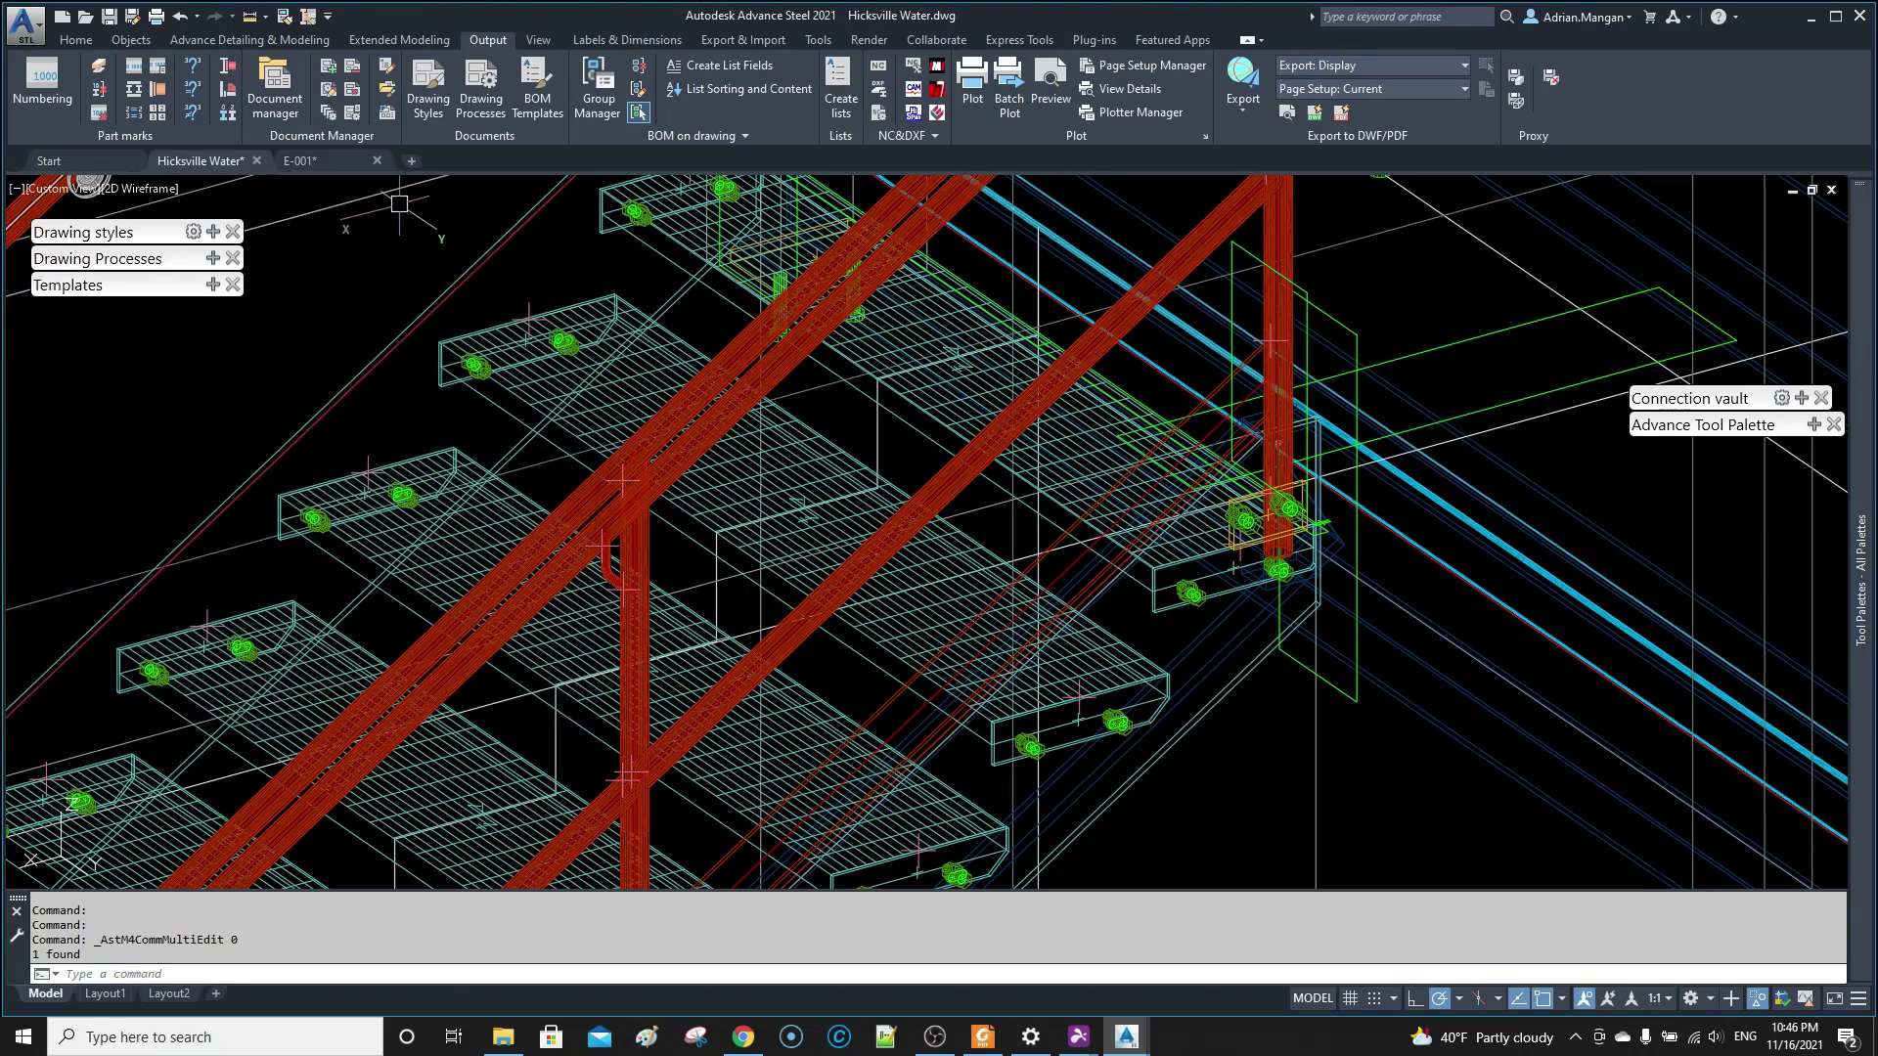
- Collapse the Grabrail Connector Last rule in the drawing style manager and review the Mp - Stair (model role) presentation rules
click(331, 87)
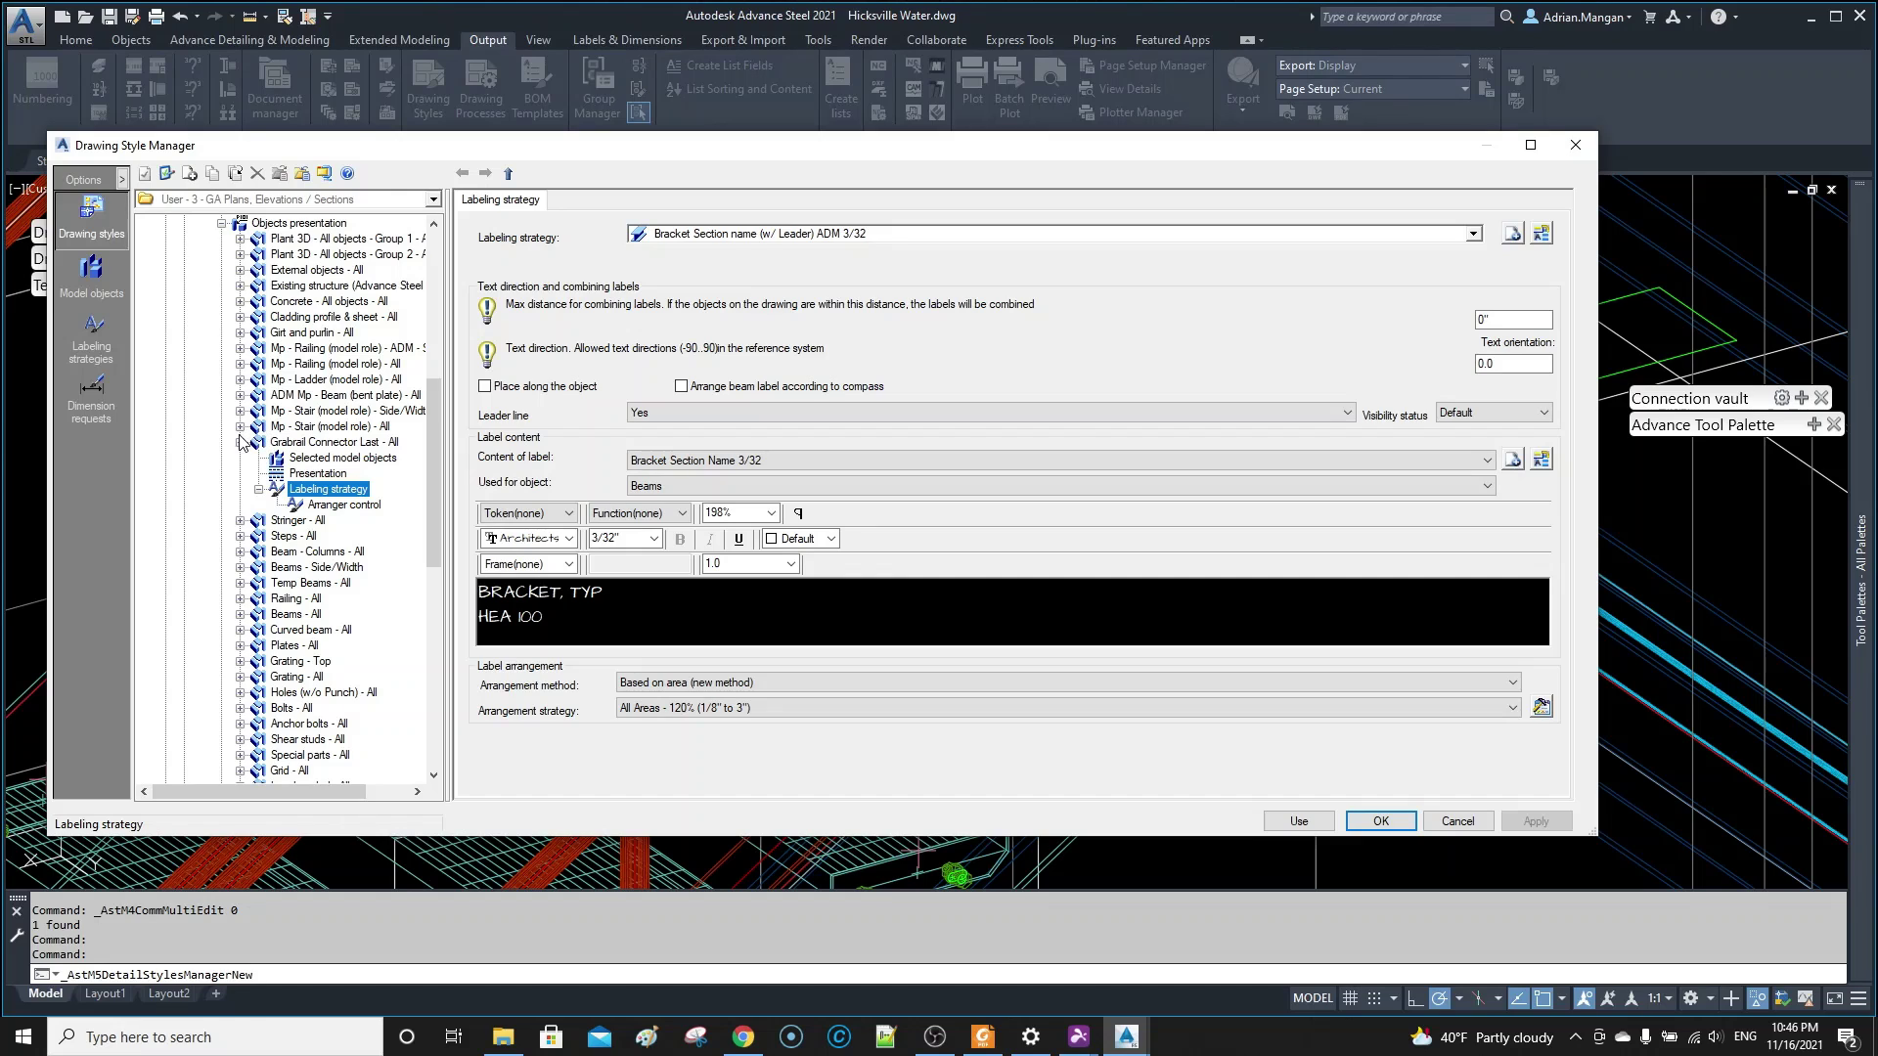
click(241, 443)
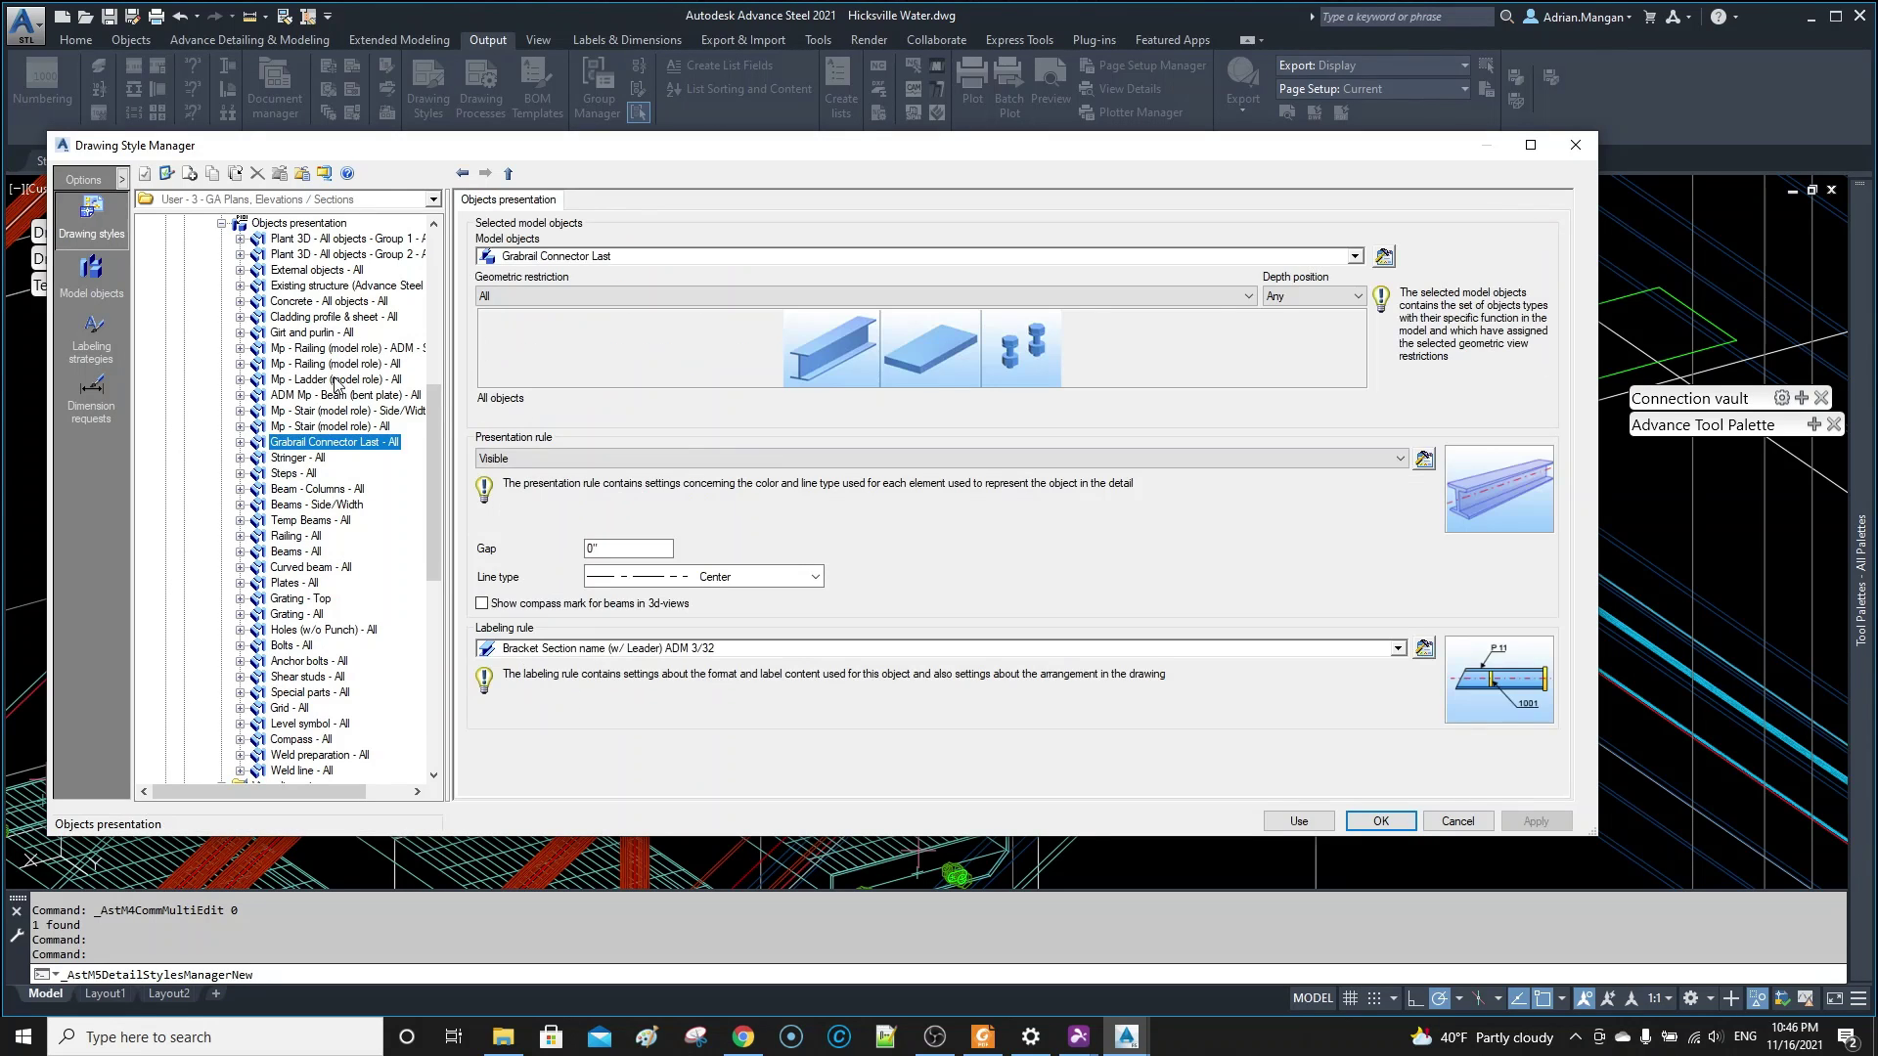
click(311, 427)
click(336, 411)
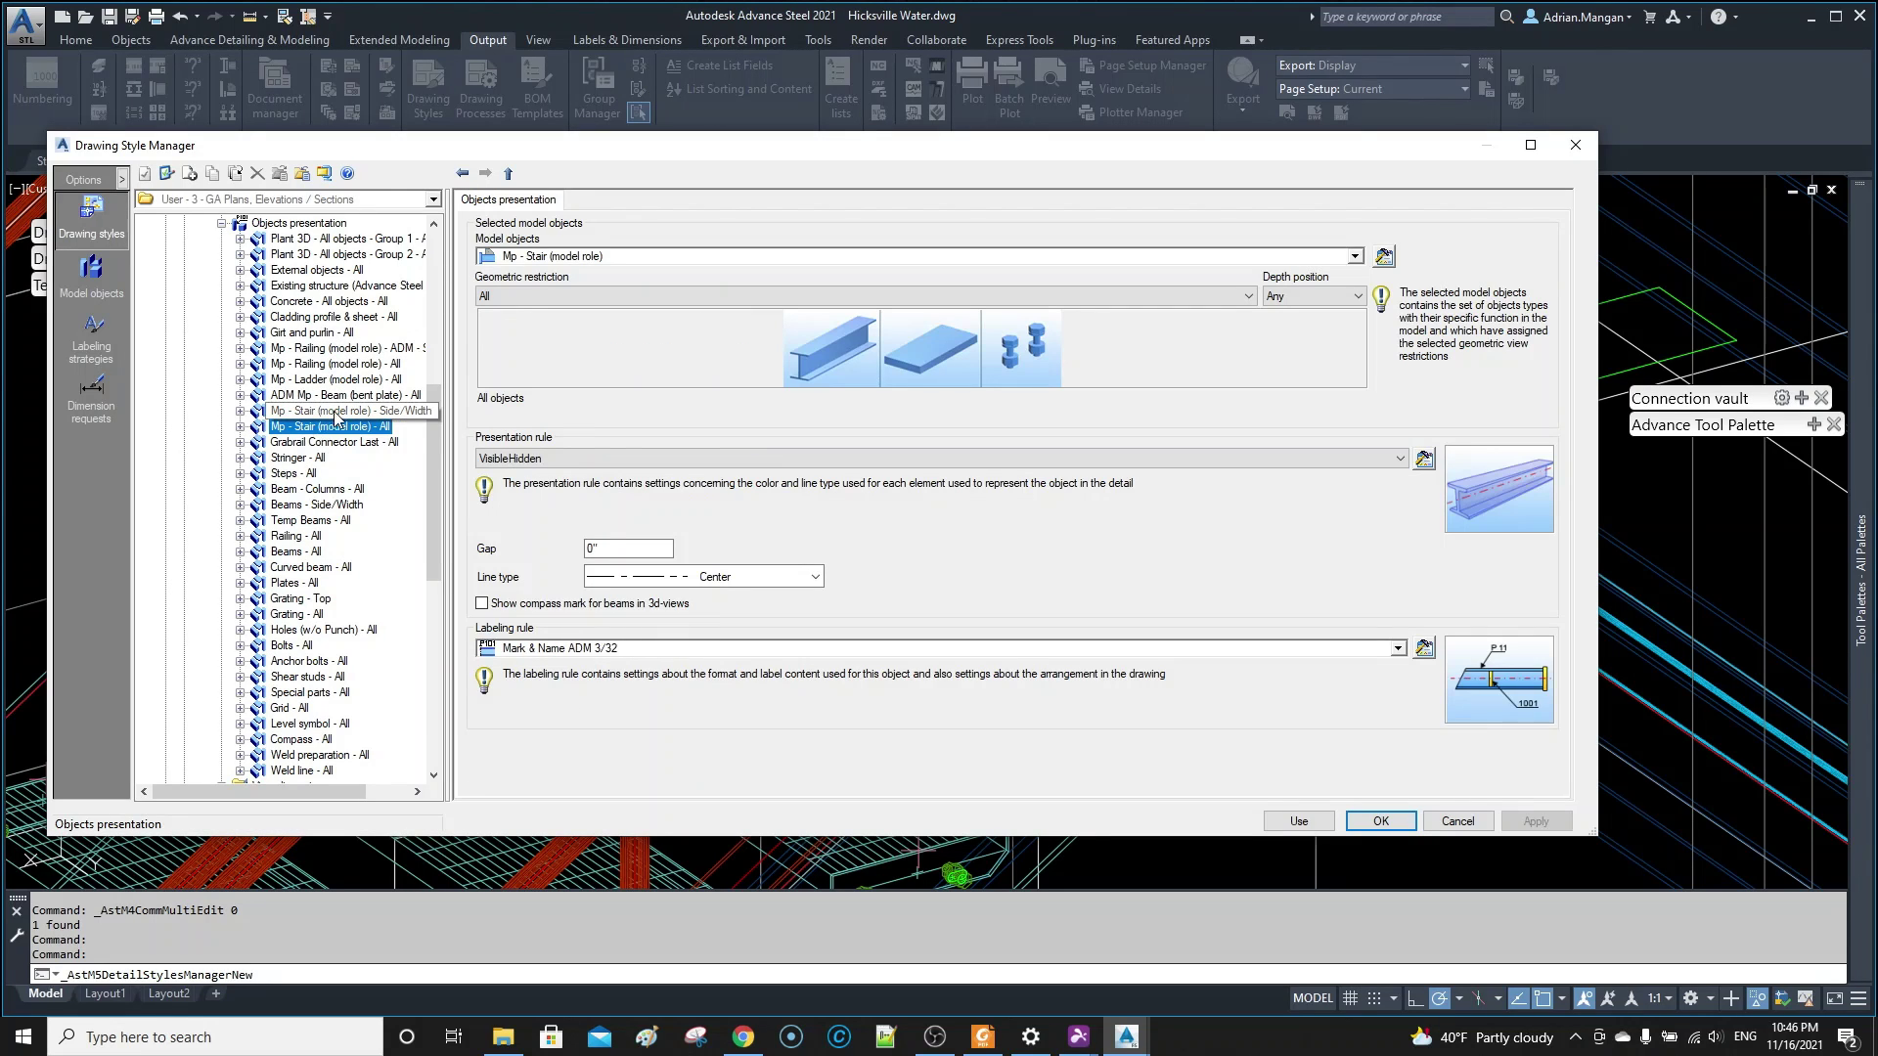
click(318, 428)
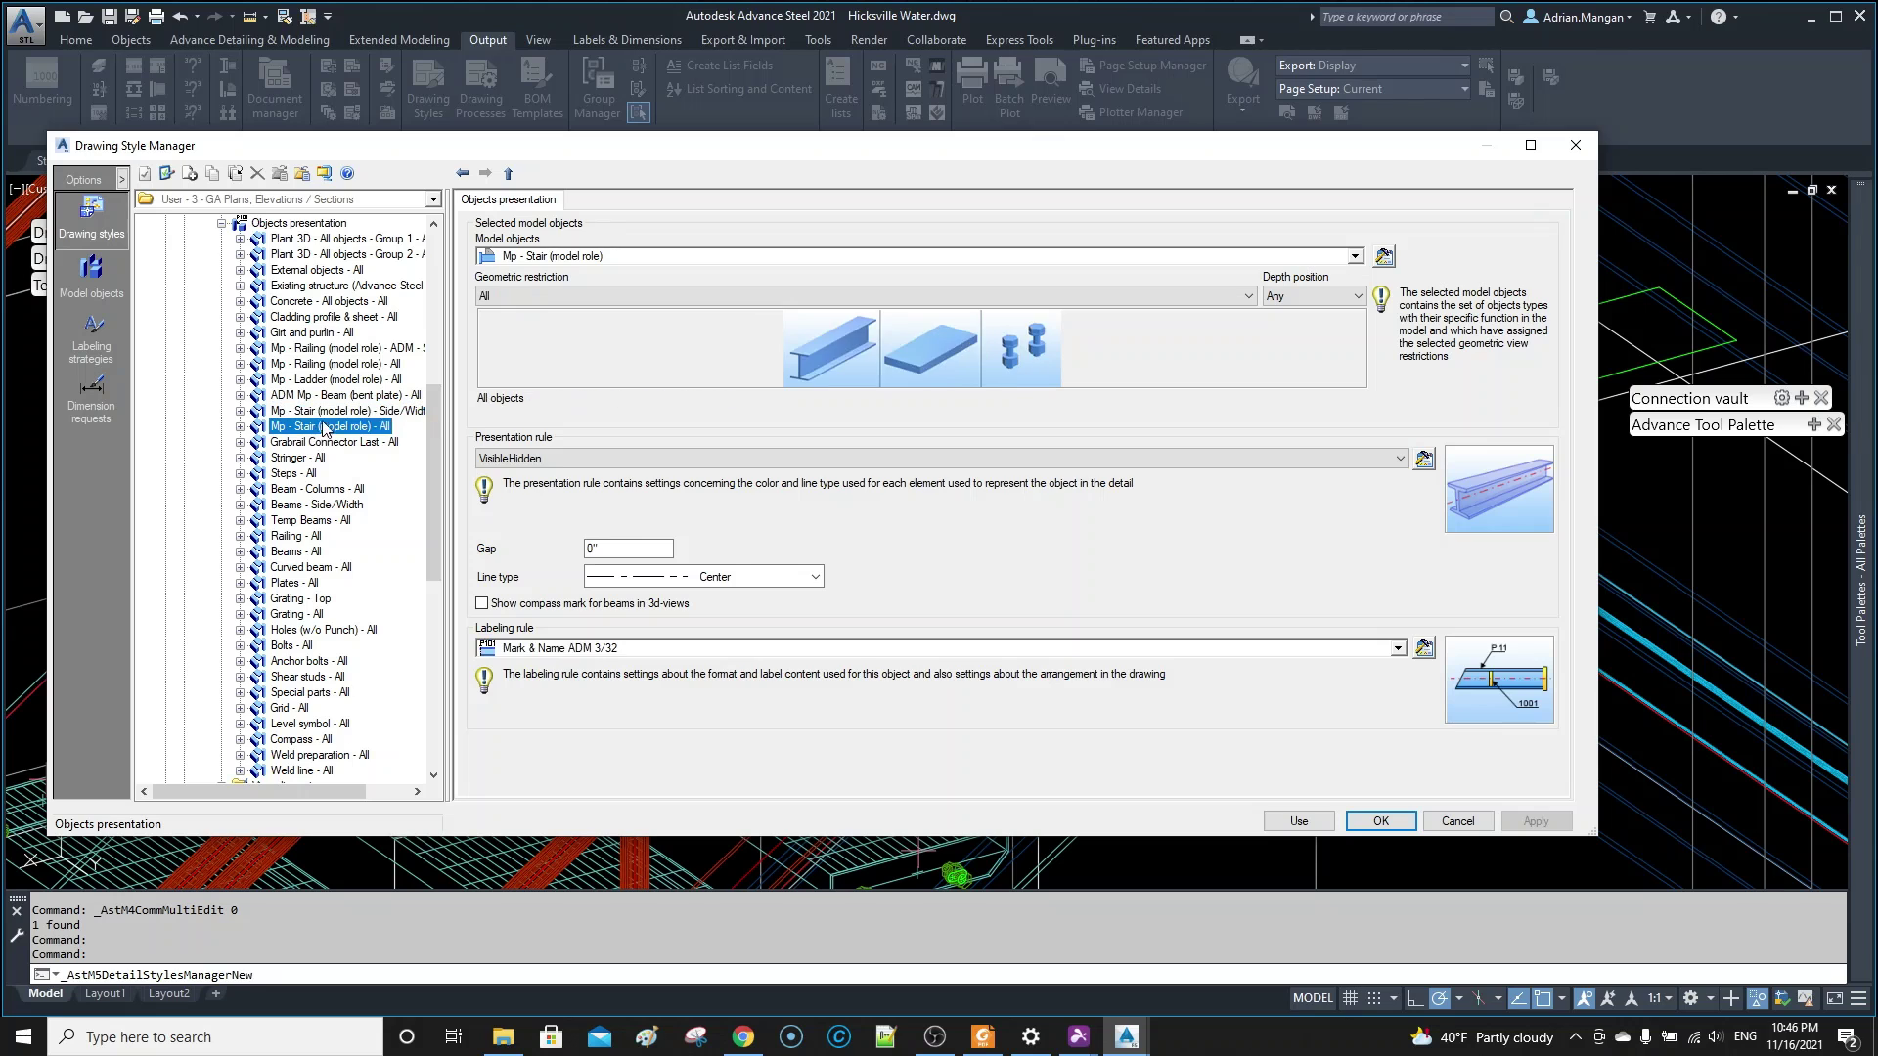
- Compare the two Mp - Stair (model role) rules and review the full object presentation list of the Stairs & Railings ADM PRE elevation style
click(336, 411)
click(318, 428)
click(335, 411)
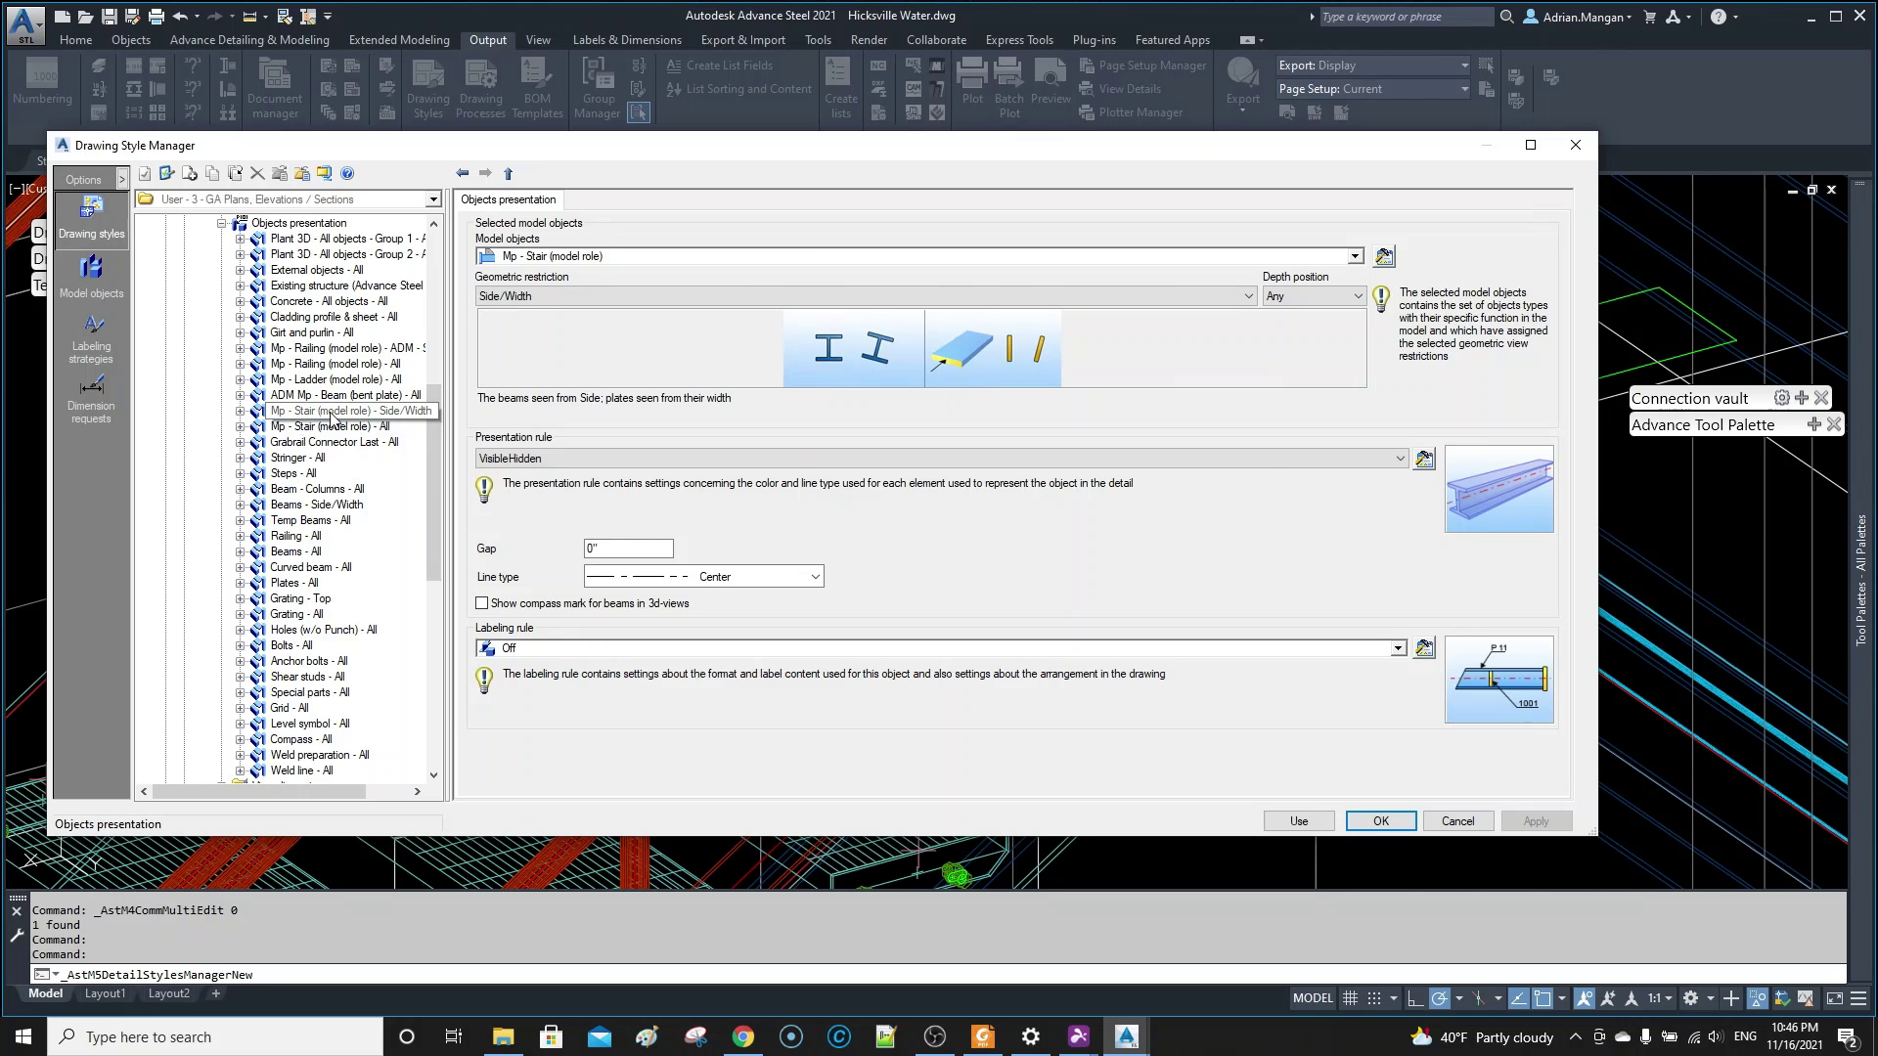
scroll(318, 315, up, 3)
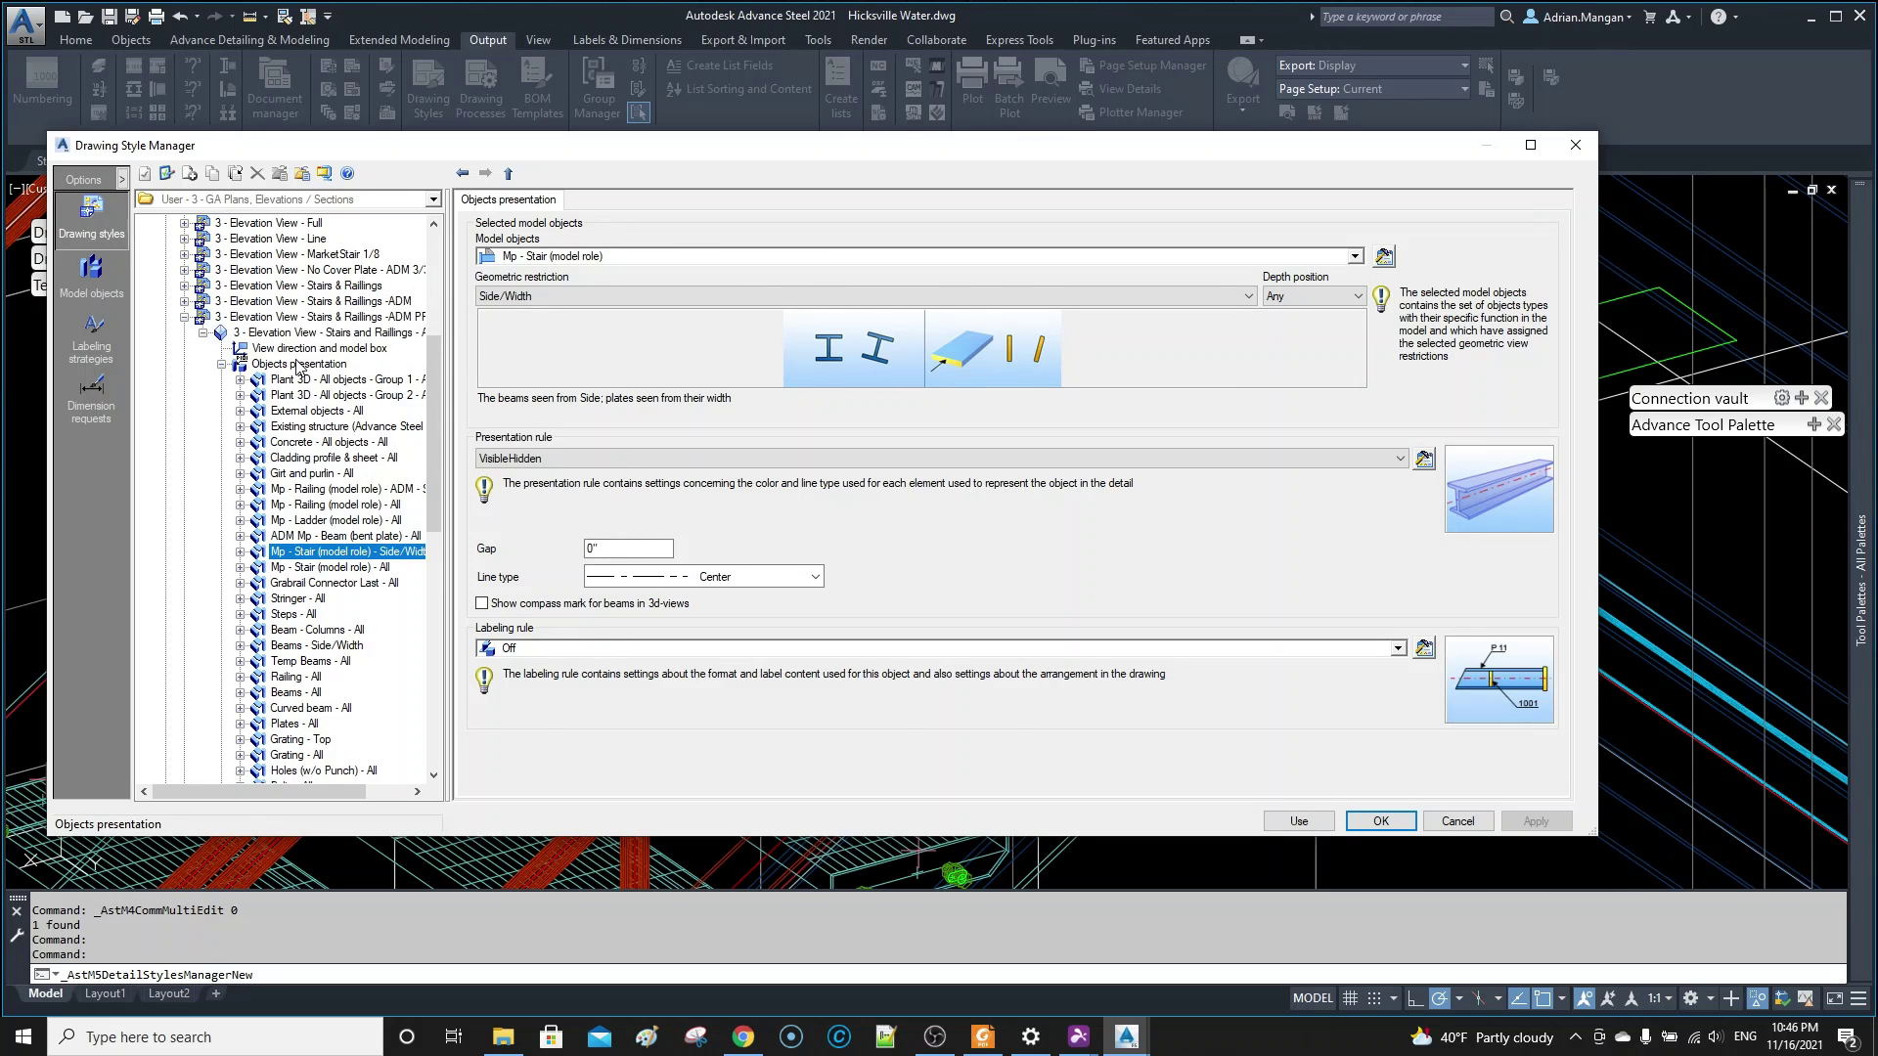
click(298, 364)
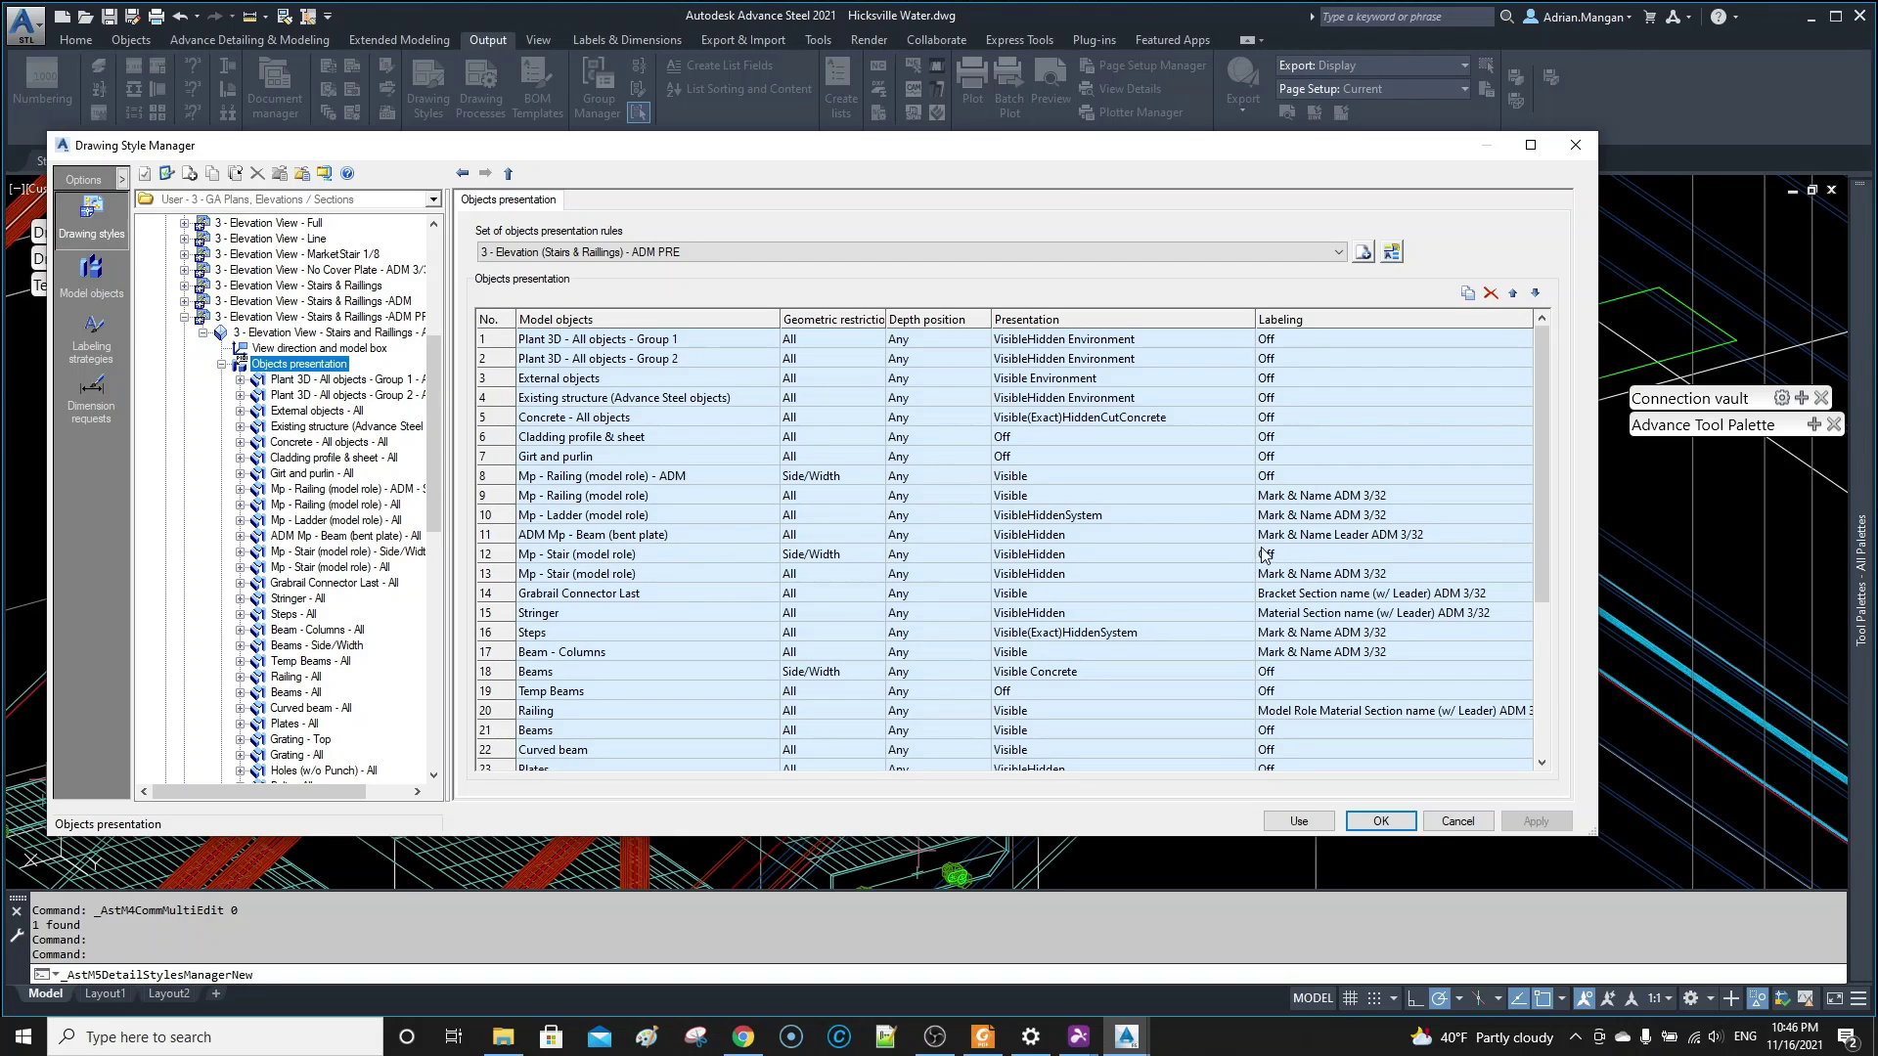
scroll(631, 621, down, 2)
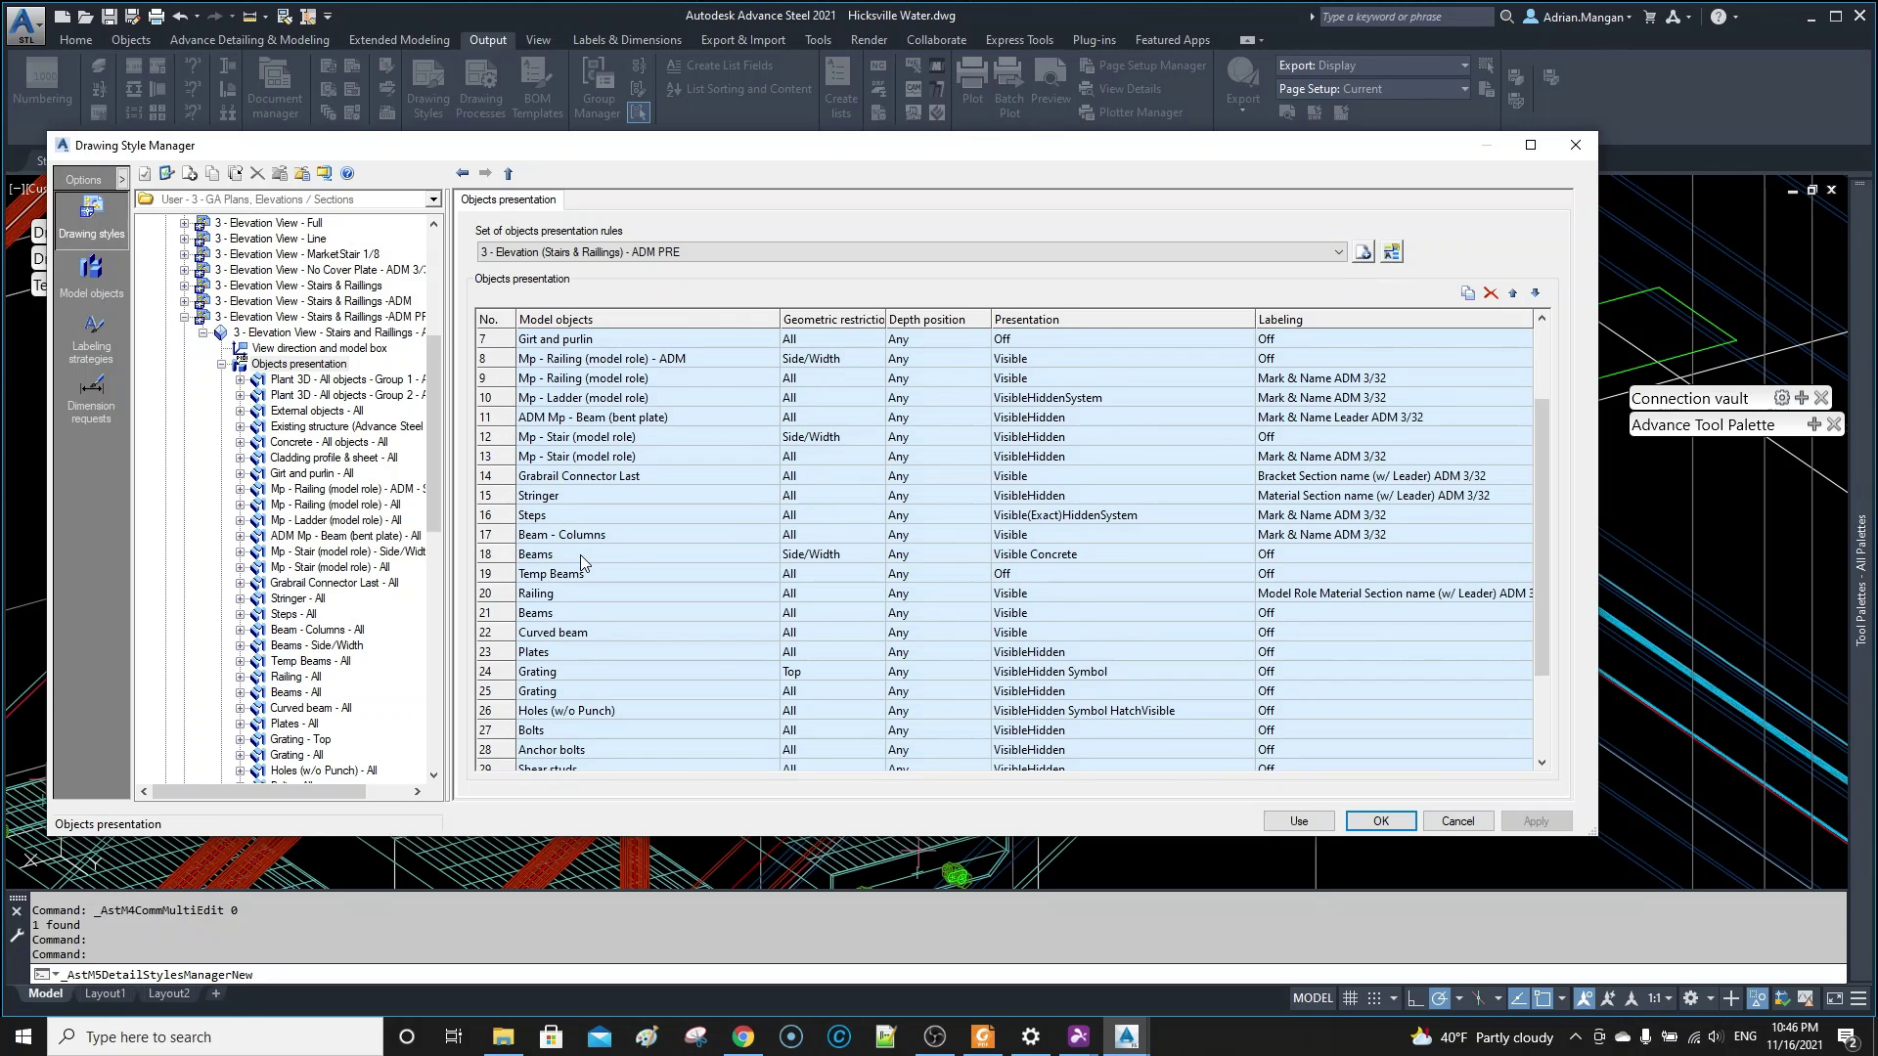
scroll(580, 555, down, 3)
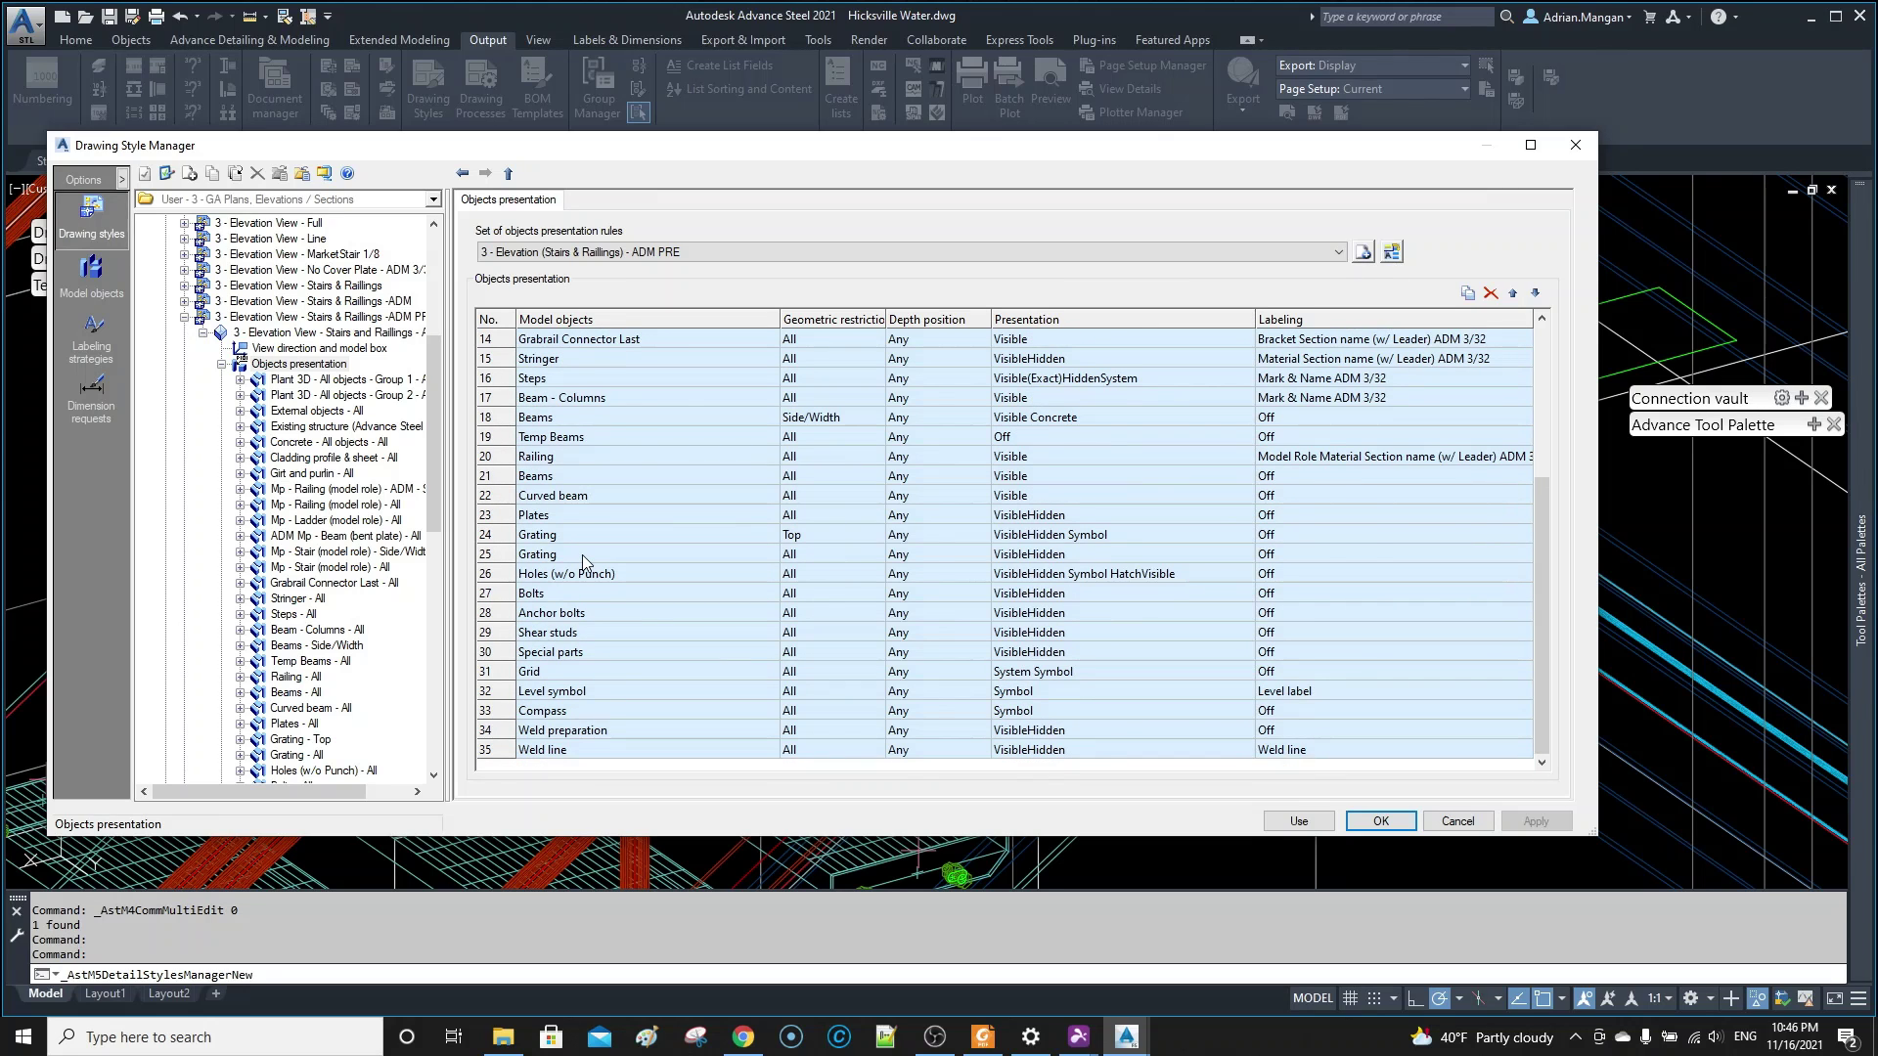
scroll(583, 555, up, 3)
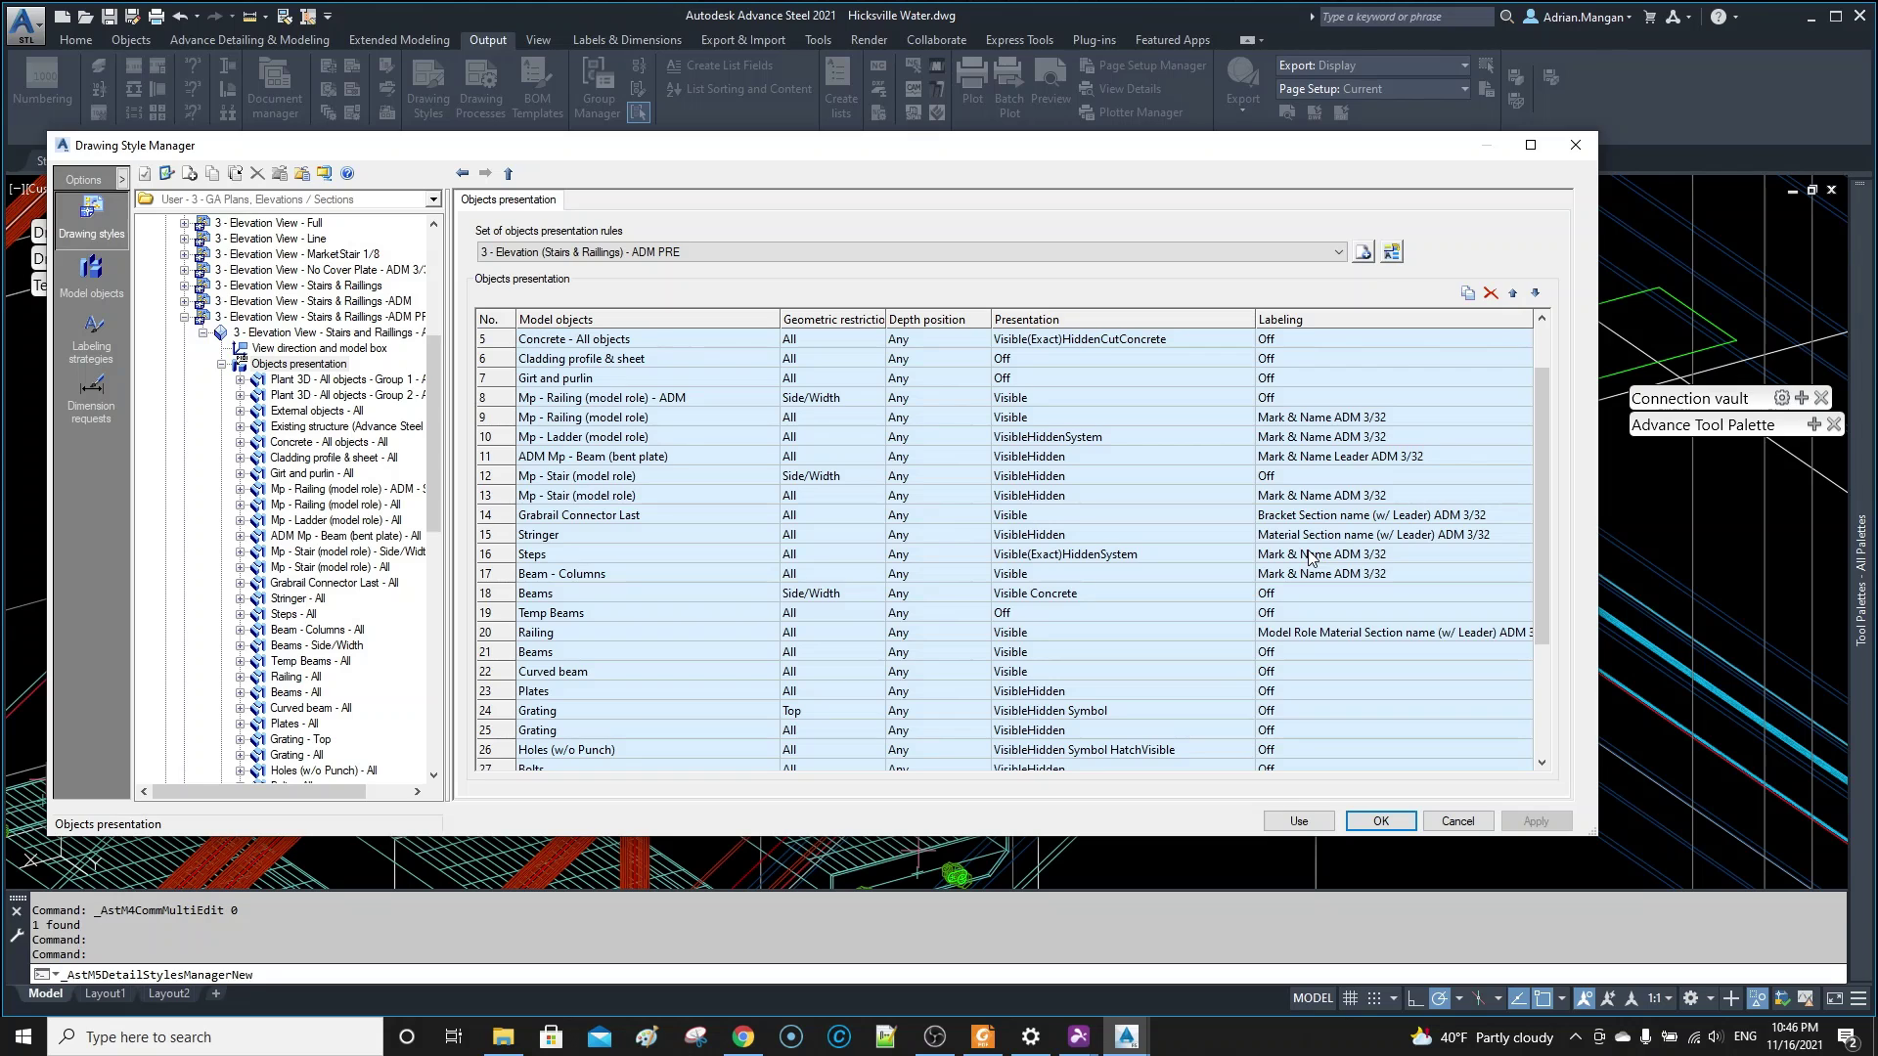
- Set the labeling of the Steps presentation rule to the beam label Section name (w/ Leader) ADM 3/32
click(1399, 555)
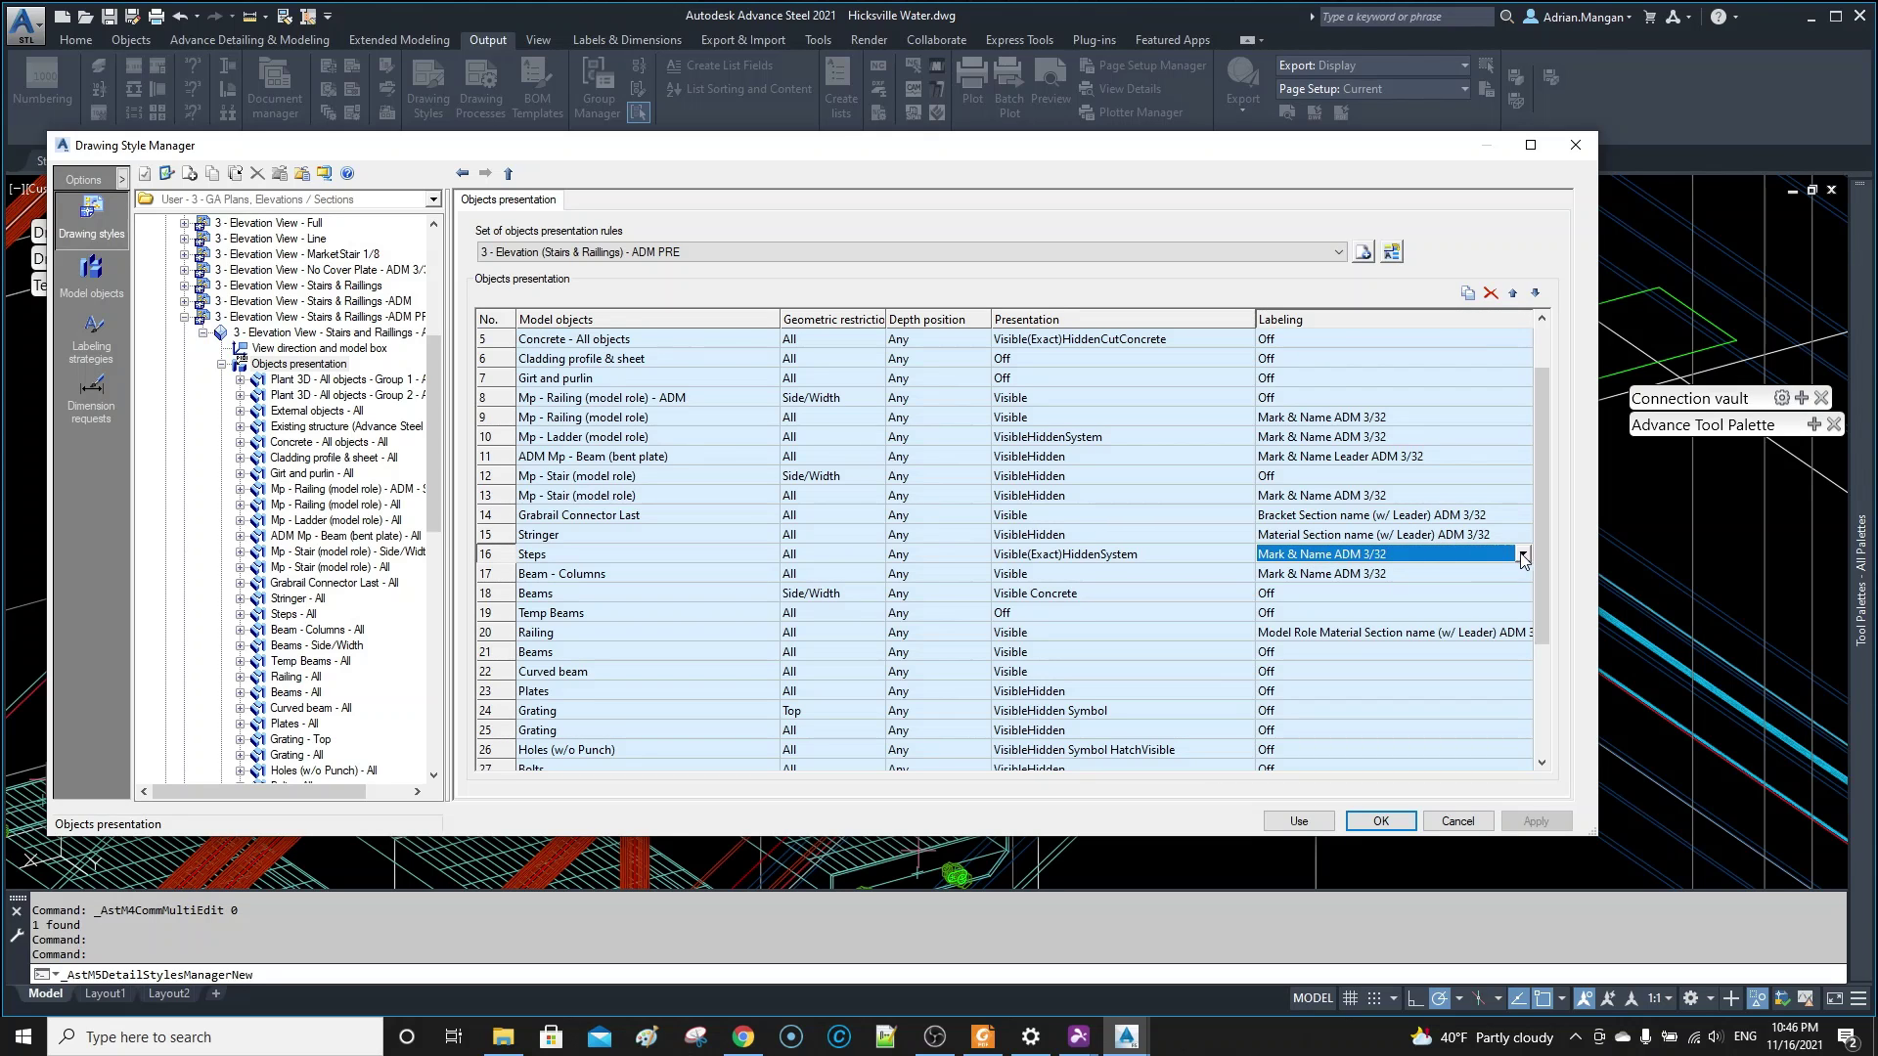
click(1399, 555)
scroll(1306, 682, up, 15)
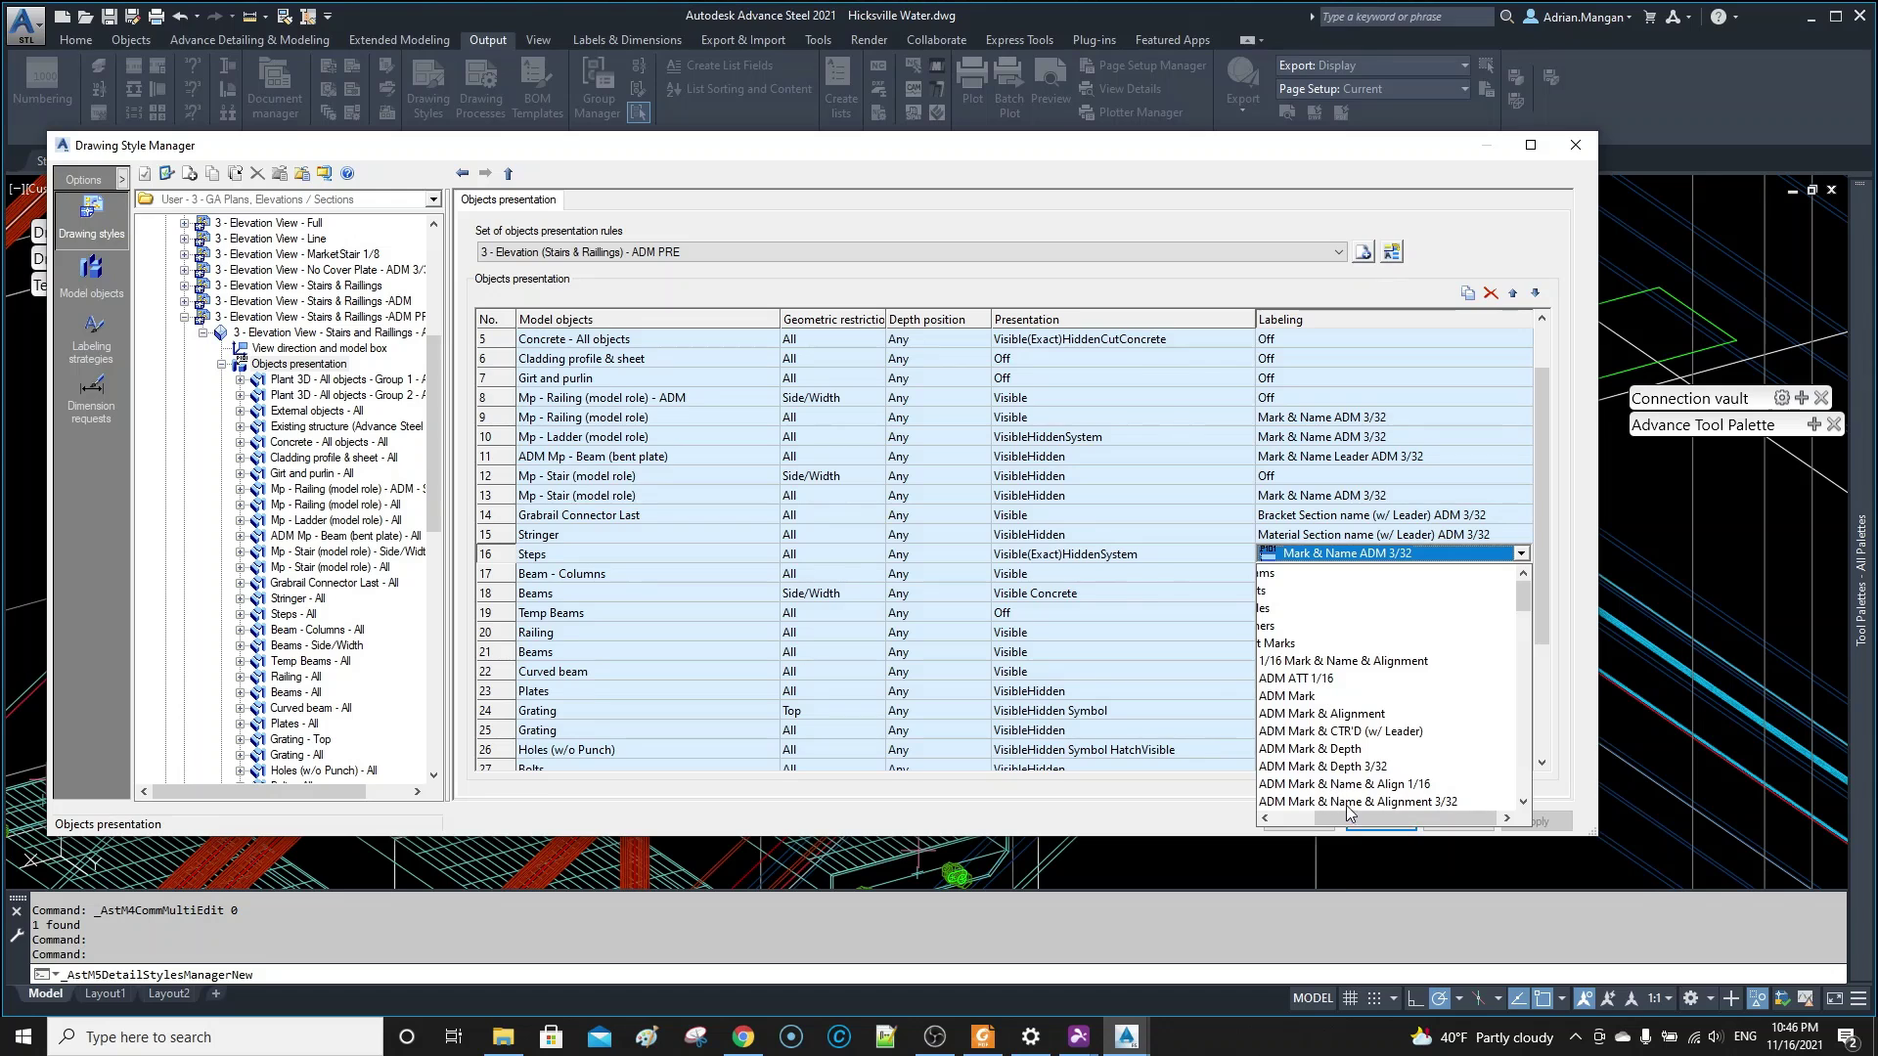
drag(1348, 815, 1290, 816)
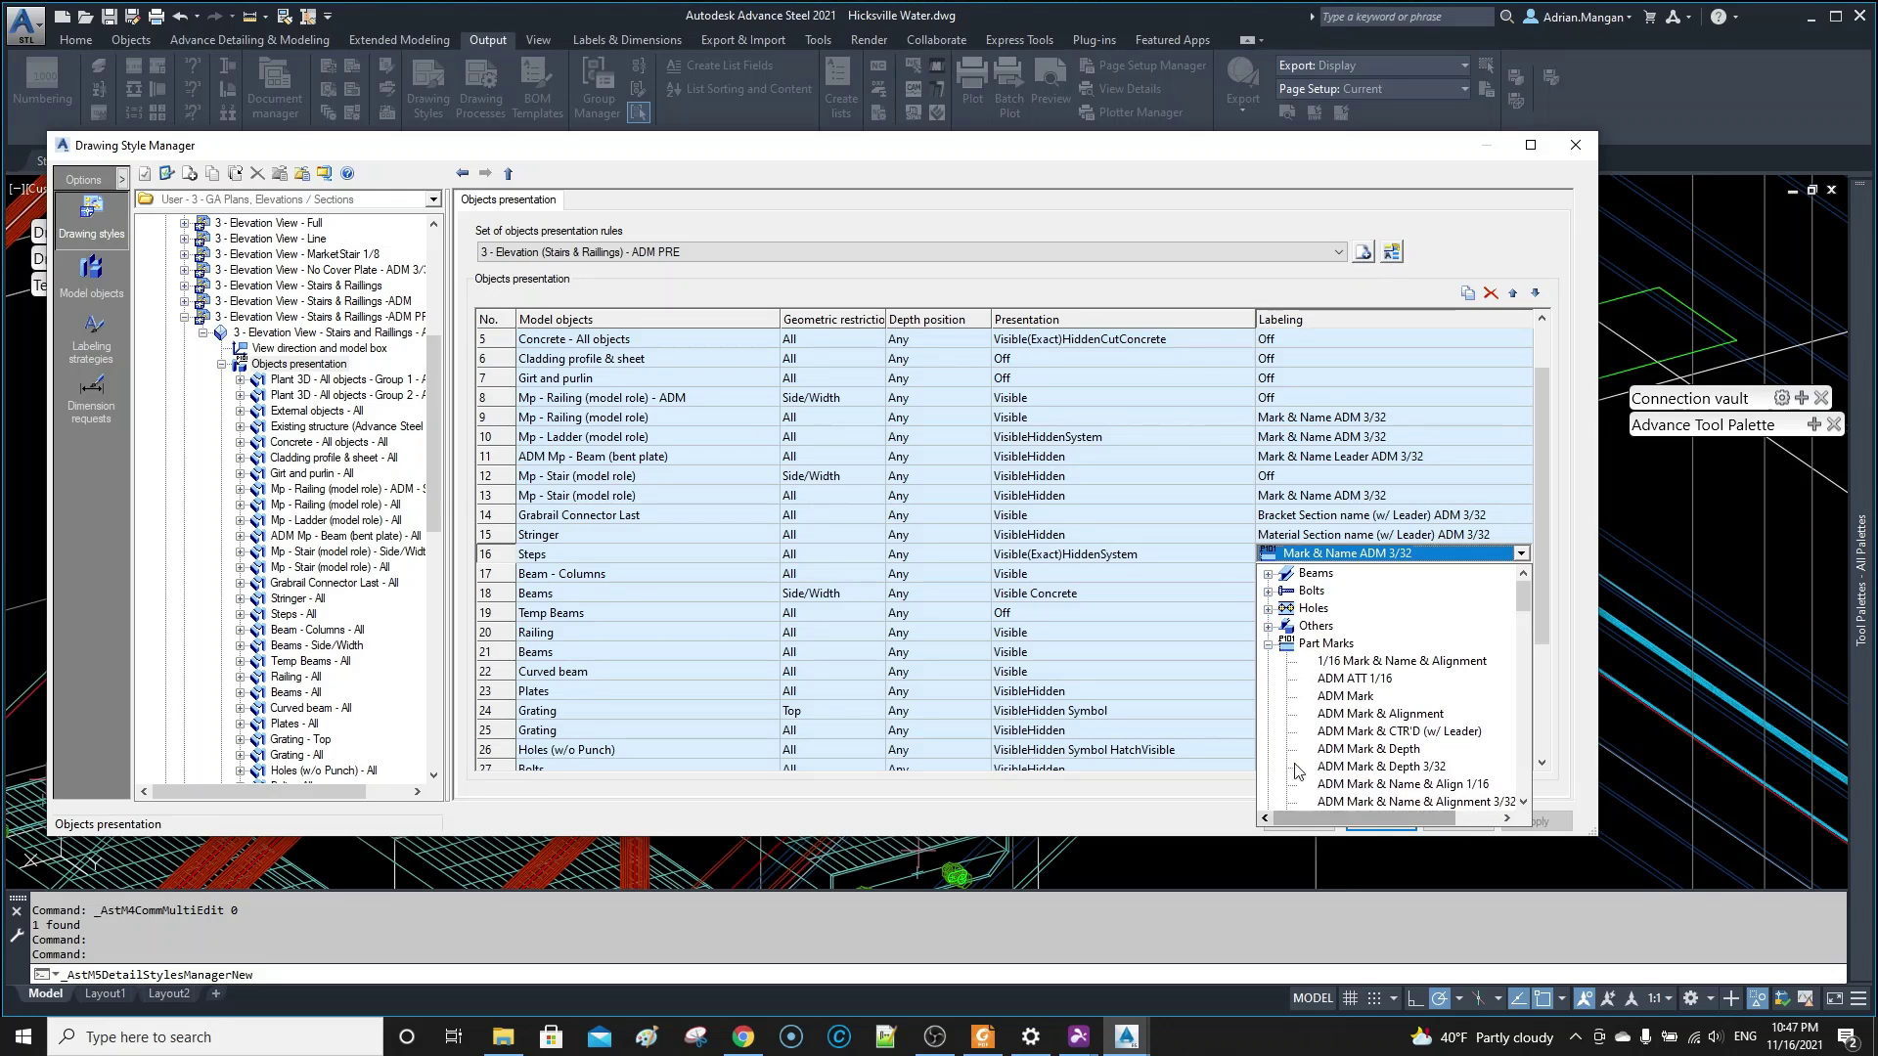
click(1267, 576)
scroll(1388, 704, down, 1)
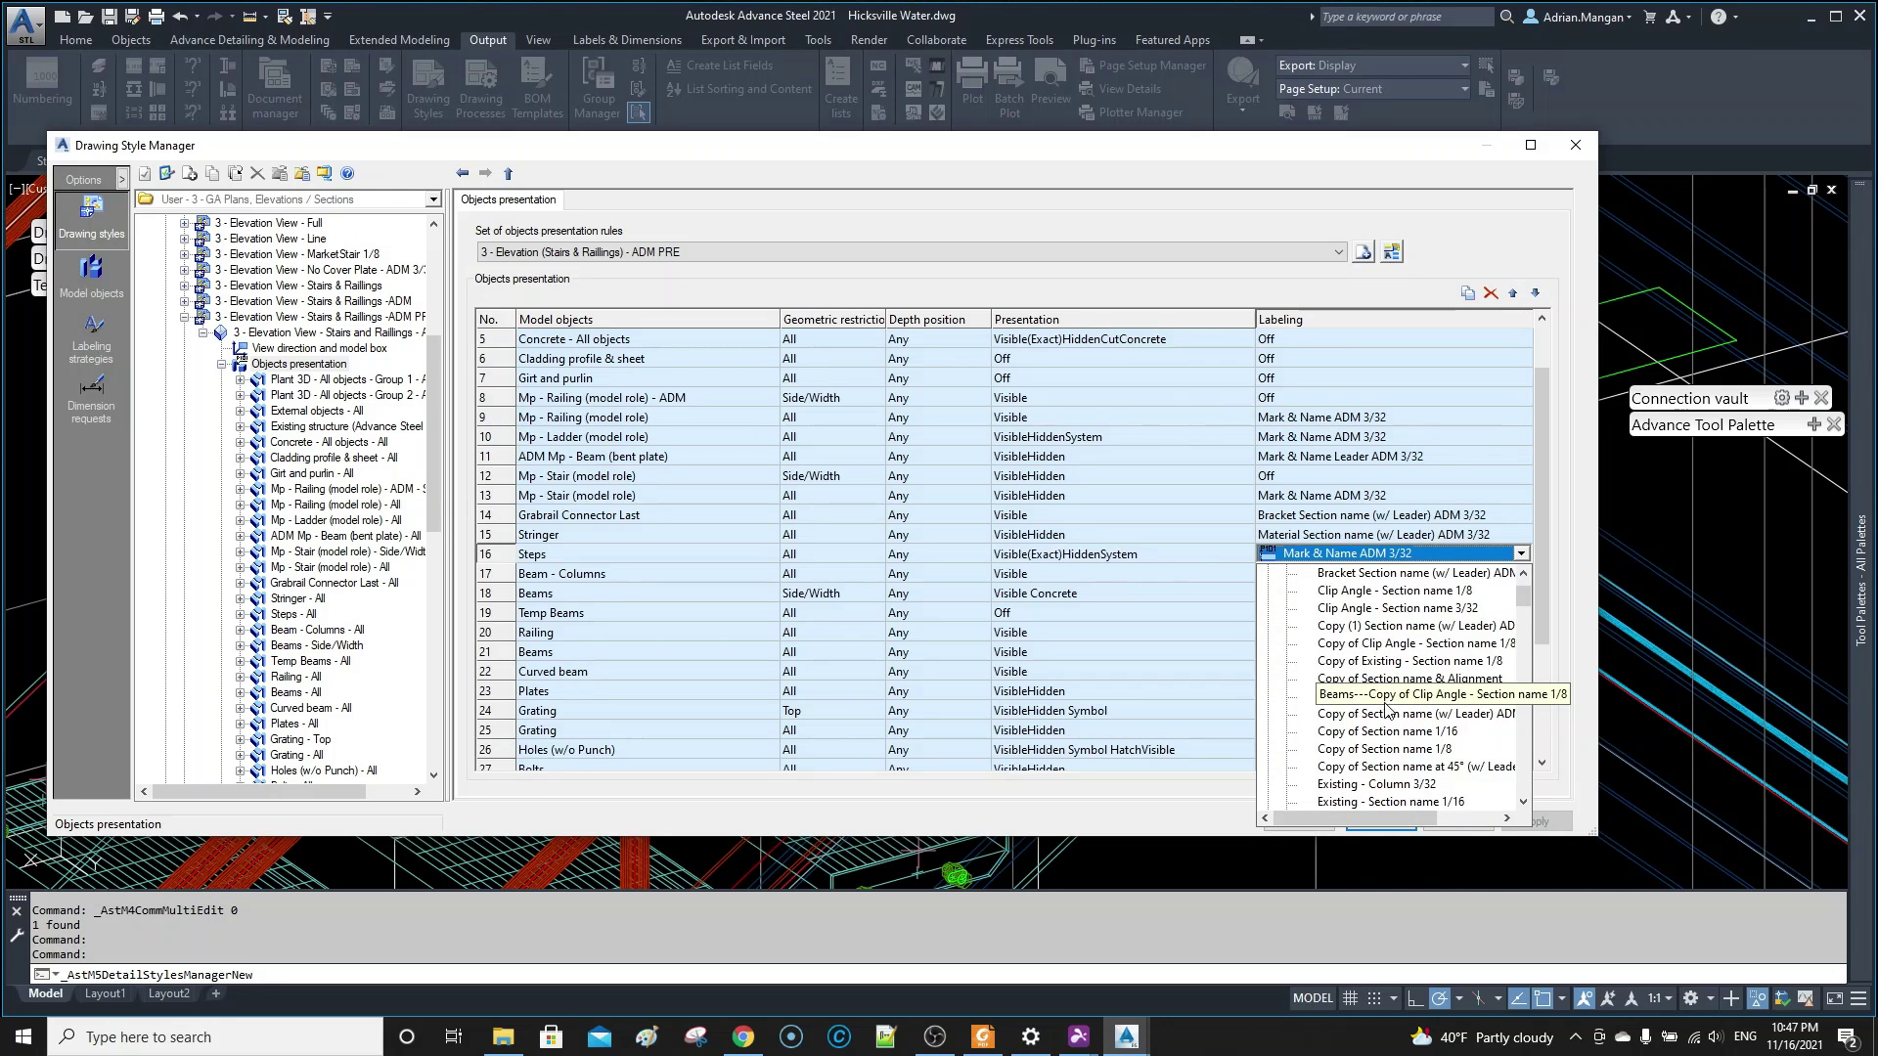
scroll(1408, 705, down, 5)
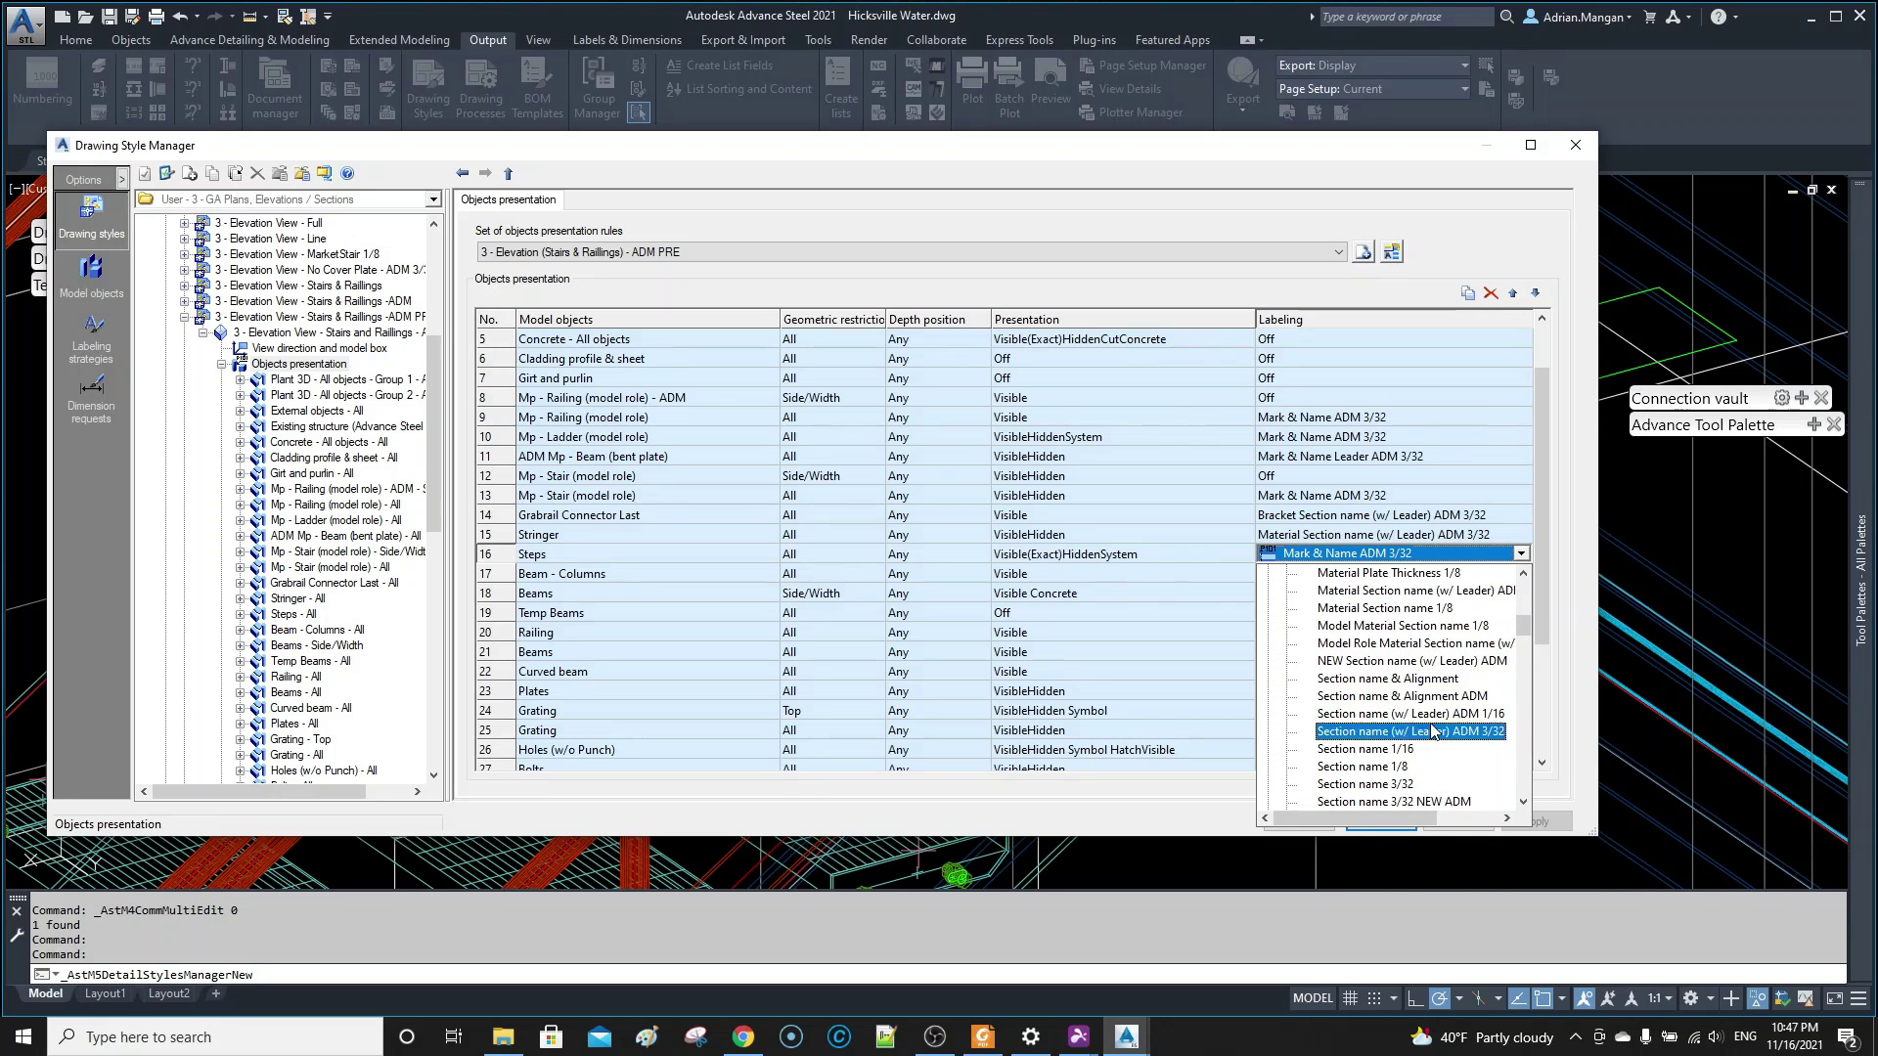
scroll(1436, 732, down, 3)
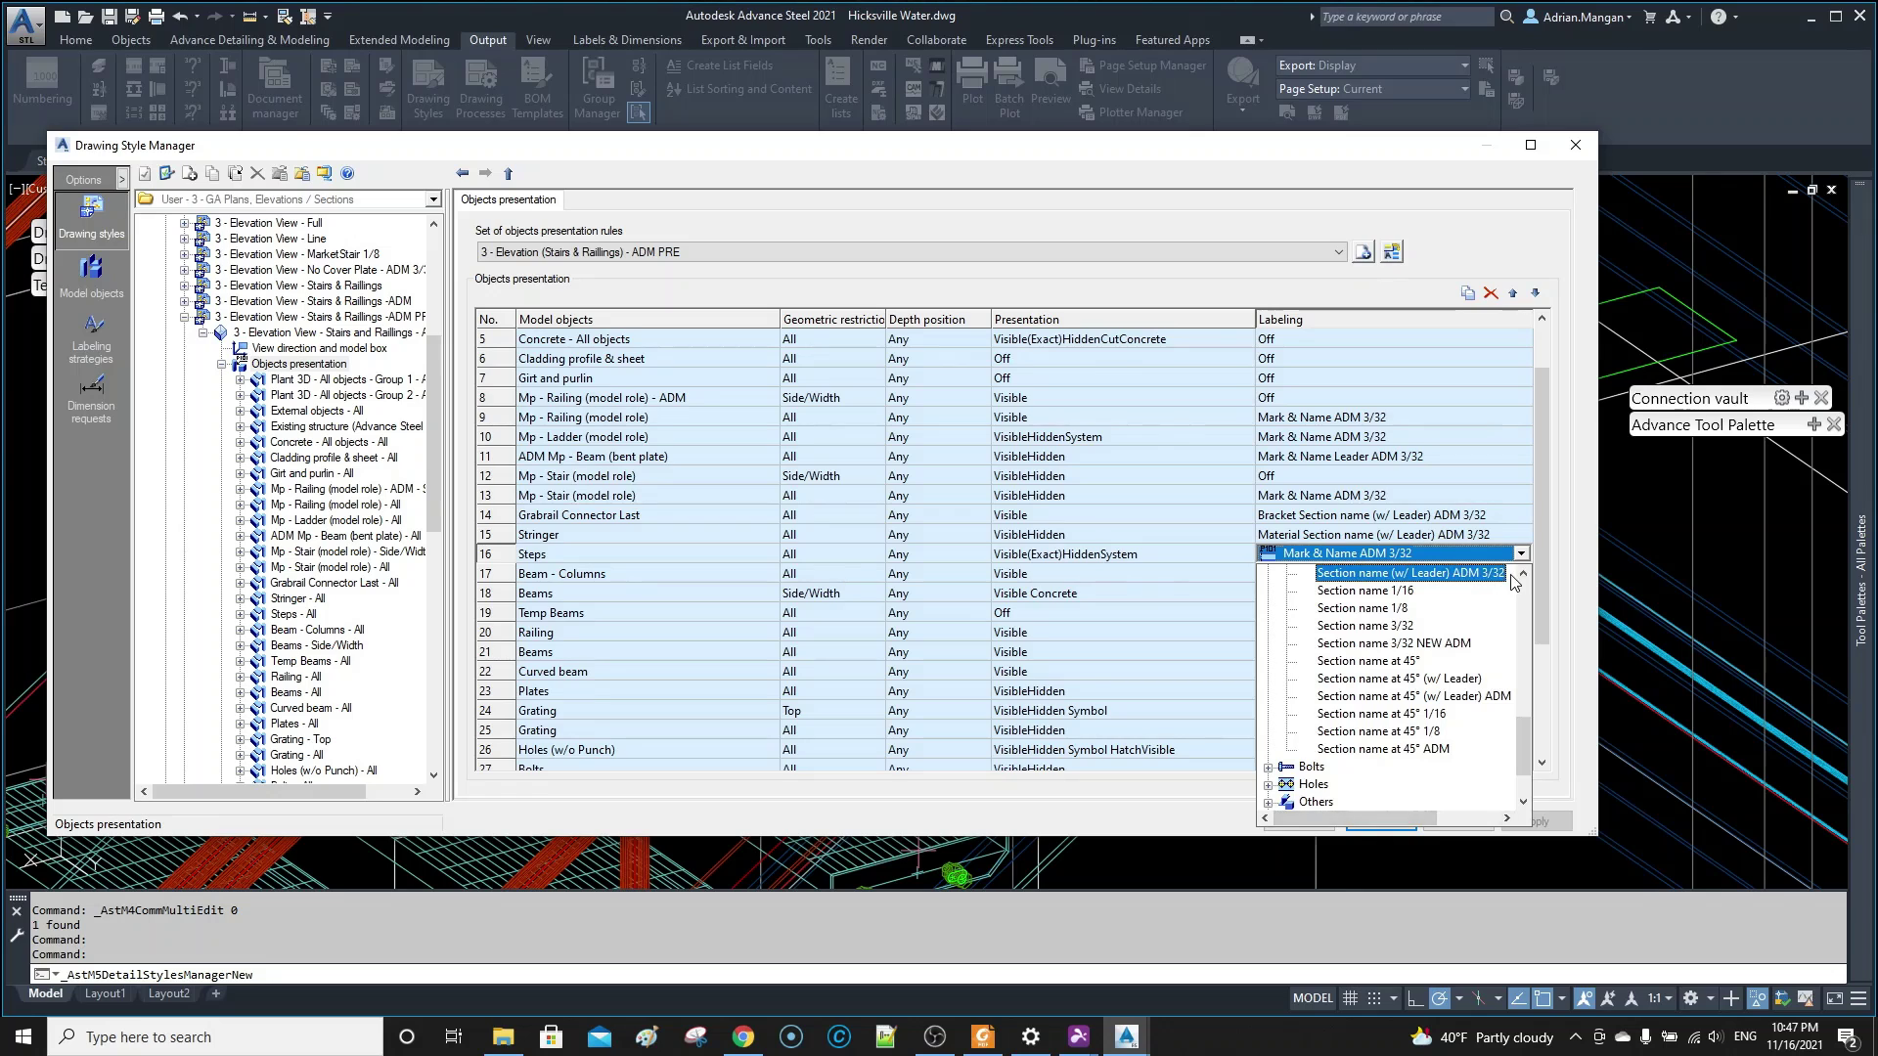
click(1452, 576)
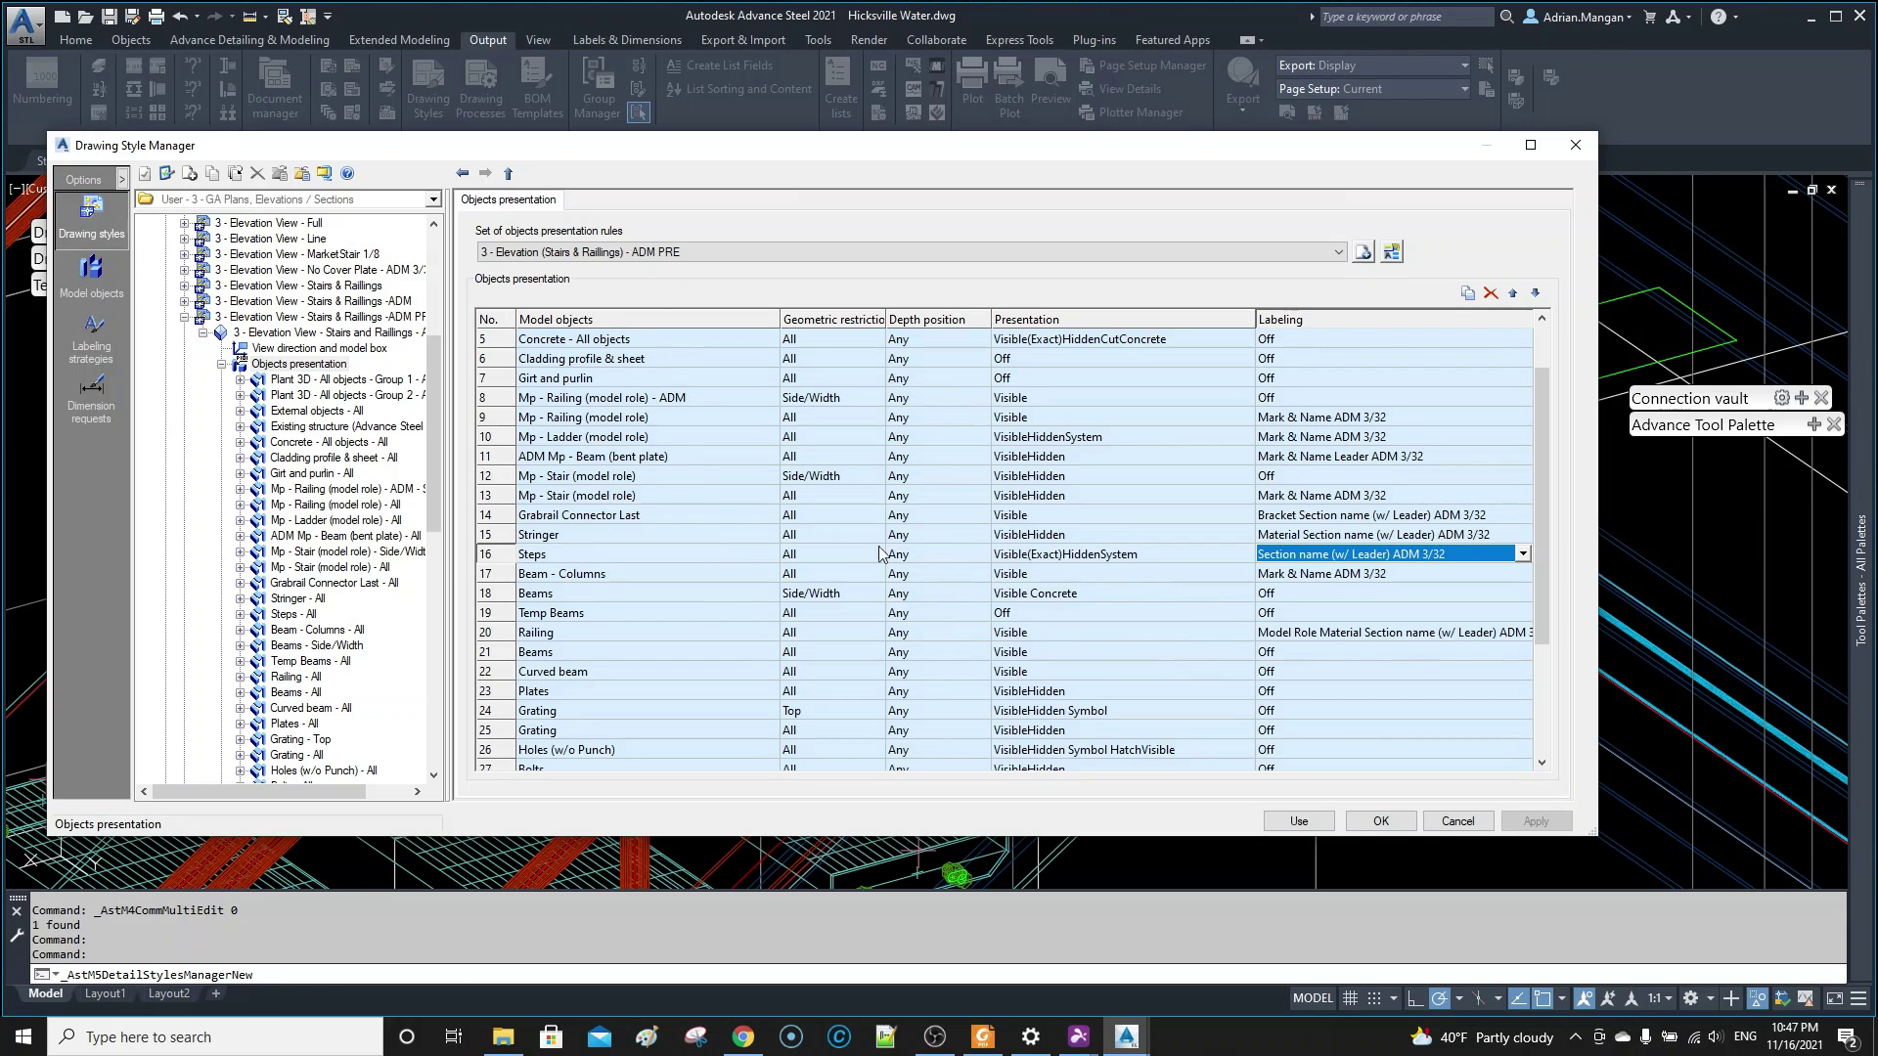
- Switch to drawing E-001 and apply the edited elevation style to the stair and railing detail view
click(1299, 820)
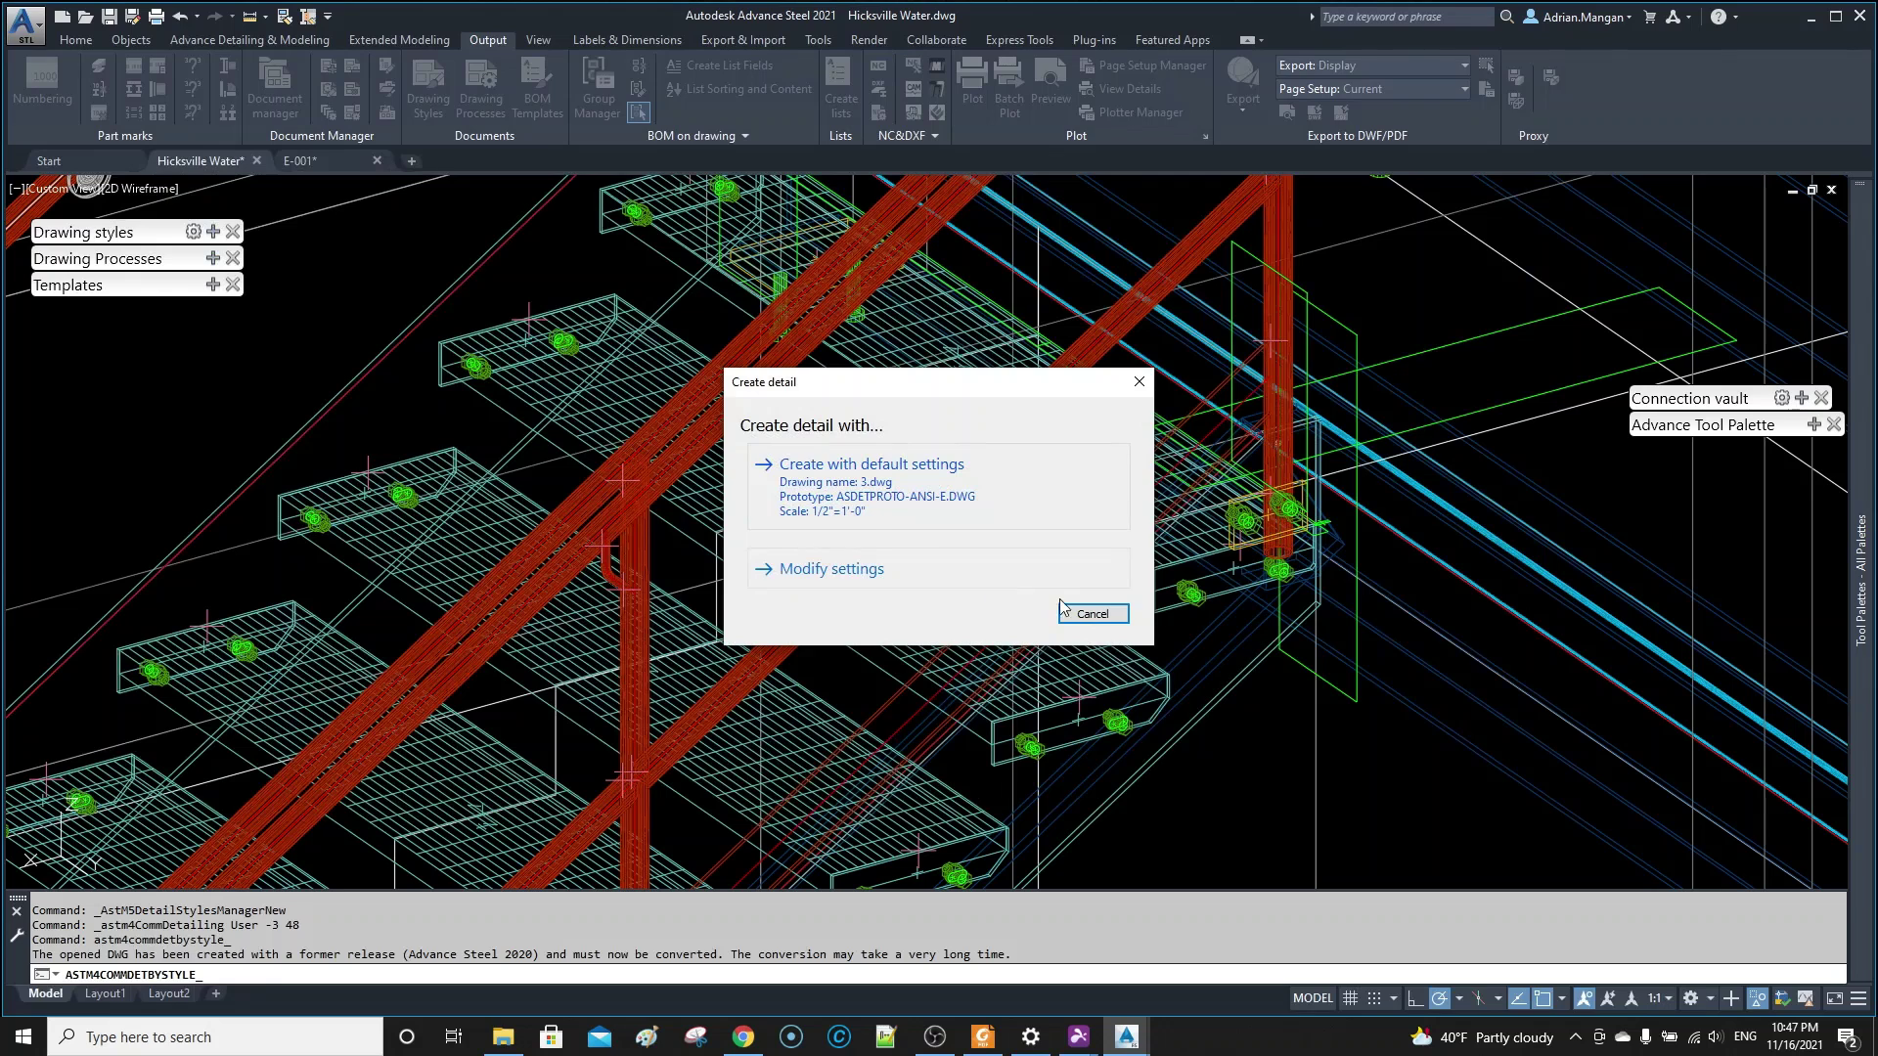
click(1081, 614)
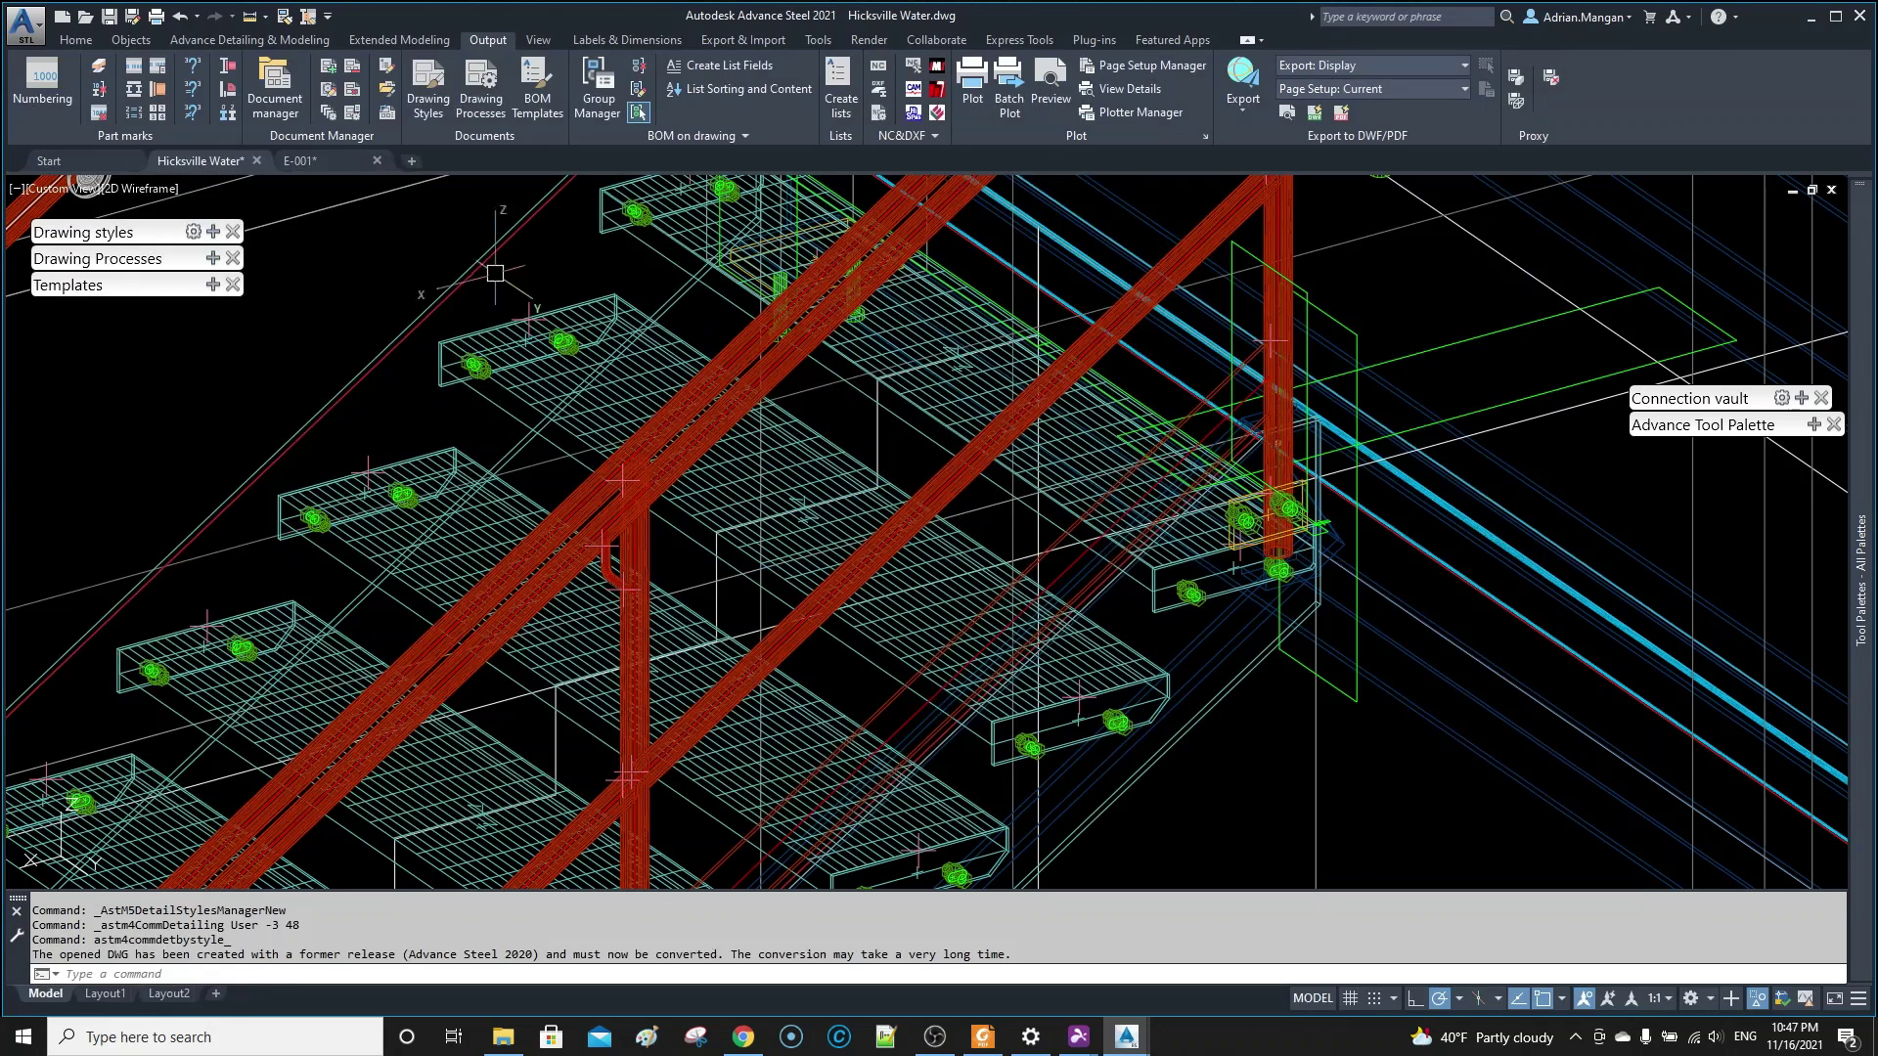
click(332, 163)
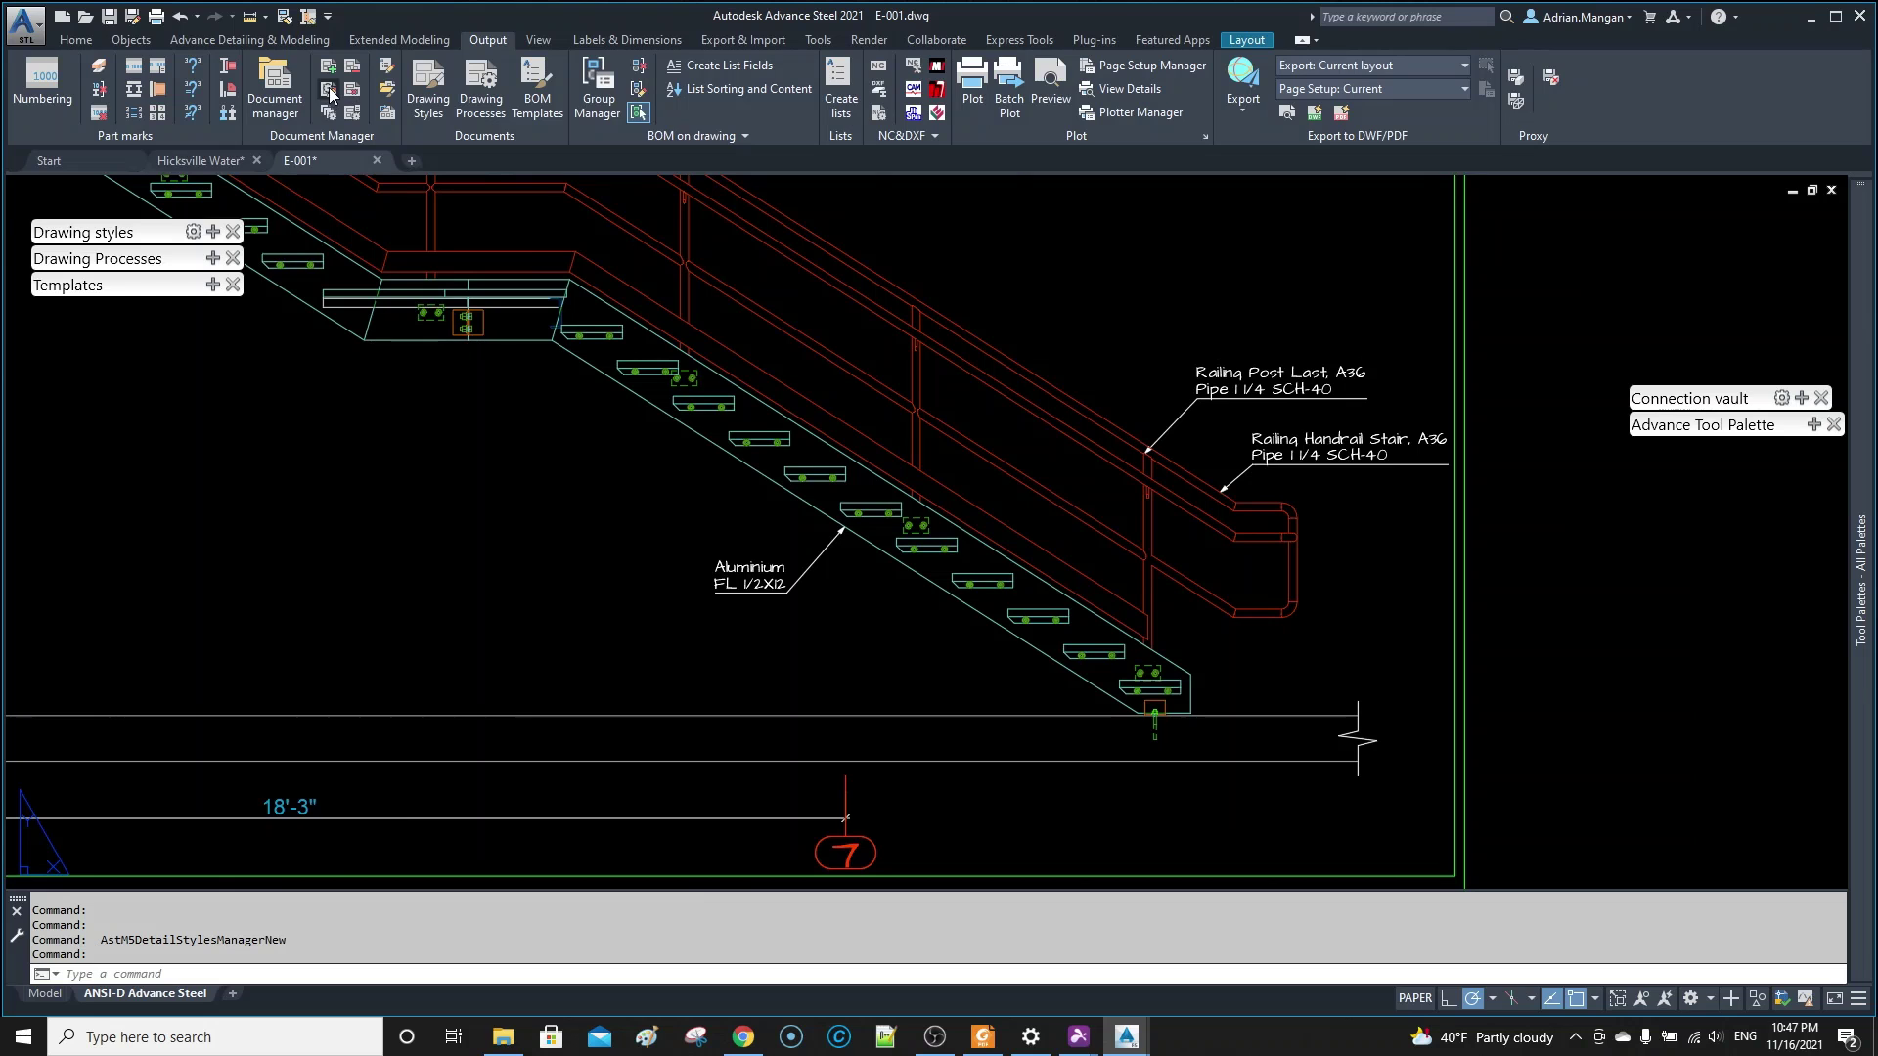
click(329, 86)
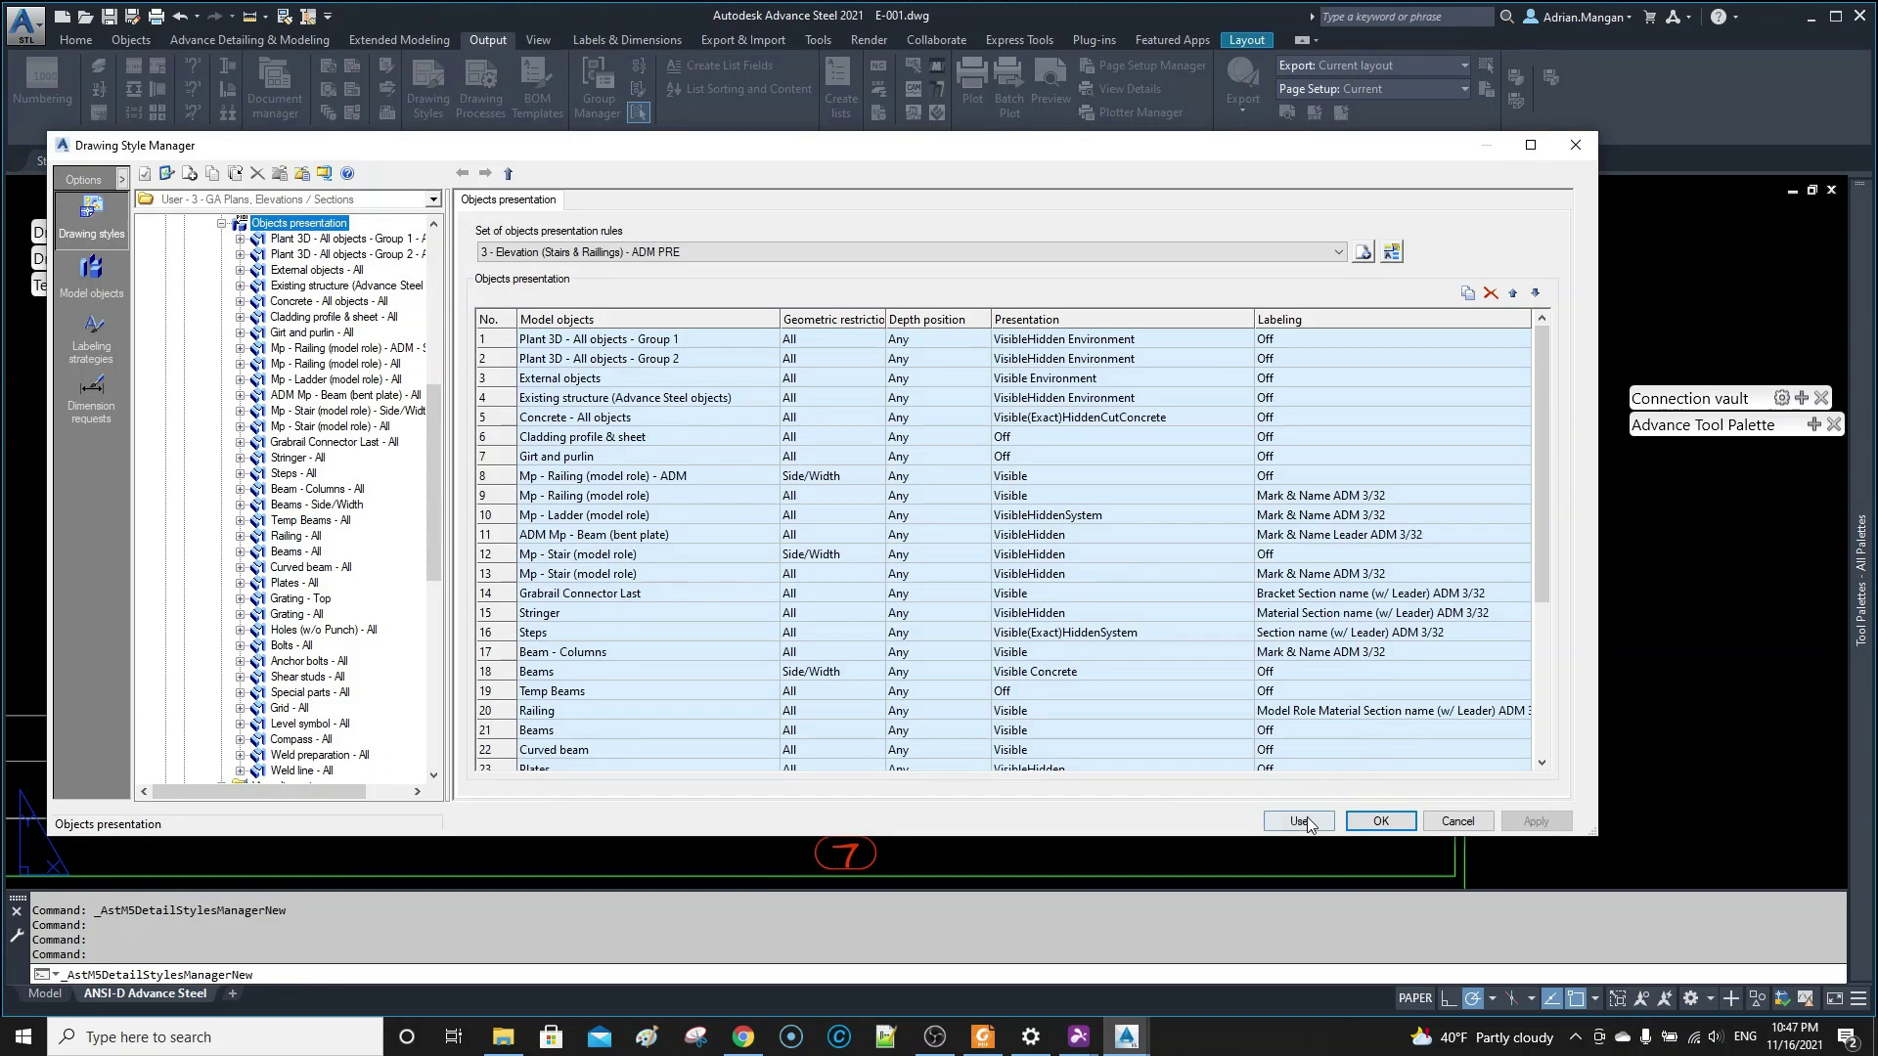
click(1304, 822)
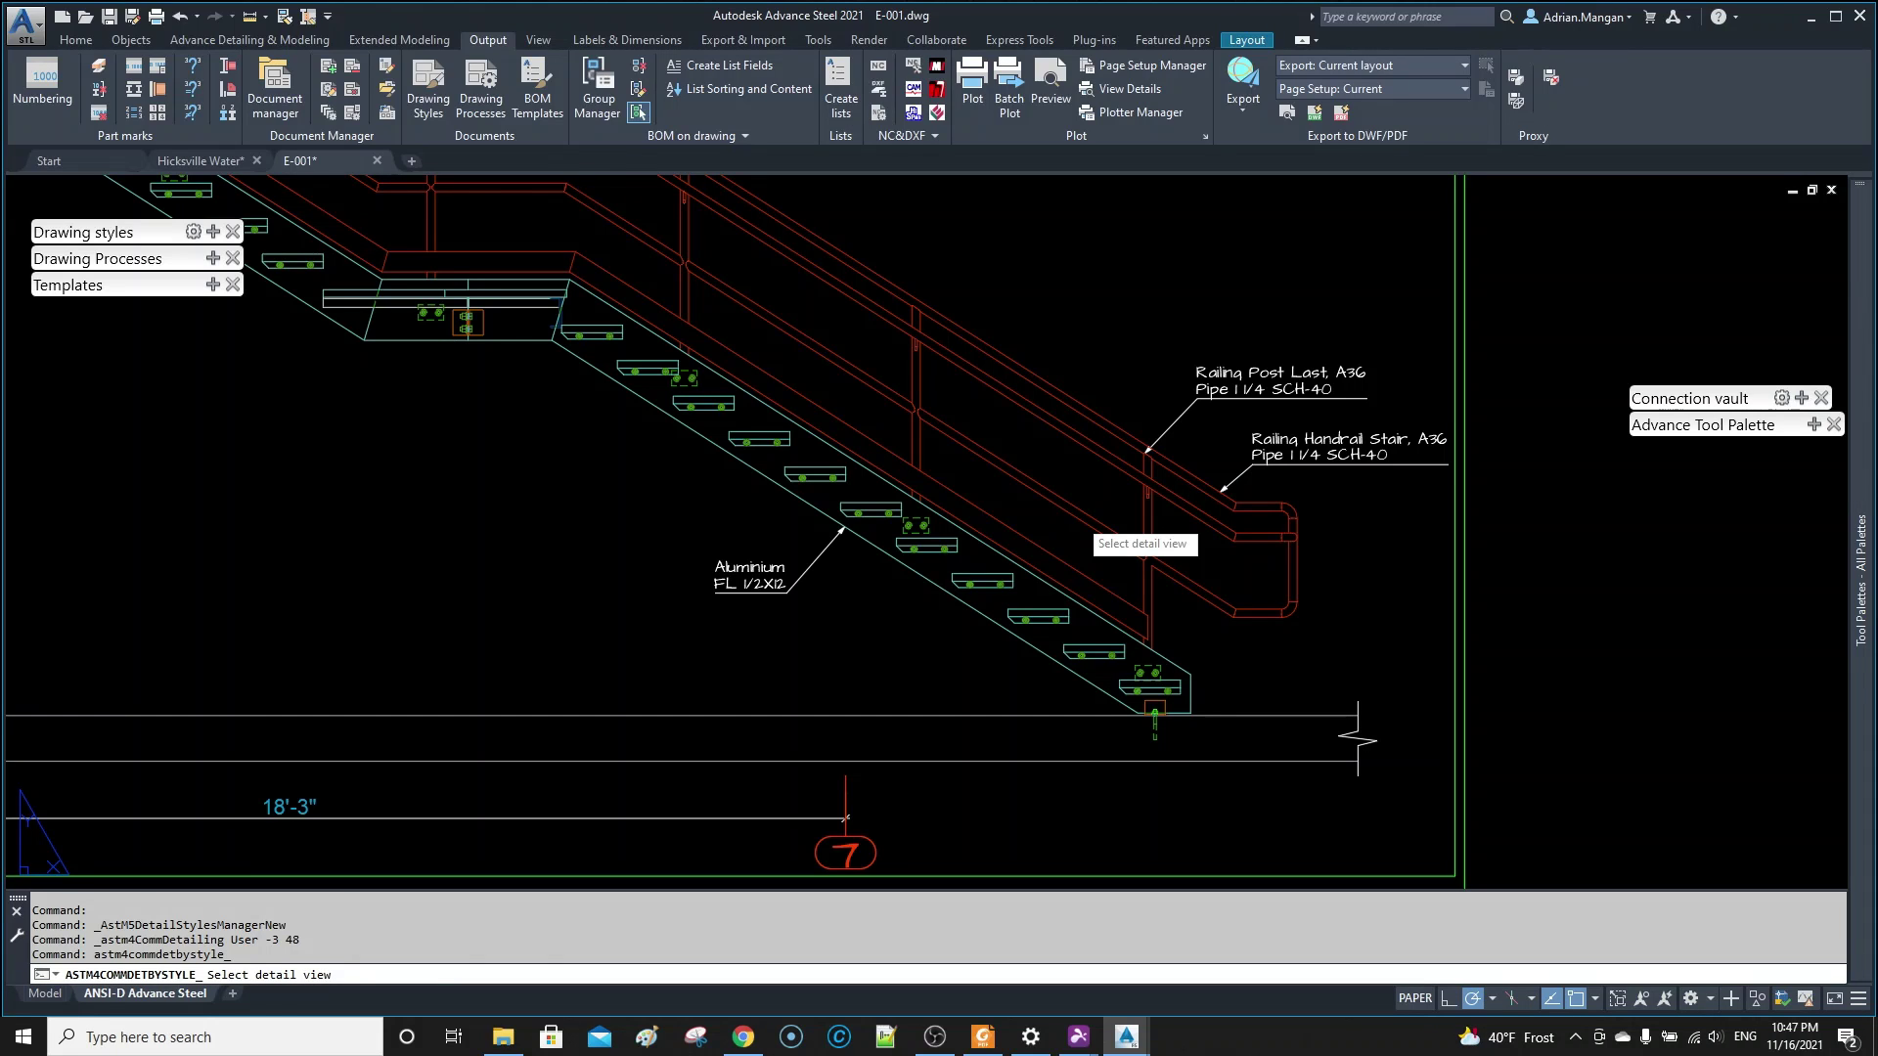
click(1078, 517)
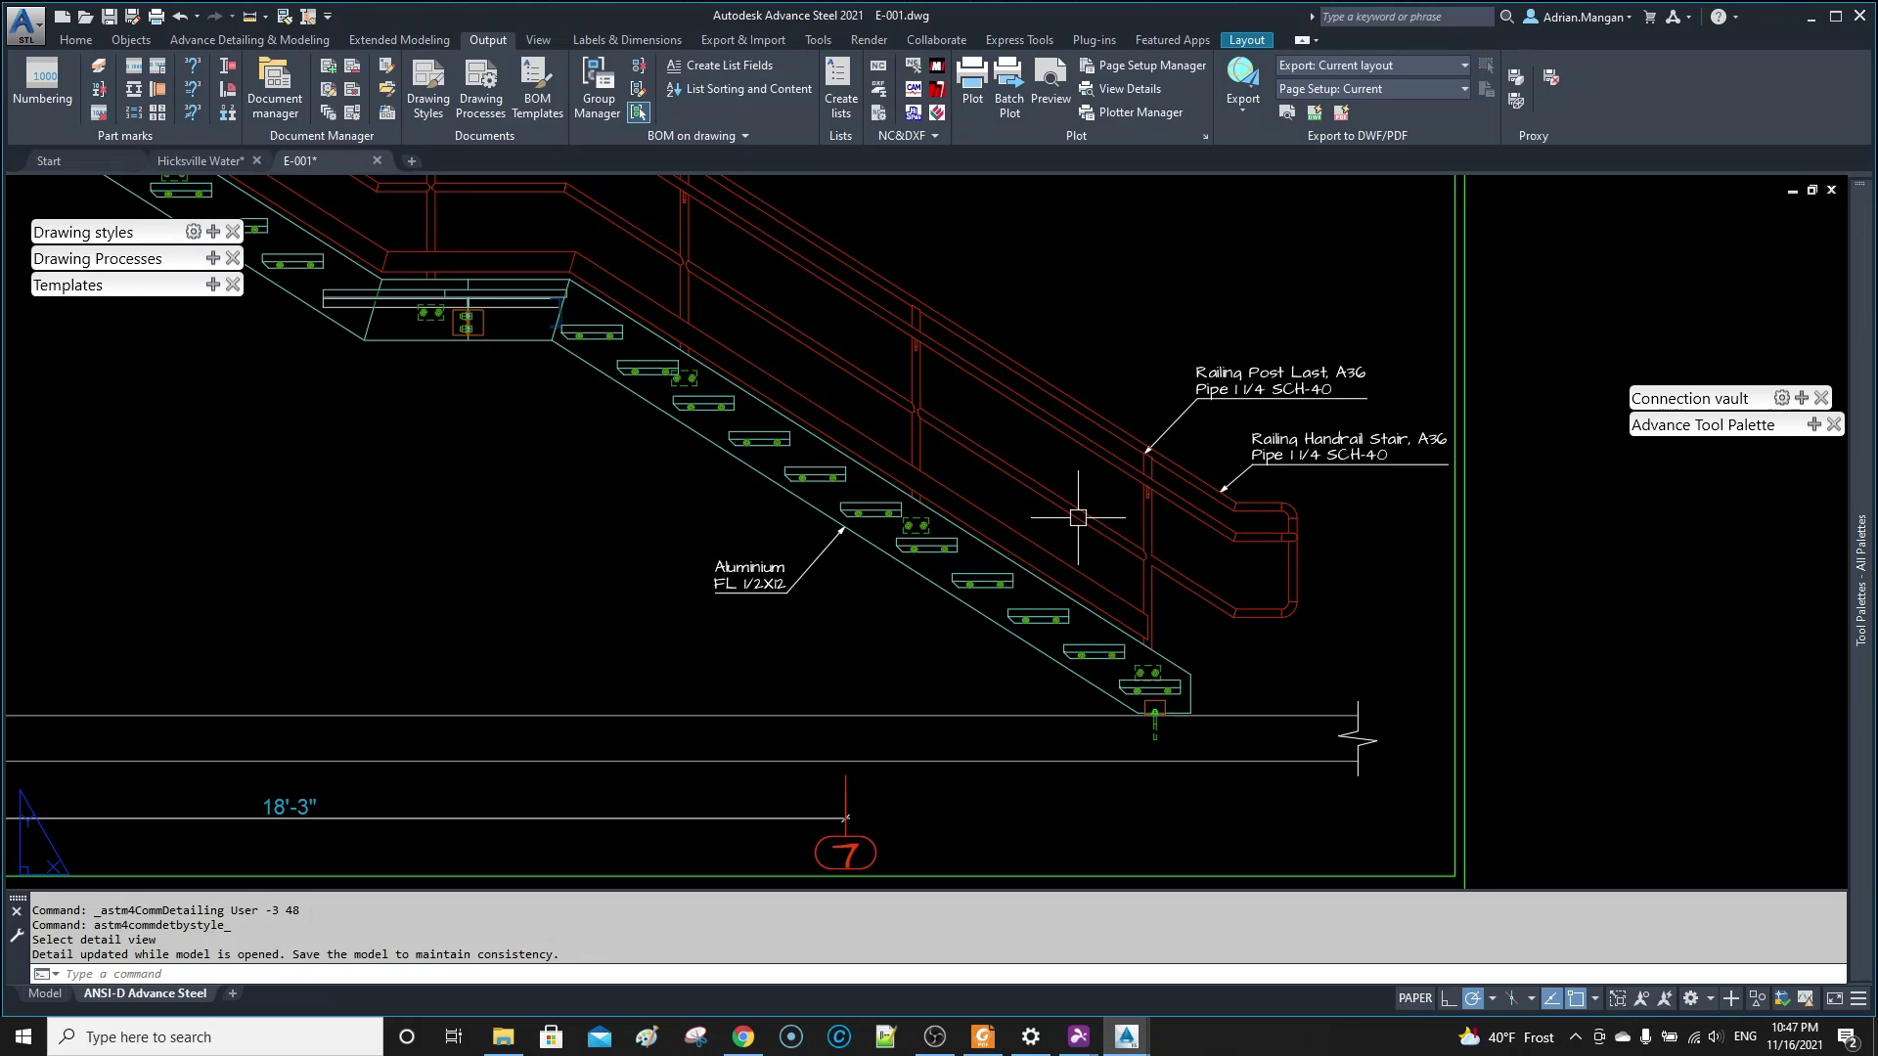
- Examine the upper stair treads for labels in the updated elevation and check the object type of one tread
scroll(1078, 518, down, 6)
scroll(704, 391, up, 5)
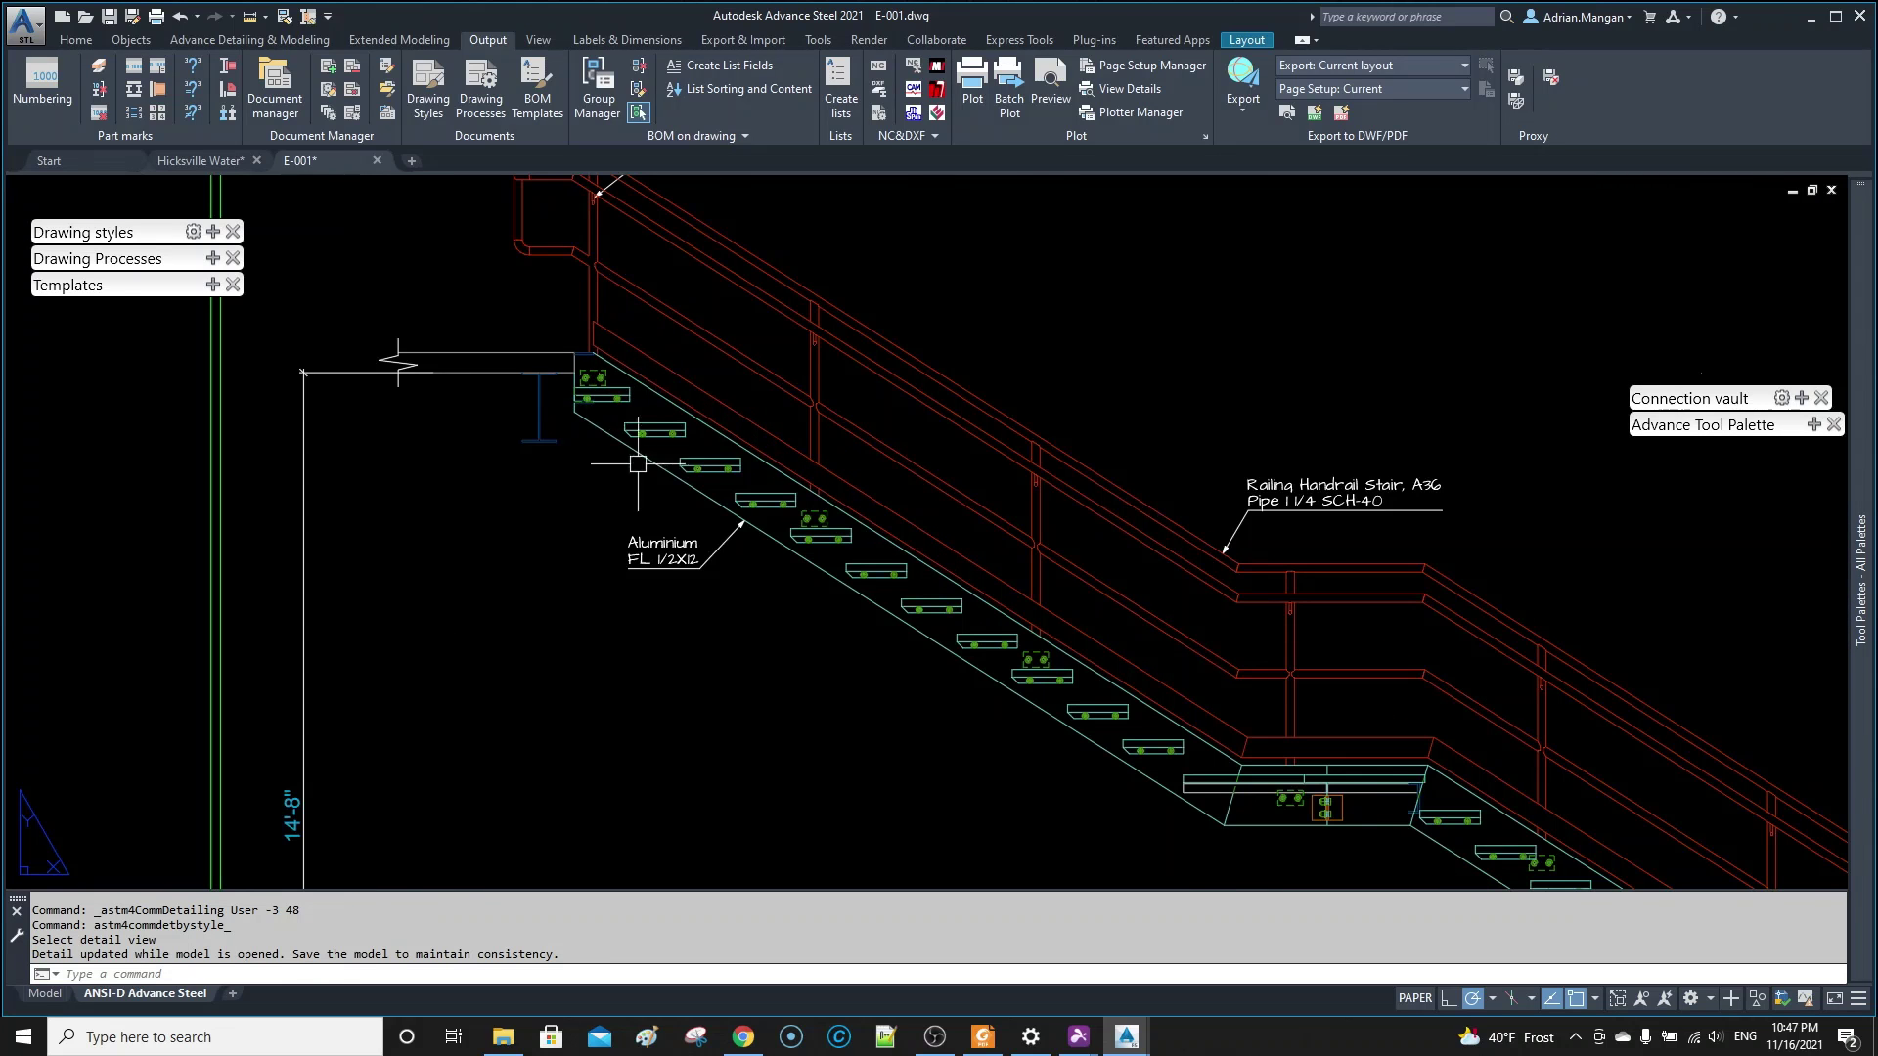
scroll(734, 464, up, 3)
double_click(782, 540)
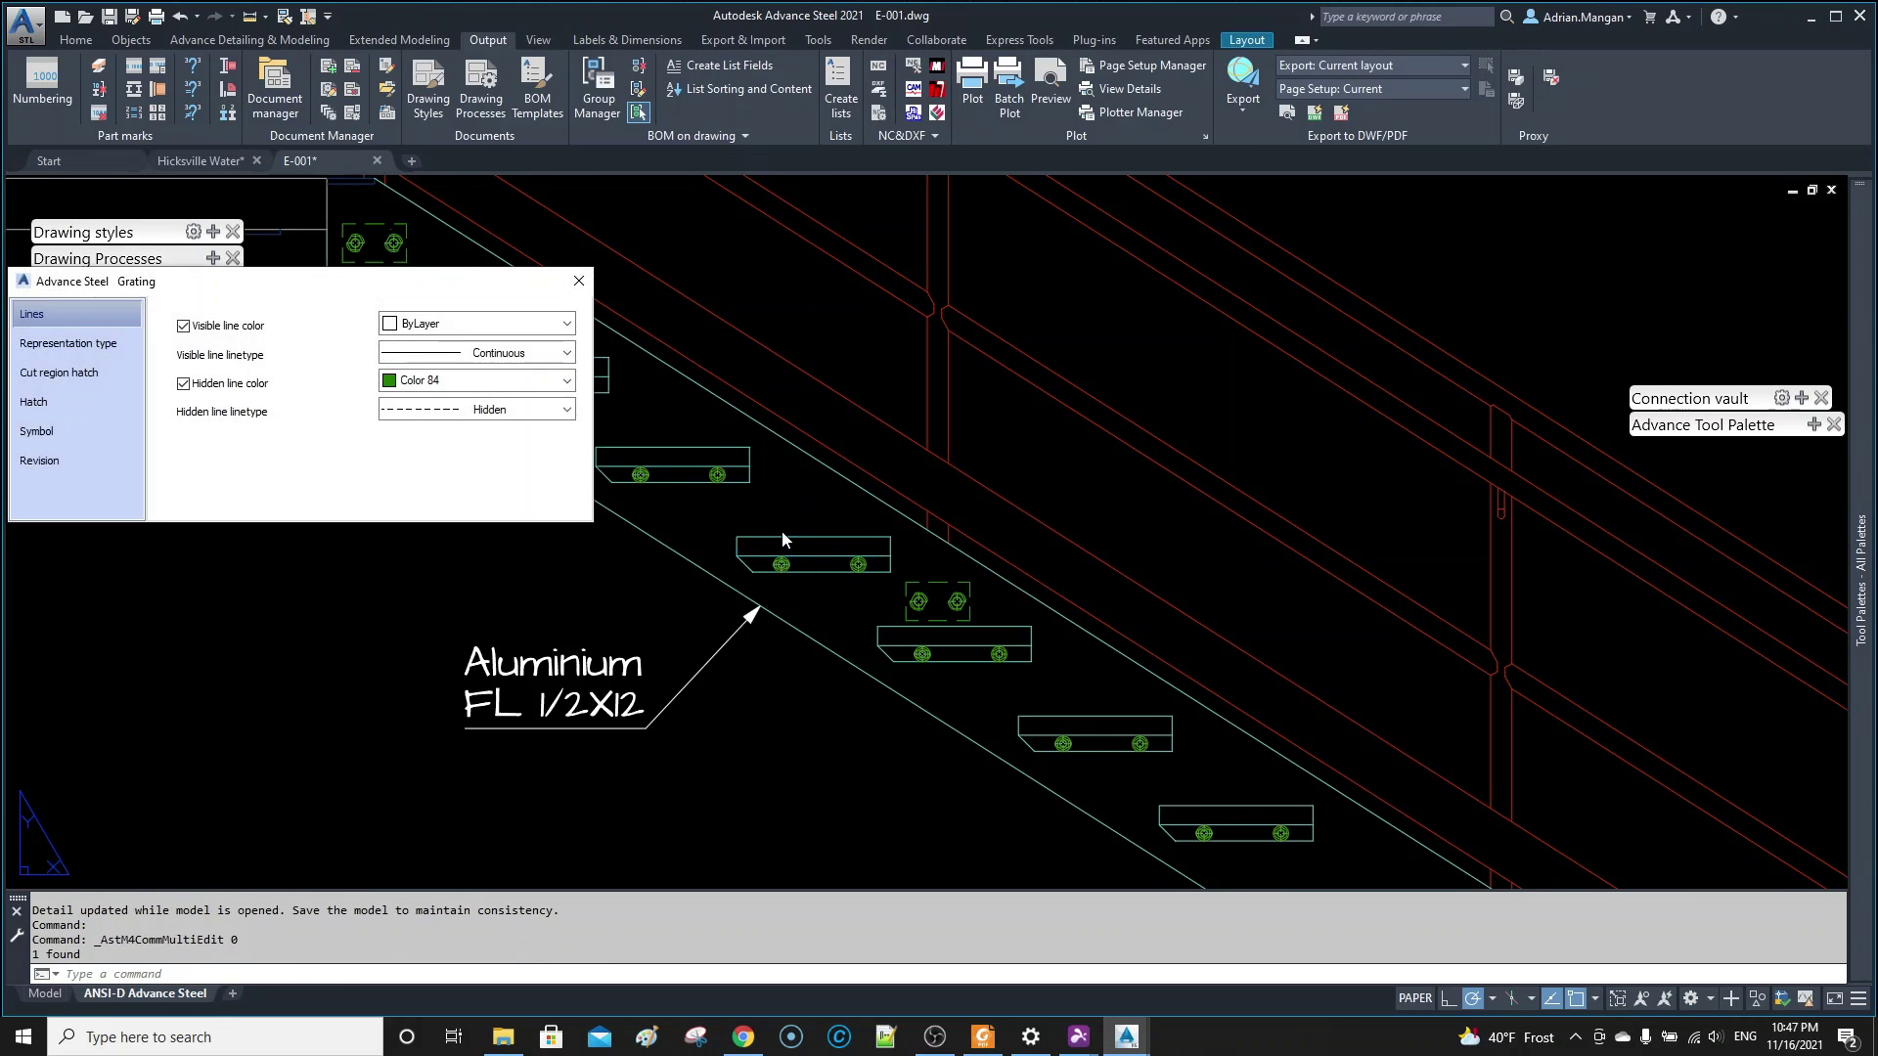
click(578, 281)
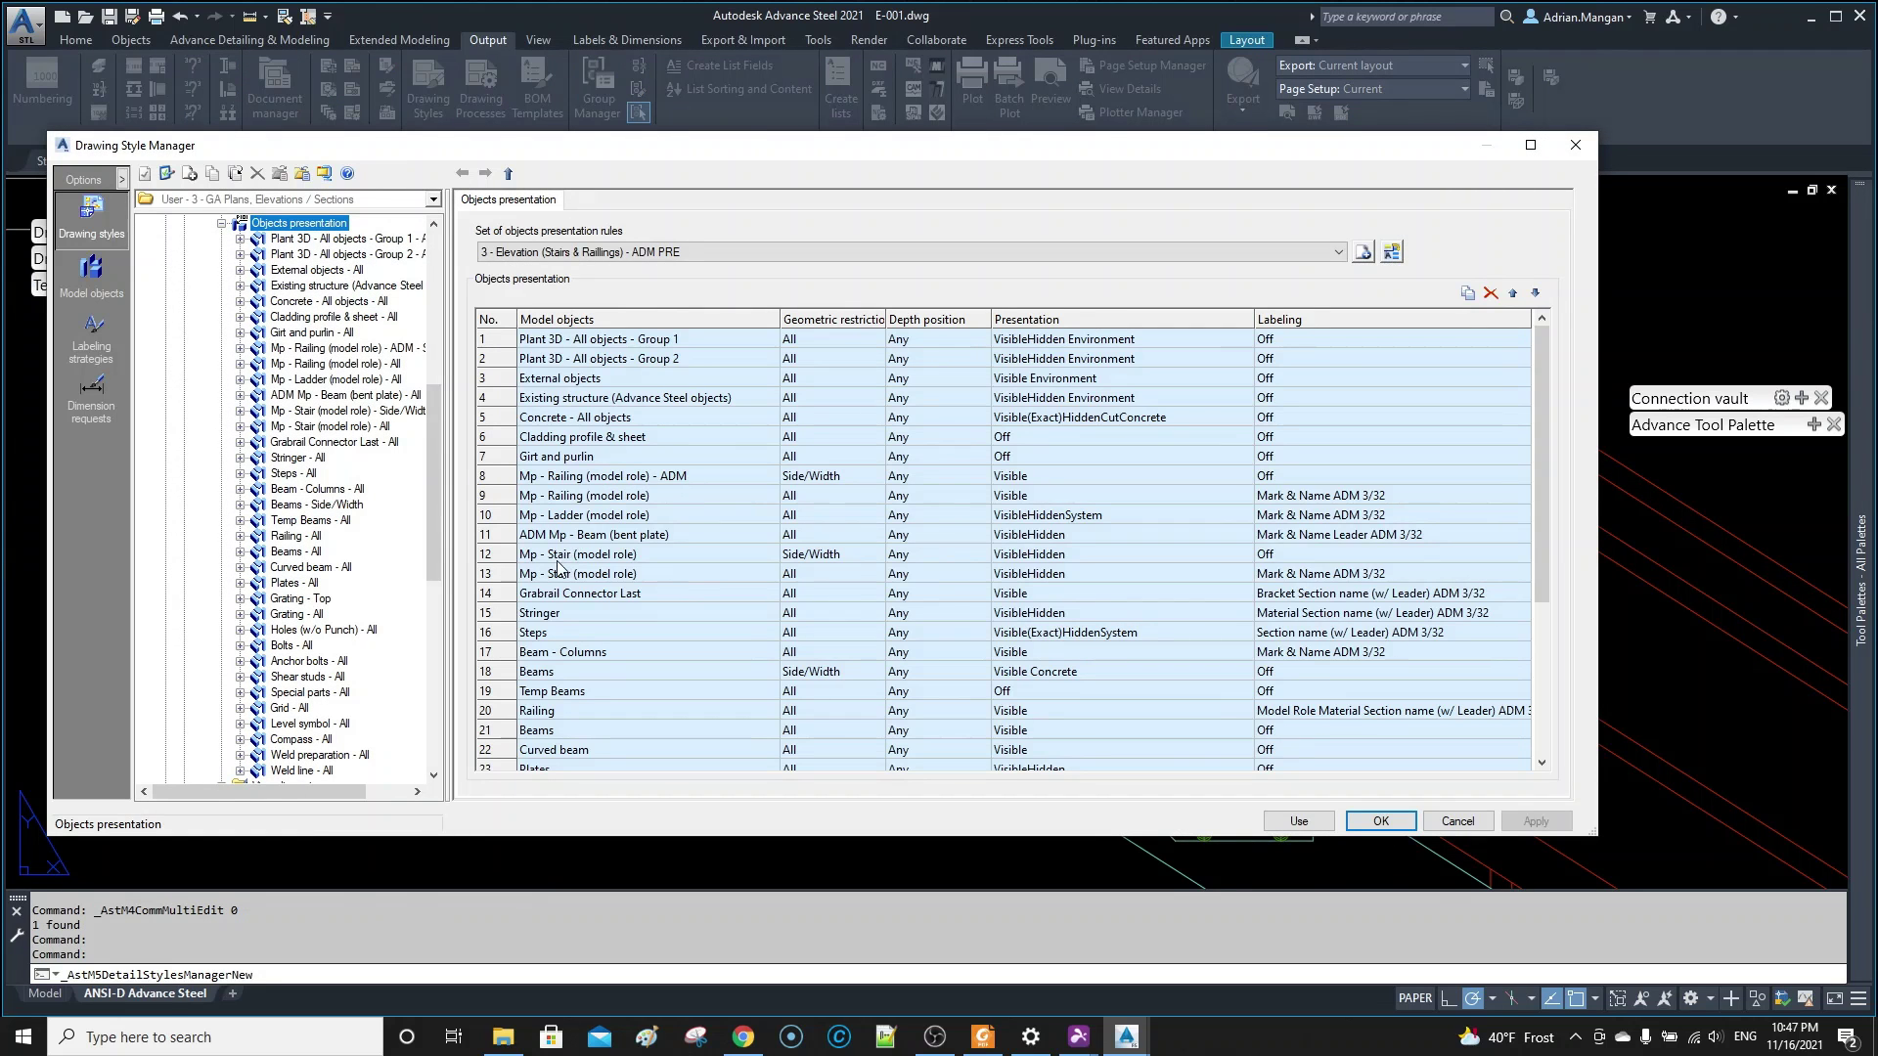
- Open the Steps rule in the drawing style manager and inspect its selected model objects and model role
double_click(507, 637)
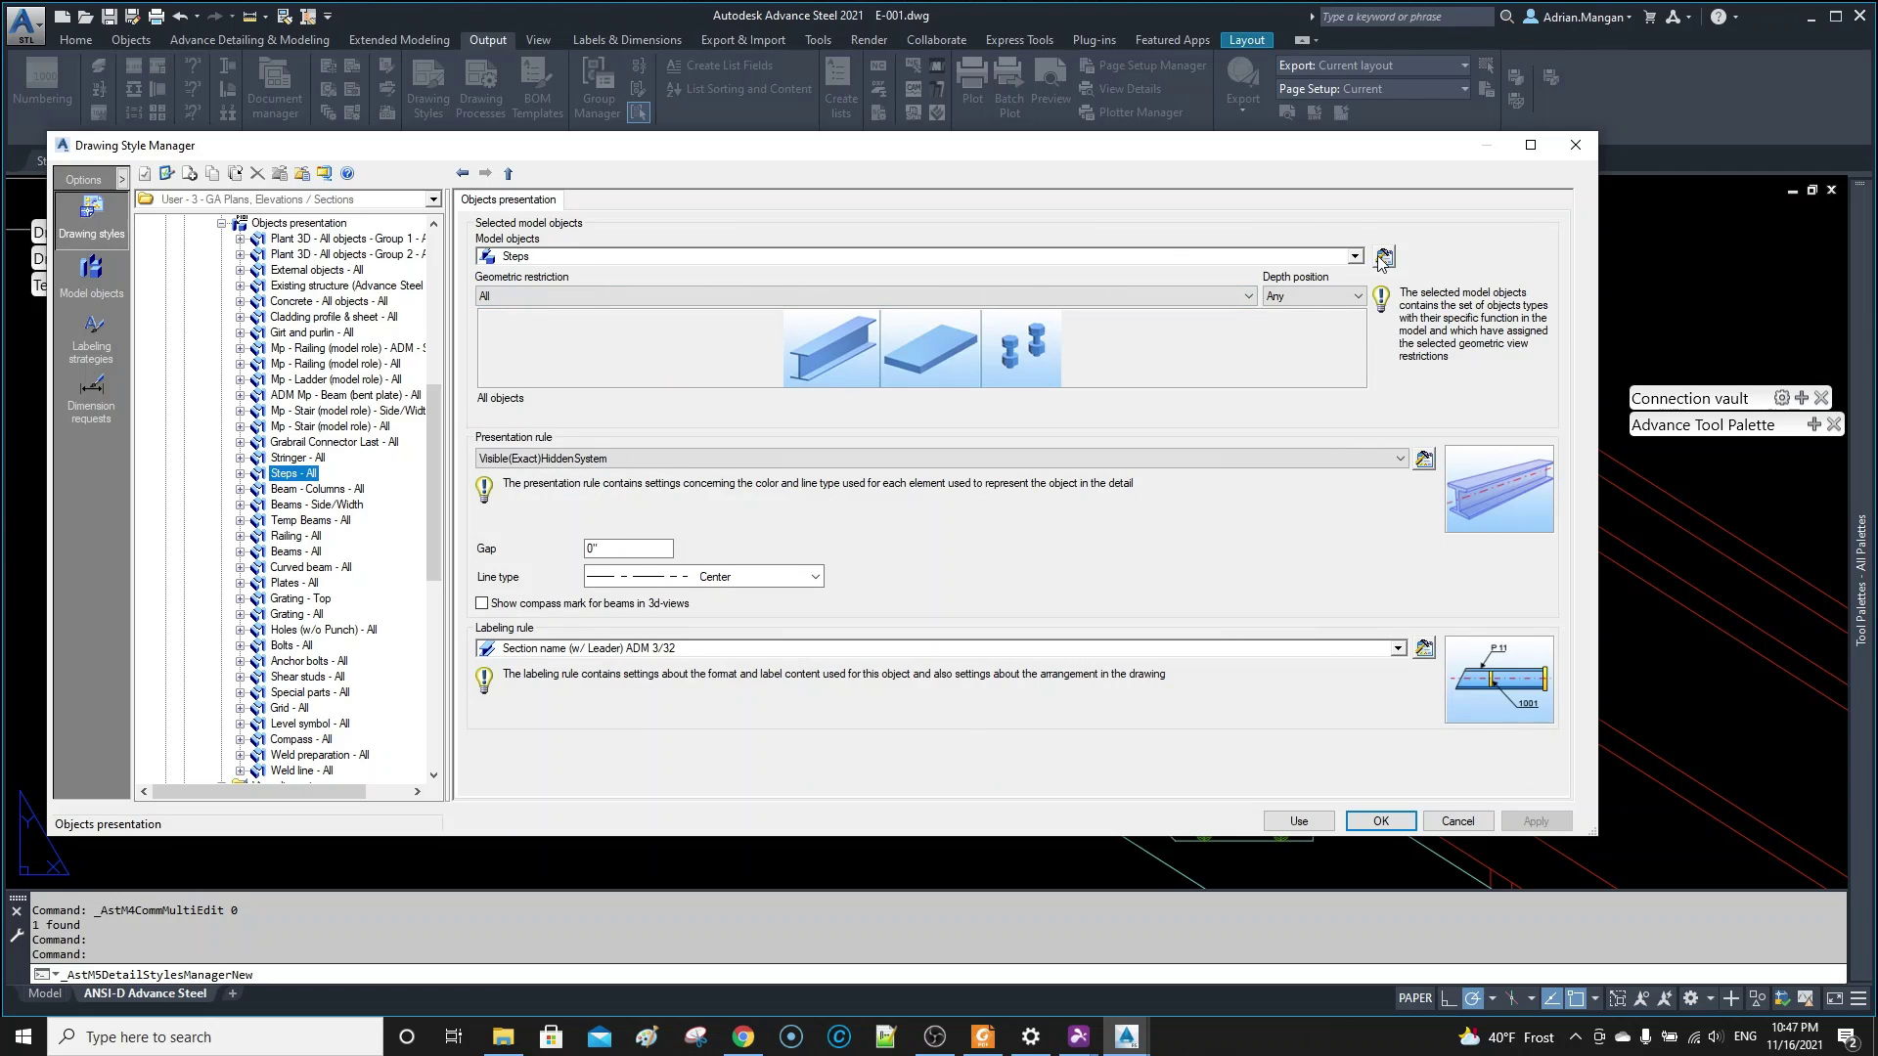
click(1384, 257)
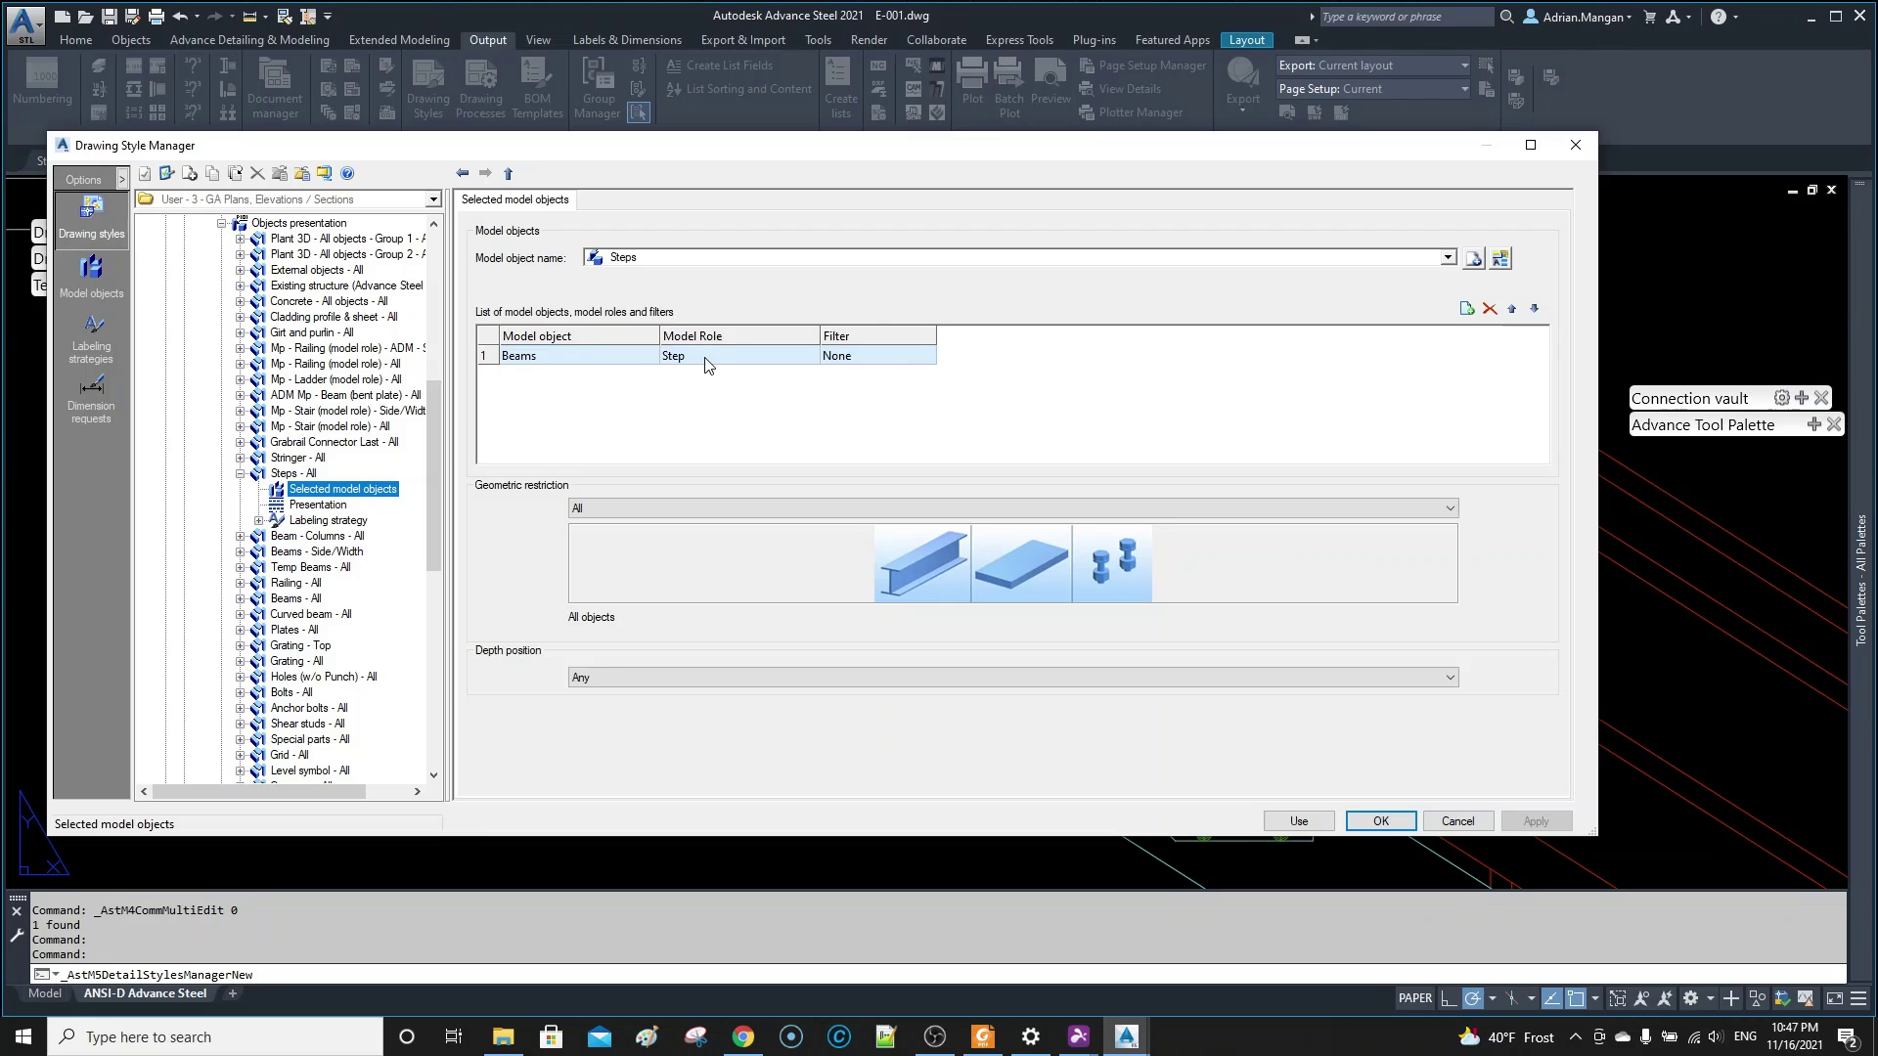
click(780, 361)
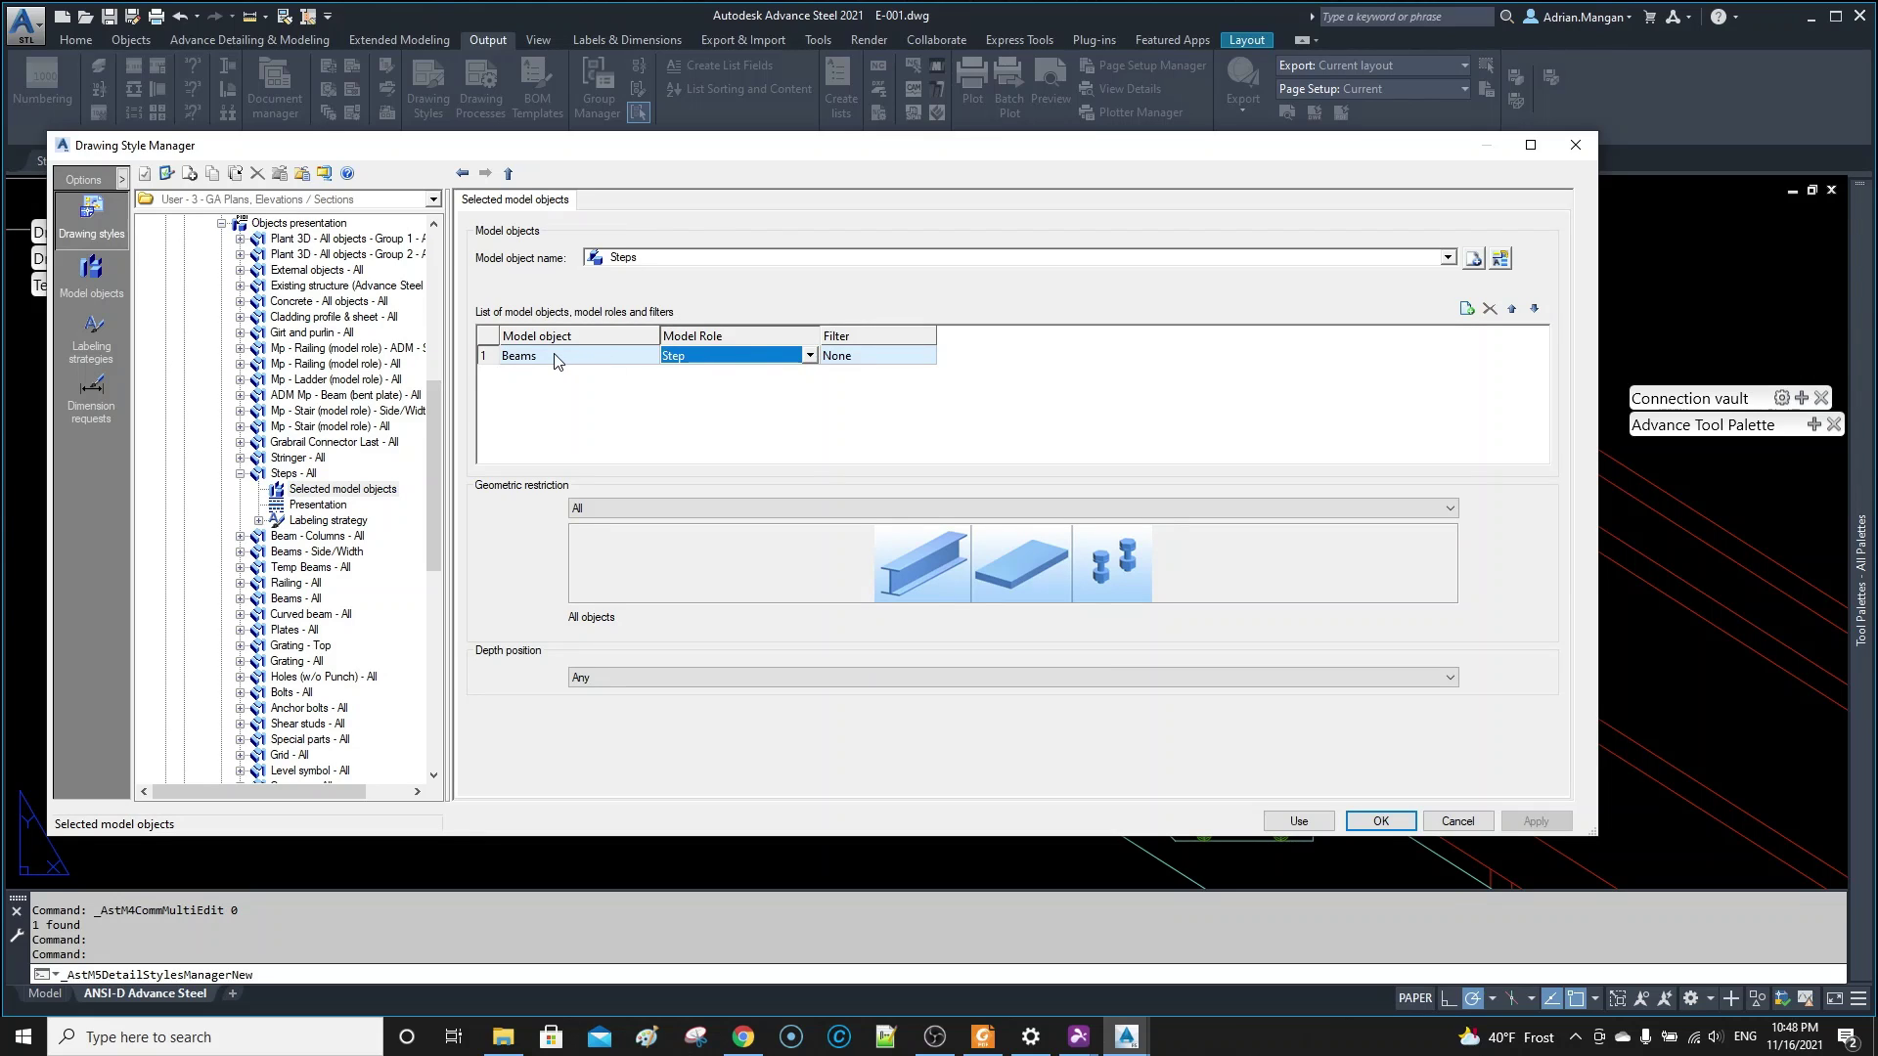
click(744, 396)
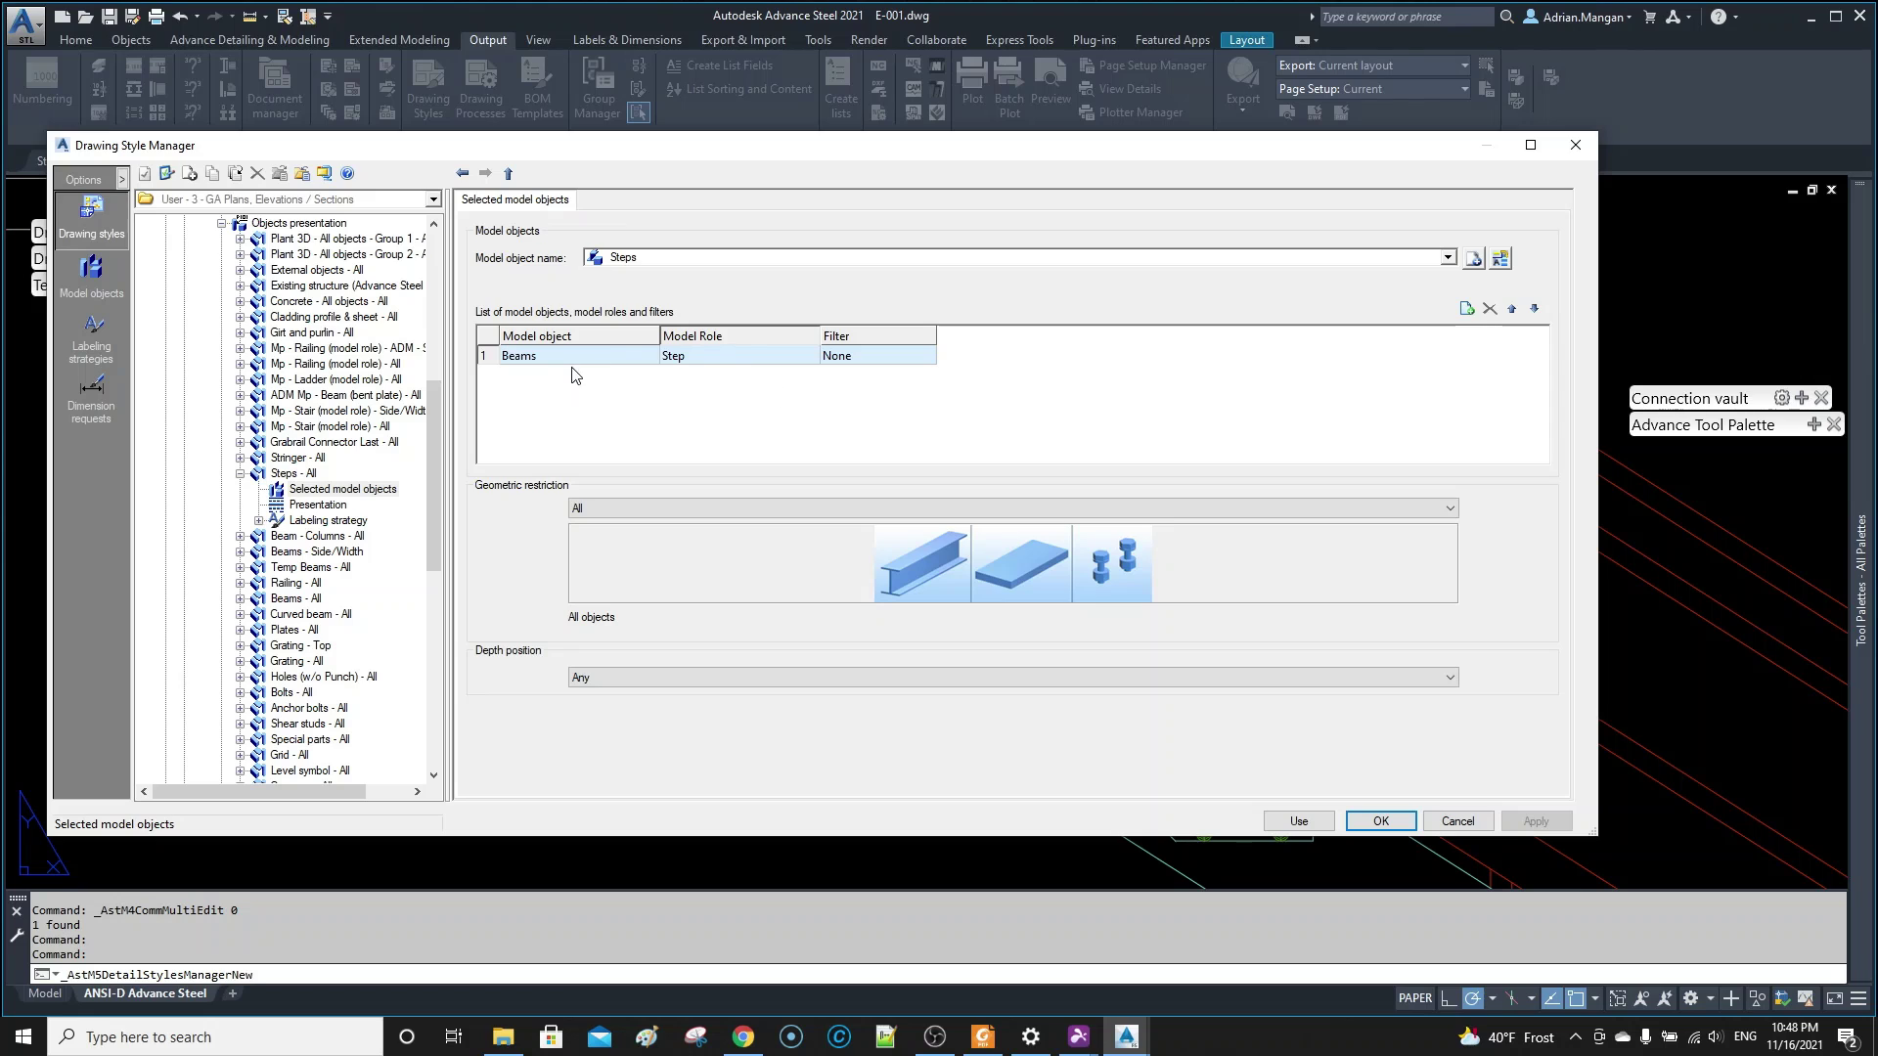
- Look through the model roles available for the Beams entry of the Steps rule, keep Step, and leave the style manager without saving
click(739, 356)
click(804, 358)
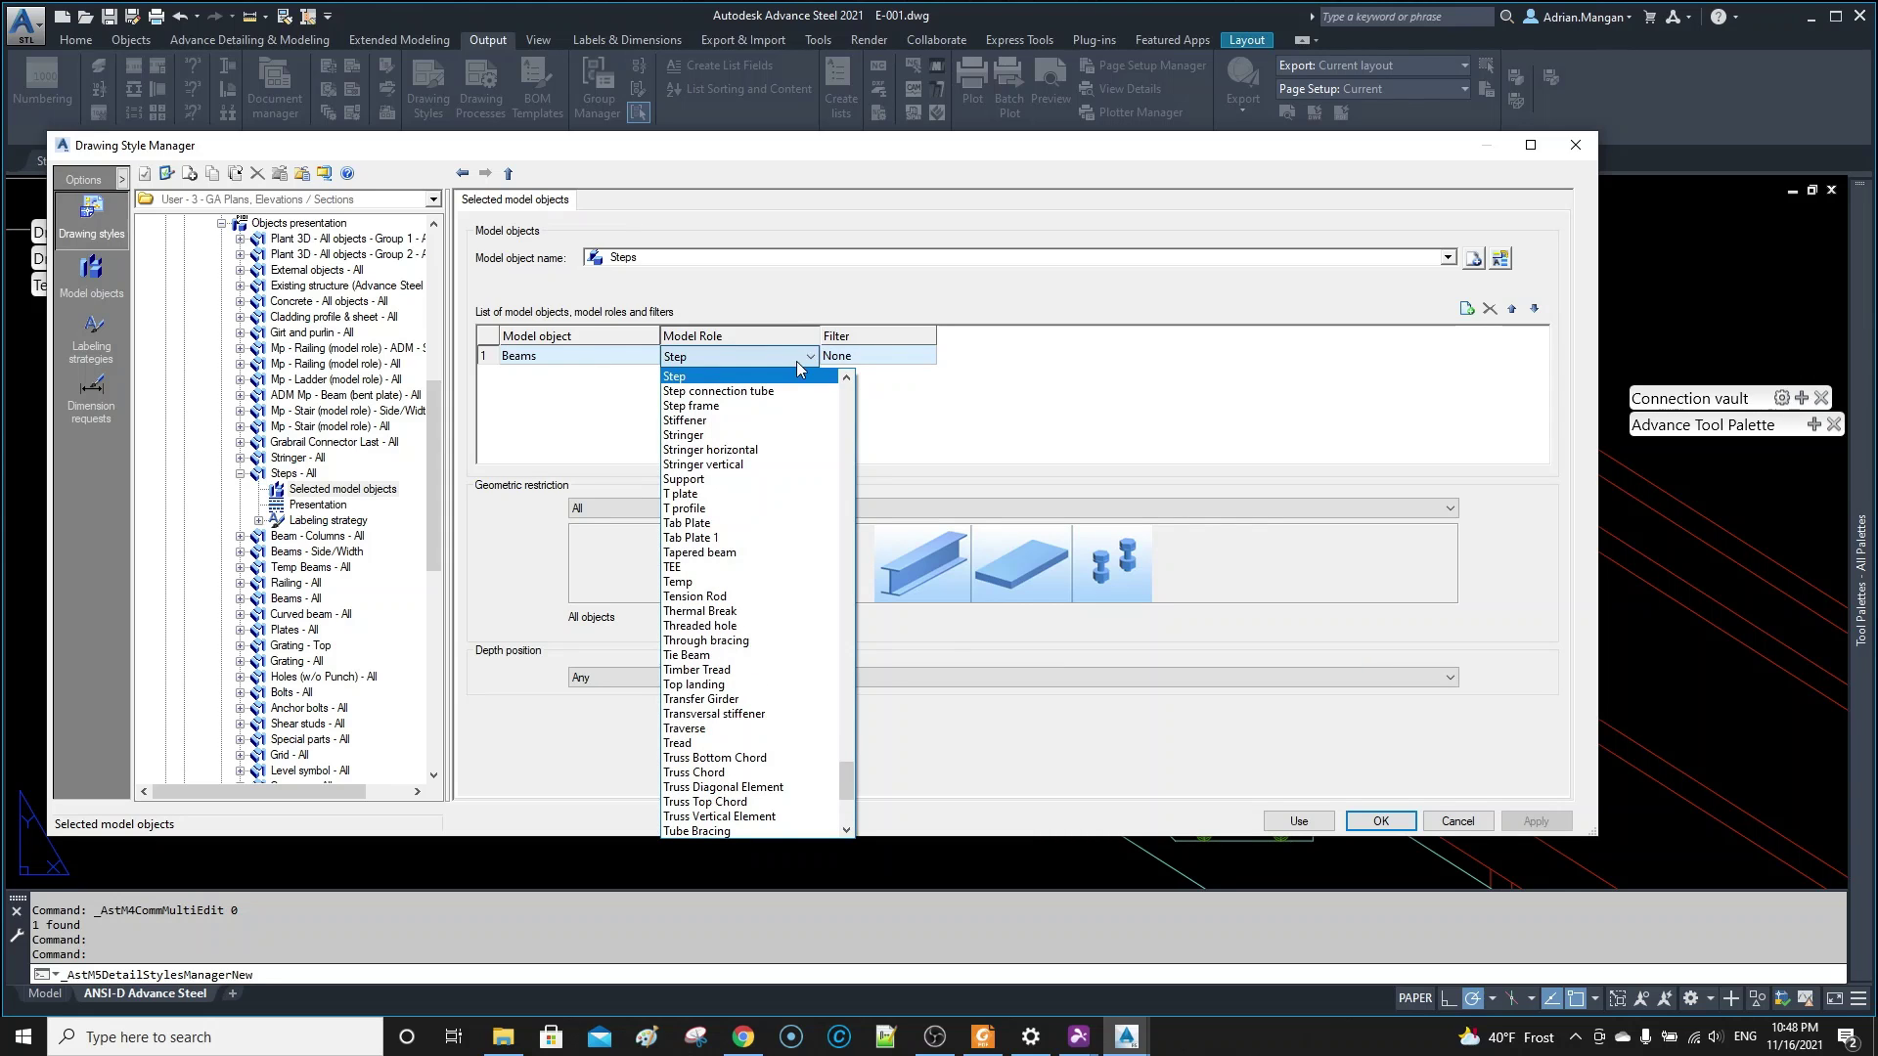
scroll(755, 407, up, 1)
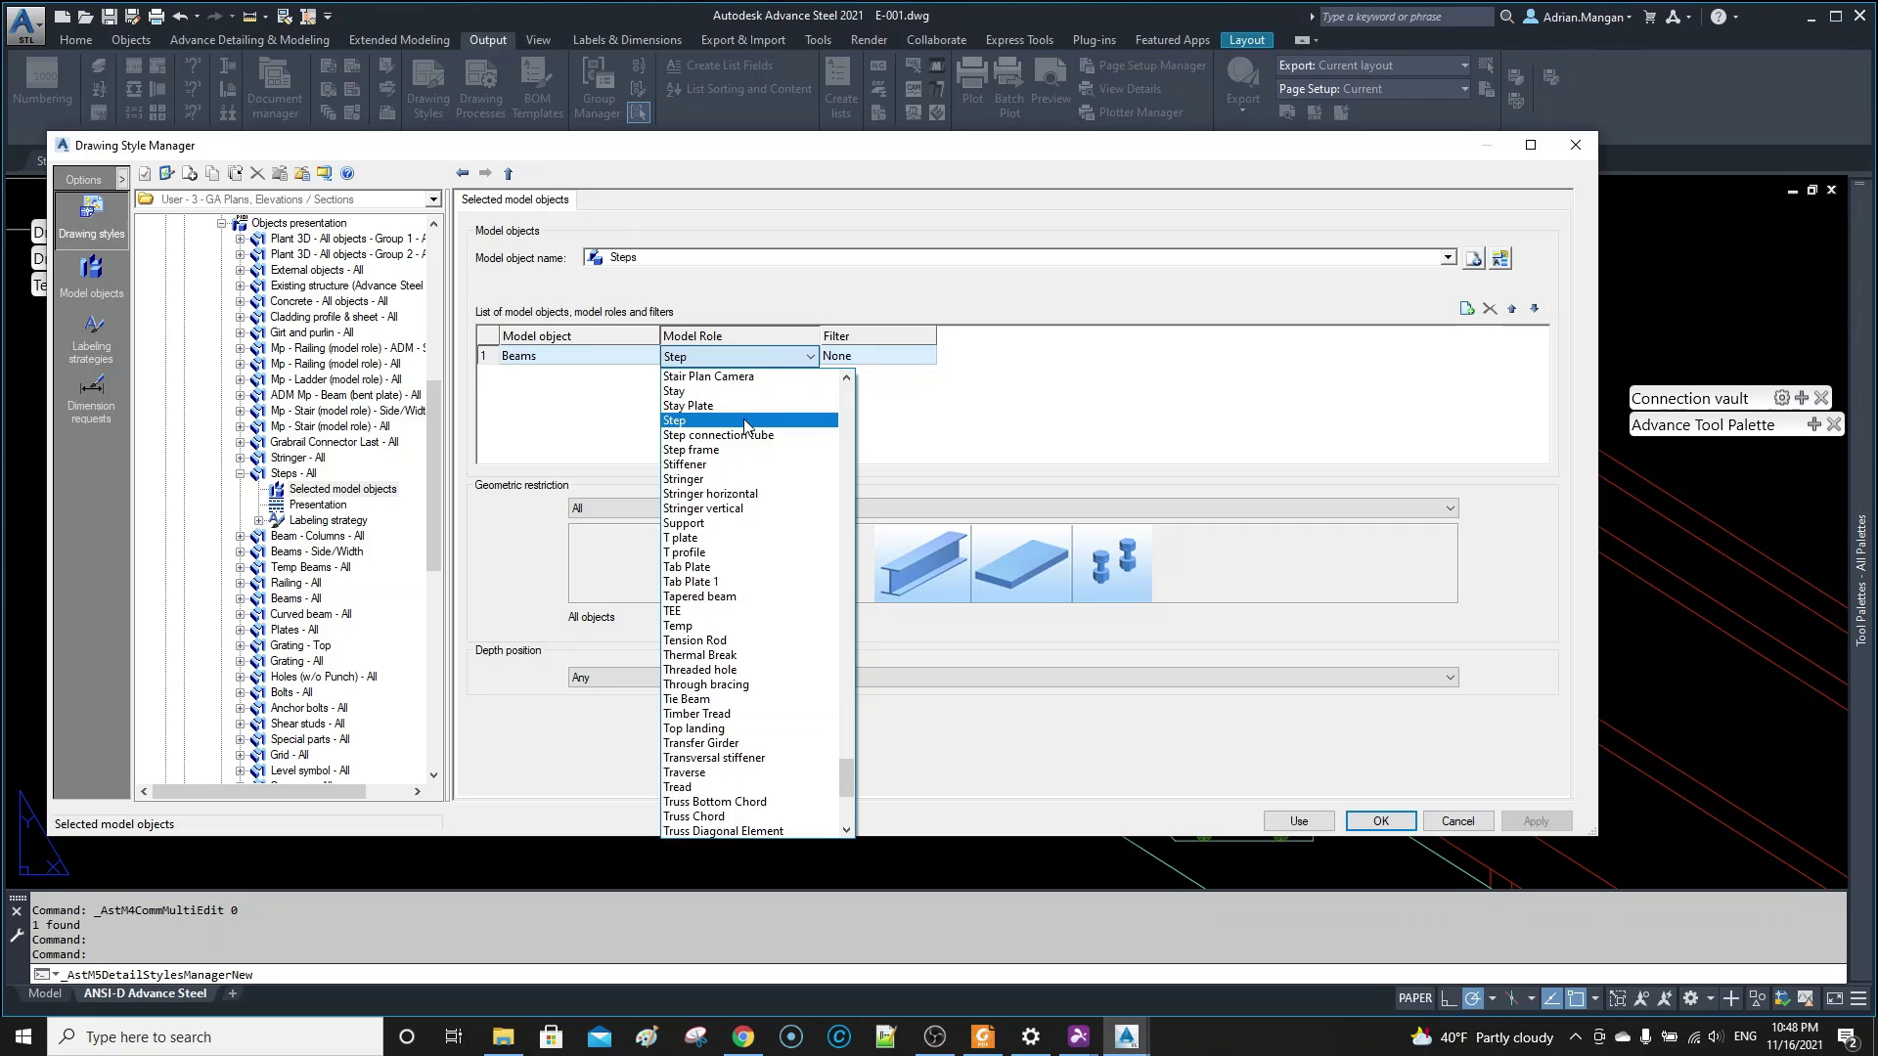
scroll(746, 426, up, 1)
scroll(745, 425, up, 1)
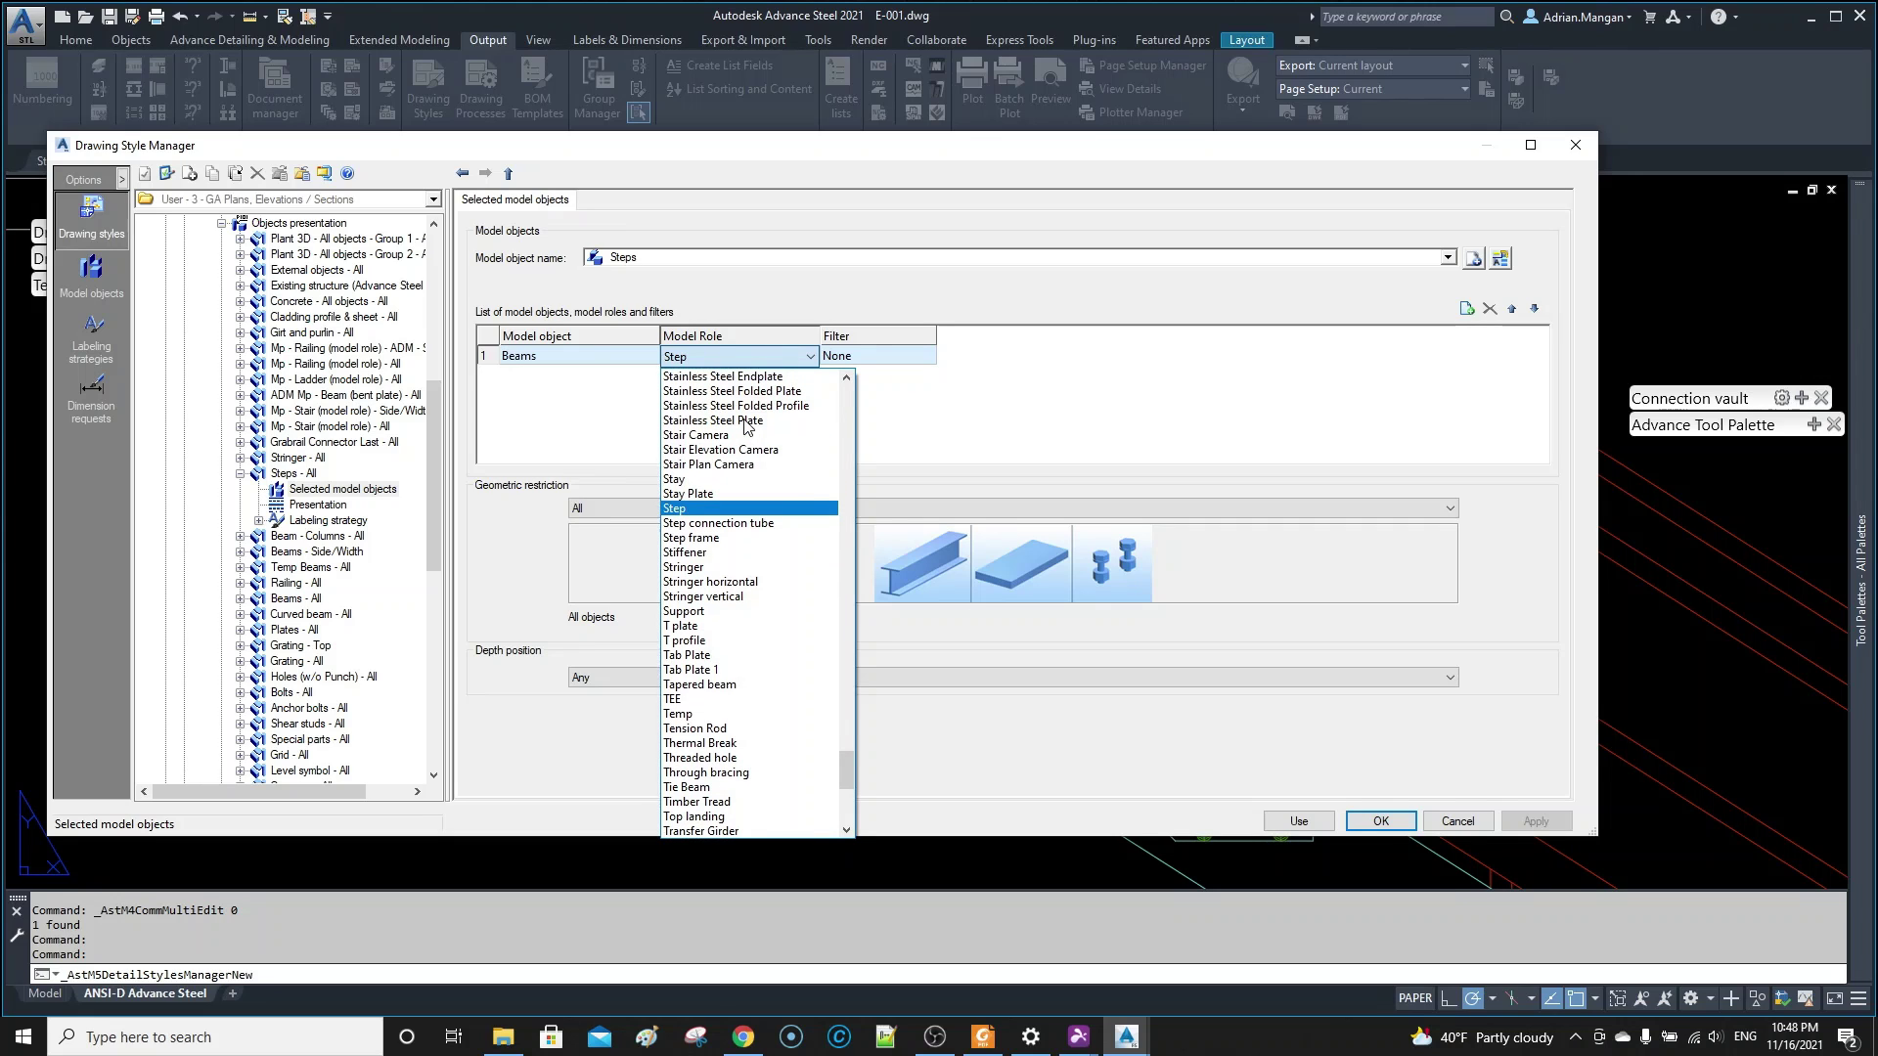
scroll(745, 426, up, 1)
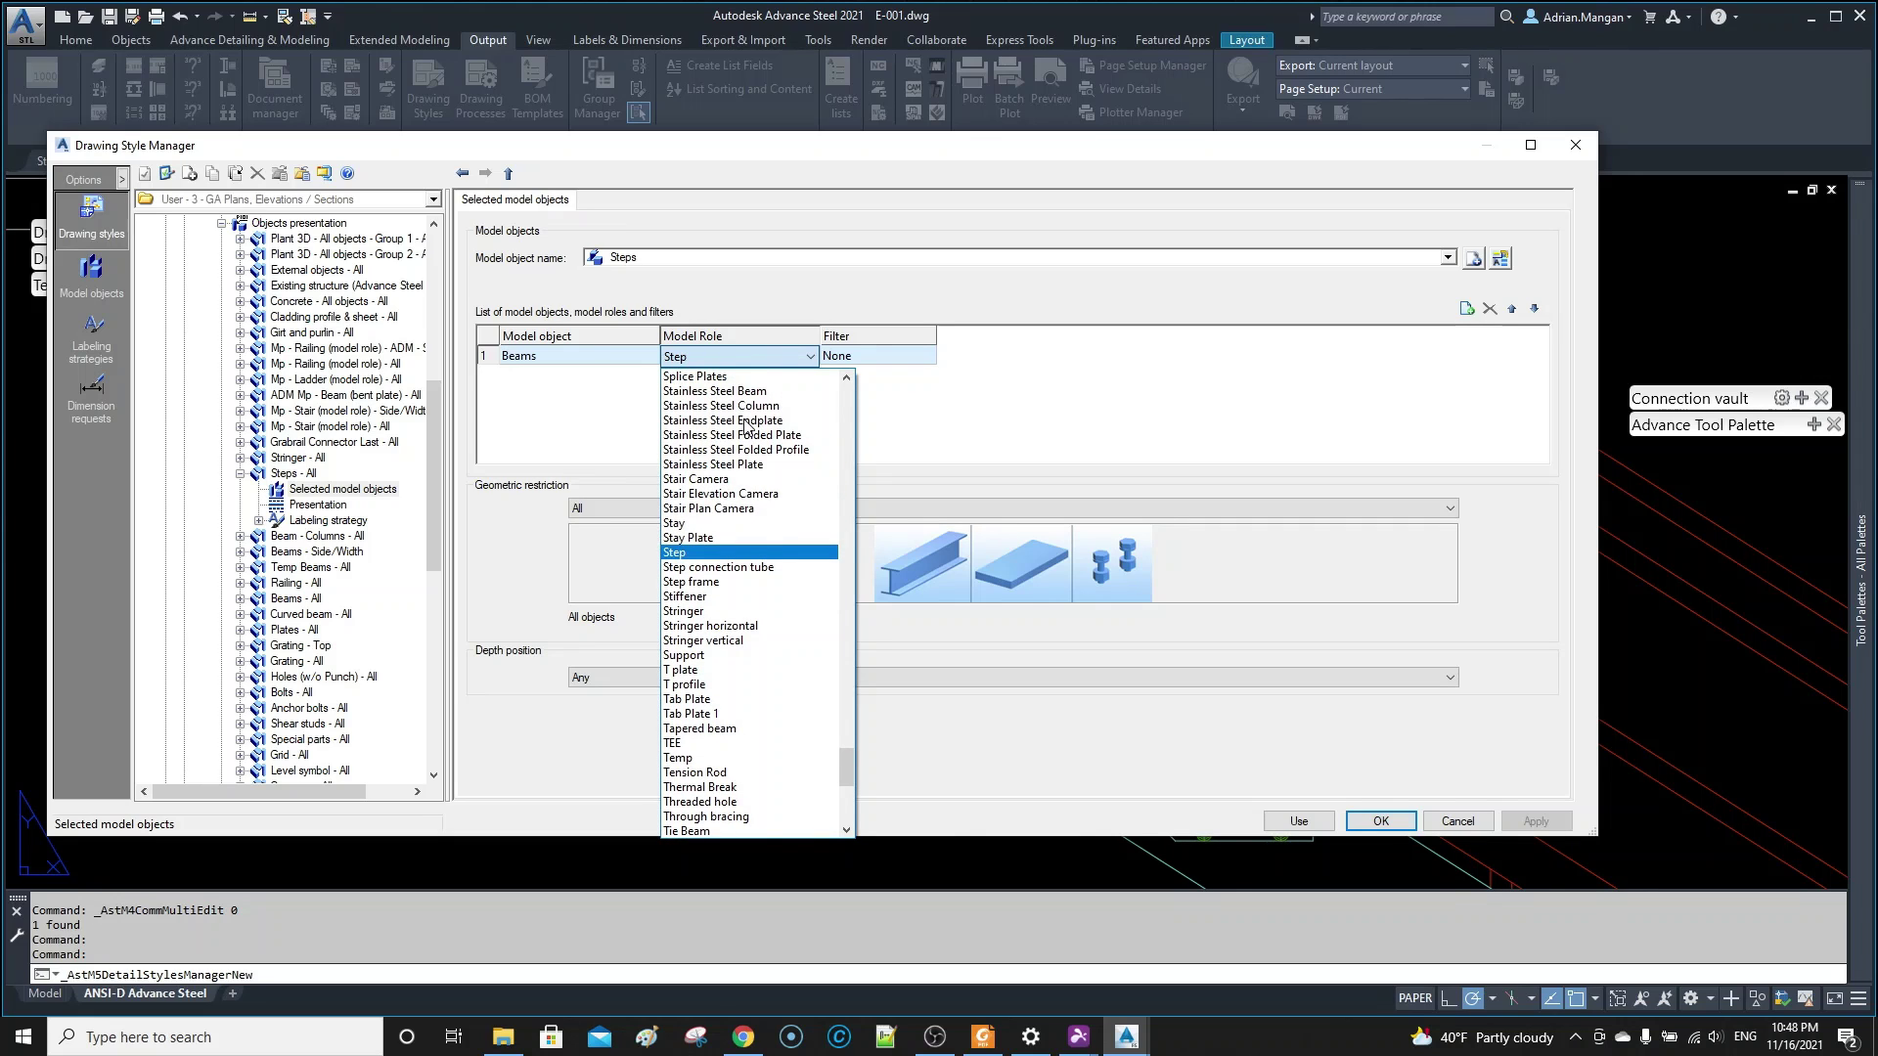
scroll(746, 425, up, 1)
scroll(734, 440, down, 3)
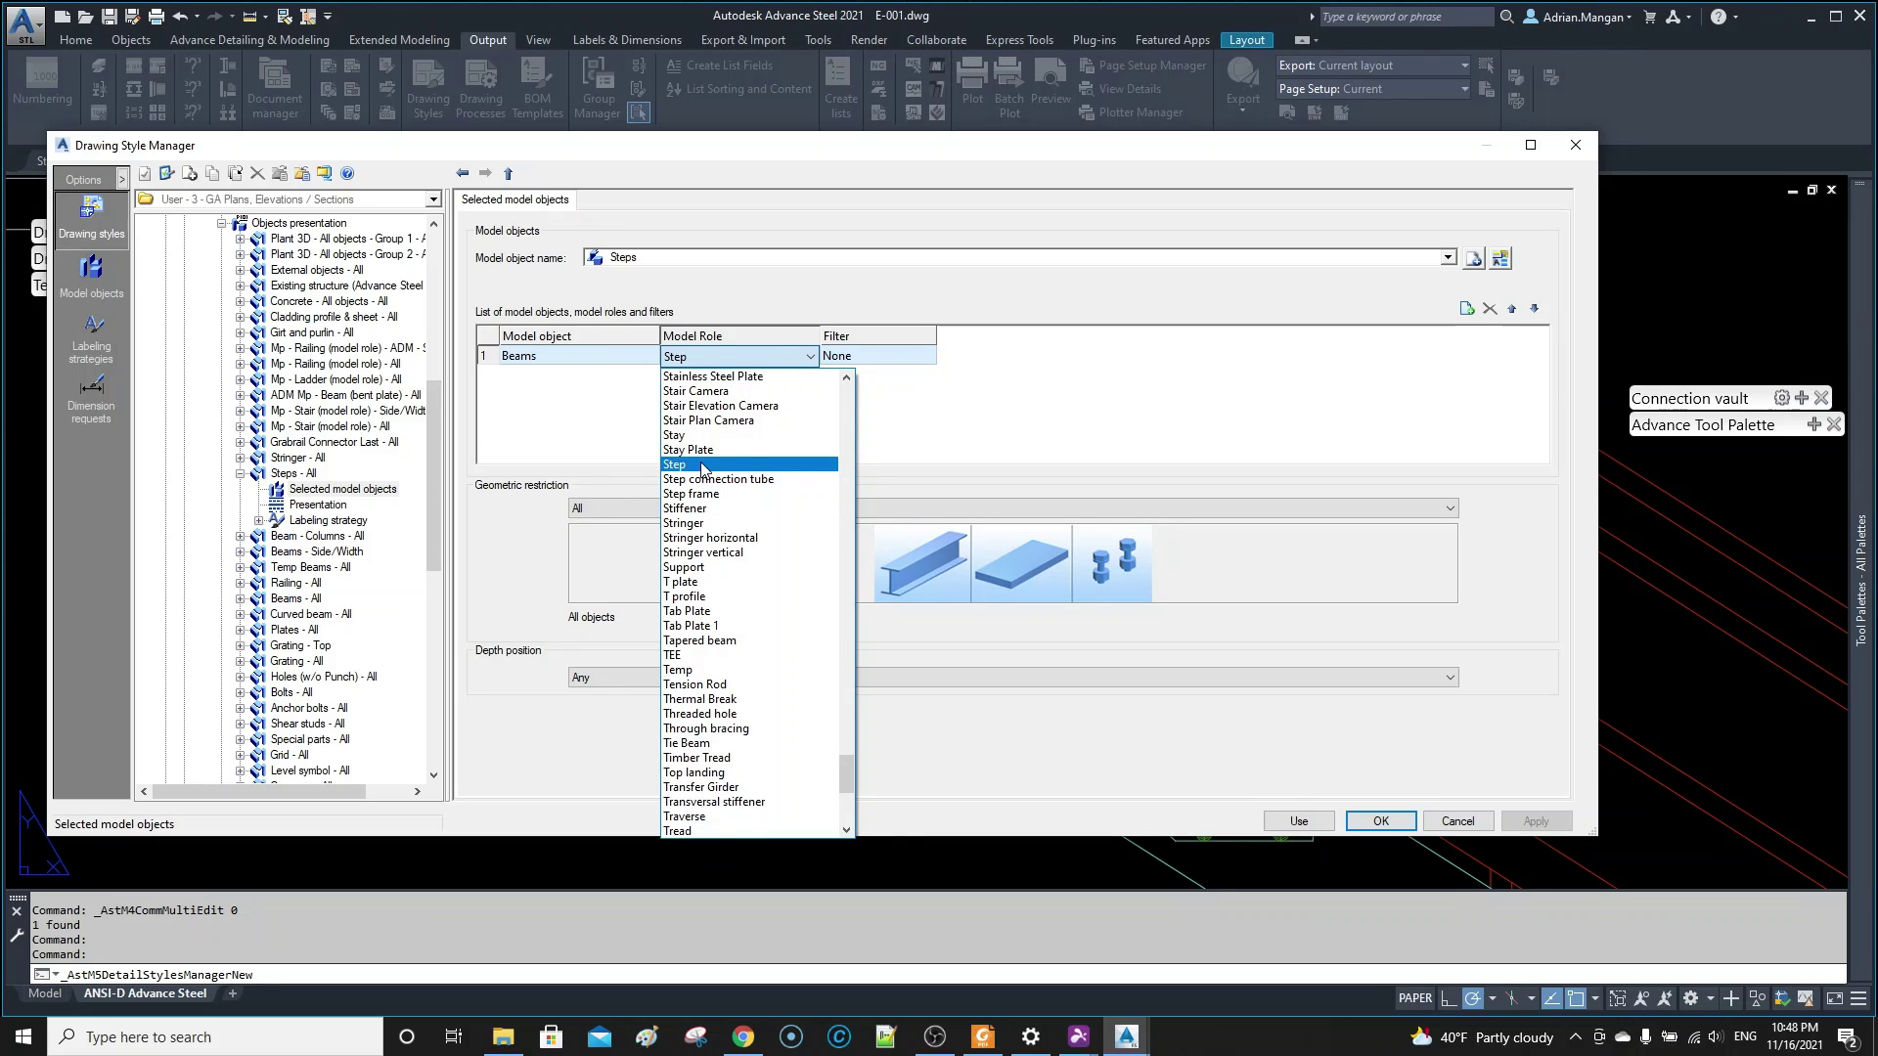
click(702, 465)
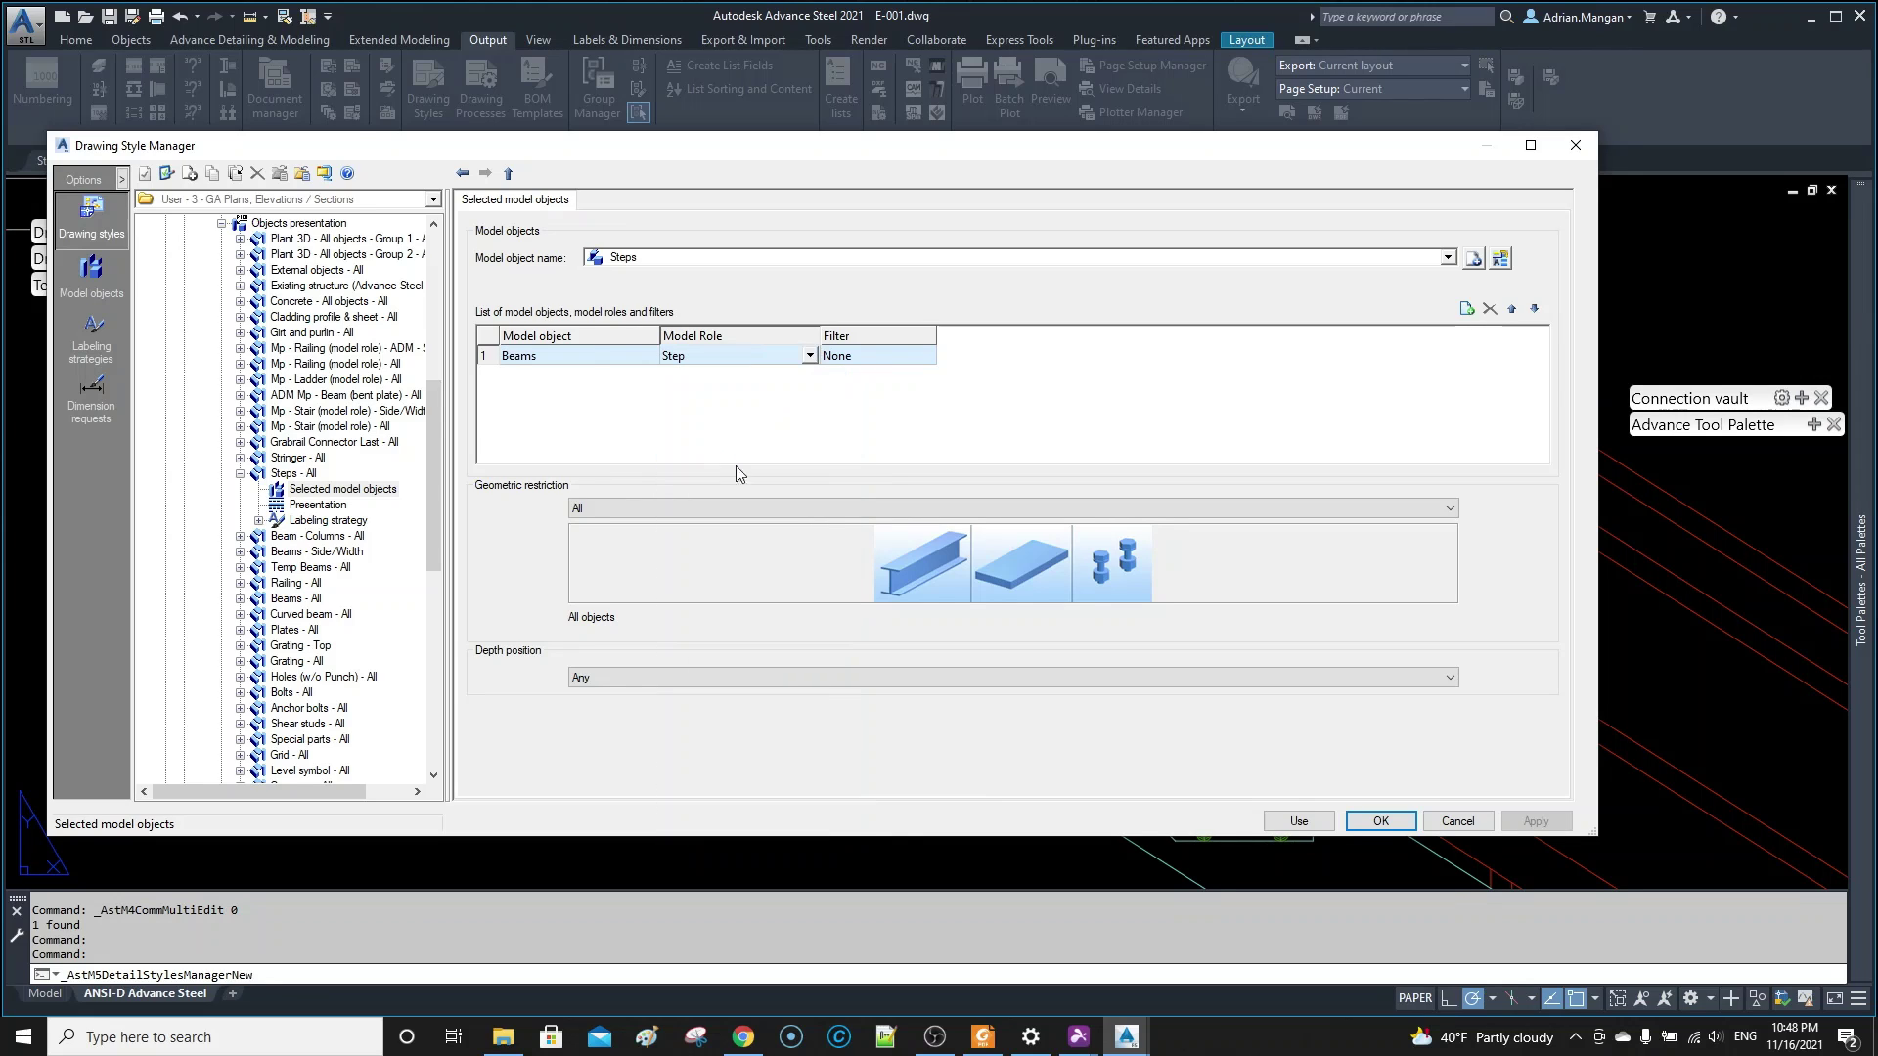
click(1457, 821)
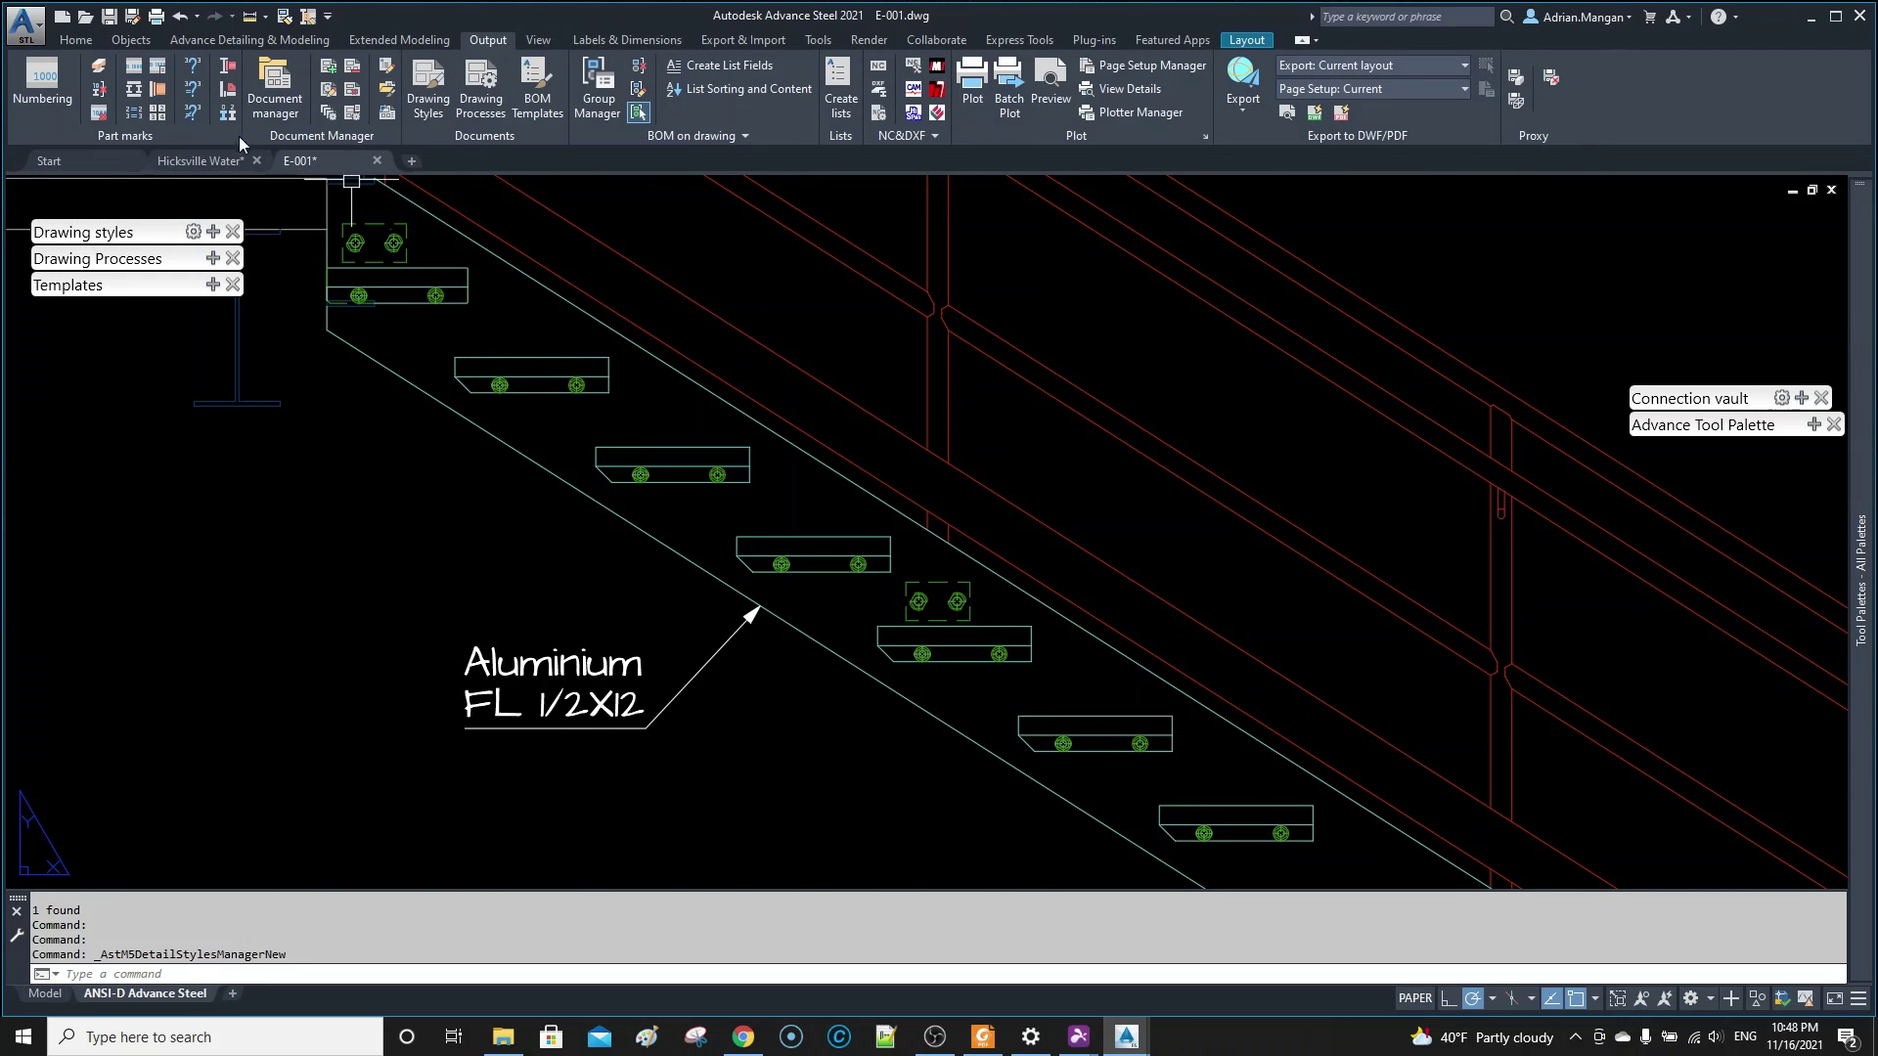
- Return to the Hicksville Water model and check the model role in the naming properties of the second-highest grating tread
click(203, 160)
double_click(572, 369)
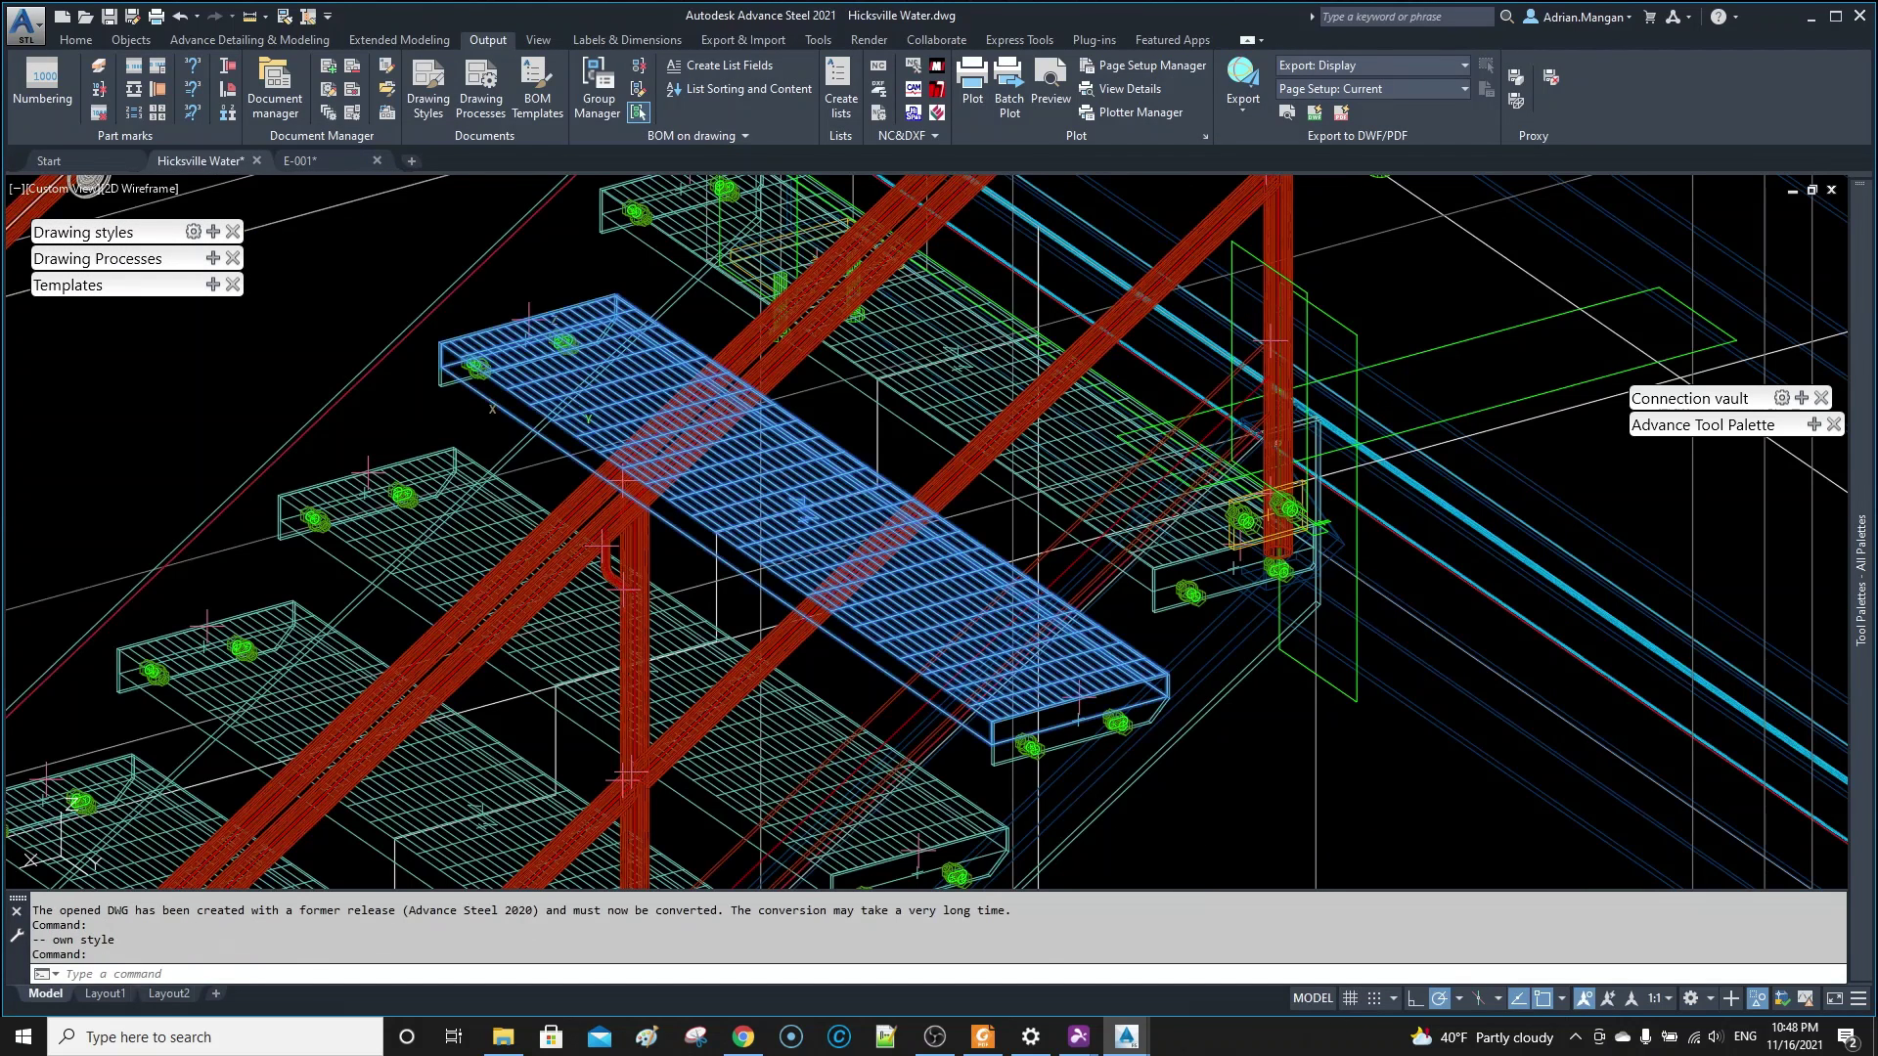
click(57, 401)
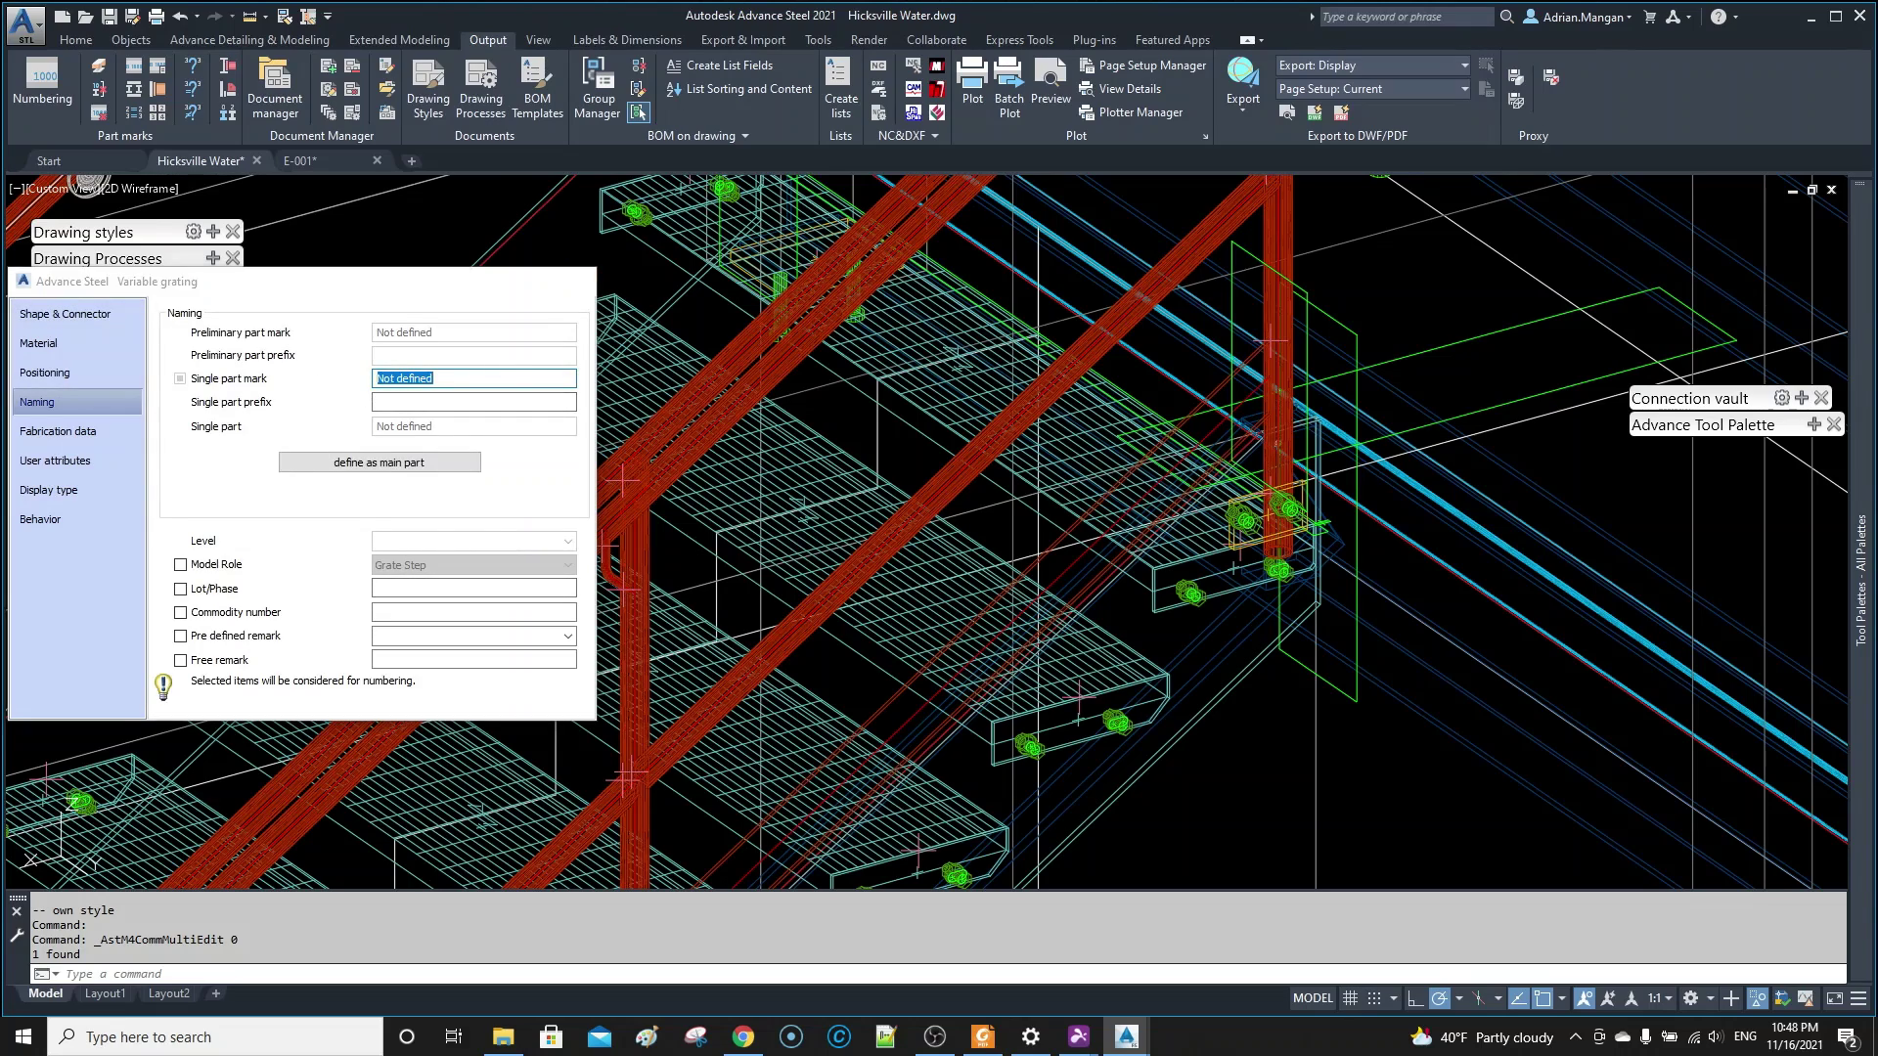
- Check the grating class, name and dimensions in the shape properties of the grating tread, and close its properties
click(582, 281)
mouse_move(337, 157)
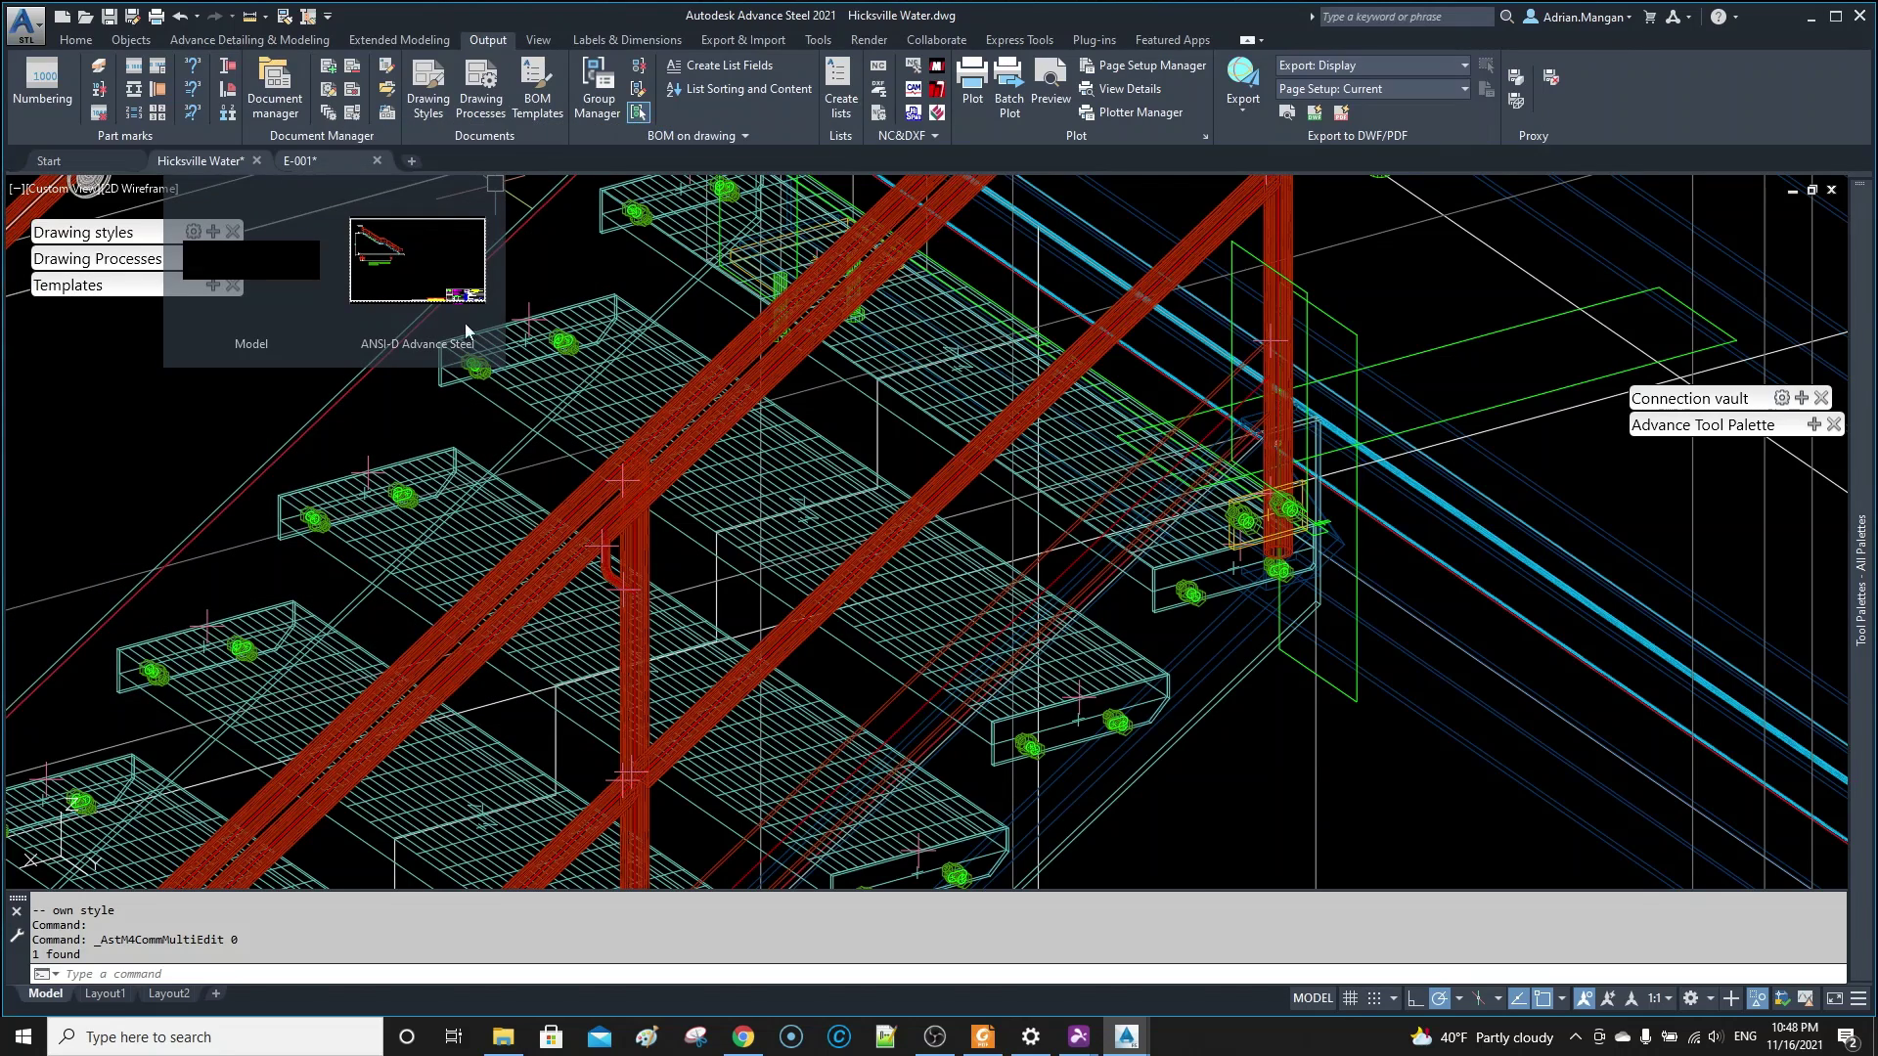
double_click(387, 565)
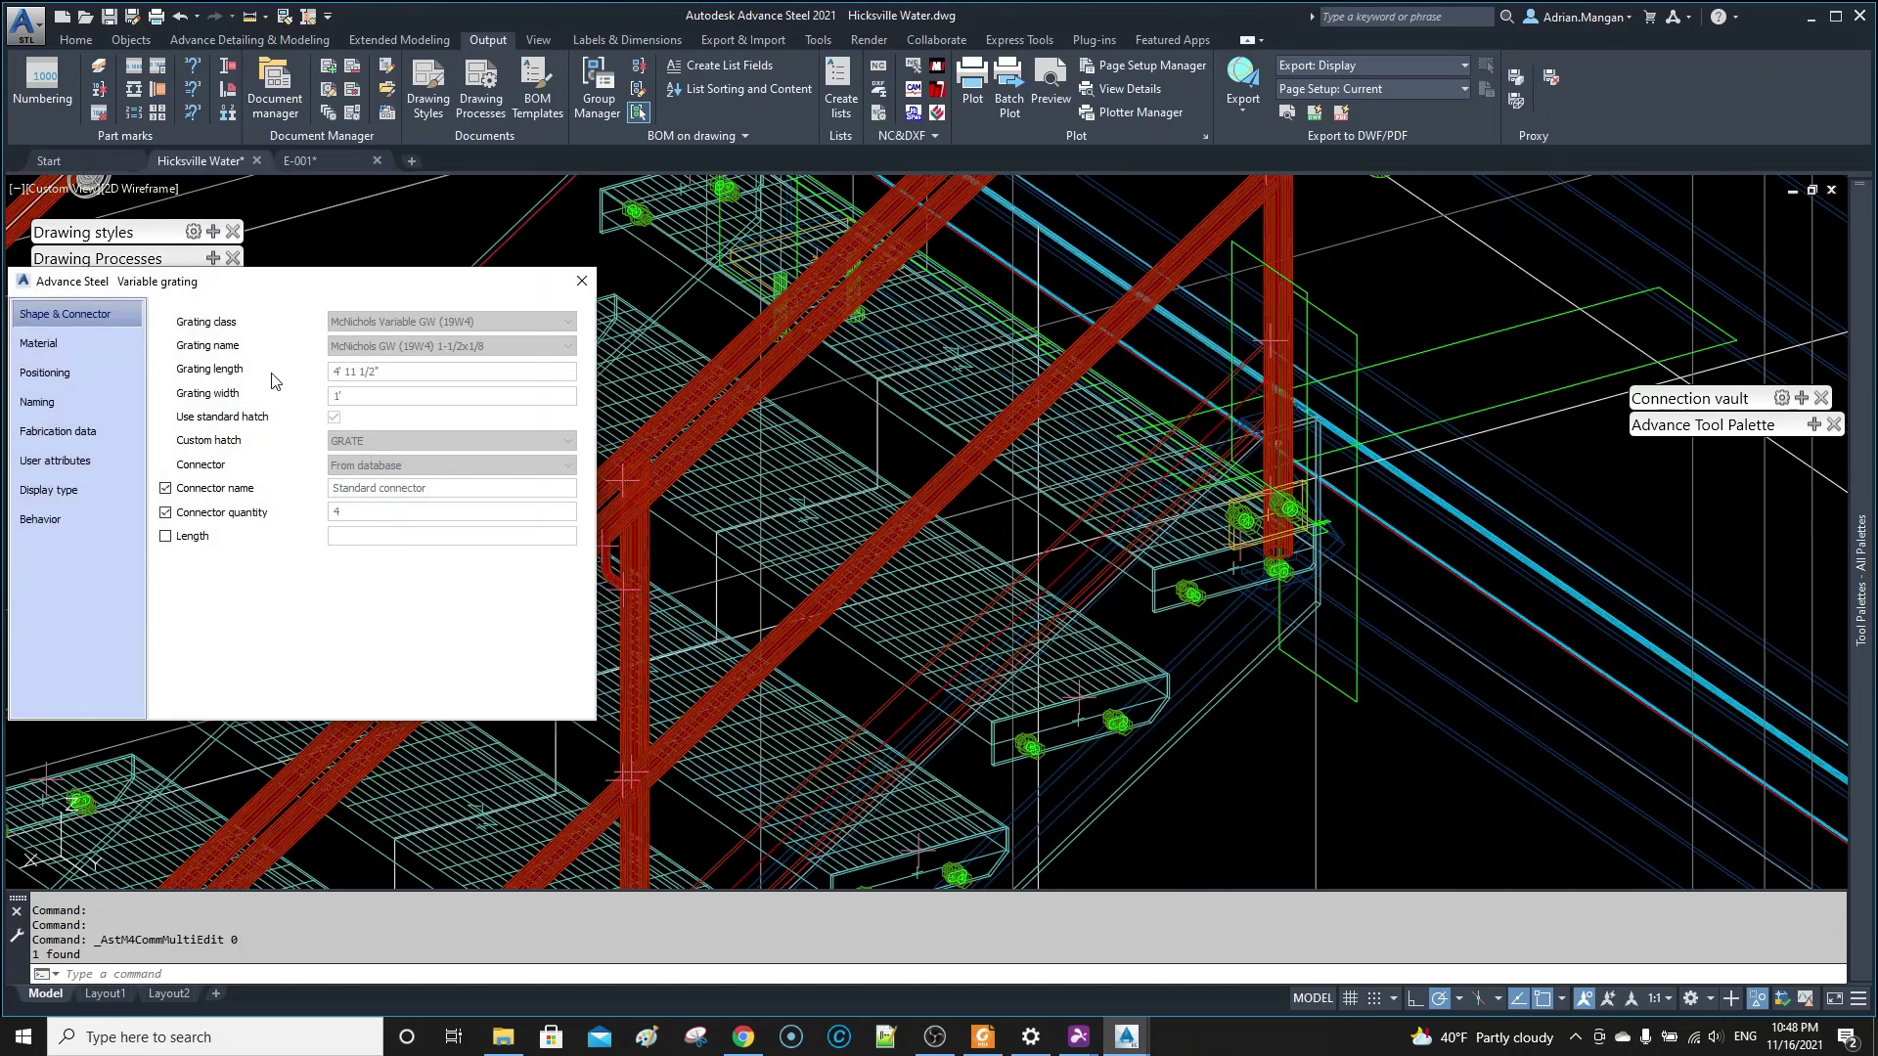
click(582, 281)
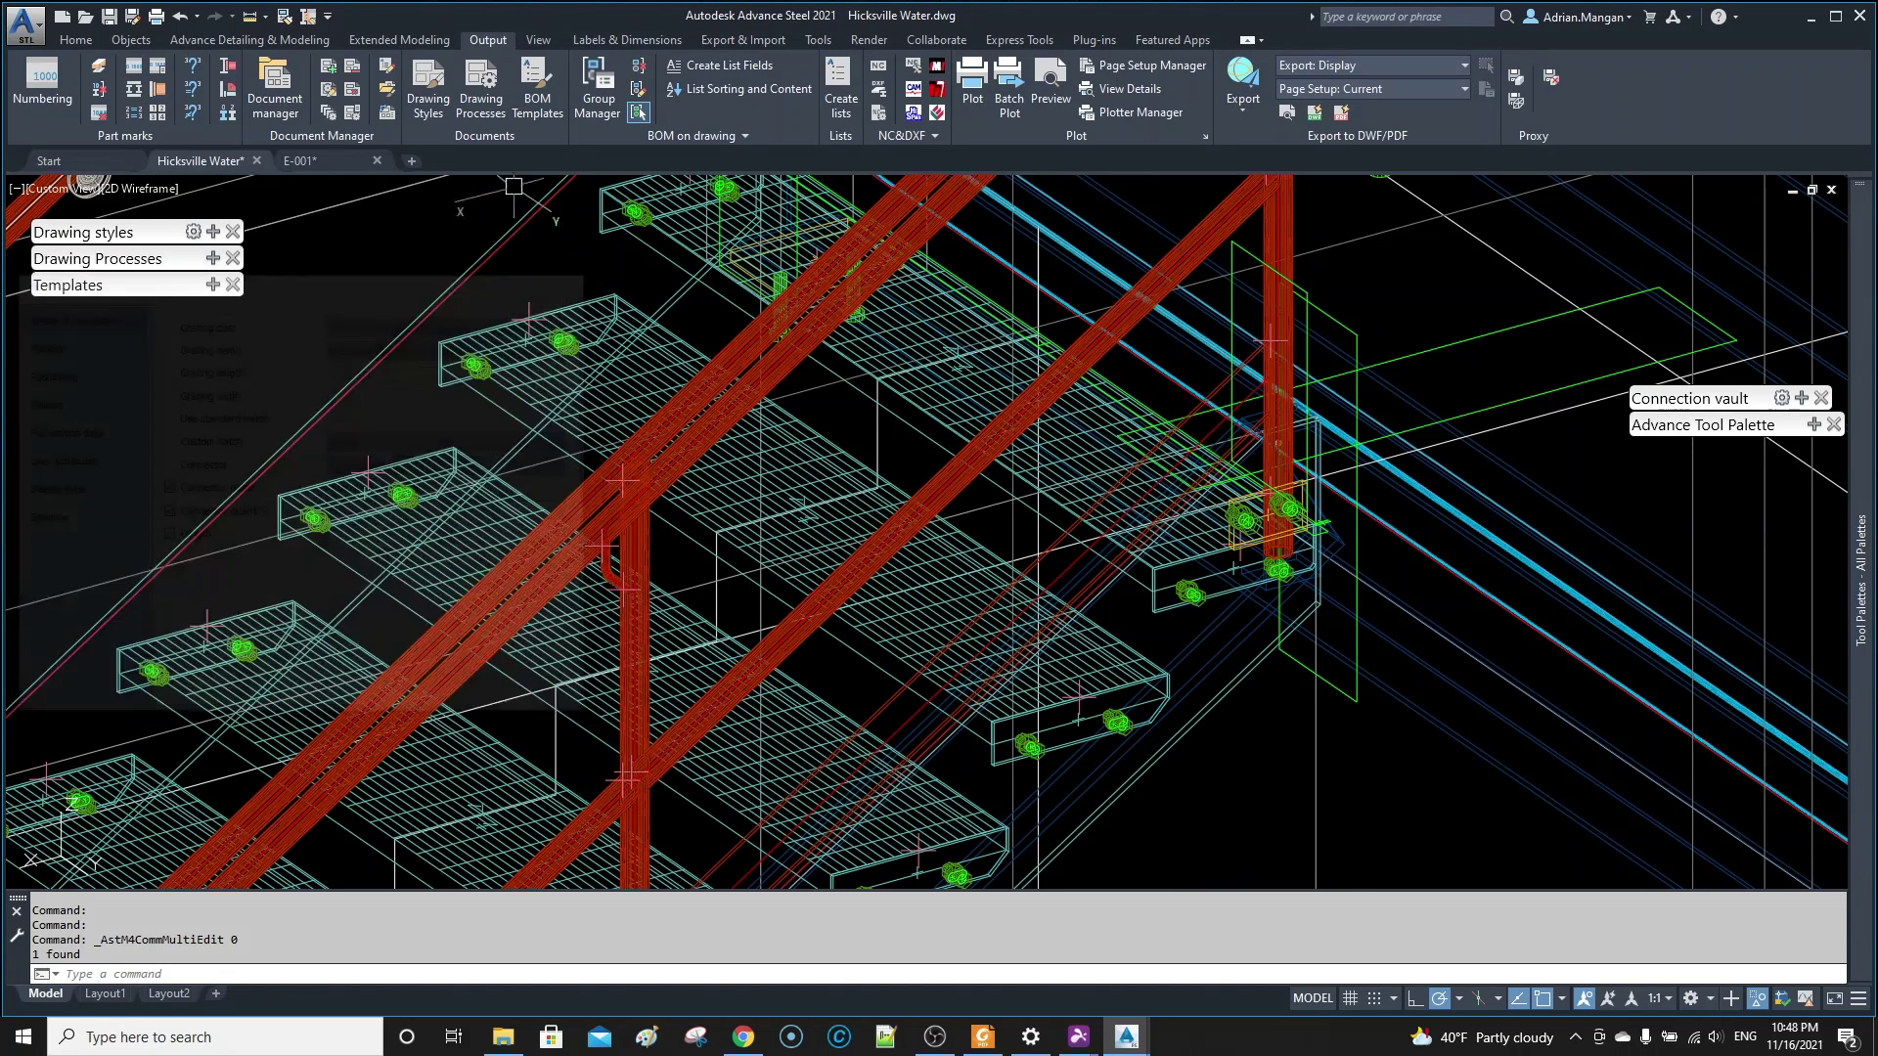
- Return to drawing E-001 and review the objects presentation rules of the 3 - Elevation (Stairs & Railings) - ADM PRE set in the drawing style manager
click(338, 166)
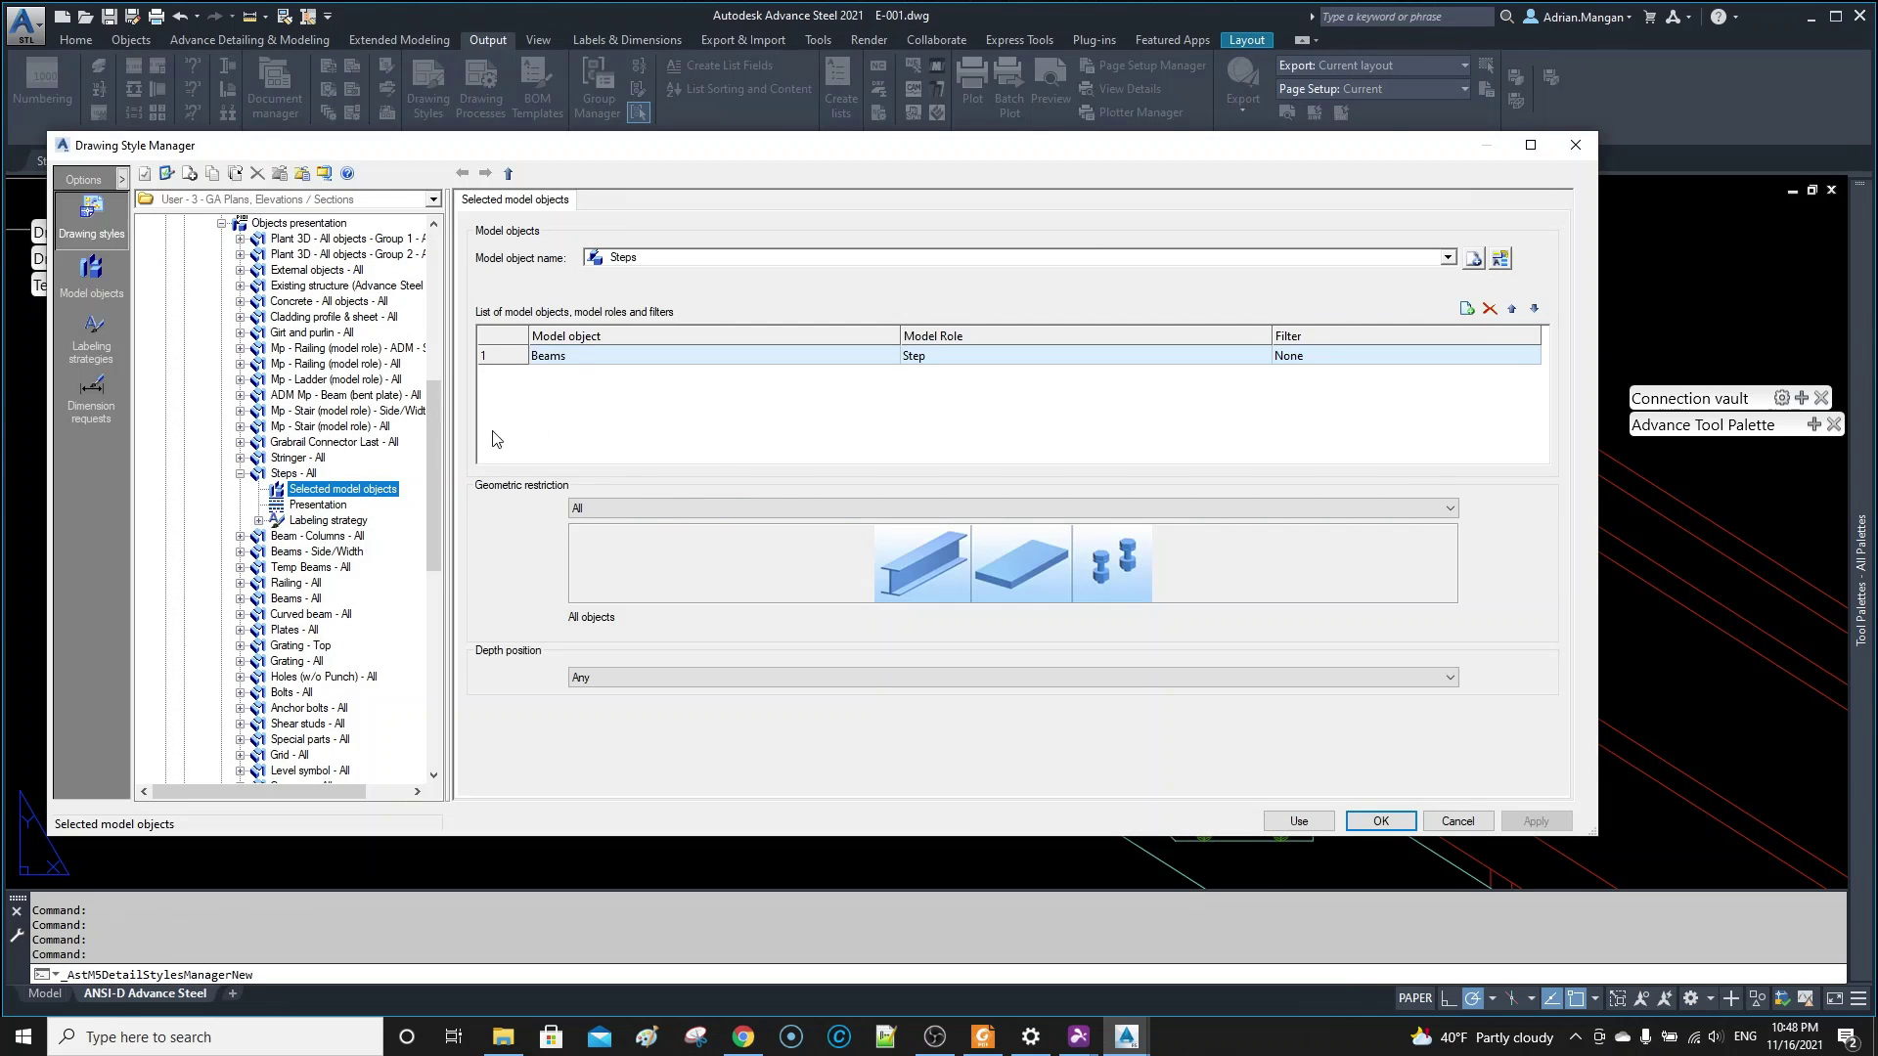
click(240, 473)
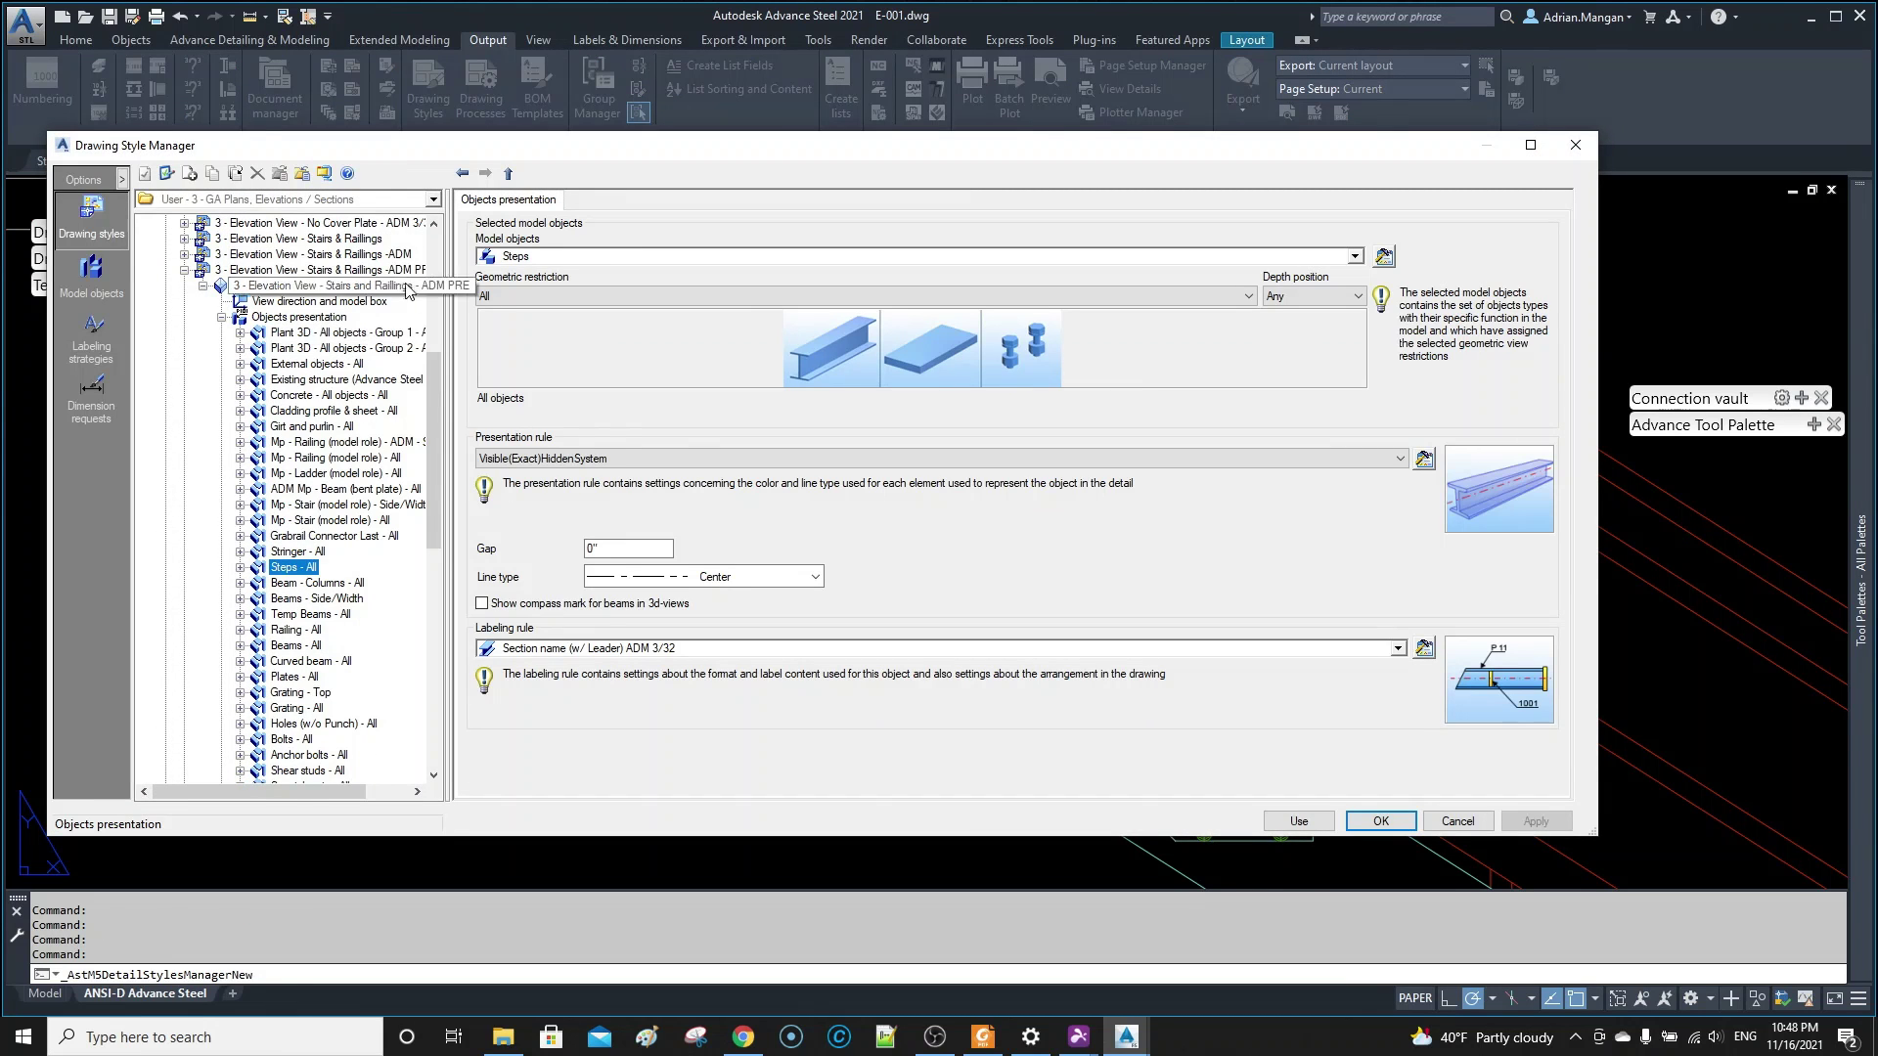
double_click(313, 318)
scroll(602, 504, down, 2)
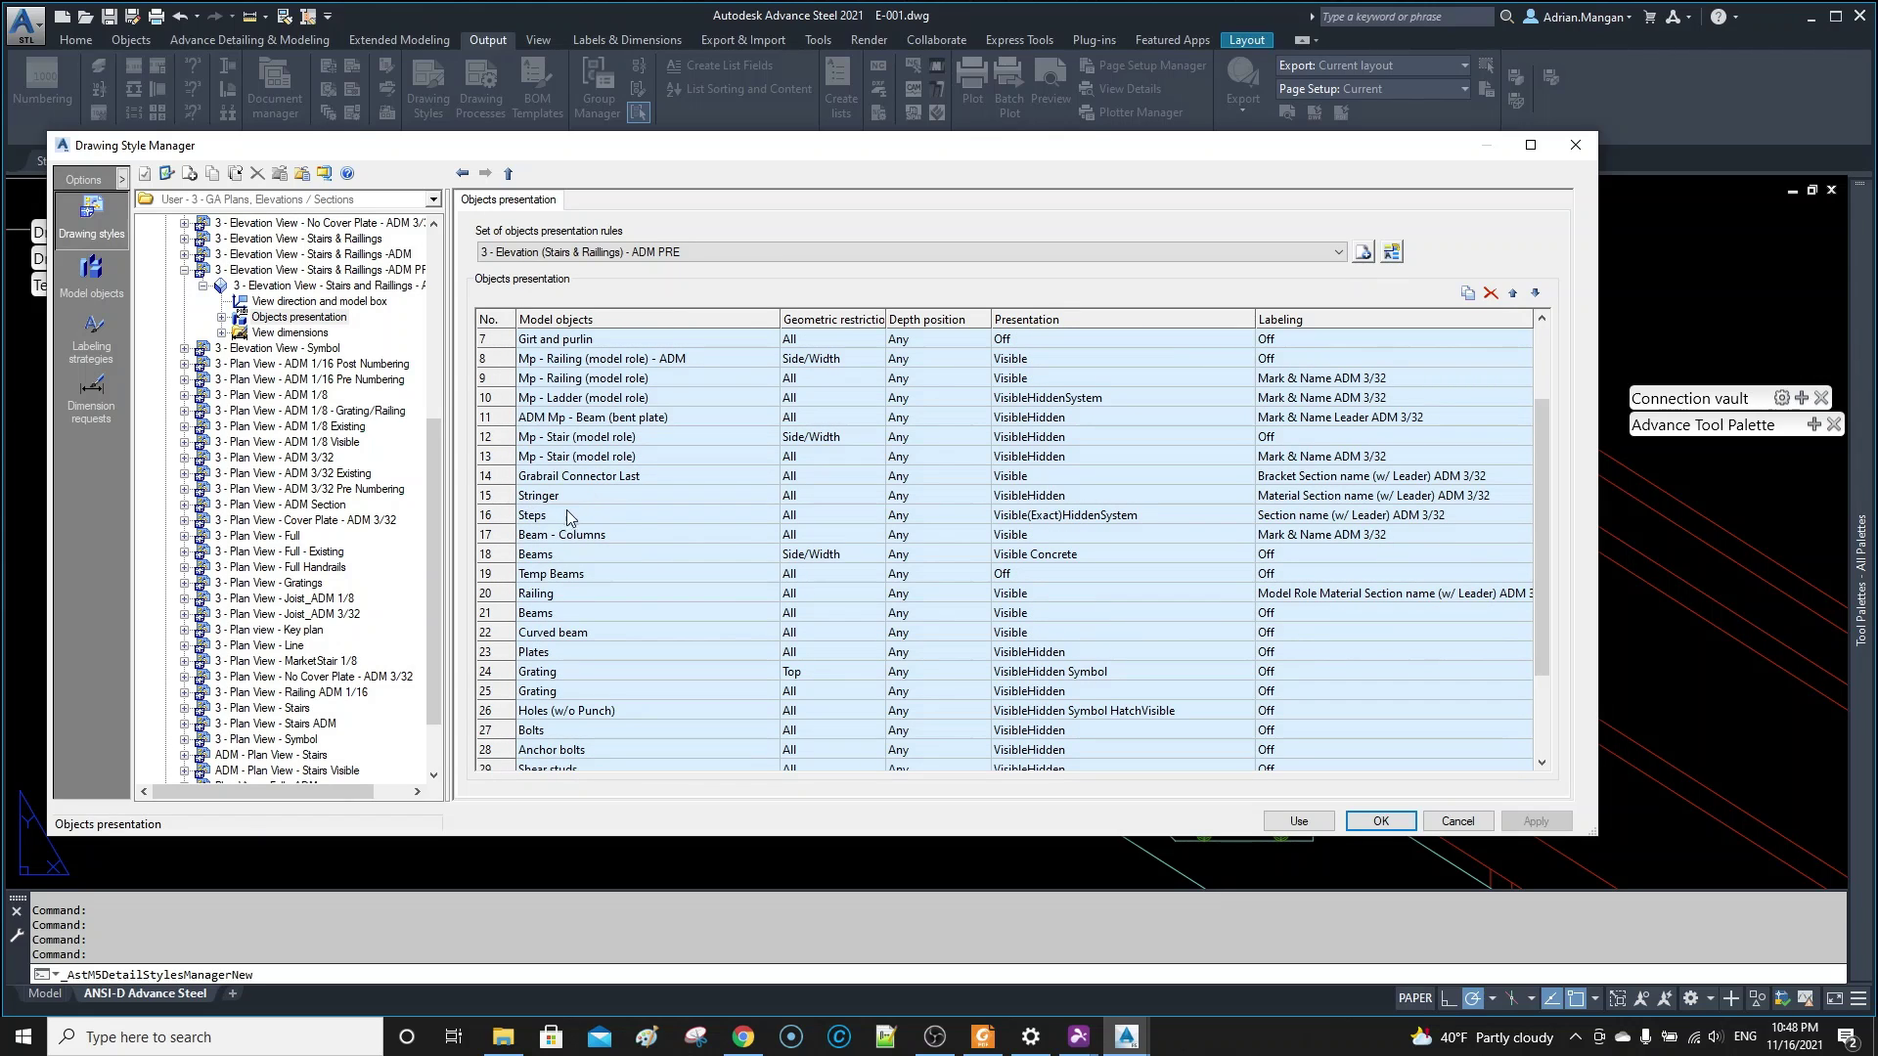
scroll(547, 528, up, 2)
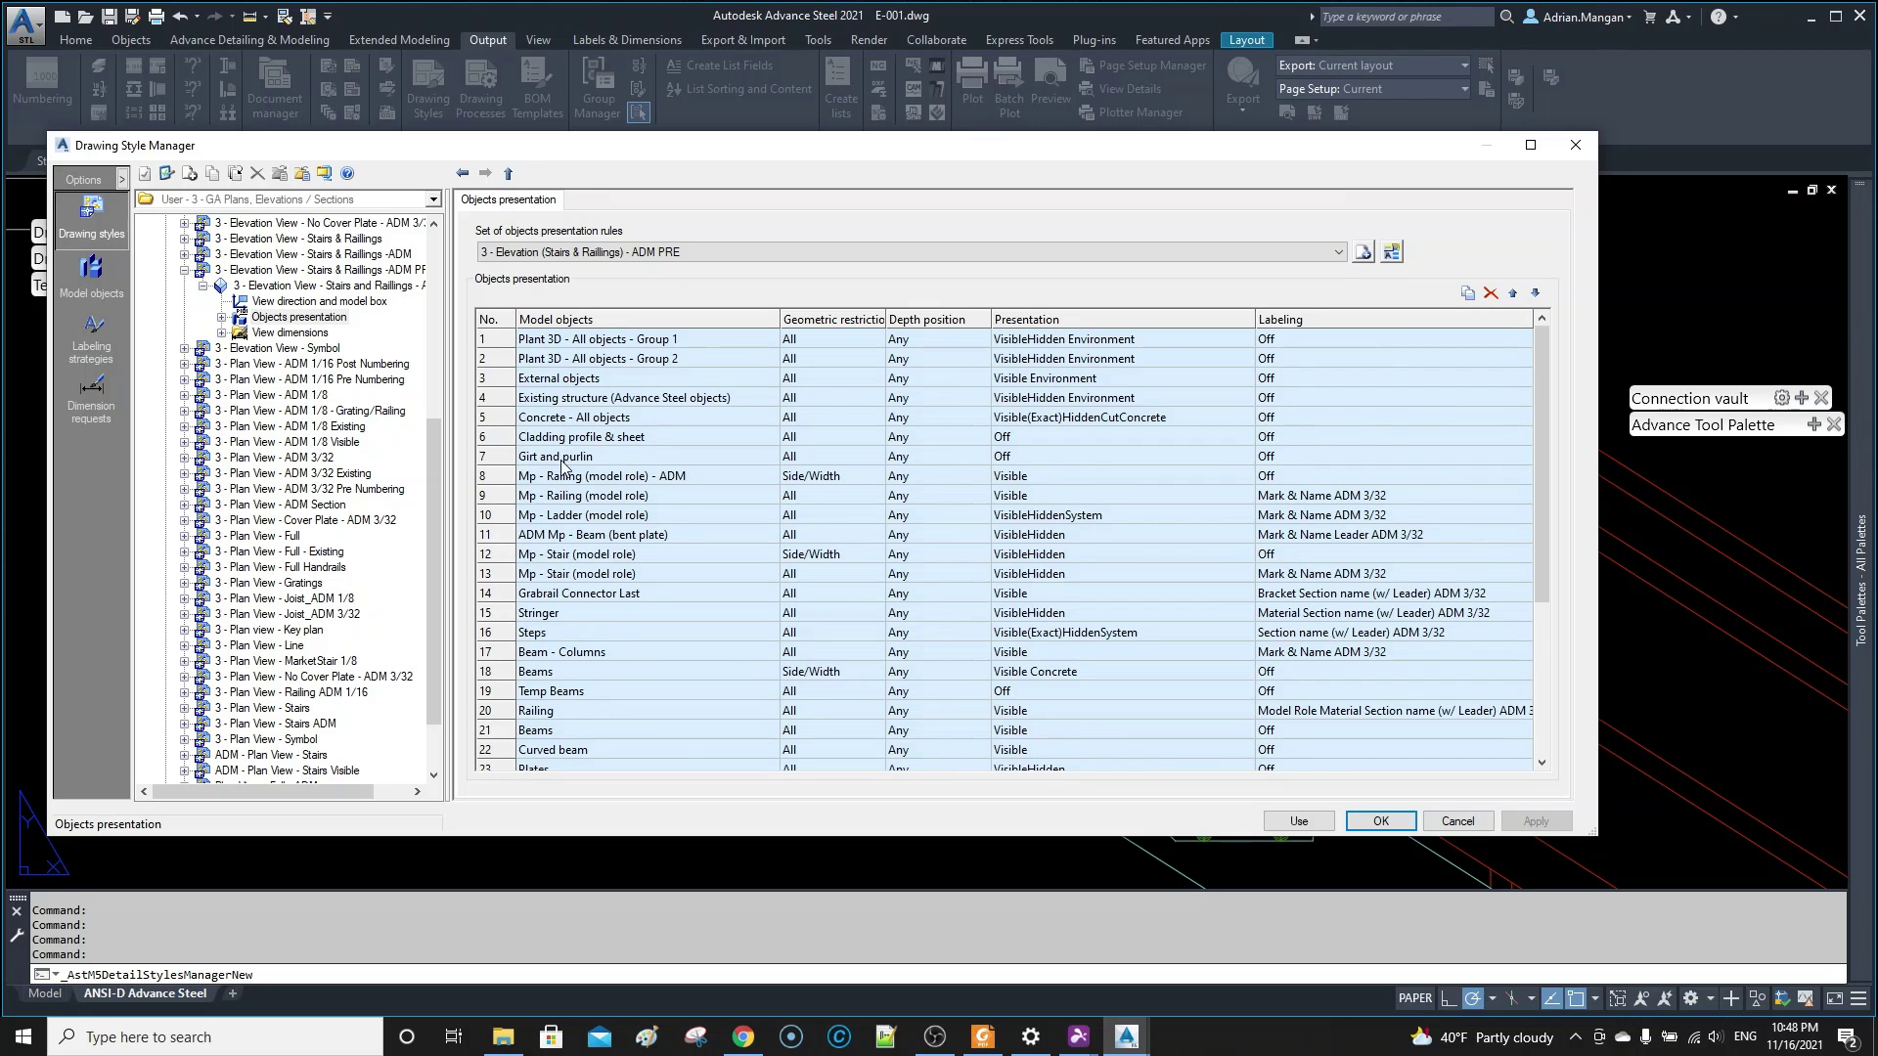
scroll(560, 489, down, 1)
scroll(572, 571, down, 1)
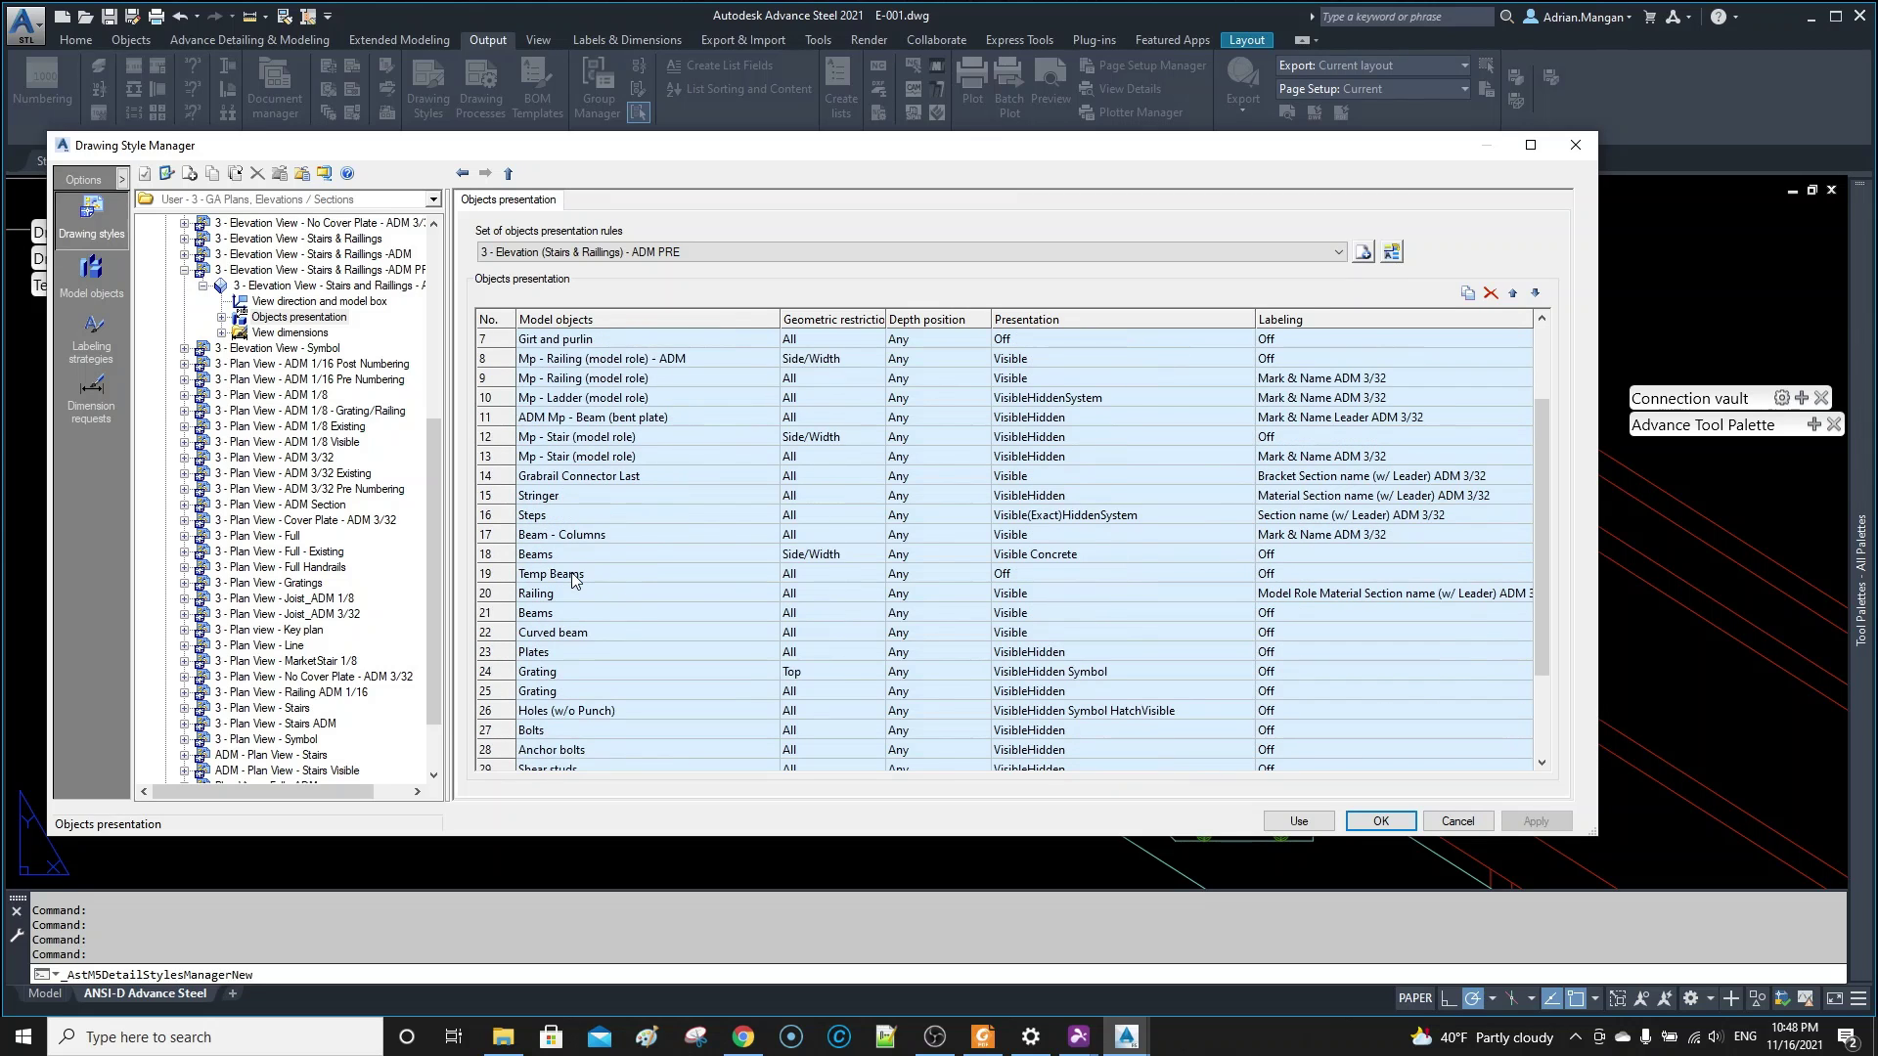
scroll(574, 579, down, 1)
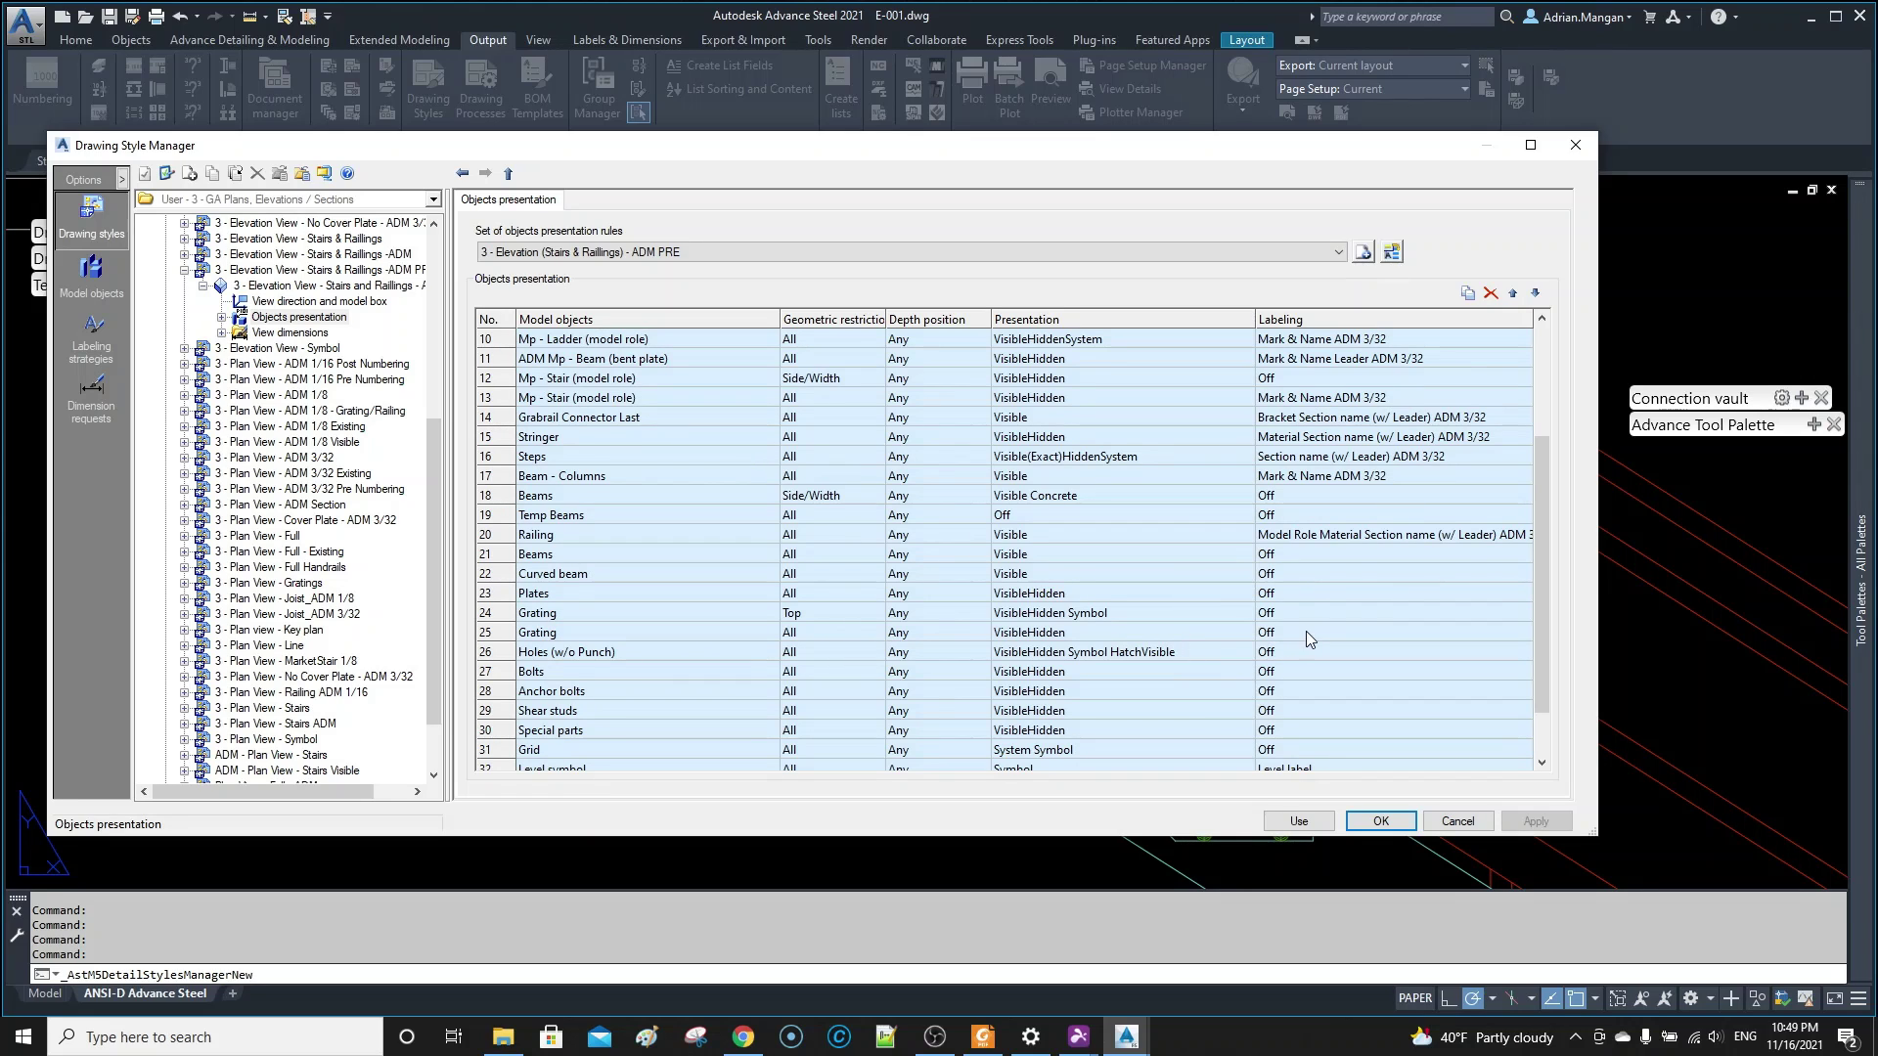
- Open the Grating rule with geometric restriction All and inspect its selected model objects and model role
click(1383, 631)
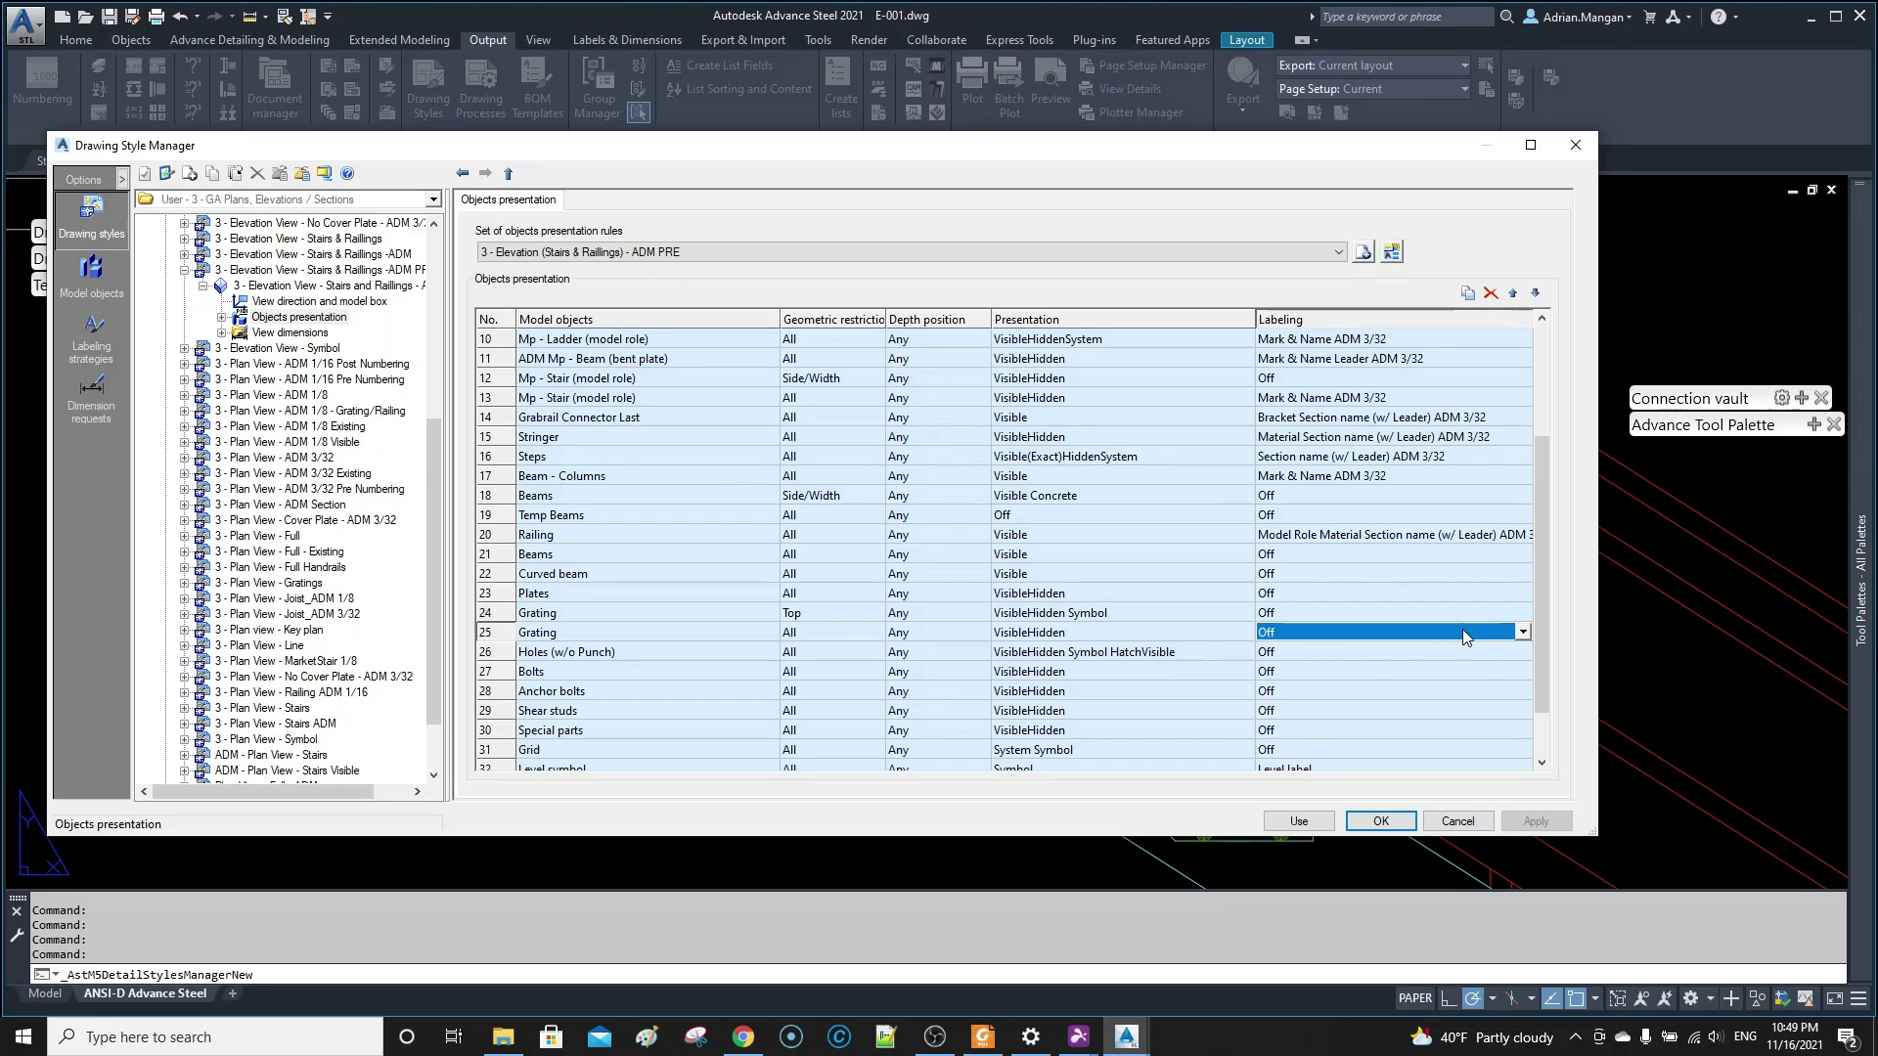
double_click(489, 637)
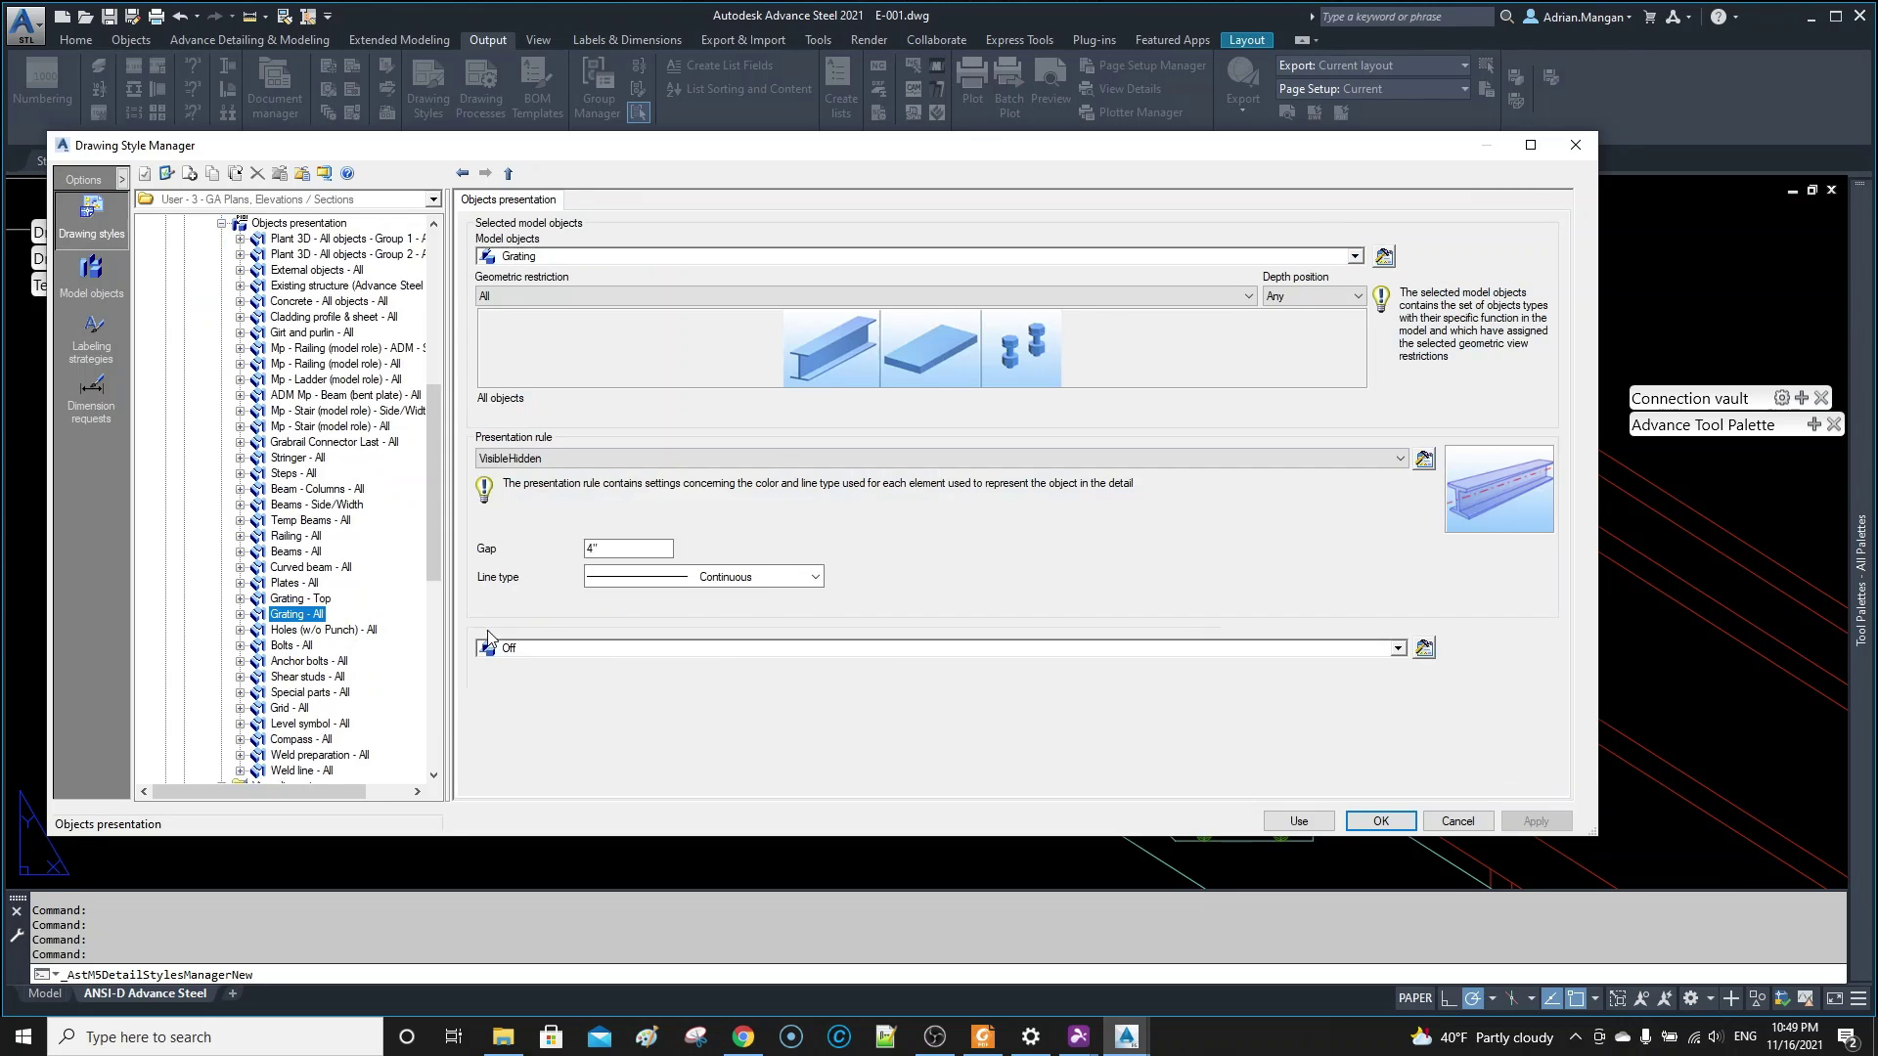
click(1383, 256)
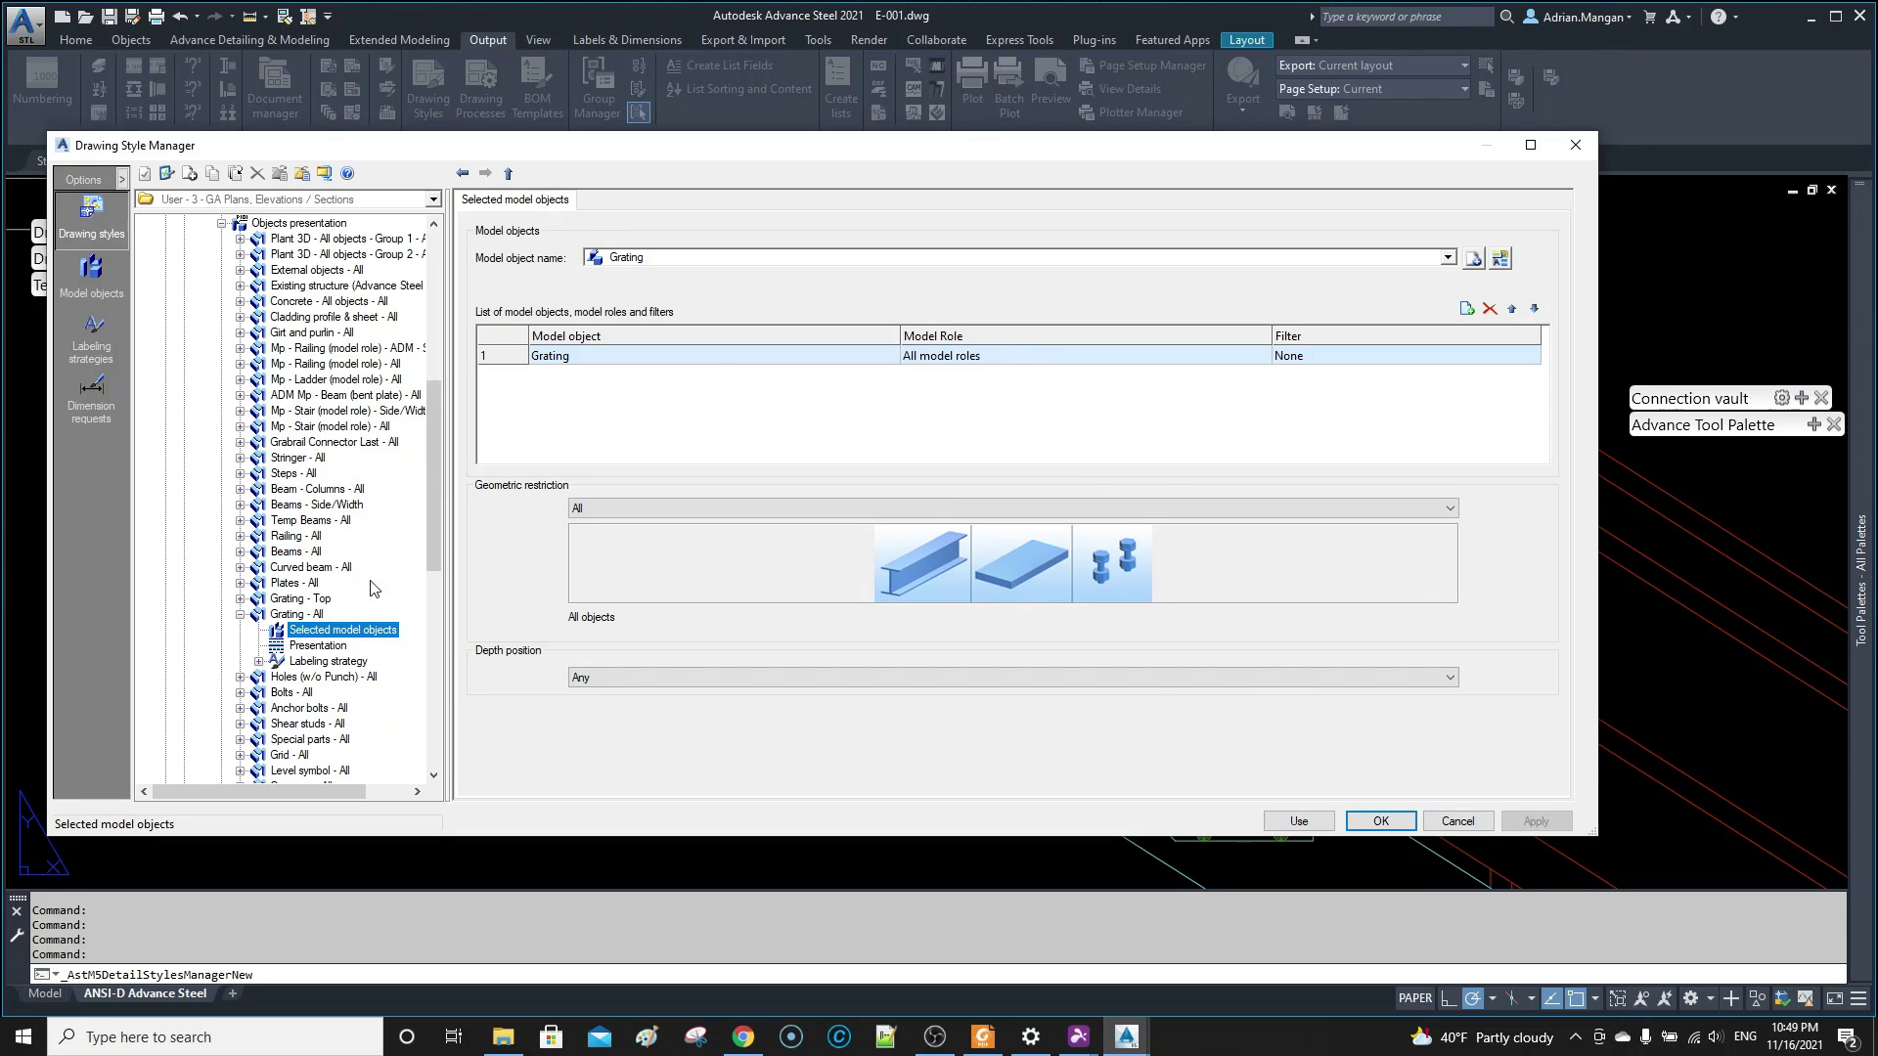
- Set the labeling strategy of the Grating - All rule to the beam strategy Section name (w/ Leader) ADM 3/32
click(299, 615)
click(1424, 648)
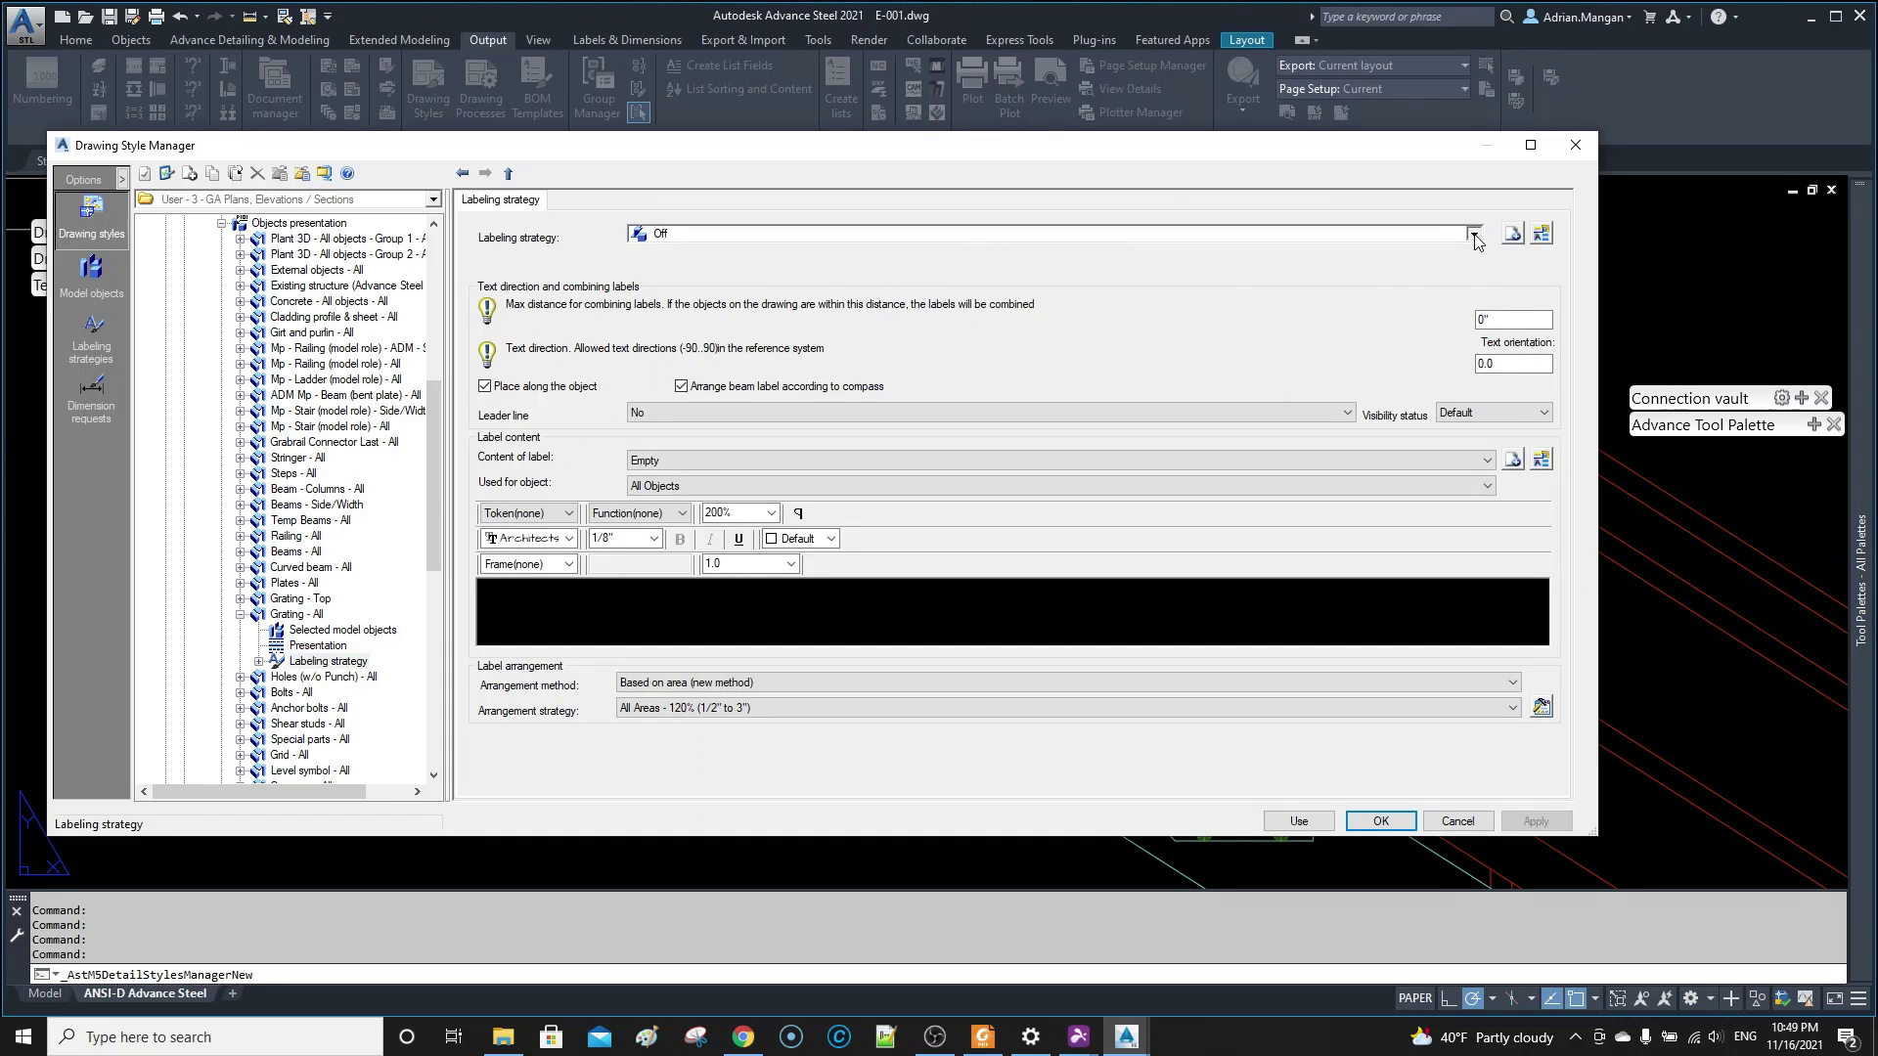
click(1473, 234)
scroll(978, 283, up, 7)
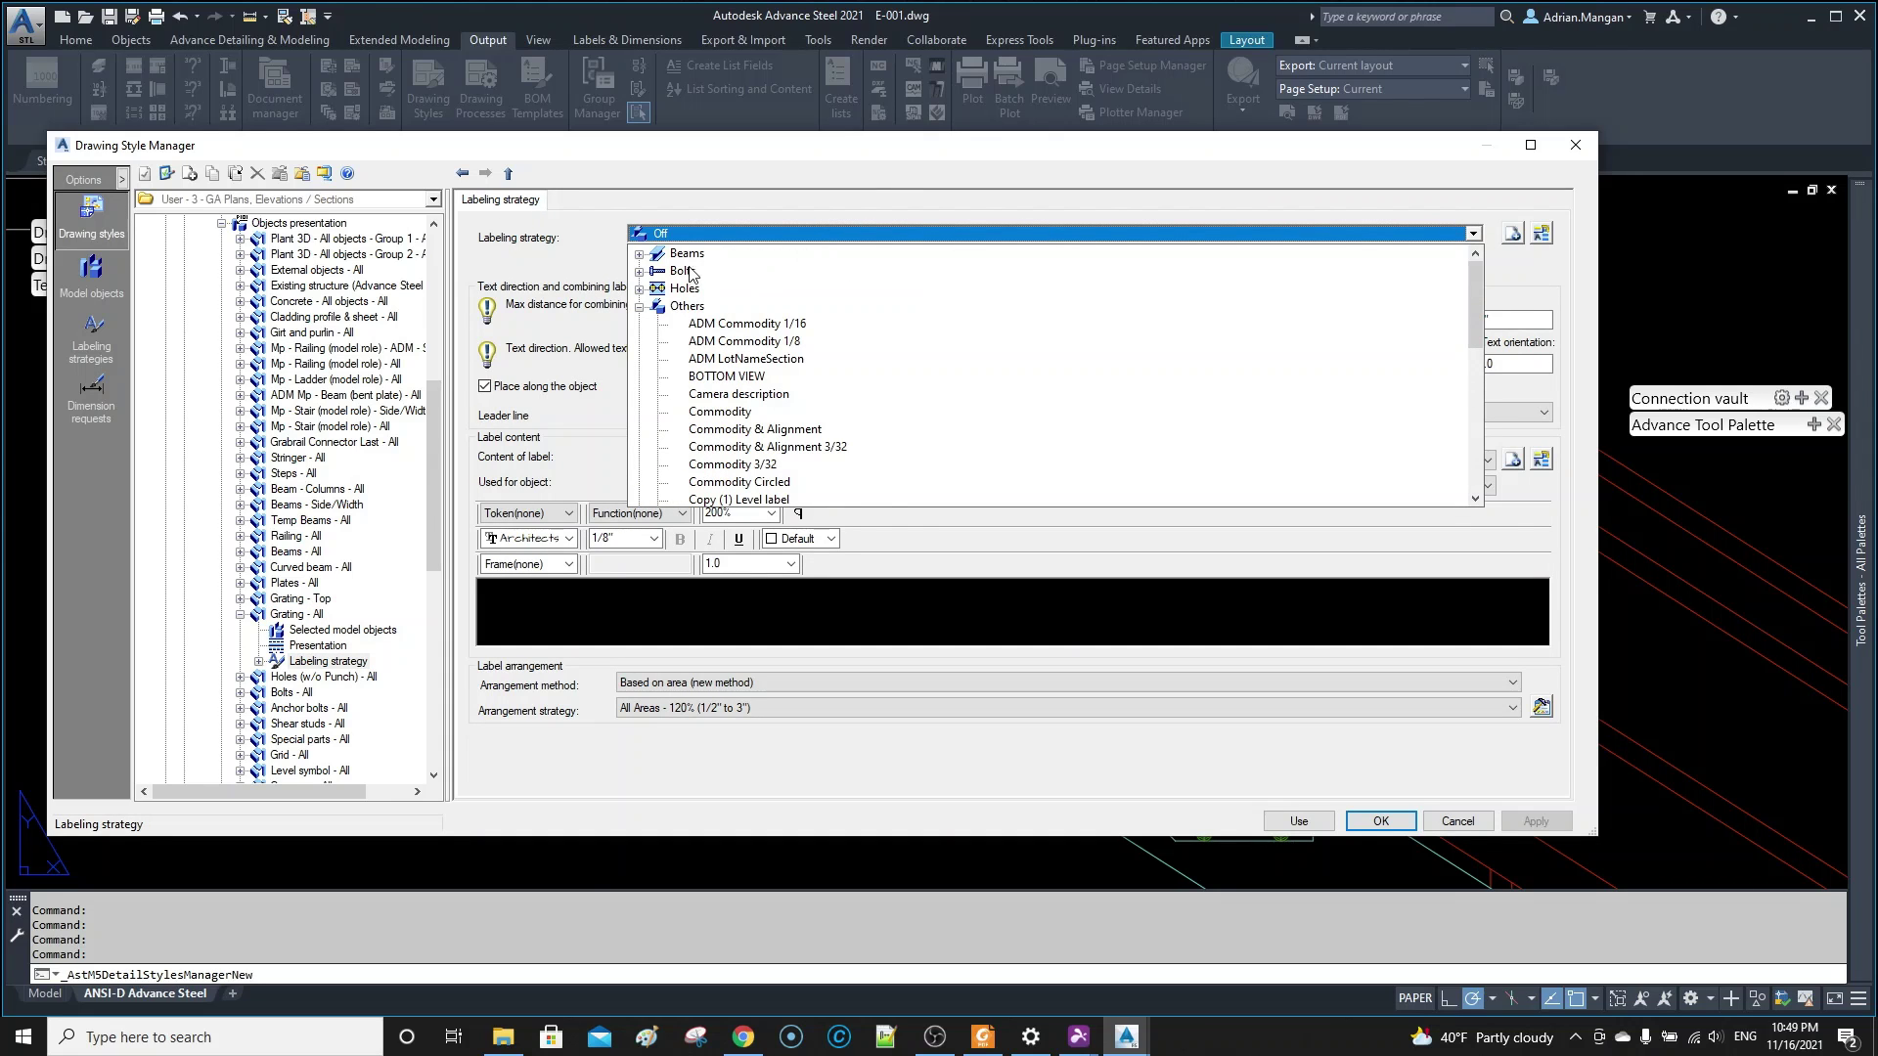
click(640, 254)
scroll(728, 395, down, 8)
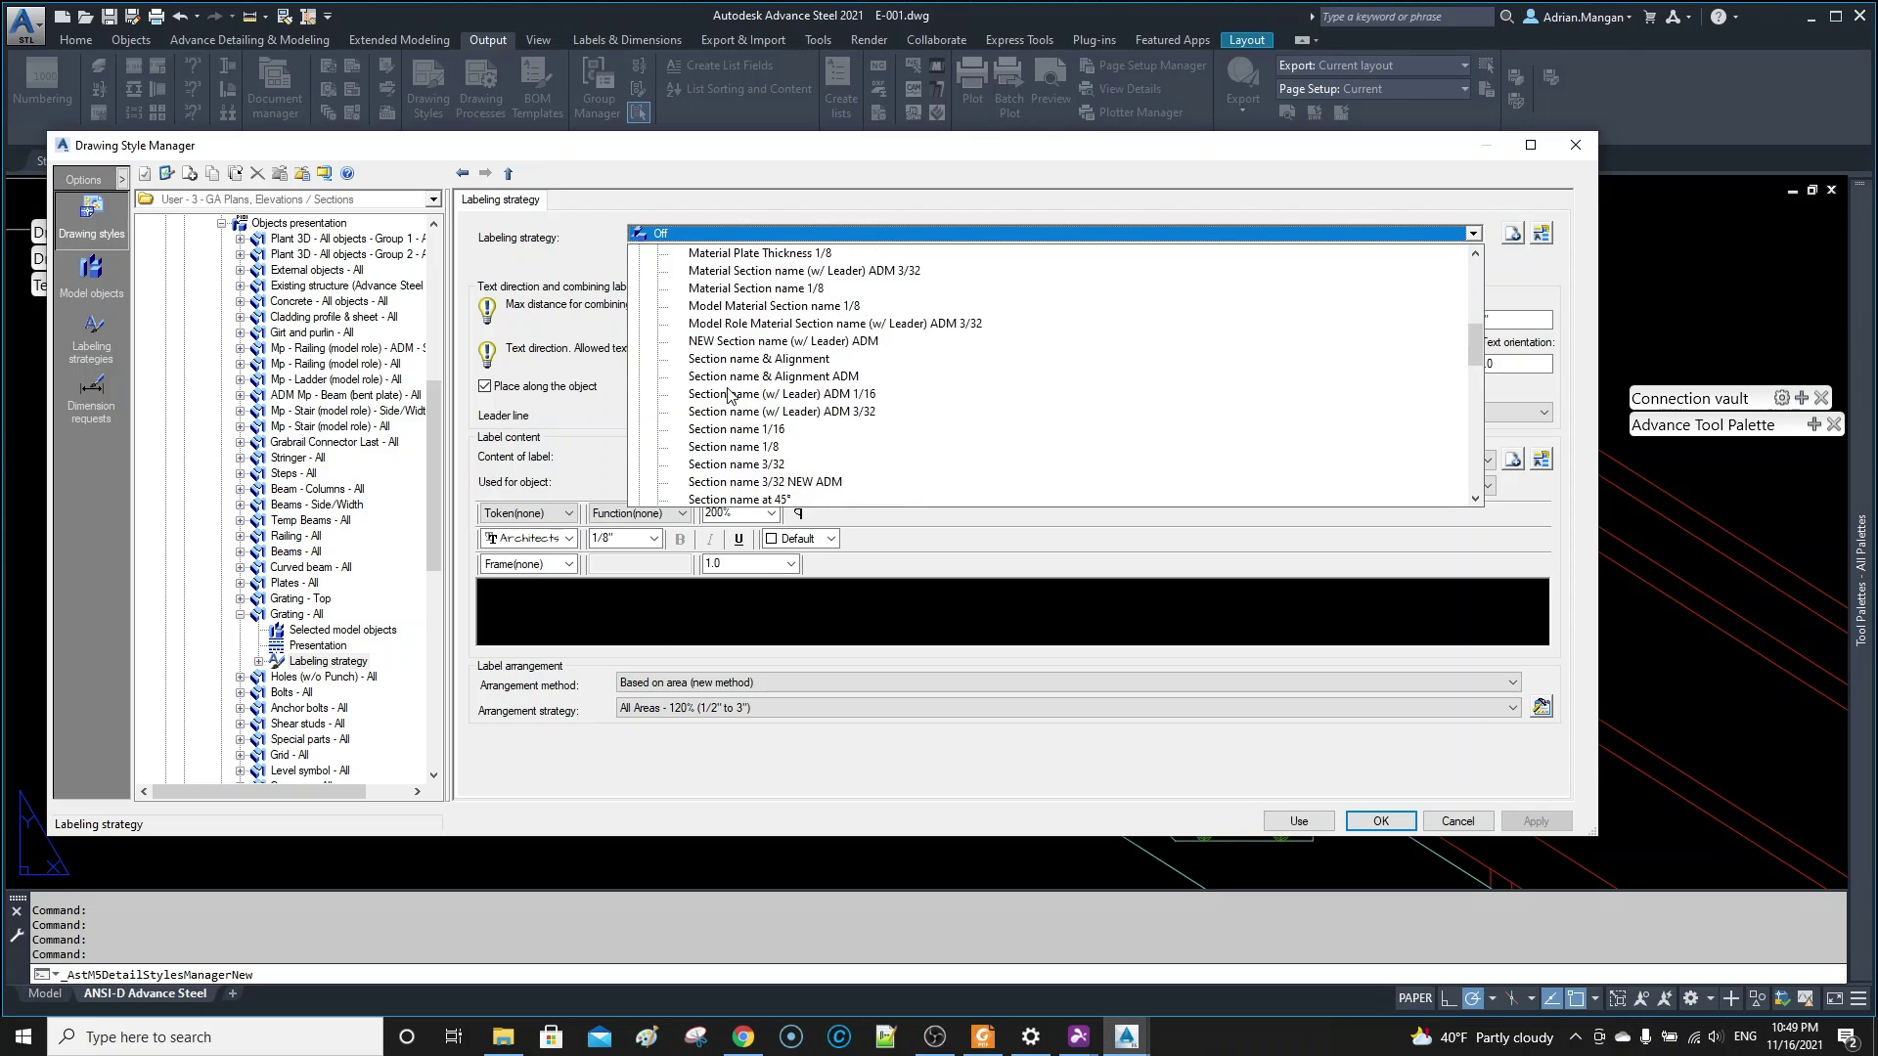
click(780, 413)
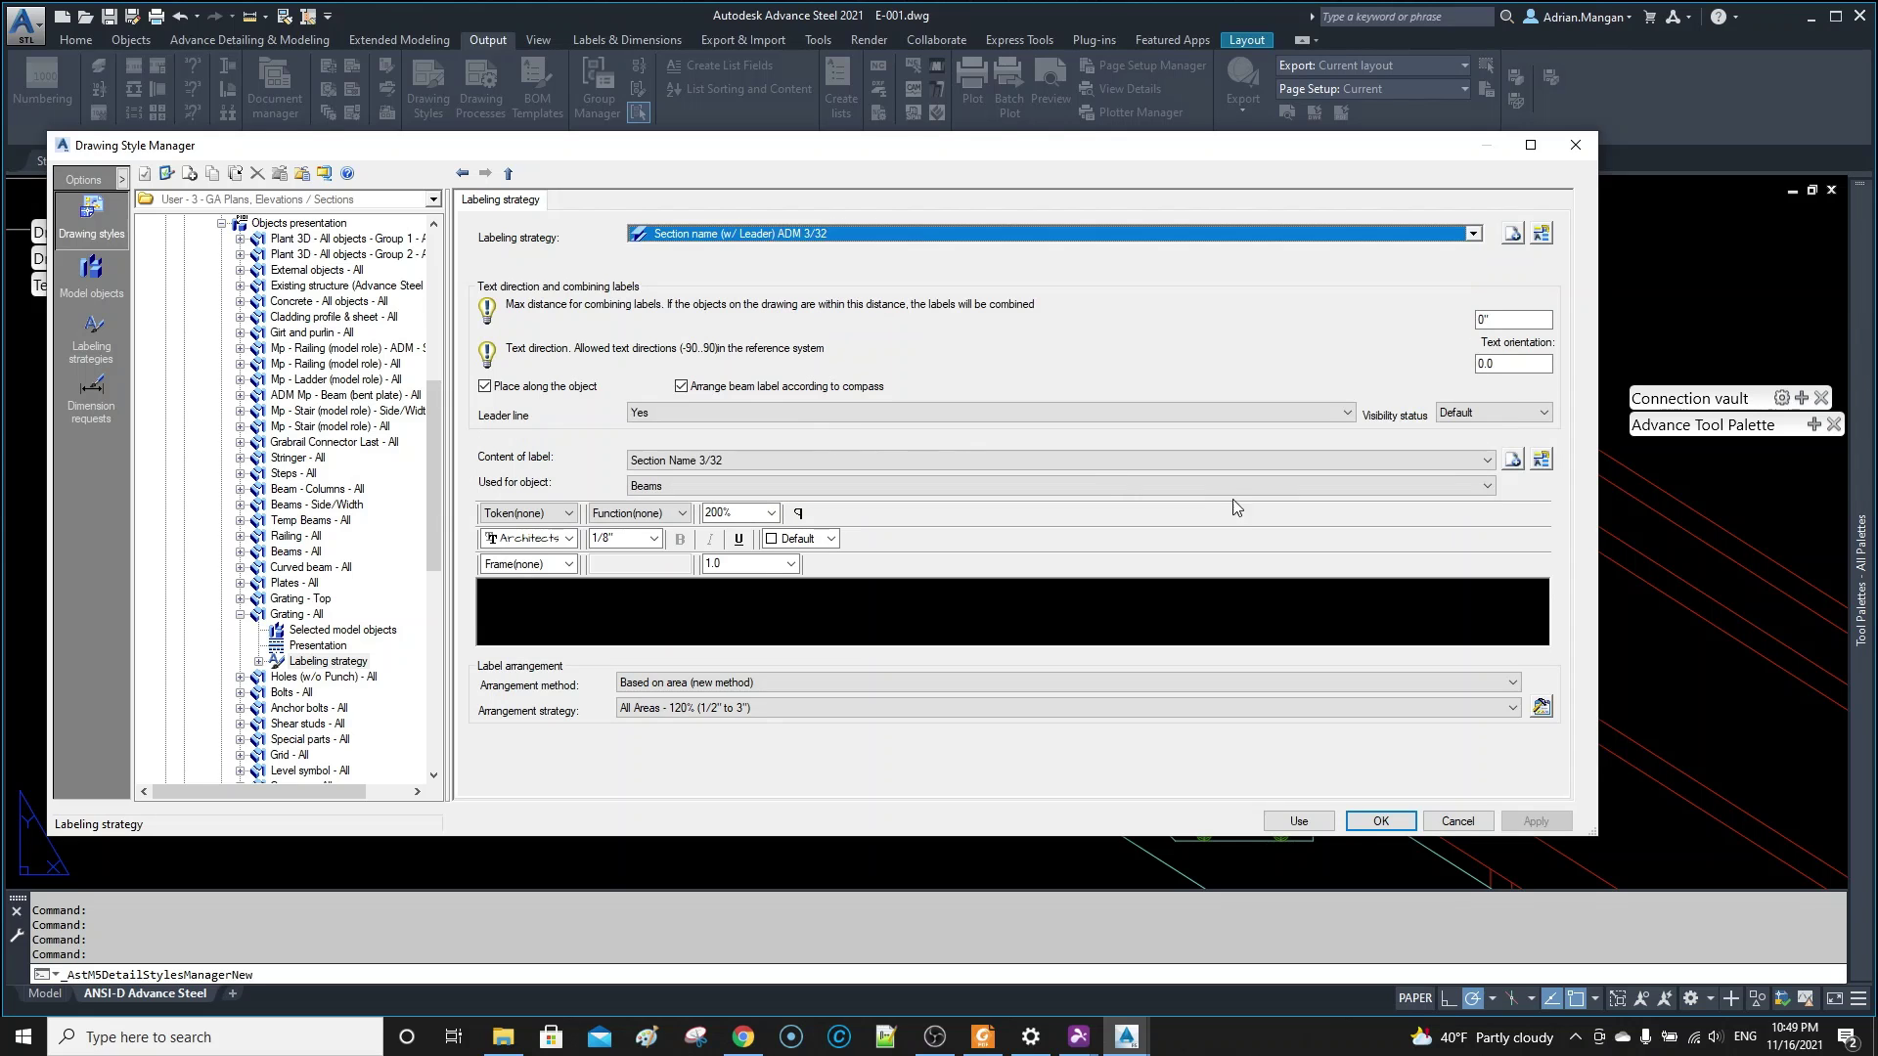
- Use the edited drawing style on the stair and railing elevation view and check its grating treads for labels
click(1323, 821)
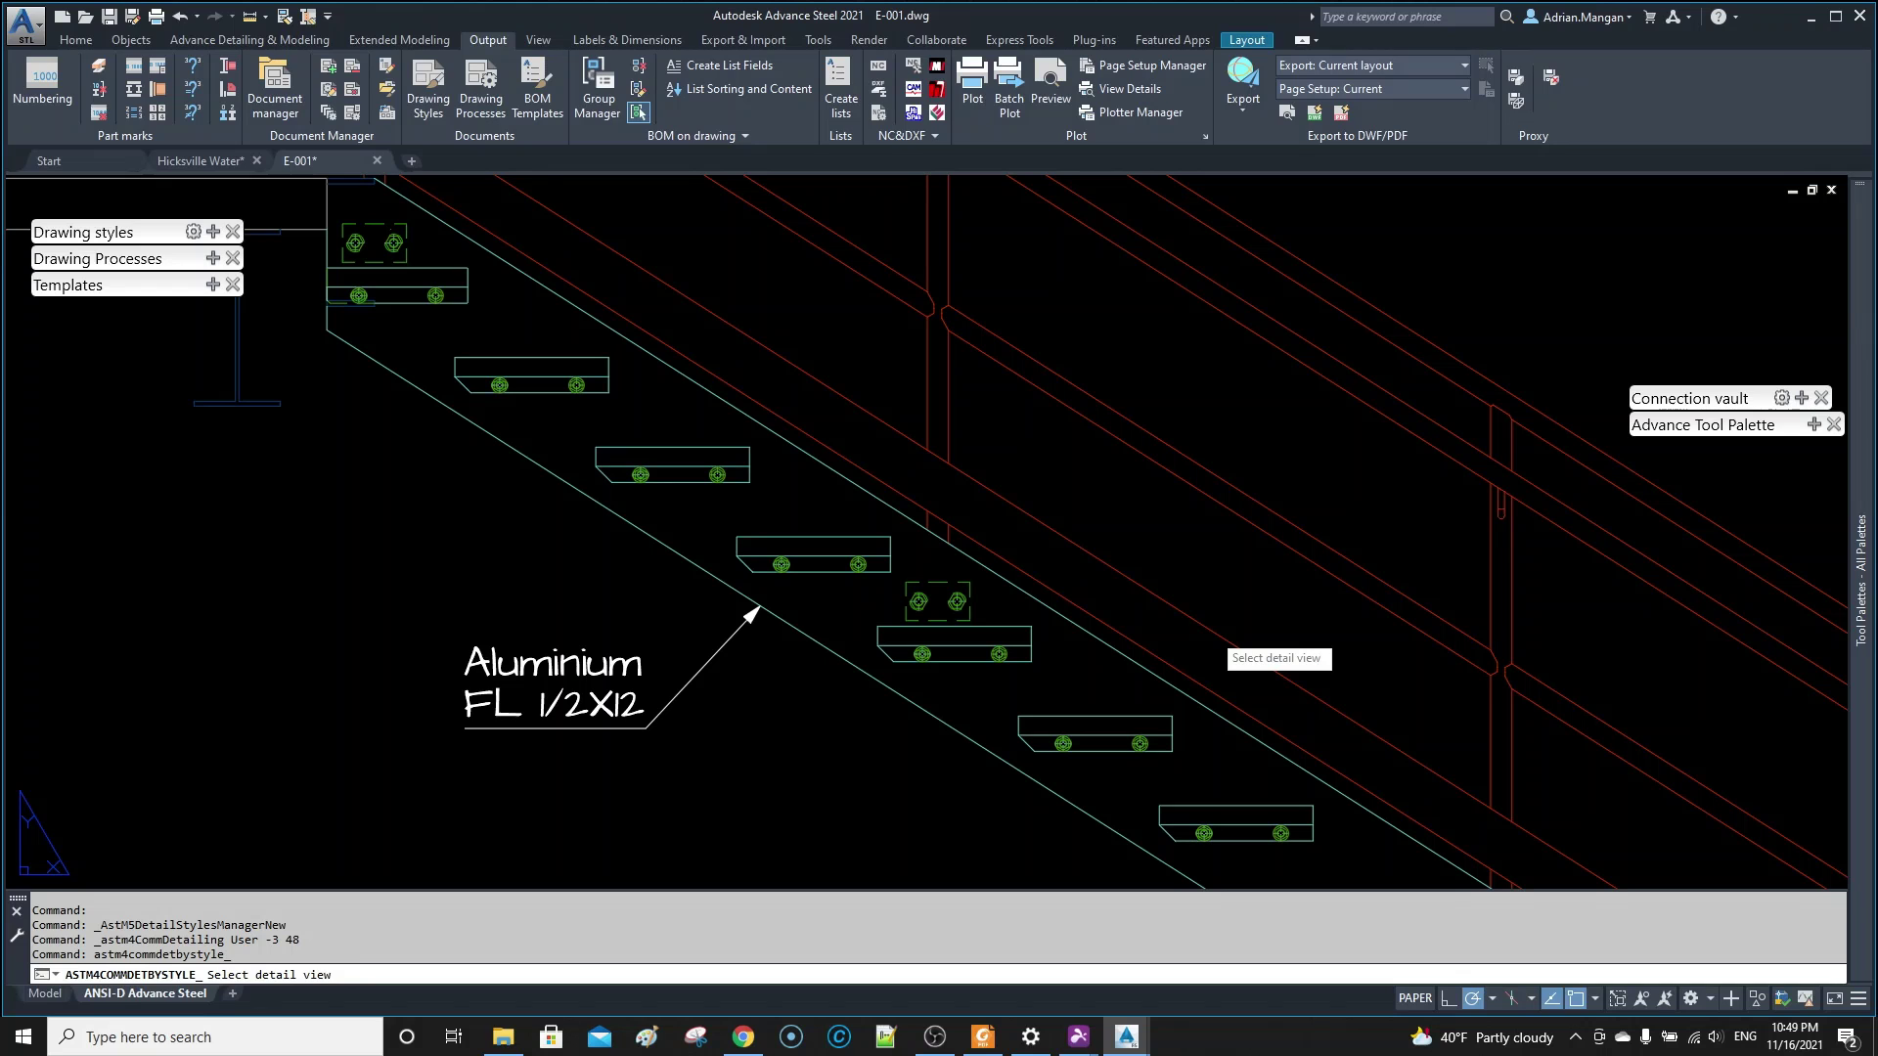
click(1218, 626)
scroll(1217, 626, down, 10)
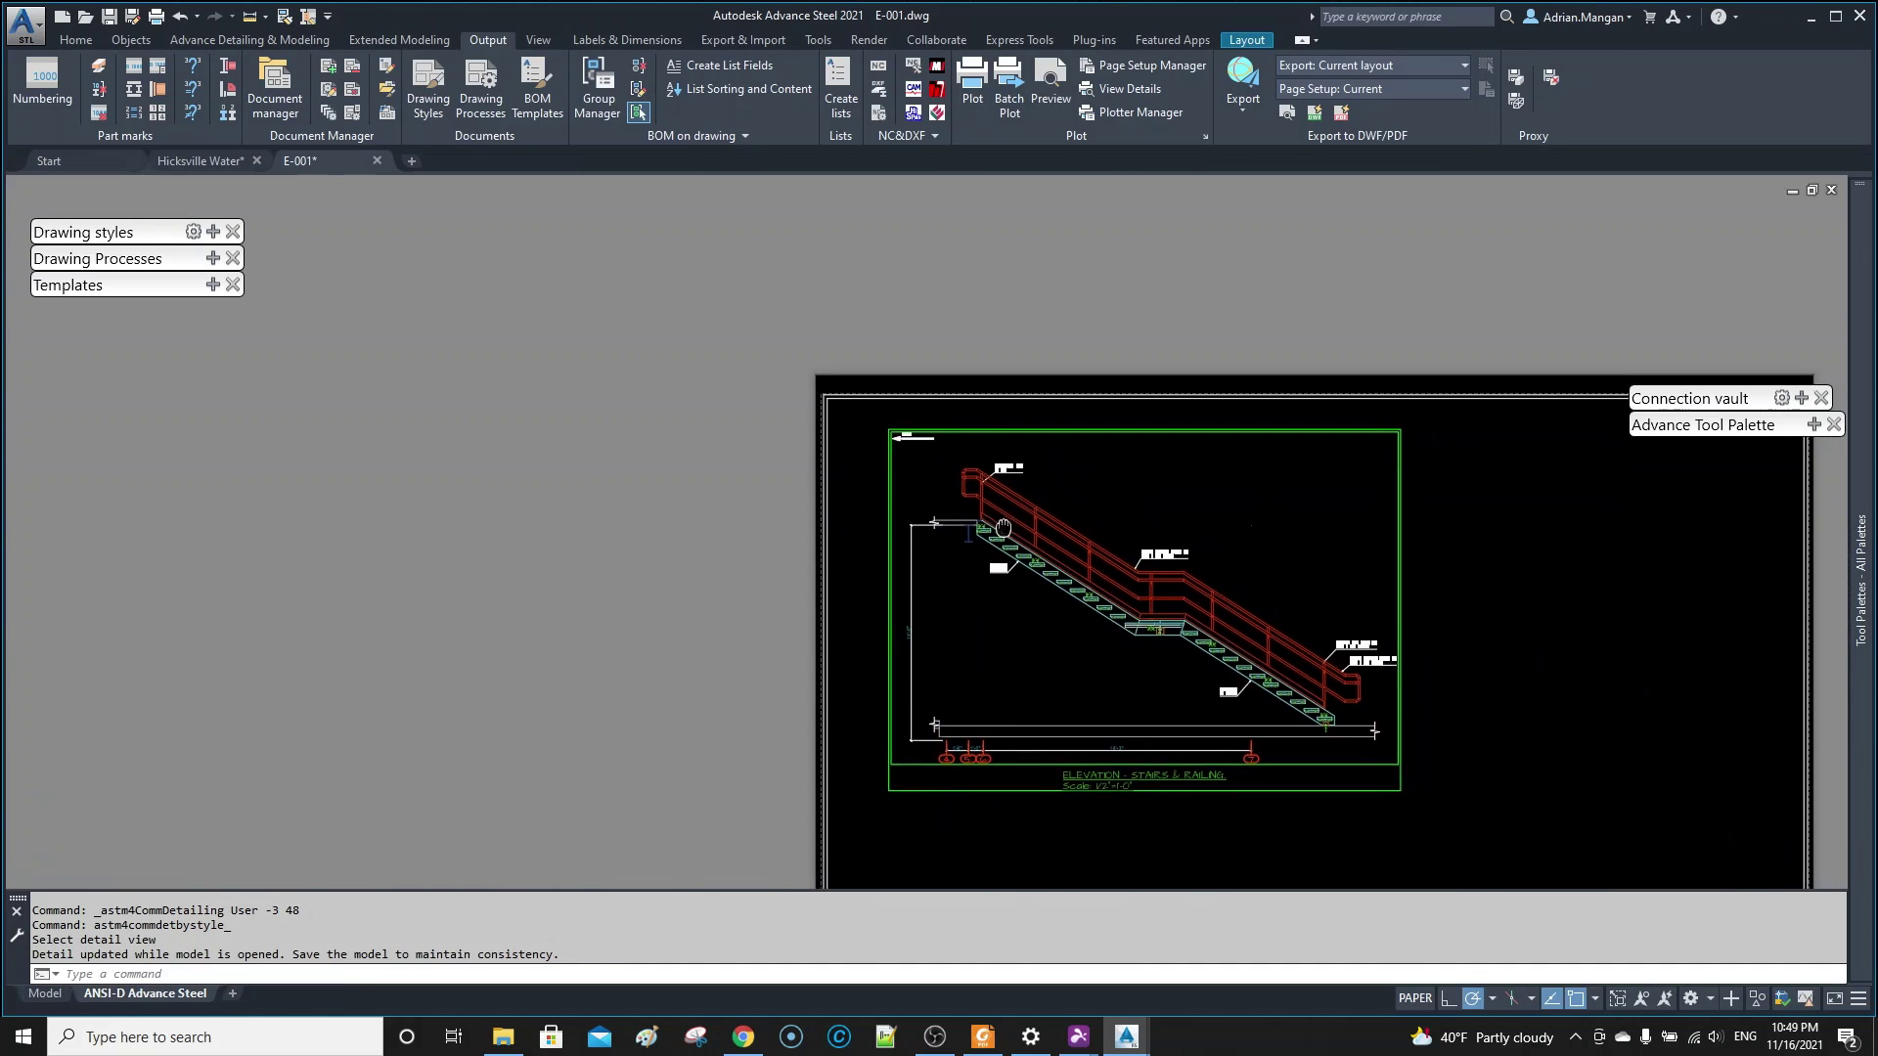
scroll(1174, 645, up, 5)
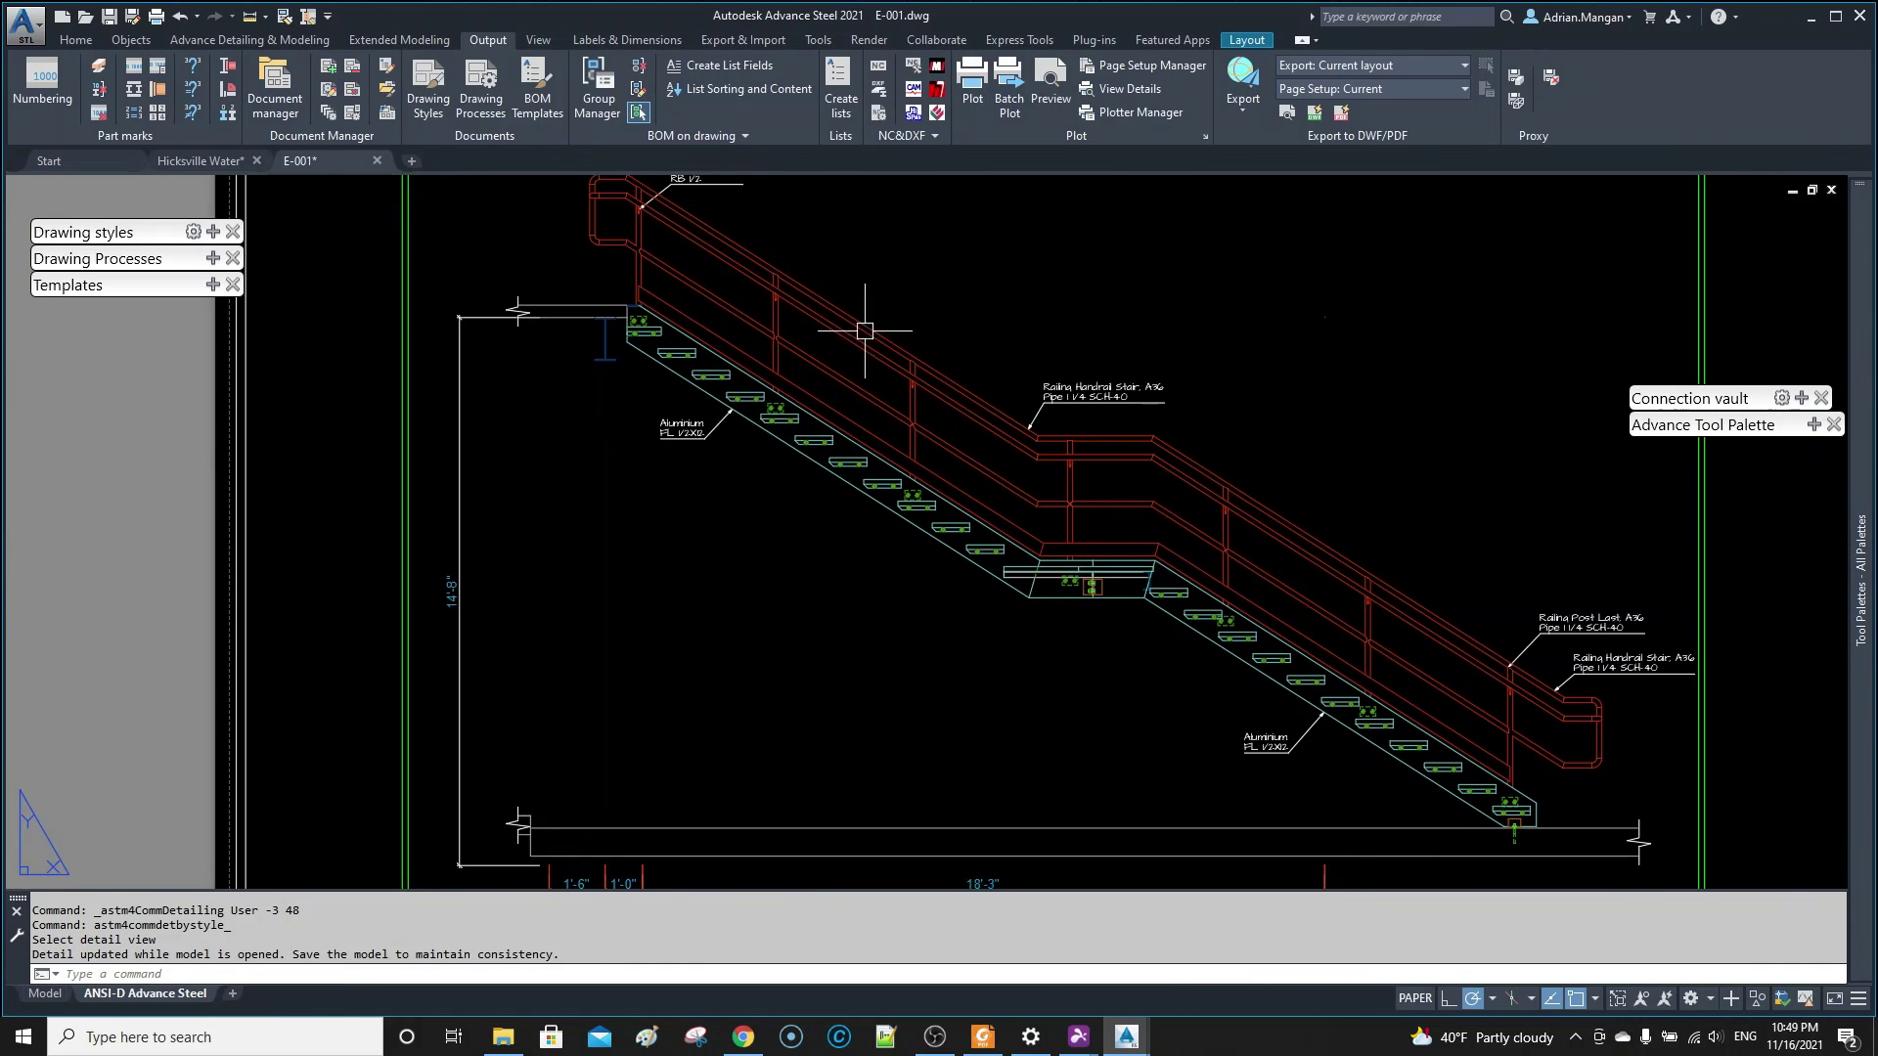
- Move the Grating rule labeled Section name (w/ Leader) ADM 3/32 up to directly above Grabrail Connector Last and apply the new order
click(325, 102)
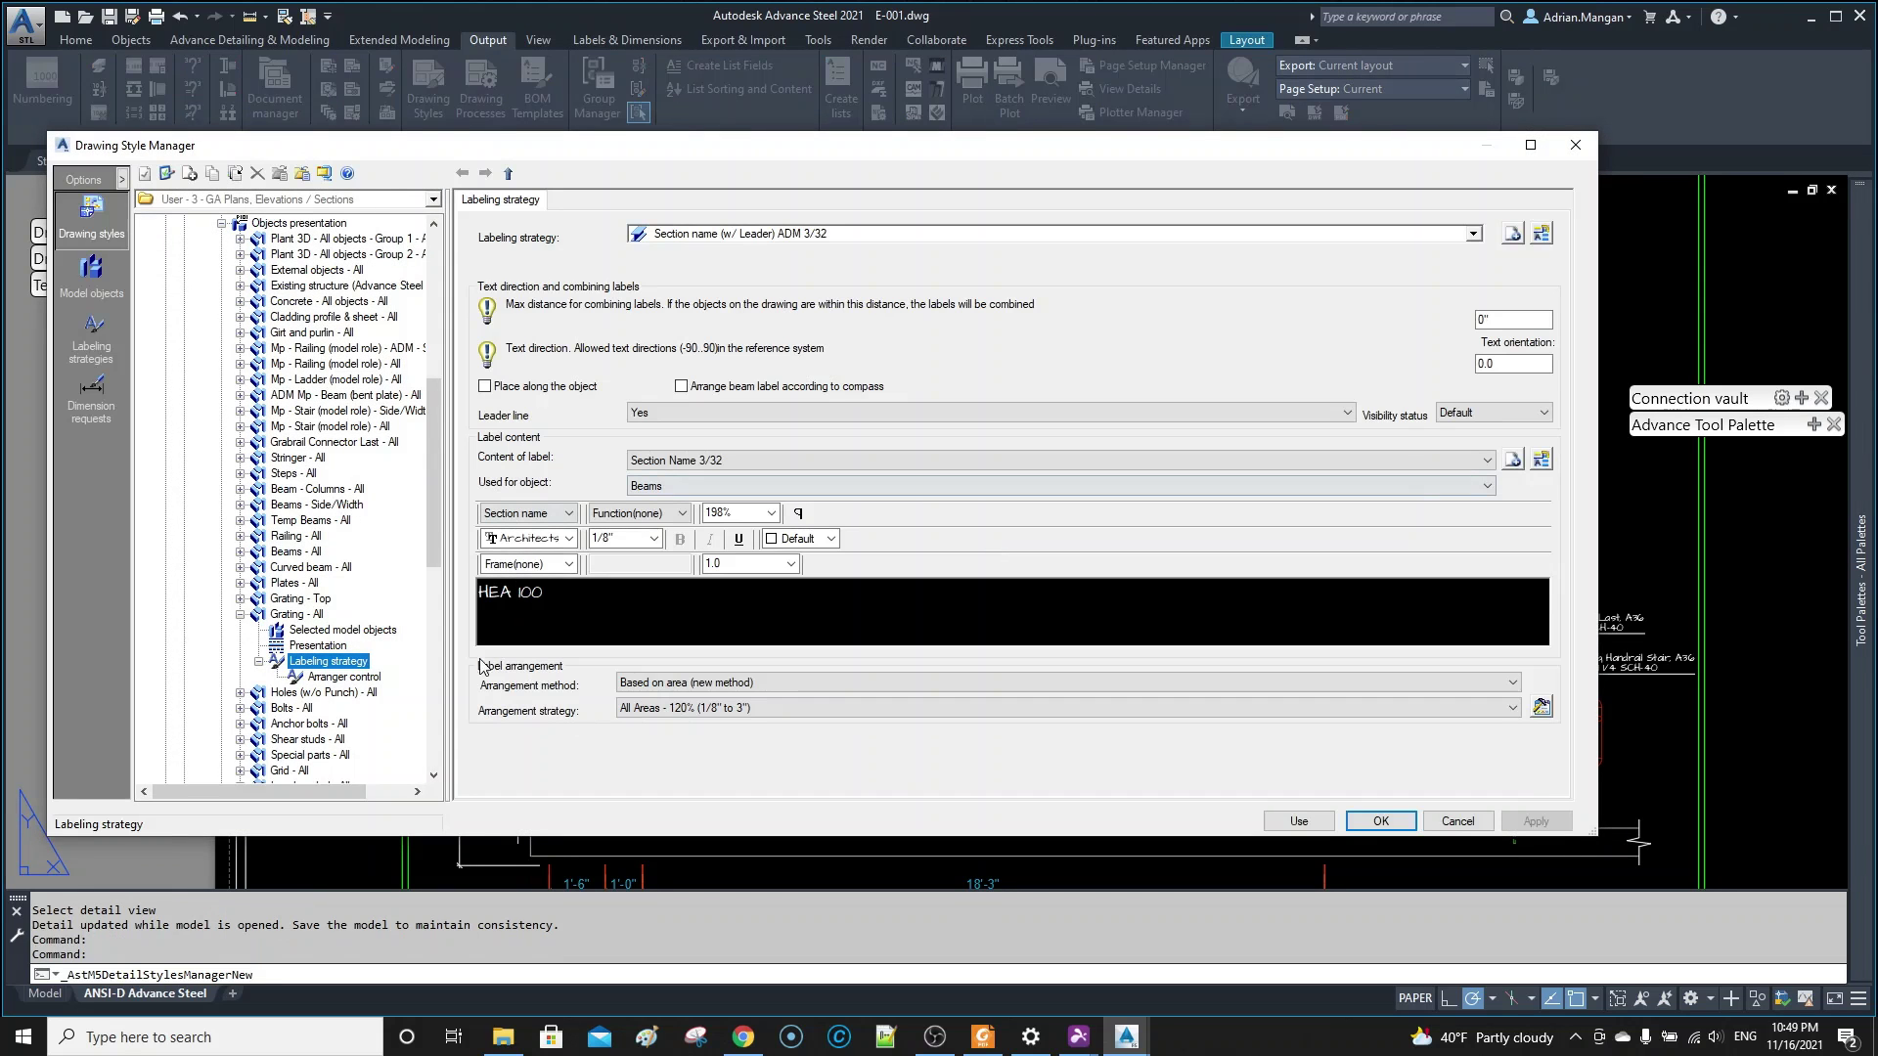
click(240, 615)
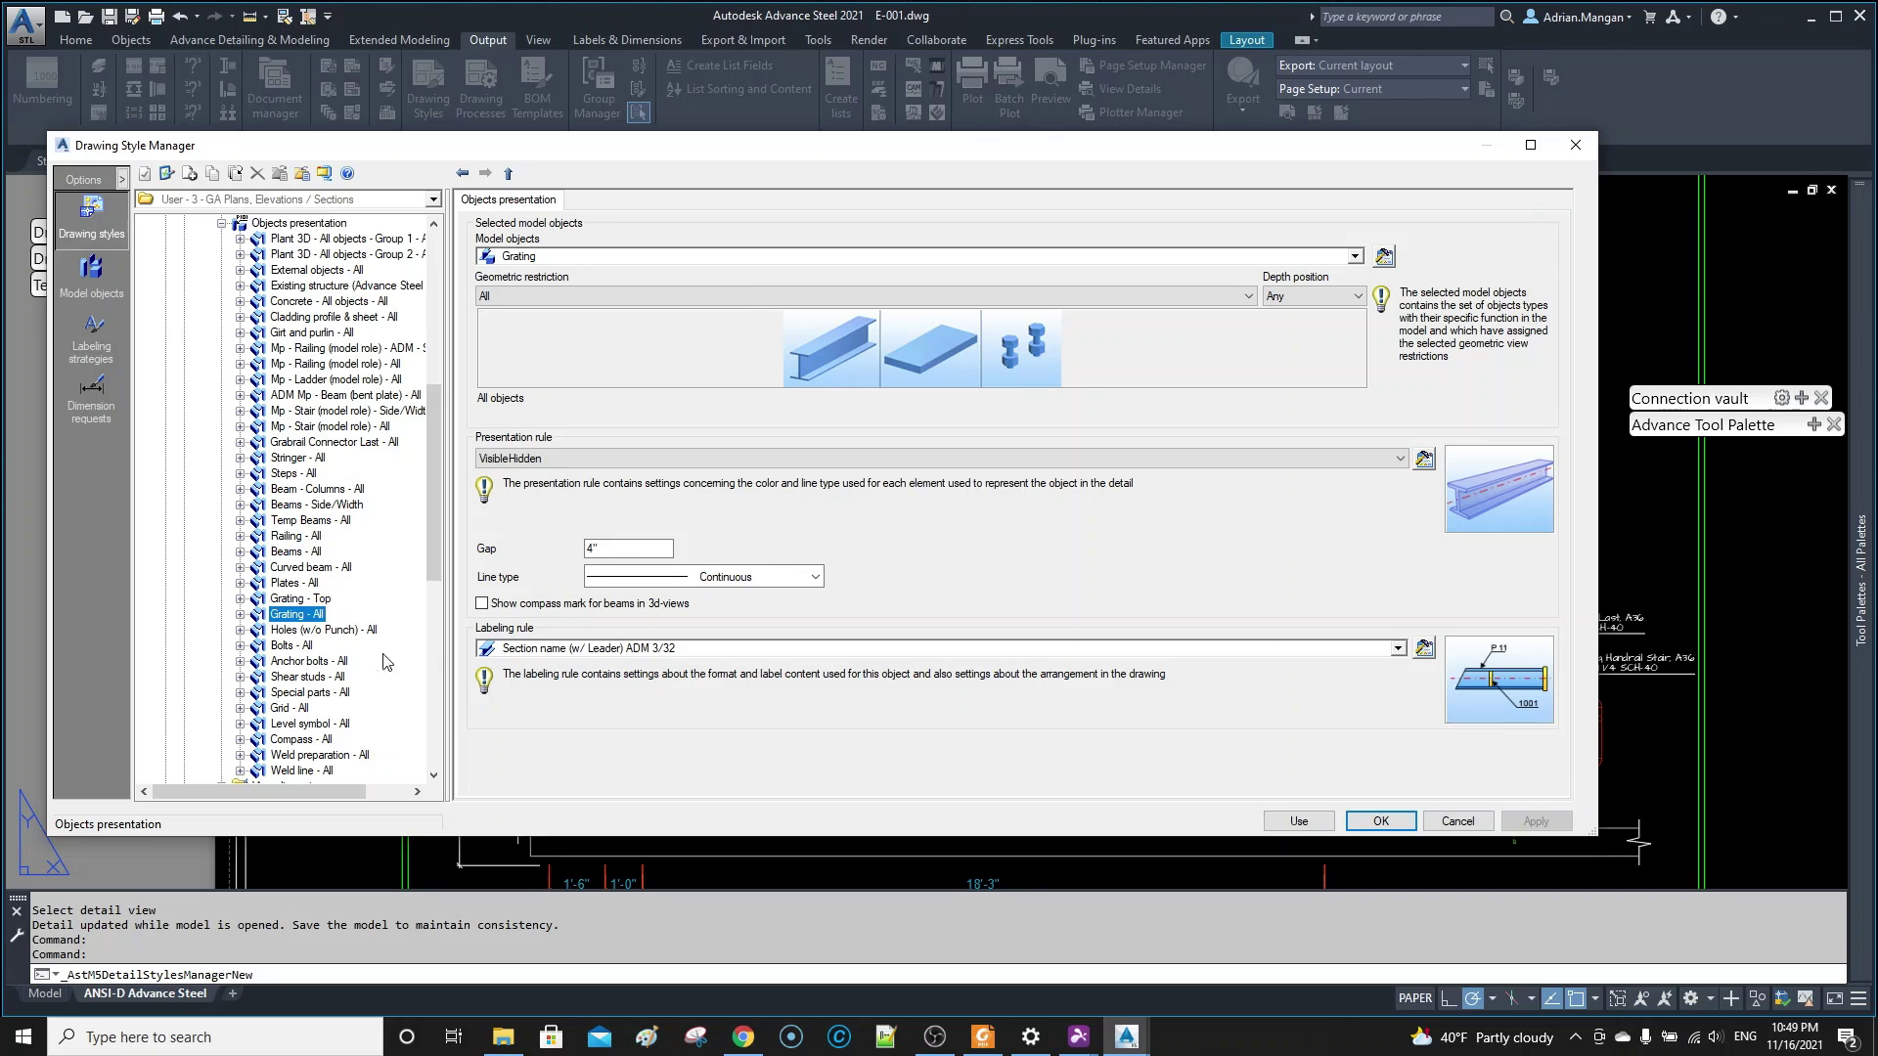
click(343, 228)
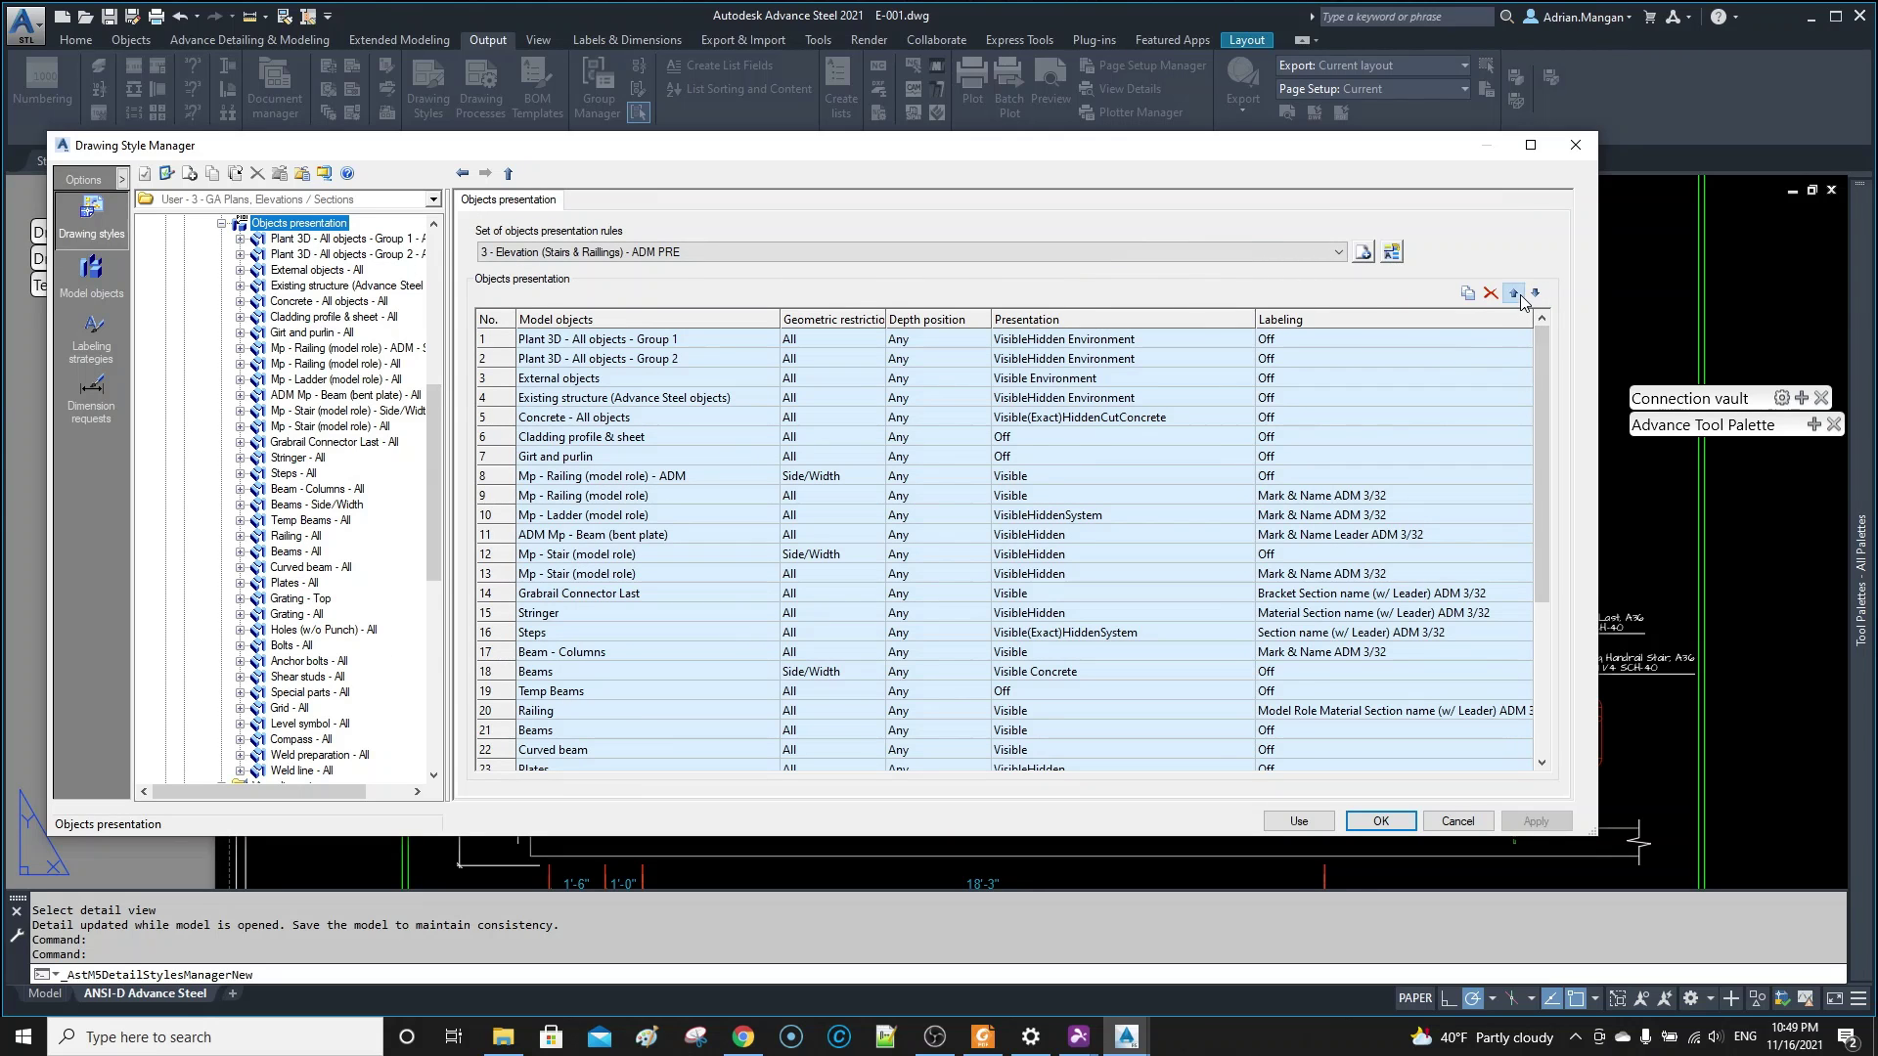
scroll(561, 666, down, 3)
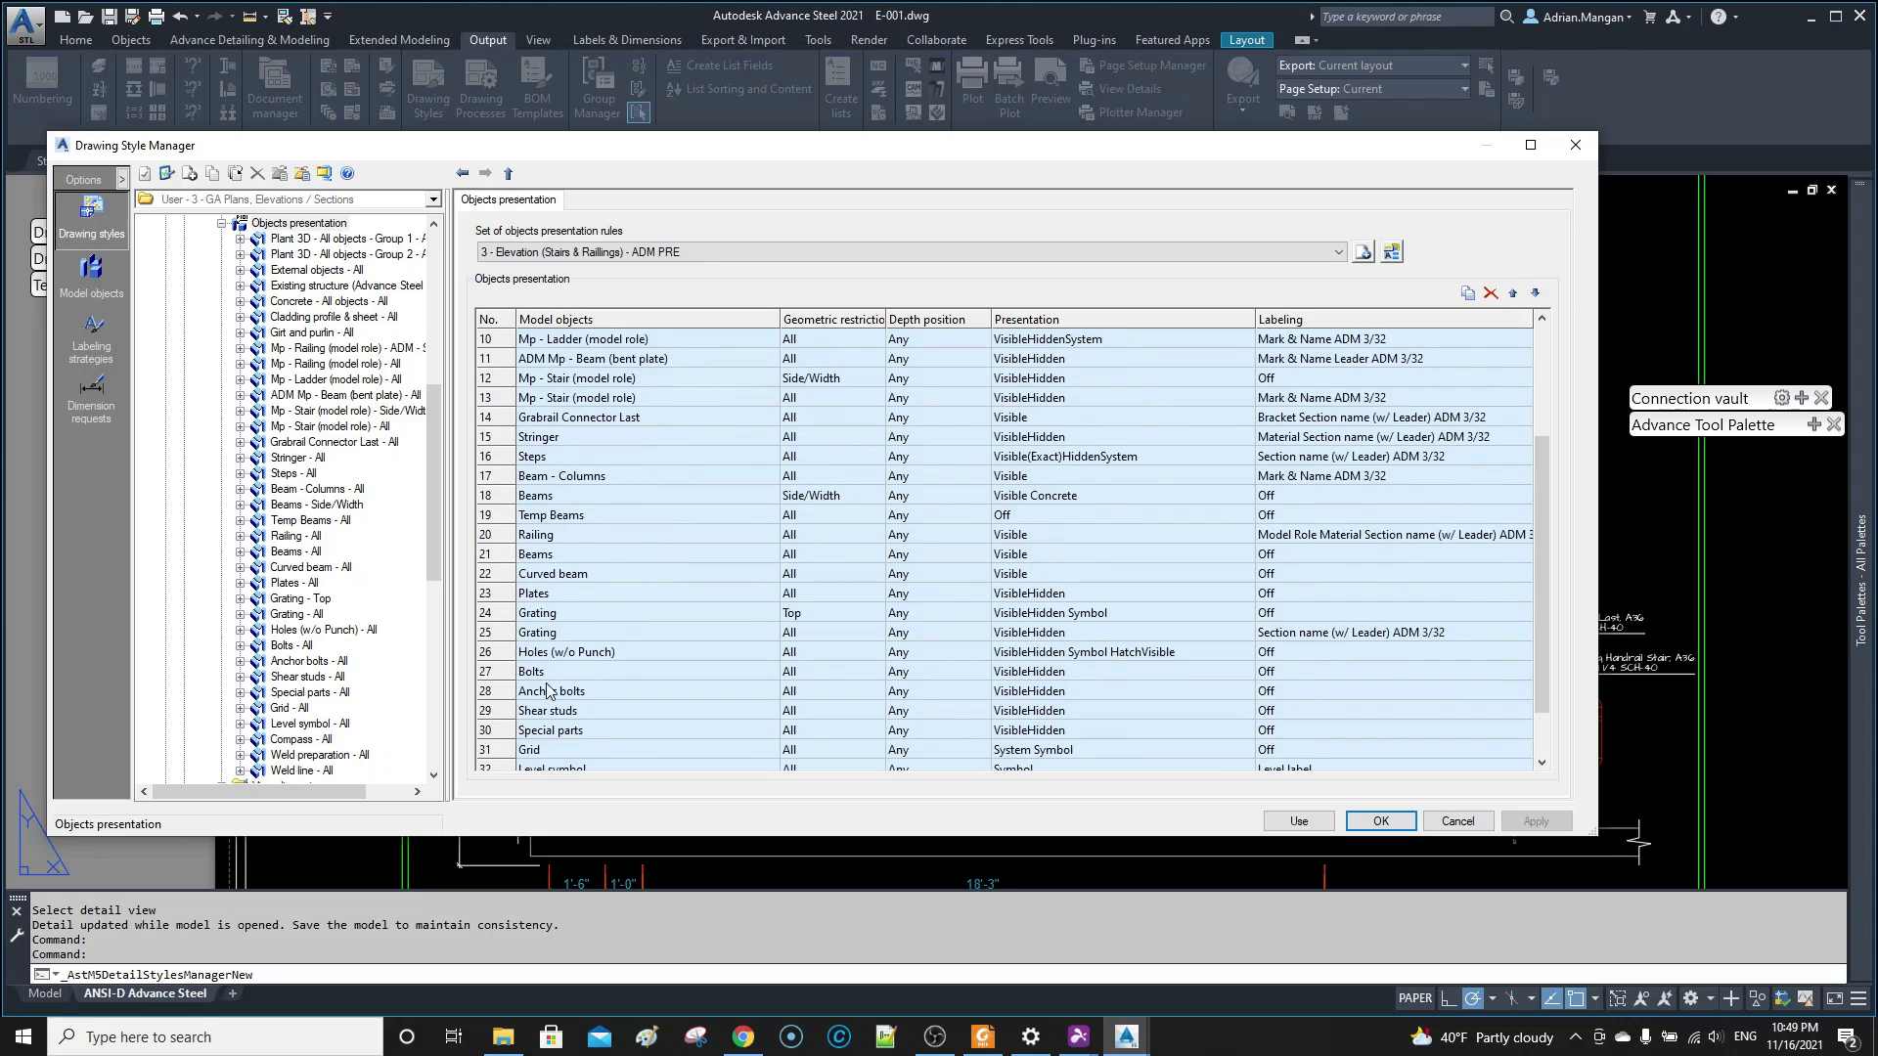
scroll(549, 691, down, 2)
scroll(552, 667, up, 2)
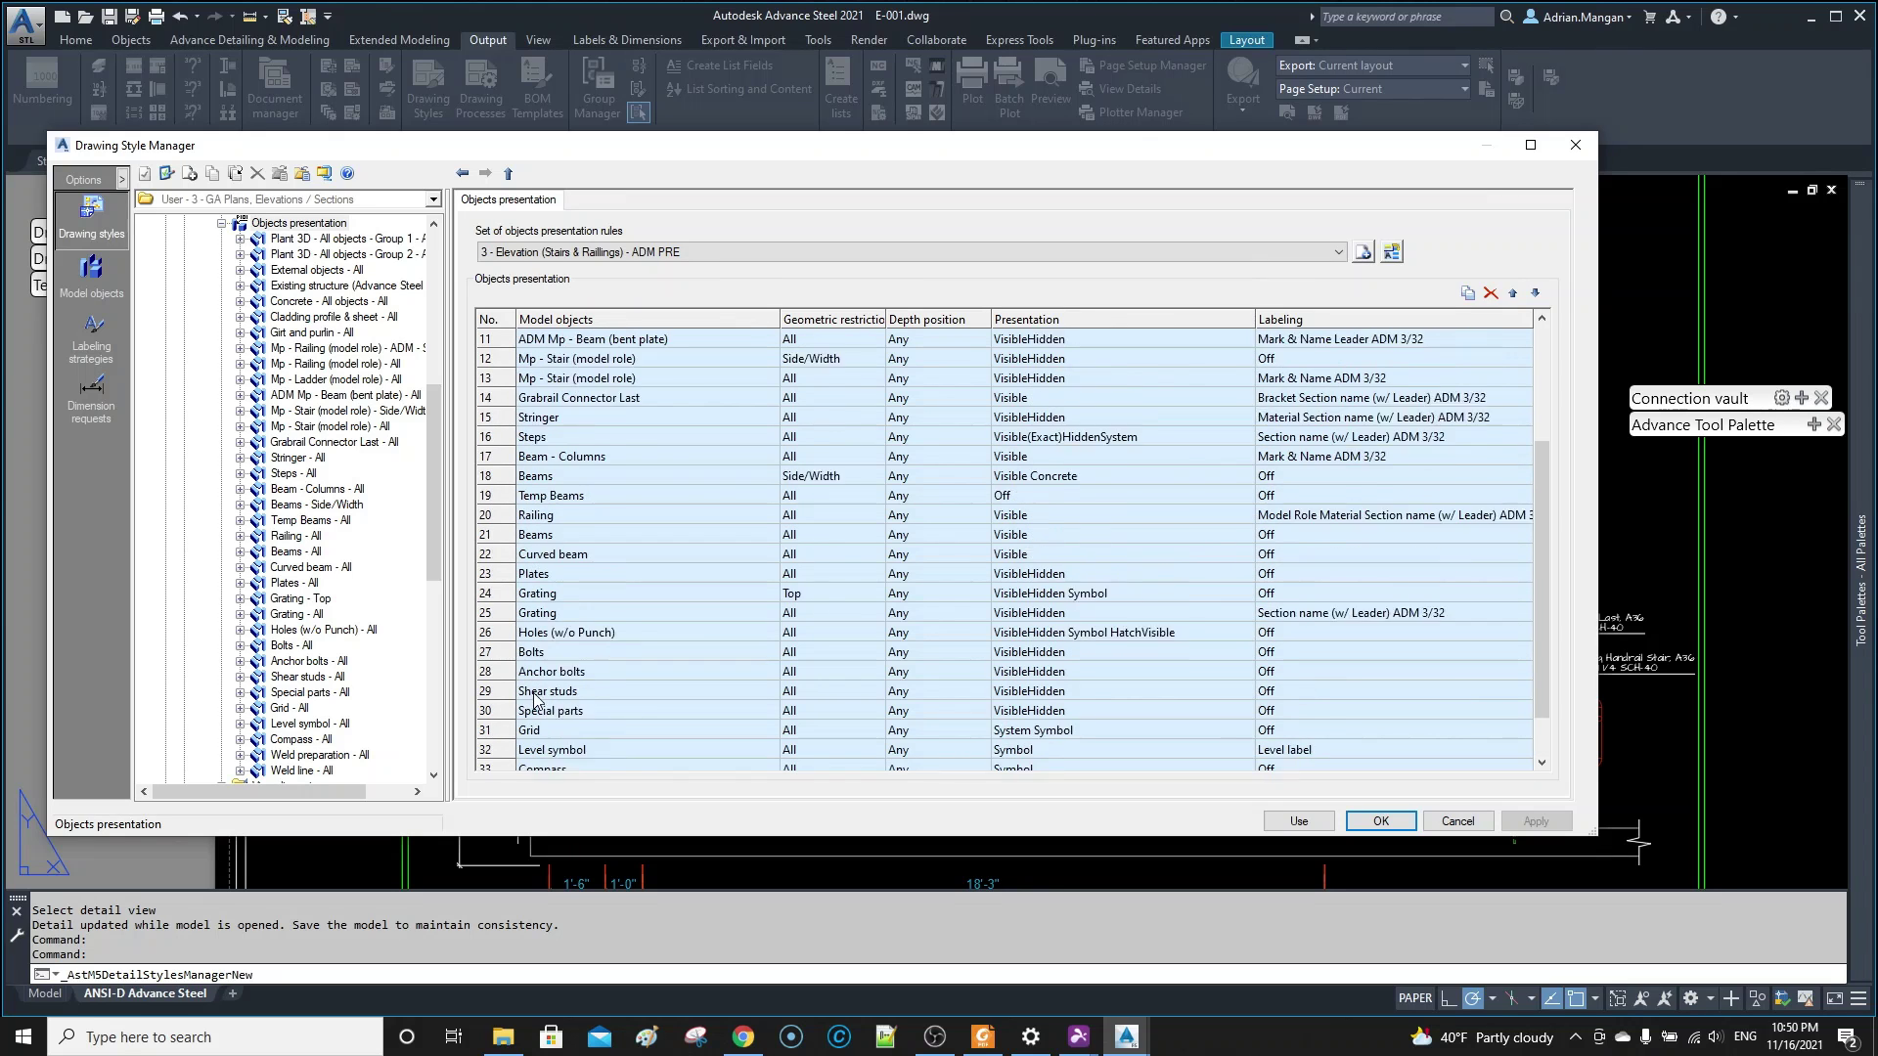
click(505, 673)
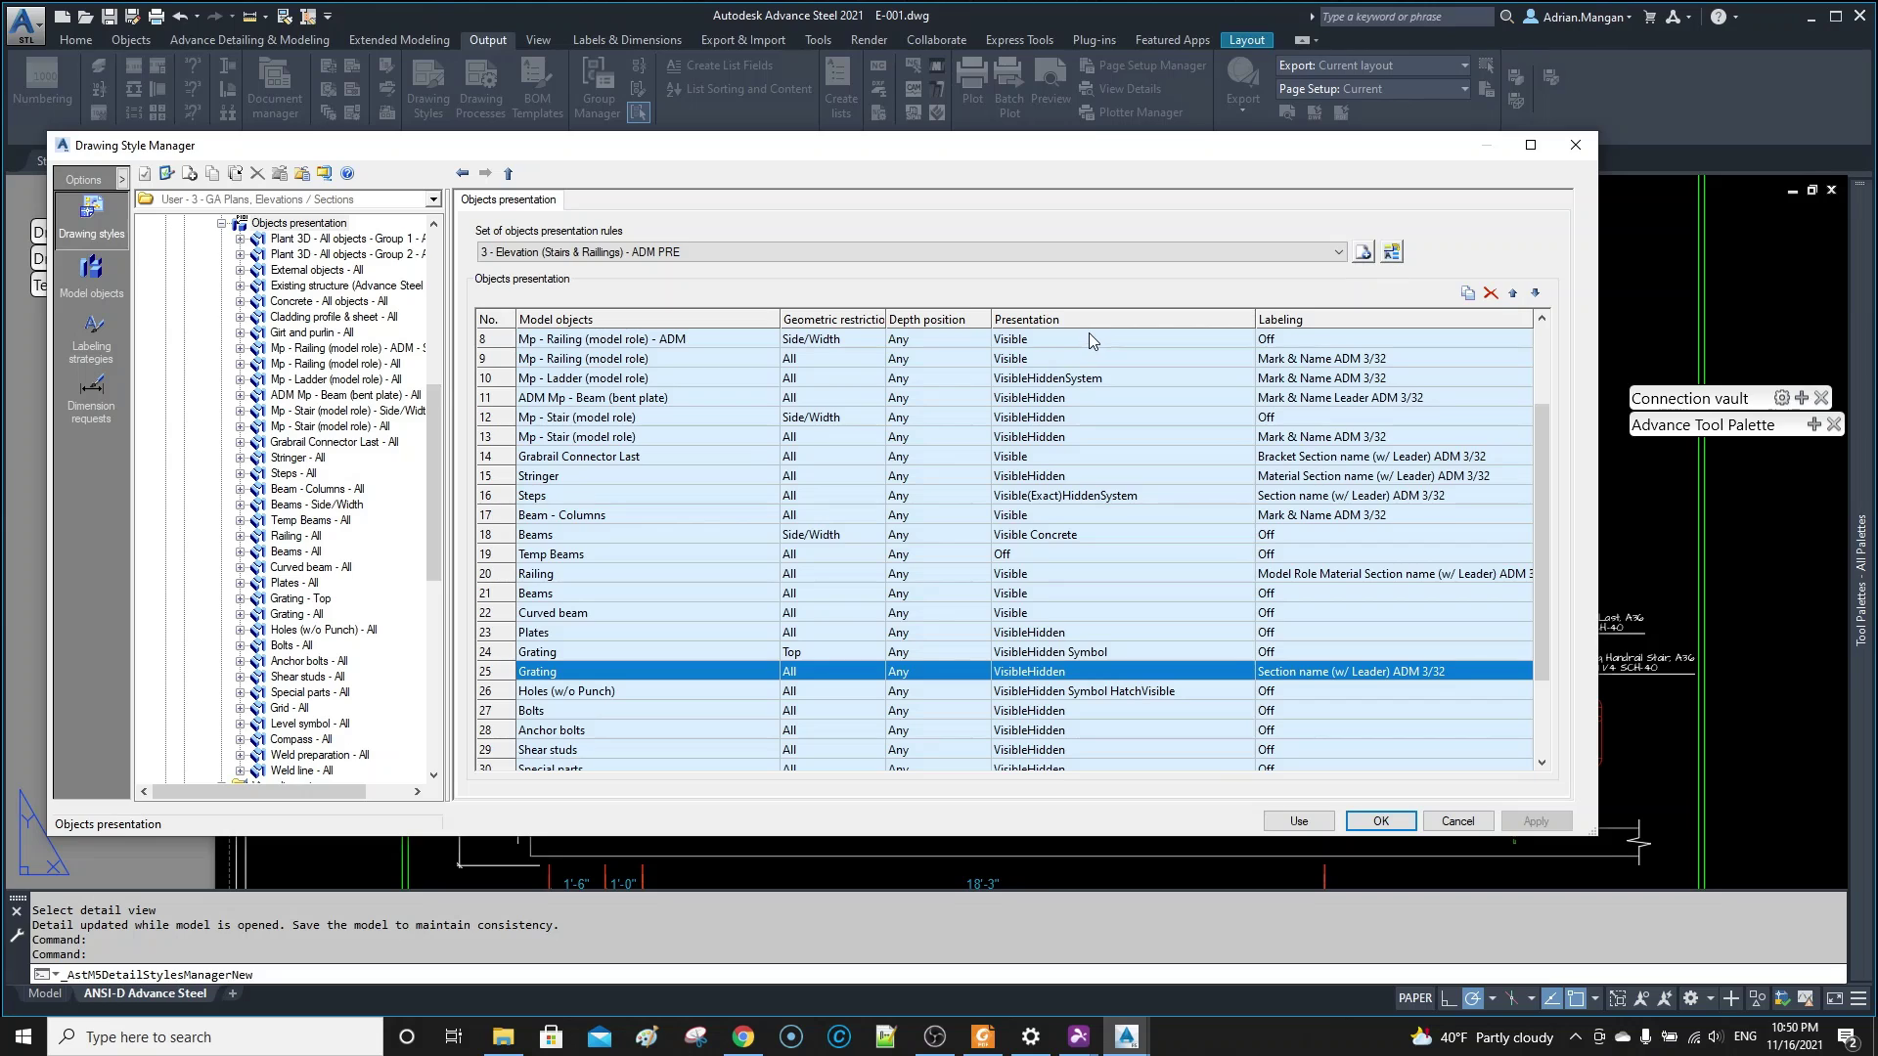
click(1514, 294)
click(1513, 294)
click(1513, 293)
click(1514, 293)
click(1513, 294)
click(1513, 293)
click(1513, 293)
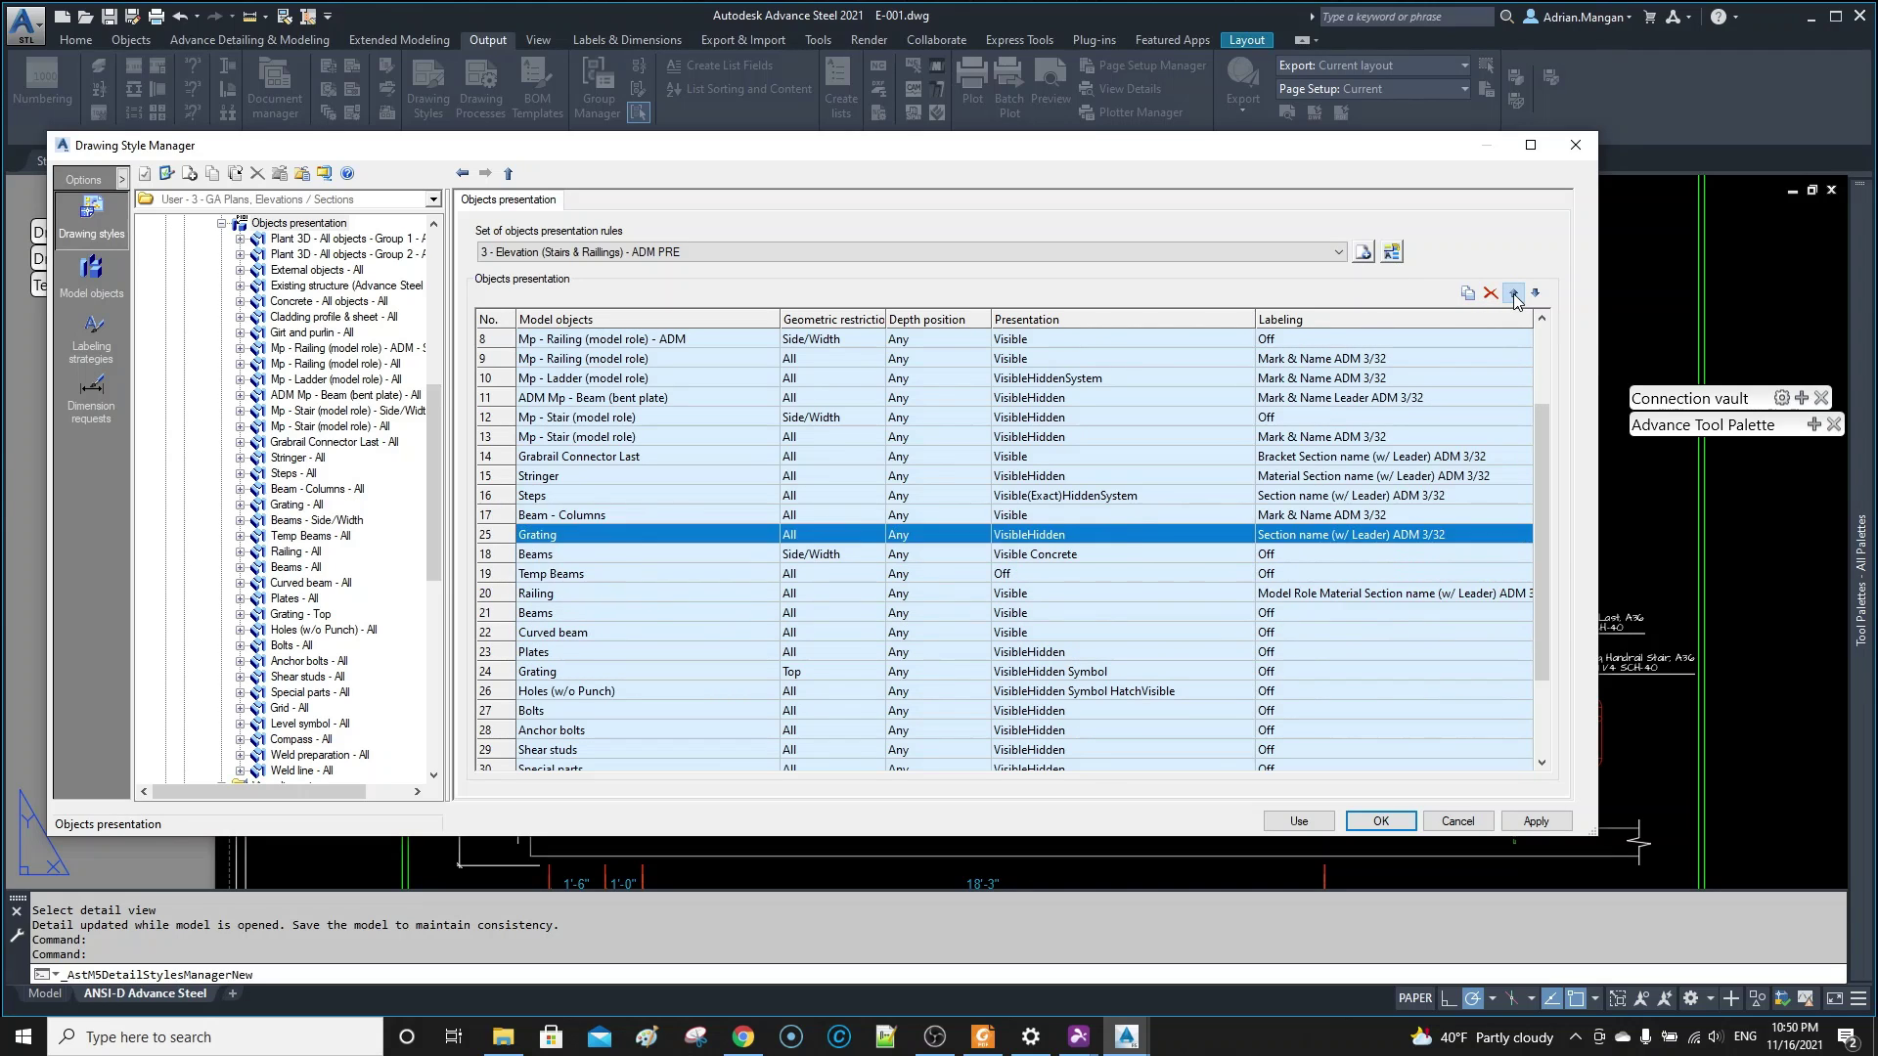
click(1513, 293)
click(1513, 293)
click(1514, 294)
click(1513, 293)
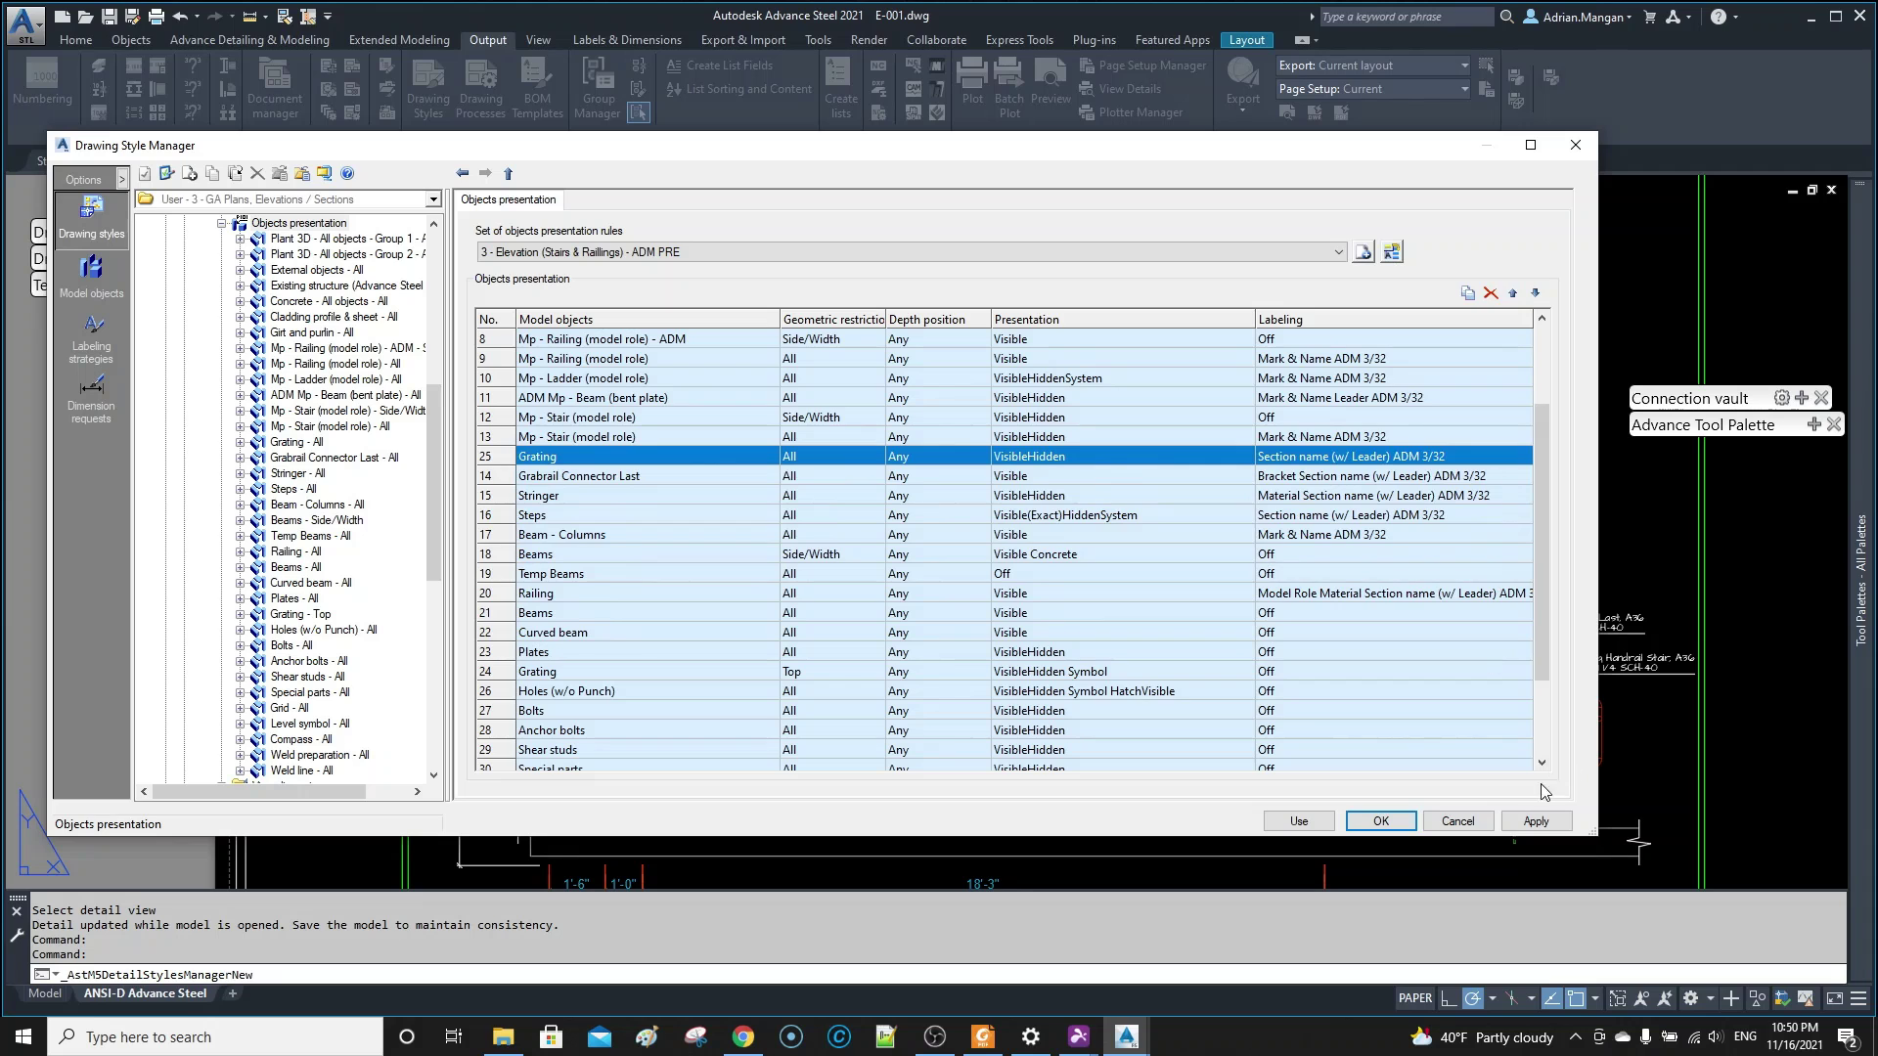
click(1536, 822)
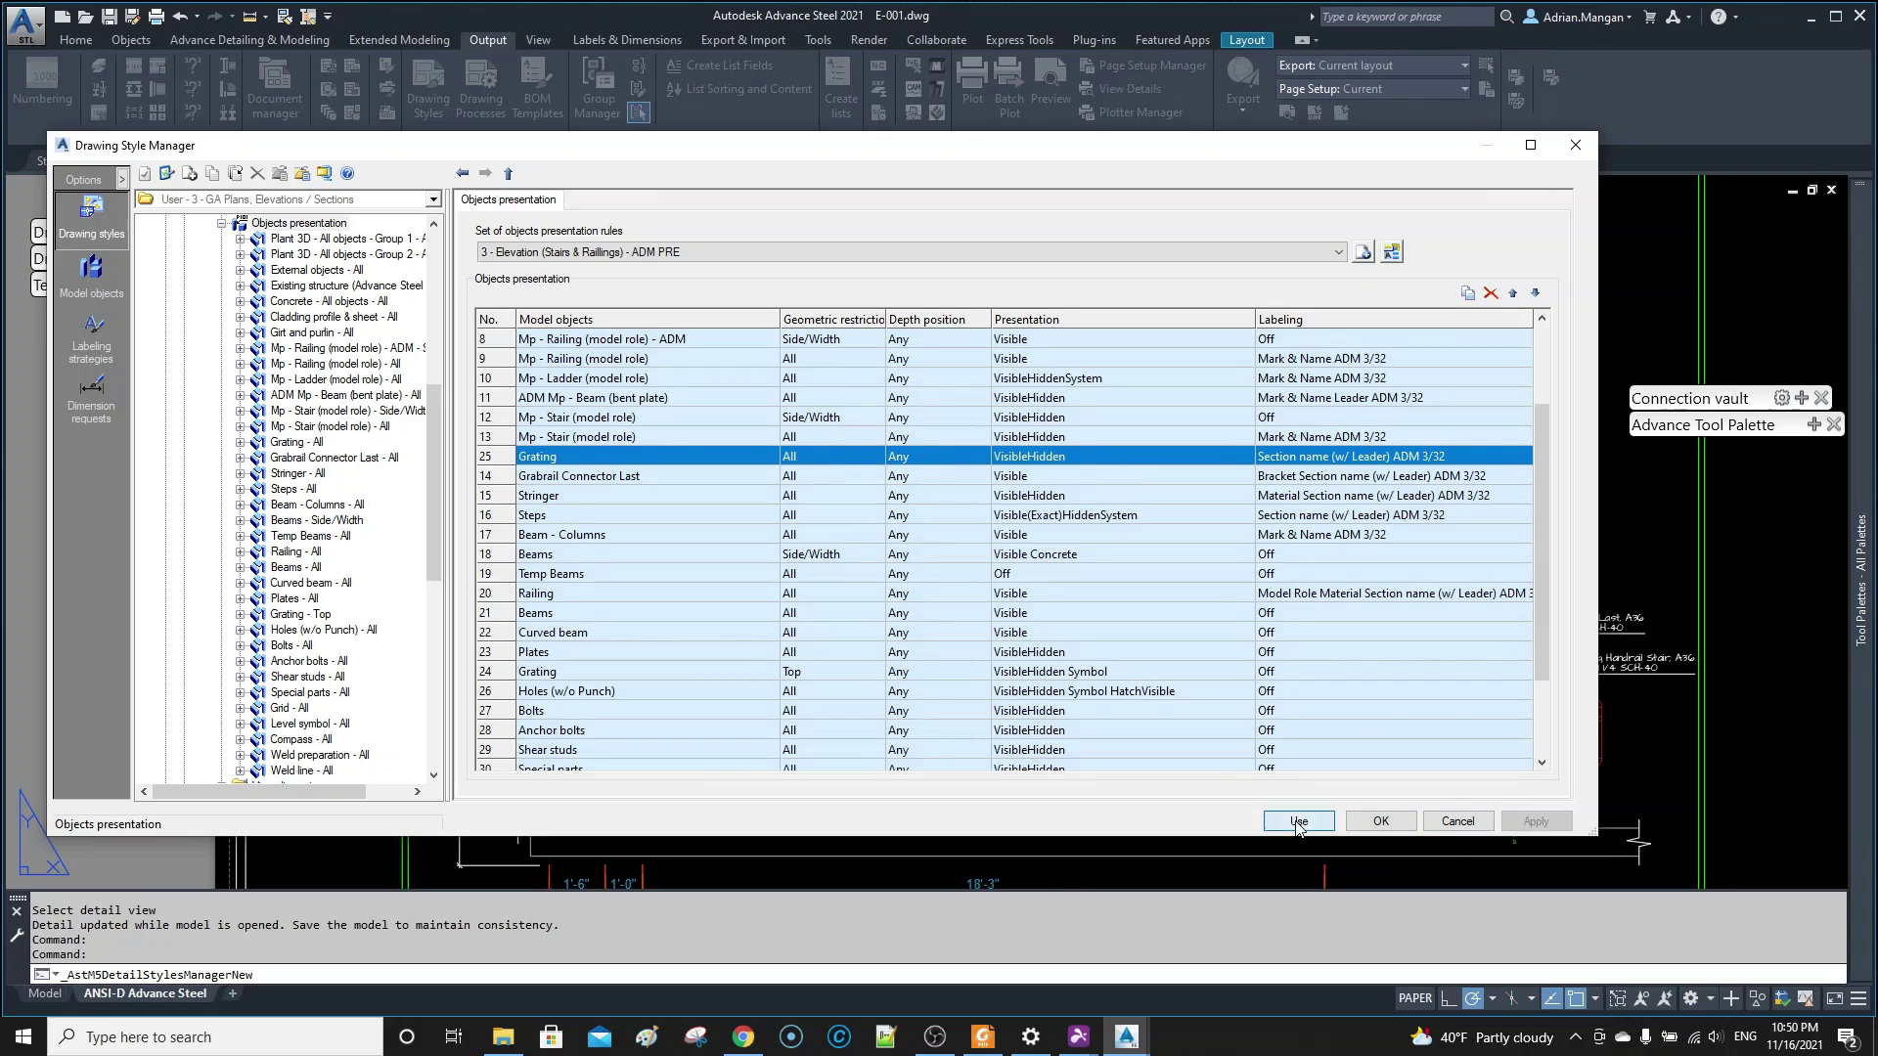
- Update the stair and railing elevation view with the reordered drawing style
click(1298, 821)
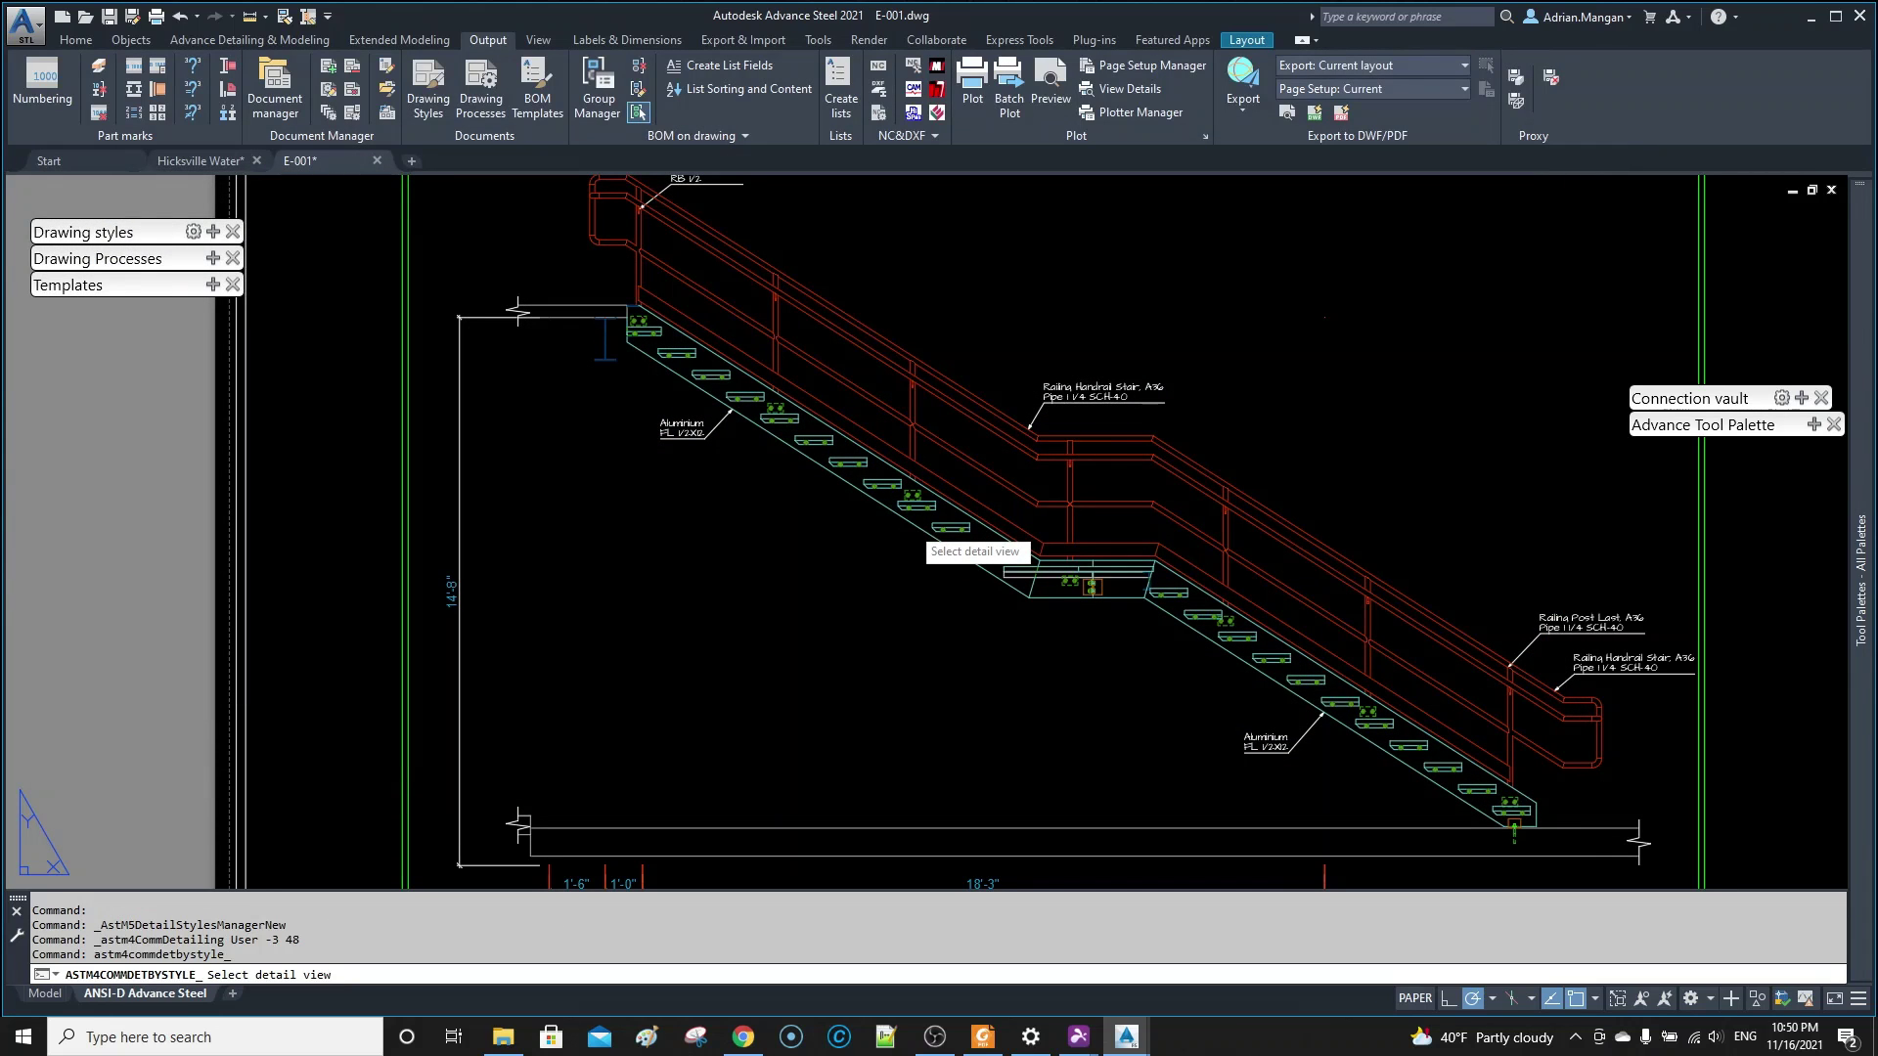
click(908, 522)
middle_drag(919, 517, 894, 509)
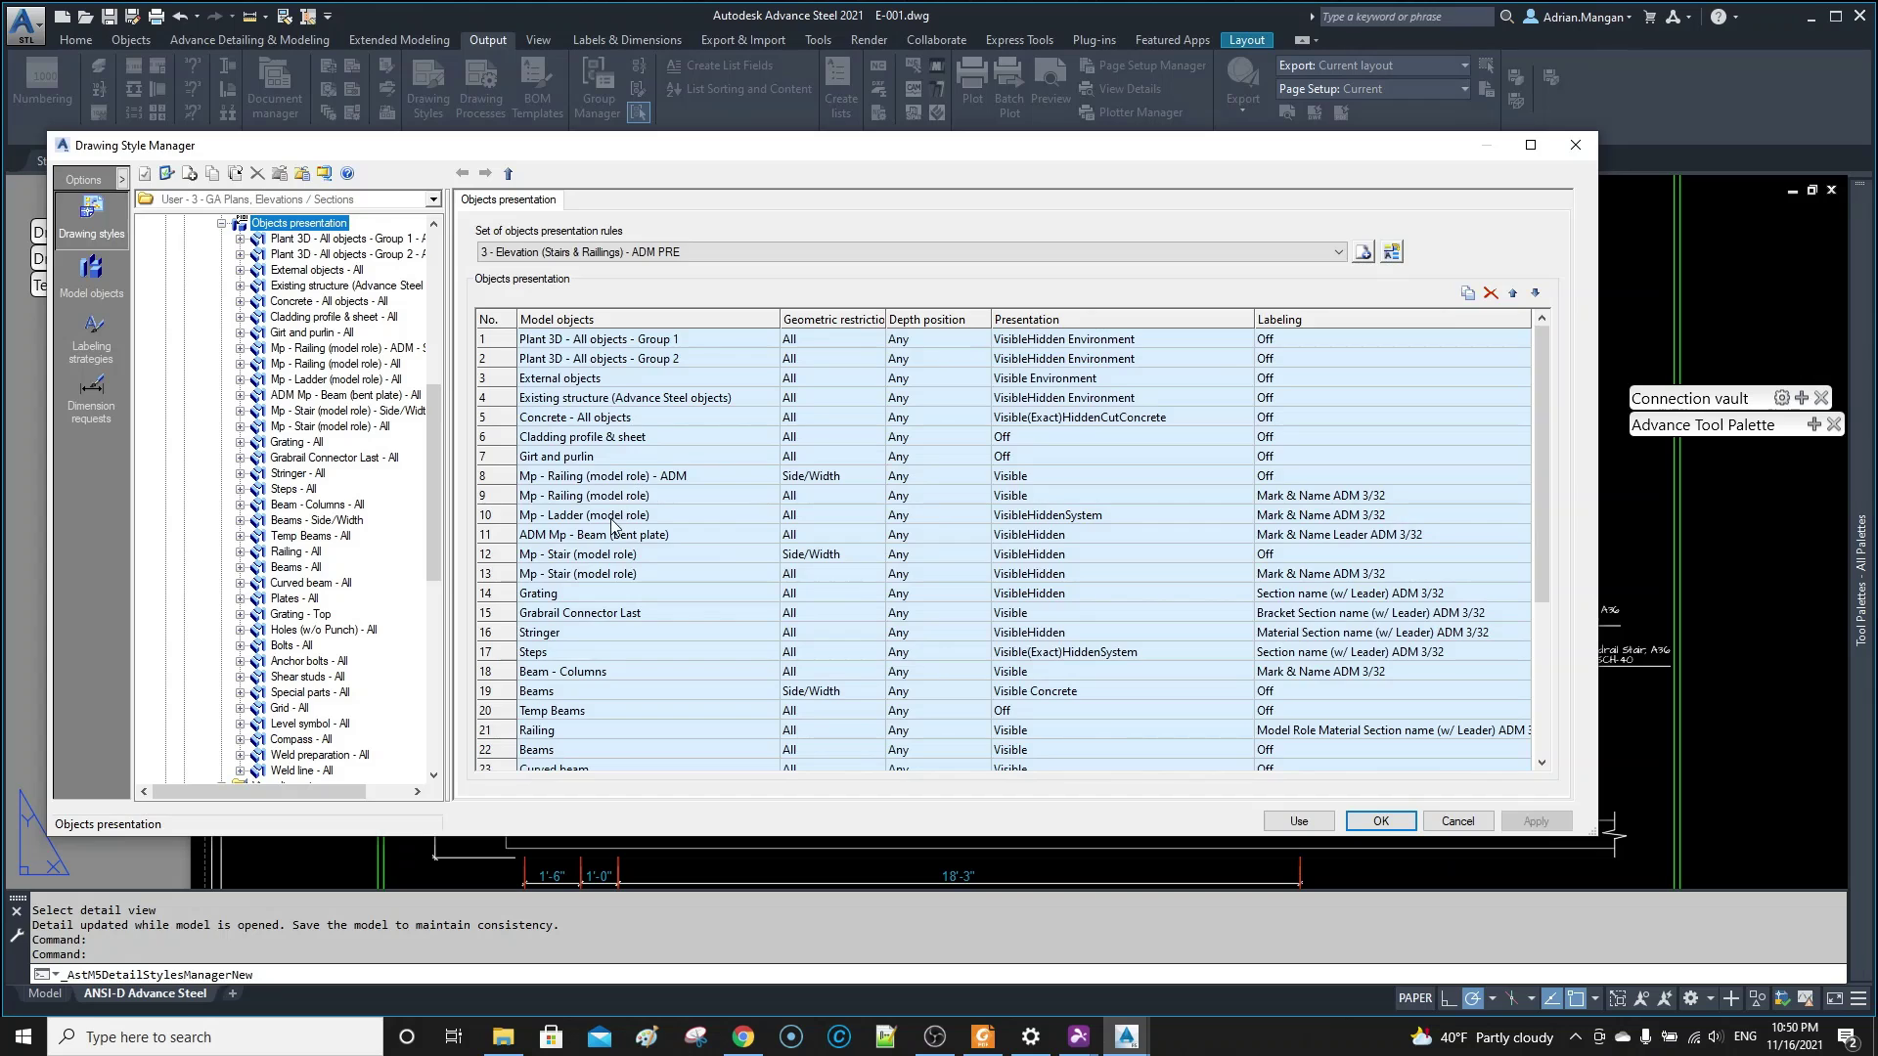
- Inspect the moved Grating rule's presentation and labeling settings in the drawing style manager and return to the objects presentation list
click(594, 548)
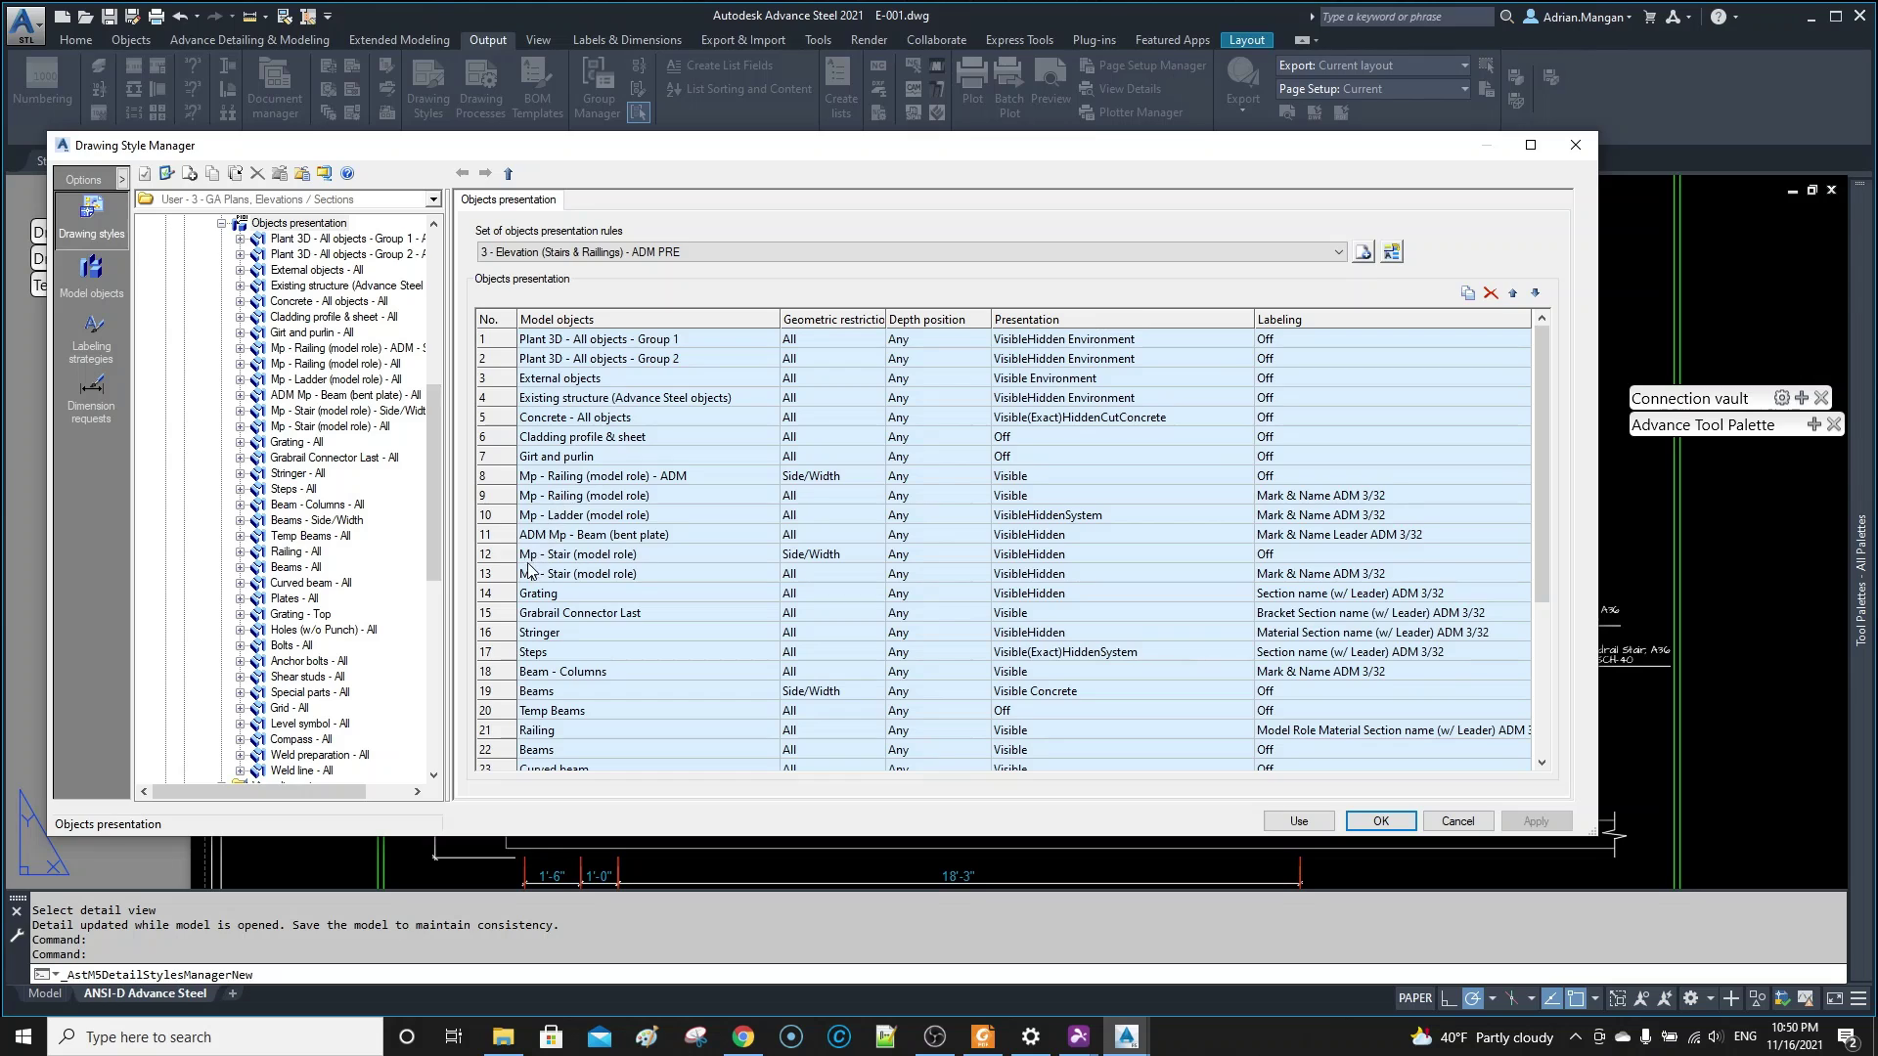
click(504, 597)
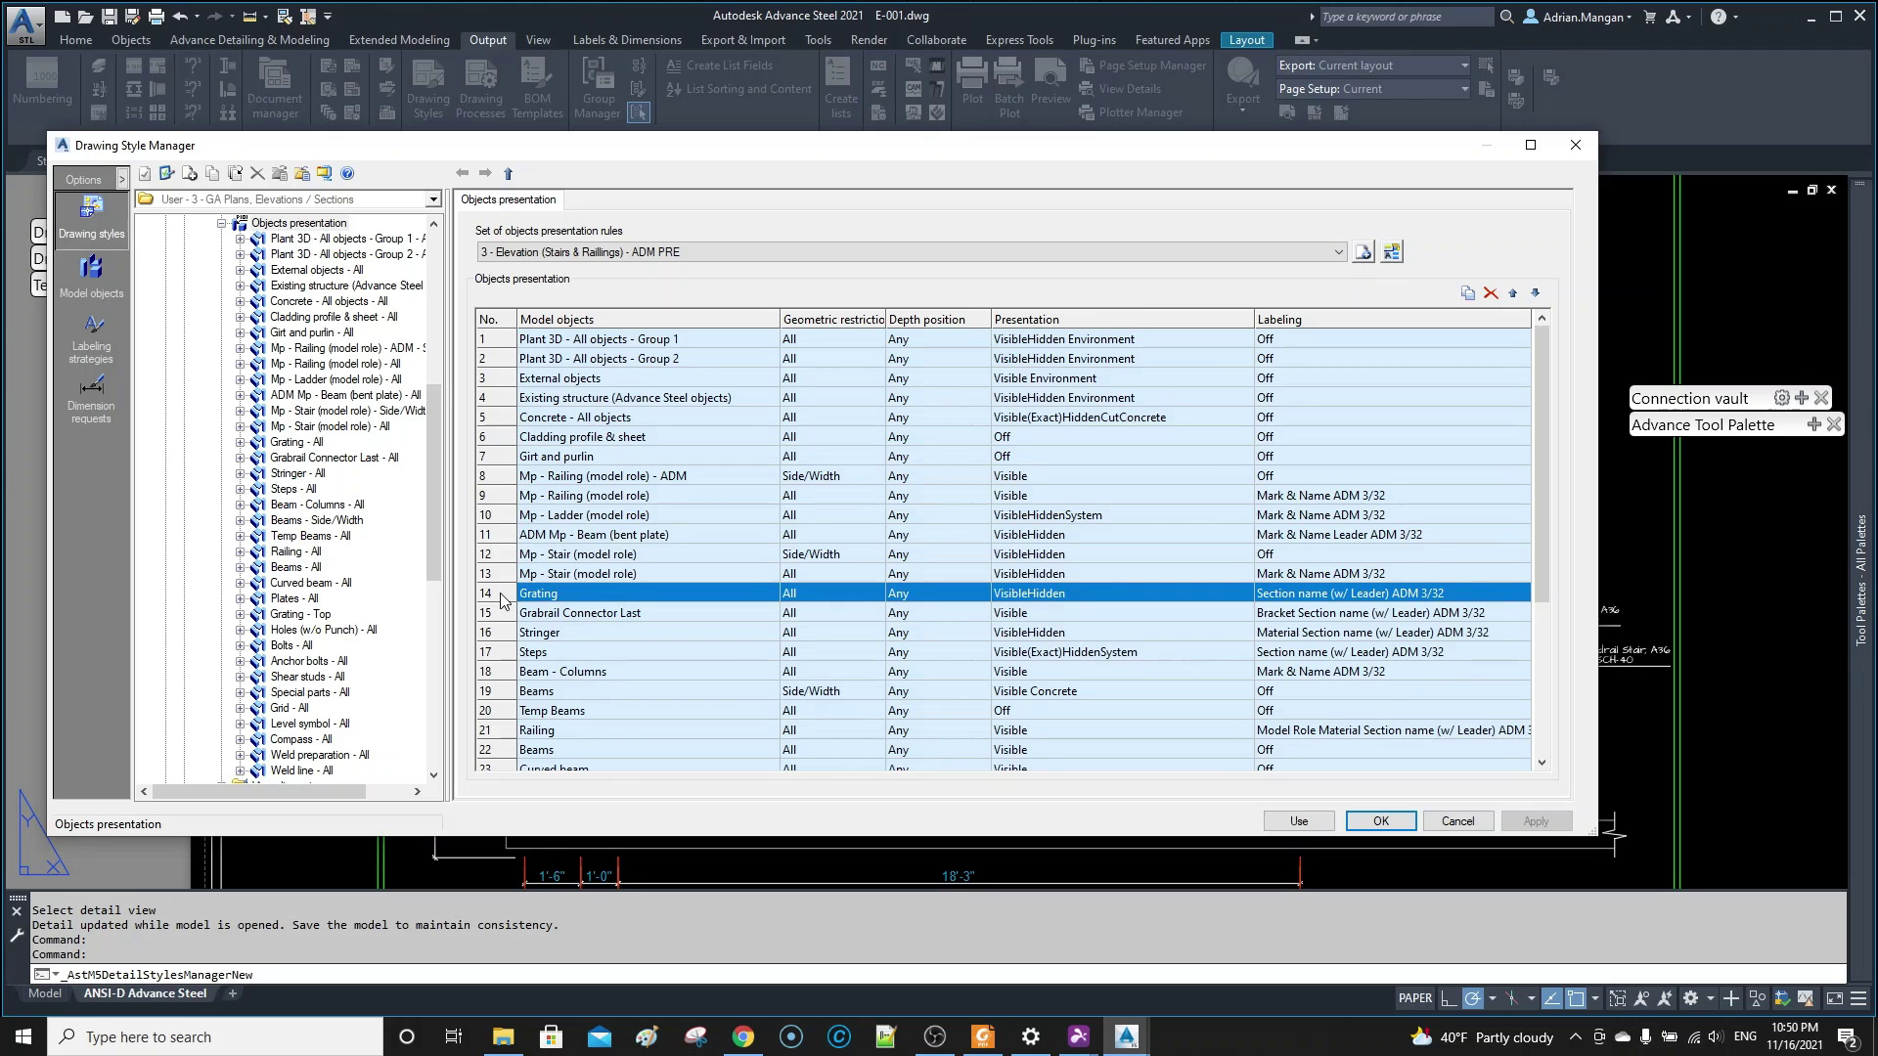
double_click(501, 593)
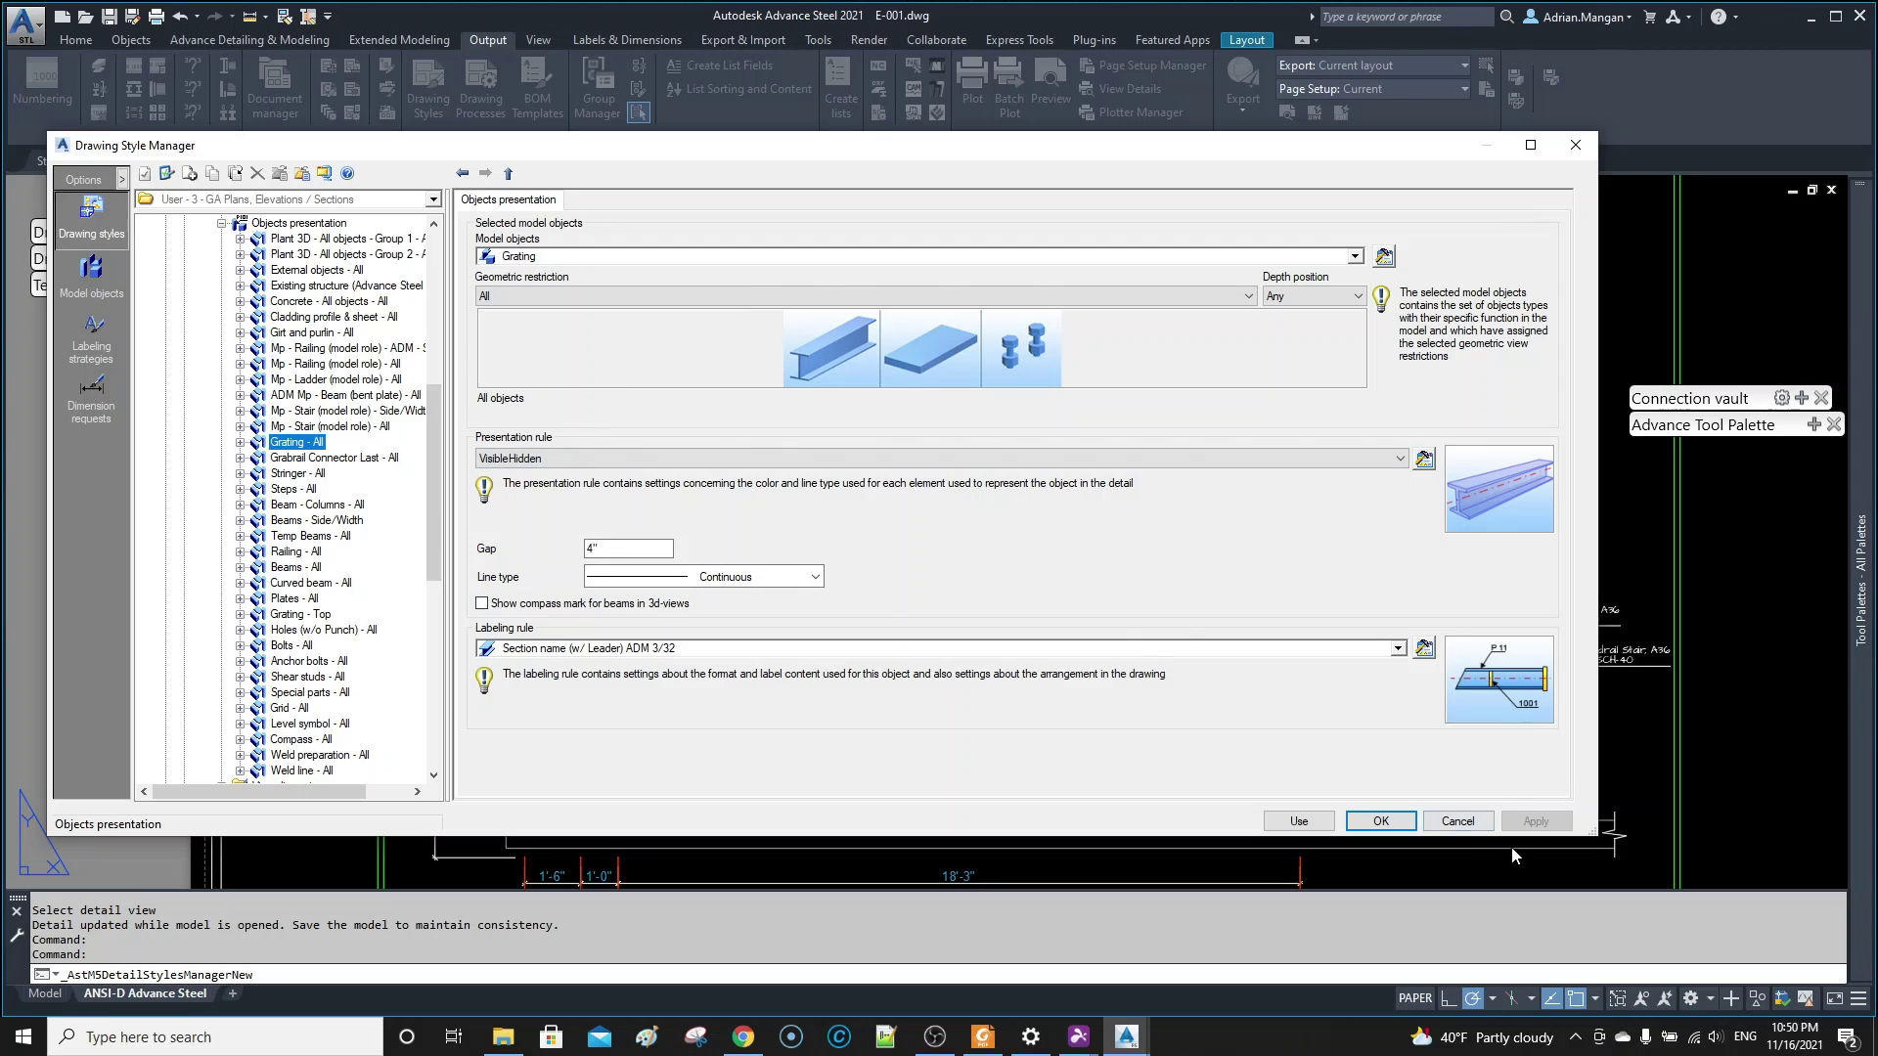
click(1460, 823)
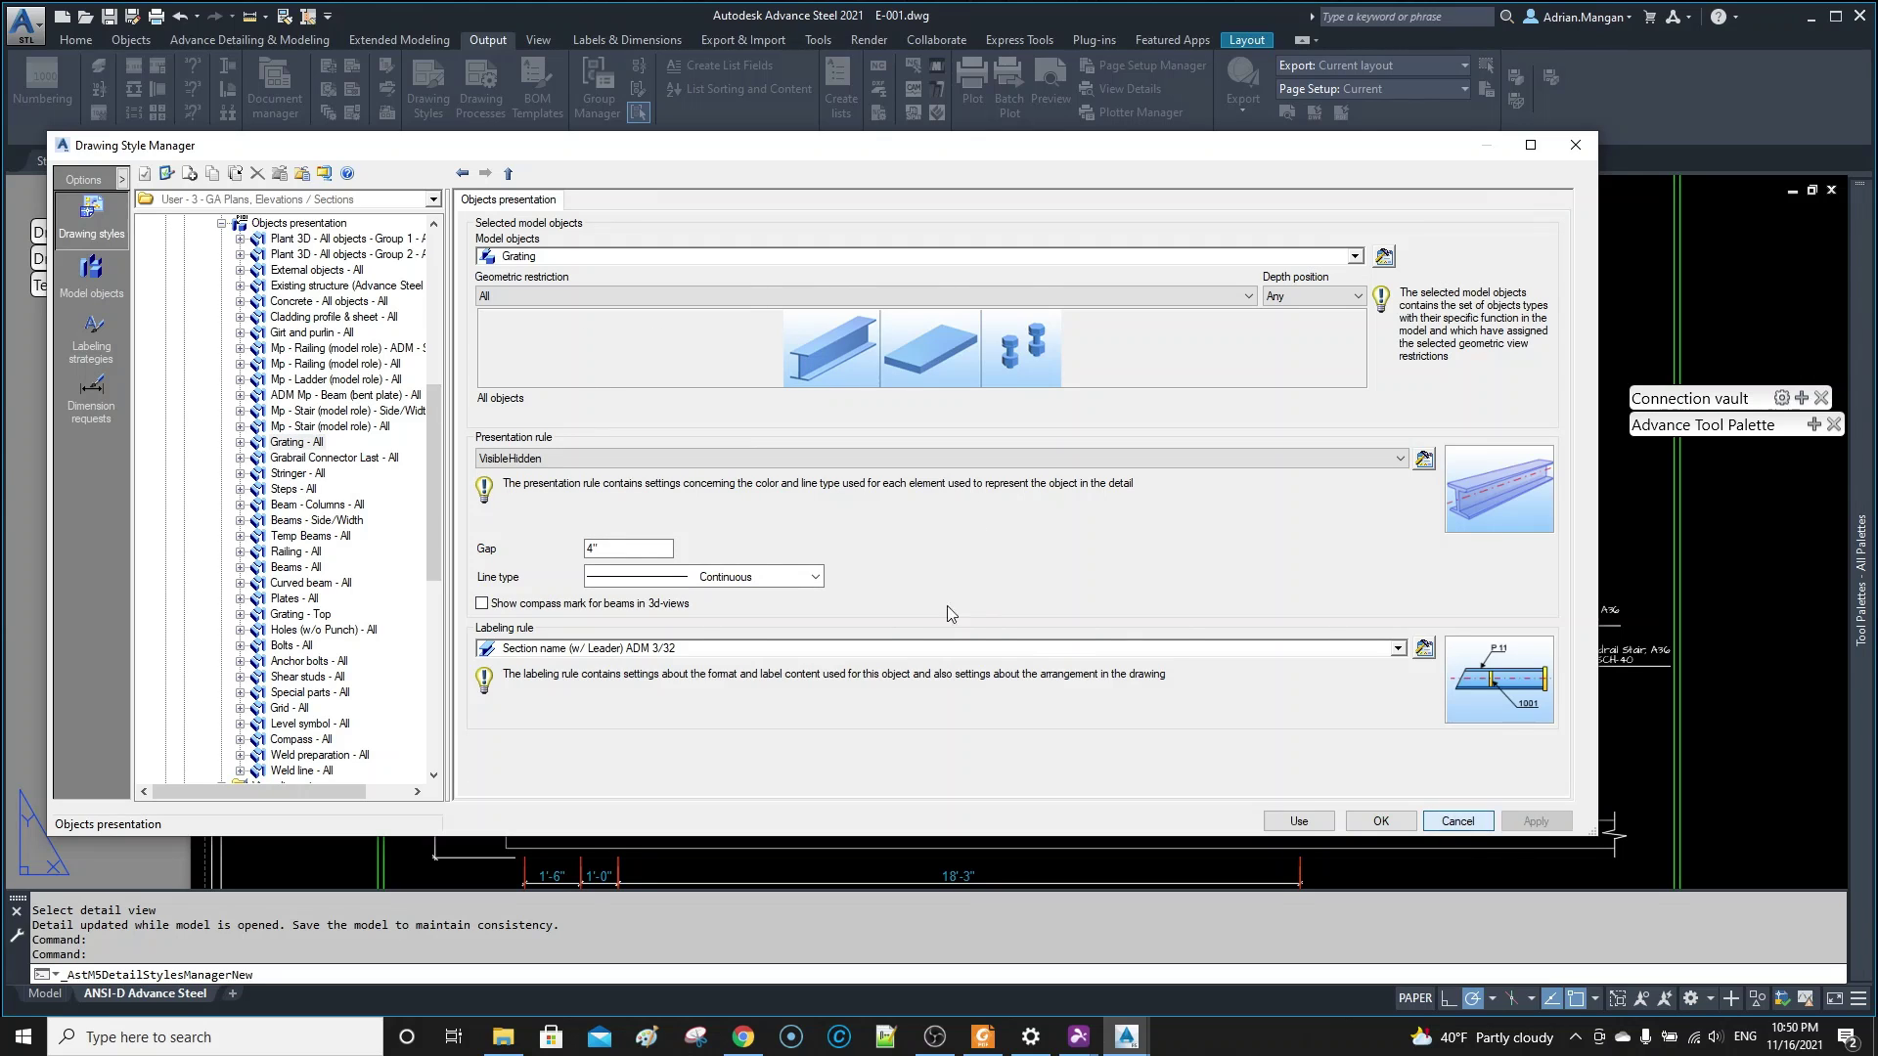
click(313, 224)
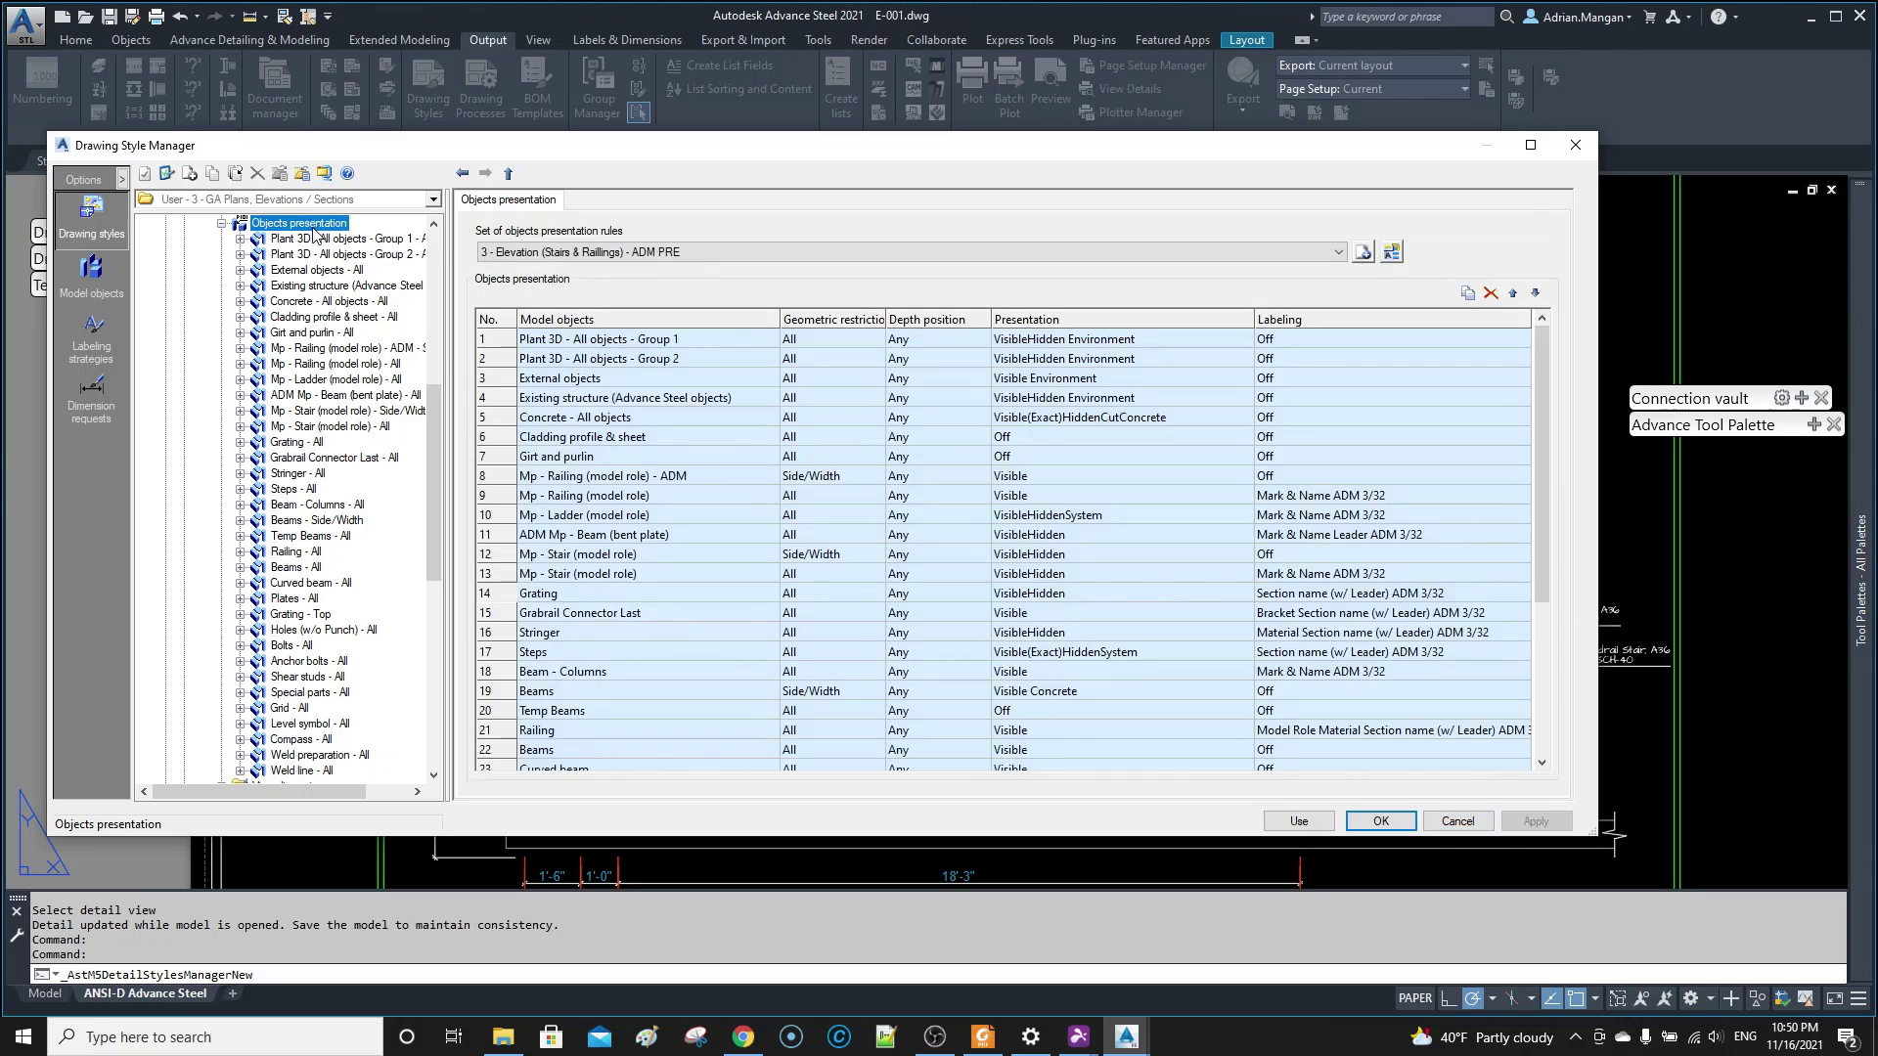
- Move the Grating rule labeled Section name (w/ Leader) ADM 3/32 to the very start of the objects presentation order and apply it
click(510, 594)
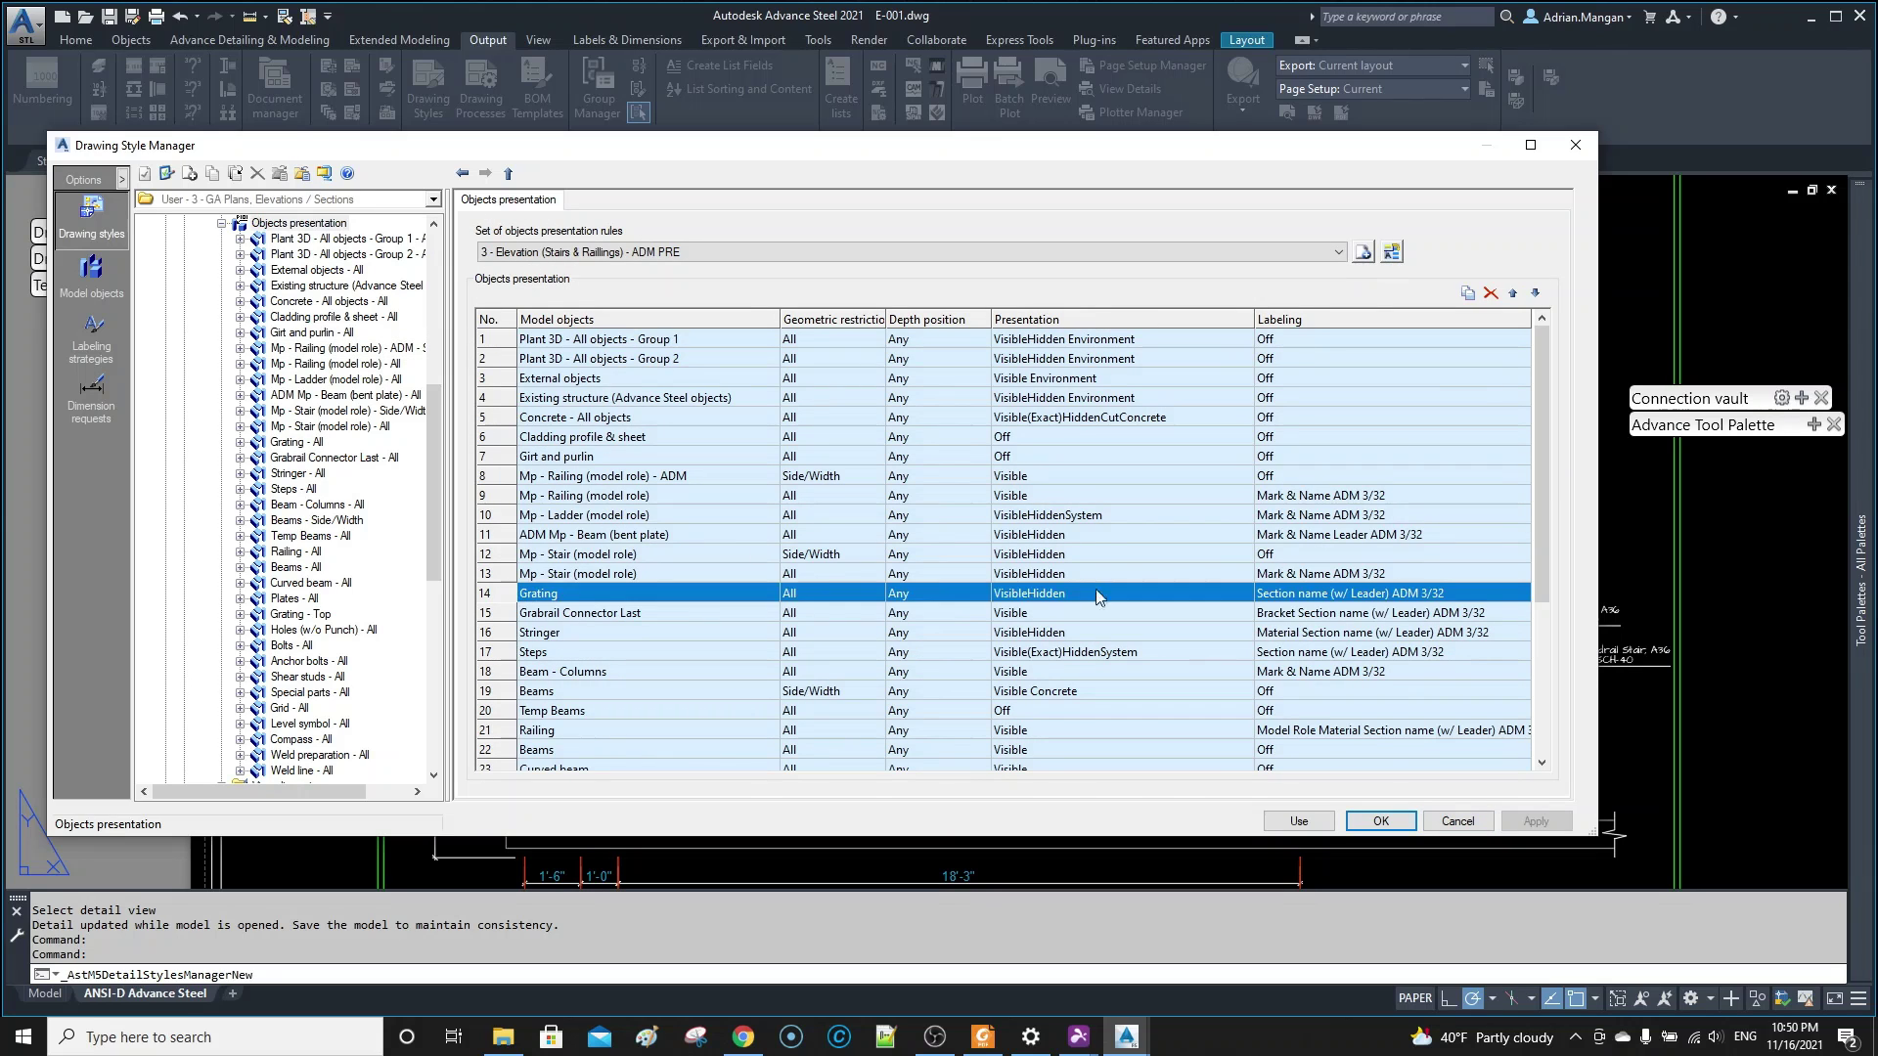
click(1513, 293)
click(1513, 293)
click(1514, 294)
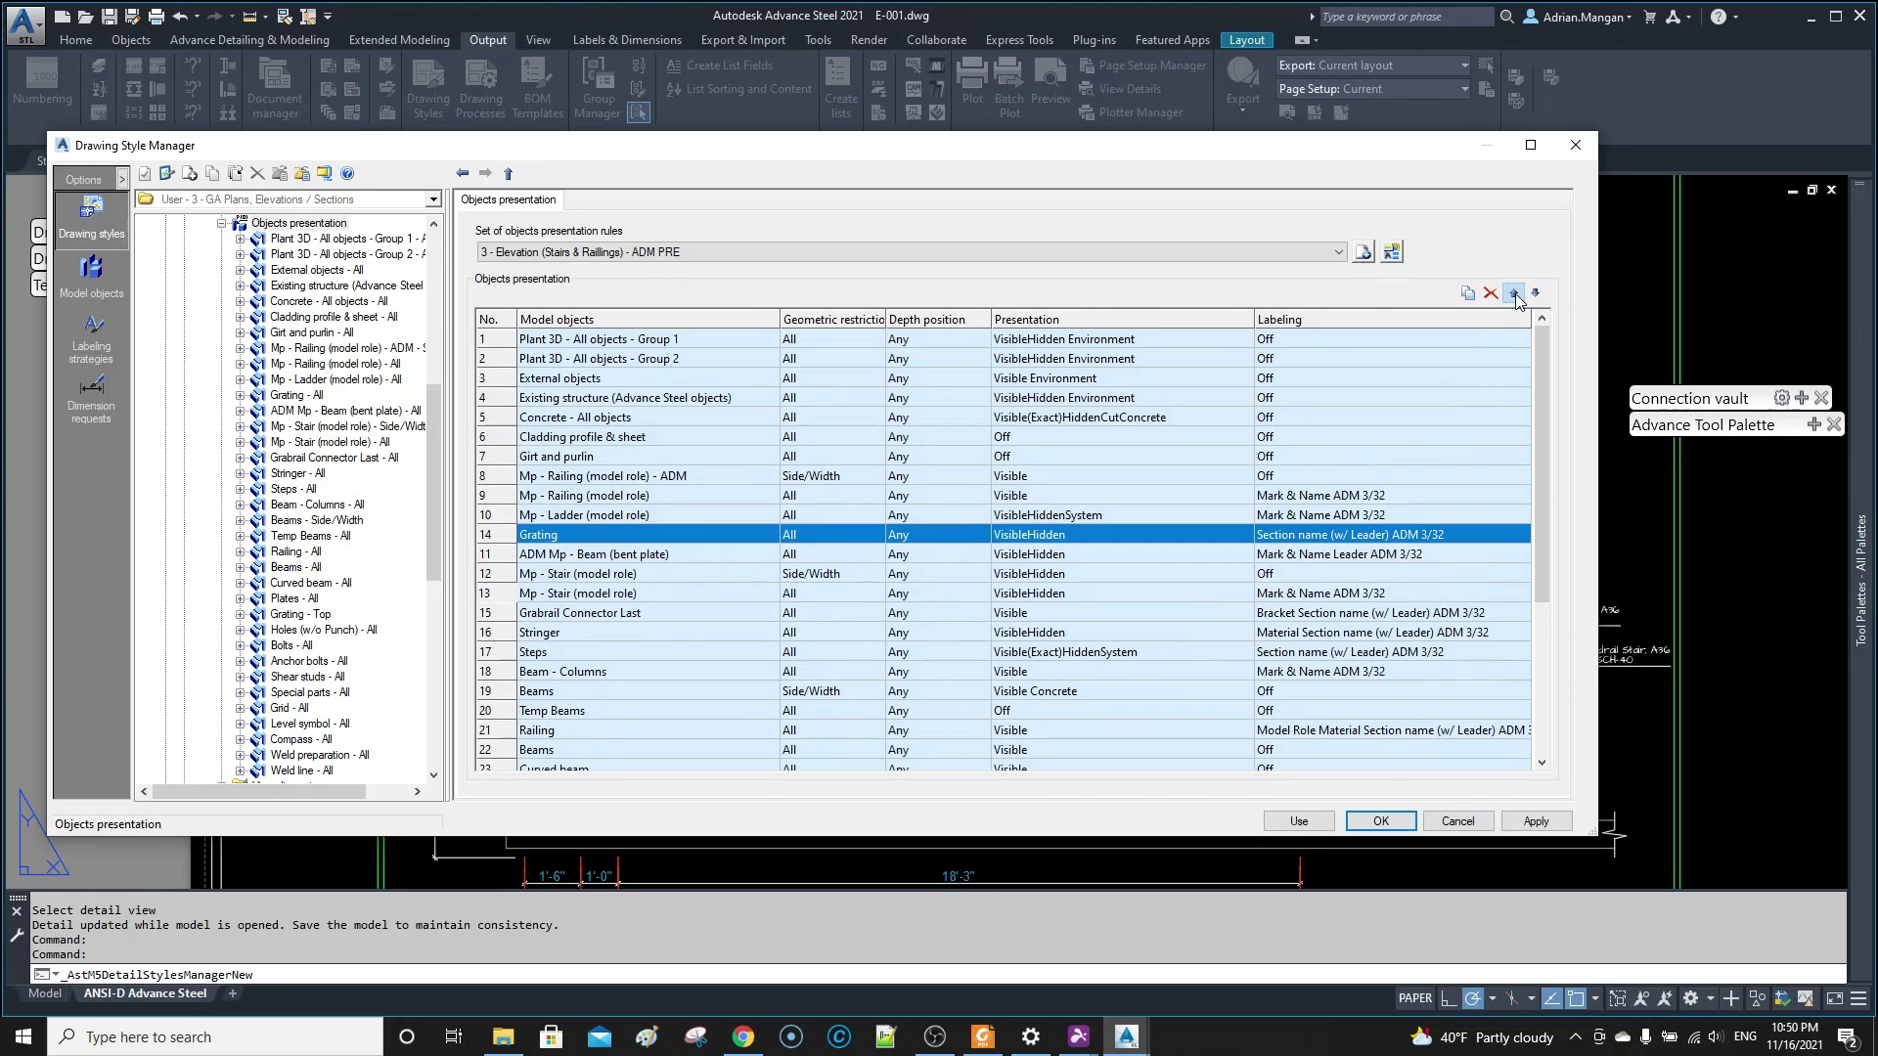
click(1513, 294)
click(1513, 293)
click(1513, 294)
click(1513, 294)
click(1514, 293)
click(1514, 293)
click(1514, 294)
click(1514, 294)
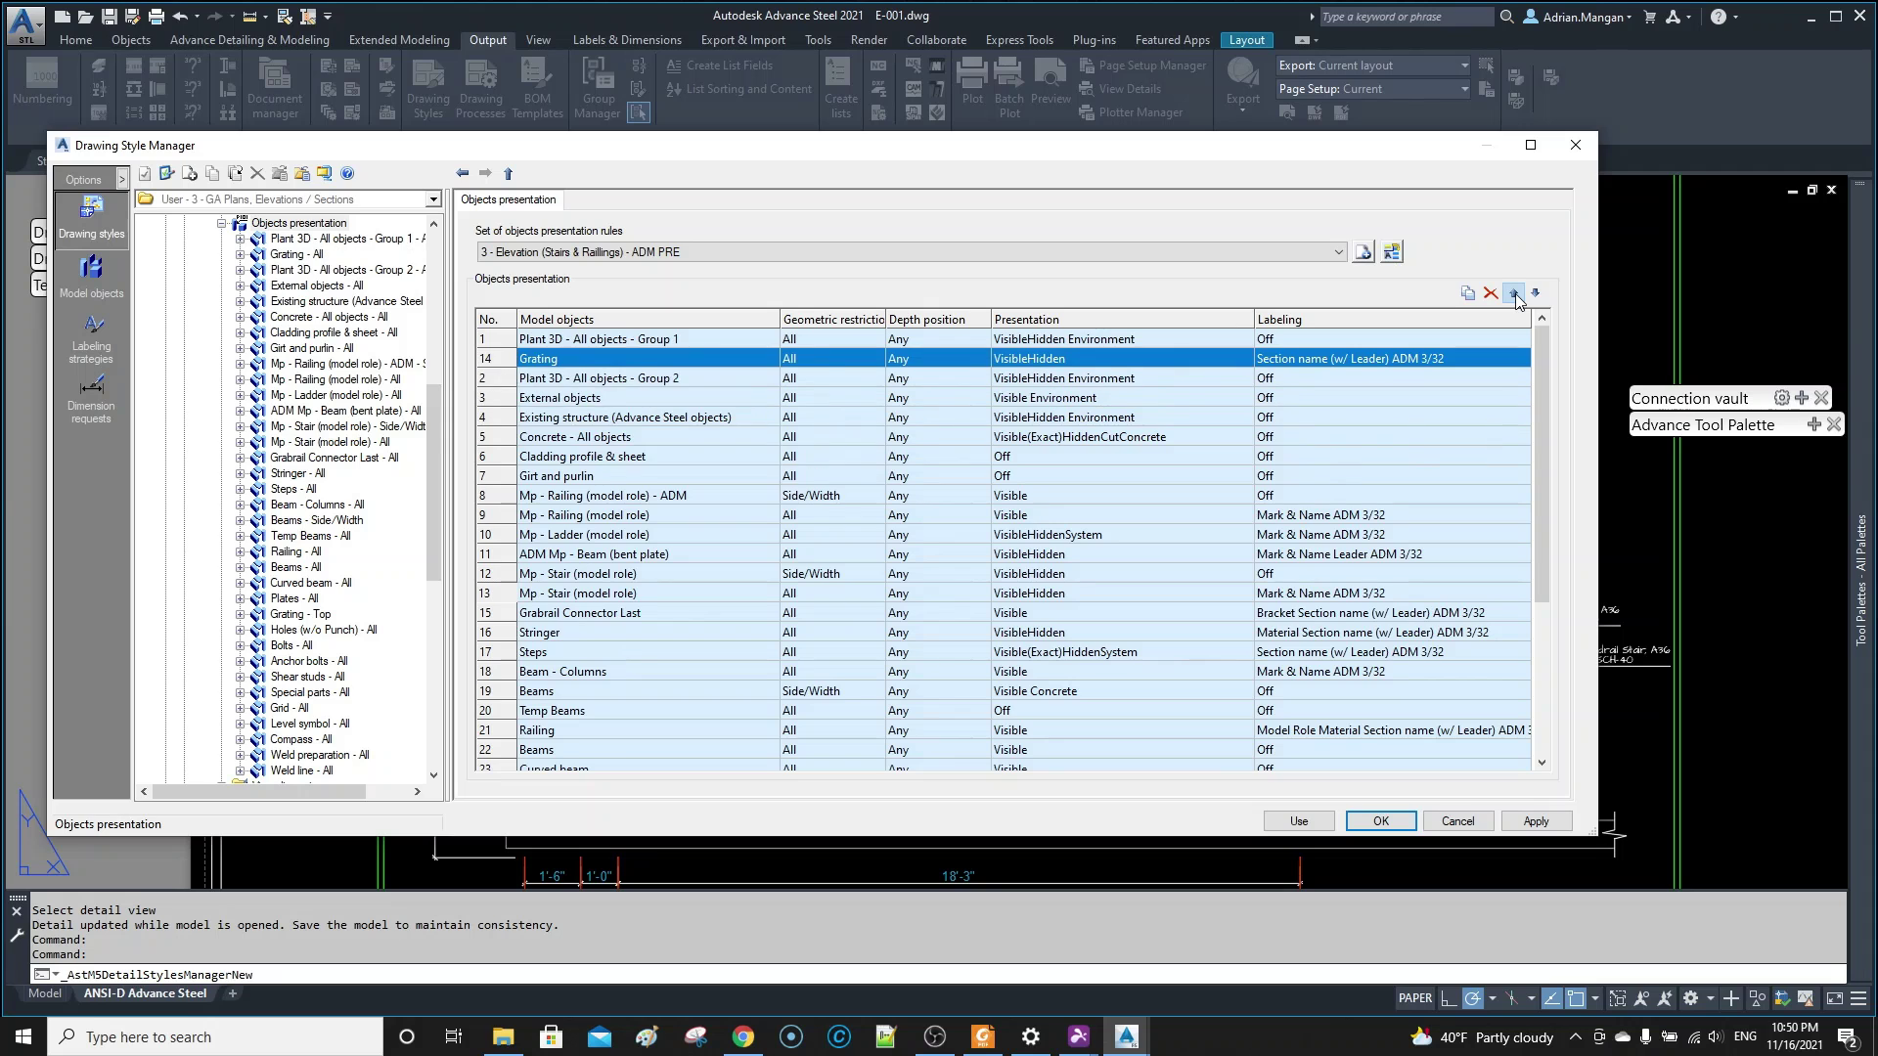
click(1513, 294)
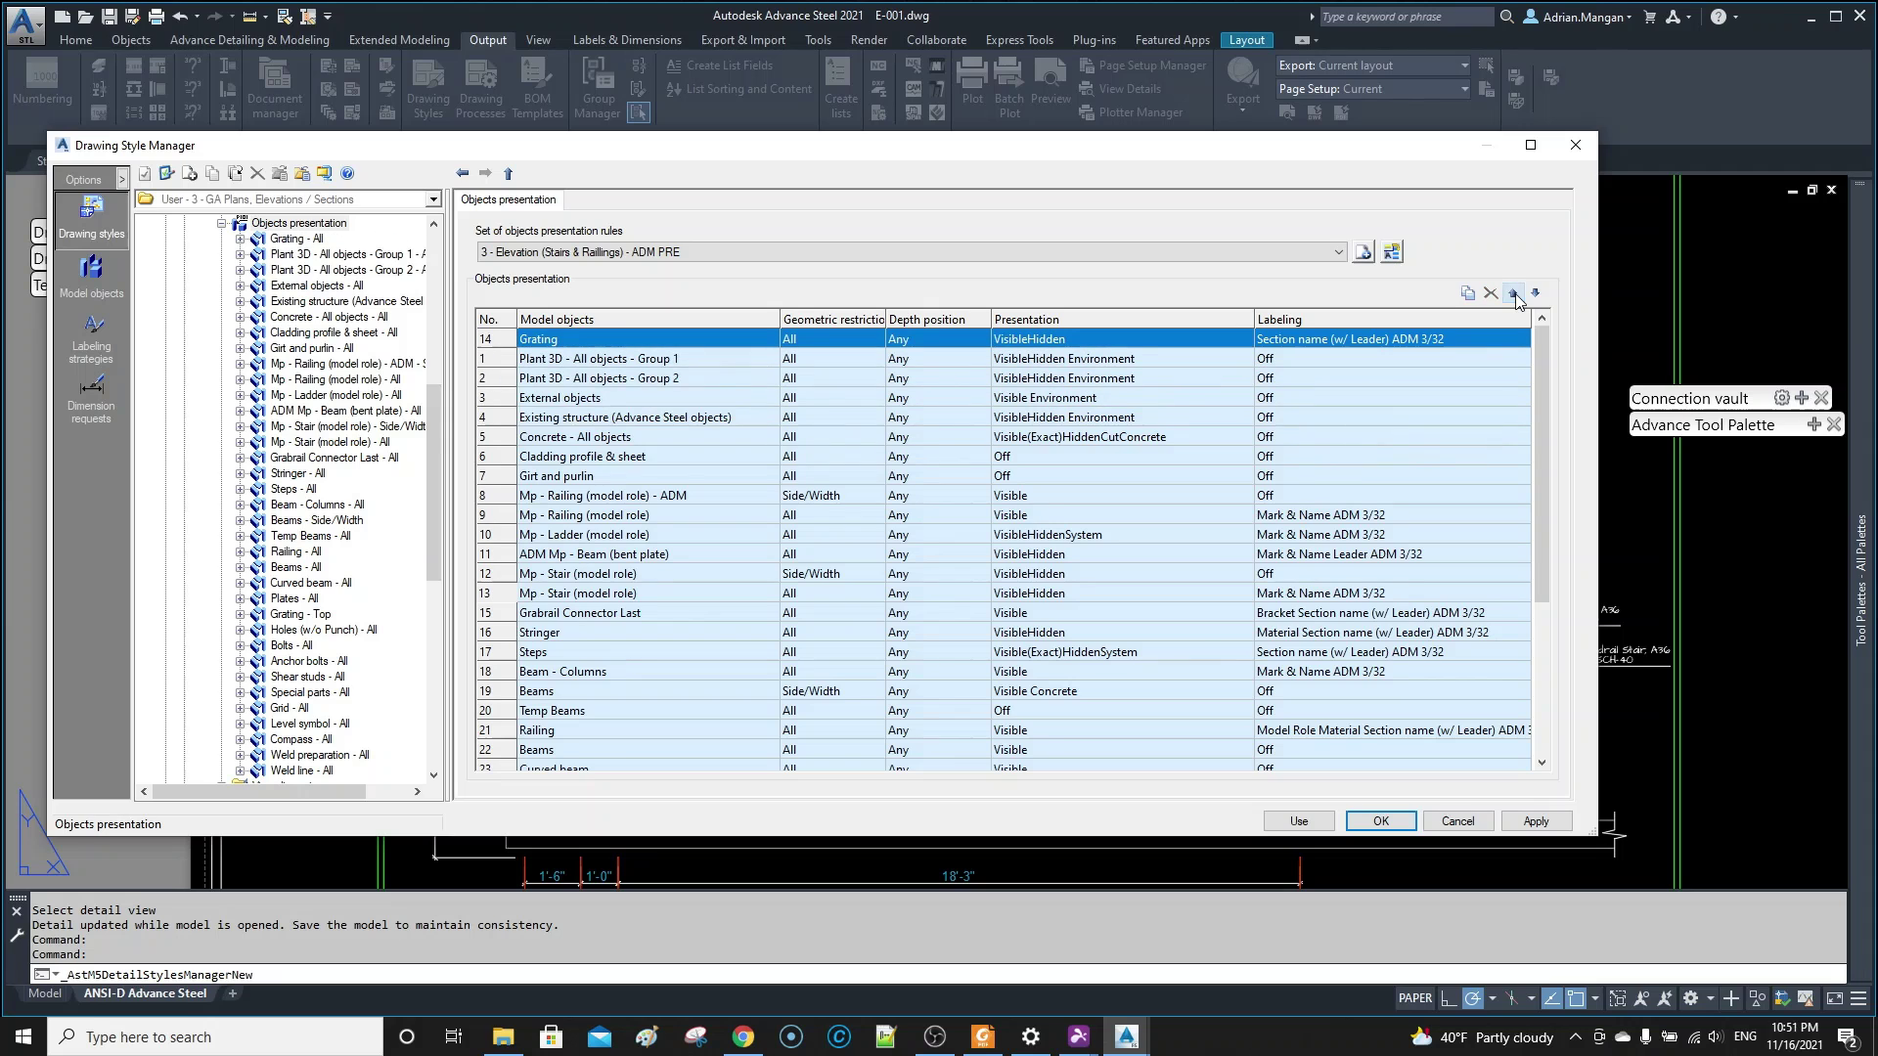
click(1537, 823)
- Use the drawing style with Grating as its first rule on the stair and railing elevation view
click(1299, 822)
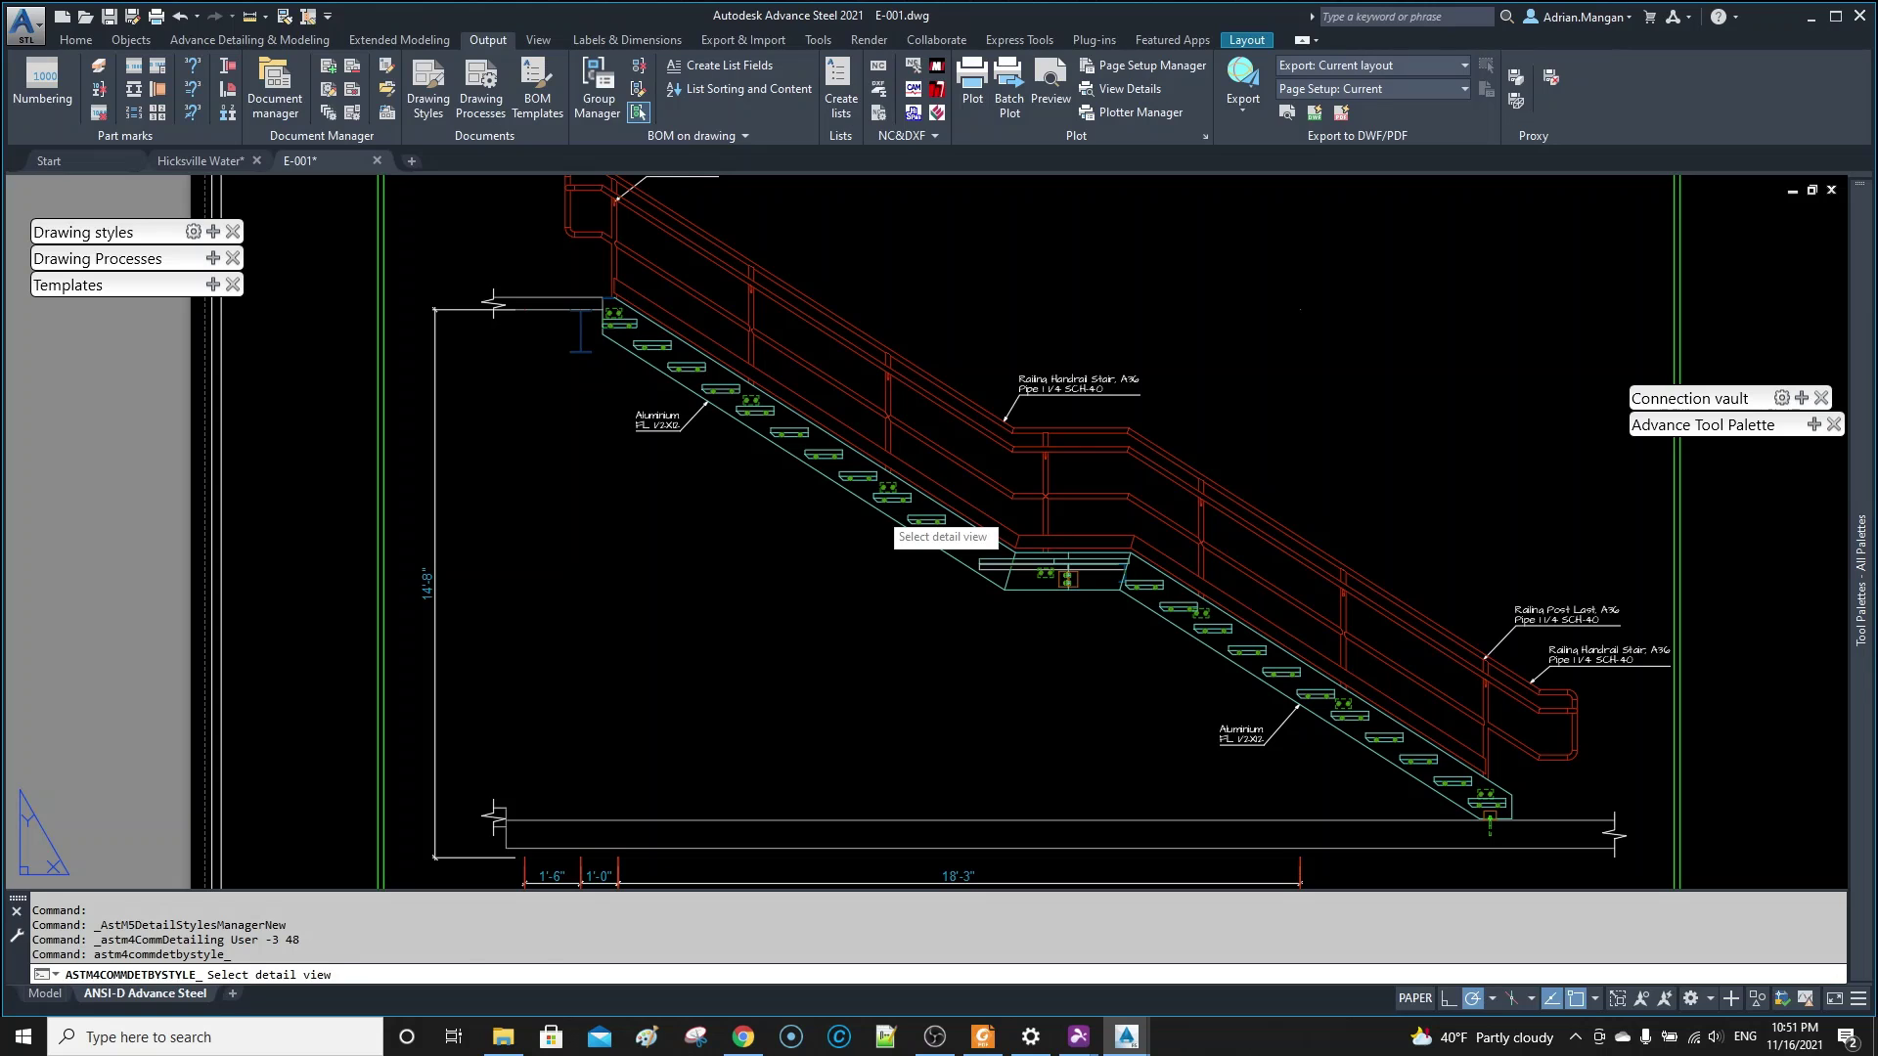
click(878, 512)
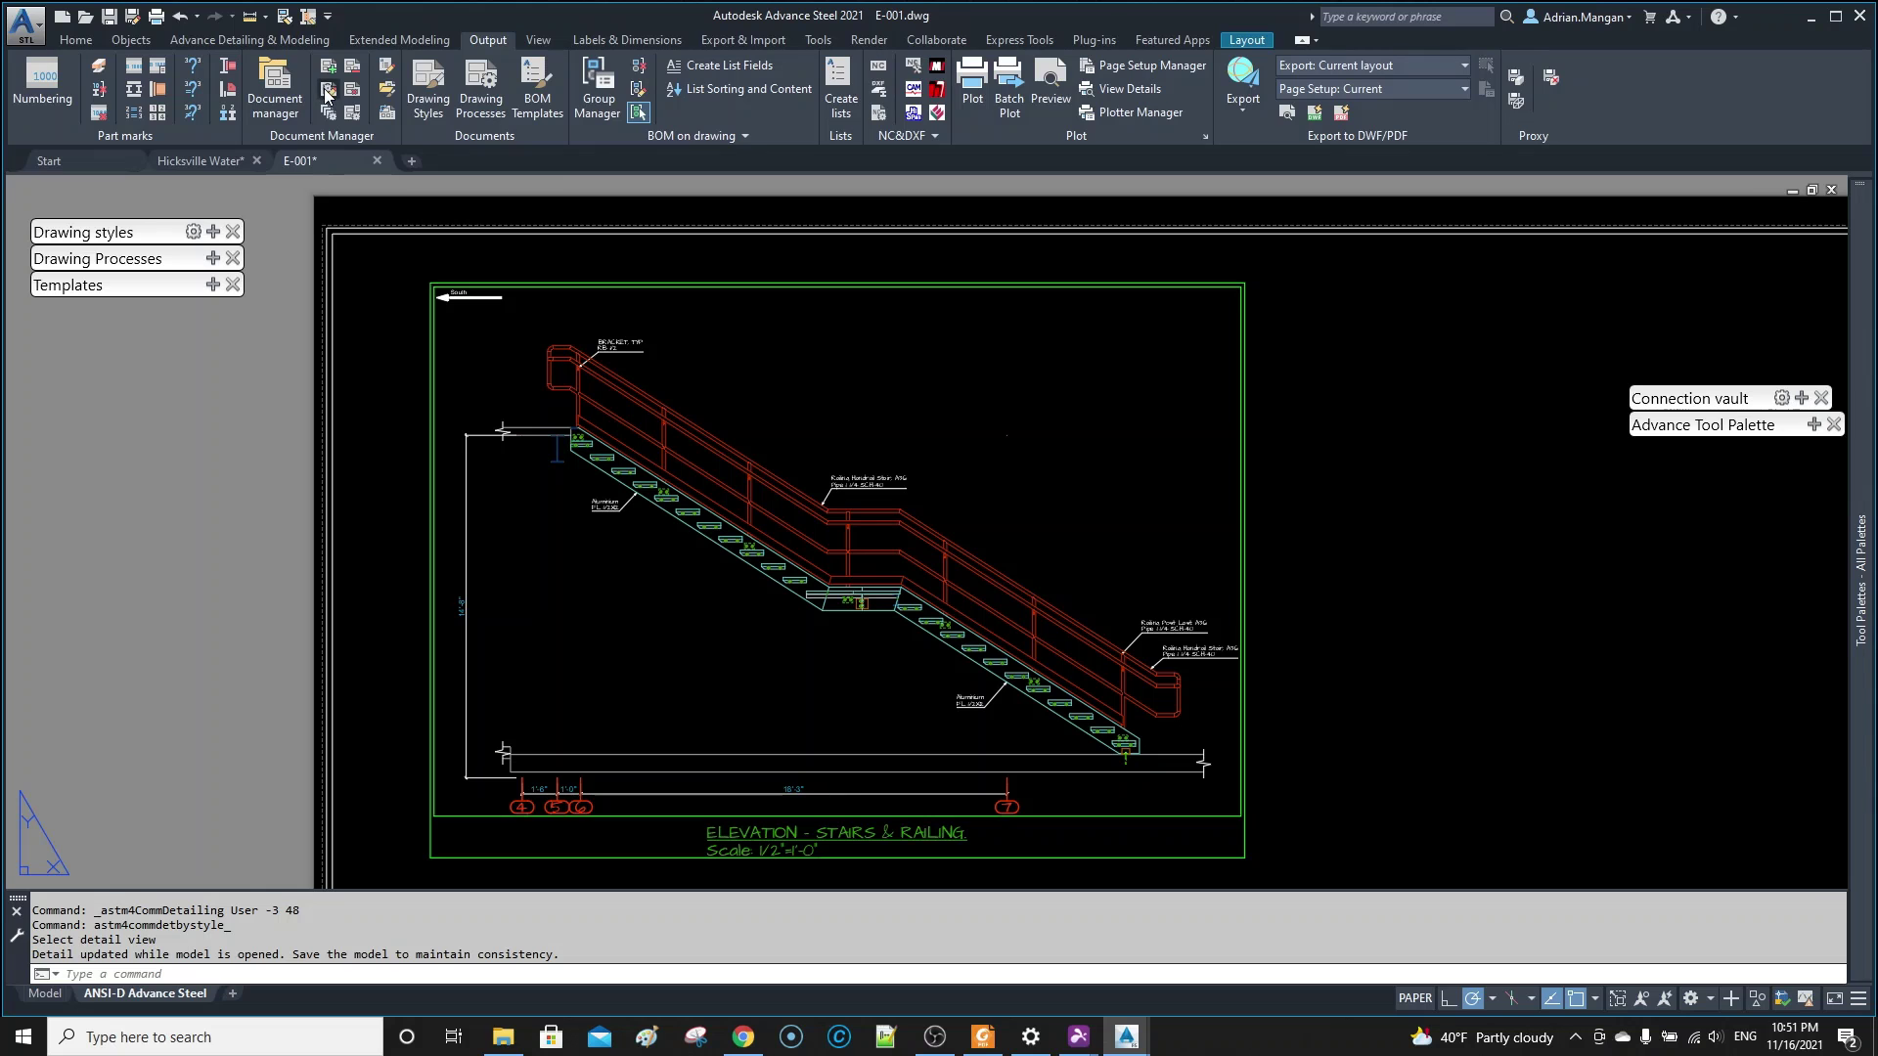
double_click(825, 598)
- Set the Grating rule's geometric restriction to Side/Width and use the style on the stair and railing elevation view
click(854, 341)
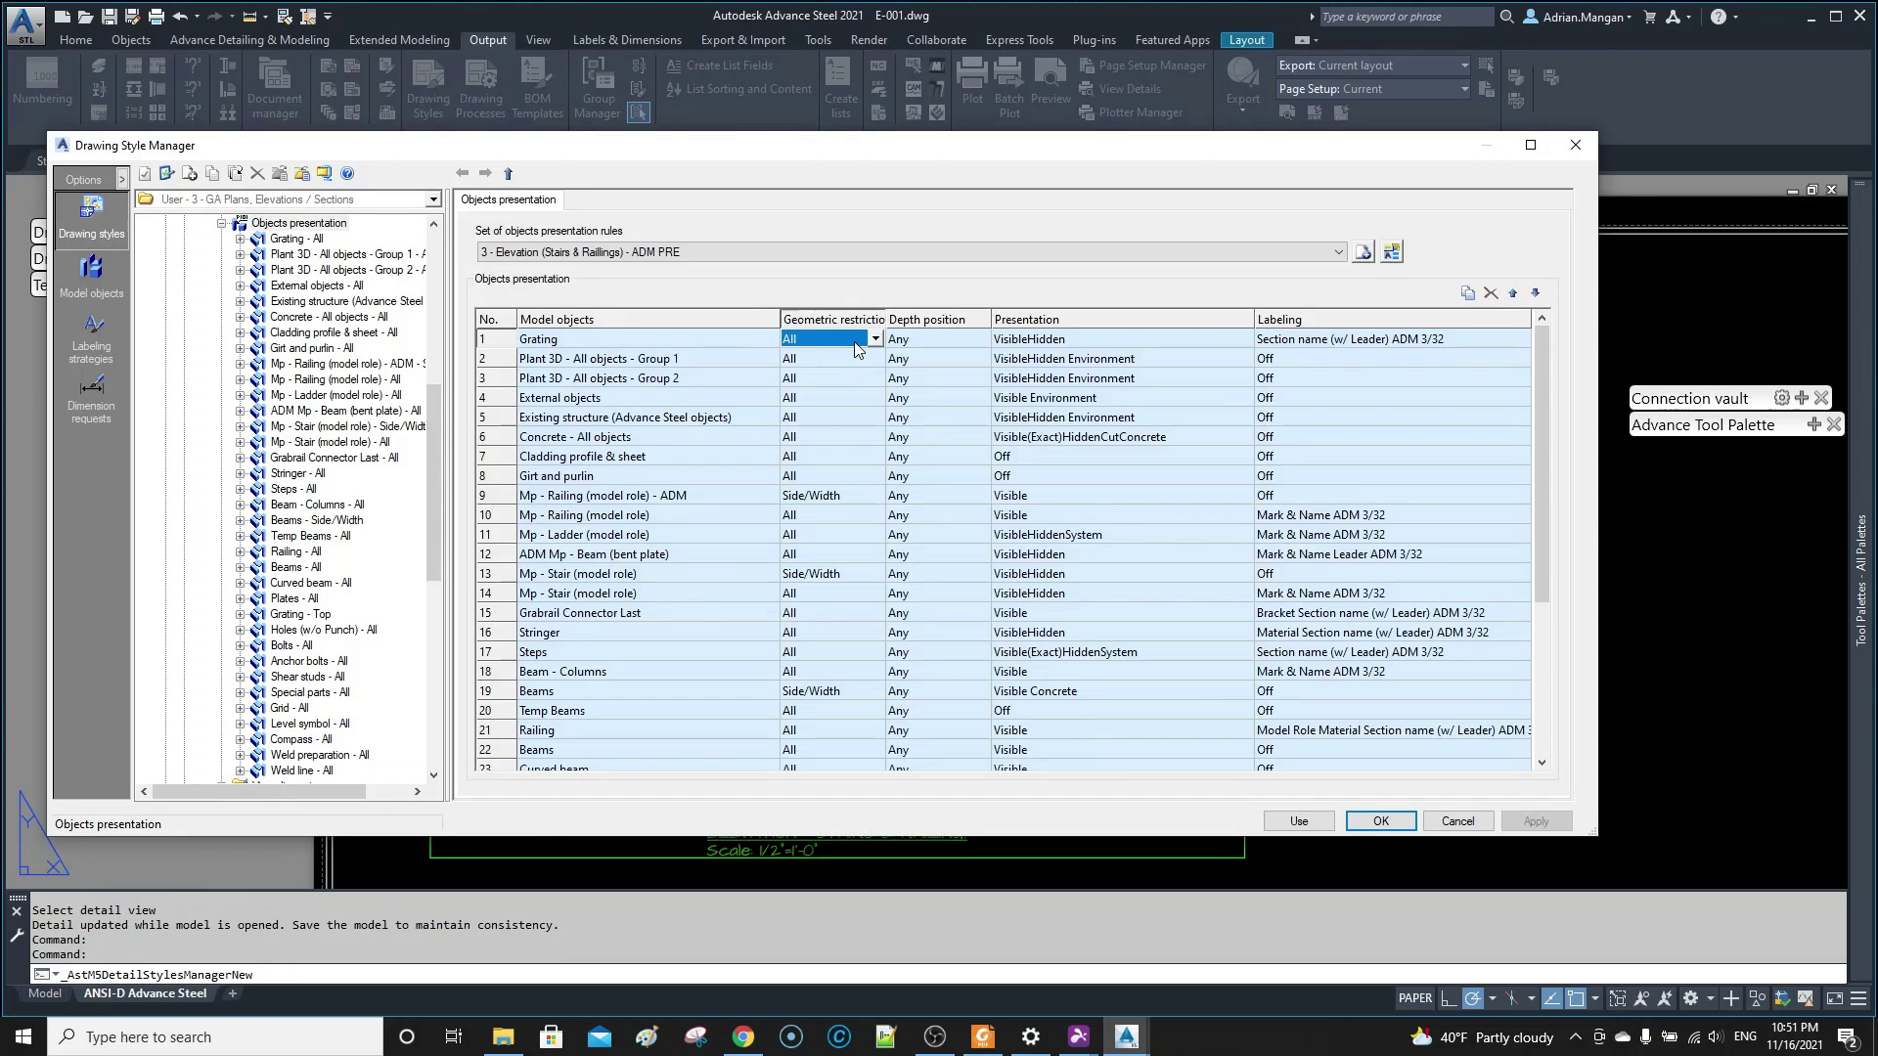
click(875, 339)
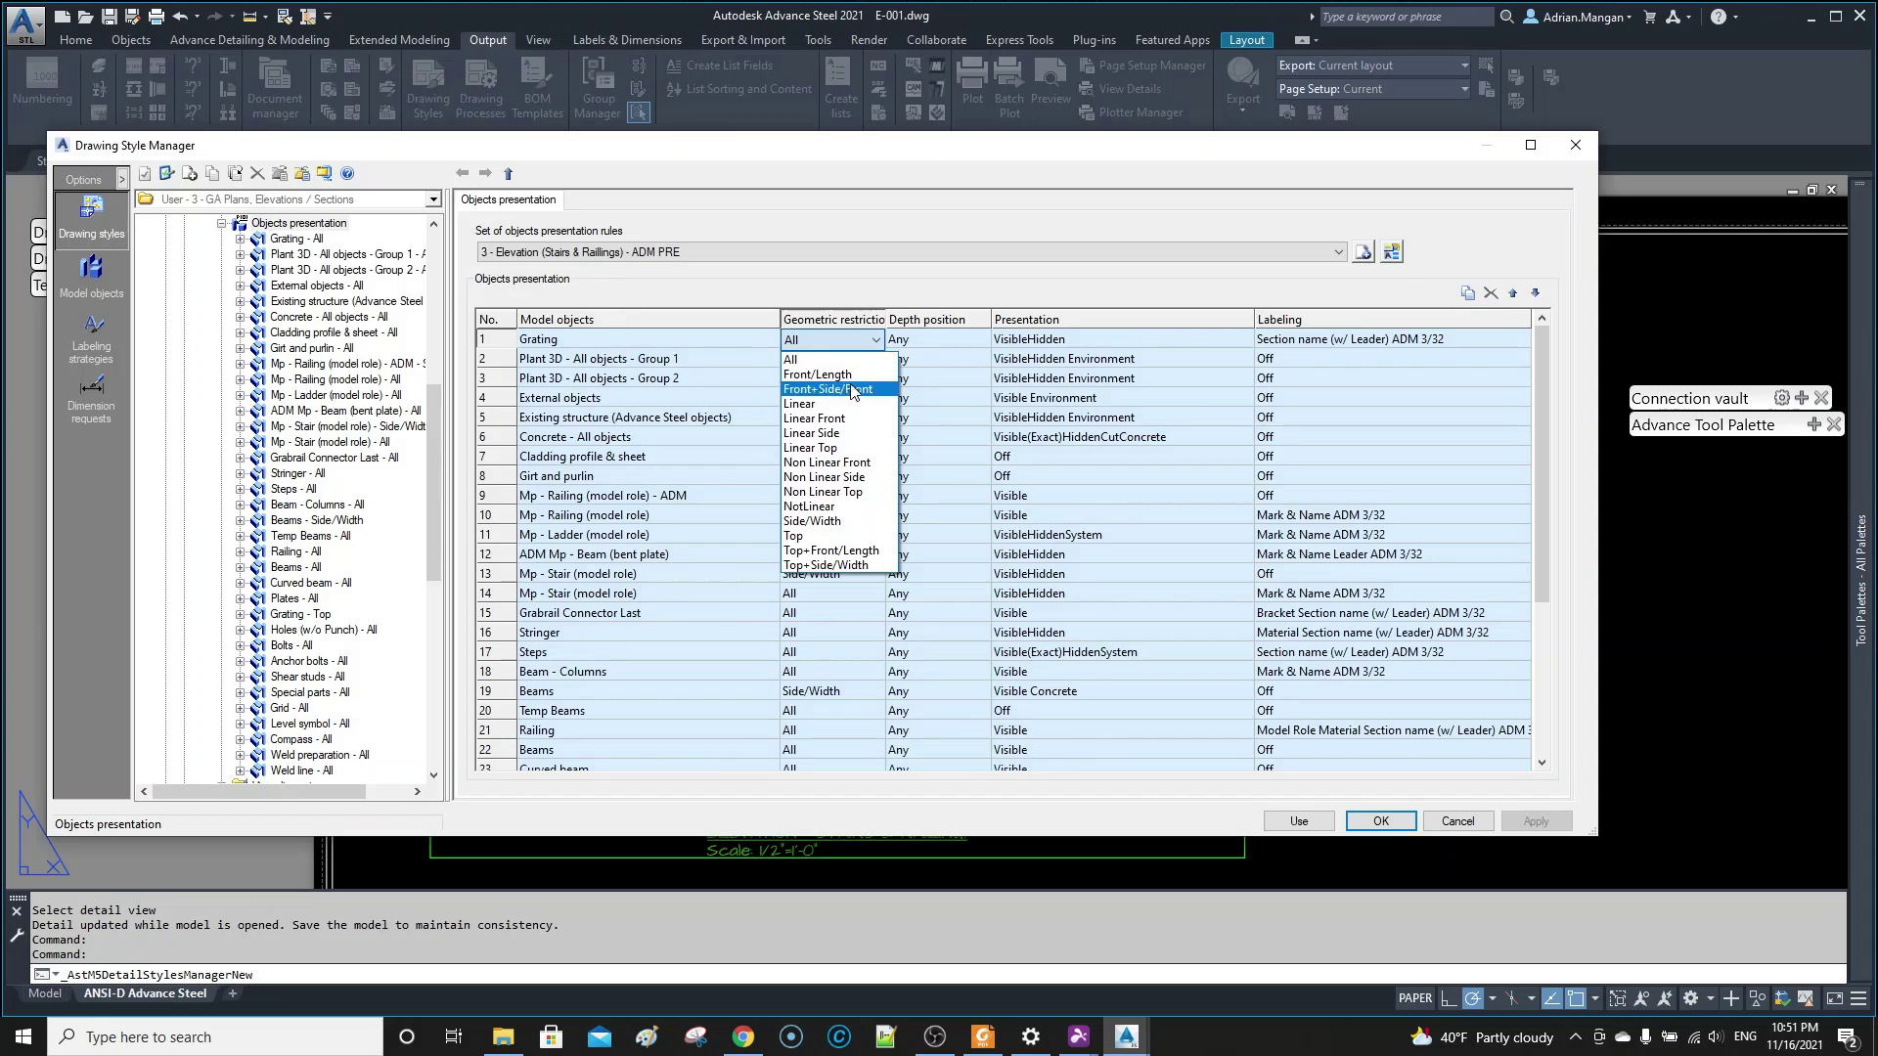
click(843, 521)
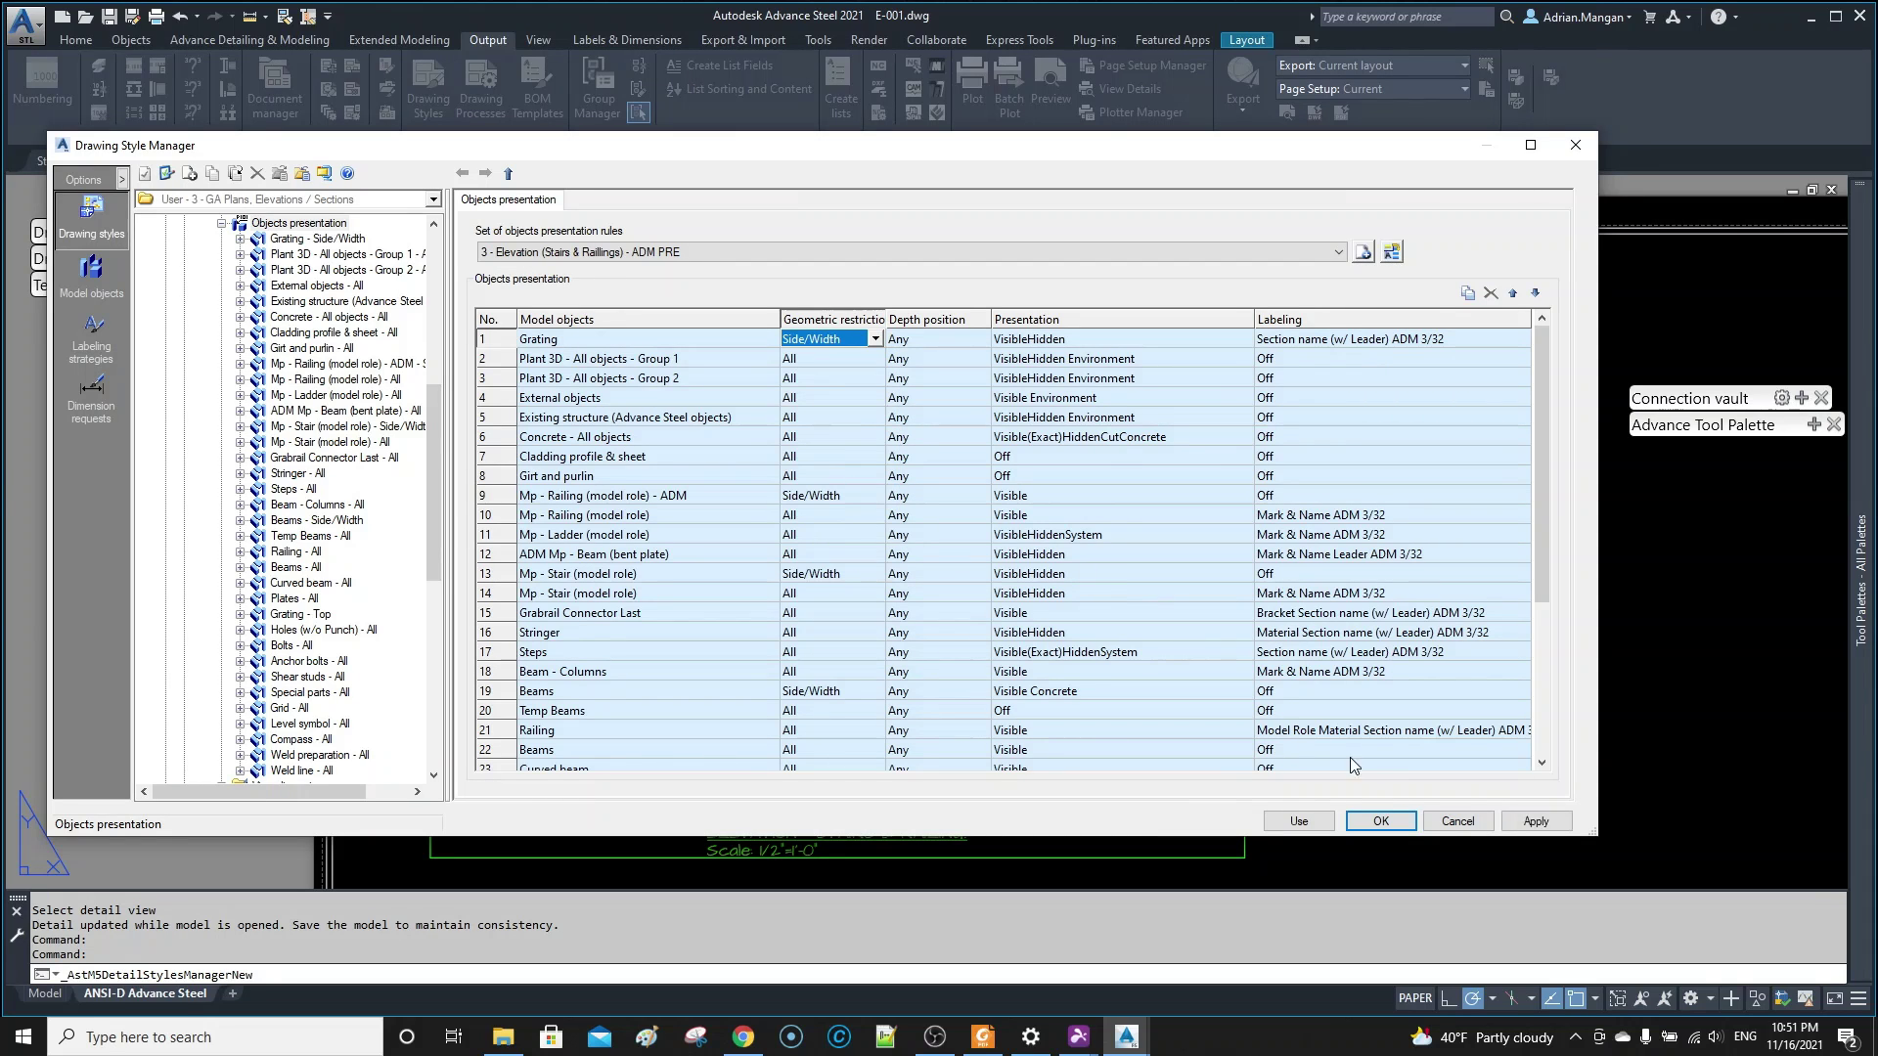
click(1277, 827)
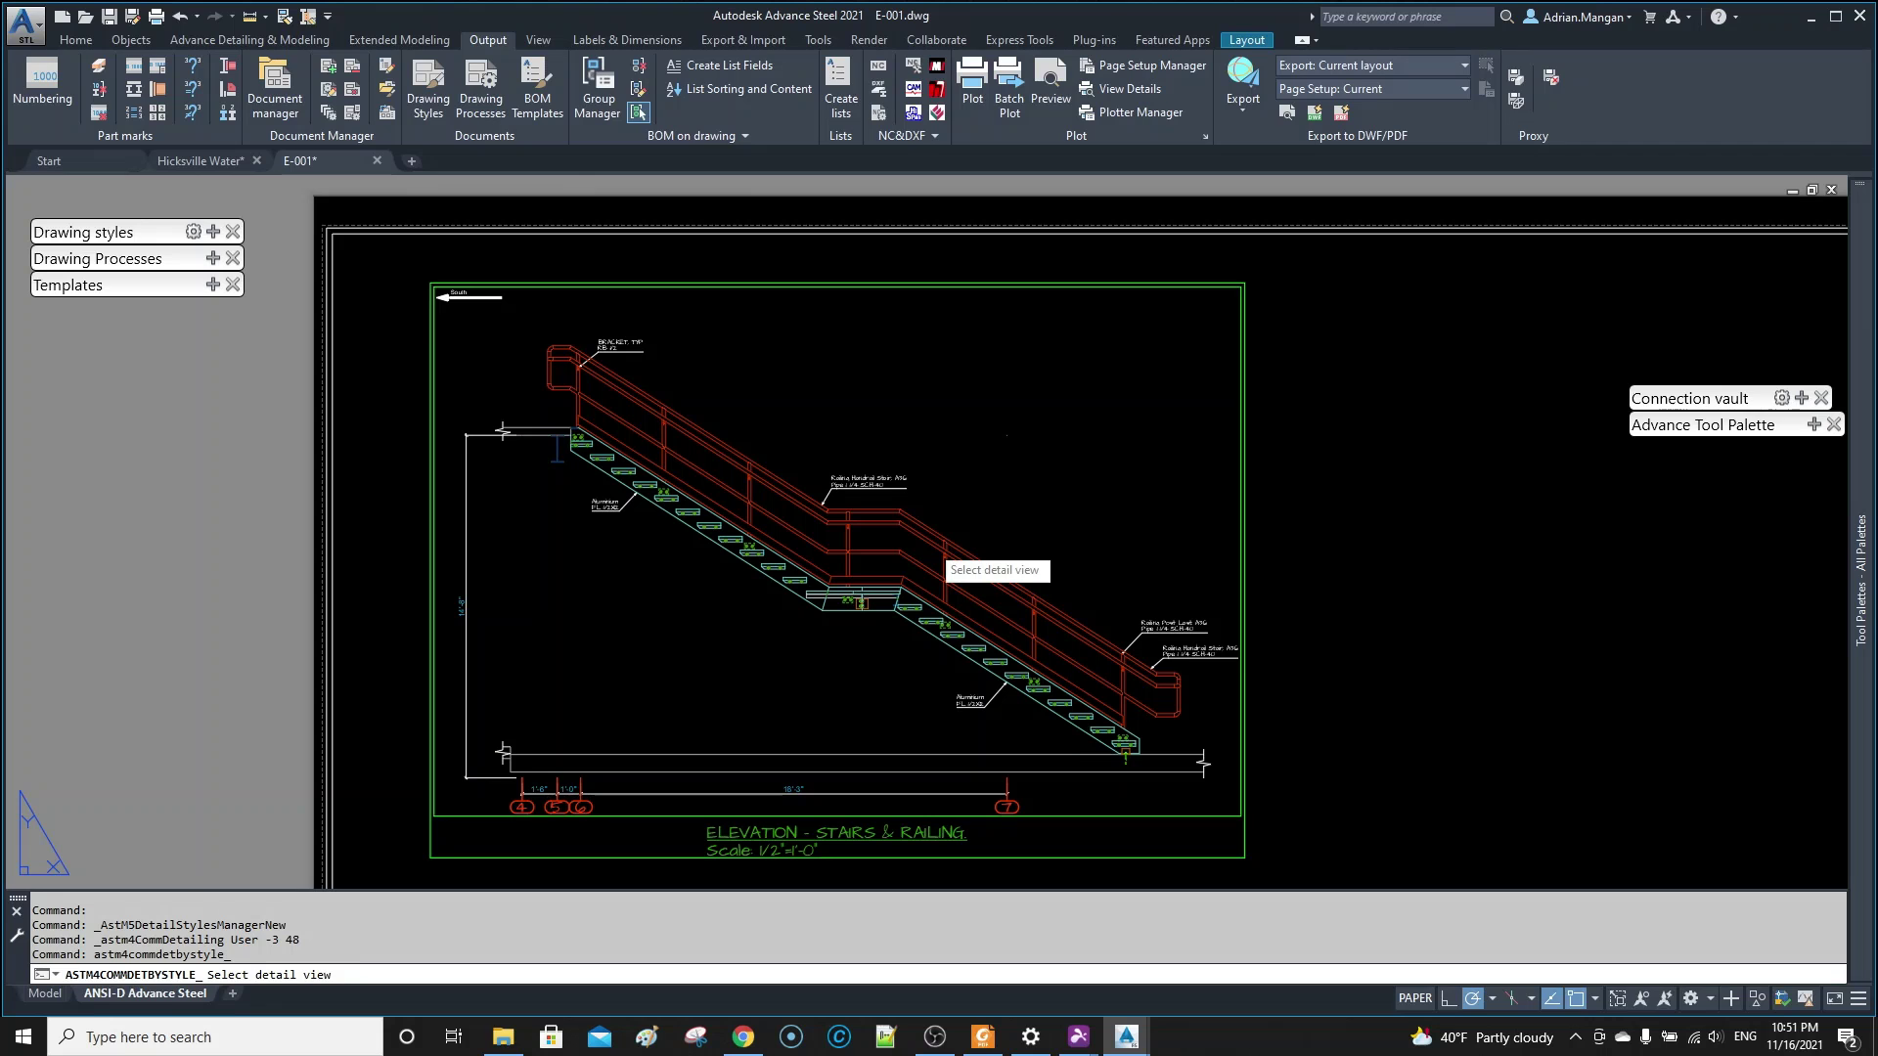
- Check the grating treads along the upper stair flight for section name labels
scroll(722, 487, up, 10)
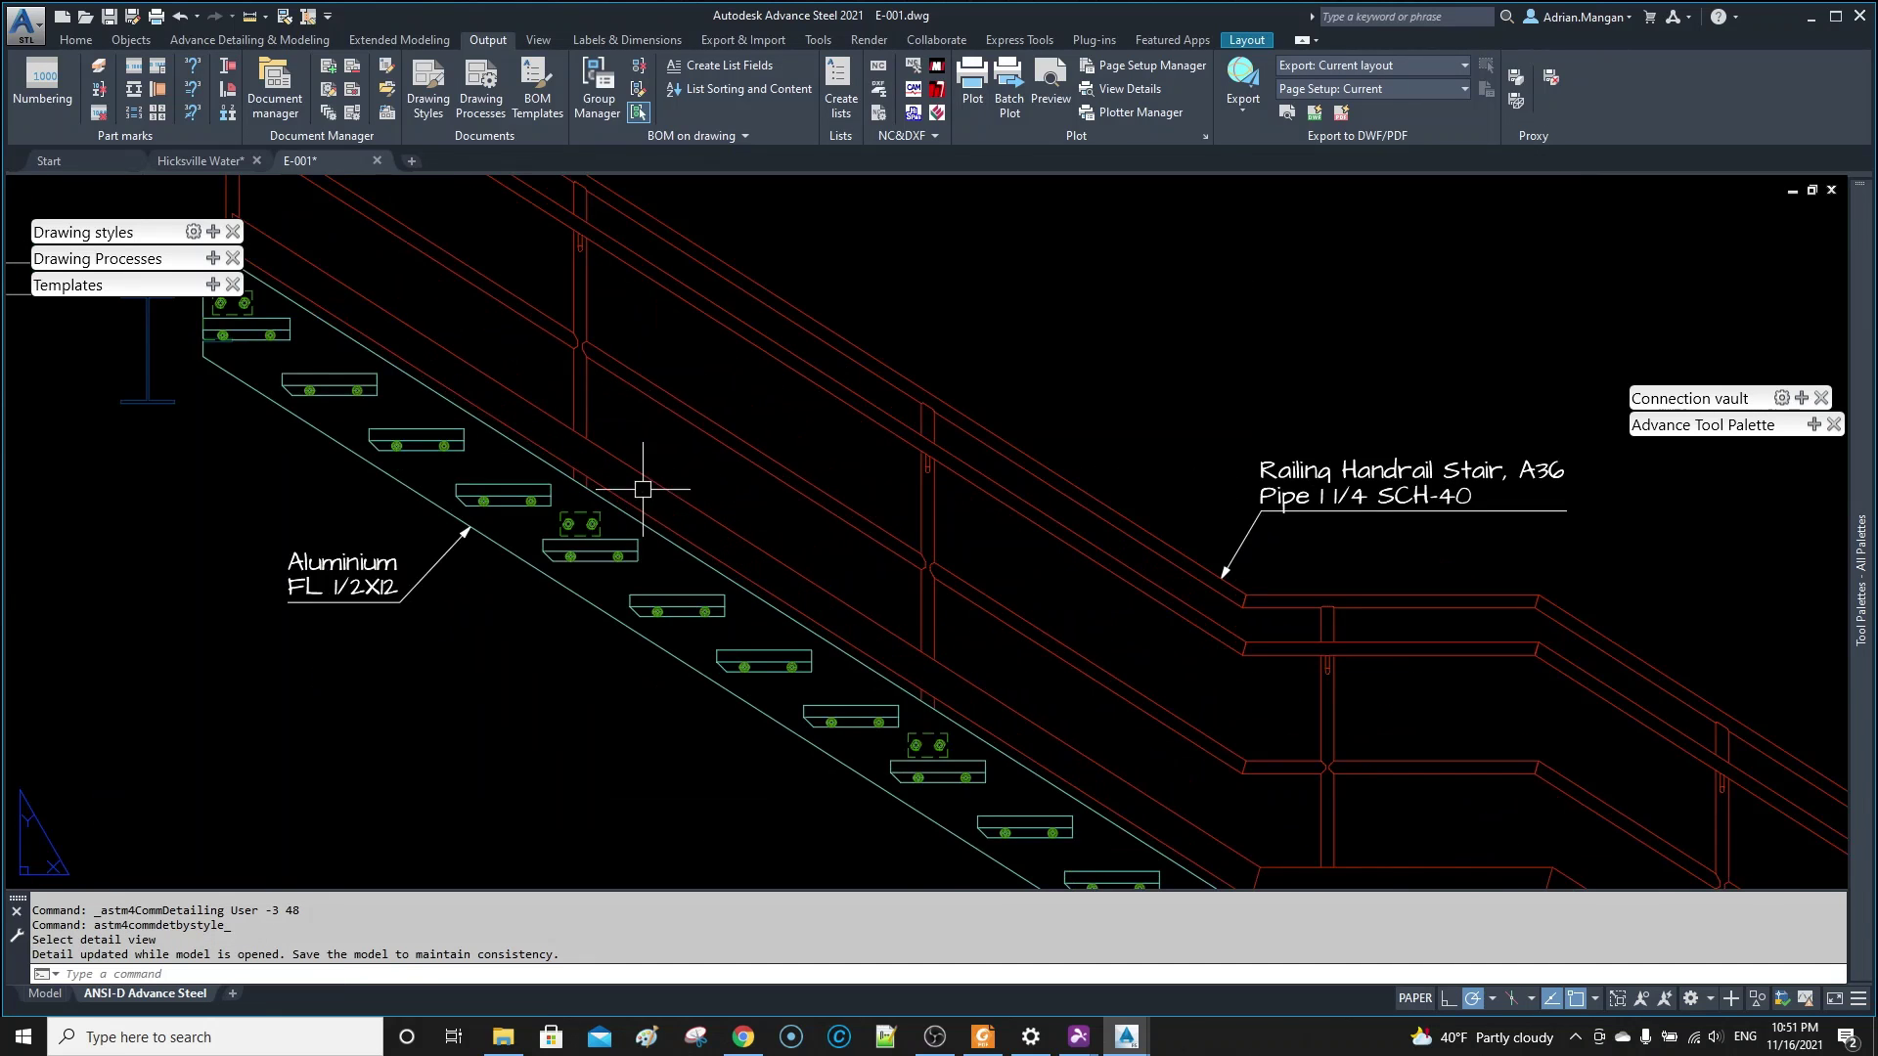
scroll(599, 525, down, 6)
middle_drag(599, 525, 767, 514)
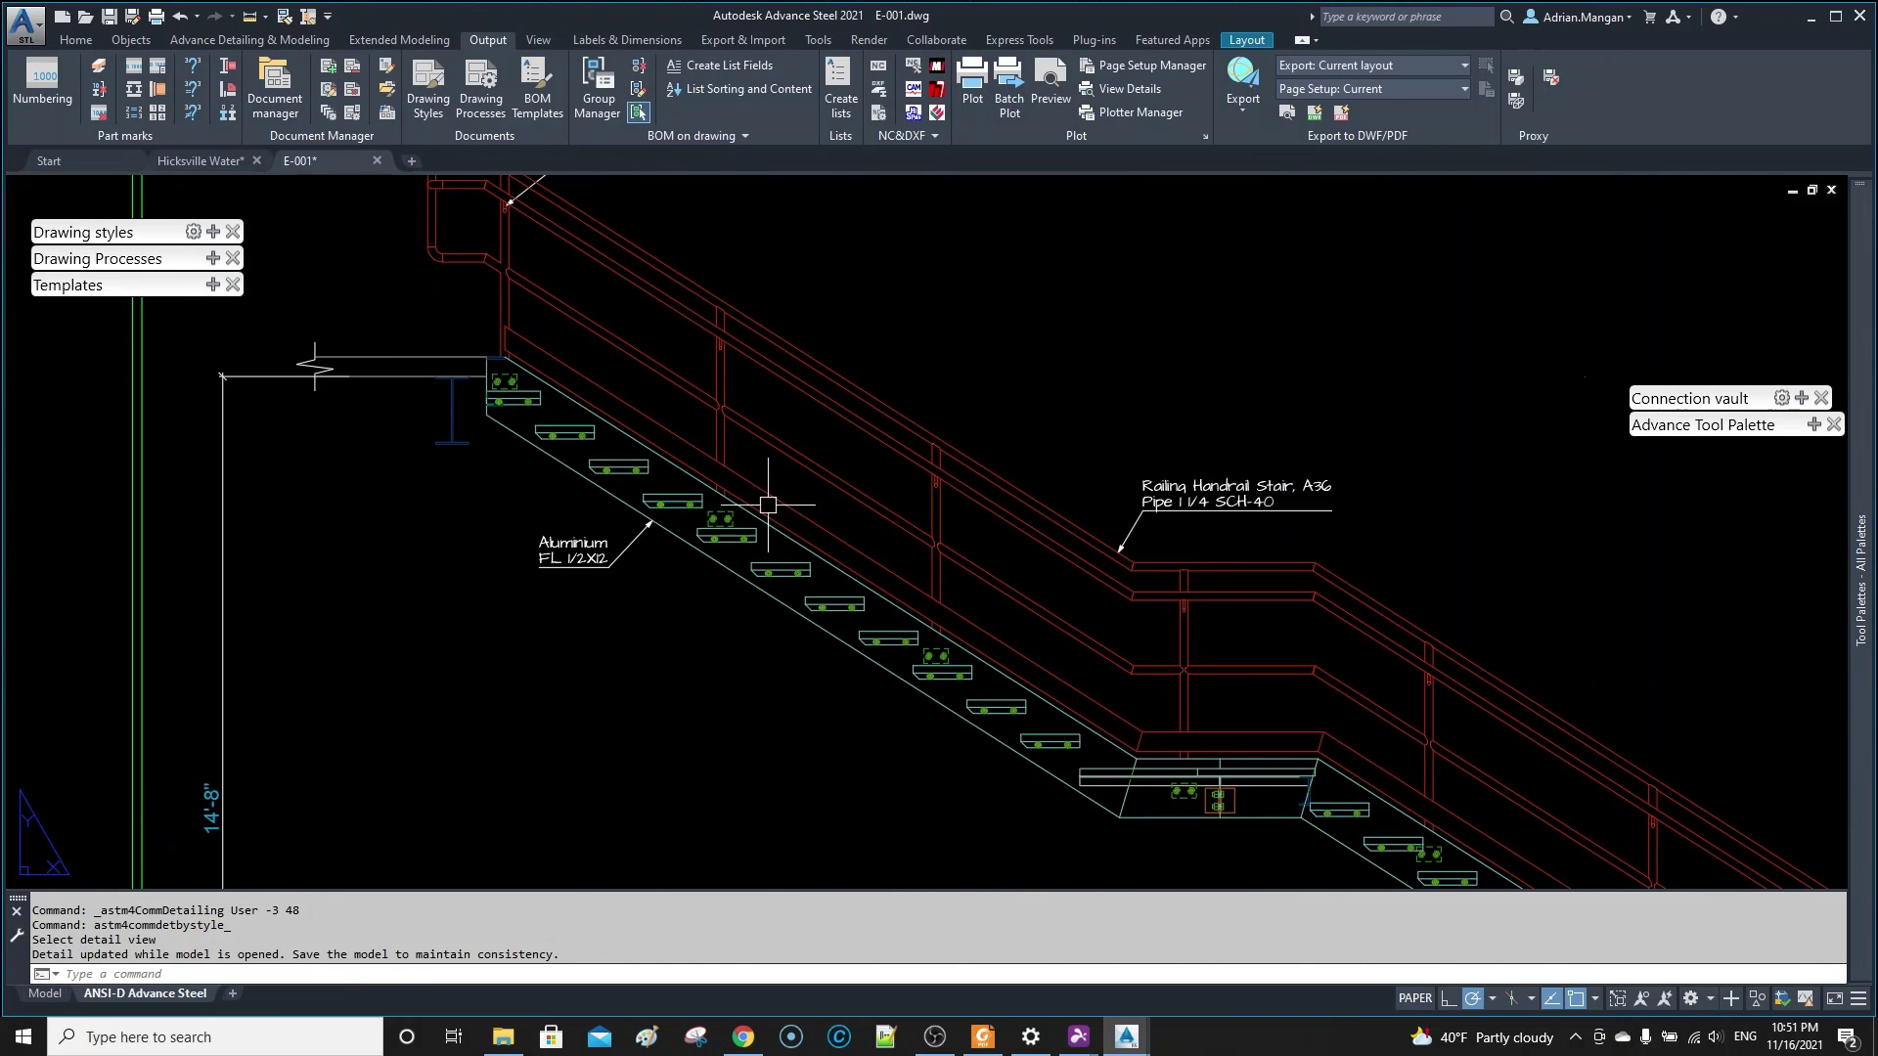
scroll(767, 514, down, 5)
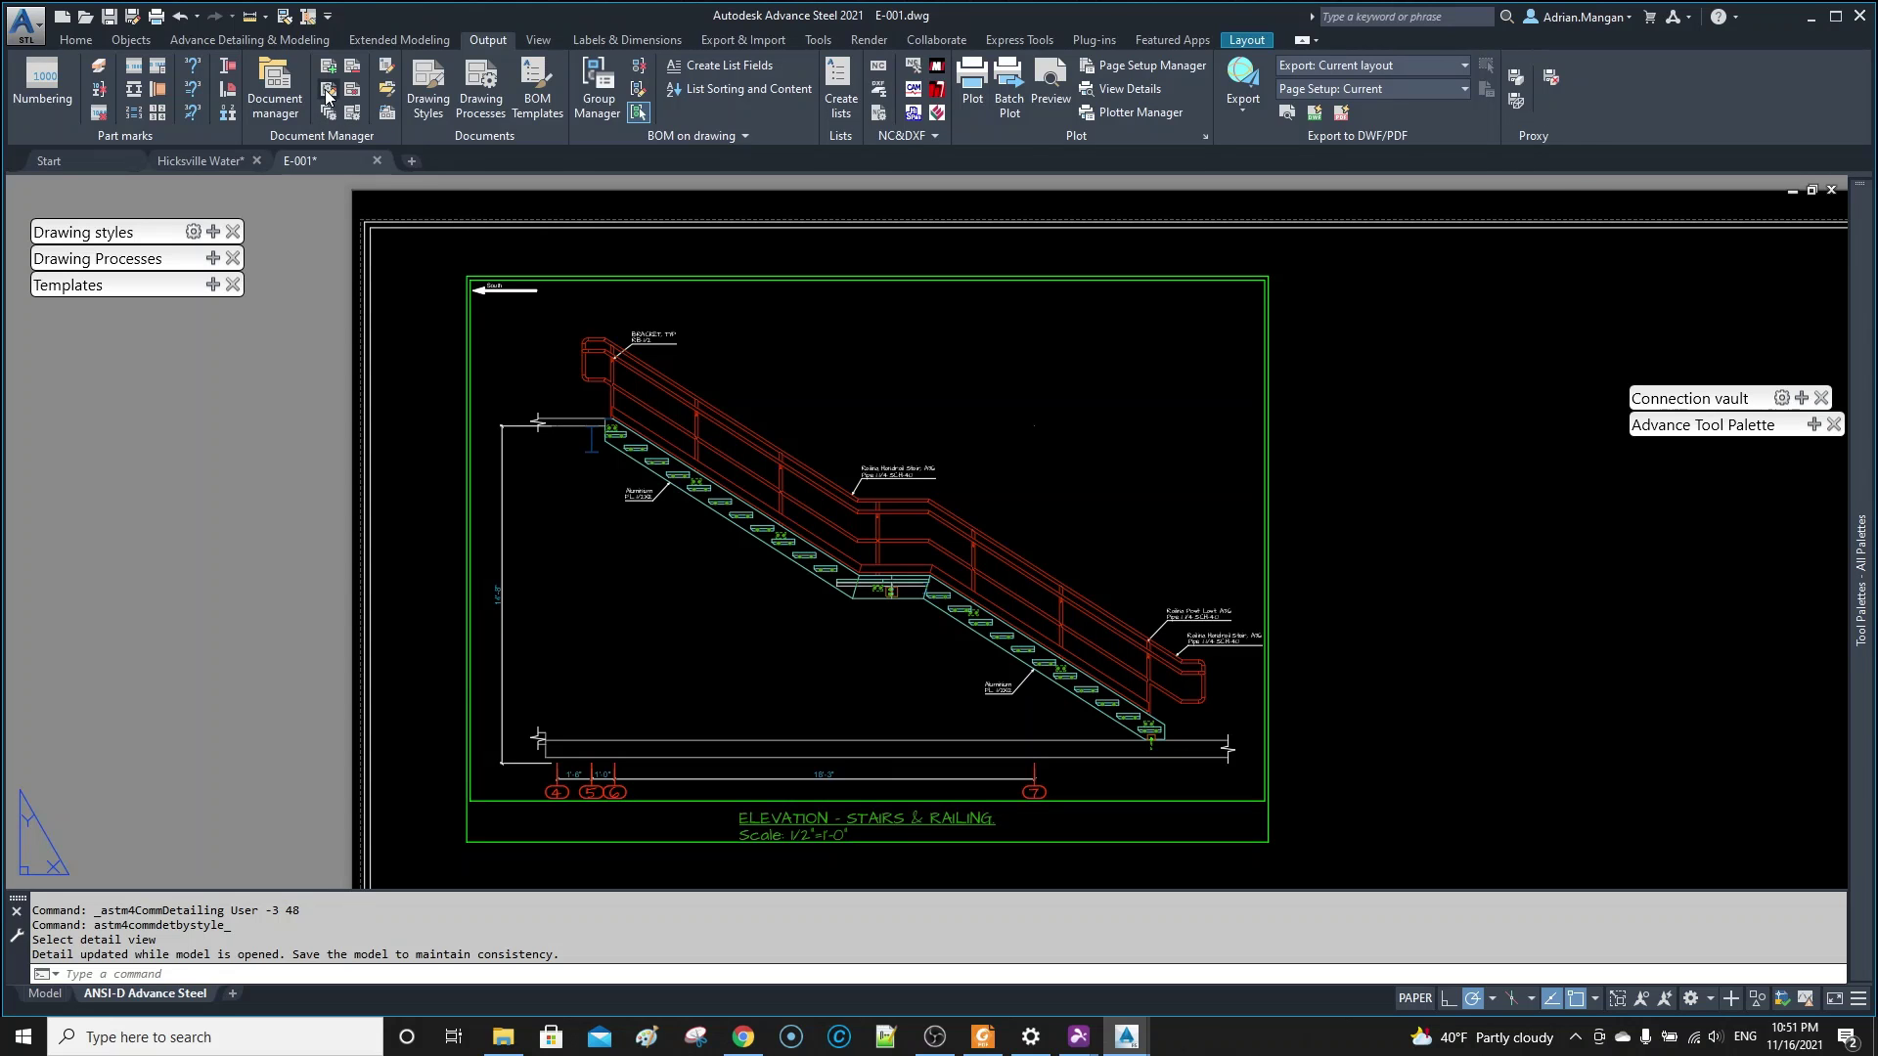
- Open the Grating rule's selected model objects, set the geometric restriction to All and save the drawing style
click(327, 92)
double_click(524, 340)
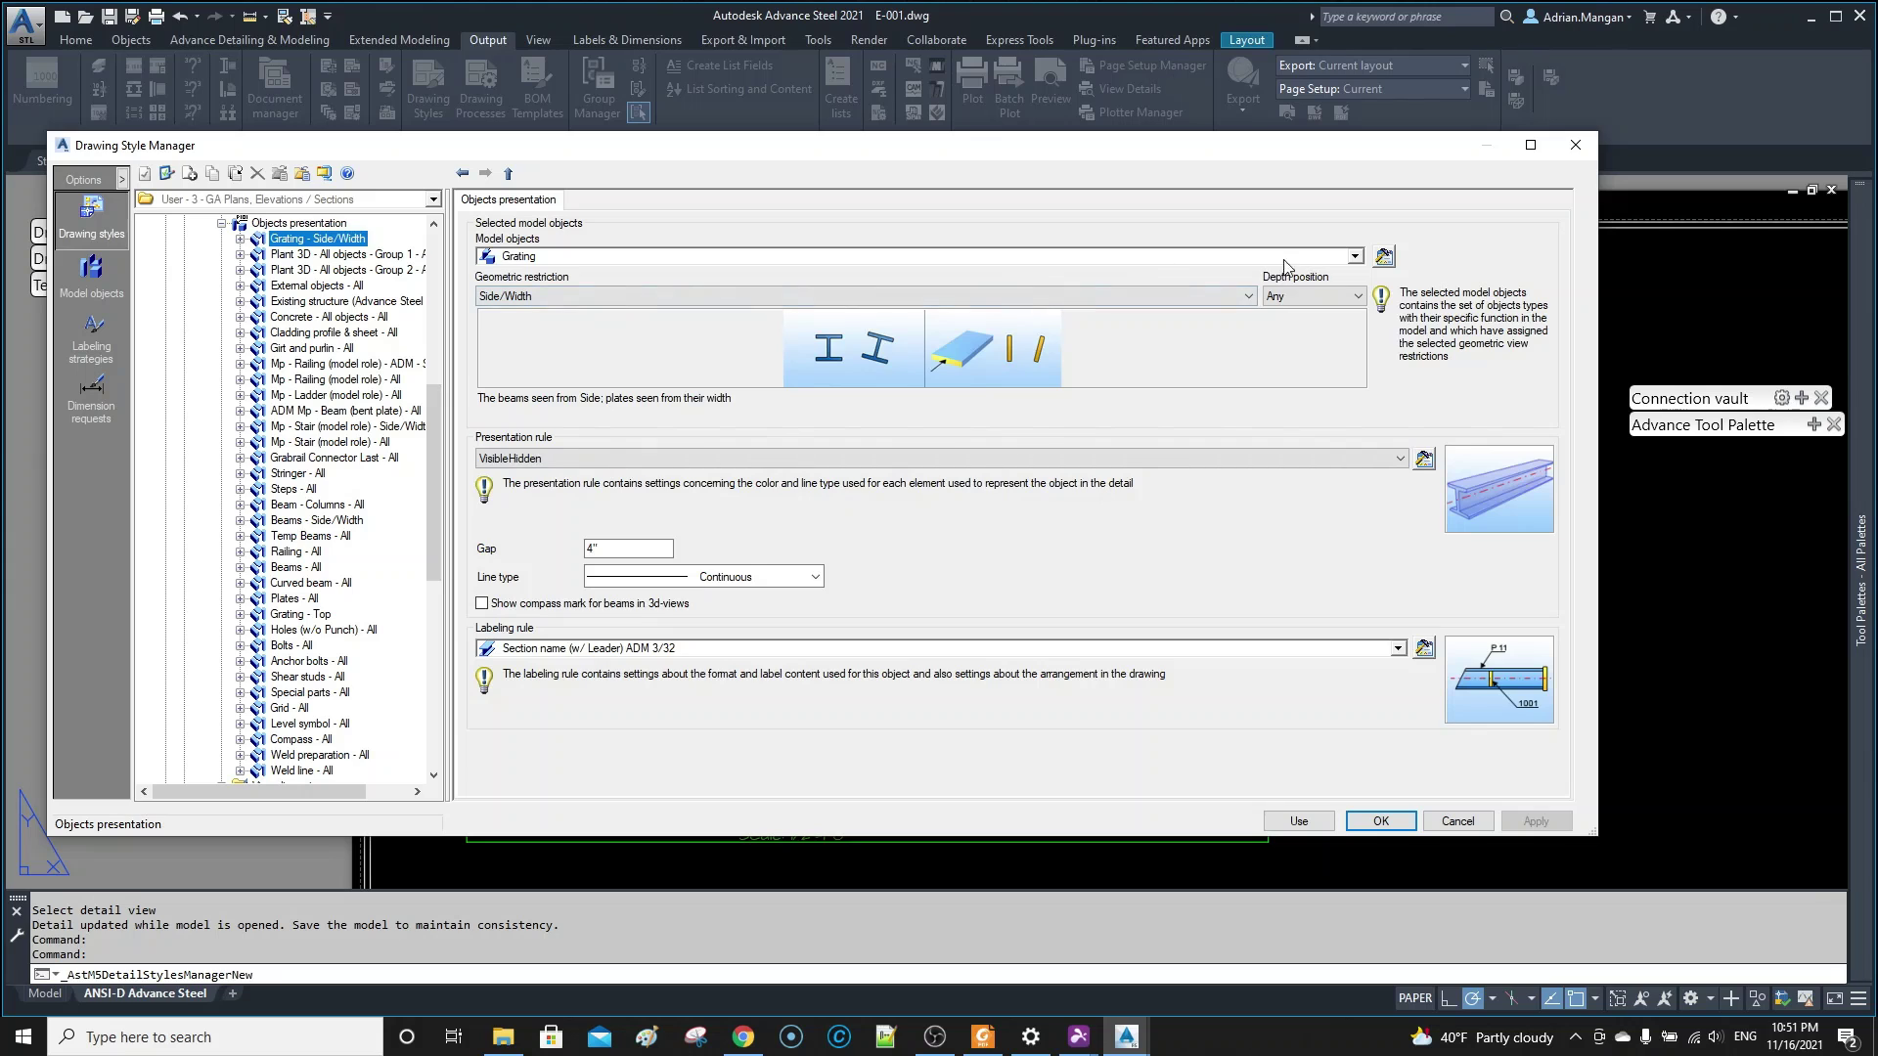
click(1355, 257)
click(1357, 257)
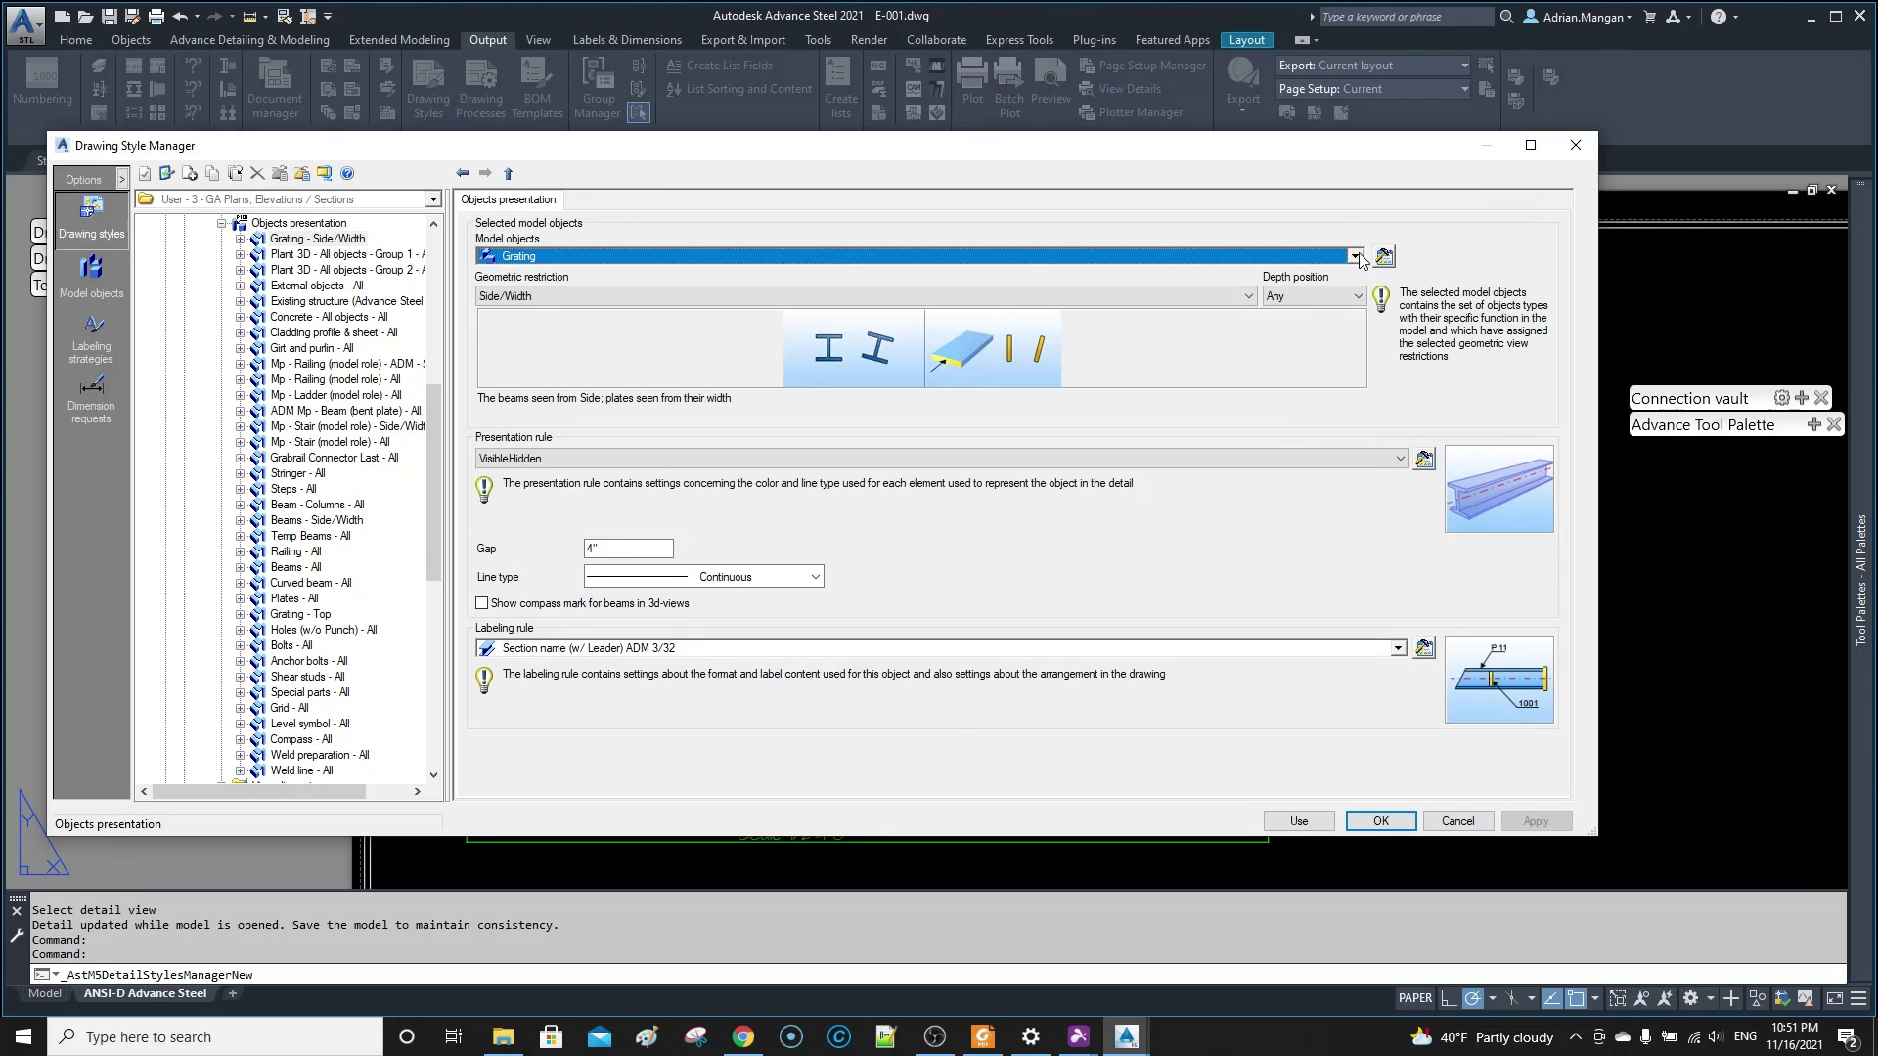
click(1383, 258)
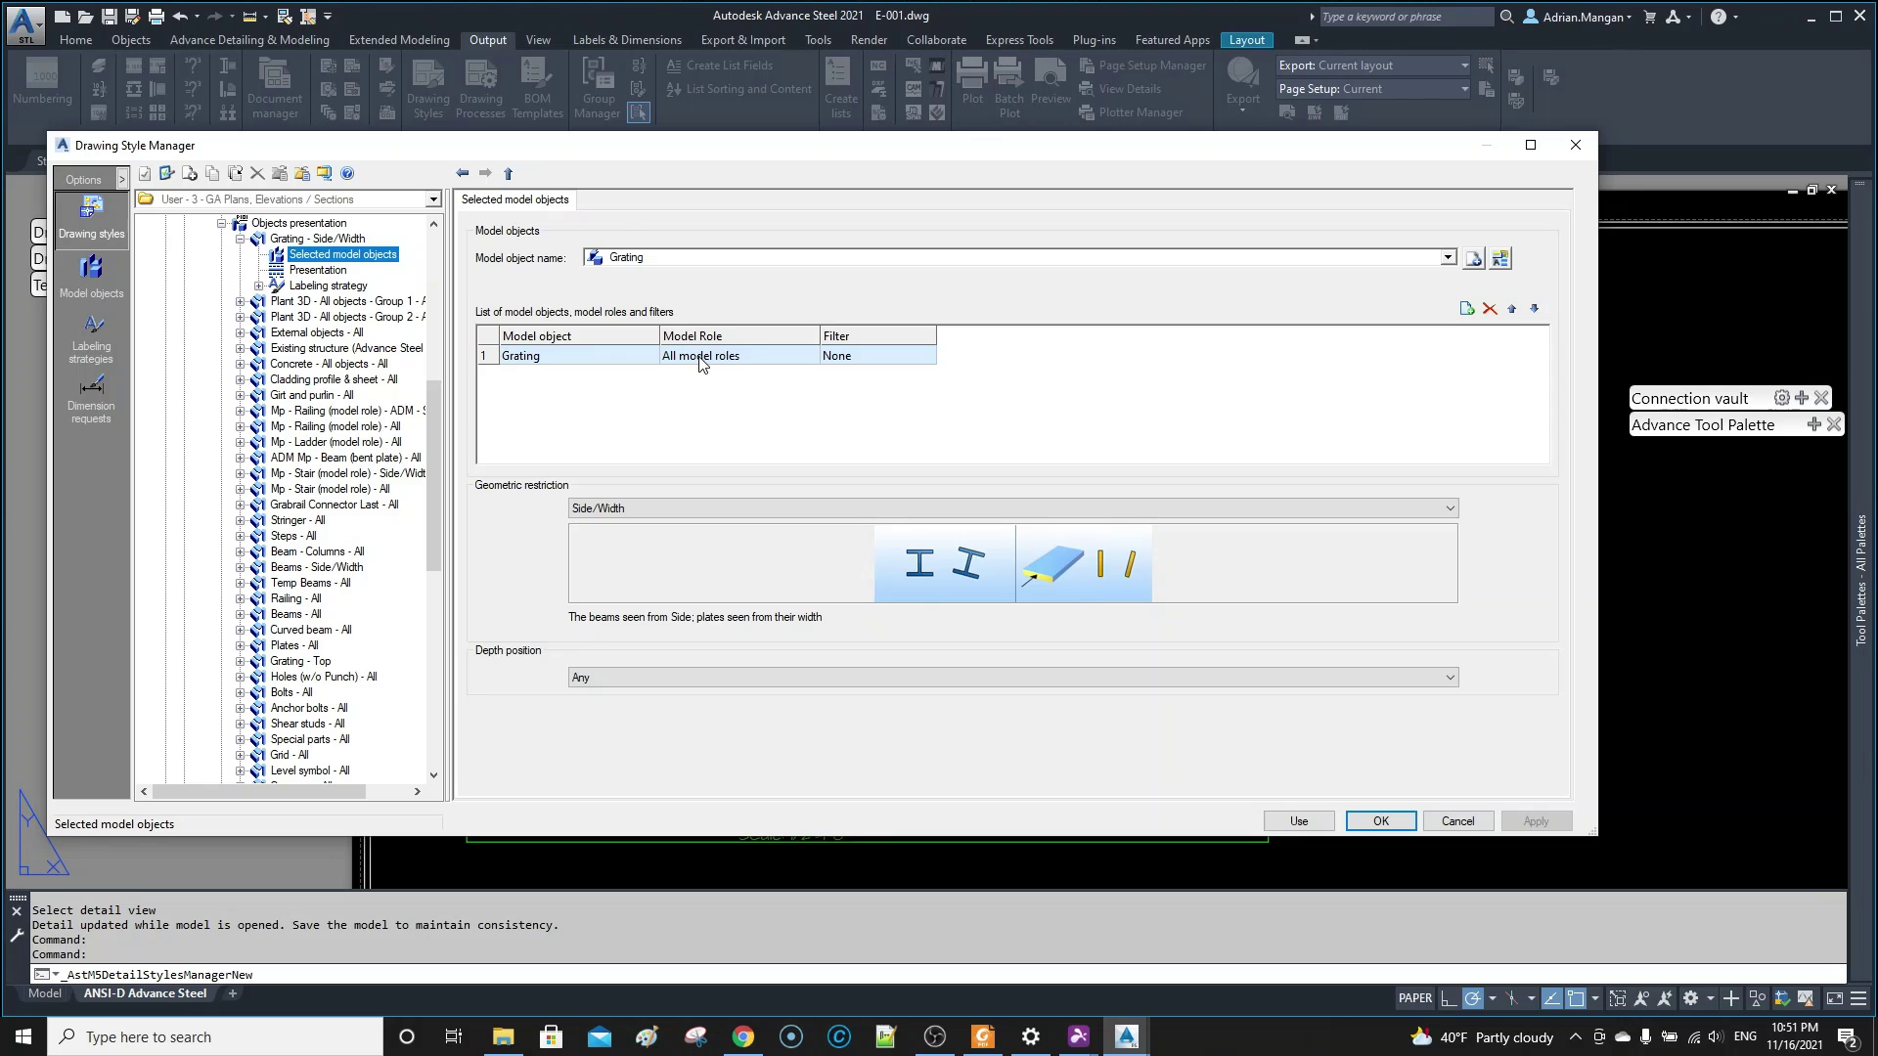
click(819, 507)
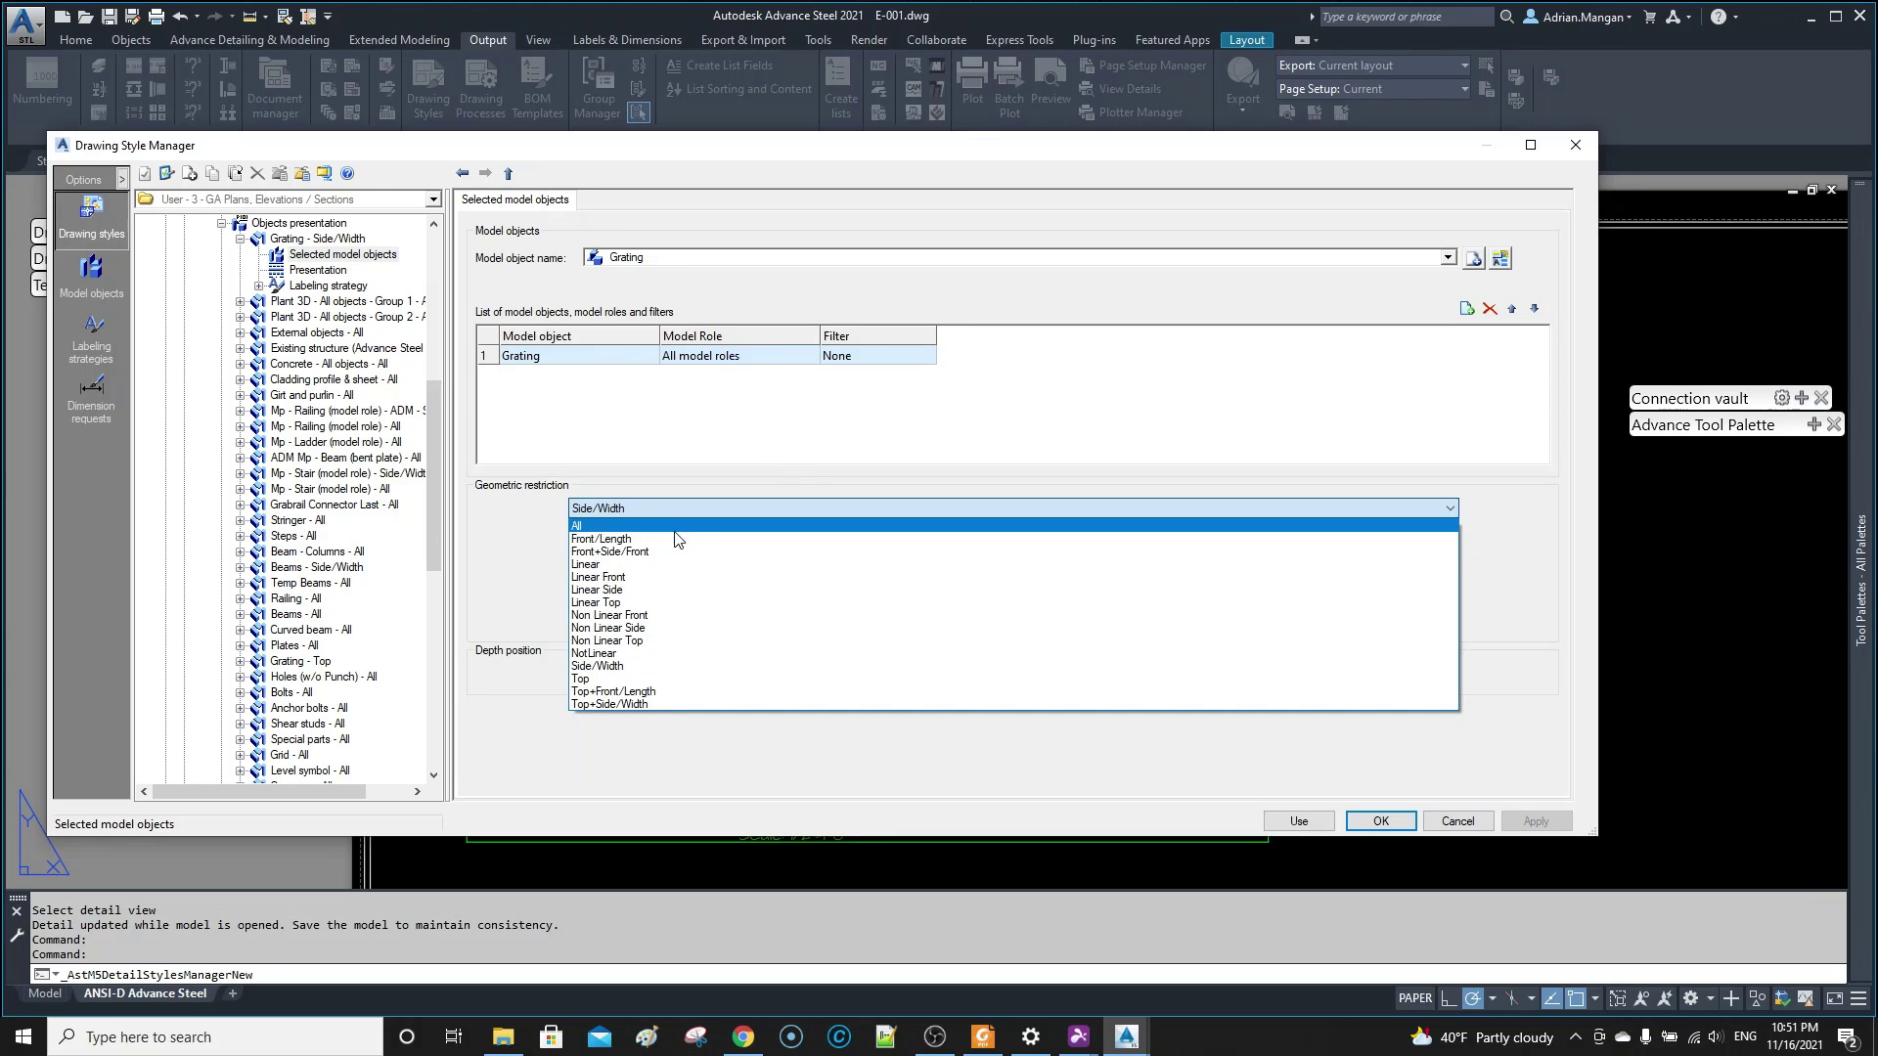
click(677, 526)
click(484, 360)
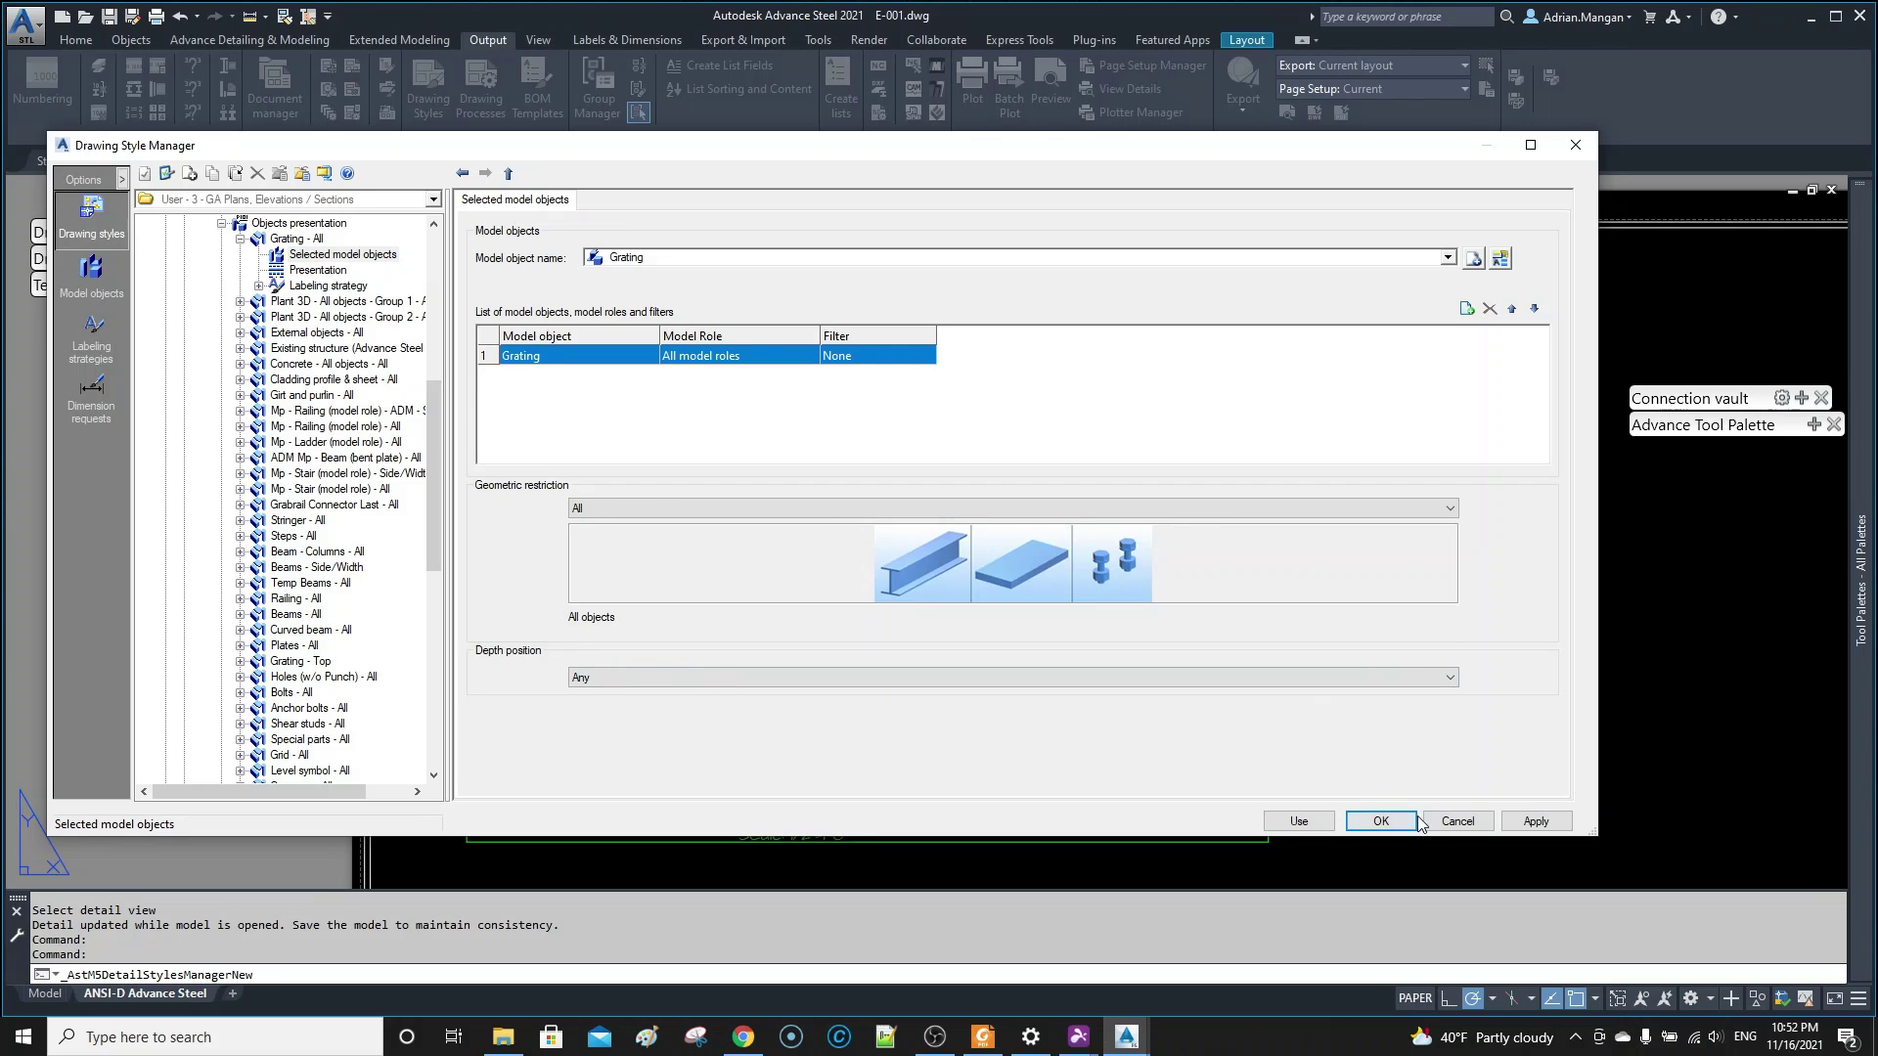
click(1380, 821)
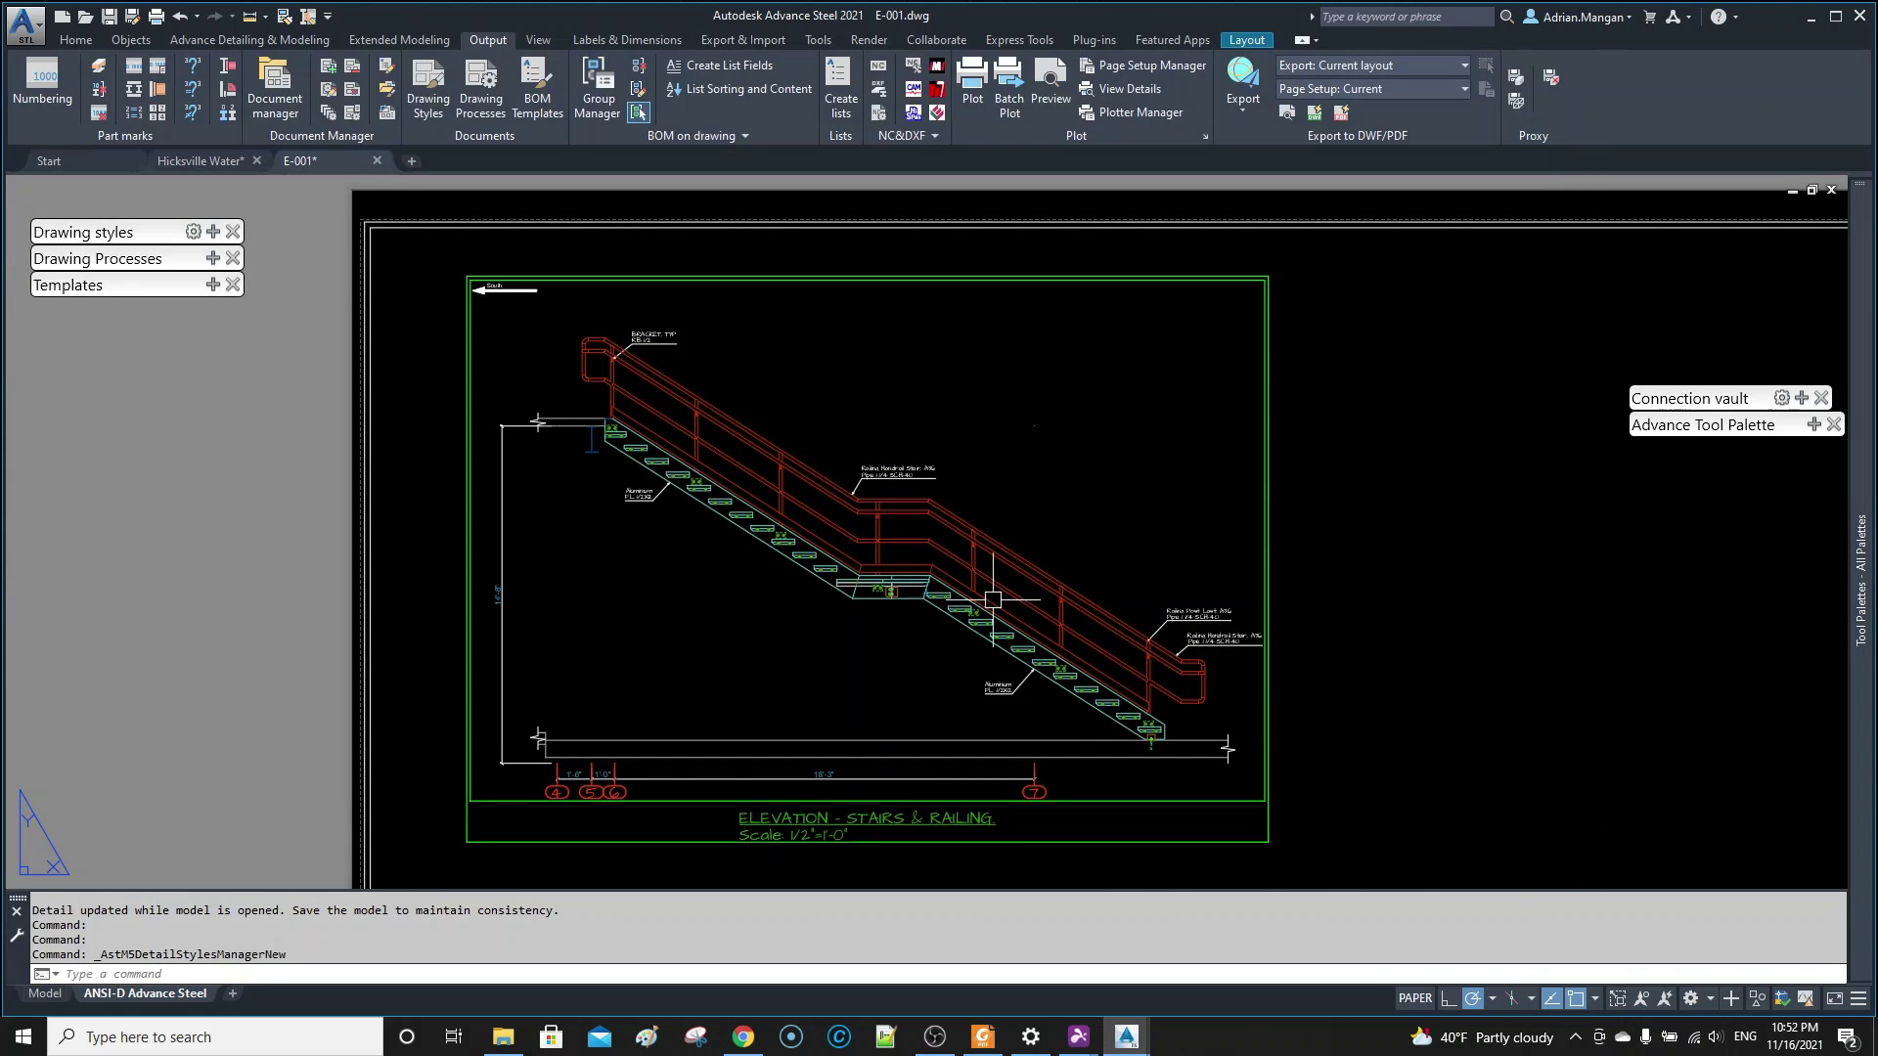
- Inspect the properties of the first grating tread below the intermediate landing
scroll(968, 577, up, 8)
scroll(924, 661, up, 2)
double_click(923, 649)
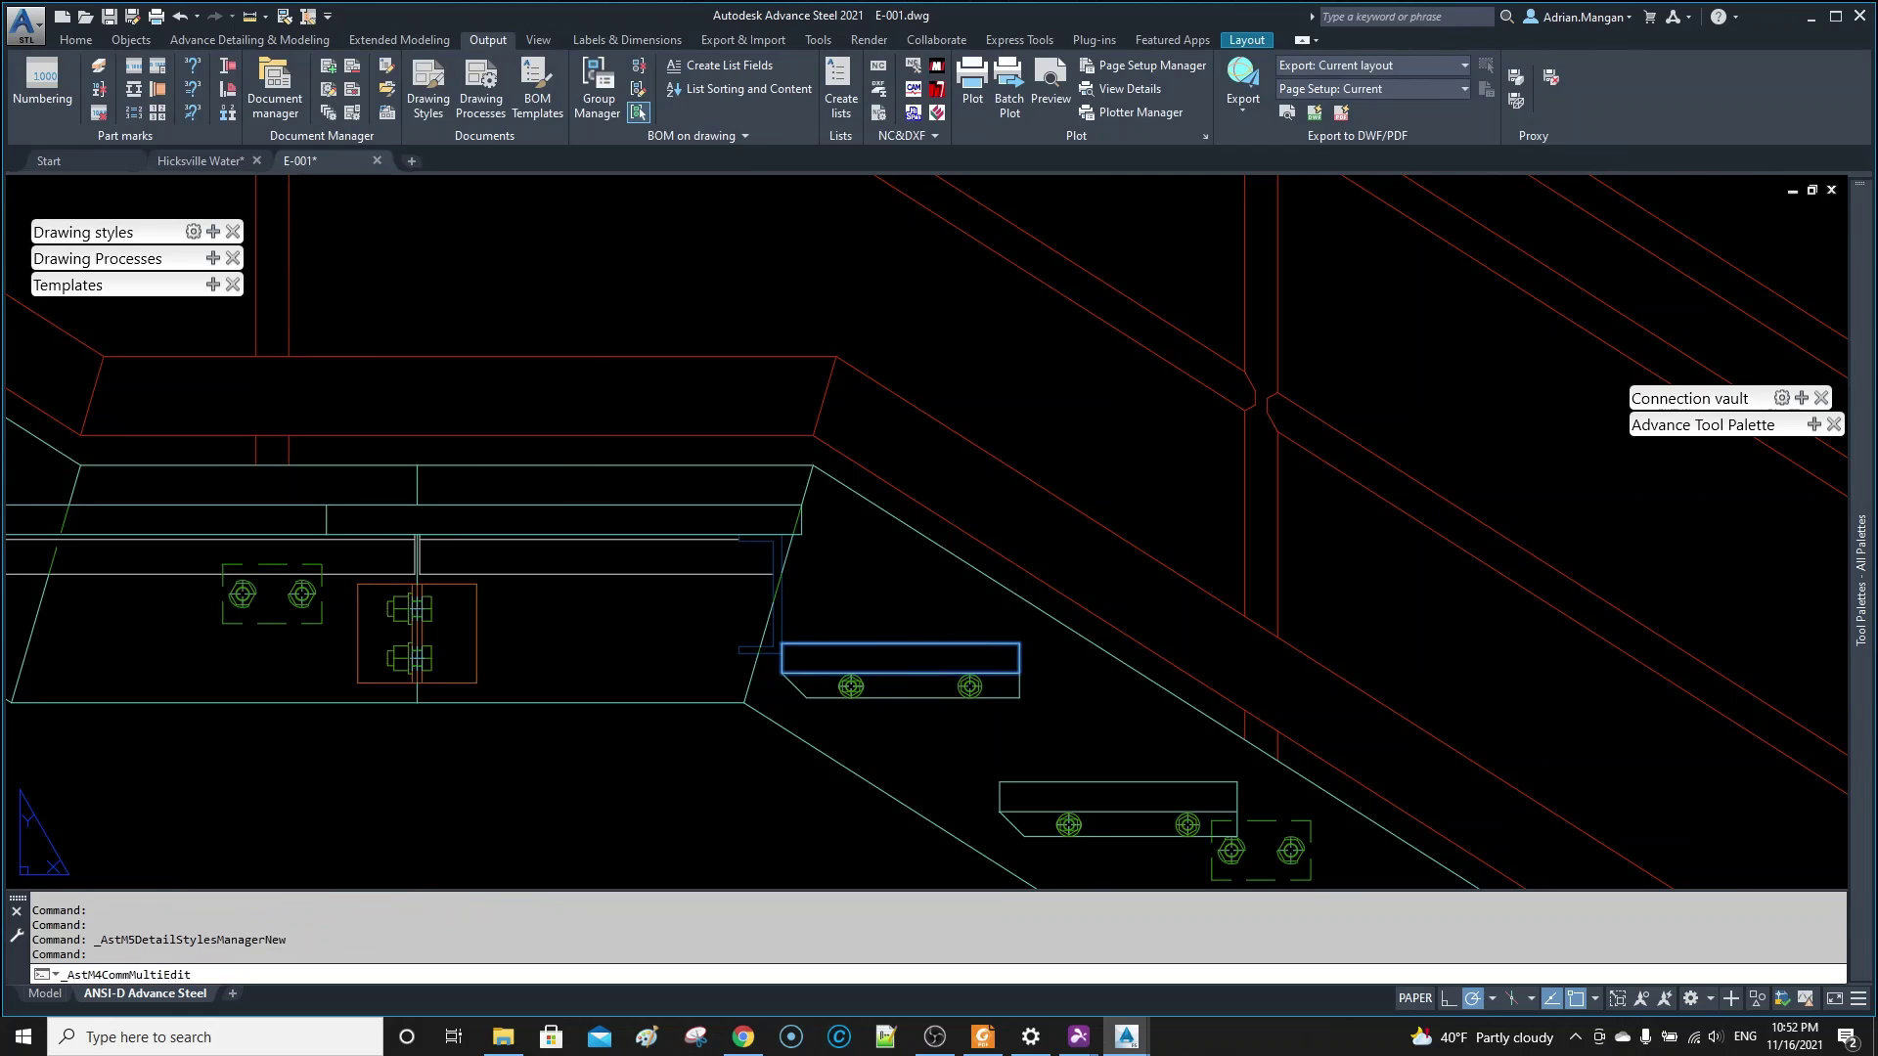
click(579, 281)
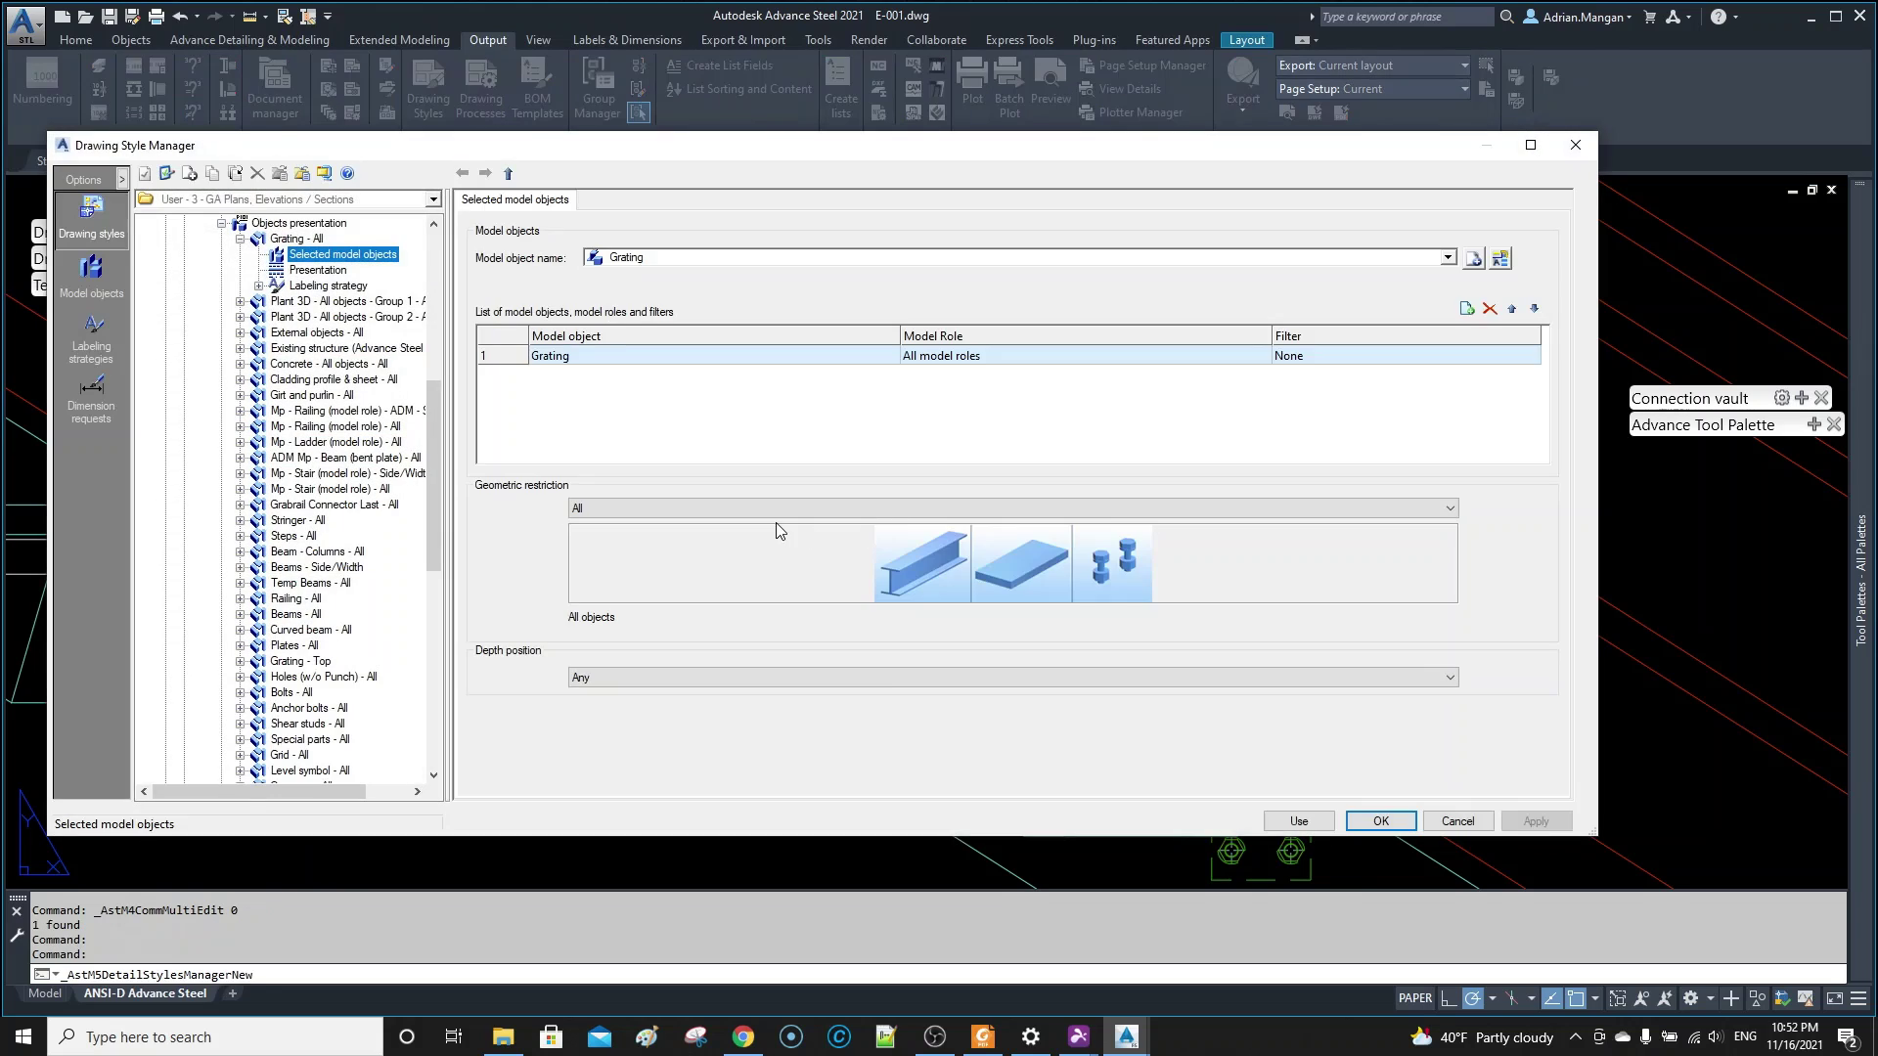
- Return to the style's objects presentation list and open the settings of the Grating rule
drag(435, 410, 435, 426)
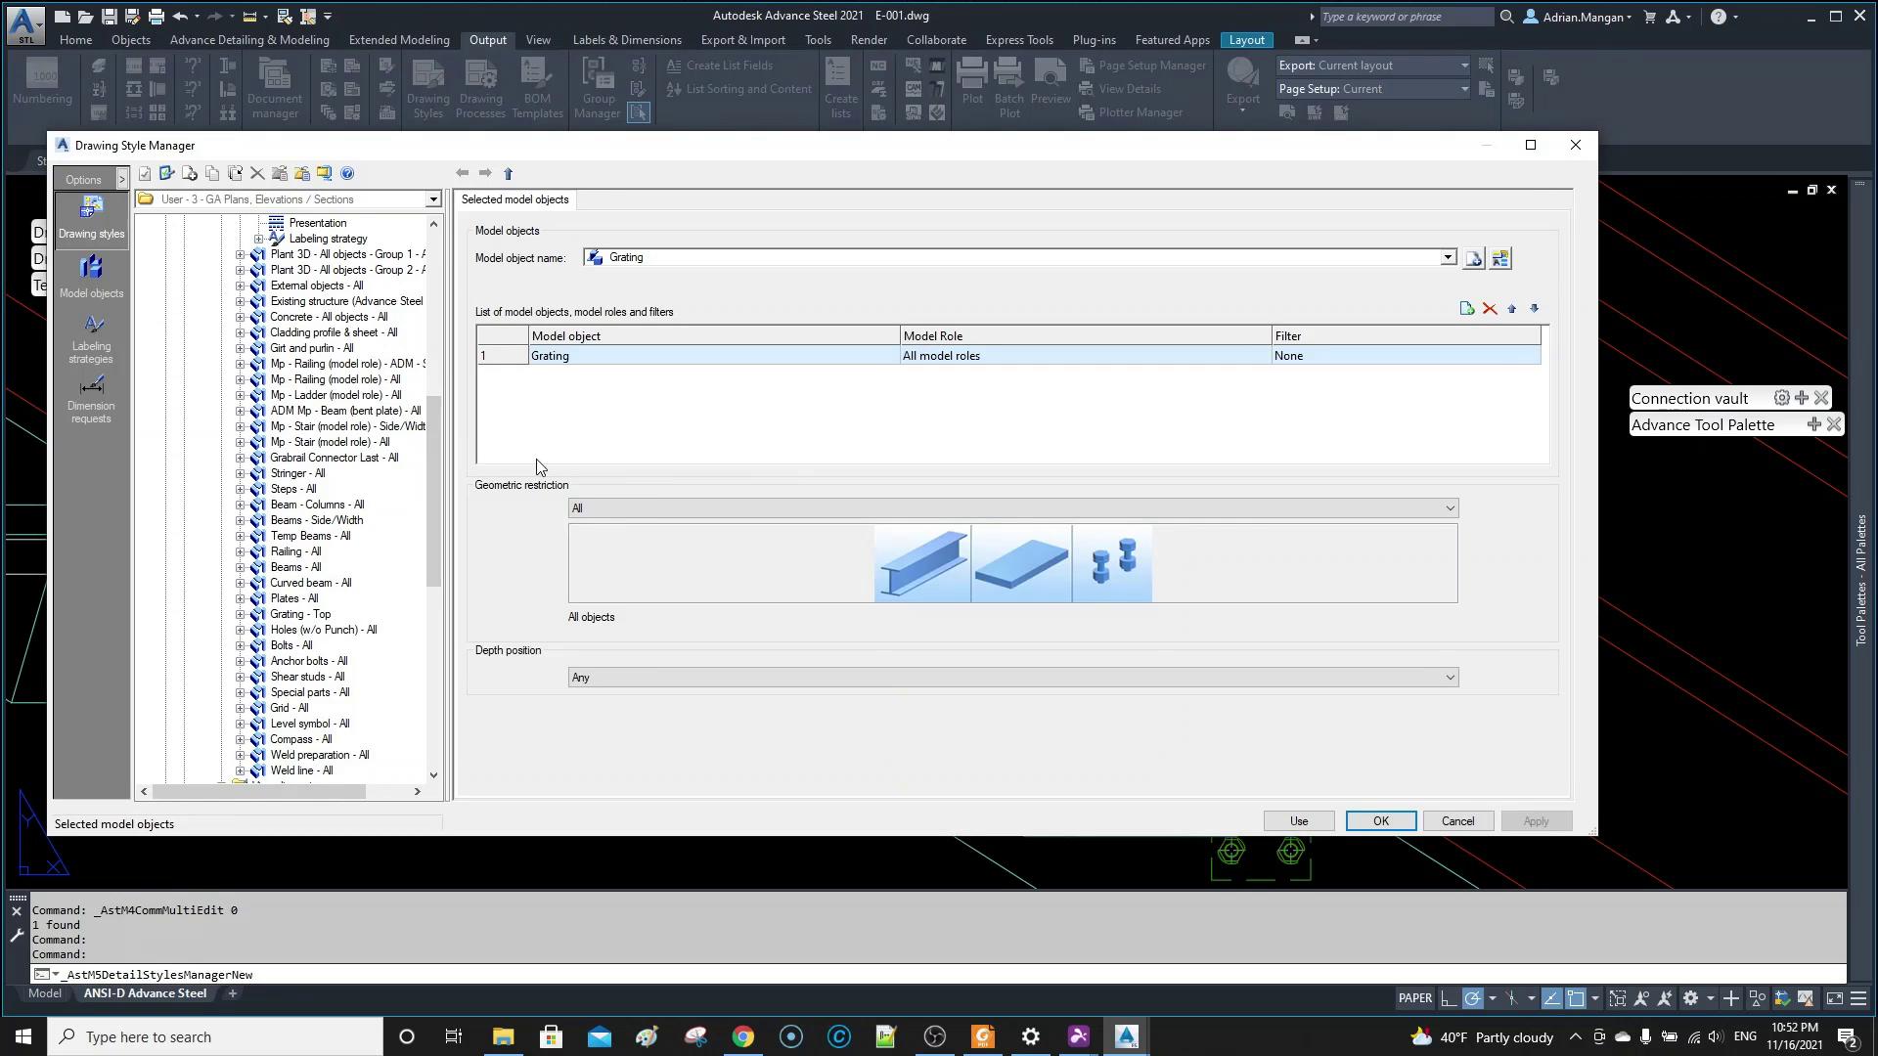
scroll(320, 279, up, 3)
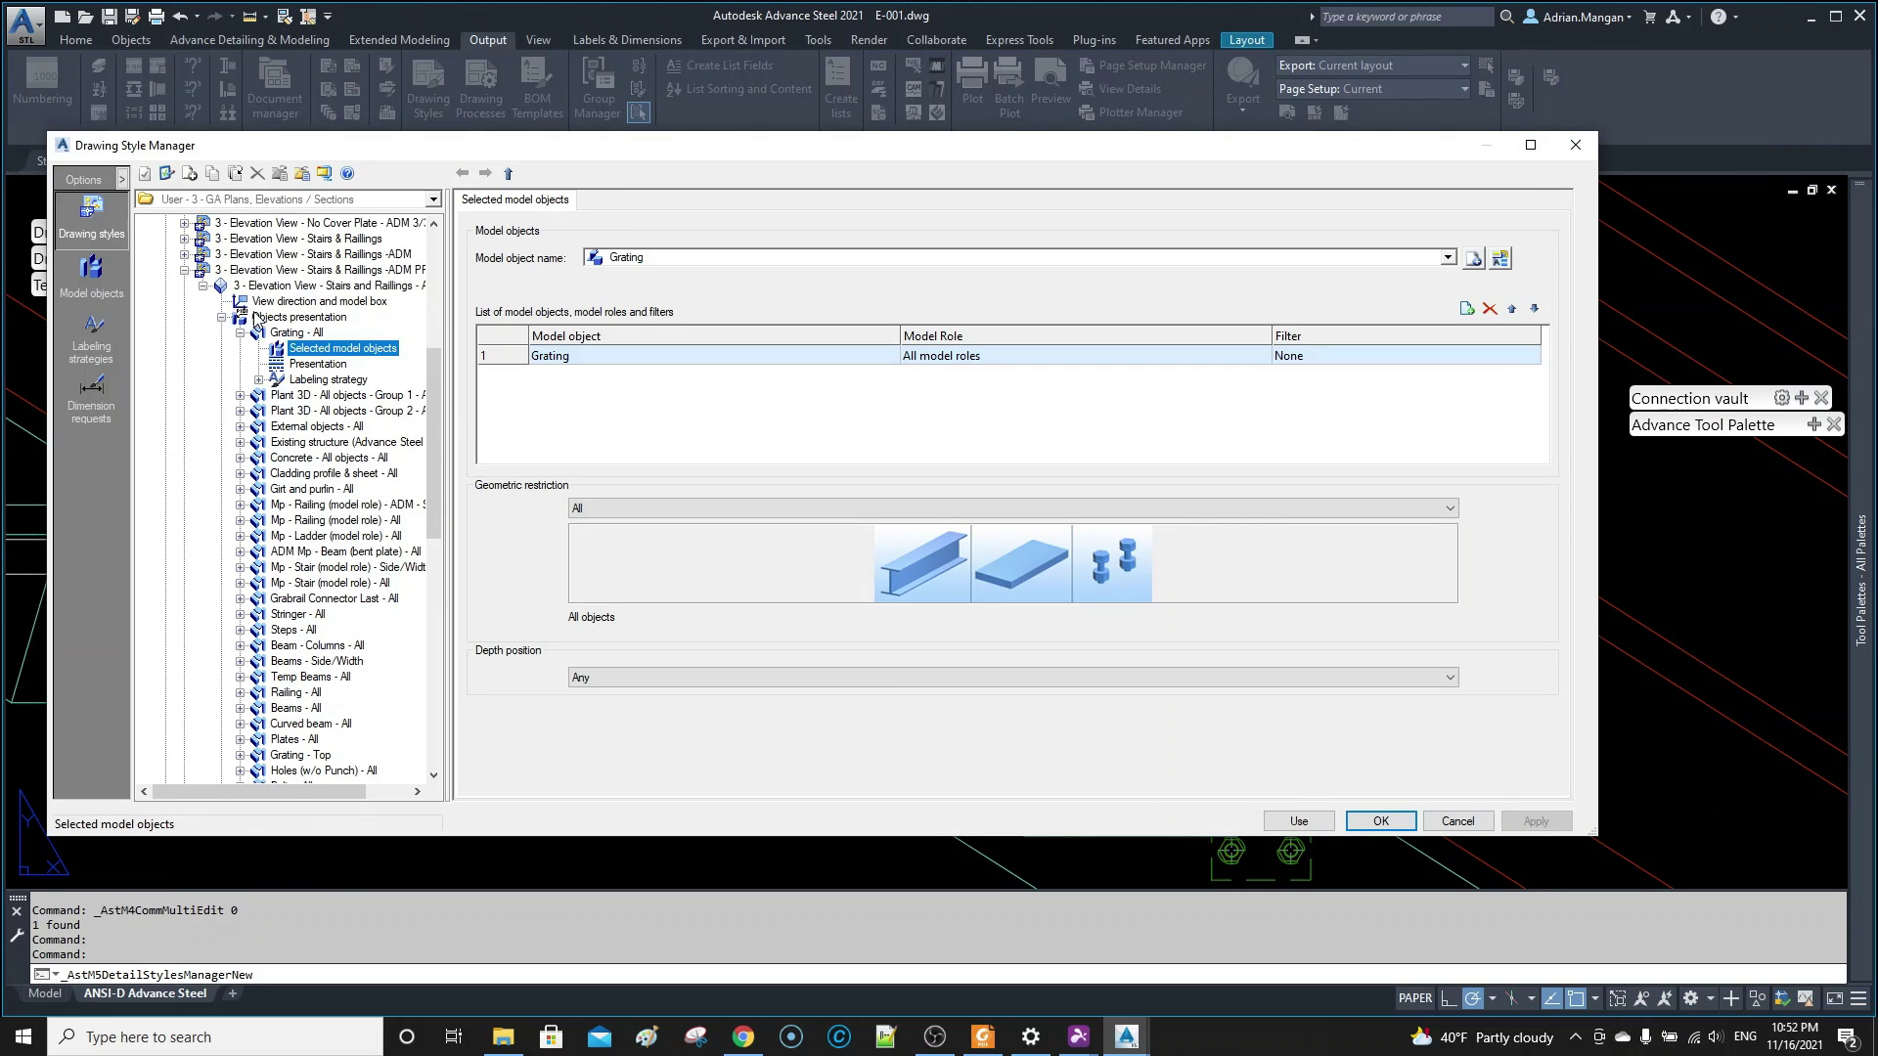
click(291, 318)
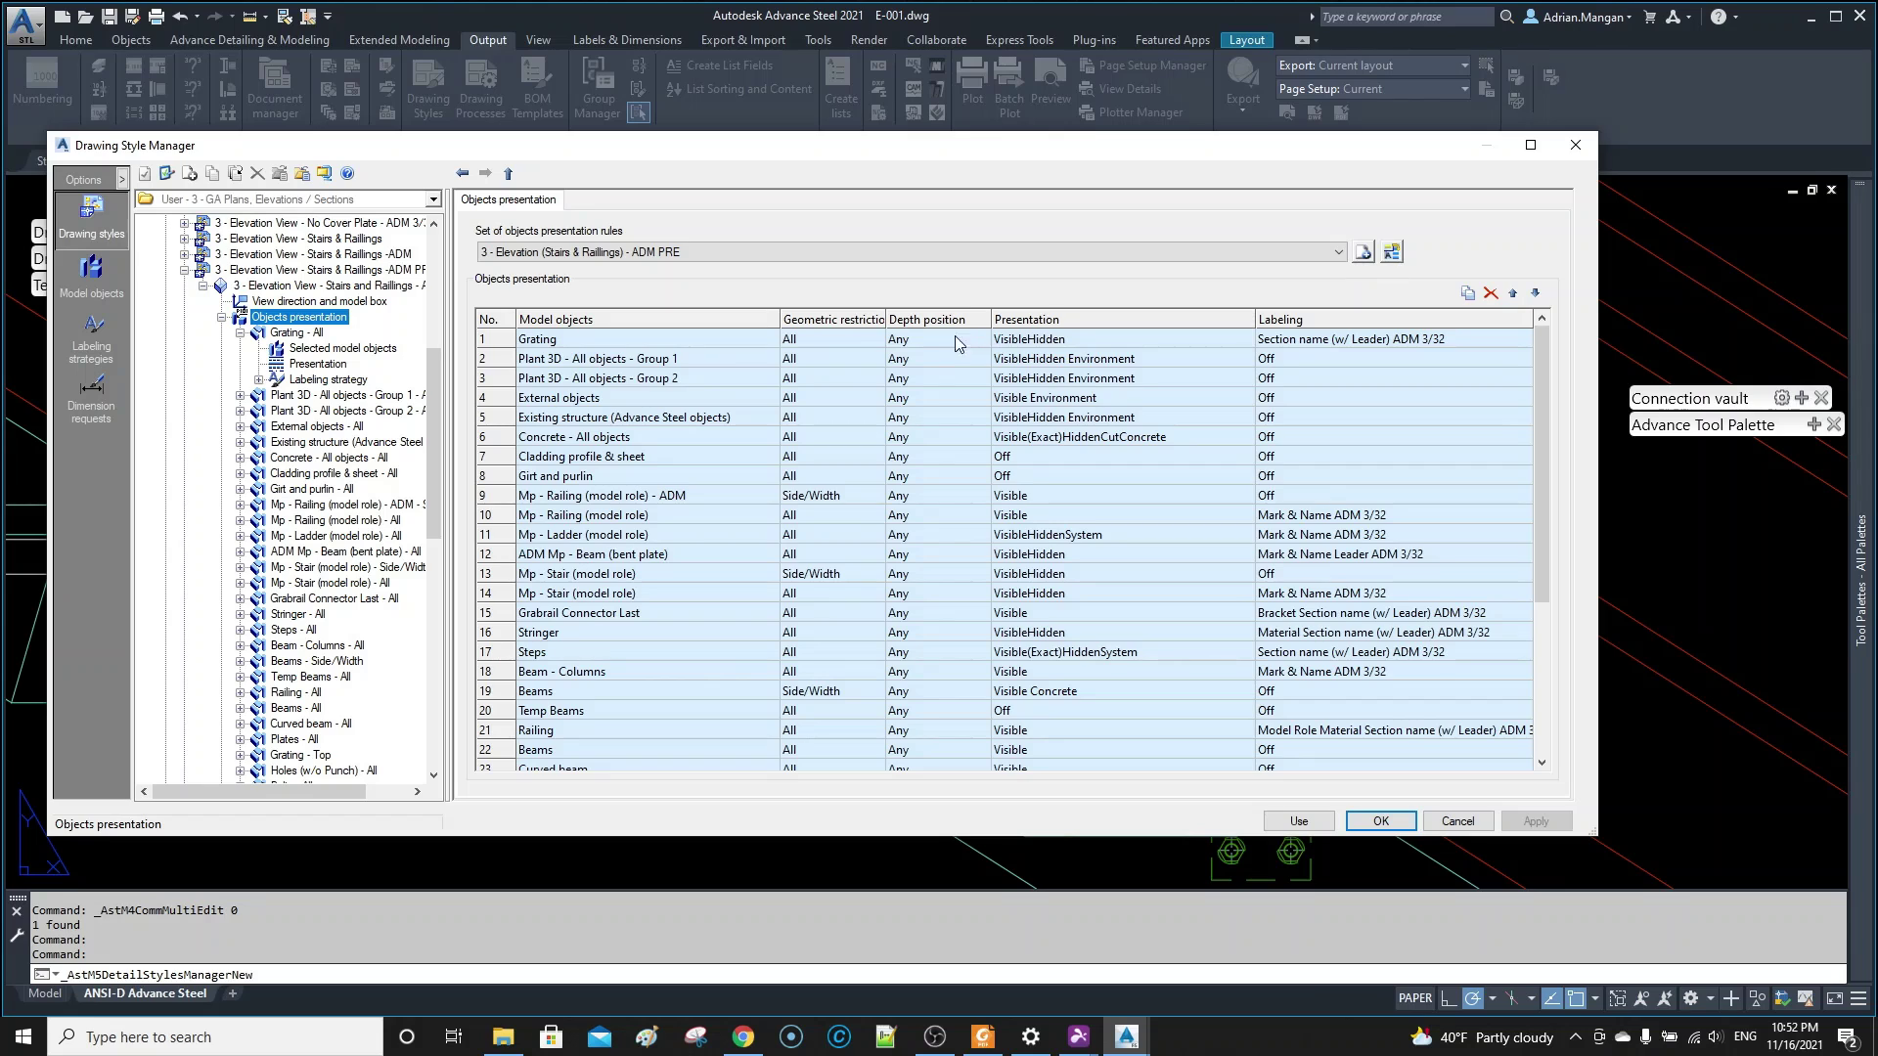
double_click(497, 338)
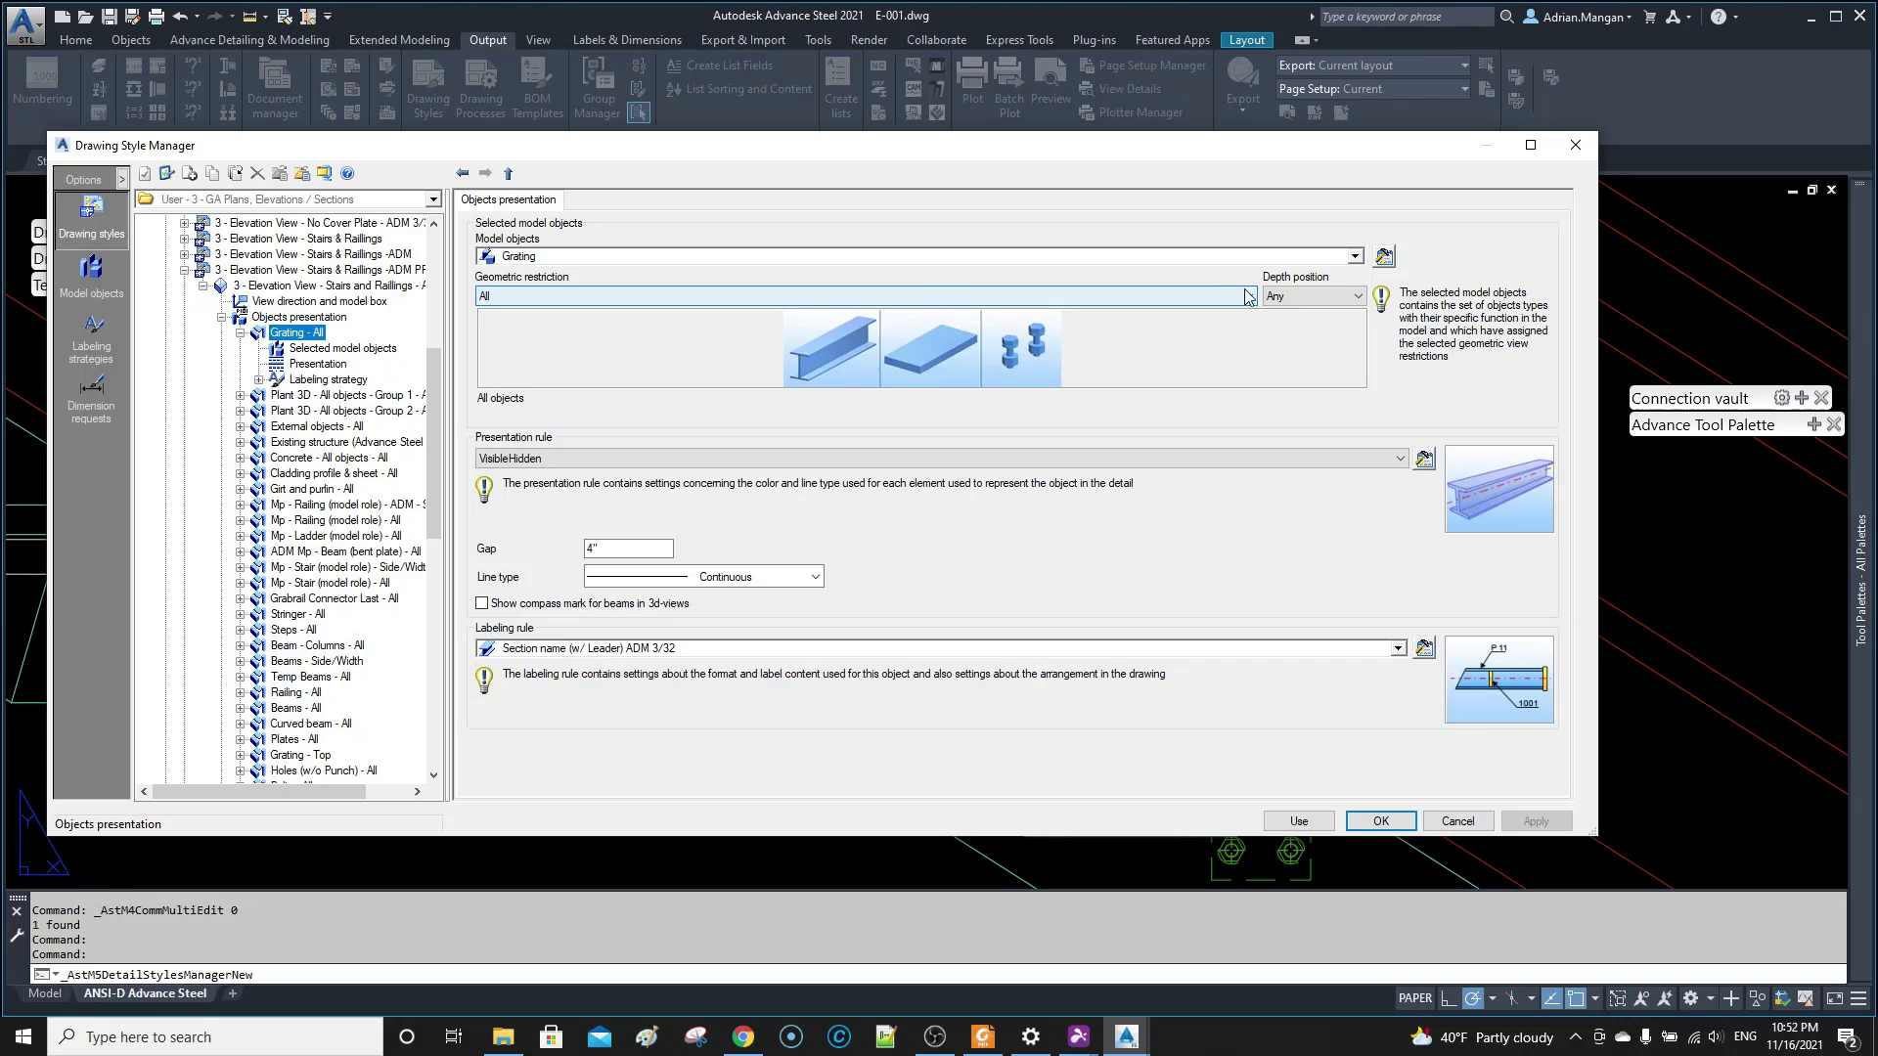
- Look through the parts with and without model role for a model object suited to the grating treads in the first presentation rule
click(1355, 256)
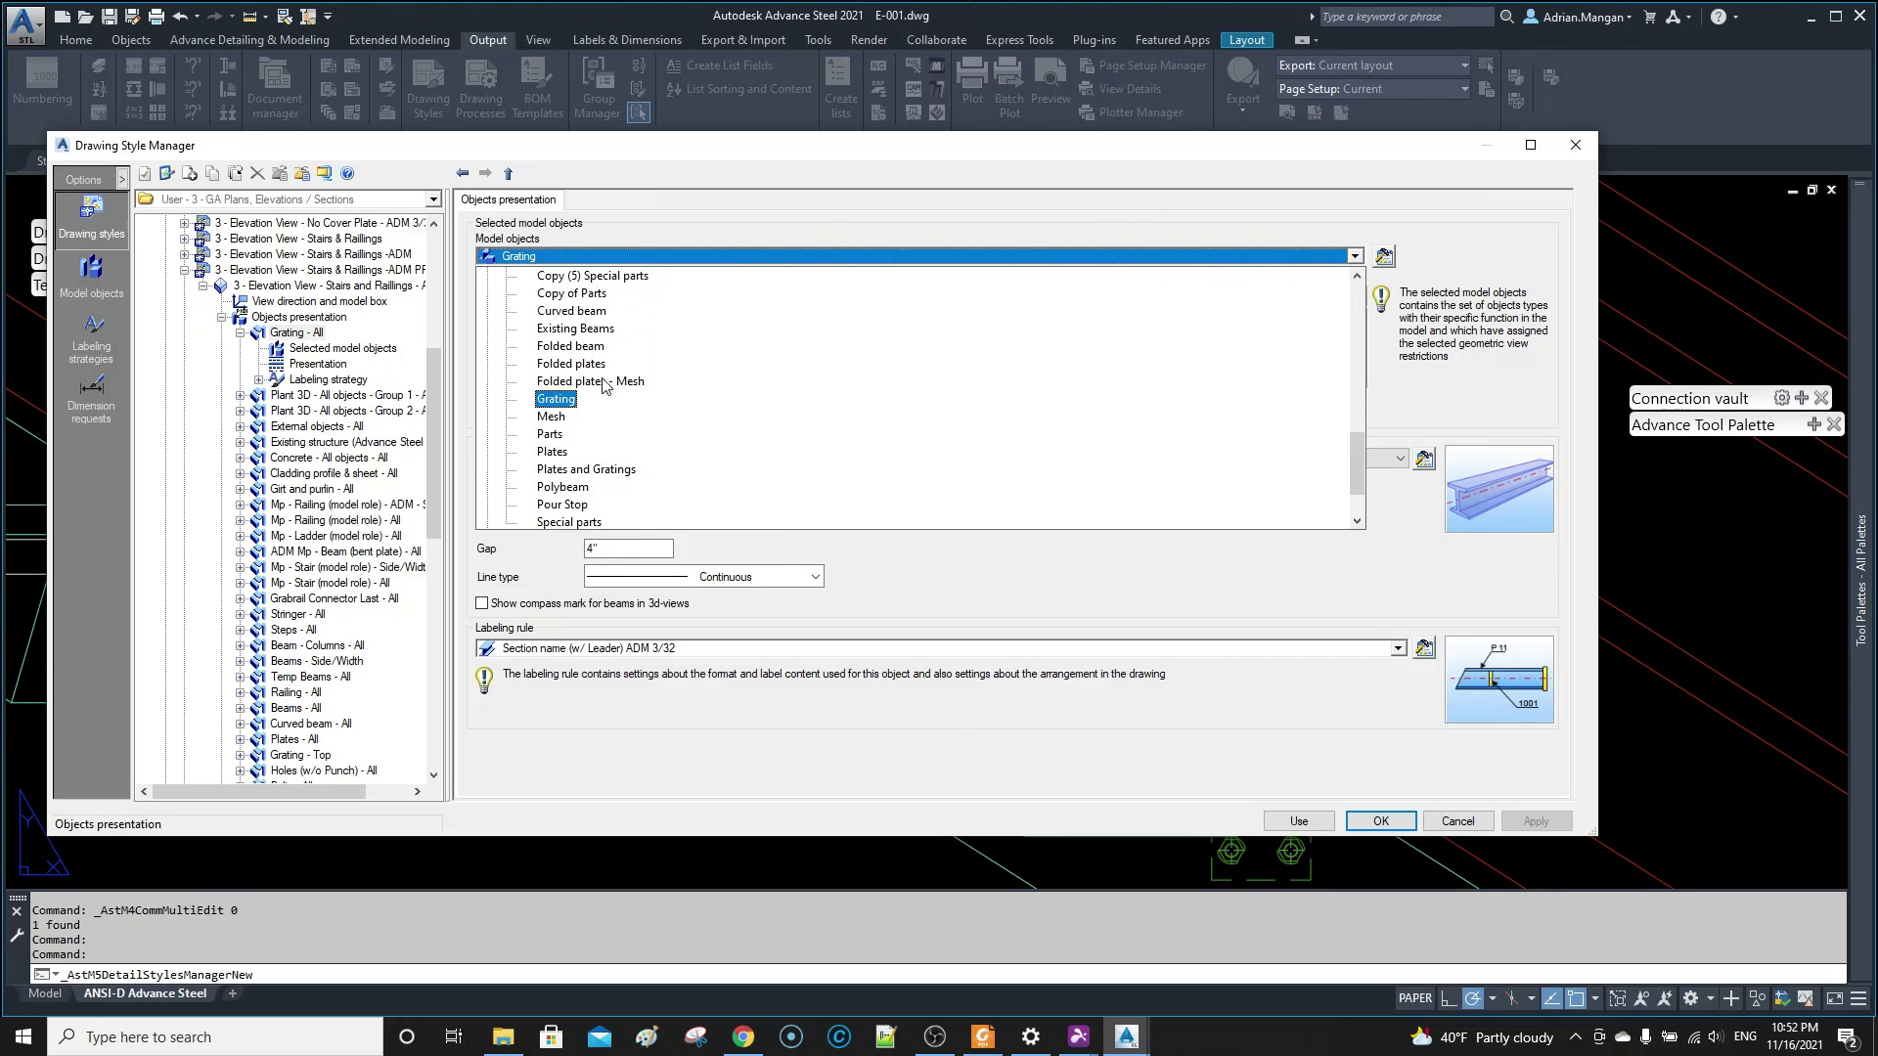
scroll(604, 384, down, 2)
scroll(604, 384, up, 10)
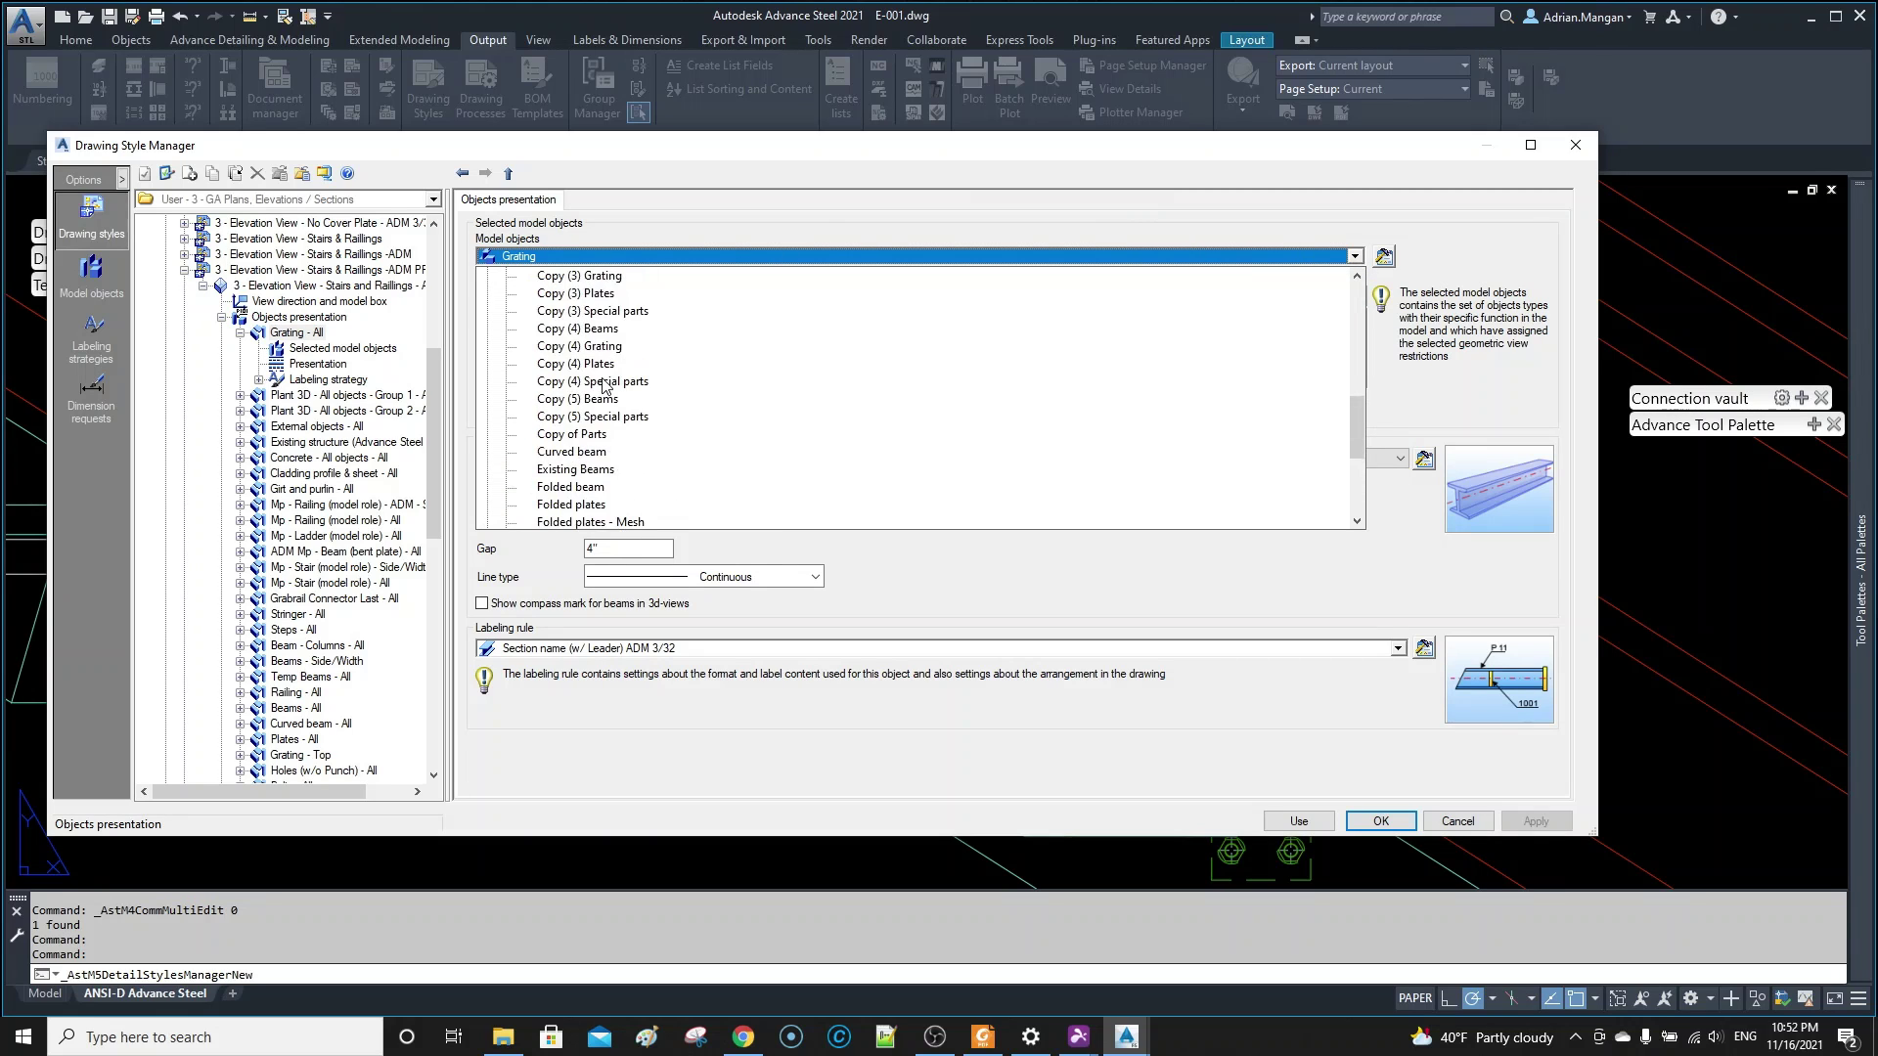
scroll(604, 384, up, 2)
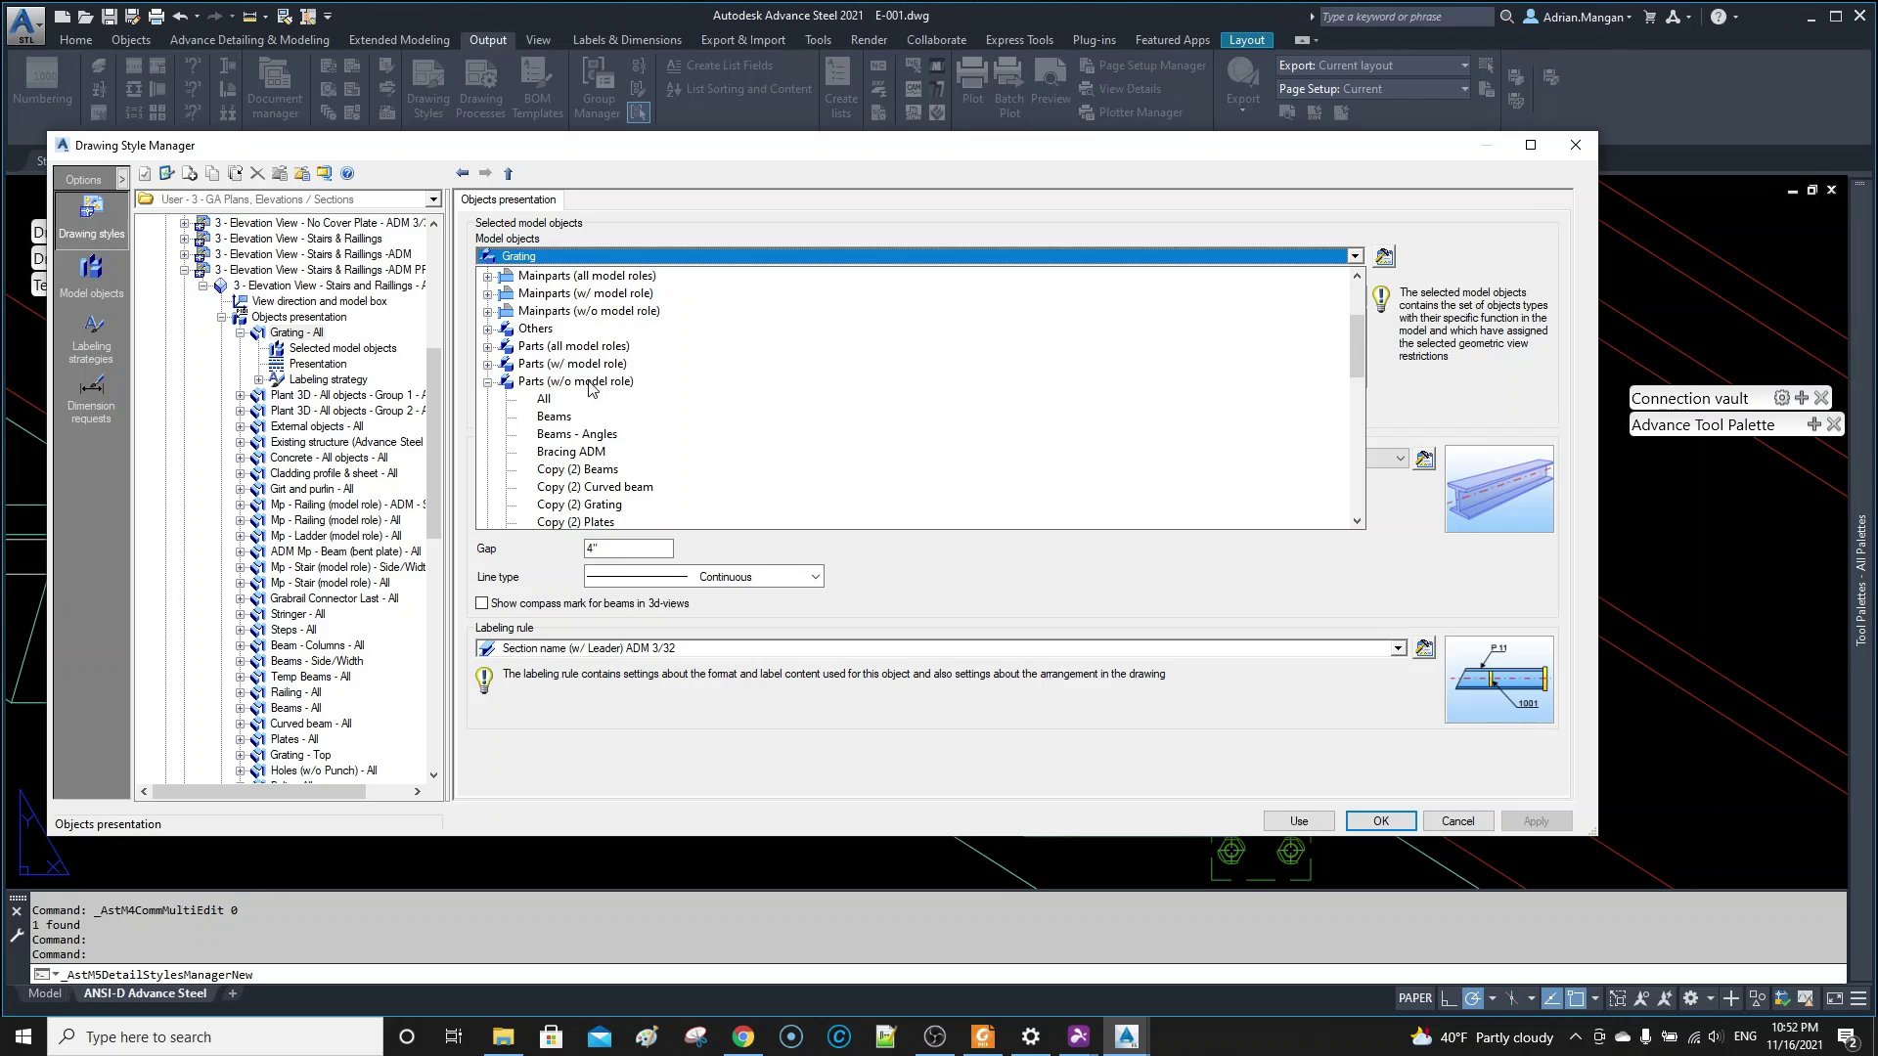
click(487, 383)
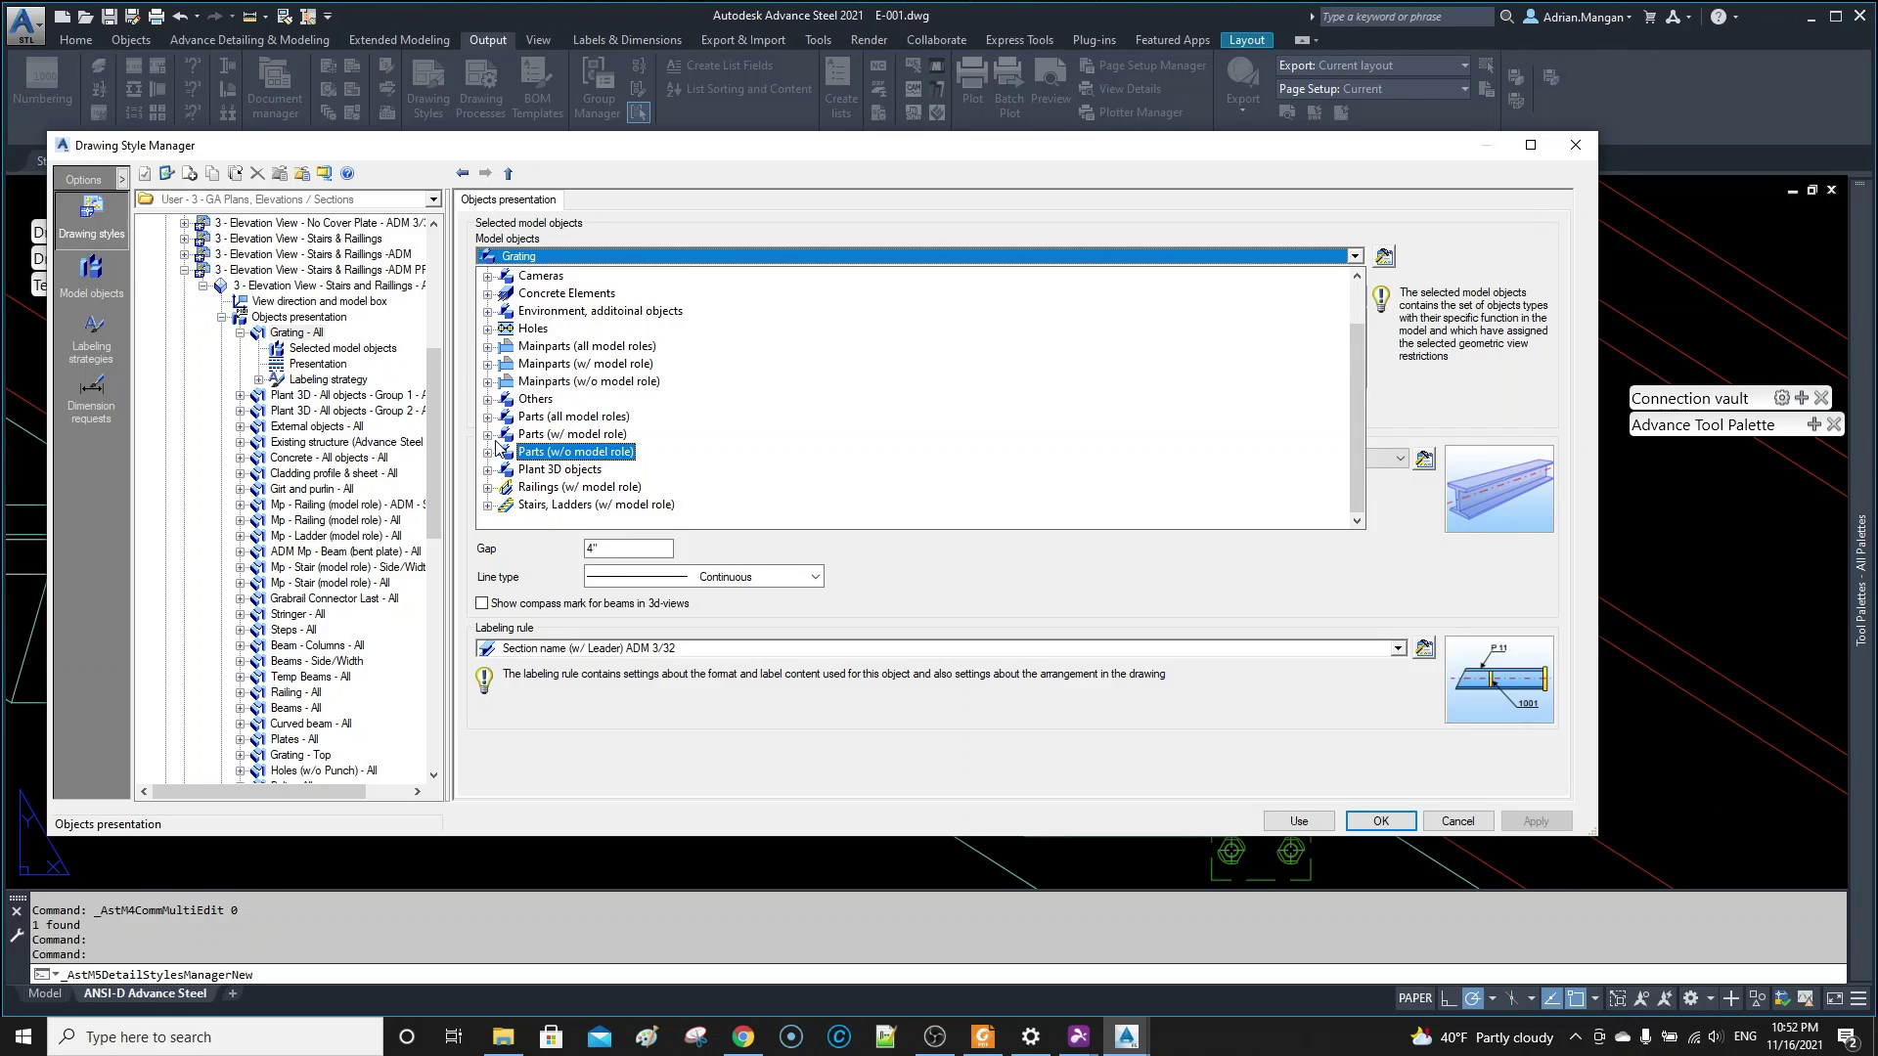
click(487, 434)
scroll(573, 388, down, 2)
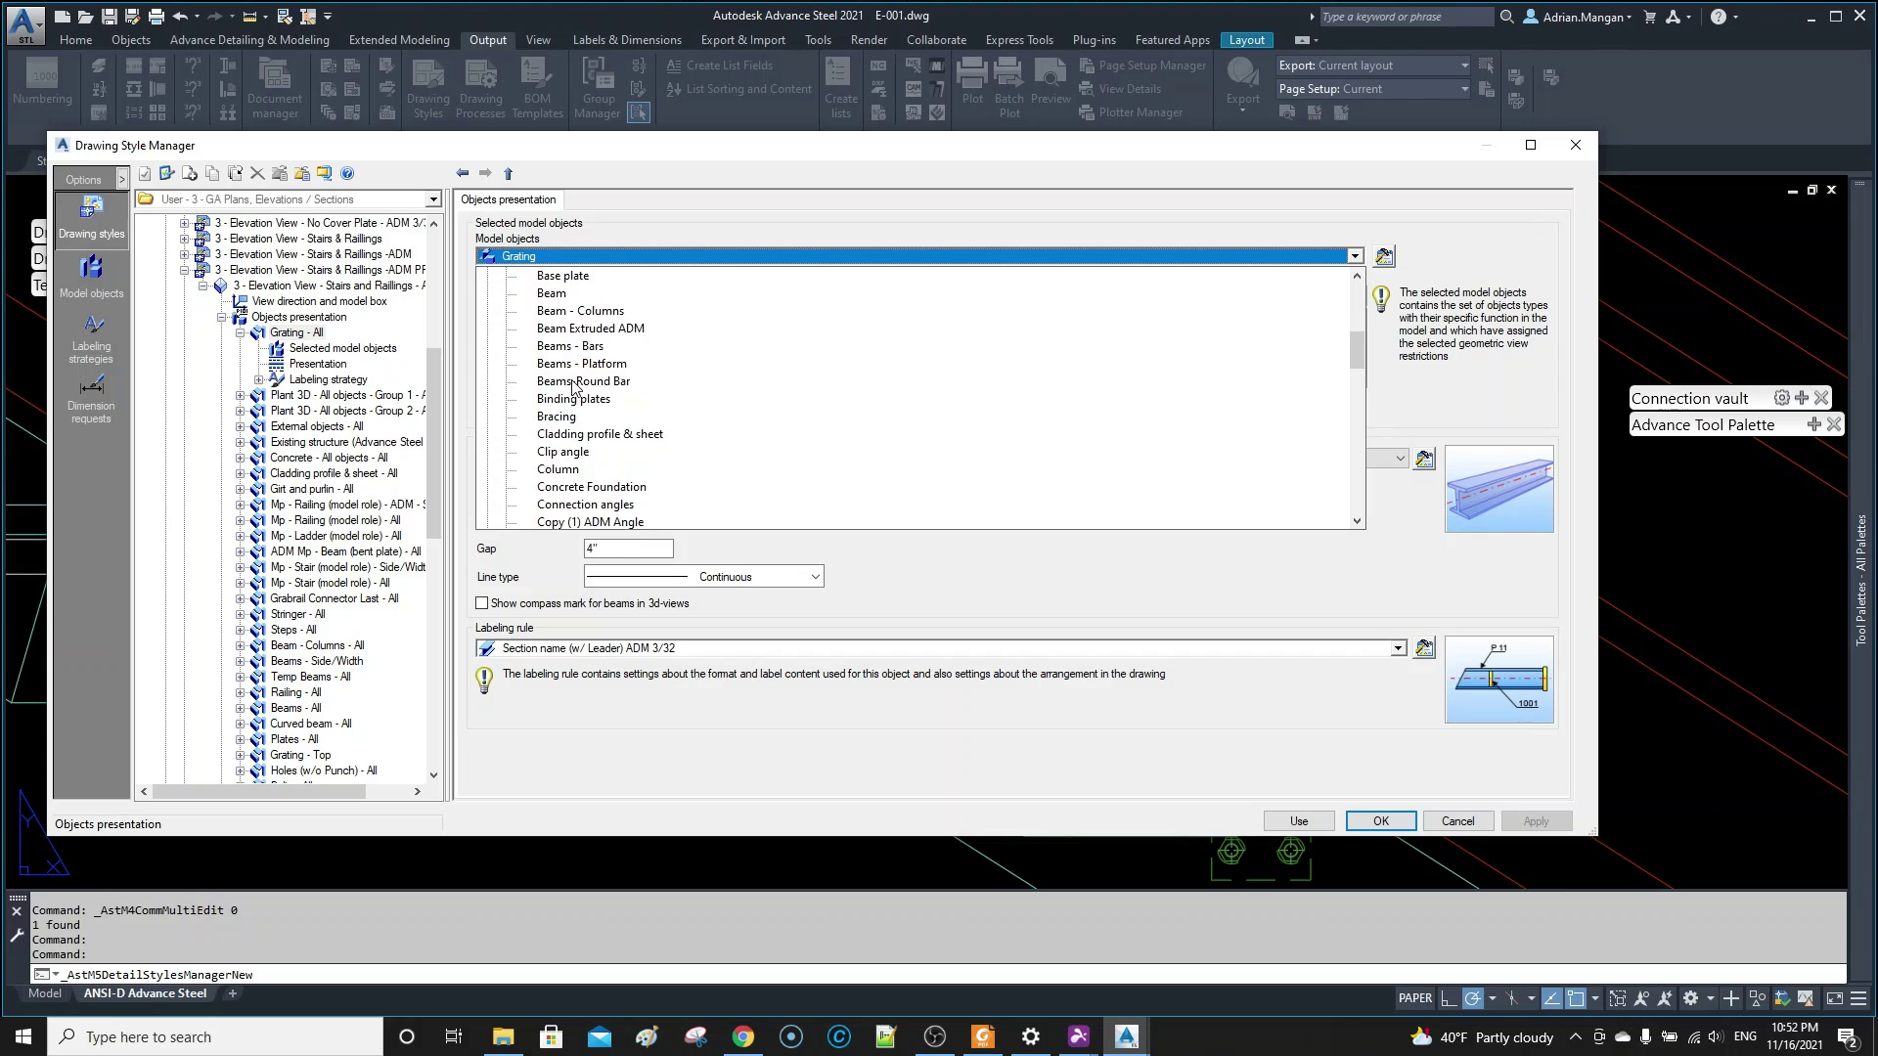
scroll(573, 387, down, 2)
scroll(570, 387, down, 6)
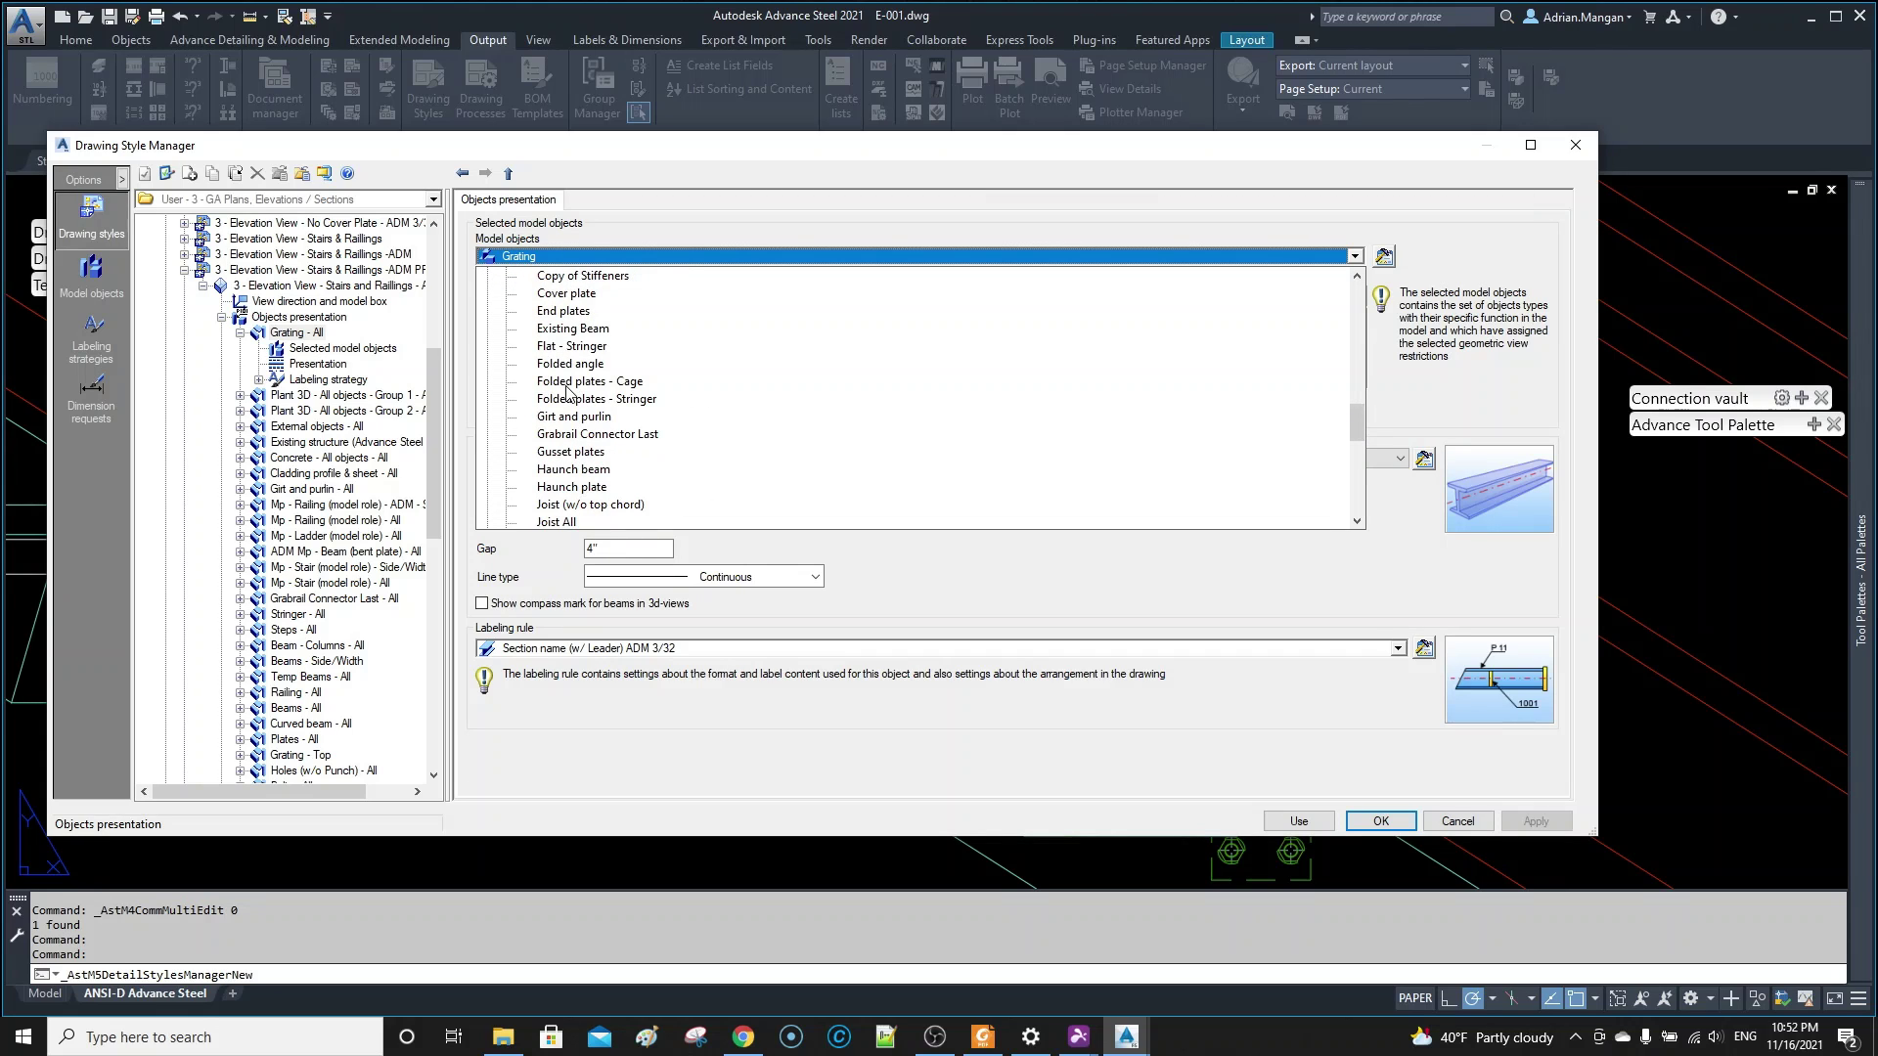
scroll(567, 391, down, 5)
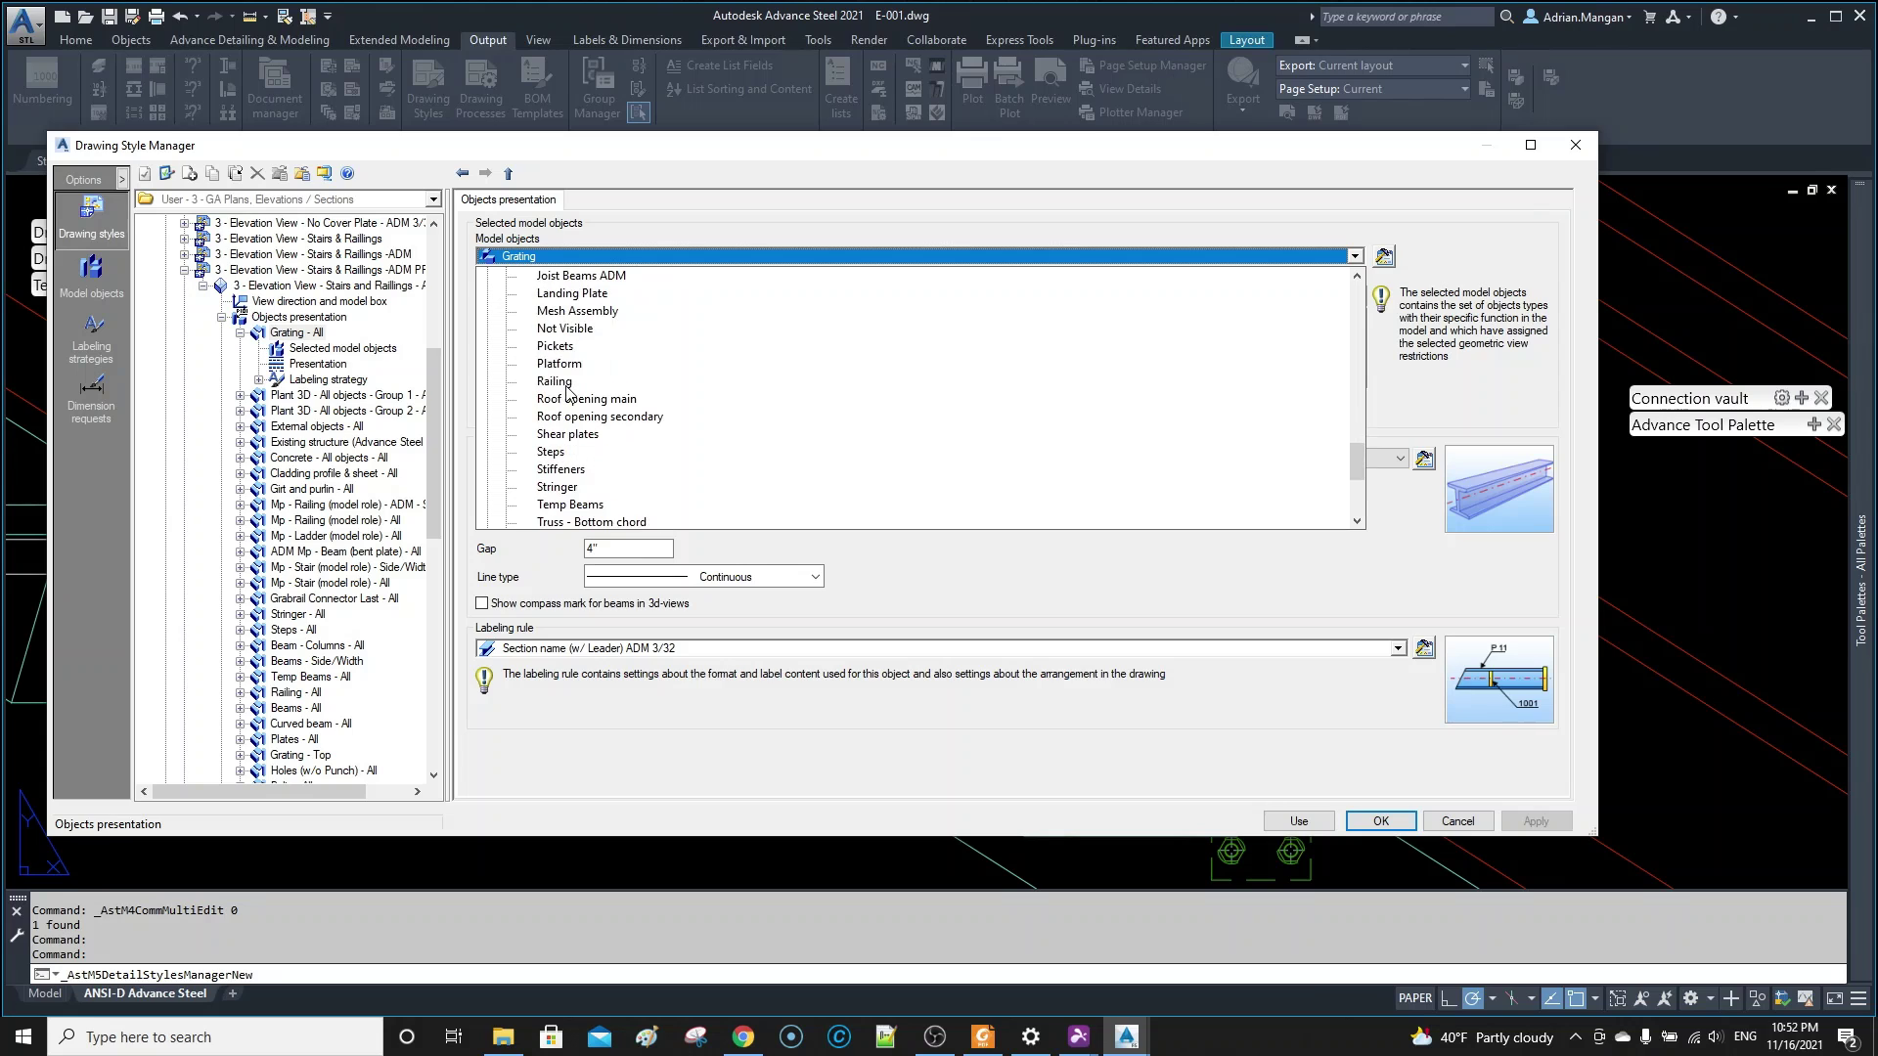
scroll(567, 391, down, 4)
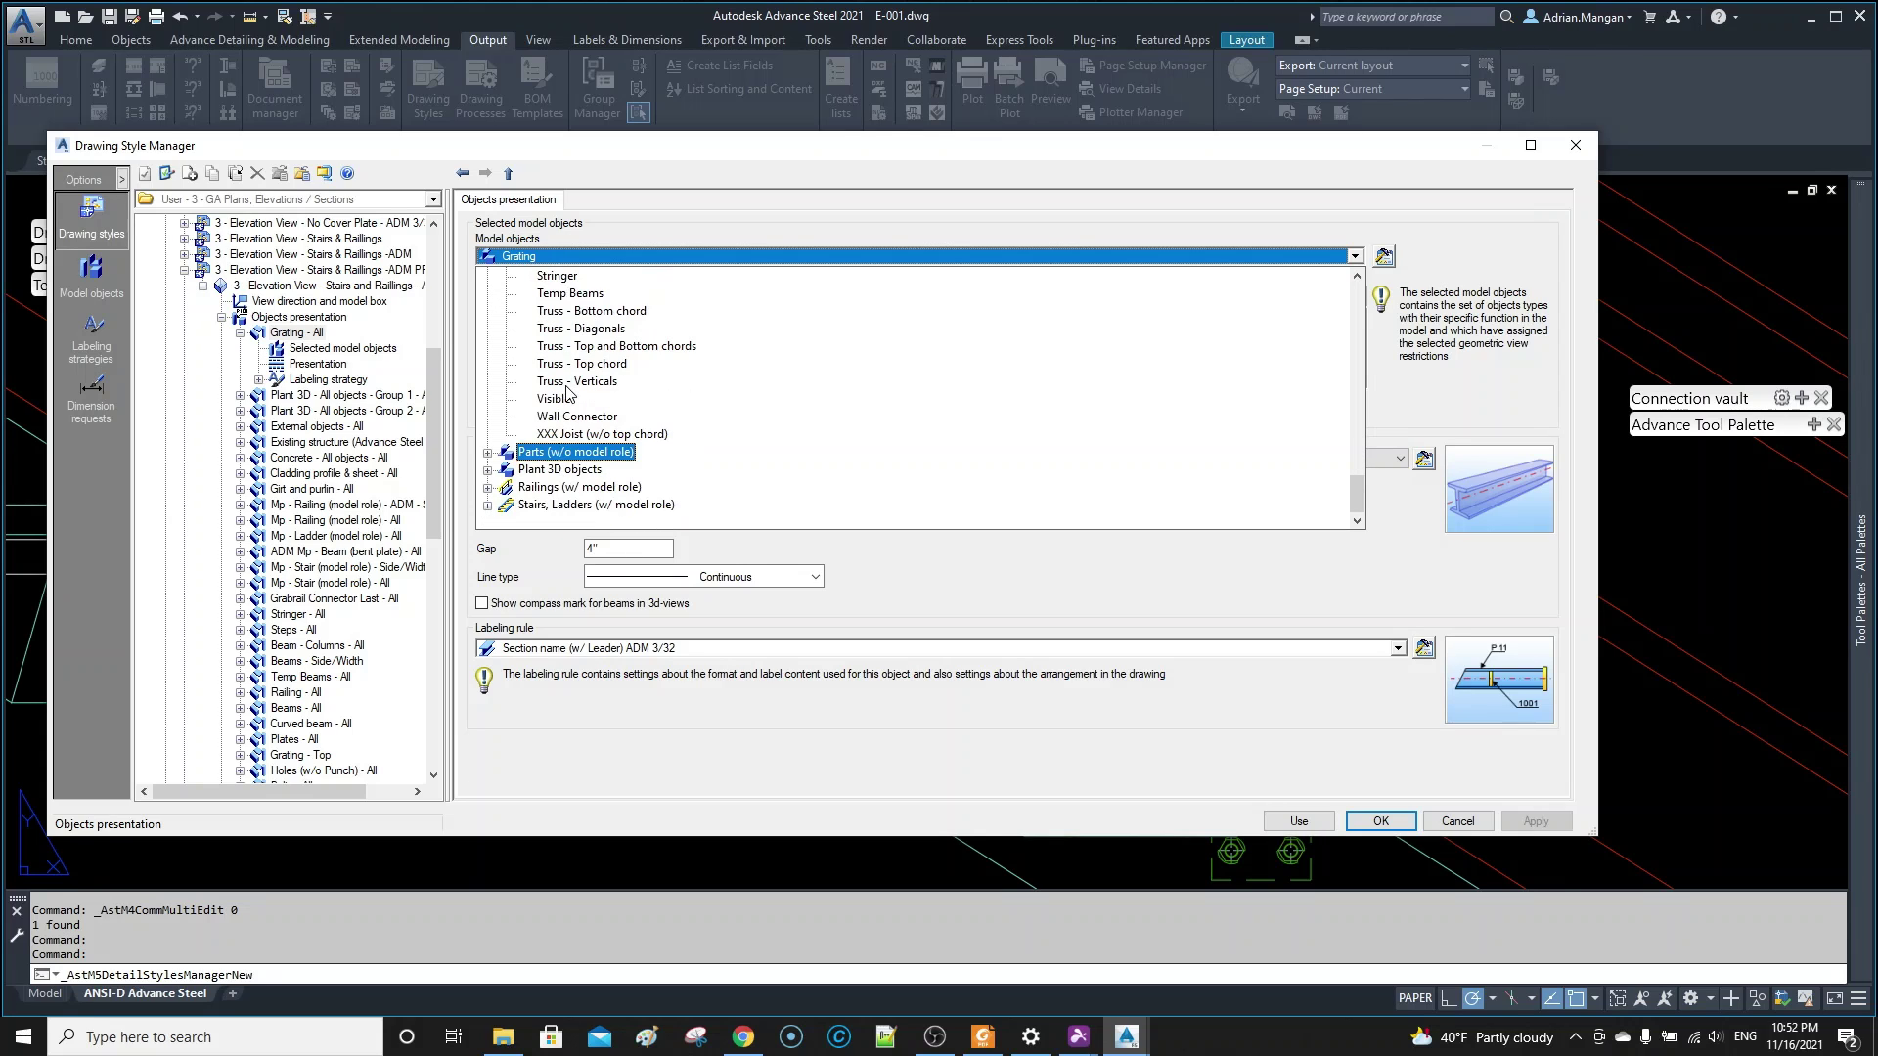
scroll(567, 391, up, 7)
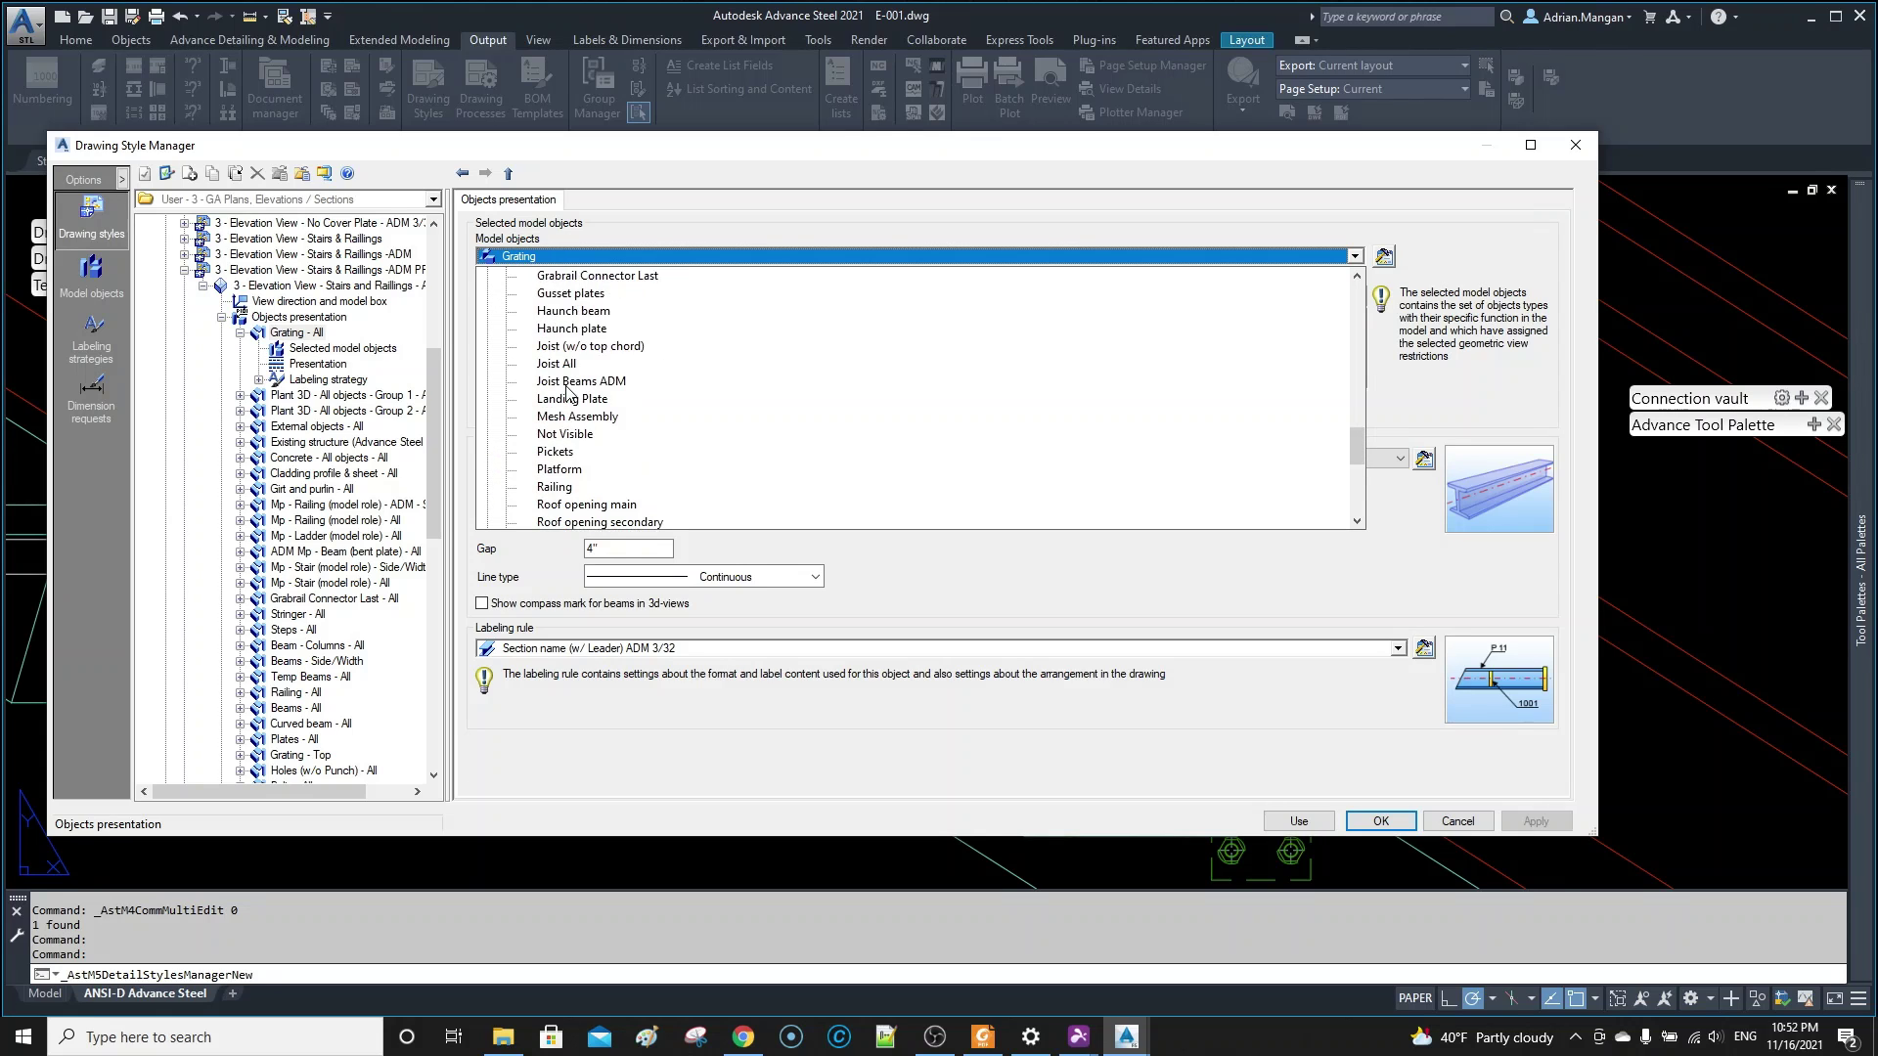
scroll(567, 393, up, 1)
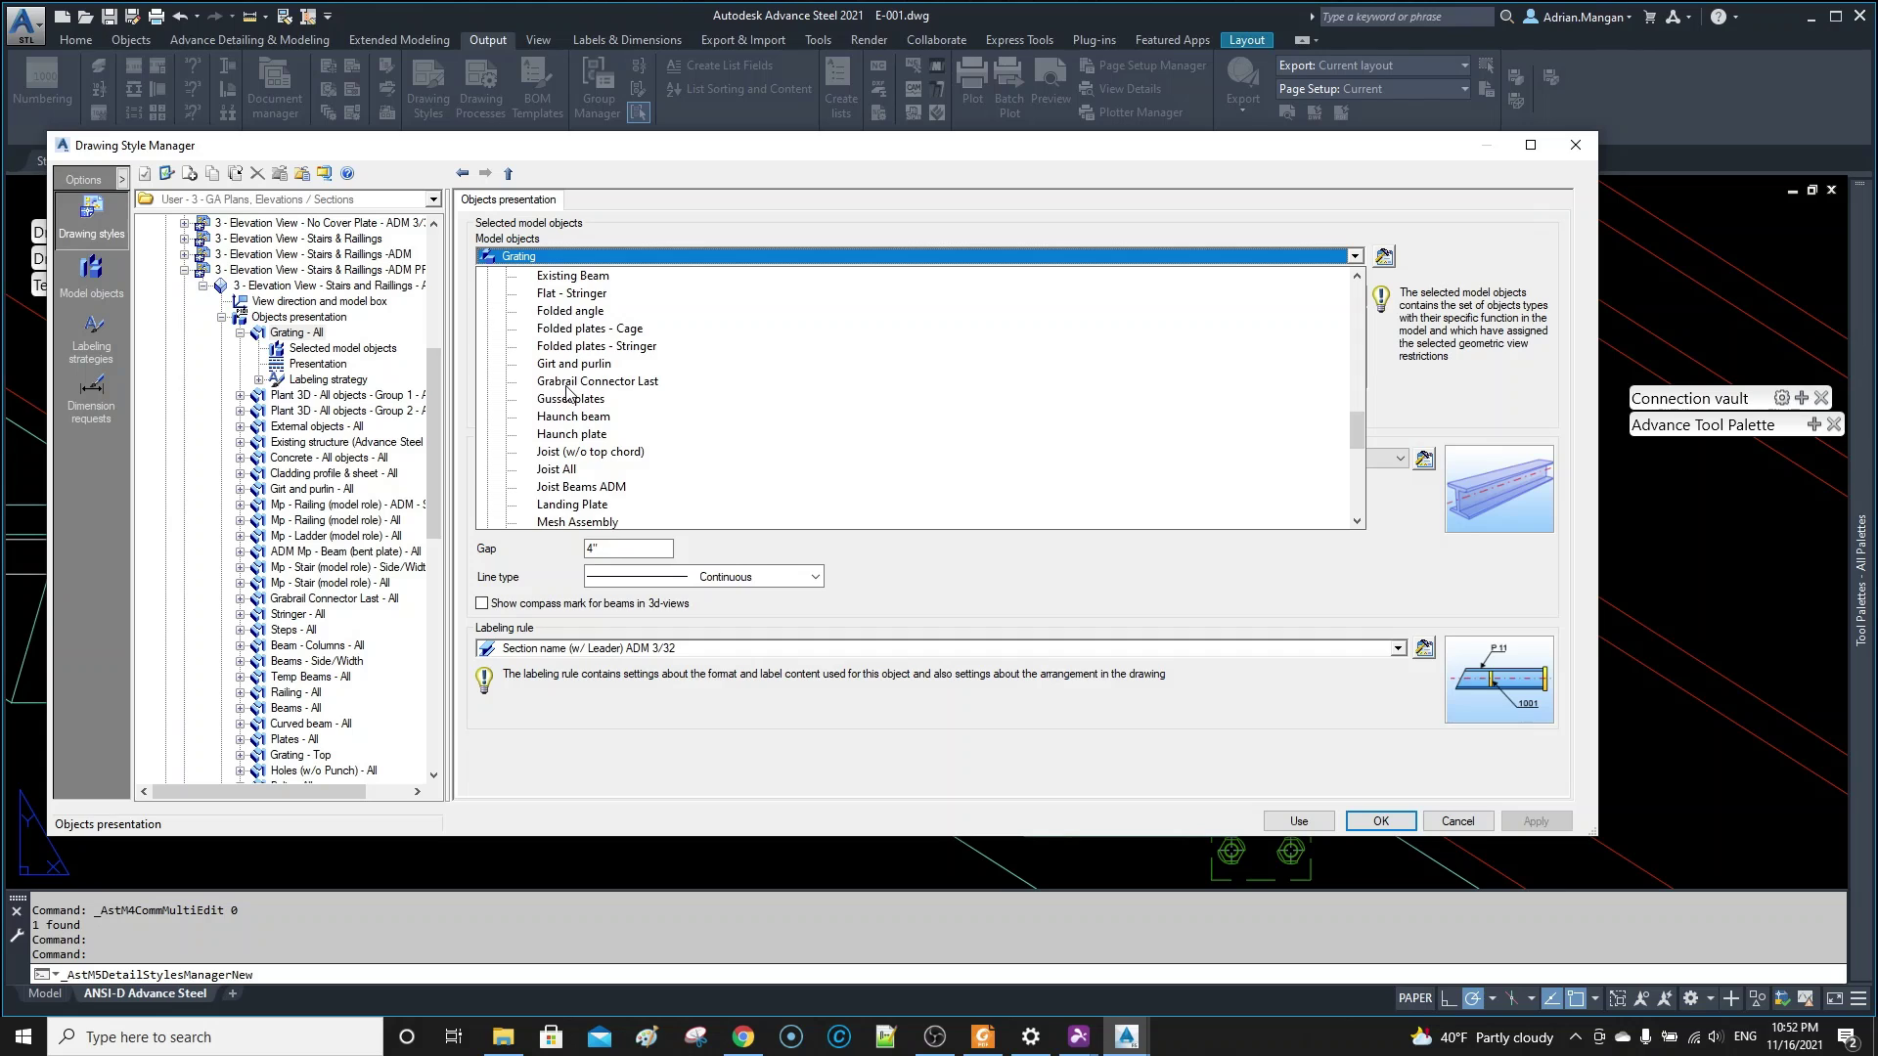
scroll(567, 392, up, 2)
scroll(567, 392, up, 6)
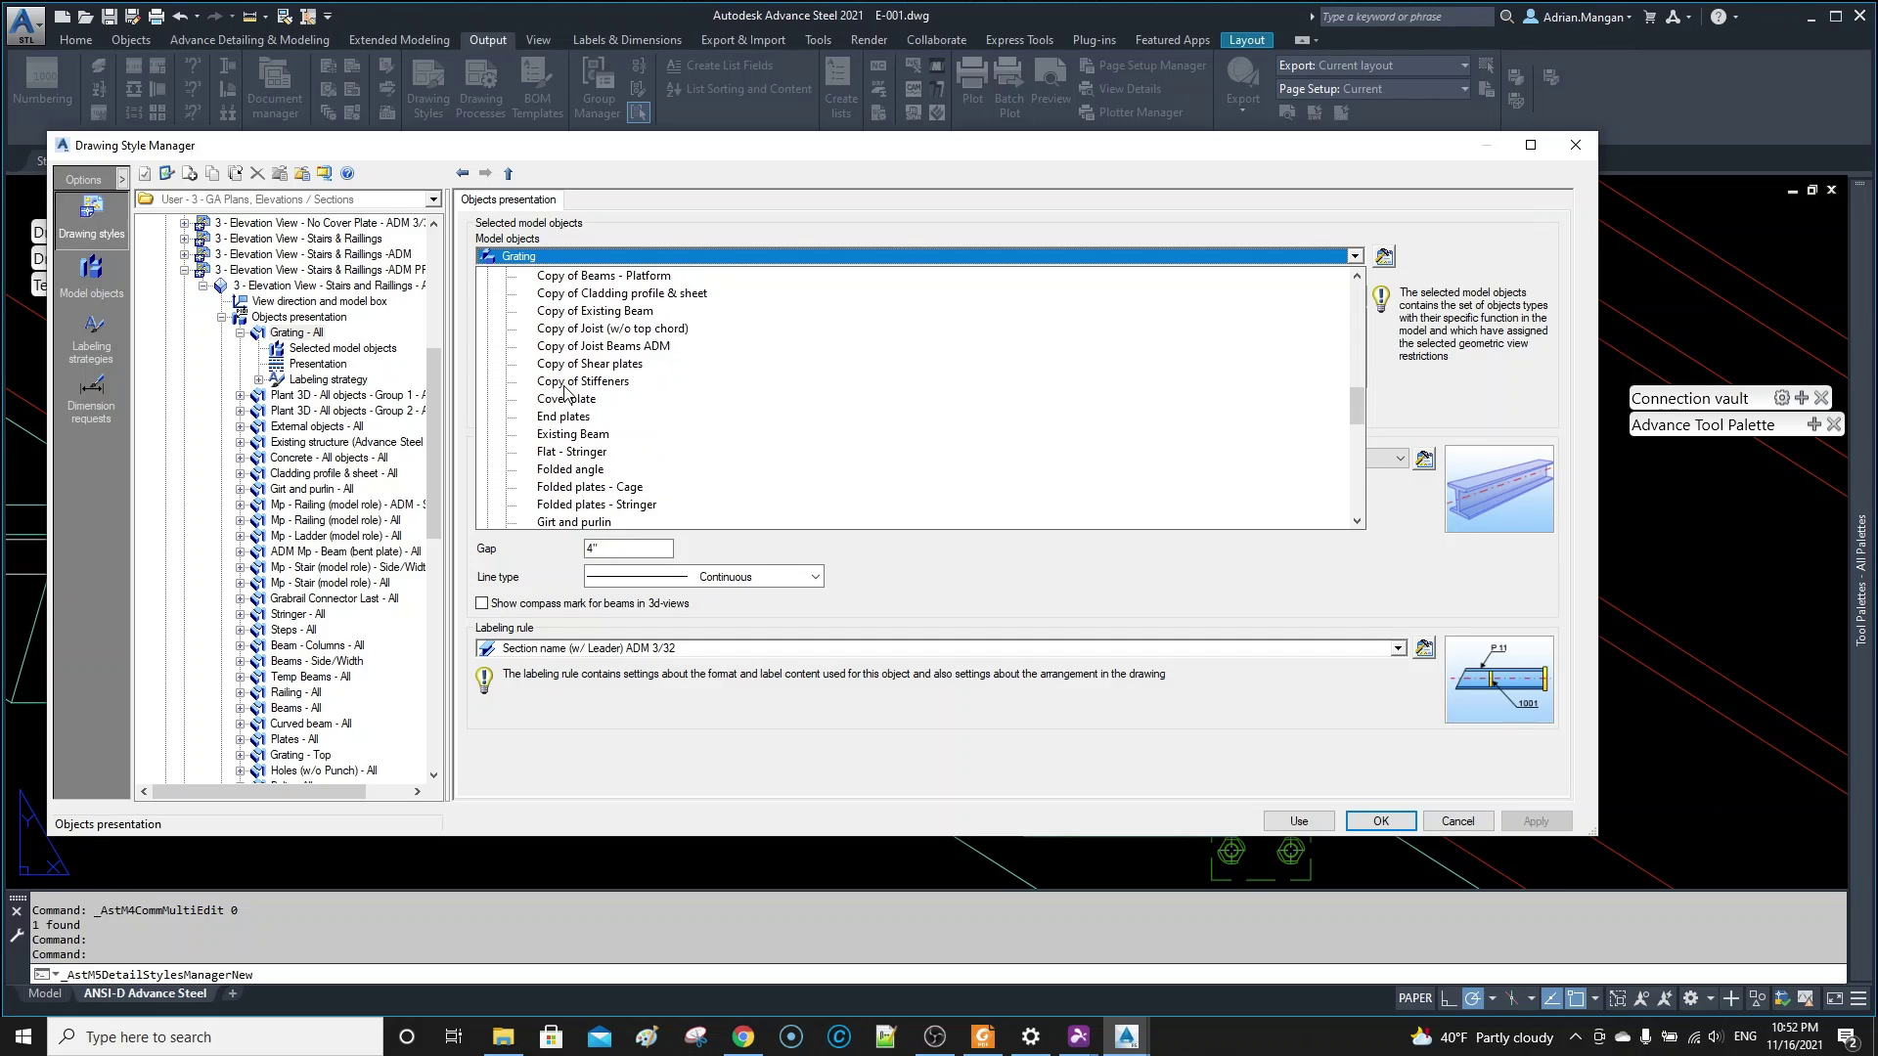
scroll(565, 392, up, 3)
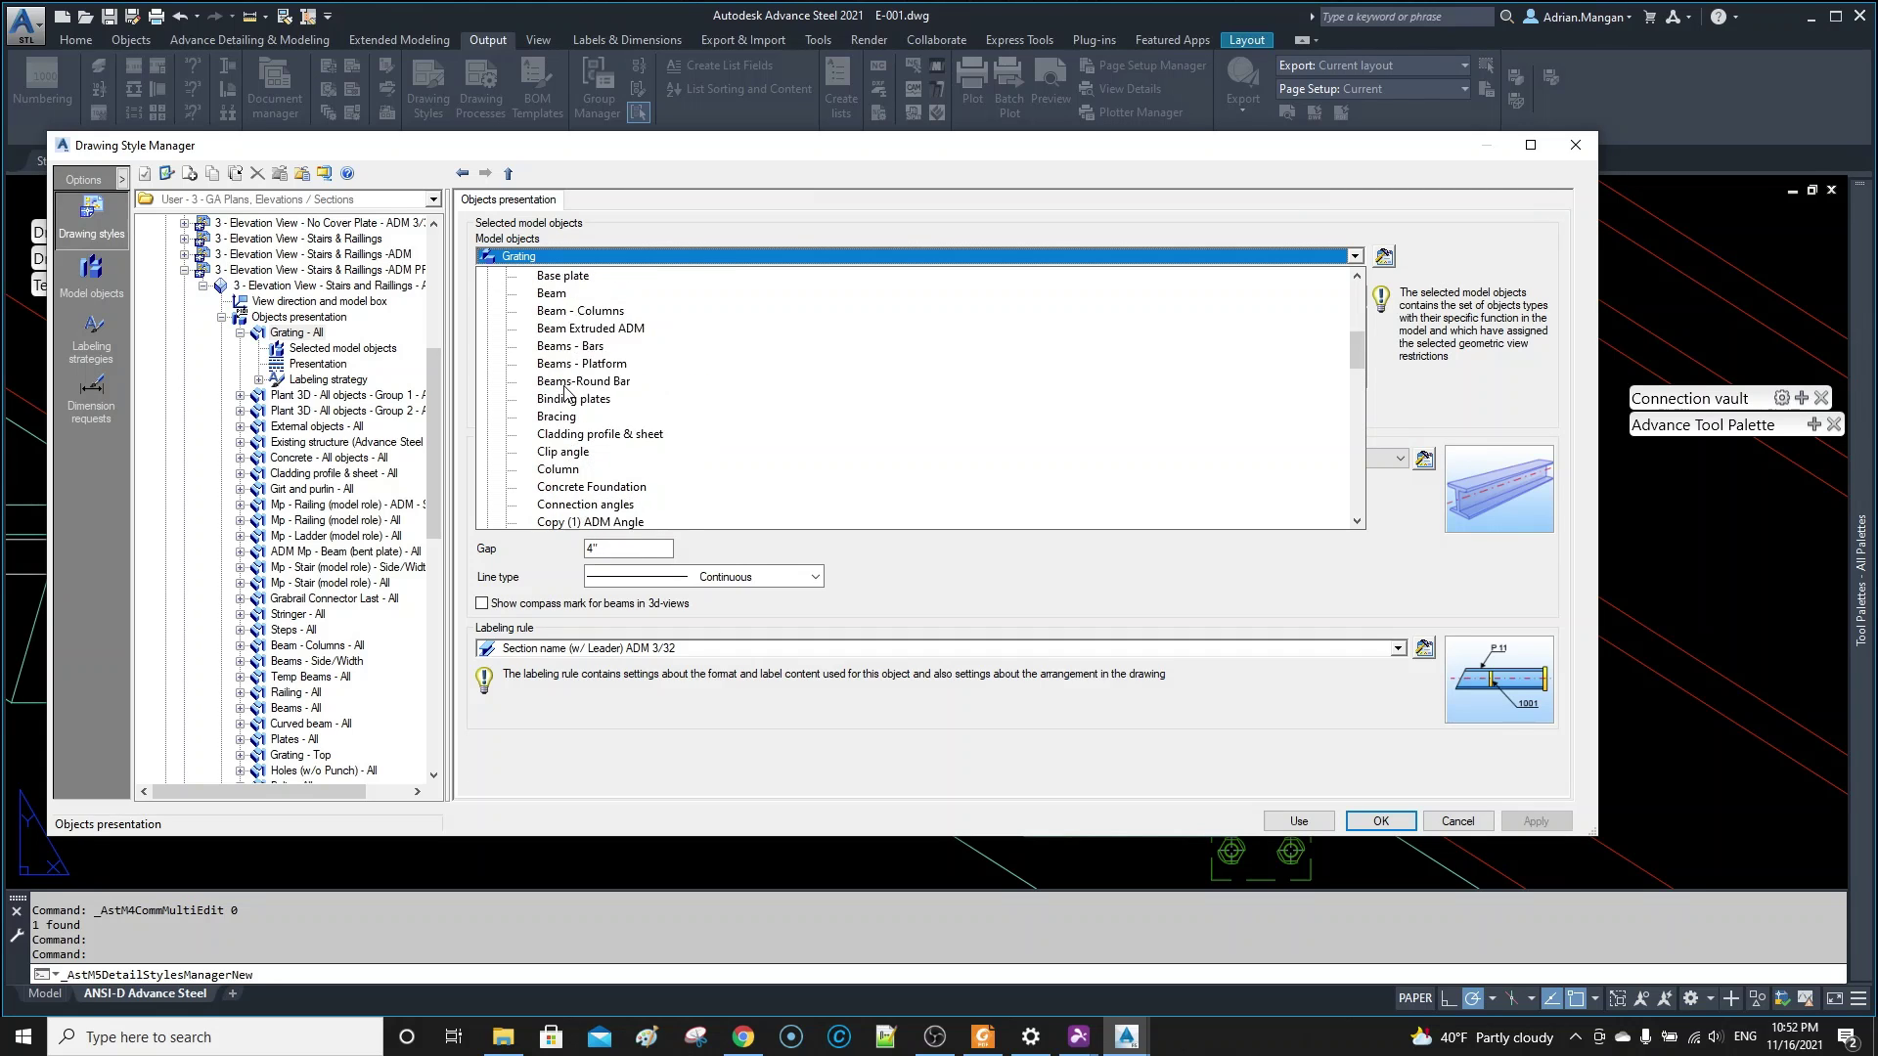
scroll(565, 392, up, 3)
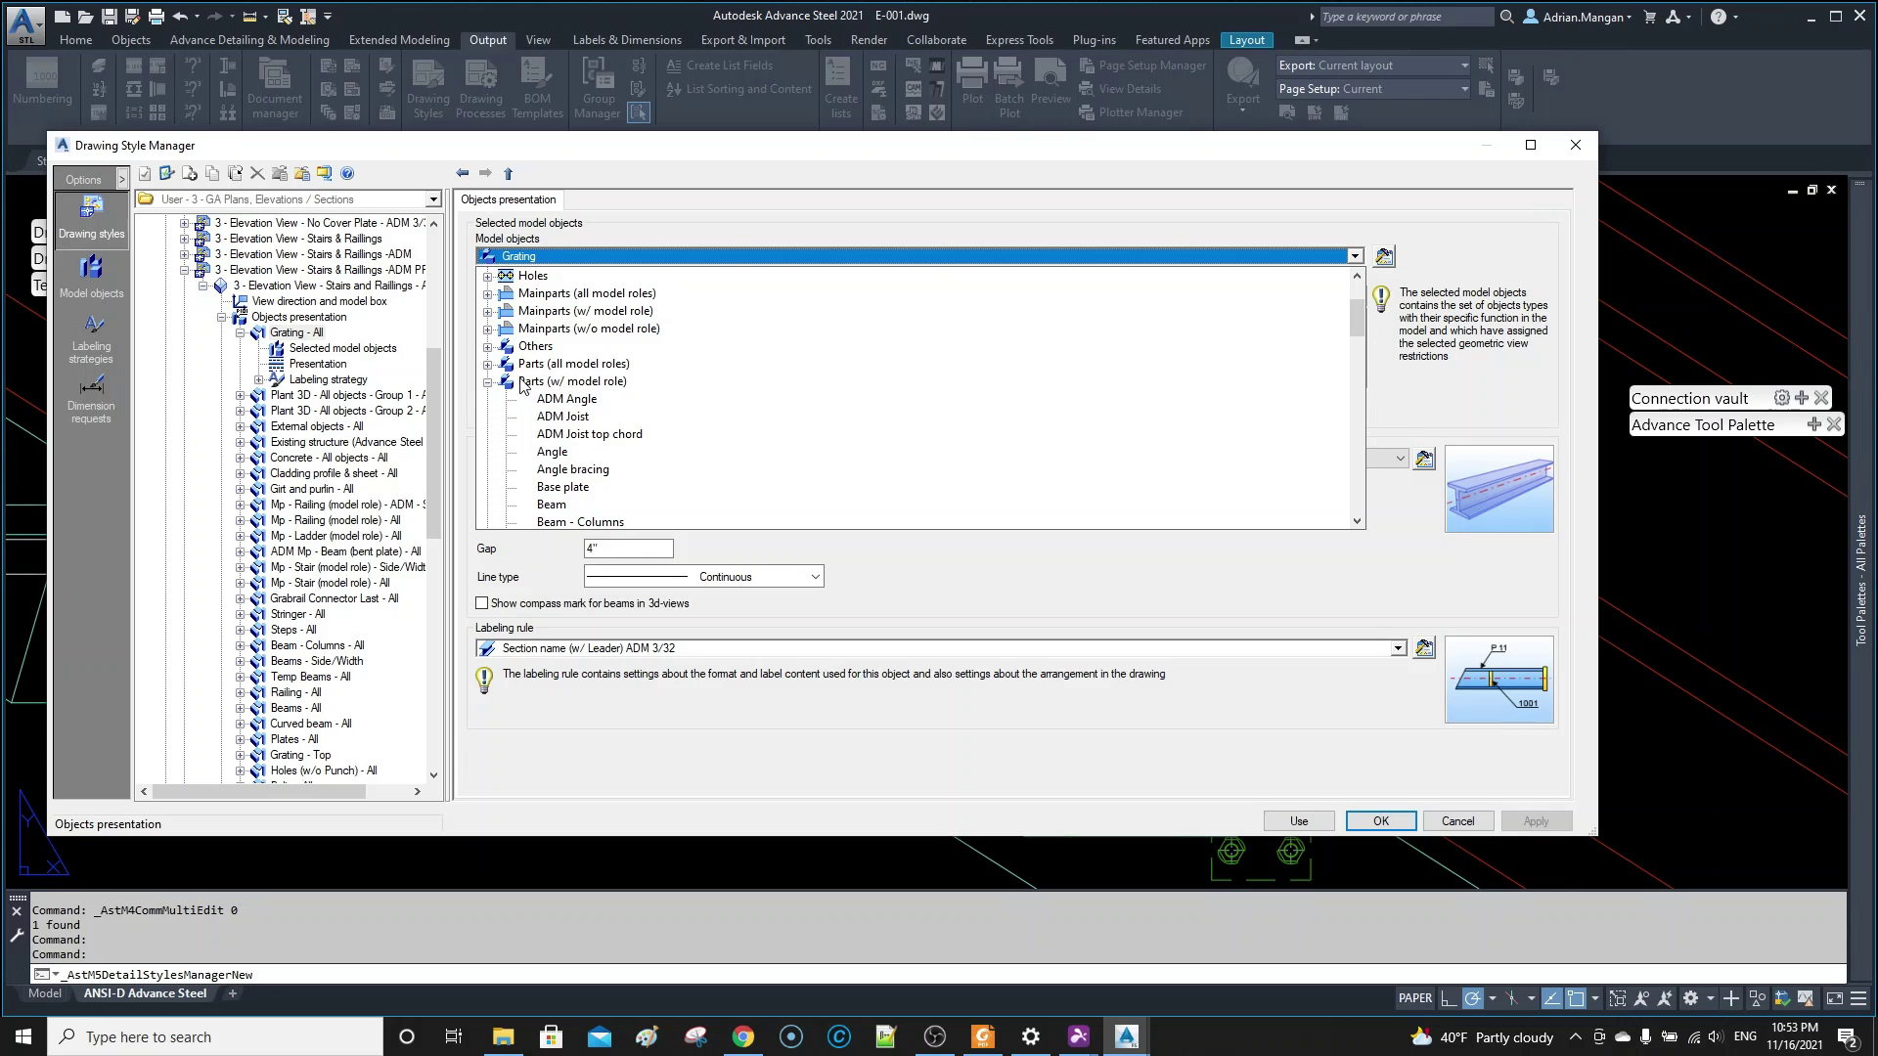
- Set the rule's model object to Copy (1) Grating from Parts (all model roles), save the style and use it on the detail view
click(488, 367)
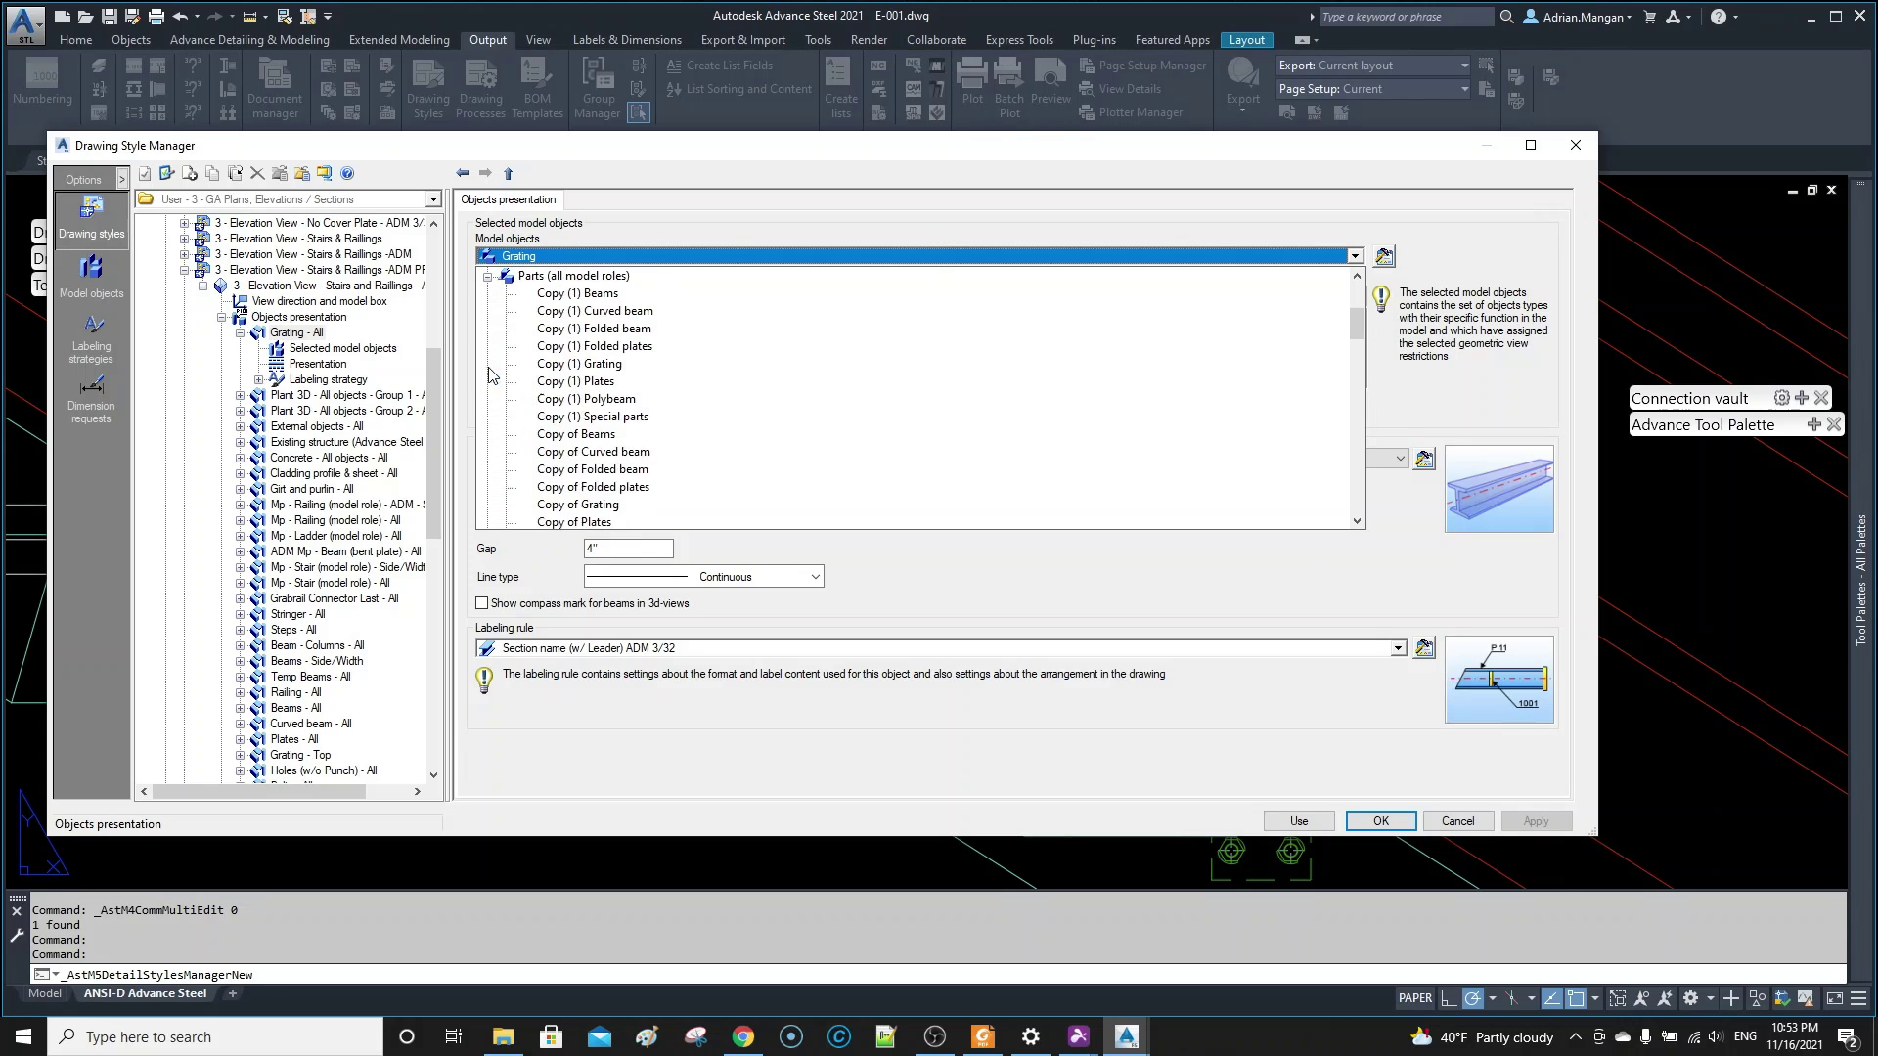
click(599, 365)
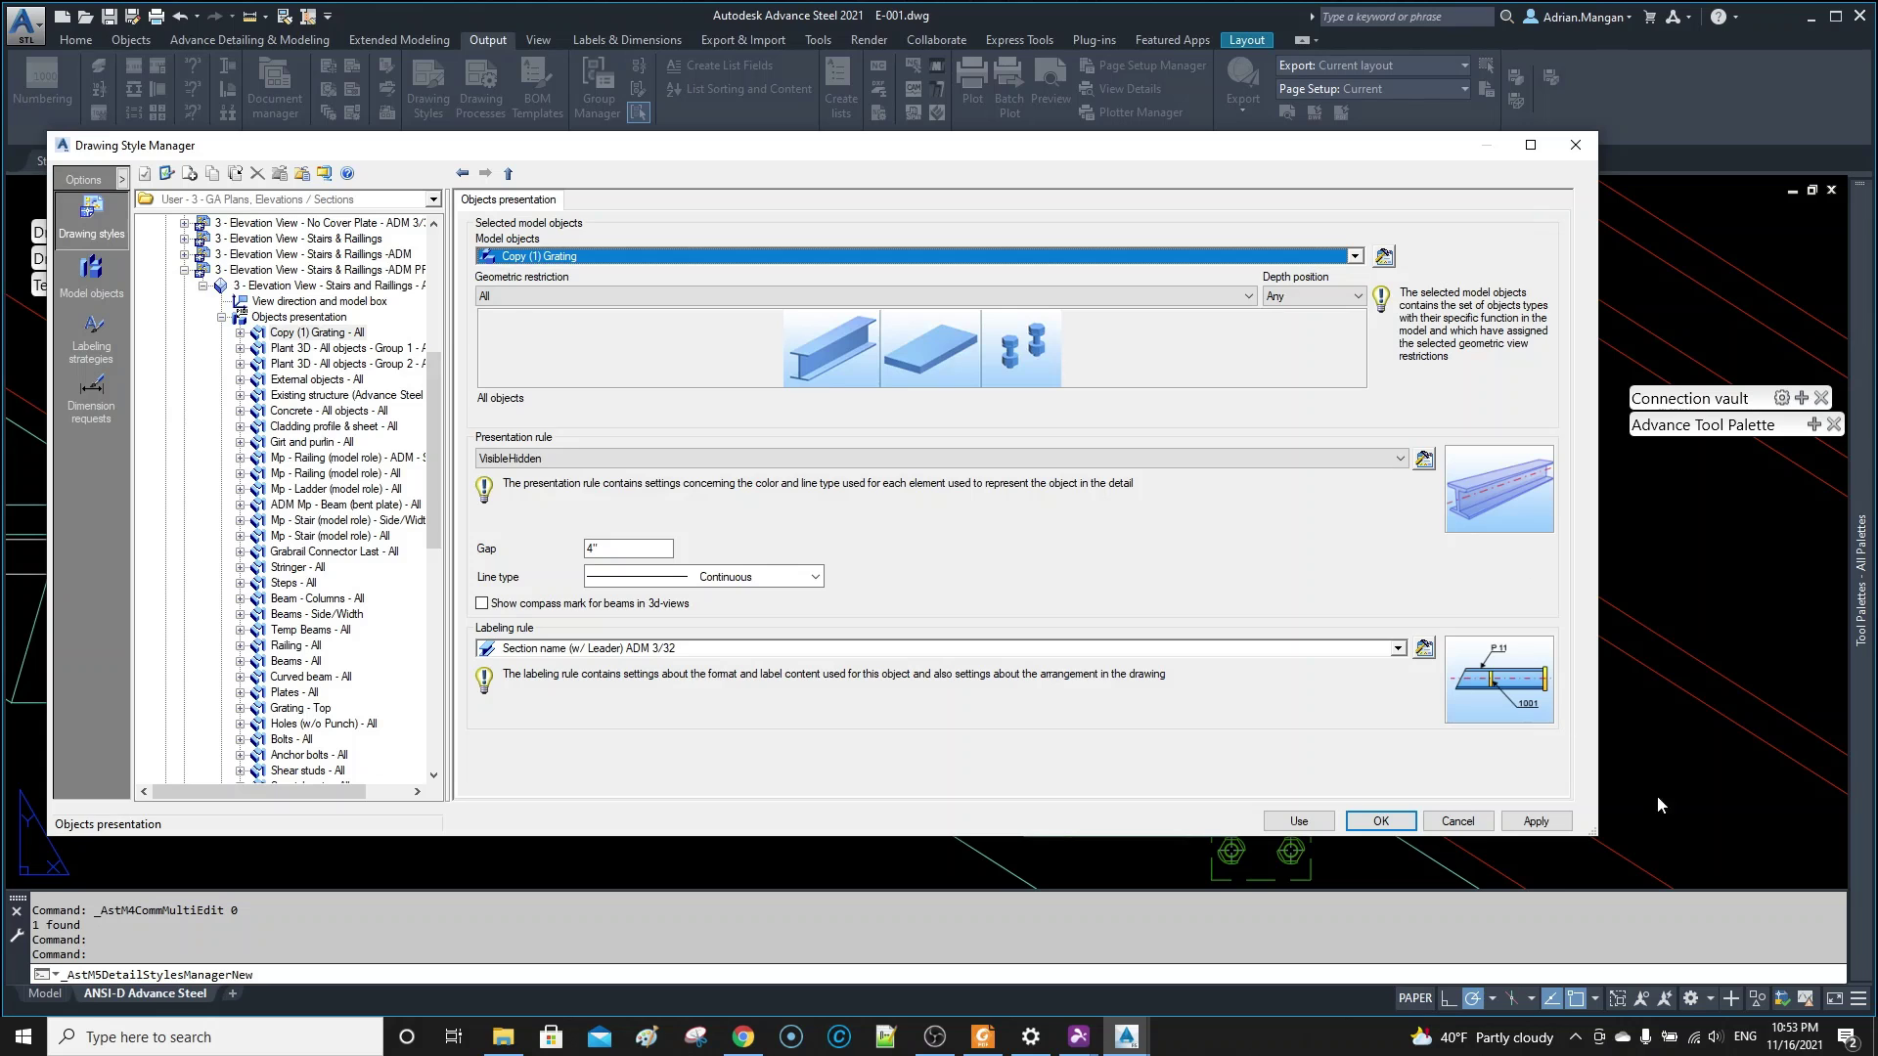
click(1532, 821)
click(1306, 821)
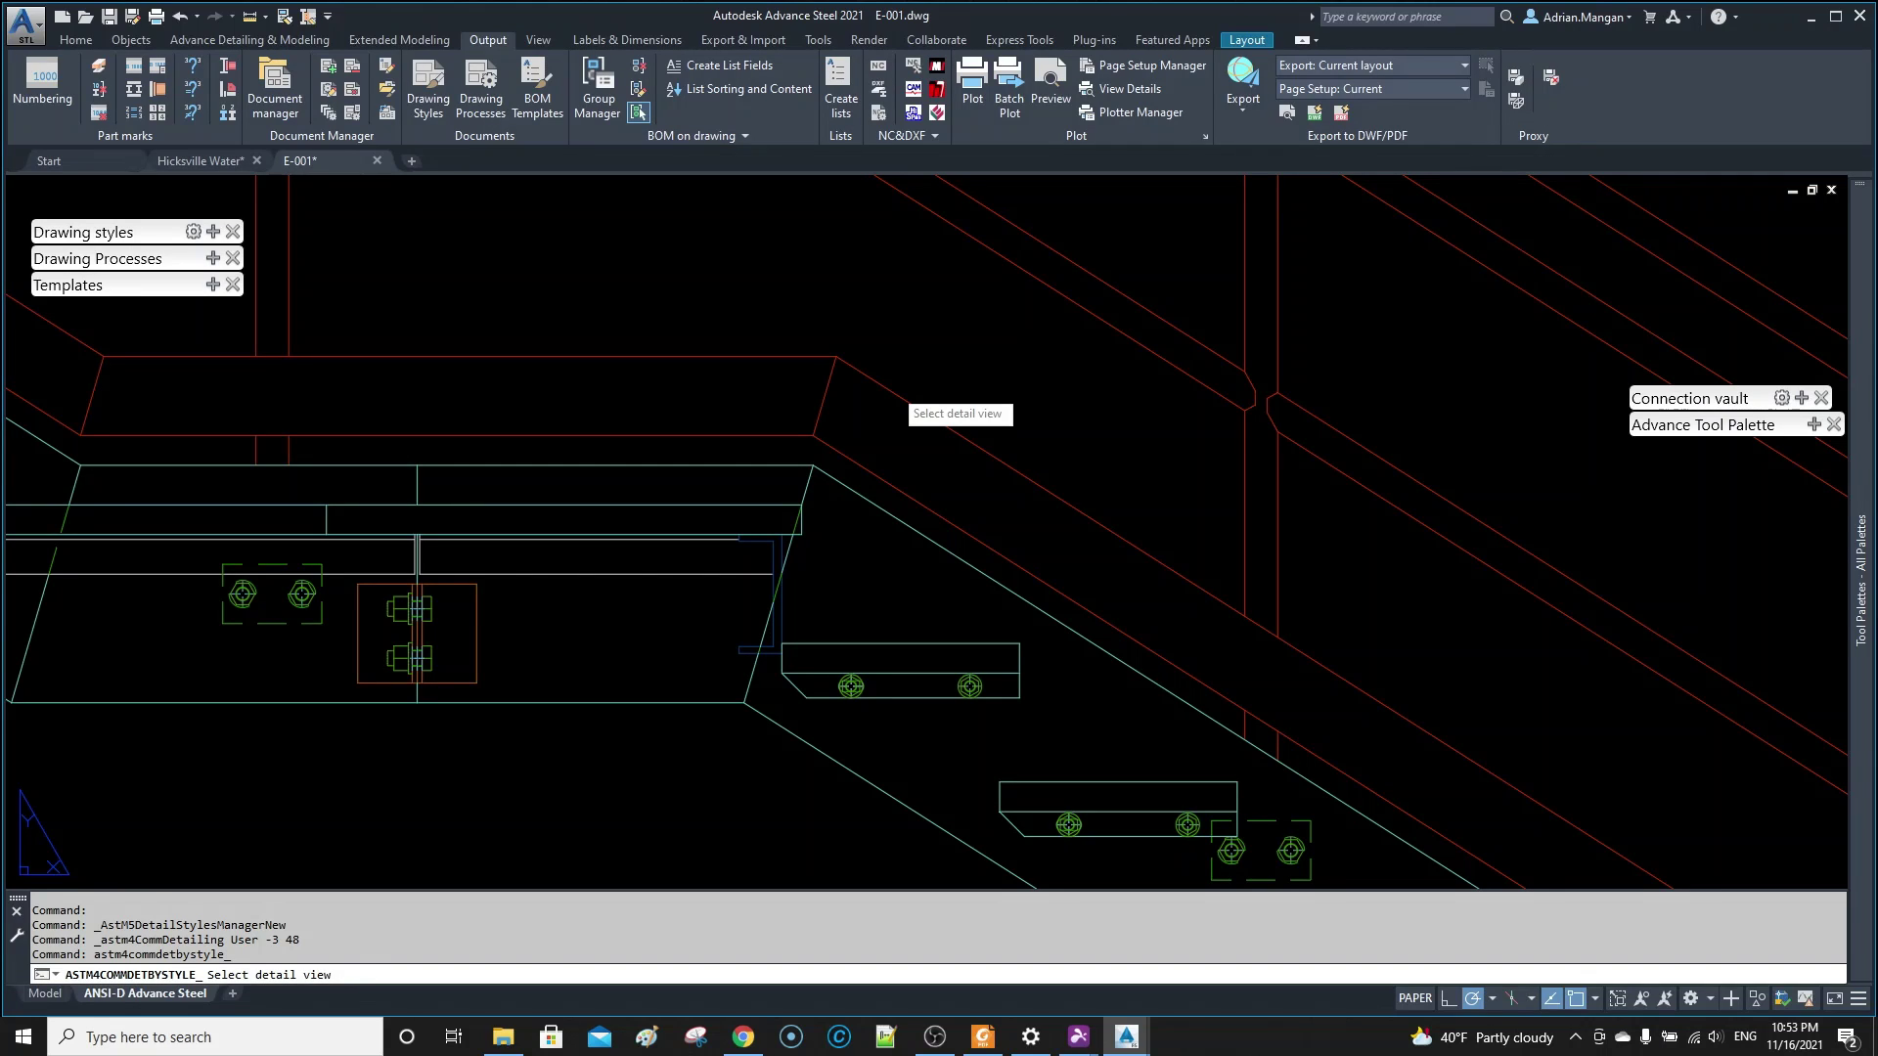
- Check the treads on the stair elevation for labels and inspect the properties of a grating tread near the foot of the lower flight
scroll(1164, 700, down, 4)
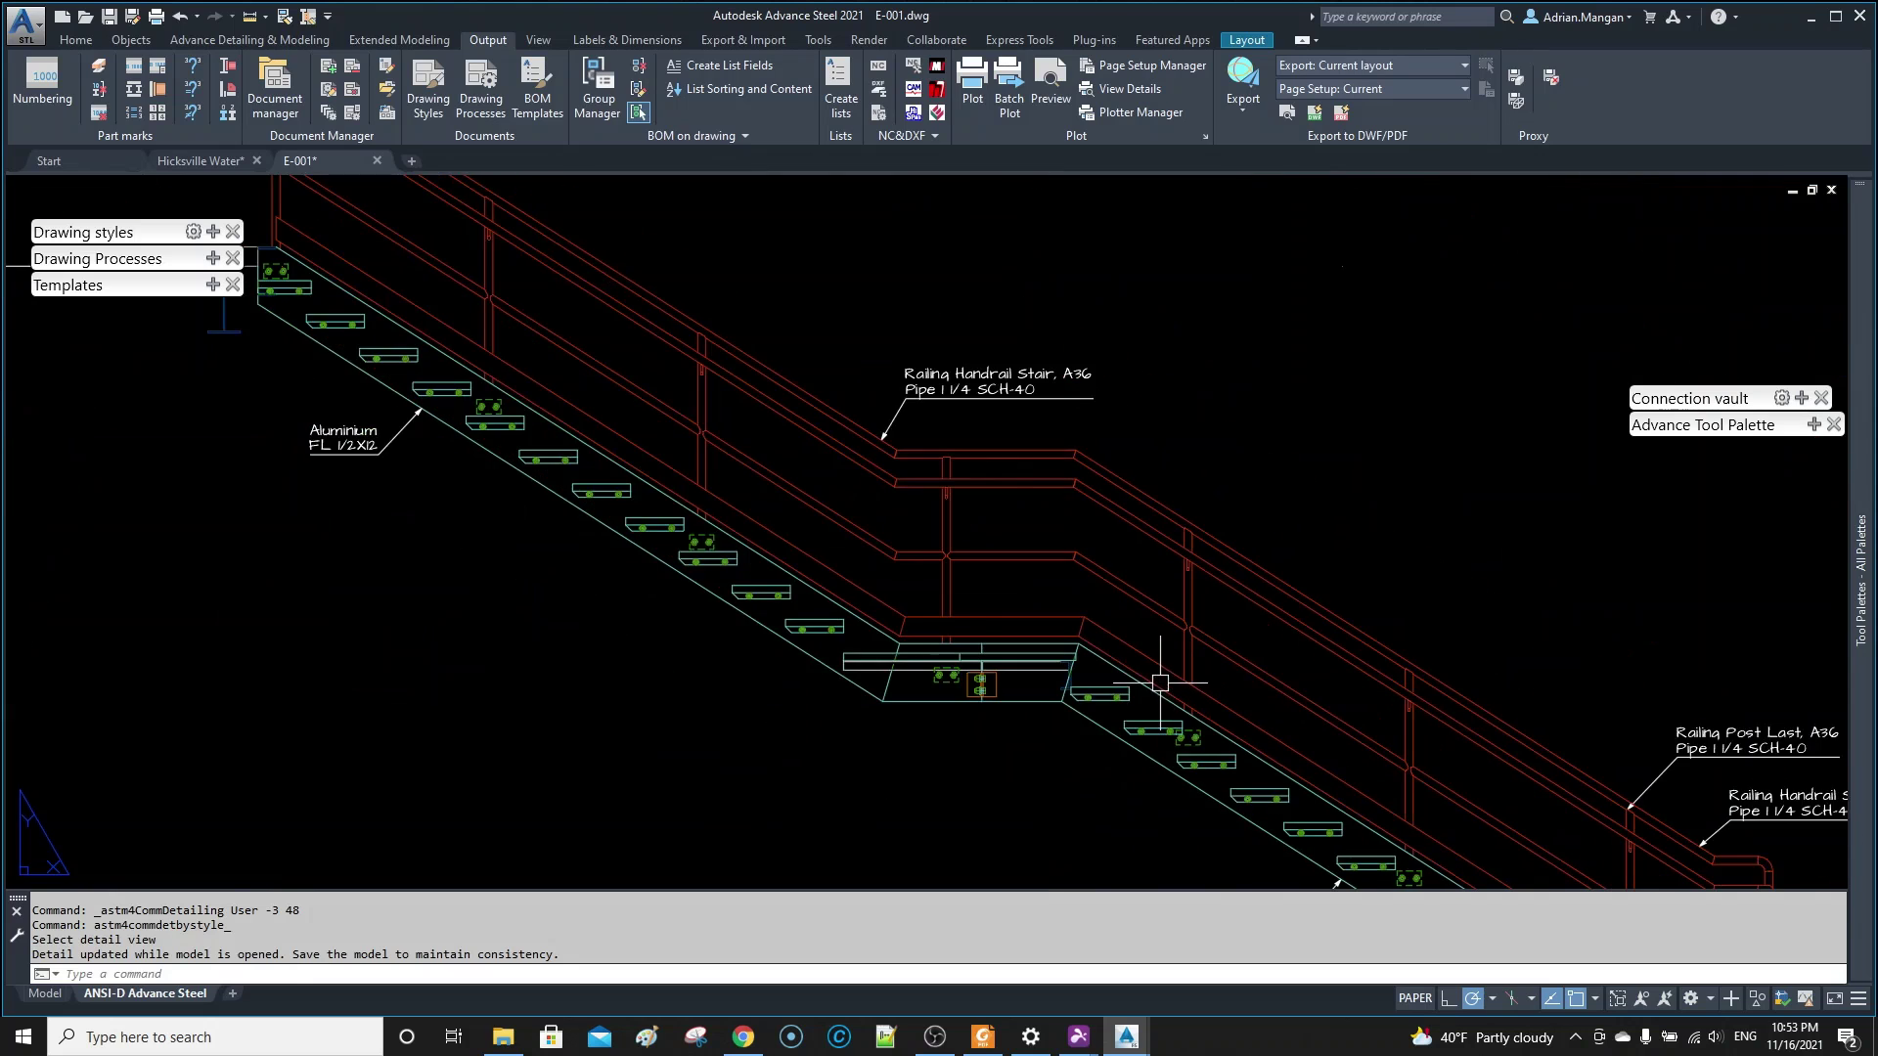
middle_drag(1105, 621, 1017, 531)
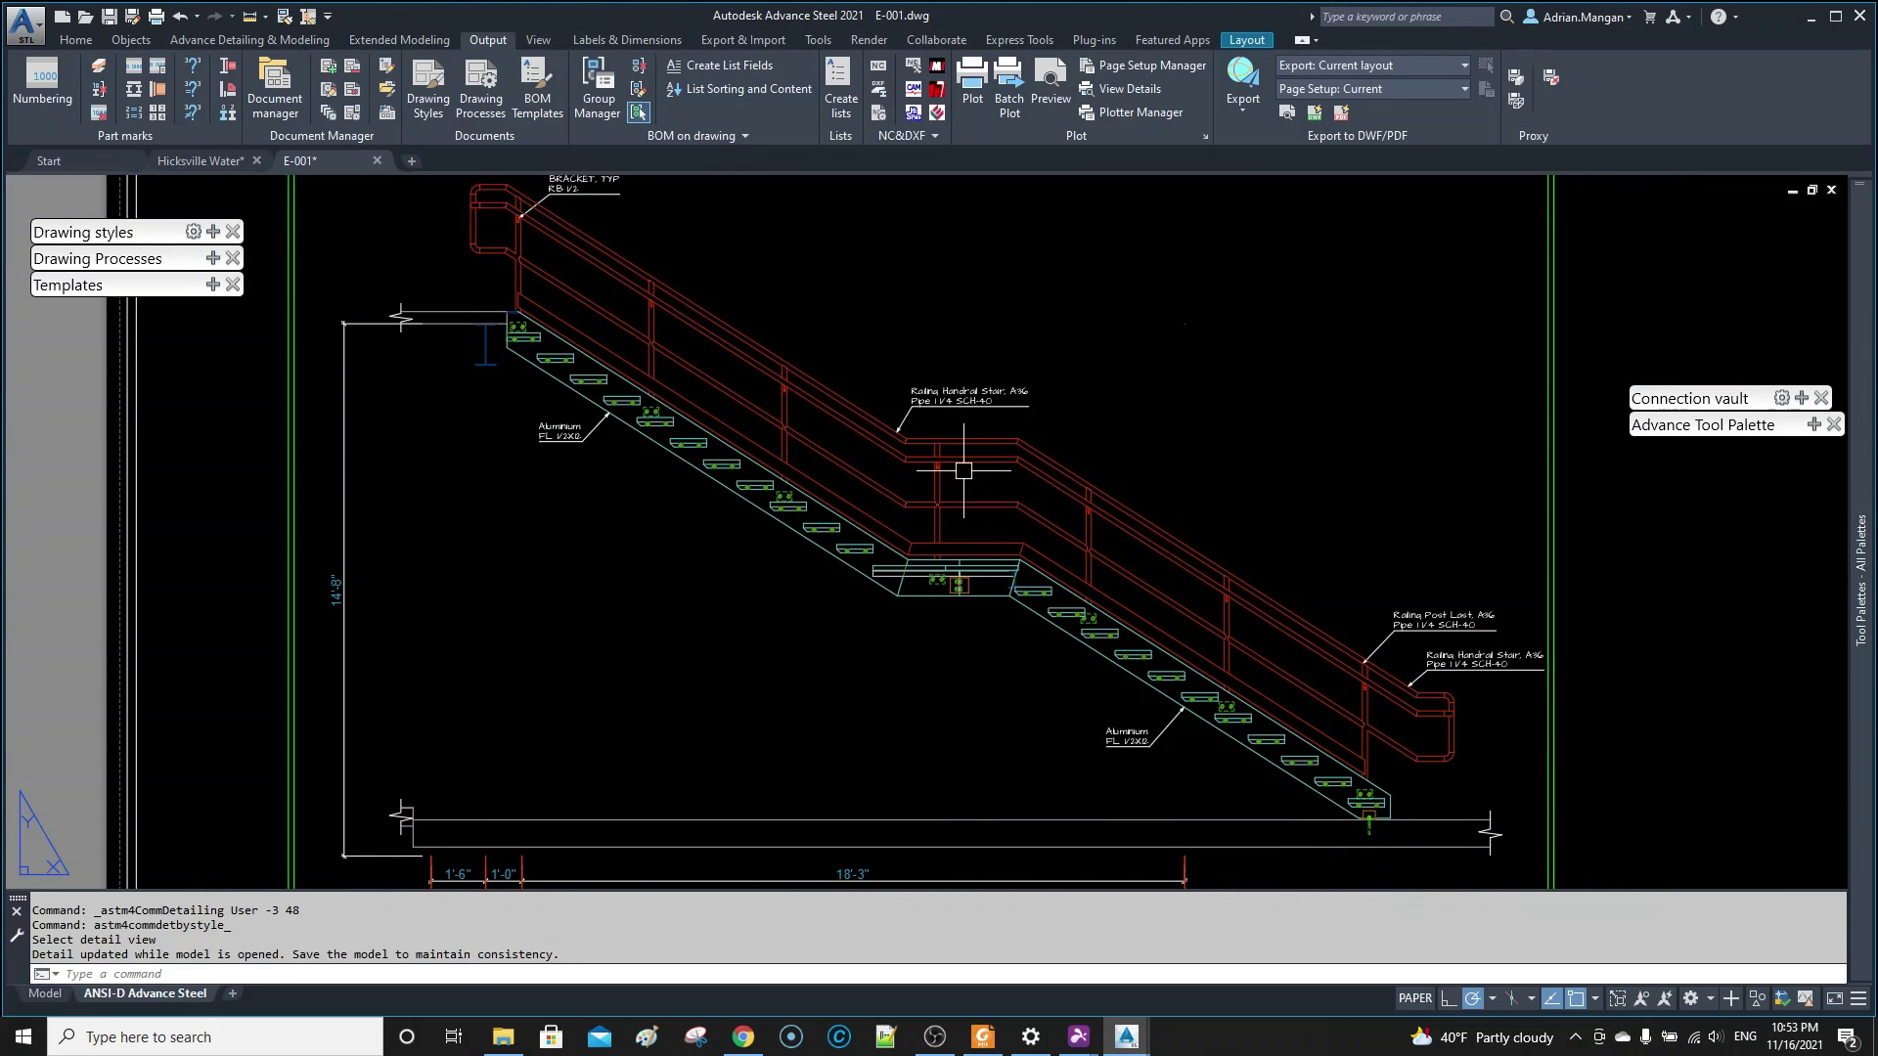
scroll(1113, 633, down, 3)
scroll(1169, 573, up, 6)
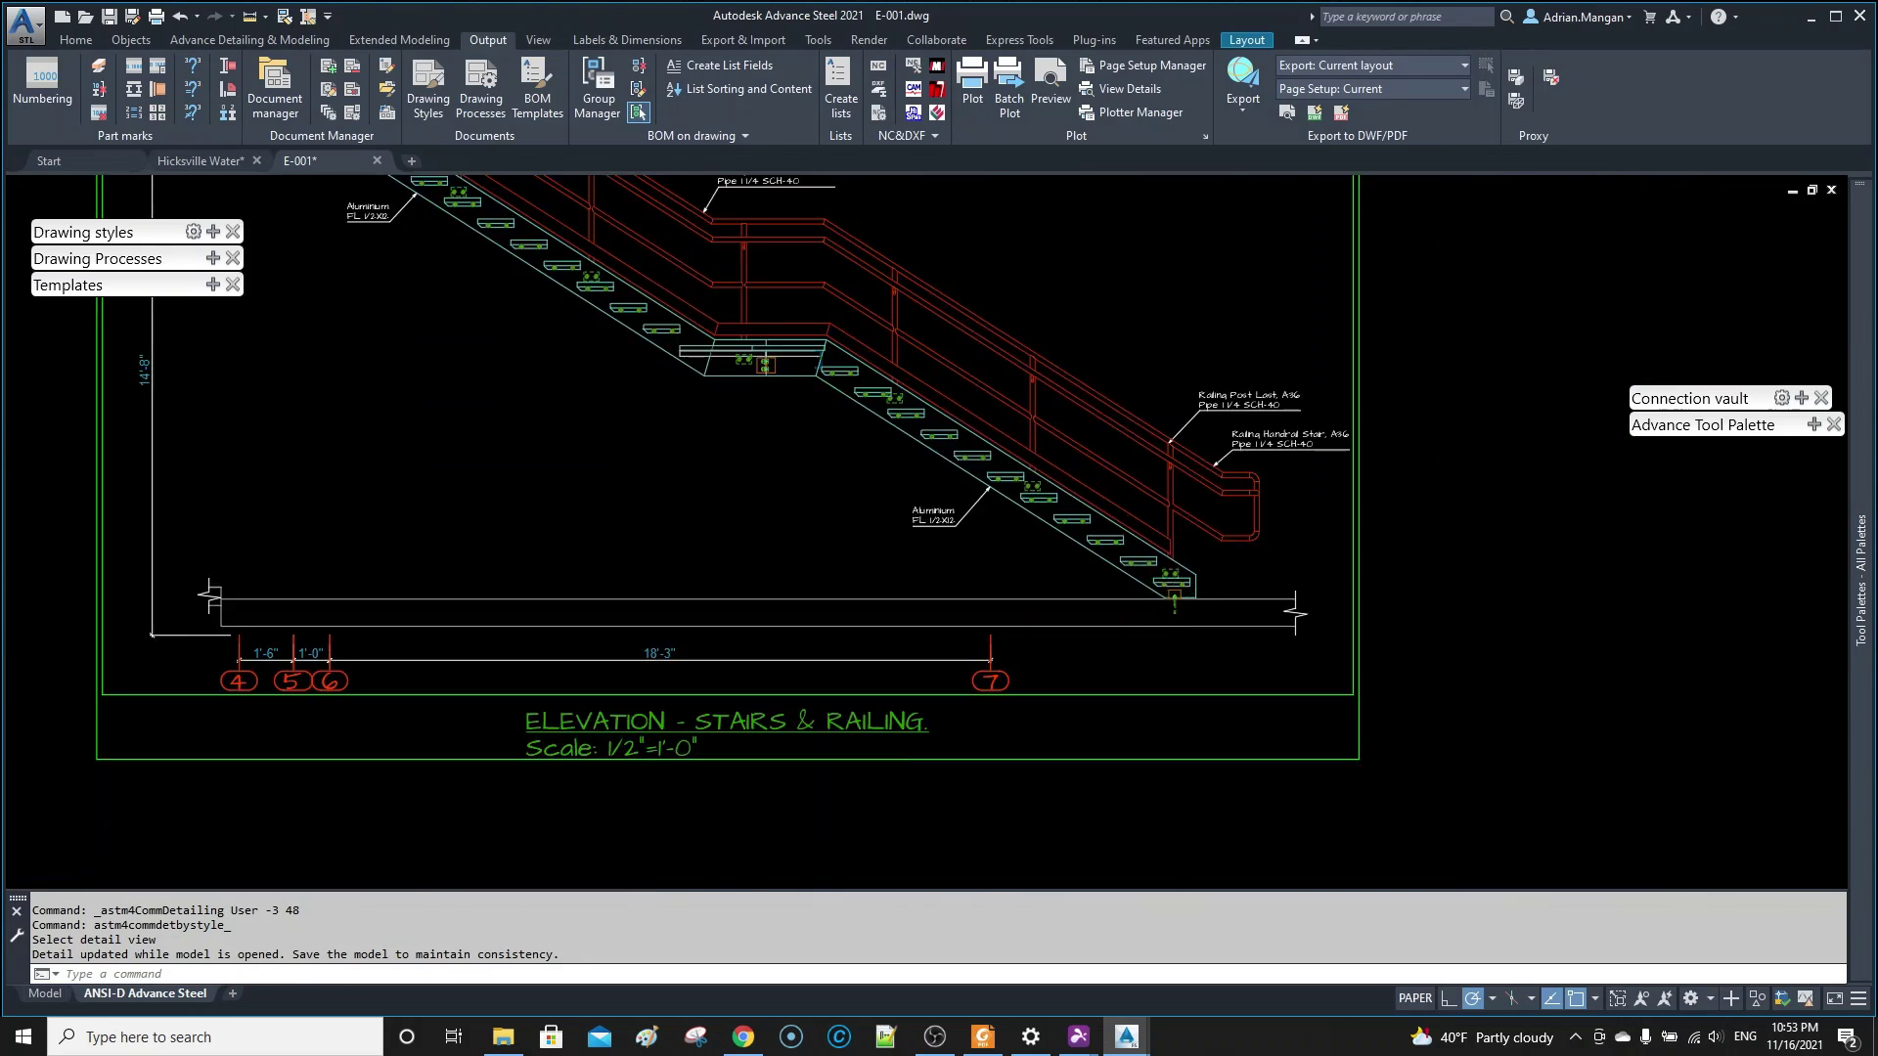
double_click(1089, 543)
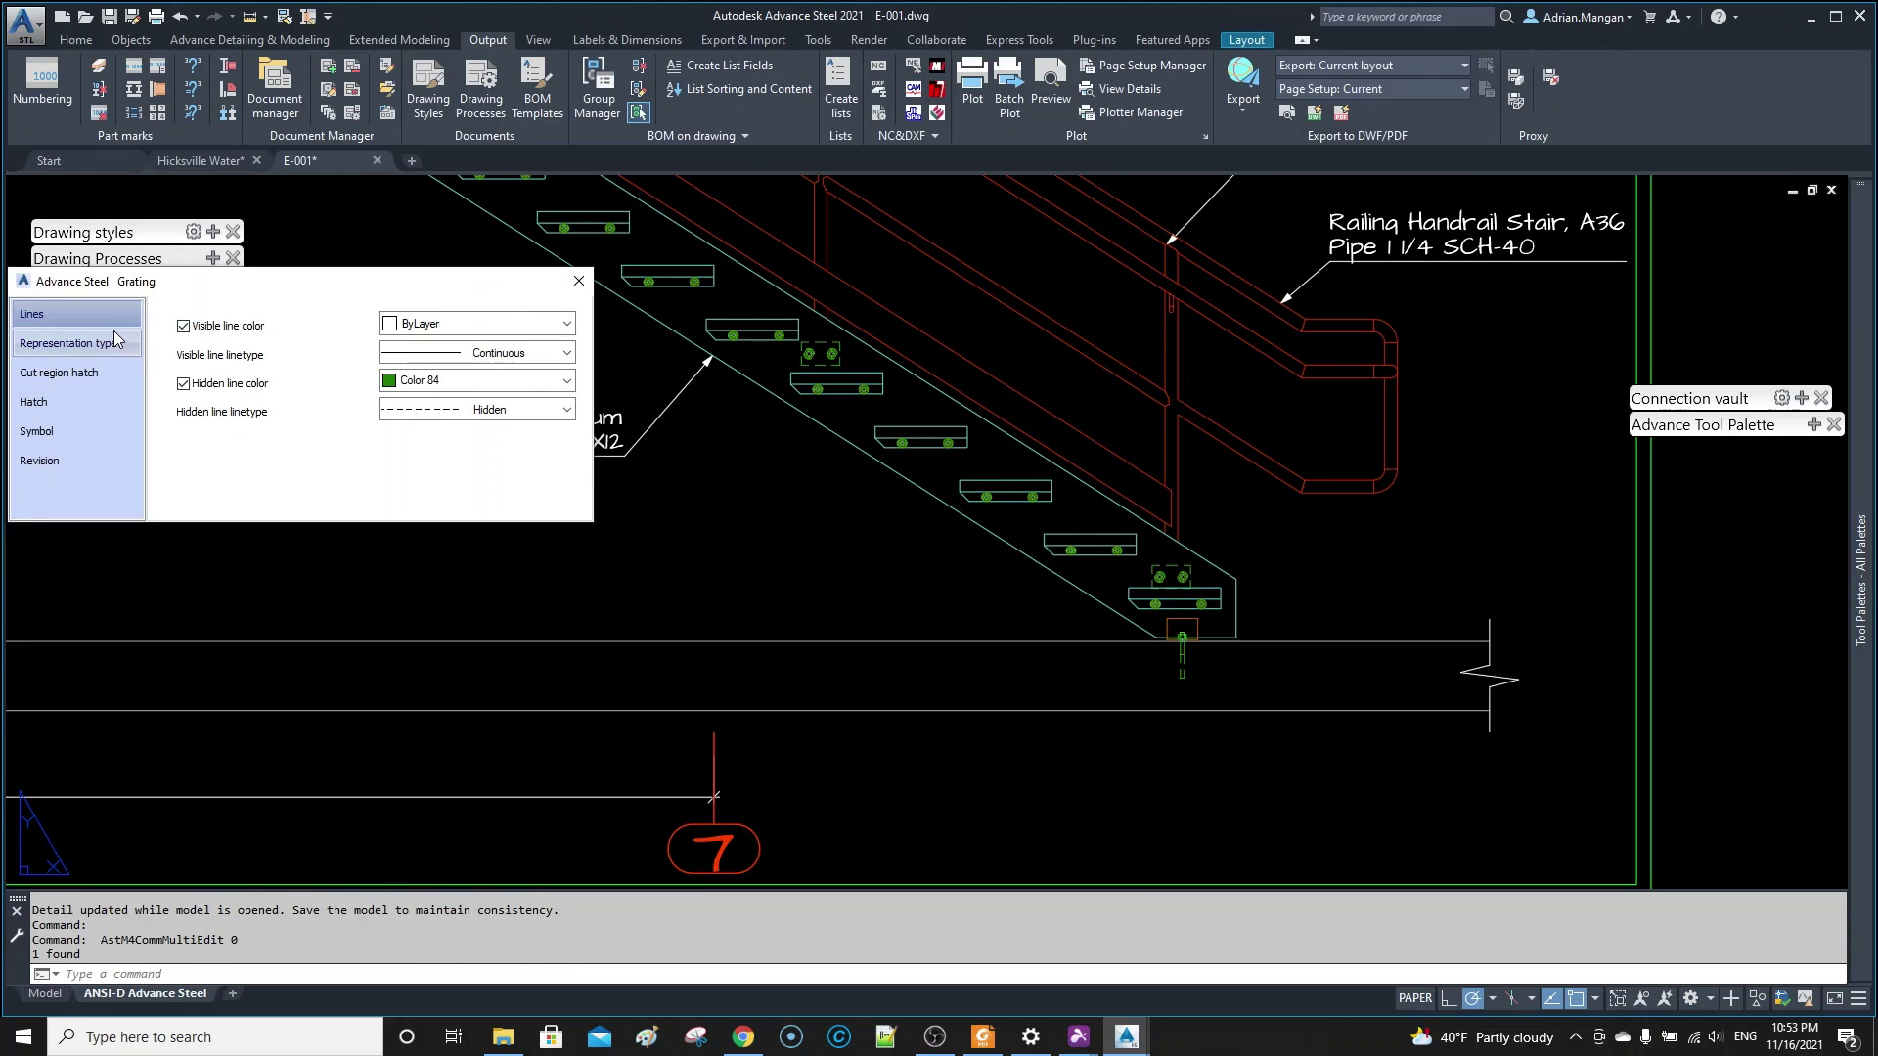
click(579, 281)
scroll(842, 421, down, 3)
scroll(880, 495, up, 6)
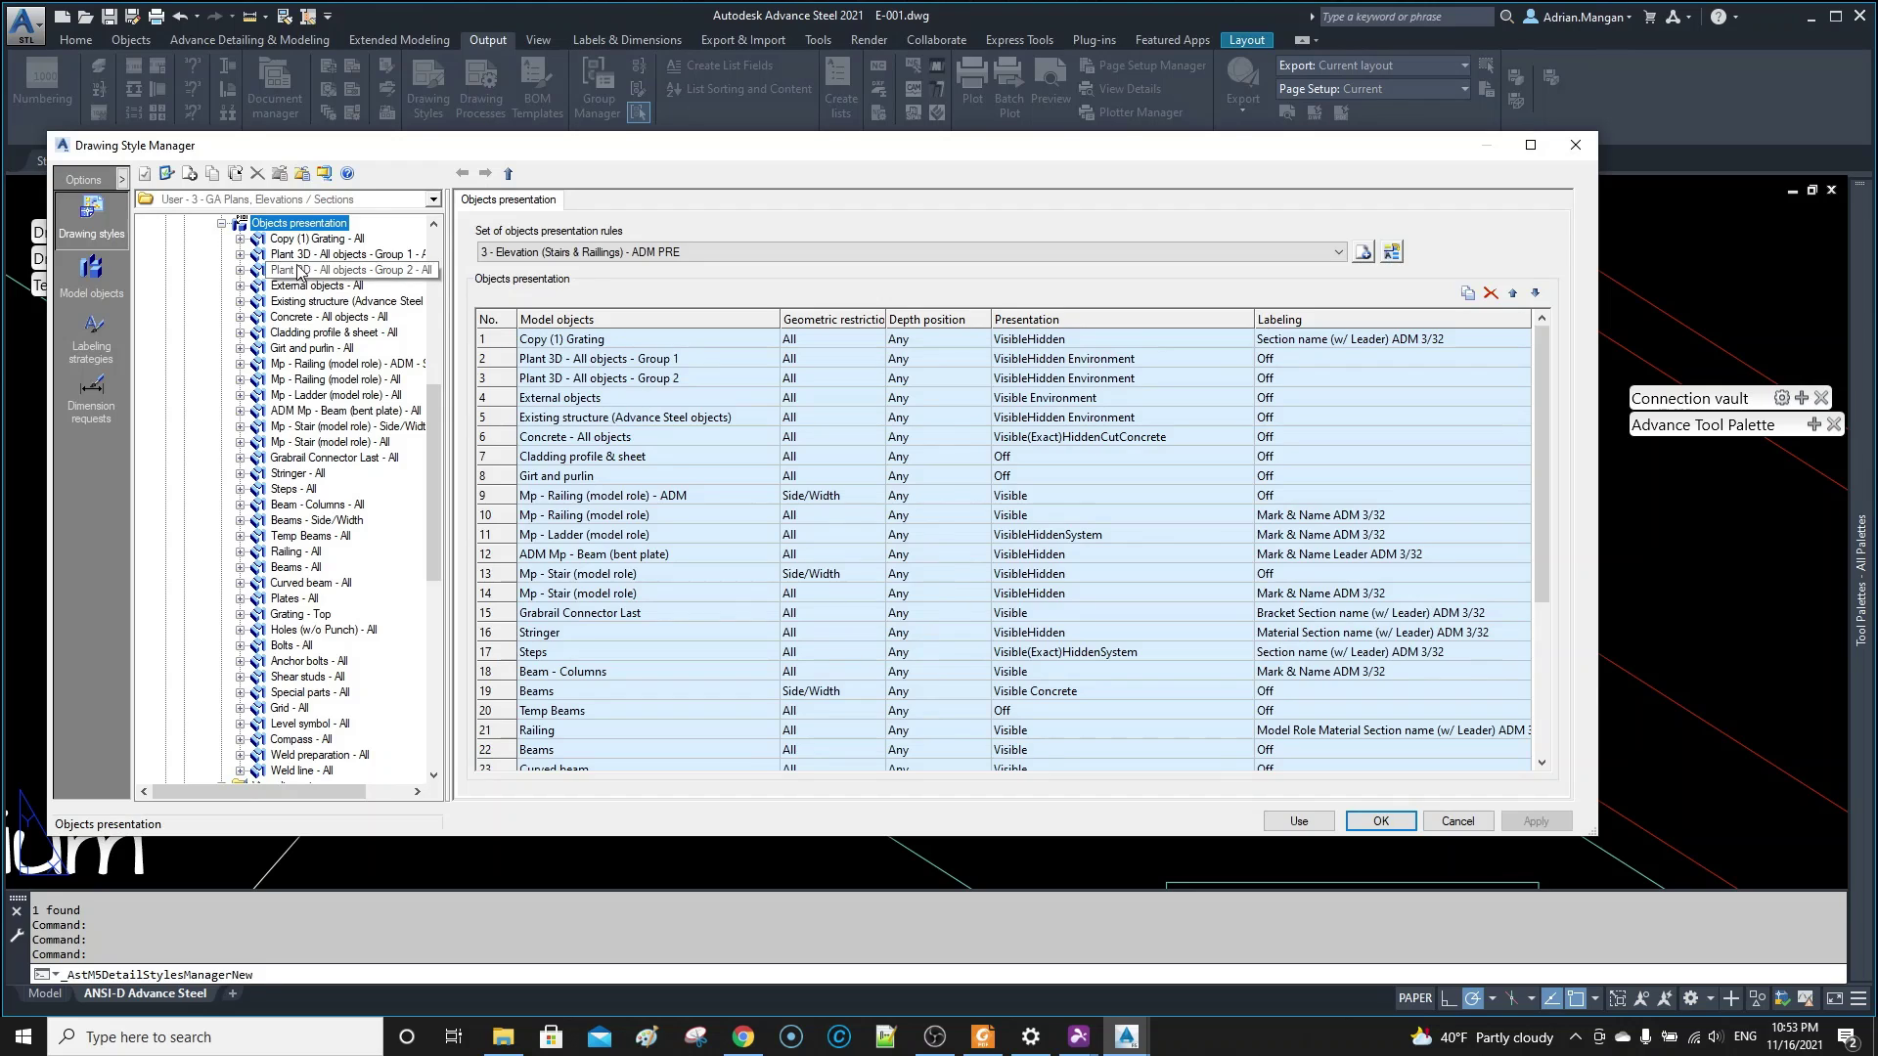
- Set the model object of the Copy (1) Grating rule to Grating from Parts (w/o model role)
click(316, 239)
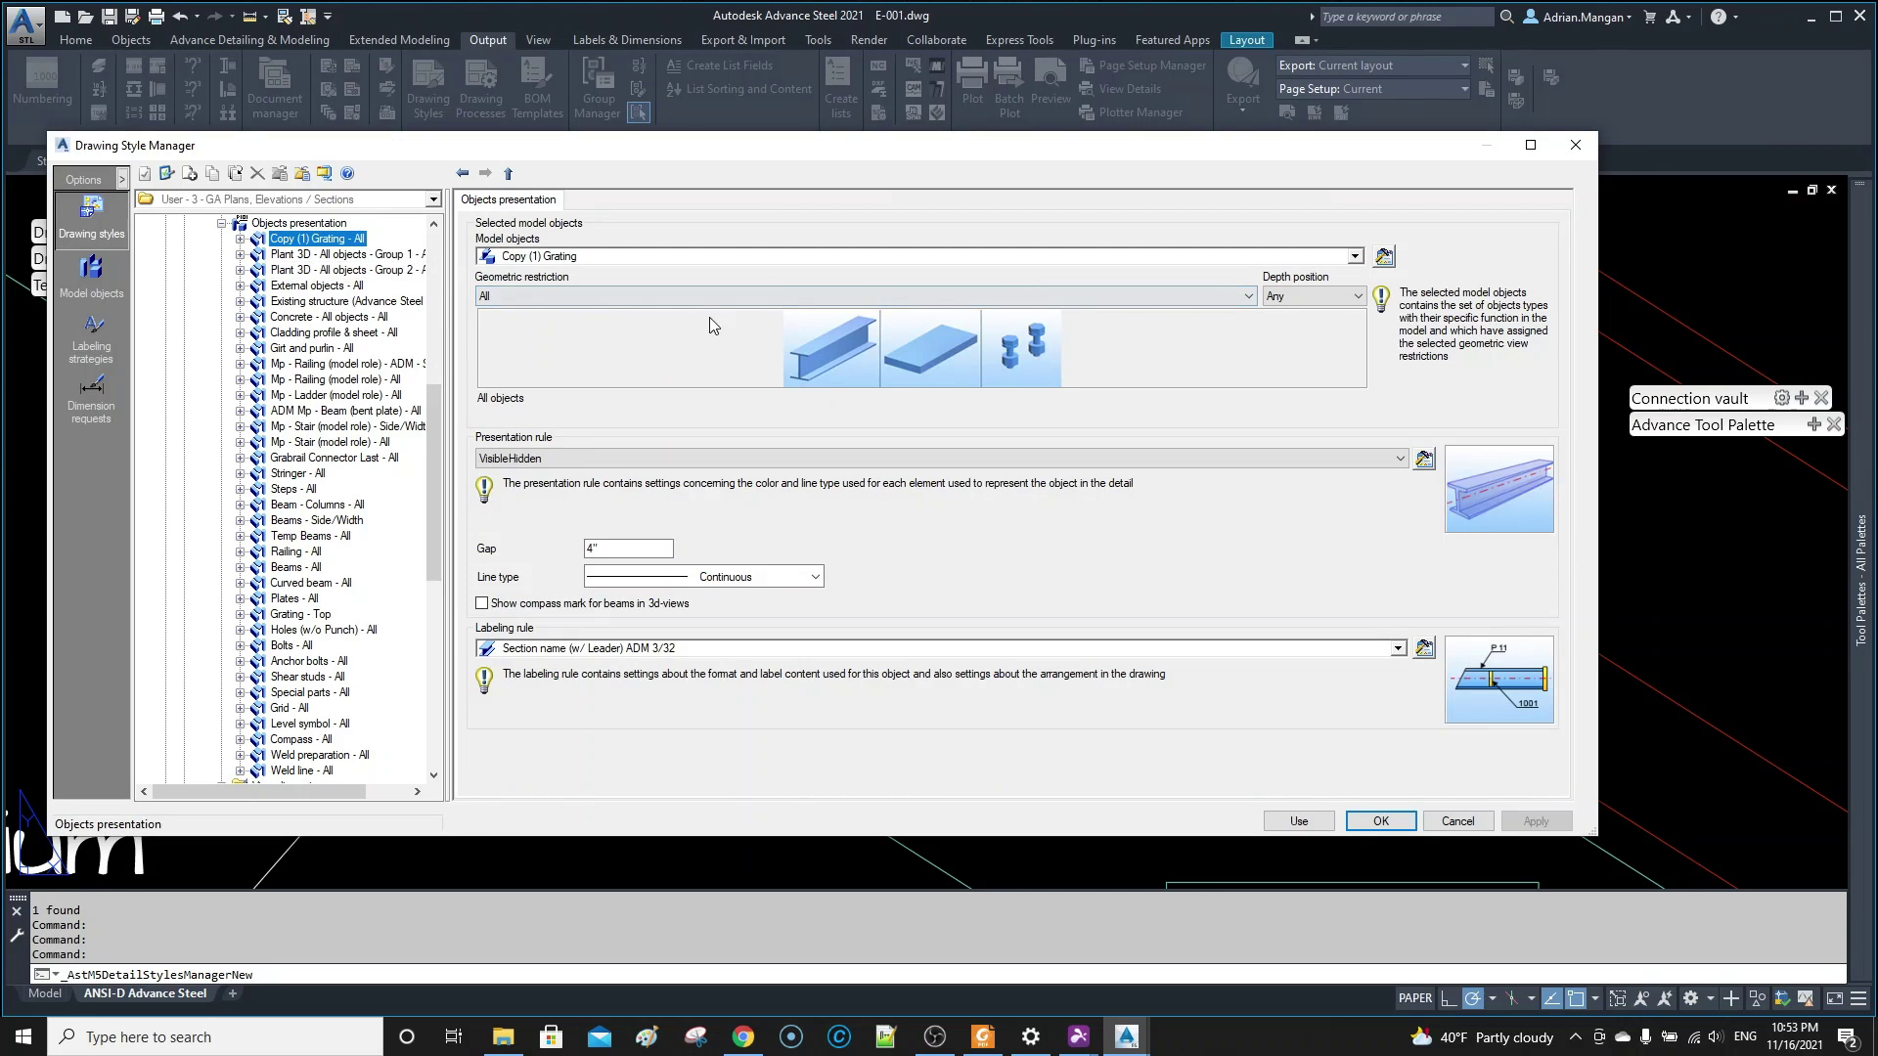
click(1354, 257)
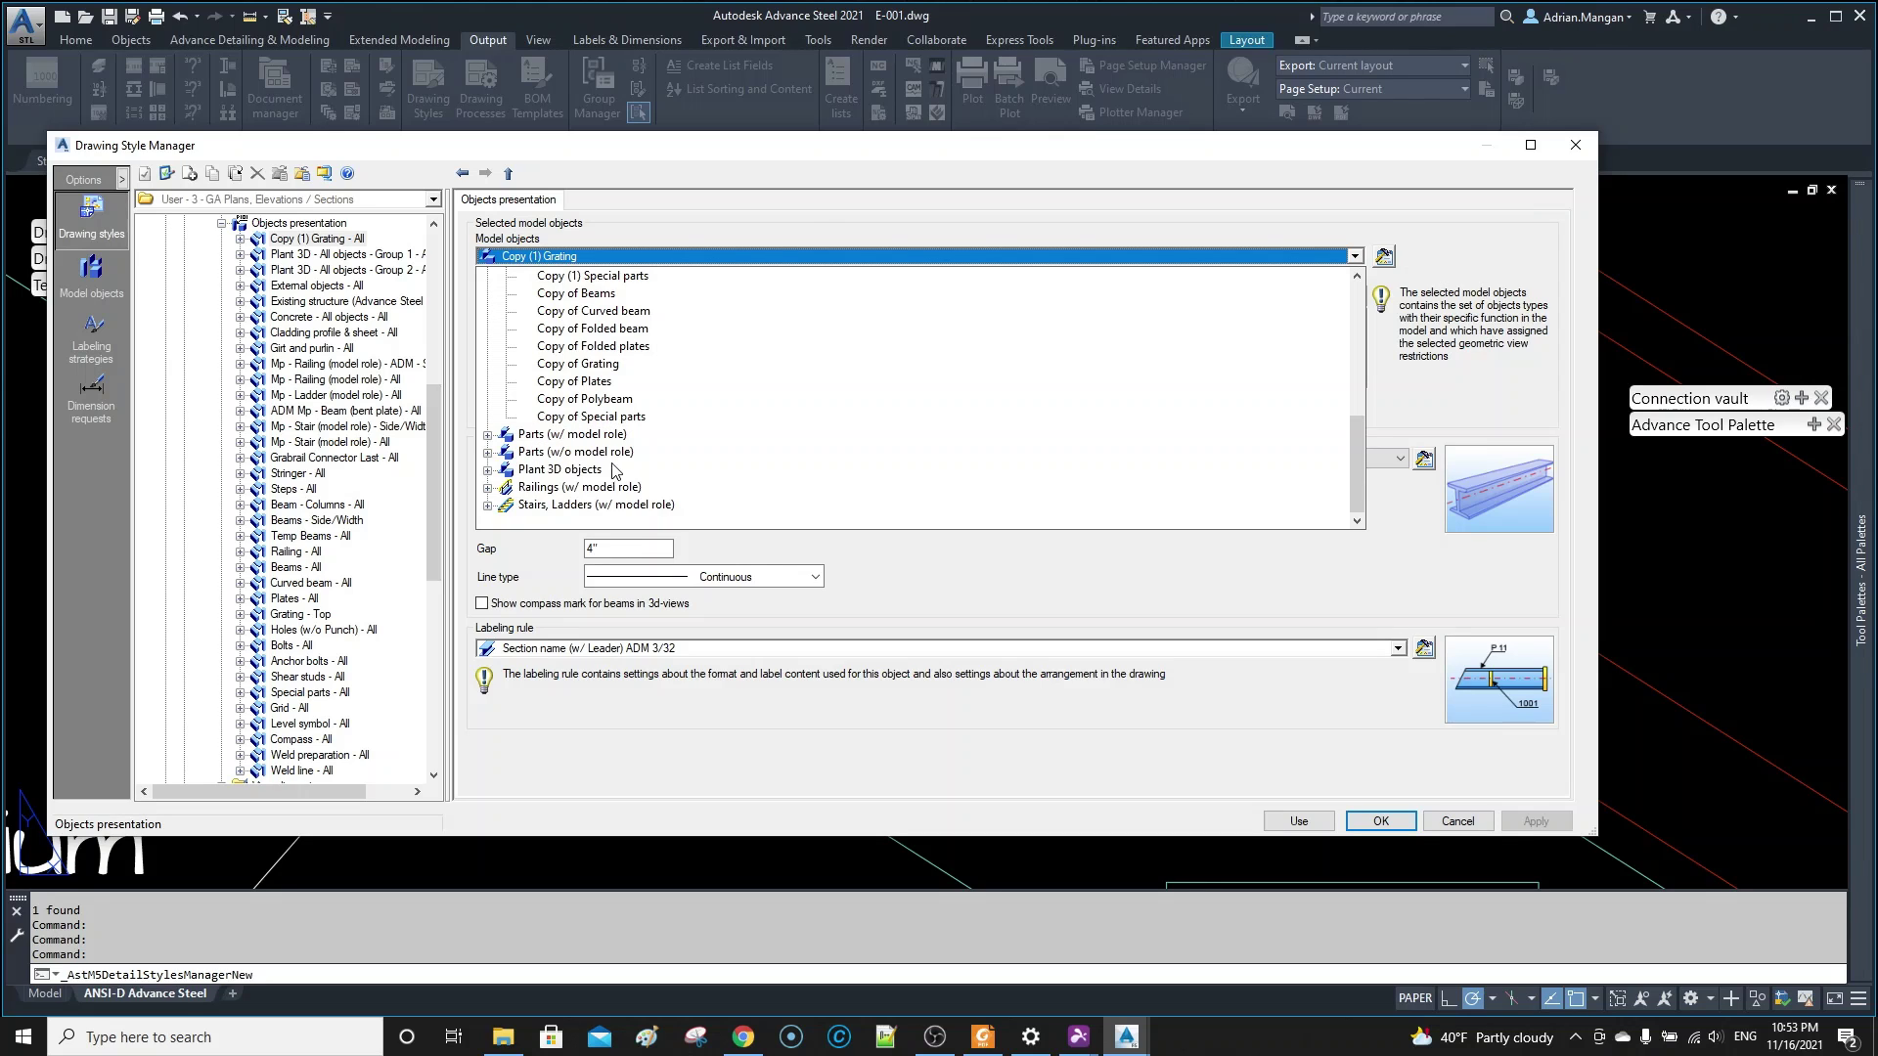
click(488, 452)
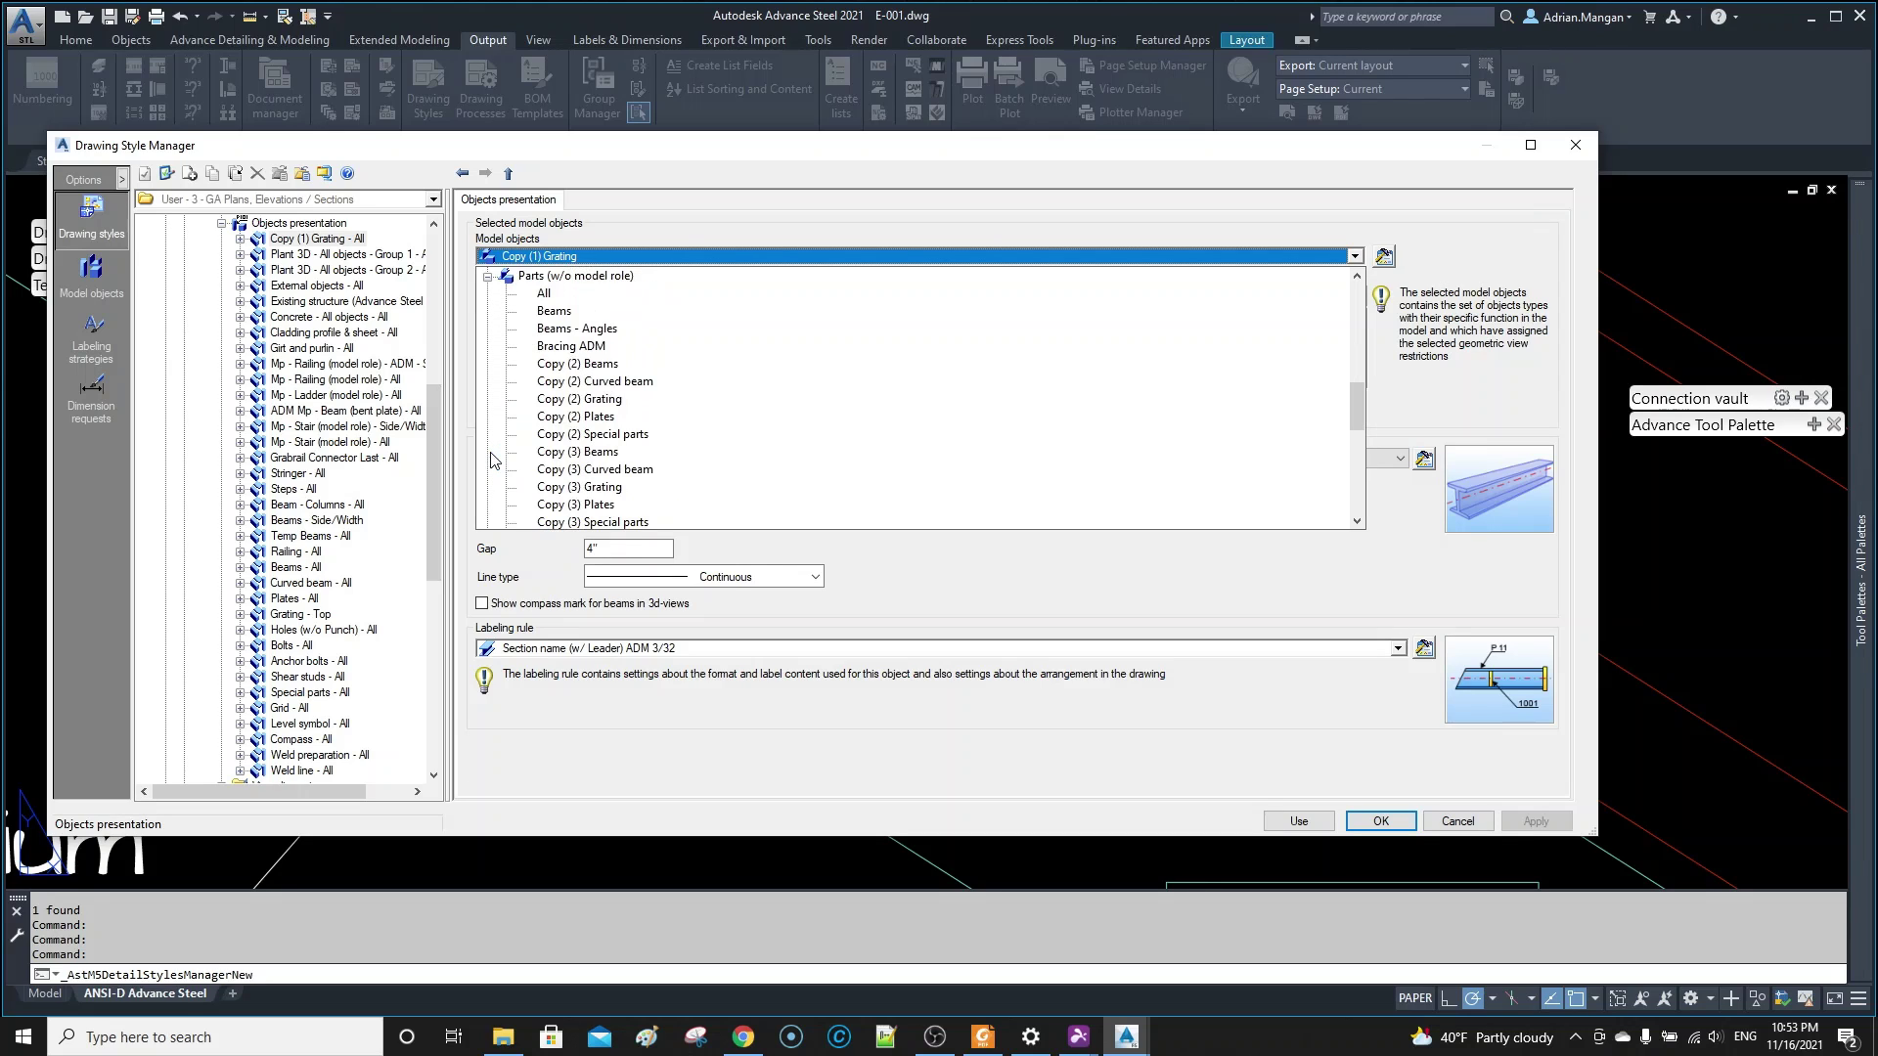
scroll(543, 432, down, 6)
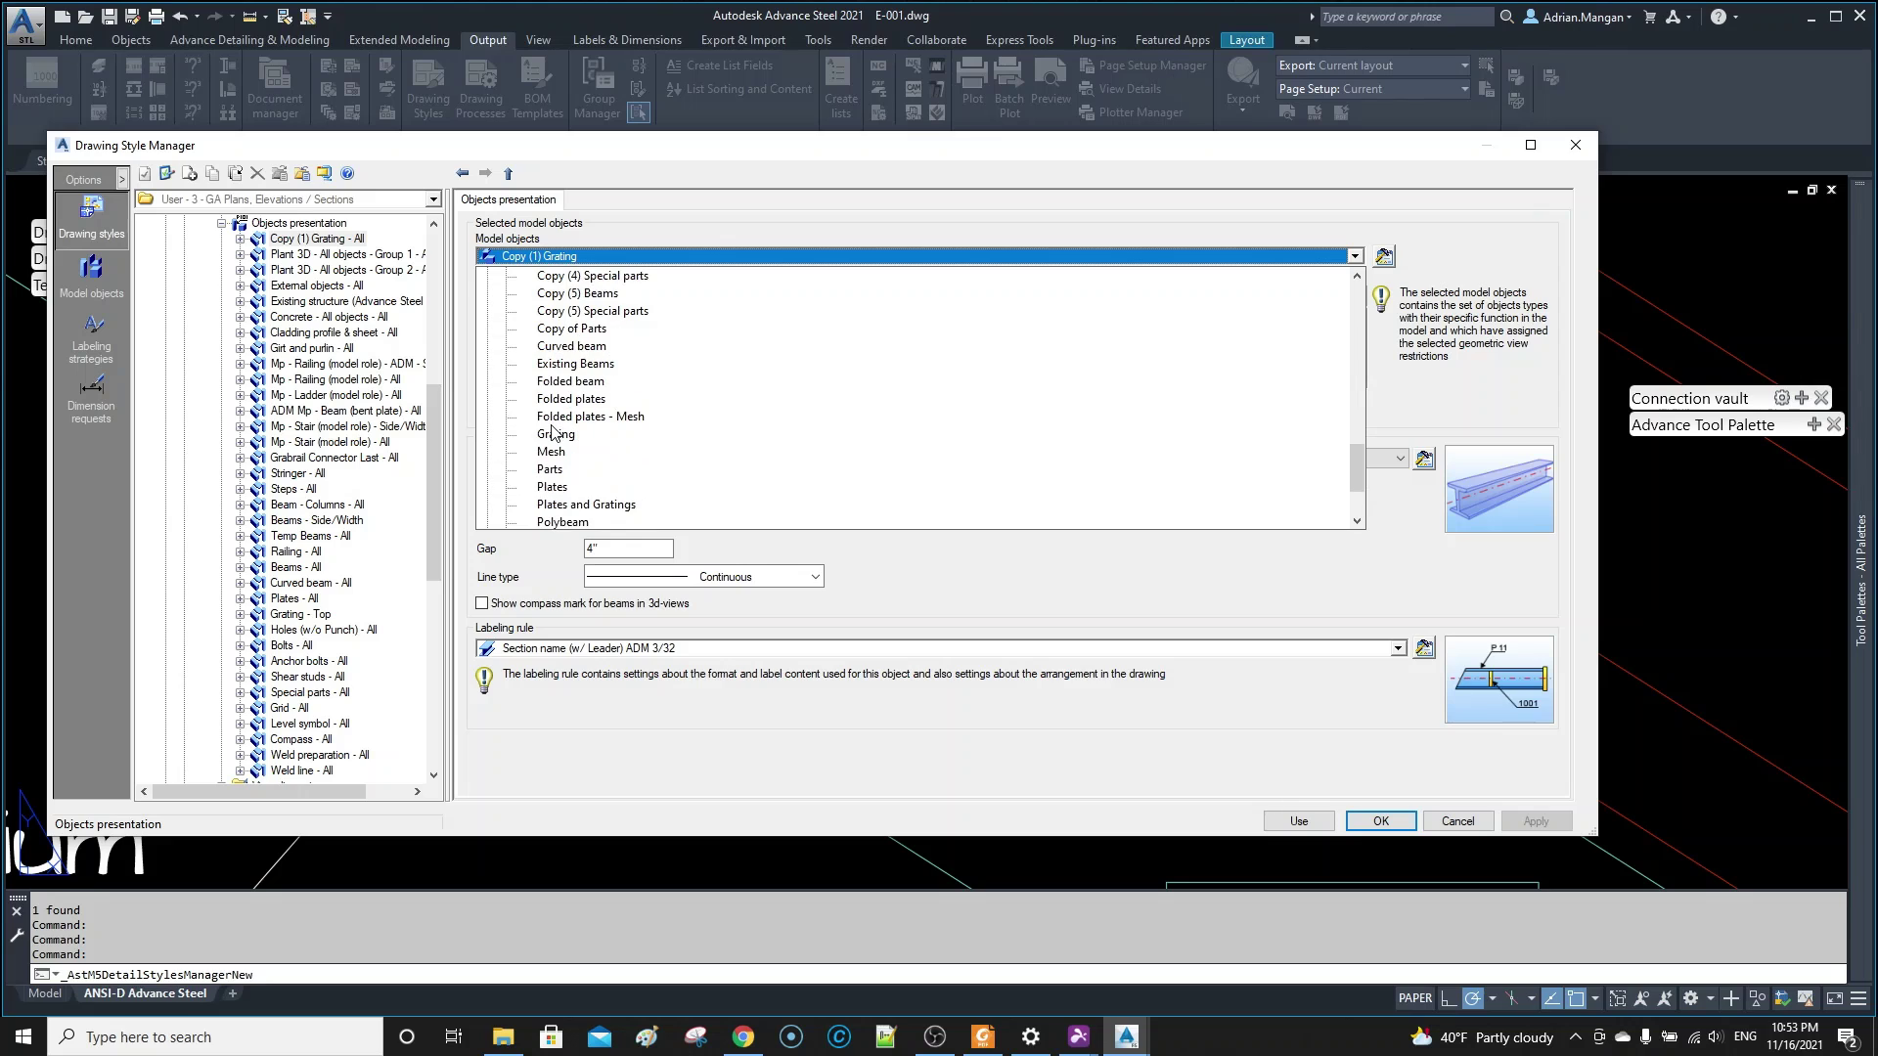
click(556, 434)
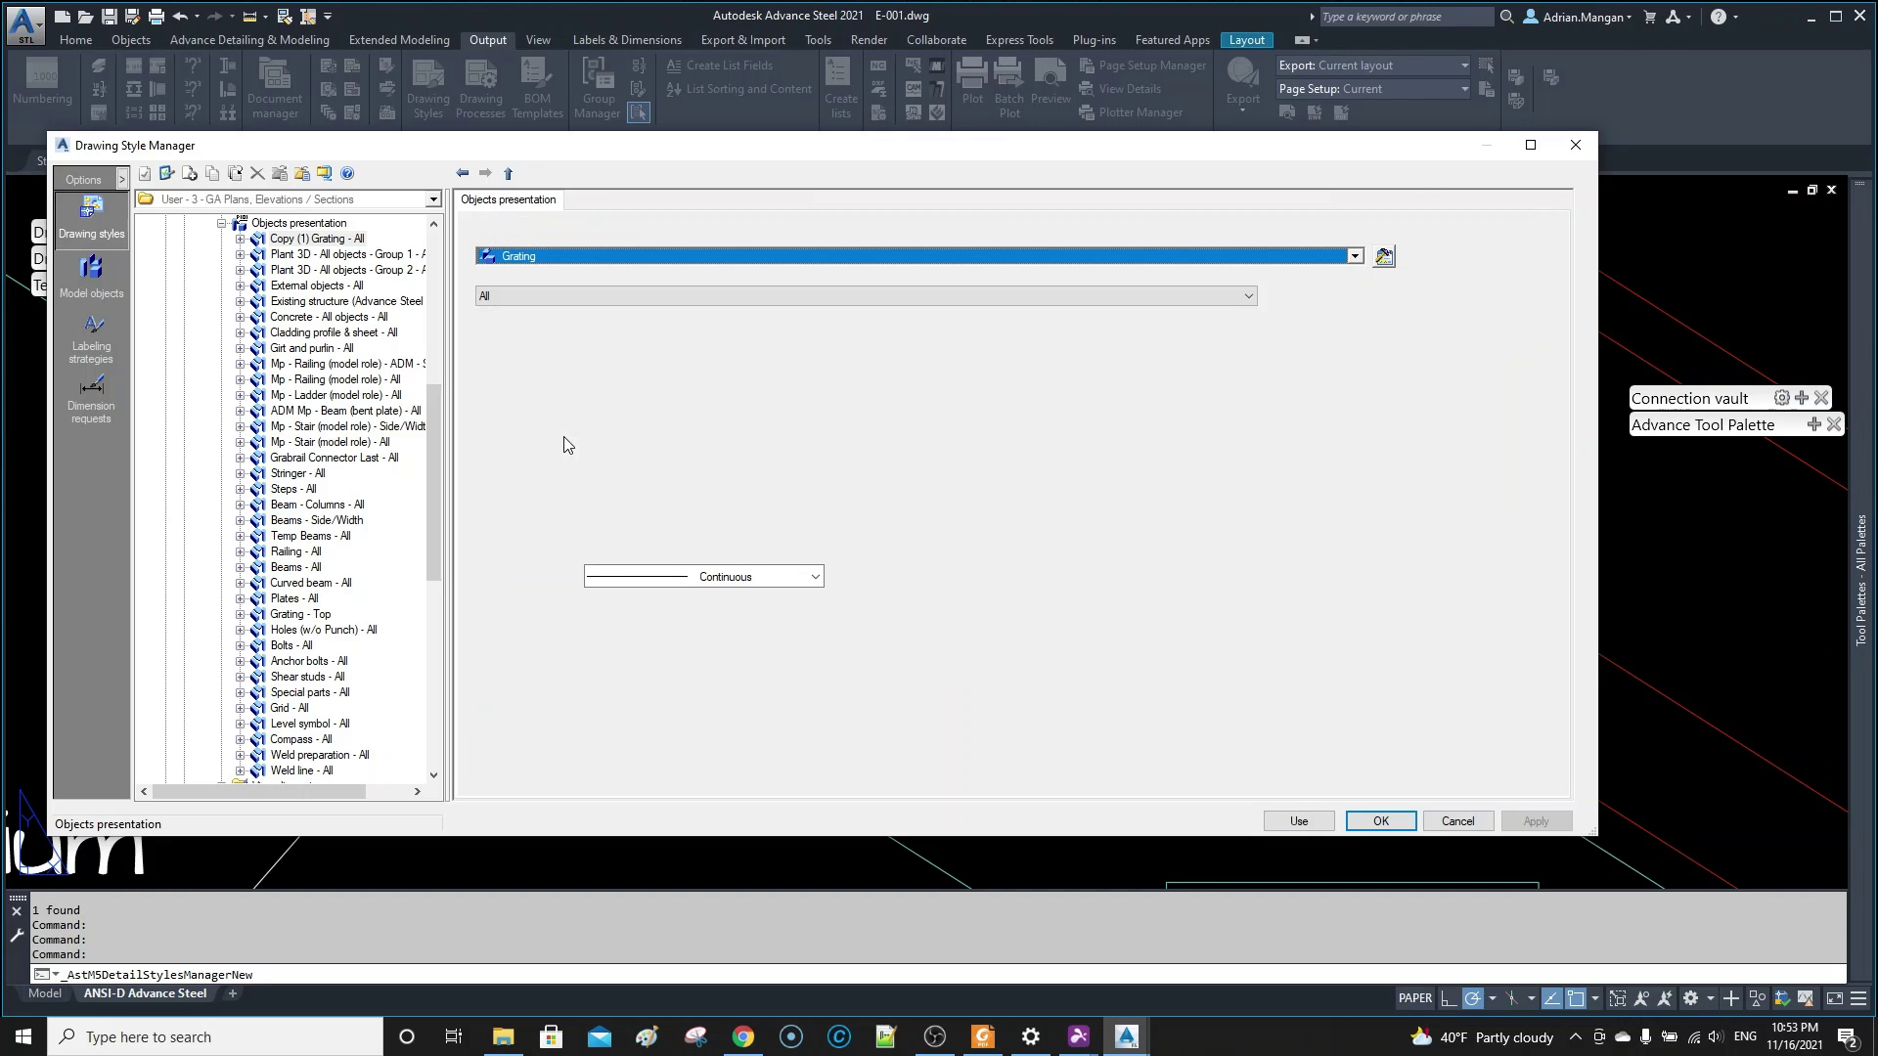
- Open the Grating rule's selected model objects and review the available model object names
click(1385, 256)
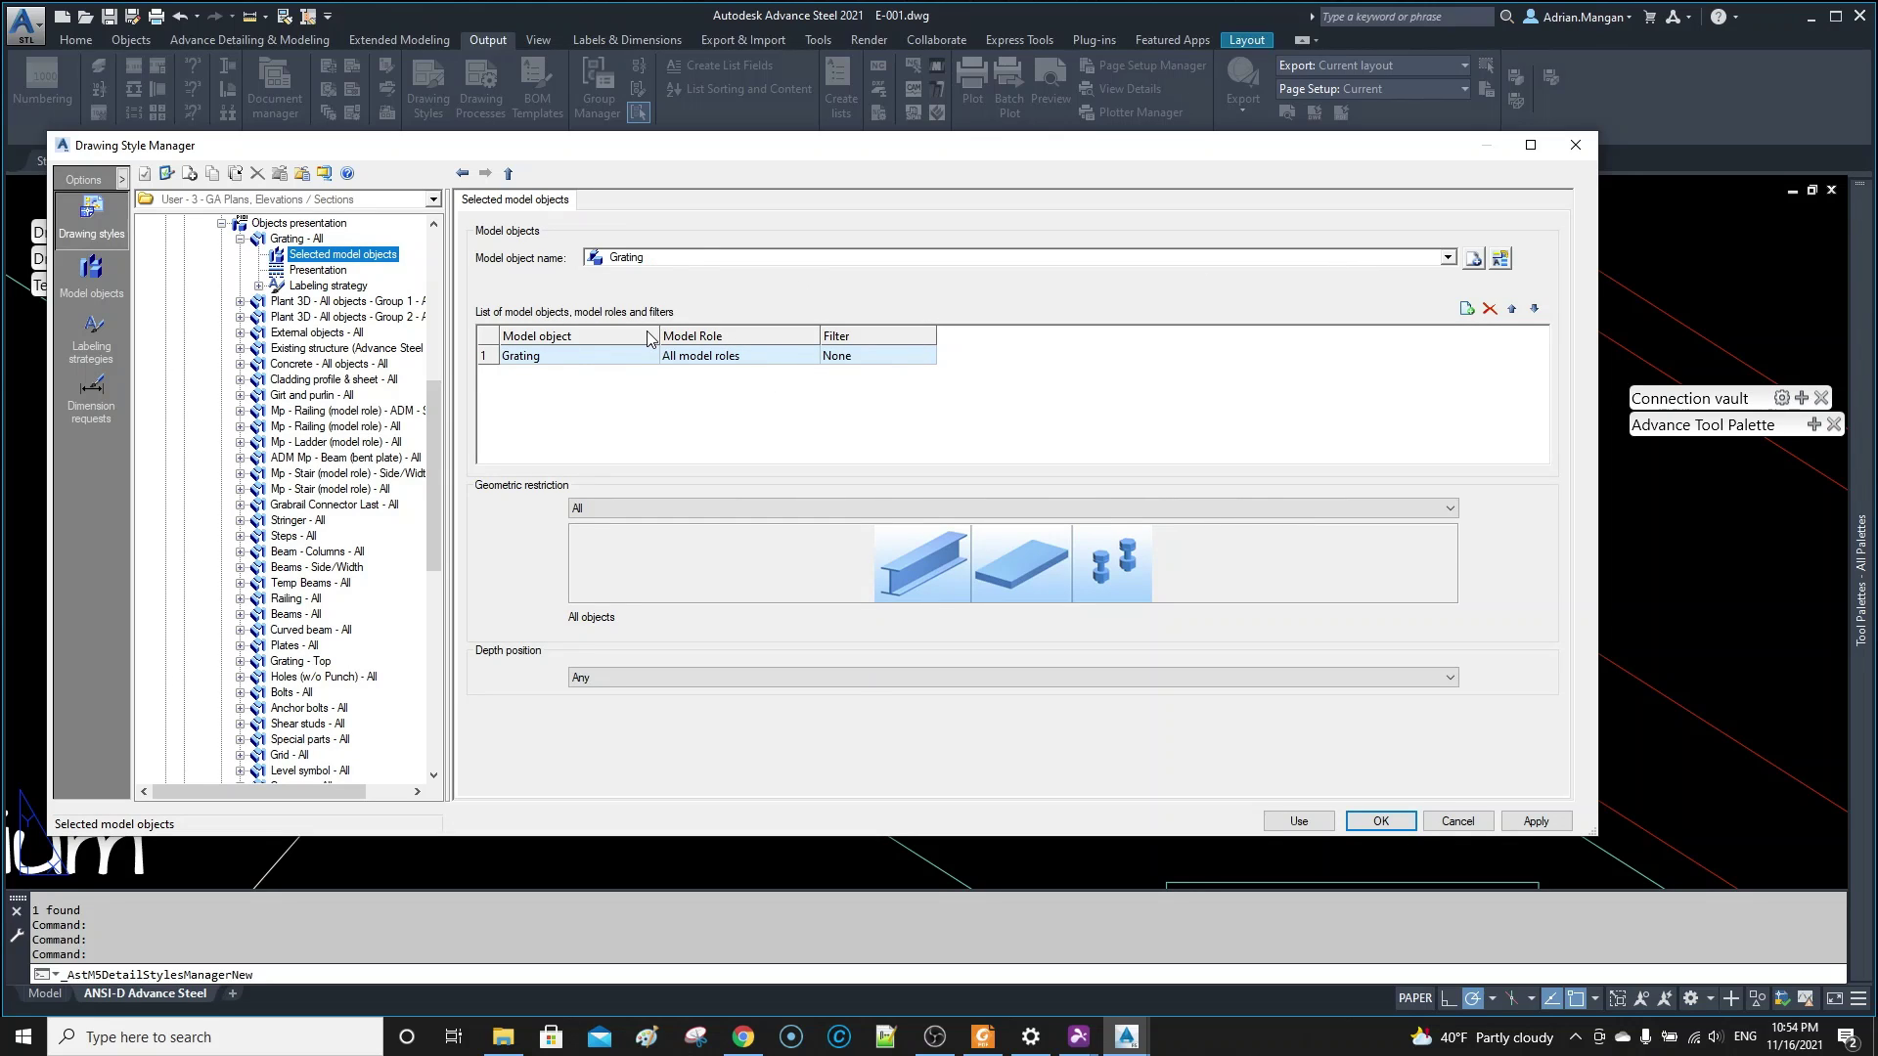
click(1448, 257)
scroll(724, 381, down, 4)
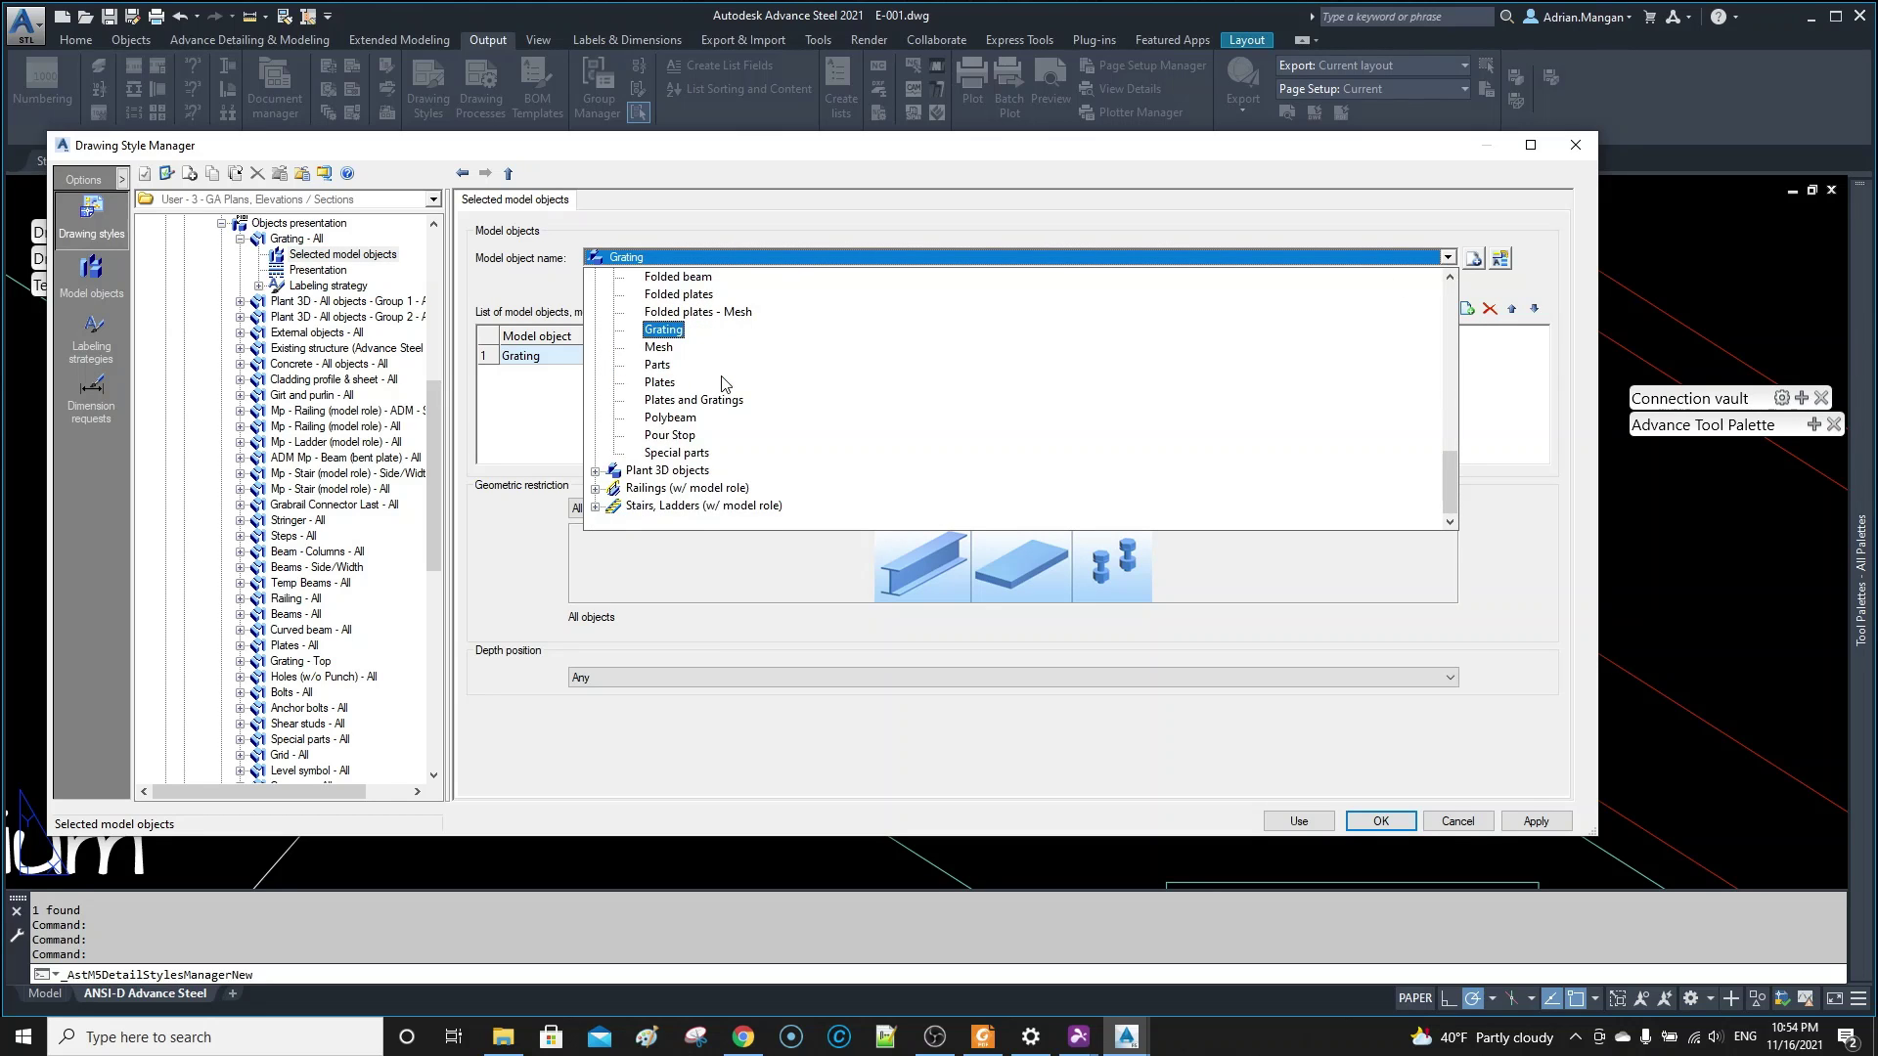
scroll(724, 383, up, 2)
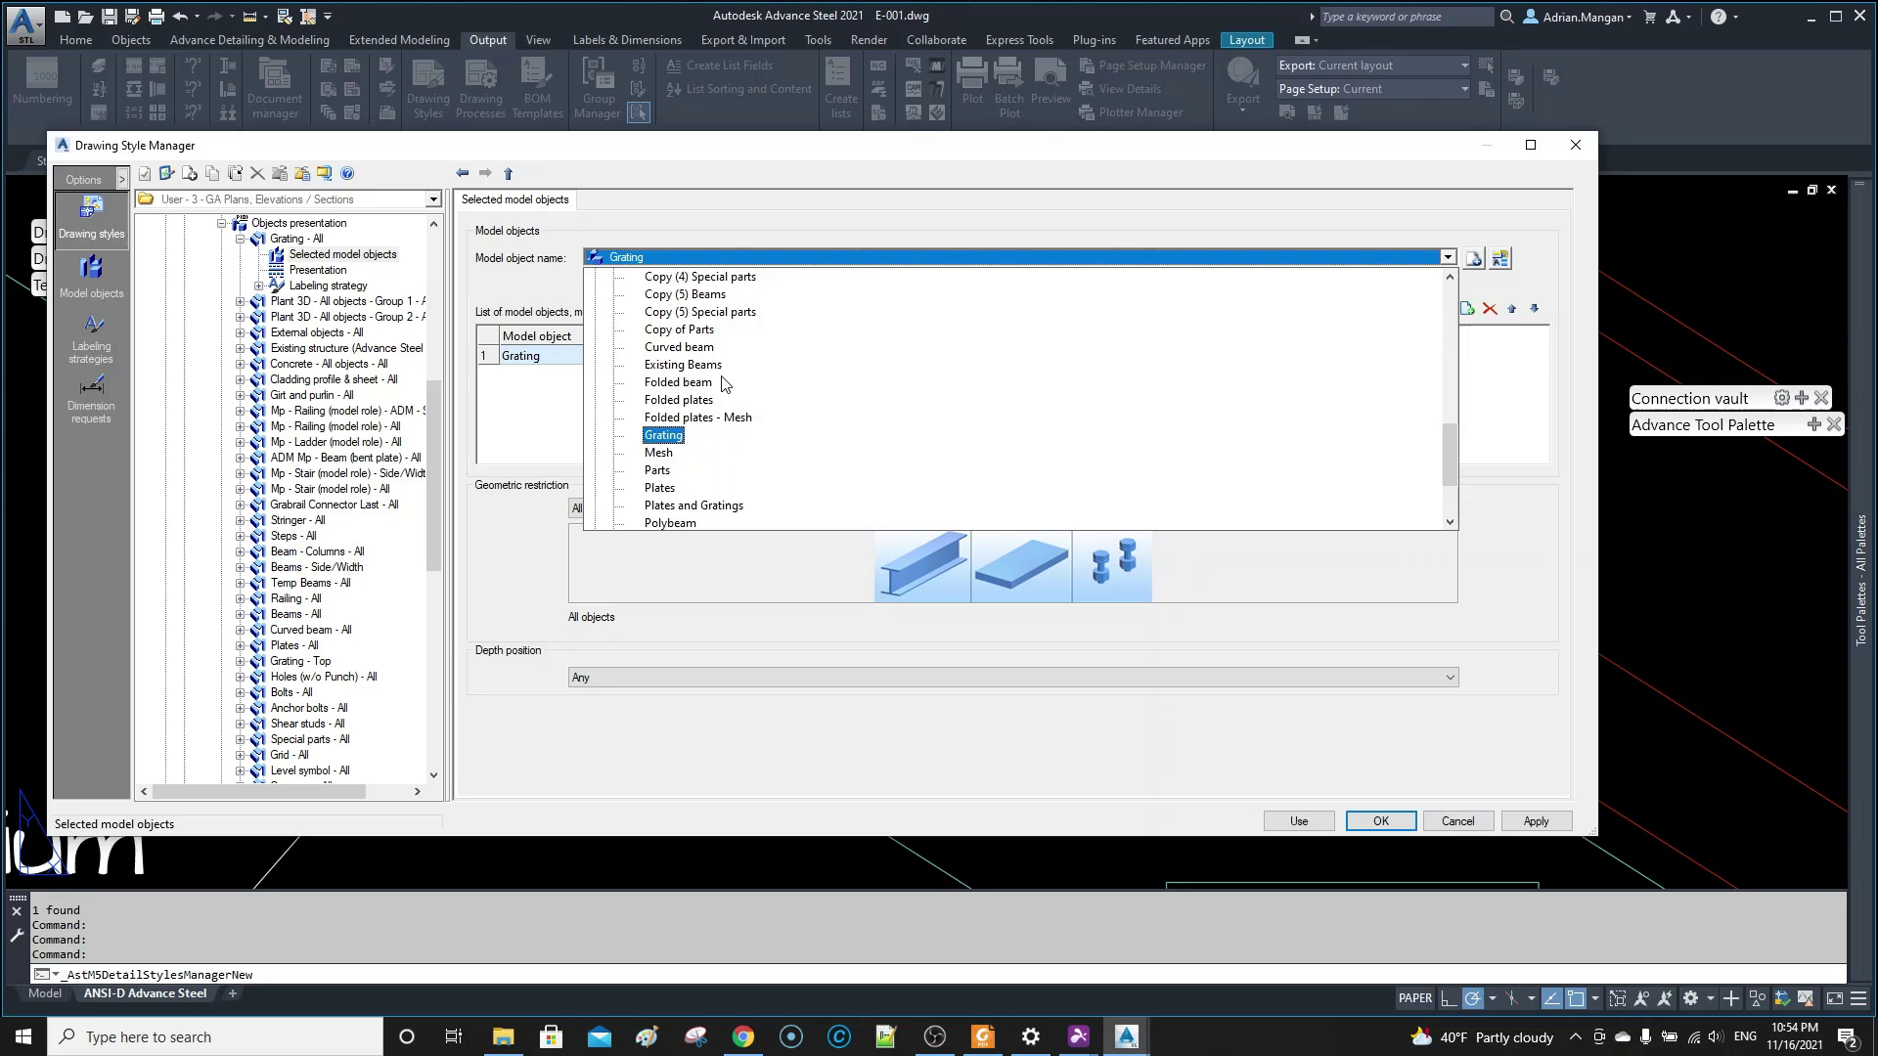
click(910, 227)
- Set the model role of the Grating model object to Grate Step and use the style on the detail view
click(767, 360)
click(808, 356)
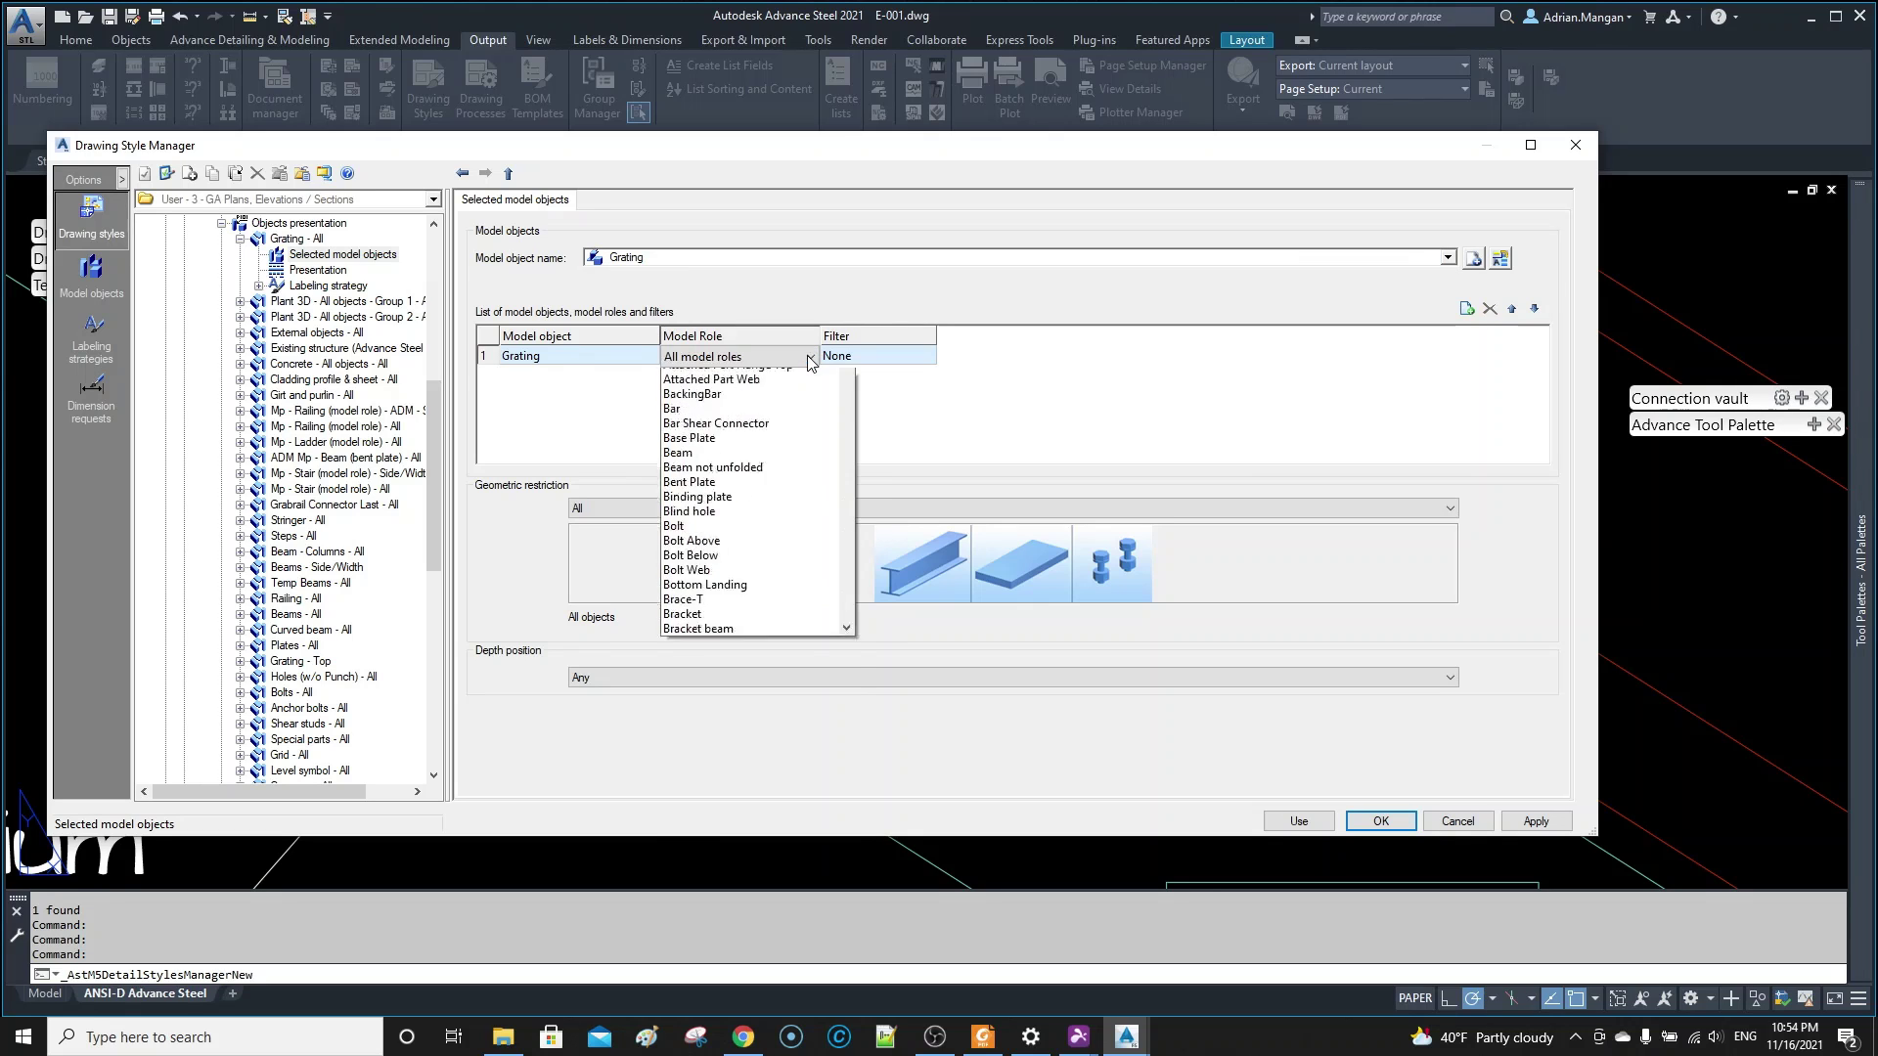
scroll(748, 584, down, 5)
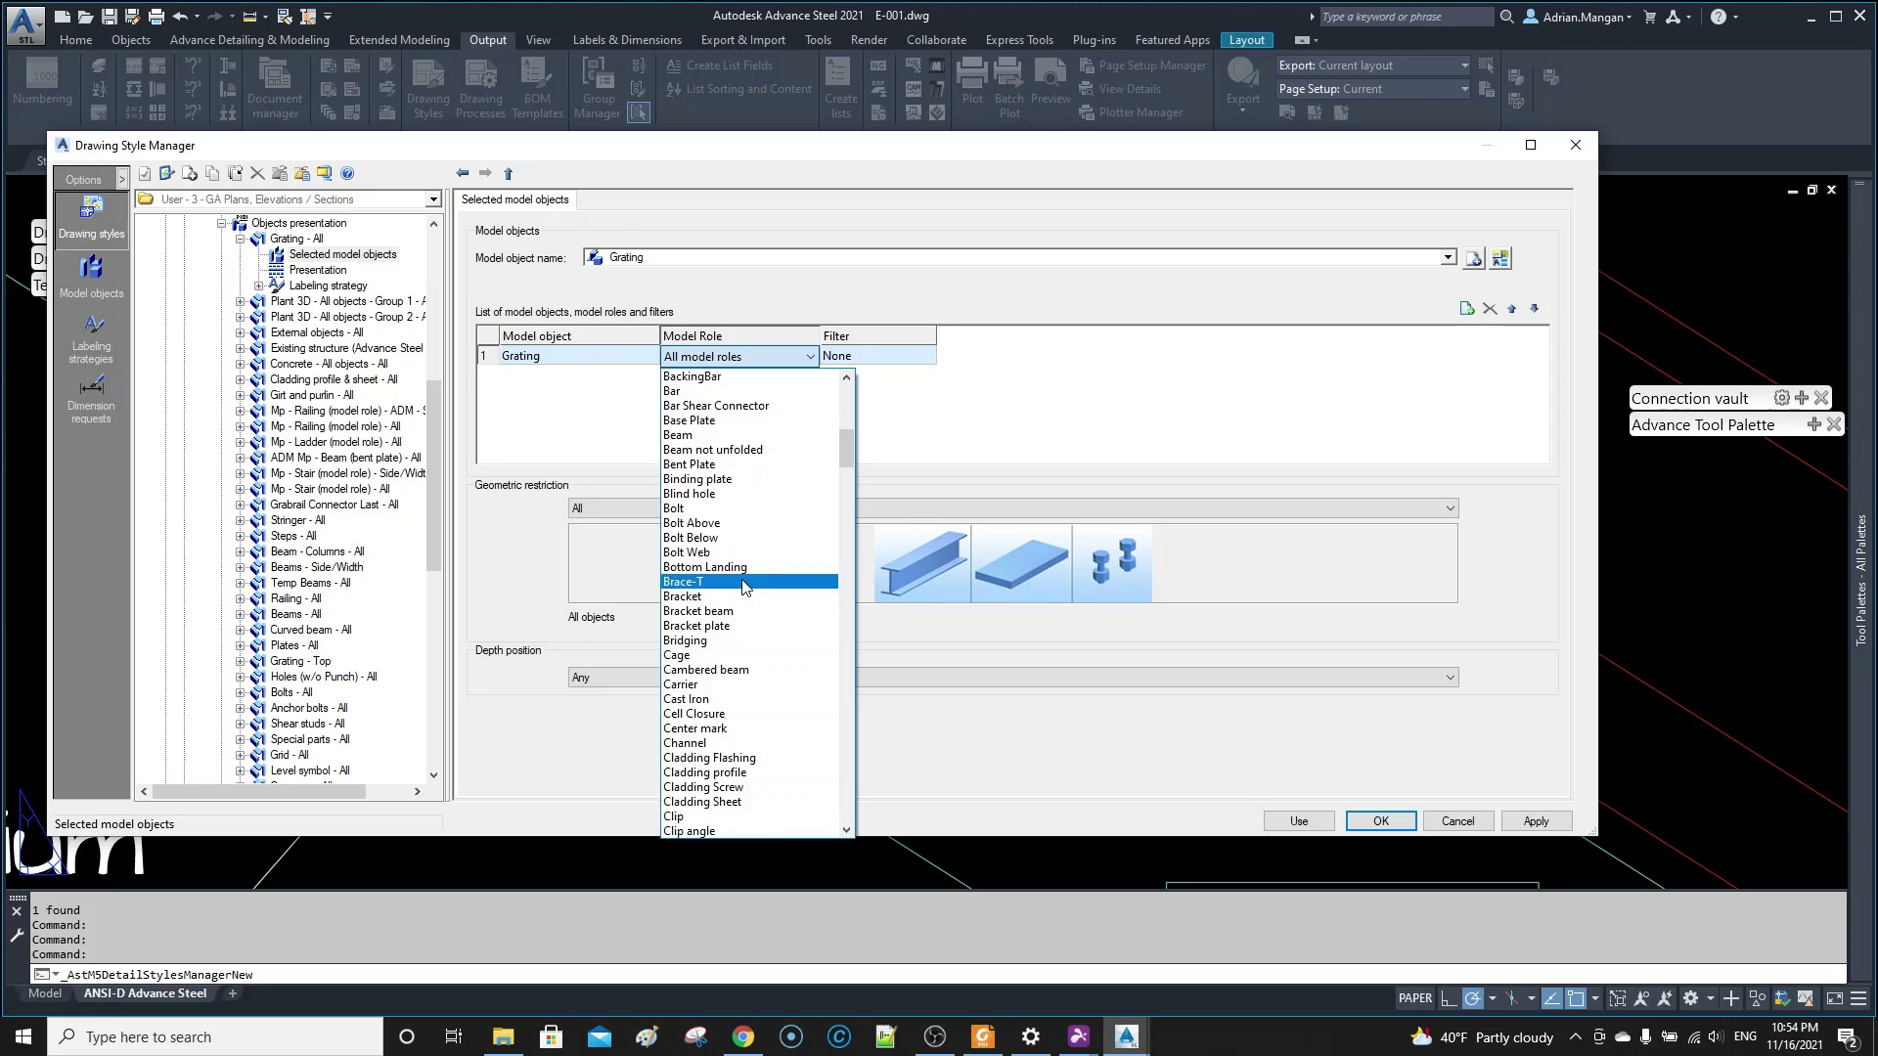
scroll(744, 588, down, 2)
scroll(743, 588, down, 8)
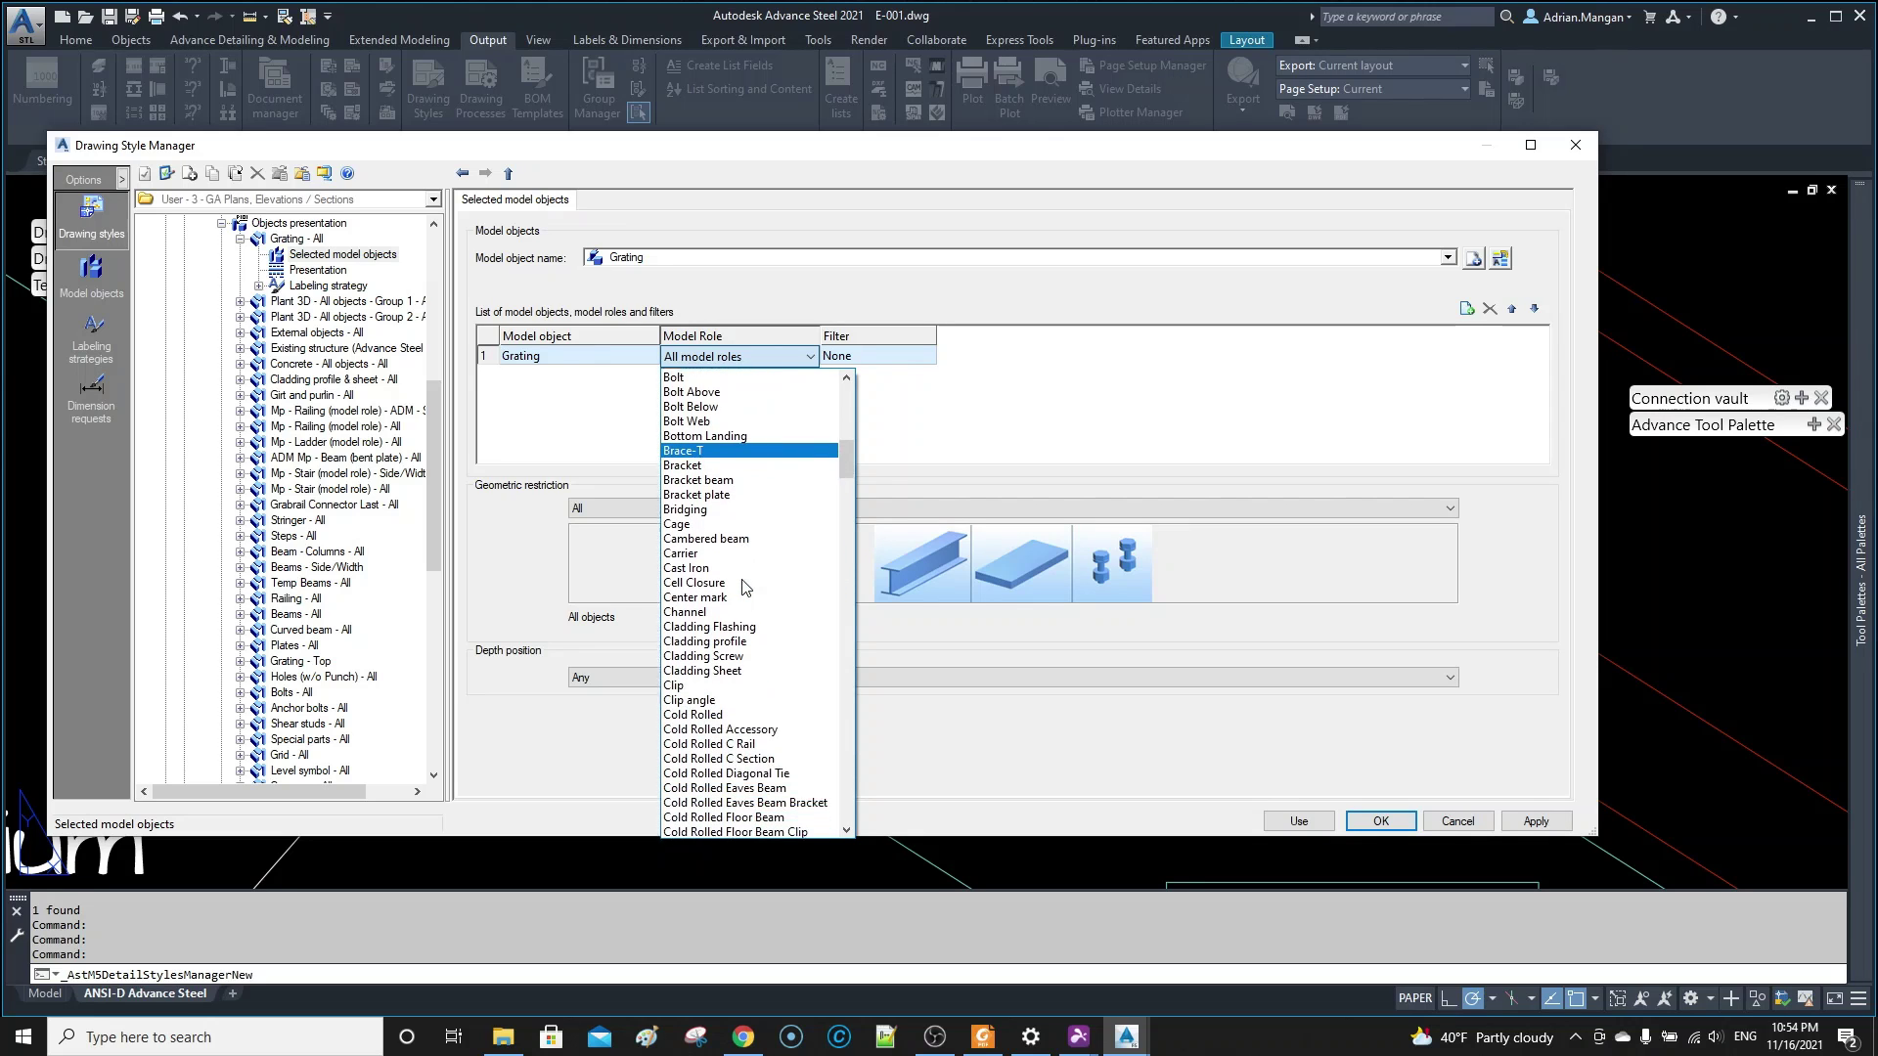
scroll(743, 587, down, 7)
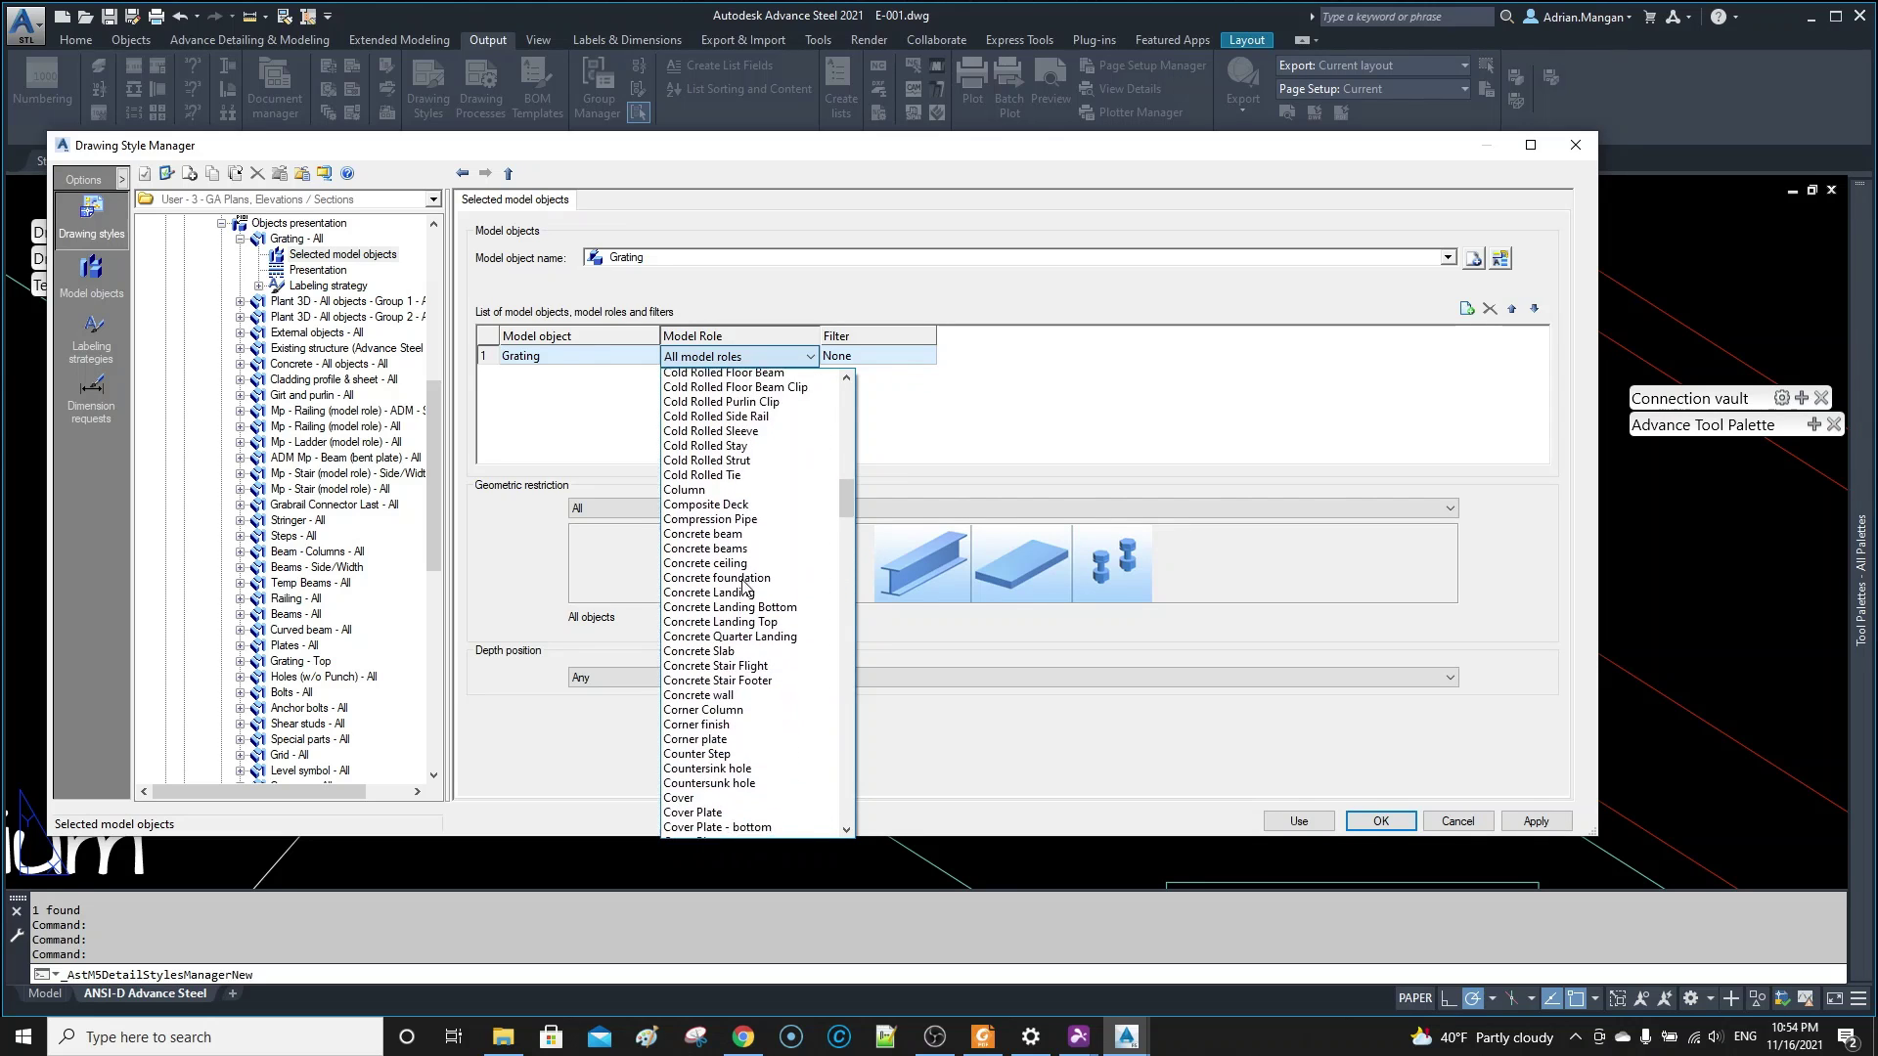
scroll(848, 667, down, 10)
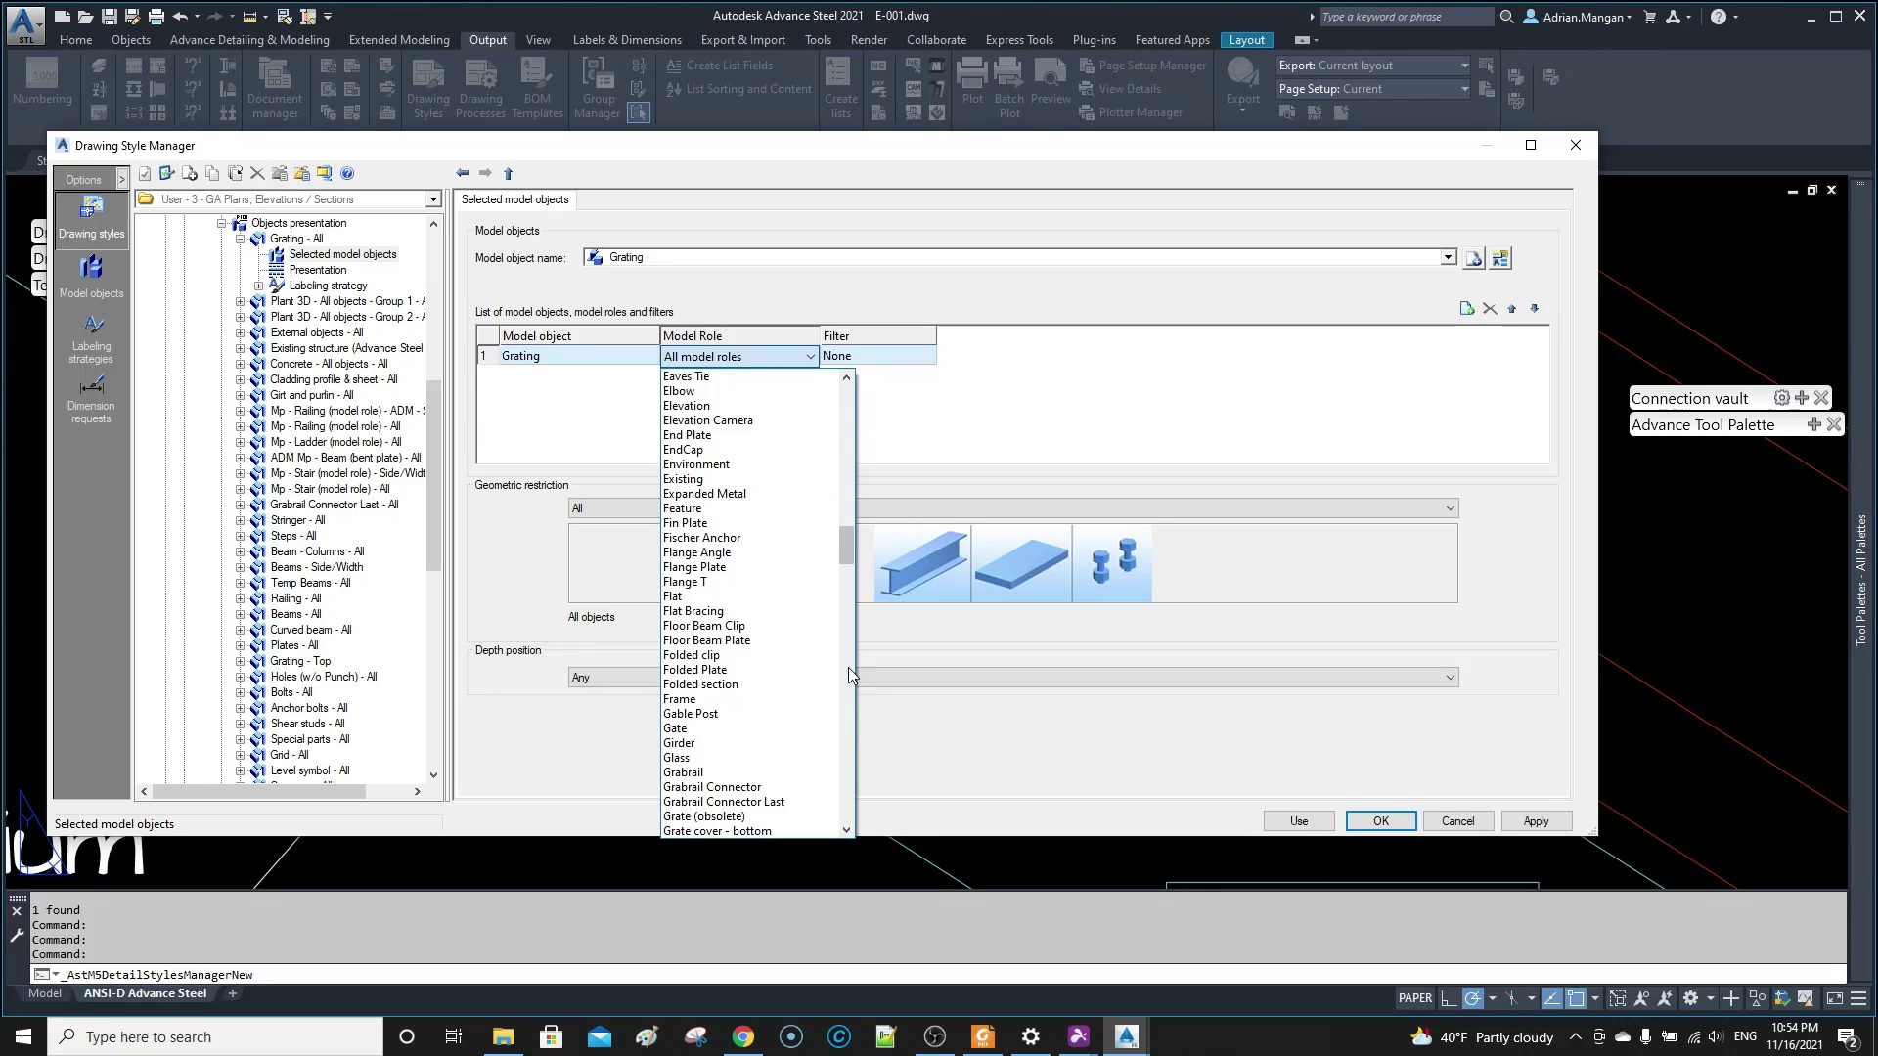
scroll(782, 669, down, 2)
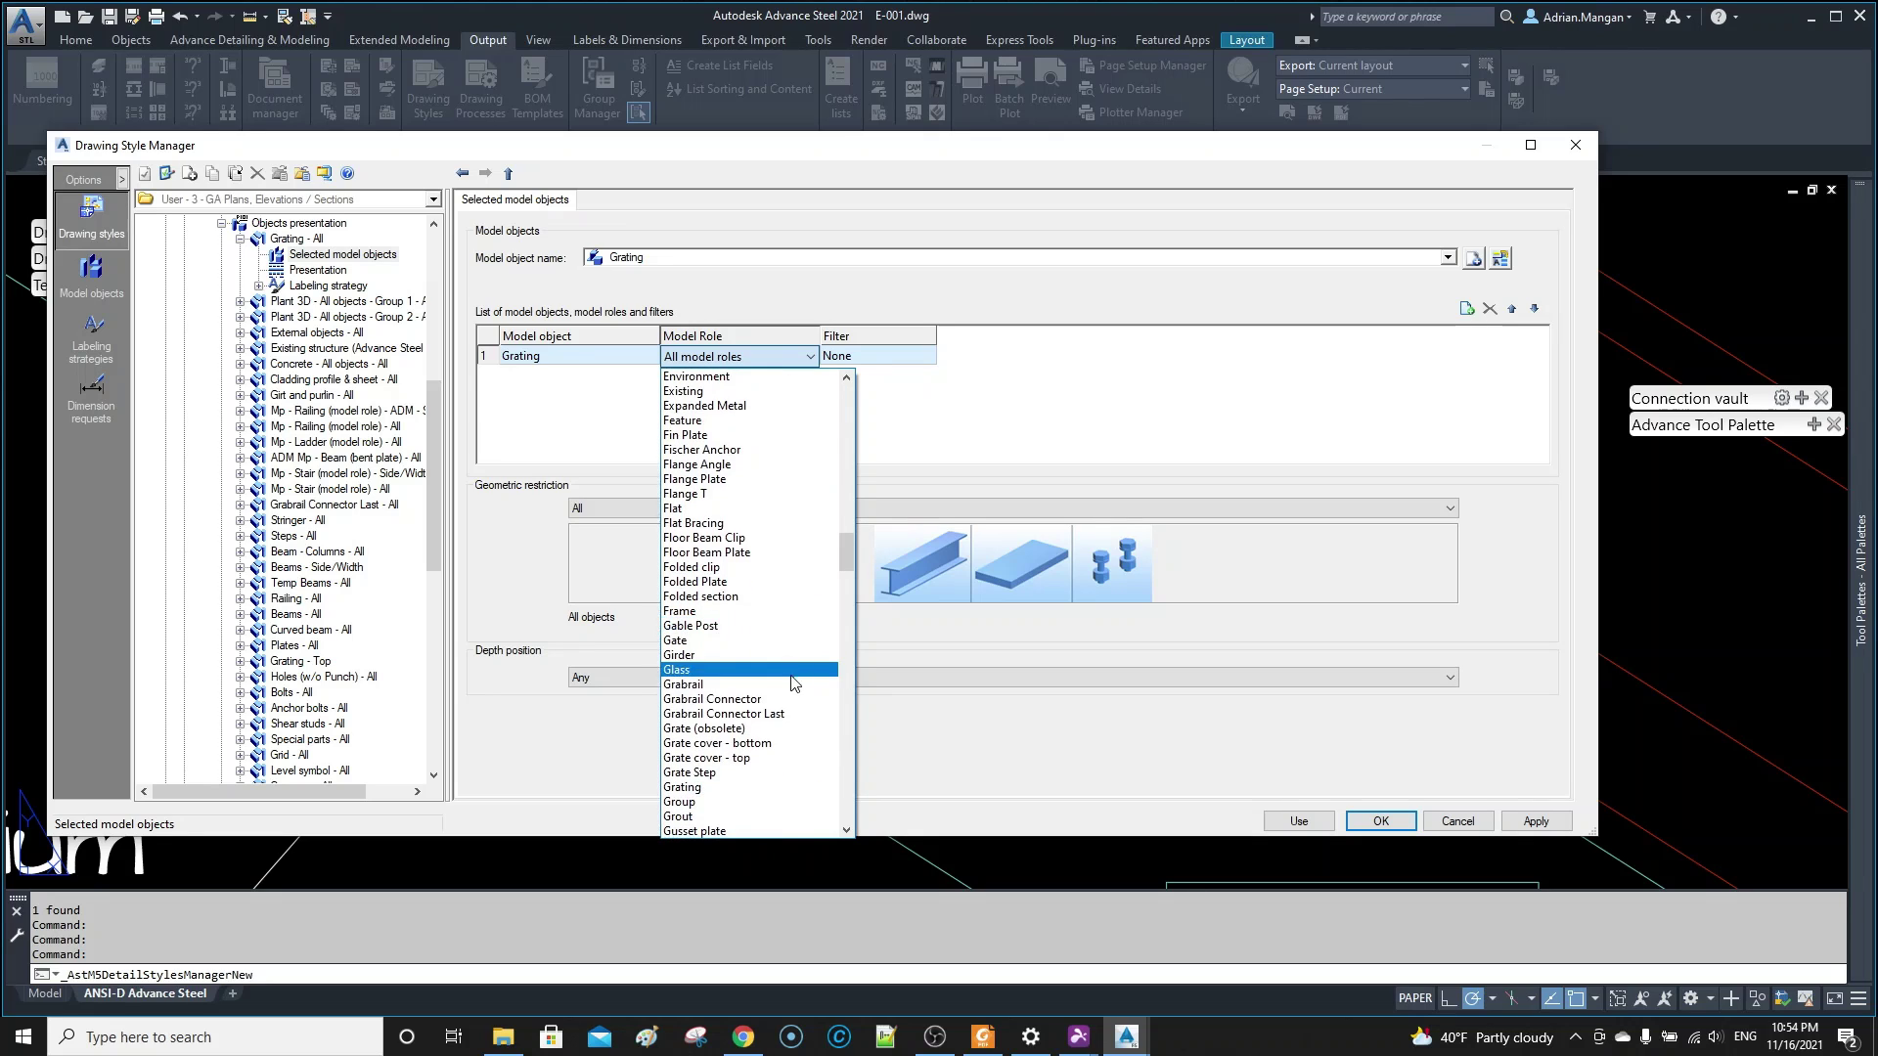
click(741, 775)
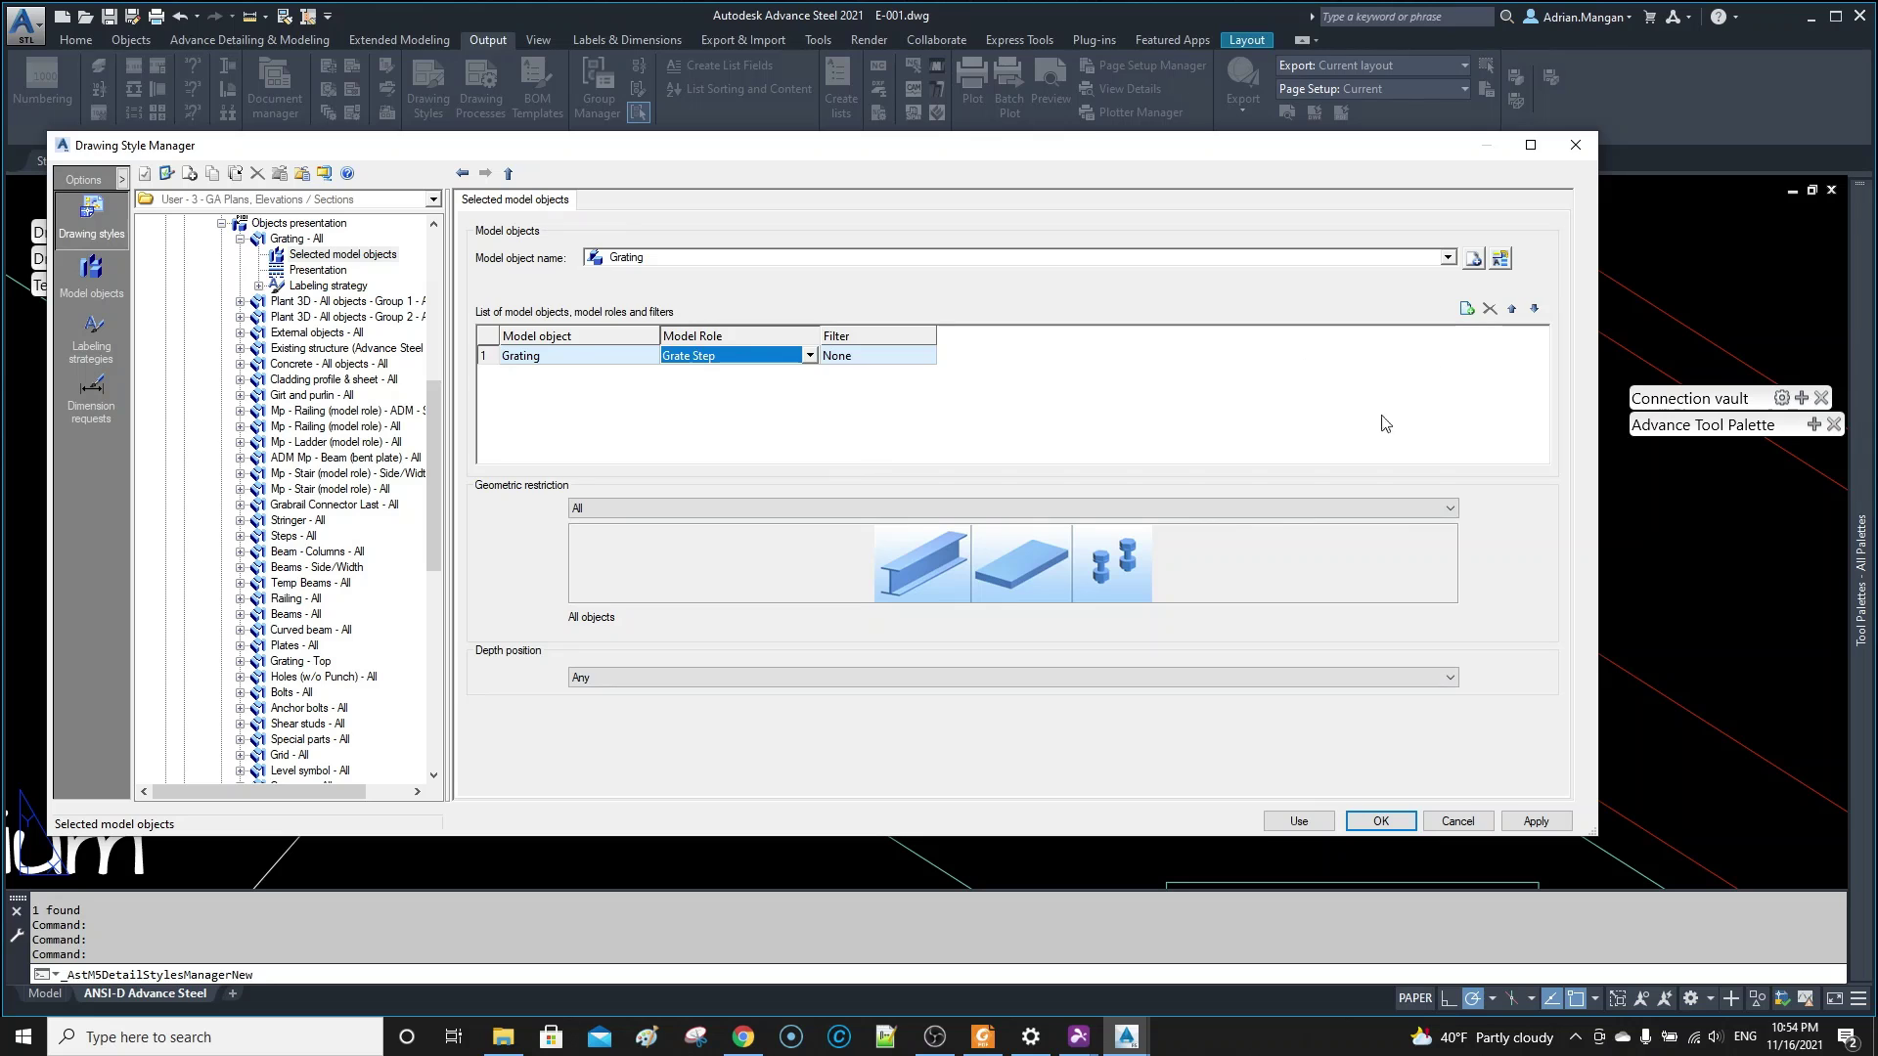
click(1299, 820)
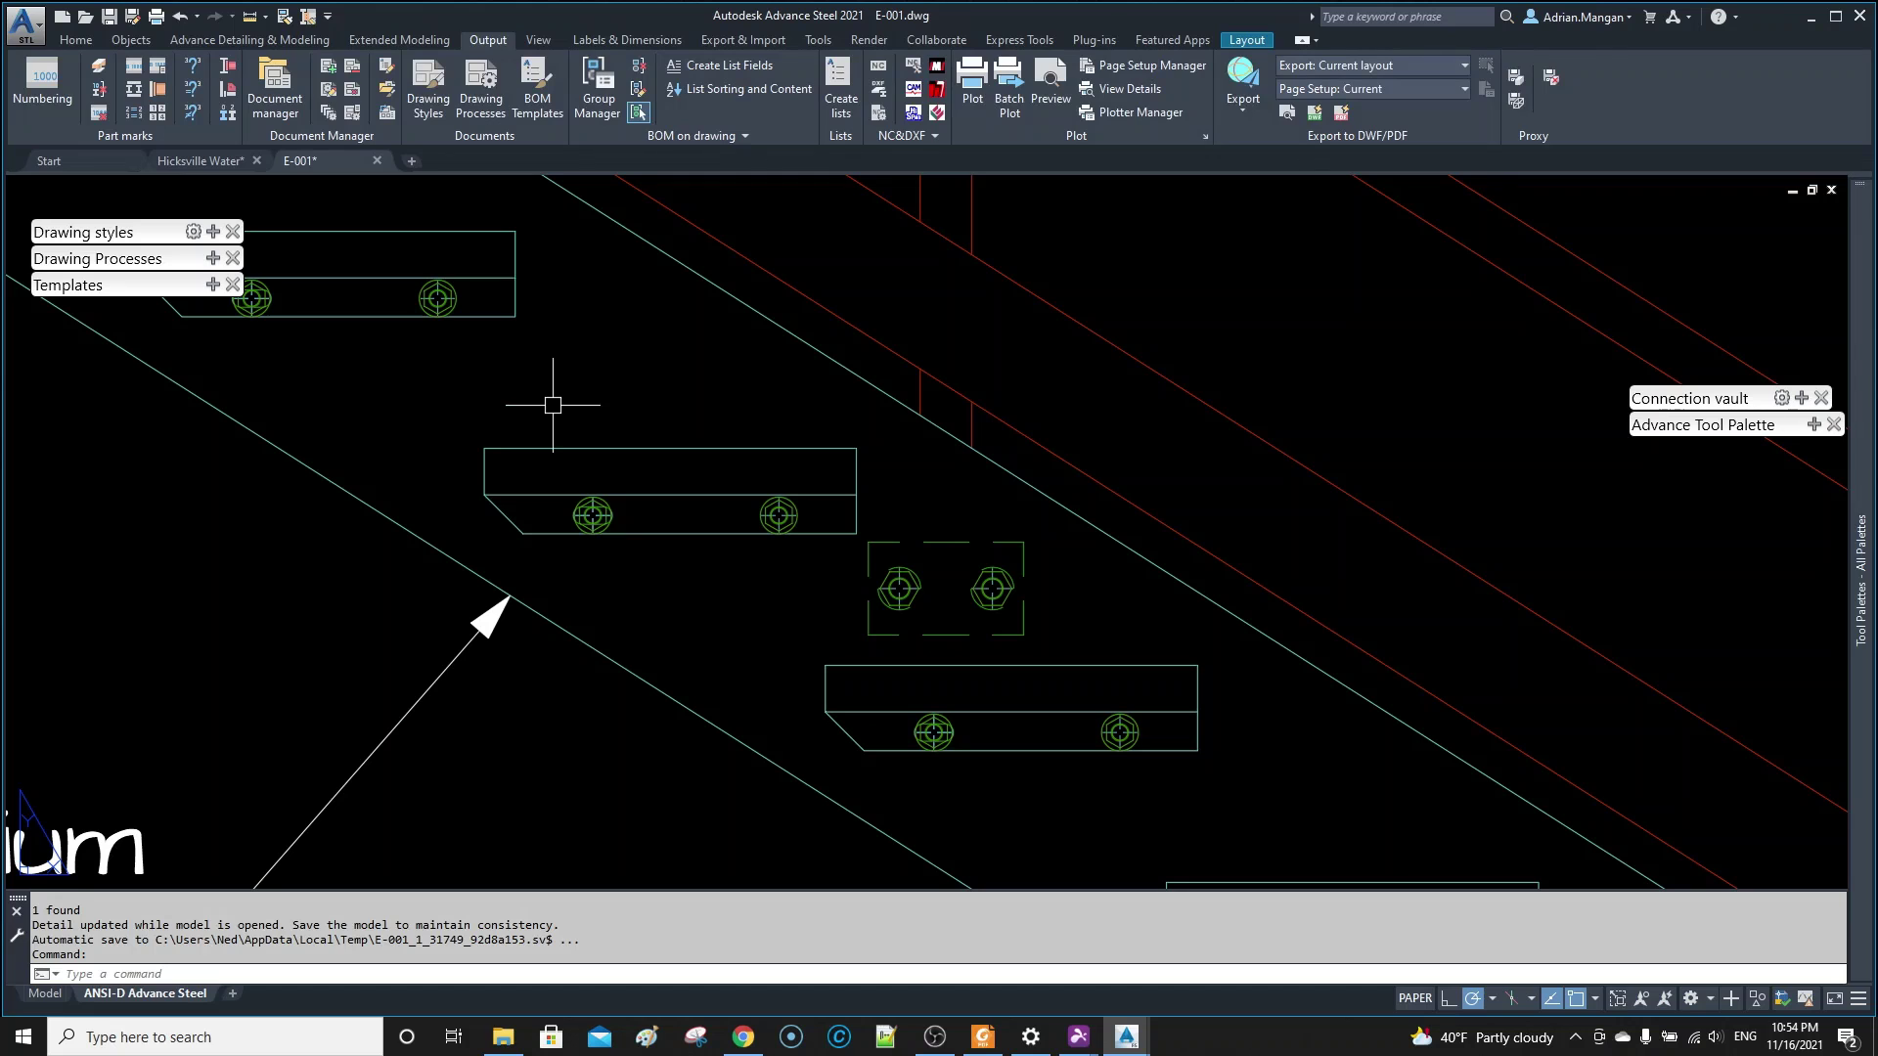
- Check the stair elevation for tread labels, and inspect a grating tread's naming and shape properties in the Hicksville Water model
scroll(595, 402, down, 6)
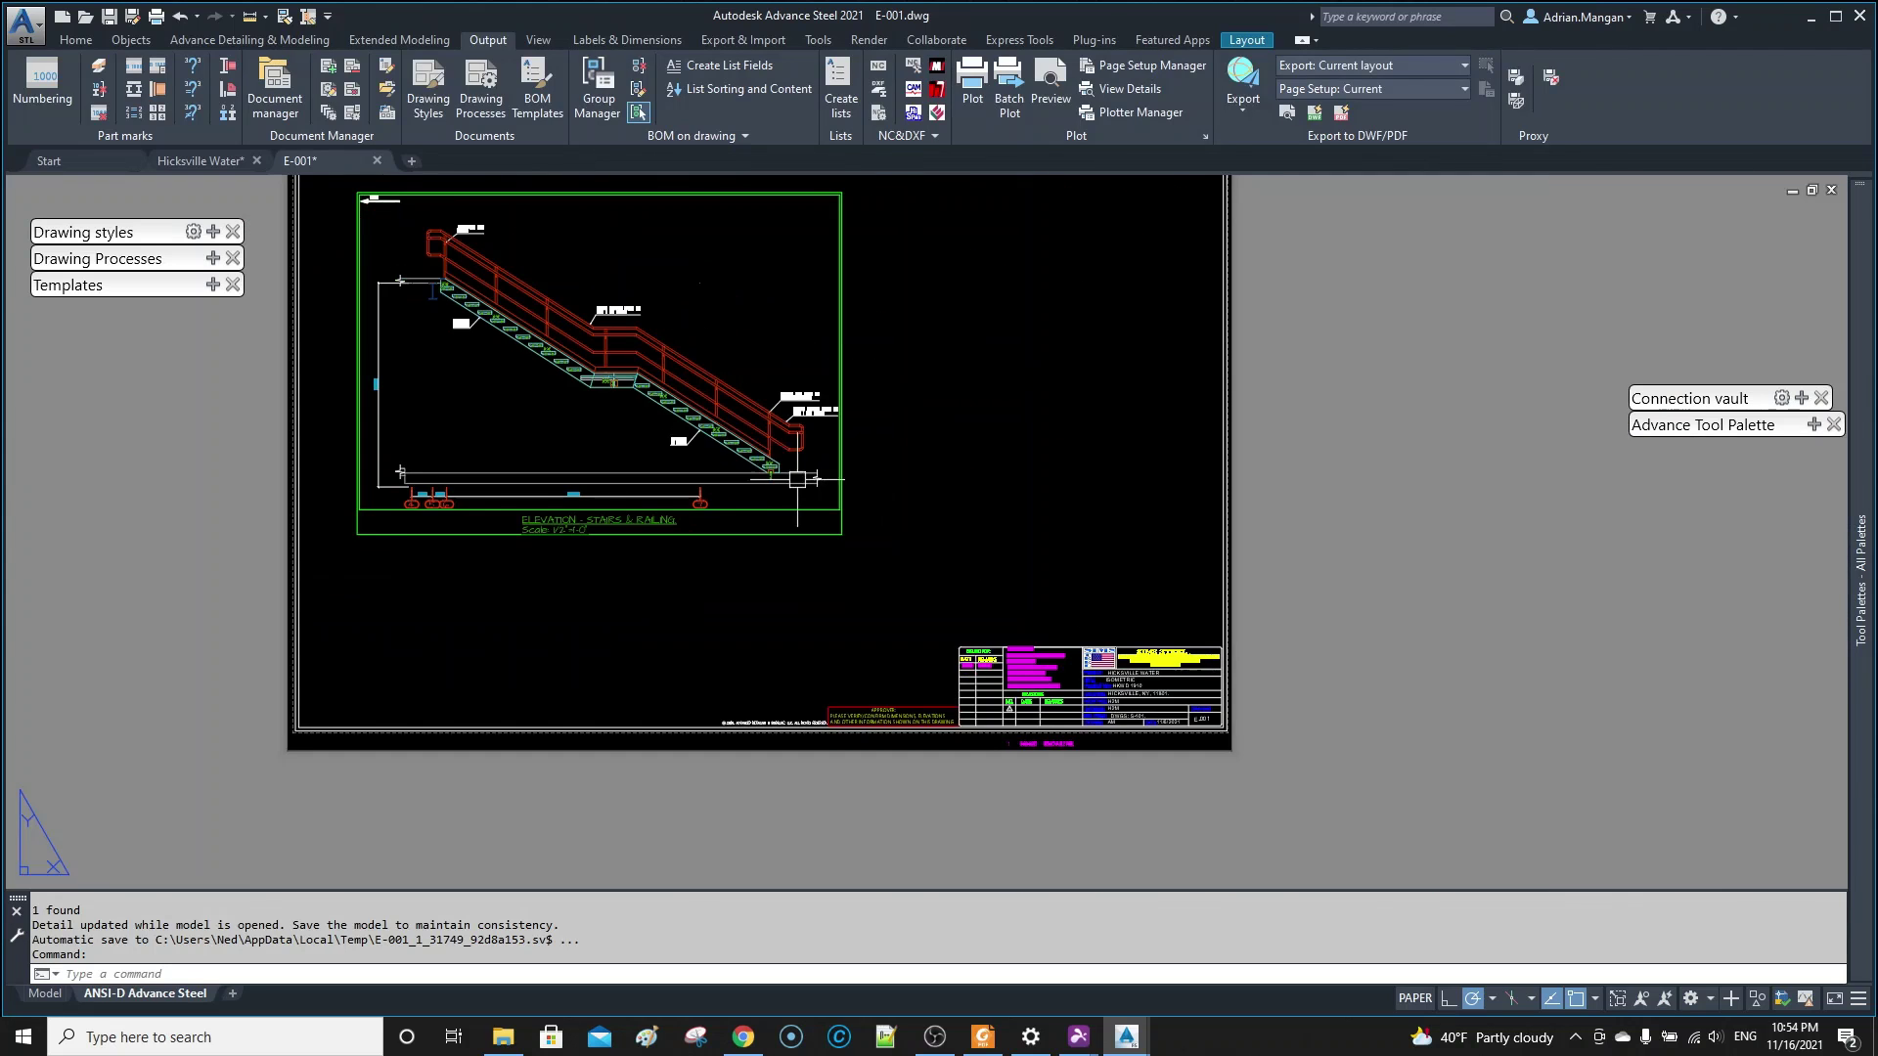
scroll(684, 416, up, 4)
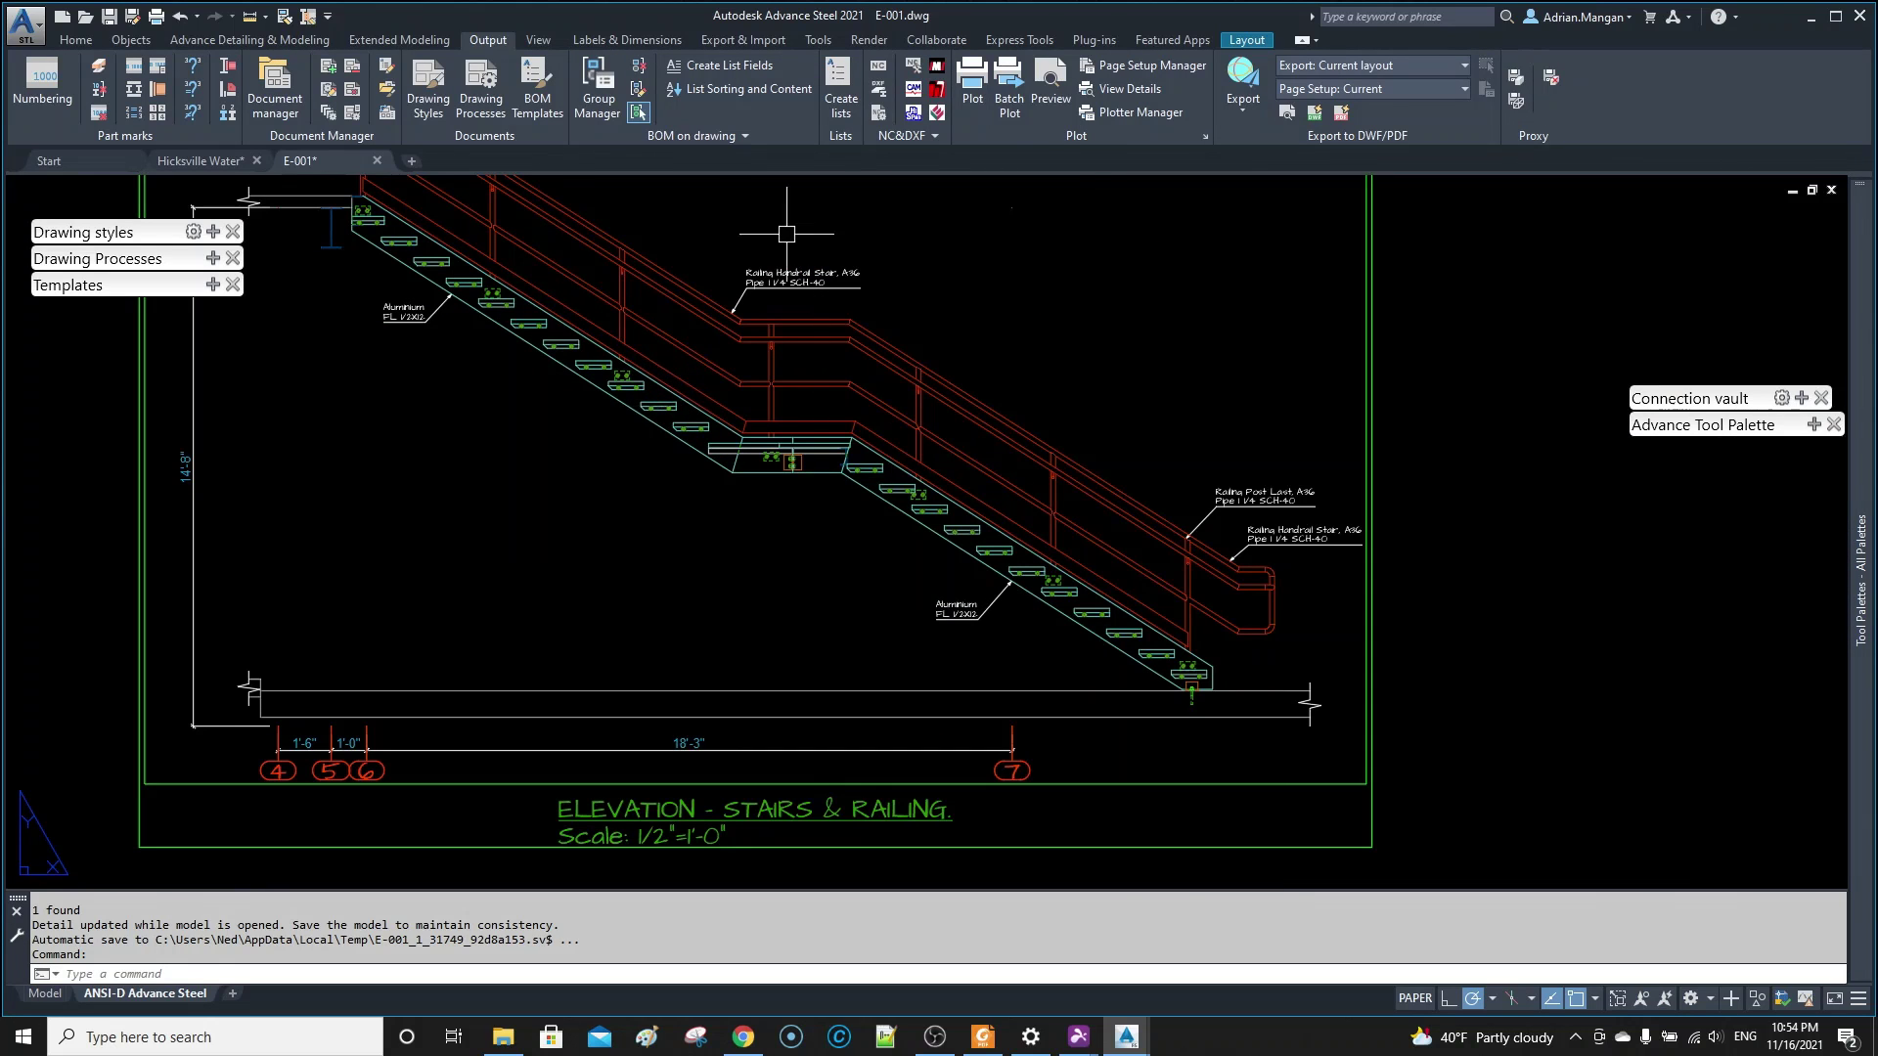
click(204, 168)
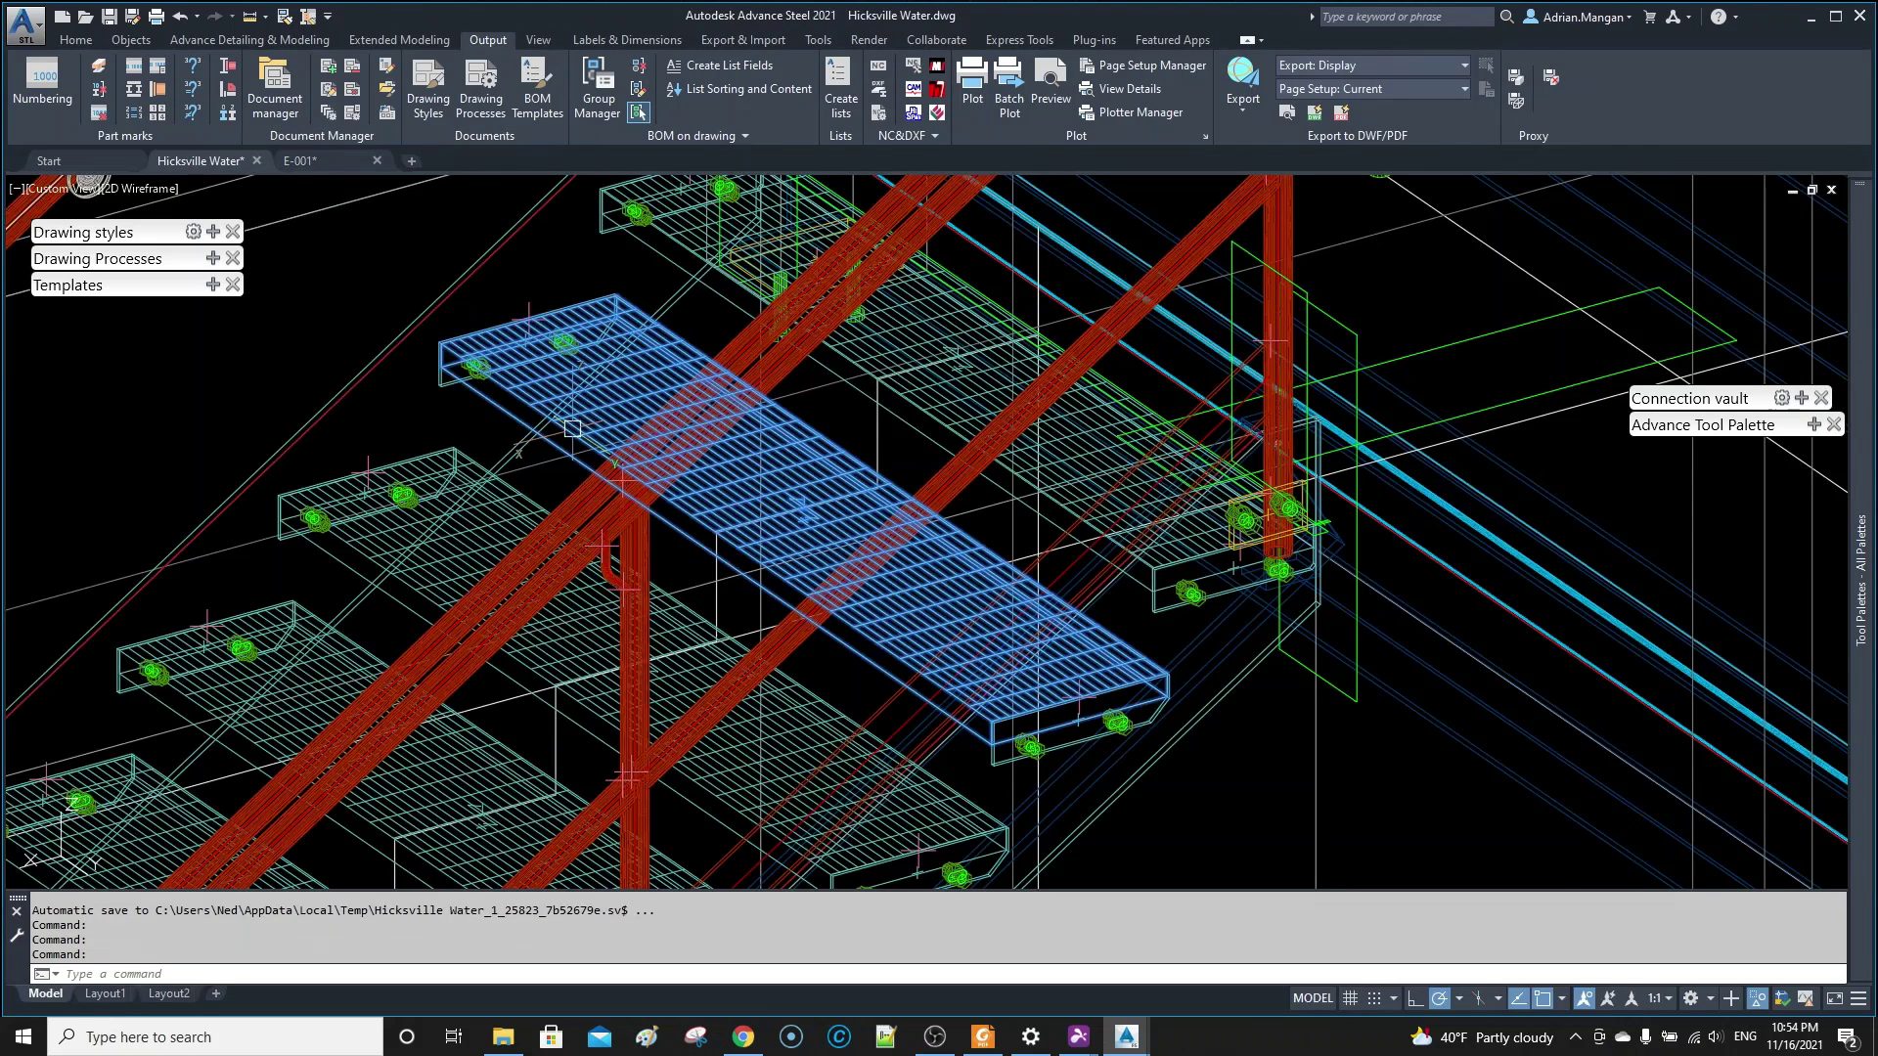
double_click(563, 425)
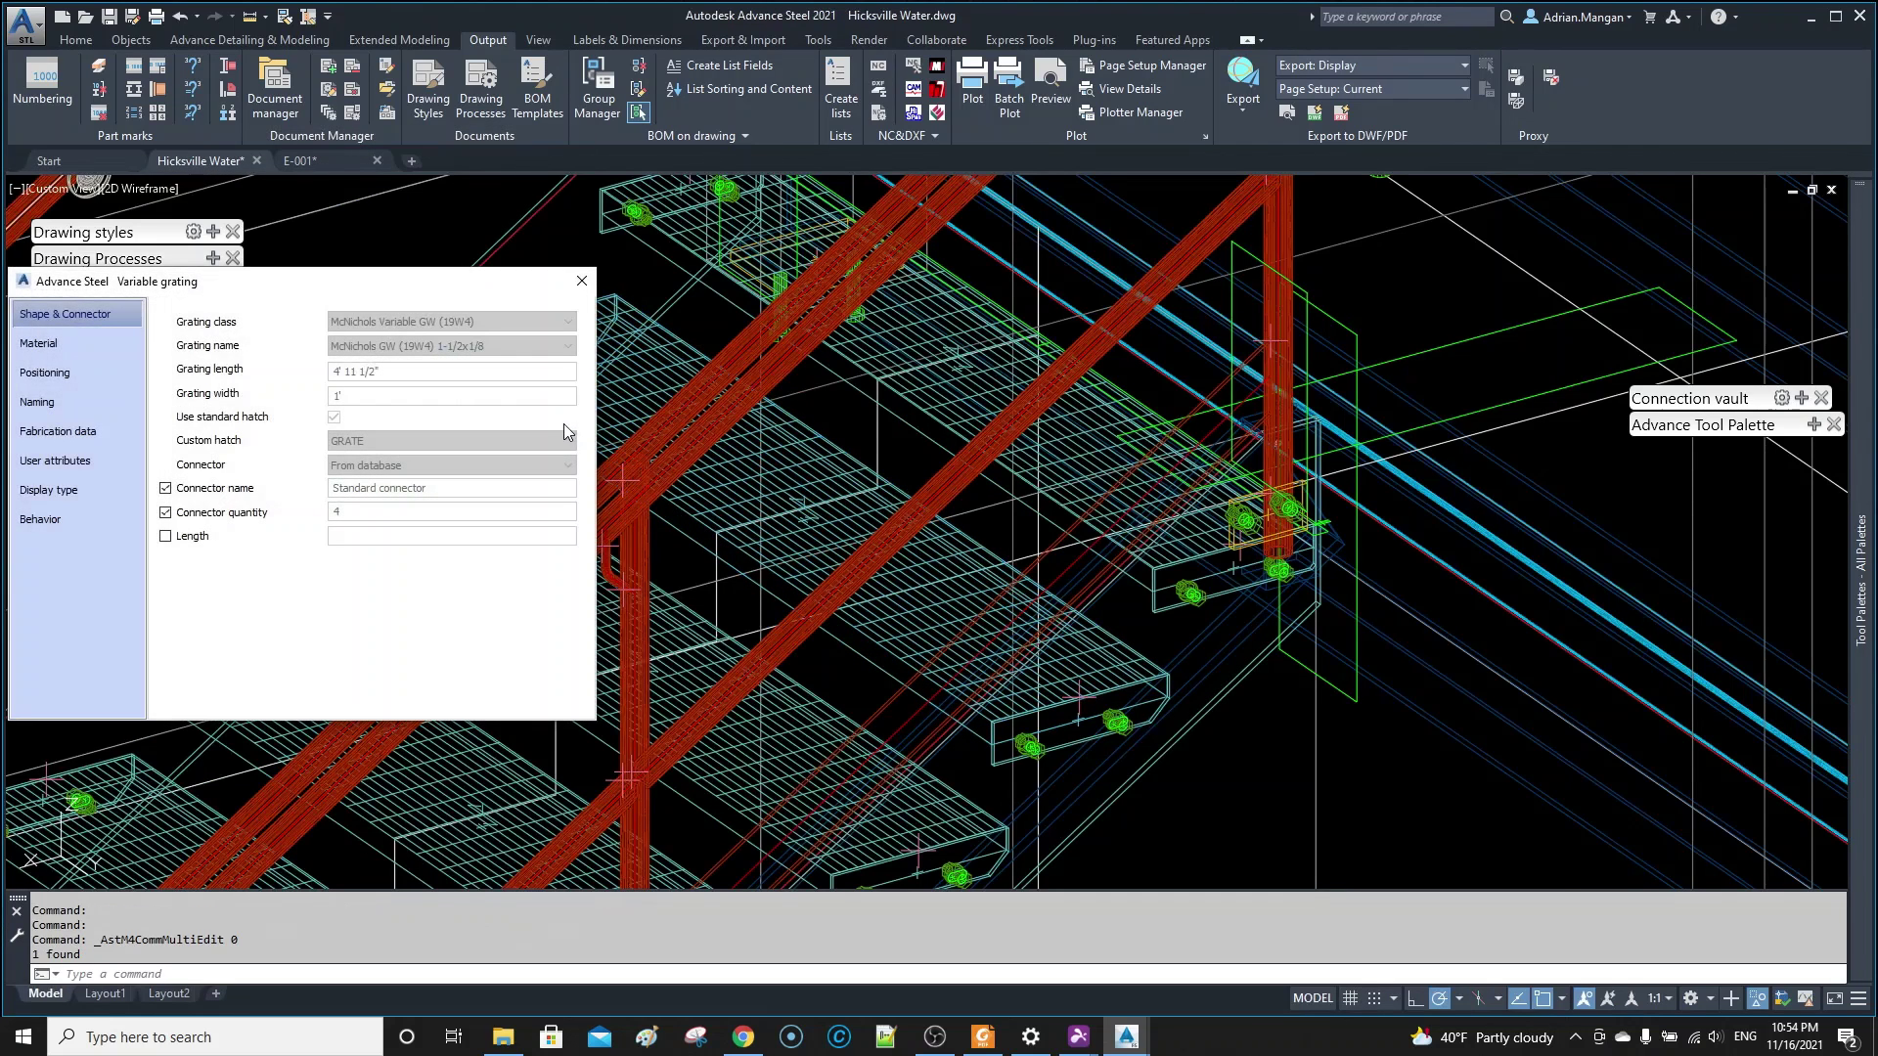
click(88, 402)
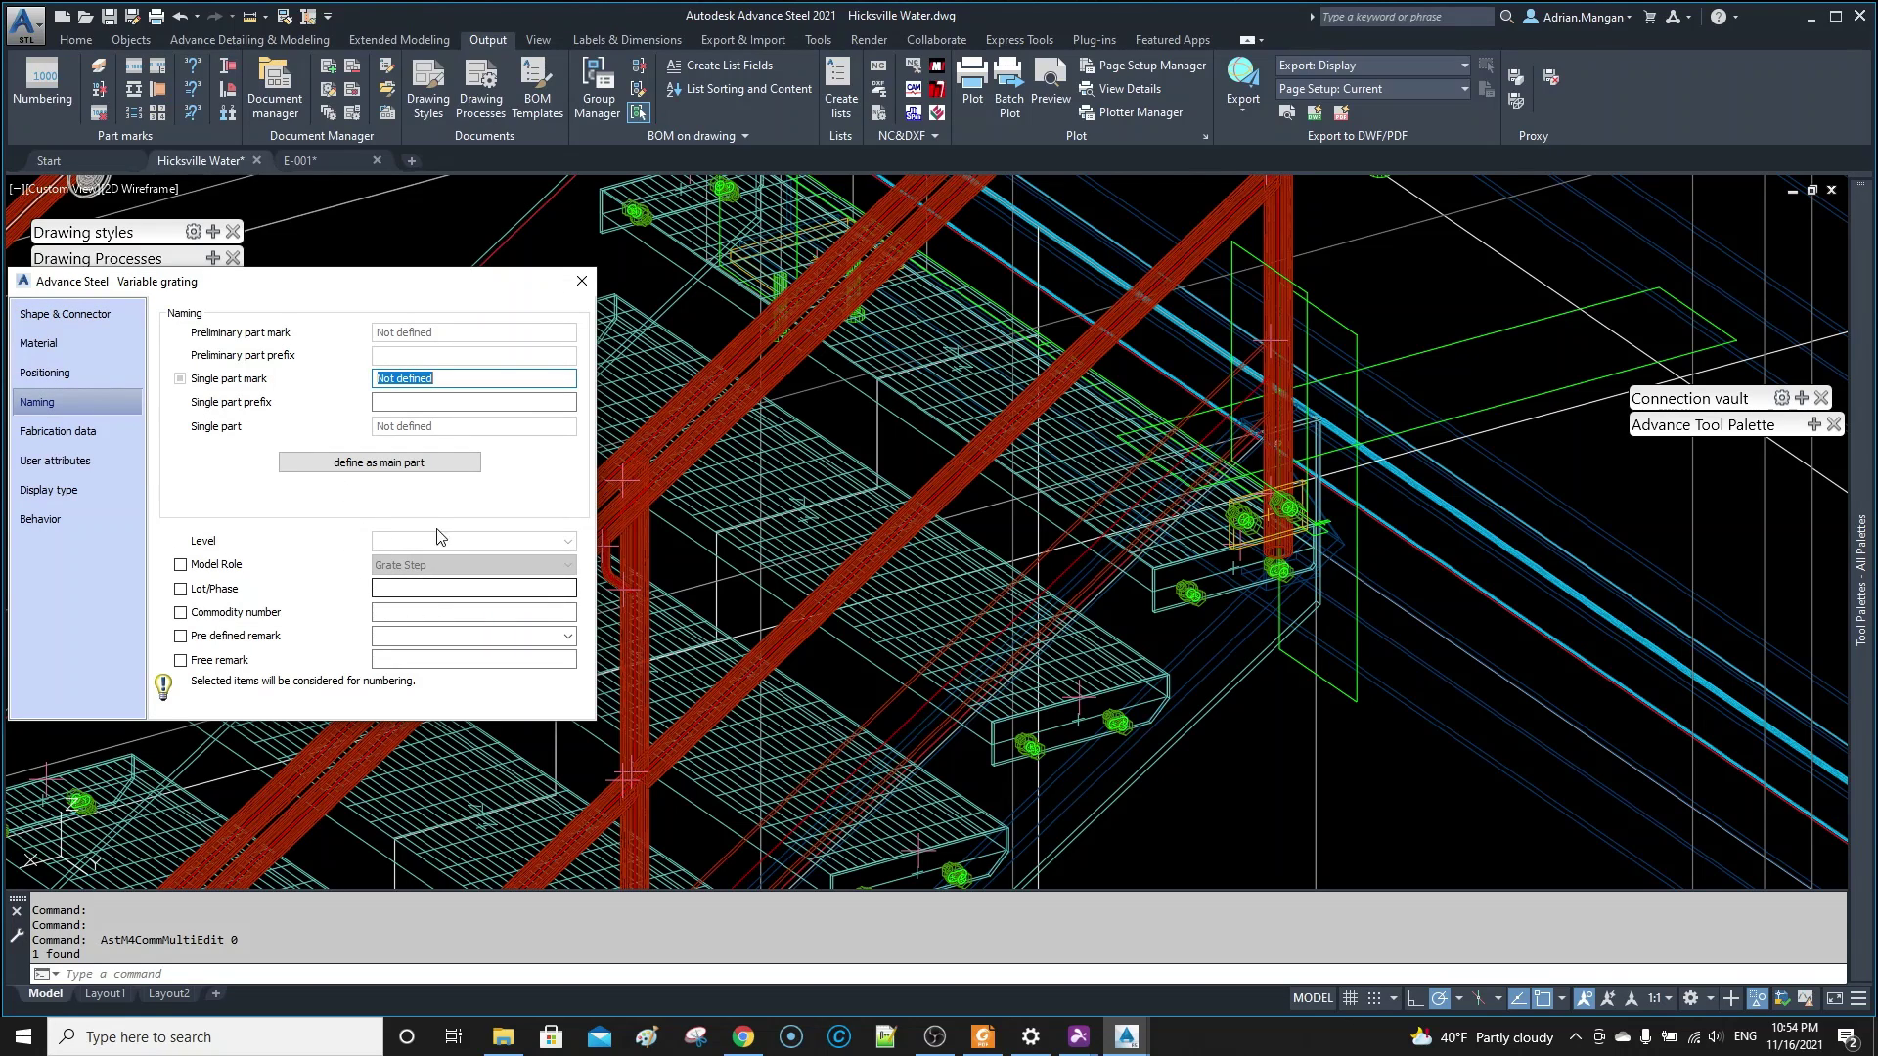
click(582, 280)
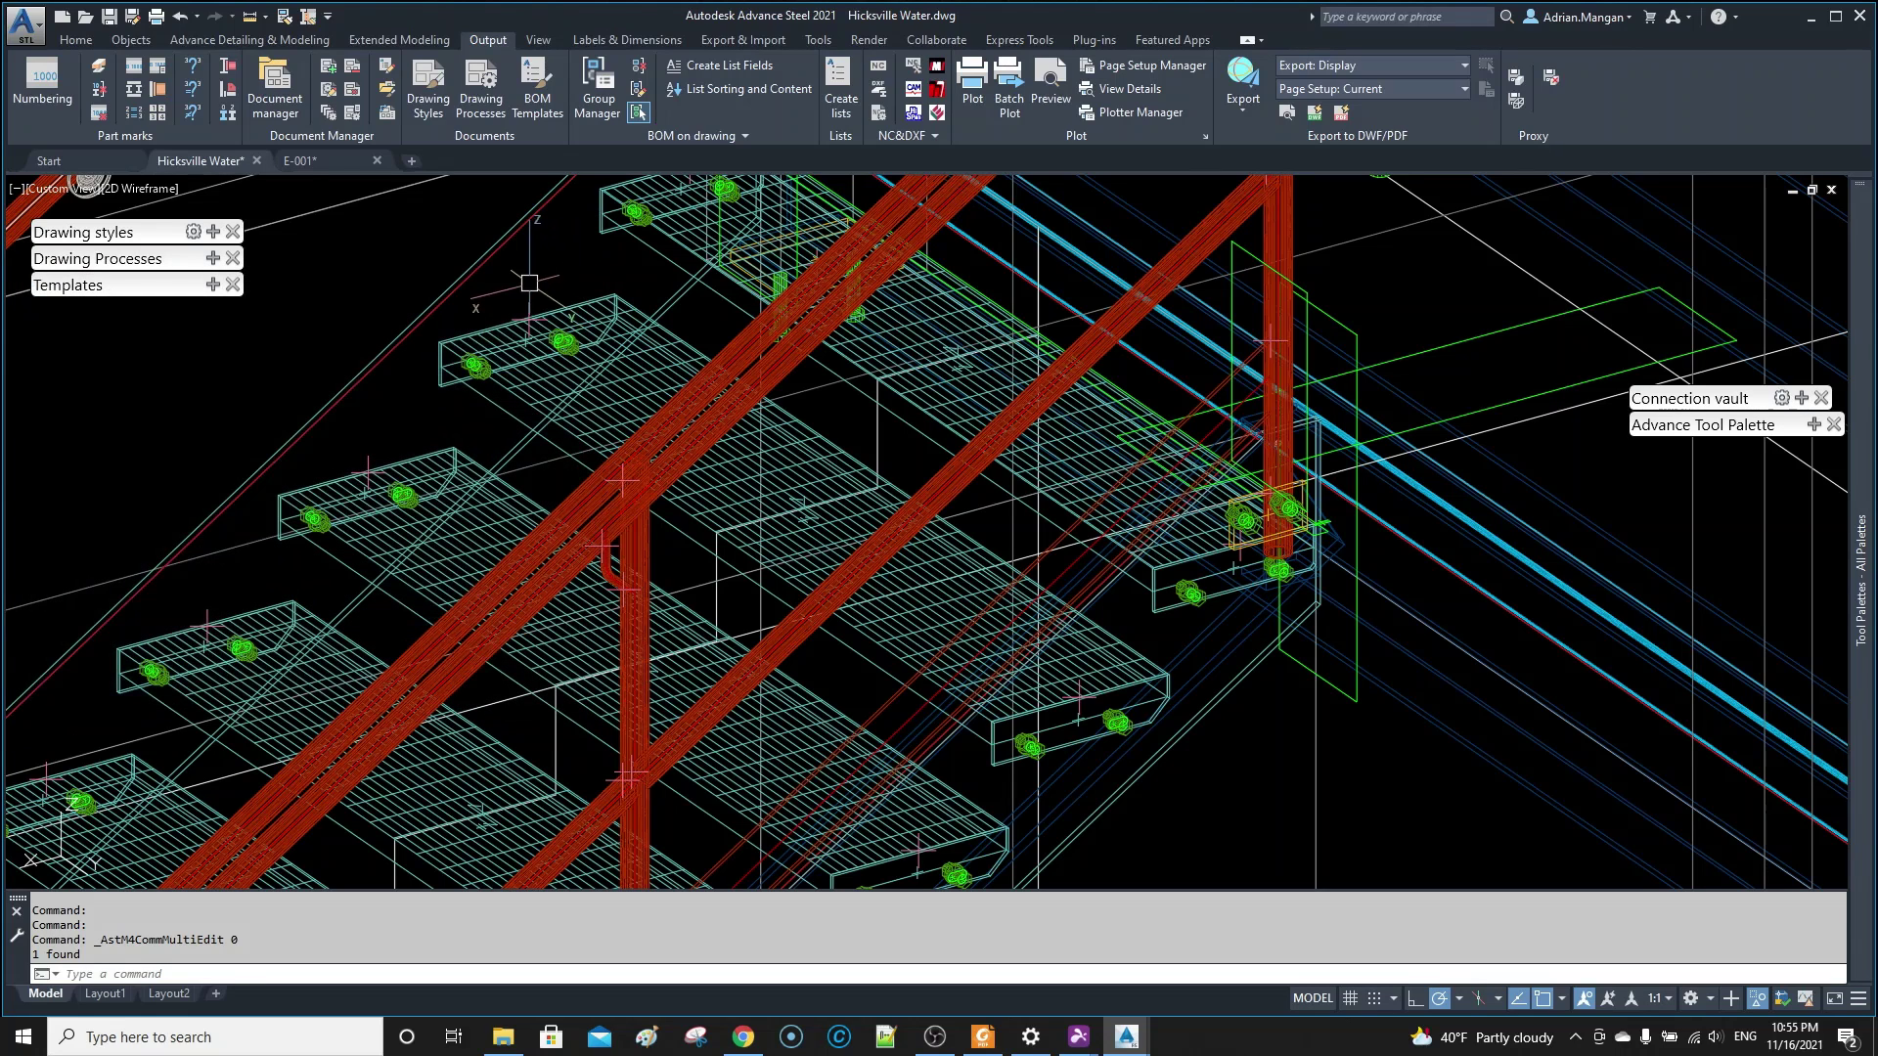
double_click(498, 391)
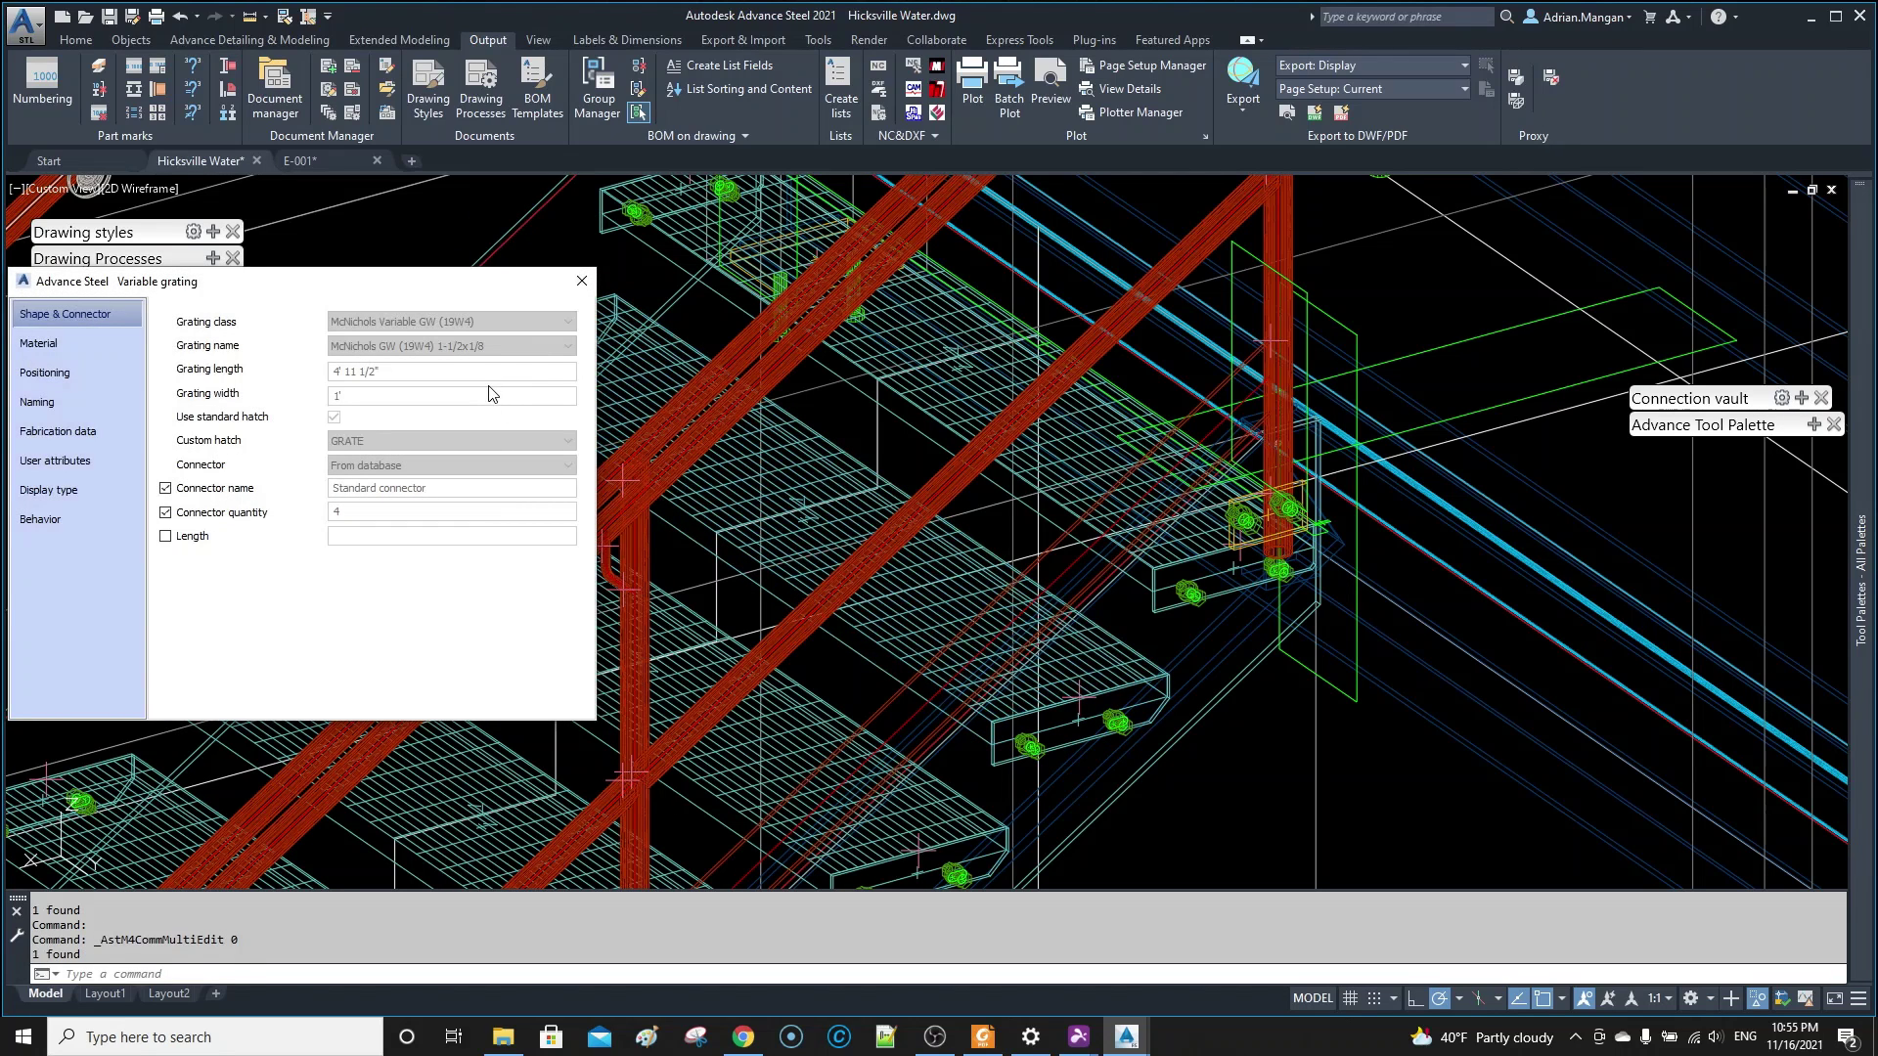
click(582, 280)
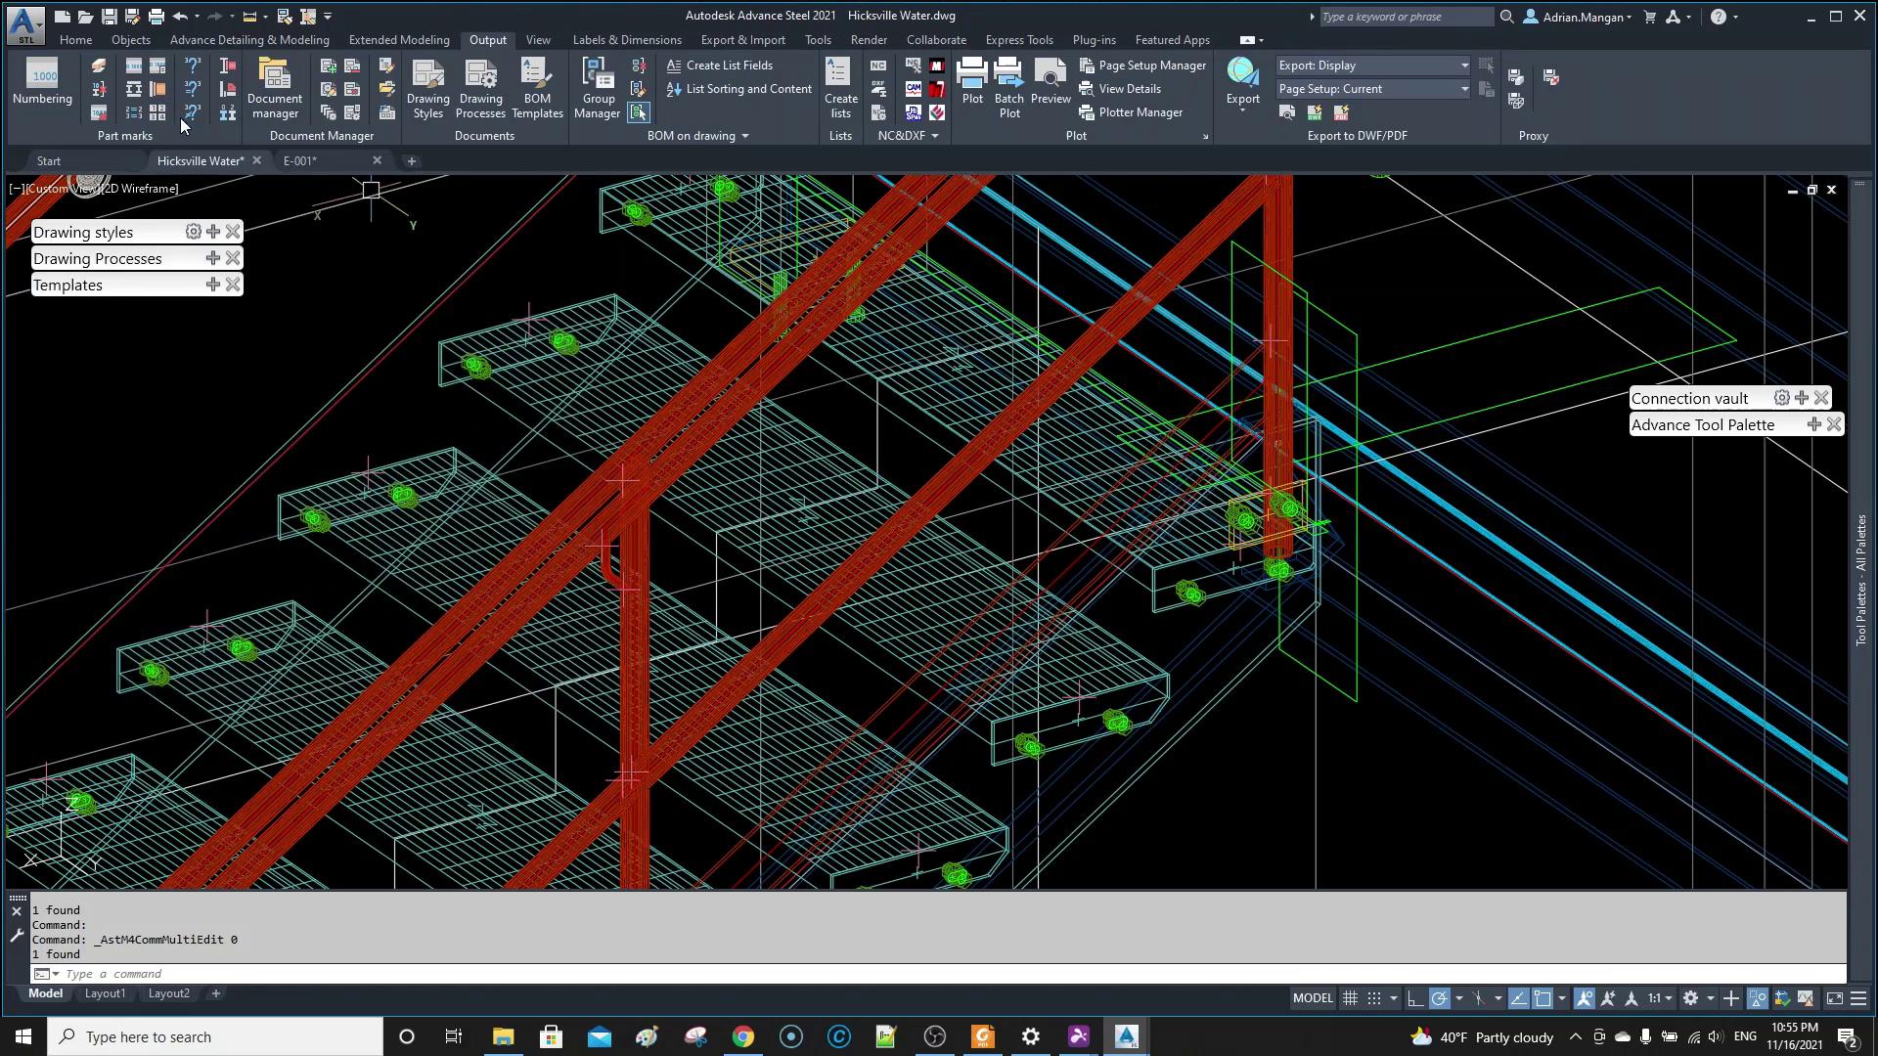
- Review the objects presentation rules of the stair and railing elevation style and open its Grating rule
click(316, 96)
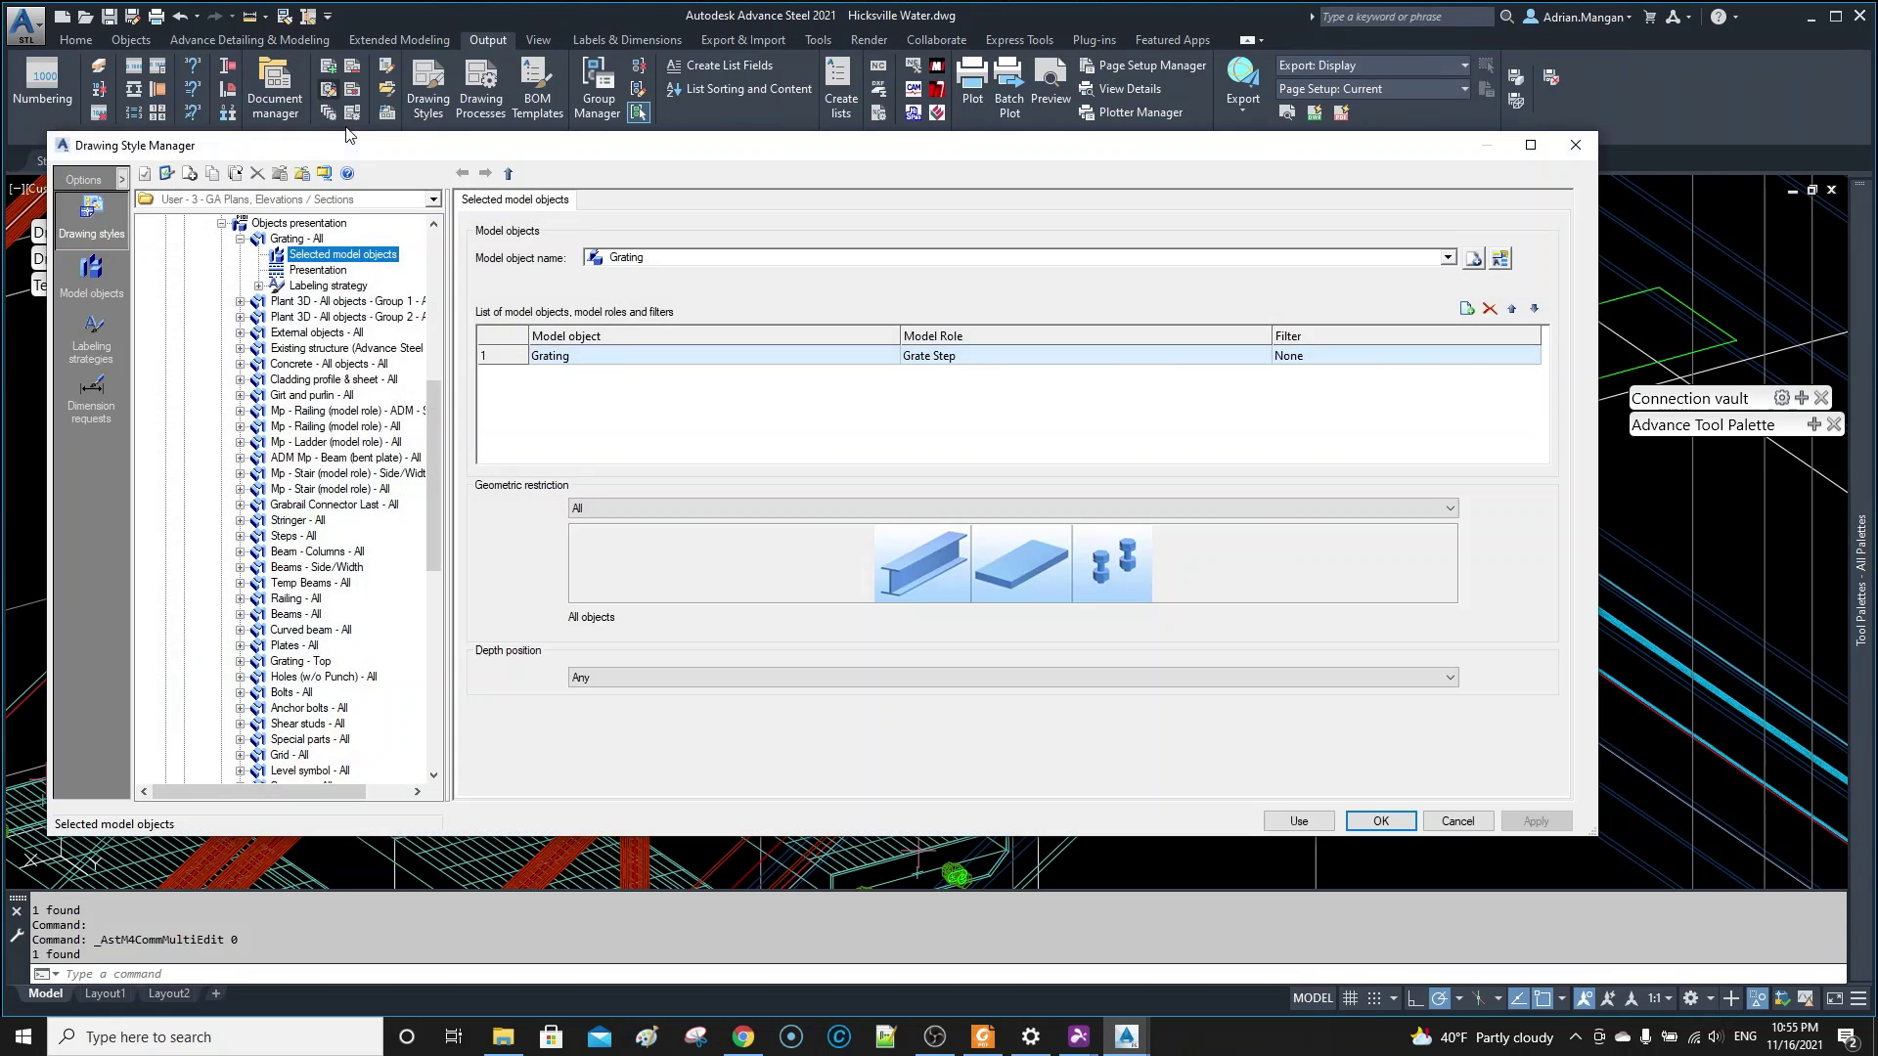
click(240, 239)
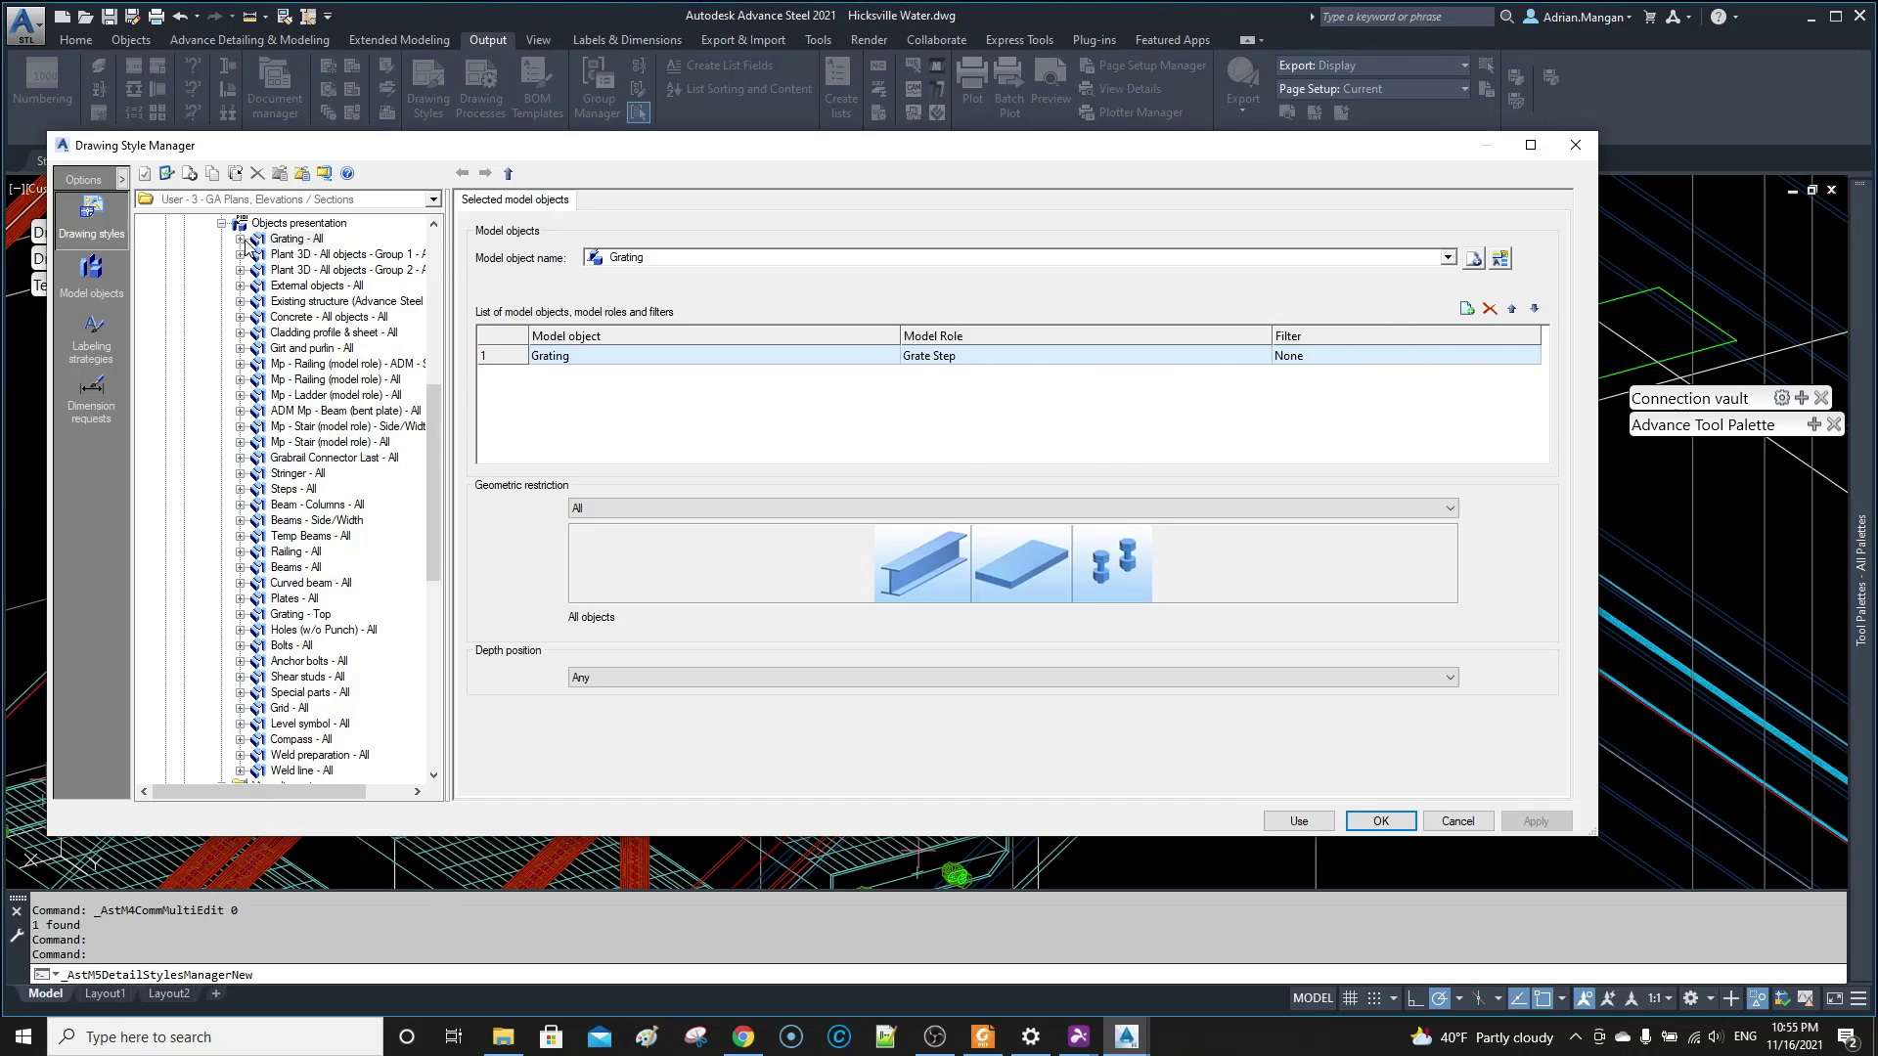
click(320, 224)
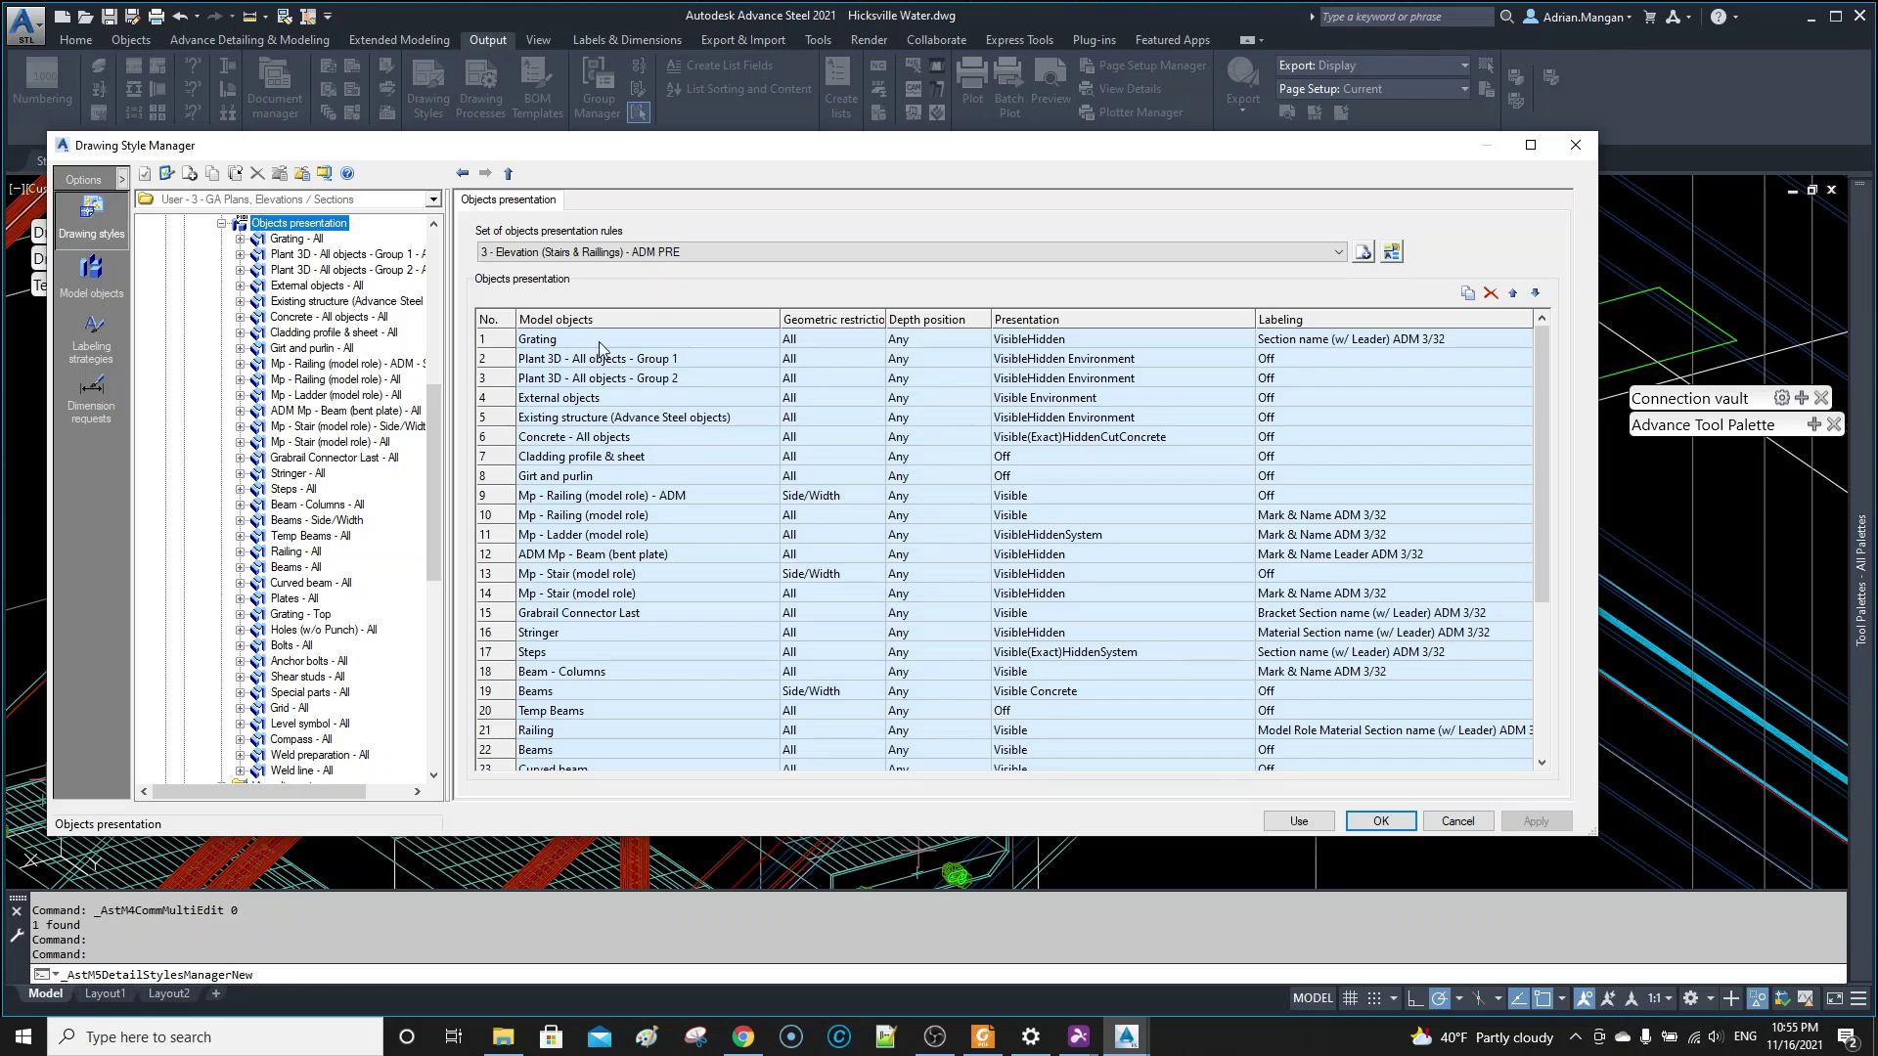
double_click(649, 342)
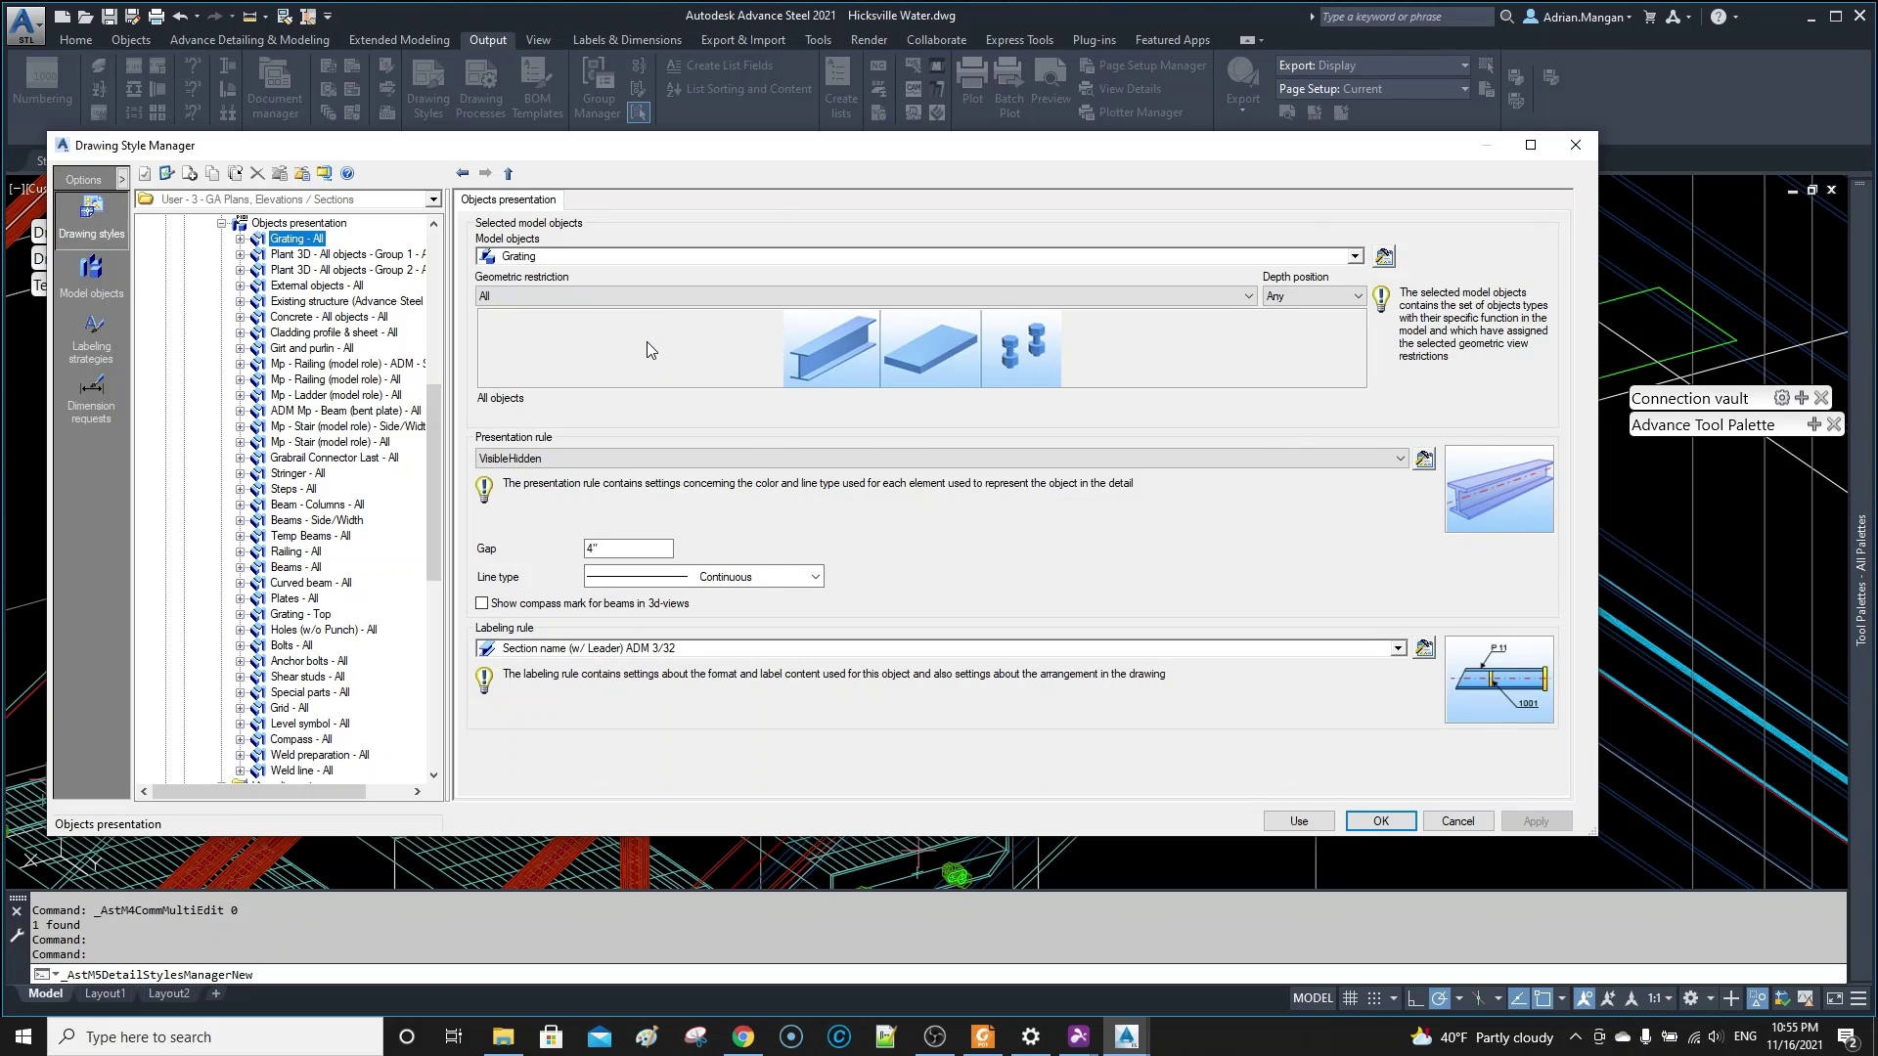
- Set the model role of the Grating rule's selected model object to All model roles, save the change and use the style
click(1385, 256)
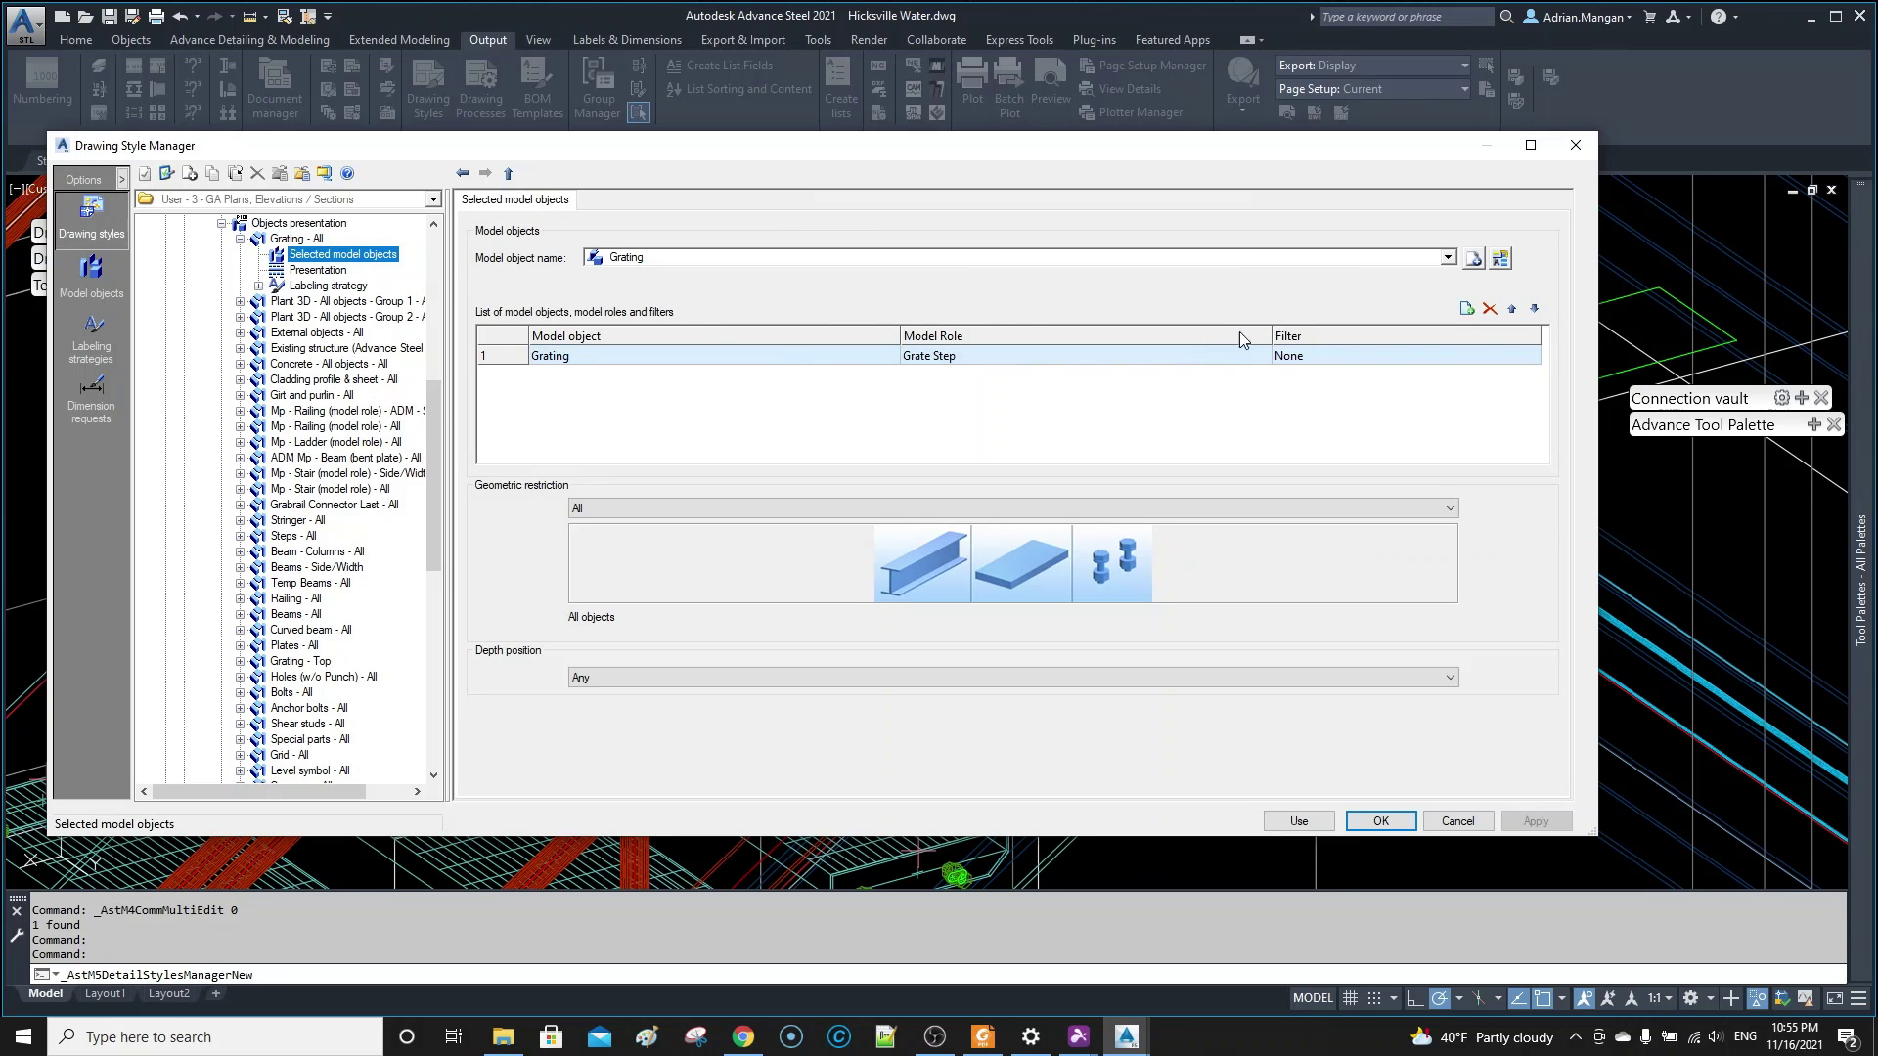
click(1264, 354)
click(1262, 356)
scroll(974, 429, up, 10)
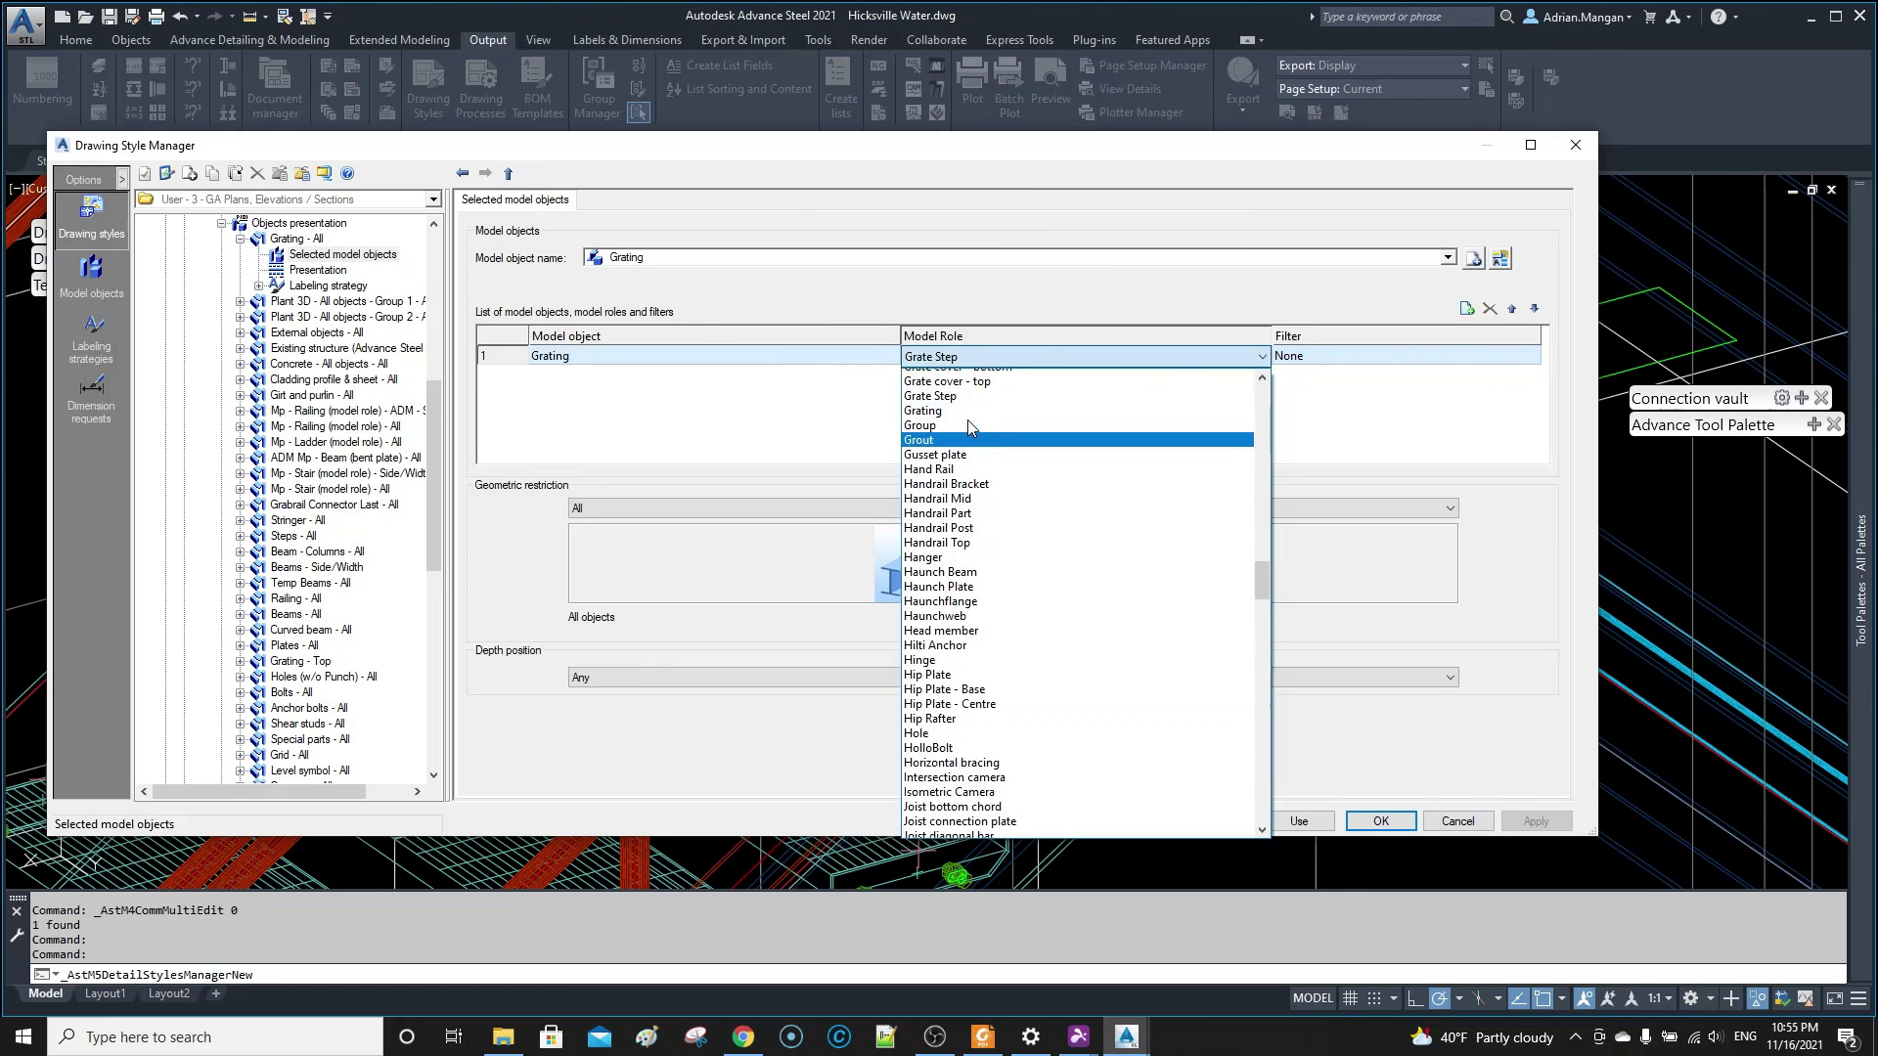
scroll(973, 428, up, 3)
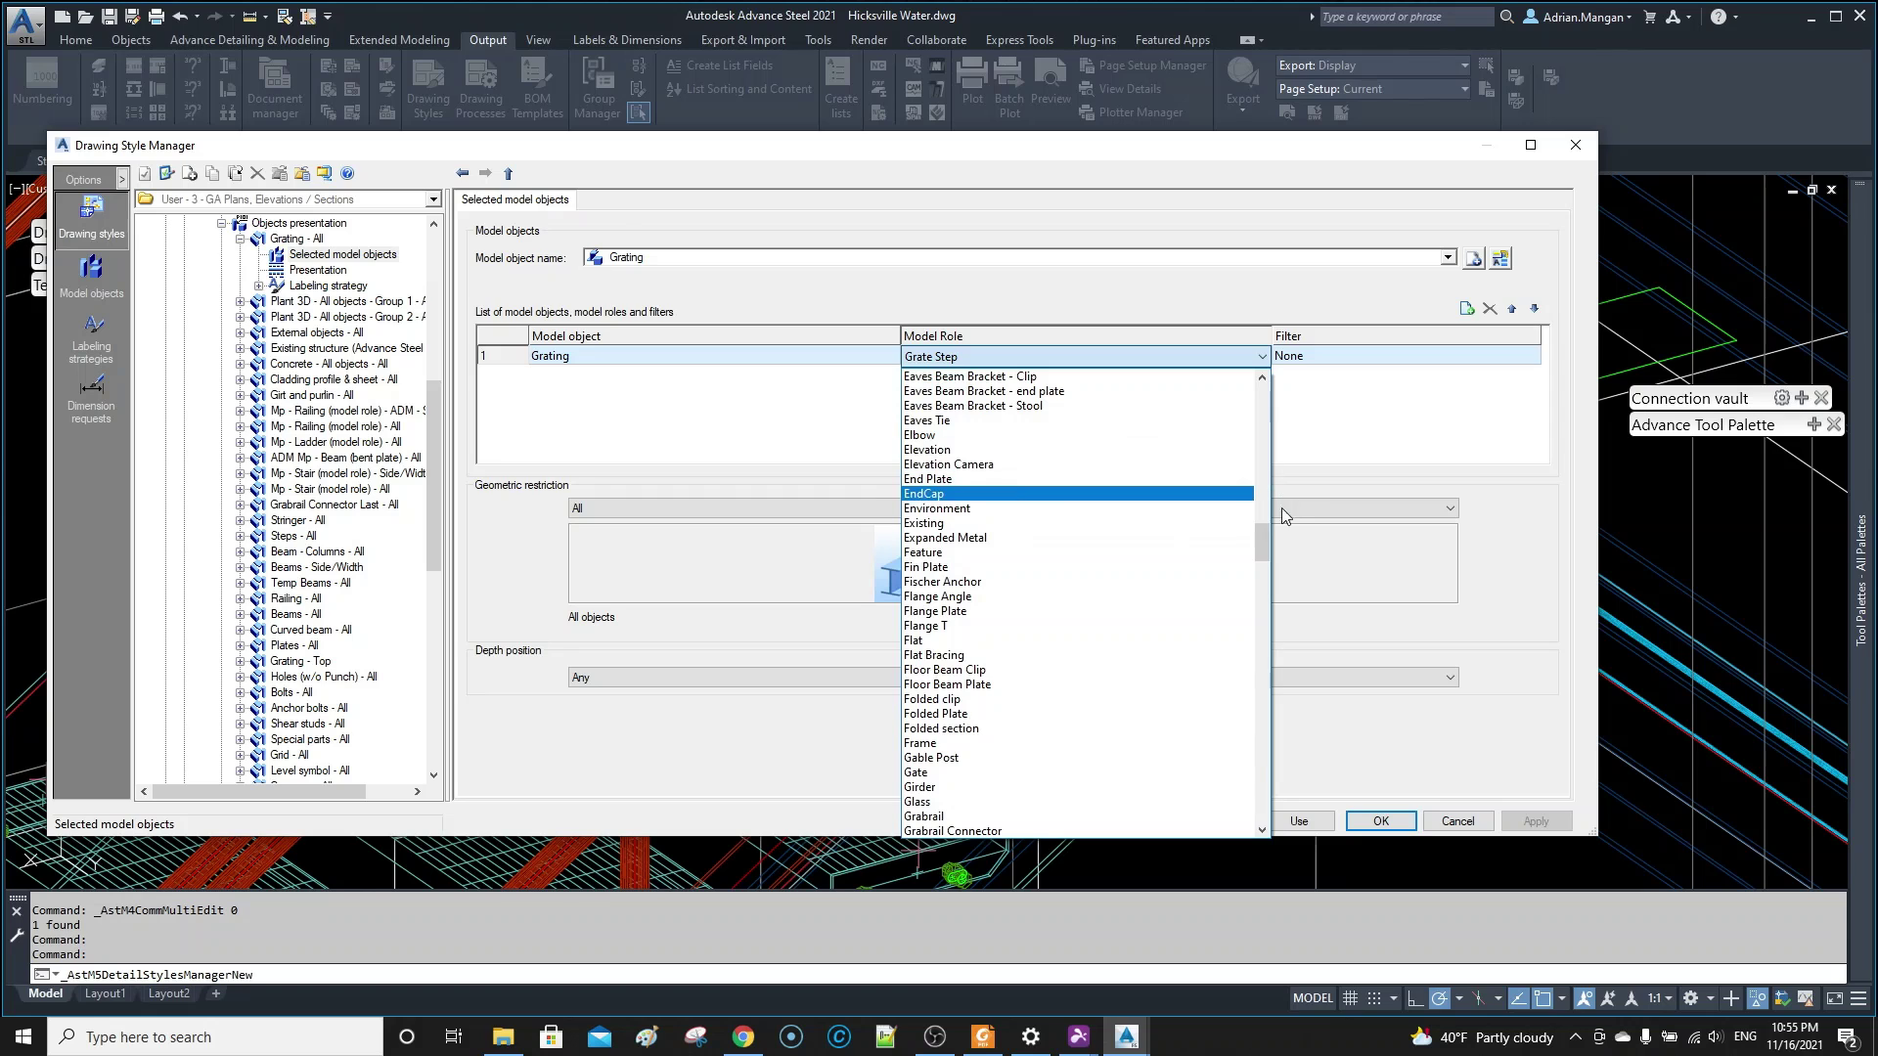
drag(1265, 530, 1268, 341)
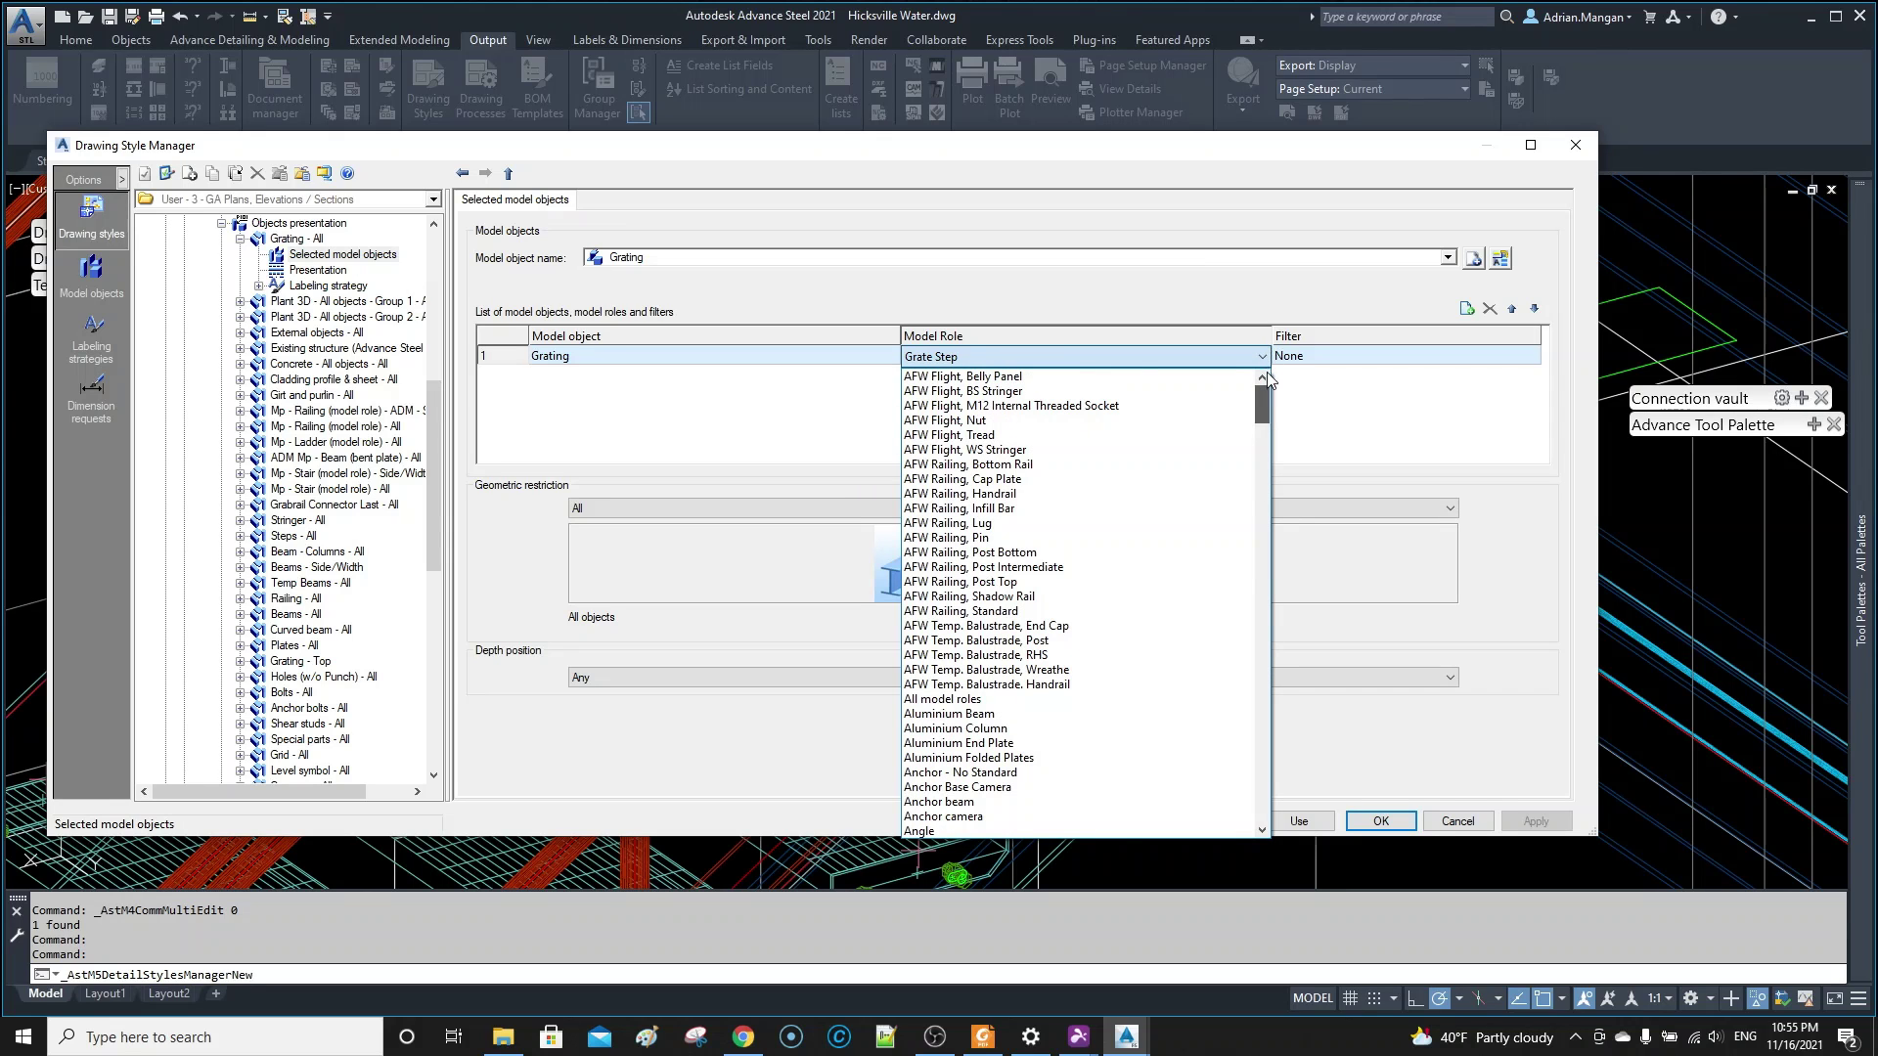
click(943, 699)
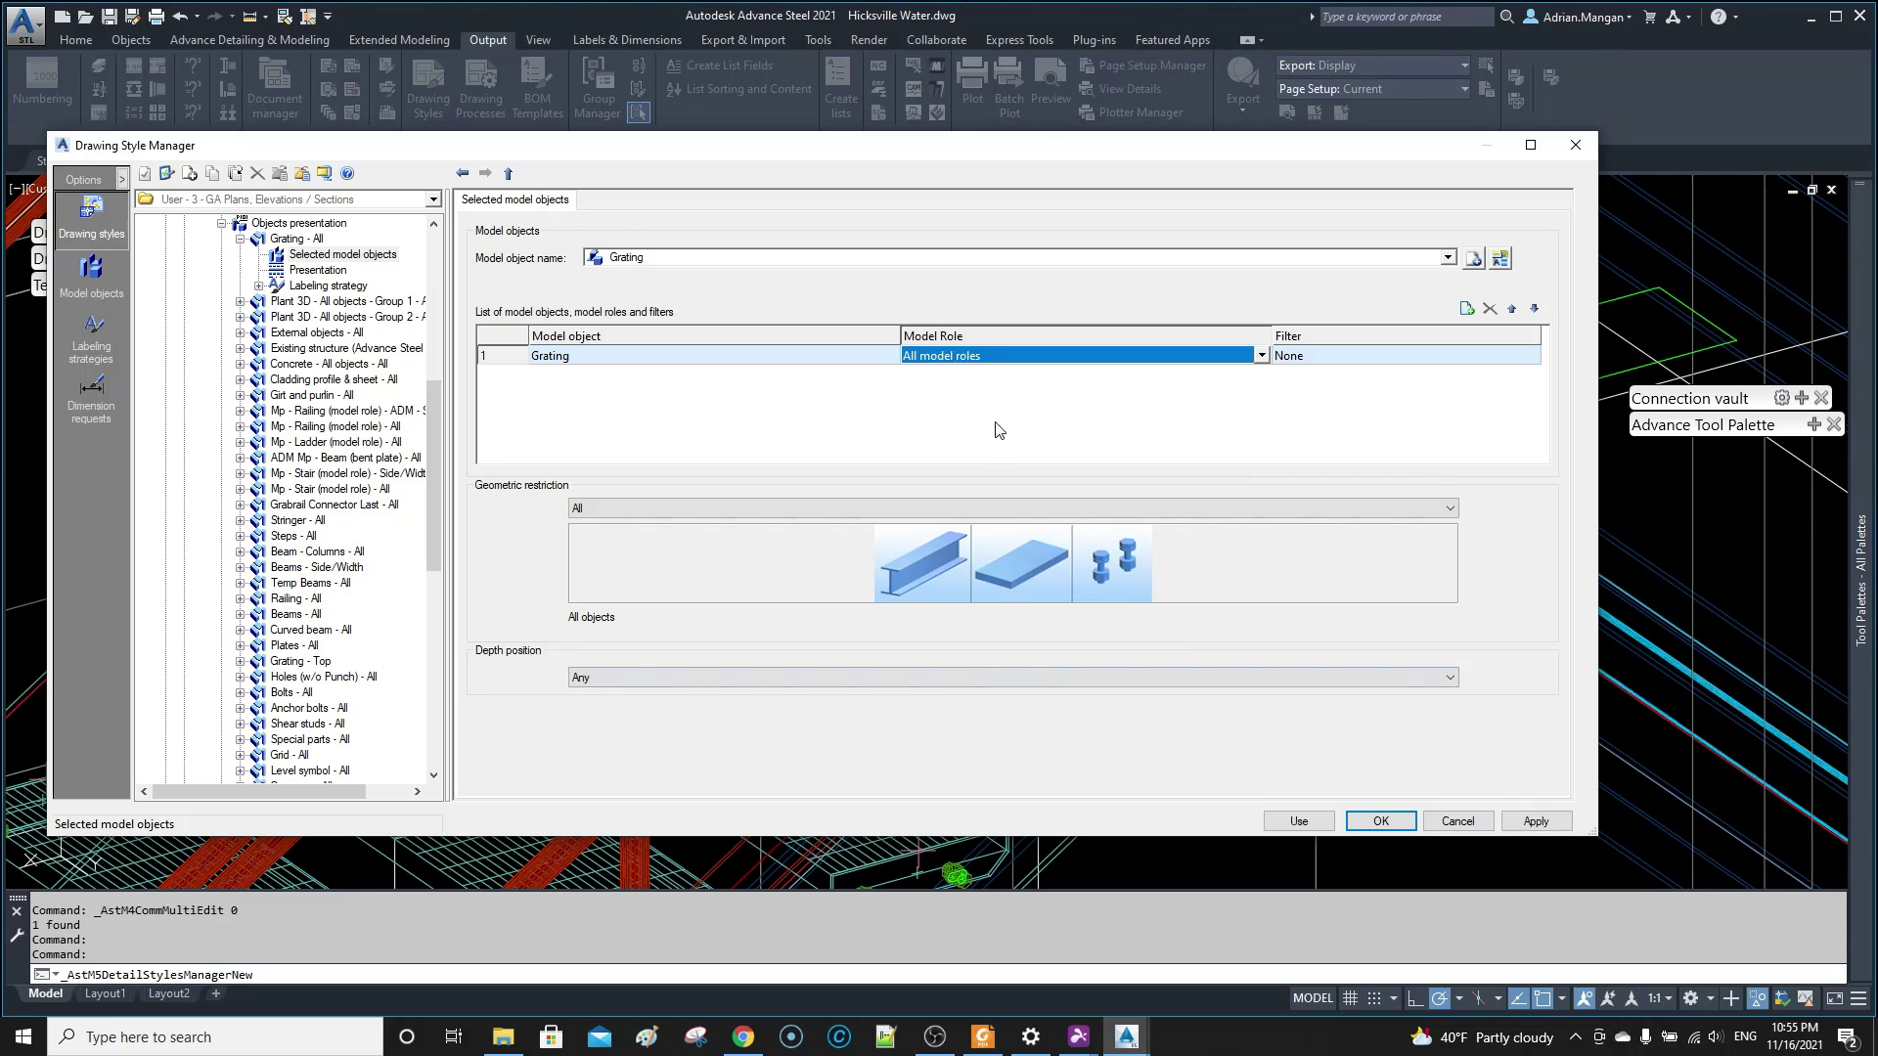
click(1510, 822)
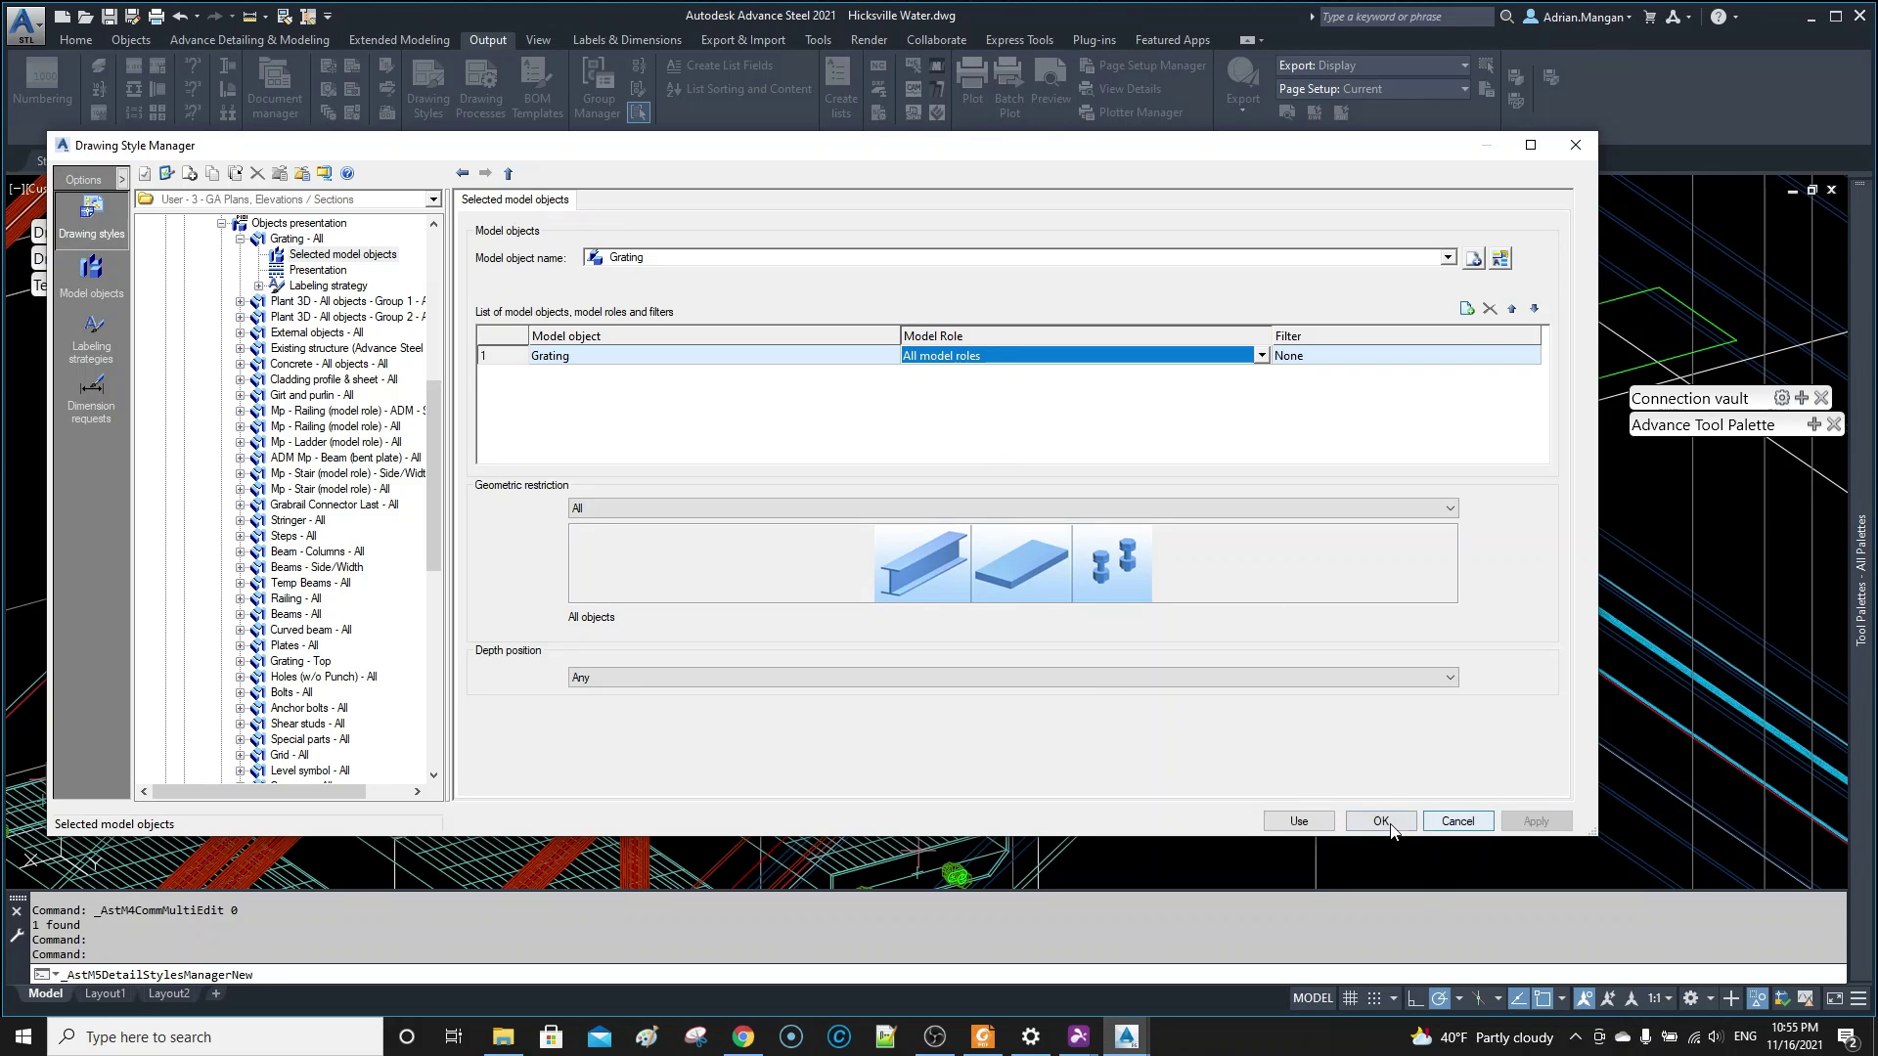
click(1321, 826)
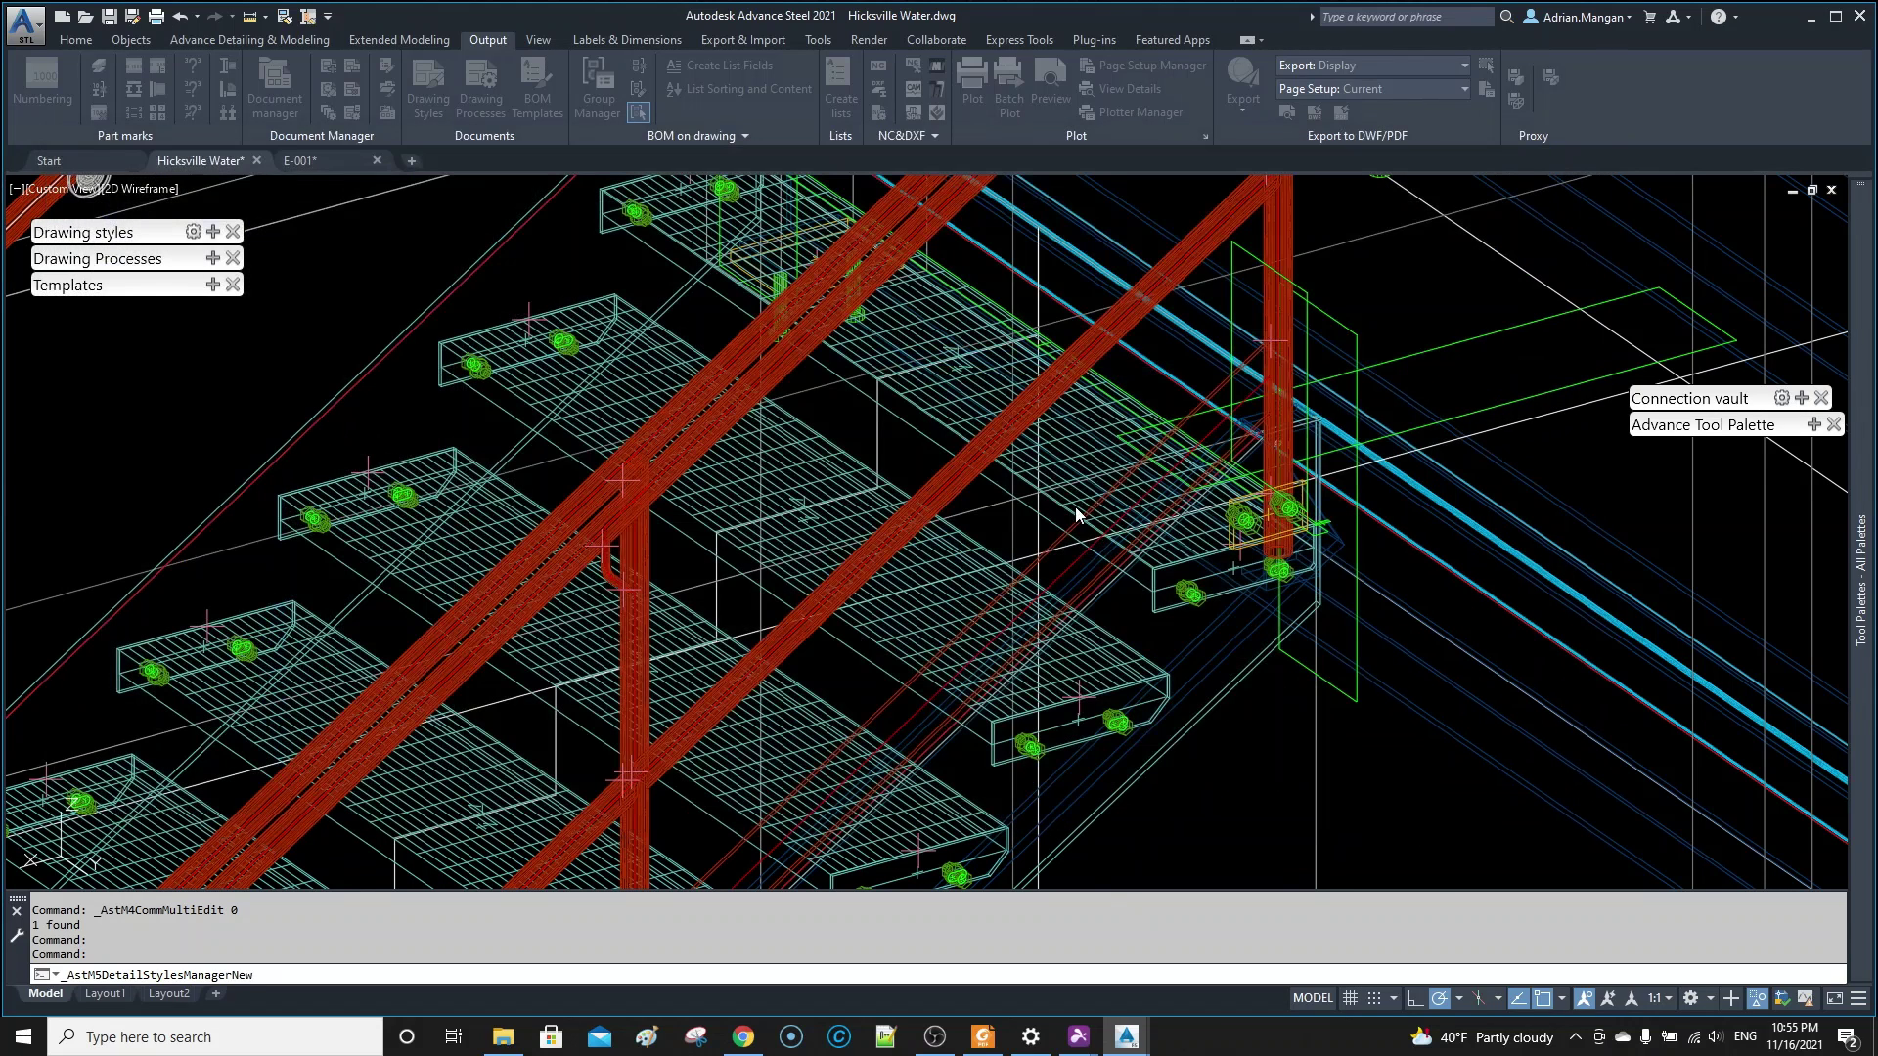
click(1111, 614)
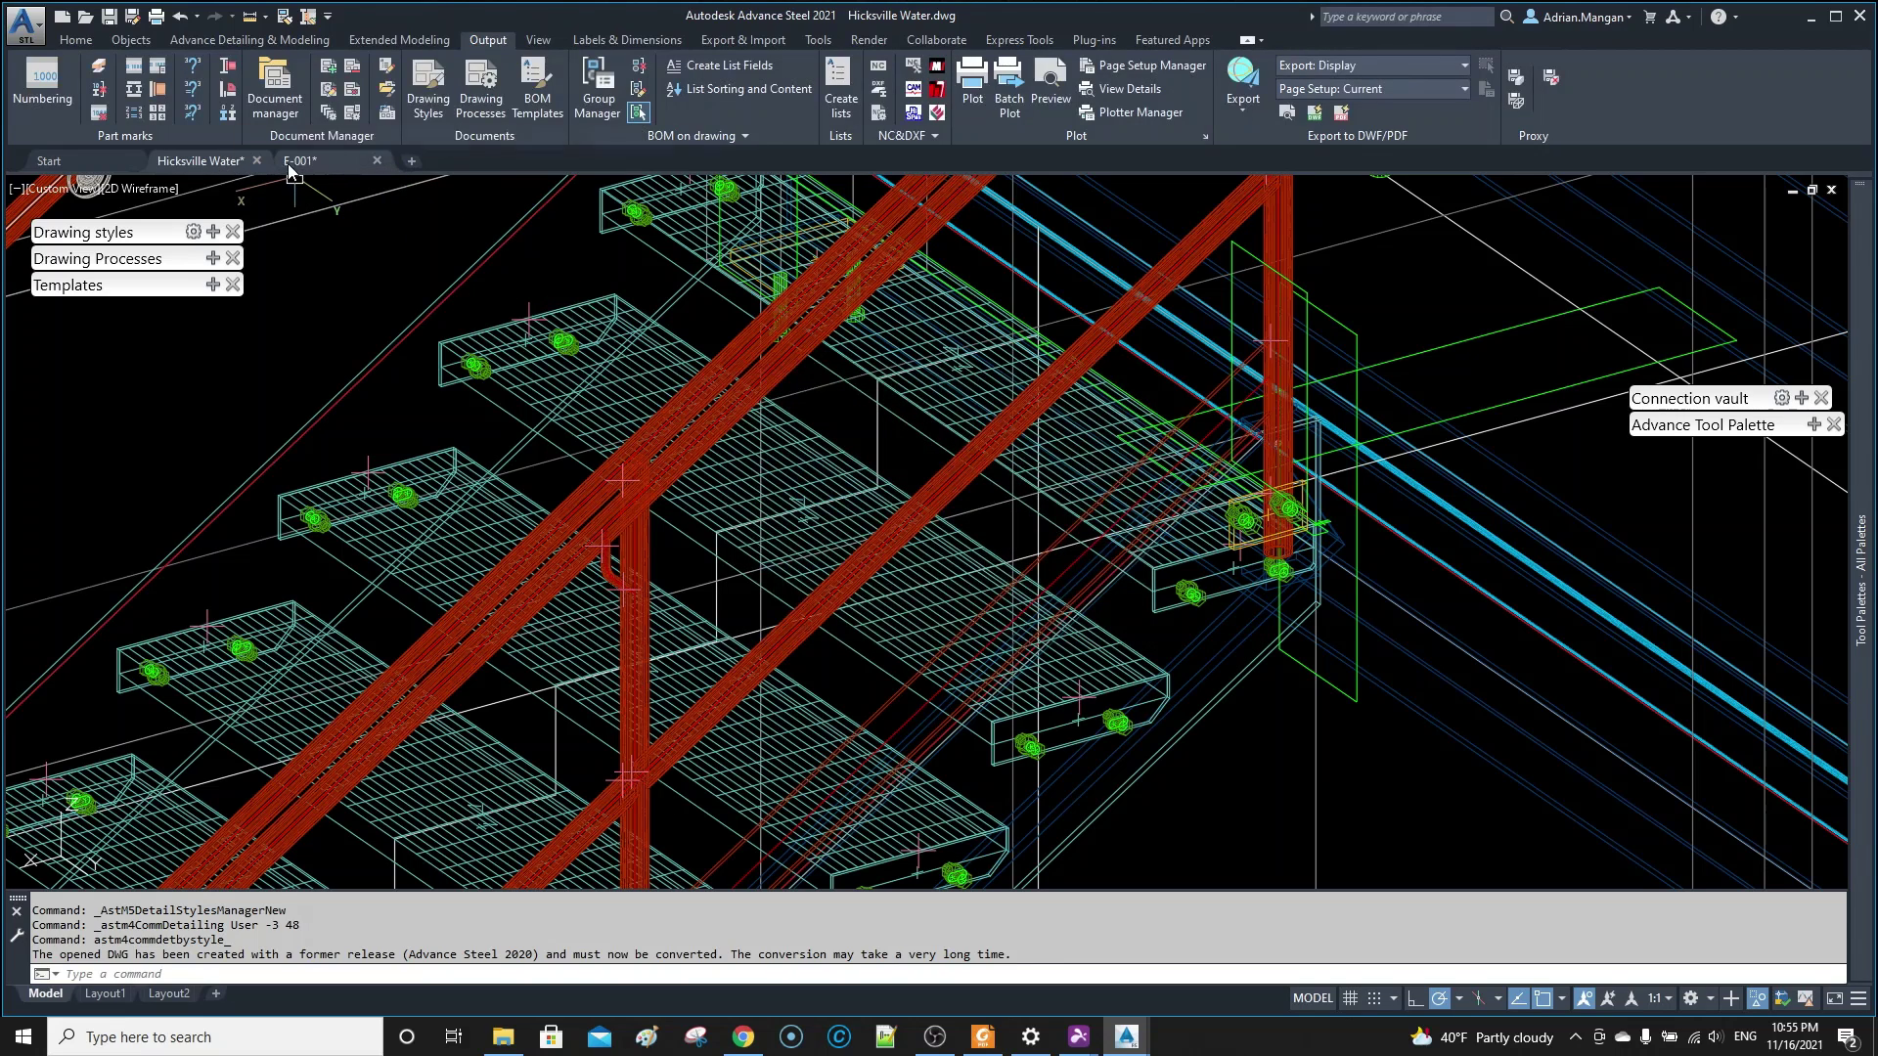
- Open the up-to-date detail drawing E-301.dwg from the project documents
click(284, 88)
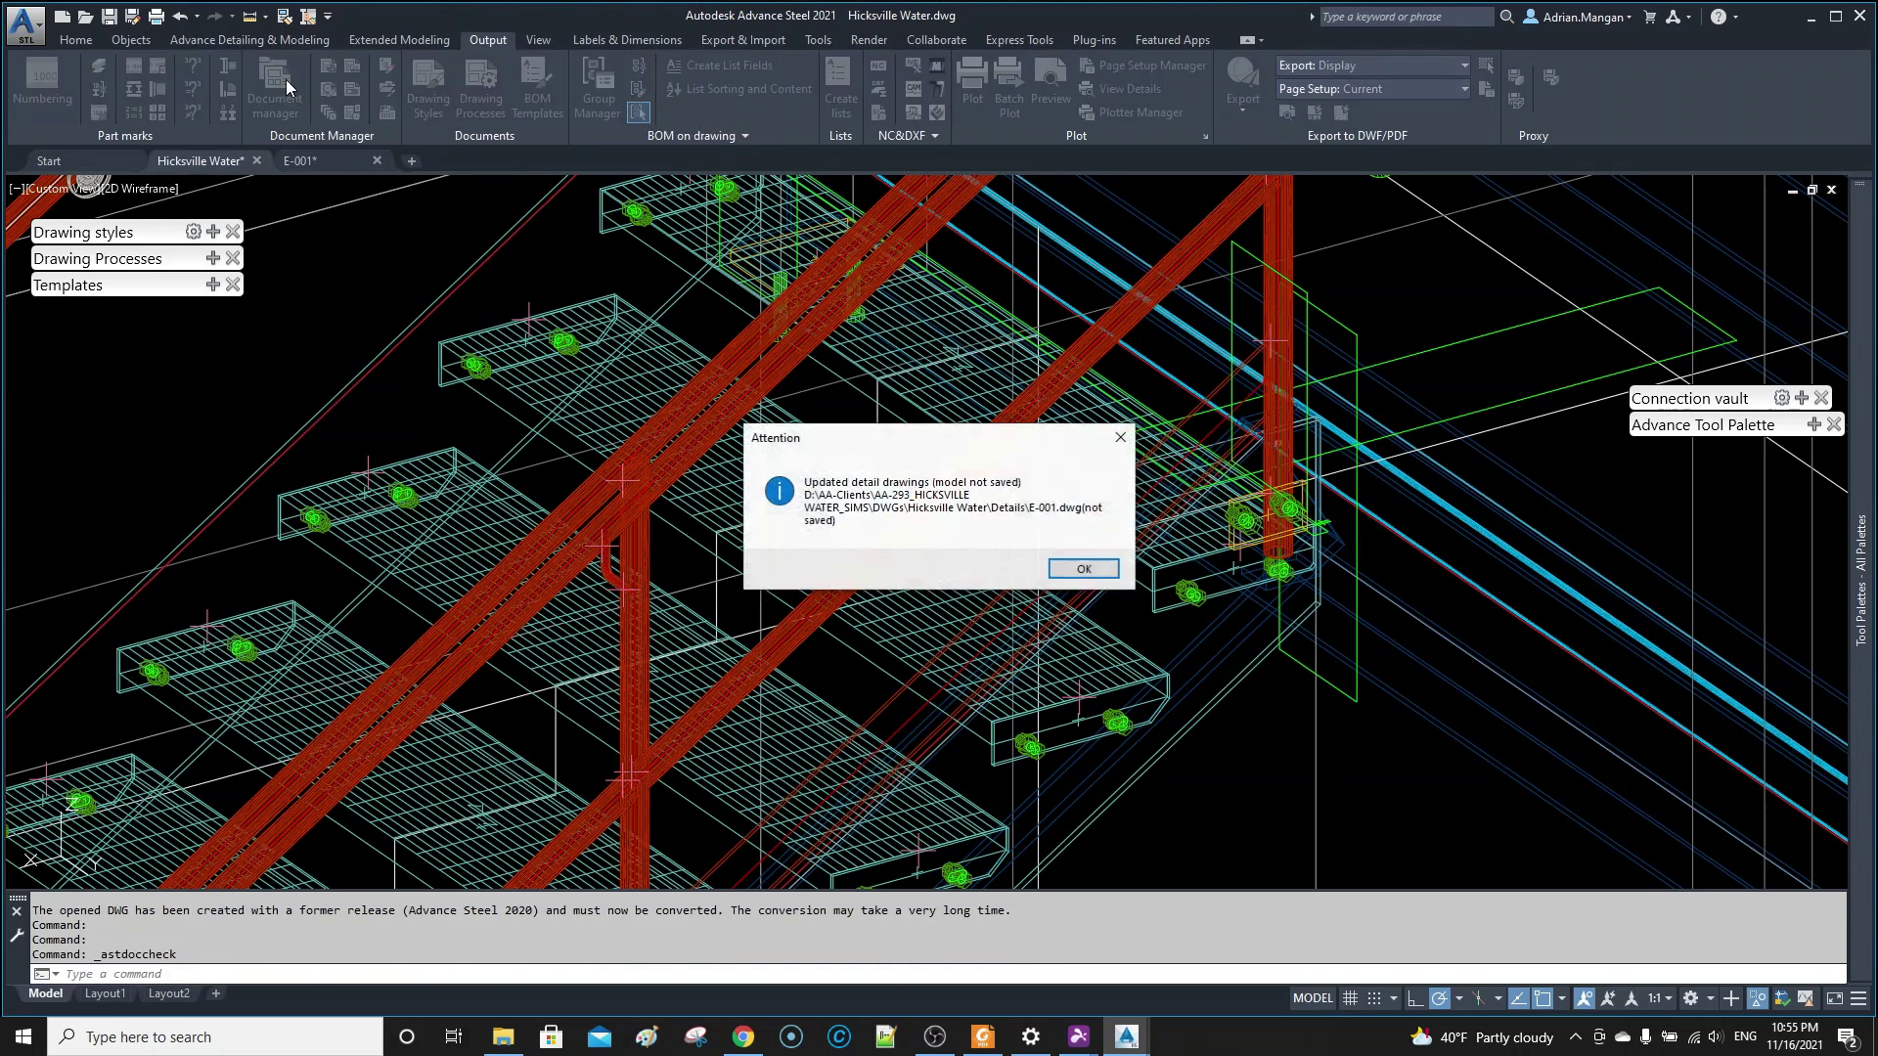
click(1064, 574)
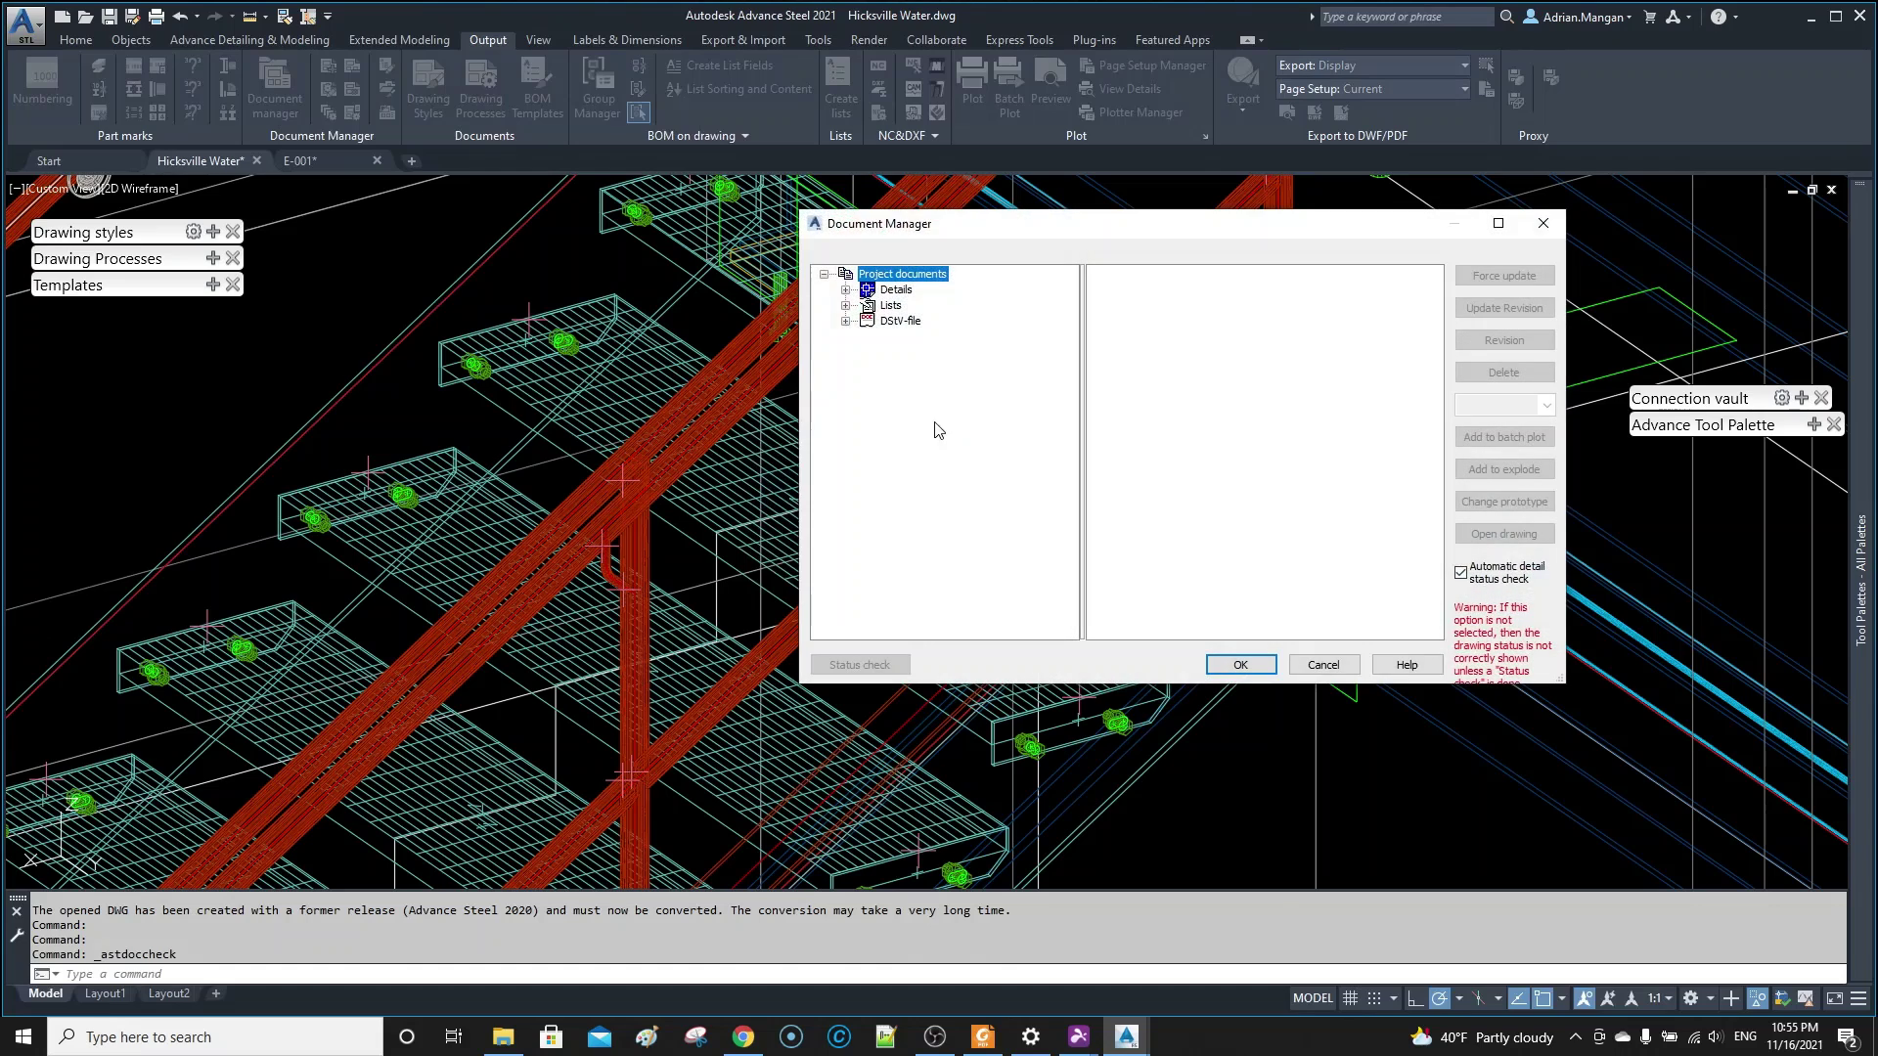
click(847, 291)
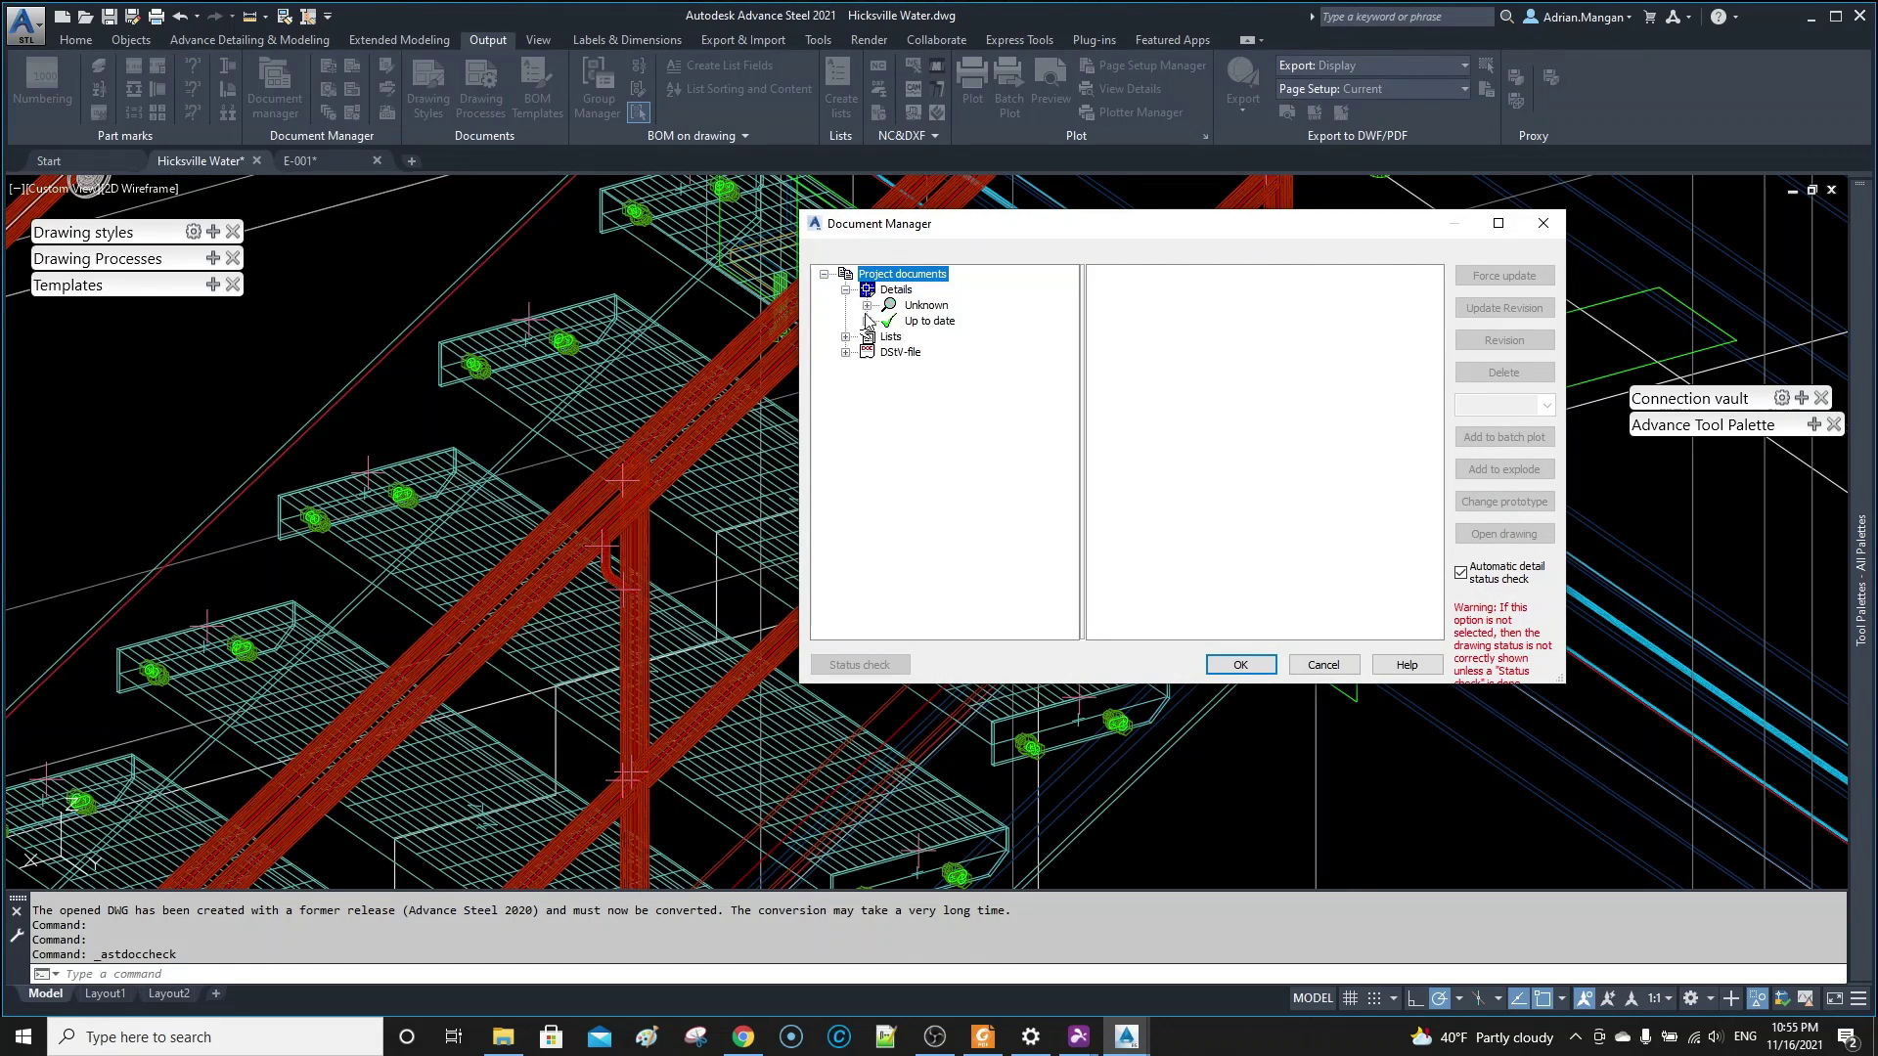
click(867, 322)
double_click(963, 352)
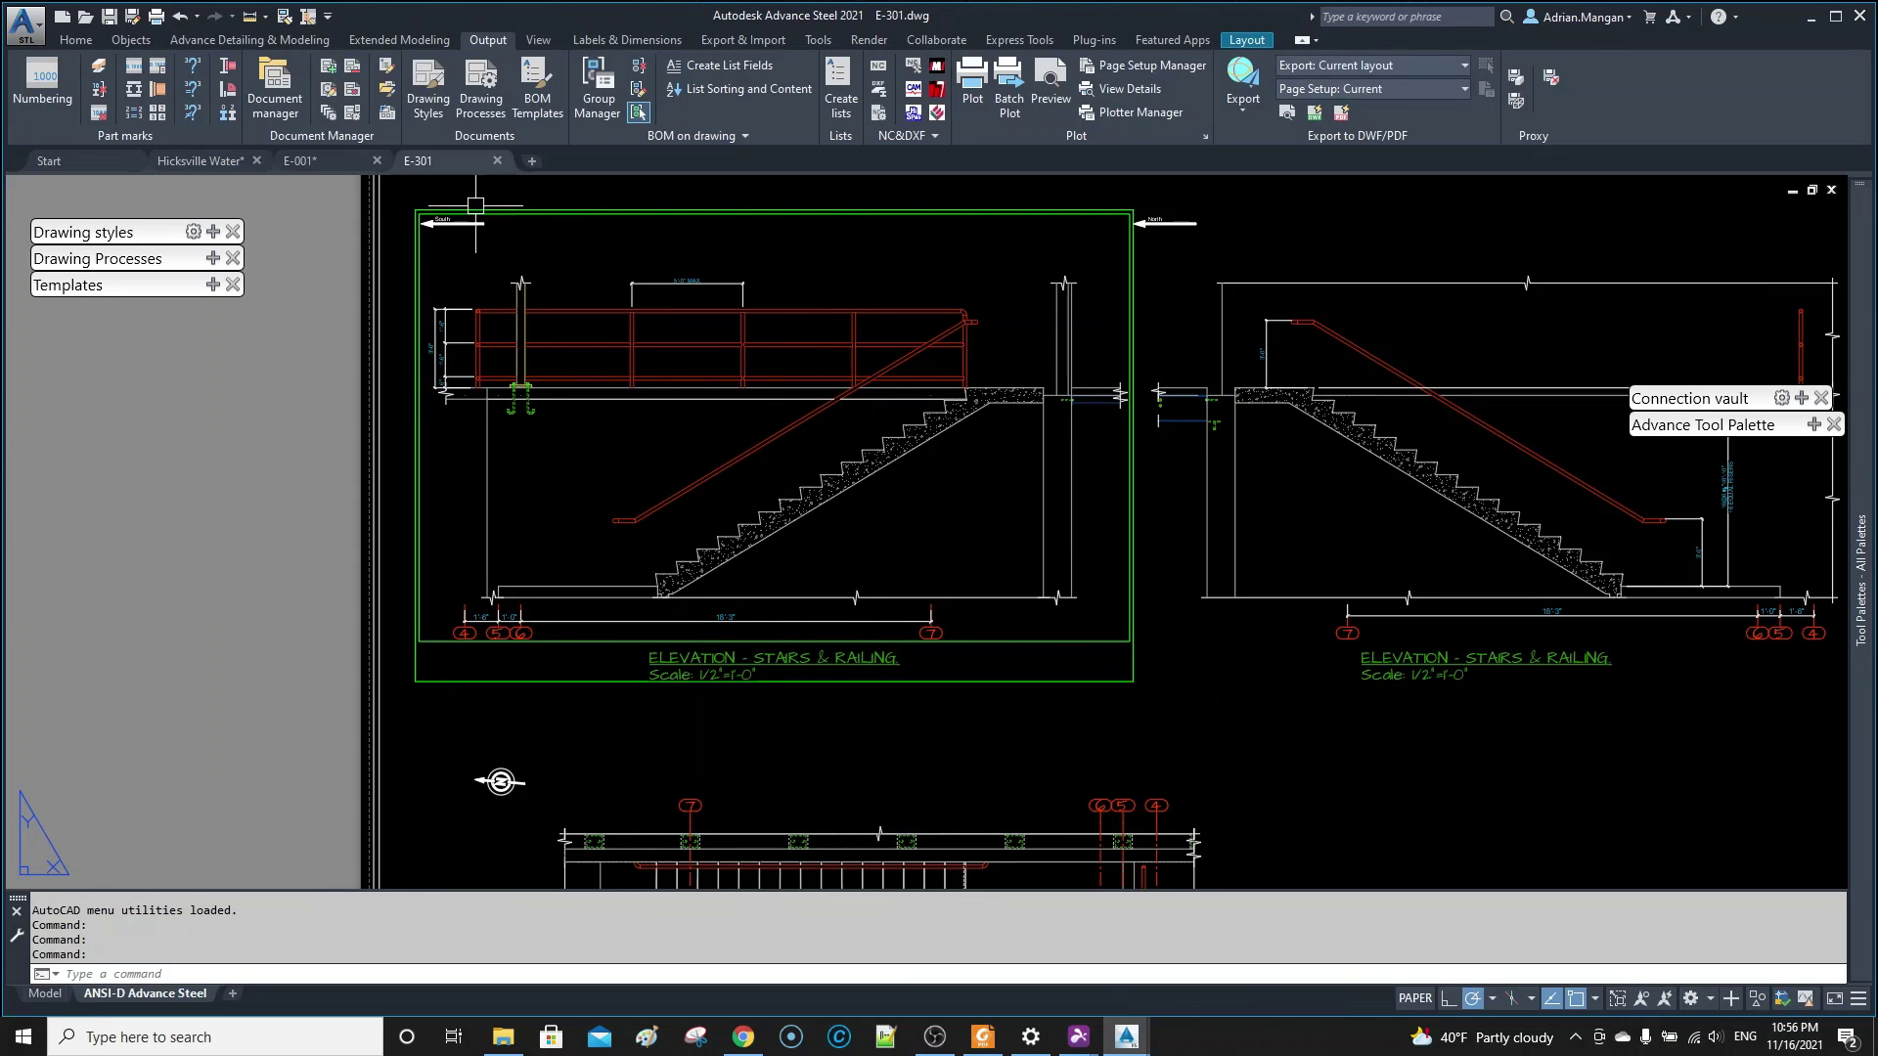
- Switch to the Hicksville Water model and open the detail drawing E-300.dwg, listed under Unknown status, from the project documents
click(214, 159)
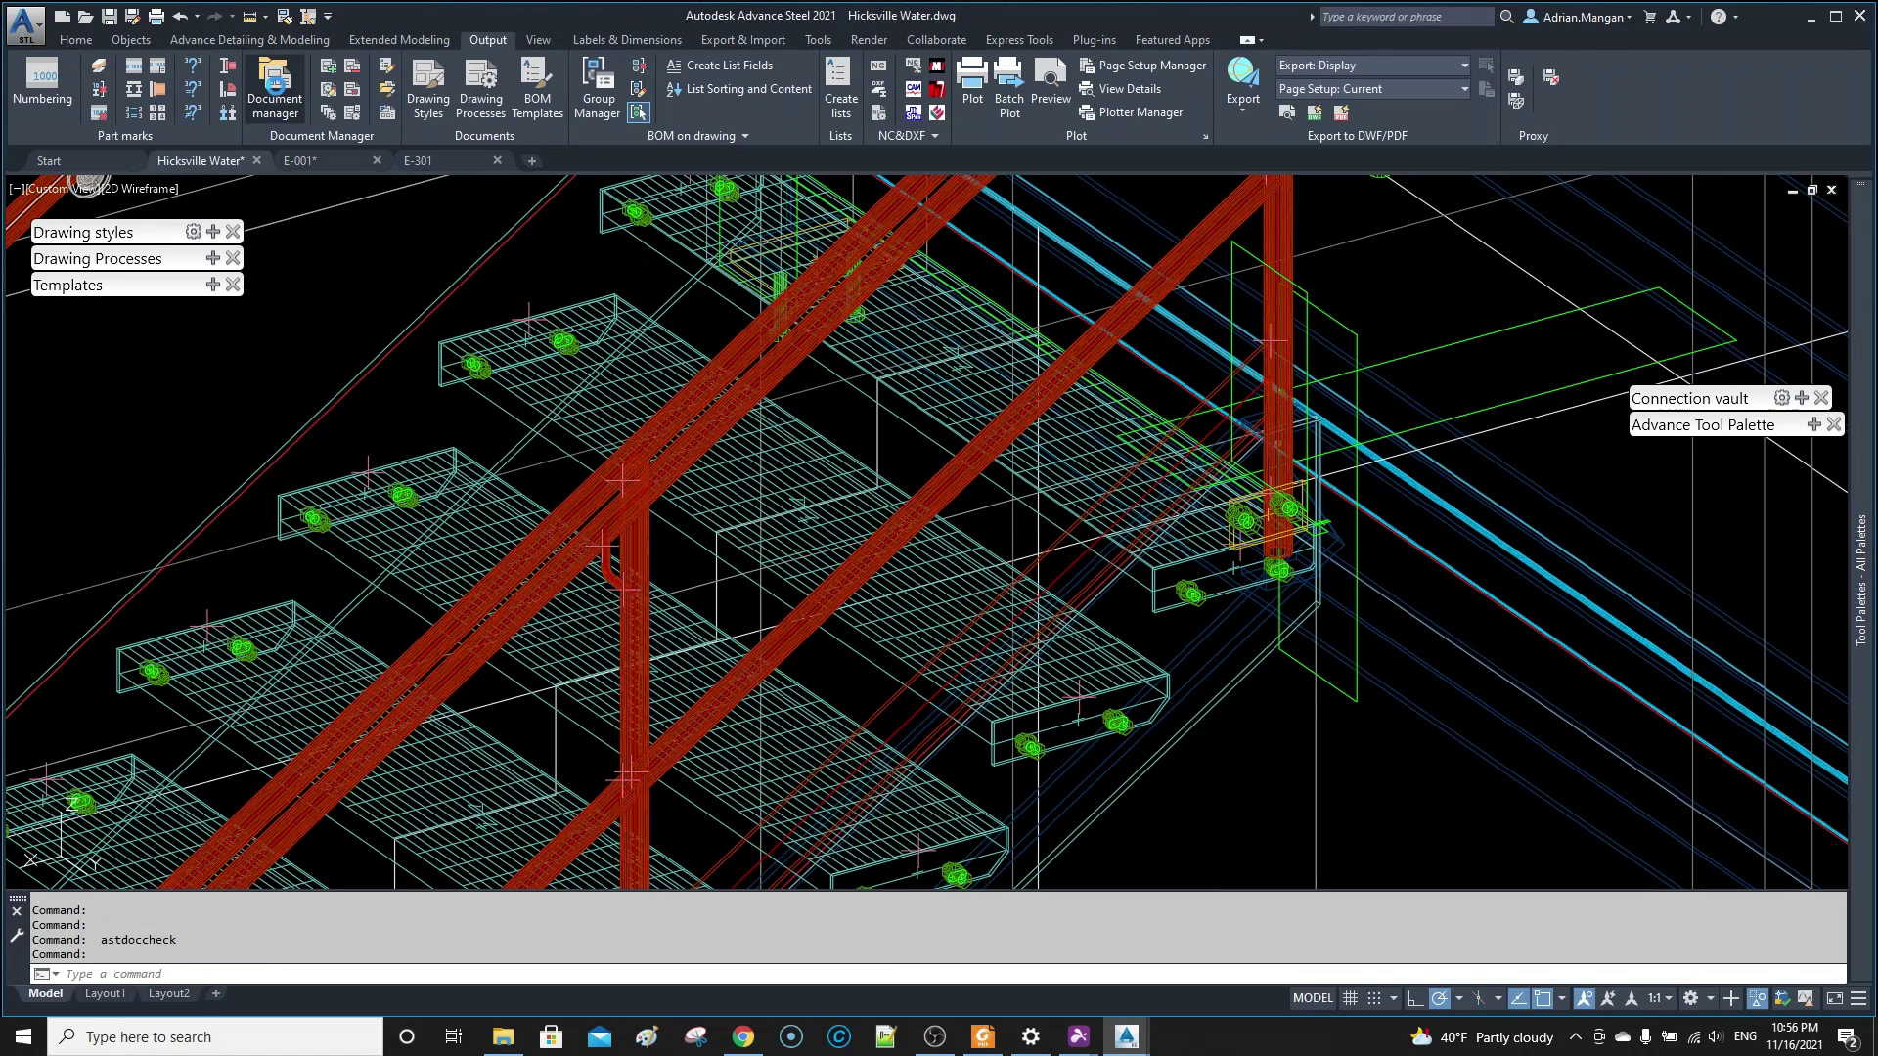
click(1084, 568)
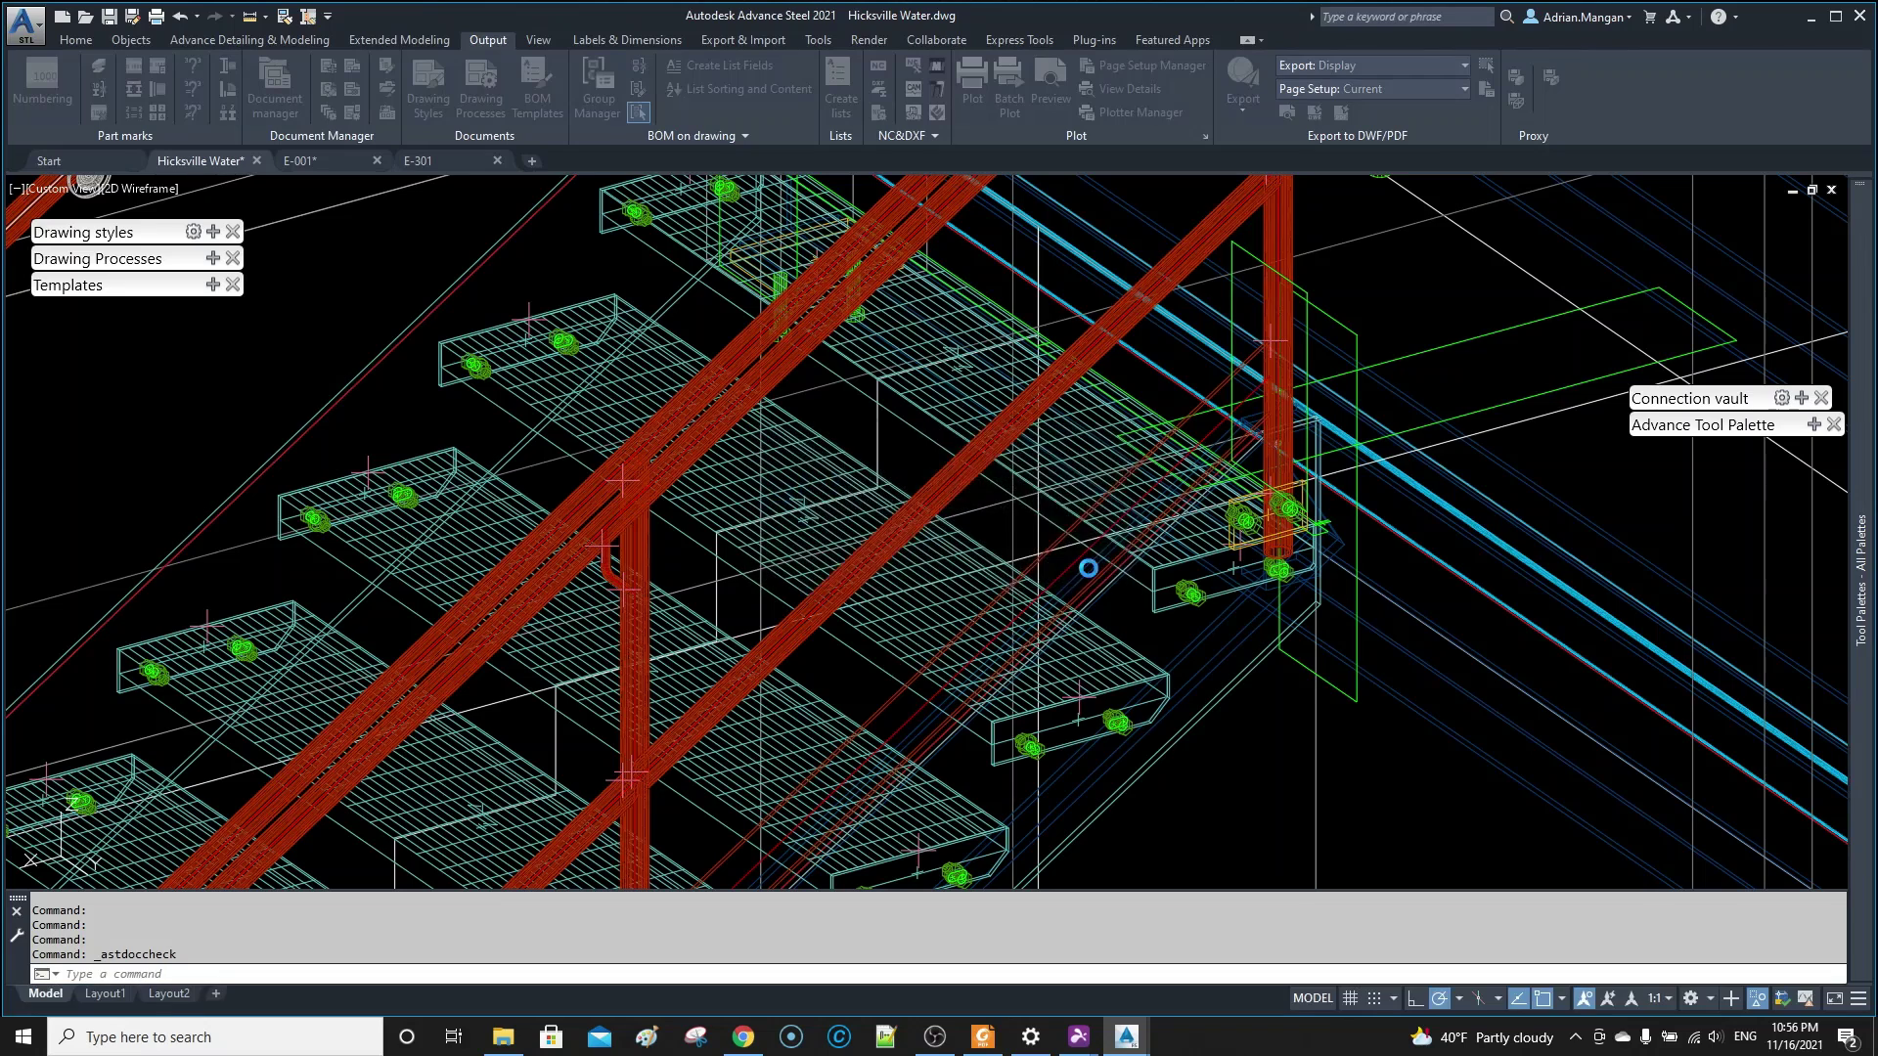
click(887, 353)
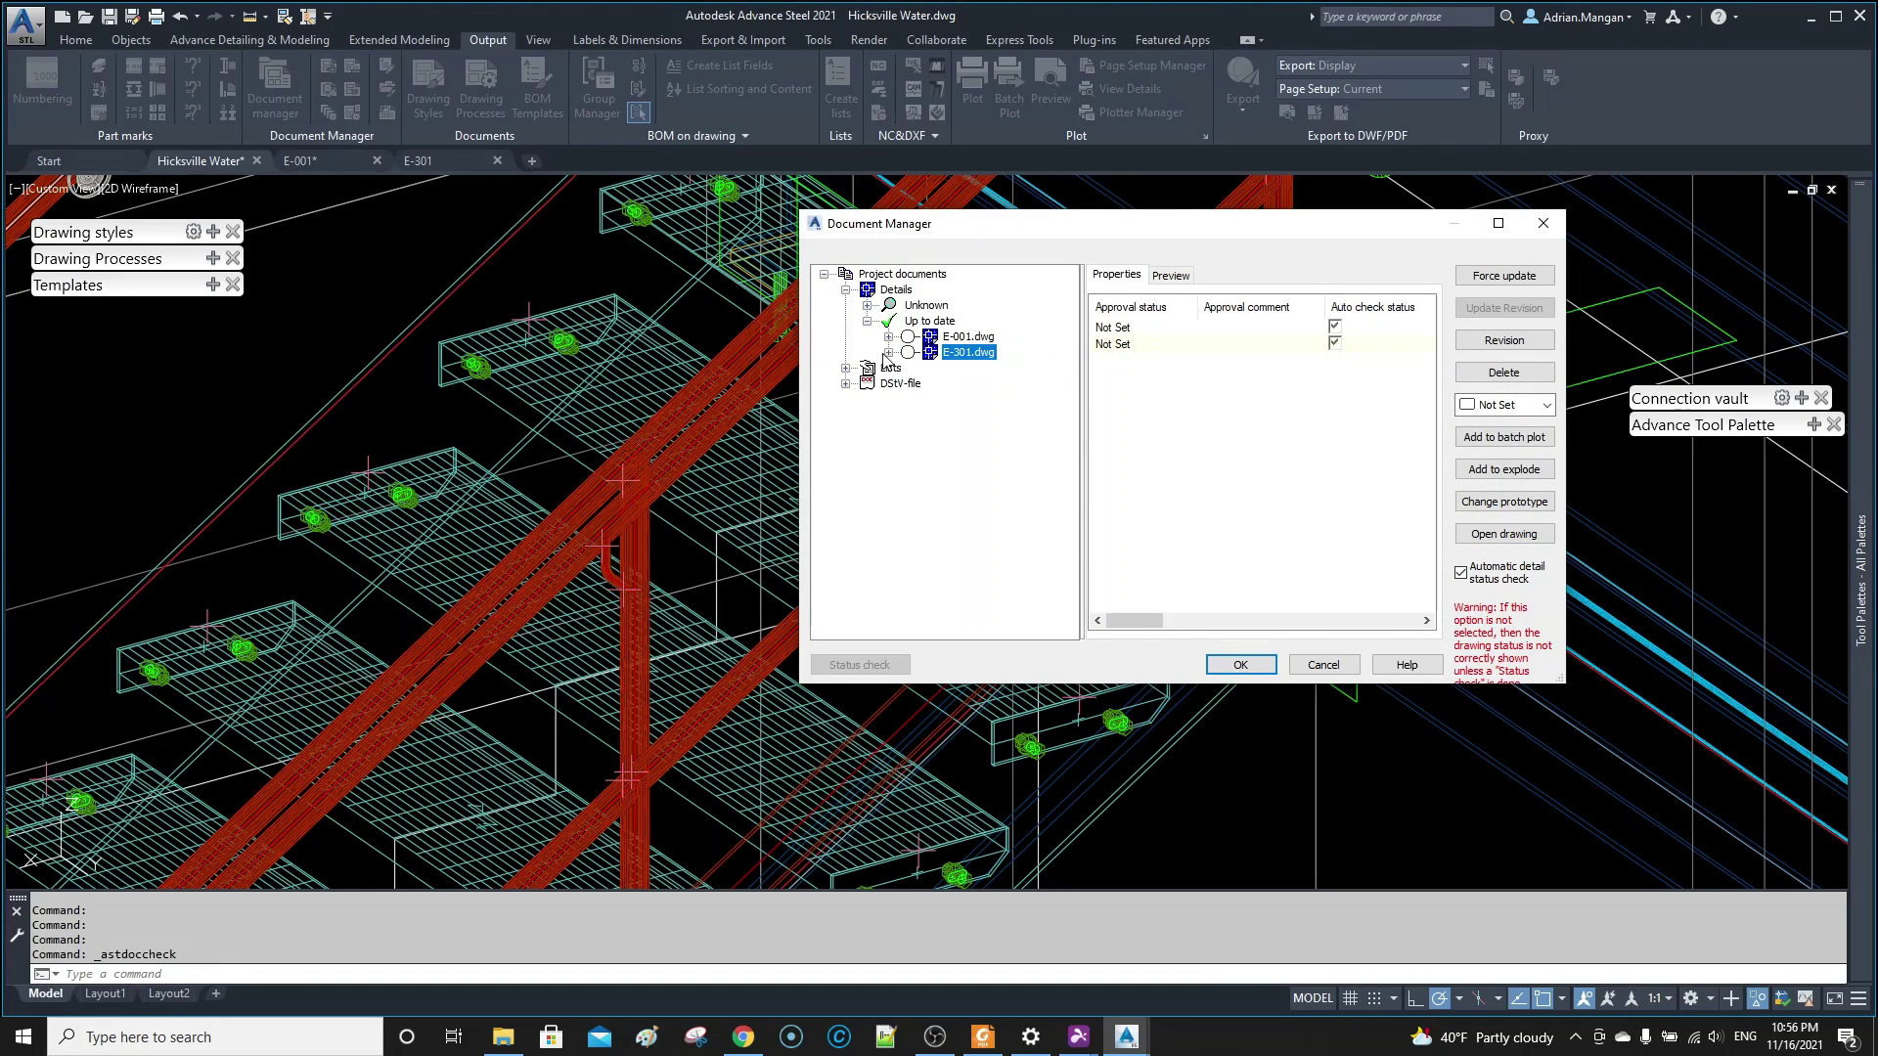
click(867, 307)
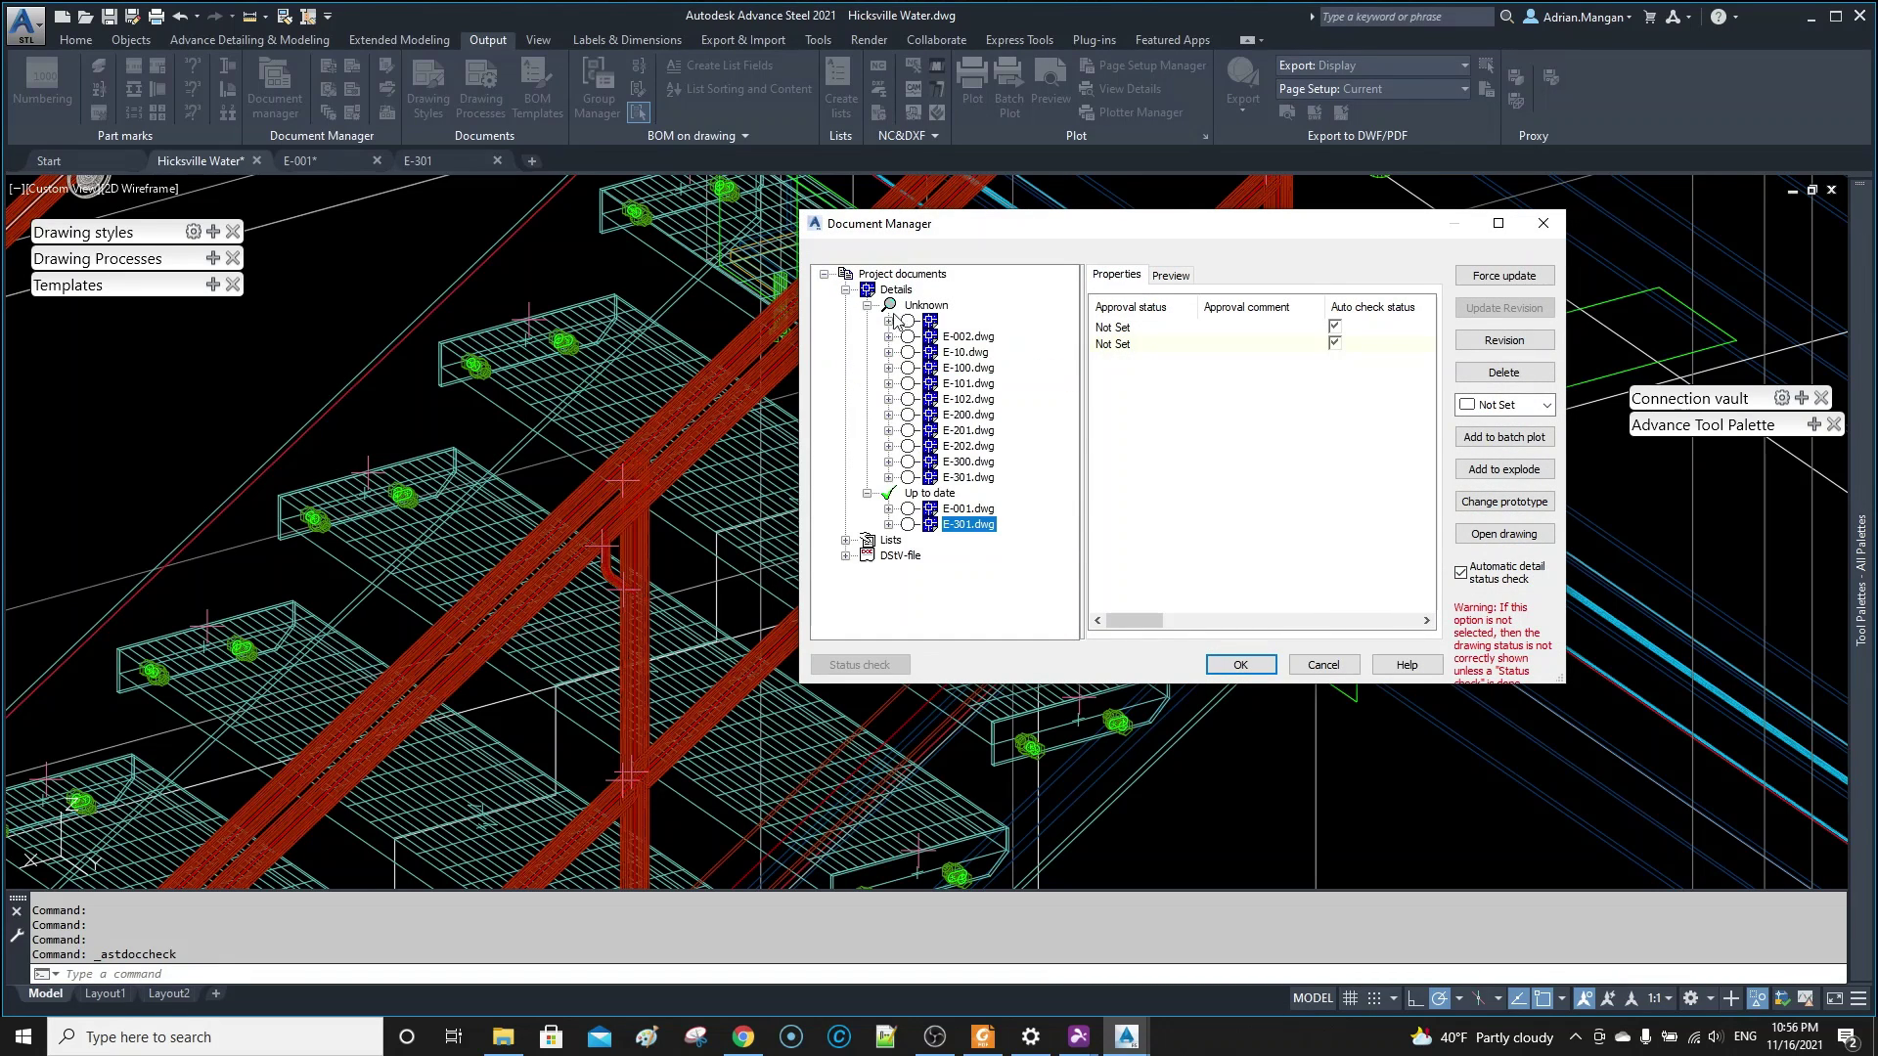
double_click(967, 460)
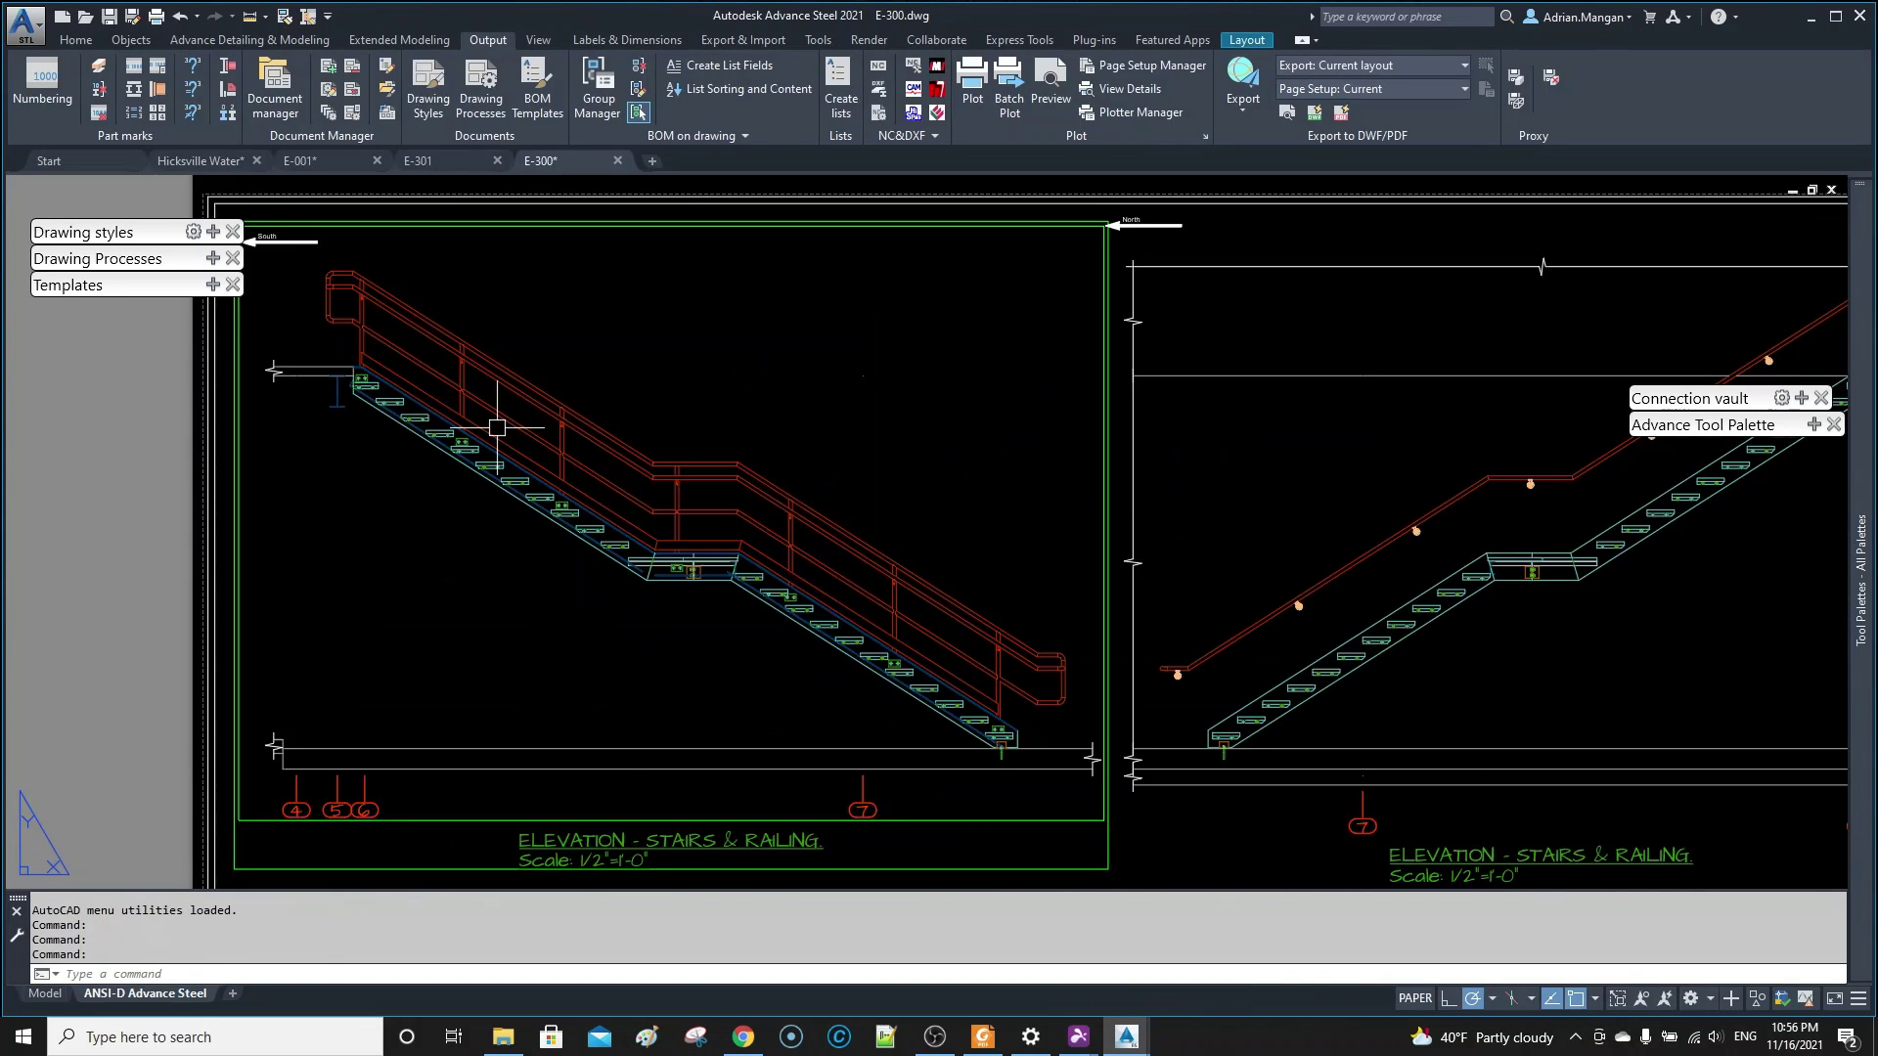
- Apply the stair and railing elevation drawing style with the Grating rule to the stairs and railing elevation that shows the full railing
middle_drag(497, 427, 639, 386)
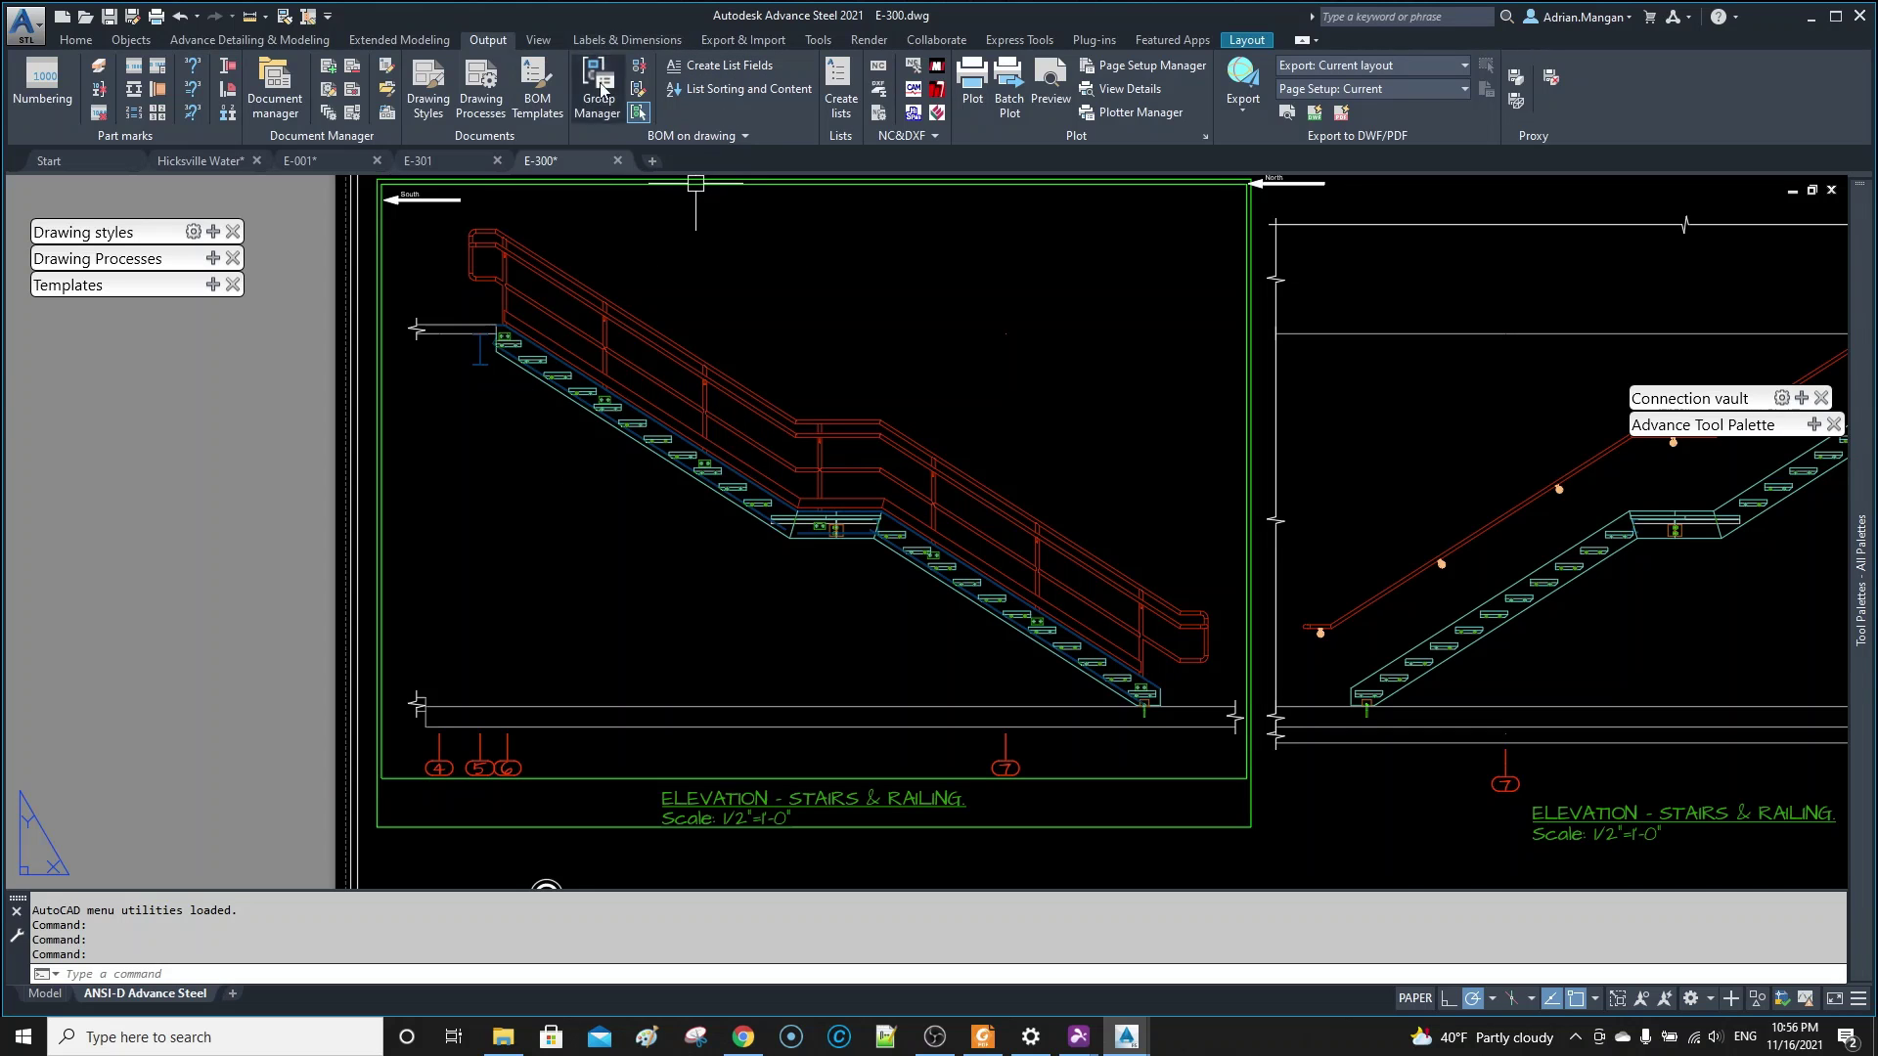
scroll(618, 397, up, 6)
scroll(618, 396, down, 8)
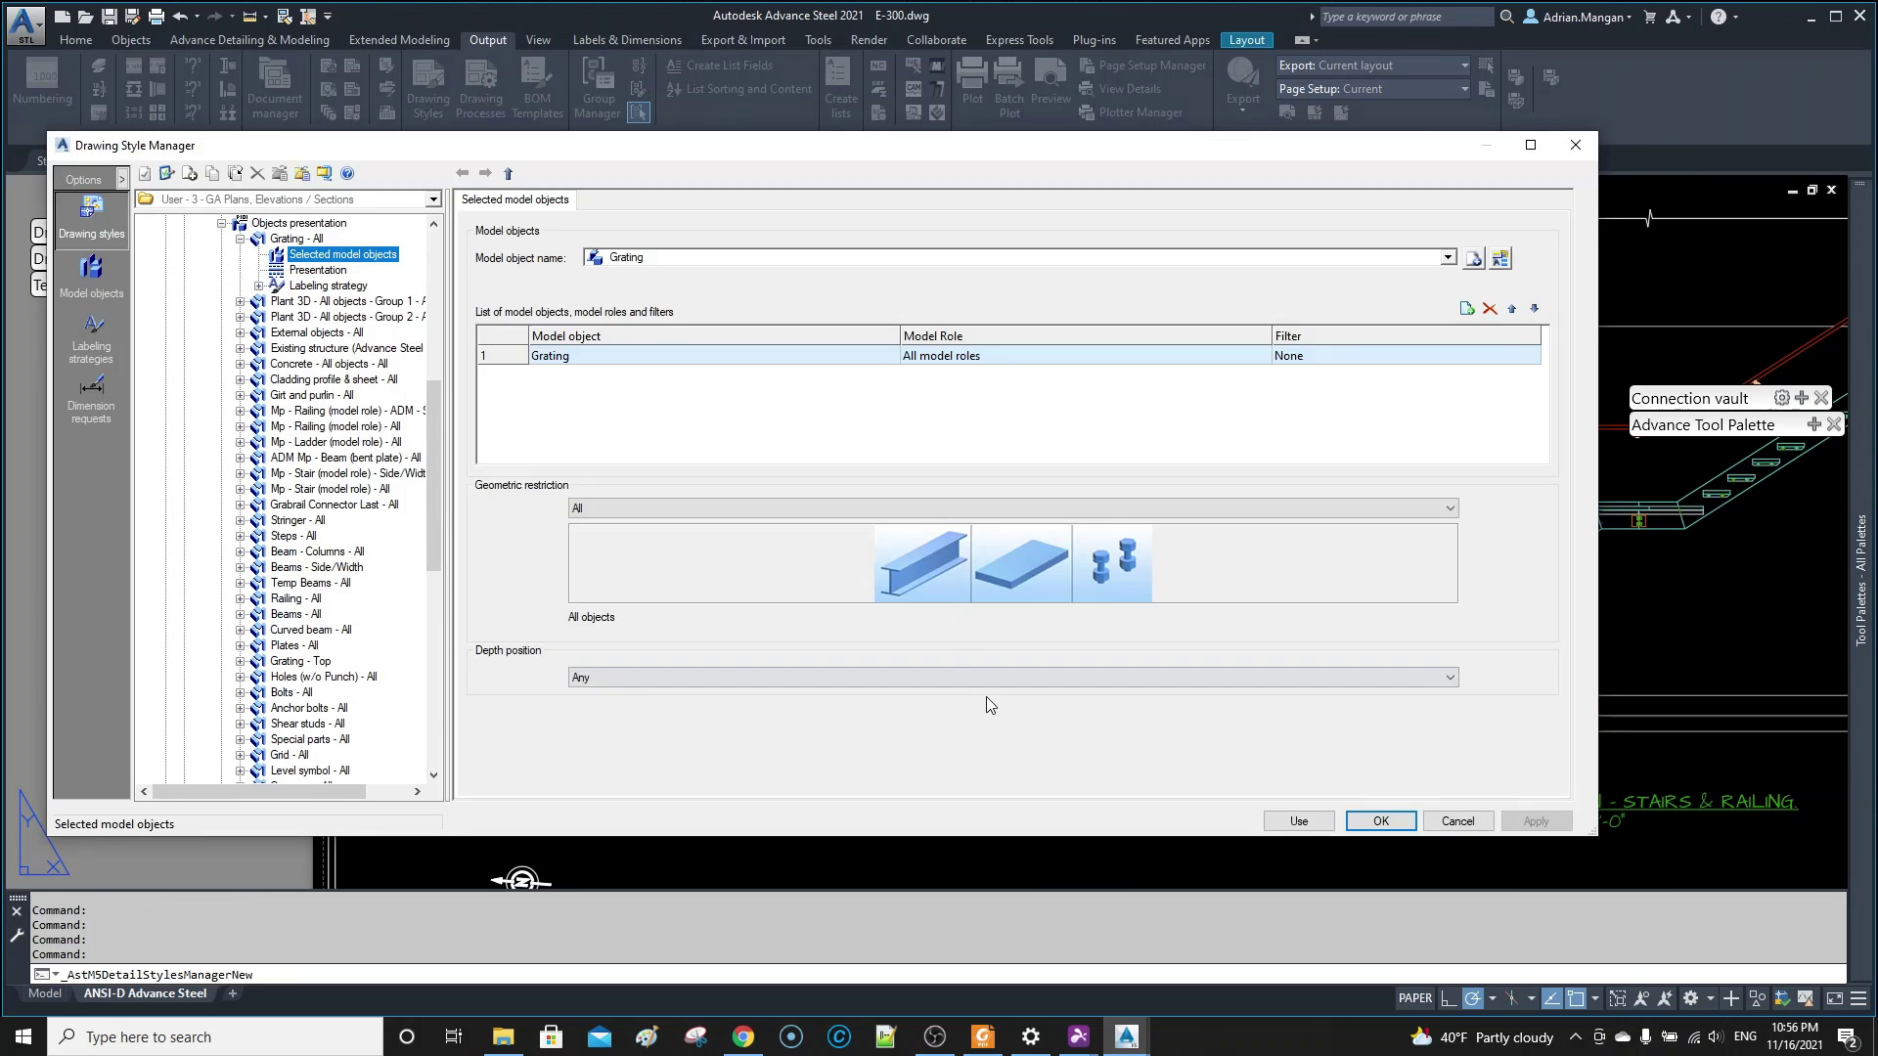
click(1299, 823)
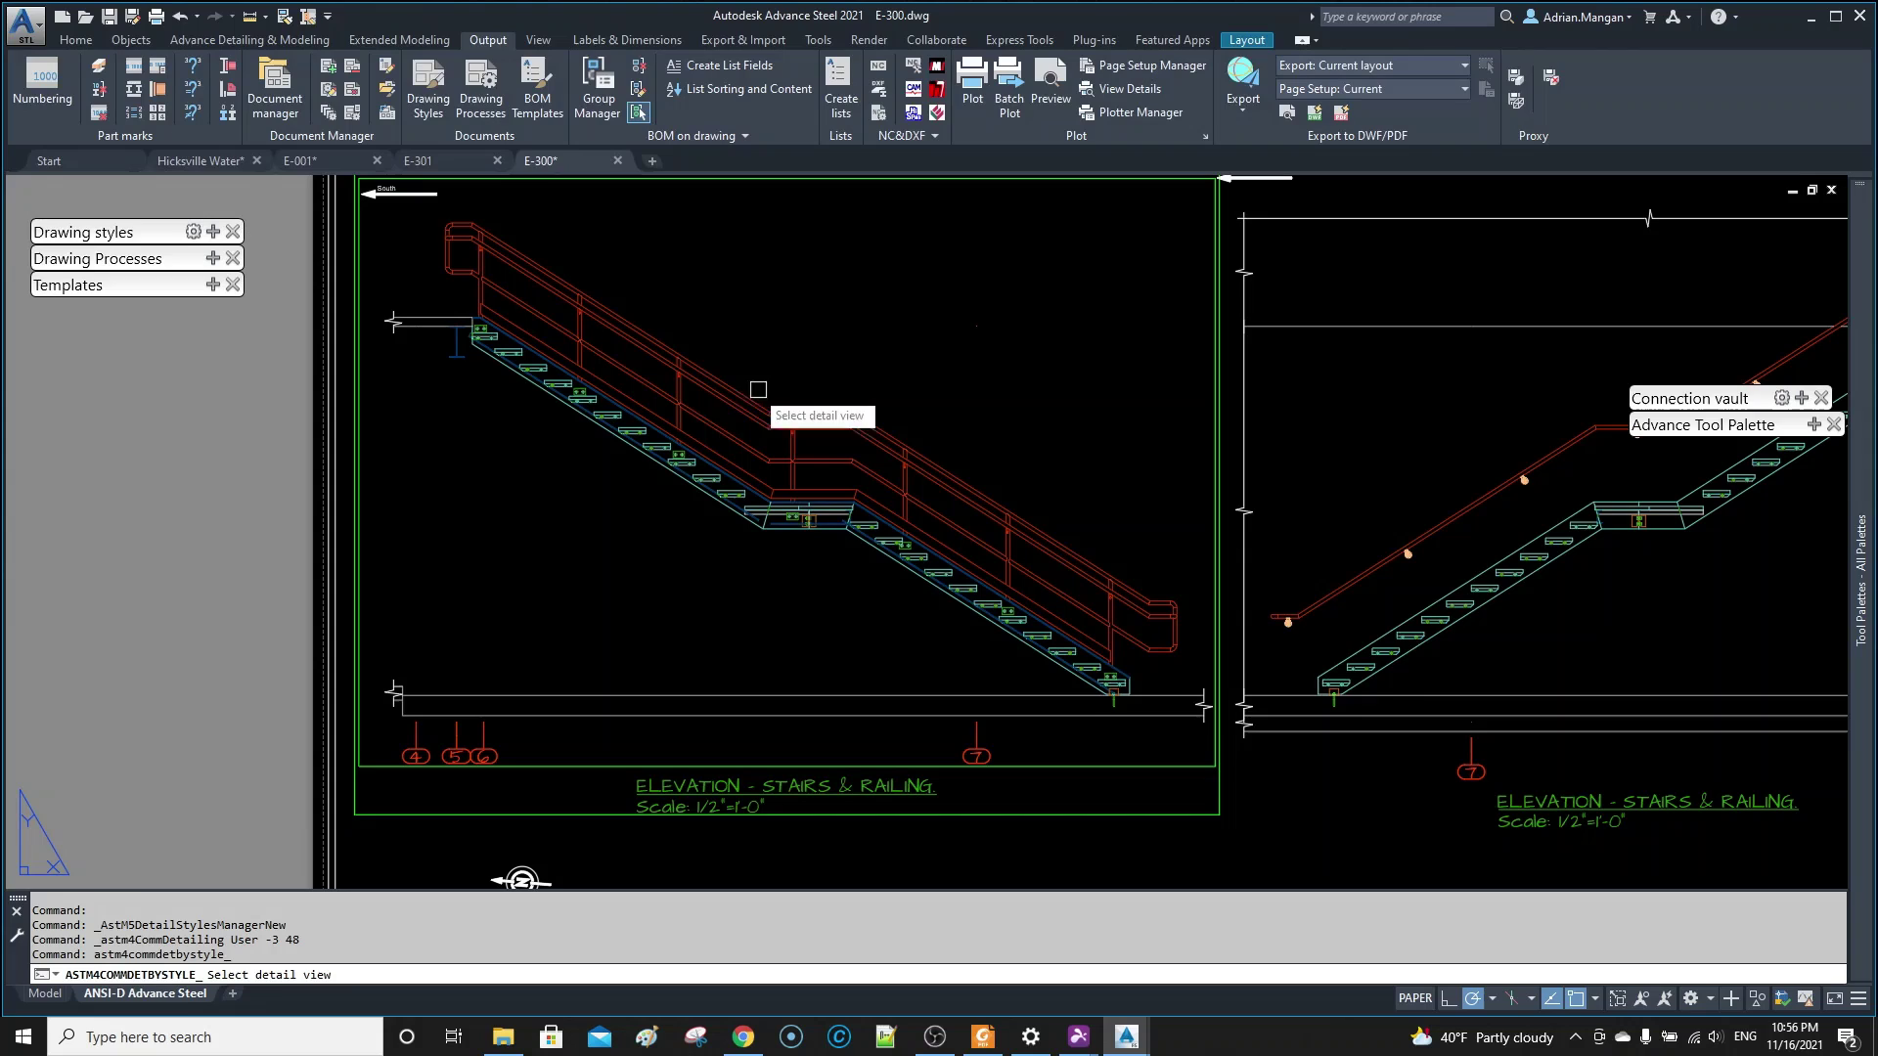
click(707, 377)
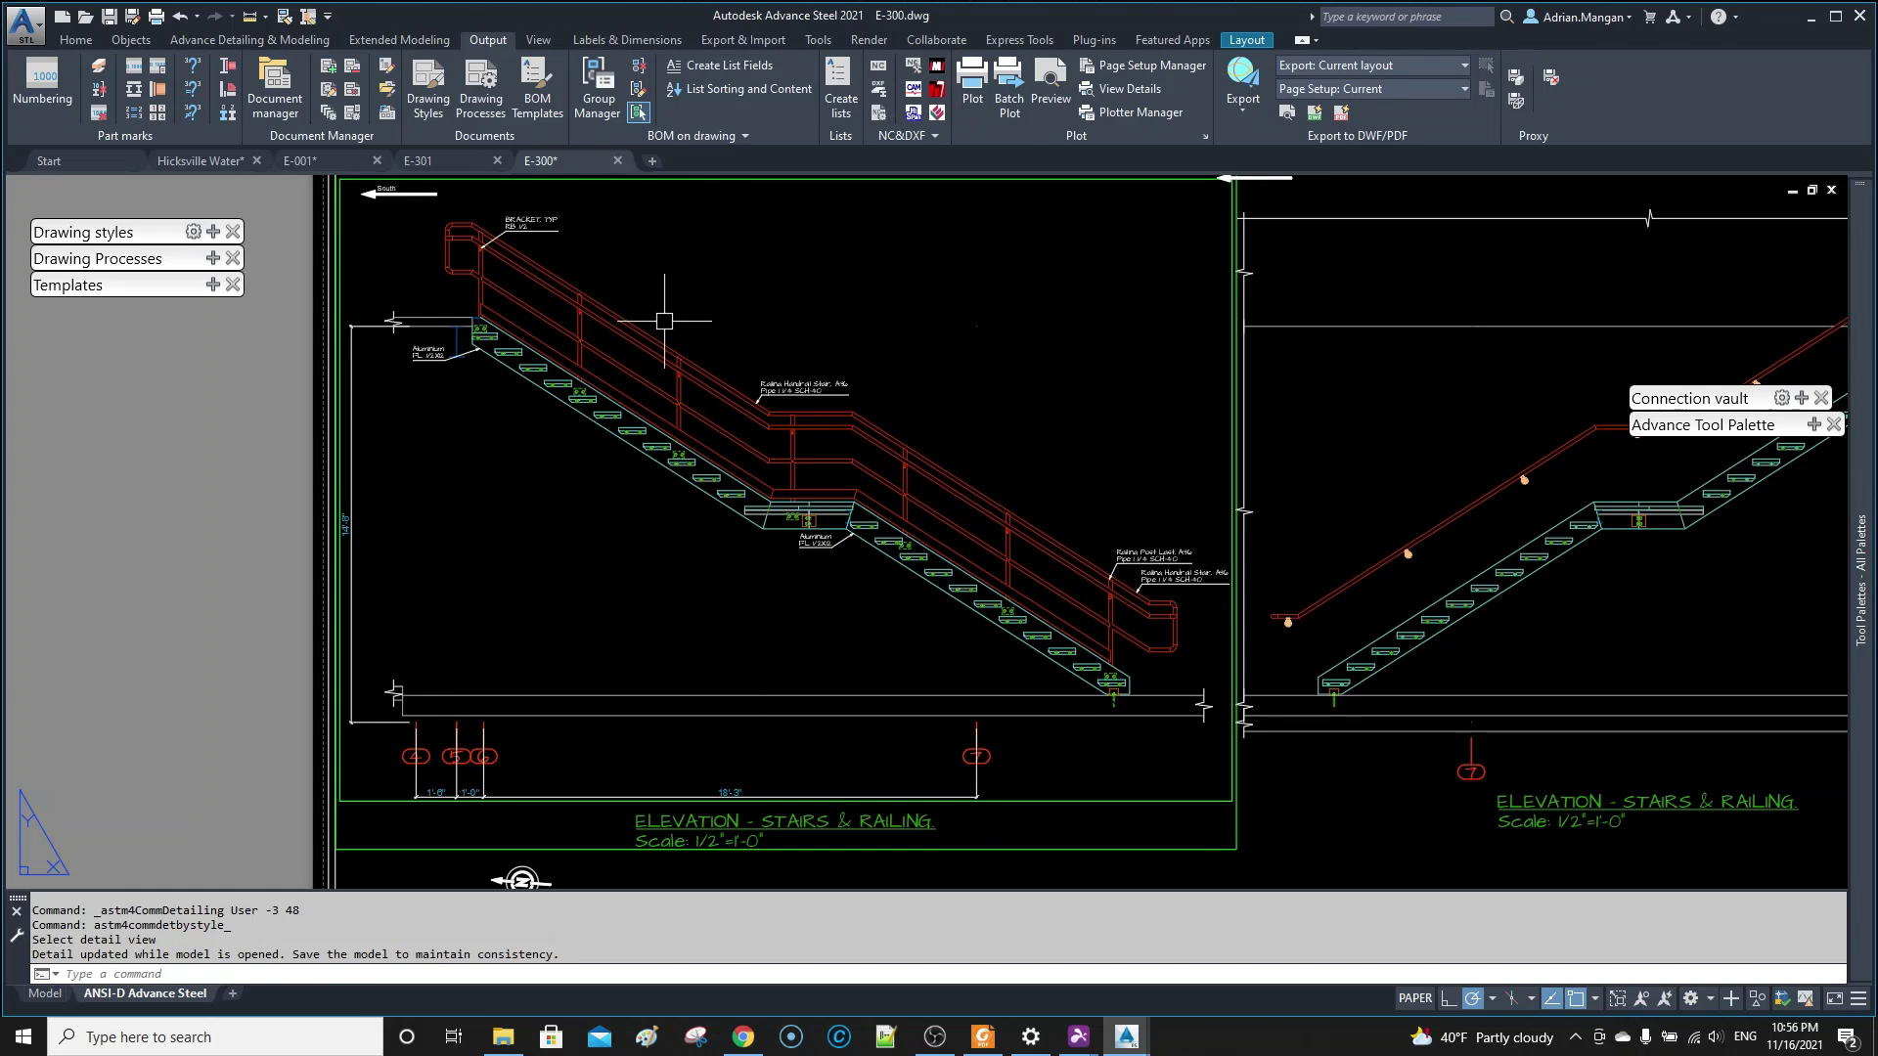
- Examine the labels on the restyled stairs elevation, including the treads, the landing members and the railing
scroll(788, 314, up, 4)
scroll(796, 314, down, 4)
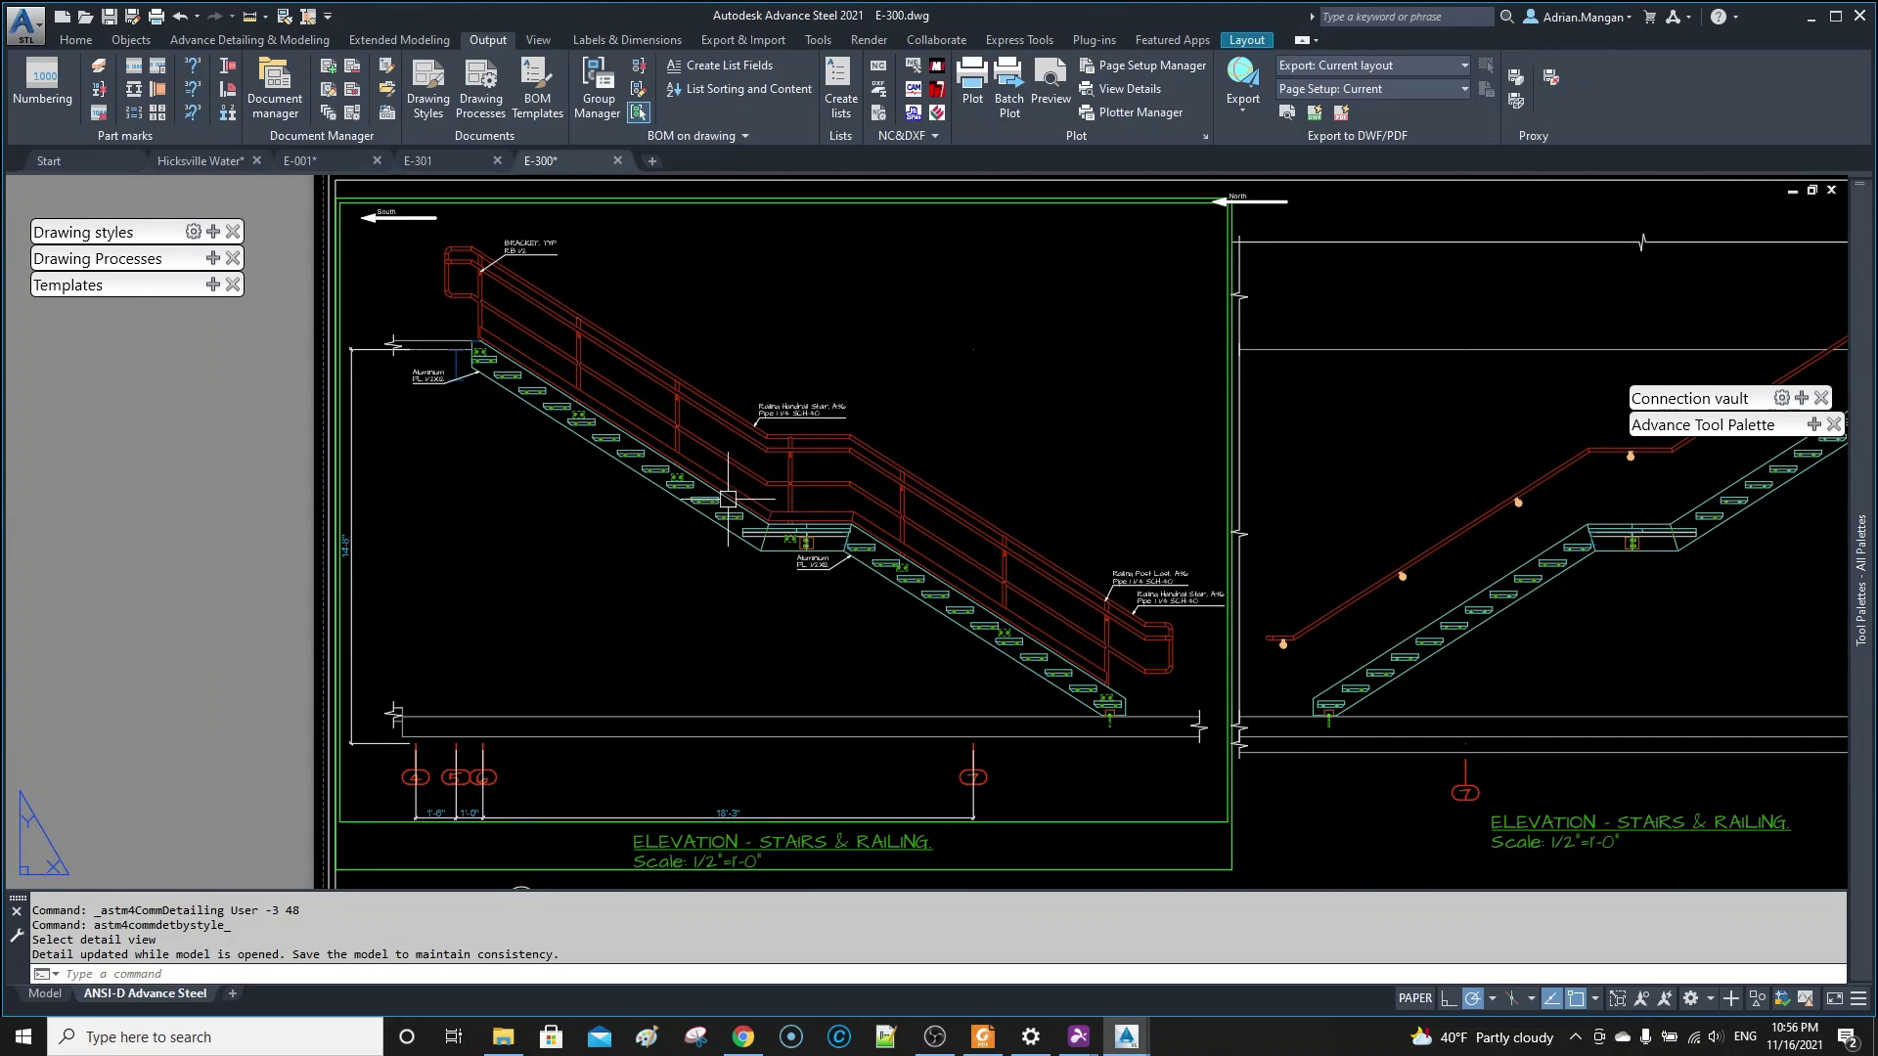
scroll(719, 525, up, 6)
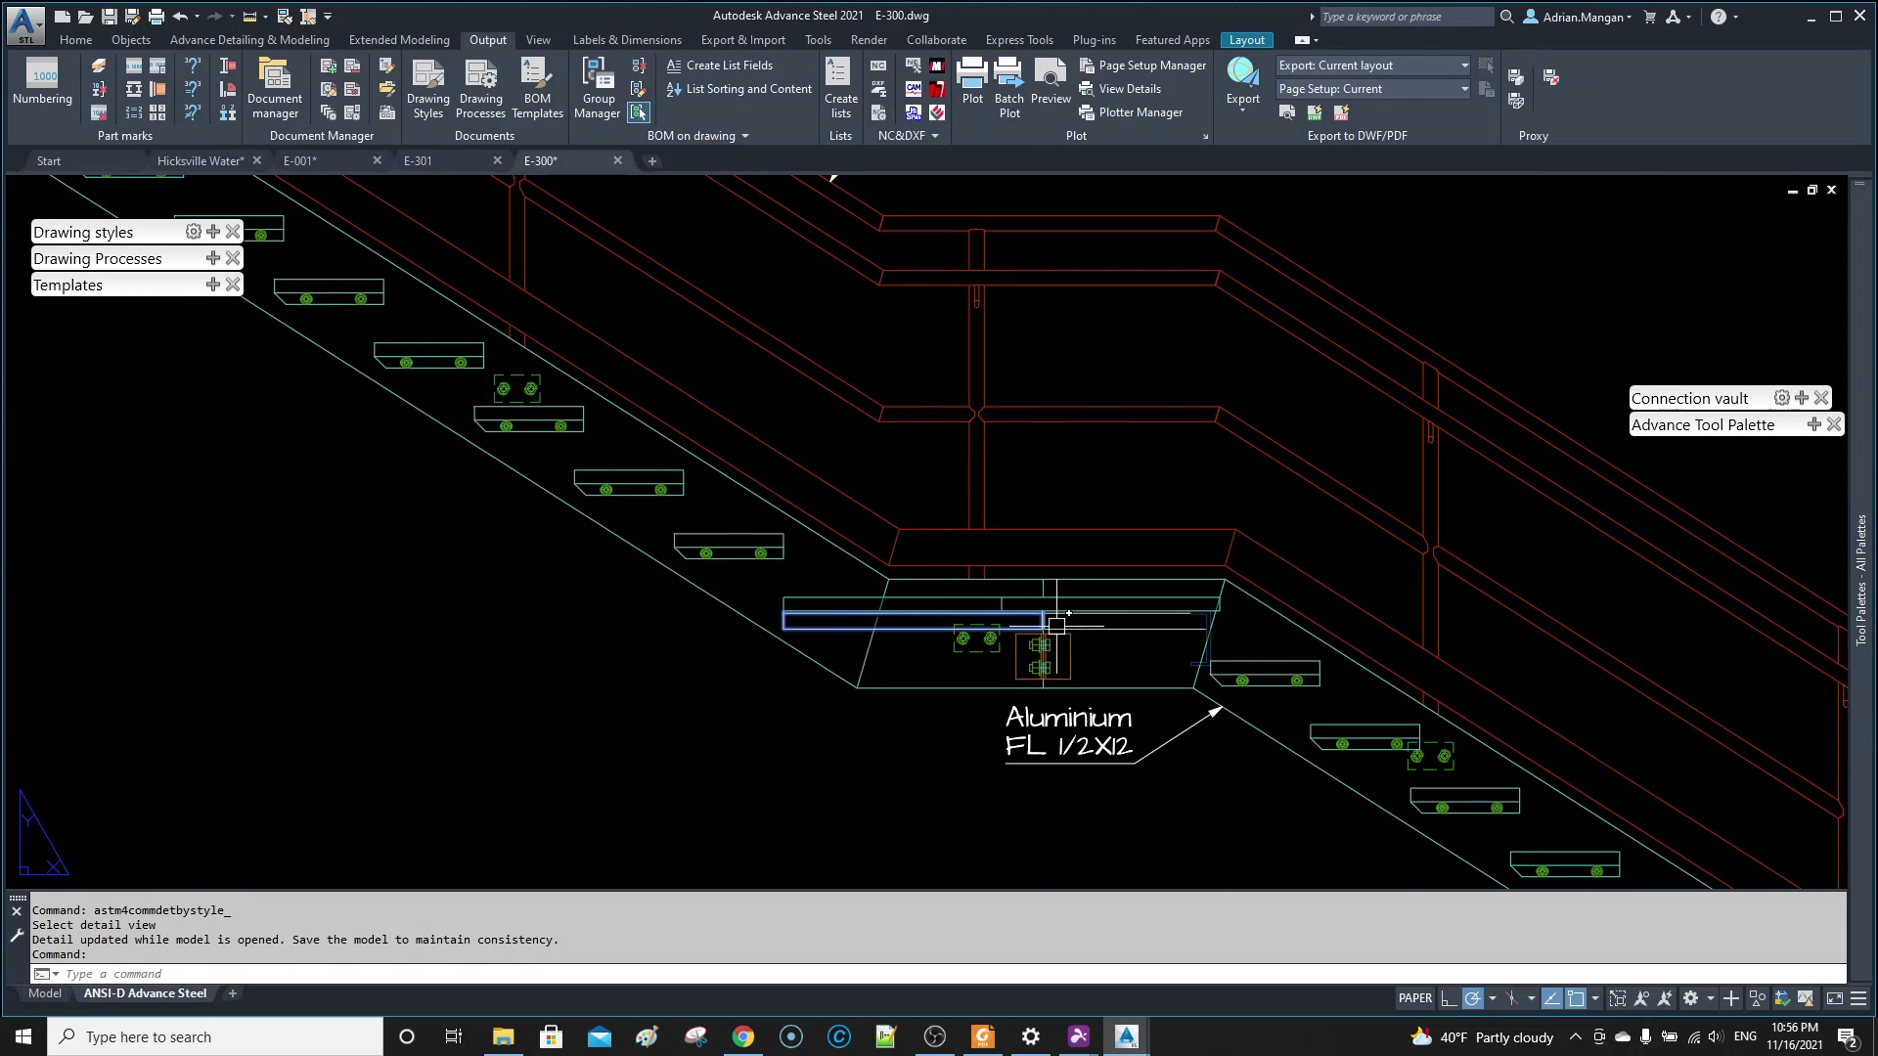
scroll(1054, 626, up, 6)
scroll(1100, 629, down, 4)
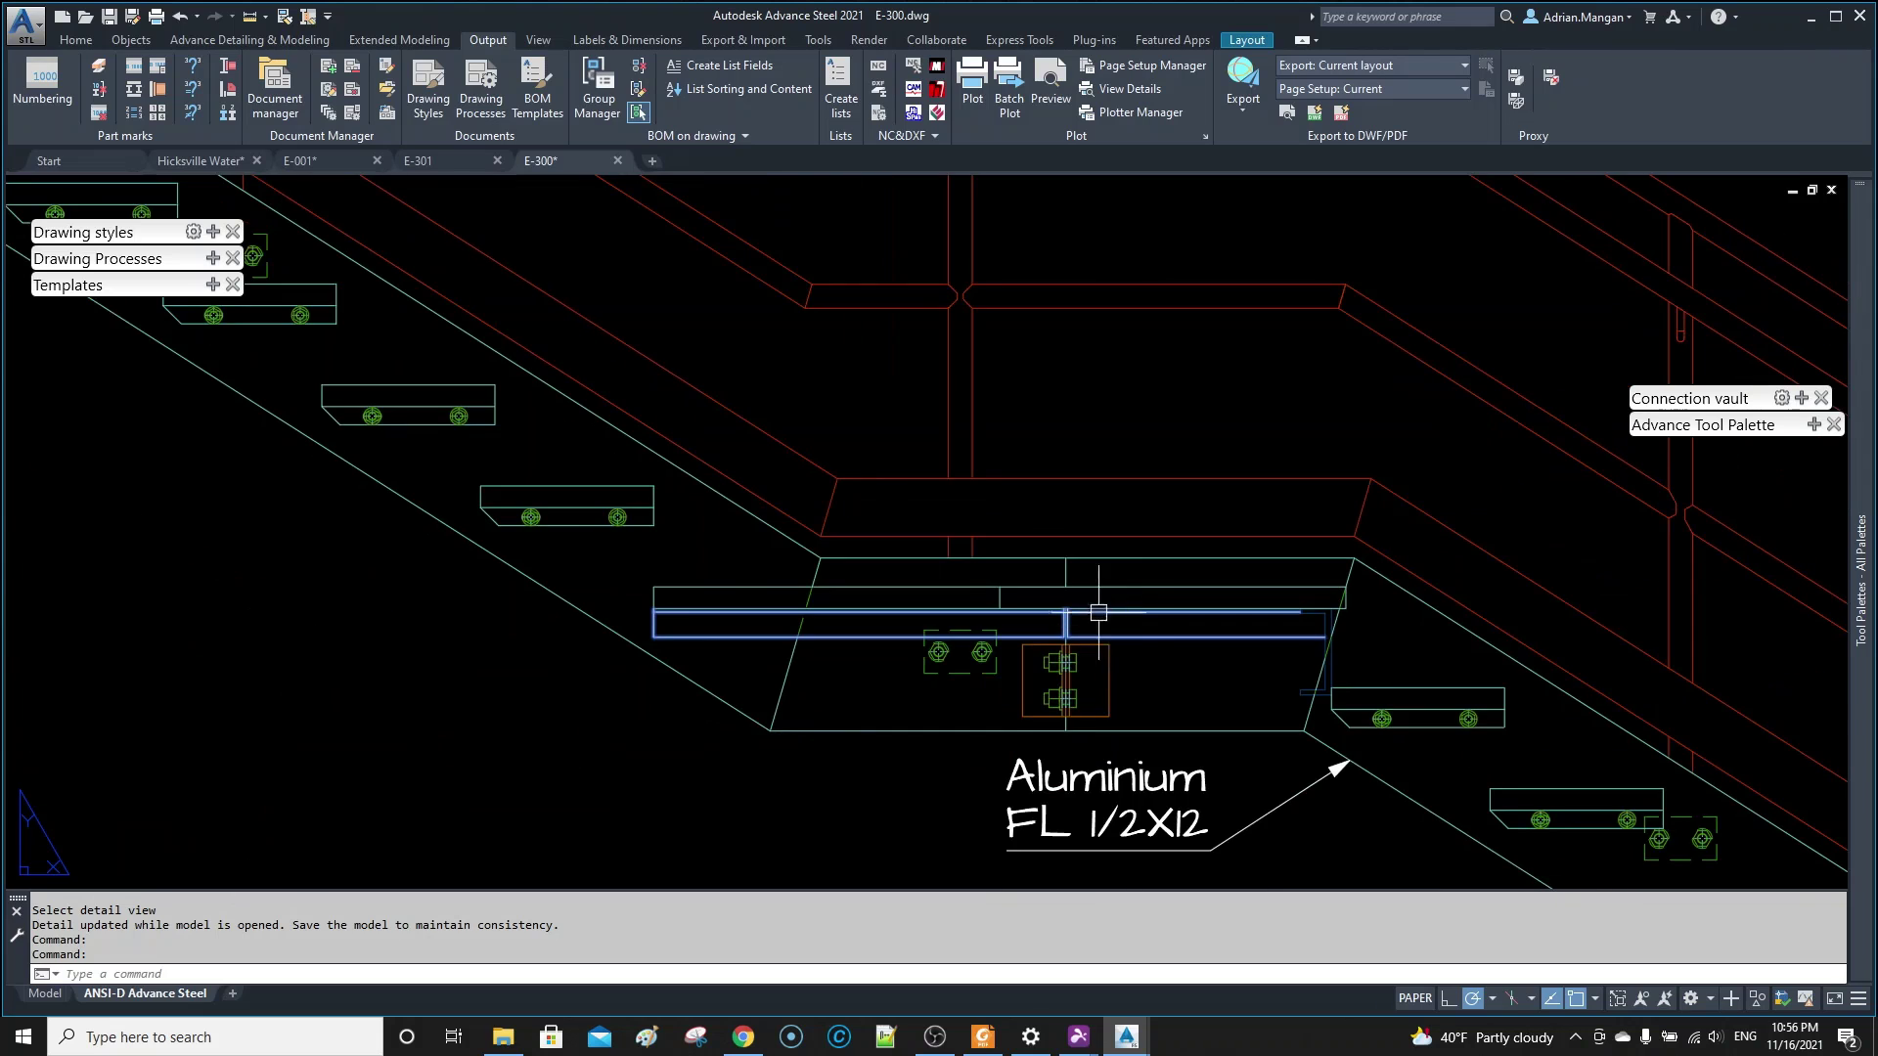
scroll(881, 615, down, 6)
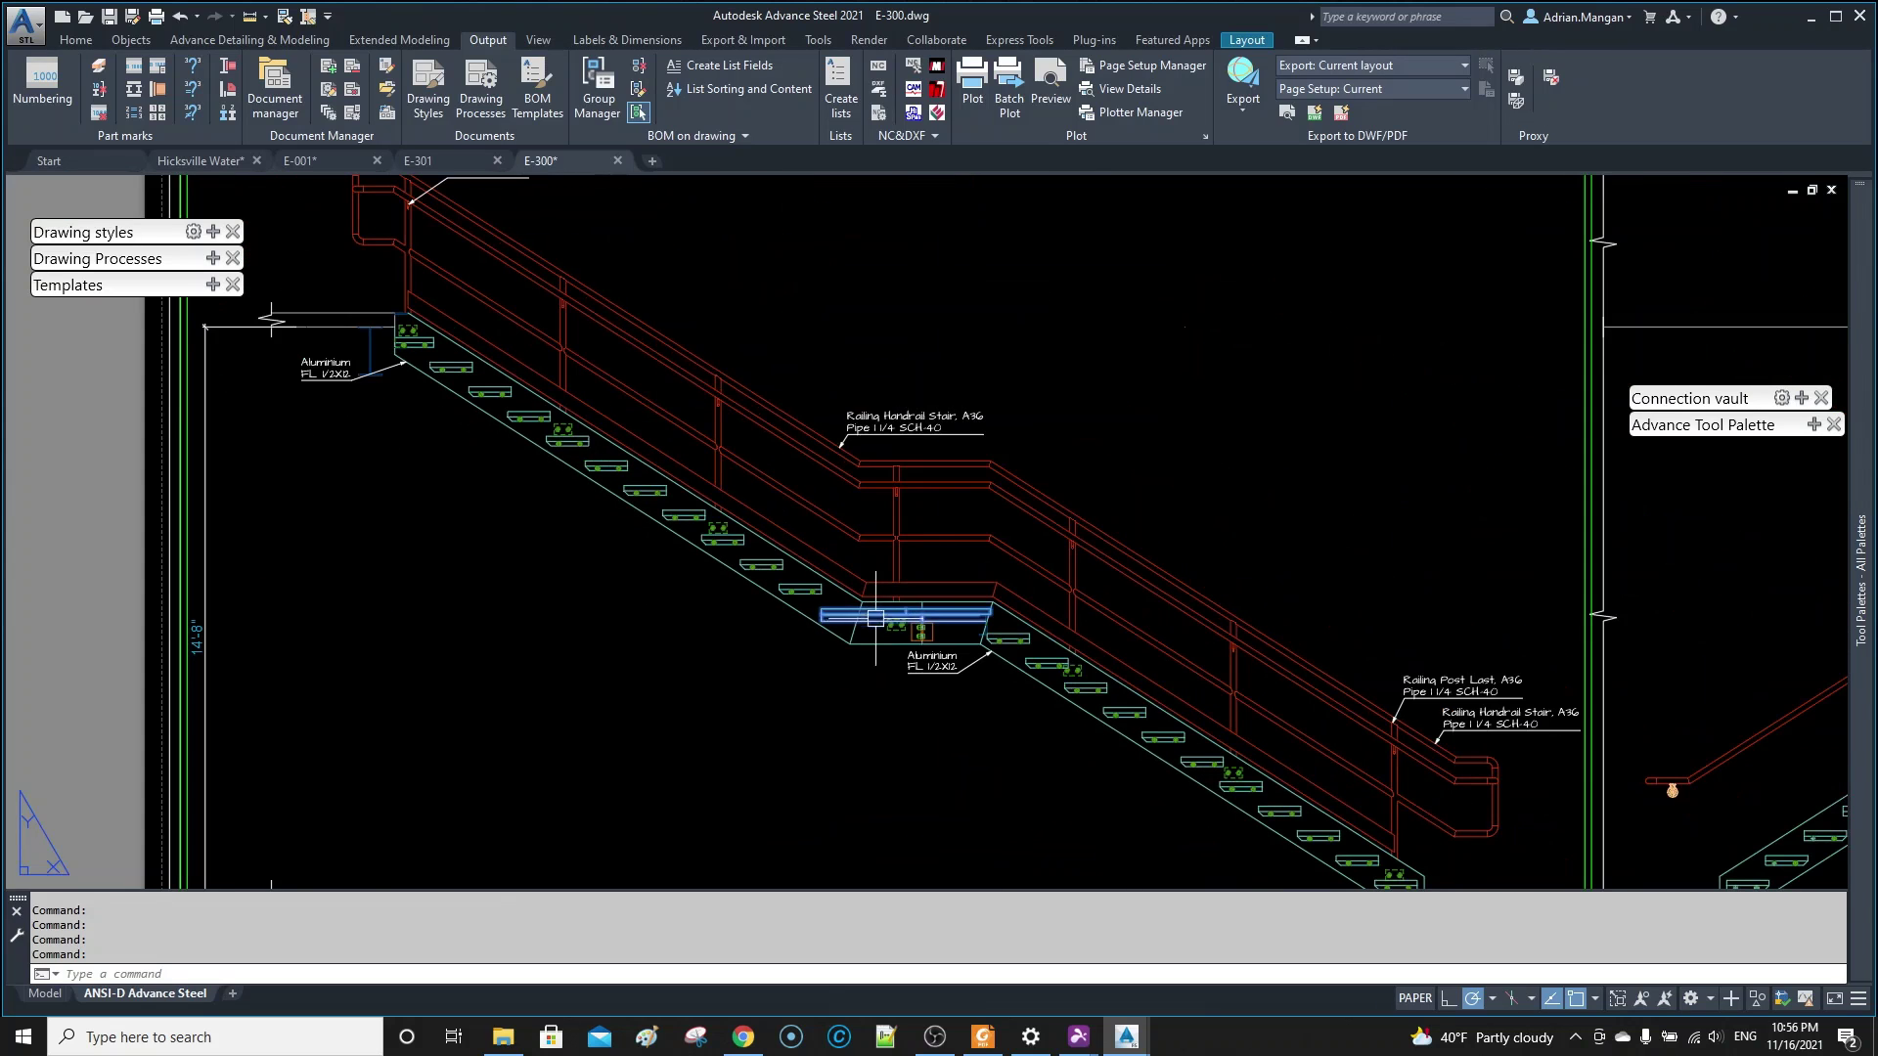
key(Escape)
scroll(990, 563, down, 5)
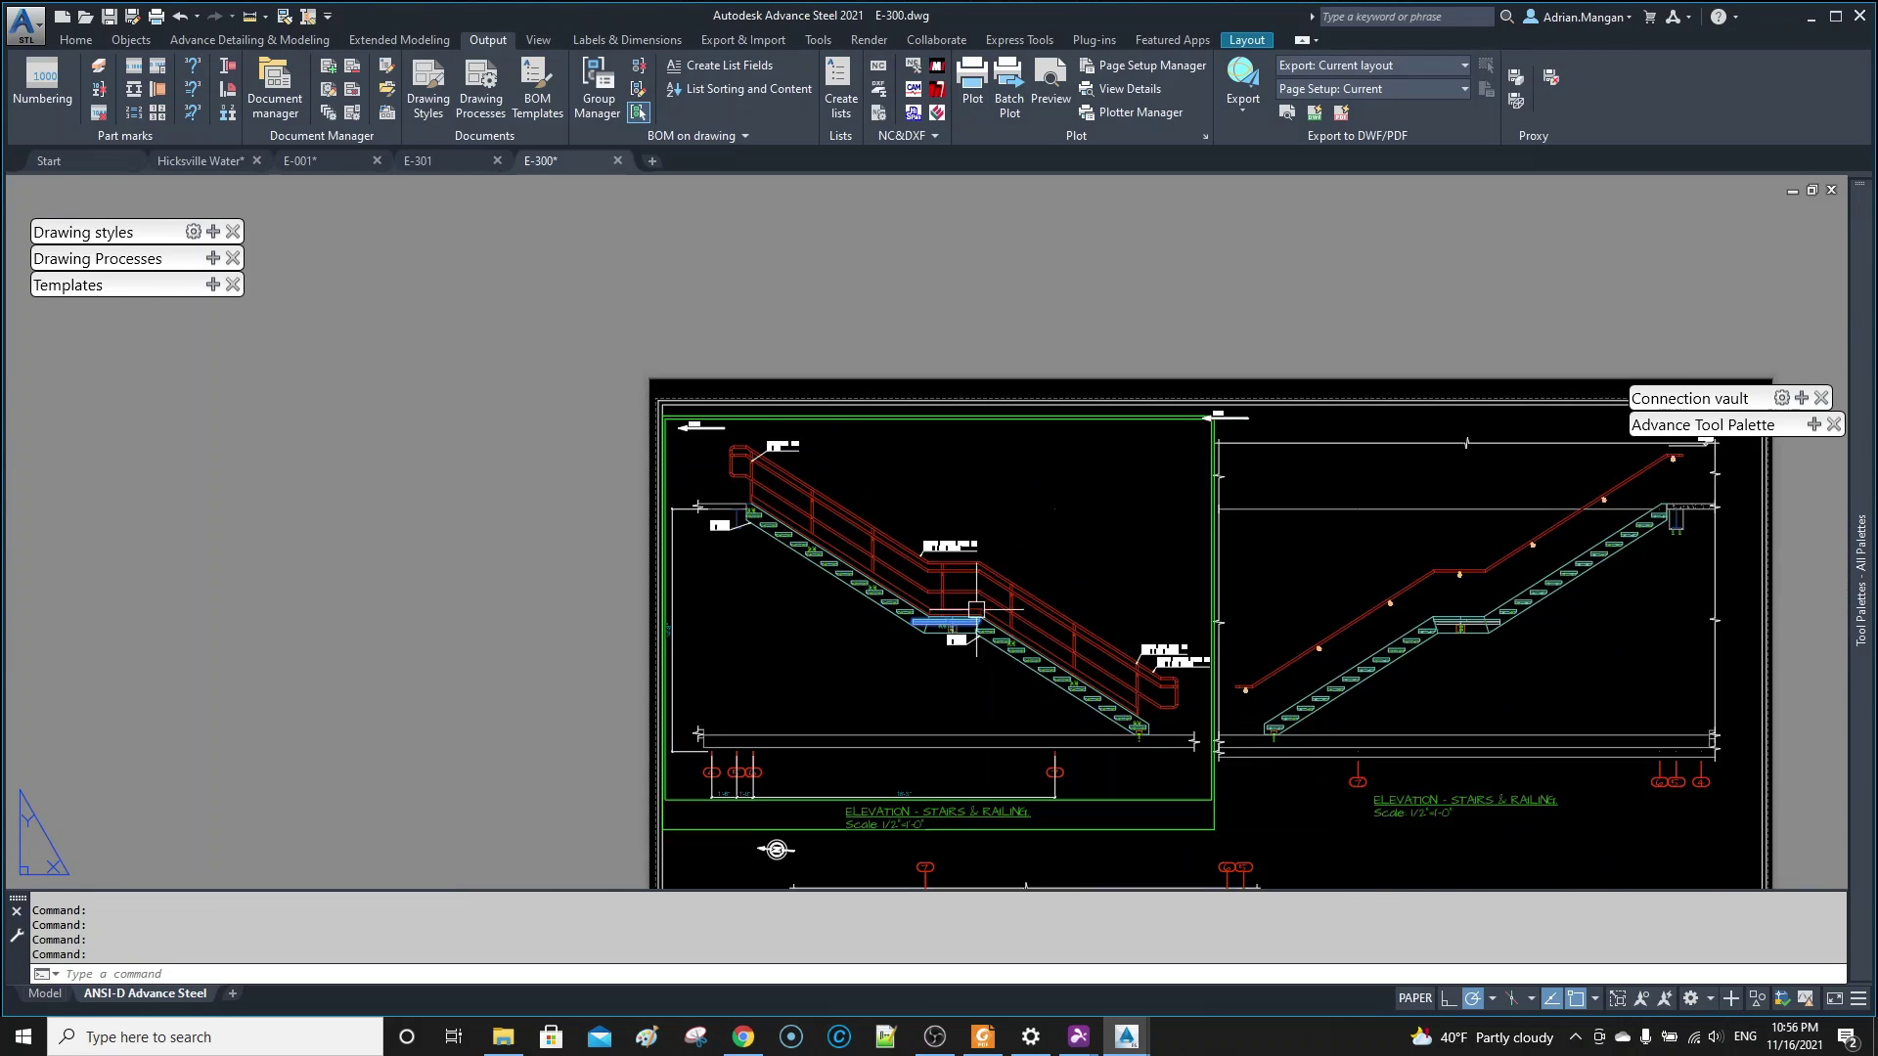
scroll(990, 563, up, 4)
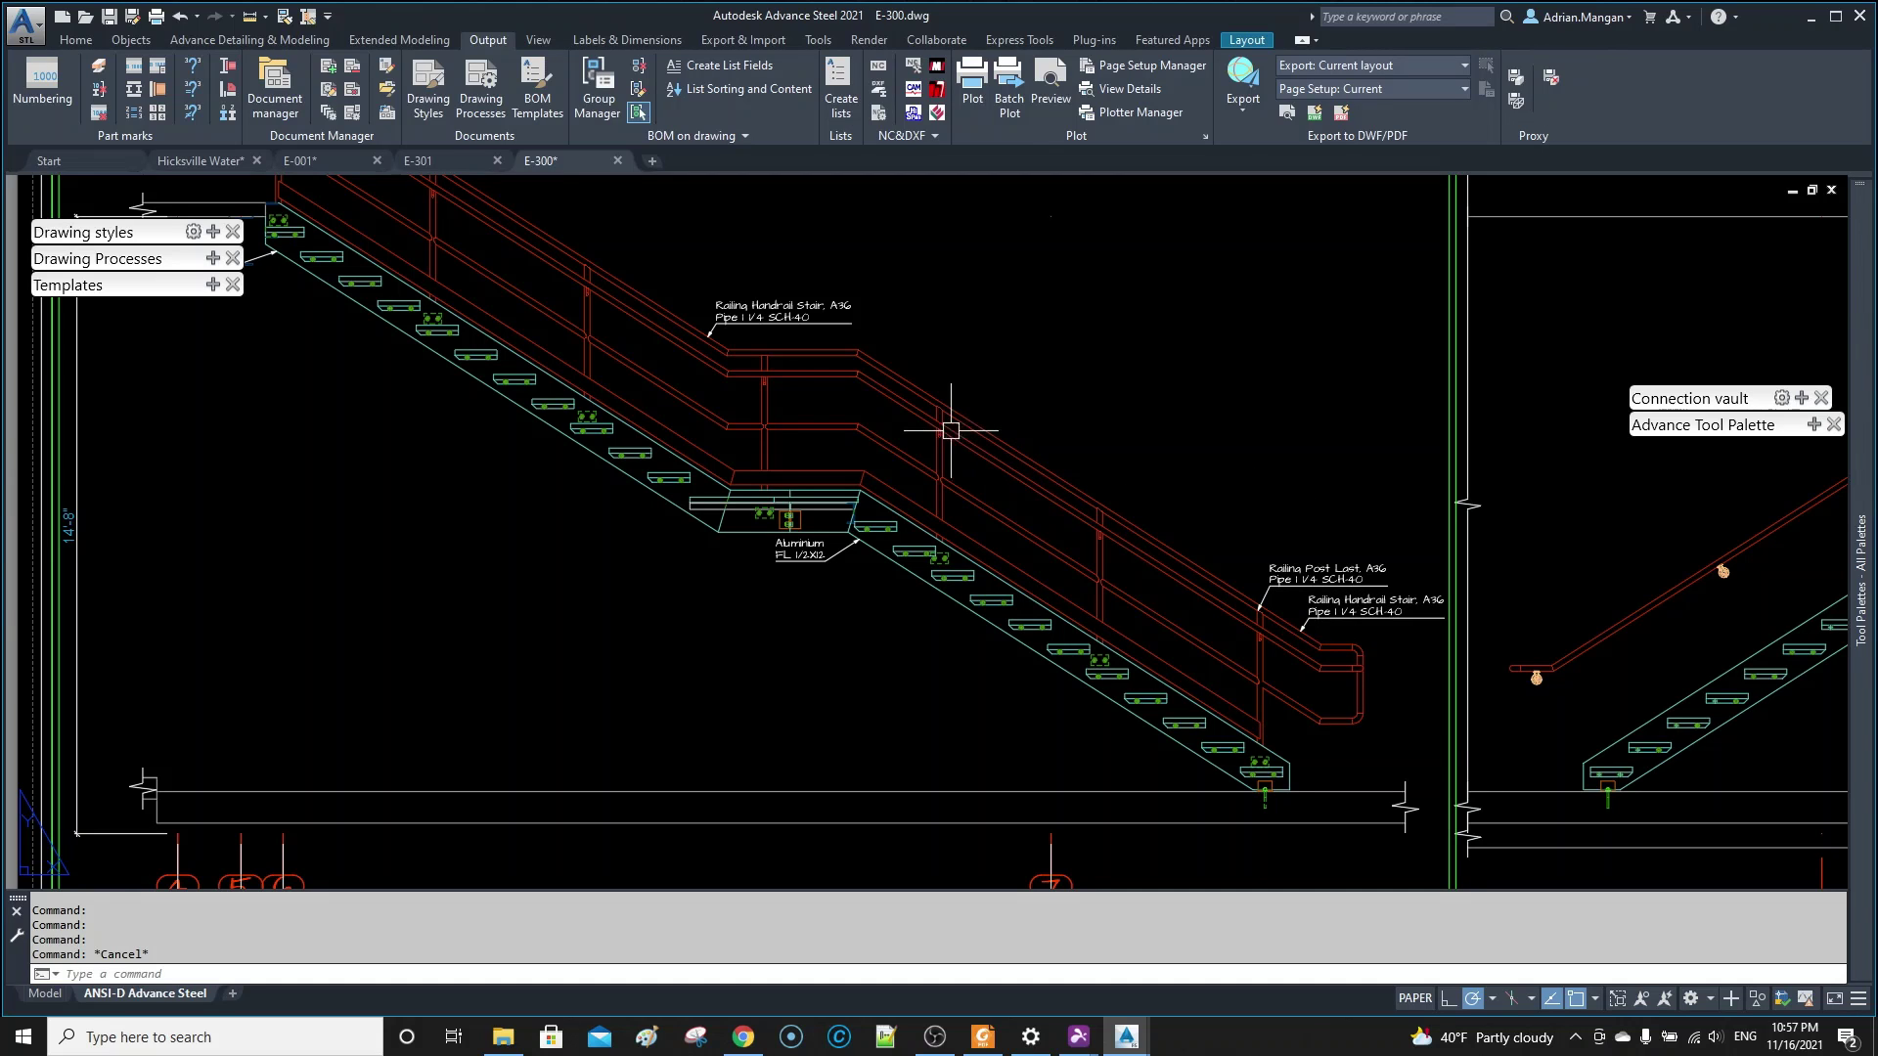
scroll(927, 435, down, 6)
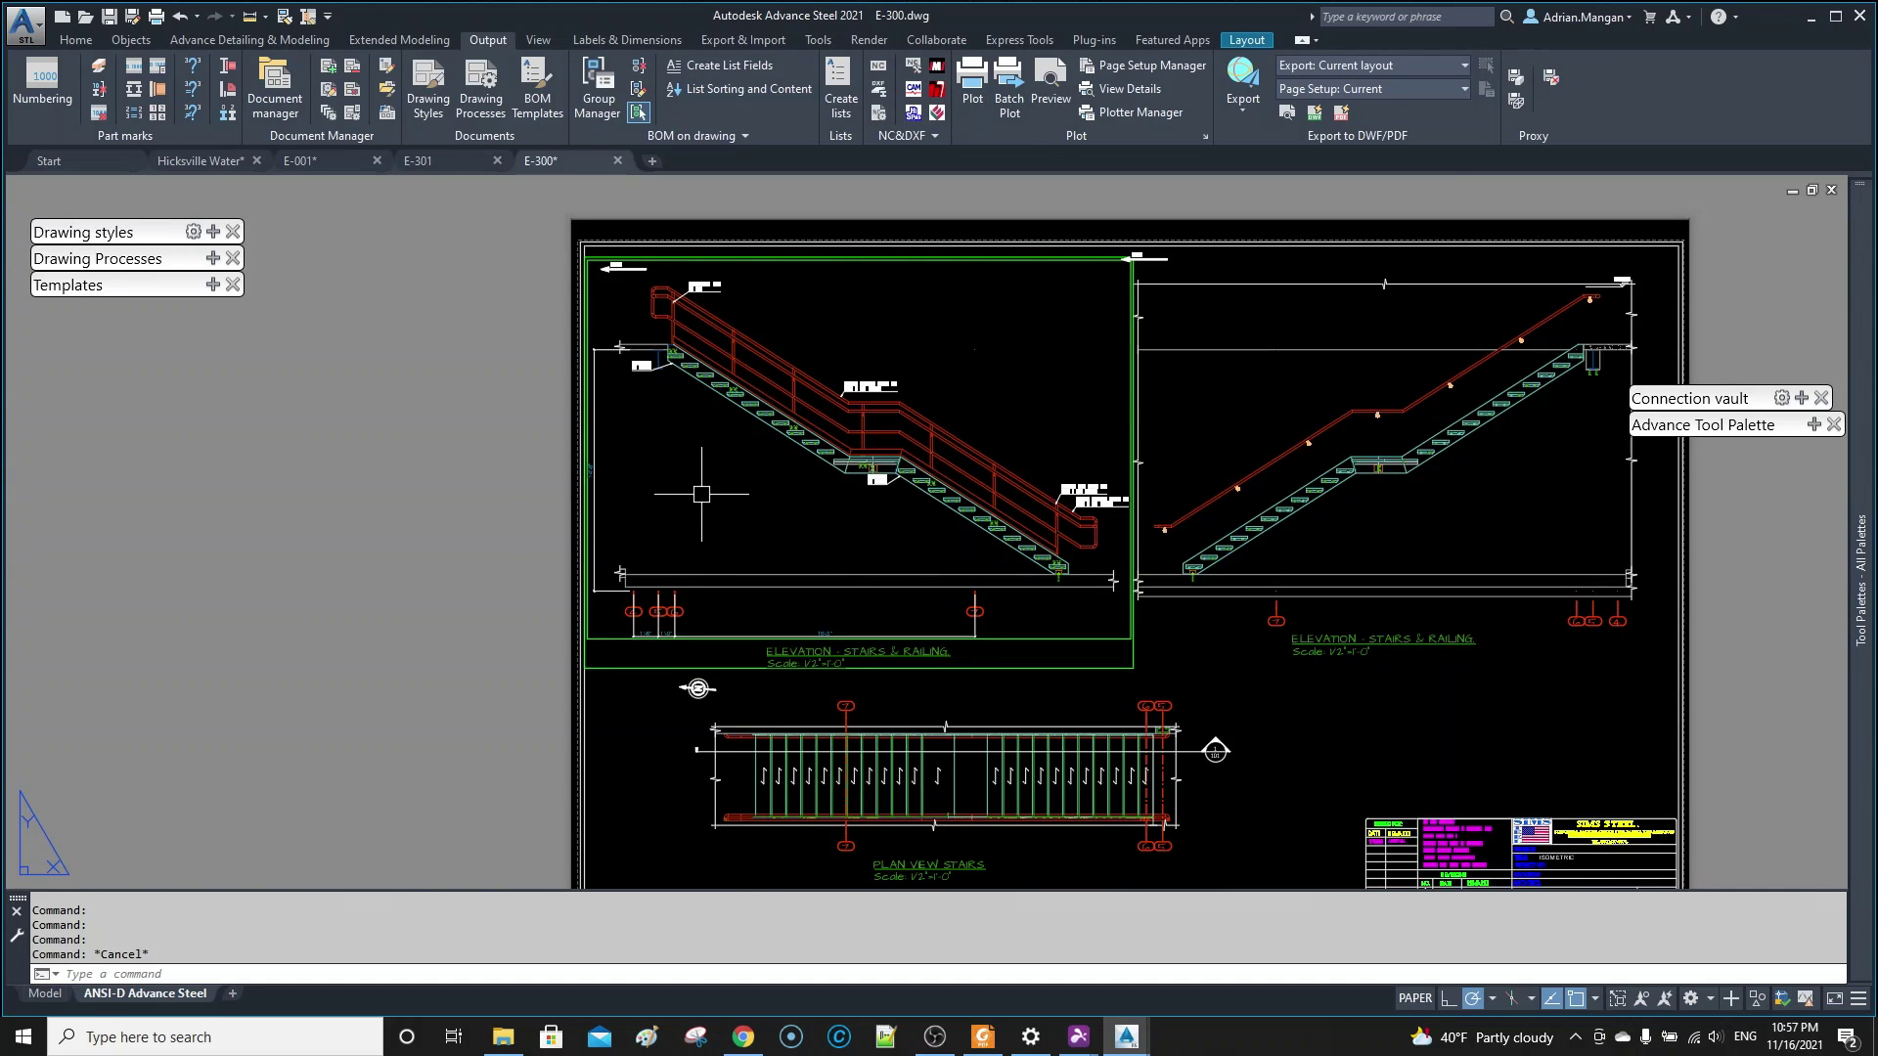
- Move the grid dimension line below the restyled stairs elevation up between the floor line and the grid bubbles
scroll(662, 618, up, 6)
click(684, 687)
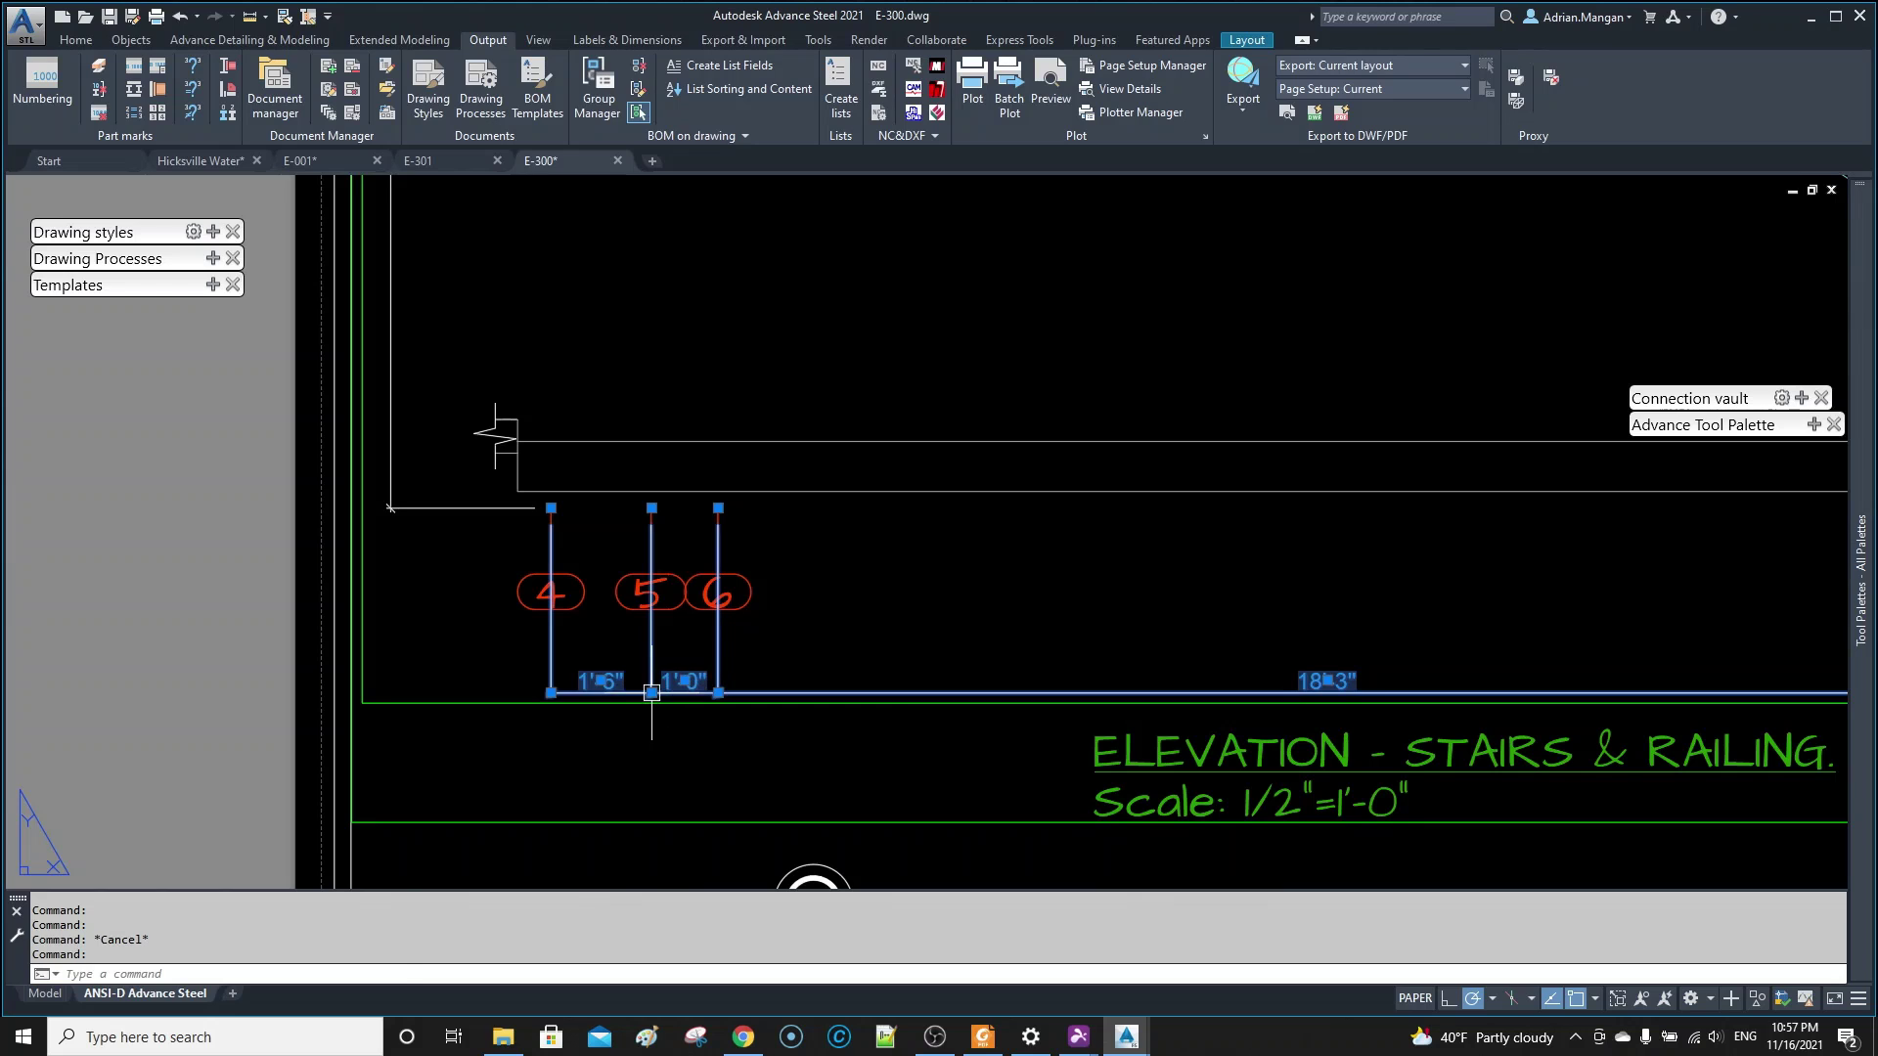
click(652, 694)
click(668, 589)
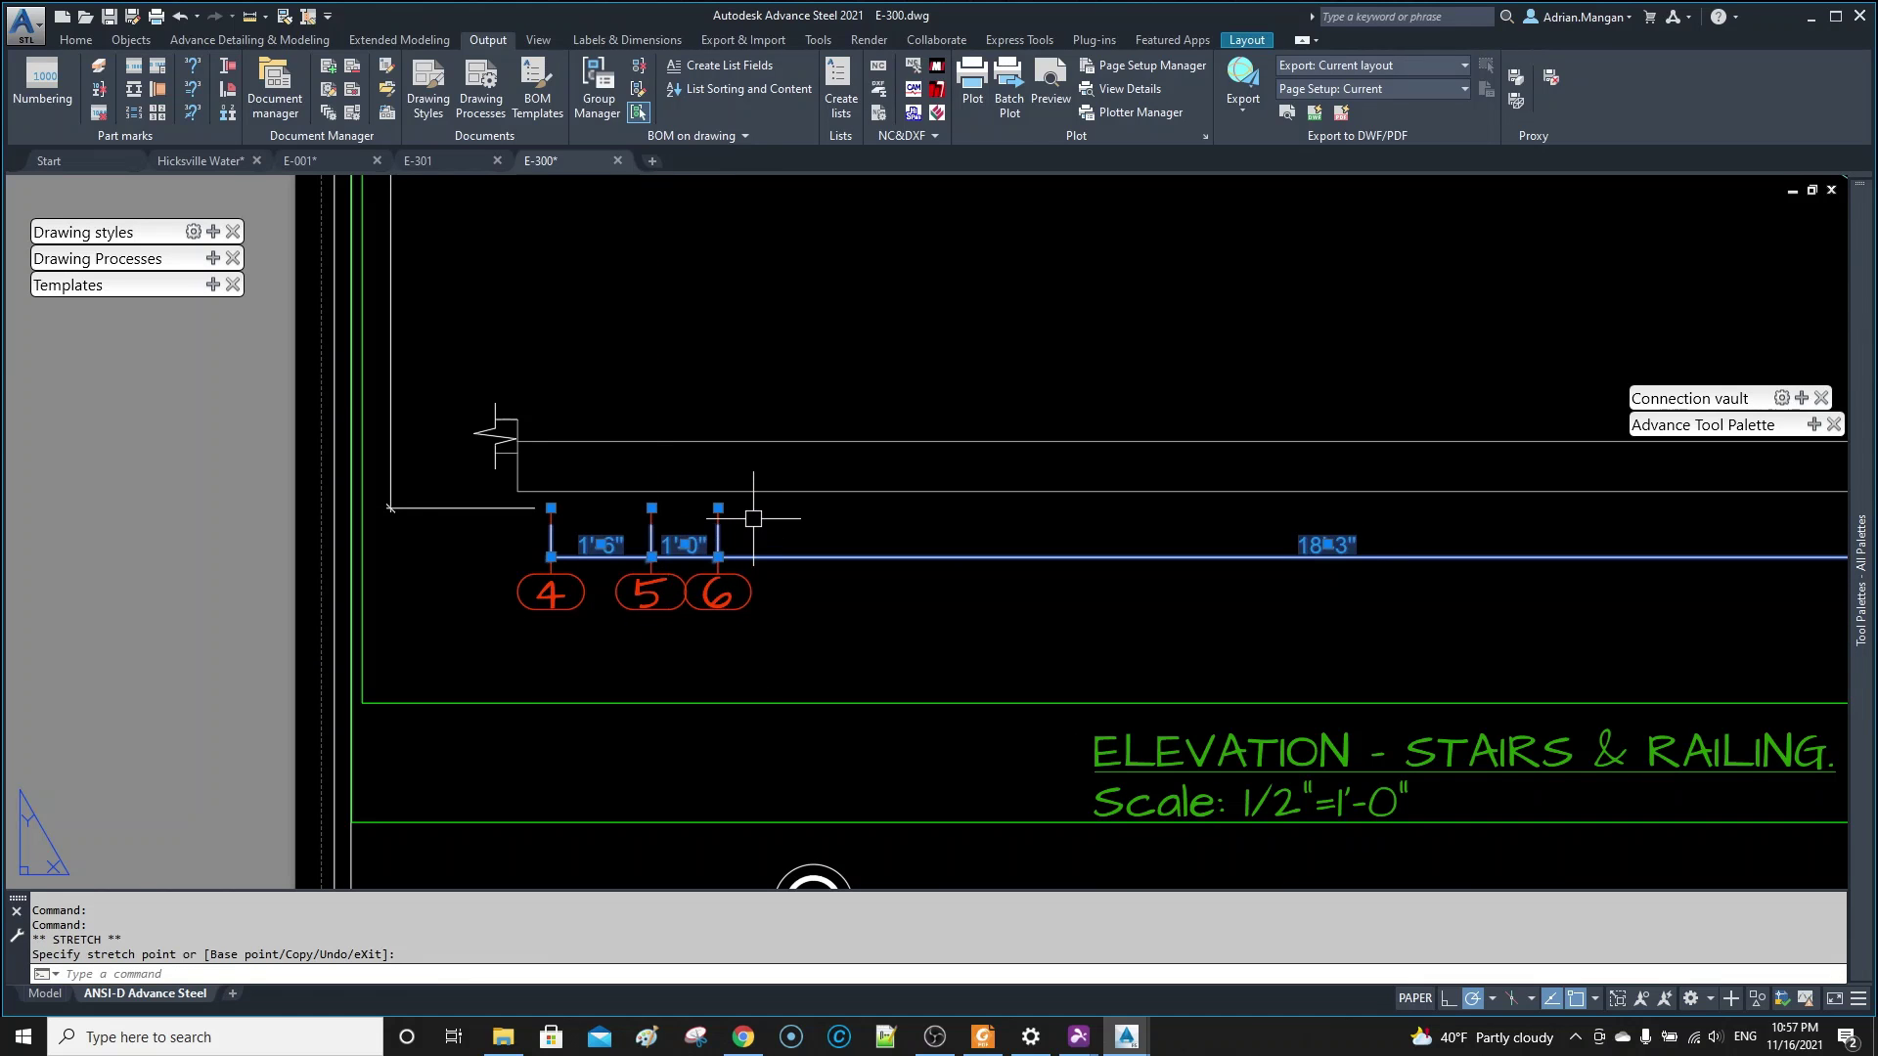
key(Escape)
scroll(651, 567, down, 6)
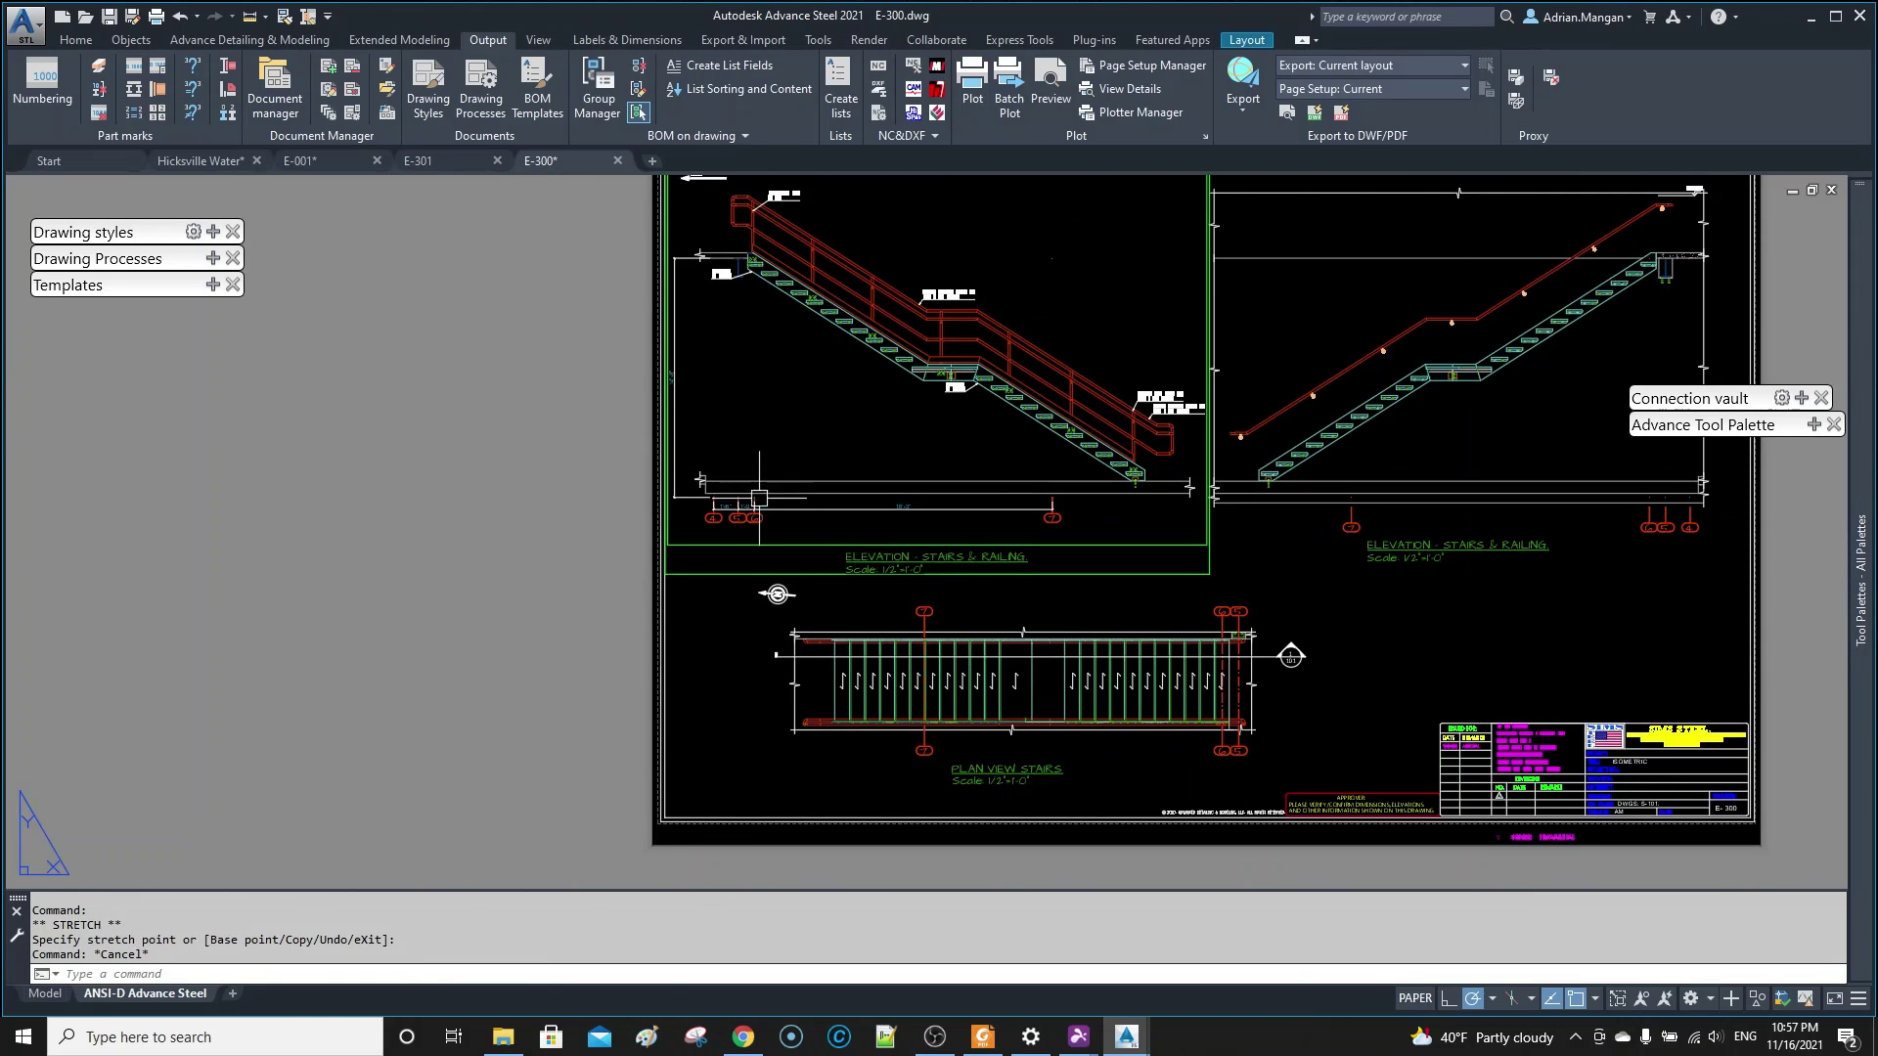
middle_drag(652, 567, 529, 567)
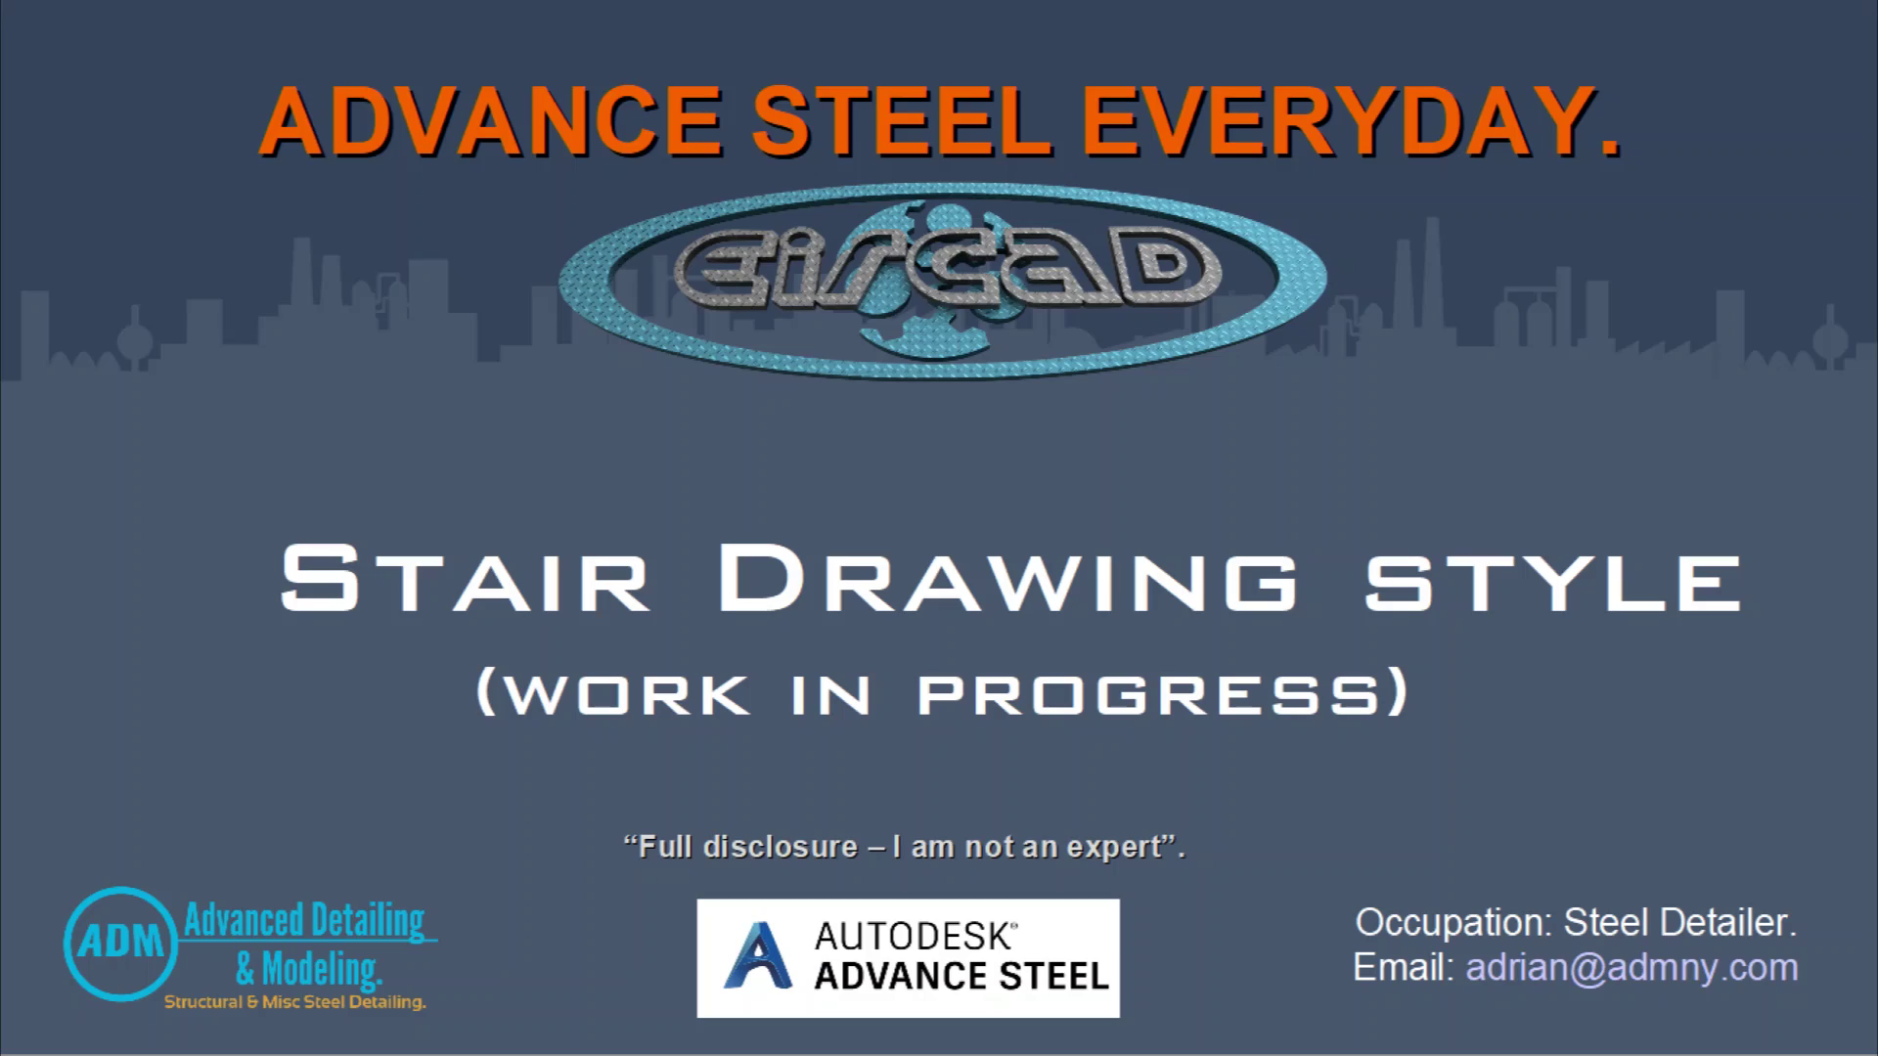